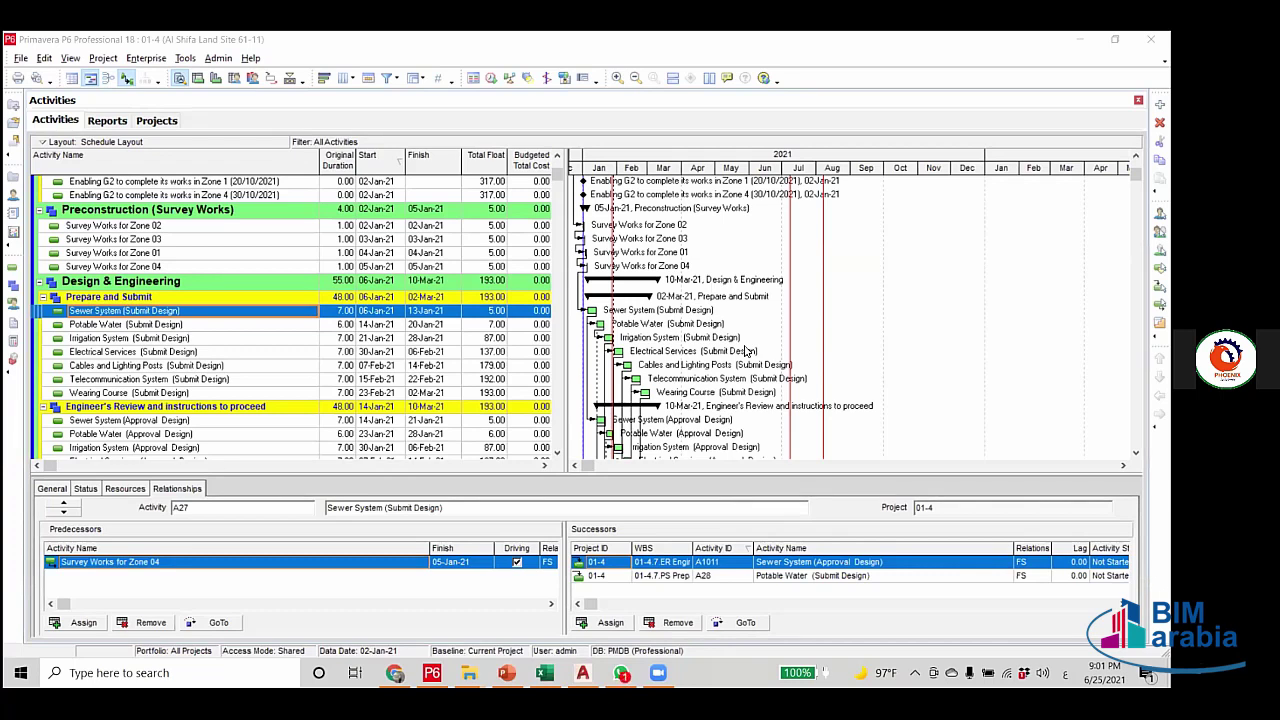
left_click(621, 672)
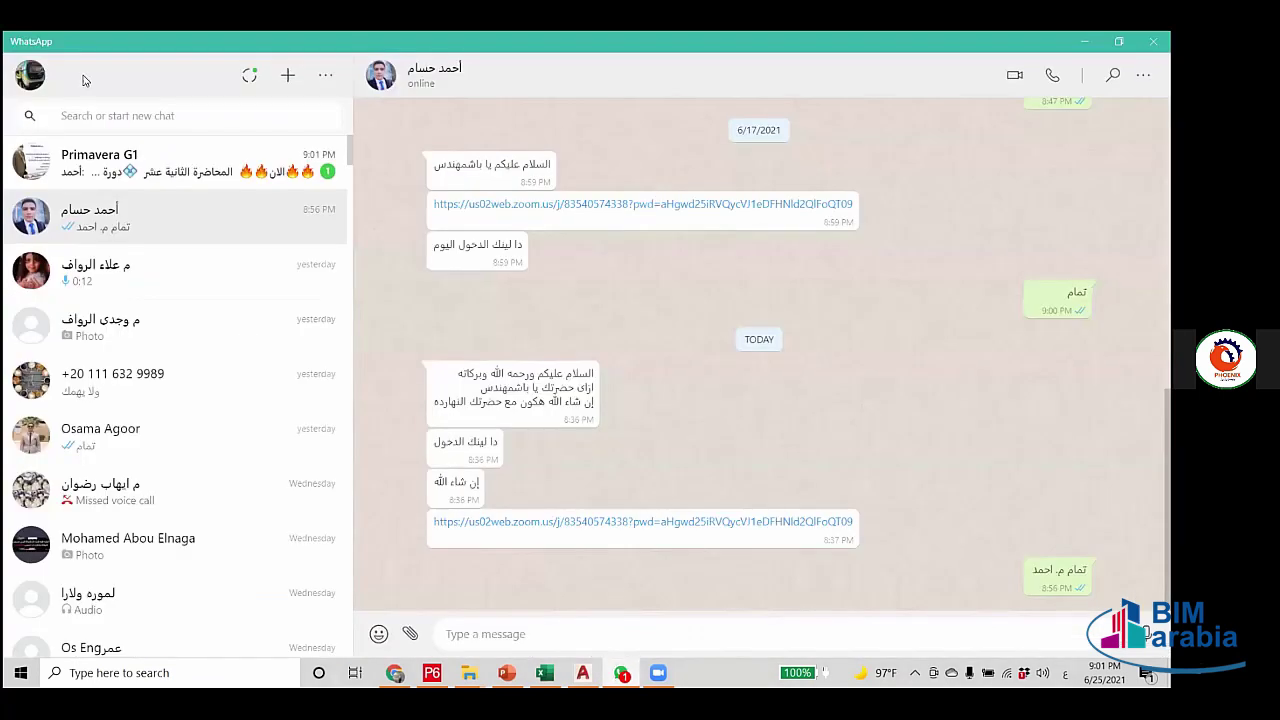
key("alt+Tab")
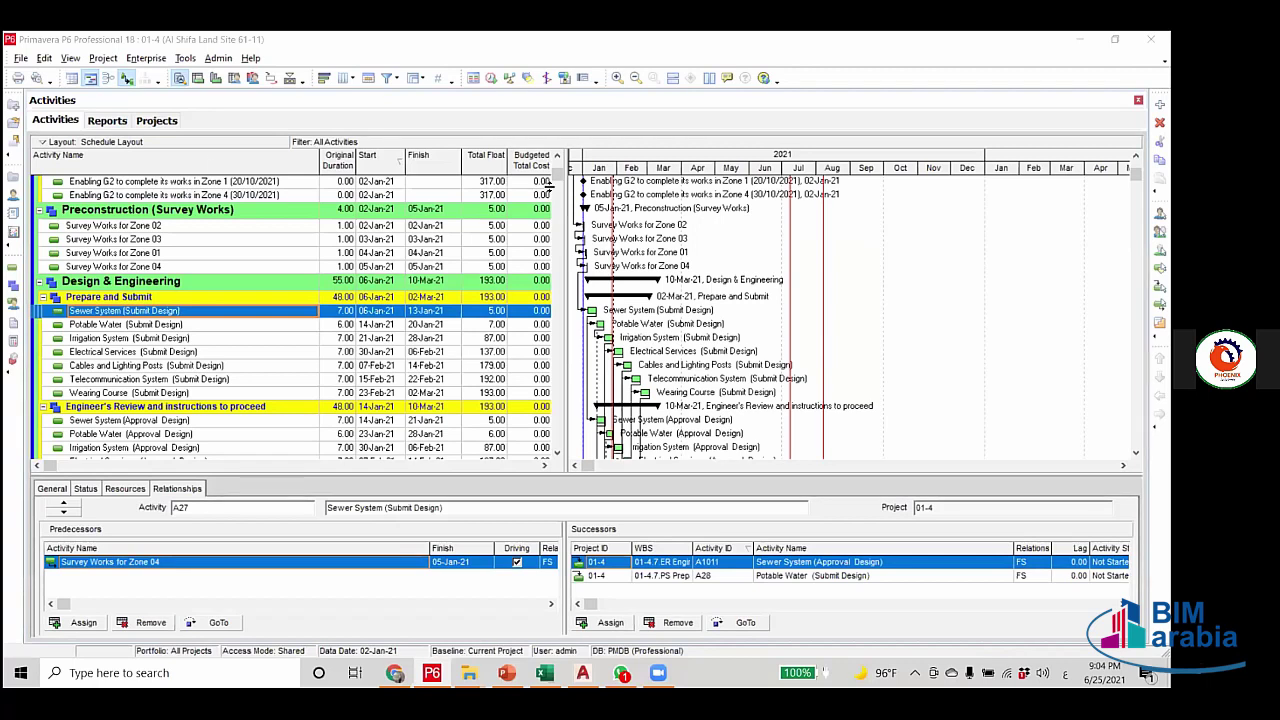
Select the user-defined activity filter NET Works For Zone 2 and review its activity name criteria.
scroll(484, 251, "up", 7)
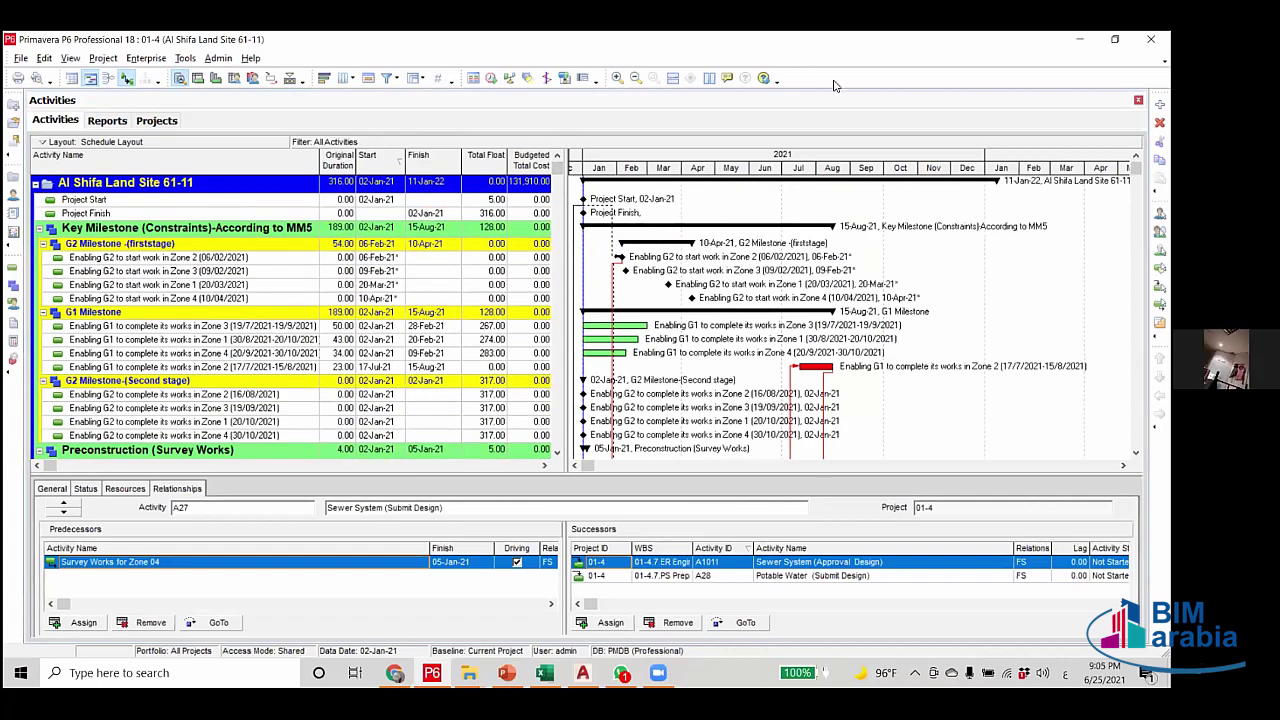
left_click(389, 85)
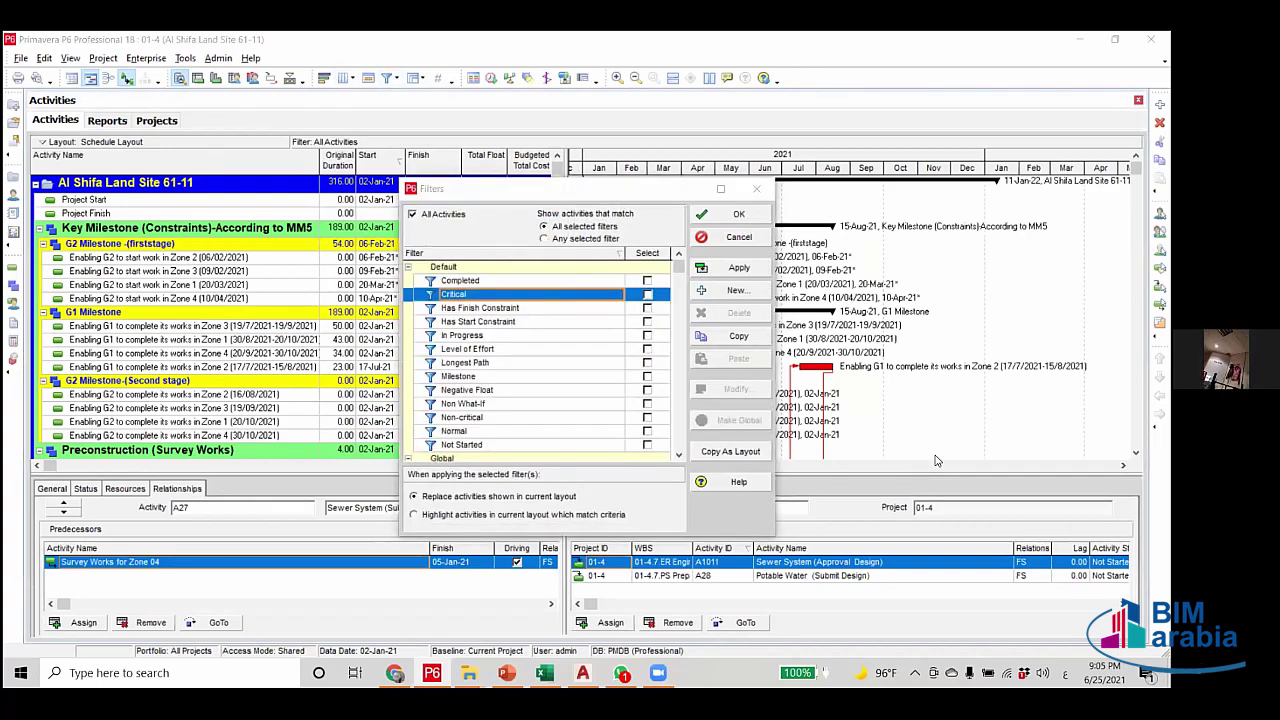
scroll(640, 420, "down", 3)
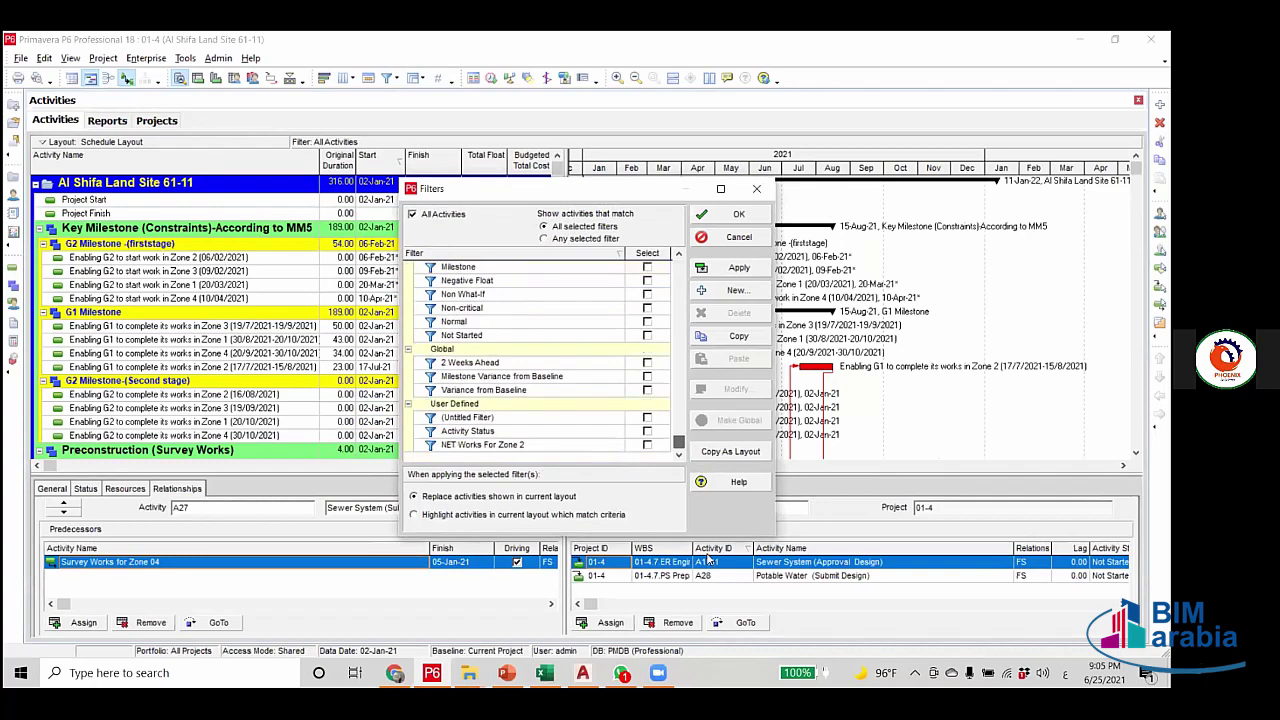
left_click(632, 448)
left_click(738, 389)
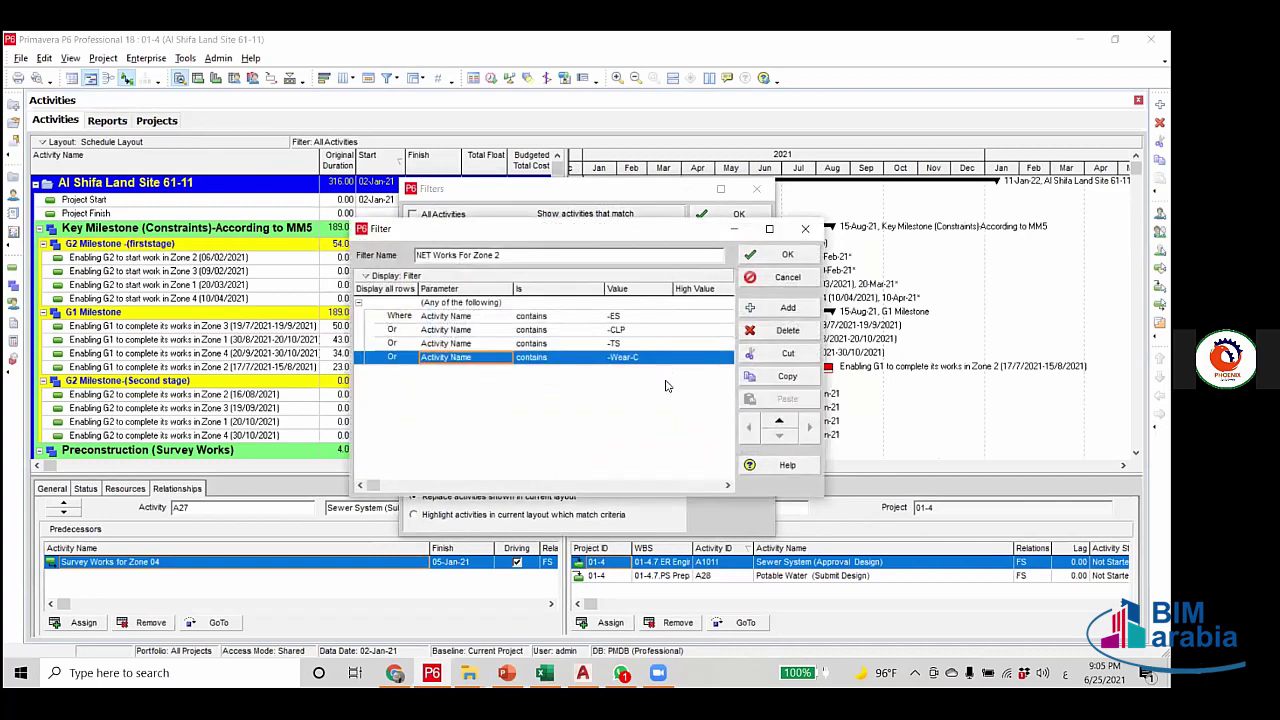
left_click(788, 255)
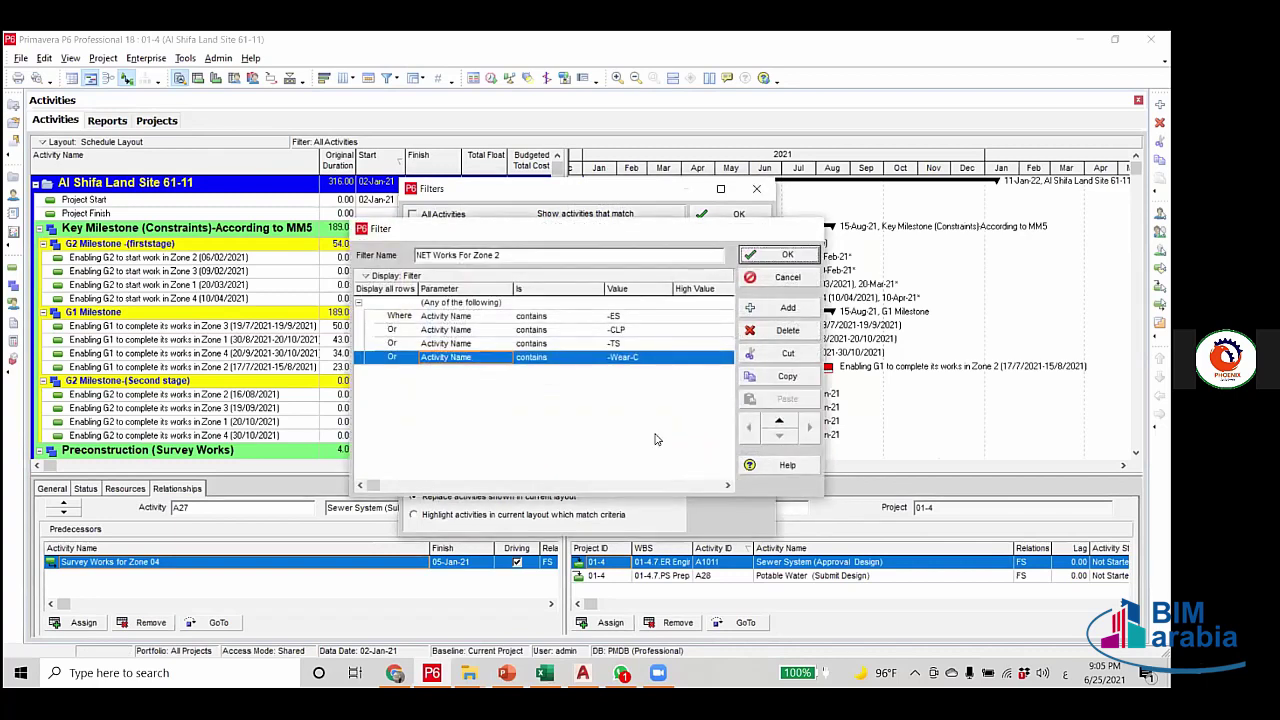
Check the untitled filter's WBS condition, select it as well, and apply both filters to the activities.
left_click(540, 417)
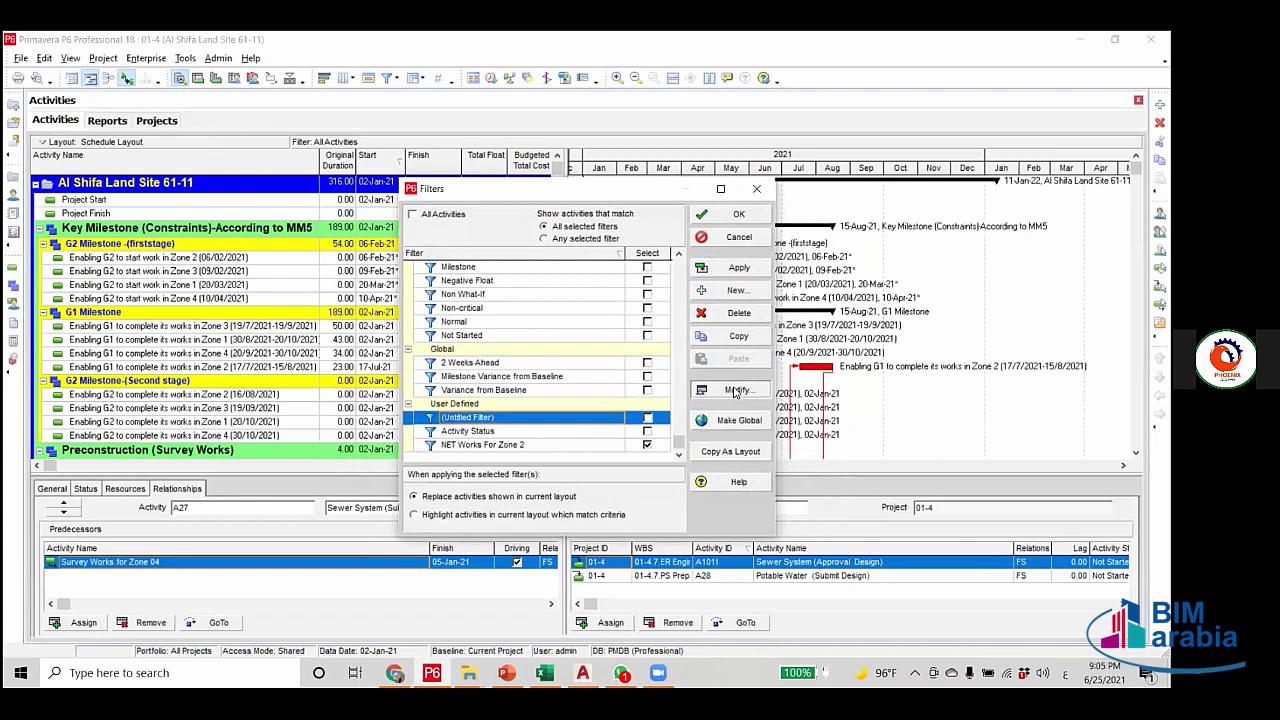
left_click(736, 391)
left_click(775, 260)
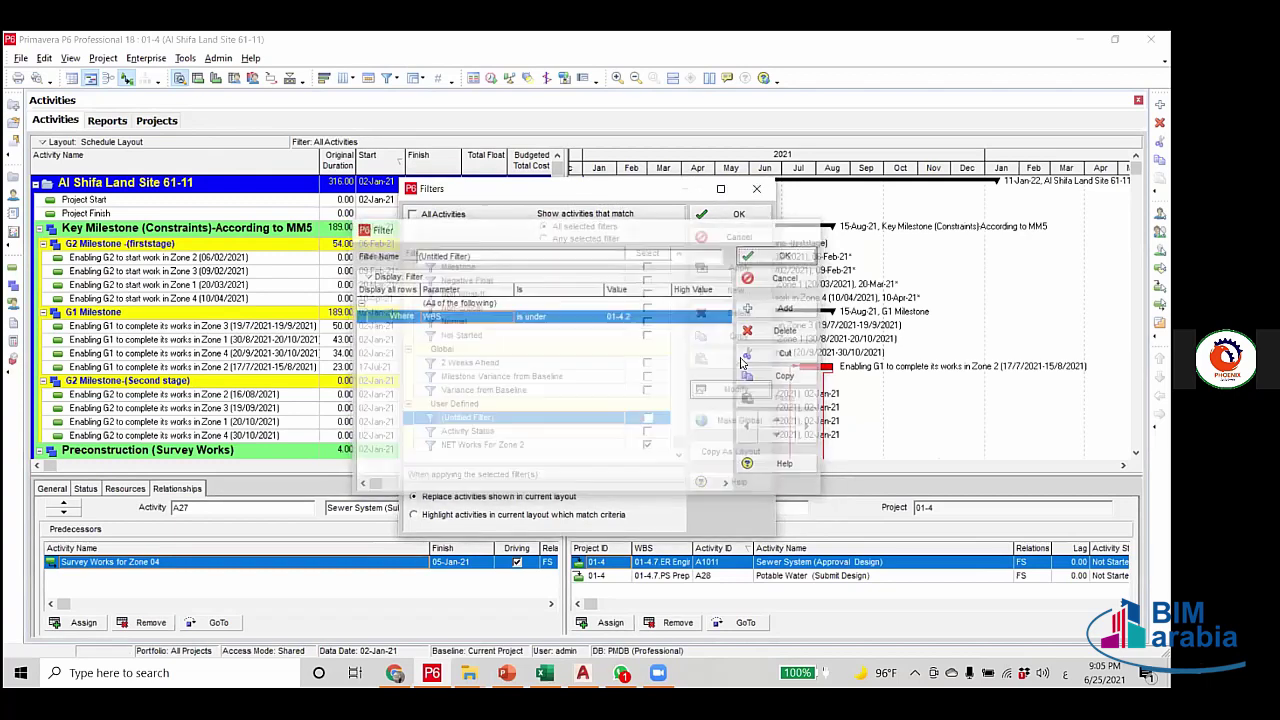
left_click(647, 417)
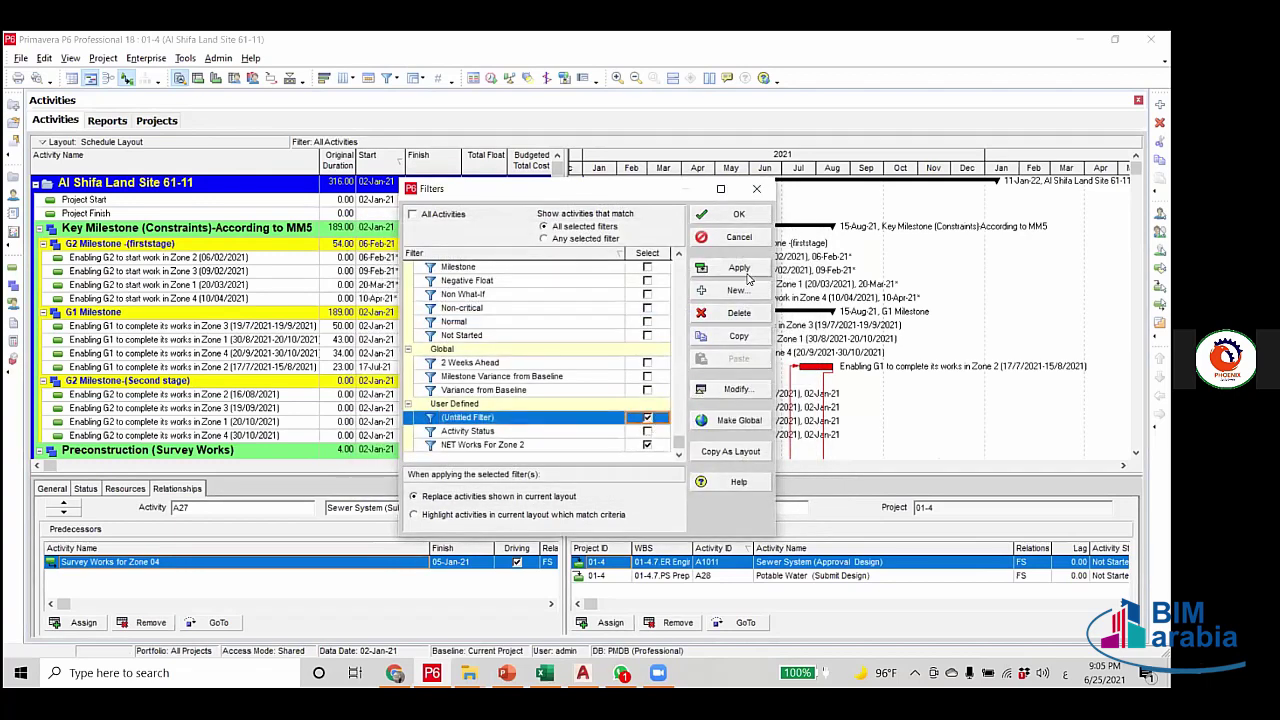
left_click(743, 270)
left_click(750, 216)
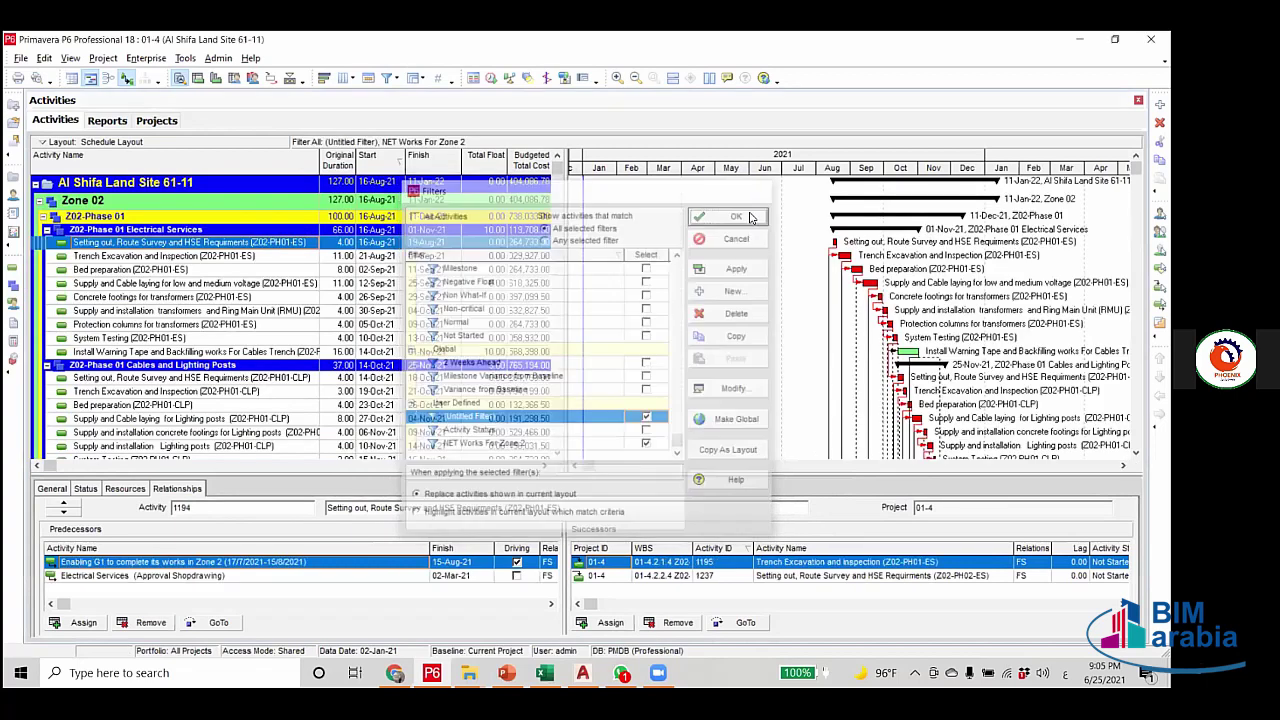
Examine the filtered Zone 02 activities from Phase 01 to Phase 04, including their dates and total float.
scroll(399, 353, "down", 4)
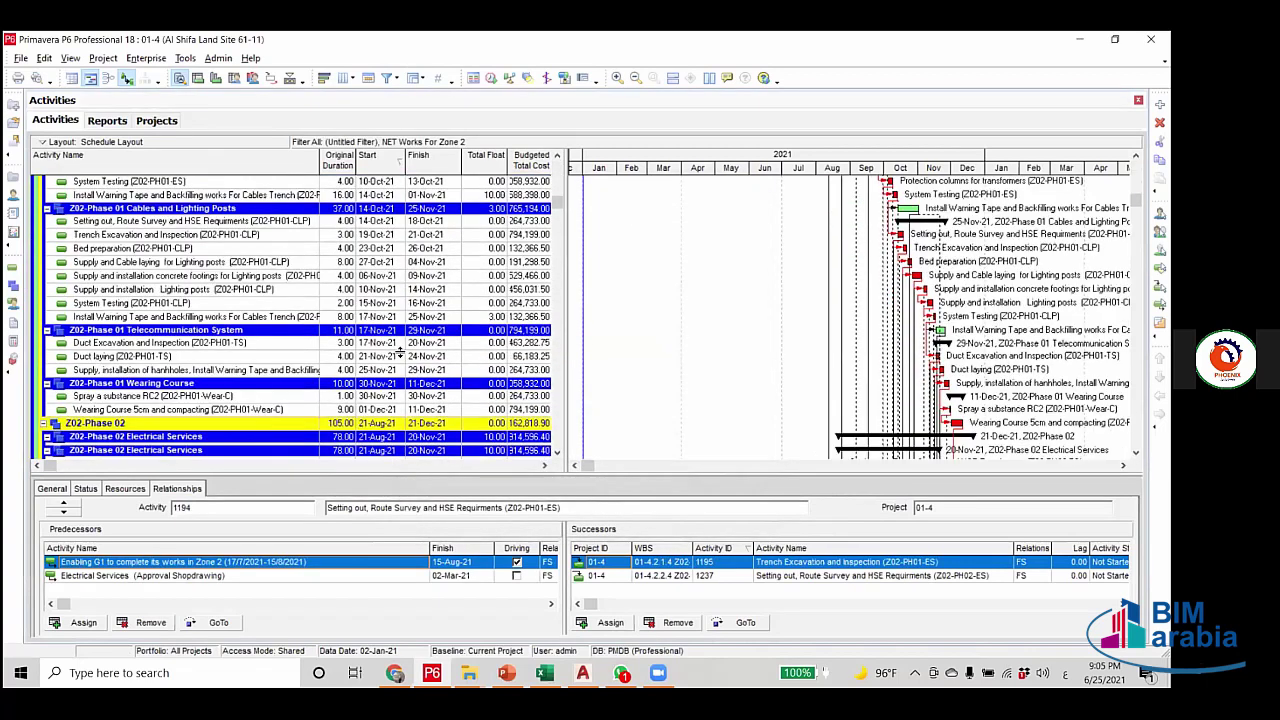
scroll(399, 353, "down", 5)
scroll(399, 280, "down", 12)
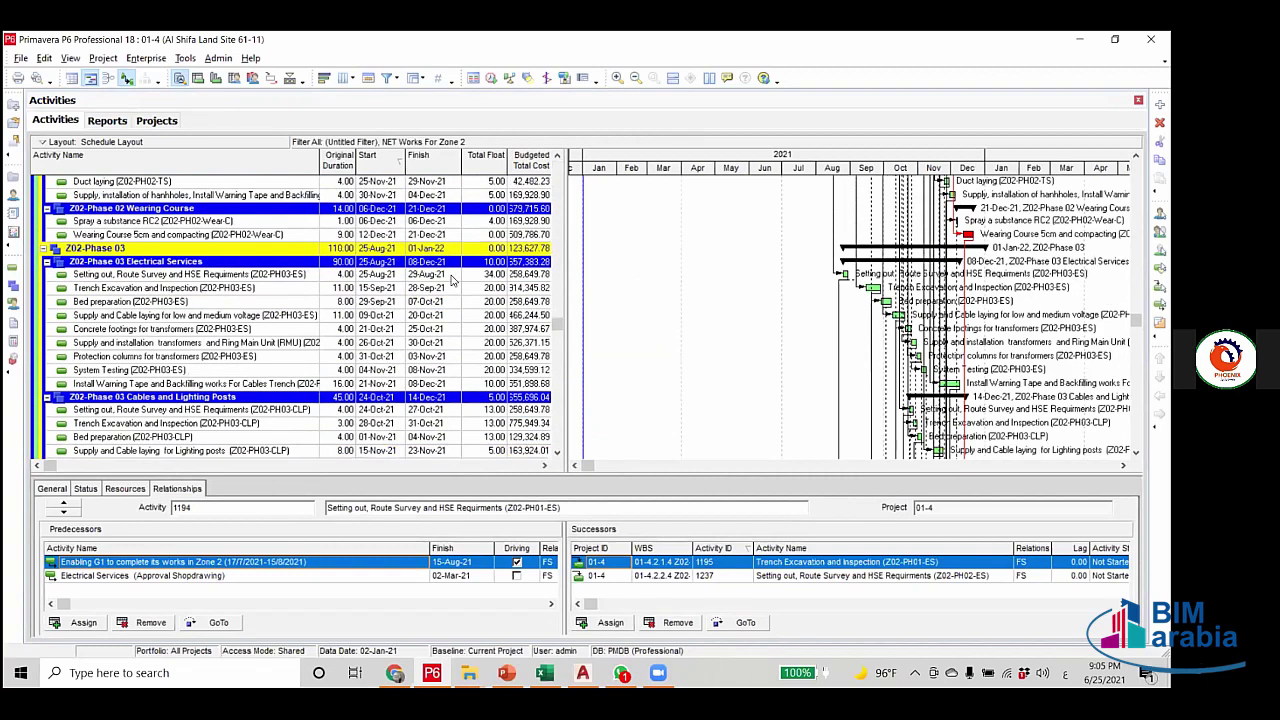
scroll(452, 280, "down", 4)
scroll(802, 165, "down", 1)
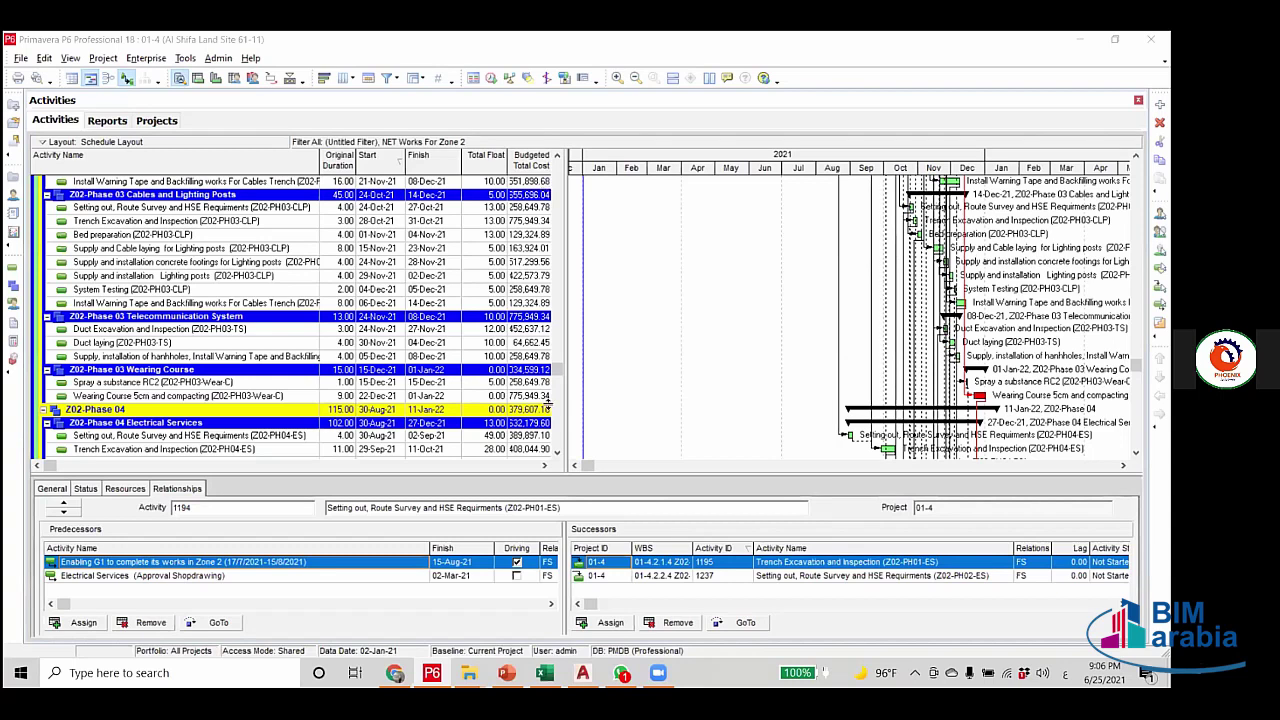
scroll(558, 298, "up", 15)
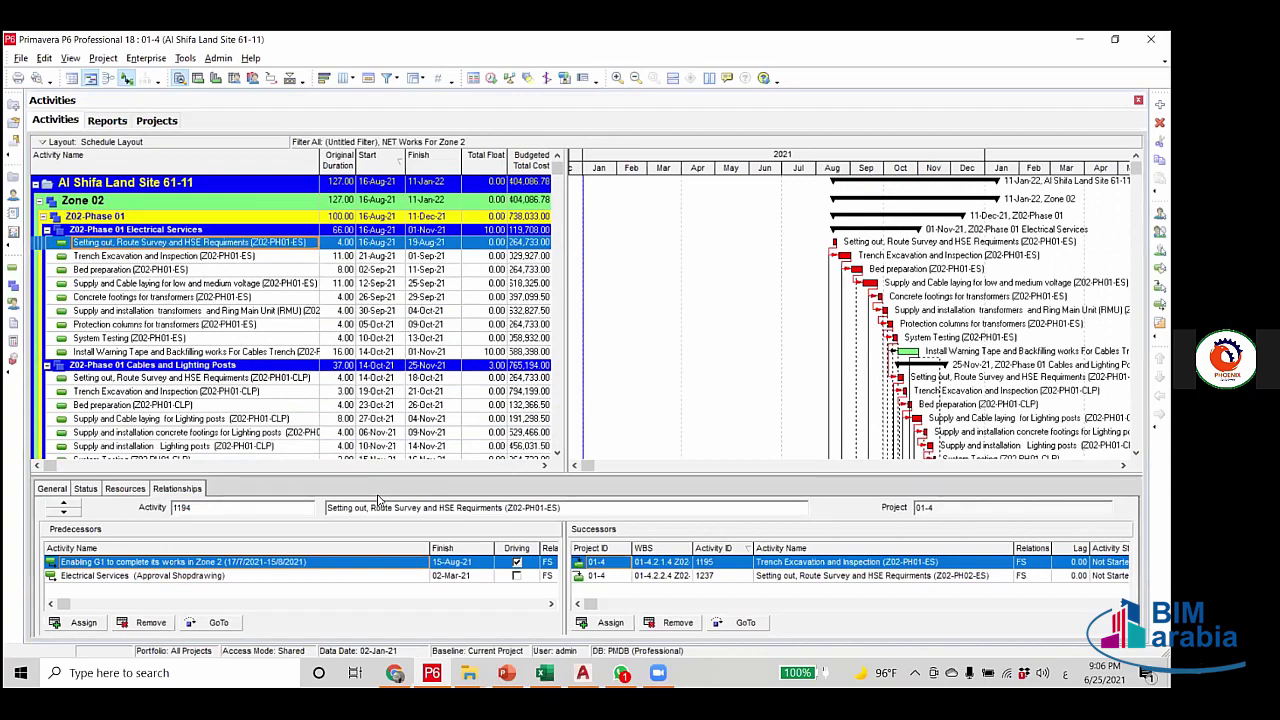
scroll(508, 450, "down", 3)
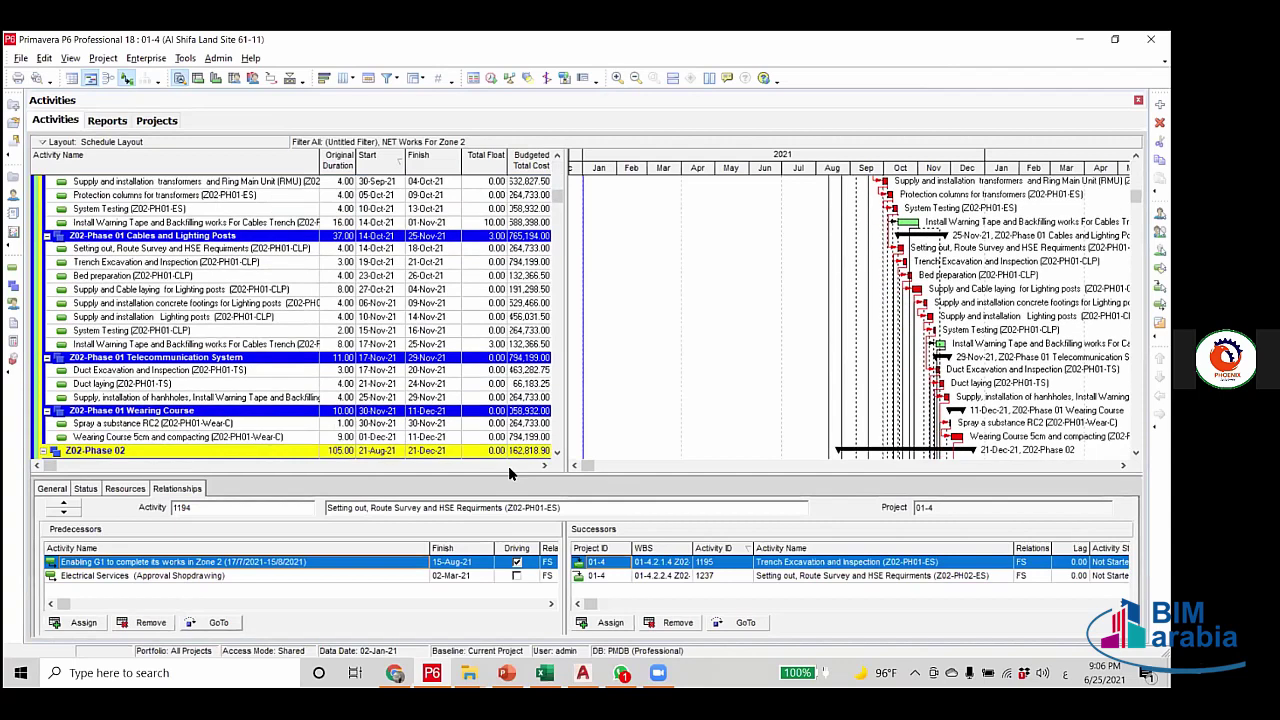
scroll(508, 468, "down", 15)
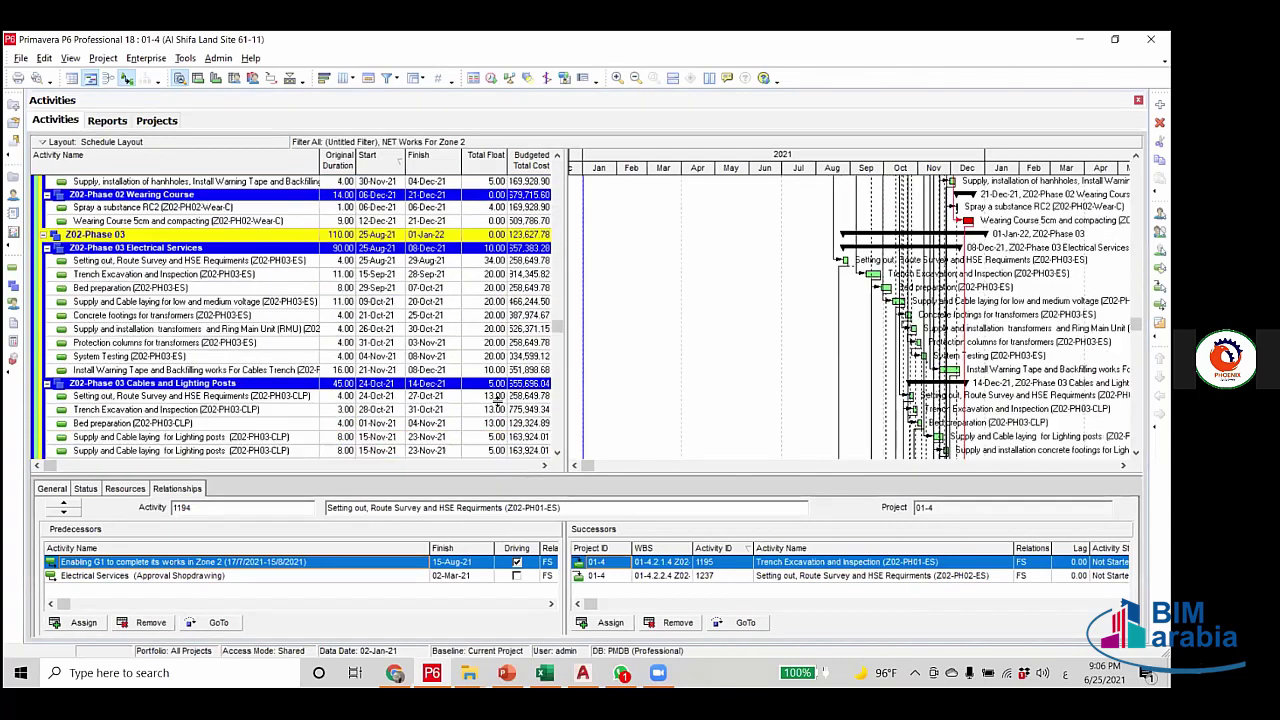
scroll(497, 398, "down", 5)
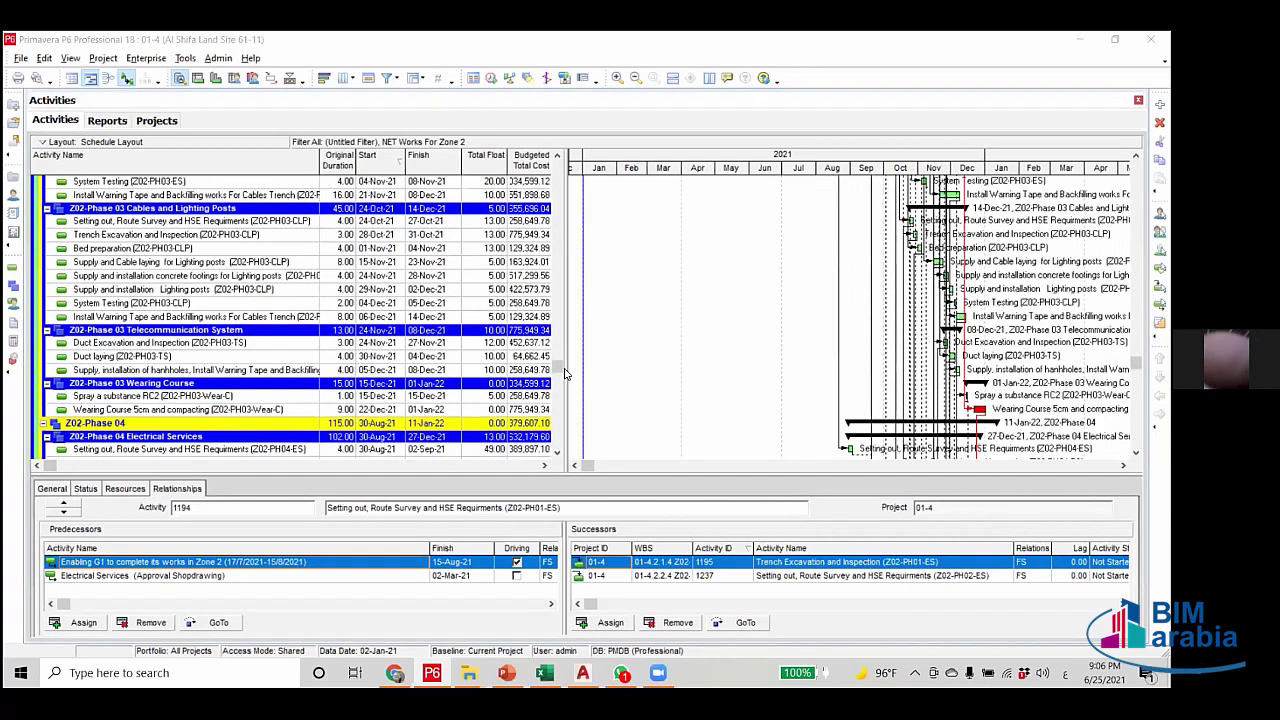
scroll(473, 378, "down", 1)
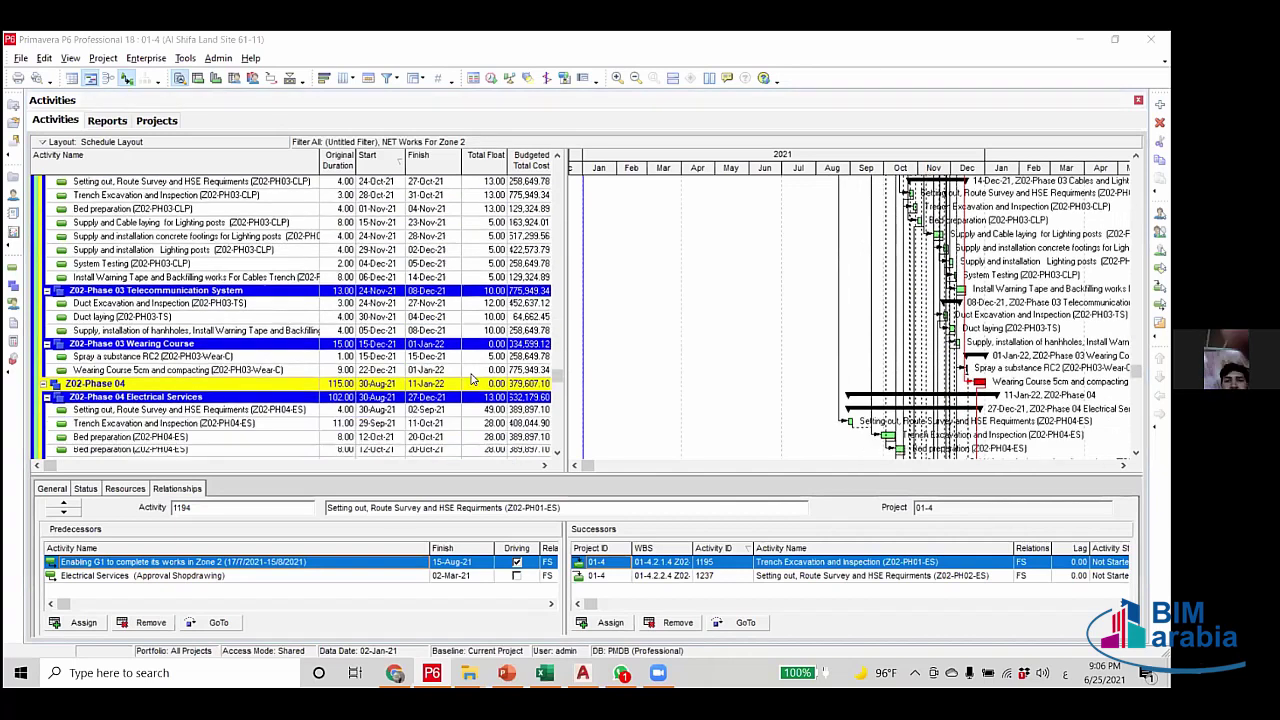
scroll(473, 380, "down", 2)
scroll(490, 330, "down", 2)
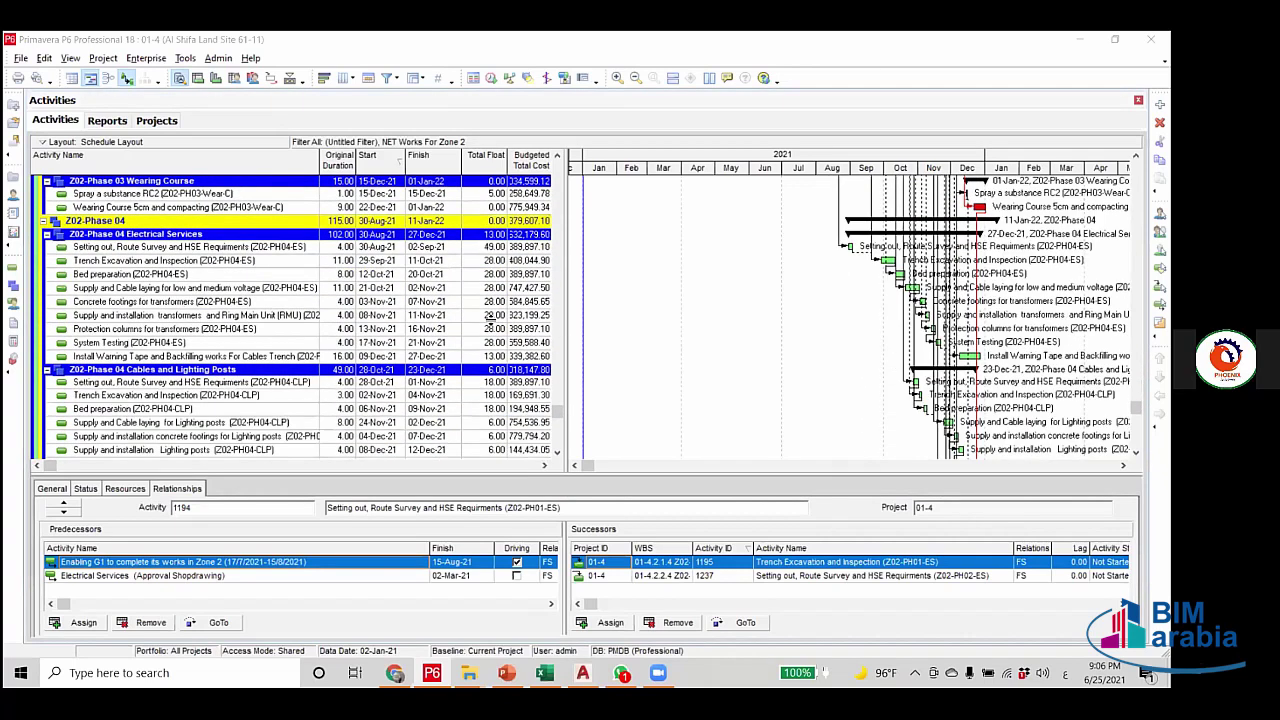
Assign Project Finish (A1010) as successor to the activity Wearing Course 5cm and compacting (Z02-PH04-Wear-C).
left_click(490, 325)
key("Down")
key("Down")
key("Down")
key("Down")
key("Down")
key("Down")
key("Down")
key("Down")
key("Down")
key("Down")
key("Down")
key("Down")
key("Down")
key("Down")
key("Down")
key("Down")
key("Down")
key("Down")
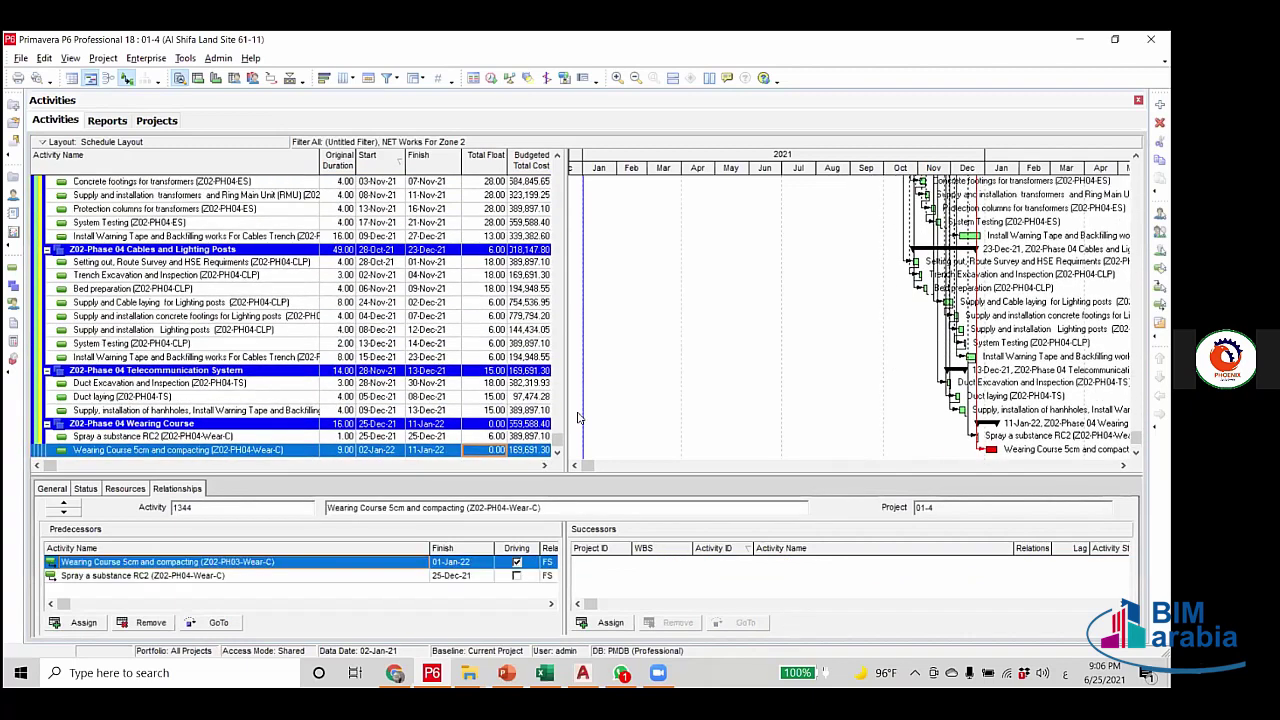
left_click(612, 623)
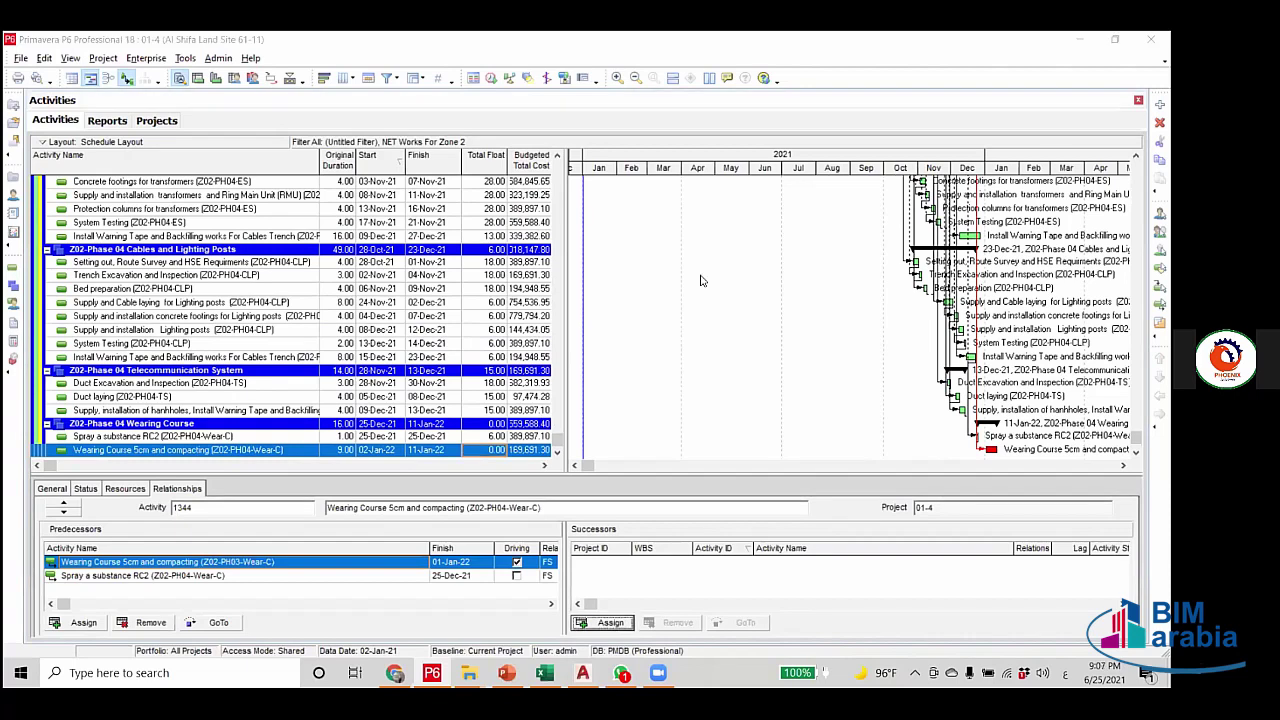
left_click(735, 225)
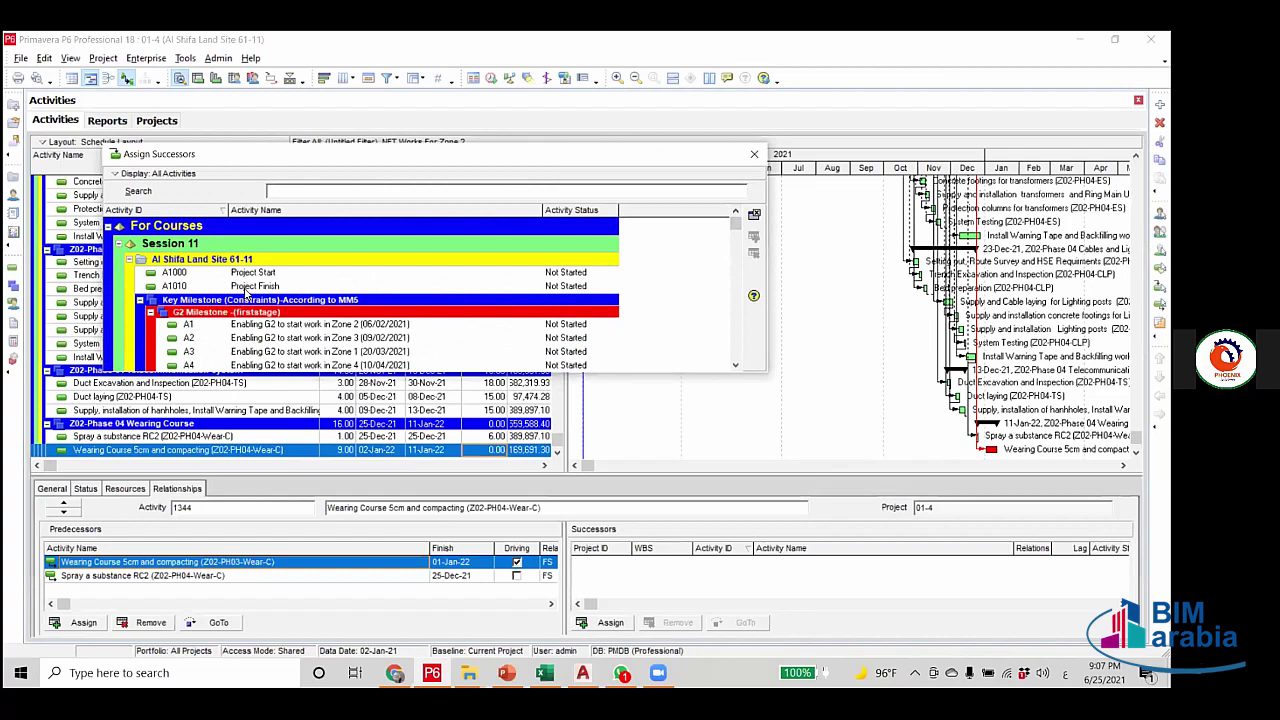
left_click(245, 287)
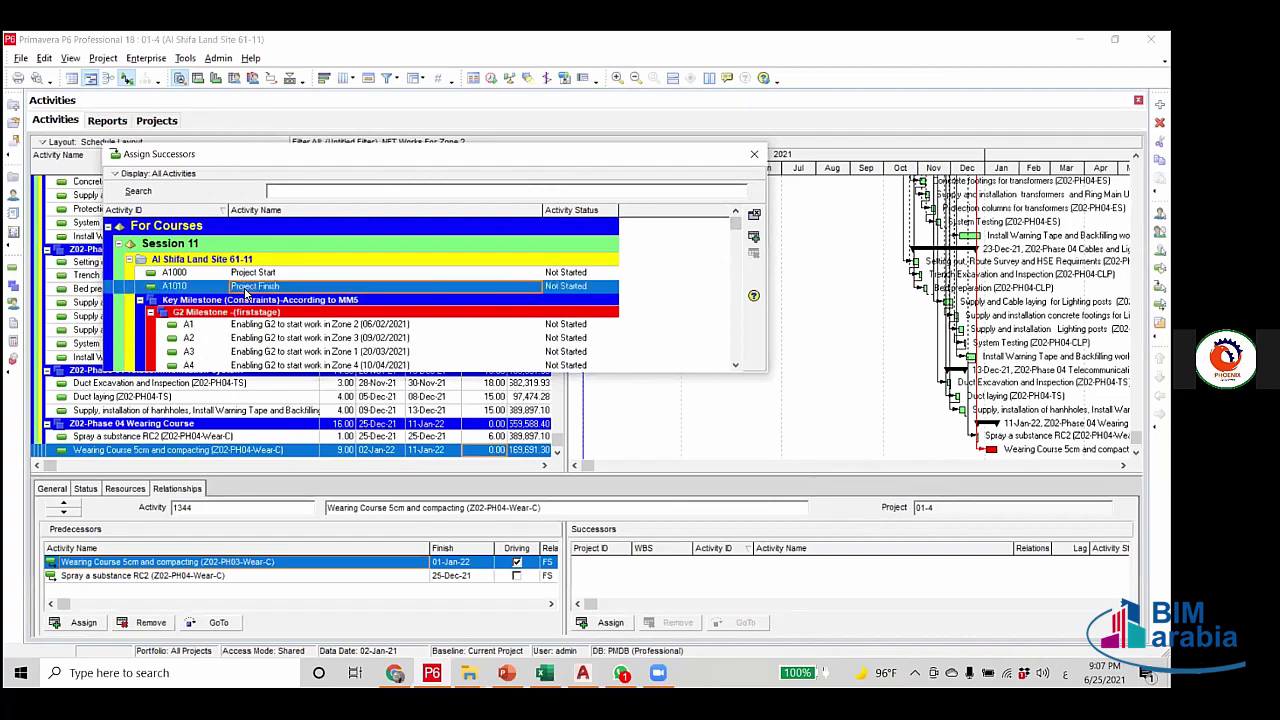
left_click(754, 155)
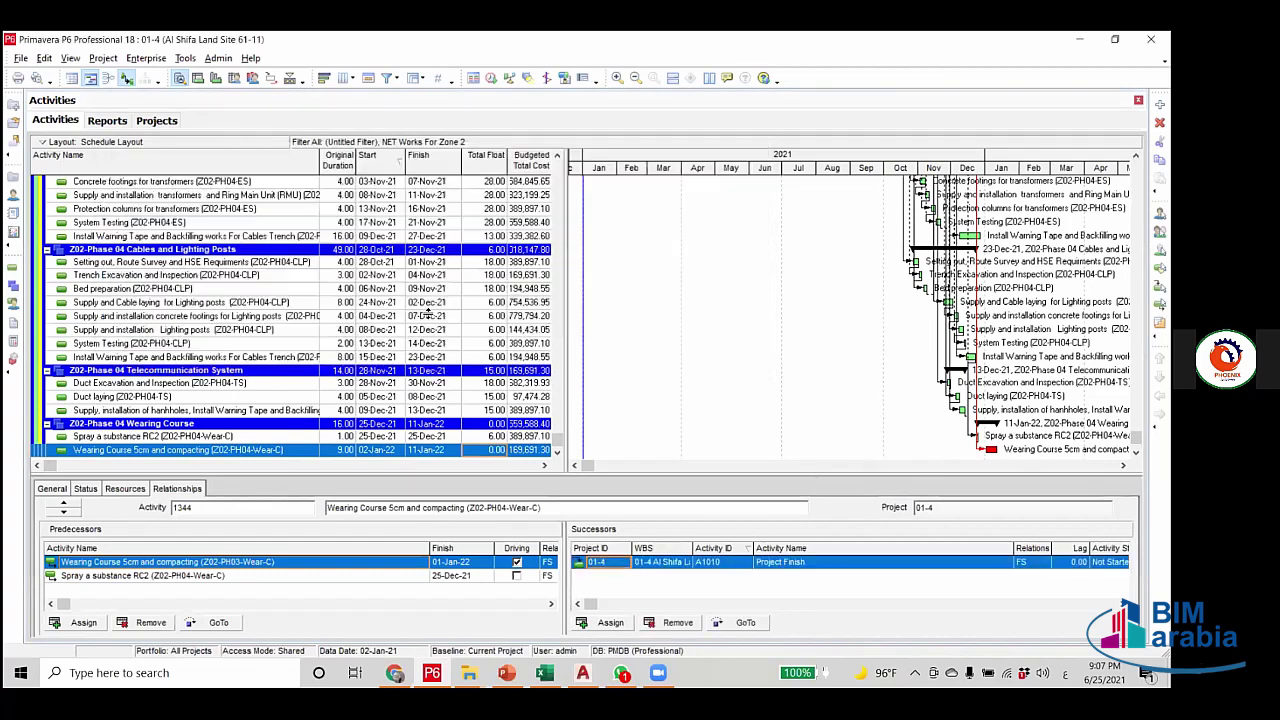
Reopen the activity filters and review the criteria of NET Works For Zone 2.
left_click_drag(561, 441, 557, 168)
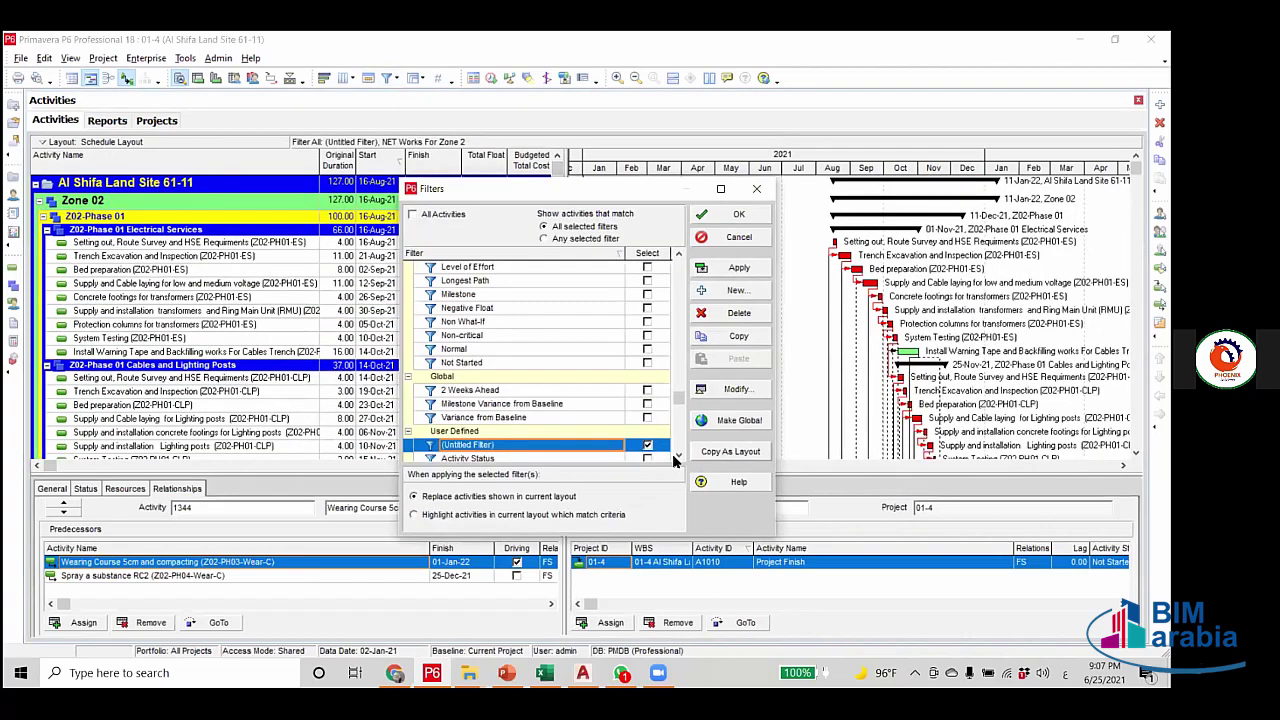
scroll(678, 454, "down", 1)
left_click(605, 447)
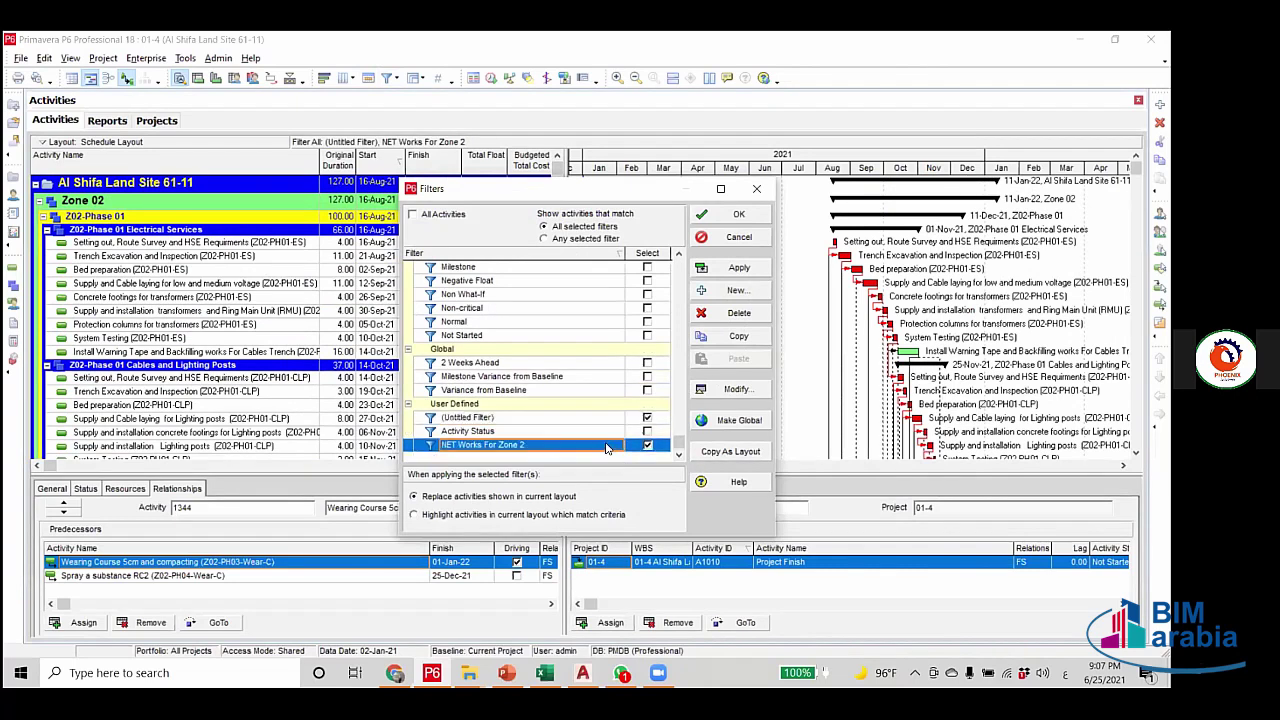
left_click(740, 389)
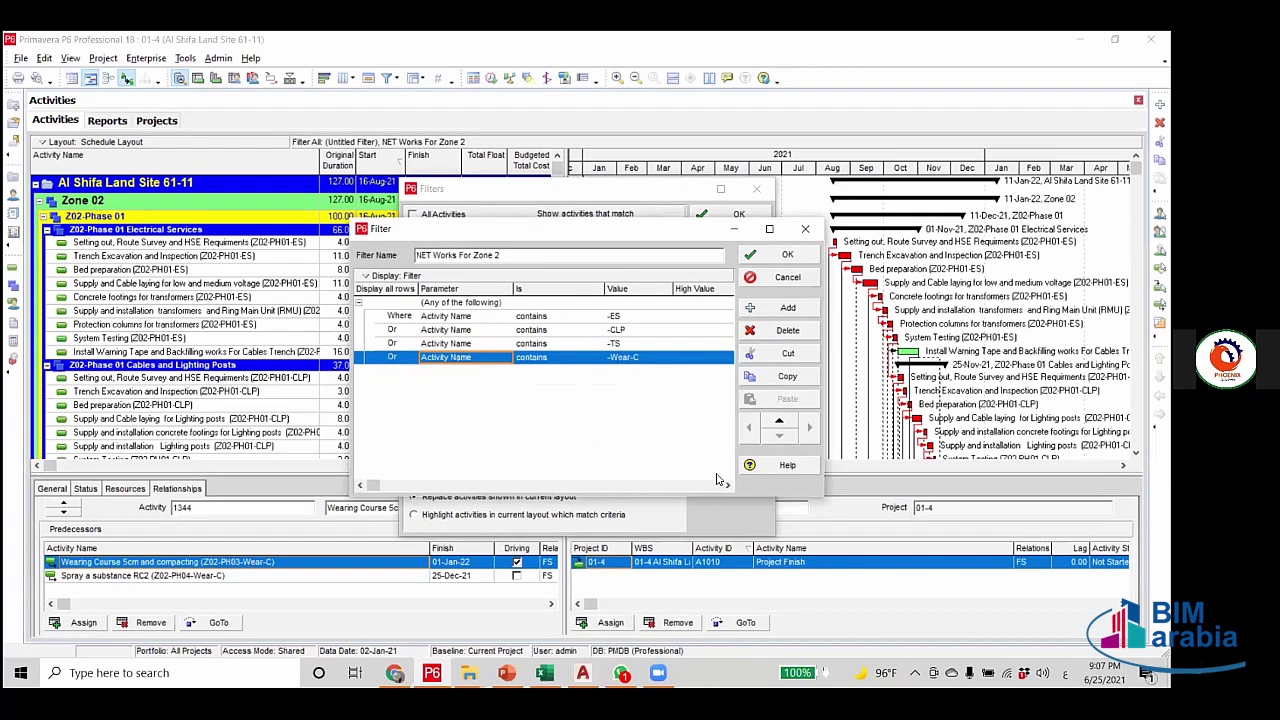
left_click(795, 257)
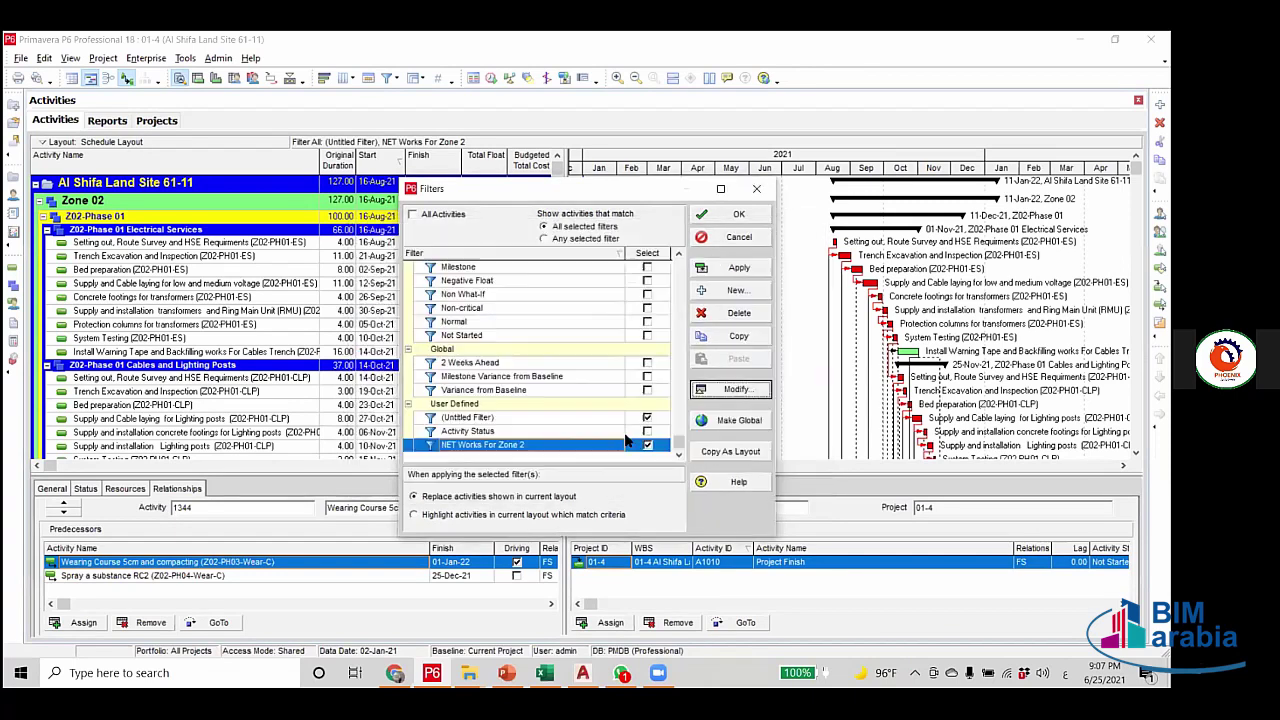
Set the untitled filter's WBS condition to is under 01-4.3 (Zone 03) and save the filter.
left_click(600, 417)
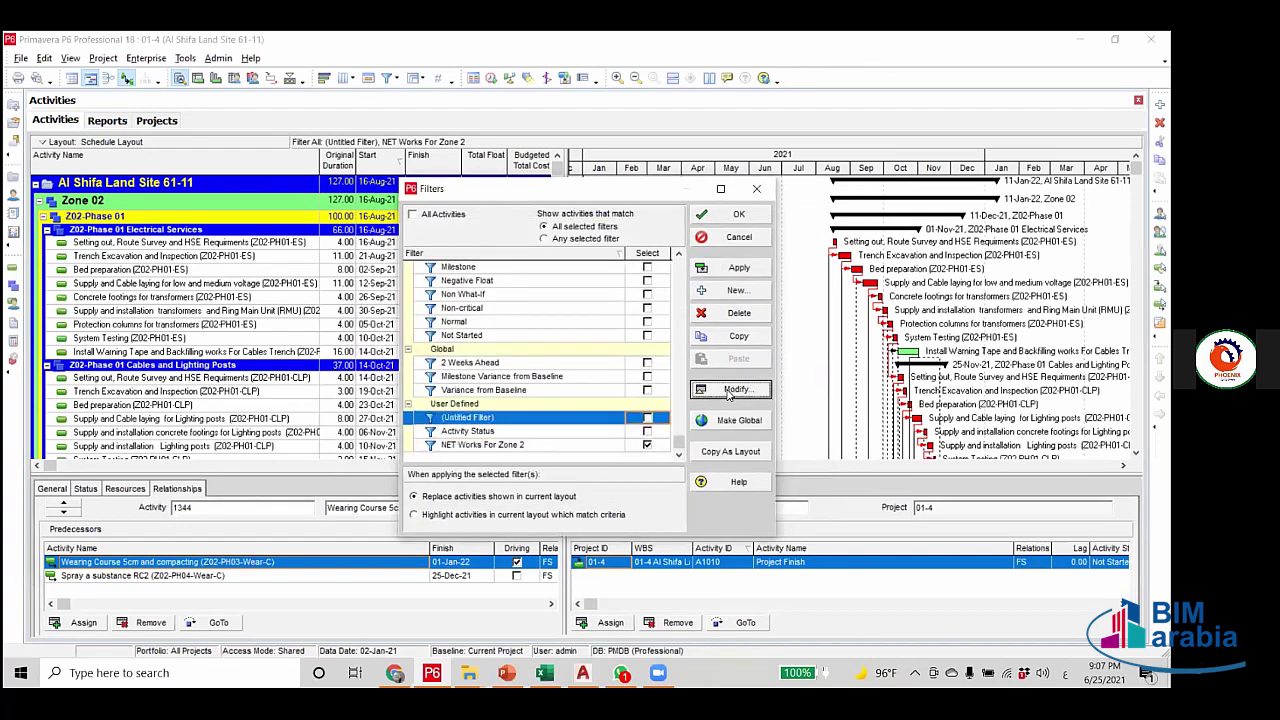
left_click(735, 389)
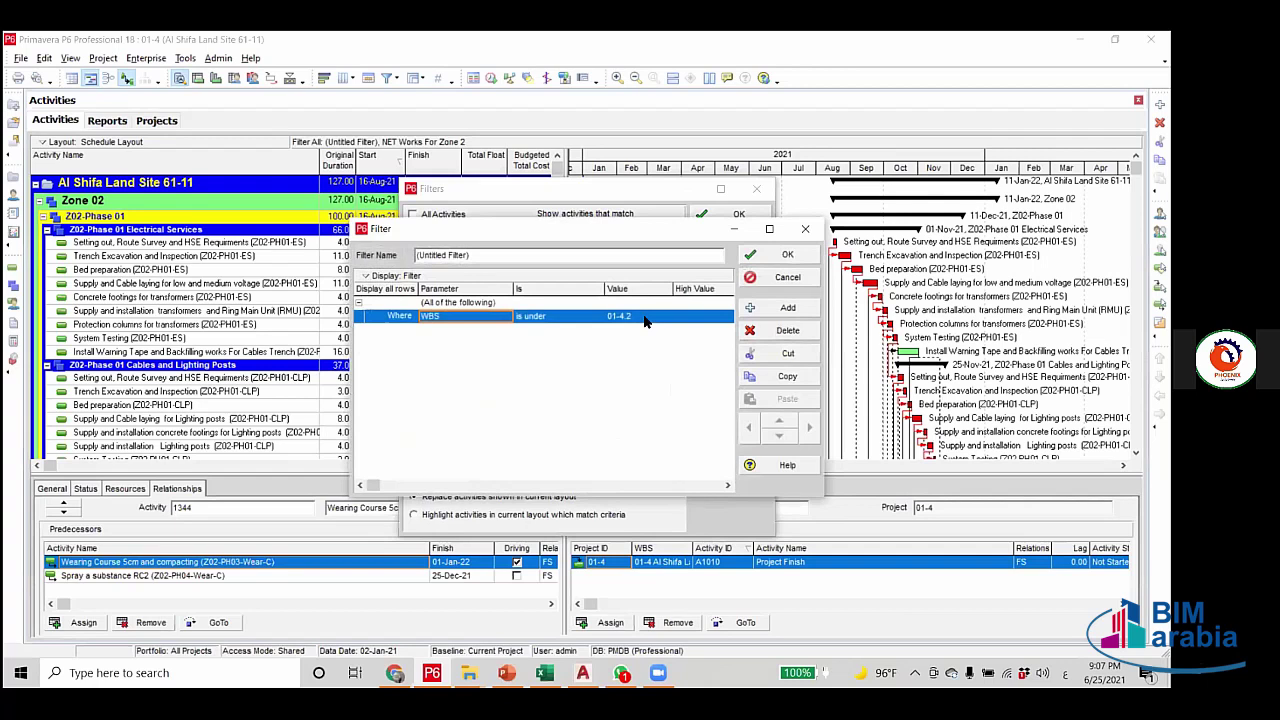
left_click(645, 318)
left_click(497, 340)
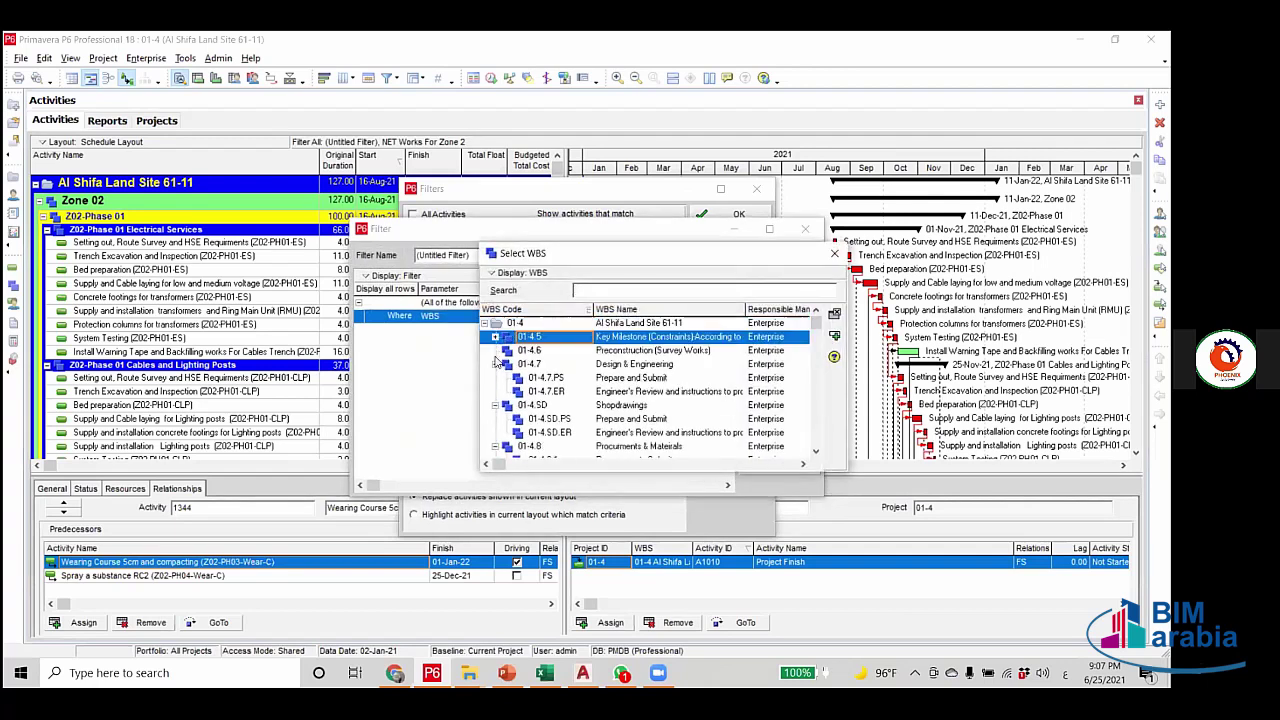
left_click(496, 366)
left_click(495, 379)
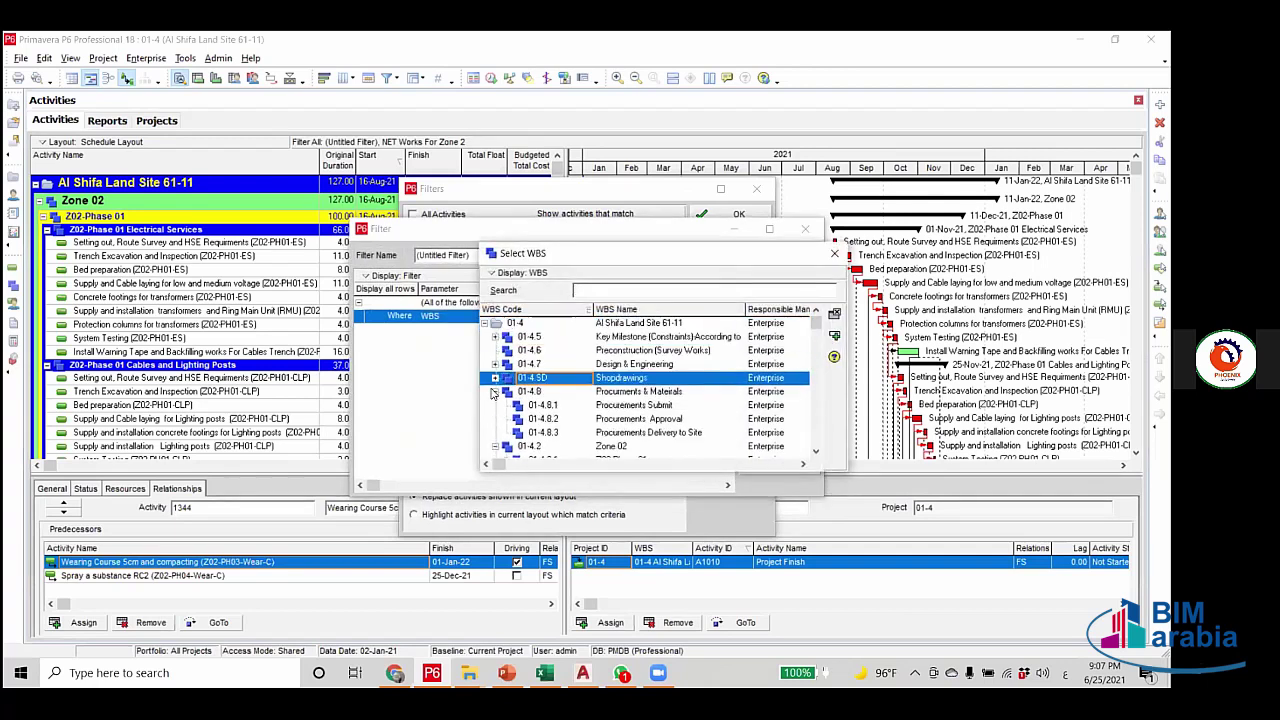
left_click(495, 392)
left_click(495, 405)
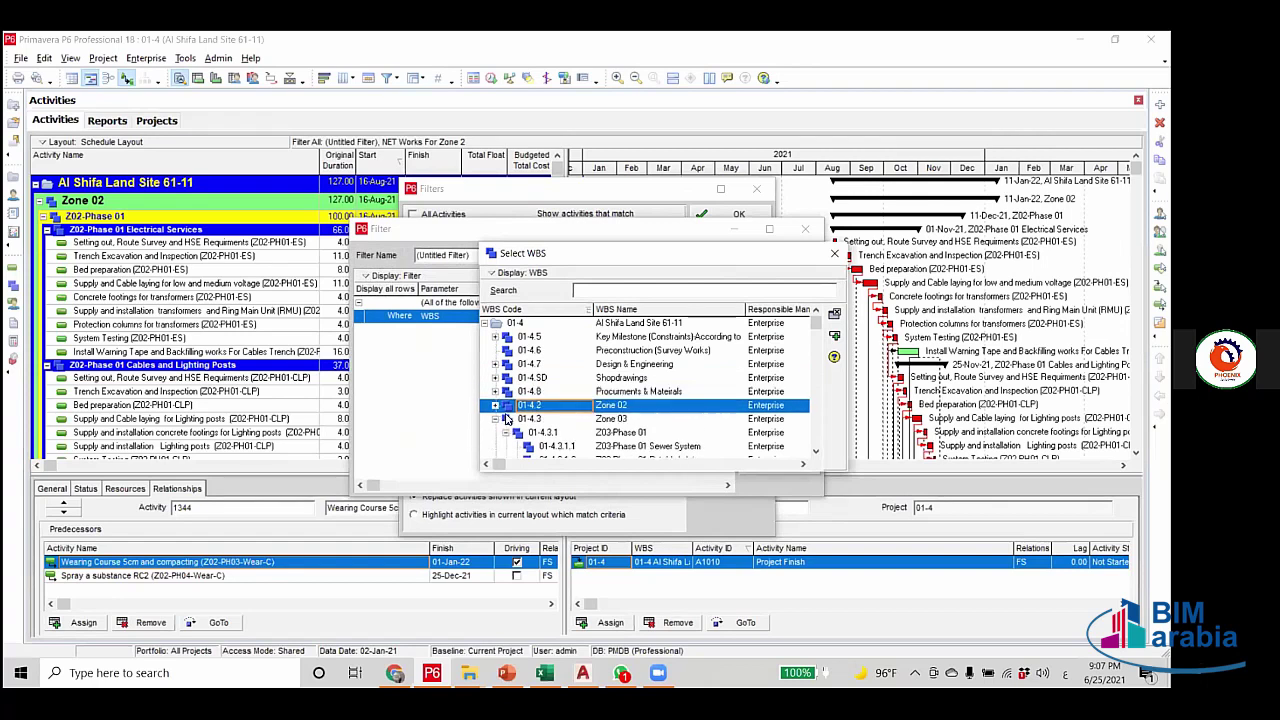
left_click(603, 420)
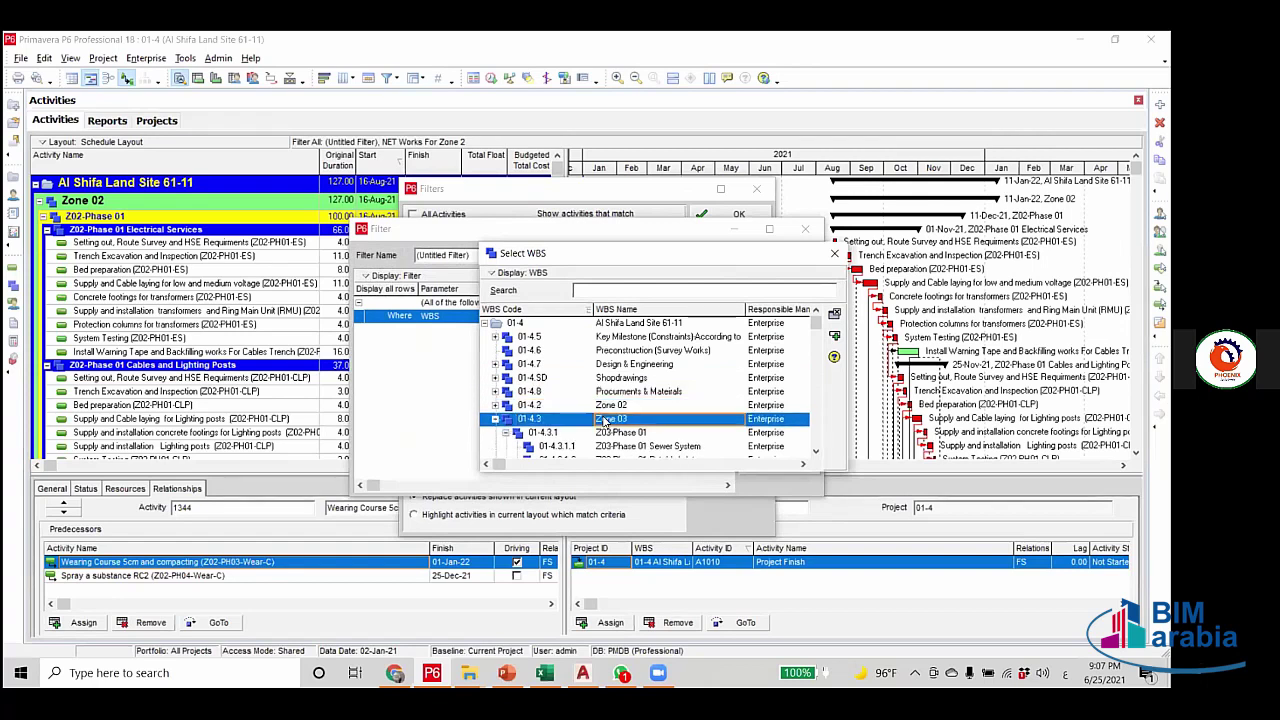
double_click(603, 420)
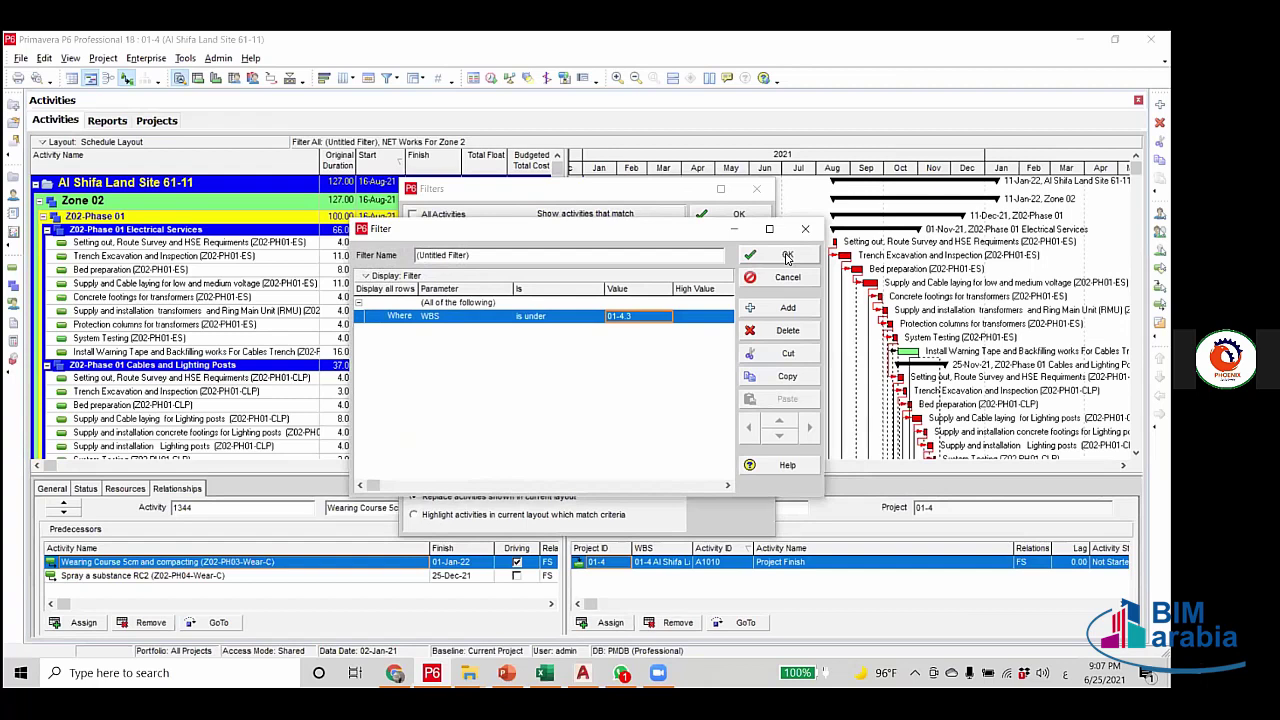
left_click(787, 256)
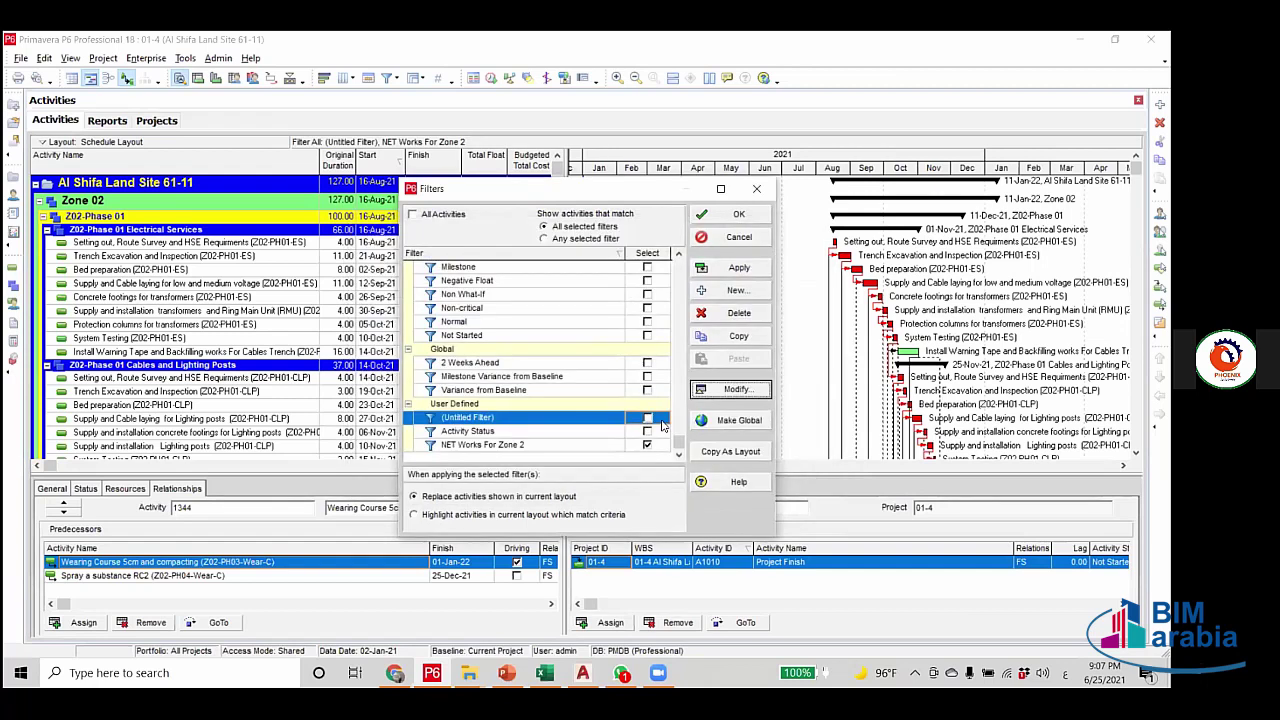
Select the untitled filter again, then check the activity name criteria of NET Works For Zone 2 and close them without changes.
left_click(615, 444)
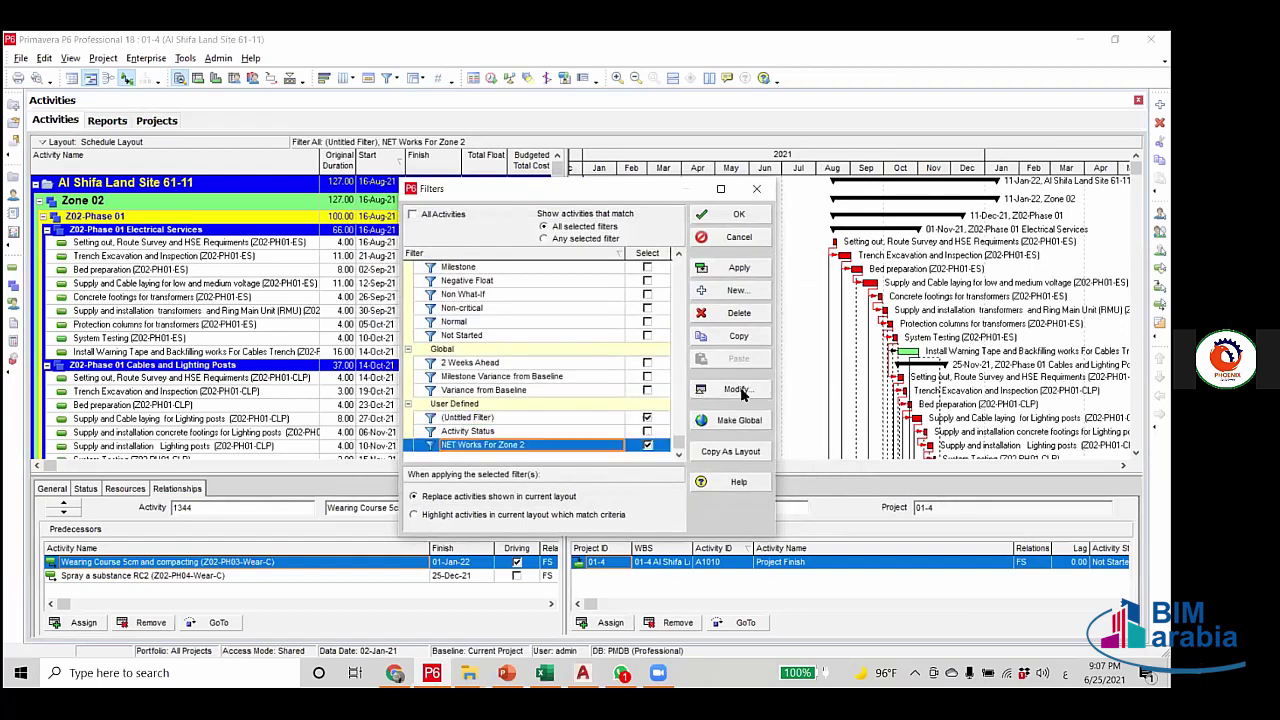
left_click(736, 389)
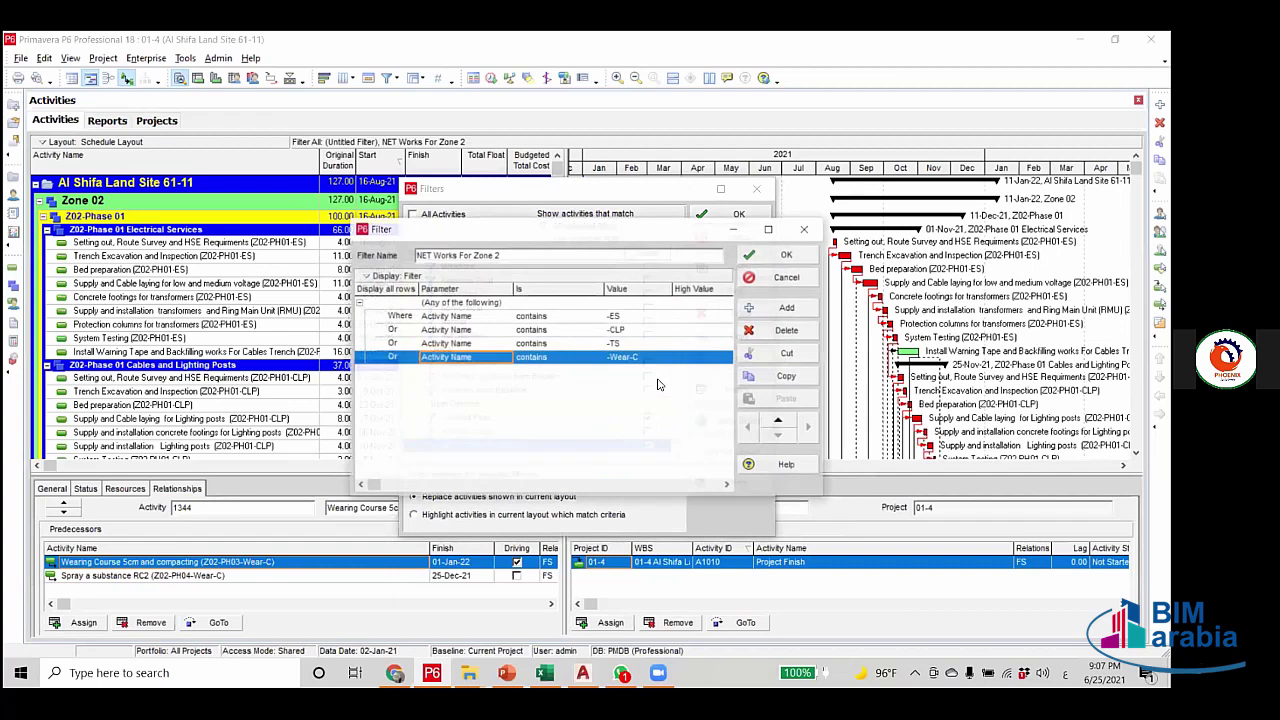
left_click(635, 317)
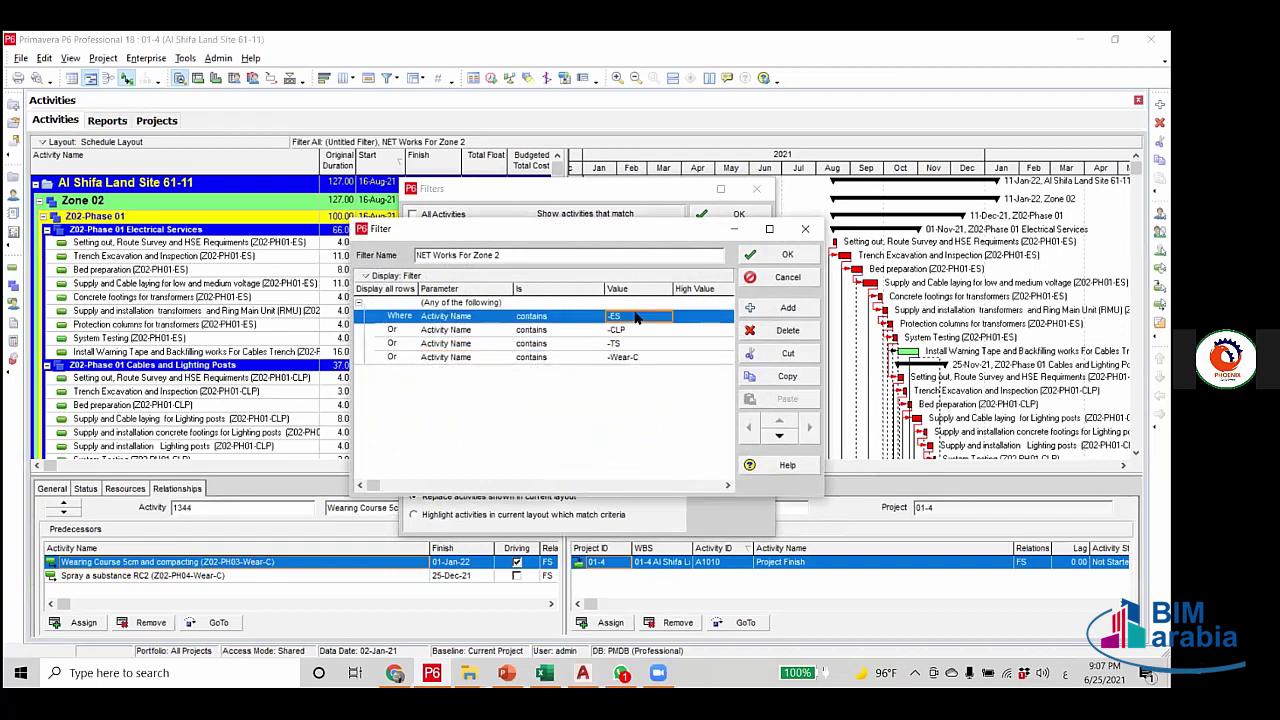
left_click(807, 230)
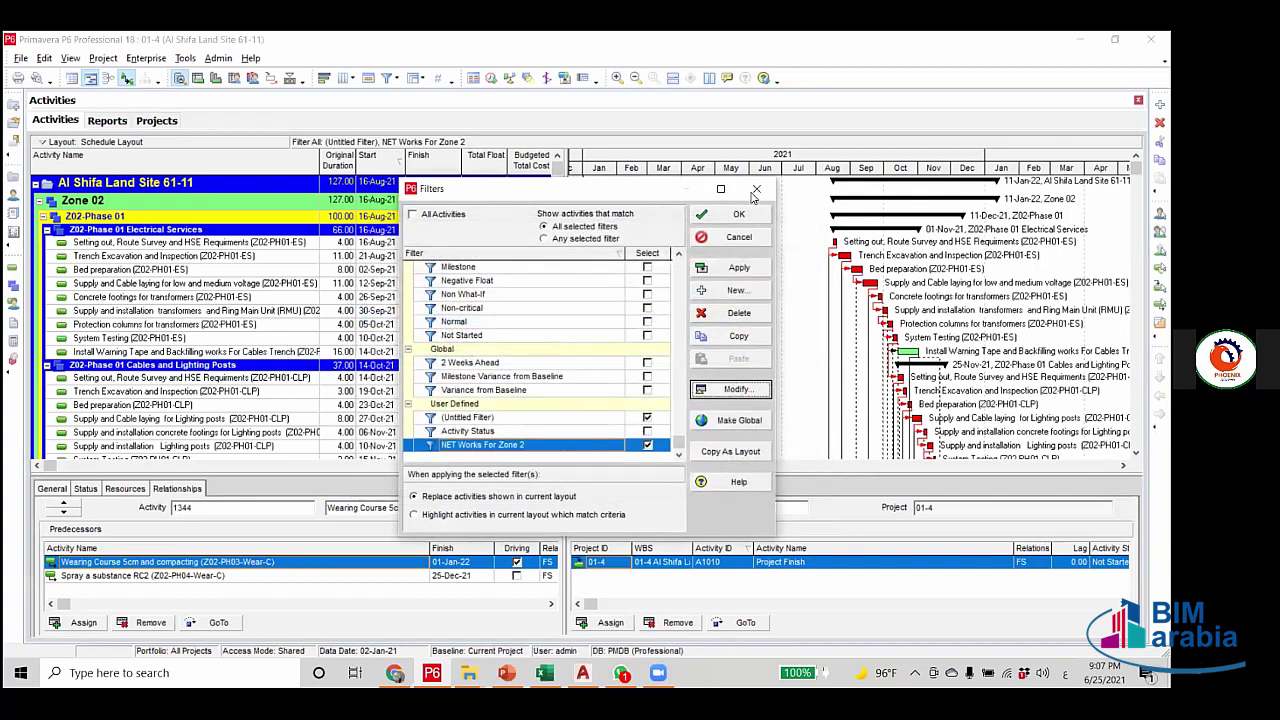
Apply the untitled filter together with NET Works For Zone 2, and highlight the ES code in the first Zone 03 activity's name.
left_click(757, 234)
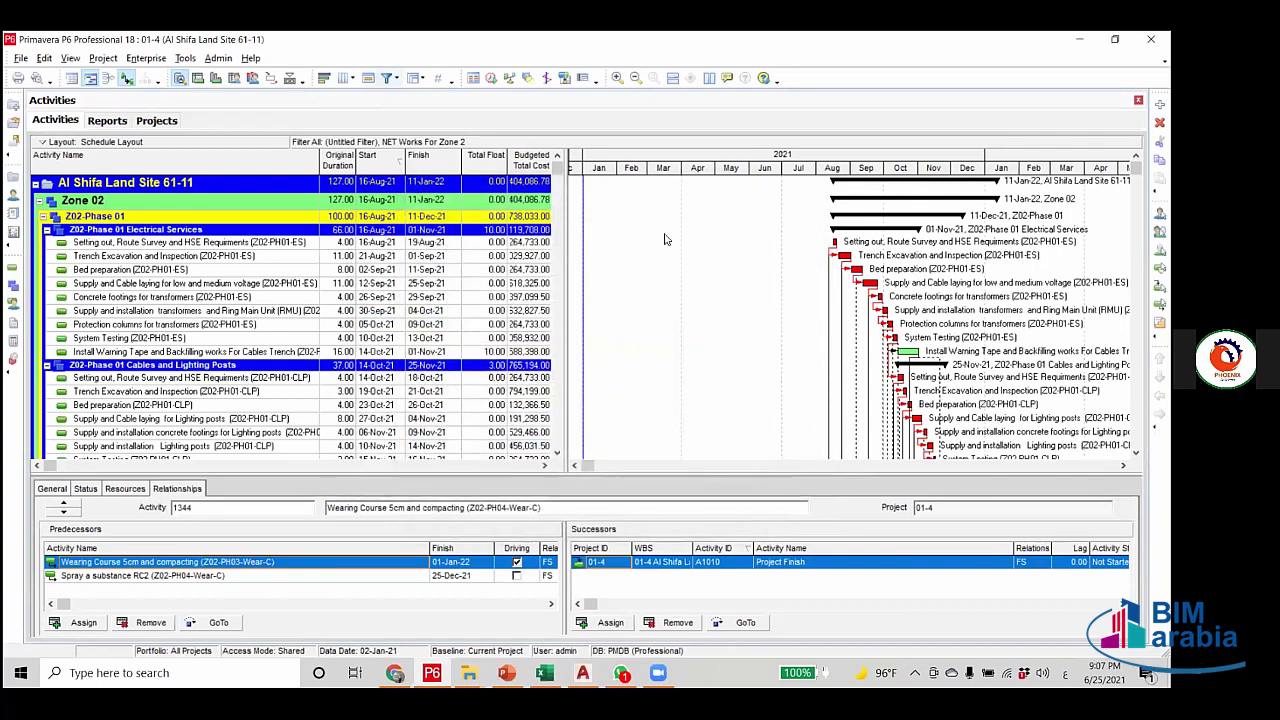
left_click(739, 267)
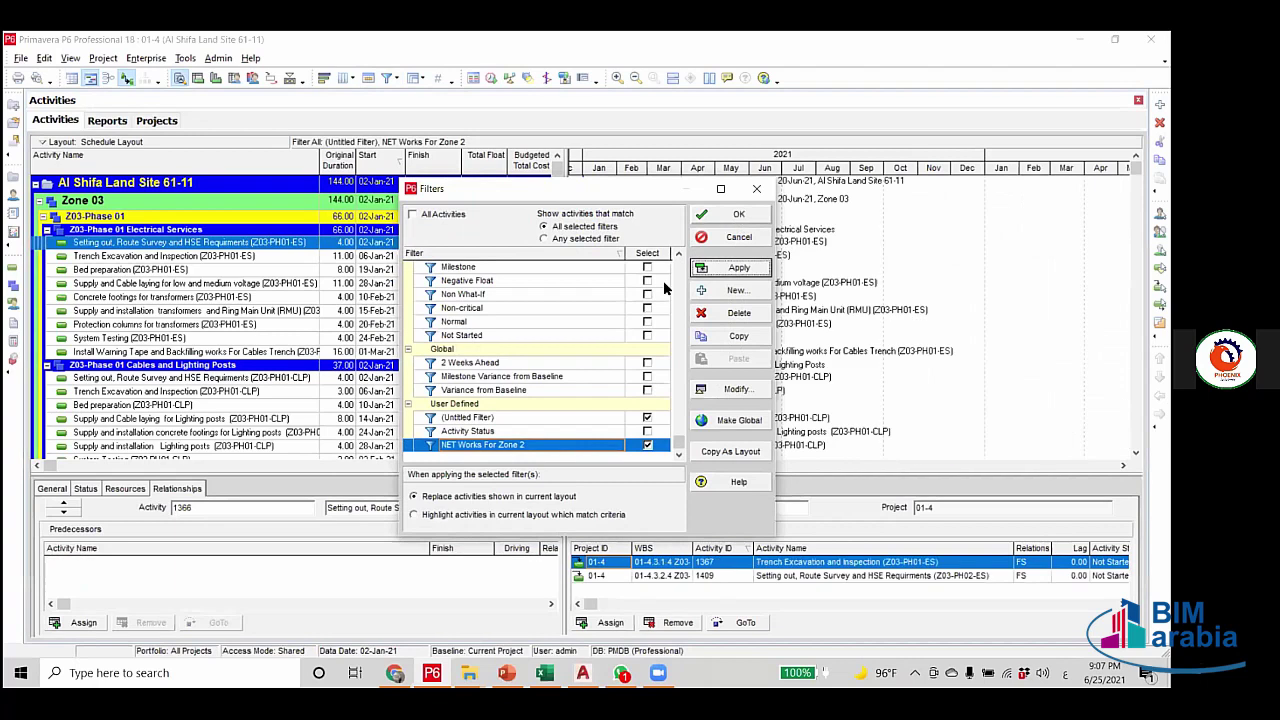
key("Return")
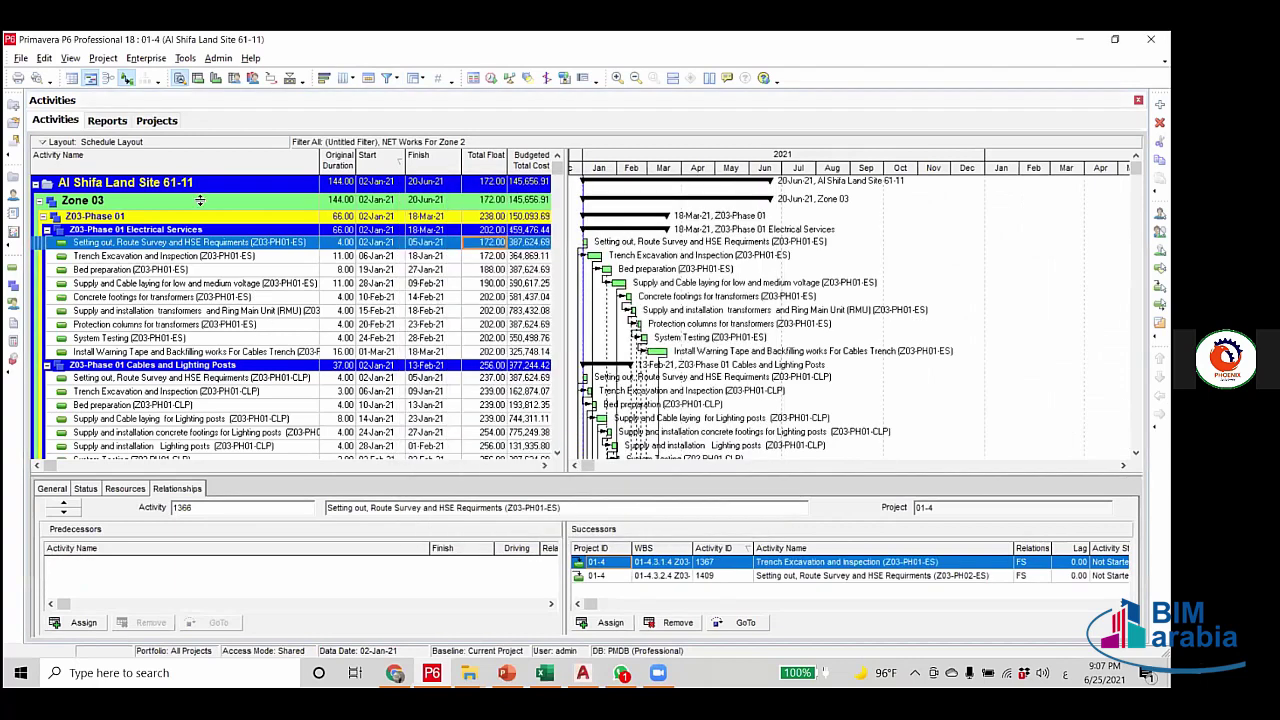
left_click(295, 250)
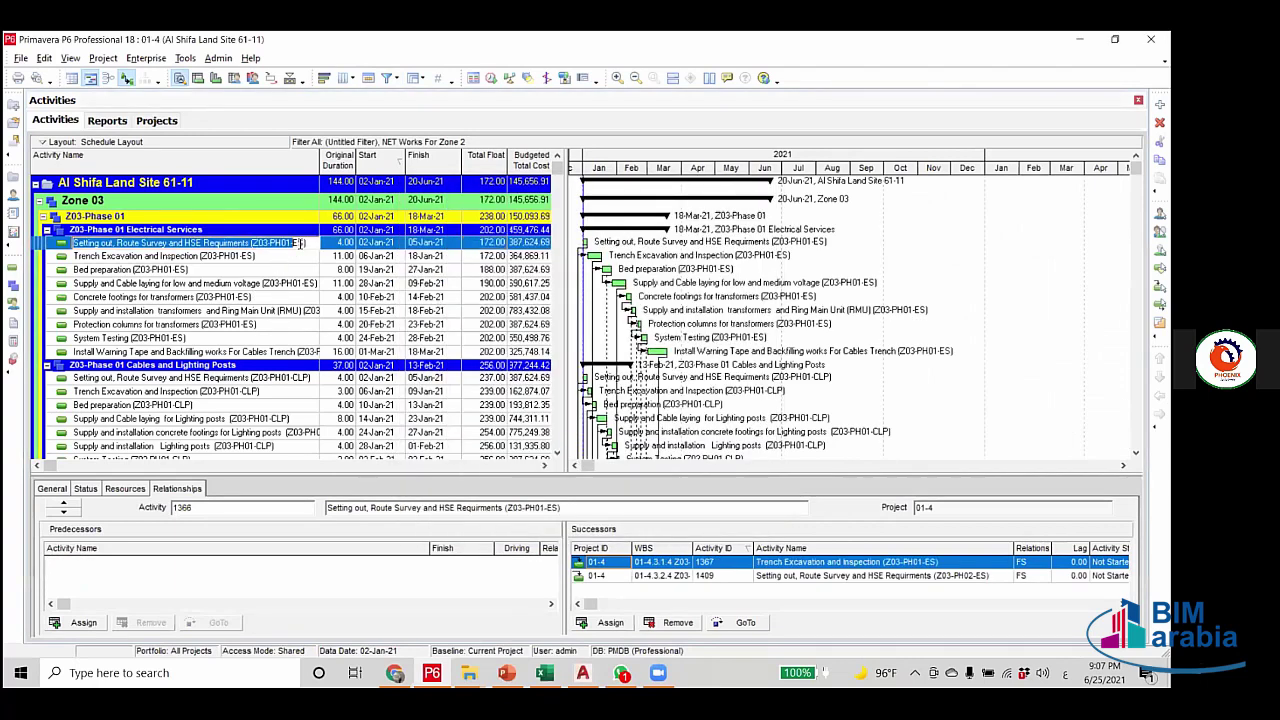
double_click(294, 243)
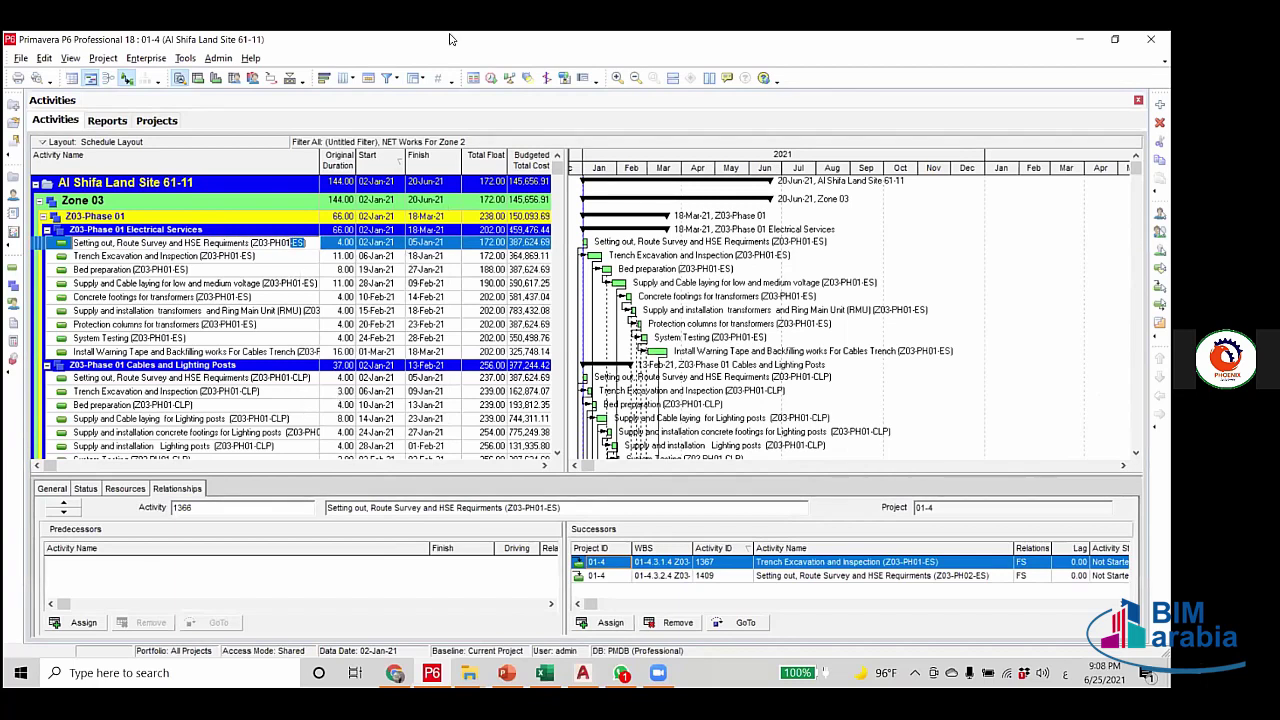
Deselect NET Works For Zone 2, apply only the untitled filter, and look over the Z03-Phase 01 activities.
left_click(388, 79)
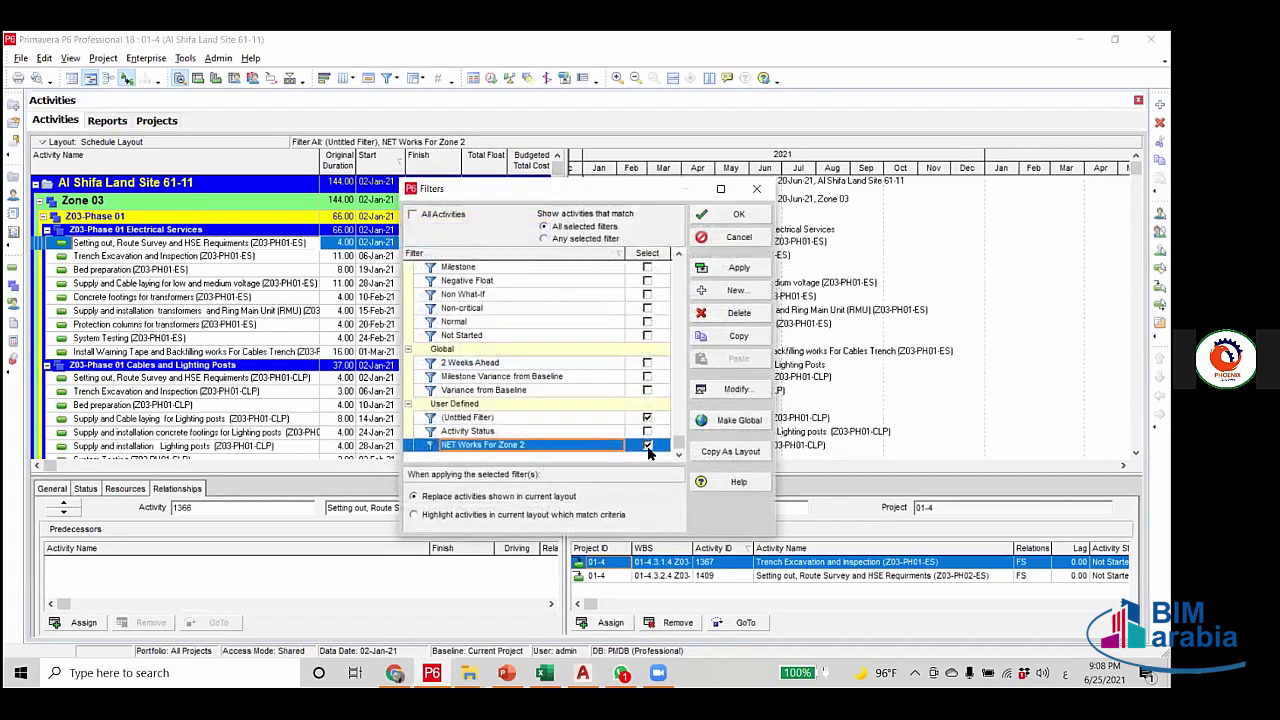
left_click(739, 268)
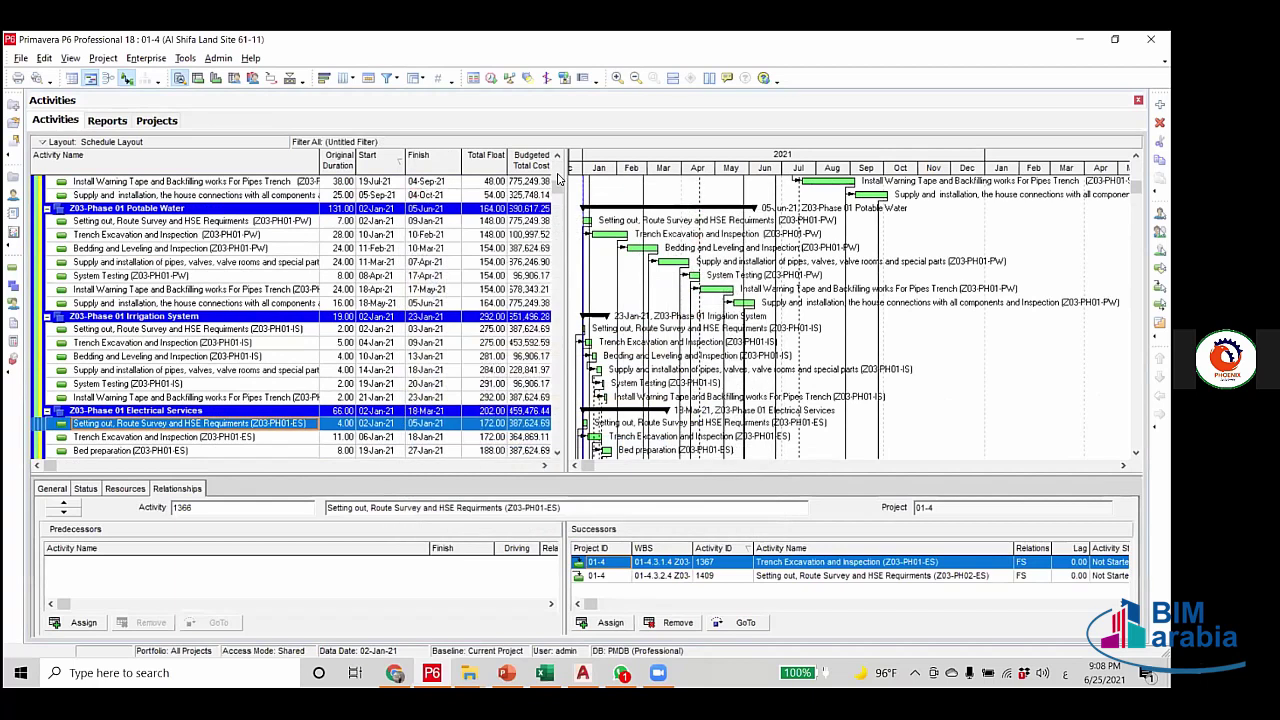
left_click(550, 220)
scroll(558, 190, "up", 2)
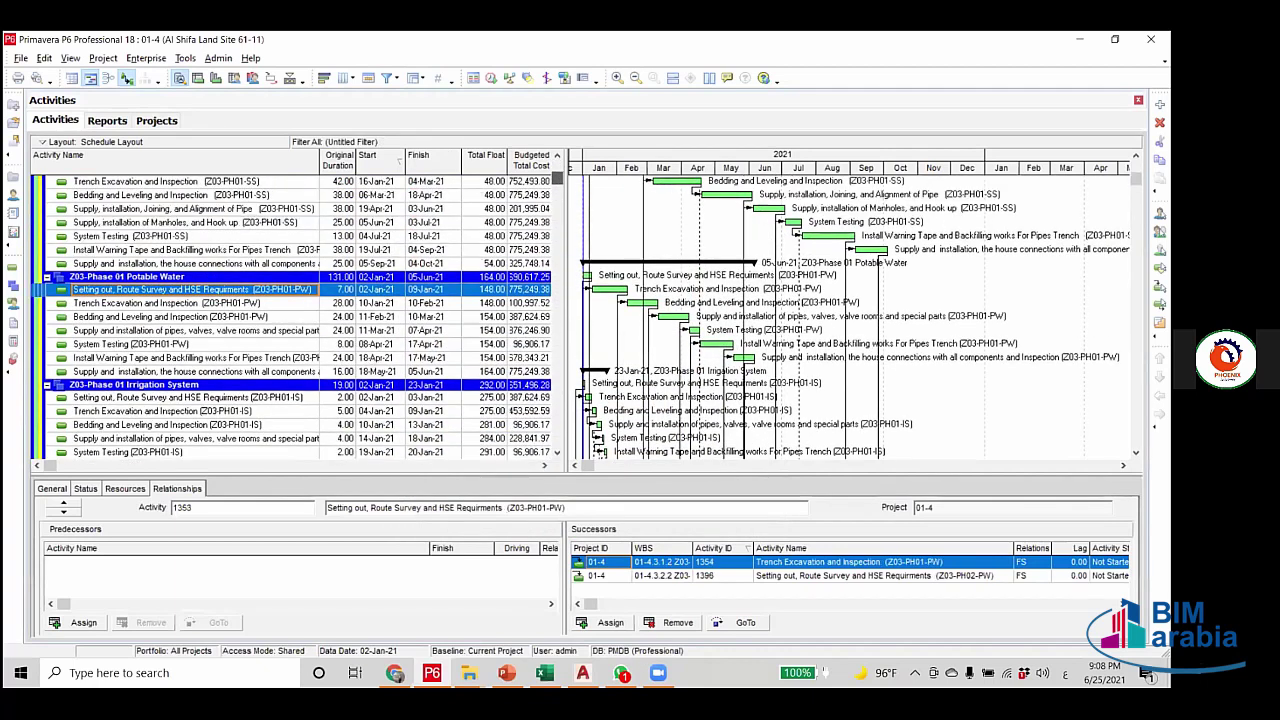
scroll(300, 310, "up", 2)
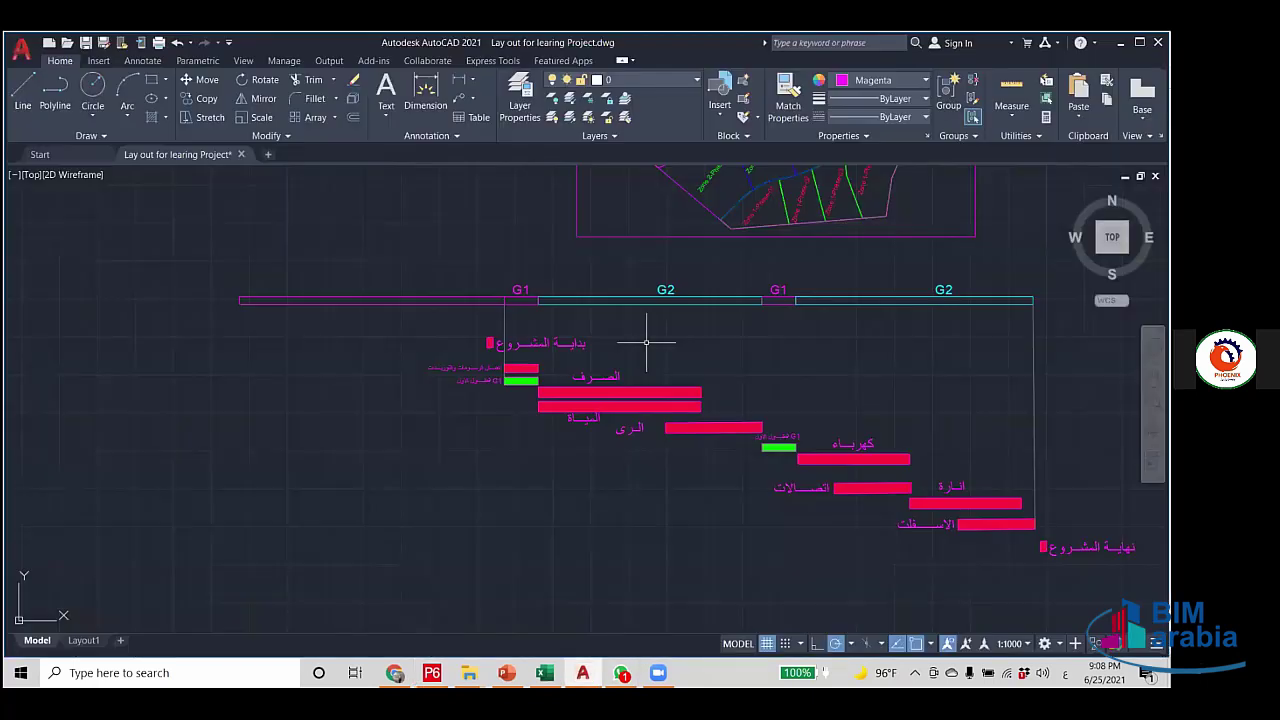
Examine the work sequence bar diagram in the AutoCAD layout drawing, following the G1 and G2 work from project start to project finish.
scroll(651, 346, "up", 2)
scroll(594, 511, "down", 2)
mouse_move(594, 511)
left_mouse_down()
mouse_move(569, 443)
mouse_move(503, 449)
left_mouse_up()
scroll(537, 414, "up", 4)
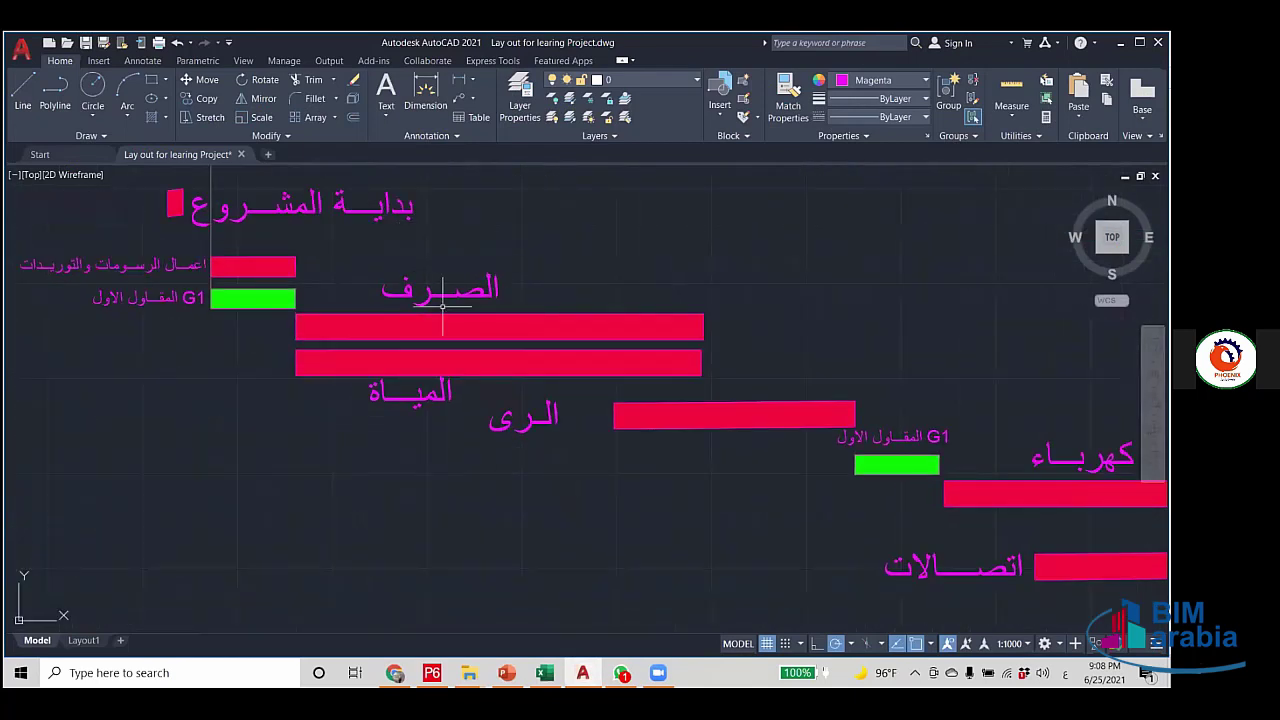
scroll(500, 451, "down", 4)
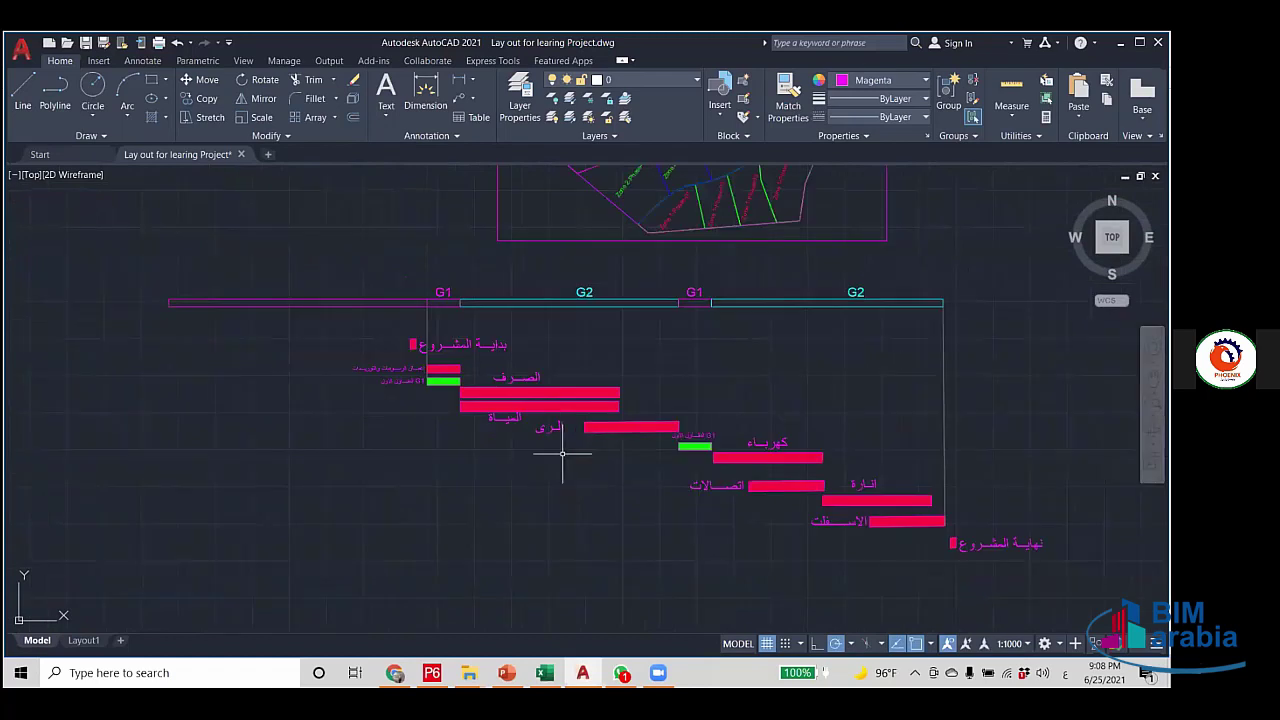
scroll(590, 490, "up", 2)
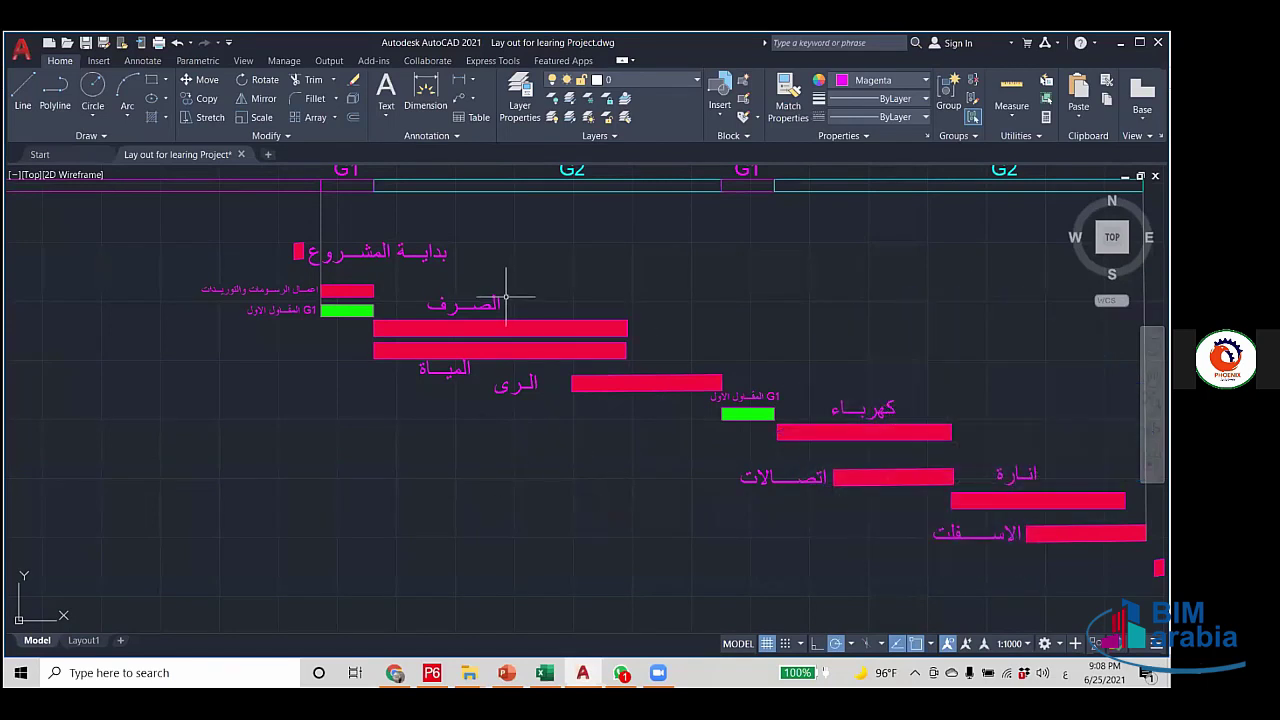
left_click_drag(663, 429, 496, 381)
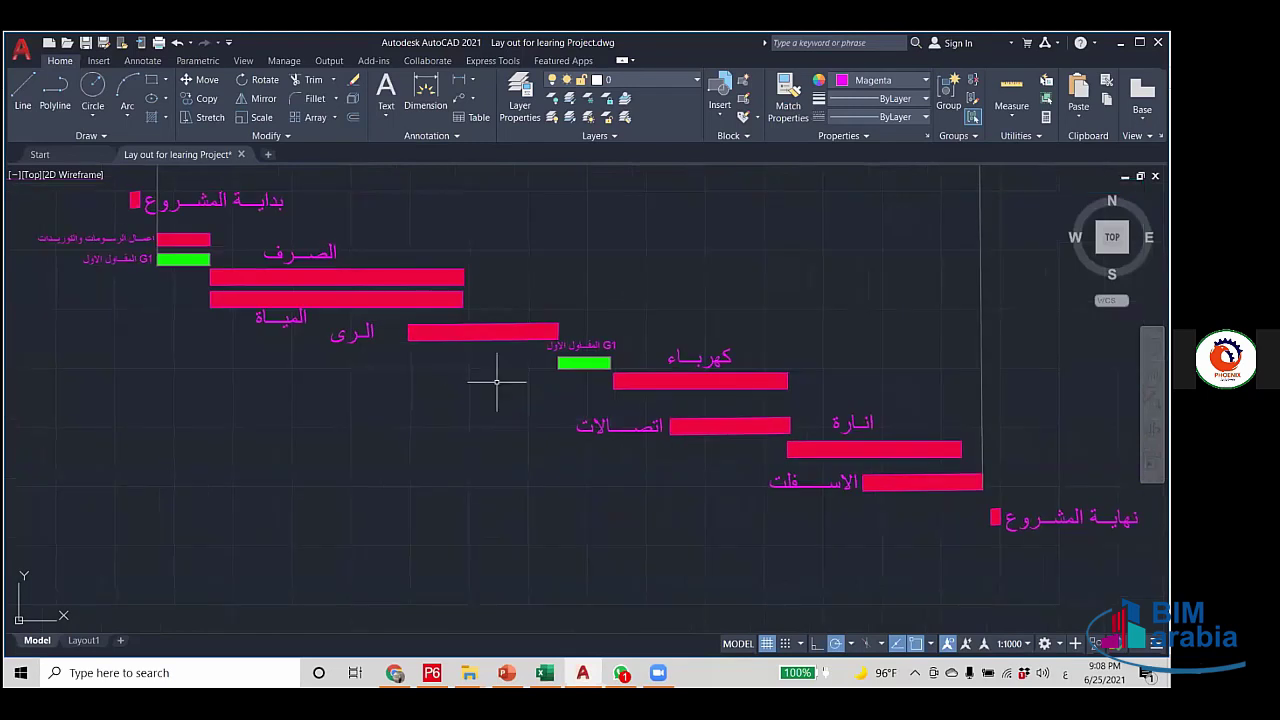
scroll(592, 394, "up", 4)
scroll(495, 368, "down", 4)
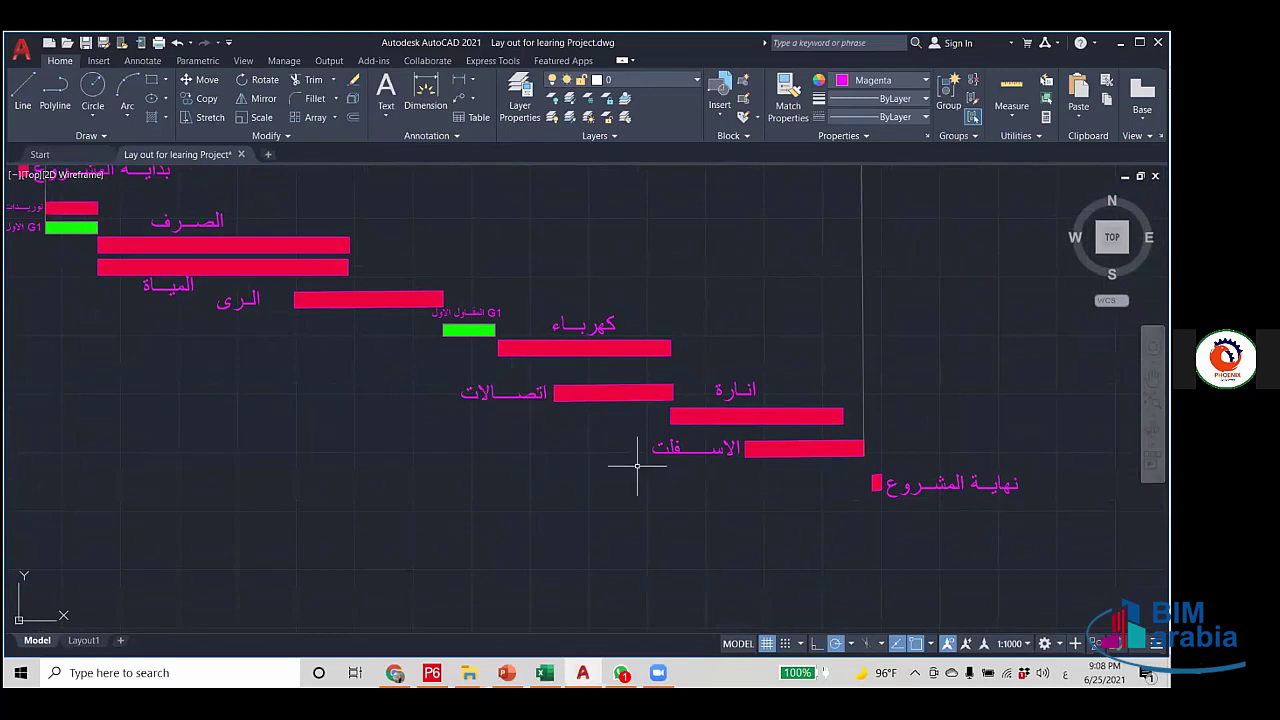
scroll(885, 520, "down", 5)
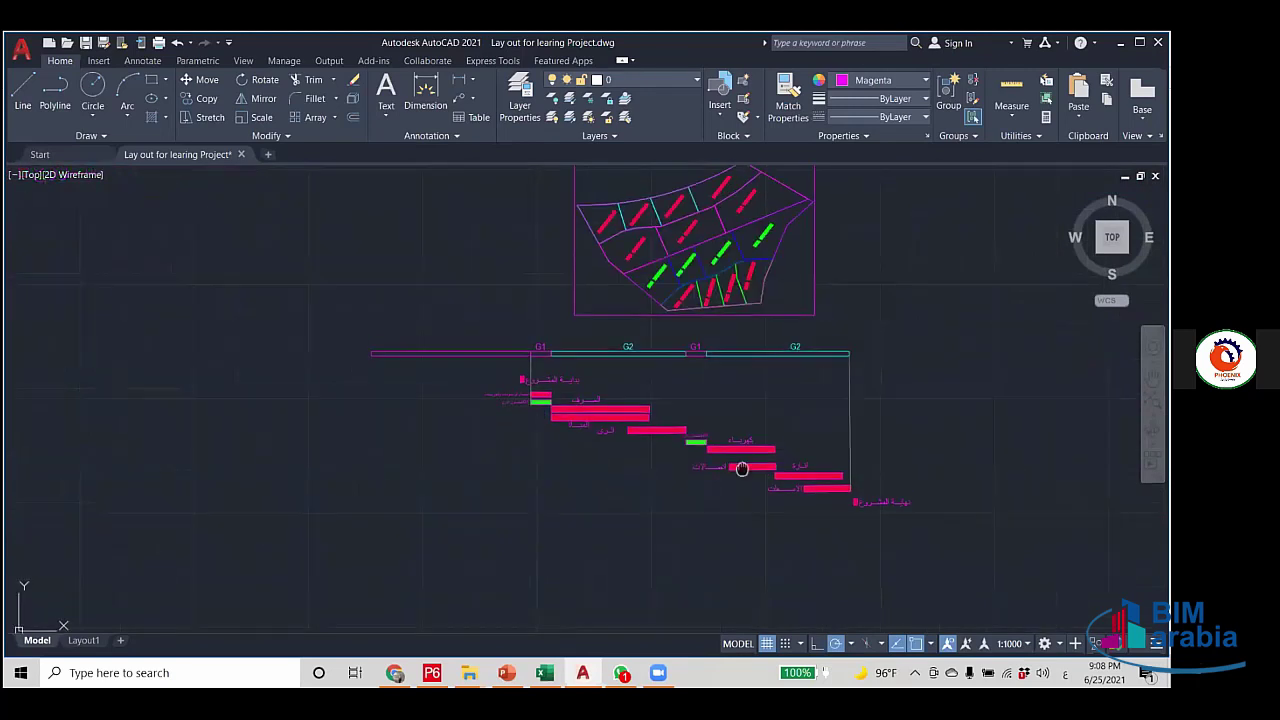
Change the colour of the Zone 3-Phase-01, Zone 3-Phase-02 and Zone 3-Phase-03 labels on the zone map to White.
scroll(749, 290, "up", 5)
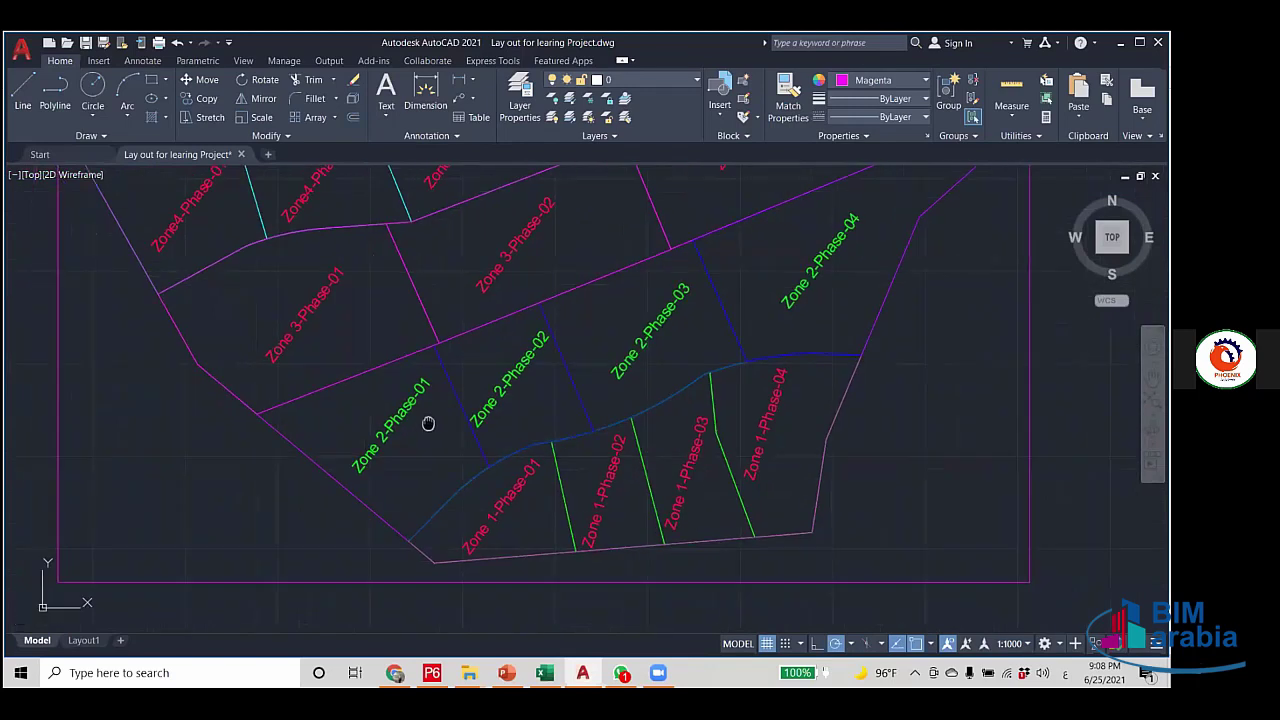
mouse_move(429, 423)
left_mouse_down()
mouse_move(547, 447)
mouse_move(555, 473)
left_mouse_up()
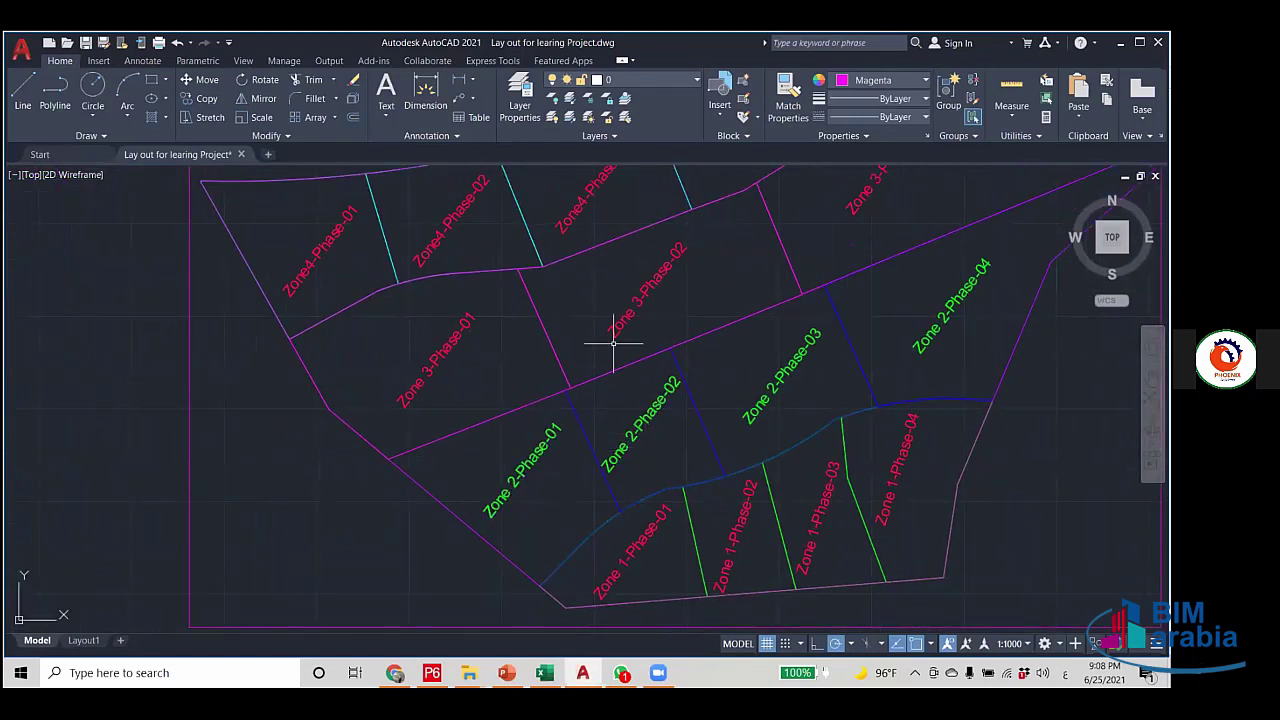
left_click_drag(613, 343, 643, 458)
left_click(468, 488)
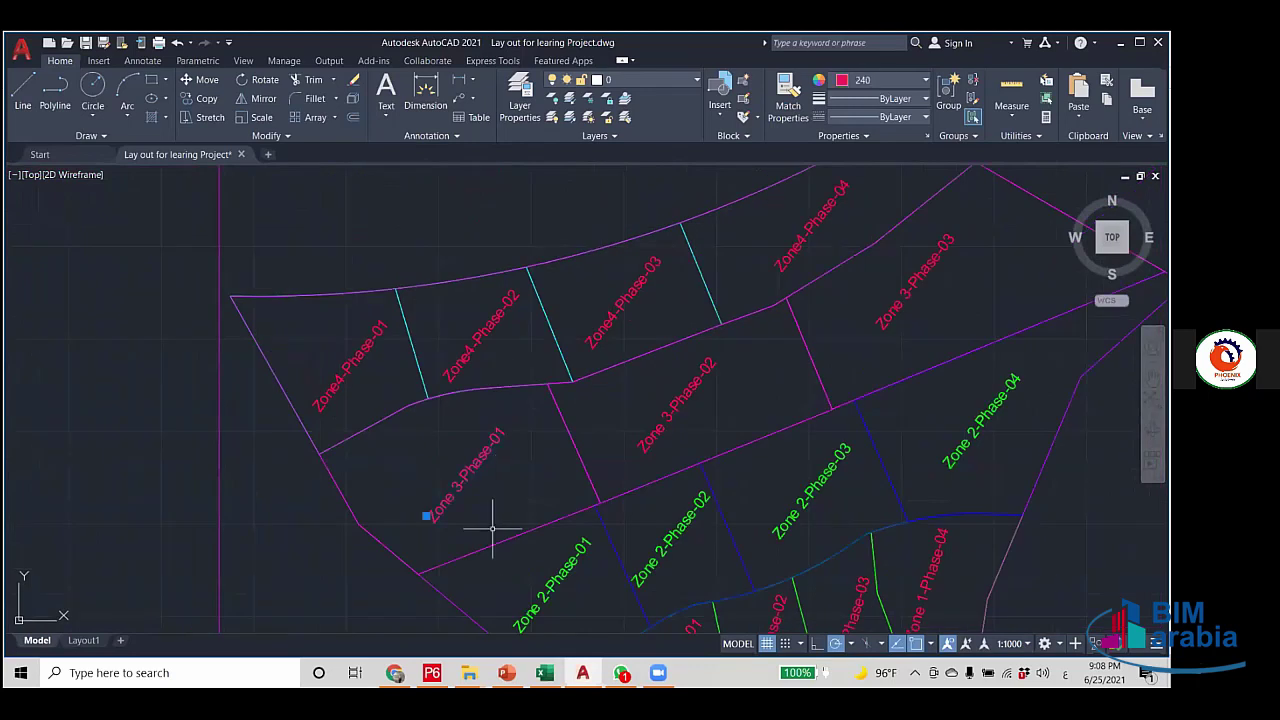
left_click(666, 420)
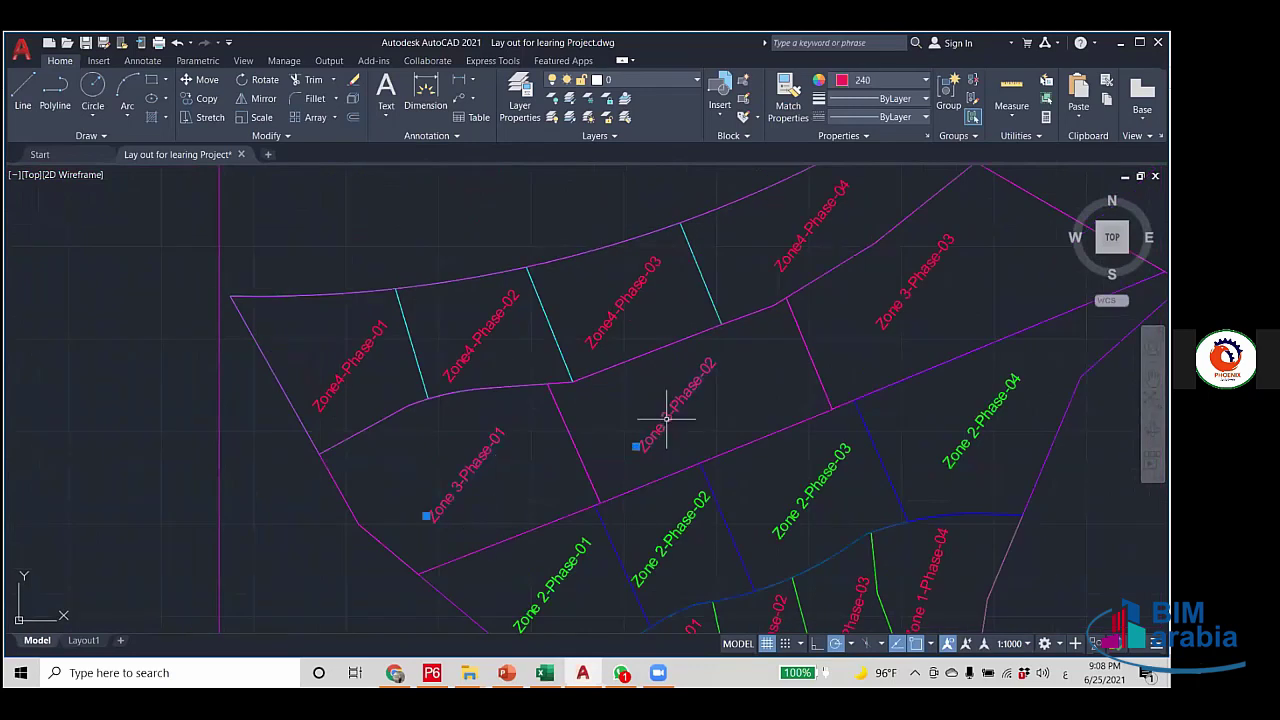
left_click(918, 276)
left_click(923, 77)
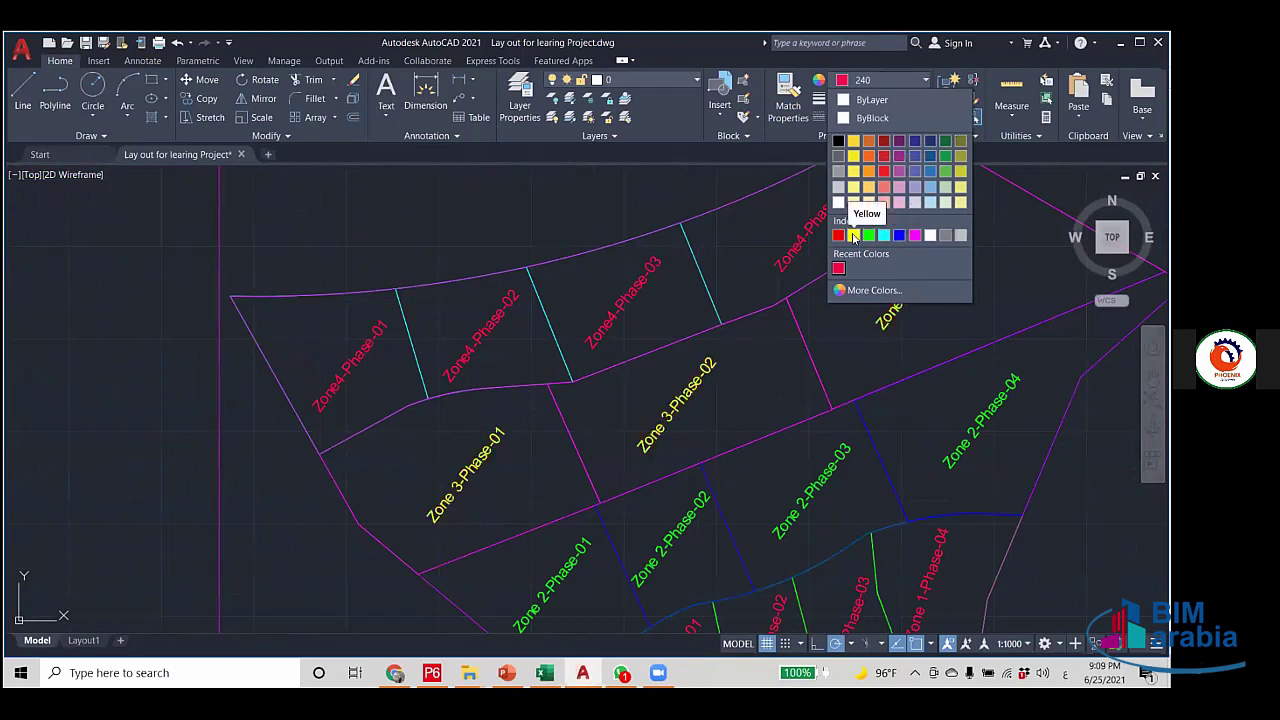
left_click(930, 235)
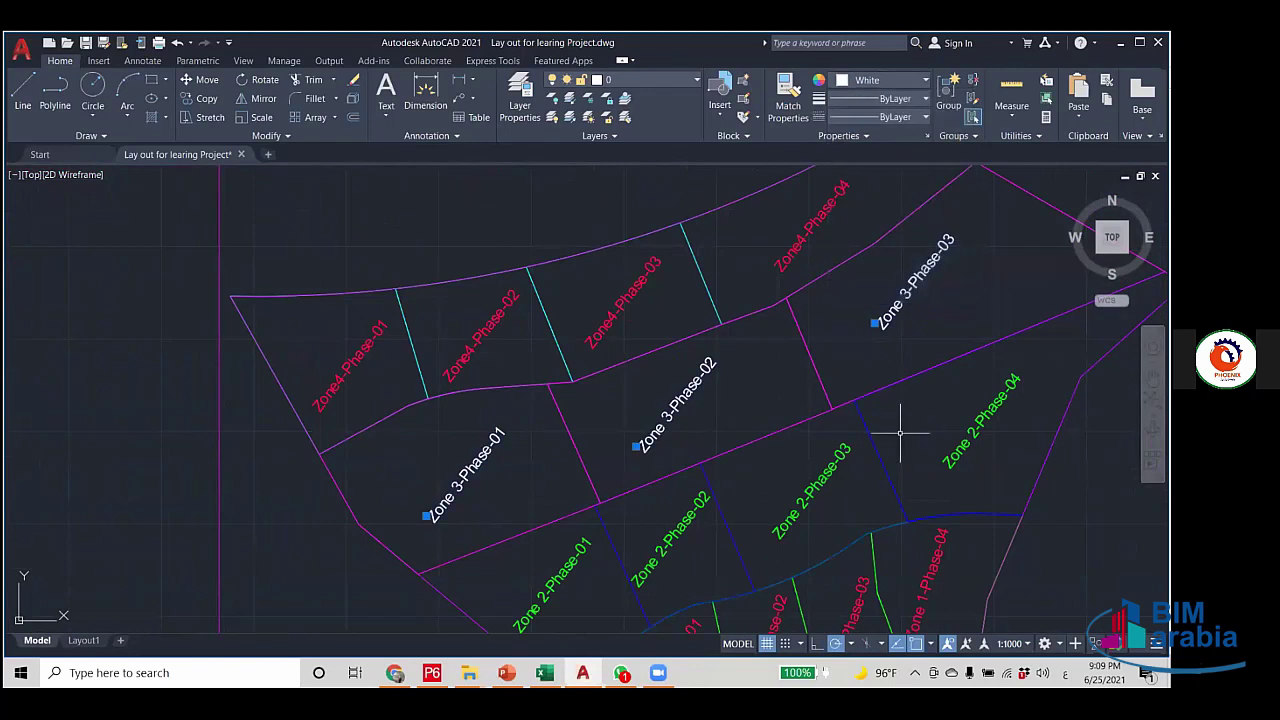
left_click(908, 435)
key("Escape")
scroll(700, 434, "up", 2)
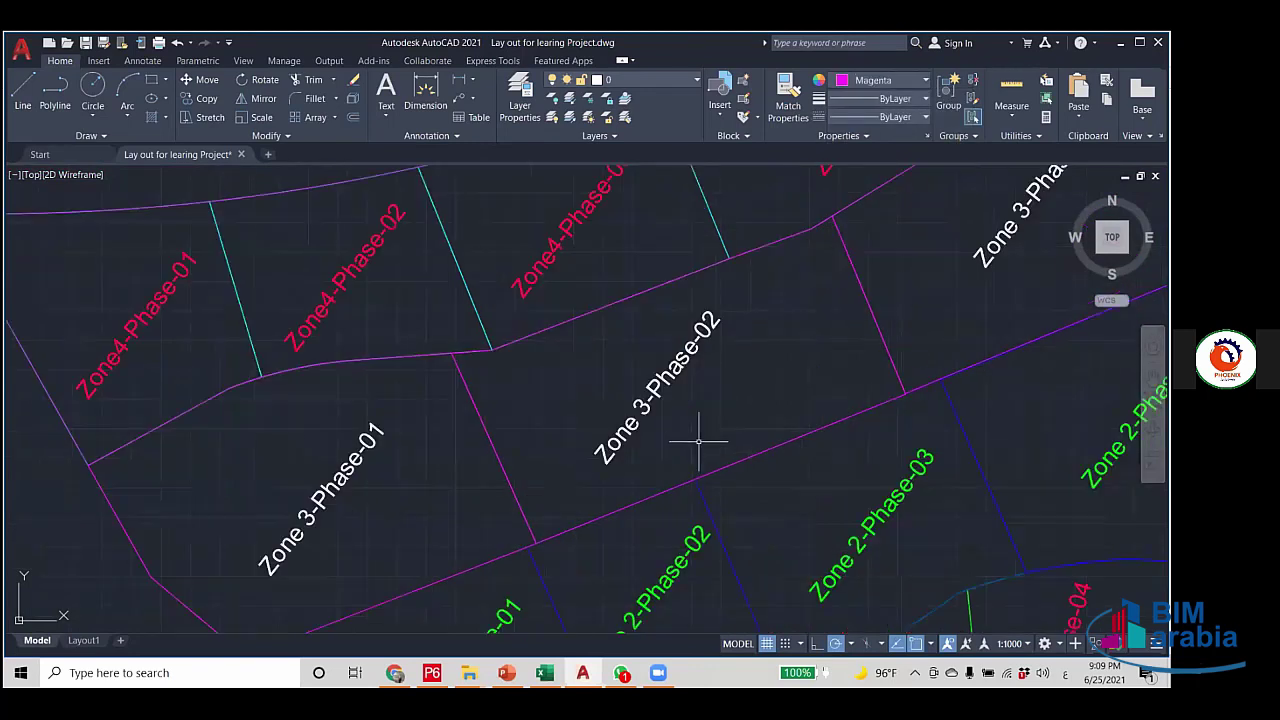
scroll(698, 442, "down", 4)
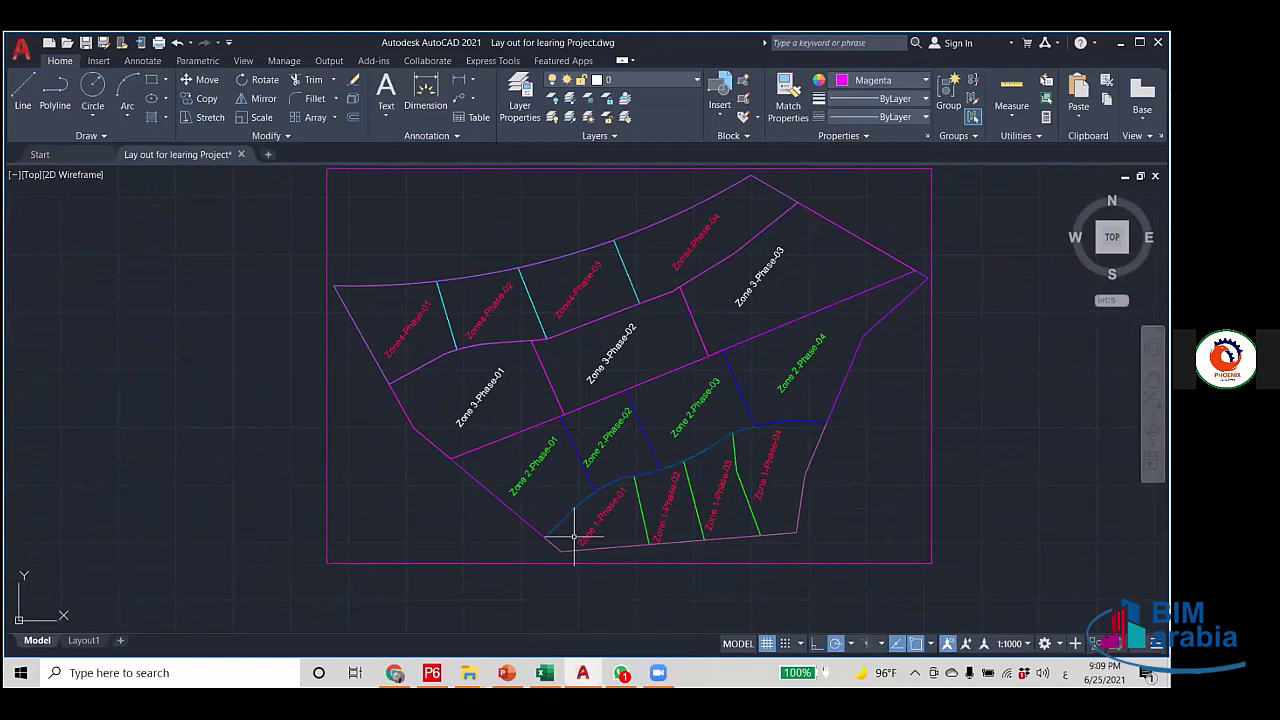
Examine the zone map in the layout drawing, following the Zone 4 and Zone 3 phase areas.
mouse_move(543, 569)
left_mouse_down()
mouse_move(555, 467)
mouse_move(563, 537)
left_mouse_up()
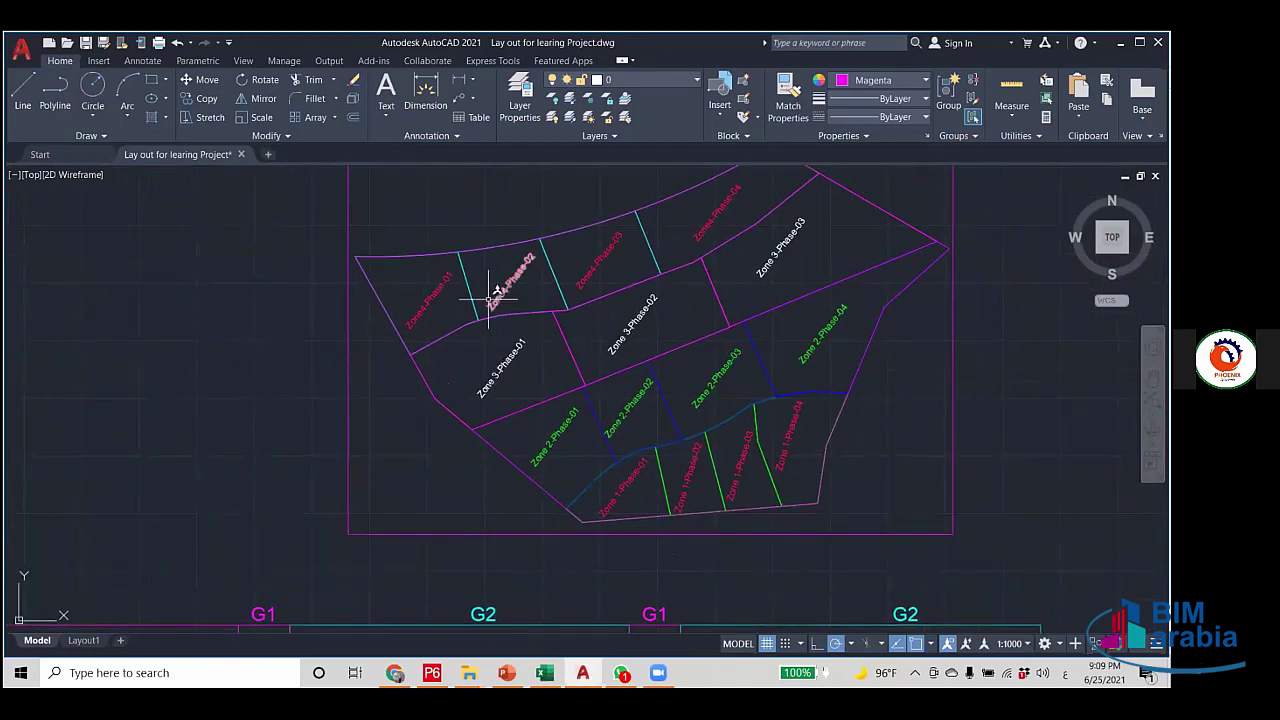
scroll(500, 320, "down", 3)
mouse_move(500, 337)
left_mouse_down()
mouse_move(513, 288)
mouse_move(528, 329)
left_mouse_up()
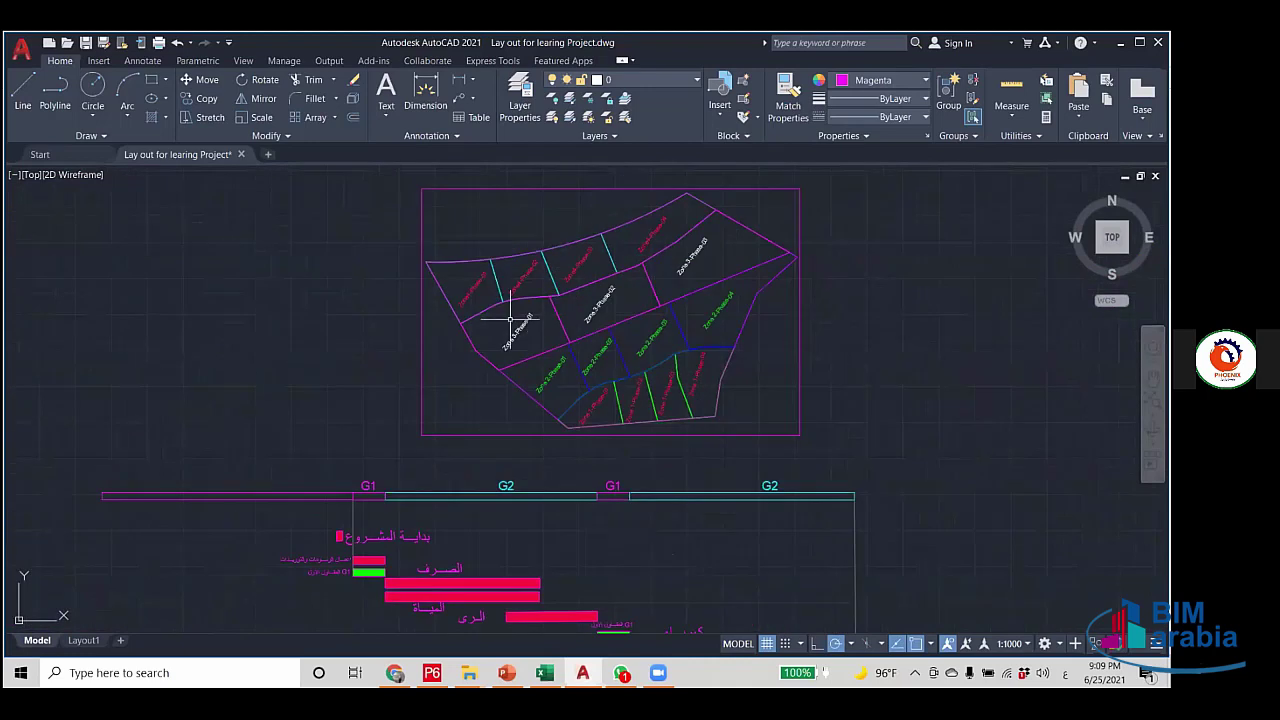
scroll(514, 325, "up", 2)
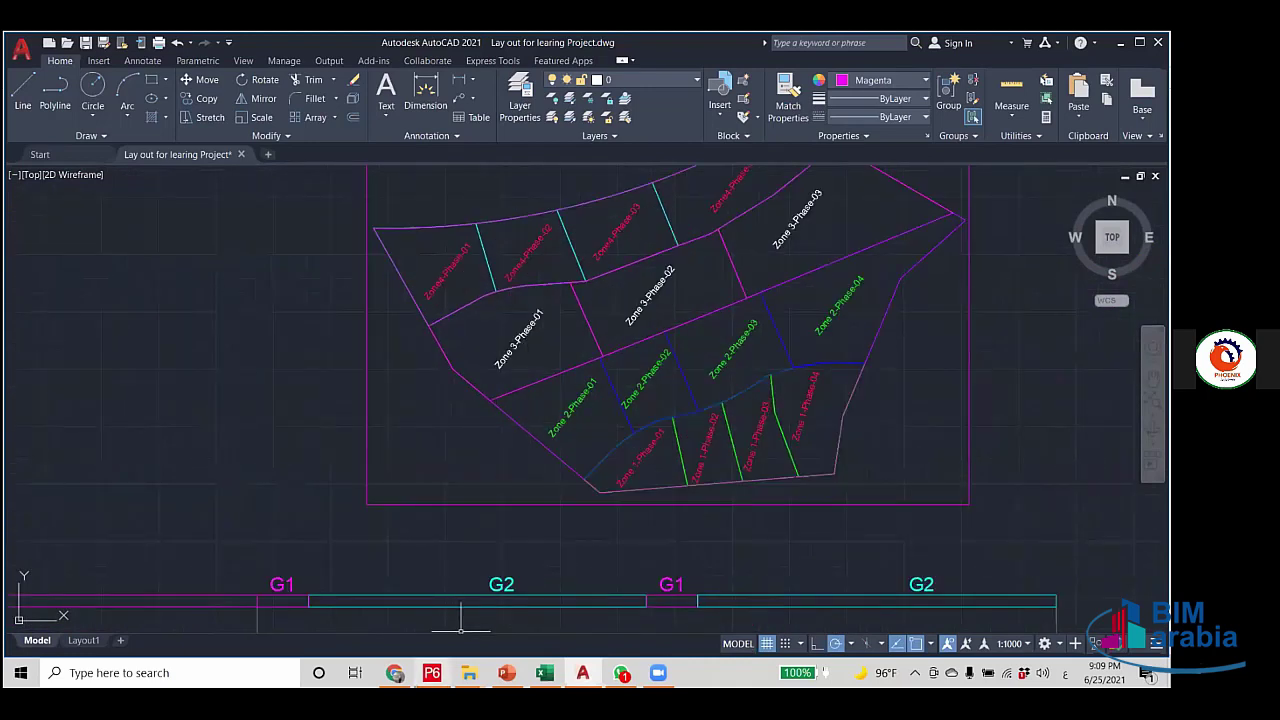
Switch to Primavera P6 and select the Setting out, Route Survey and HSE Requirments activity under Z03-Phase 01 Sewer System.
left_click(395, 672)
key("alt+Tab")
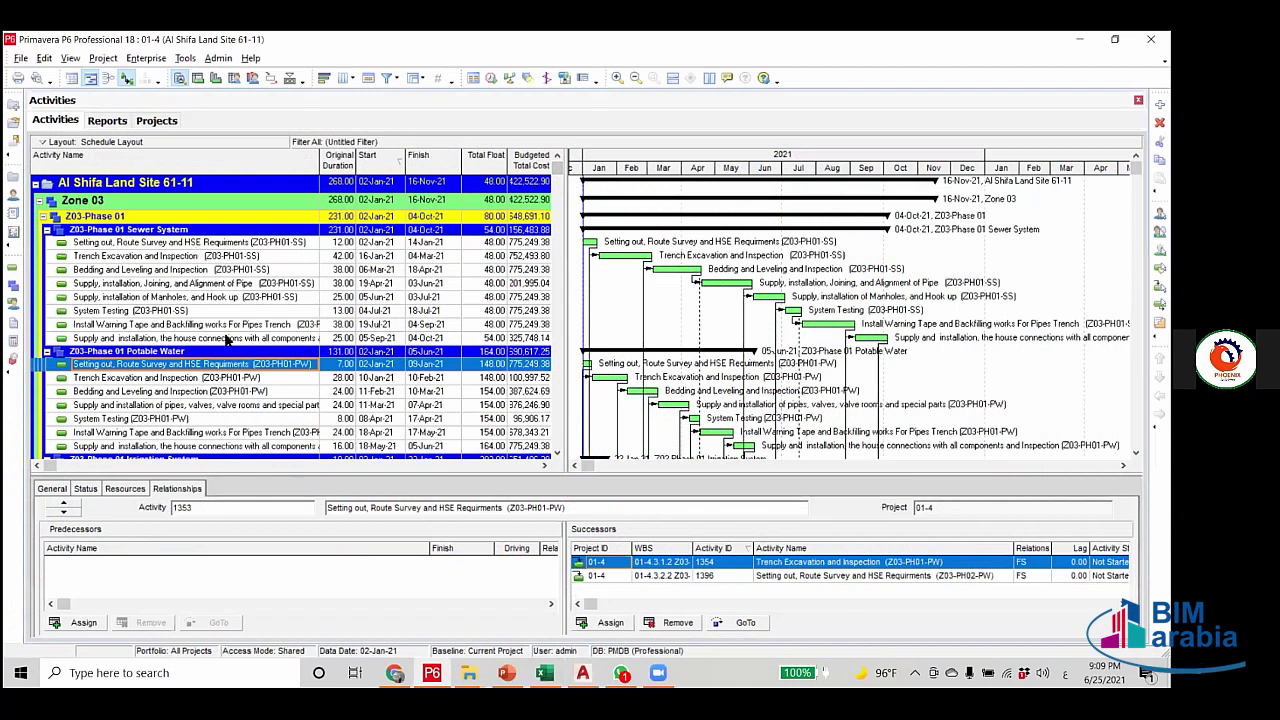
key("Up")
key("Up")
key("Up")
key("Up")
key("Up")
key("Up")
key("Up")
key("Up")
key("Up")
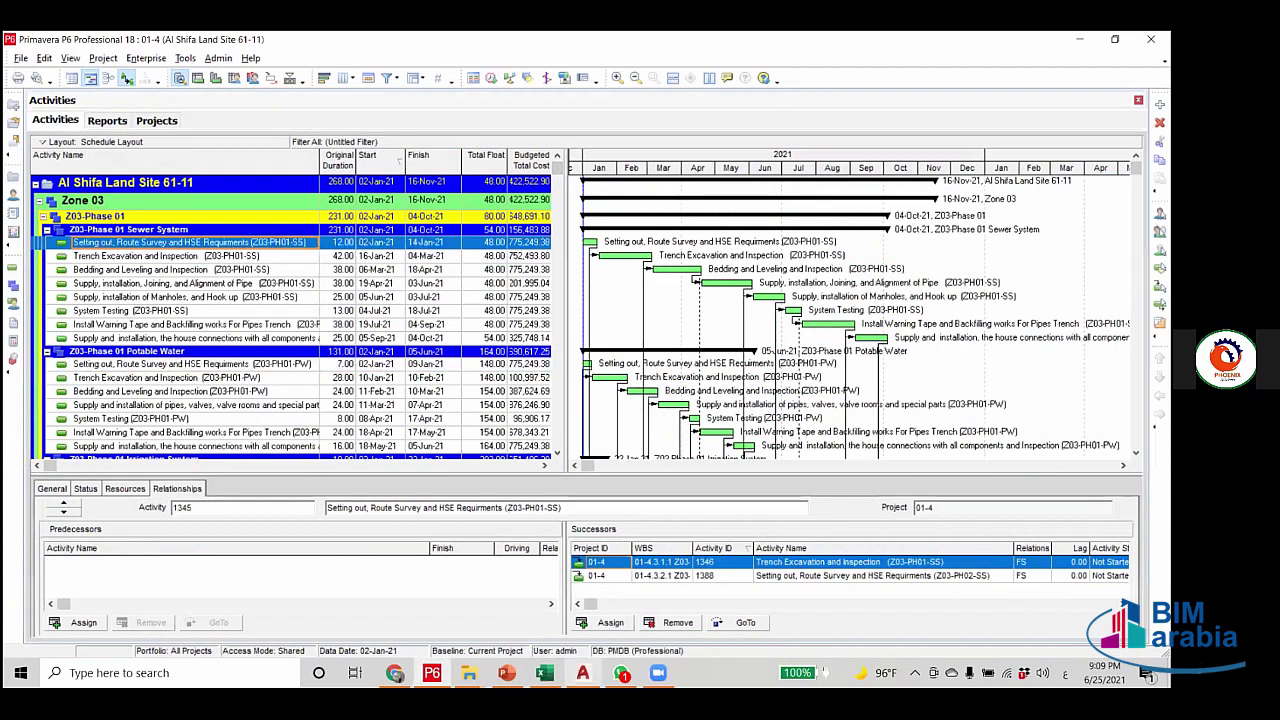
Switch to AutoCAD and examine the work sequence bars from project start through the sewer, water and irrigation works.
key("alt+Tab")
scroll(457, 514, "up", 4)
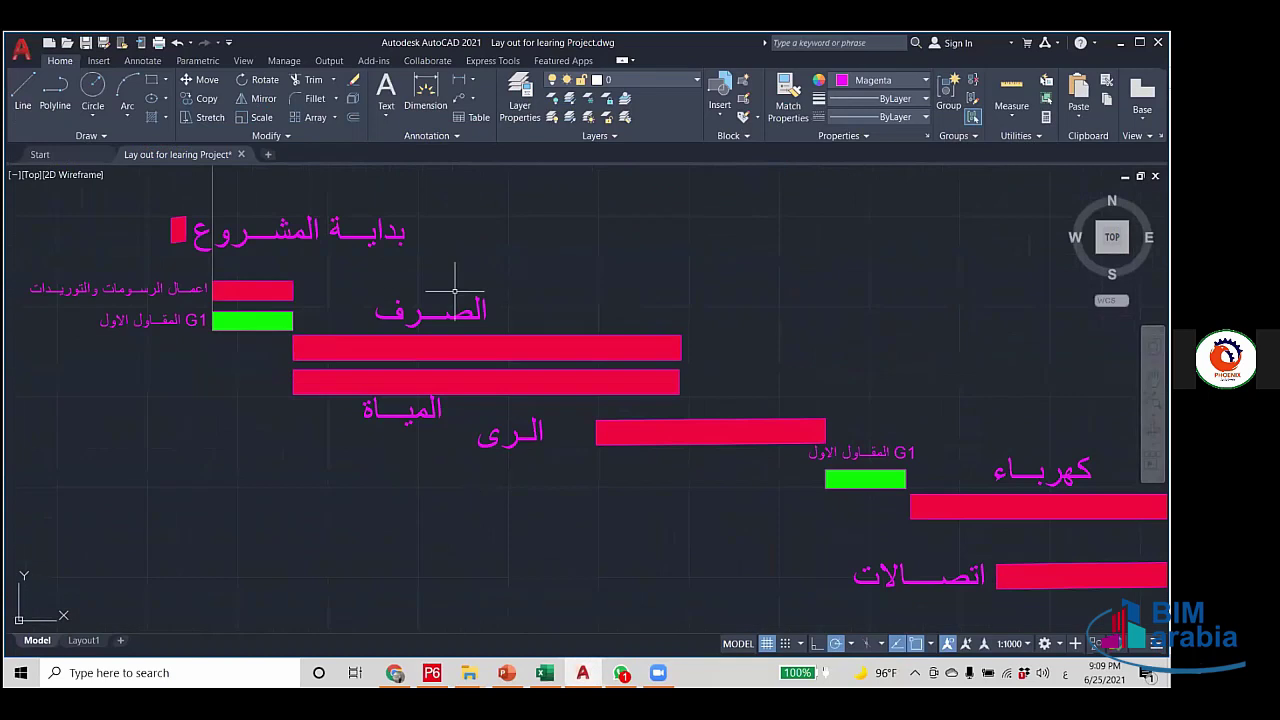
scroll(502, 516, "down", 1)
scroll(464, 420, "down", 4)
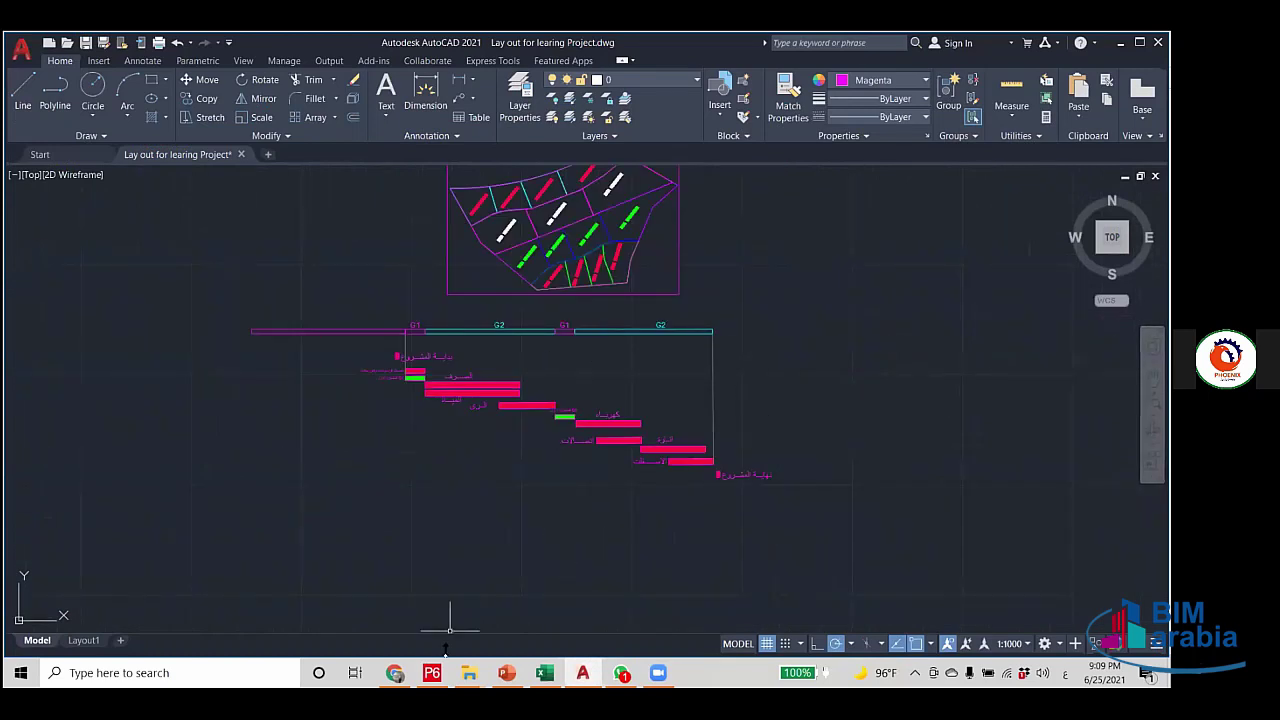
Switch to Primavera P6, select the sewer Trench Excavation and Inspection activity, and bring up the G1/G2 zone dates slide in PowerPoint.
key("alt+Tab")
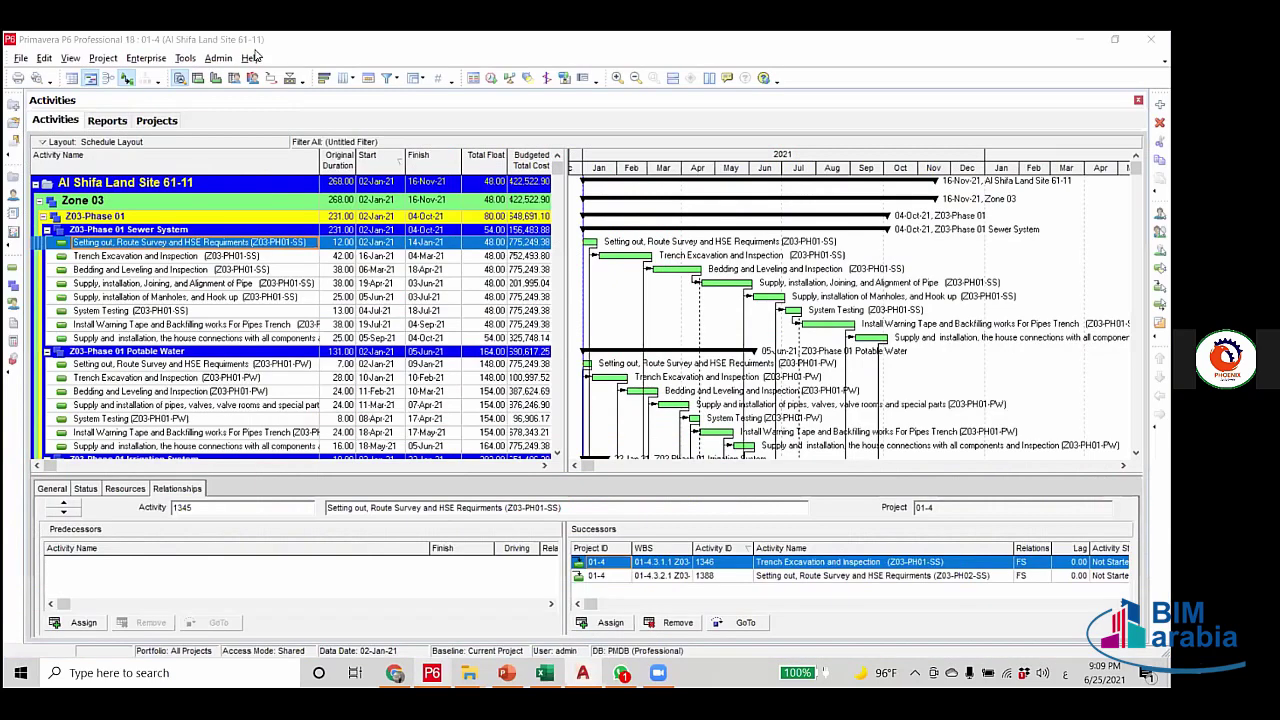
left_click(207, 256)
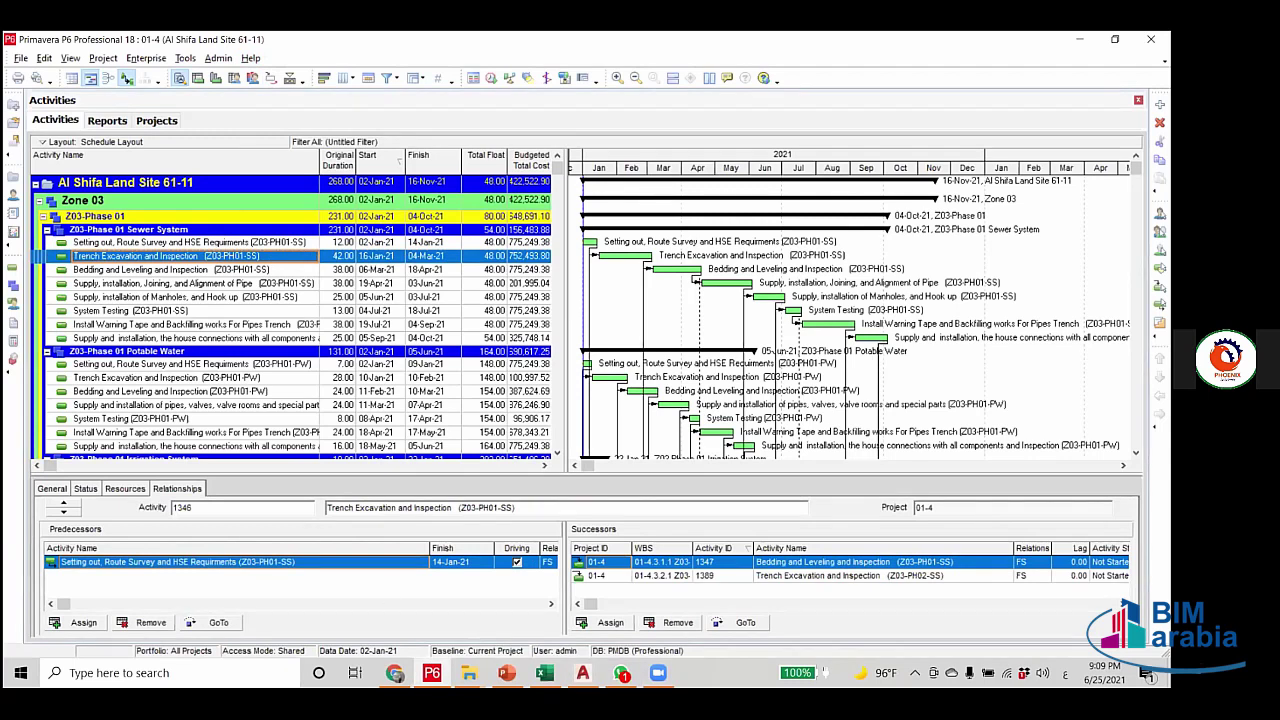
left_click(507, 672)
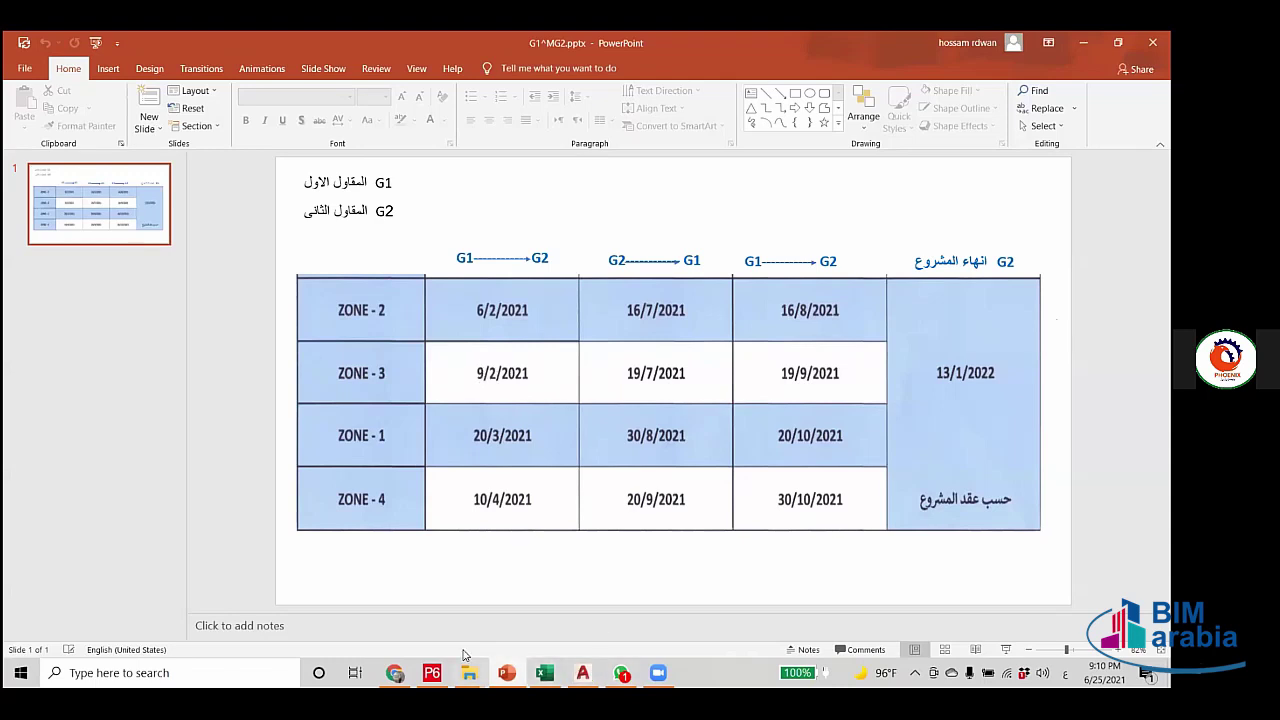
Return to Primavera P6 and examine the name codes of the Z03-Phase 01 setting-out activities for sewer, potable water and irrigation.
key("alt+Tab")
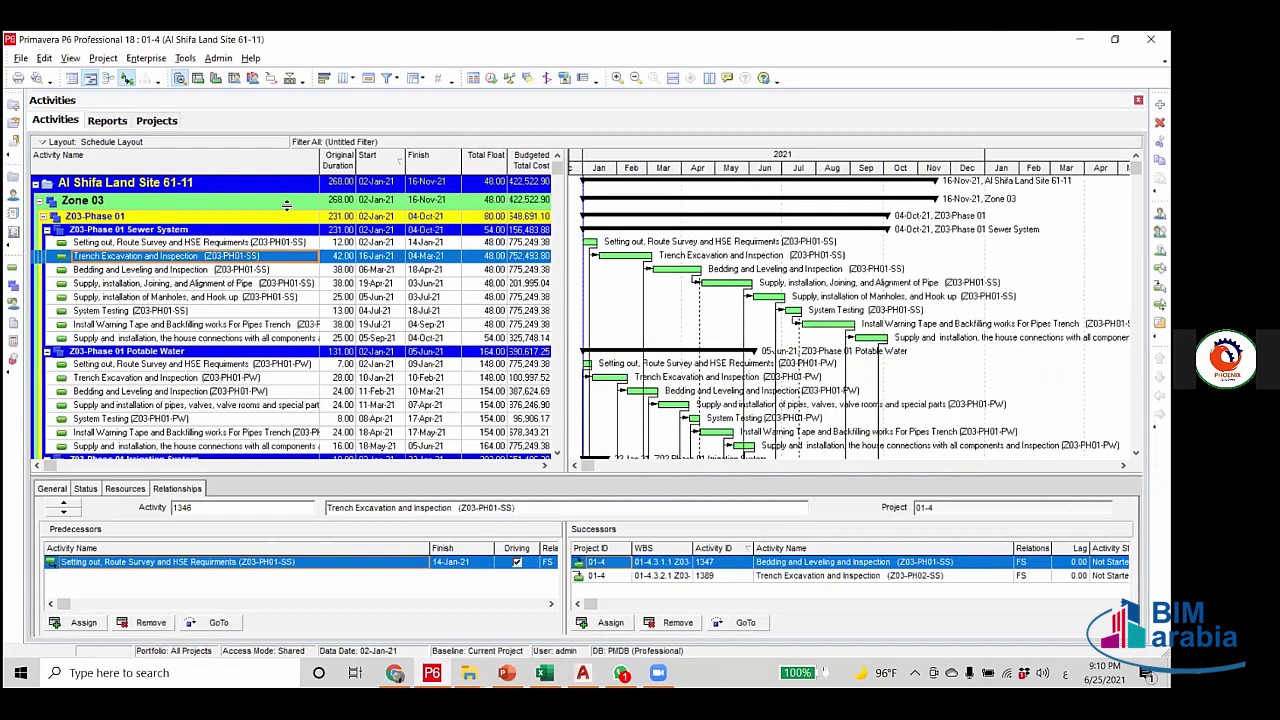
left_click(272, 246)
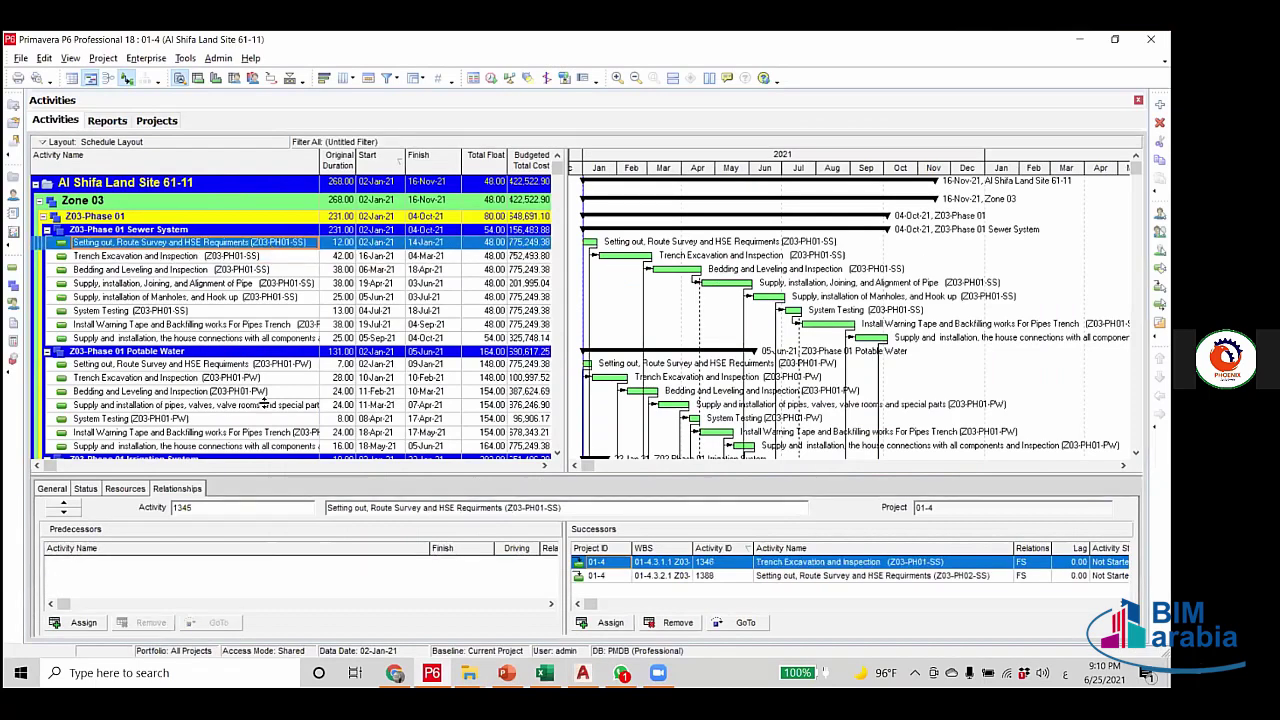
left_click(288, 366)
scroll(286, 378, "down", 2)
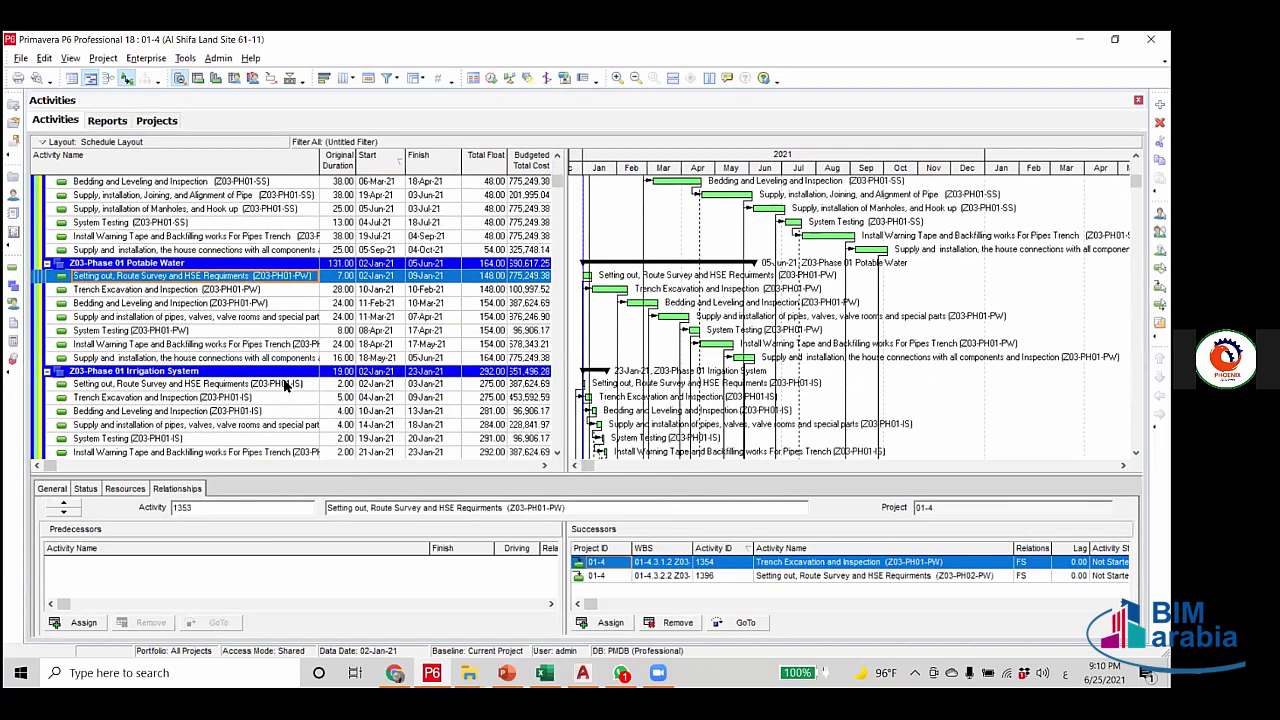
left_click(286, 384)
scroll(286, 384, "up", 2)
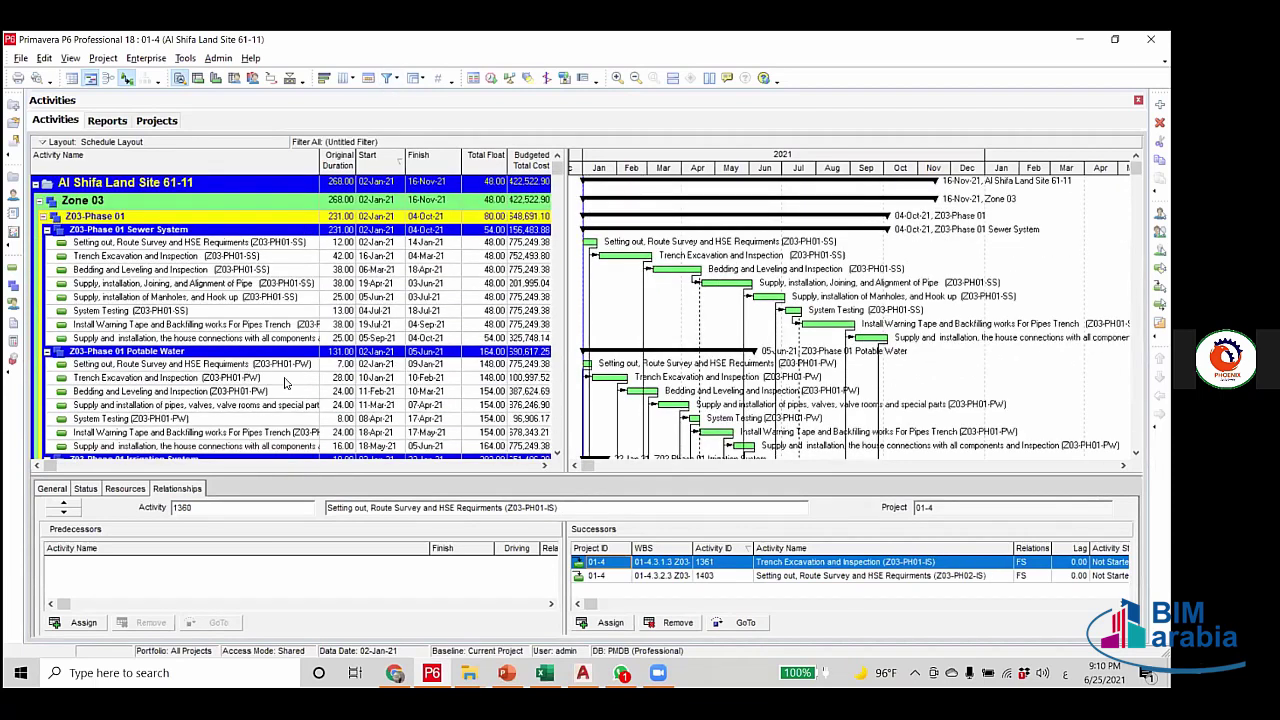
scroll(337, 418, "down", 2)
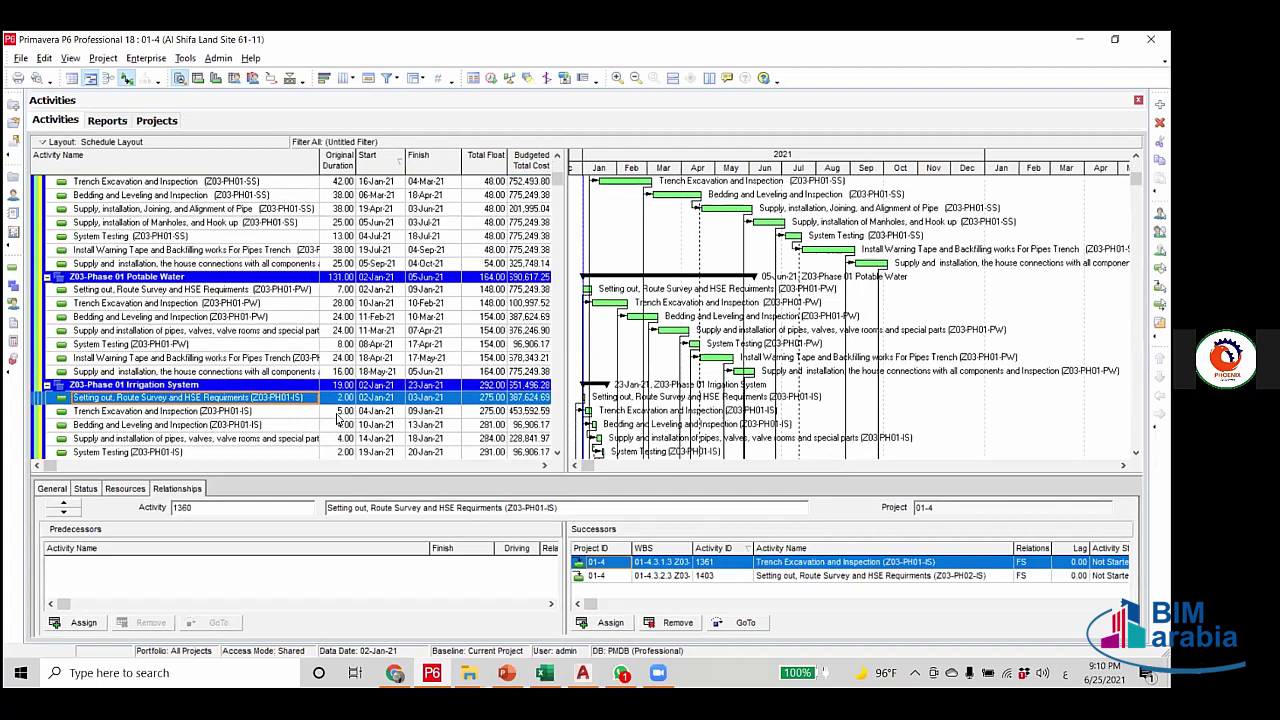
scroll(280, 268, "up", 2)
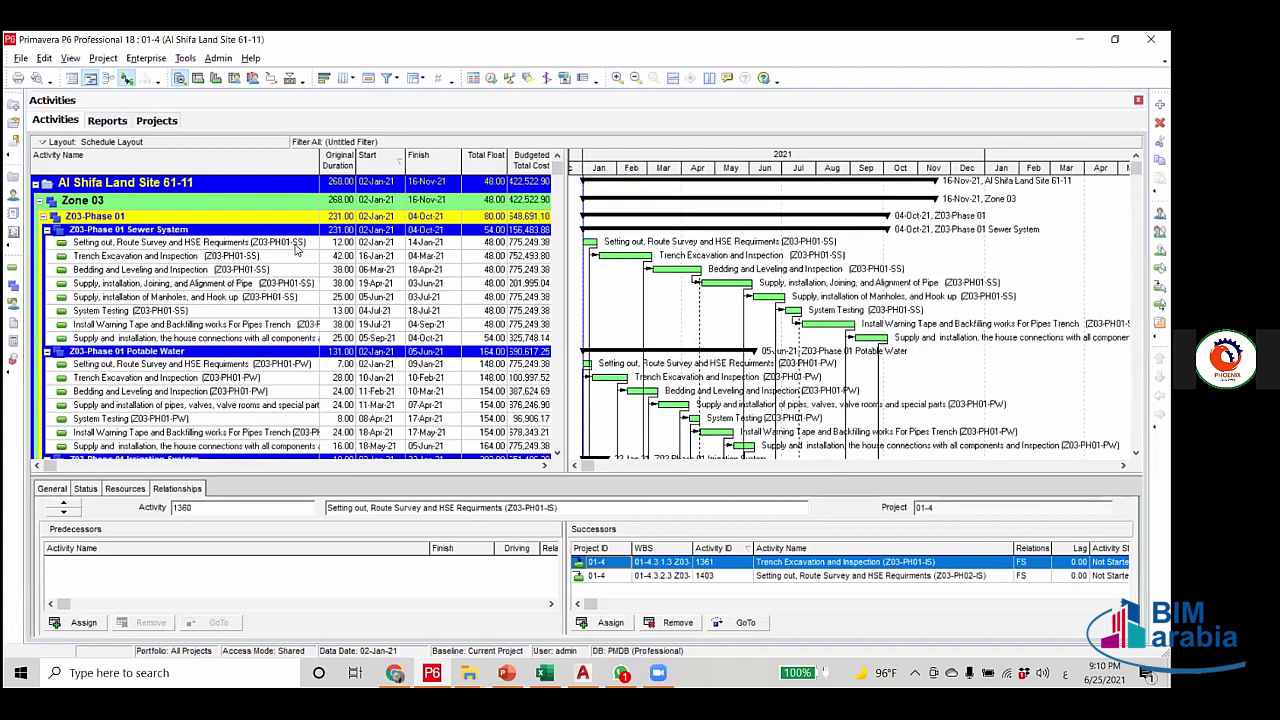
Highlight the SS code in the sewer setting-out activity's name and set the first NET Works For Zone 2 filter value to -SS.
left_click(292, 243)
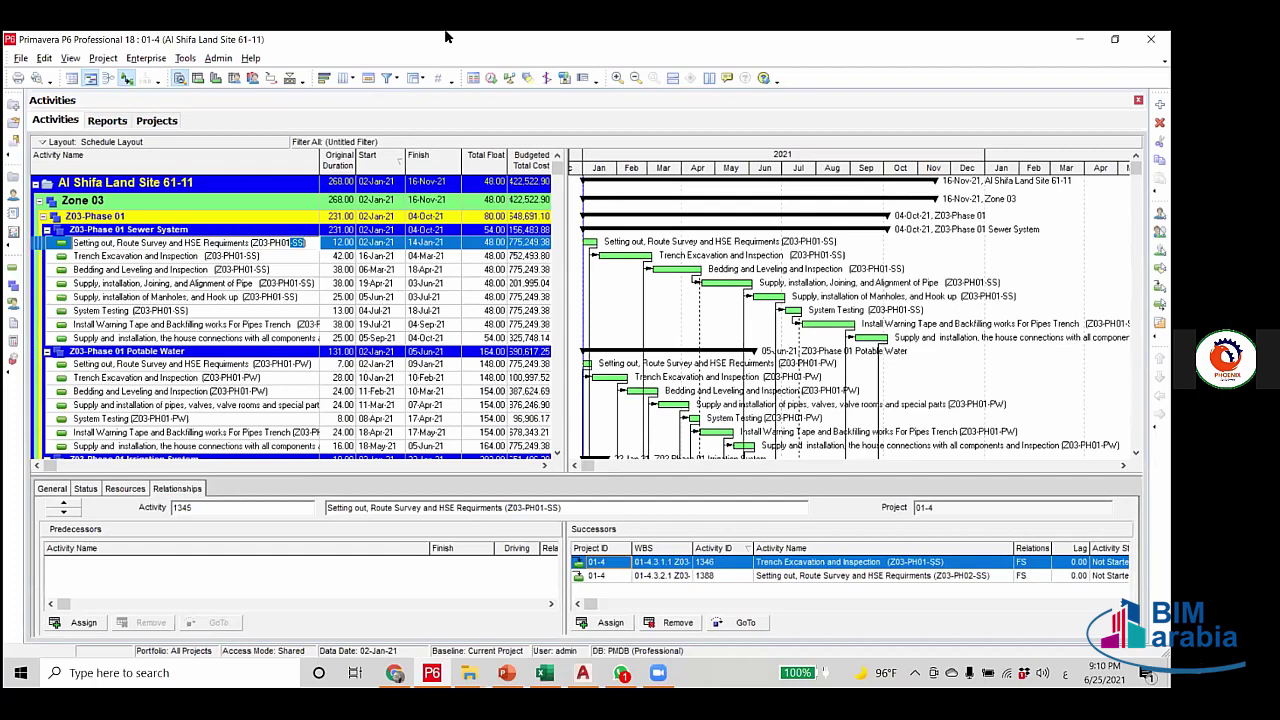
left_click(387, 78)
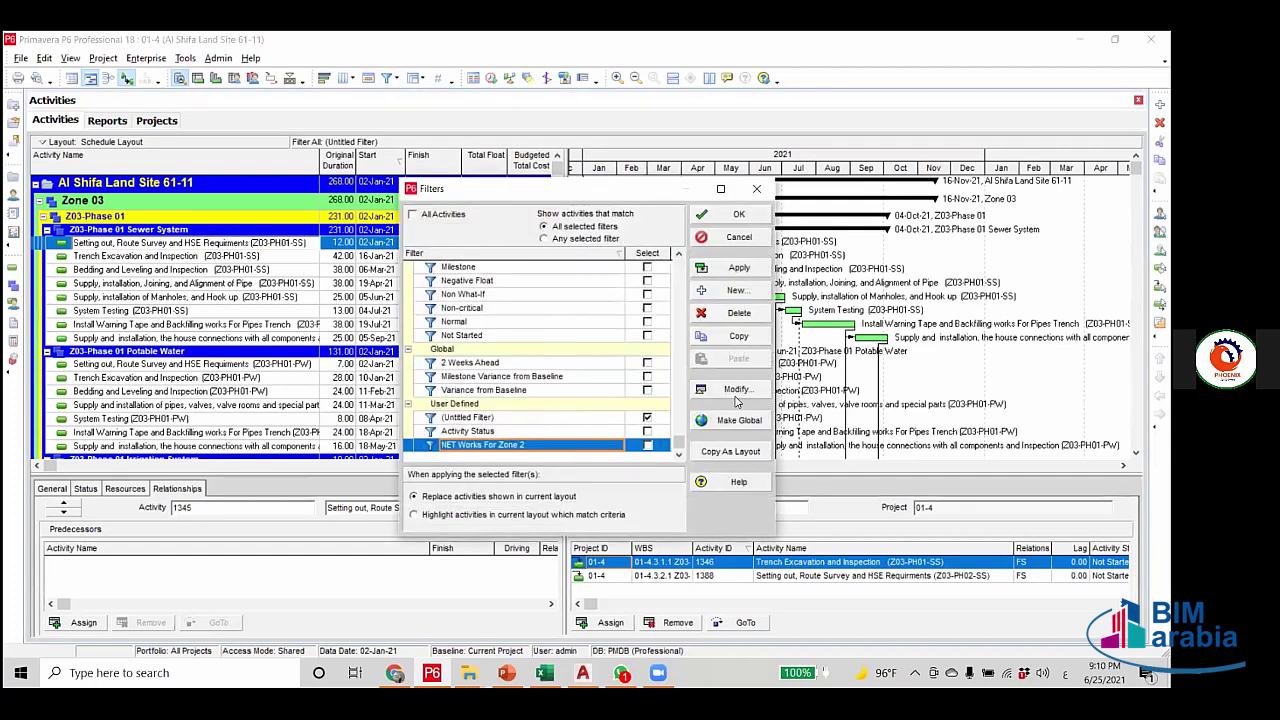
left_click(737, 395)
left_click(641, 316)
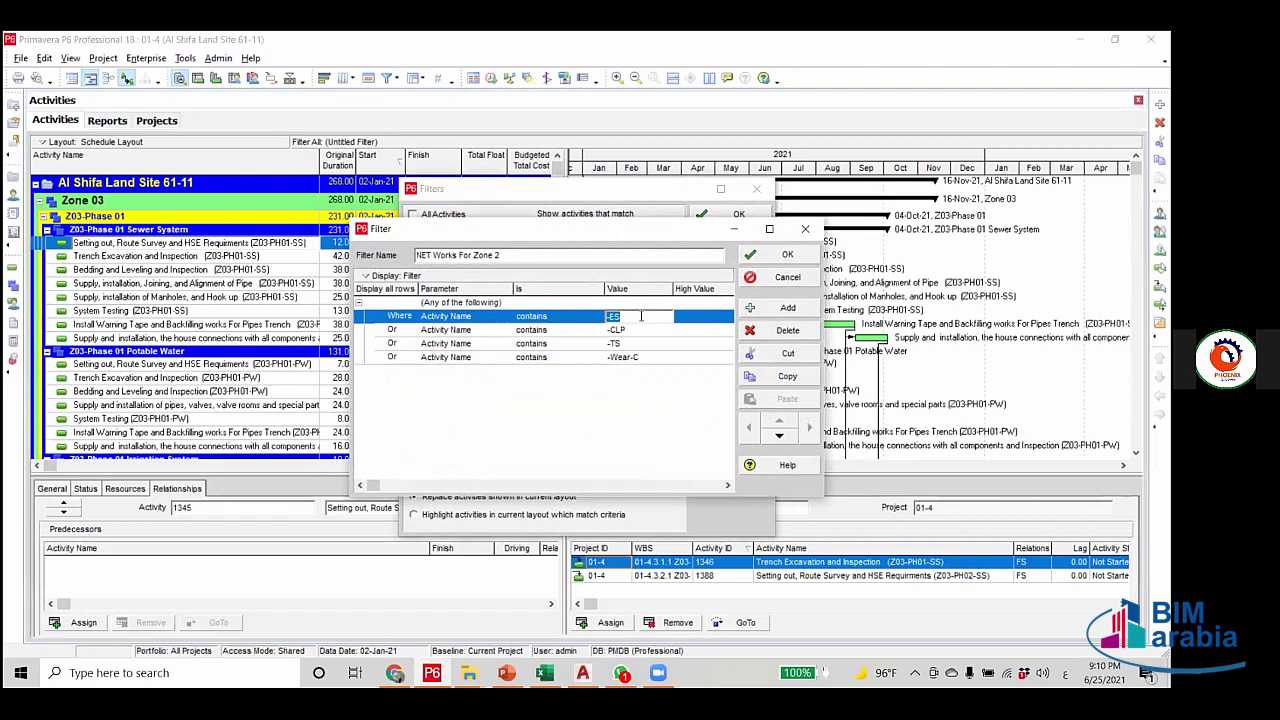
type("-SS")
left_click(788, 256)
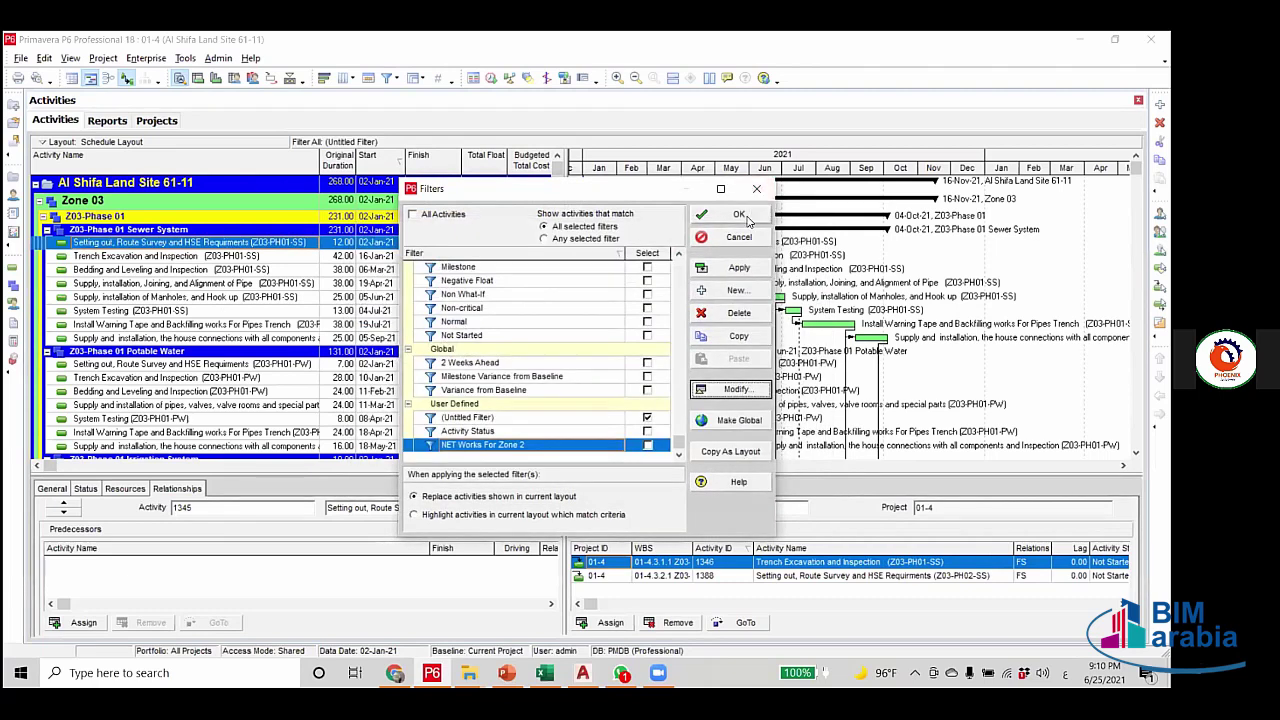
key("Return")
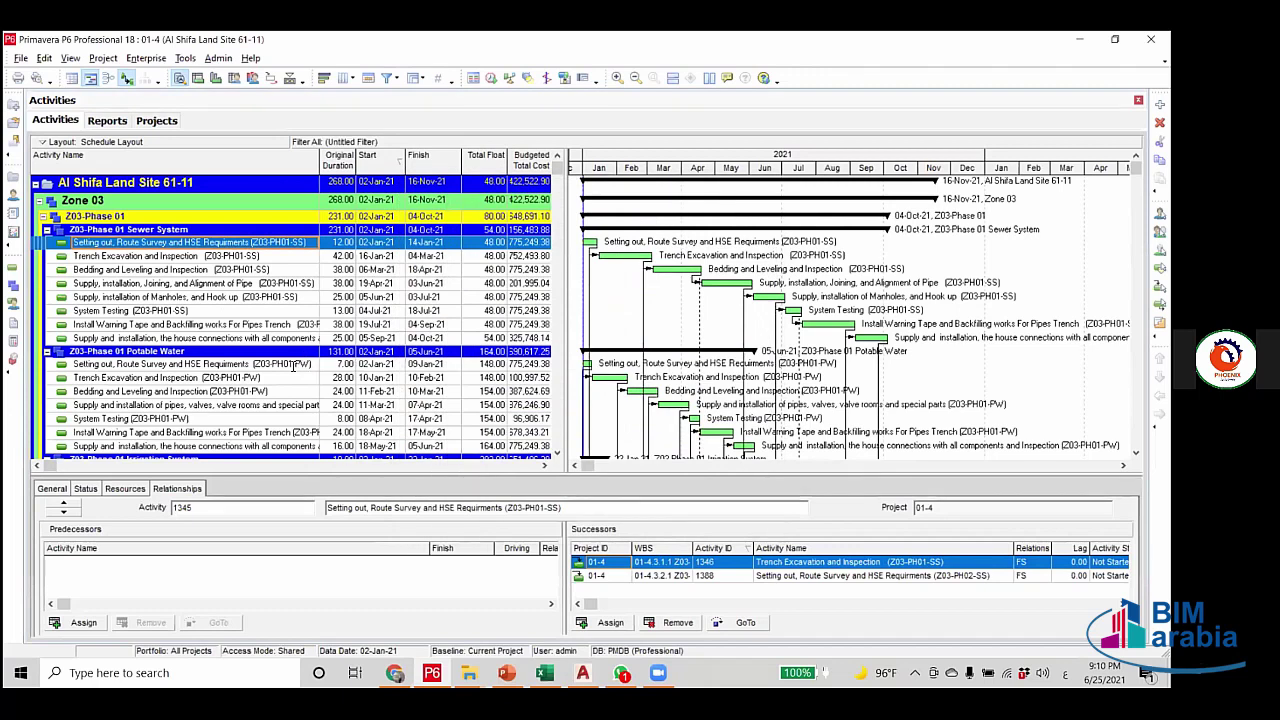
Select the potable water setting-out activity and set the second NET Works For Zone 2 filter value to -PW.
left_click(293, 366)
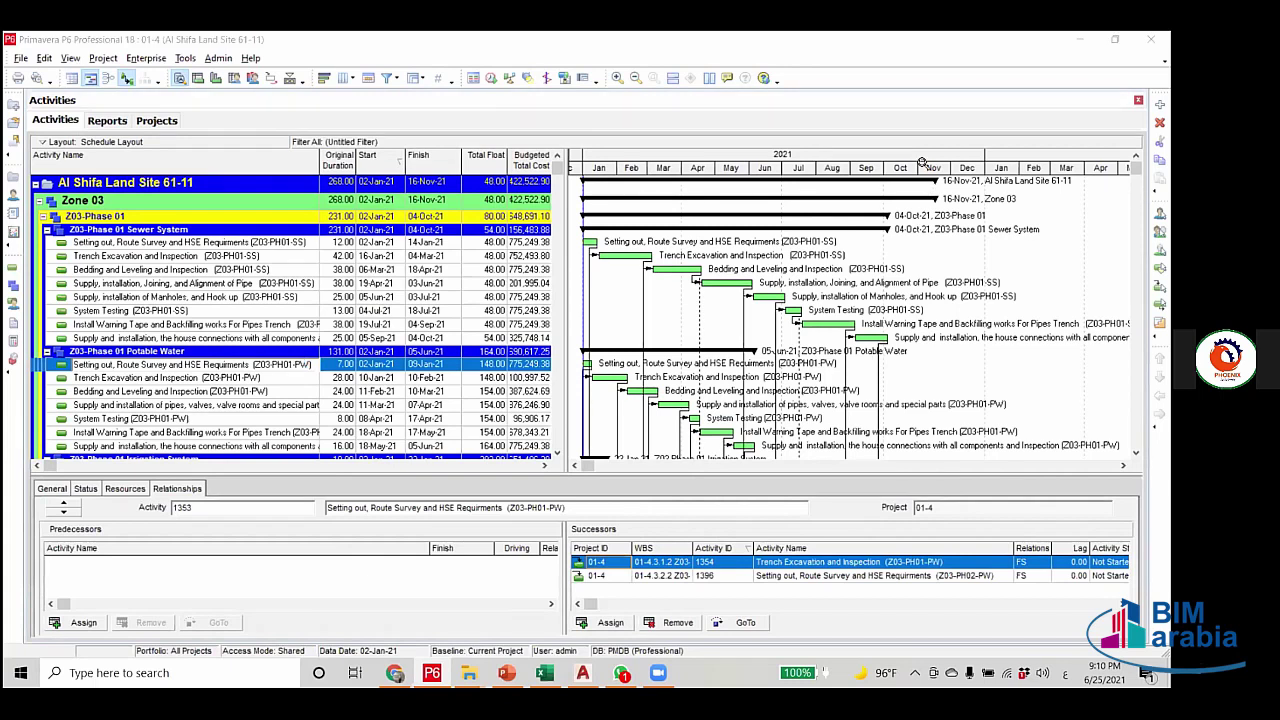
left_click(387, 79)
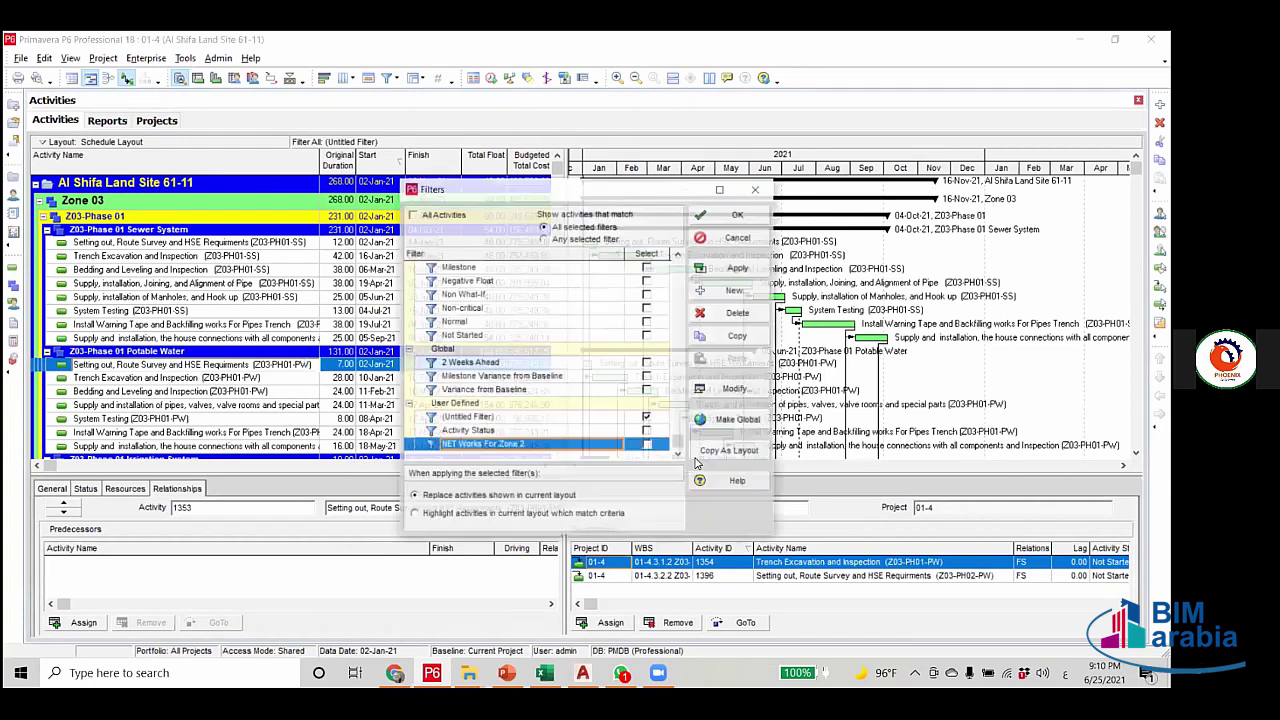
key("alt+m")
left_click(643, 330)
type("-PW")
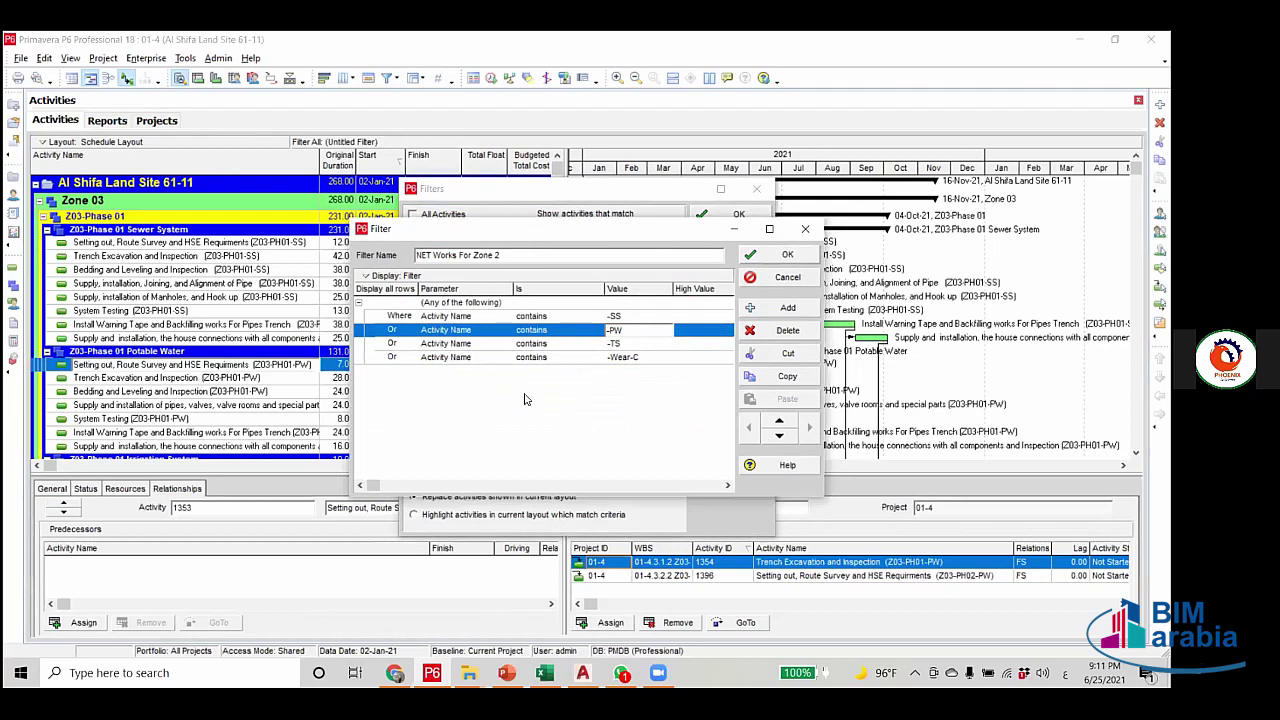
key("Return")
key("Return")
Highlight the IS code in the name of the Z03-Phase 01 Irrigation System setting-out activity.
scroll(270, 385, "down", 2)
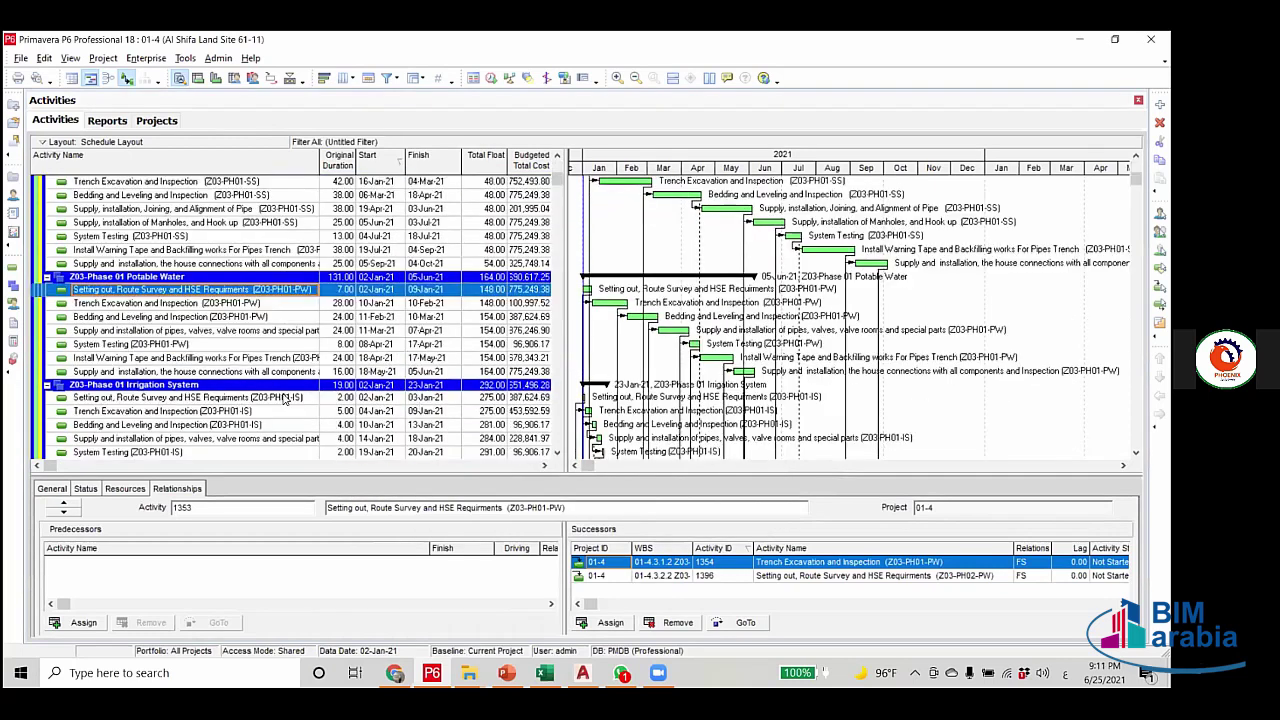
left_click(288, 398)
left_click(292, 398)
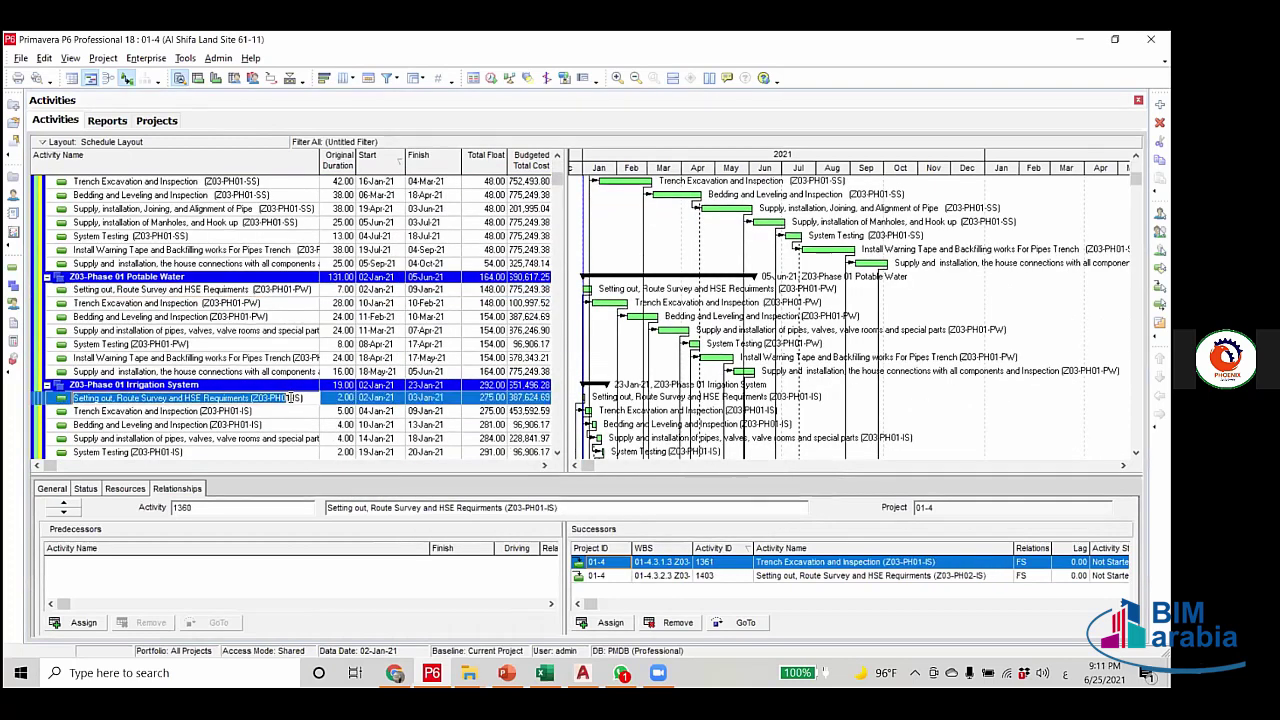
left_click_drag(302, 398, 289, 398)
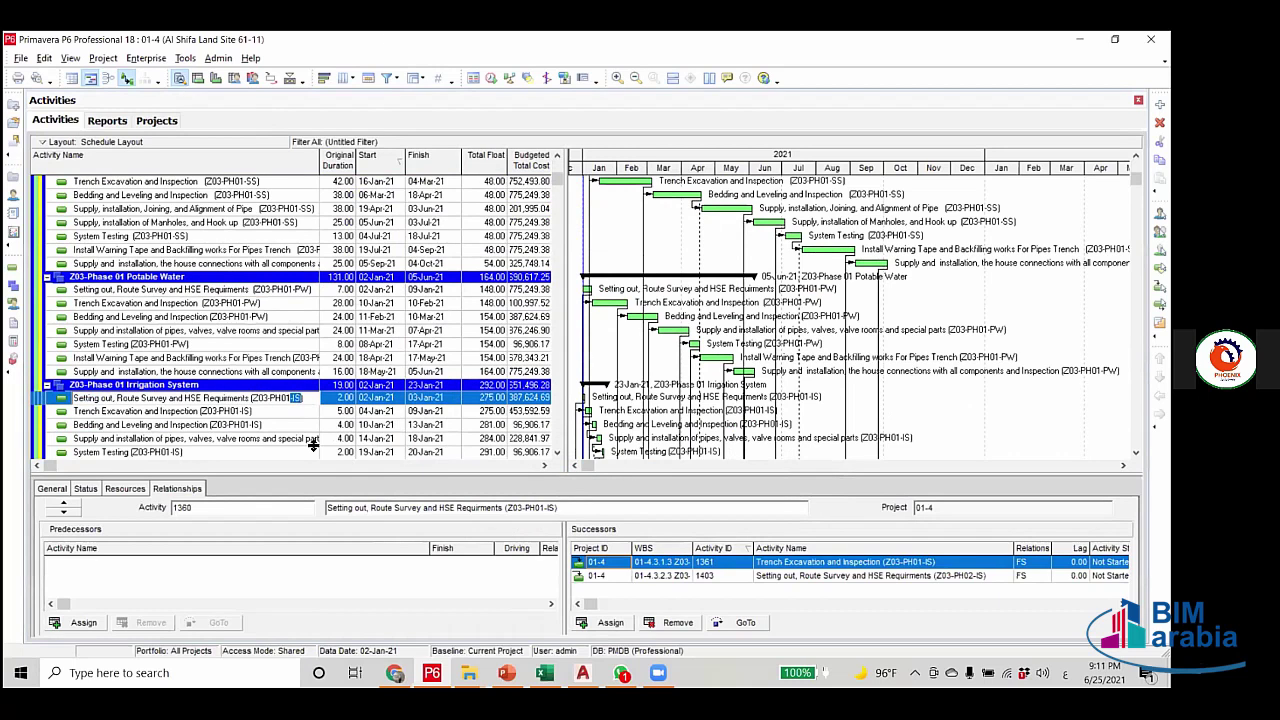
Modify the NET Works For Zone 2 filter by setting the value of its third Activity Name condition to -IS.
left_click(388, 78)
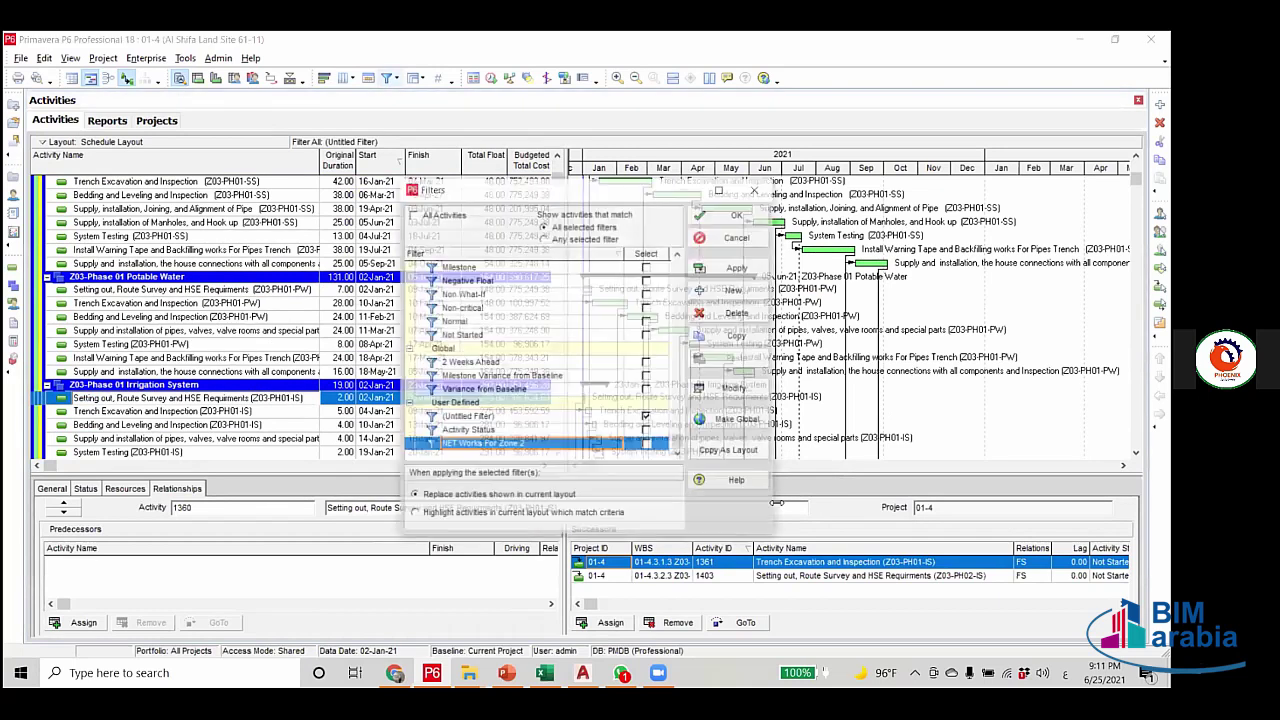
left_click(740, 388)
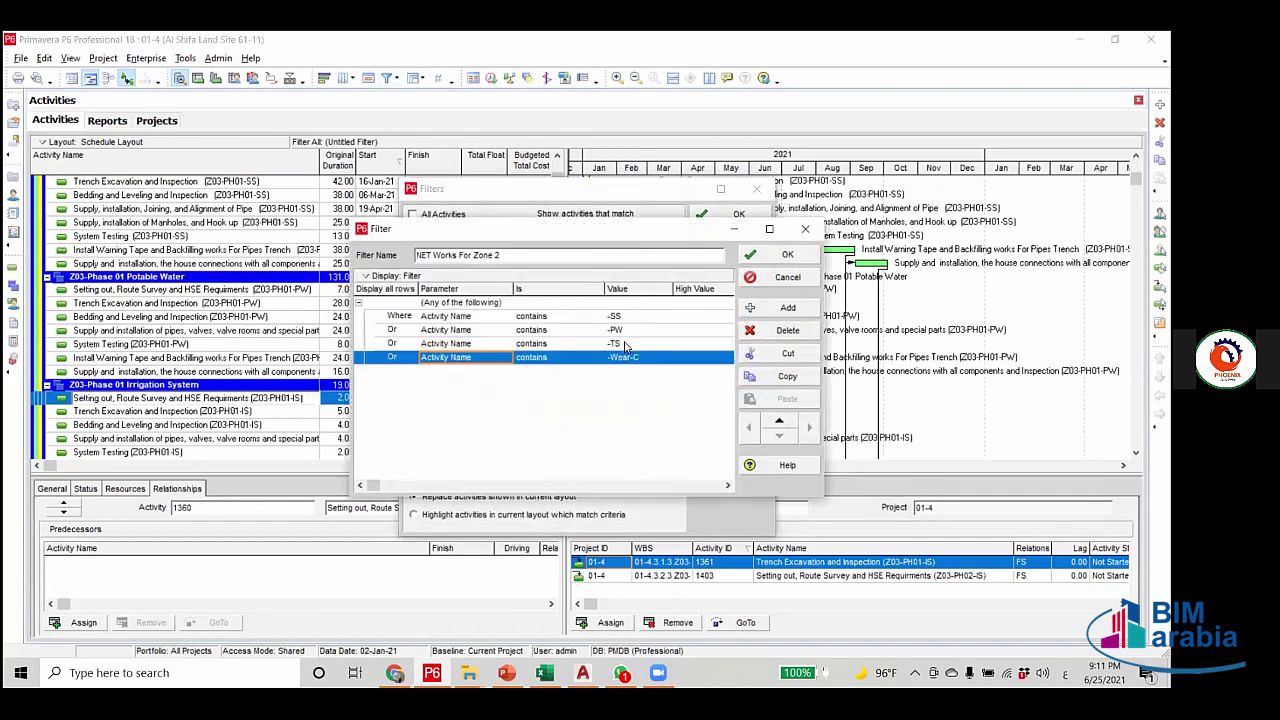
left_click(625, 344)
left_click(625, 344)
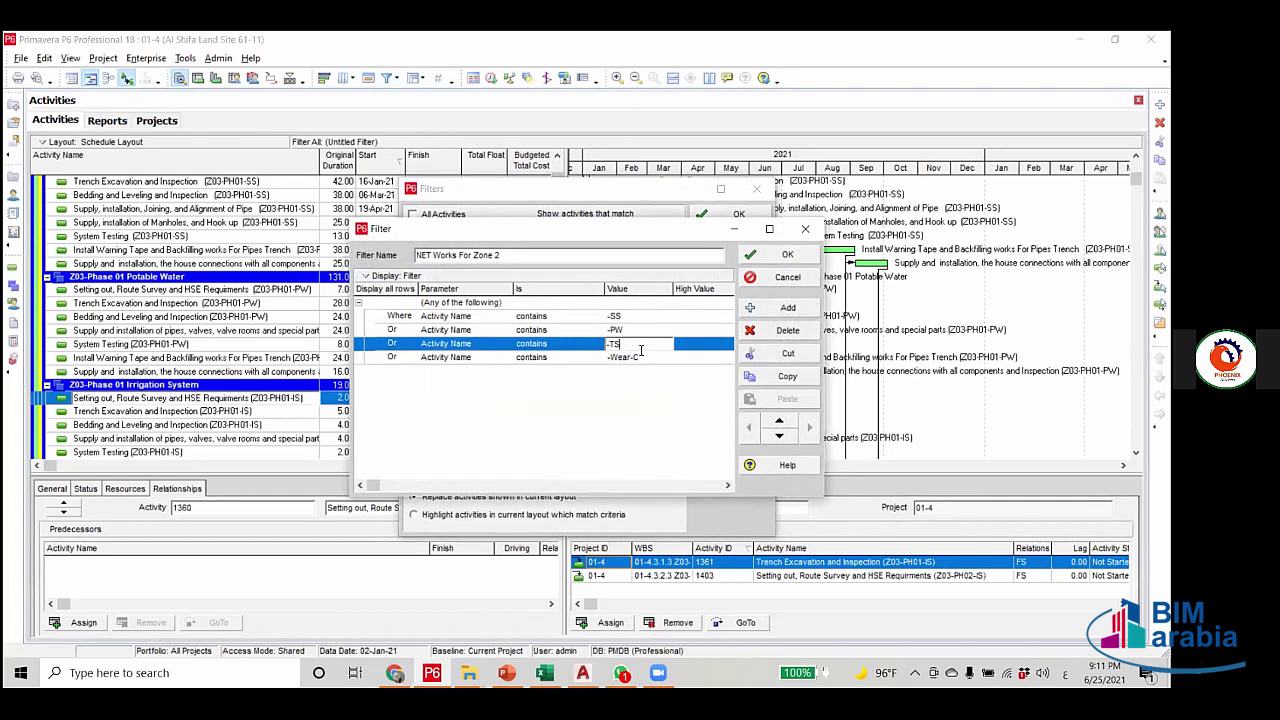
double_click(591, 343)
type("-IS")
Delete the -Wear-C condition, check the remaining -SS, -PW and -IS conditions, and save the filter.
left_click(645, 360)
left_click(787, 330)
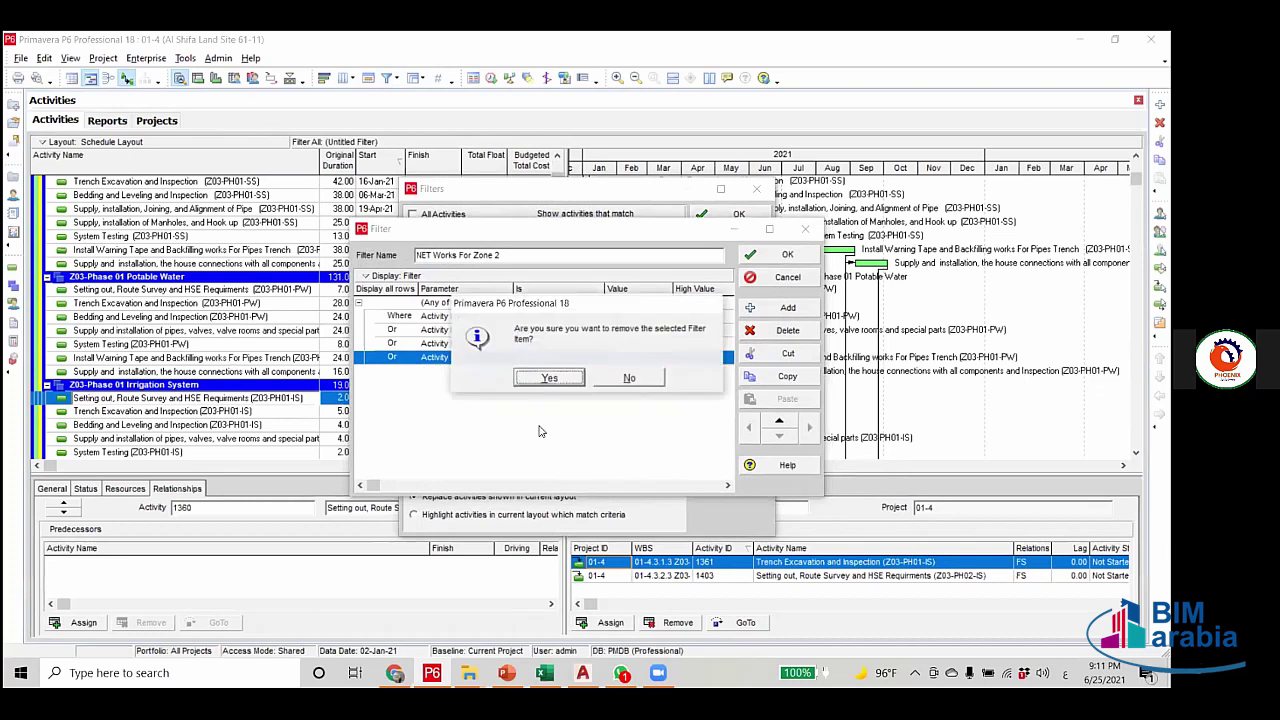
left_click(548, 378)
left_click(586, 315)
left_click(603, 329)
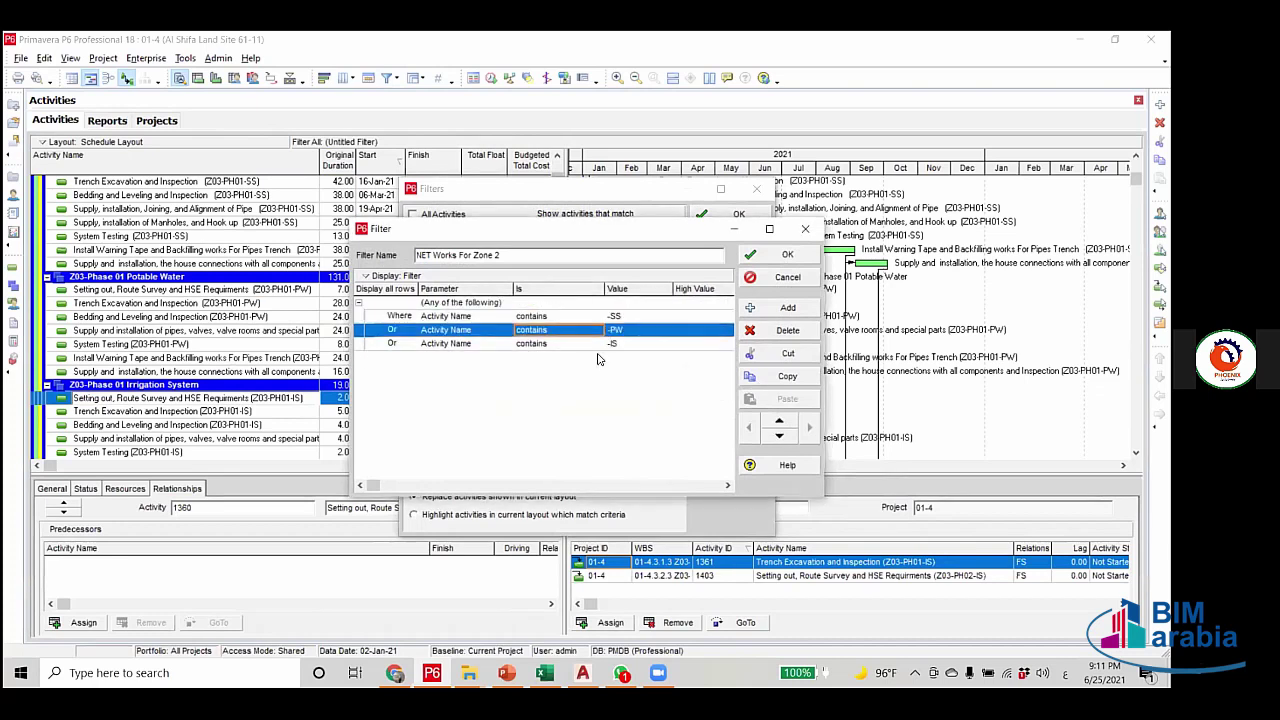
left_click(592, 344)
left_click(775, 258)
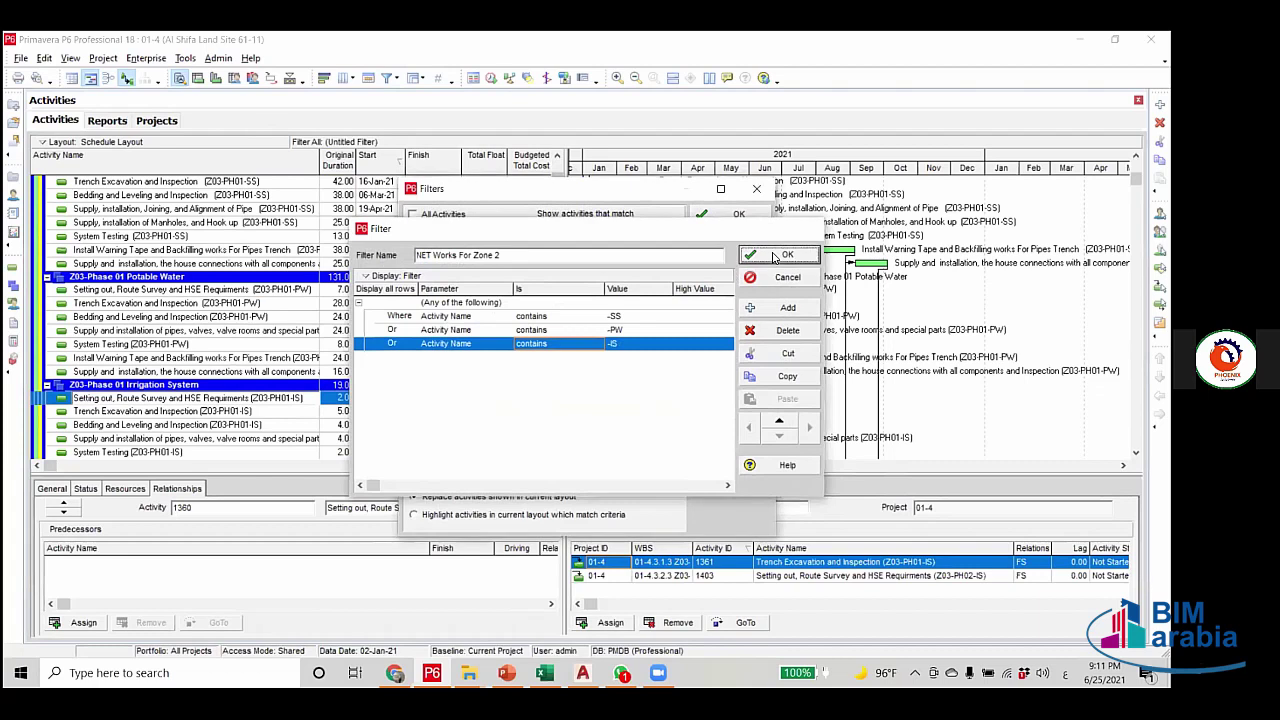
Select NET Works For Zone 2 alongside the untitled filter and apply both to the activities.
left_click(648, 446)
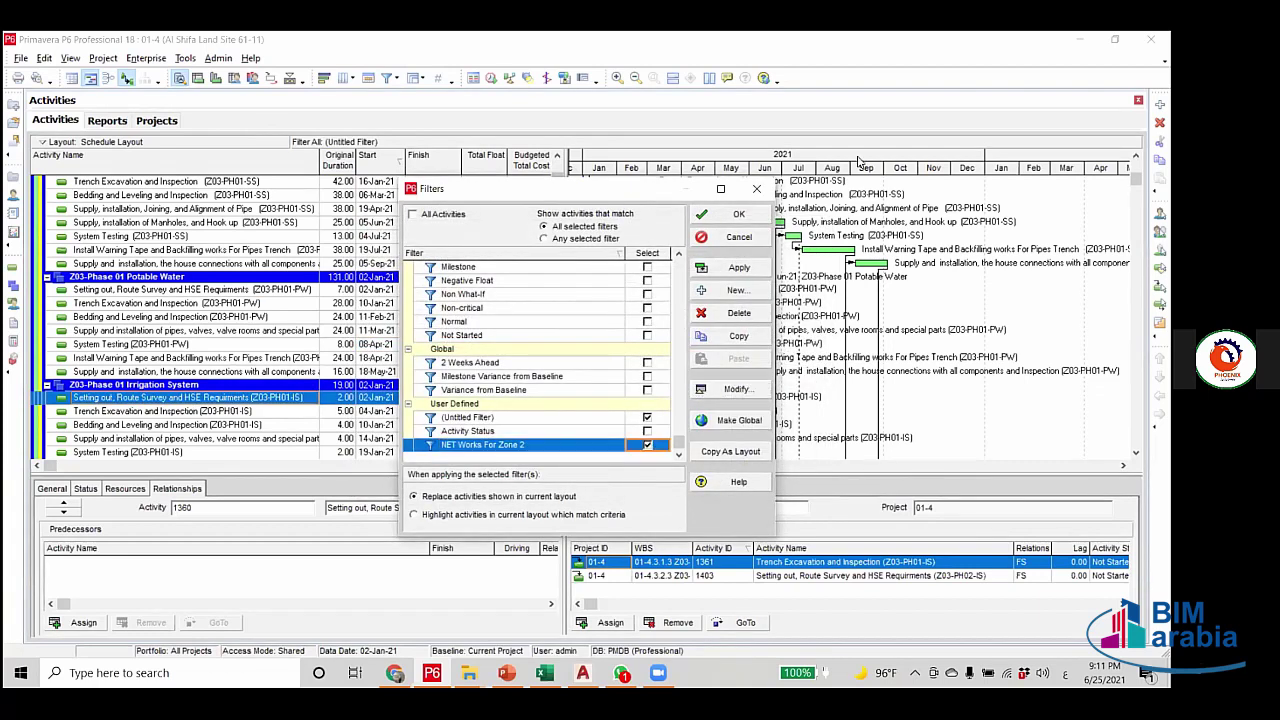
left_click(739, 267)
left_click(739, 215)
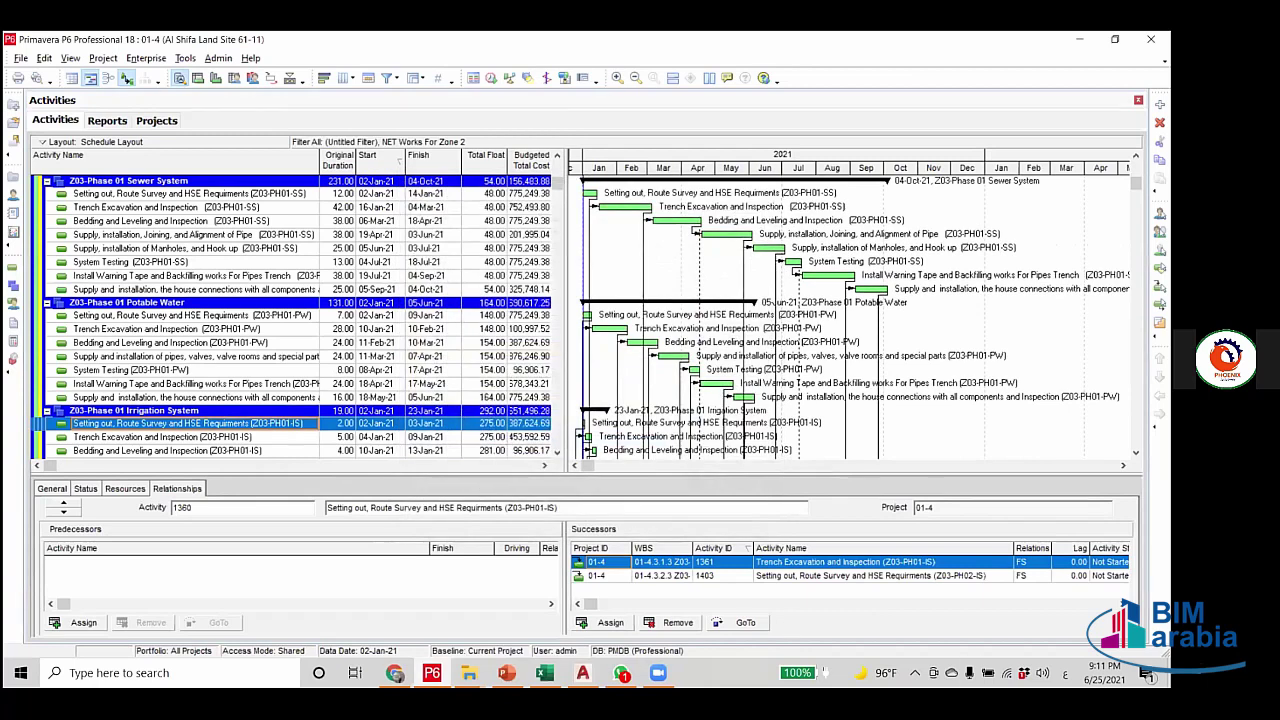
Switch to AutoCAD to view the contractor and network sequence bar diagram, and return to the Primavera P6 schedule.
left_click(582, 672)
scroll(488, 408, "up", 5)
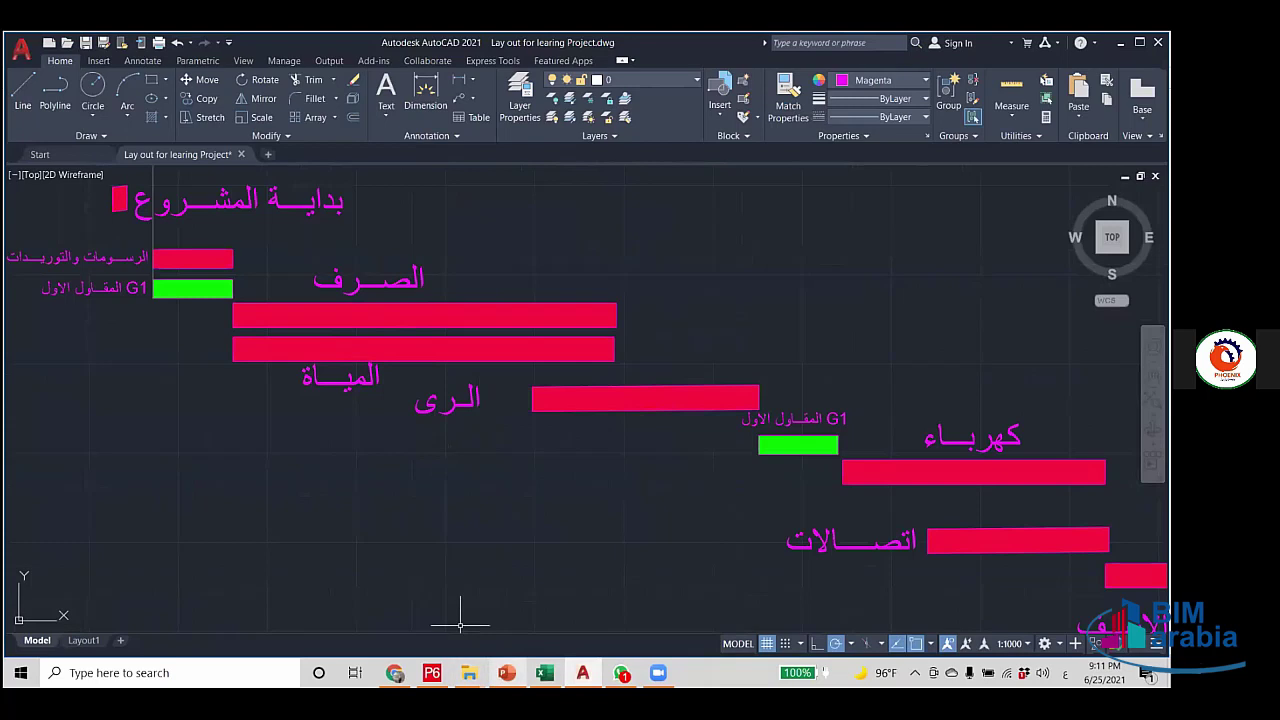
left_click(432, 672)
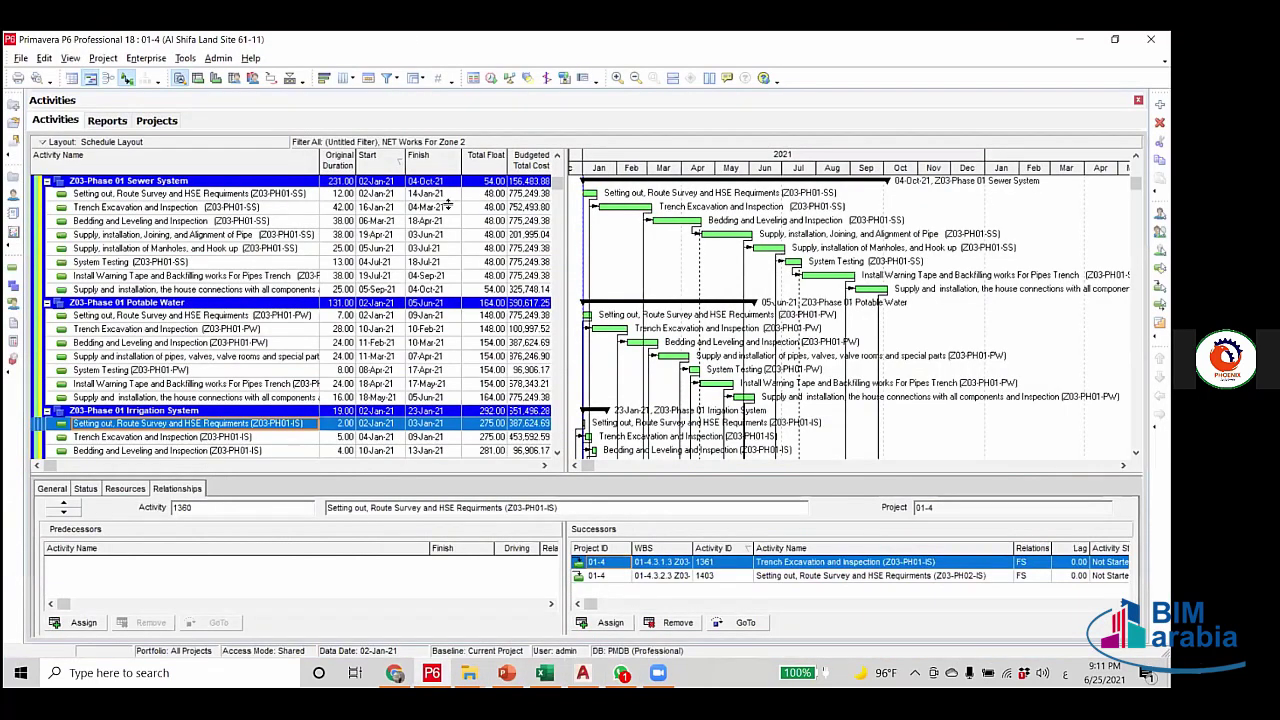
Review the Z03-Phase 01 sewer, potable water and irrigation activities, starting from the sewer setting-out activity.
scroll(443, 206, "up", 3)
left_click(252, 243)
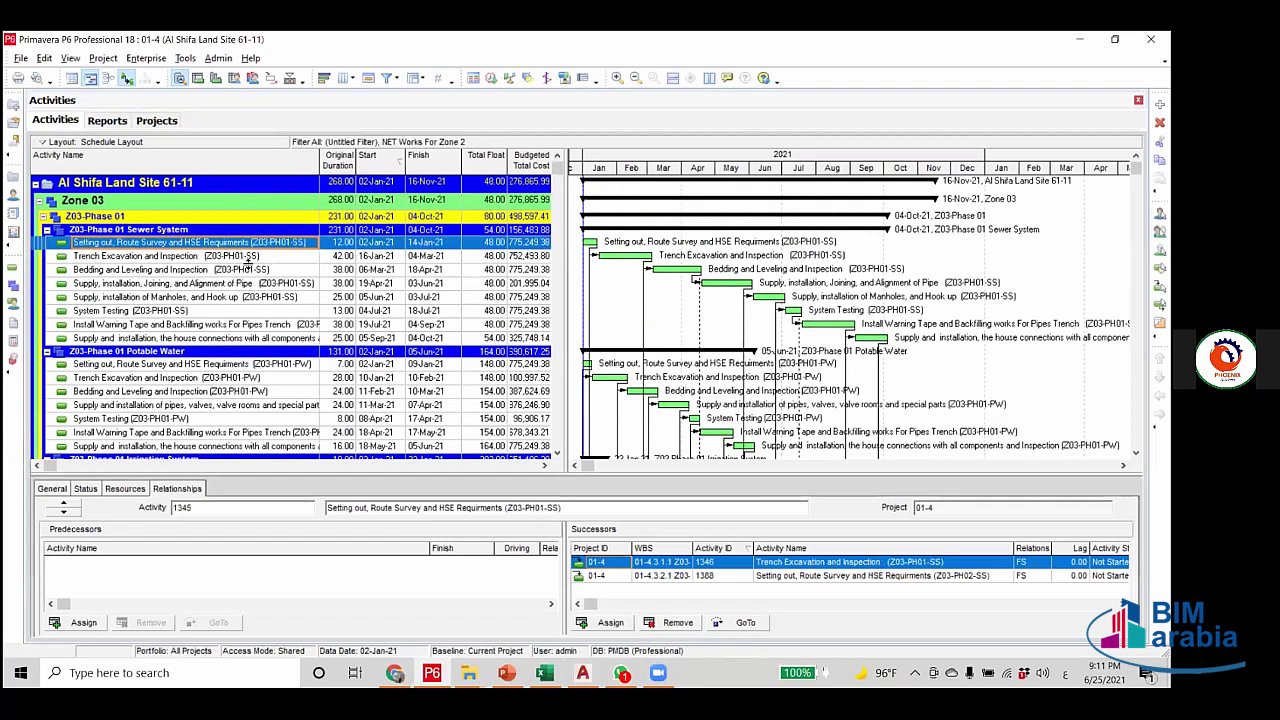
scroll(283, 395, "down", 3)
scroll(266, 393, "up", 3)
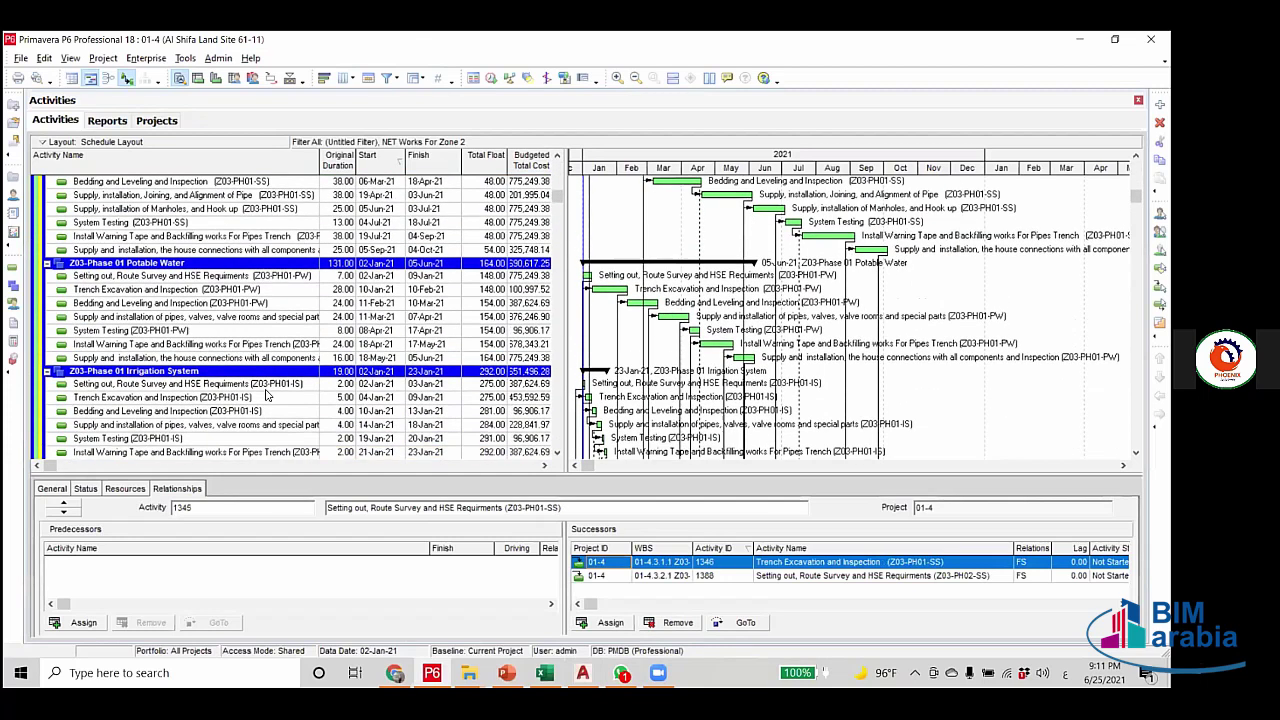
scroll(255, 378, "down", 2)
scroll(255, 378, "down", 1)
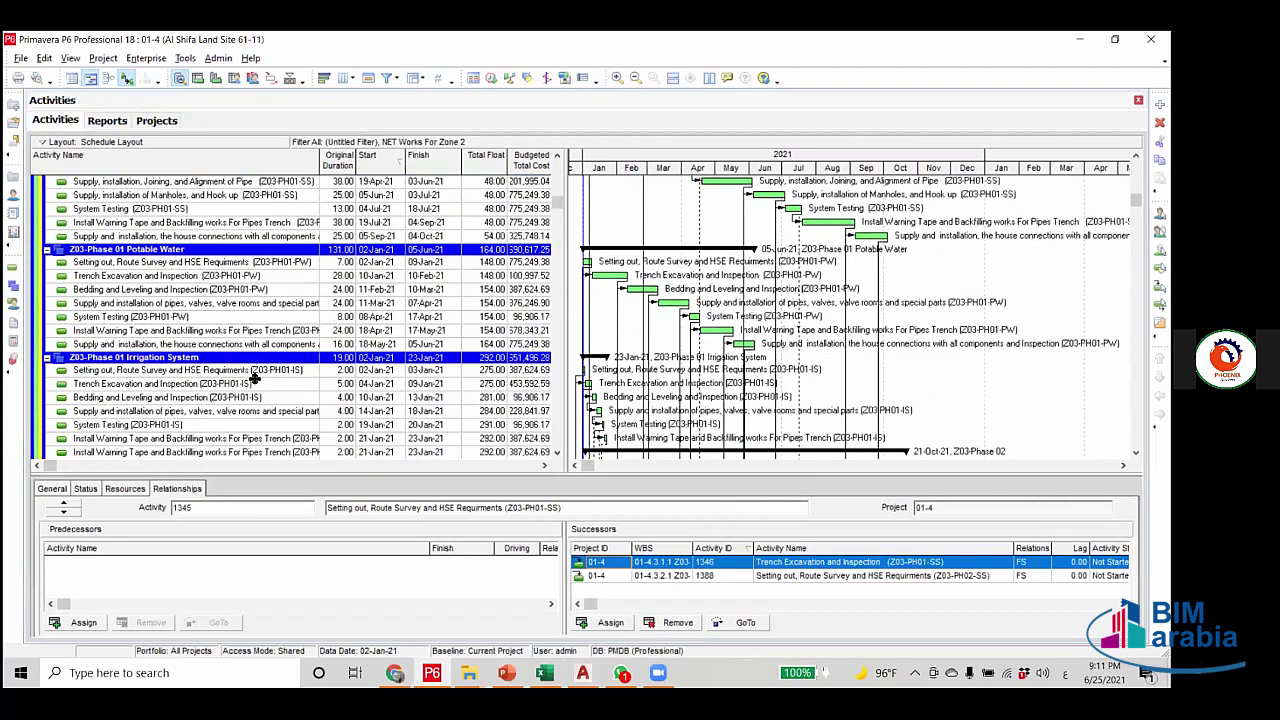
scroll(255, 378, "down", 2)
scroll(255, 375, "up", 4)
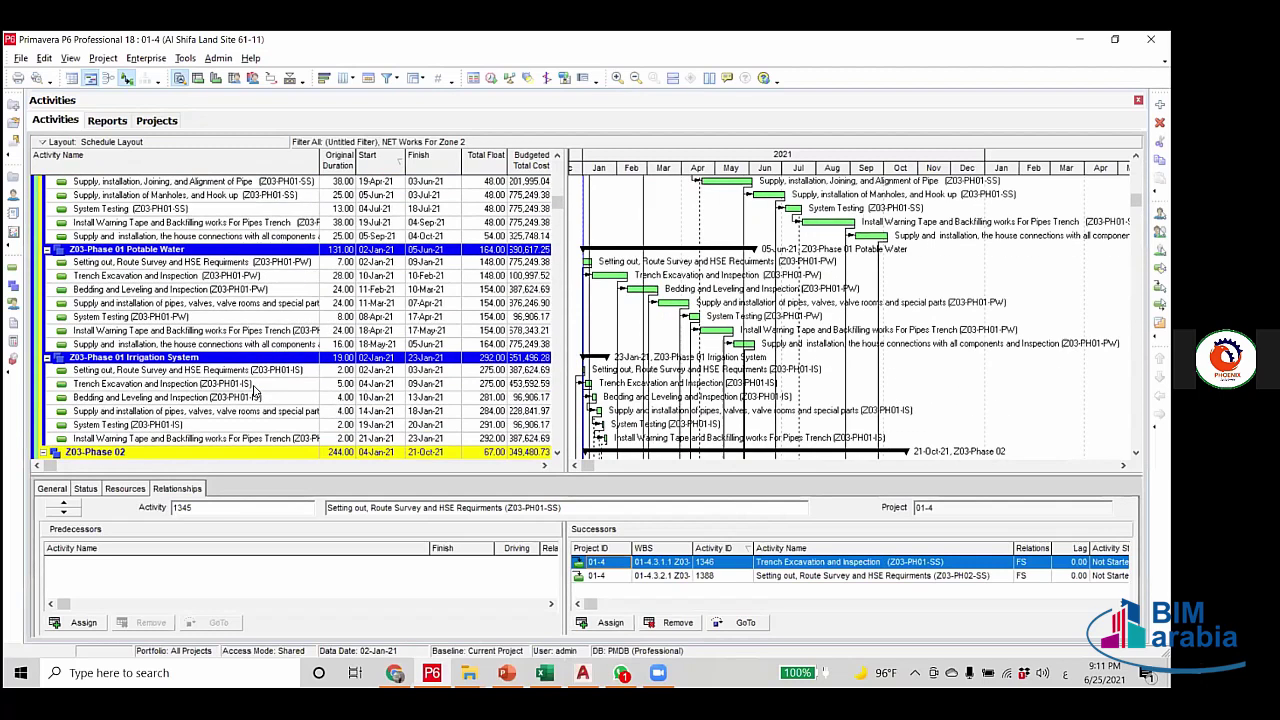
scroll(205, 343, "up", 3)
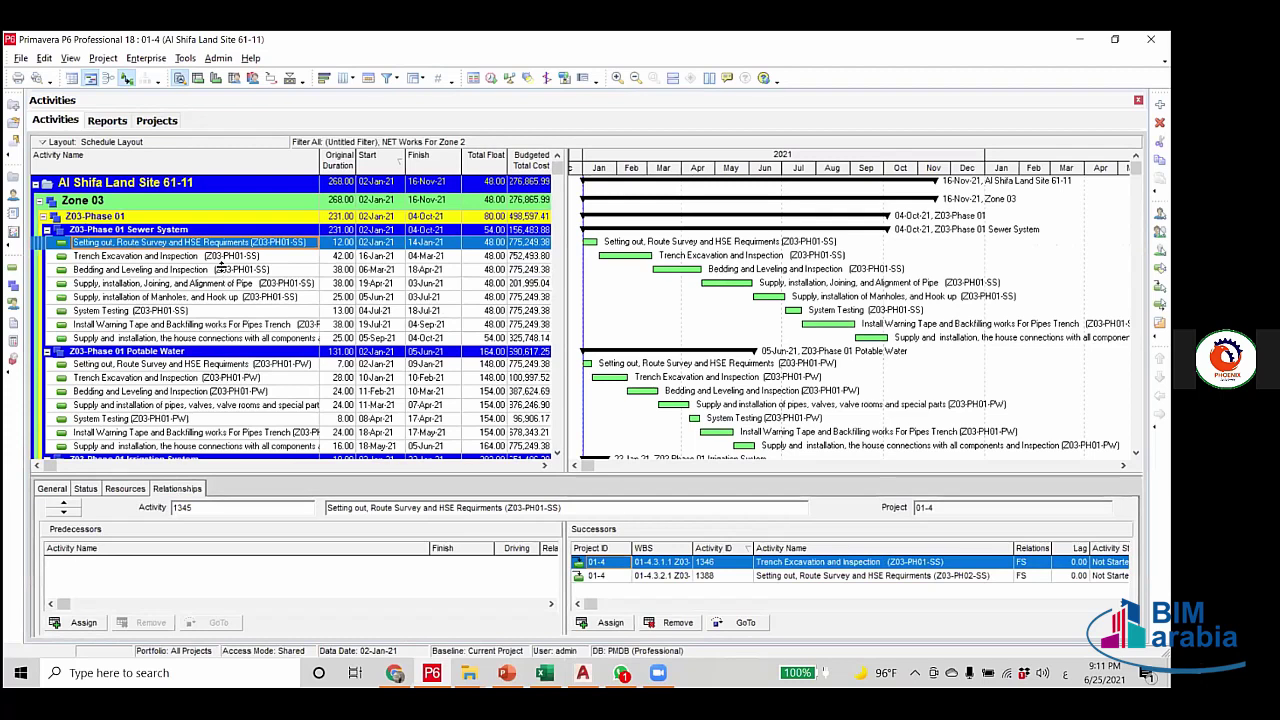
Assign milestone A2, Enabling G2 to start work in Zone 3 (09/02/2021), as predecessor of the Z03-PH01-SS setting-out activity.
left_click(205, 258)
left_click(228, 244)
left_click(84, 623)
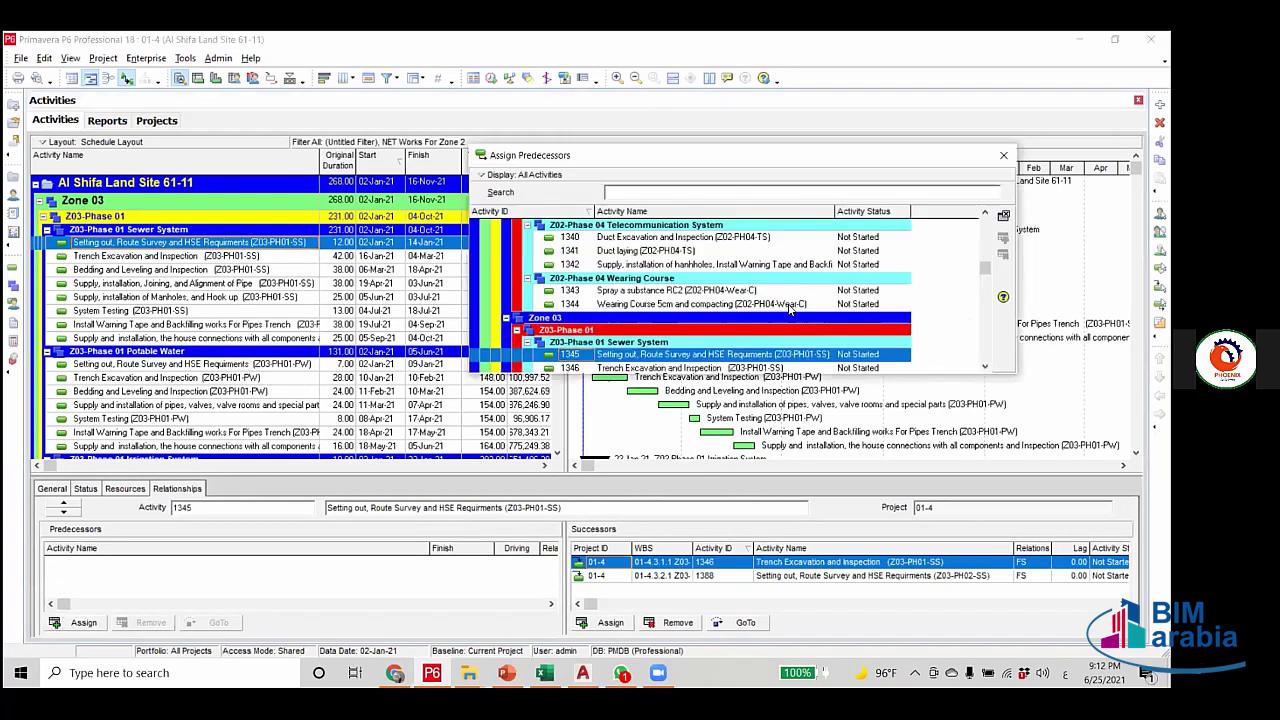
left_click_drag(990, 279, 986, 226)
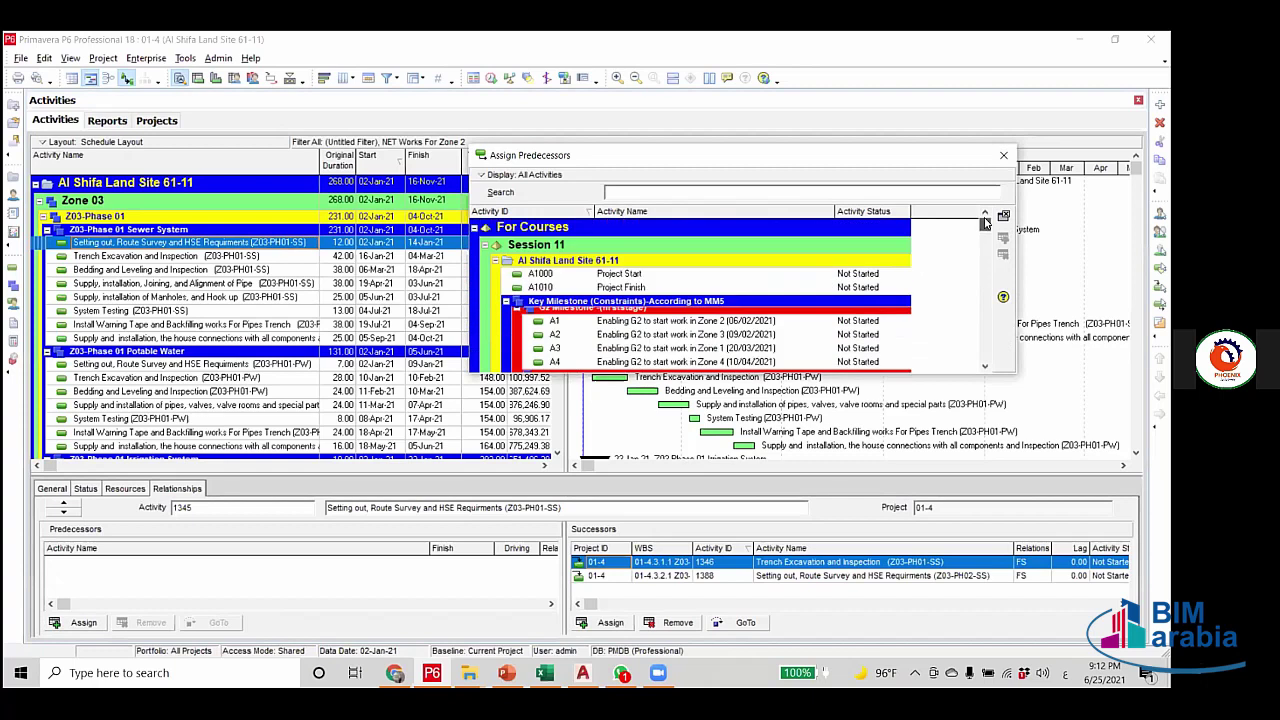
left_click(609, 343)
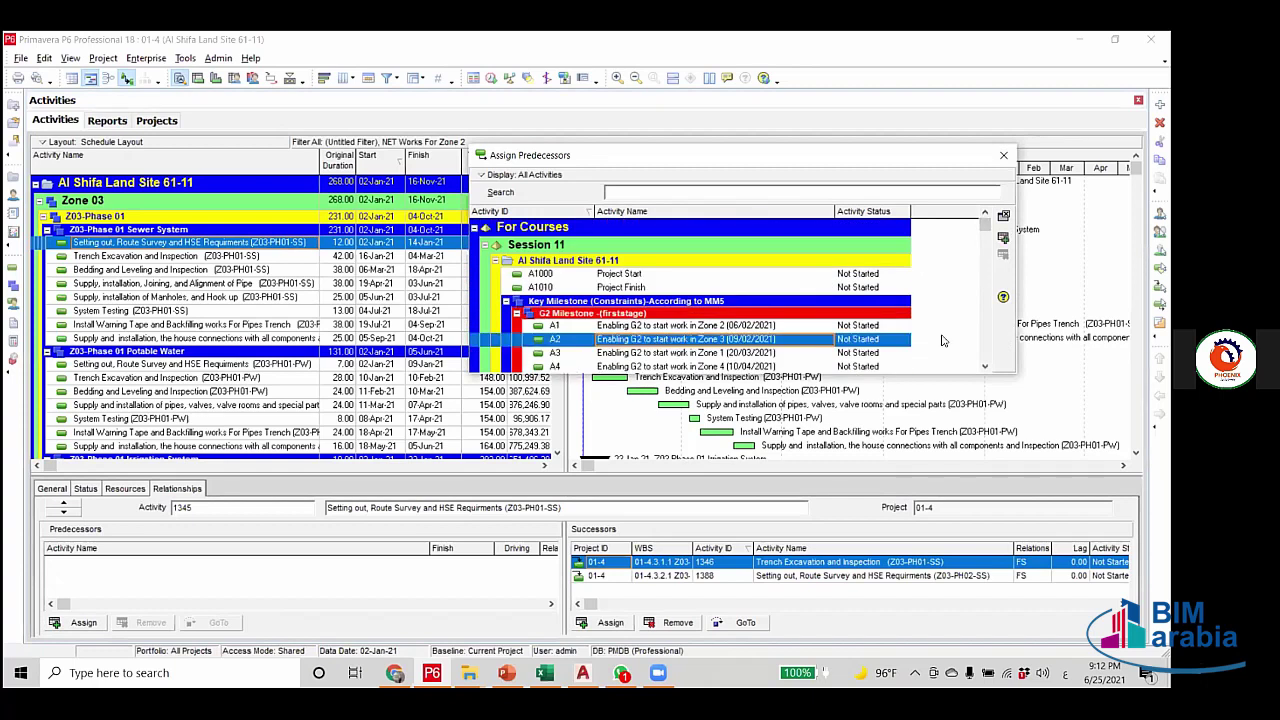
left_click_drag(1016, 336, 1096, 336)
scroll(690, 305, "down", 1)
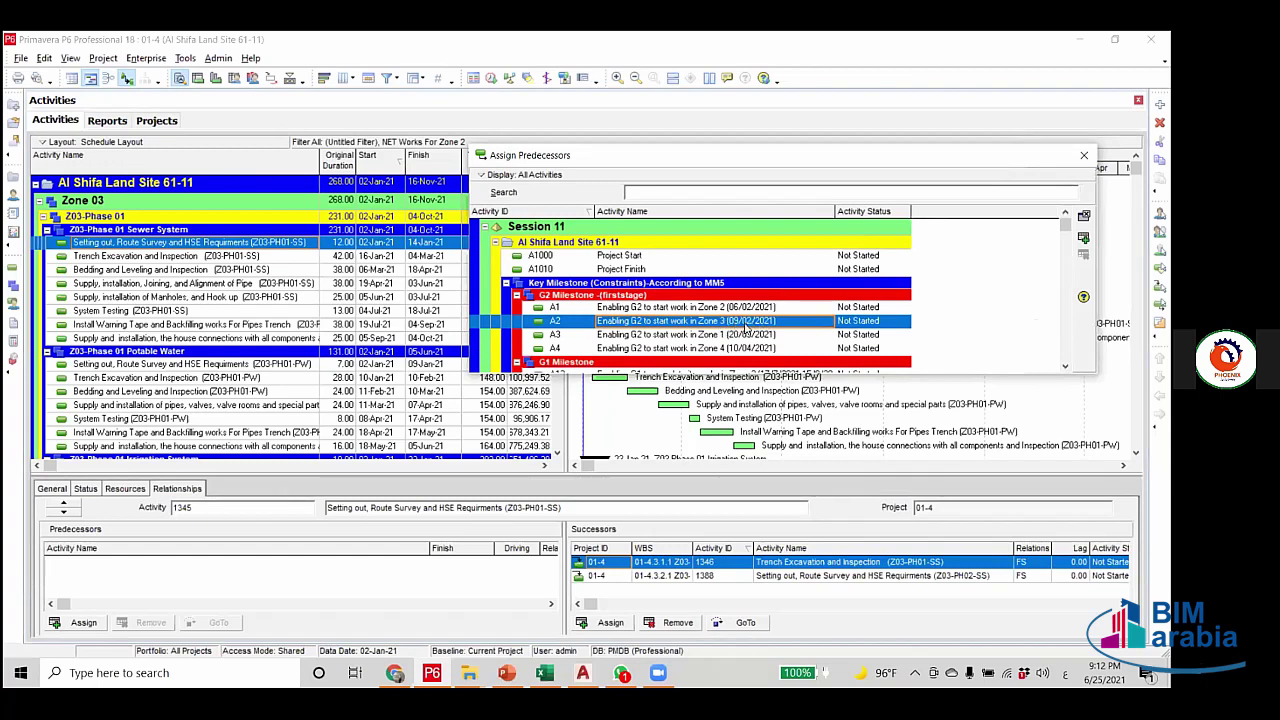
double_click(638, 324)
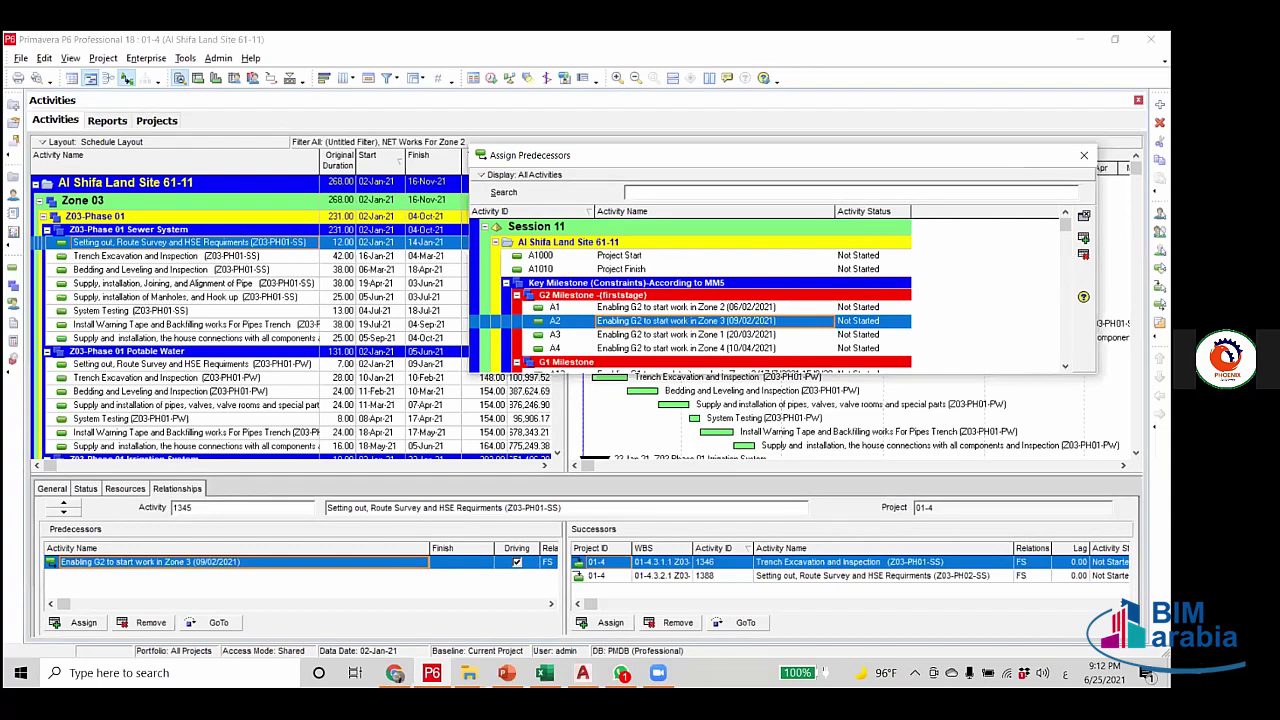
left_click(1083, 155)
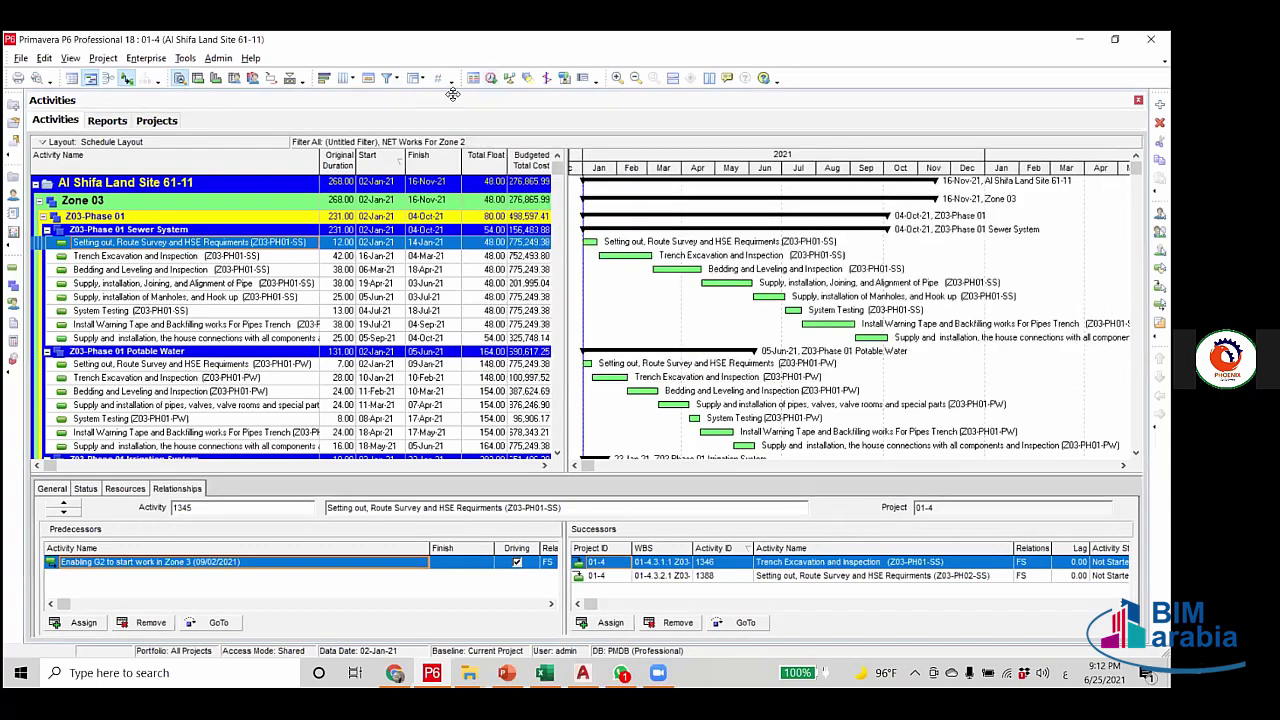
Reschedule the project and compare the Z03-Phase 01 sewer and potable water bars.
key("F9")
left_click(750, 289)
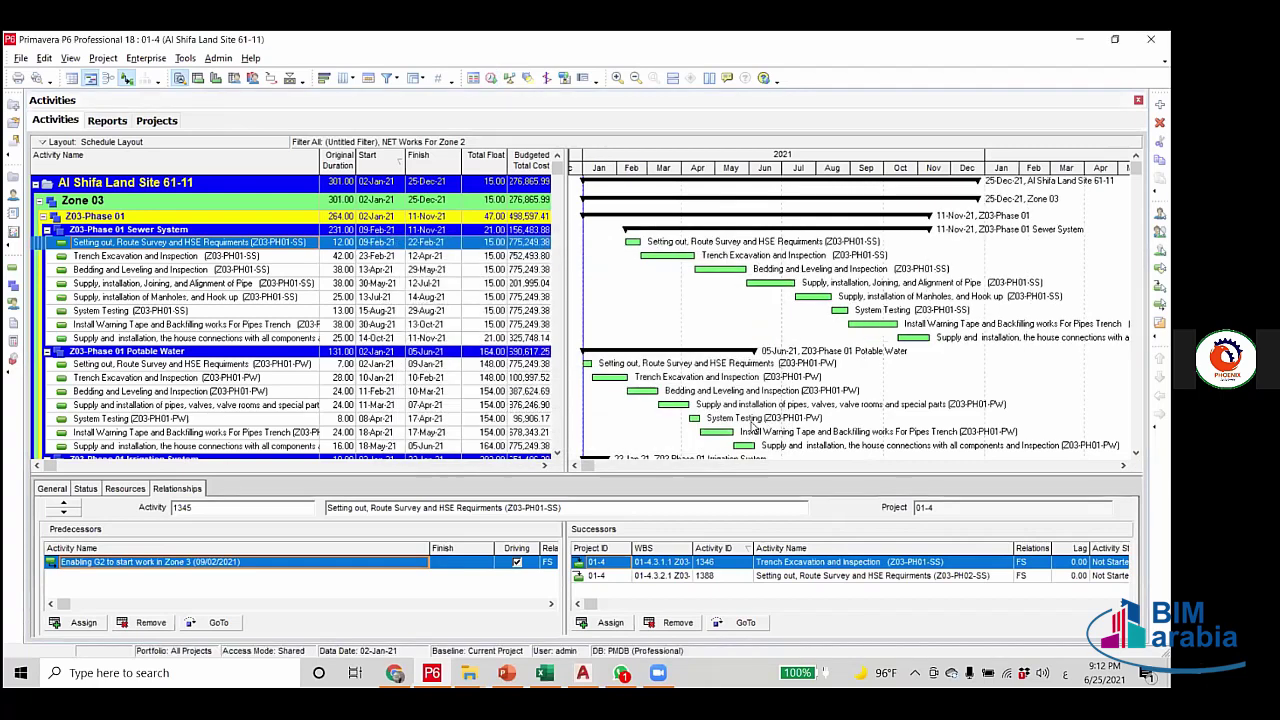
left_click(716, 395)
scroll(716, 398, "down", 3)
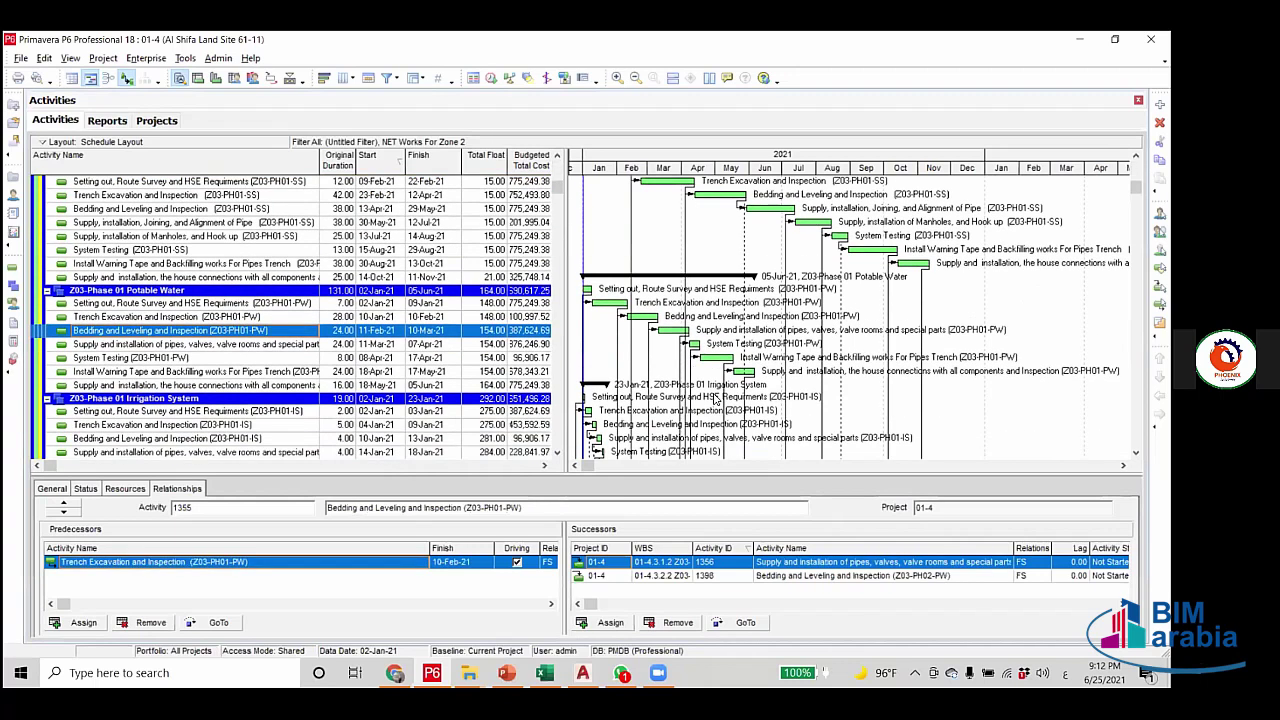
scroll(716, 398, "up", 3)
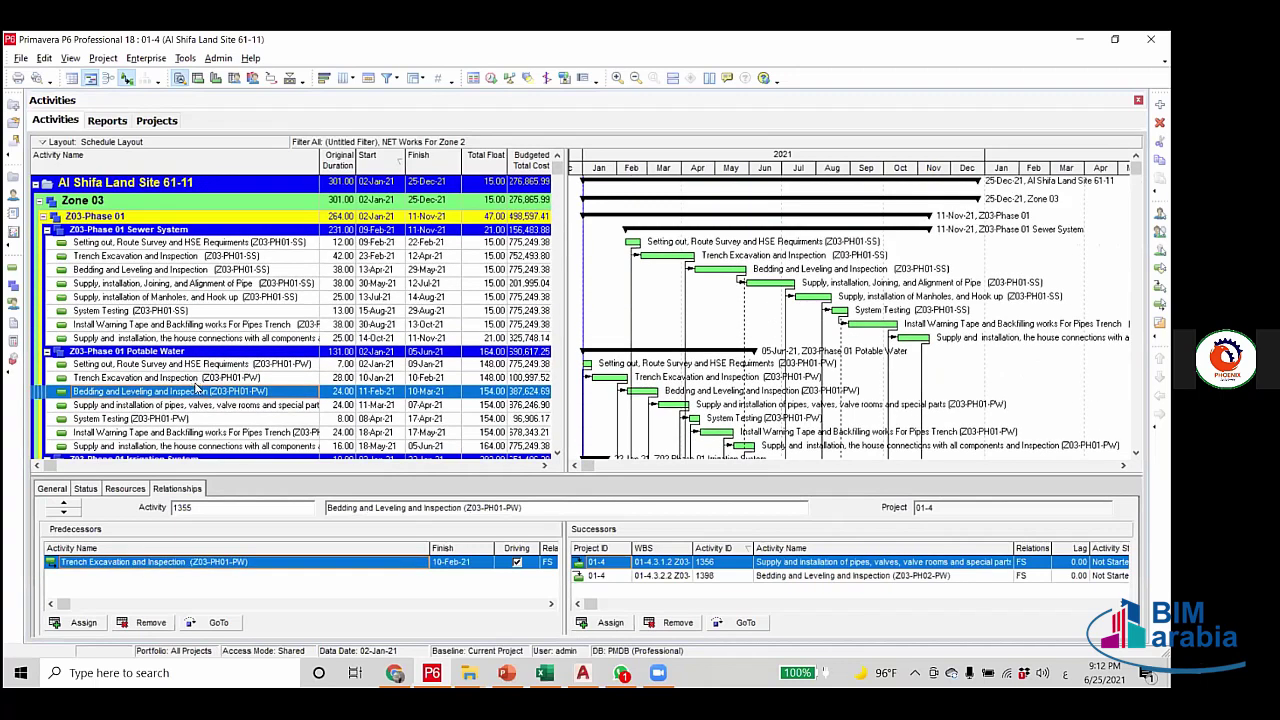
Check the relationships of the setting-out activities for Phase 01 potable water, Phase 01 irrigation and Phase 02 sewer.
left_click(168, 365)
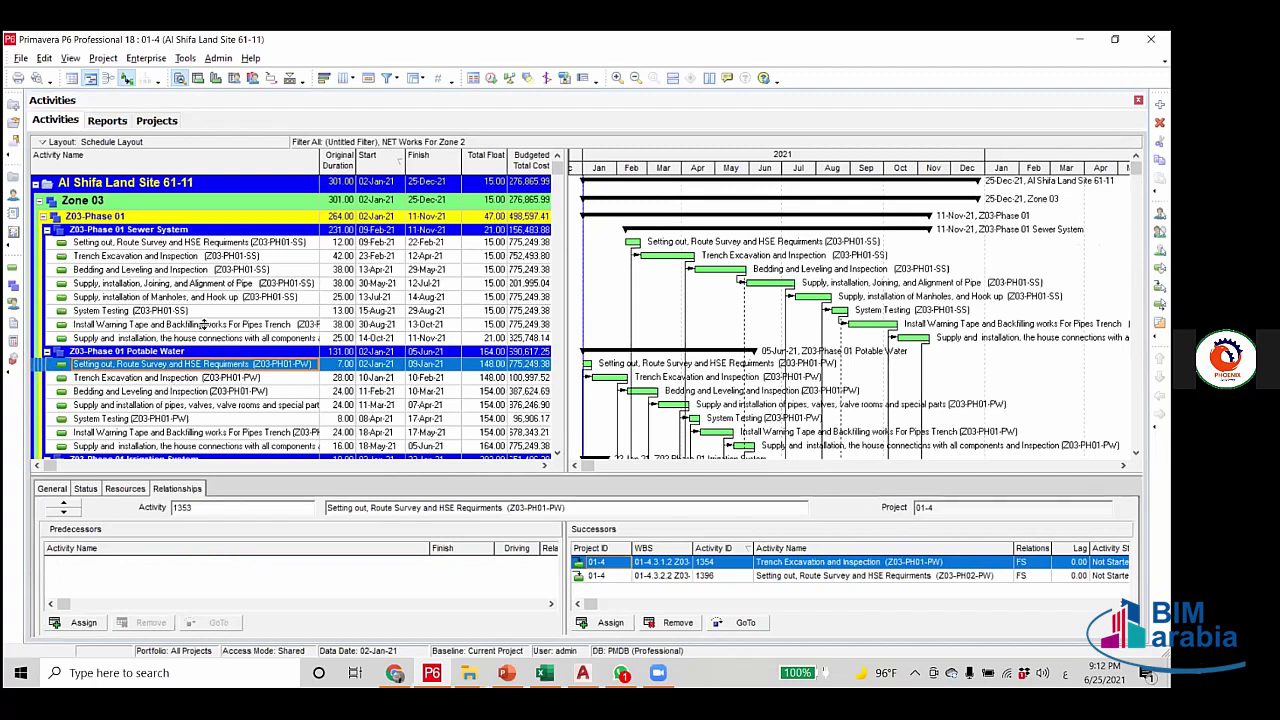
scroll(203, 335, "down", 3)
left_click(208, 329)
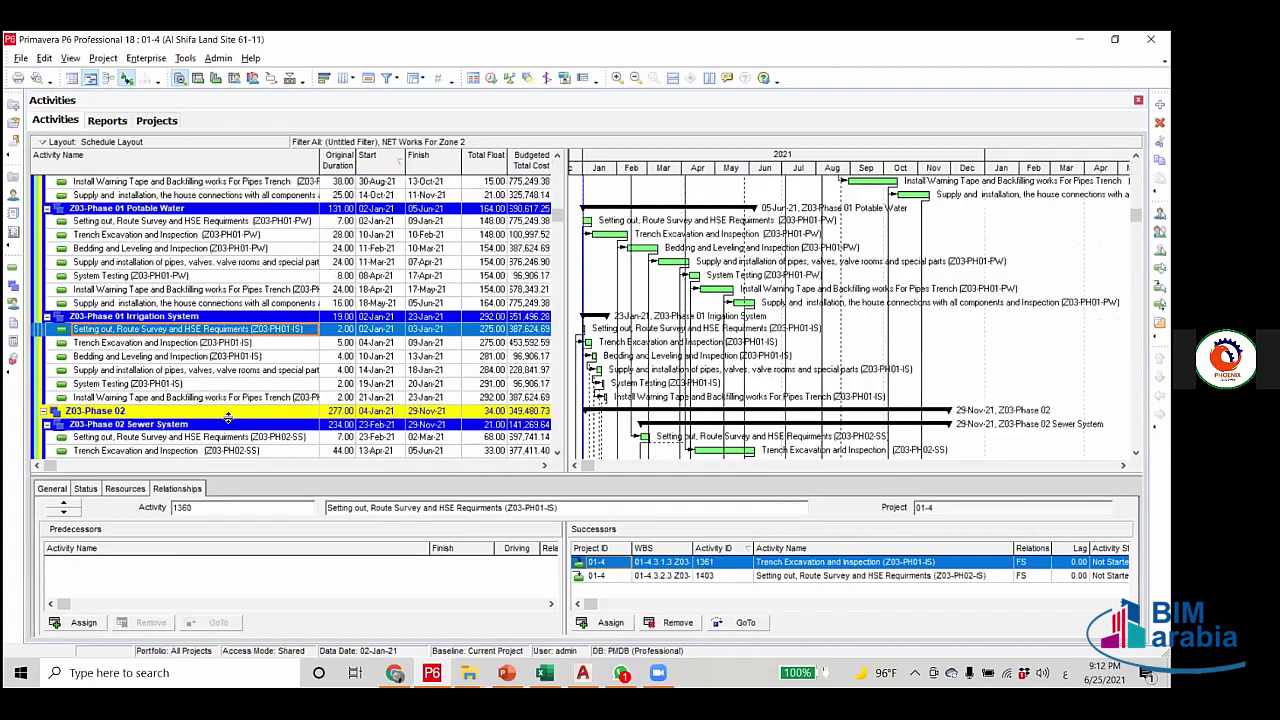
scroll(230, 415, "up", 1)
scroll(228, 390, "down", 3)
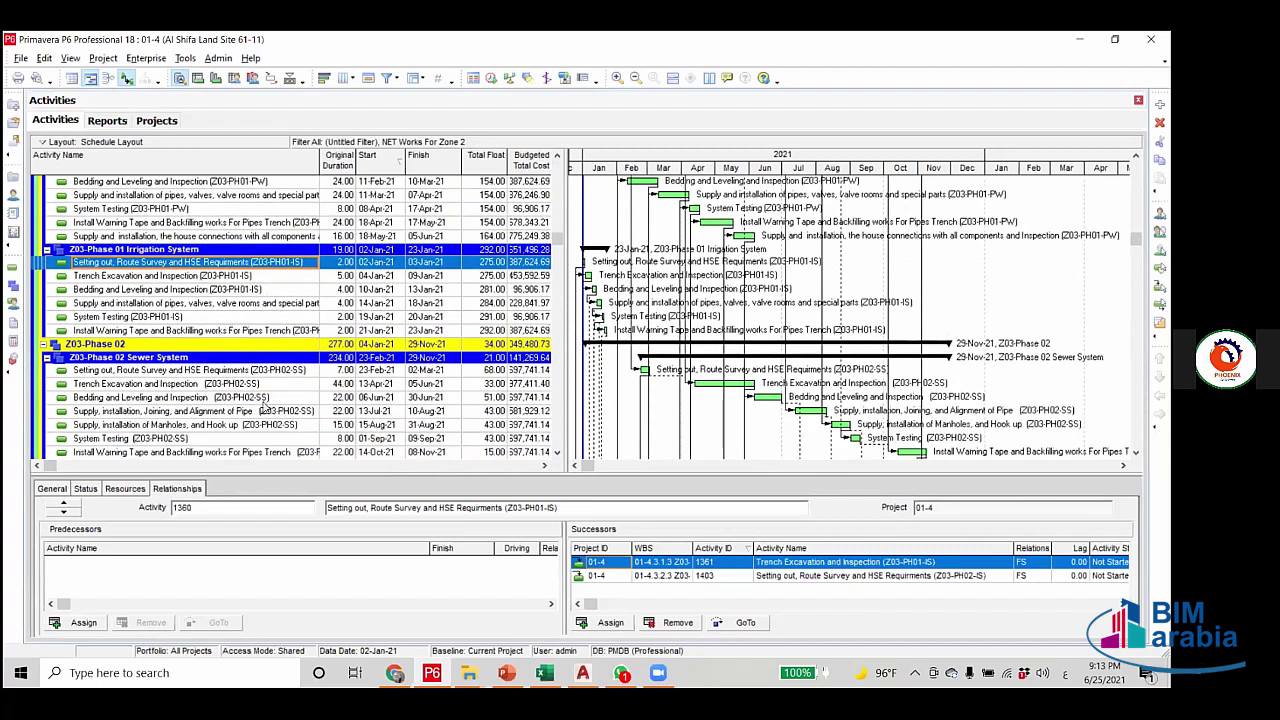
left_click(560, 372)
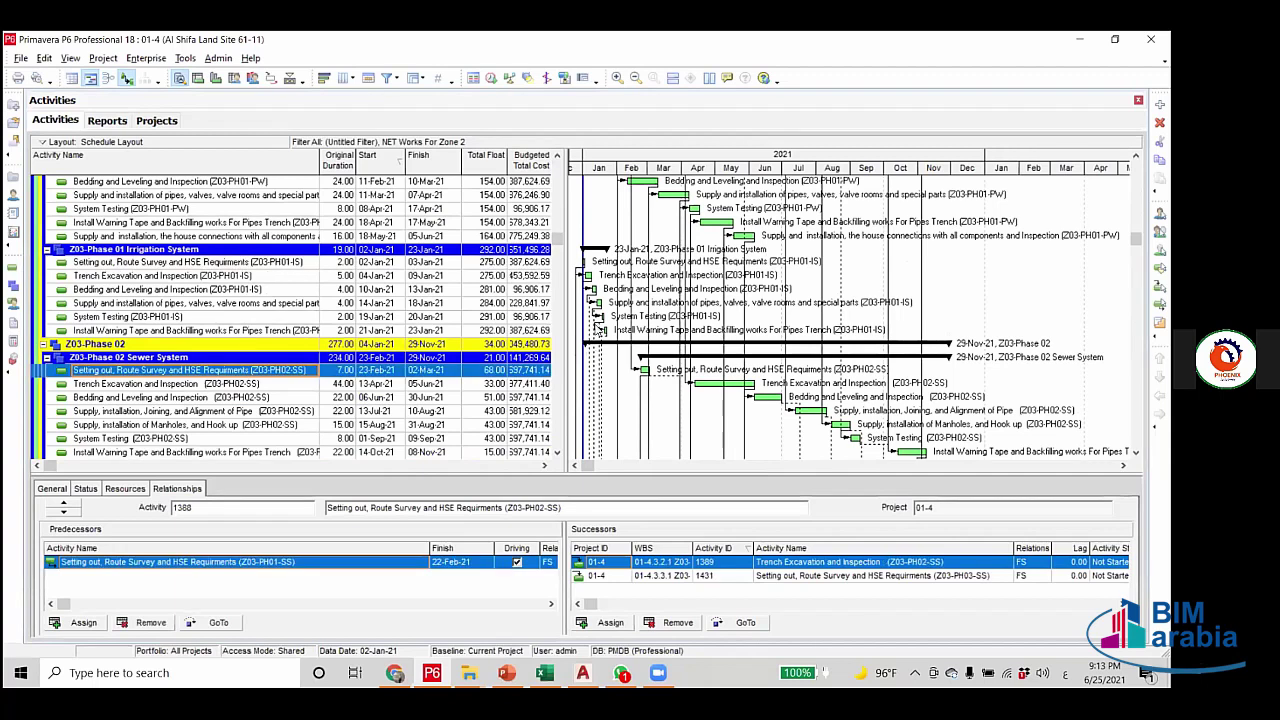
scroll(697, 315, "up", 6)
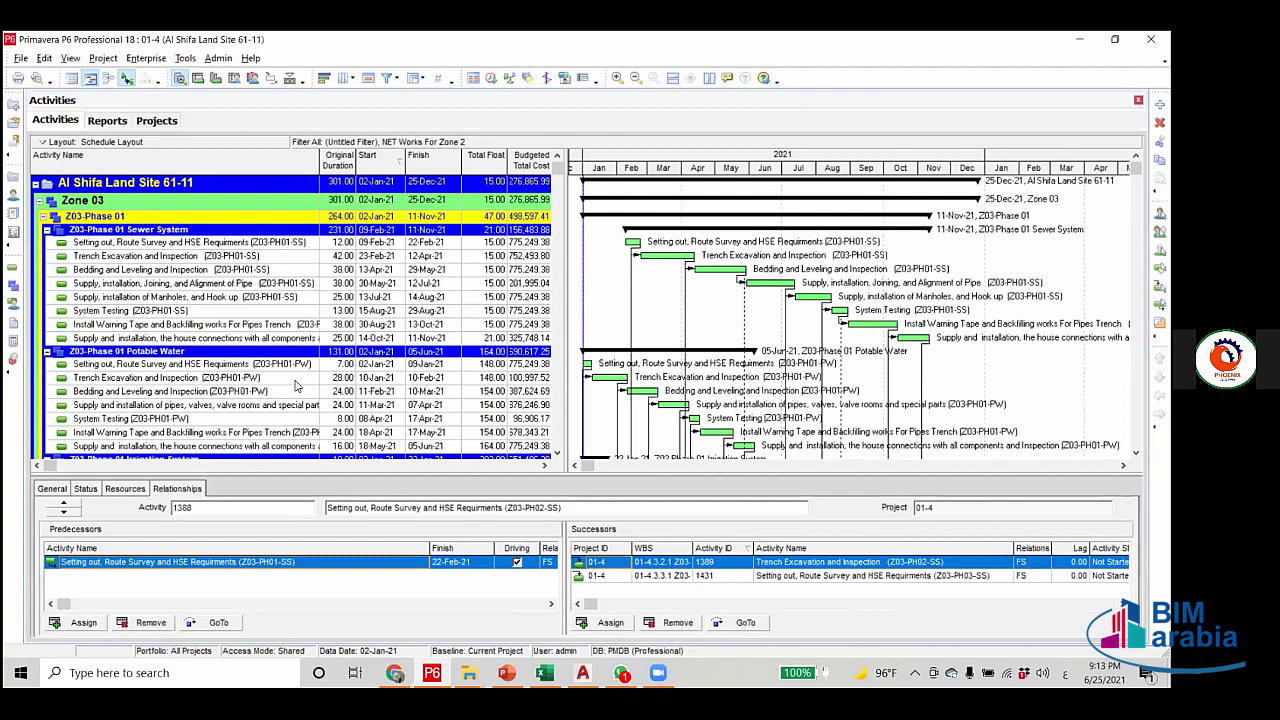
Inspect the start and finish dates of the Z03-Phase 01 Sewer System, from setting out to house connections and backfilling.
left_click(368, 243)
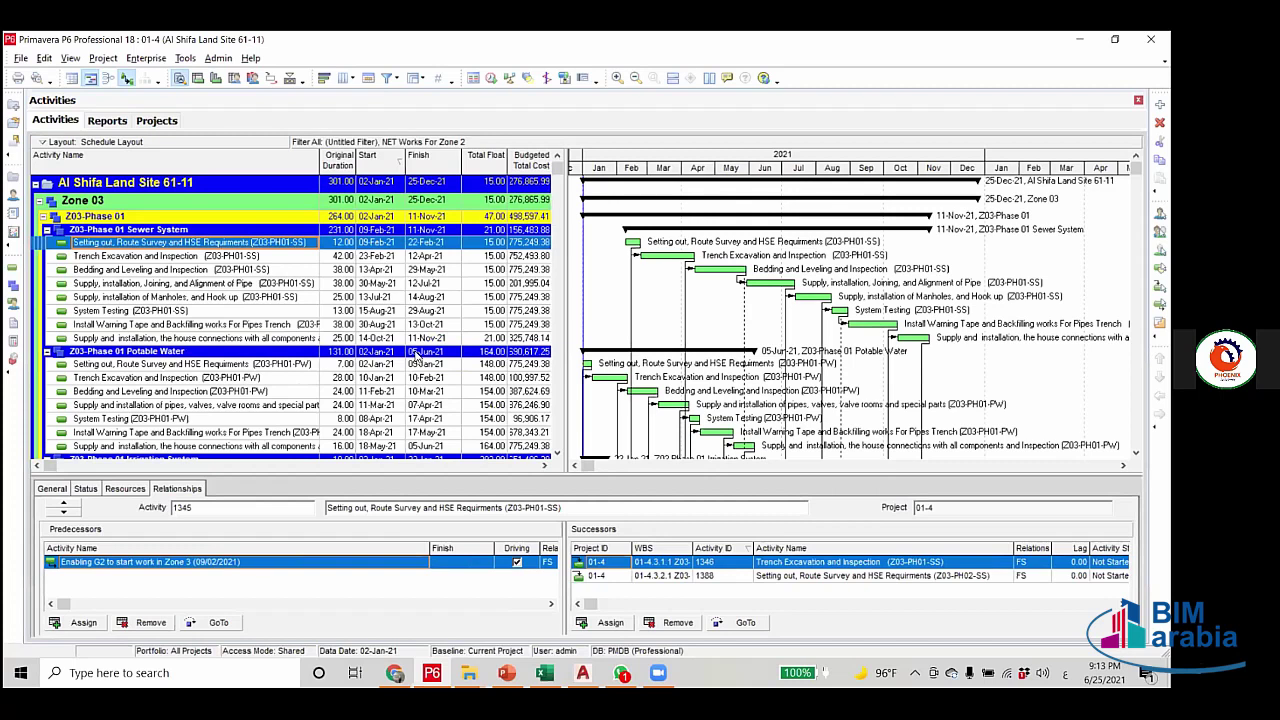
key("Right")
key("Right")
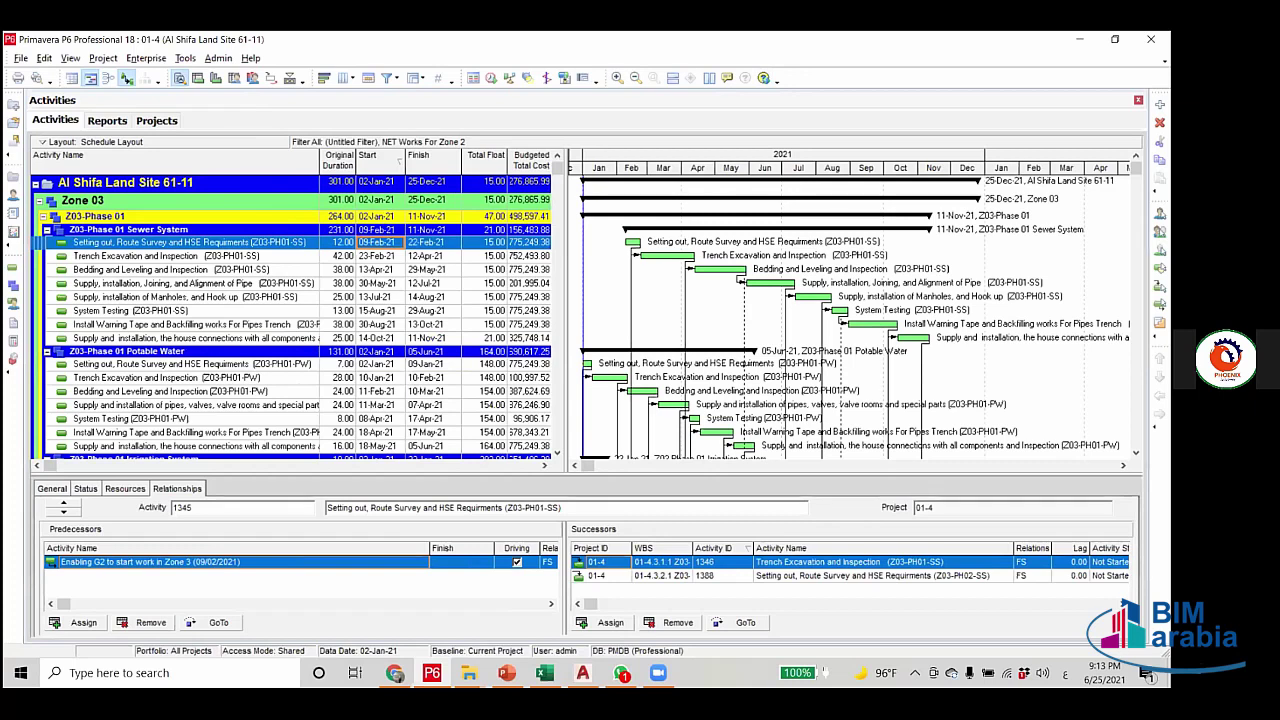
left_click(433, 181)
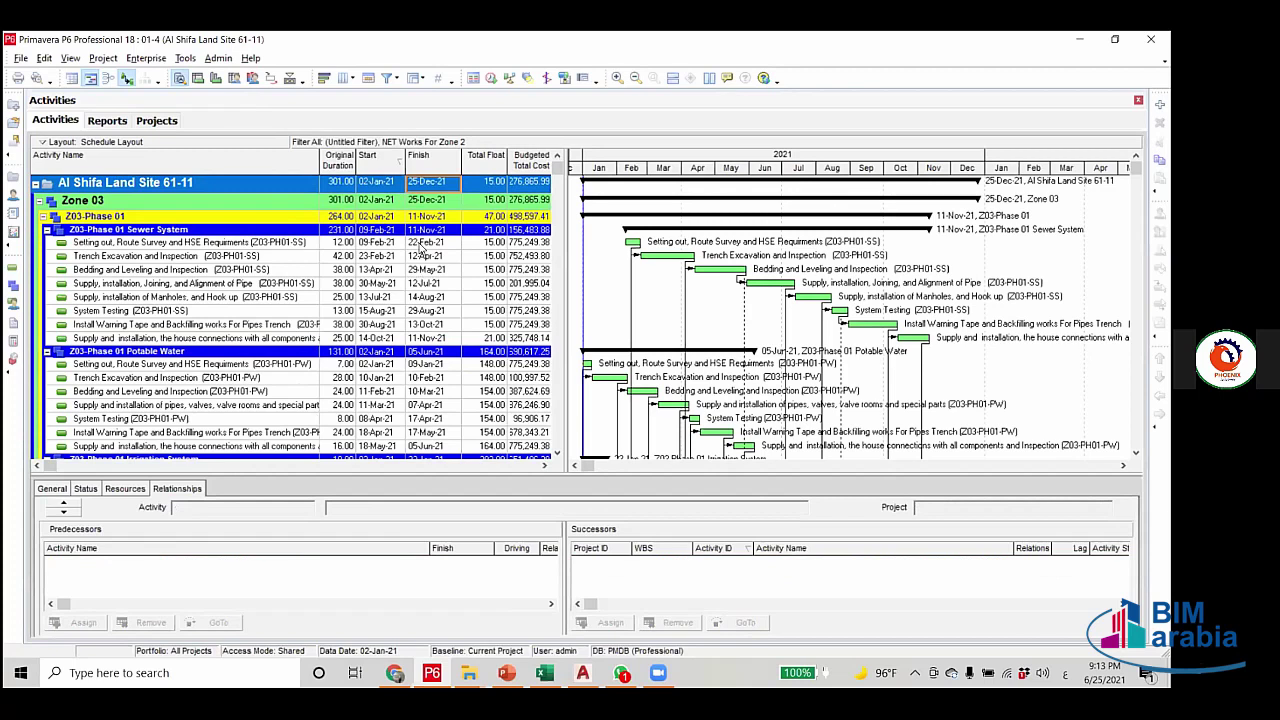
left_click(425, 242)
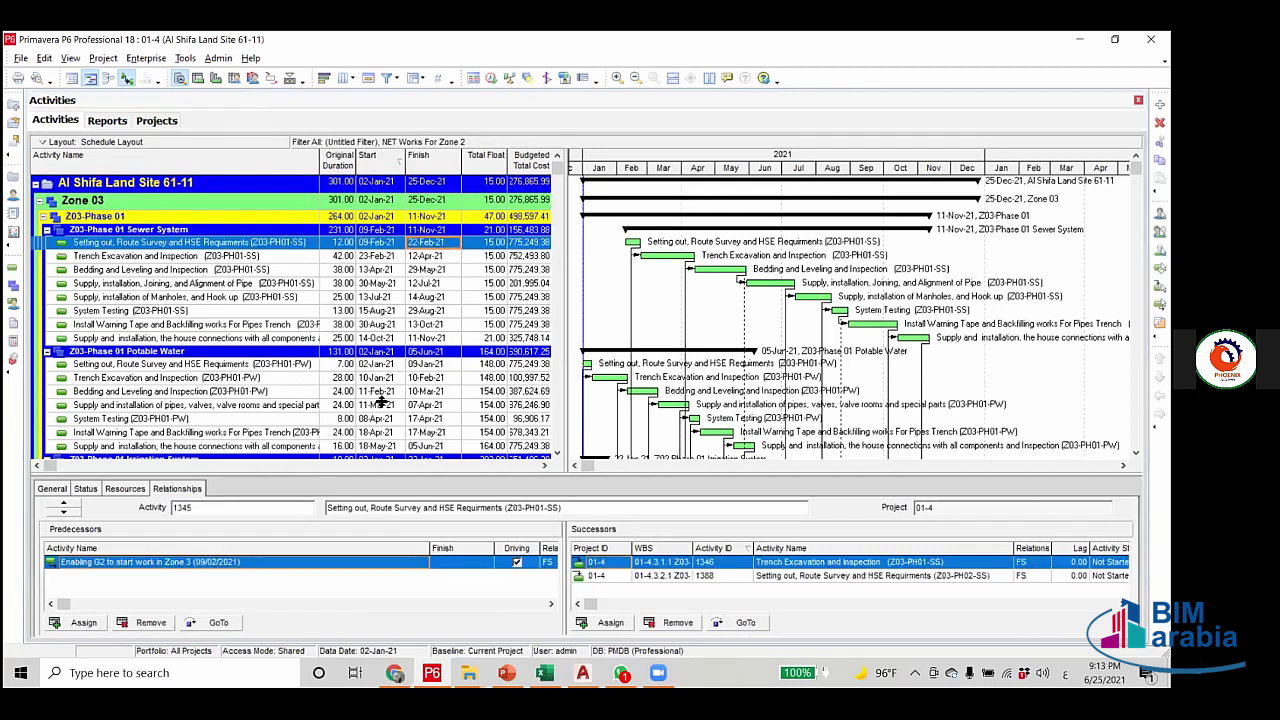
left_click(441, 338)
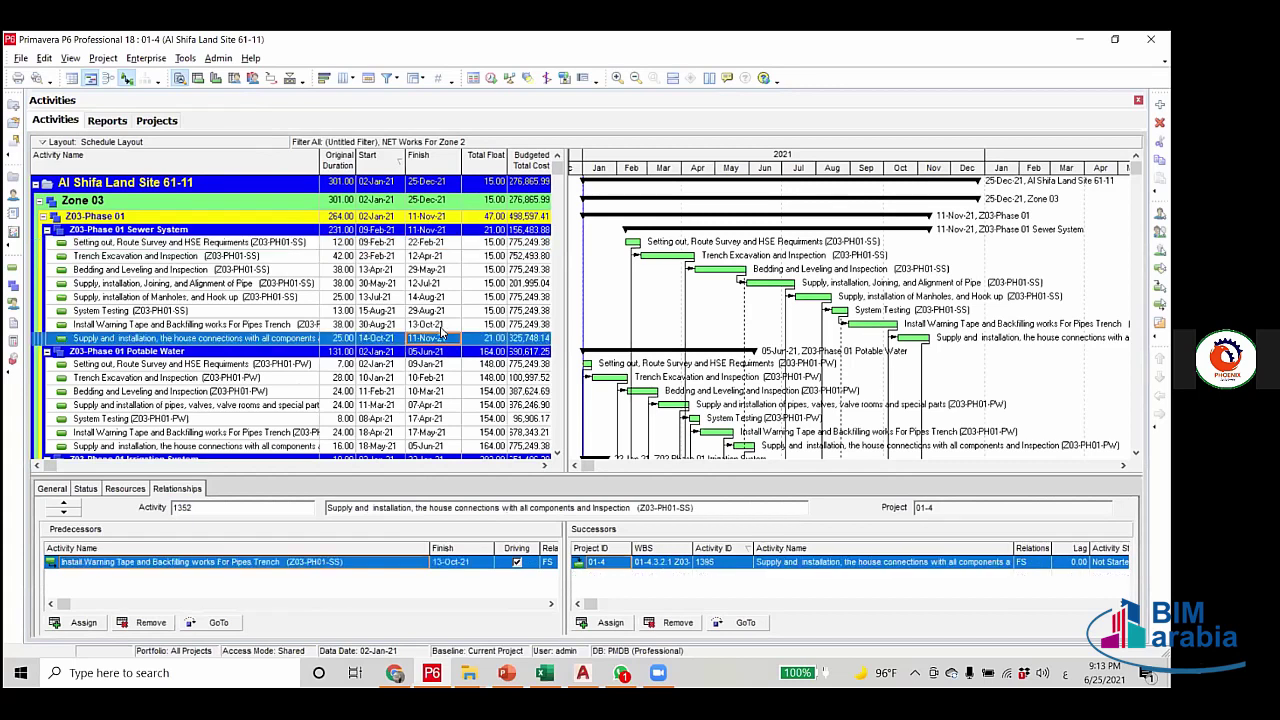
key("Up")
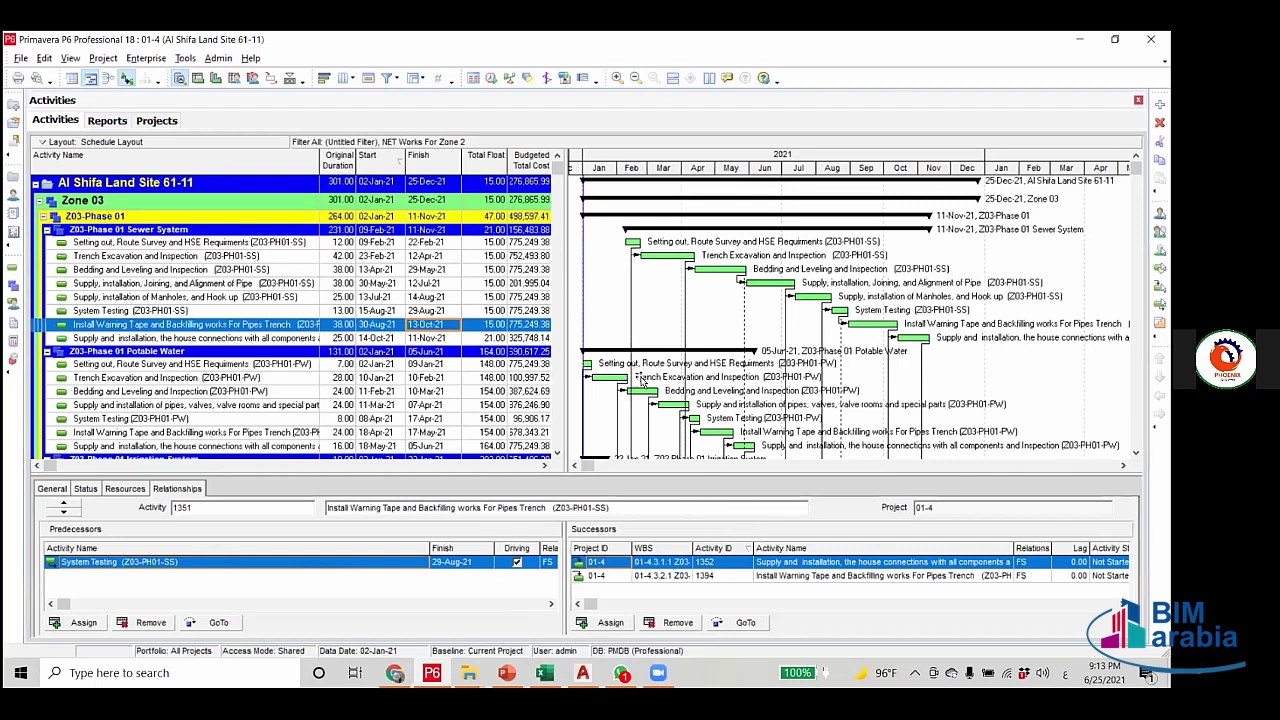
Look up the Zone 3 handover dates between G1 and G2 in the PowerPoint table, and return to Primavera P6.
key("alt+Tab")
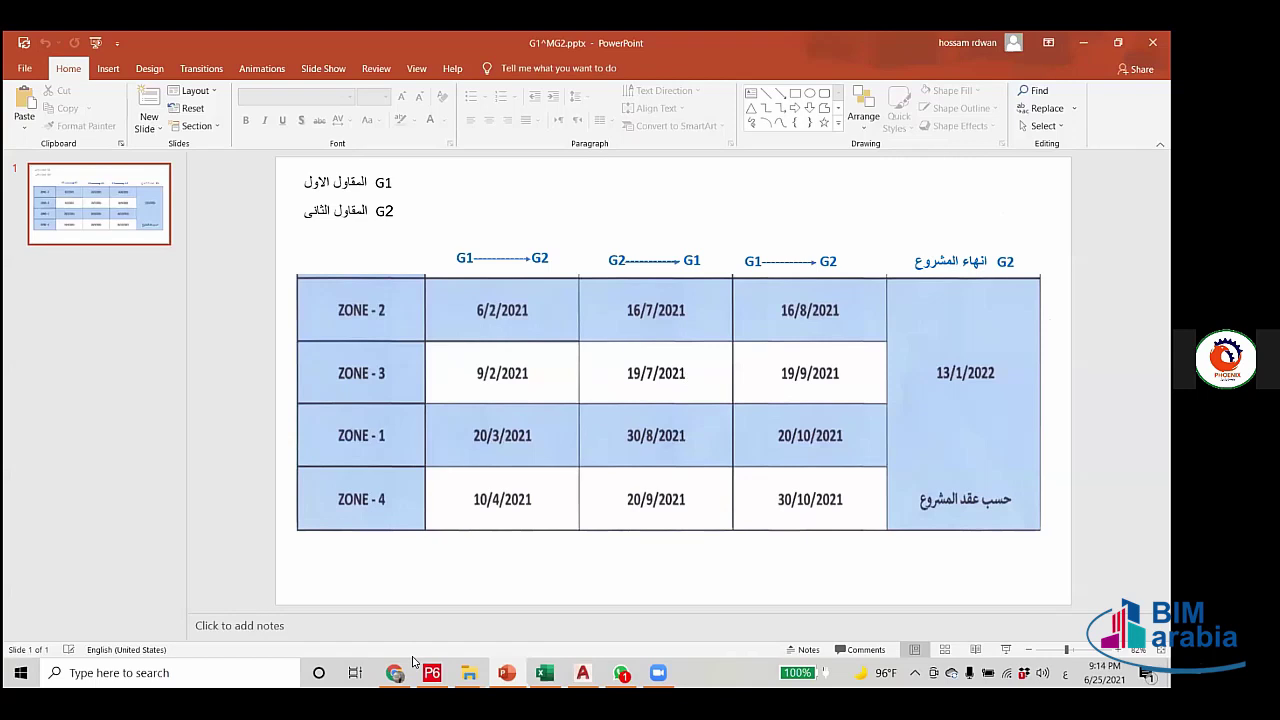
mouse_move(432, 672)
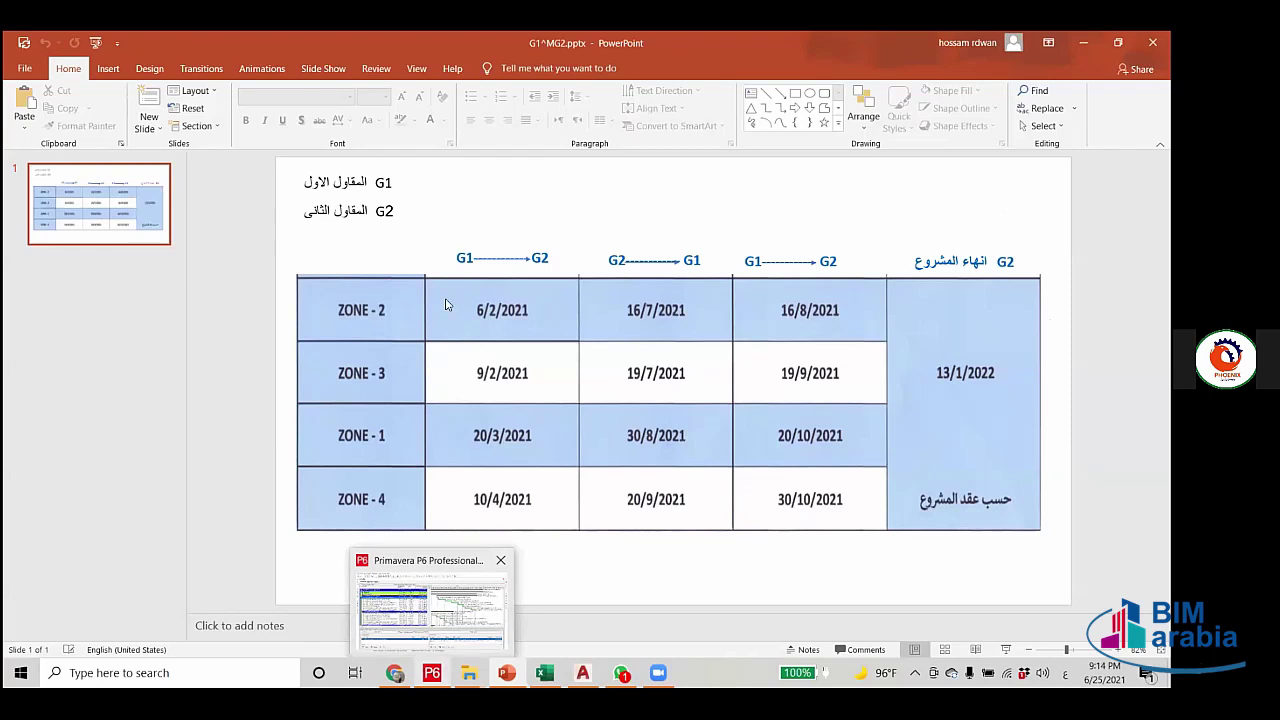
key("alt+Tab")
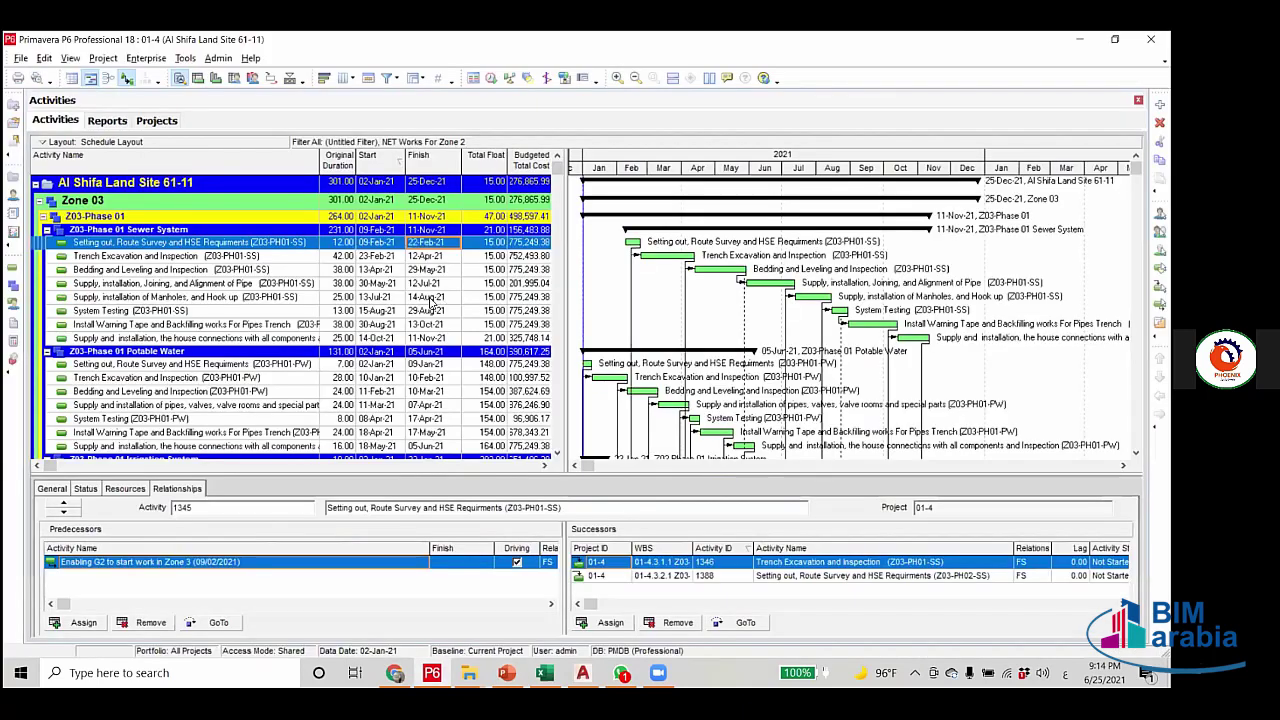
Compare the Z03-PH01-SS durations and dates, from setting out to pipe supply and alignment, with the PowerPoint handover table.
left_click(333, 243)
left_click(337, 285)
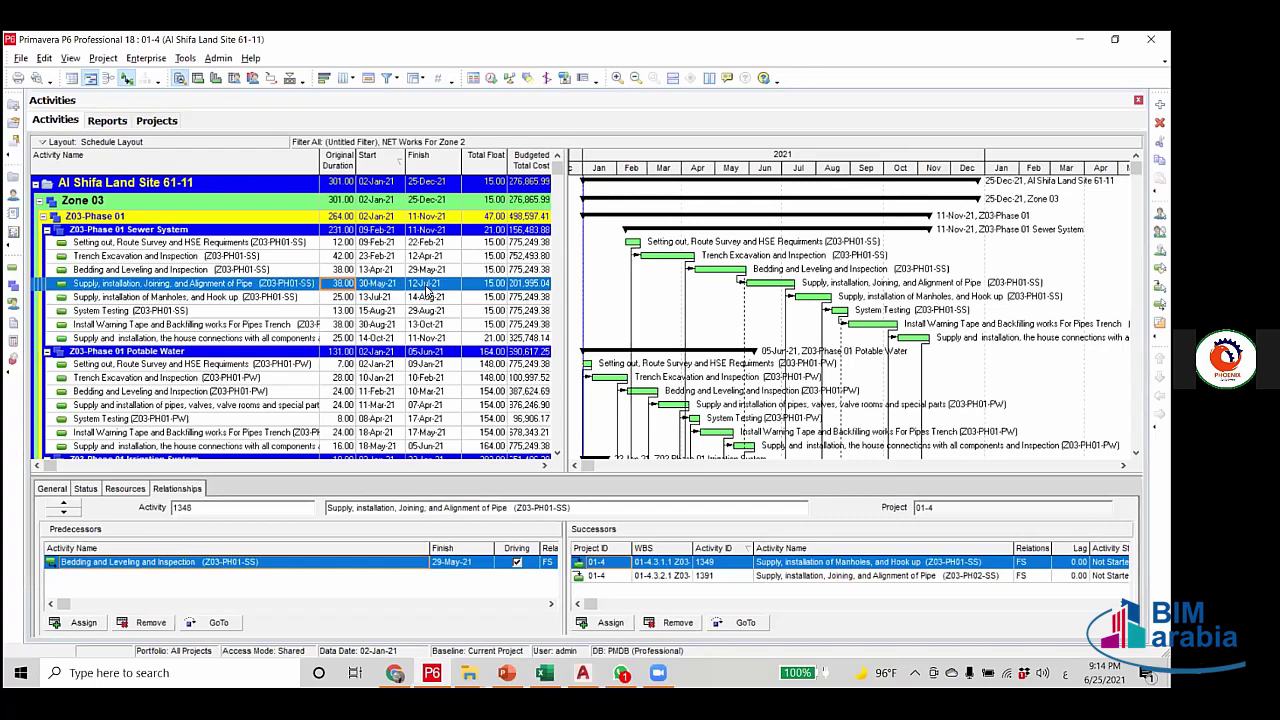
left_click(375, 243)
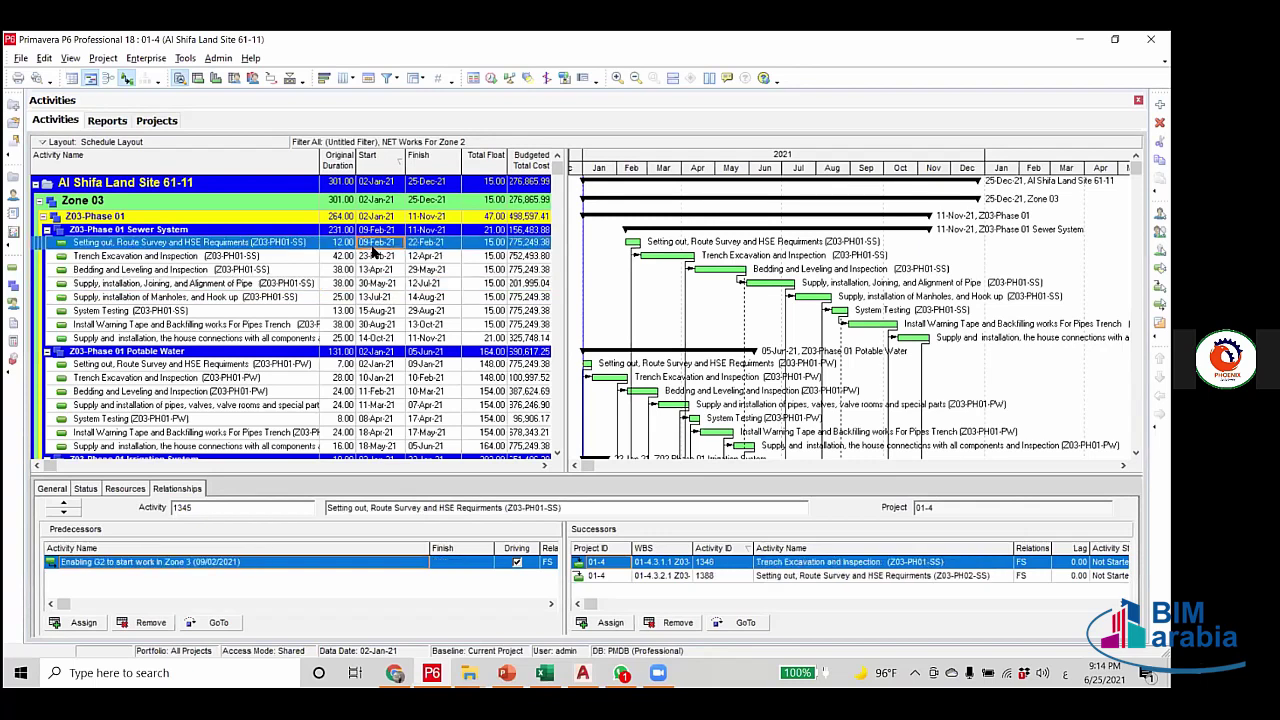
left_click(425, 285)
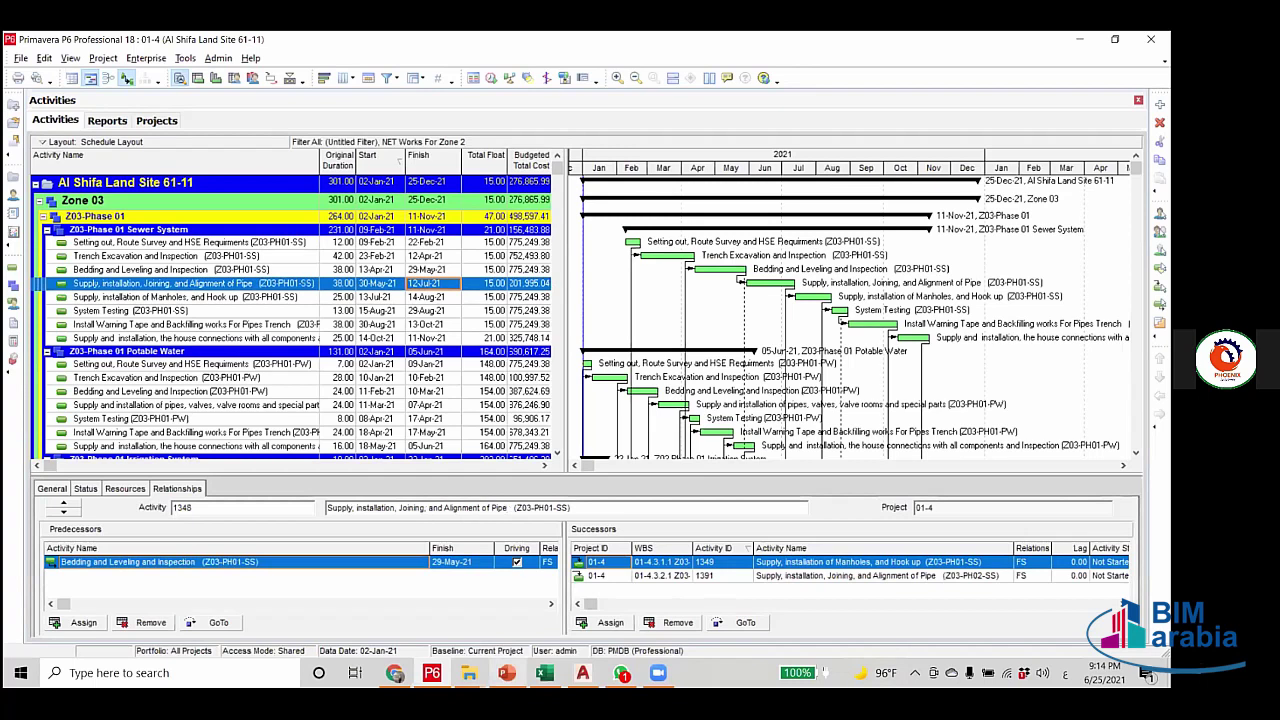
key("alt+Tab")
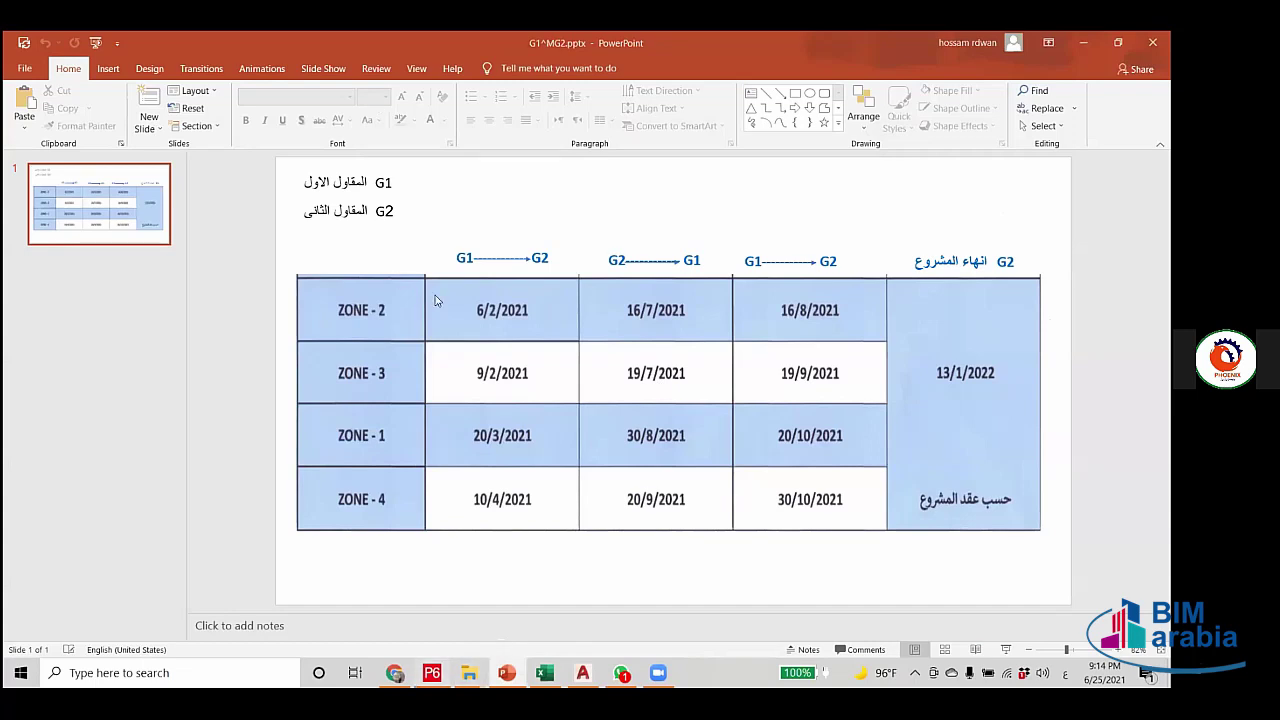
key("alt+Tab")
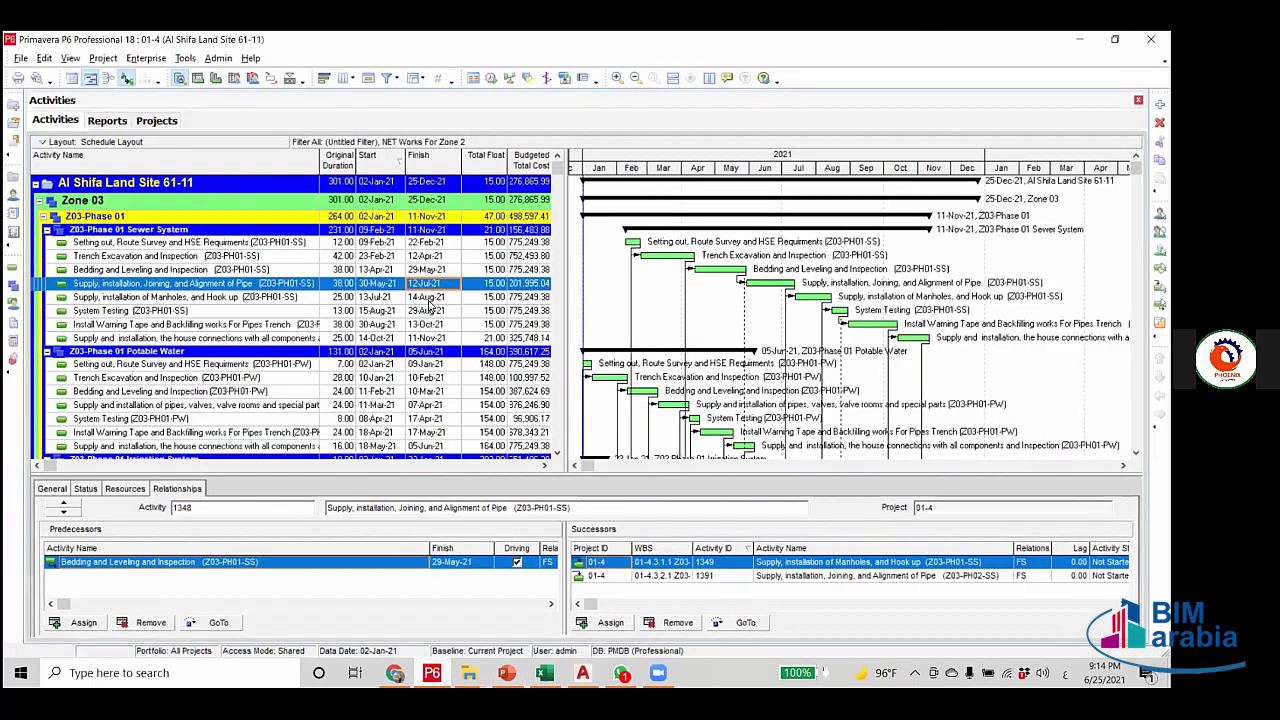
Inspect the finish dates of the Z03-PH01-SS pipe alignment, manhole hook-up and house connection activities.
left_click(428, 325)
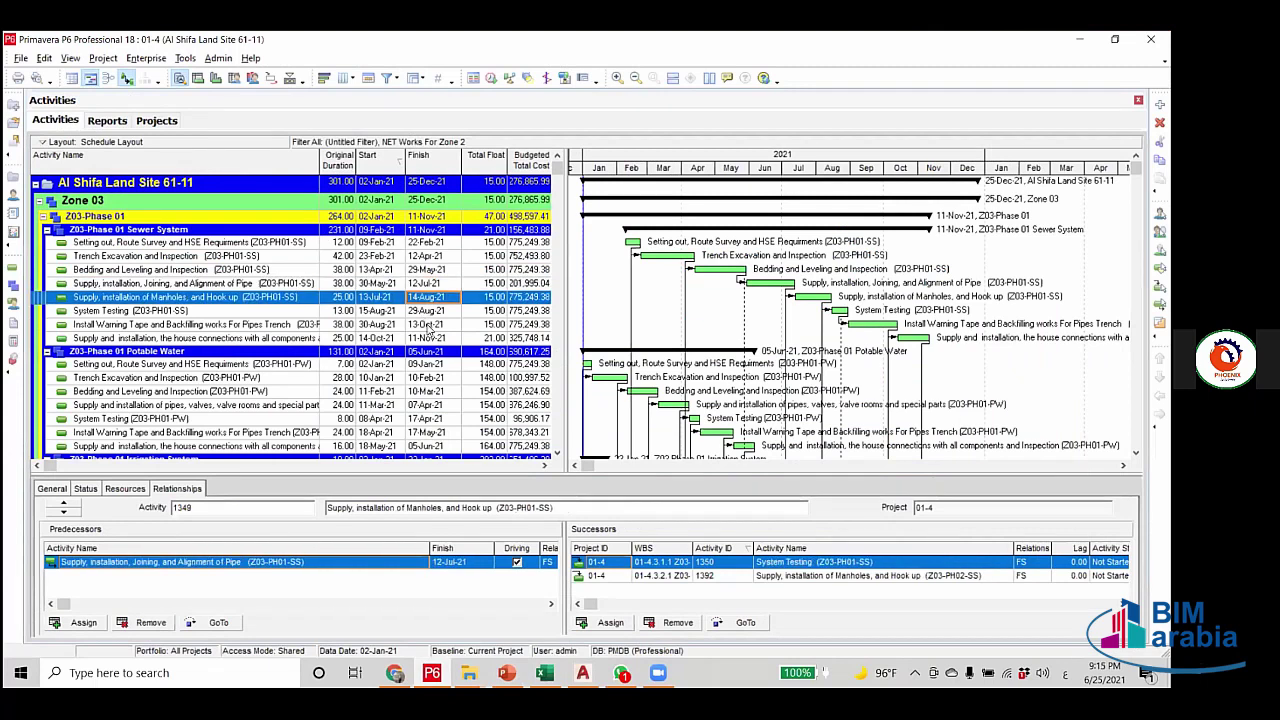
left_click(439, 341)
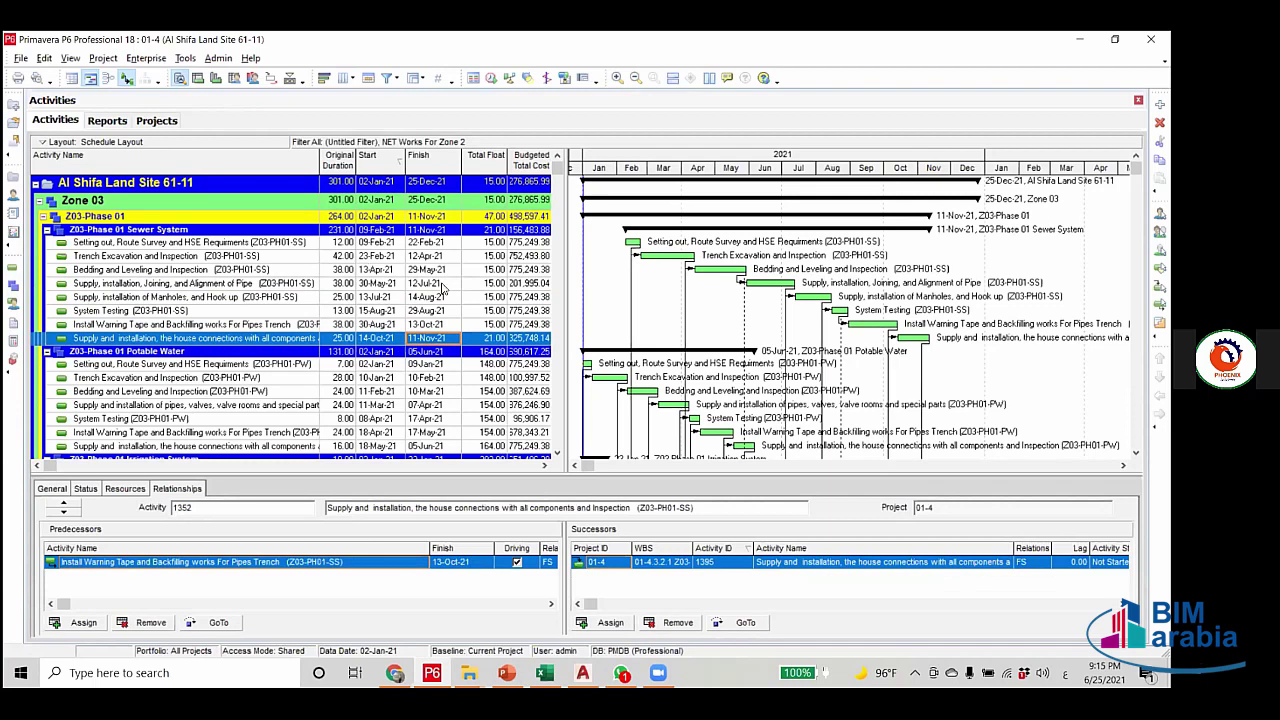
left_click(439, 285)
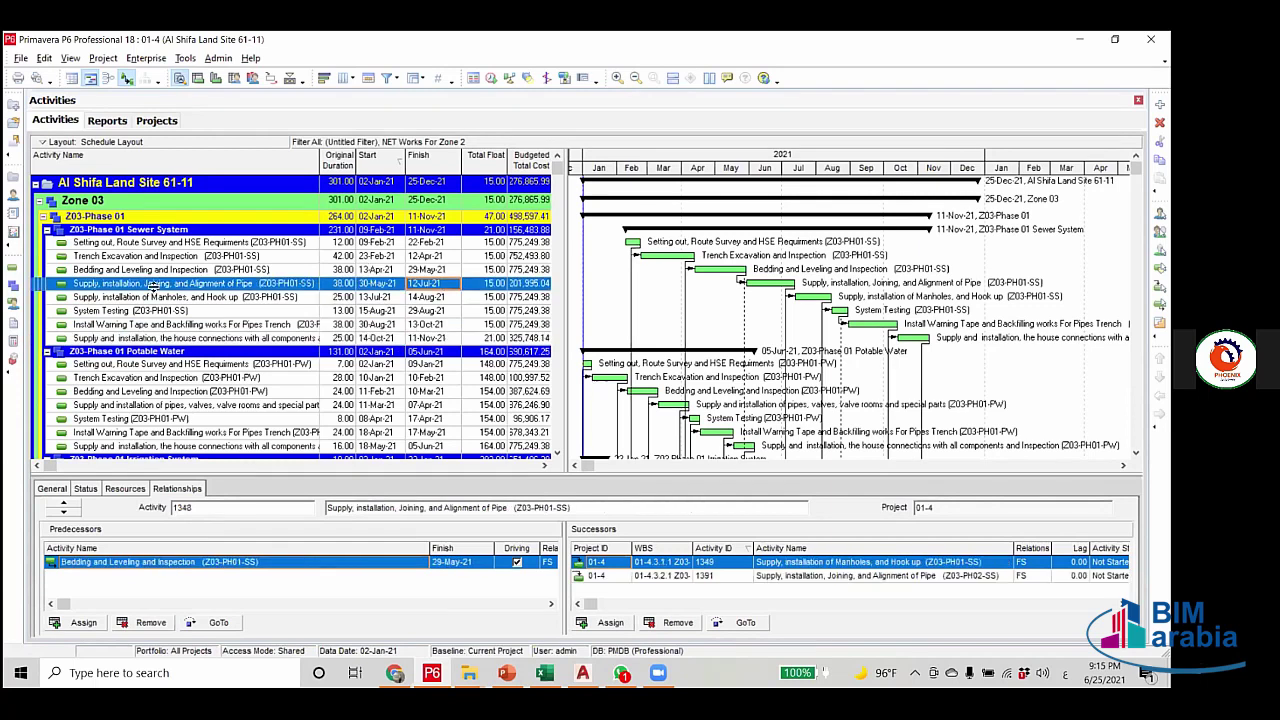
left_click(340, 248)
left_click(446, 287)
scroll(433, 376, "down", 1)
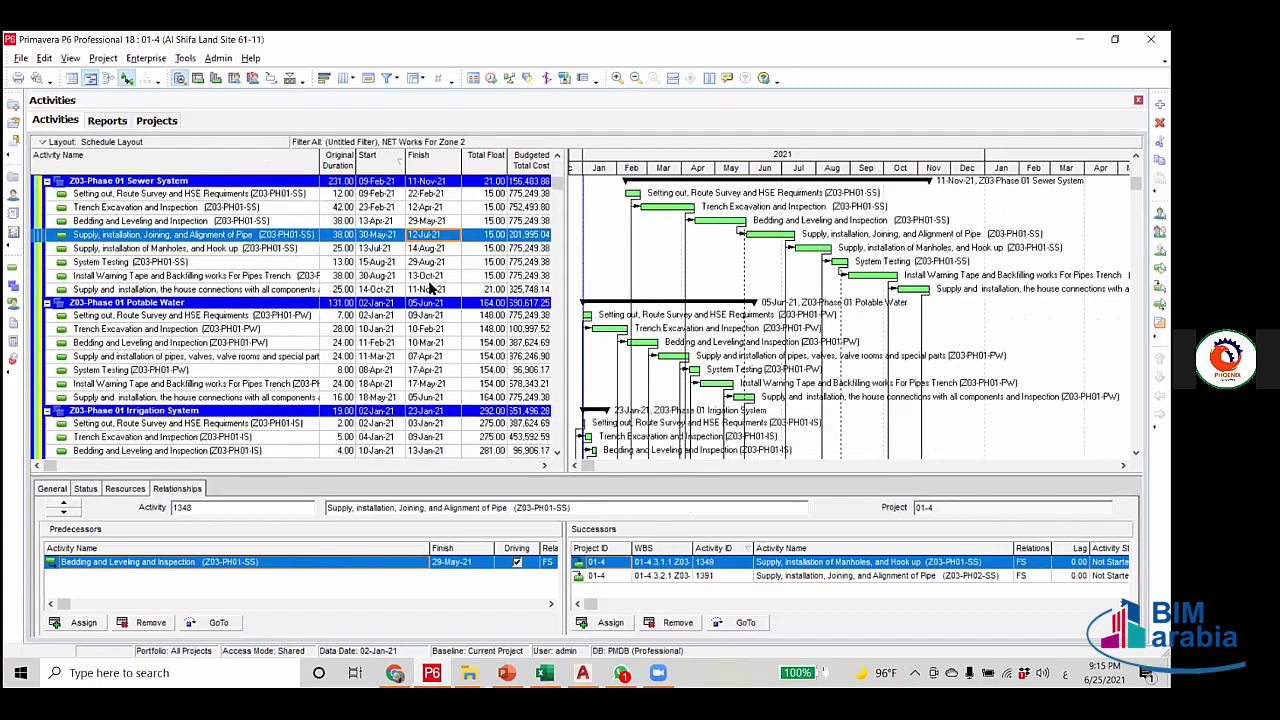
Review the finish dates of the Z03-Phase 01 Potable Water and Irrigation System groups.
left_click(428, 302)
scroll(428, 302, "down", 2)
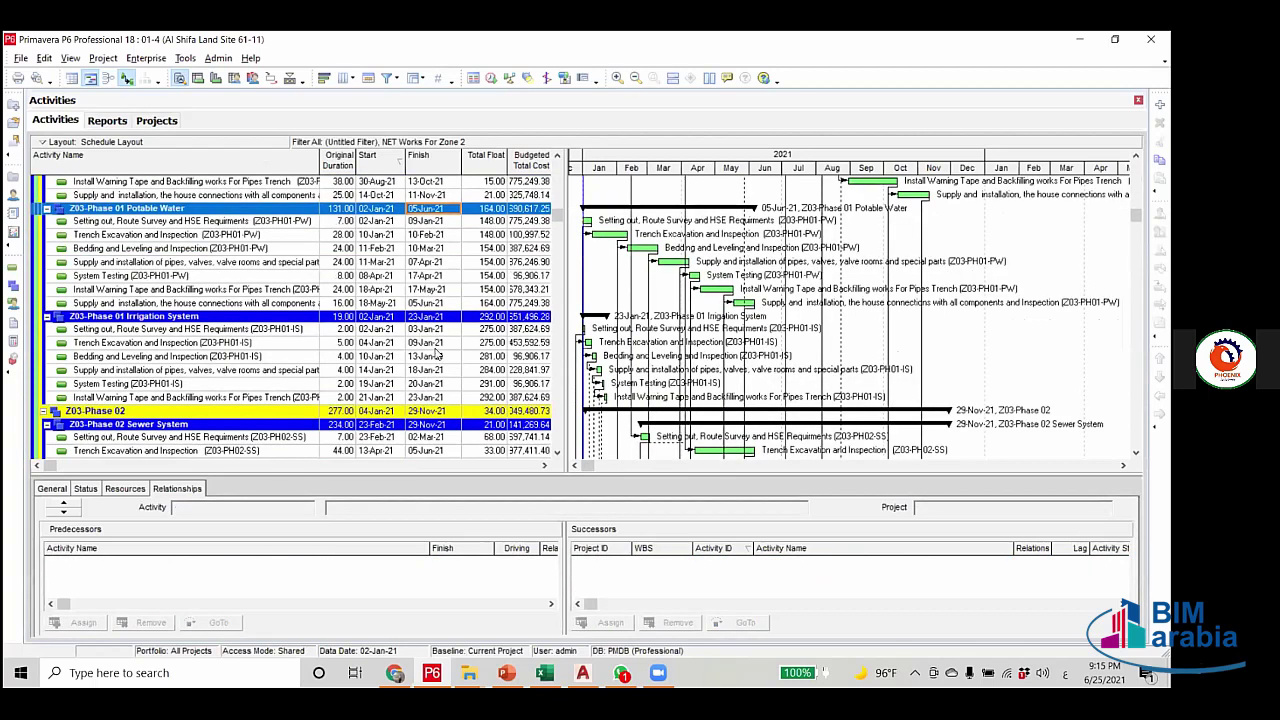
scroll(420, 424, "down", 2)
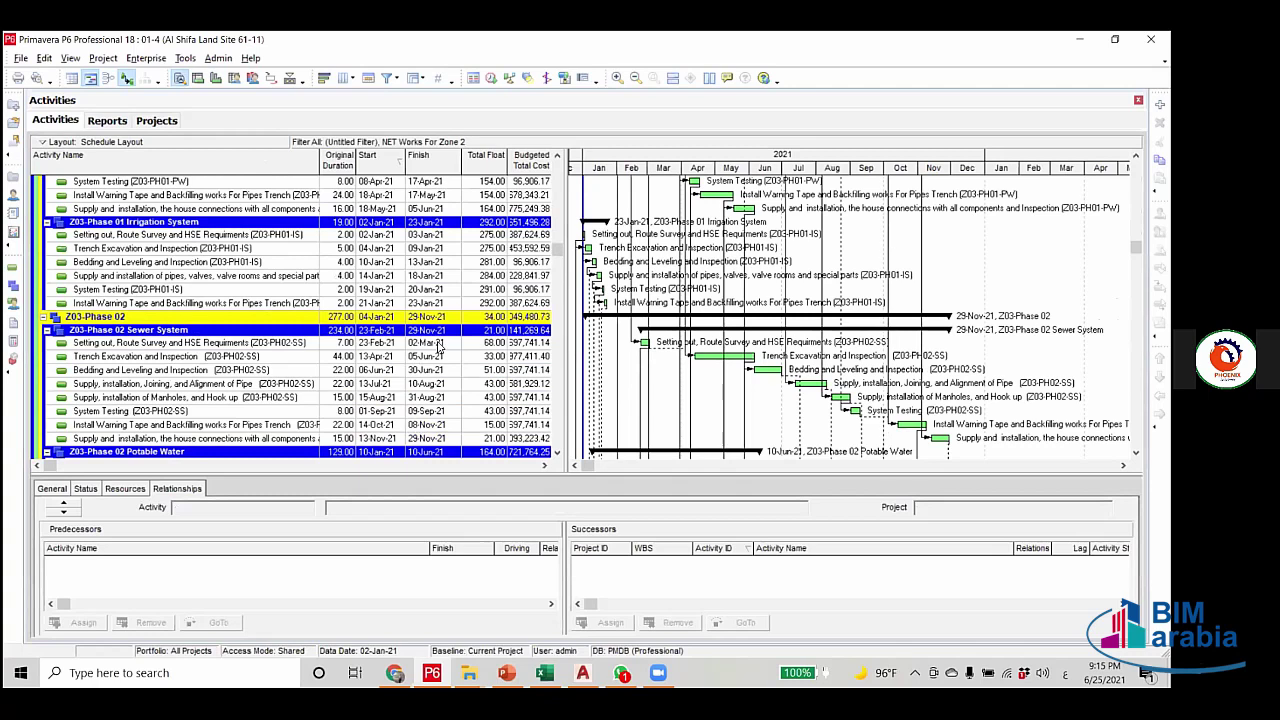
scroll(413, 375, "up", 3)
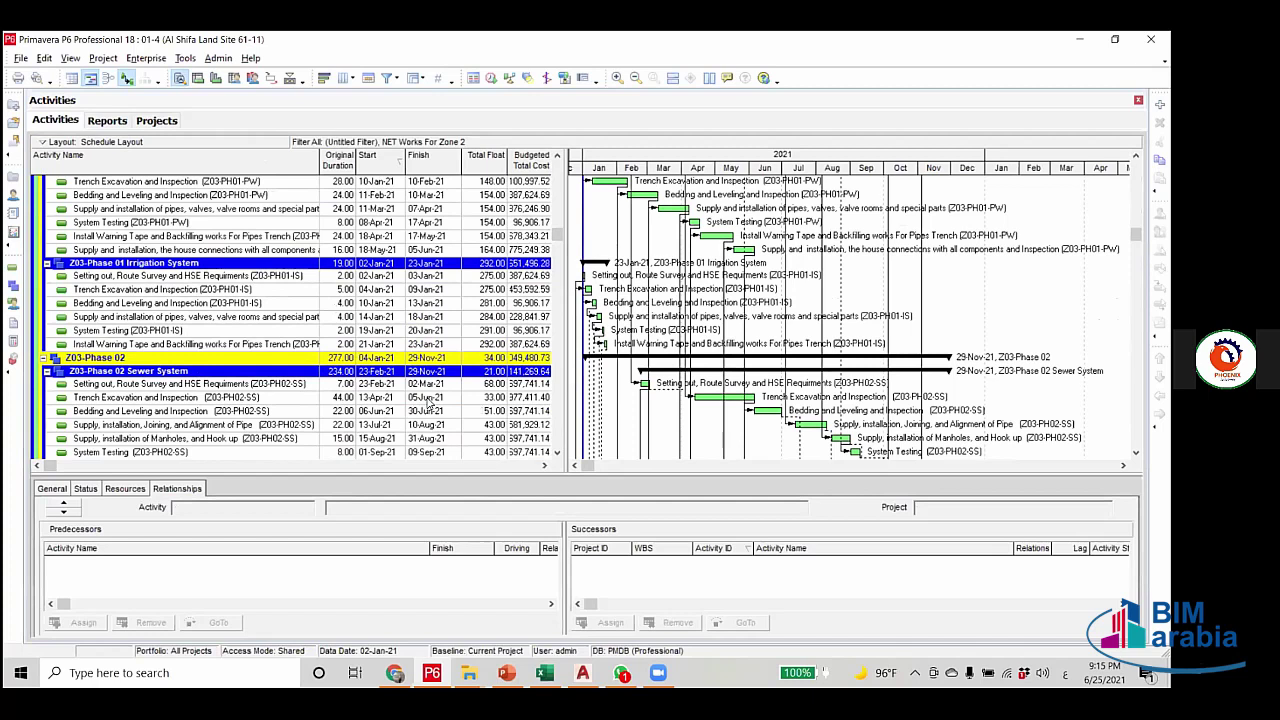
Examine the Z03-Phase 02 and Phase 03 network dates and compare them with Phase 01.
left_click(426, 357, "ctrl")
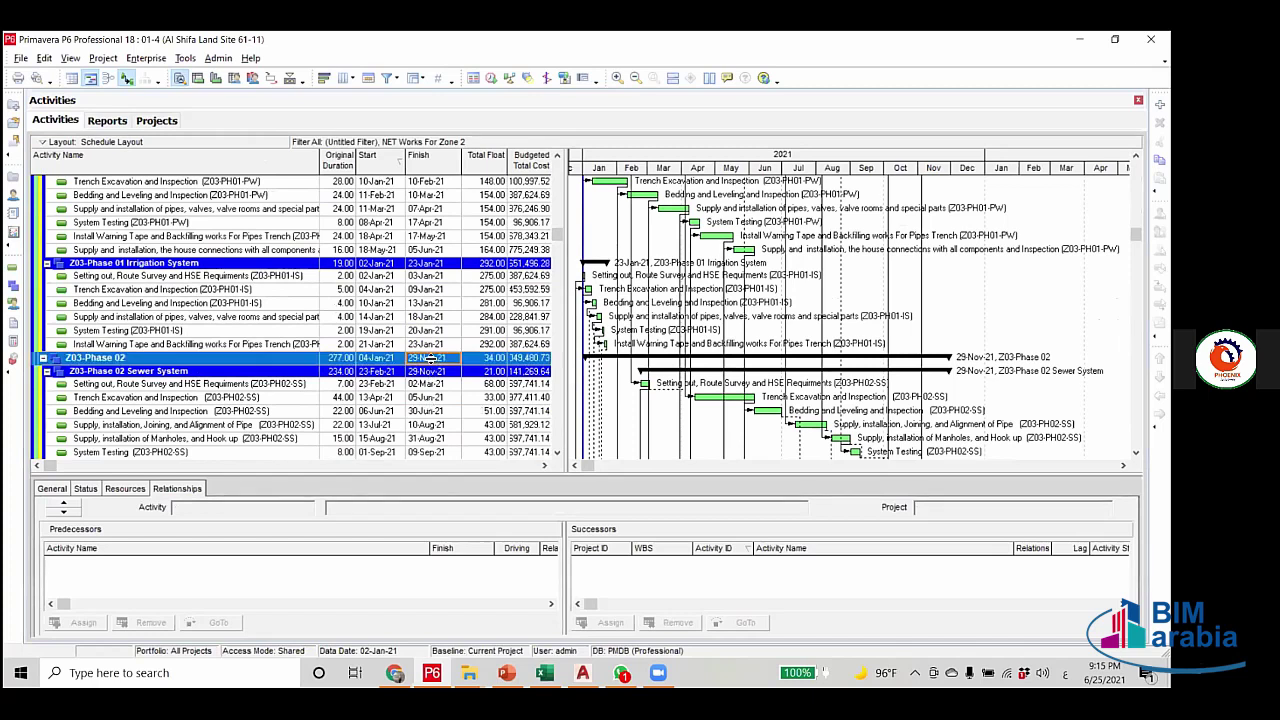
scroll(449, 430, "down", 1)
scroll(449, 430, "down", 4)
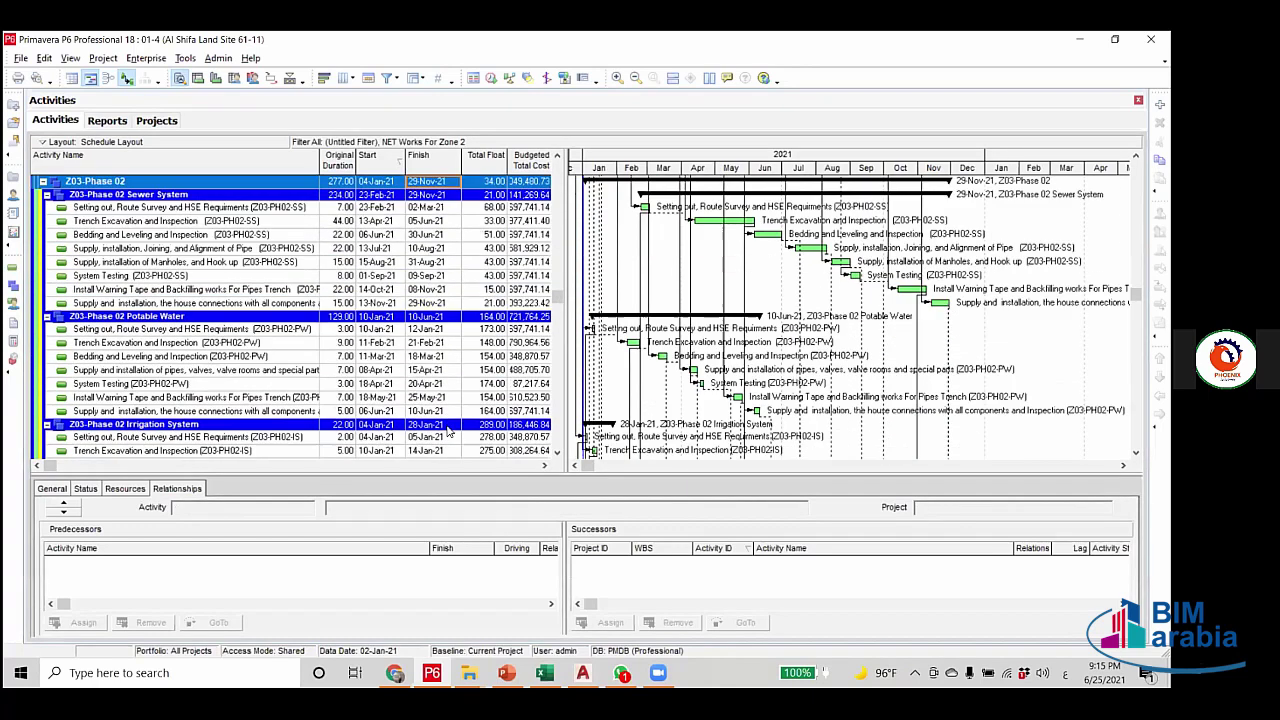
scroll(449, 430, "up", 2)
scroll(449, 430, "up", 3)
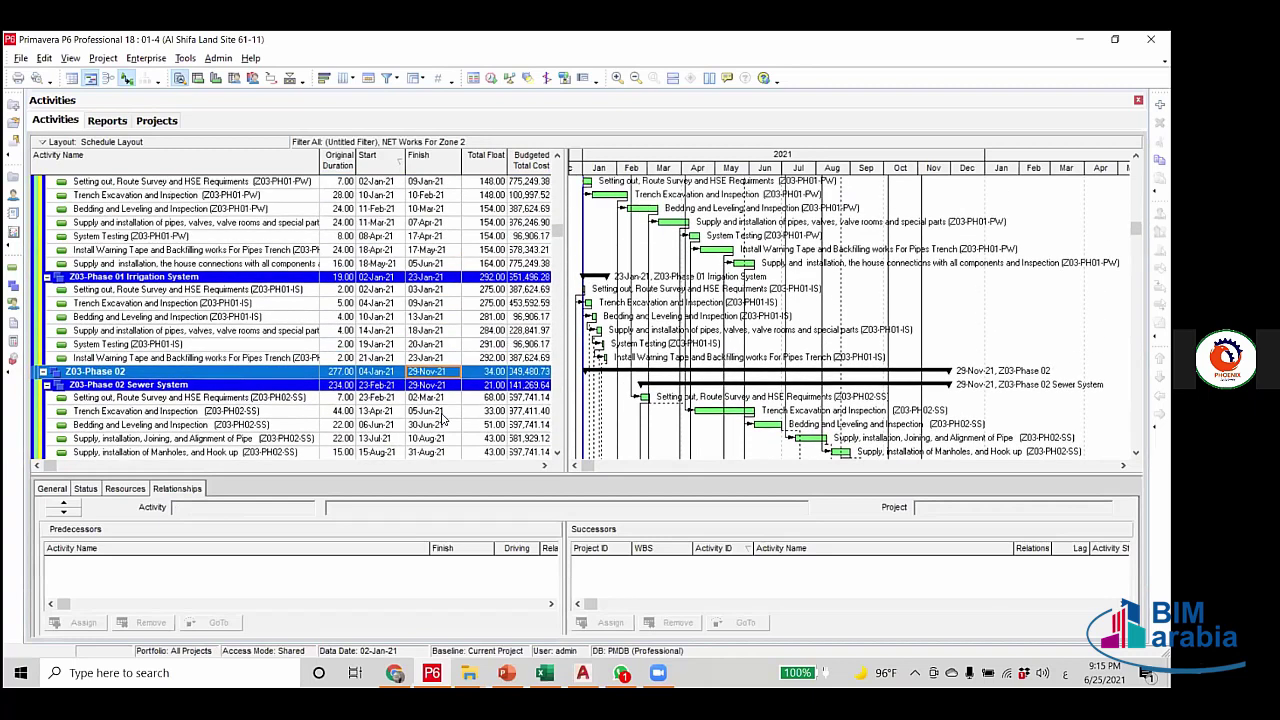
scroll(447, 416, "up", 3)
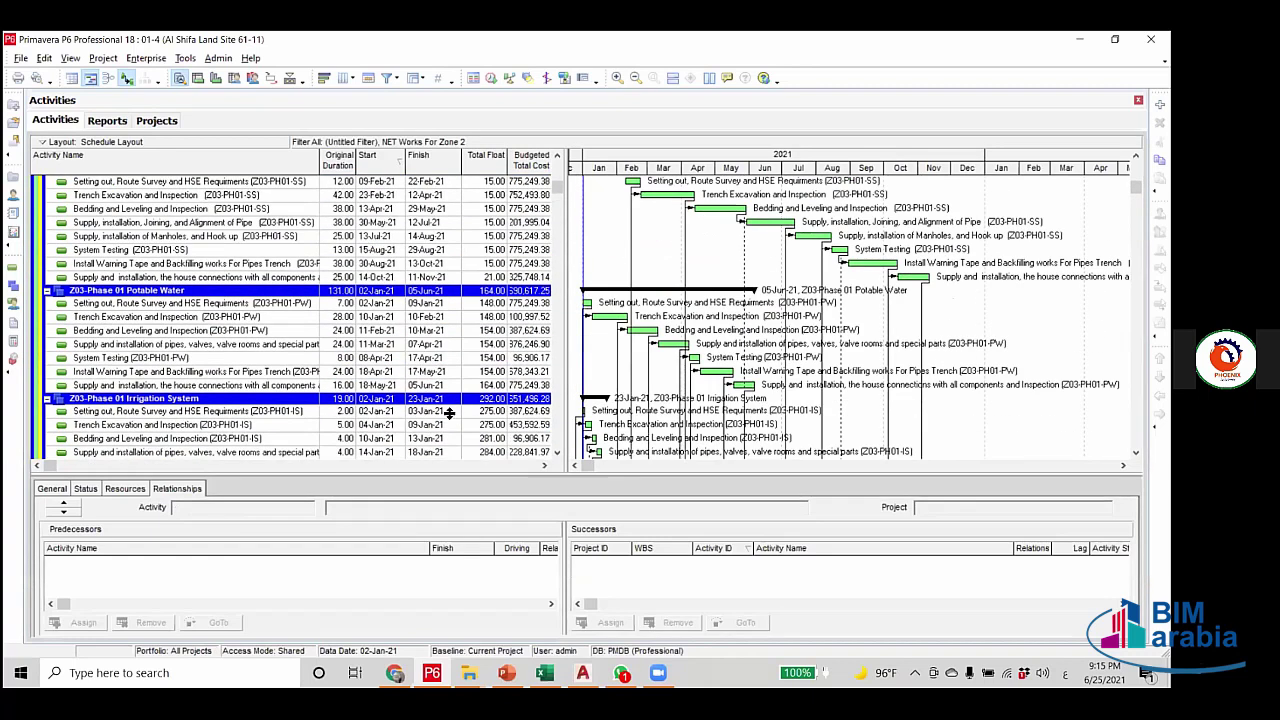
scroll(449, 414, "down", 9)
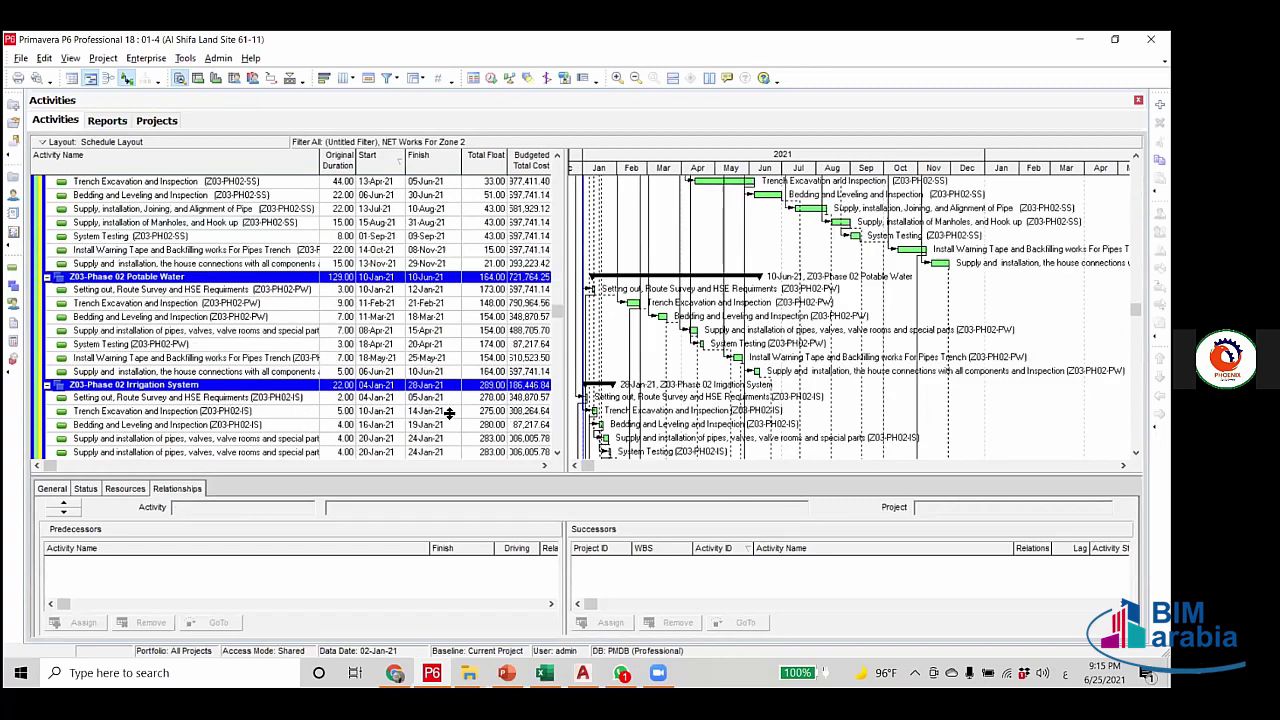
scroll(449, 414, "down", 2)
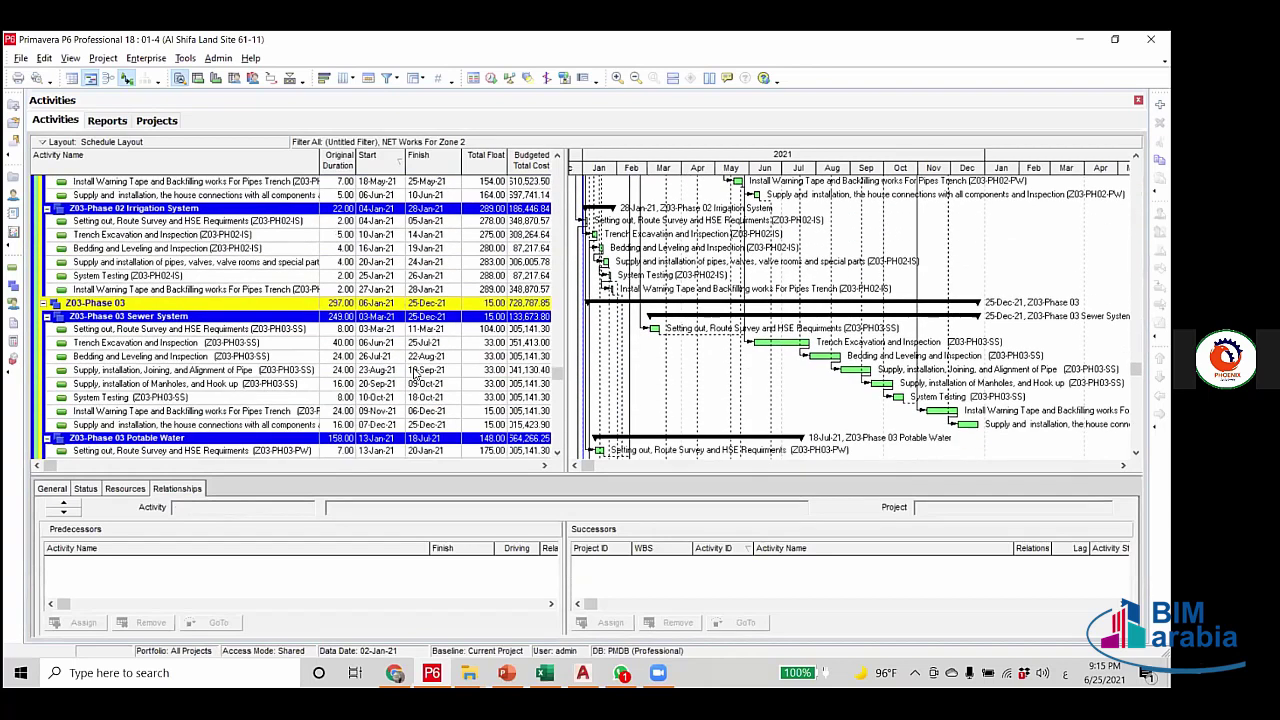
scroll(495, 445, "up", 6)
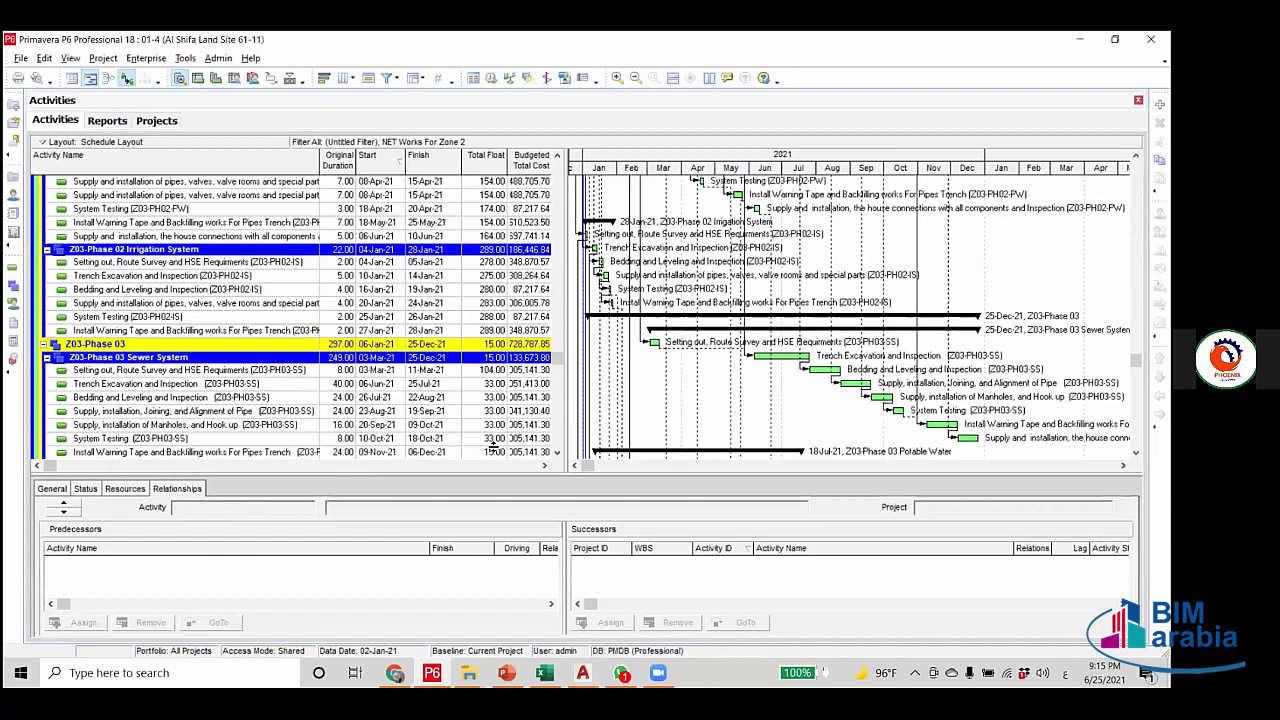
scroll(497, 445, "up", 9)
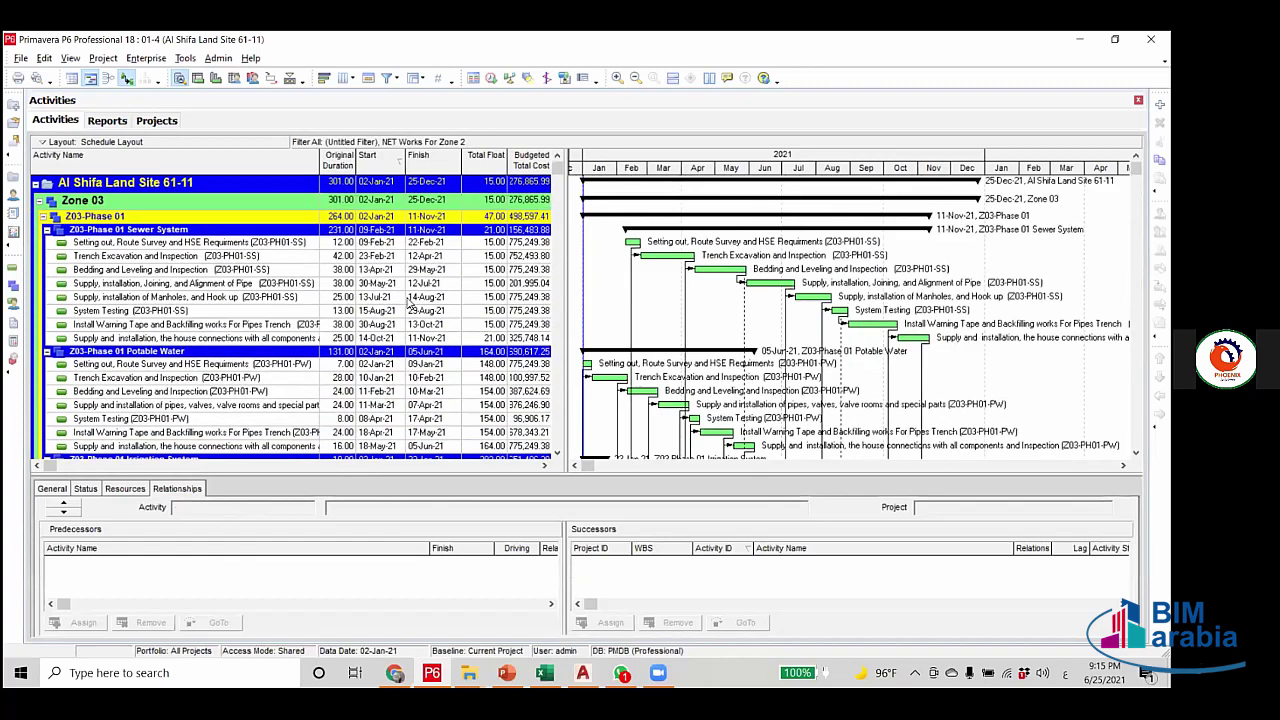
Compare the predecessors of the Phase 01 sewer and potable water setting-out activities in Zone 03.
left_click(384, 242)
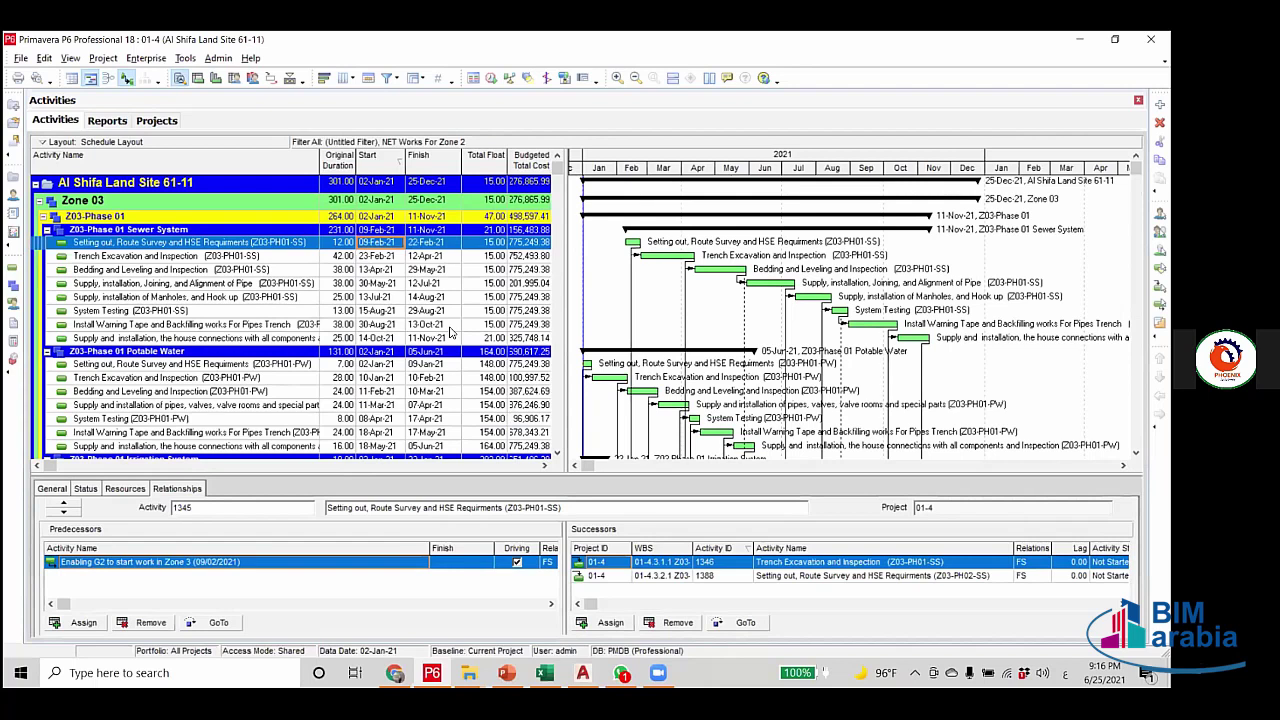
left_click(325, 364)
scroll(330, 370, "down", 3)
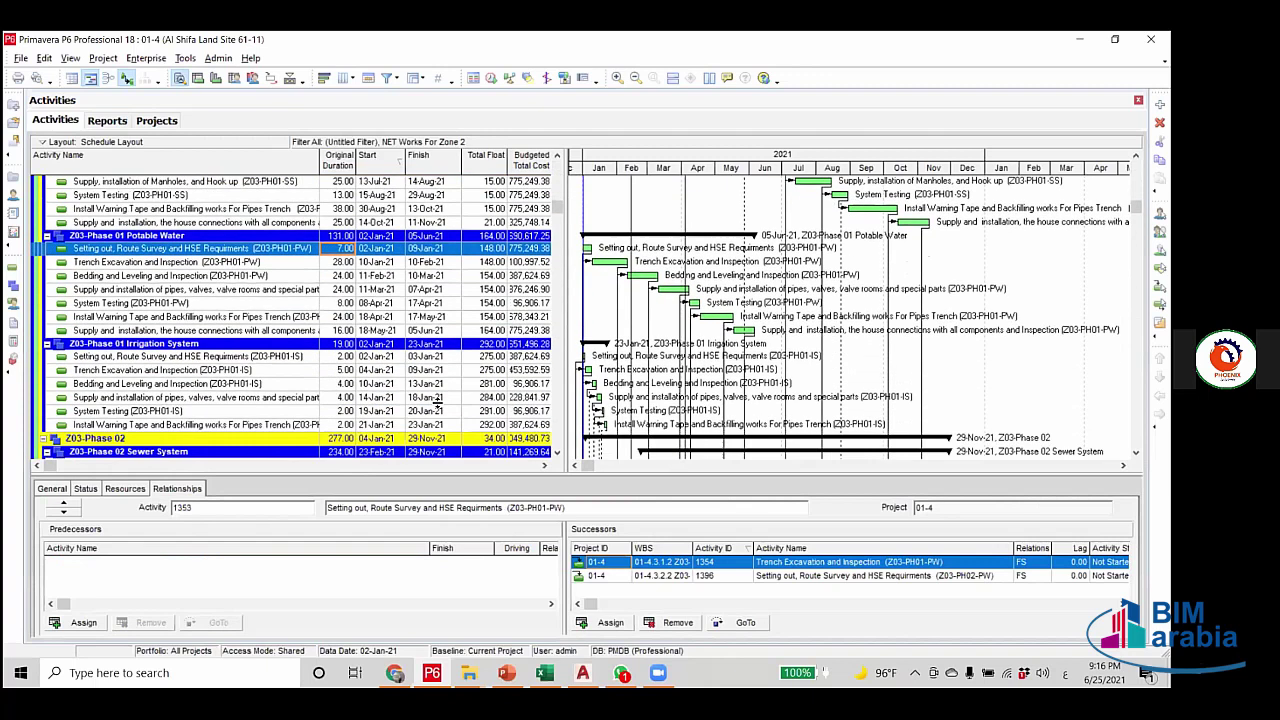
left_click(425, 344)
scroll(425, 424, "up", 3)
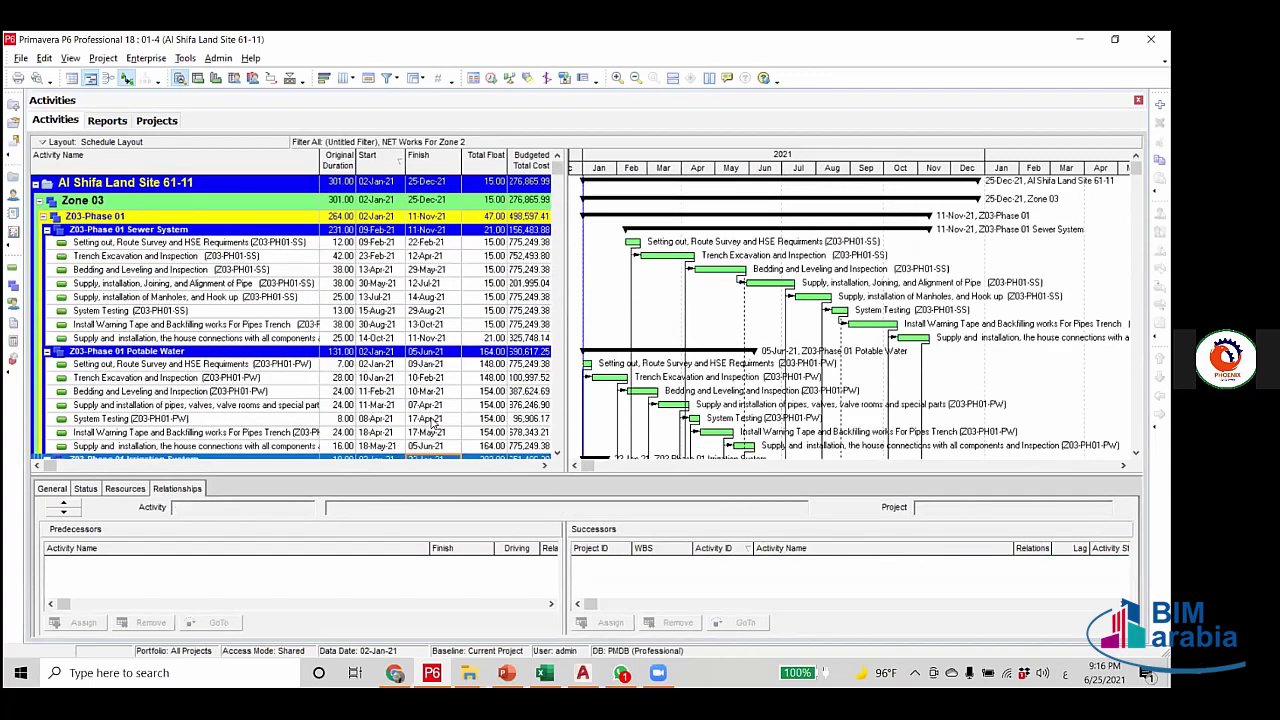
left_click(598, 367)
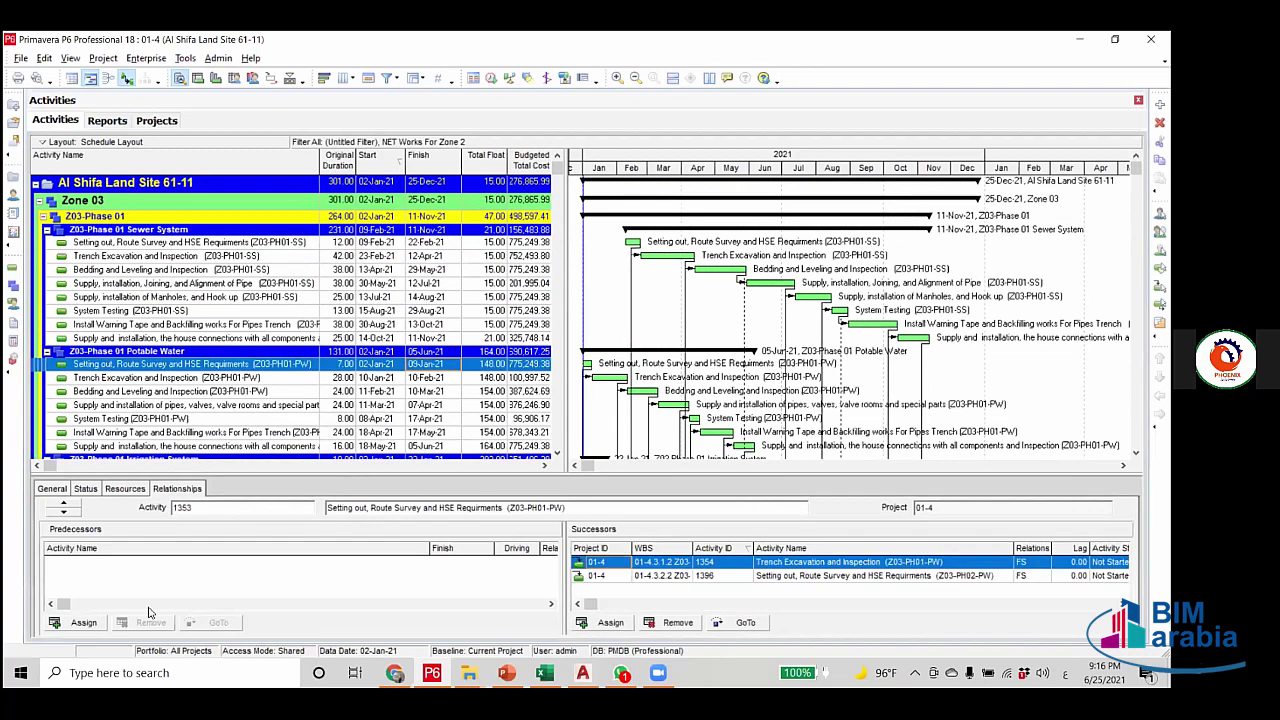
left_click(273, 244)
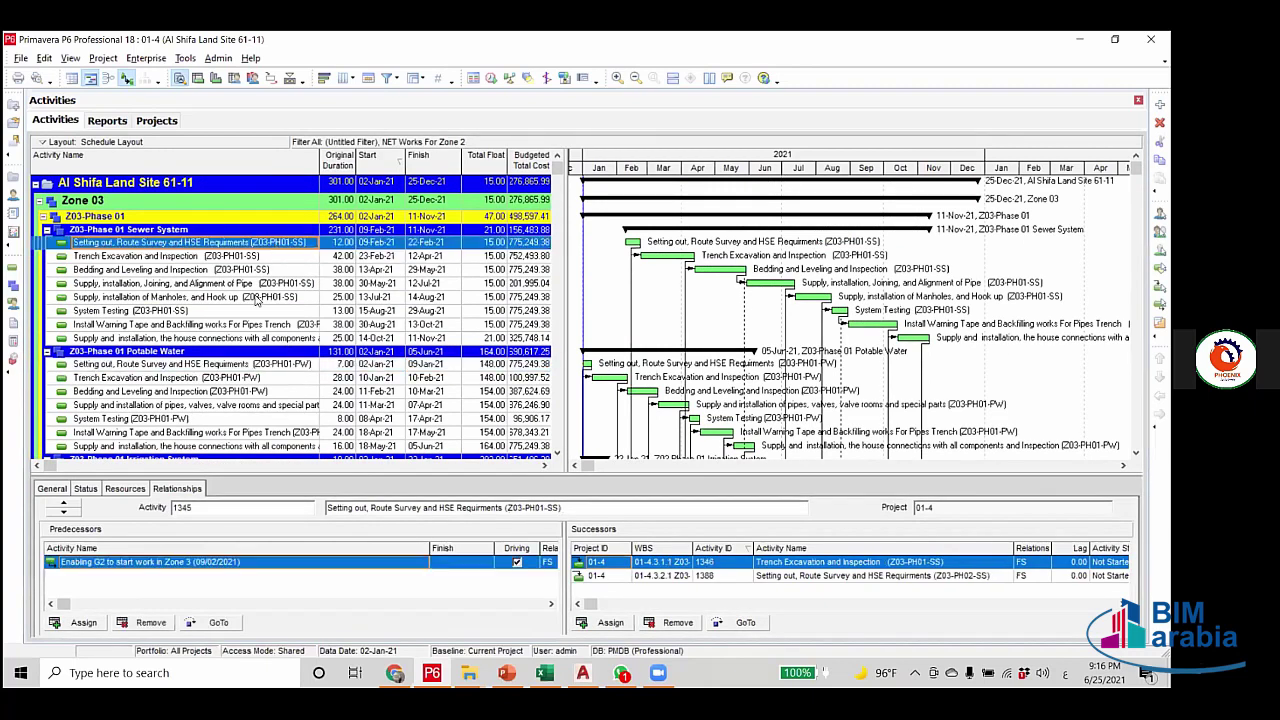
Assign milestone A2, Enabling G2 to start work in Zone 3 (09/02/2021), as predecessor of the Z03-PH01-PW setting-out activity.
left_click(245, 366)
left_click(108, 624)
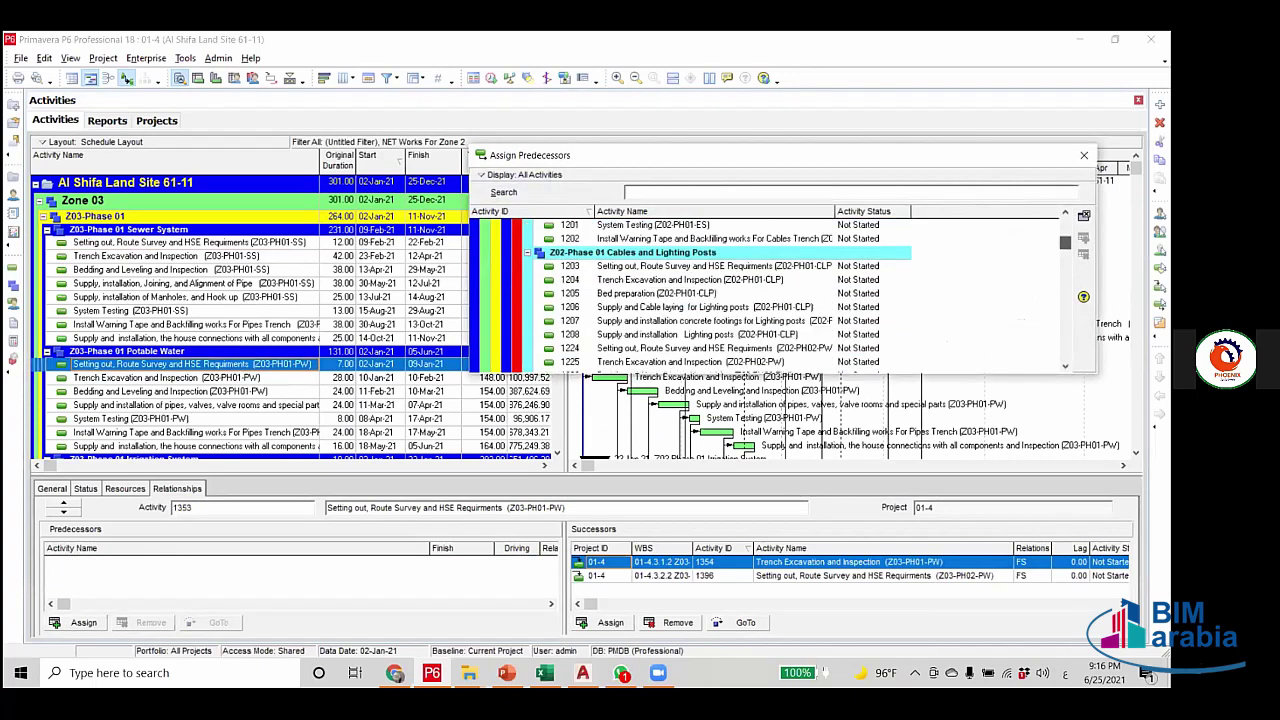
scroll(655, 290, "down", 1)
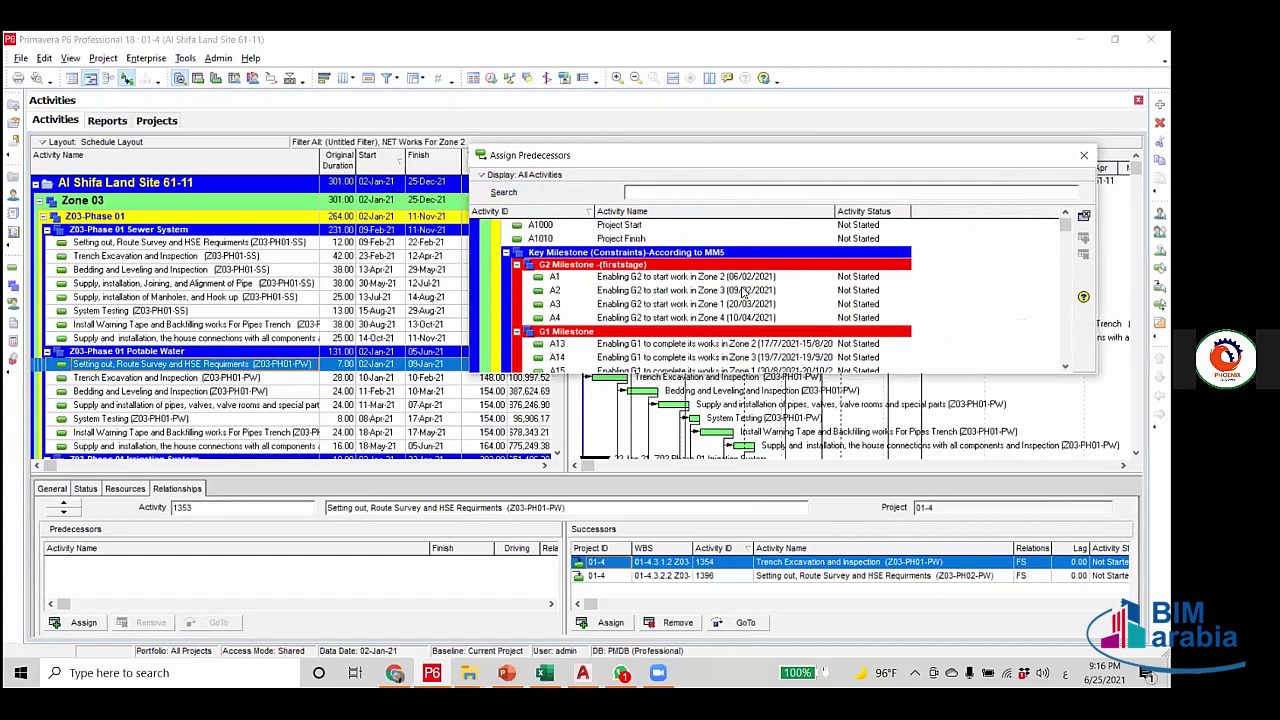
double_click(712, 290)
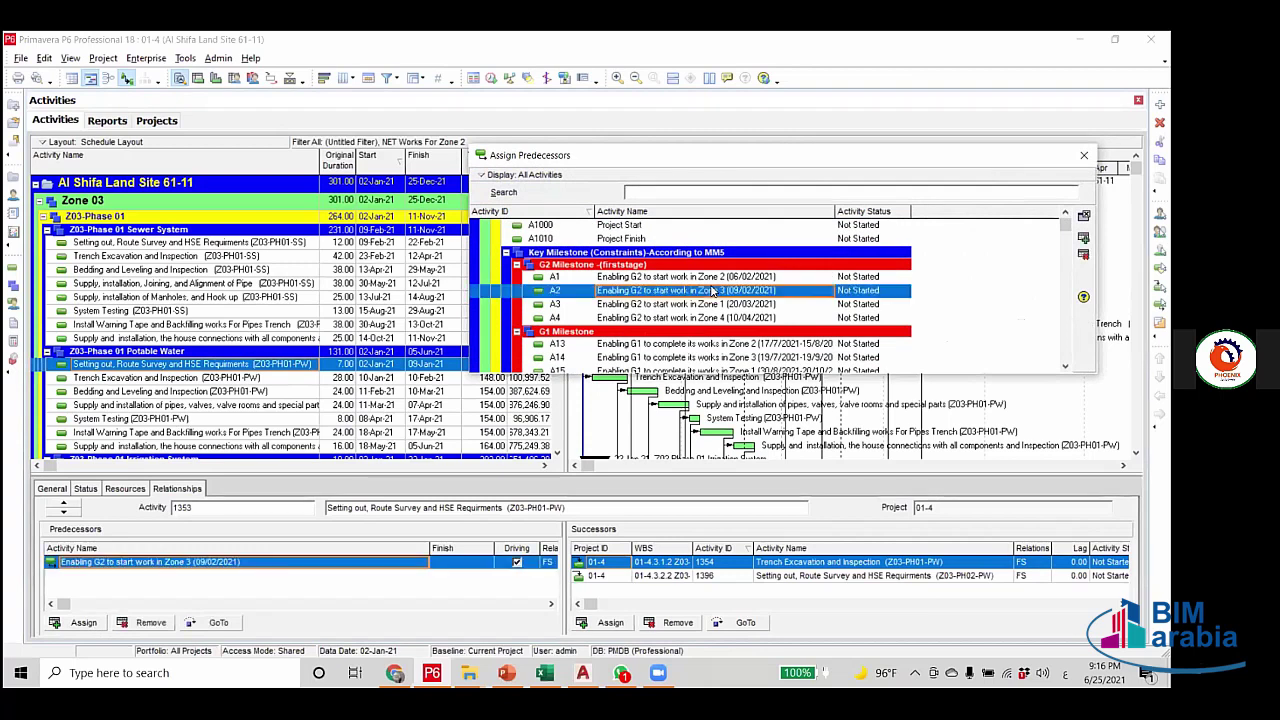
left_click(452, 366)
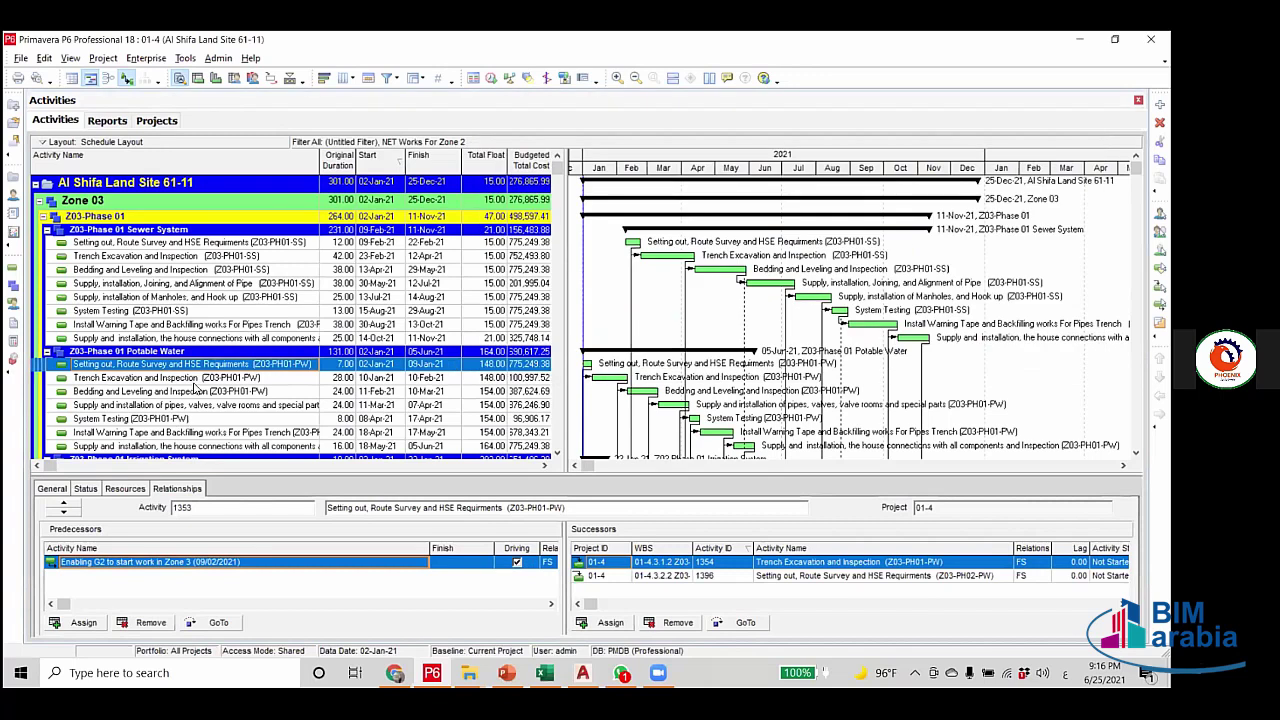
Assign milestone A2, Enabling G2 to start work in Zone 3 (09/02/2021), as predecessor of the Z03-PH01-IS setting-out activity.
left_click(195, 378)
scroll(196, 427, "down", 2)
scroll(196, 427, "down", 2)
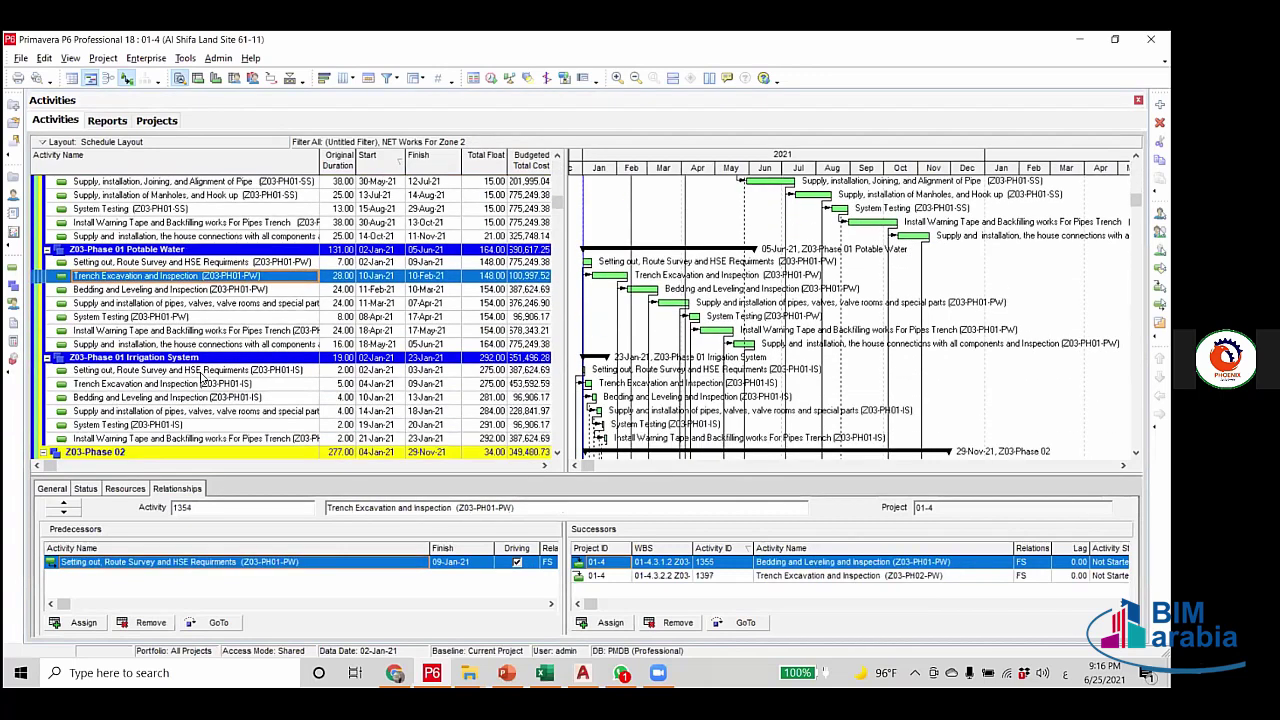
left_click(195, 370)
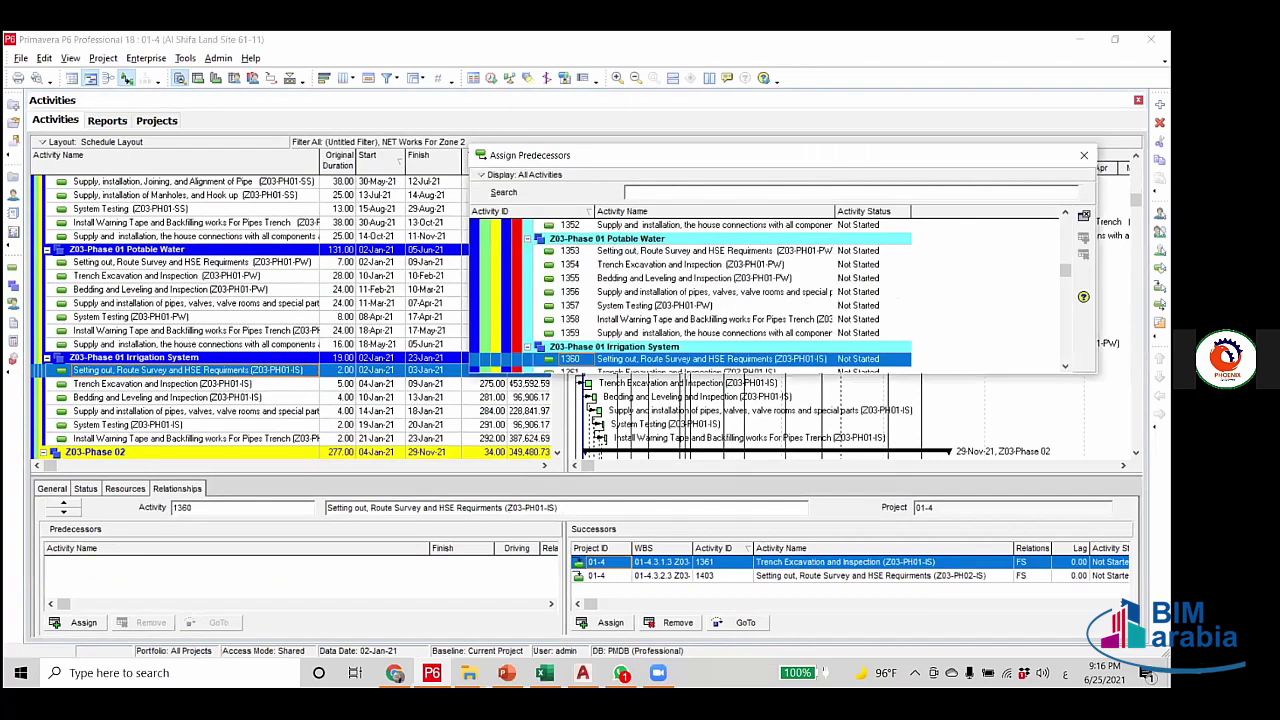
scroll(638, 349, "up", 10)
scroll(637, 333, "down", 1)
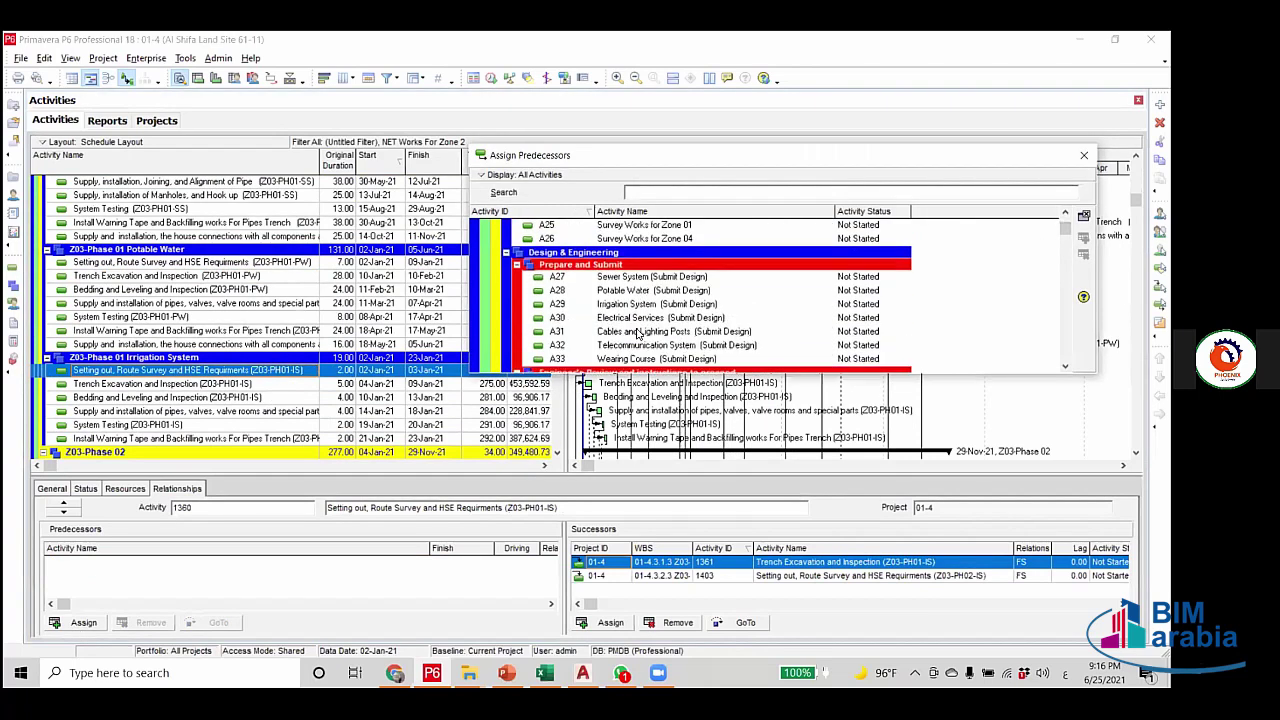
scroll(637, 333, "up", 2)
scroll(638, 333, "up", 2)
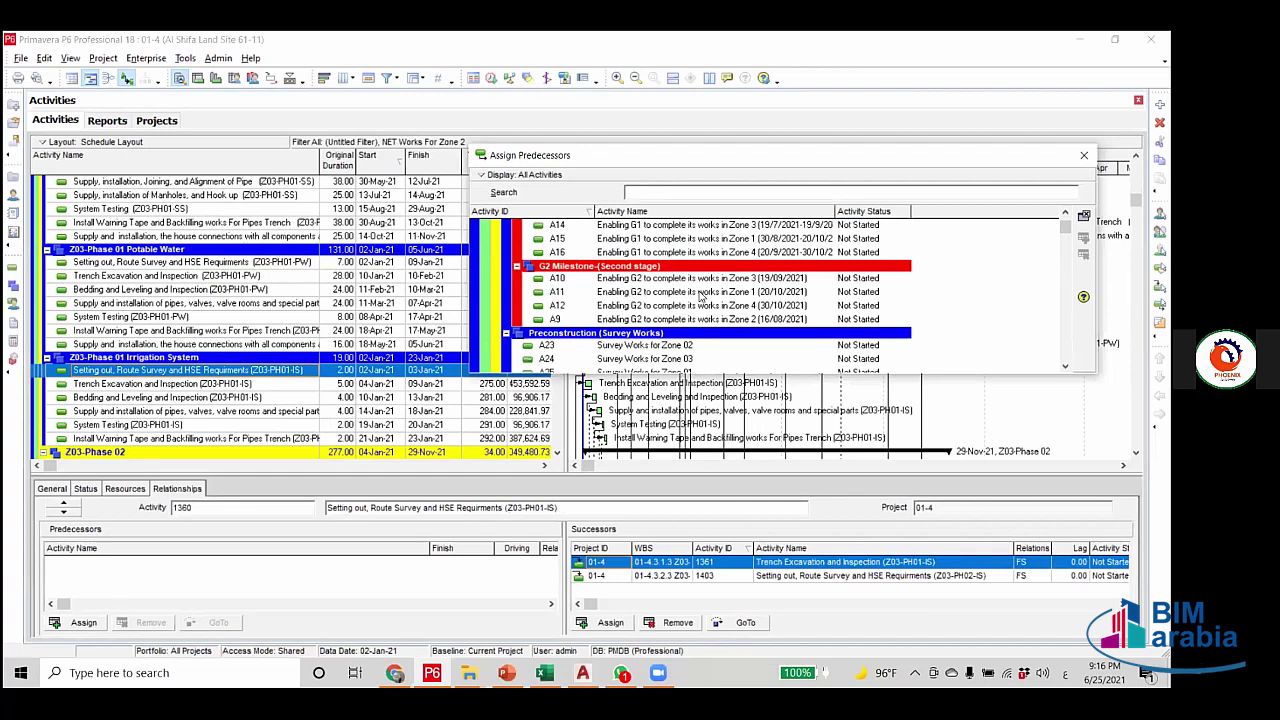
scroll(714, 308, "up", 4)
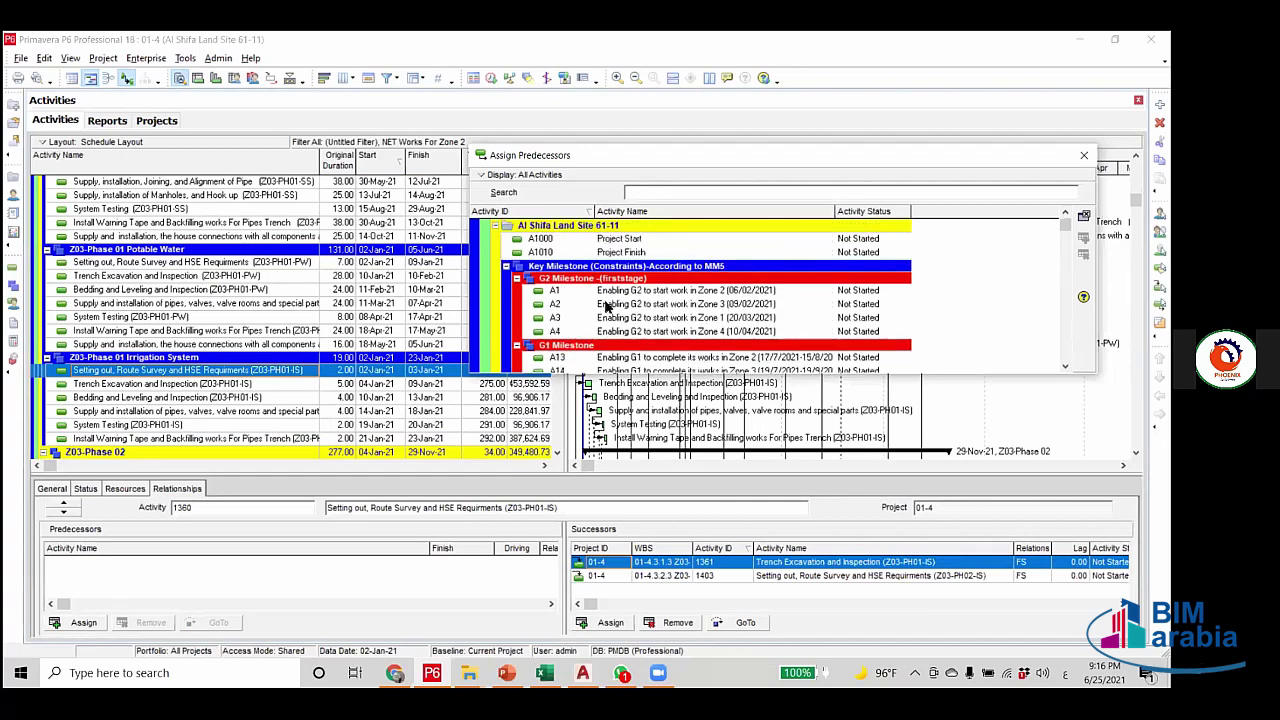
double_click(700, 304)
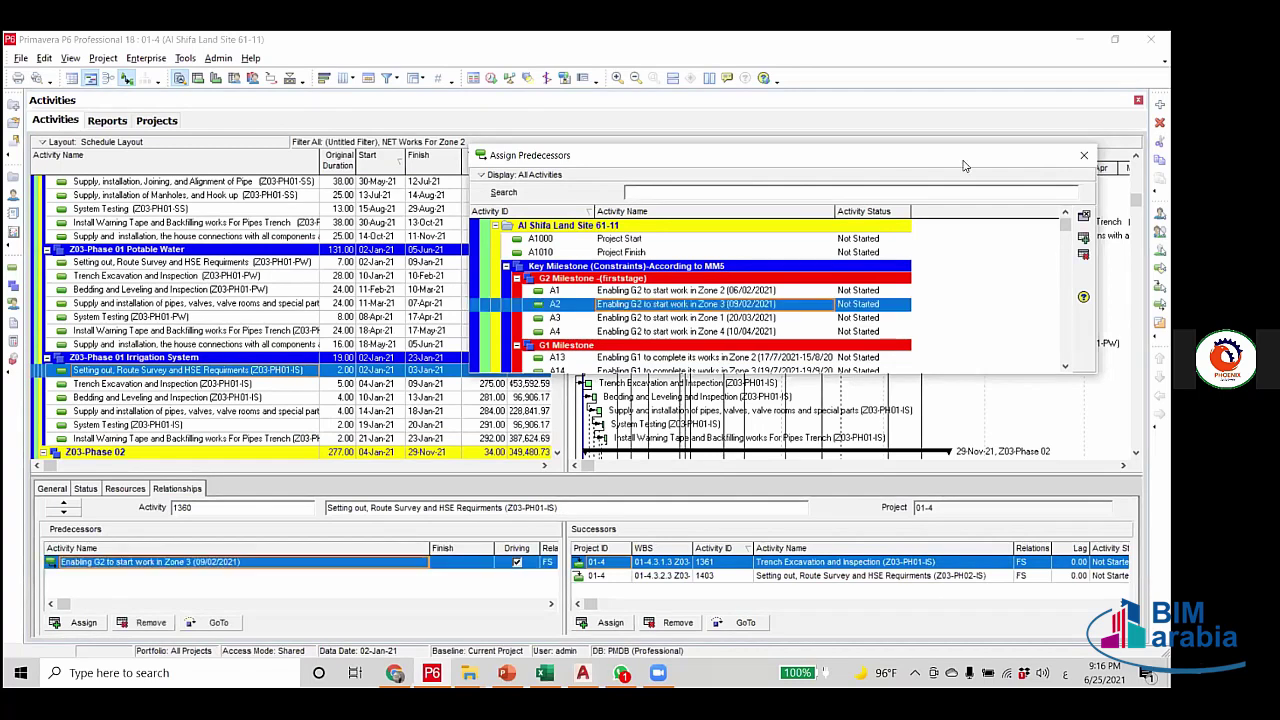
key("Escape")
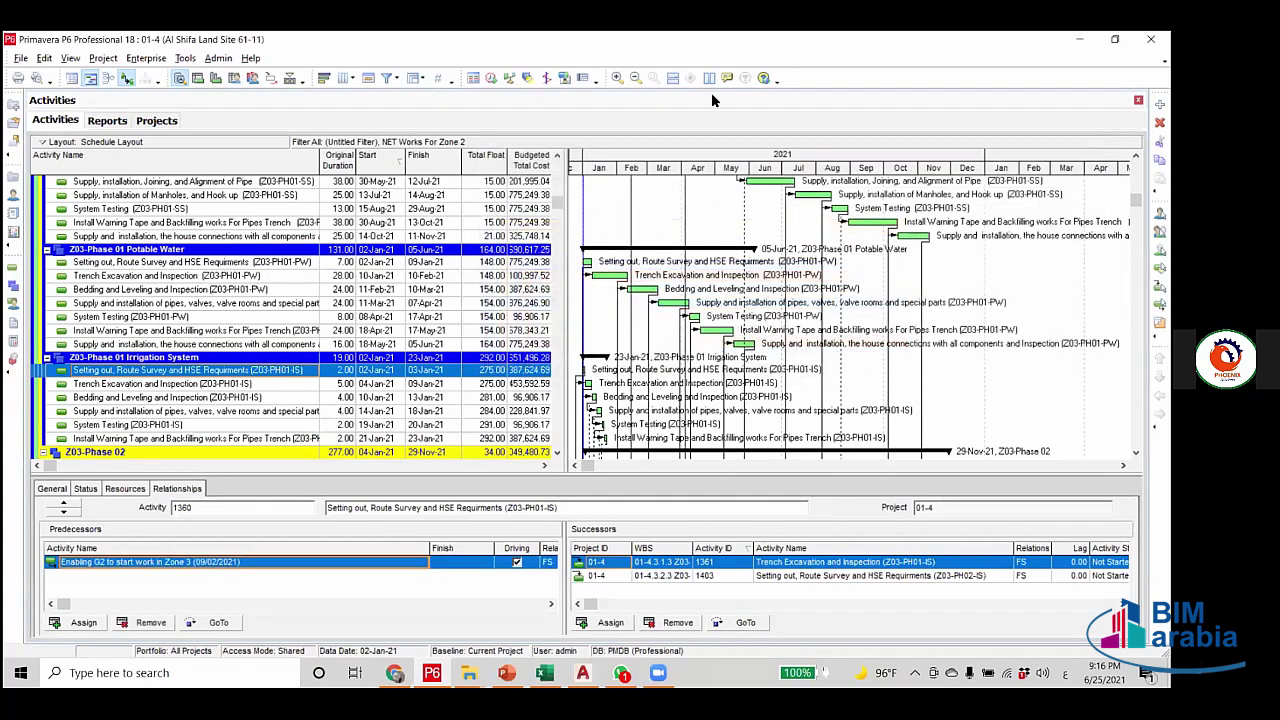
Reschedule the project and review the recalculated Phase 01 potable water and irrigation dates.
left_click(493, 80)
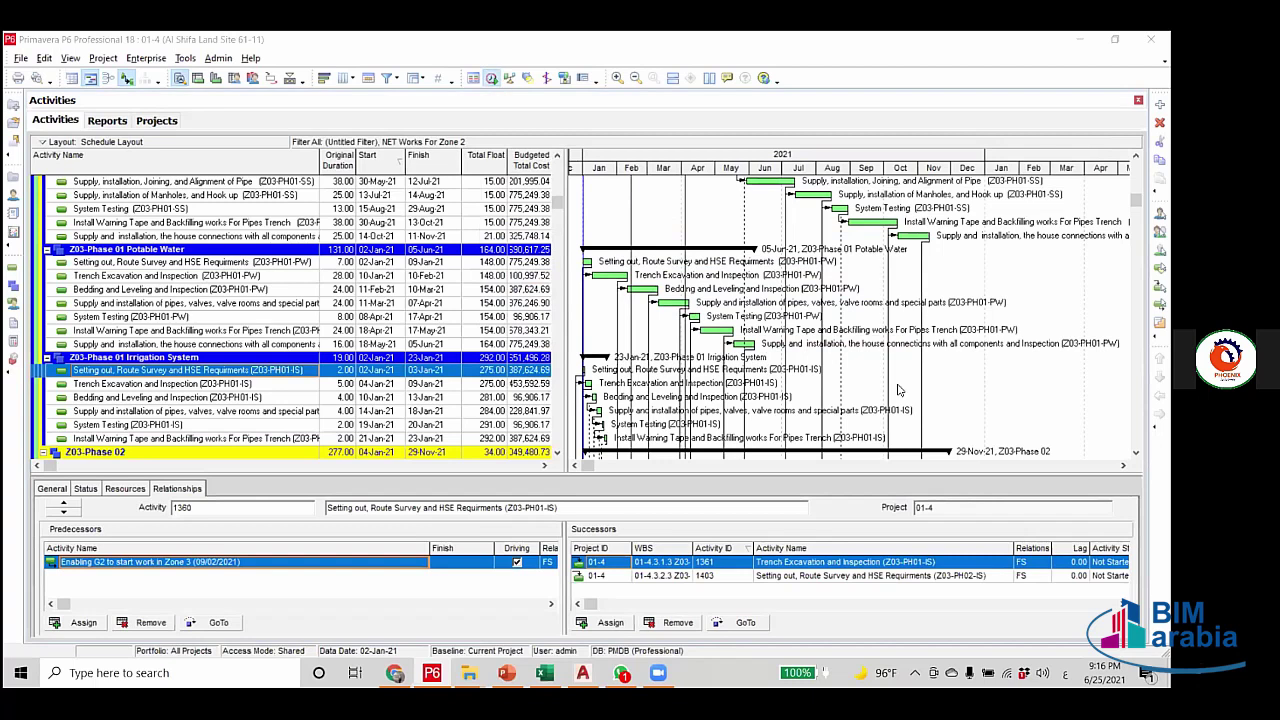
left_click(752, 293)
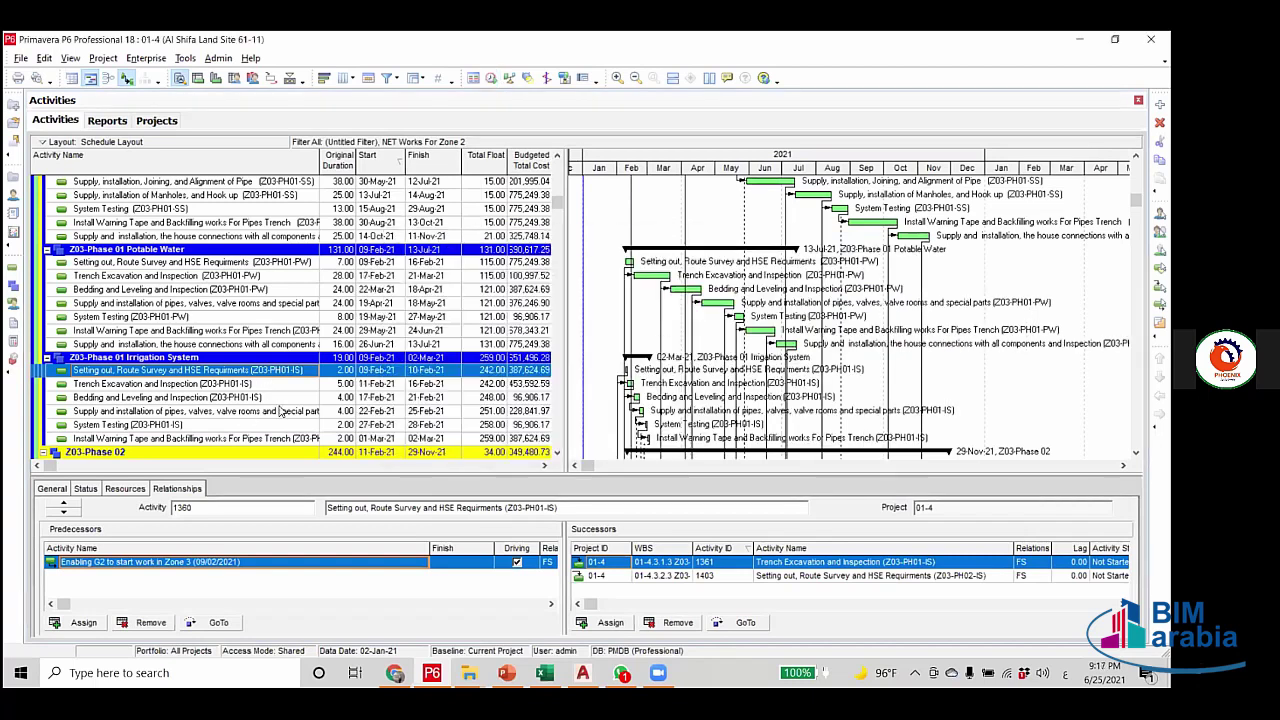
scroll(565, 200, "down", 3)
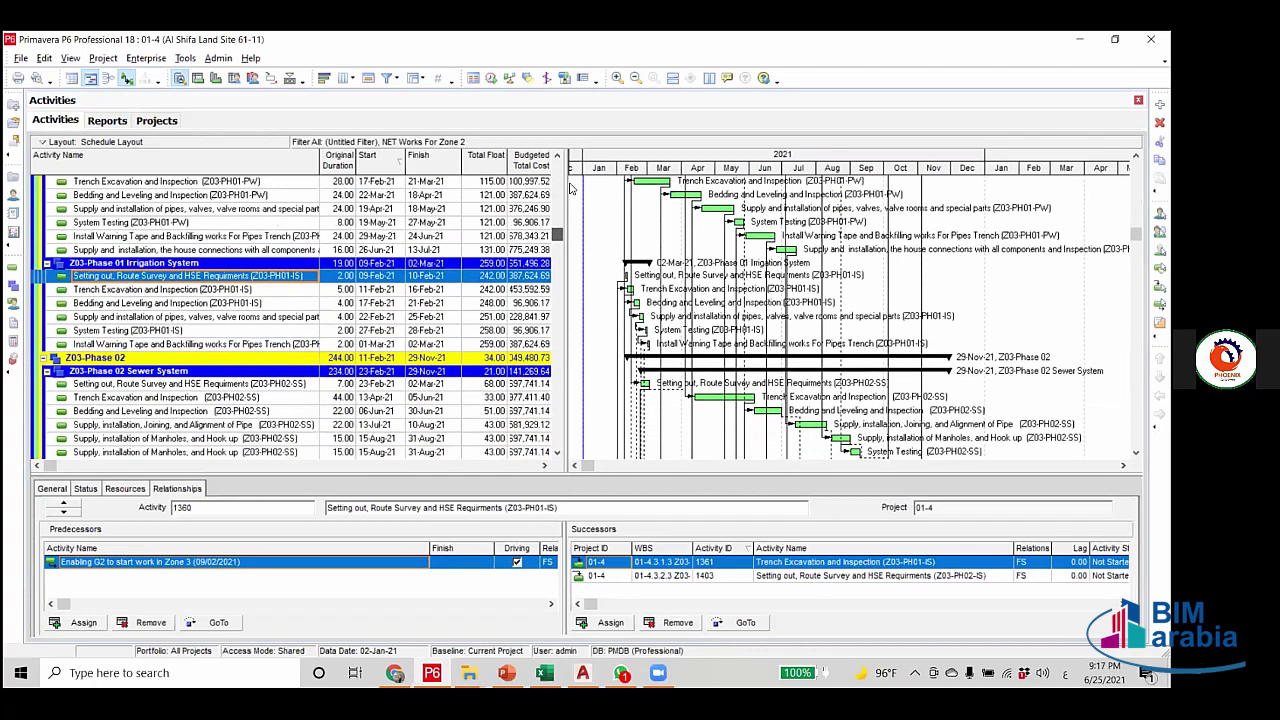
scroll(570, 188, "up", 6)
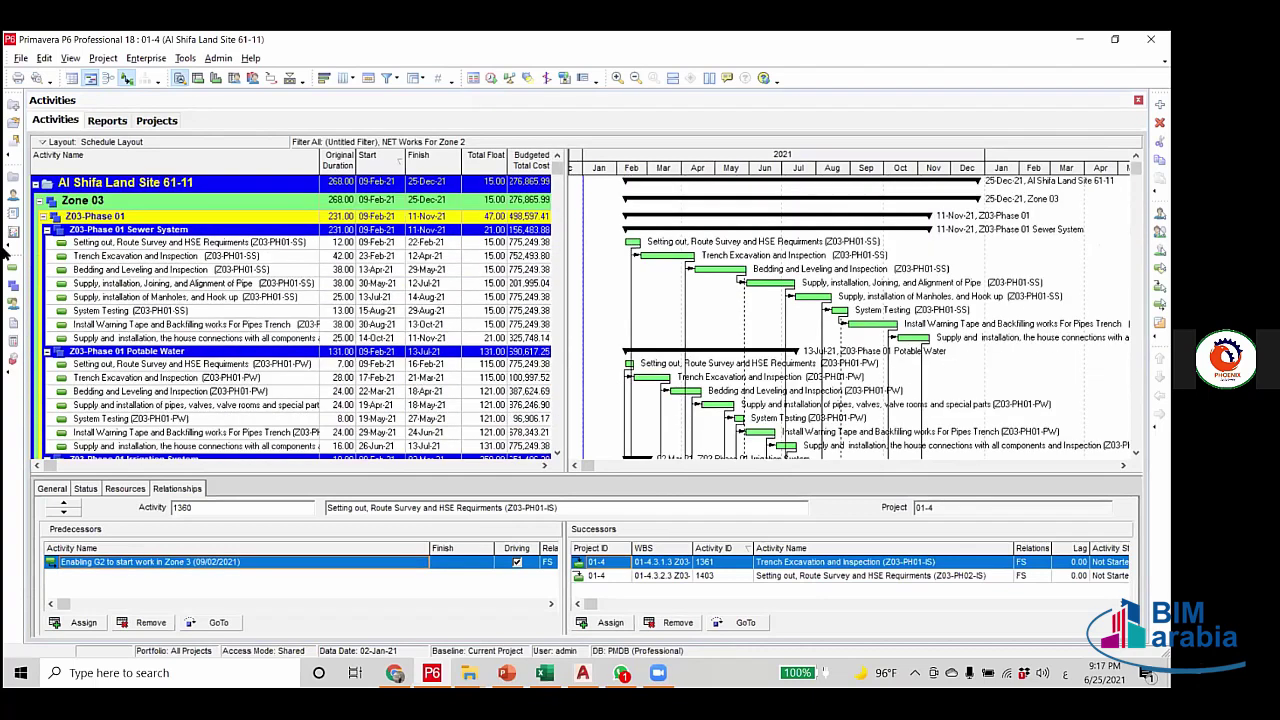
Collapse the Zone 03 Phase 01 Sewer System and Potable Water groups and review the Phase 01 irrigation and Phase 02 dates.
left_click(46, 230)
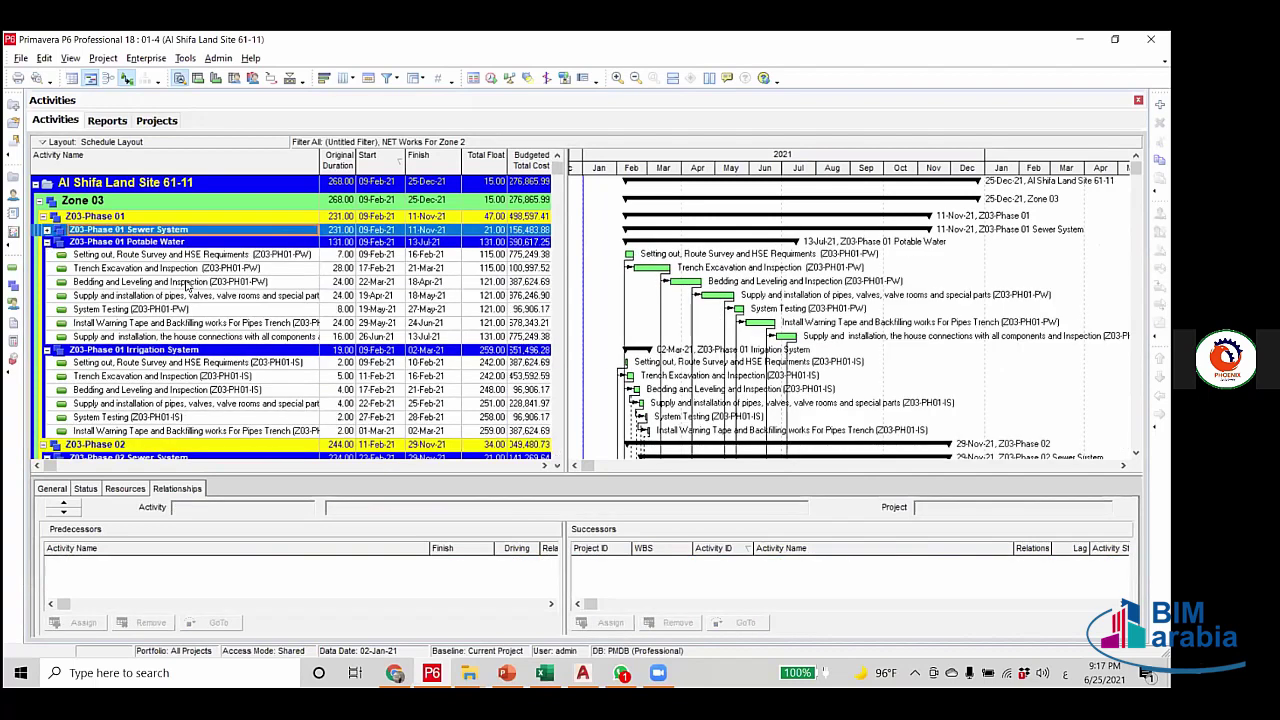
key("Down")
key("Left")
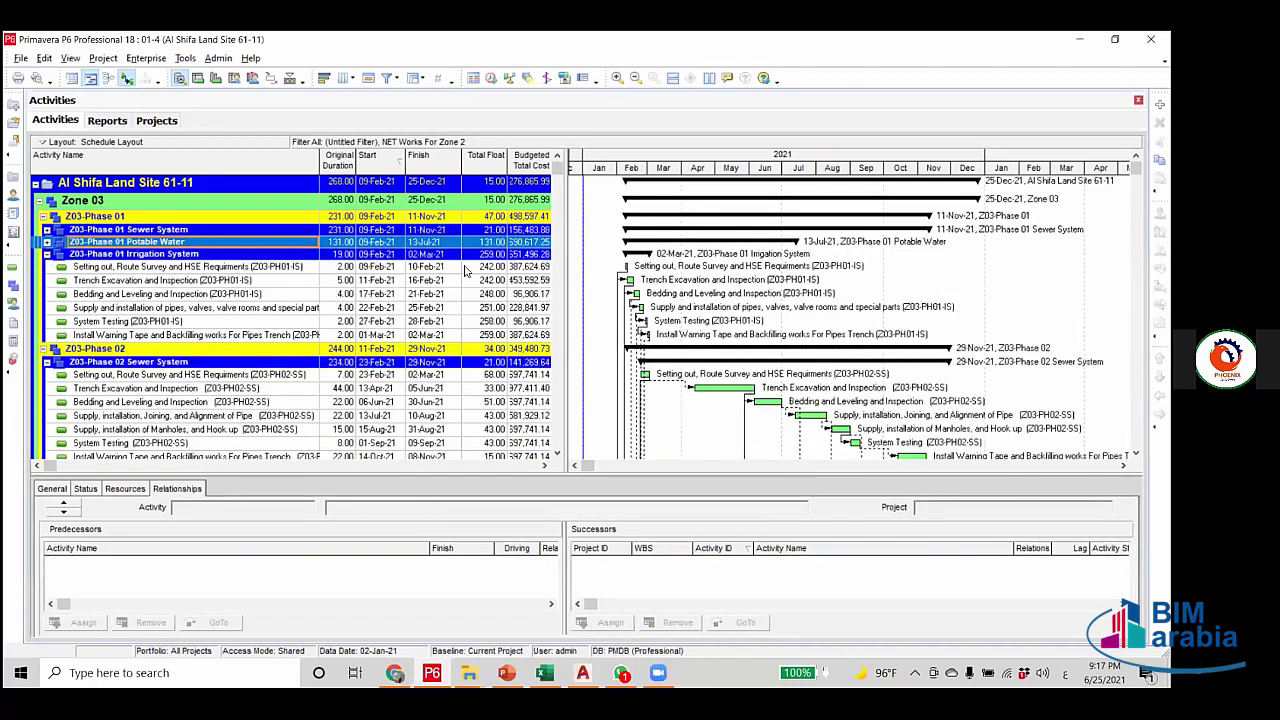
left_click(450, 268)
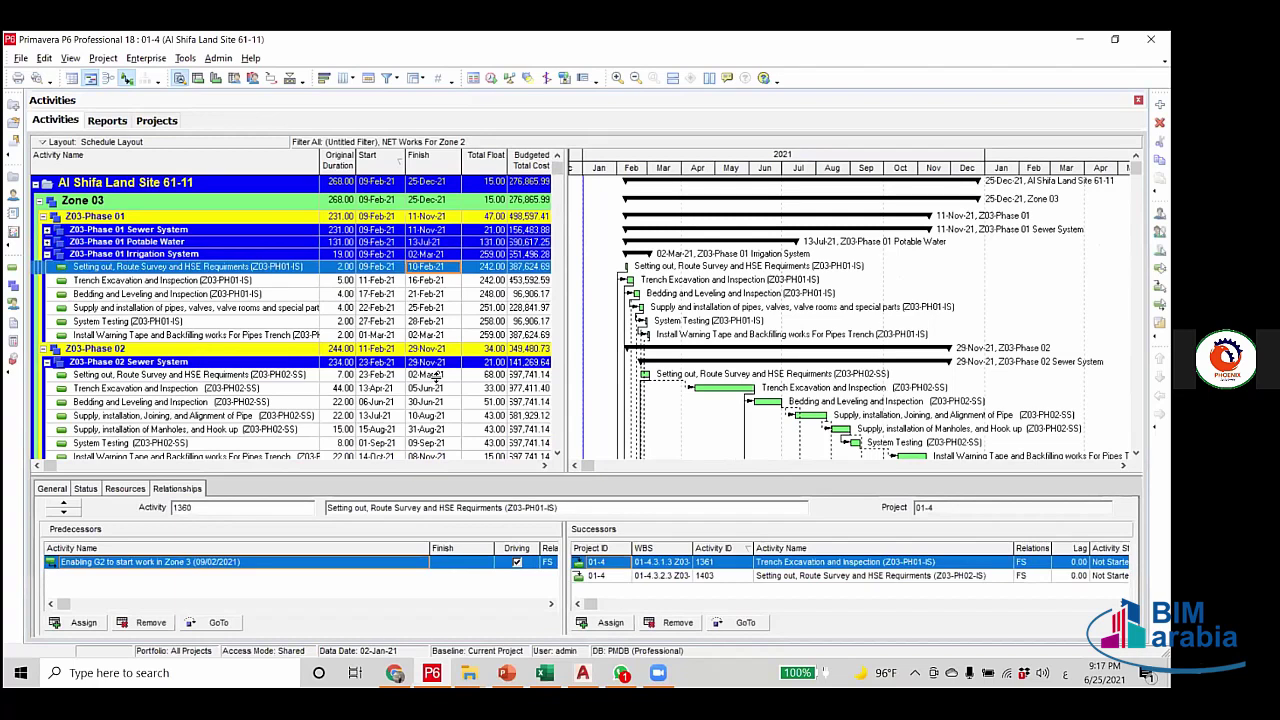
scroll(446, 450, "down", 2)
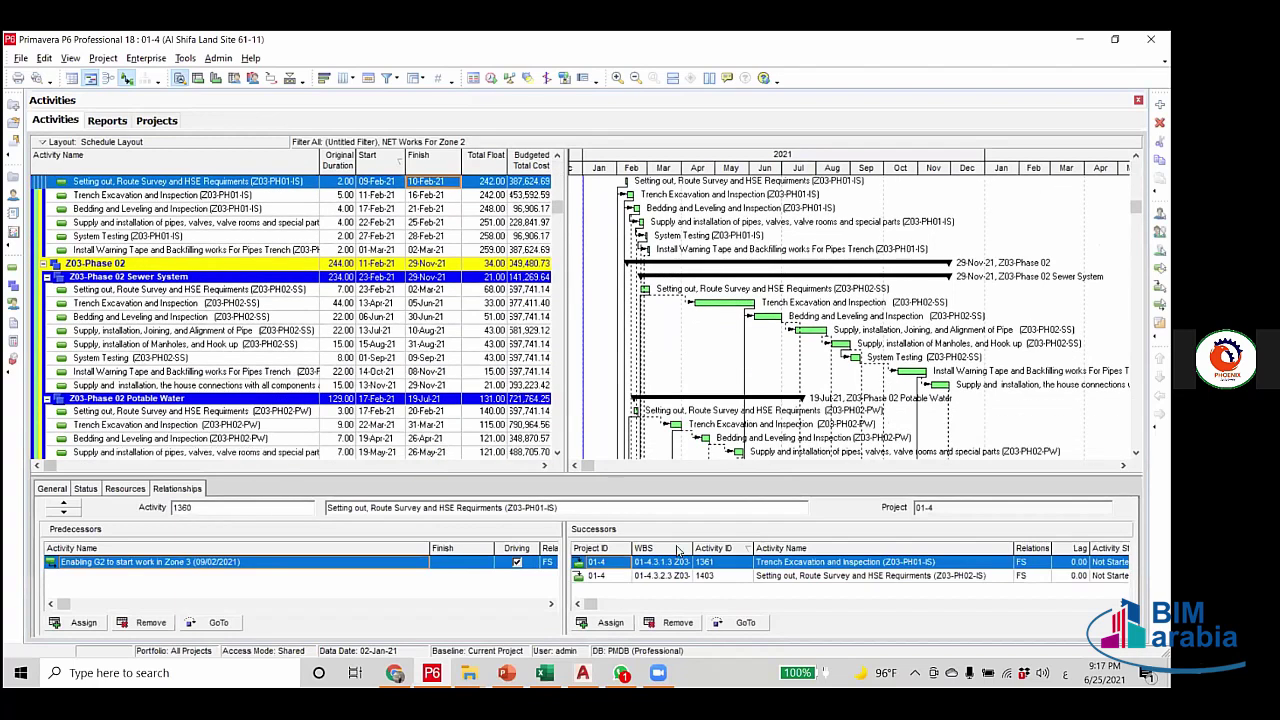
scroll(466, 396, "down", 2)
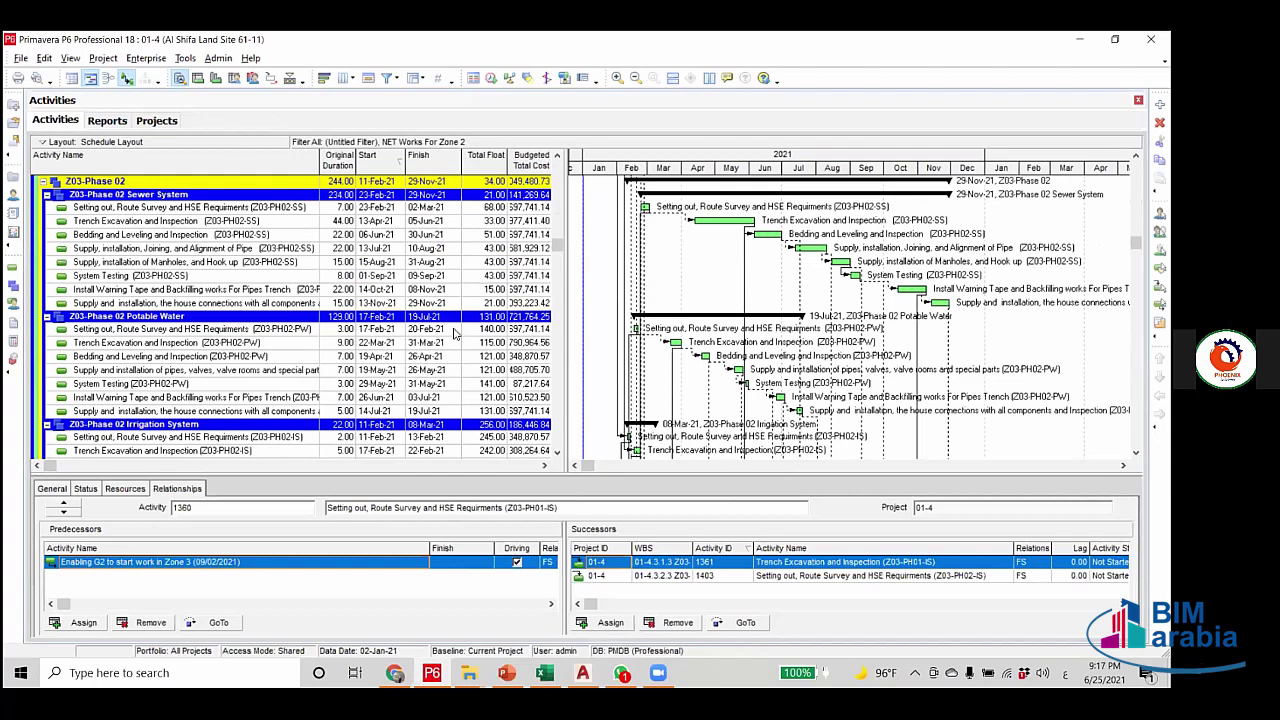
scroll(452, 335, "up", 1)
scroll(432, 350, "down", 2)
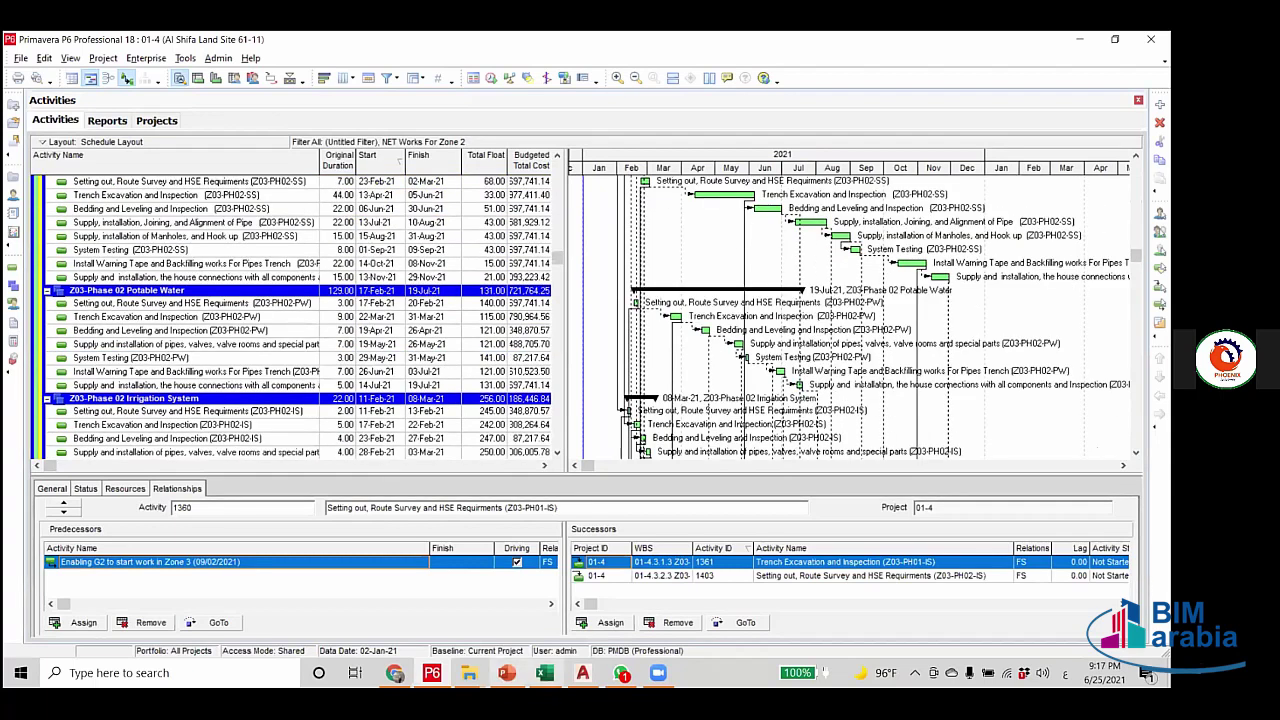
Check the Phase 02 and Phase 03 potable water and irrigation finish dates, through the final Z03-PH03-IS warning tape and backfilling activity.
left_click(507, 672)
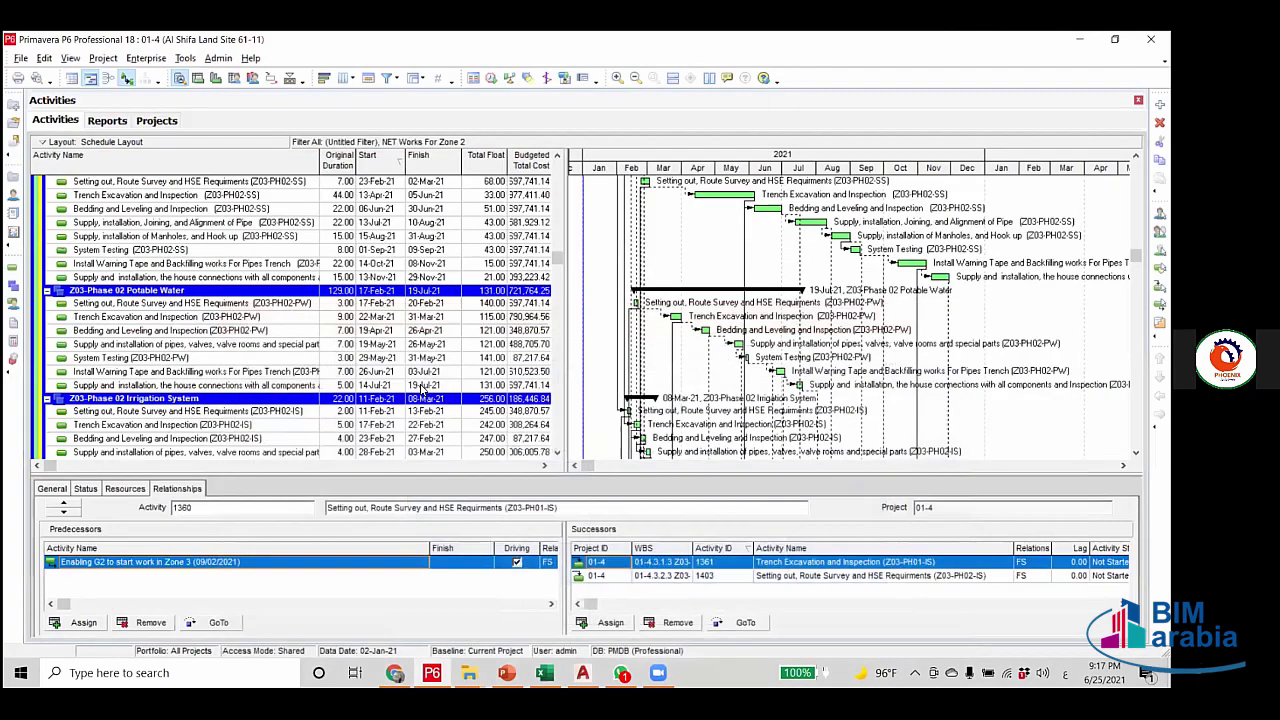
left_click(470, 386)
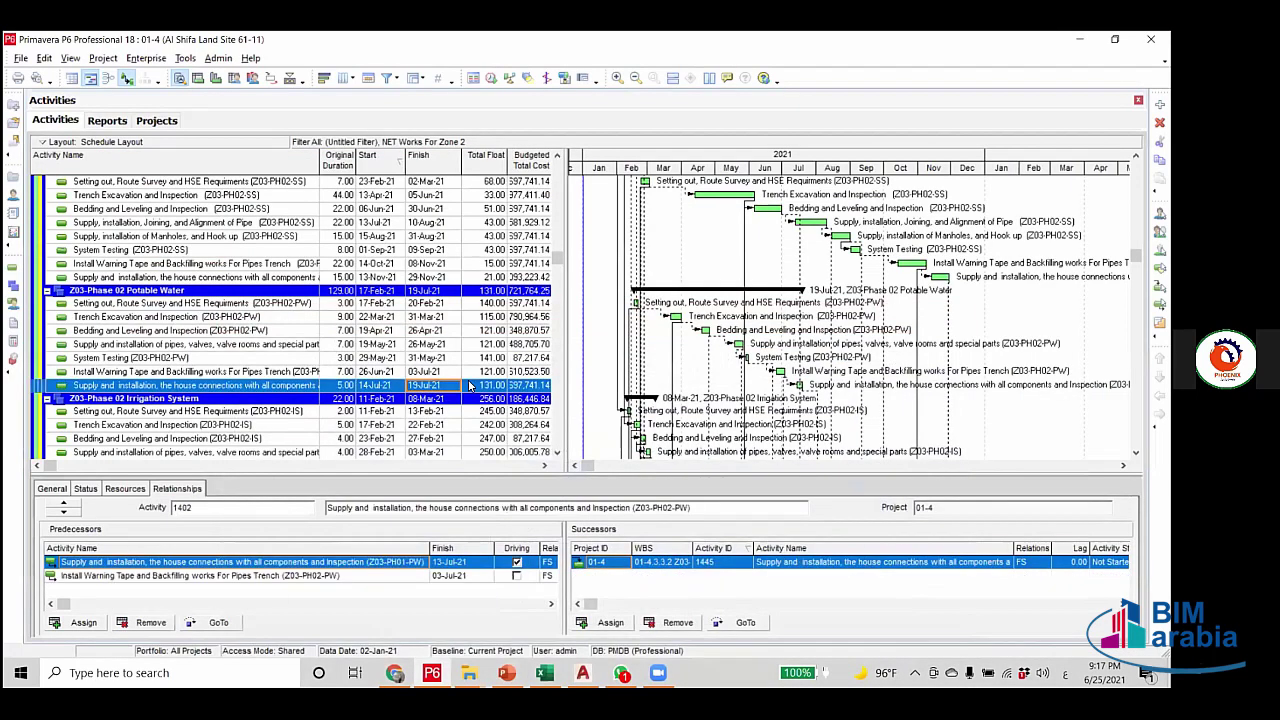
scroll(443, 392, "down", 2)
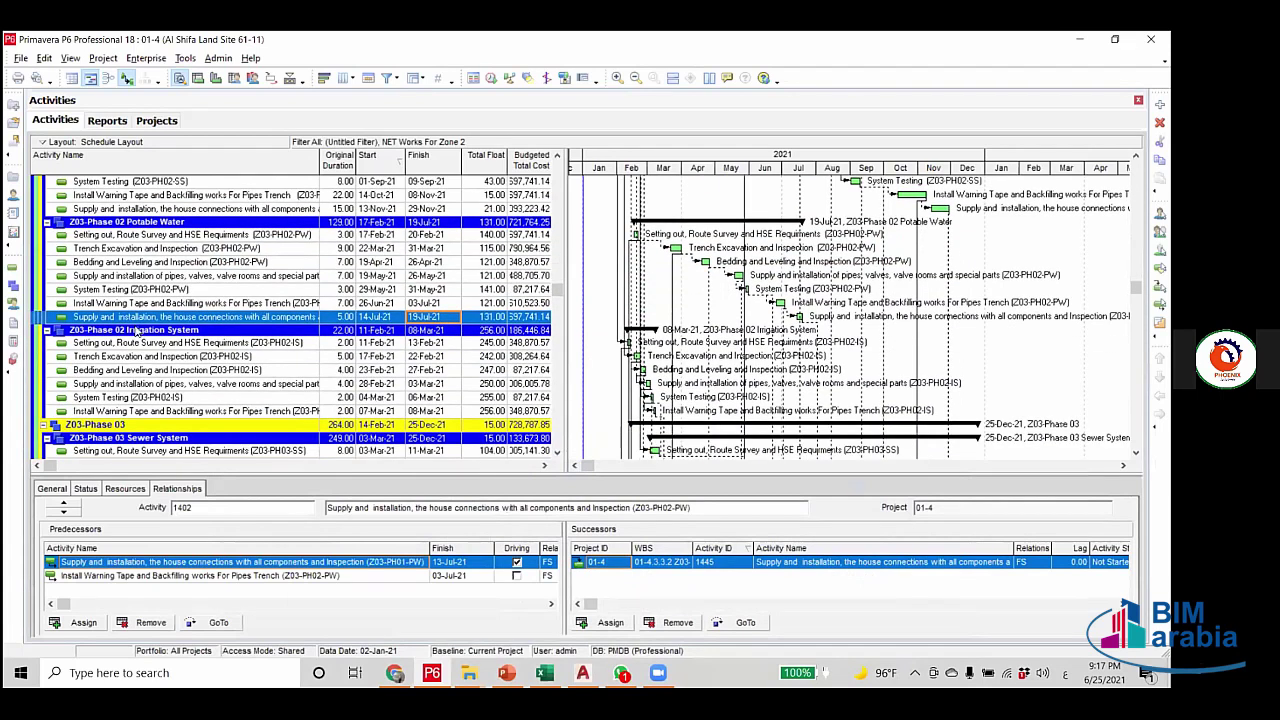
scroll(445, 386, "down", 3)
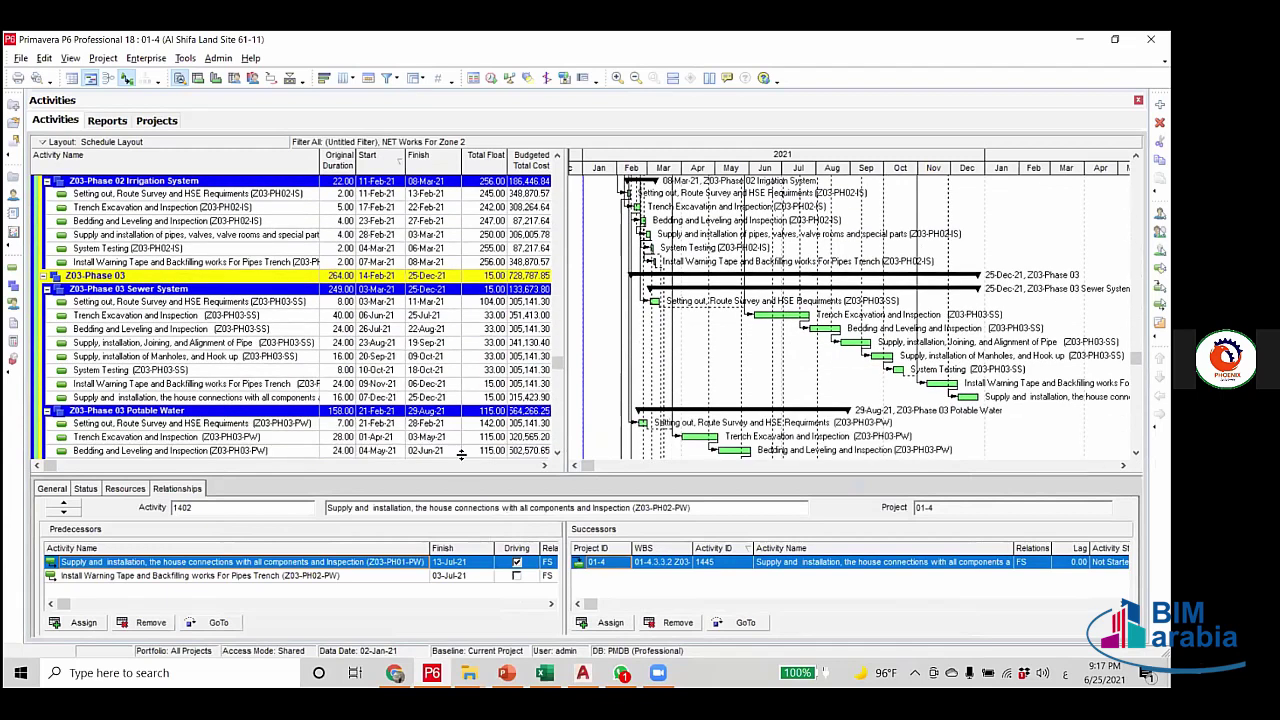
scroll(461, 453, "down", 2)
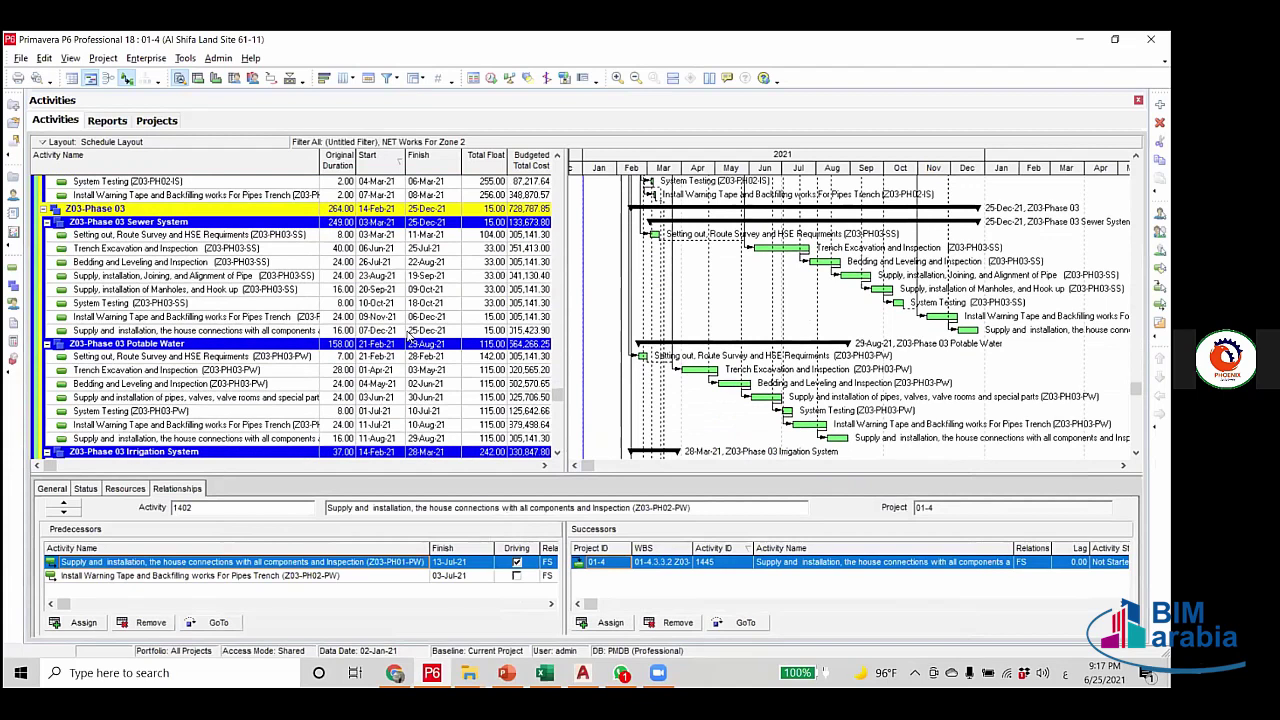
scroll(430, 362, "down", 1)
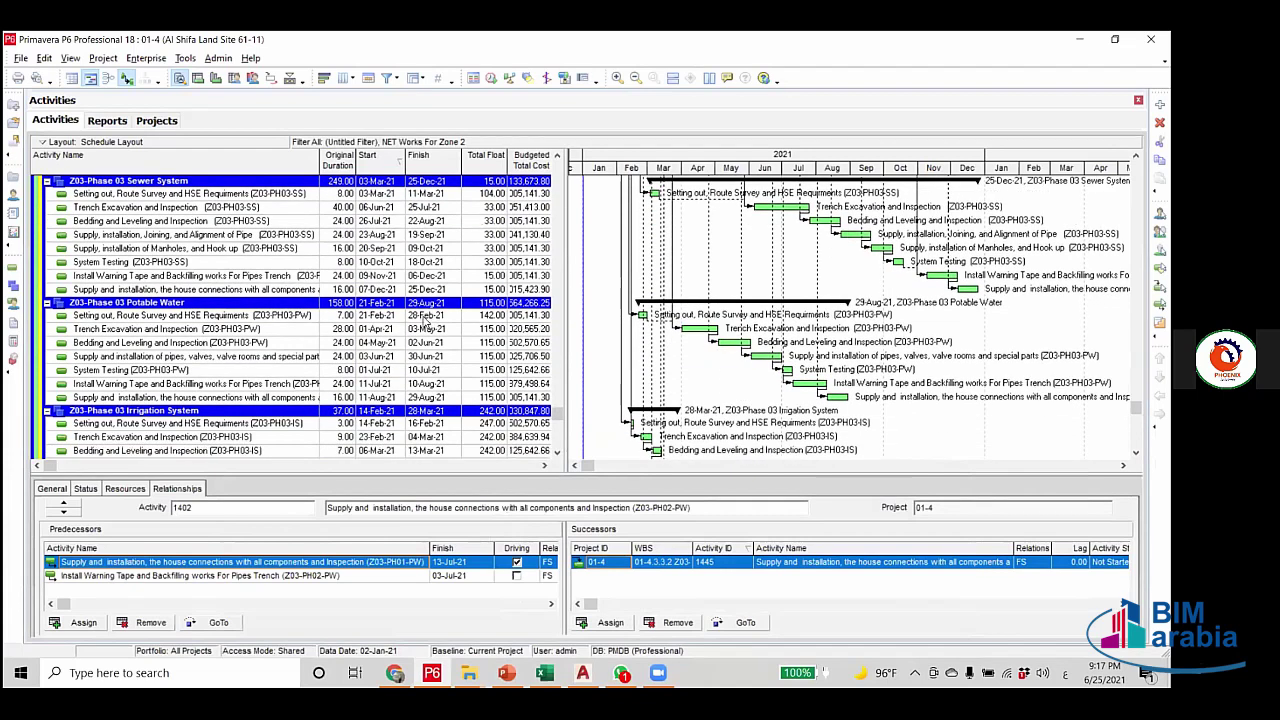
left_click(425, 316)
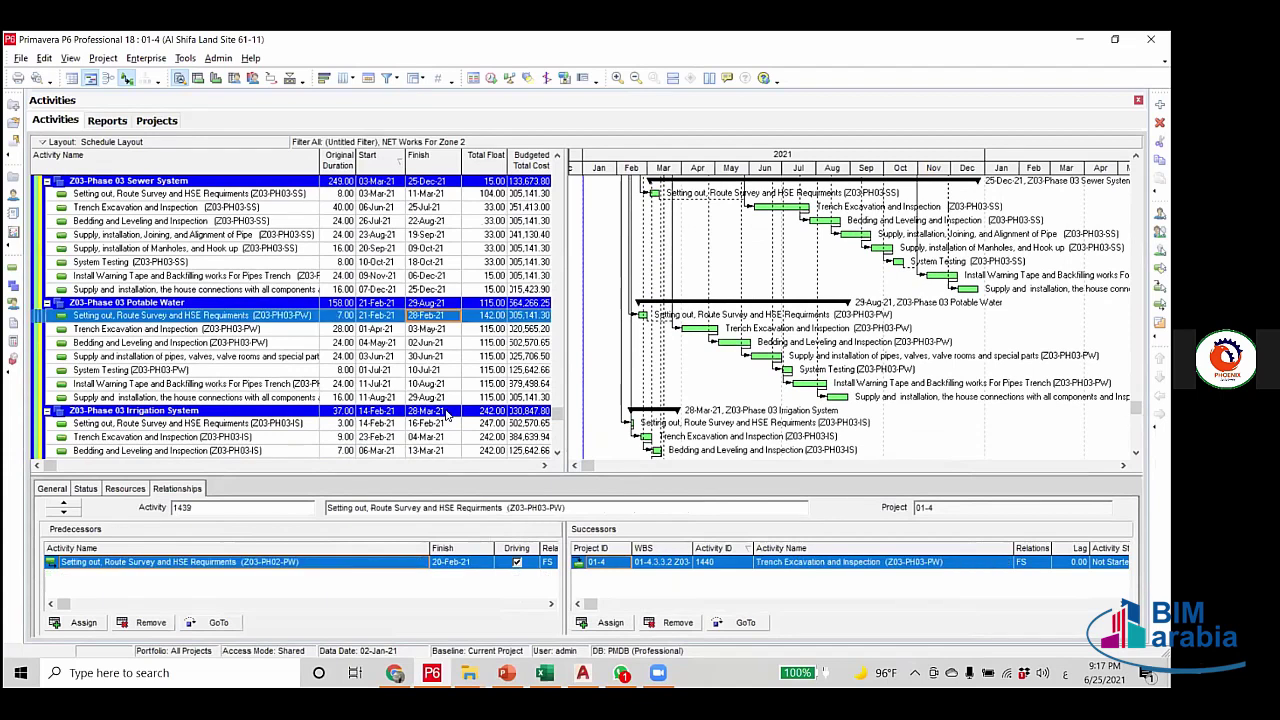
scroll(447, 416, "down", 2)
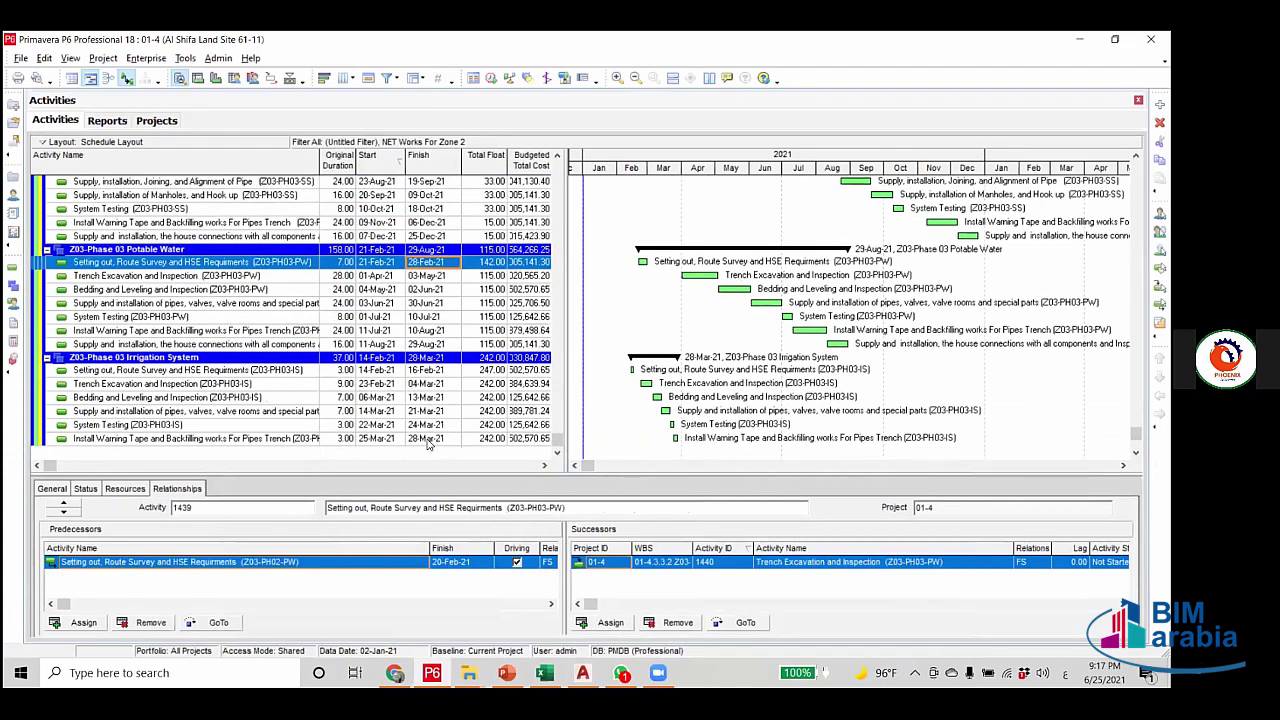
left_click(427, 441)
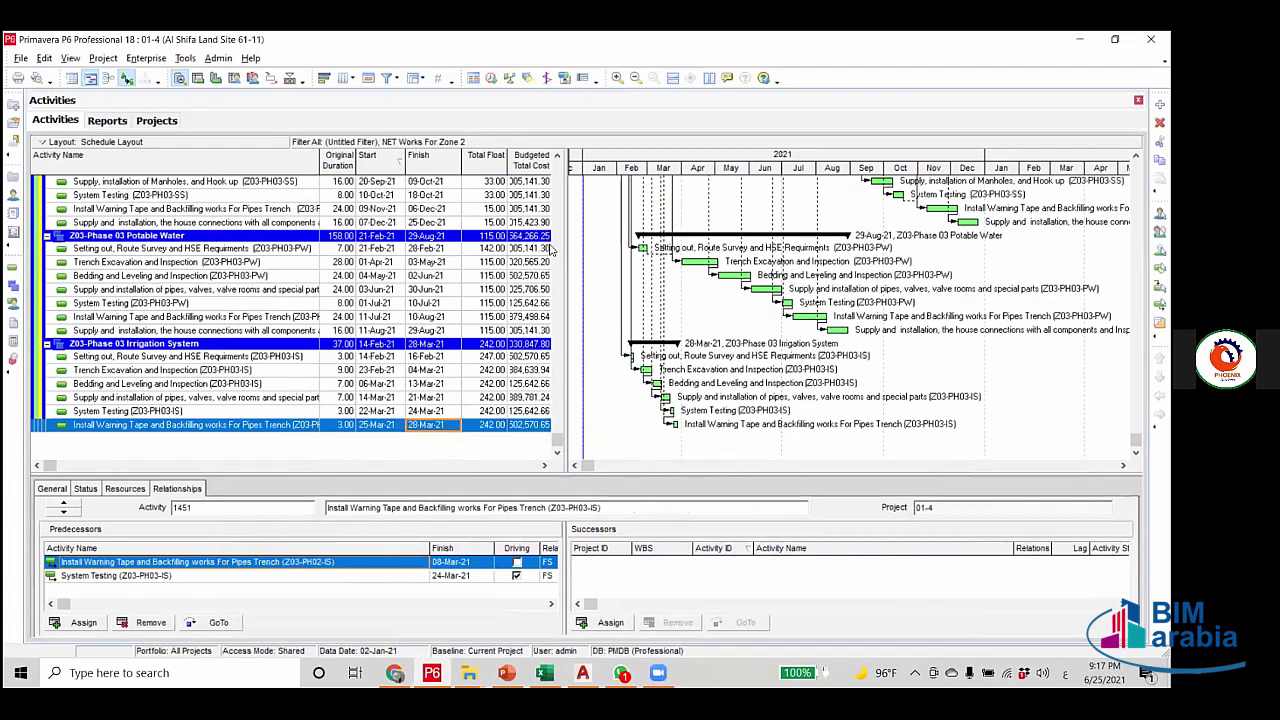
Expand the Zone 03 Phase 01 Potable Water and Sewer System groups to show their activities.
scroll(438, 378, "up", 4)
scroll(441, 376, "up", 10)
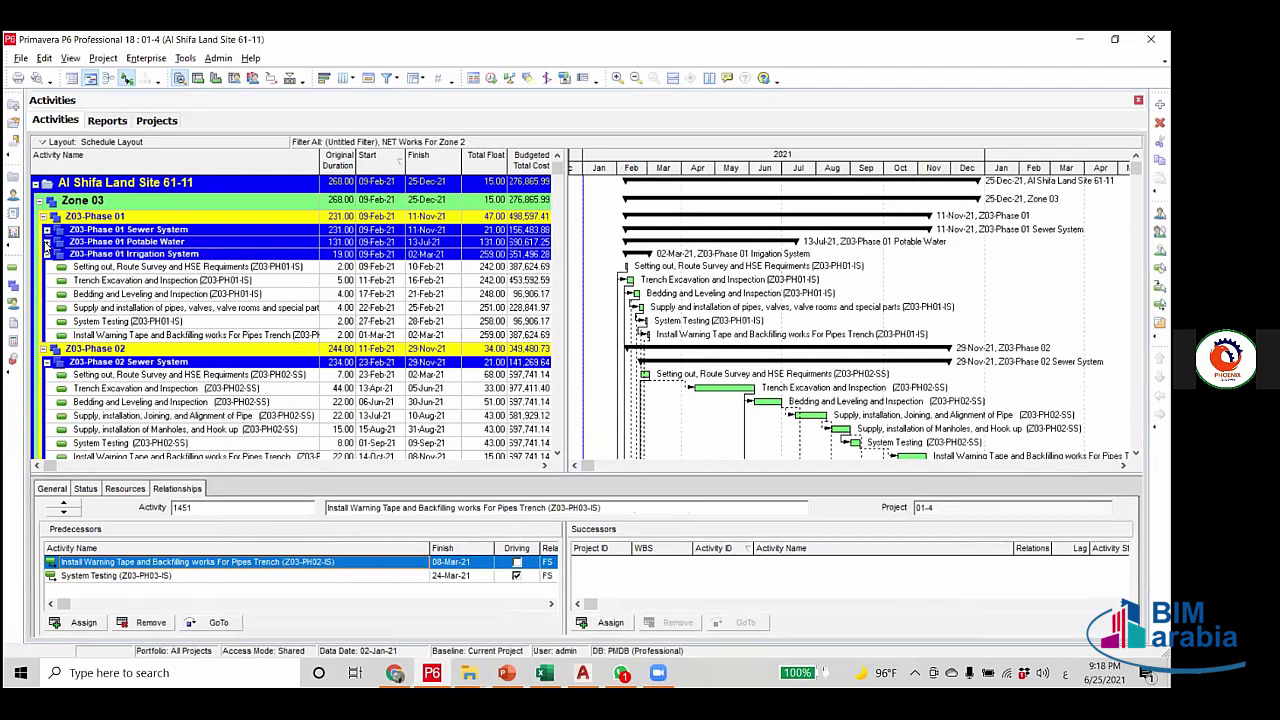
left_click(46, 242)
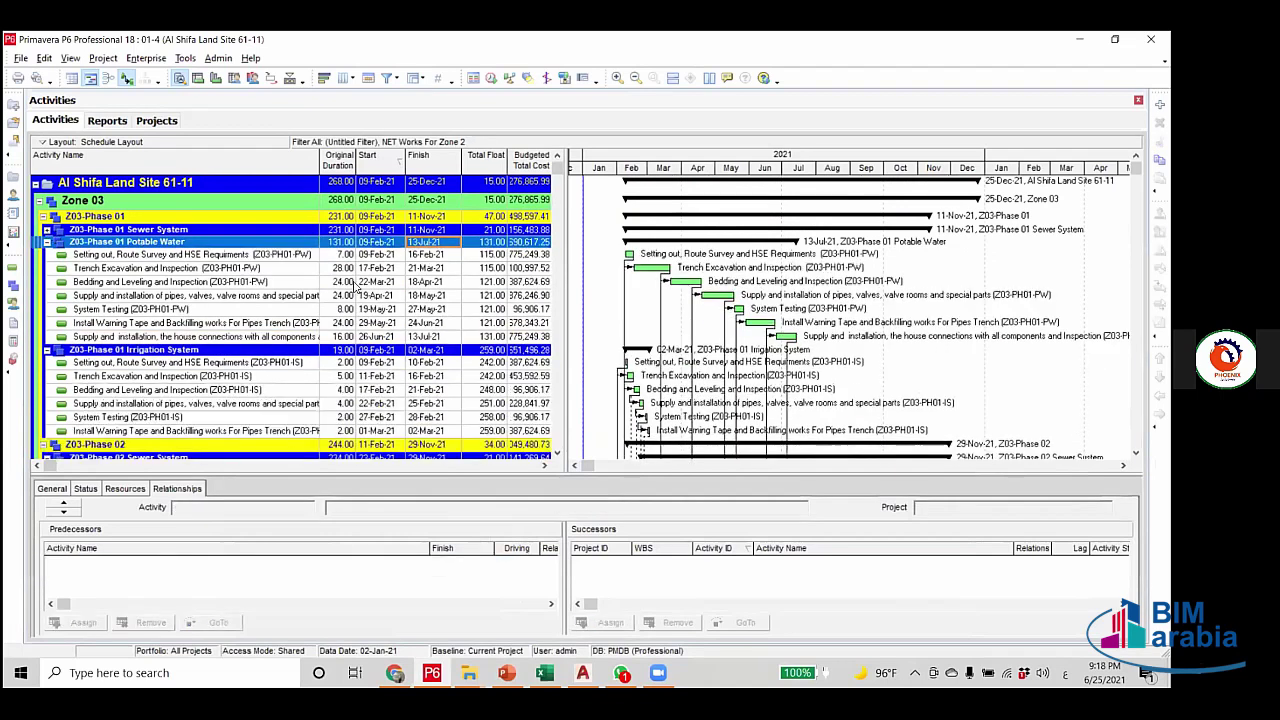
key("Up")
key("KP_Add")
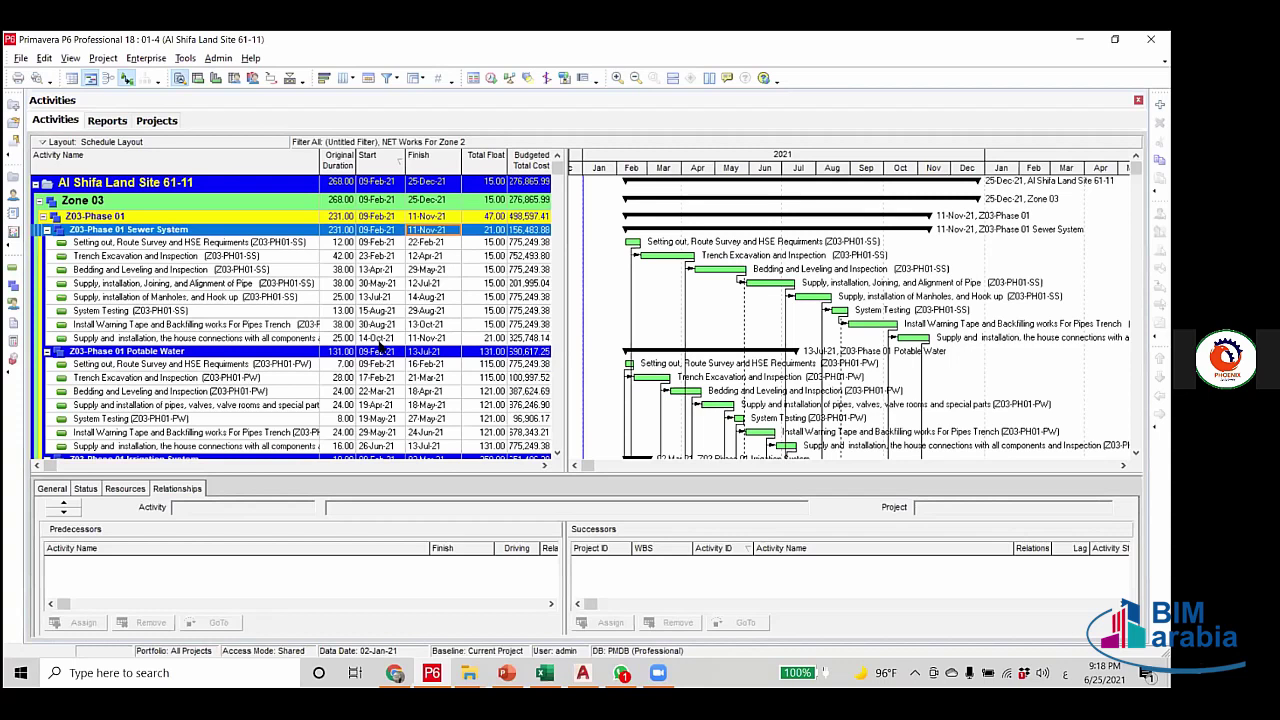
Examine the status and assigned resources of the Z03-PH01-SS setting-out activity, comparing the Mobile Crane and Unskilled Labor units.
left_click(230, 242)
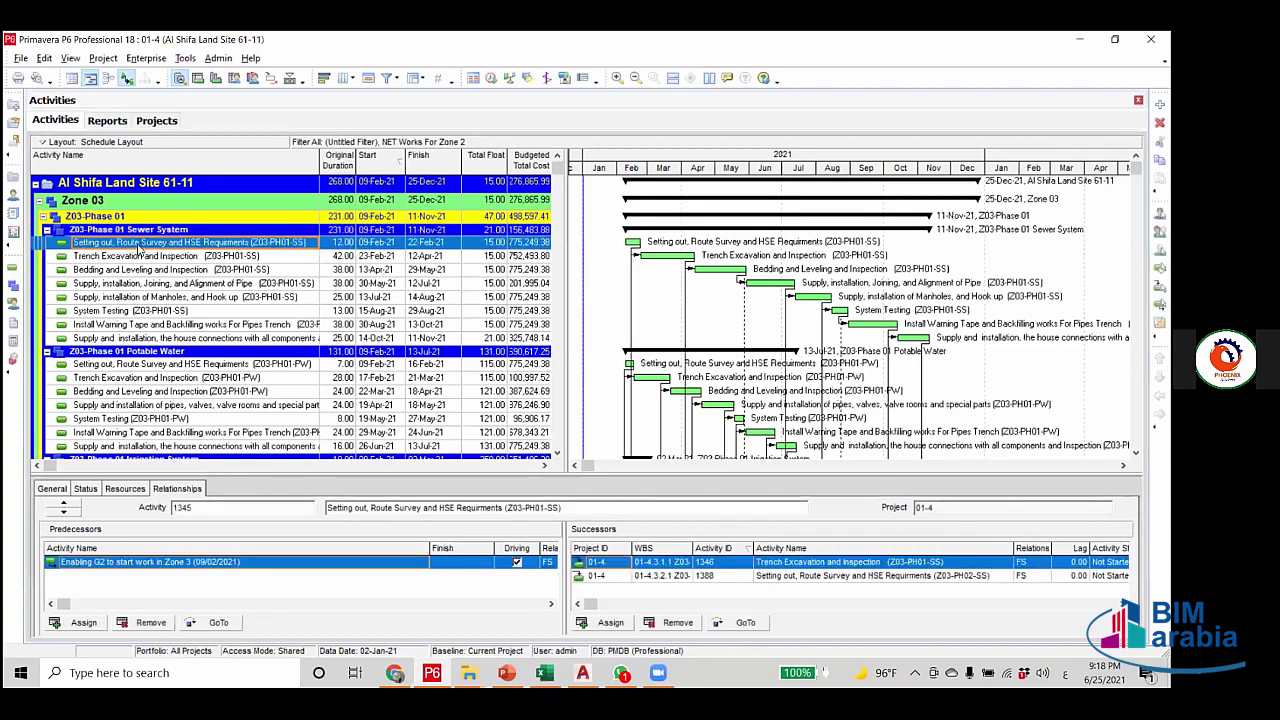
left_click(86, 489)
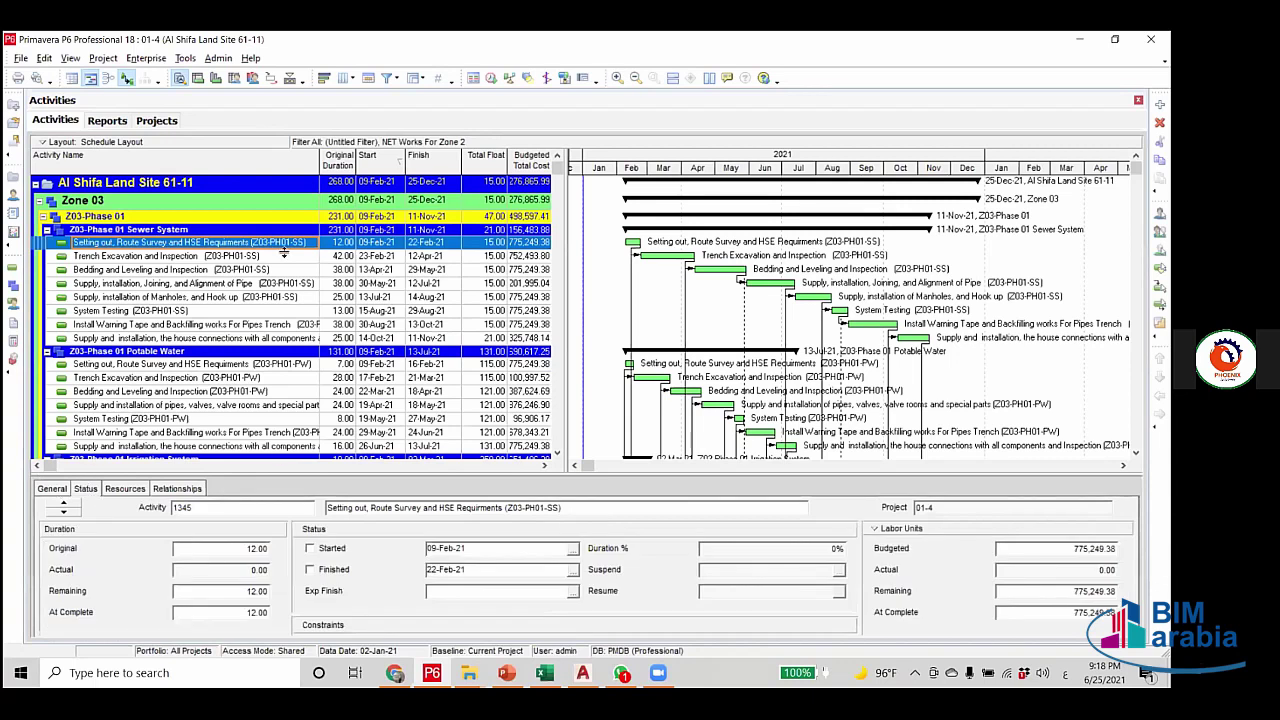
left_click(122, 489)
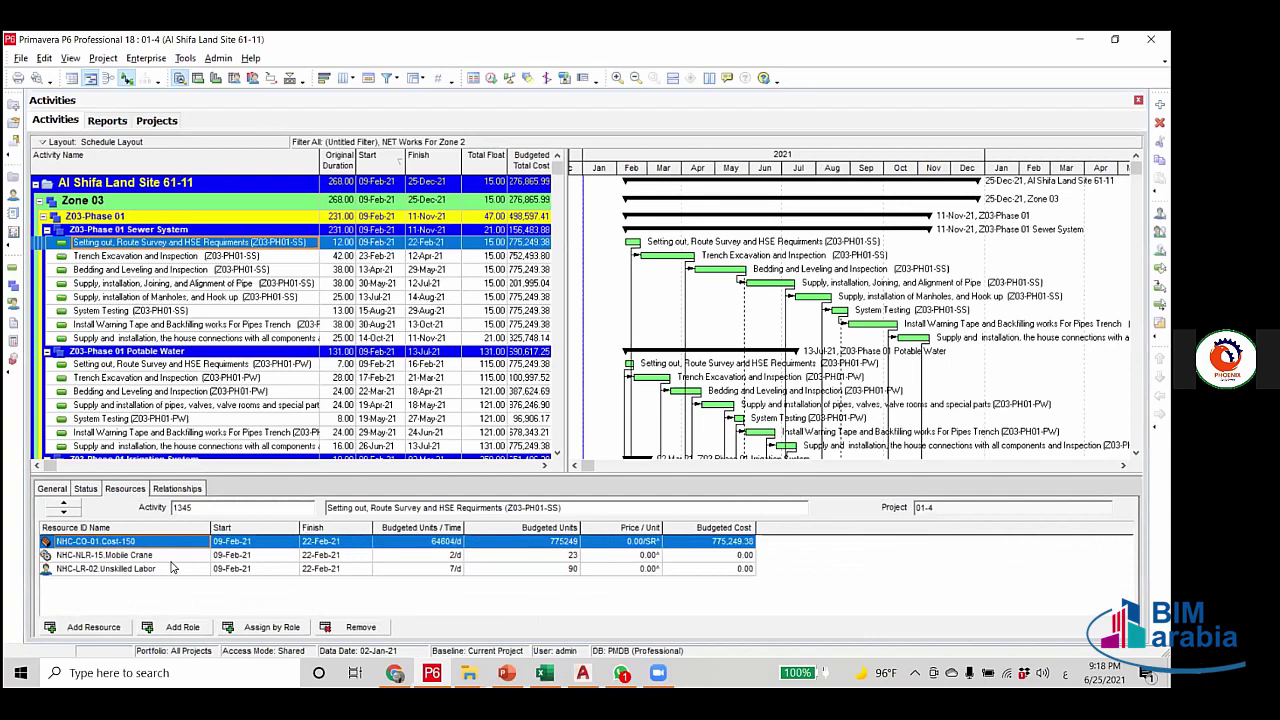
left_click(167, 557)
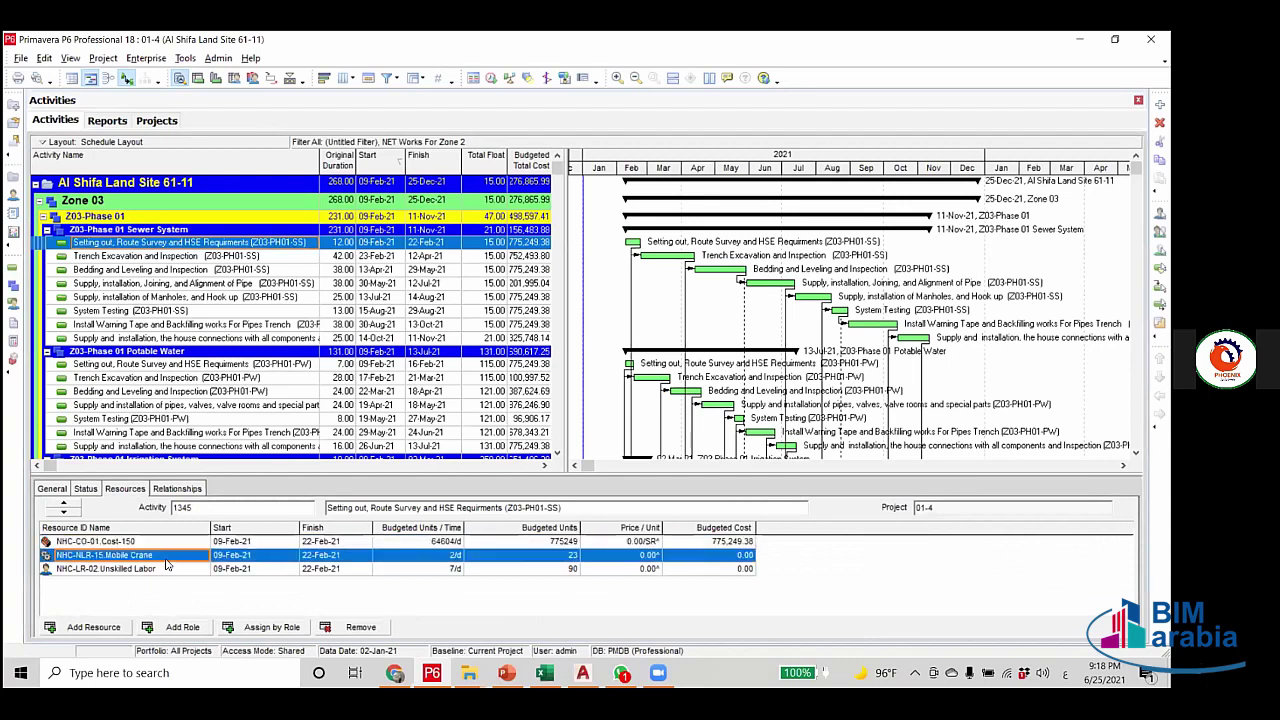
left_click(165, 569)
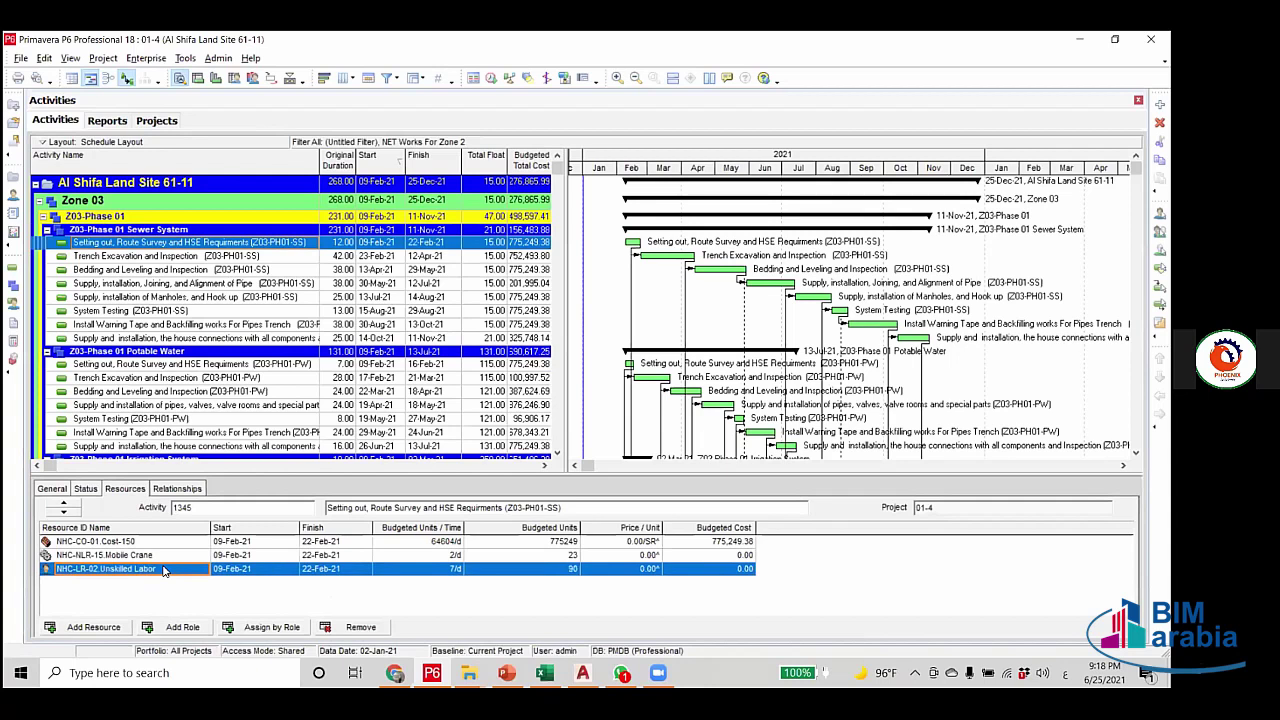
left_click(165, 557)
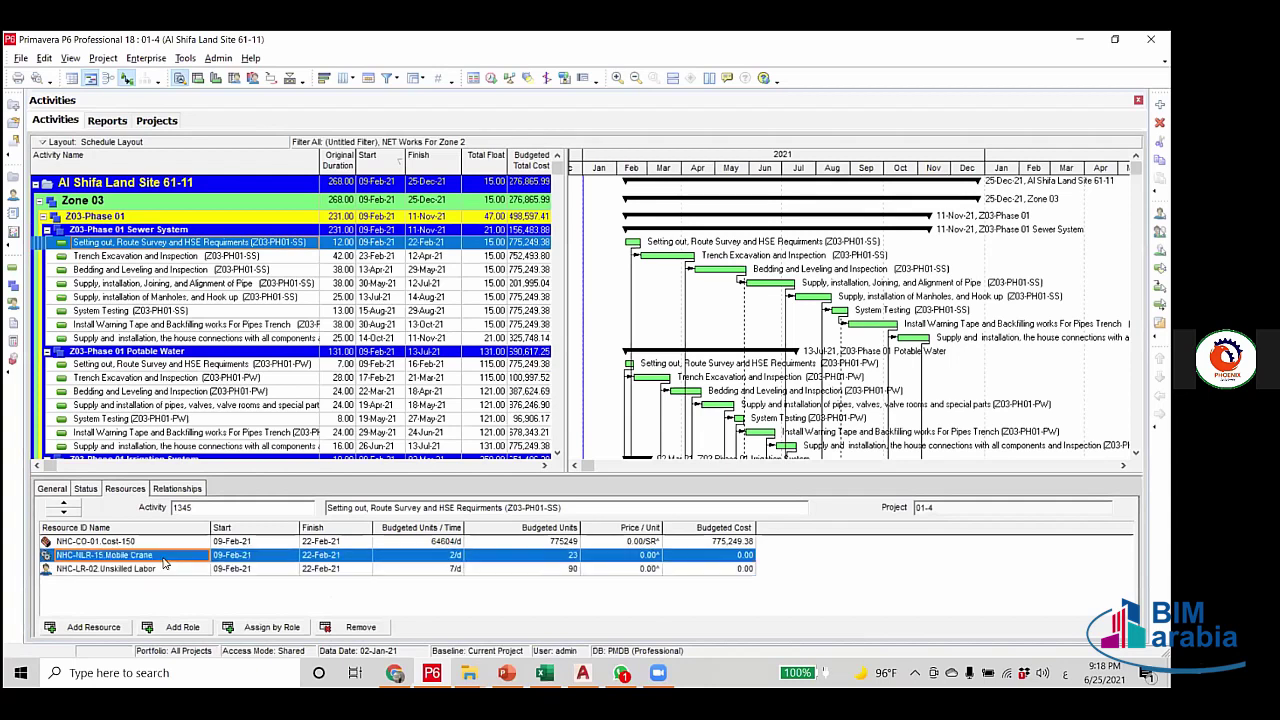
left_click(168, 569)
left_click(177, 556)
key("Tab")
Try a 3-day original duration on the Z03-PH01-SS setting-out activity and restore it to 12 days.
left_click(332, 243)
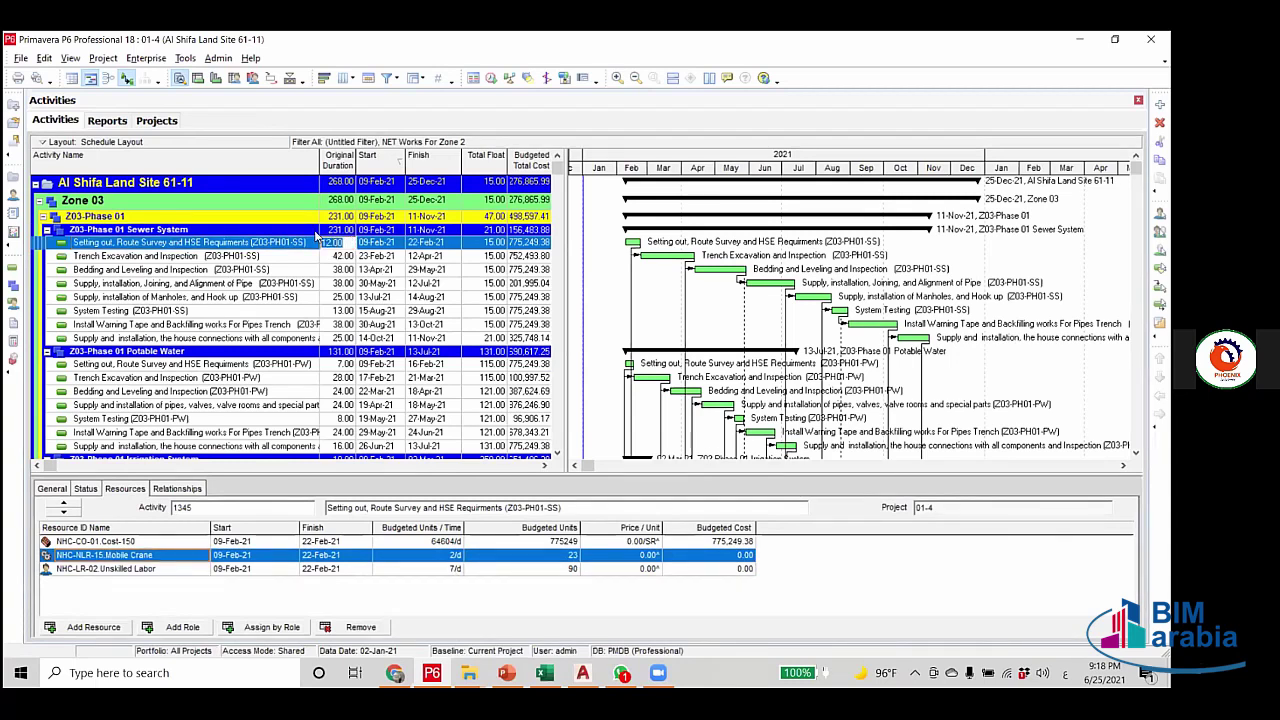
type("3")
key("Return")
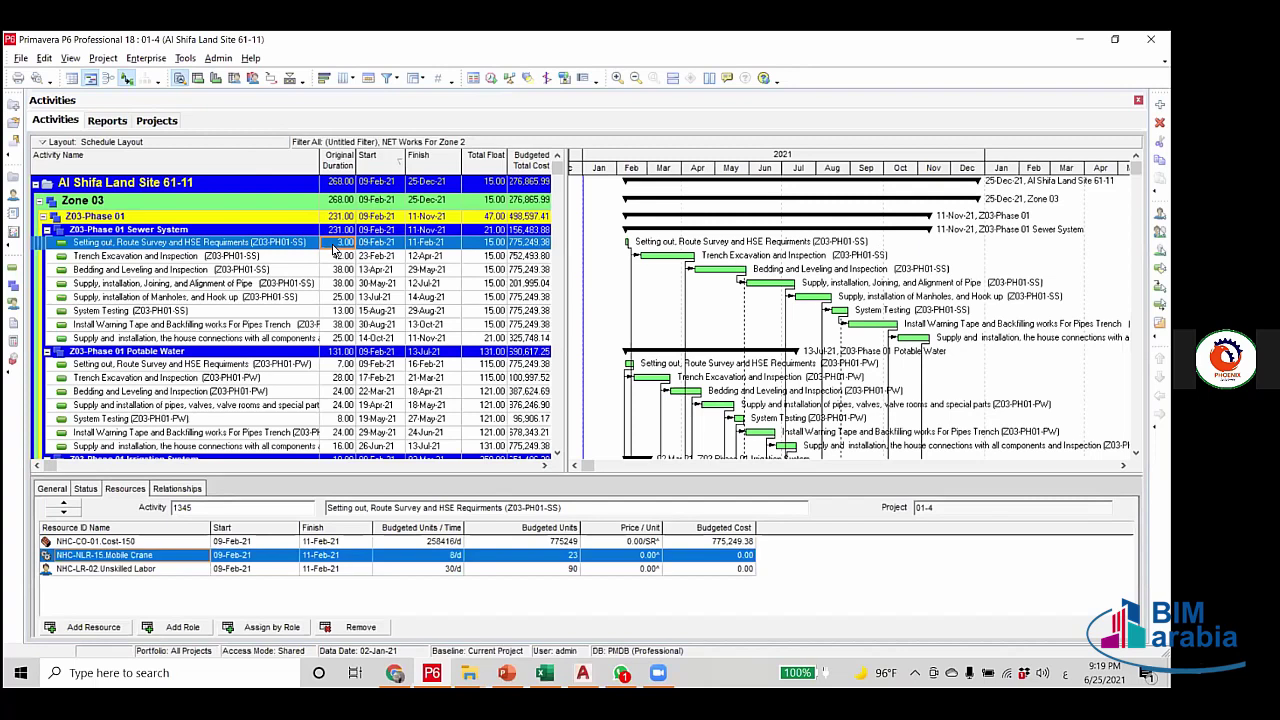
left_click(334, 245)
type("12")
key("Return")
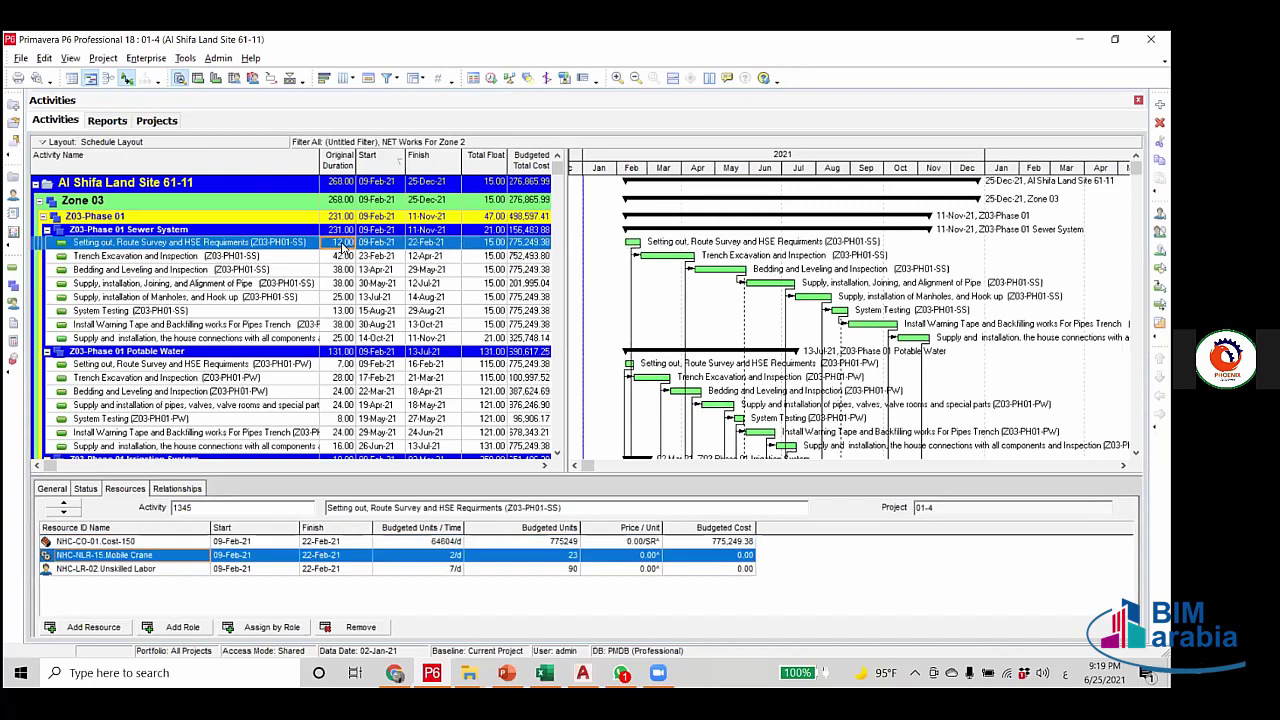
Reschedule the project and check the resources of the Z03-PH01-SS trench excavation activity against the setting-out activity.
left_click(492, 77)
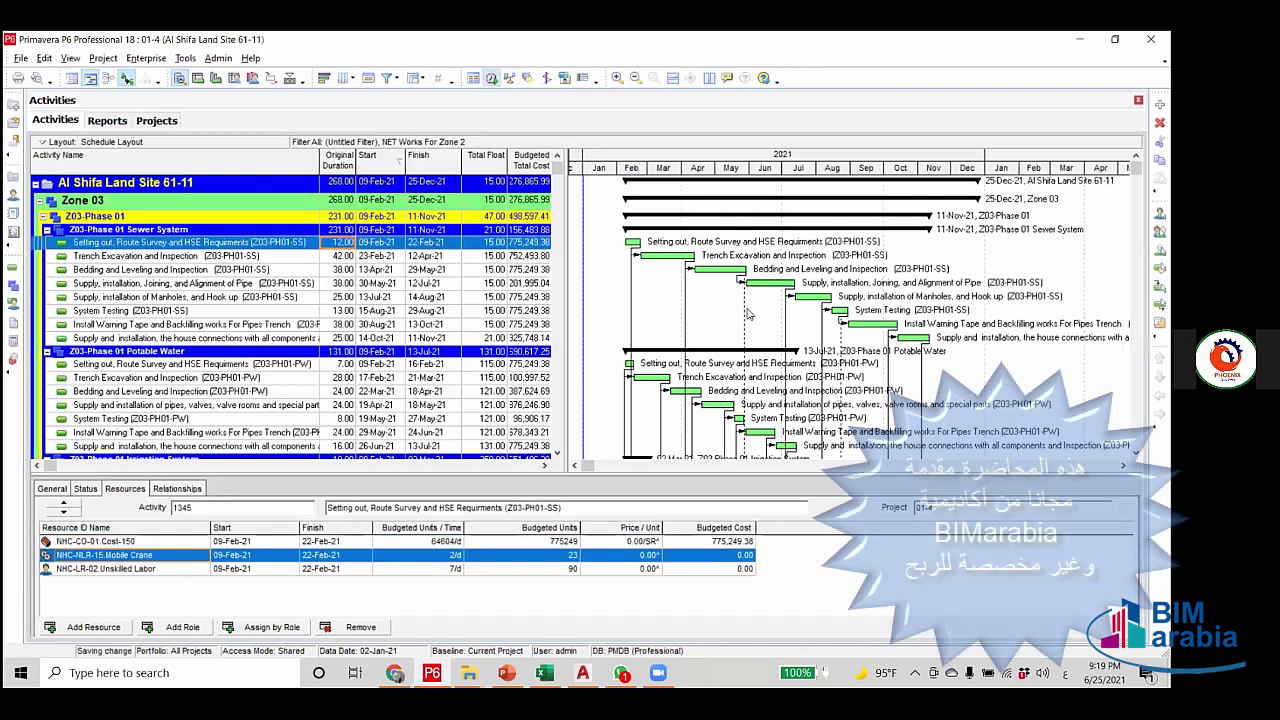
left_click(748, 294)
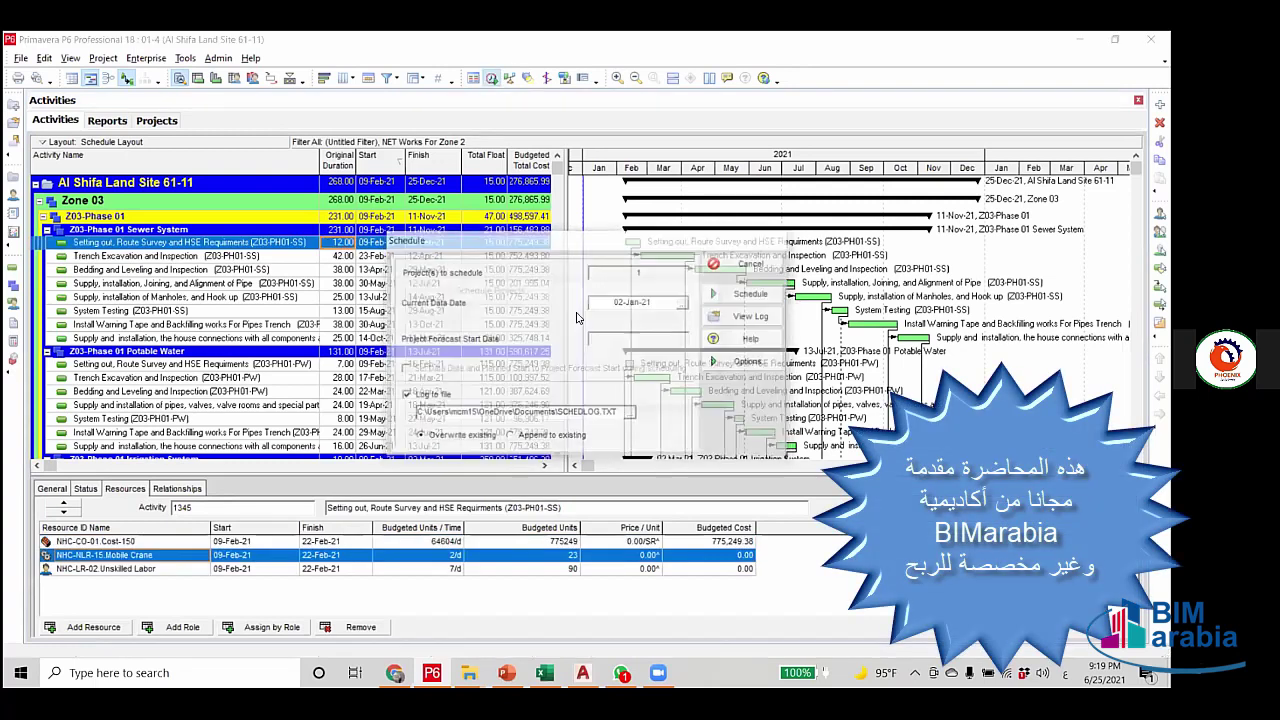
left_click(342, 254)
left_click(340, 245)
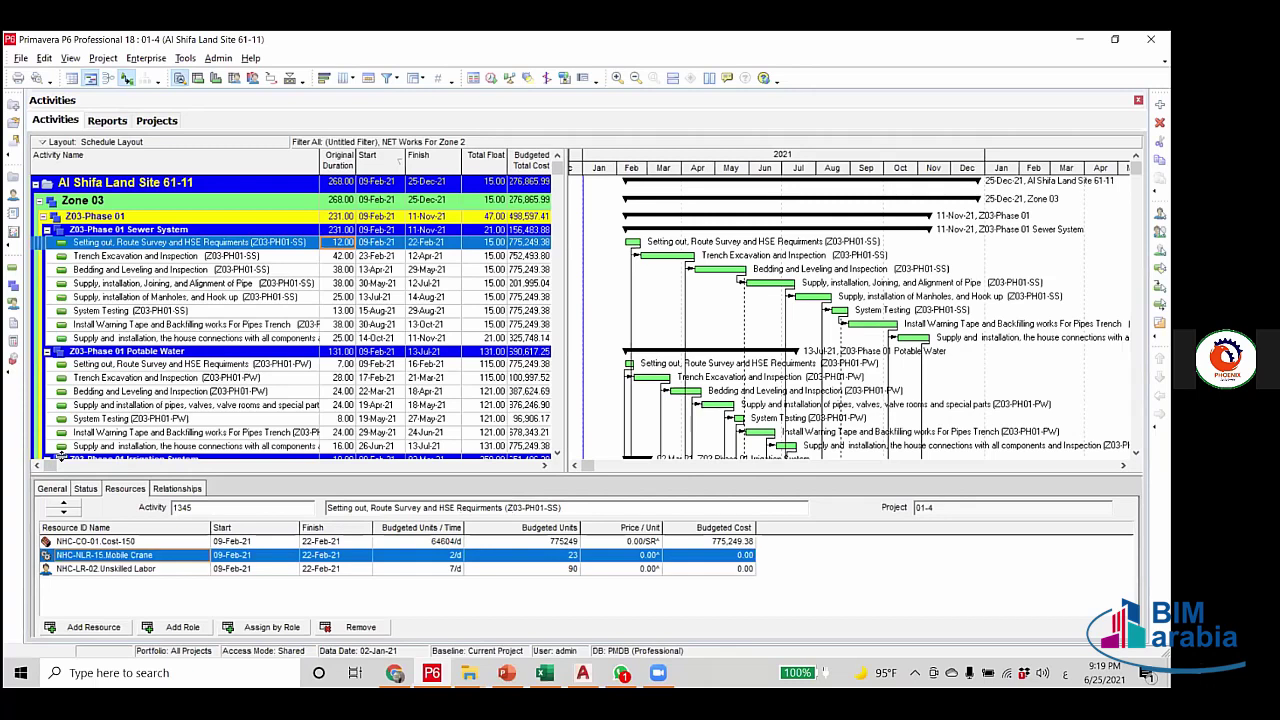
left_click(666, 258)
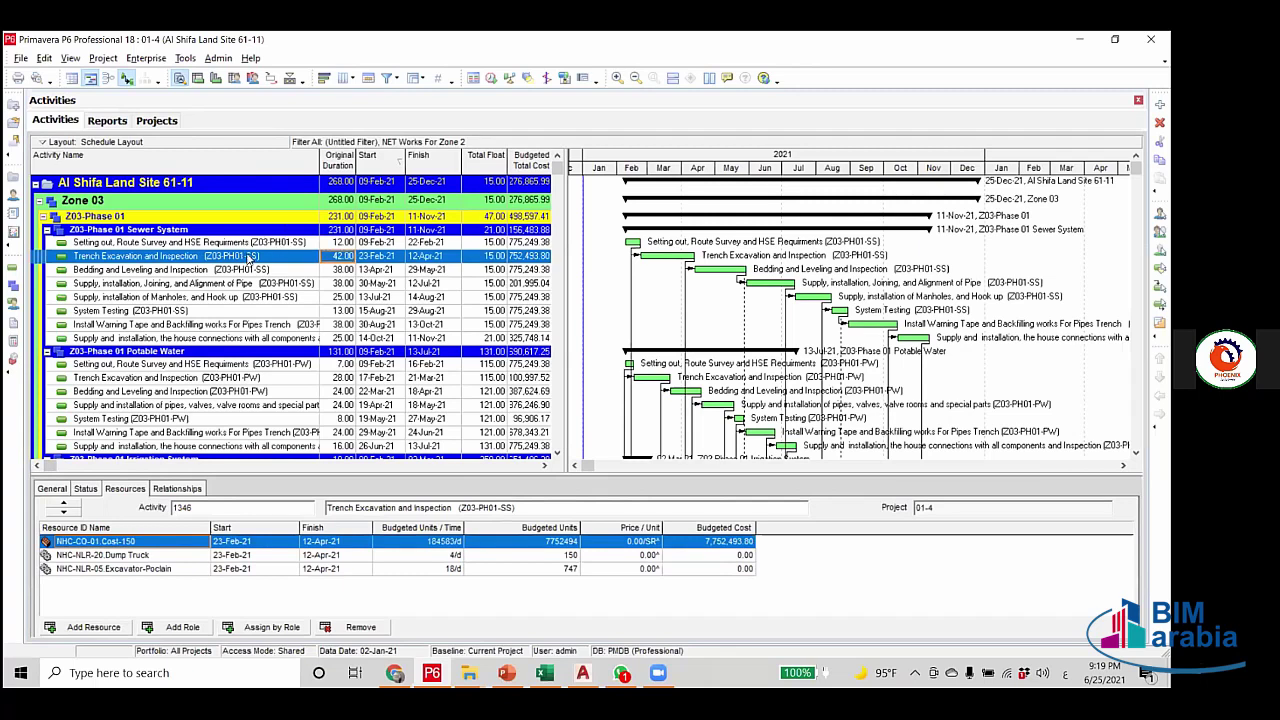
key("Up")
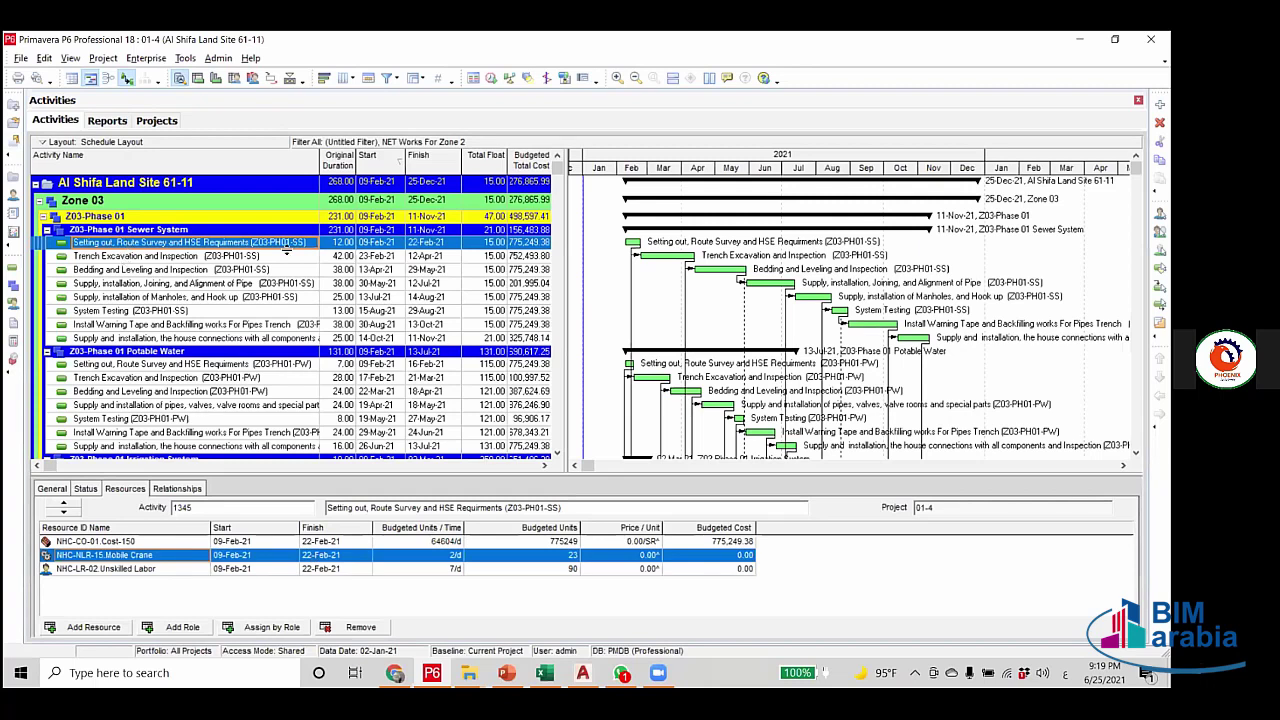
Try an SS relationship from the G2 Zone 3 milestone to the Z03-PH01-SS setting-out activity and reschedule the project.
left_click(186, 489)
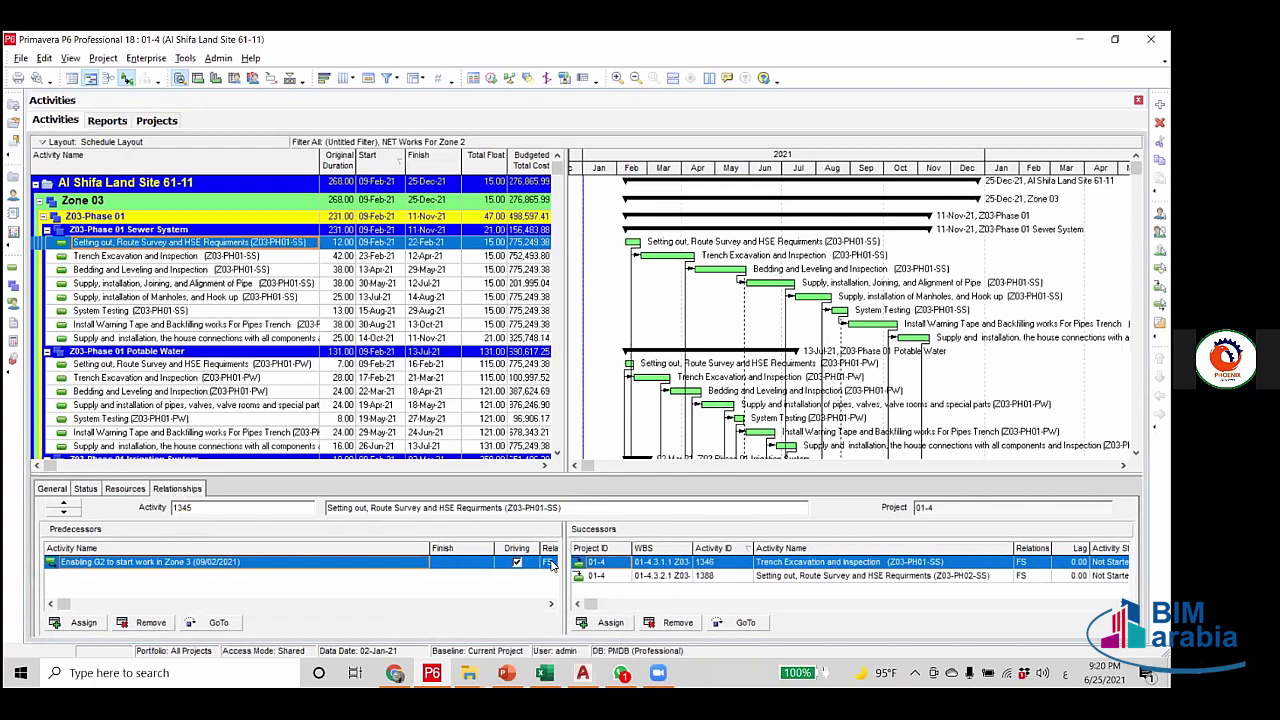
left_click(420, 561)
left_click_drag(354, 535, 352, 535)
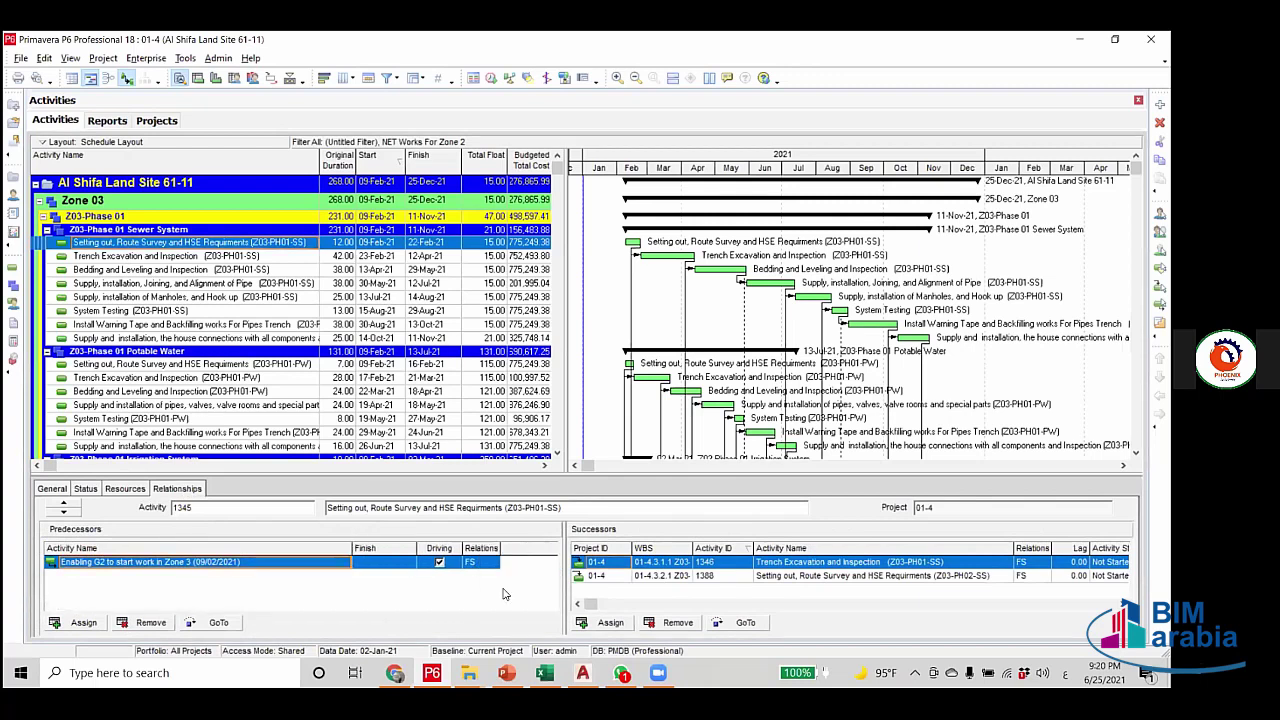
left_click(480, 562)
left_click(492, 564)
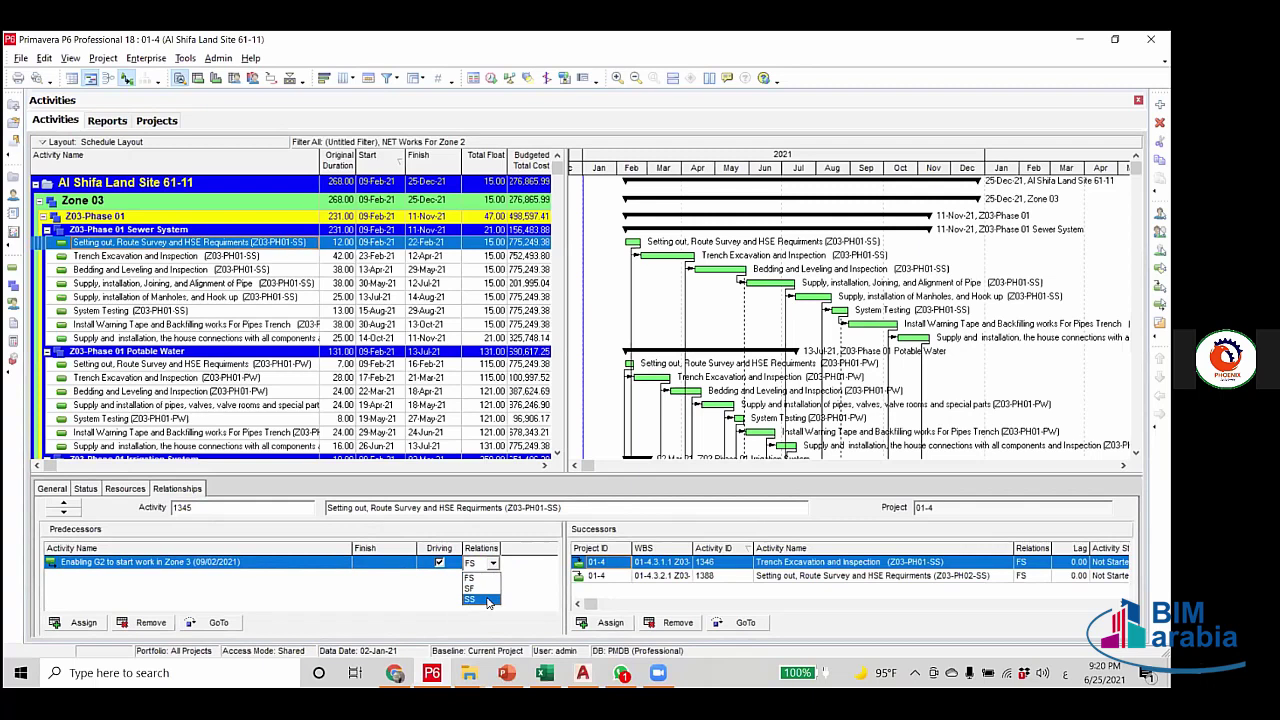
left_click(484, 599)
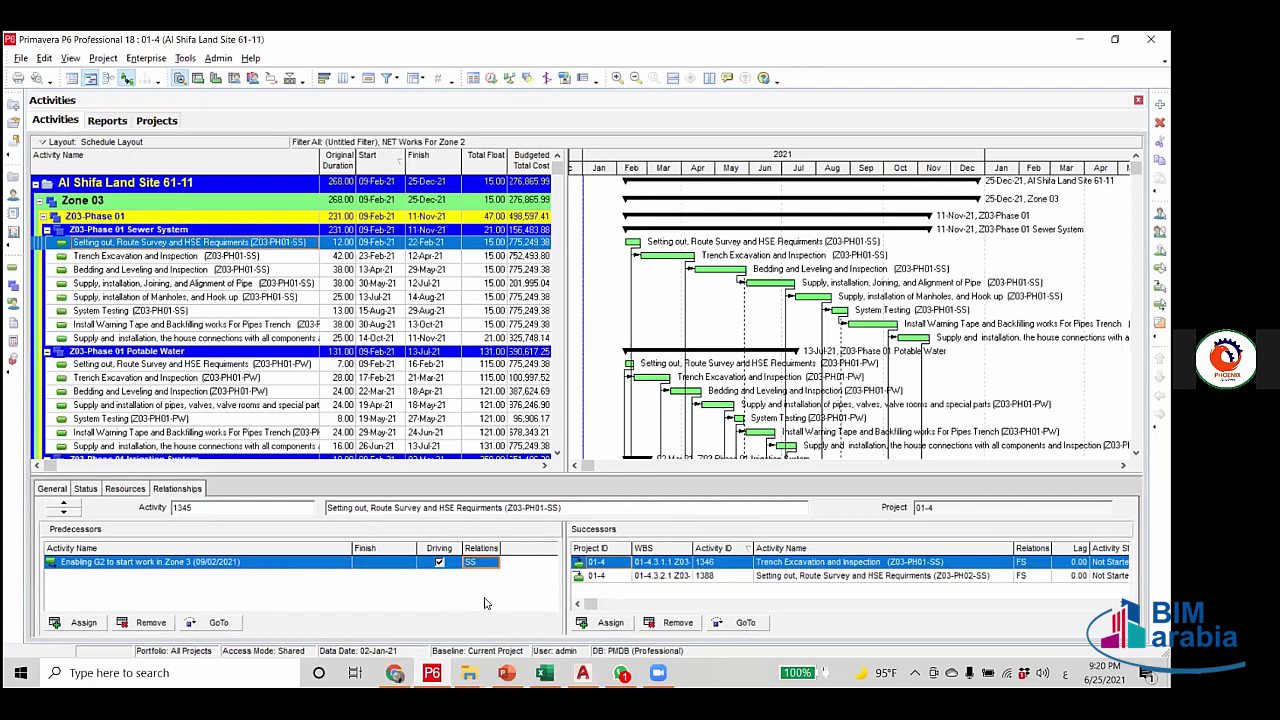
left_click(491, 78)
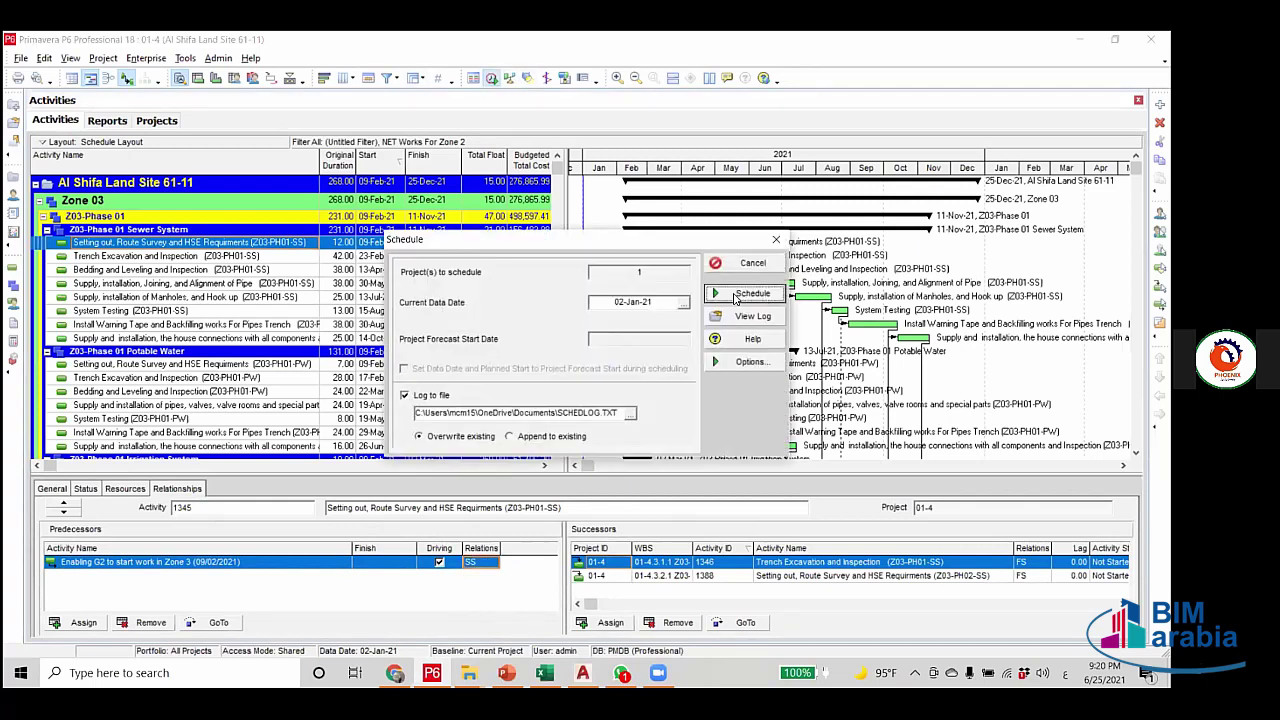
left_click(745, 294)
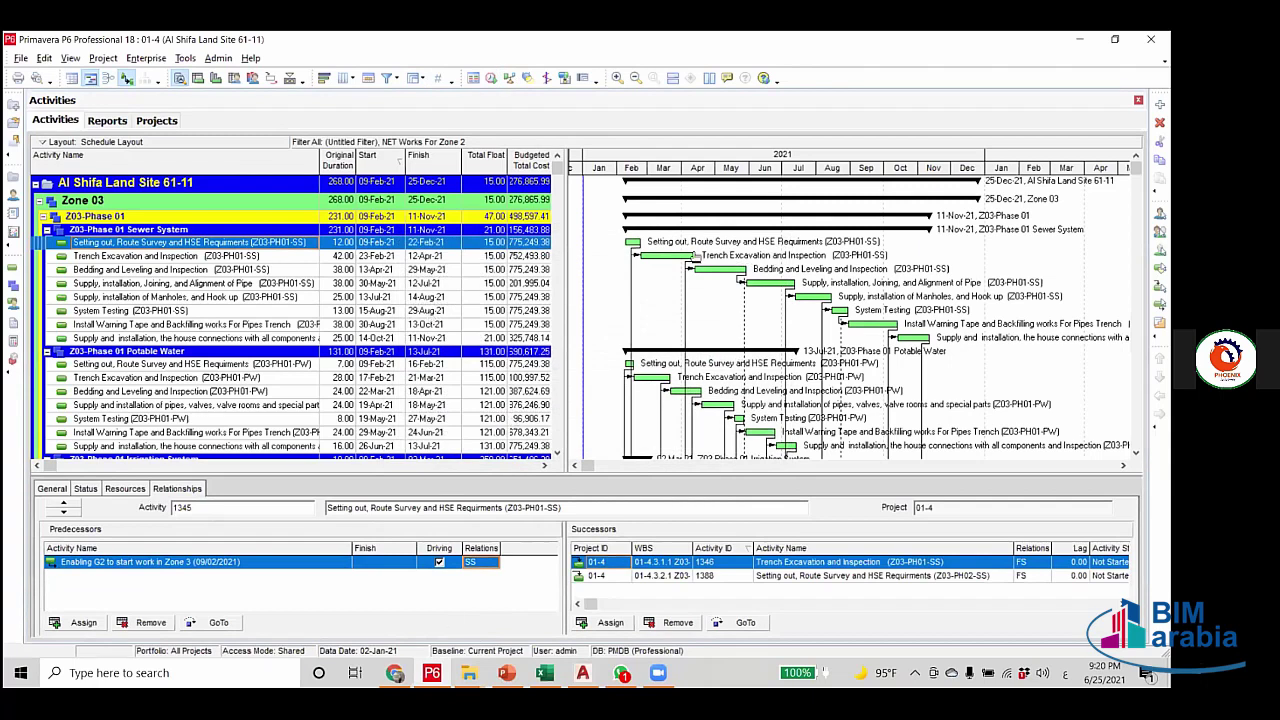
Check the predecessor of the Z03-PH01-SS trench excavation activity and restore the setting-out activity's G2 milestone relationship to FS.
left_click(668, 259)
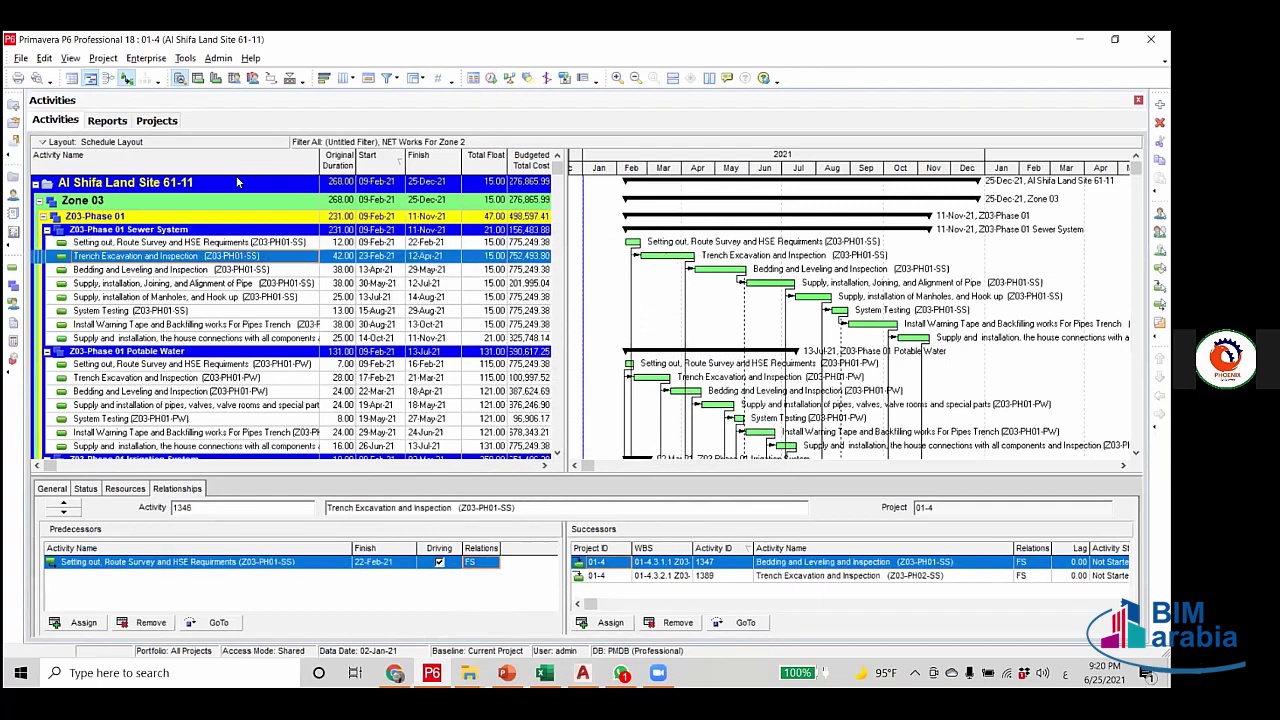
left_click(258, 245)
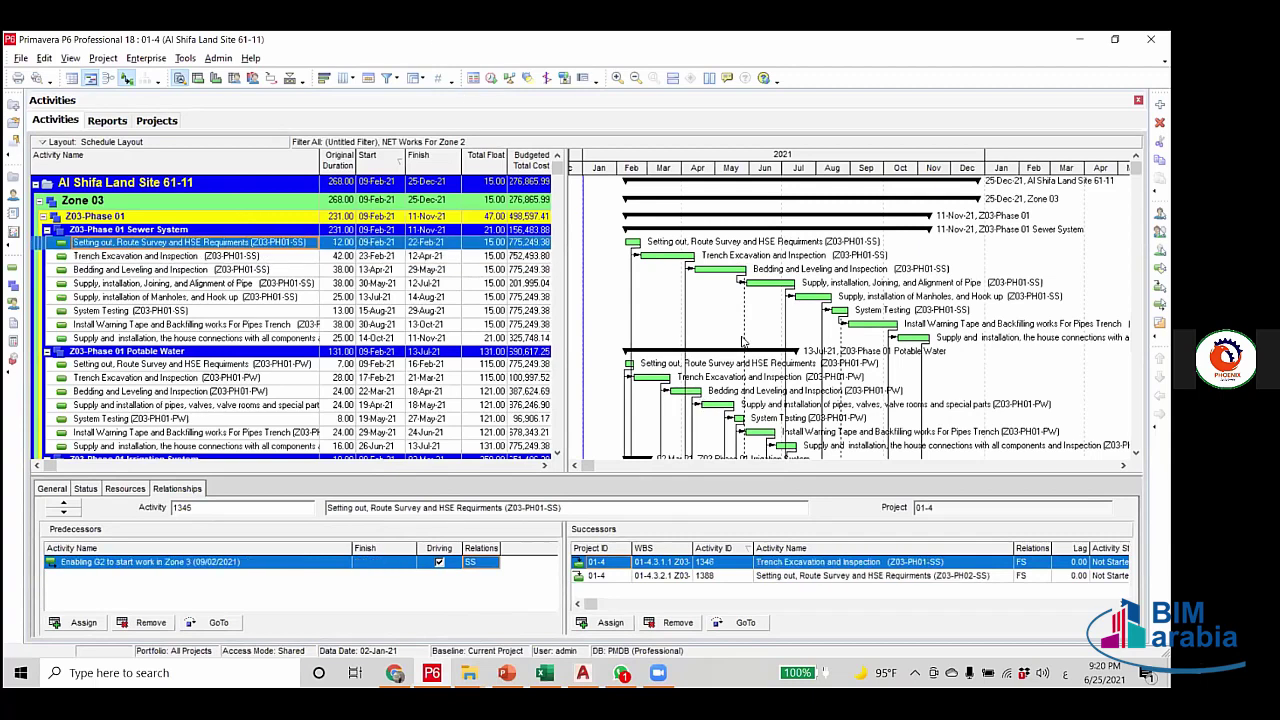
key("F9")
left_click(749, 265)
left_click(492, 563)
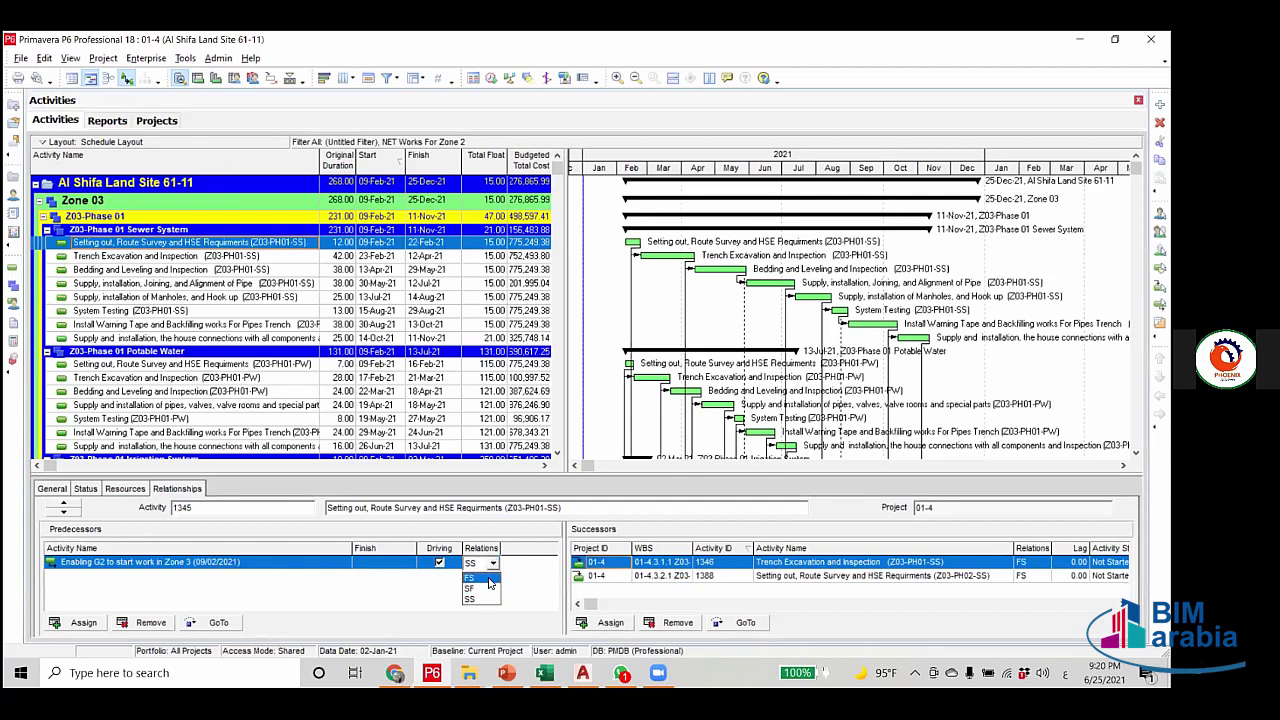
left_click(489, 580)
Change the Z03-PH01-SS trench excavation activity's relationship with its setting-out predecessor to SS and reschedule the project.
left_click(678, 260)
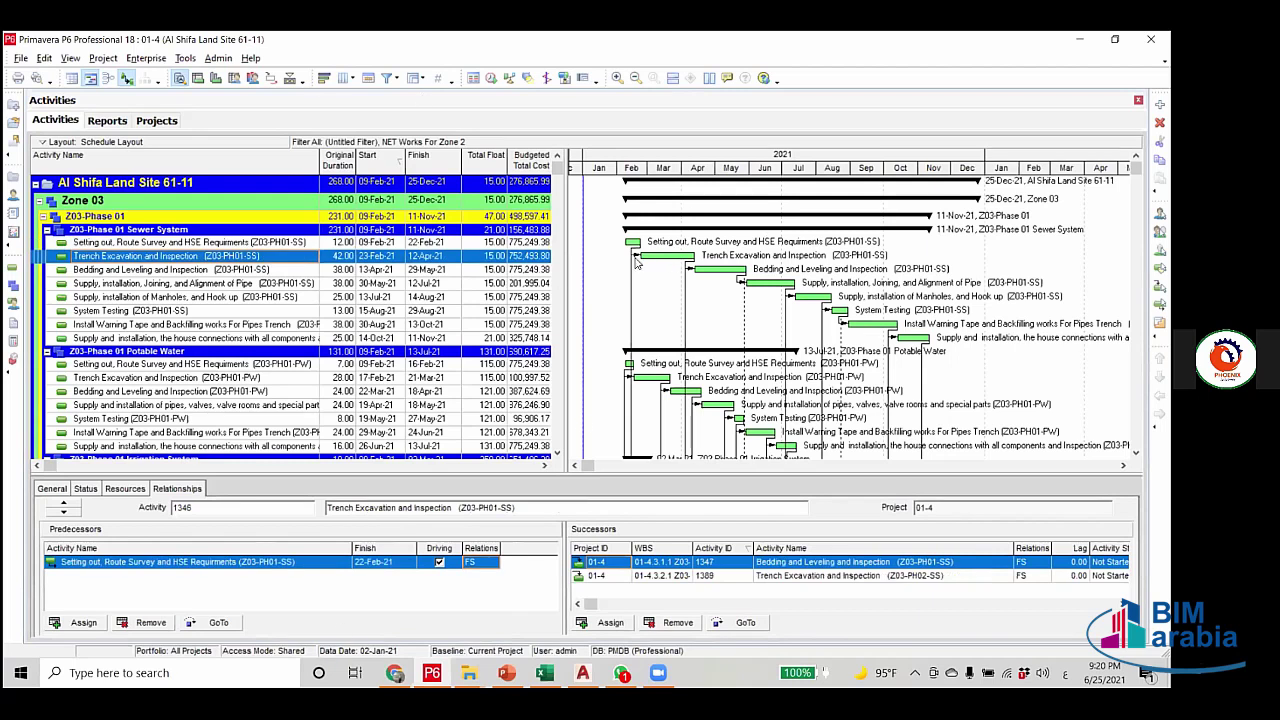
left_click(489, 563)
left_click(490, 563)
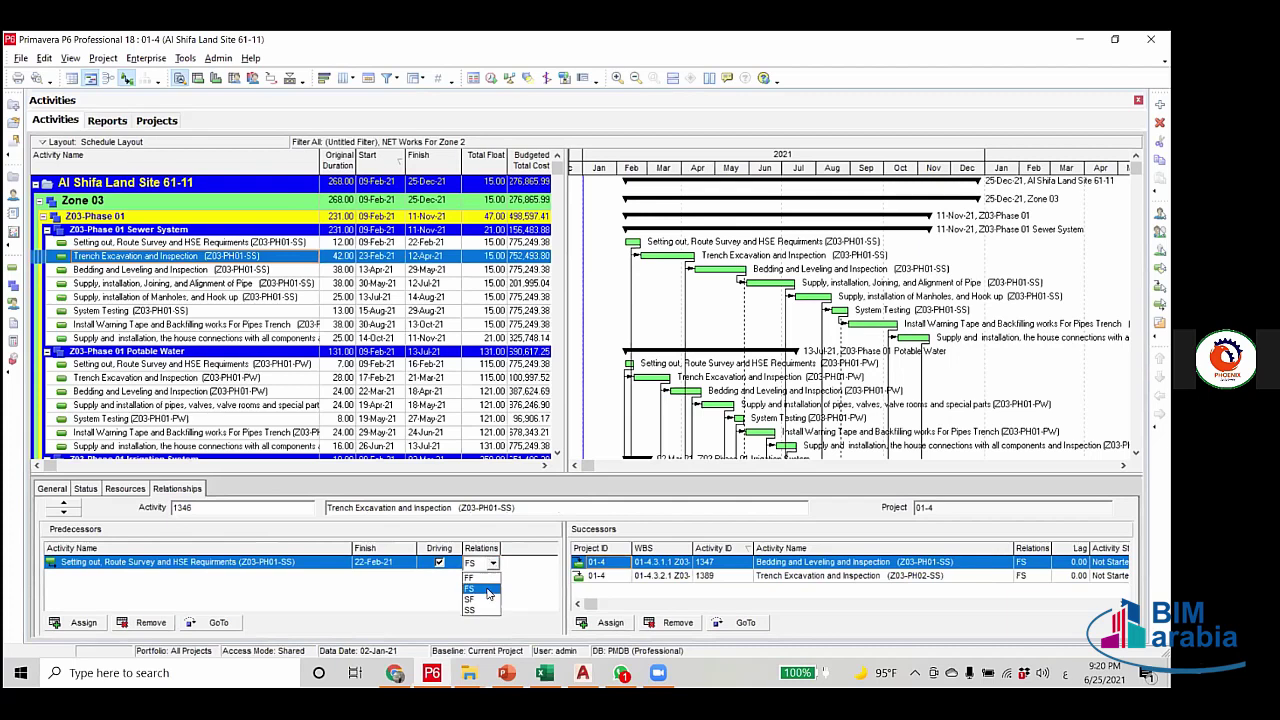
left_click(487, 602)
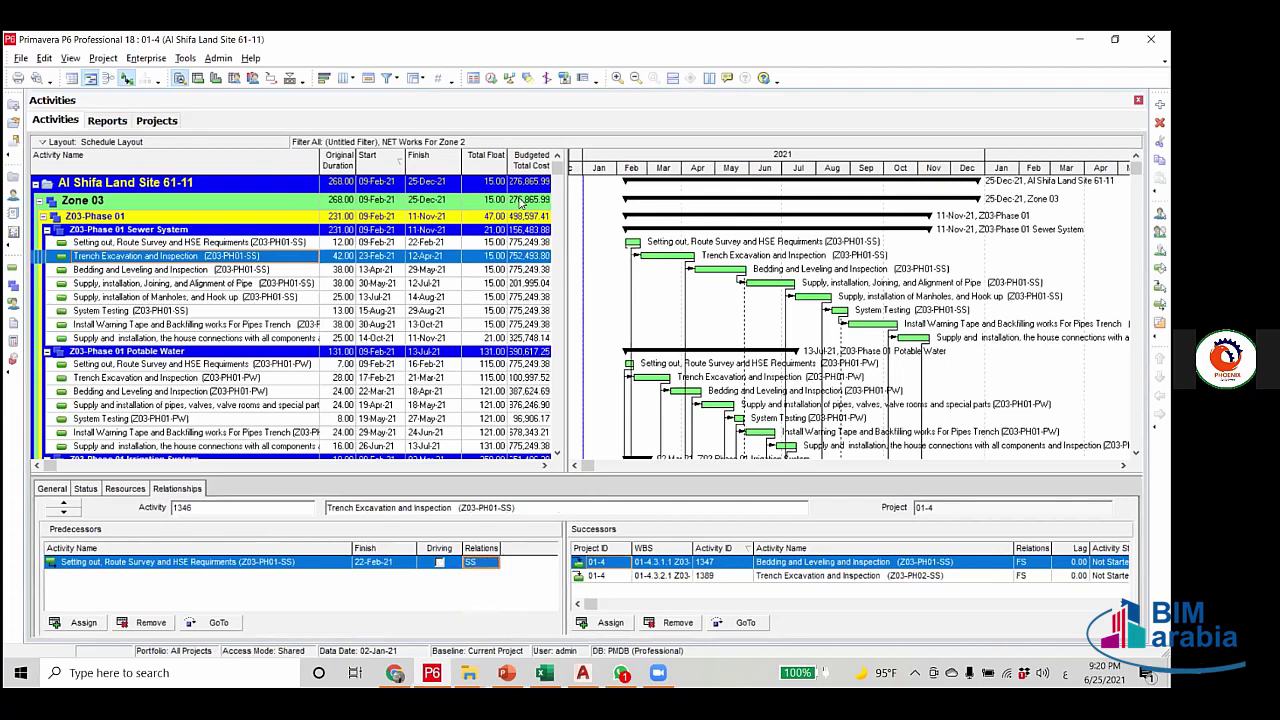
left_click(491, 78)
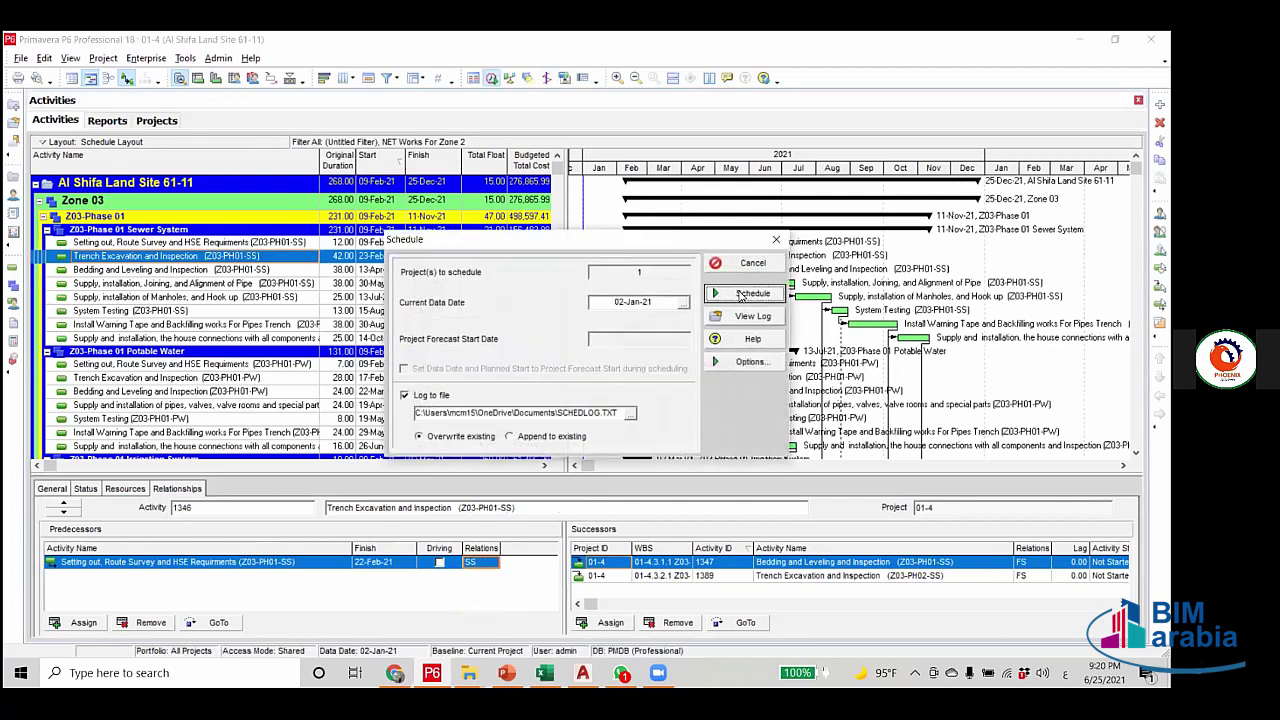
left_click(745, 294)
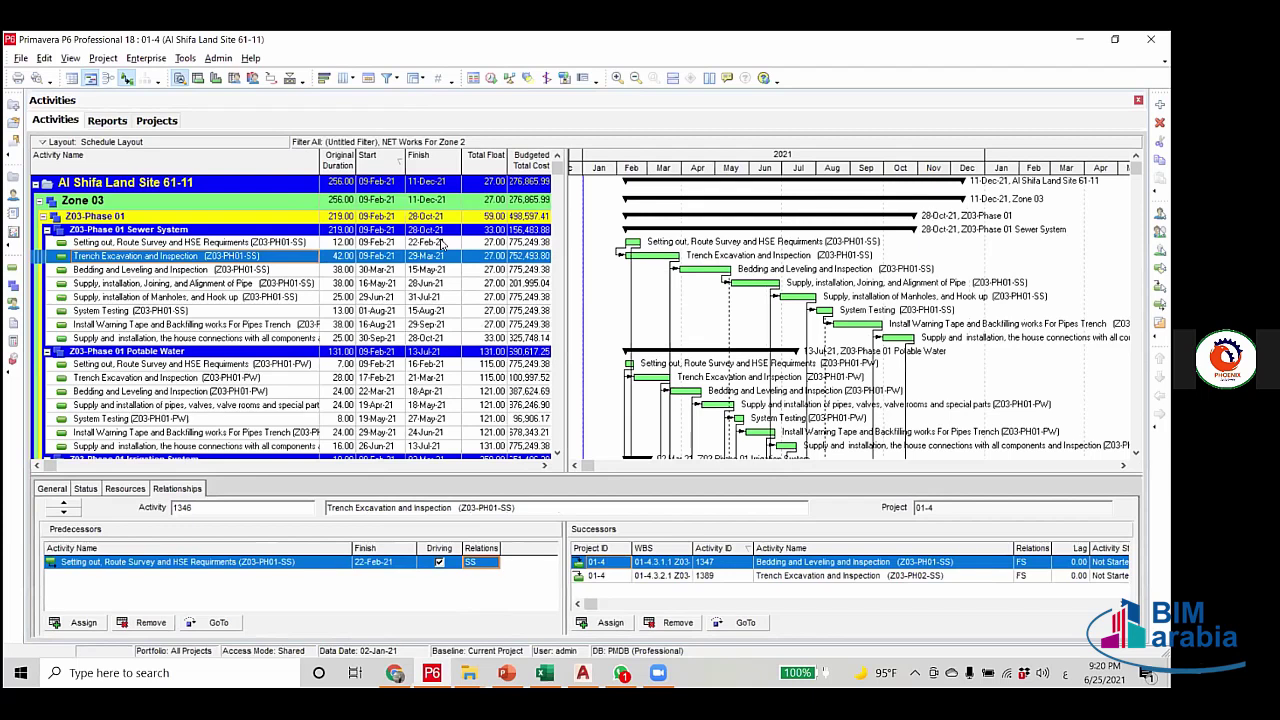
Compare the original durations and relationships of the Zone 03 Phase 01 Sewer System activities, and check the last activity's finish date.
left_click(341, 243)
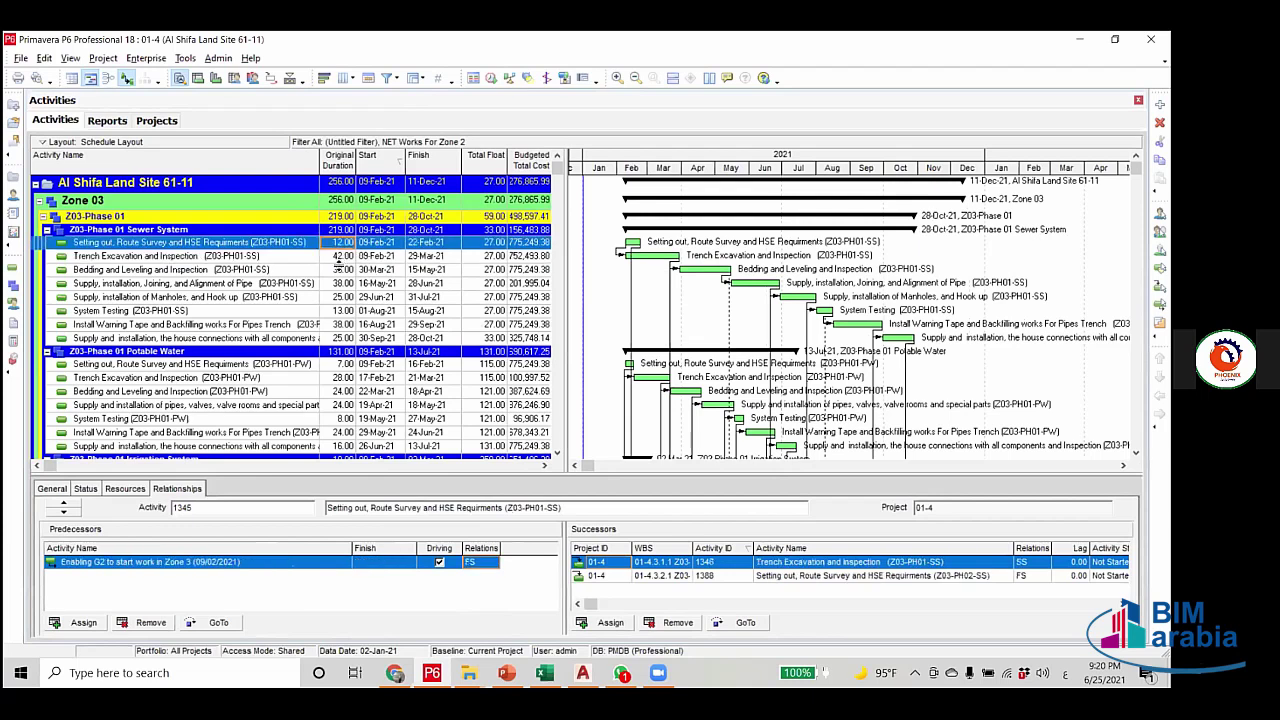
left_click(340, 270)
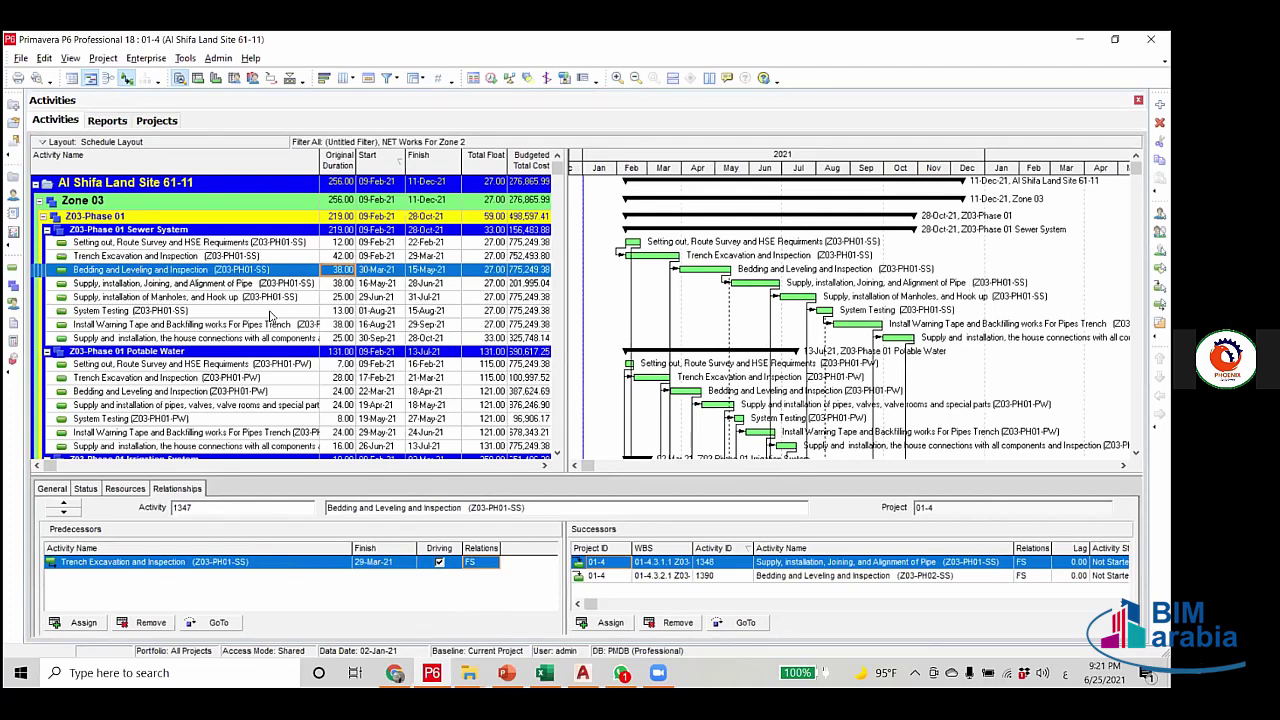
left_click(341, 257)
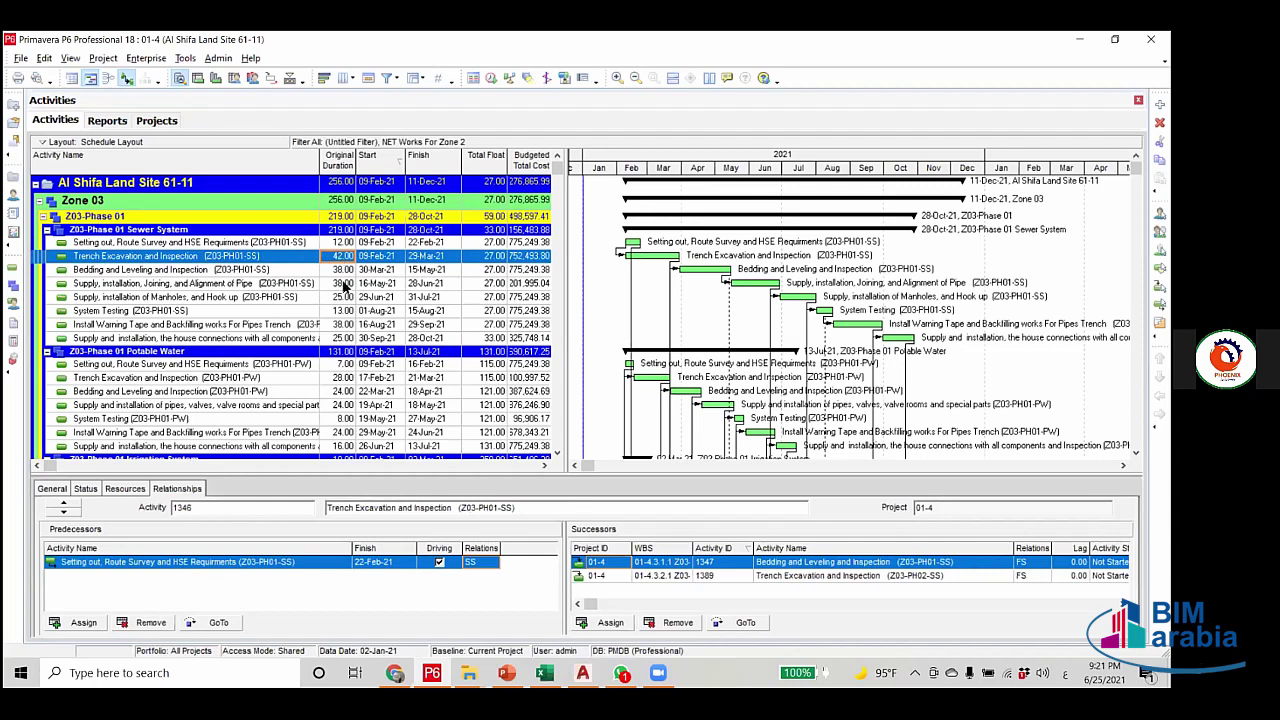
left_click(276, 271)
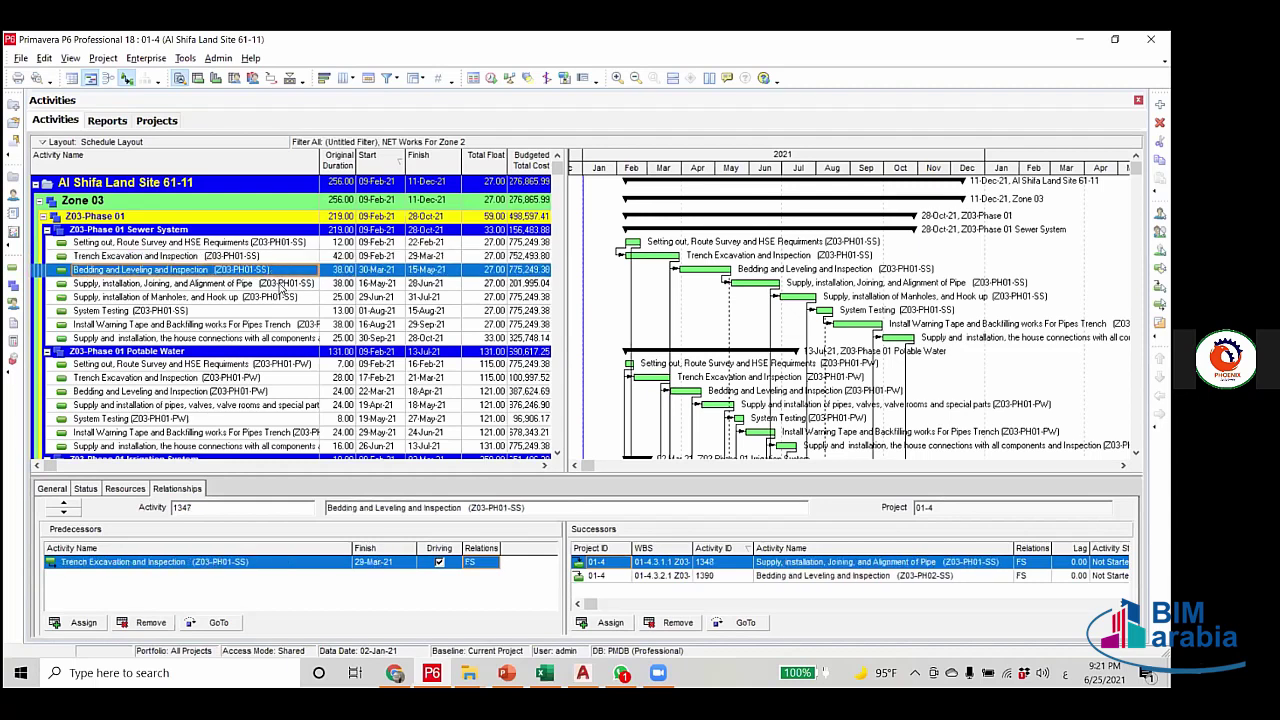
left_click(283, 286)
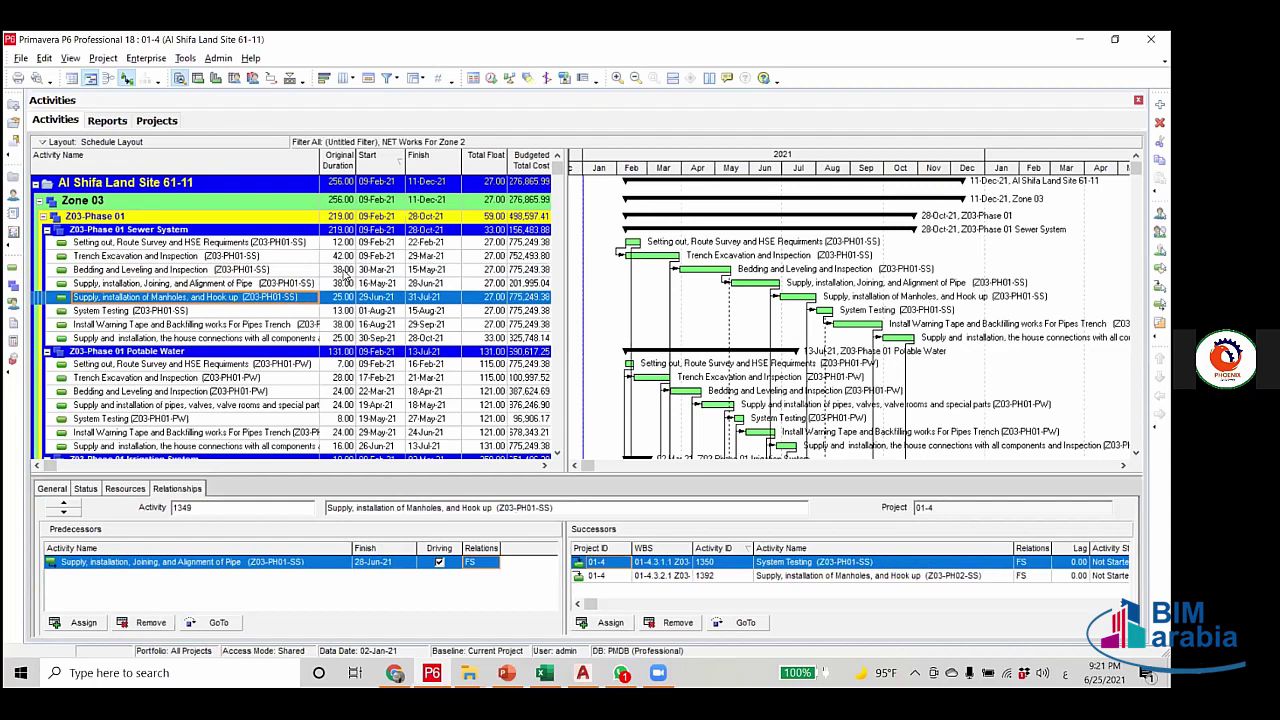
left_click(343, 271)
left_click(338, 285)
left_click(340, 298)
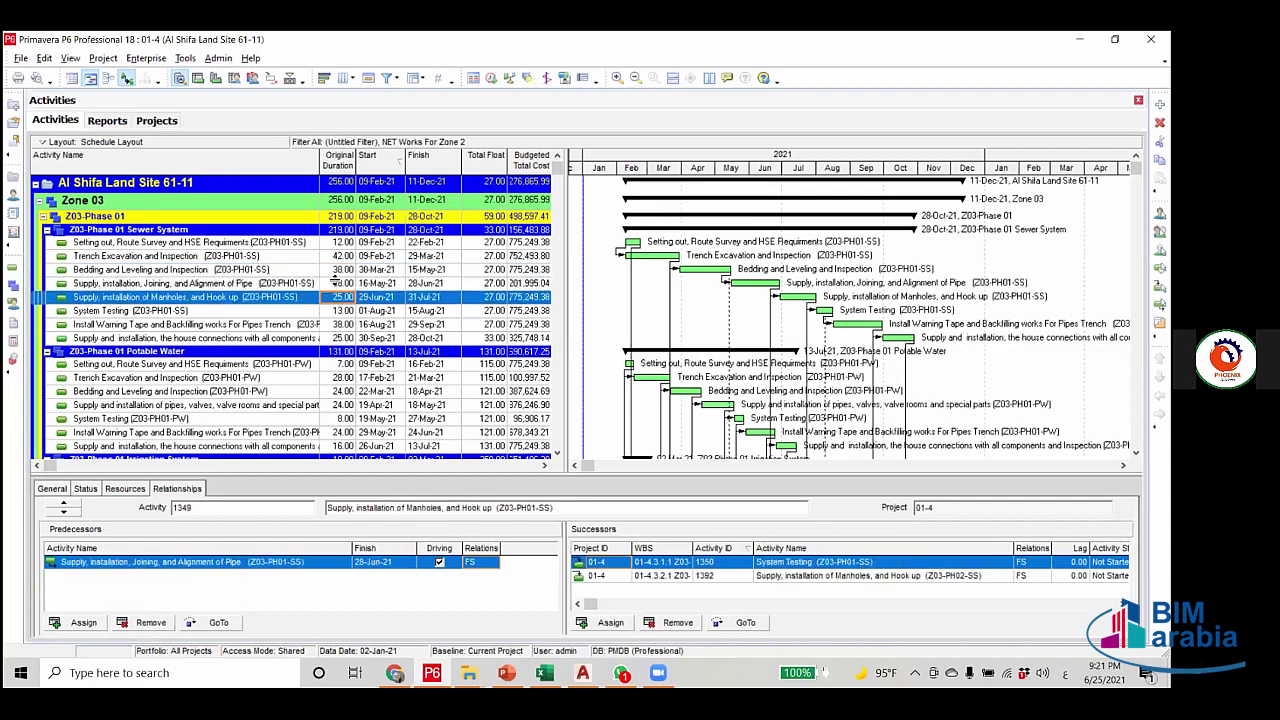
left_click(331, 281)
left_click(330, 272)
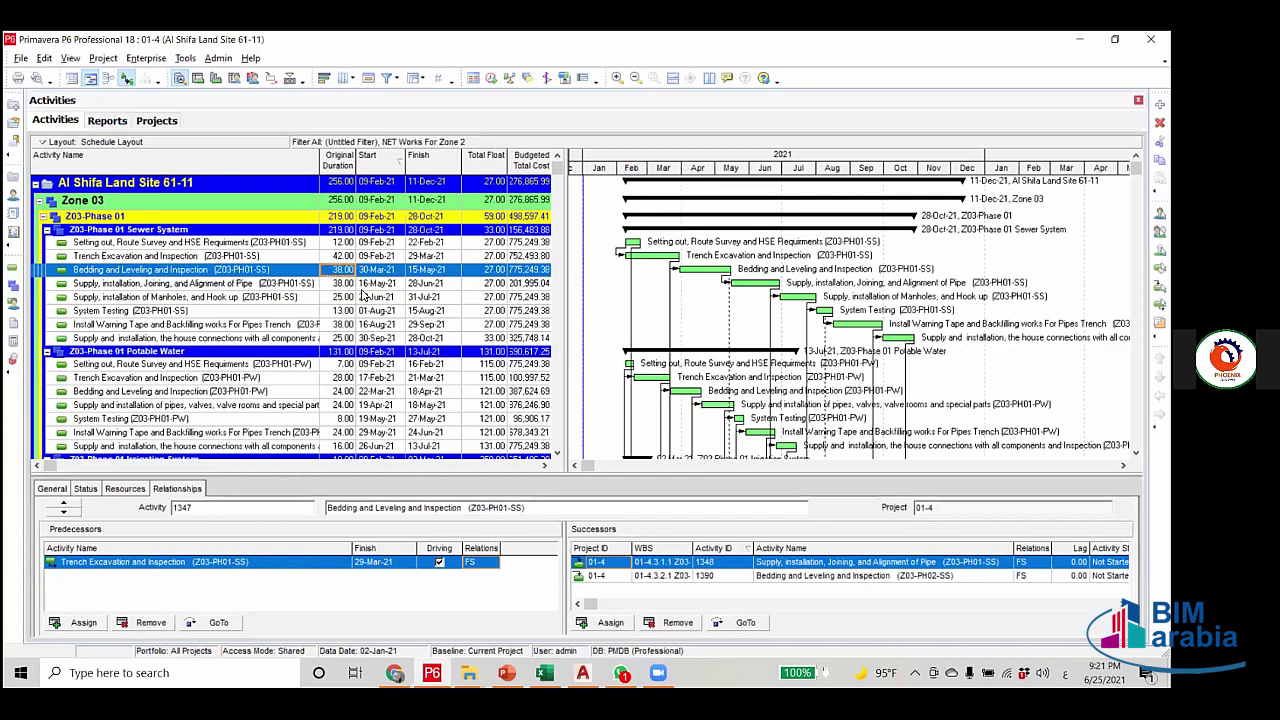
left_click(430, 340)
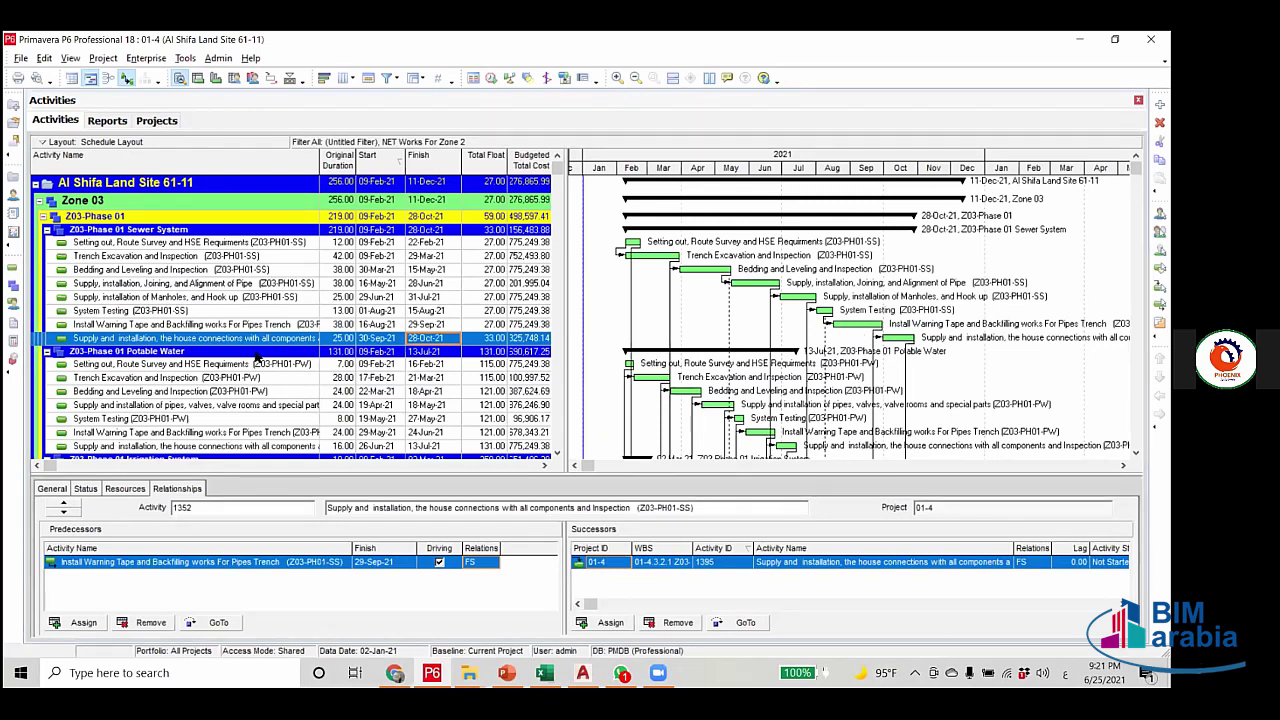
Review the resources of the Z03-PH01-SS bedding and leveling activity and remove its NHC-NLR-02.Bobcat assignment.
left_click(138, 274)
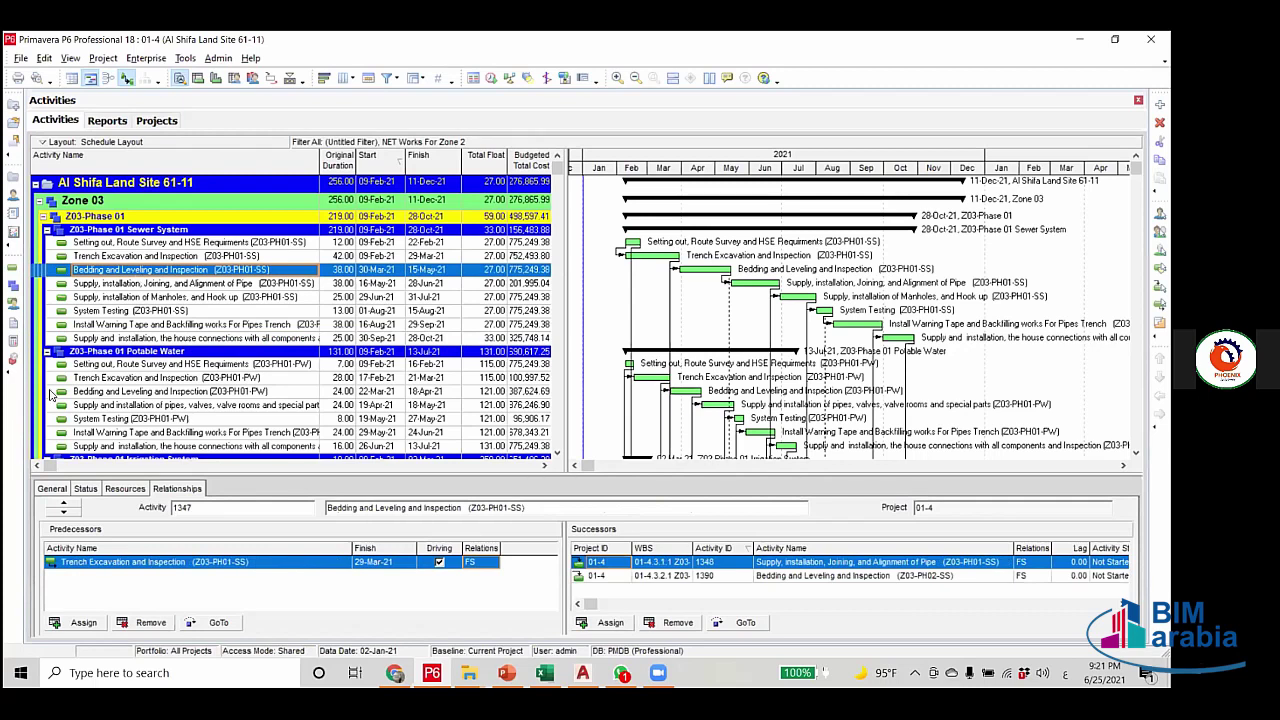
left_click(124, 488)
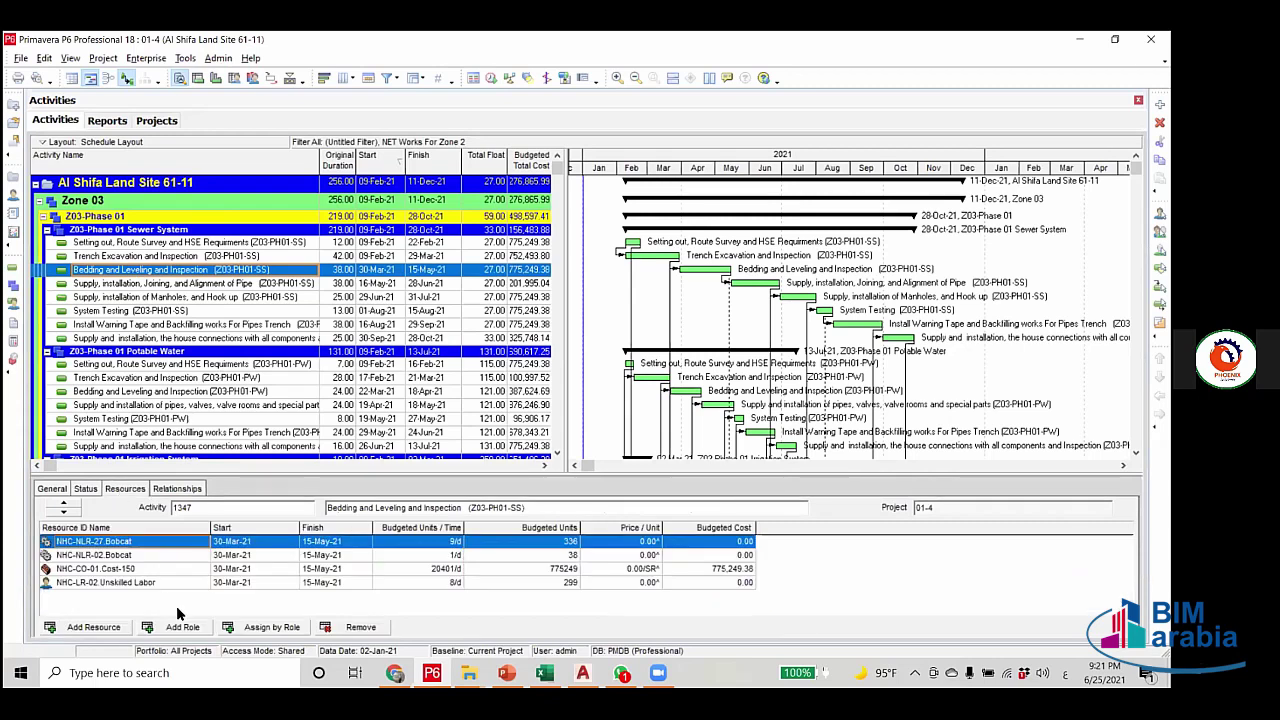
left_click(356, 559)
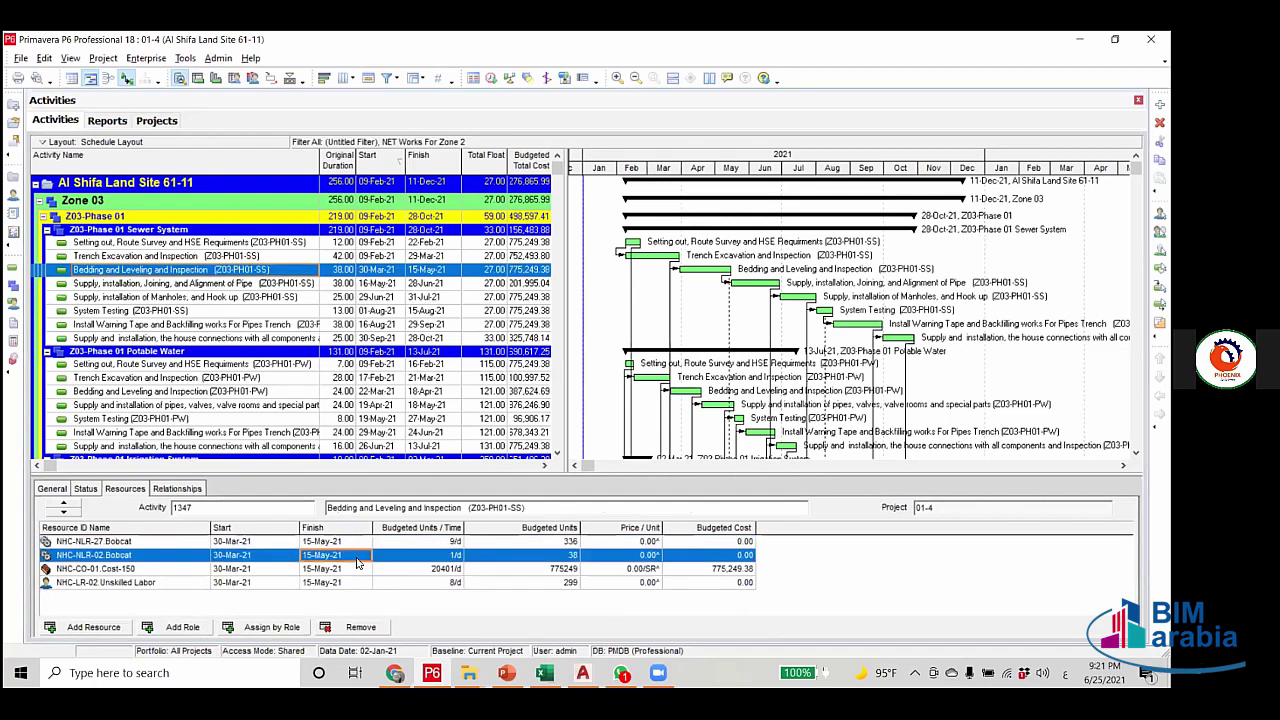
left_click(441, 582)
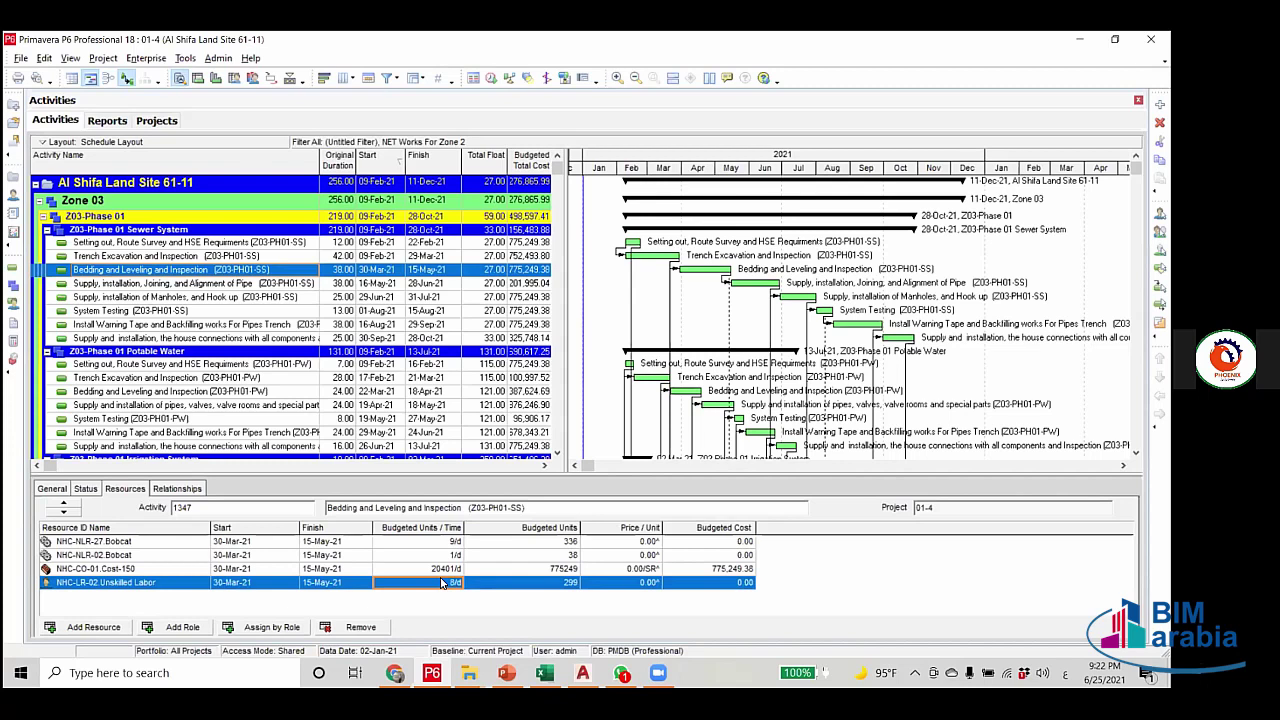
left_click(160, 555)
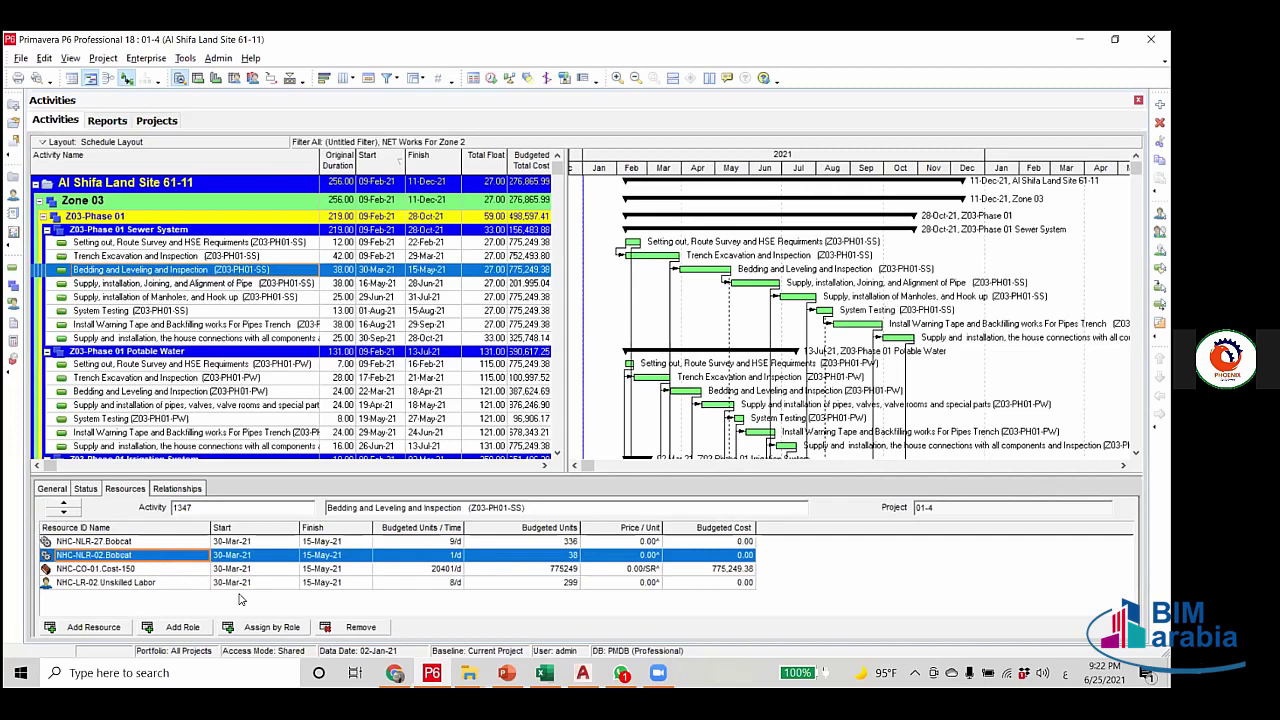
left_click(355, 628)
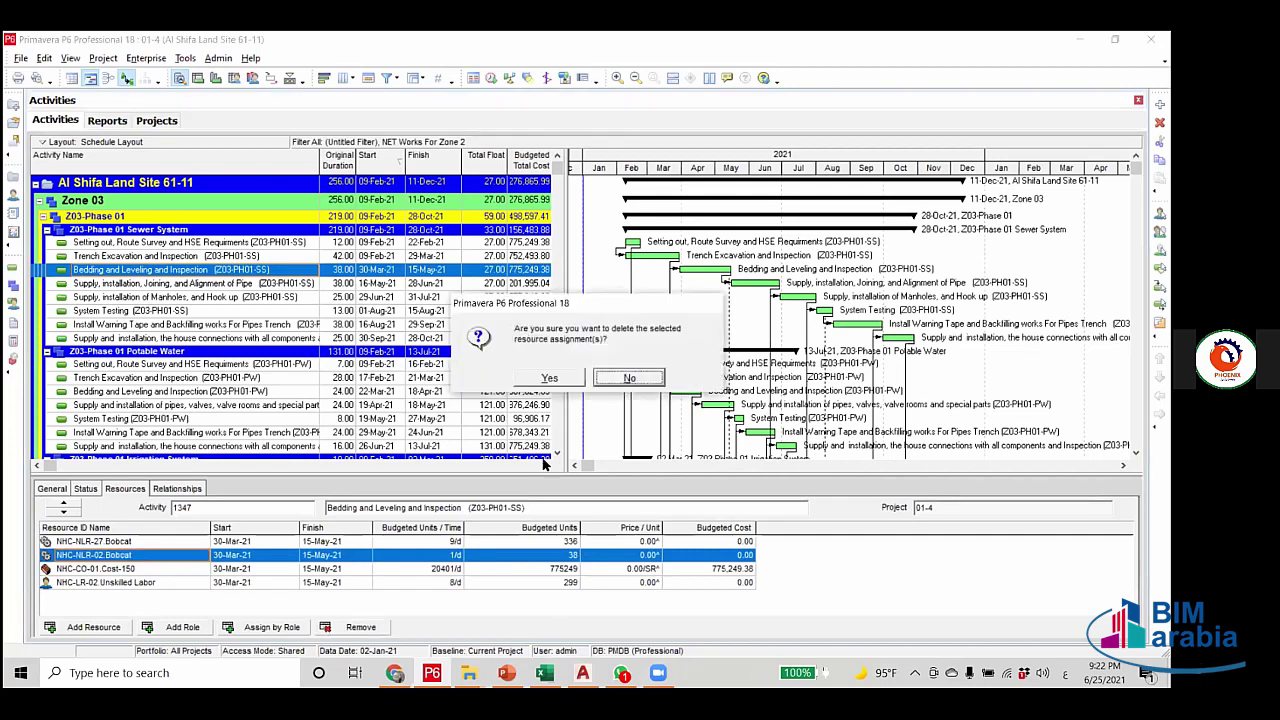
left_click(561, 382)
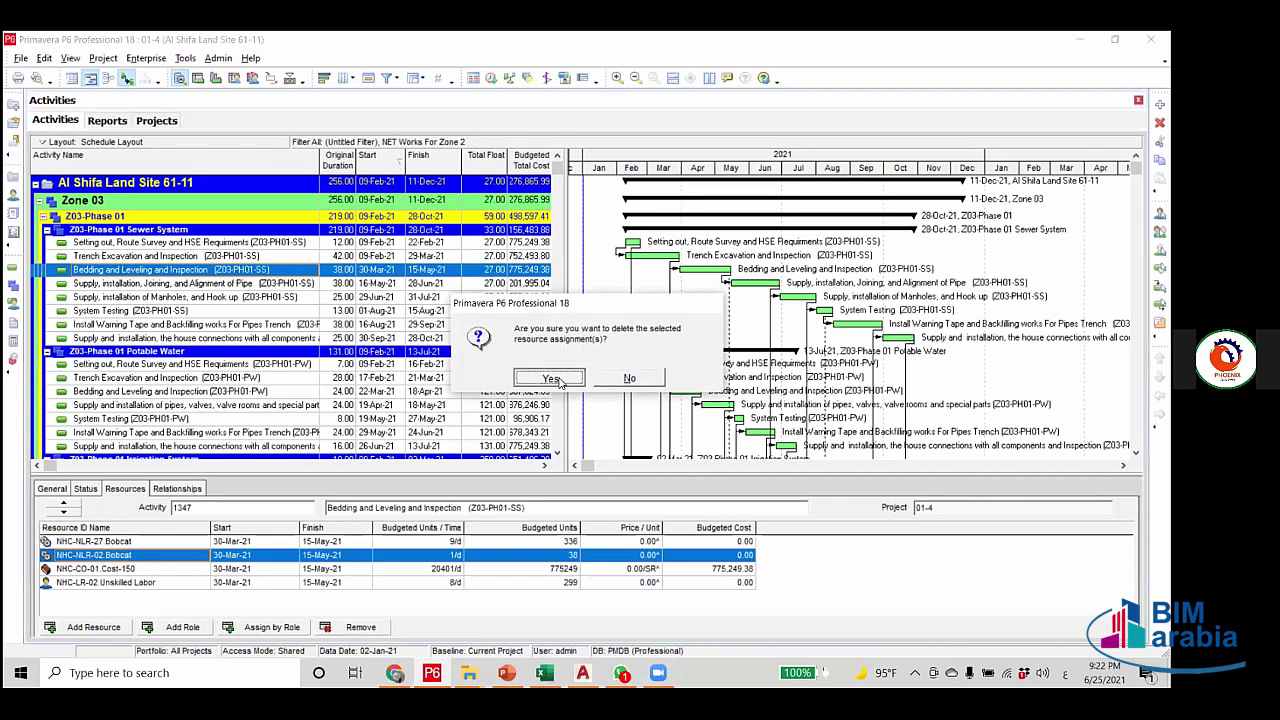
Check the Unskilled Labor units of the Z03-PH01-SS bedding and leveling activity, set its original duration to 15 days and reschedule the project.
left_click(162, 541)
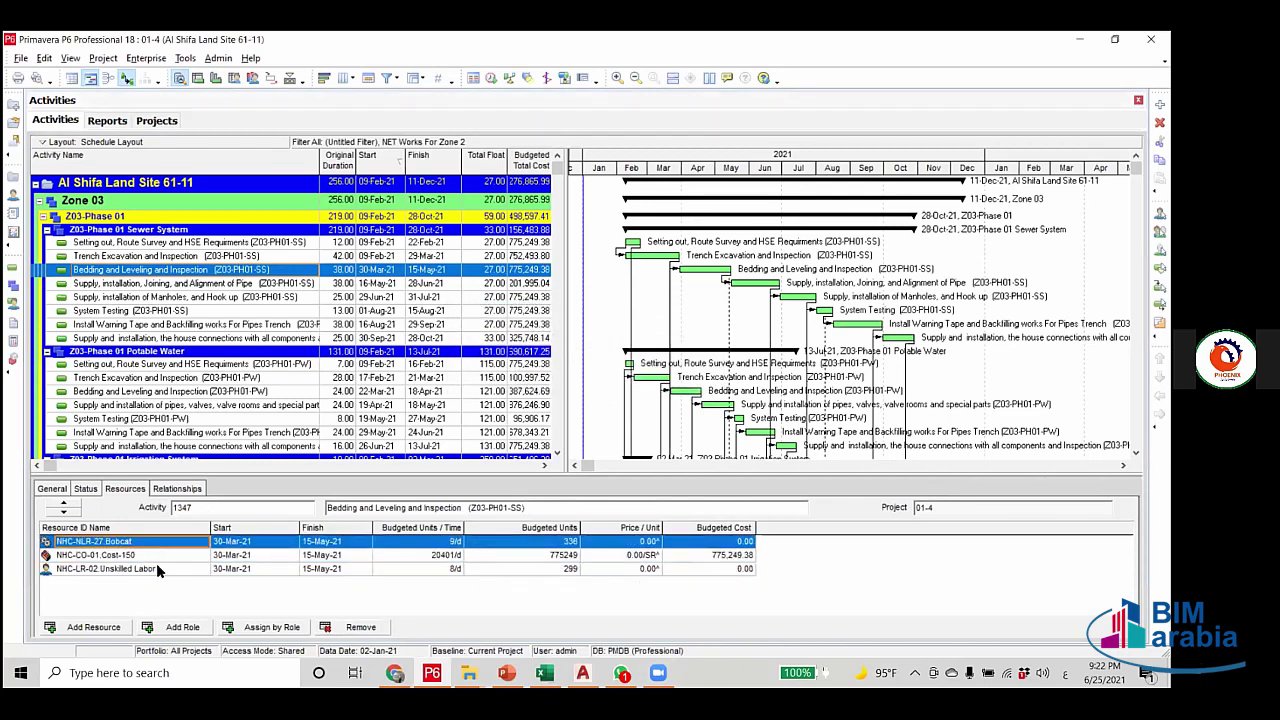
left_click(156, 566)
left_click(413, 570)
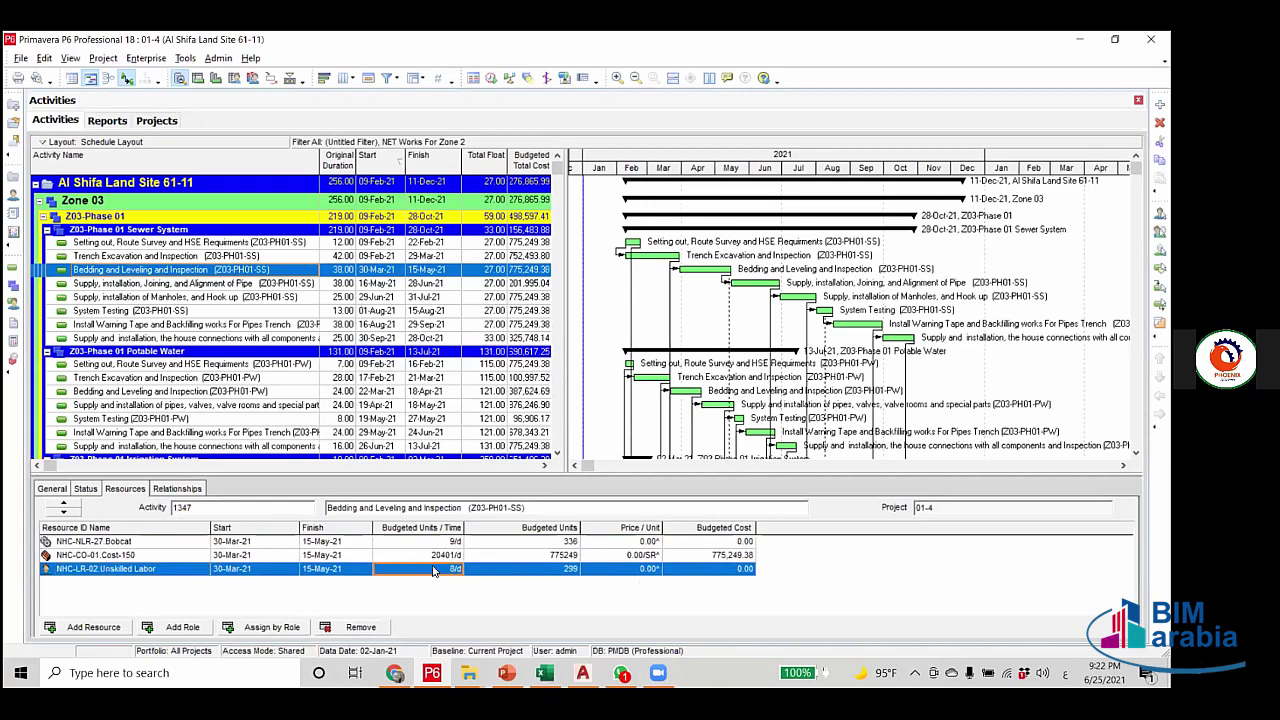
key("Tab")
left_click(340, 270)
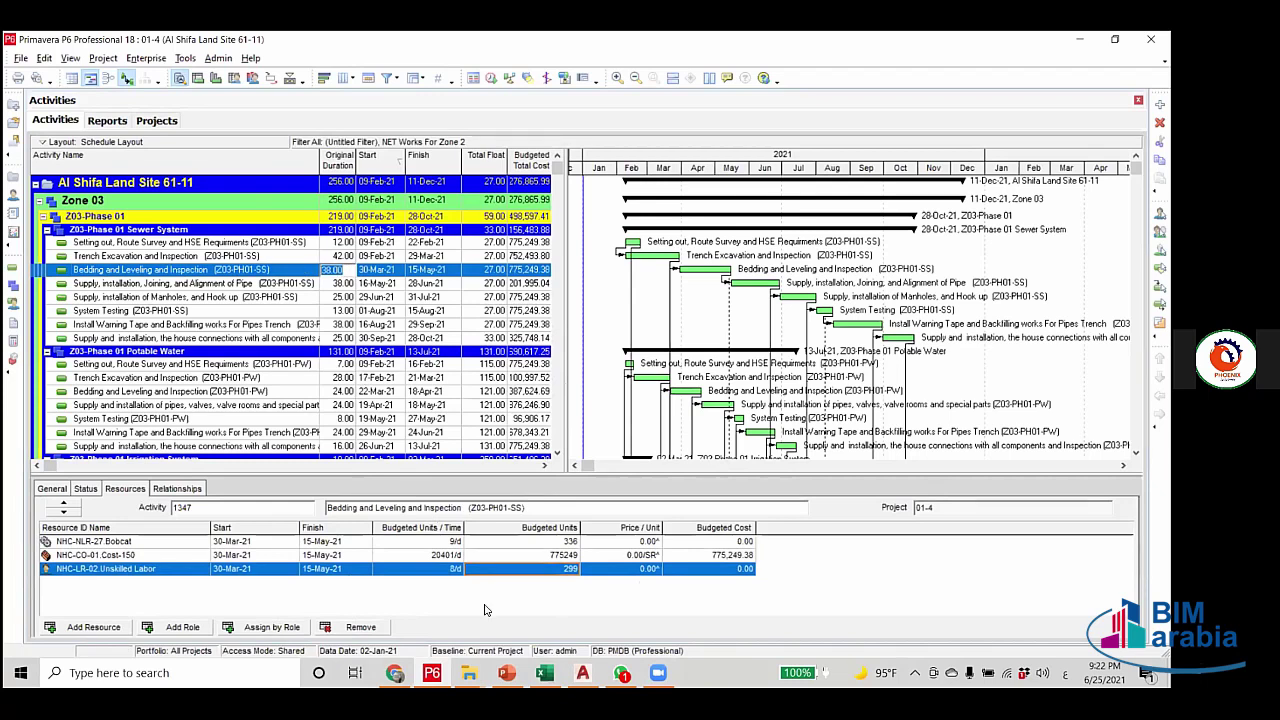
type("15")
key("Return")
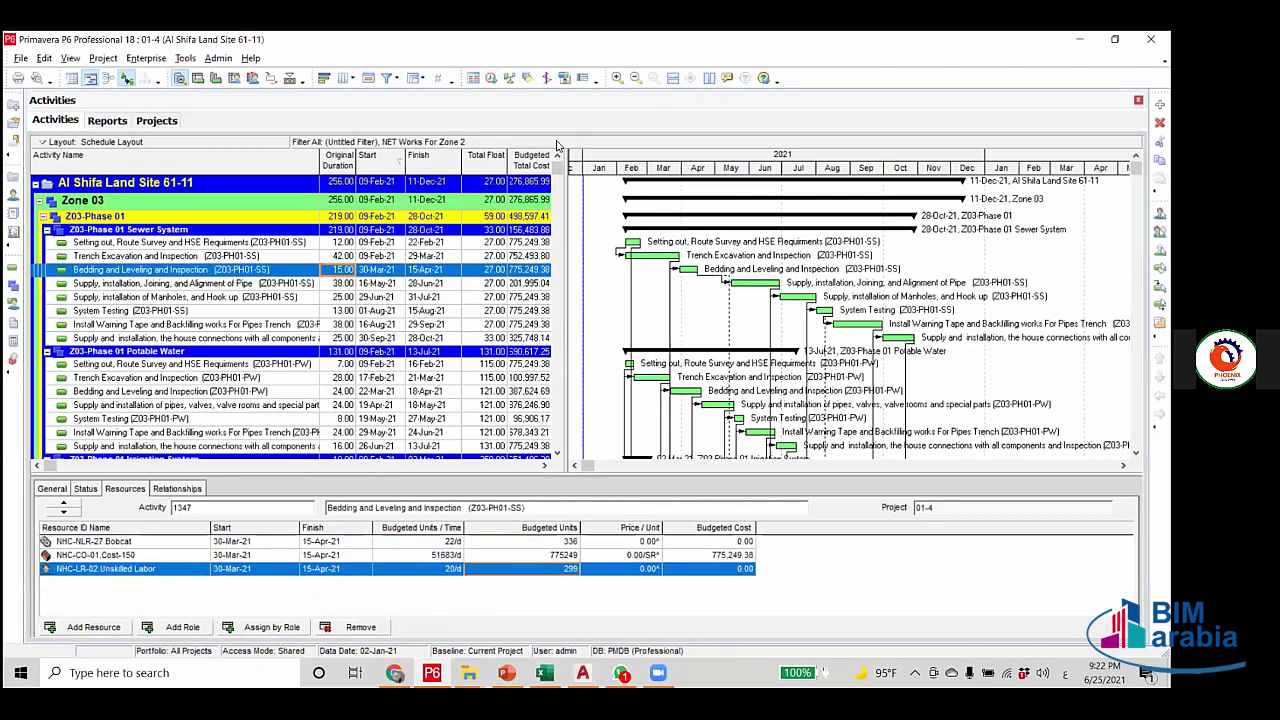
left_click(491, 78)
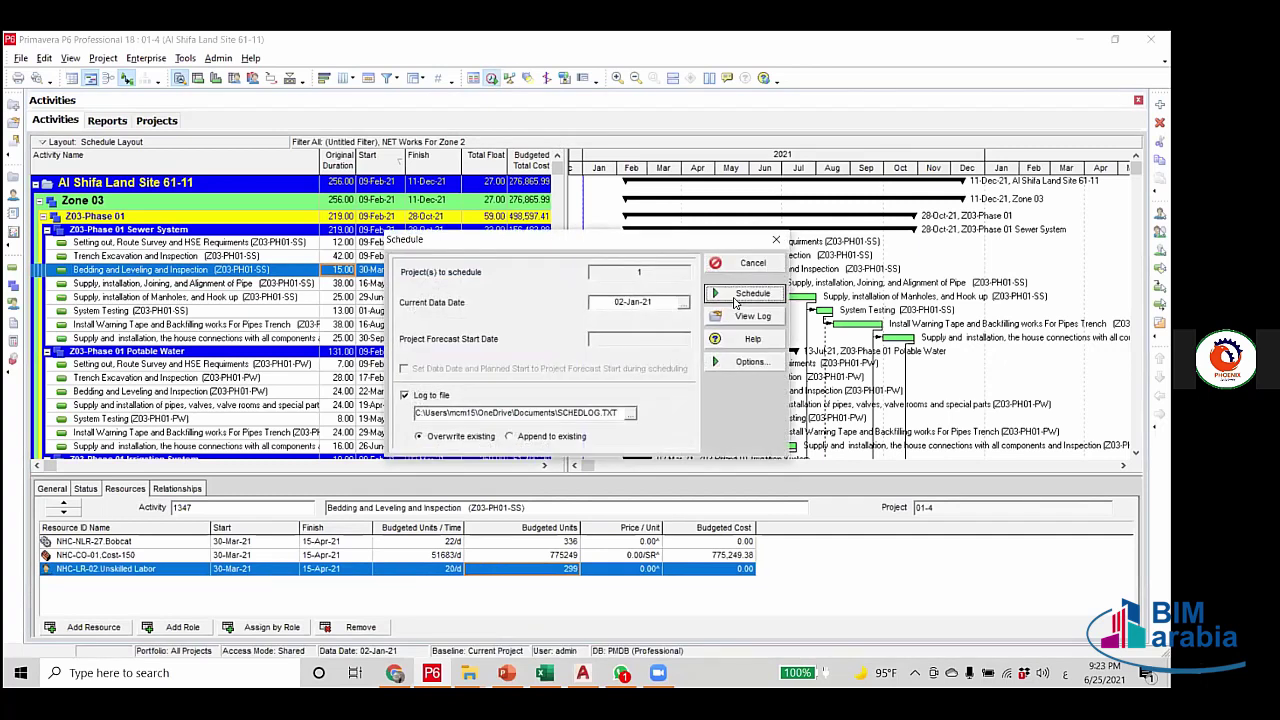
left_click(753, 294)
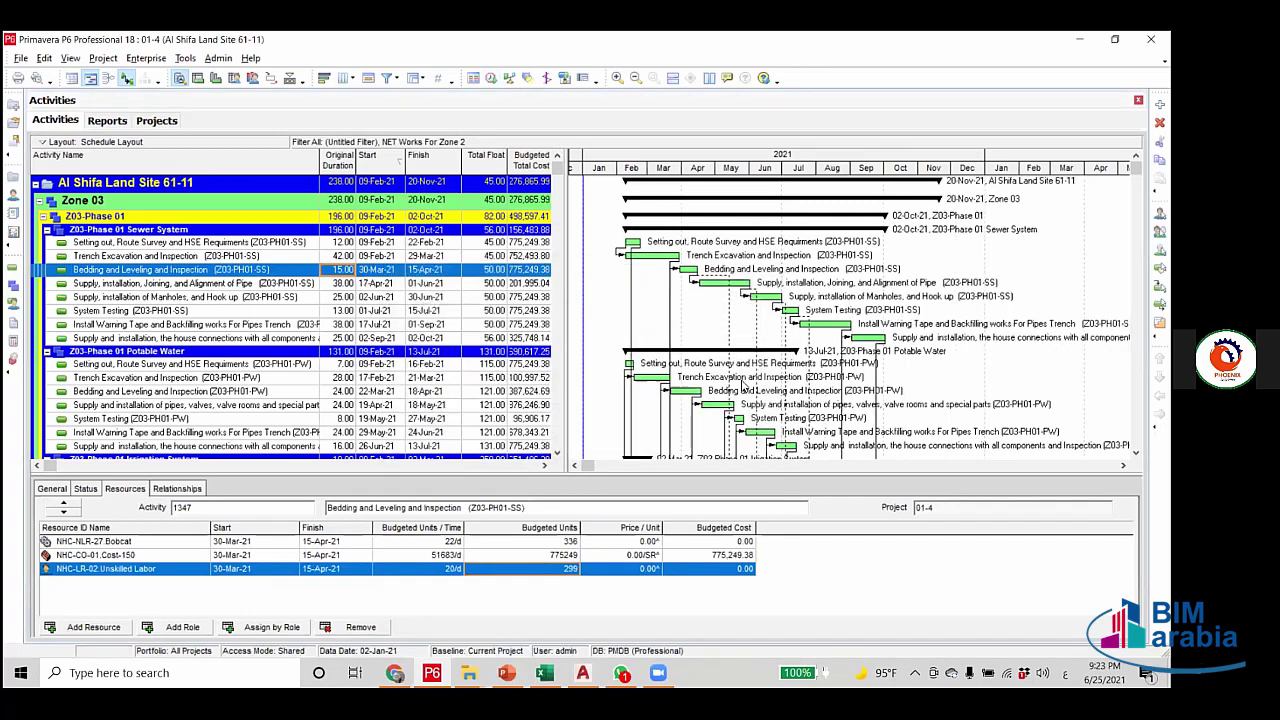
Set the original duration of the Z03-PH01-SS bedding and leveling activity to 10 days and reschedule the project.
left_click(436, 324)
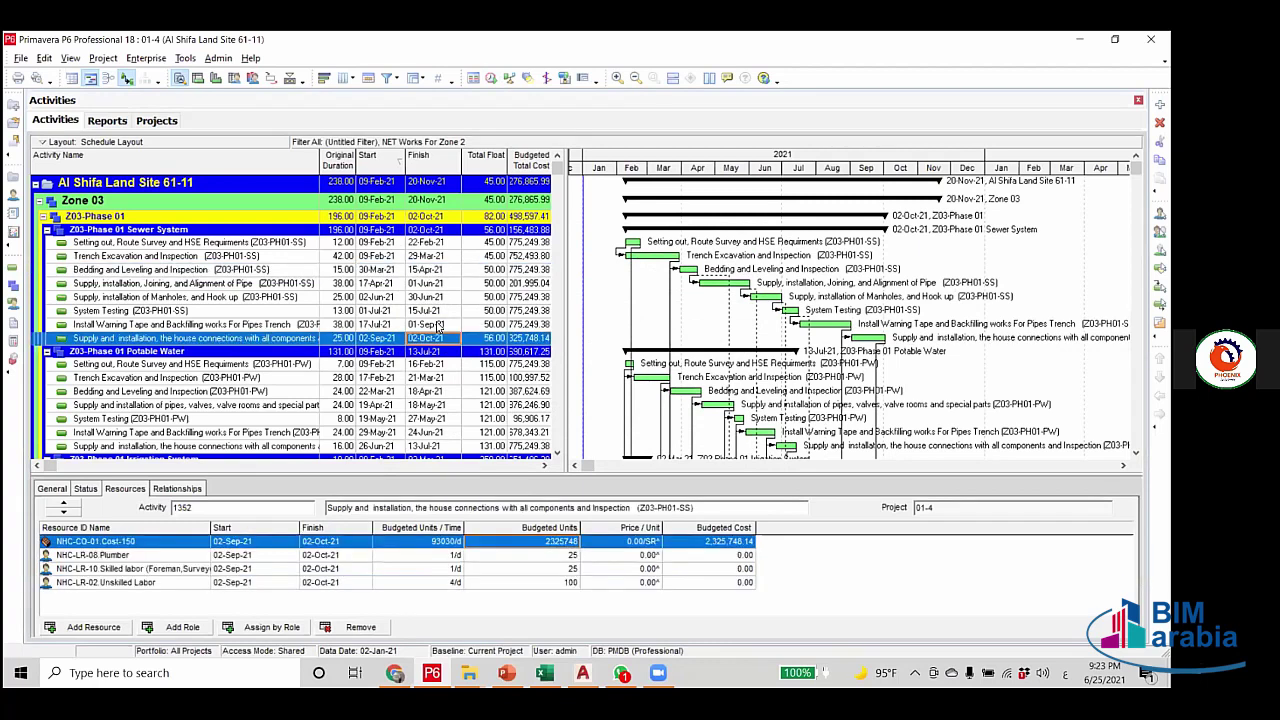
left_click(346, 272)
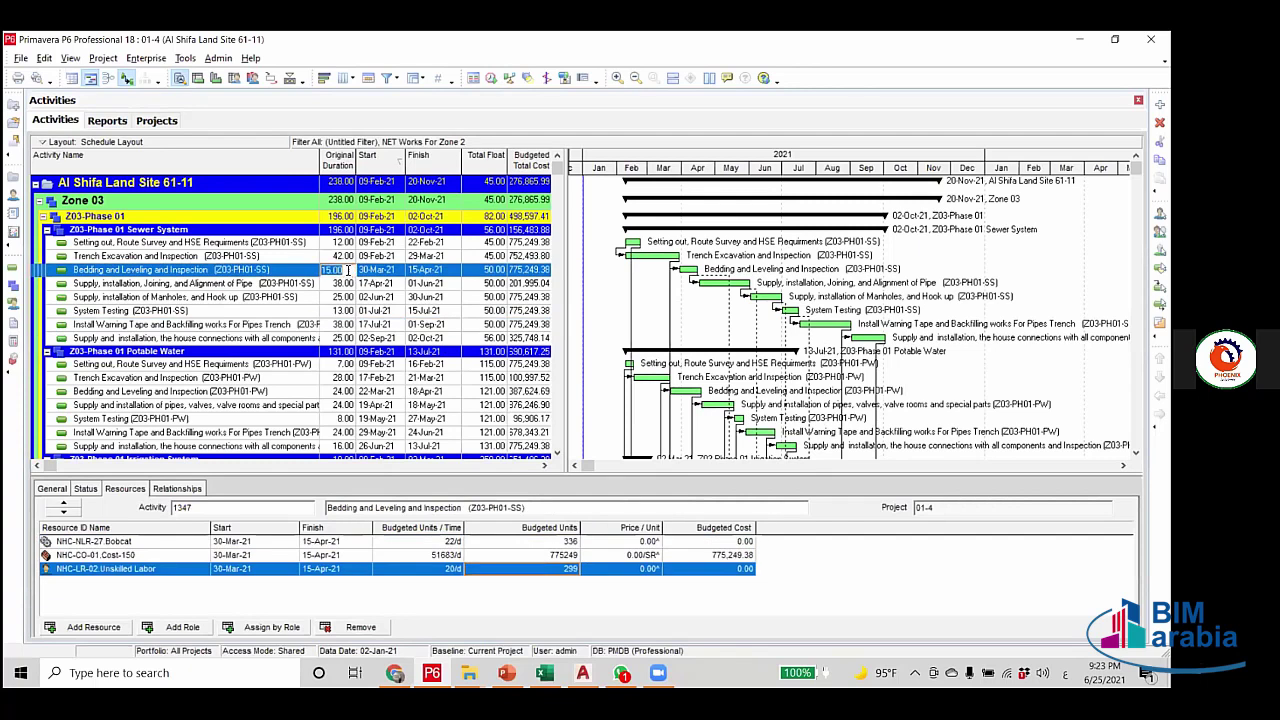
left_click(346, 272)
type("10")
key("Return")
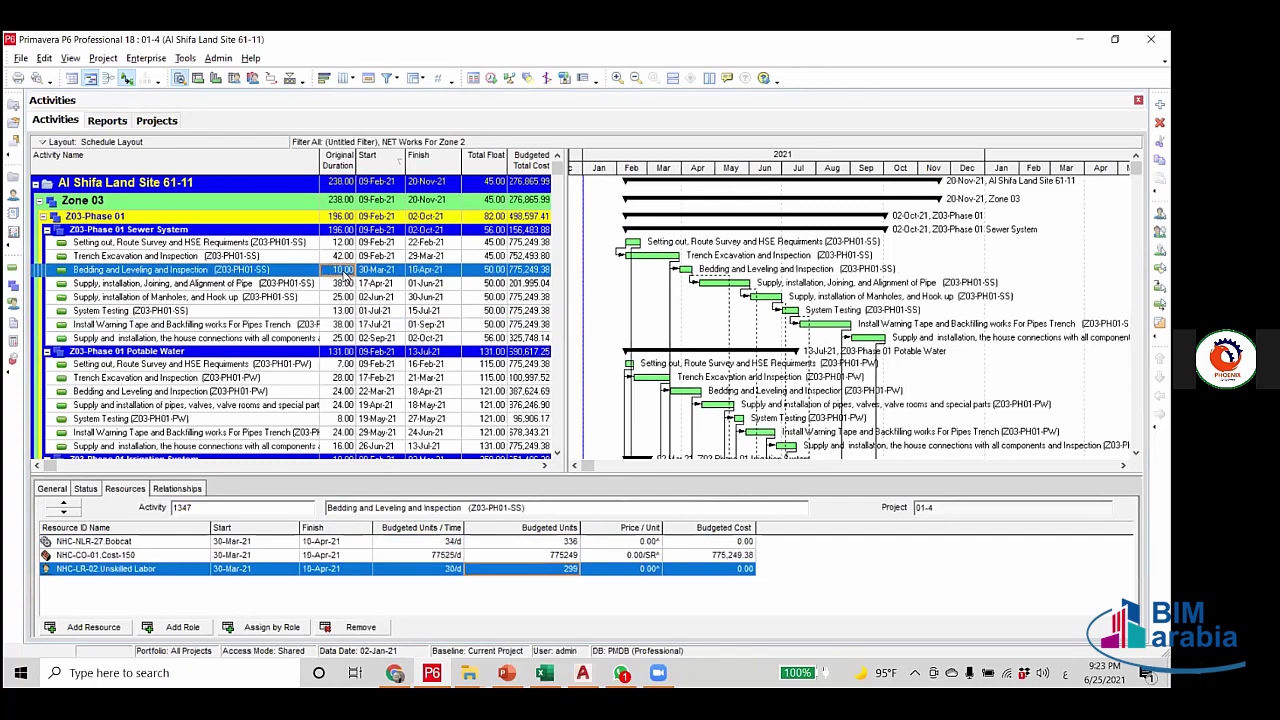
left_click(490, 77)
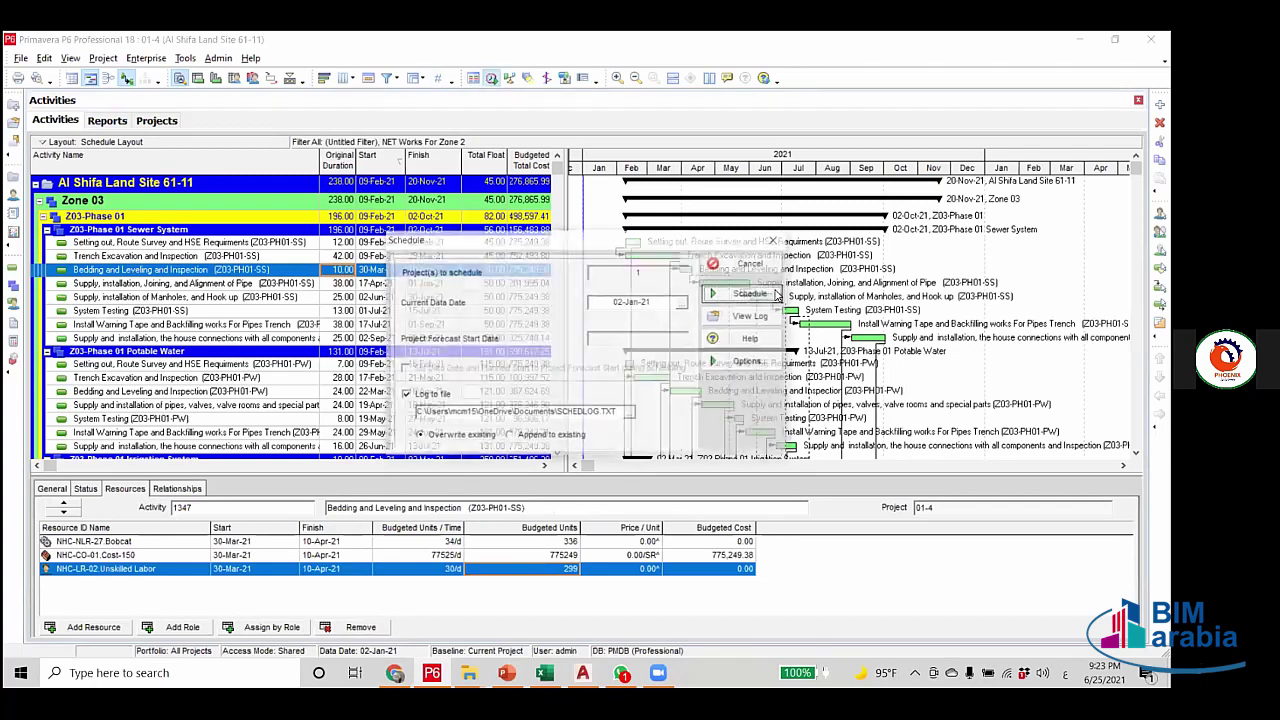
left_click(740, 294)
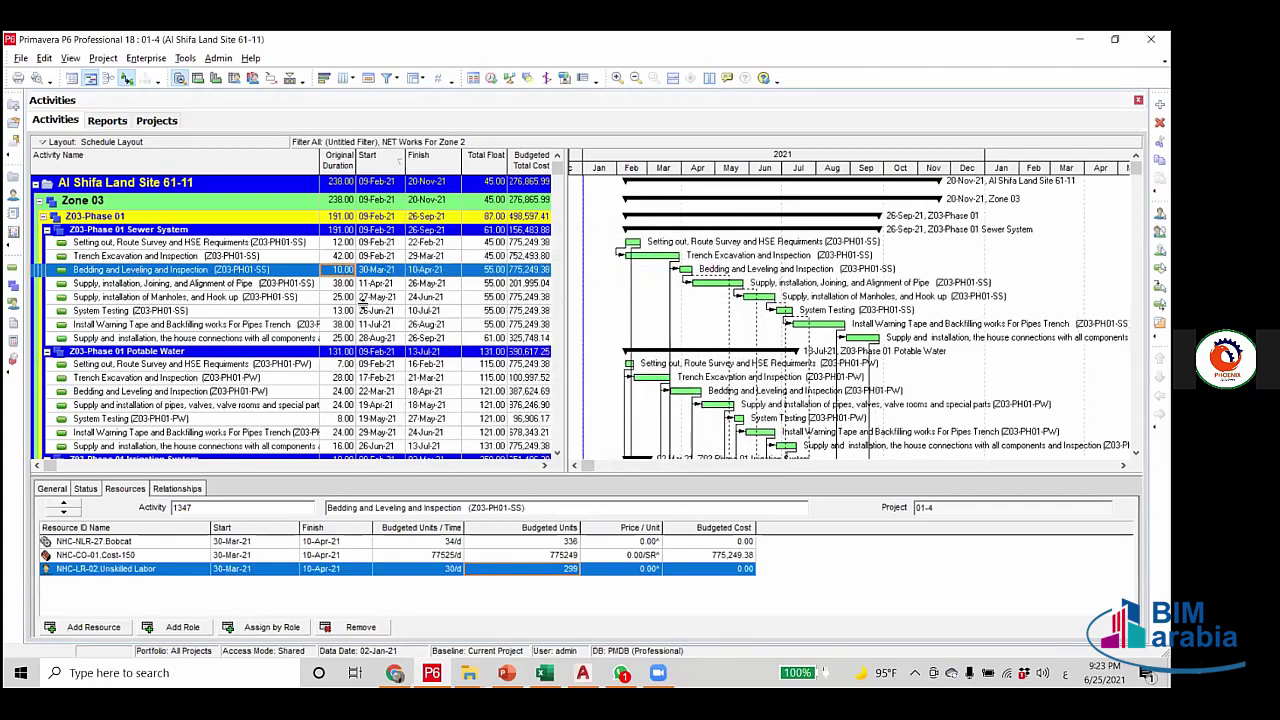
Check the Z03-PH01-SS pipe installation activity's resources, then set the System Testing (Z03-PH01-SS) duration to 2 days and reschedule the project.
left_click(703, 288)
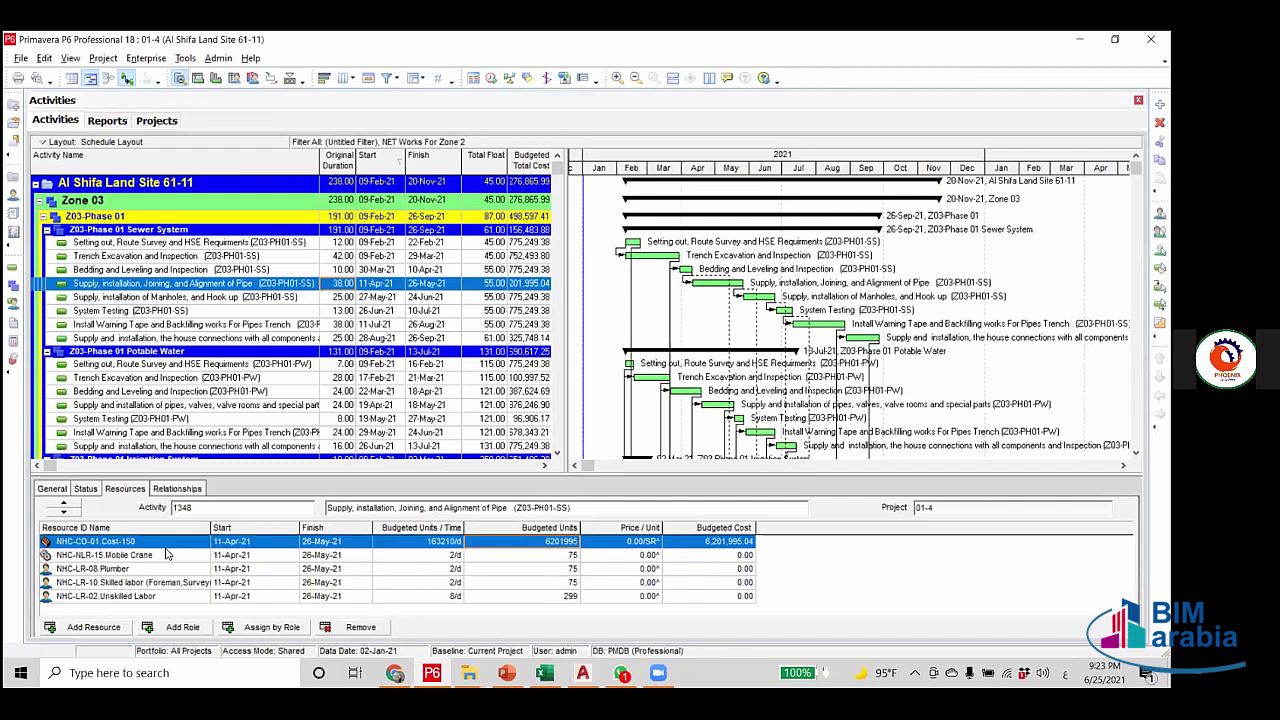
left_click(167, 555)
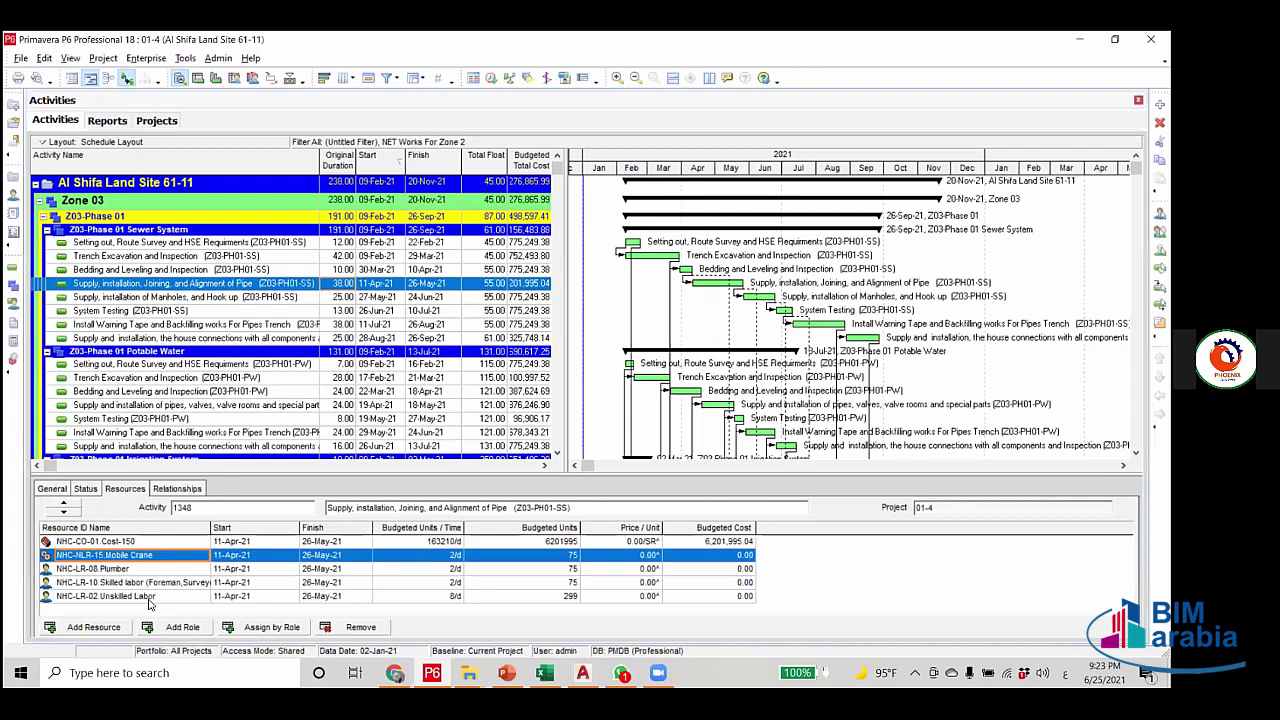
left_click(347, 314)
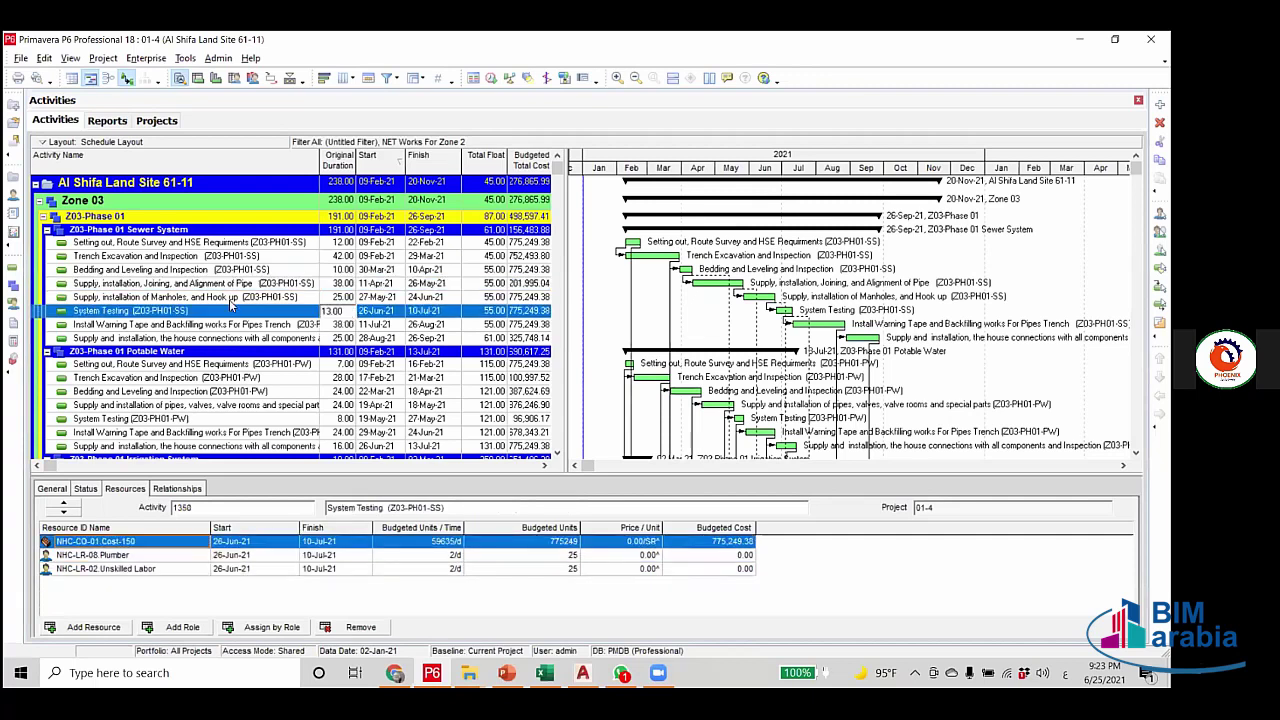
type("2")
key("F9")
left_click(748, 295)
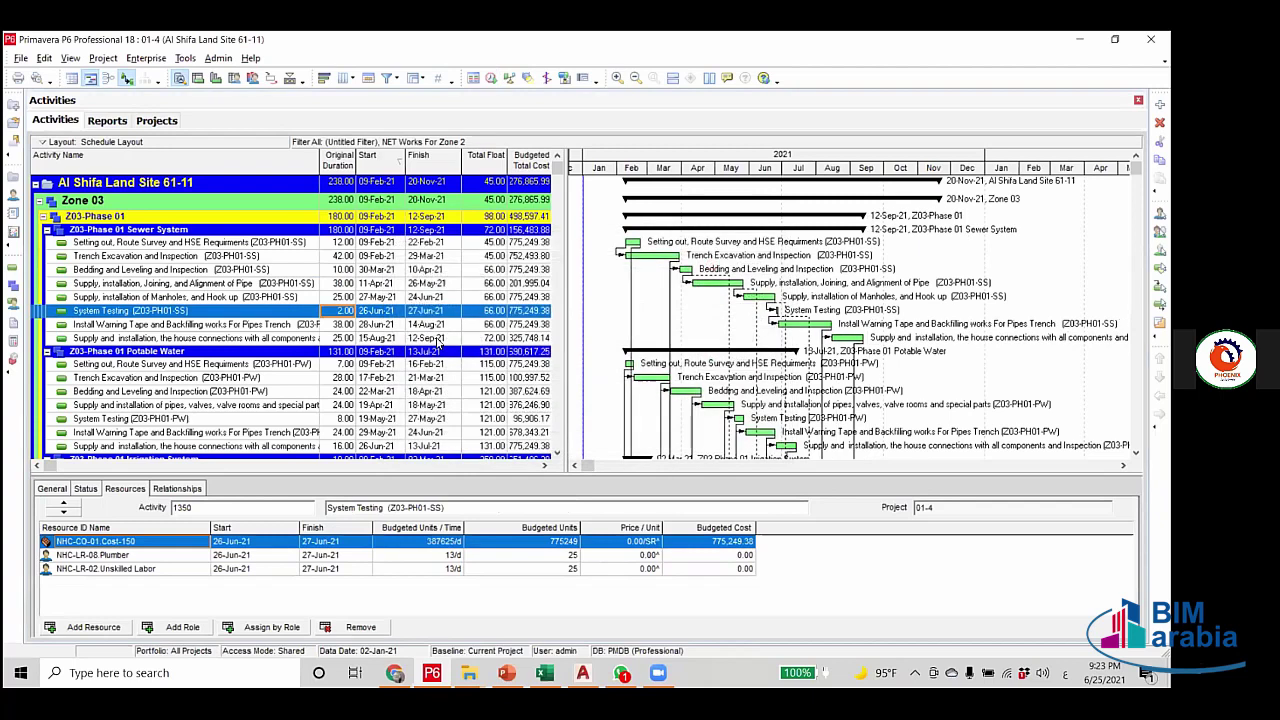
left_click(437, 340)
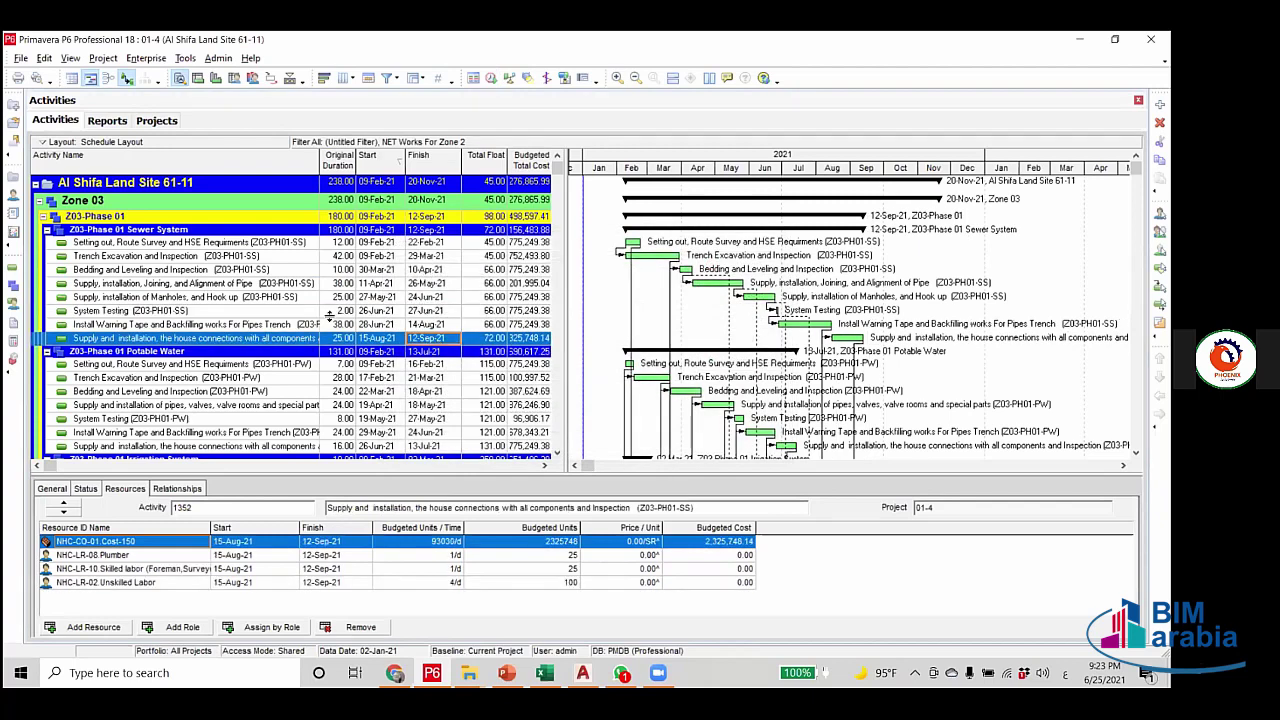
Compare the original durations of the Z03-PH01-SS activities and review the resources assigned to the pipe supply, installation and joining activity.
left_click(340, 283)
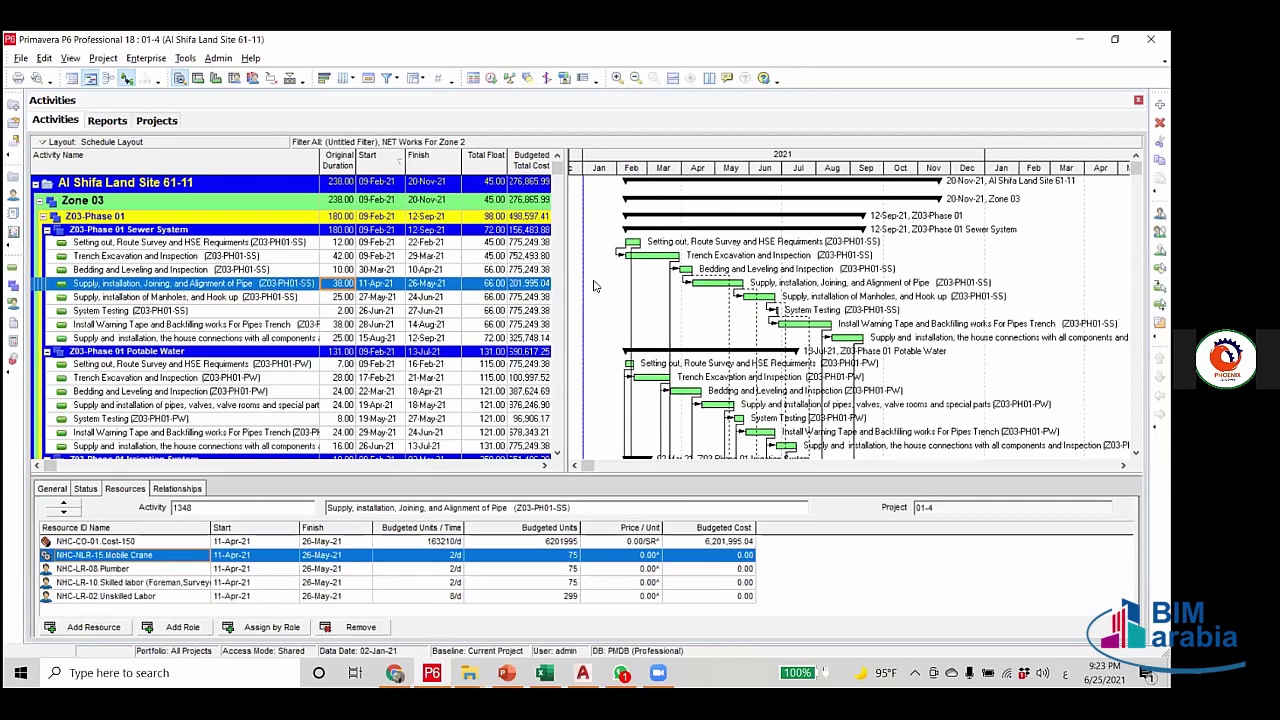
left_click(338, 256)
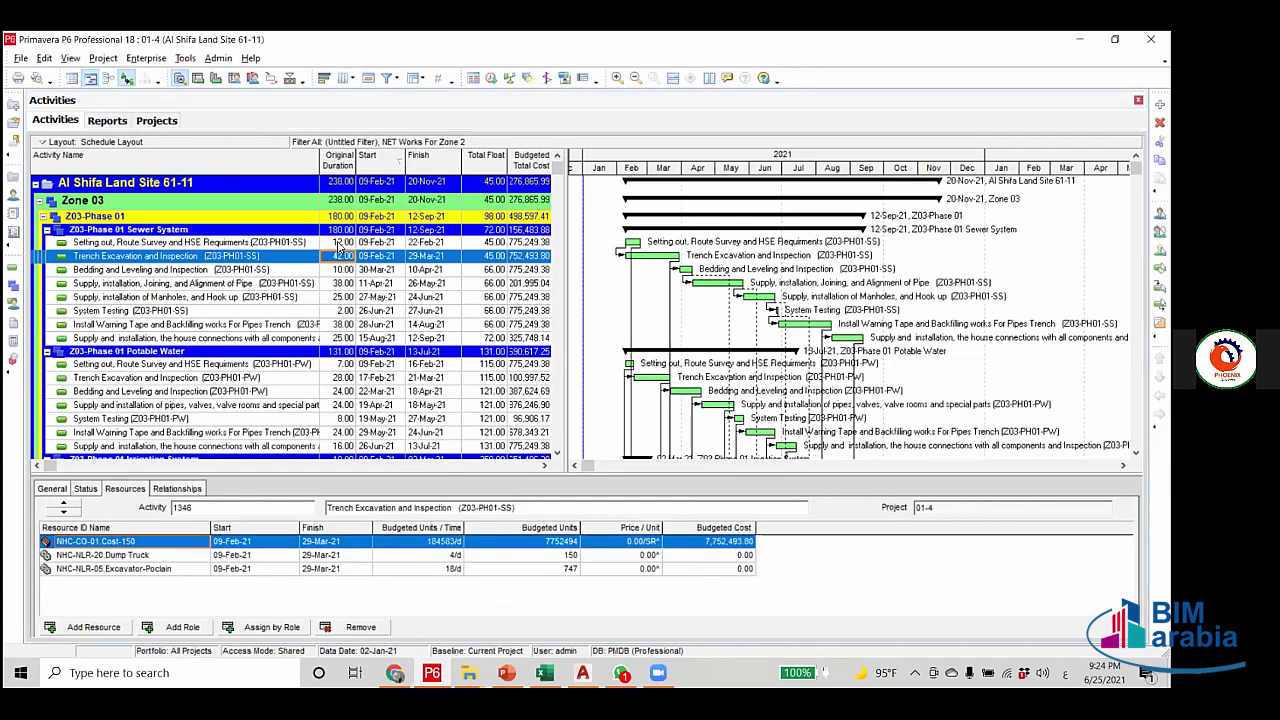
left_click(340, 243)
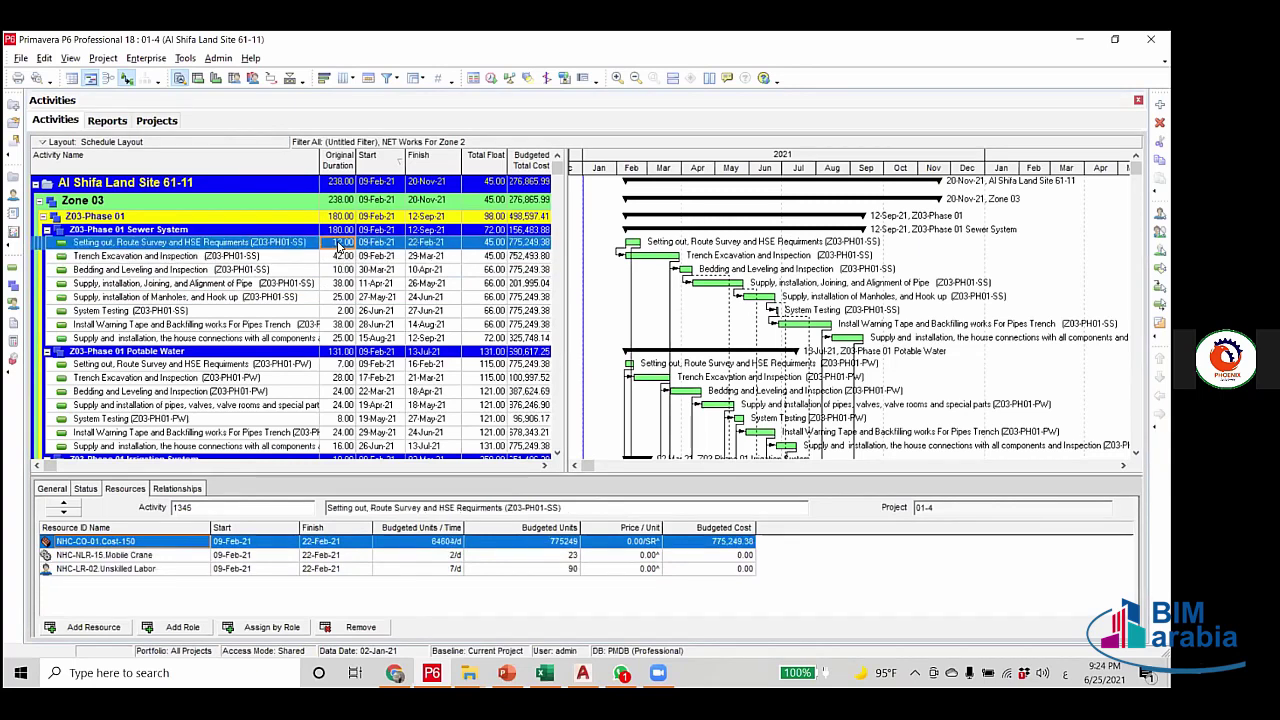
left_click(343, 297)
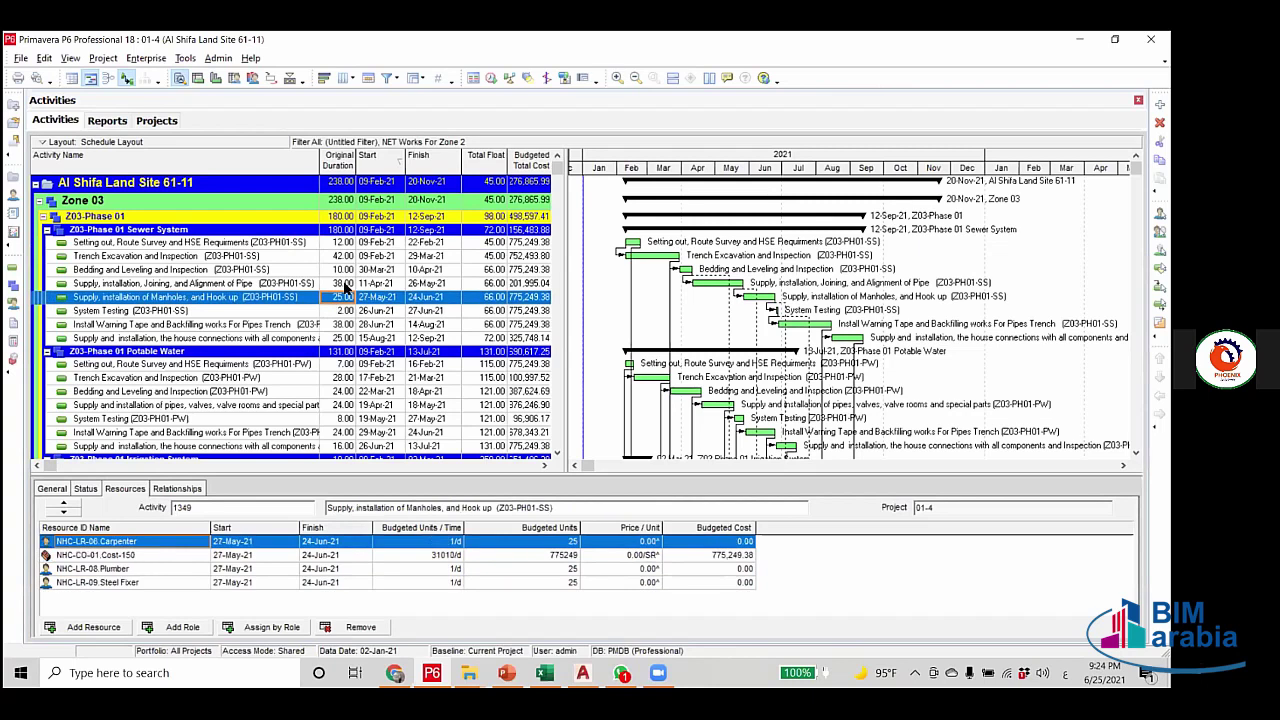
left_click(343, 284)
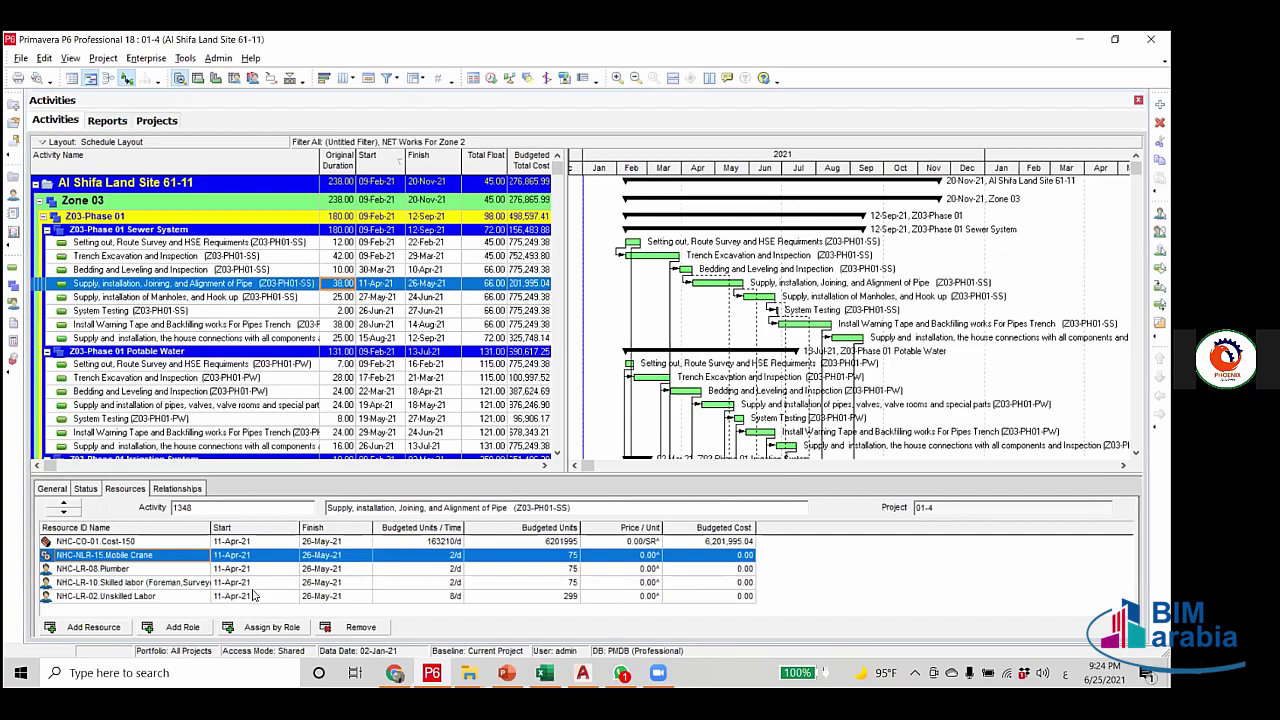
left_click(126, 598)
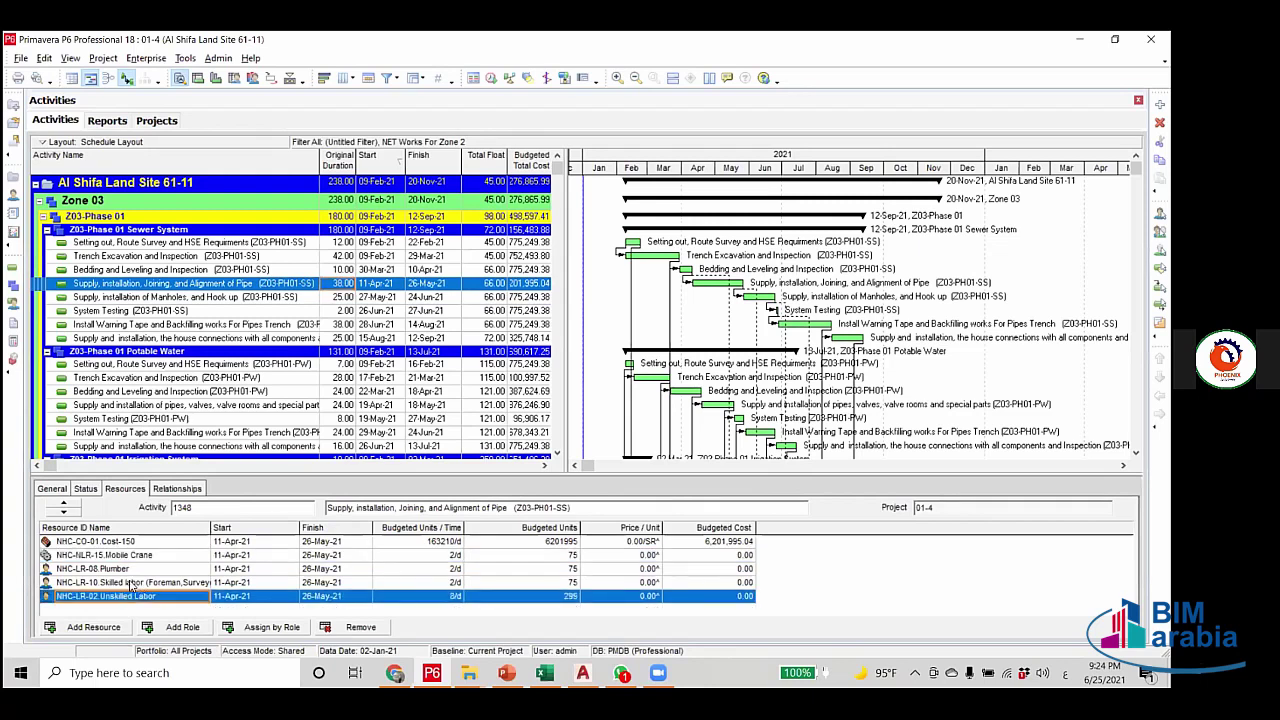
left_click(128, 583)
left_click(124, 570)
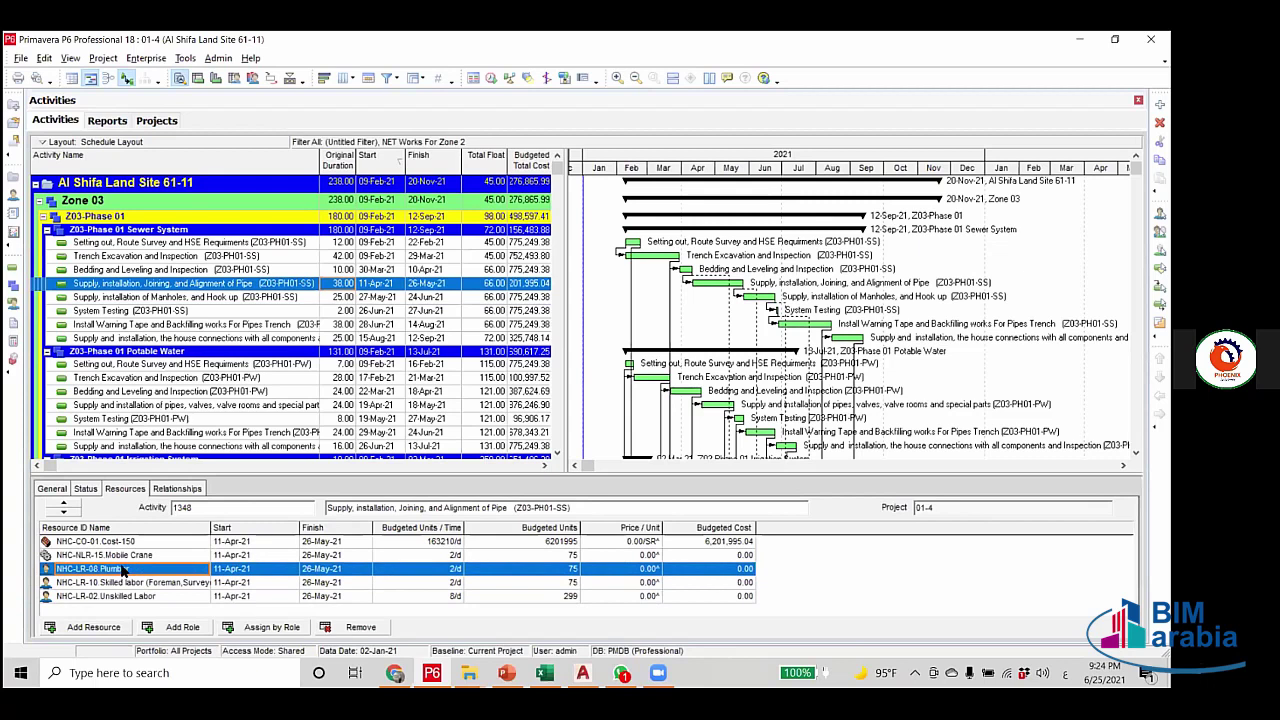
left_click(122, 556)
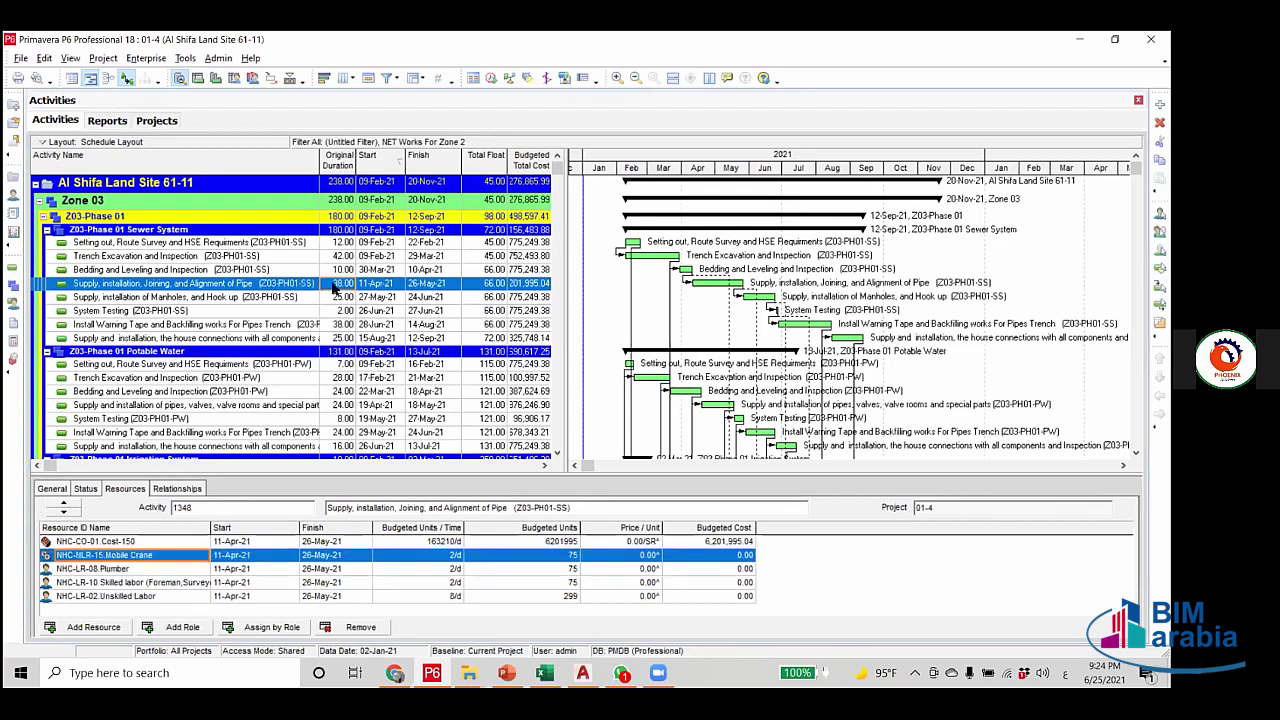
Set the original duration of the Z03-PH01-SS pipe supply, installation and joining activity to 20 days and reschedule the project.
left_click(338, 284)
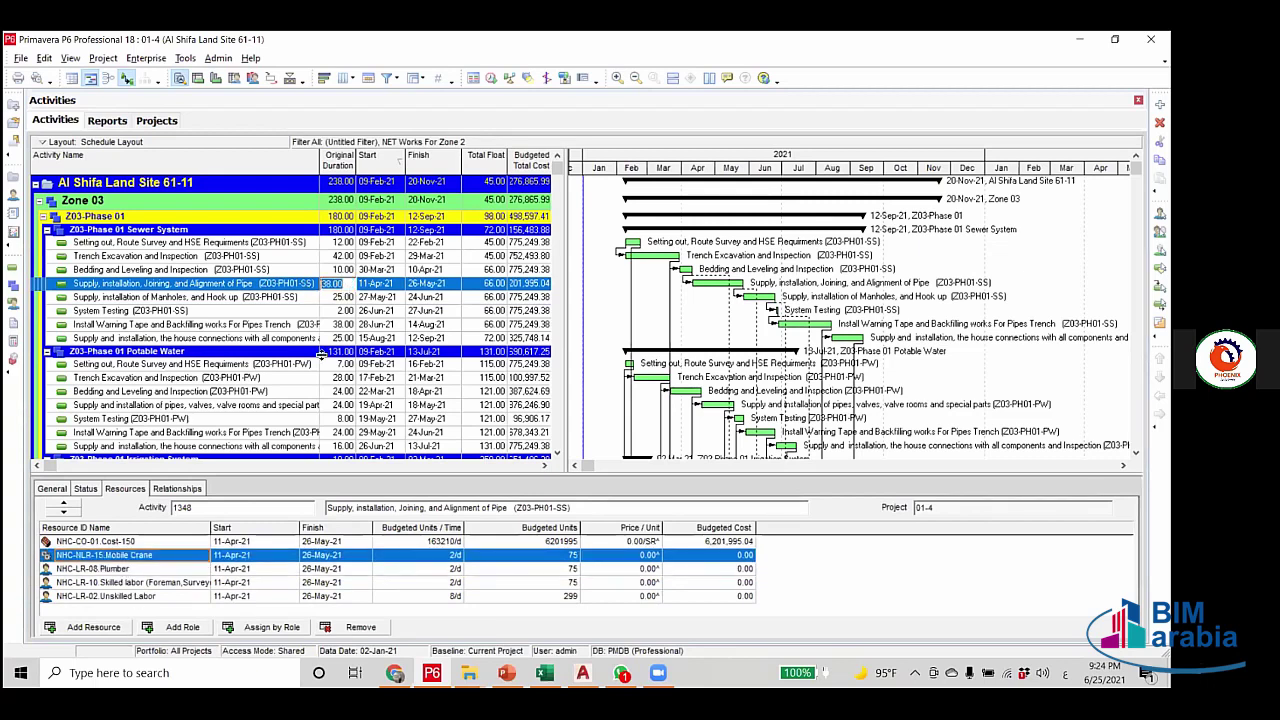
type("20")
key("Return")
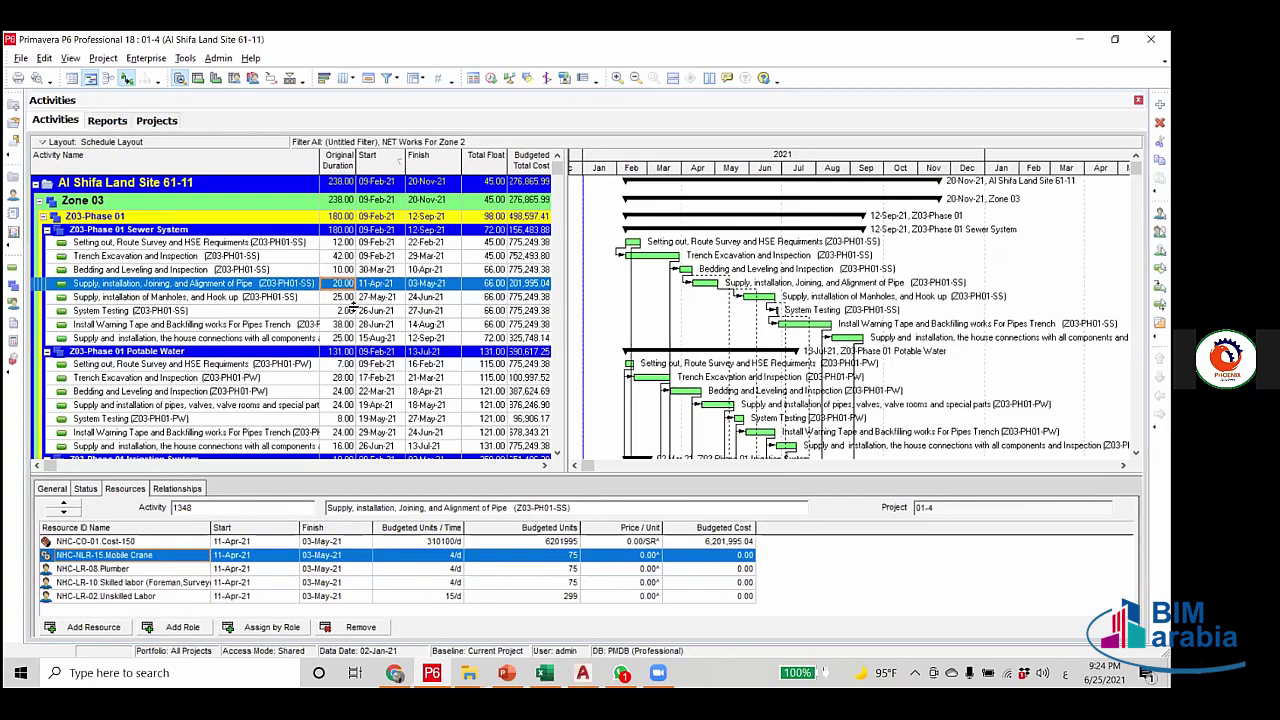
left_click(491, 79)
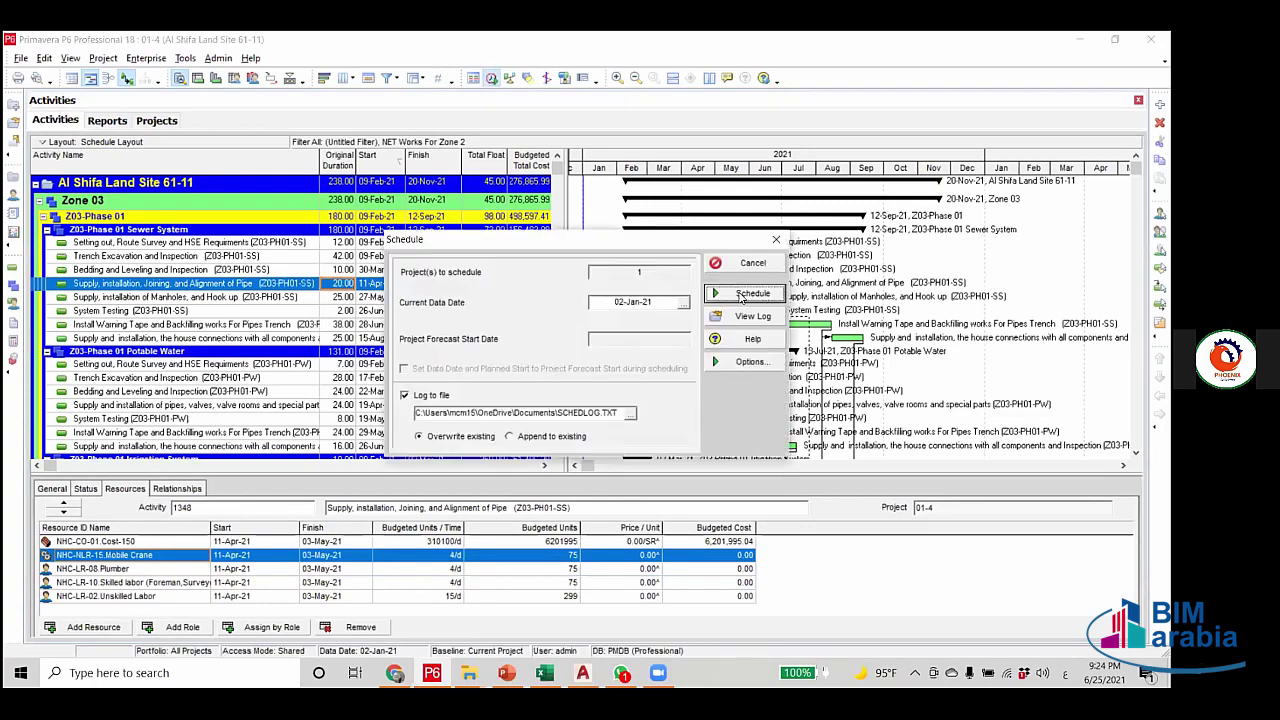
left_click(750, 293)
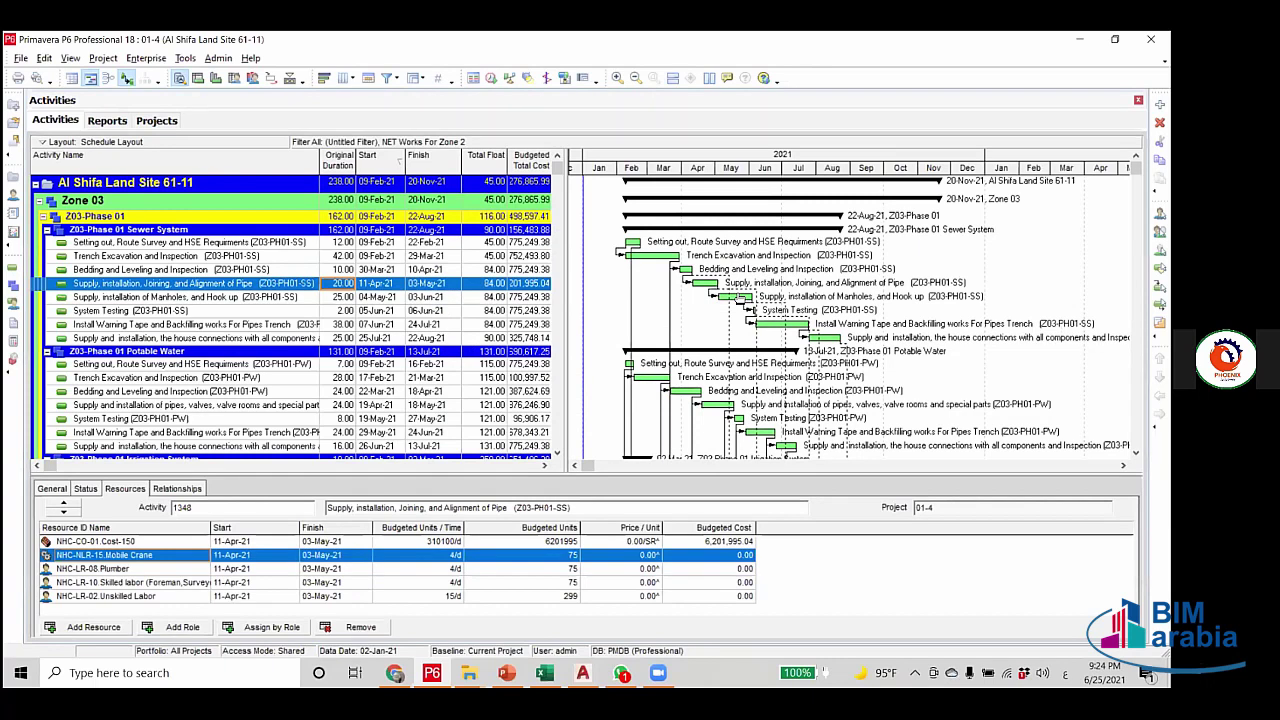
Check the budgeted units per time of the crane, plumber, skilled and unskilled labor on the Z03-PH01-SS pipe installation activity.
left_click(452, 580)
left_click(451, 597)
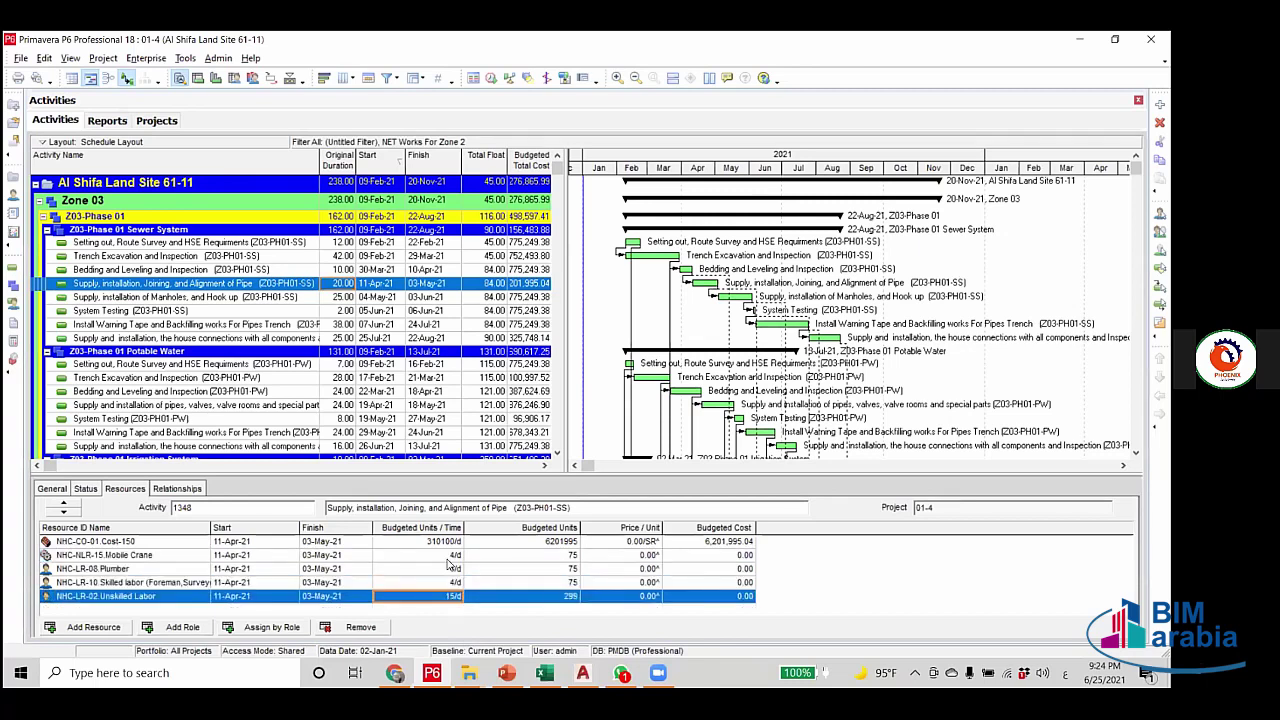
left_click(449, 557)
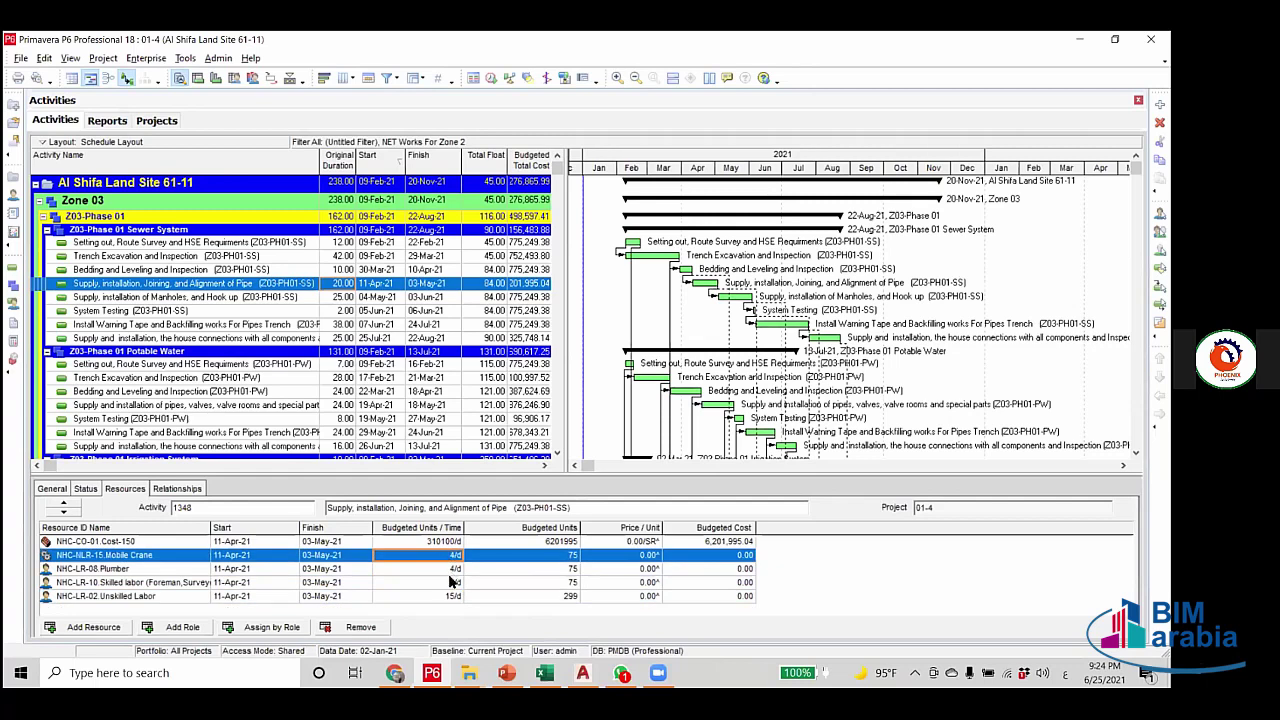
left_click(452, 570)
left_click(452, 583)
left_click(451, 597)
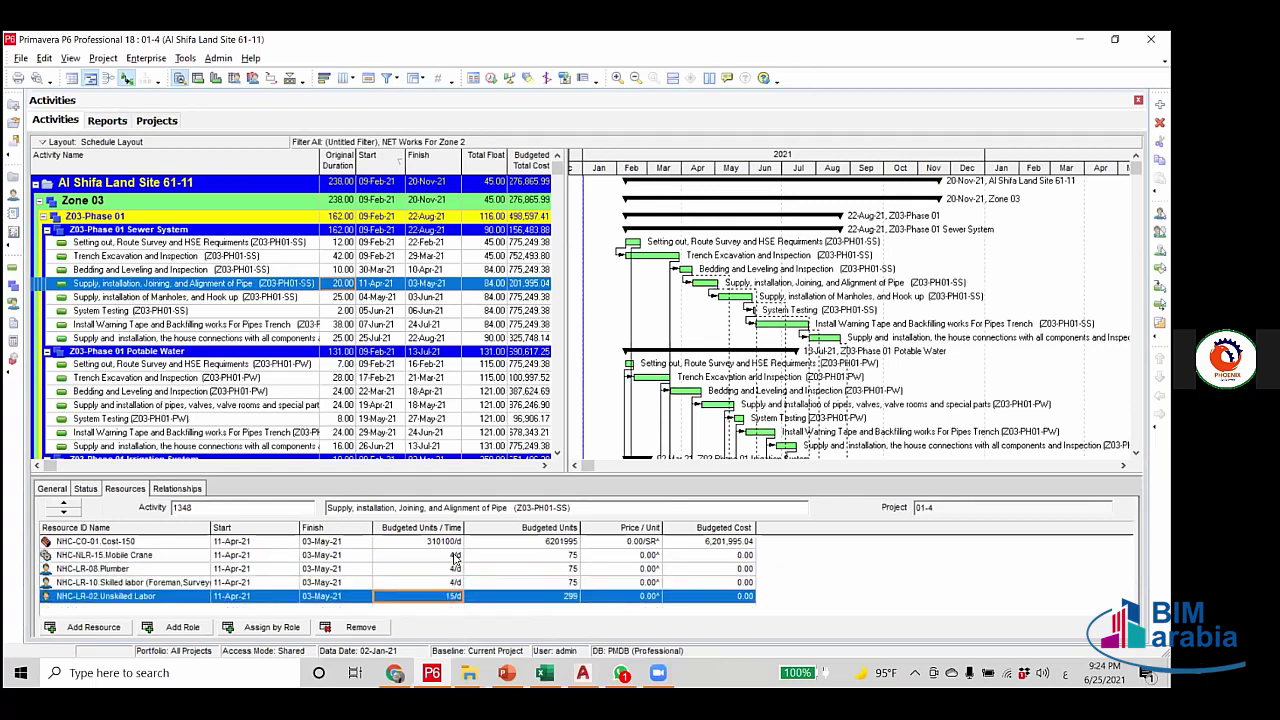
left_click(455, 557)
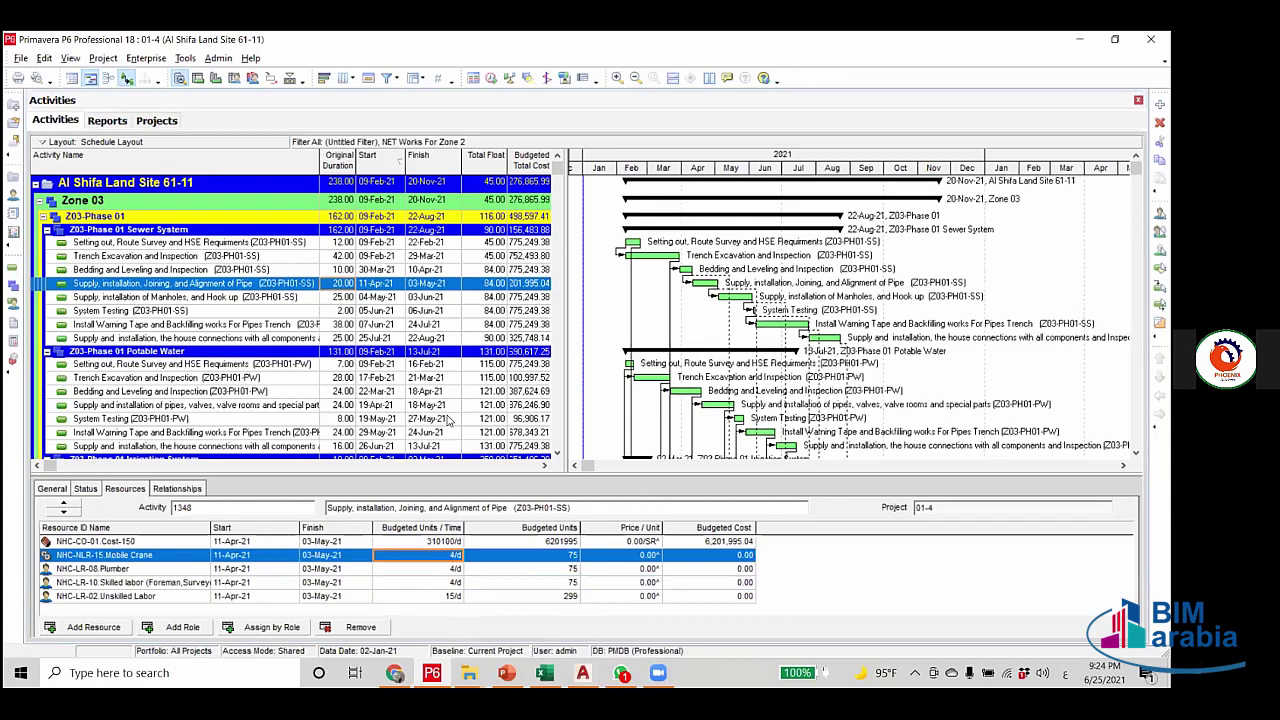
Set the original duration of the Z03-PH01-SS pipe supply, installation and joining activity to 15 days and reschedule the project.
left_click(349, 285)
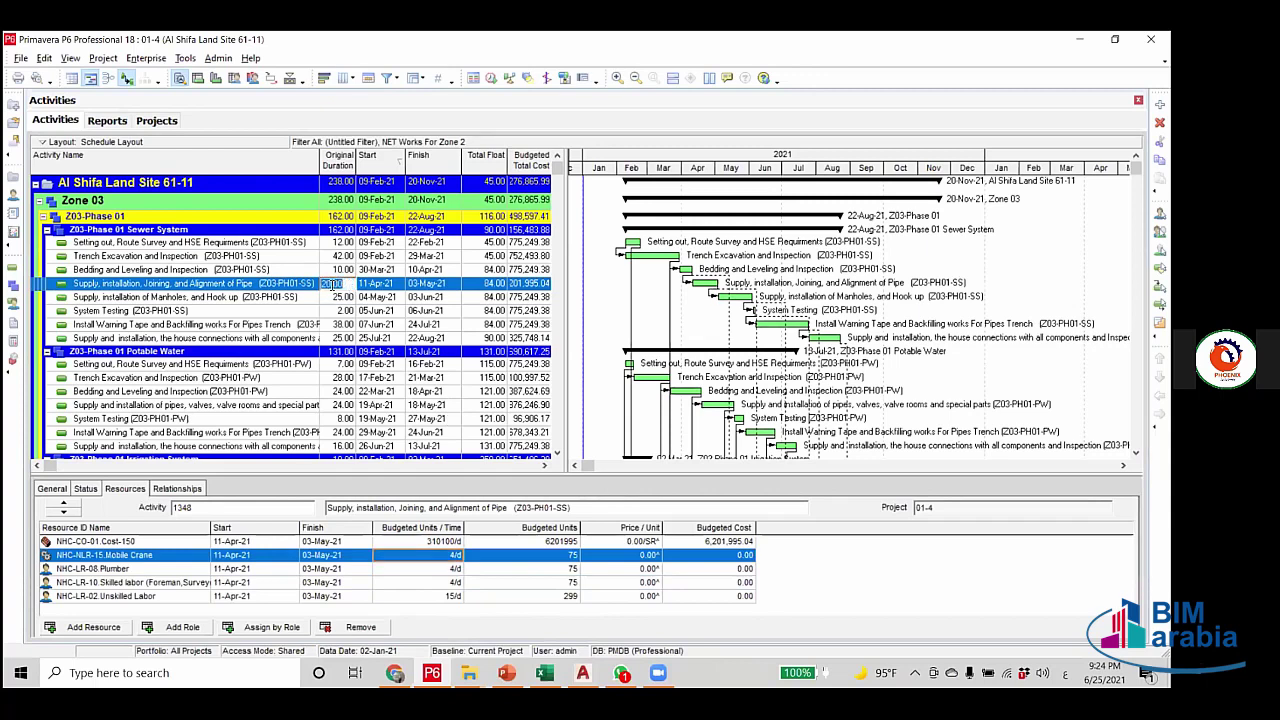
type("15")
key("Return")
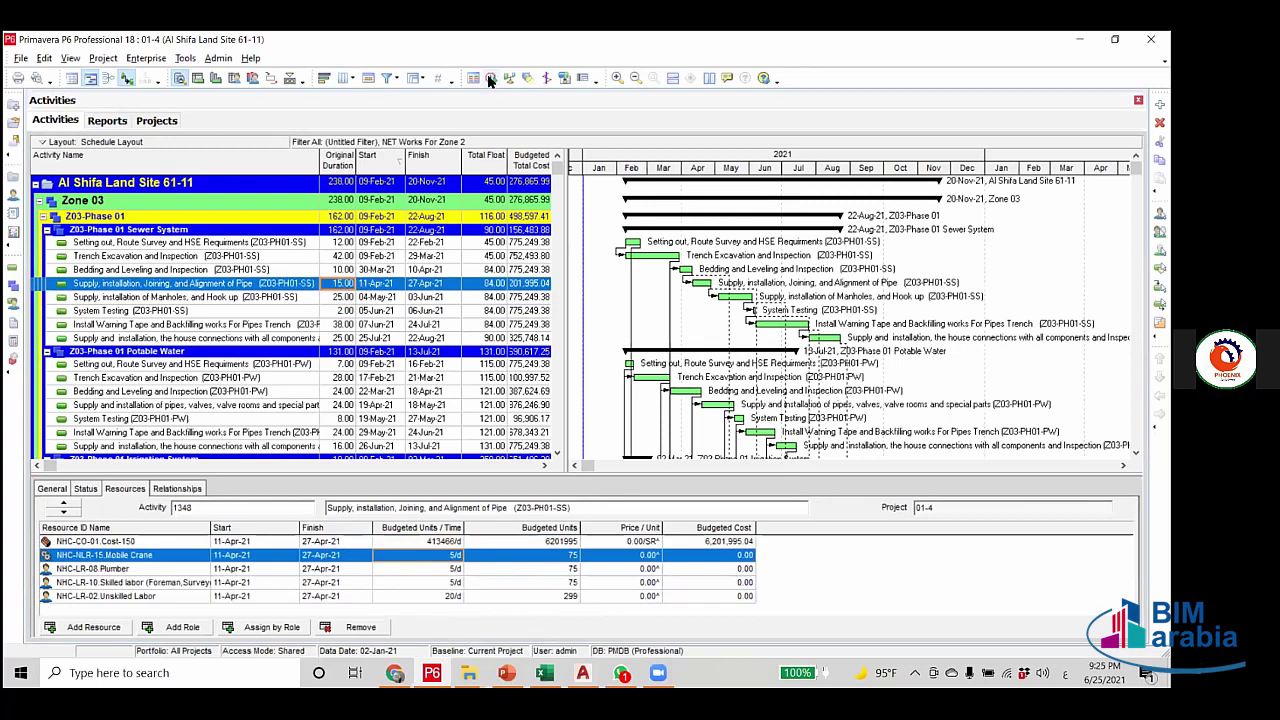
left_click(490, 80)
left_click(735, 294)
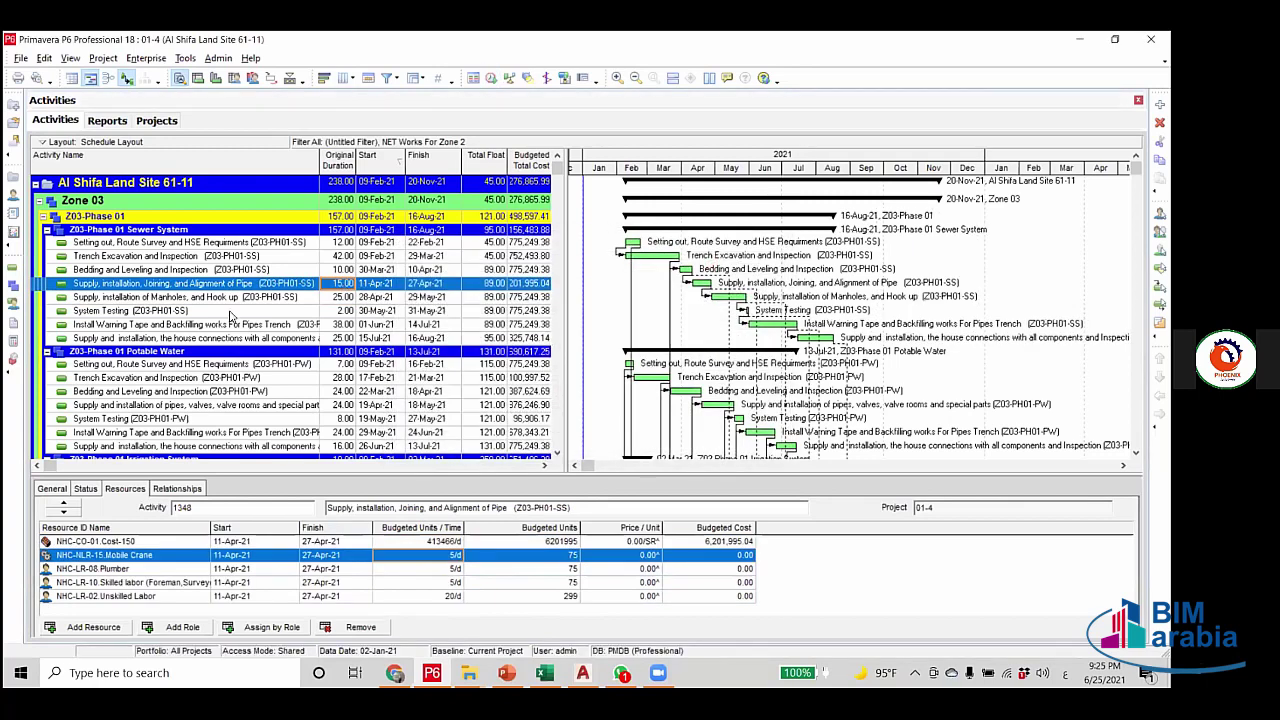
Compare the durations and resources of the Z03-PH01-SS pipe and manhole activities, and check the house connections activity's finish date.
left_click(346, 339)
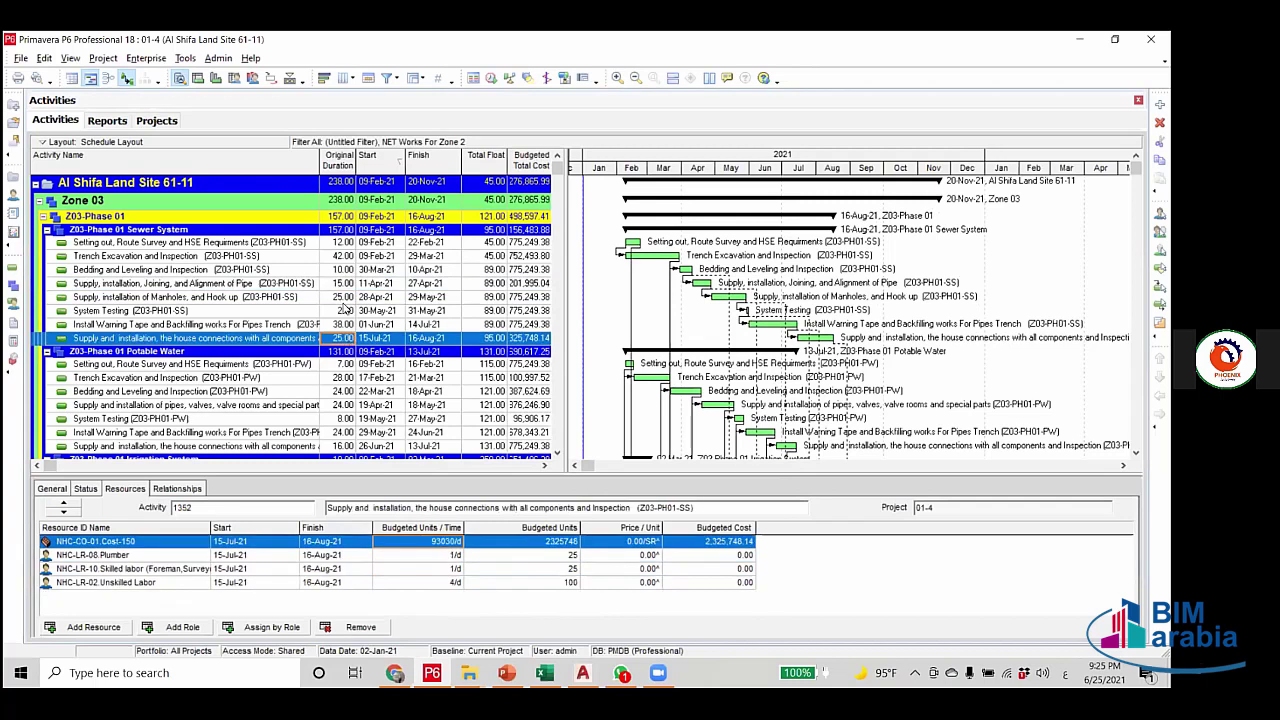
left_click(343, 297)
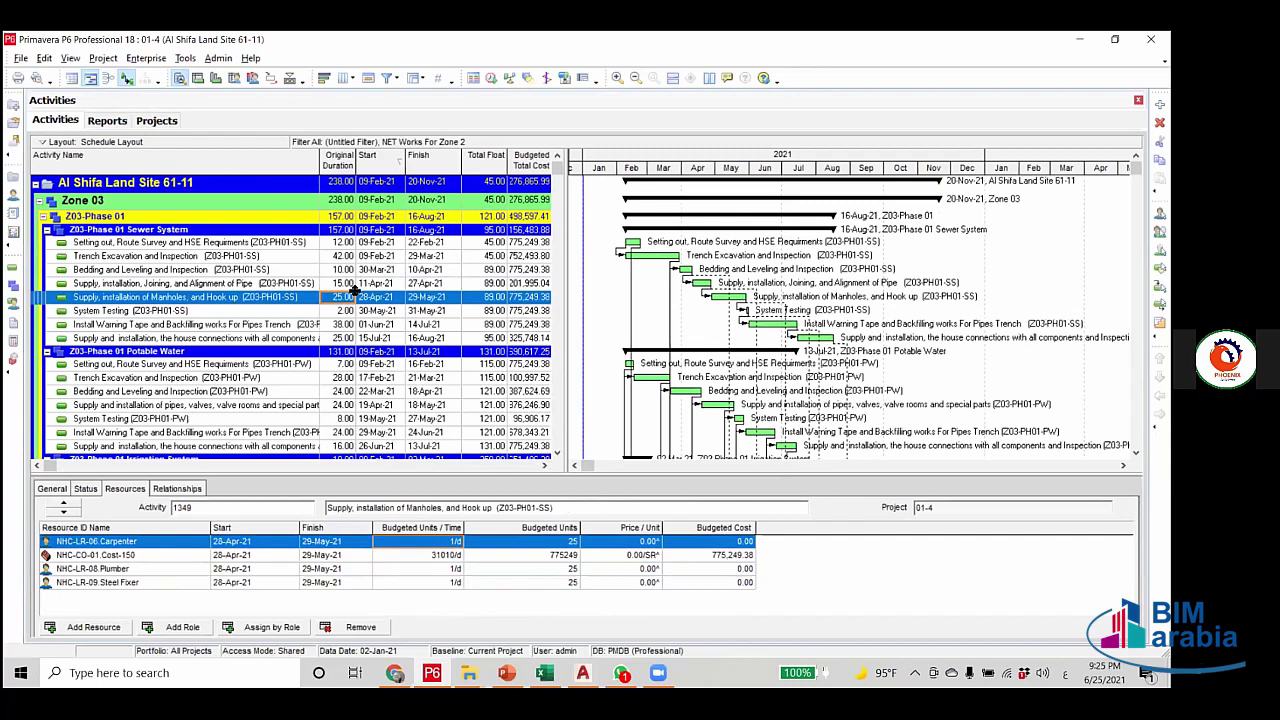
left_click(346, 284)
left_click(346, 296)
left_click(349, 285)
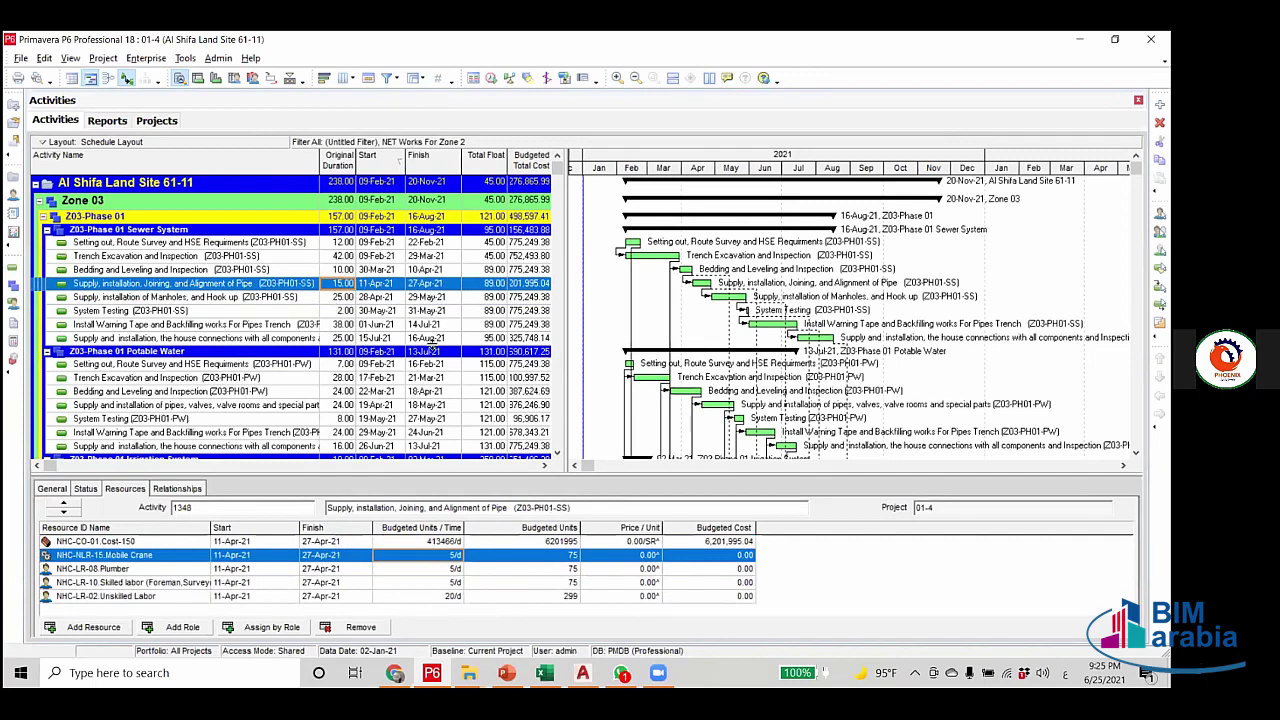
left_click(434, 340)
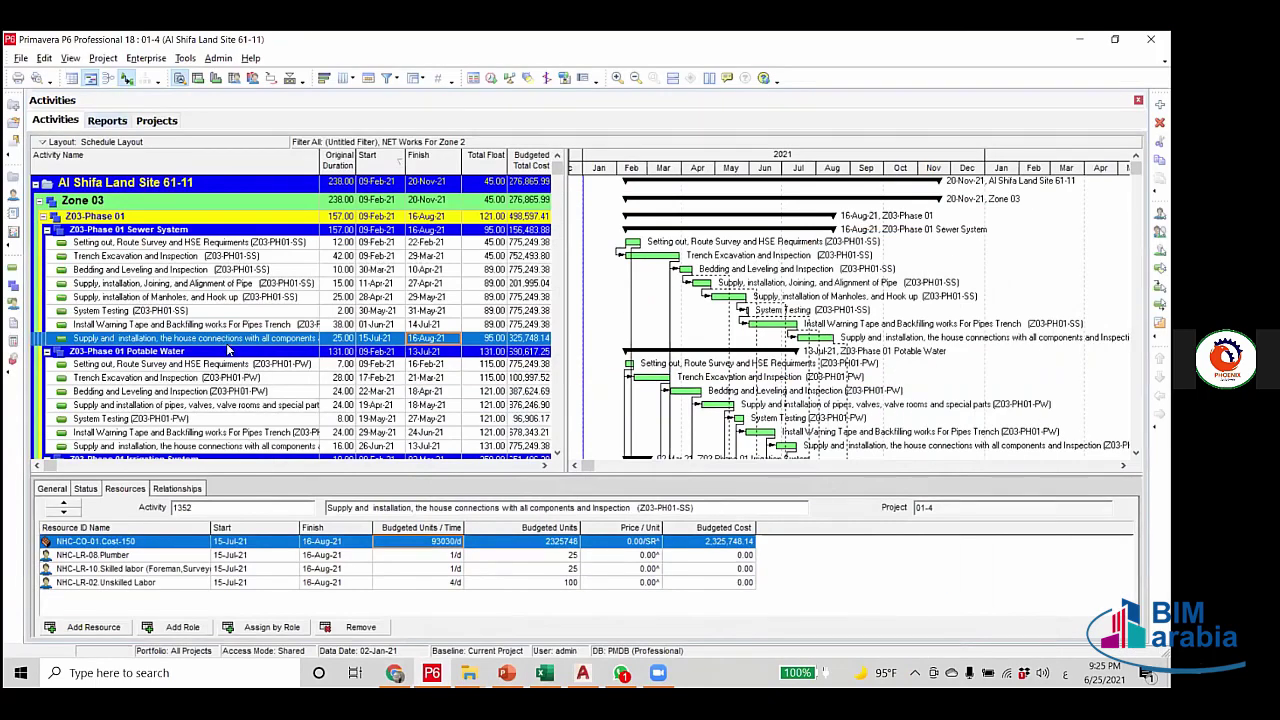
left_click(149, 298)
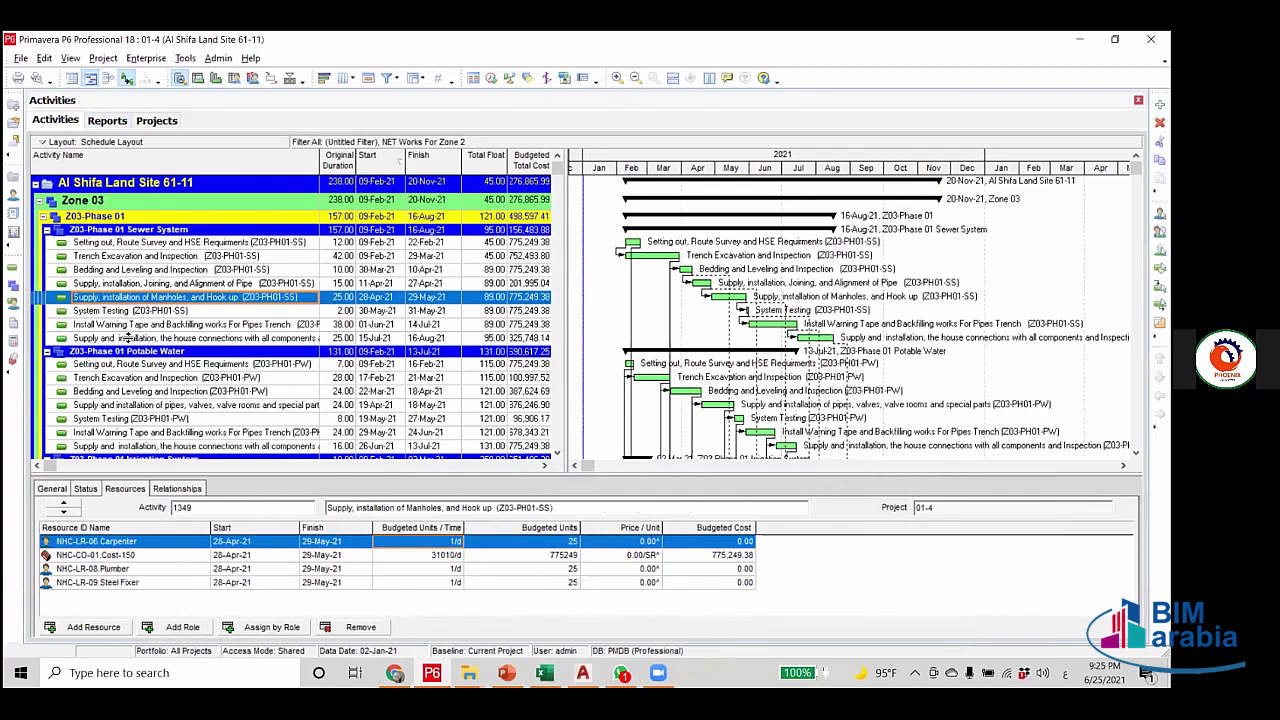
left_click(257, 286)
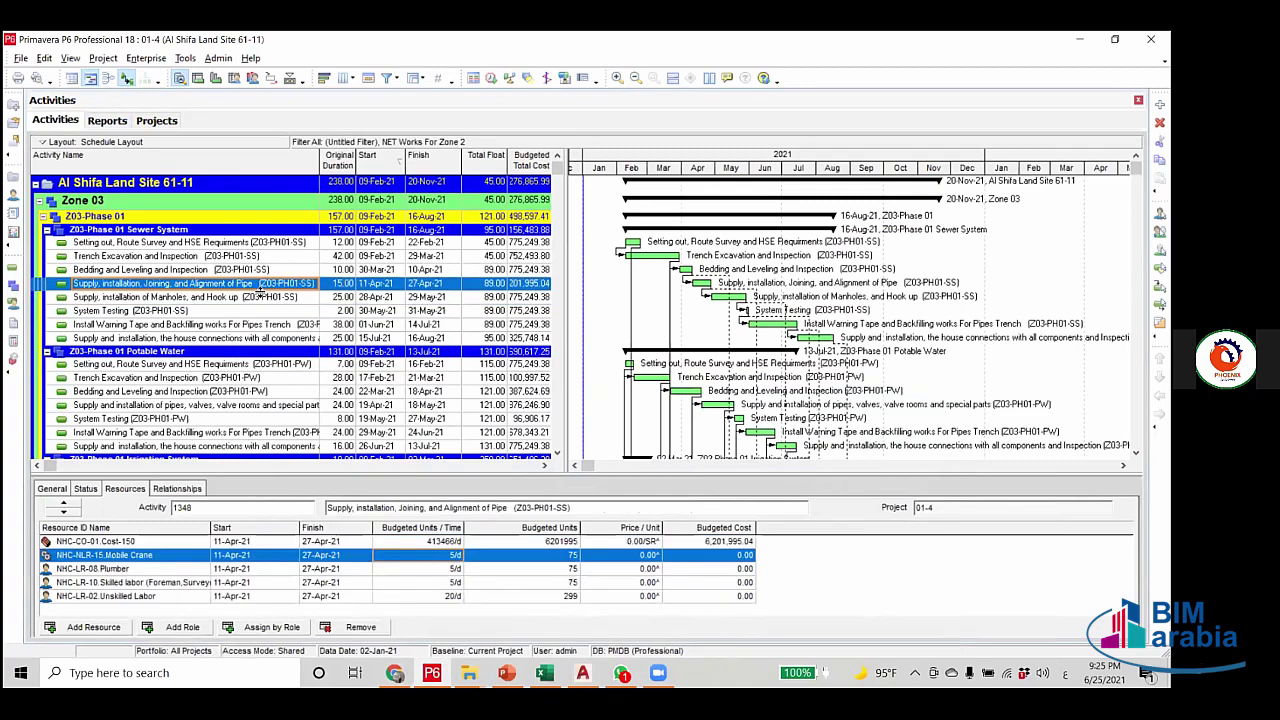
Compare the original durations and assigned resources of the Z03-PH01-SS pipe installation and manhole installation activities.
left_click(256, 297)
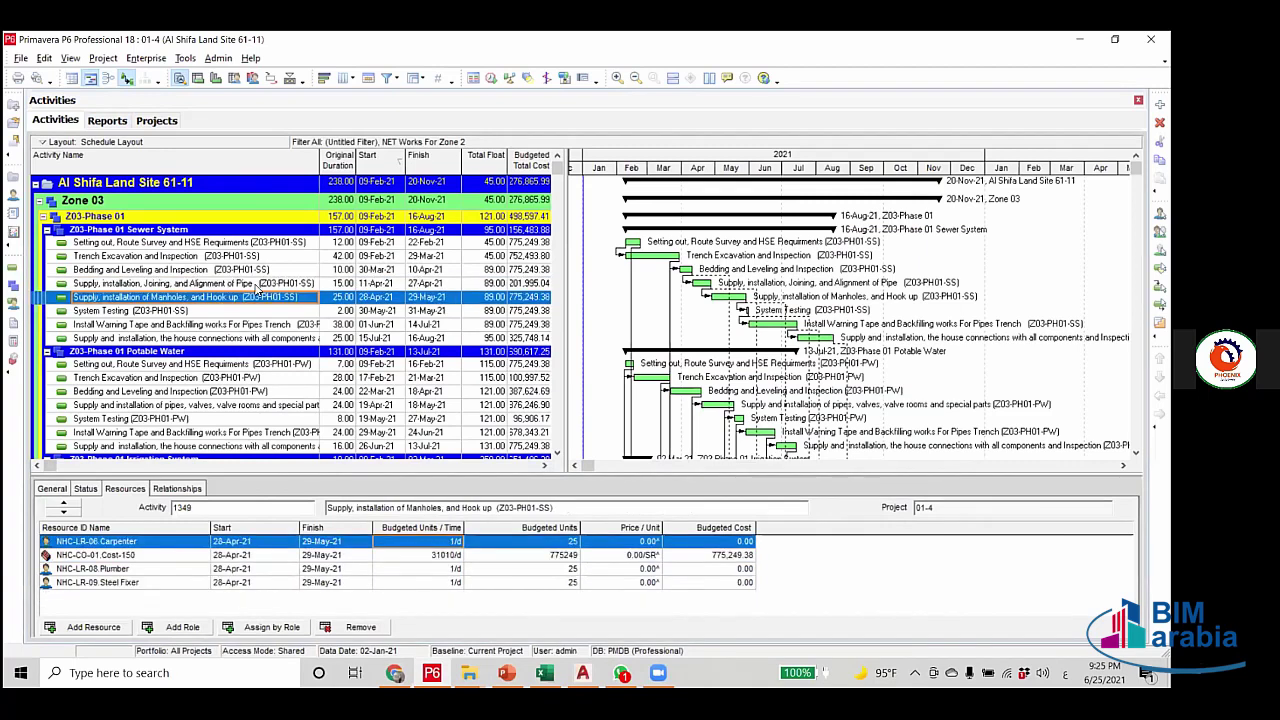
left_click(348, 284)
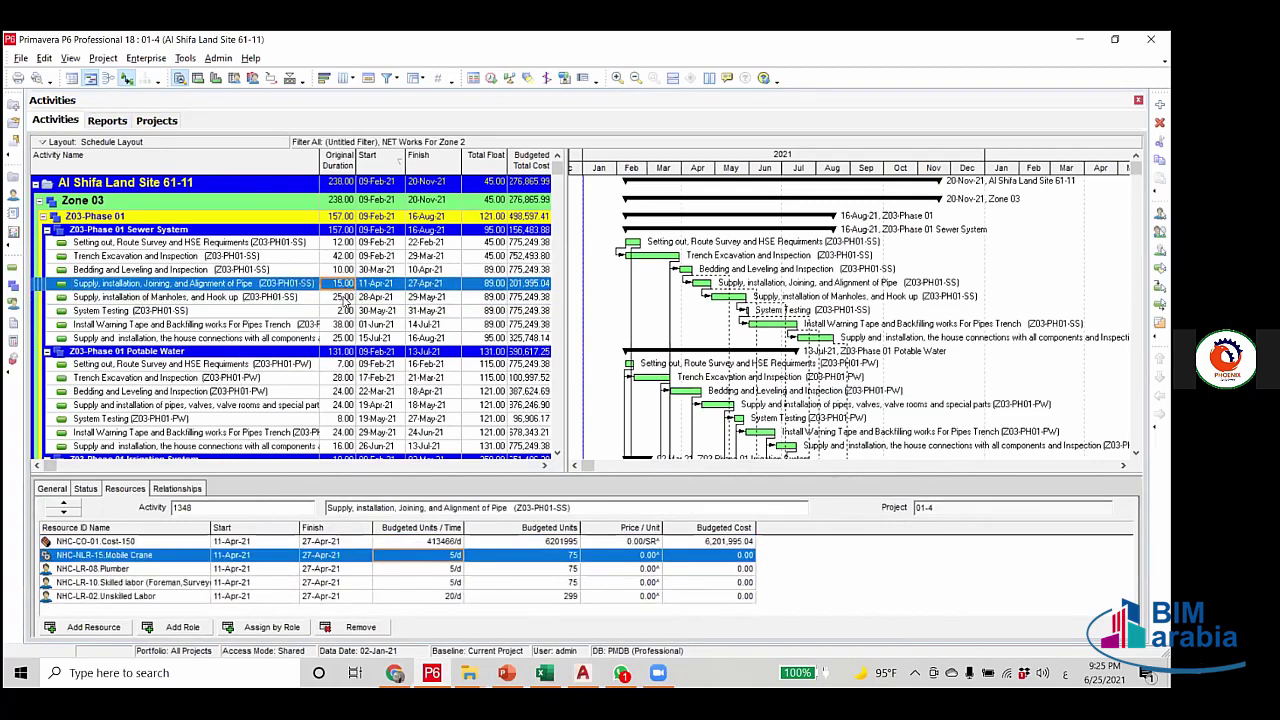
left_click(346, 298)
left_click(336, 285)
left_click(333, 286)
left_click(333, 299)
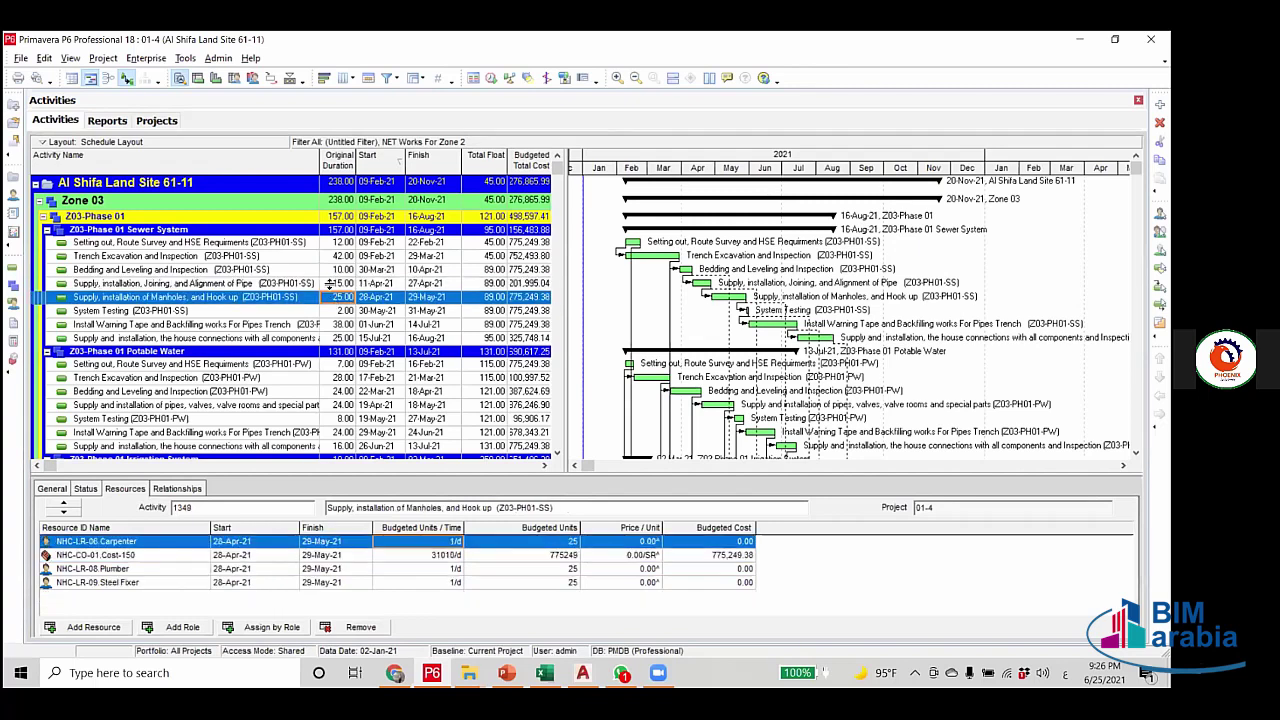
left_click(329, 285)
left_click(333, 296)
left_click(333, 285)
left_click(333, 296)
left_click(327, 285)
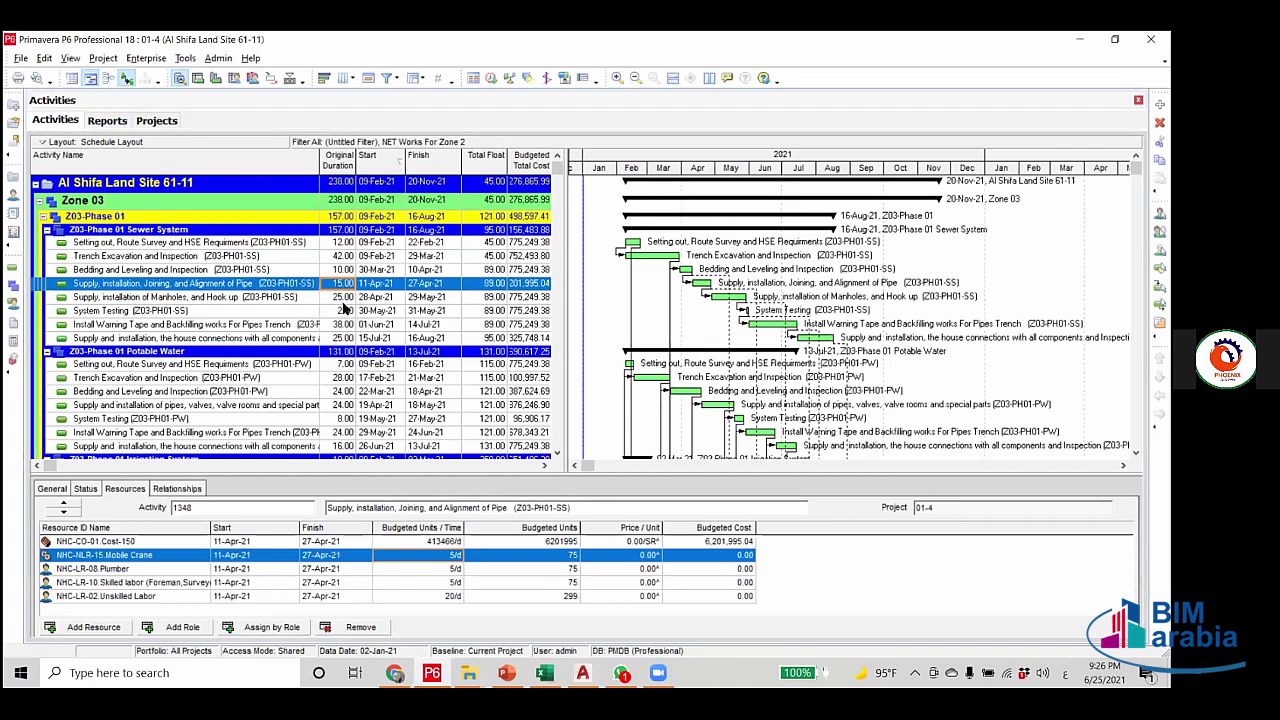
left_click(333, 299)
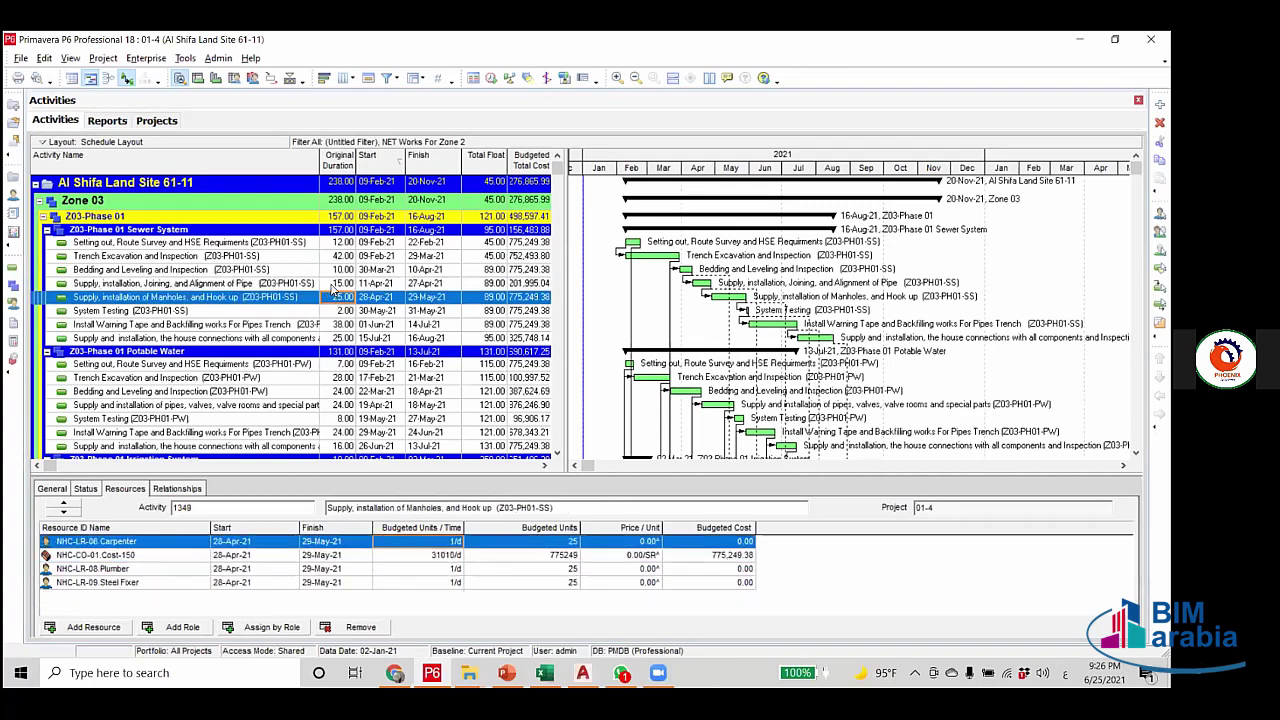
left_click(333, 285)
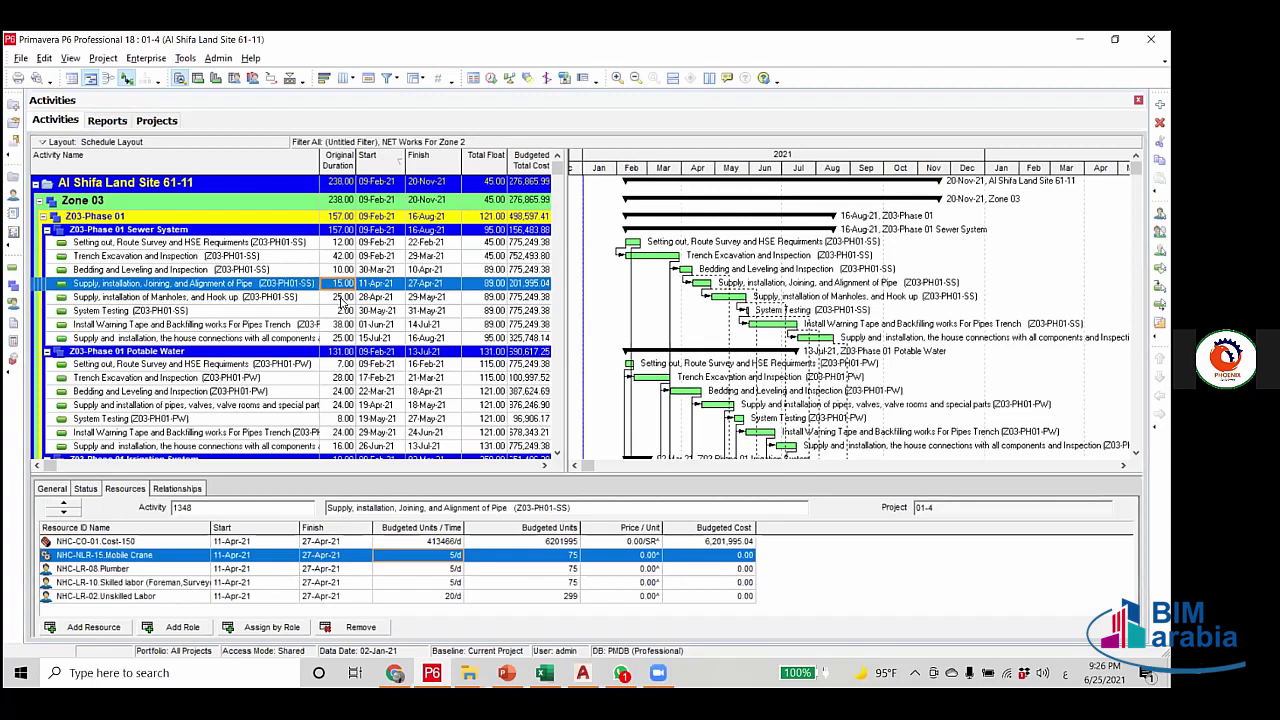
Set the original duration of the Z03-PH01-SS manhole installation and hook-up activity to 15 days and reschedule the project.
left_click(338, 295)
left_click(343, 297)
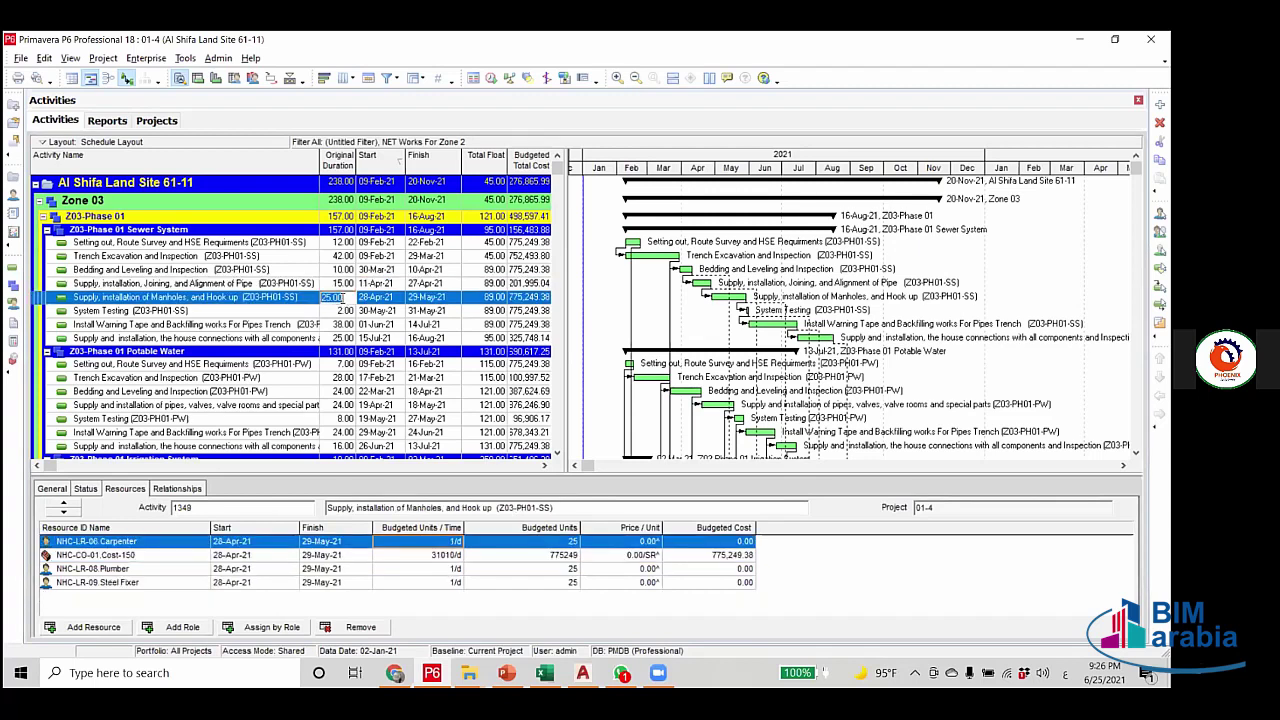
type("15")
key("Return")
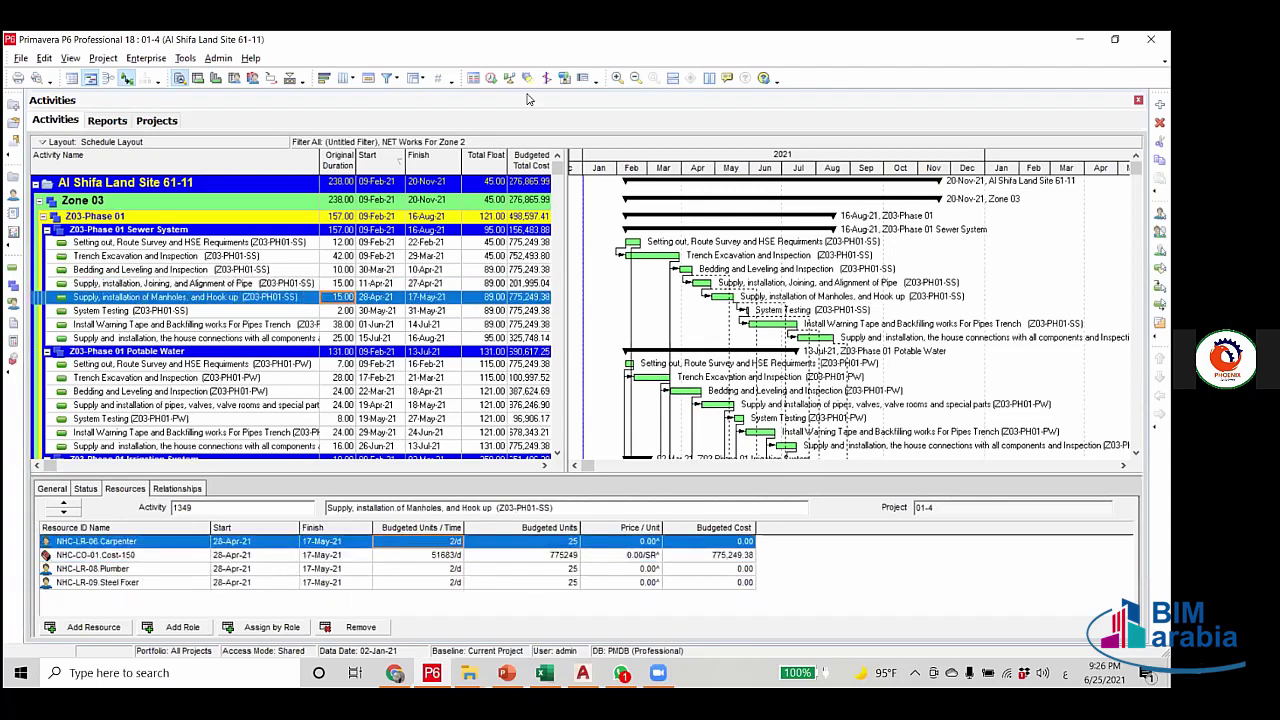
left_click(498, 83)
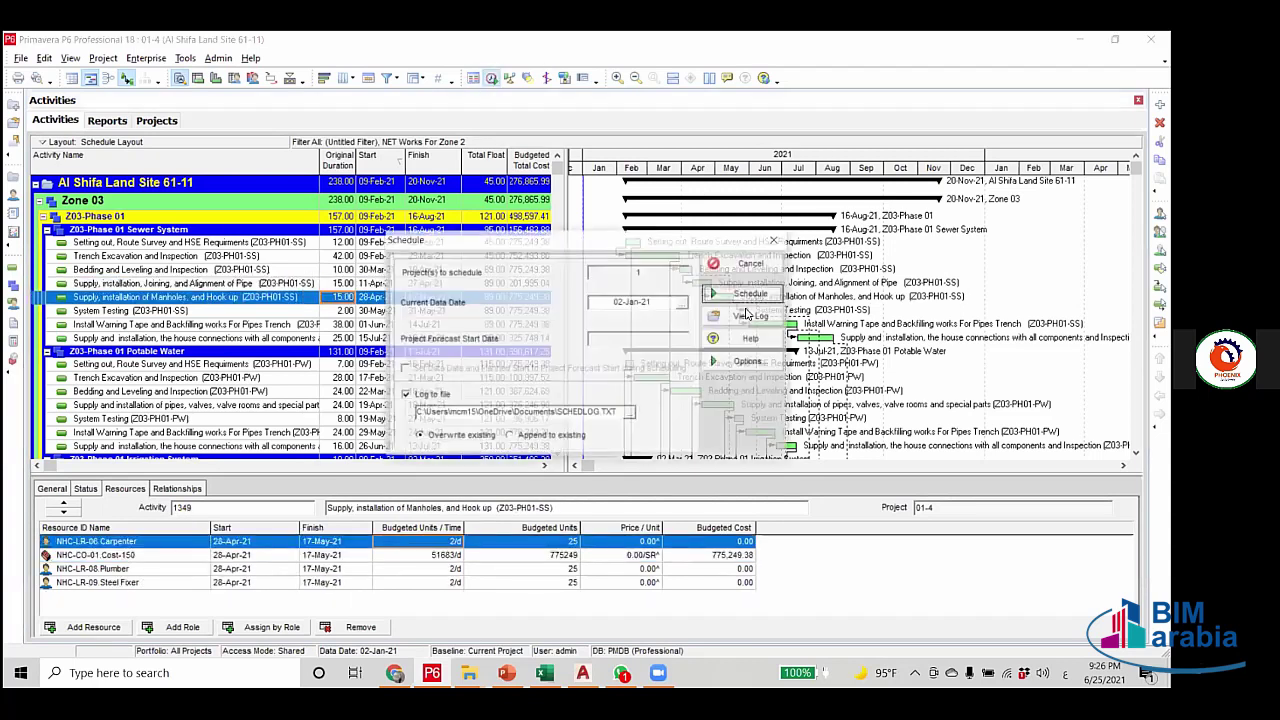
left_click(749, 294)
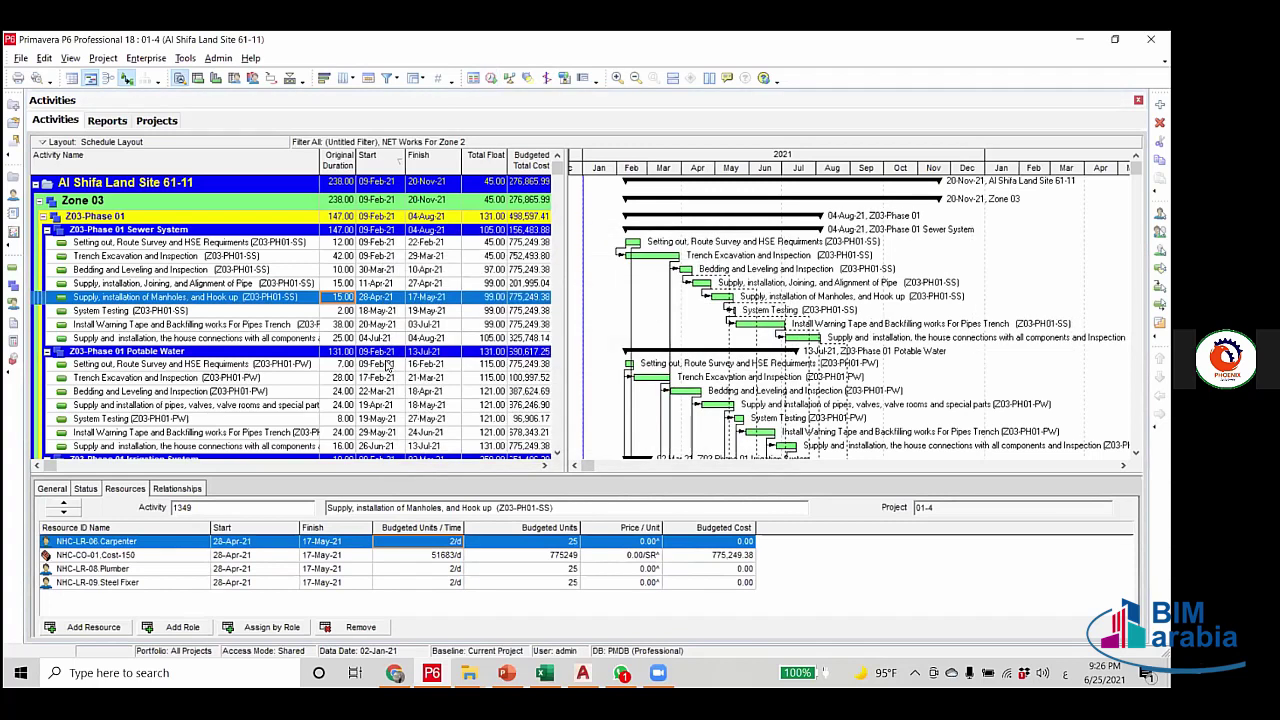
Change the manhole installation activity's relationship with its pipe installation predecessor to SS in the Z03-PH01 Sewer System.
left_click(346, 285)
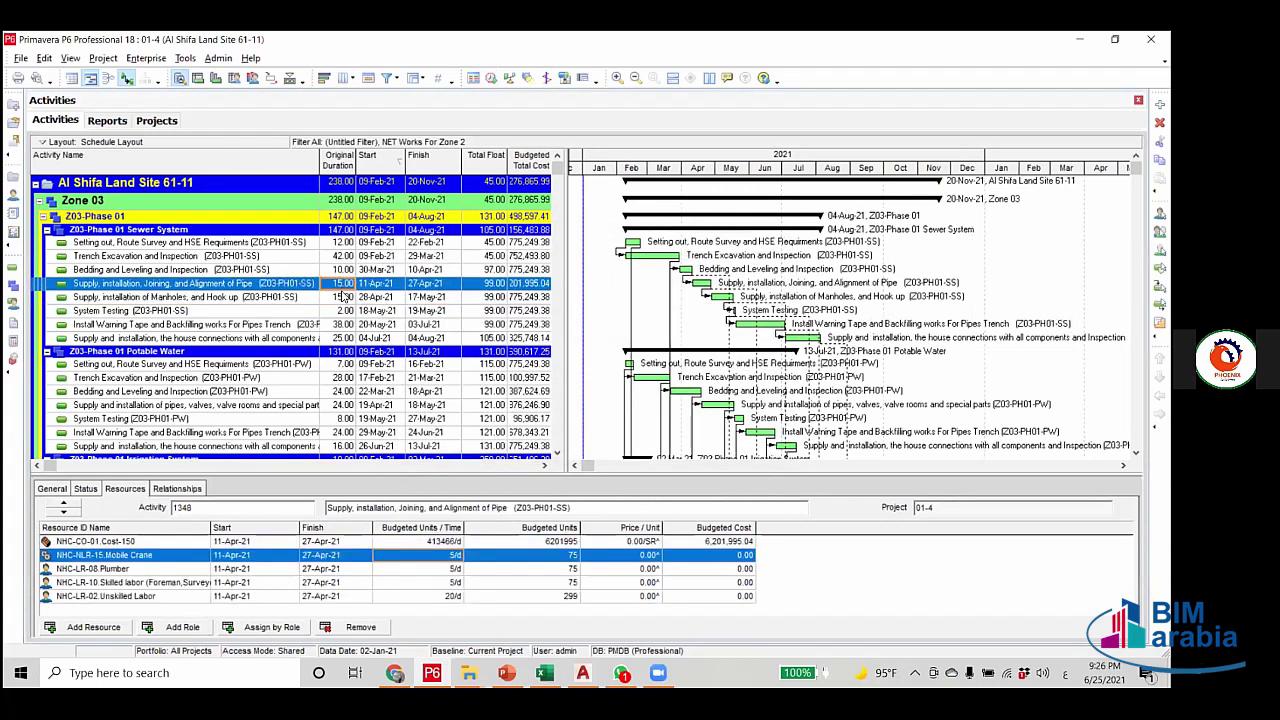
left_click(346, 300)
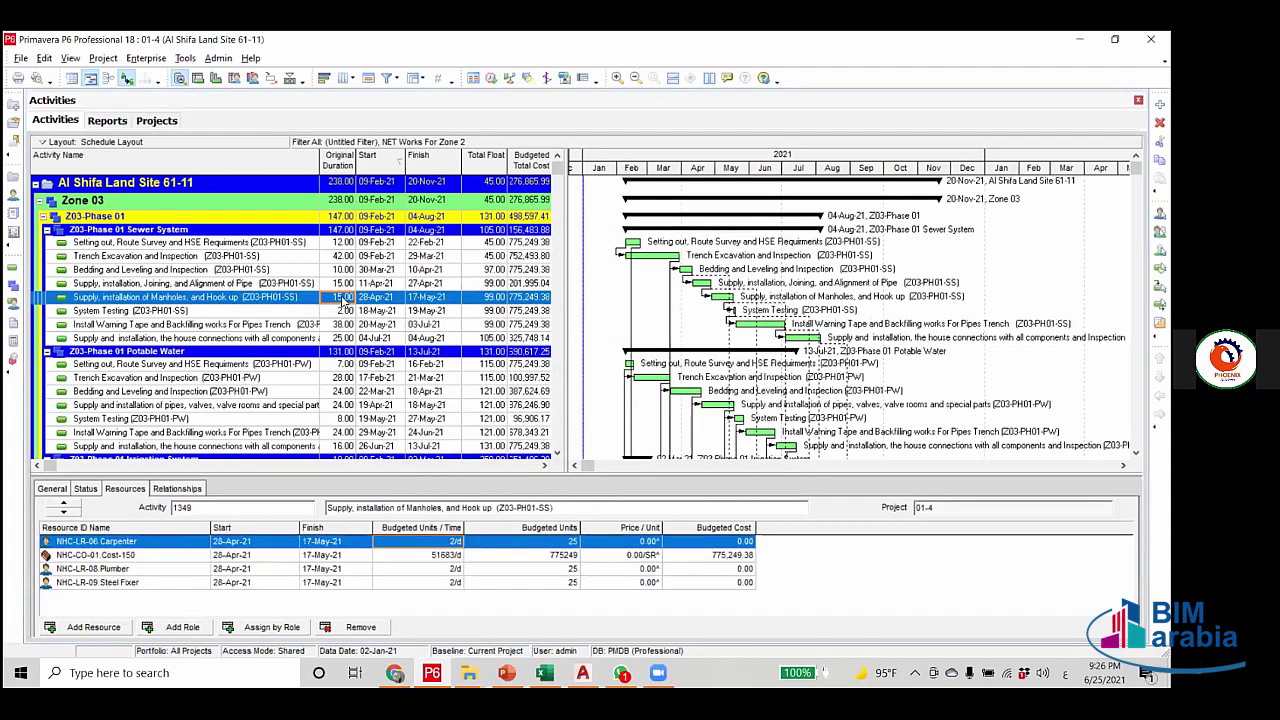
left_click(178, 489)
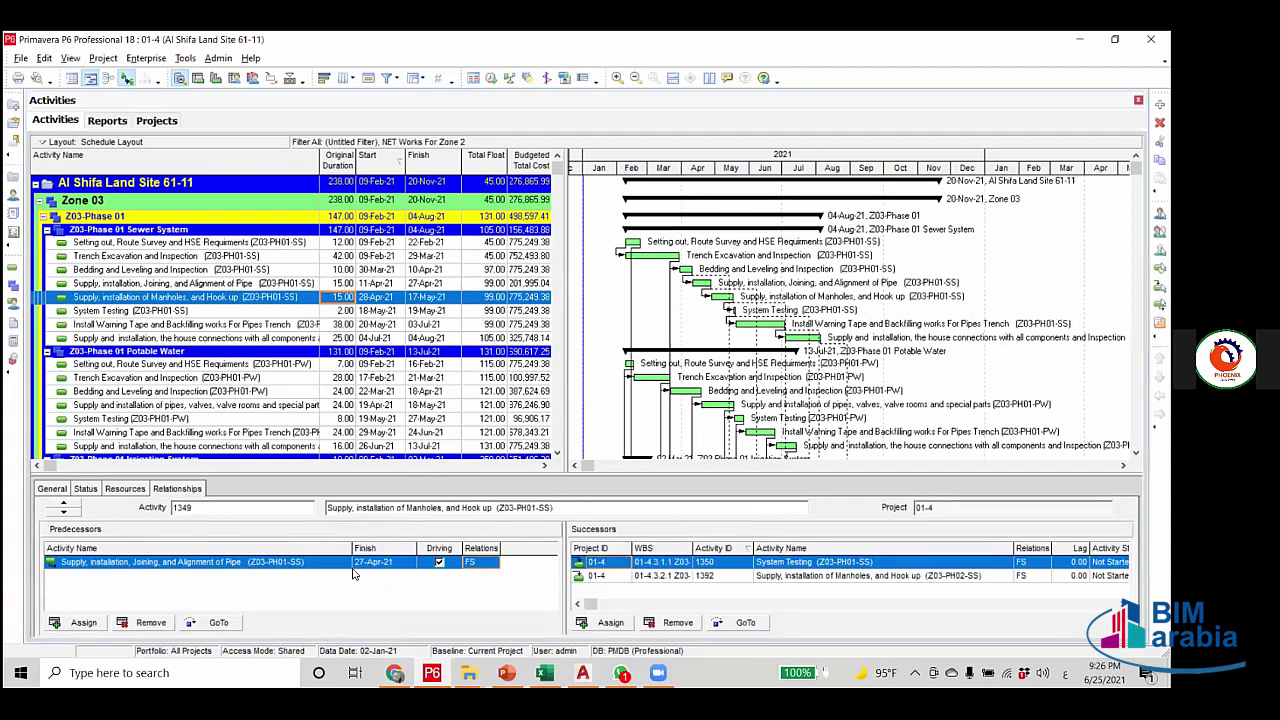
left_click(491, 566)
left_click(476, 610)
Find the Lag field among the available predecessor columns and add it after Relationship Type in the predecessors table.
right_click(519, 550)
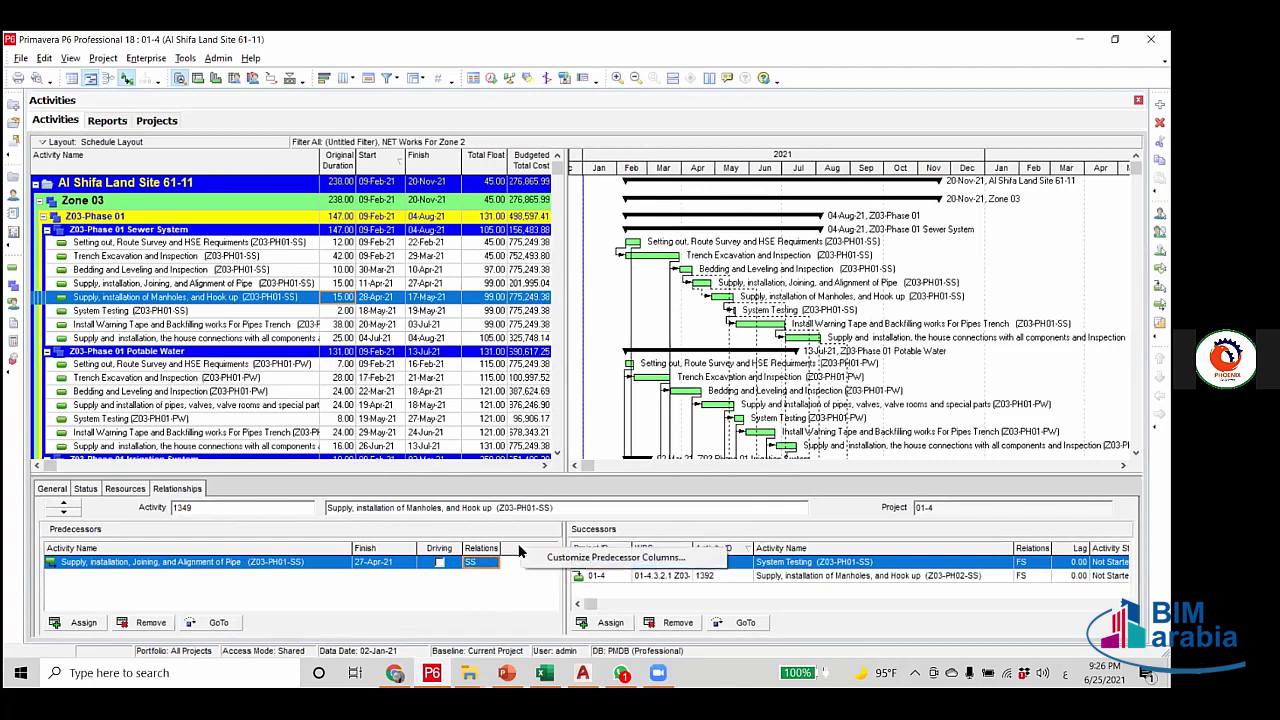
left_click(612, 557)
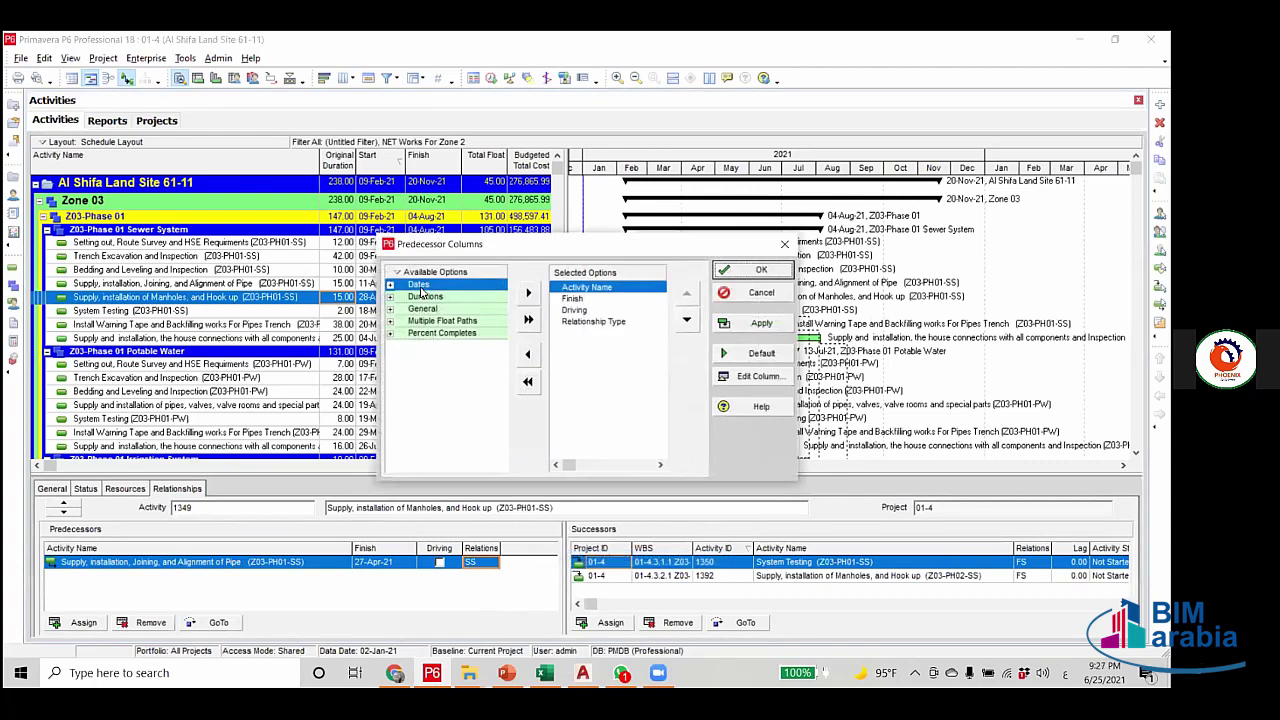
right_click(421, 289)
left_click(421, 290)
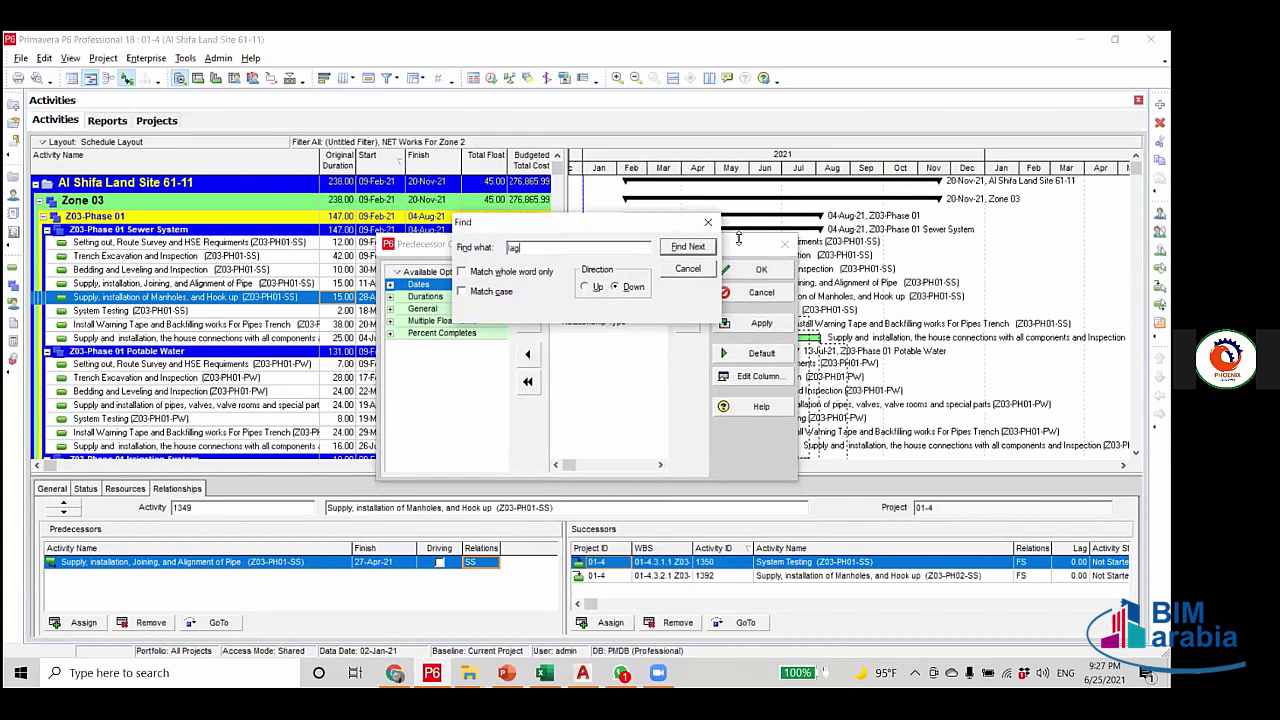
left_click(692, 252)
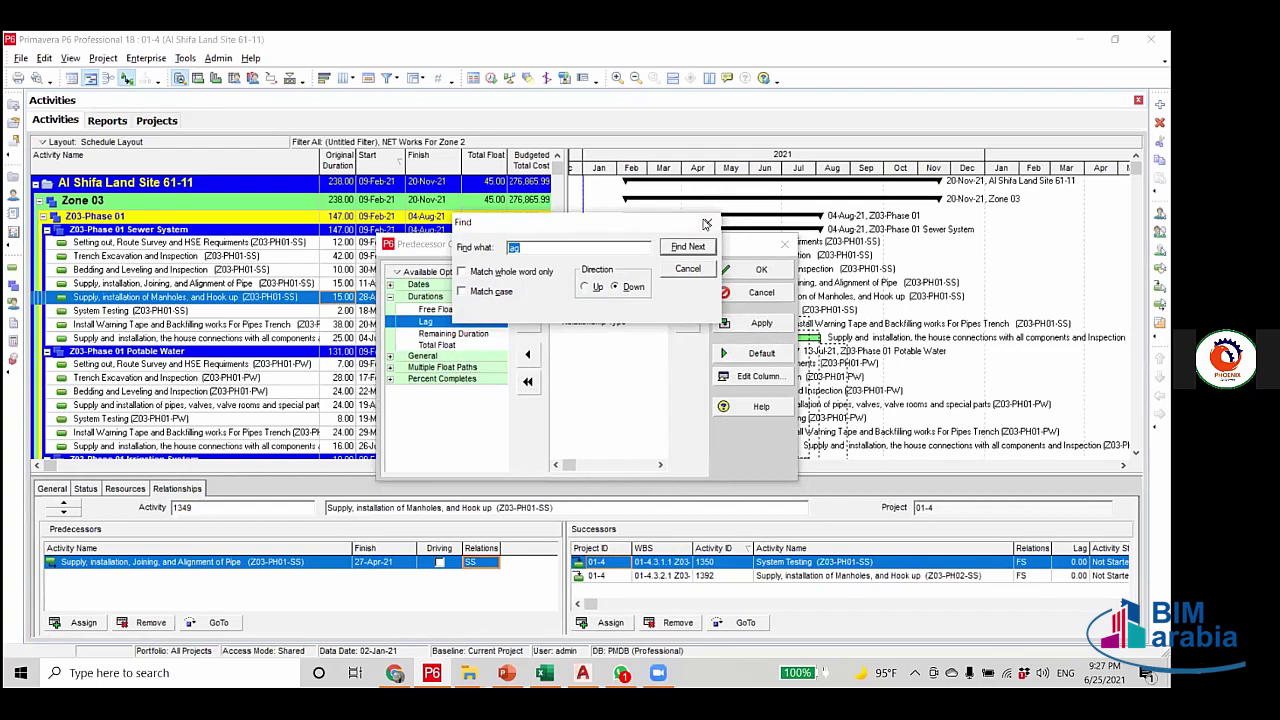
left_click(707, 224)
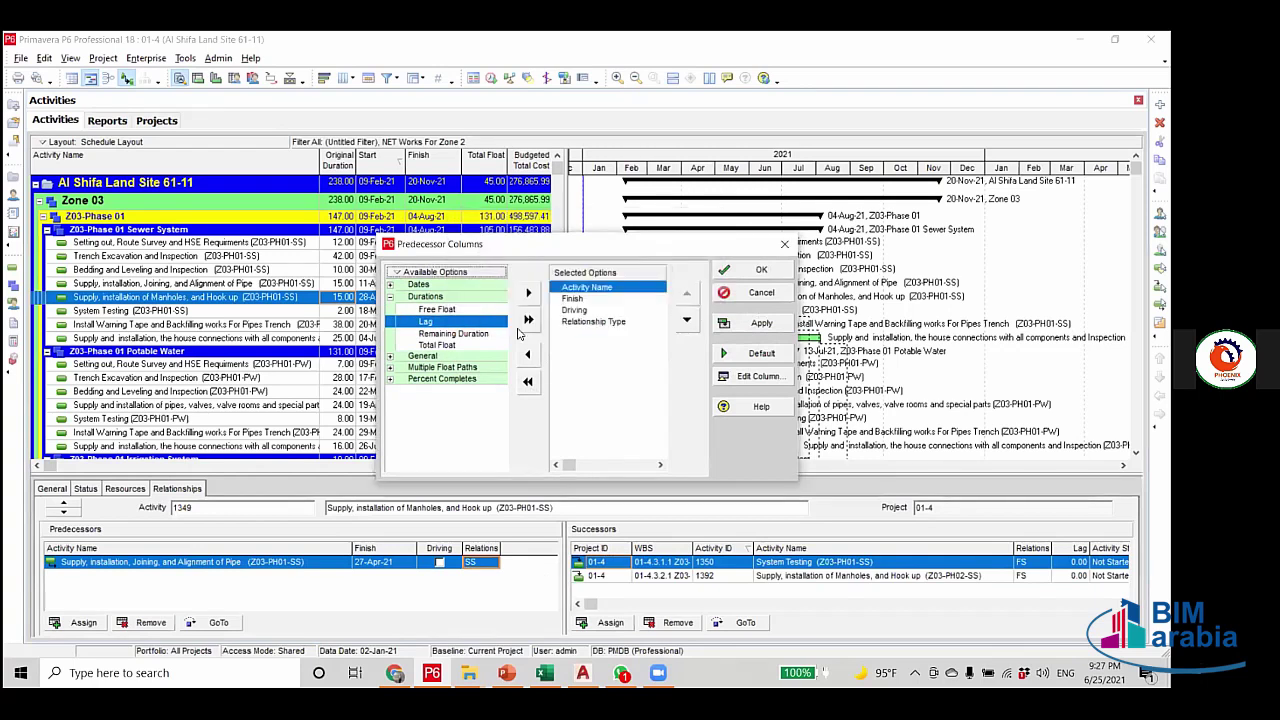
left_click(593, 321)
left_click(528, 292)
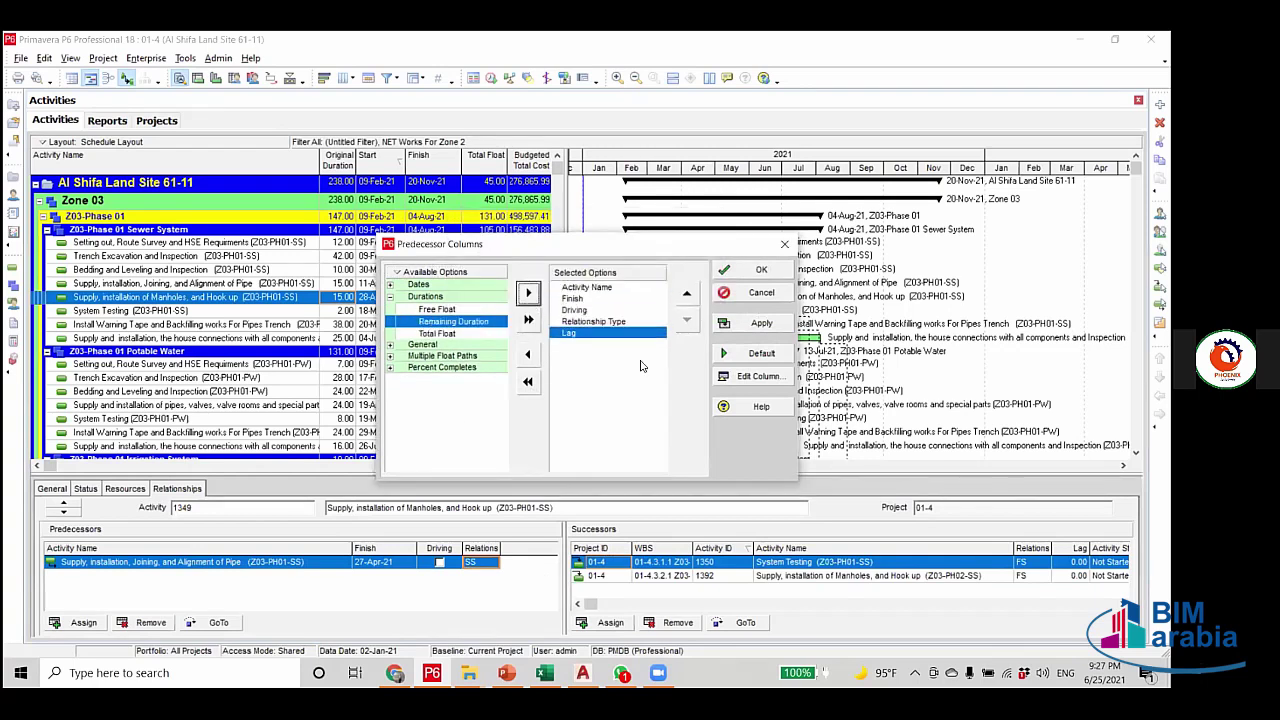
left_click(760, 323)
key("Return")
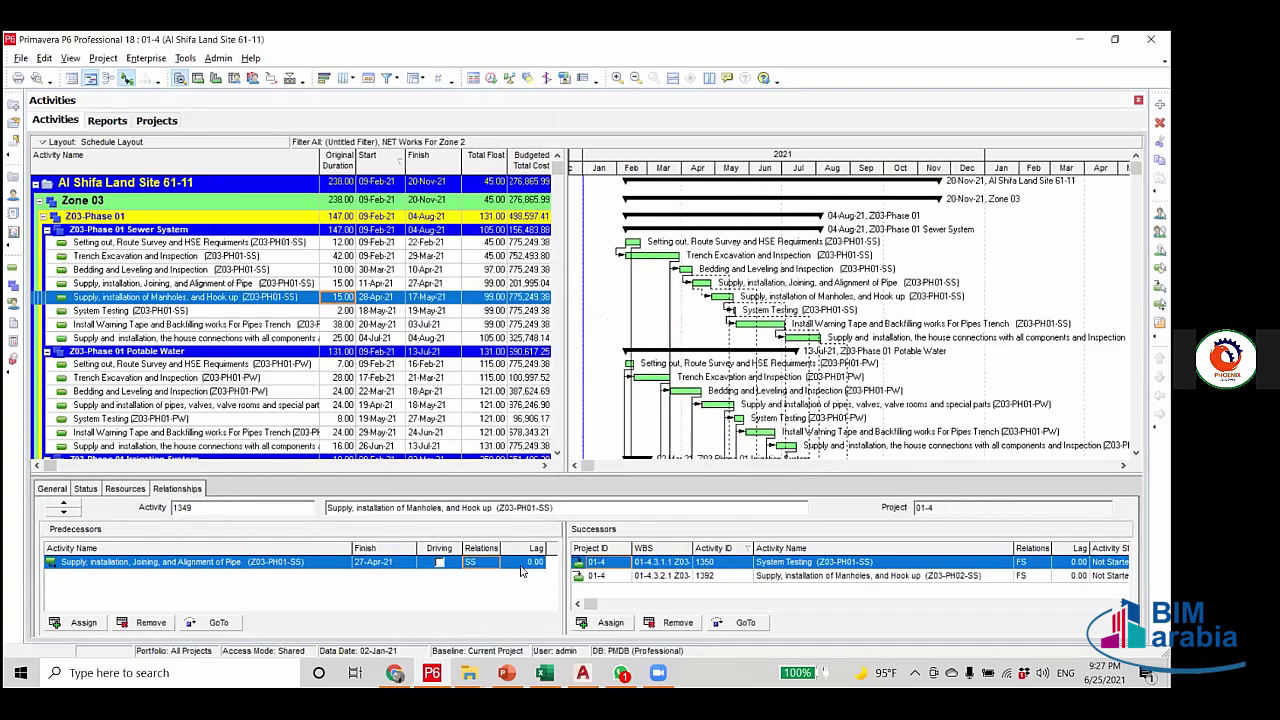
Set a lag of 2 on the manhole activity's SS relationship with the pipe installation predecessor and reschedule the project.
left_click(528, 564)
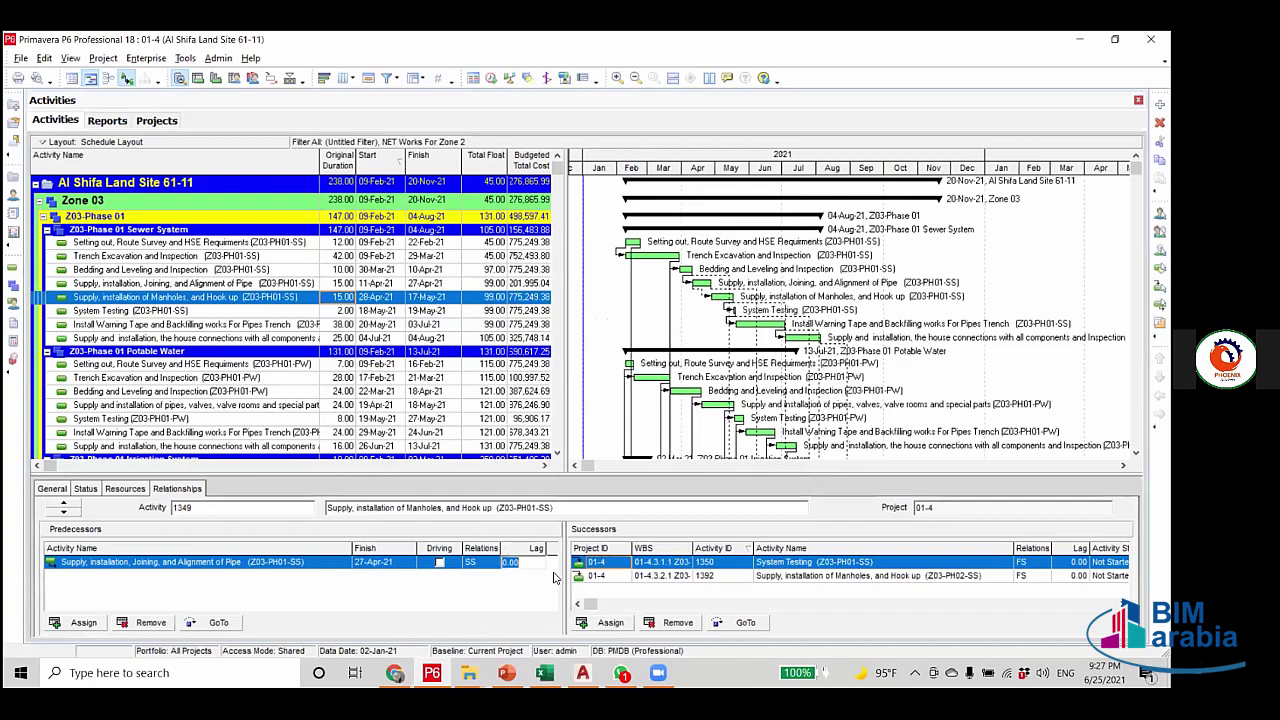
type("2")
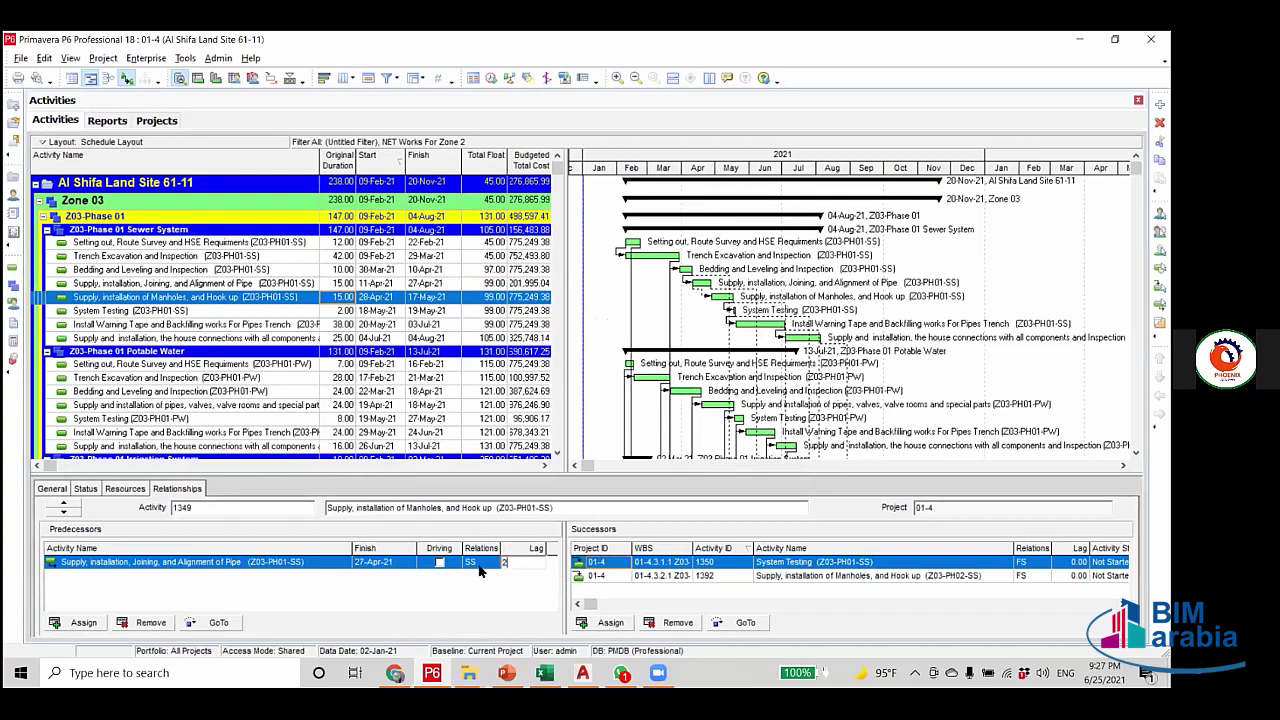
key("Return")
left_click(524, 566)
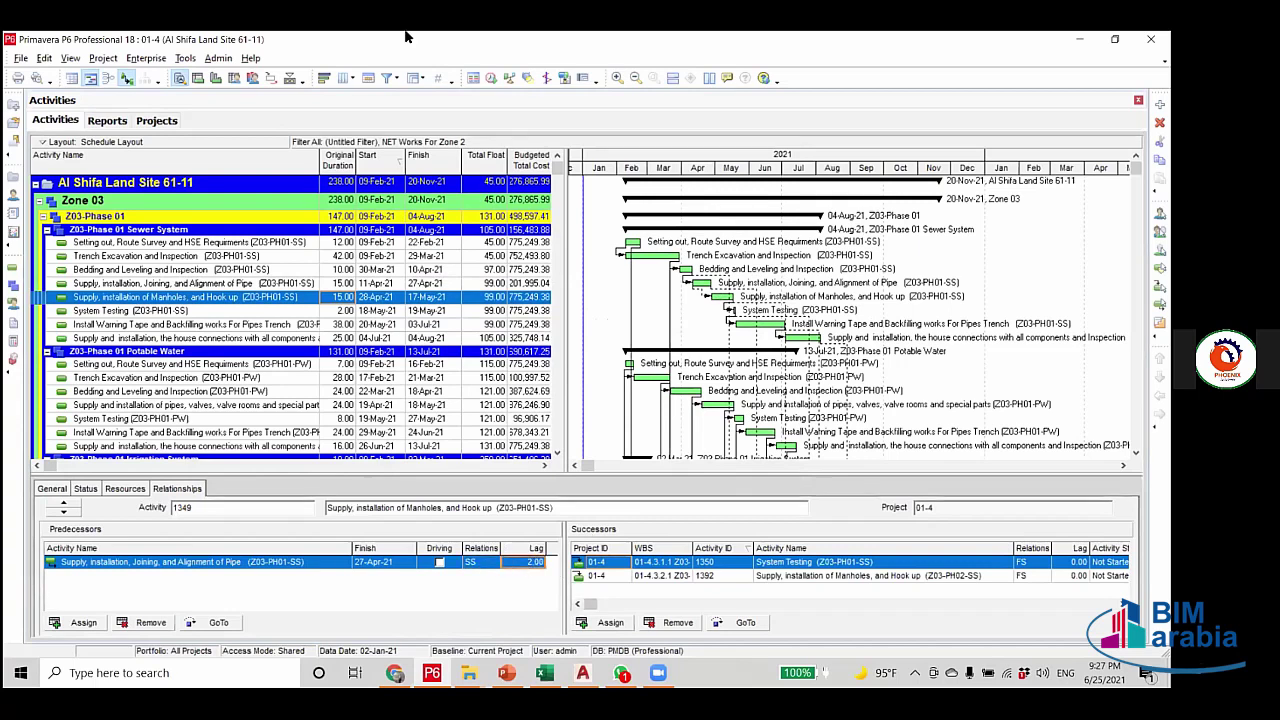
left_click(491, 78)
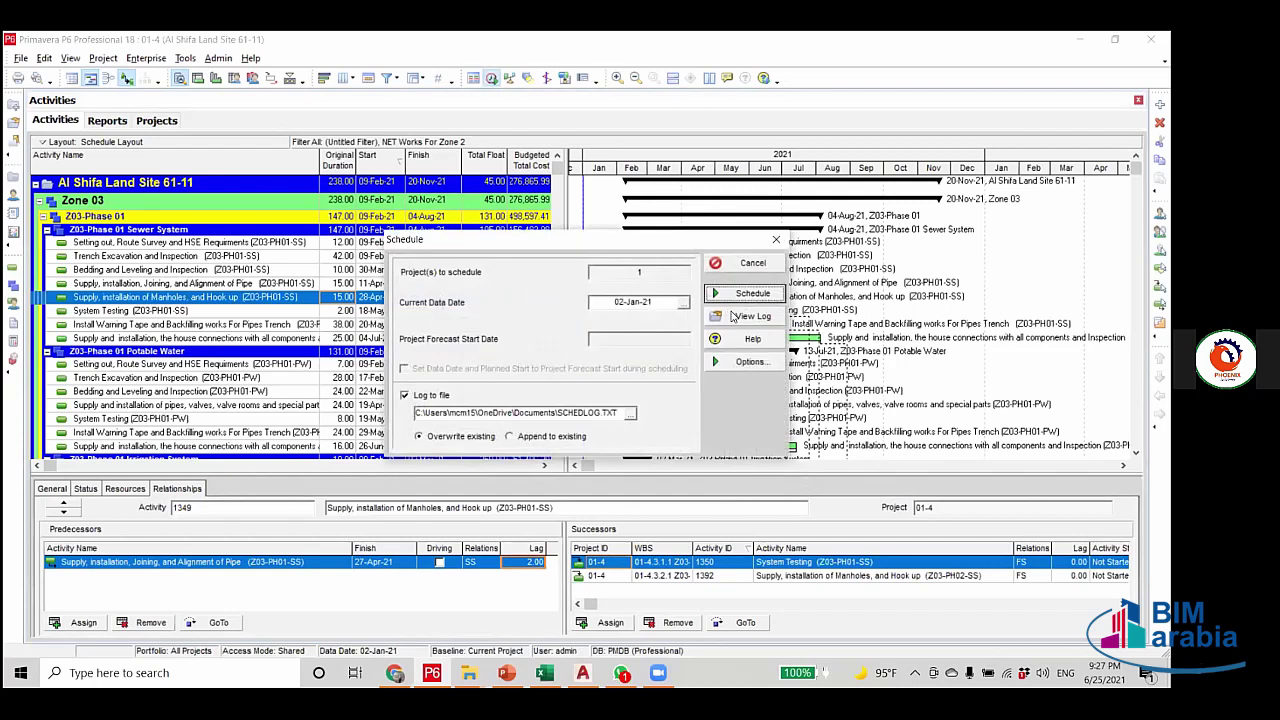
left_click(752, 293)
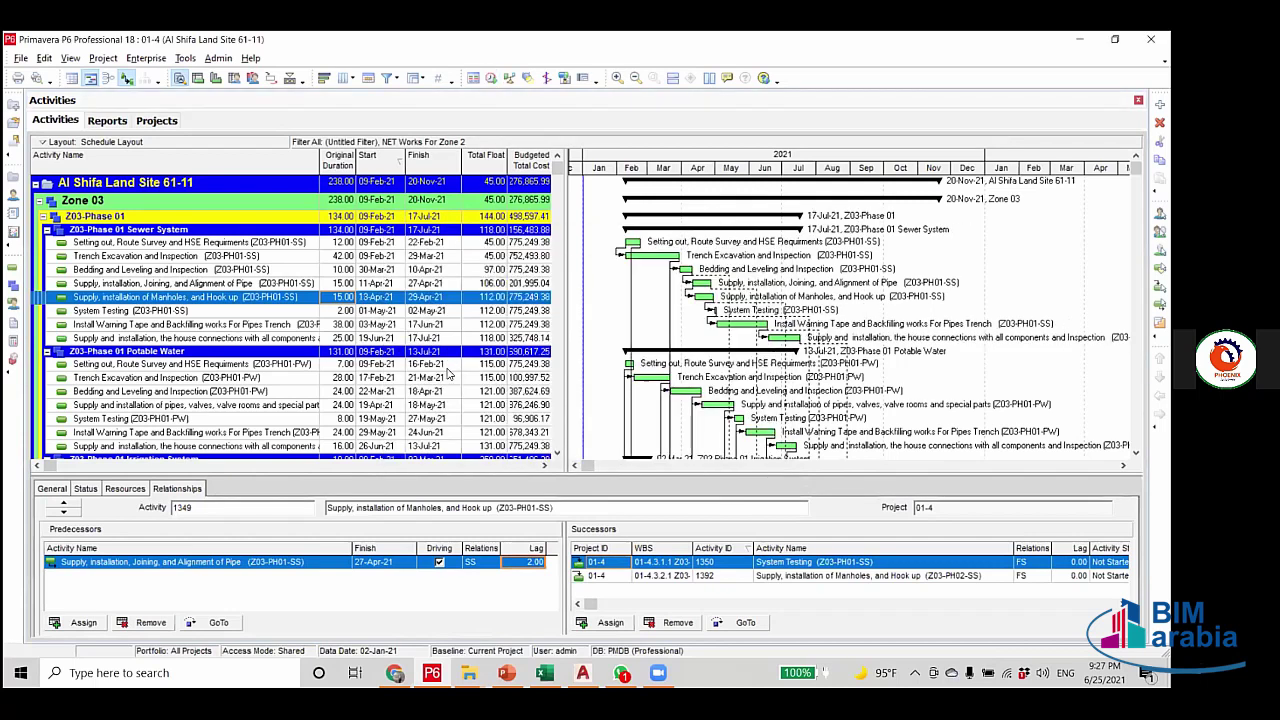
Check the finish dates of the Z03-PH01-SS house connections and backfilling activities and the durations of trench excavation and manhole installation.
left_click(444, 339)
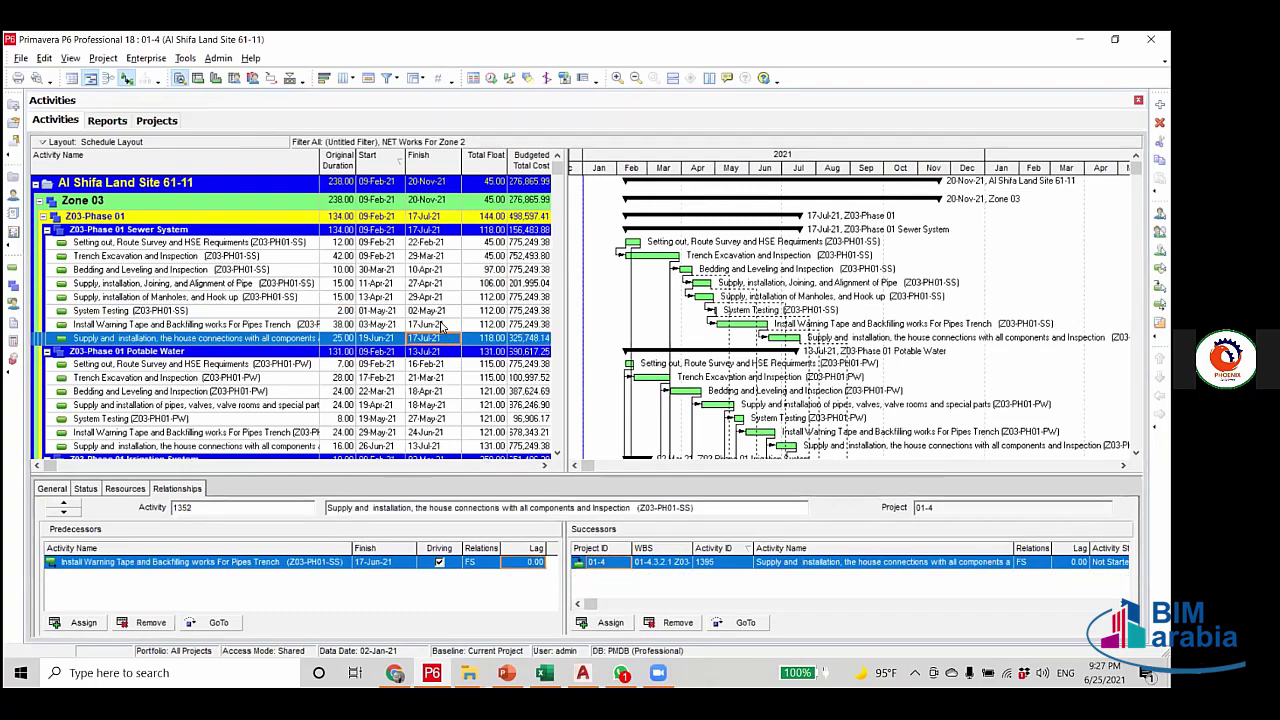
left_click(440, 325)
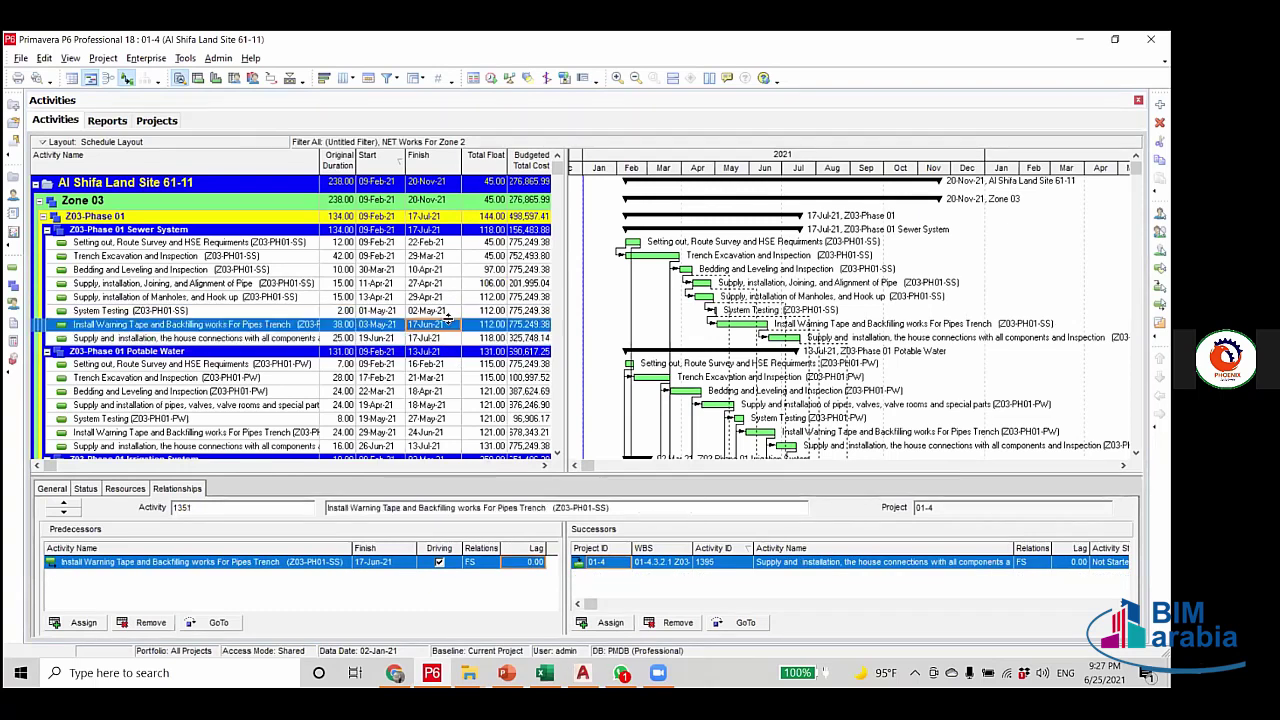
left_click(323, 257)
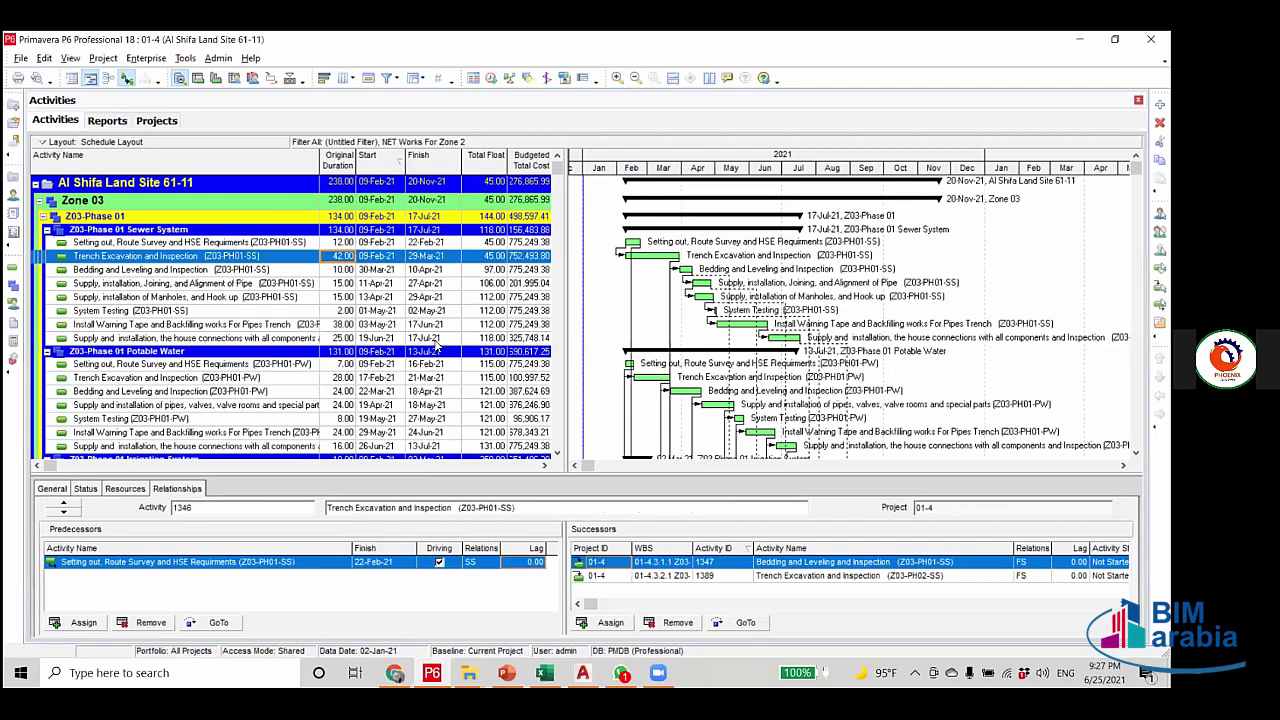
left_click(333, 298)
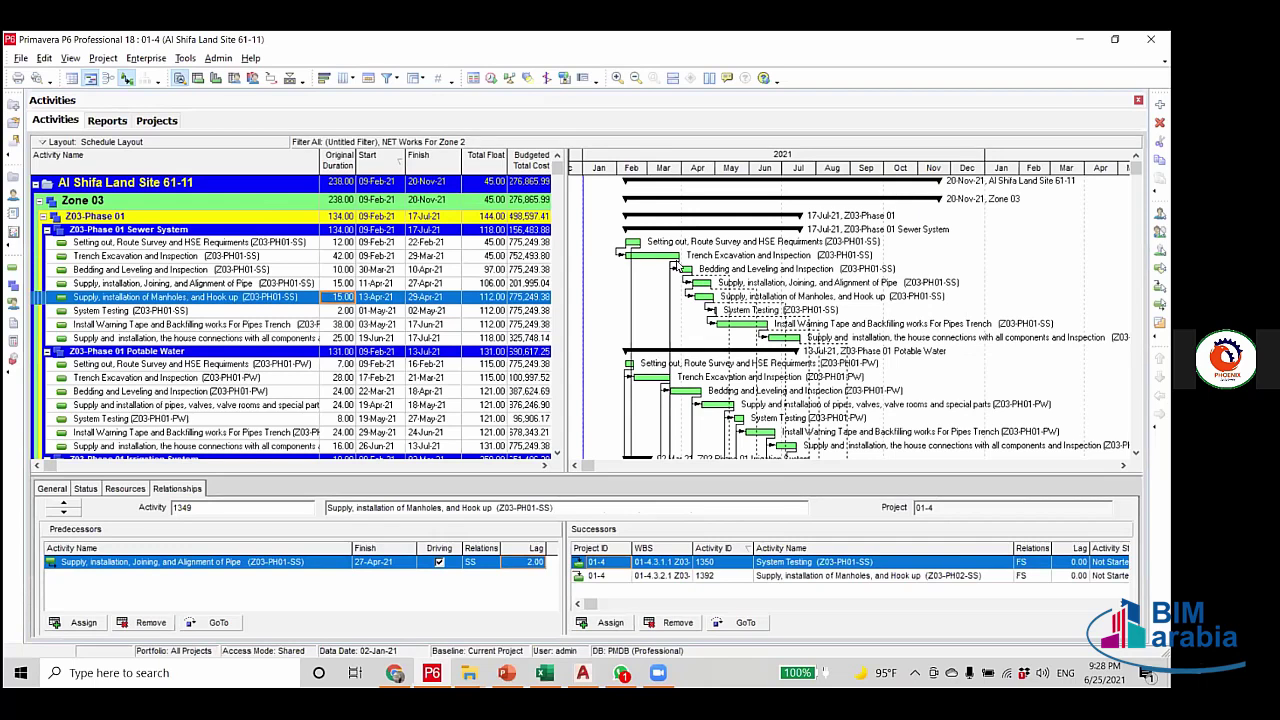
Examine the Z03-PH01-SS trench excavation's duration and excavator units per time, and the house connections activity's predecessors and successors.
left_click(348, 258)
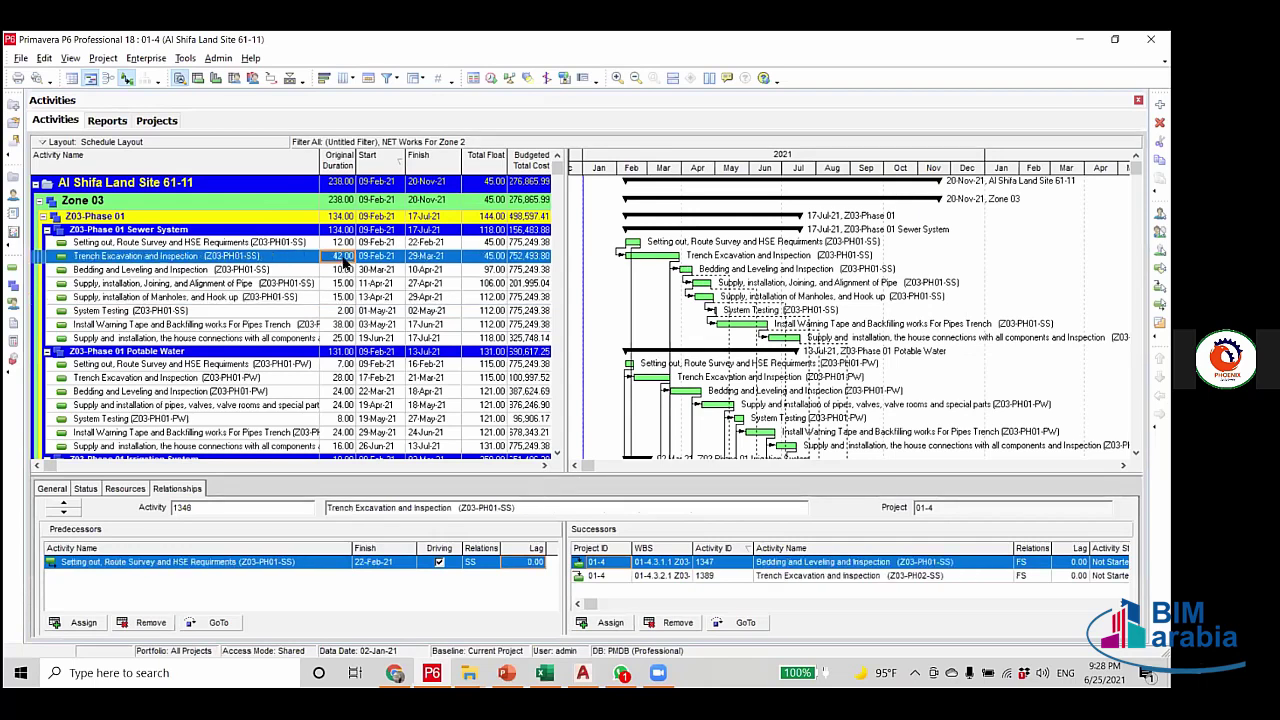
left_click(126, 489)
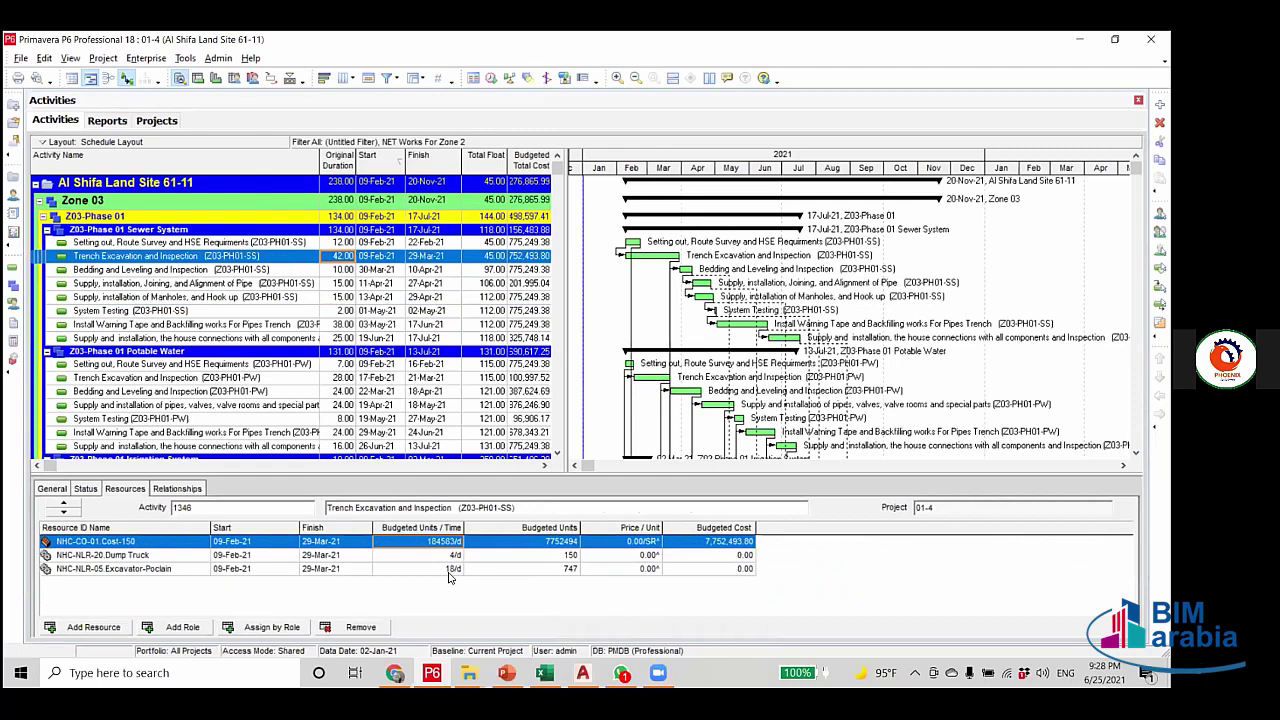
left_click(424, 572)
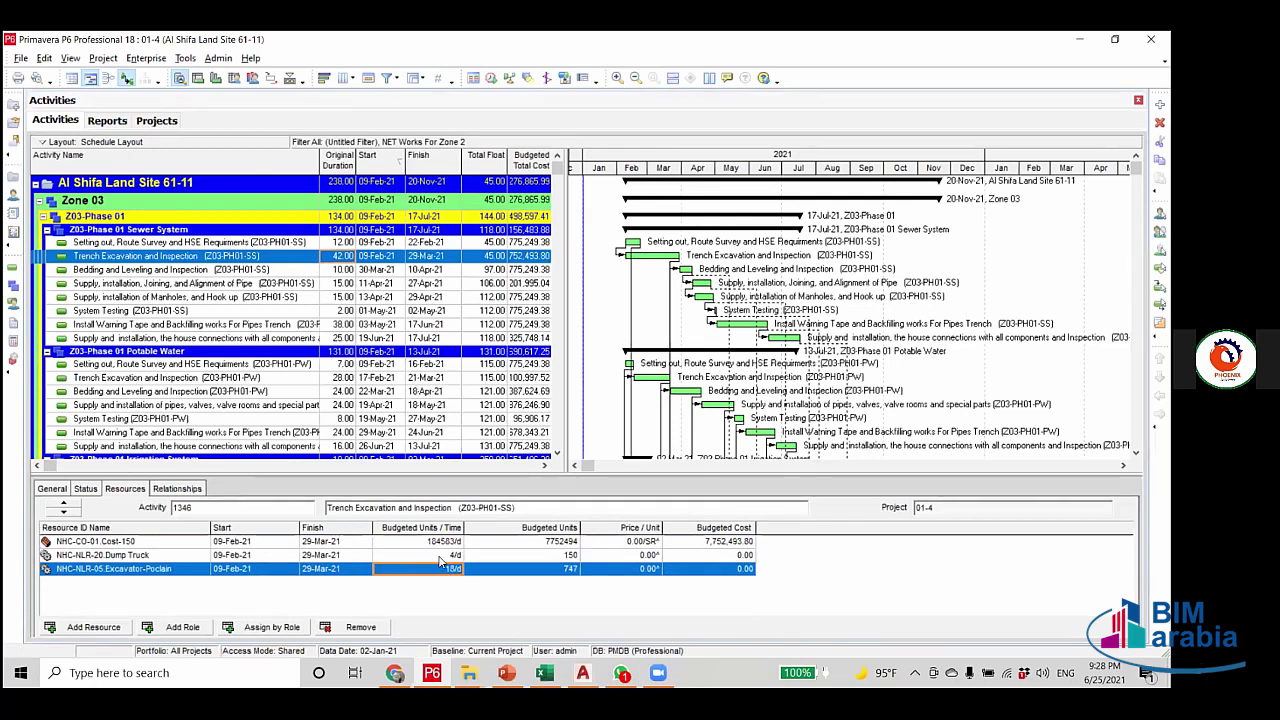
left_click(335, 244)
left_click(331, 257)
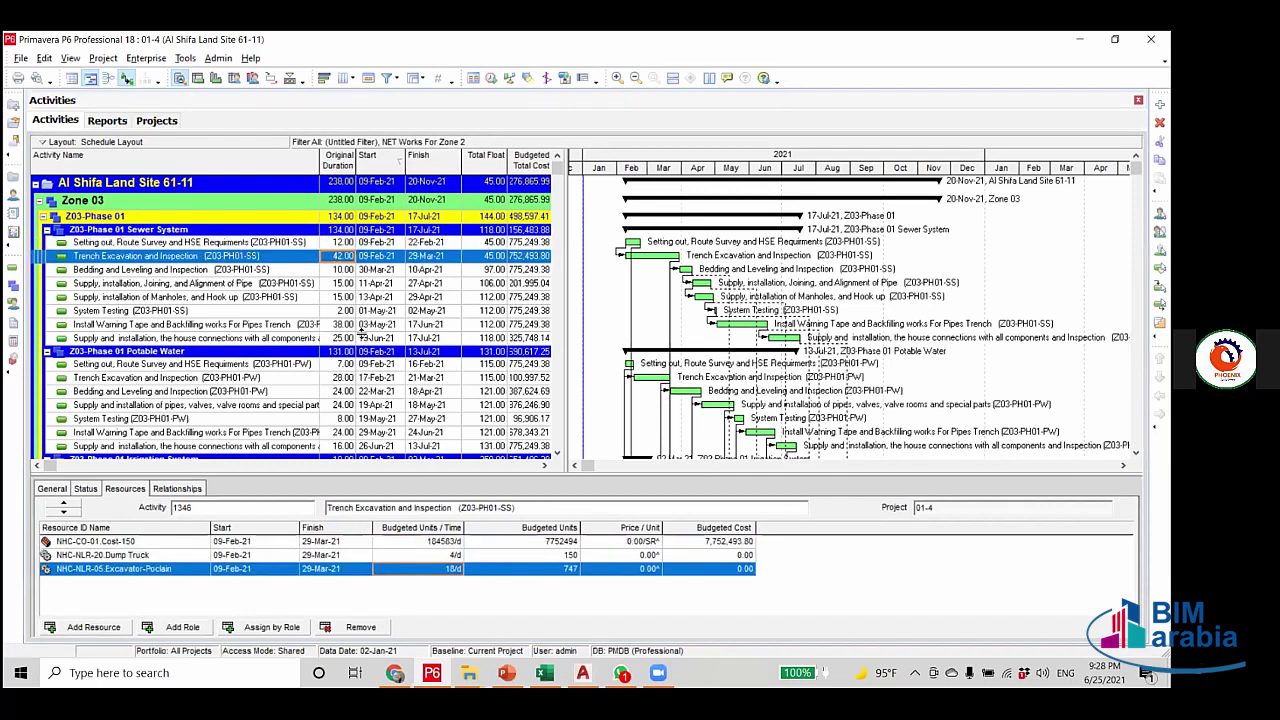
left_click(445, 339)
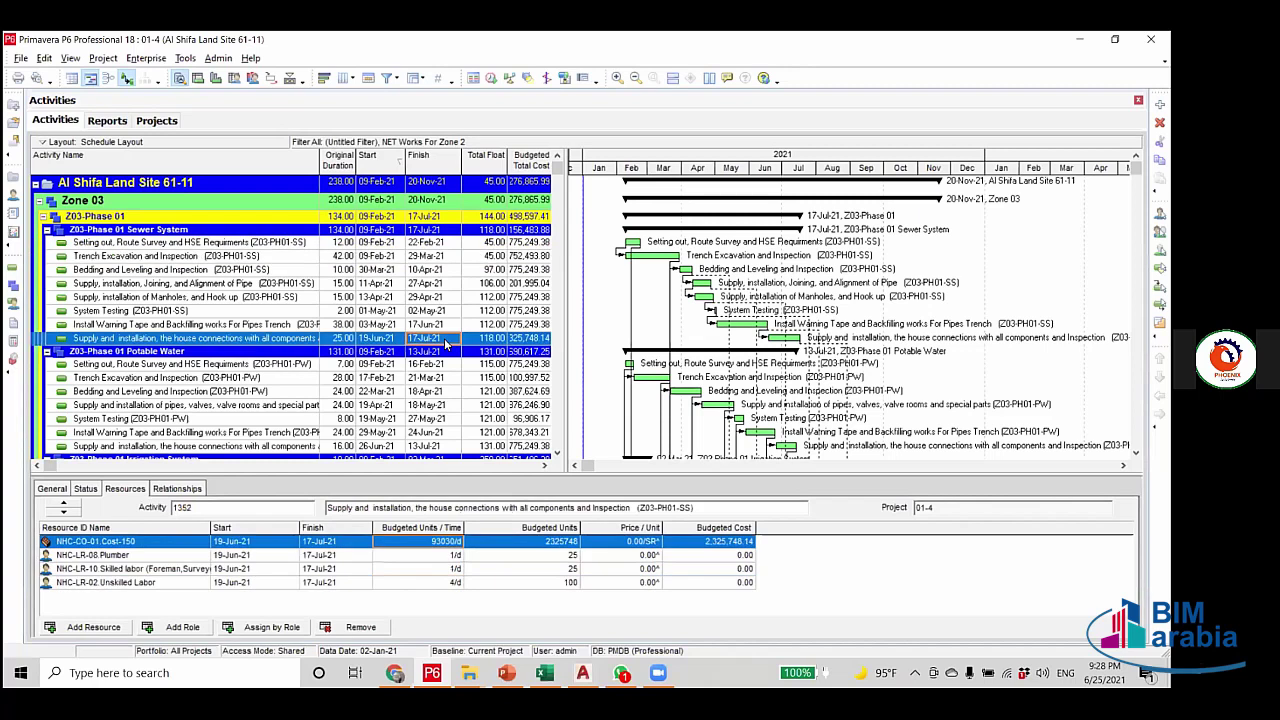
left_click(172, 488)
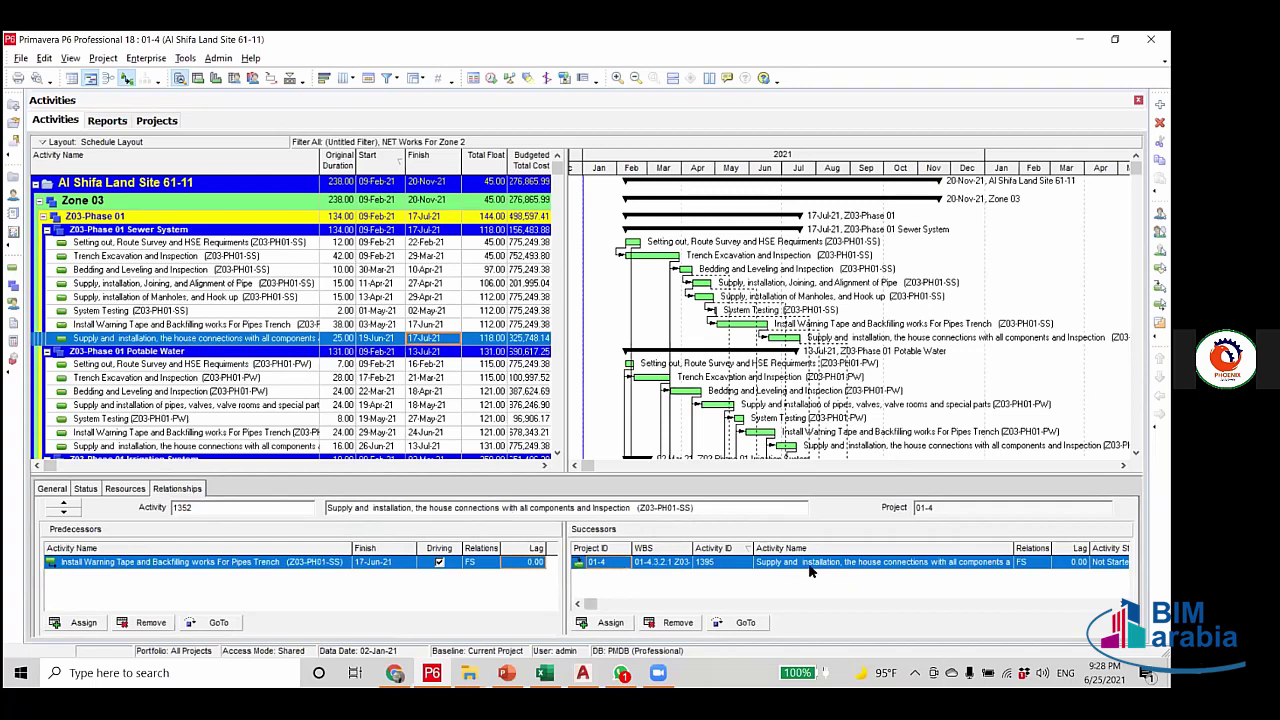
Replace the Z03-PH02-SS successor of the Z03-PH01-SS house connections activity with milestone A14, Enabling G1 to complete its works in Zone 3.
left_click(678, 622)
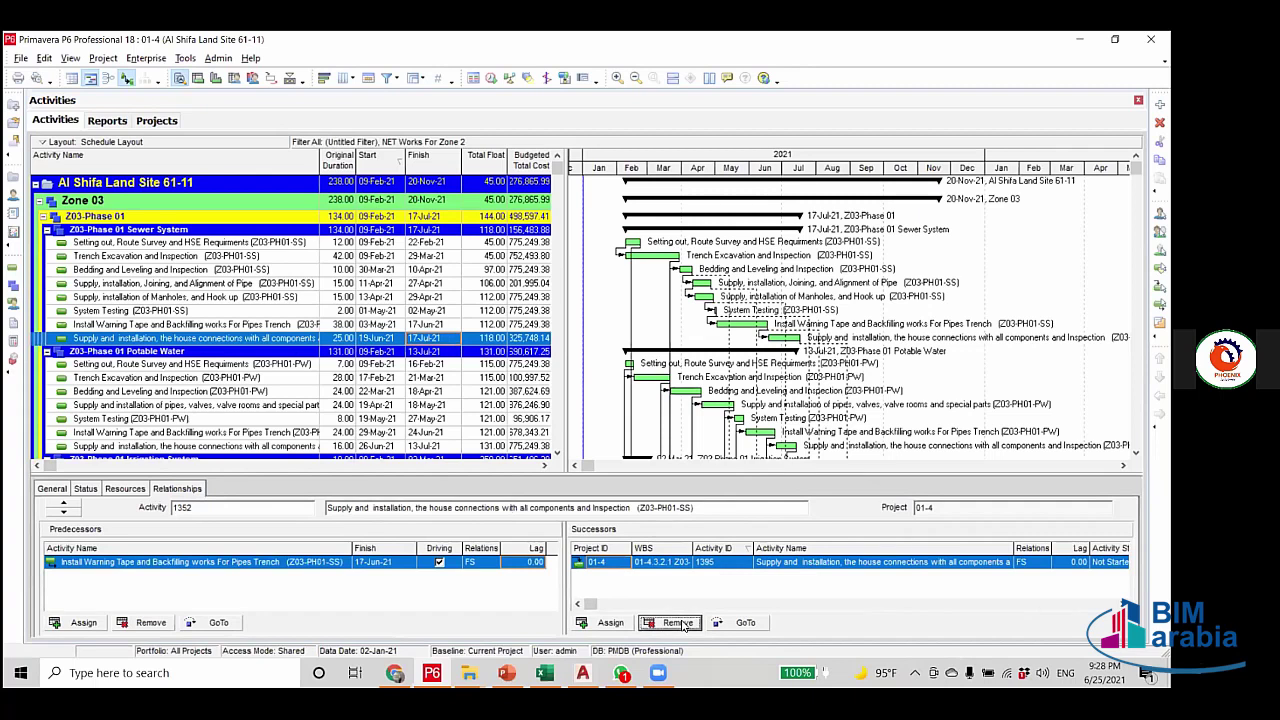
left_click(548, 378)
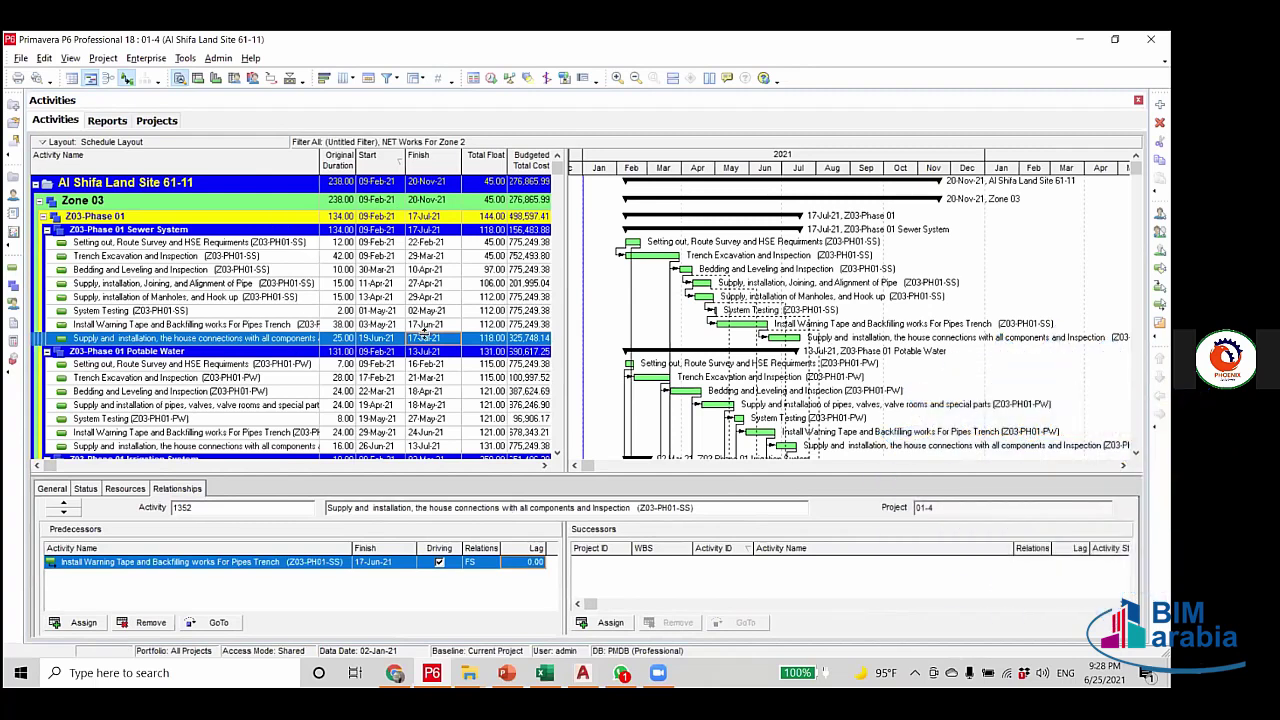
left_click(610, 622)
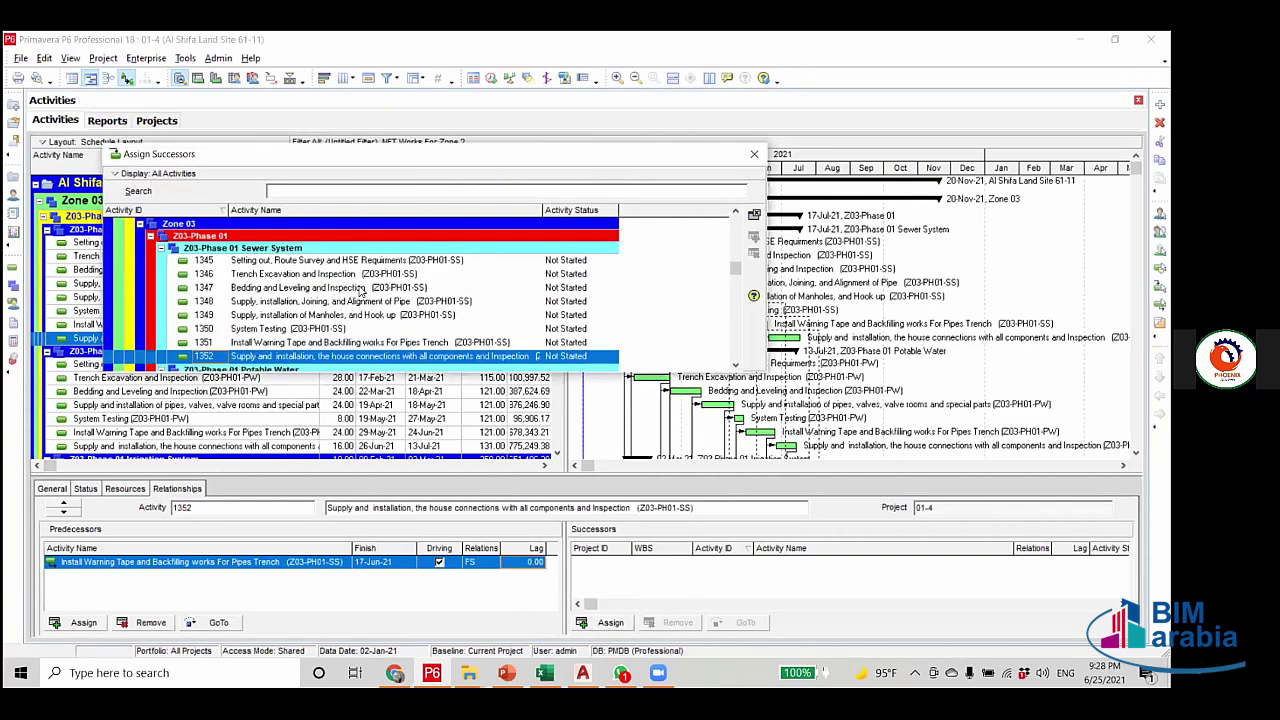
scroll(508, 283, "up", 15)
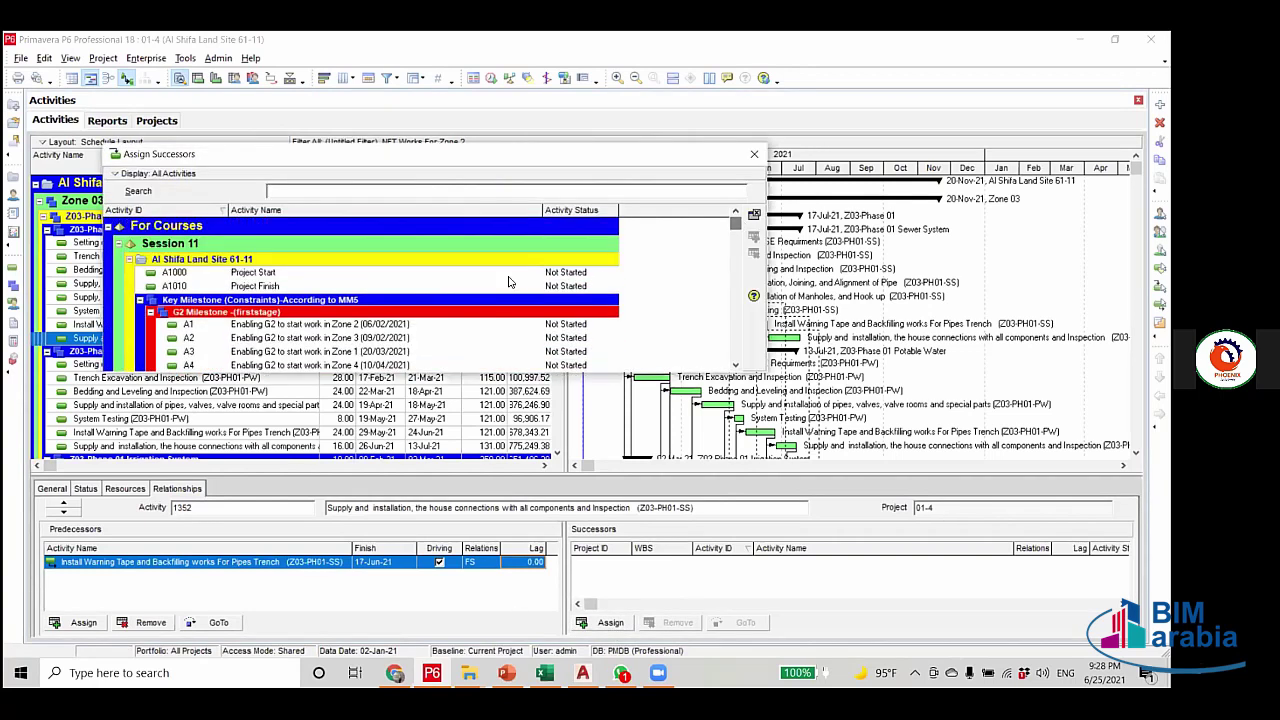
scroll(424, 331, "down", 3)
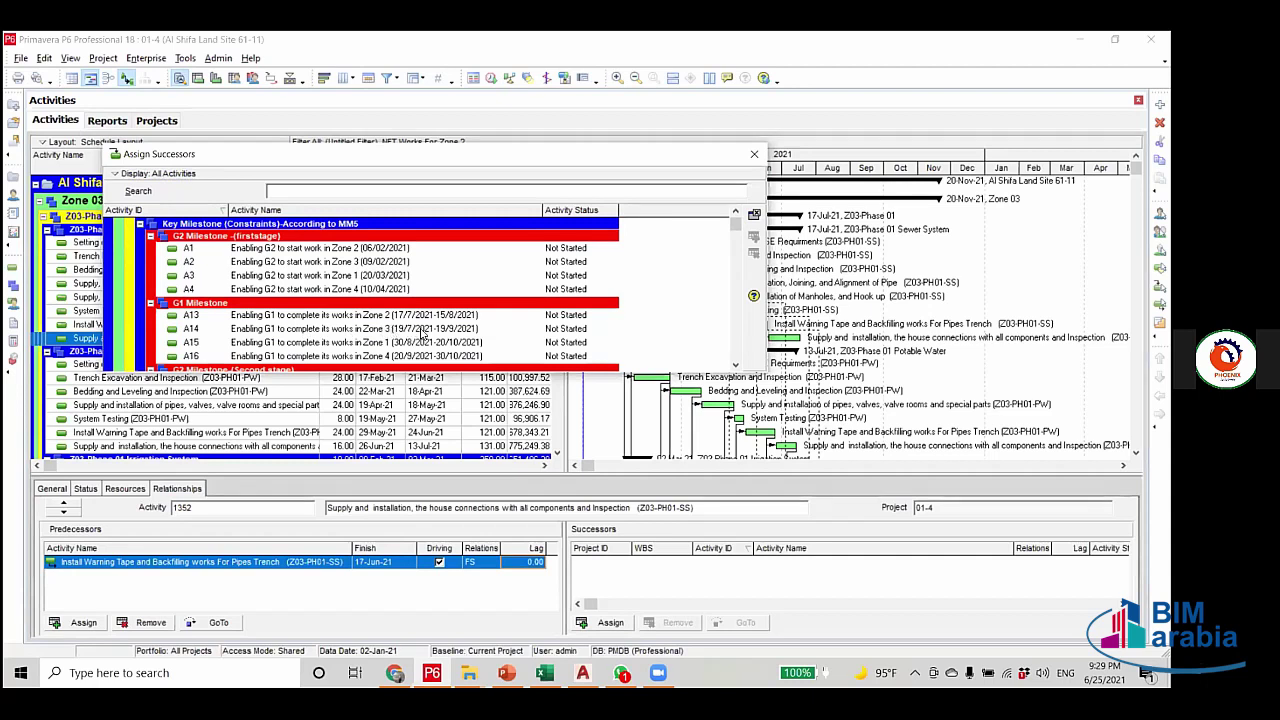
double_click(423, 330)
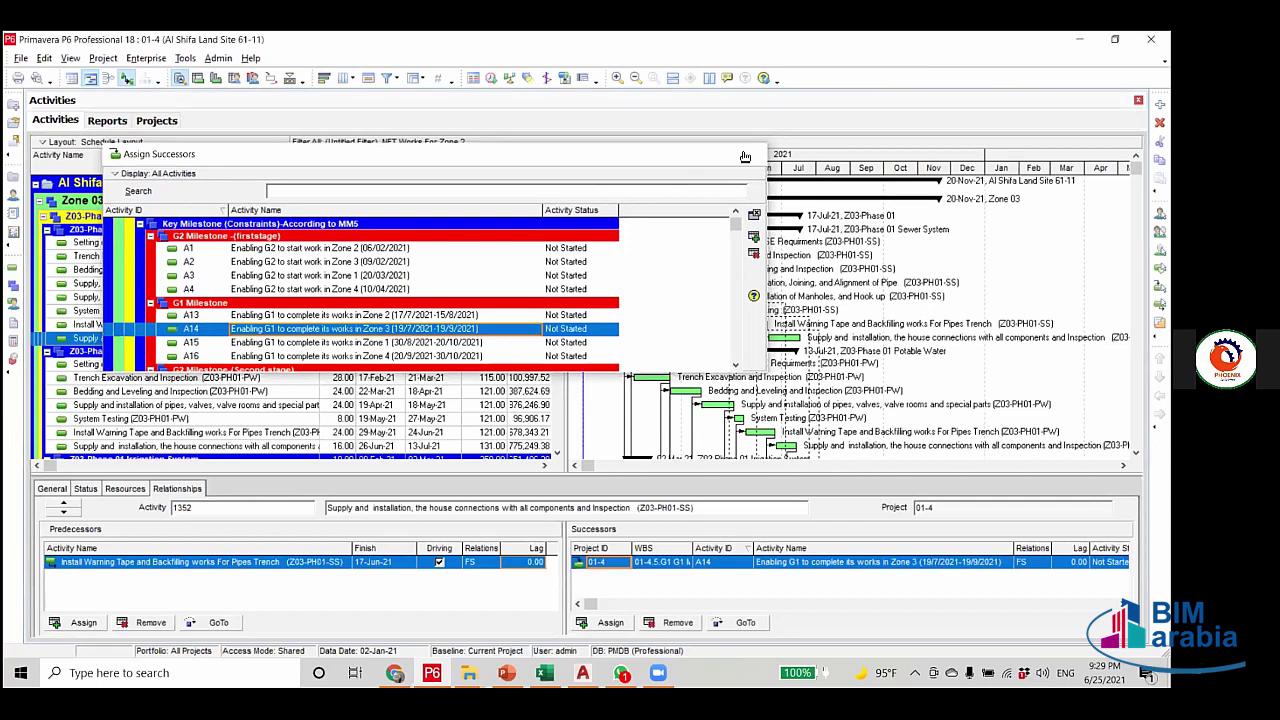
left_click(754, 155)
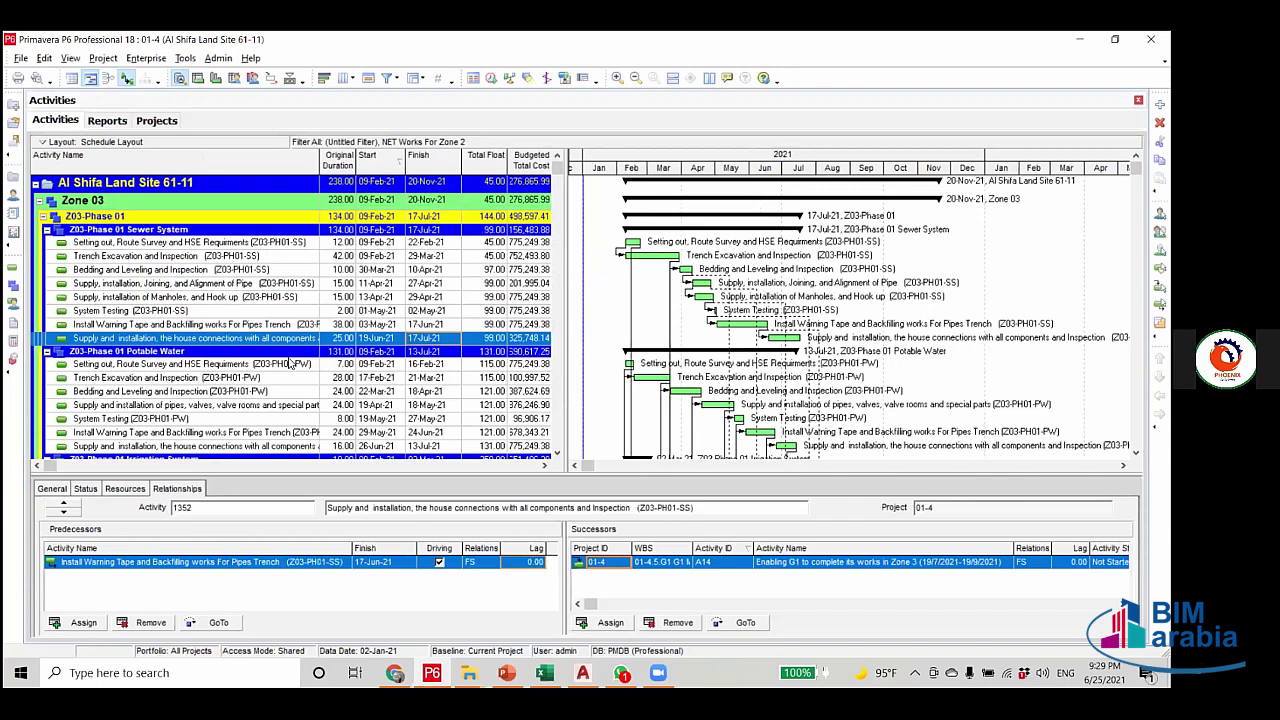
Check the links of the first Z03-PH01-SS activities and remove the Z03-PH02-SS successor from Setting out, Route Survey and HSE Requirements.
left_click(178, 243)
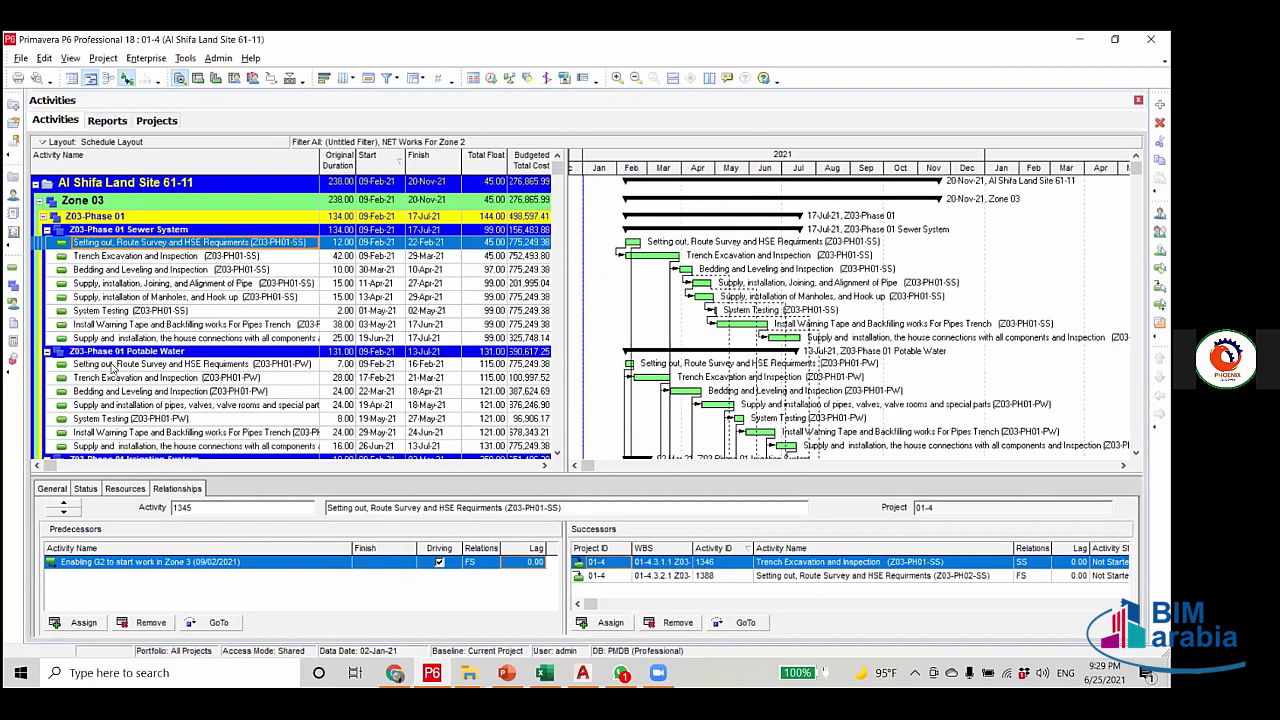
left_click(285, 339)
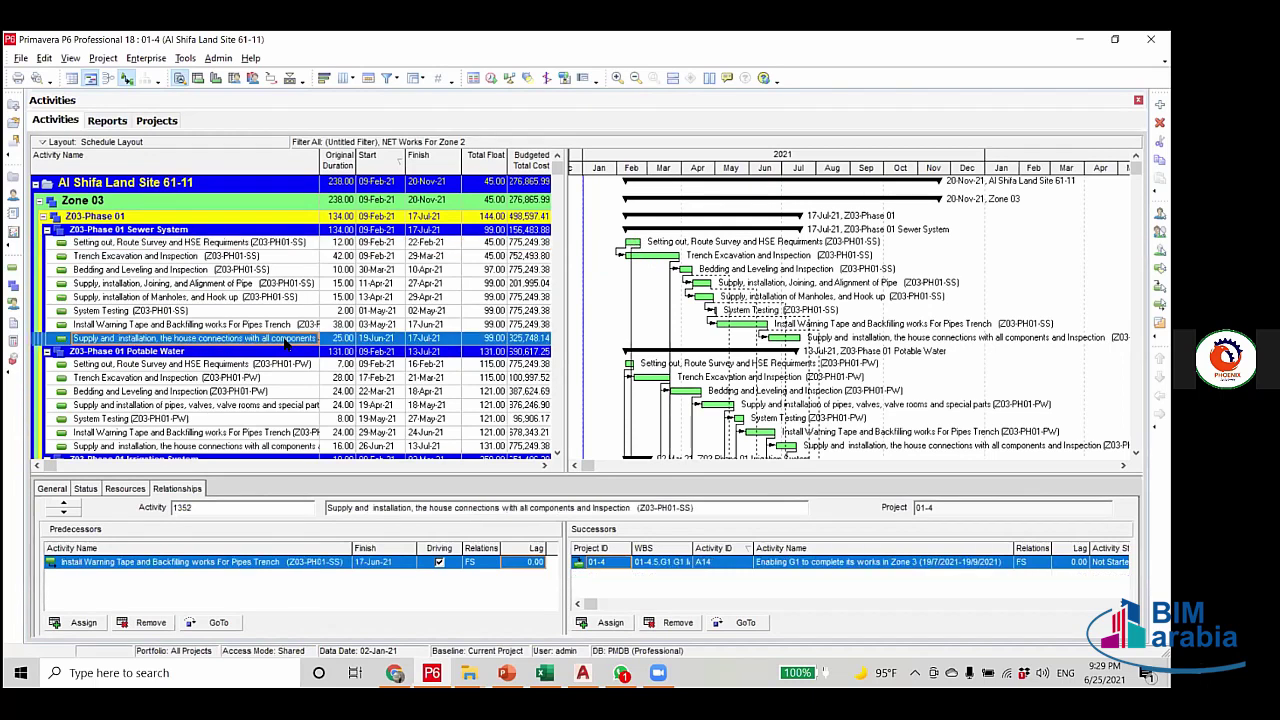
left_click(158, 246)
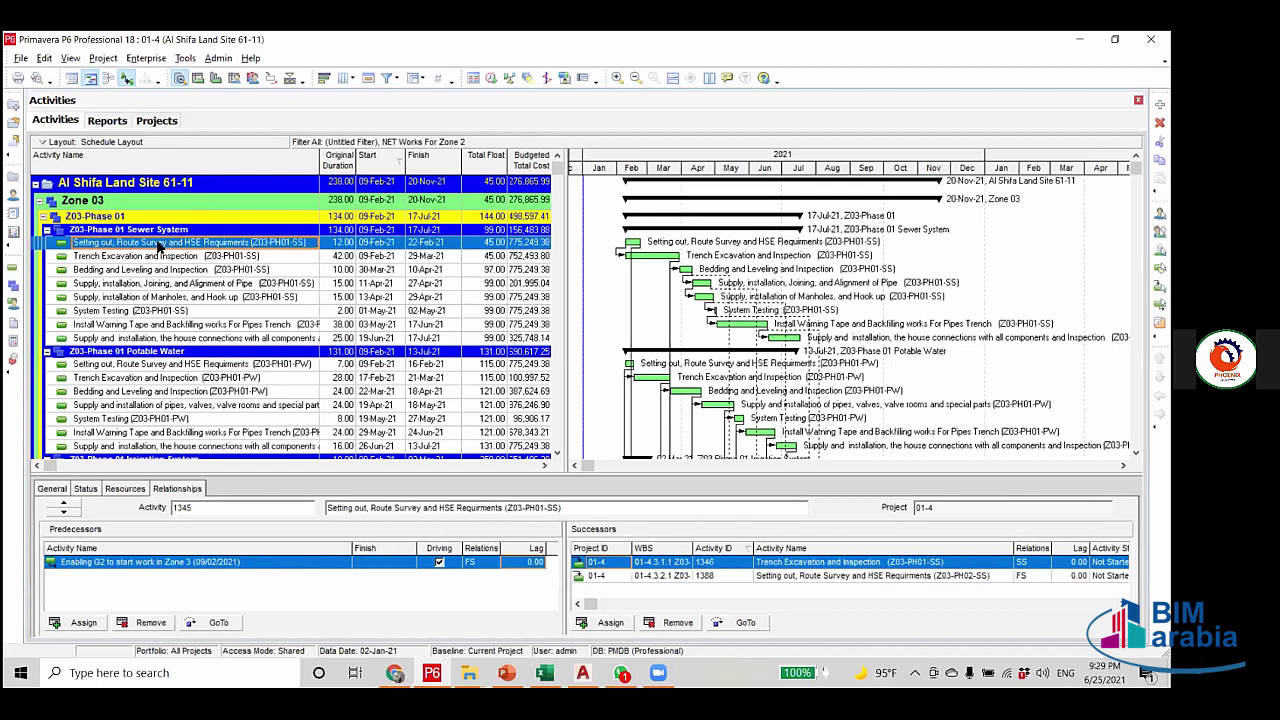
left_click(163, 256)
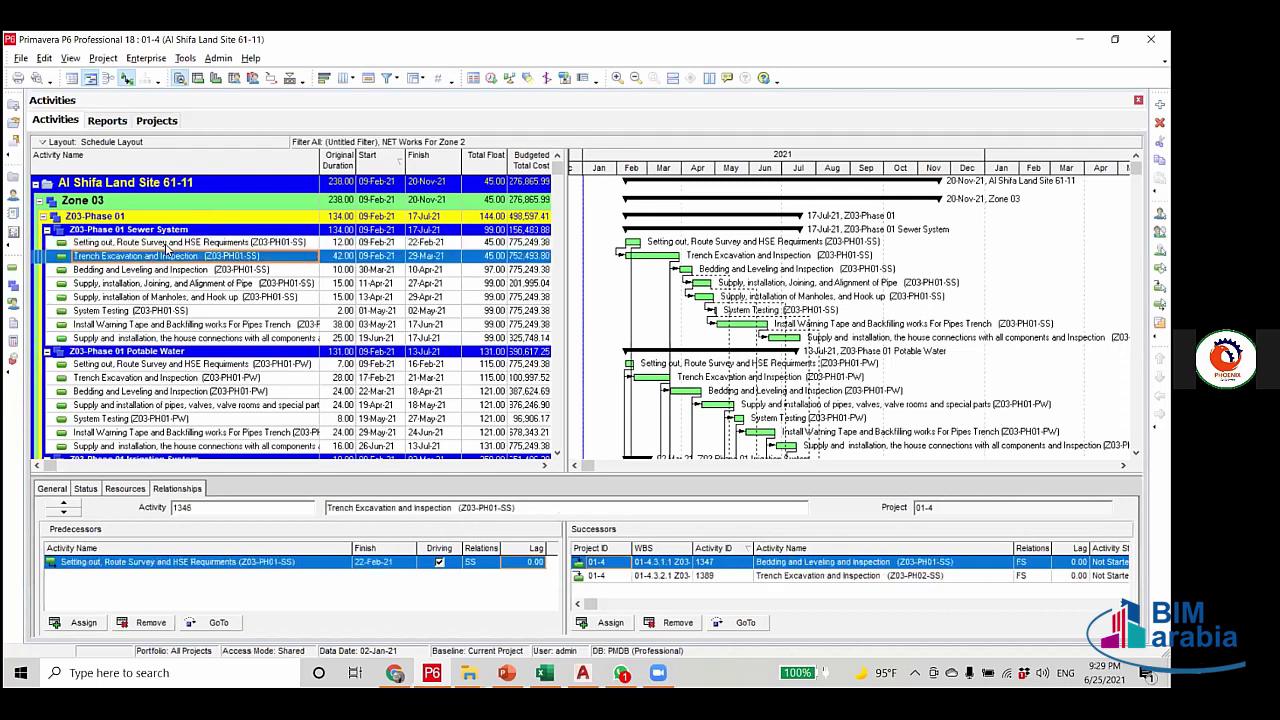
left_click(166, 244)
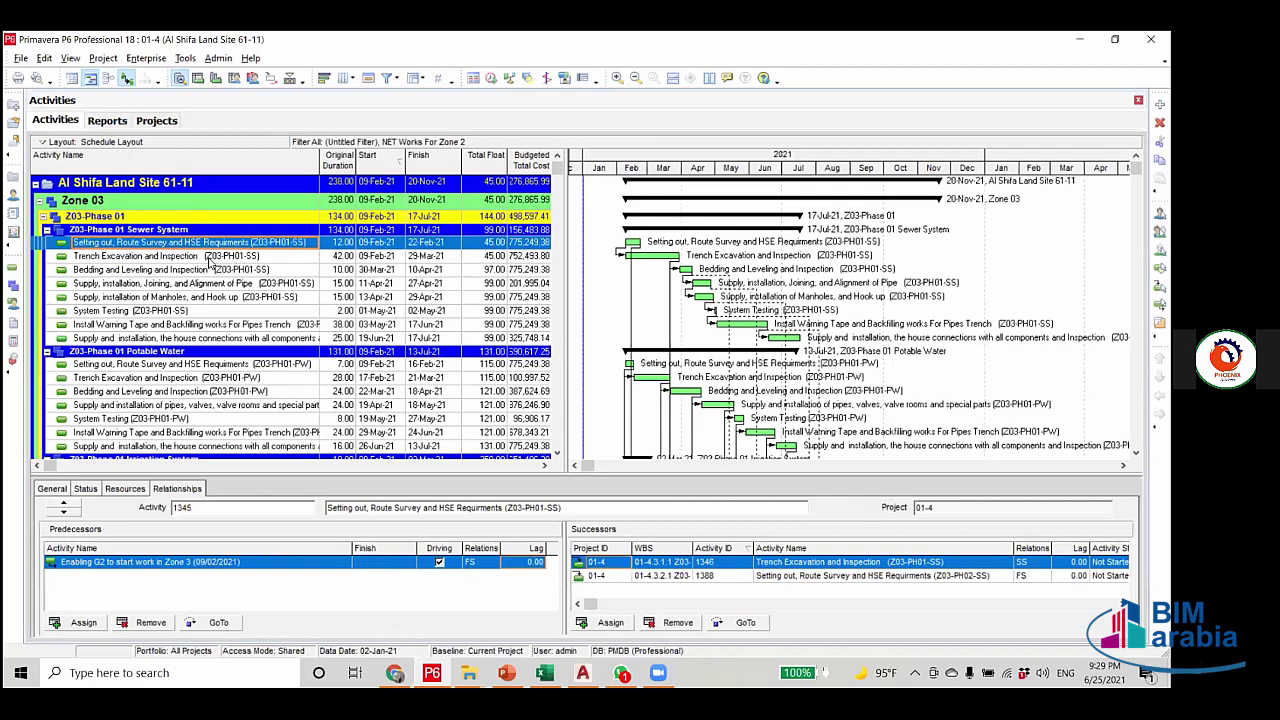
left_click(204, 257)
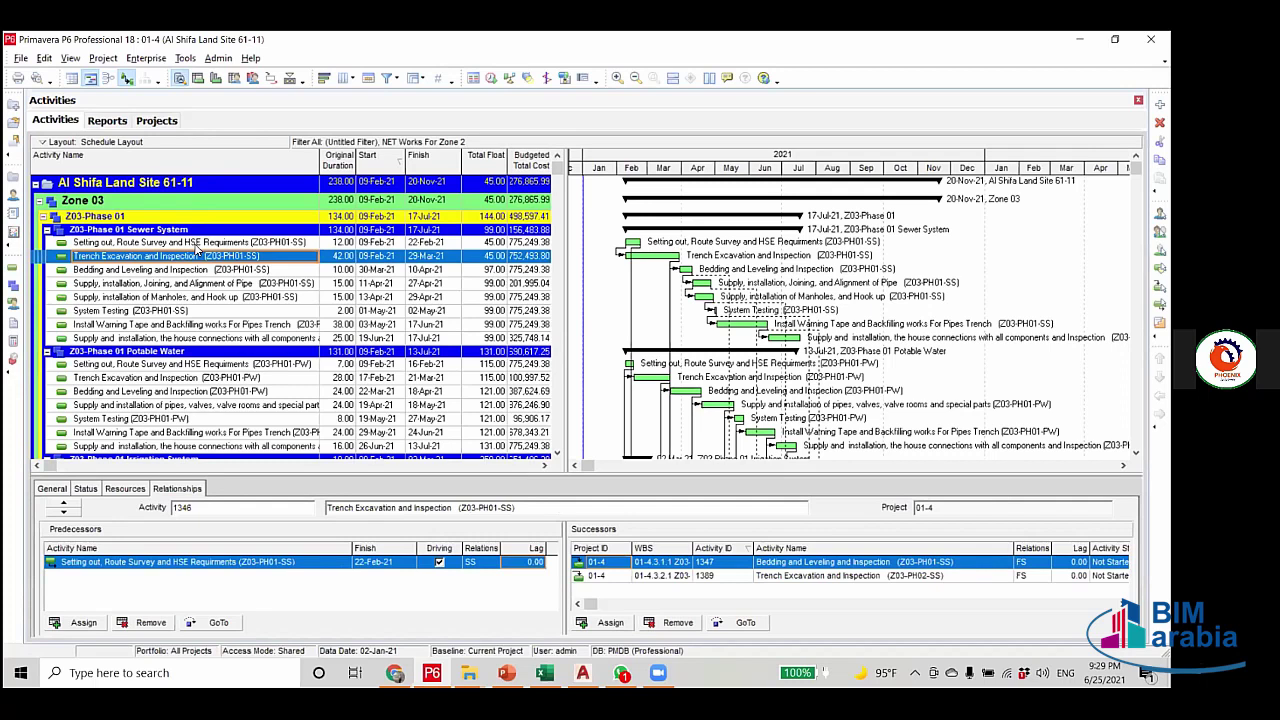
left_click(195, 243)
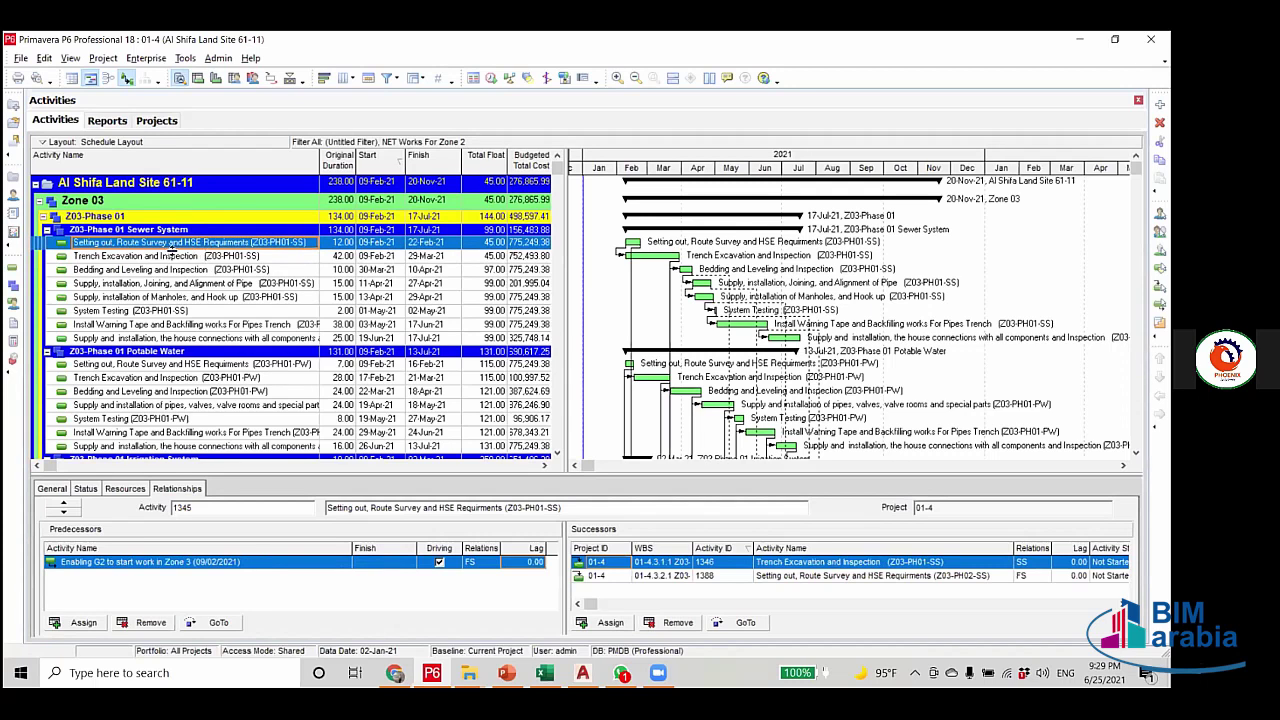
left_click(808, 577)
left_click(677, 622)
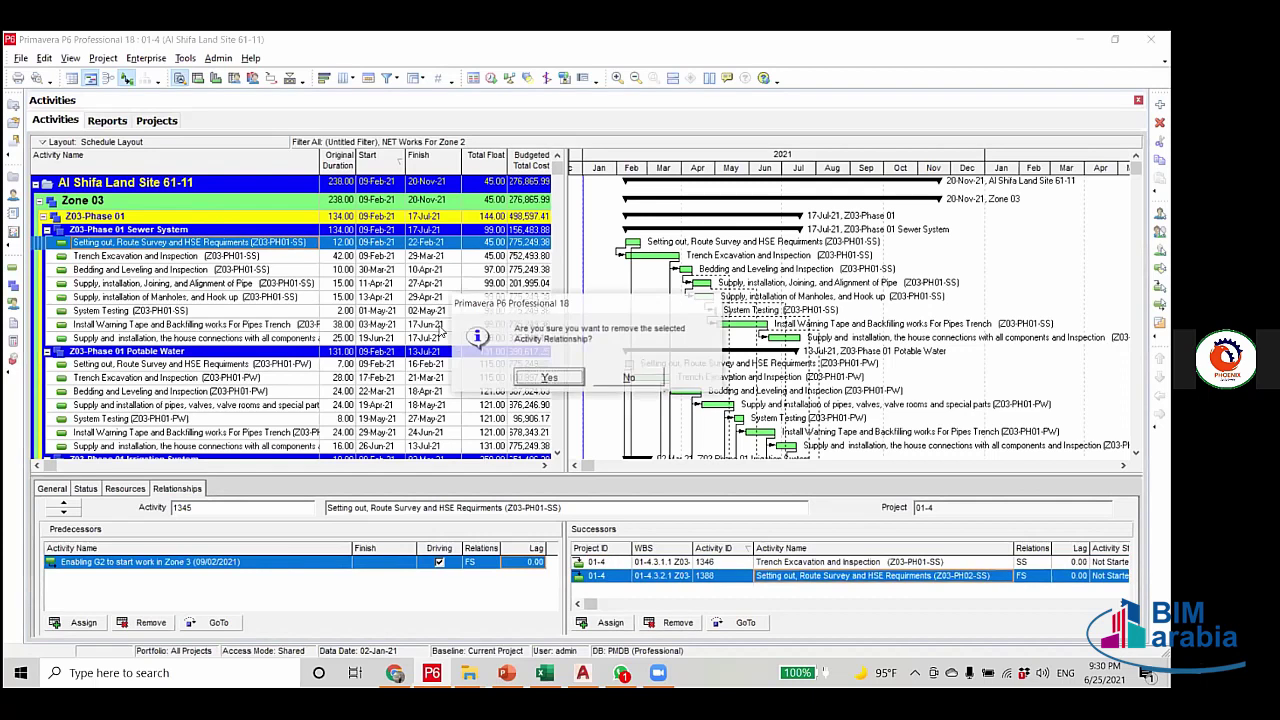
left_click(549, 379)
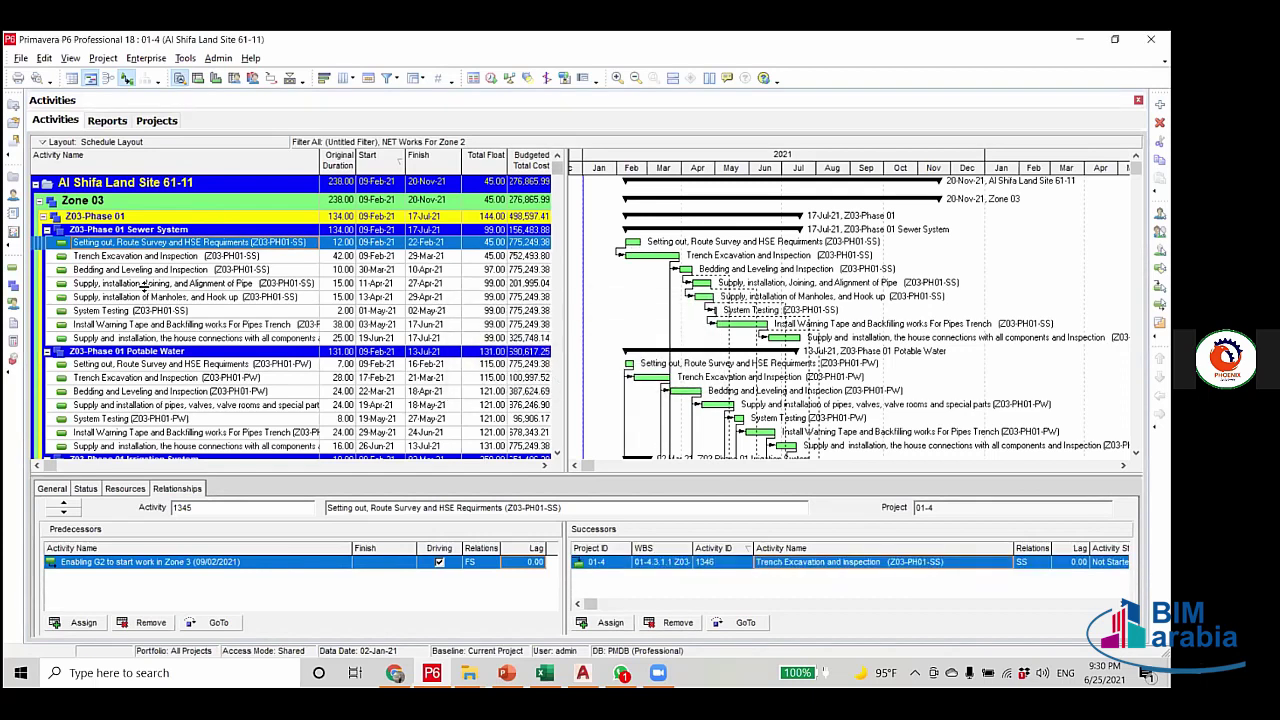
Remove the Z03-PH02-SS successors from the Z03-PH01-SS Trench Excavation and Bedding and Leveling activities.
left_click(193, 258)
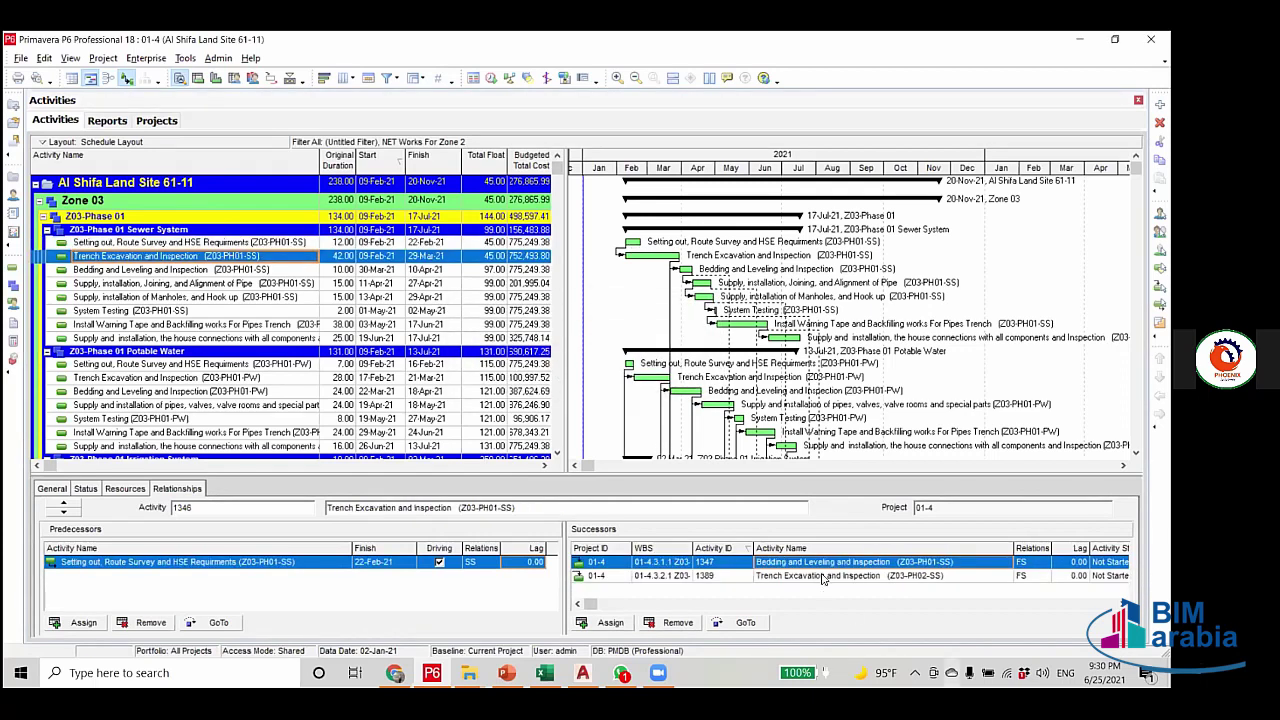
left_click(792, 577)
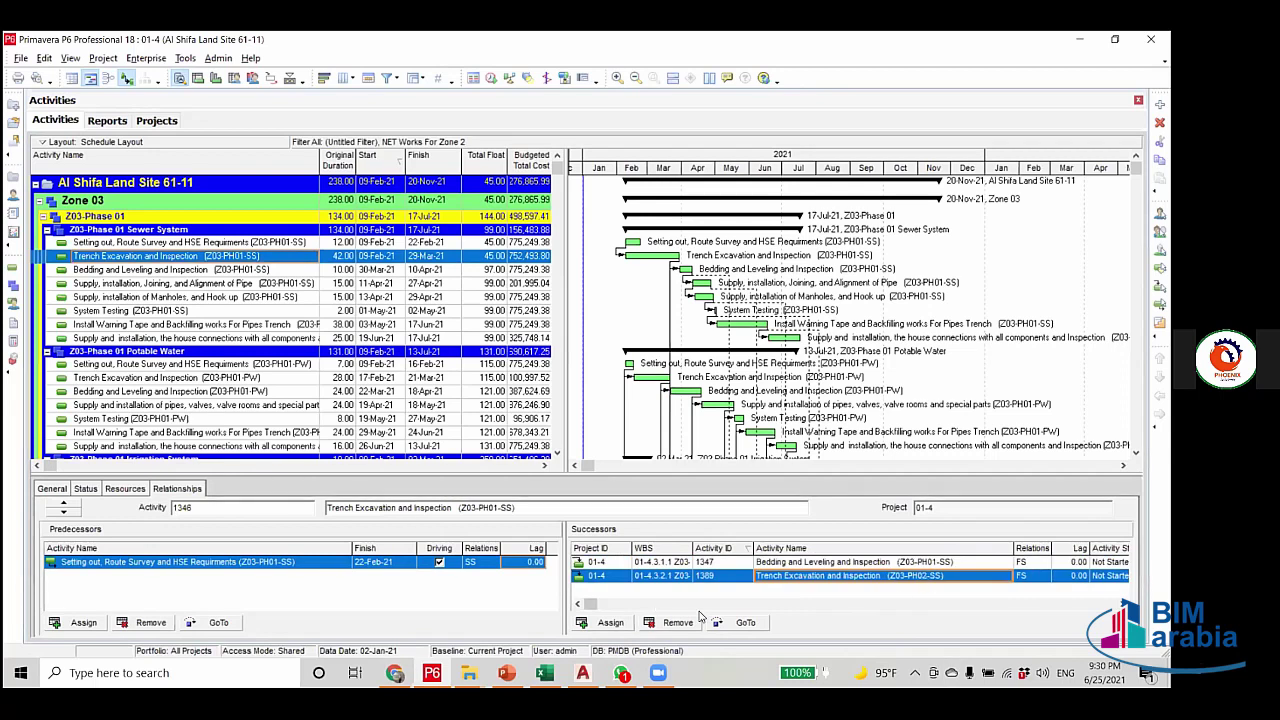
left_click(678, 622)
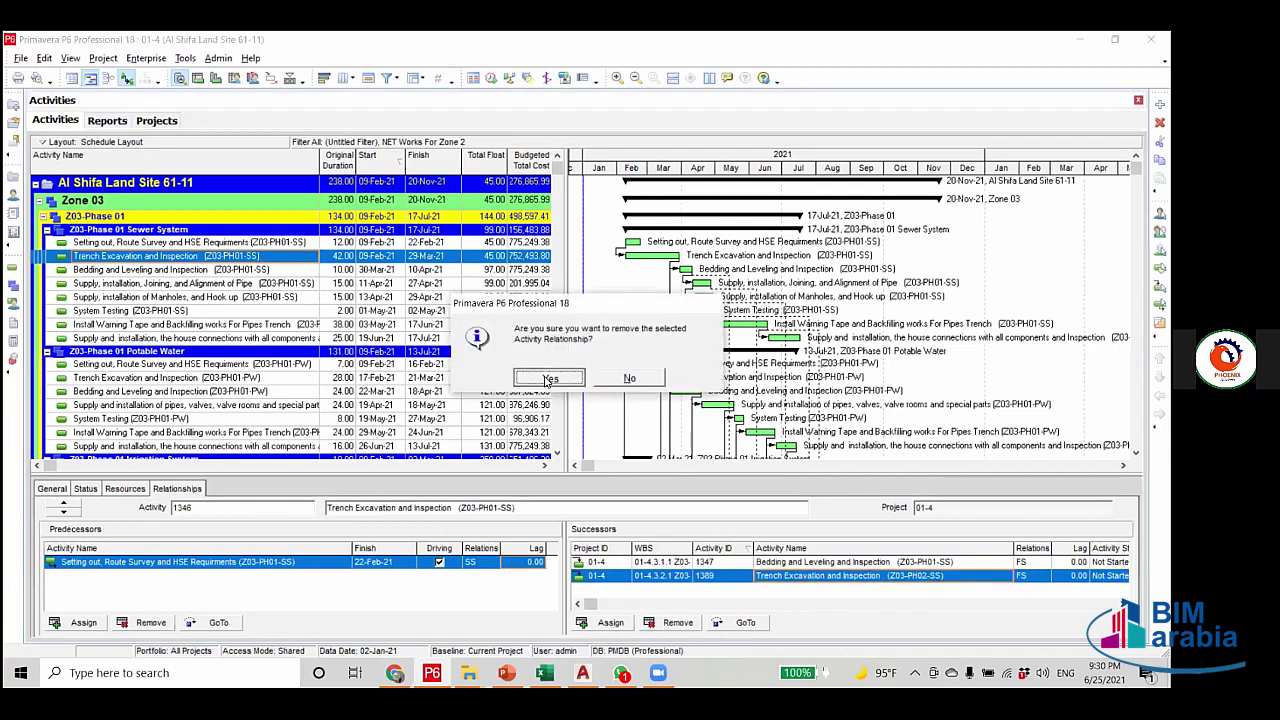
left_click(550, 380)
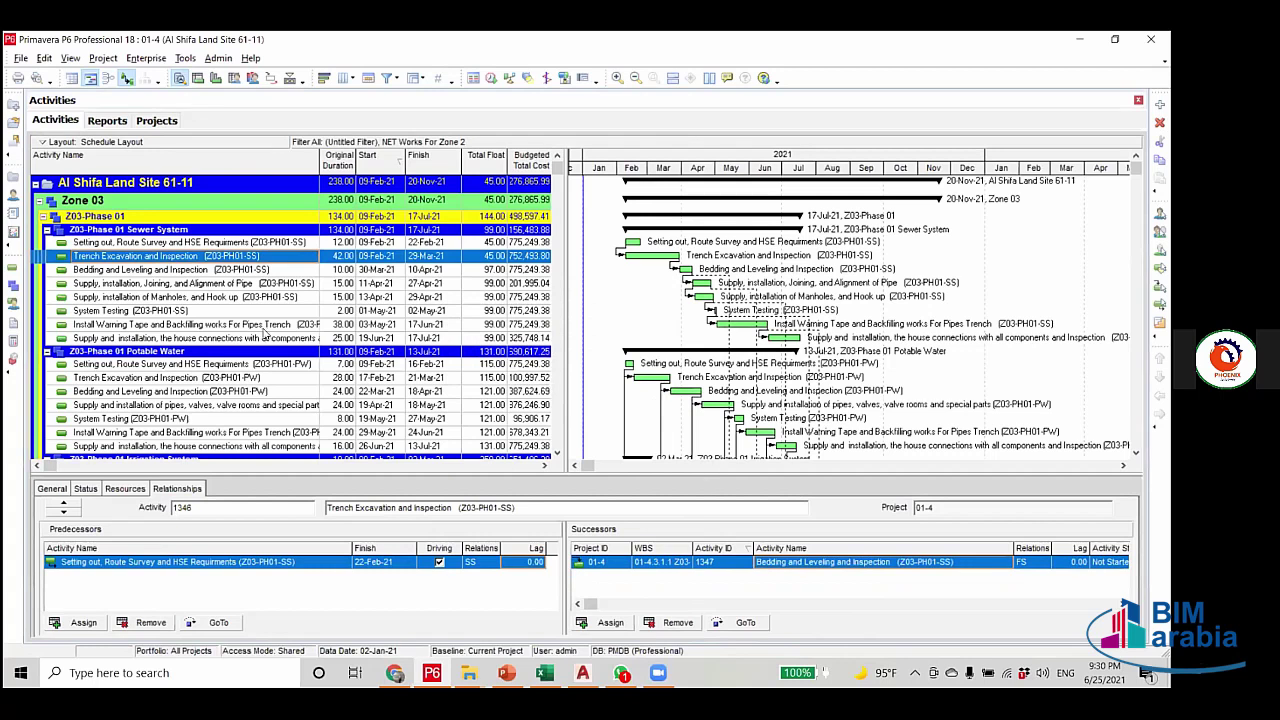
left_click(266, 270)
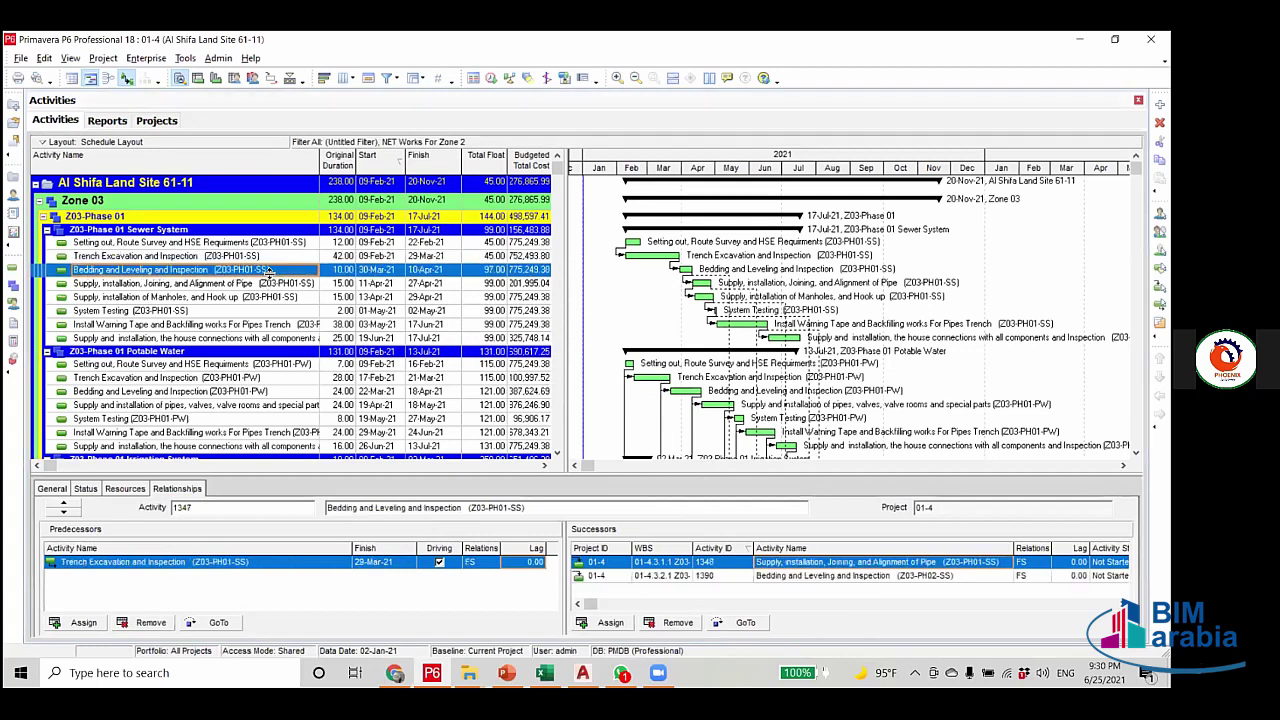
left_click(857, 577)
left_click(678, 622)
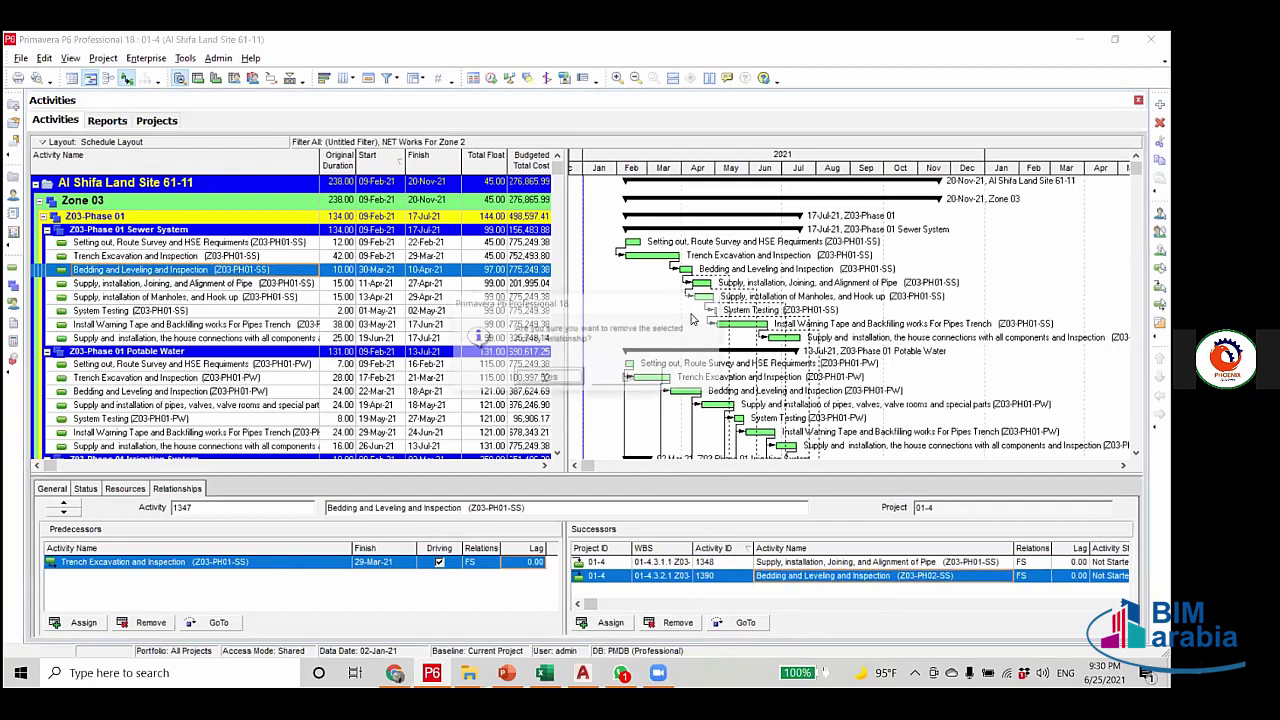
left_click(578, 380)
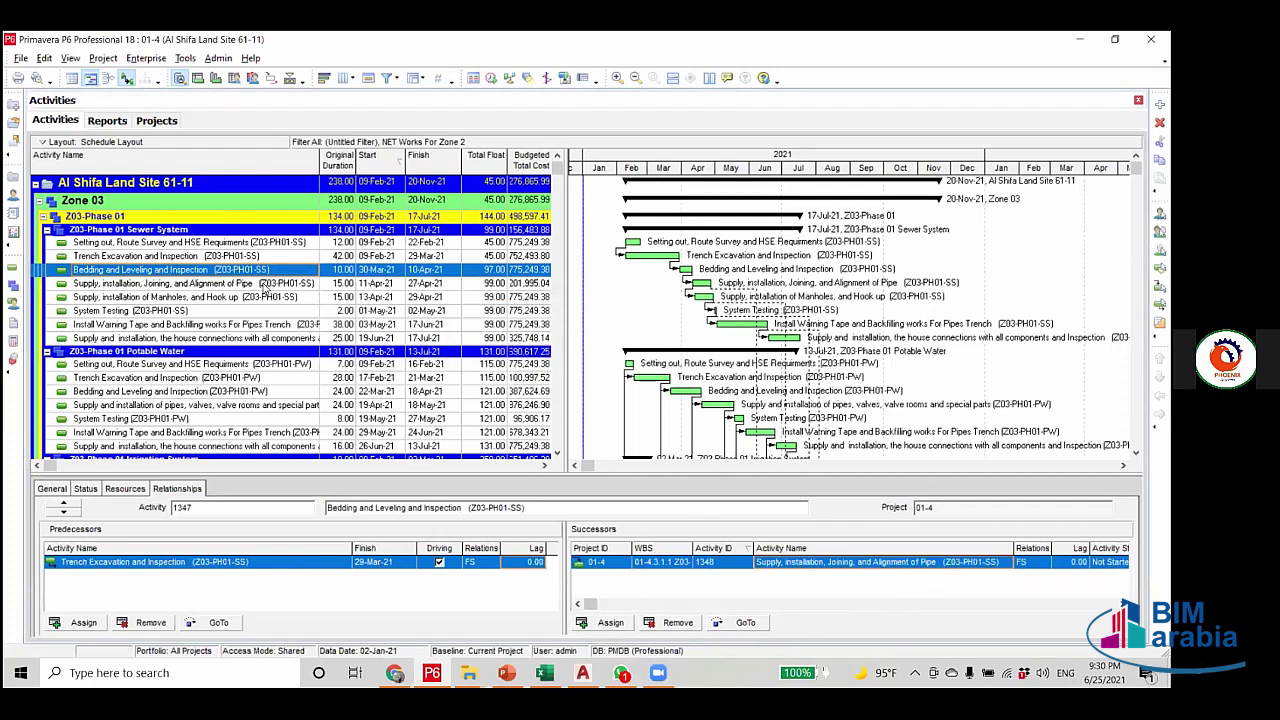
Remove the Z03-PH02-SS successors from the Z03-PH01-SS pipe installation and manhole installation activities.
left_click(262, 284)
left_click(806, 577)
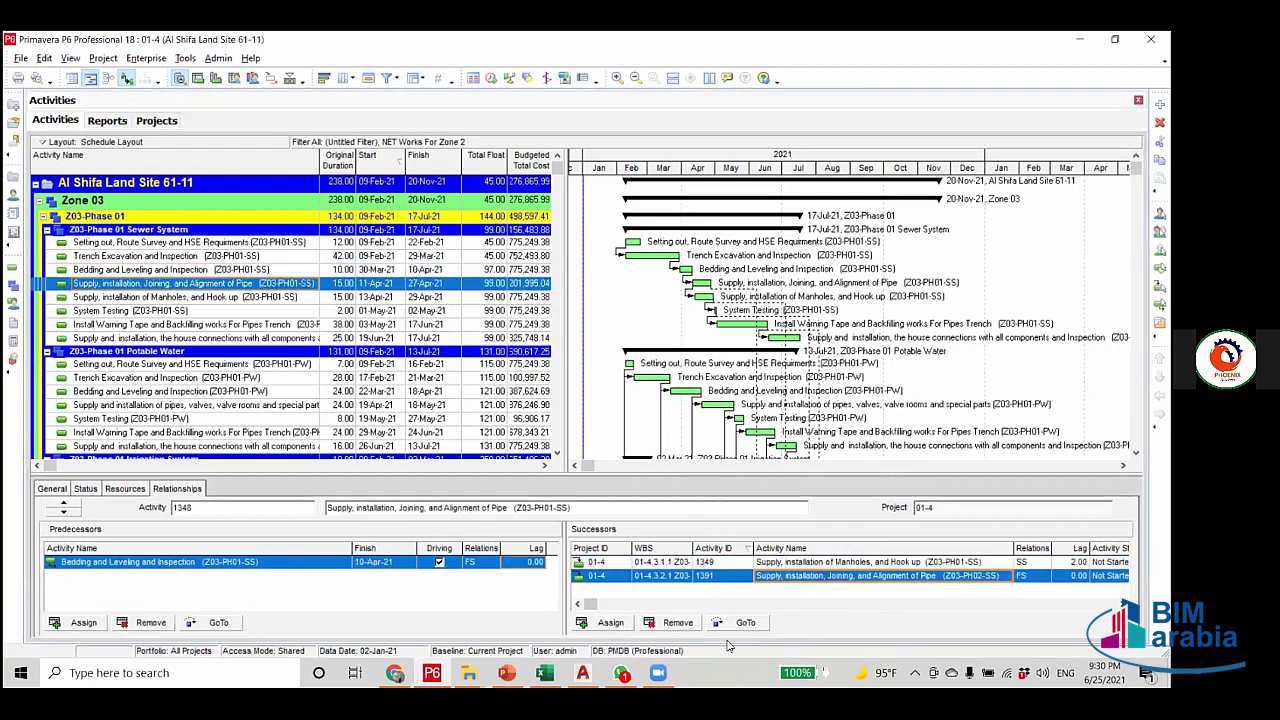
left_click(676, 622)
left_click(553, 377)
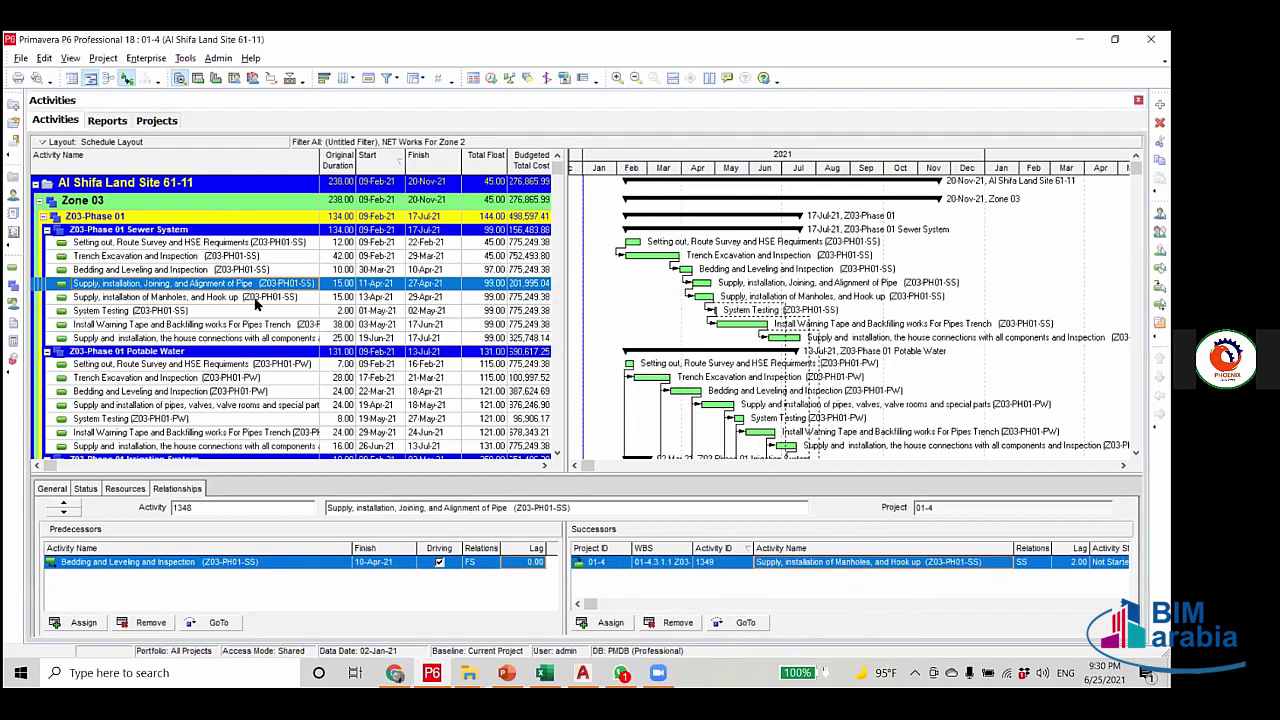
left_click(255, 299)
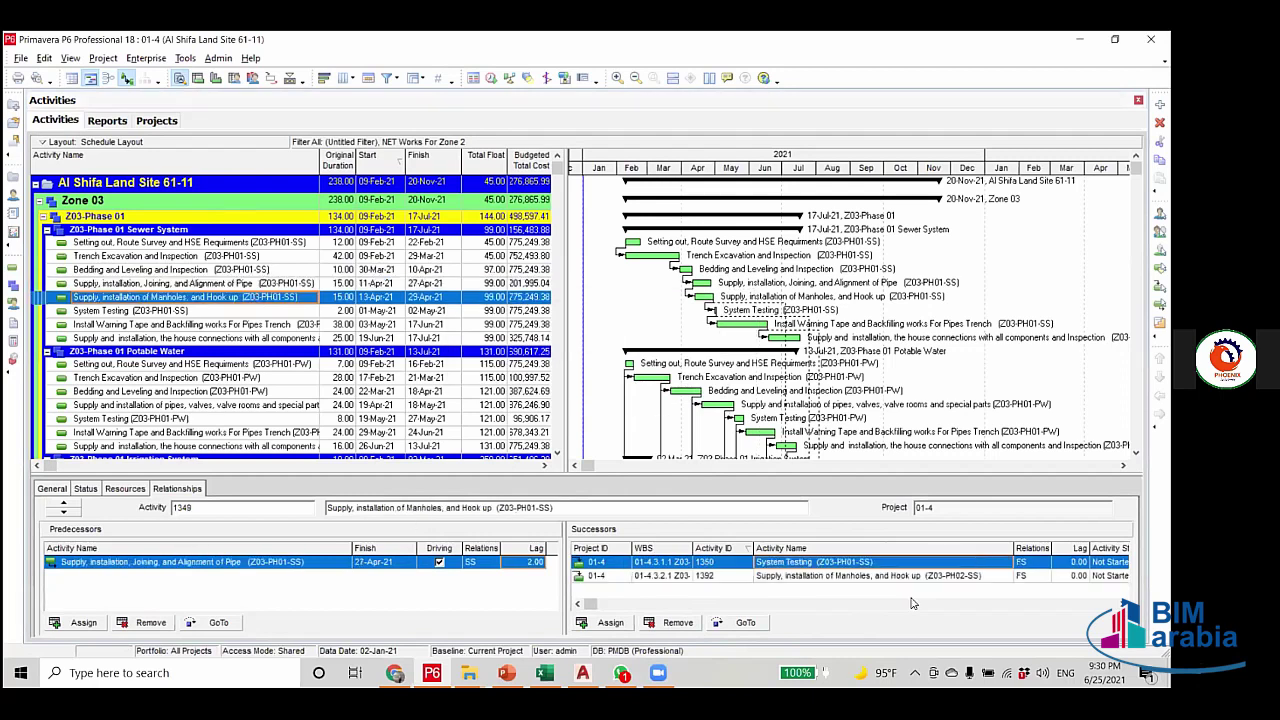
left_click(882, 575)
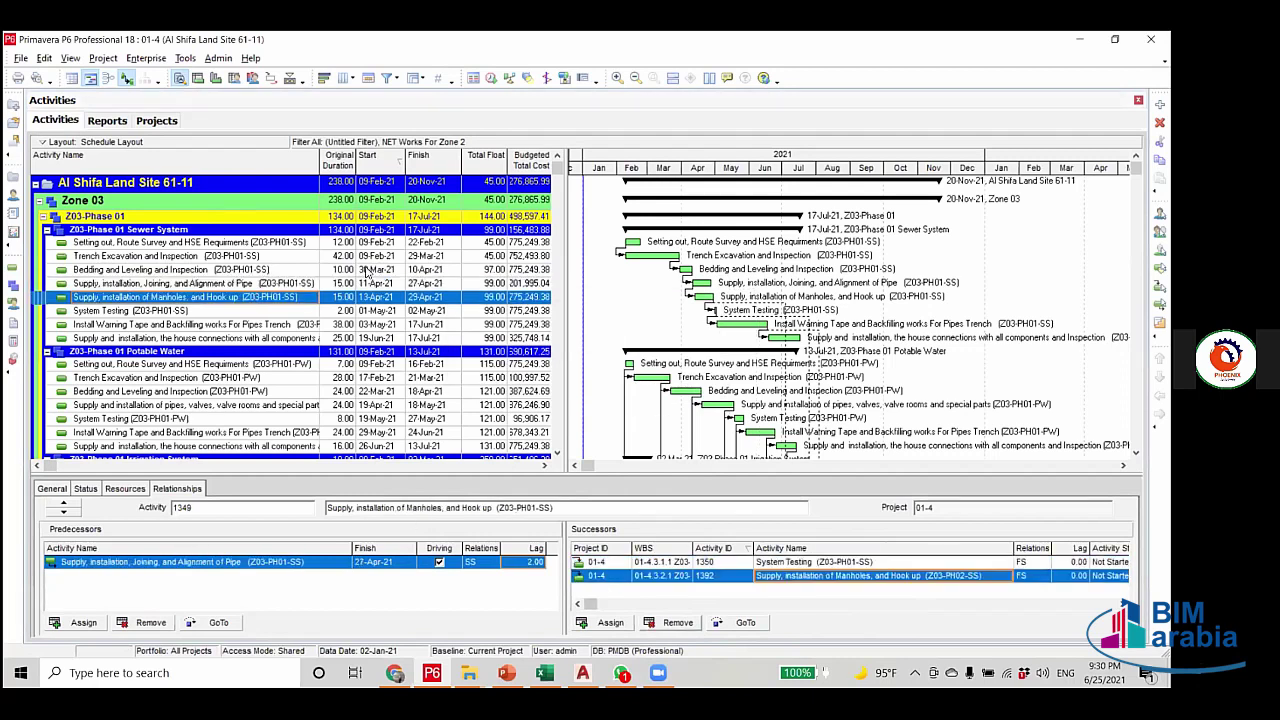
key("Delete")
left_click(553, 377)
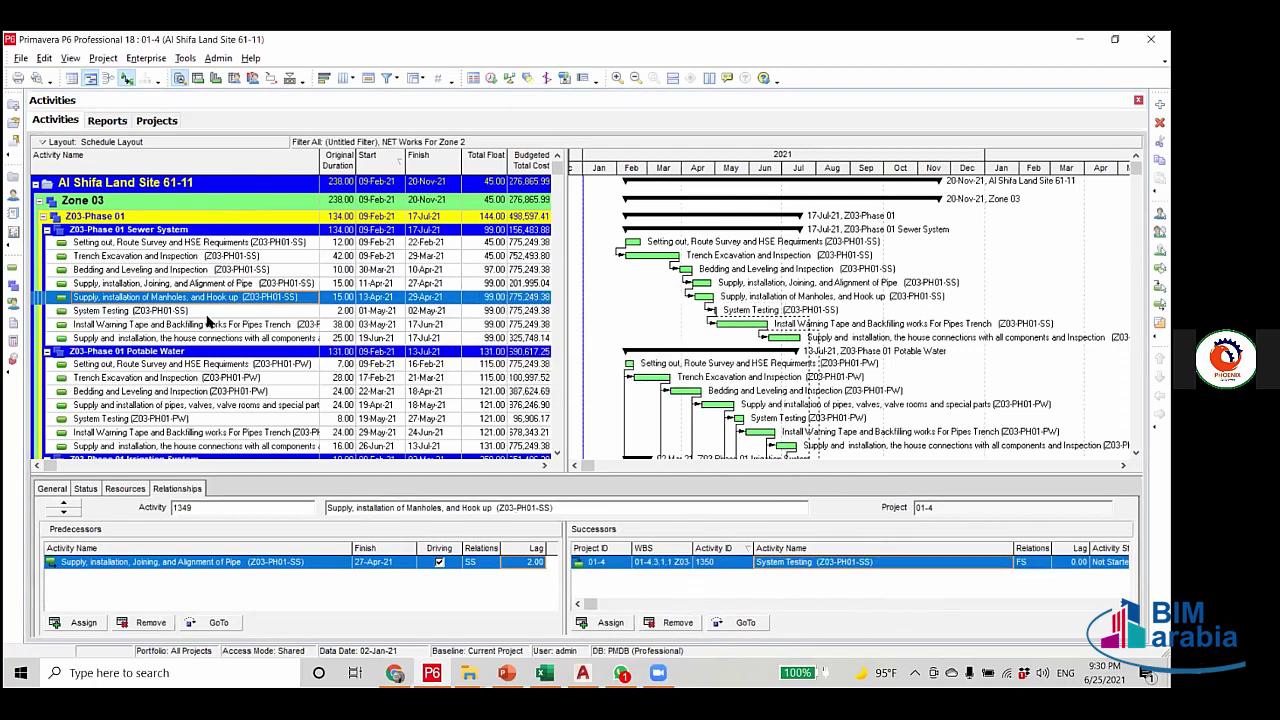
Remove the Z03-PH02-SS successors from the Z03-PH01-SS System Testing and Warning Tape and Backfilling activities.
left_click(200, 312)
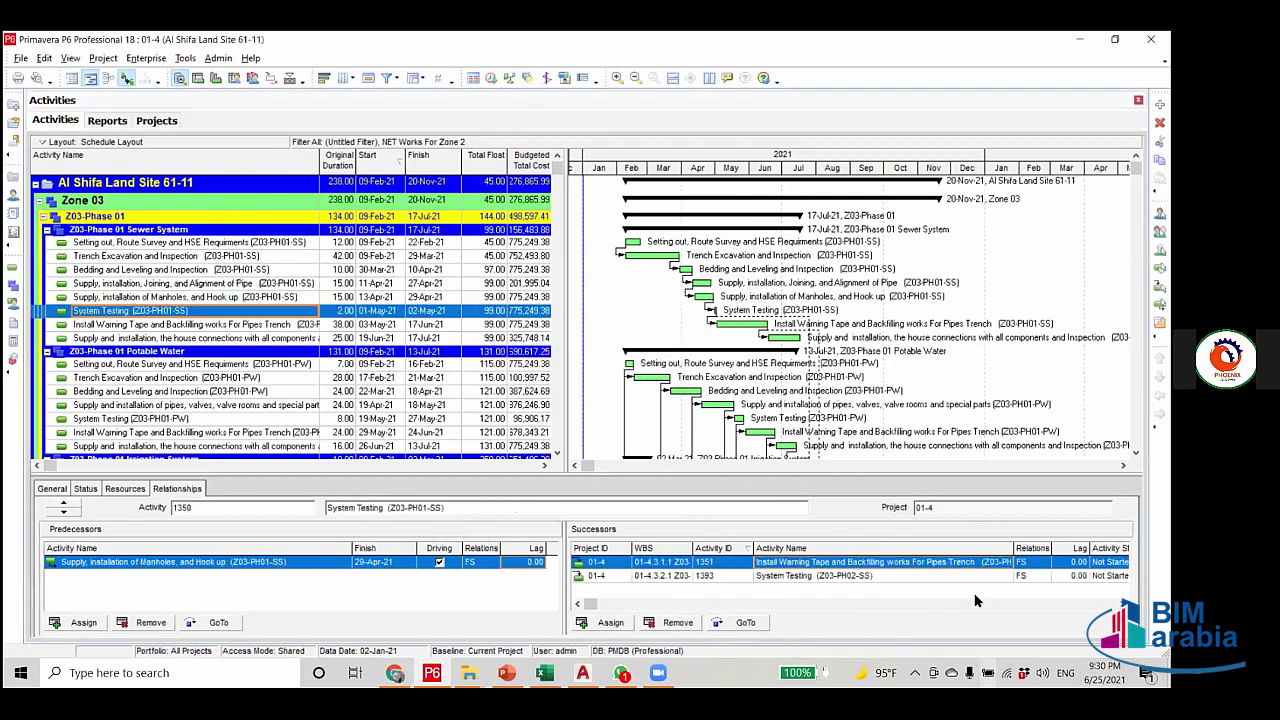
left_click(677, 622)
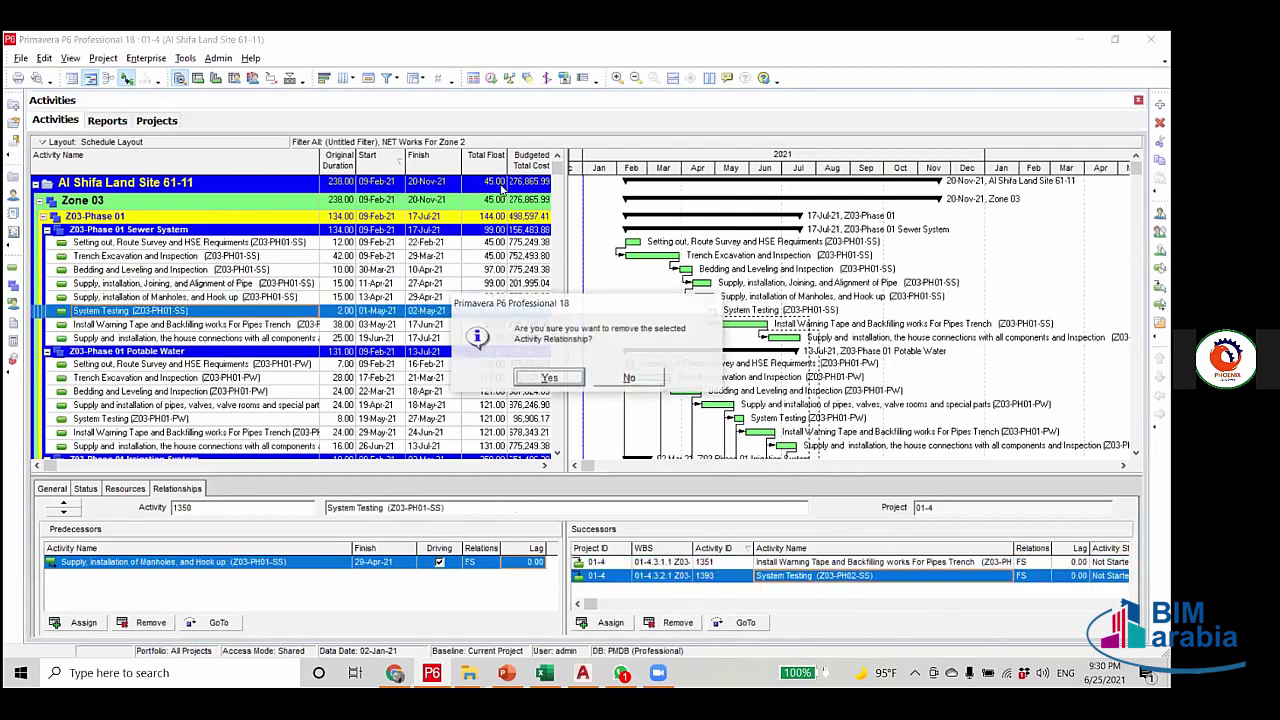
left_click(551, 374)
left_click(236, 325)
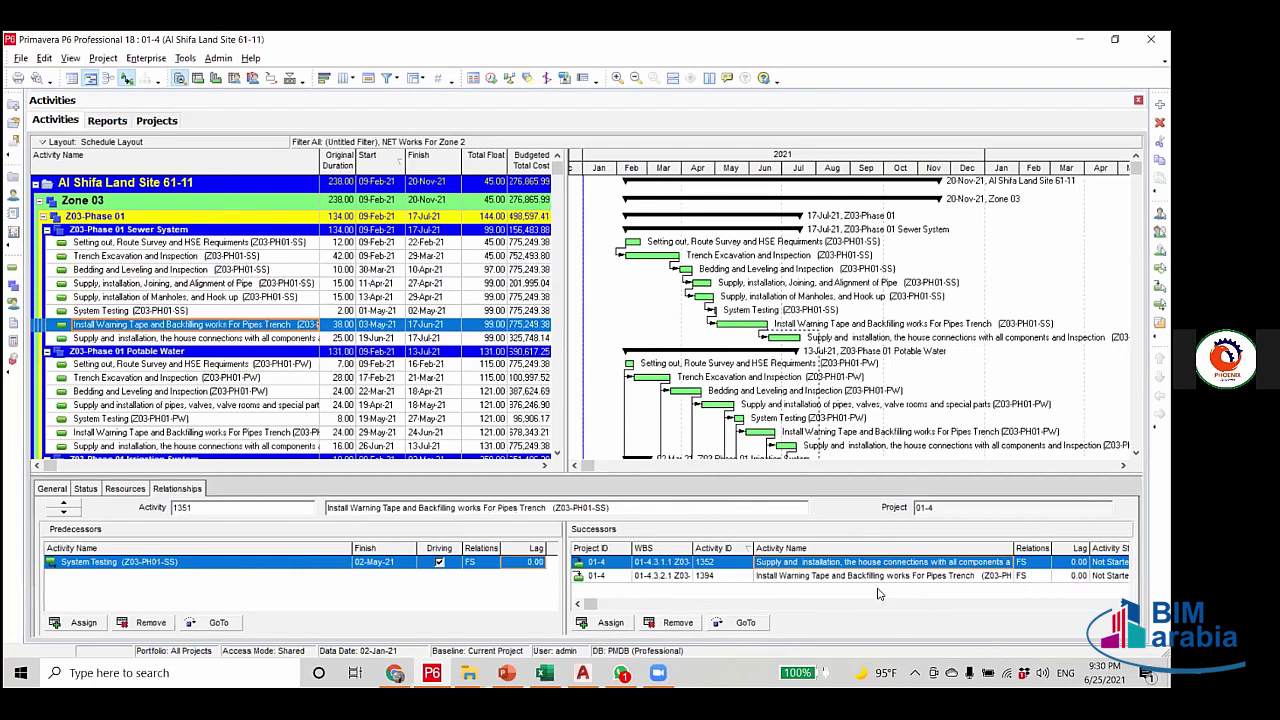
left_click(862, 576)
left_click(677, 623)
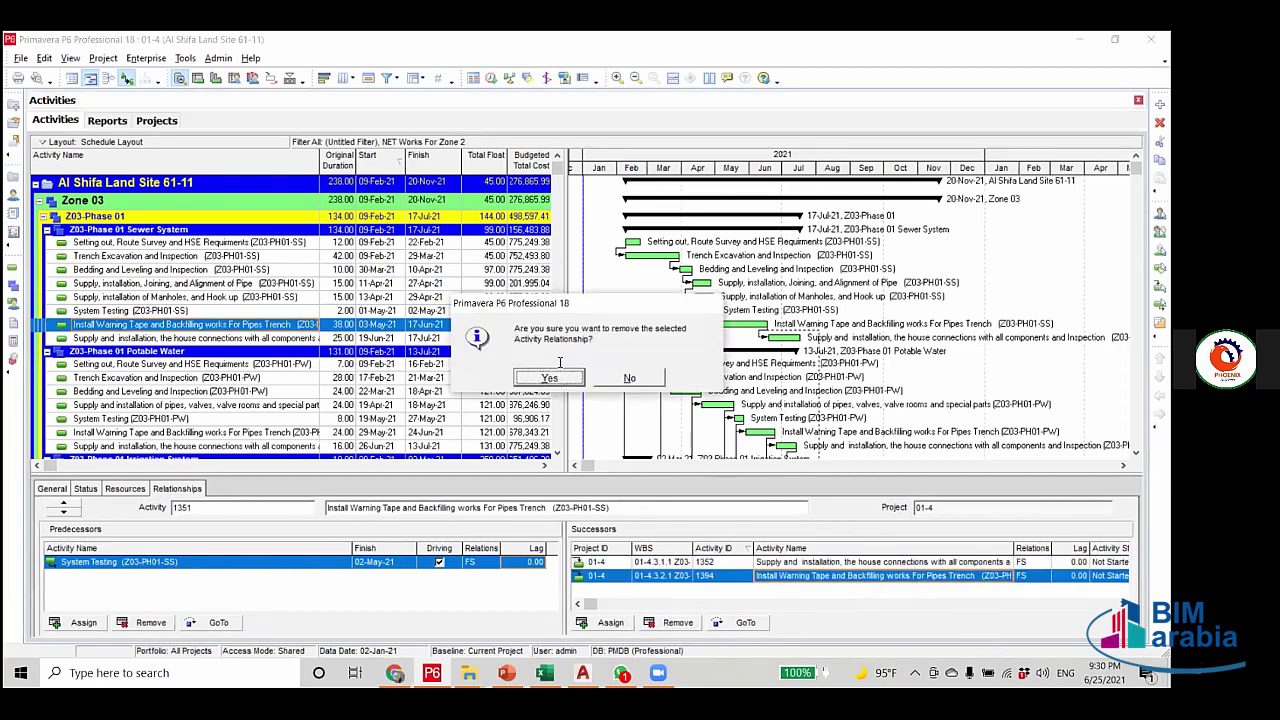
left_click(563, 378)
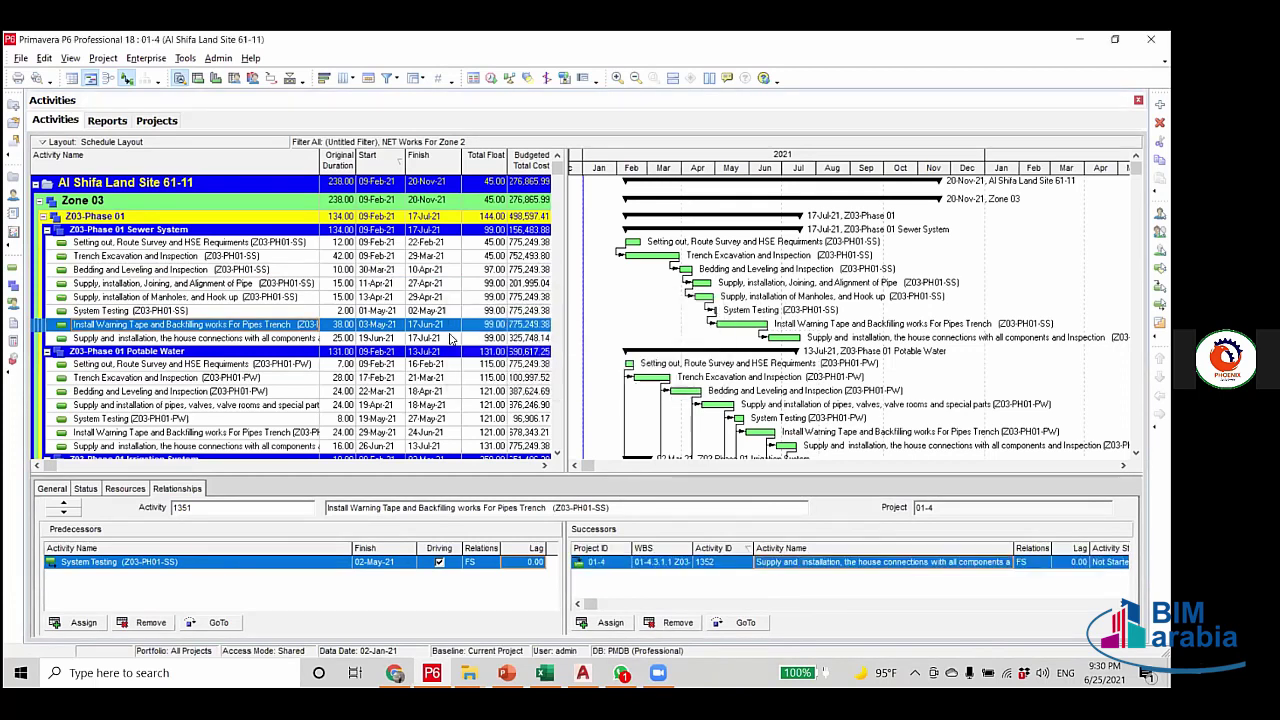
Check the house connections activity's milestone successor and reschedule the project with data date 02-Jan-21.
left_click(287, 339)
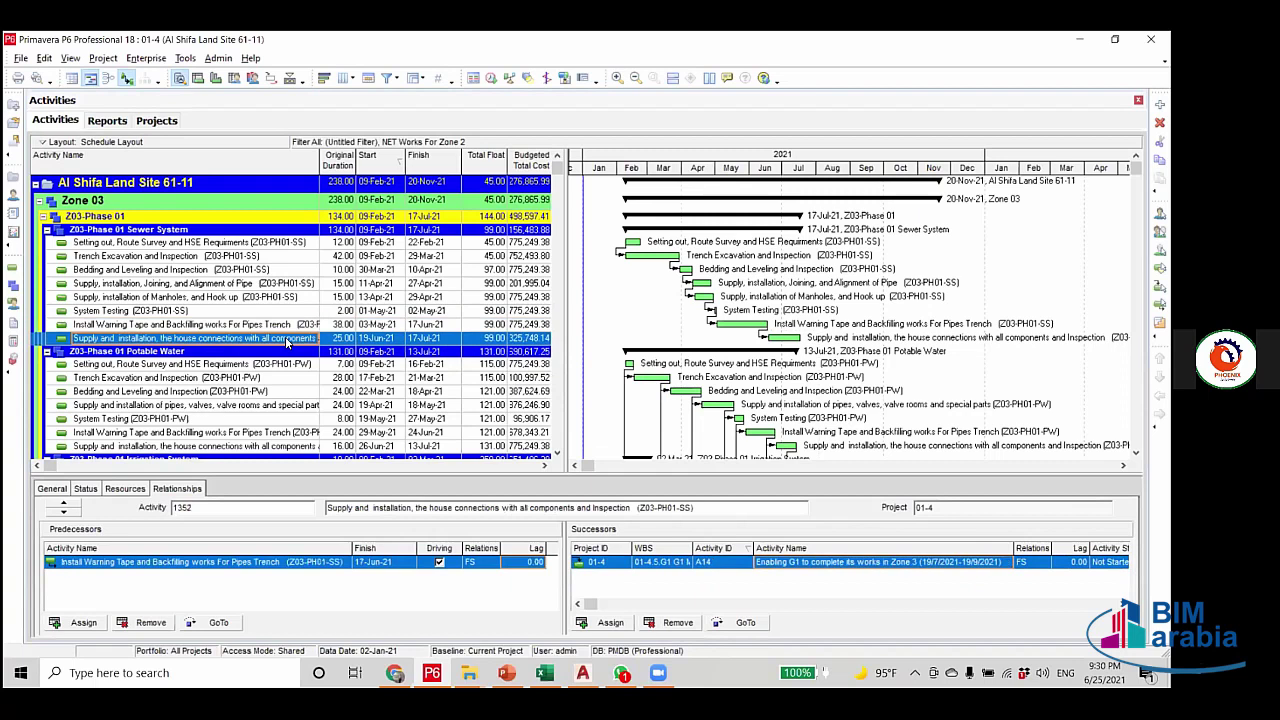
left_click(491, 78)
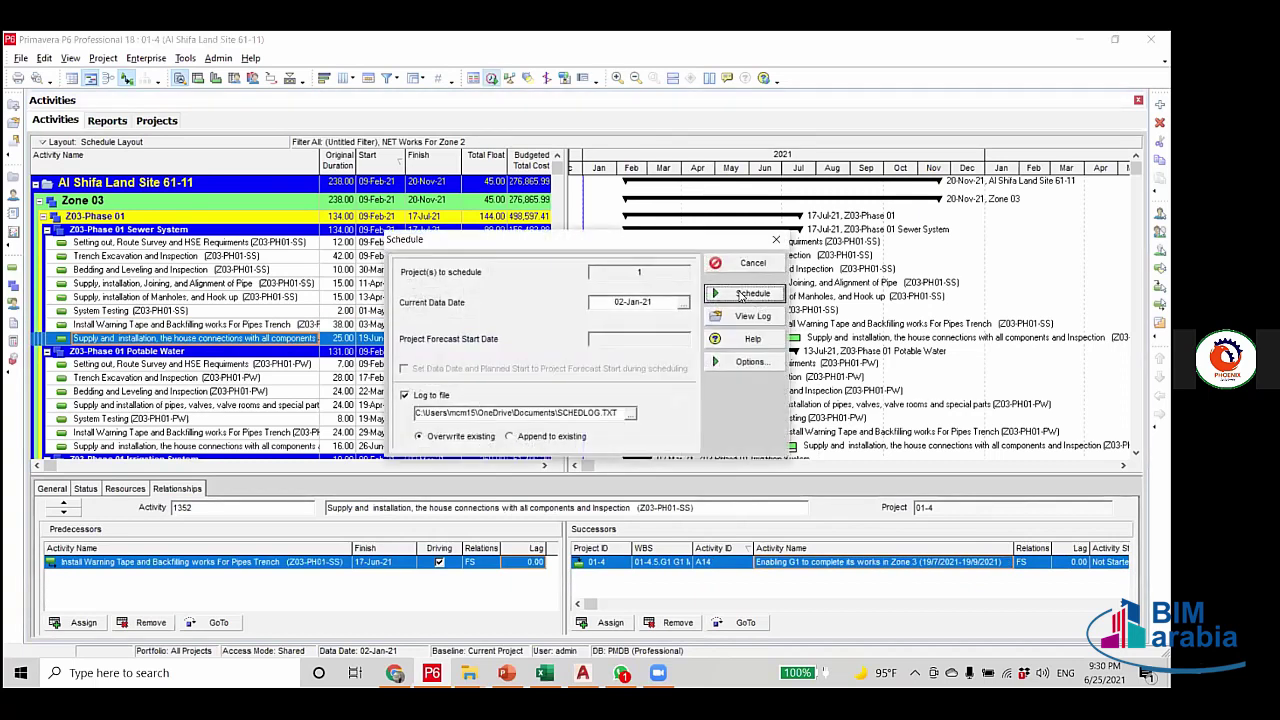
left_click(740, 295)
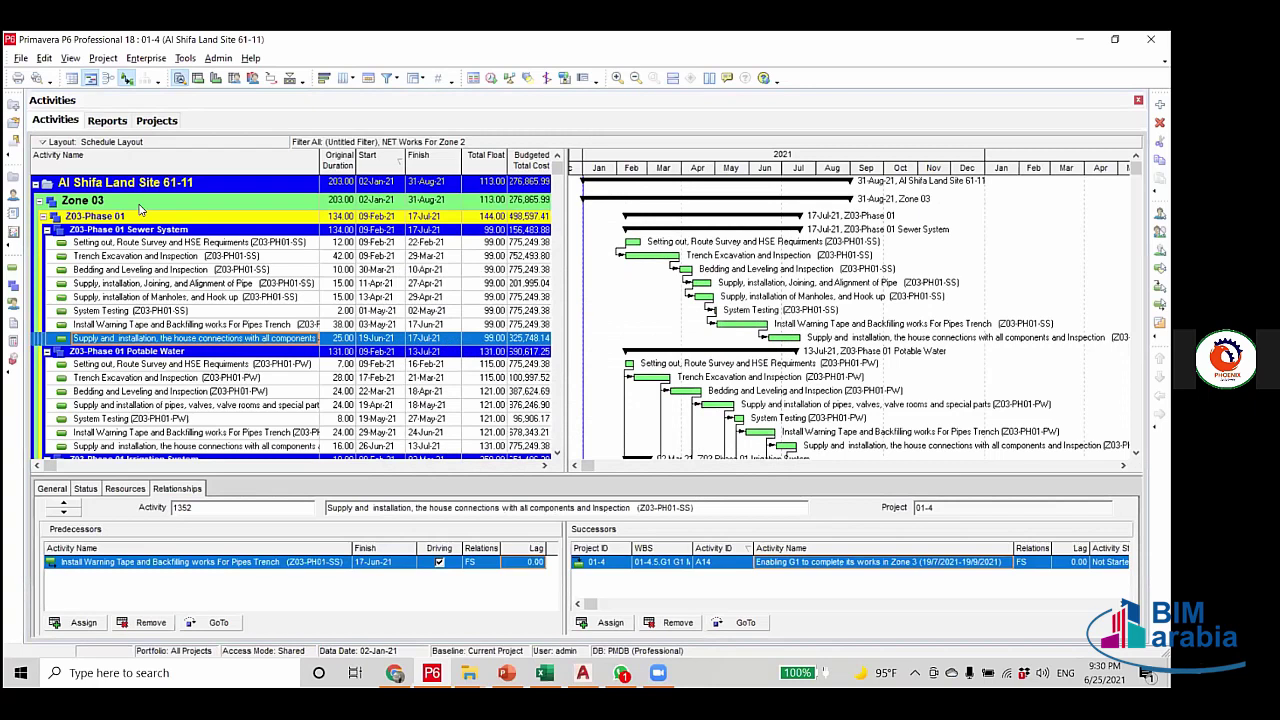
Inspect the relationships of the first Z03-Phase 01 sewer activity and the last Z03-Phase 01 potable water activity.
left_click(210, 243)
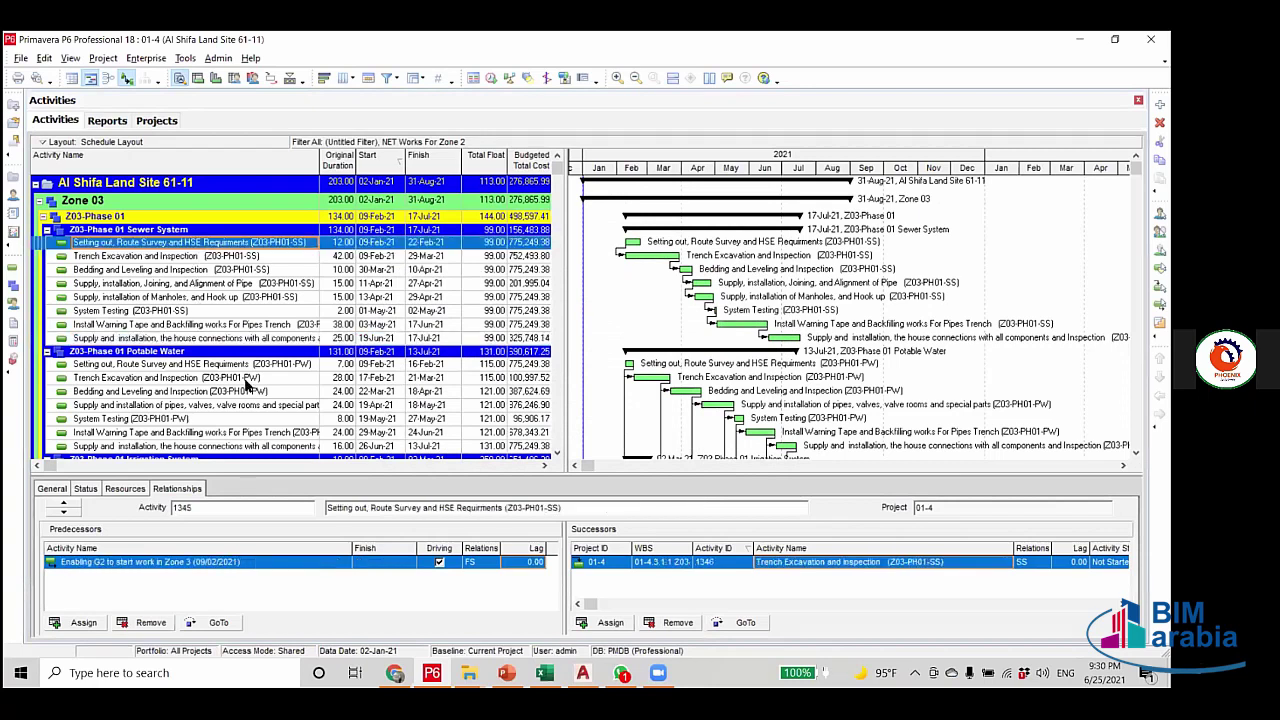
scroll(247, 385, "down", 2)
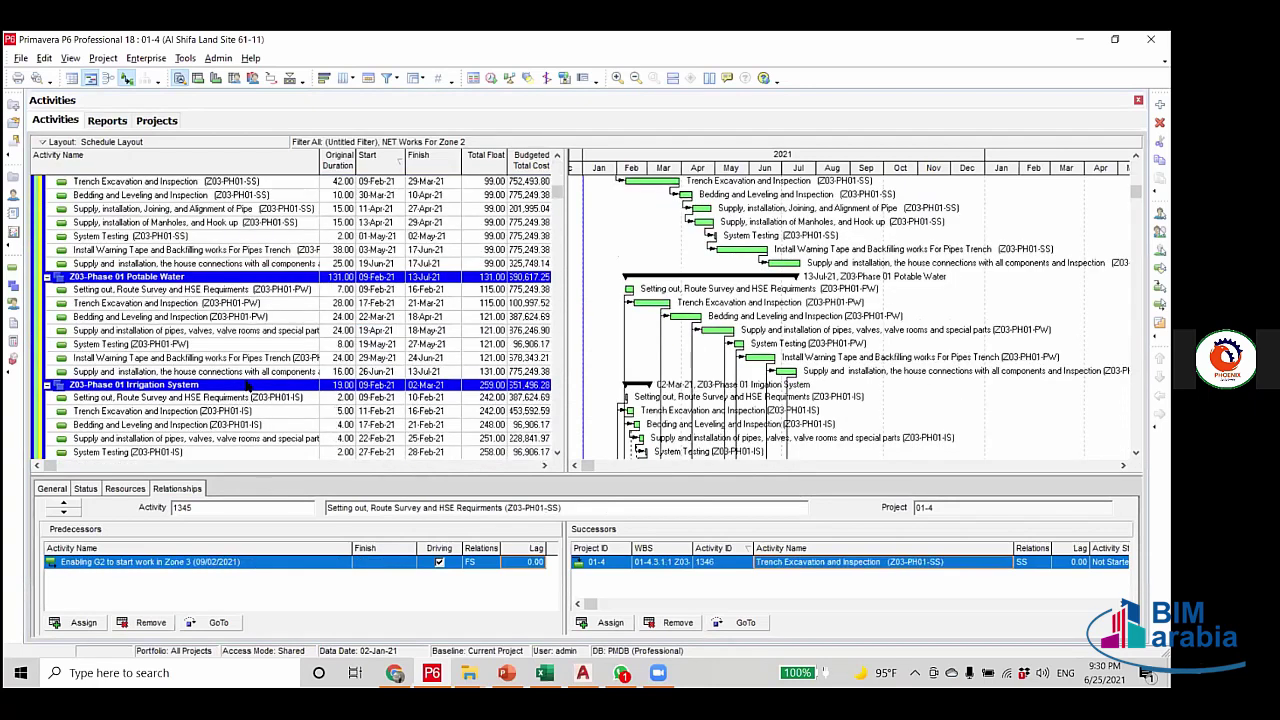
scroll(247, 385, "up", 1)
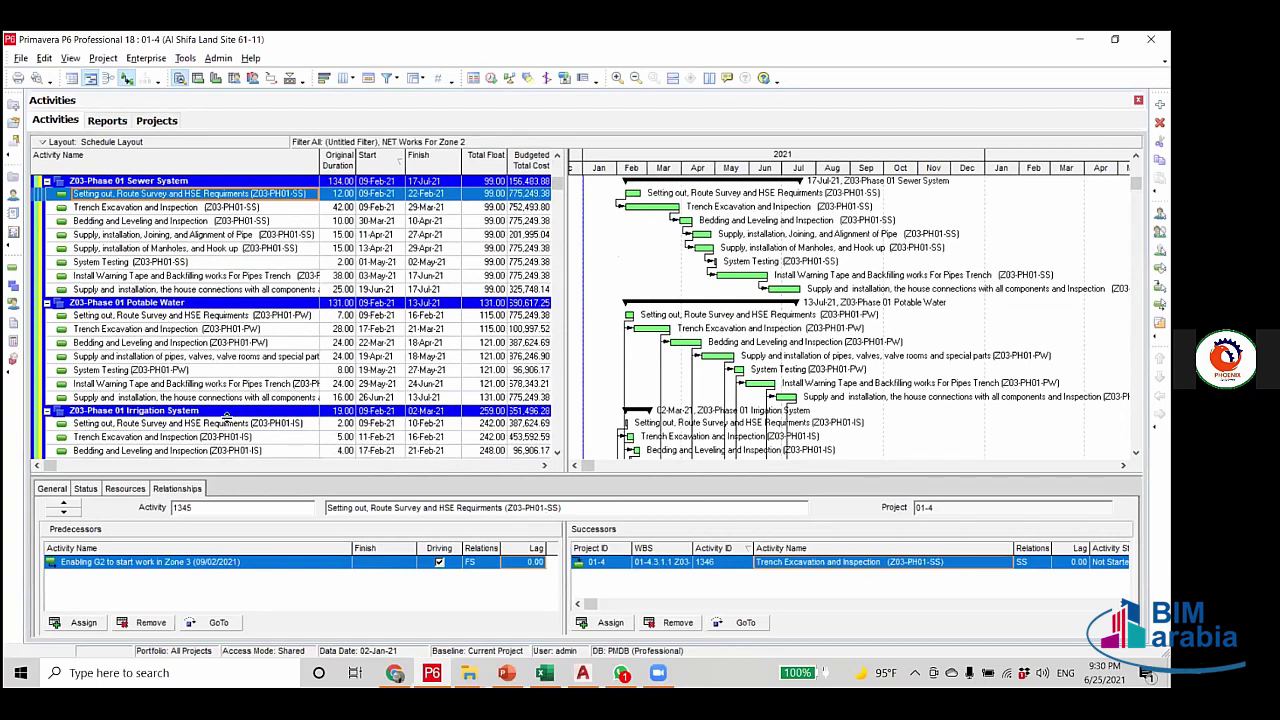
left_click(425, 397)
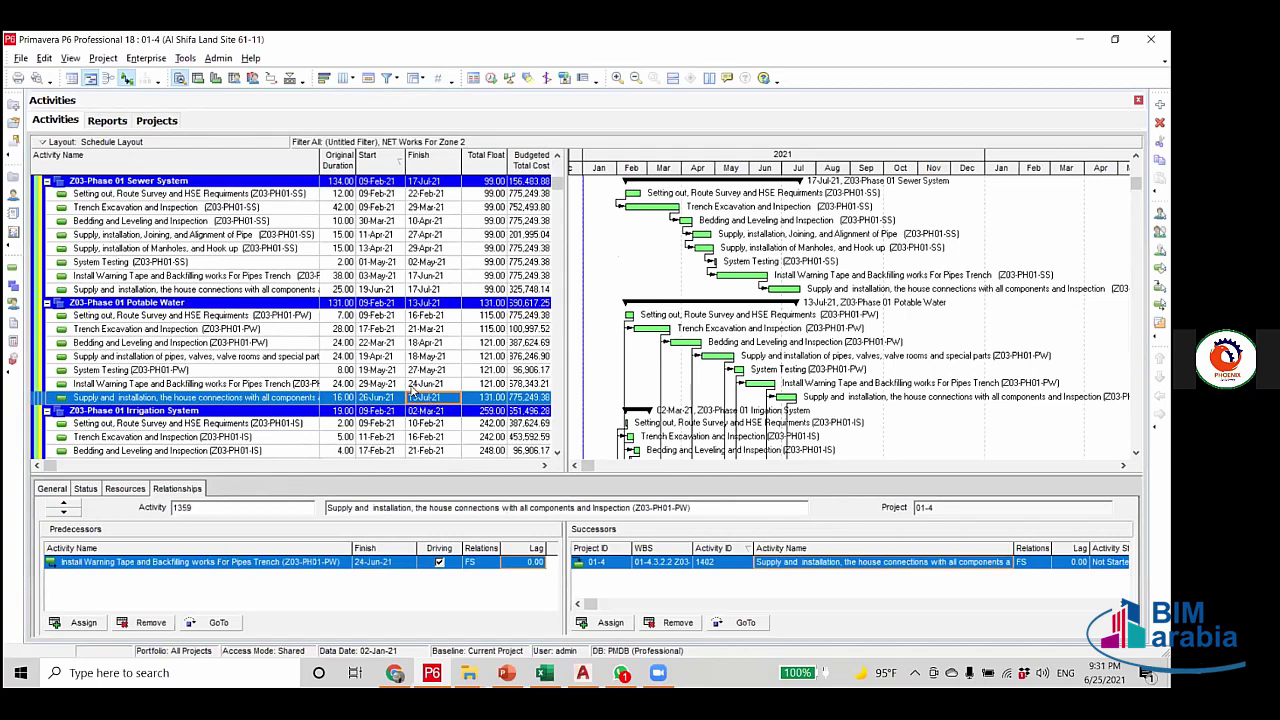
Assign milestone A2, Enabling G2 to start work in Zone 3 (09/02/2021), as predecessor of the Z03-PH02-SS setting out activity.
scroll(410, 390, "down", 5)
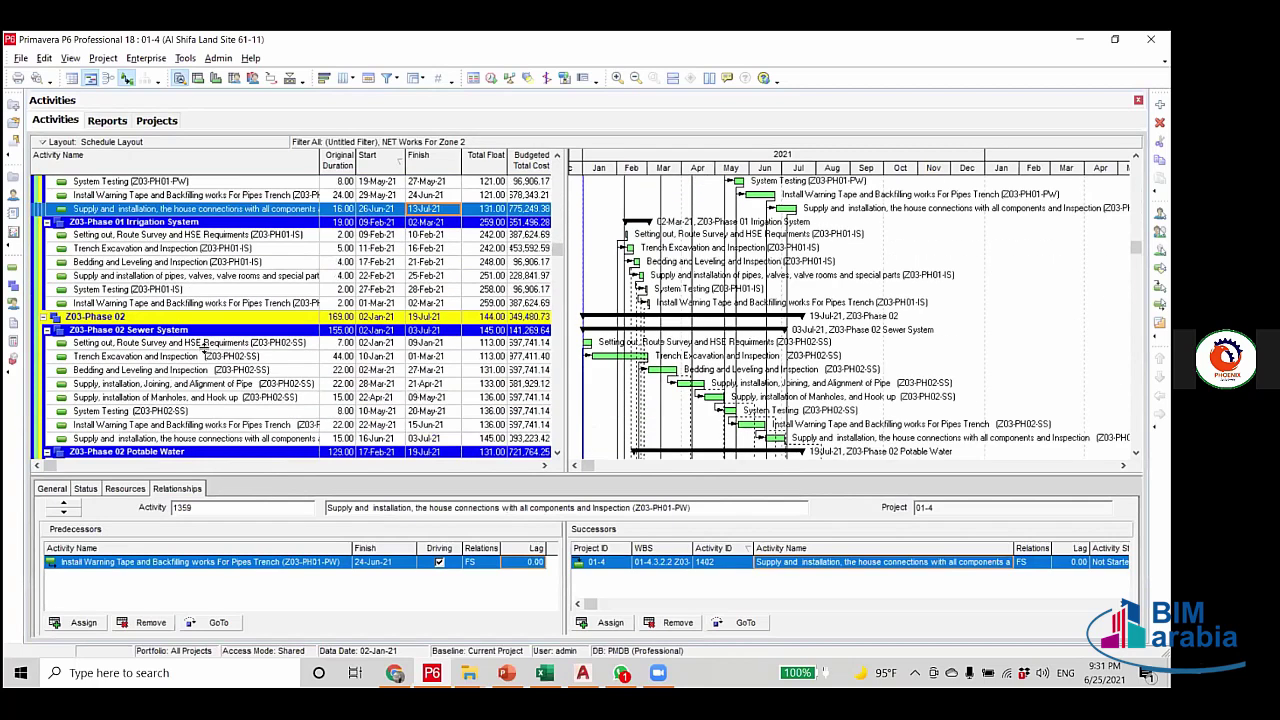
left_click(200, 343)
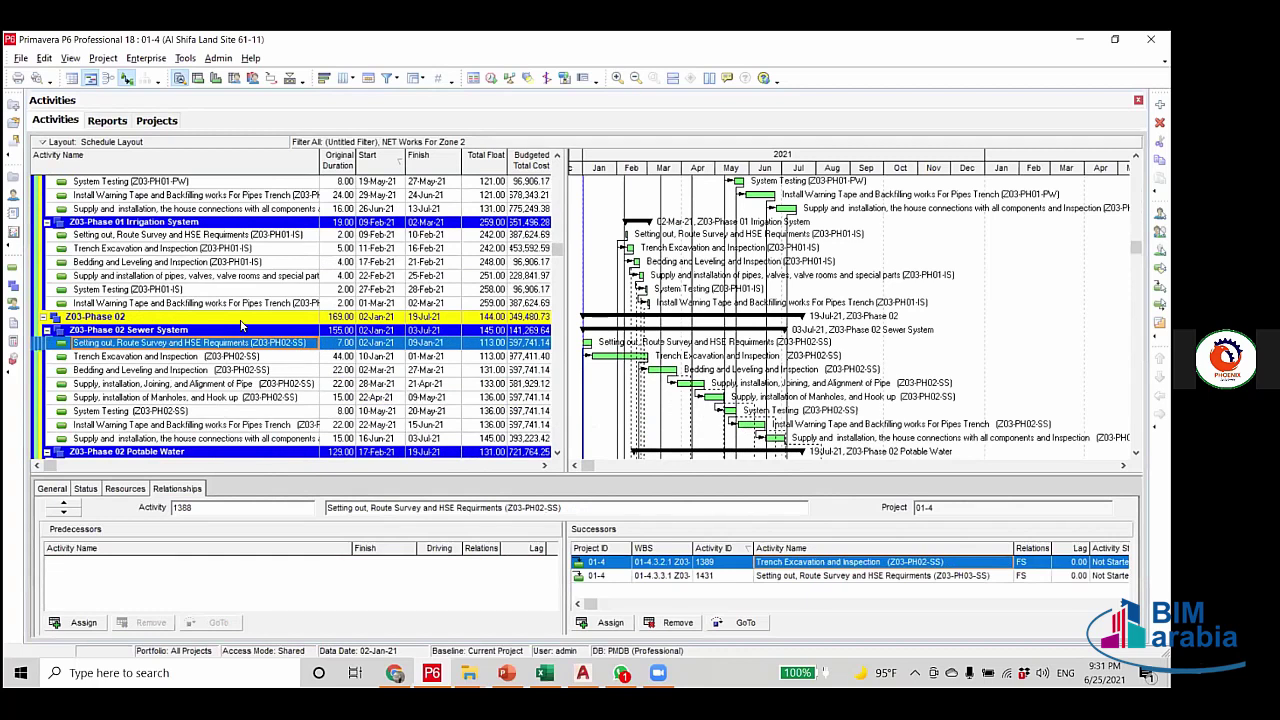
left_click(82, 622)
scroll(898, 325, "up", 10)
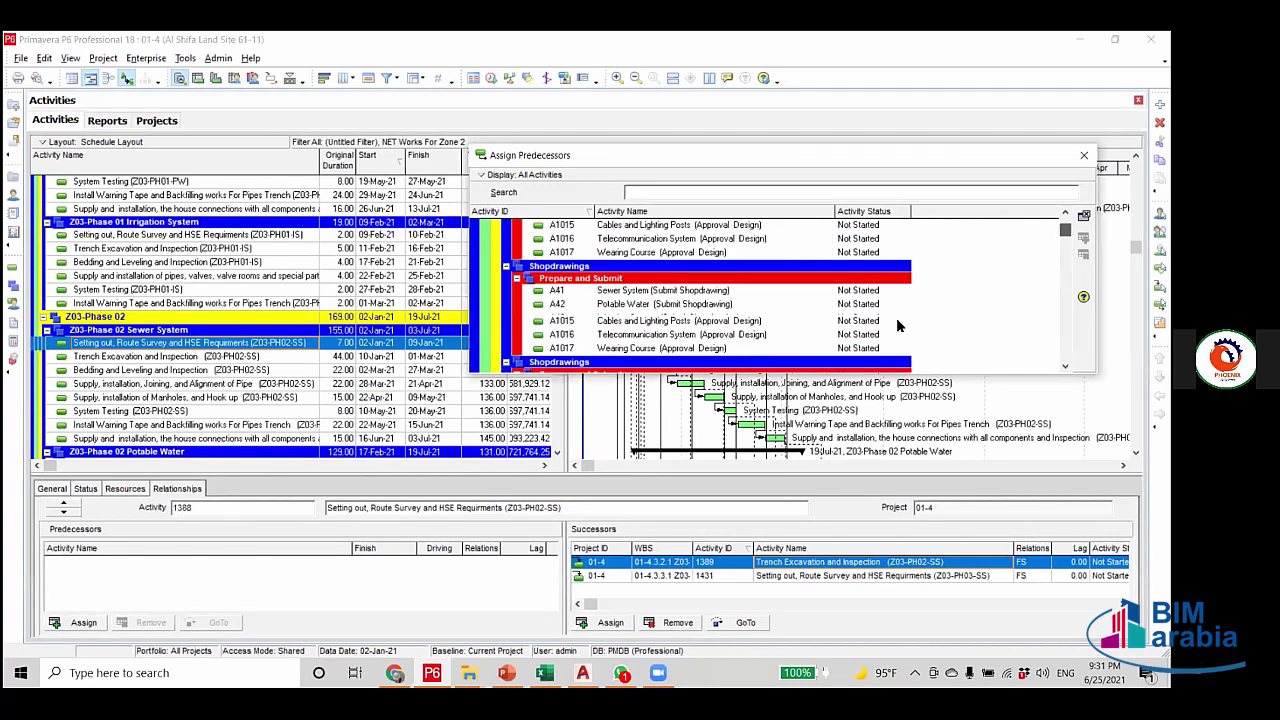
scroll(700, 330, "up", 3)
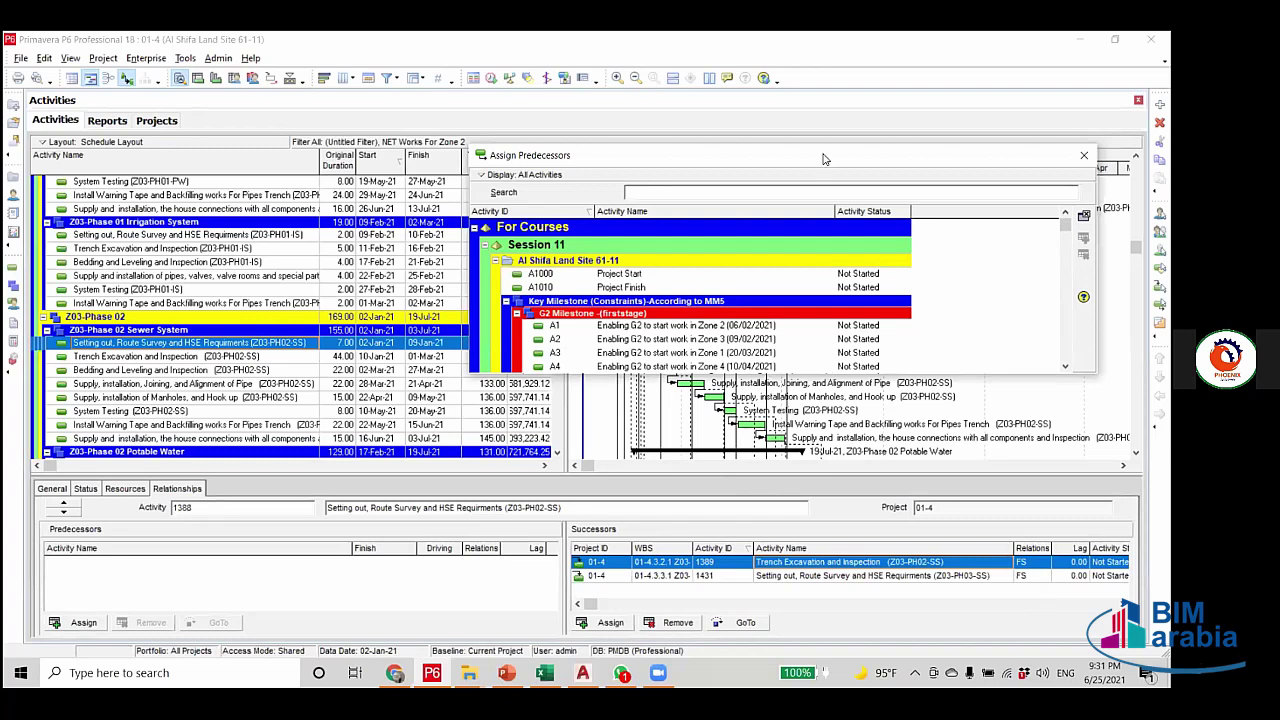
double_click(718, 340)
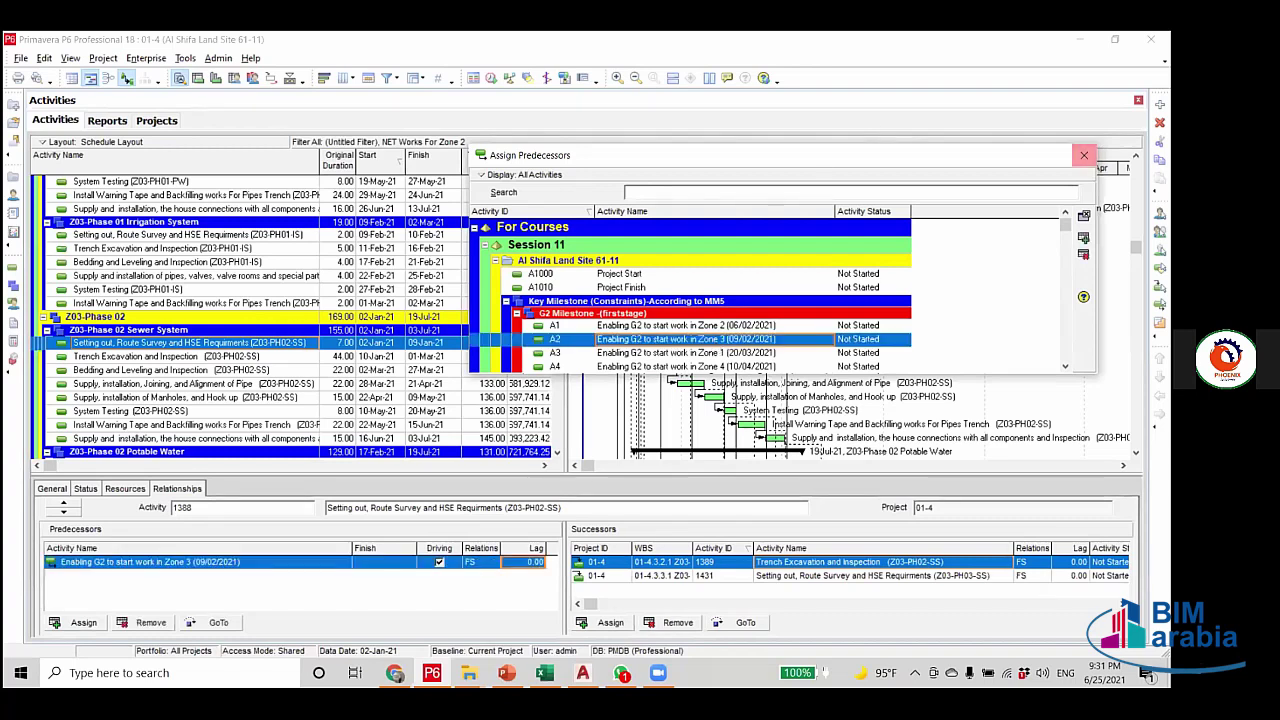
left_click(1083, 155)
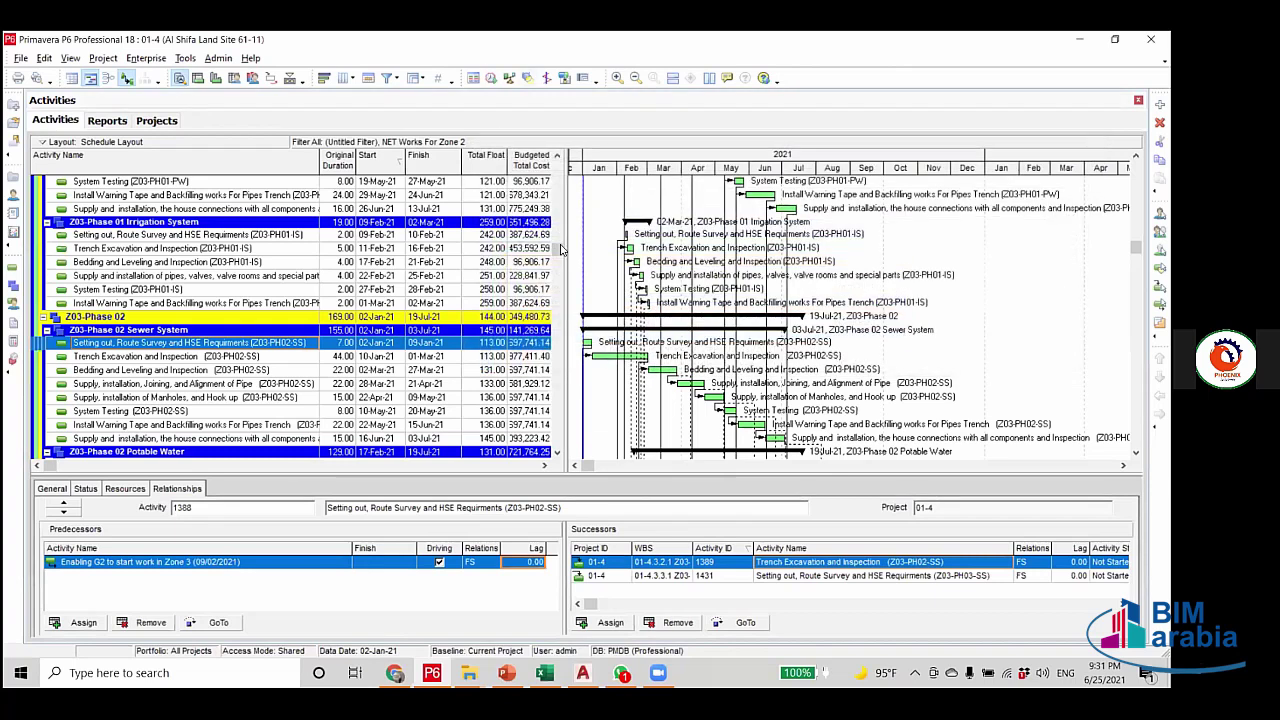
Reschedule the project to update the activity dates with the new Phase 02 predecessor.
left_click(491, 78)
left_click(770, 294)
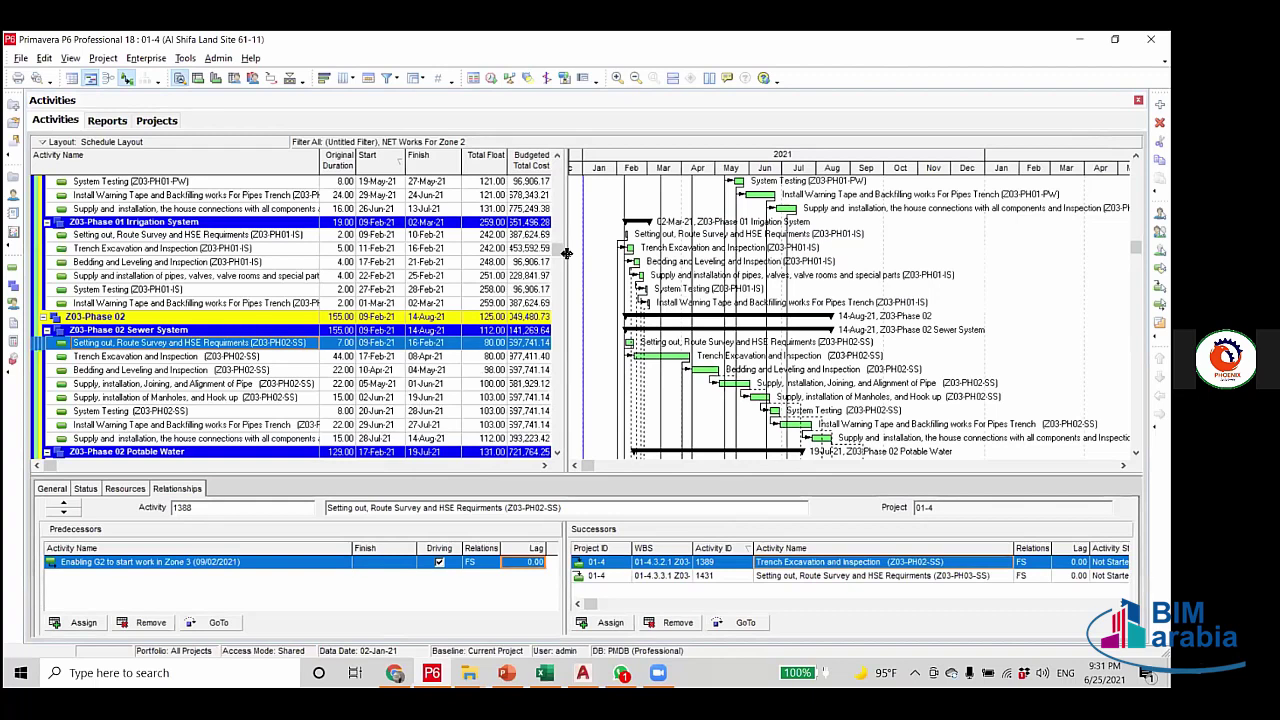
scroll(566, 253, "up", 6)
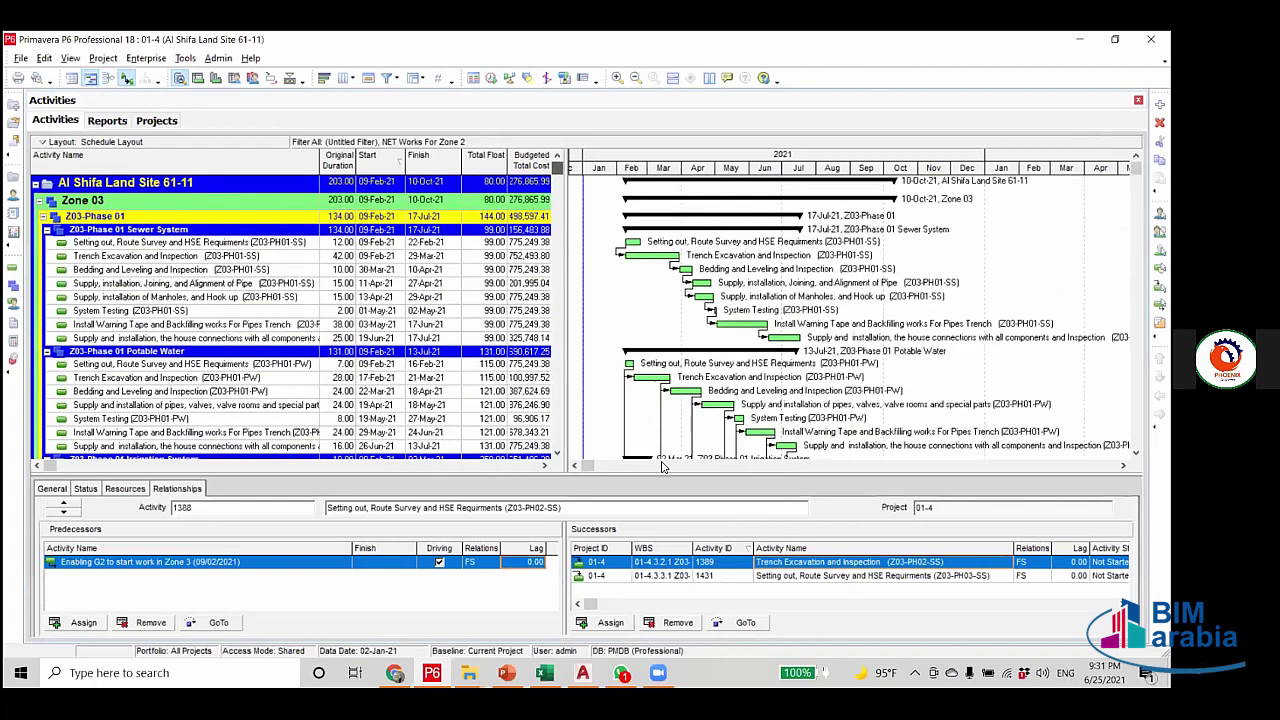
Remove the -PW and -IS conditions from the NET Works For Zone 2 filter, keeping only -SS, and apply it.
left_click(387, 78)
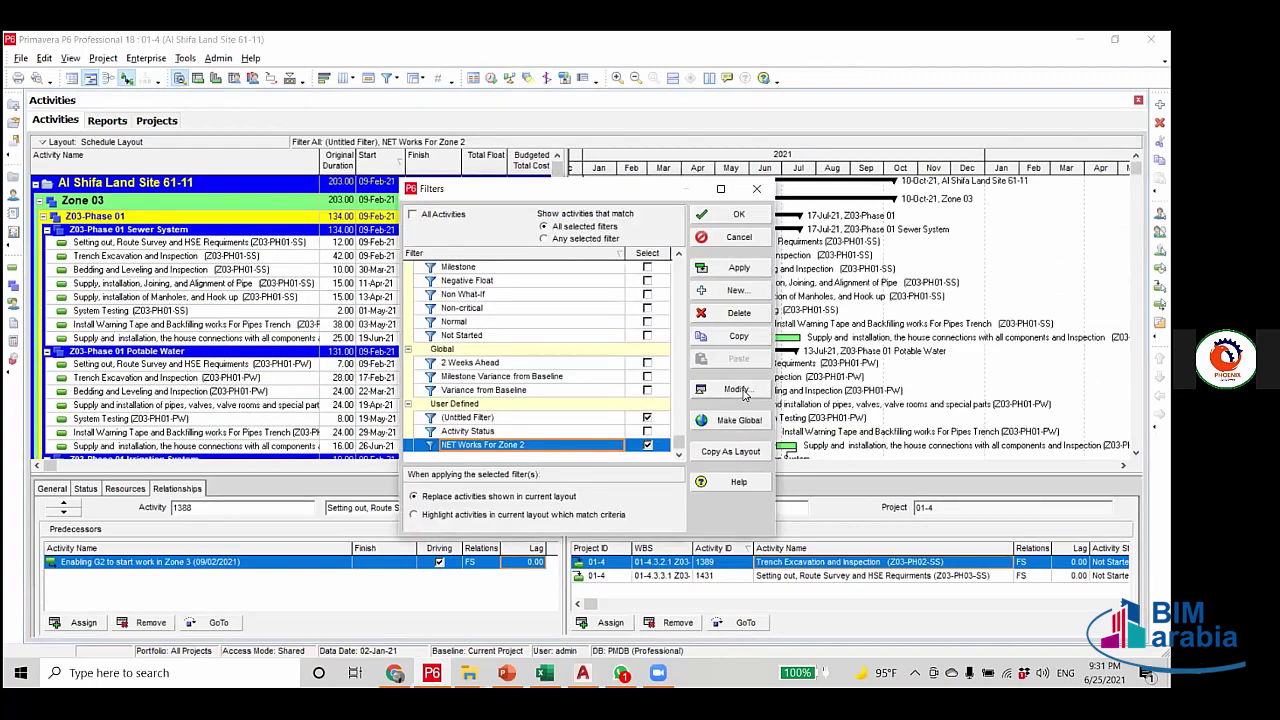
left_click(740, 390)
left_click(598, 330)
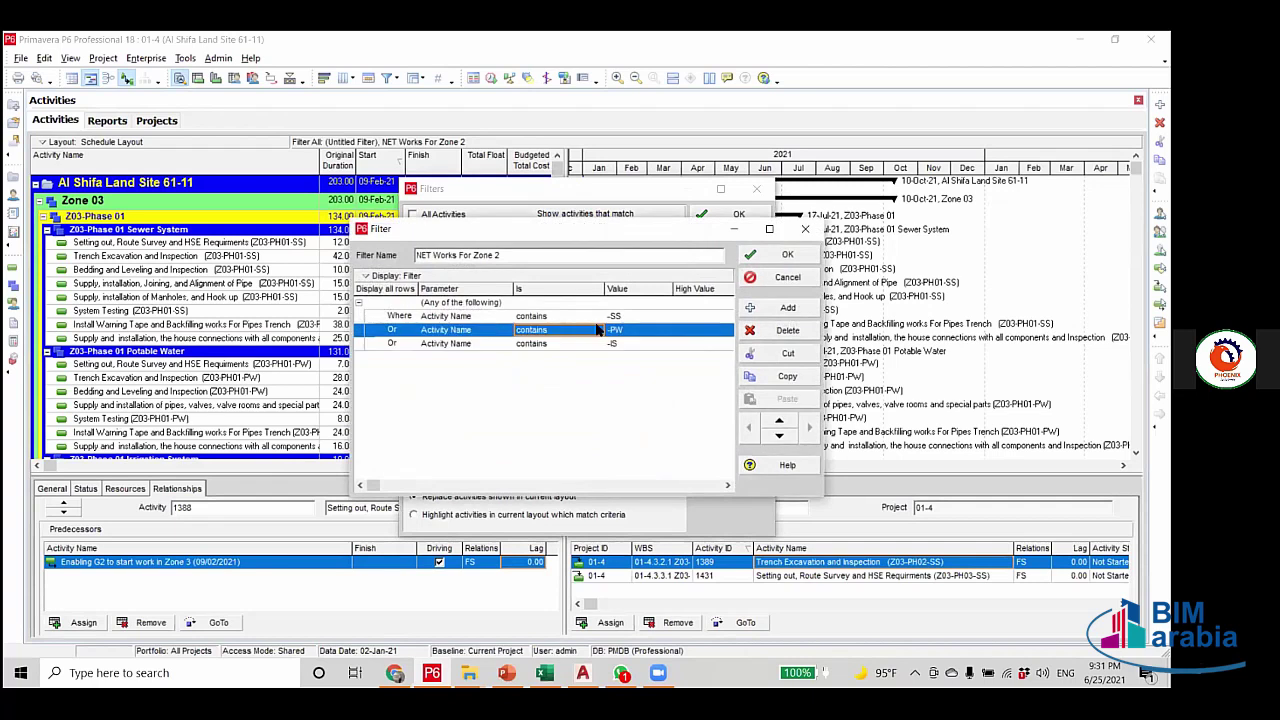
left_click(602, 344, "shift")
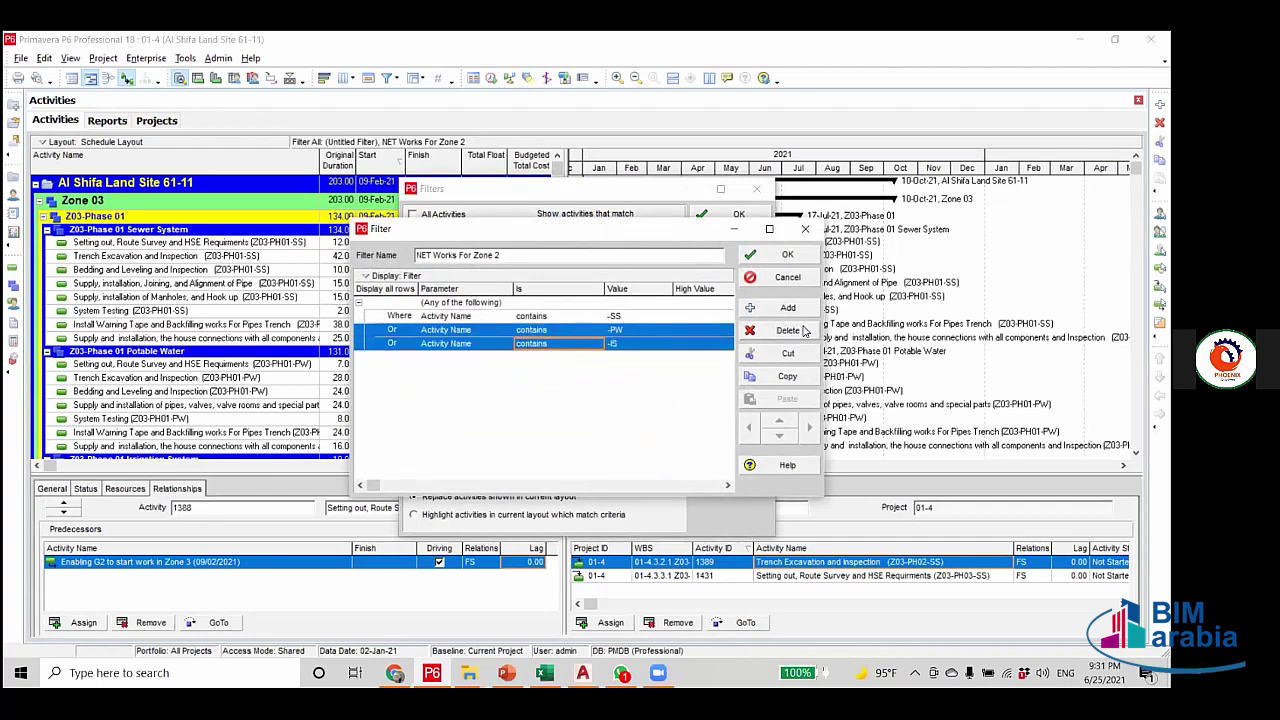
left_click(790, 331)
left_click(570, 379)
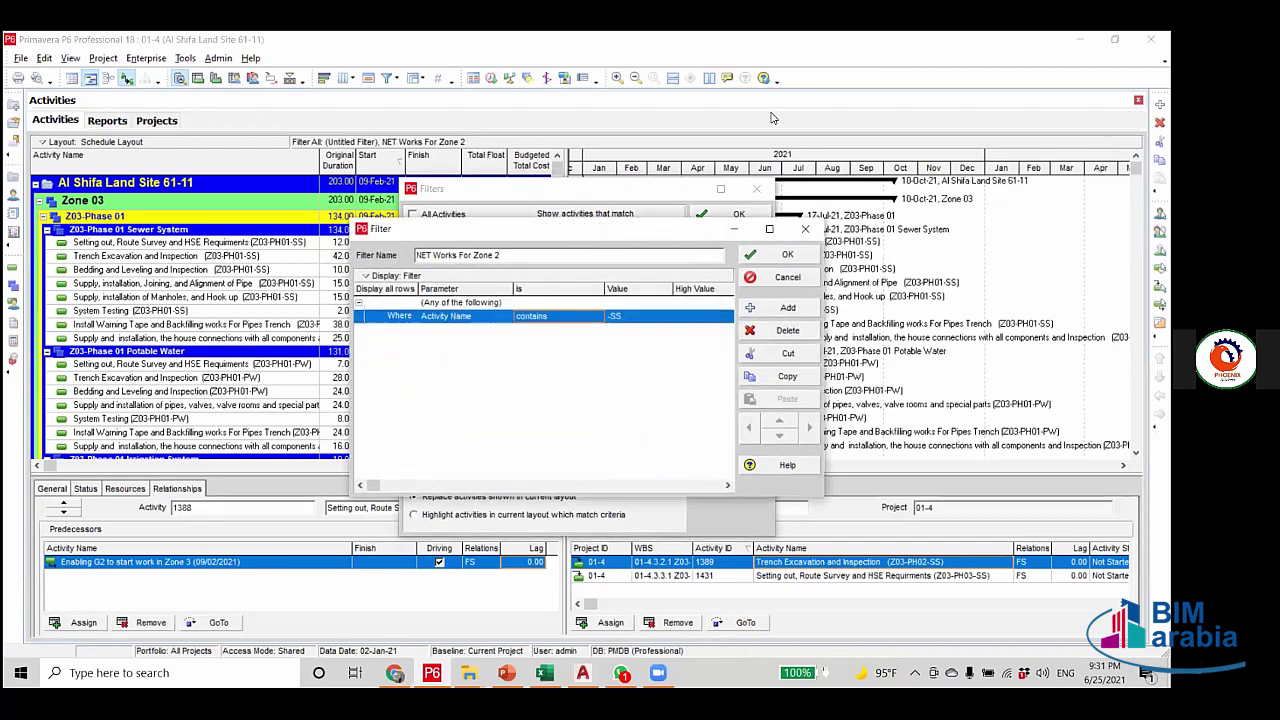
left_click(787, 255)
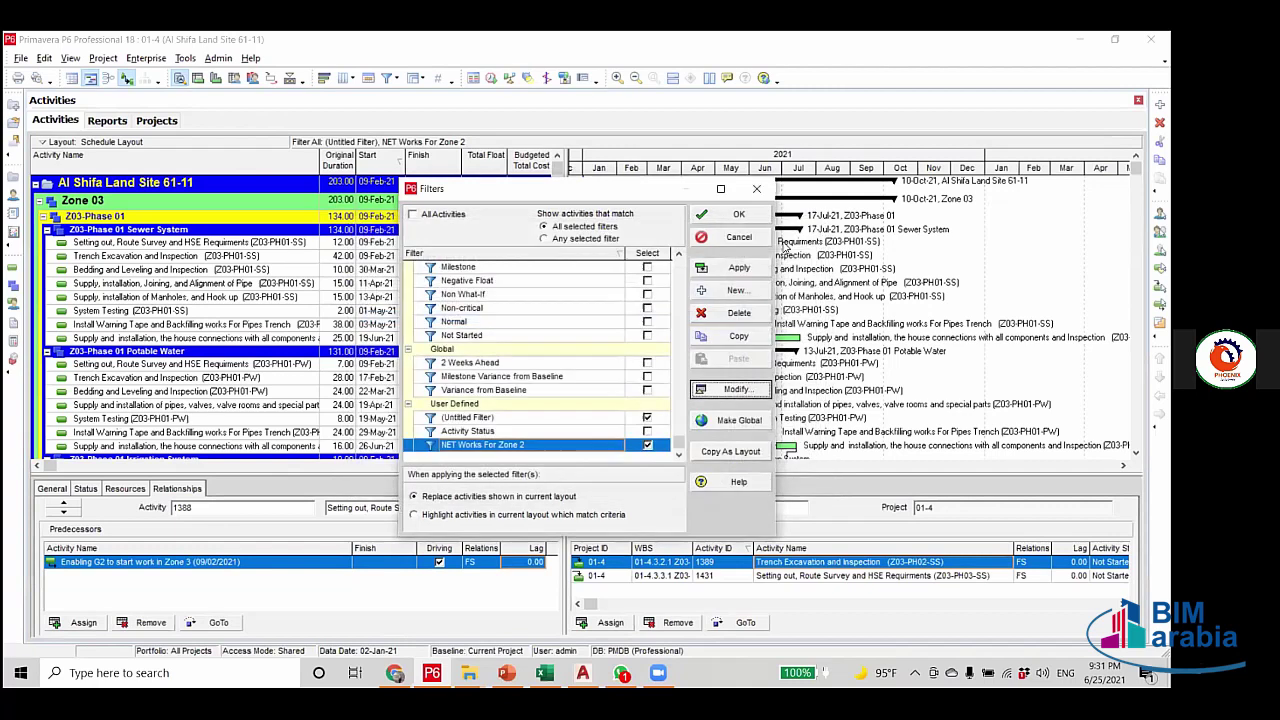
left_click(757, 272)
left_click(737, 214)
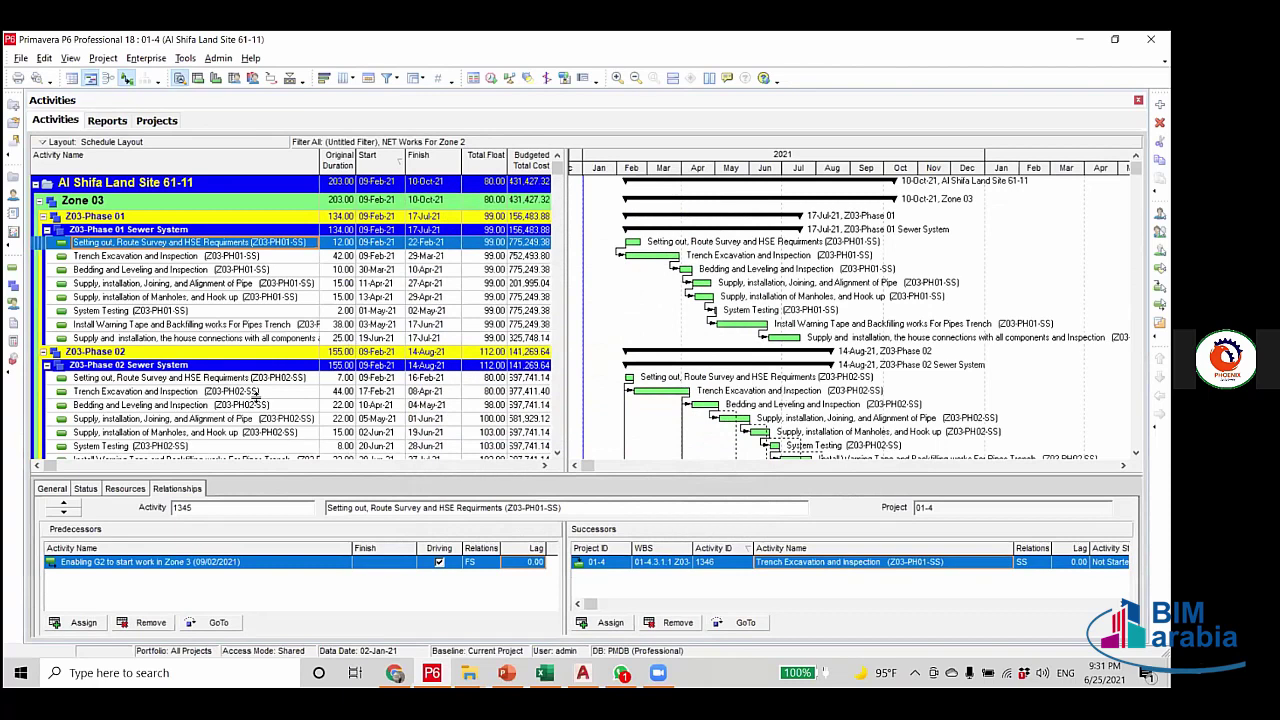
Check the relationships of the last Phase 01 sewer activity and of the first and last Phase 02 sewer activities in Zone 03.
scroll(255, 403, "down", 2)
scroll(255, 403, "down", 2)
scroll(258, 405, "up", 4)
left_click(432, 338)
scroll(273, 350, "down", 2)
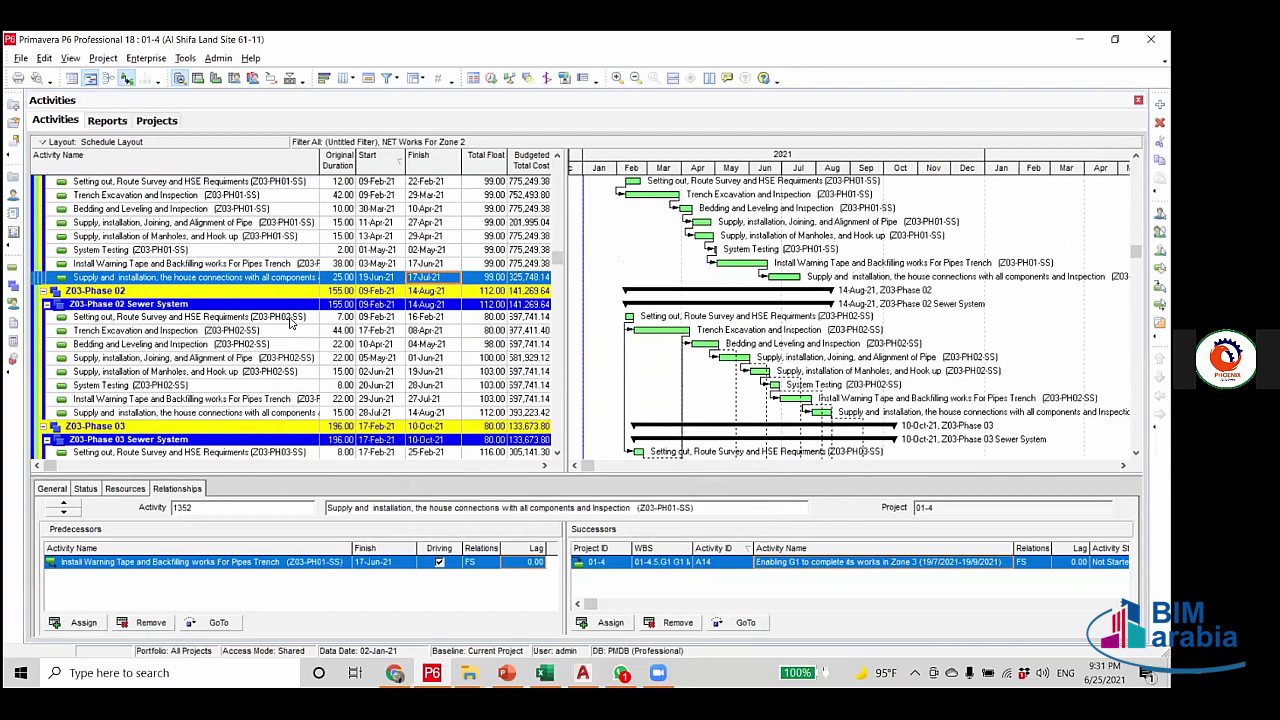
left_click(292, 317)
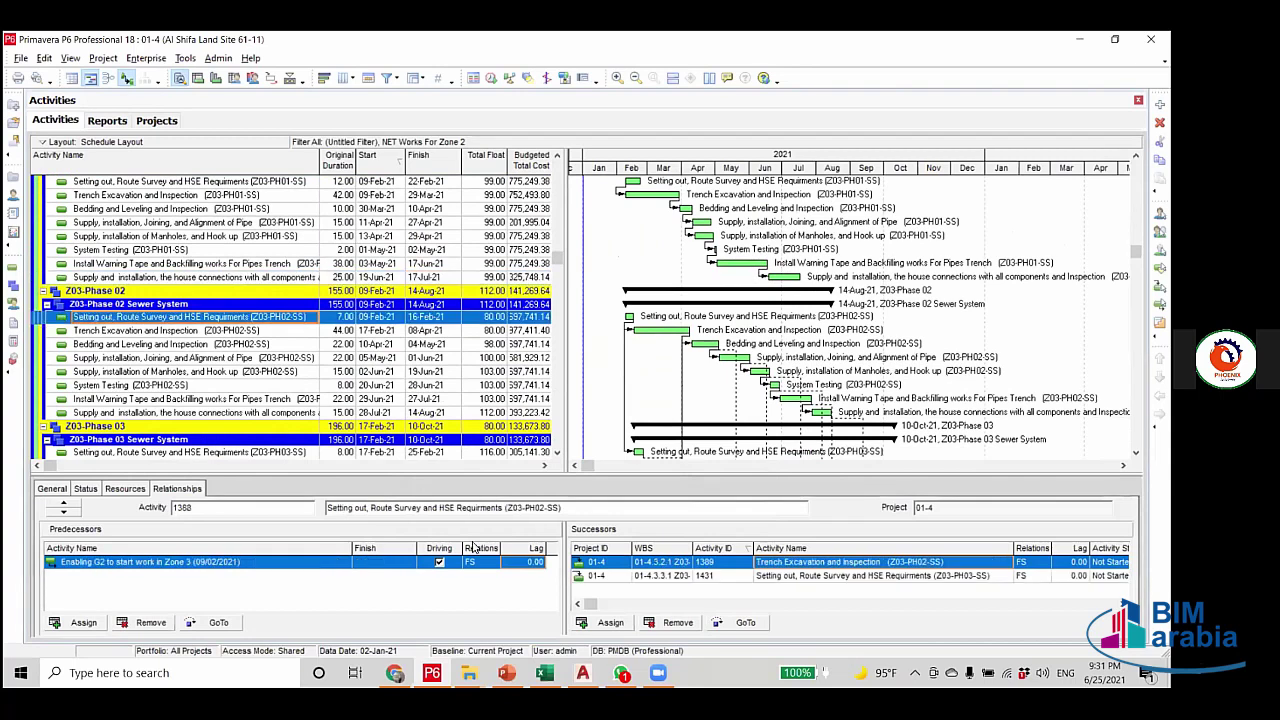
left_click(436, 414)
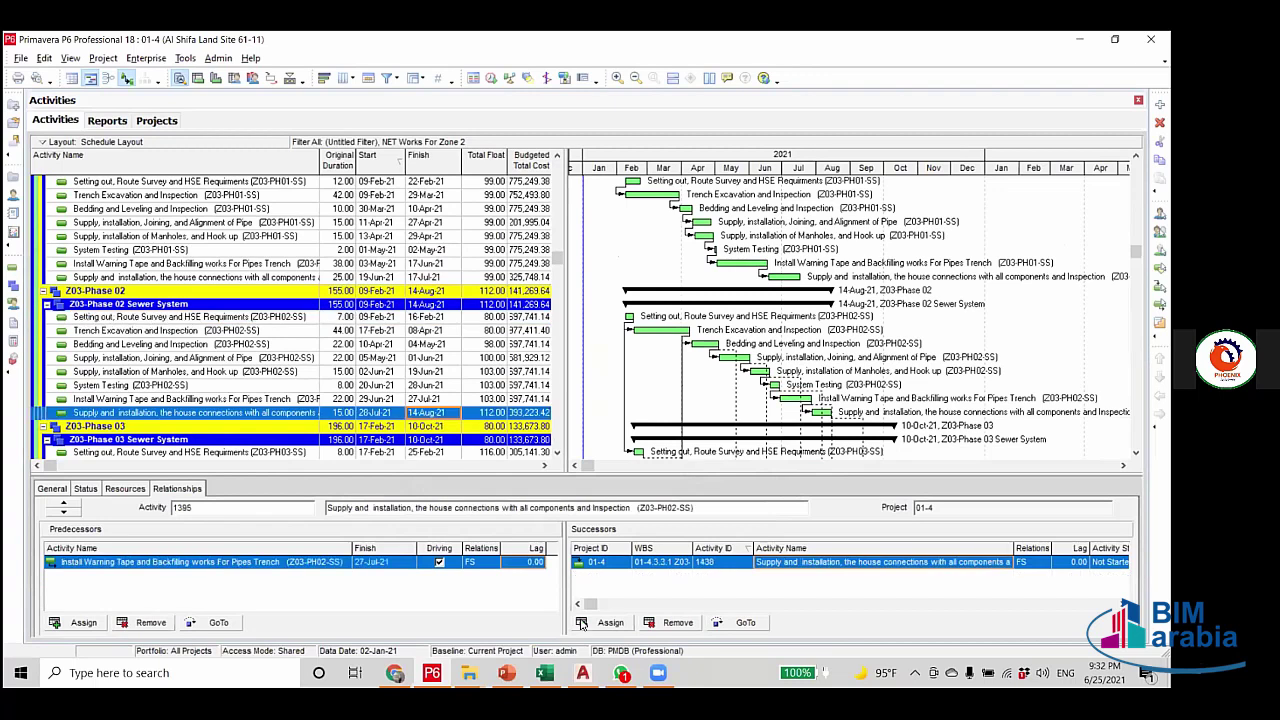
Switch to the AutoCAD layout drawing and examine how the Zone 3 phases adjoin the phases of Zones 1, 2 and 4.
key("alt+Tab")
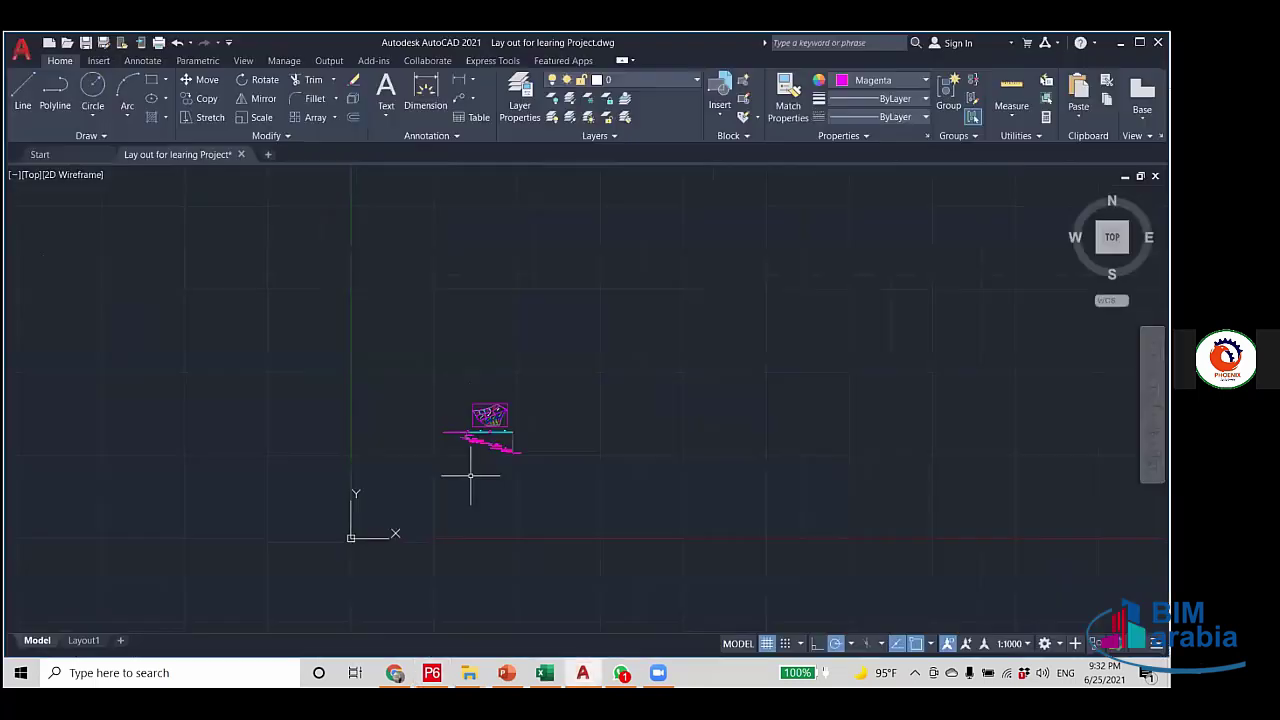
scroll(471, 451, "up", 8)
left_click_drag(382, 318, 473, 414)
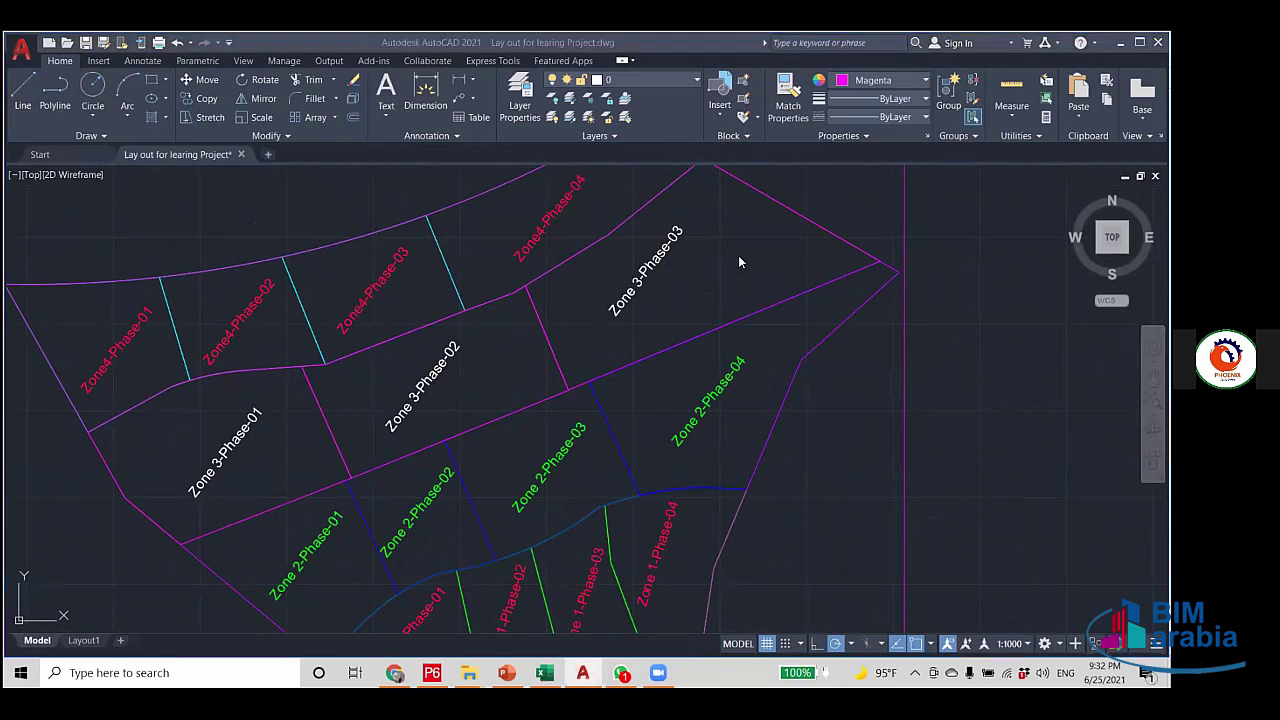
scroll(248, 468, "down", 5)
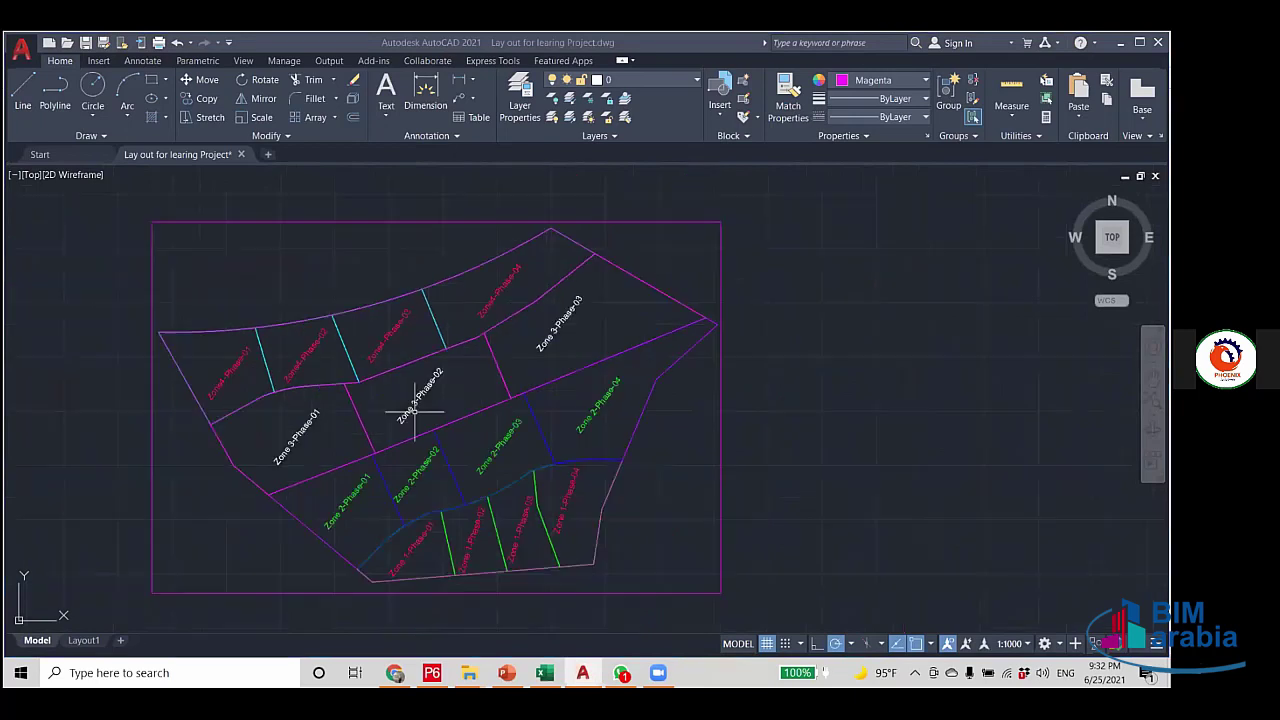
scroll(251, 457, "up", 7)
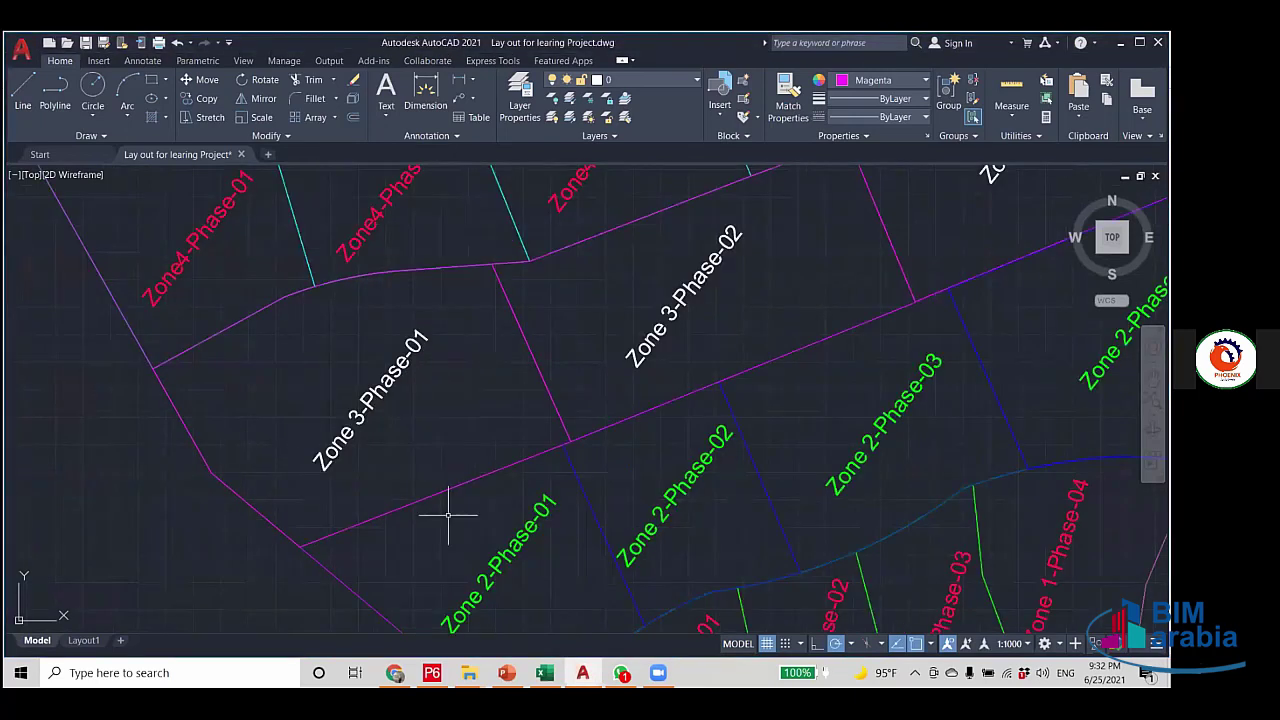
scroll(314, 366, "down", 5)
scroll(334, 337, "up", 5)
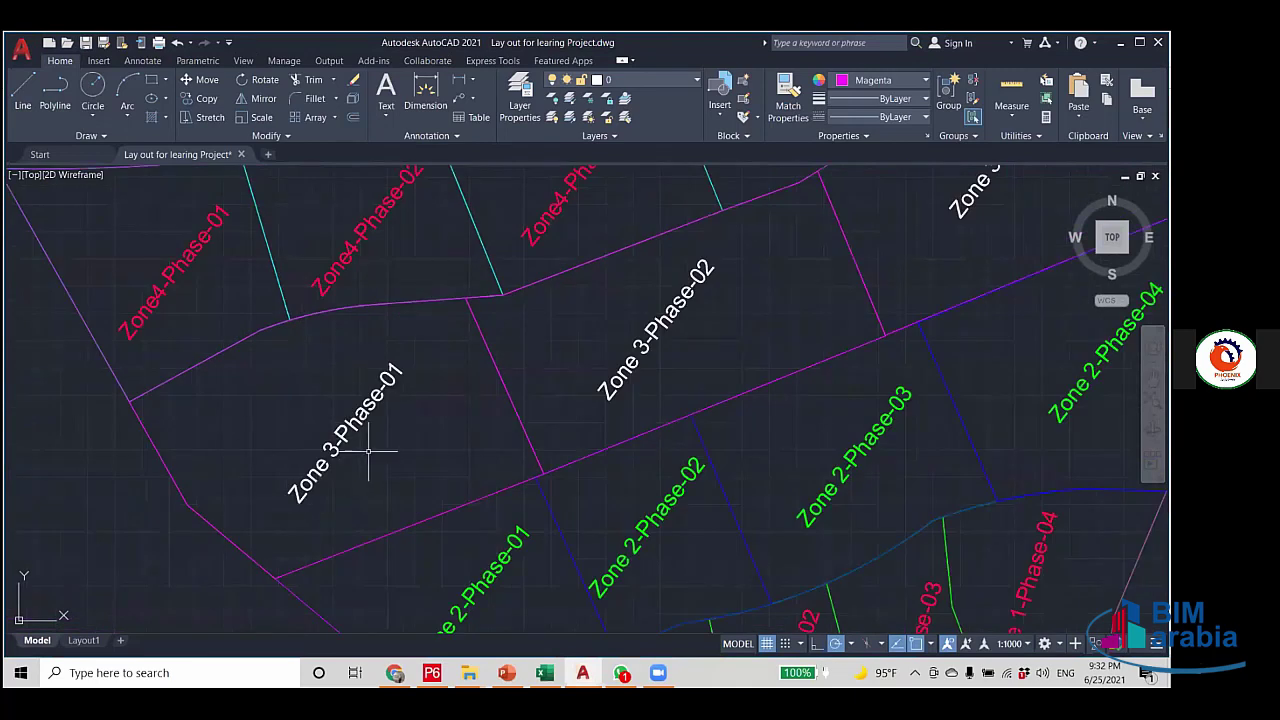
scroll(368, 455, "down", 3)
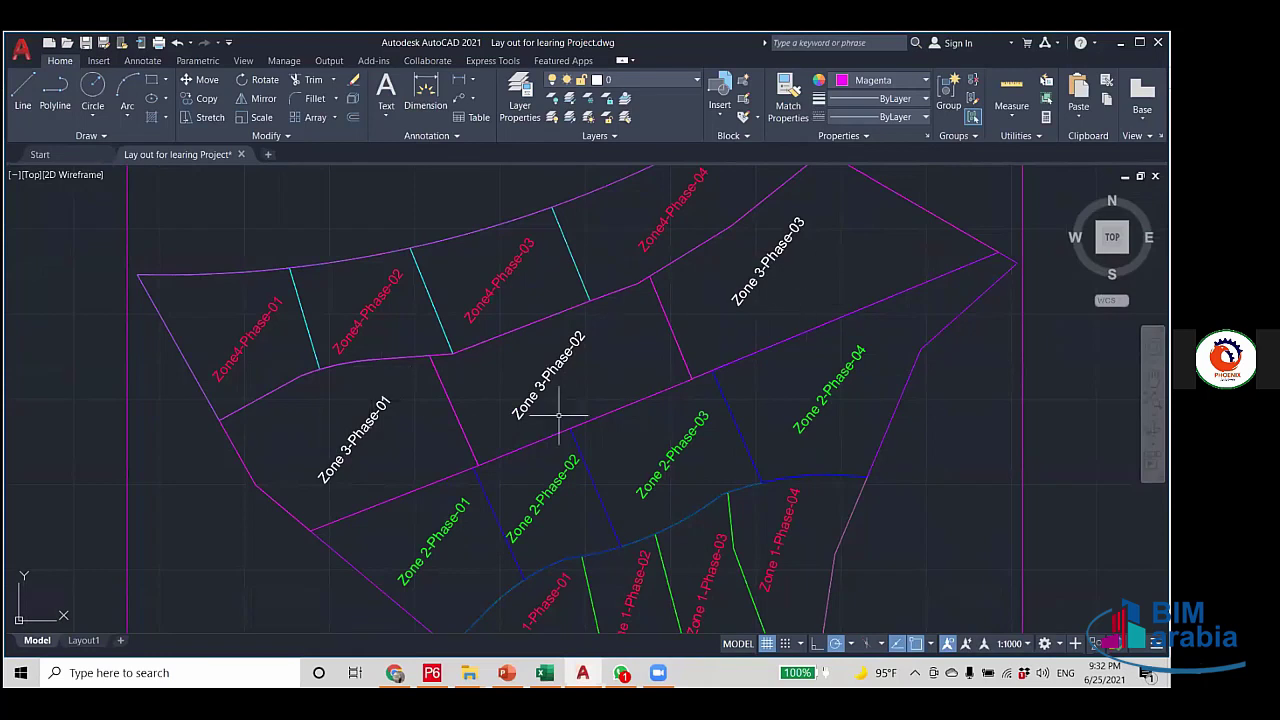
scroll(596, 355, "down", 2)
scroll(596, 355, "up", 3)
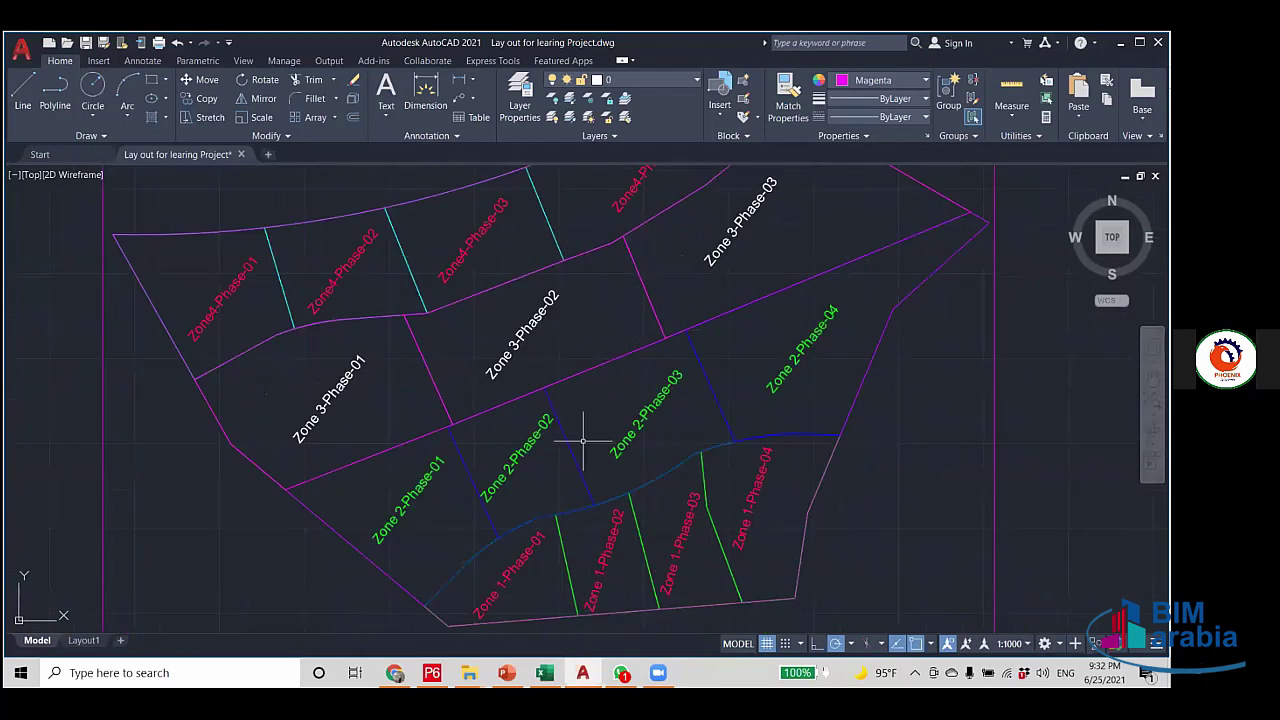
scroll(571, 443, "up", 2)
left_click_drag(586, 451, 577, 482)
scroll(577, 482, "down", 4)
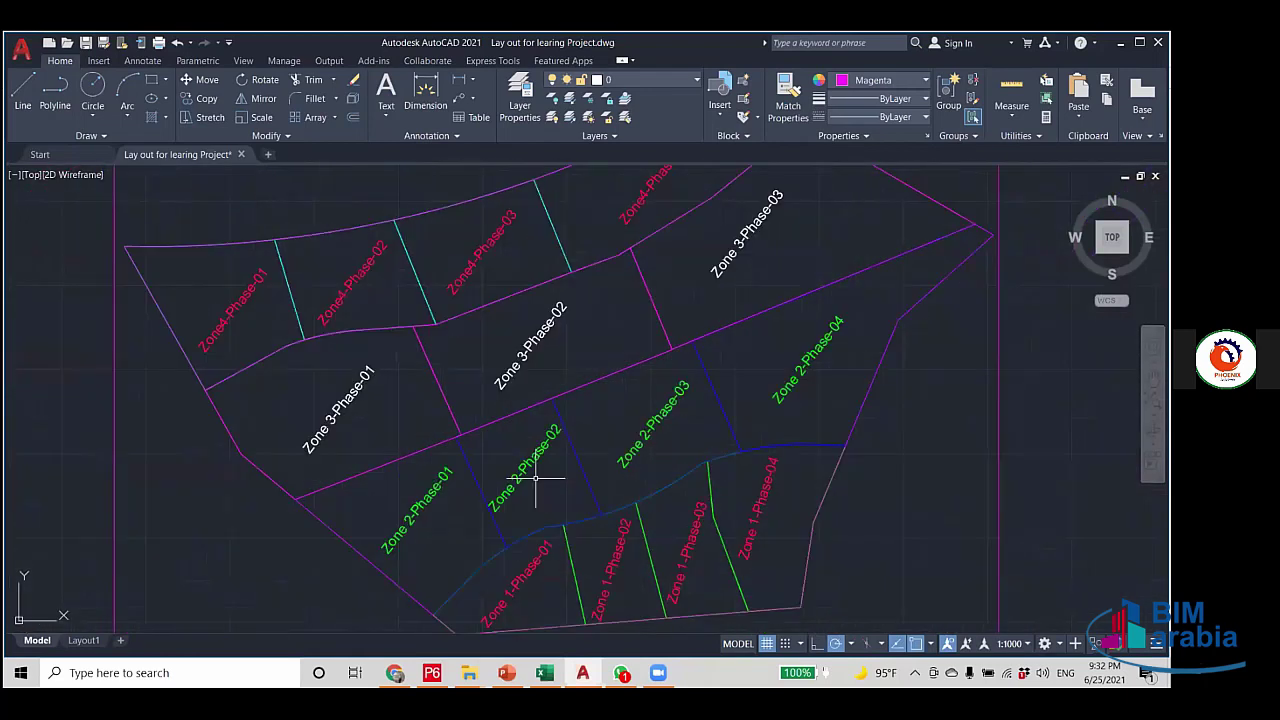
scroll(543, 486, "up", 2)
scroll(534, 486, "down", 3)
left_click_drag(598, 425, 542, 455)
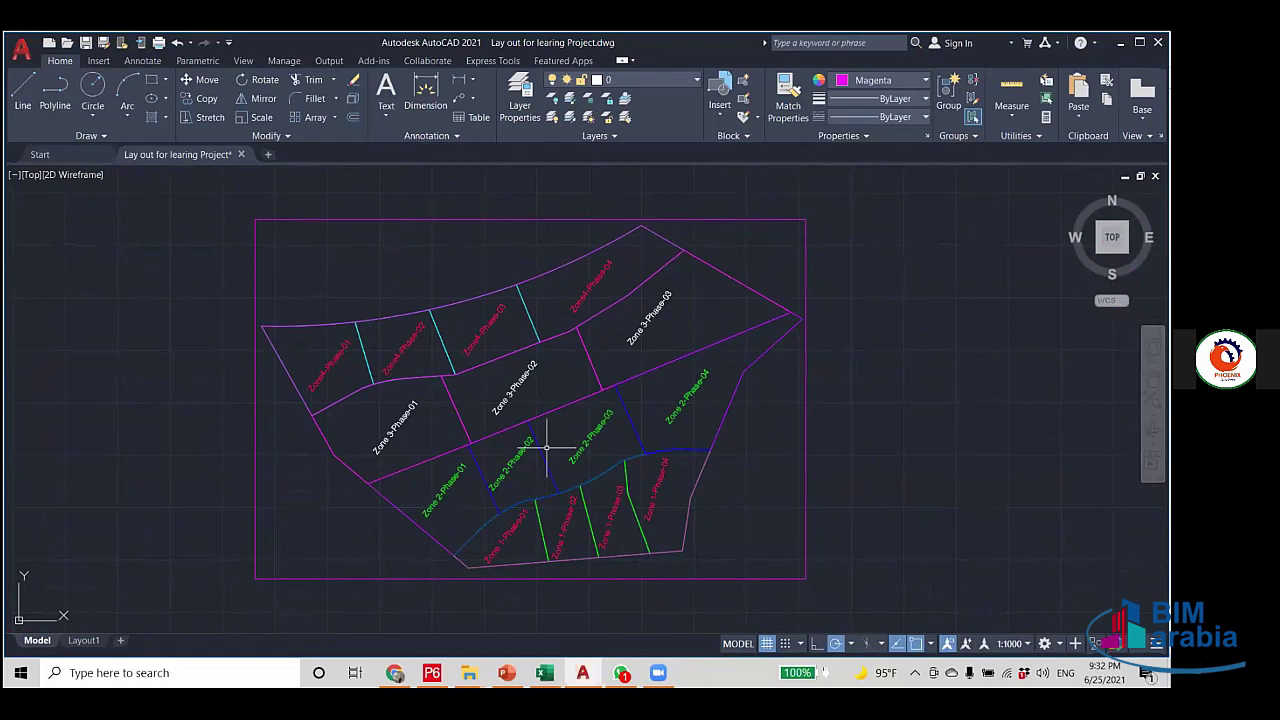
scroll(429, 457, "up", 2)
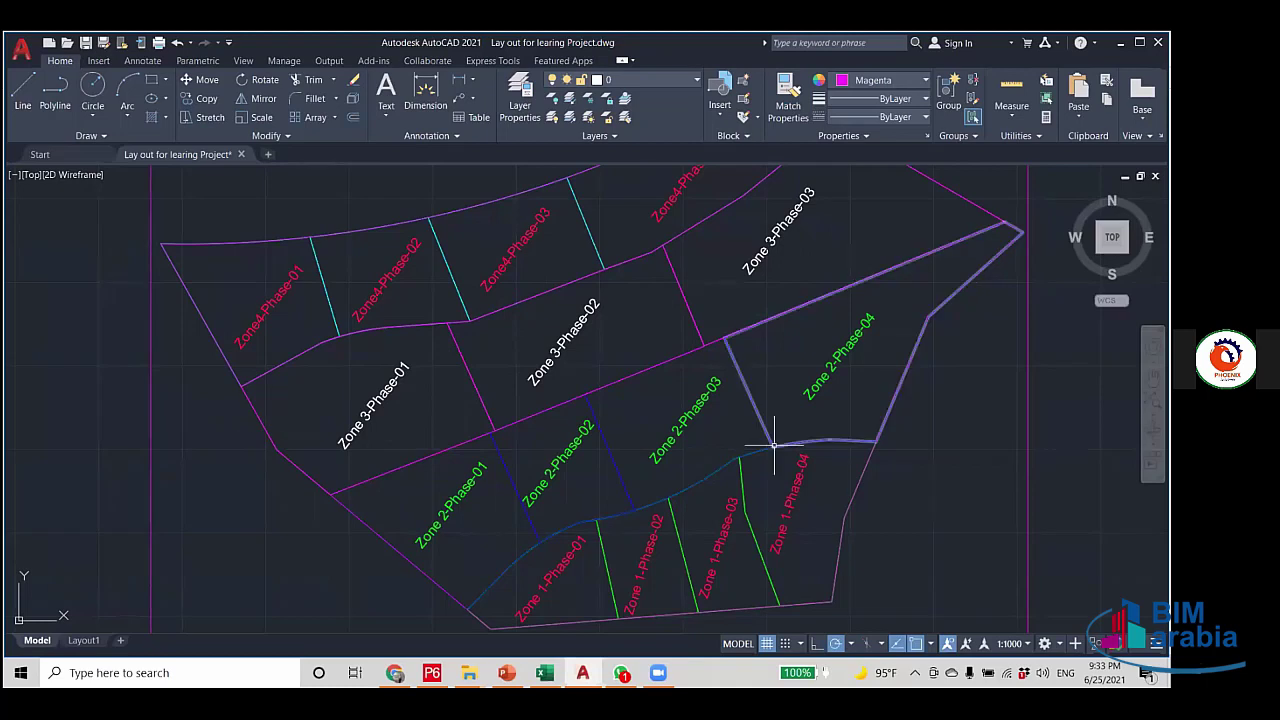
scroll(767, 445, "down", 3)
scroll(767, 445, "down", 2)
scroll(722, 453, "up", 5)
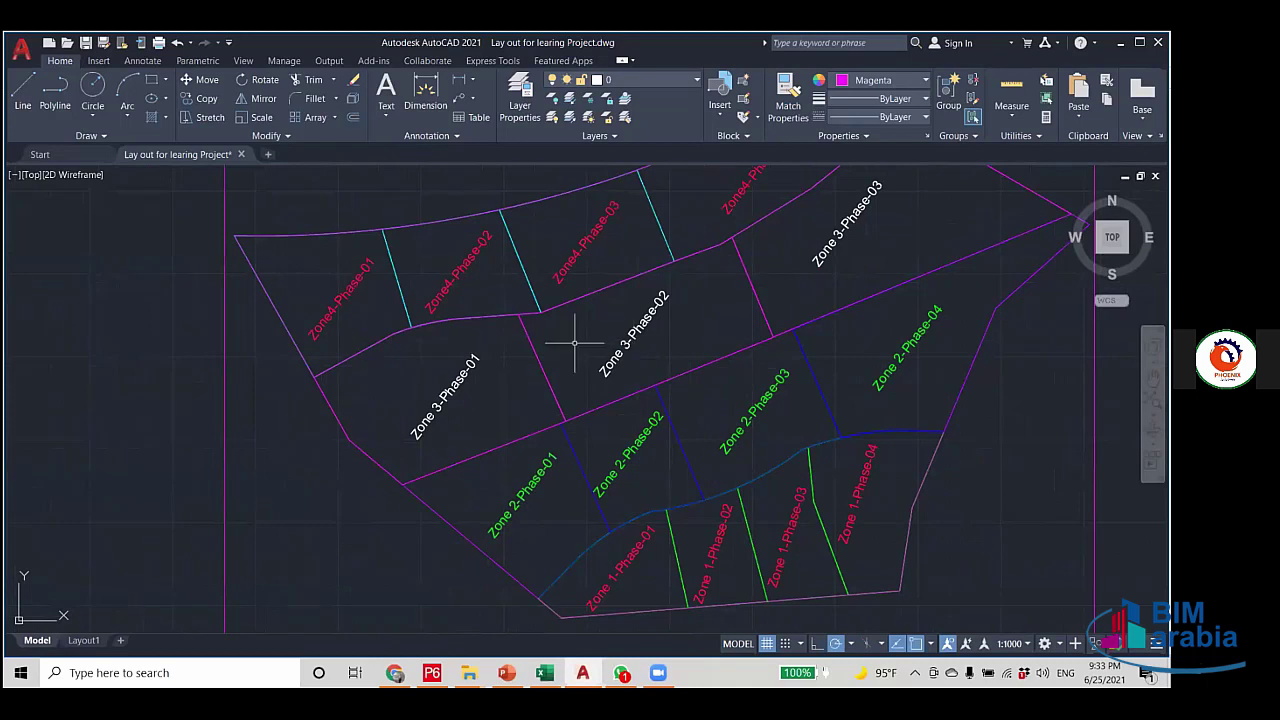
Return to Primavera P6 and review the relationships of the first and last Z03-Phase 02 sewer activities.
mouse_move(431, 672)
left_click(431, 638)
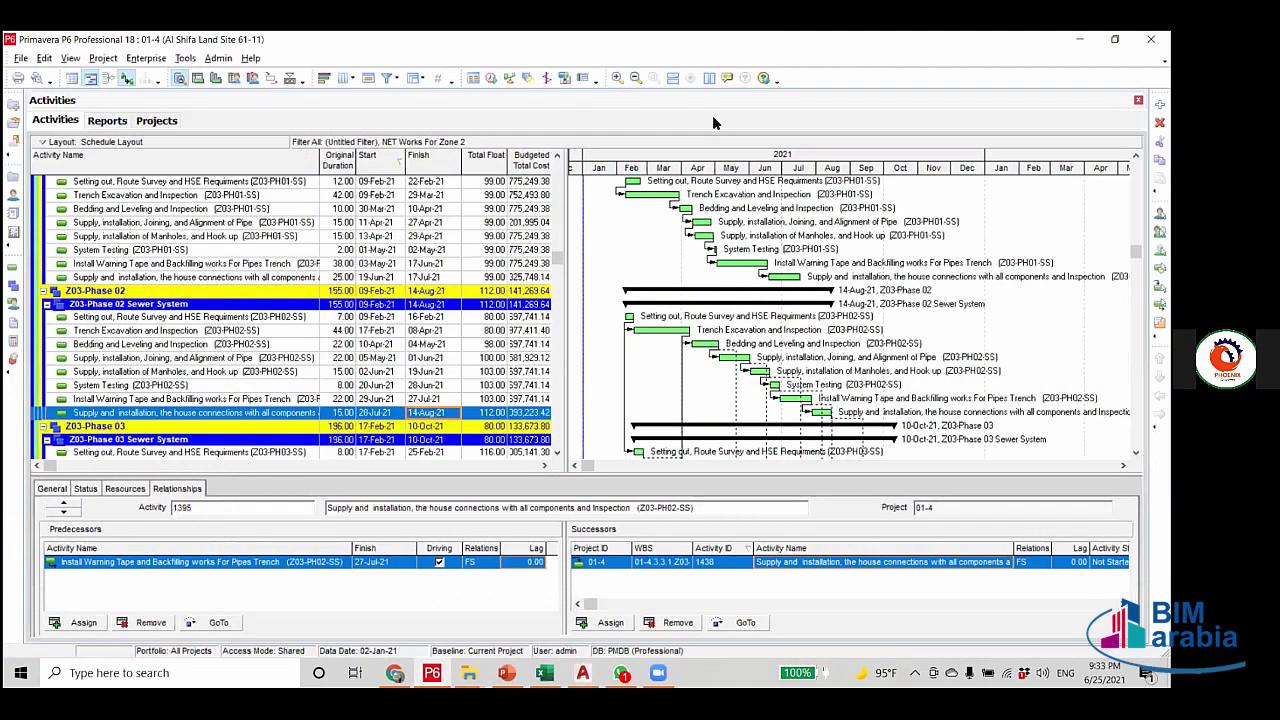
left_click(213, 318)
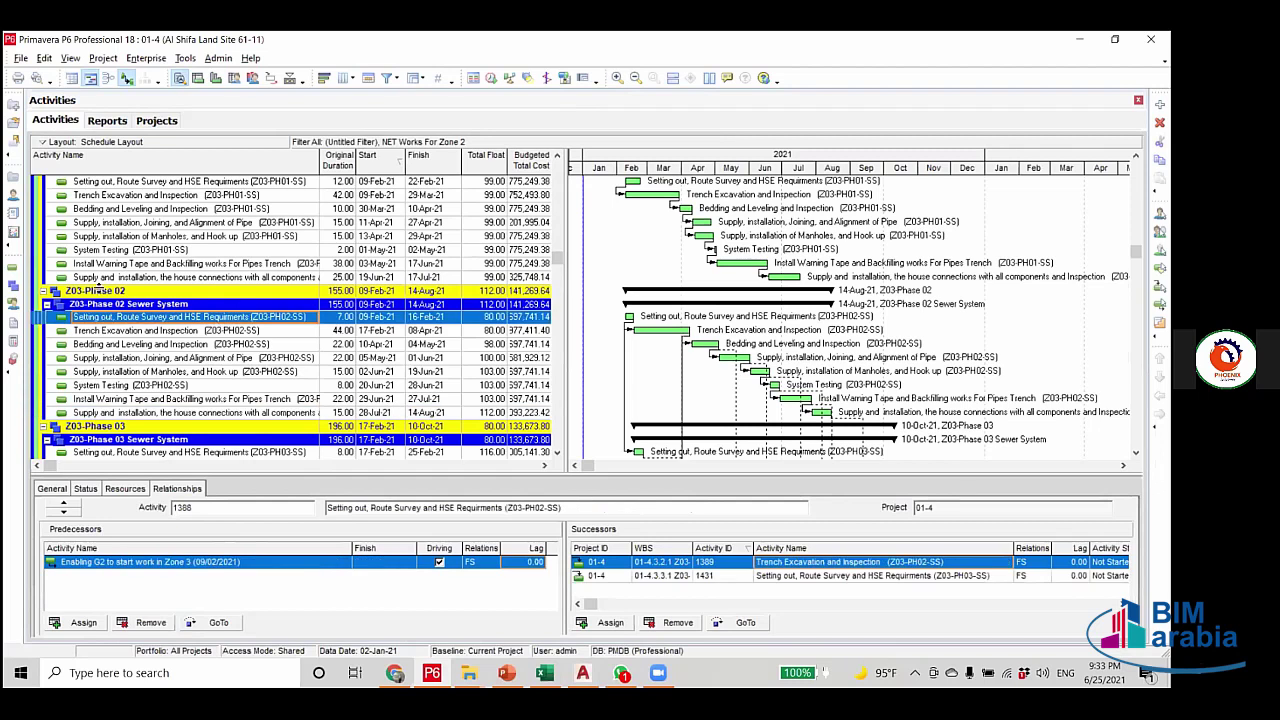
left_click(410, 413)
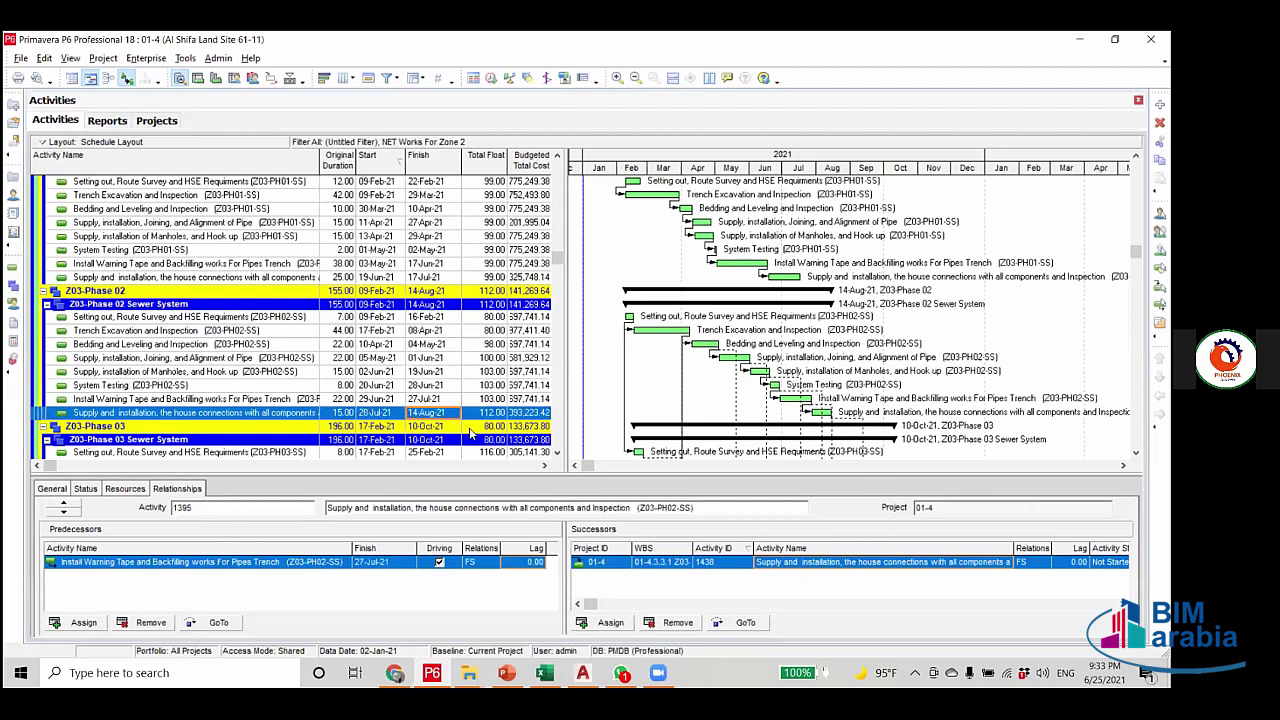
Change the relationship between Setting out and Trench Excavation in the Z03-Phase 02 sewer system to Start to Start.
scroll(470, 432, "down", 3)
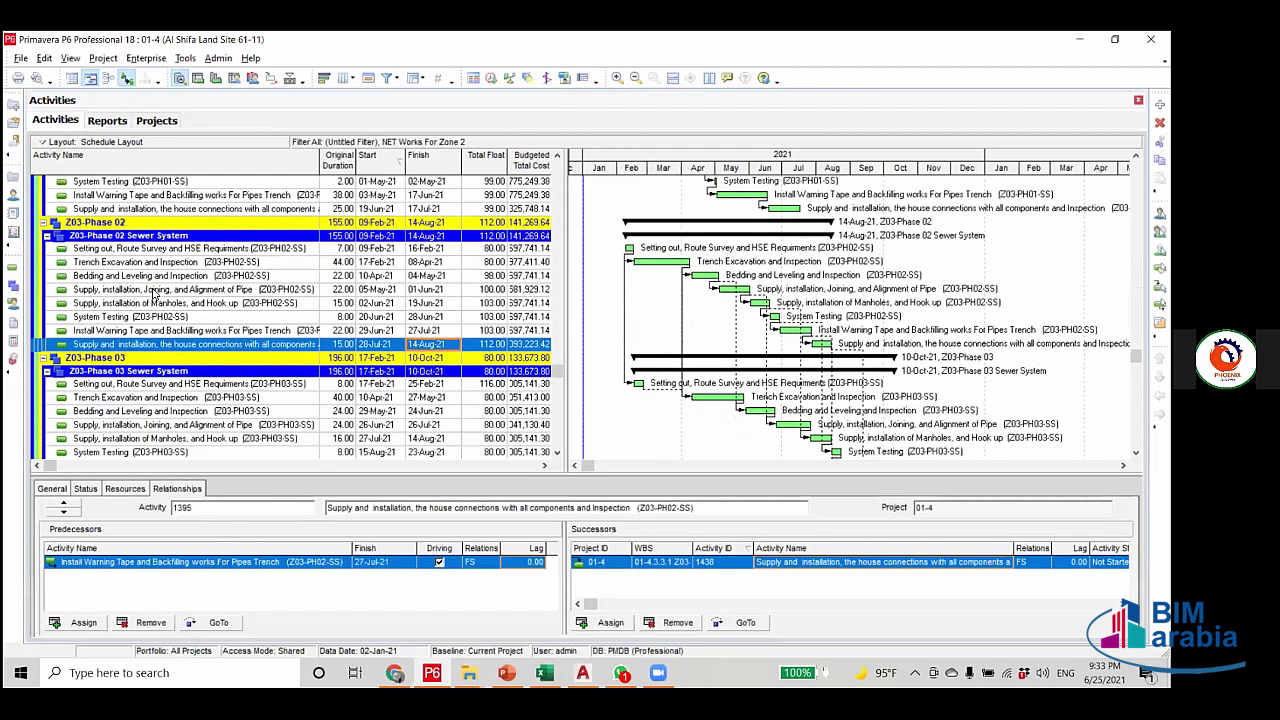
scroll(368, 305, "up", 2)
left_click(367, 305)
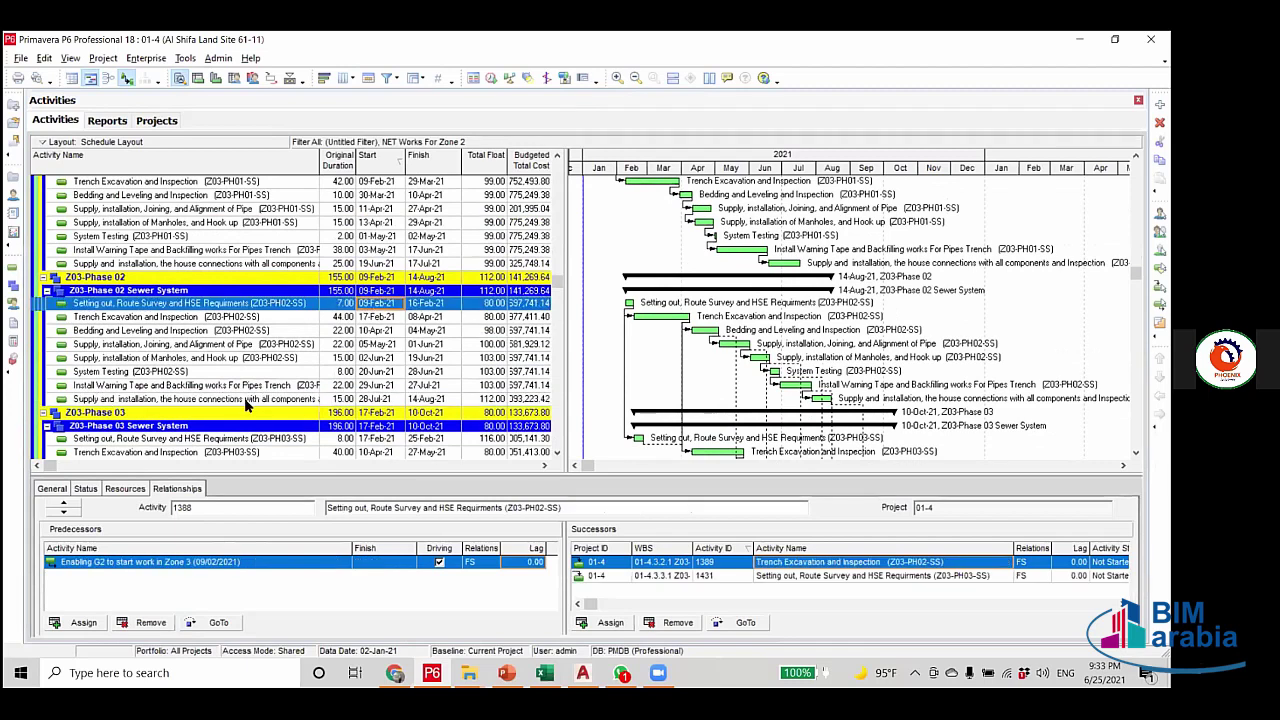
left_click(338, 317)
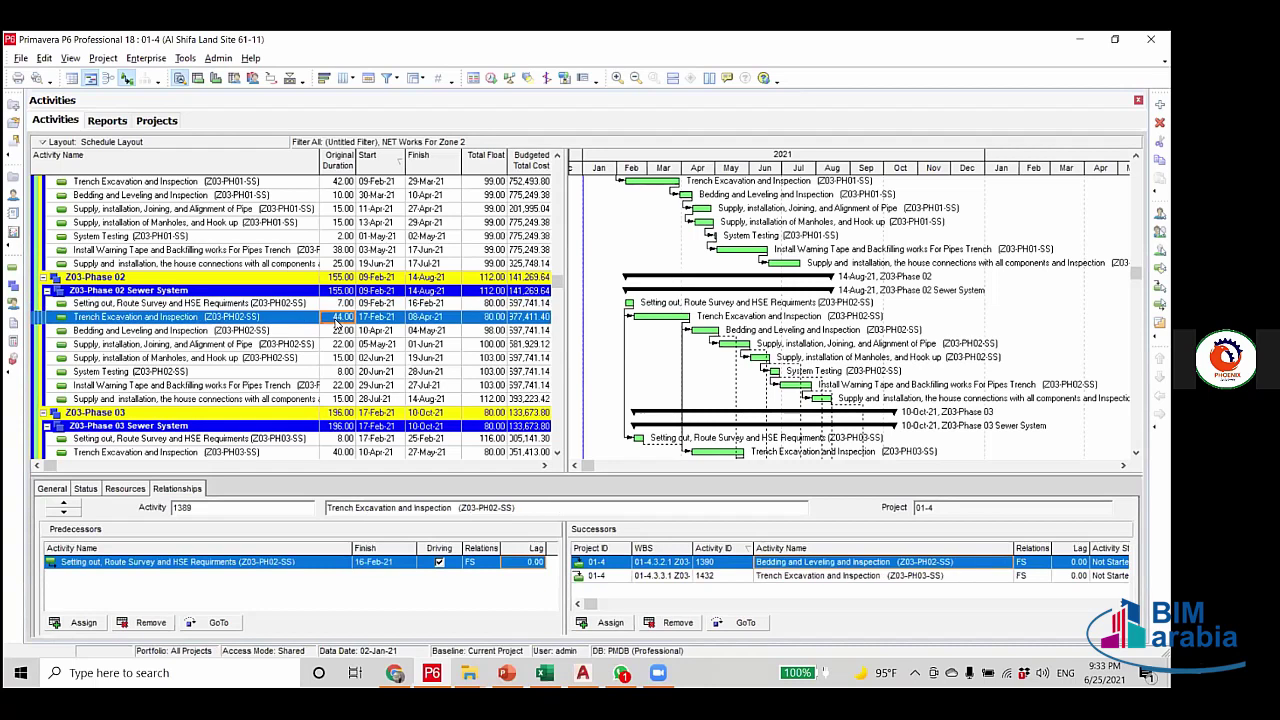
left_click(488, 565)
left_click(491, 565)
left_click(470, 609)
Set the Z03-PH02-SS System Testing duration to 1 day and reschedule the project with the 02-Jan-21 data date.
left_click(342, 358)
left_click(340, 371)
left_click(340, 372)
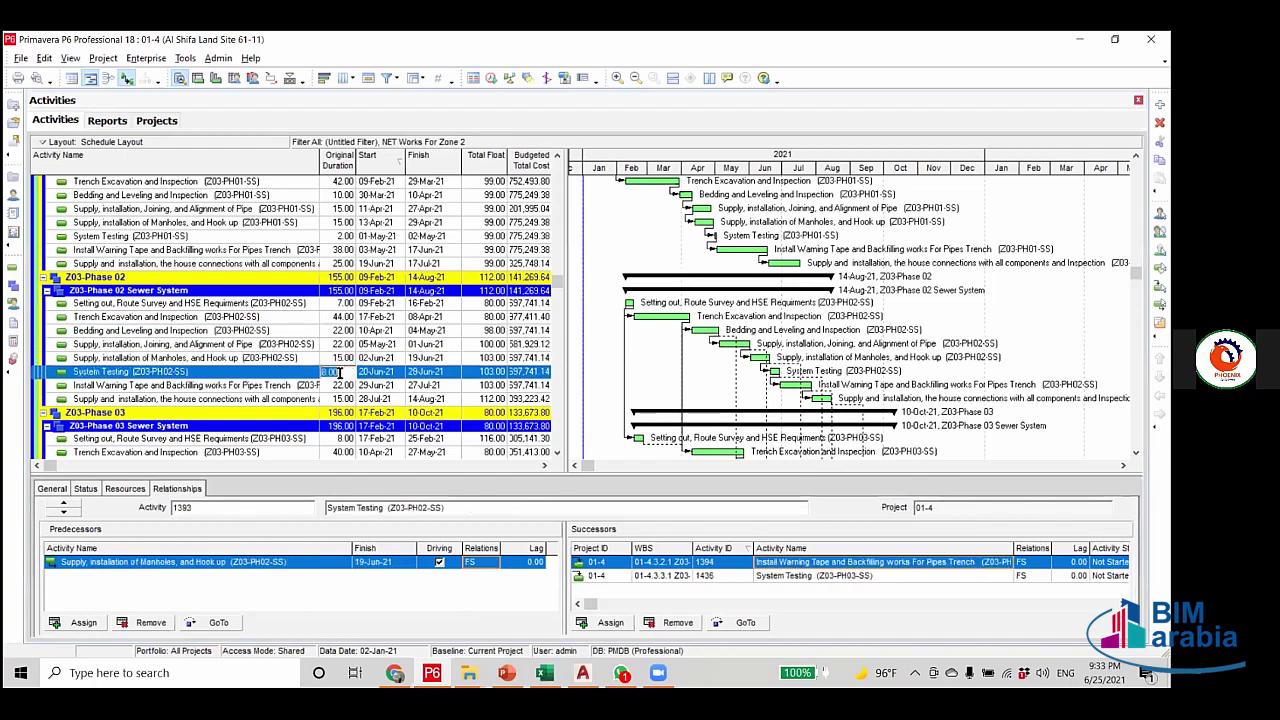
type("1")
key("Up")
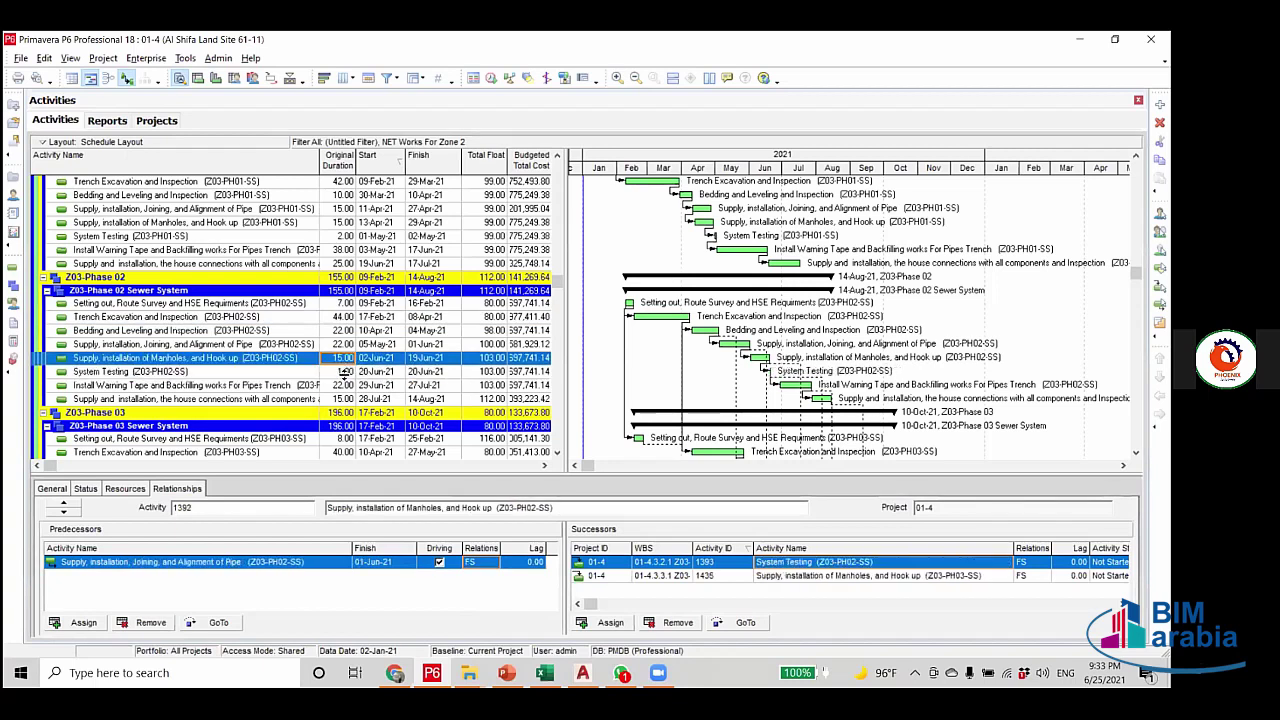
left_click(491, 78)
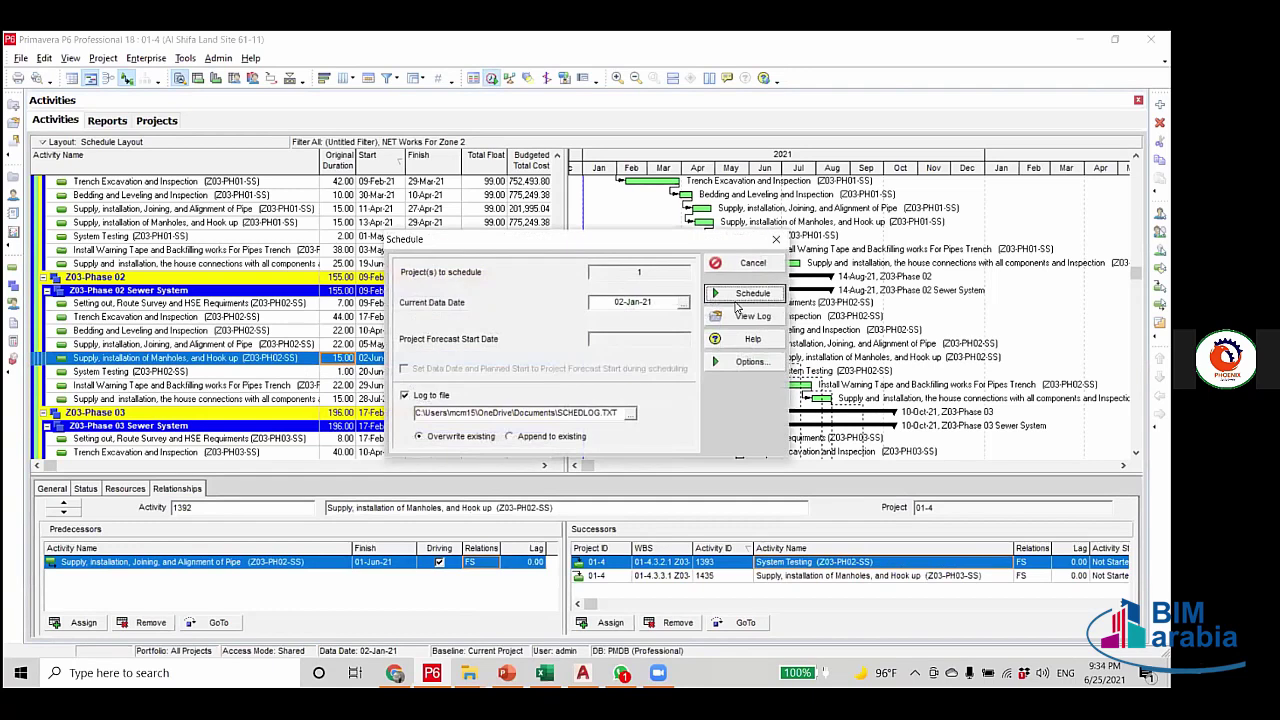
left_click(741, 294)
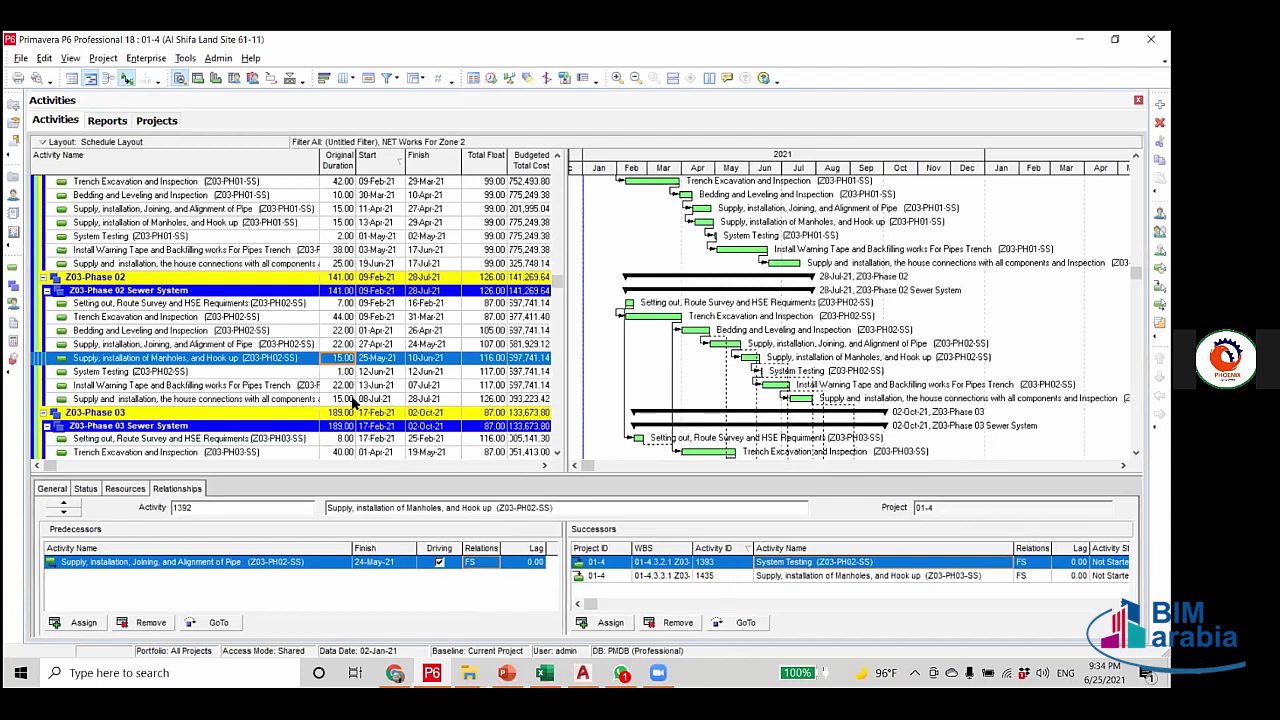
Set the Z03-PH02-SS bedding and pipe installation durations to 15 days each, reschedule, and check the phase's last activity.
left_click(328, 331)
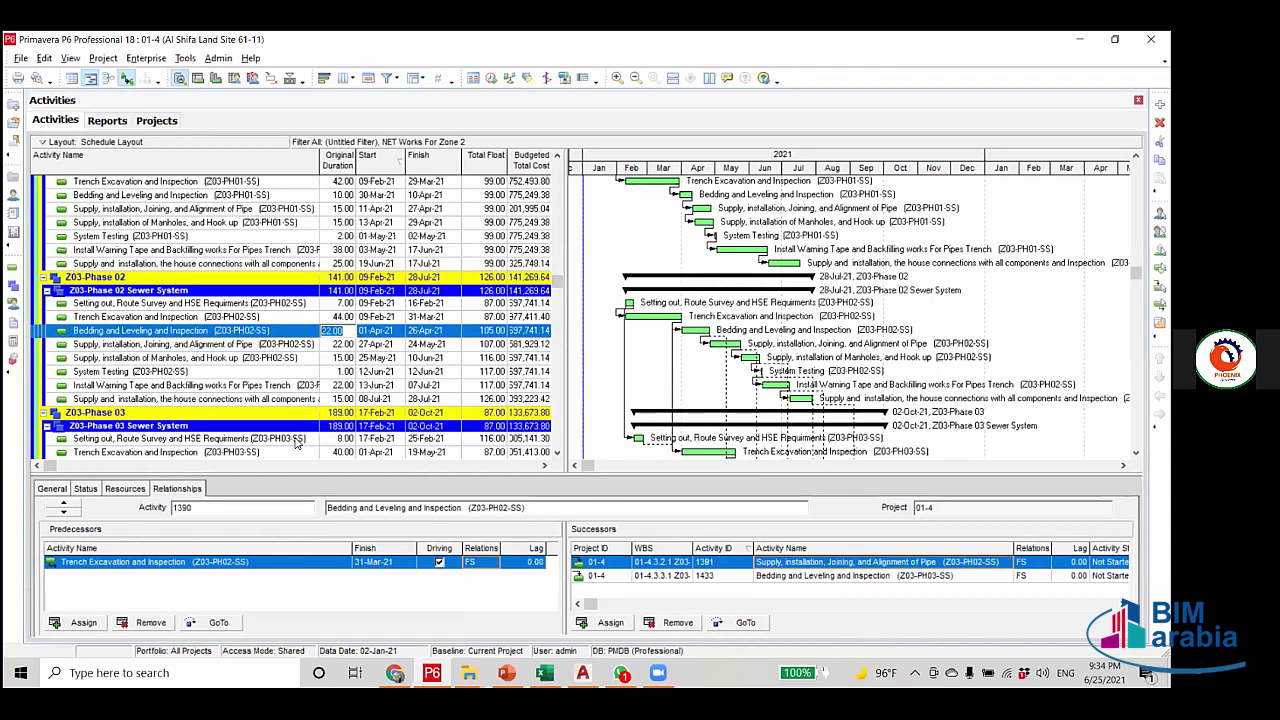
type("15")
left_click(340, 344)
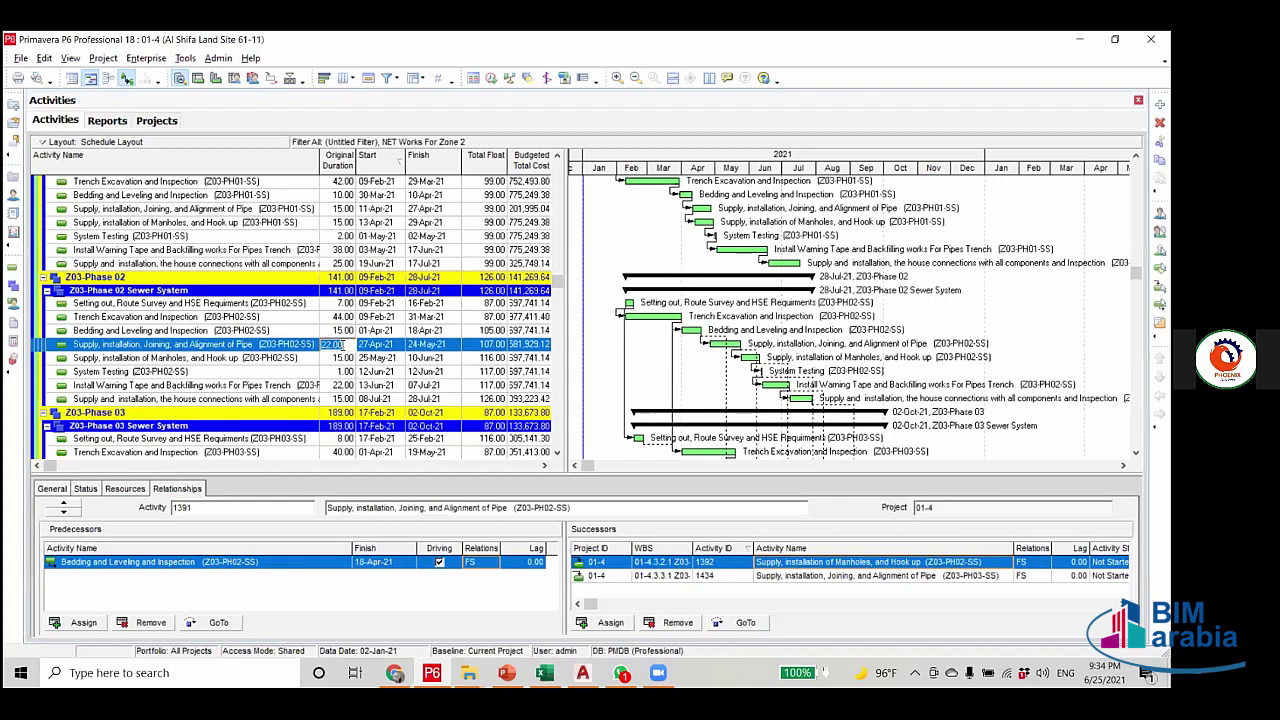
type("15")
key("Up")
left_click(490, 79)
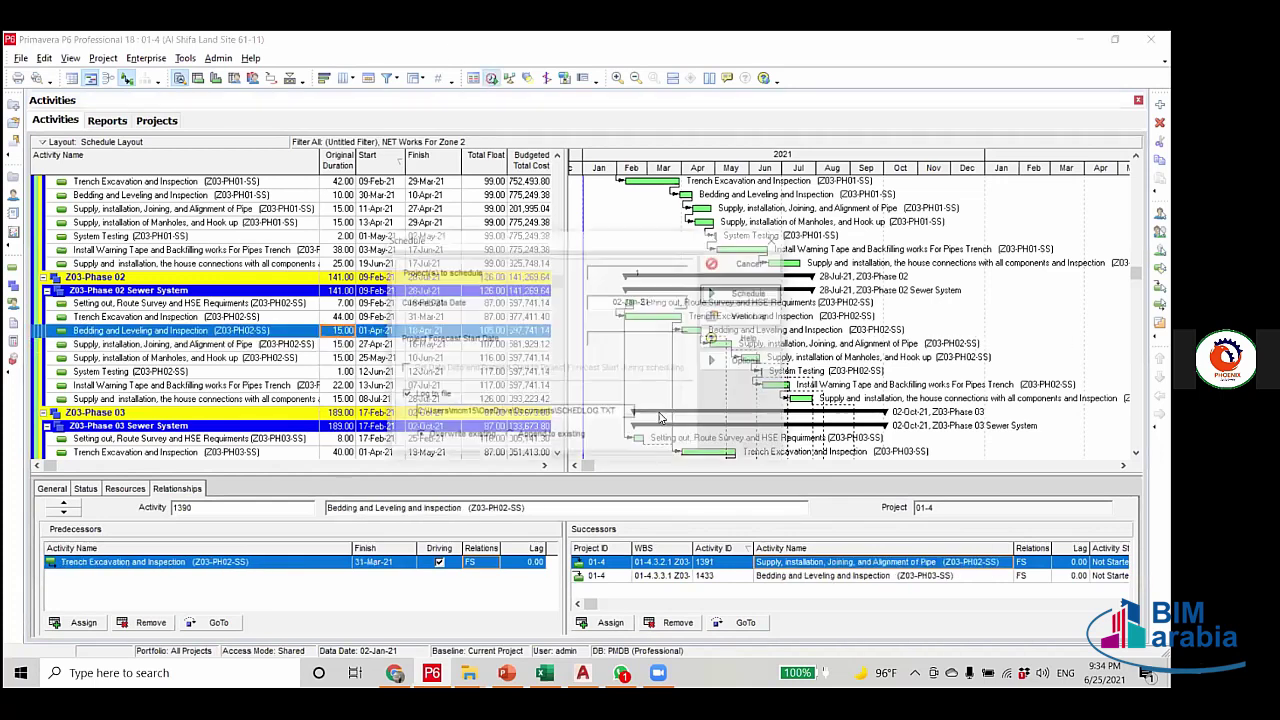
left_click(752, 293)
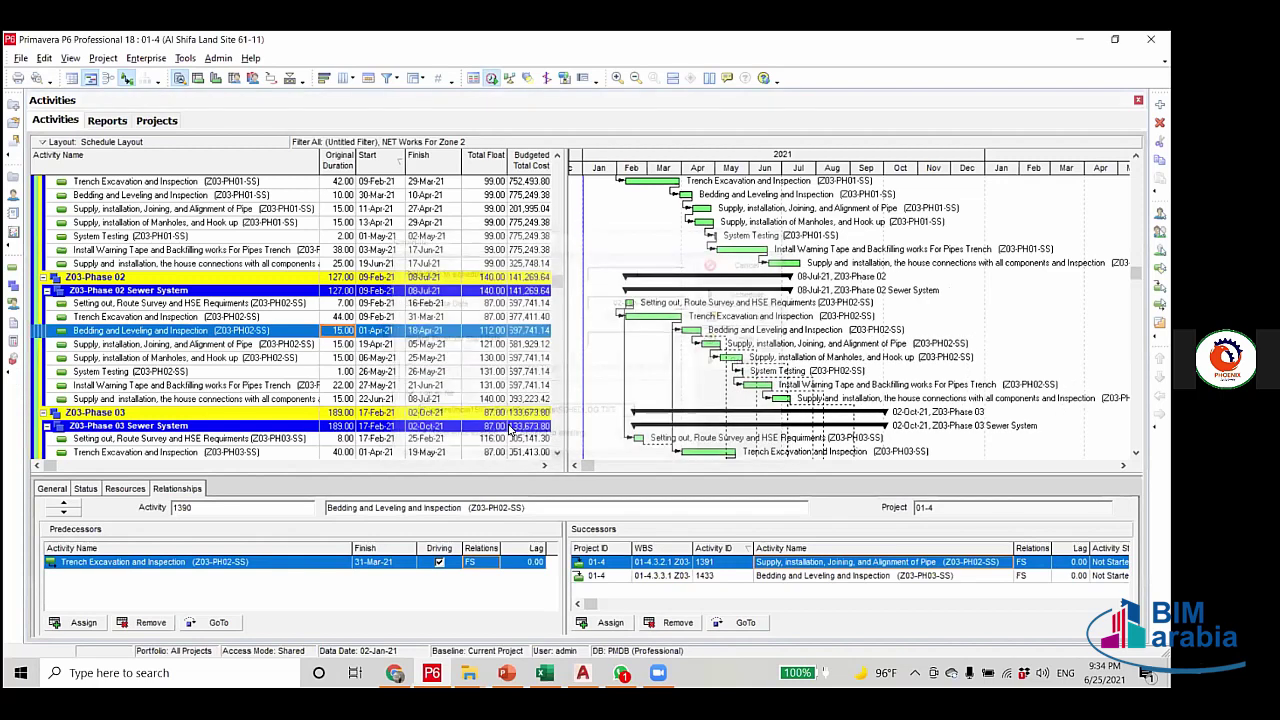
left_click(442, 399)
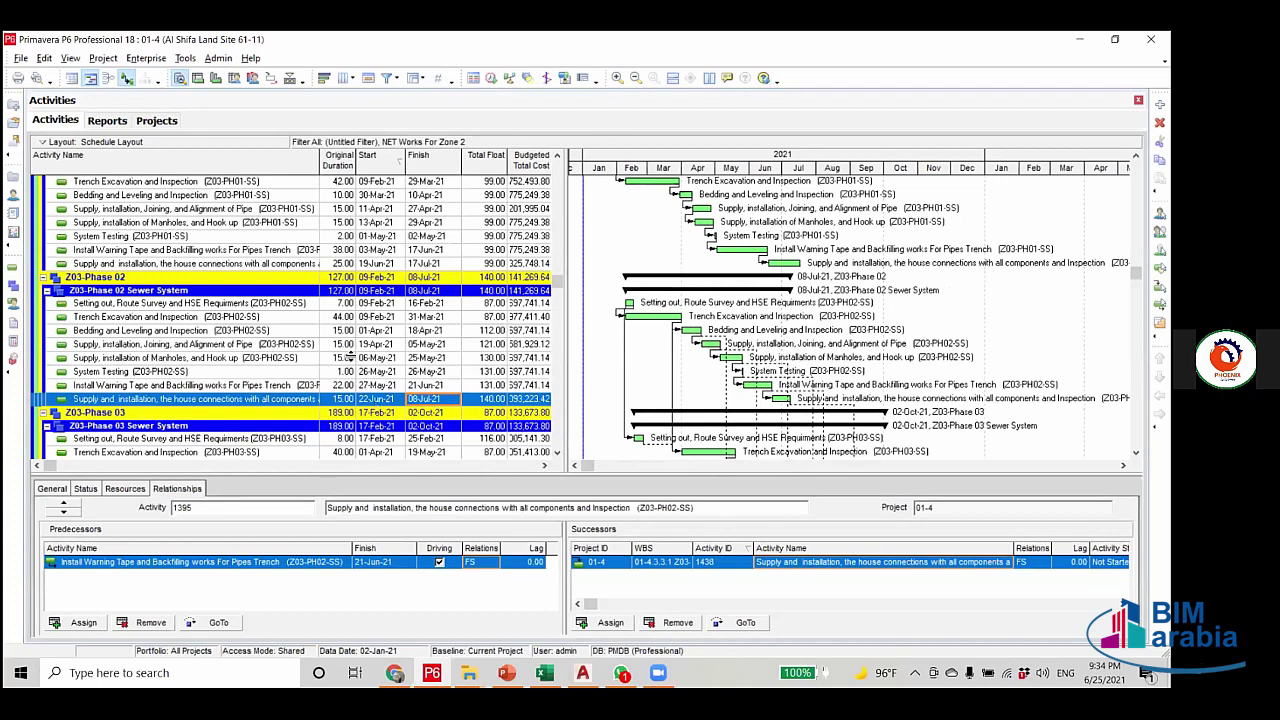
Switch to the PowerPoint table of zone handover dates, check the Zone 3 dates, and return to Primavera P6.
left_click(340, 330)
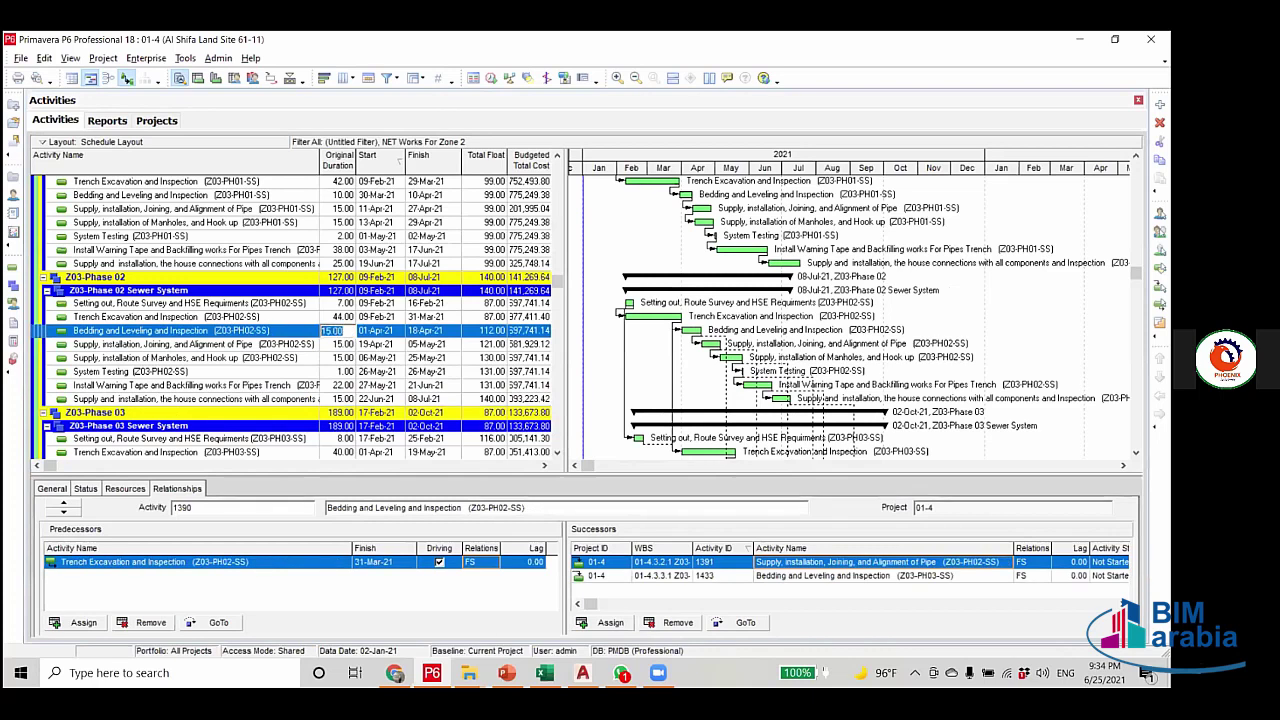
left_click(544, 673)
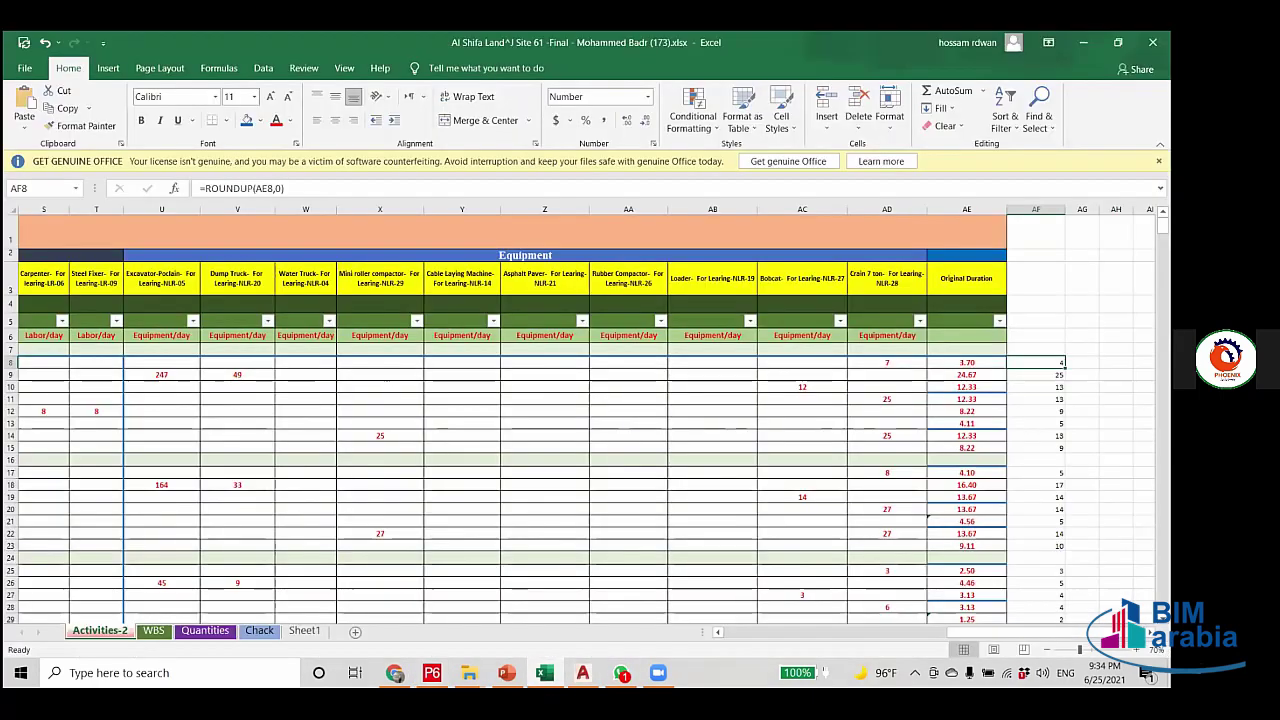
mouse_move(582, 673)
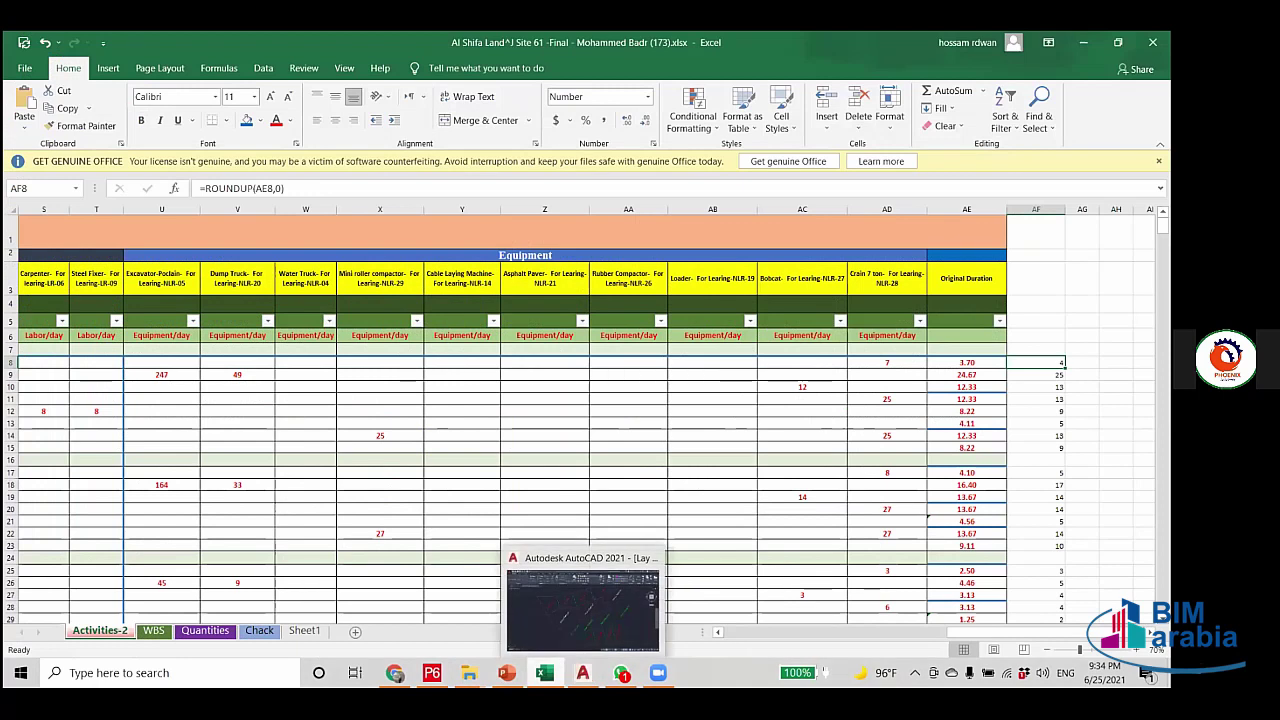
left_click(507, 673)
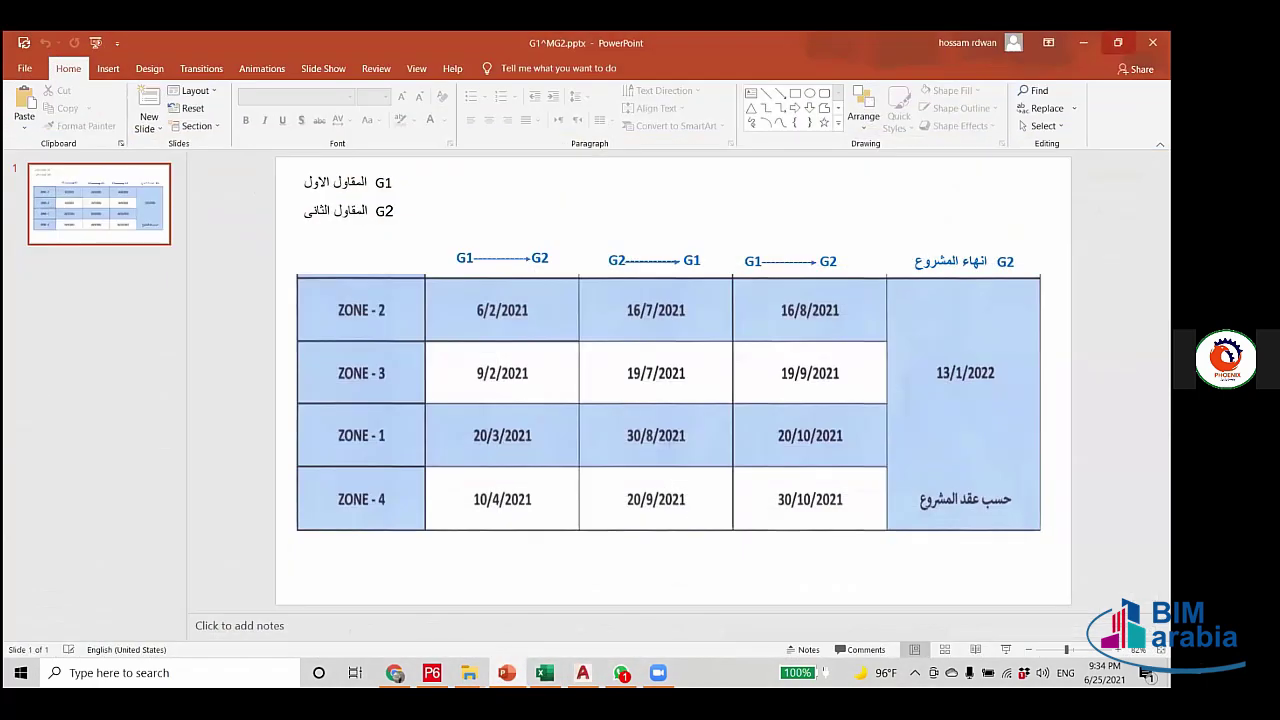
left_click(1084, 42)
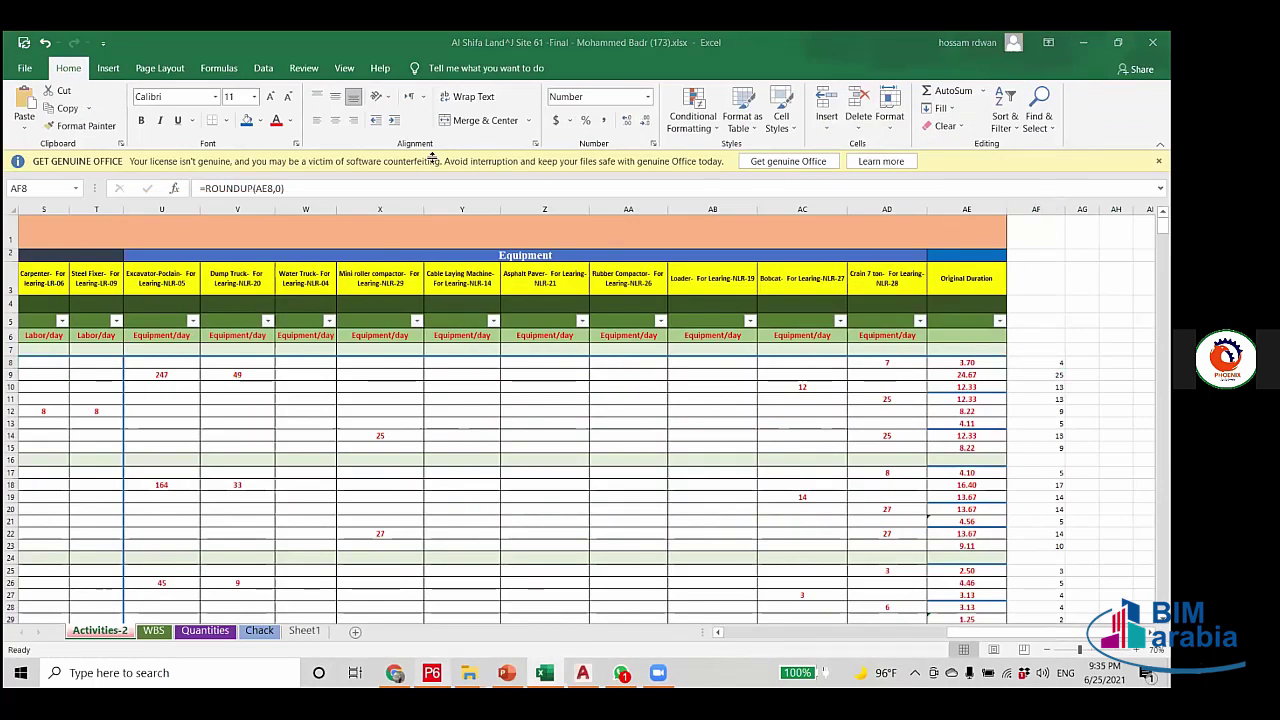
key("alt+Tab")
Set the Z03-PH02-SS durations to 19 days for Bedding and Leveling and 18 for pipe installation, and reschedule the project.
left_click(328, 331)
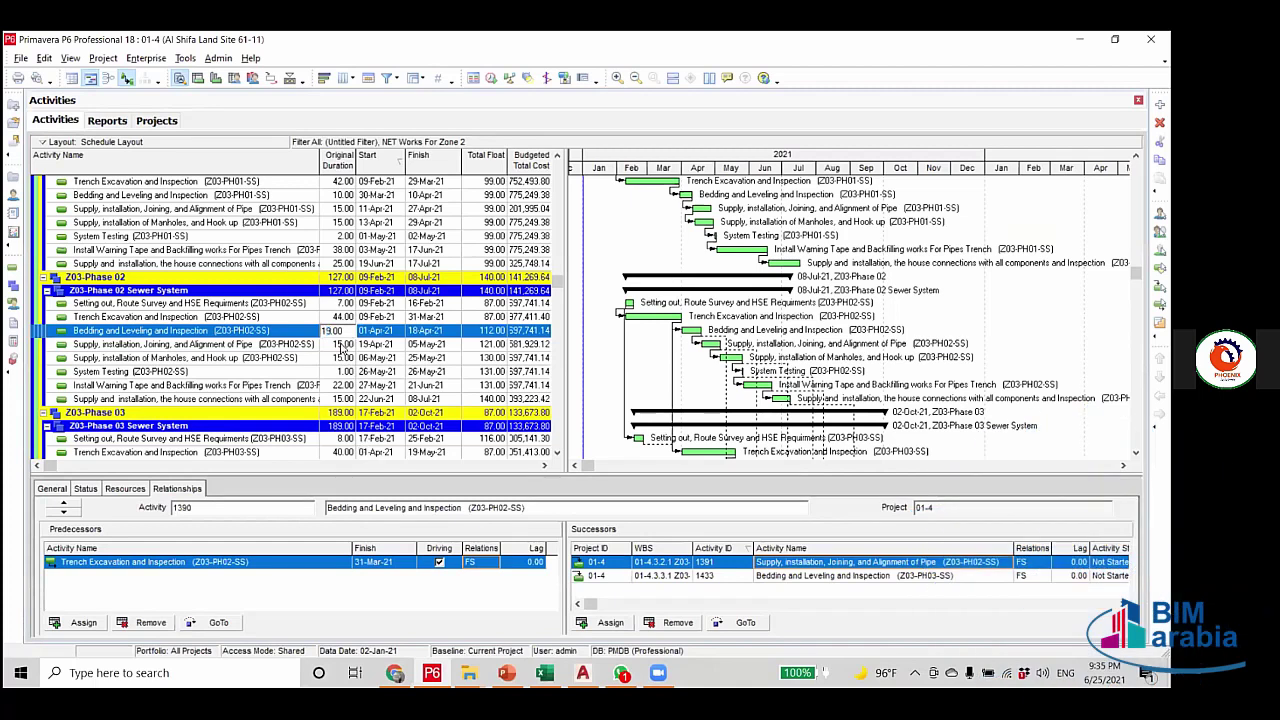
left_click(330, 345)
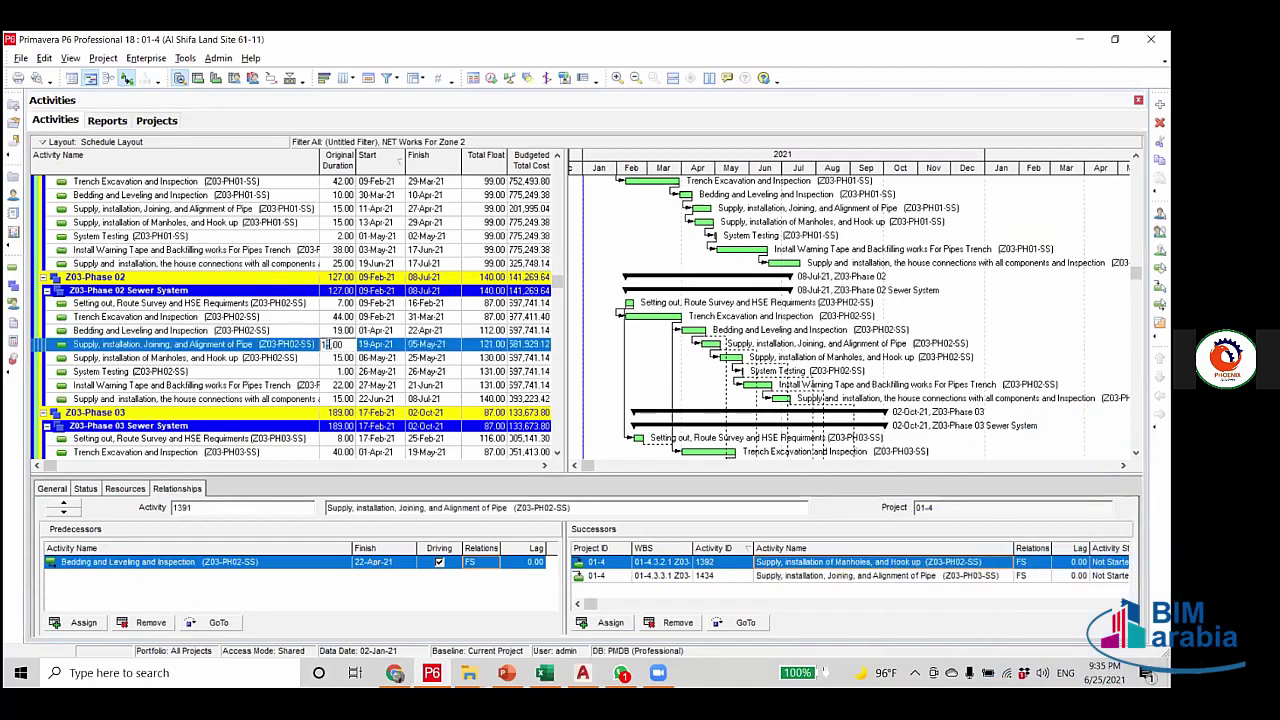
type("8")
key("F9")
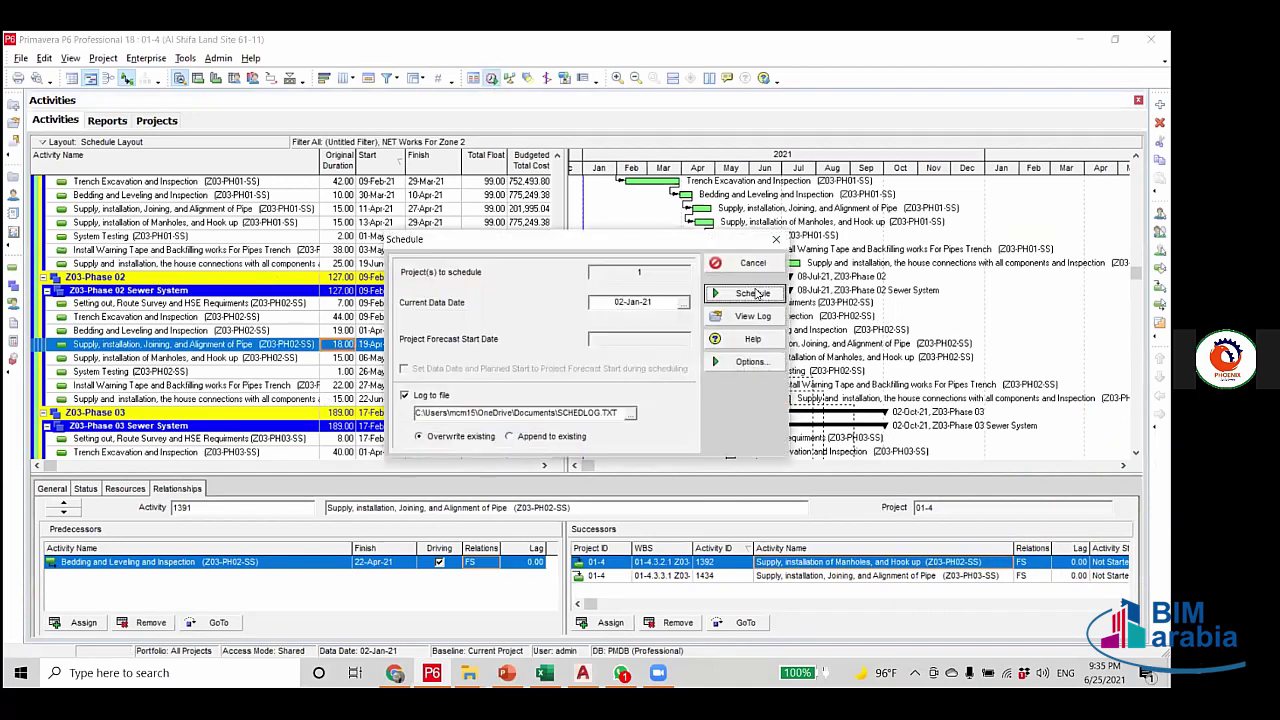
left_click(747, 294)
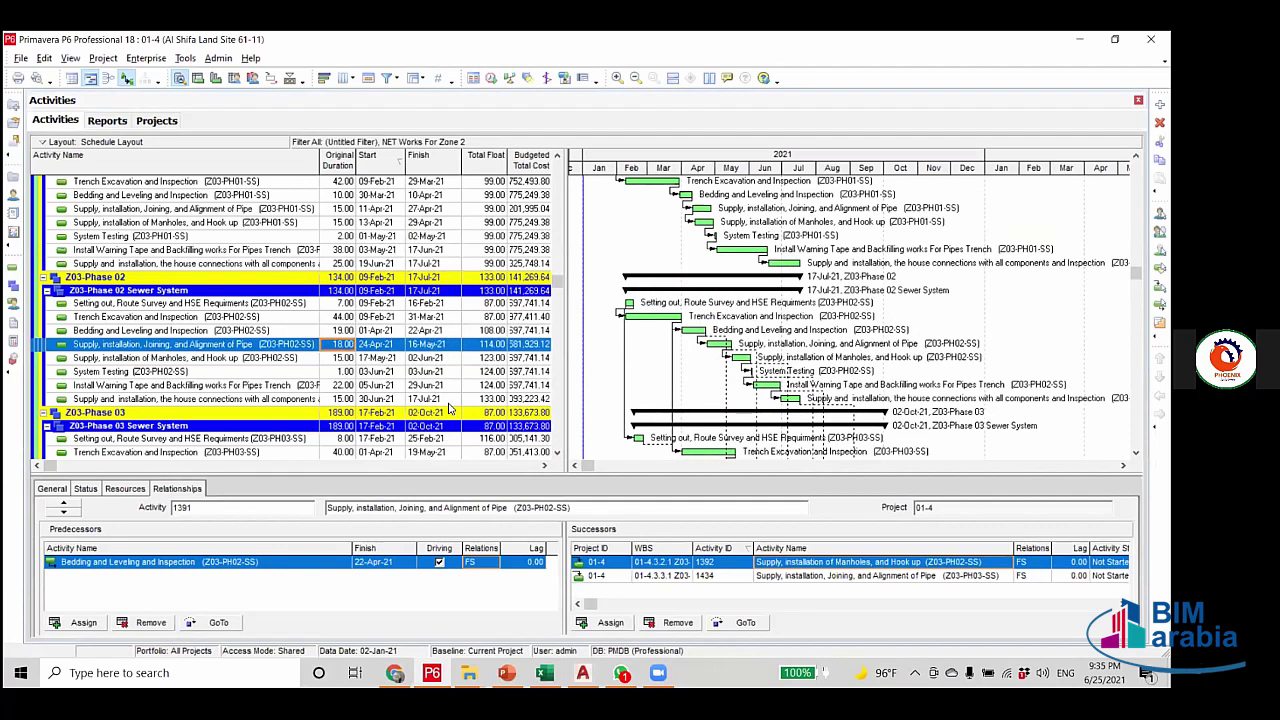
Compare the finish dates of the last Phase 02 and Phase 01 house-connection activities with the Zone 3 handover dates in PowerPoint.
left_click(447, 399)
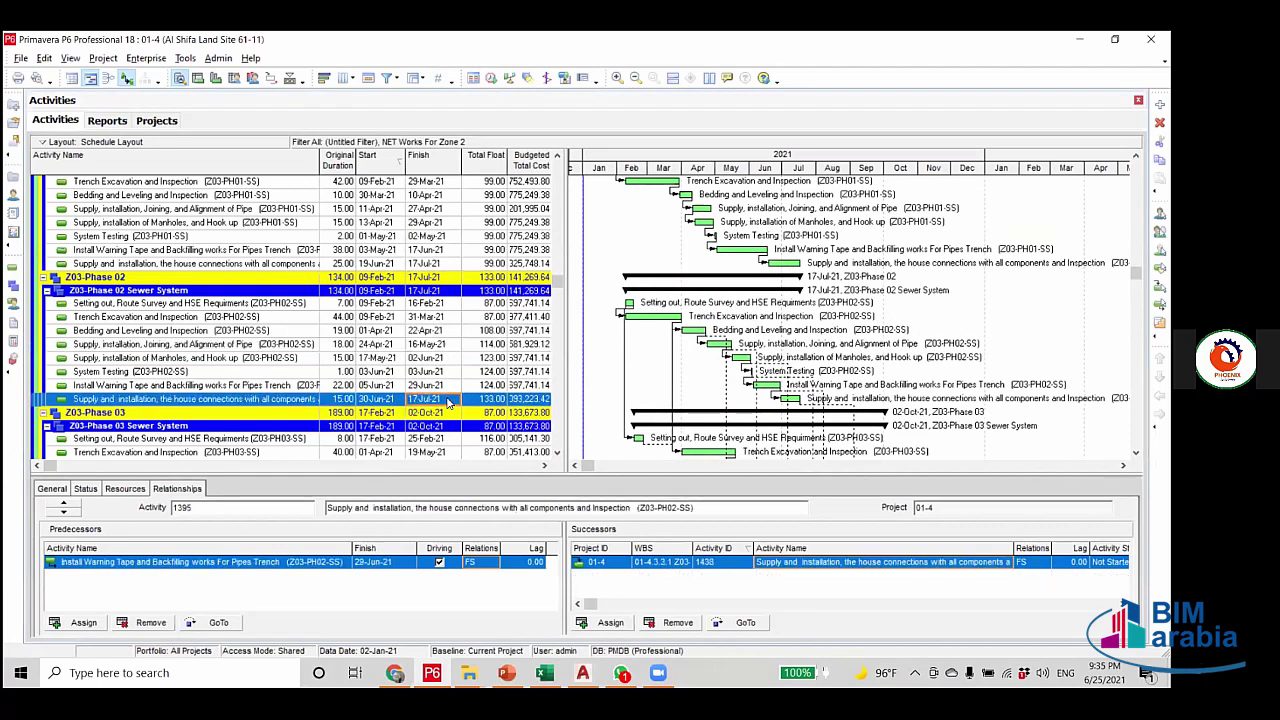
left_click(441, 264)
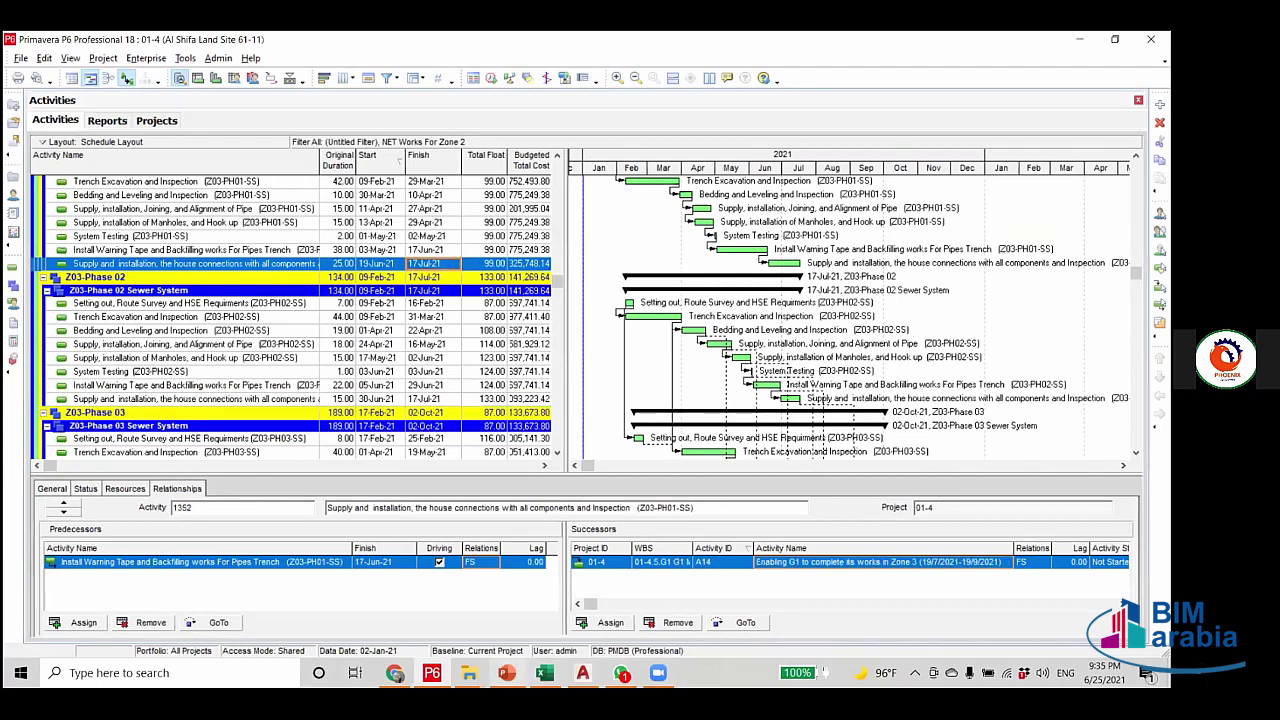
left_click(544, 672)
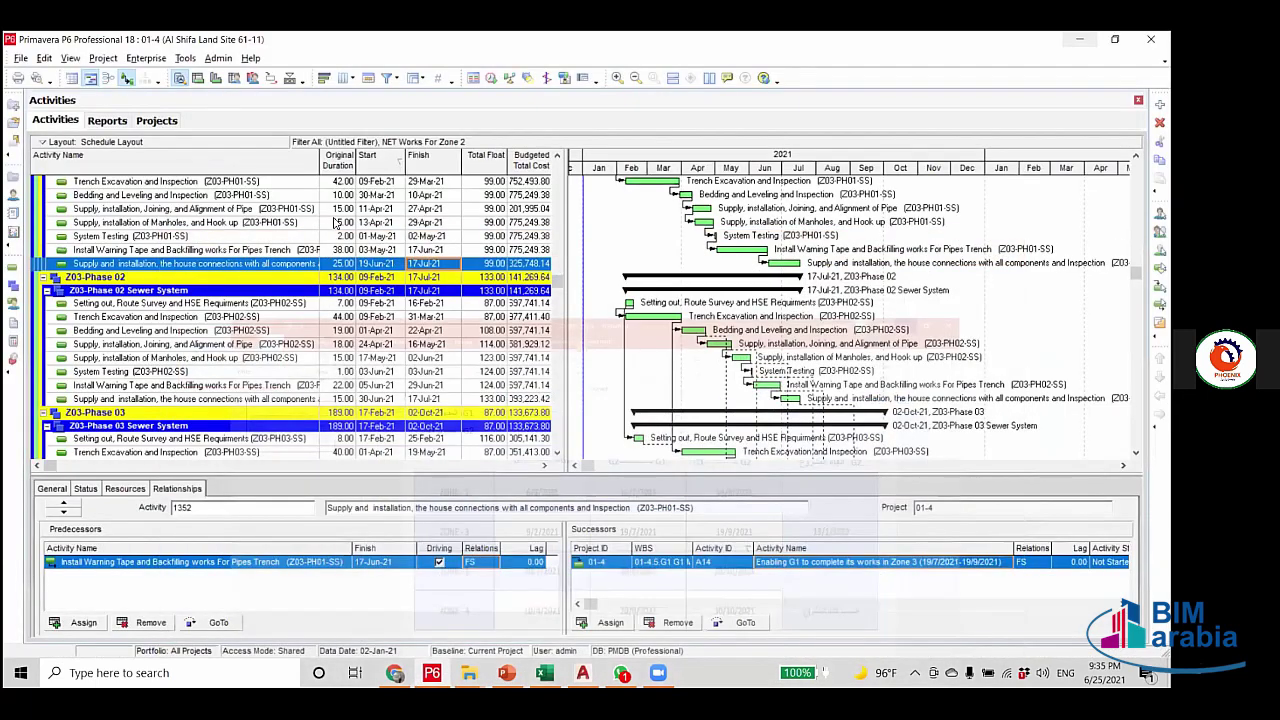
Set the Bedding and Leveling duration in the Z03-Phase 01 sewer system to 11 days and reschedule the project.
scroll(335, 221, "up", 1)
left_click(335, 221)
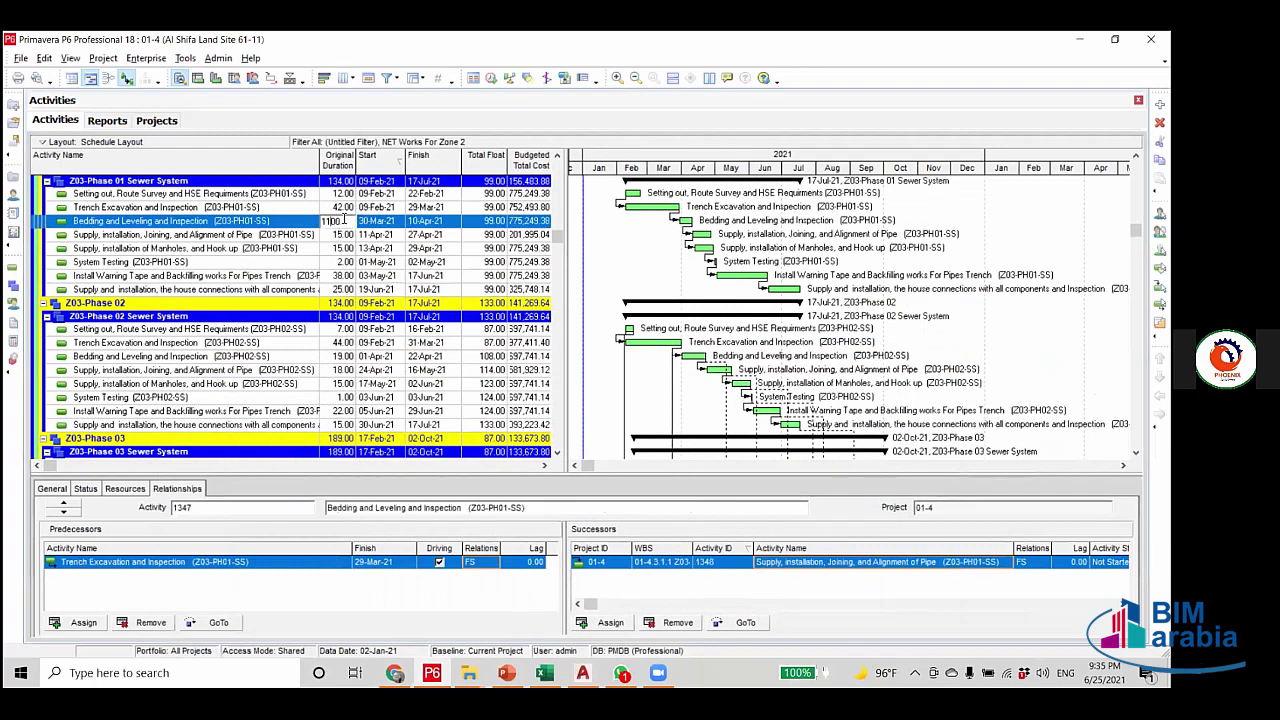
type("11")
key("Return")
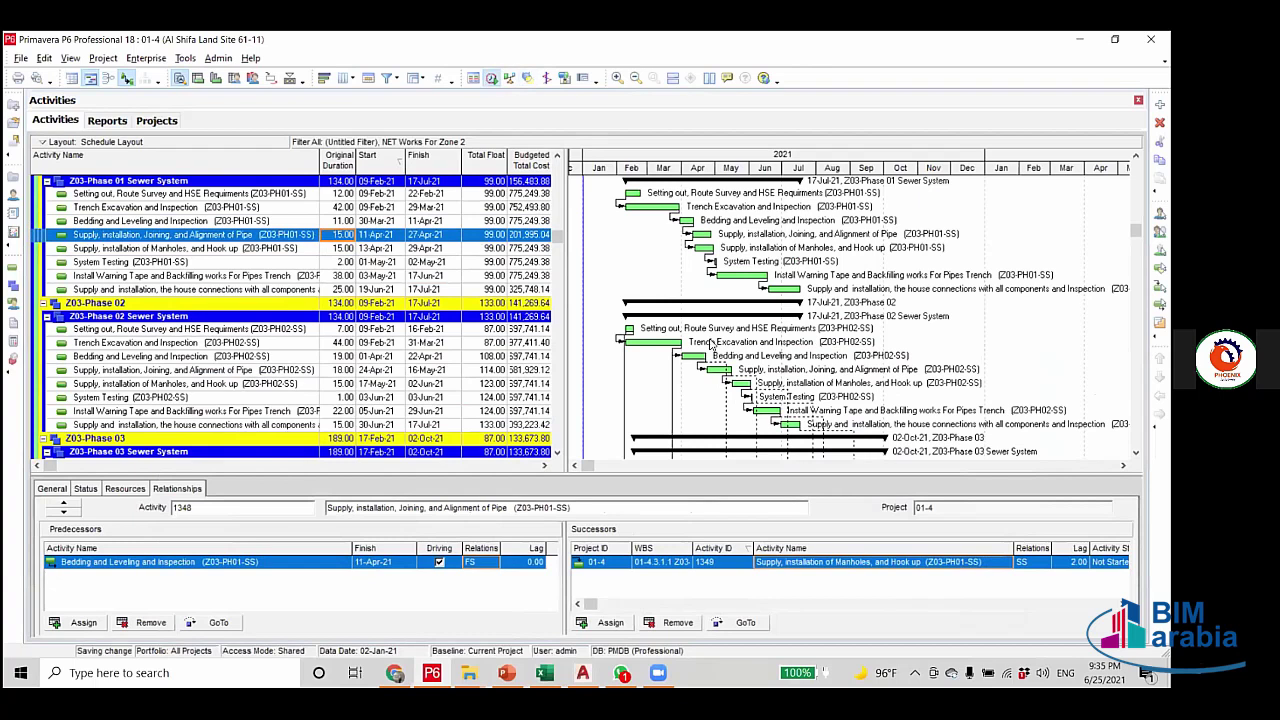
left_click(491, 78)
left_click(741, 294)
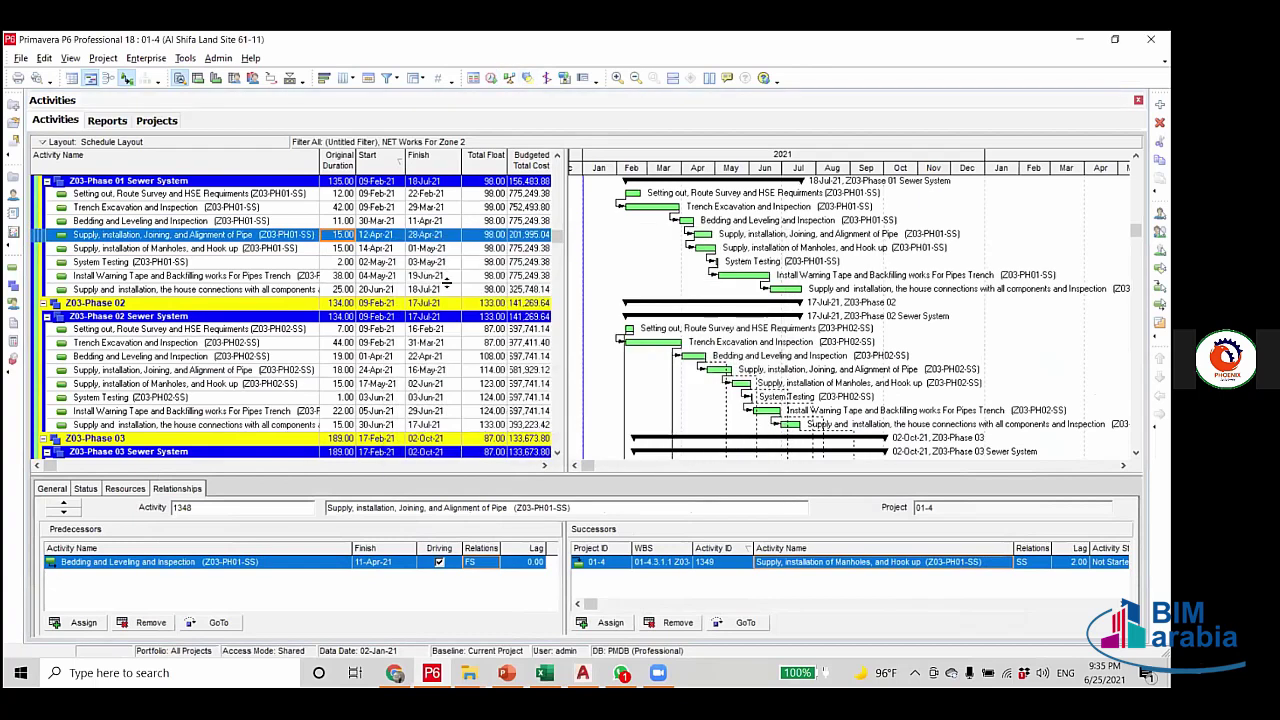
Set the Z03-PH02-SS pipe supply, installation and alignment duration to 19 days, reschedule, and check the phase's last activity.
left_click(430, 425)
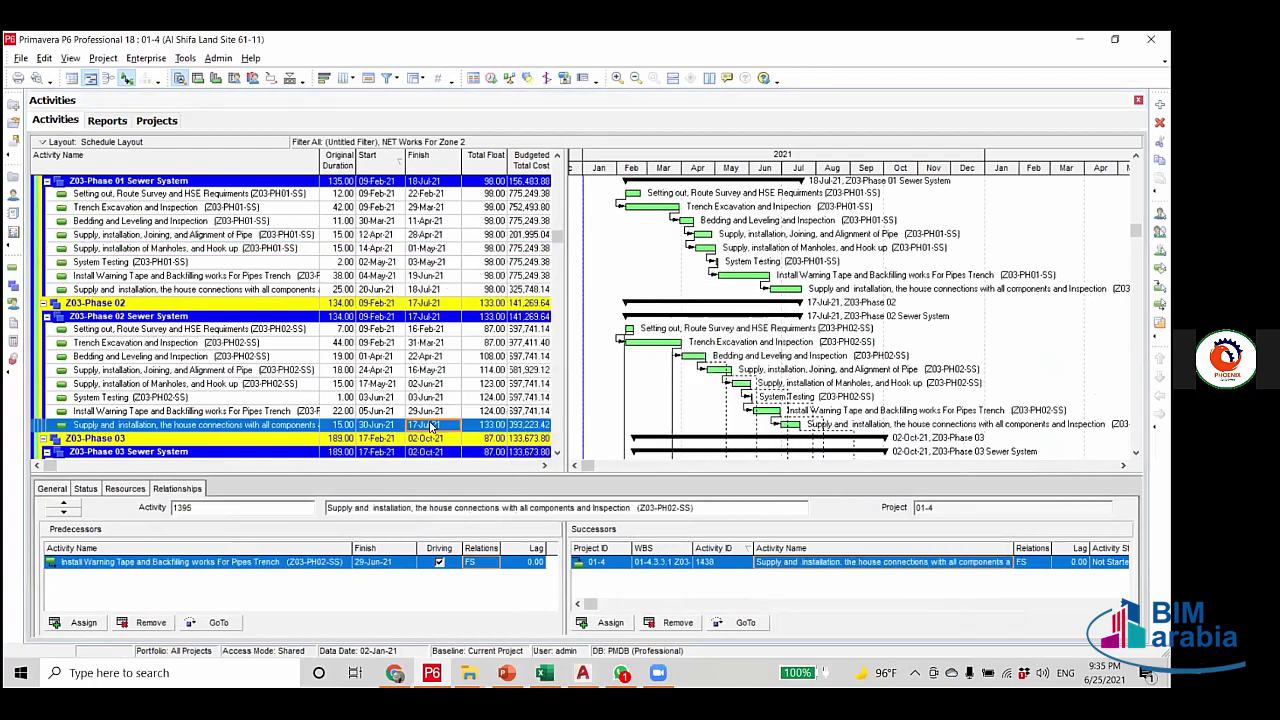
left_click(338, 372)
left_click(338, 372)
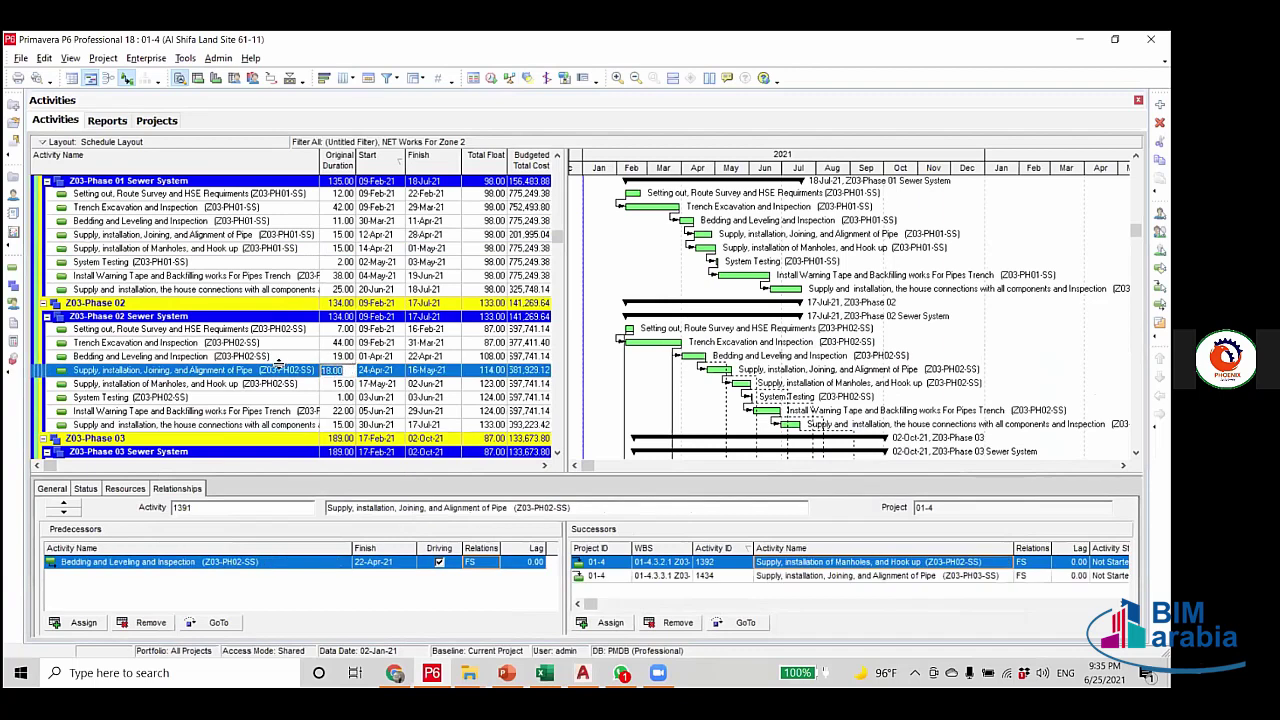
type("15")
left_click(340, 357)
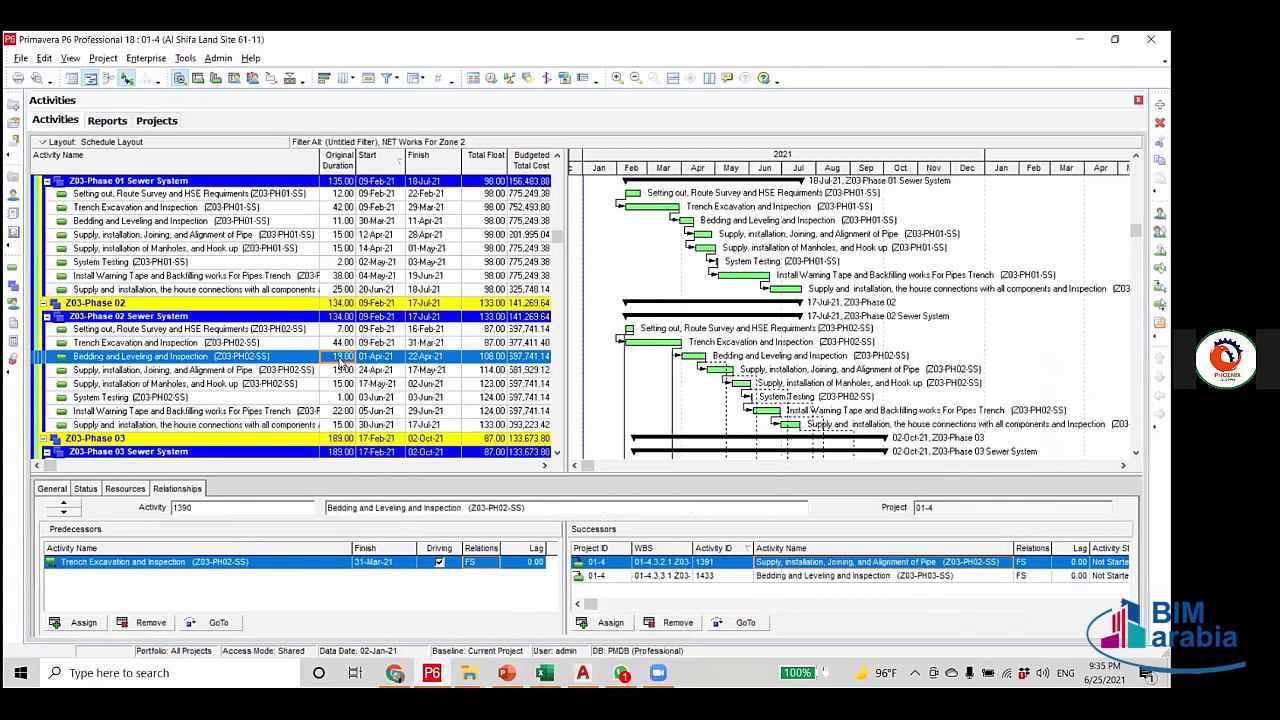
left_click(492, 80)
left_click(755, 293)
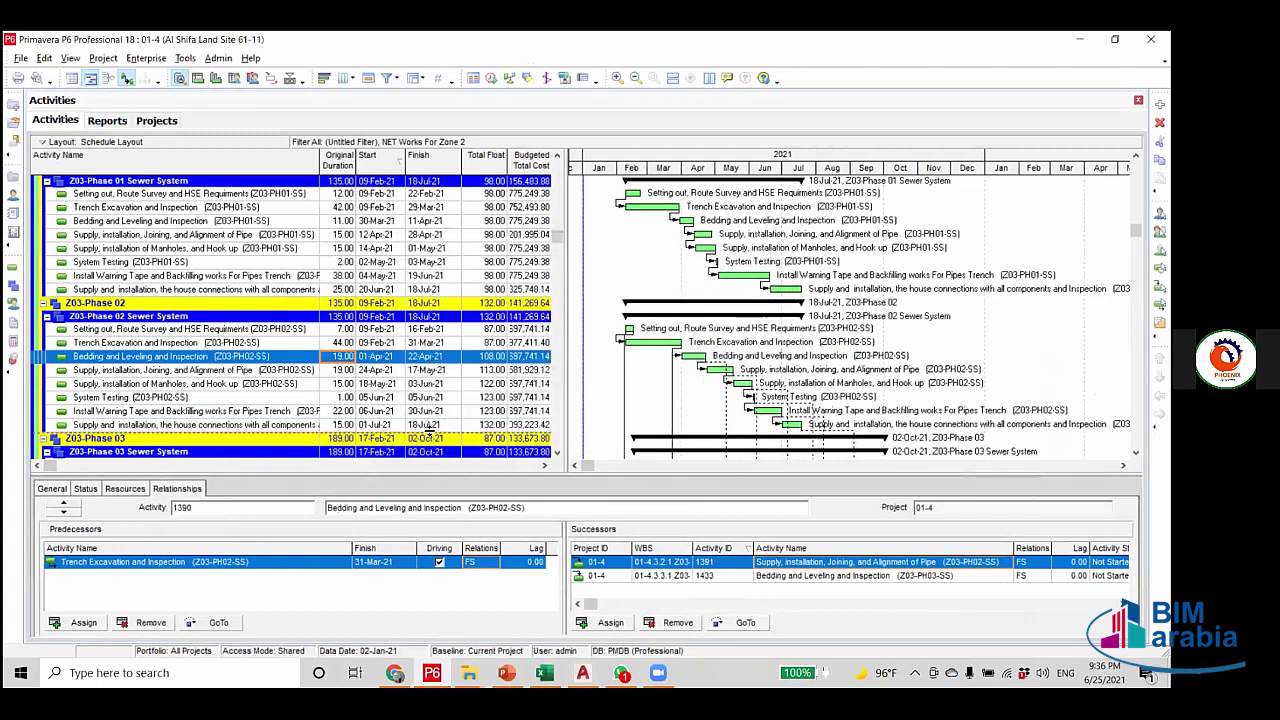
left_click(427, 425)
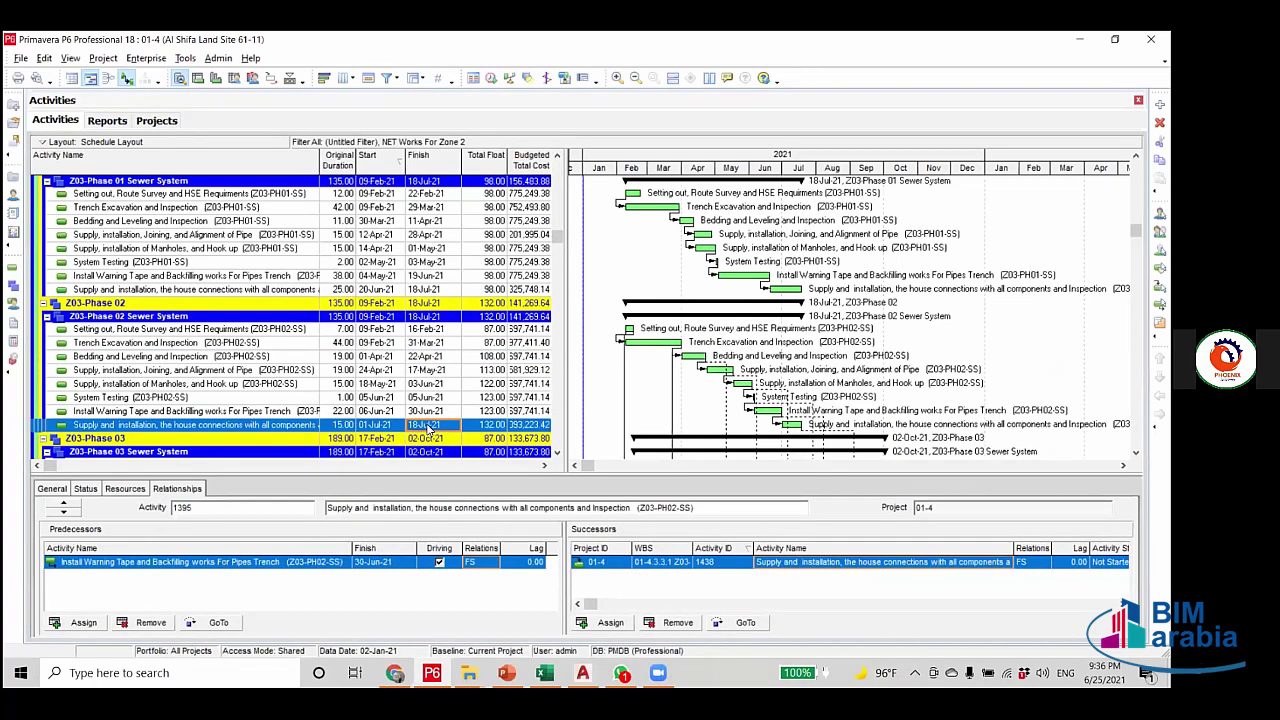
Review the durations of the Z03-Phase 03 sewer activities and the relationships of its setting-out activity.
scroll(410, 432, "down", 2)
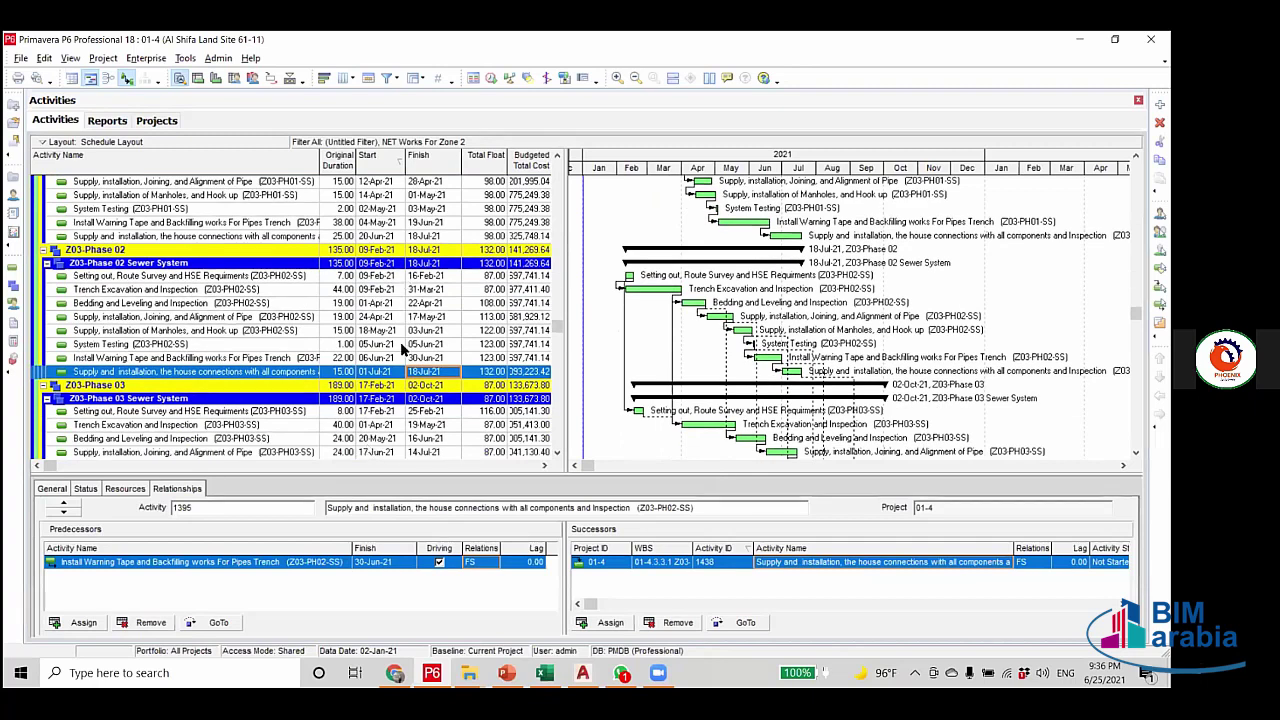
scroll(332, 377, "down", 2)
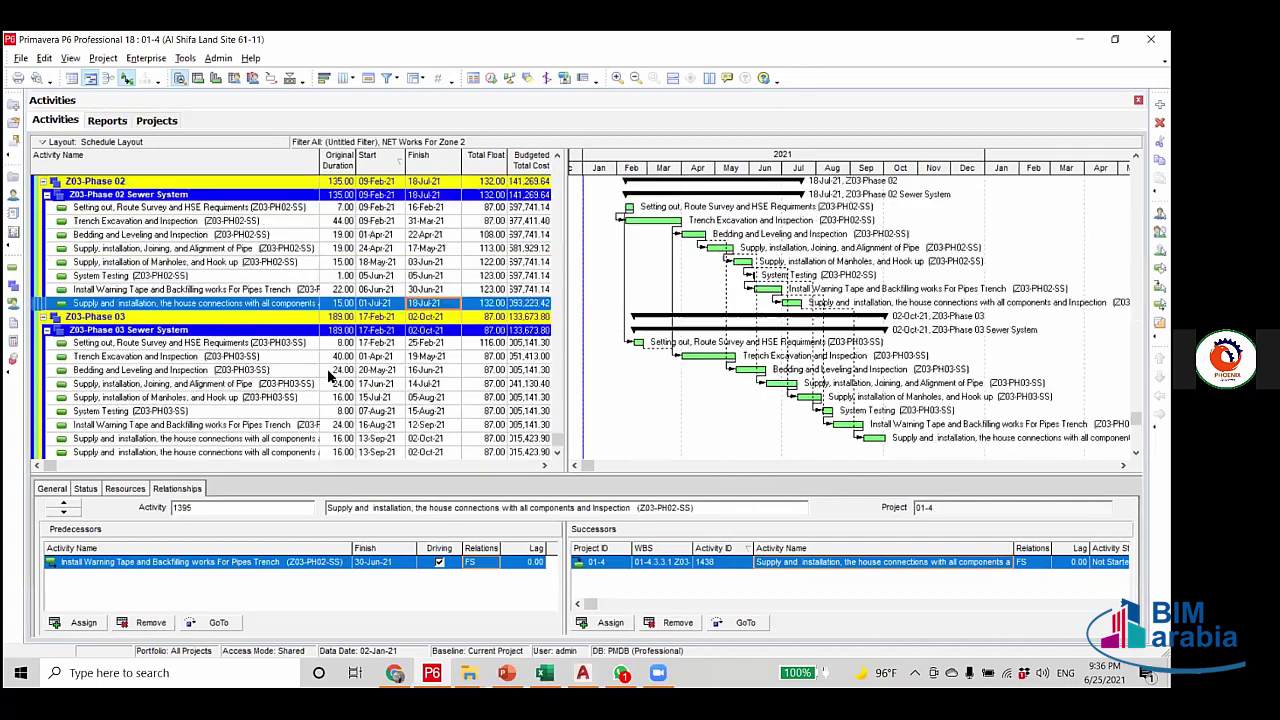
left_click(244, 344)
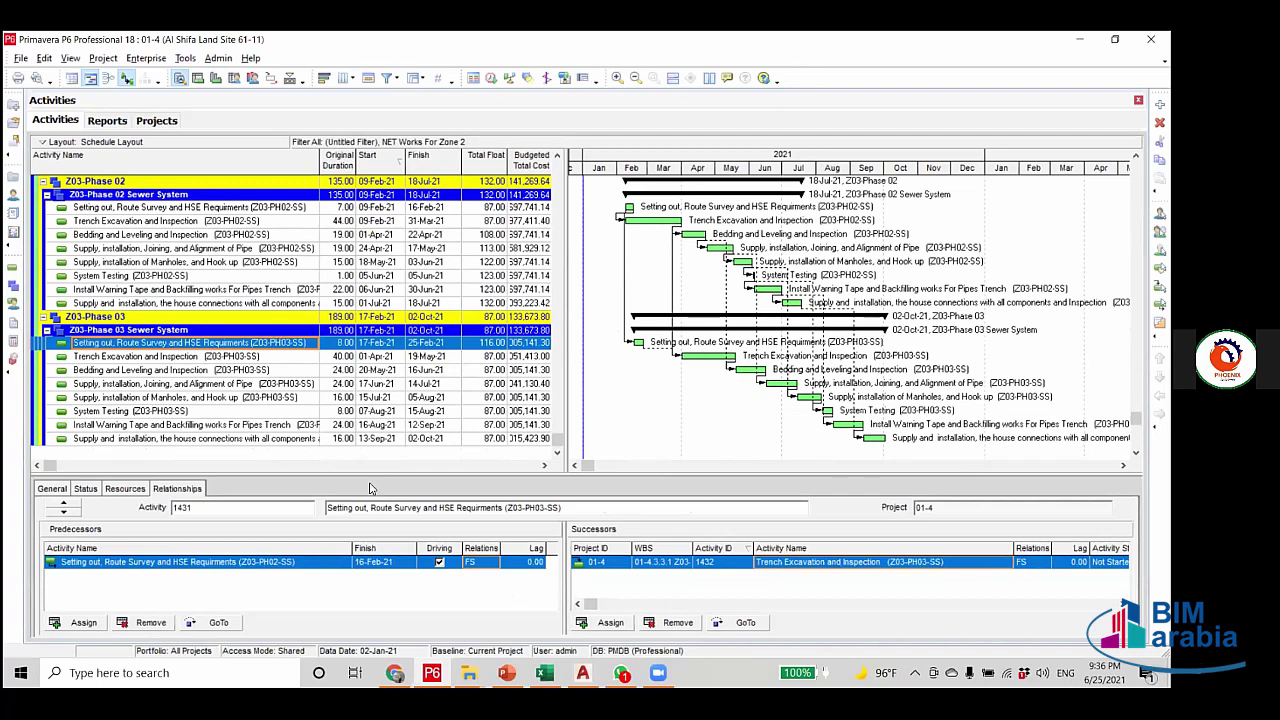
Remove the relationship from the Z03-PH02-SS setting-out activity to the Z03-PH03-SS setting-out activity.
scroll(381, 354, "up", 3)
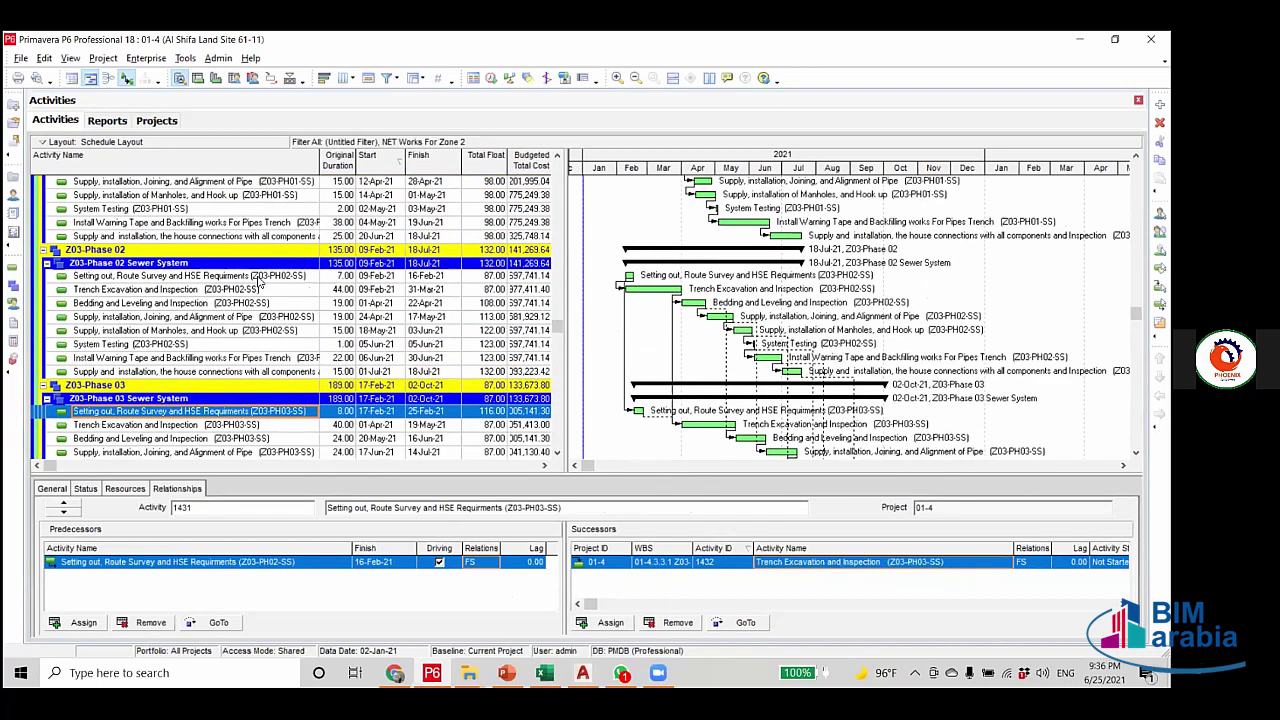
left_click(259, 277)
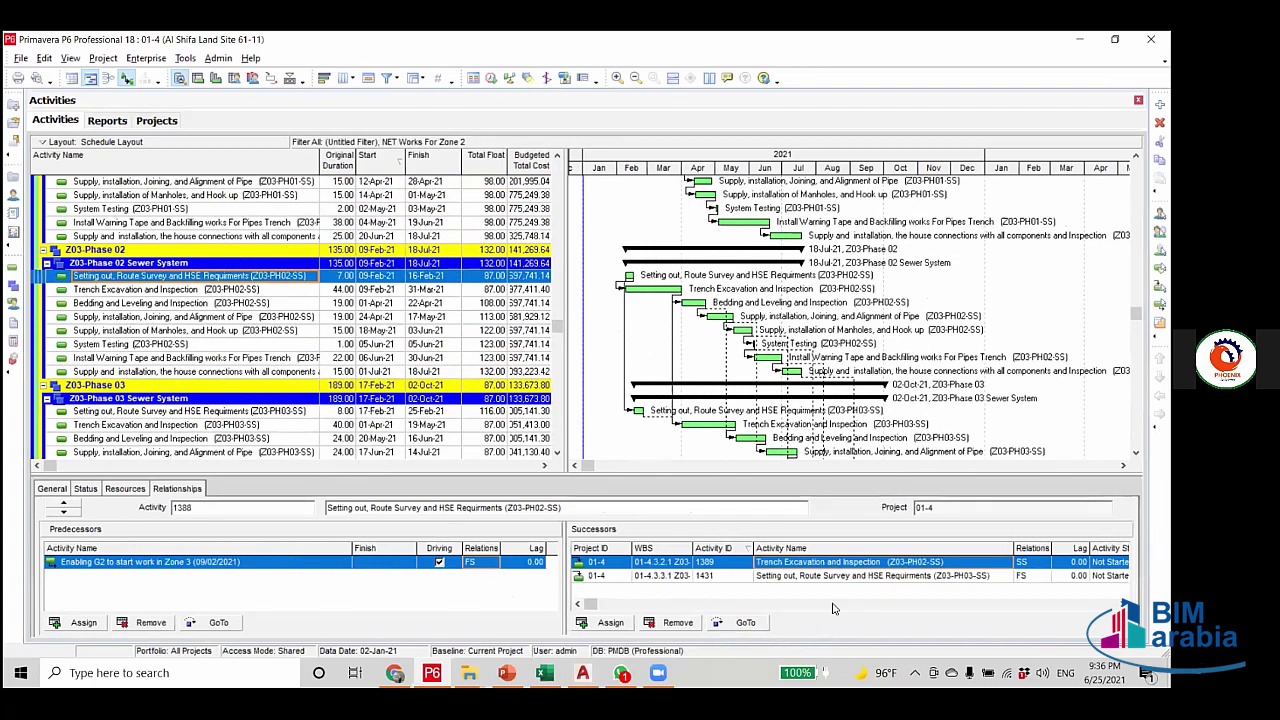
left_click(779, 578)
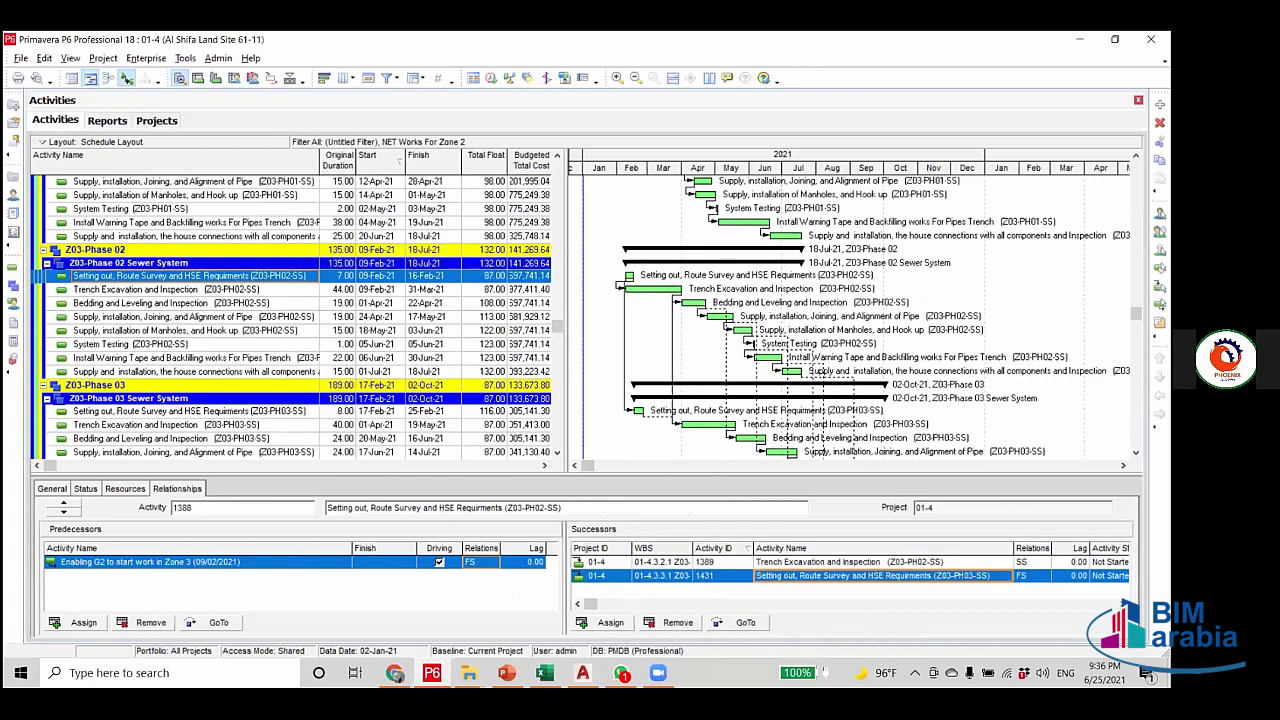
left_click(678, 622)
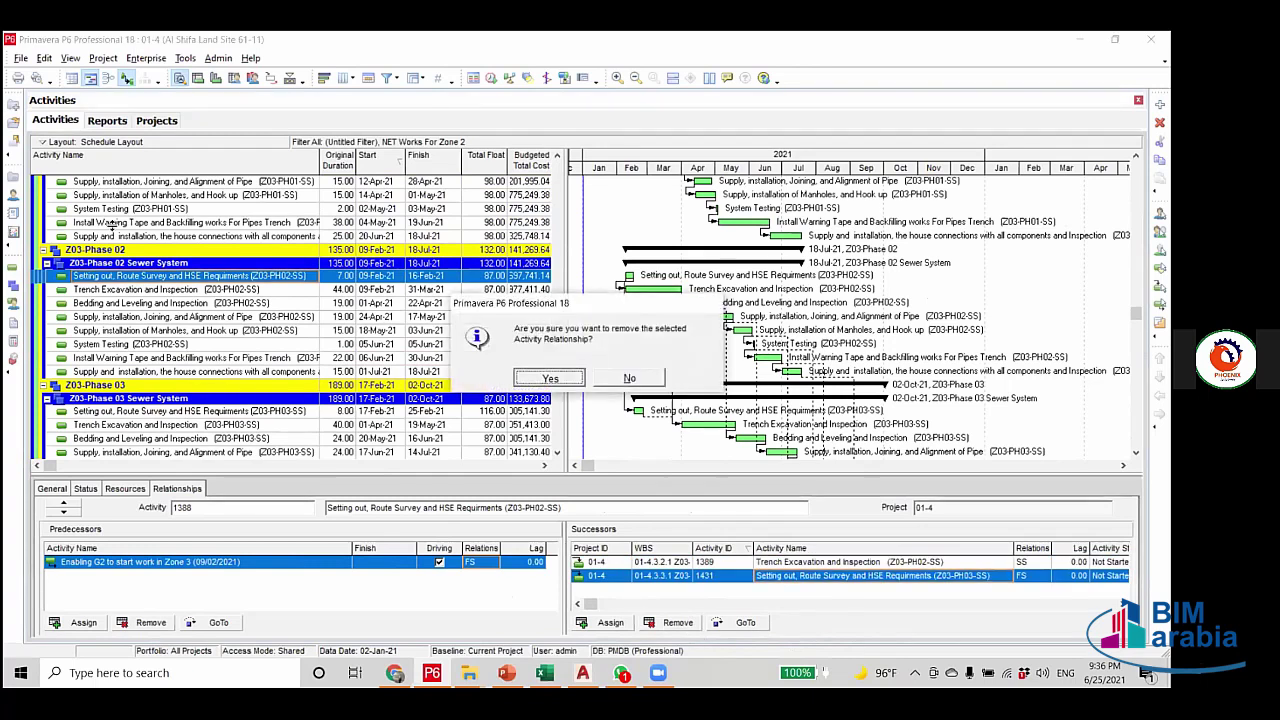
left_click(553, 375)
Remove the Z03-PH02-SS Bedding and Leveling activity from the successors of the Z03-PH02-SS Trench Excavation and Inspection activity.
left_click(207, 290)
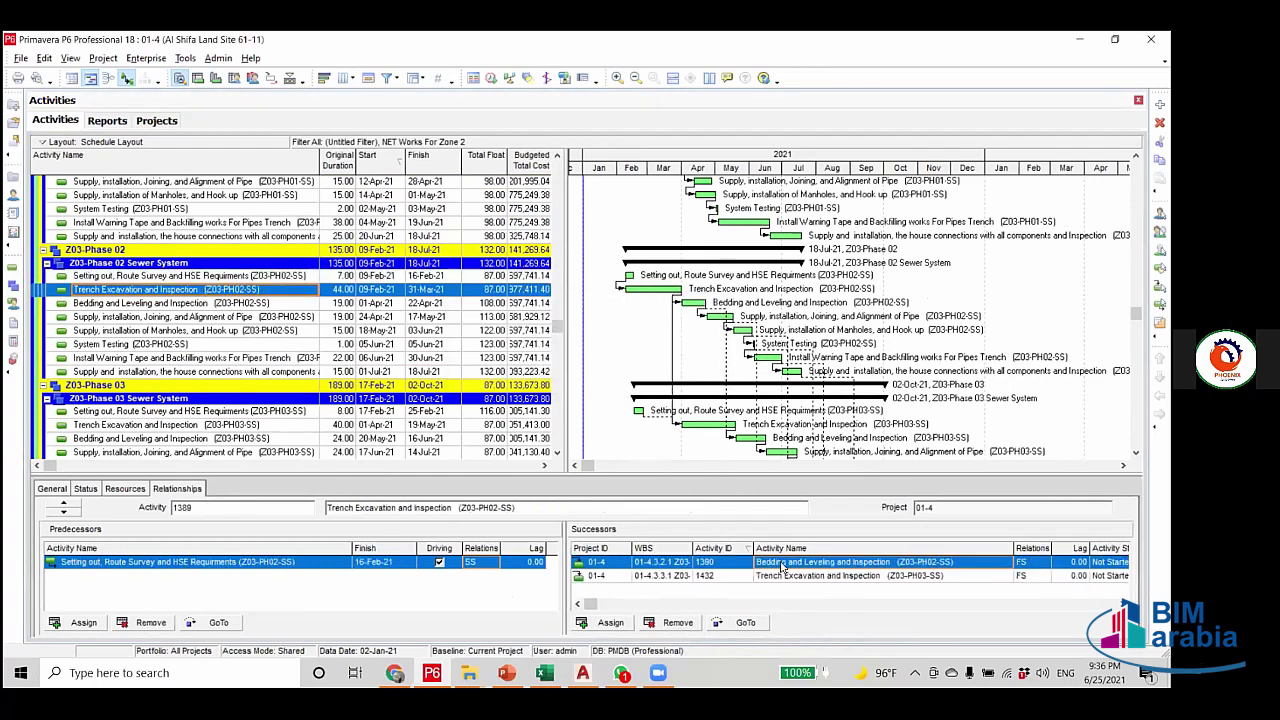
left_click(678, 622)
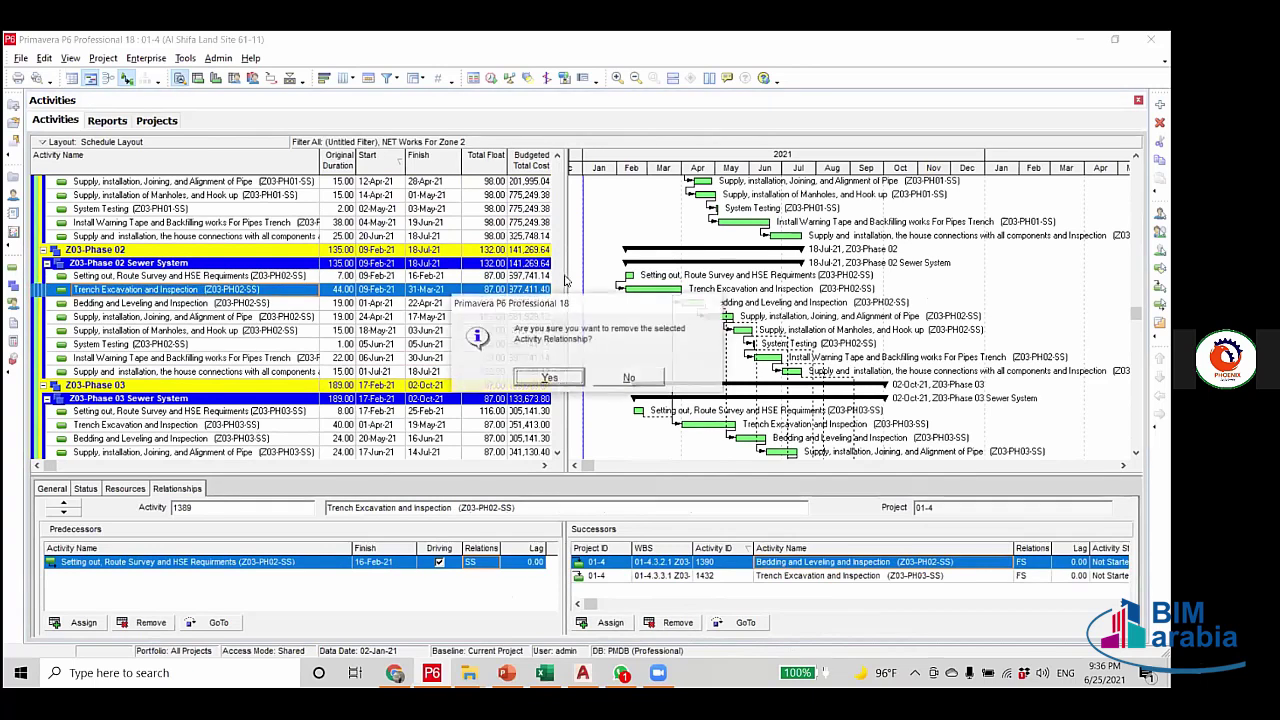
left_click(551, 378)
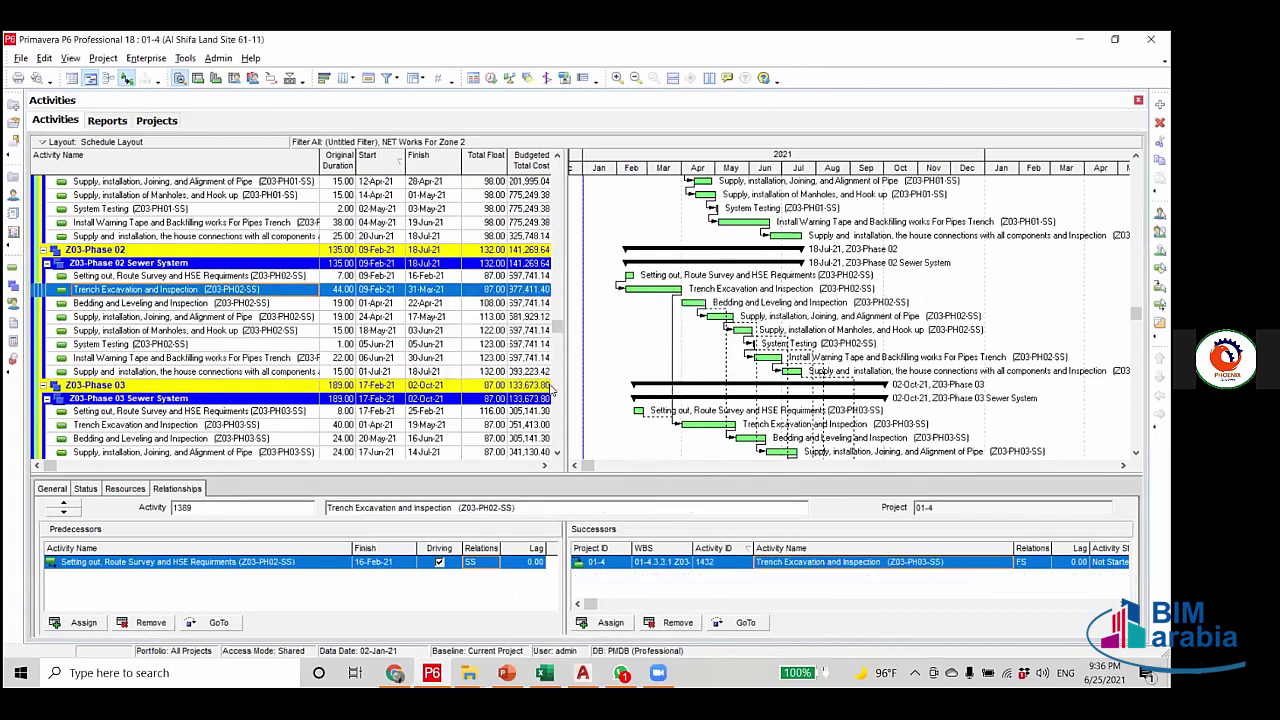
Remove the Z03-PH03-SS successors from the Z03-PH02-SS Bedding and Leveling activity and the Z03-PH02-SS pipe supply, joining and alignment activity.
left_click(182, 304)
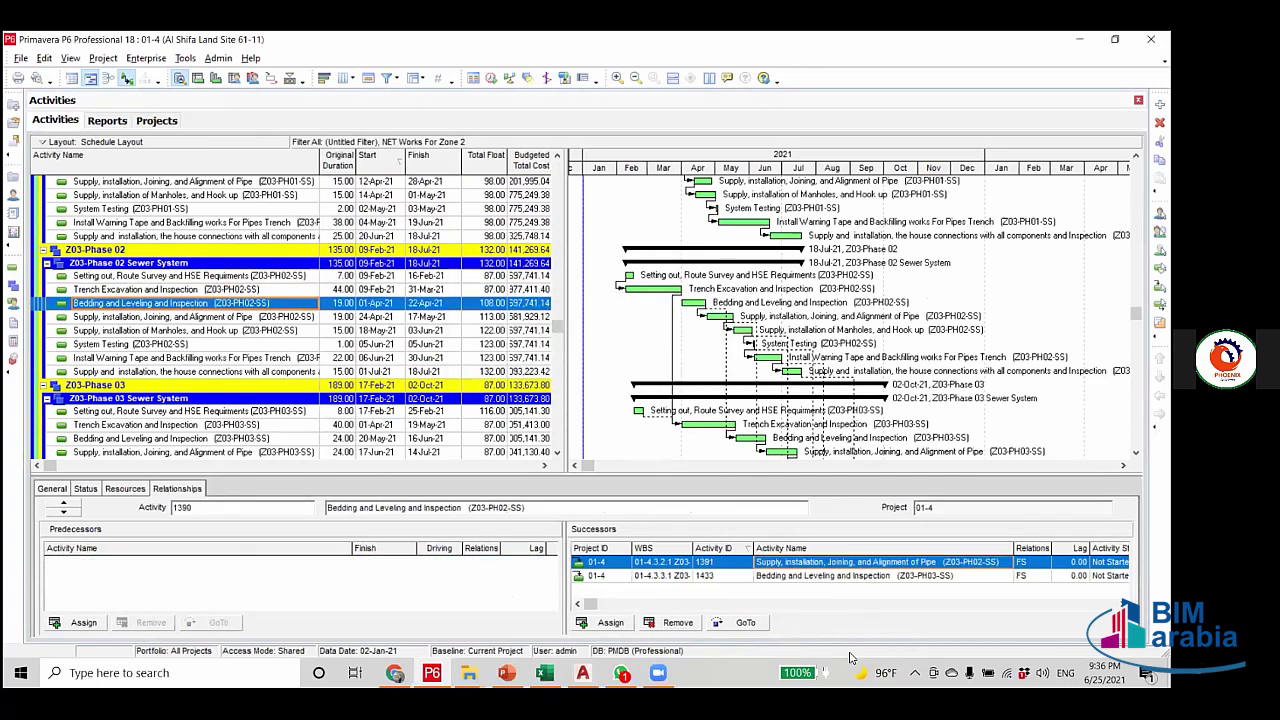
left_click(795, 578)
left_click(678, 623)
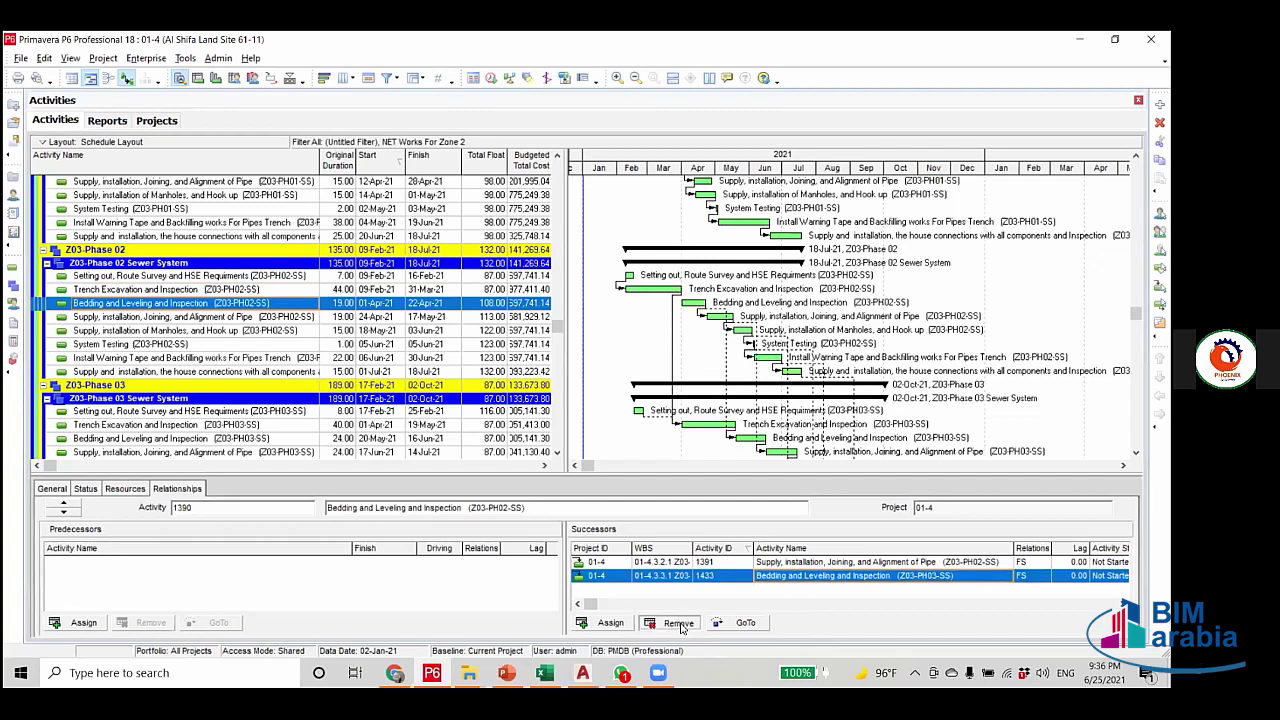
left_click(549, 378)
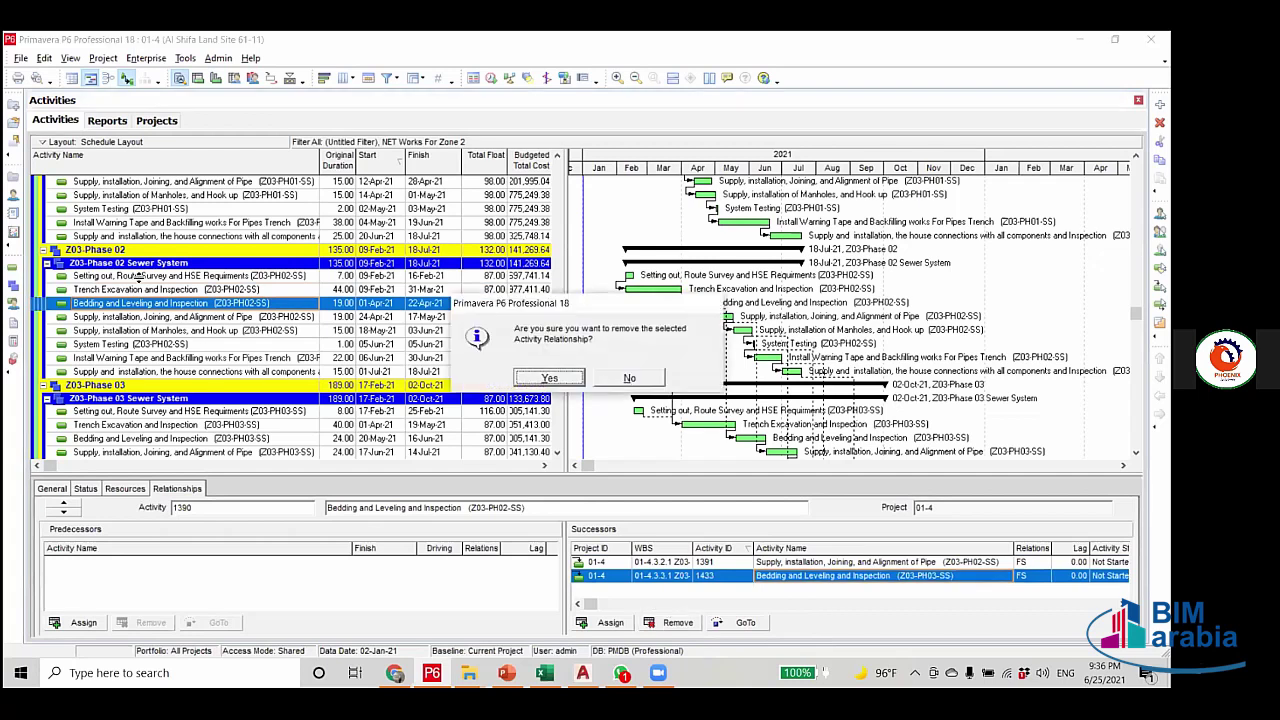
left_click(183, 316)
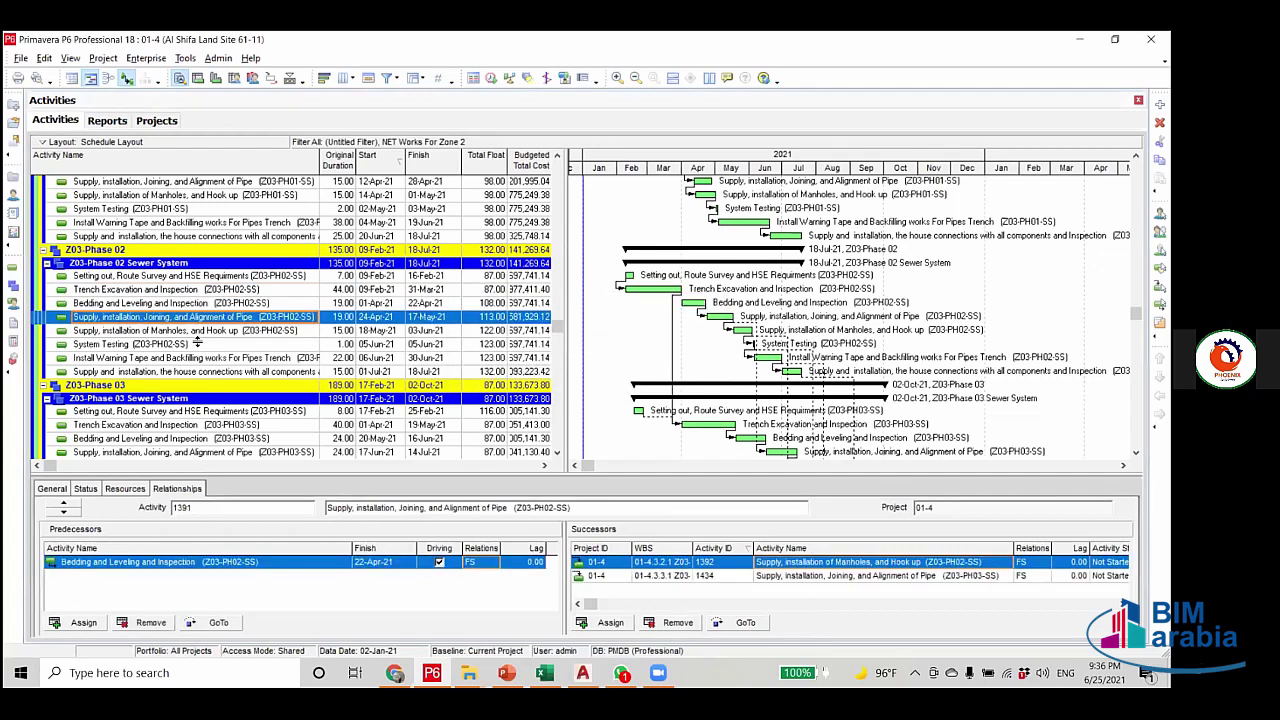
left_click(790, 583)
left_click(678, 623)
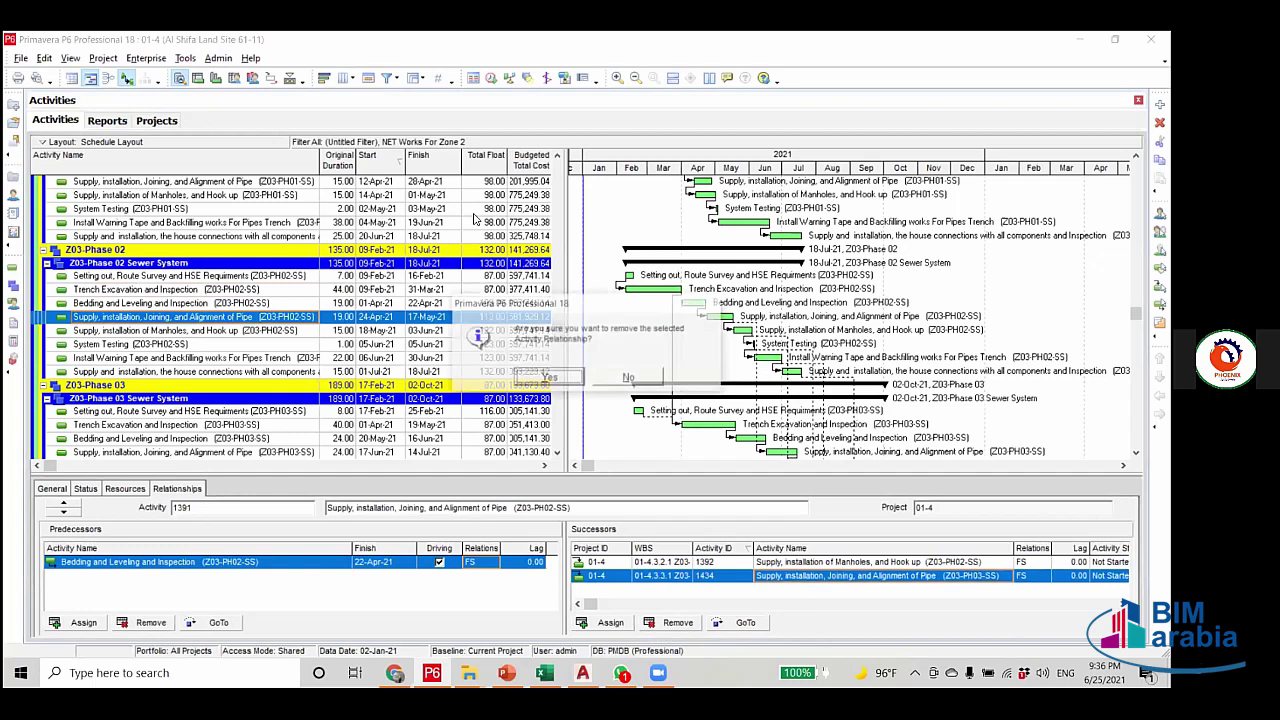
left_click(549, 377)
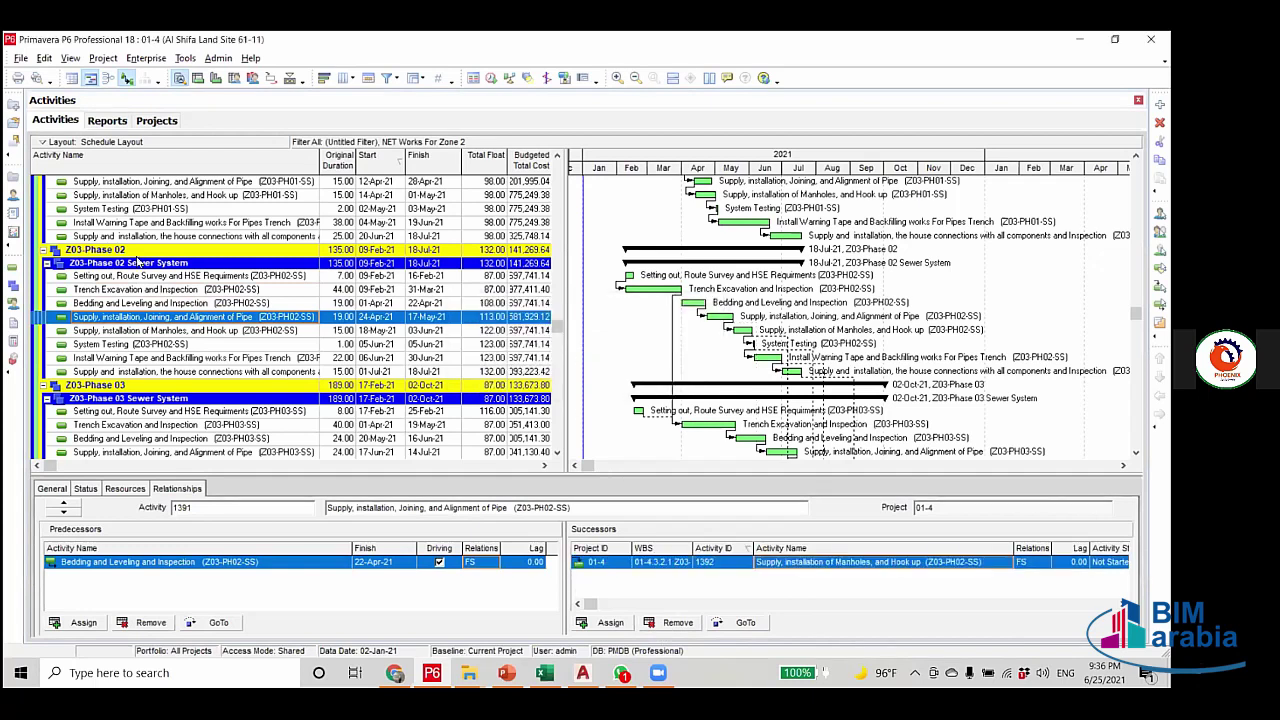
Remove the Z03-PH03-SS successors from the Z03-PH02-SS manhole installation and System Testing activities.
left_click(205, 332)
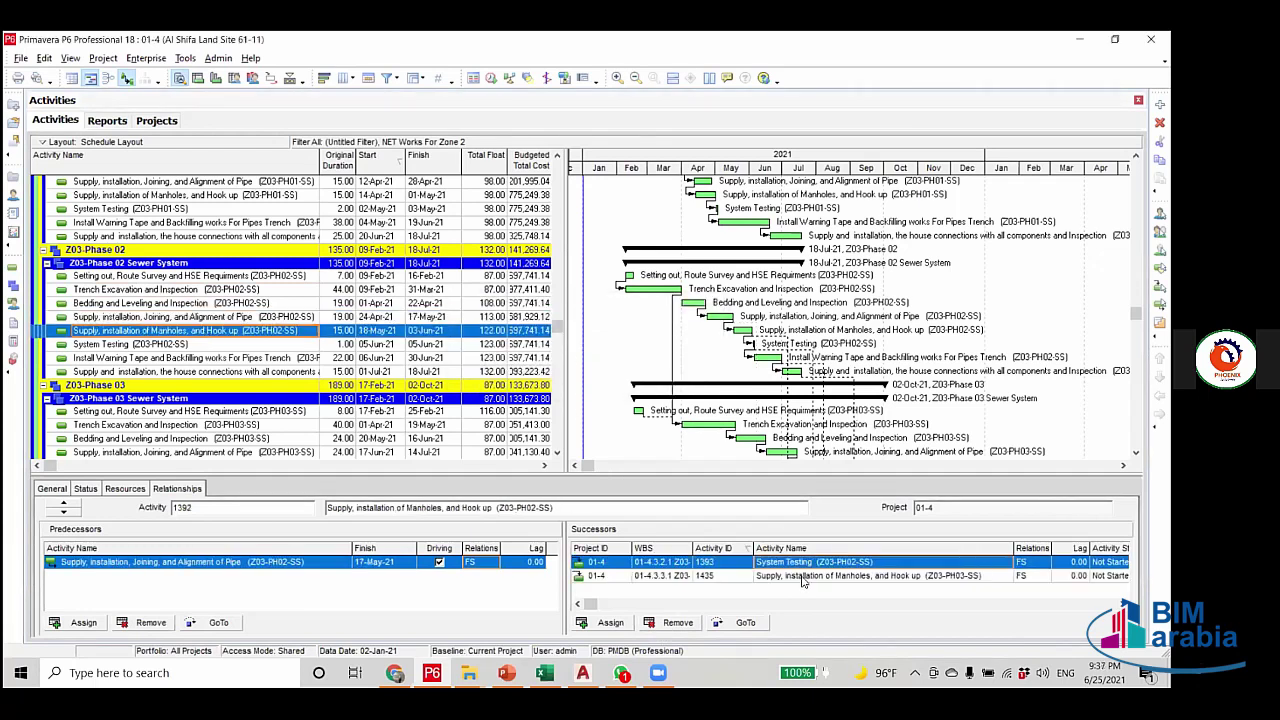
left_click(802, 583)
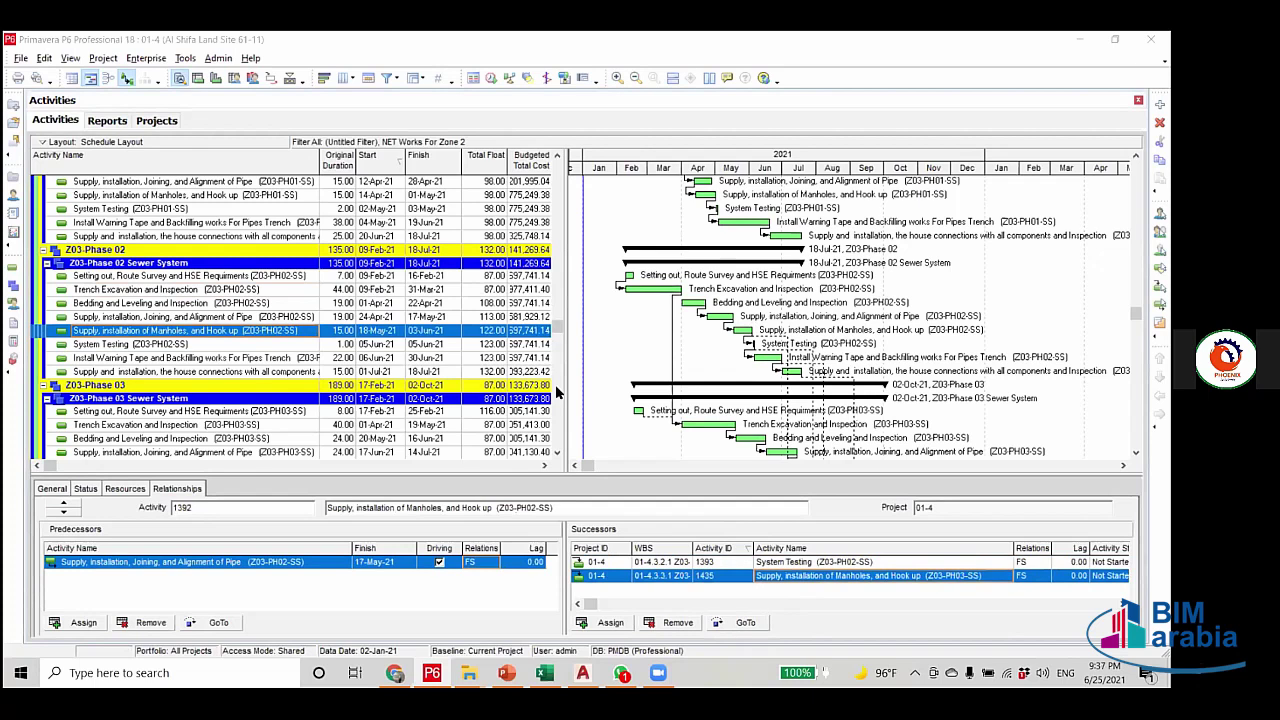
left_click(147, 345)
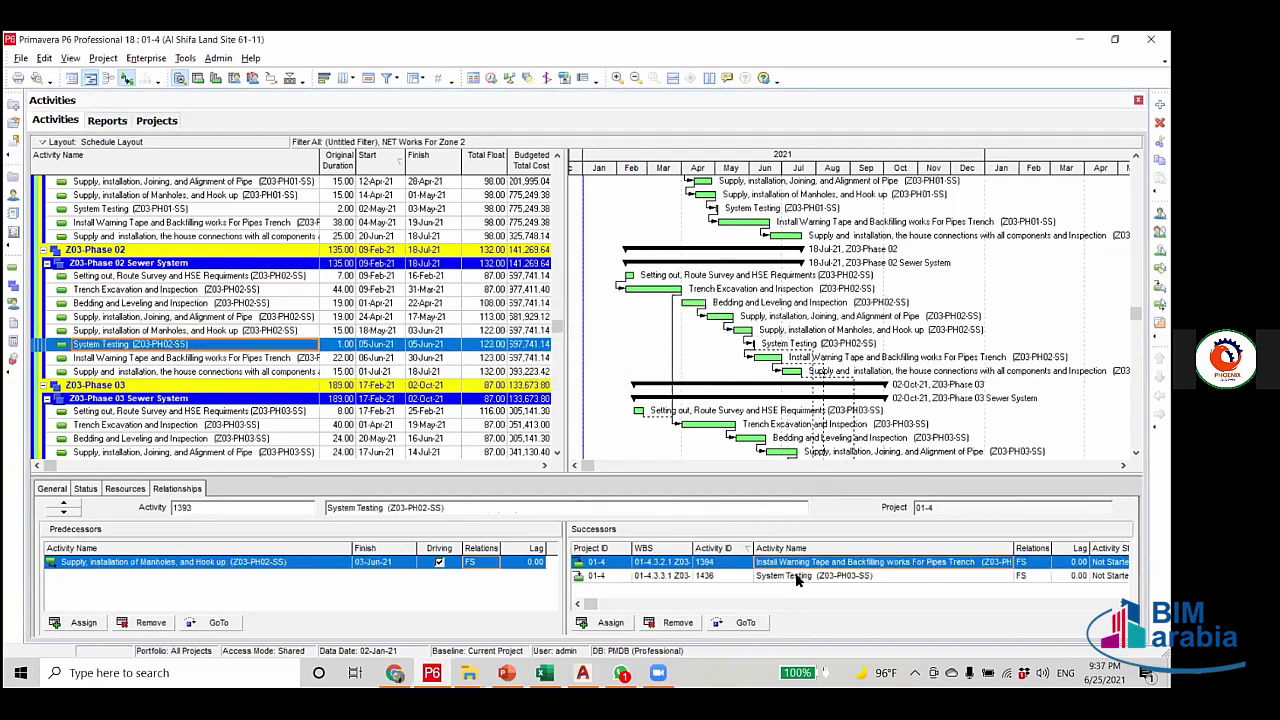
left_click(801, 577)
left_click(665, 624)
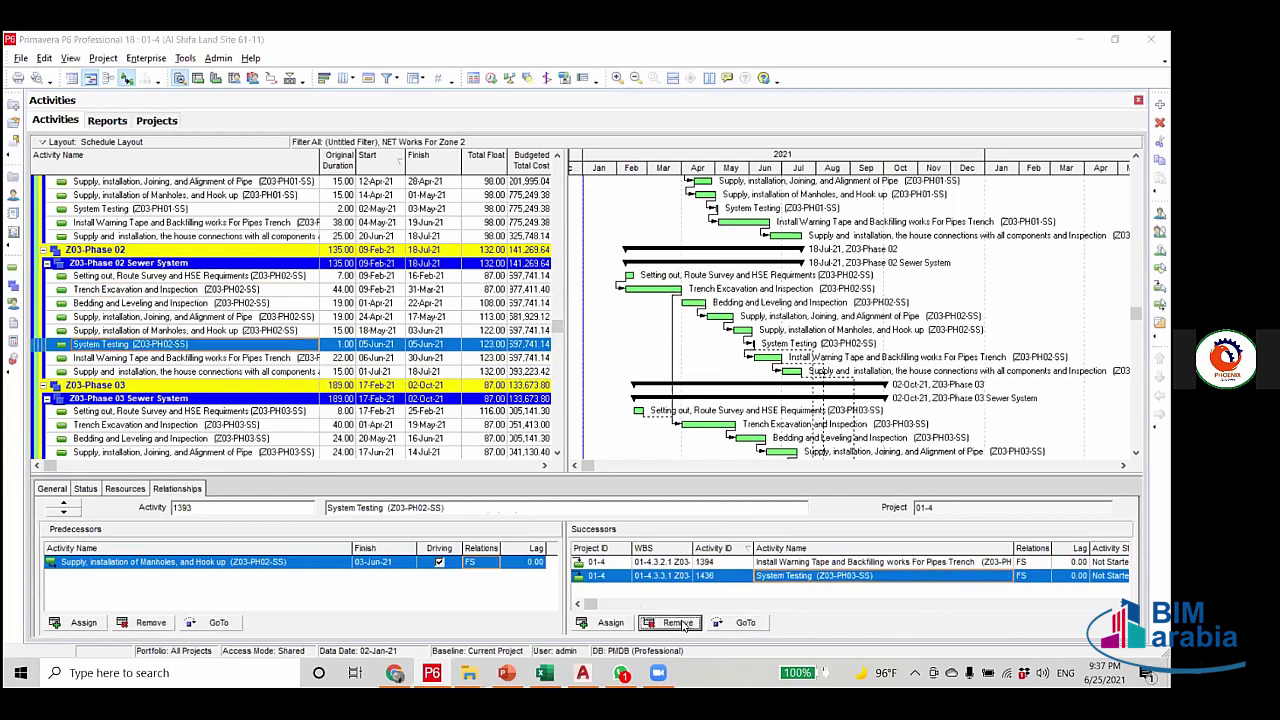
left_click(547, 378)
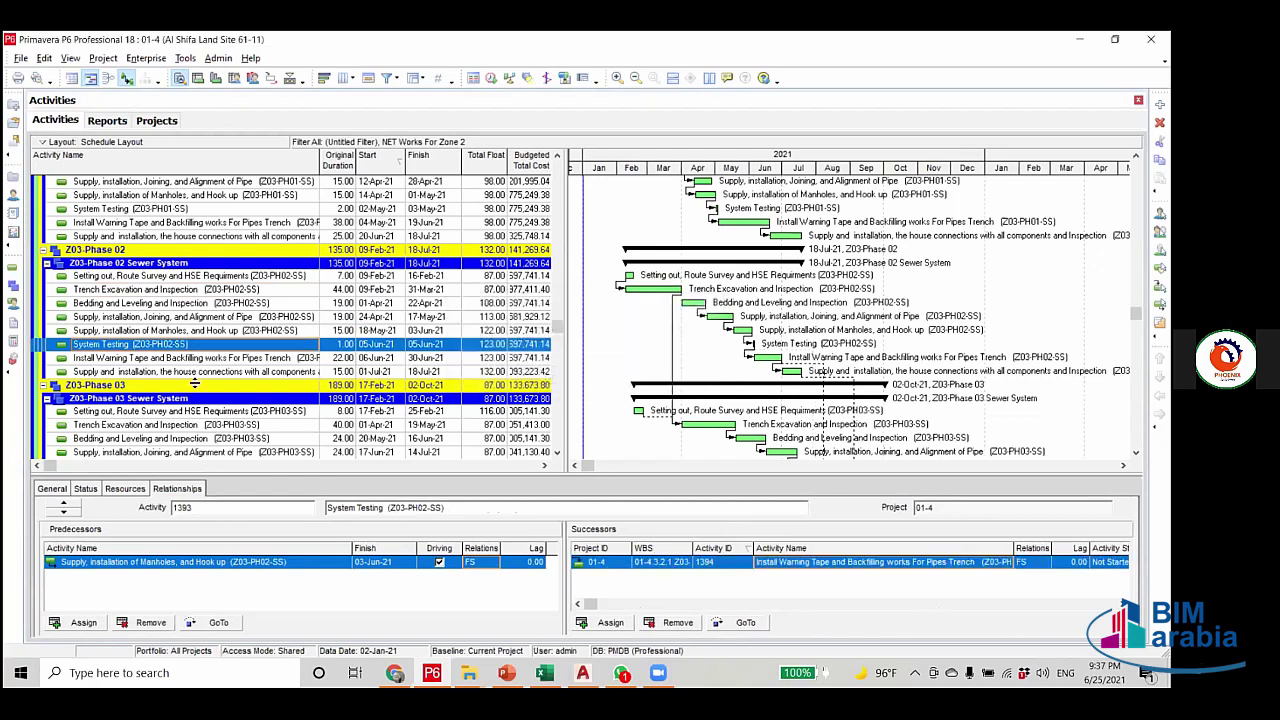
Remove the Z03-PH03-SS successors from the Z03-PH02-SS warning tape and backfilling activity and the Z03-PH02-SS house-connections activity.
left_click(234, 360)
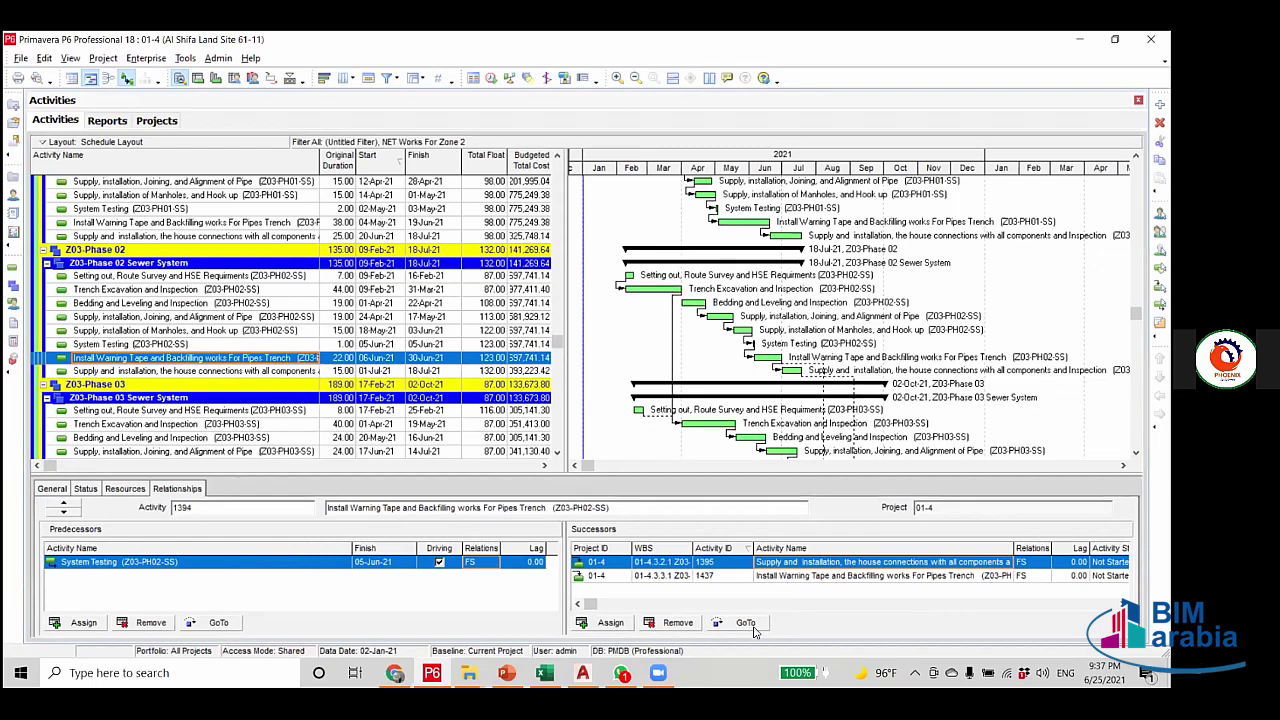
left_click(762, 577)
left_click(677, 622)
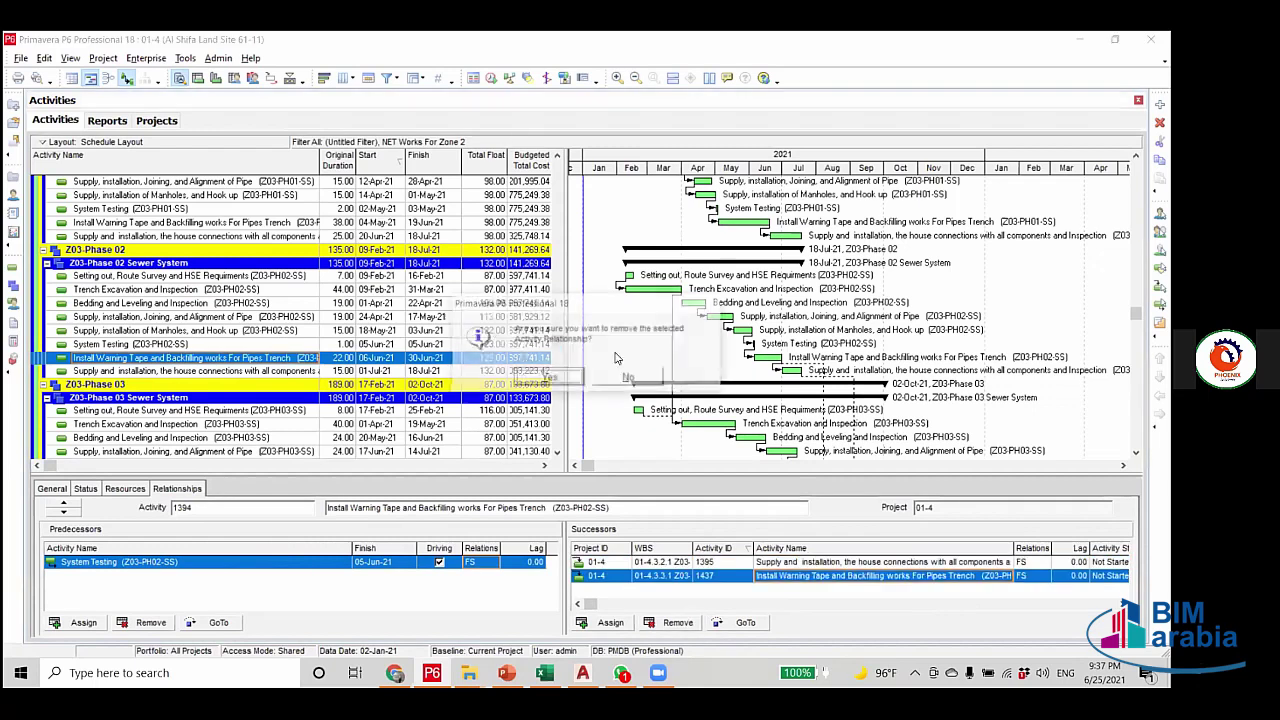
left_click(549, 377)
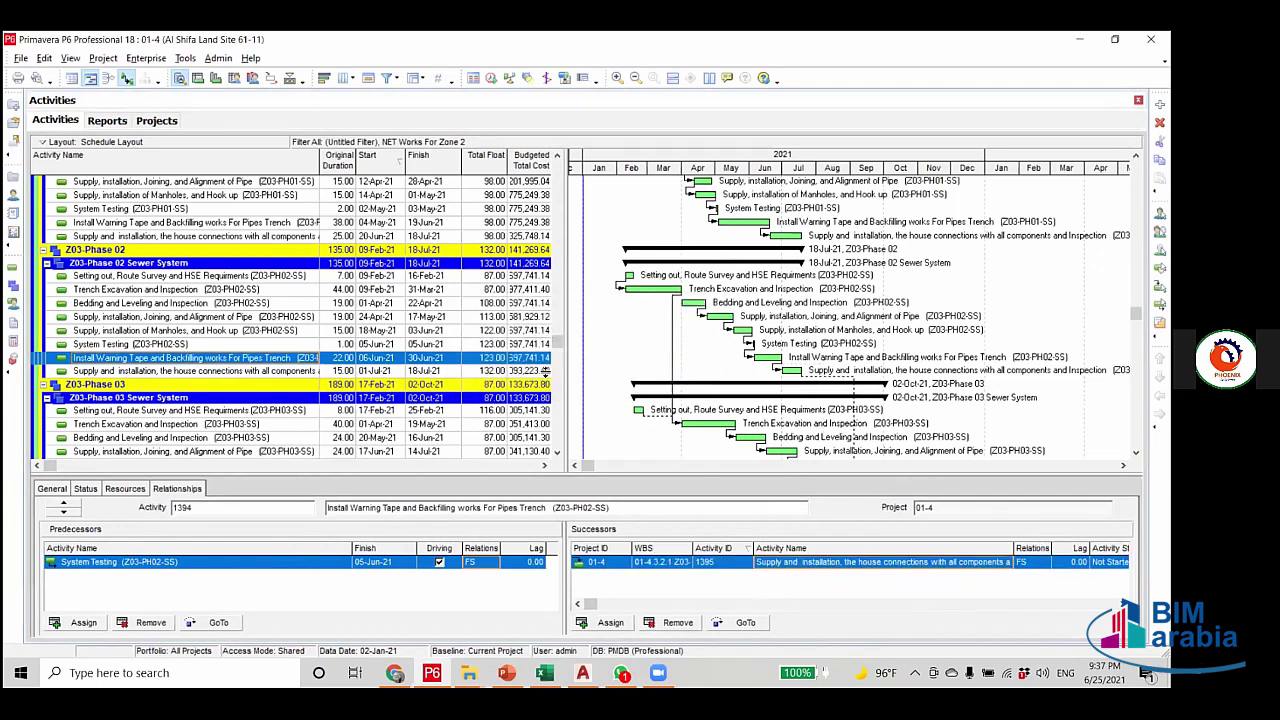
left_click(200, 372)
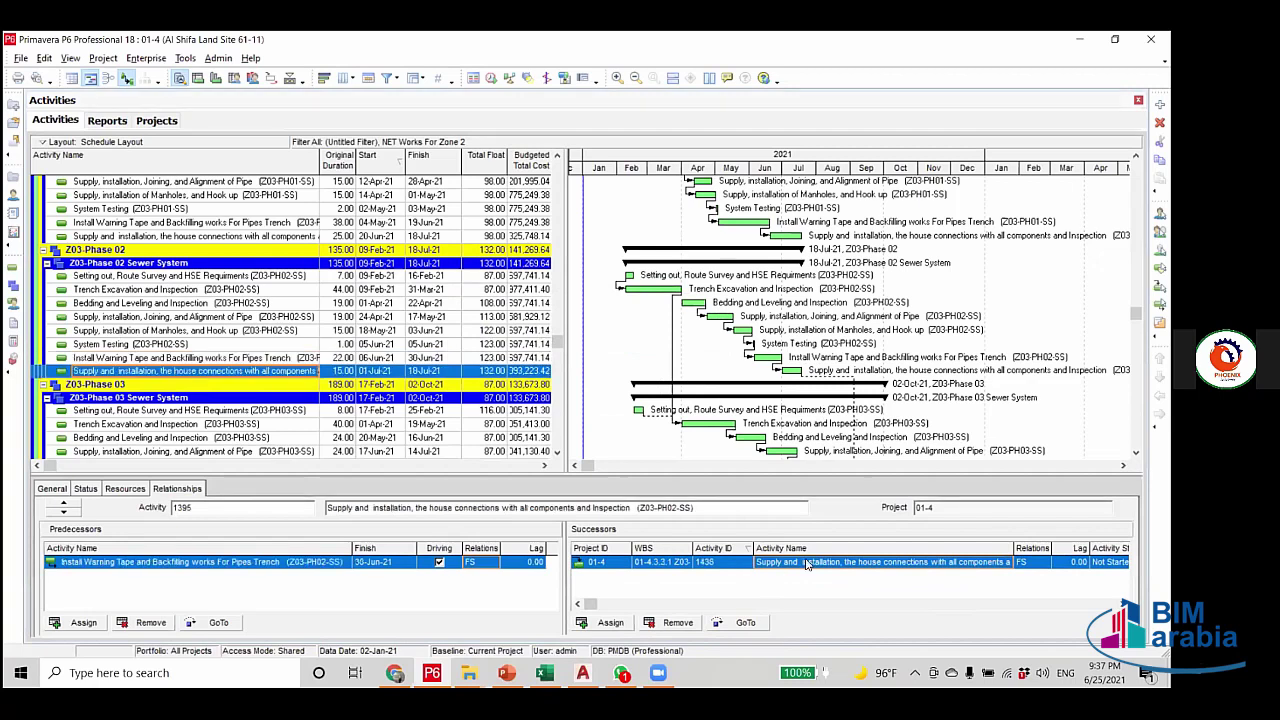
left_click(676, 622)
key("Return")
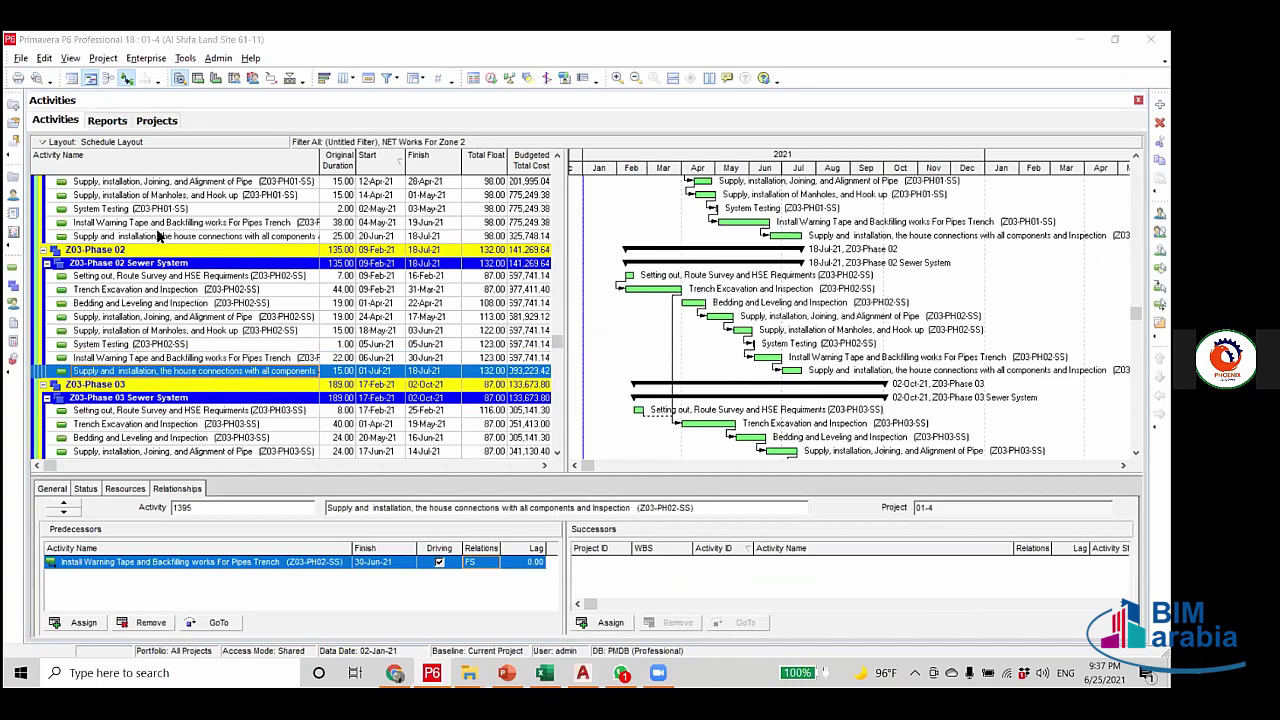
Assign milestone A14, Enabling G1 to complete its works in Zone 3, as successor of the Z03-PH02-SS house-connections activity.
left_click(171, 346)
left_click(177, 360)
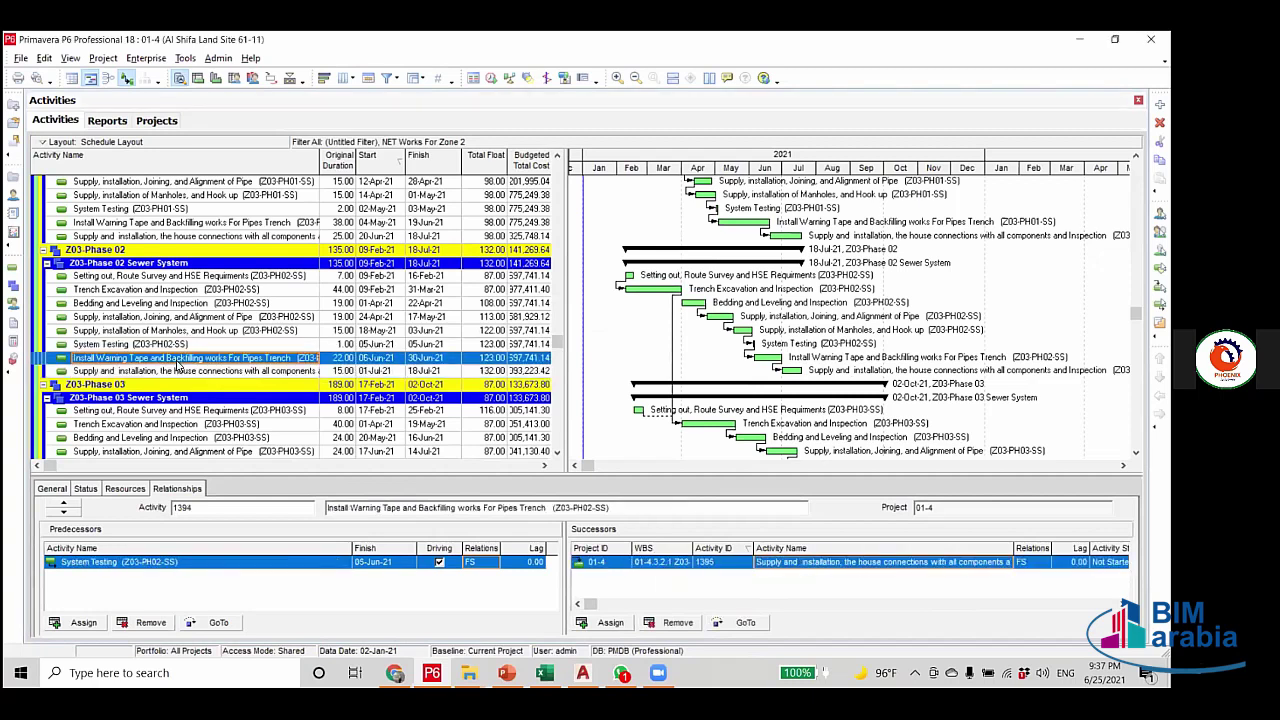
left_click(169, 372)
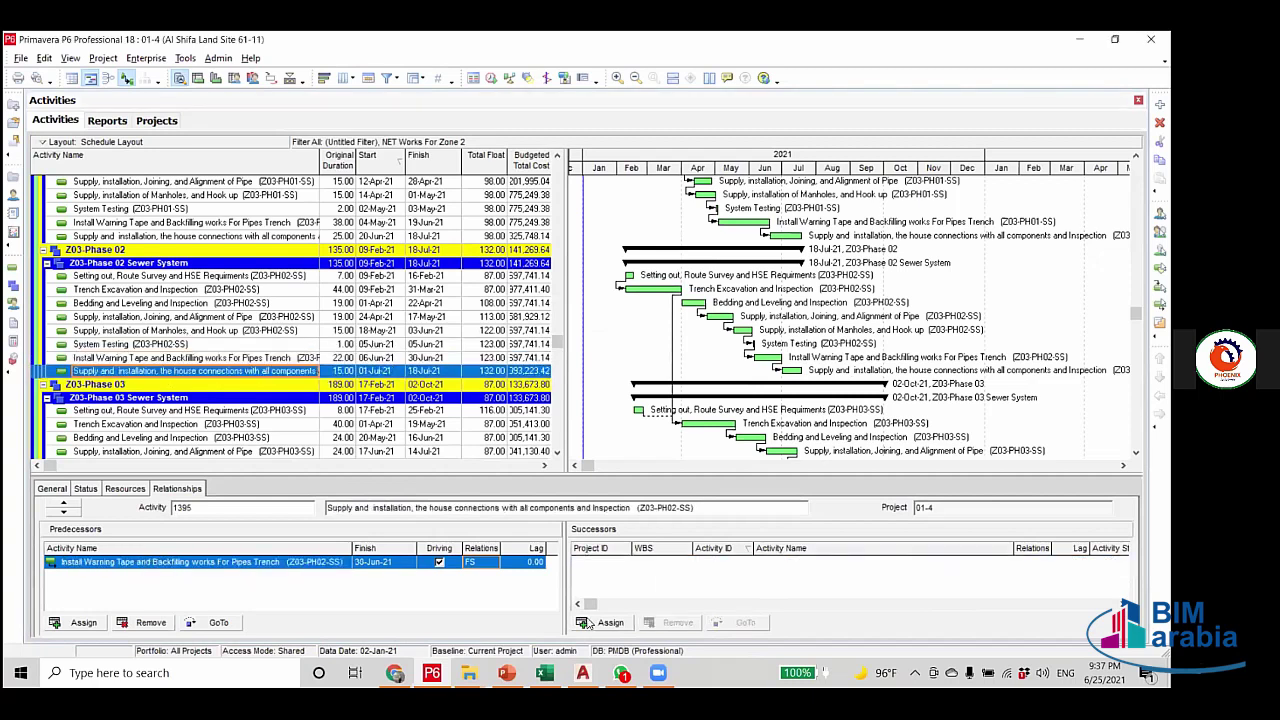
left_click(608, 623)
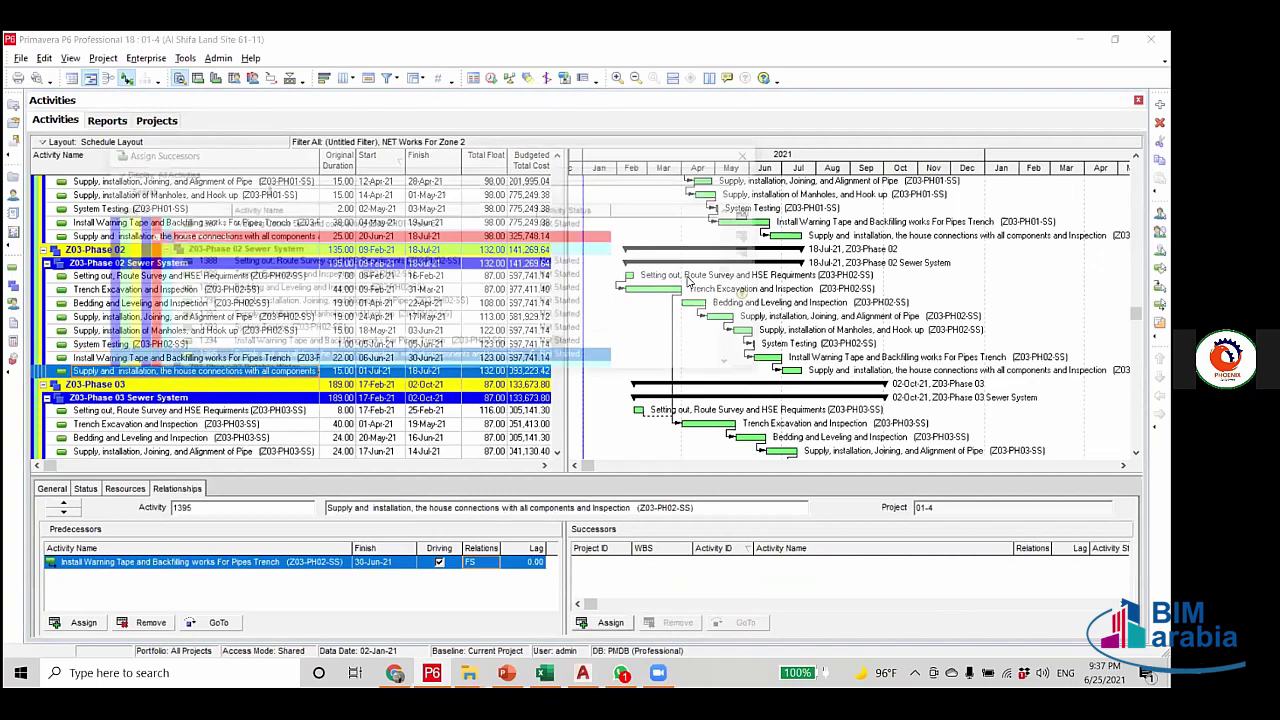
scroll(735, 240, "up", 15)
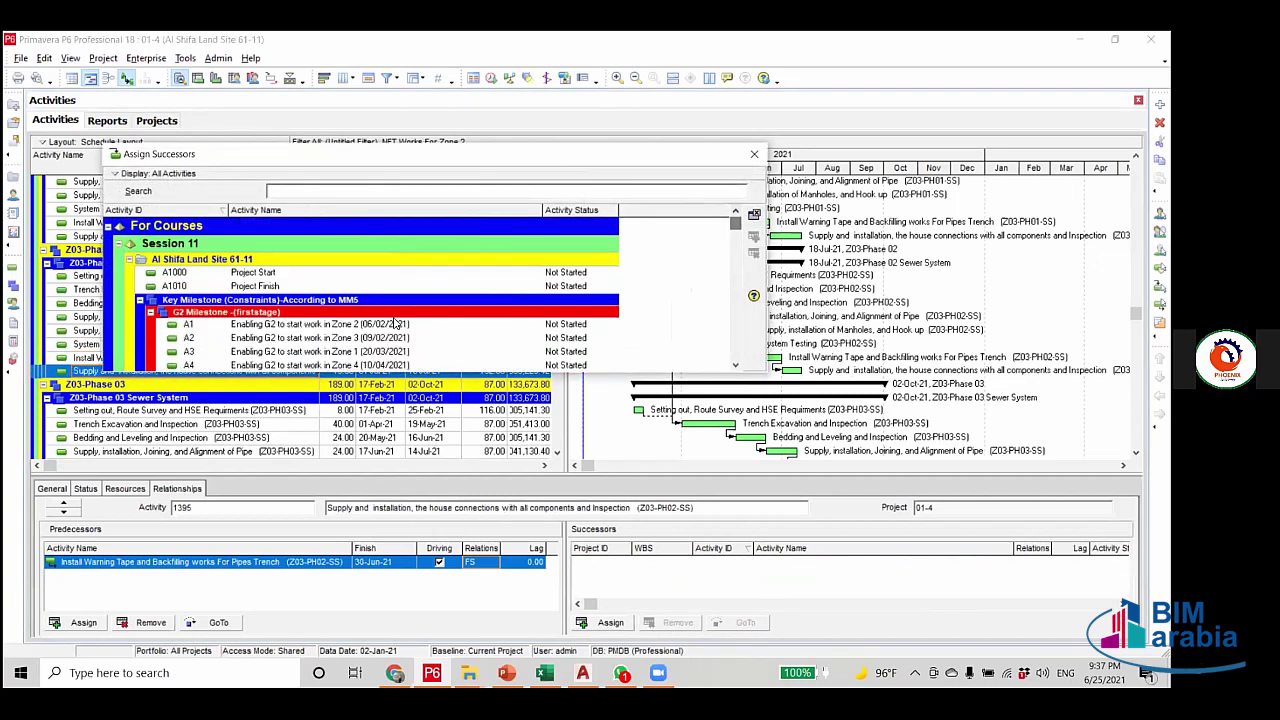
scroll(400, 316, "down", 2)
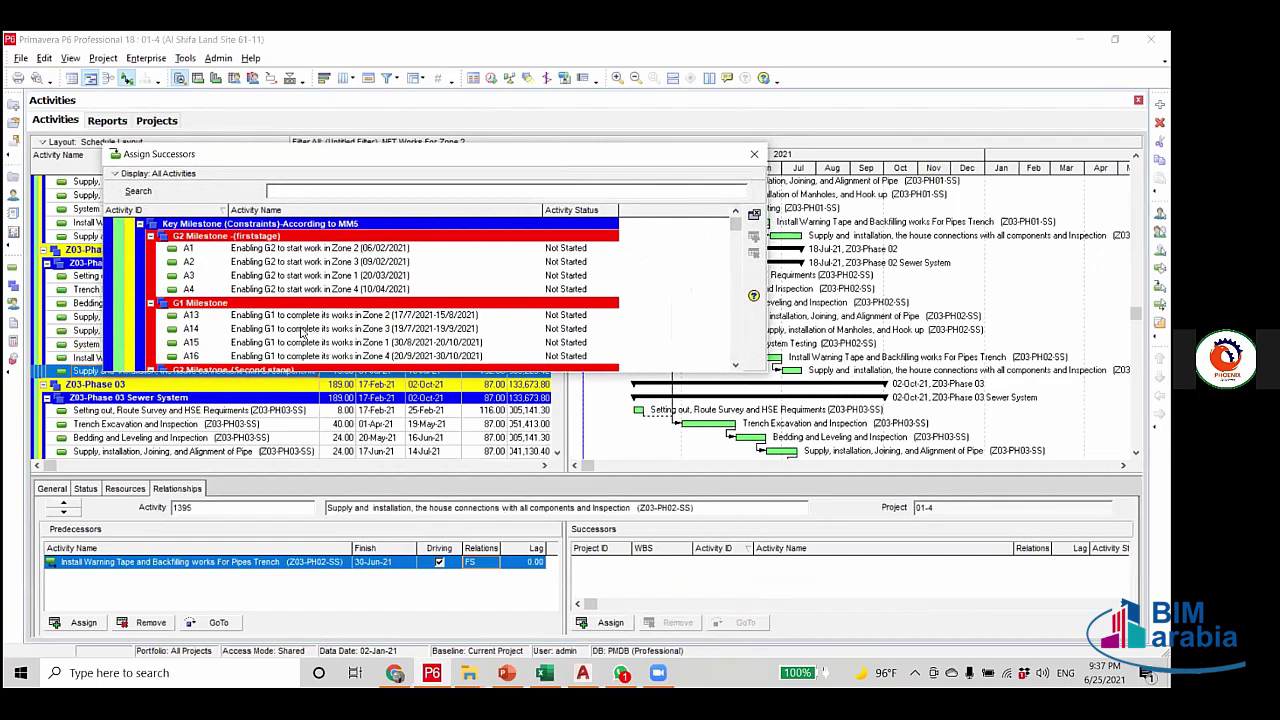
double_click(365, 332)
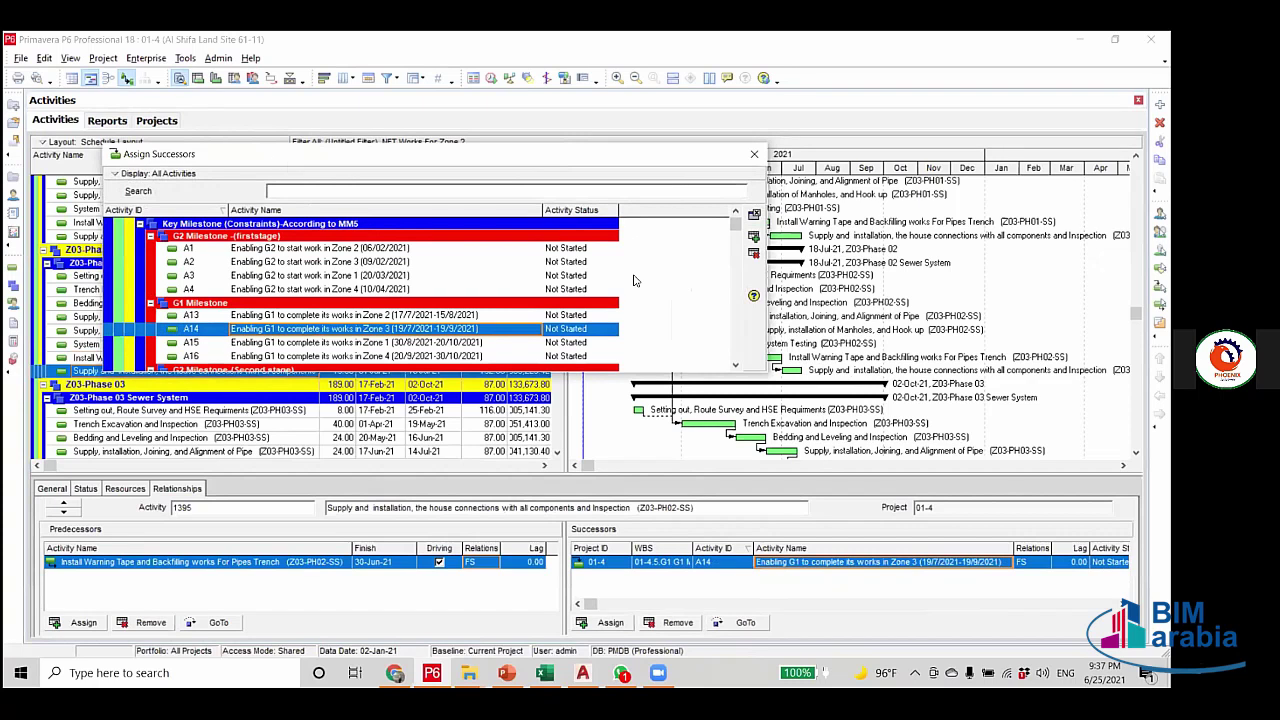
left_click_drag(278, 167, 340, 254)
key("Escape")
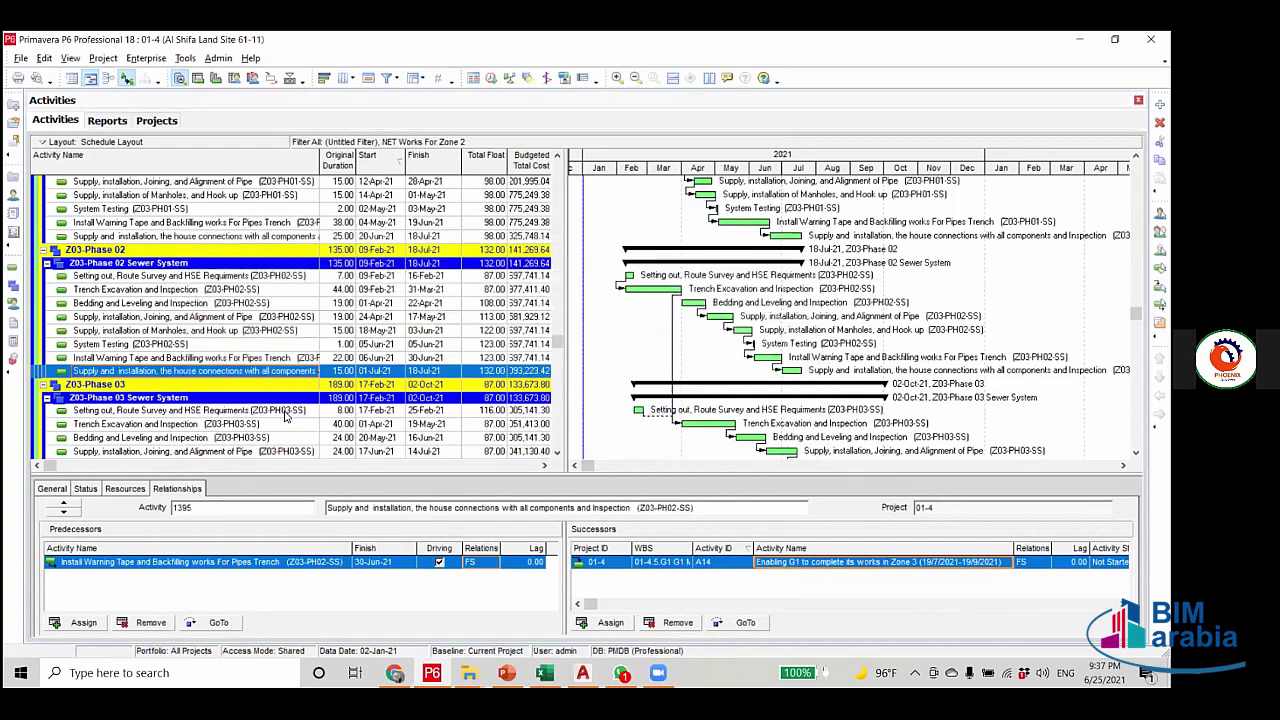
Assign milestone A2, Enabling G2 to start work in Zone 3, as predecessor of the Z03-PH03-SS setting-out activity and reschedule the project.
left_click(284, 410)
scroll(210, 358, "down", 2)
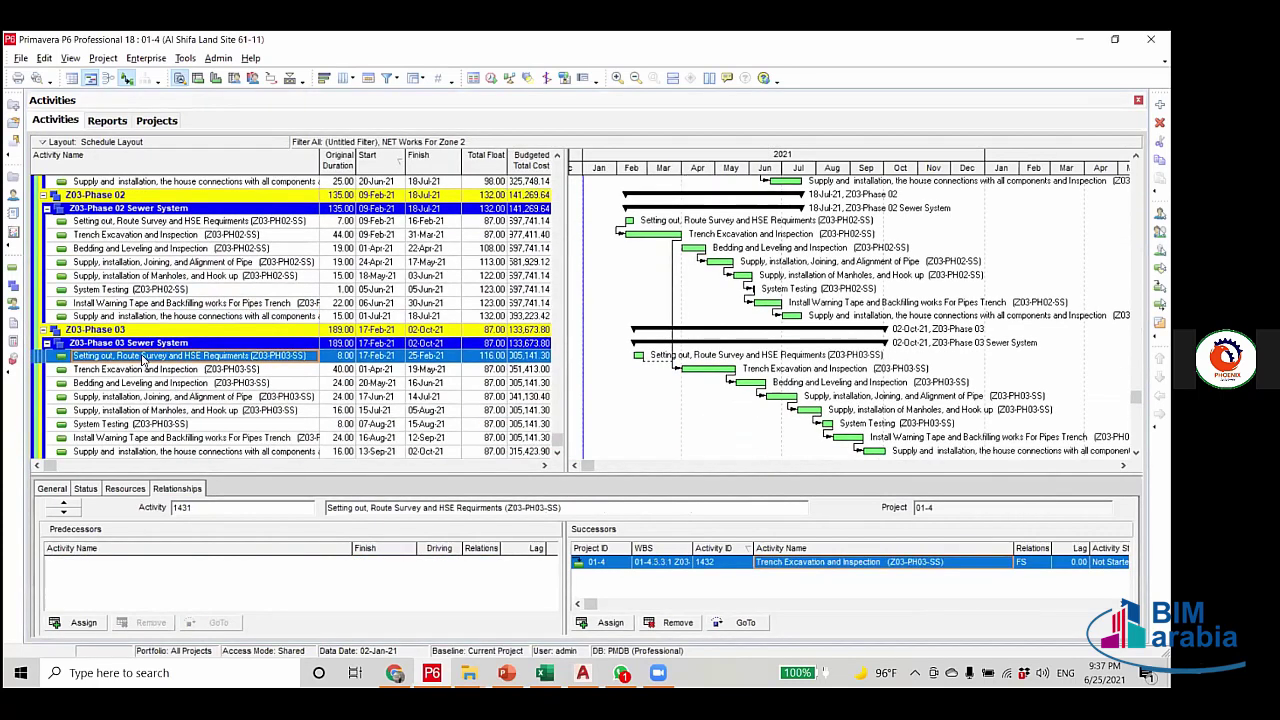
left_click(88, 623)
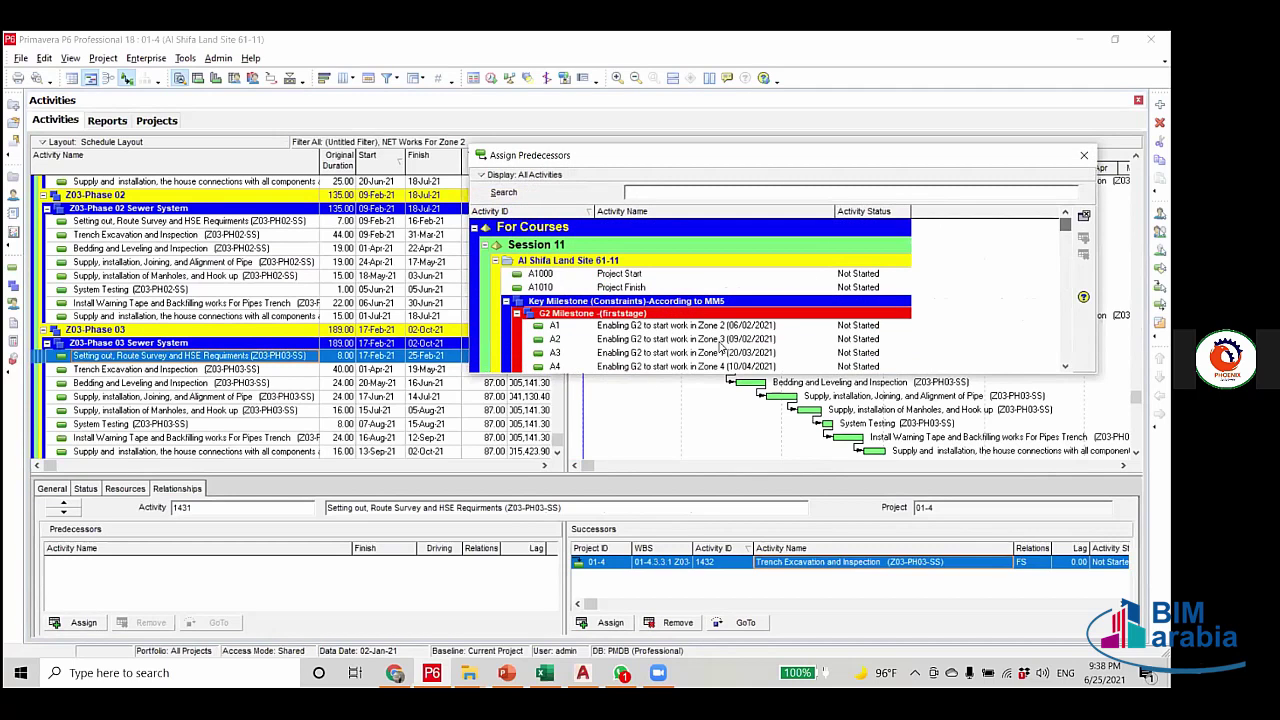
double_click(742, 342)
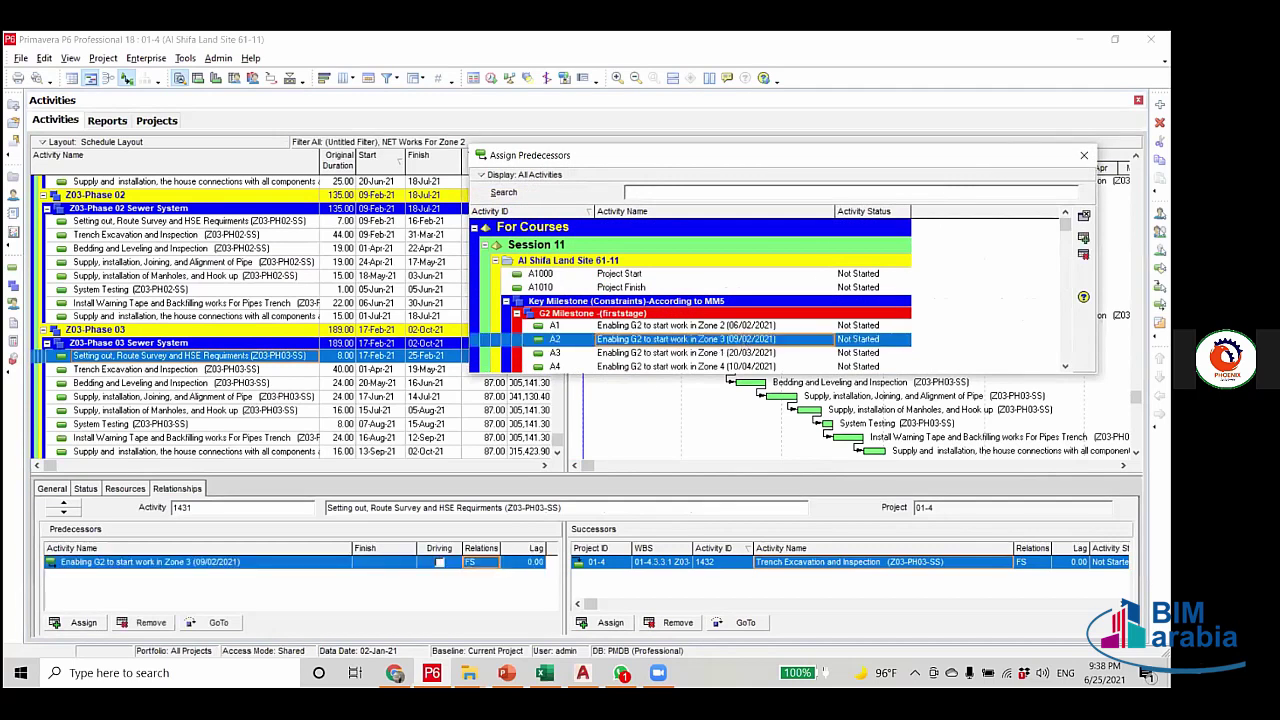
left_click(1083, 155)
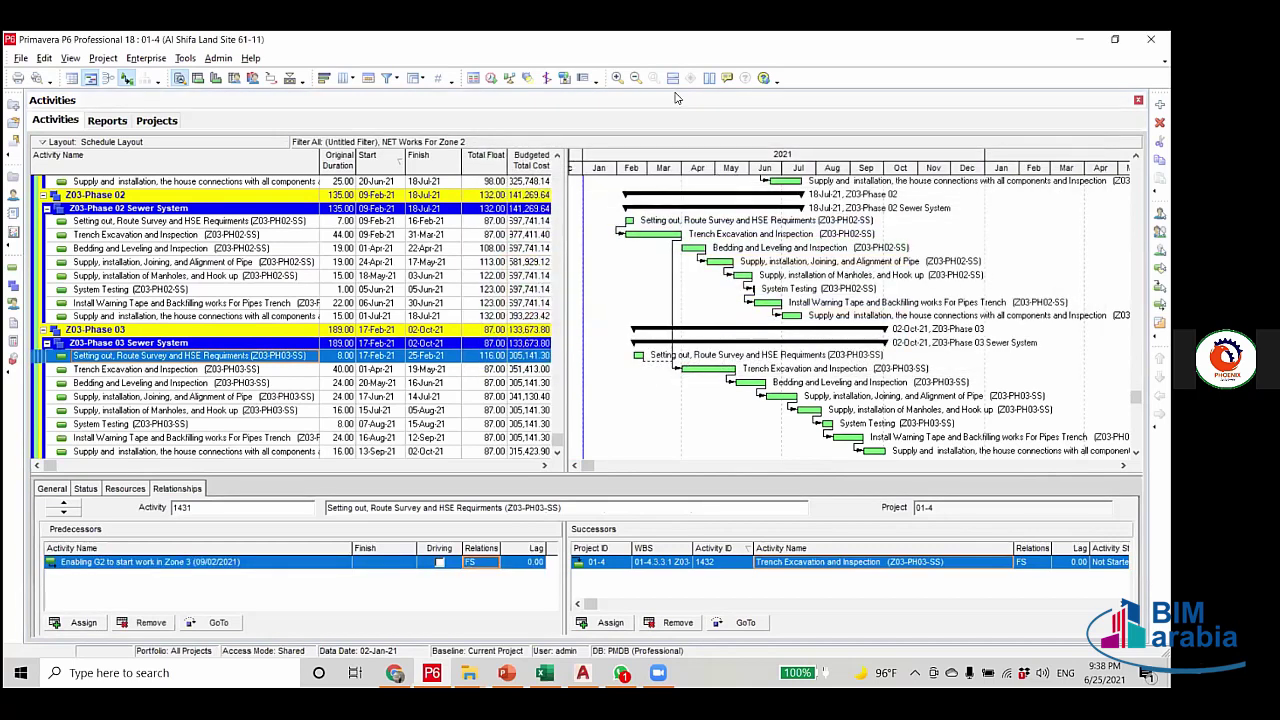
left_click(491, 77)
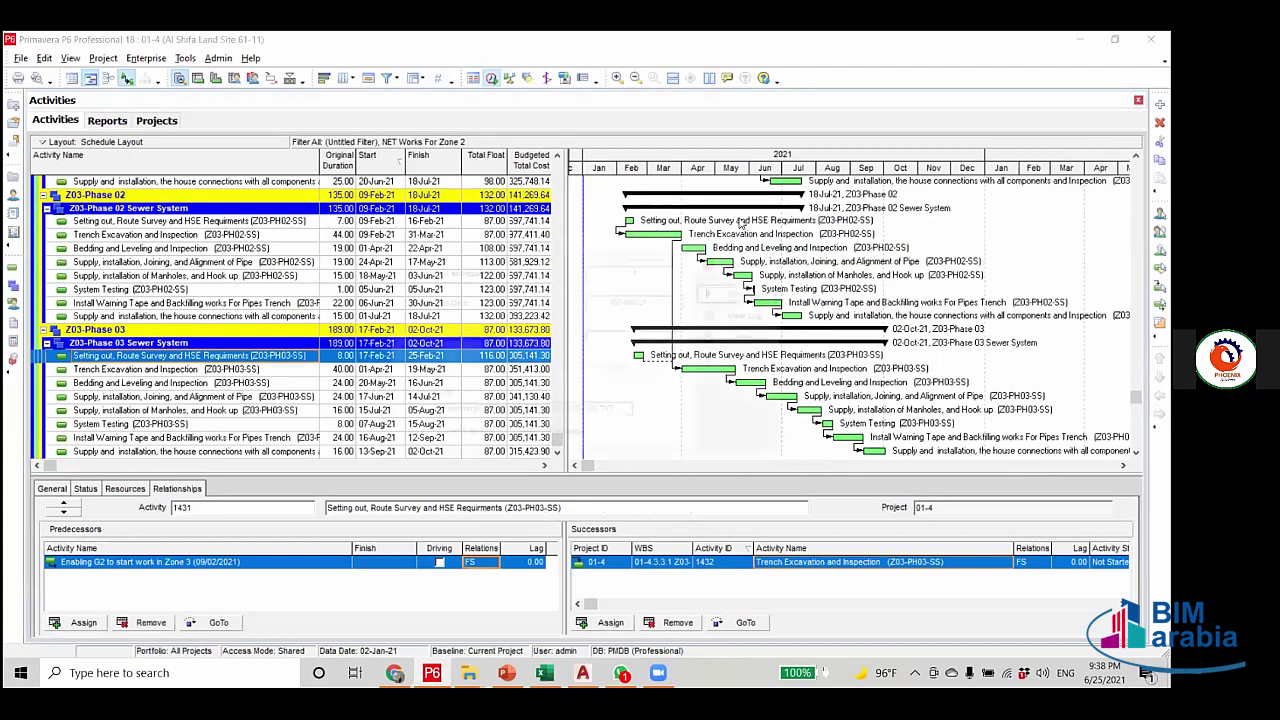
left_click(748, 292)
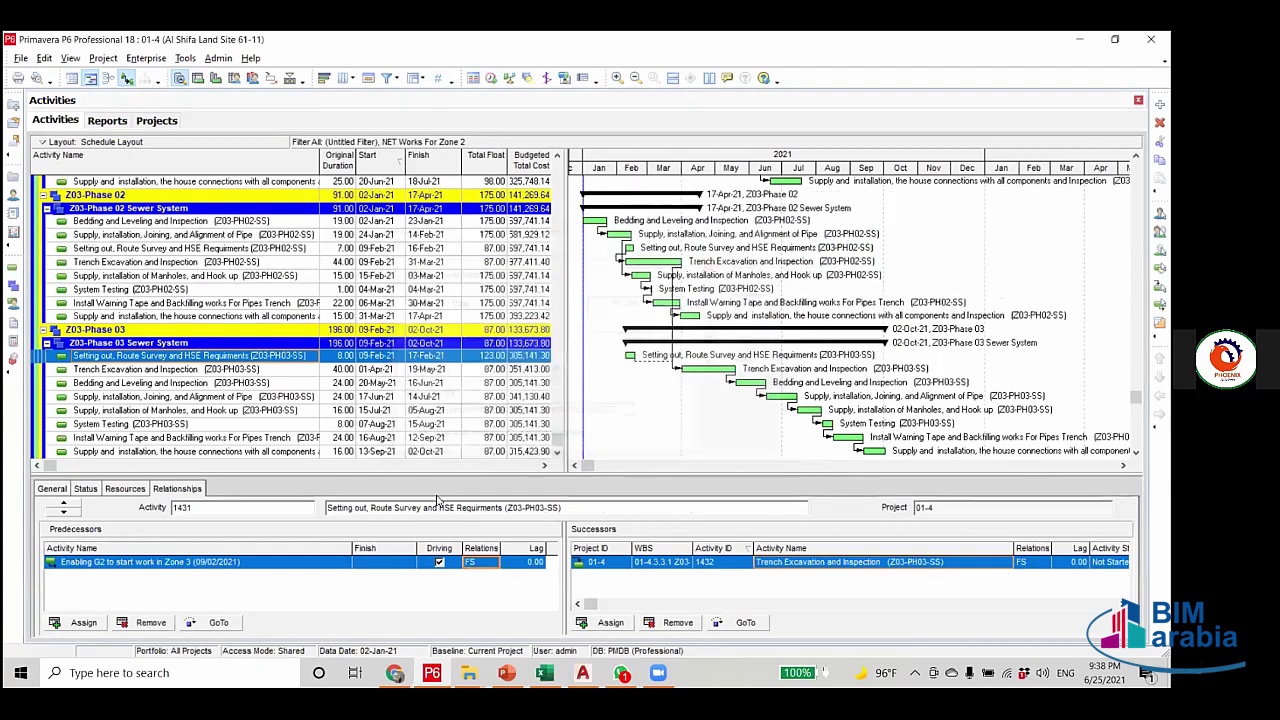
Remove the Z03-PH02-SS trench excavation predecessor from the Z03-PH03-SS Trench Excavation and Inspection activity and reschedule the project.
left_click(342, 451)
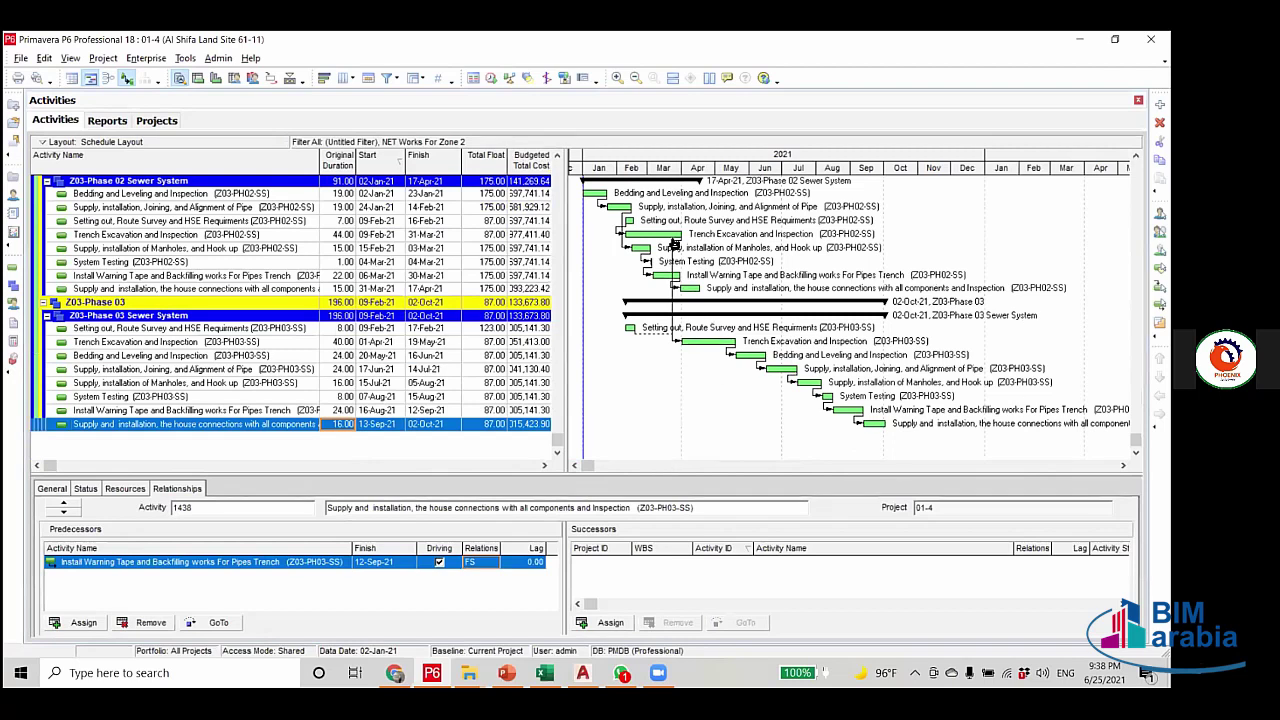
left_click(702, 348)
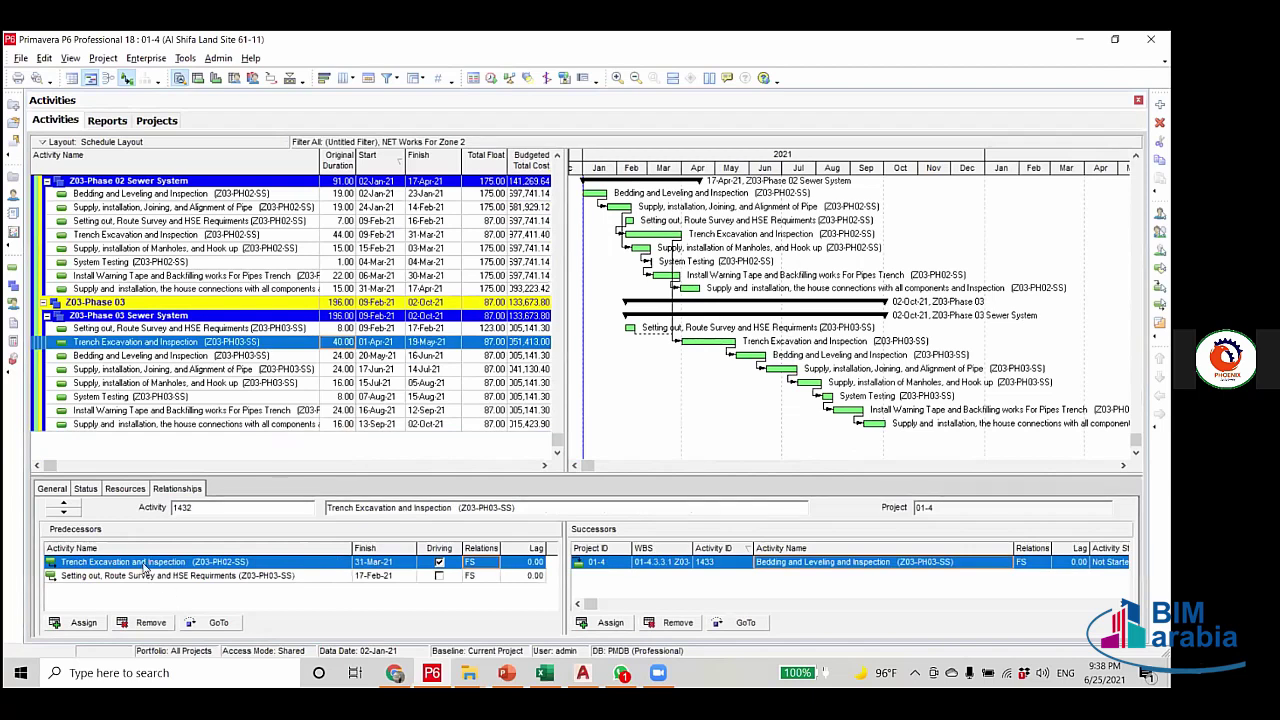
left_click(148, 623)
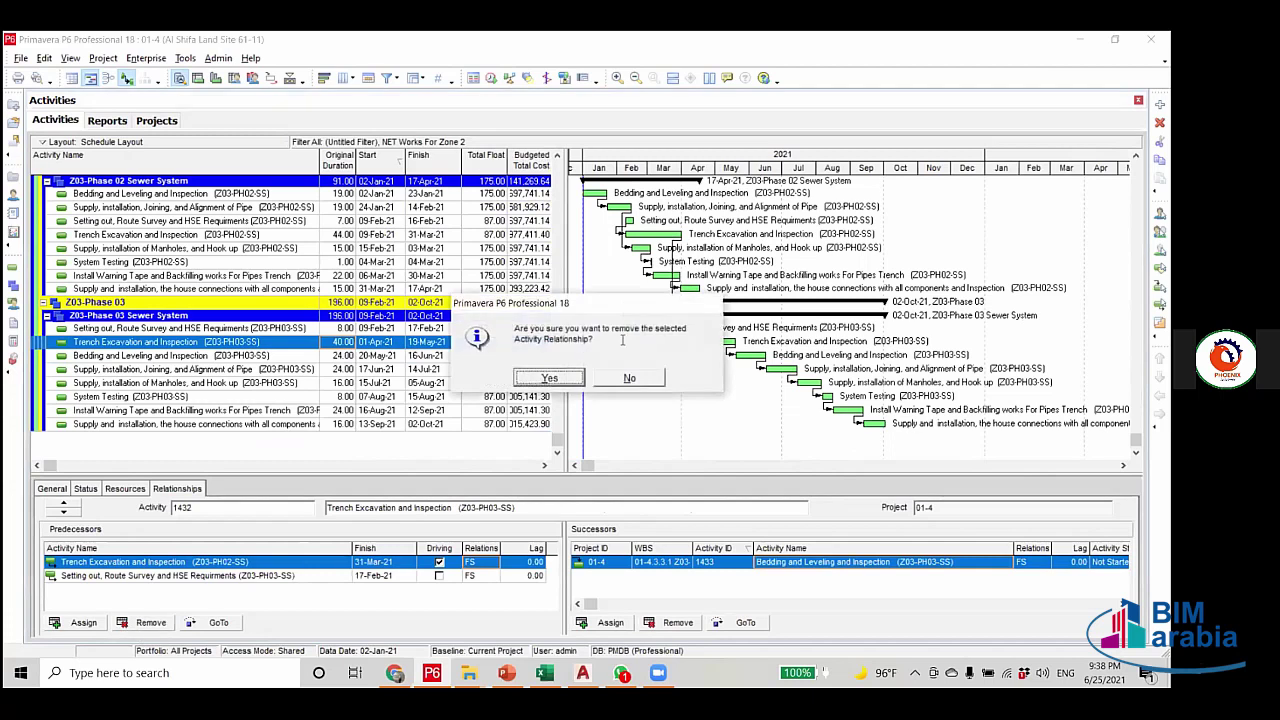
left_click(549, 378)
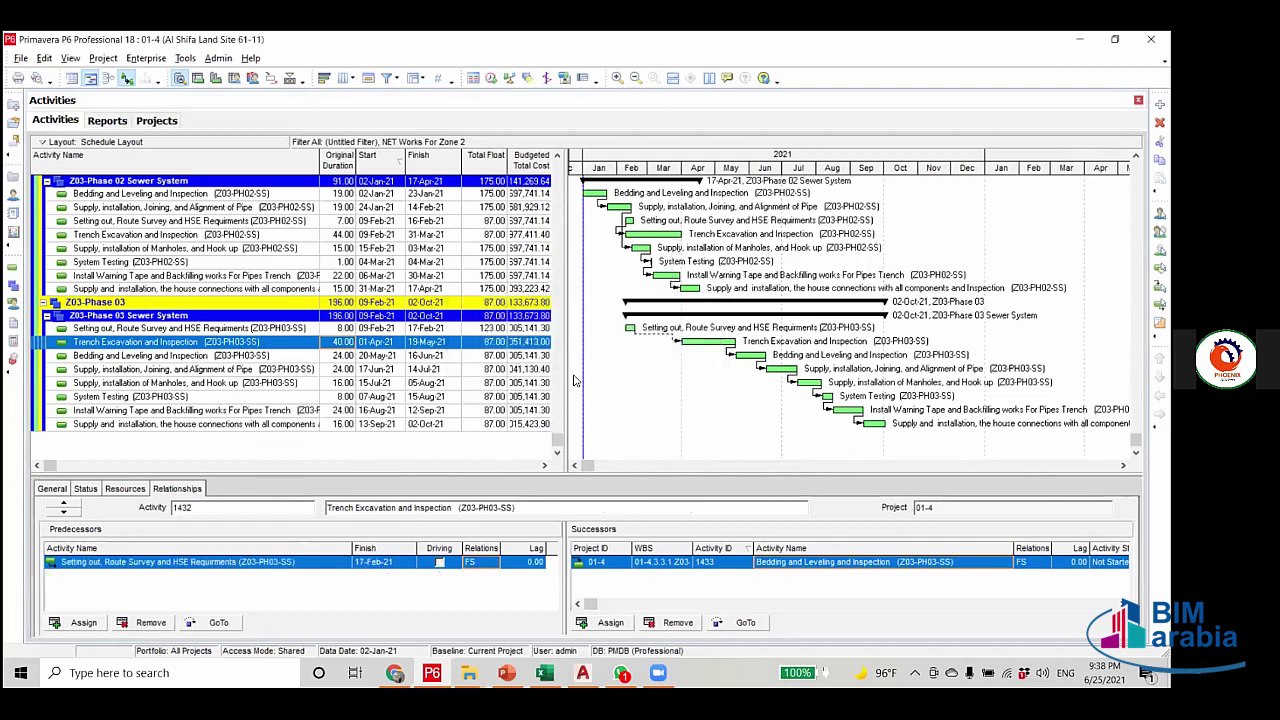
left_click(495, 83)
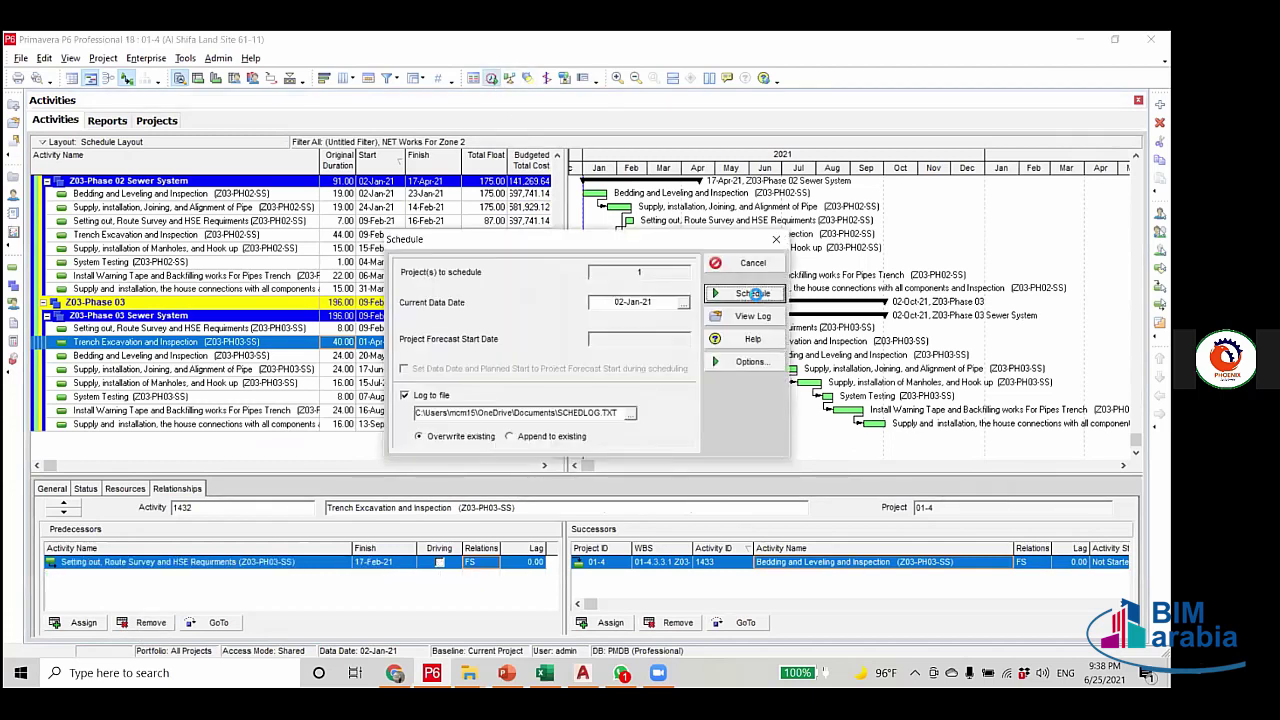
left_click(755, 295)
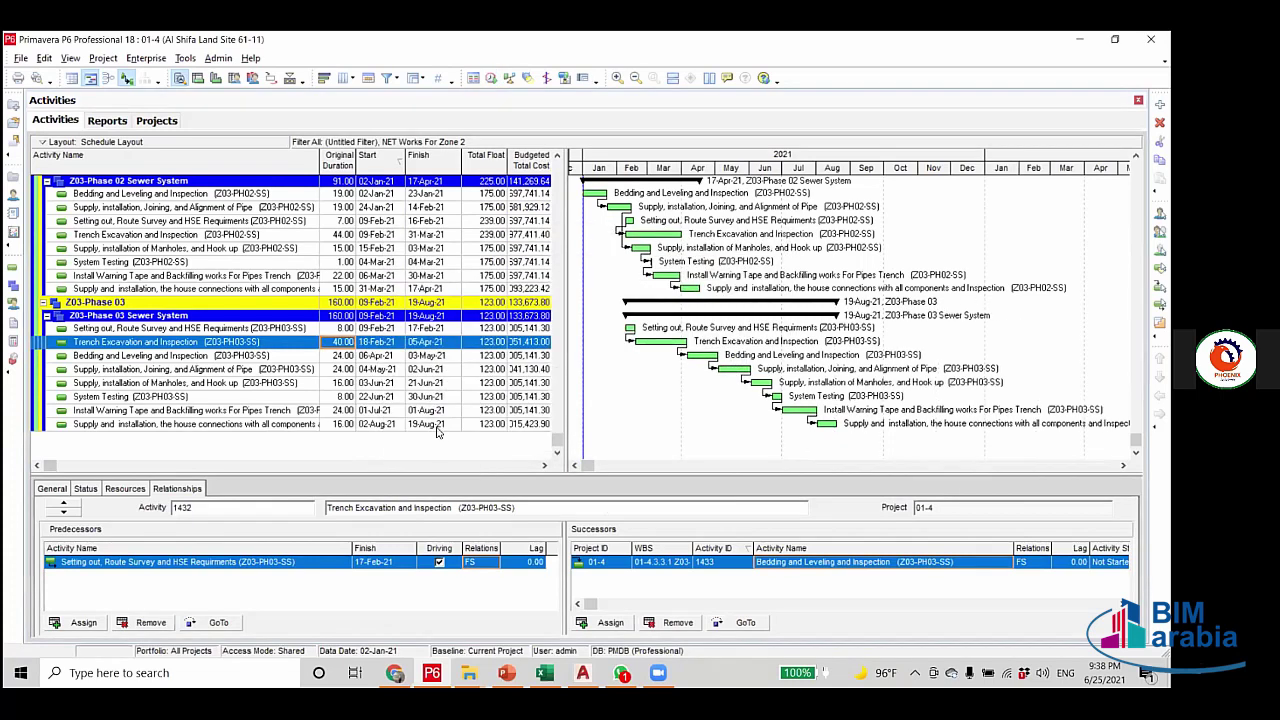
Check the dates of the Z03-PH03-SS activities and the finish dates of the Z03-PH02-SS and Z03-PH01-SS house-connections activities.
left_click(434, 425)
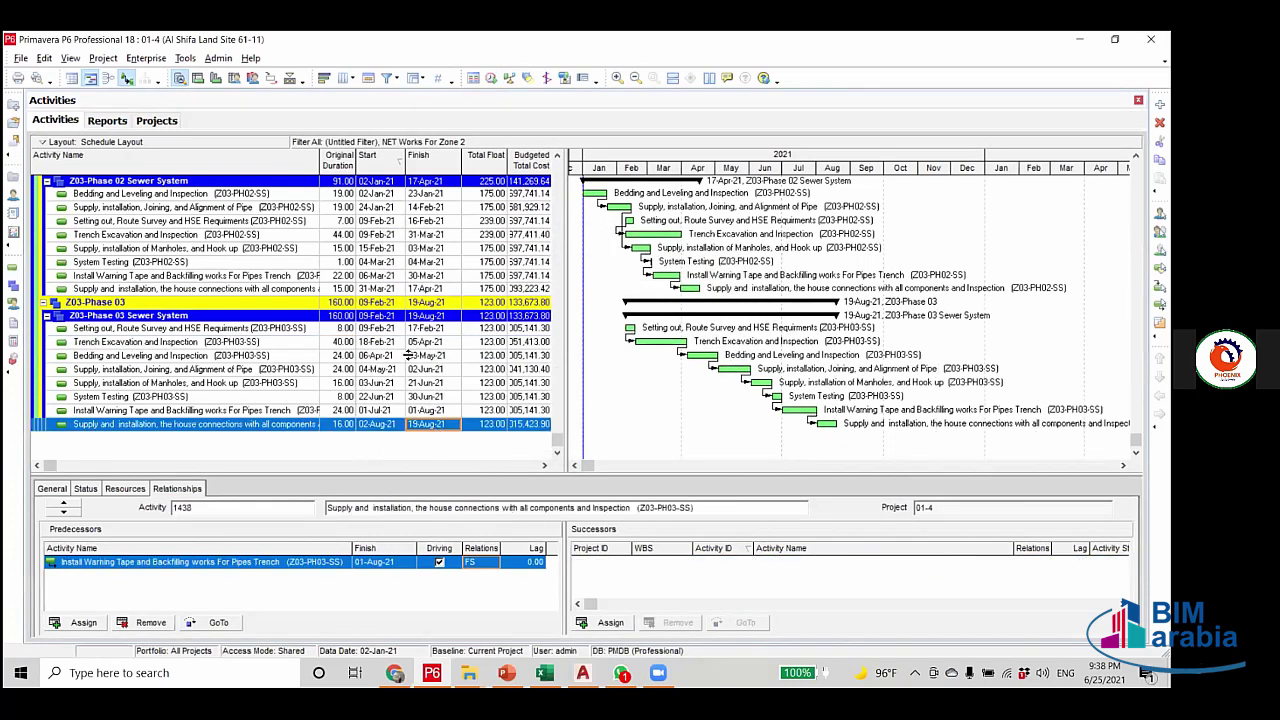
left_click(341, 329)
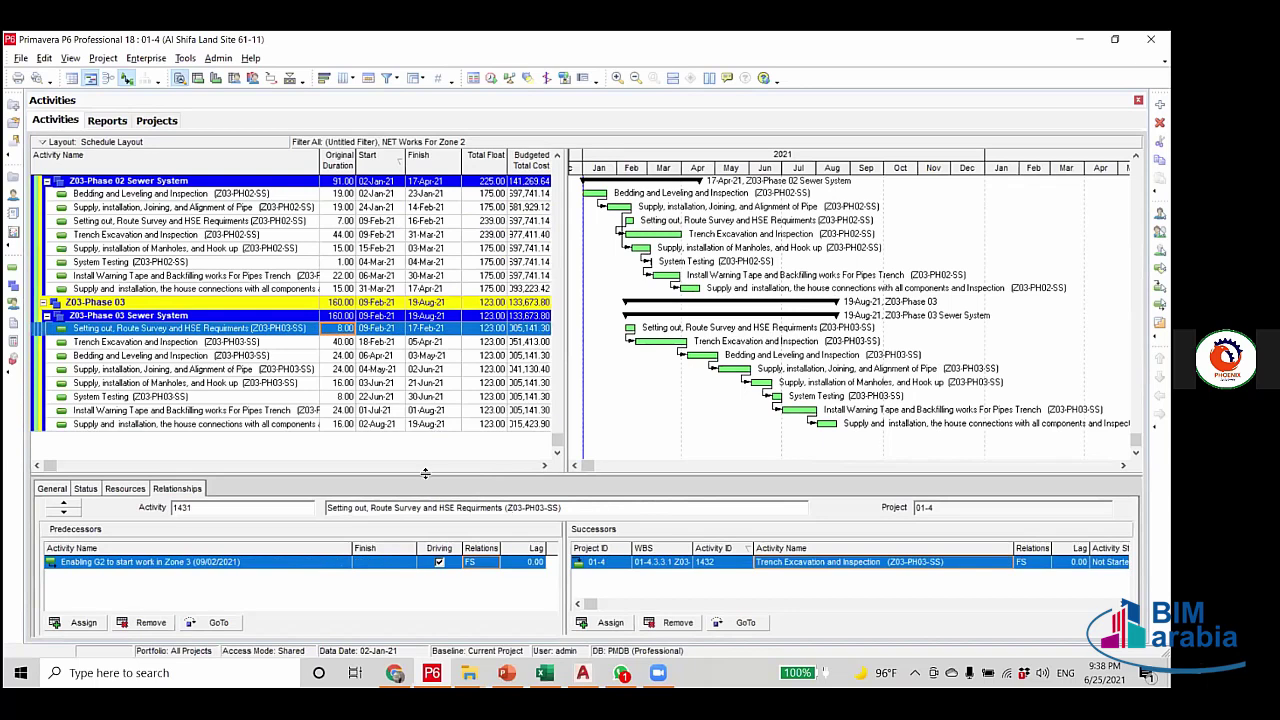
left_click(450, 289)
scroll(452, 305, "up", 2)
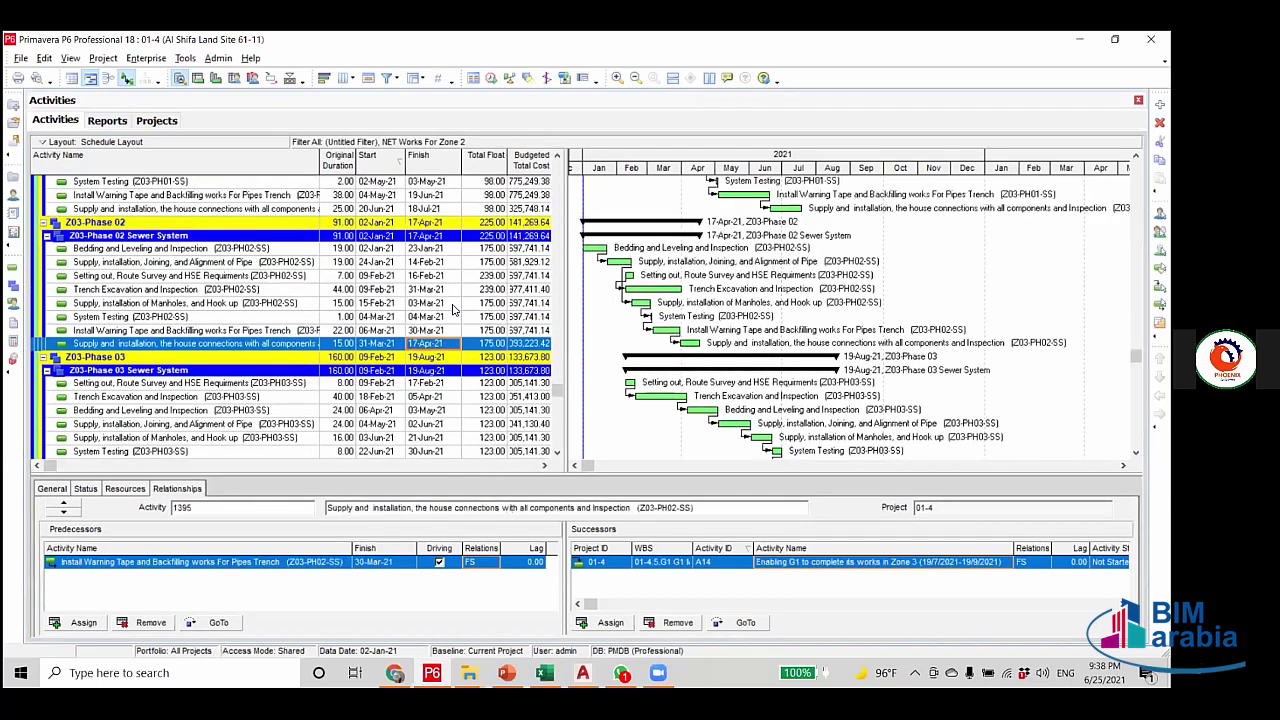
scroll(452, 310, "up", 3)
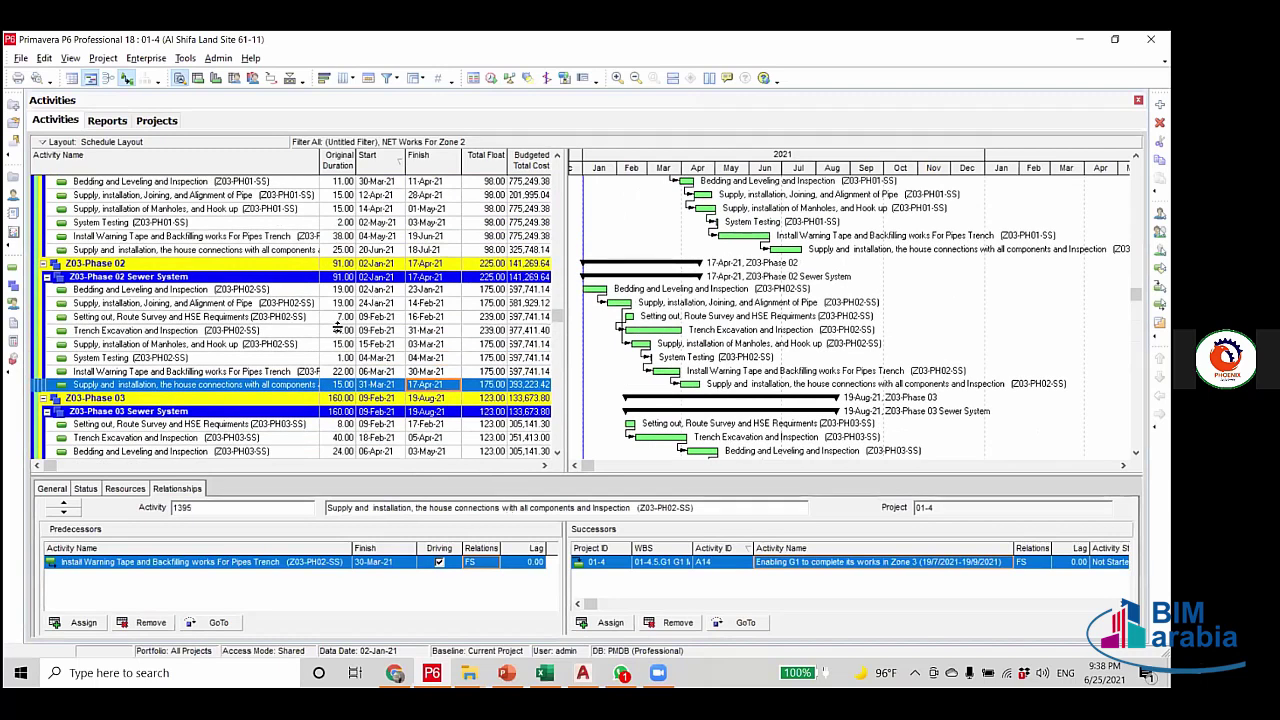
scroll(338, 328, "up", 1)
left_click(420, 265)
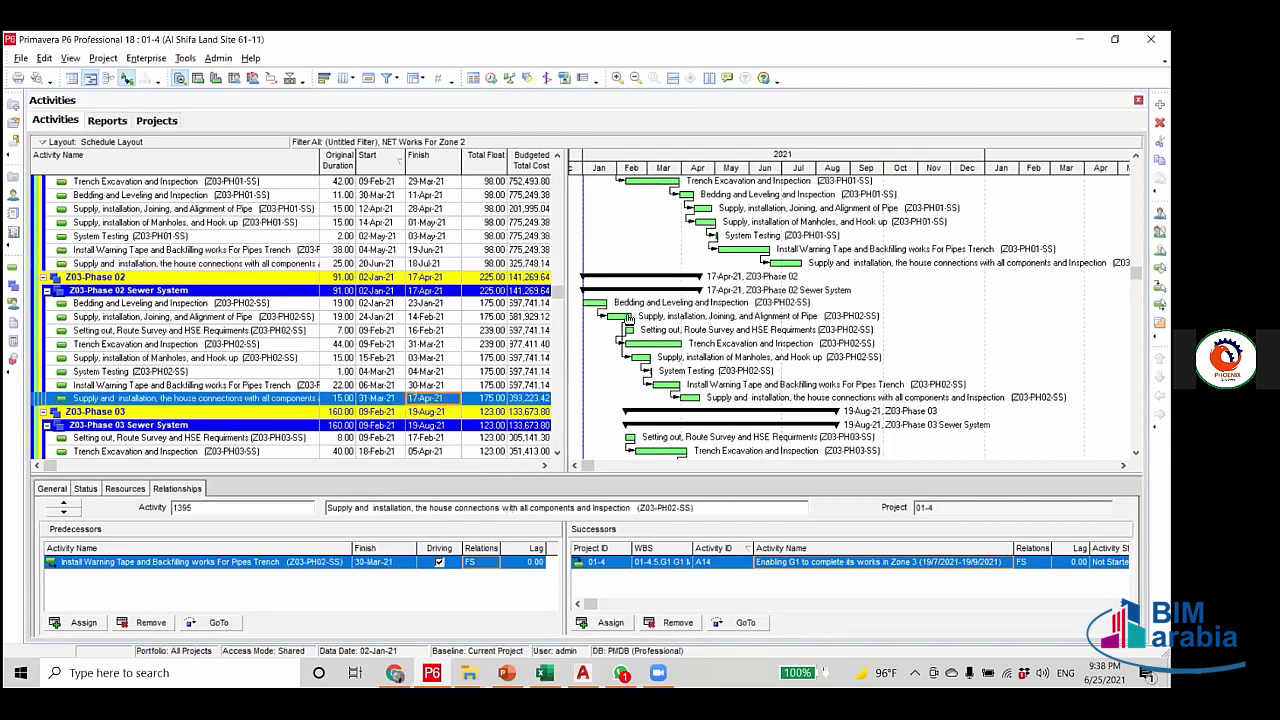
Assign milestone A2, Enabling G2 to start work in Zone 3, as predecessor of the Z03-PH02-SS Bedding and Leveling activity and reschedule the project.
left_click(638, 305)
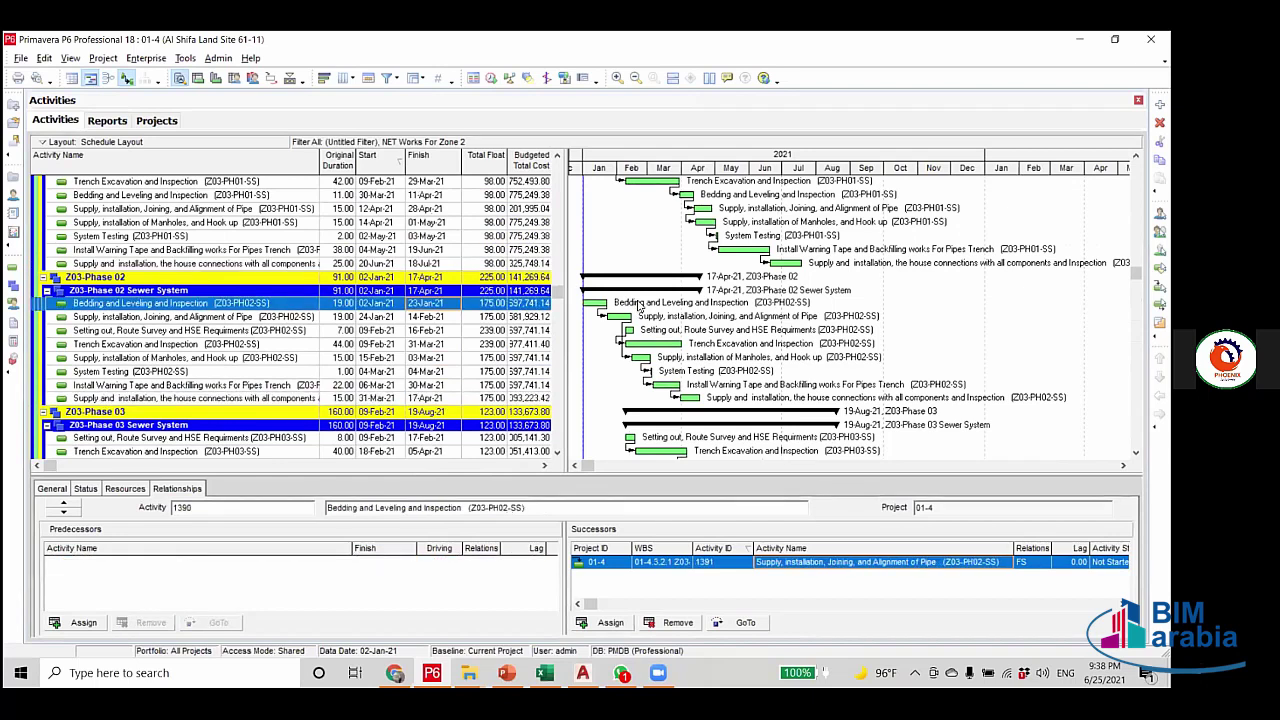
scroll(163, 375, "up", 4)
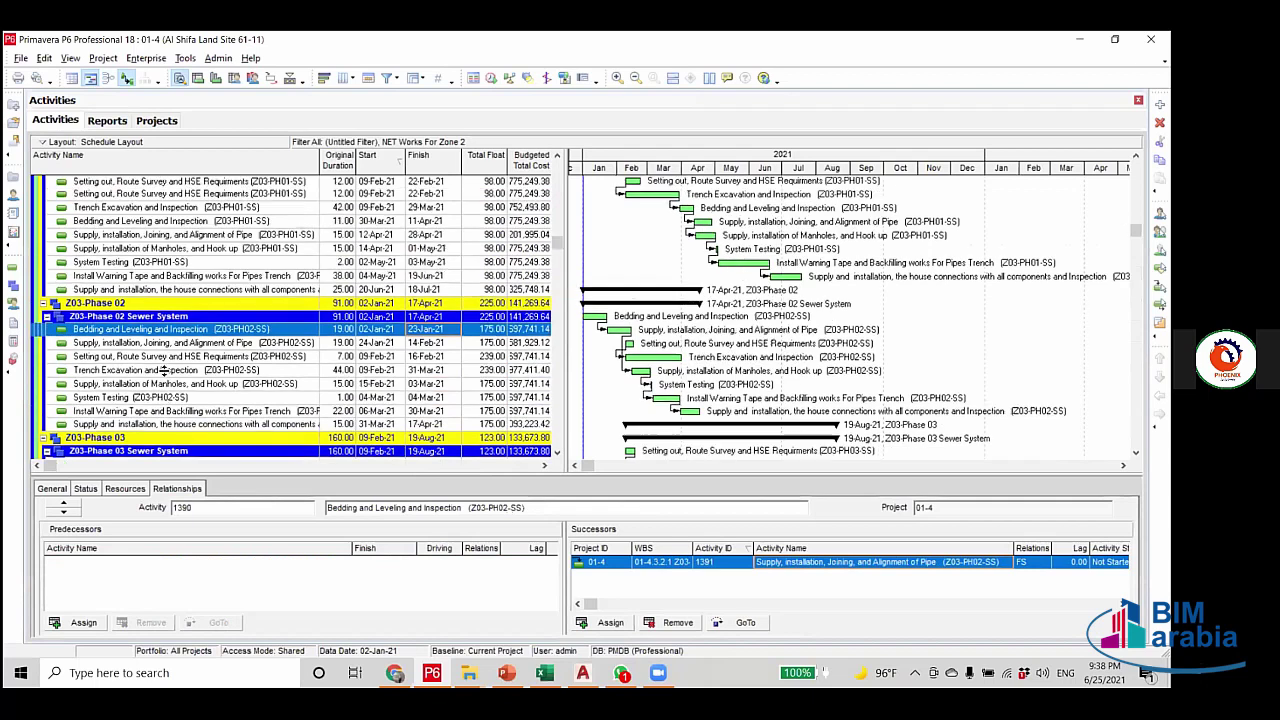
scroll(163, 375, "down", 4)
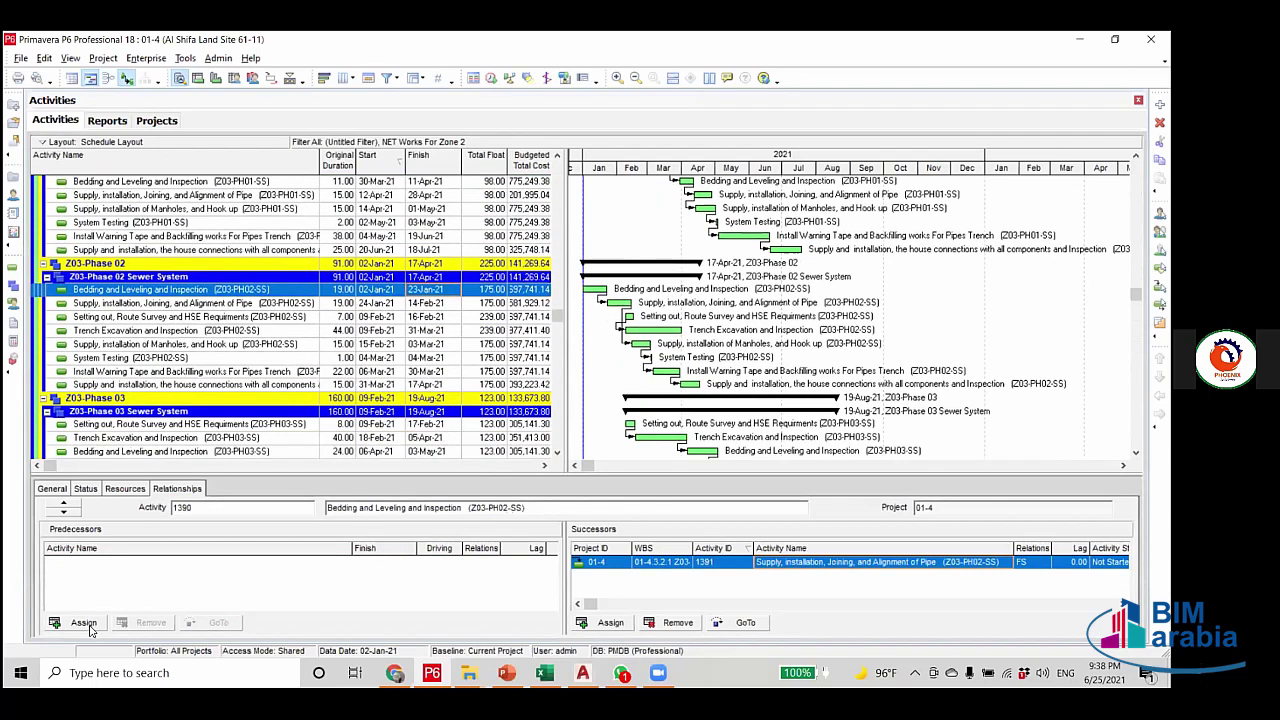
left_click(83, 622)
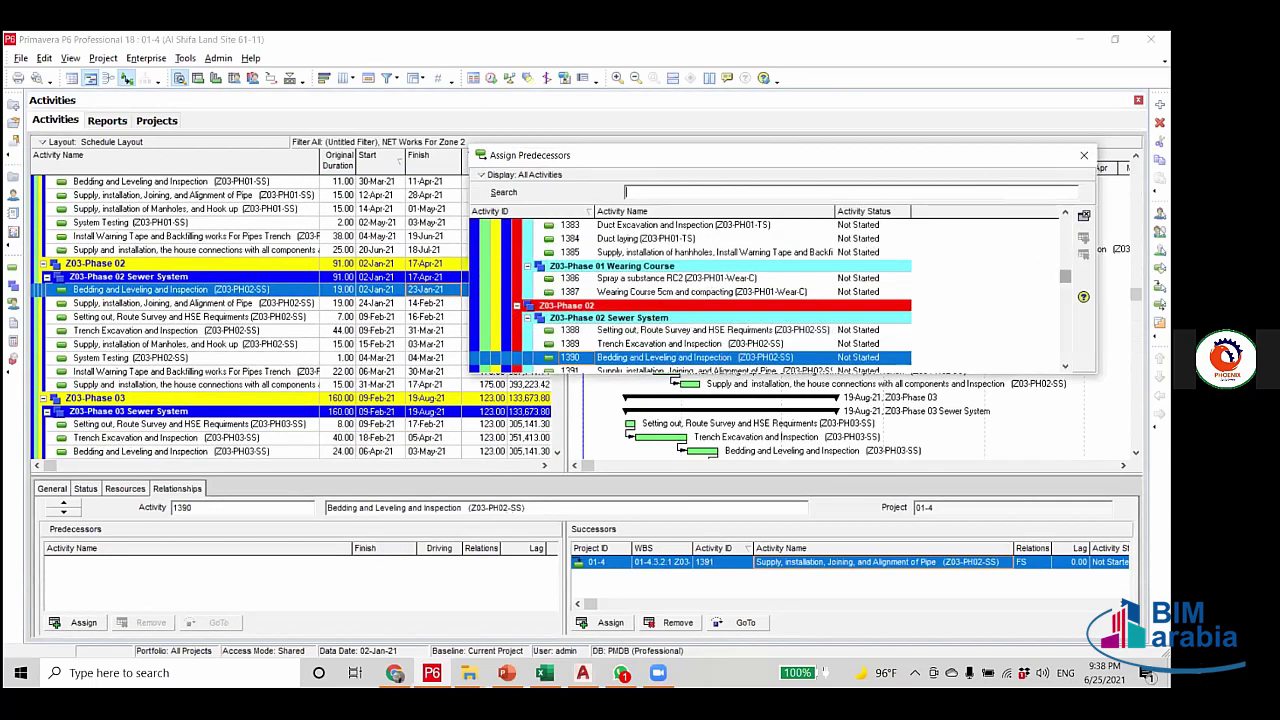
scroll(741, 288, "up", 10)
scroll(741, 287, "down", 2)
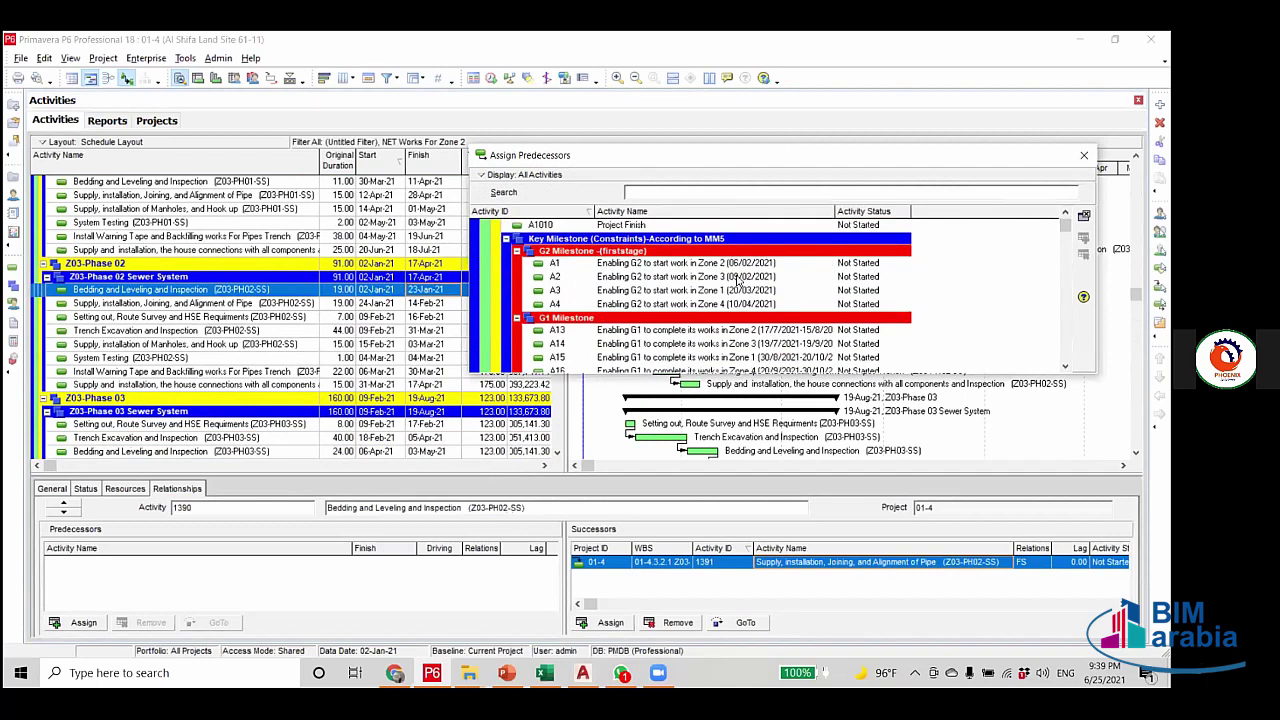
double_click(741, 277)
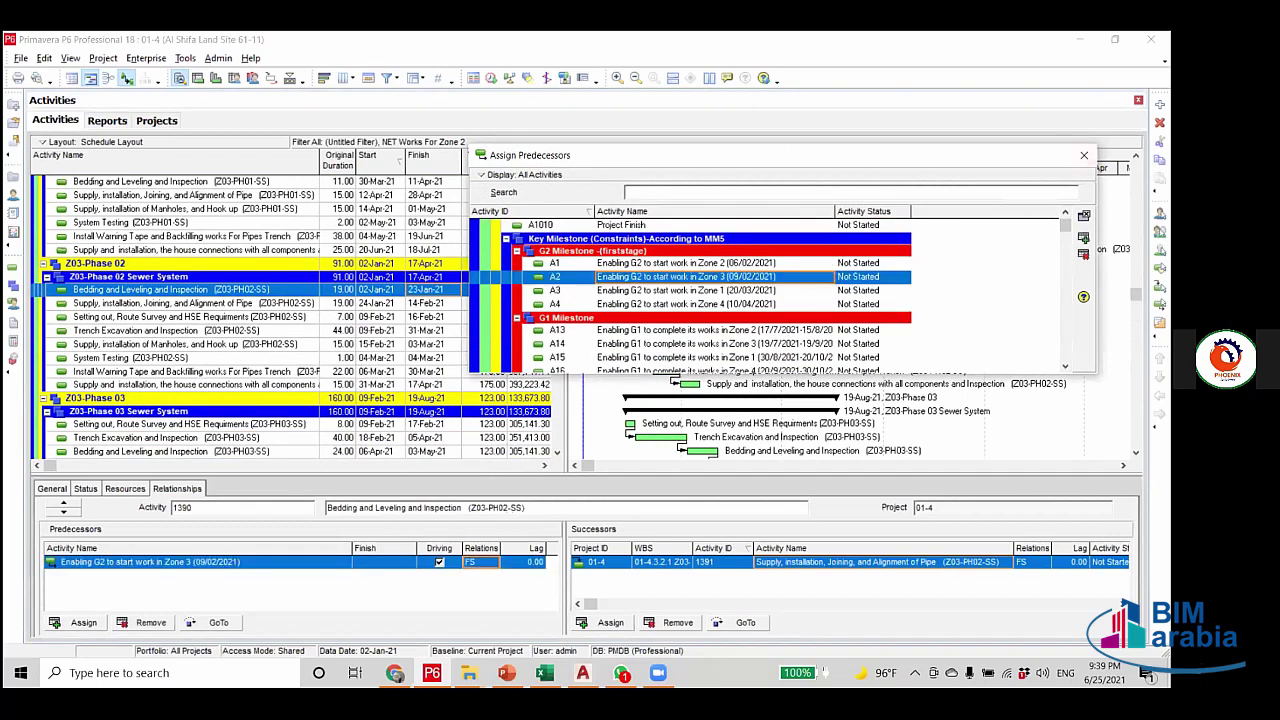
left_click(1083, 155)
left_click(491, 79)
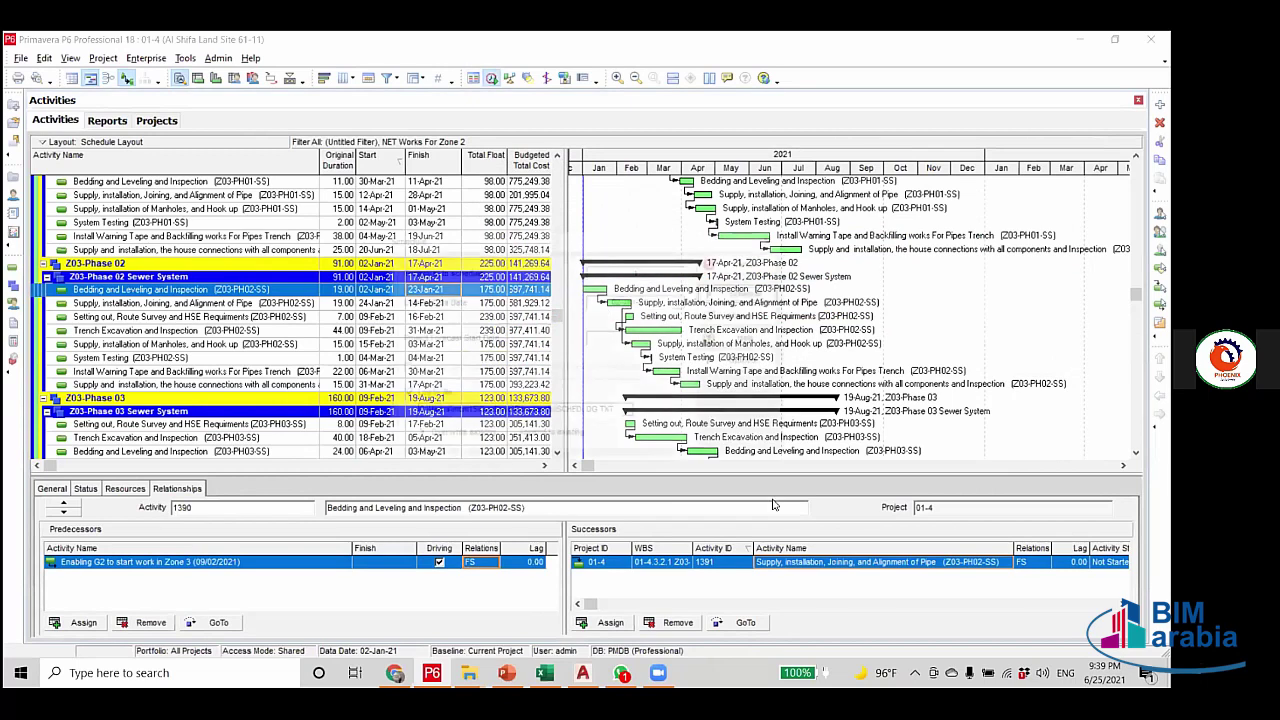
left_click(740, 293)
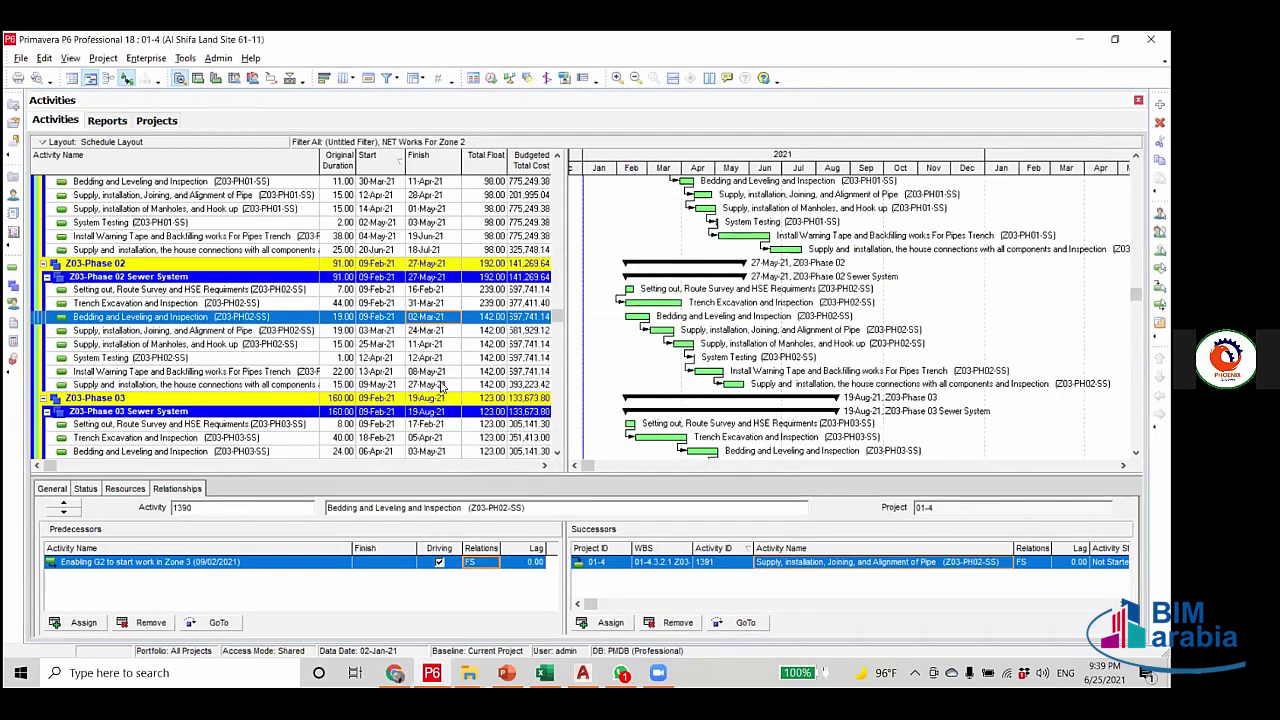
Link the Z03-PH02-SS Trench Excavation activity to its Bedding and Leveling activity with a finish-to-start relationship and reschedule the project.
left_click(685, 305)
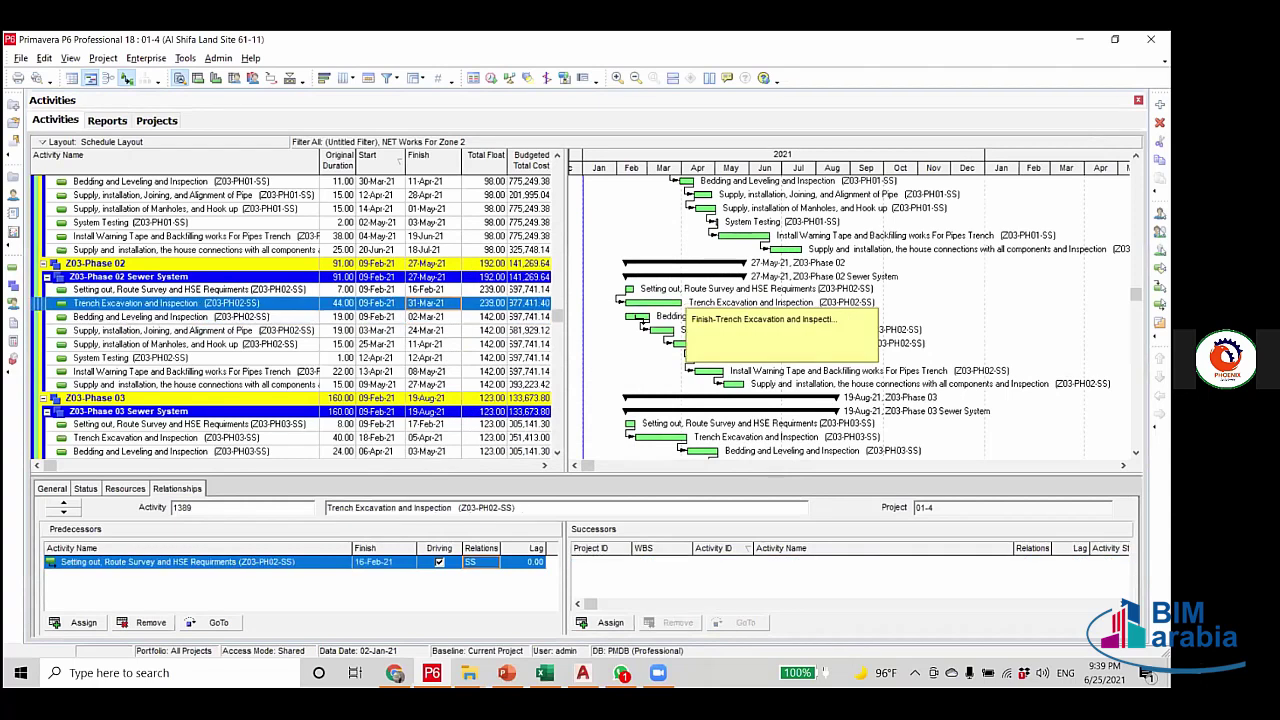
left_click_drag(625, 316, 626, 316)
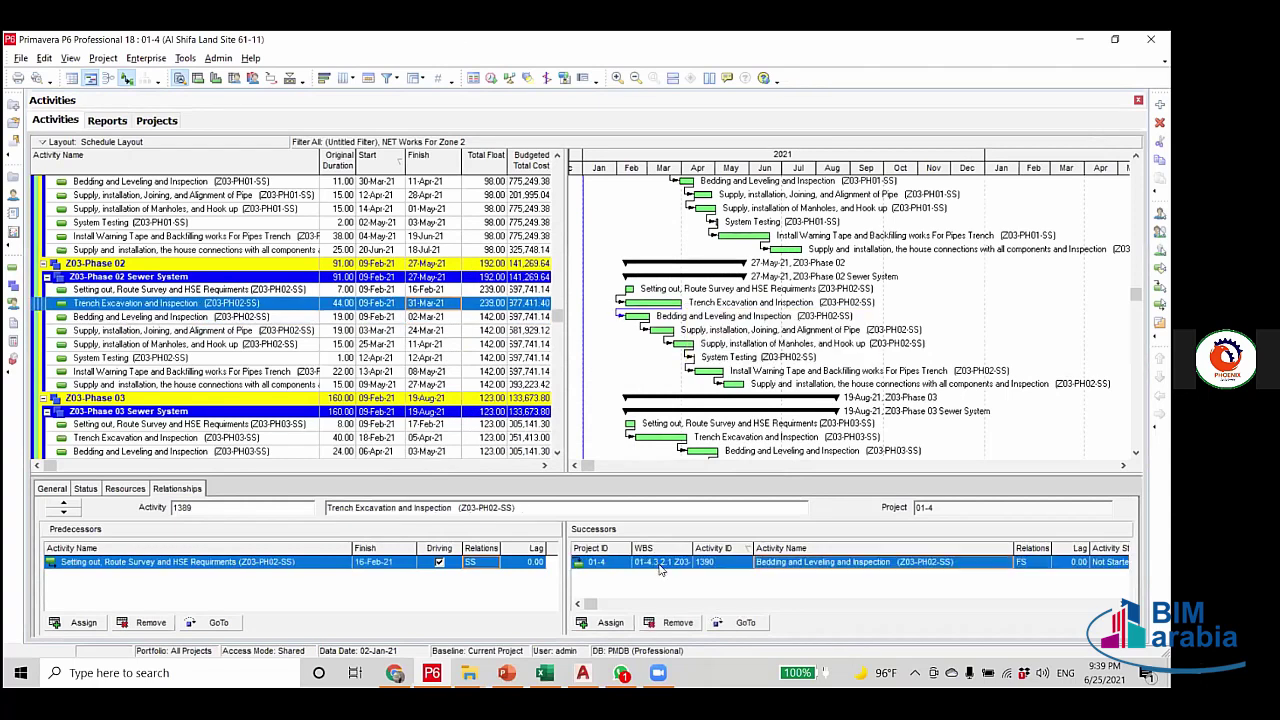
key("F9")
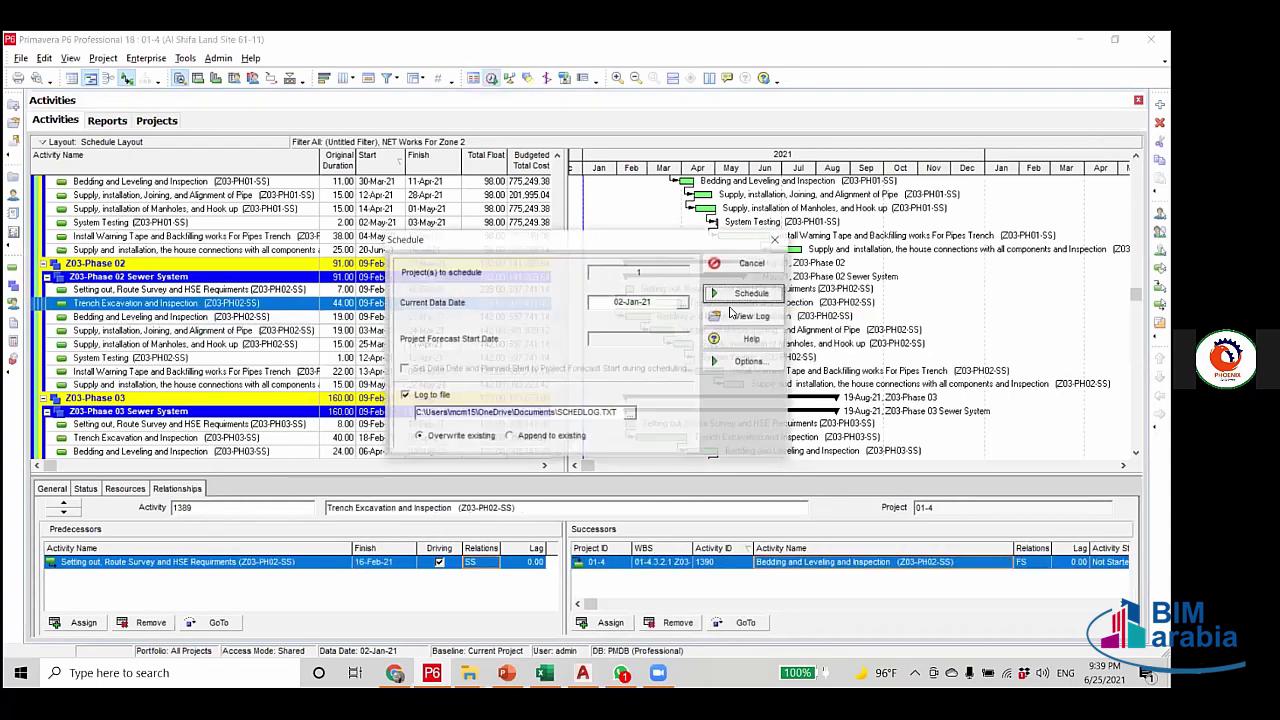
key("Return")
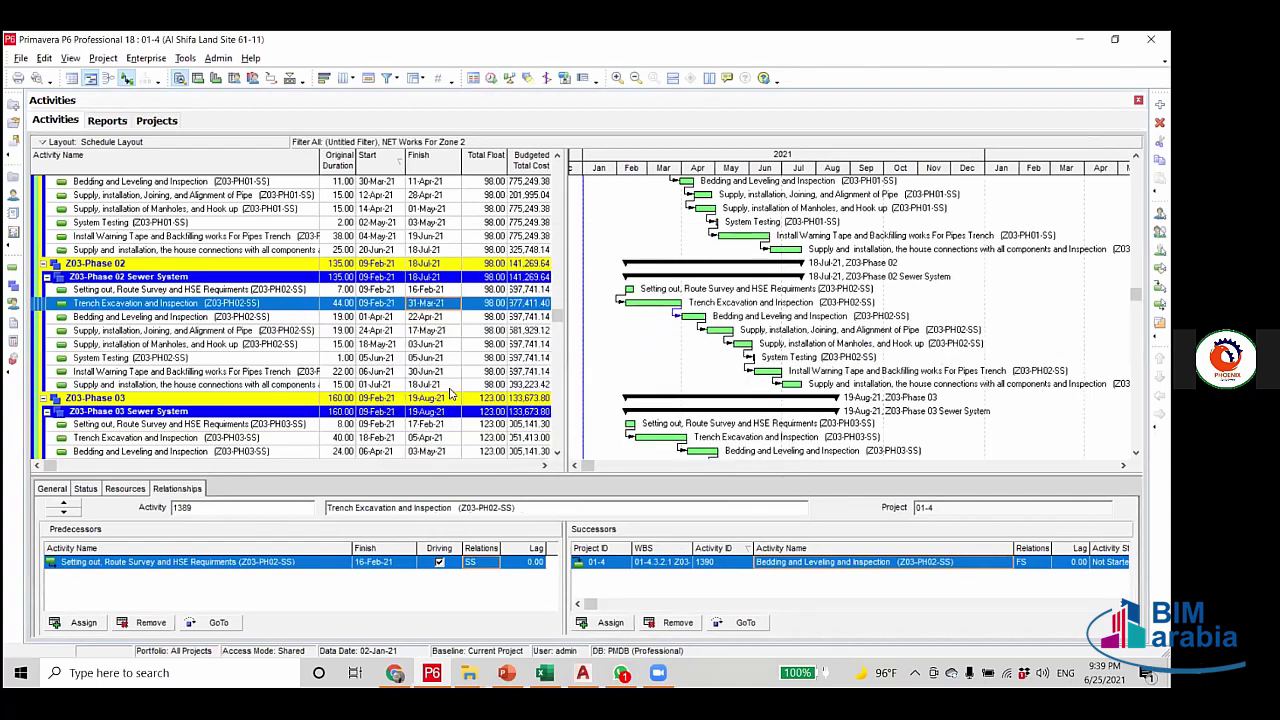
Review the start and finish dates and relationships of the Zone 03 Phase 01 and Phase 02 sewer activities against the milestones.
left_click(446, 386)
scroll(698, 372, "down", 3)
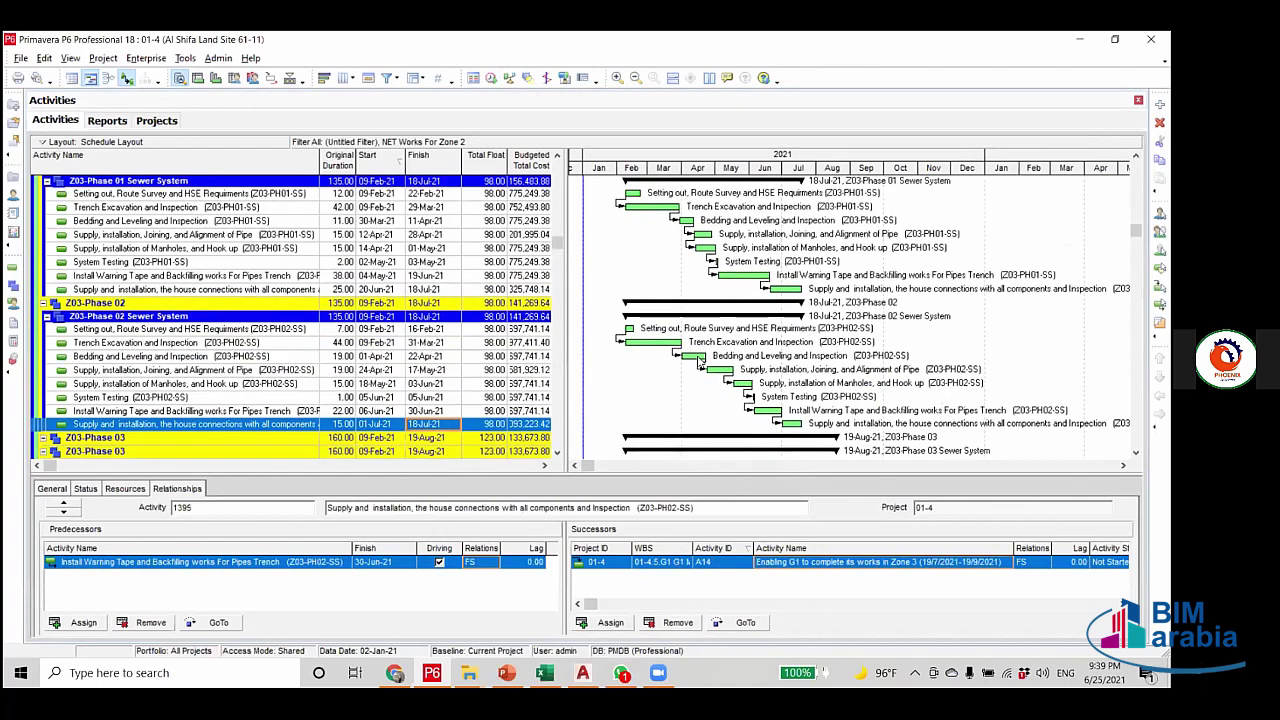
scroll(698, 372, "up", 3)
scroll(698, 372, "up", 2)
scroll(300, 286, "down", 4)
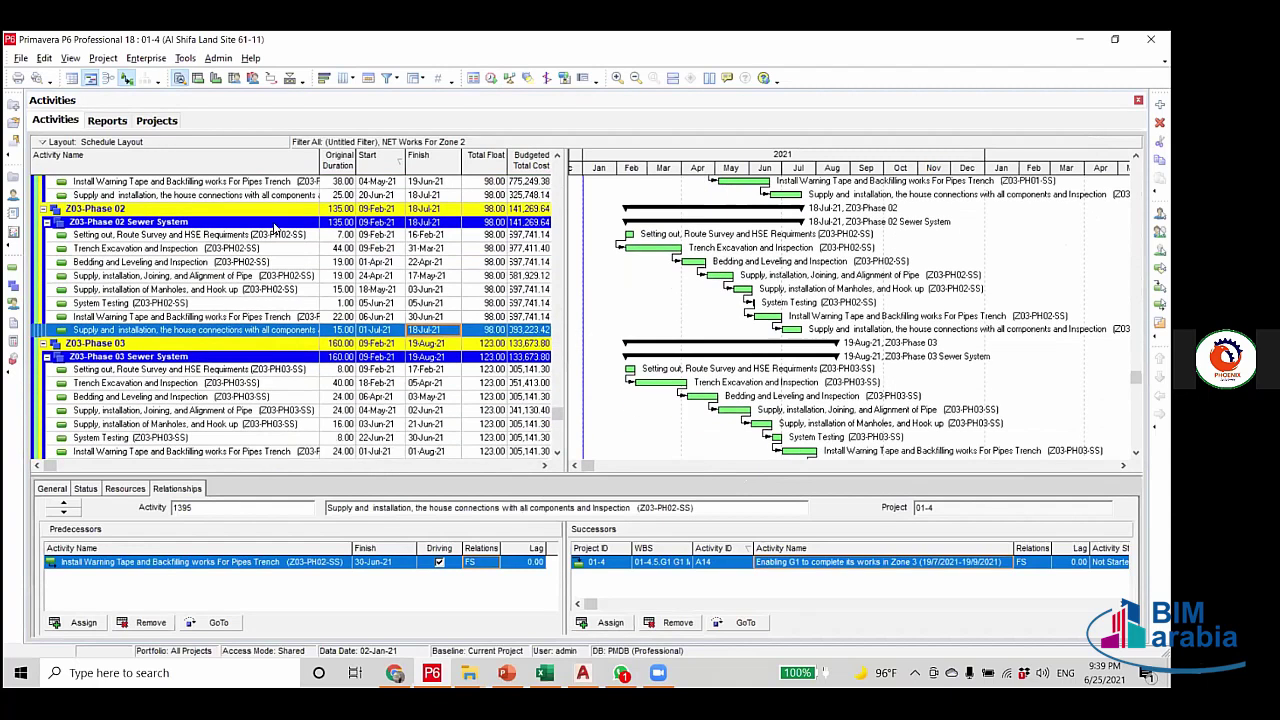
left_click(422, 318)
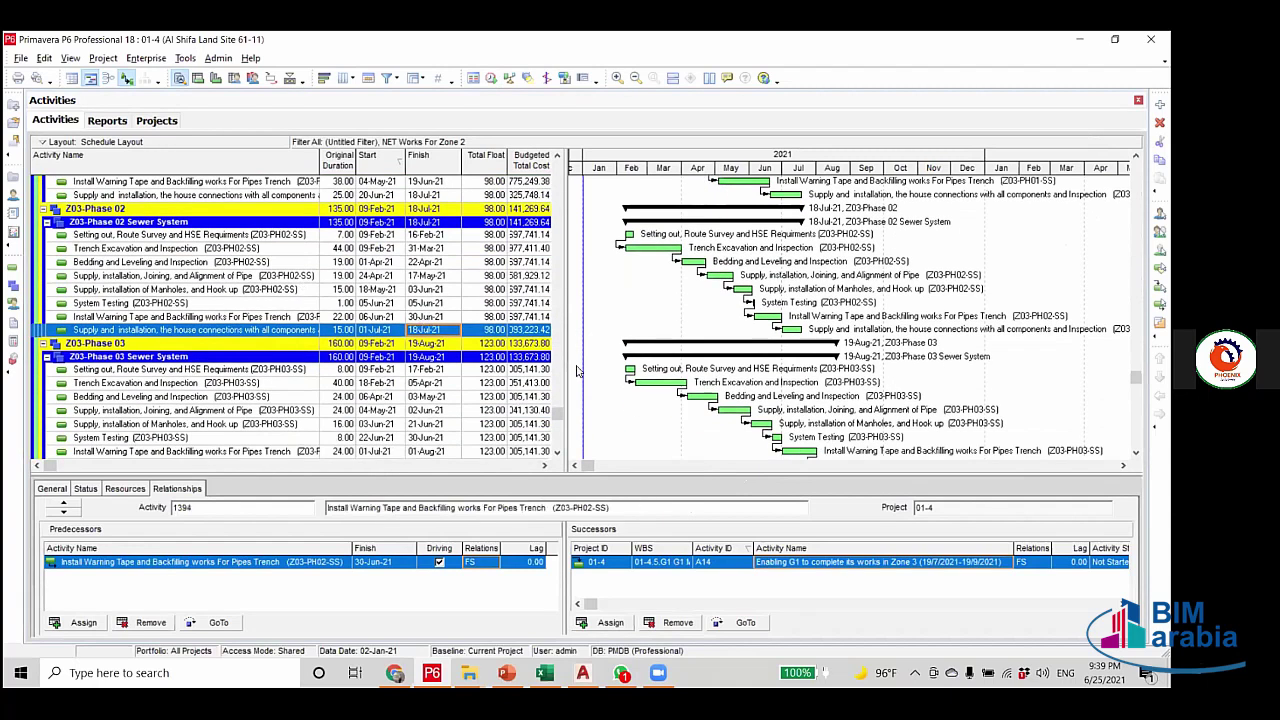
left_click(313, 316)
scroll(313, 317, "up", 3)
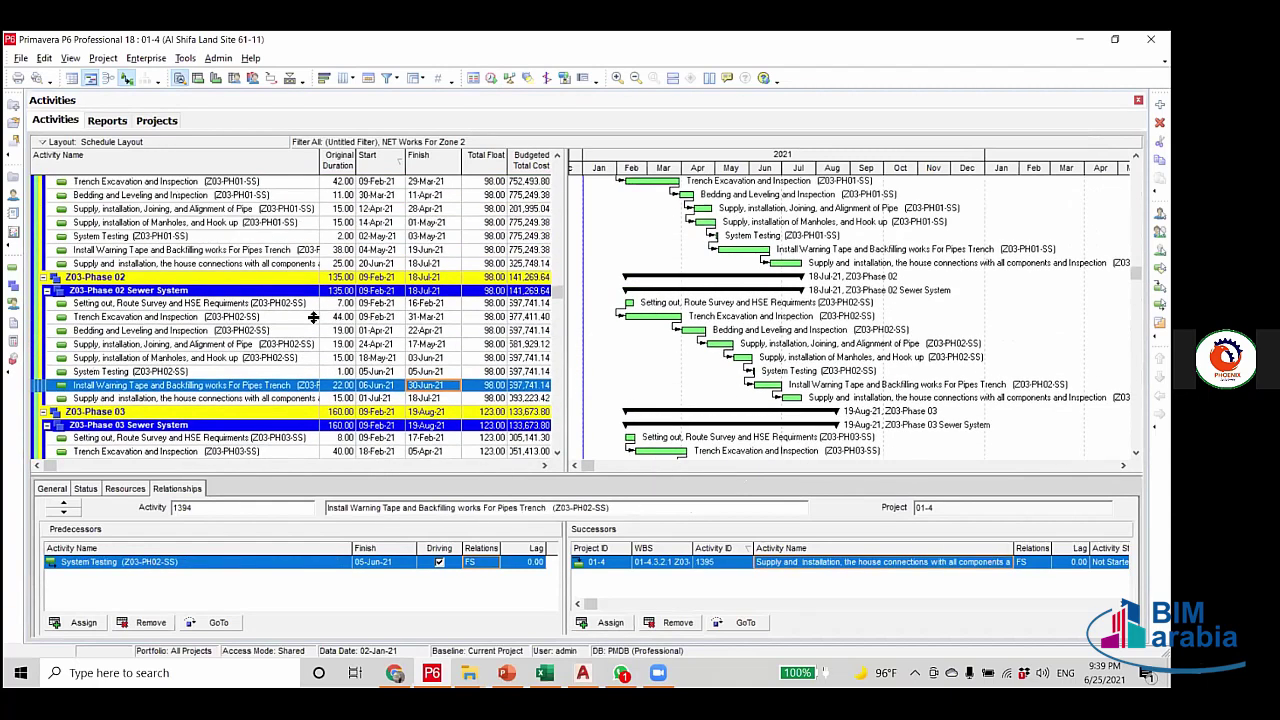
scroll(313, 317, "up", 1)
left_click(392, 318)
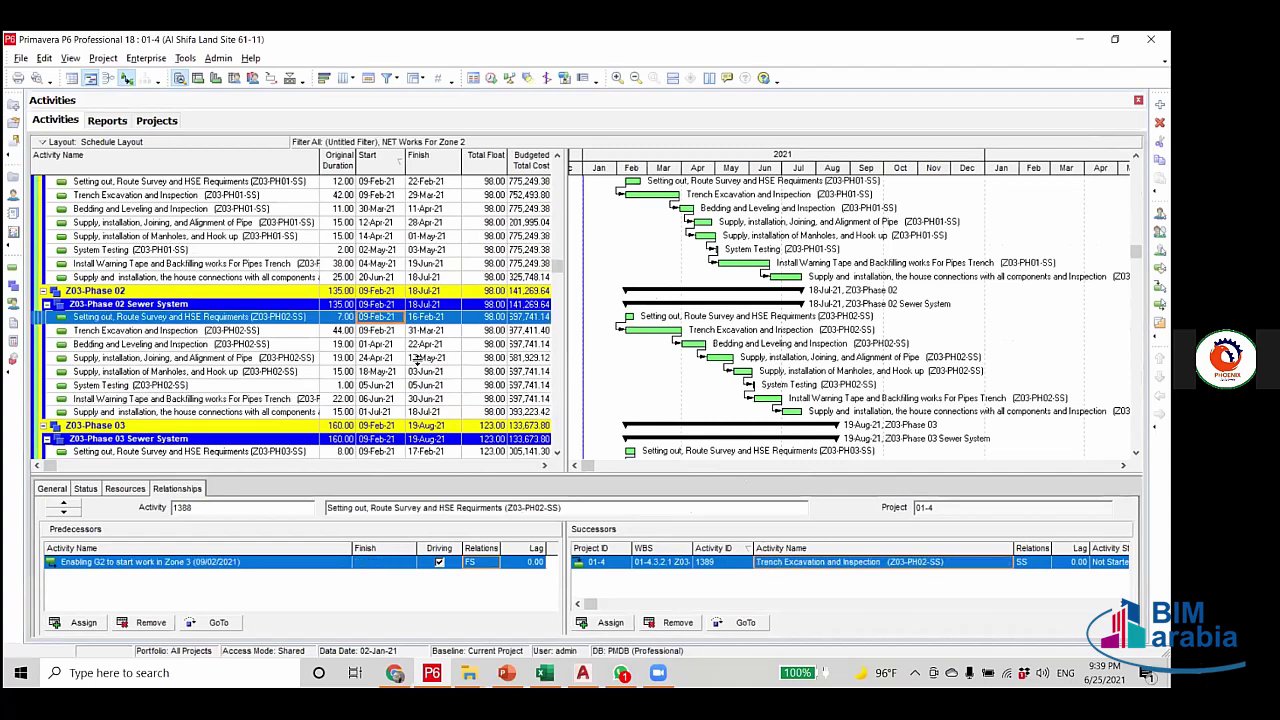
scroll(392, 318, "up", 2)
left_click(394, 243)
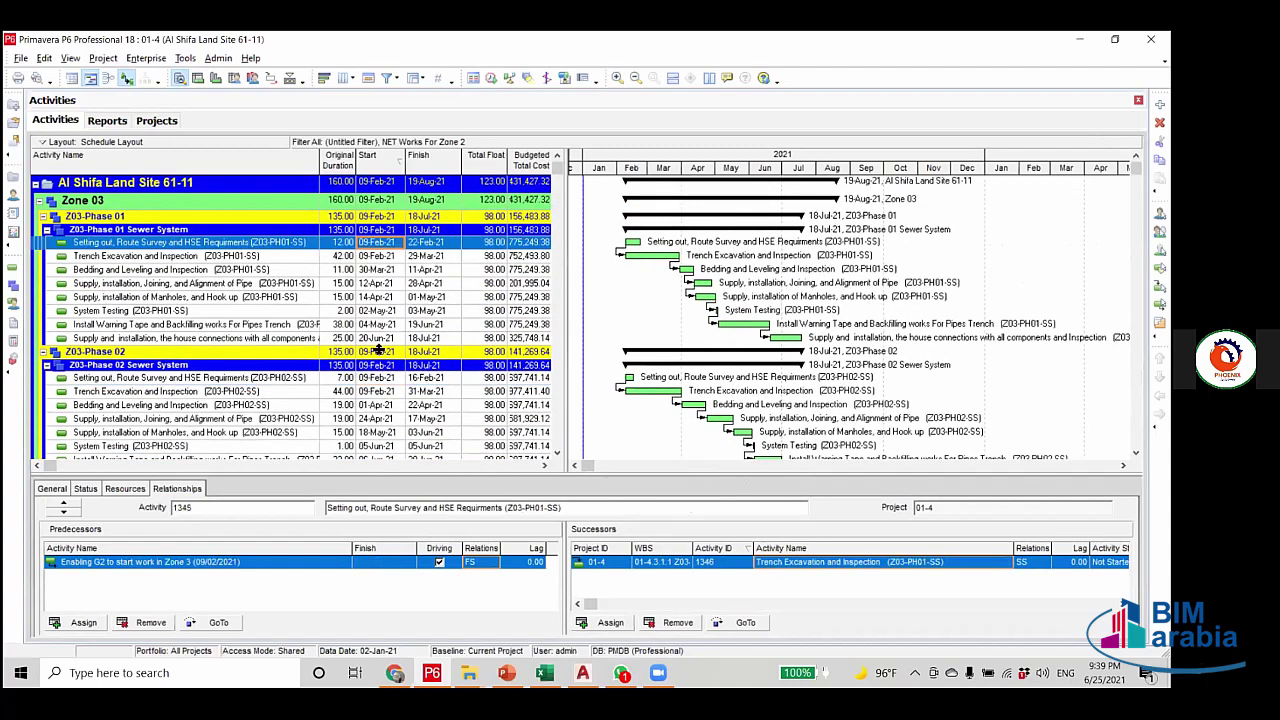
Check the Z03-PH03-SS start date and house-connections finish date against the Zone 3 milestone dates in the PowerPoint table.
scroll(394, 243, "down", 4)
scroll(675, 420, "down", 3)
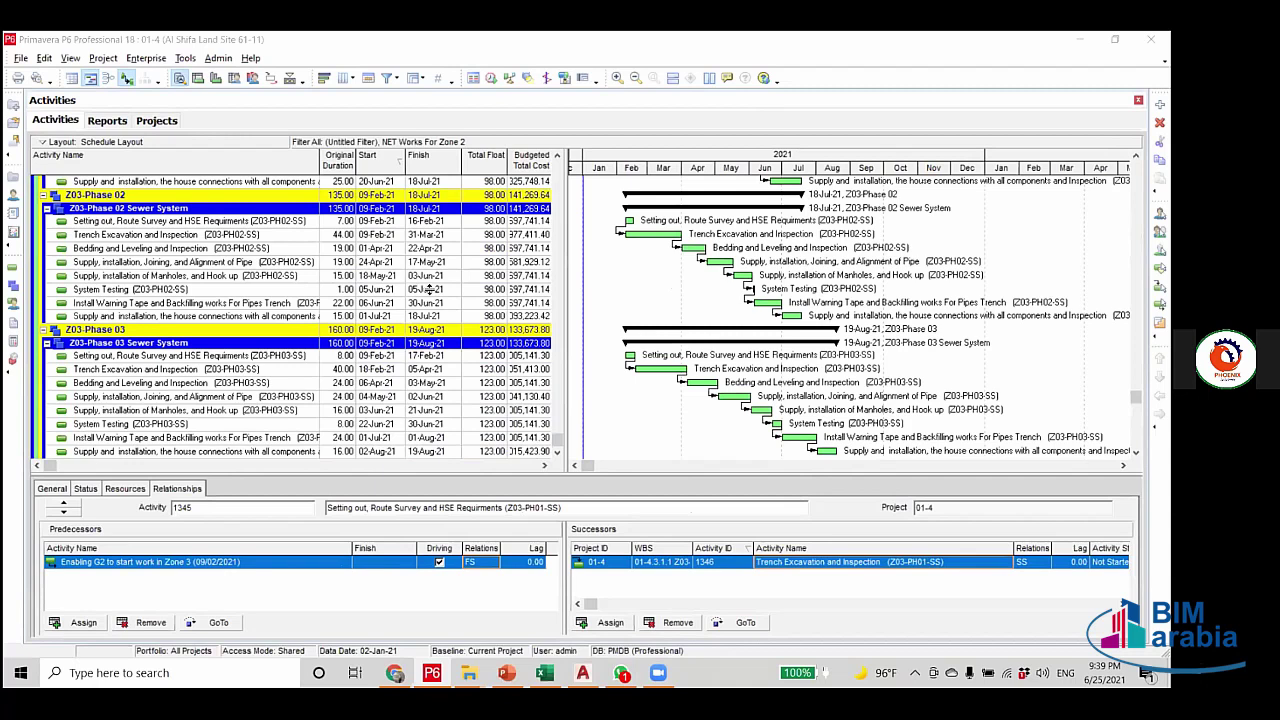
left_click(393, 359)
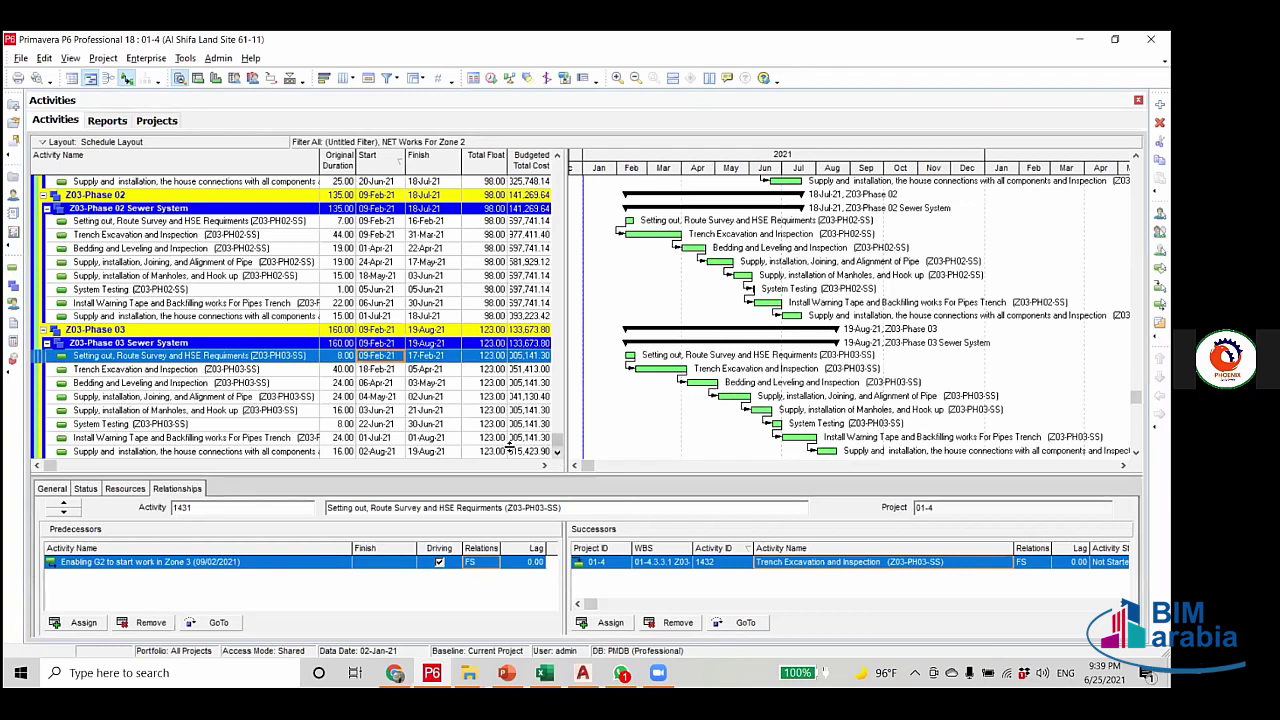
left_click(479, 455)
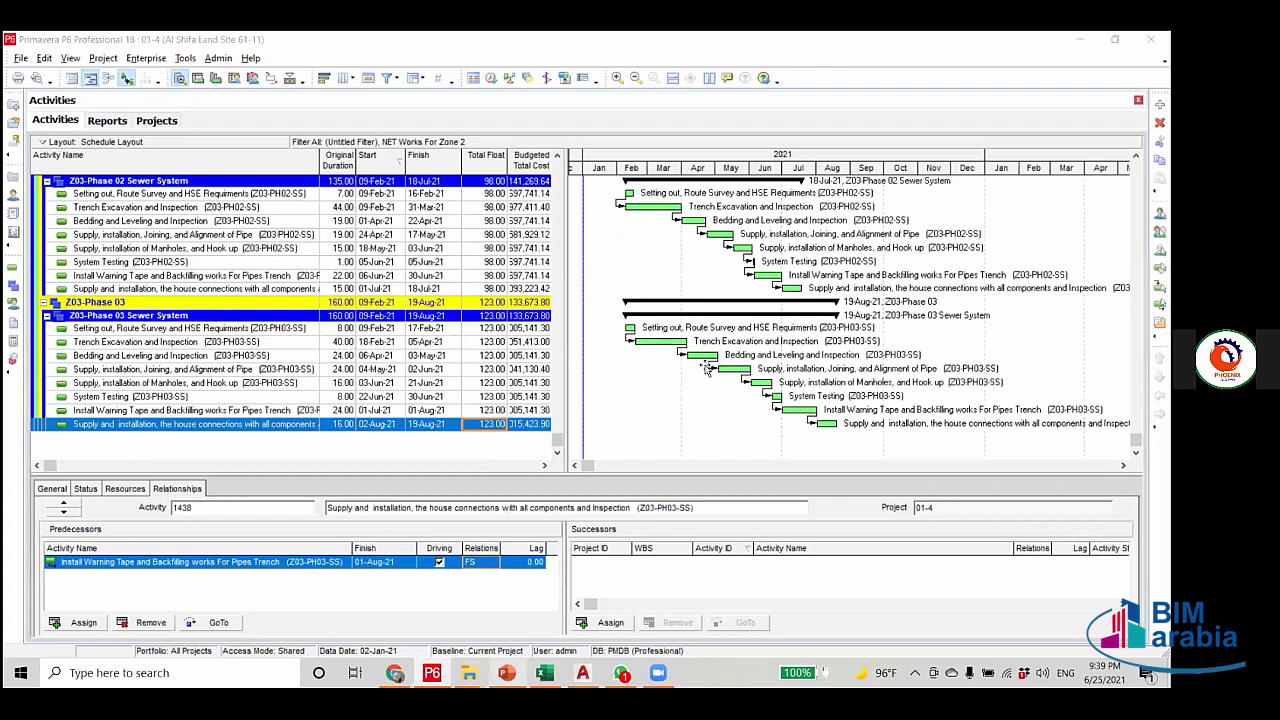
key("alt+Tab")
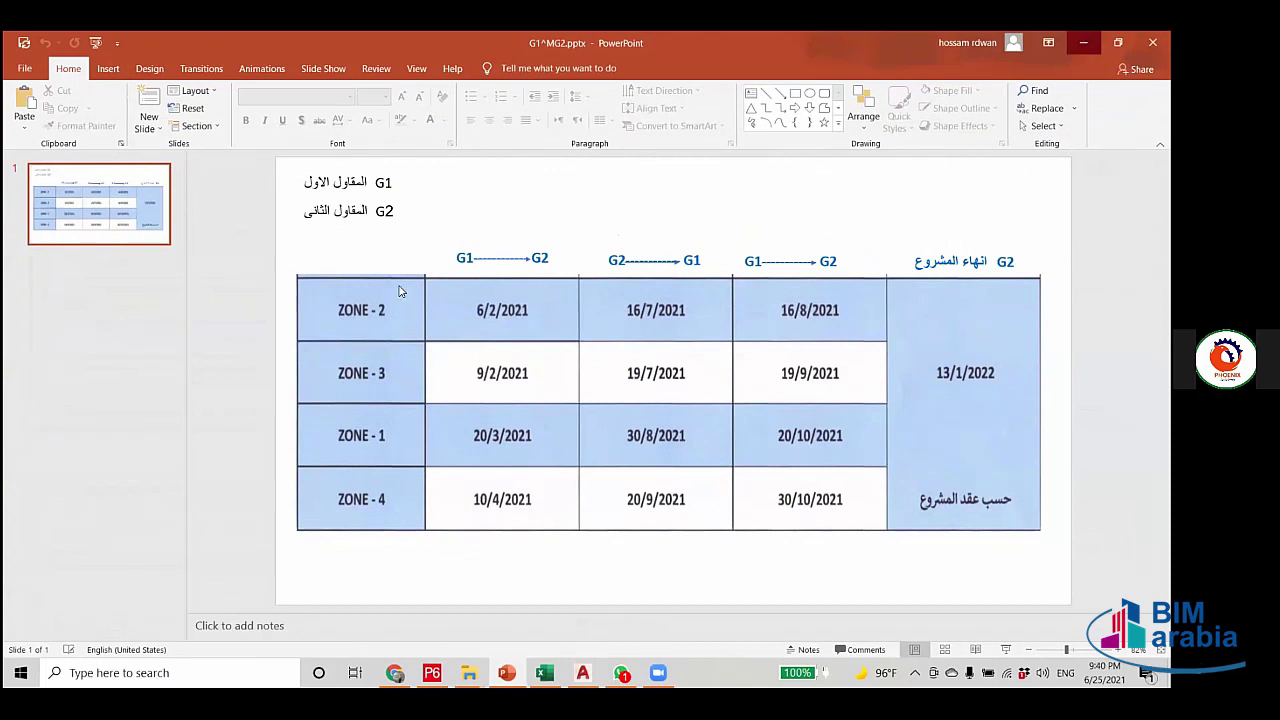
key("alt+Tab")
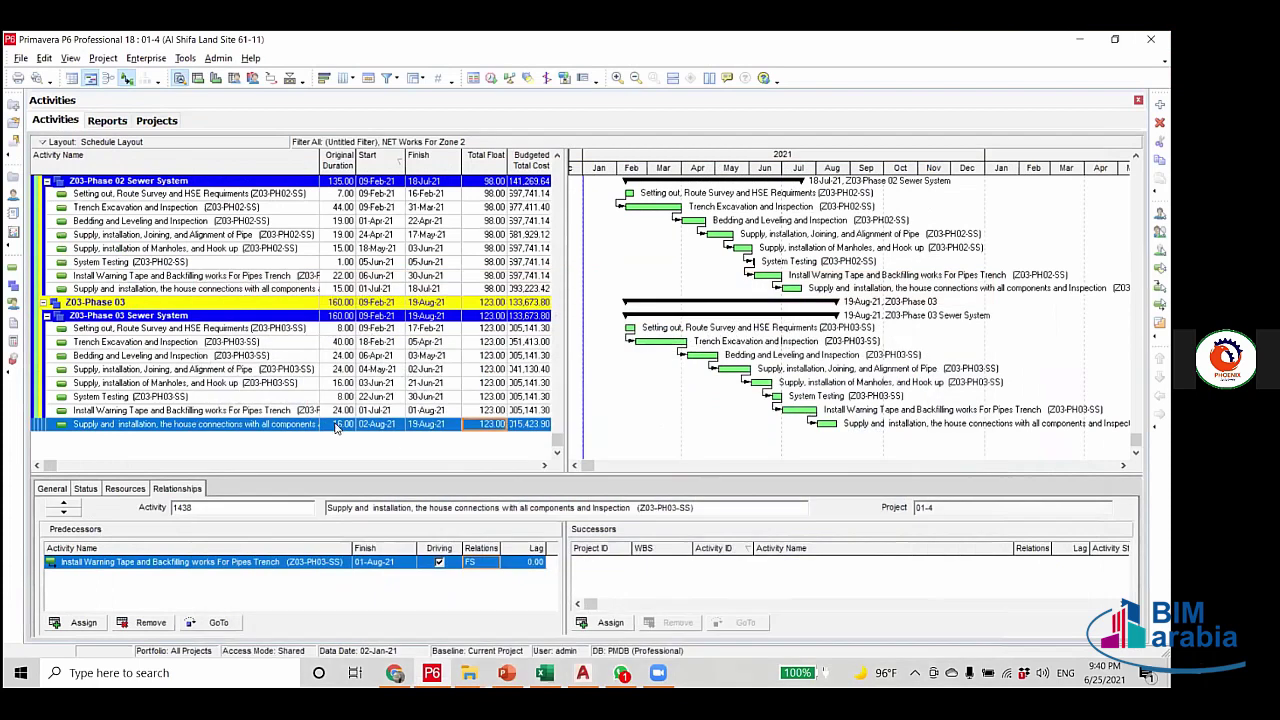
left_click(386, 412)
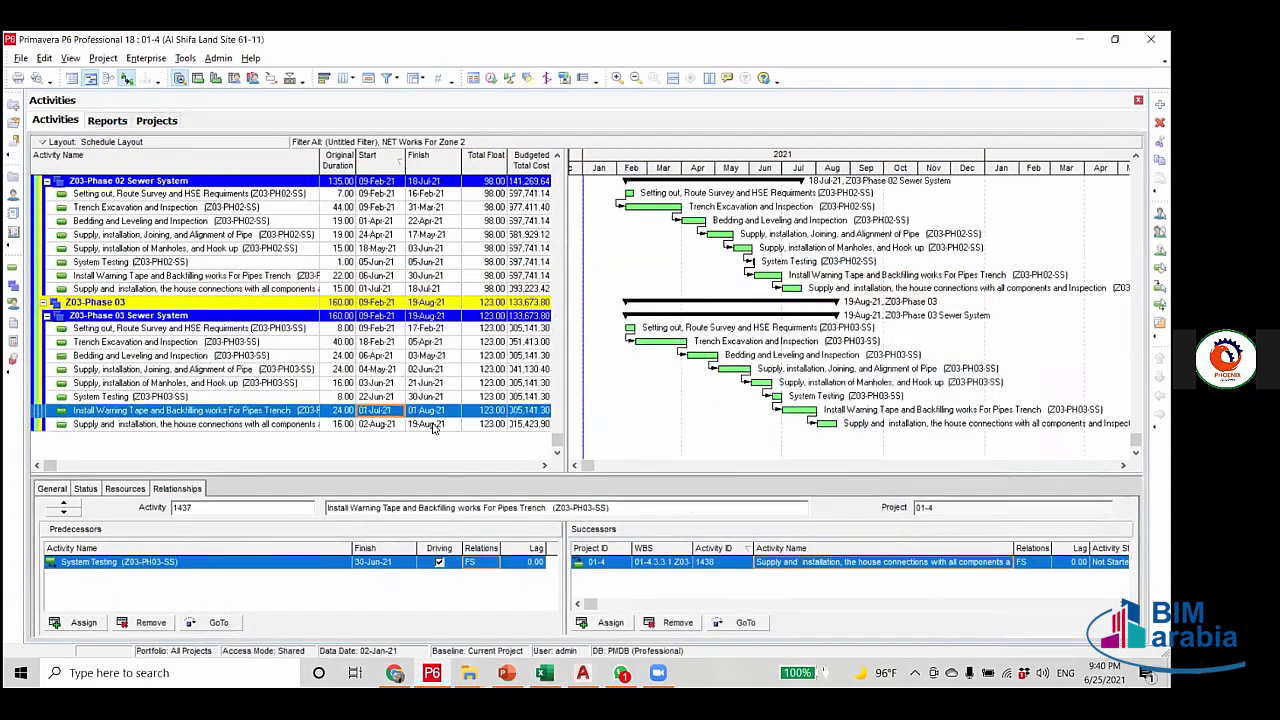
left_click(436, 425)
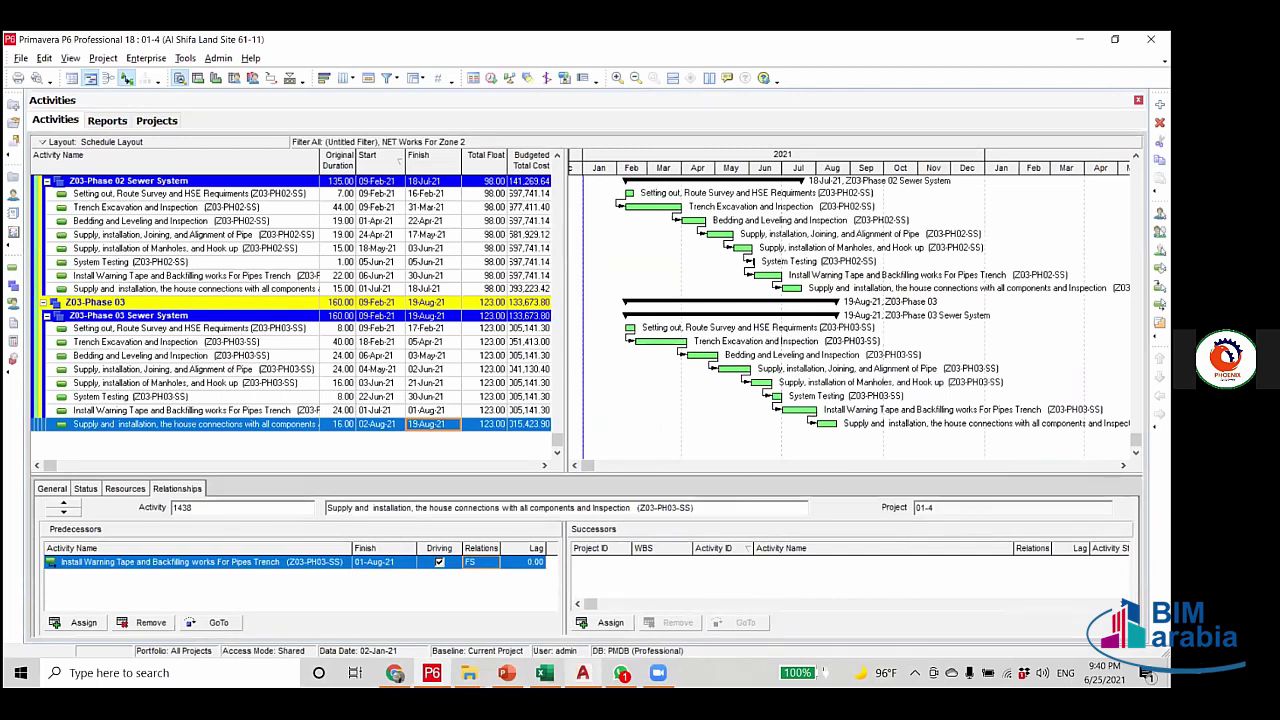
Switch to the AutoCAD layout to view the Zone 3 phase areas, and return to the Primavera P6 schedule.
left_click(582, 672)
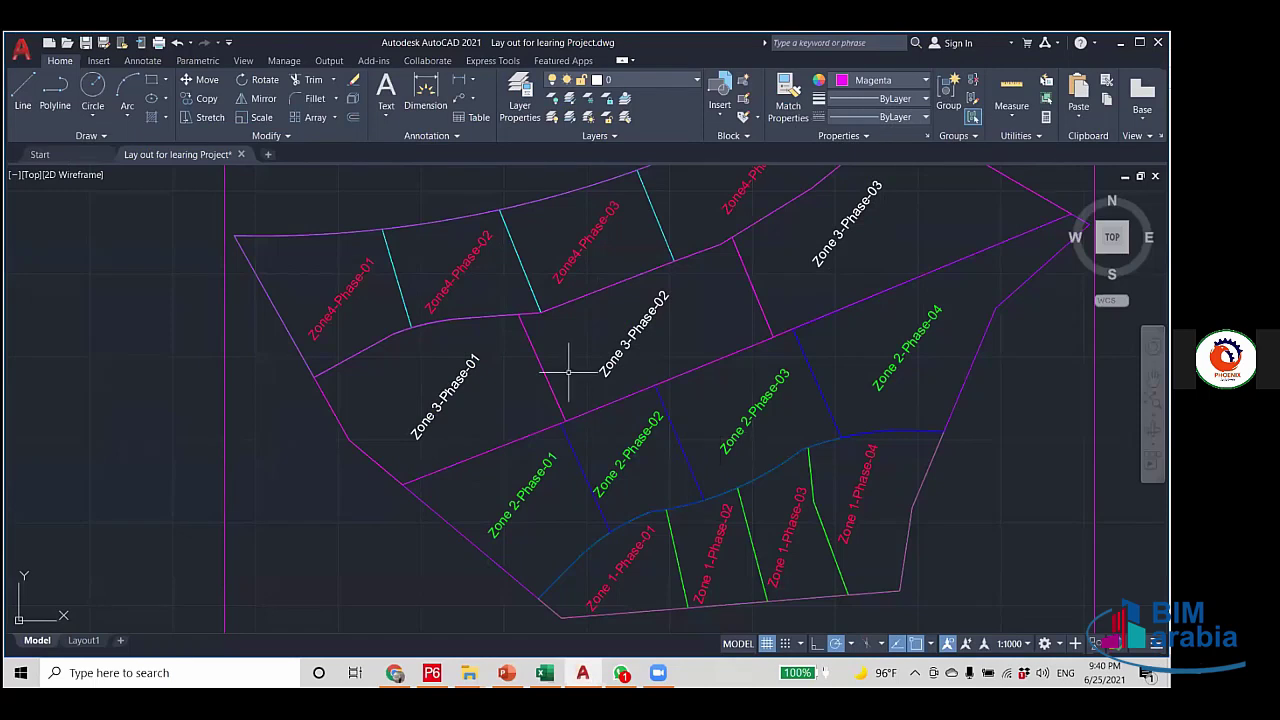
scroll(496, 372, "down", 2)
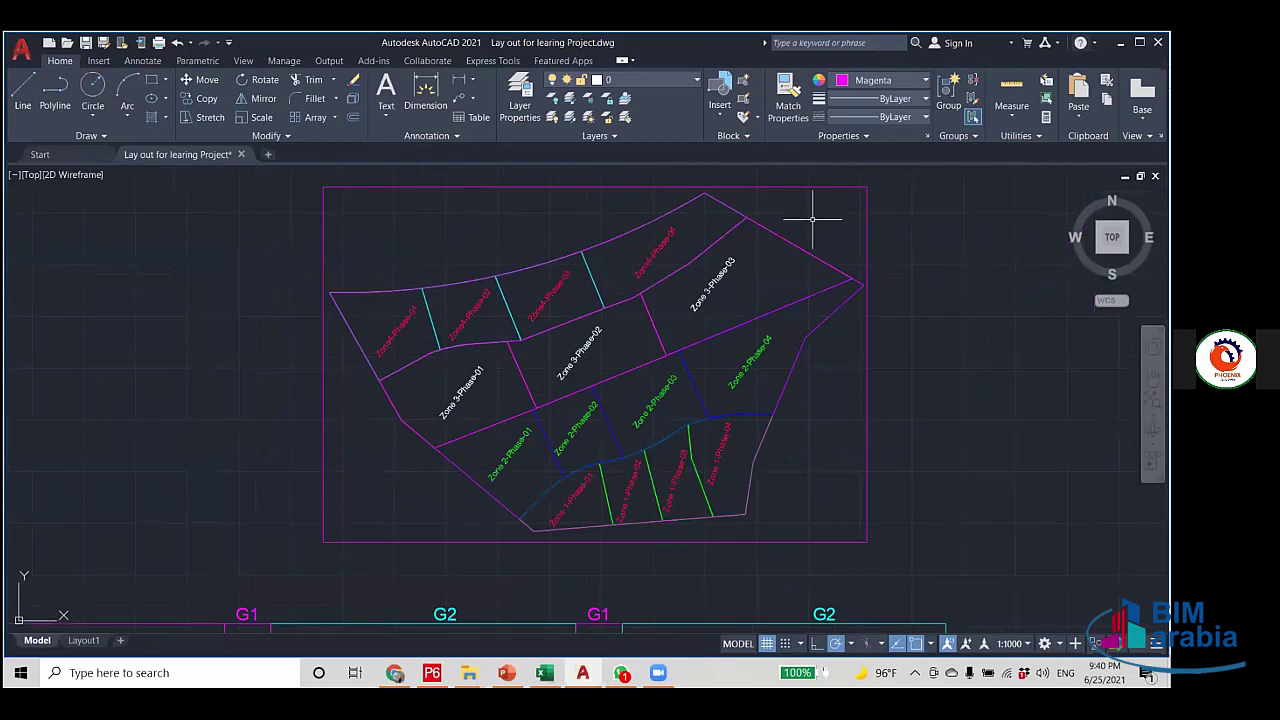
left_click(432, 672)
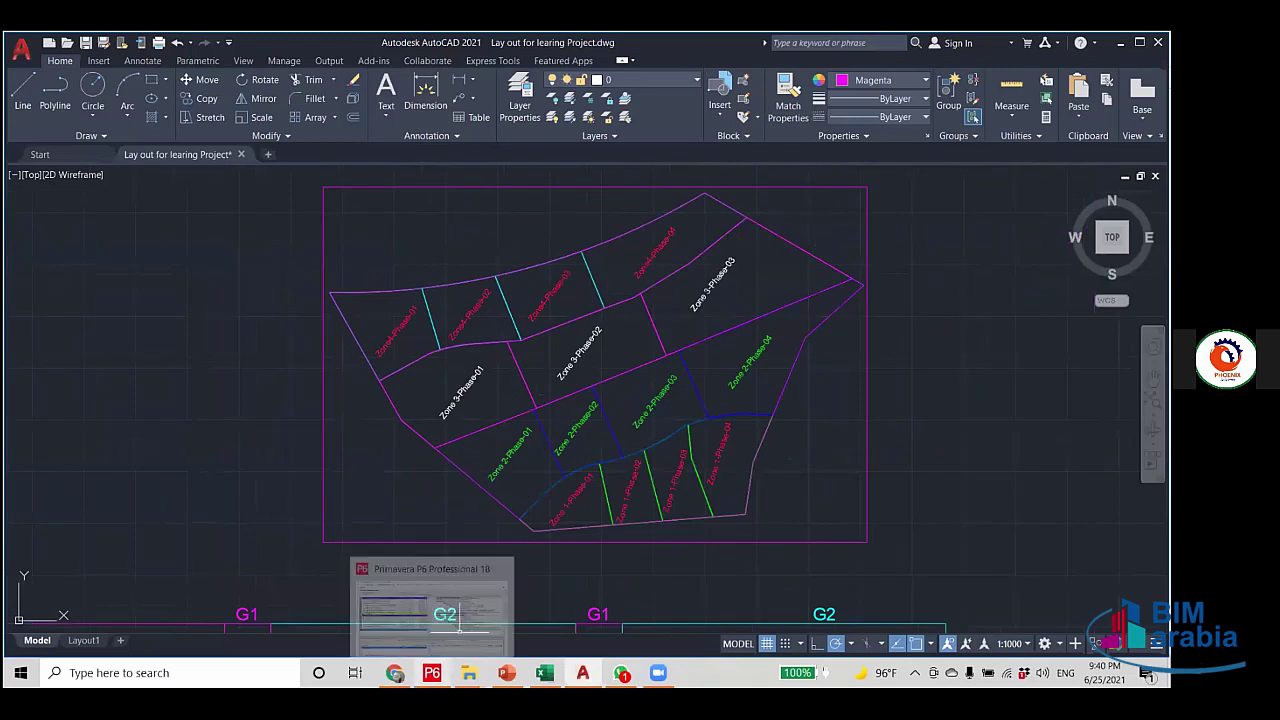
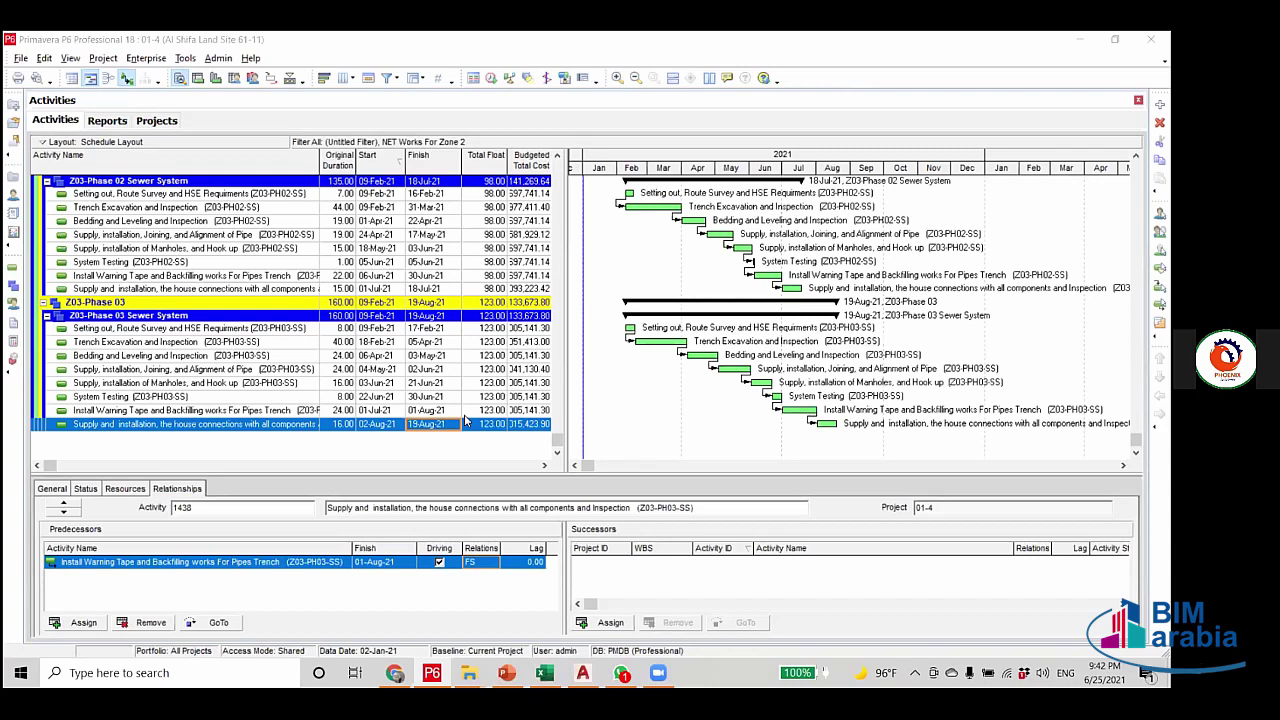
Examine the Excavator-Poclain budgeted units per time on the Trench Excavation activities of Z03-PH03-SS, Z03-PH02-SS and Z03-PH01-SS.
left_click(193, 348)
left_click(125, 488)
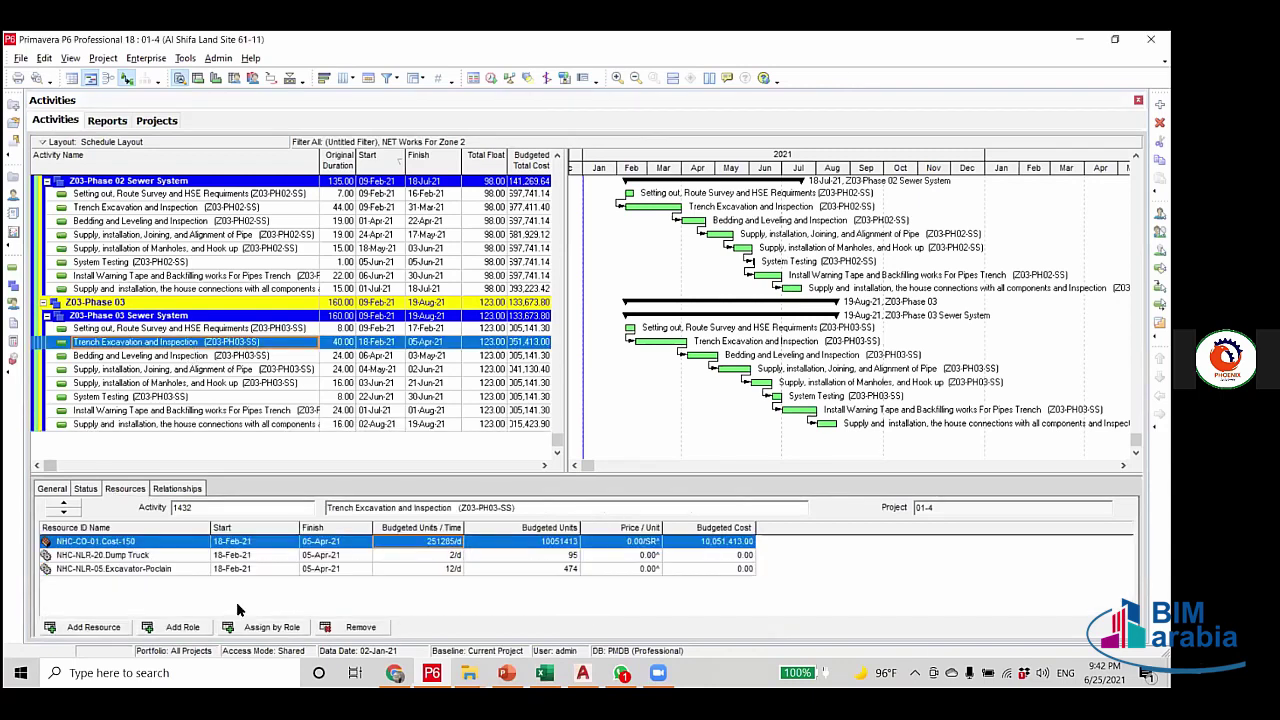
left_click(108, 569)
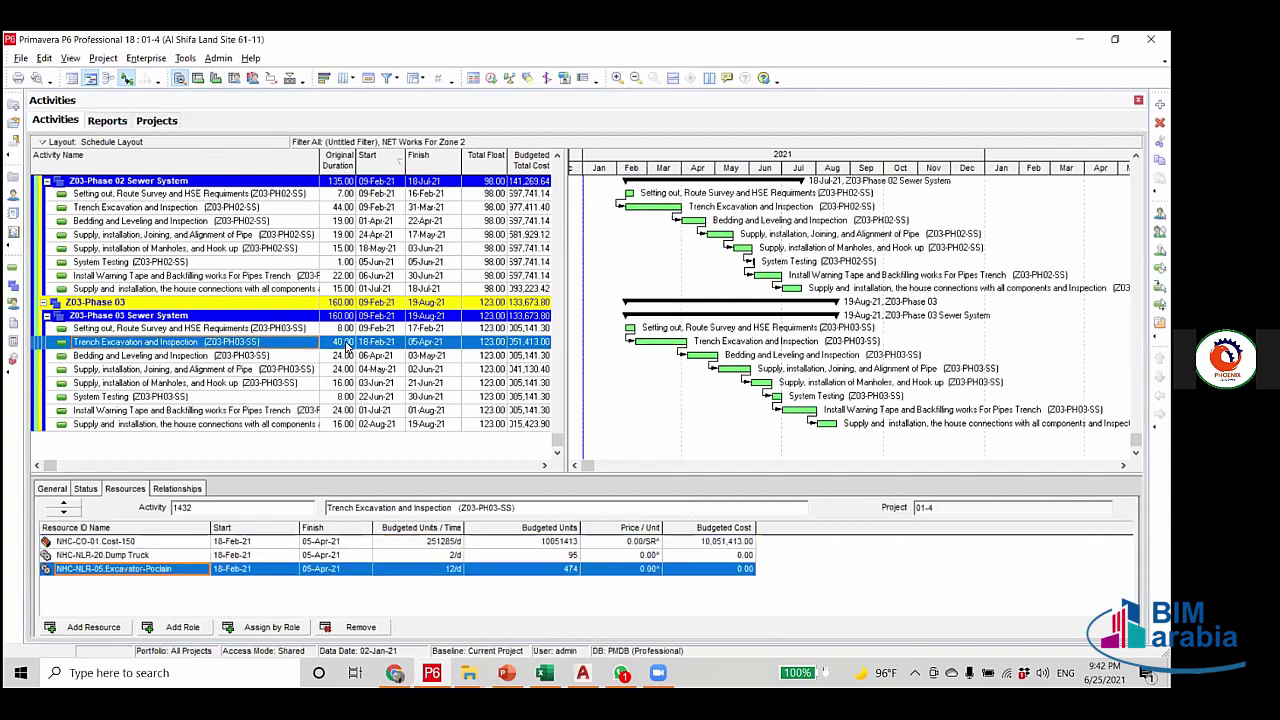
left_click(258, 213)
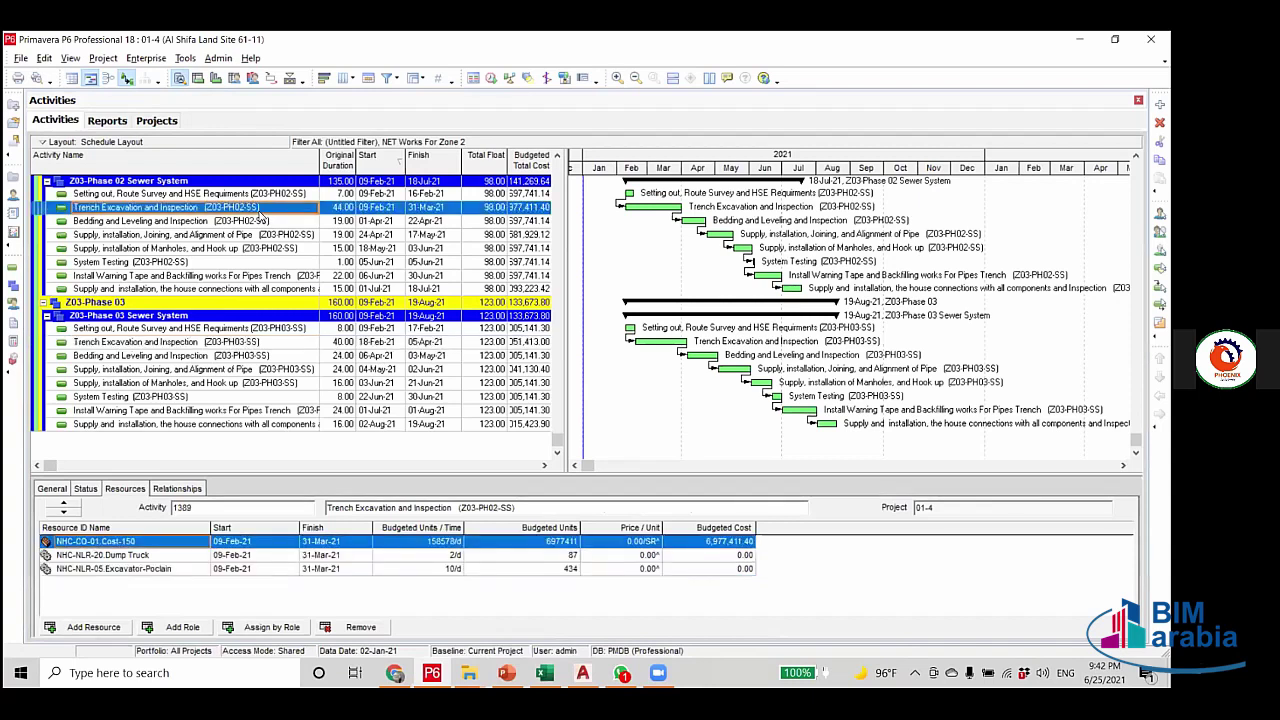
left_click(244, 570)
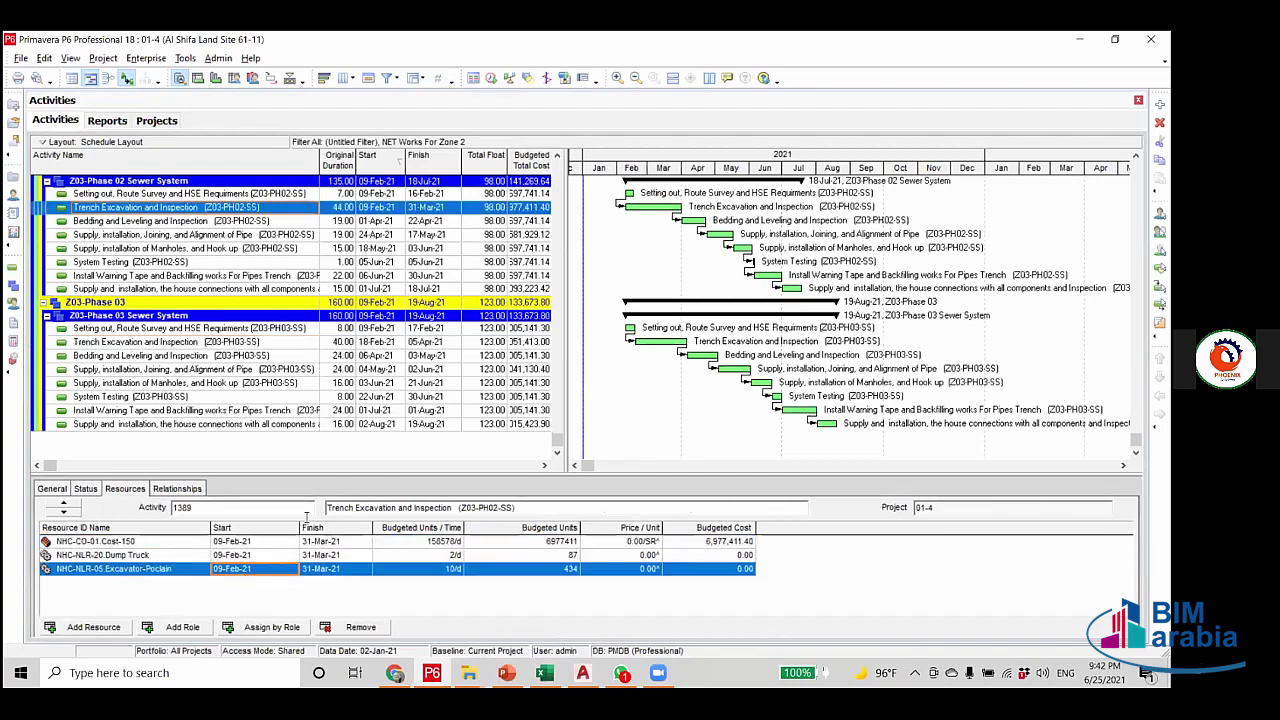
left_click(558, 157)
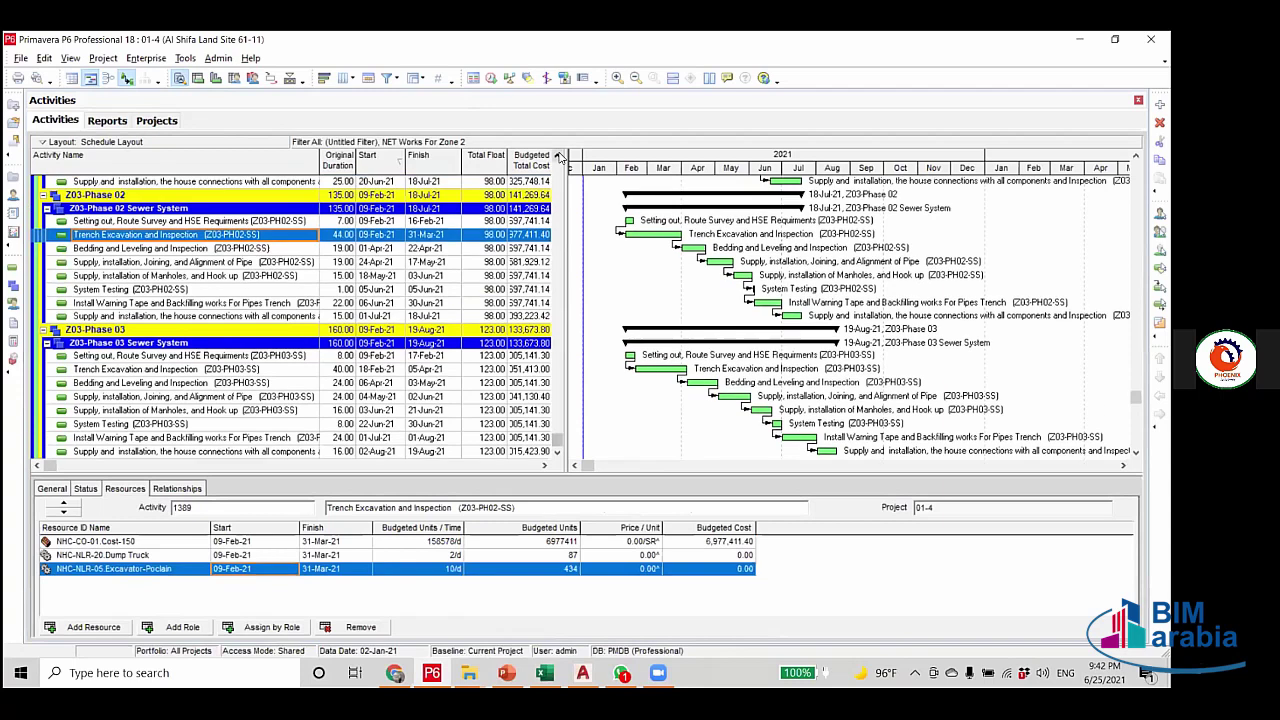
left_click(558, 157)
left_click(558, 157)
left_click(558, 157)
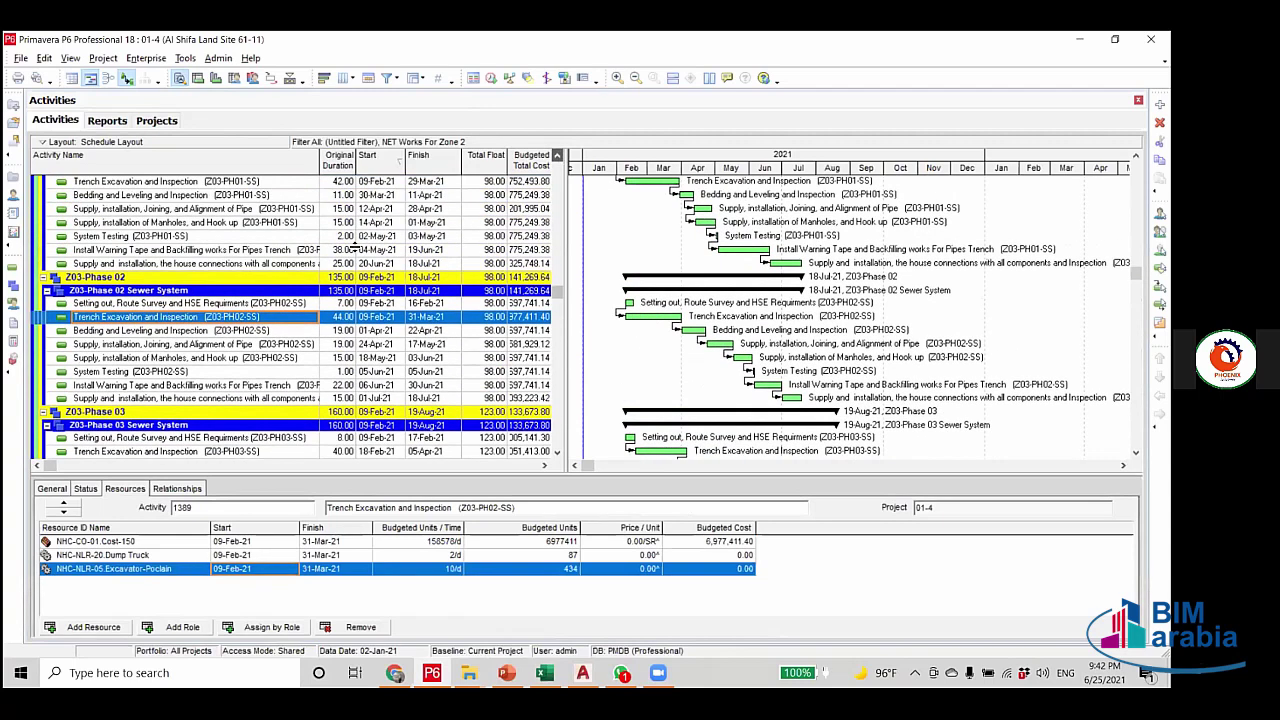
left_click(558, 157)
left_click(343, 258)
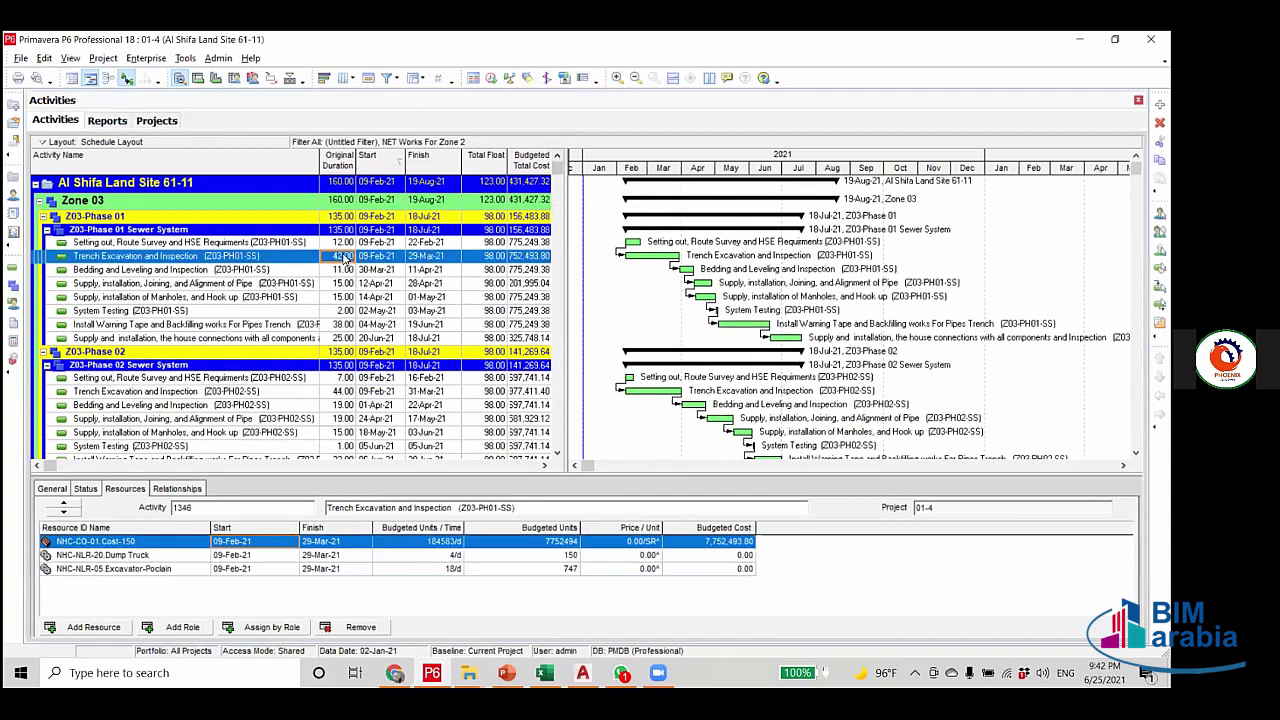
left_click(400, 568)
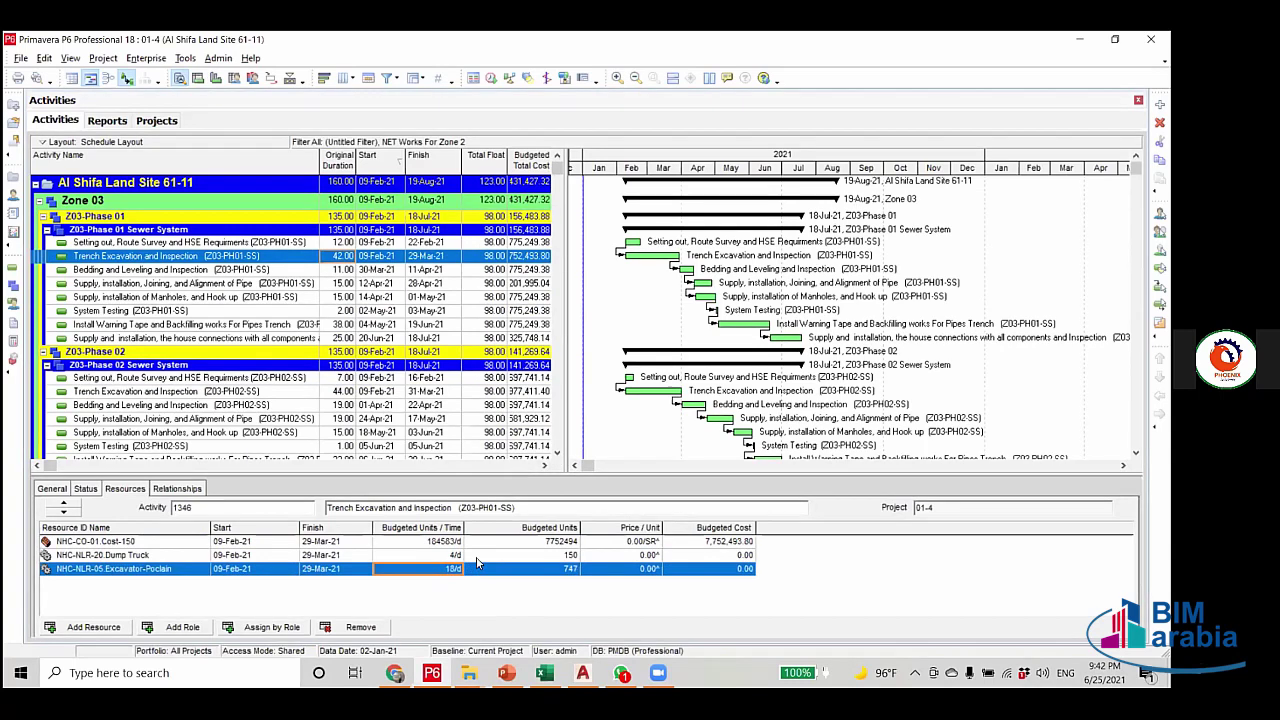
Recheck the Trench Excavation resources phase by phase from Z03-PH01-SS to Z03-PH03-SS, comparing the excavator rates with the activity durations.
left_click(557, 455)
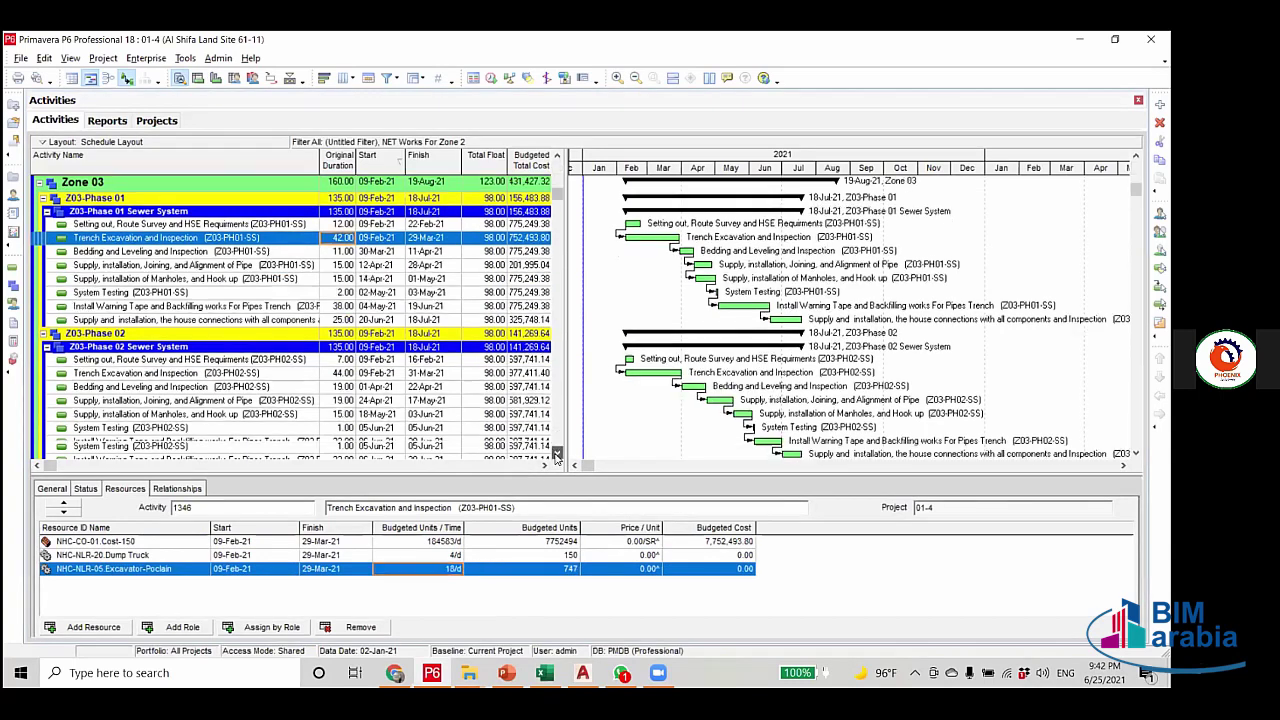
left_click(557, 455)
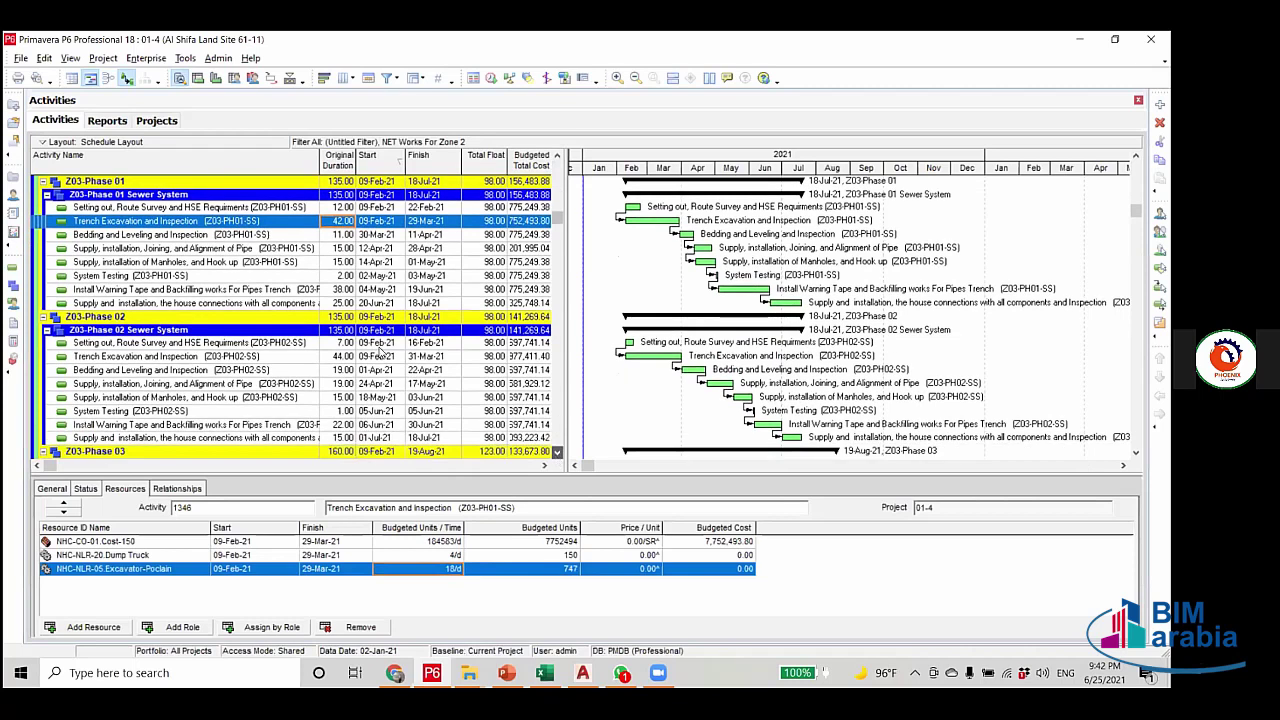
scroll(292, 231, "down", 1)
left_click(275, 222)
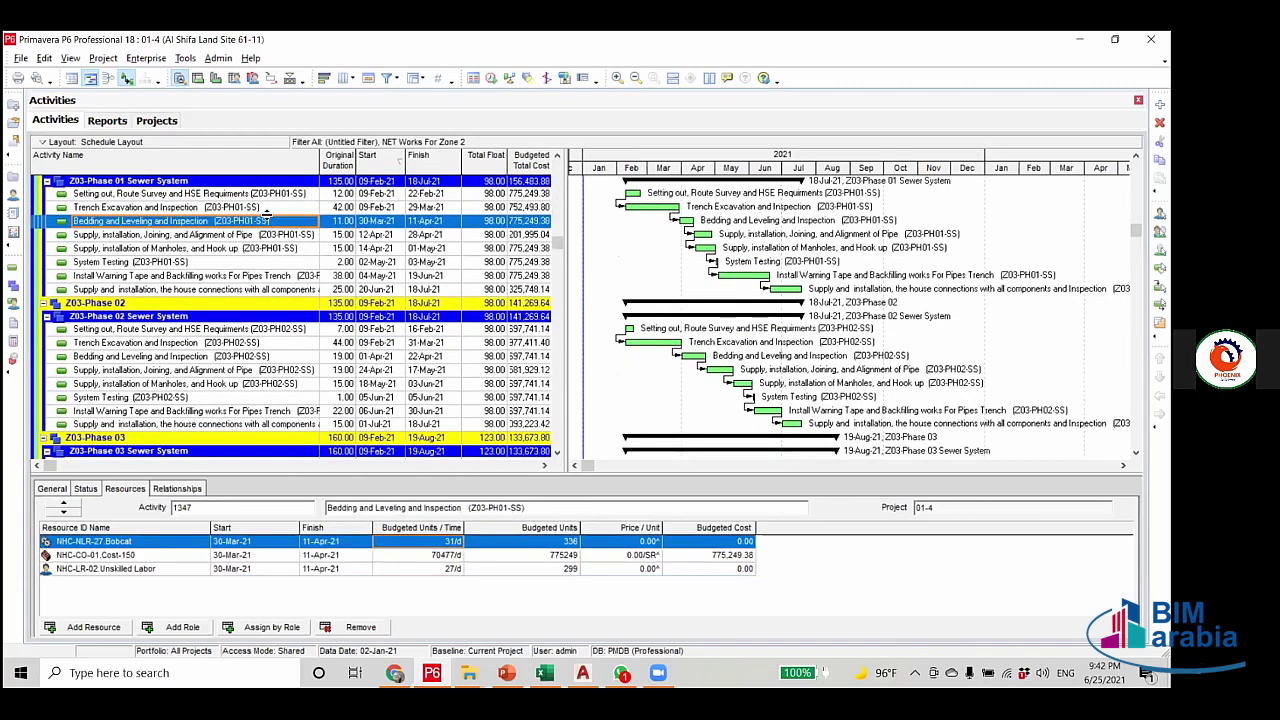
left_click(256, 211)
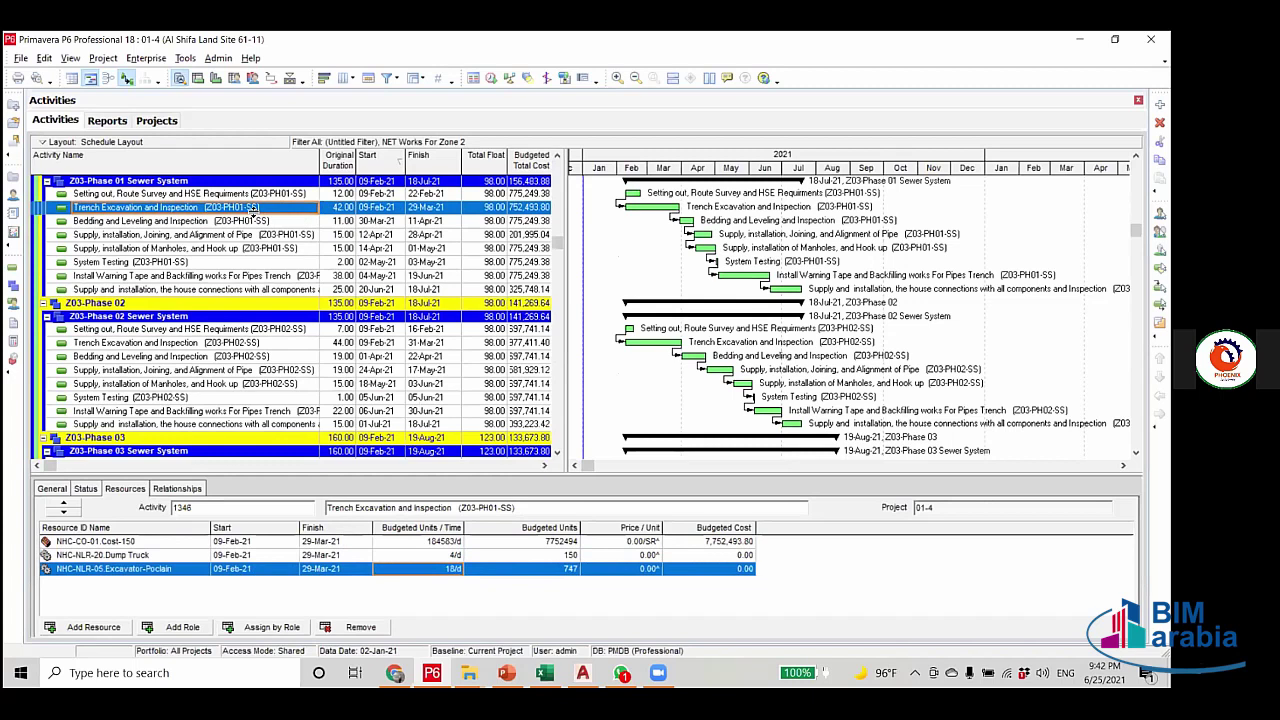
scroll(252, 211, "up", 3)
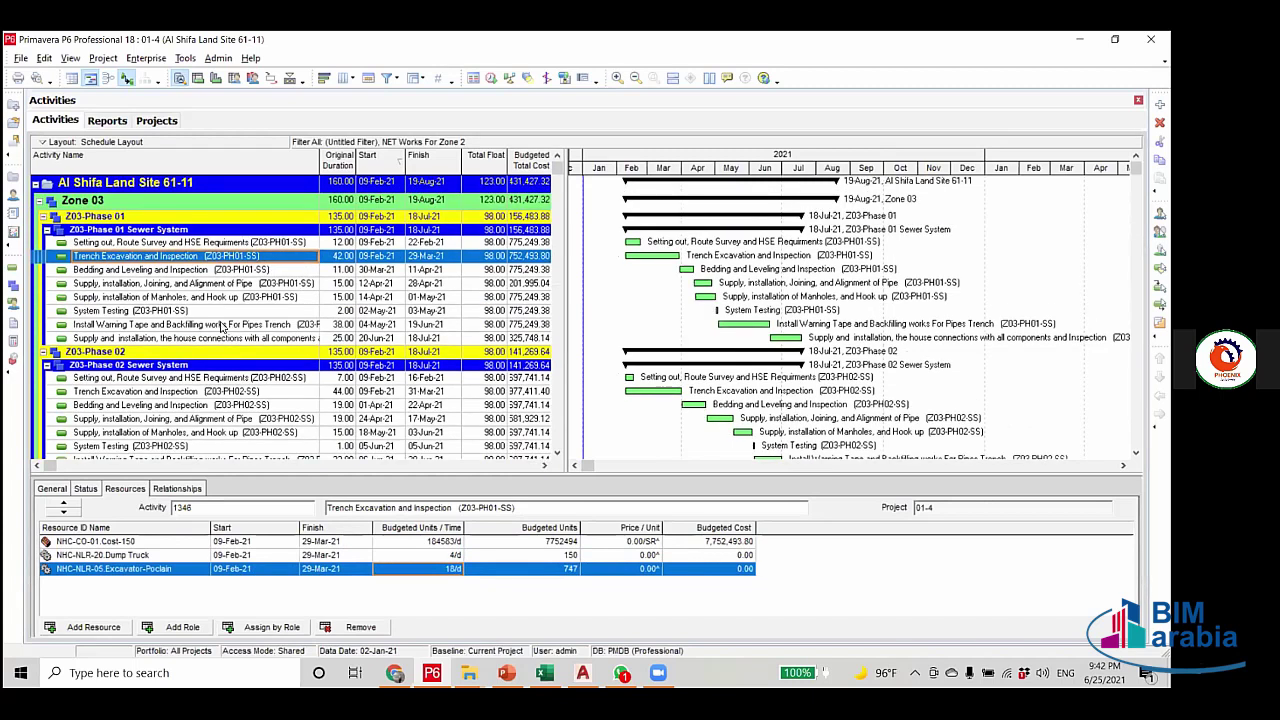
scroll(276, 346, "down", 3)
left_click(266, 291)
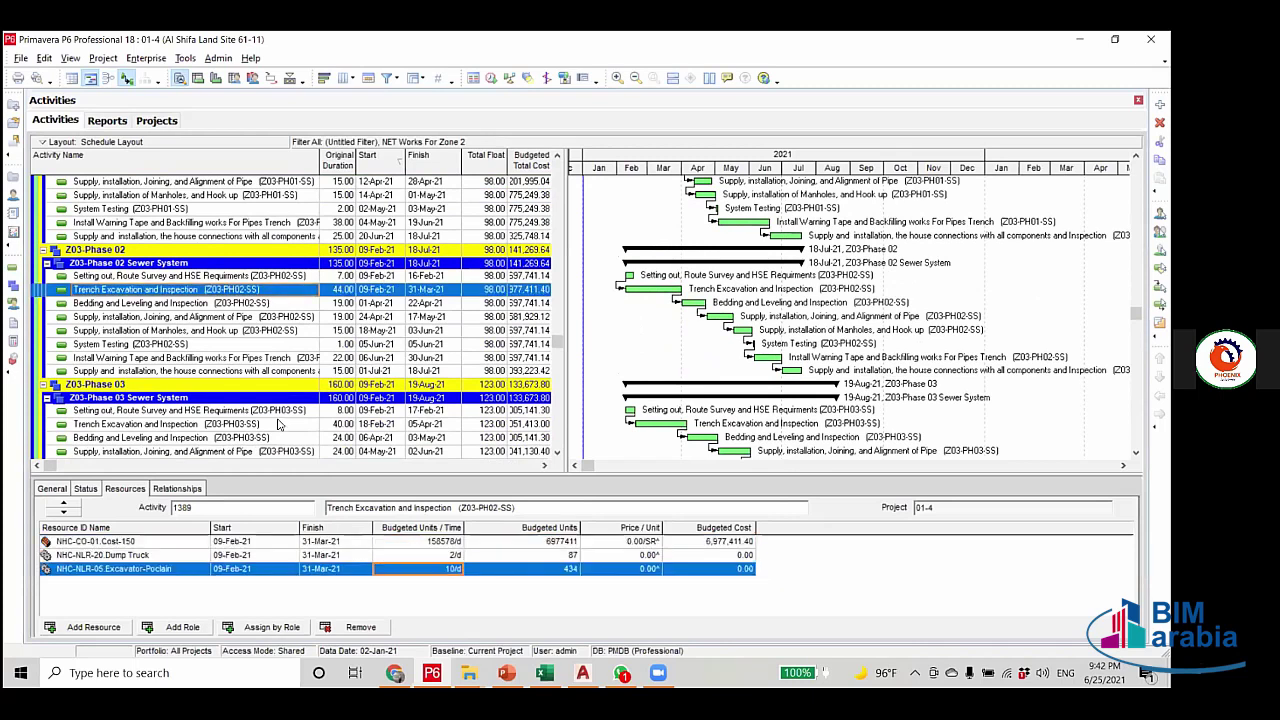
left_click(282, 425)
left_click(447, 569)
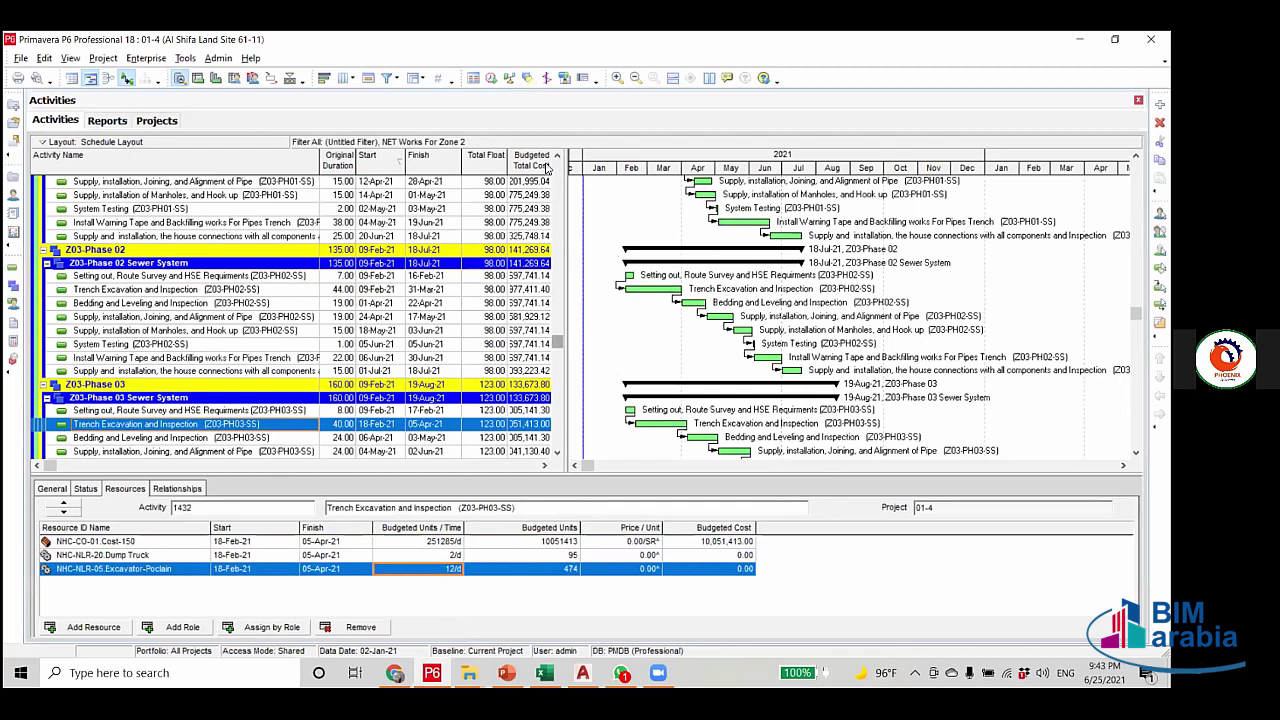
scroll(393, 418, "up", 3)
scroll(393, 418, "down", 4)
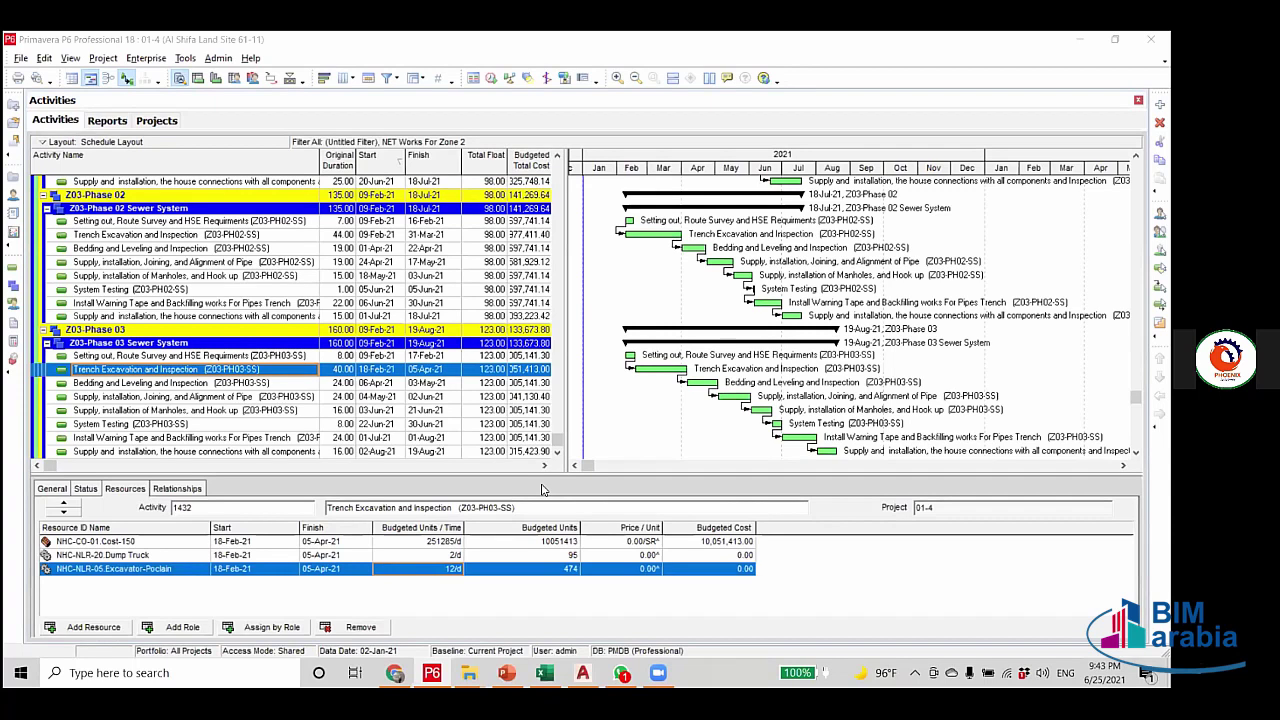
Switch to the AutoCAD layout and examine how the Zone 2 and Zone 3 phase areas adjoin each other.
left_click(582, 672)
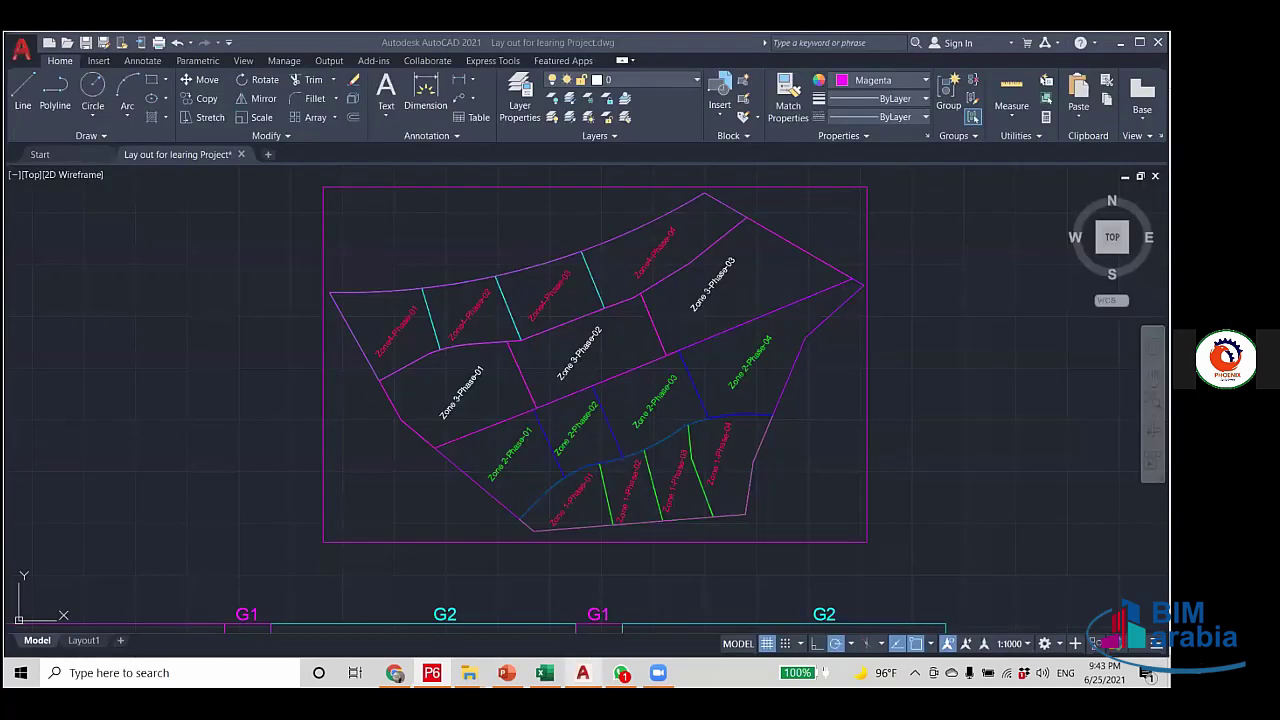
scroll(522, 455, "up", 6)
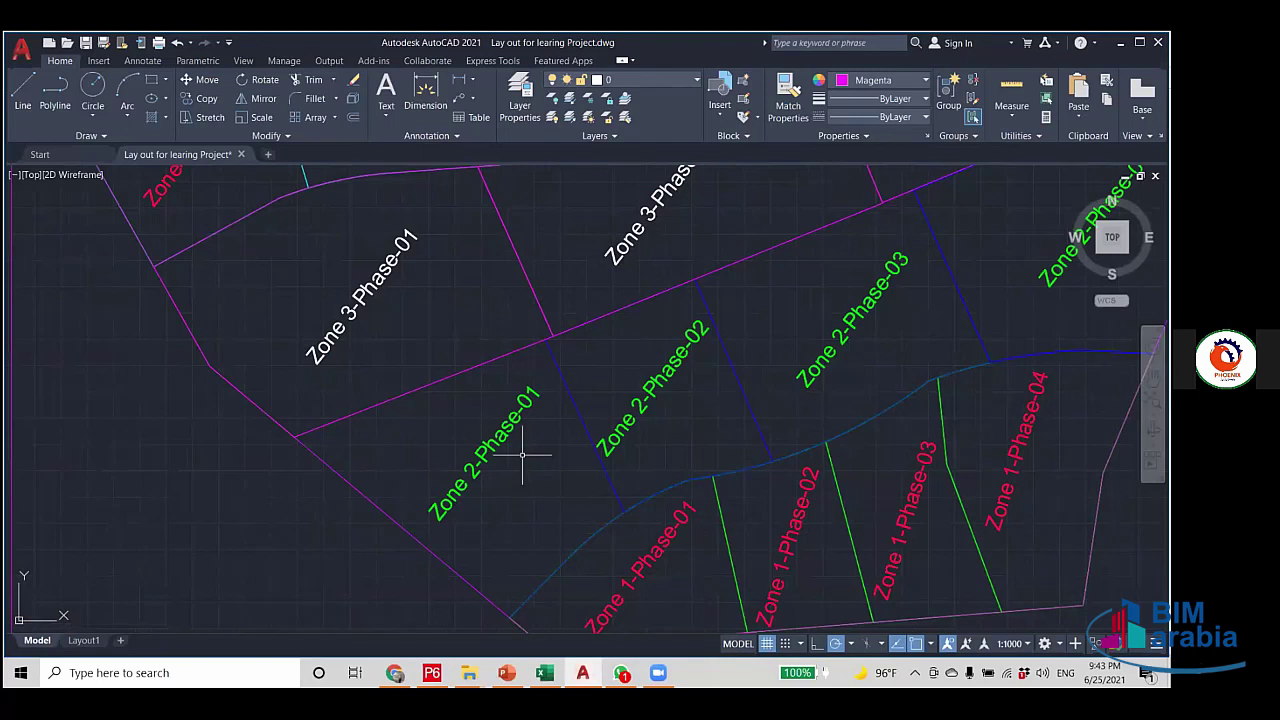
scroll(515, 452, "down", 5)
scroll(495, 450, "up", 3)
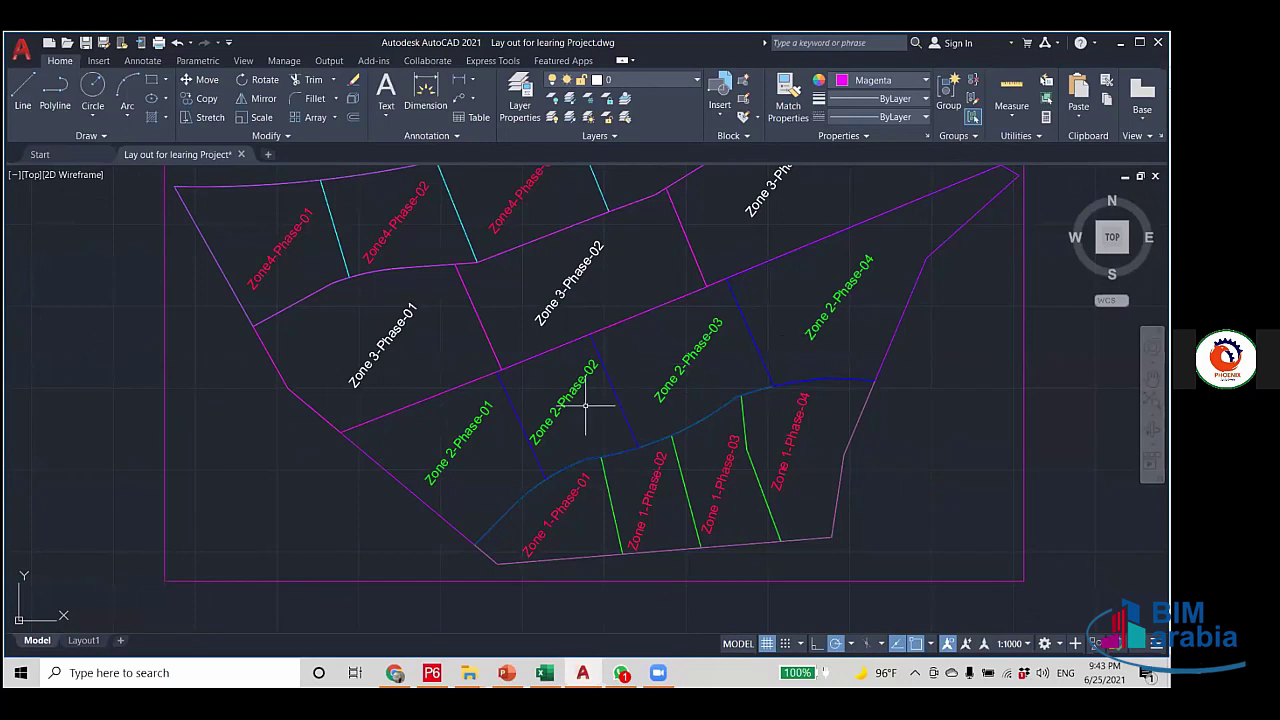
scroll(515, 370, "down", 4)
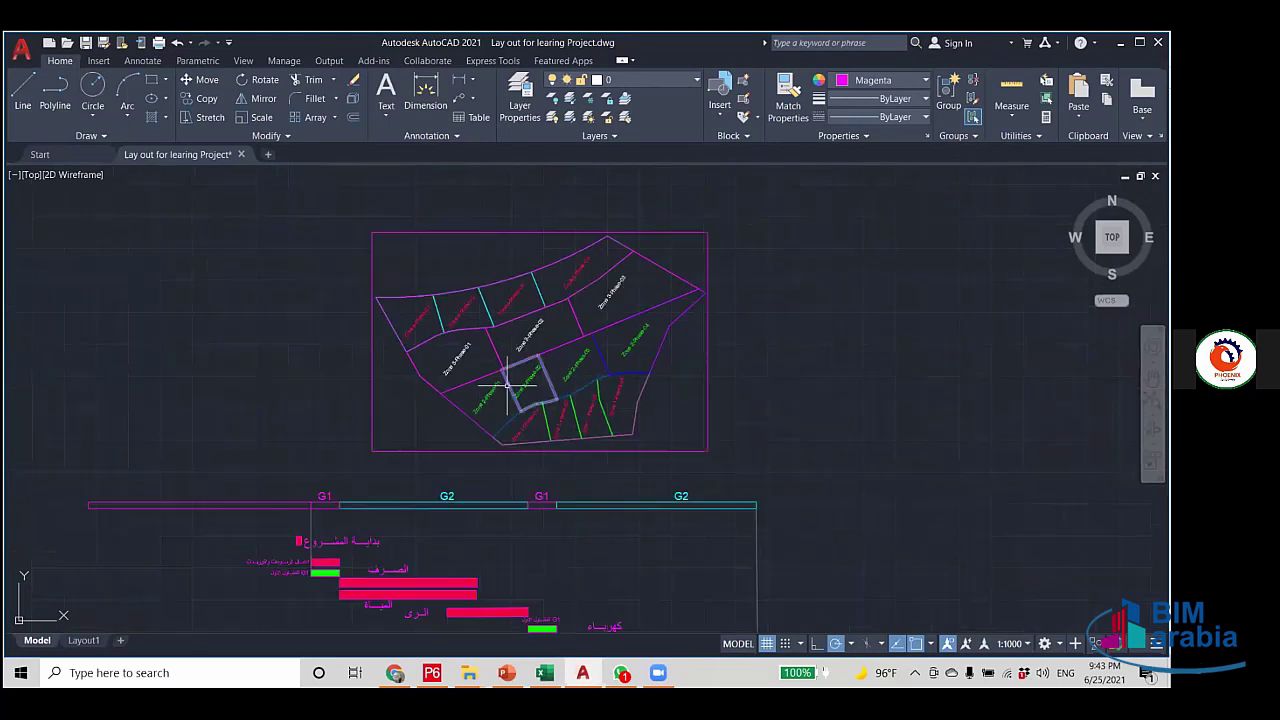
scroll(580, 334, "up", 4)
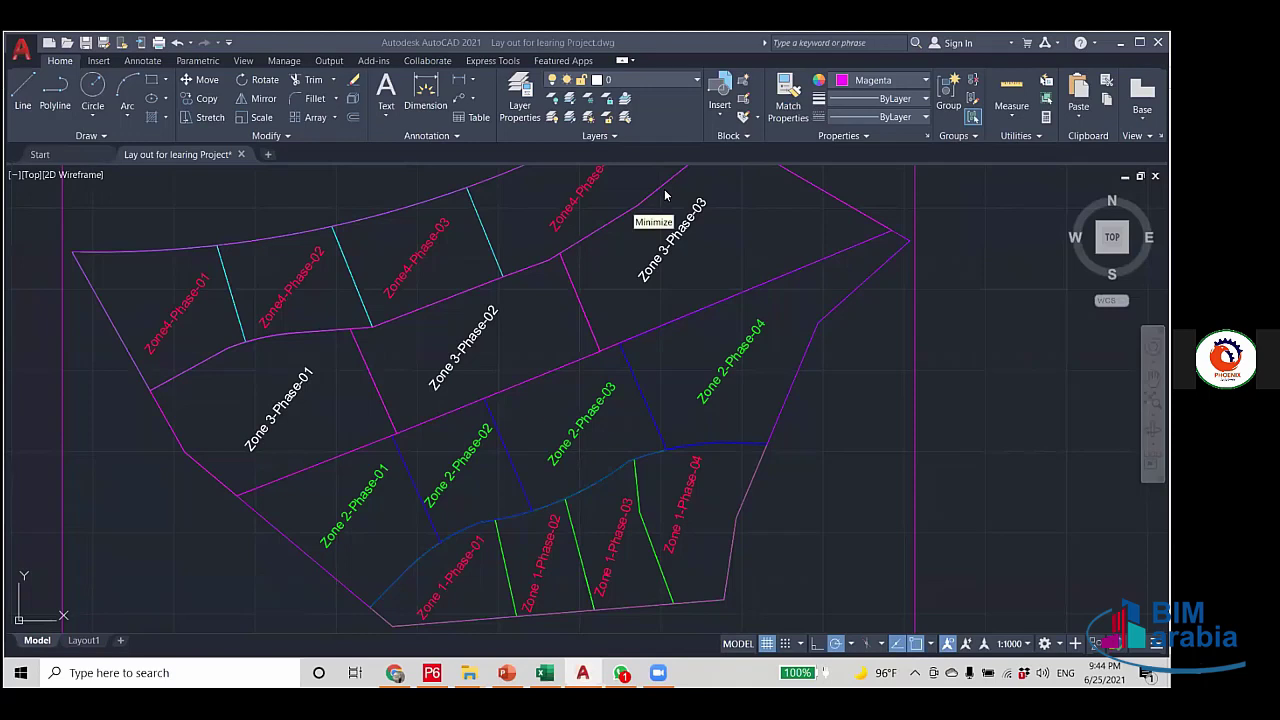
scroll(452, 488, "up", 2)
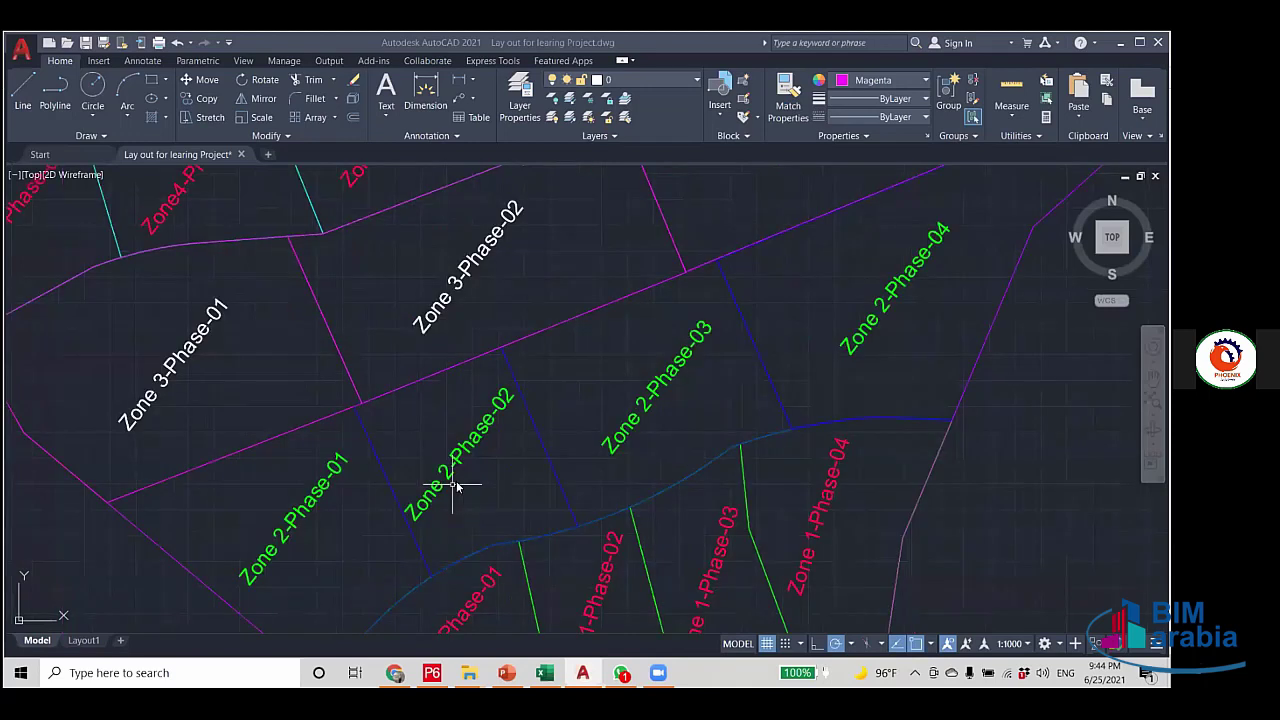
scroll(455, 485, "down", 4)
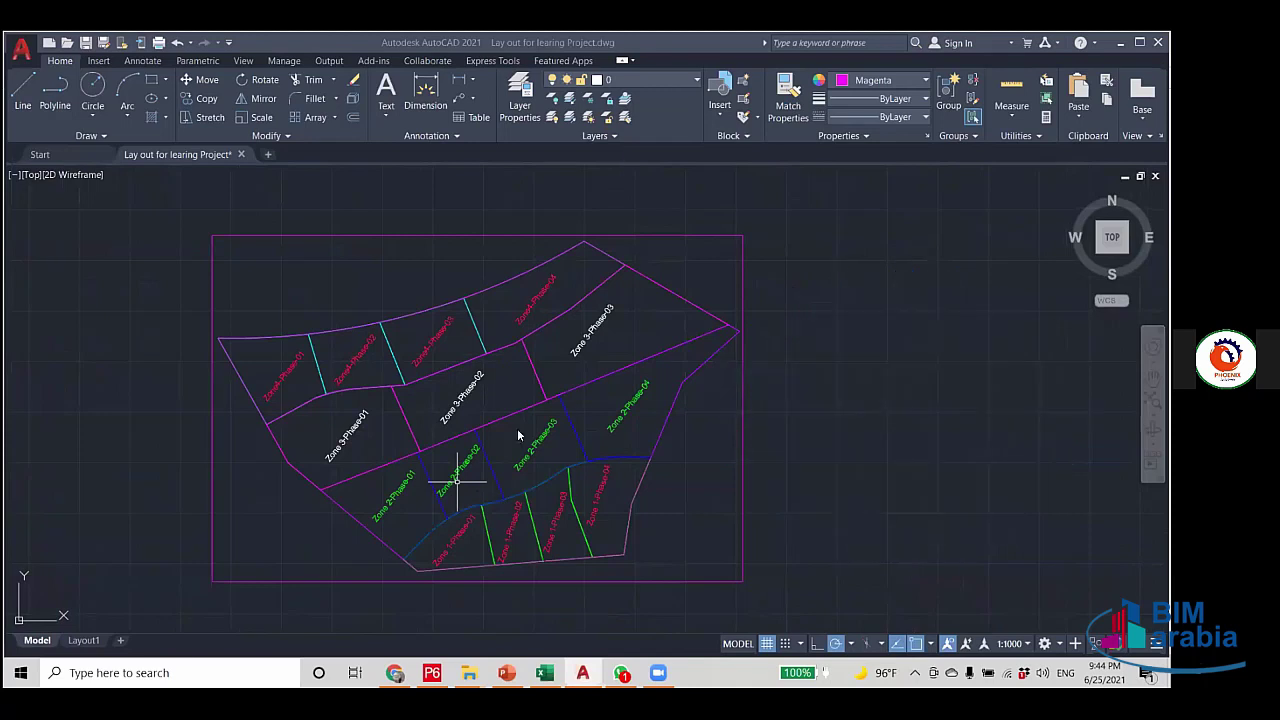
scroll(537, 486, "up", 4)
scroll(536, 479, "down", 6)
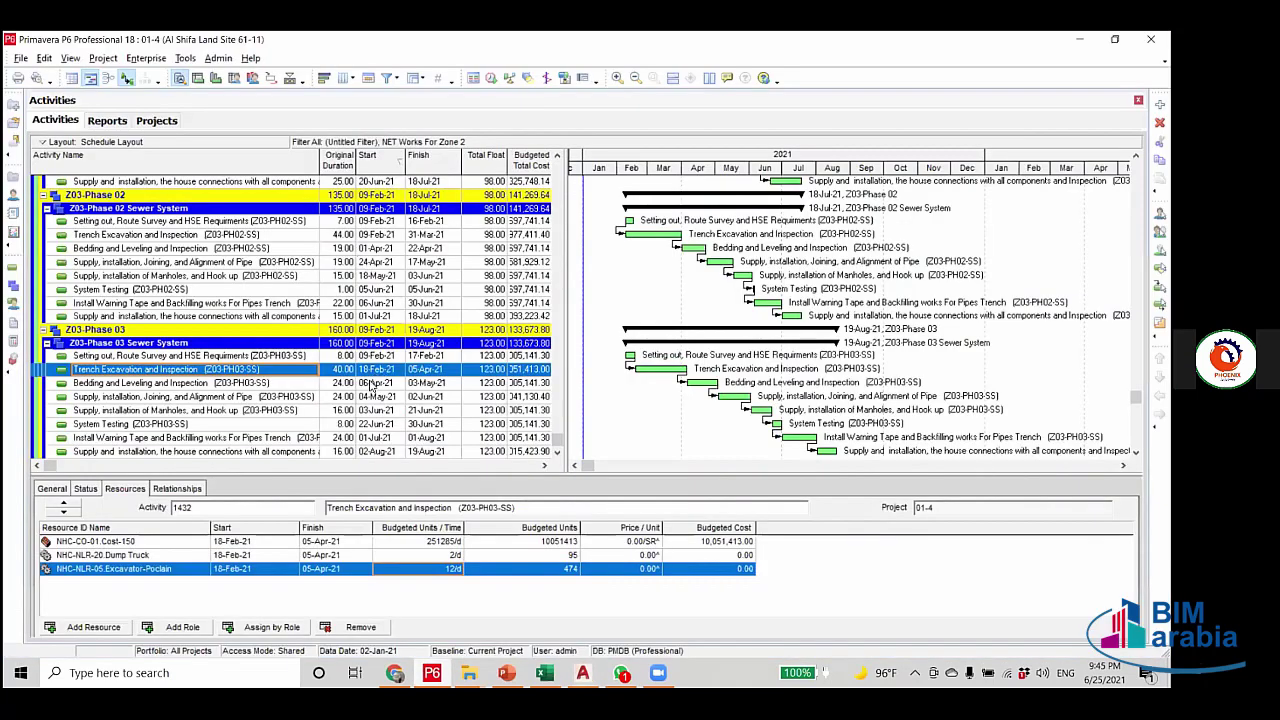
Examine the dates and relationships of the Z03-PH03-SS activities, including Trench Excavation and the final house connections activity.
left_click(373, 383)
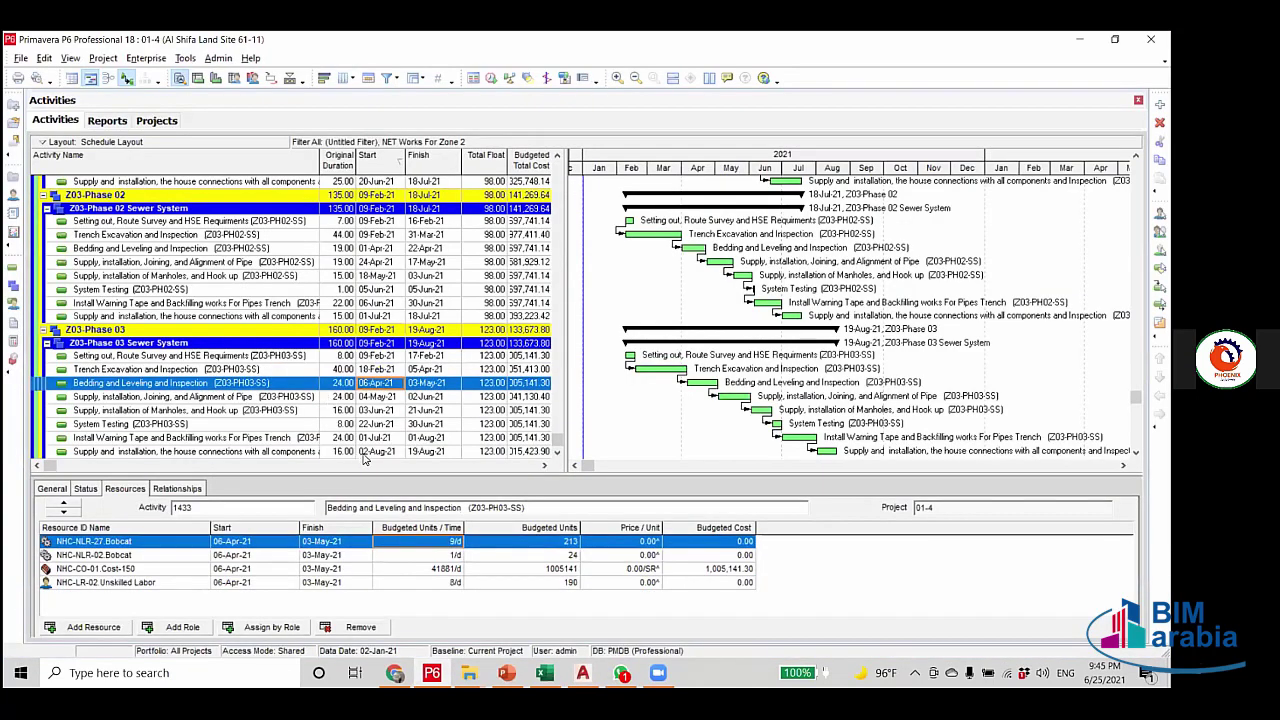
left_click(372, 452)
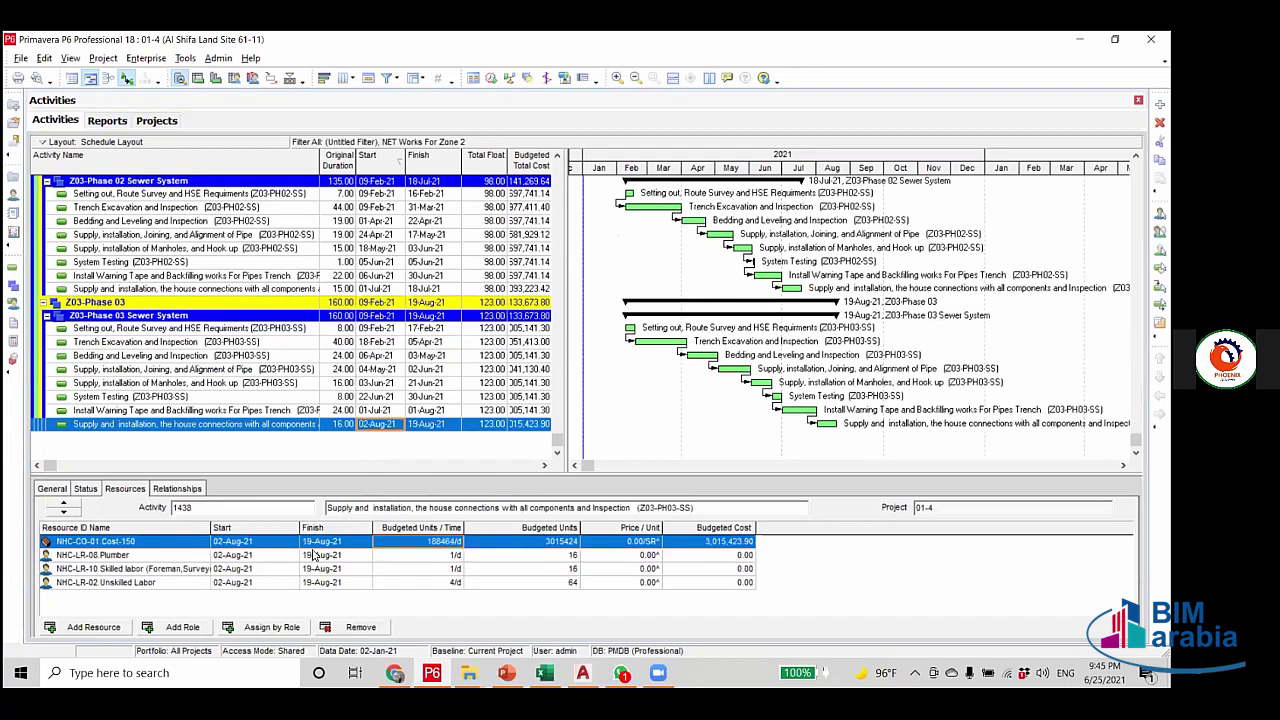
left_click(177, 488)
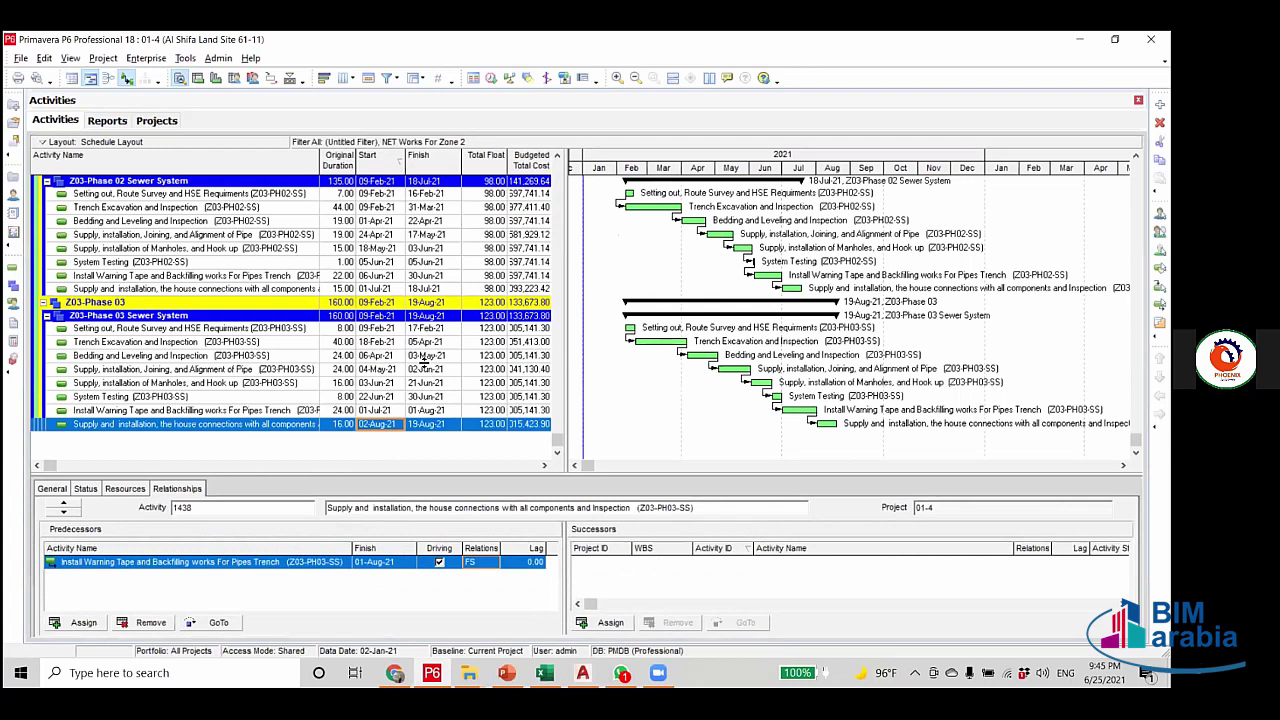
left_click(373, 333)
left_click(425, 425)
left_click(345, 345)
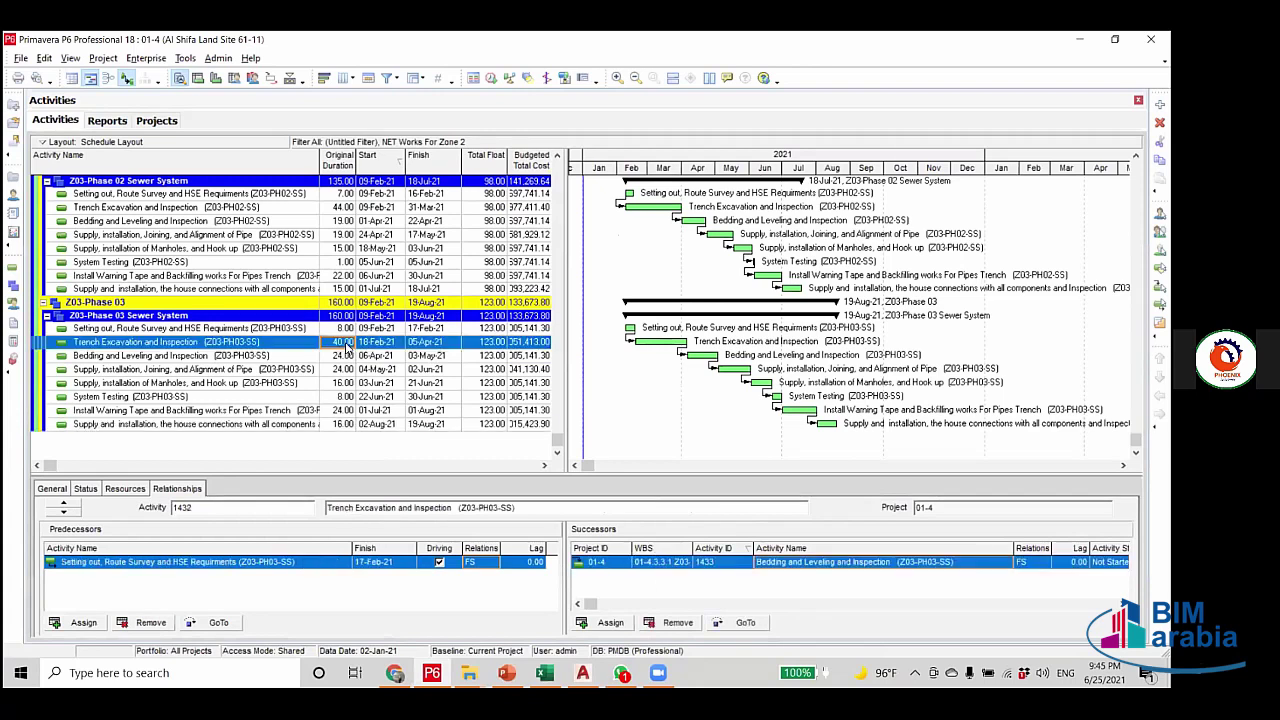
left_click(489, 567)
left_click(486, 612)
Set the Z03-PH03-SS System Testing duration to 1 day, reschedule the project and check the last activity's finish date.
left_click(345, 397)
type("1")
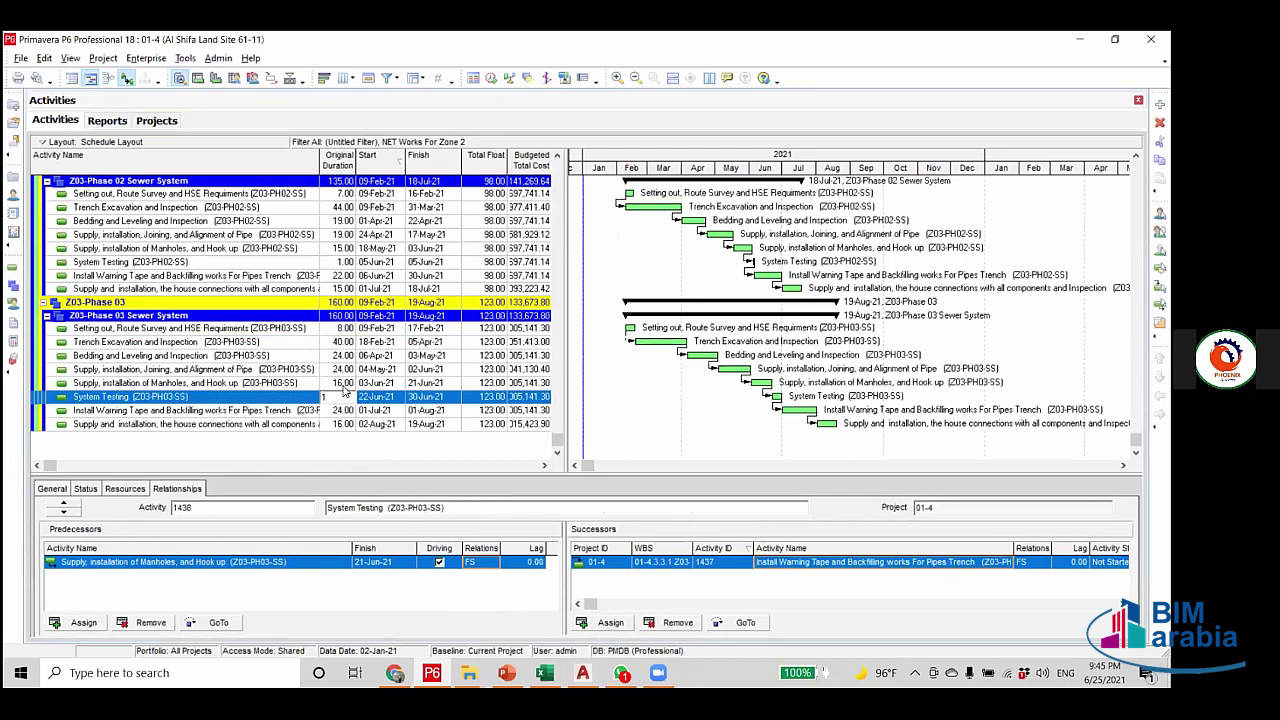
key("Return")
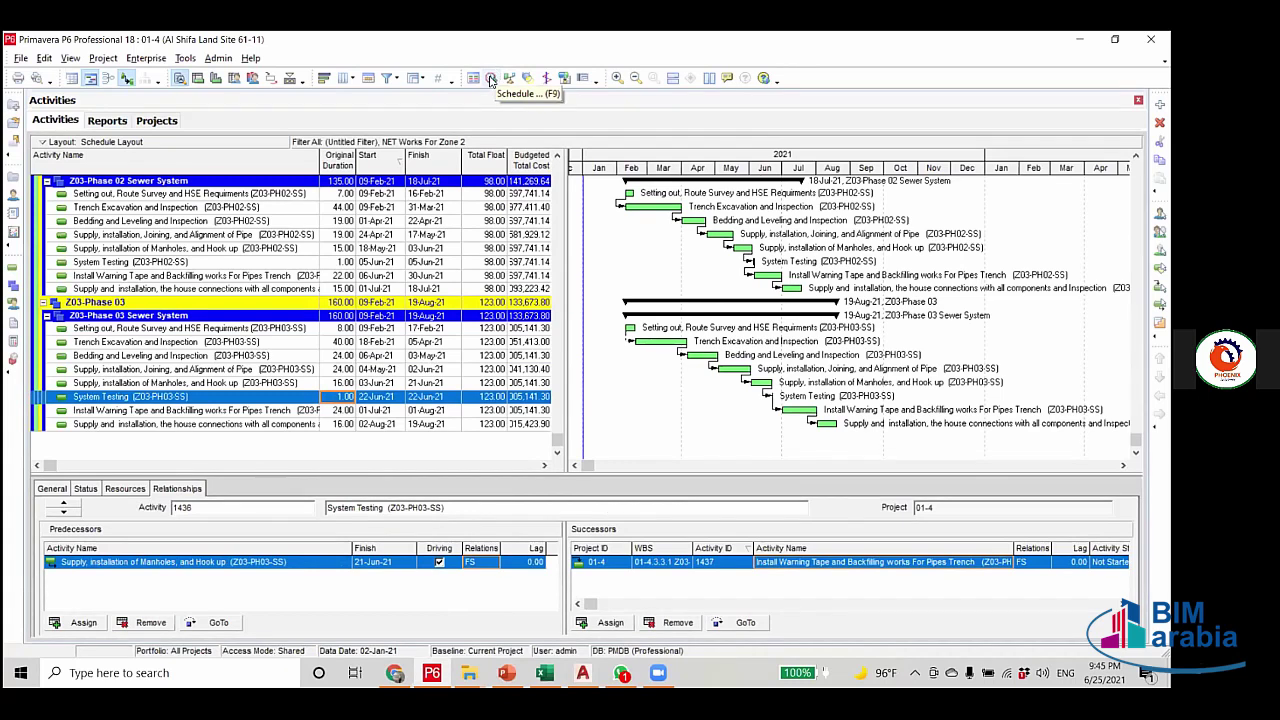
left_click(492, 77)
left_click(741, 294)
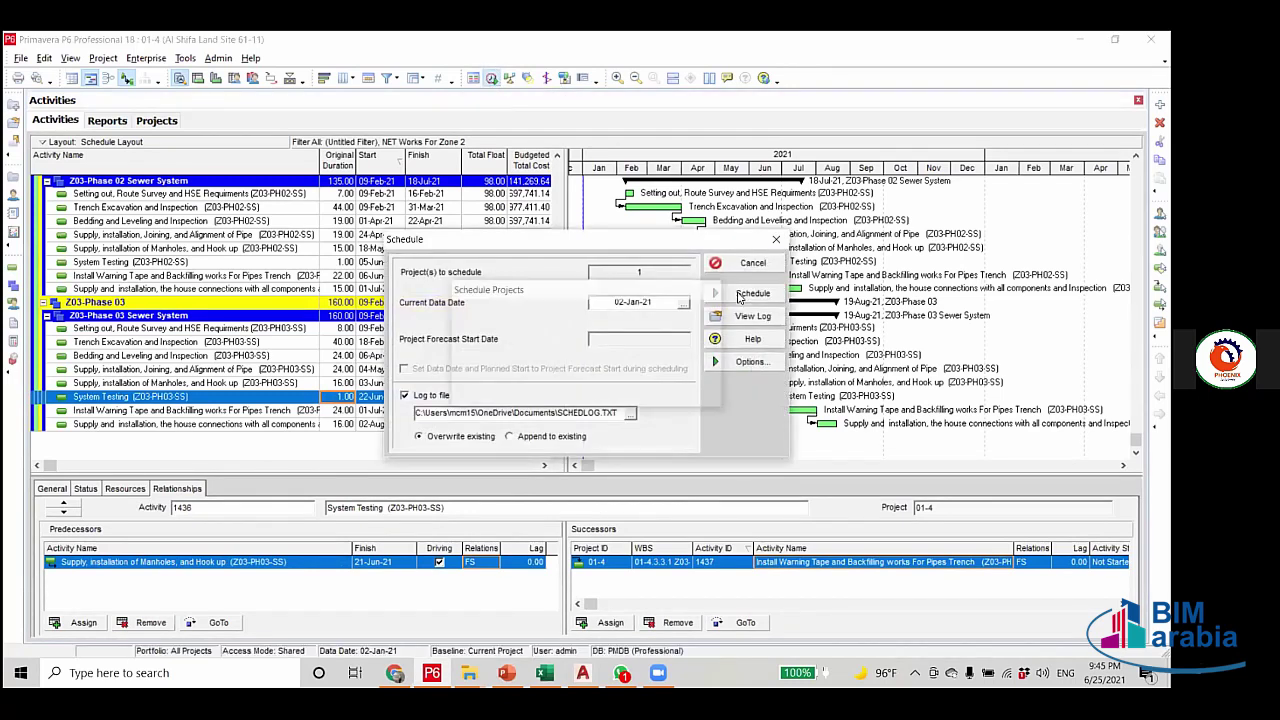
left_click(436, 428)
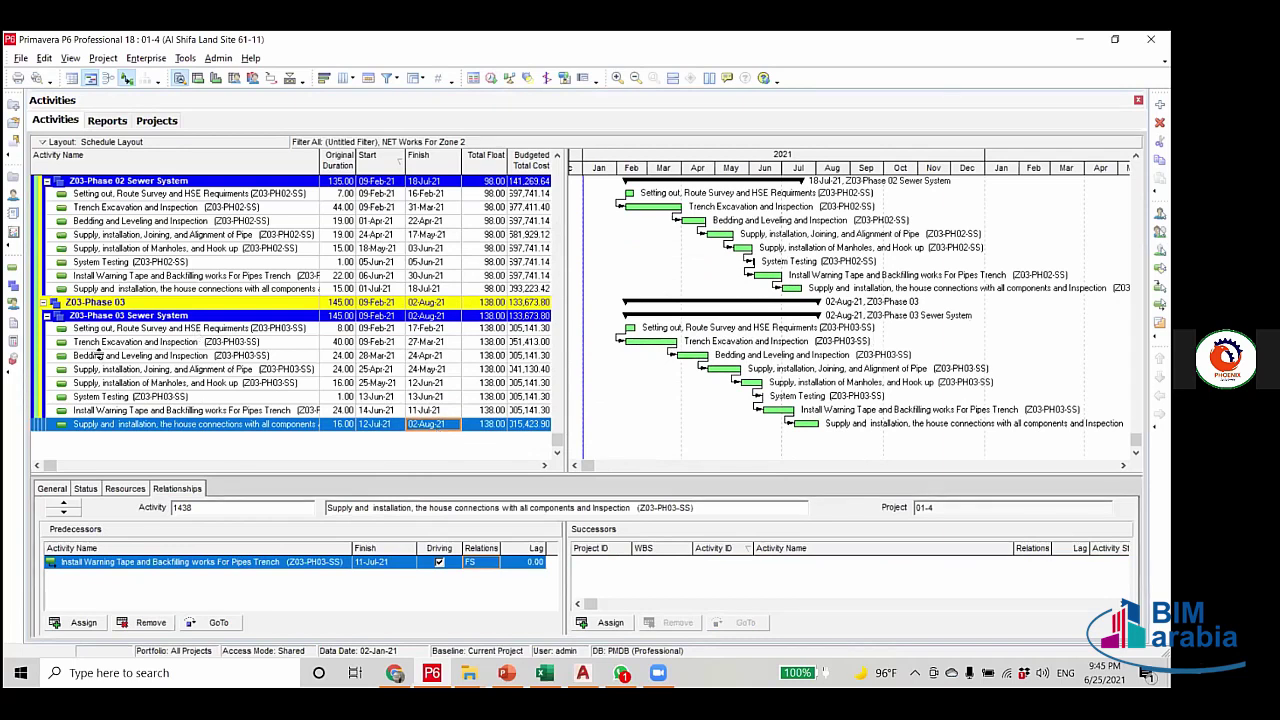
Set the Z03-PH03-SS Bedding and Leveling and the pipe Joining and Alignment durations to 19 days each, and reschedule the project.
left_click(100, 356)
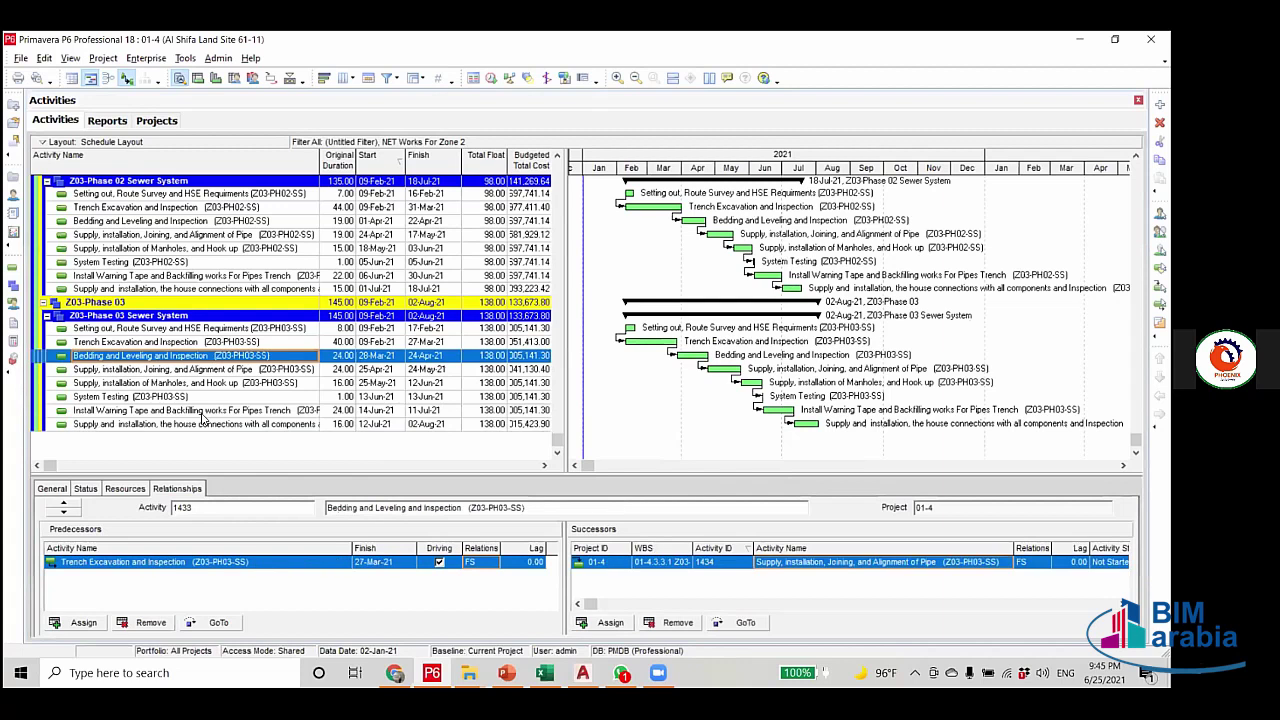
left_click(343, 357)
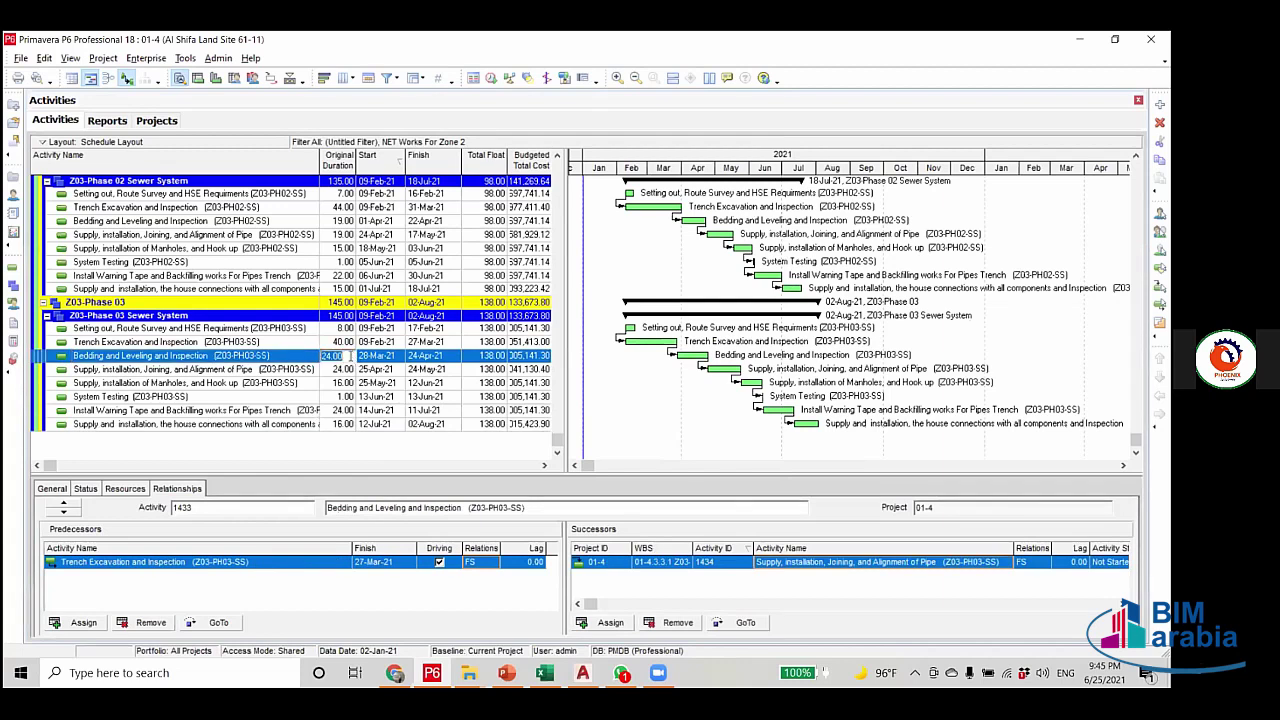
left_click(430, 425)
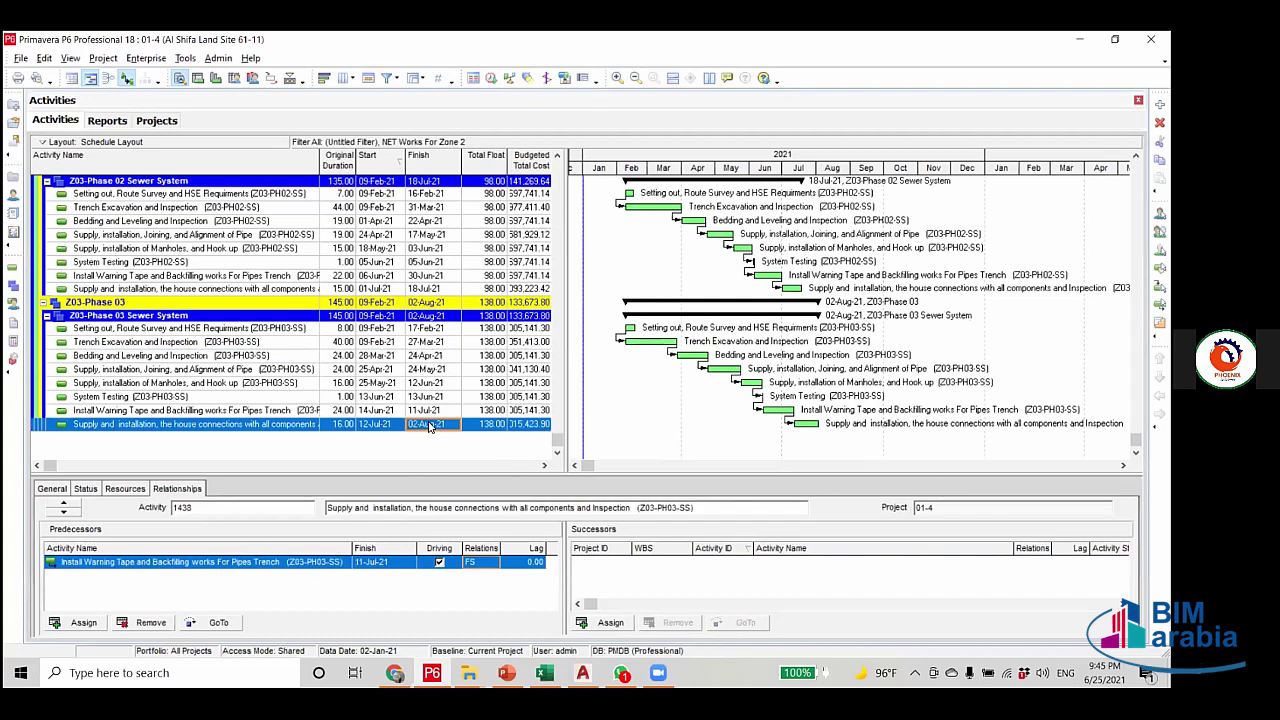
left_click(343, 356)
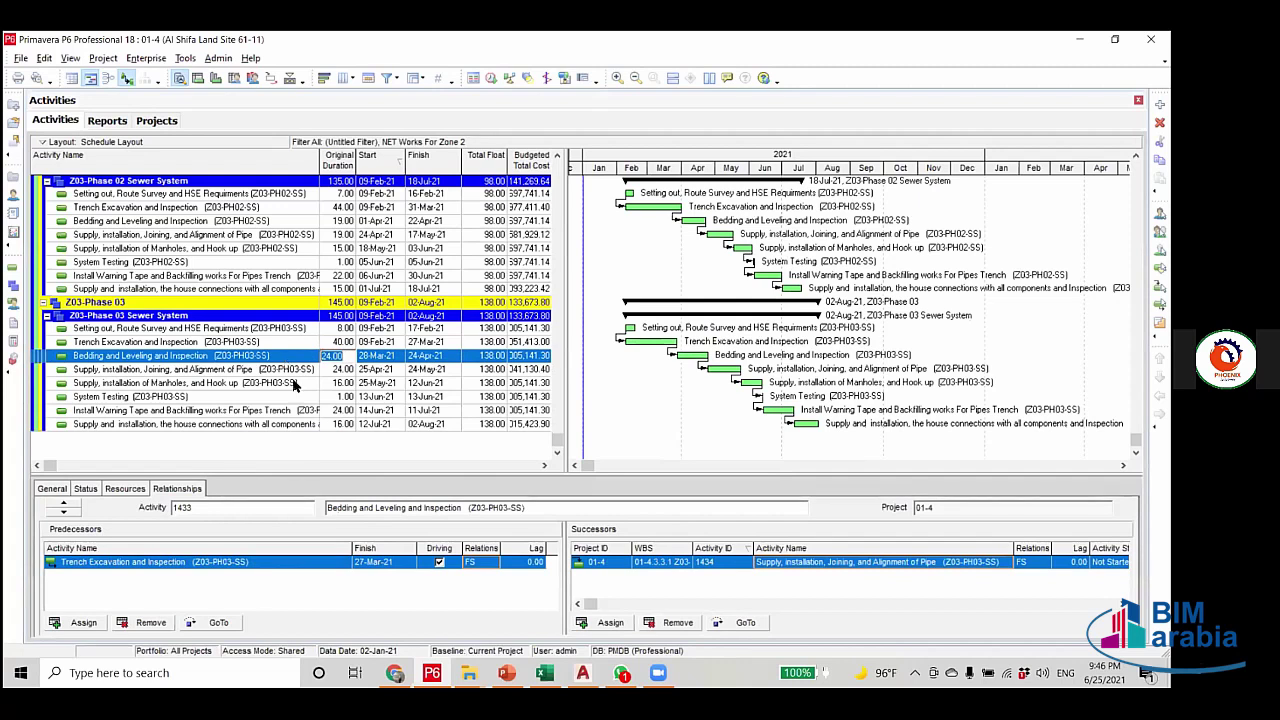
left_click(338, 370)
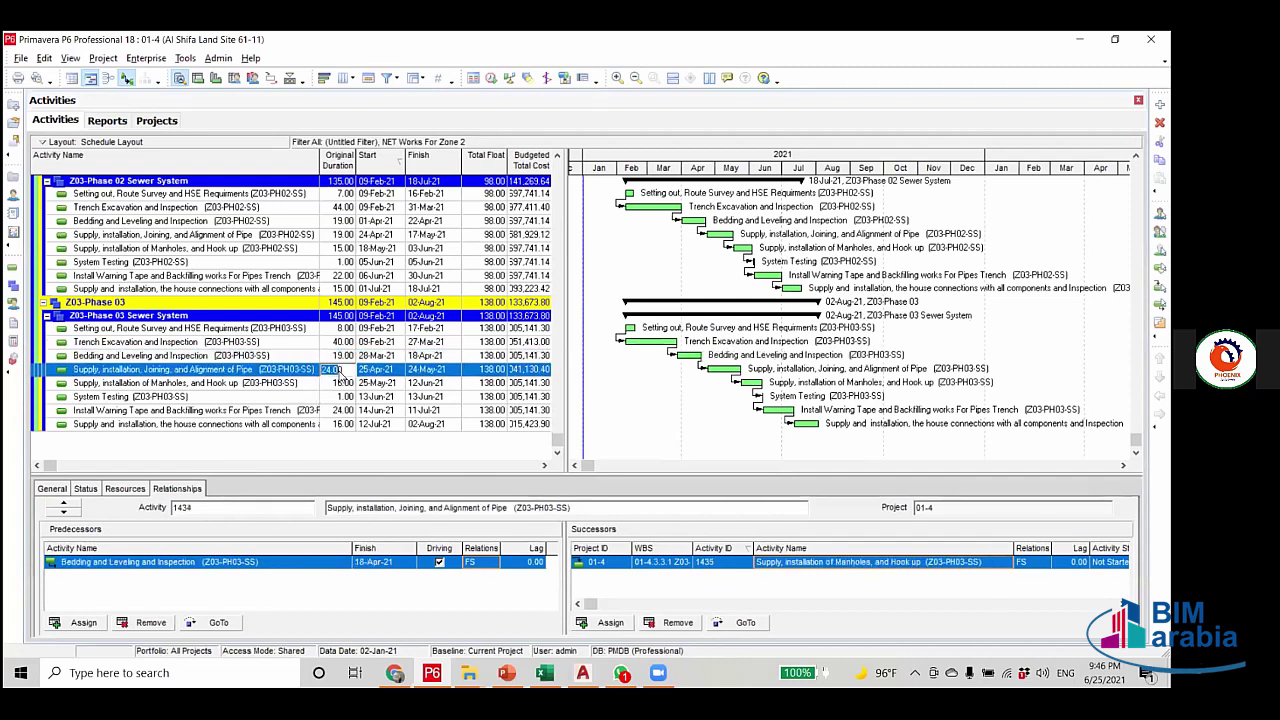
type("15")
key("F9")
left_click(746, 294)
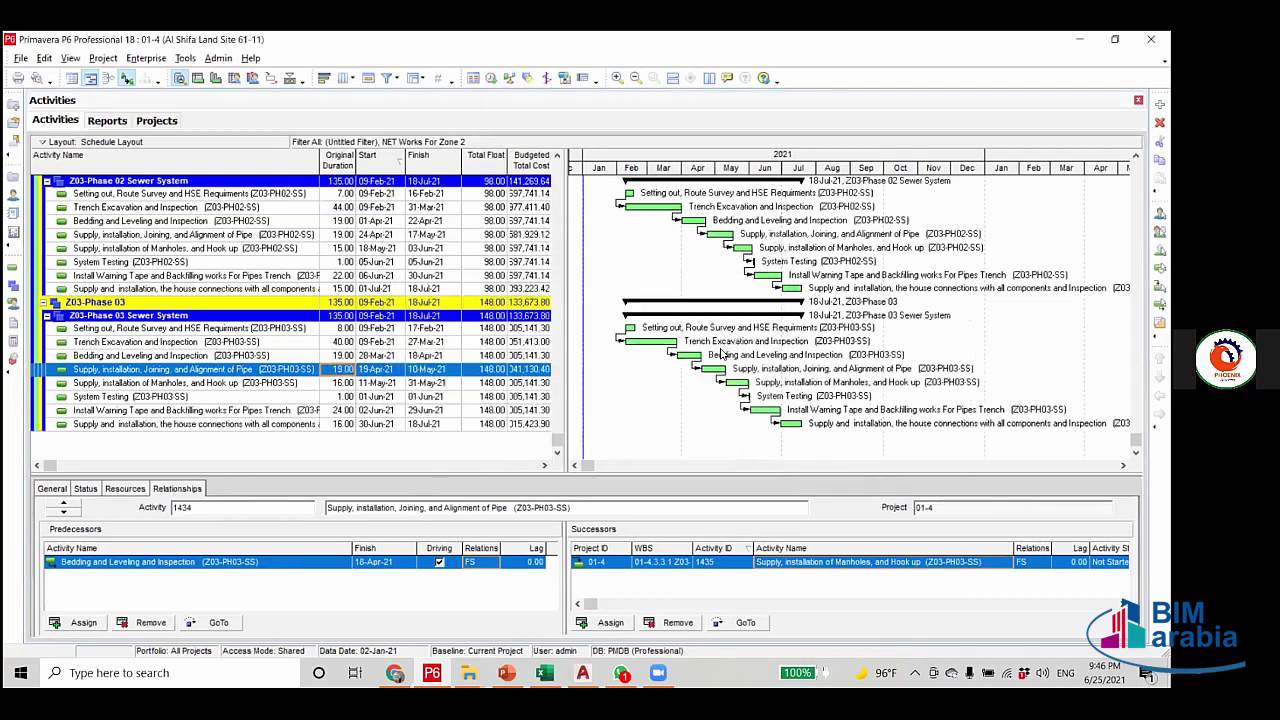
left_click(442, 425)
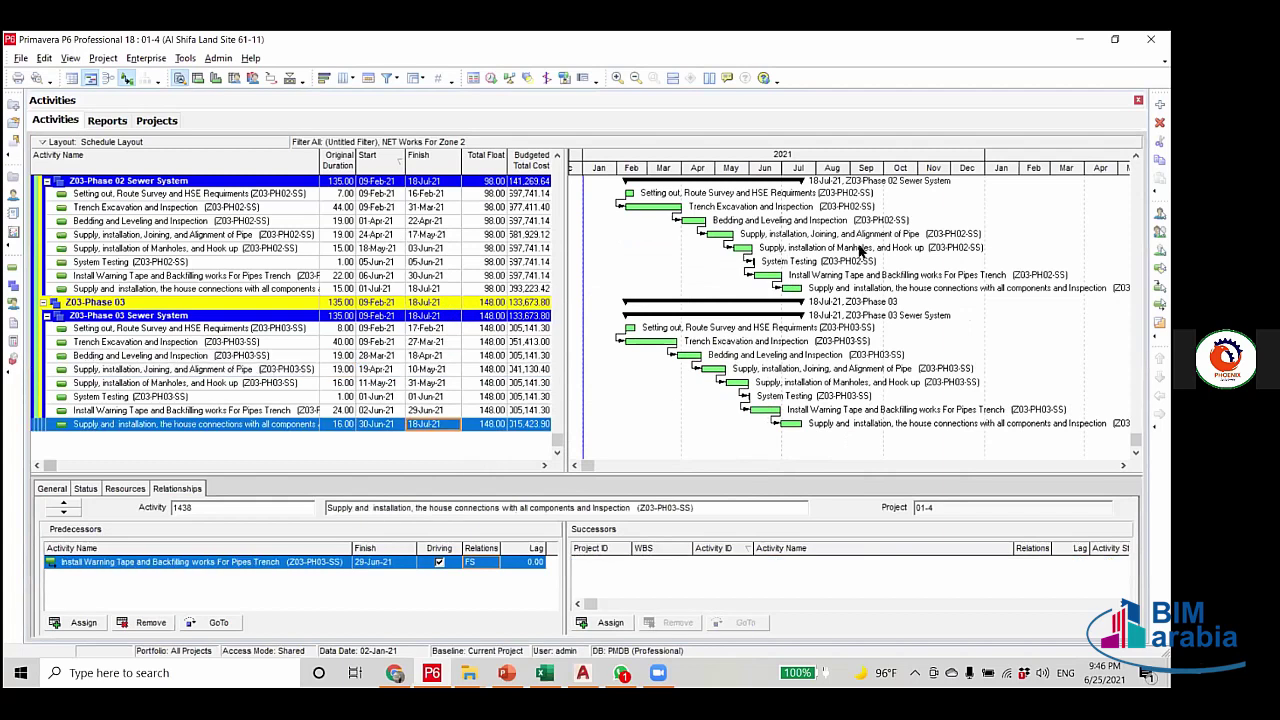
Assign milestone A14, Enabling G1 to complete its works in Zone 3, as successor of the Z03-PH03-SS house connections activity.
left_click(845, 294)
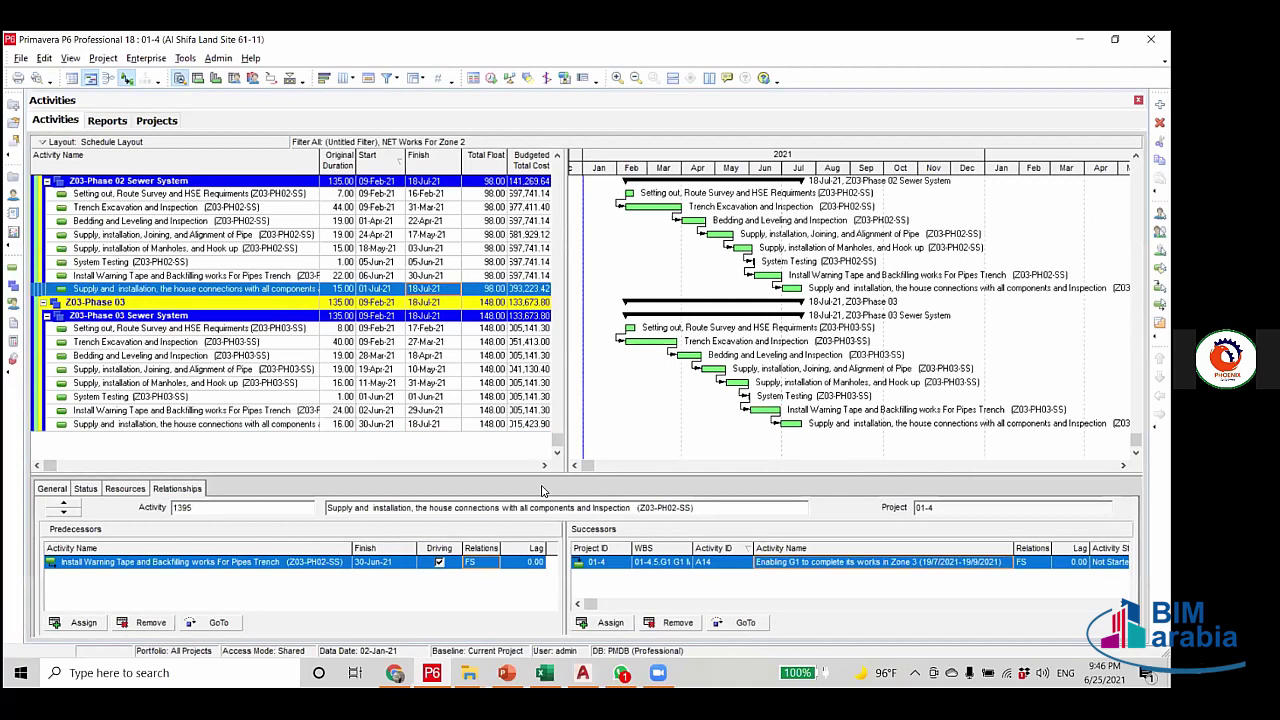
left_click(436, 426)
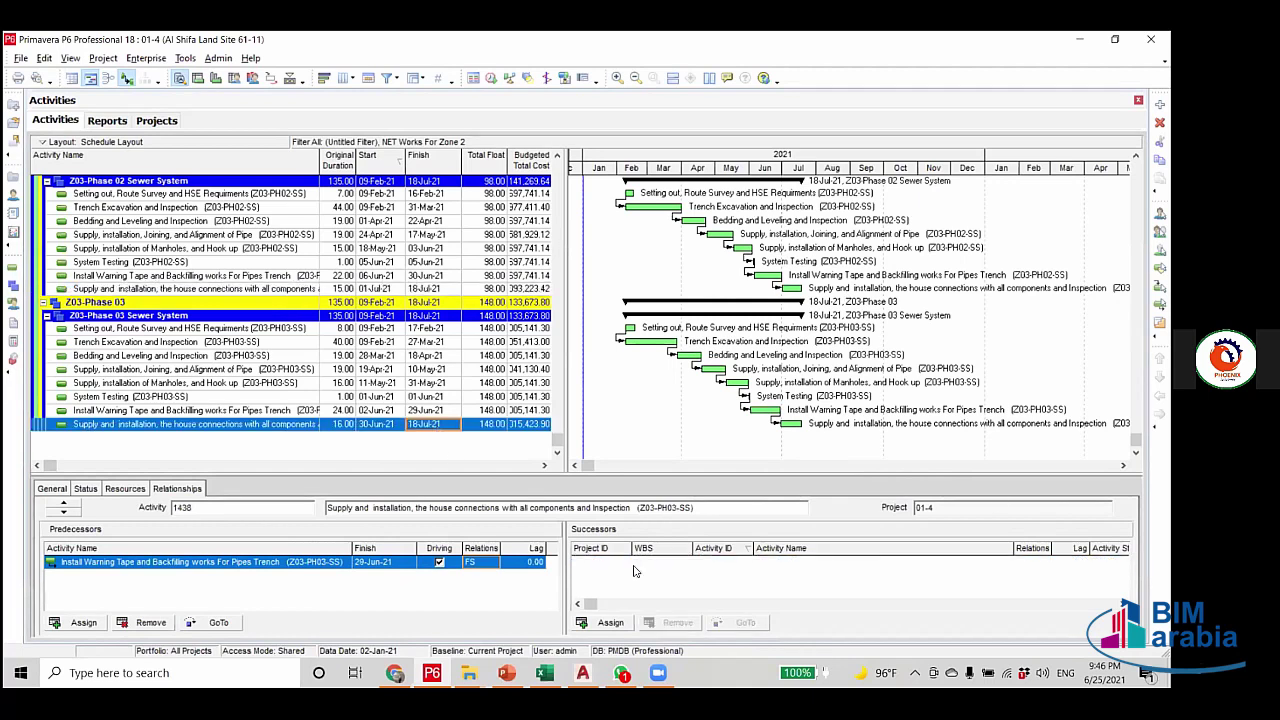
left_click(612, 623)
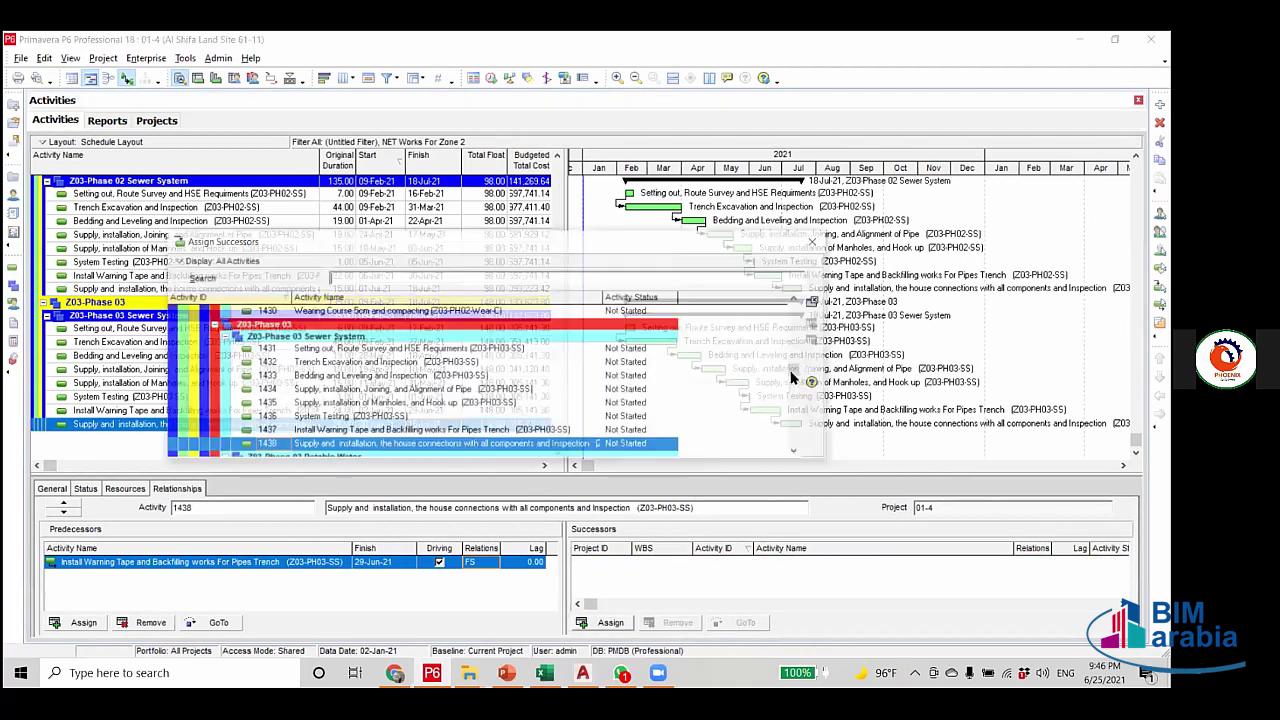
left_click_drag(799, 369, 798, 305)
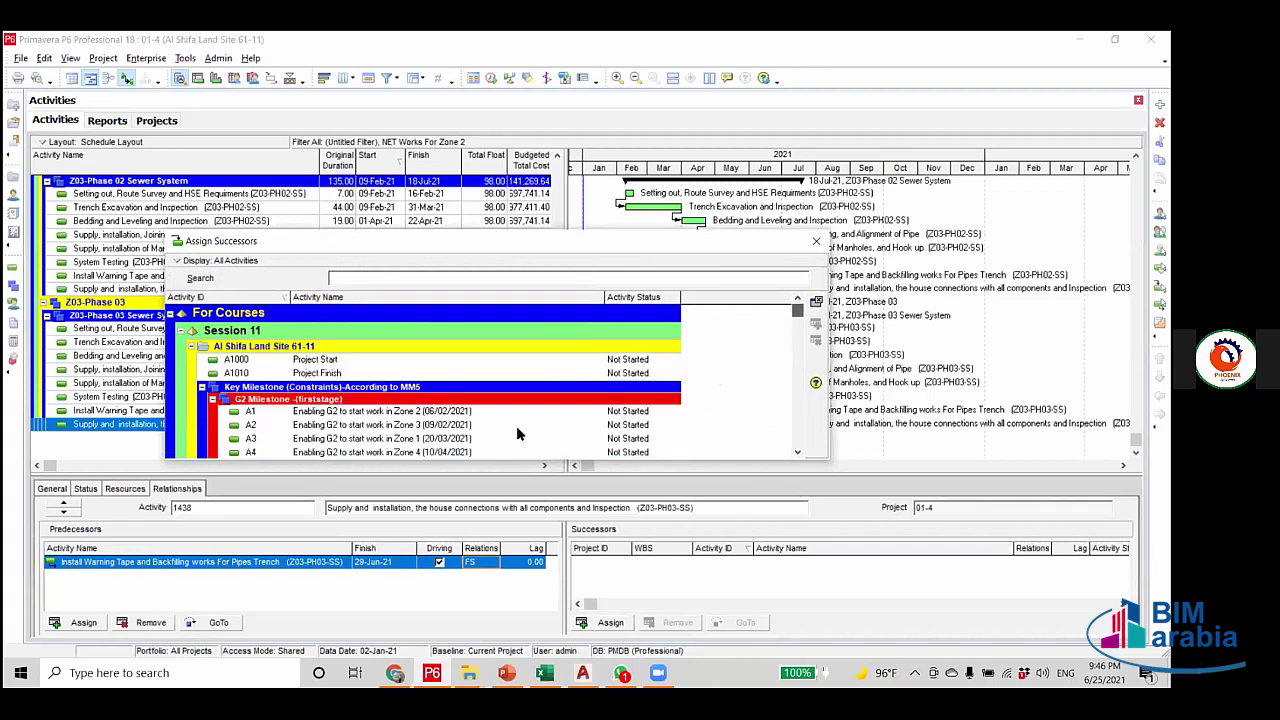
scroll(516, 426, "down", 5)
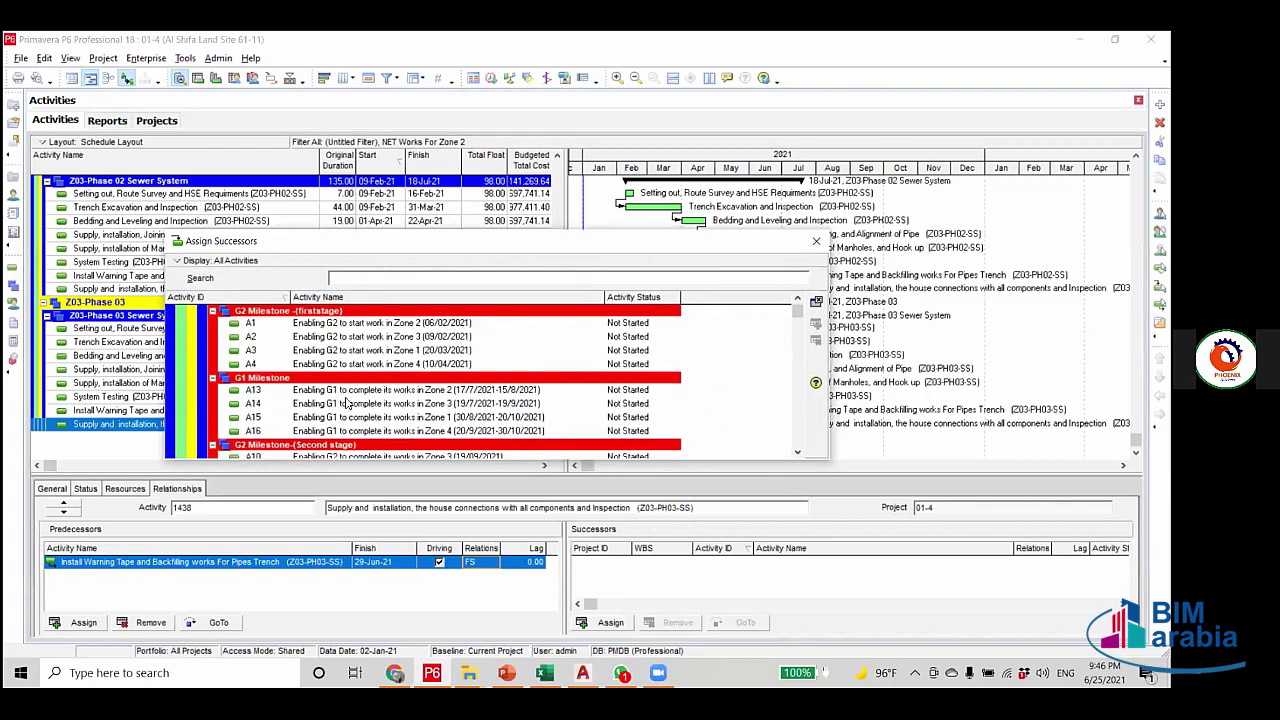
double_click(466, 406)
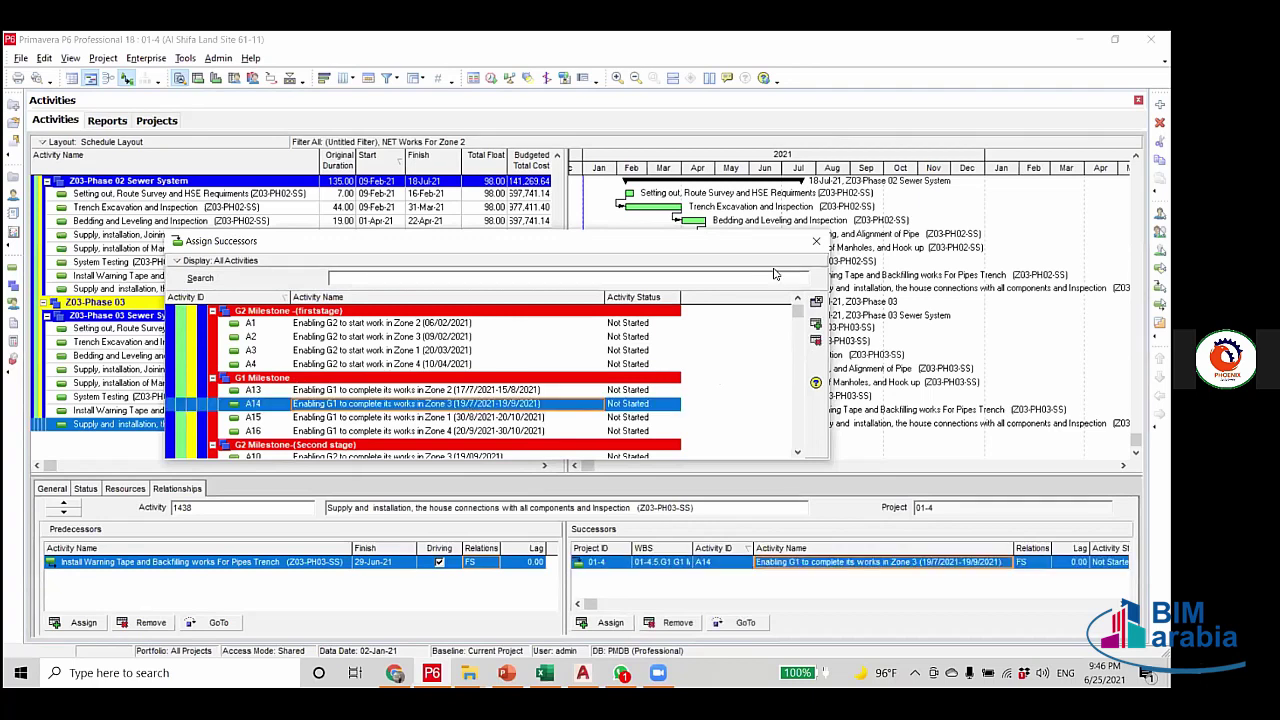
key("Escape")
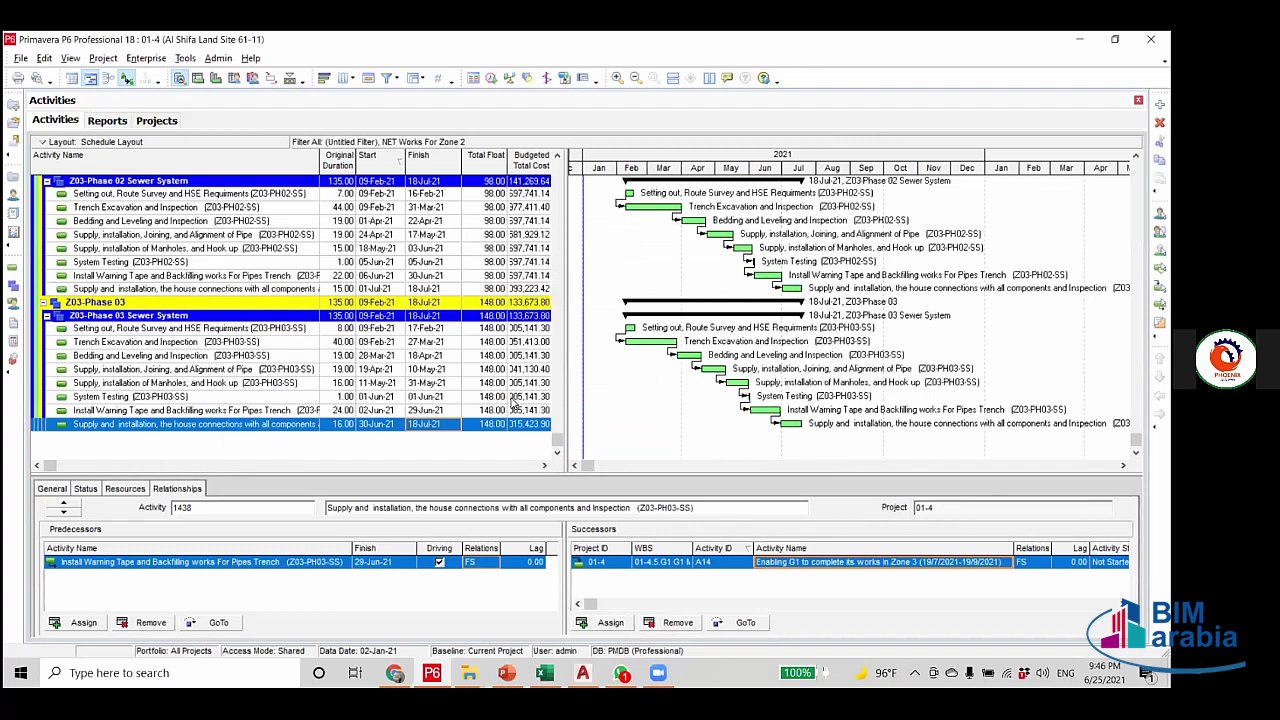
Turn off the NET Works For Zone 2 filter and check the code suffix in the Phase 01 Potable Water activity names.
left_click(387, 79)
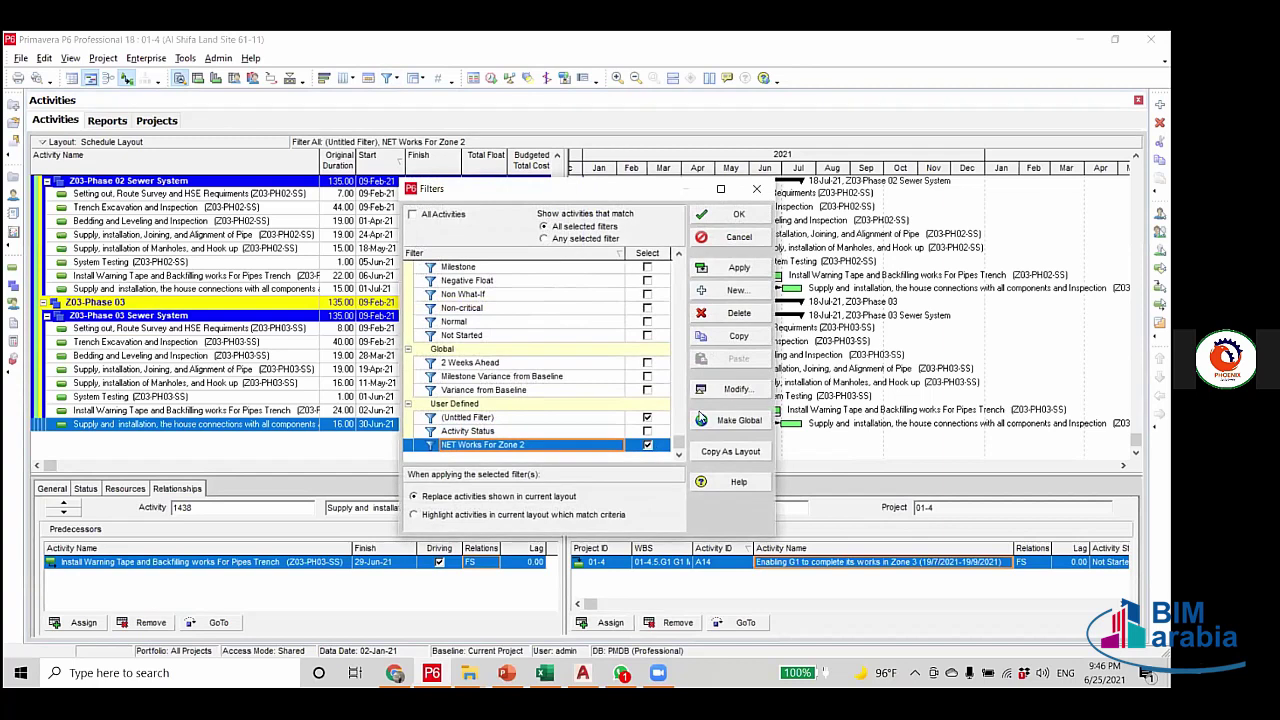
left_click(647, 444)
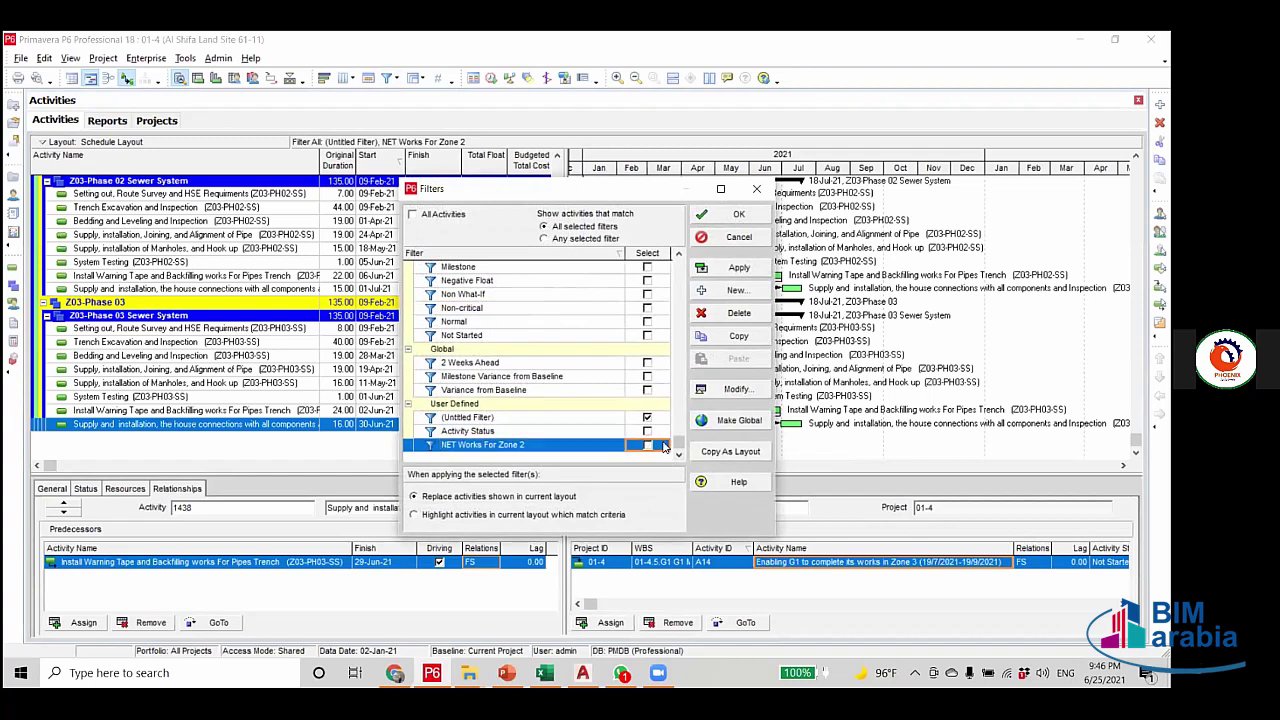
left_click(739, 268)
left_click(742, 216)
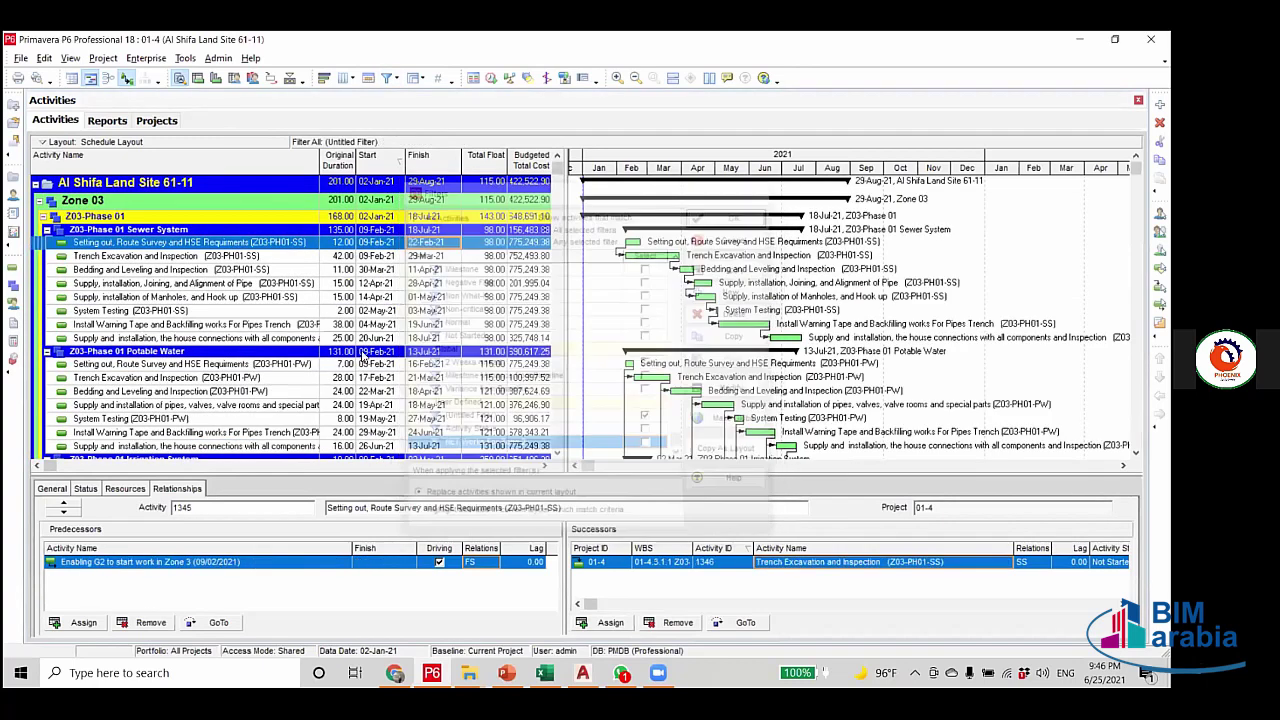
left_click(305, 366)
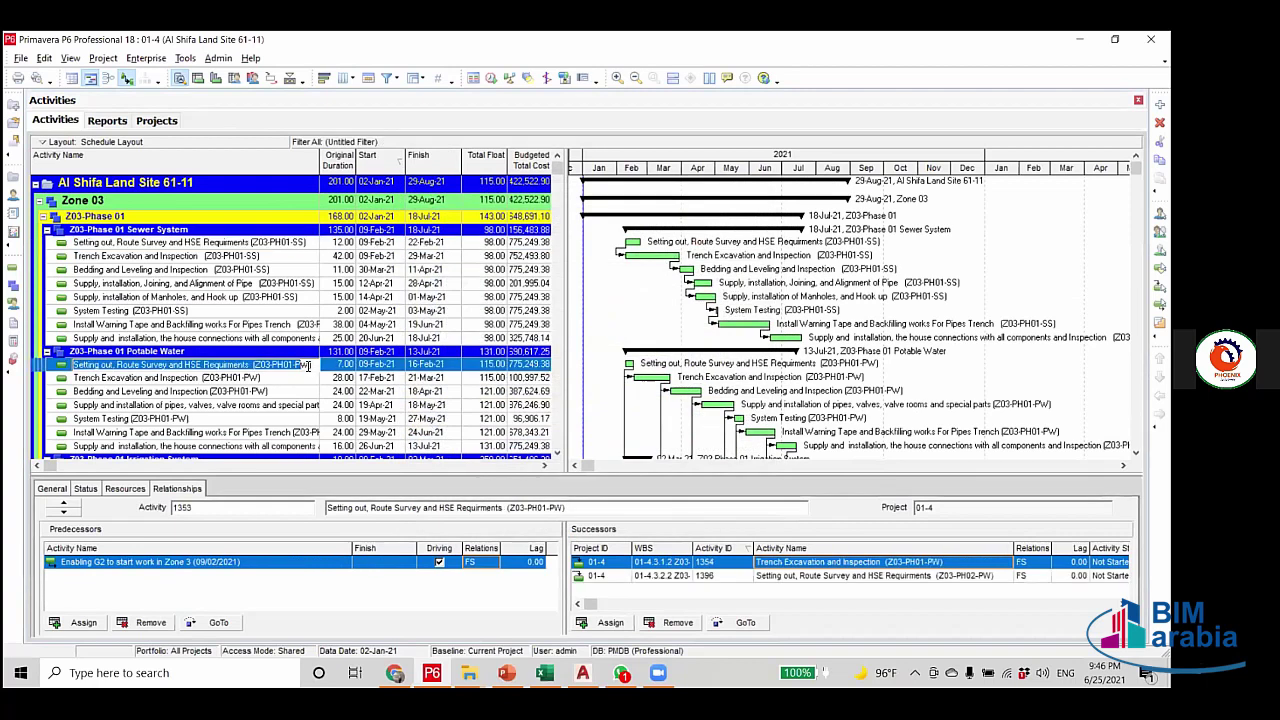
double_click(300, 364)
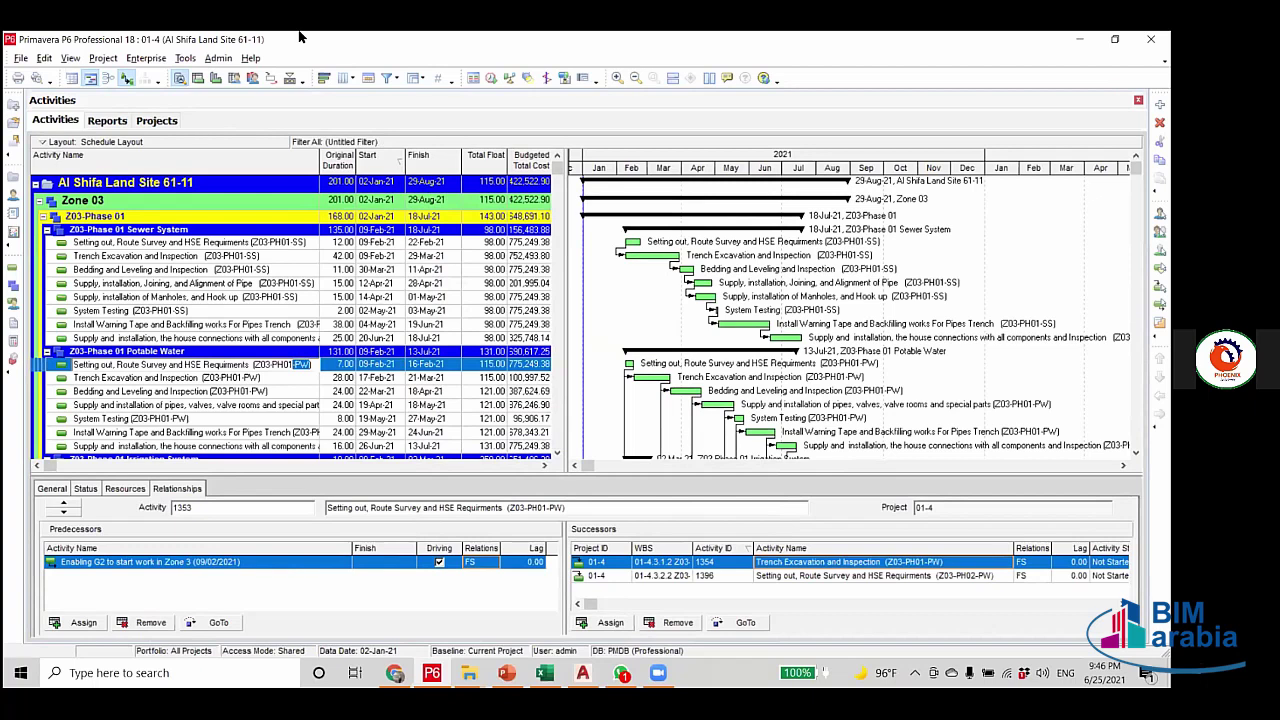
Modify the NET Works For Zone 2 filter so Activity Name contains -PW, and apply it together with the untitled filter.
left_click(386, 78)
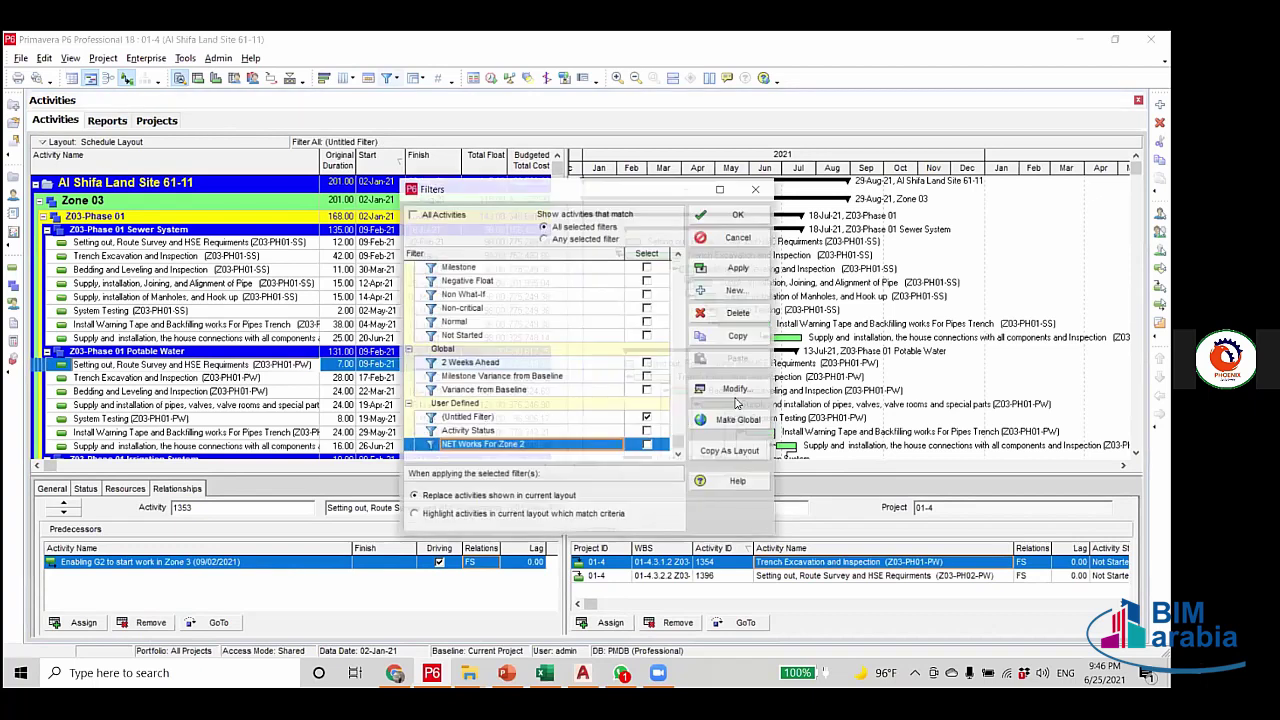
left_click(736, 390)
left_click(641, 316)
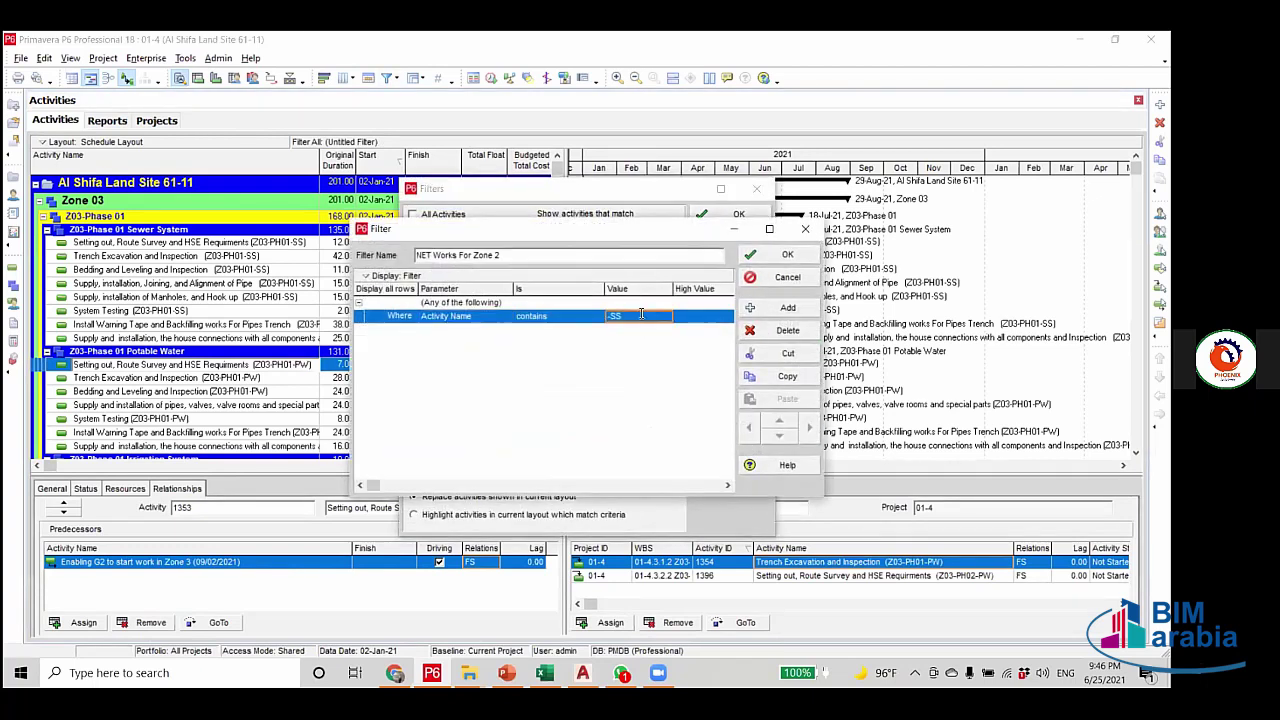
type("-PW")
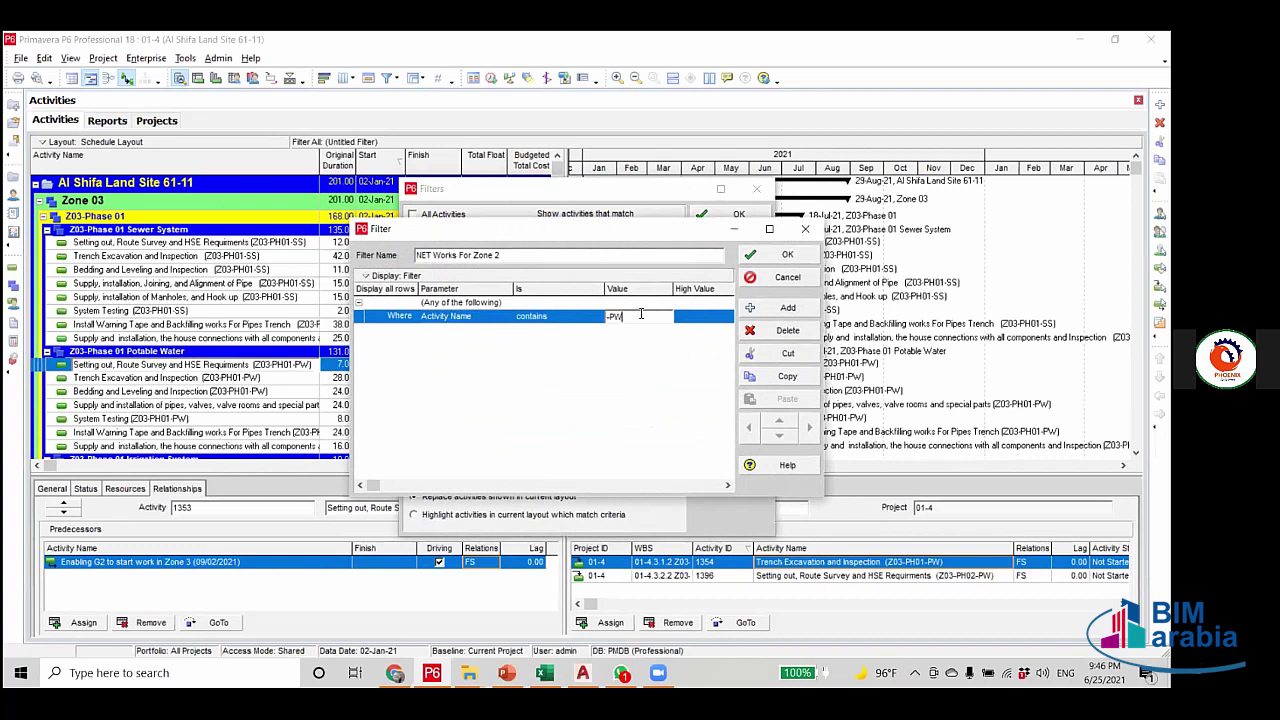
left_click(787, 254)
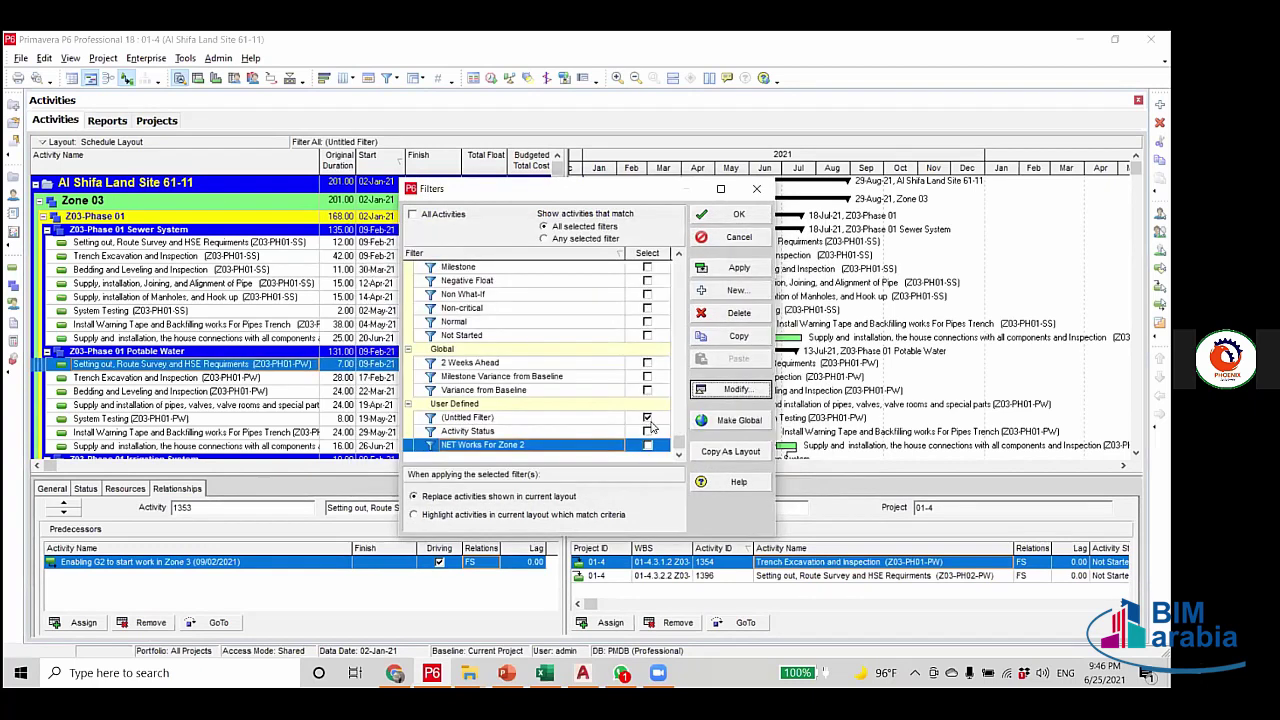
left_click(754, 268)
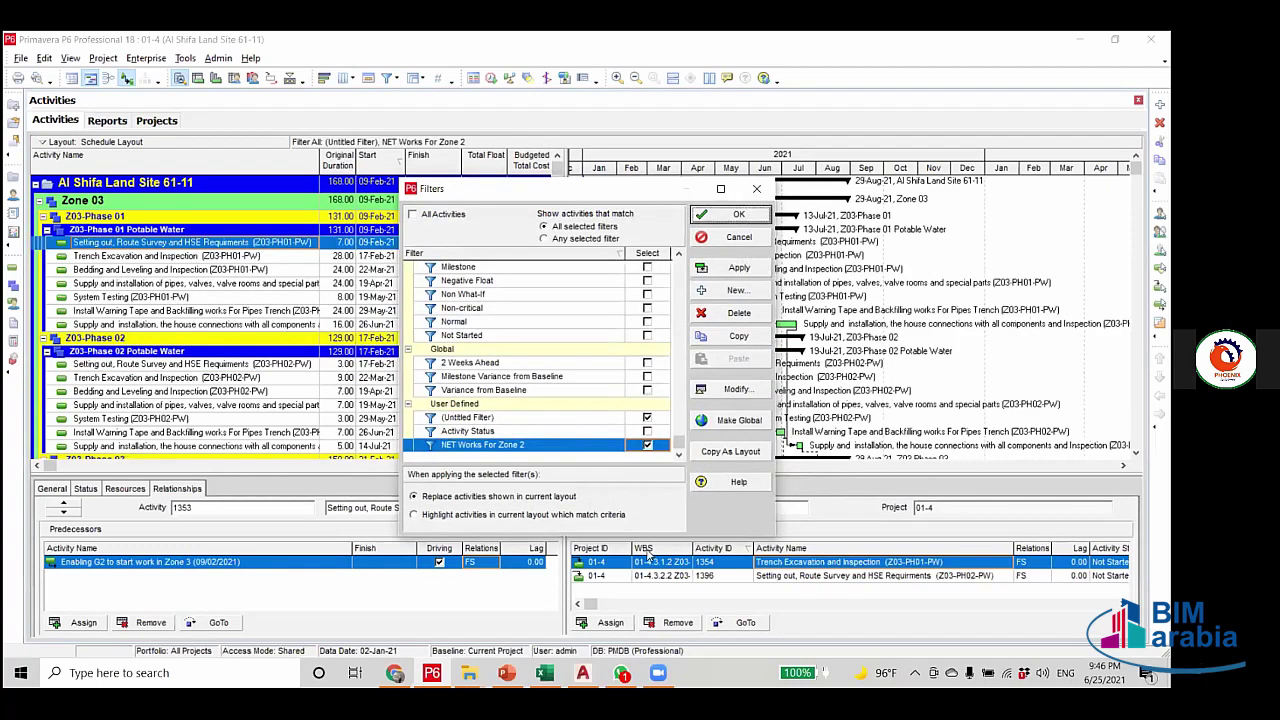
left_click(746, 220)
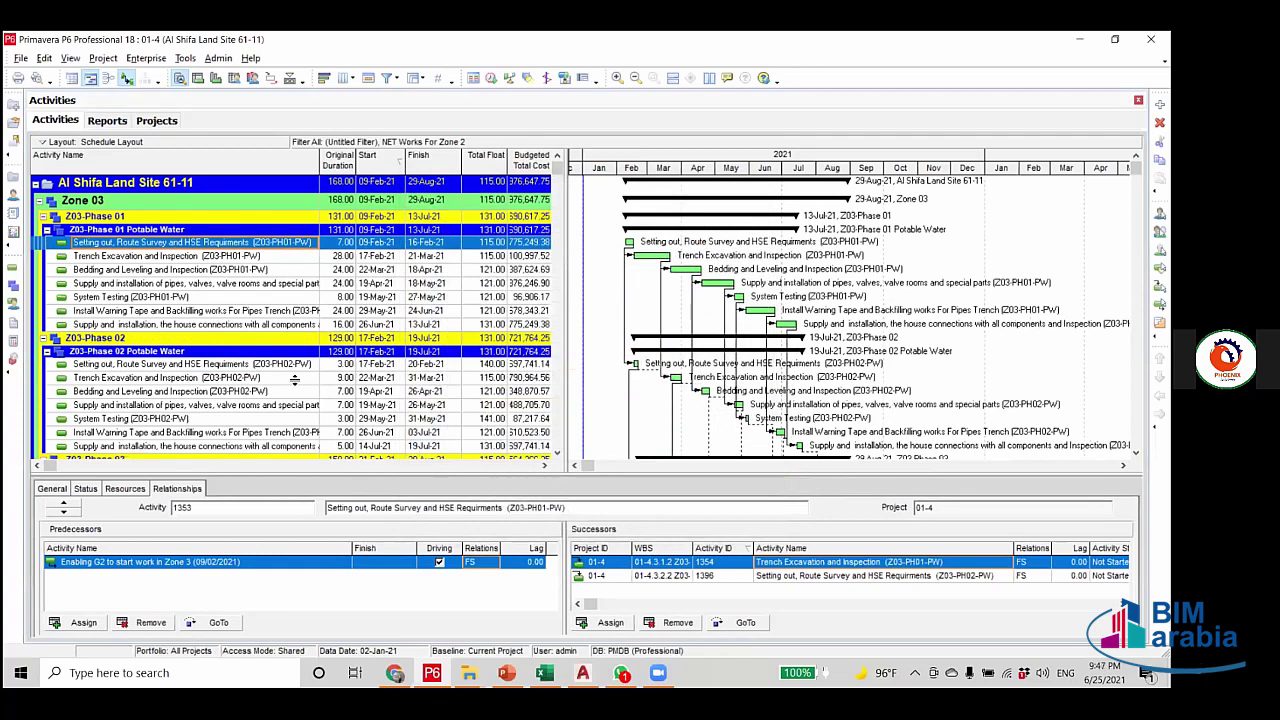
Examine the start and finish dates and relationships of the setting-out and house connections activities across the three Zone 03 Potable Water phases.
left_click(436, 325)
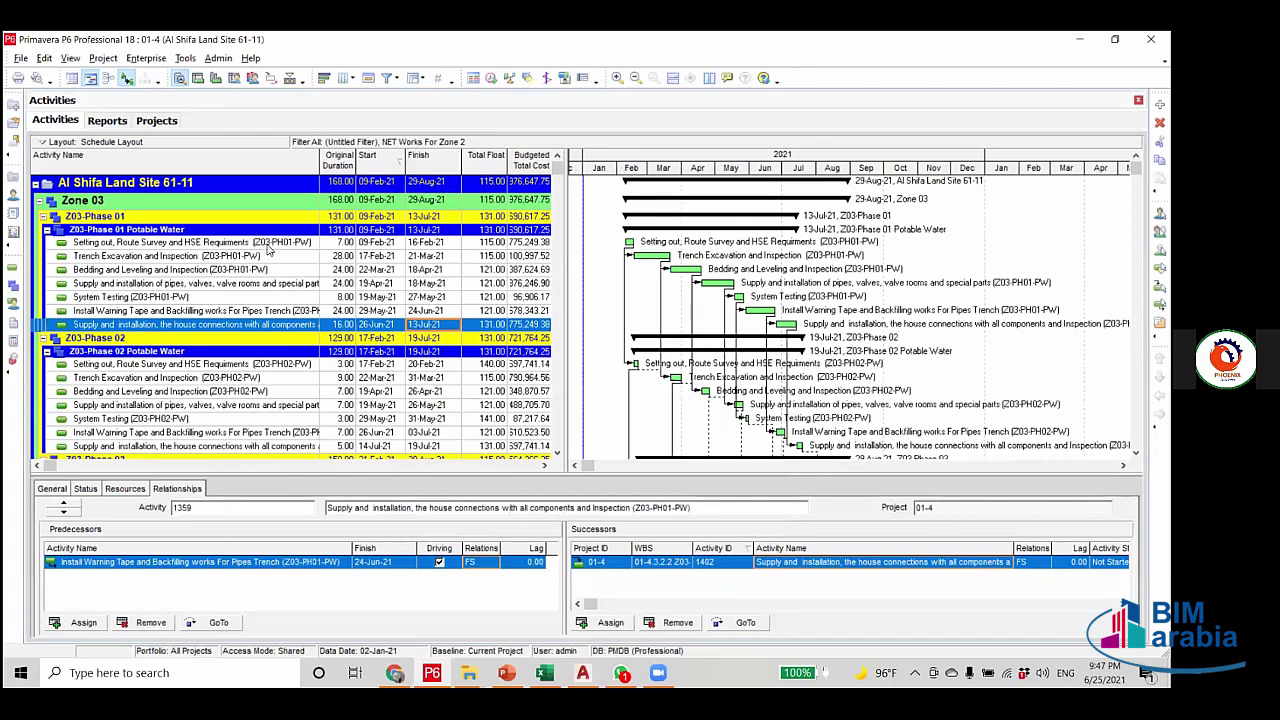
left_click(266, 244)
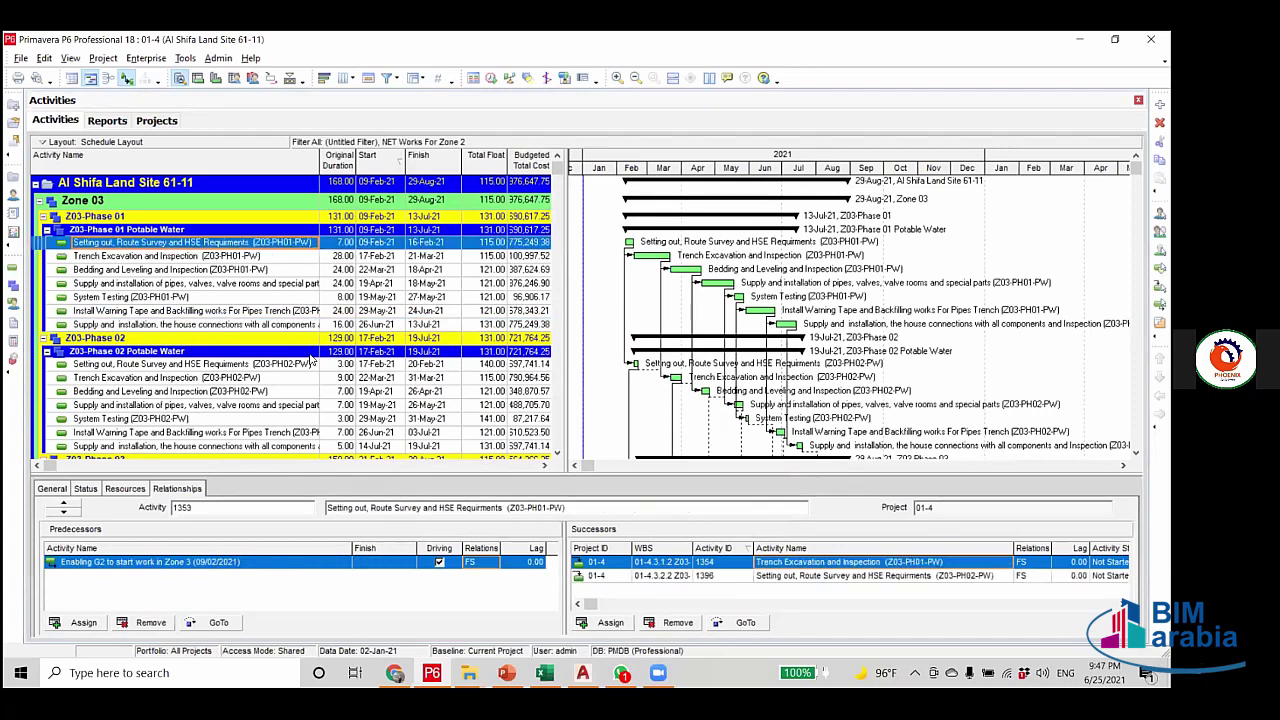
left_click(429, 325)
left_click(438, 244)
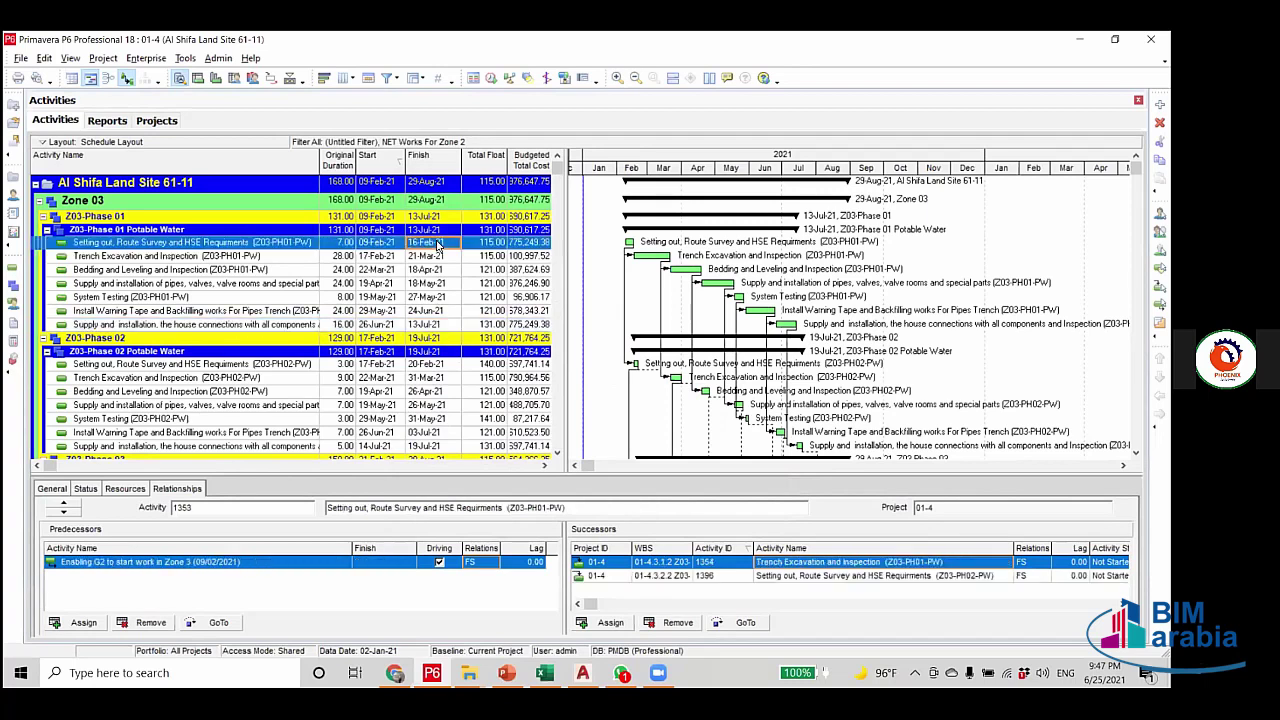
left_click(429, 326)
scroll(445, 362, "down", 2)
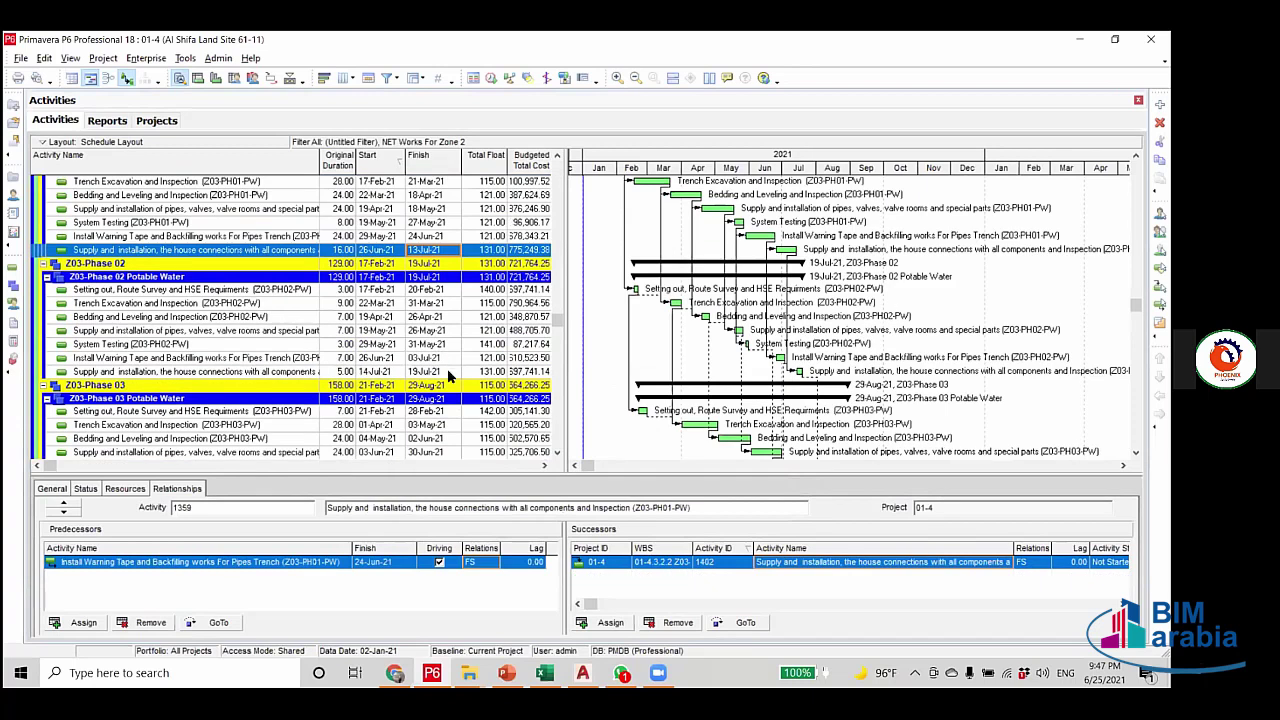
left_click(449, 372)
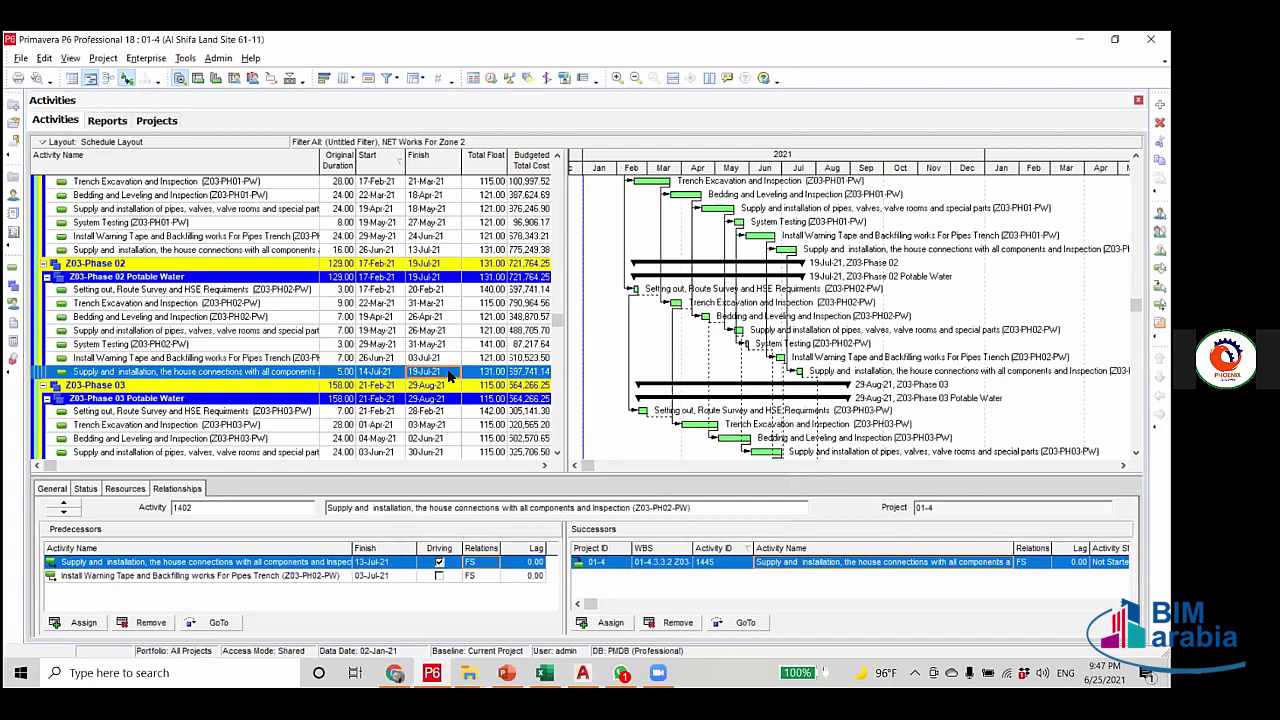
scroll(350, 268, "up", 2)
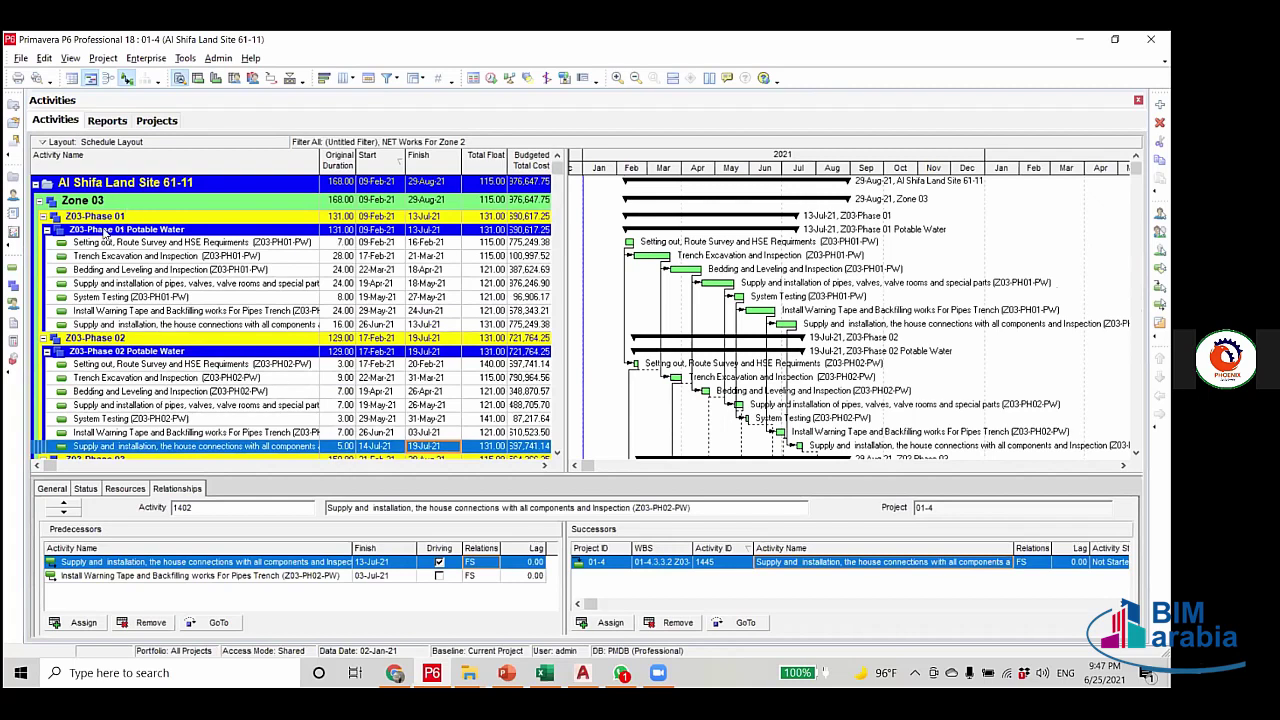
left_click(157, 243)
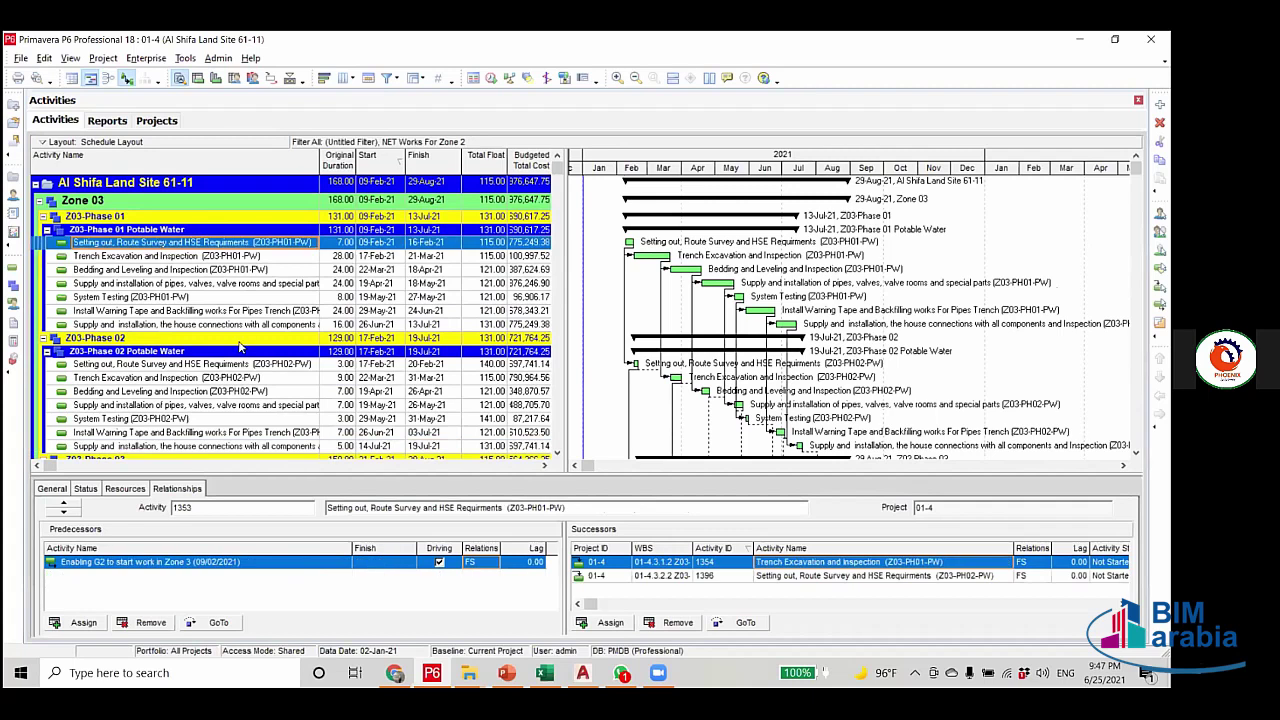
scroll(240, 347, "down", 3)
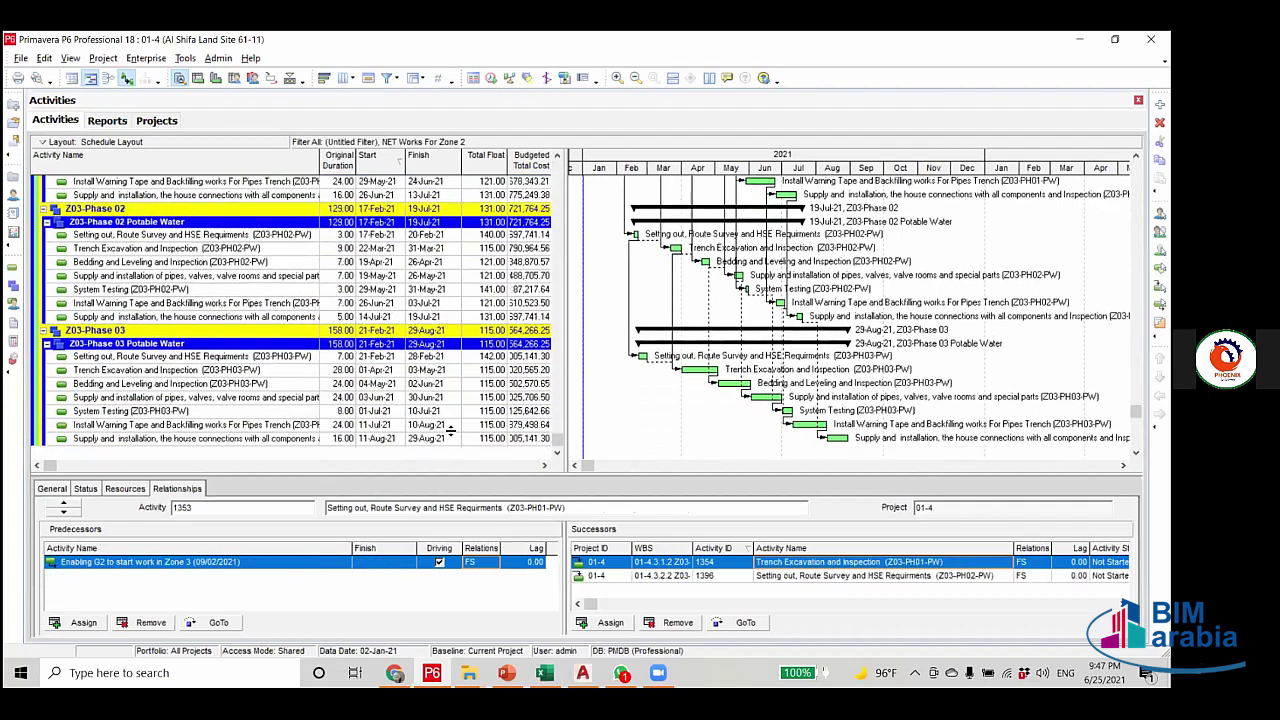
scroll(428, 444, "down", 1)
left_click(436, 426)
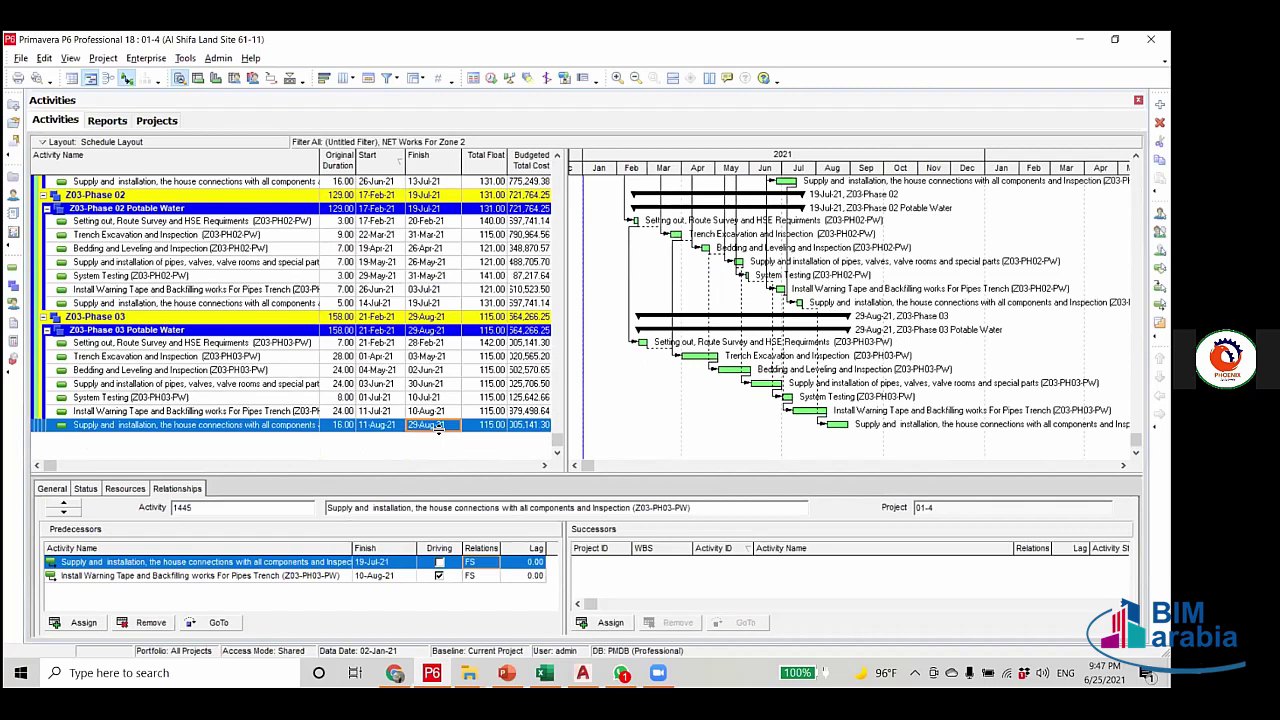
scroll(442, 430, "up", 4)
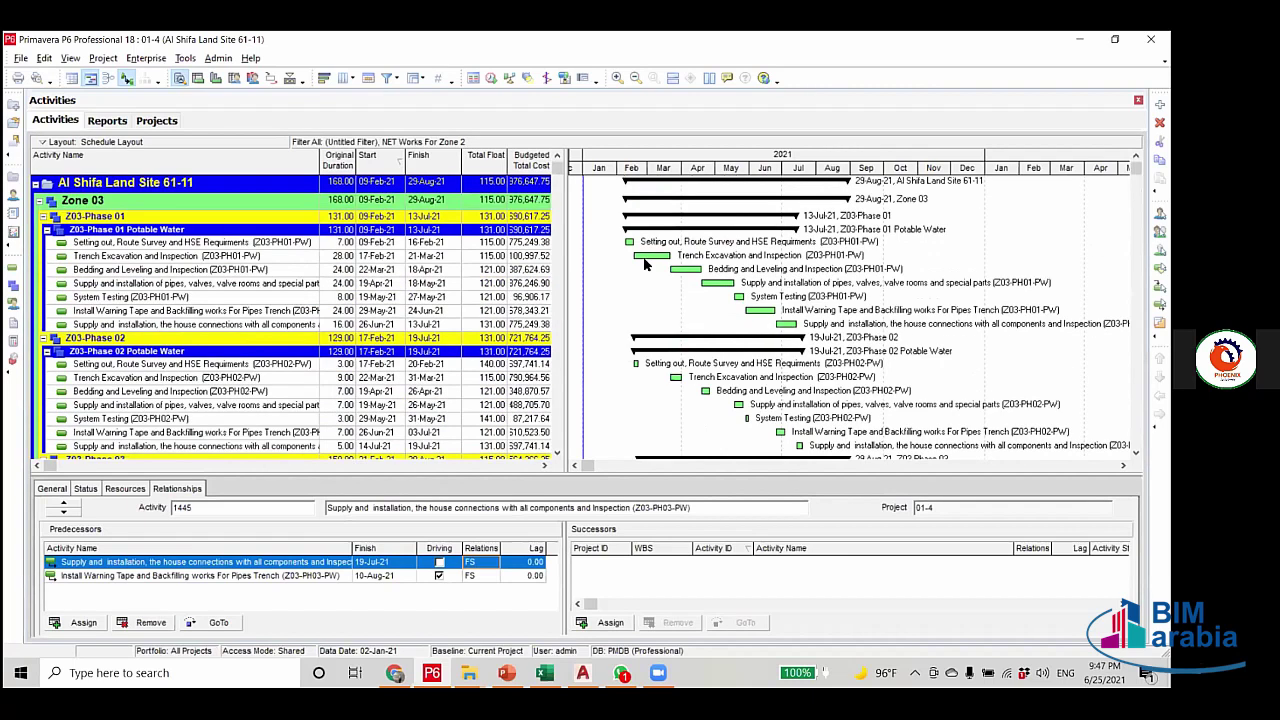
Change the relationship between Trench Excavation and Inspection (Z03-PH01-PW) and its setting-out predecessor to SS, and reschedule the project.
left_click(335, 243)
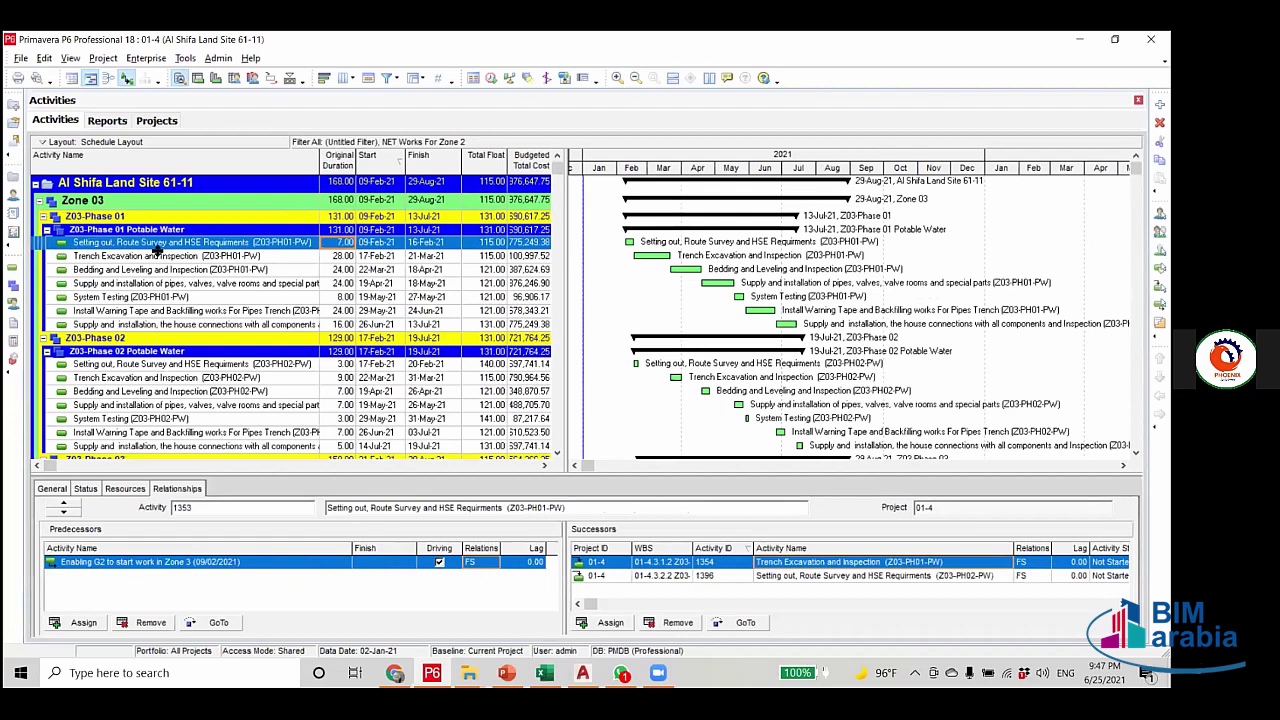
left_click(232, 257)
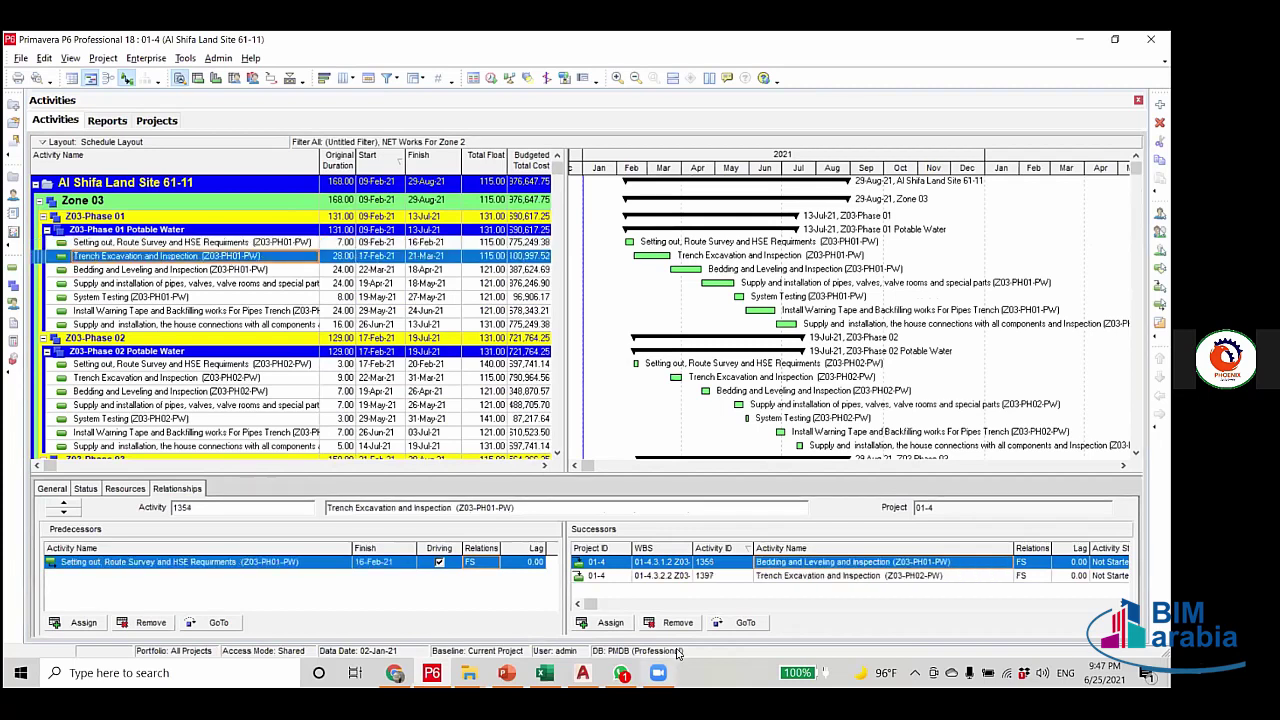
left_click(490, 566)
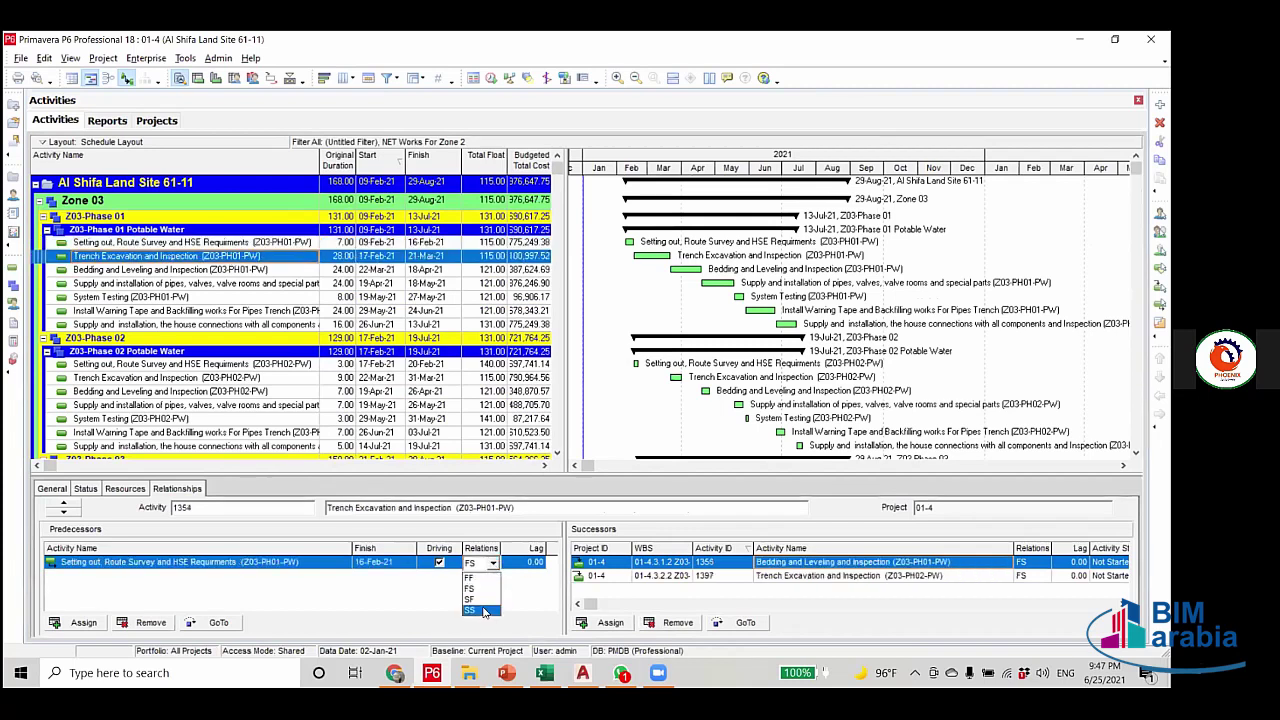
left_click(485, 612)
left_click(490, 78)
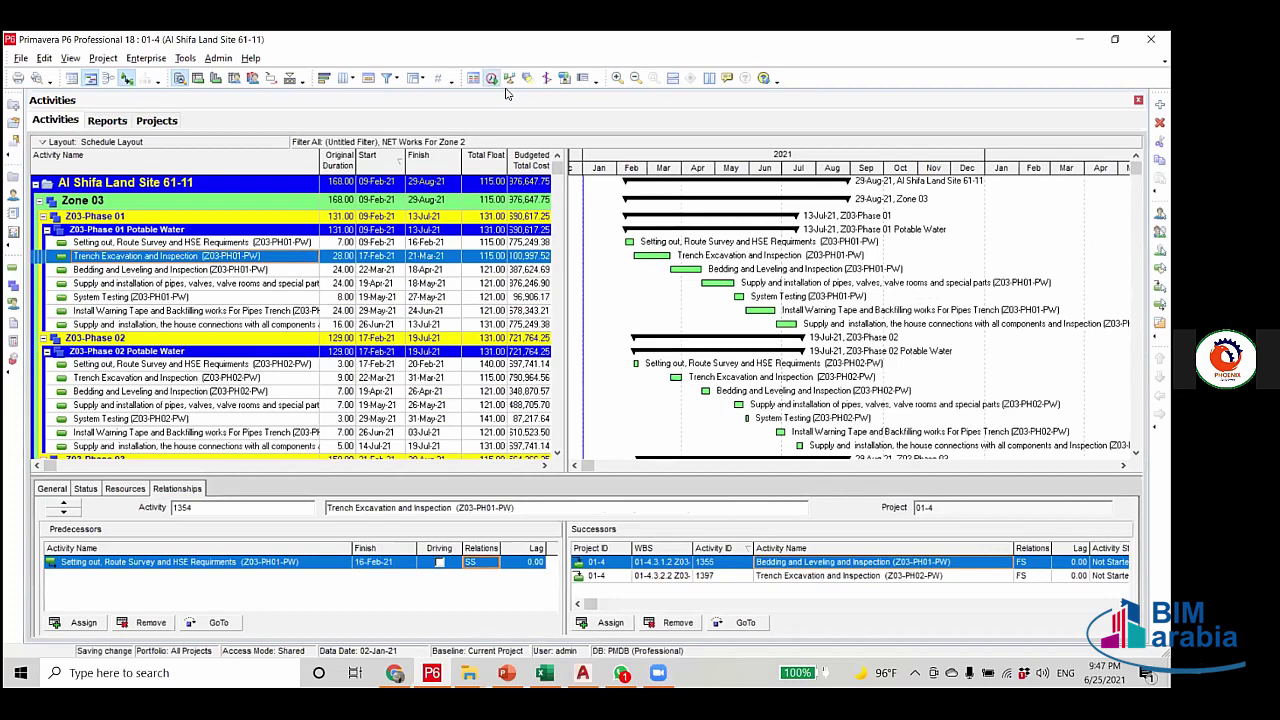
left_click(752, 293)
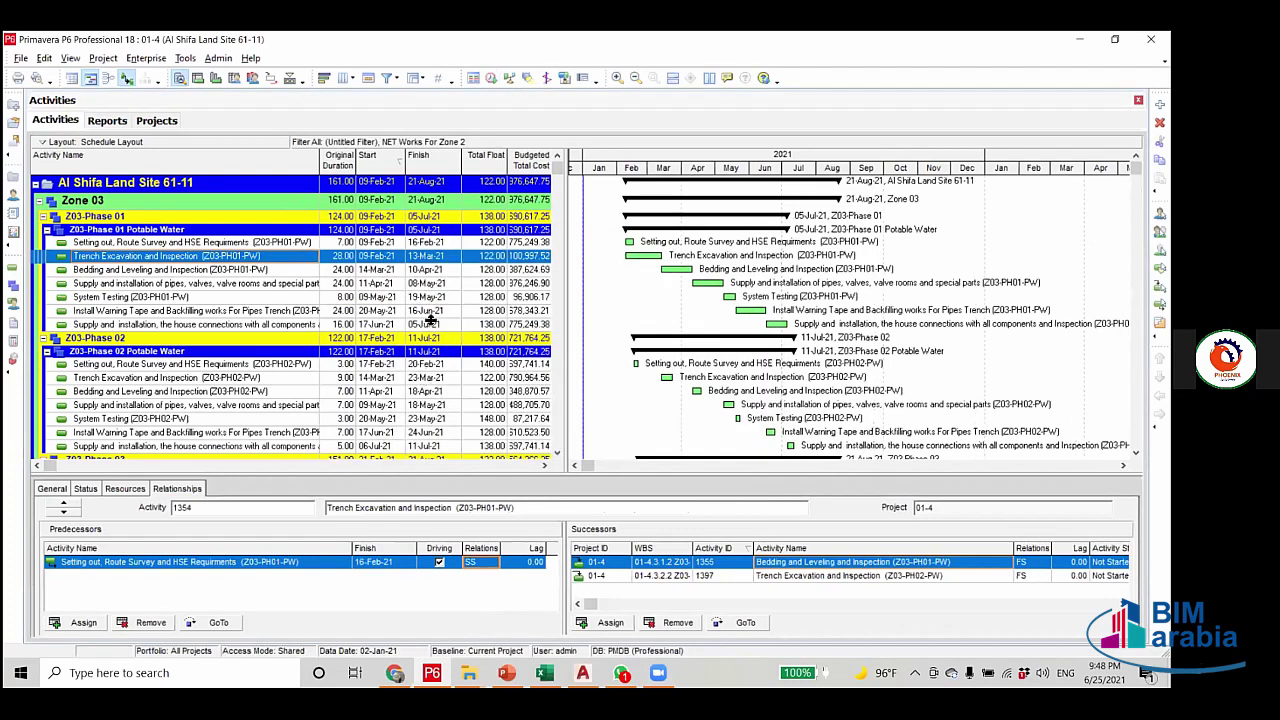
Set the System Testing (Z03-PH01-PW) duration to 1 day and reschedule the project.
left_click(435, 330)
left_click(347, 297)
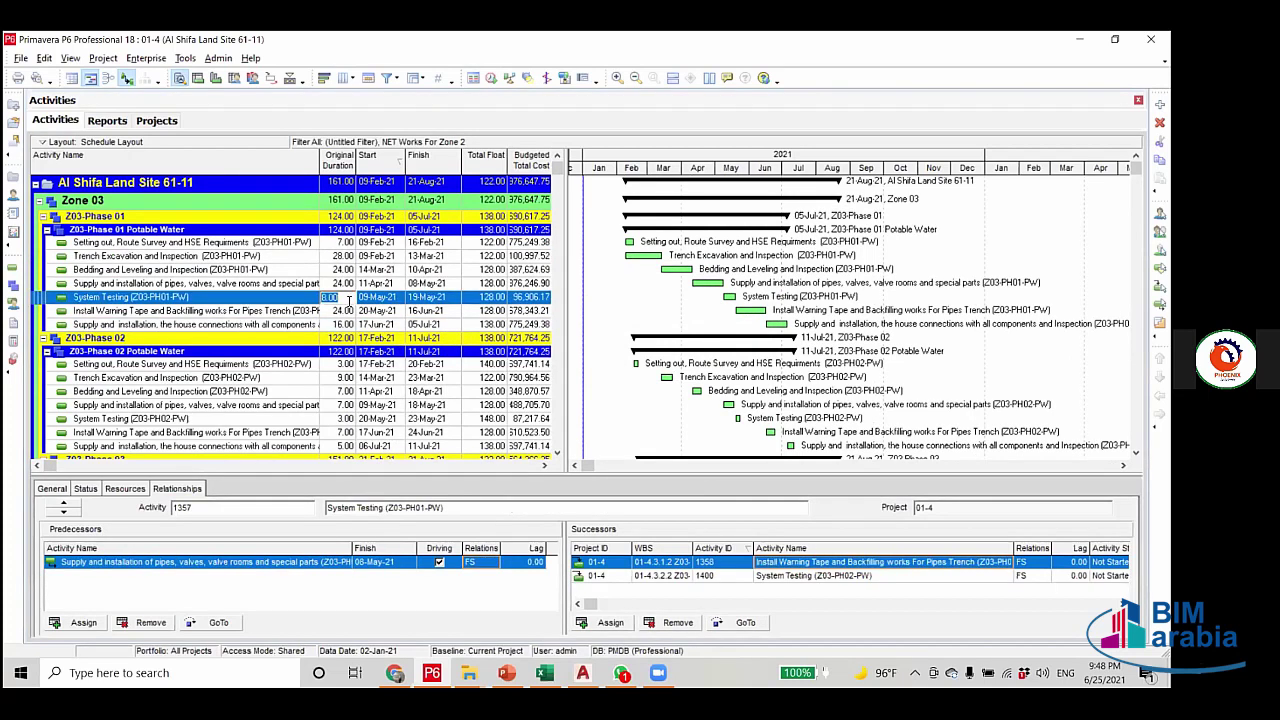
type("1")
left_click(337, 283)
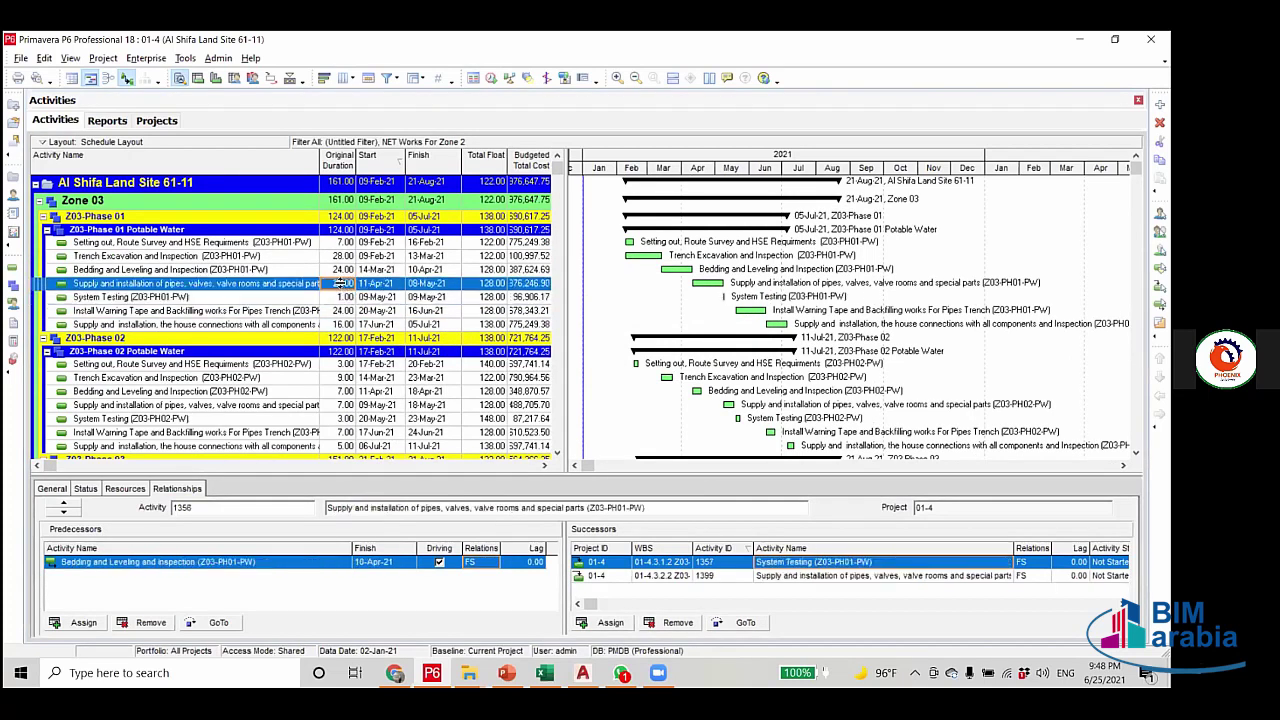
left_click(491, 78)
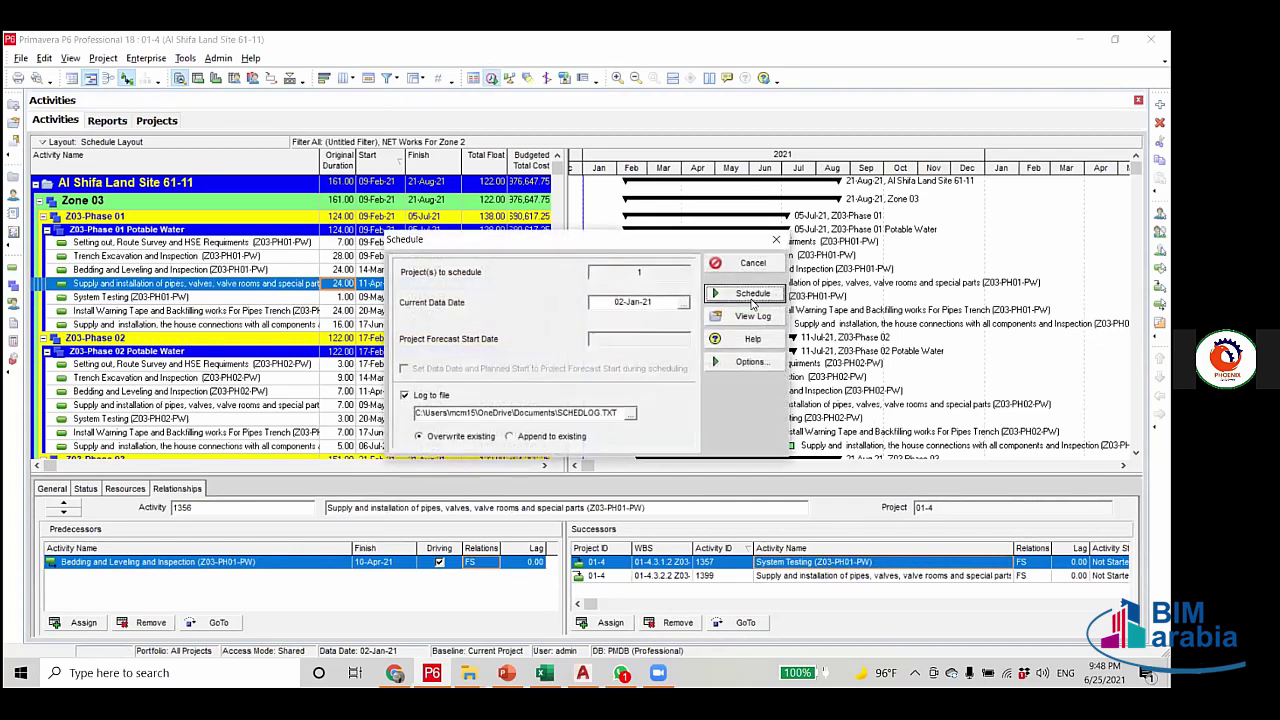
left_click(752, 297)
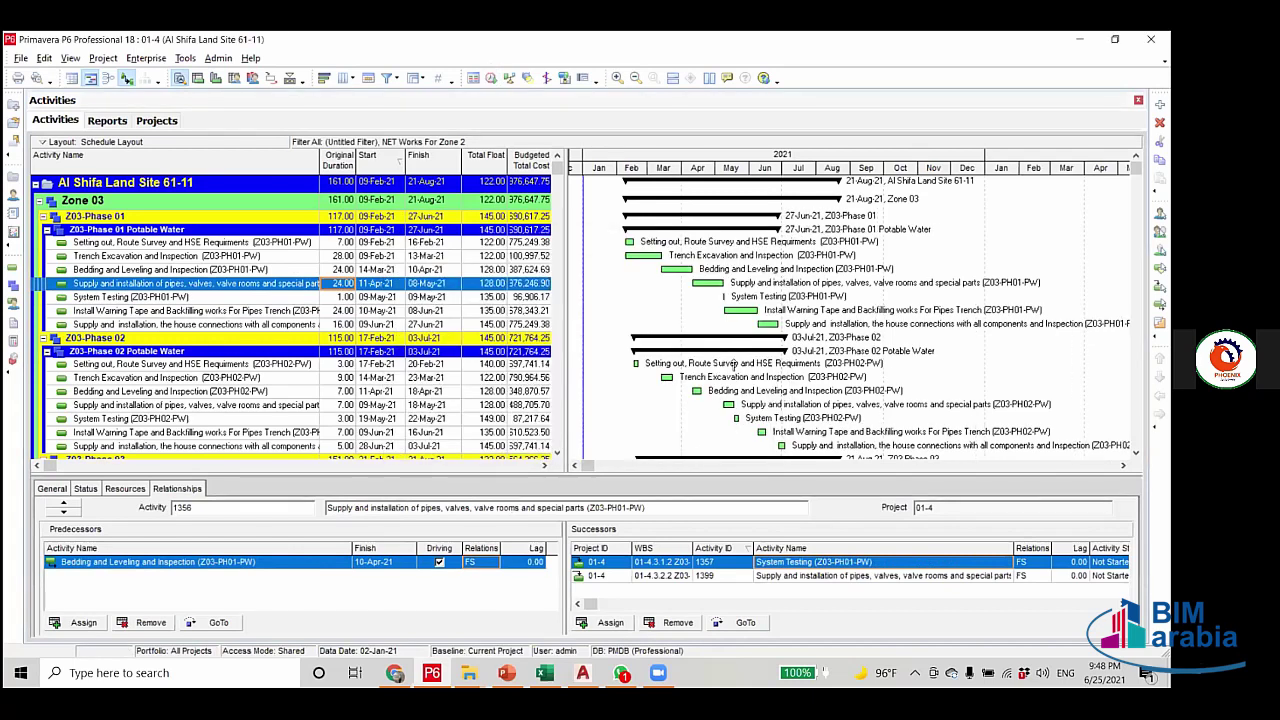
Review the rescheduled dates, durations and relationship lines of the Phase 01, 02 and 03 Potable Water activities in Zone 03.
scroll(735, 365, "down", 3)
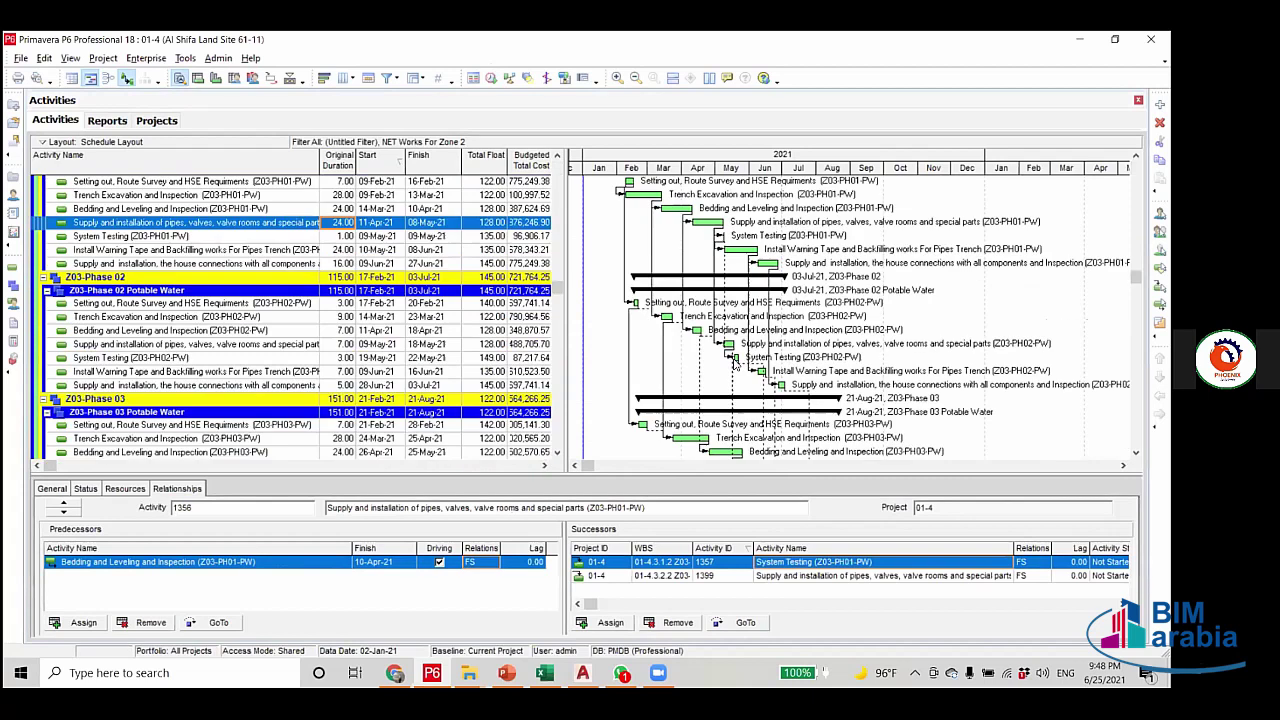
scroll(735, 365, "up", 3)
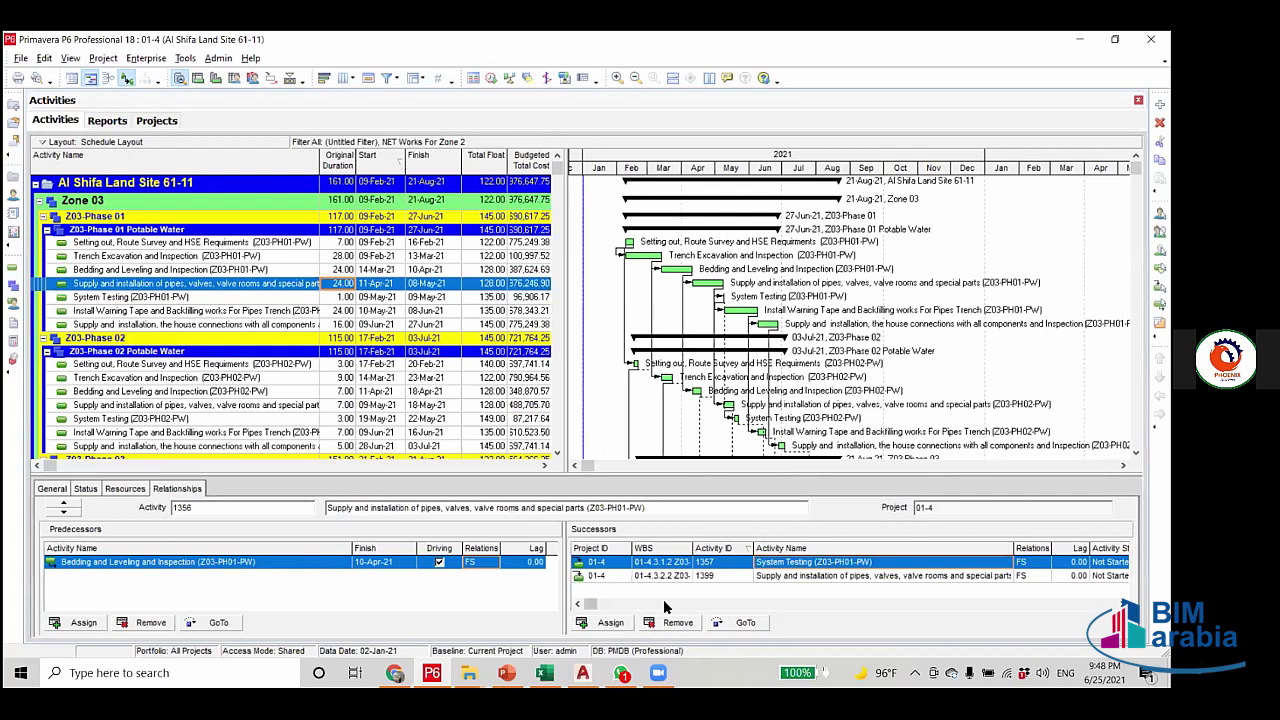
scroll(664, 604, "down", 3)
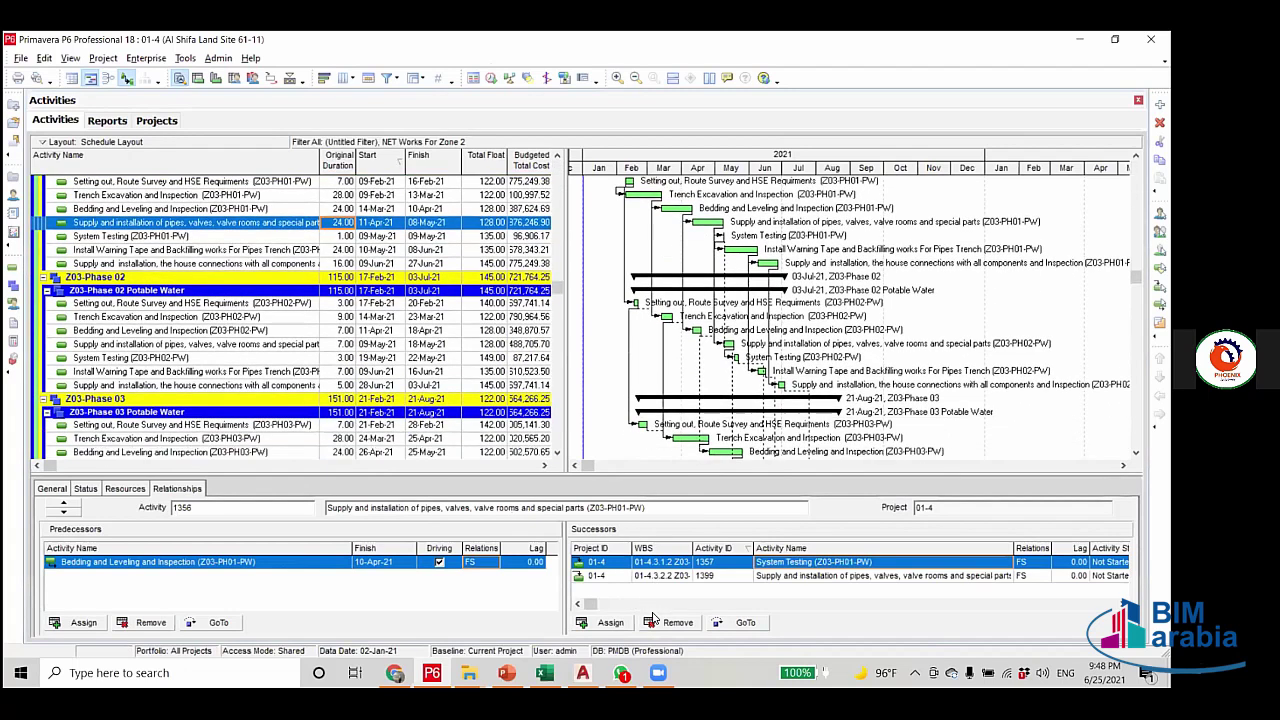
scroll(677, 431, "up", 3)
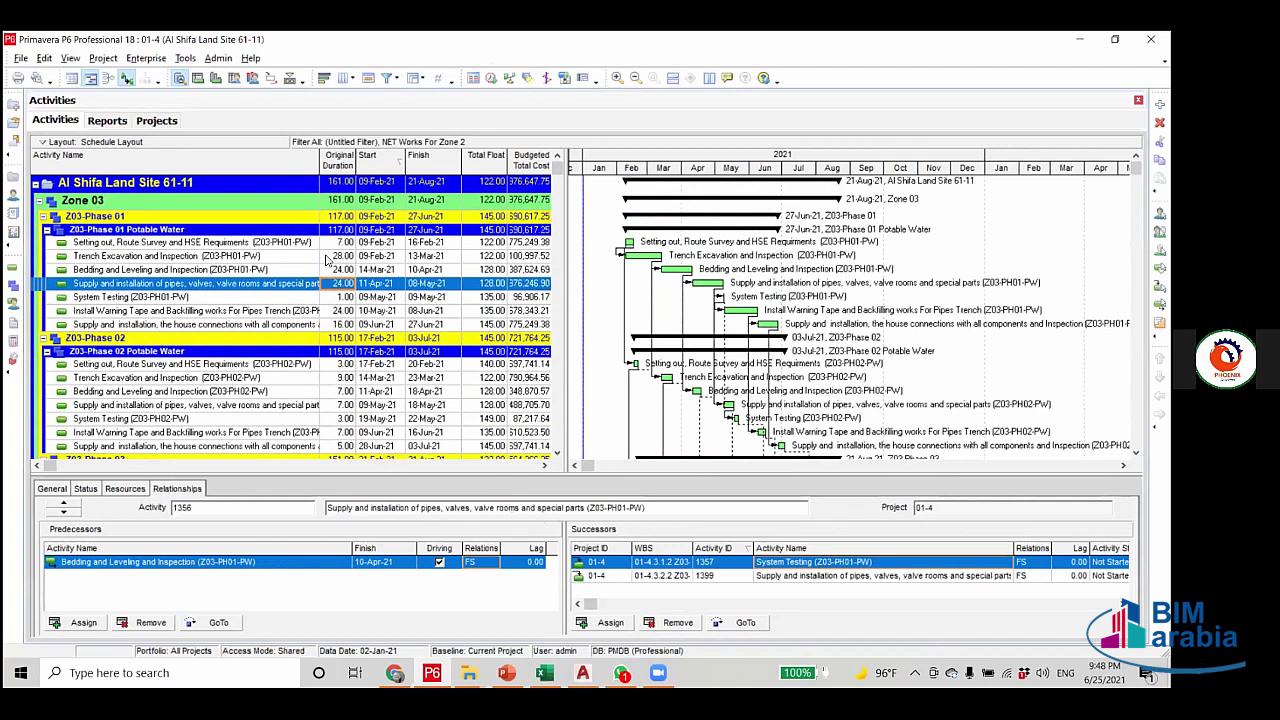
left_click(328, 257)
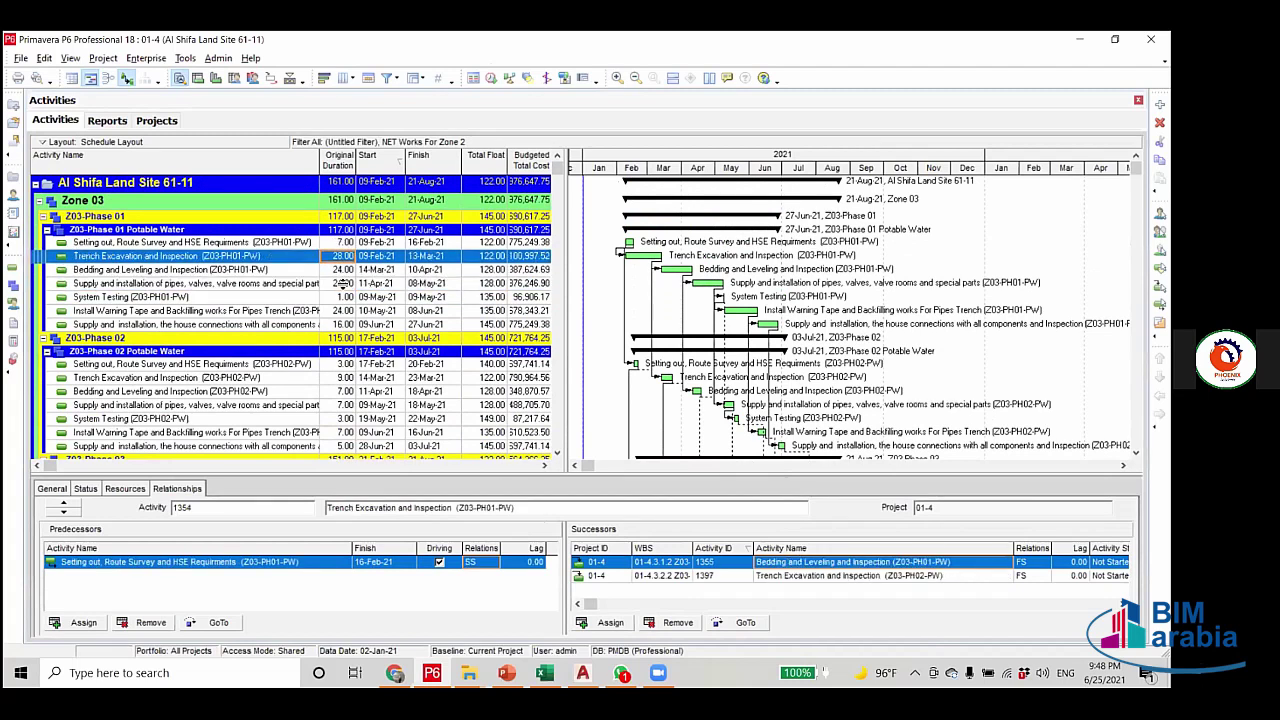
scroll(370, 345, "down", 2)
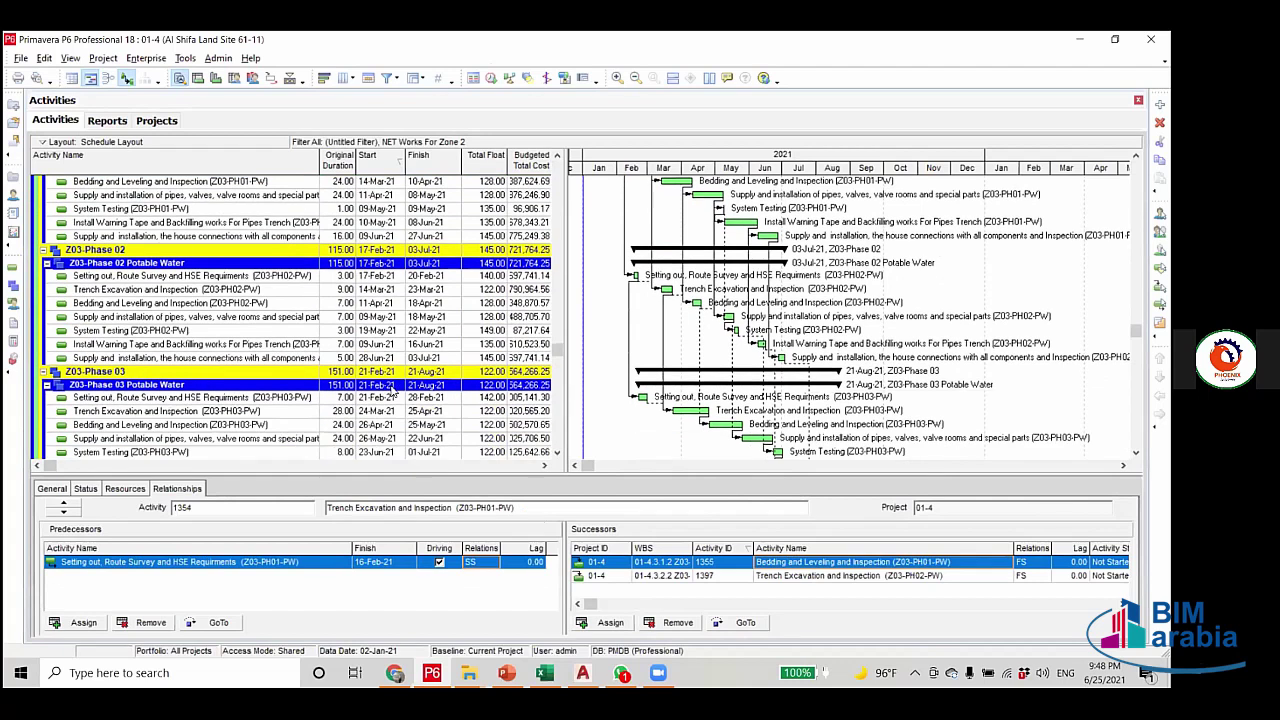
scroll(264, 222, "down", 1)
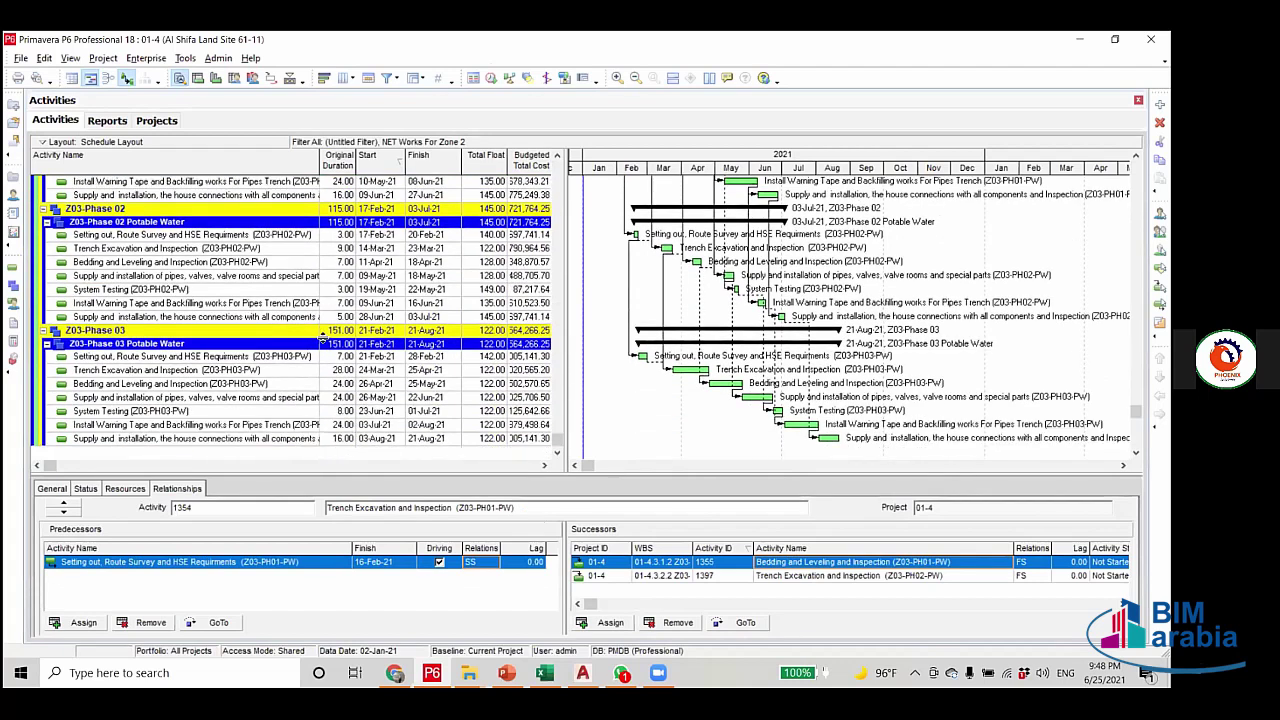
scroll(322, 338, "up", 1)
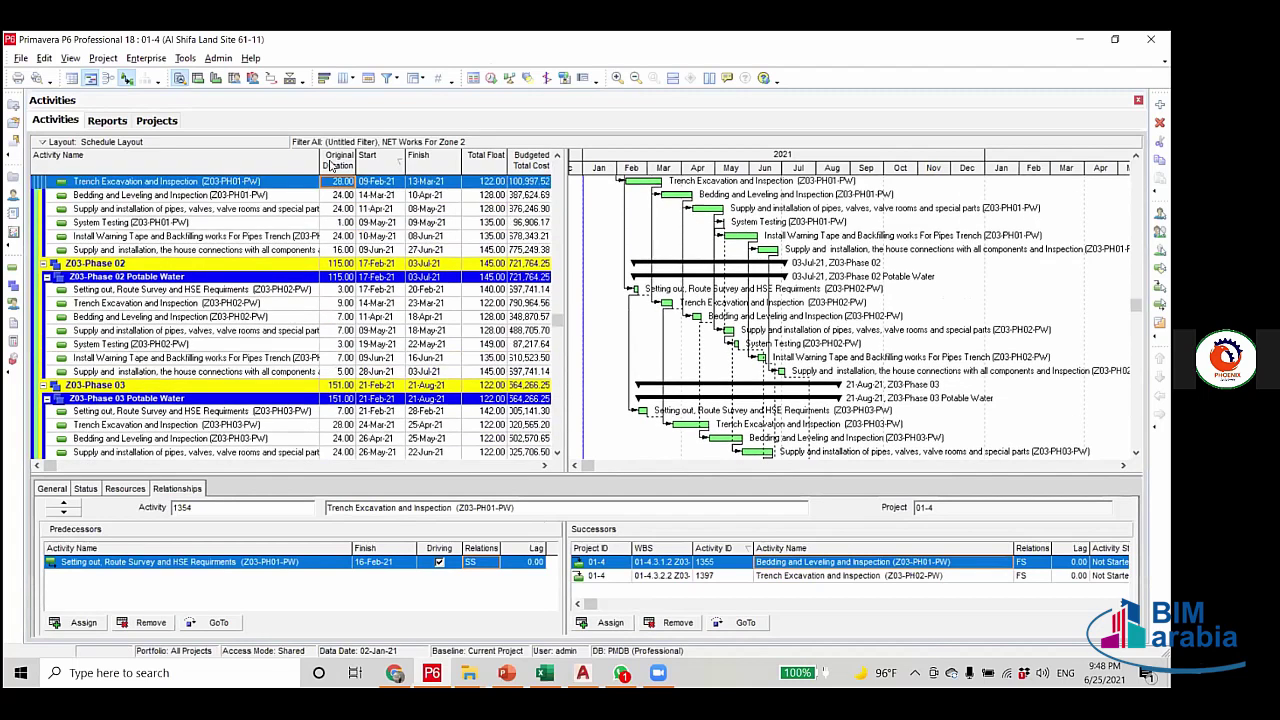
scroll(336, 197, "up", 1)
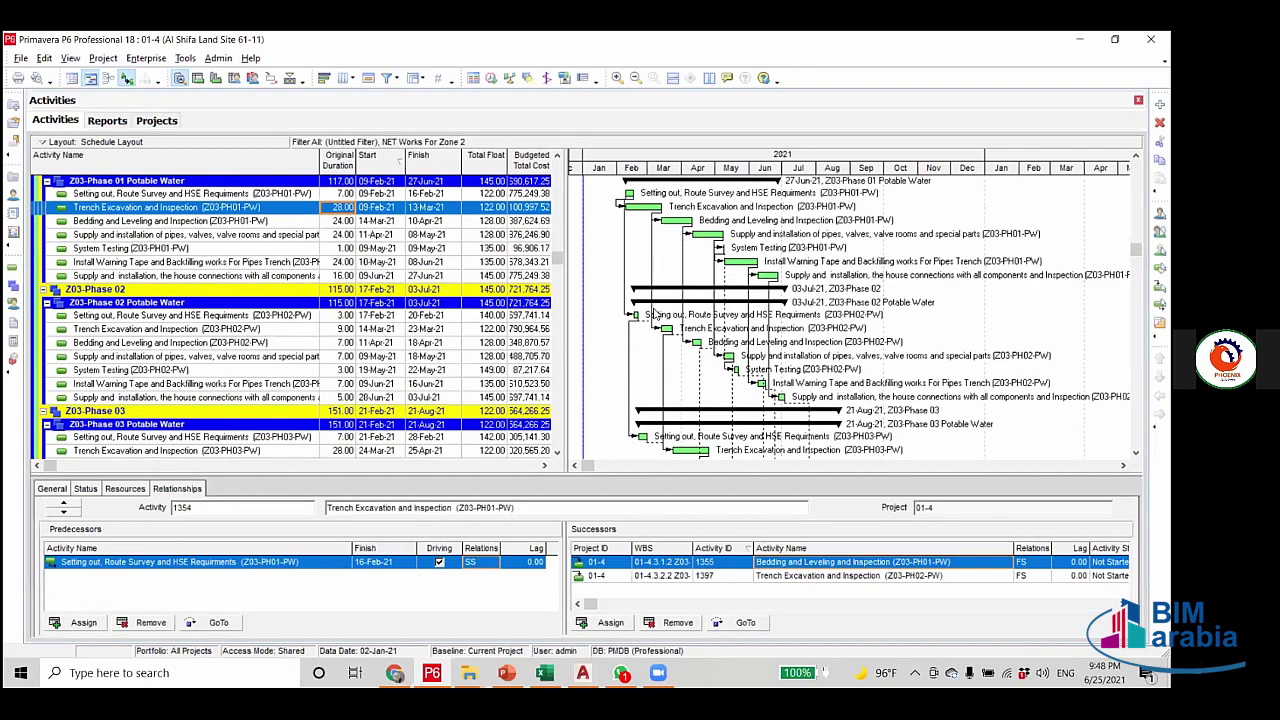
scroll(681, 316, "down", 1)
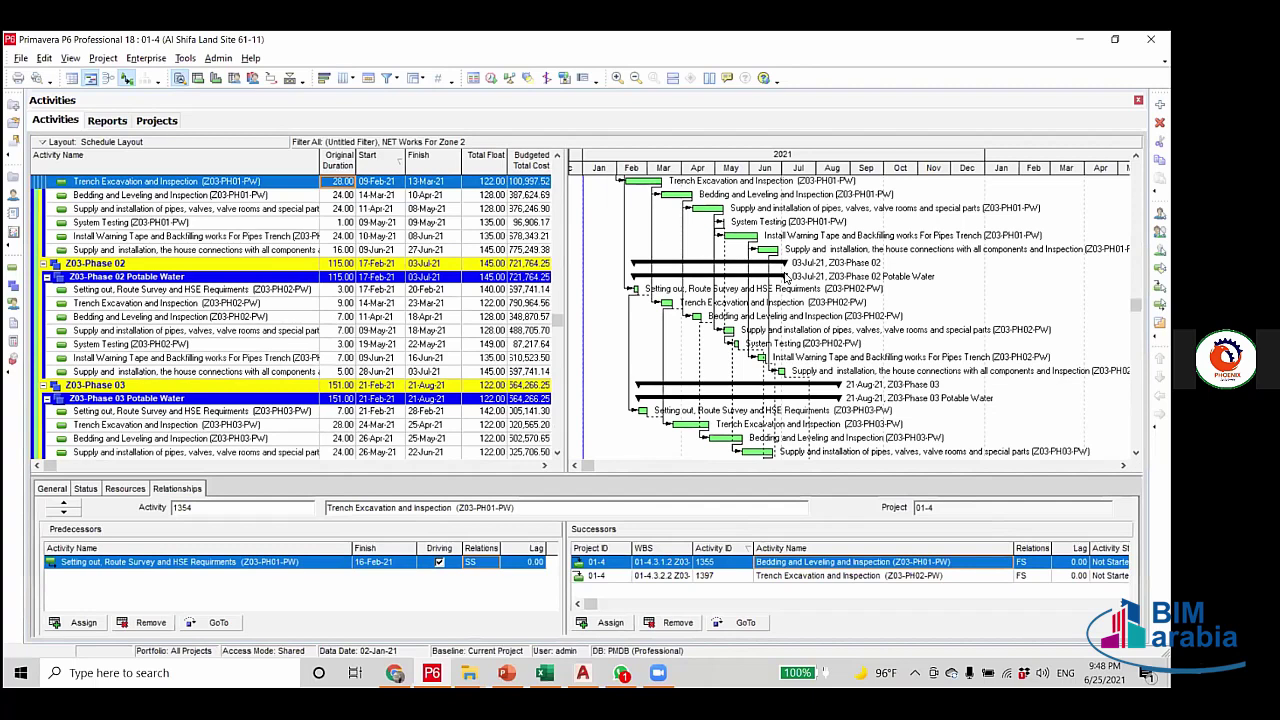
scroll(700, 228, "up", 1)
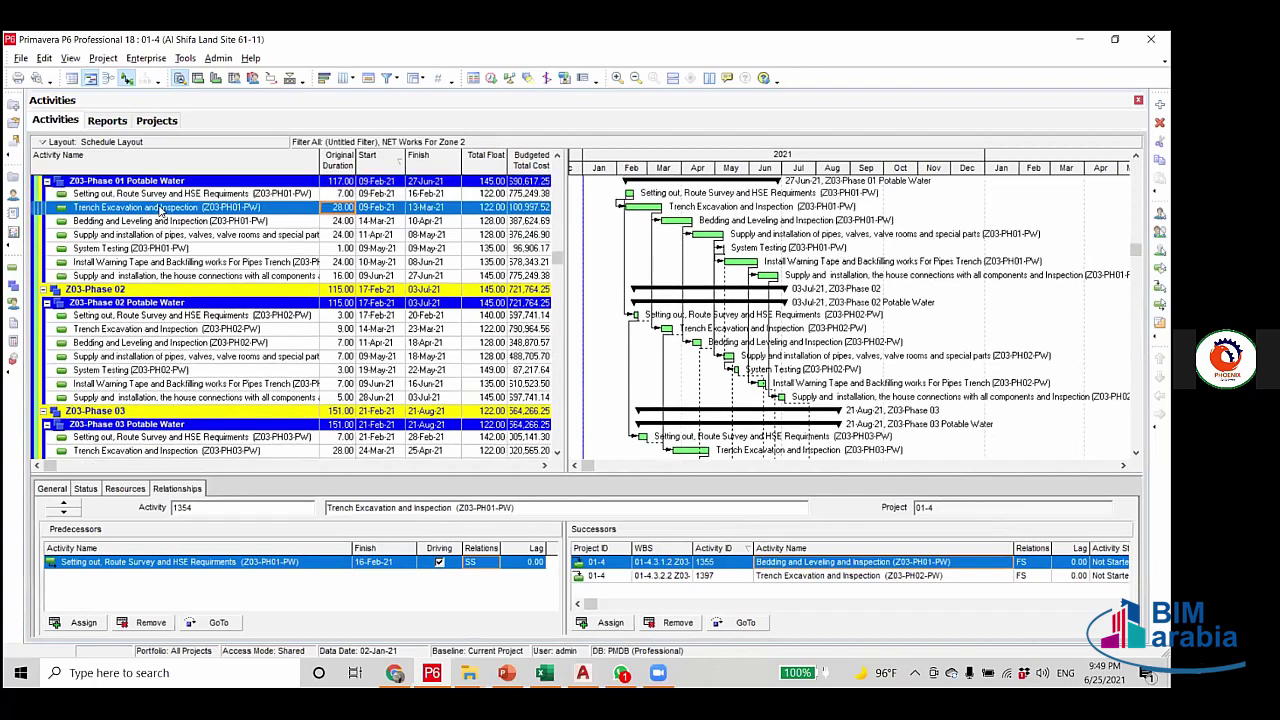
key("Up")
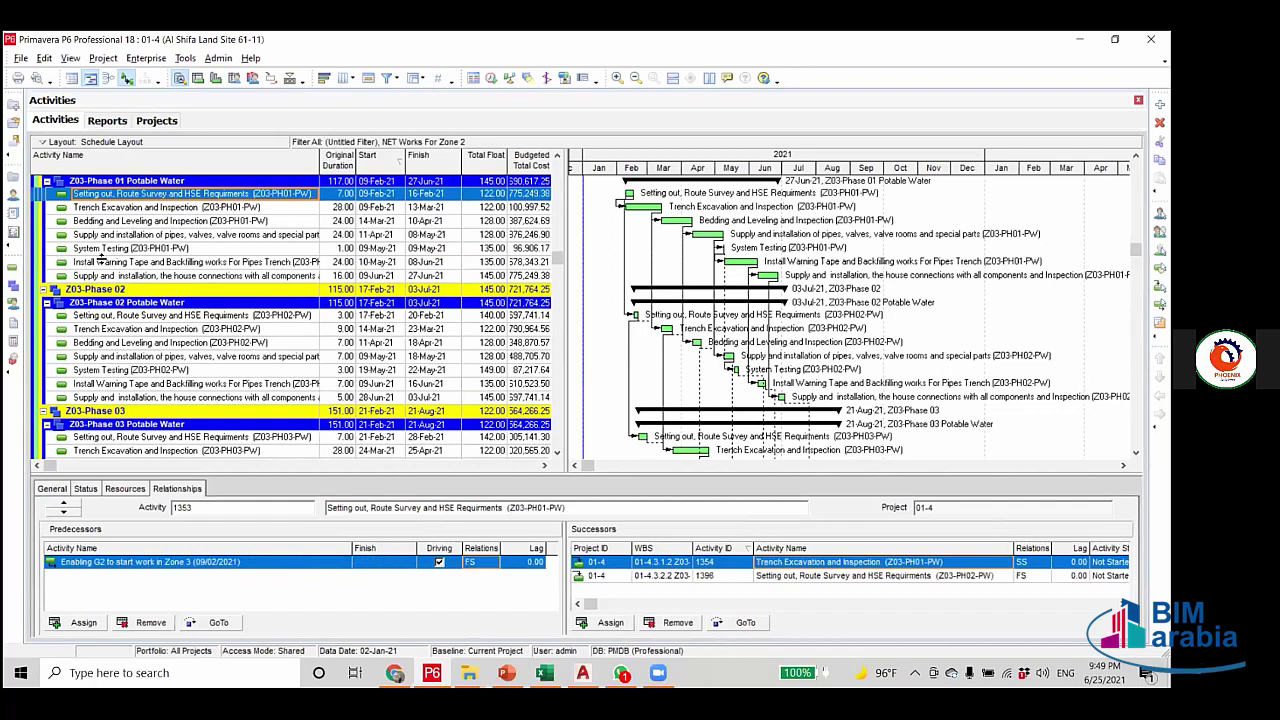
scroll(210, 288, "down", 5)
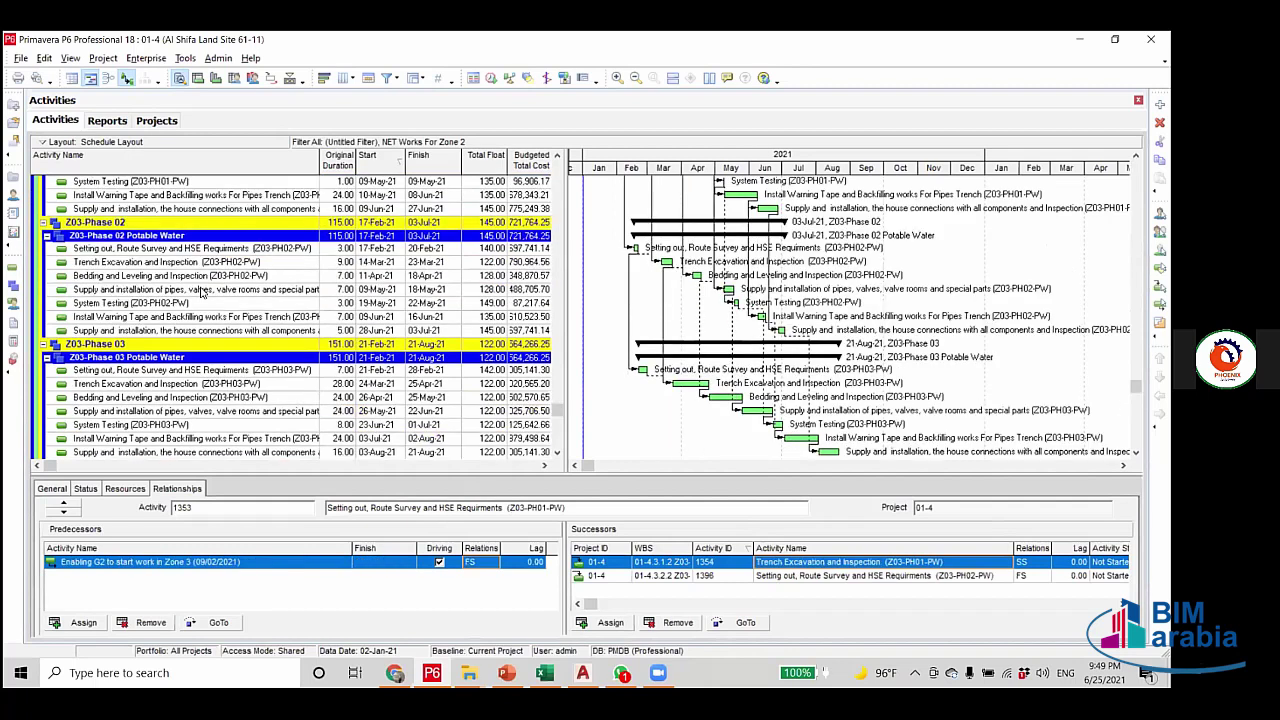
scroll(850, 442, "up", 2)
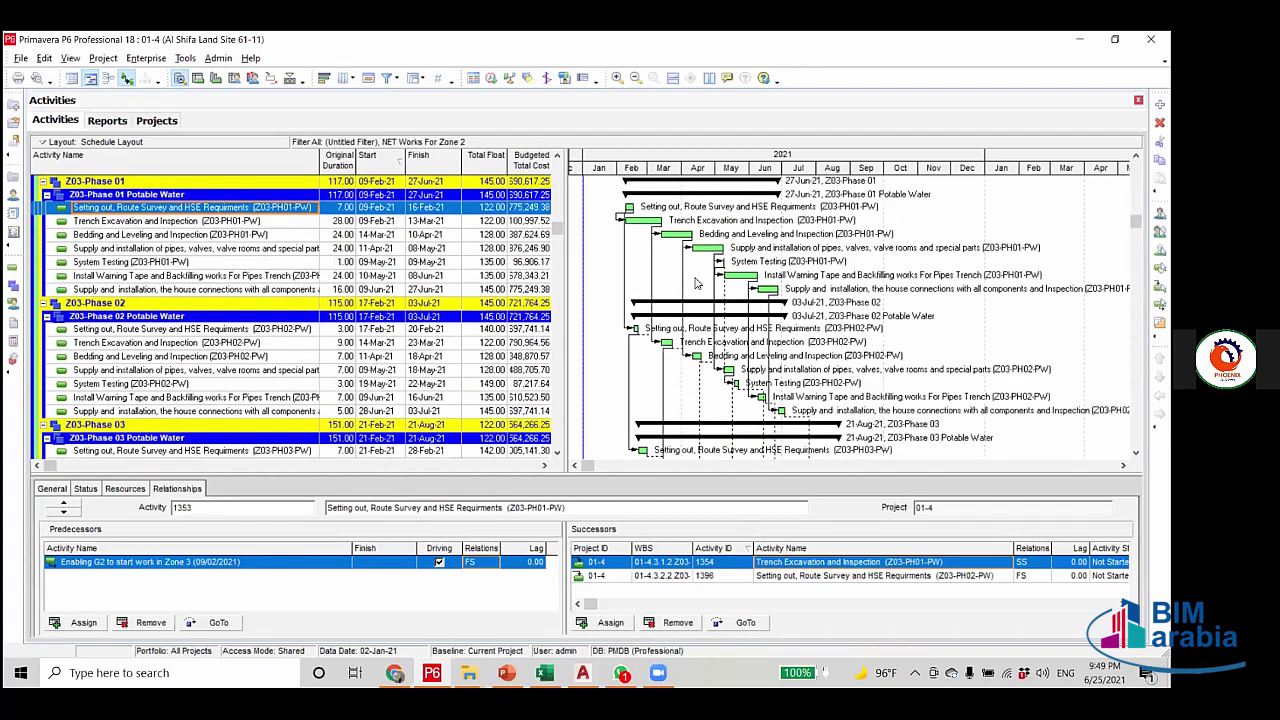
key("ctrl+End")
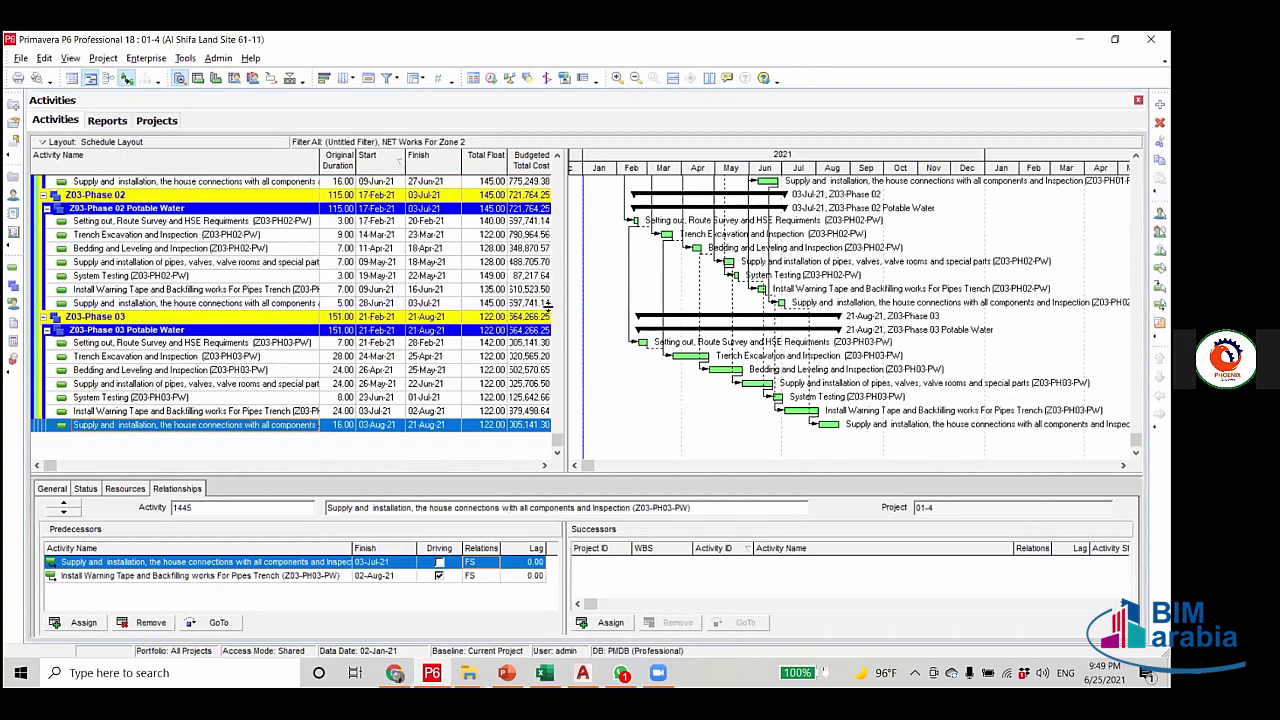
scroll(620, 278, "up", 2)
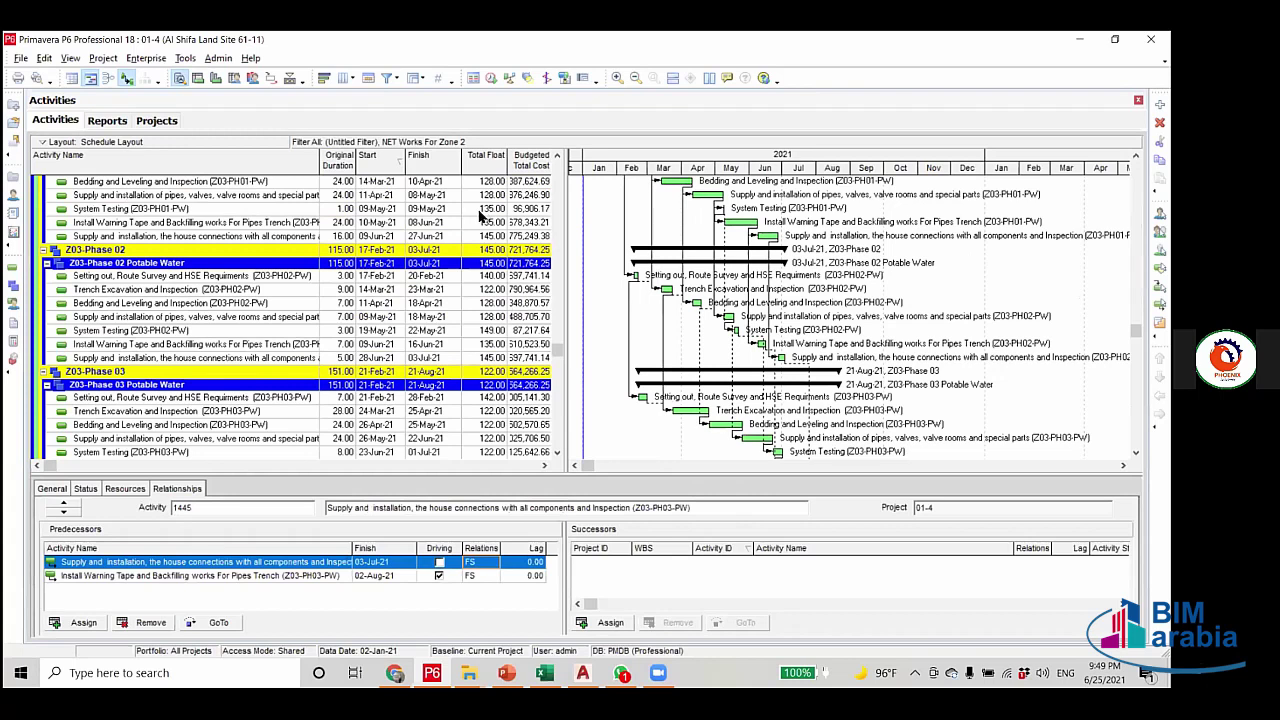
Set the Bedding and Leveling and the pipe supply and installation durations (Z03-PH01-PW) to 20 days each, and reschedule the project.
left_click(482, 210)
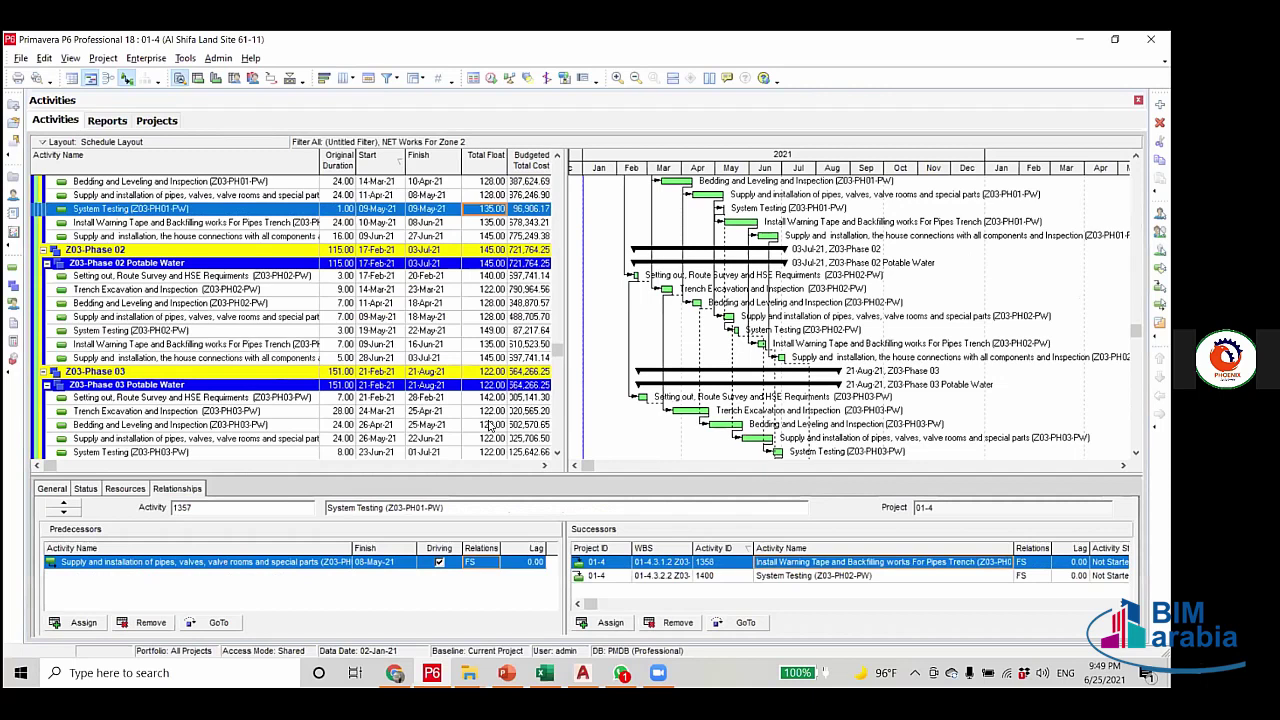
scroll(388, 508, "up", 1)
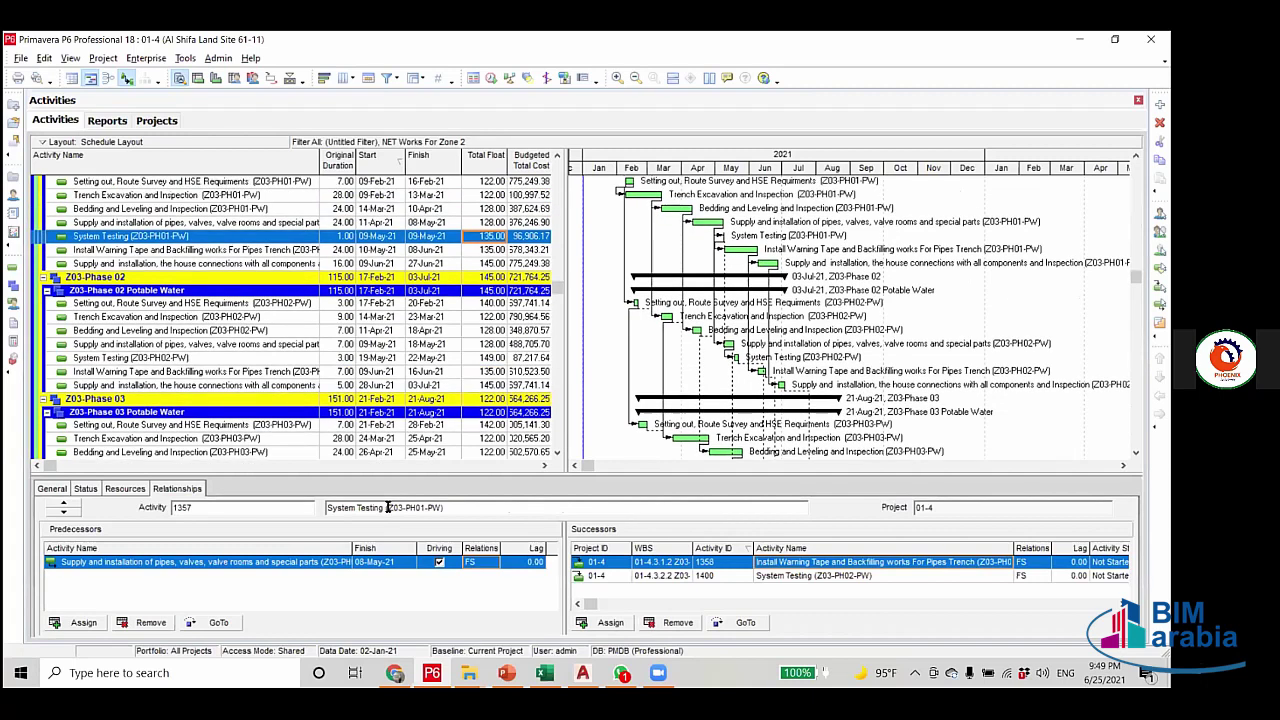
scroll(365, 435, "up", 1)
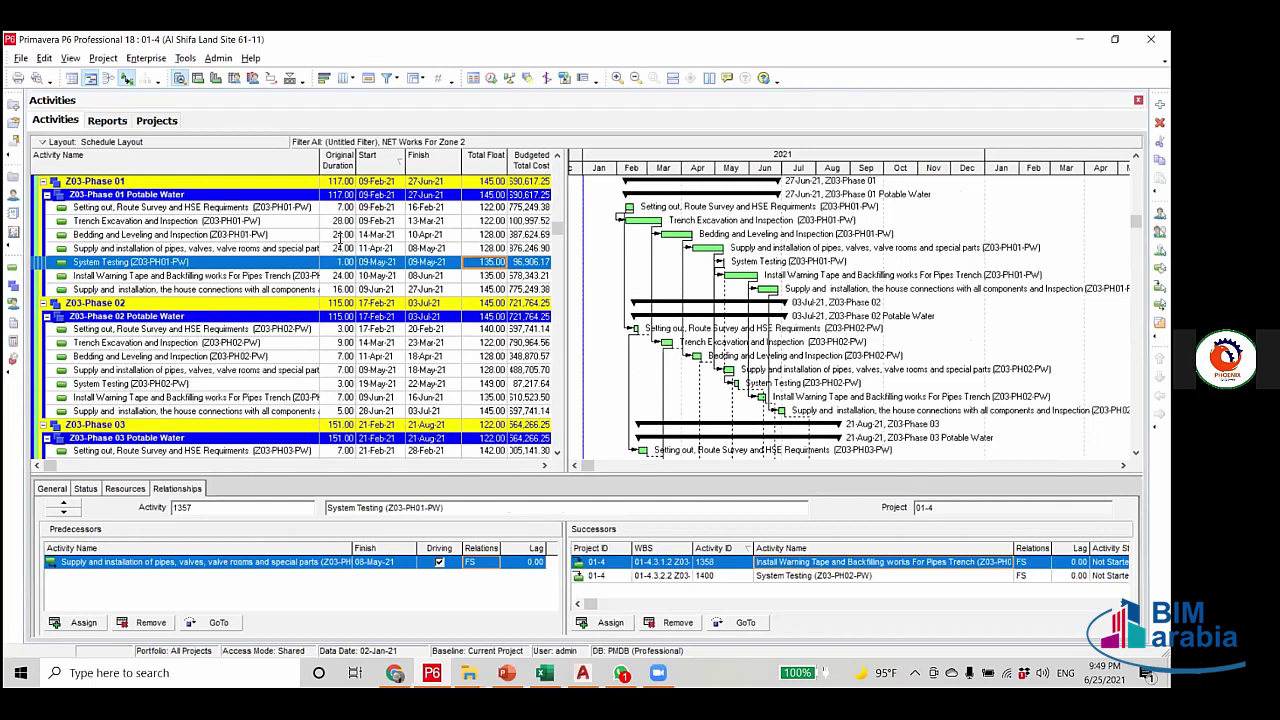
left_click(330, 234)
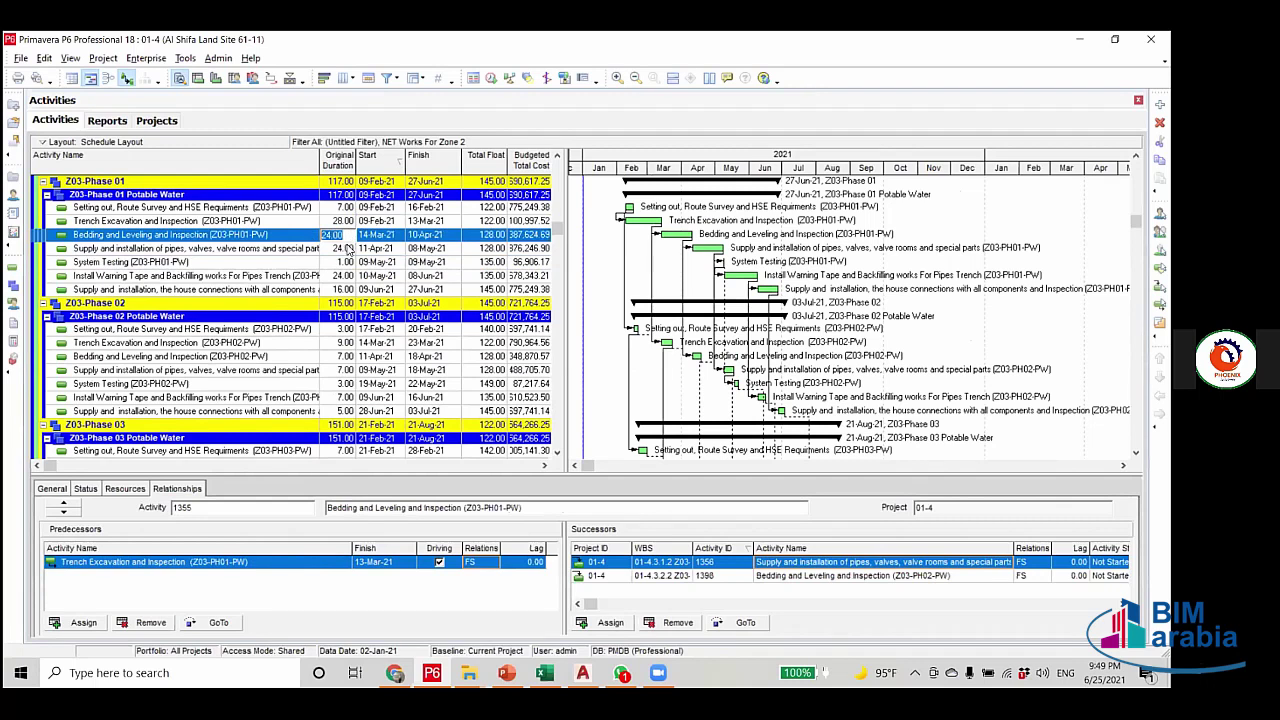
type("20")
key("Return")
type("20")
key("Return")
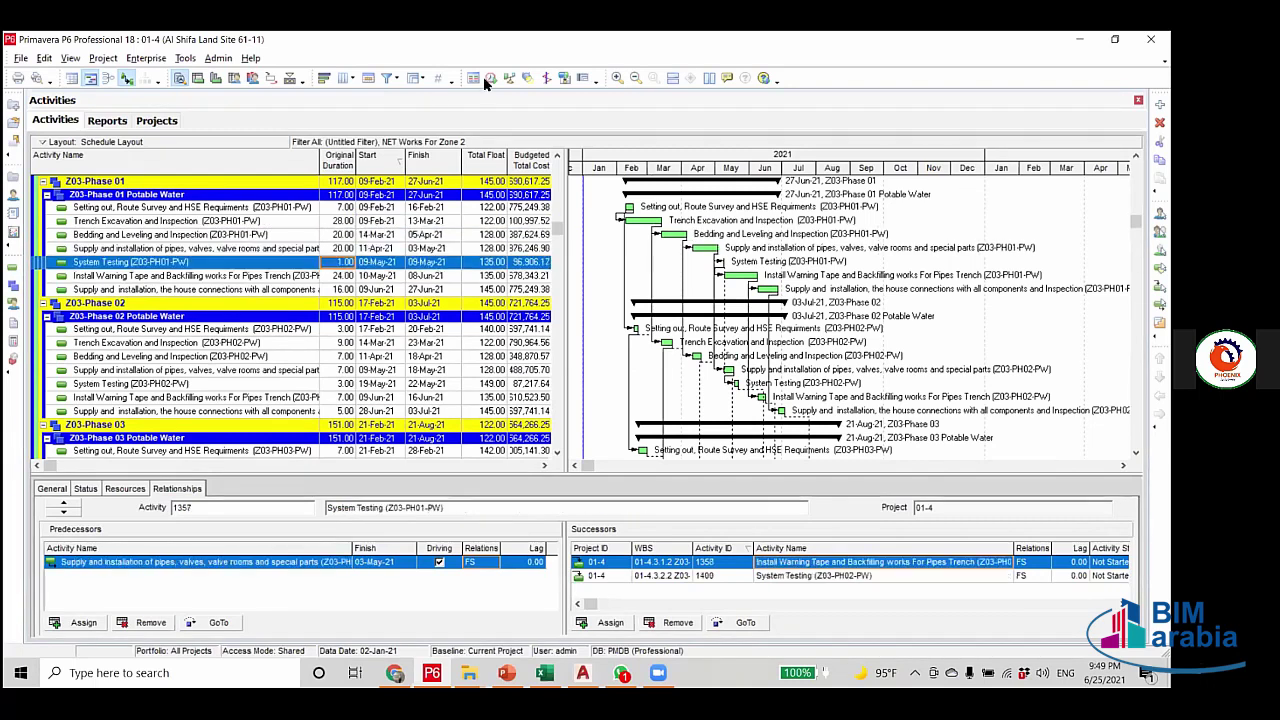
key("F9")
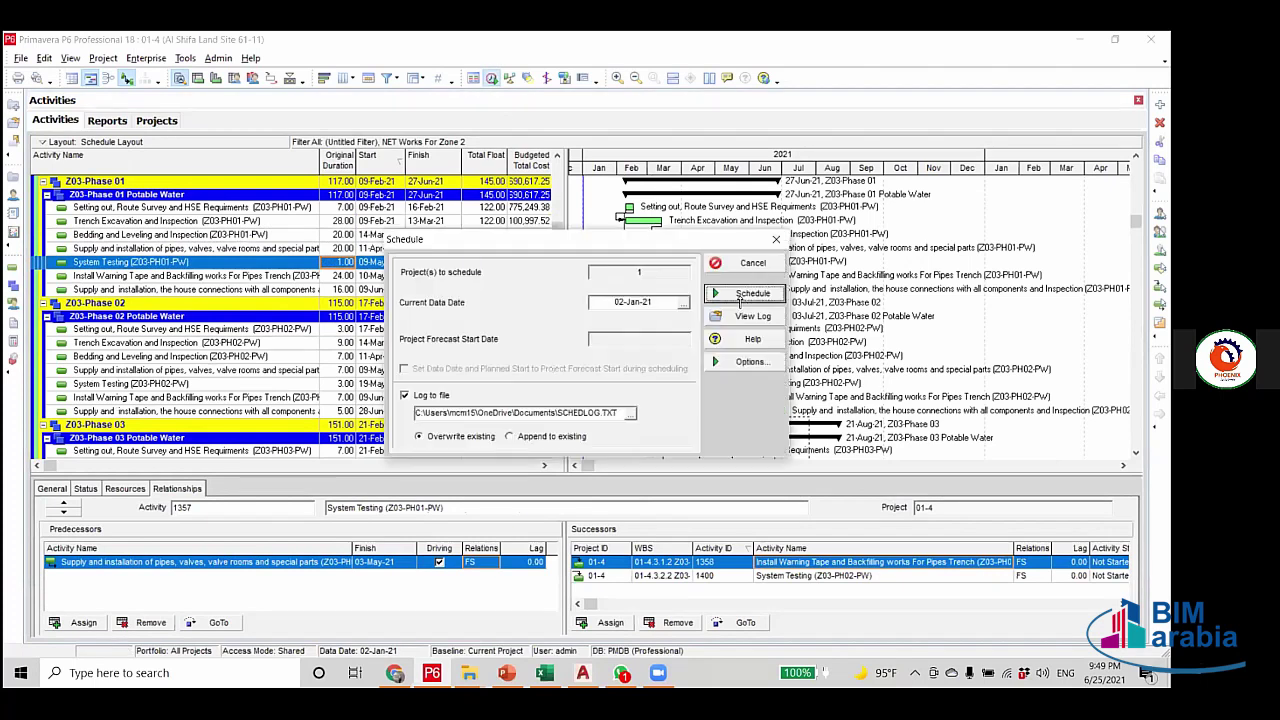
key("Return")
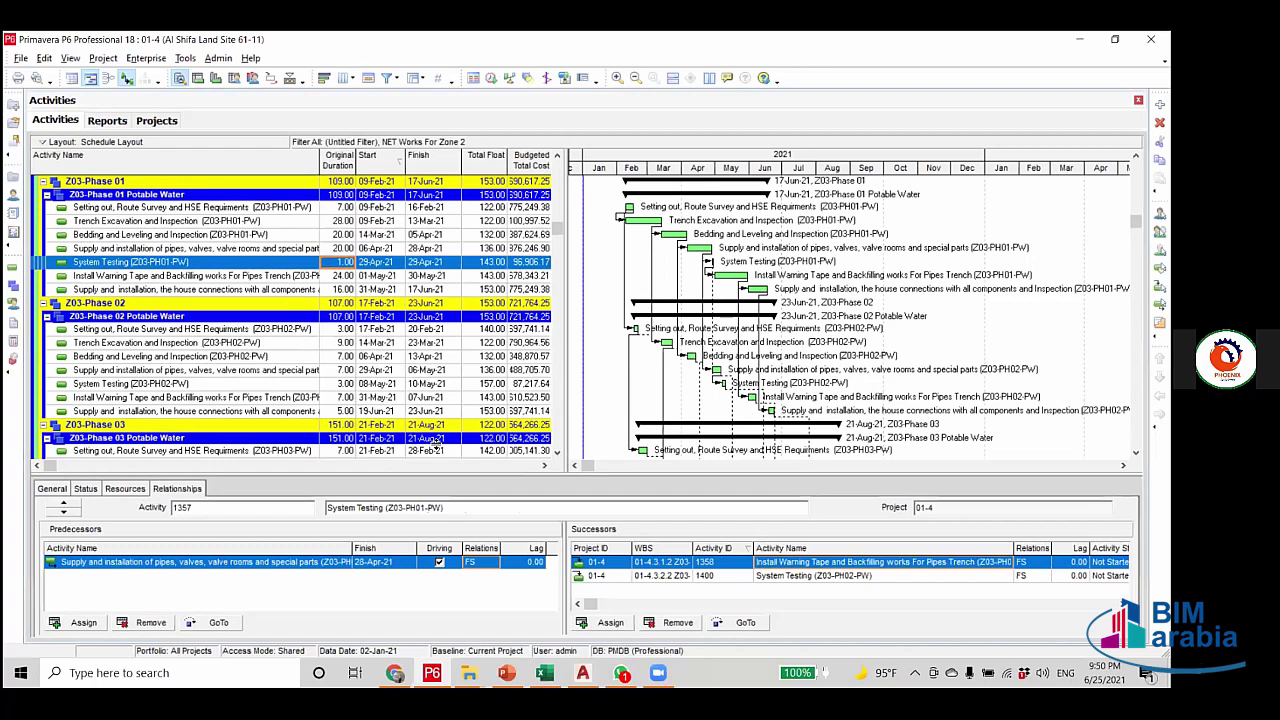
Examine the rescheduled finish dates of the Potable Water phases and the resource rates assigned to Bedding and Leveling and Inspection (Z03-PH01-PW).
scroll(440, 450, "down", 2)
left_click(440, 450)
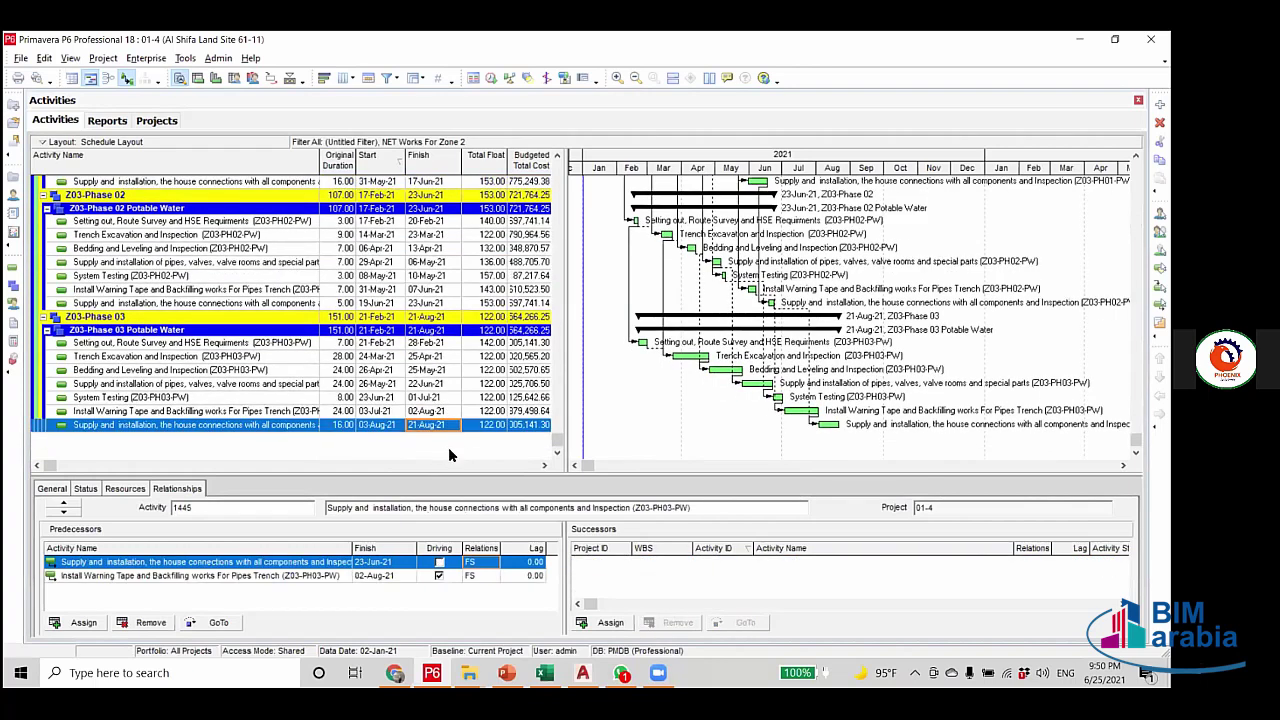
scroll(448, 455, "up", 4)
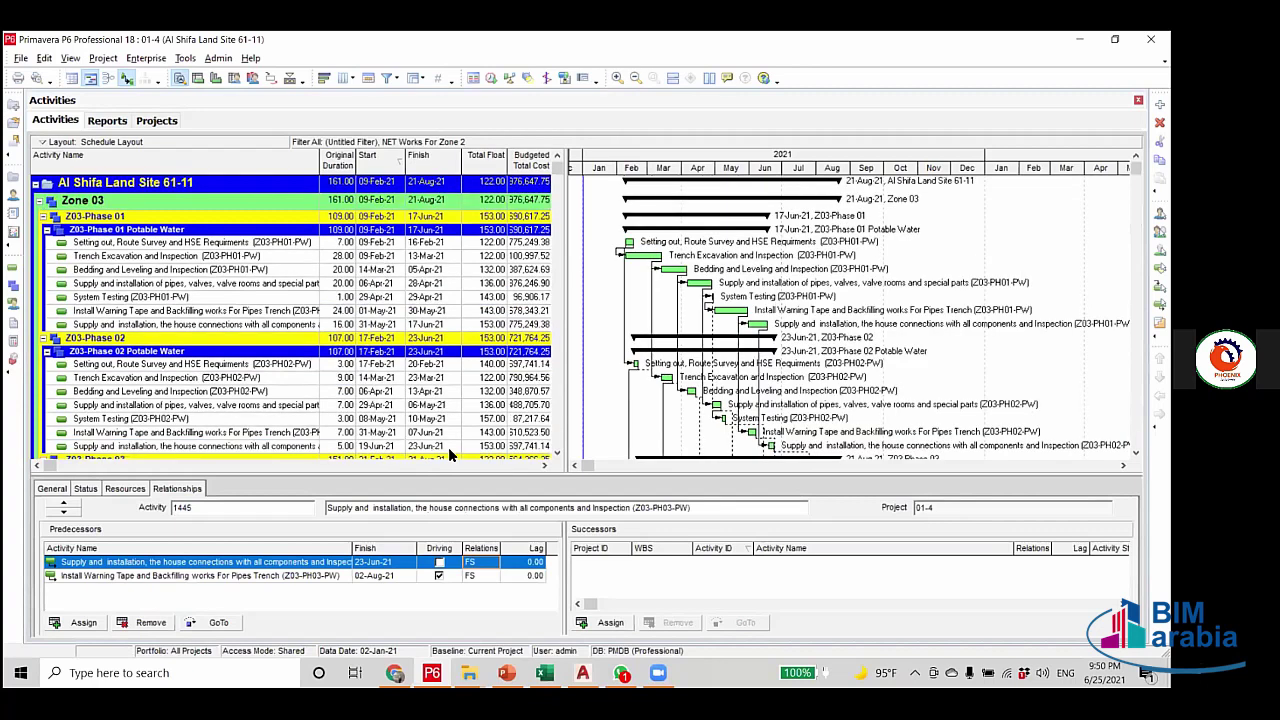
scroll(448, 453, "down", 2)
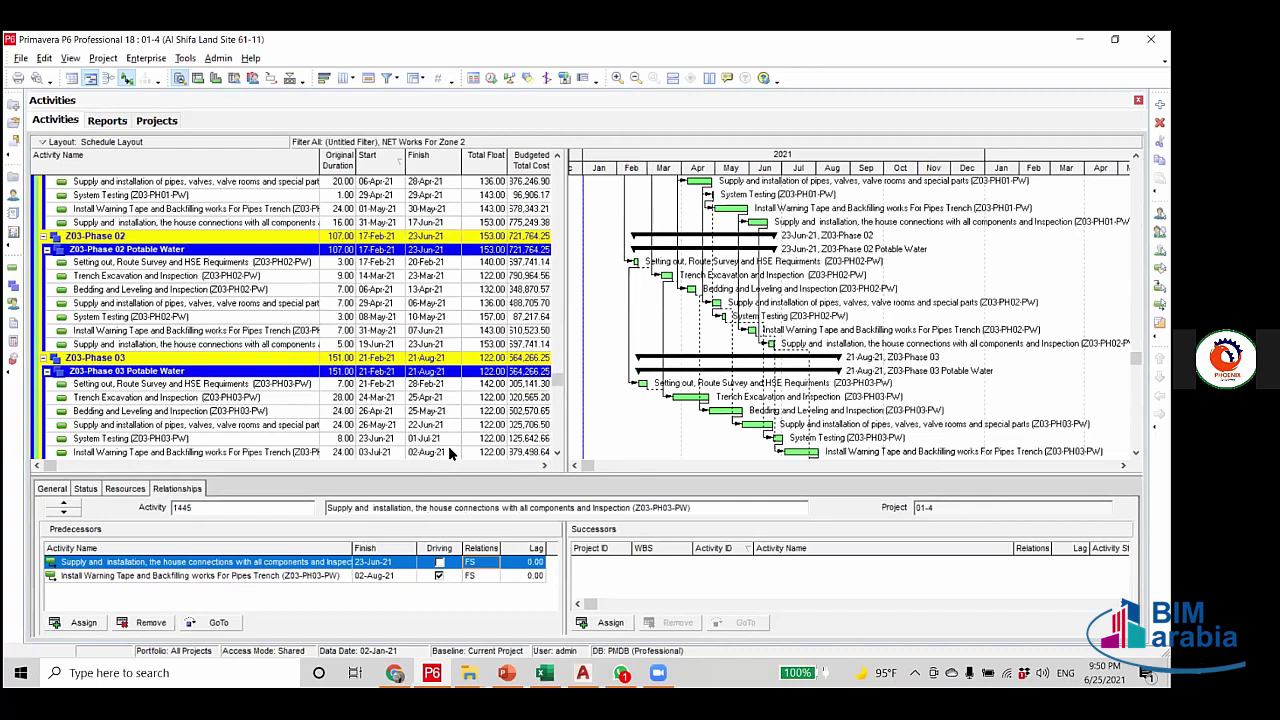
scroll(448, 453, "up", 2)
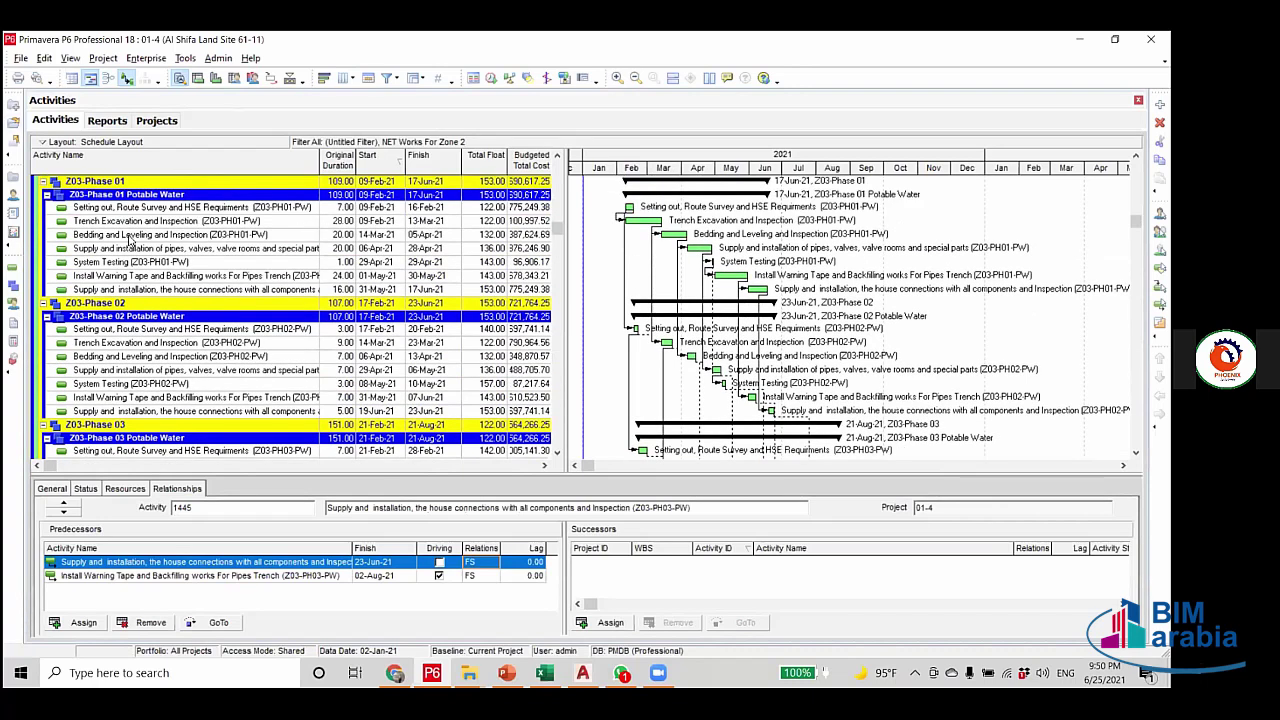
left_click(143, 236)
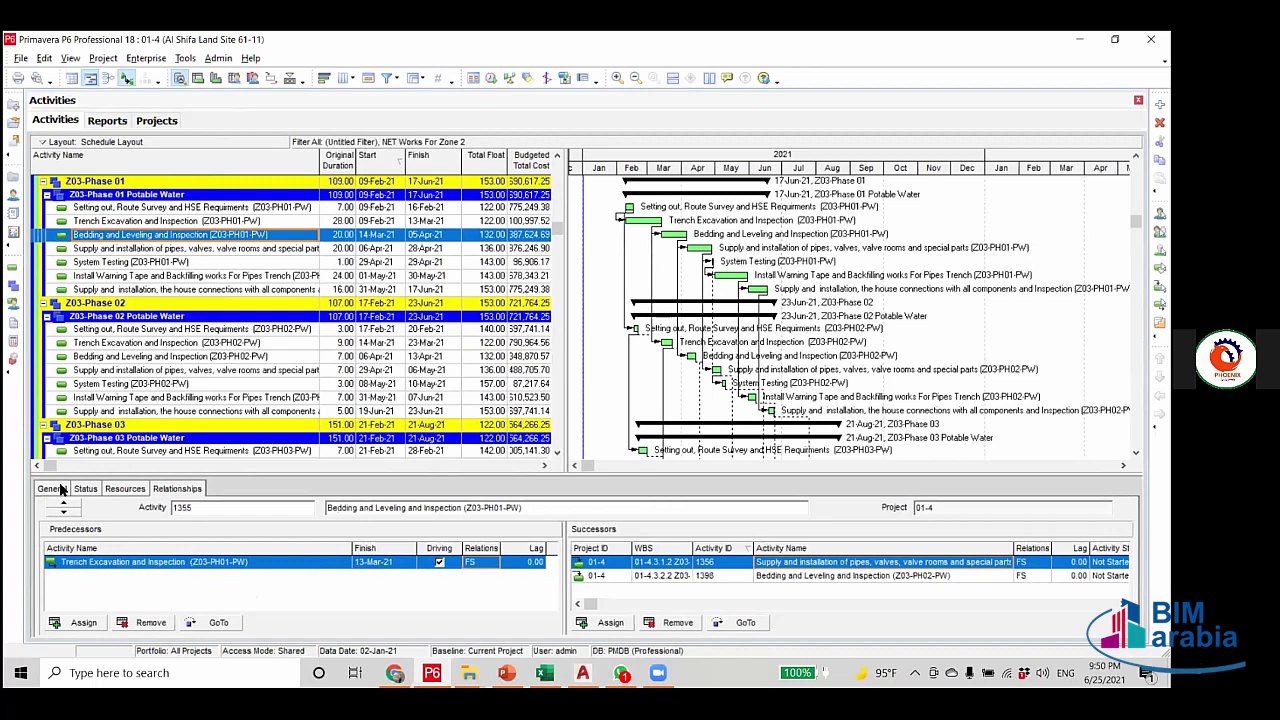
left_click(125, 489)
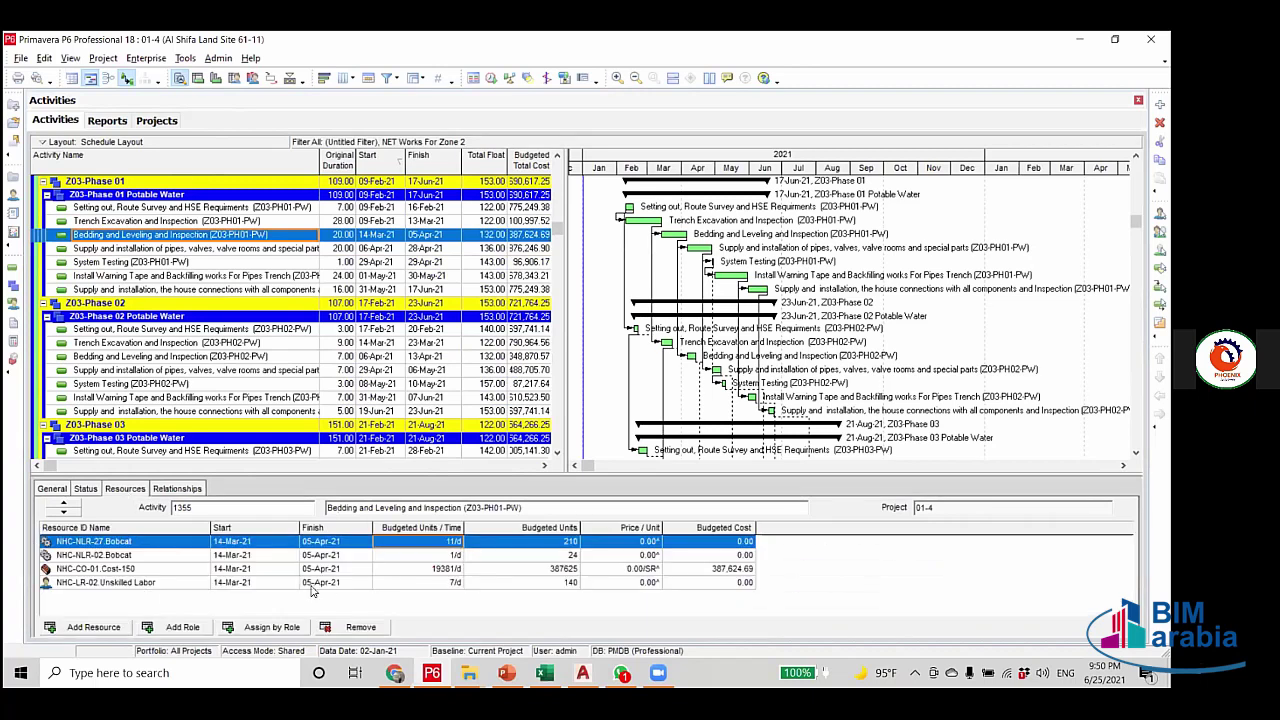
left_click(406, 585)
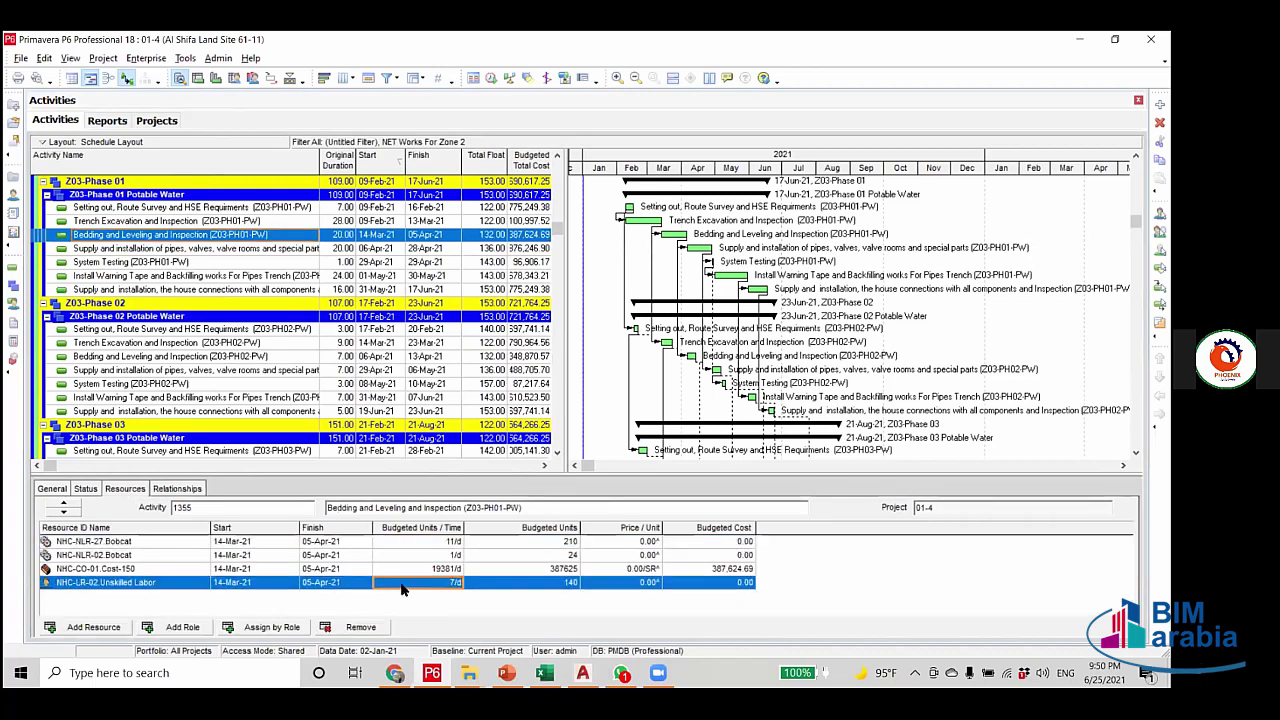
Try 10-day durations for Bedding and Leveling and for the supply and installation of pipes (Z03-PH01-PW), and reschedule the project.
left_click(330, 235)
left_click(328, 235)
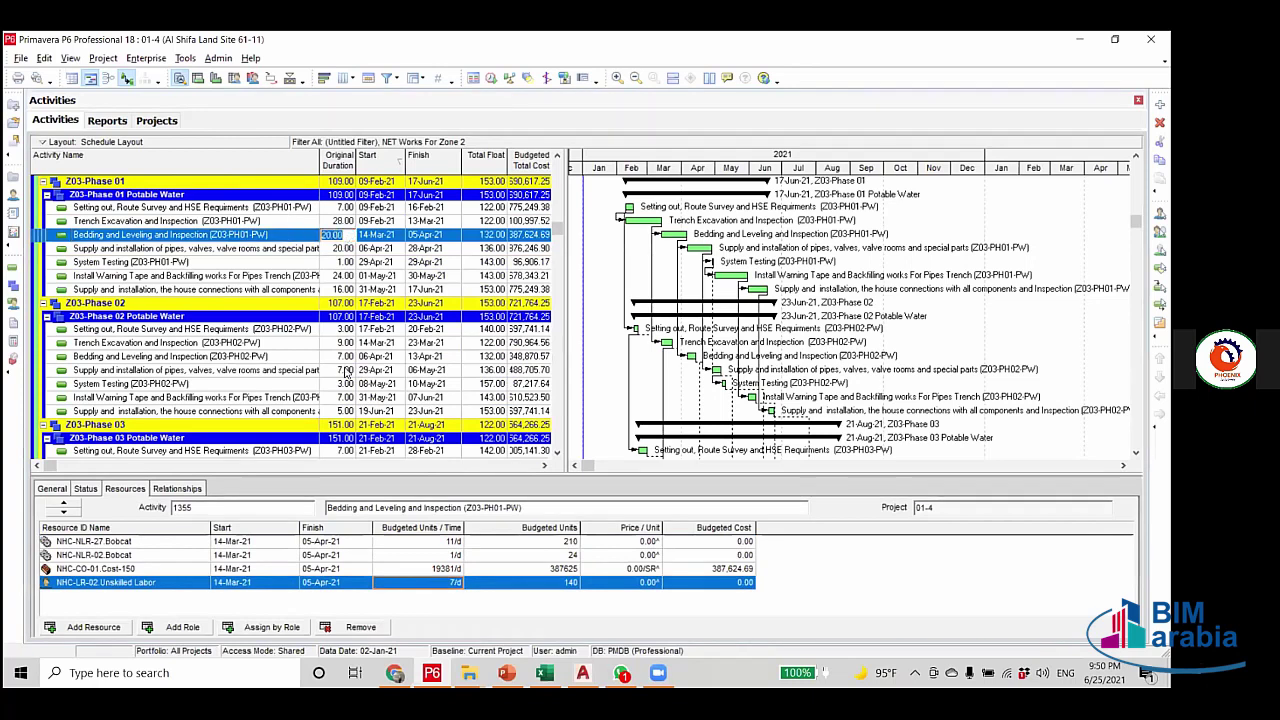
type("10")
key("Return")
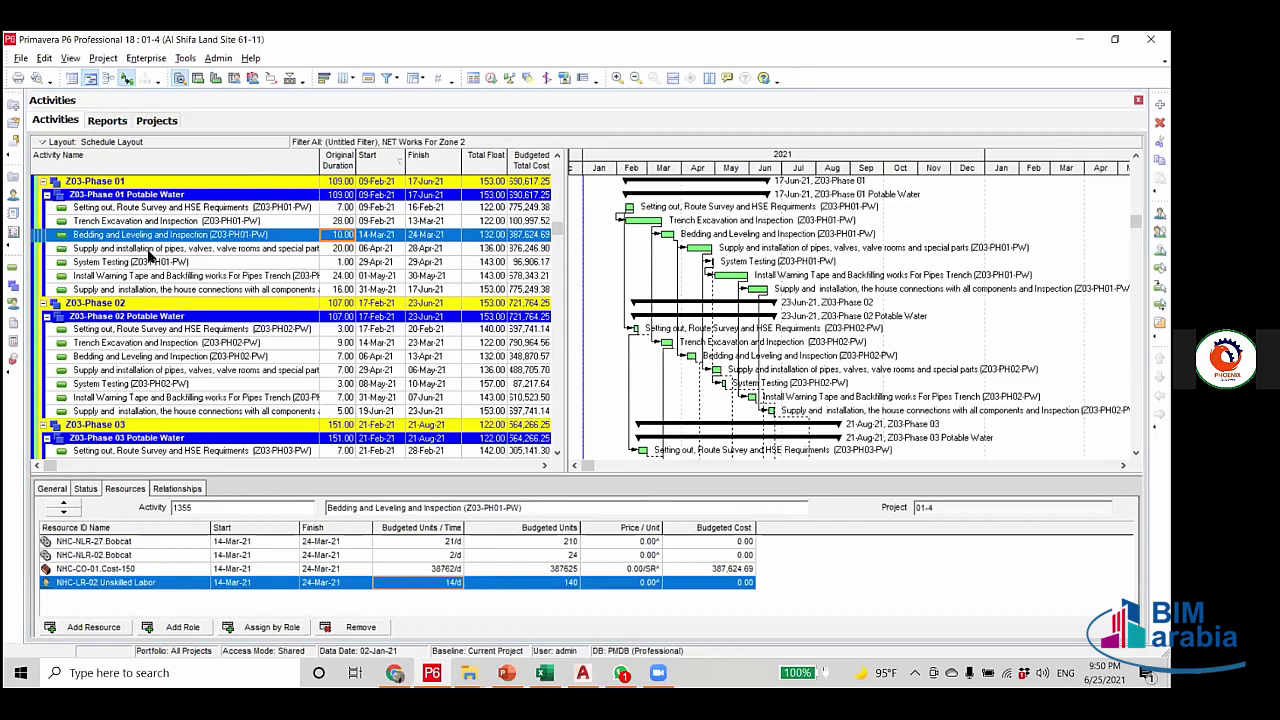
left_click(212, 250)
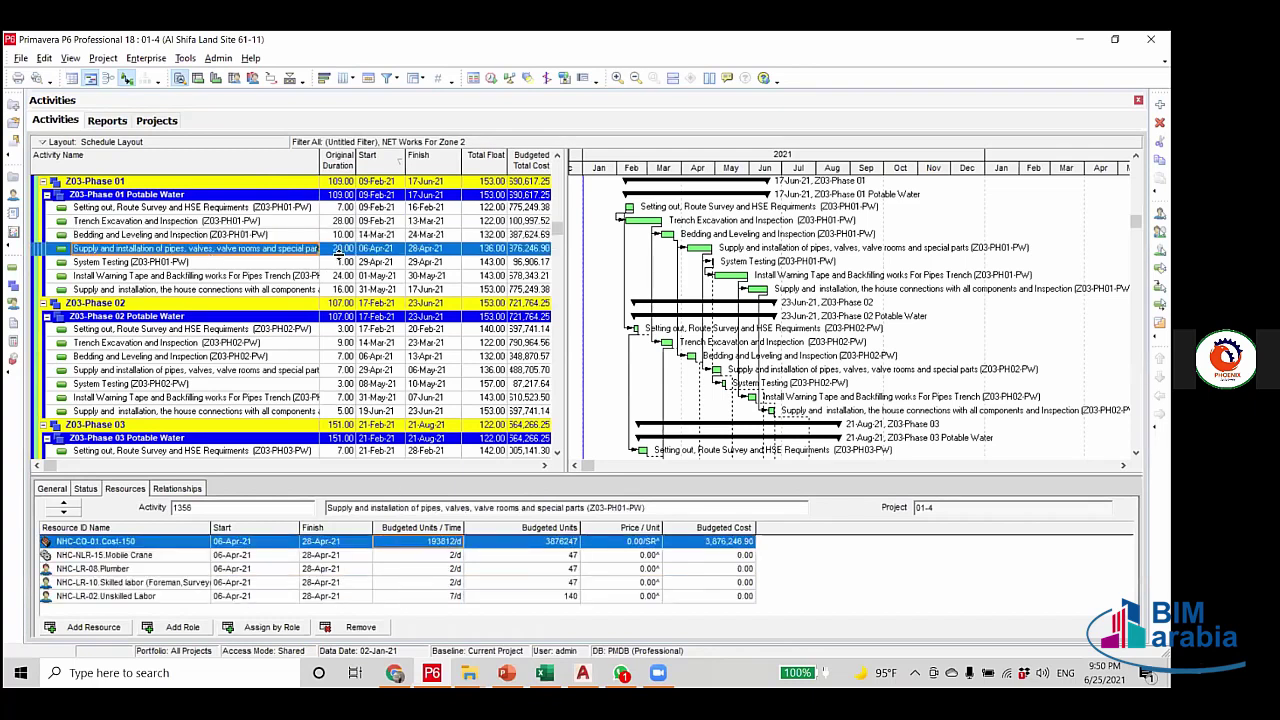
left_click(340, 248)
type("1")
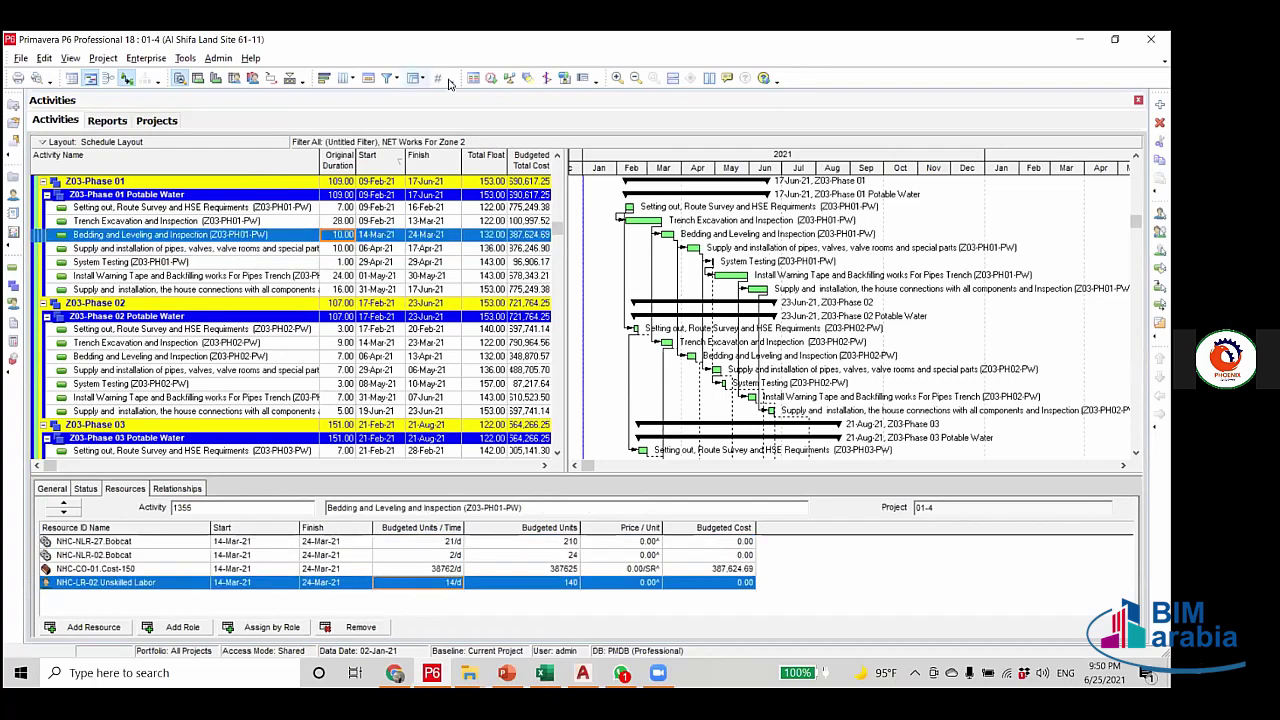
left_click(490, 78)
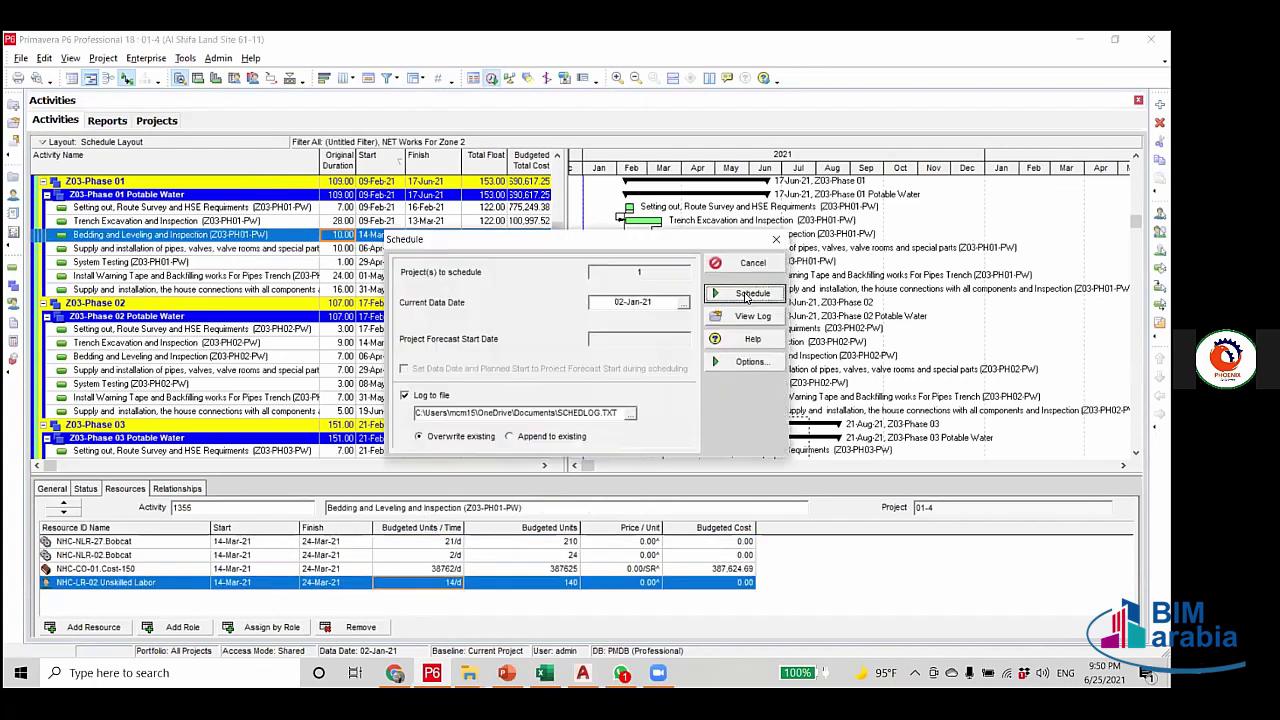
left_click(745, 296)
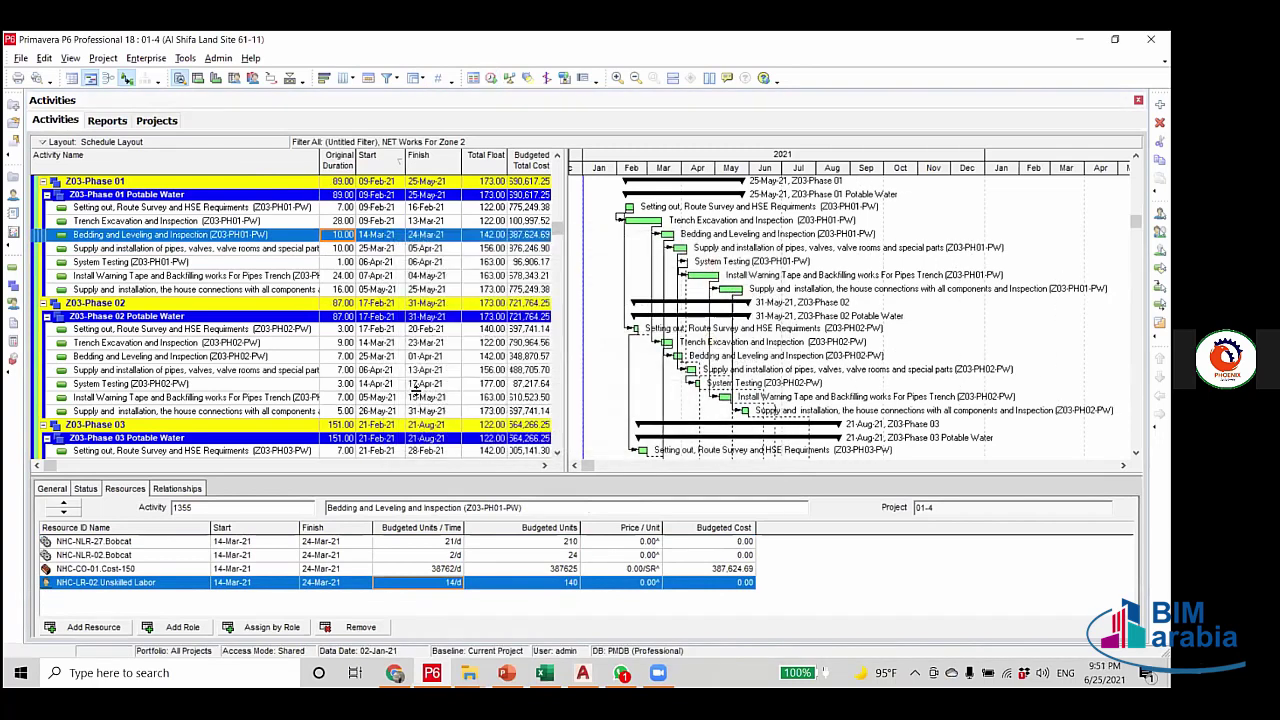
Compare the rescheduled Phase 01 and 02 Potable Water dates with the Phase 03 house connections finish date.
scroll(425, 449, "down", 3)
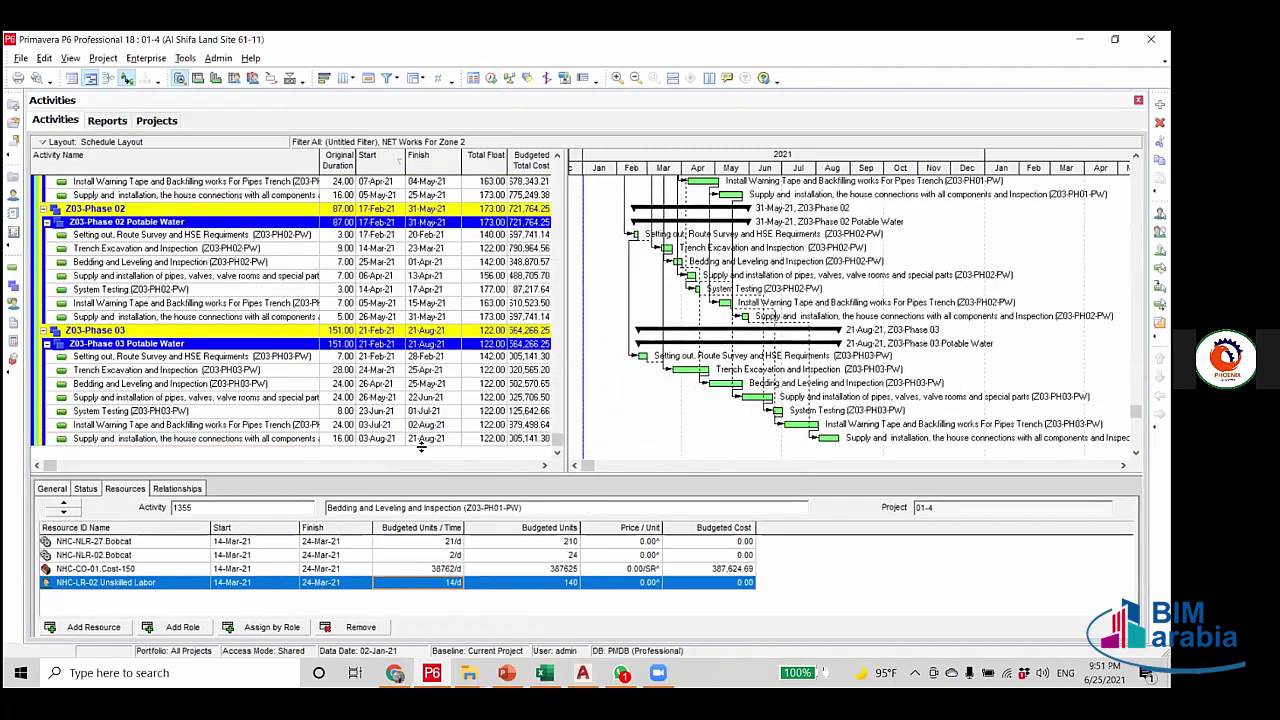
scroll(421, 447, "up", 1)
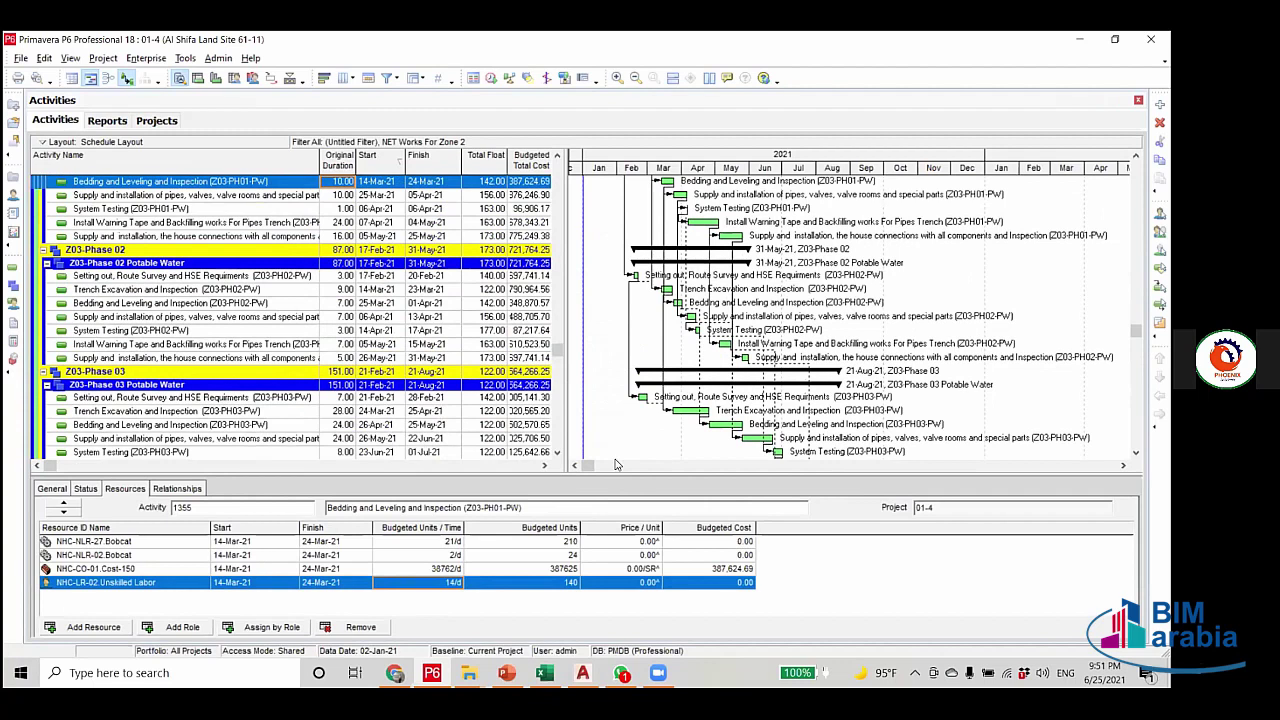
scroll(813, 337, "down", 1)
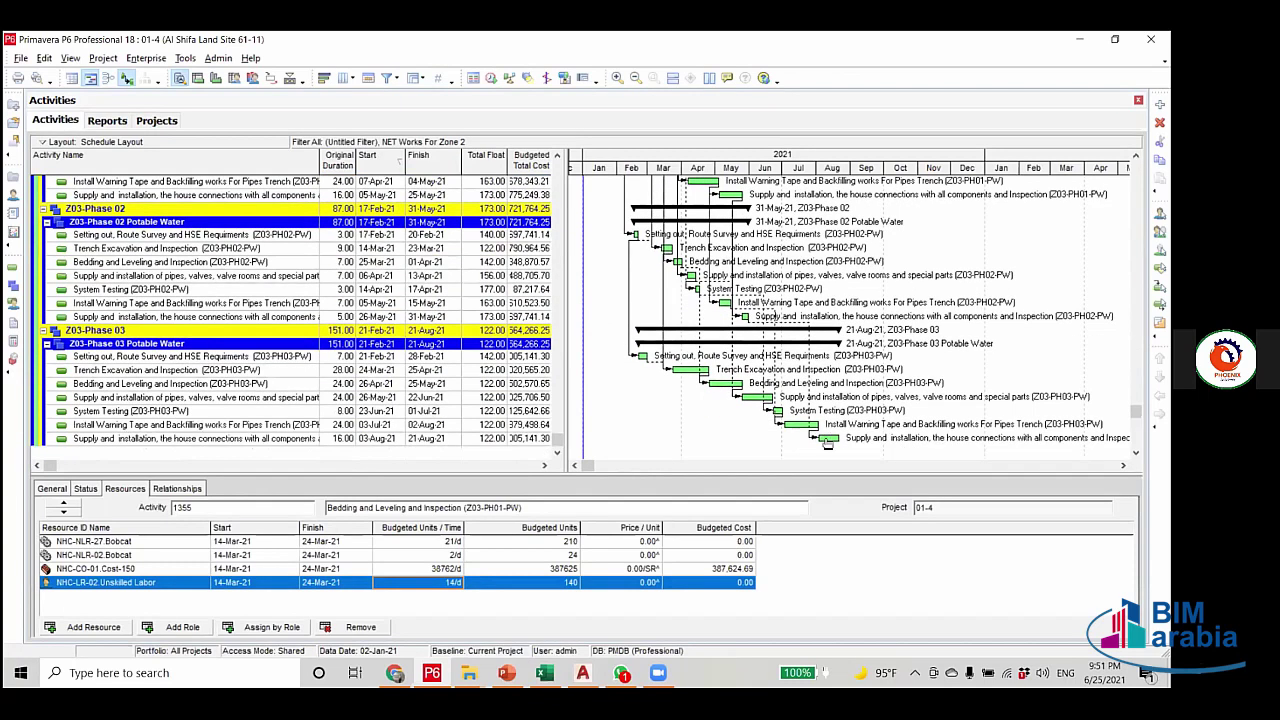
scroll(434, 448, "down", 1)
left_click(430, 424)
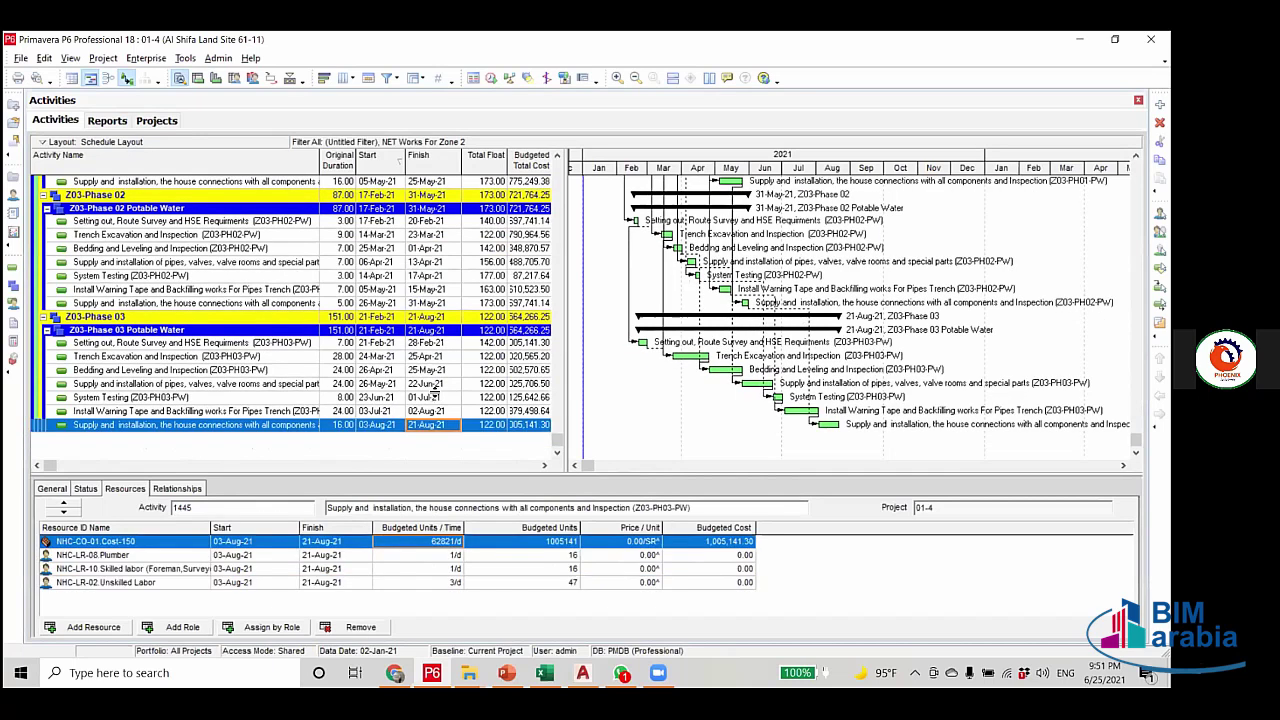
scroll(434, 396, "up", 8)
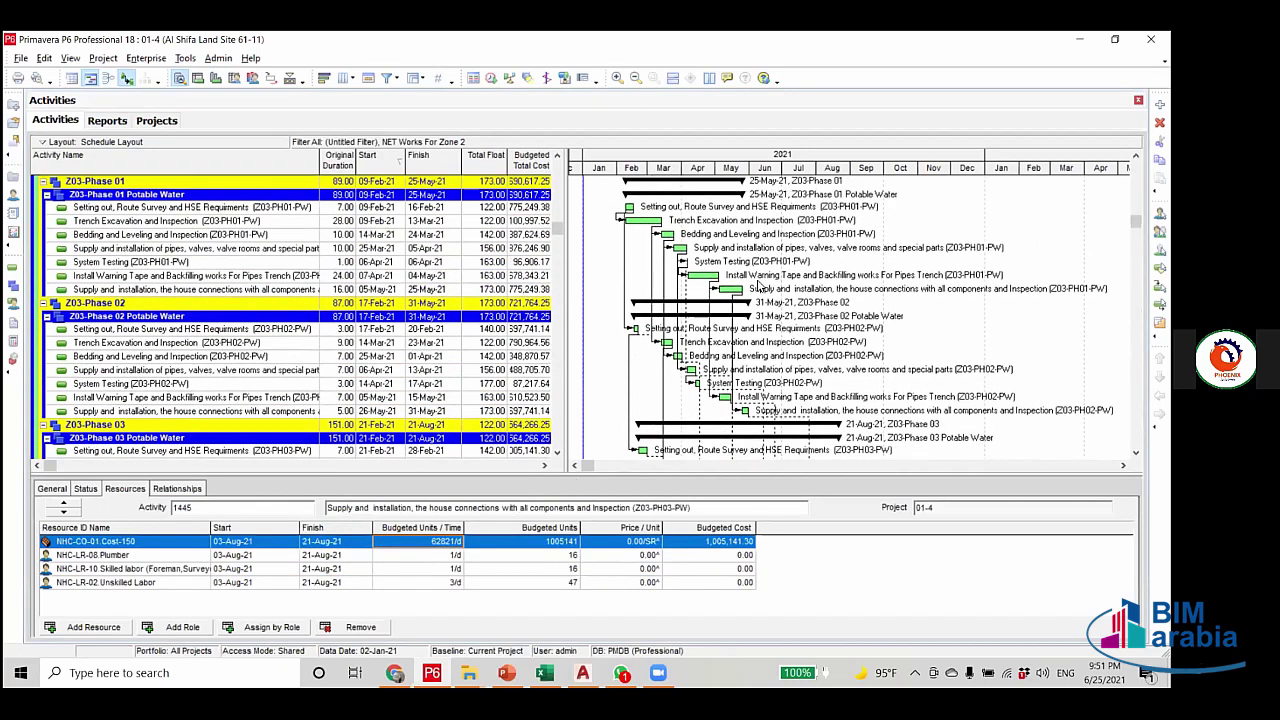
scroll(335, 225, "down", 6)
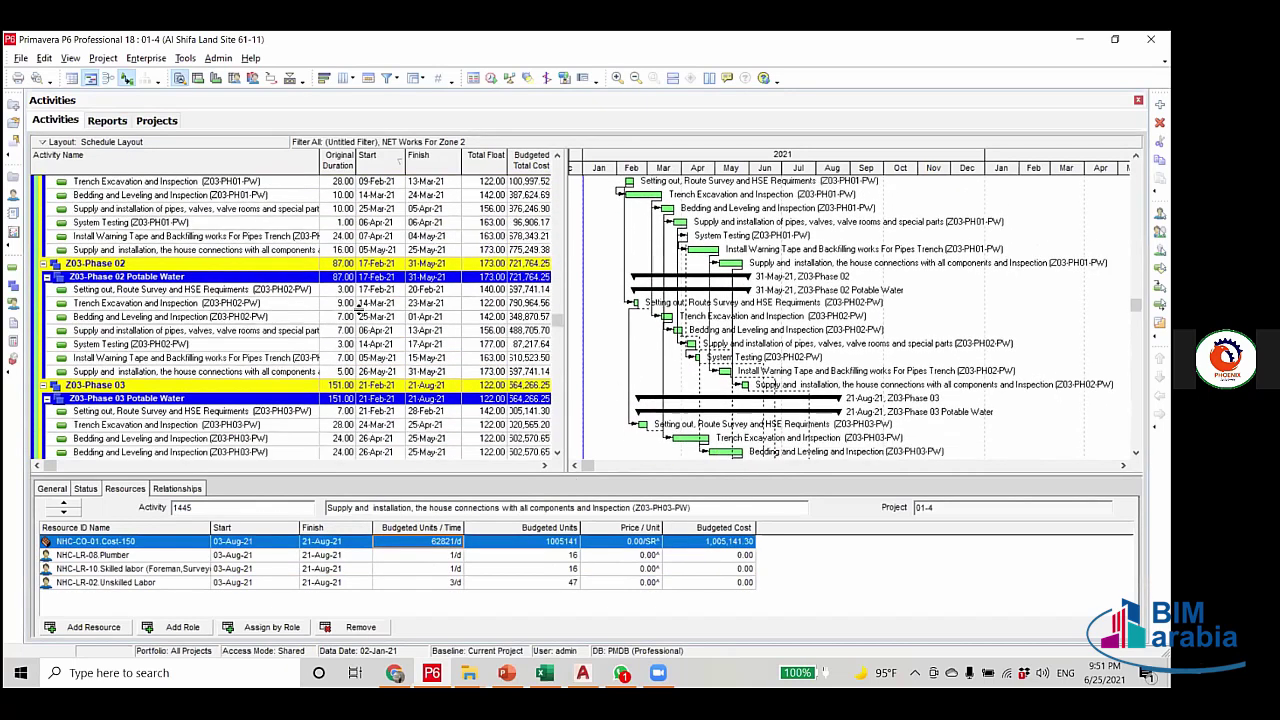
Restore the pipe supply and installation and the Bedding and Leveling durations (Z03-PH01-PW) to 20 days each, and reschedule the project.
scroll(335, 225, "up", 5)
left_click(343, 236)
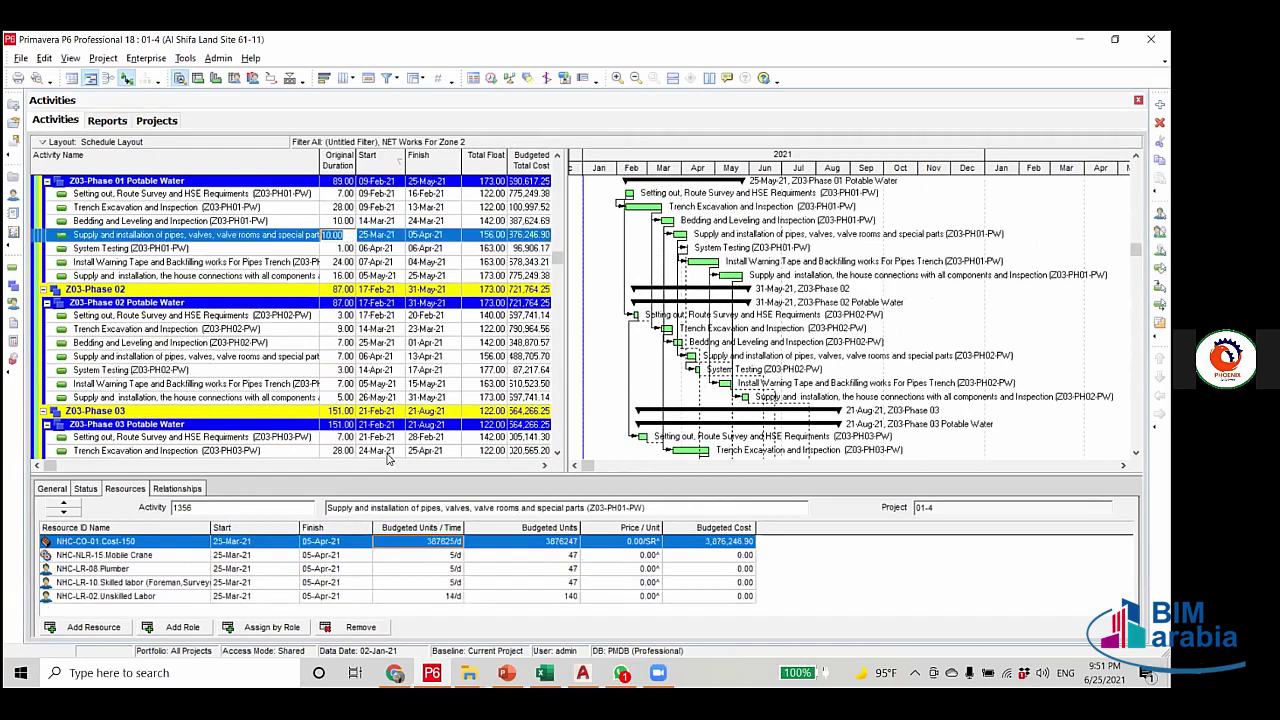
type("20")
left_click(343, 221)
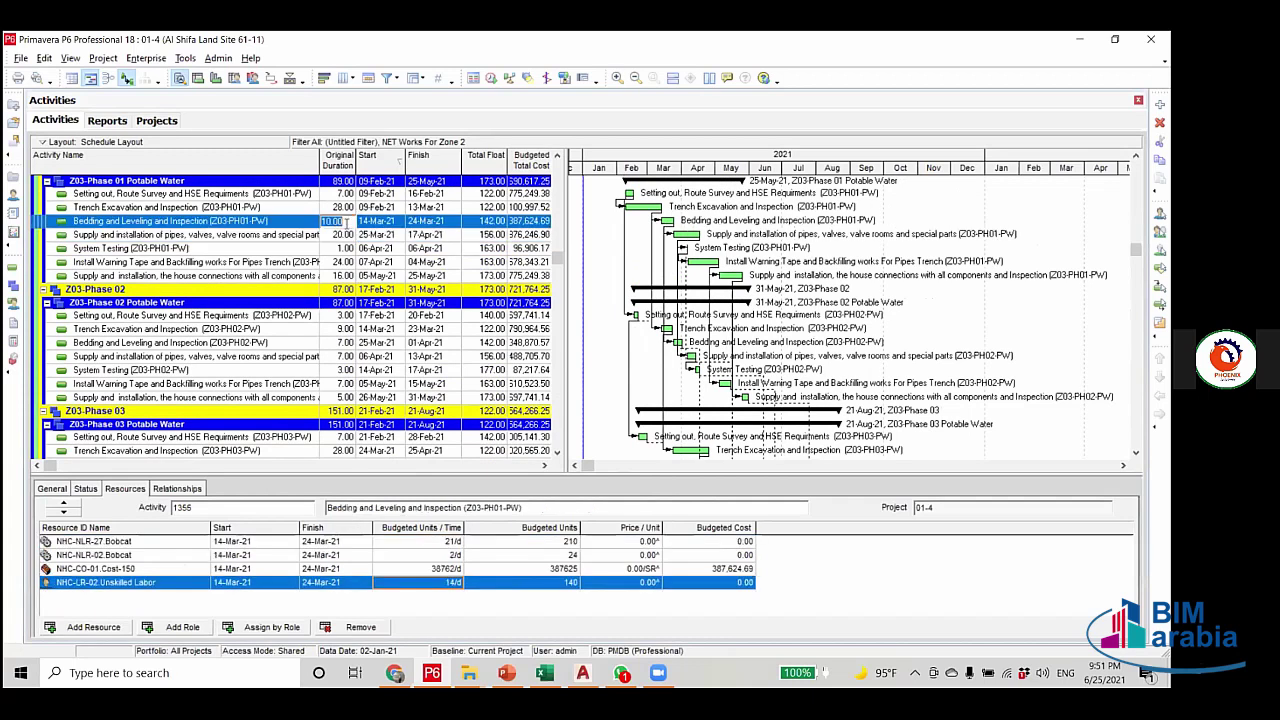
type("20")
key("Return")
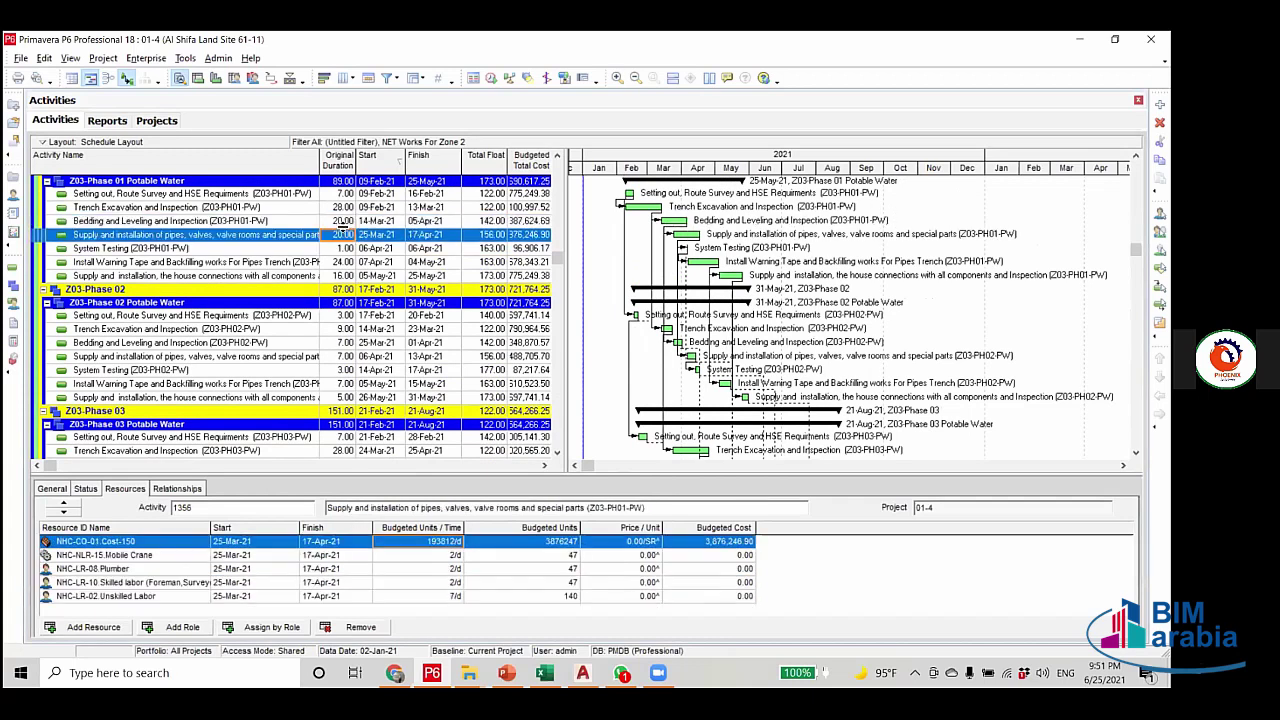
scroll(355, 320, "down", 2)
scroll(364, 390, "down", 1)
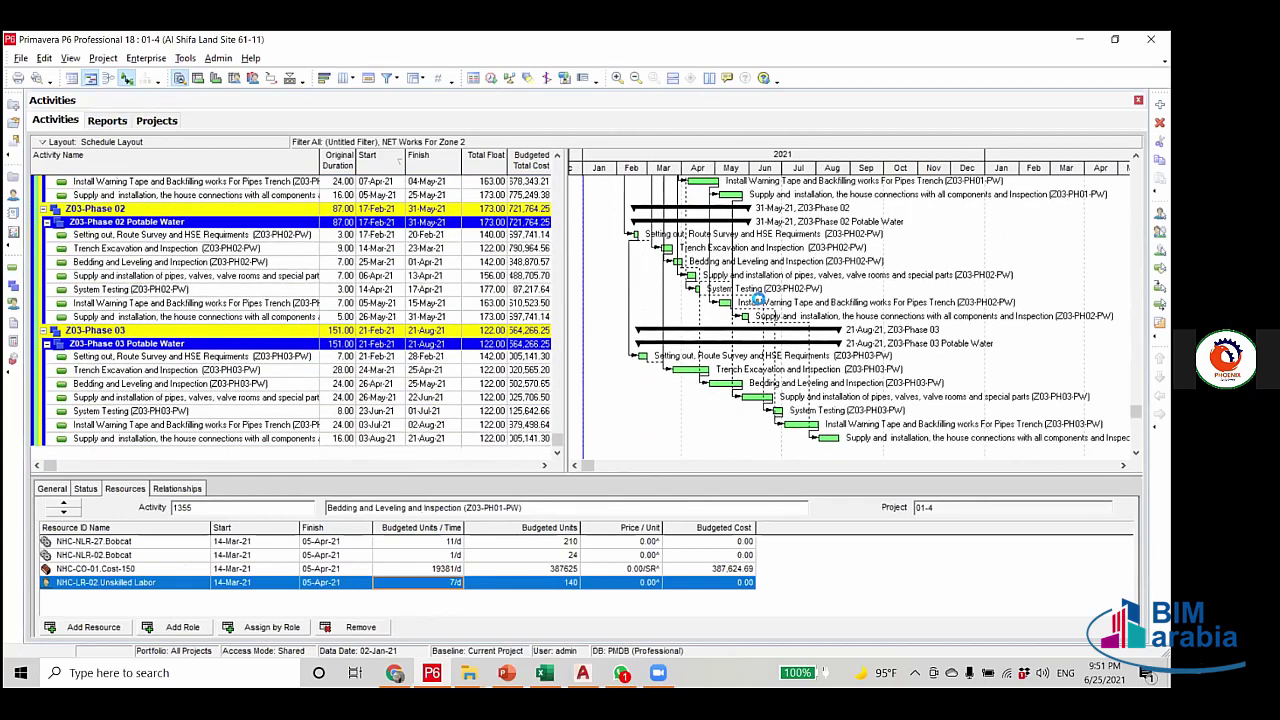
left_click(750, 262)
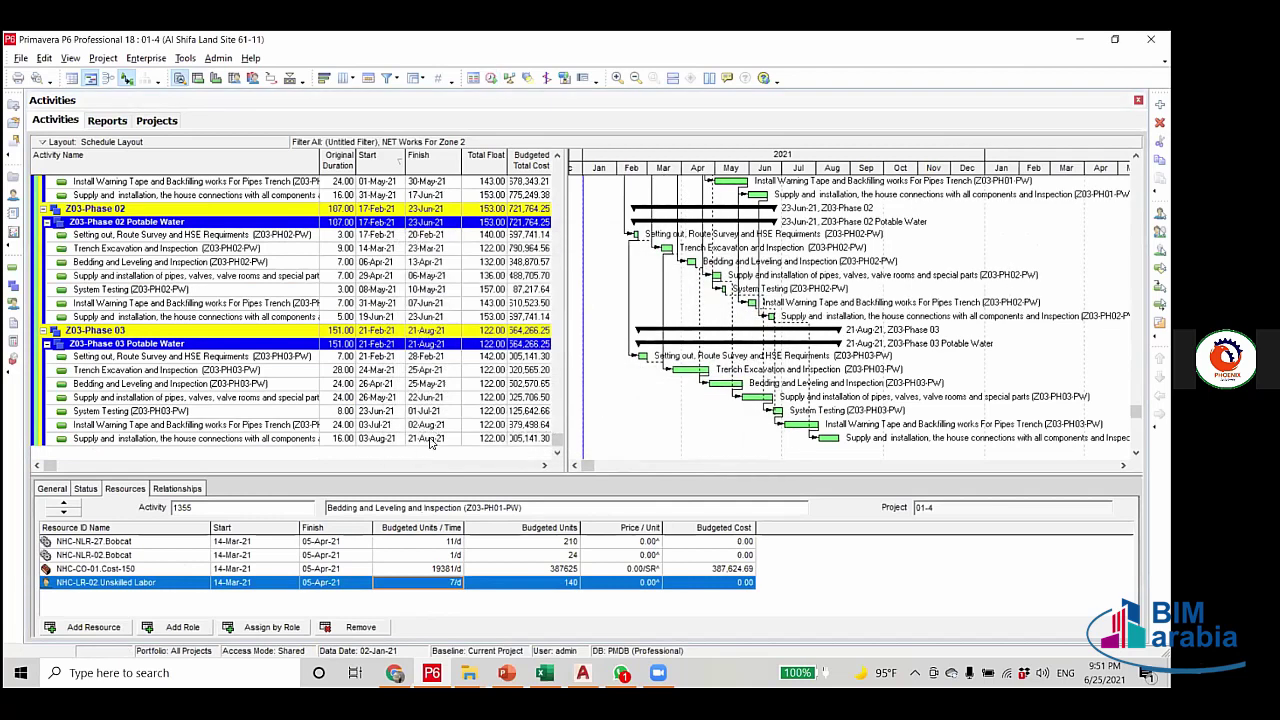
Set the System Testing (Z03-PH03-PW) duration to 1 day and reschedule the project.
left_click(430, 440)
scroll(432, 443, "up", 3)
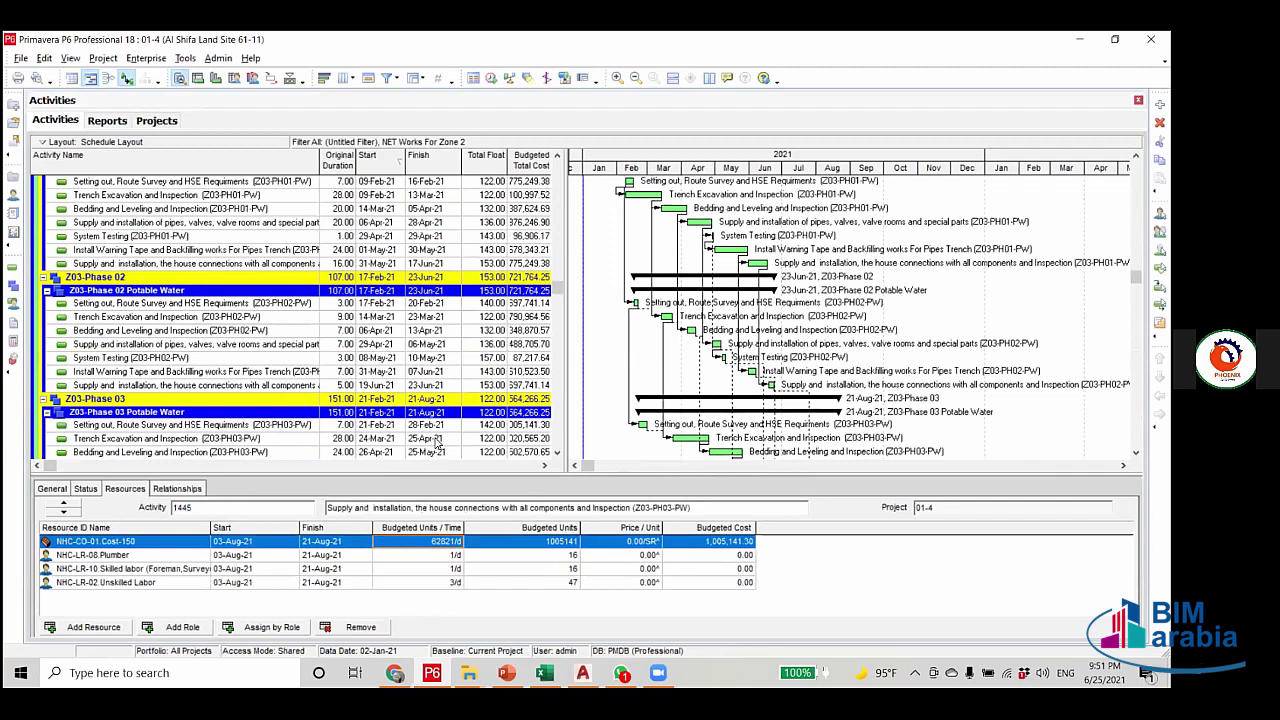
scroll(440, 438, "down", 3)
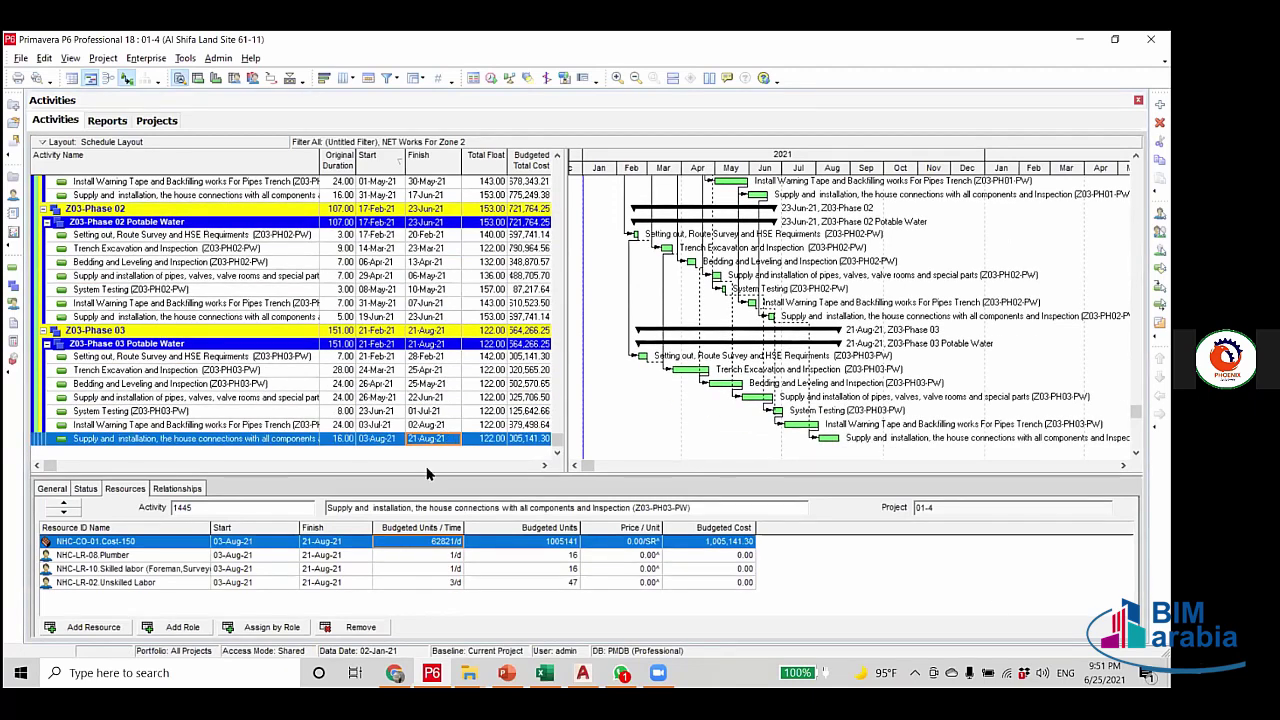
left_click(340, 411)
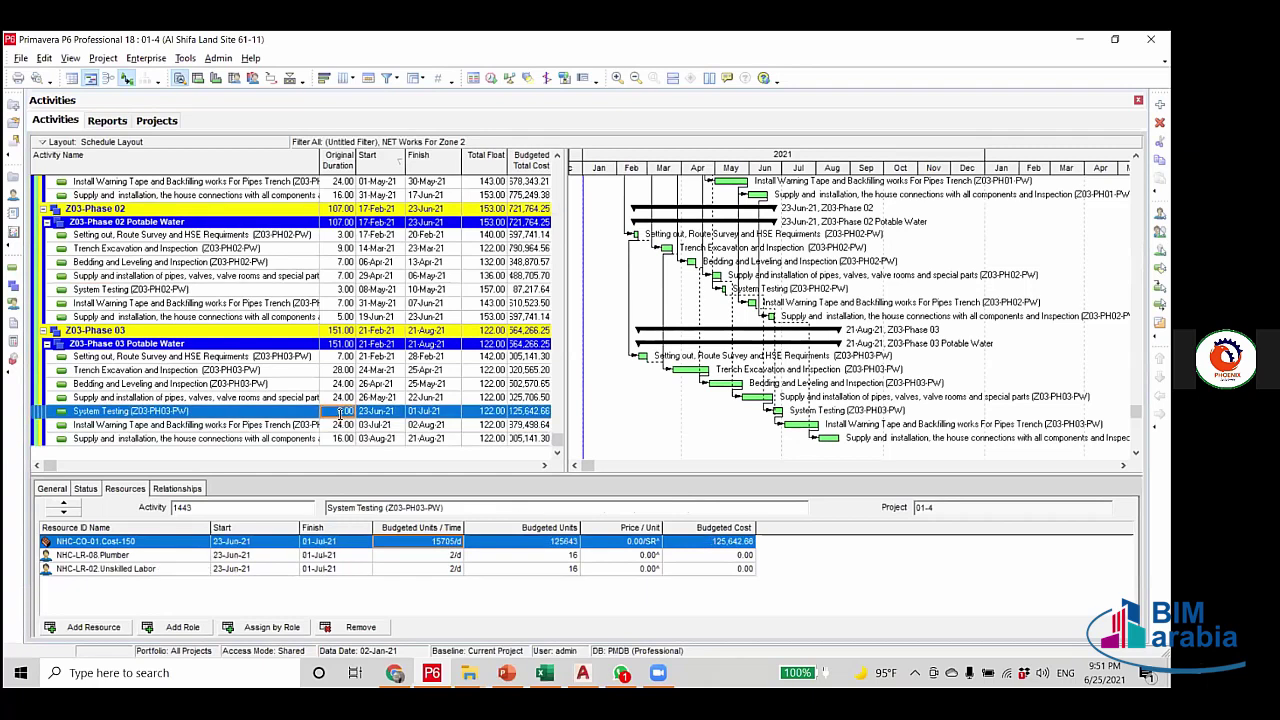
left_click(340, 411)
type("1")
left_click(489, 80)
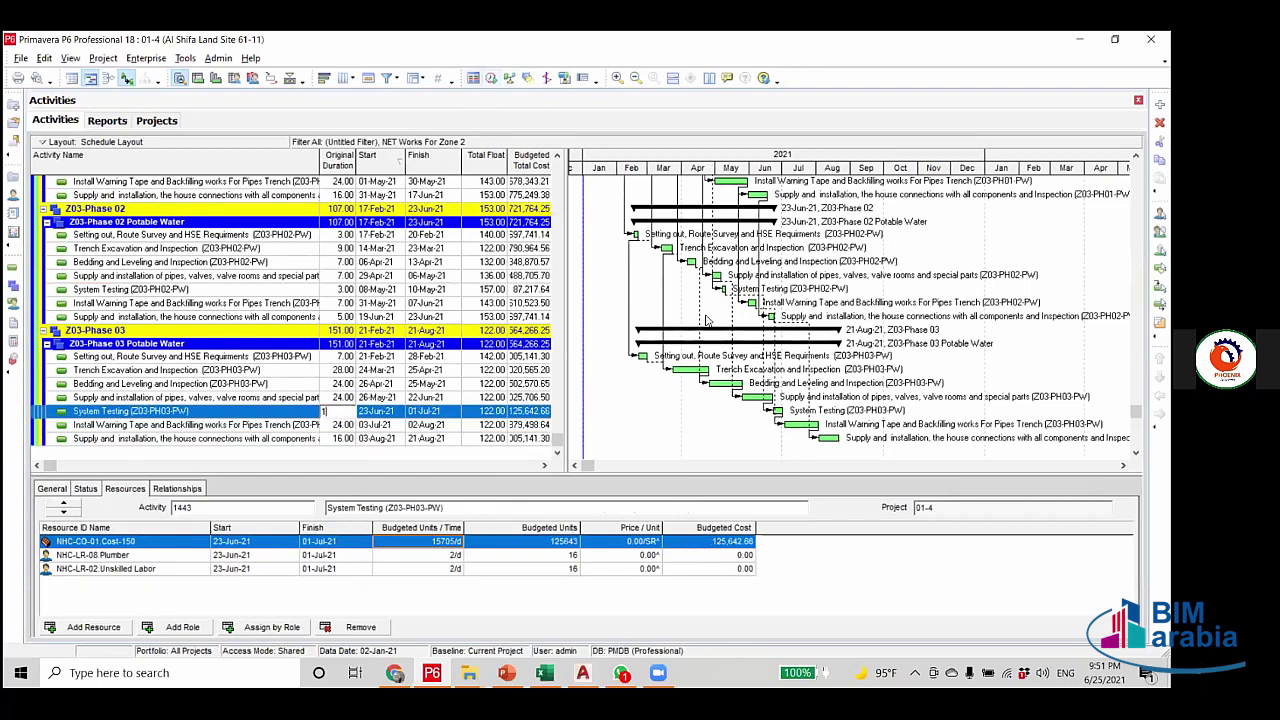
left_click(743, 293)
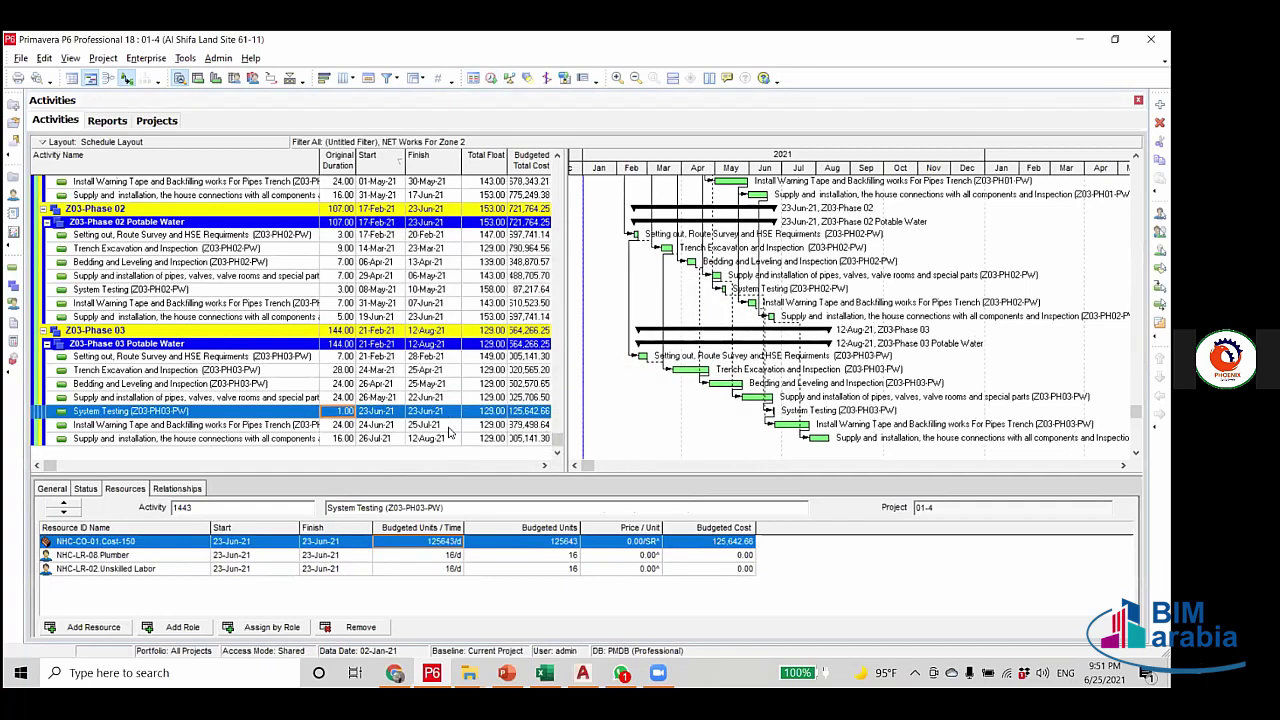
Compare the rescheduled Phase 03 house connections finish date with the Phase 01 and Phase 02 Potable Water dates and durations.
left_click(432, 441)
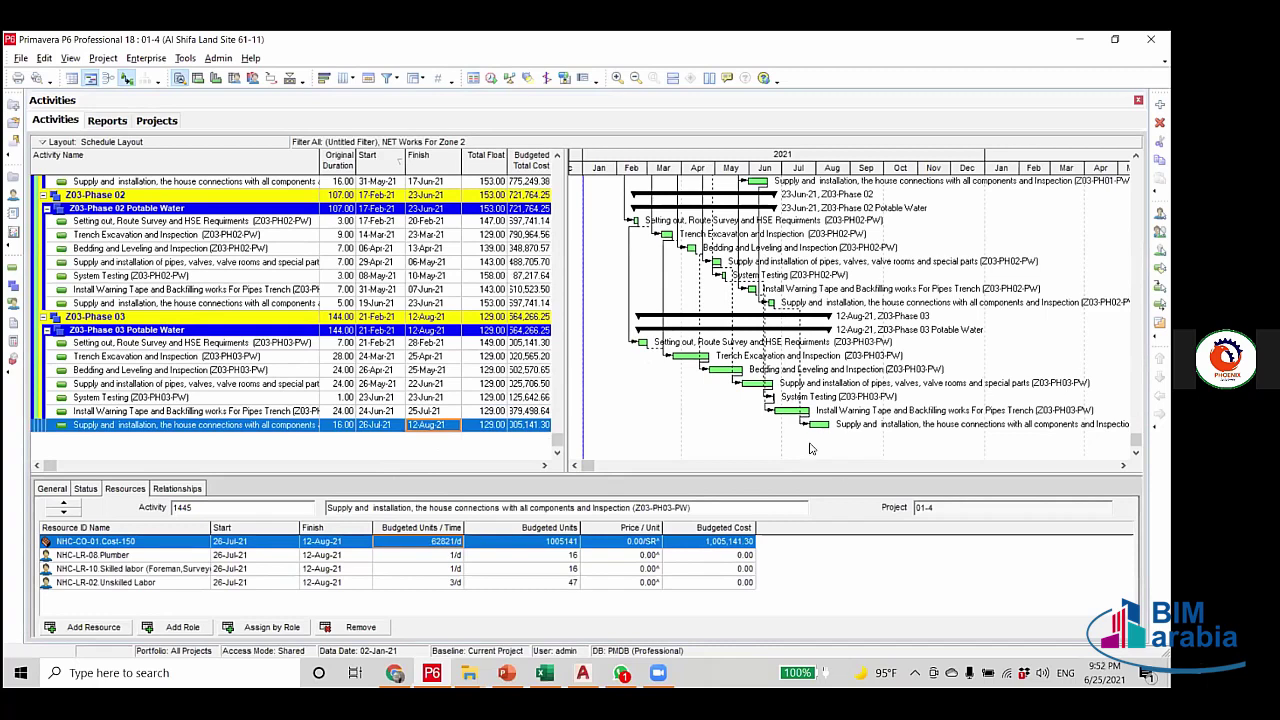
scroll(805, 392, "up", 1)
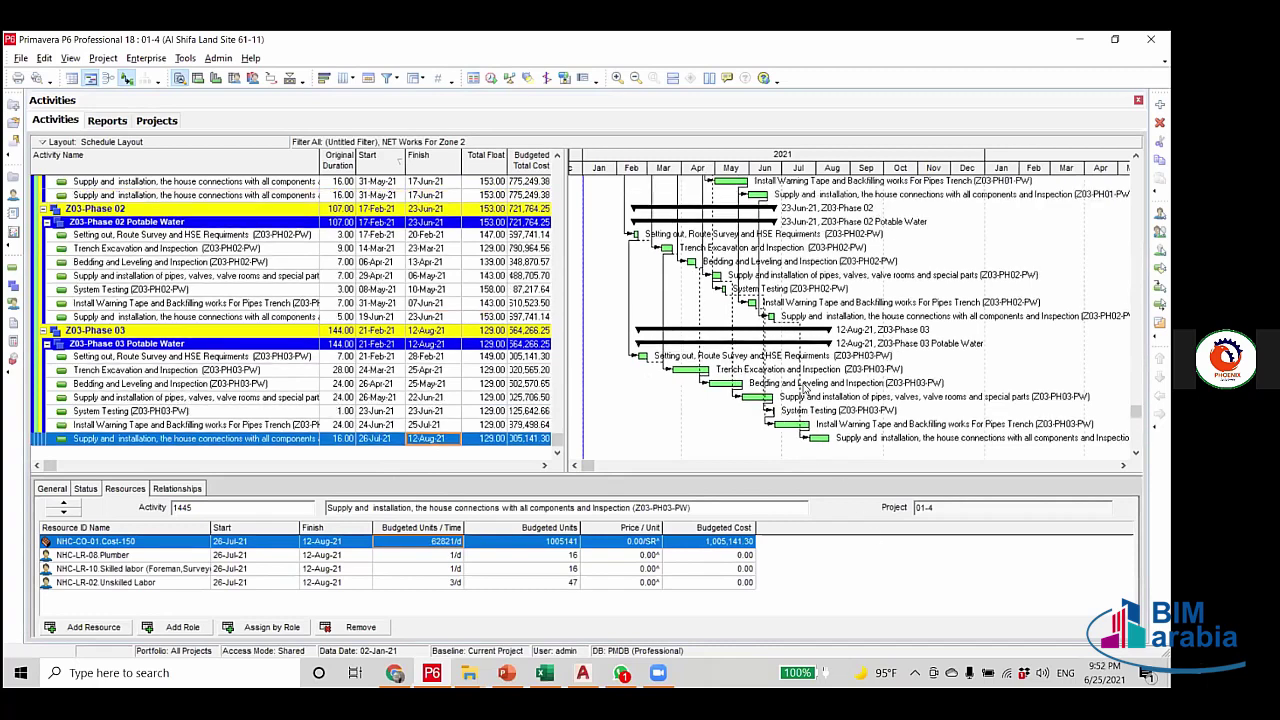
scroll(790, 385, "up", 3)
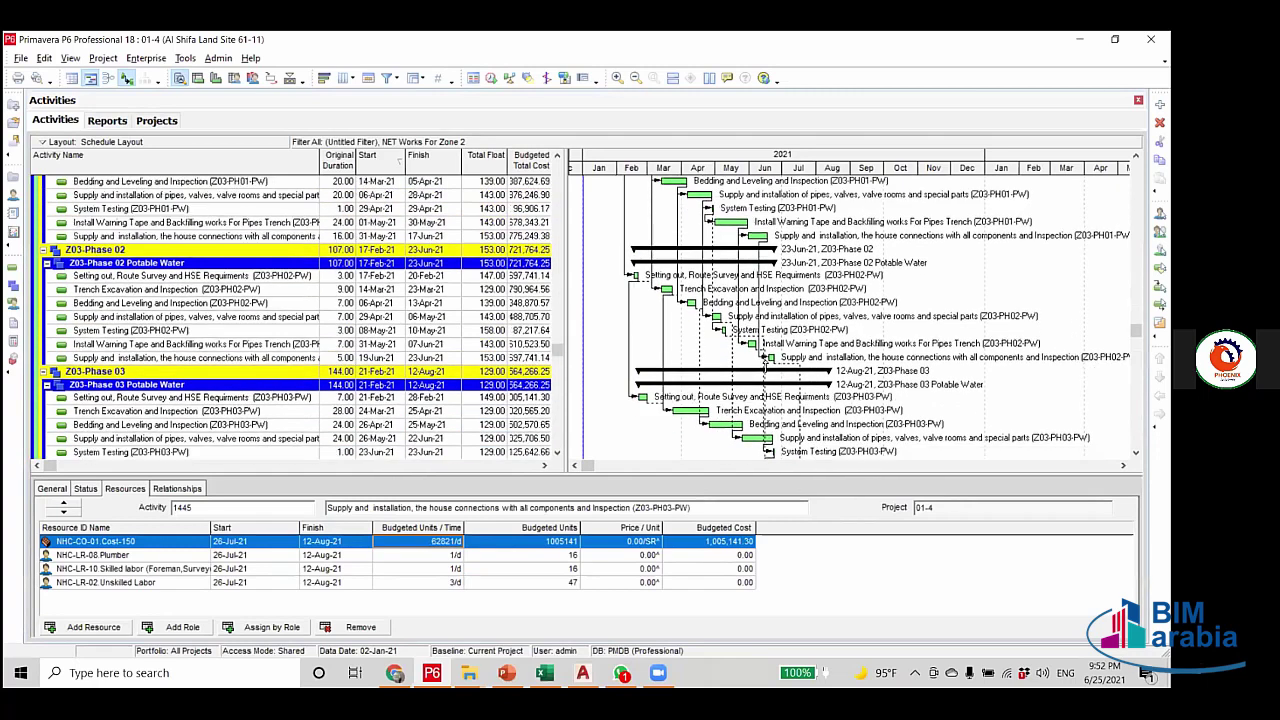
scroll(766, 368, "down", 3)
left_click(770, 320)
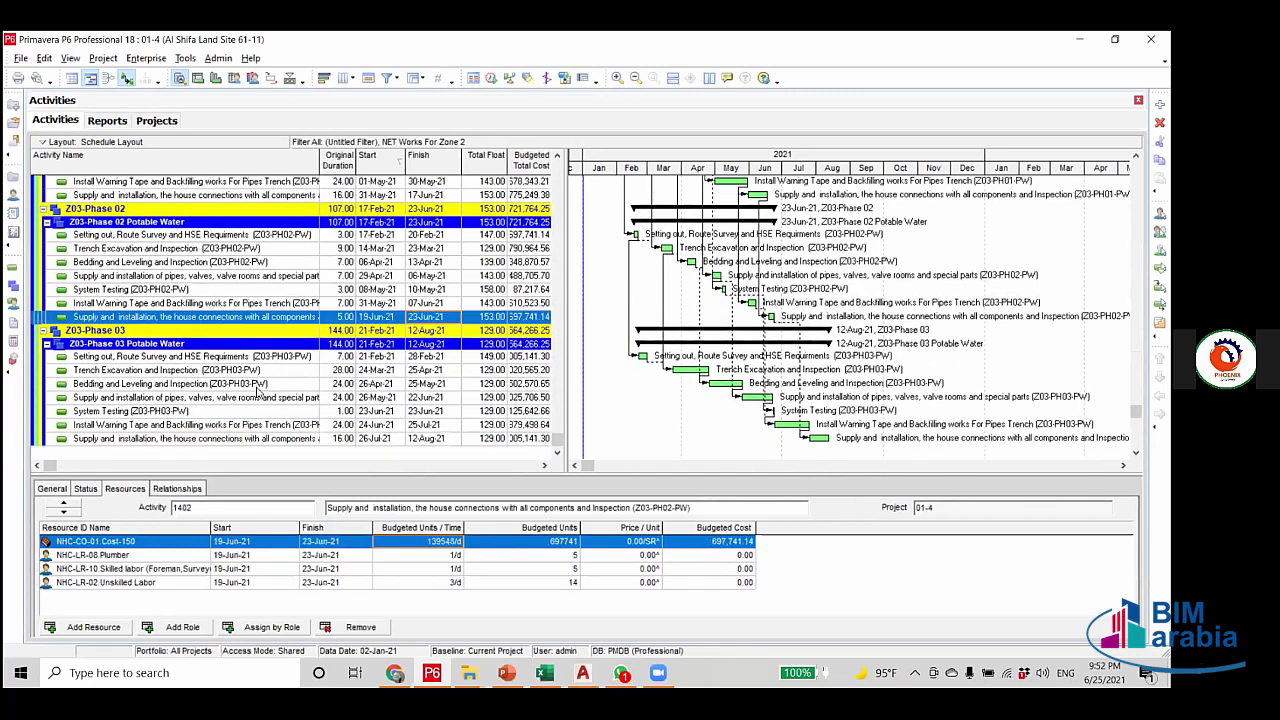
scroll(265, 398, "down", 1)
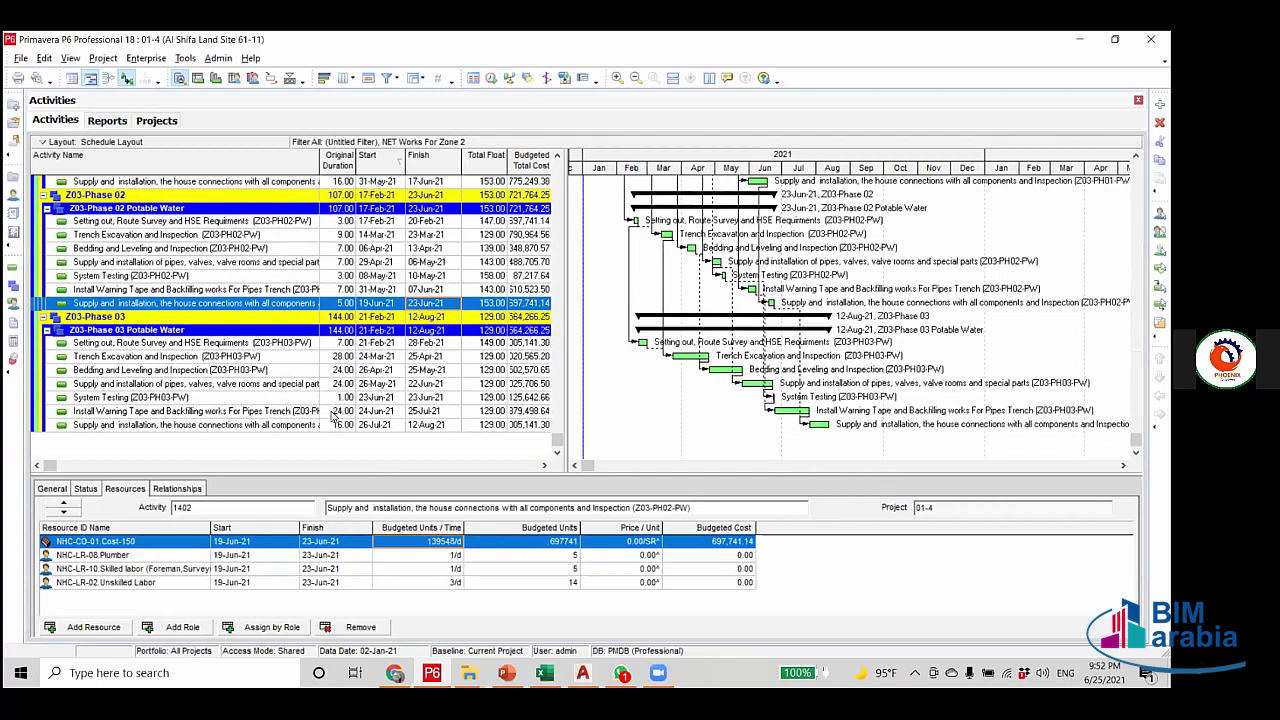
scroll(333, 418, "up", 4)
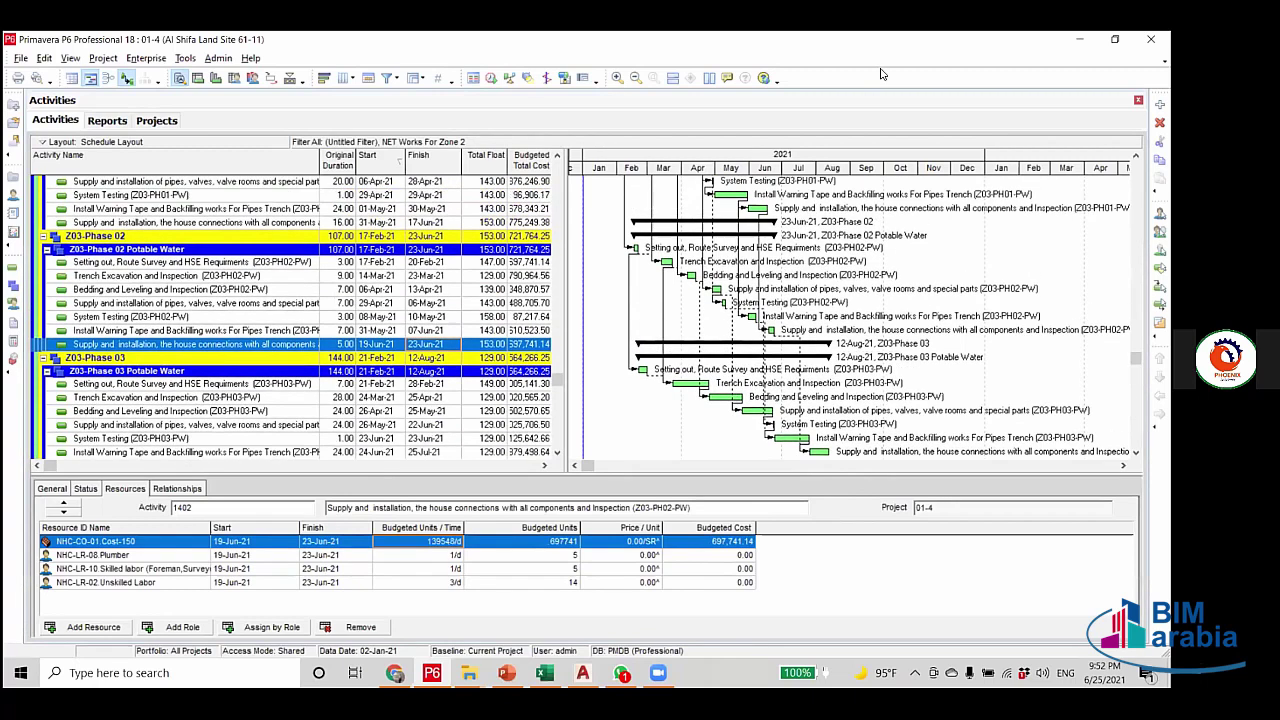
scroll(230, 314, "down", 4)
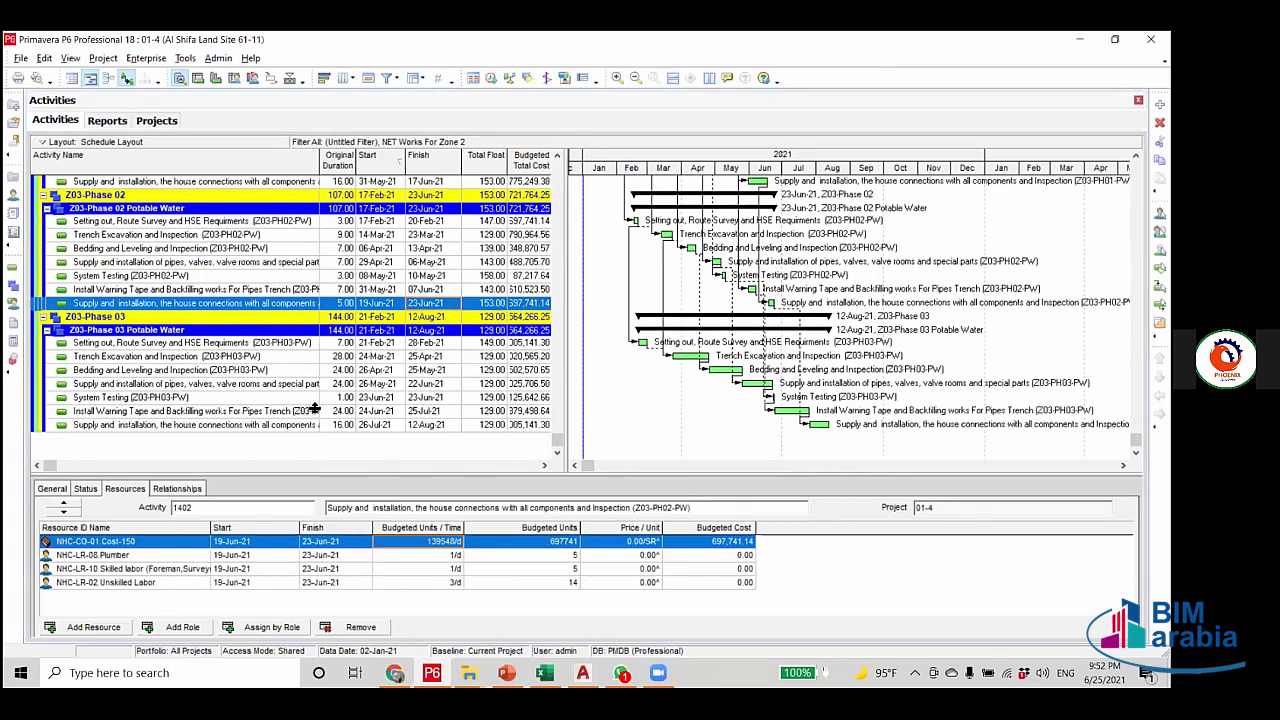
scroll(313, 410, "up", 5)
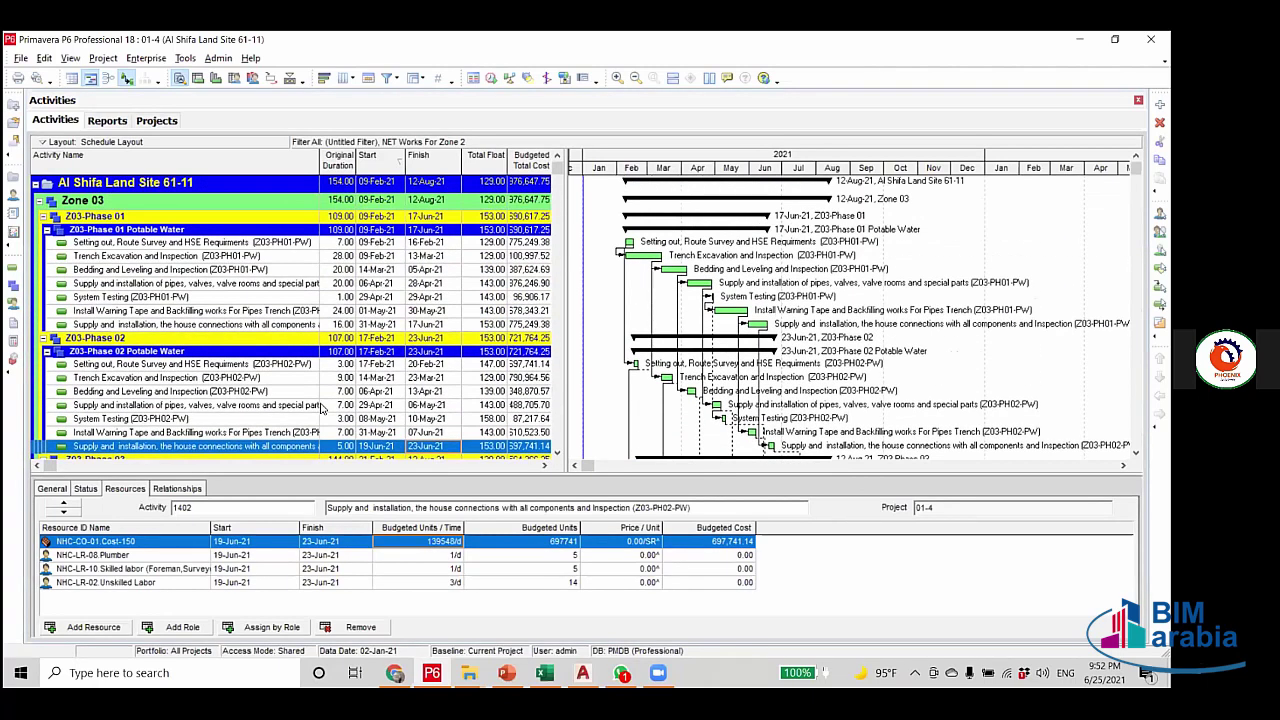
scroll(199, 403, "down", 4)
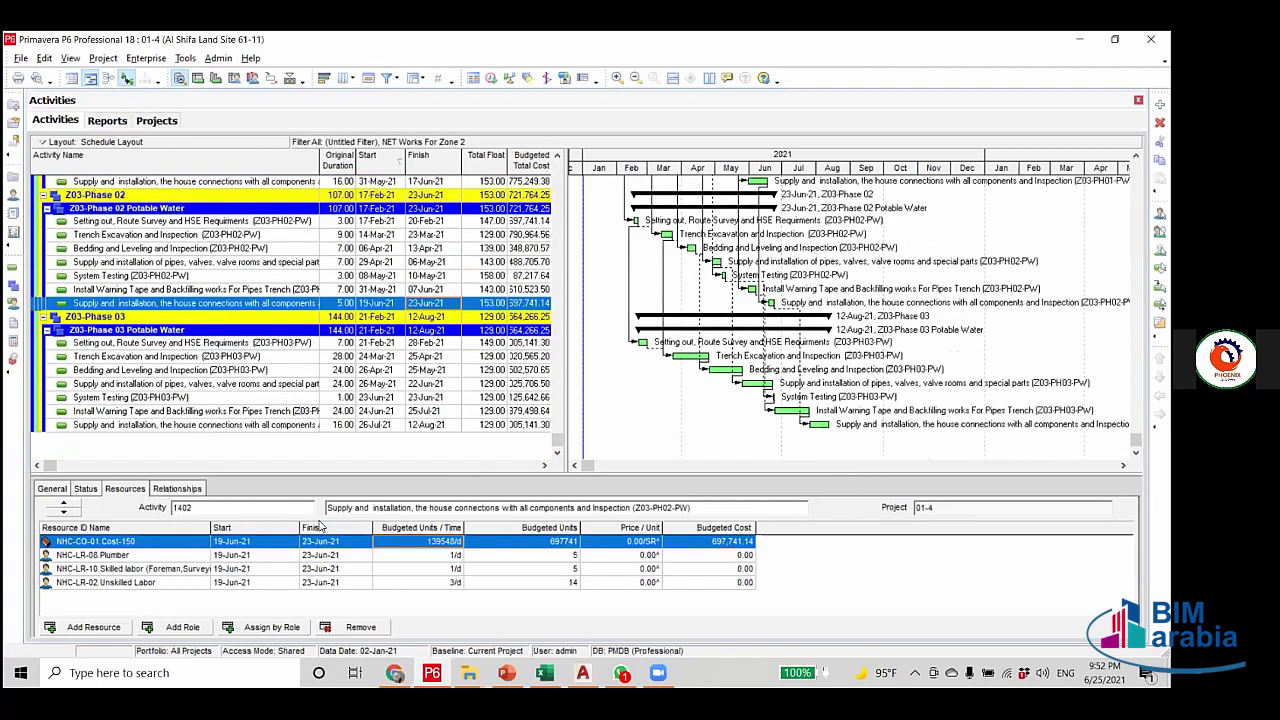
Set the Bedding and Leveling and the pipe supply and installation durations (Z03-PH03-PW) to 20 days each, and reschedule the project.
left_click(340, 372)
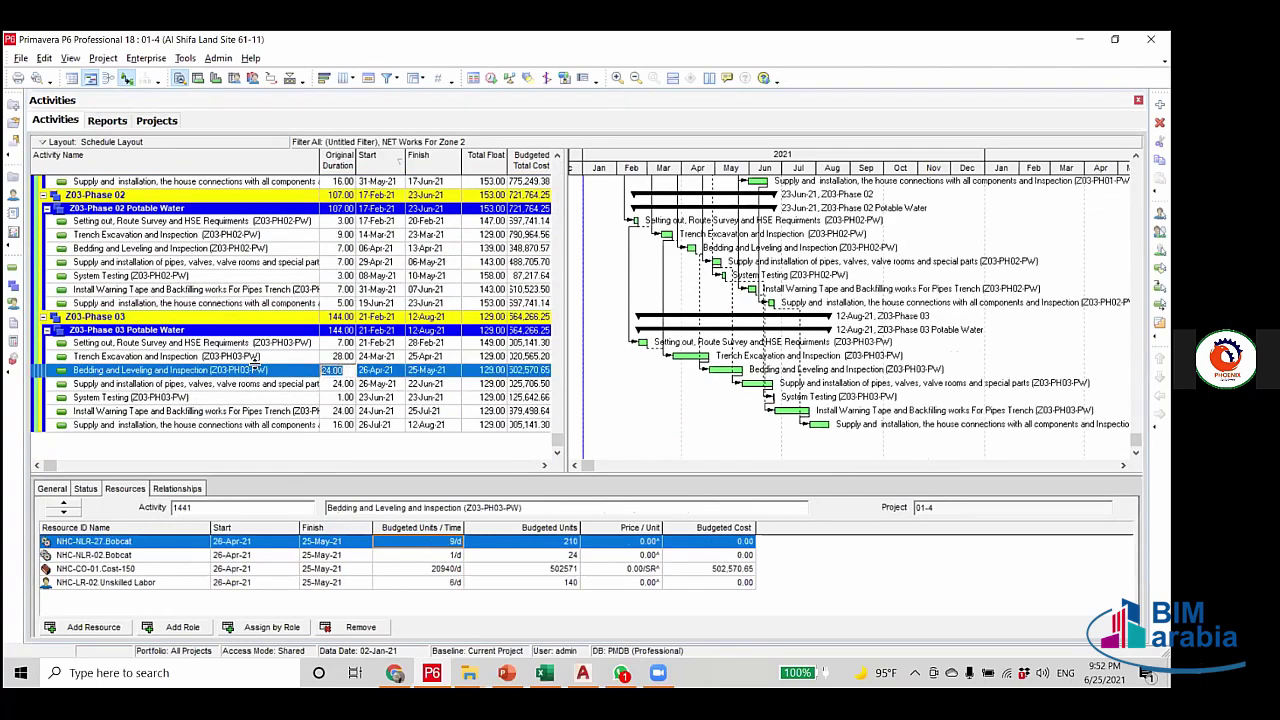
left_click(351, 388)
left_click(350, 390)
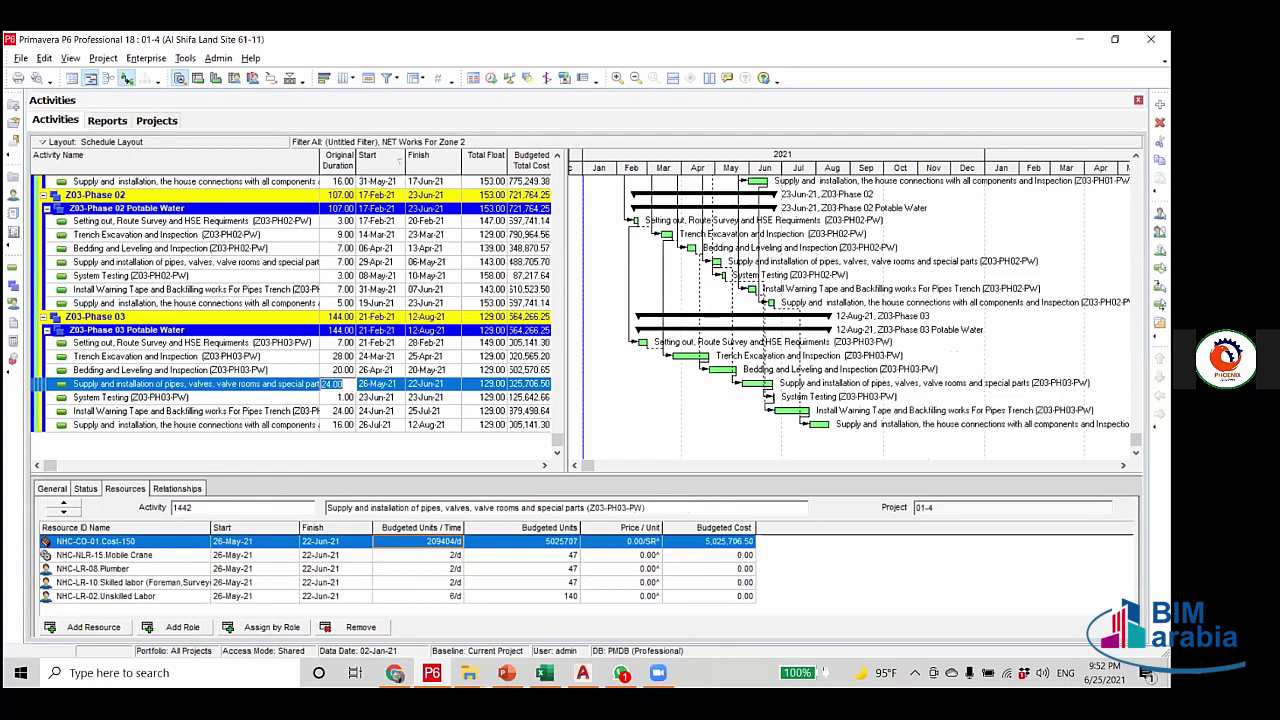
type("20")
left_click(341, 373)
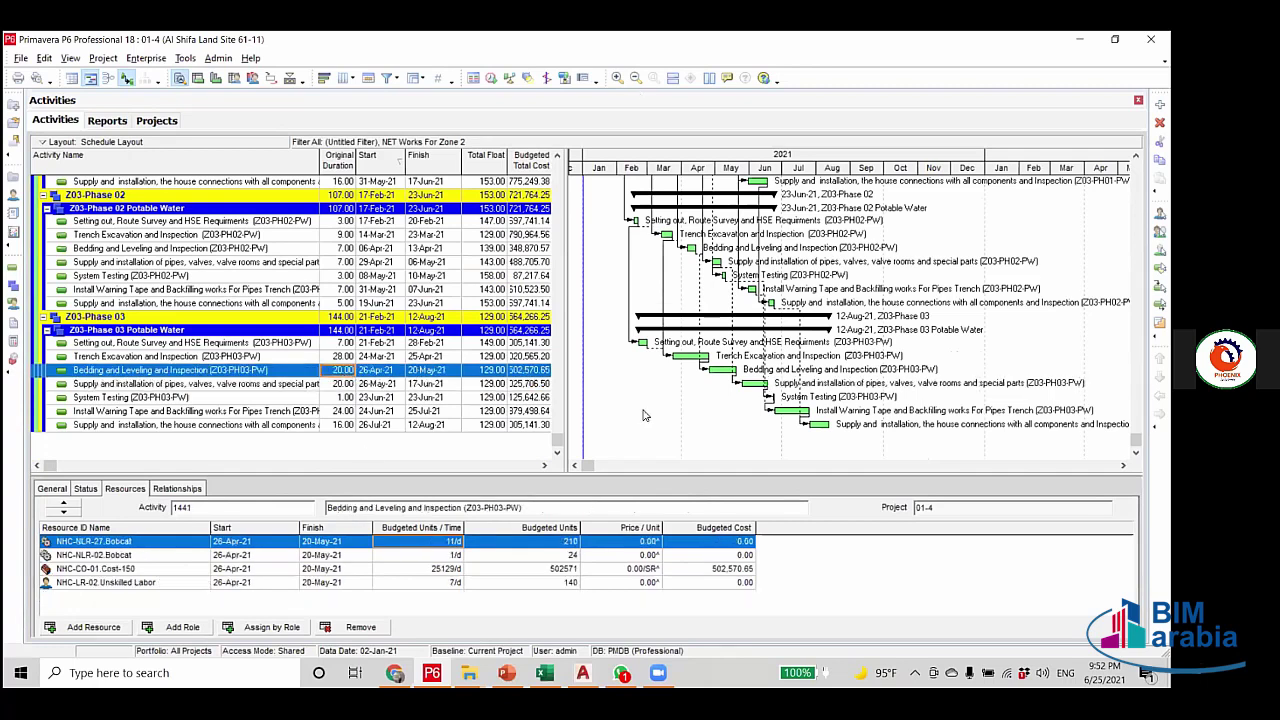
key("F9")
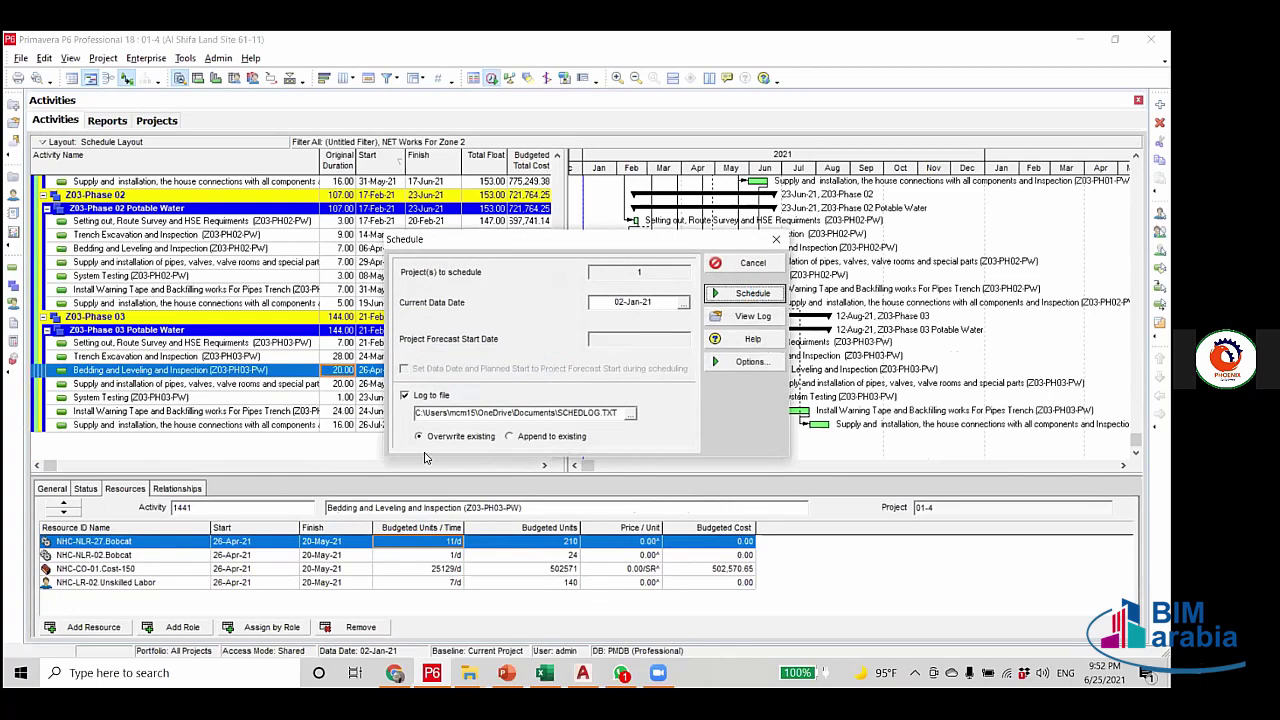
left_click(754, 294)
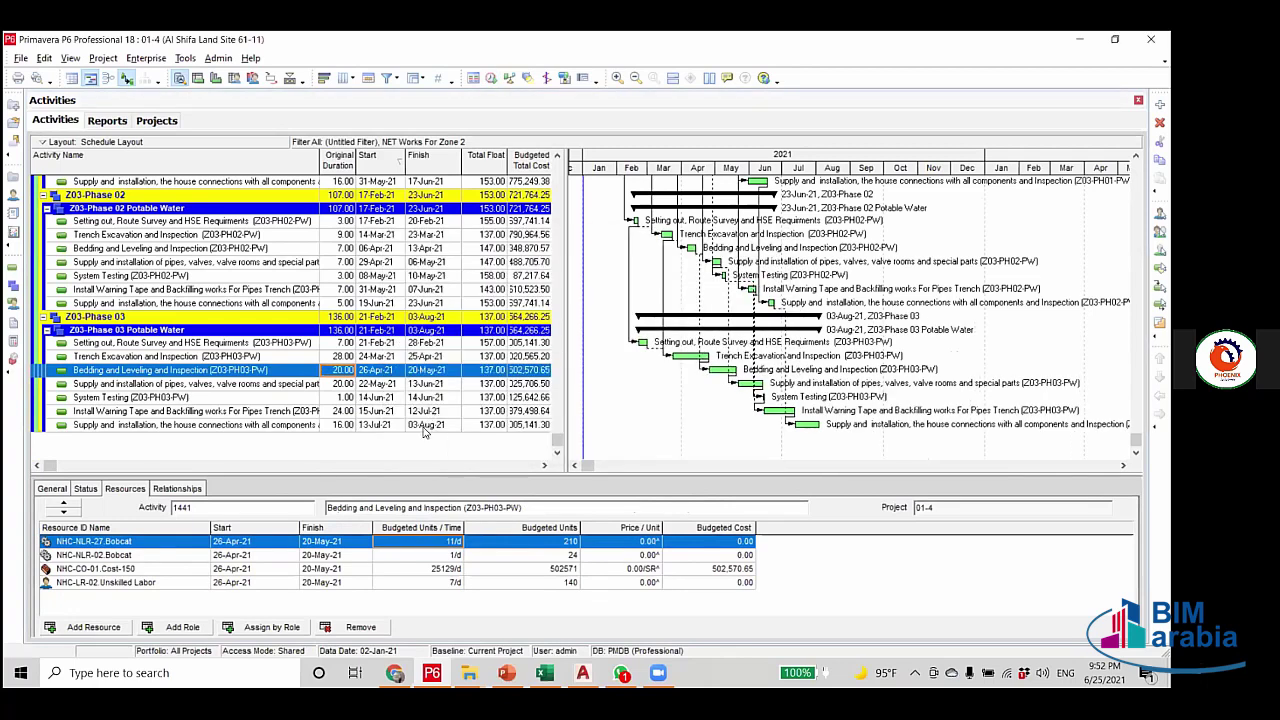
Review the Phase 03 Potable Water finish date and the remaining activity durations across the three phases for further shortening.
left_click(424, 425)
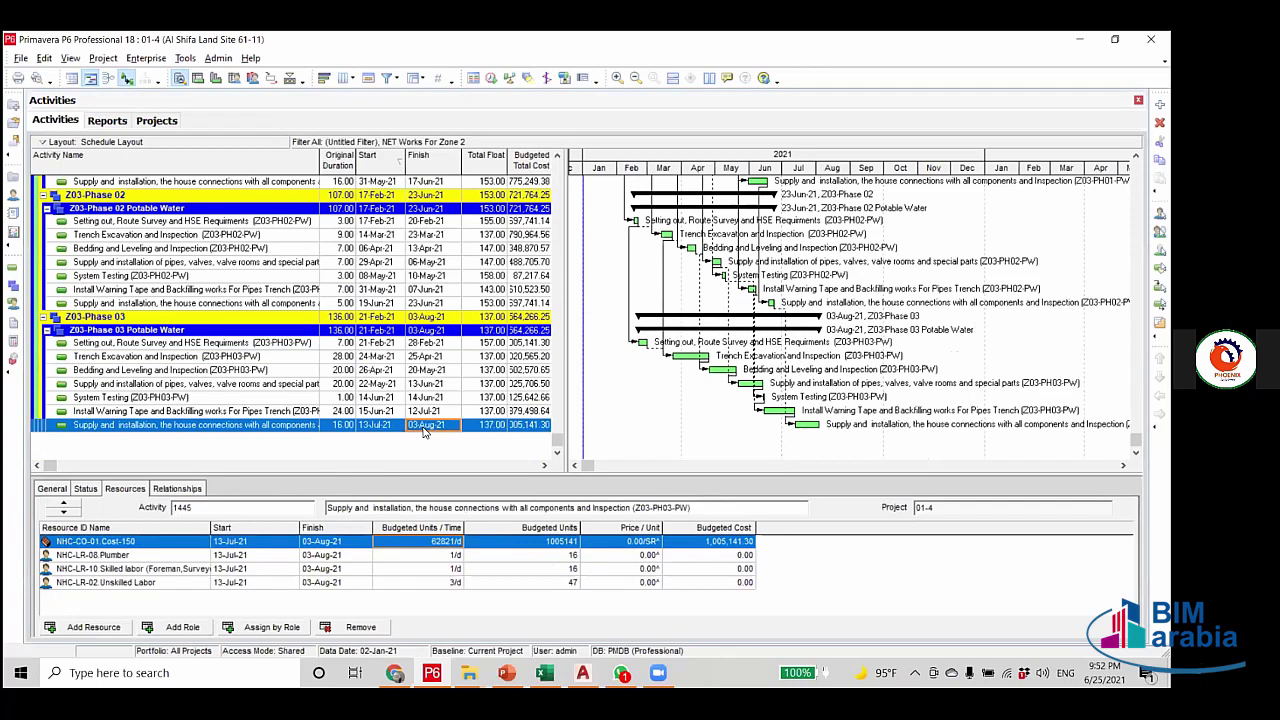
scroll(798, 371, "up", 2)
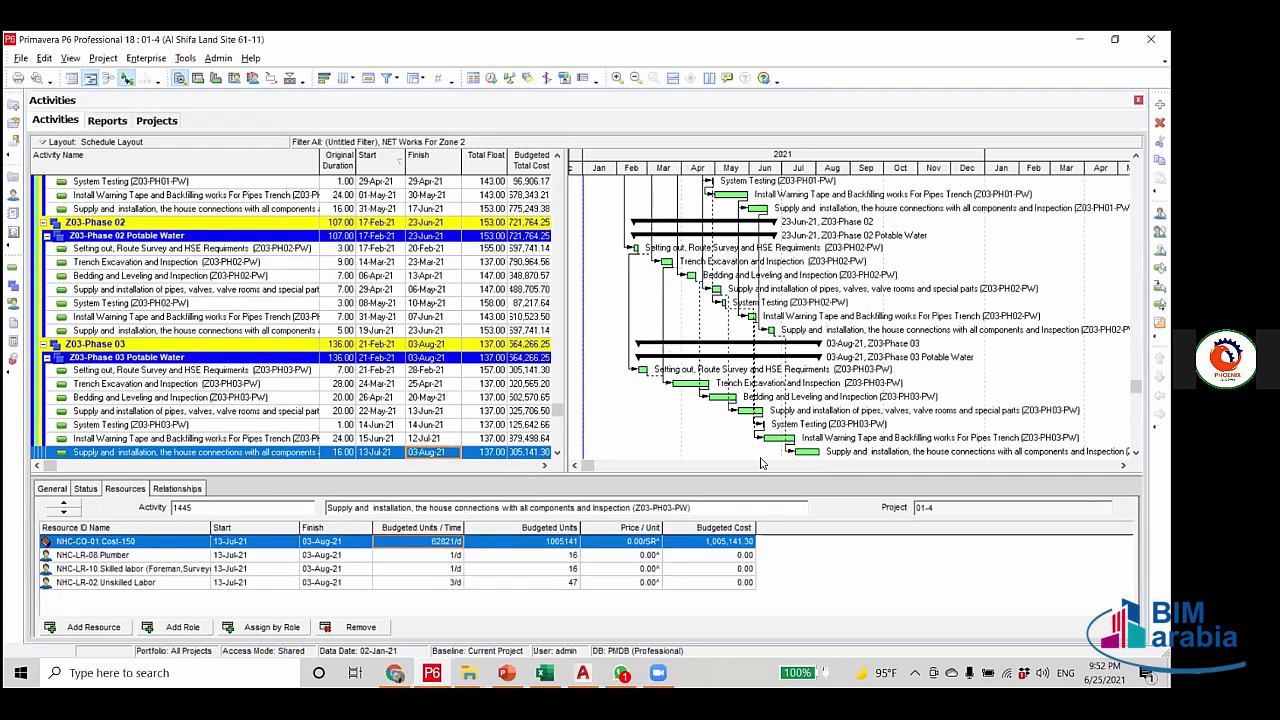
scroll(750, 450, "up", 3)
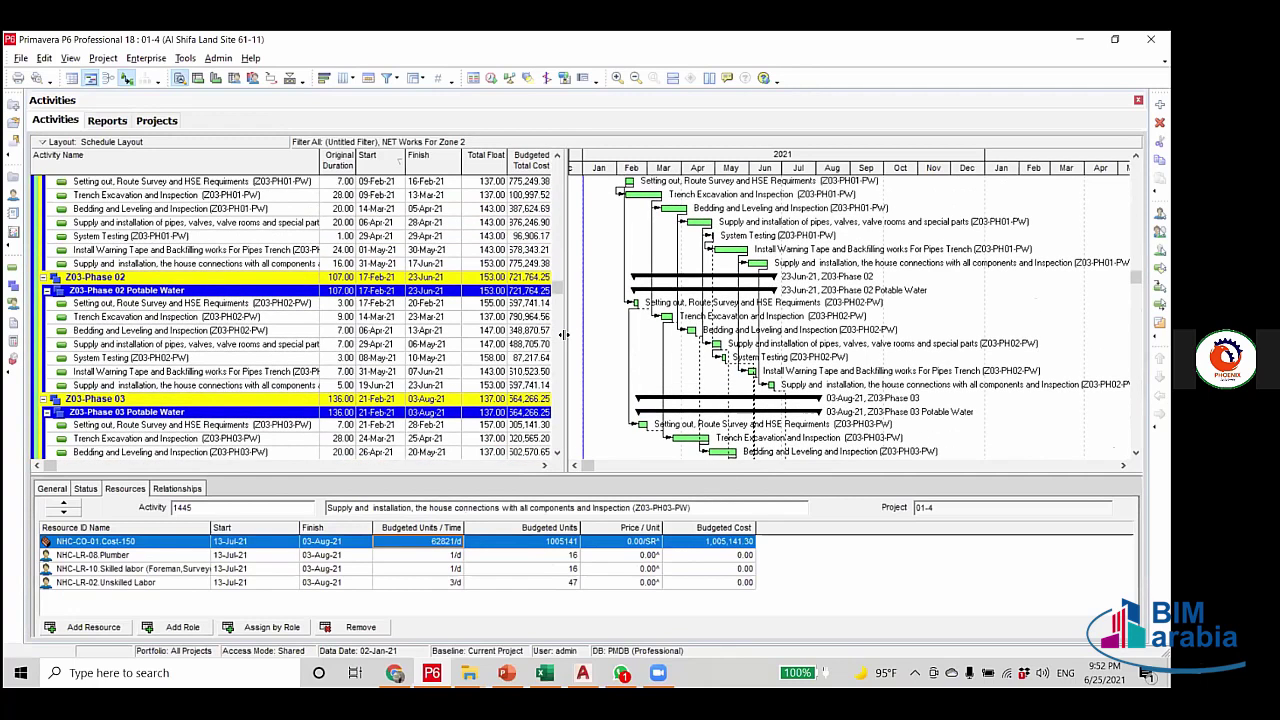
scroll(760, 455, "down", 3)
scroll(812, 298, "up", 3)
scroll(812, 298, "down", 4)
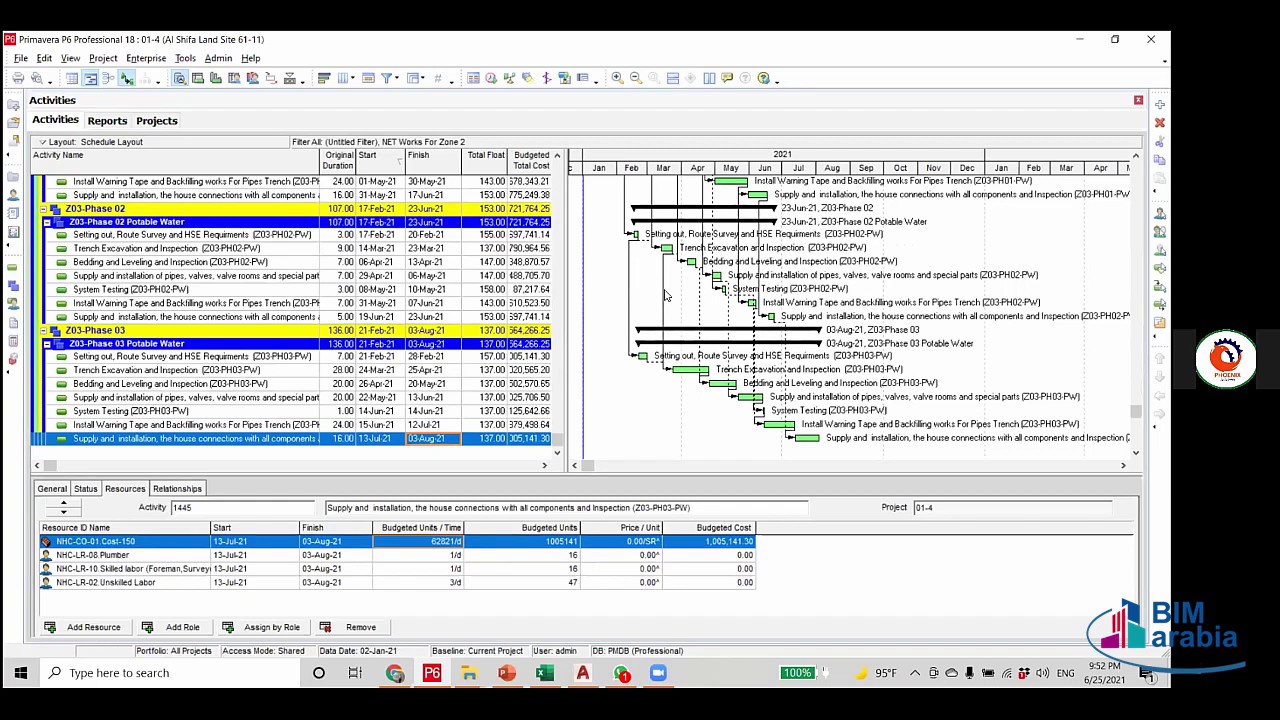
left_click(338, 426)
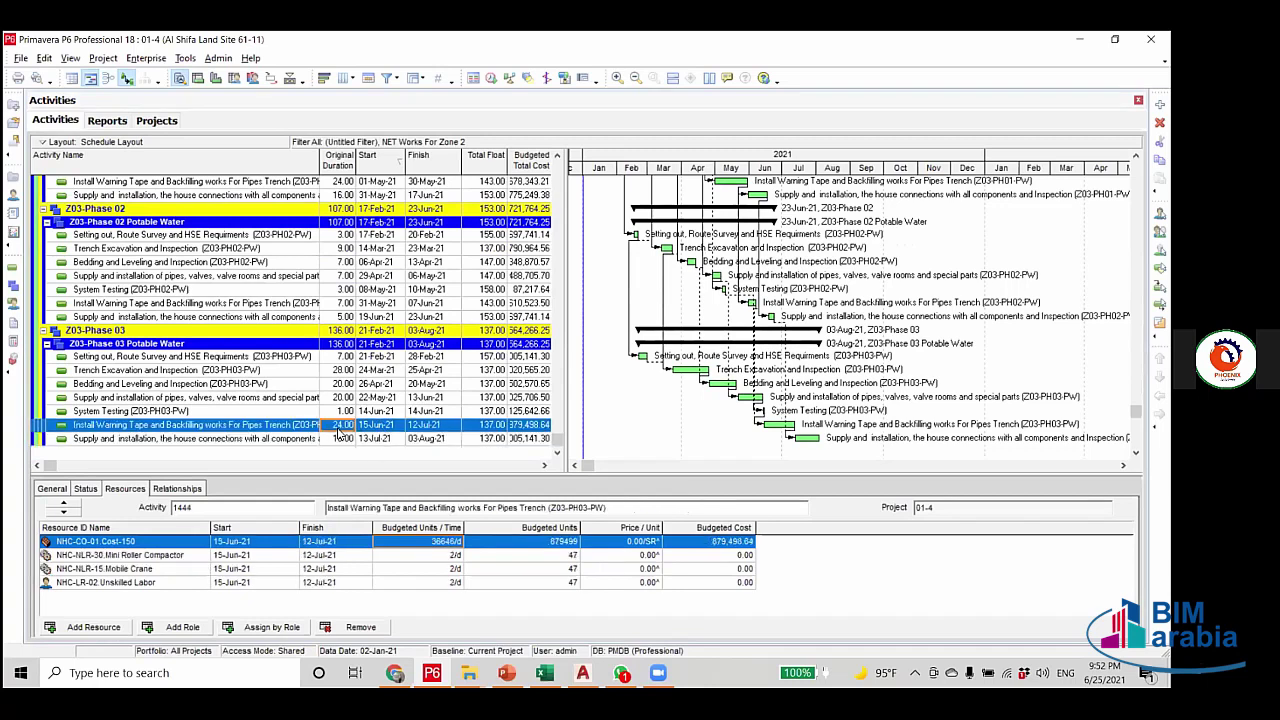
scroll(310, 390, "up", 4)
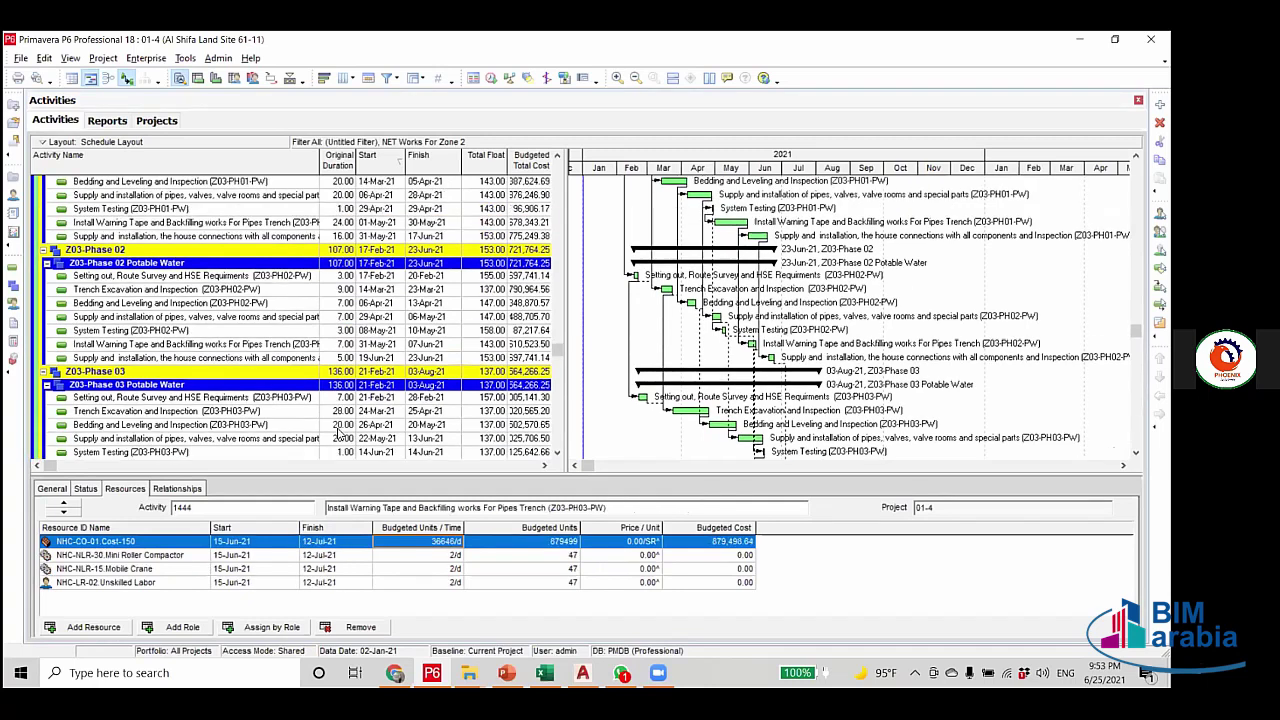
scroll(294, 366, "up", 3)
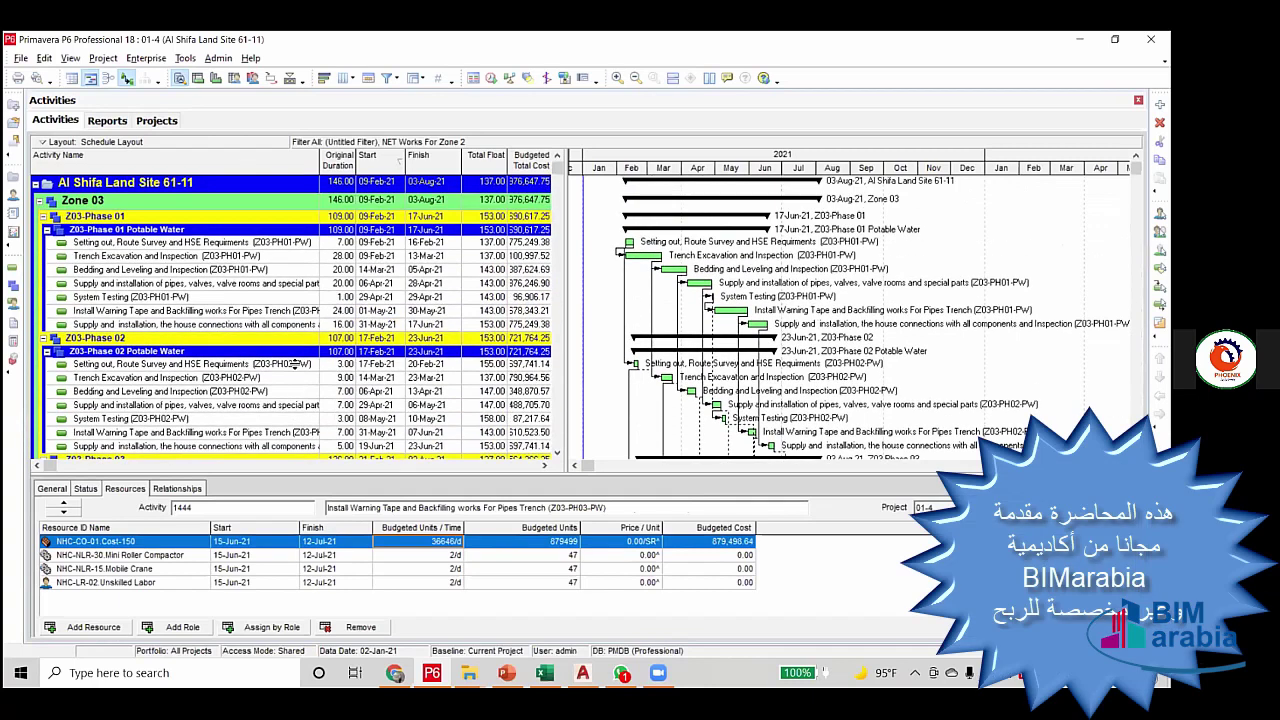
scroll(295, 390, "down", 5)
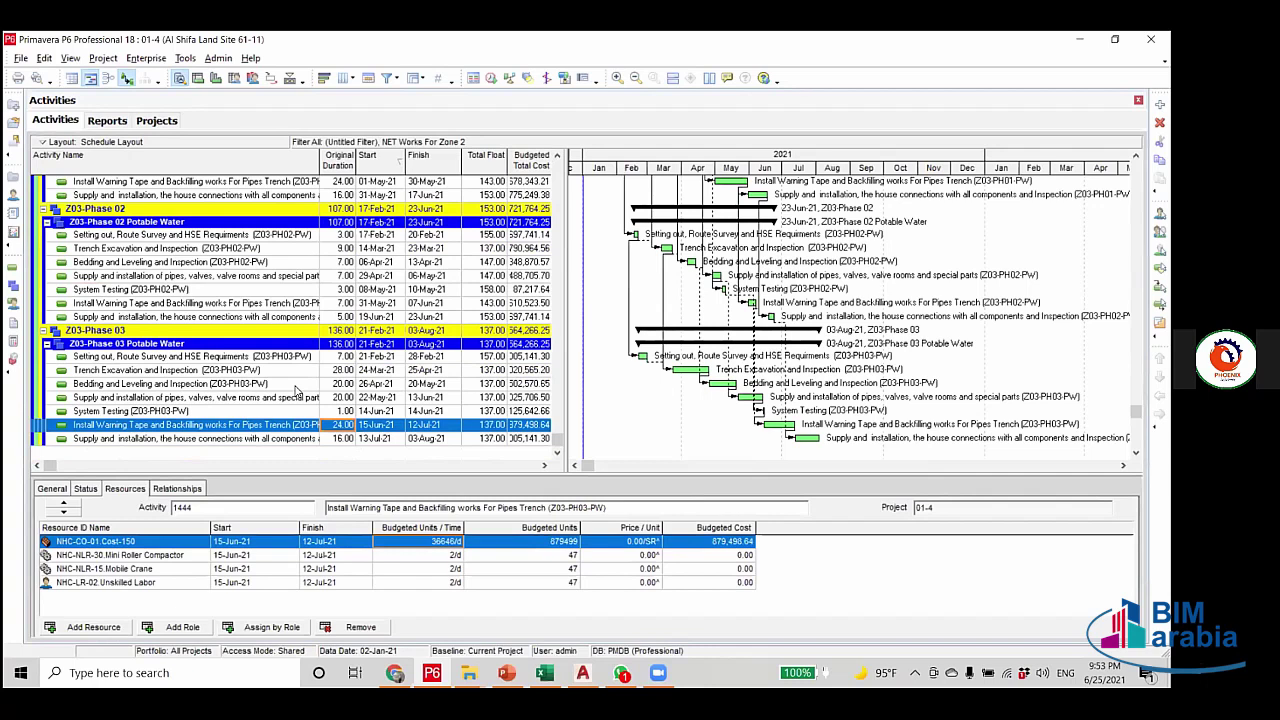
left_click(440, 441)
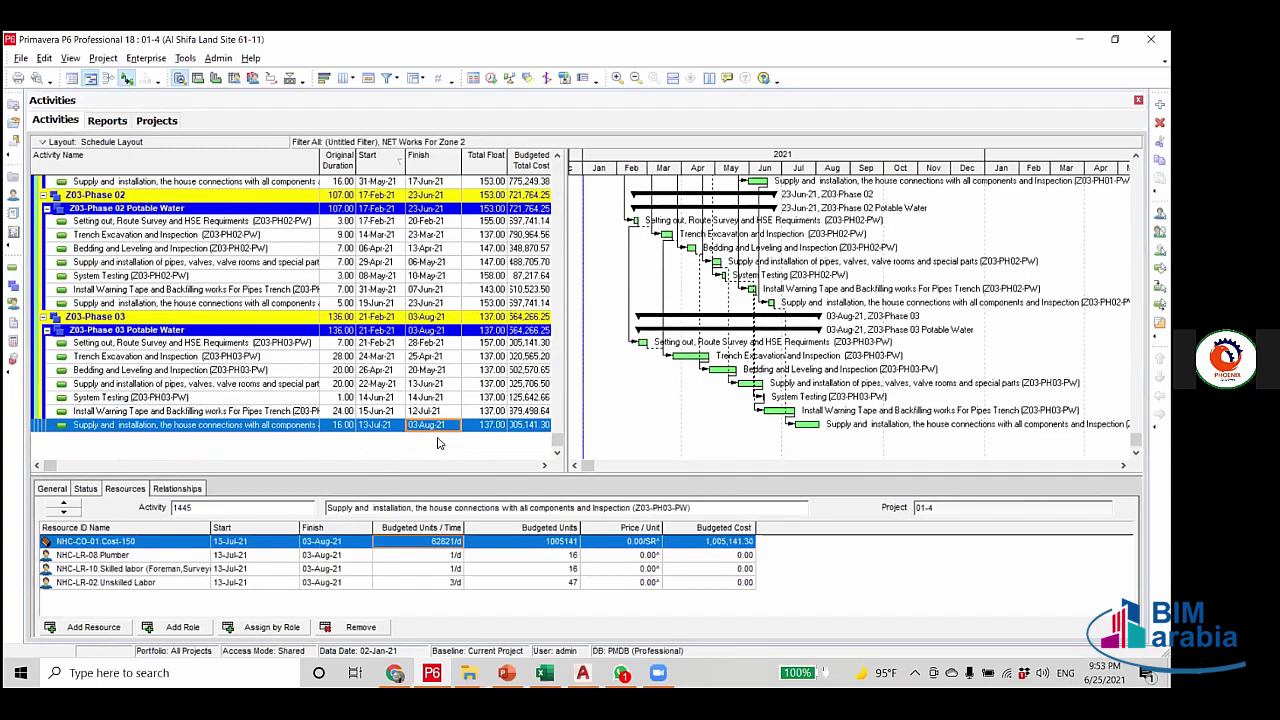
Set the Bedding and Leveling and the pipe supply and installation durations (Z03-PH01-PW) to 18 days each.
scroll(360, 410, "up", 1)
scroll(360, 410, "up", 3)
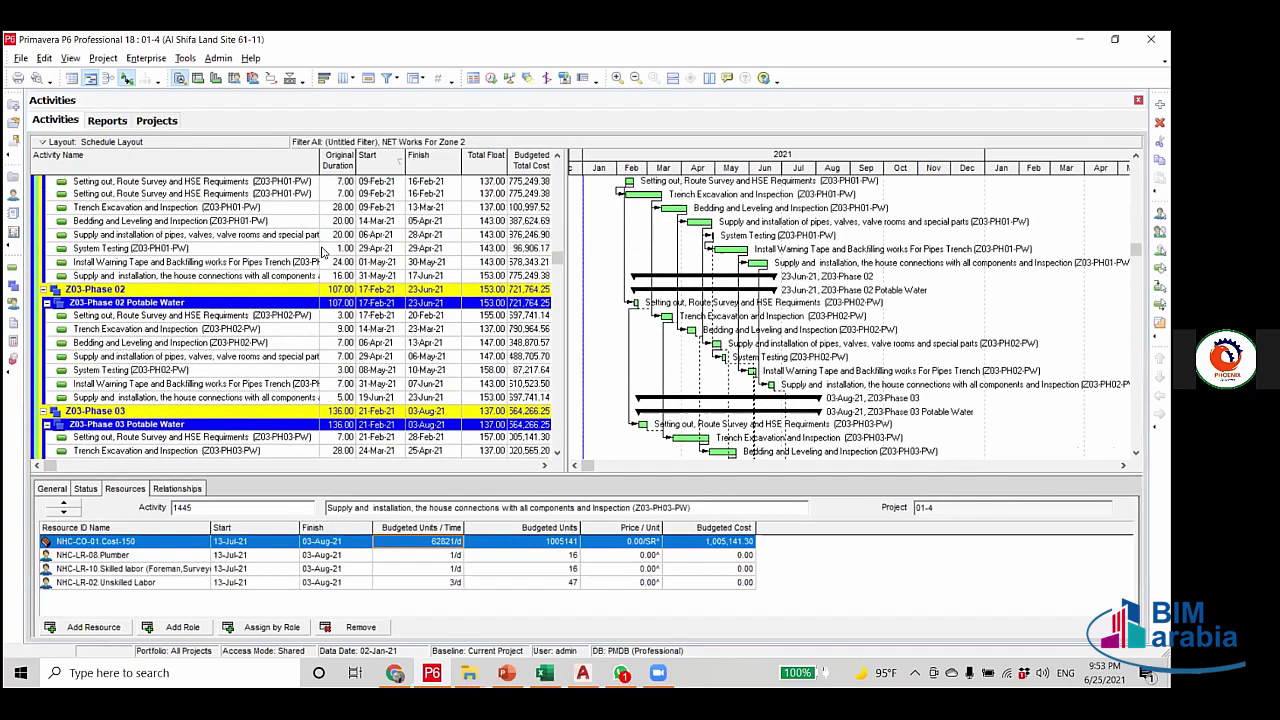
left_click(345, 270)
left_click(347, 270)
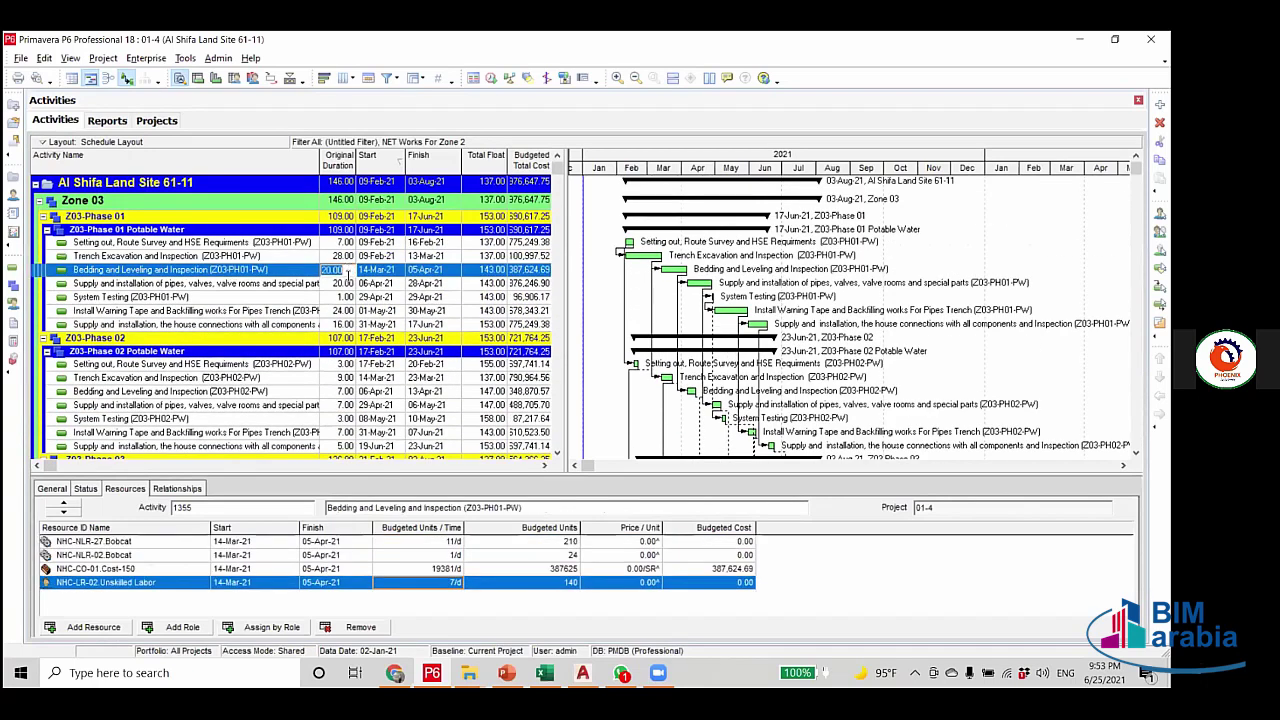
type("18")
left_click(349, 286)
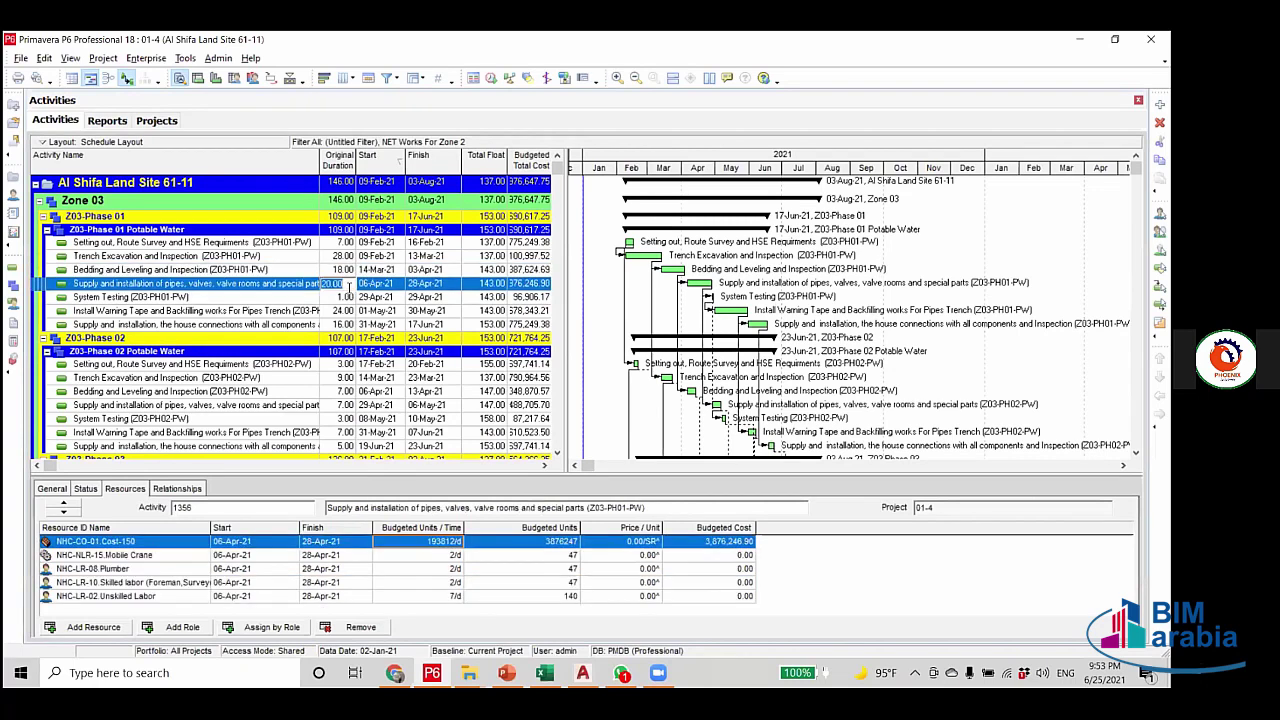
type("19")
left_click(345, 299)
Set the Bedding and Leveling and the pipe supply and installation durations (Z03-PH03-PW) to 18 days each, and reschedule the project.
scroll(345, 332, "down", 1)
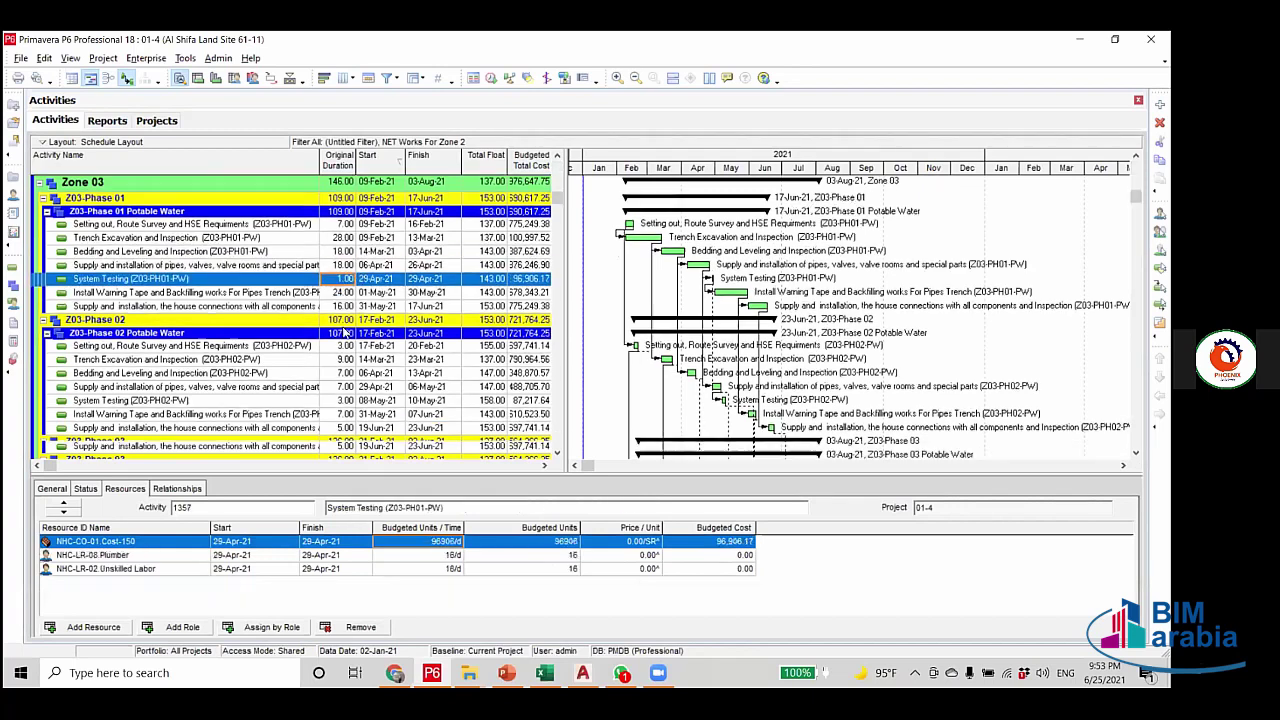
scroll(345, 332, "down", 3)
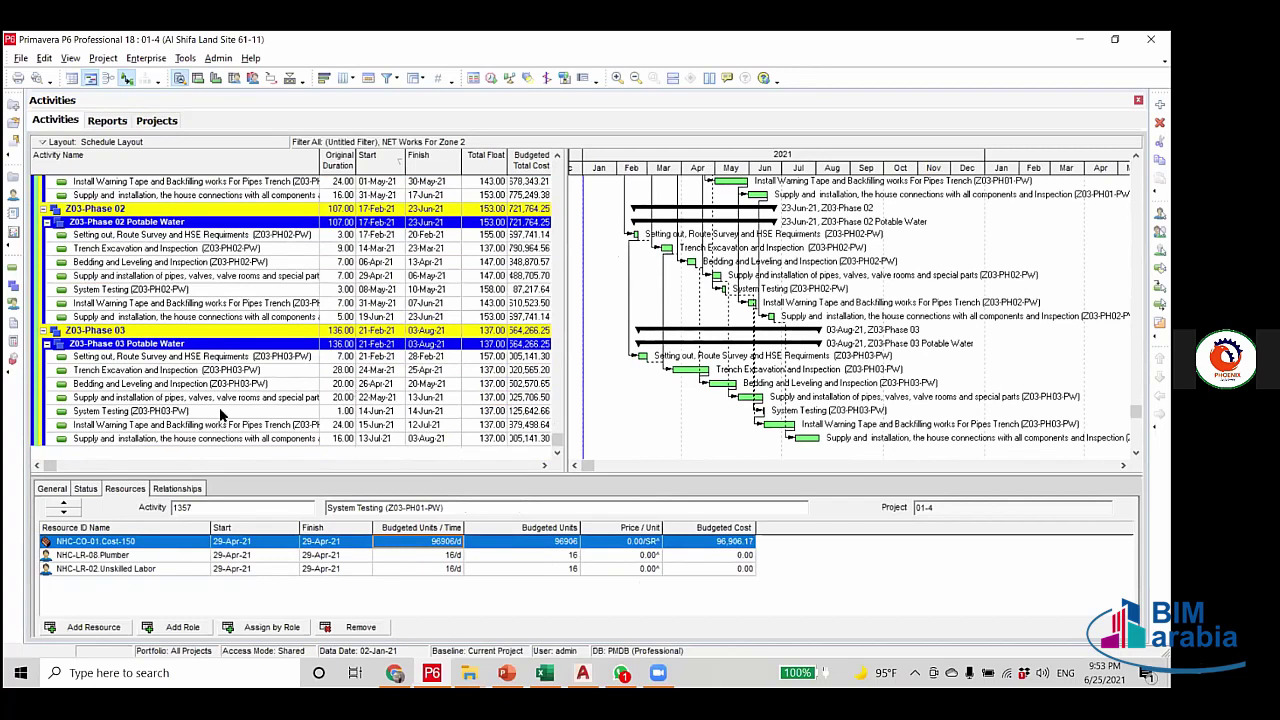
left_click(349, 384)
left_click(349, 384)
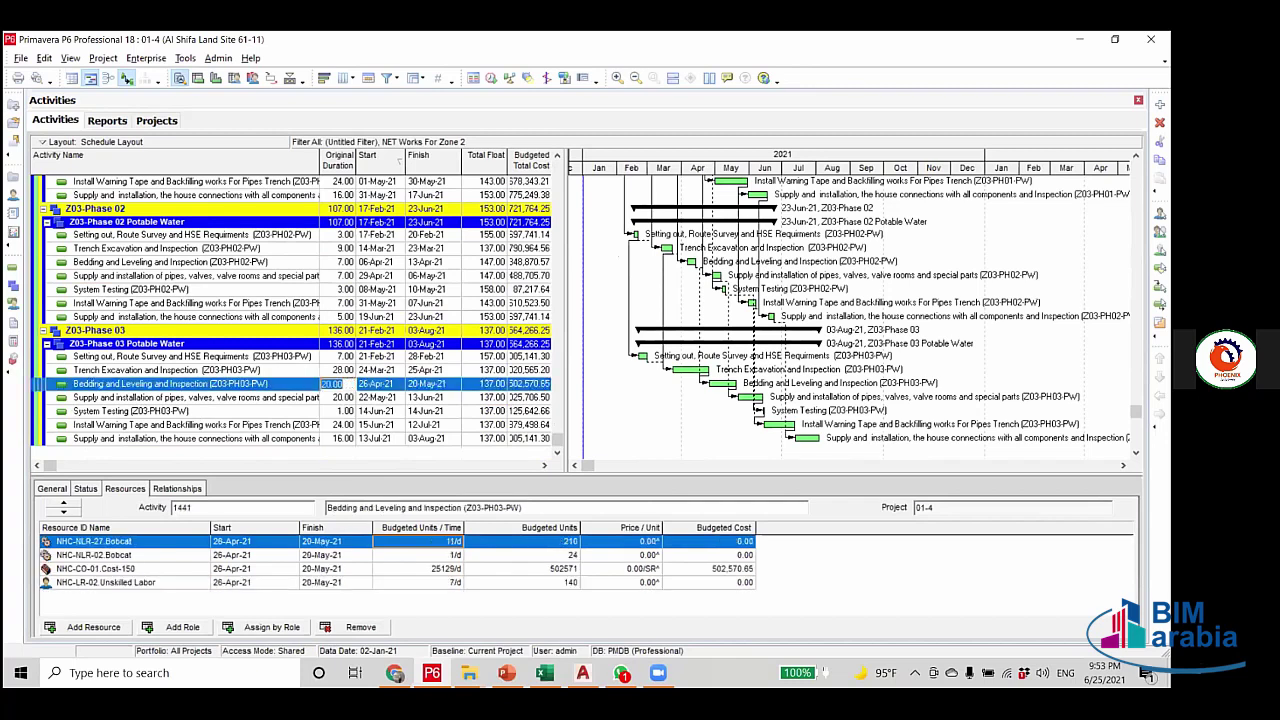
type("18")
left_click(349, 397)
type("1")
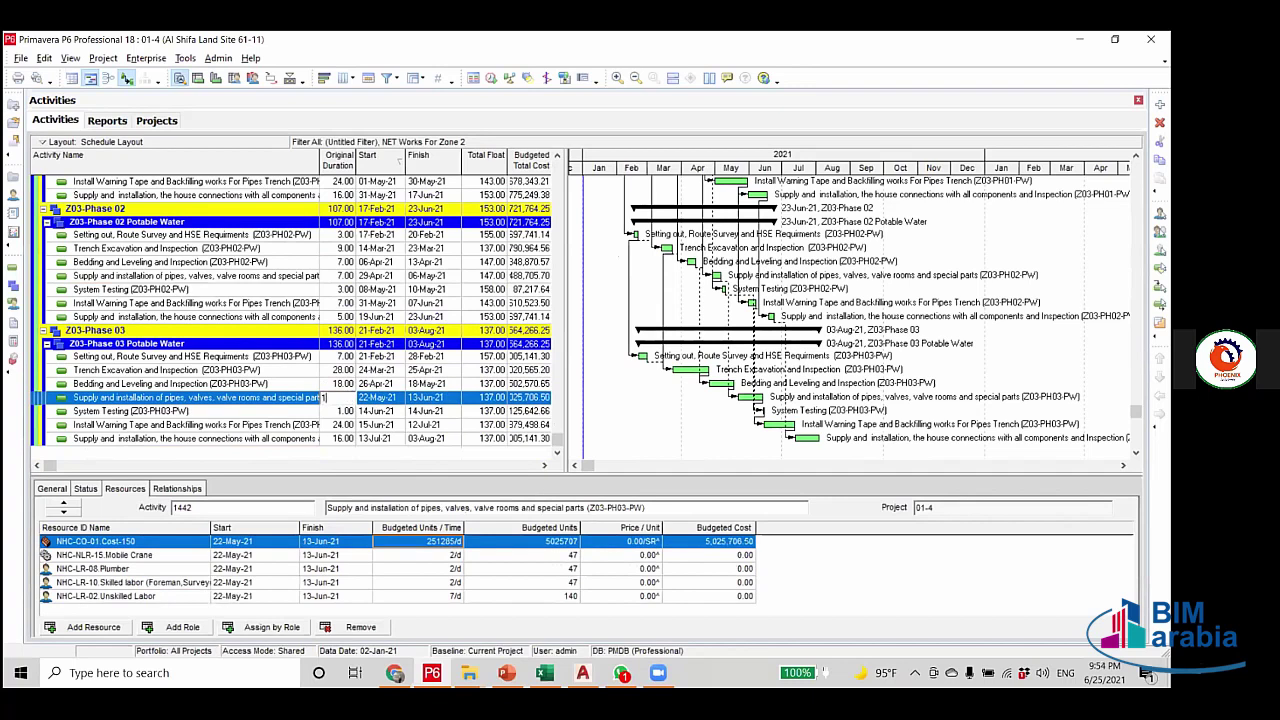
type("8")
key("Return")
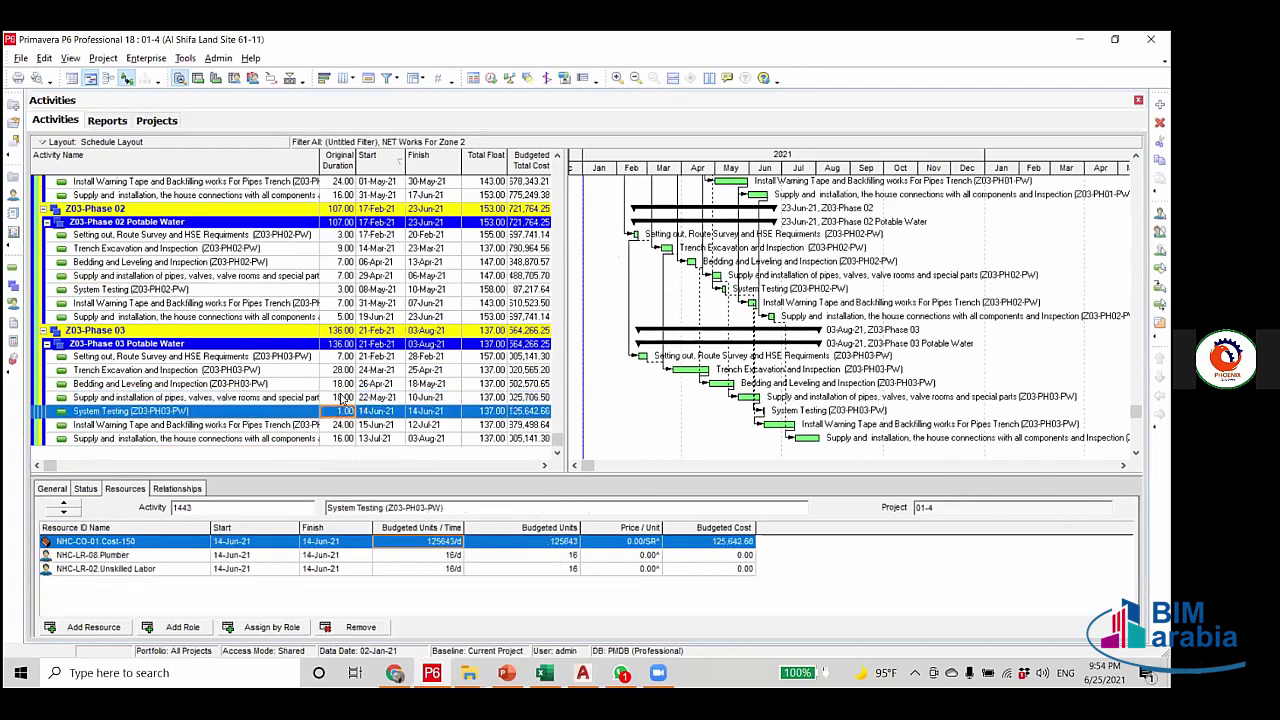
left_click(489, 79)
left_click(735, 299)
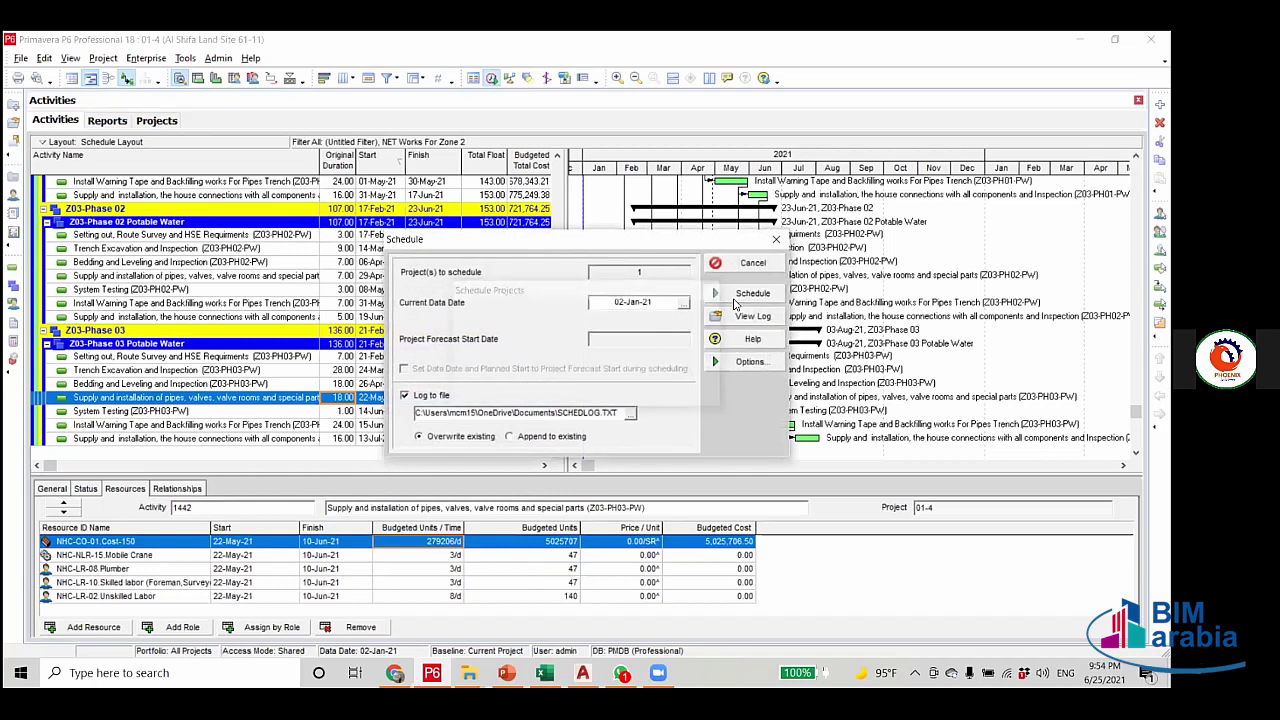
Check the Phase 03 house connections finish date, and inspect the relationships and resources of Install Warning Tape and Backfilling (Z03-PH03-PW).
left_click(428, 442)
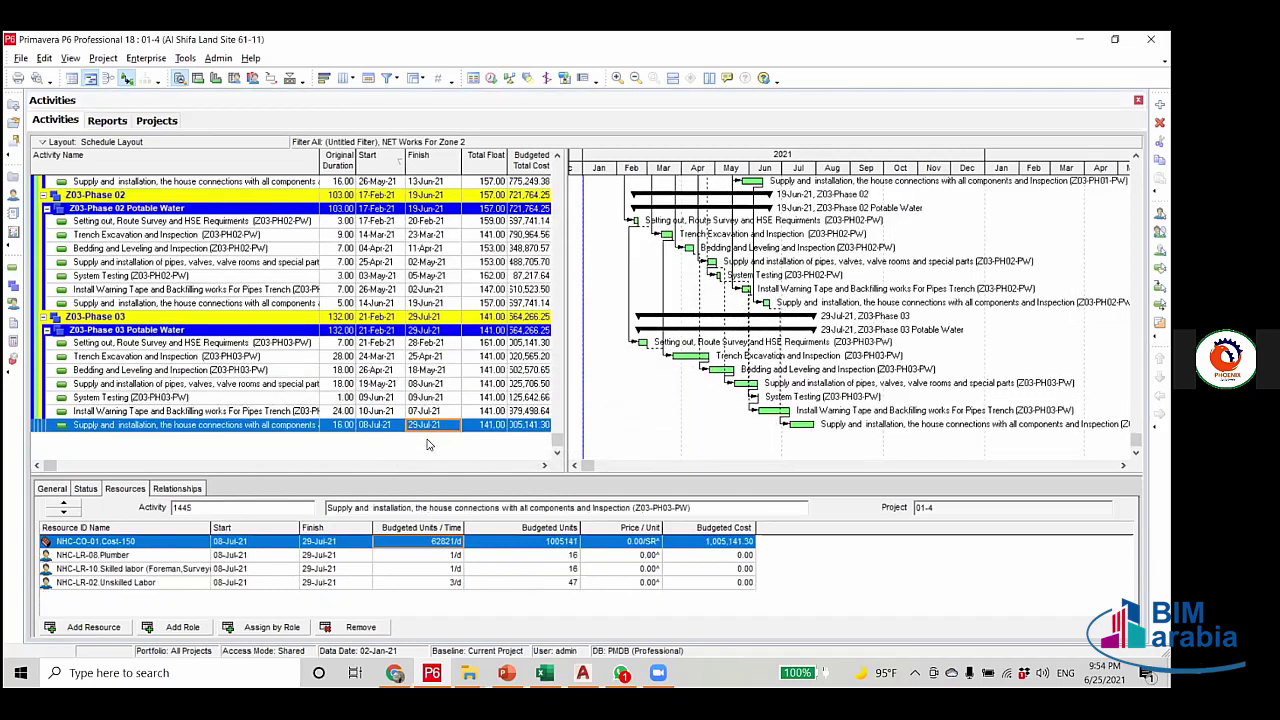
left_click(334, 413)
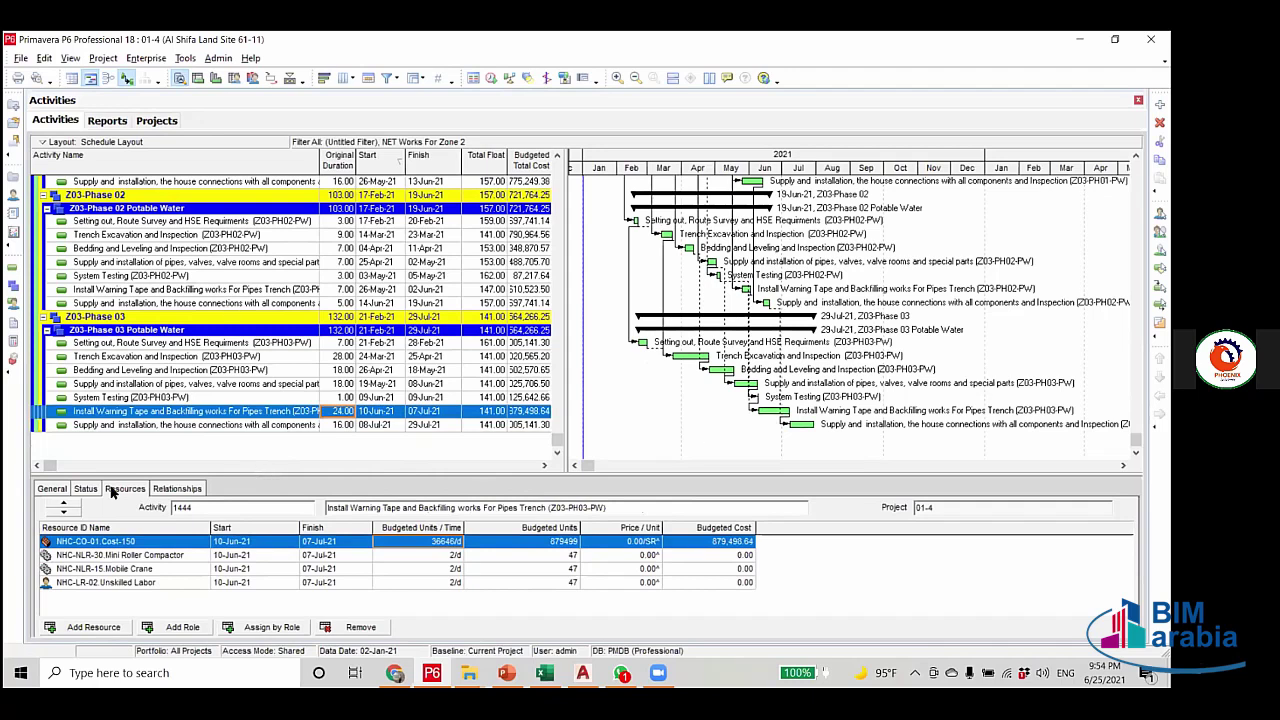
left_click(160, 489)
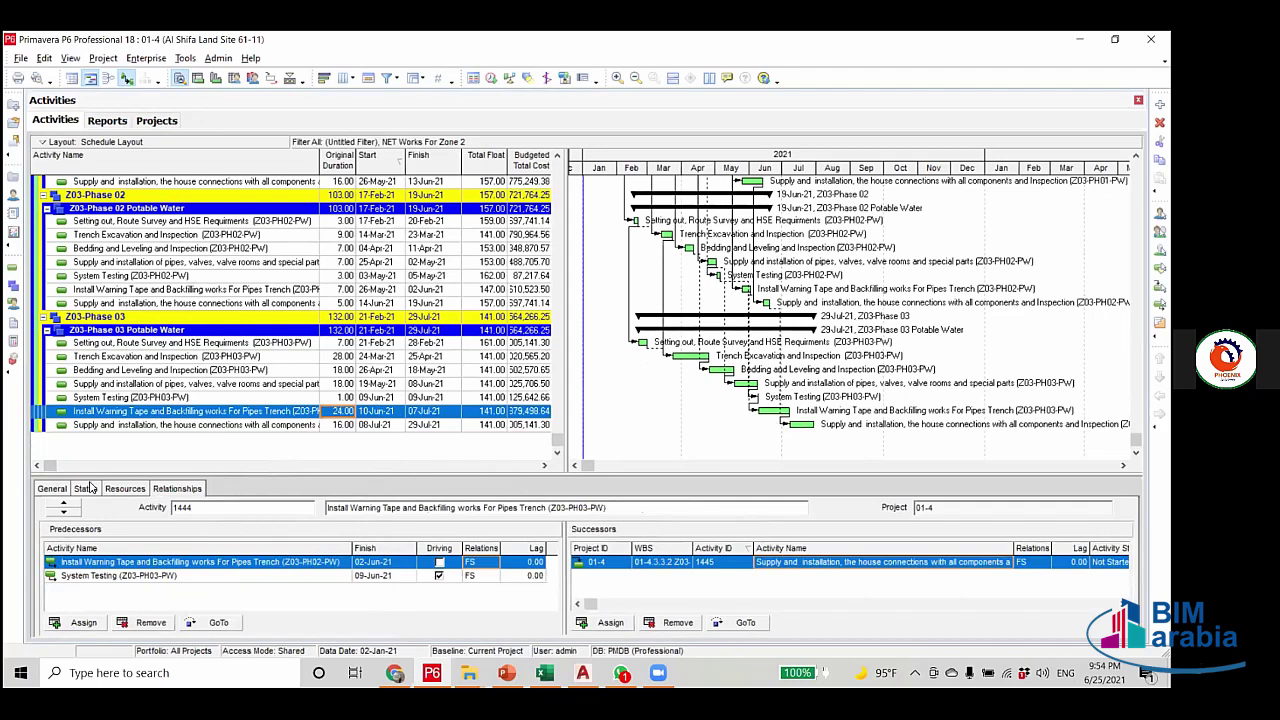
left_click(122, 490)
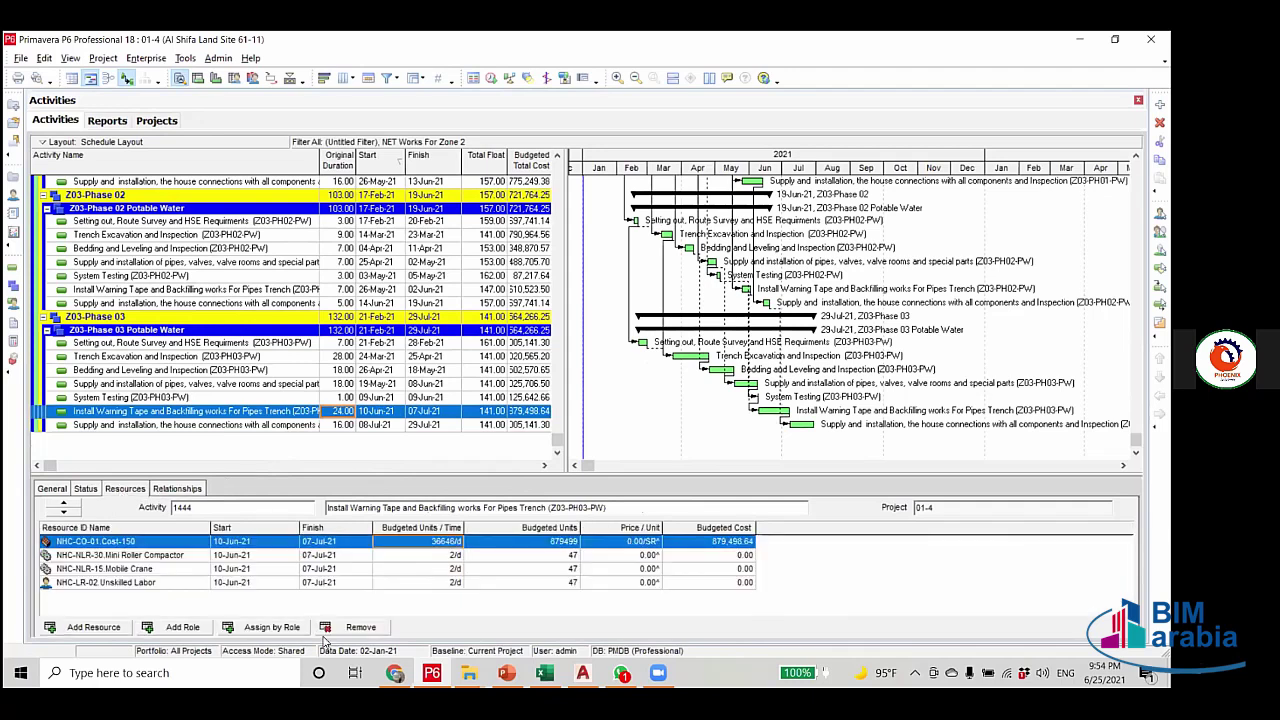
left_click(144, 557)
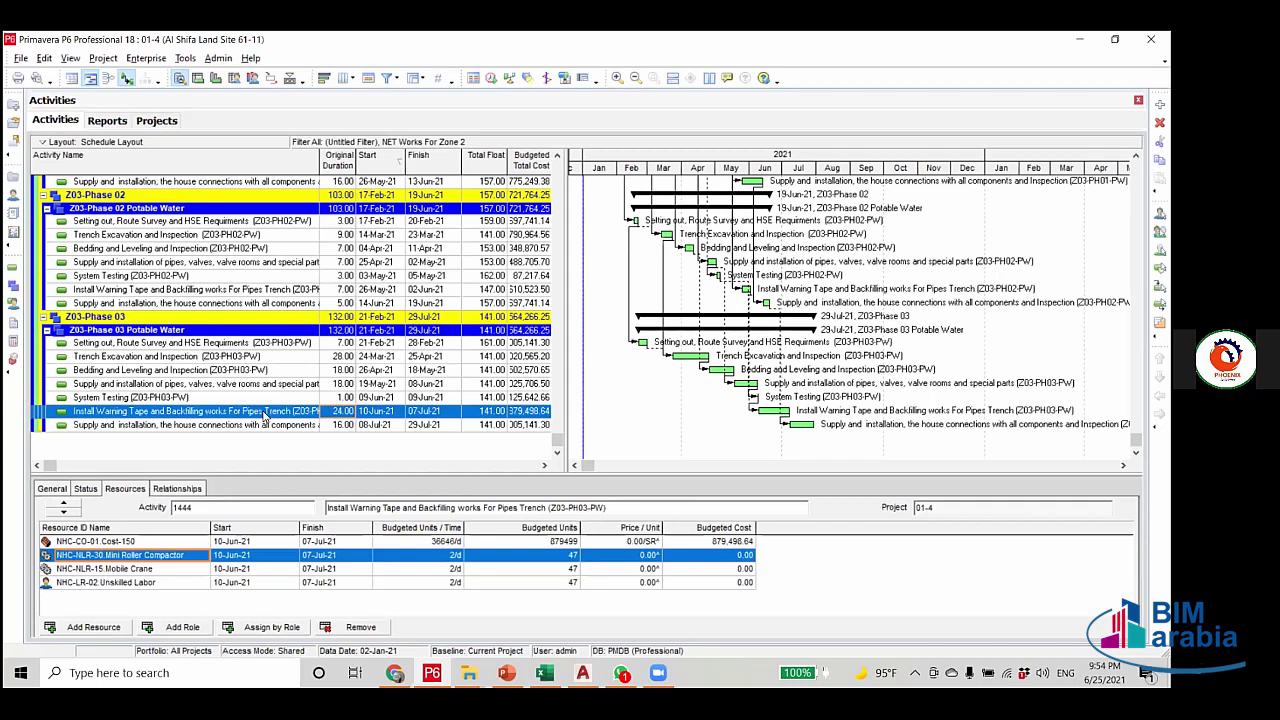
left_click(157, 570)
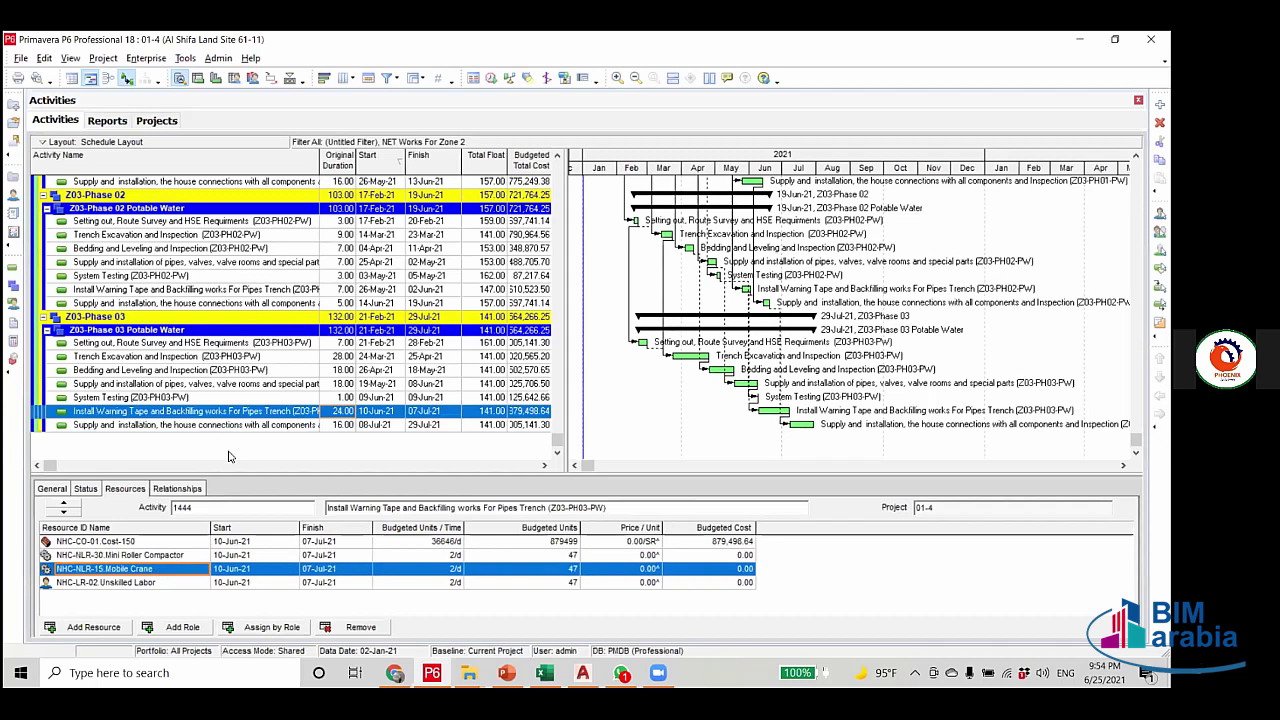
left_click(197, 400)
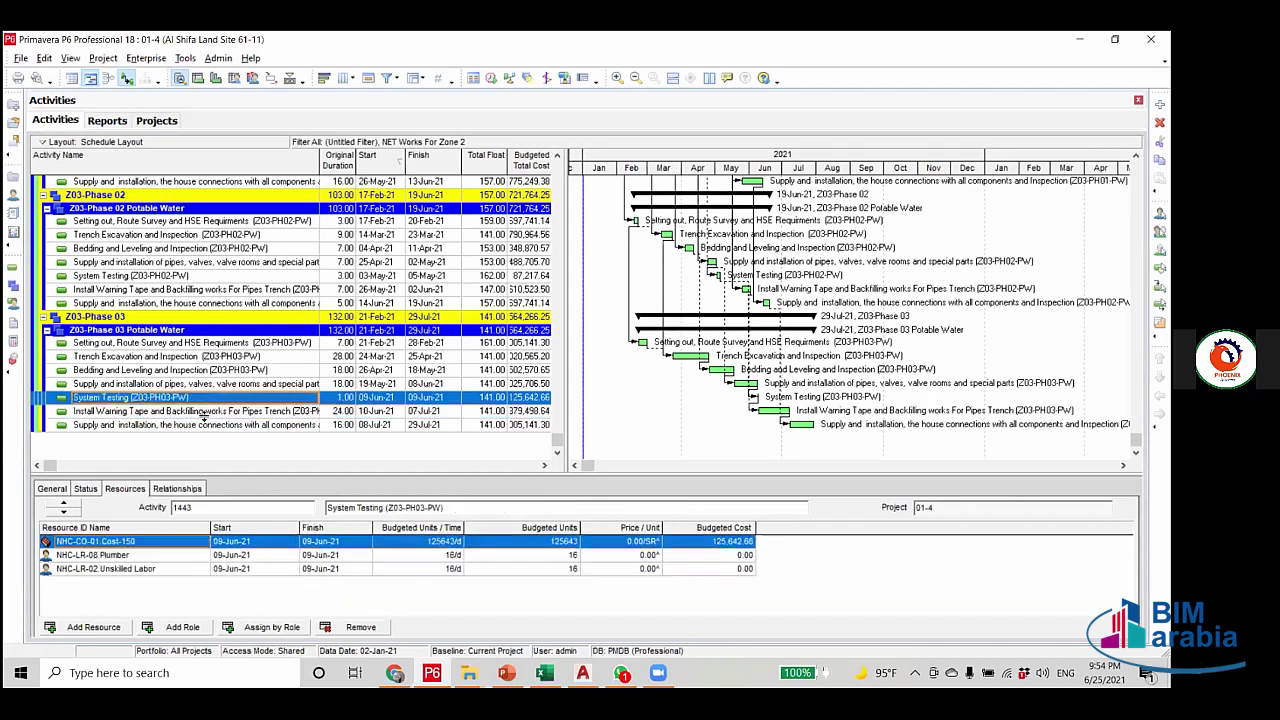
Widen the Activity Name column and remove the Mobile Crane assignment from Install Warning Tape and Backfilling works (Z03-PH03-PW).
scroll(225, 420, "up", 1)
left_click(230, 426)
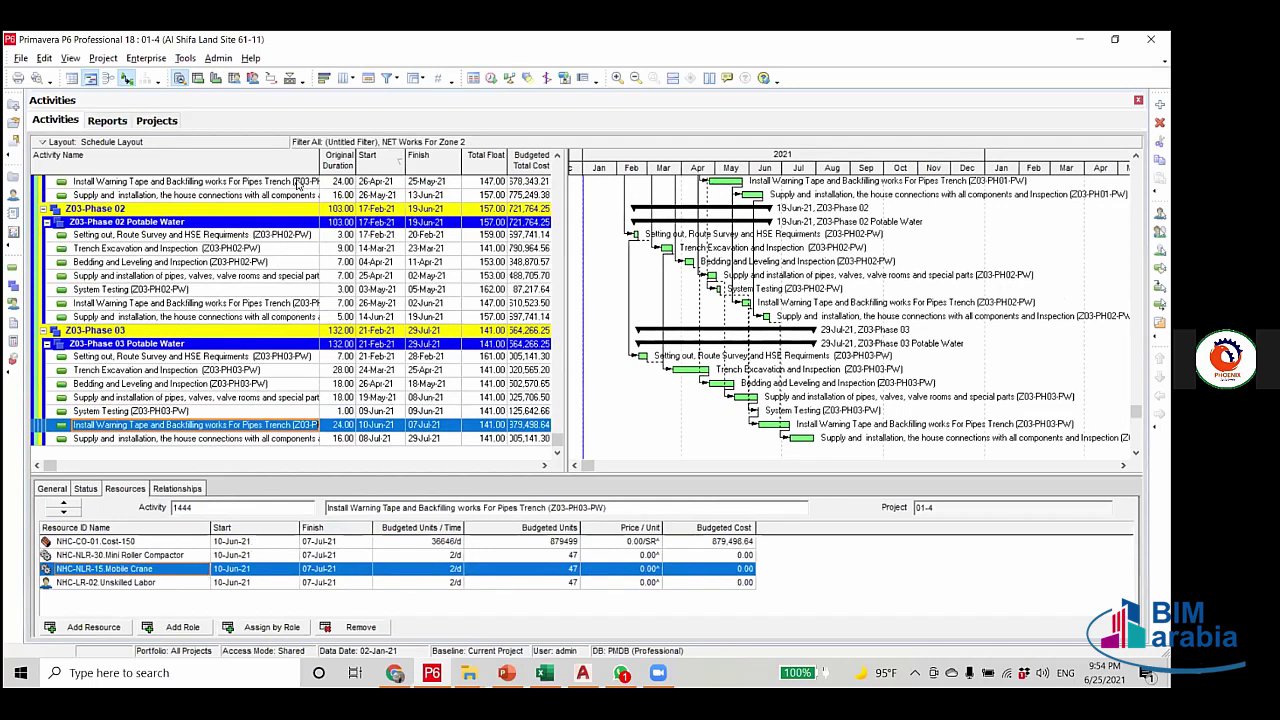
left_click_drag(322, 165, 344, 168)
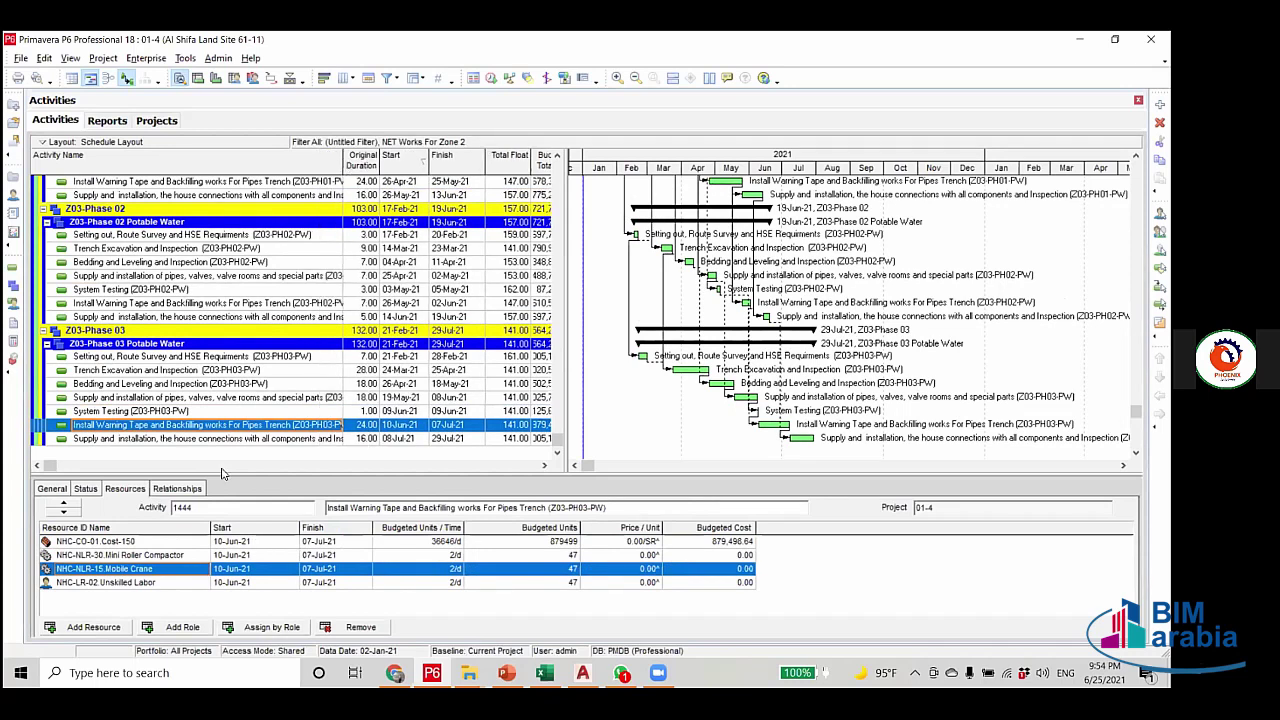
left_click(362, 627)
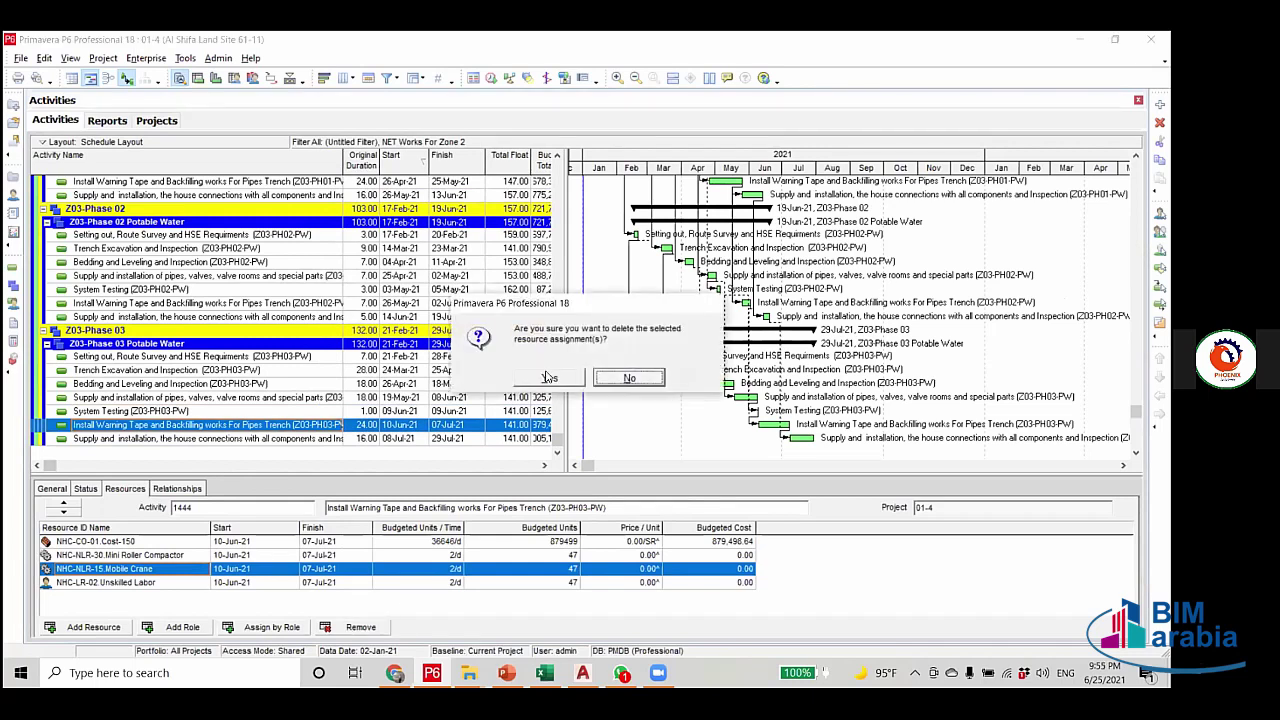
left_click(629, 378)
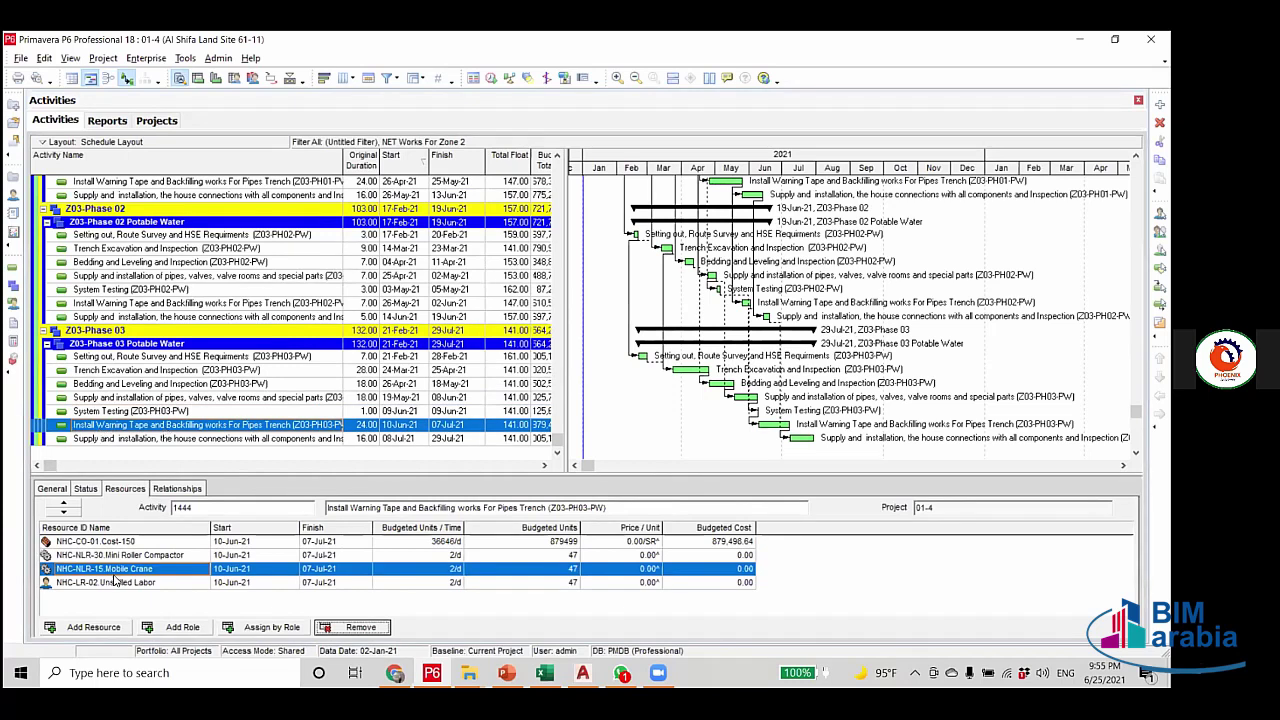
left_click(352, 627)
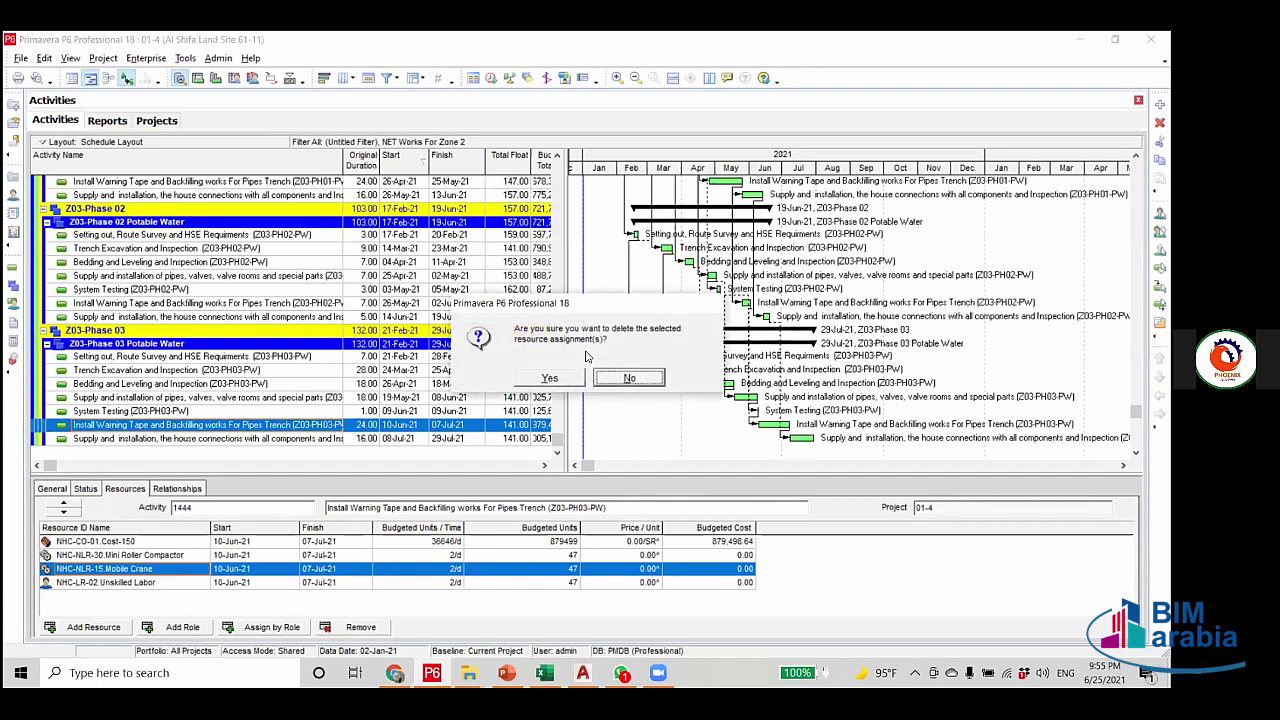
left_click(548, 378)
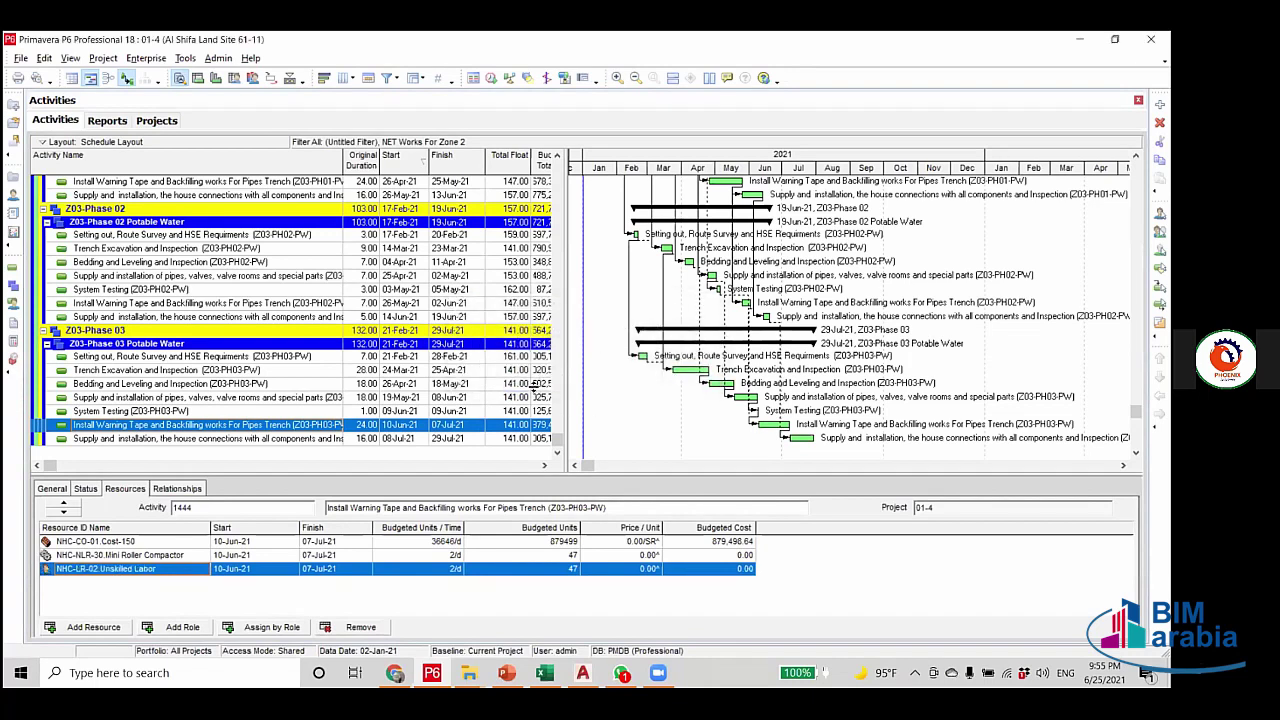
key("Up")
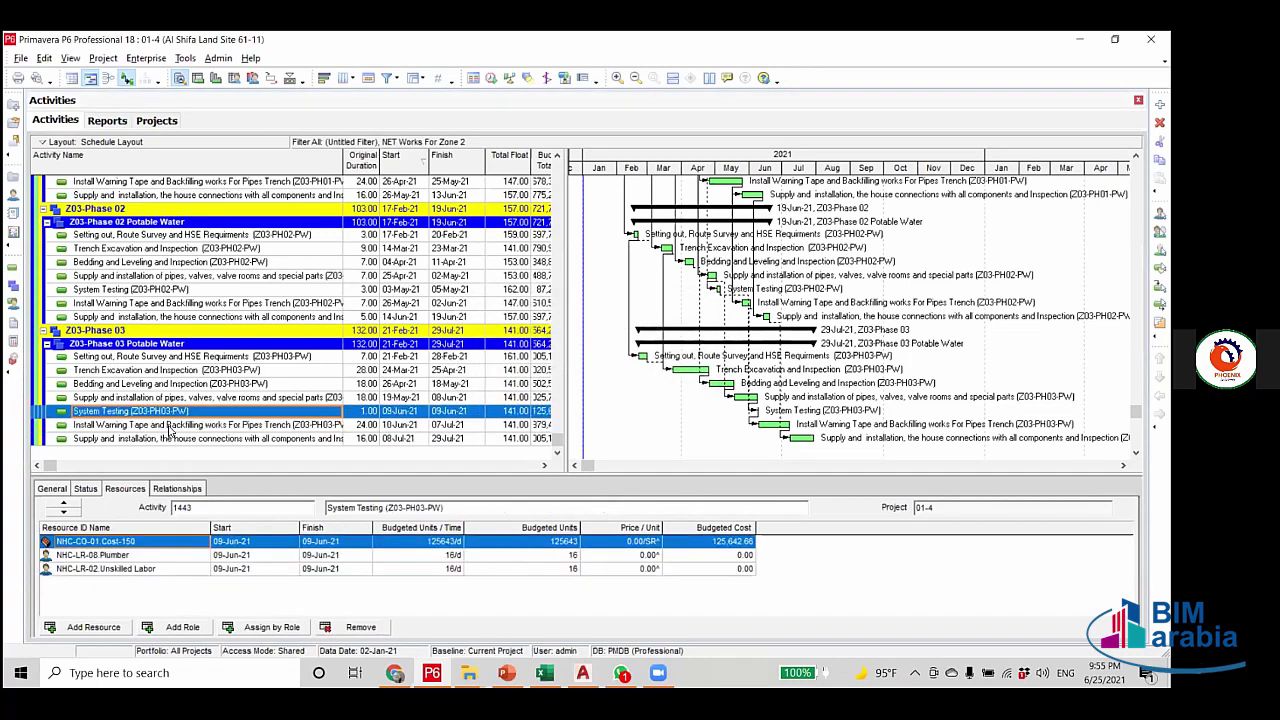
key("Down")
left_click(144, 556)
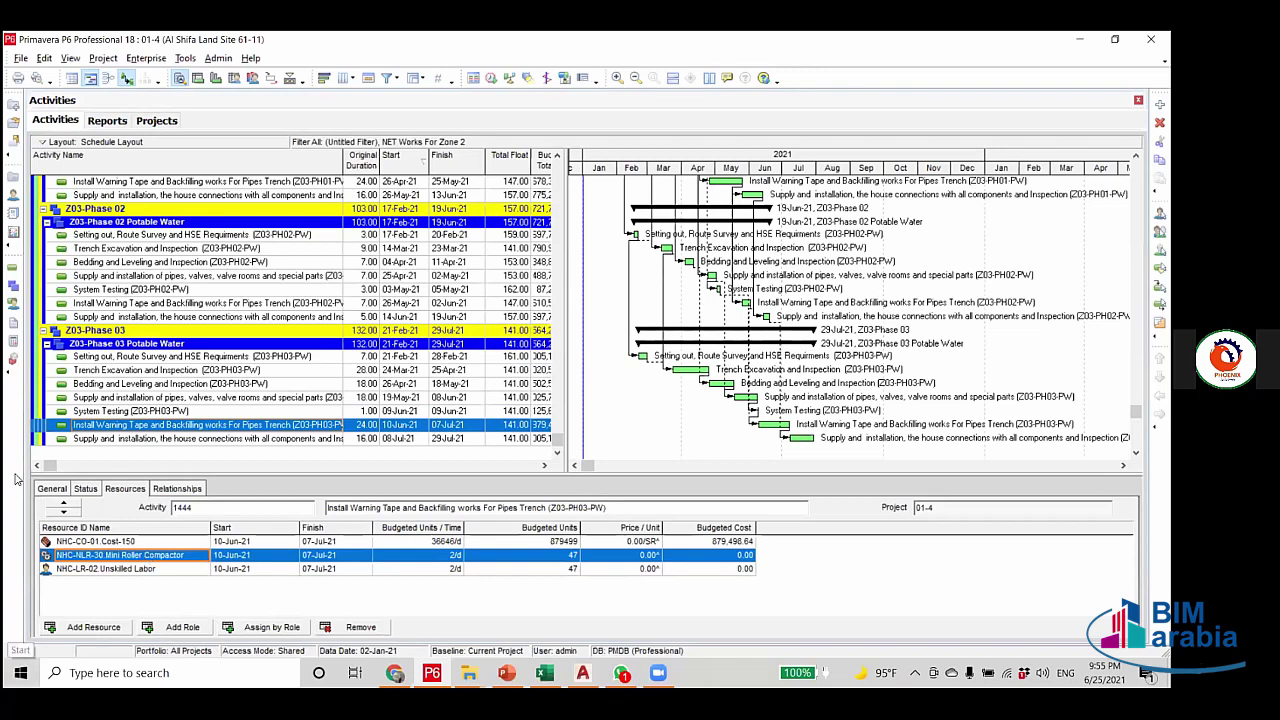
Set the Install Warning Tape and Backfilling duration (Z03-PH03-PW) to 15 days and reschedule the project.
left_click(371, 426)
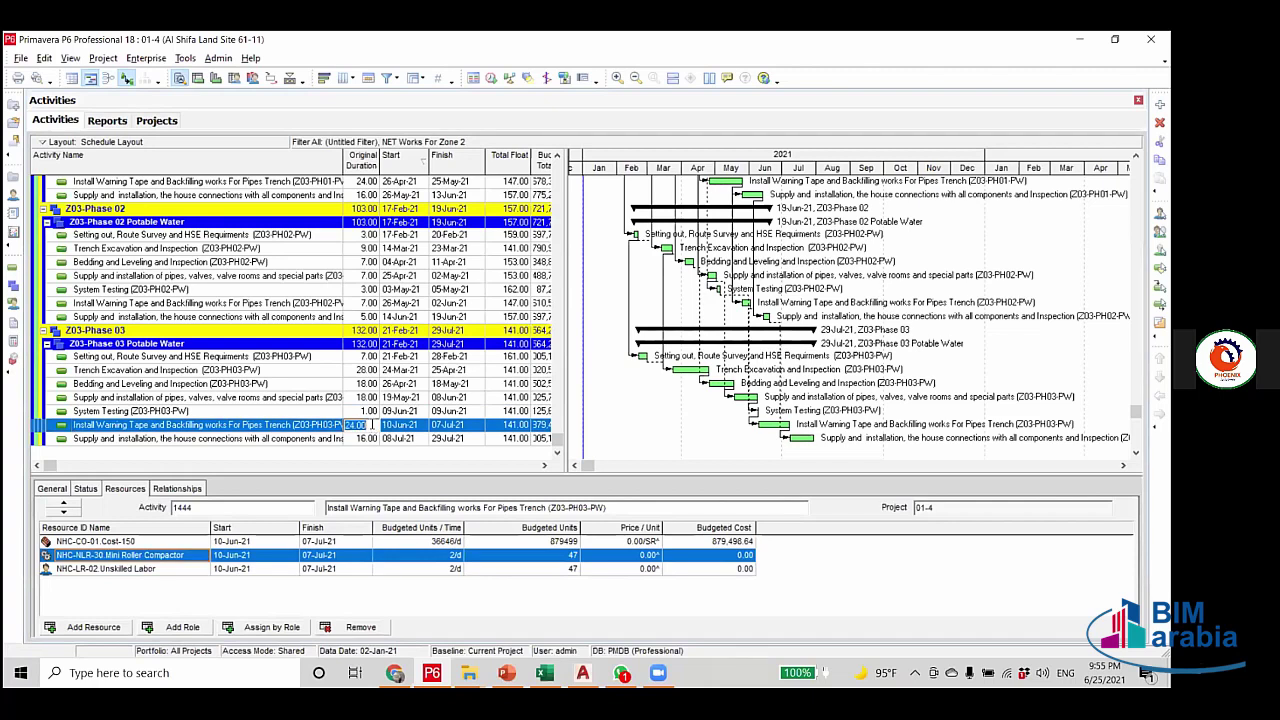
type("15")
key("Return")
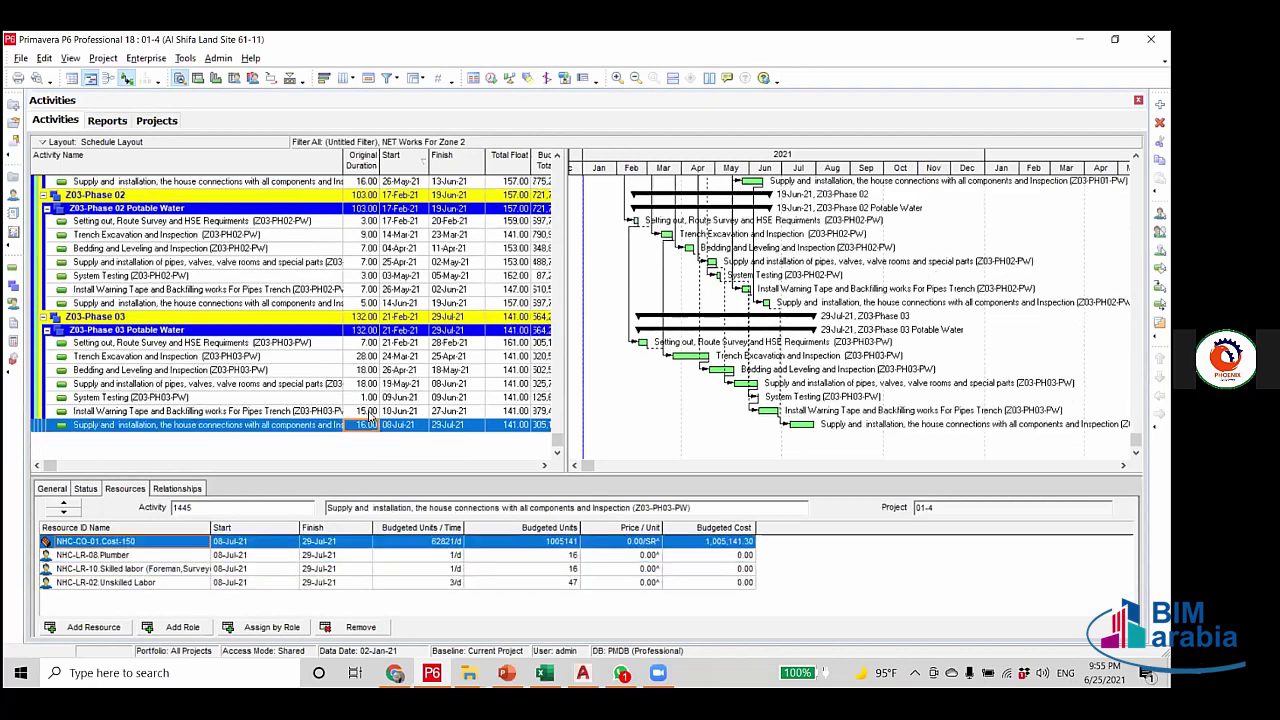
left_click(369, 413)
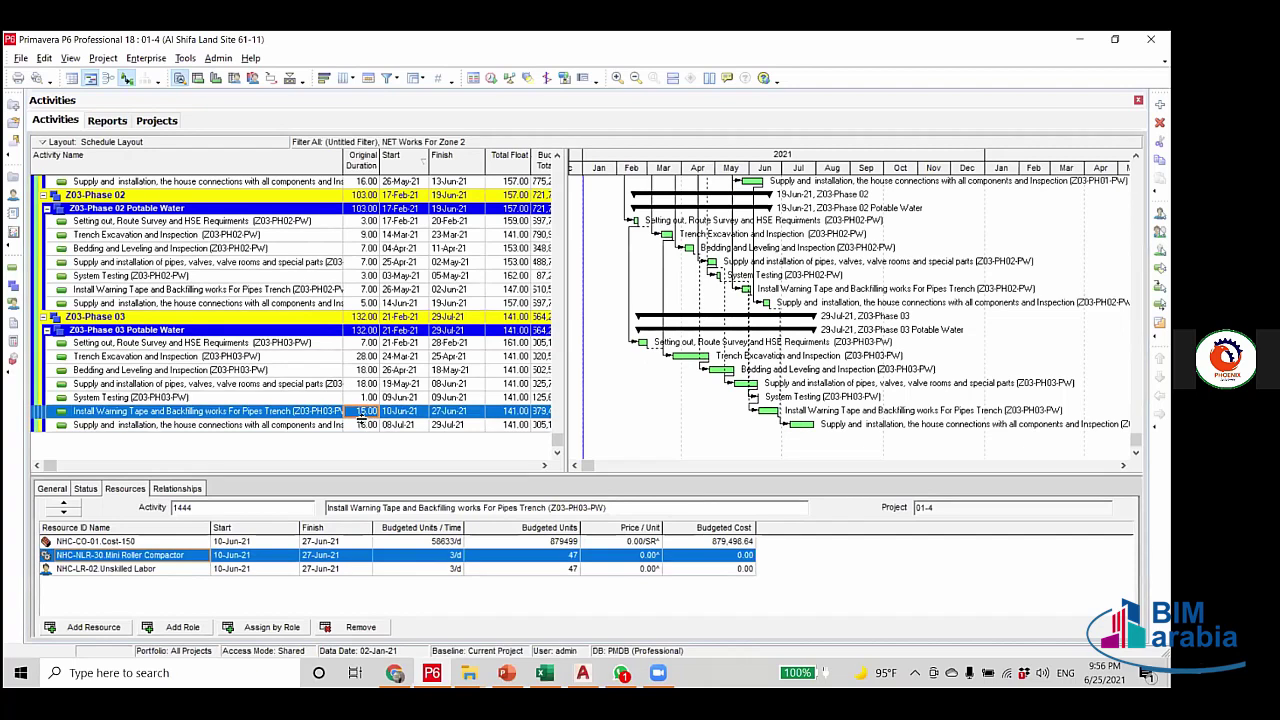
left_click(491, 79)
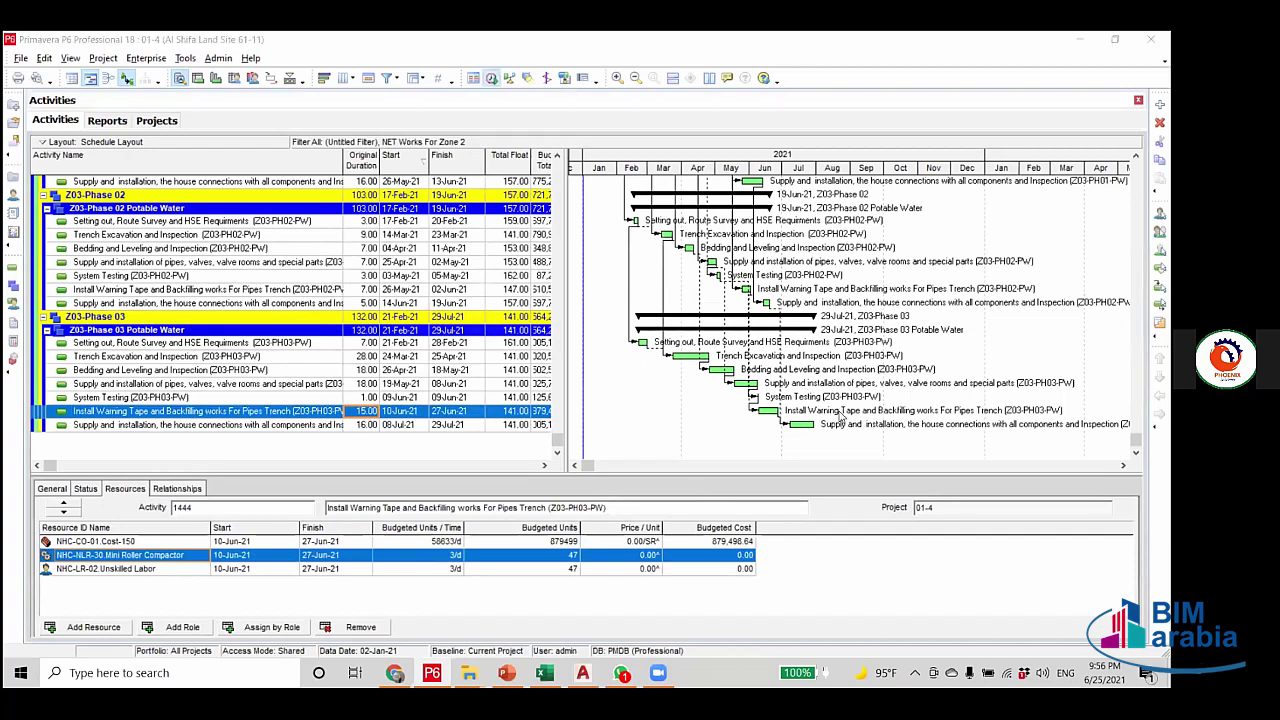
left_click(746, 288)
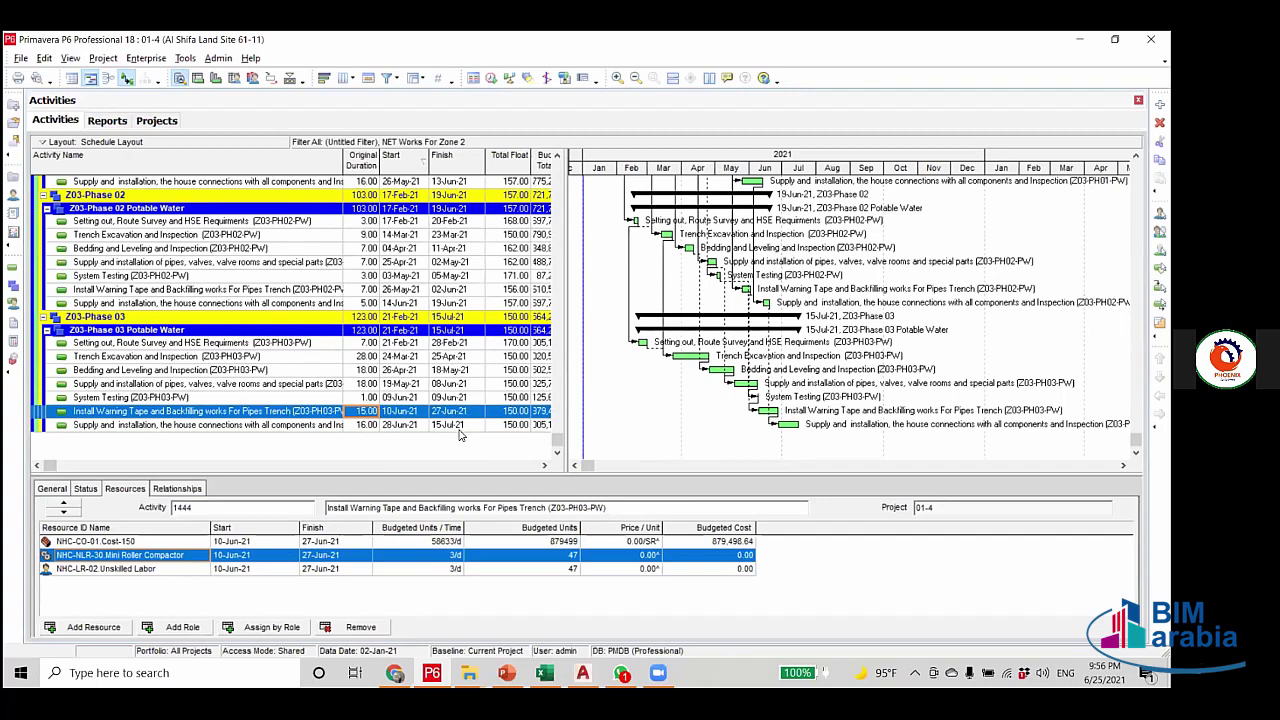
Set the Install Warning Tape and Backfilling duration (Z03-PH03-PW) to 17 days, reschedule the project, and check the phase finish dates.
left_click(367, 413)
left_click_drag(367, 413, 341, 413)
type("17")
key("F9")
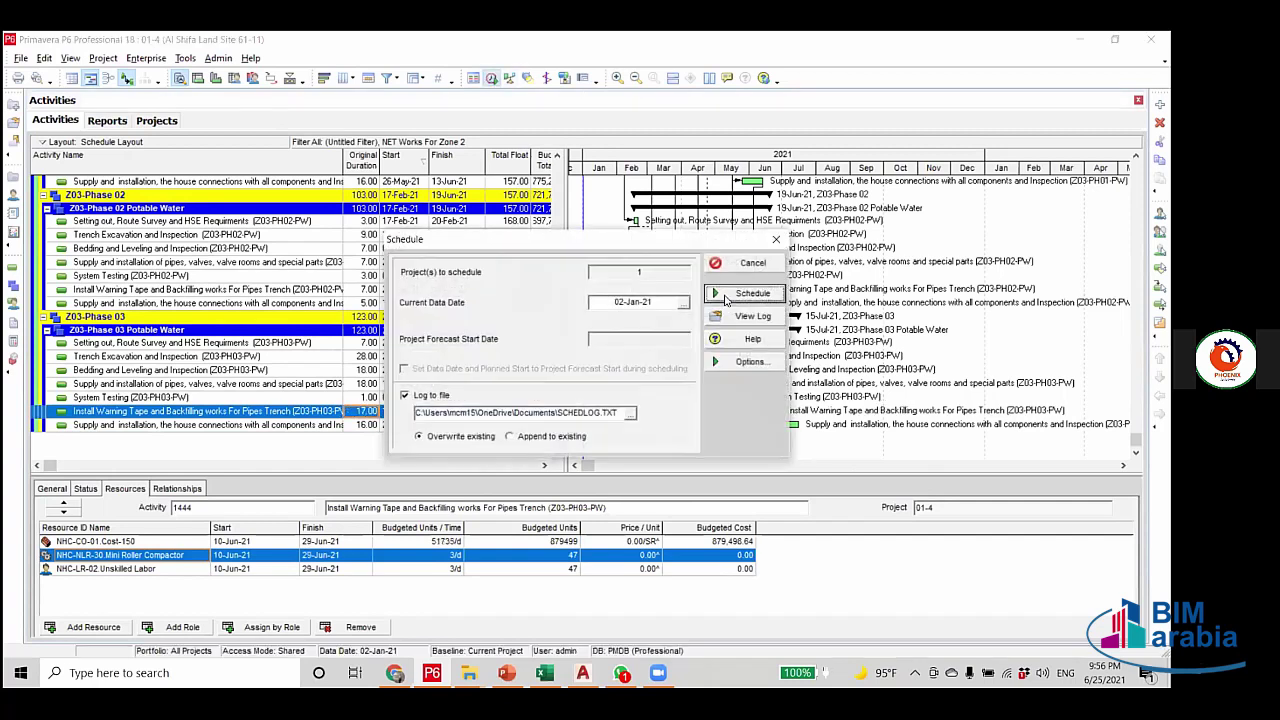
left_click(725, 297)
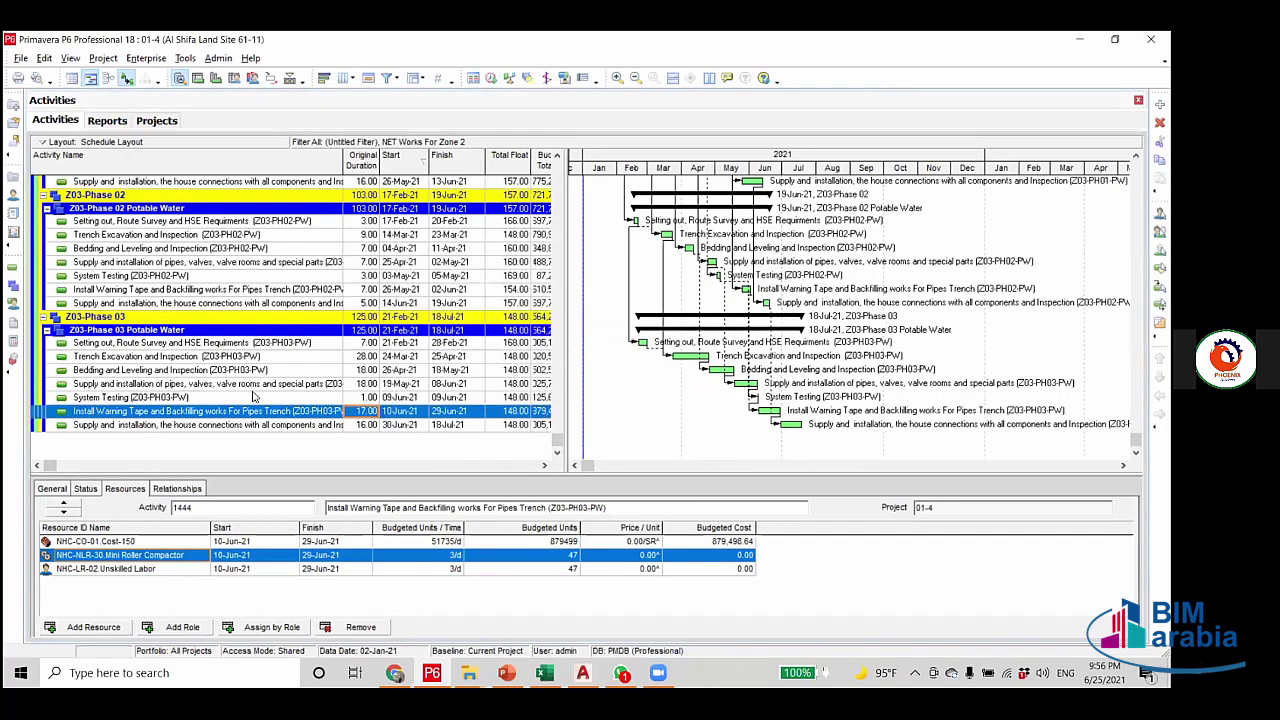
left_click(468, 428)
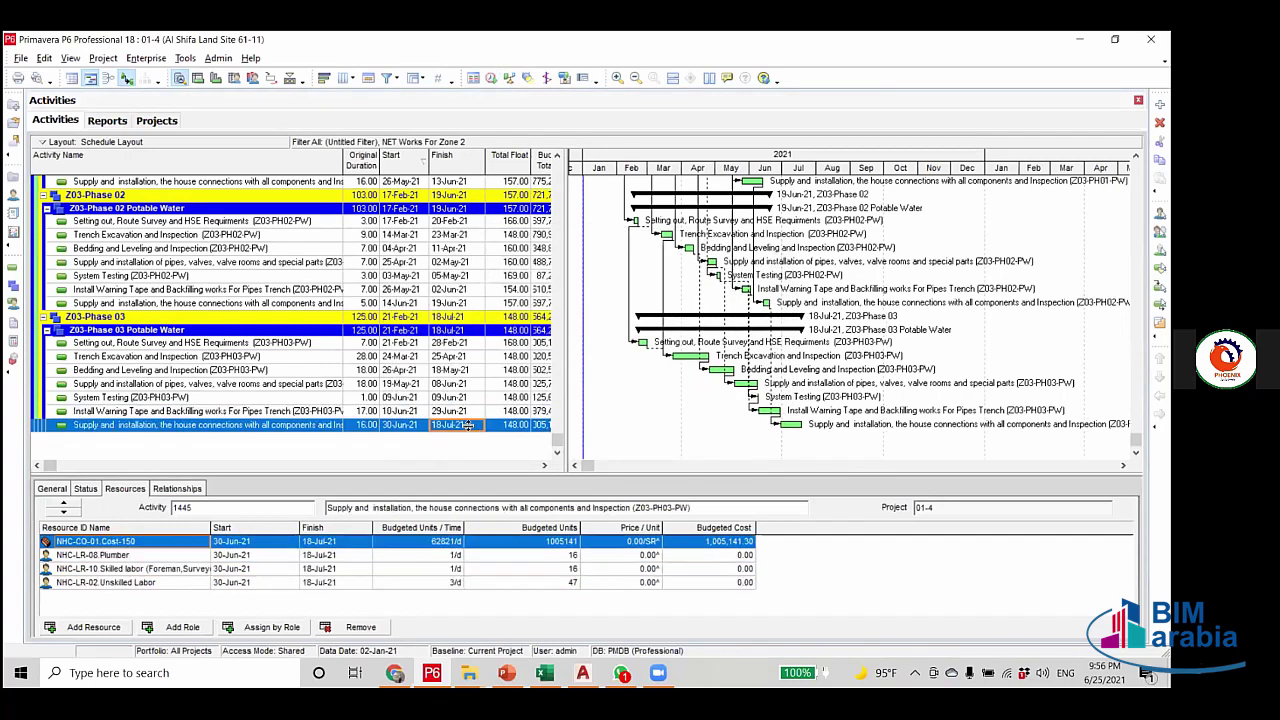
scroll(466, 425, "up", 3)
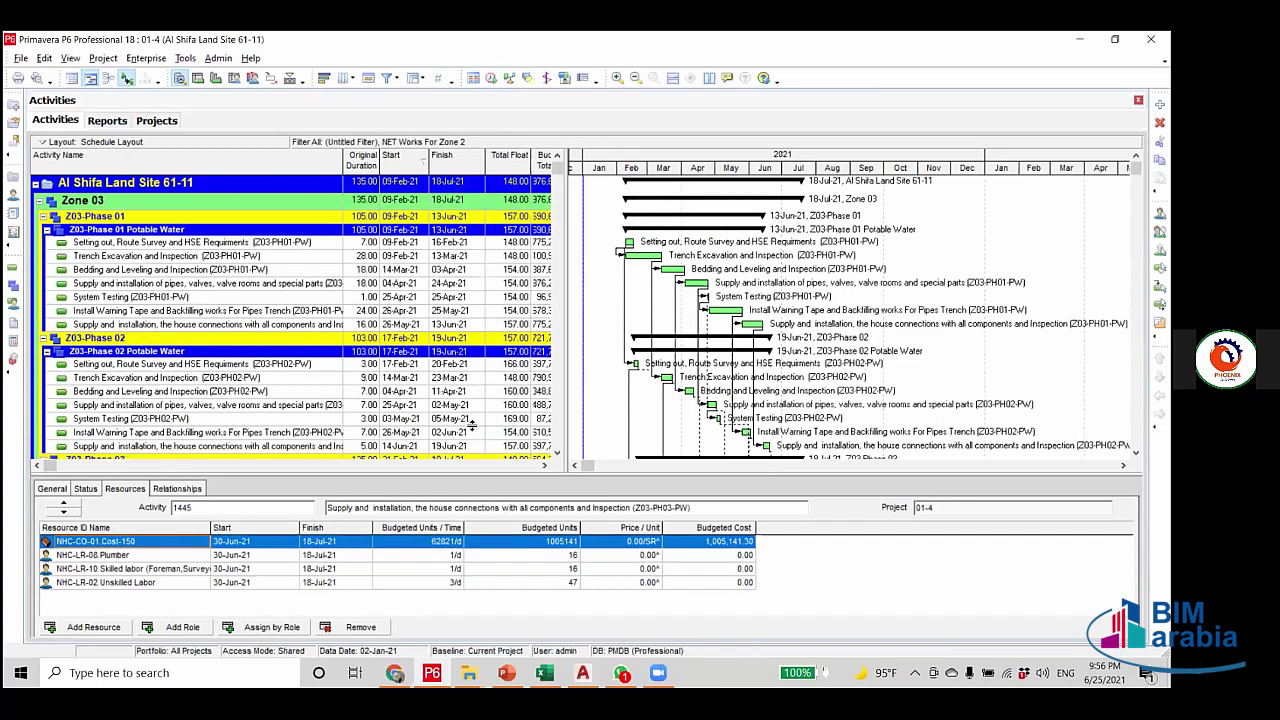
Create a new global change with Activities as its subject area.
left_click(185, 60)
left_click(212, 80)
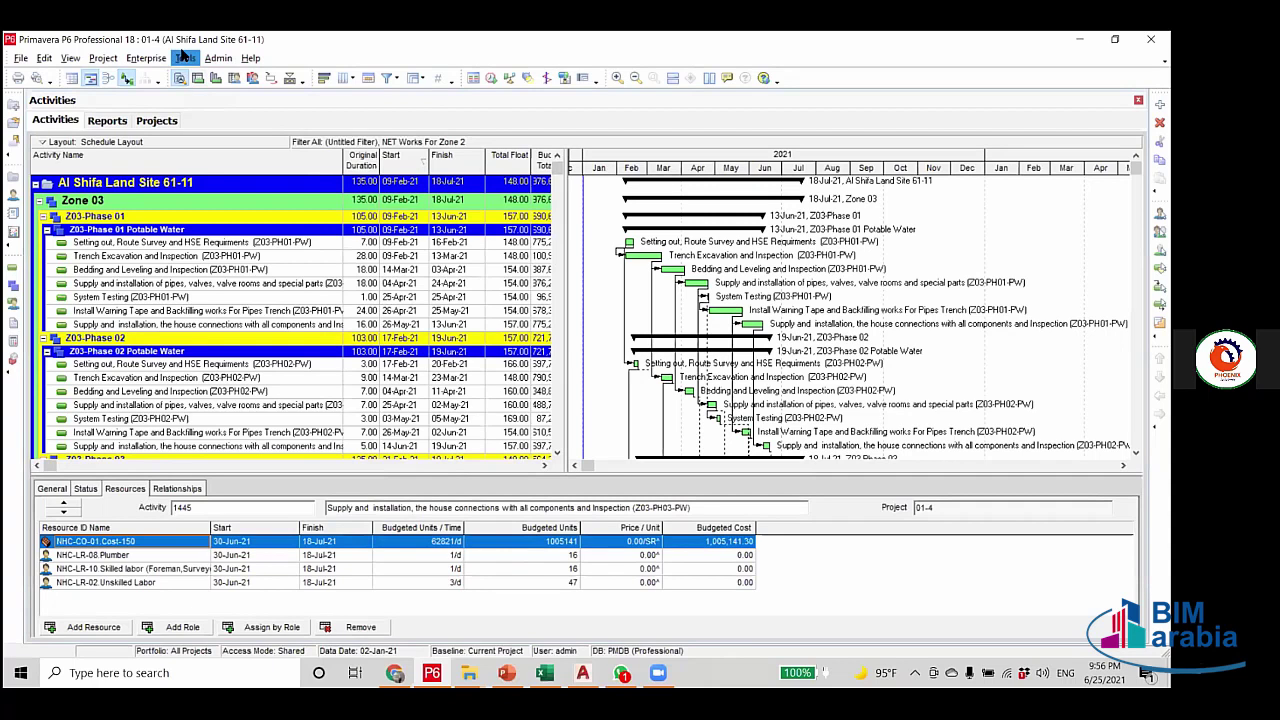
left_click(185, 59)
left_click(205, 74)
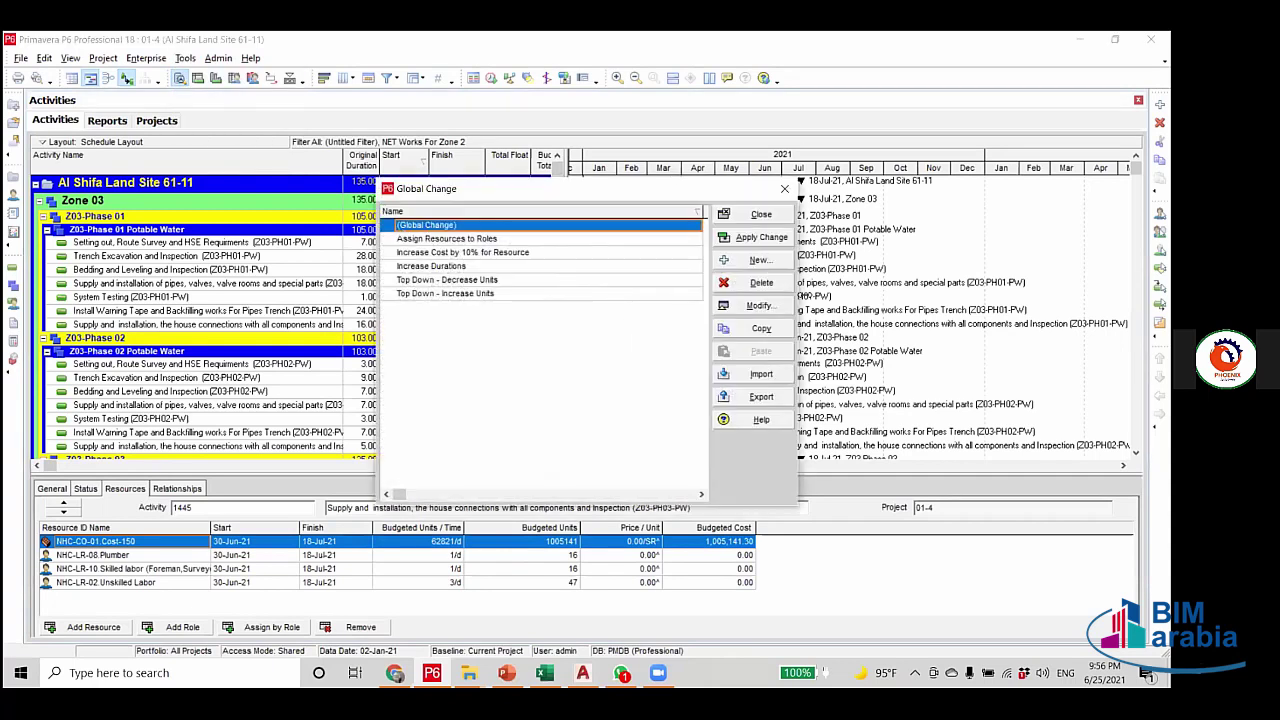
left_click(760, 260)
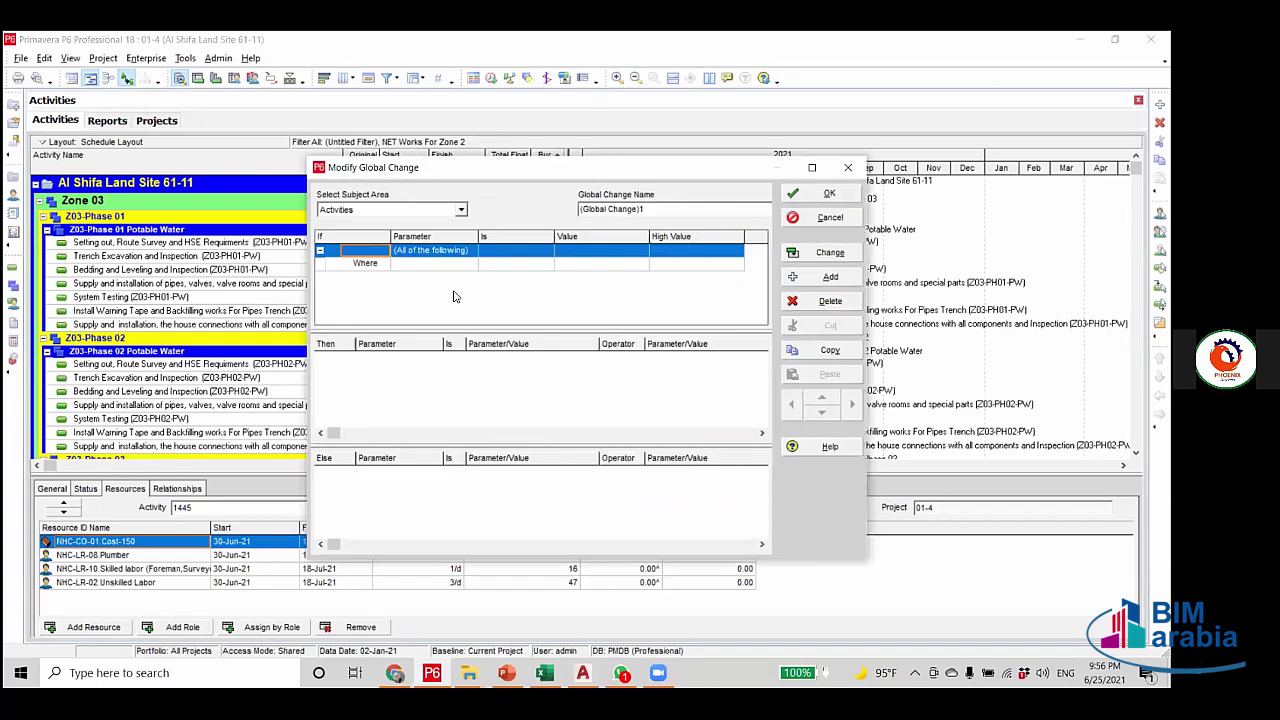
Set the global change's If condition to Original Duration is greater than 10 days.
left_click(443, 266)
left_click(445, 266)
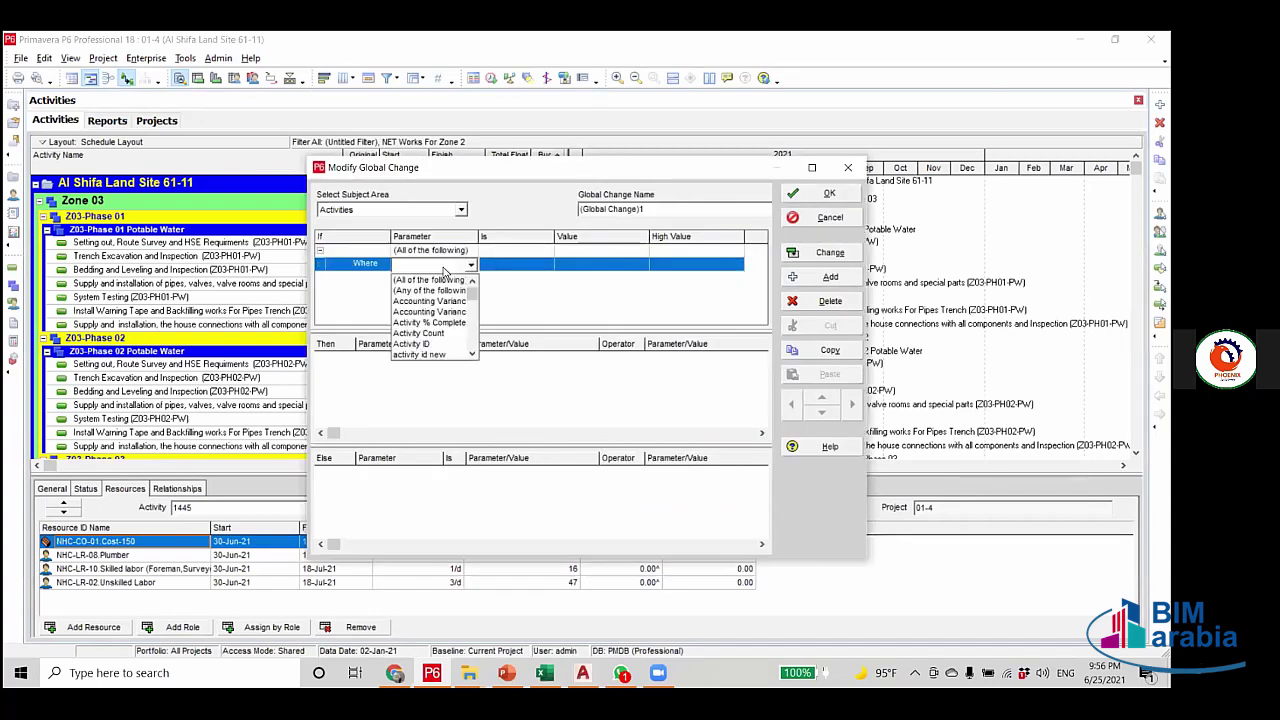
scroll(440, 300, "down", 10)
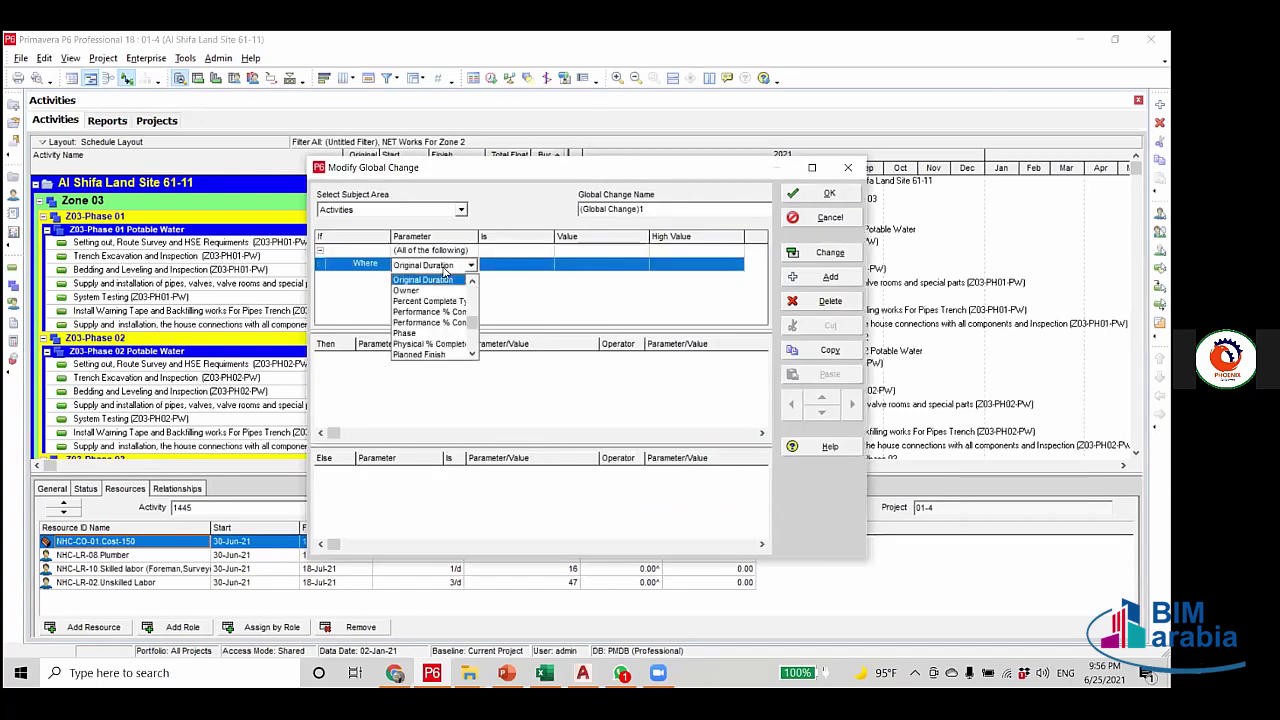
left_click(455, 284)
left_click(541, 266)
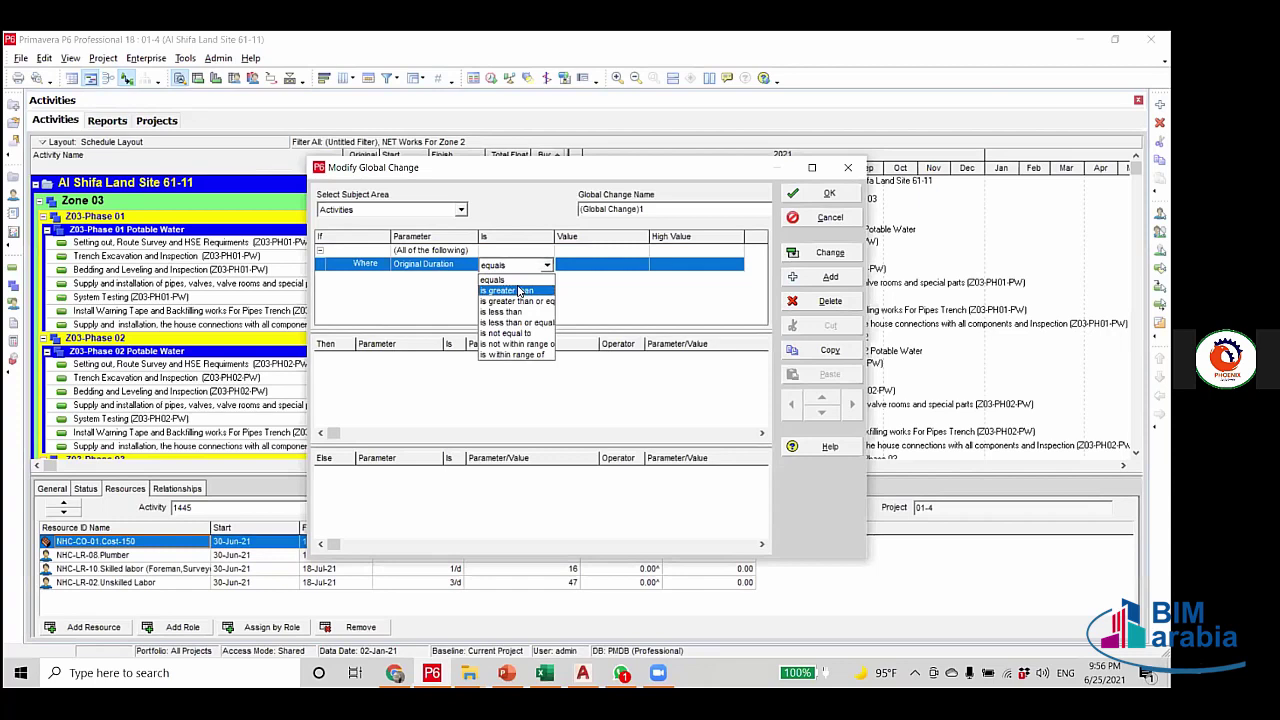
left_click(519, 291)
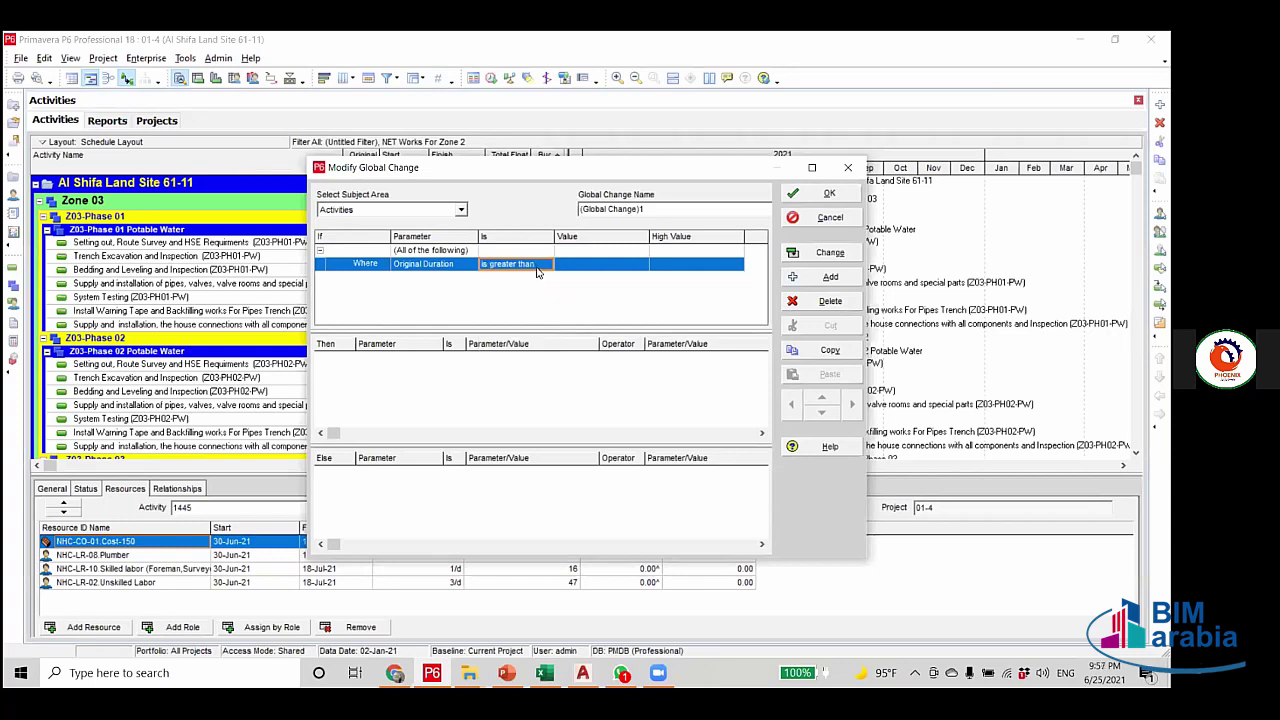
left_click(598, 262)
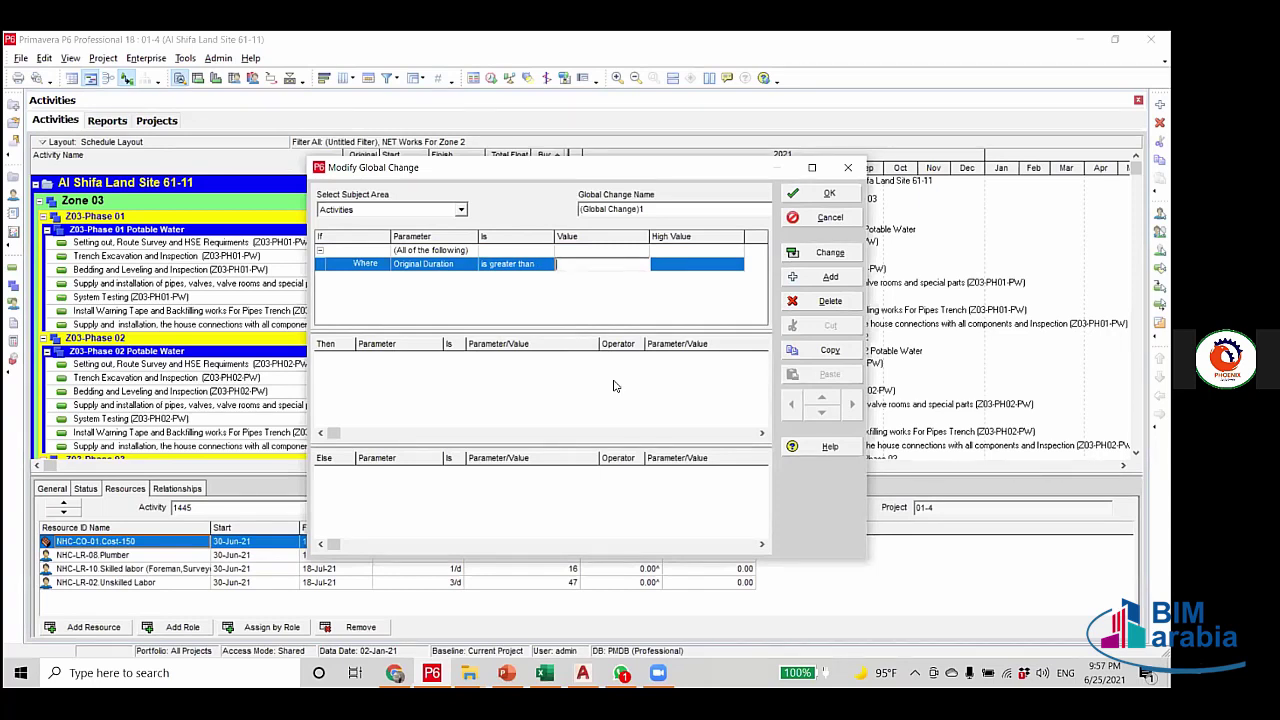
type("10")
left_click(645, 287)
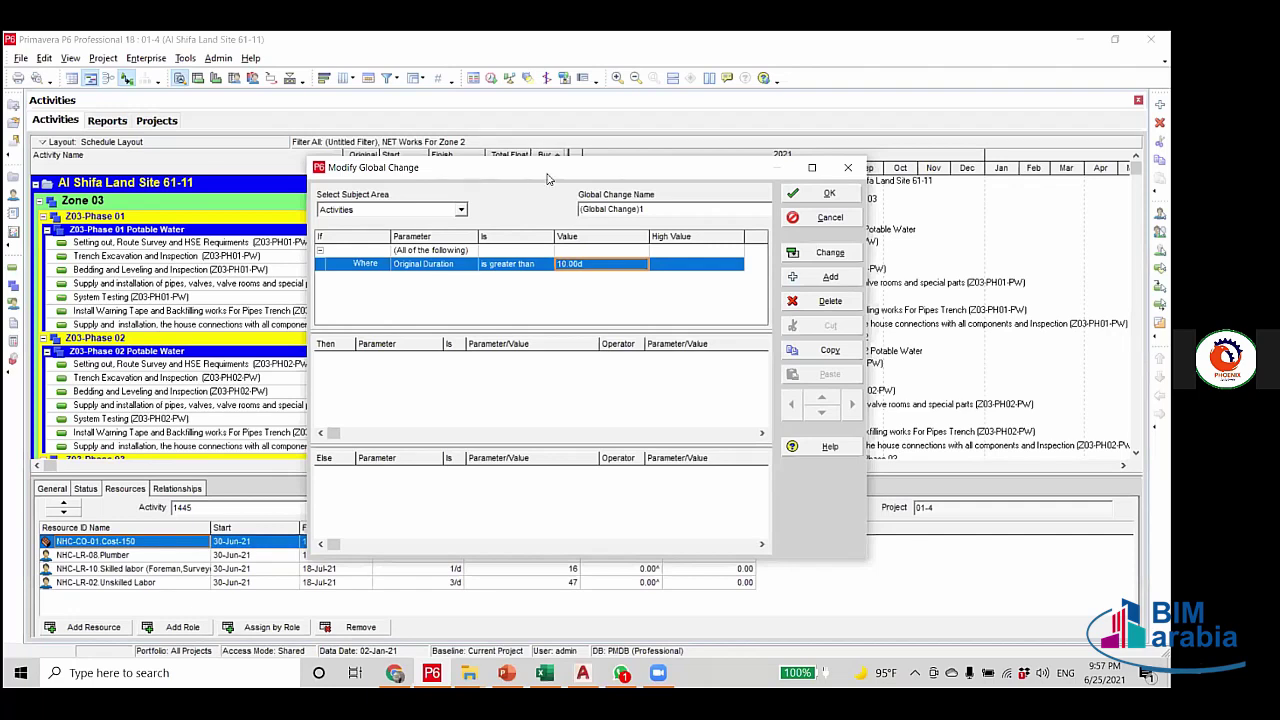
Add a Then statement to the global change with Original Duration as its parameter.
left_click_drag(547, 178, 751, 160)
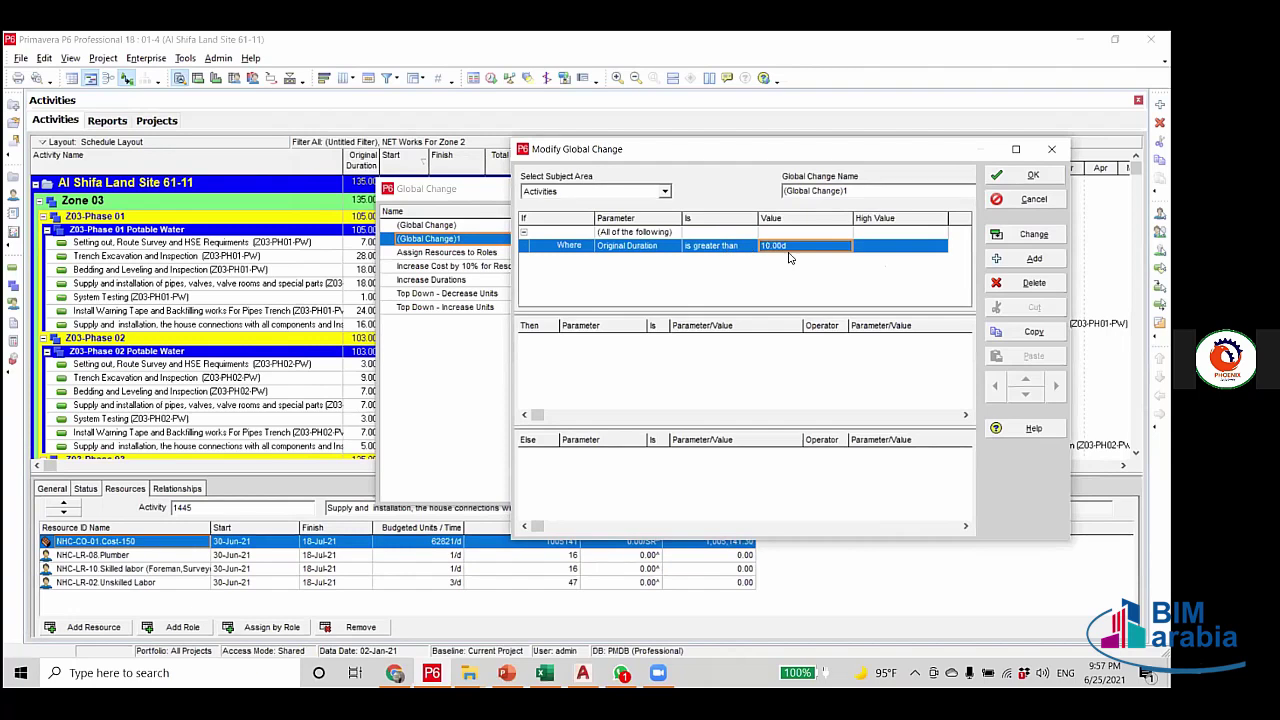
left_click(793, 357)
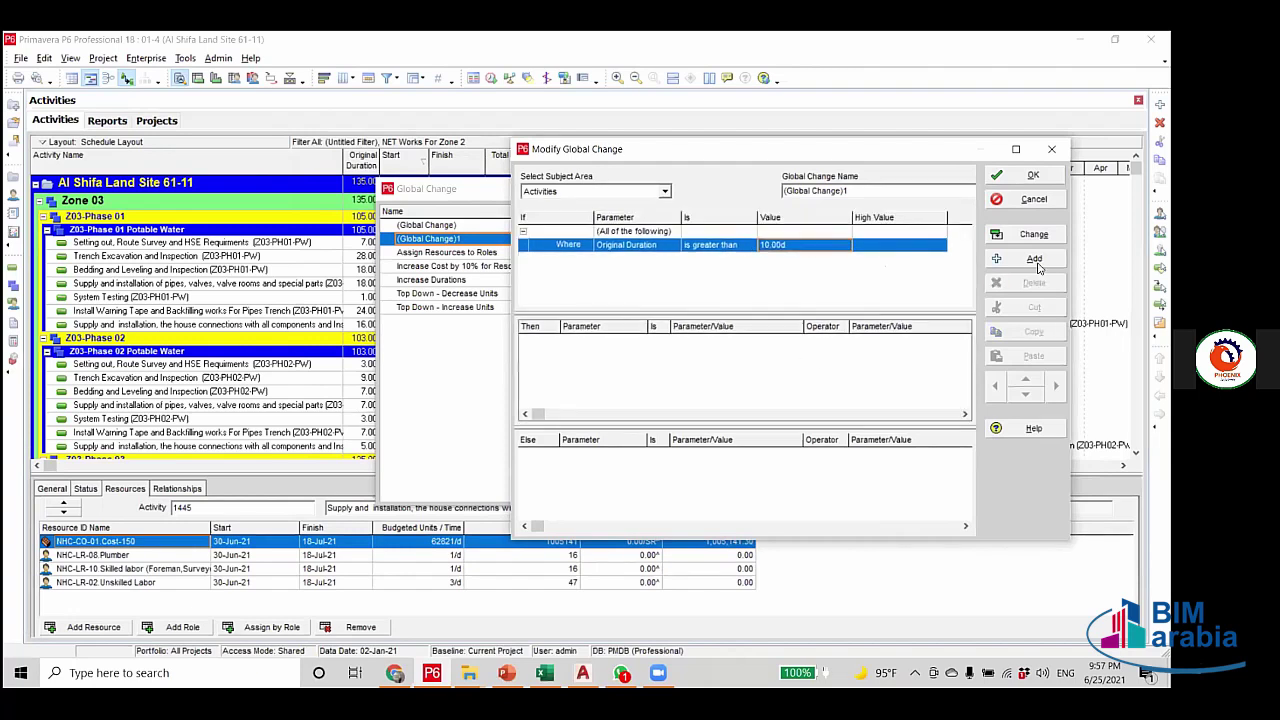
left_click(1034, 258)
left_click(641, 341)
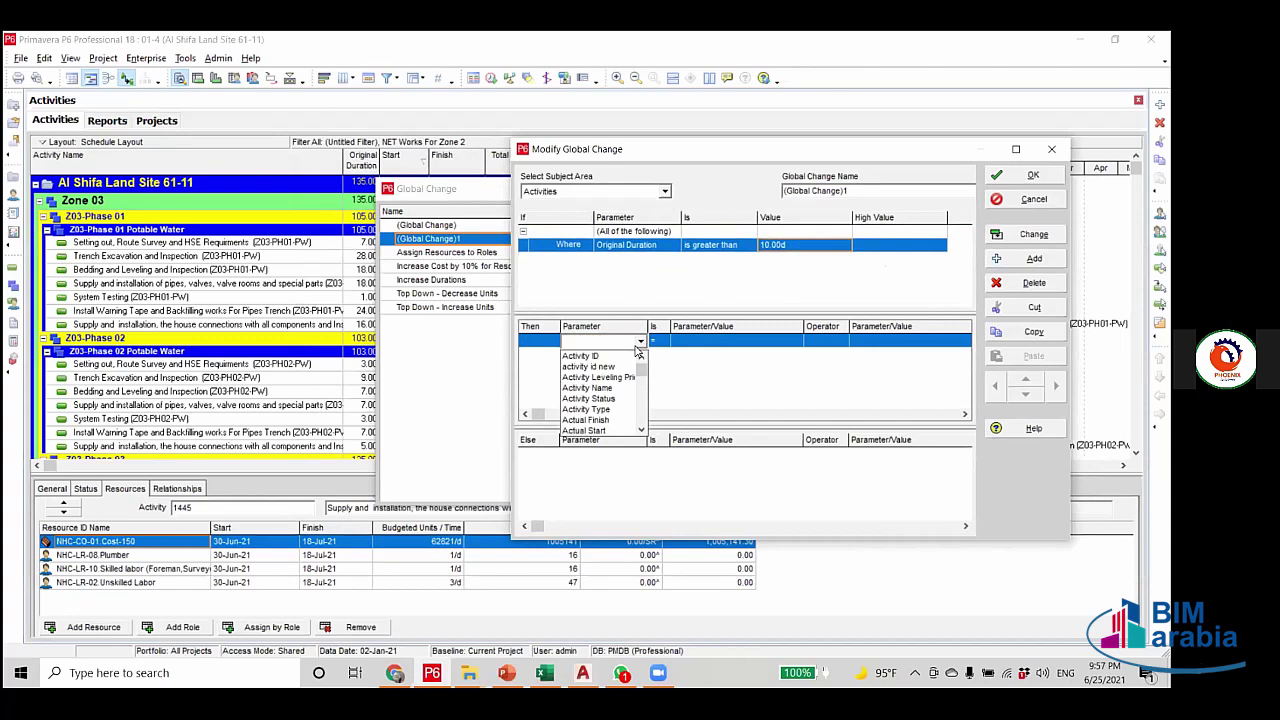
scroll(600, 400, "down", 5)
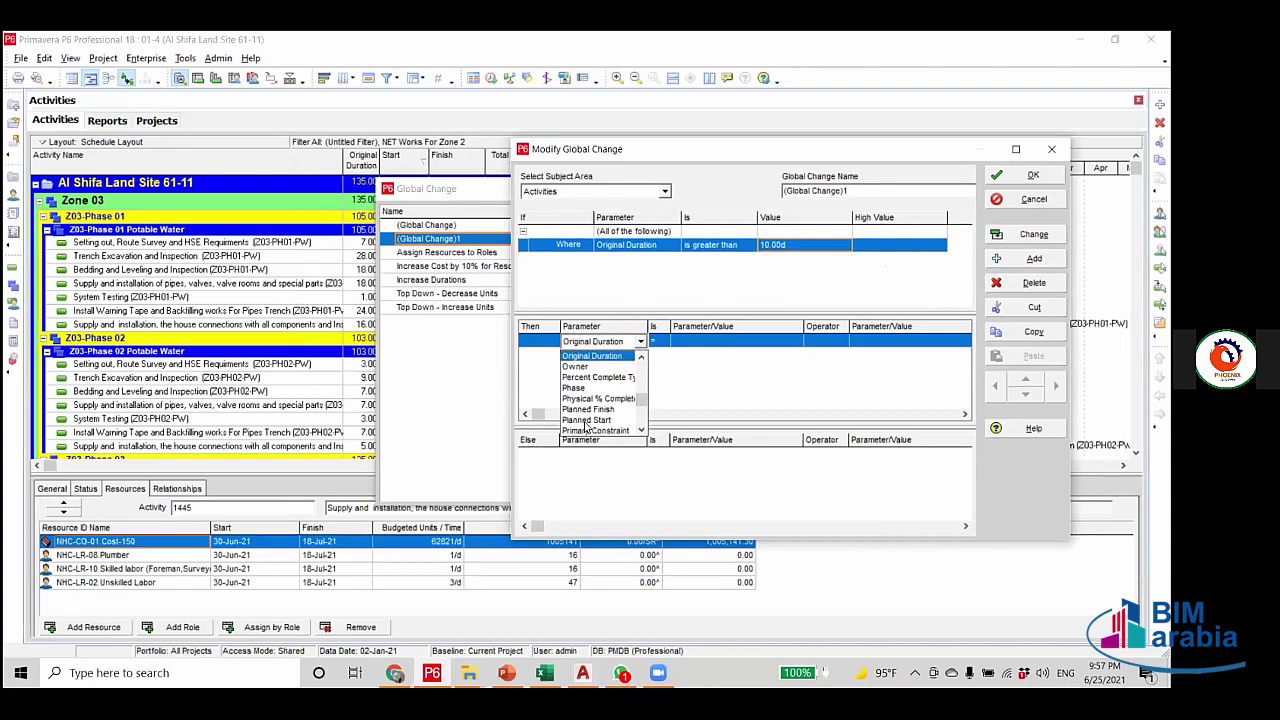
Build the Then statement as Original Duration equals Original Duration with the minus operator.
left_click(580, 352)
left_click(752, 341)
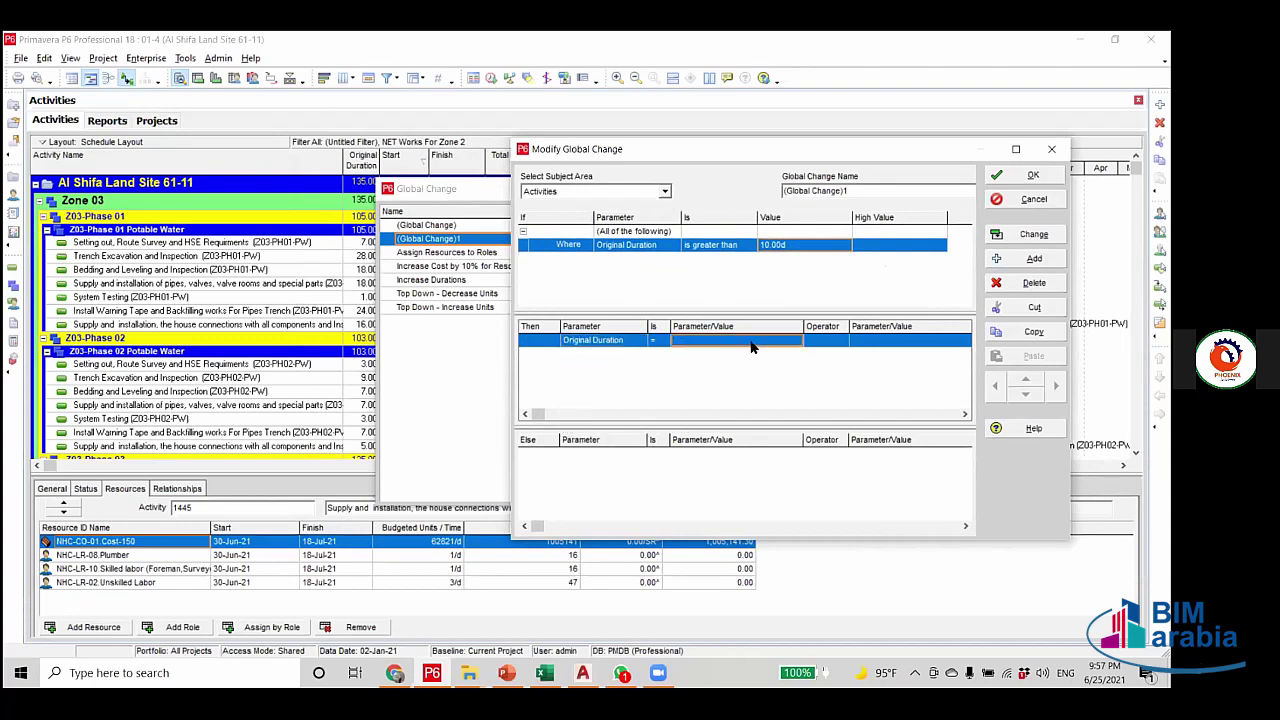
scroll(745, 390, "down", 5)
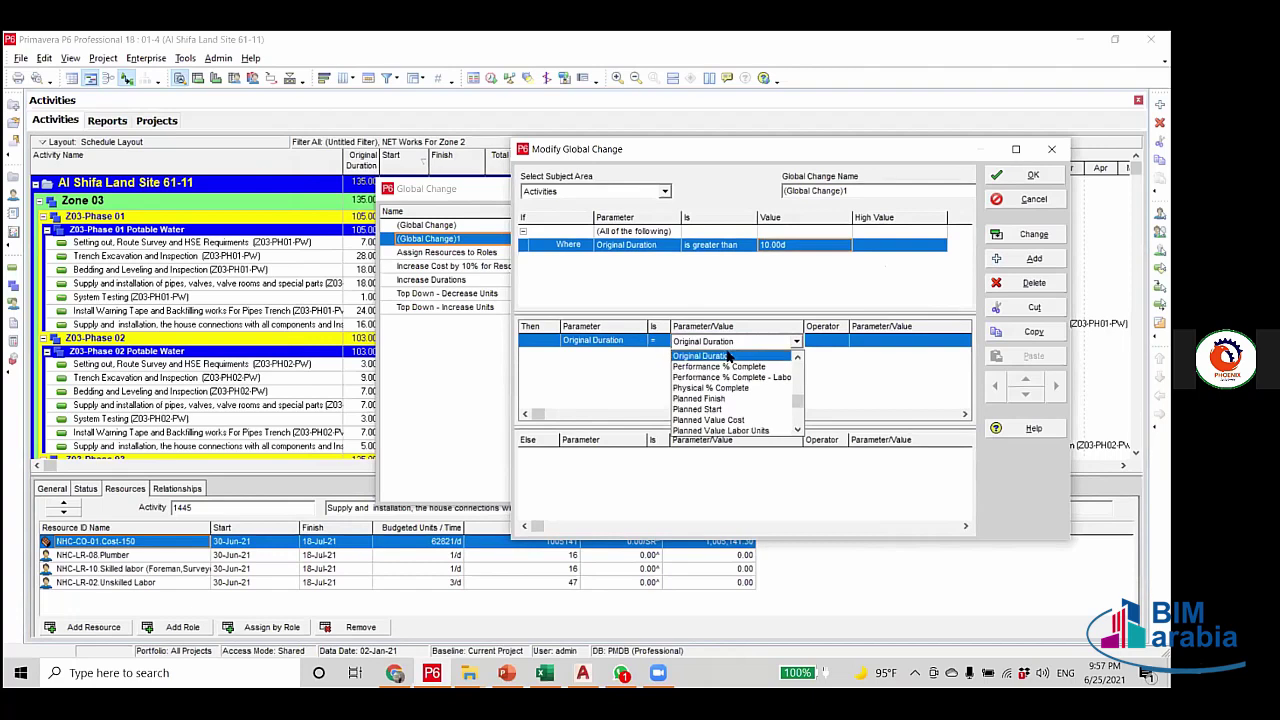
left_click(766, 368)
left_click(830, 342)
left_click(818, 380)
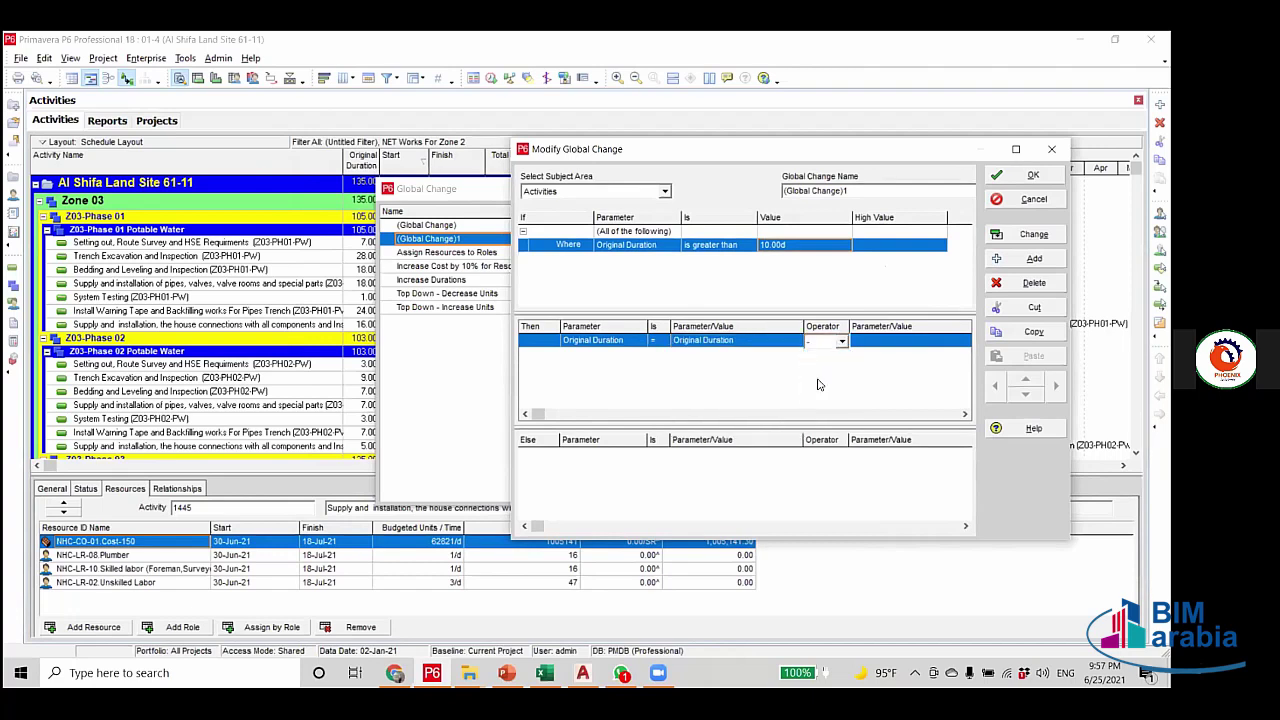
Set the amount subtracted from Original Duration in the Then statement to a custom value of 1.00d.
left_click(875, 343)
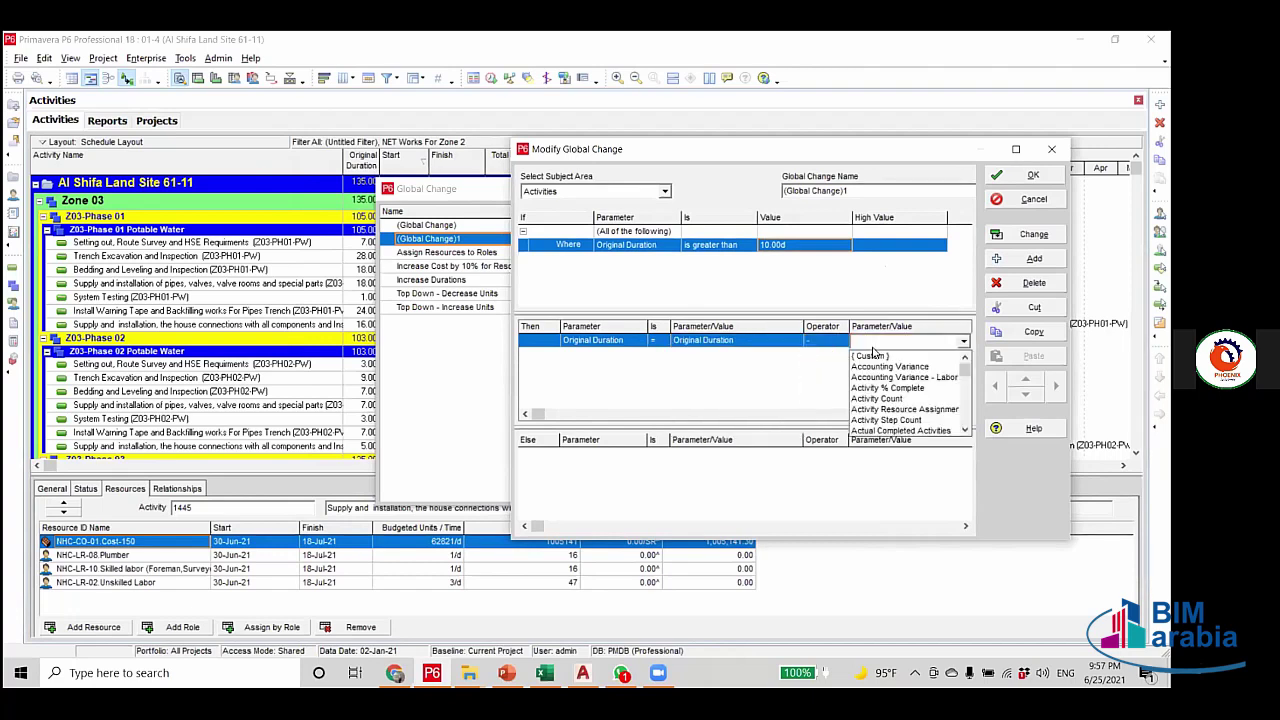
left_click(877, 340)
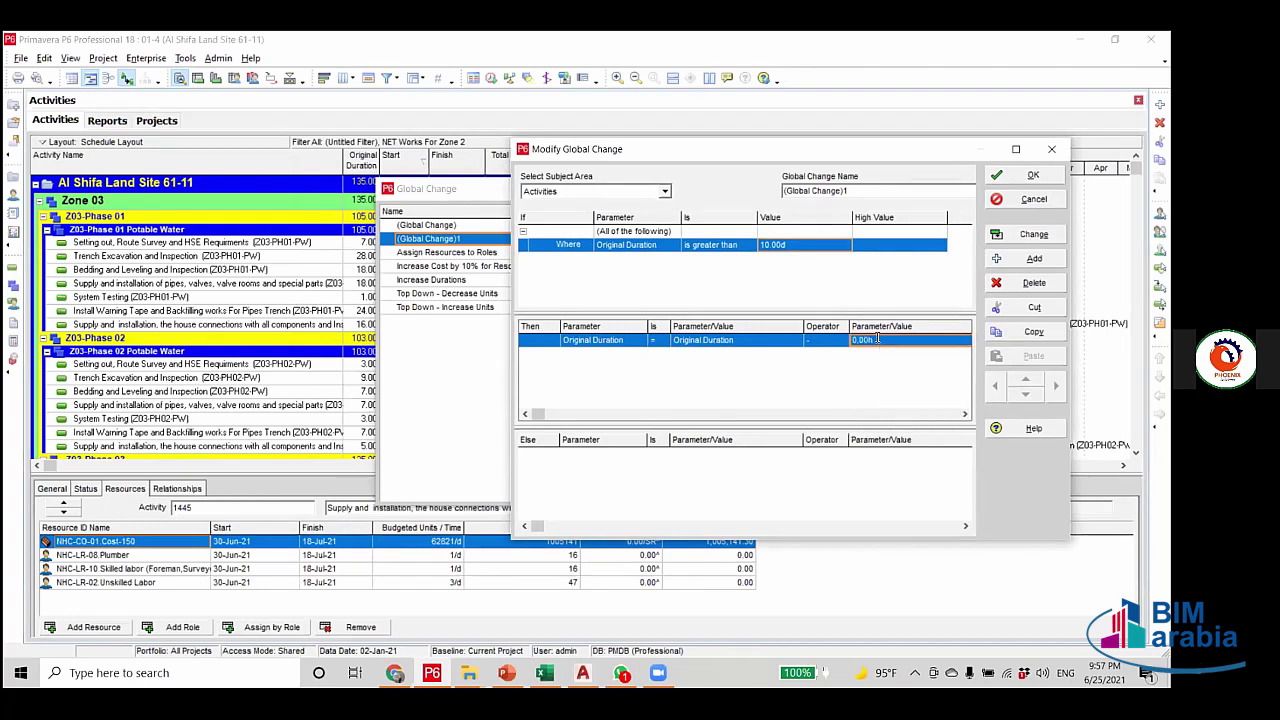
type("1.")
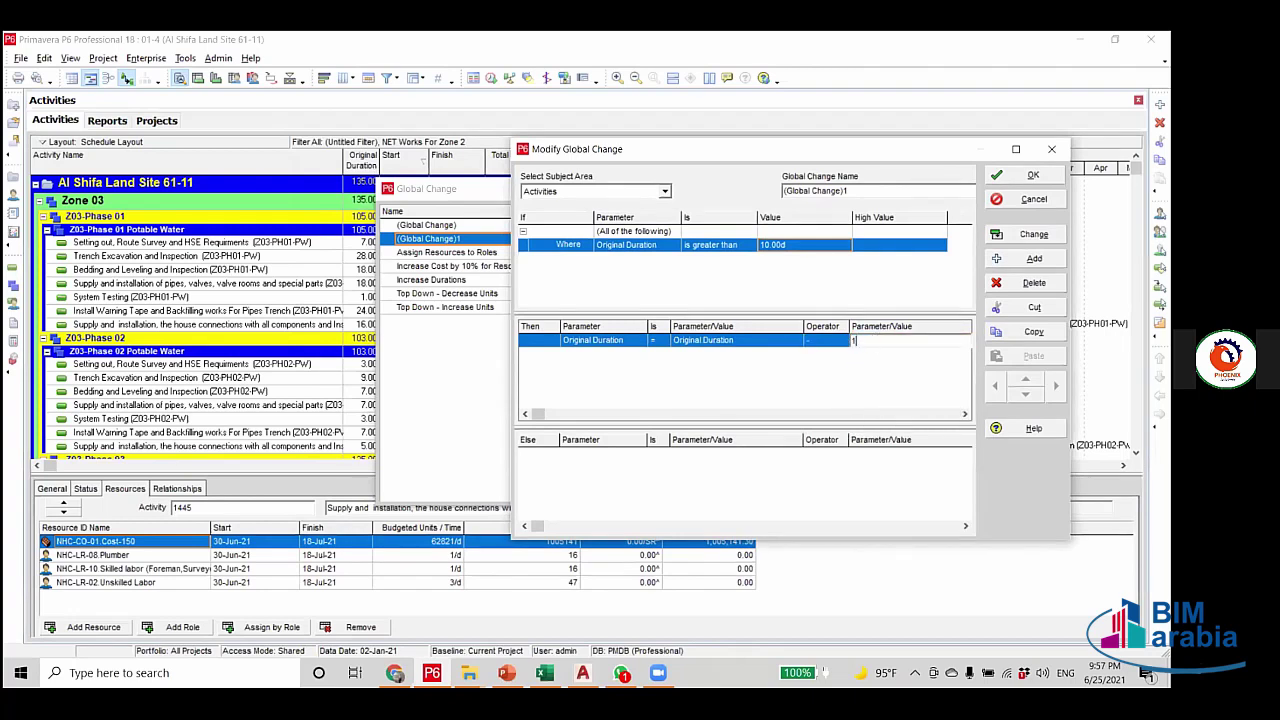
type("0")
left_click(830, 344)
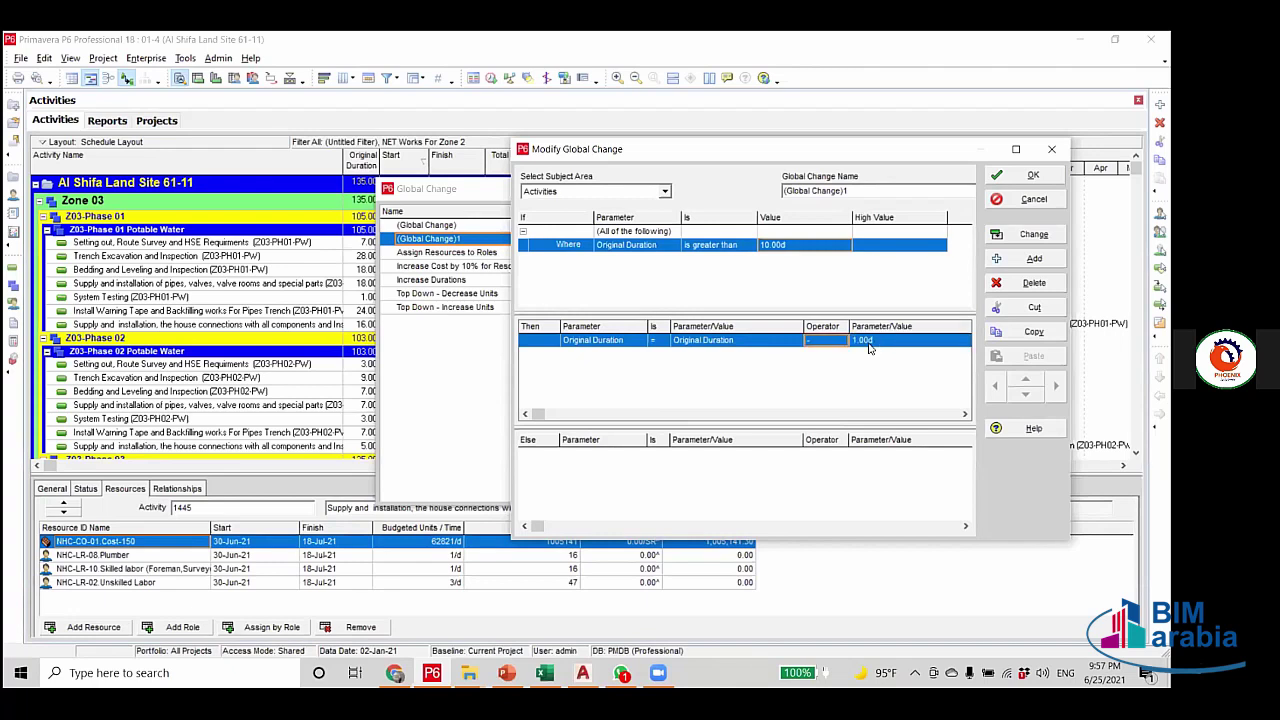
left_click(869, 344)
left_click(562, 471)
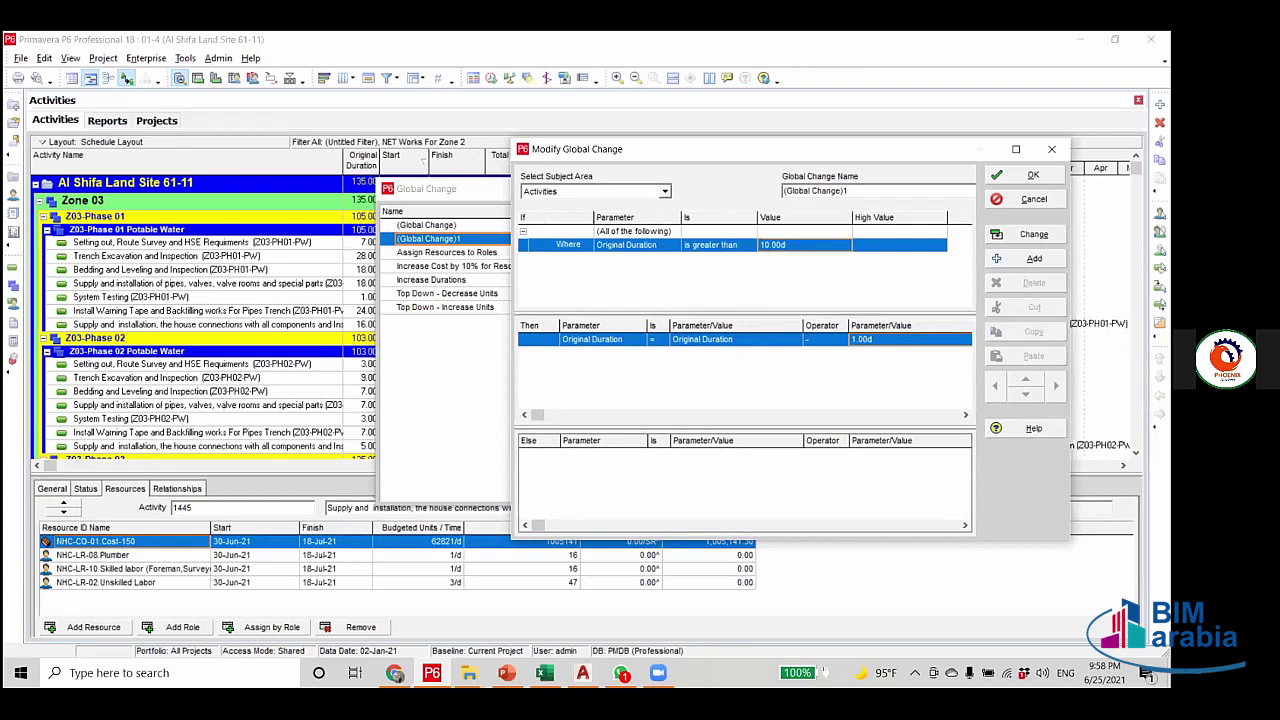
Run the global change to review its old and new durations, exit without committing, and close Global Change.
left_click(1030, 234)
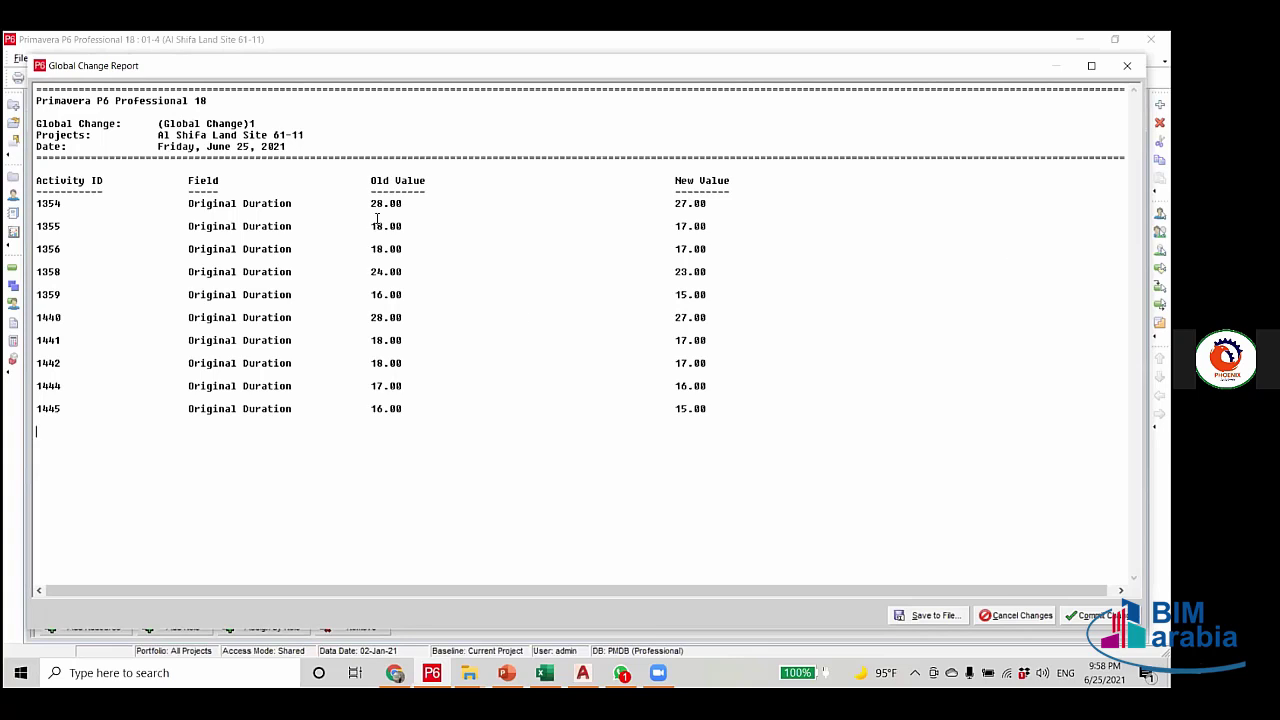
left_click_drag(374, 212, 728, 412)
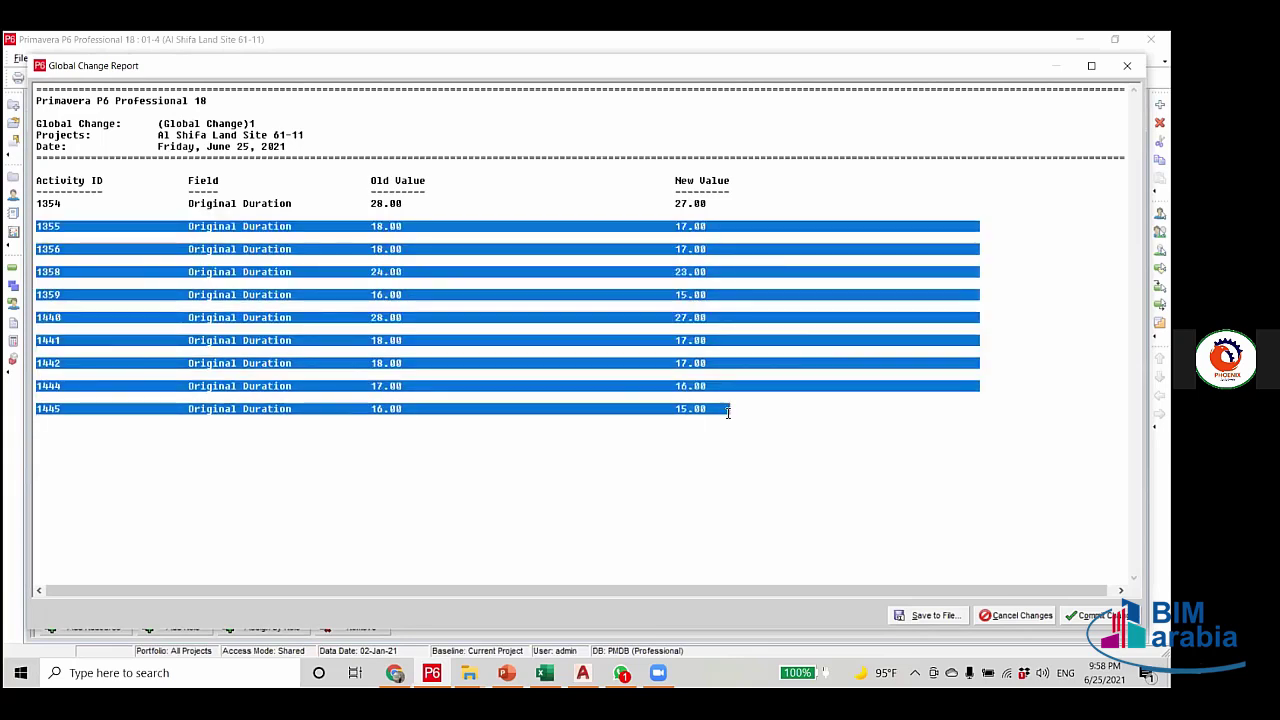
left_click(672, 450)
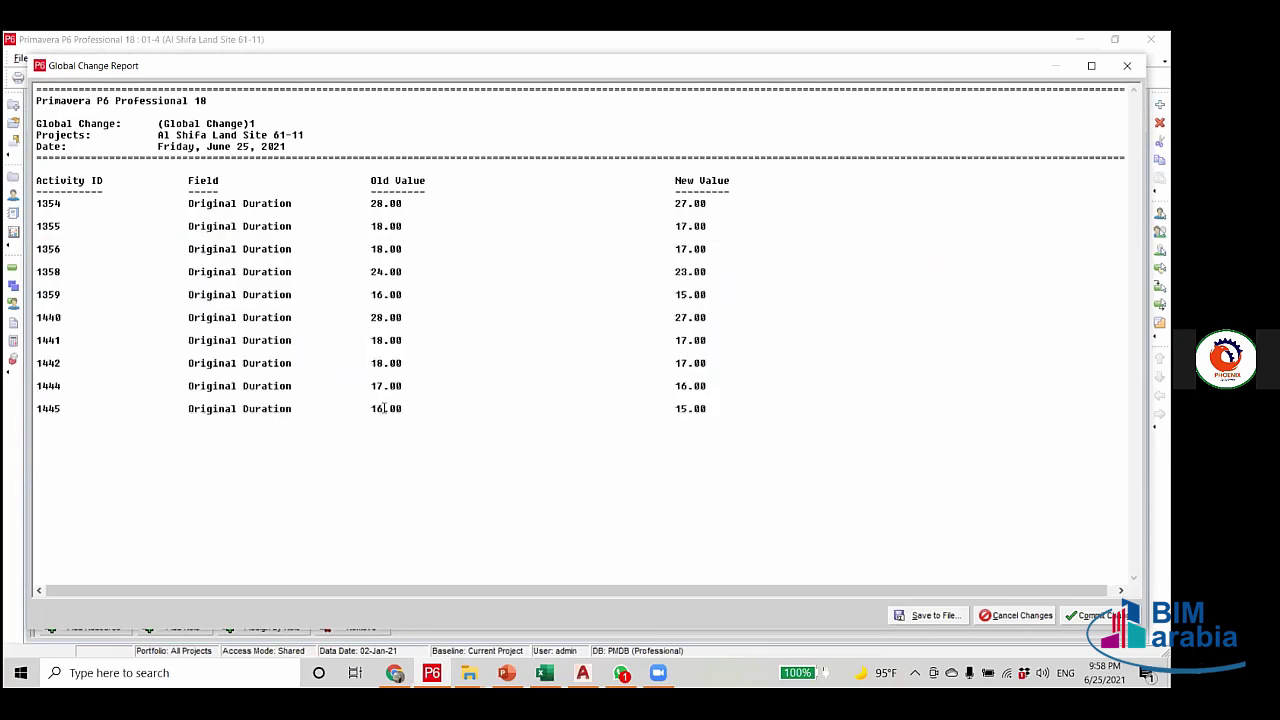
left_click(1000, 615)
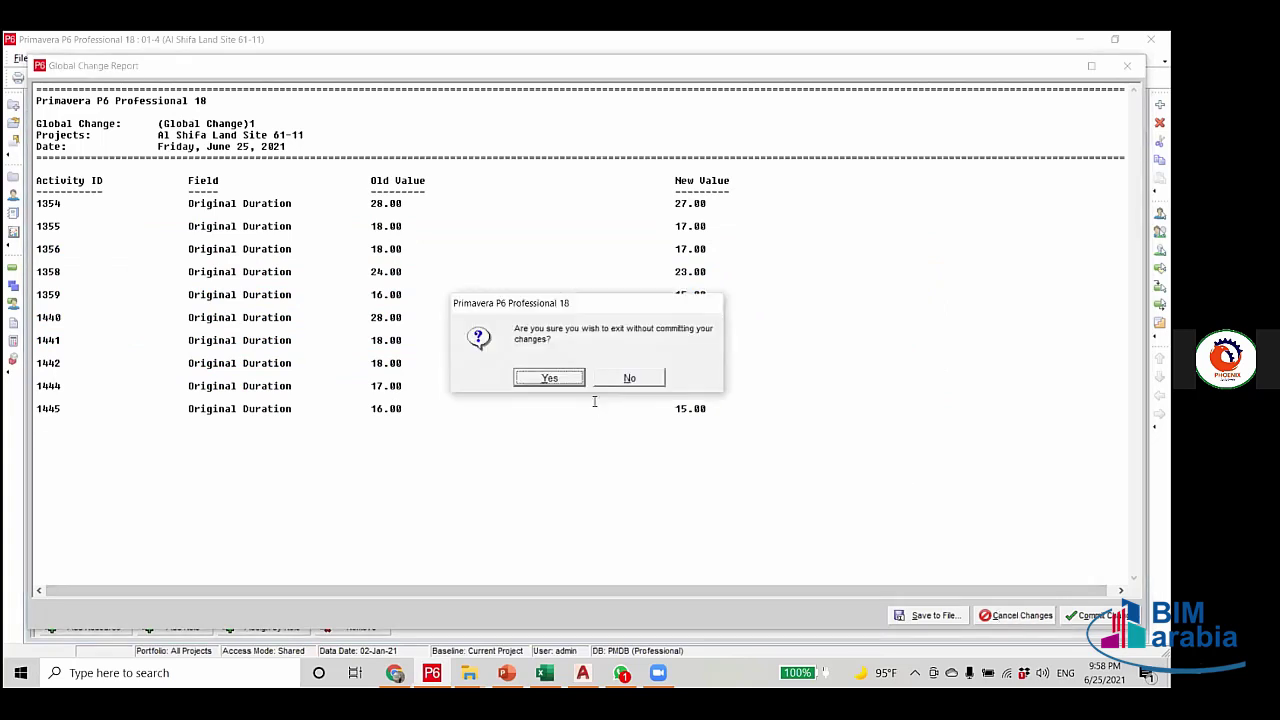
left_click(562, 379)
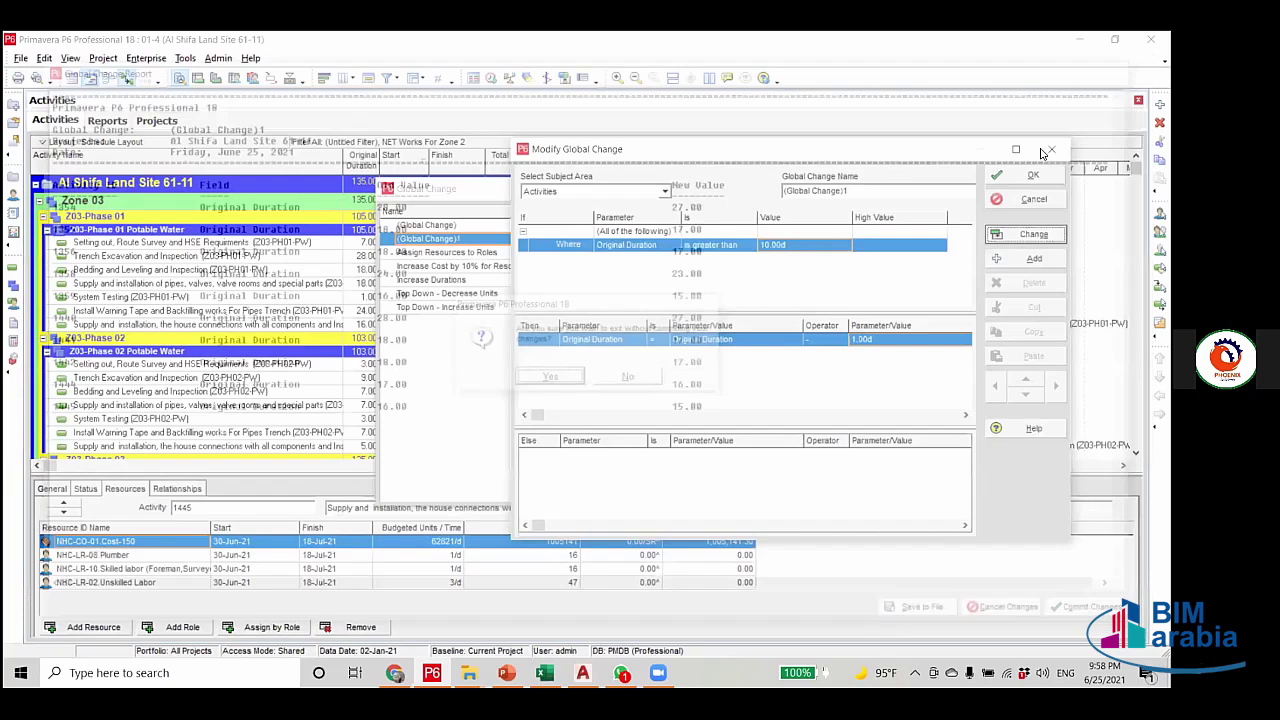
left_click(1048, 151)
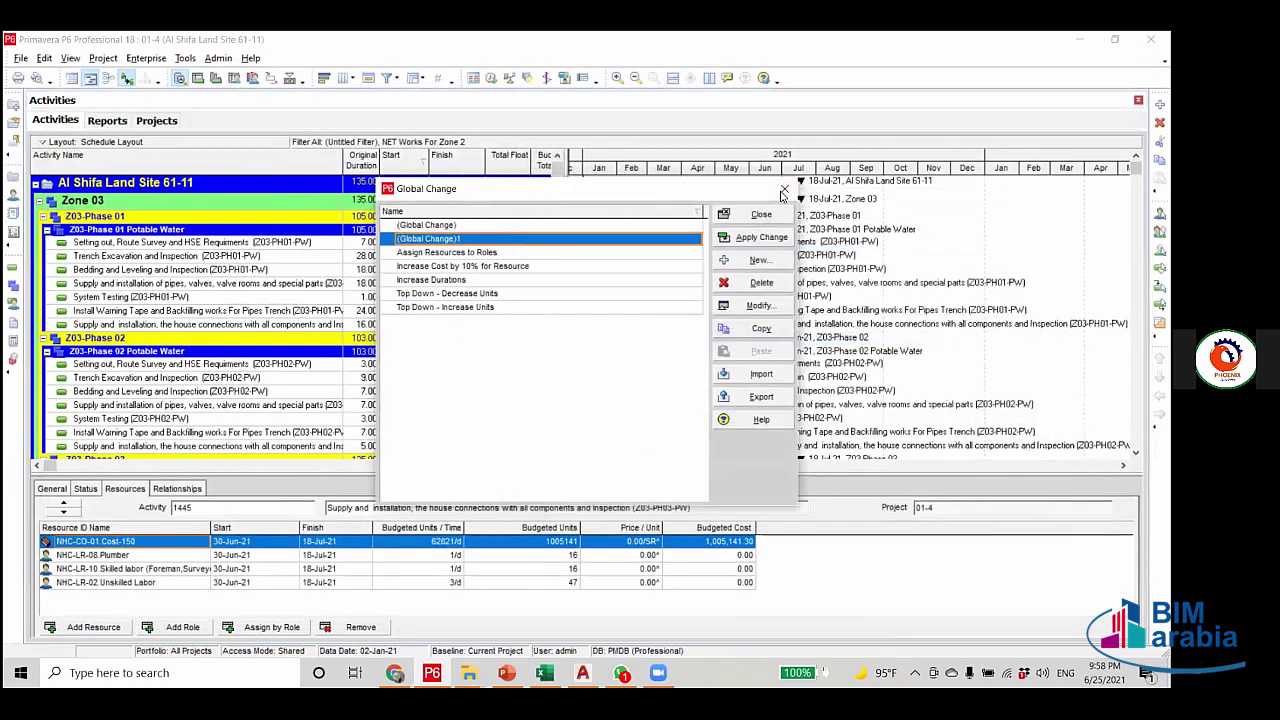
left_click(761, 215)
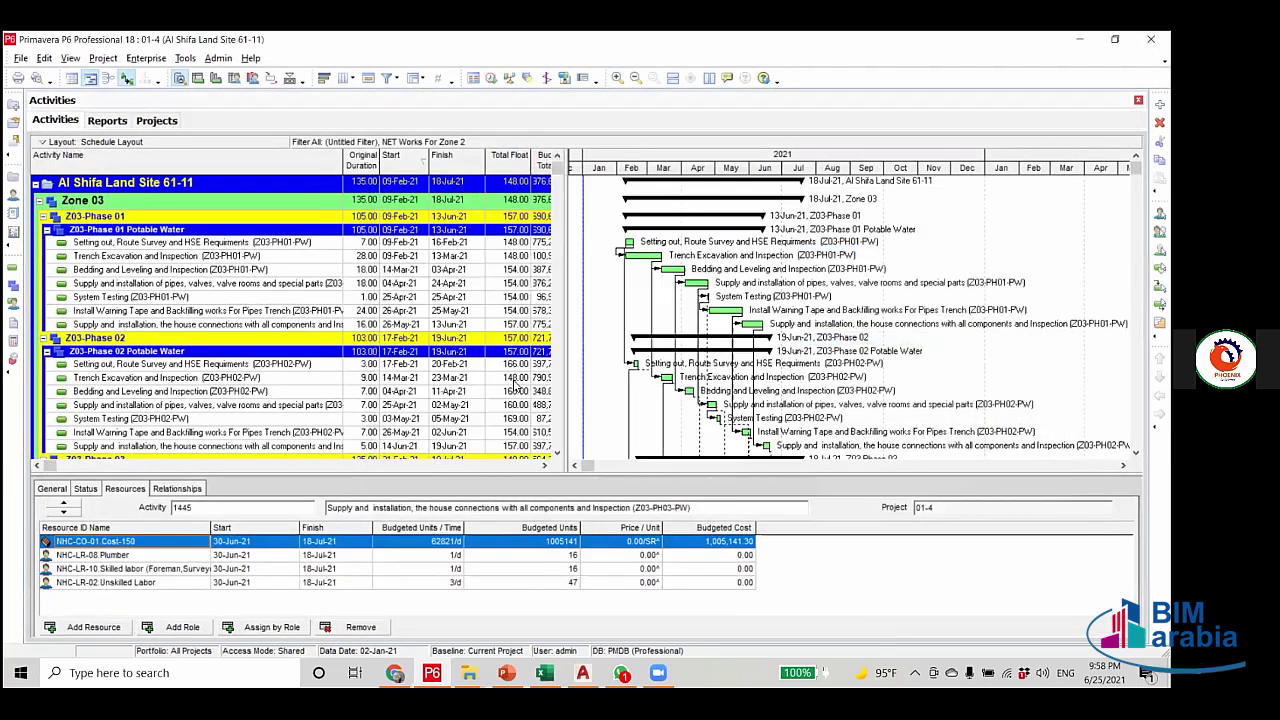
left_click(367, 366)
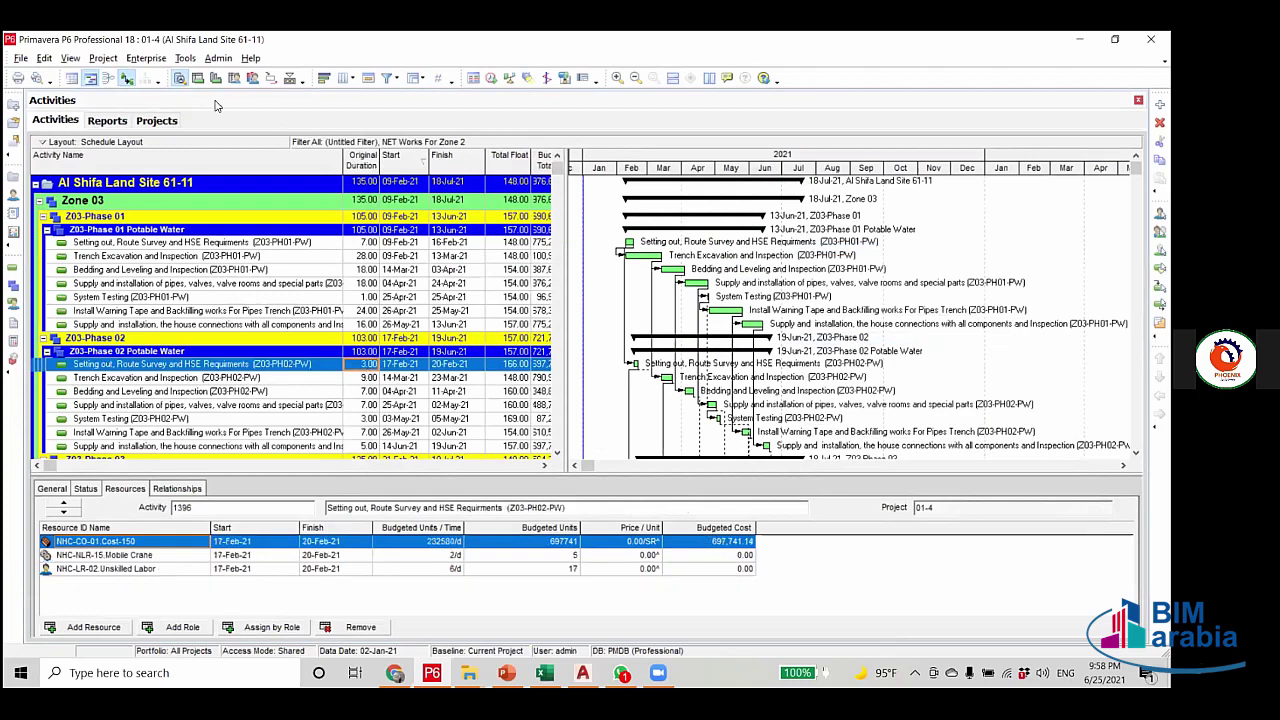
left_click(185, 58)
left_click(201, 80)
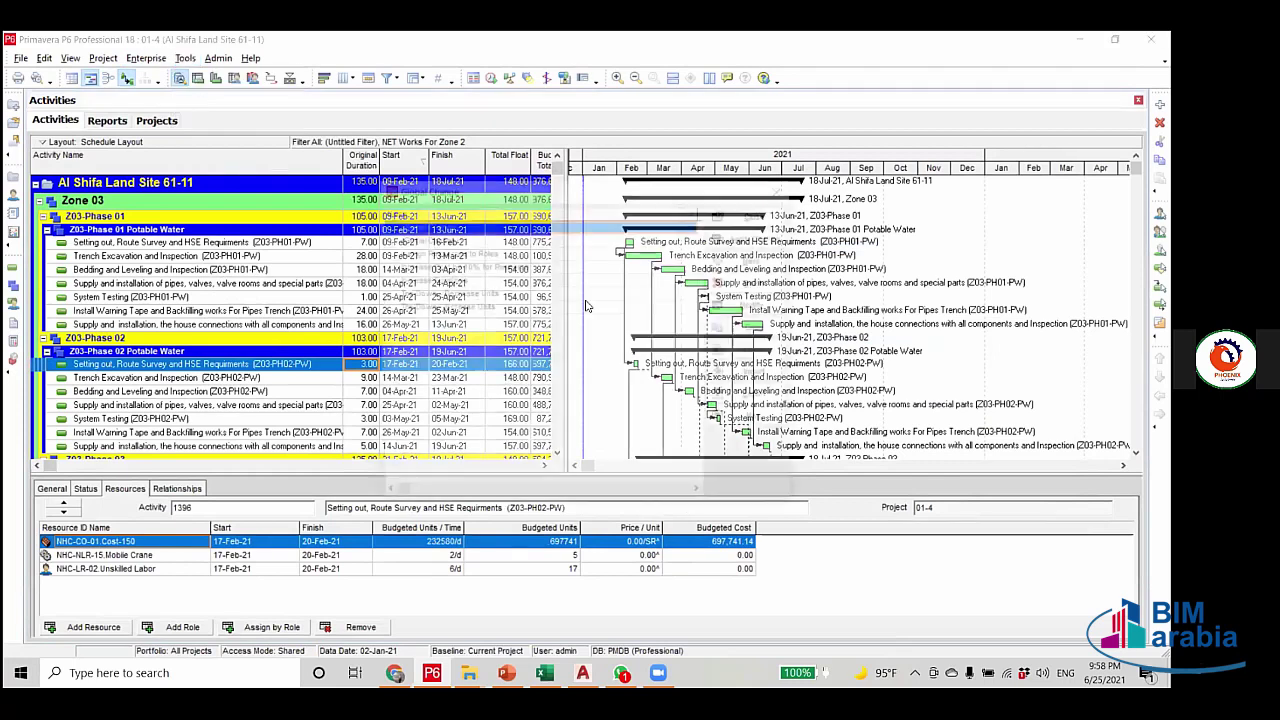
left_click(784, 313)
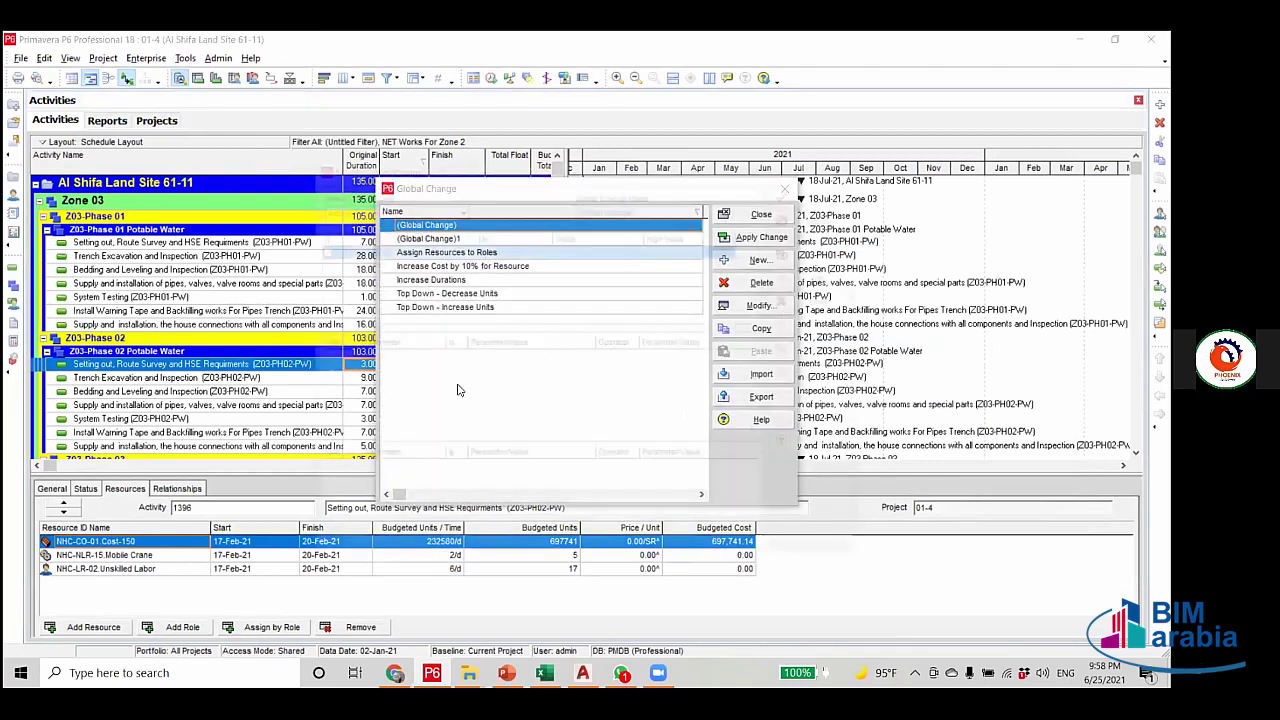
left_click(445, 267)
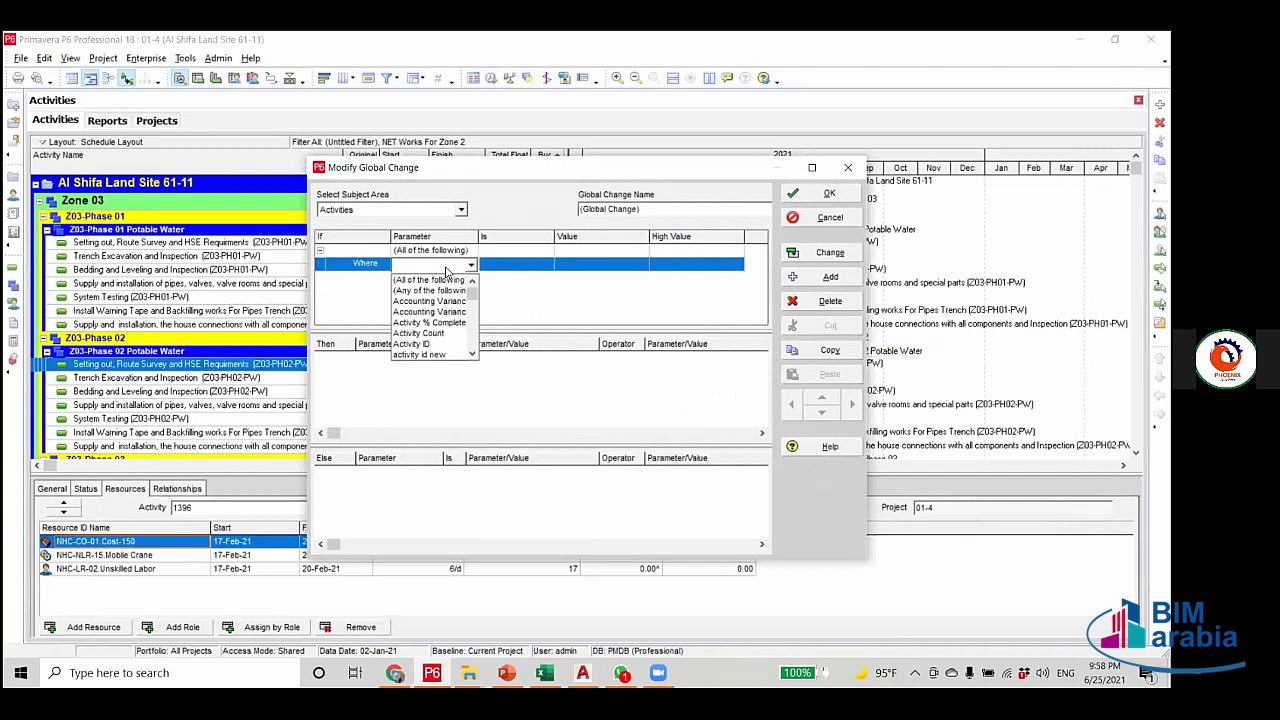
scroll(445, 285, "down", 5)
left_click(441, 282)
left_click(537, 265)
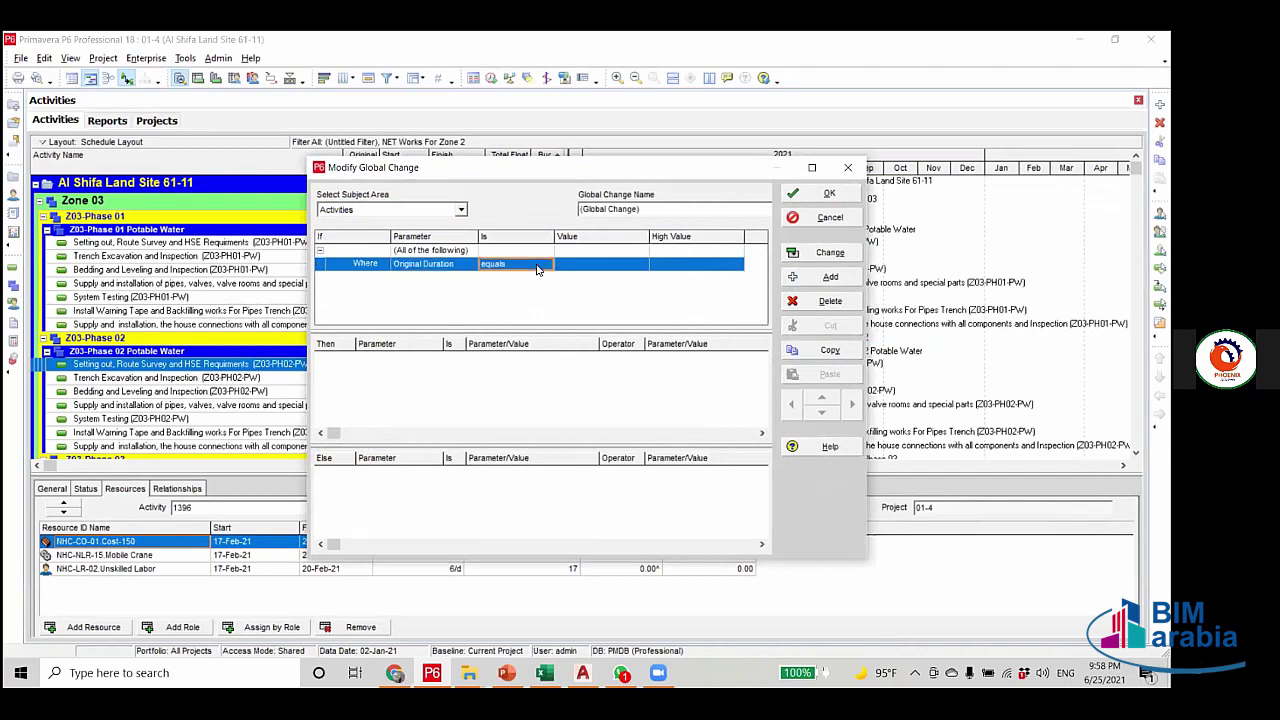
left_click(546, 265)
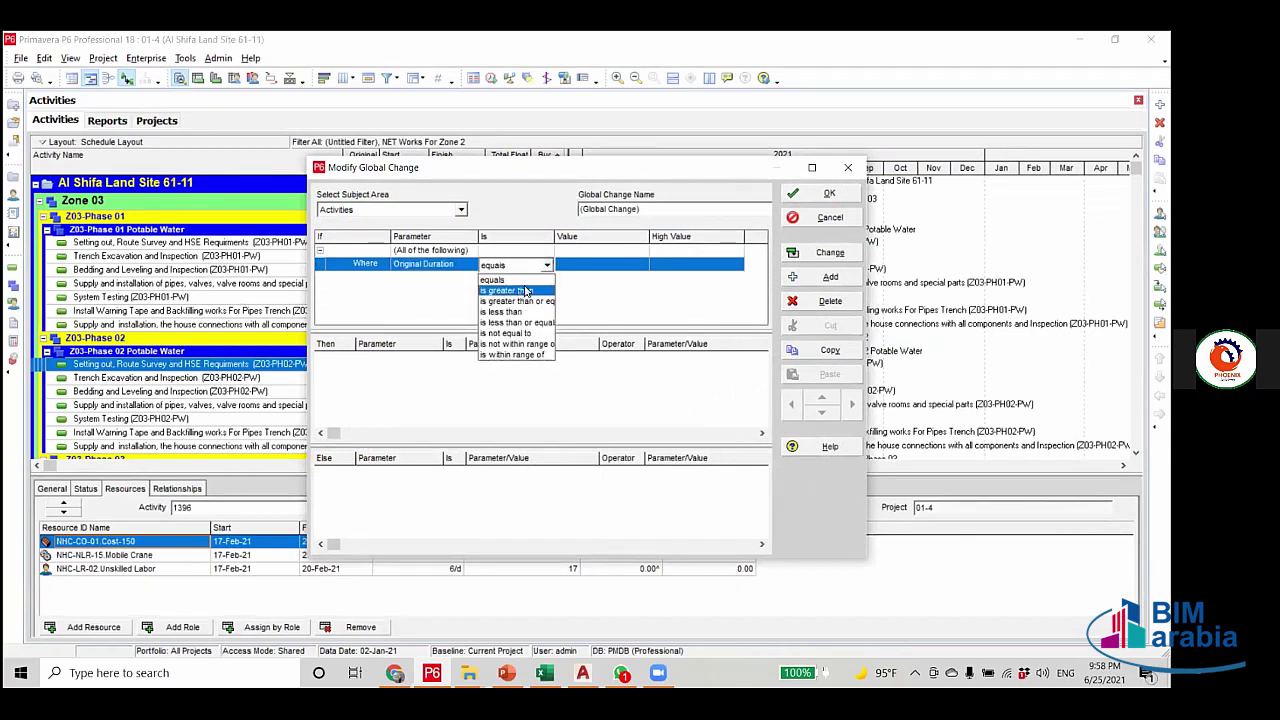
left_click(507, 290)
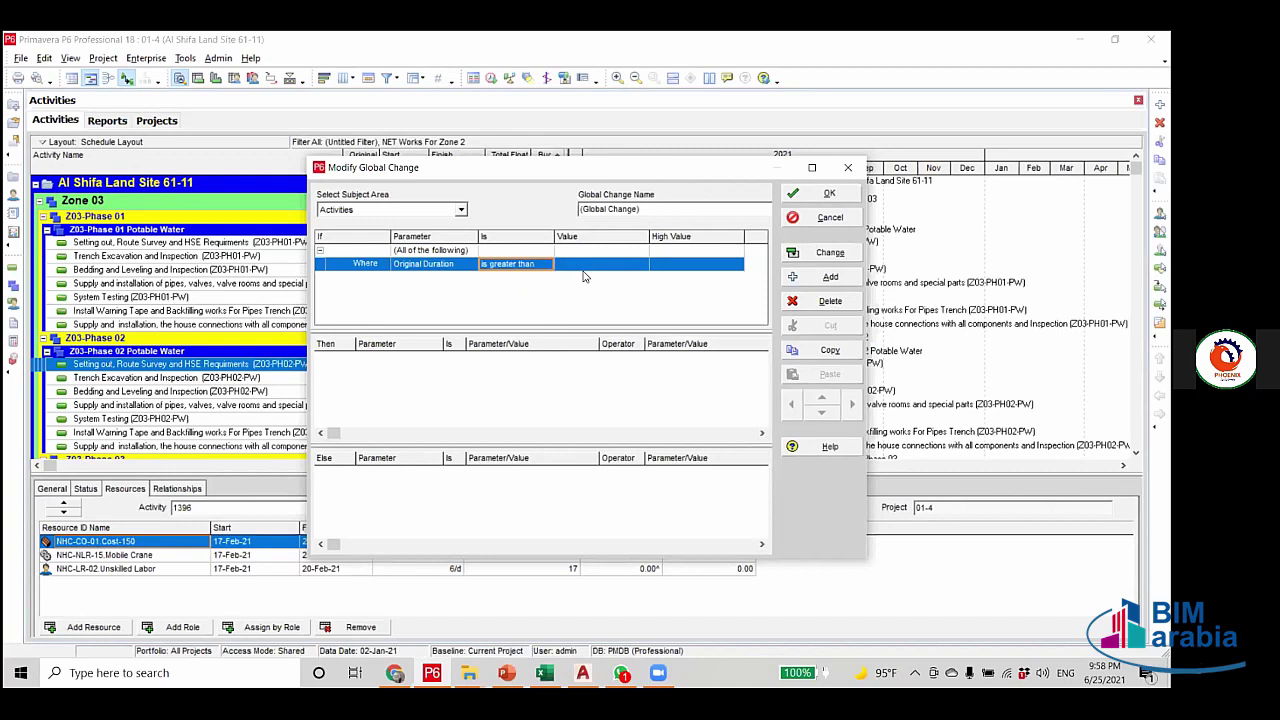
left_click(584, 268)
type("1")
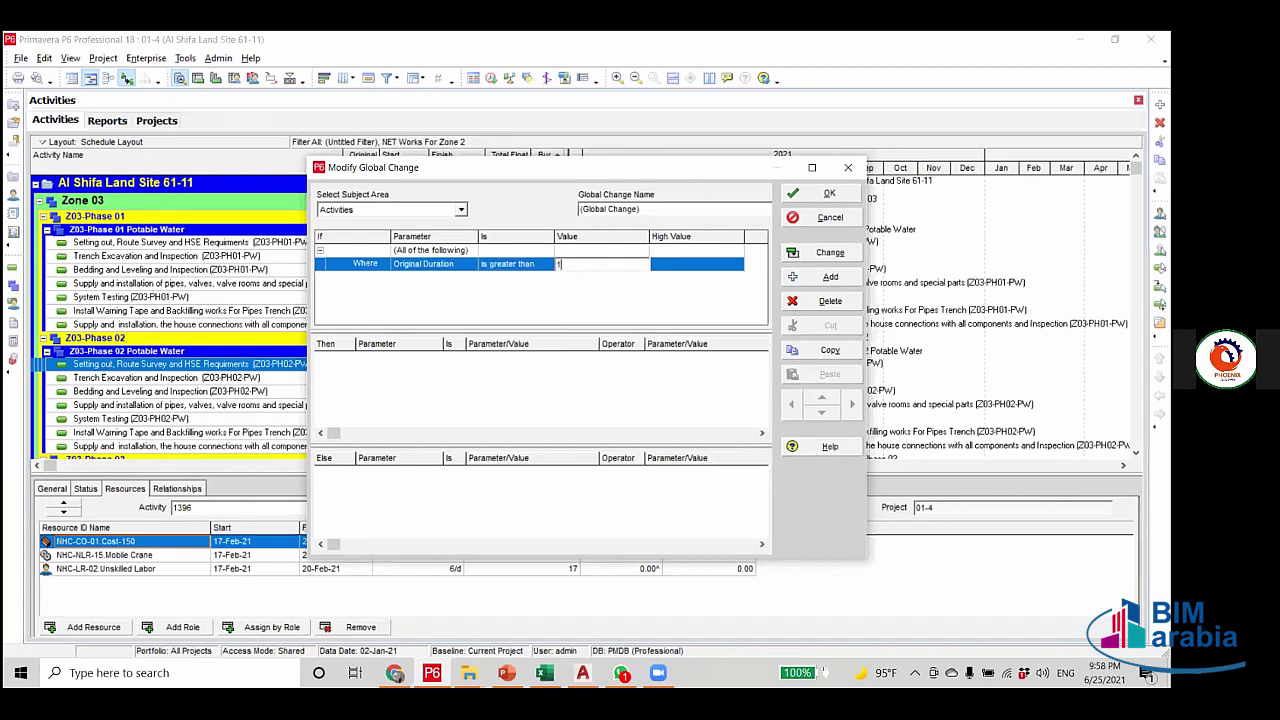
type("0")
left_click(800, 203)
left_click(847, 167)
left_click(784, 188)
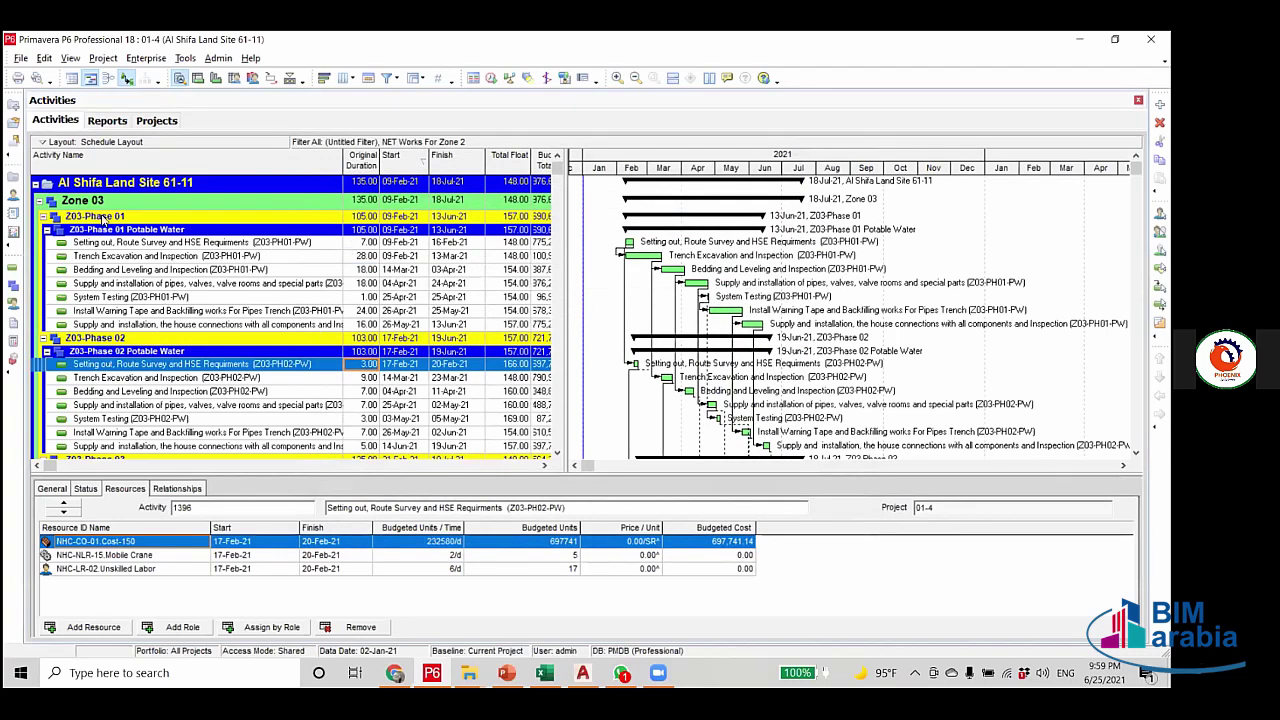
Review the original durations and dates of the potable water activities in Zone 03, starting with Phase 01.
left_click(300, 245)
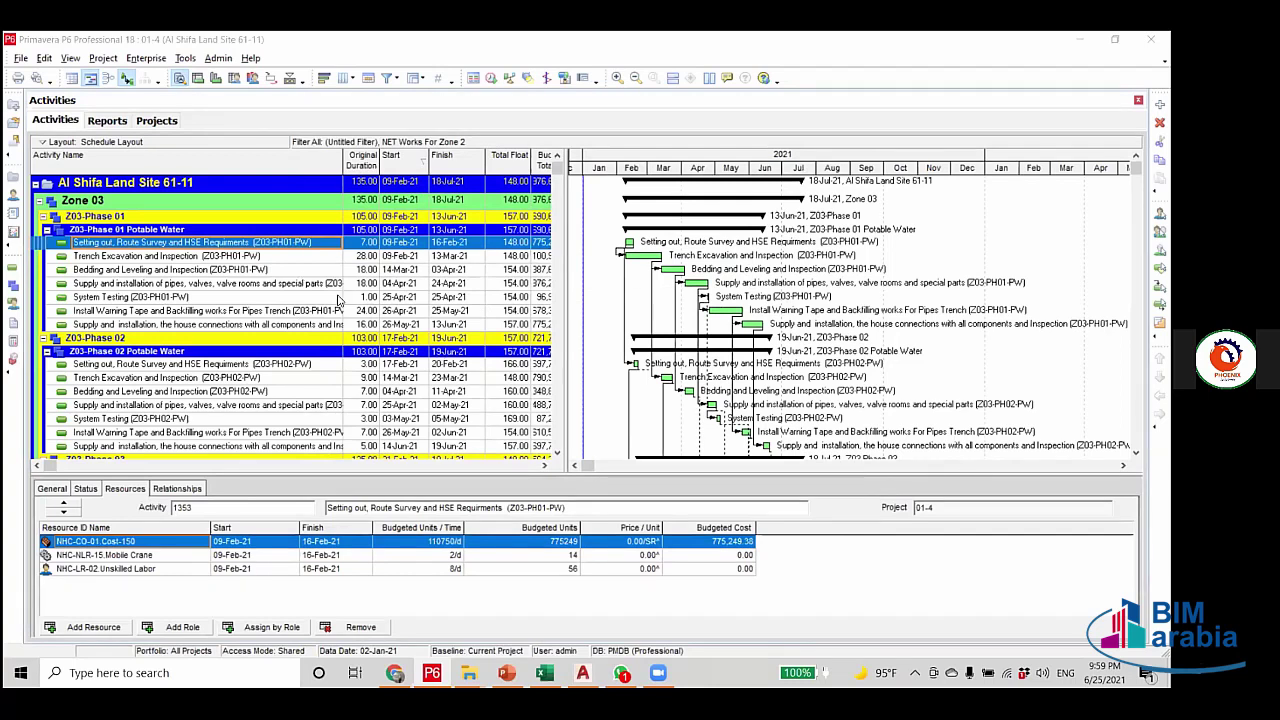
left_click(392, 256)
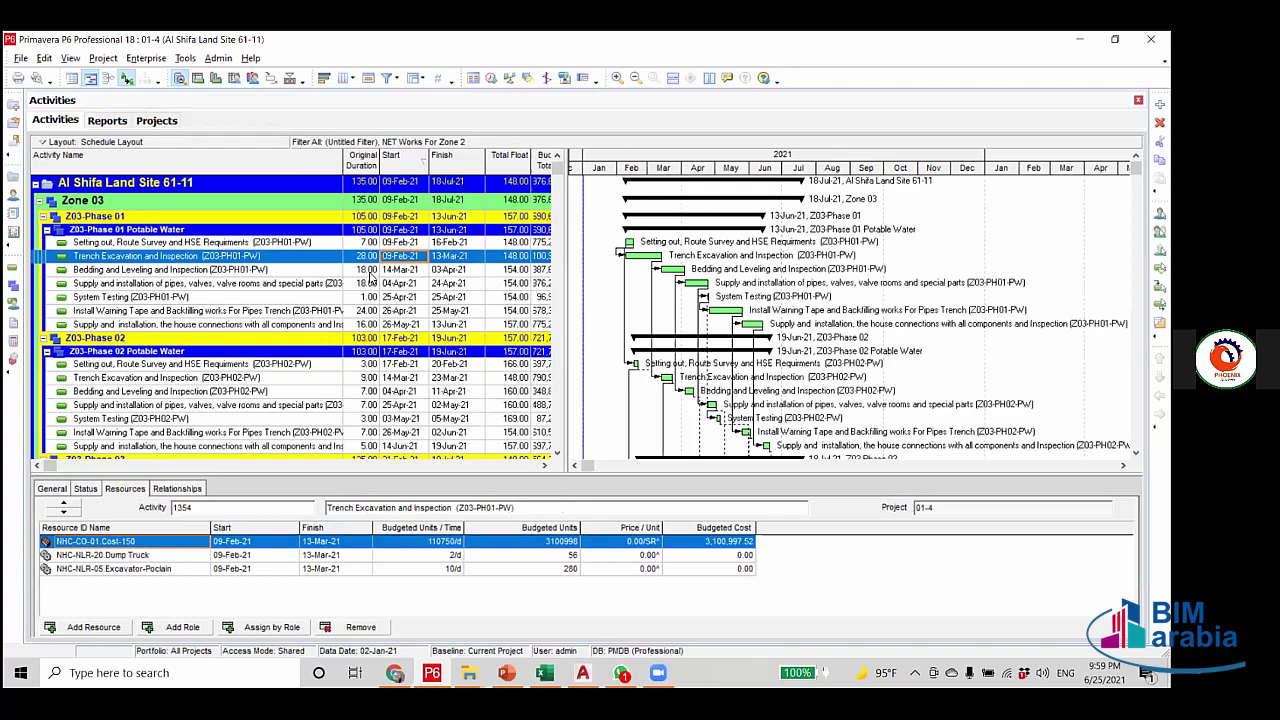
left_click(370, 271)
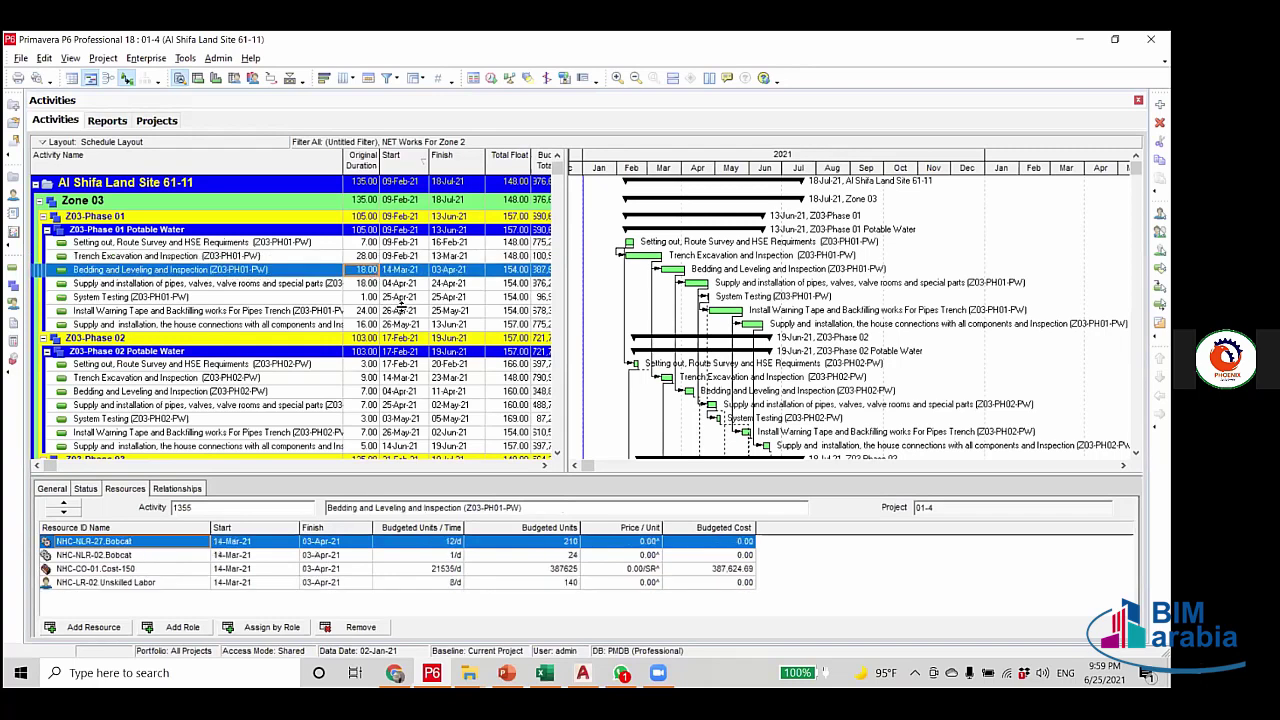
left_click(368, 284)
scroll(332, 350, "down", 2)
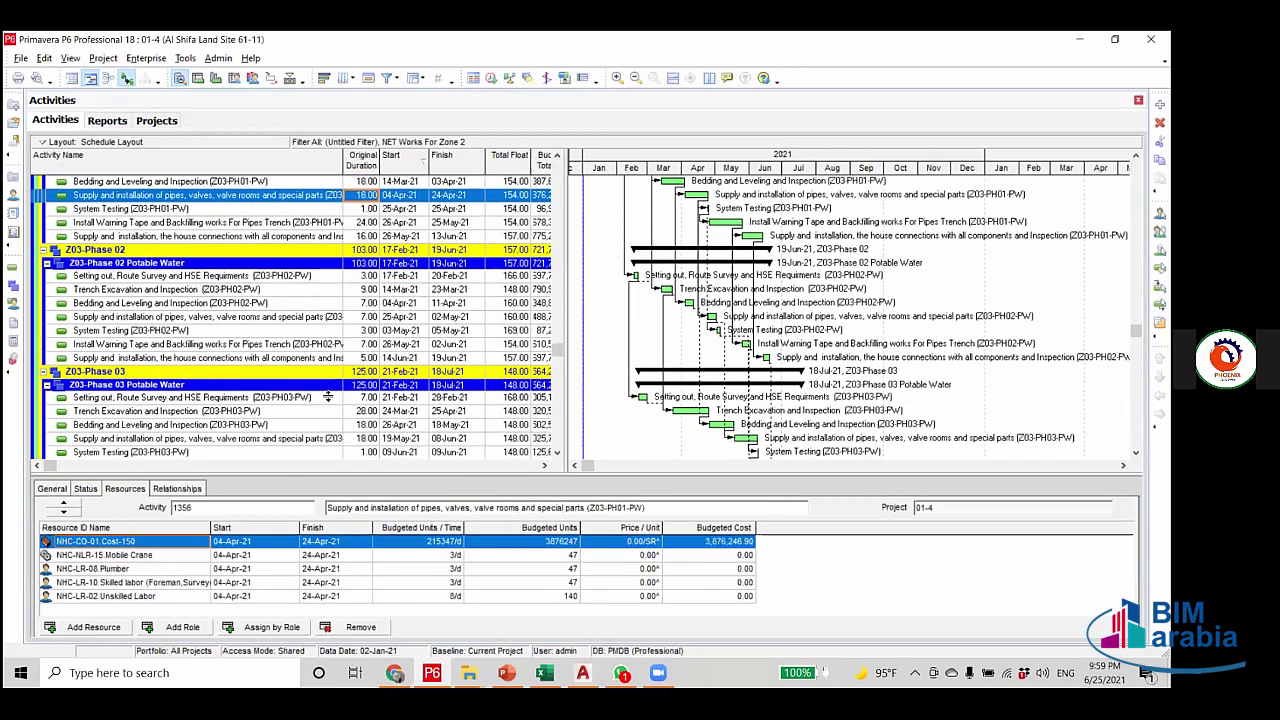
scroll(352, 444, "down", 1)
Assign milestone A14, Enabling G1 to complete its works in Zone 3, as successor of the last Z03-Phase 03 potable water activity.
left_click(416, 440)
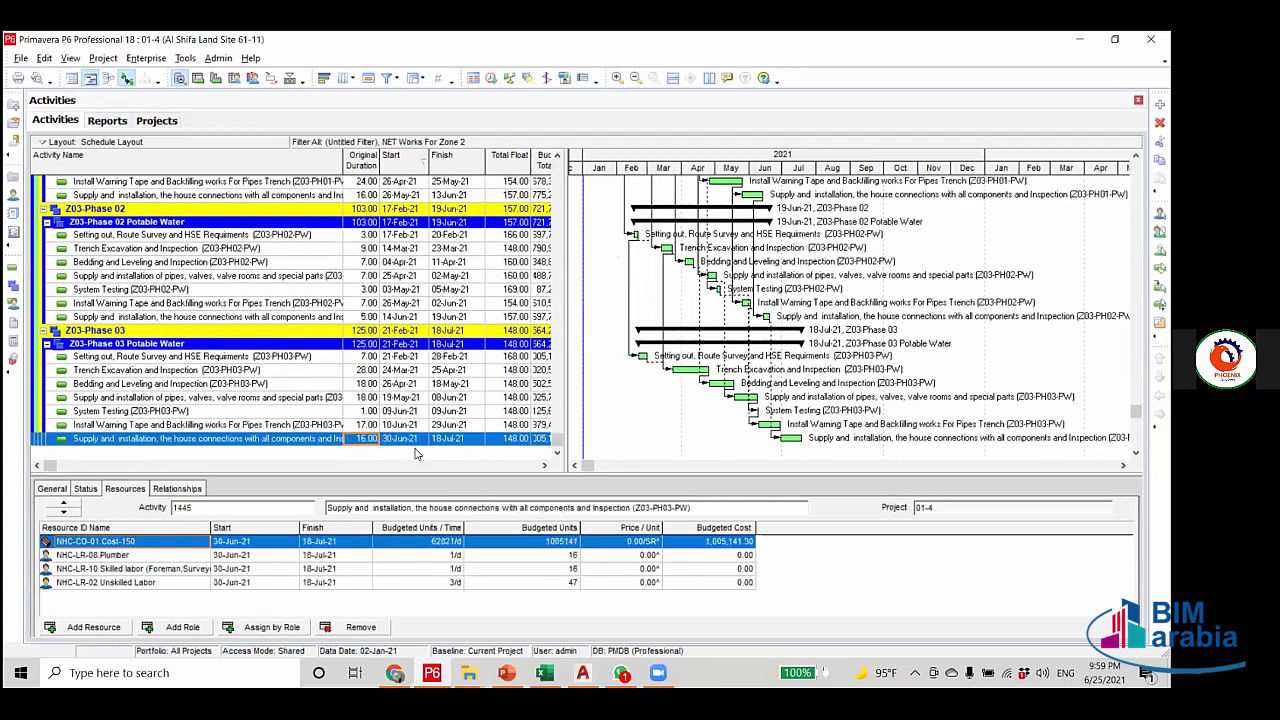
left_click(177, 488)
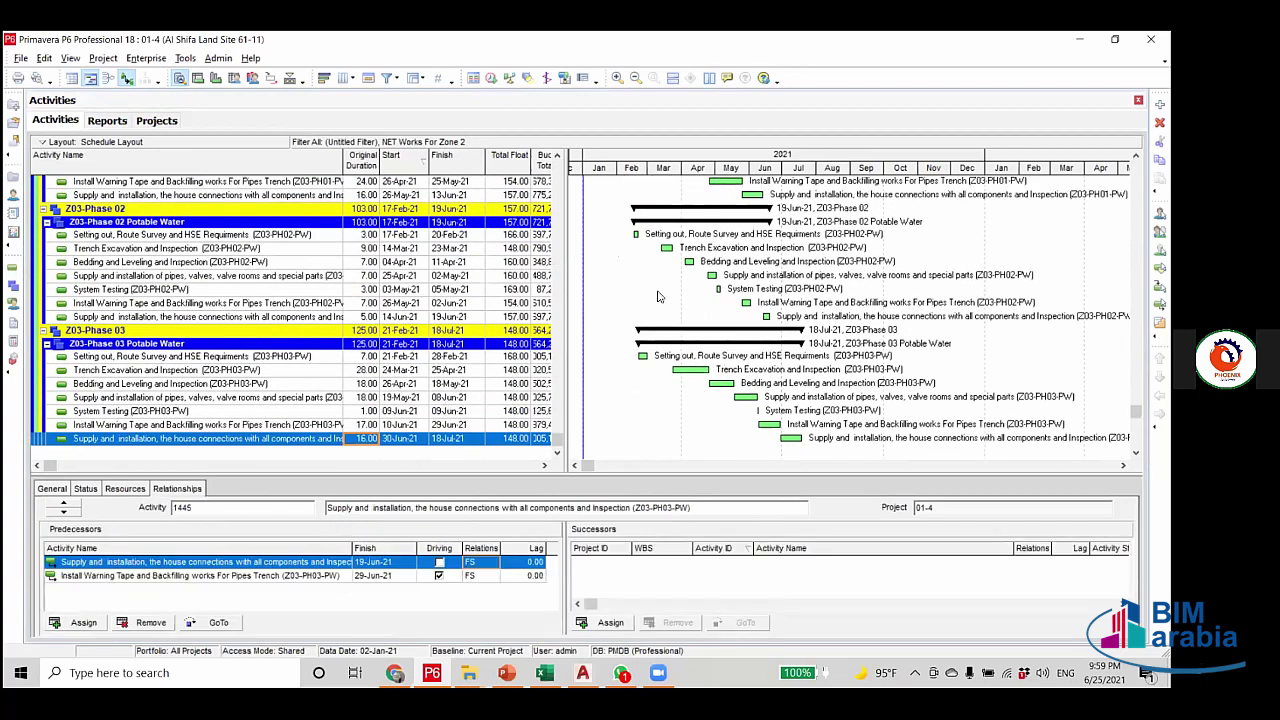
scroll(665, 425, "up", 2)
scroll(665, 425, "down", 2)
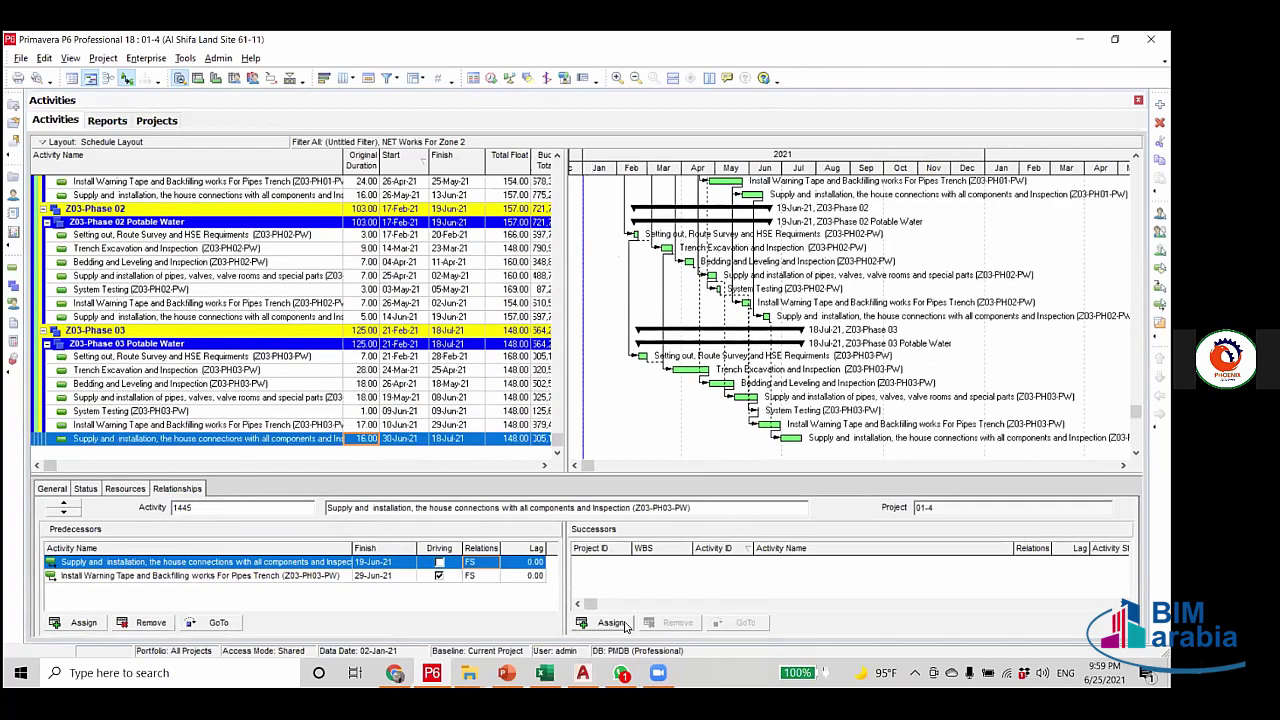
left_click(608, 622)
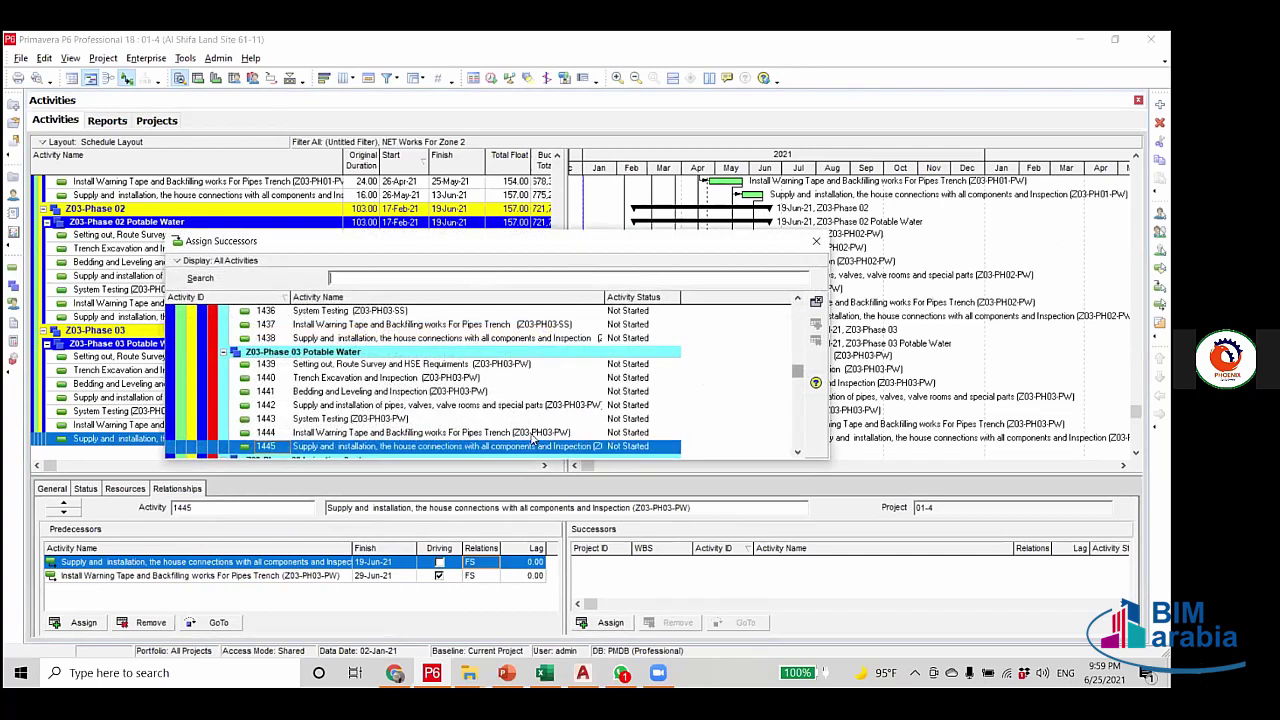
scroll(525, 443, "down", 1)
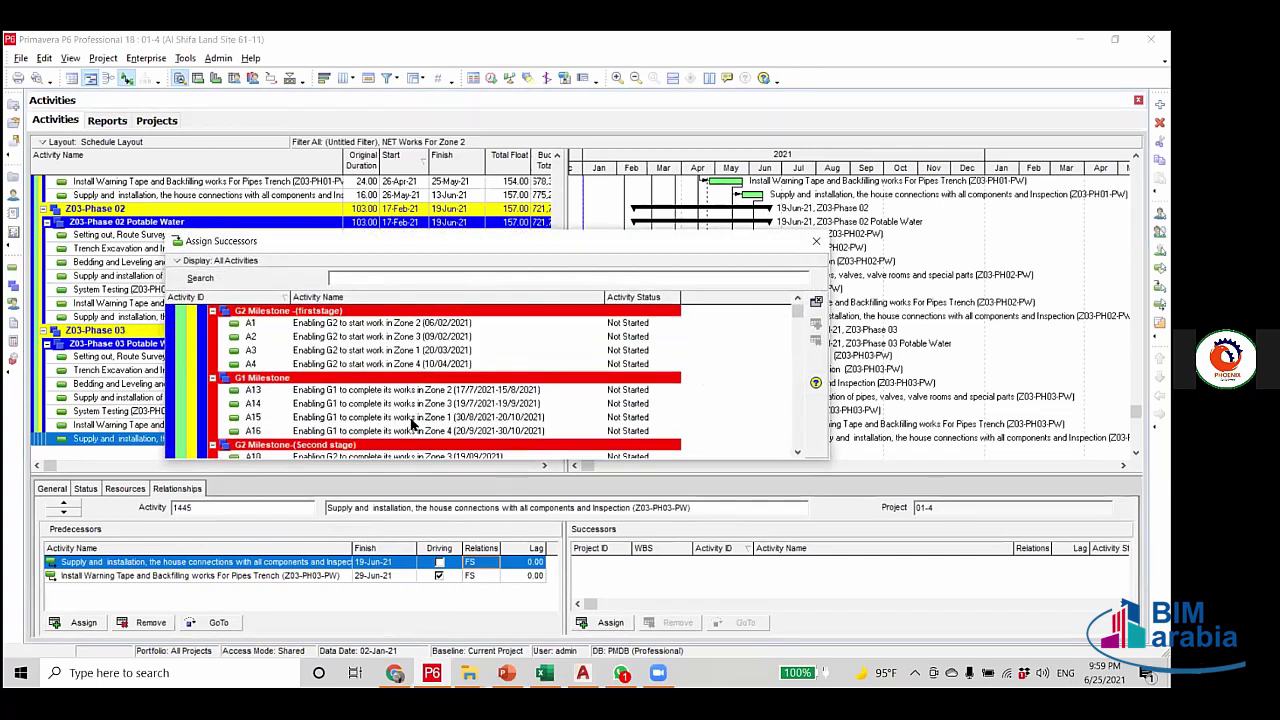
scroll(397, 420, "down", 1)
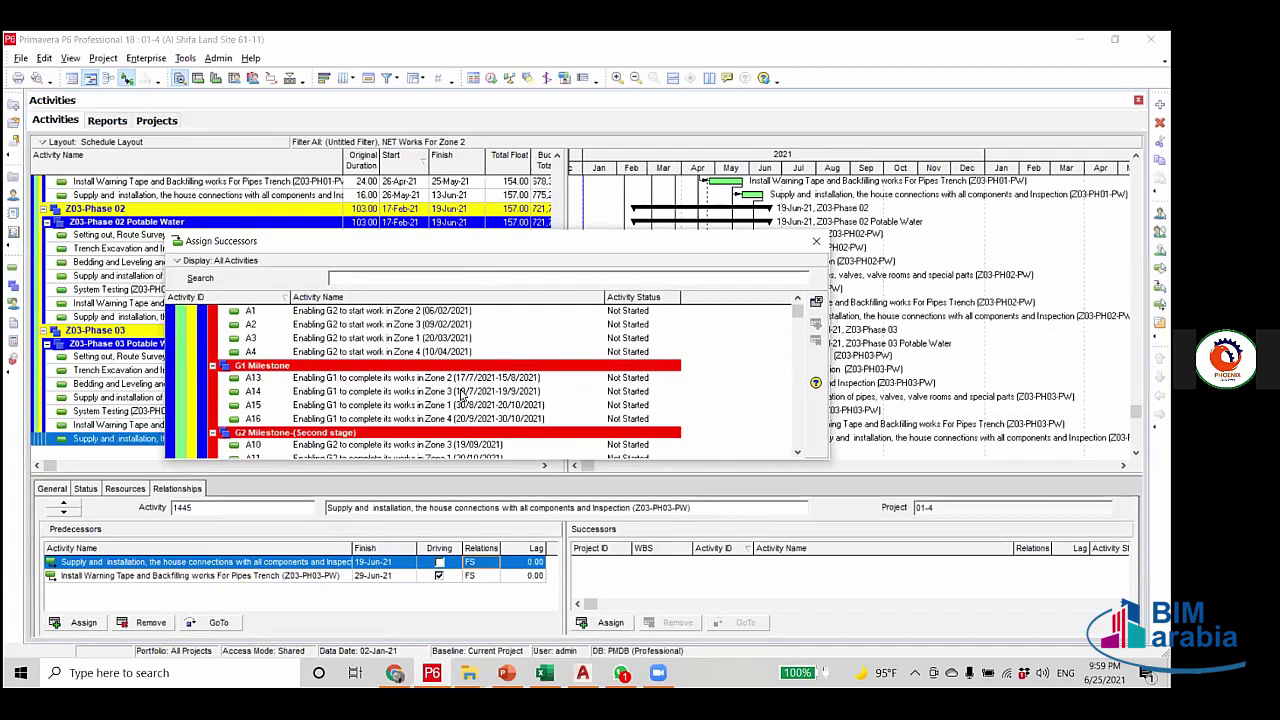
left_click(462, 394)
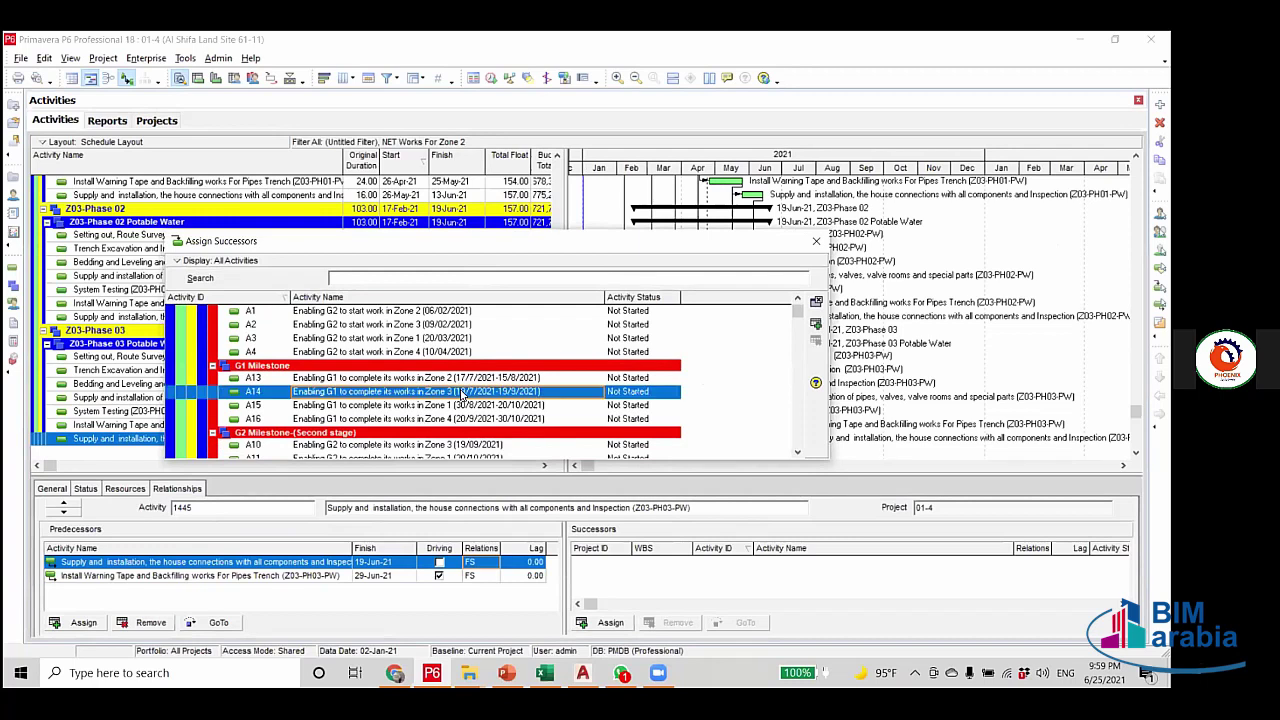
left_click(816, 241)
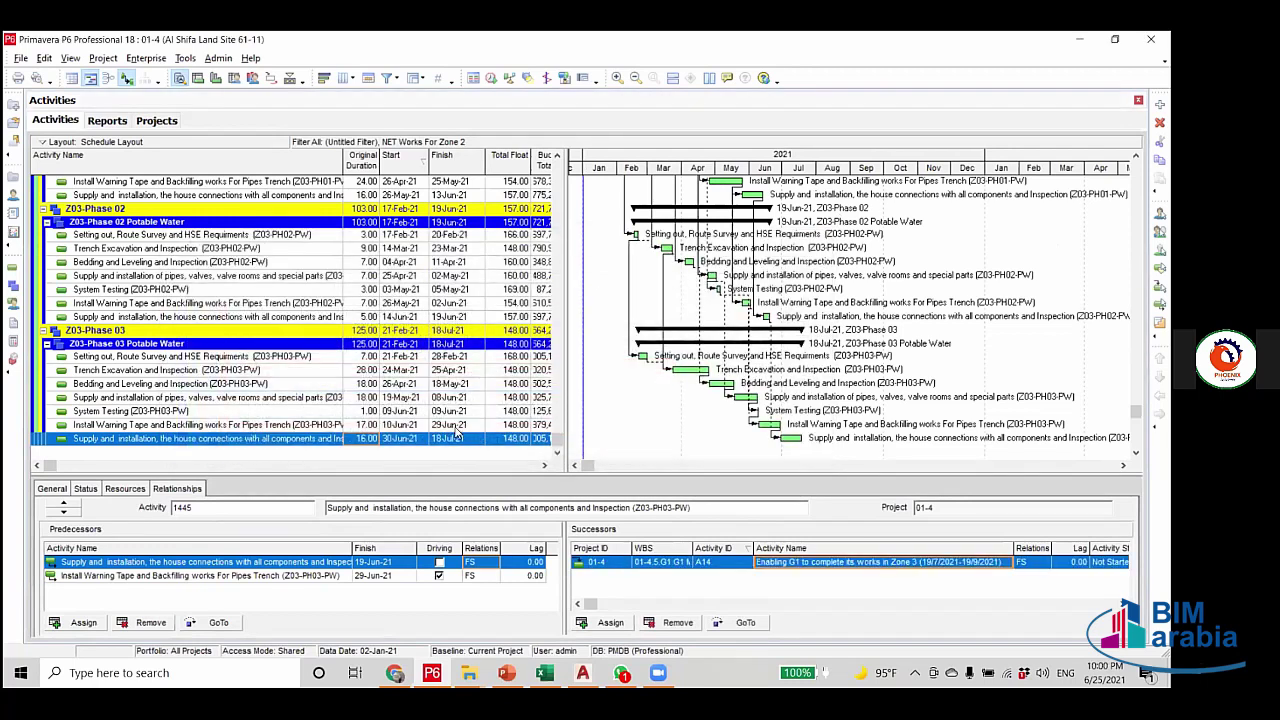
Deselect the NET Works For Zone 2 filter and apply the change to the activities list.
left_click(455, 425)
scroll(455, 425, "up", 2)
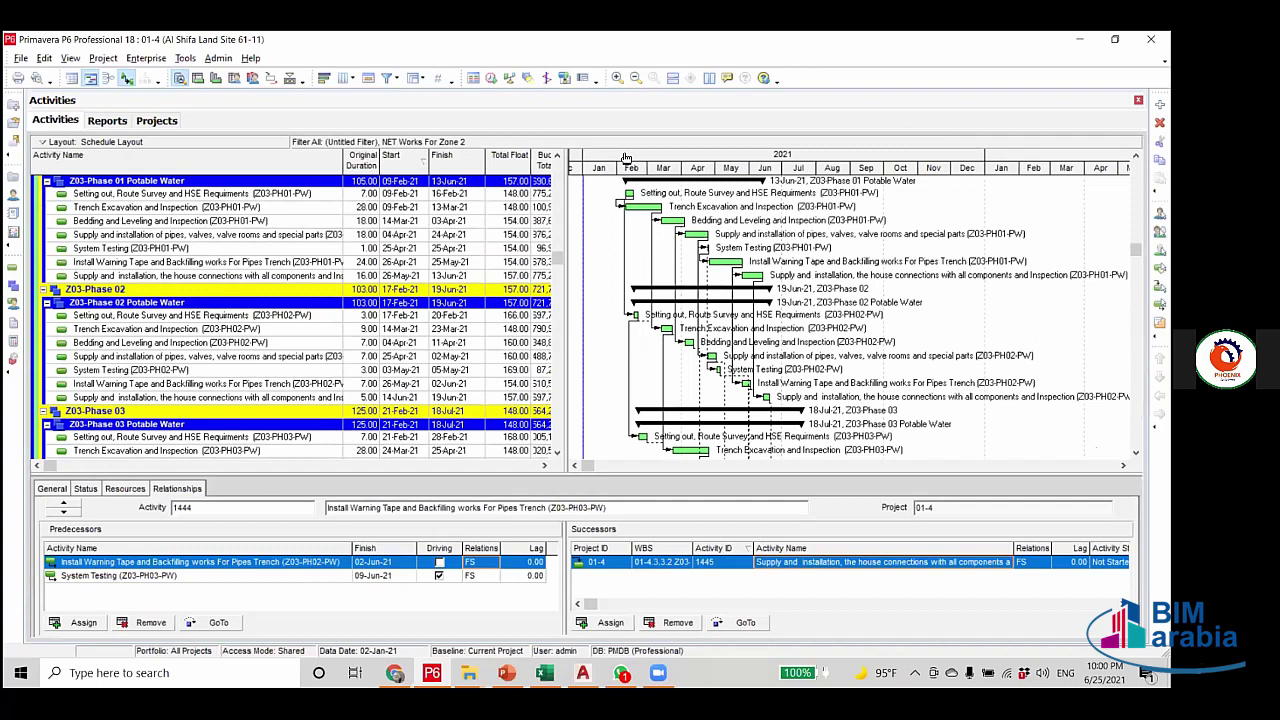
left_click(387, 80)
left_click(647, 444)
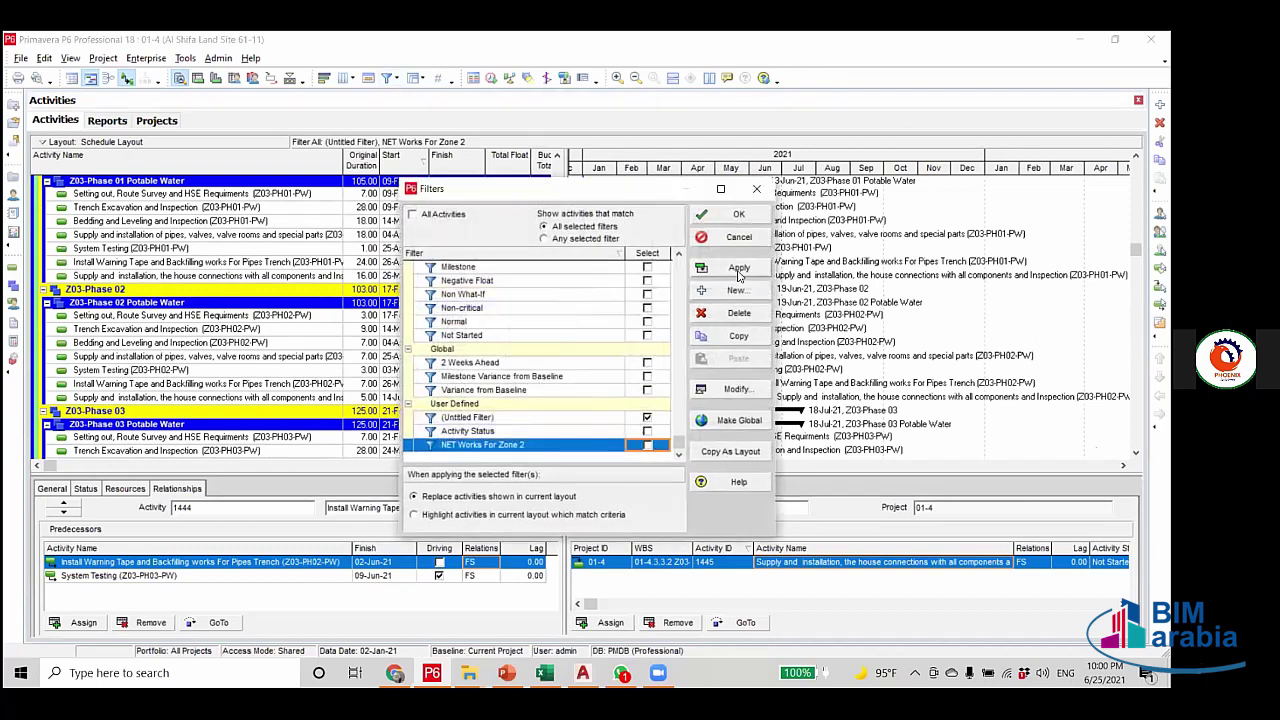
left_click(738, 270)
key("Escape")
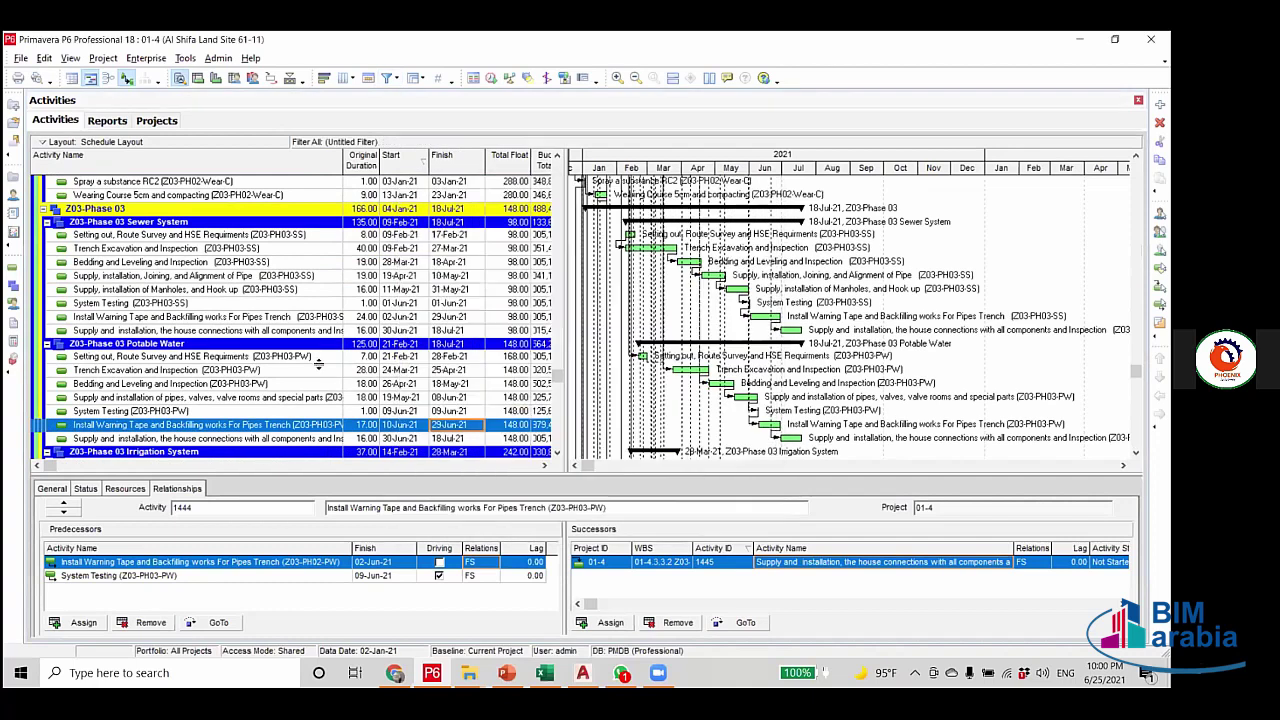
Locate the Z03-Phase 03 Irrigation System activities and highlight the -IS suffix in the setting-out activity's name.
scroll(315, 362, "down", 3)
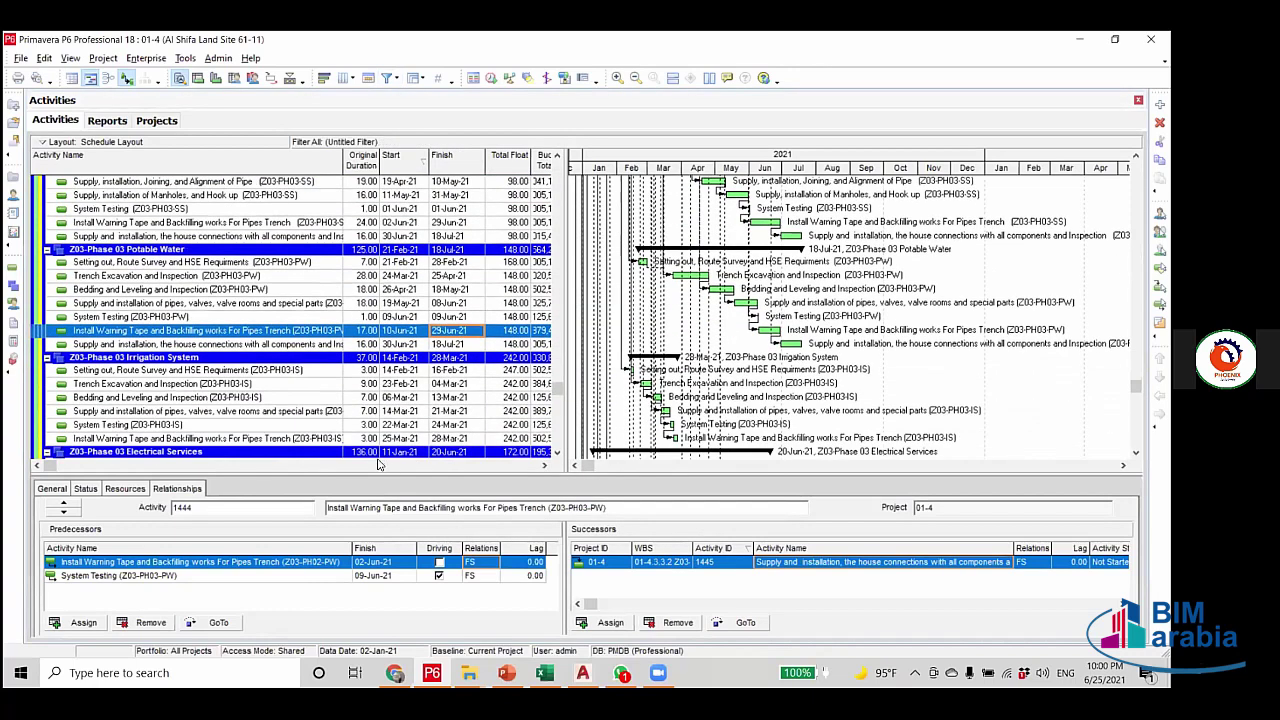
scroll(295, 373, "down", 2)
scroll(295, 373, "up", 2)
left_click(302, 371)
left_click(298, 371)
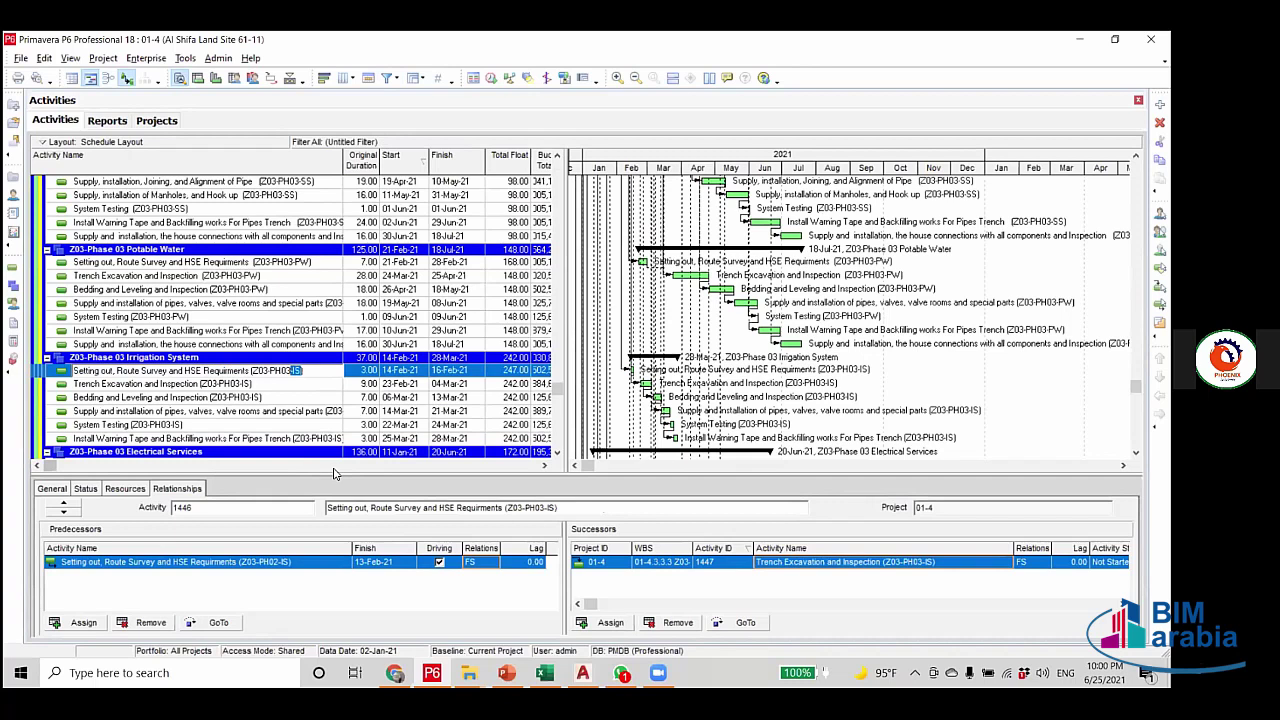
Reselect the NET Works For Zone 2 filter and add an Or condition on Activity Name to it.
left_click(388, 78)
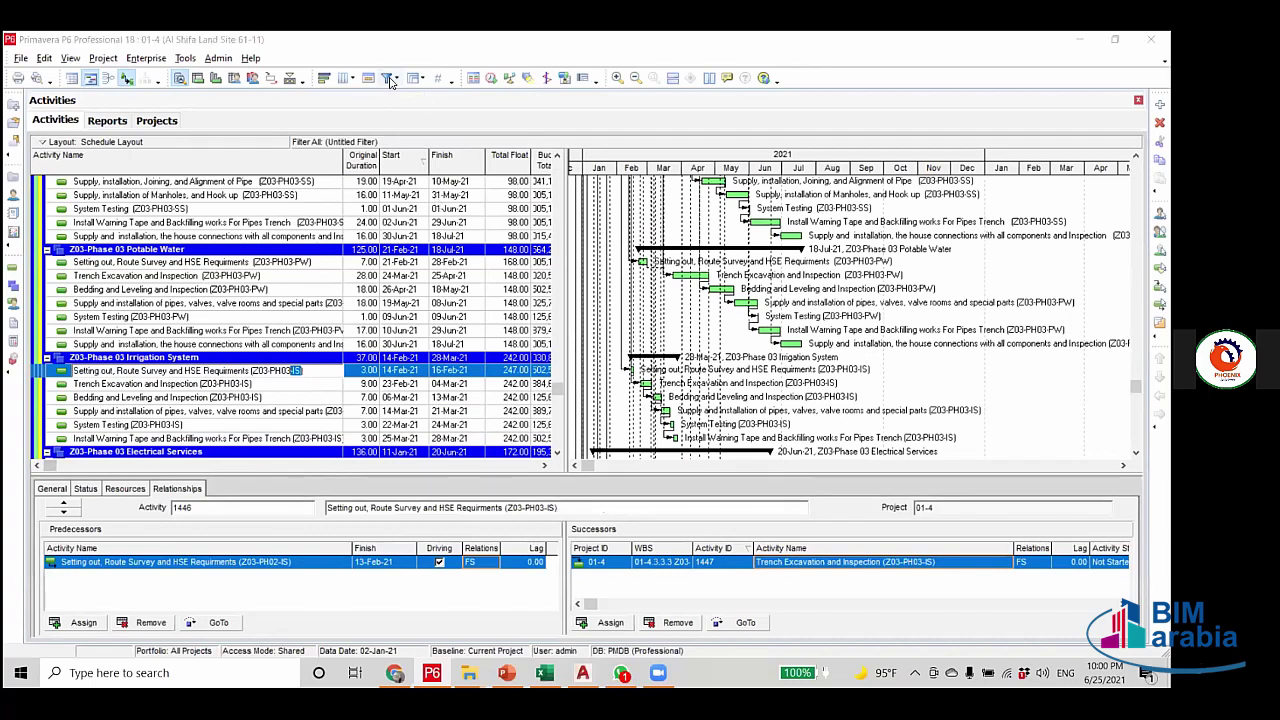
left_click(500, 444)
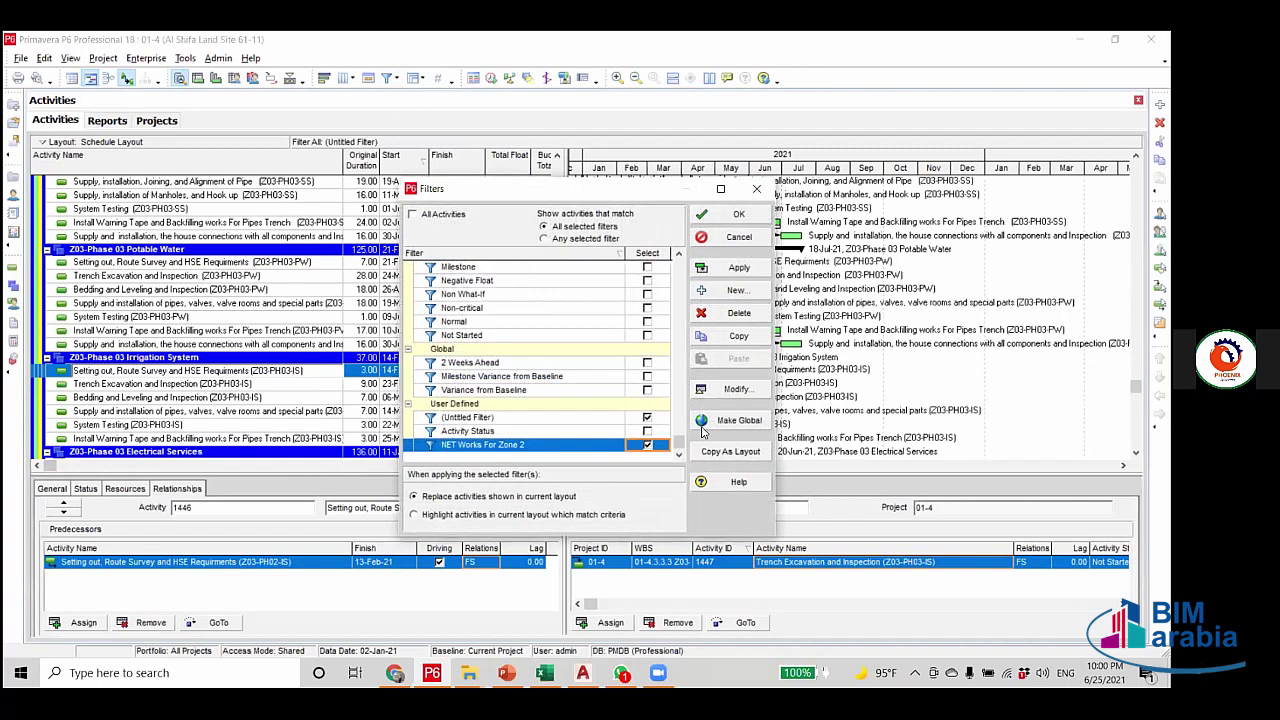
left_click(728, 390)
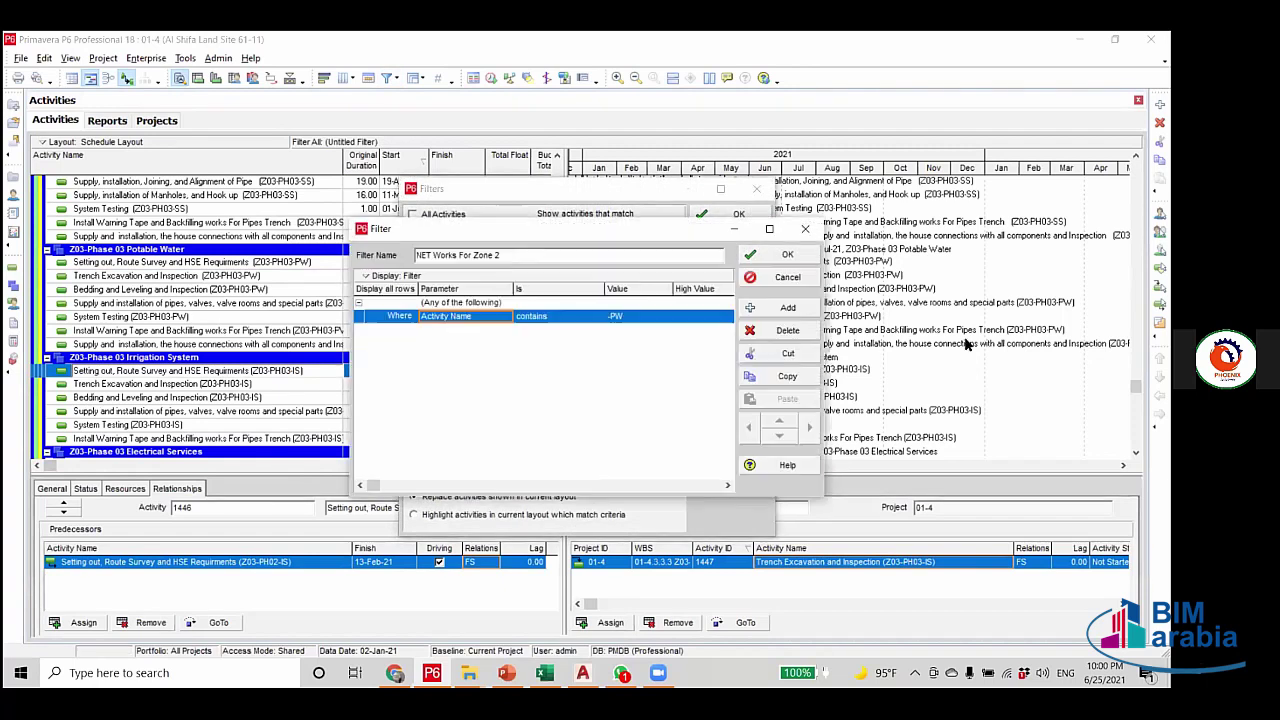
left_click(795, 310)
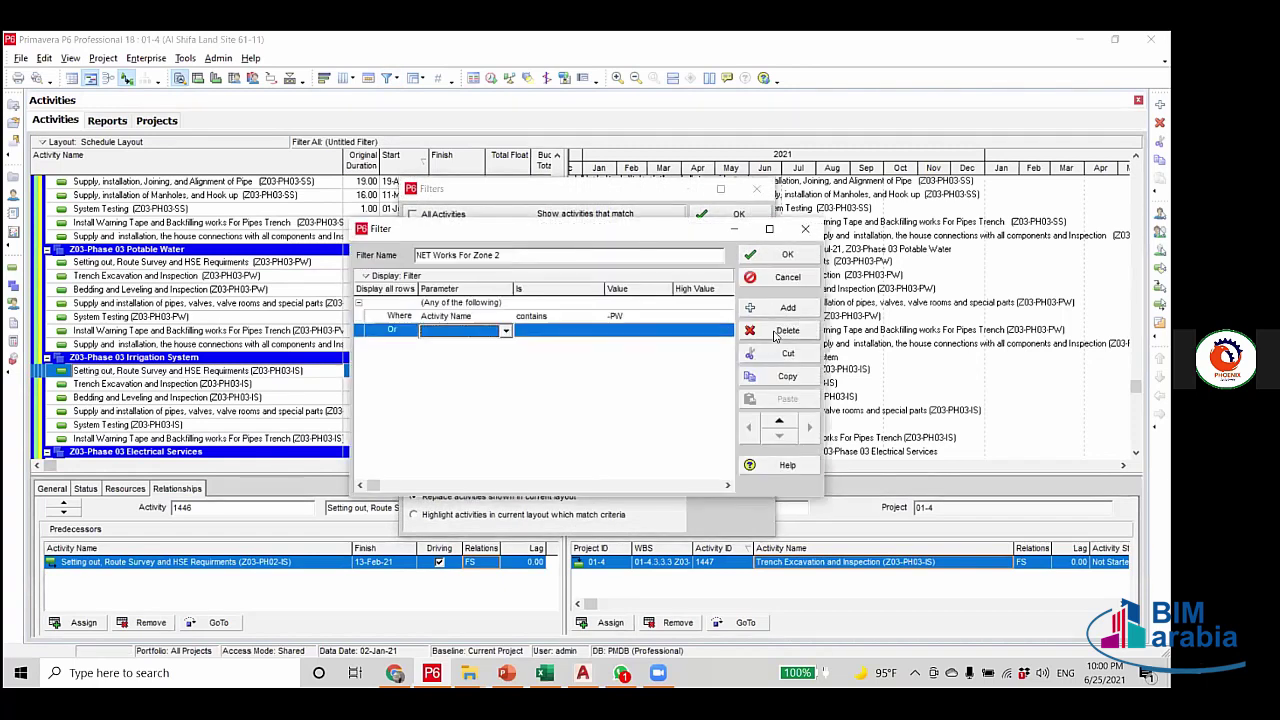
left_click(506, 333)
scroll(462, 410, "down", 2)
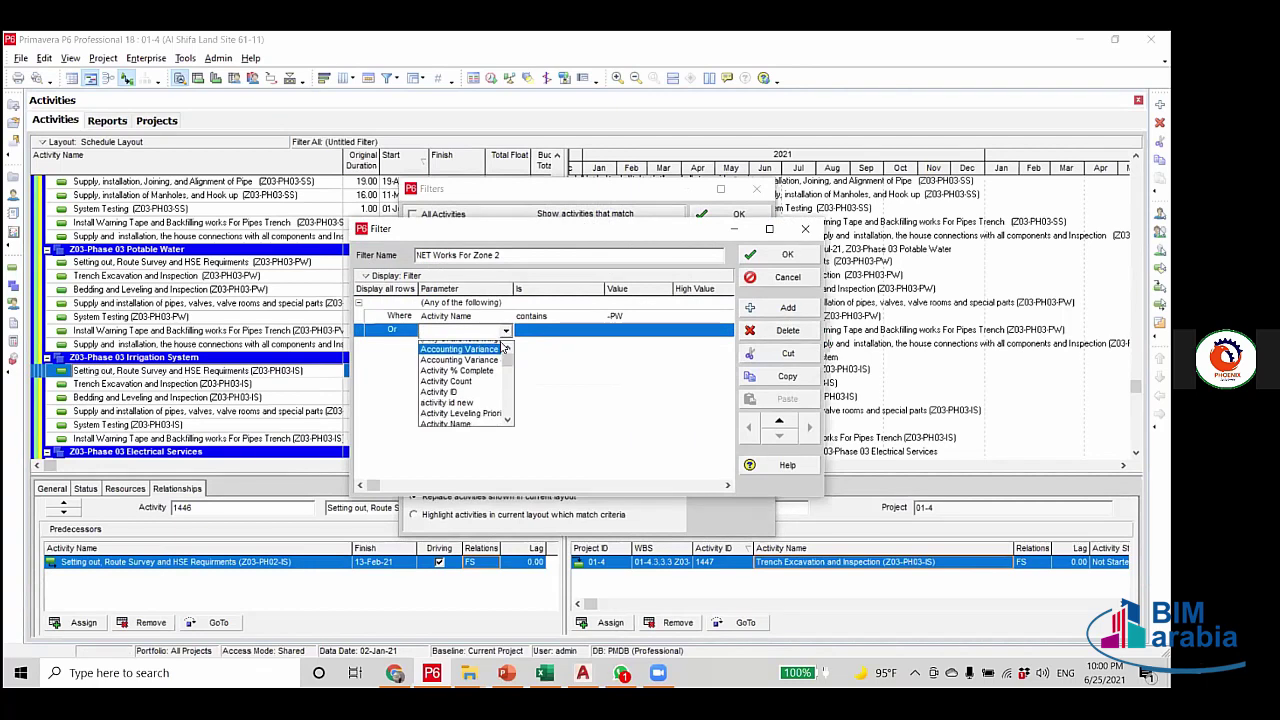
left_click(462, 421)
Set the new filter condition to contains -IS, then save the filter and apply it to the activities.
left_click(560, 317)
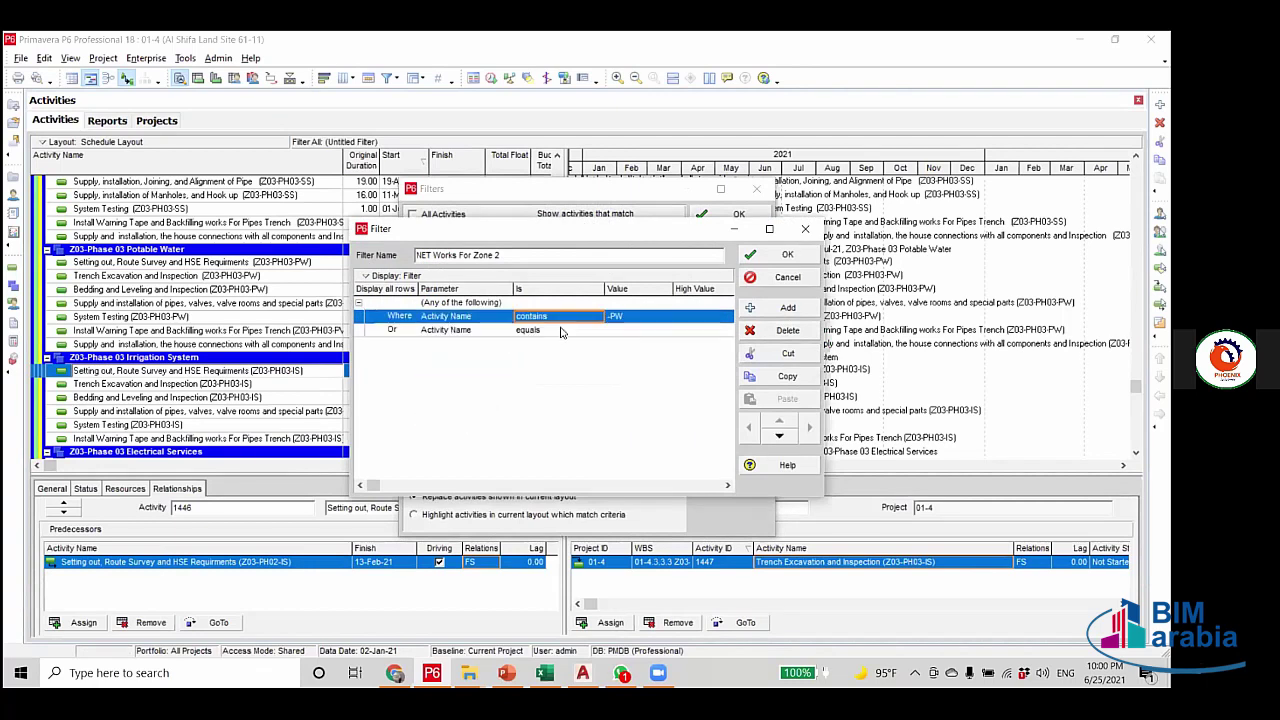
left_click(561, 332)
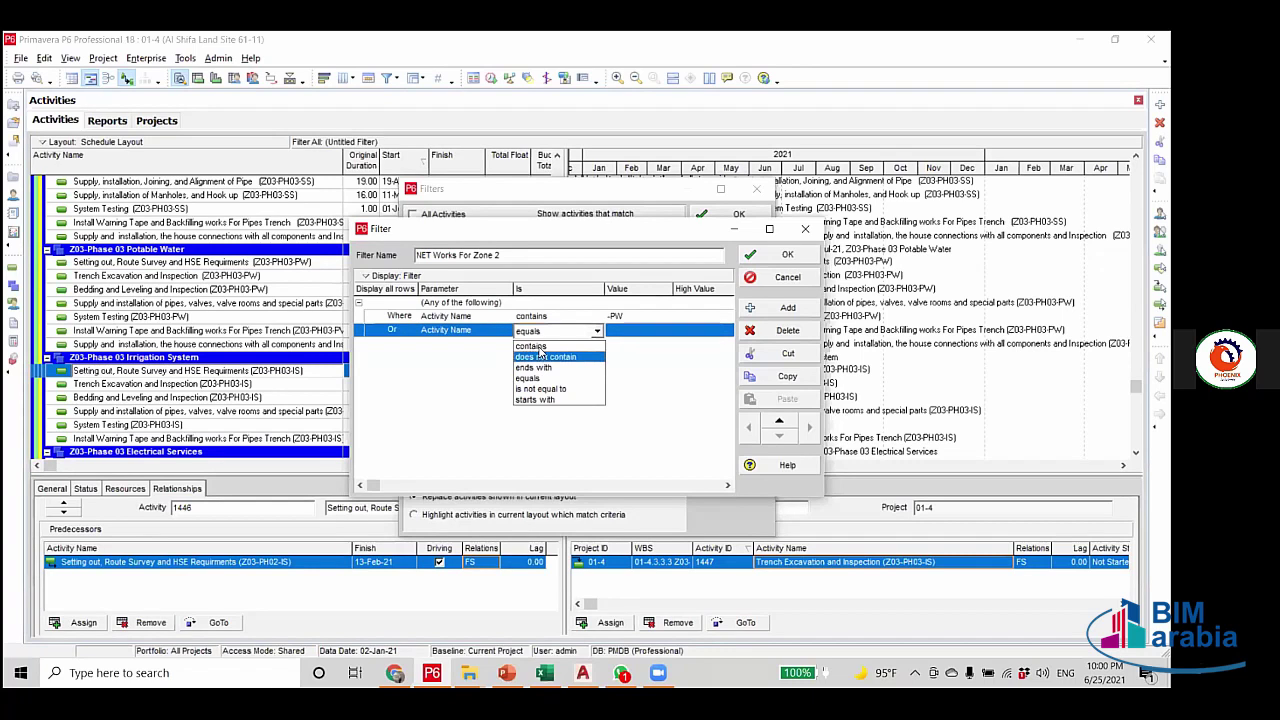
left_click(546, 353)
left_click(634, 332)
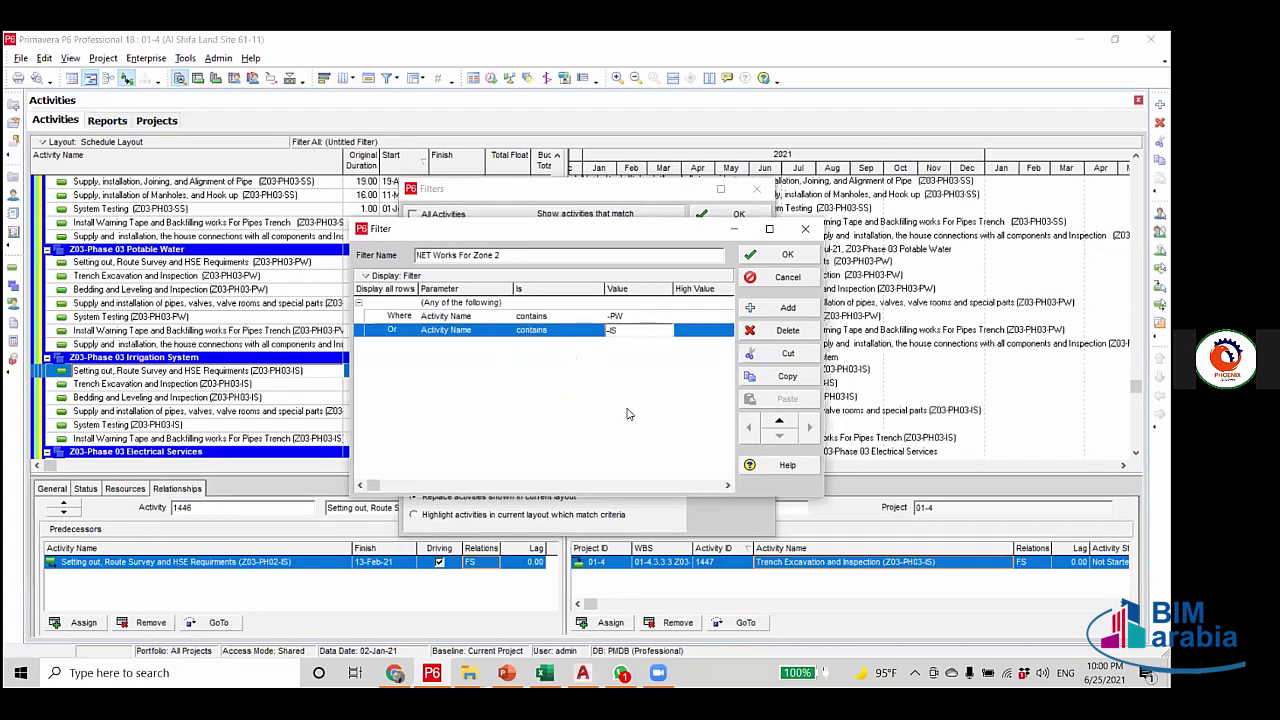
left_click(772, 258)
left_click(740, 268)
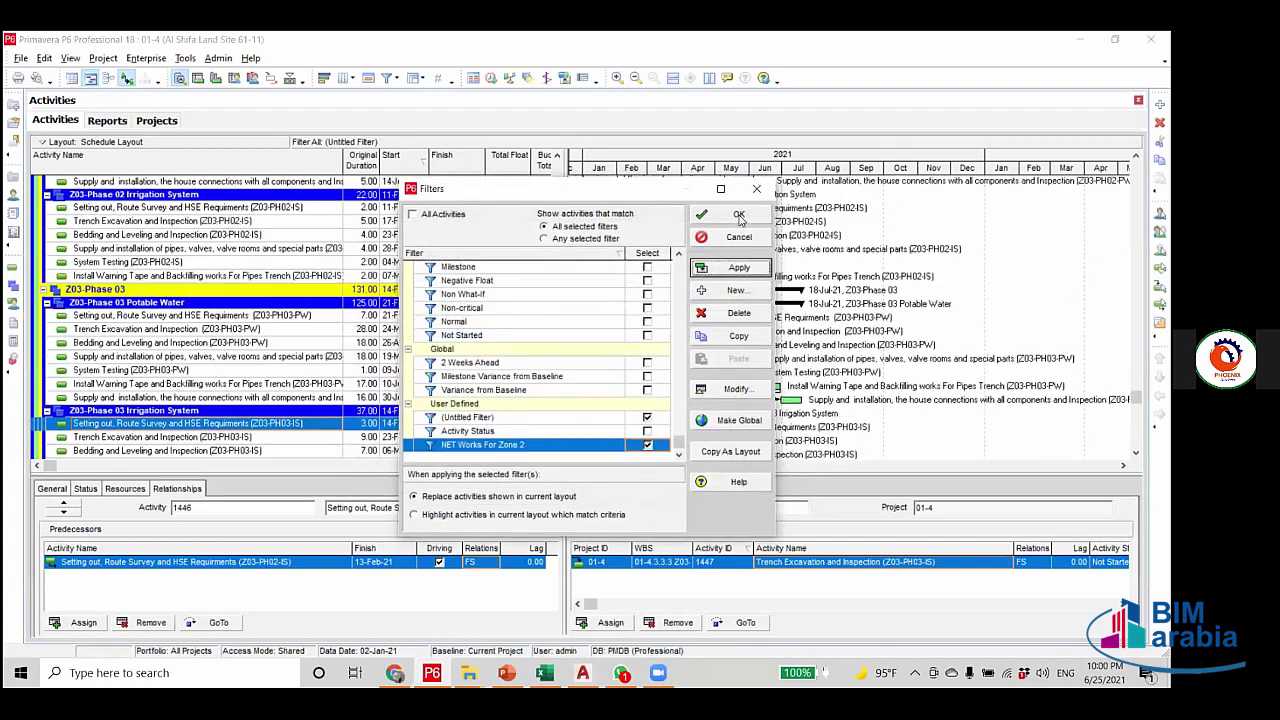
left_click(739, 217)
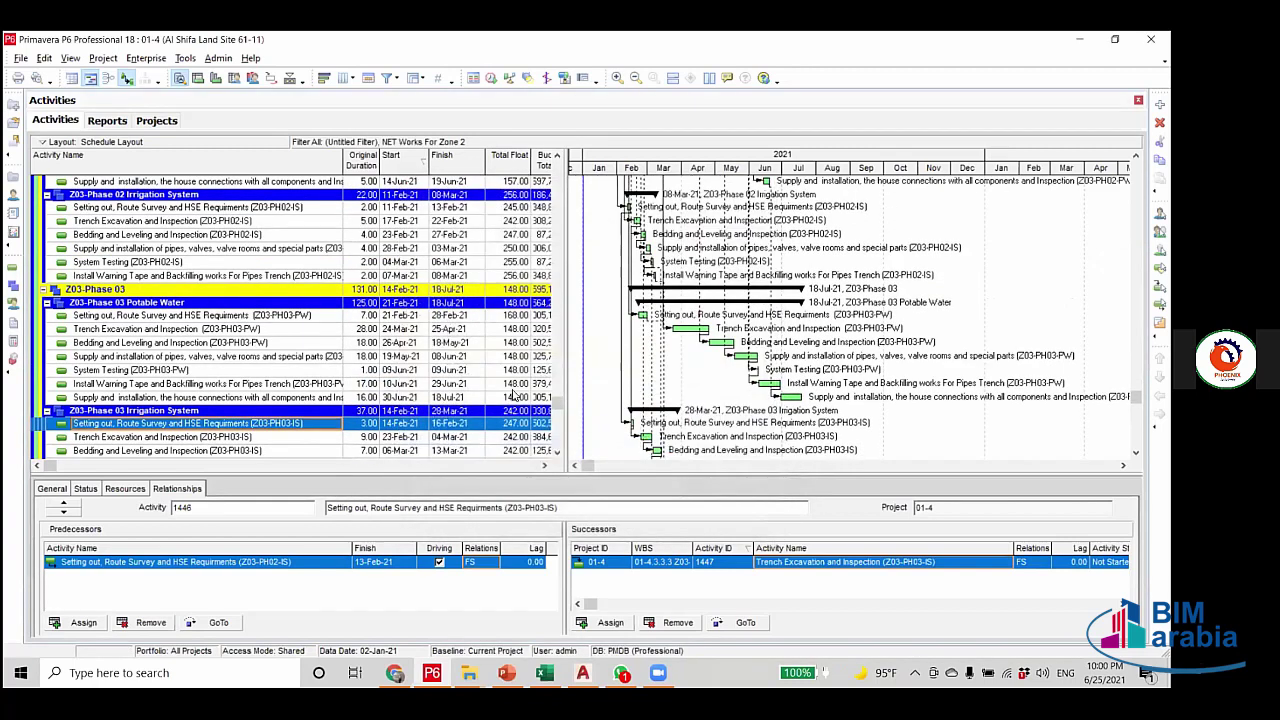
Review the filtered potable water and irrigation activities across the Zone 03 phases, including the Phase 02 irrigation setting-out relationships.
scroll(513, 397, "up", 12)
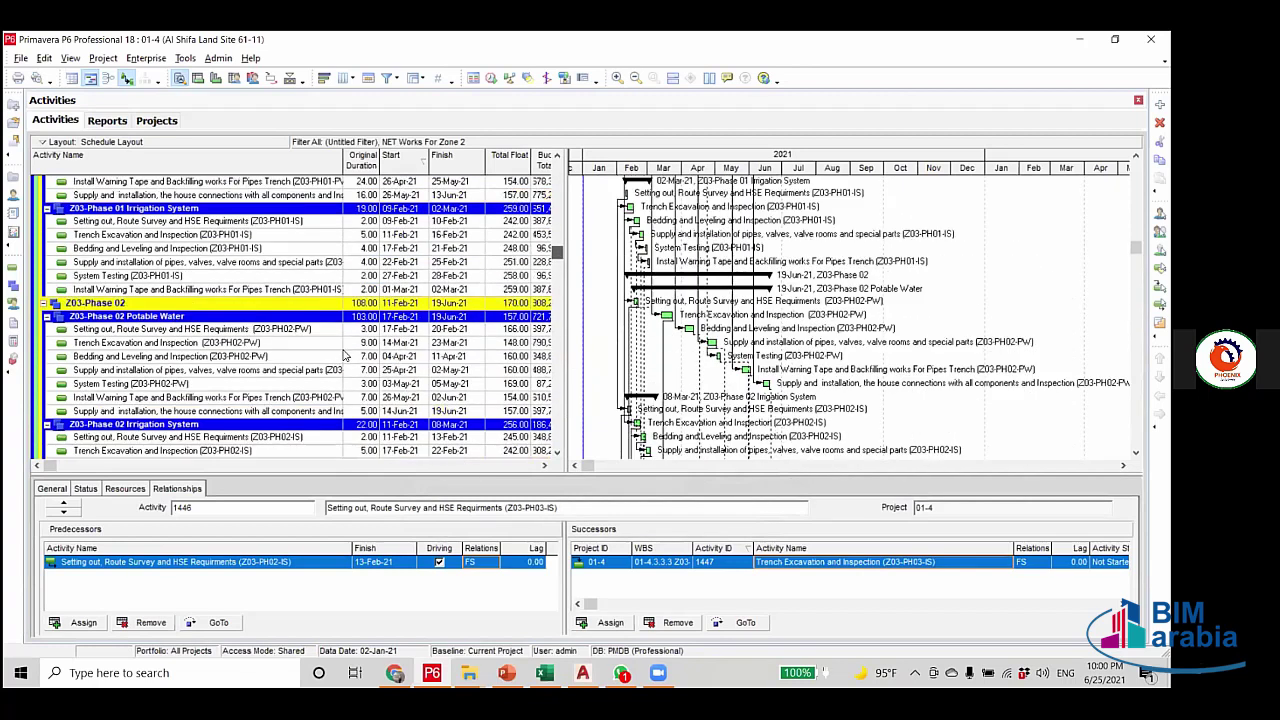
scroll(324, 365, "down", 1)
scroll(322, 375, "down", 4)
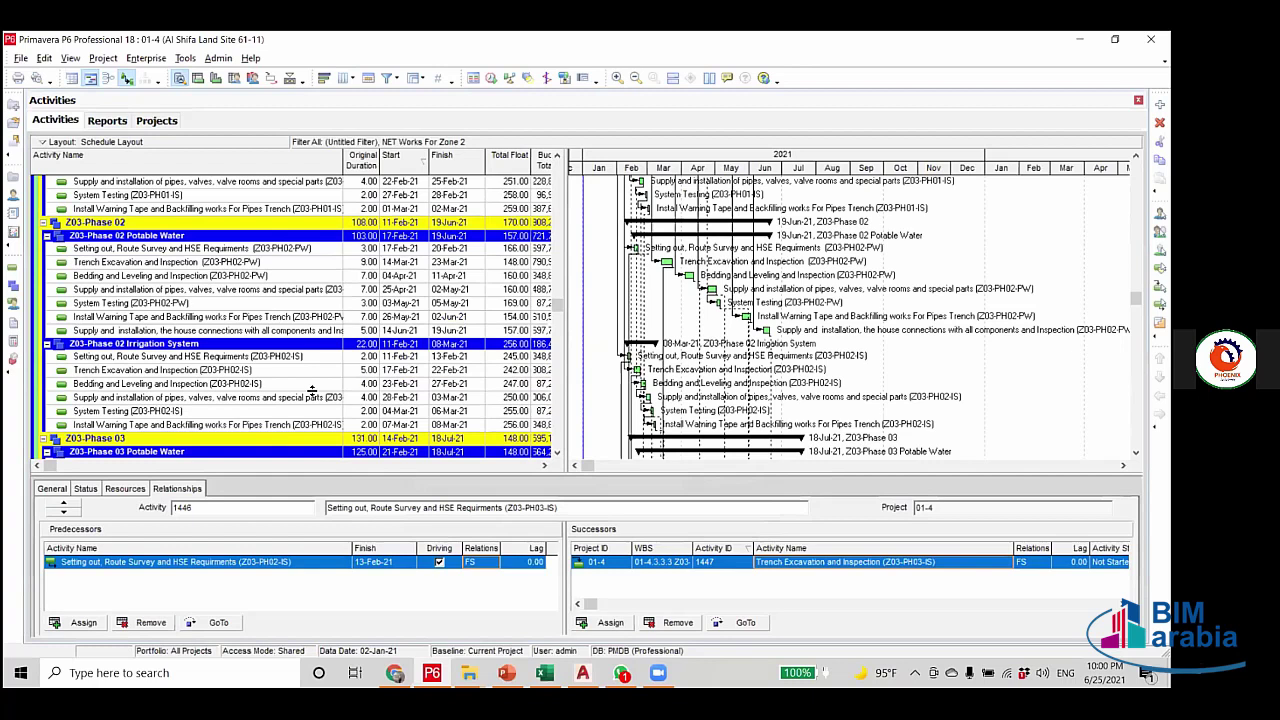
left_click(300, 356)
scroll(280, 370, "up", 5)
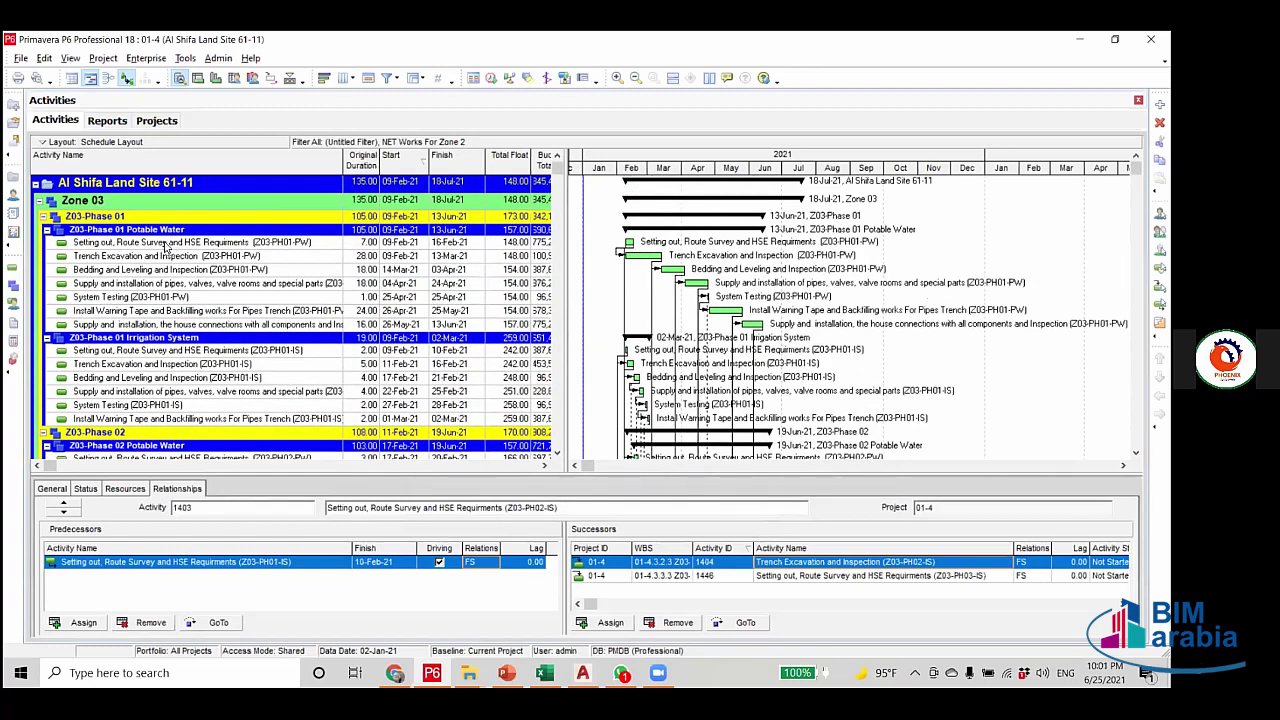
scroll(210, 425, "down", 1)
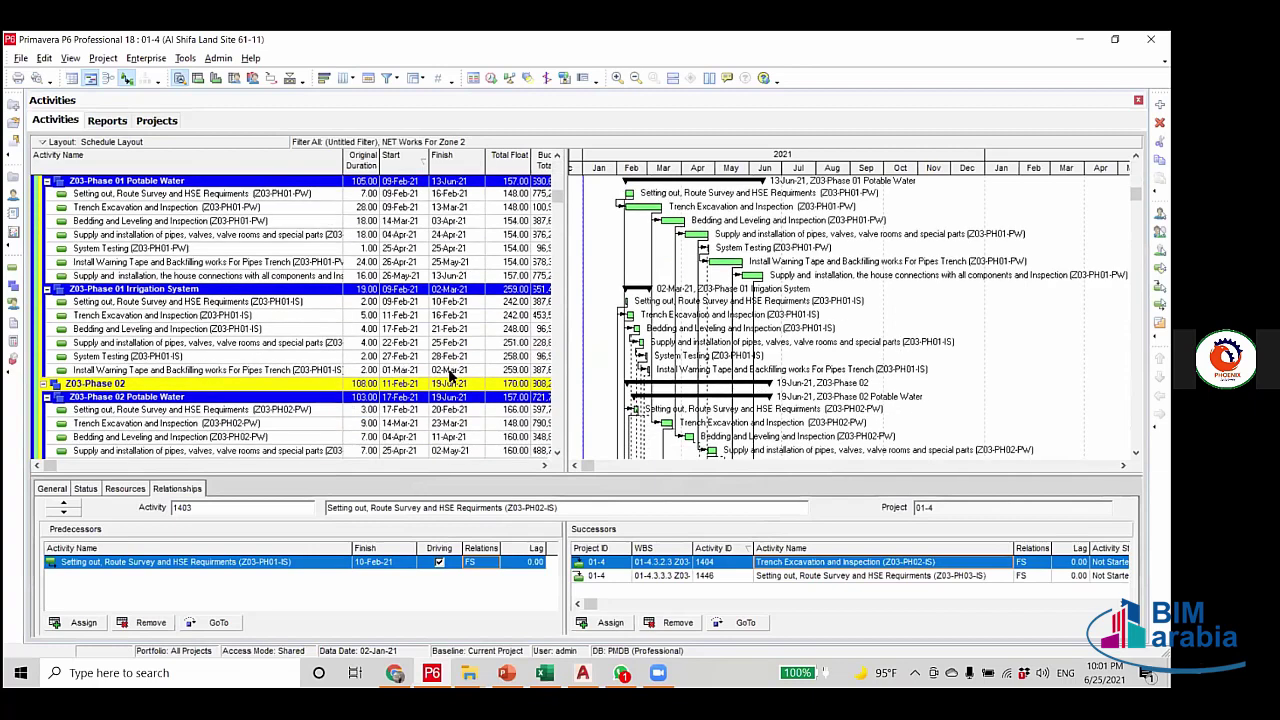
Check the dates and relationships of the first and last Phase 01 irrigation activities and the last Phase 03 irrigation activity.
left_click(450, 374)
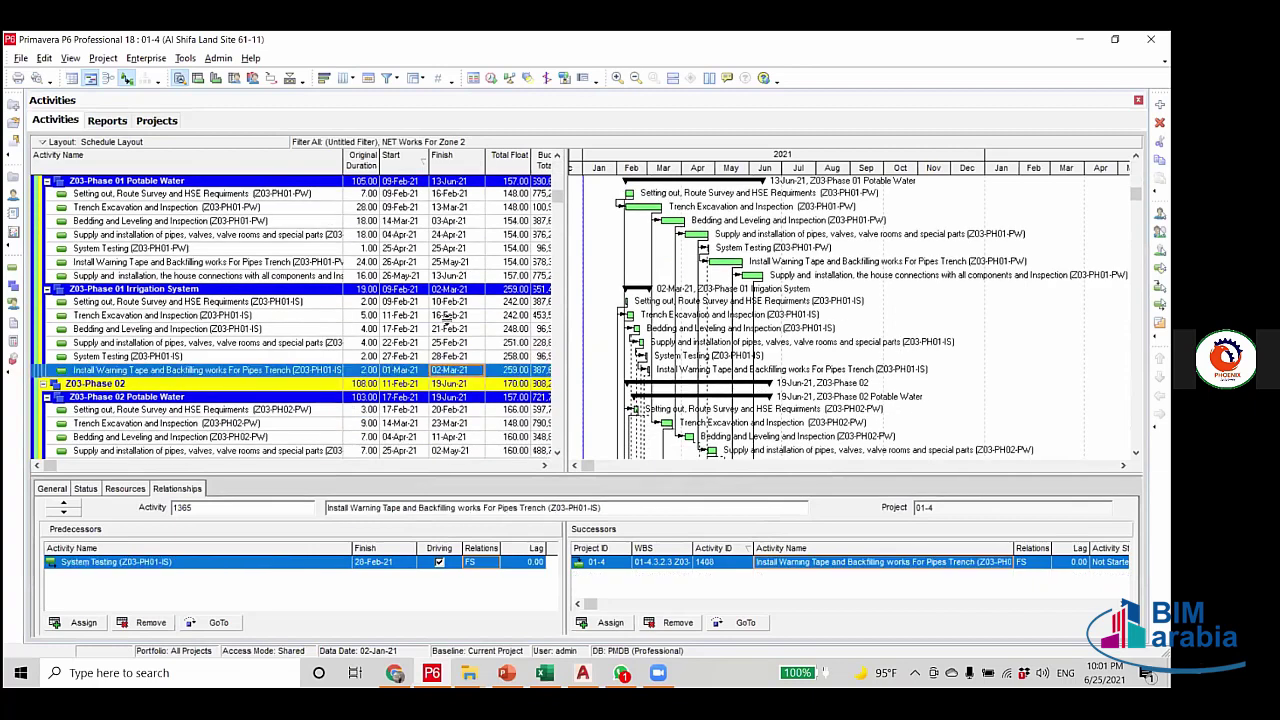
left_click(398, 308)
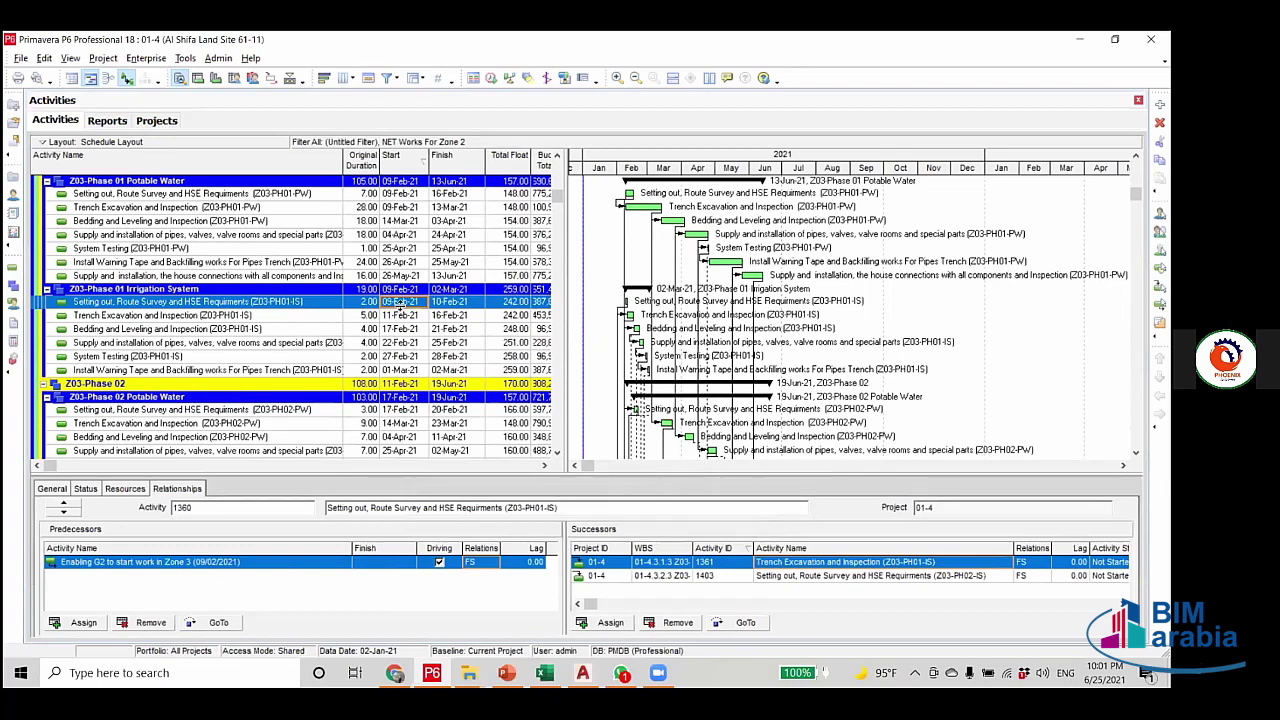
scroll(399, 305, "down", 3)
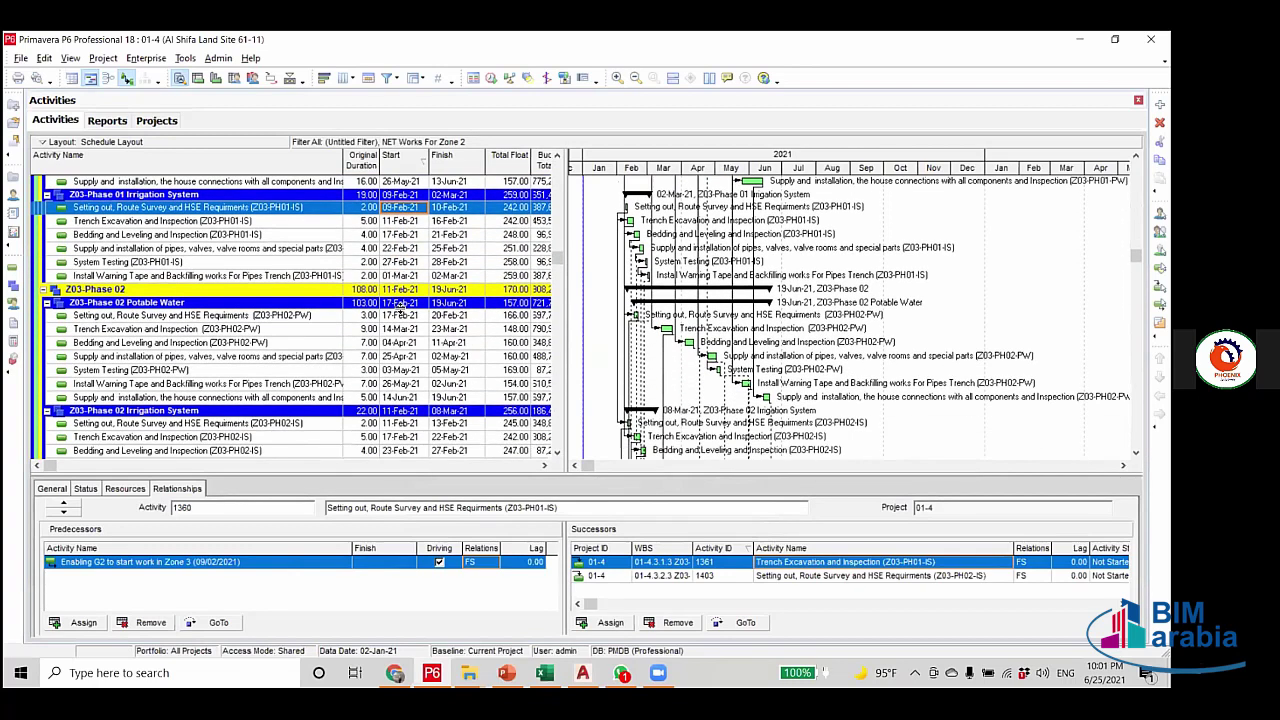
scroll(400, 310, "down", 7)
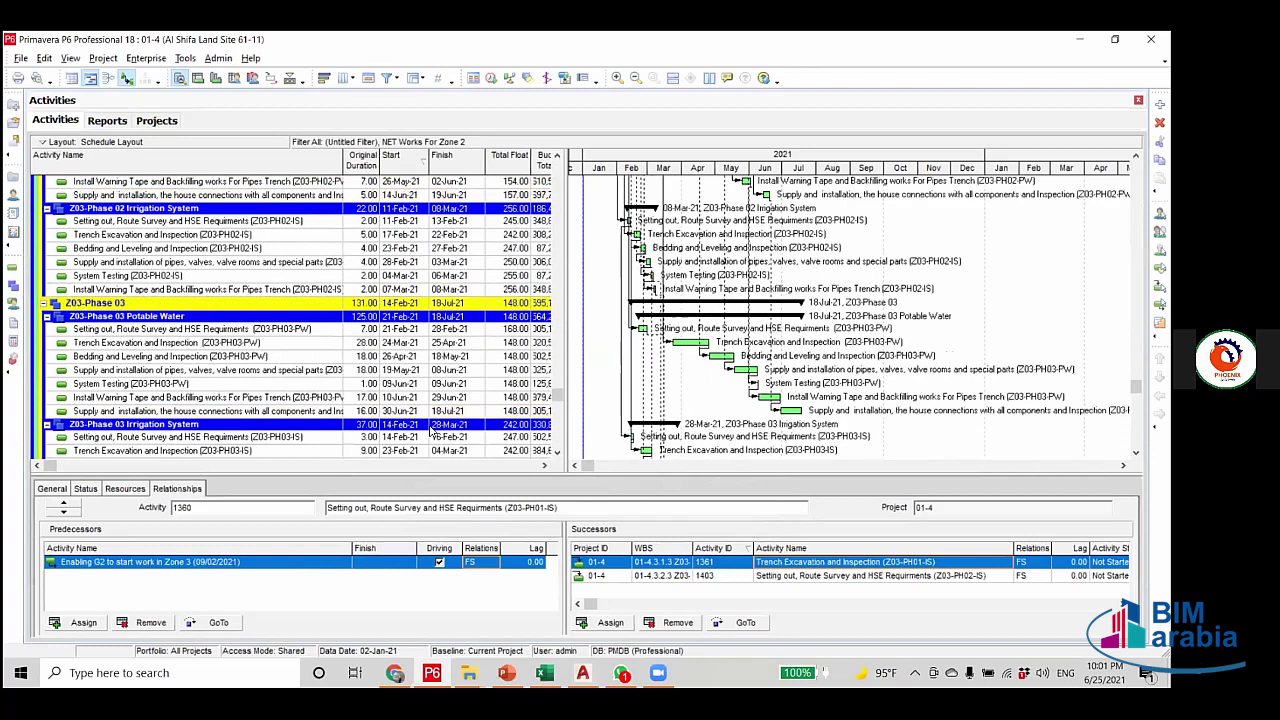
left_click(451, 438)
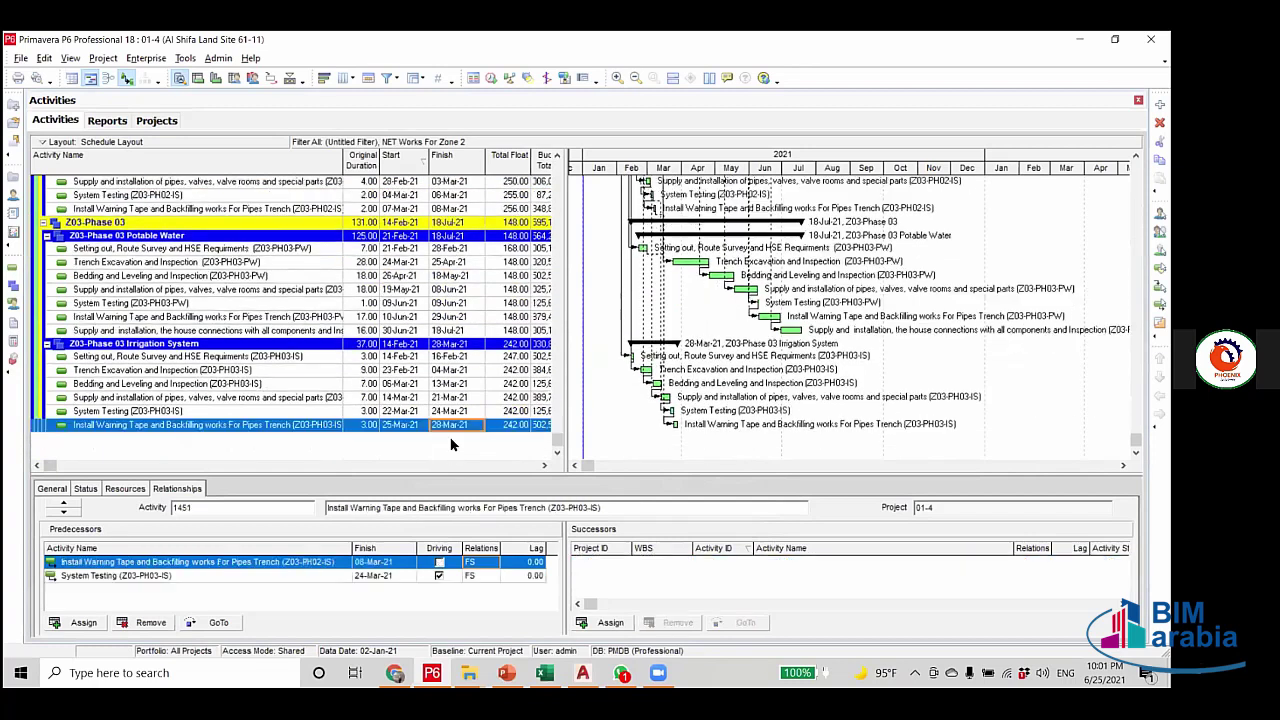
Inspect the predecessor and successors of the Z03-Phase 01 irrigation setting-out activity.
scroll(451, 445, "up", 4)
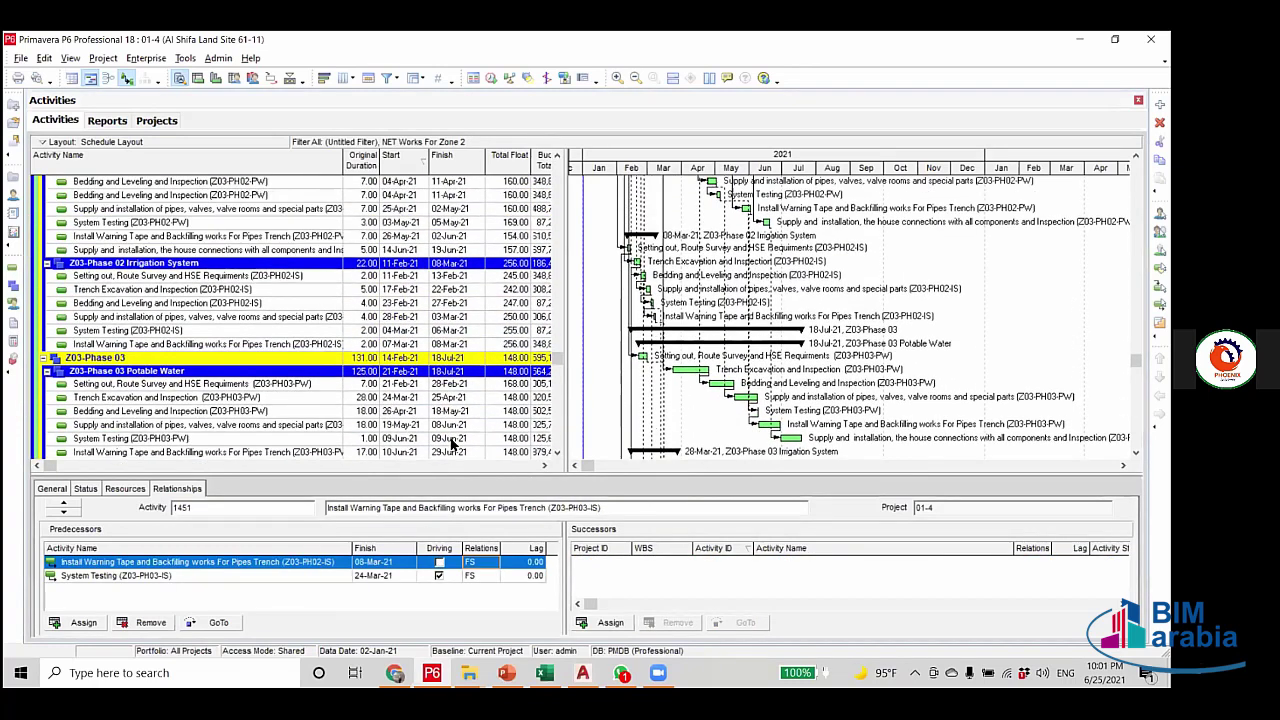
scroll(451, 445, "up", 6)
scroll(268, 440, "down", 1)
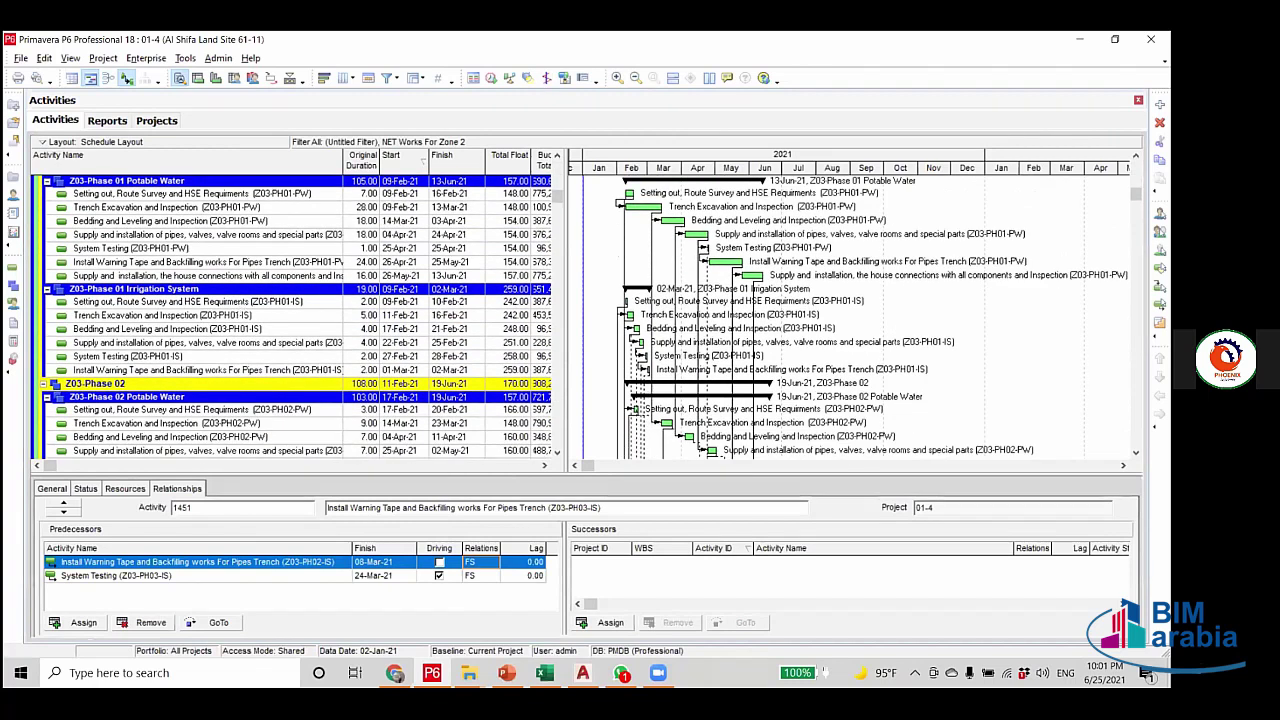
left_click(235, 302)
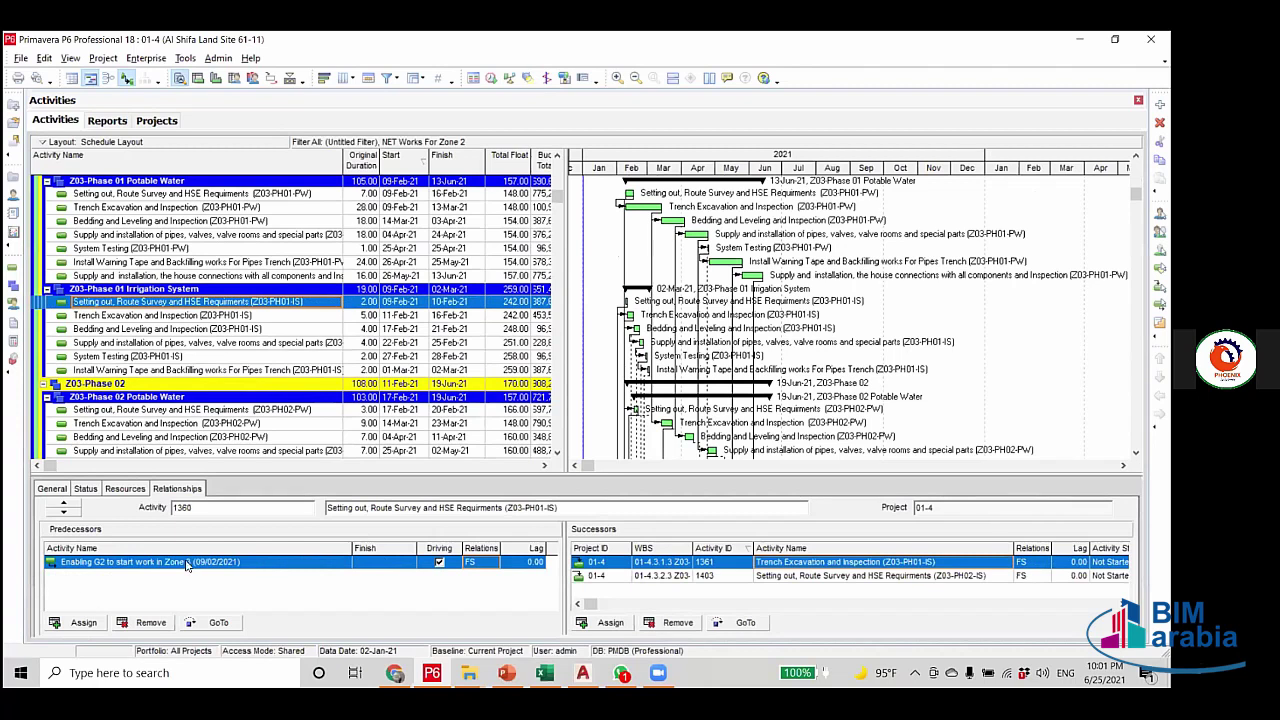
Remove the predecessor "Enabling G2 to start work in Zone 3 (09/02/2021)" from the Z03-Phase 01 irrigation setting-out activity and check the adjacent trench excavation's relationships.
left_click(151, 623)
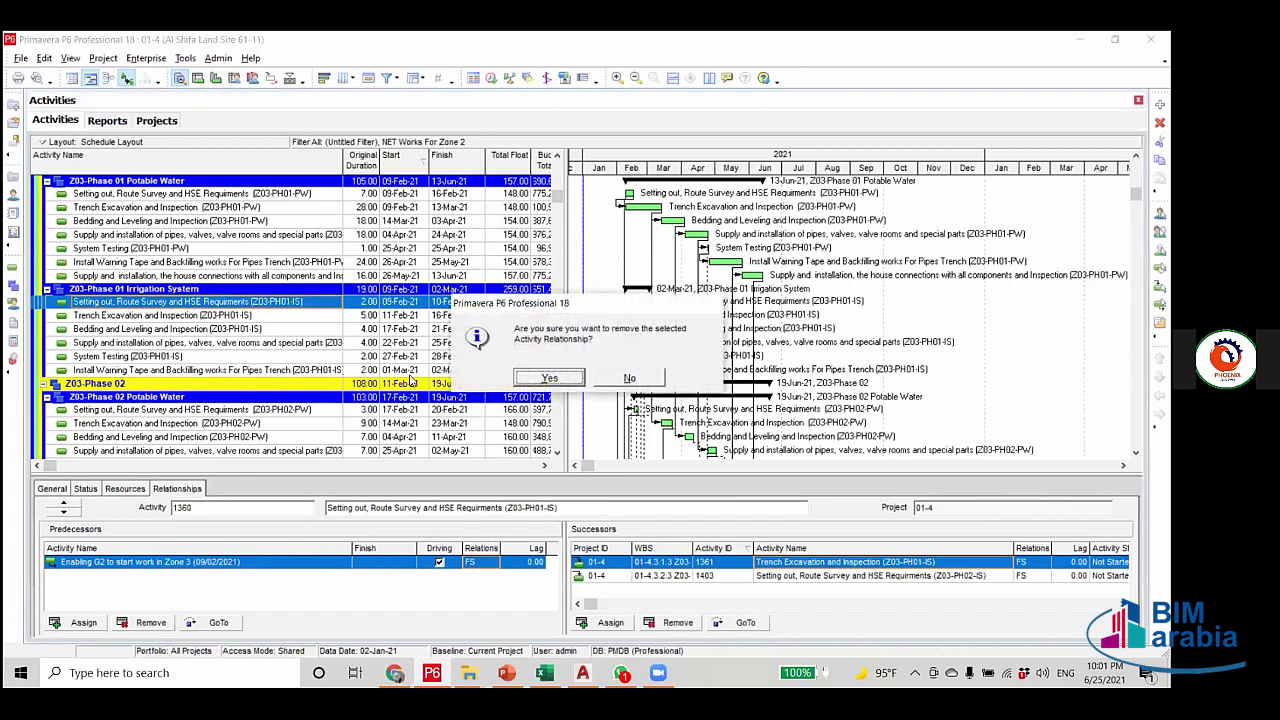
left_click(556, 378)
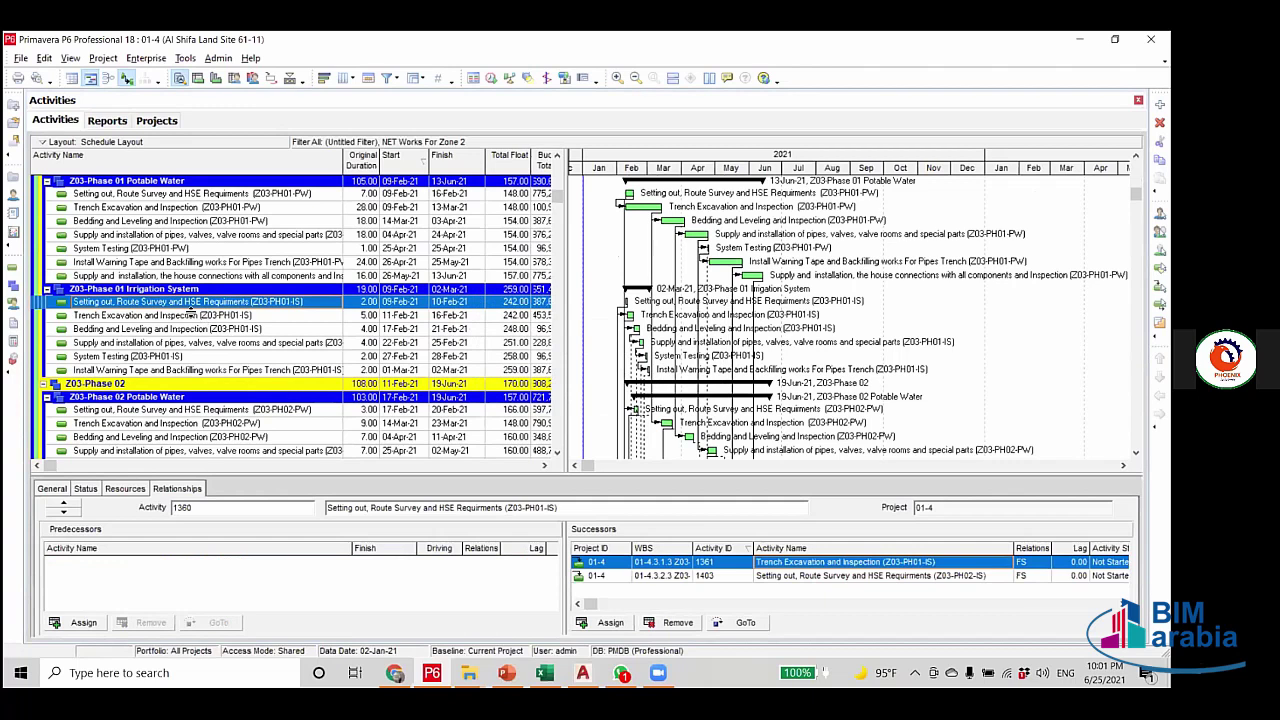
left_click(228, 316)
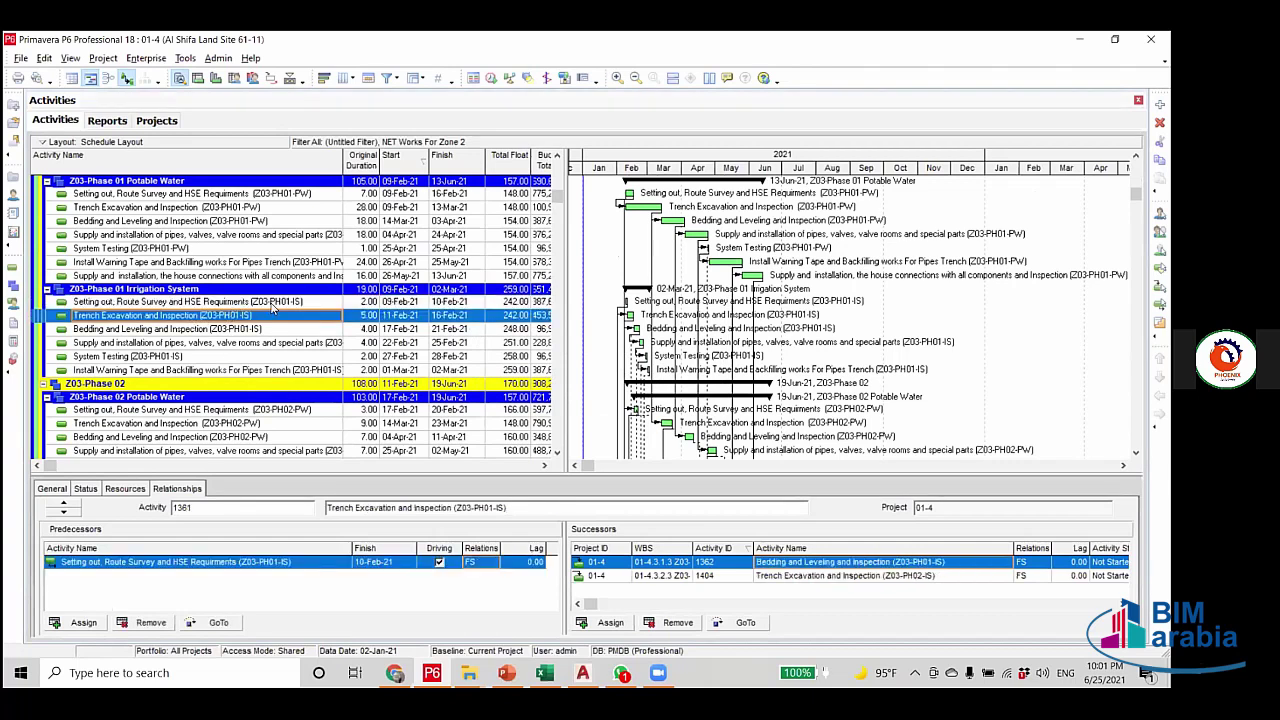
left_click(275, 302)
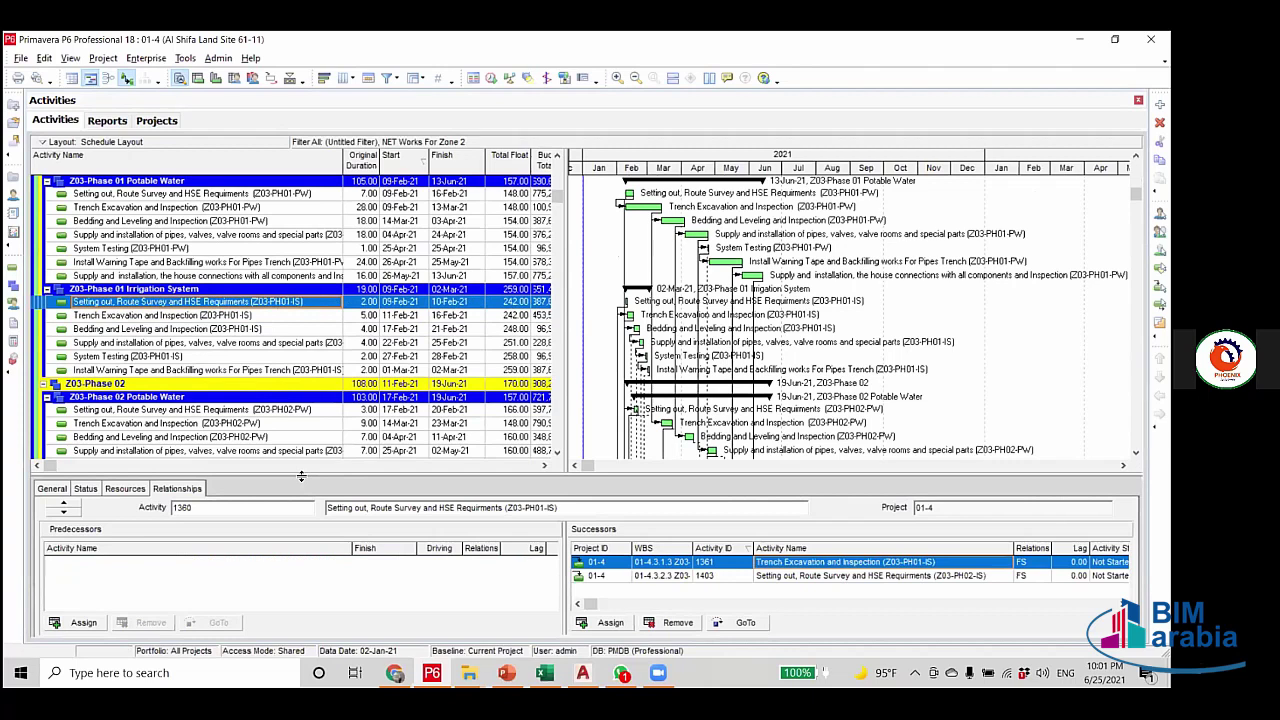
Review the dates and sequence of the potable water and irrigation activities from Z03-Phase 01 through Z03-Phase 03.
scroll(338, 413, "down", 4)
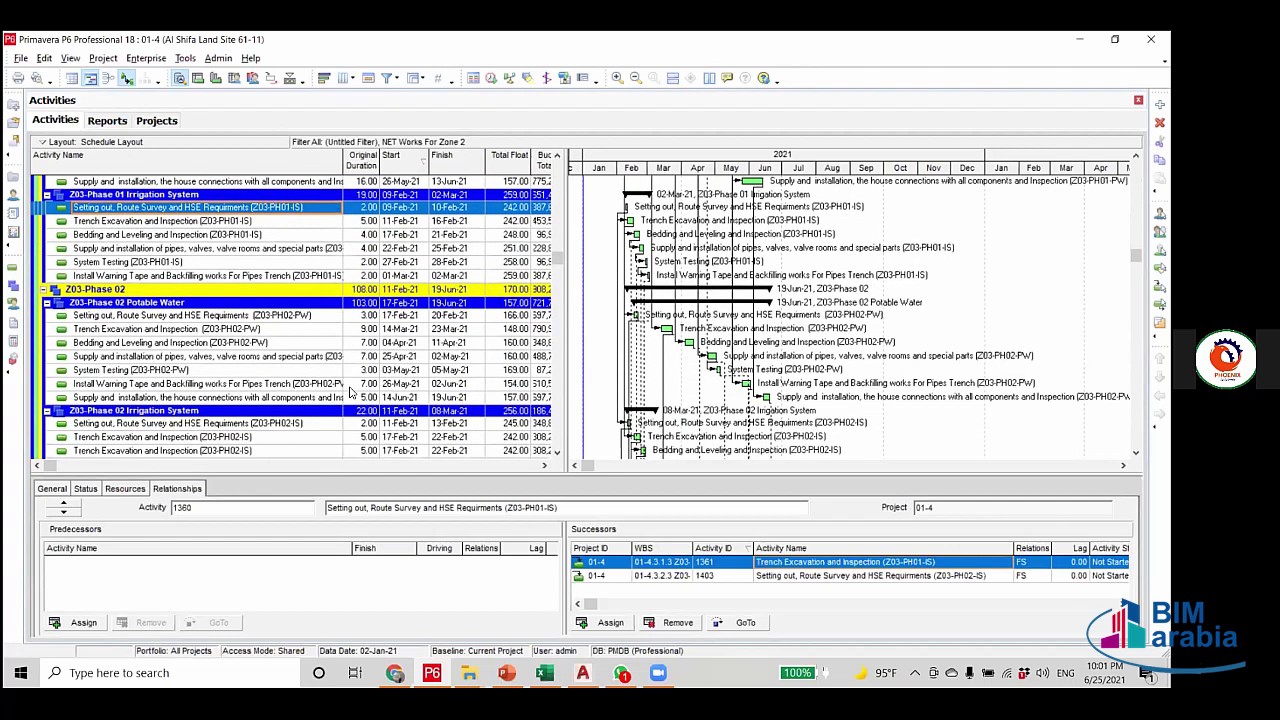
scroll(338, 413, "down", 3)
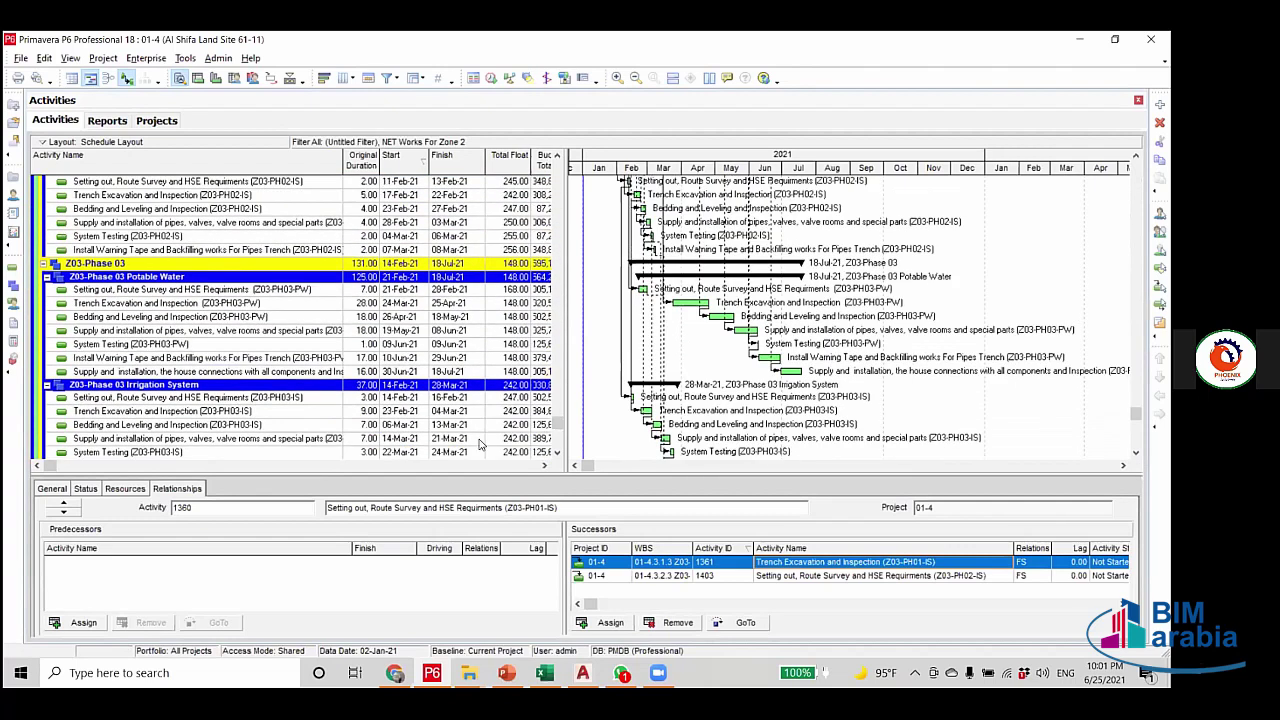
scroll(479, 442, "down", 2)
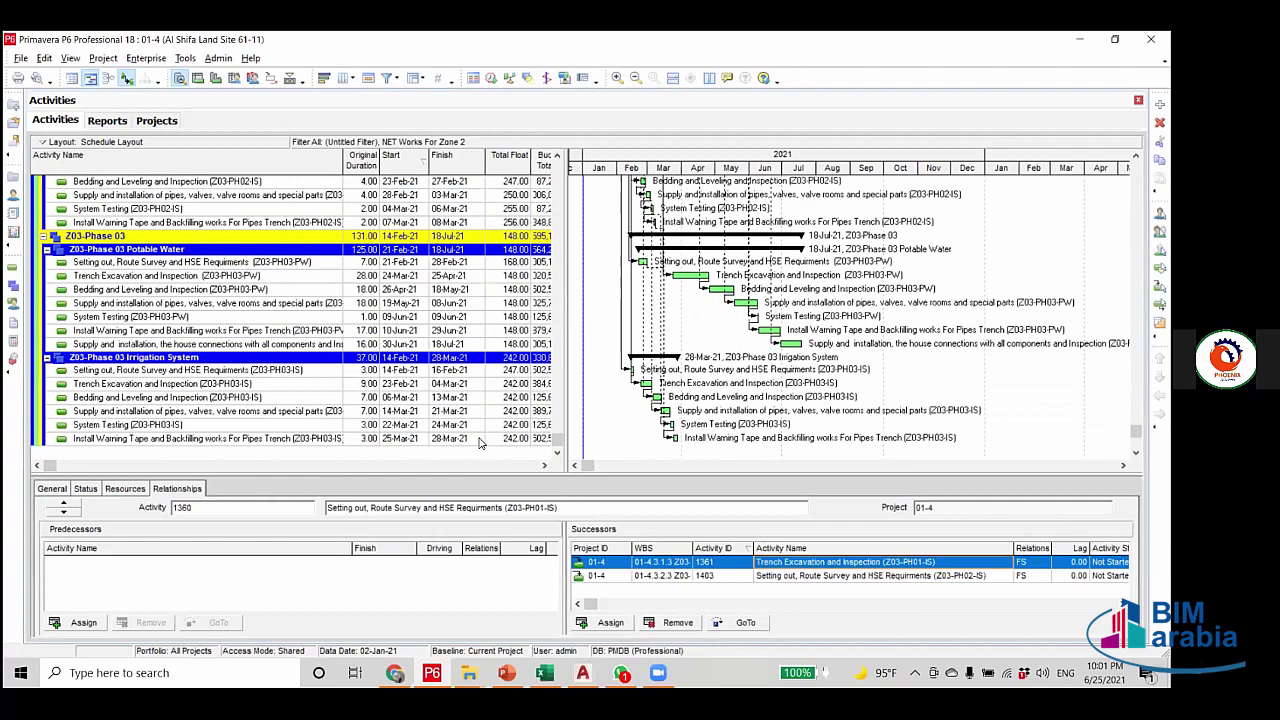
scroll(479, 442, "up", 5)
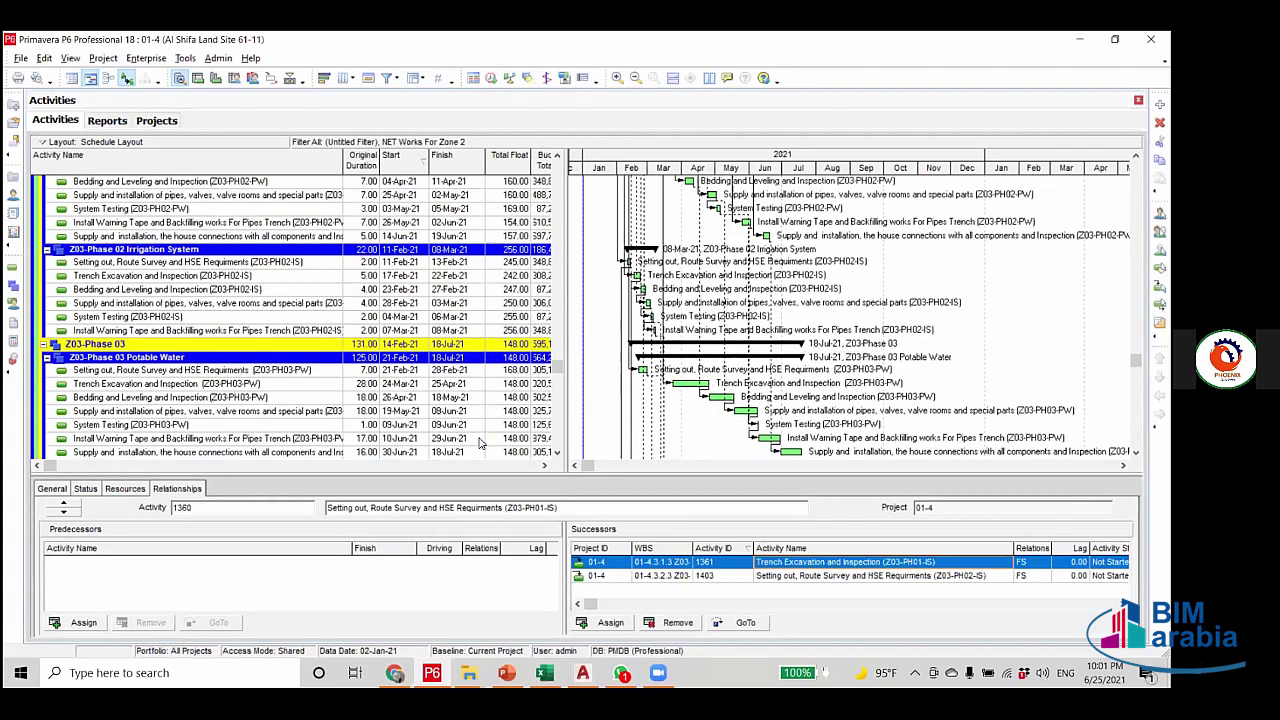
scroll(334, 337, "up", 2)
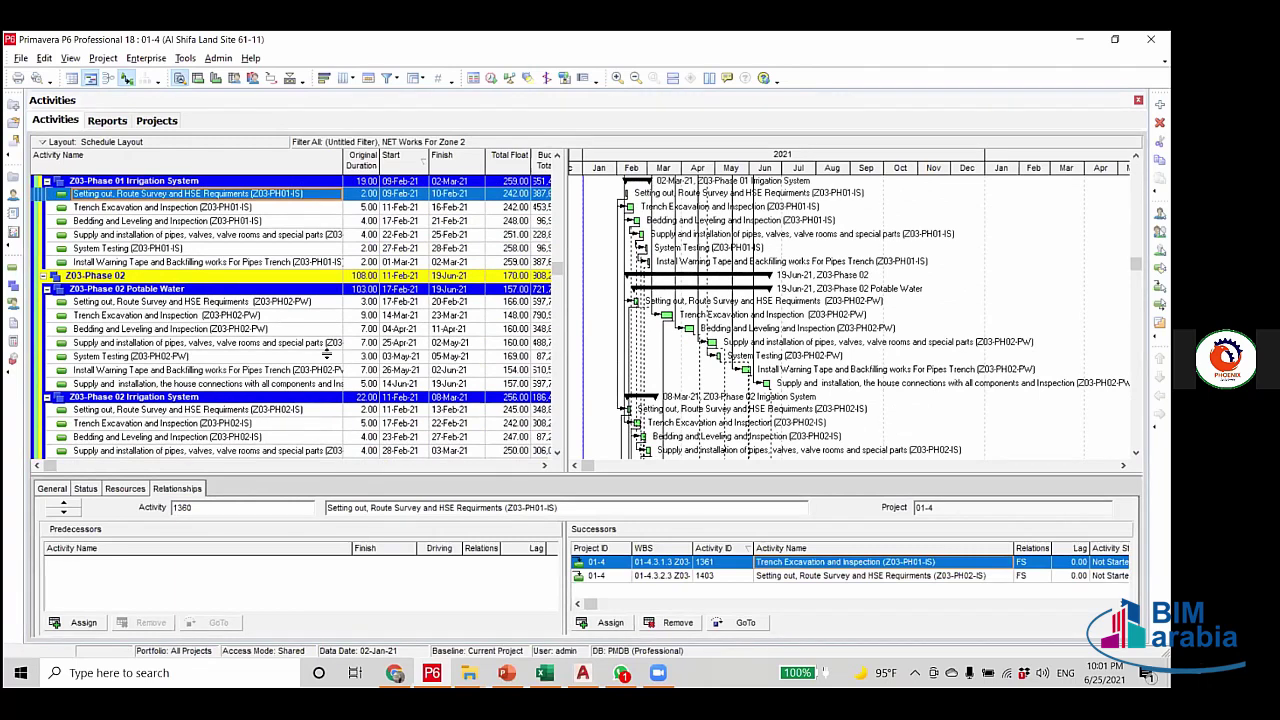
scroll(328, 357, "up", 2)
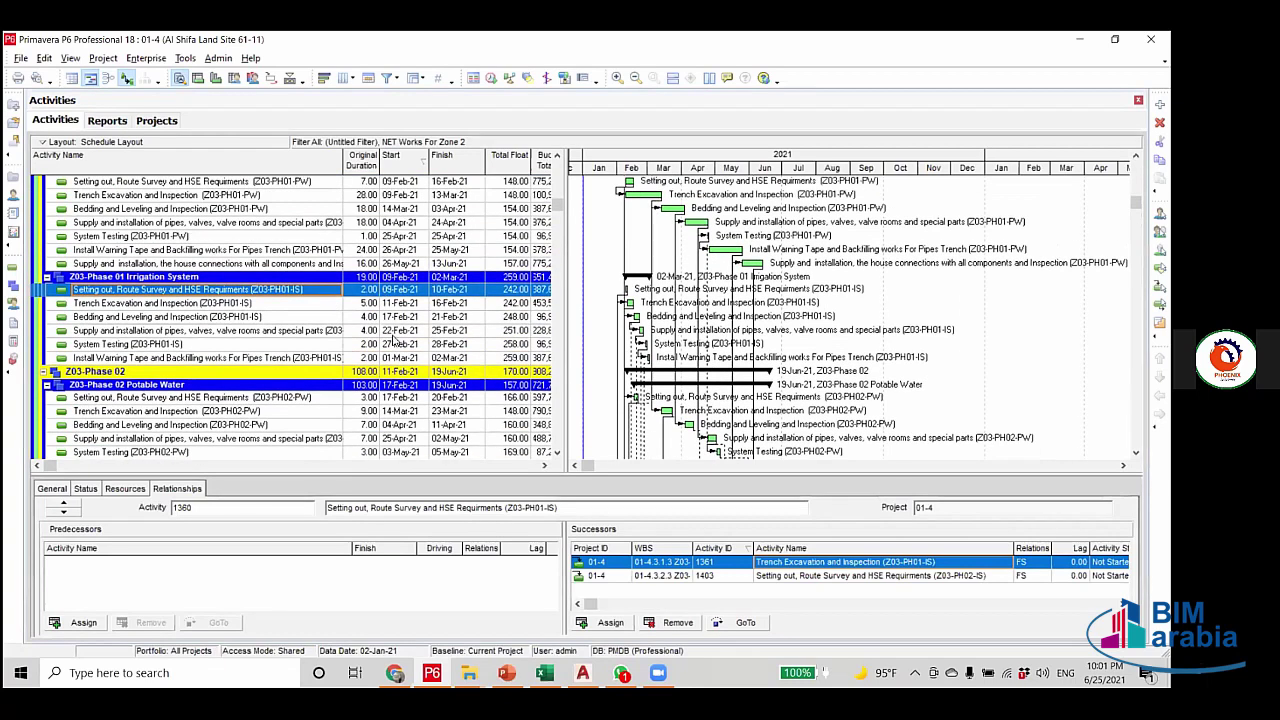
scroll(378, 362, "down", 8)
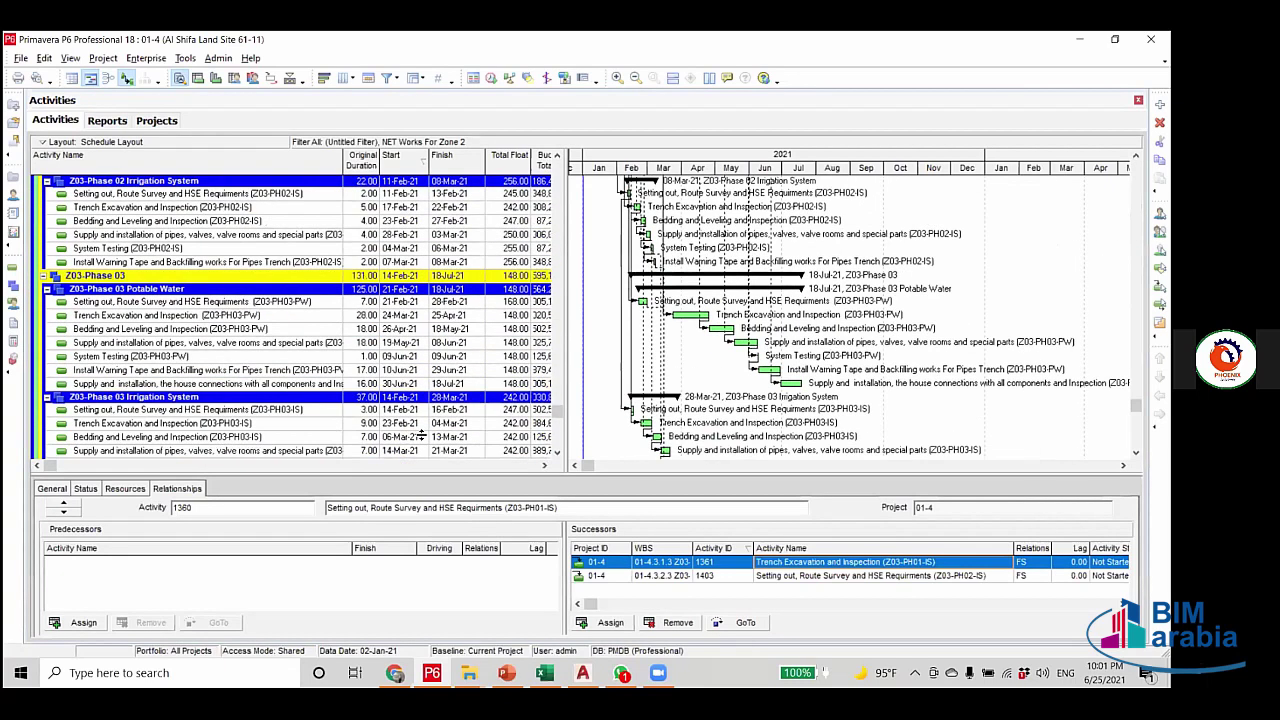
scroll(430, 440, "down", 1)
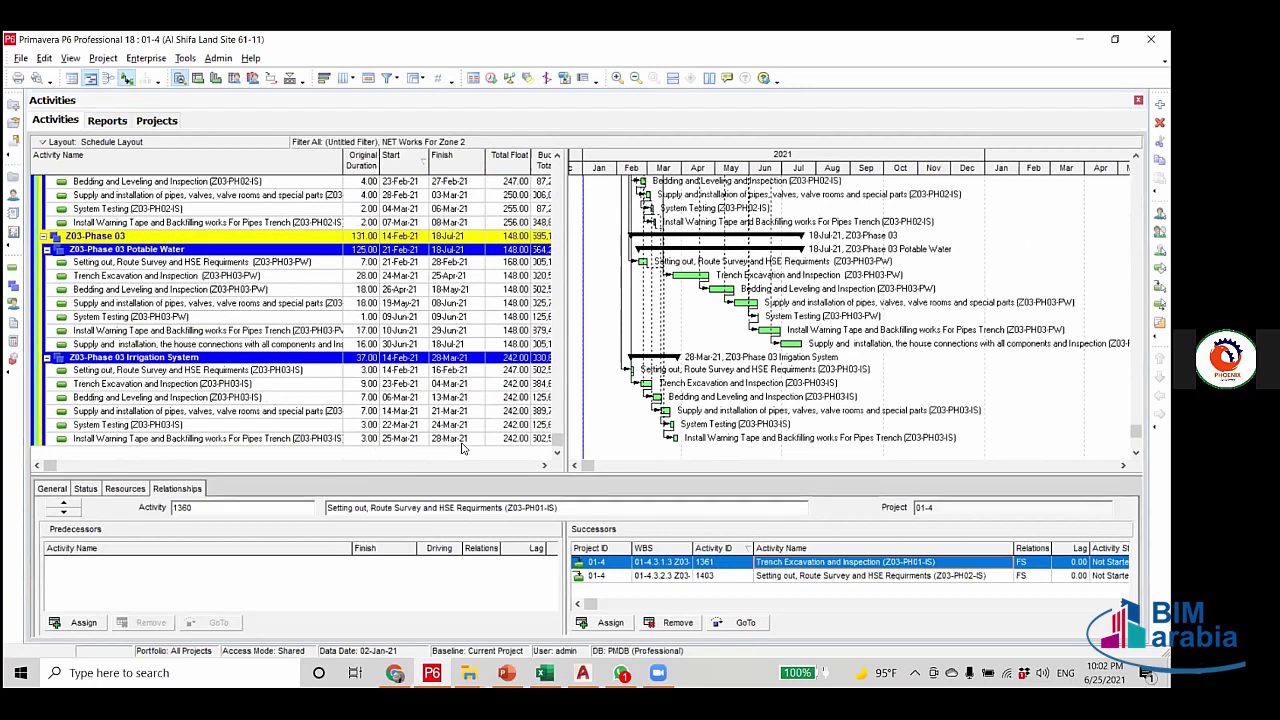
scroll(462, 448, "up", 3)
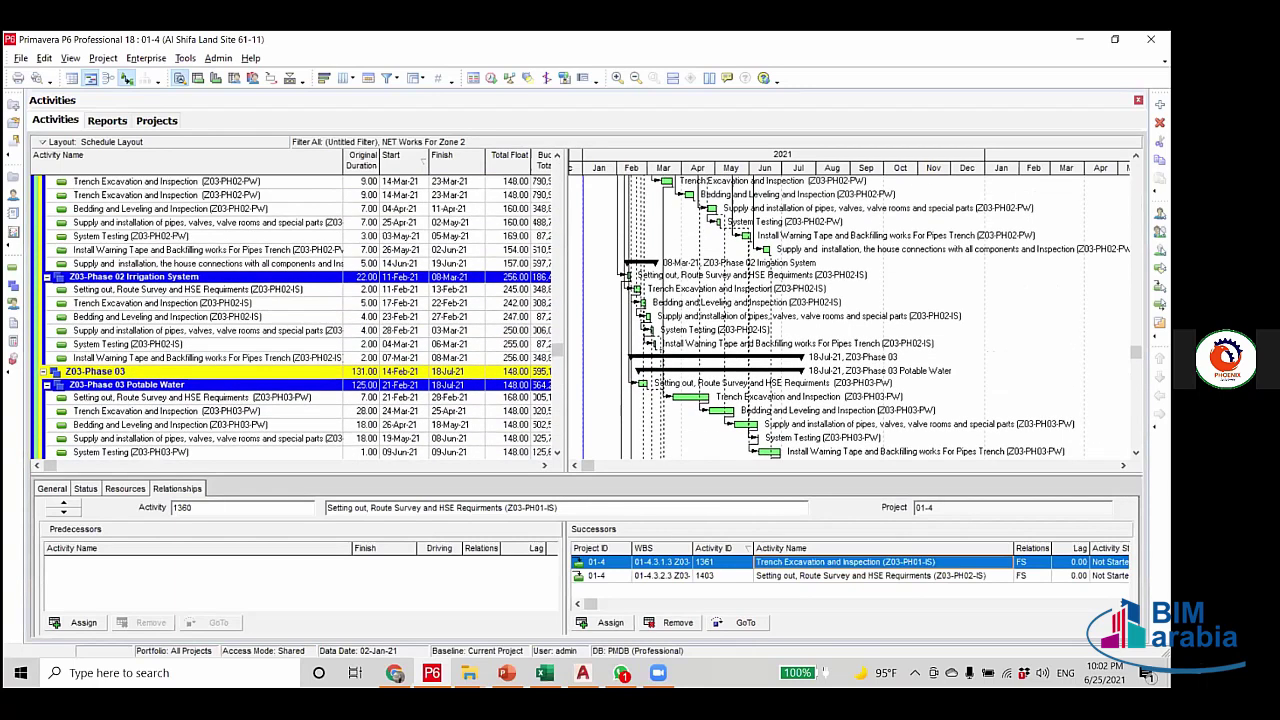
scroll(300, 310, "up", 2)
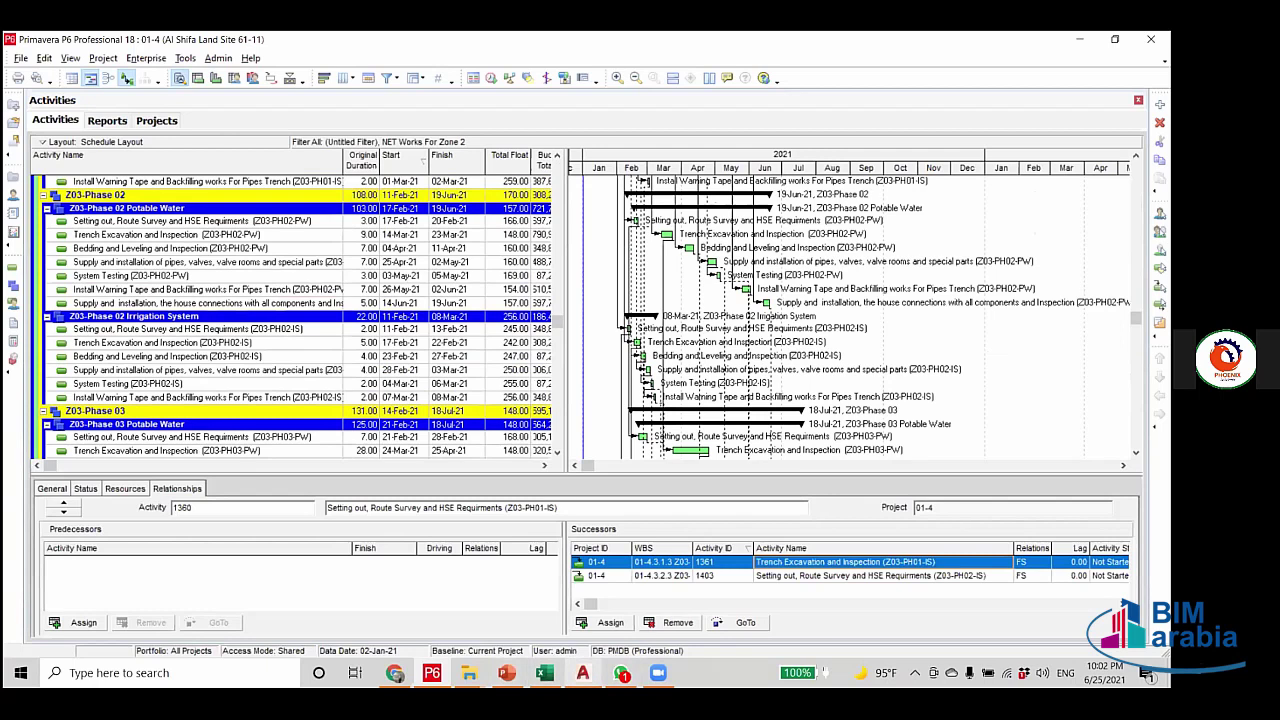
Compare the Zone 3 handover dates in the PowerPoint table with the scheduled potable water and irrigation dates in Primavera P6.
key("alt+Tab")
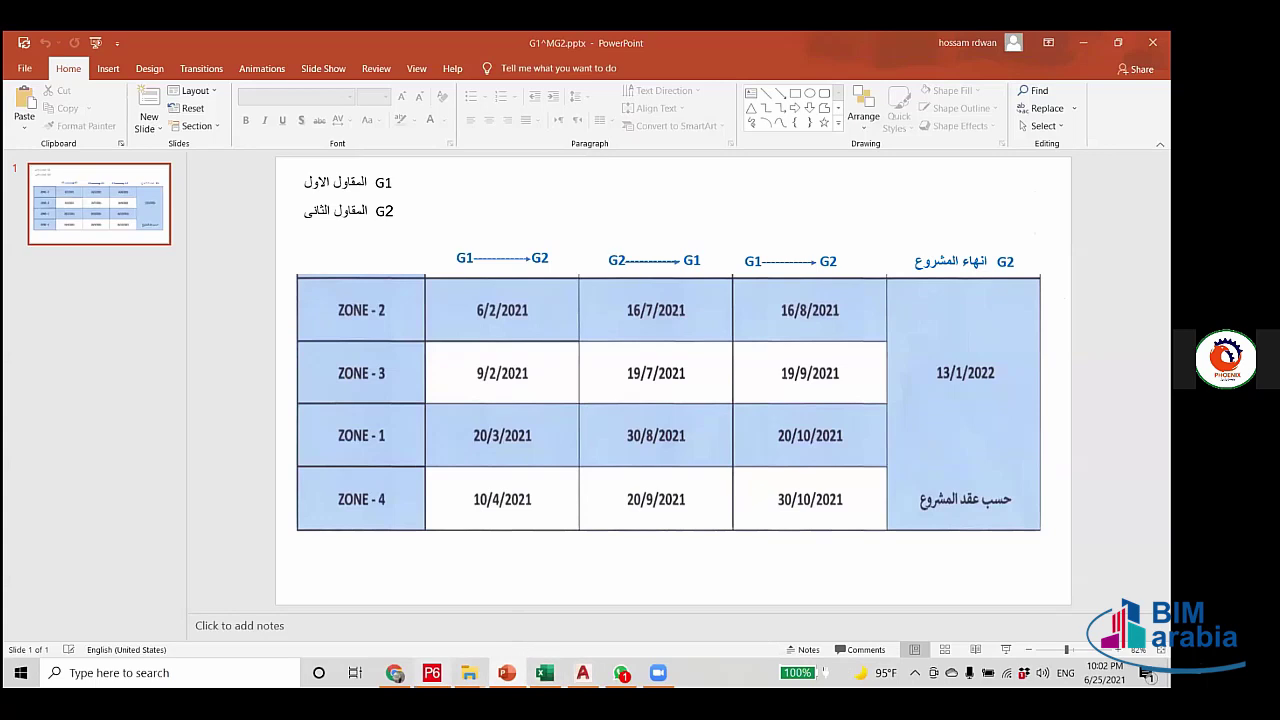
key("alt+Tab")
scroll(300, 320, "up", 3)
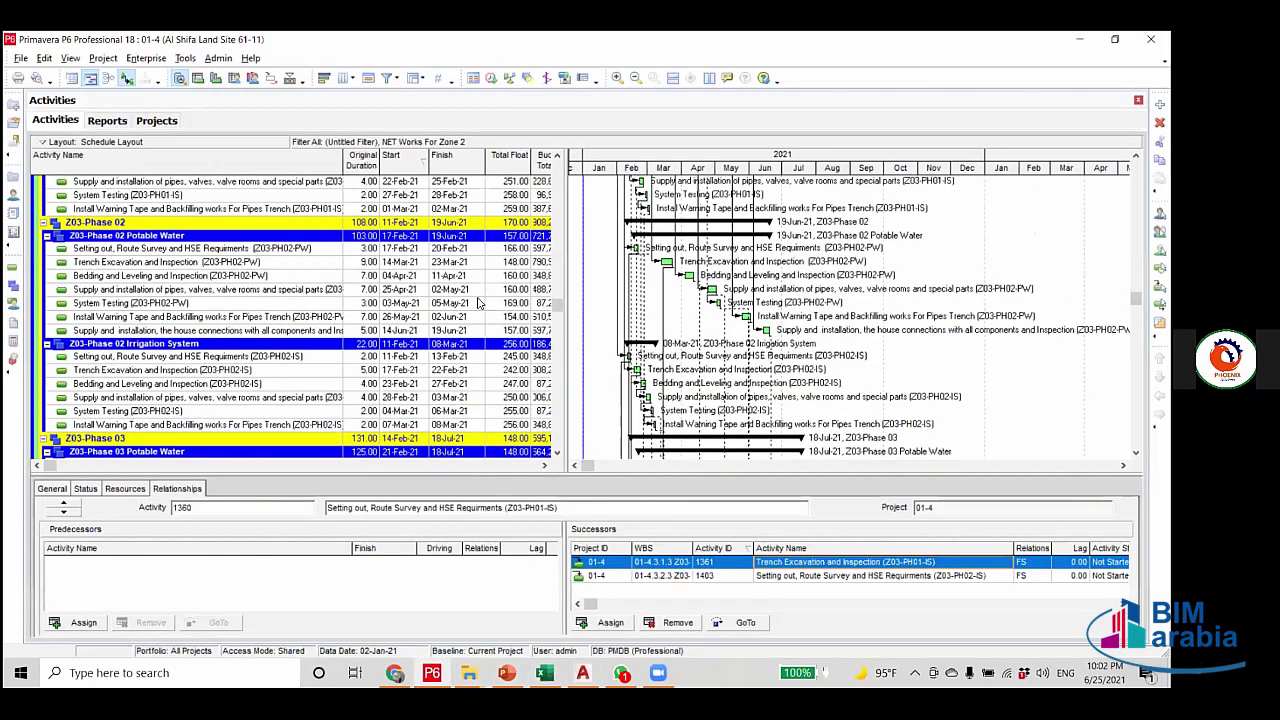
scroll(369, 335, "up", 3)
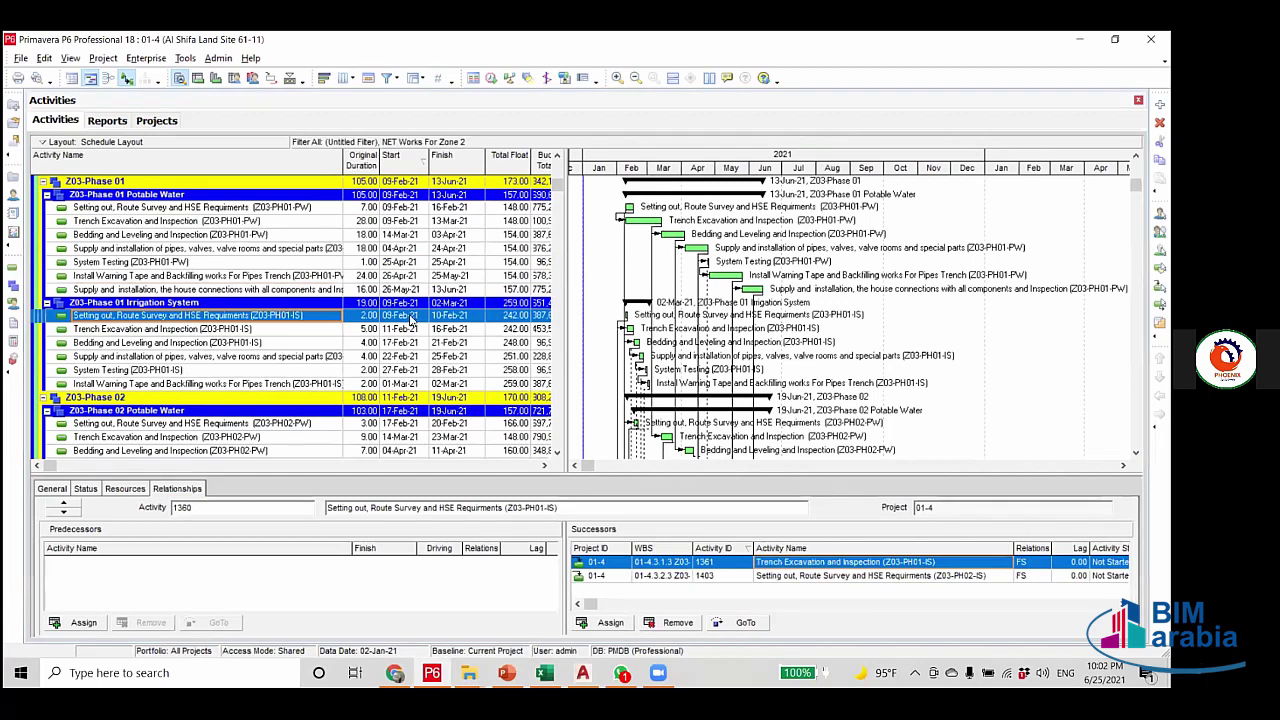
scroll(410, 318, "down", 10)
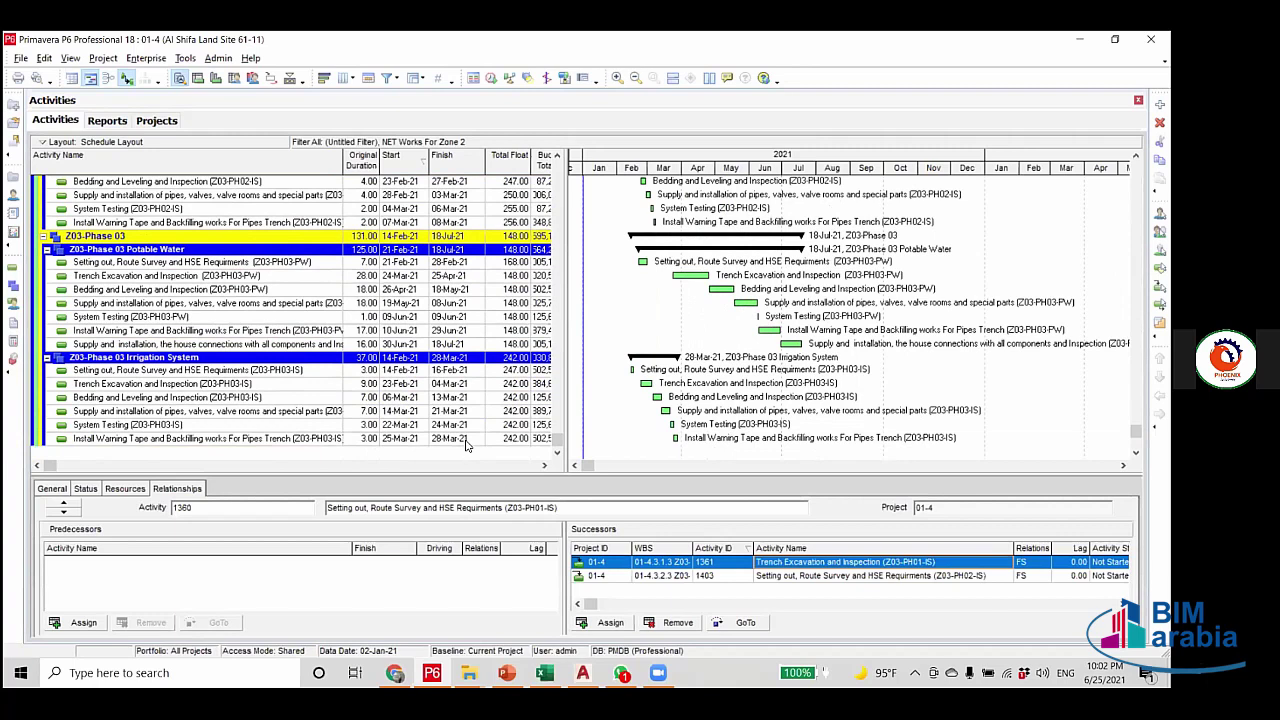
scroll(465, 445, "up", 5)
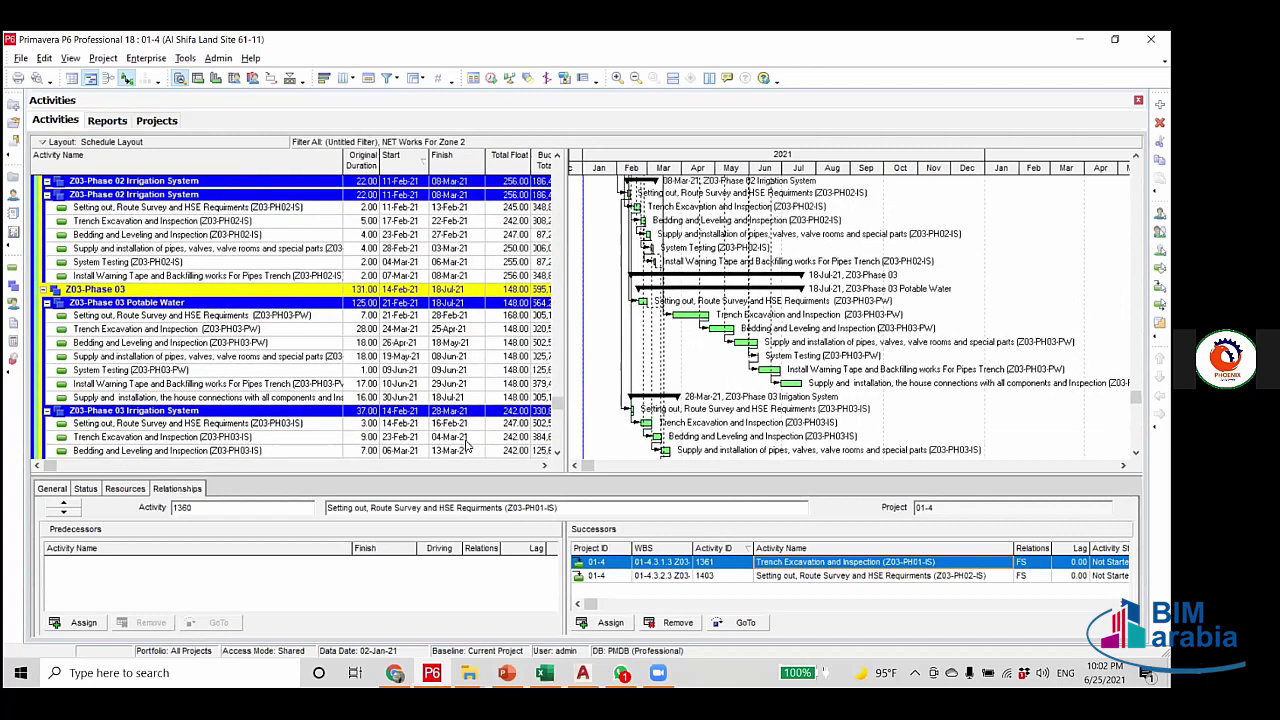
scroll(465, 445, "up", 5)
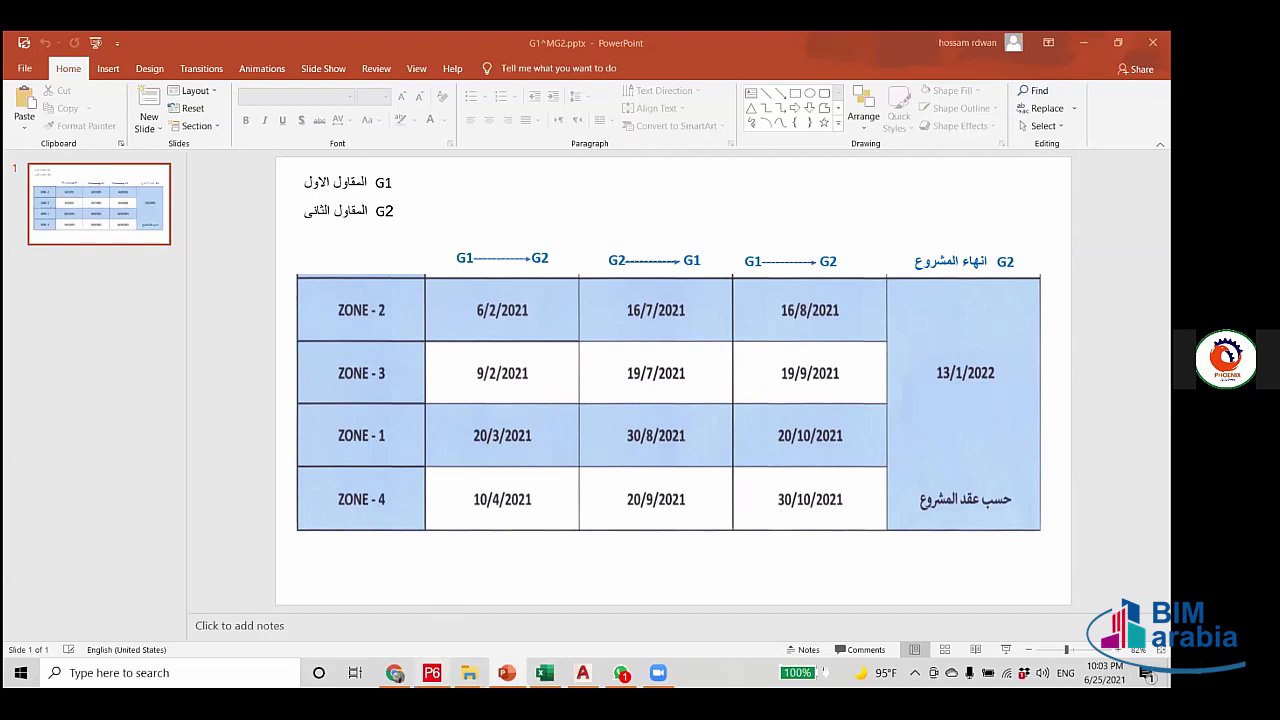
key("alt+Tab")
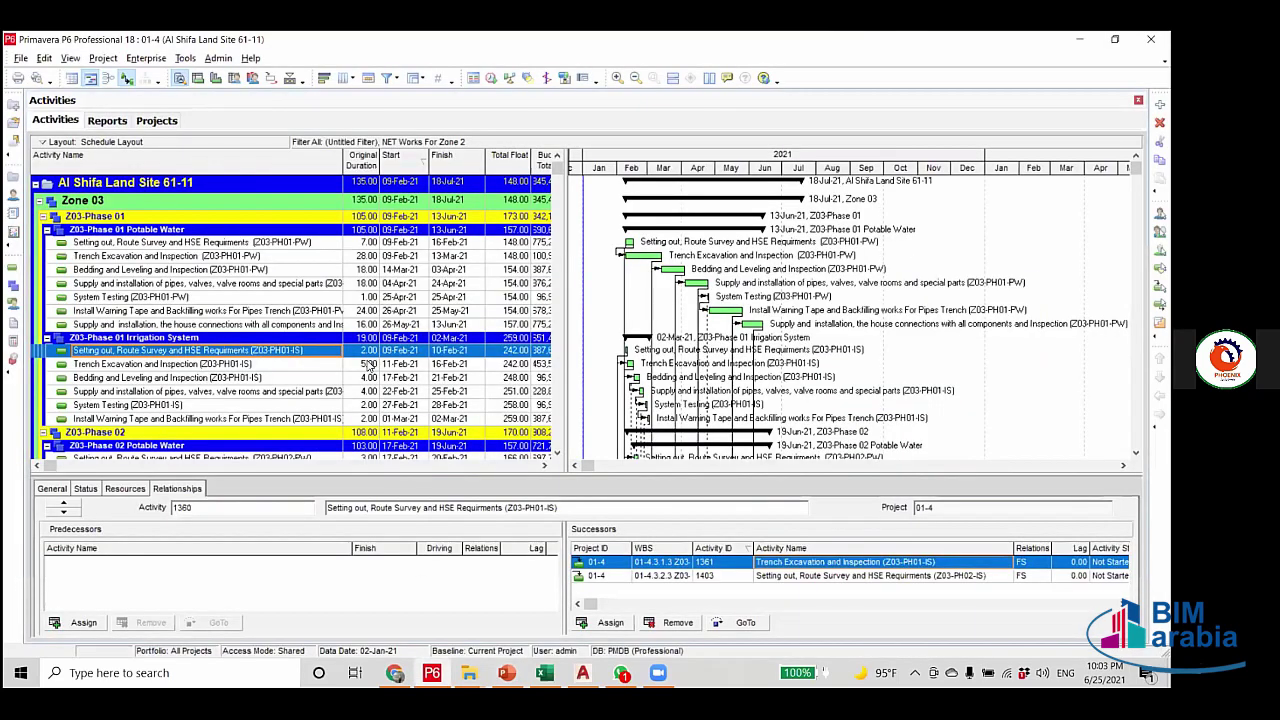
Check the Phase 01 irrigation start and the last Phase 03 irrigation finish, including their relationships, against the Zone 3 handover dates in PowerPoint.
left_click(369, 366)
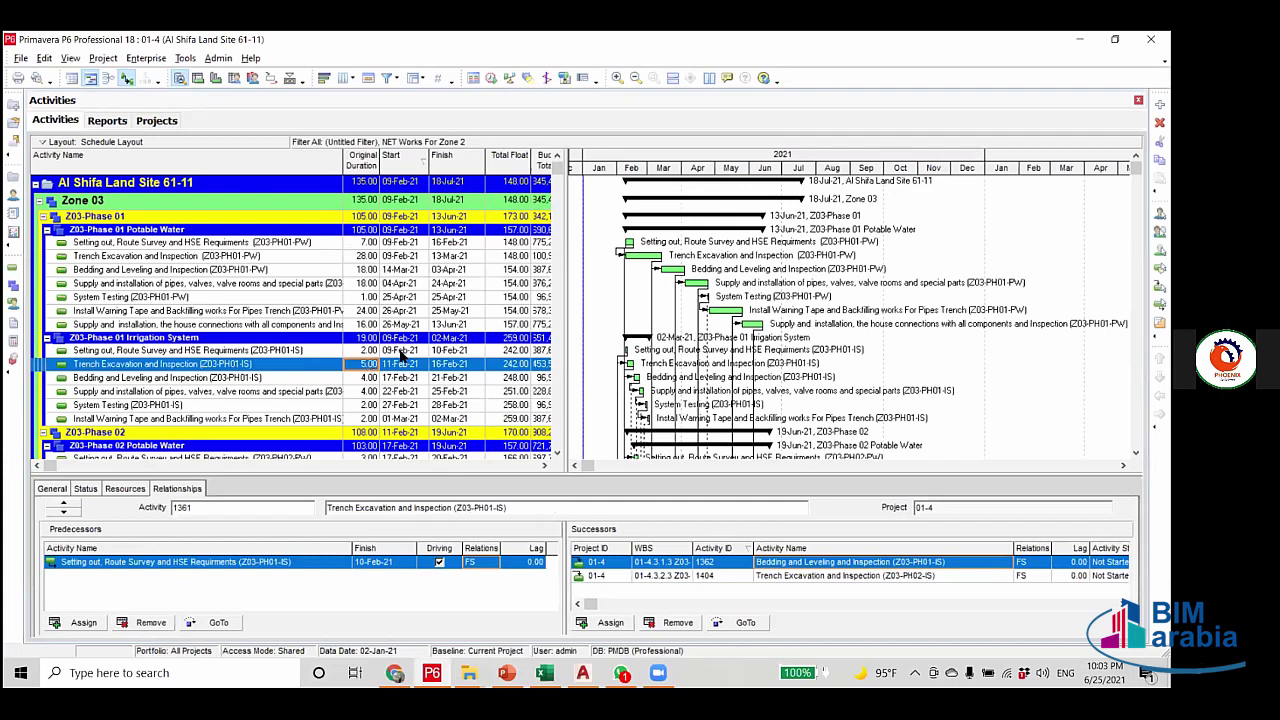
left_click(400, 351)
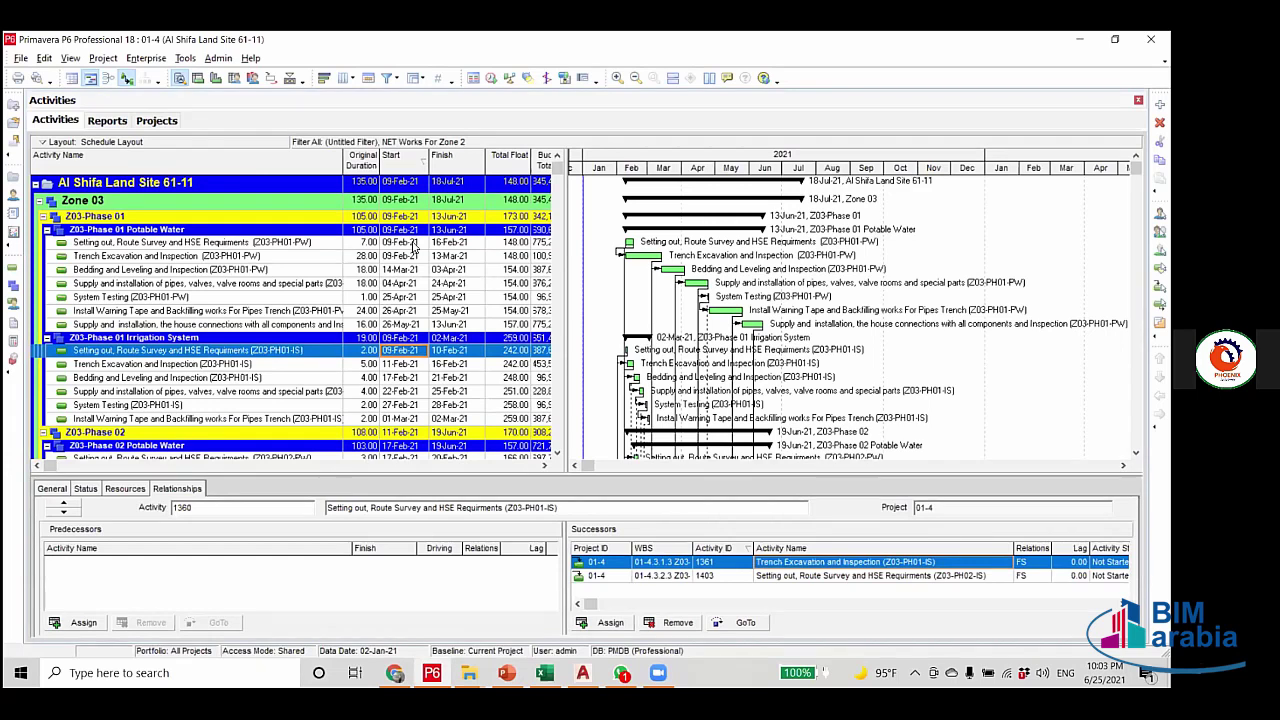
scroll(402, 374, "down", 3)
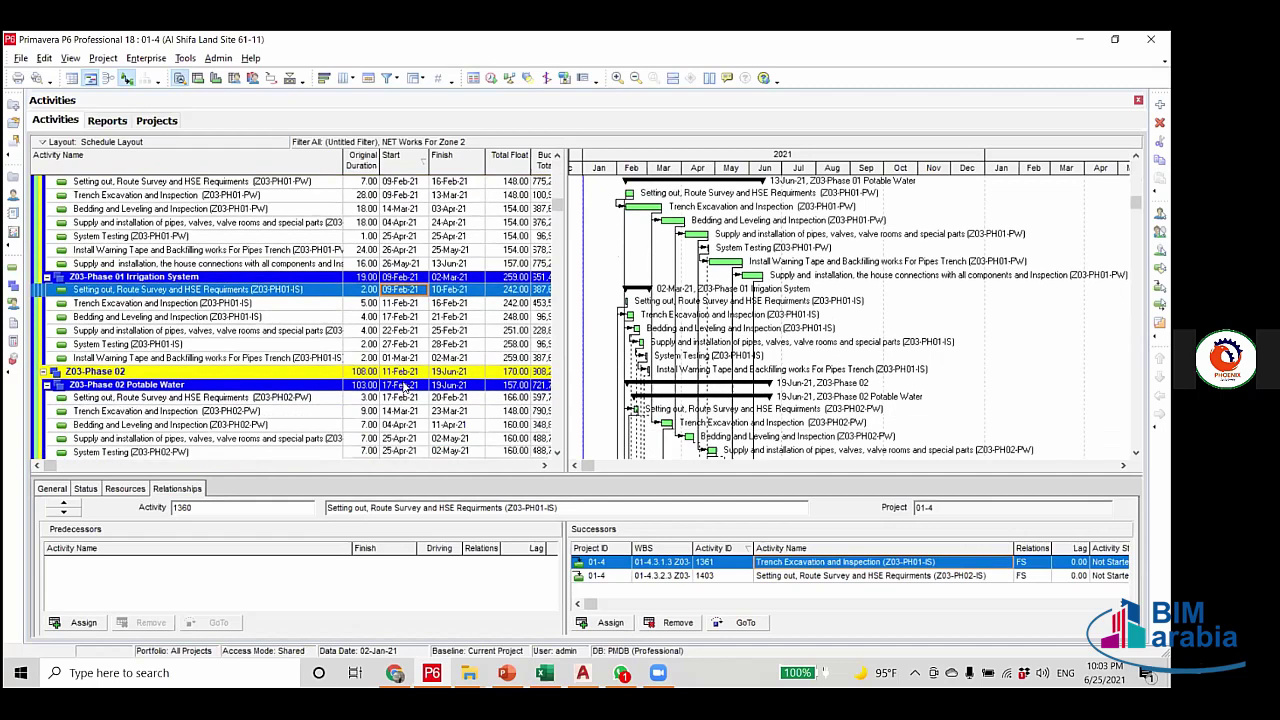
scroll(402, 383, "down", 8)
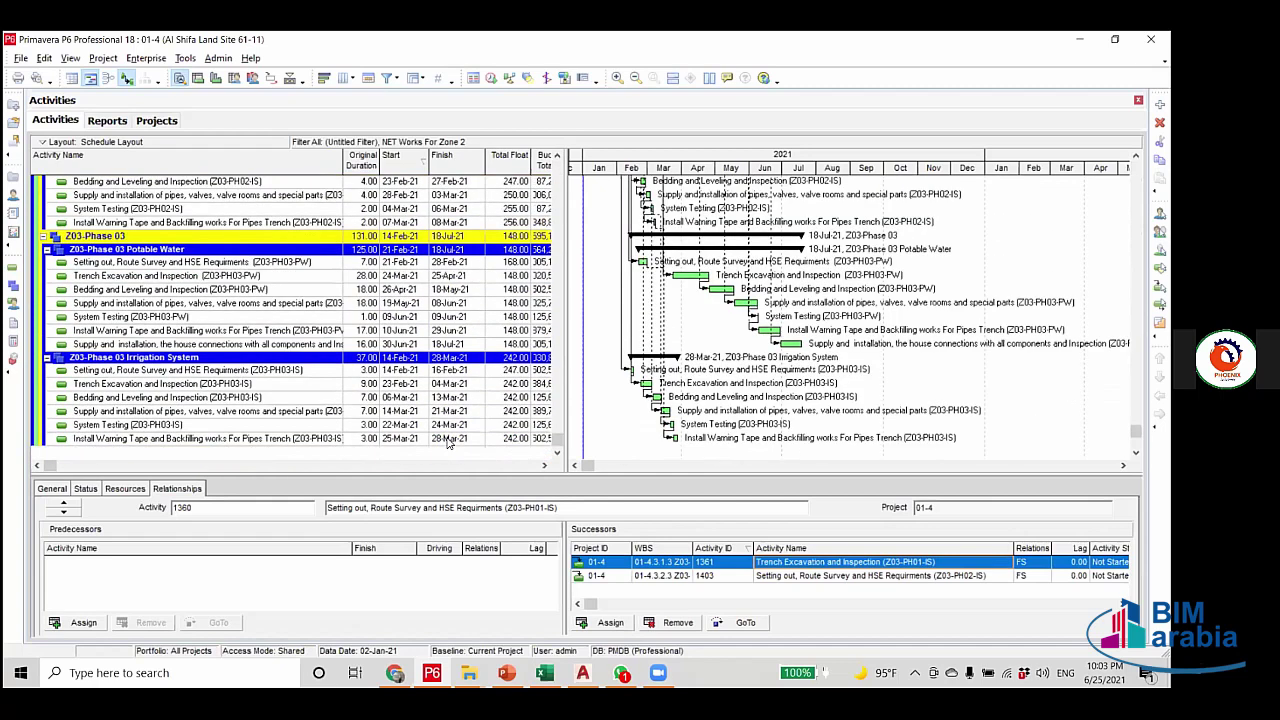
left_click(449, 441)
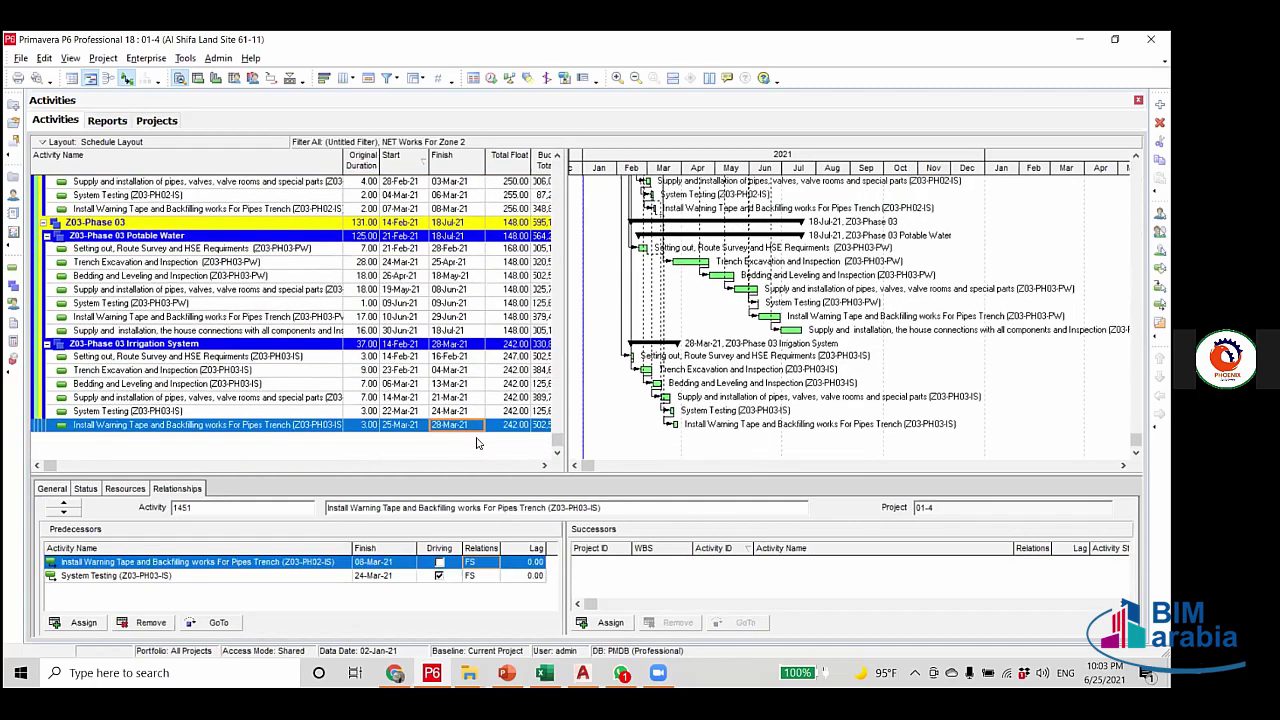
scroll(450, 441, "up", 6)
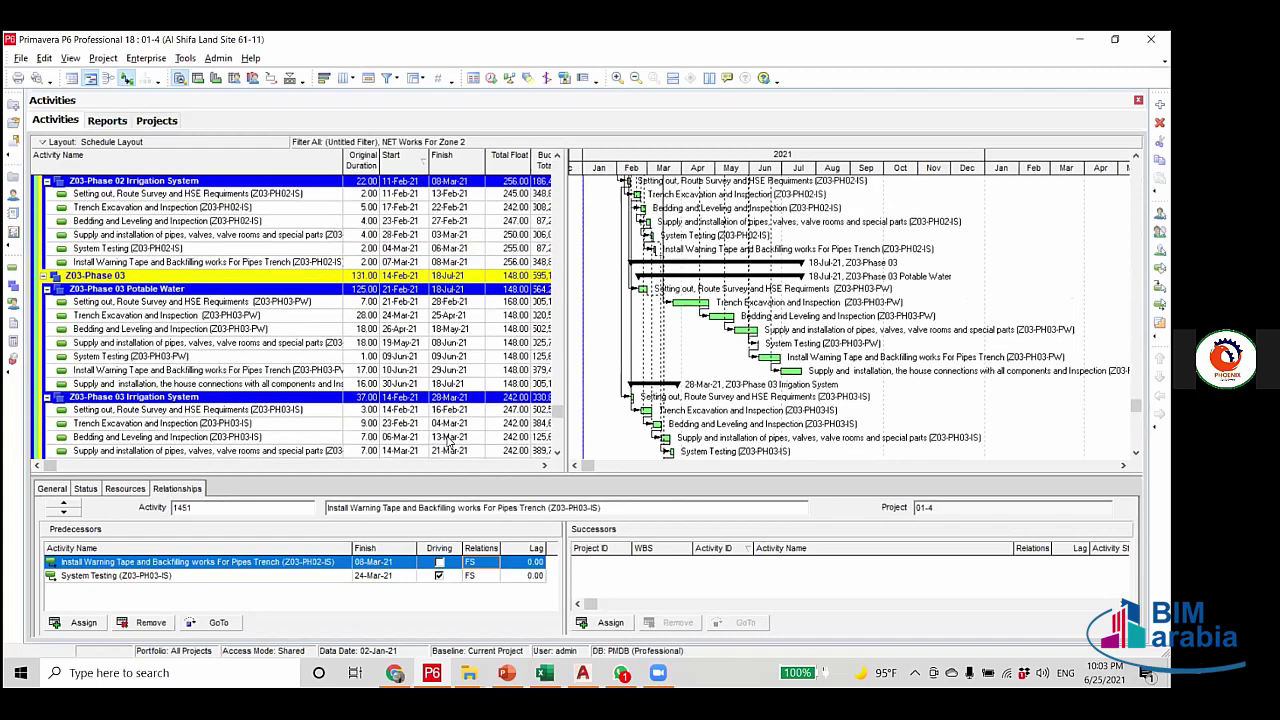
scroll(455, 440, "up", 5)
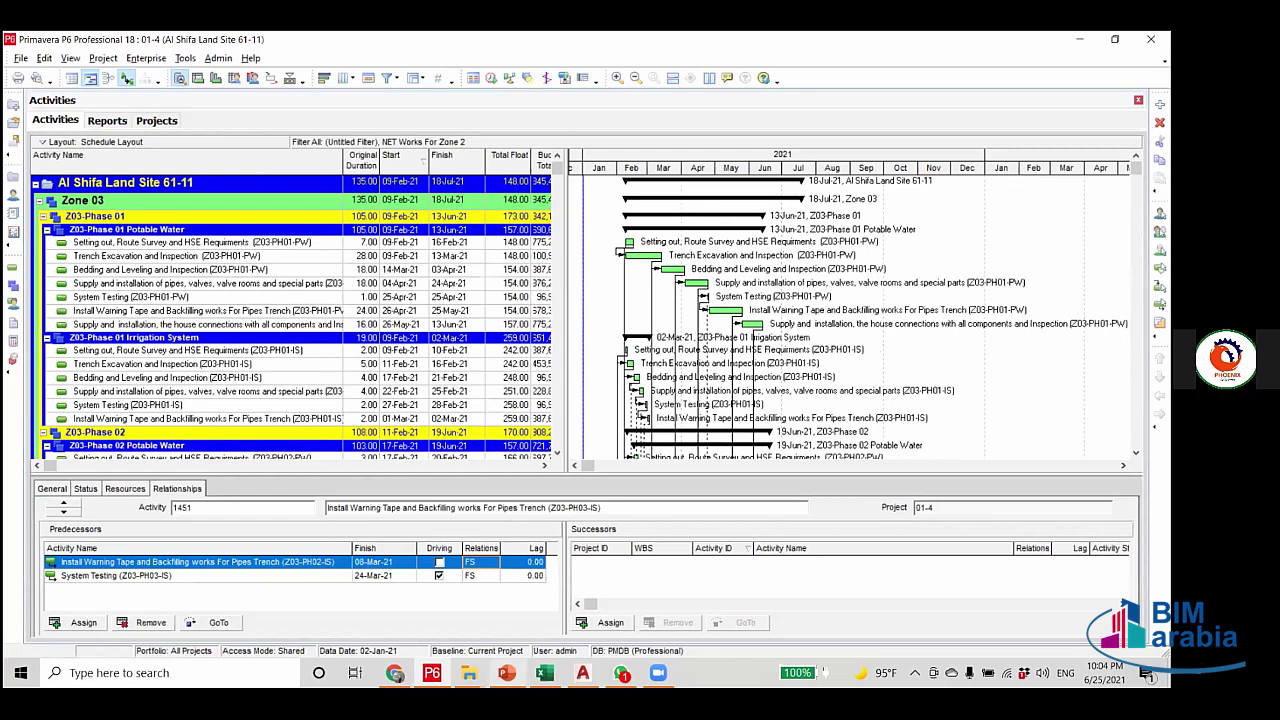
left_click(469, 672)
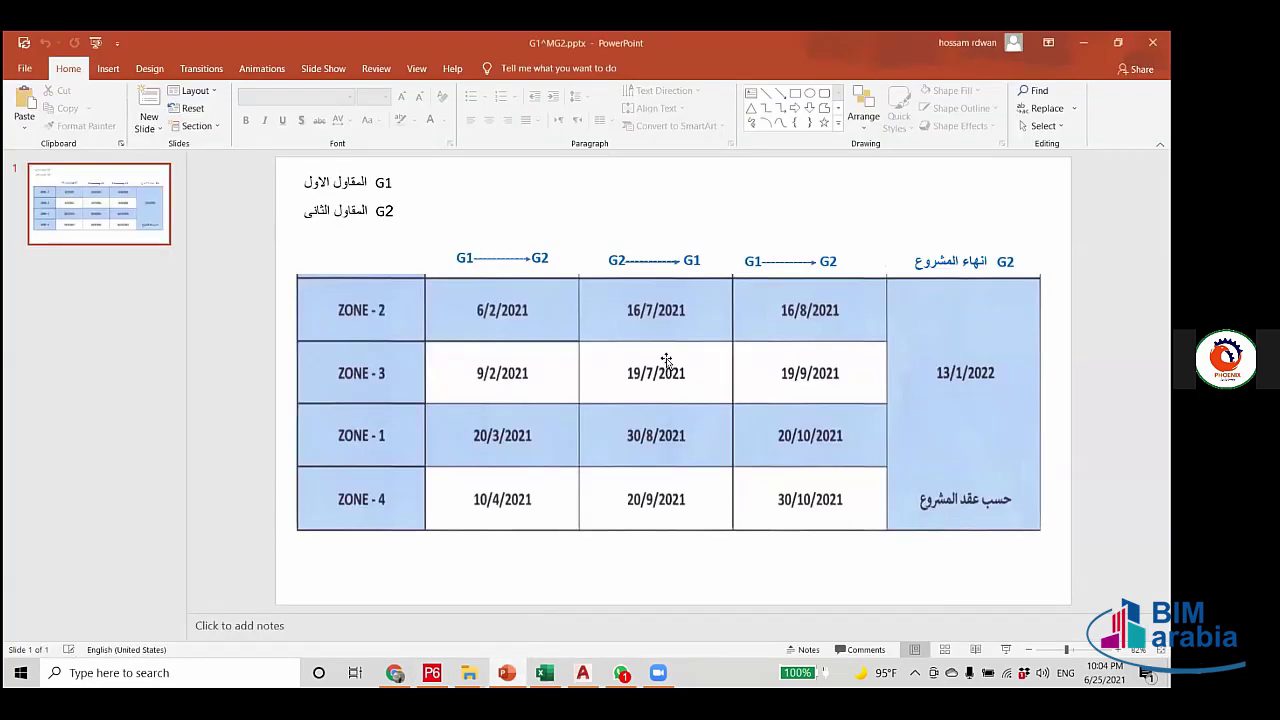
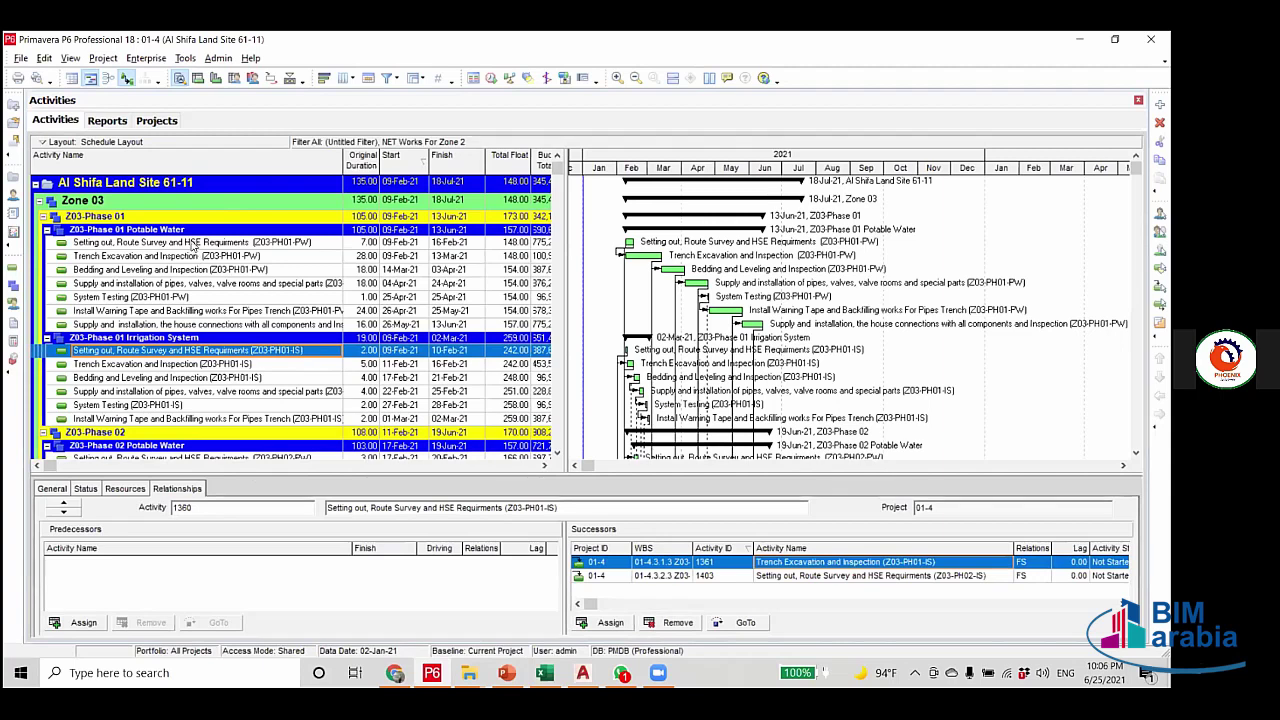
In Primavera P6, link the Phase 01 potable water warning tape and backfilling activity finish-to-start to the Phase 01 irrigation setting-out activity.
left_click(194, 243)
left_click(197, 257)
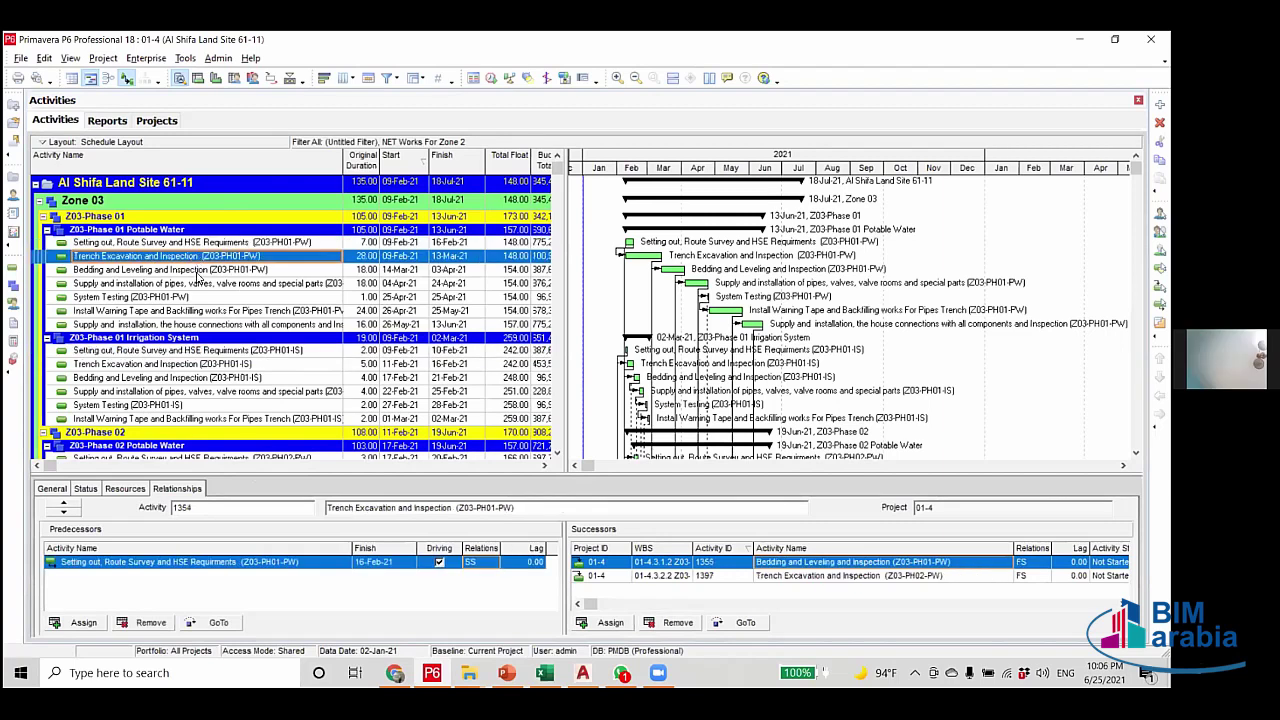
left_click(195, 272)
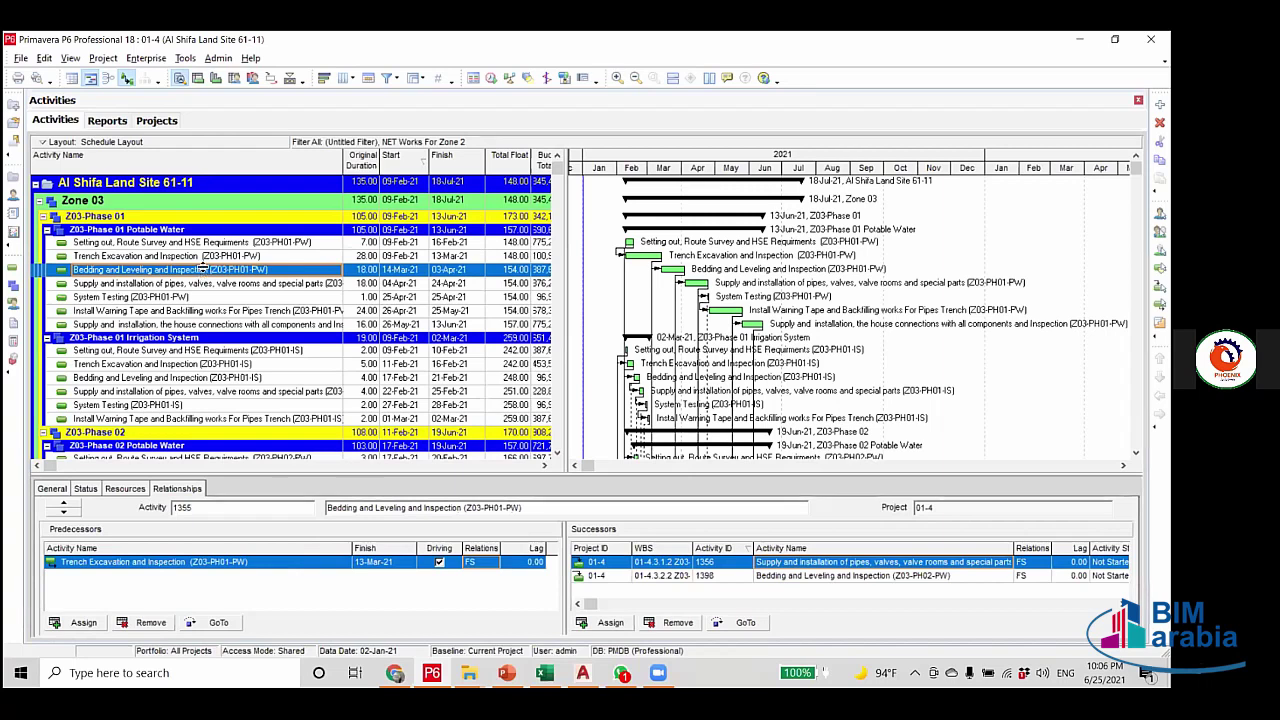
left_click(444, 311)
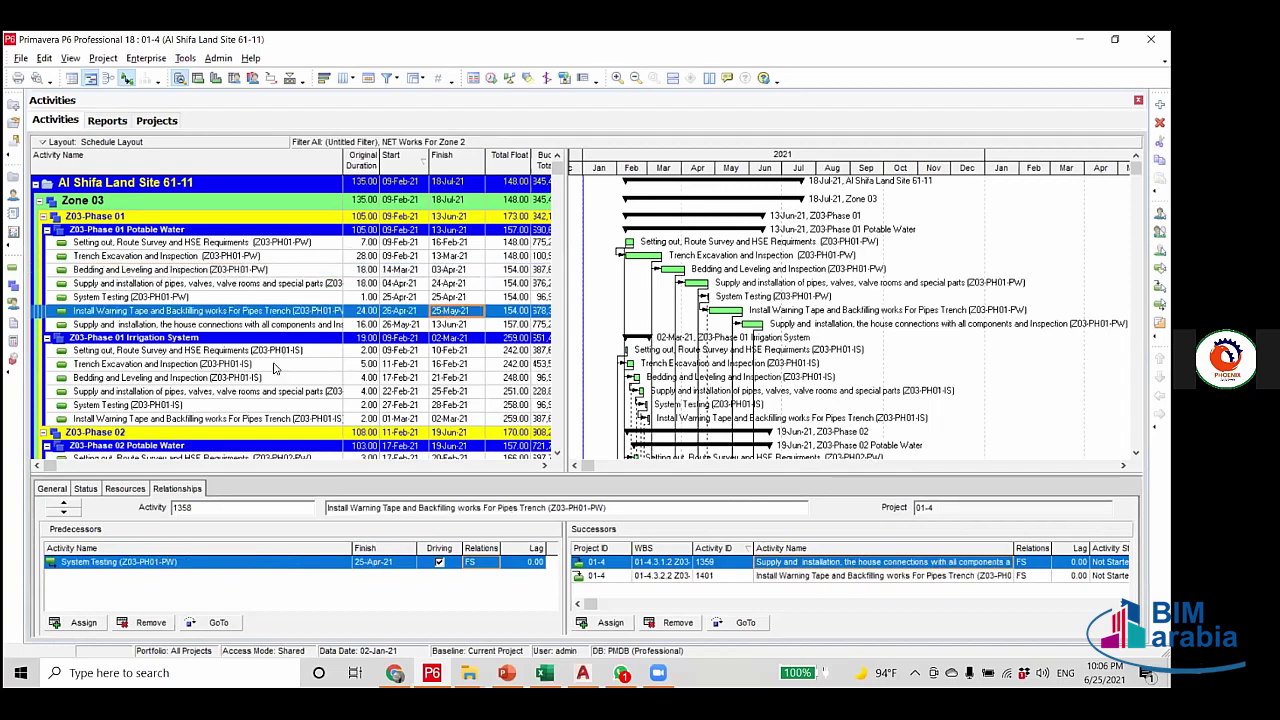
scroll(277, 369, "down", 1)
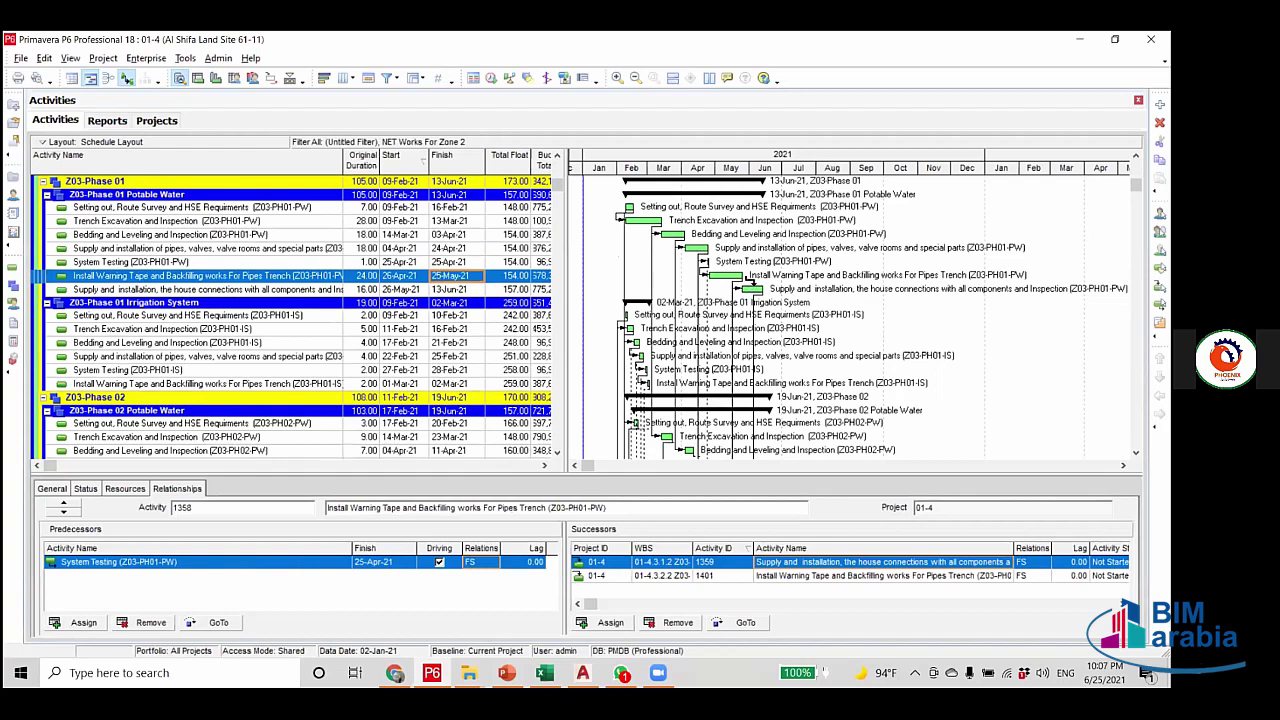
left_click_drag(746, 279, 621, 314)
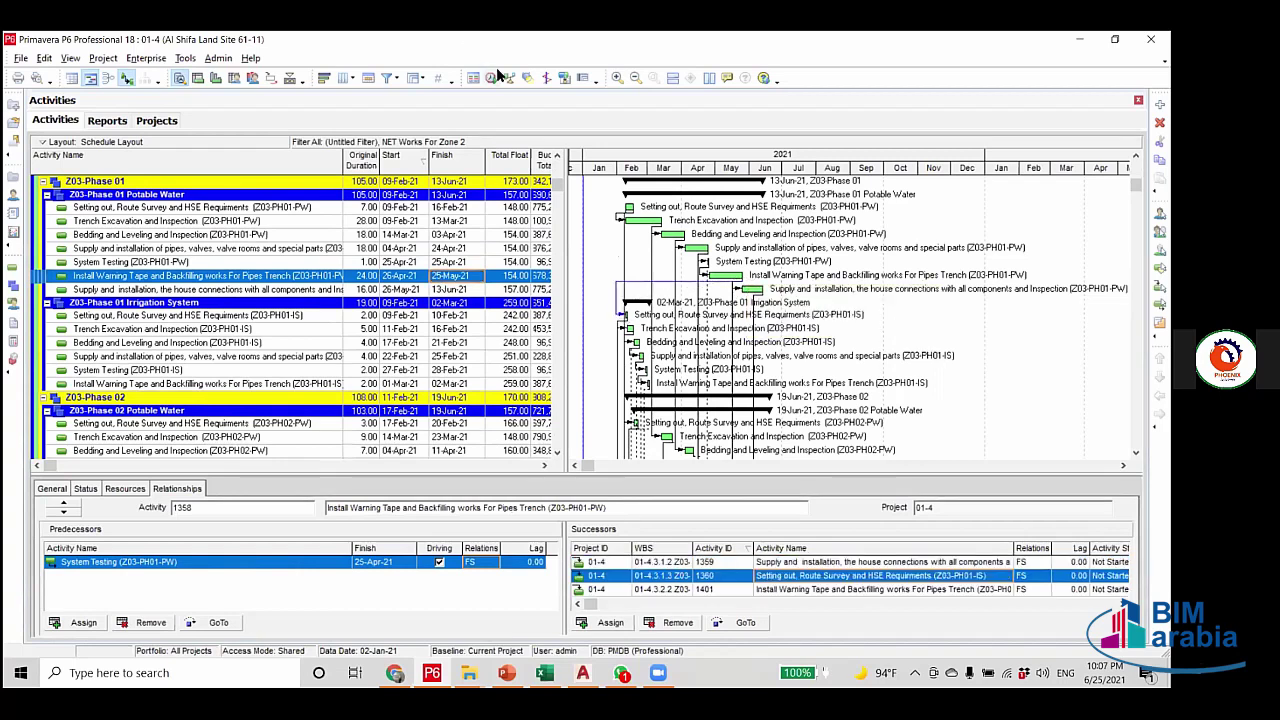
Reschedule the project and check the finish date of the last Phase 03 irrigation activity.
left_click(492, 80)
left_click(757, 292)
scroll(600, 371, "down", 9)
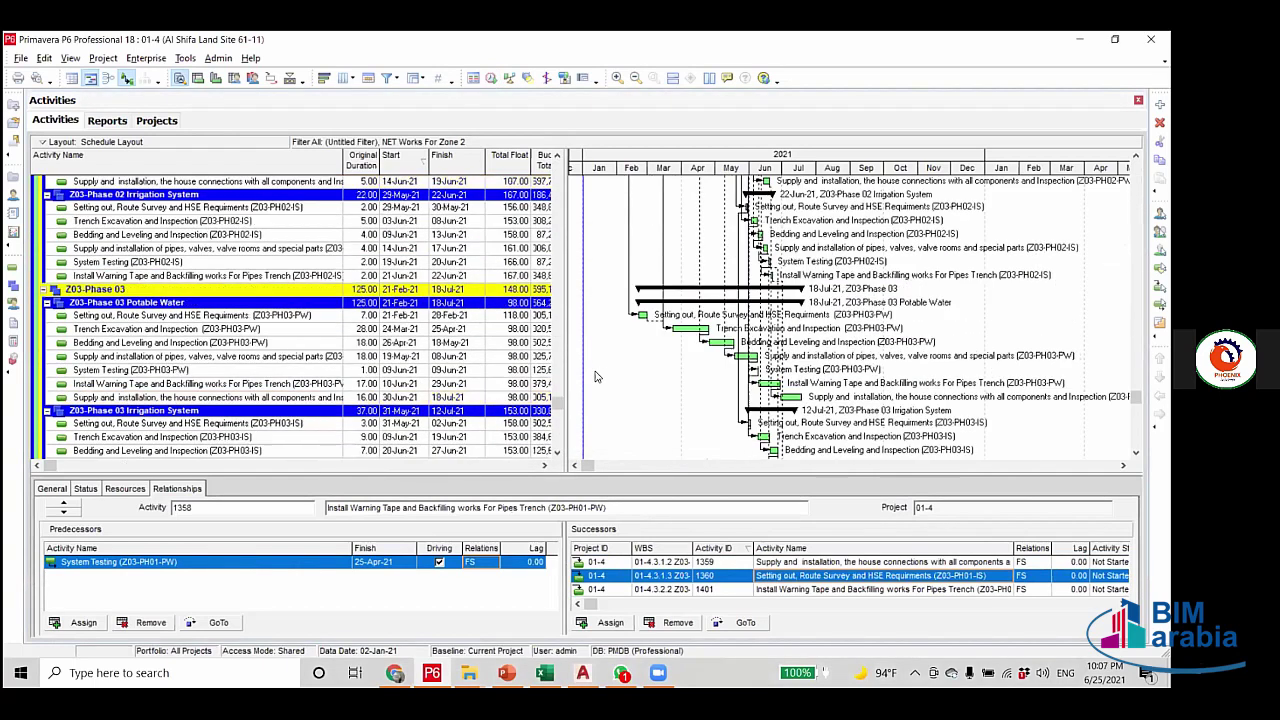
left_click(446, 426)
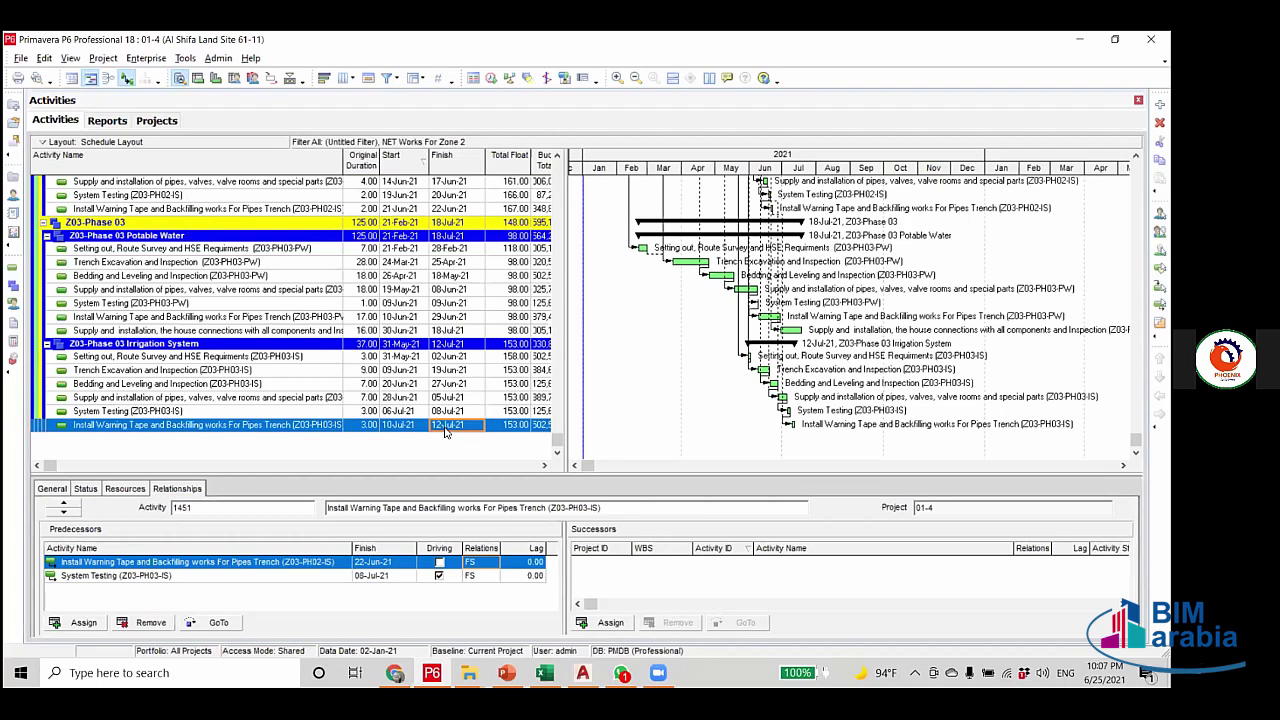
Review the rescheduled potable water and irrigation dates across Z03-Phase 01, Phase 02 and Phase 03.
scroll(446, 432, "up", 1)
scroll(446, 430, "up", 10)
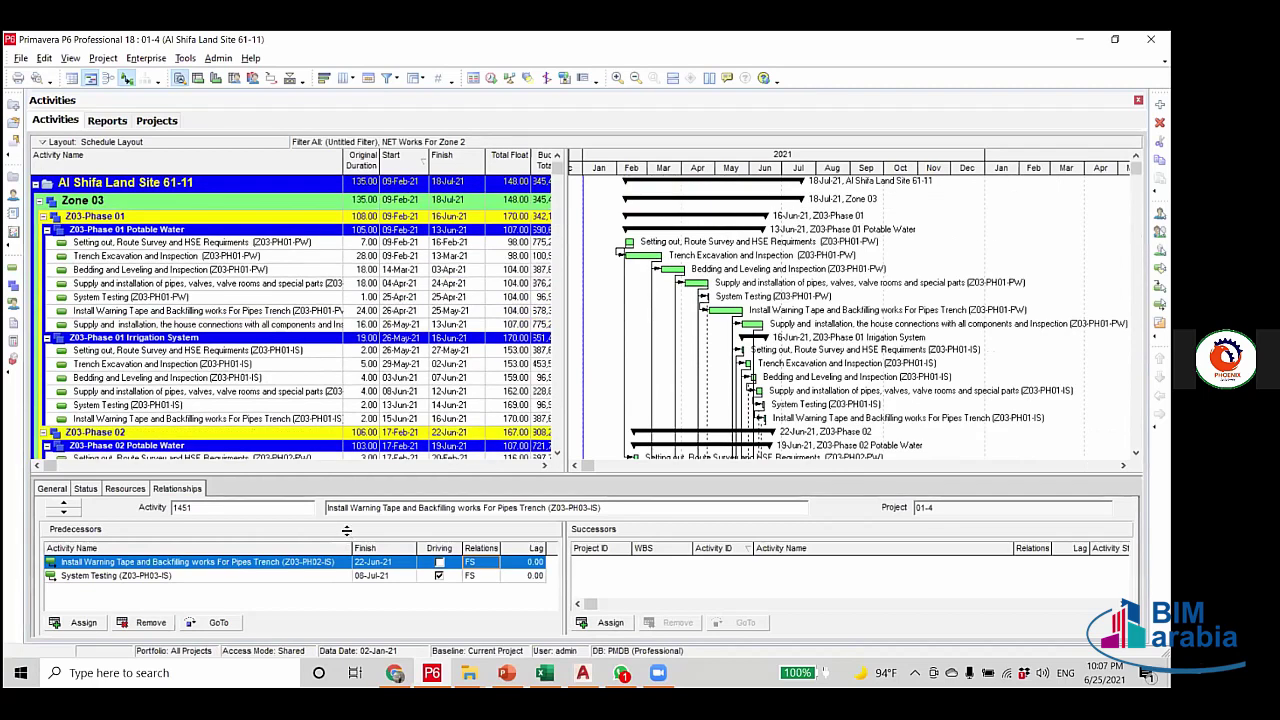
scroll(352, 450, "down", 3)
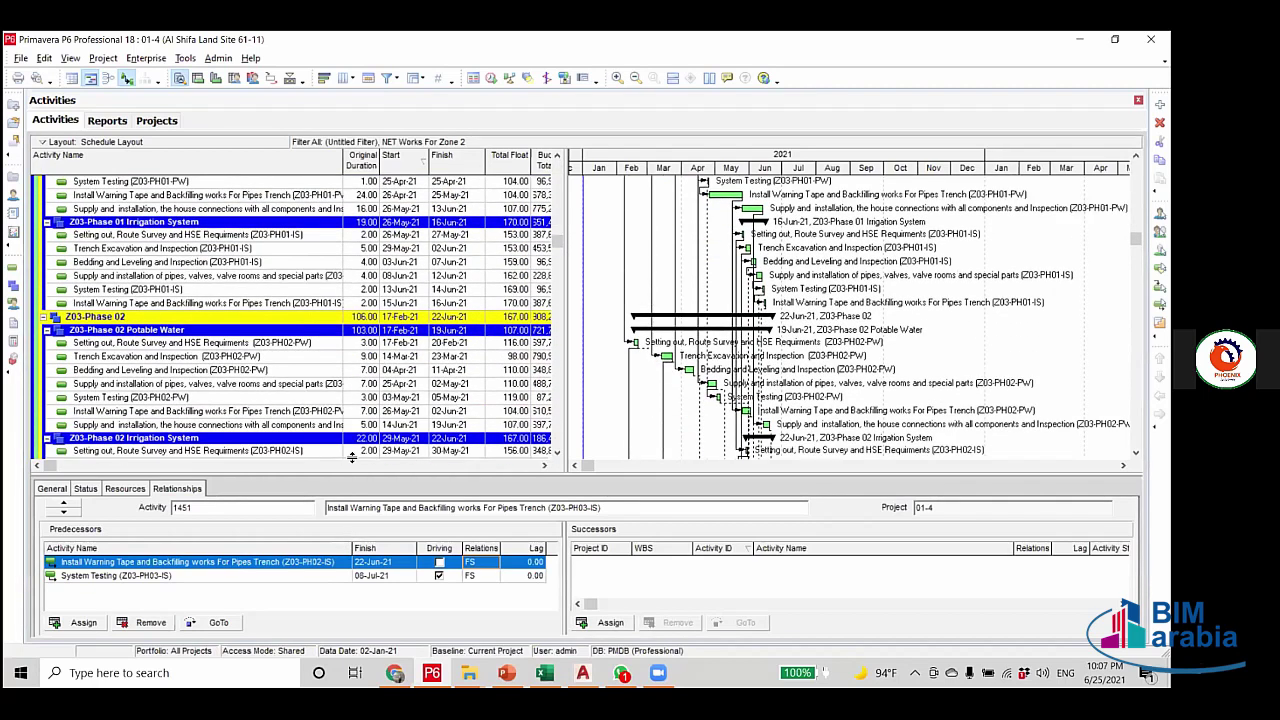
scroll(352, 457, "down", 2)
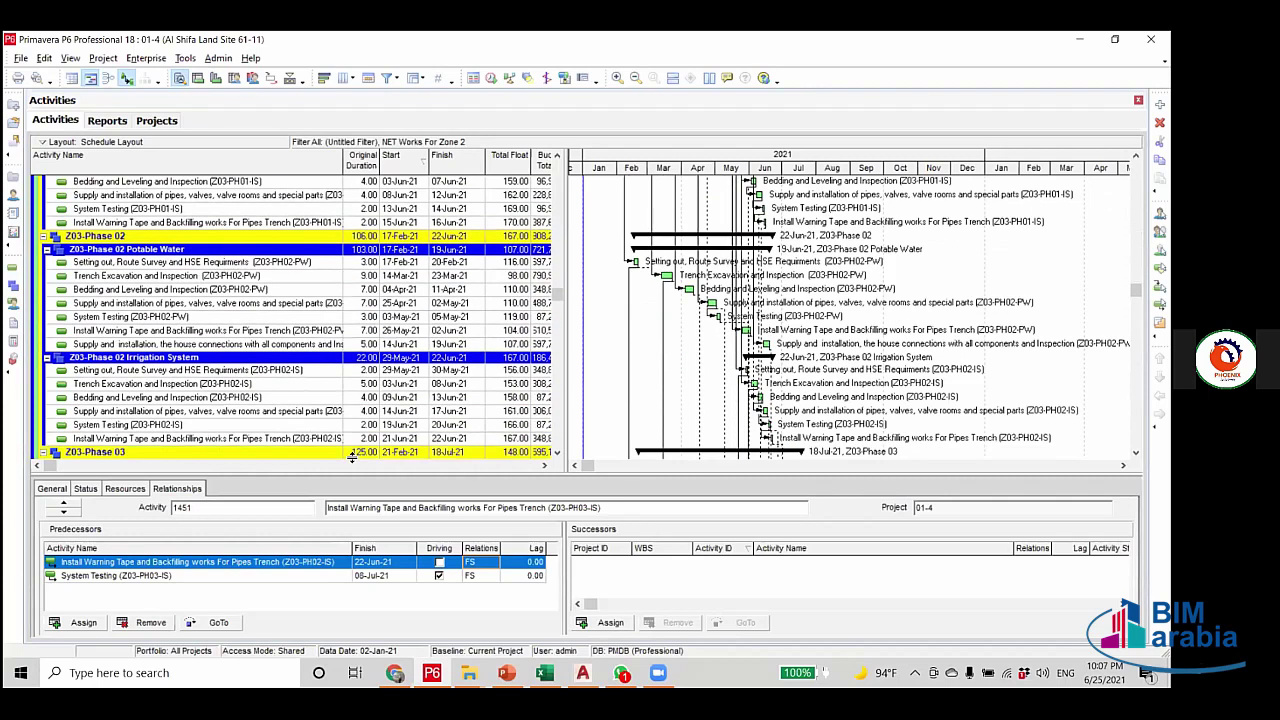
scroll(352, 457, "down", 4)
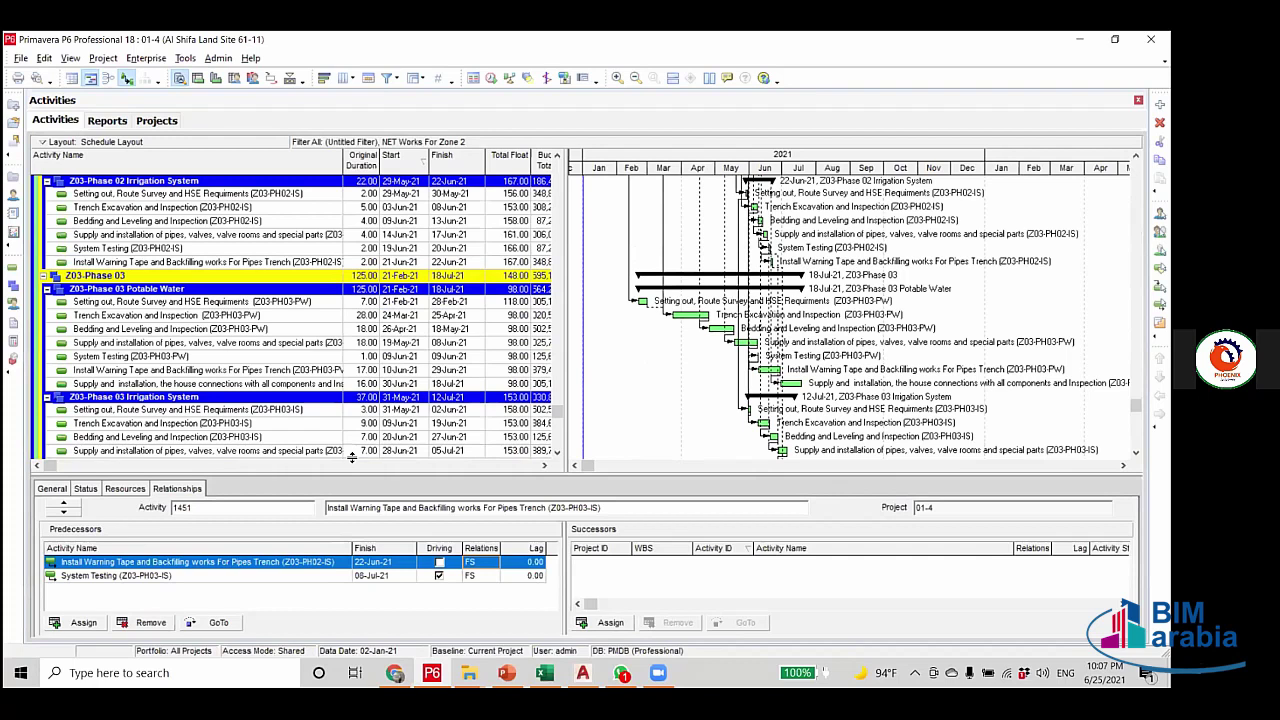
scroll(360, 443, "down", 1)
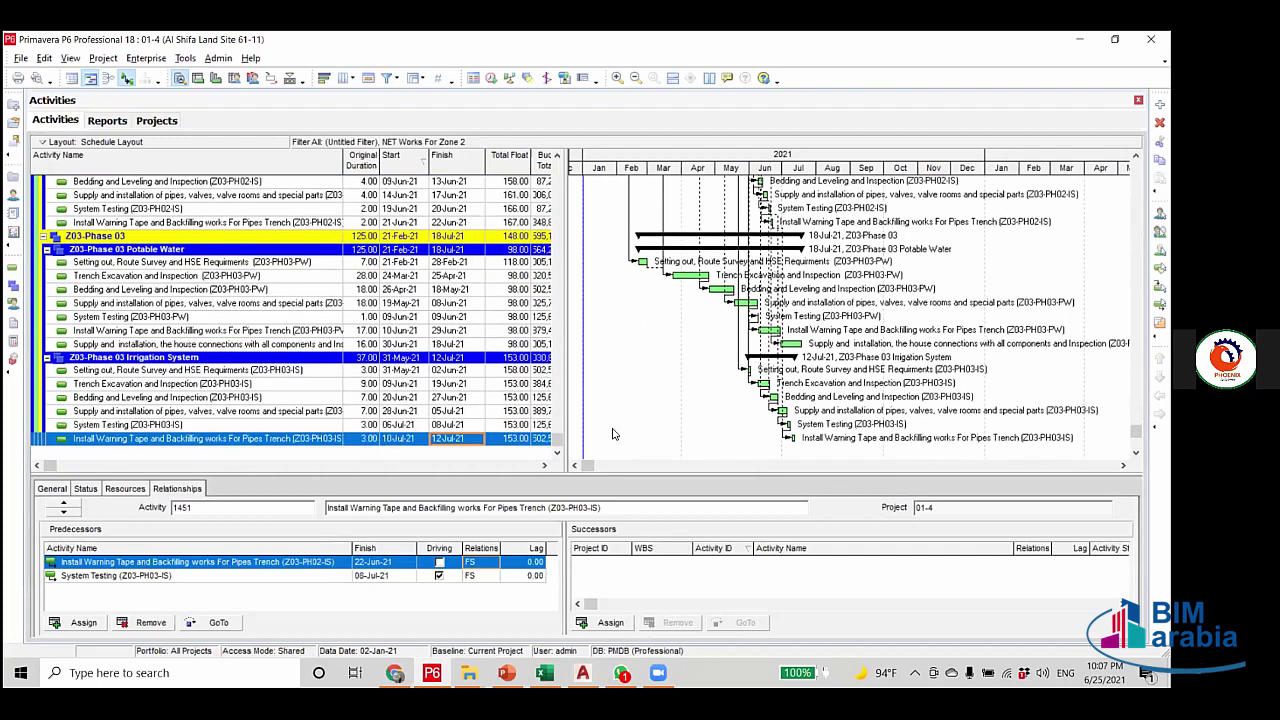
scroll(594, 436, "up", 5)
scroll(594, 436, "up", 5)
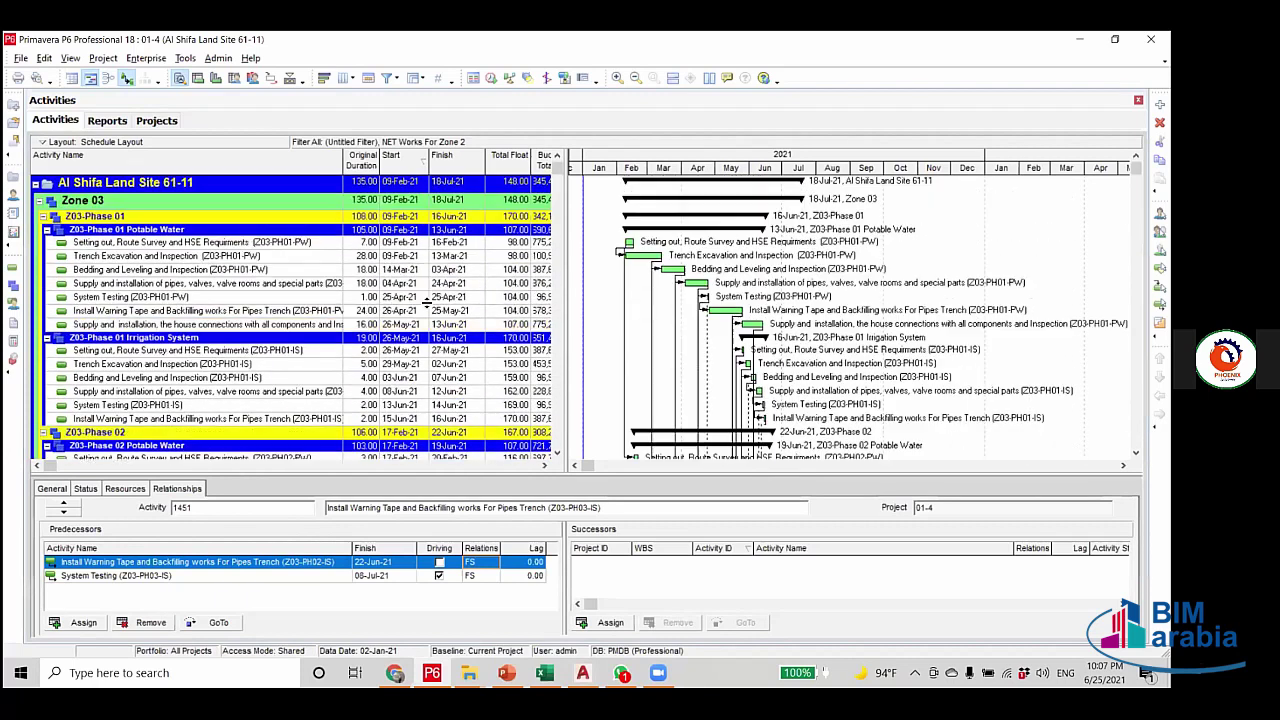
Check the relationships of the Phase 01 irrigation setting-out and potable water house connection activities, and review the Phase 03 dates.
left_click(282, 351)
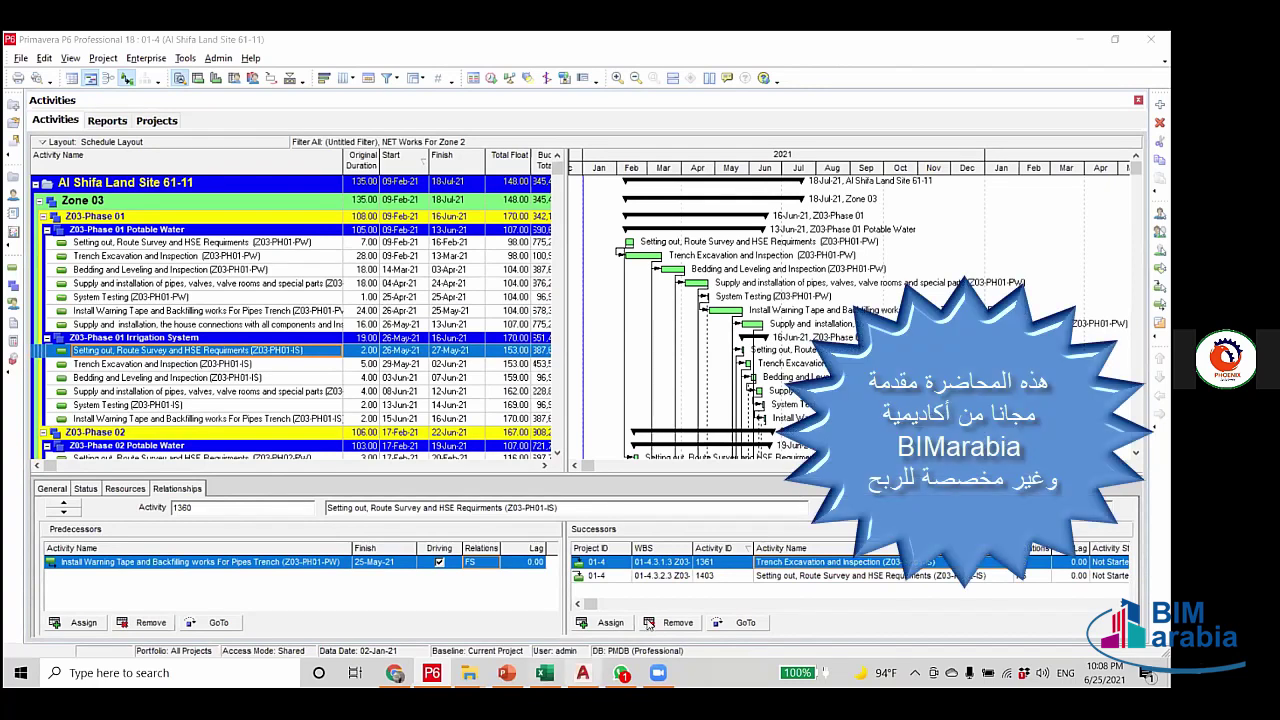
left_click(466, 326)
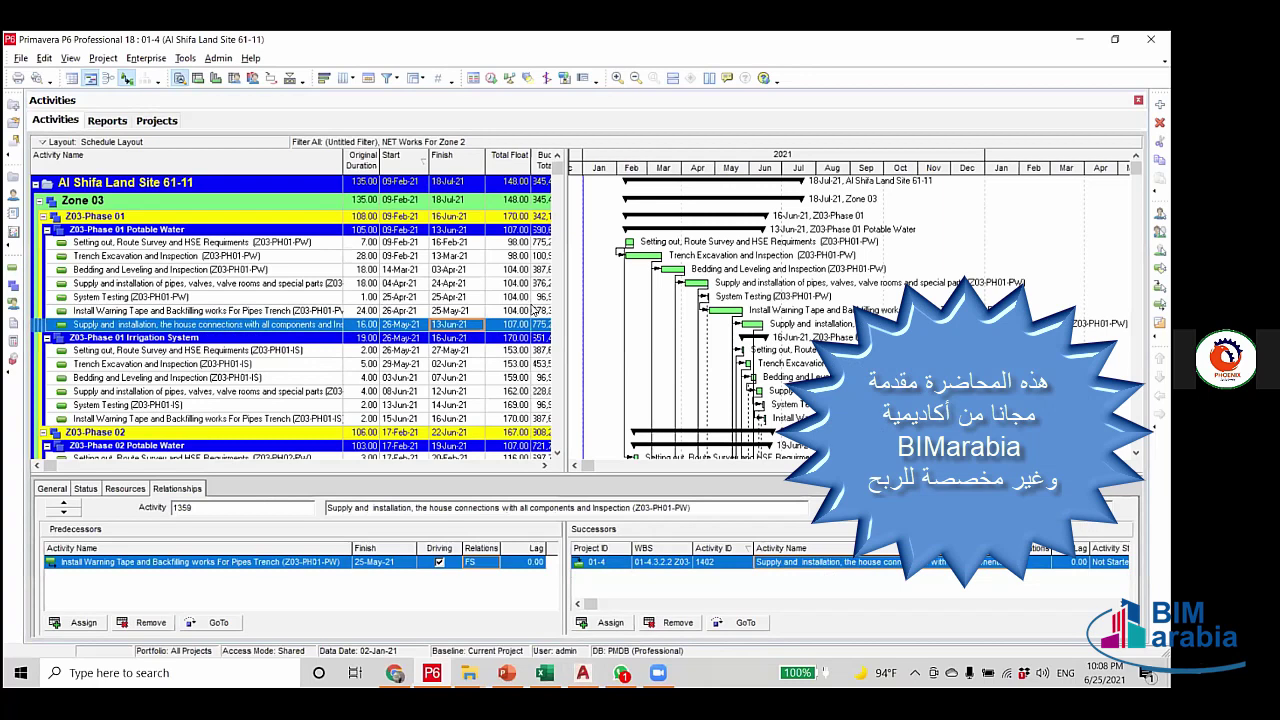
scroll(300, 320, "down", 5)
scroll(772, 409, "down", 5)
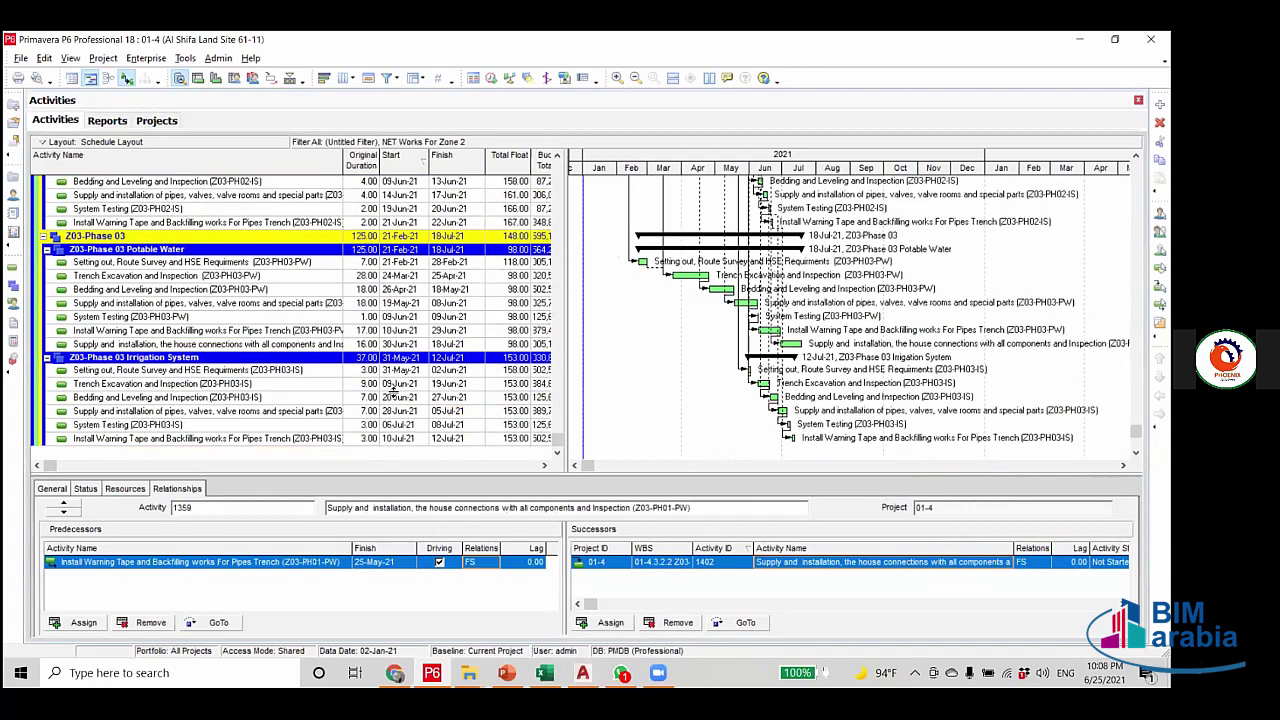
scroll(435, 445, "down", 1)
left_click(445, 427)
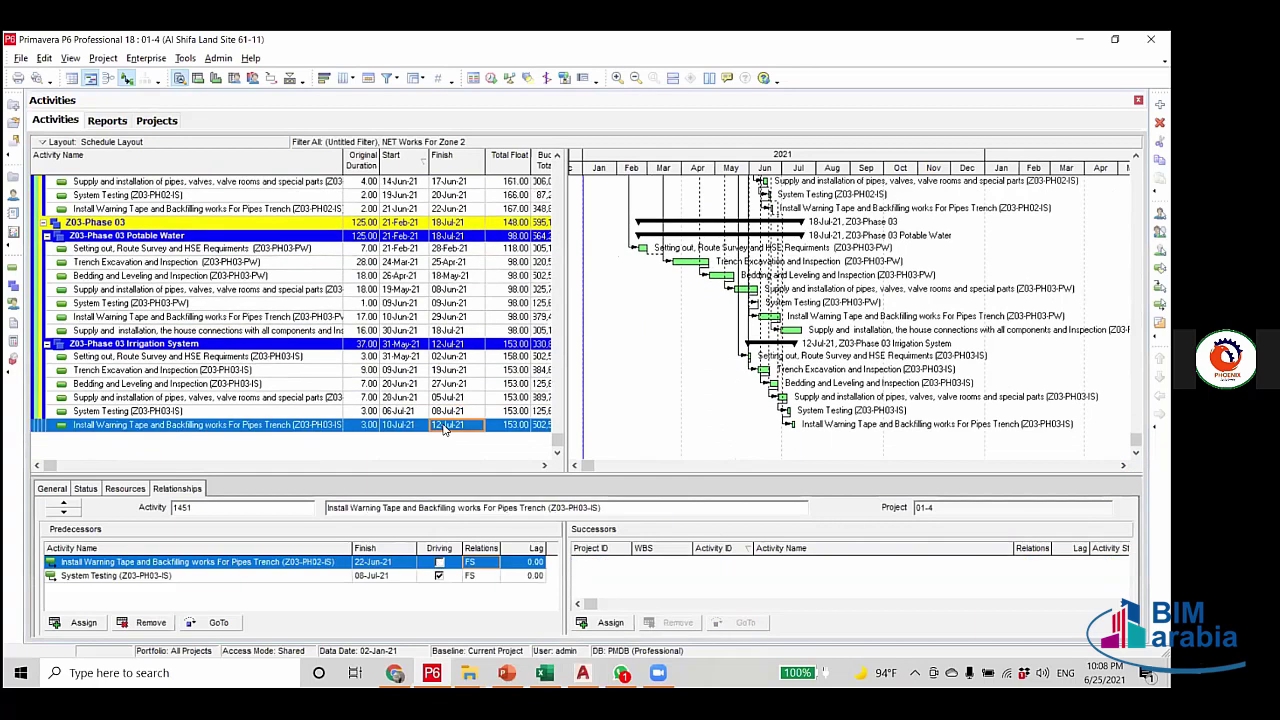
left_click(629, 624)
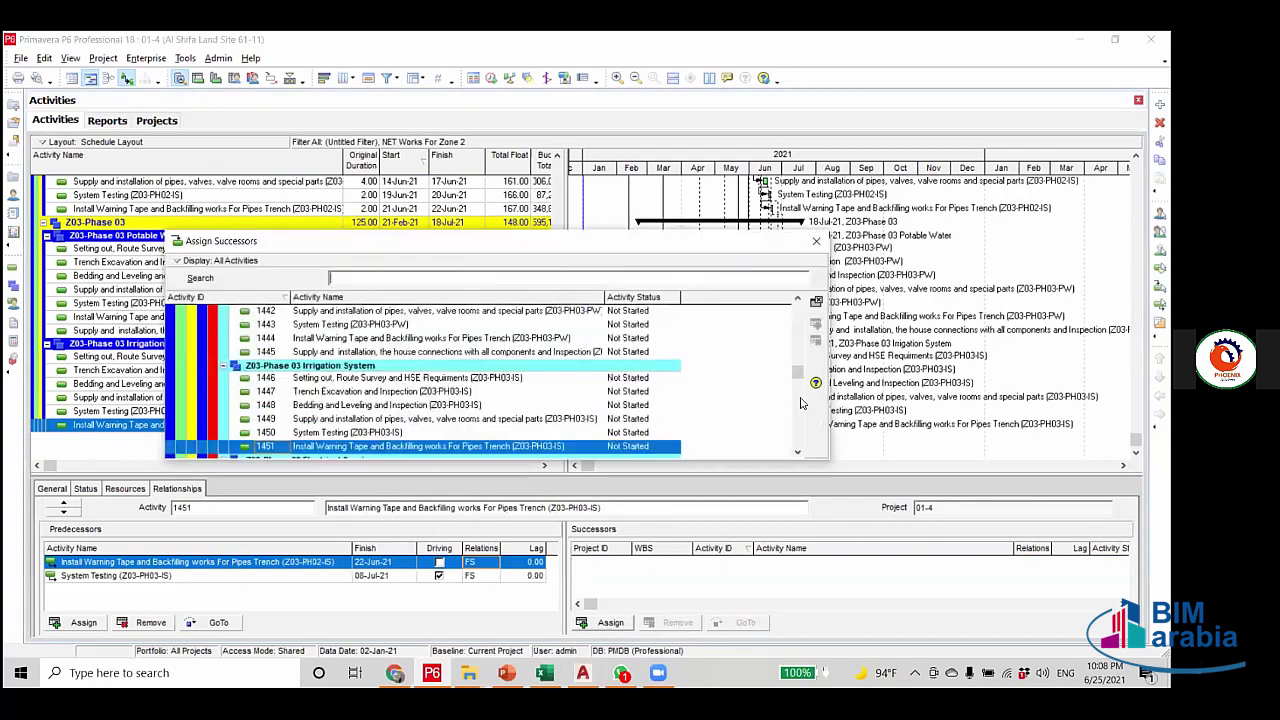
left_click_drag(797, 371, 797, 305)
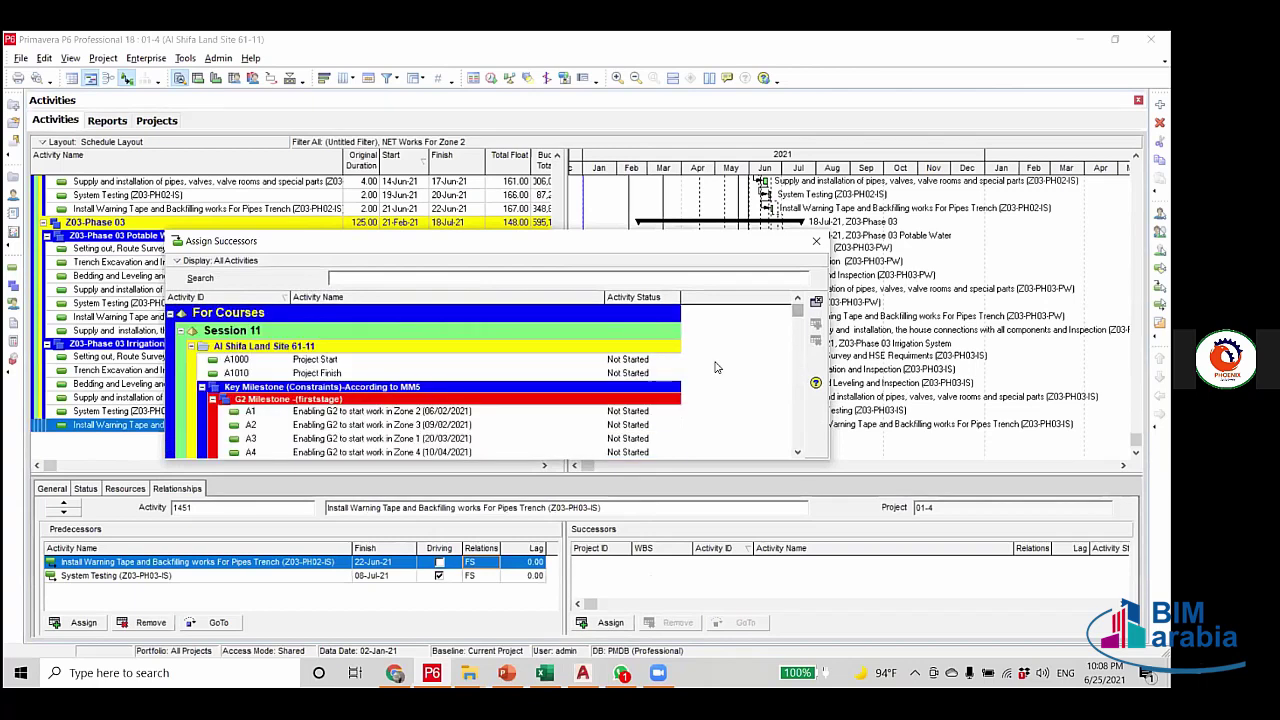
scroll(537, 340, "down", 4)
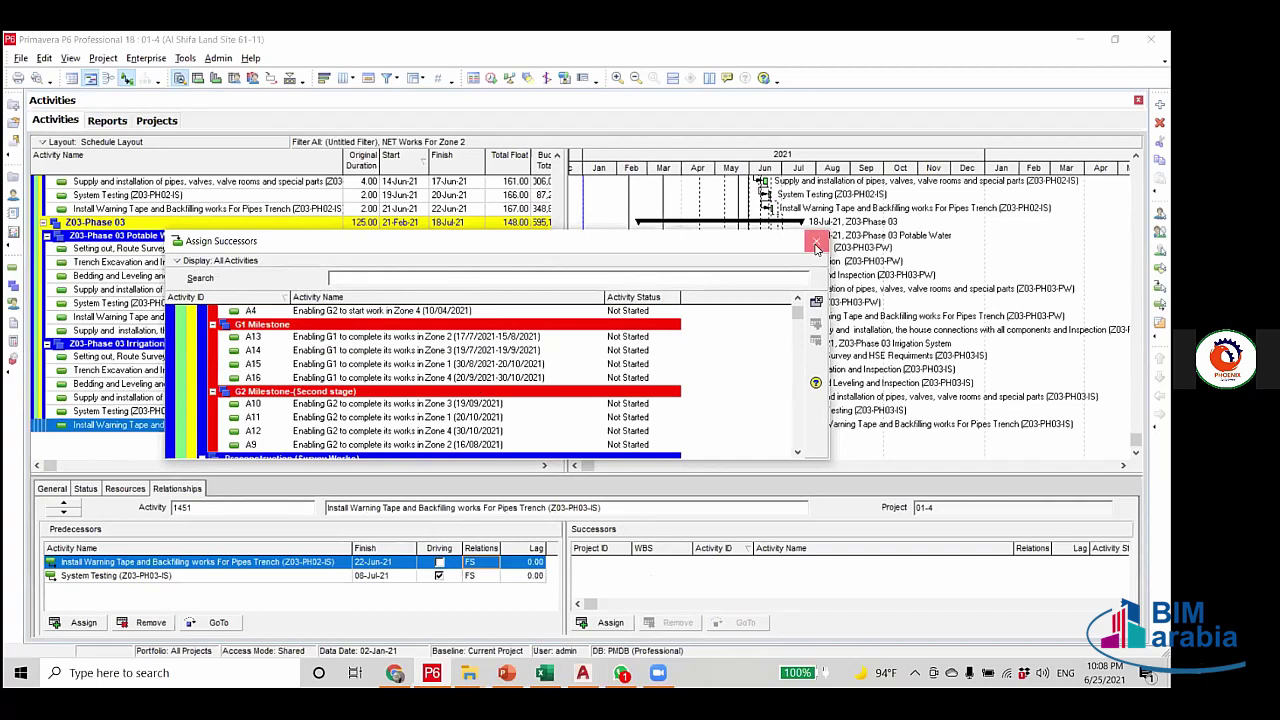
key("Escape")
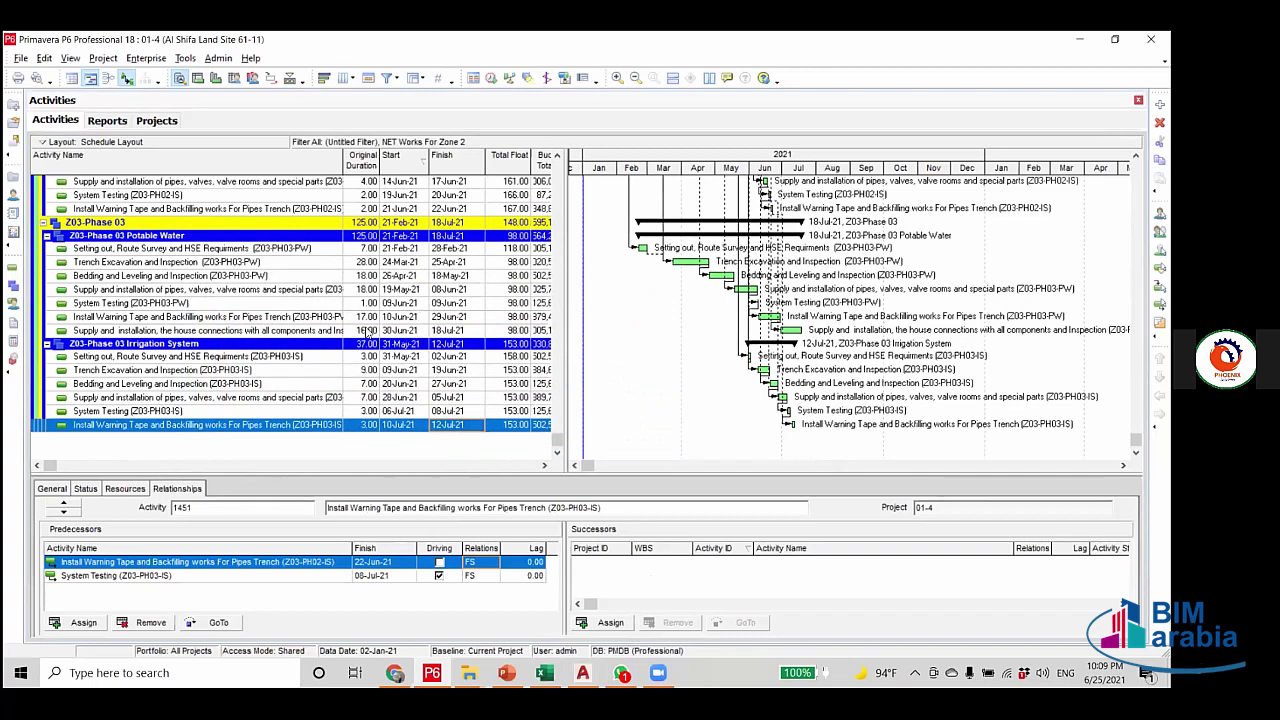
Assign milestone A14, Enabling G1 to complete its works in Zone 3, as finish-to-start successor of the Phase 03 irrigation warning tape and backfilling activity.
left_click(322, 331)
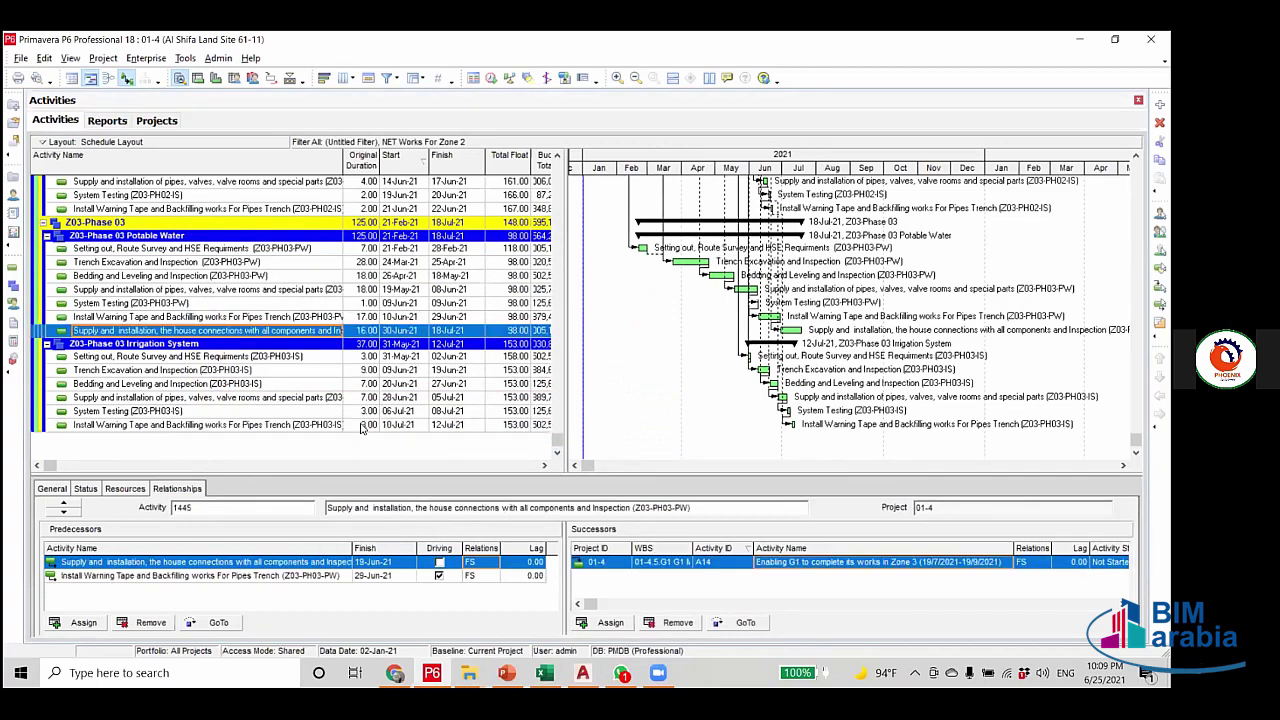
left_click(362, 424)
left_click(610, 622)
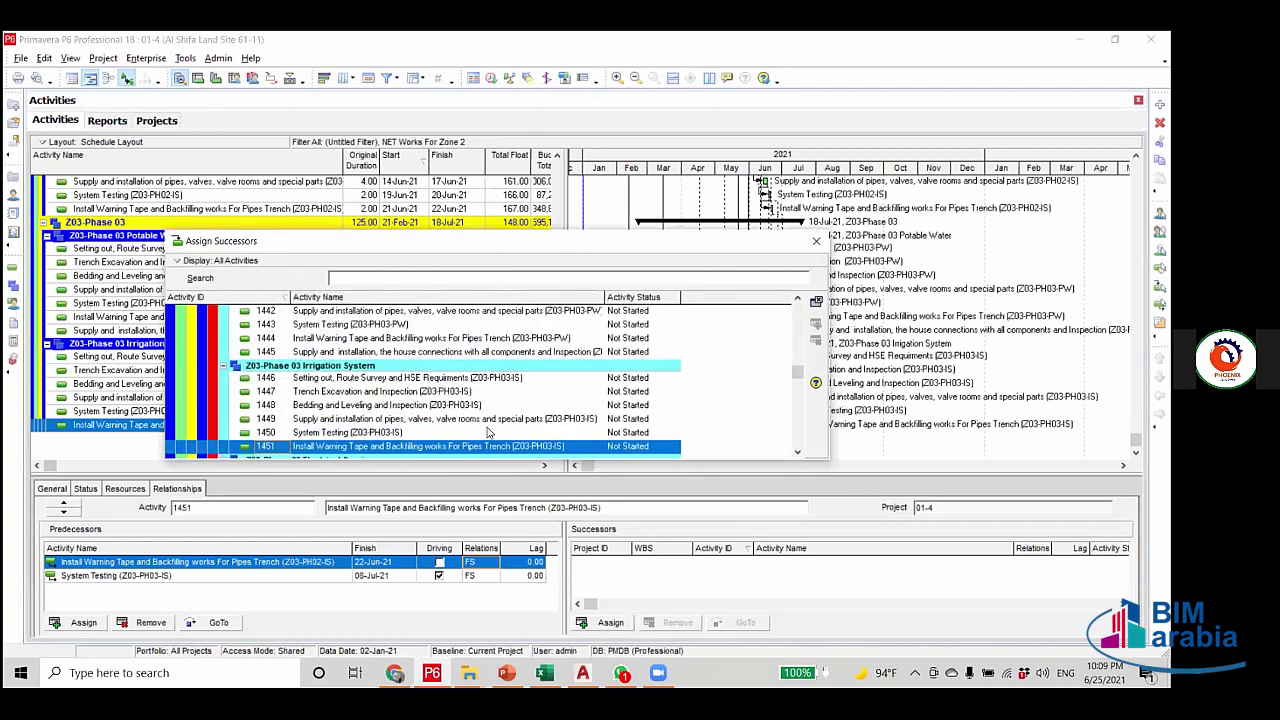
left_click_drag(797, 372, 798, 318)
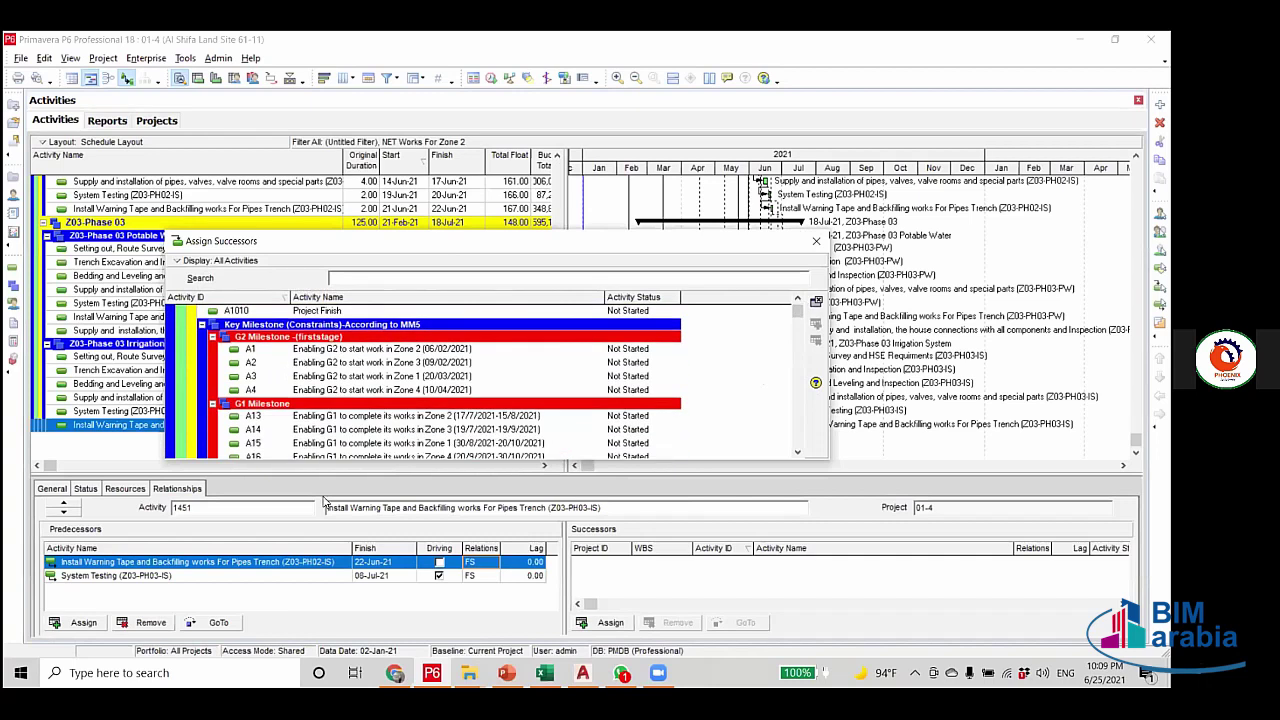
scroll(330, 420, "down", 2)
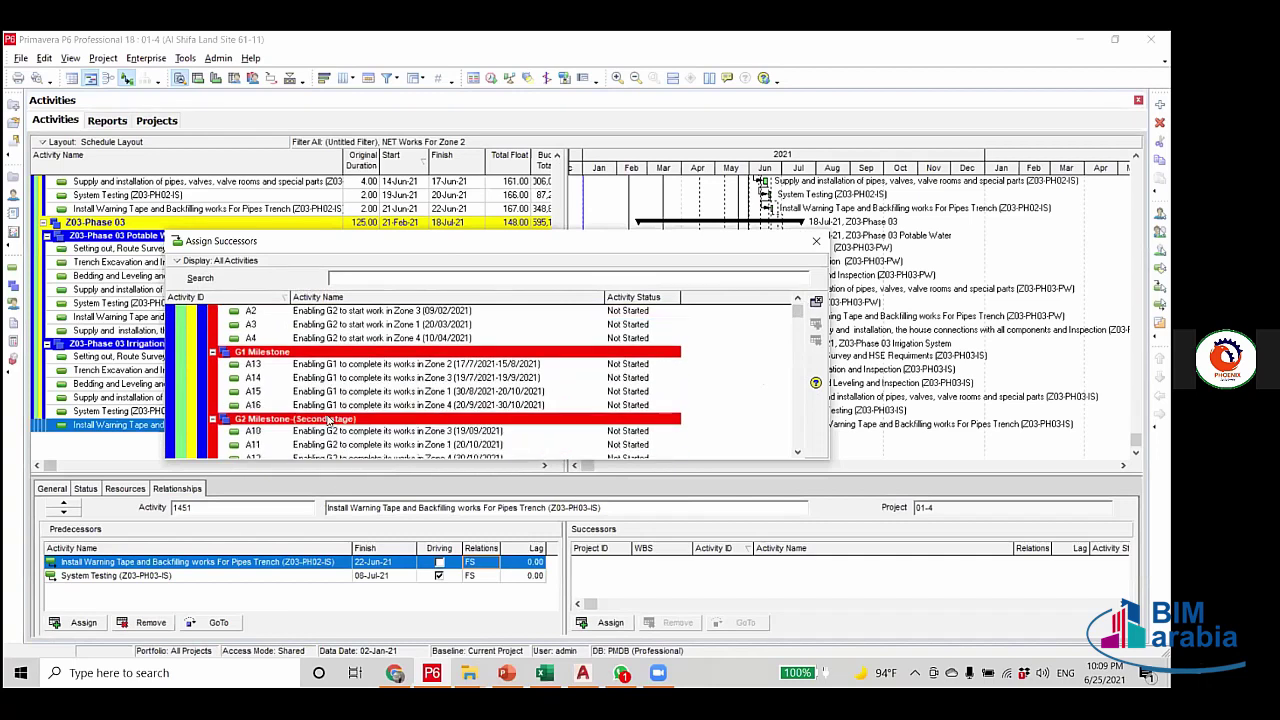
double_click(435, 382)
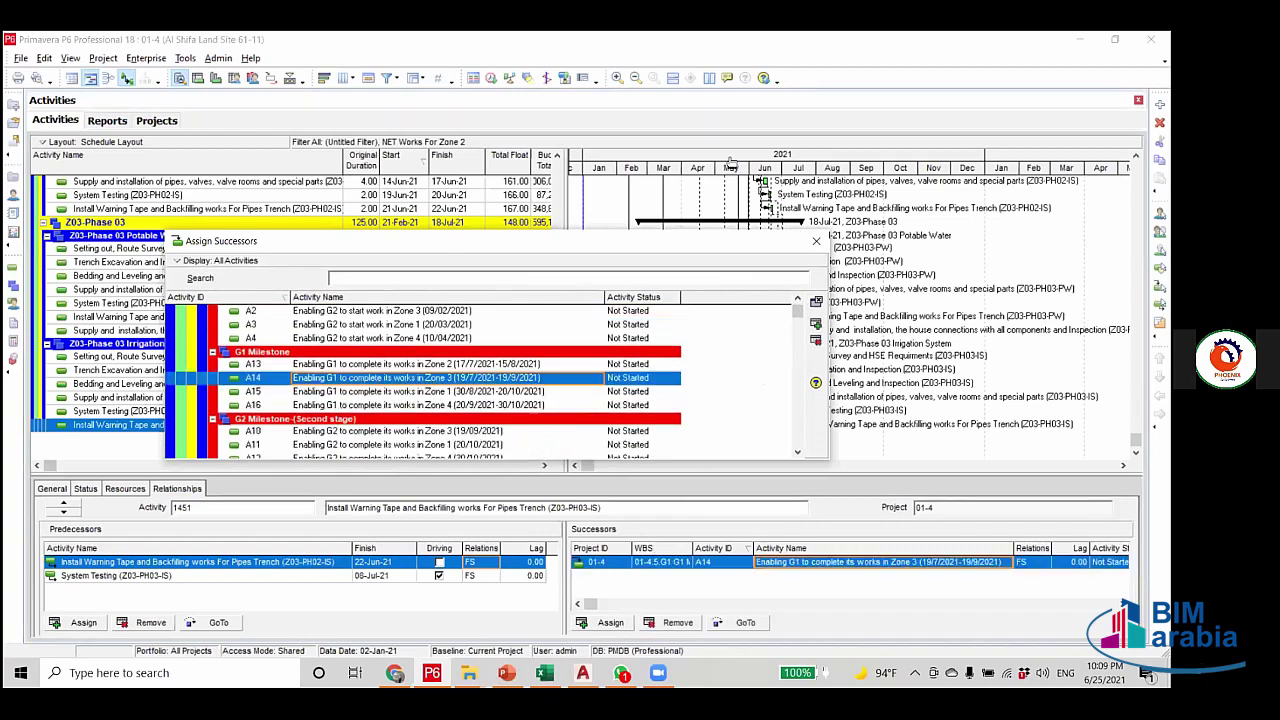
left_click(817, 245)
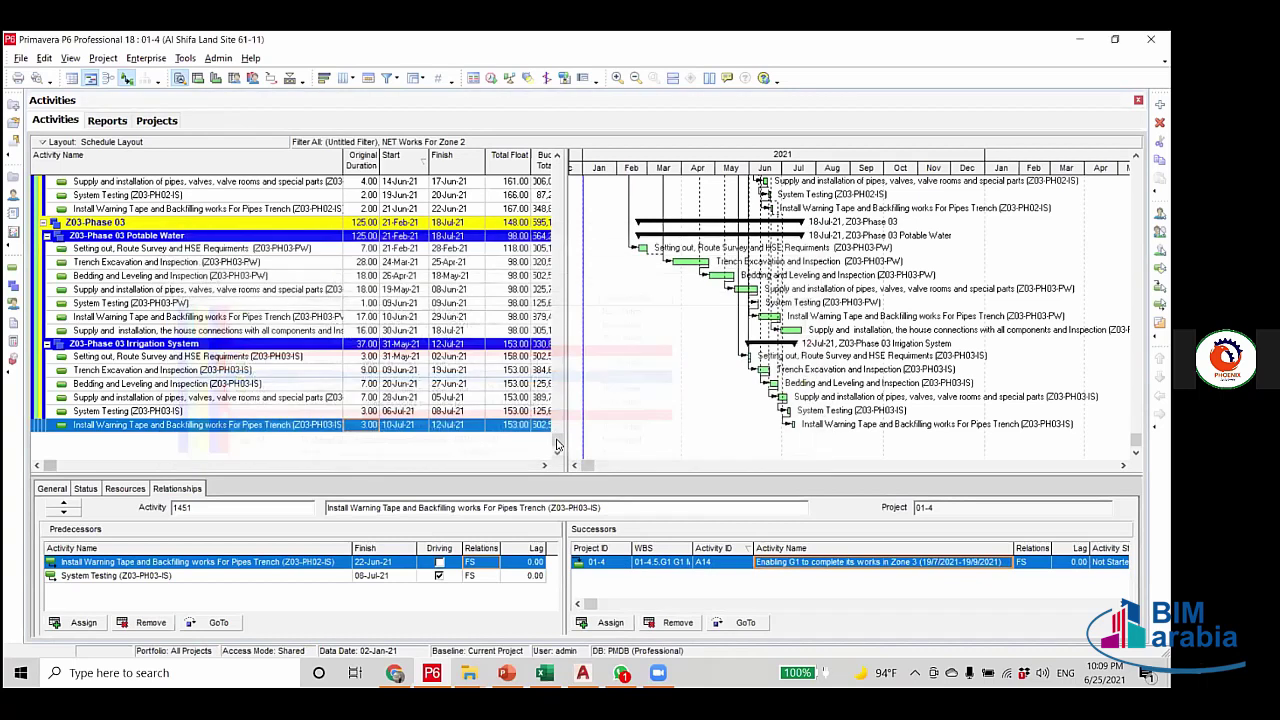
Recalculate the project schedule with the new G1 milestone link.
scroll(548, 160, "up", 2)
scroll(548, 160, "up", 5)
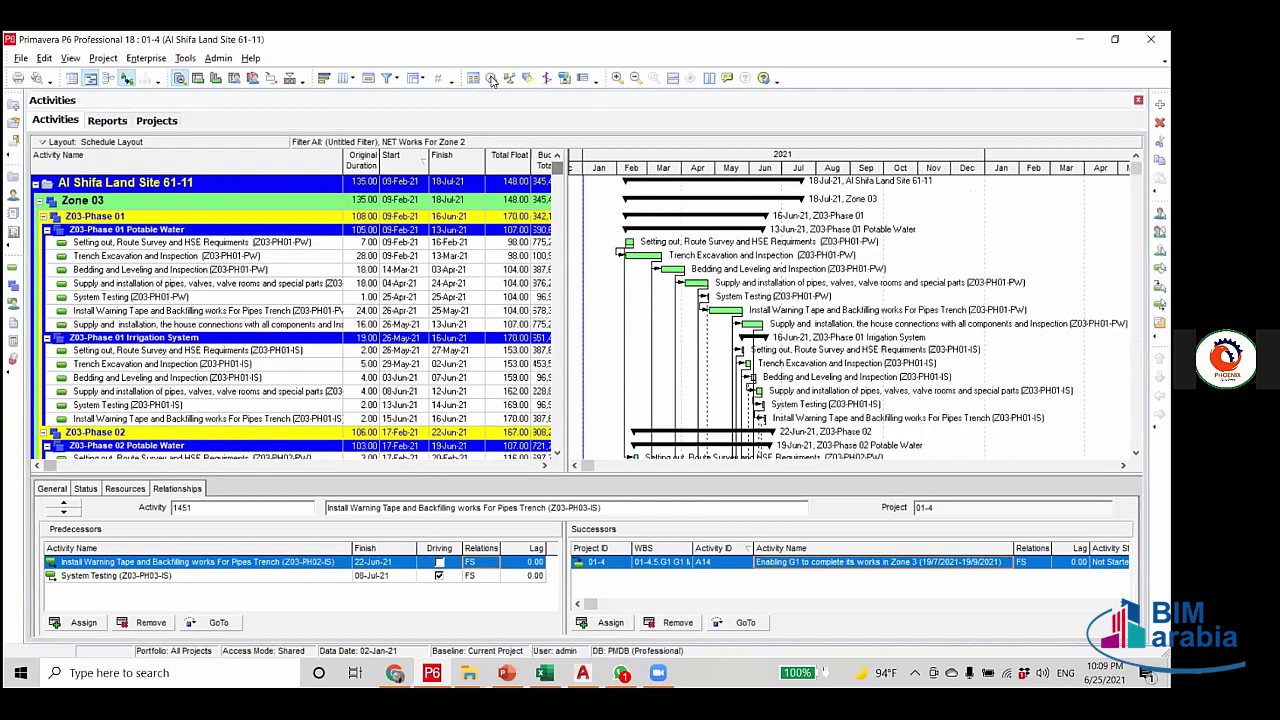
key("F9")
left_click(733, 295)
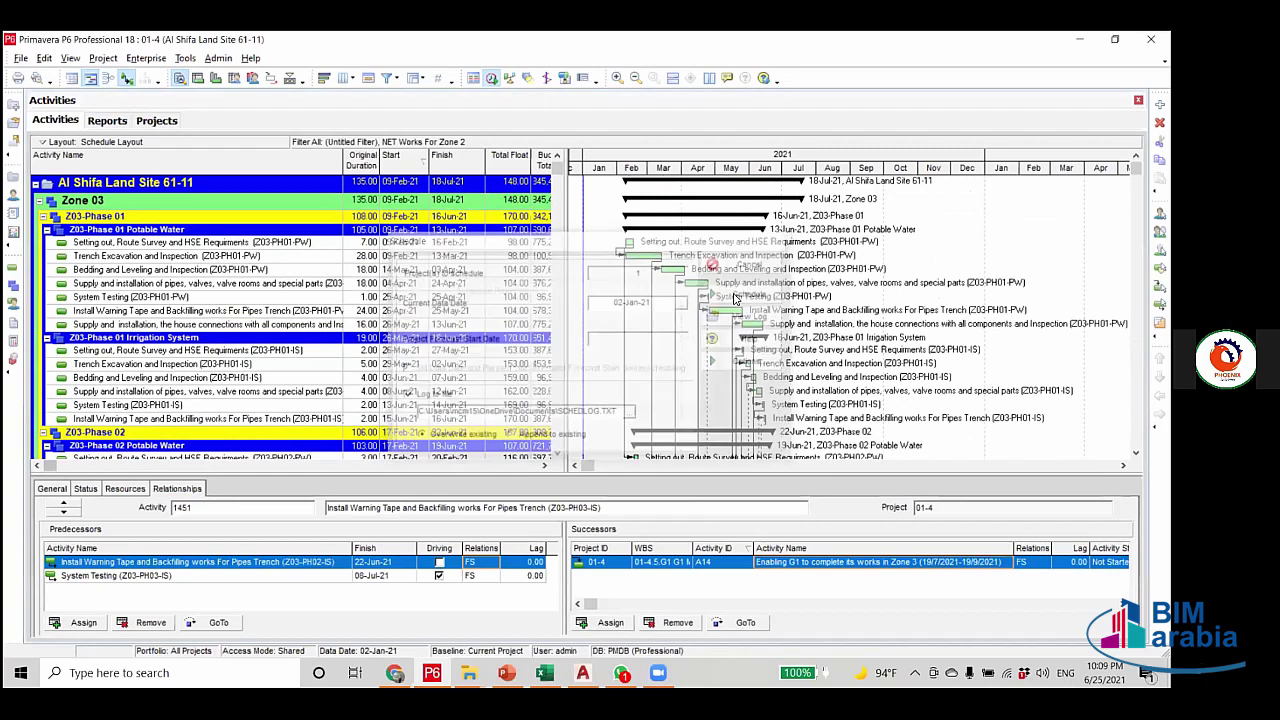
Remove the NET Works For Zone 2 filter so only the untitled filter applies to the activities.
left_click(386, 80)
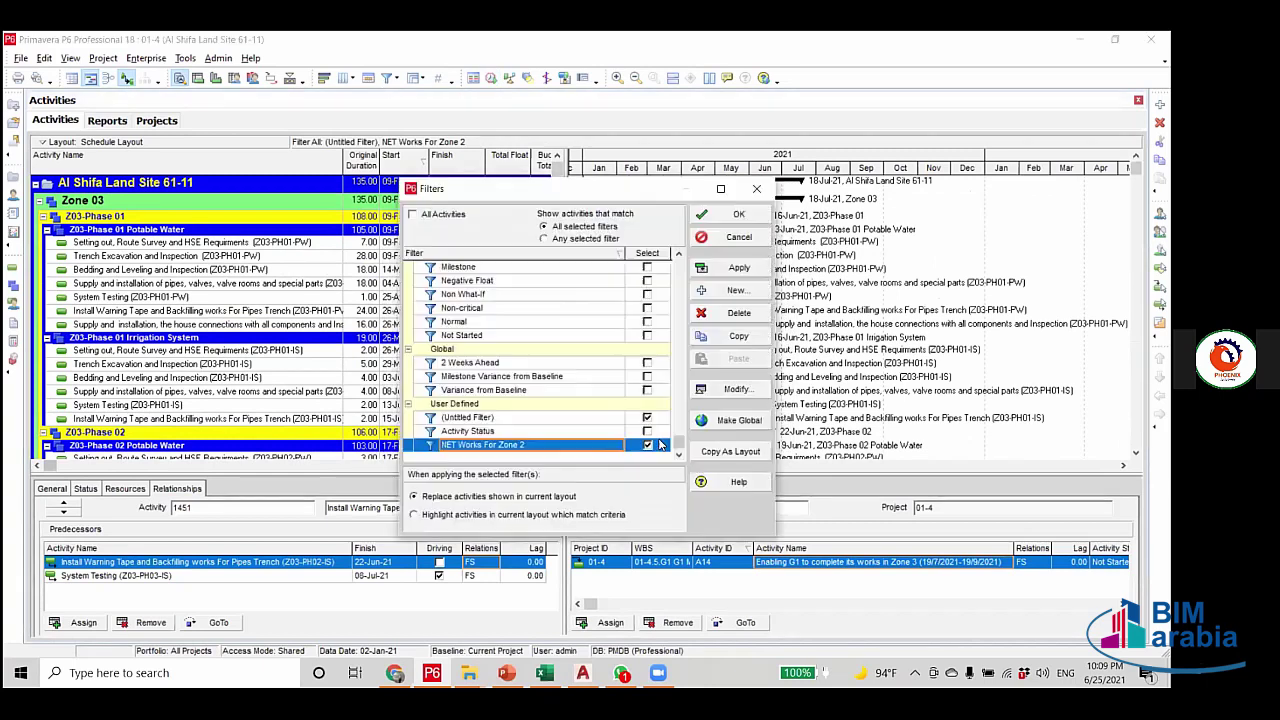
left_click(647, 445)
left_click(752, 268)
left_click(740, 216)
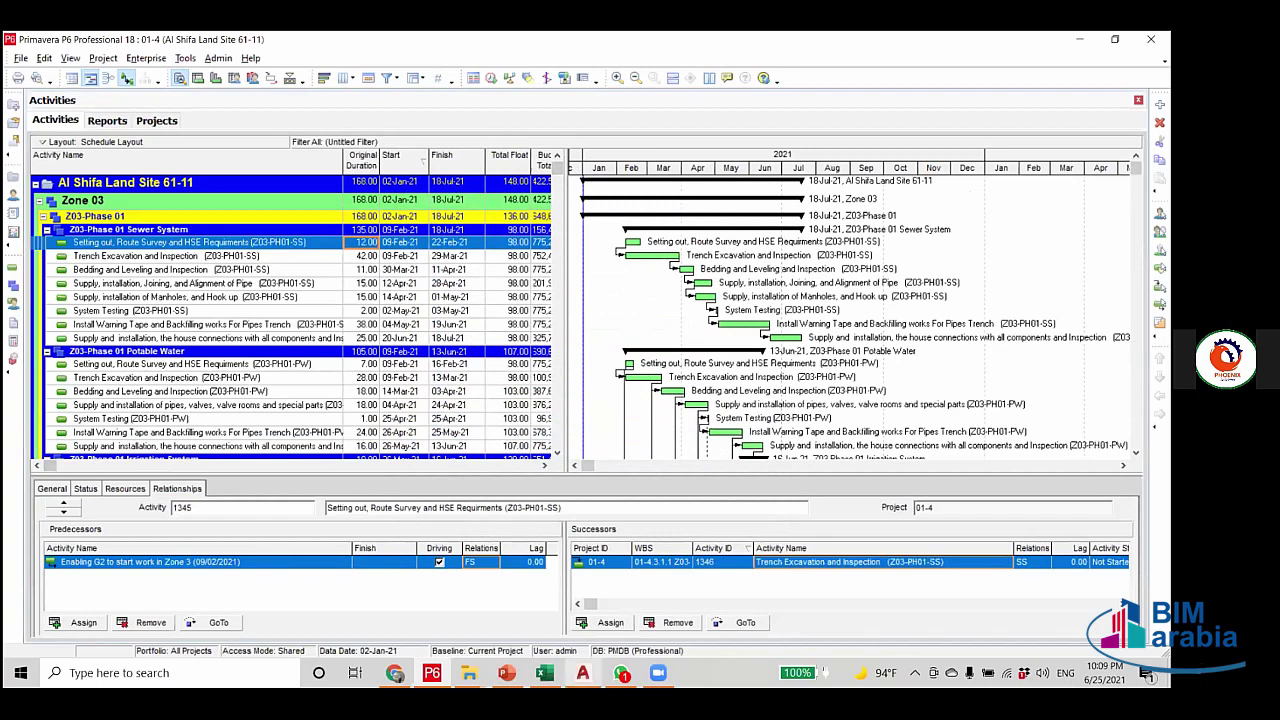
Switch to AutoCAD and examine how the sewer, water and irrigation bars sit against the G1 and G2 periods in the sequence diagram.
left_click(583, 672)
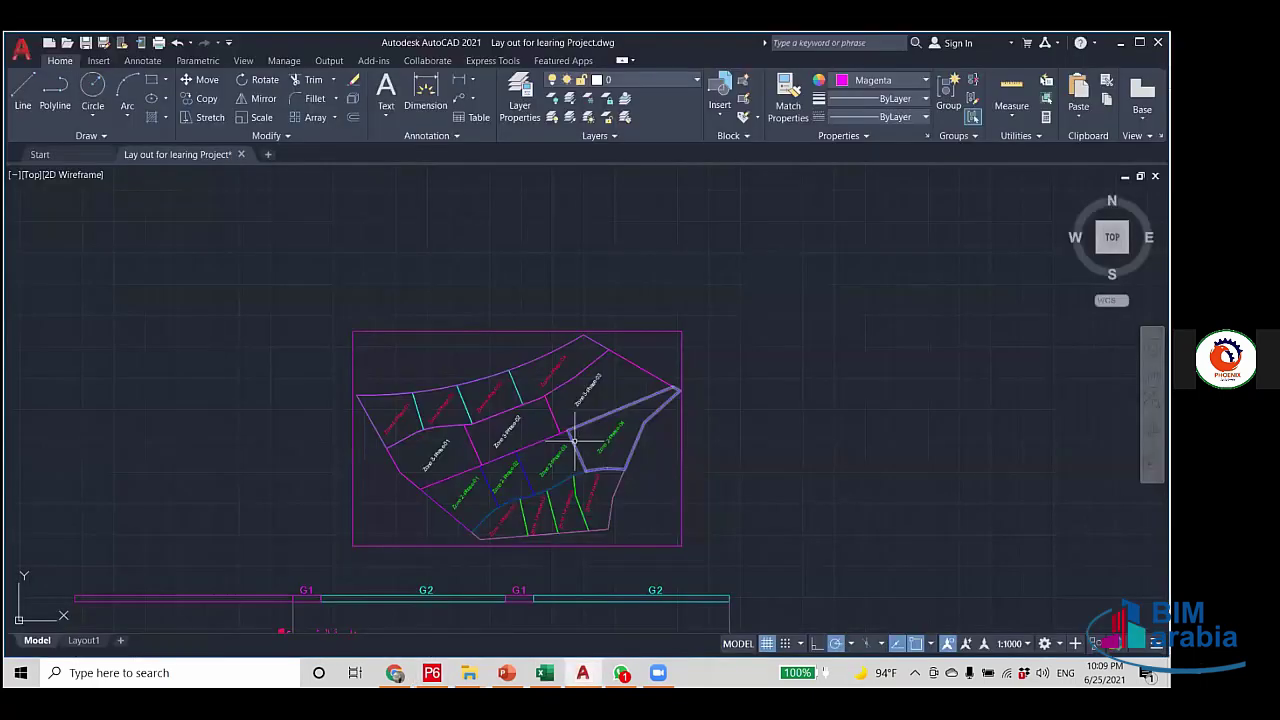
scroll(575, 438, "down", 2)
scroll(514, 300, "up", 5)
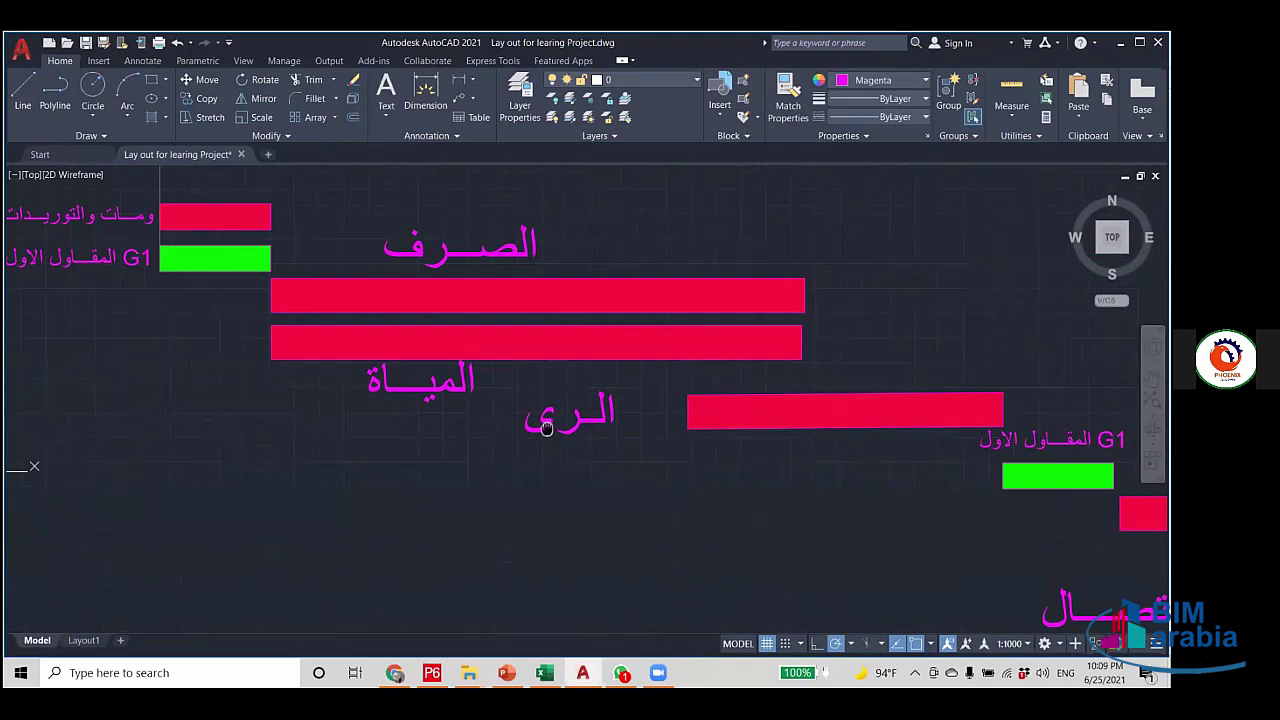
scroll(760, 490, "up", 2)
left_click_drag(760, 486, 609, 414)
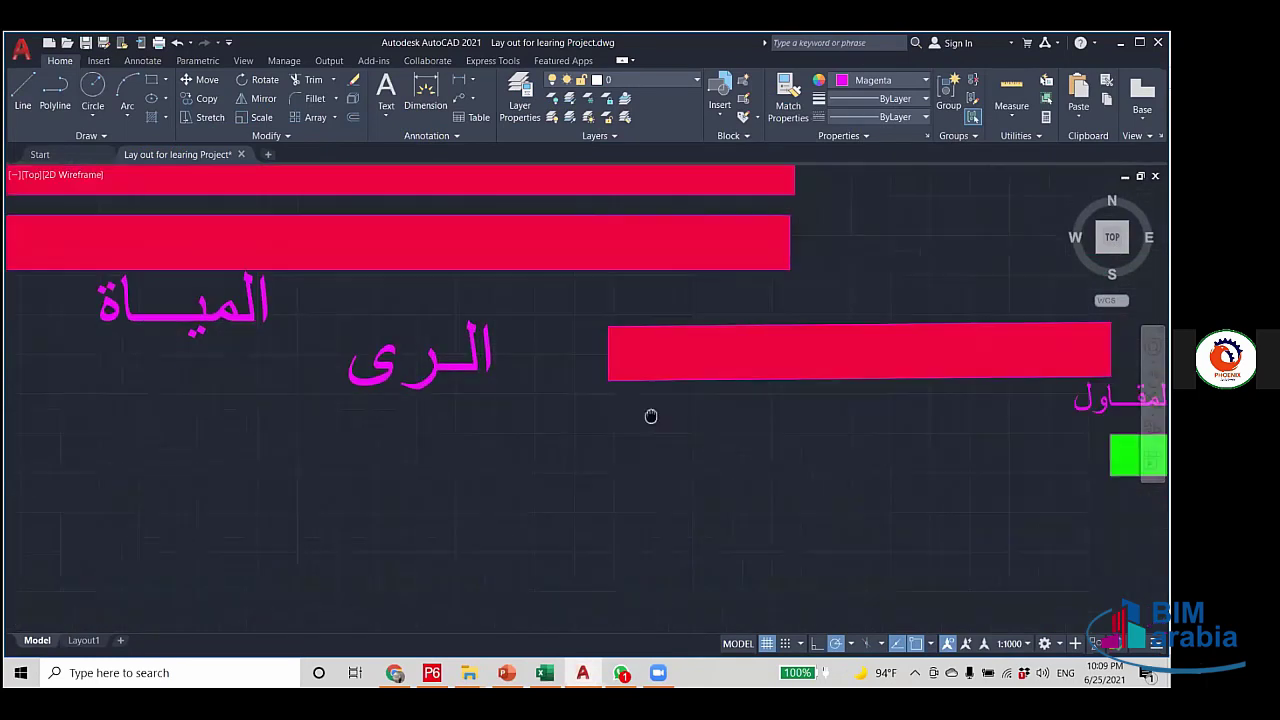
scroll(651, 480, "down", 4)
scroll(551, 237, "up", 3)
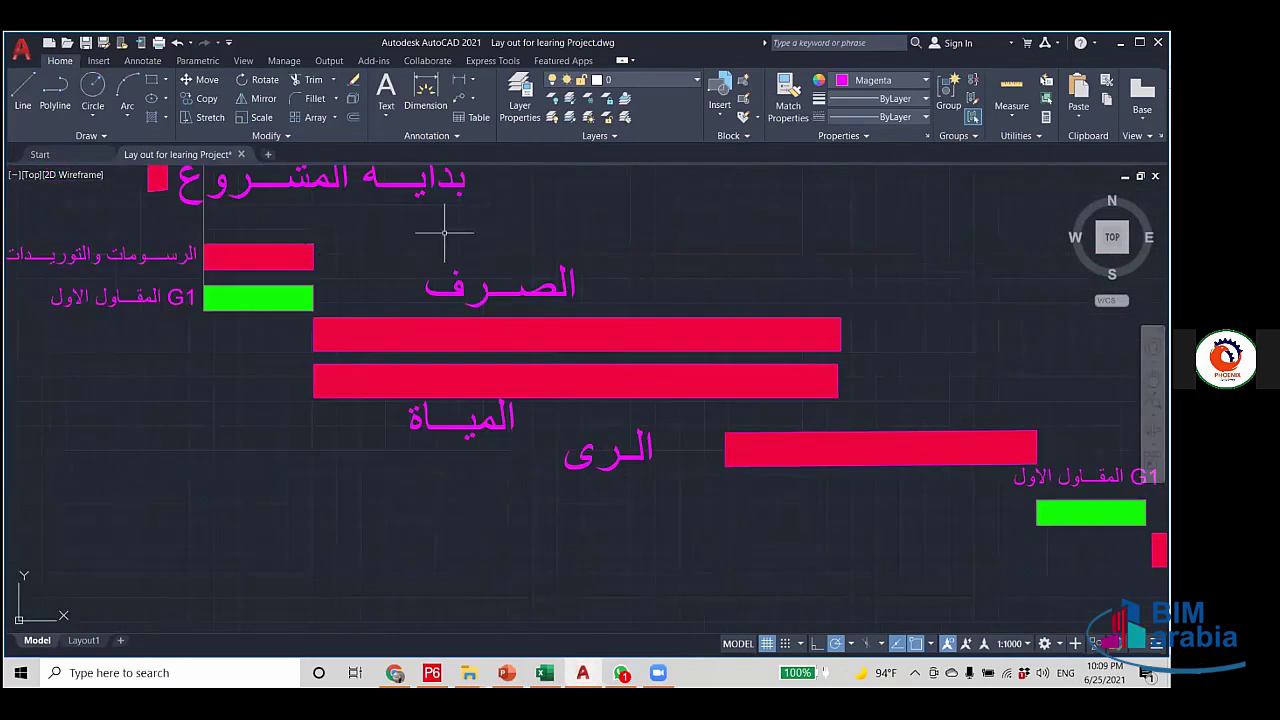
scroll(503, 350, "down", 4)
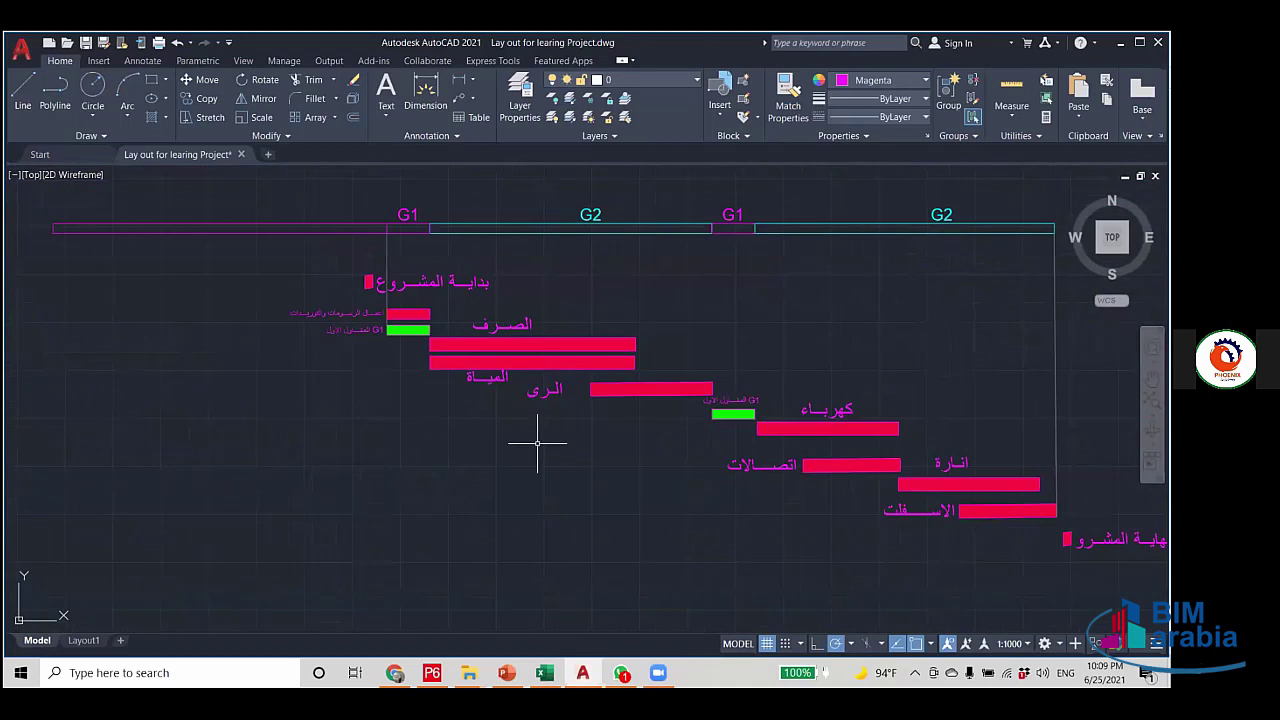
scroll(555, 402, "up", 4)
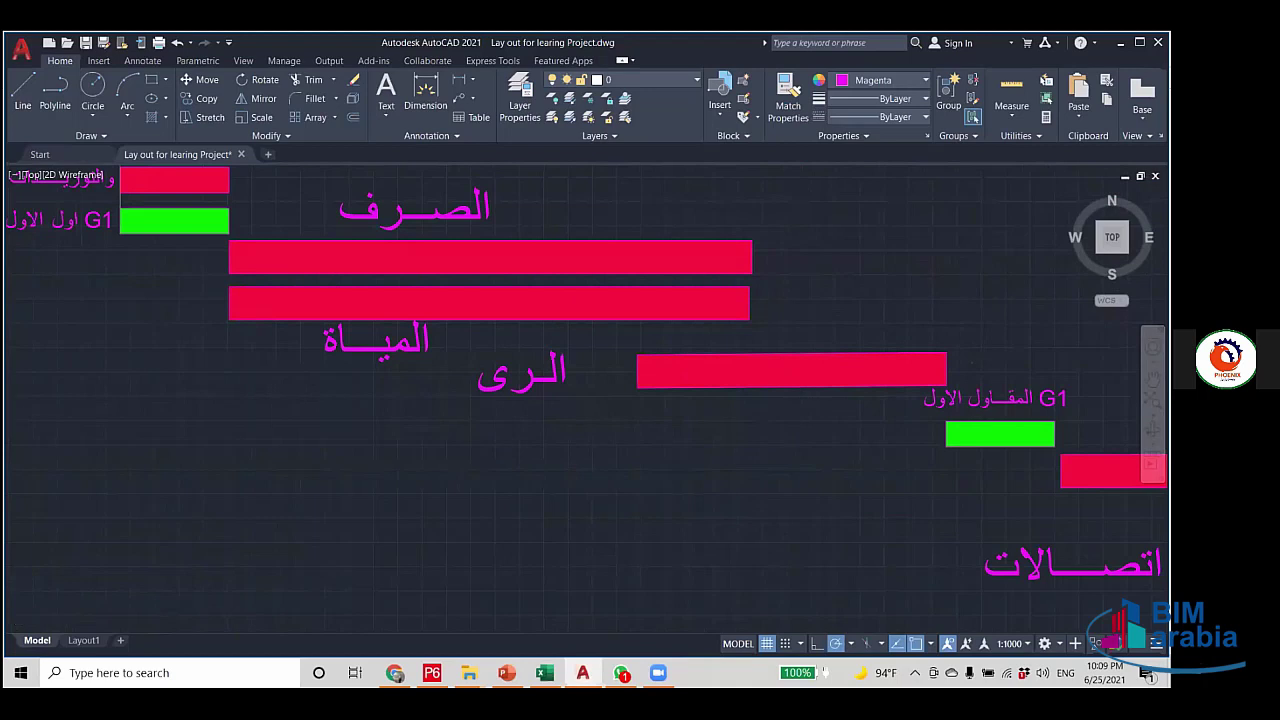
scroll(792, 406, "down", 4)
left_click_drag(789, 414, 585, 435)
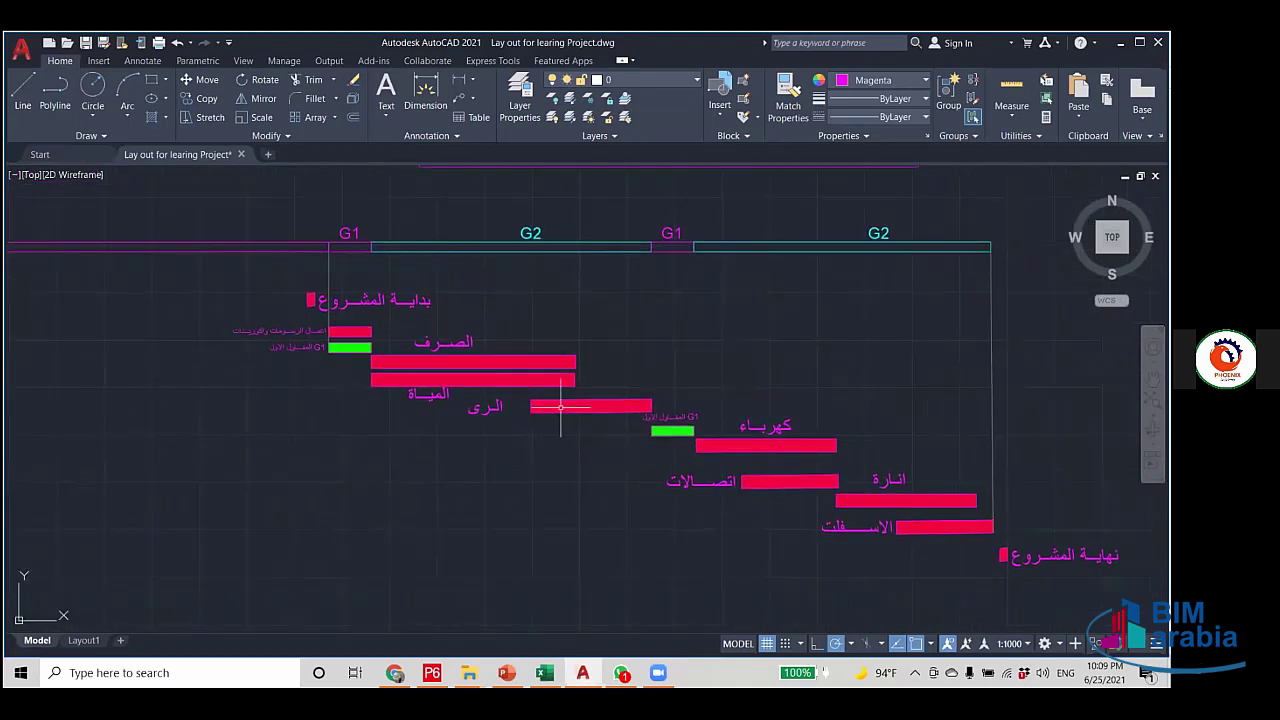
Select the irrigation bar in the sequence diagram to compare its start with the ends of the sewer and water bars.
scroll(584, 436, "up", 4)
left_click(624, 462)
left_click(557, 251)
key("Escape")
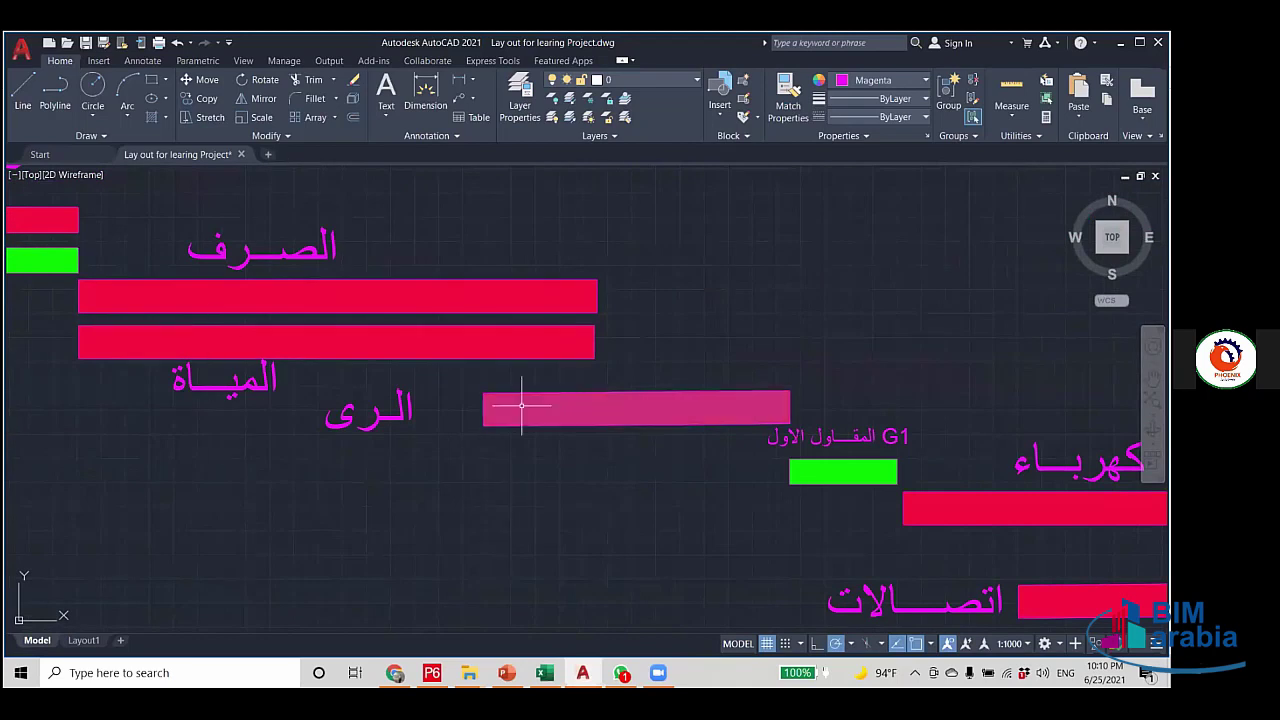
left_click(544, 456)
left_click(471, 382)
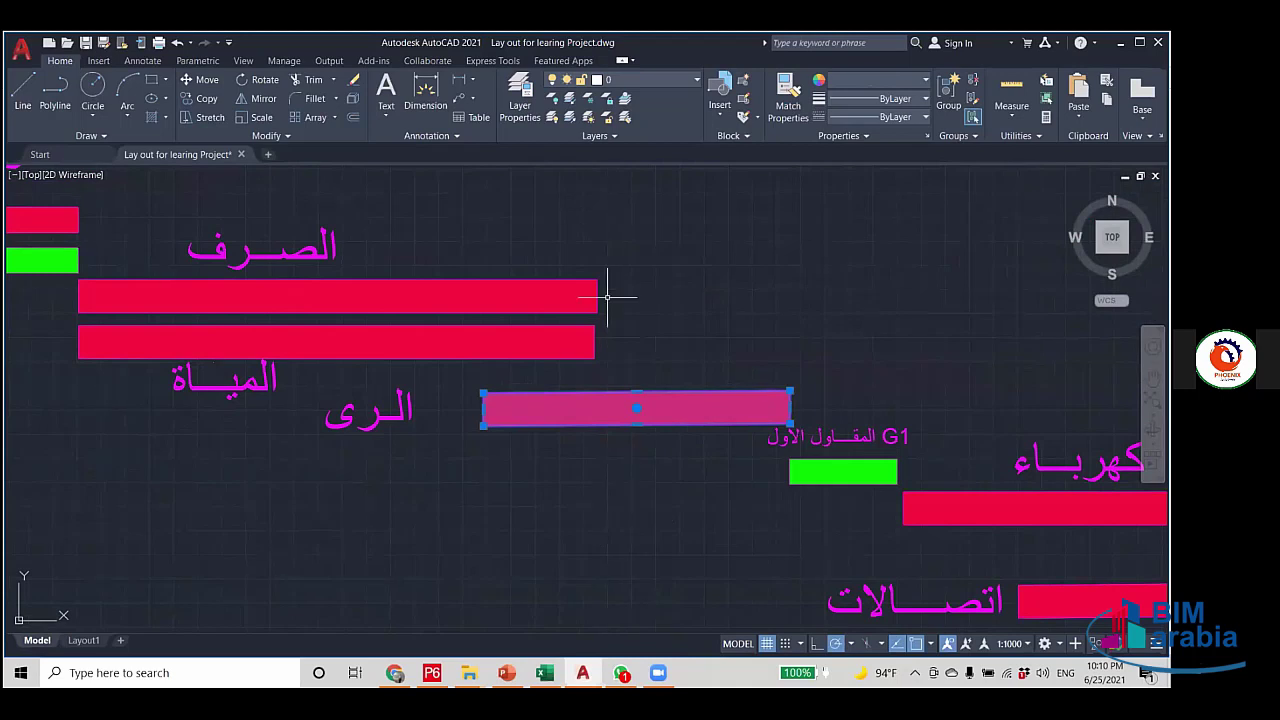
Stretch the water and sewer bars in the sequence diagram so both end level with the end of the irrigation bar.
key("Escape")
left_click(611, 363)
left_click(591, 278)
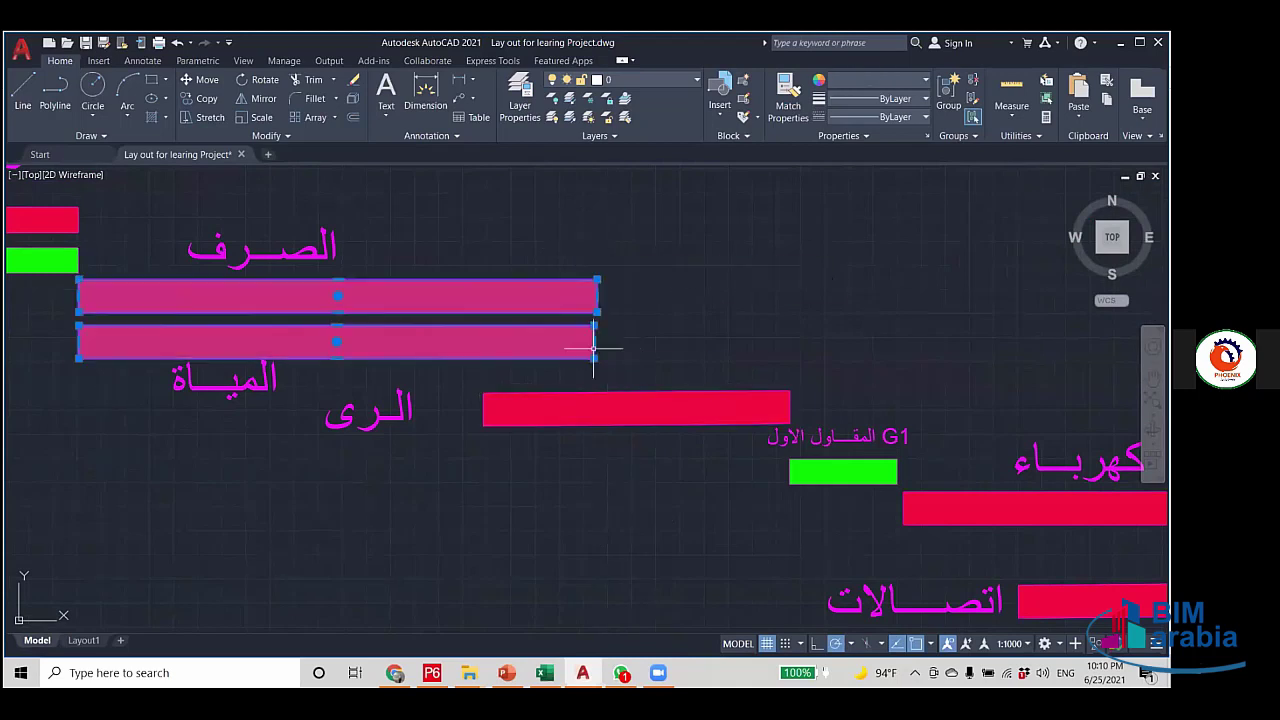
left_click(594, 341)
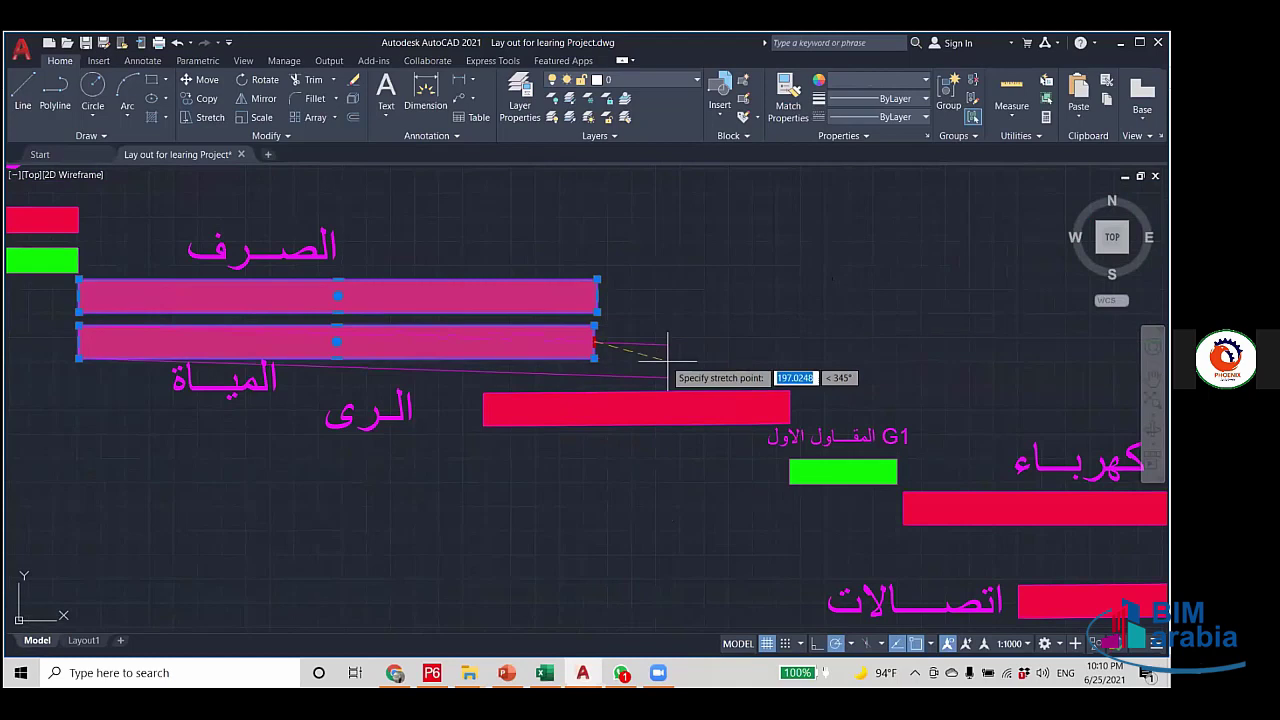
left_click(790, 342)
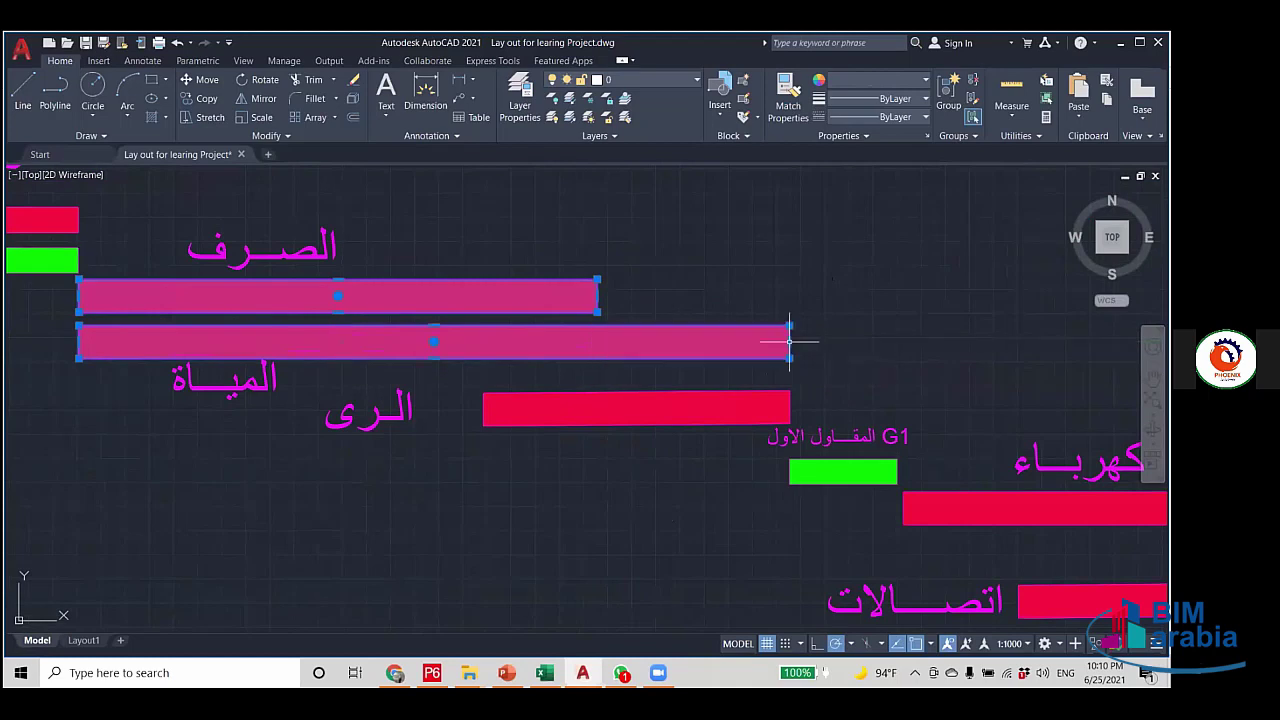
left_click(598, 295)
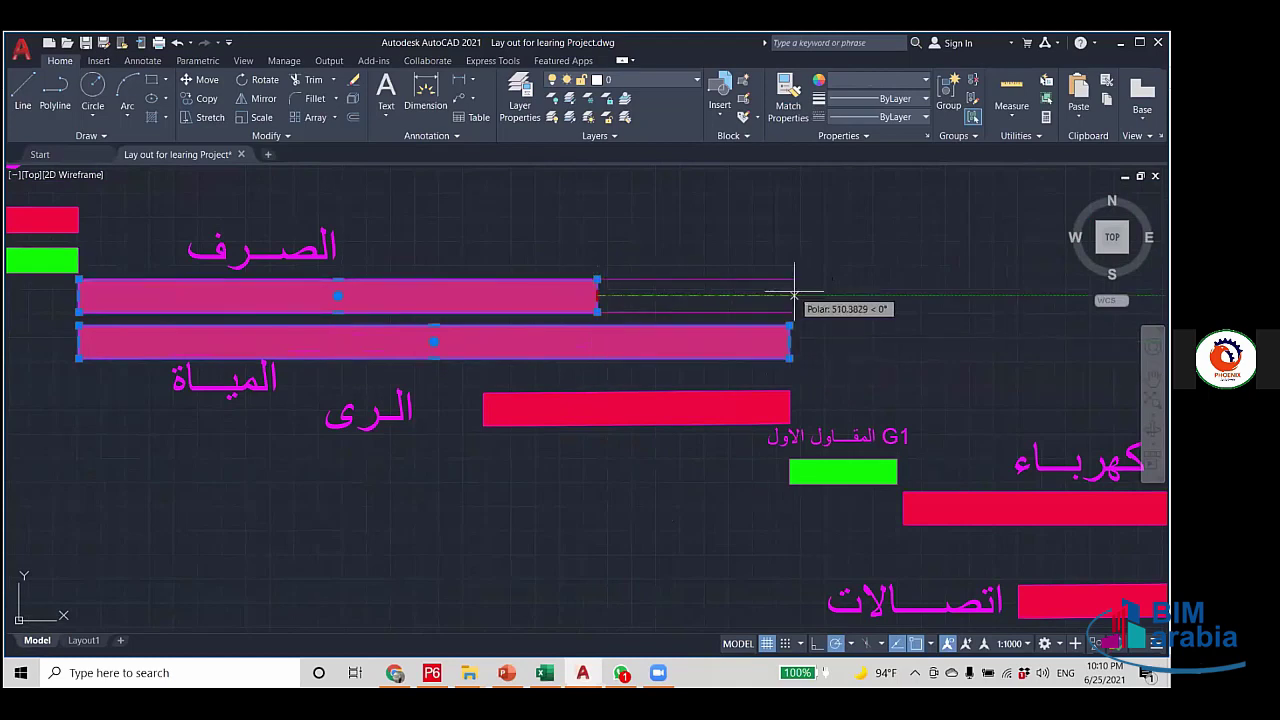
left_click(790, 295)
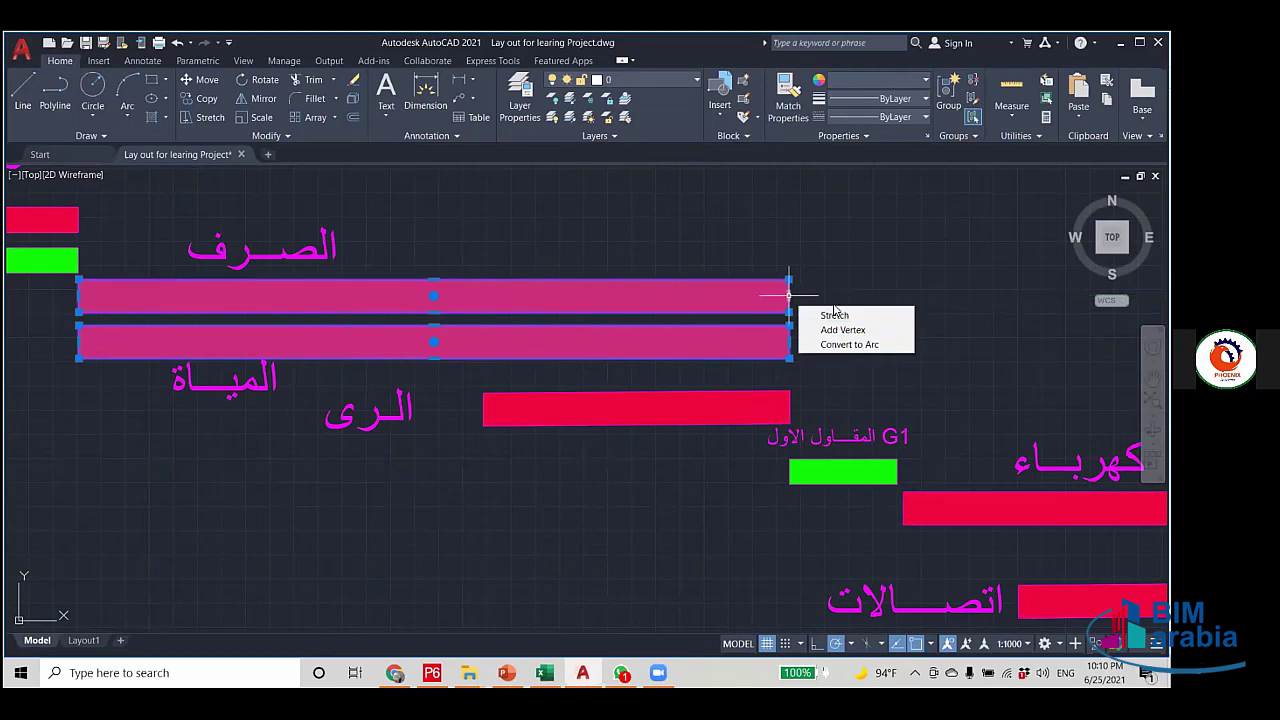
key("Escape")
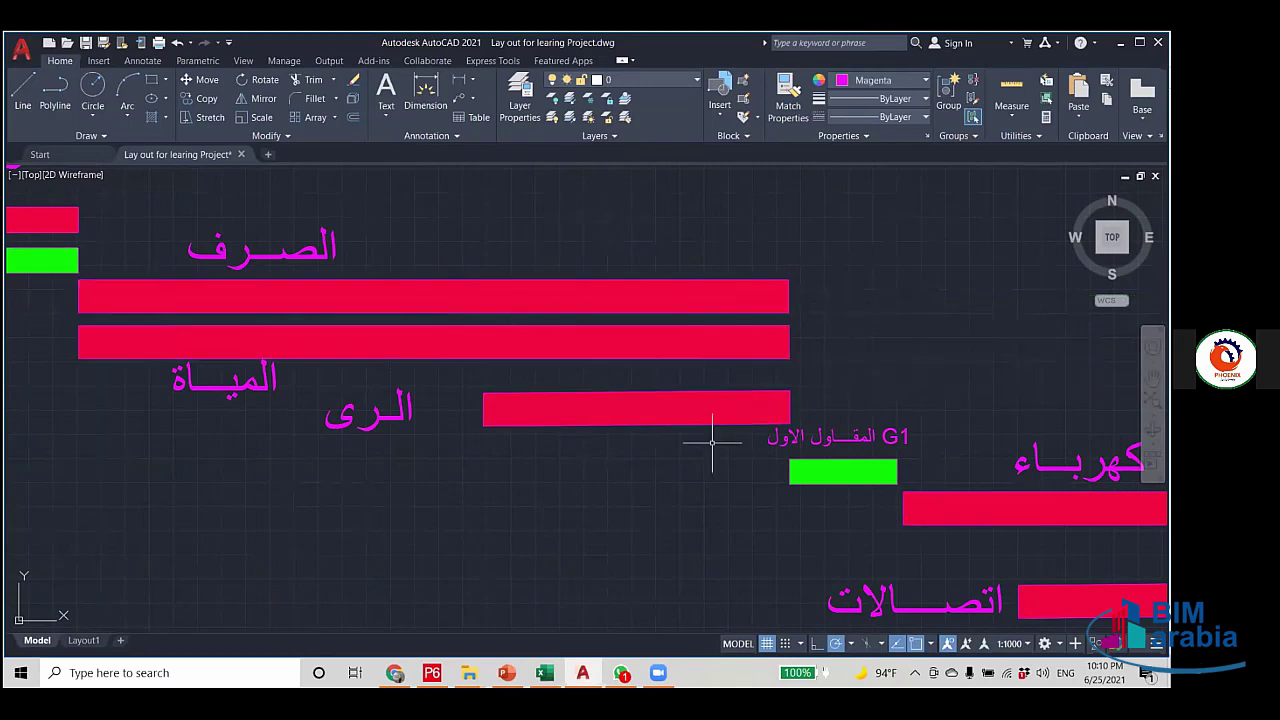
Move the irrigation bar slightly earlier so that it ends a little before the second G1 contractor bar.
left_click(709, 449)
left_click(686, 385)
type("M")
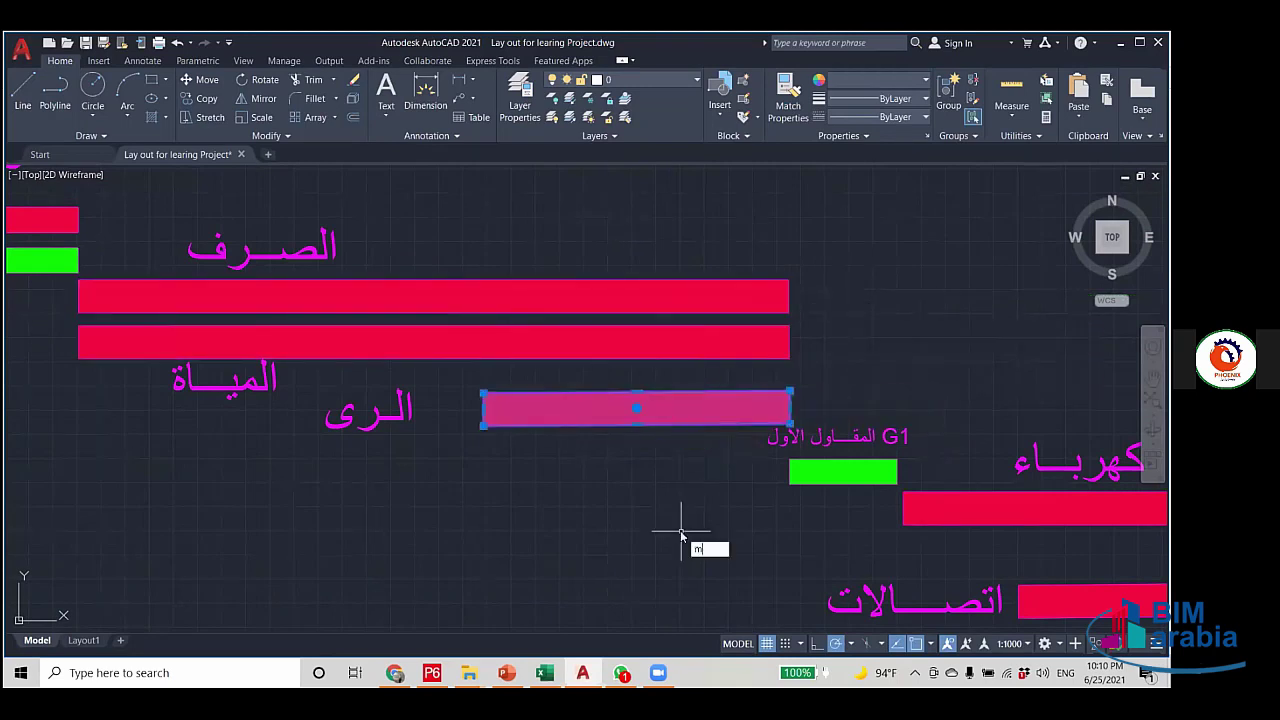
key("Return")
left_click(680, 509)
left_click(660, 520)
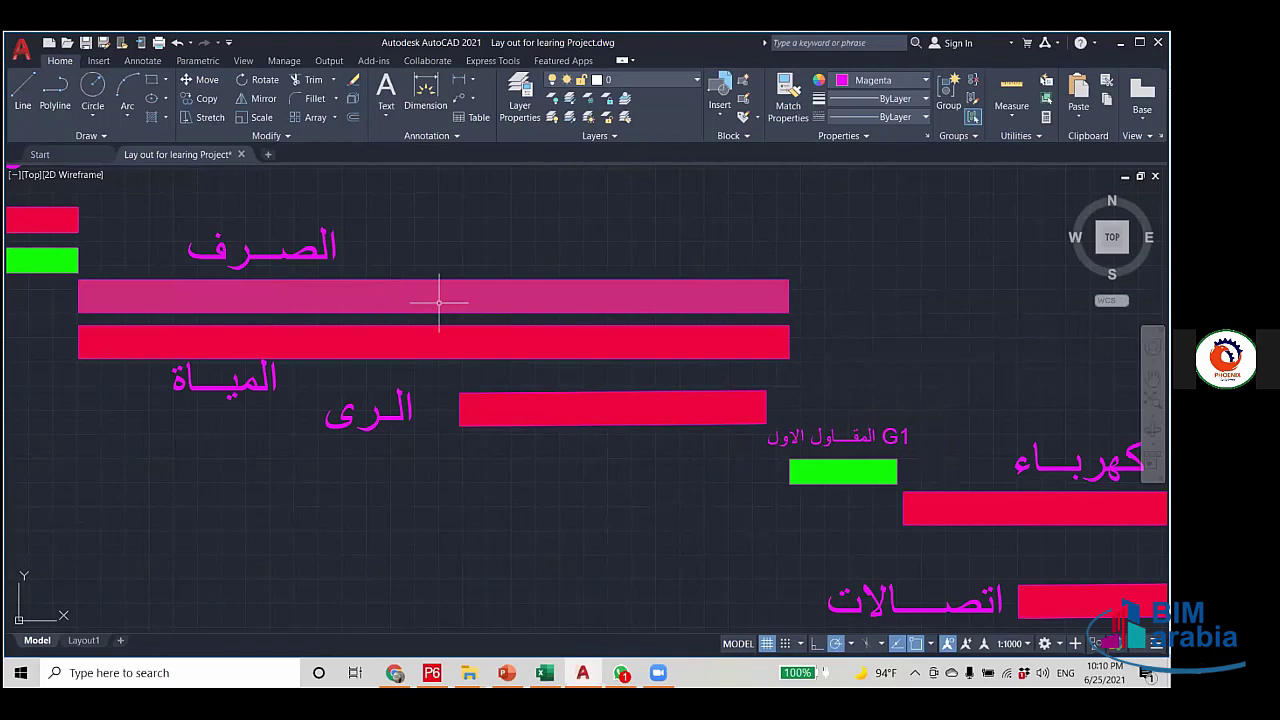
Try copying the sewer bar to a position just above the original in the sequence diagram.
left_click_drag(508, 310, 534, 450)
left_click(534, 447)
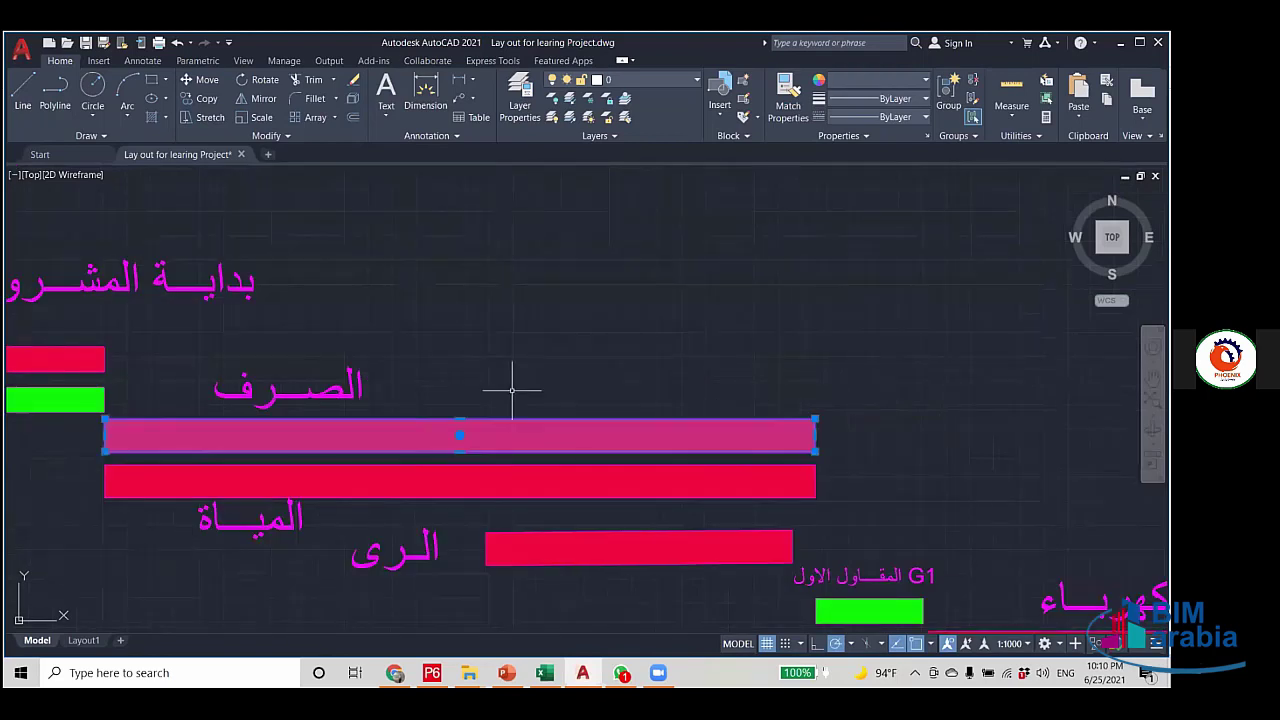
type("co")
key("Return")
left_click(850, 485)
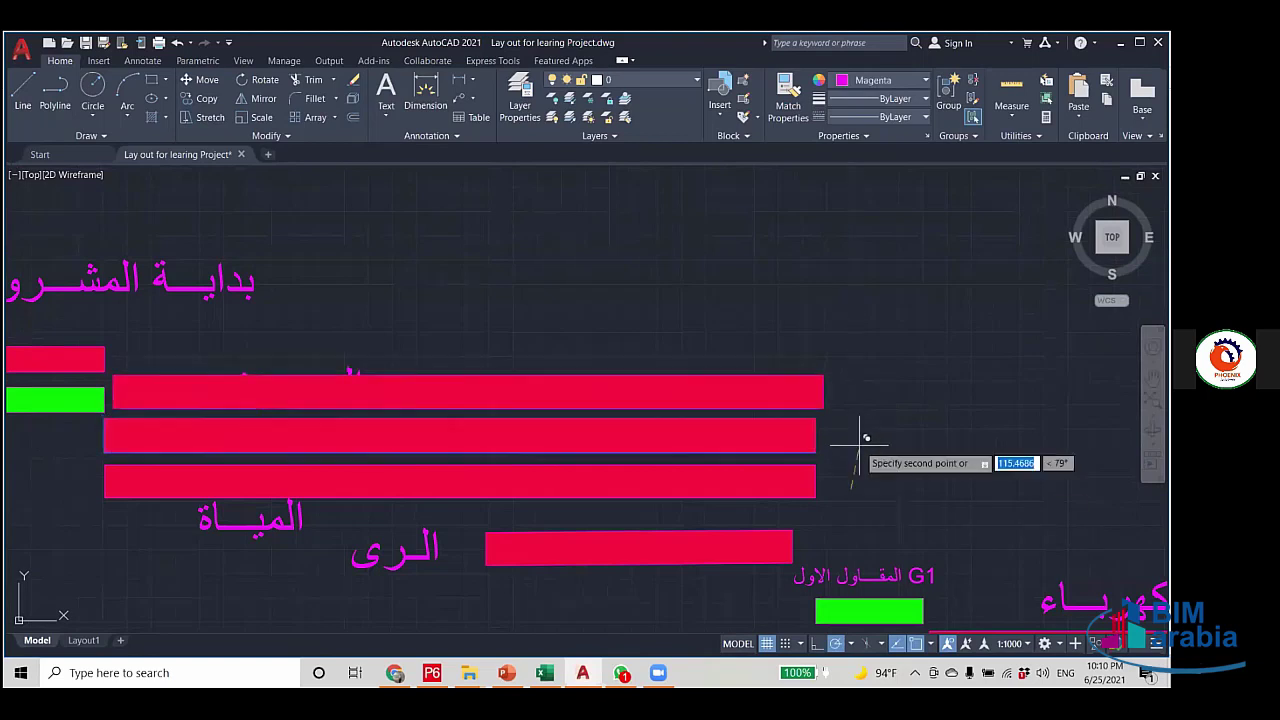
left_click(866, 437)
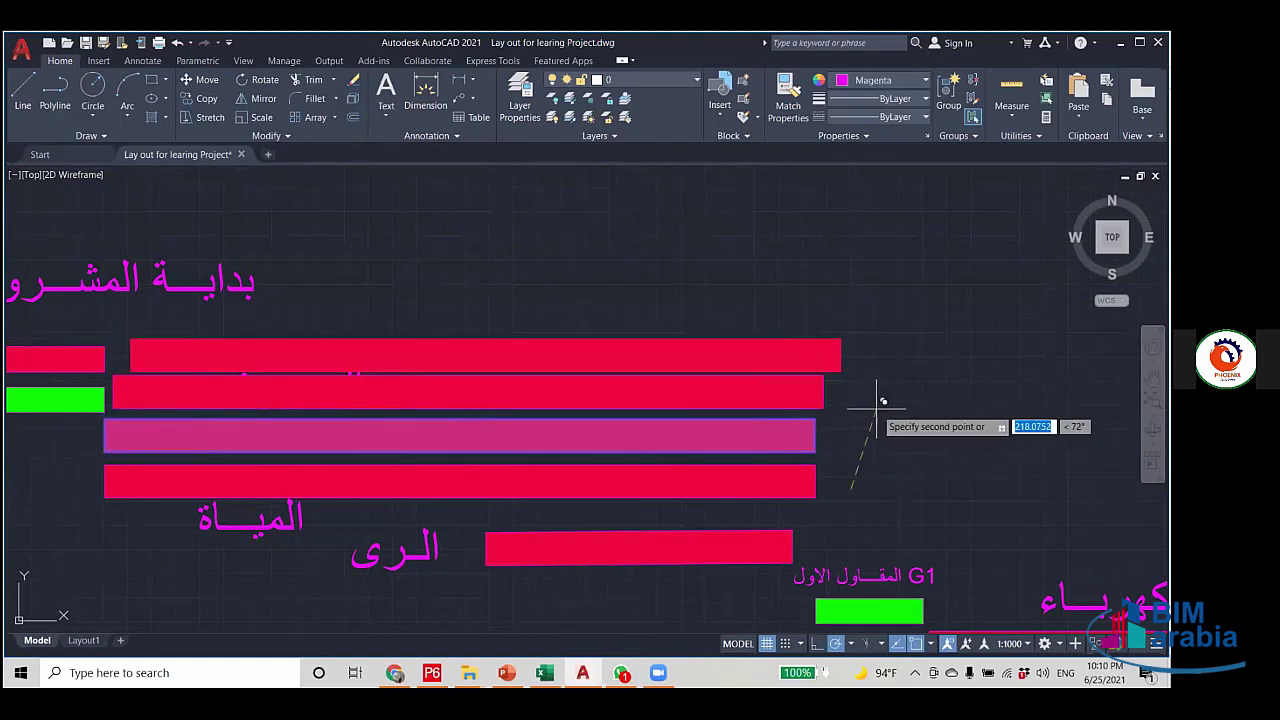
key("Escape")
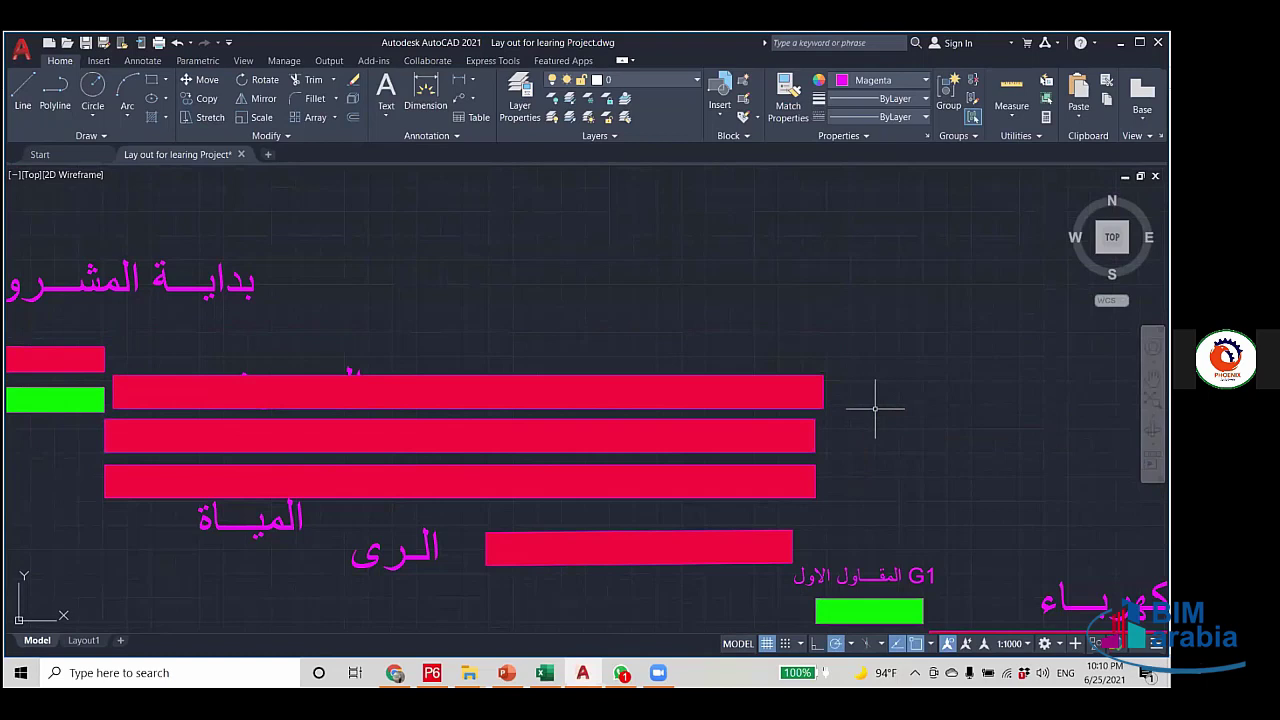
Examine how the lengthened sewer and water bars and the moved irrigation bar fit the first G2 period and the following G1 period.
scroll(640, 400, "down", 5)
scroll(449, 271, "up", 2)
scroll(443, 409, "down", 2)
scroll(441, 420, "down", 2)
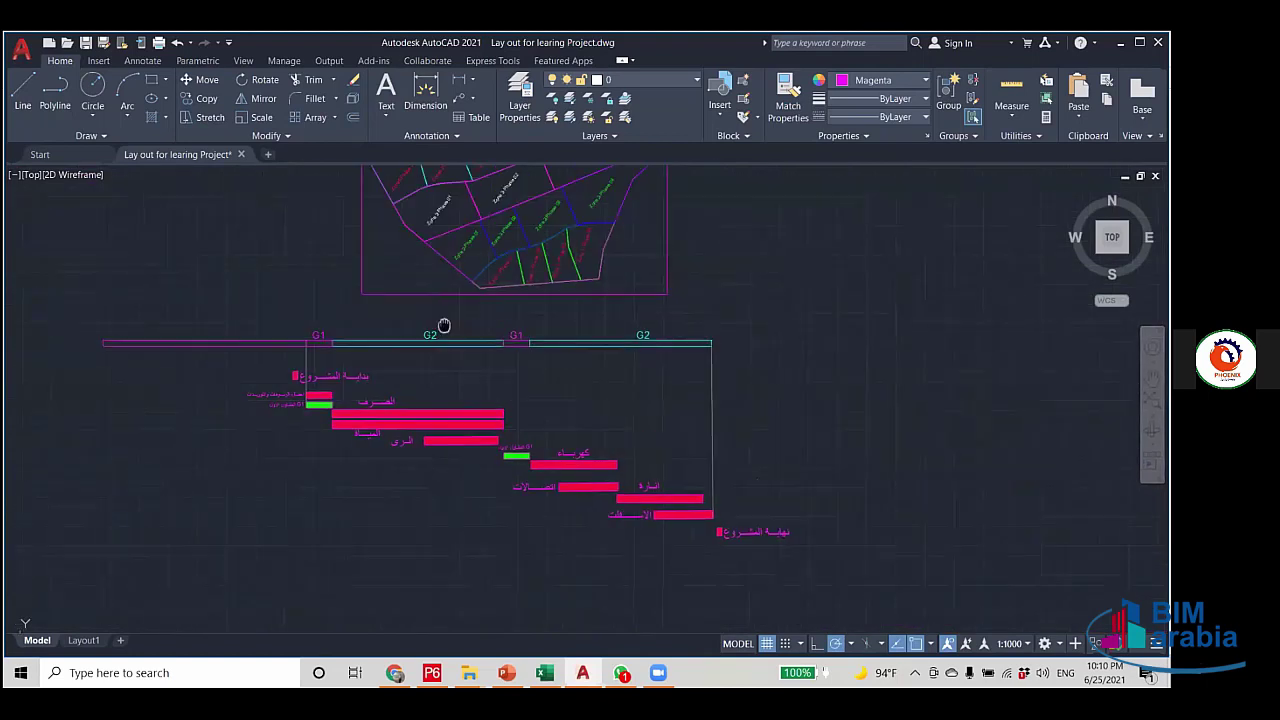
scroll(503, 609, "up", 2)
scroll(509, 486, "up", 6)
scroll(507, 468, "down", 2)
scroll(507, 468, "down", 8)
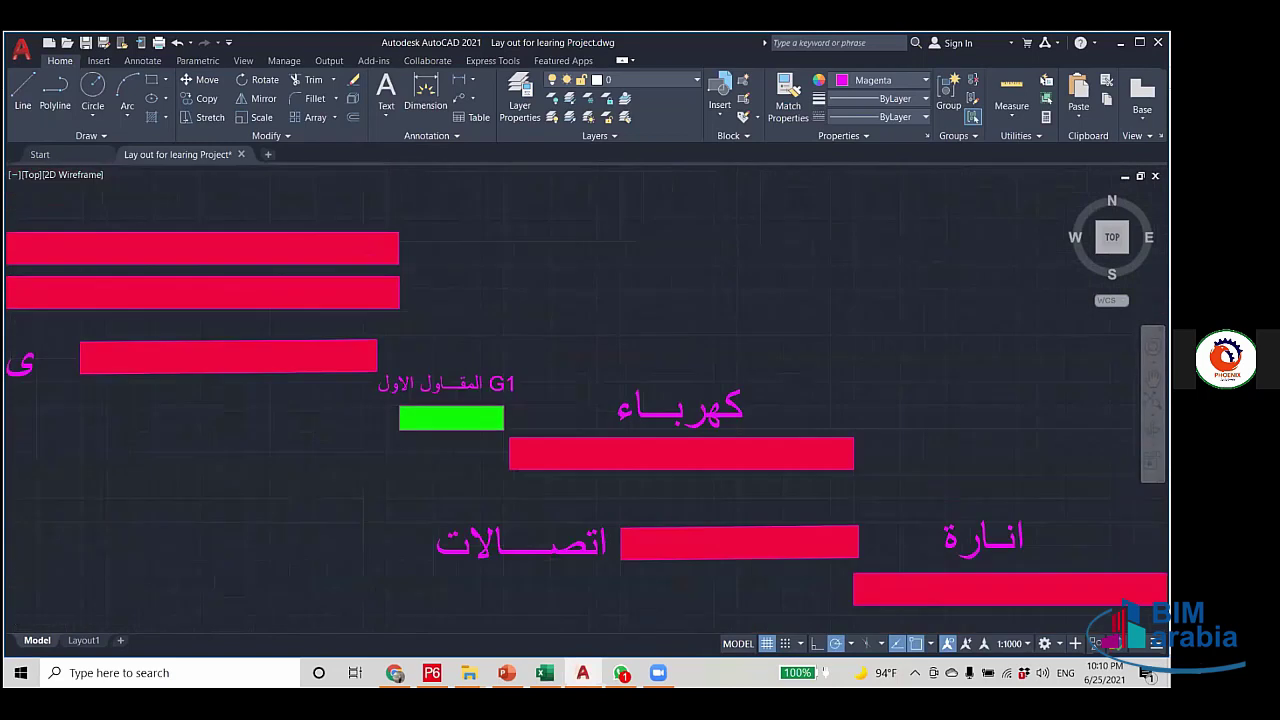
scroll(414, 443, "up", 6)
left_click(408, 440)
left_click(291, 183)
key("Escape")
scroll(340, 498, "down", 5)
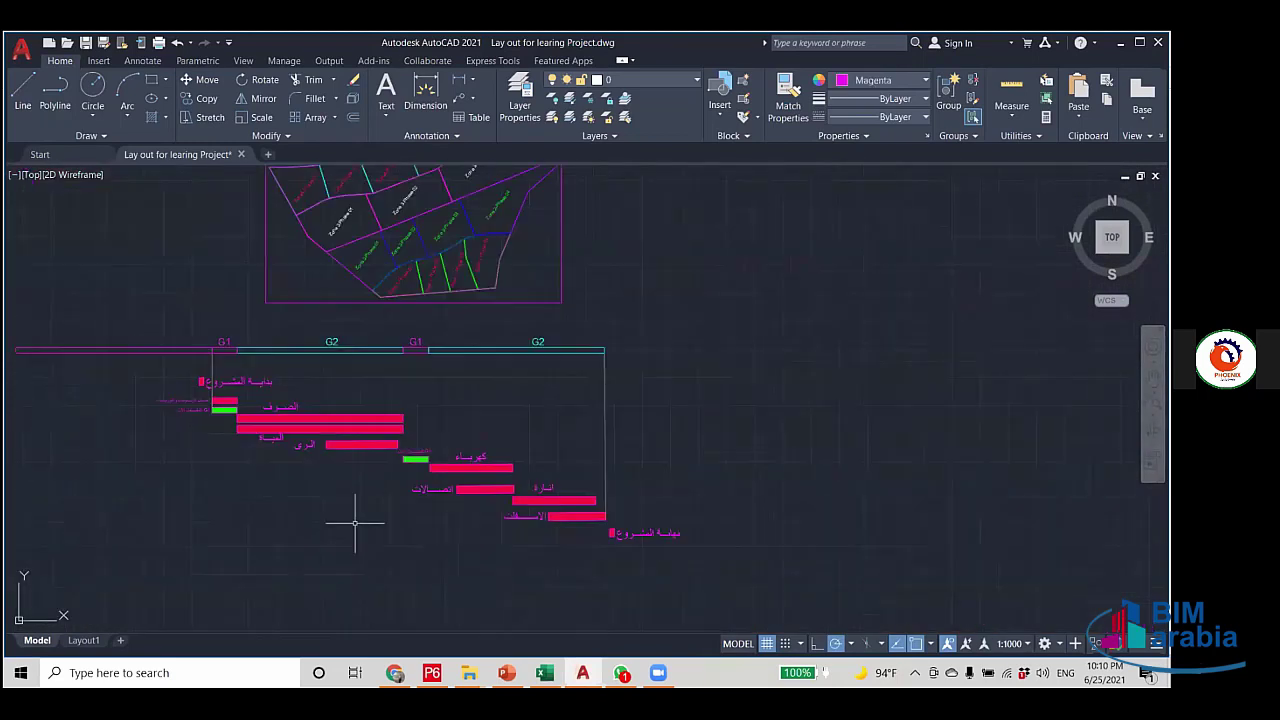
Select the second G1 contractor bar with its label to examine its place between the wet utilities and the electricity bar.
scroll(491, 471, "up", 5)
scroll(283, 510, "down", 4)
scroll(400, 520, "up", 4)
scroll(398, 560, "down", 4)
mouse_move(257, 571)
left_mouse_down()
mouse_move(417, 529)
mouse_move(443, 577)
left_mouse_up()
scroll(412, 440, "up", 4)
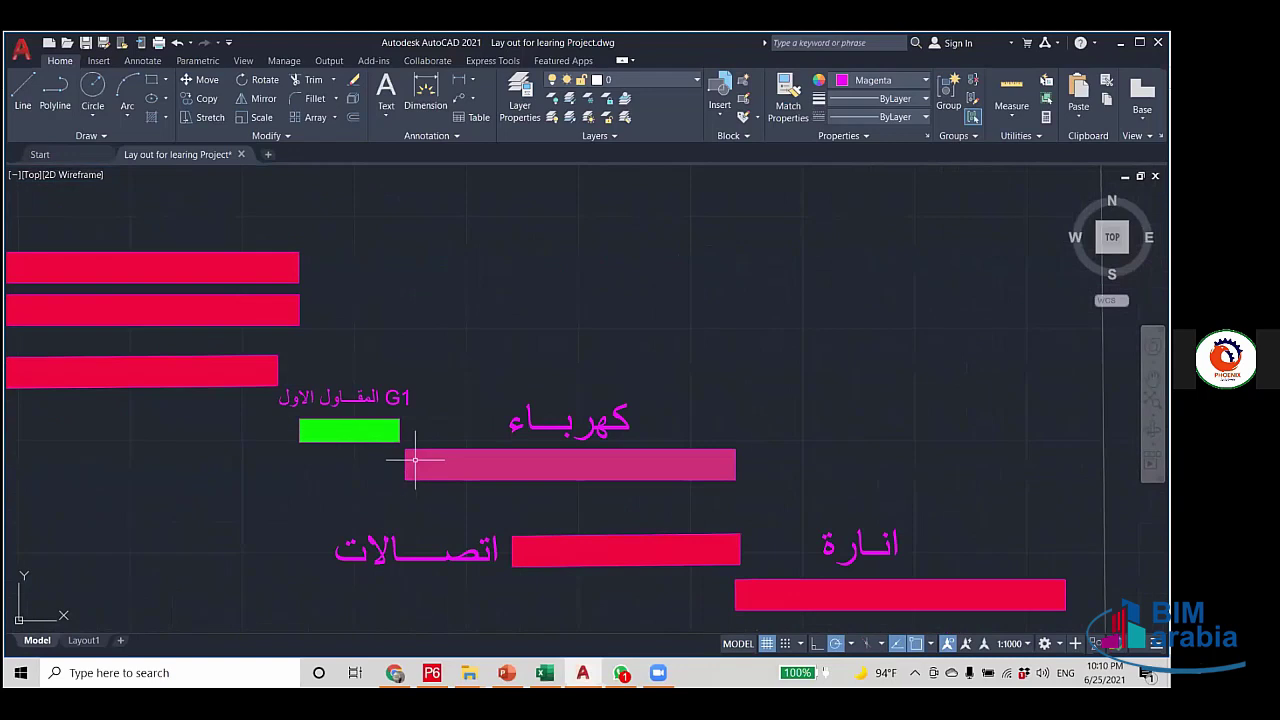
left_click(382, 460)
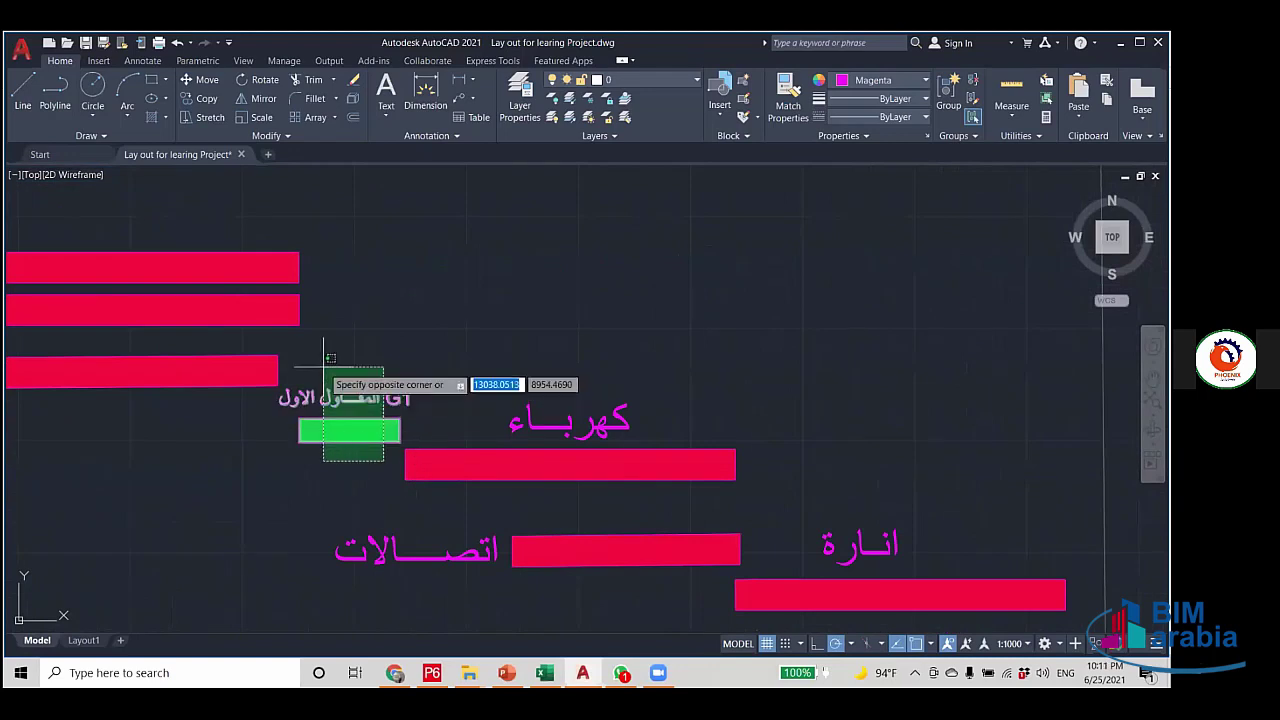
left_click(302, 369)
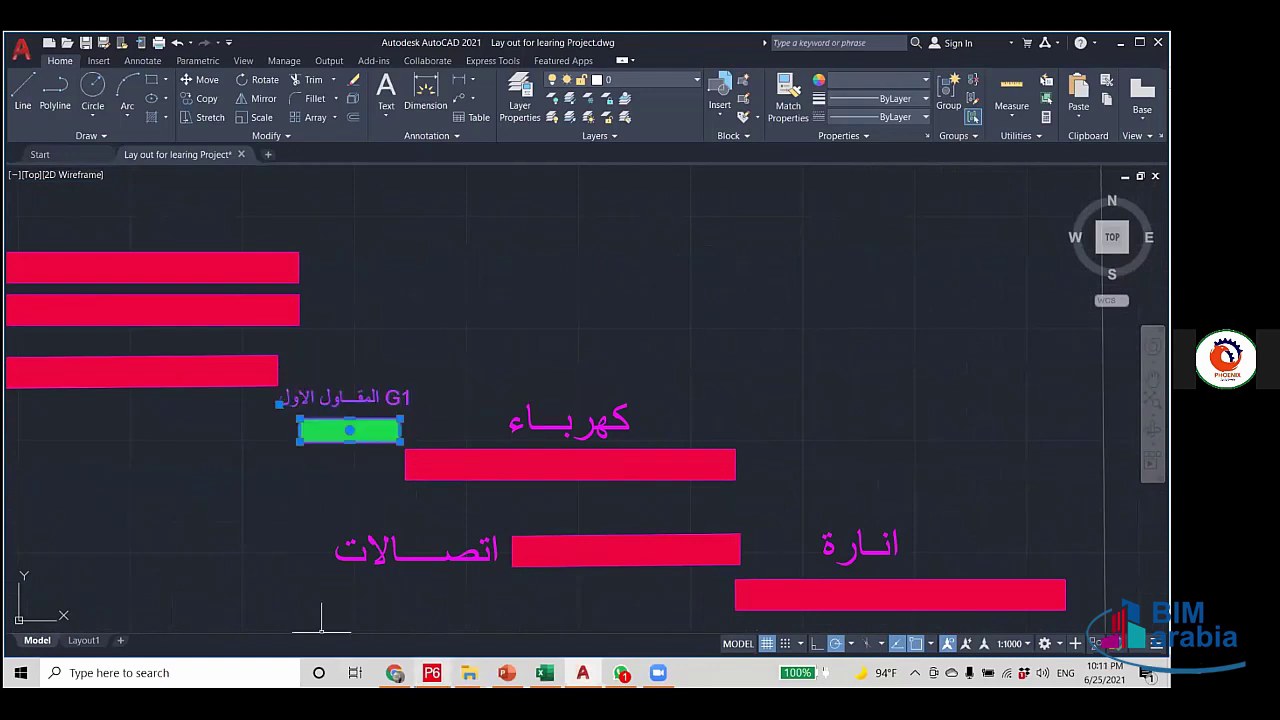
Switch to Primavera P6 and apply the All Activities filter to show the whole project from its key milestones.
key("alt+Tab")
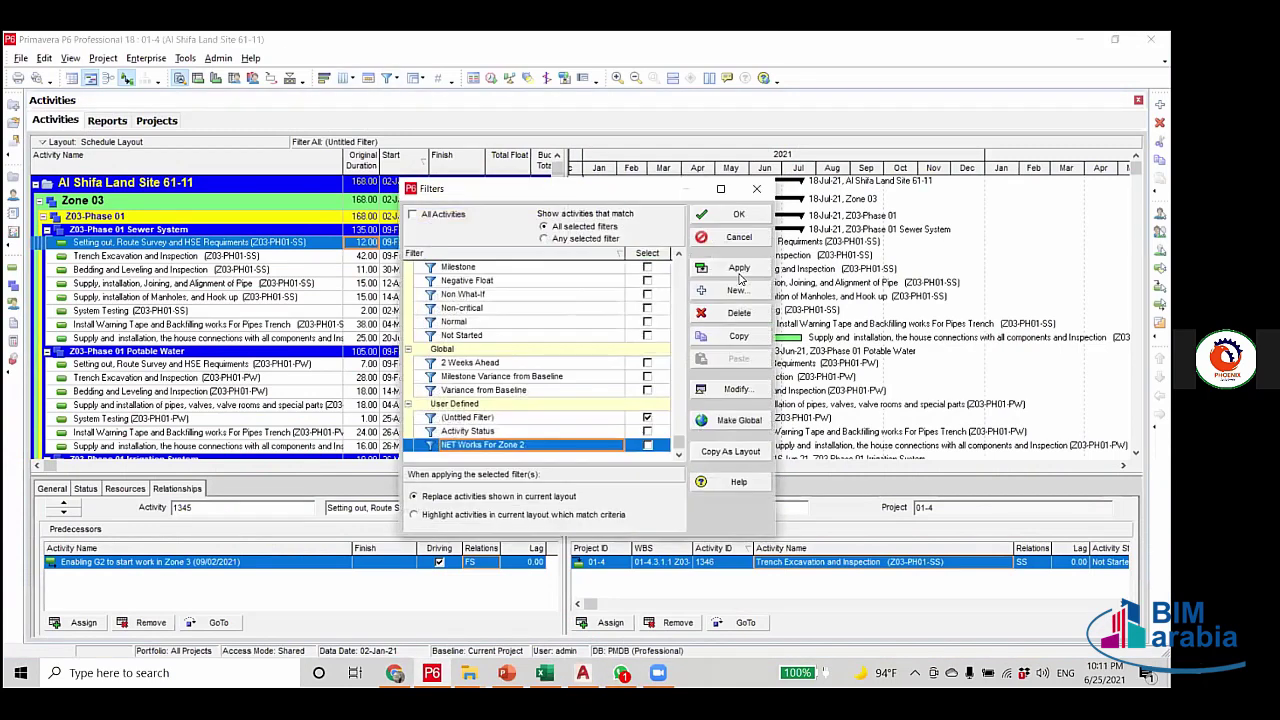
left_click(740, 216)
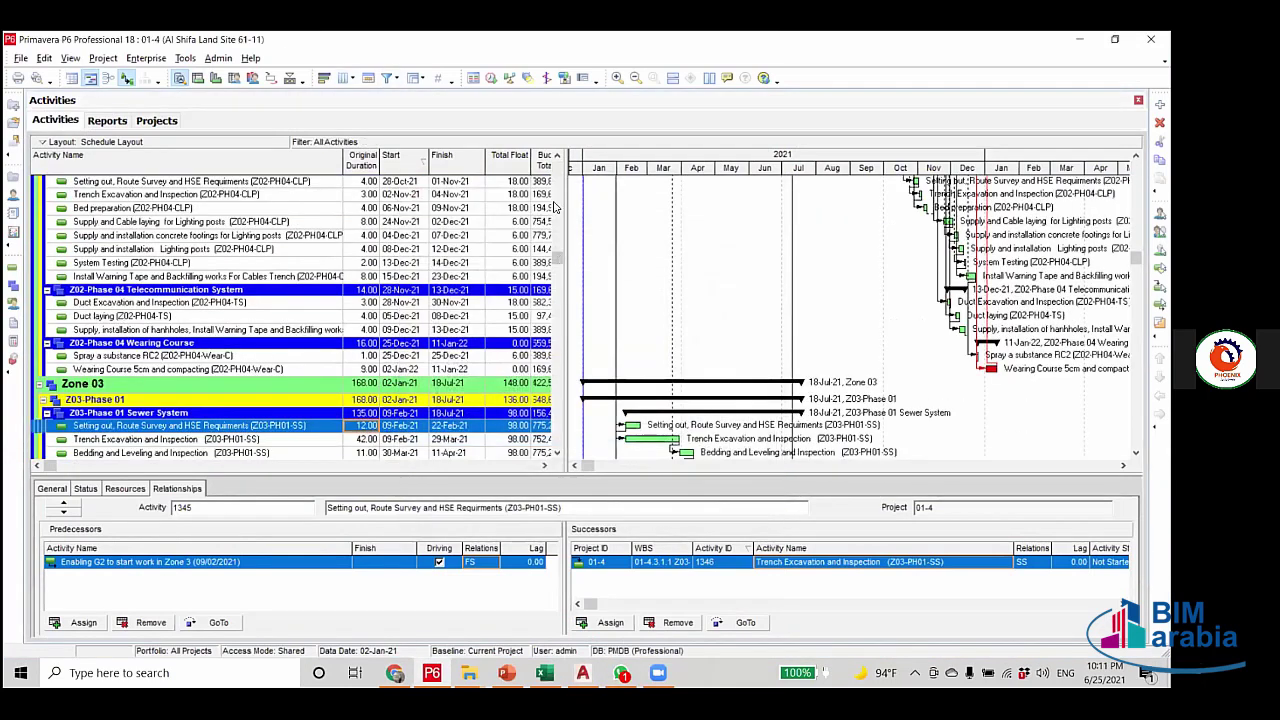
scroll(260, 375, "up", 15)
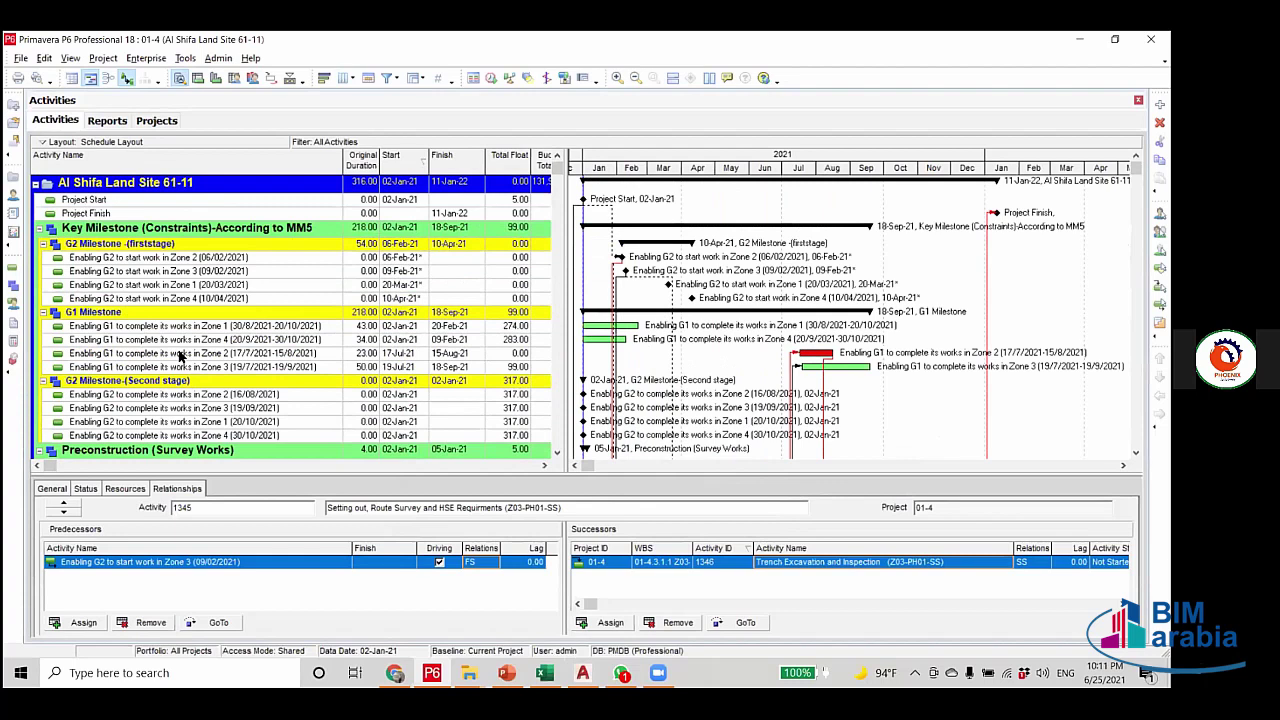
Compare the predecessors and successors of the G1 completion activities for Zone 2 and Zone 3.
left_click(181, 355)
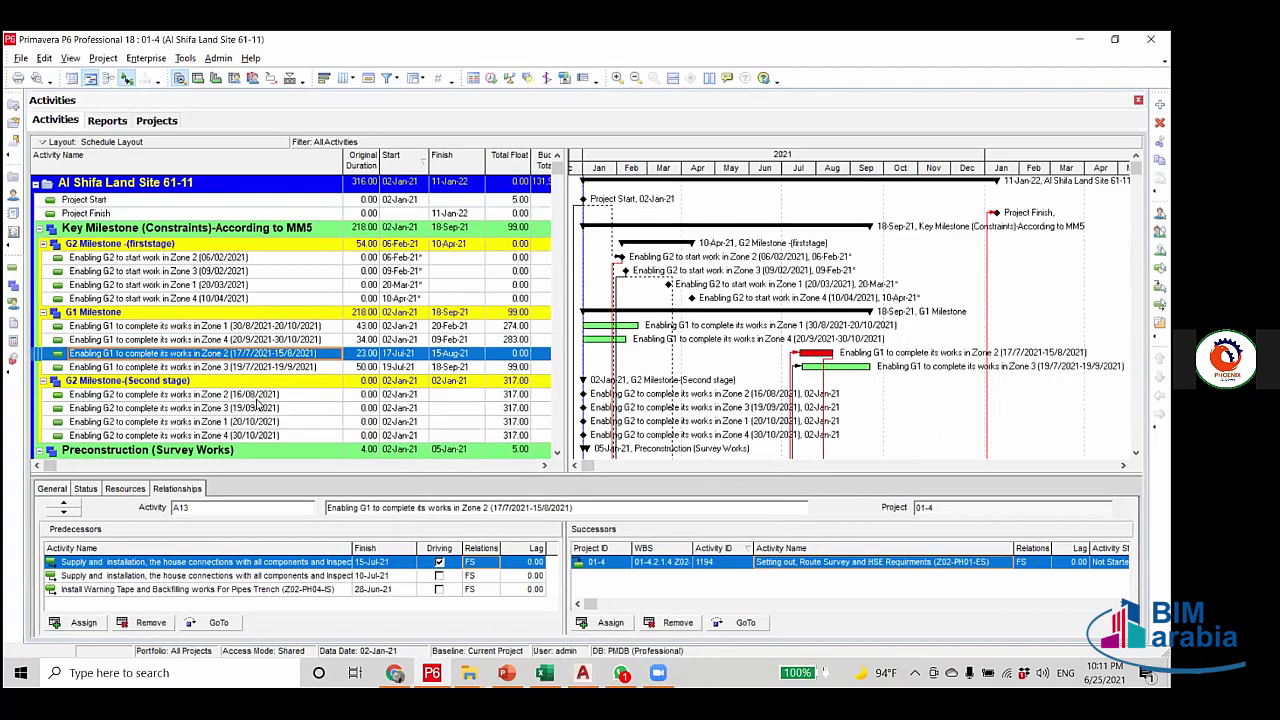
scroll(242, 385, "down", 1)
scroll(241, 384, "down", 1)
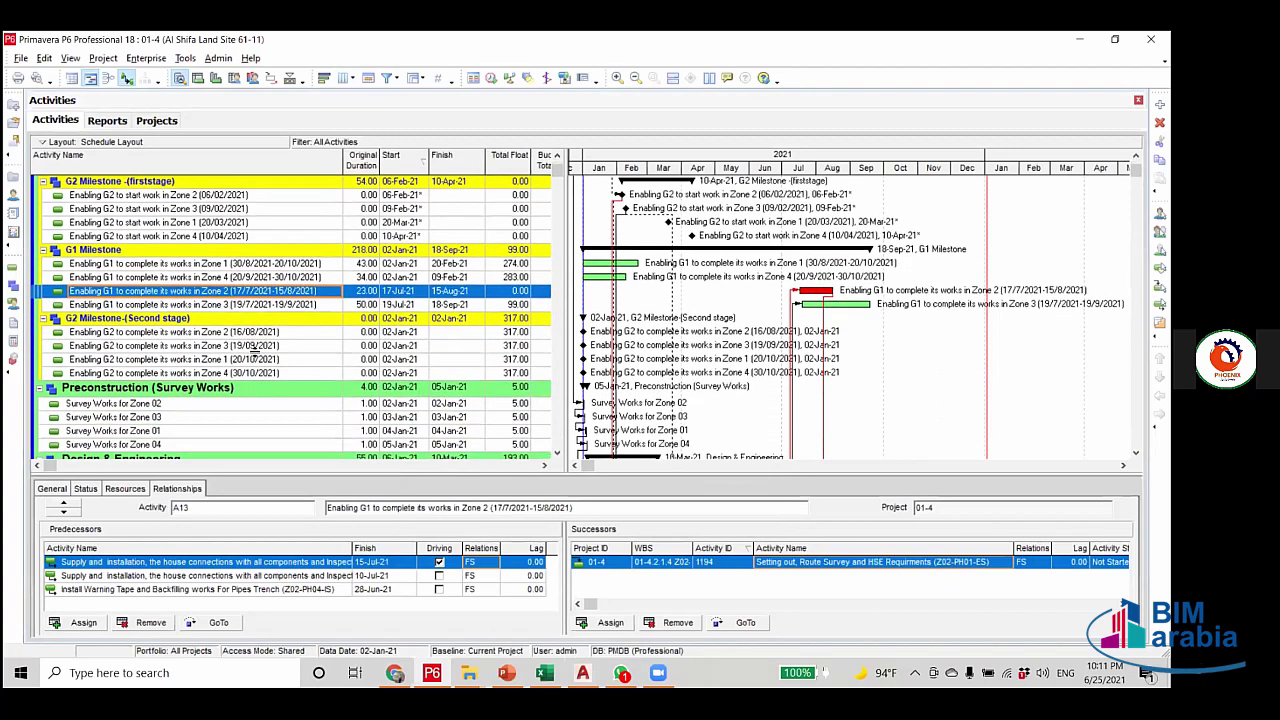
scroll(240, 330, "up", 1)
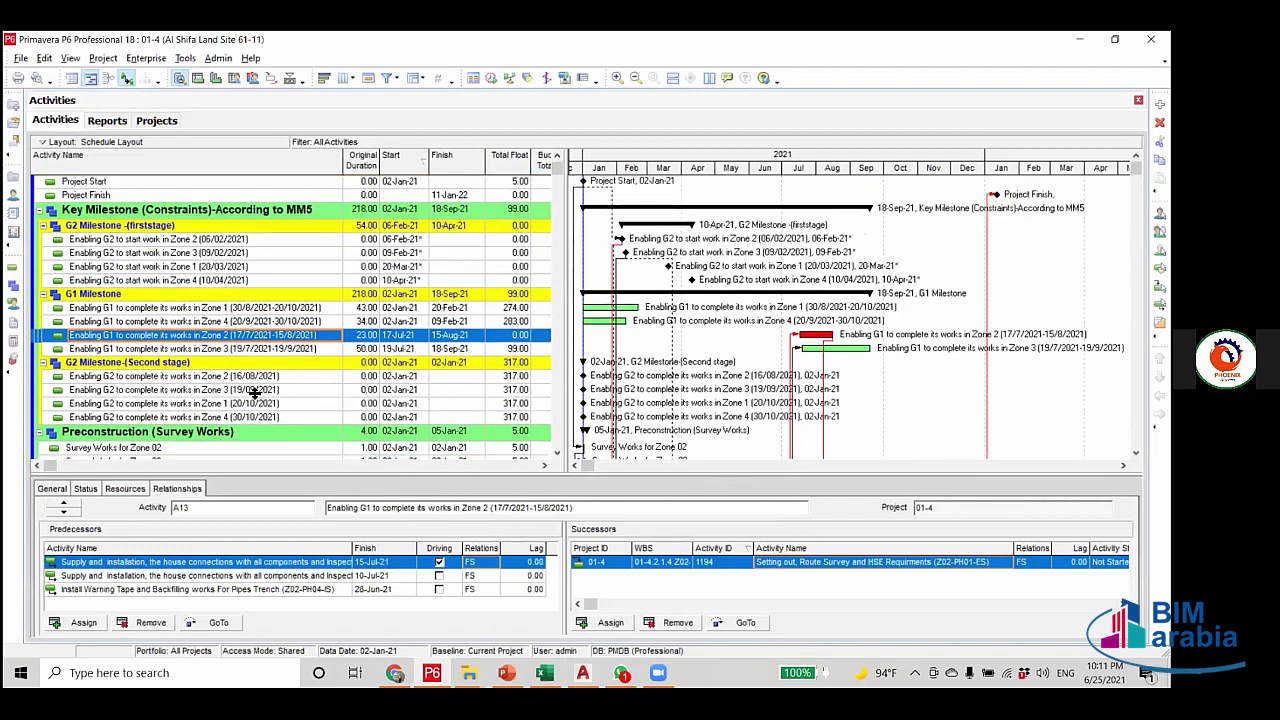
left_click(221, 352)
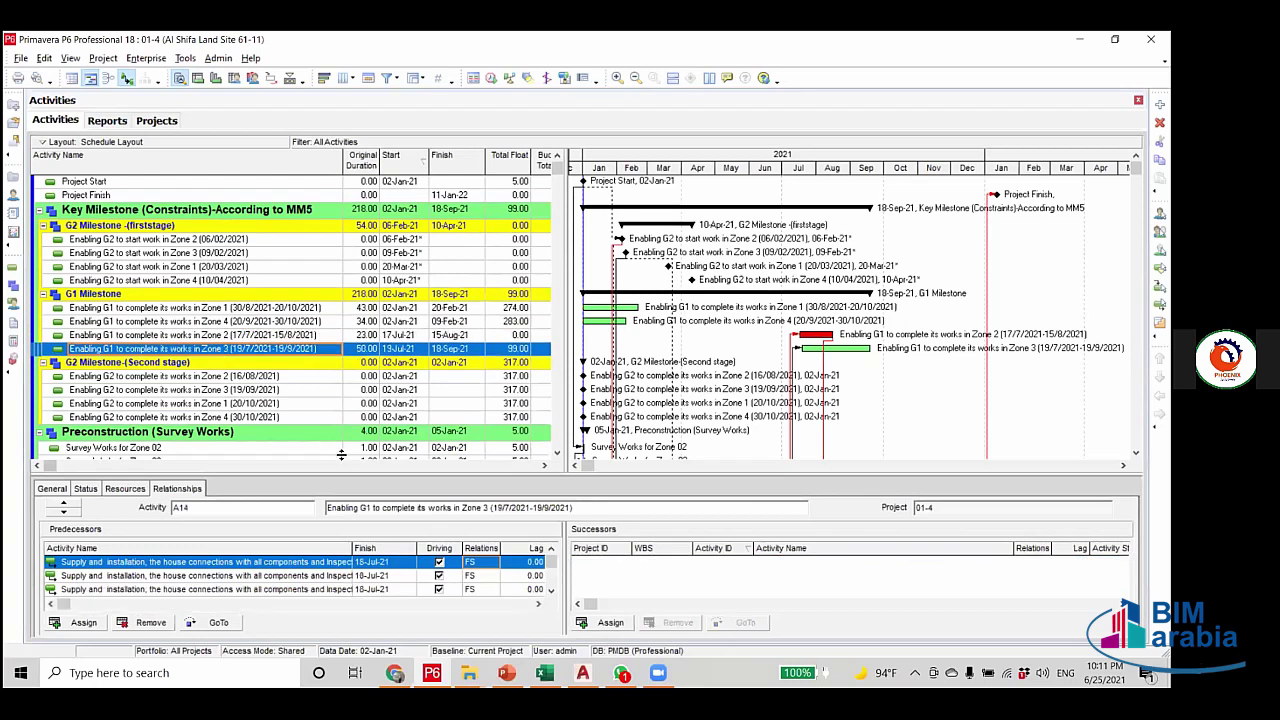
left_click(247, 334)
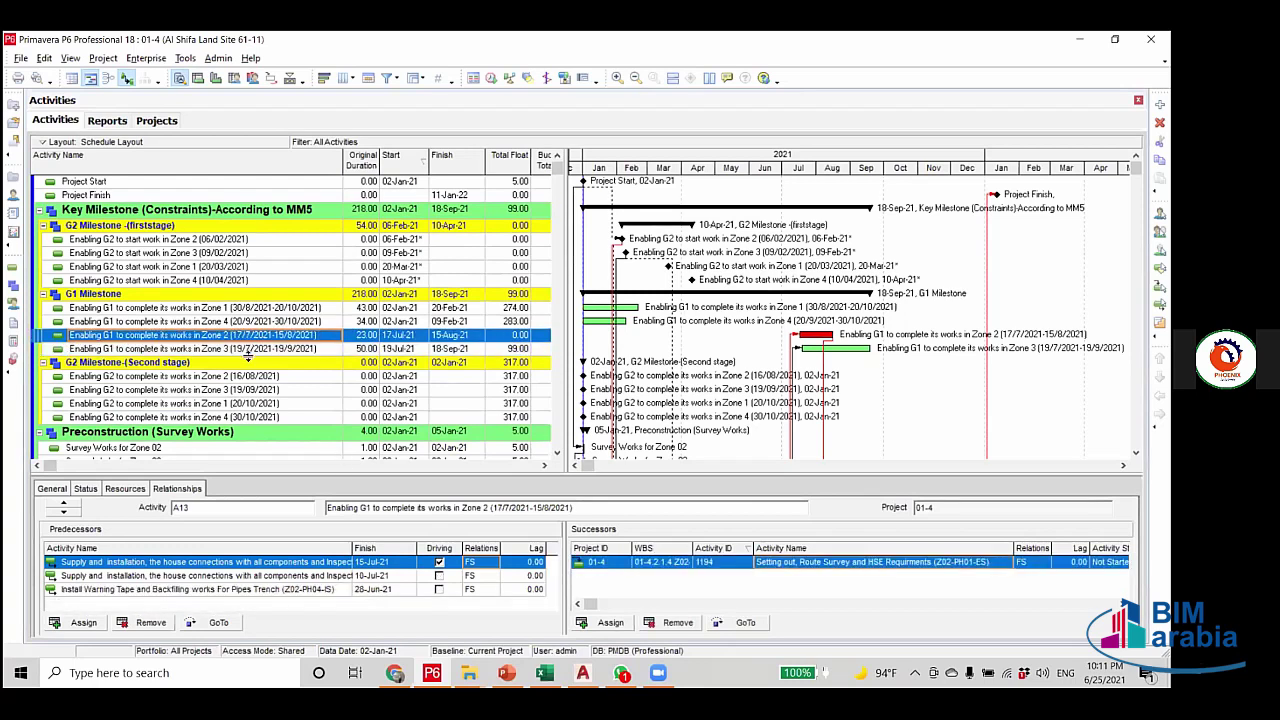
left_click(249, 352)
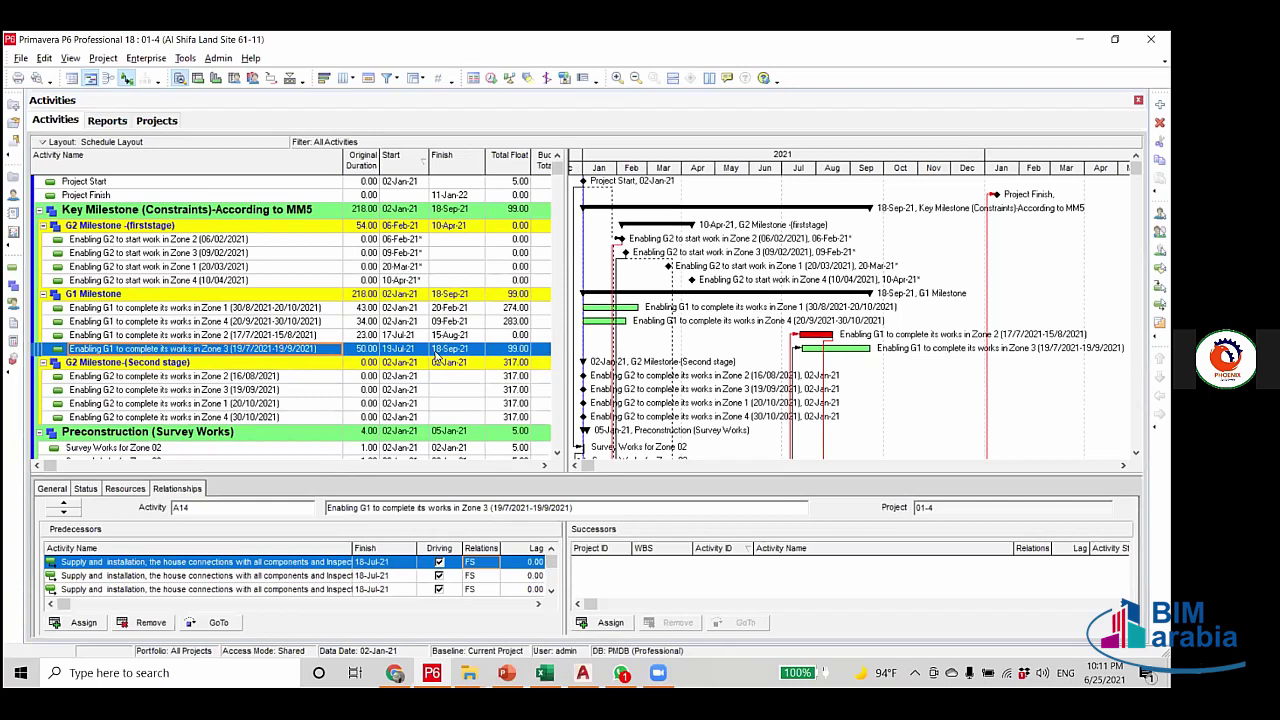
Check the original durations of the Zone 2 and Zone 3 G1 completion activities and the finish date of the Zone 3 one.
left_click(363, 352)
left_click(366, 349)
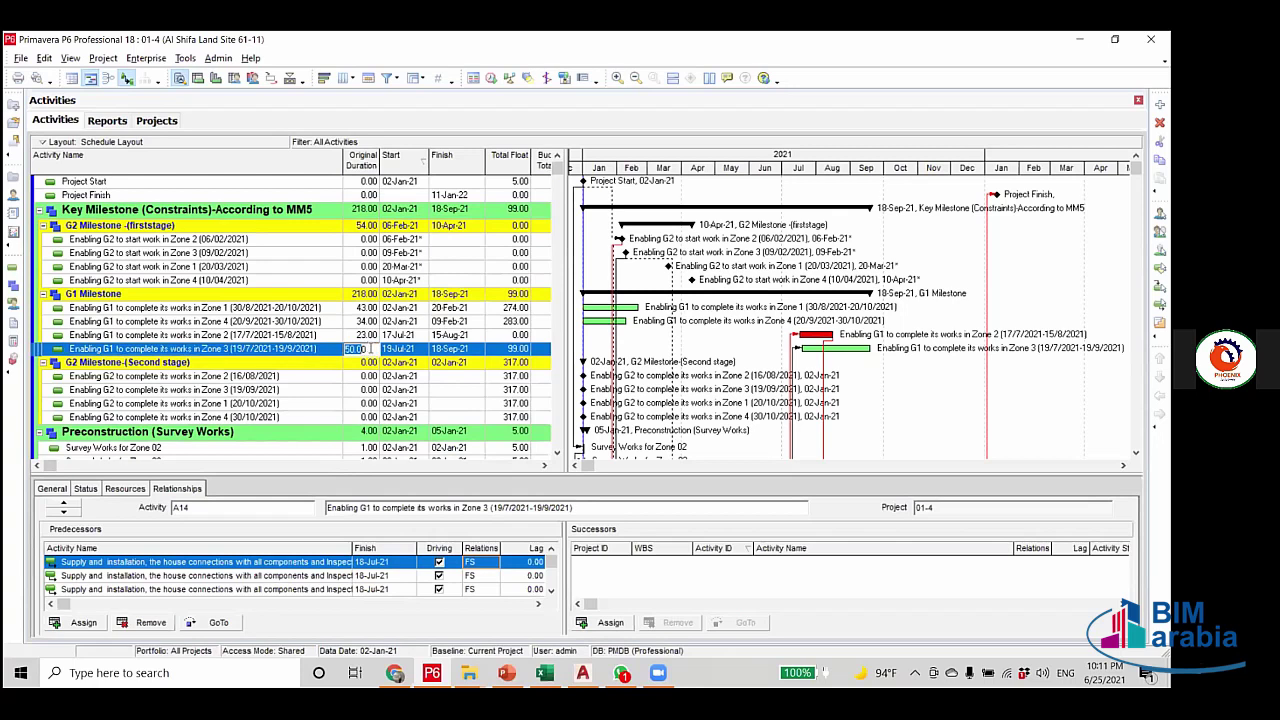
left_click(364, 337)
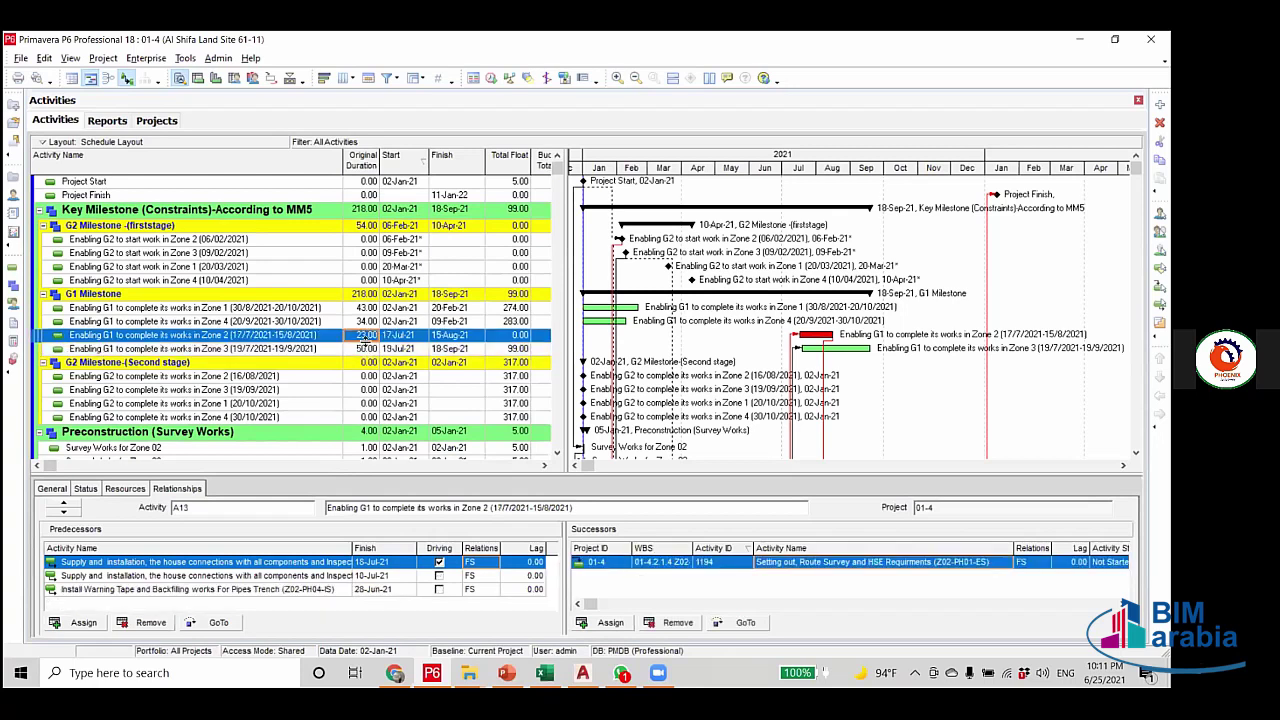
left_click(365, 352)
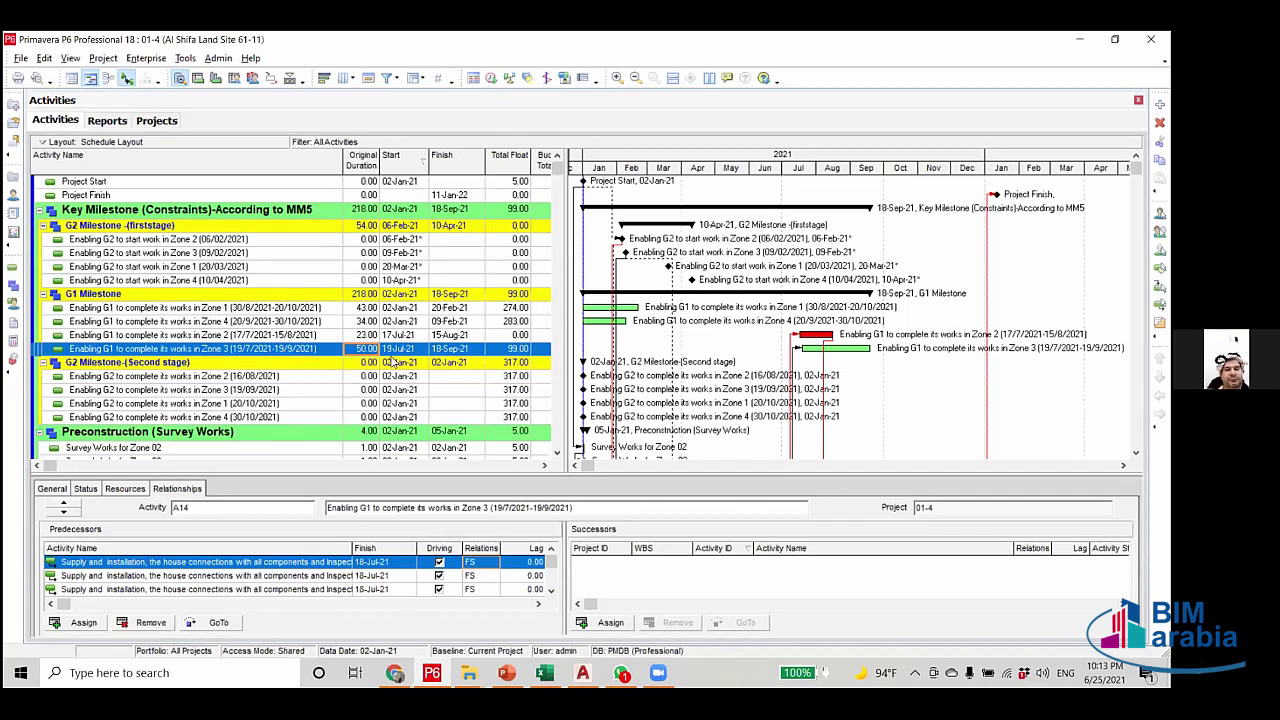
left_click(474, 351)
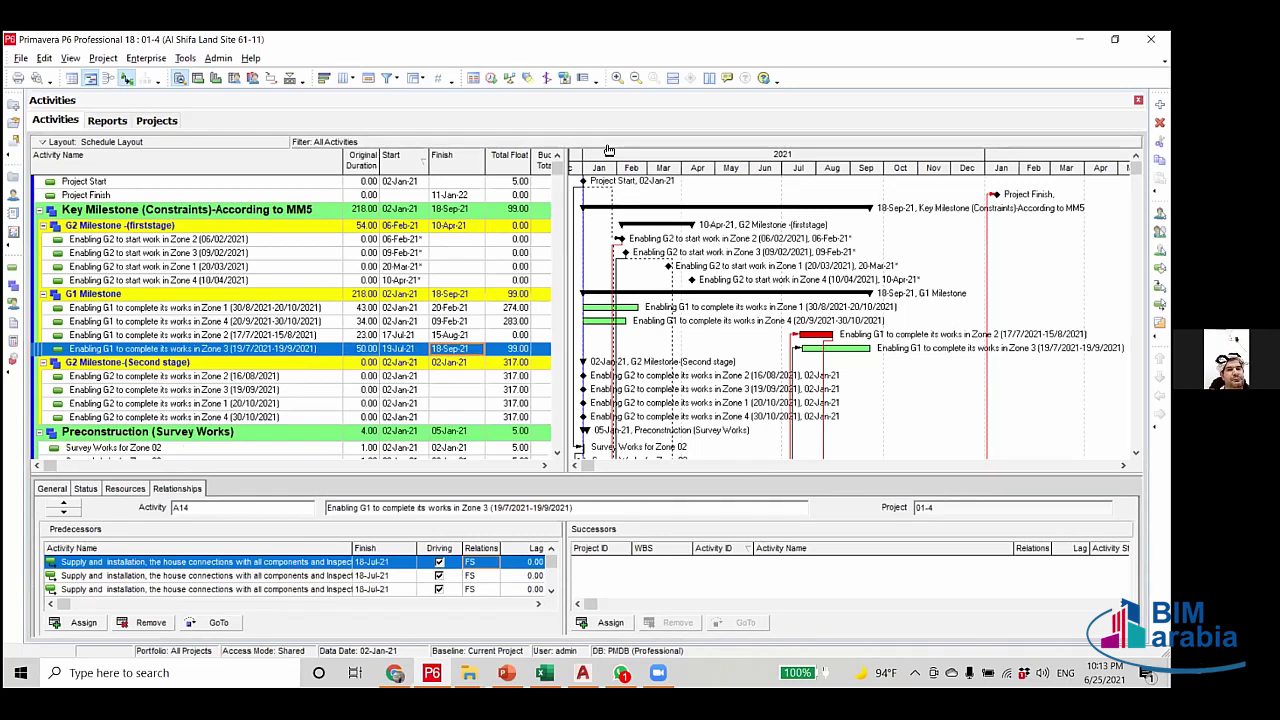
scroll(877, 326, "down", 1)
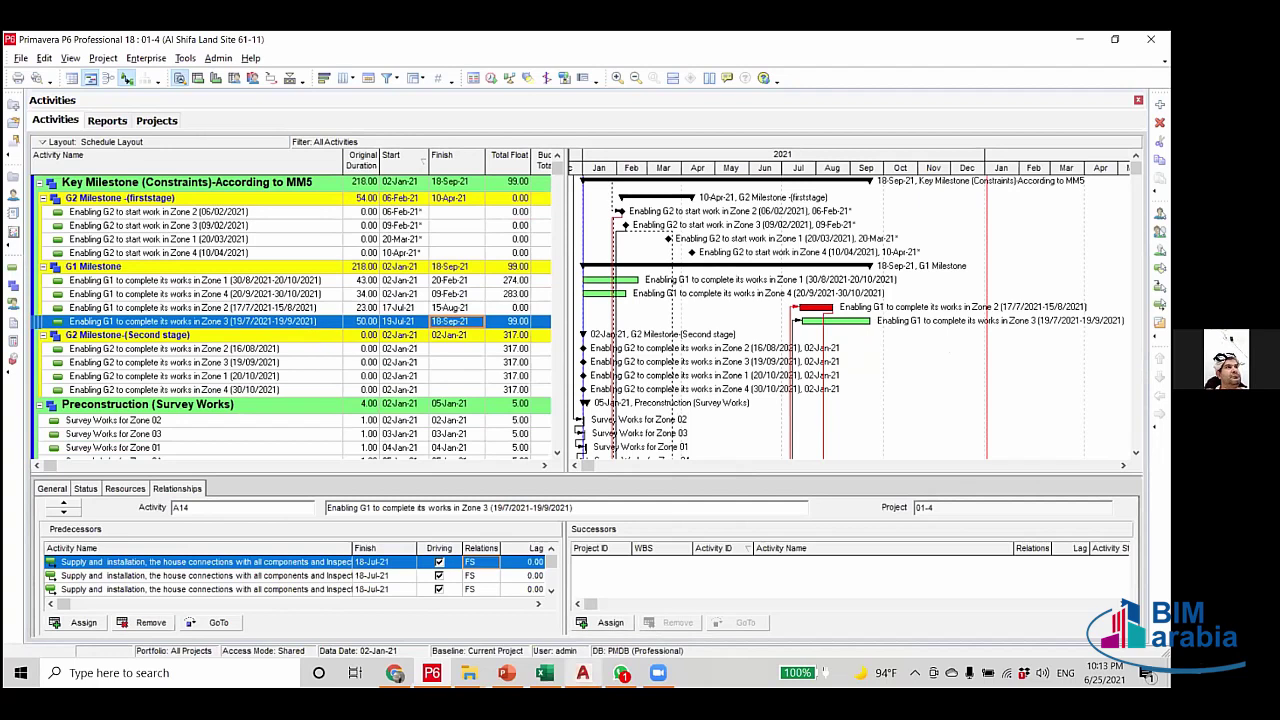
Switch to AutoCAD and examine how the electricity and telecommunication bars follow the second G1 contractor bar.
left_click(583, 672)
scroll(611, 400, "up", 3)
scroll(560, 560, "down", 3)
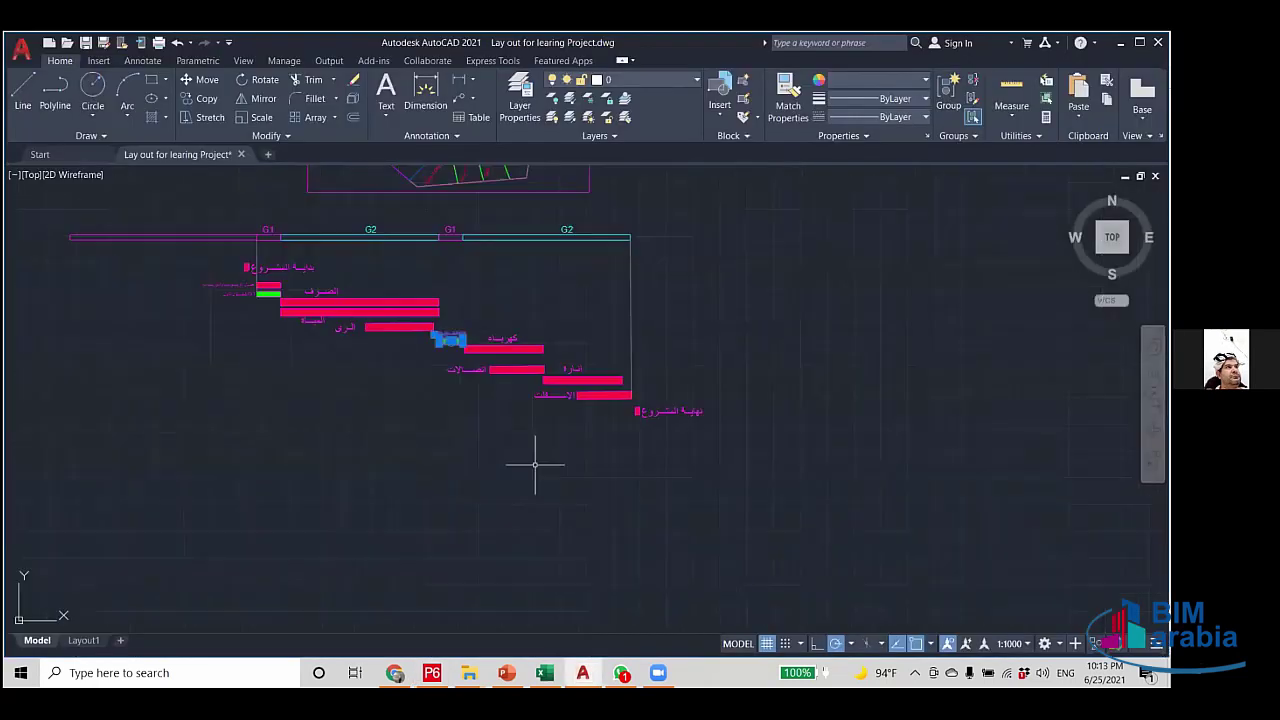
scroll(494, 347, "up", 4)
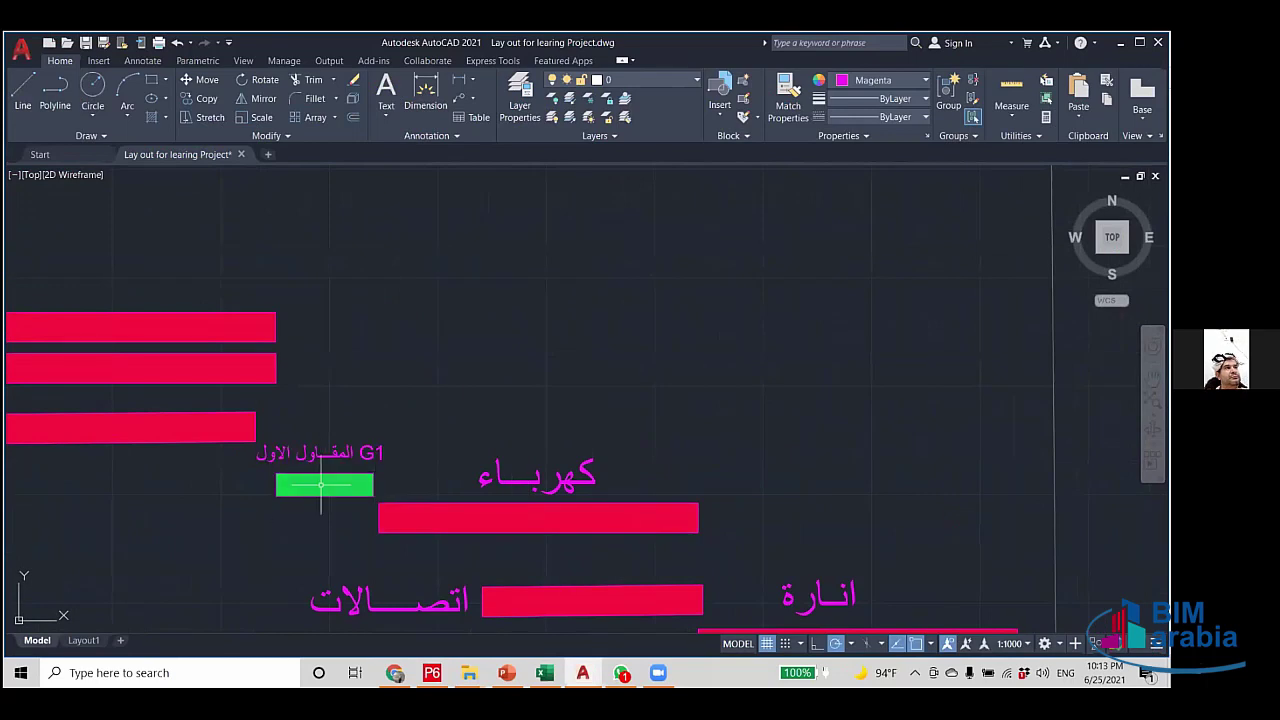
scroll(500, 500, "down", 2)
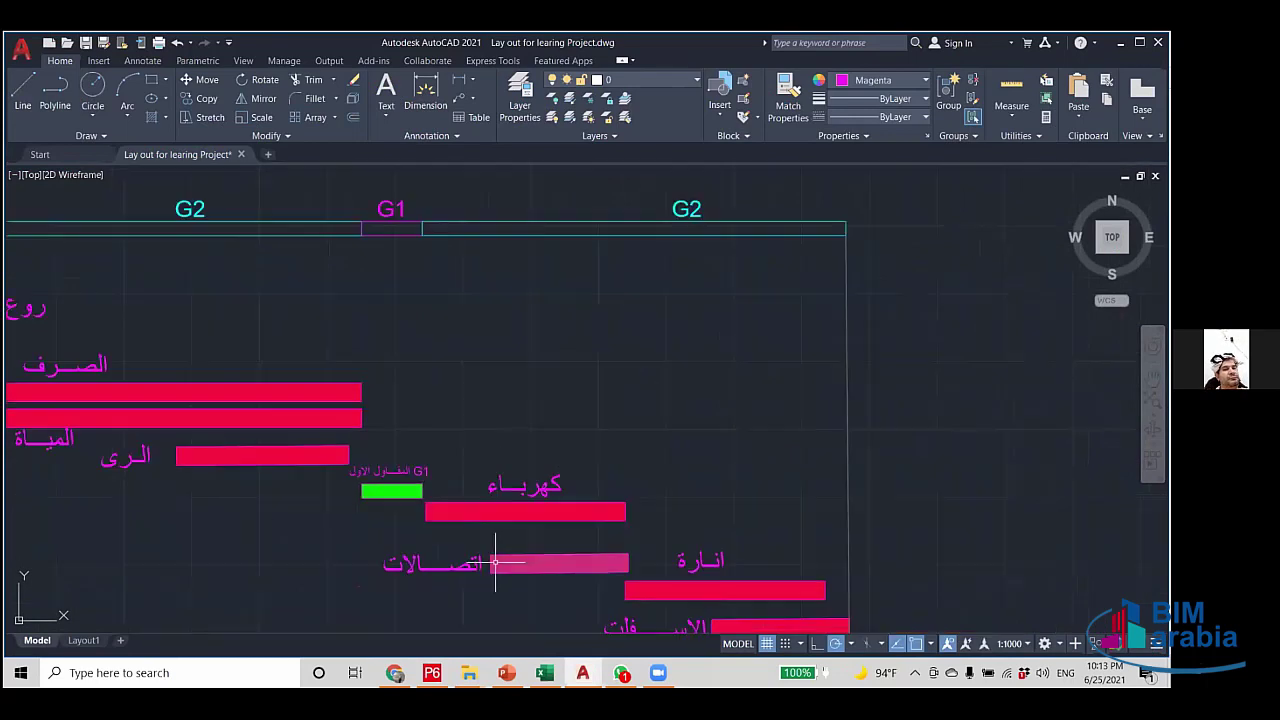
Examine the lighting and asphalt bars leading up to the project end in the AutoCAD sequence diagram.
scroll(498, 563, "down", 3)
scroll(552, 386, "up", 4)
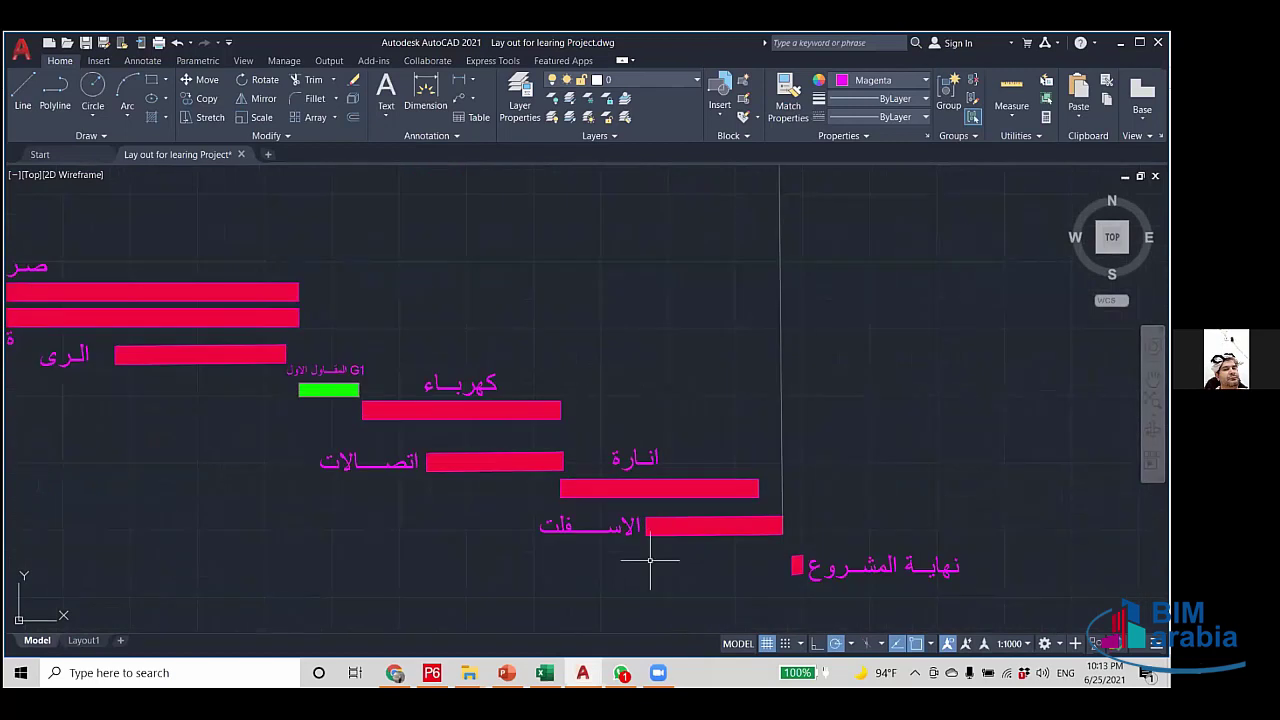
left_click(709, 557)
left_click(645, 522)
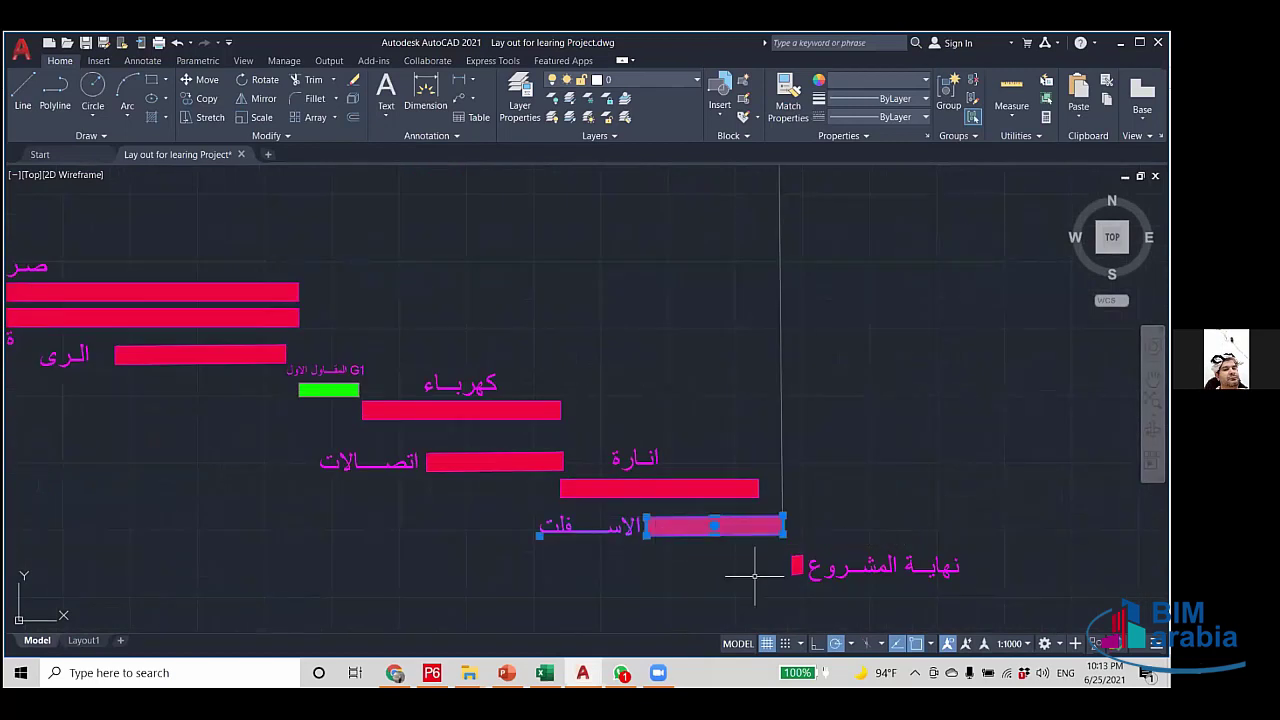
key("Escape")
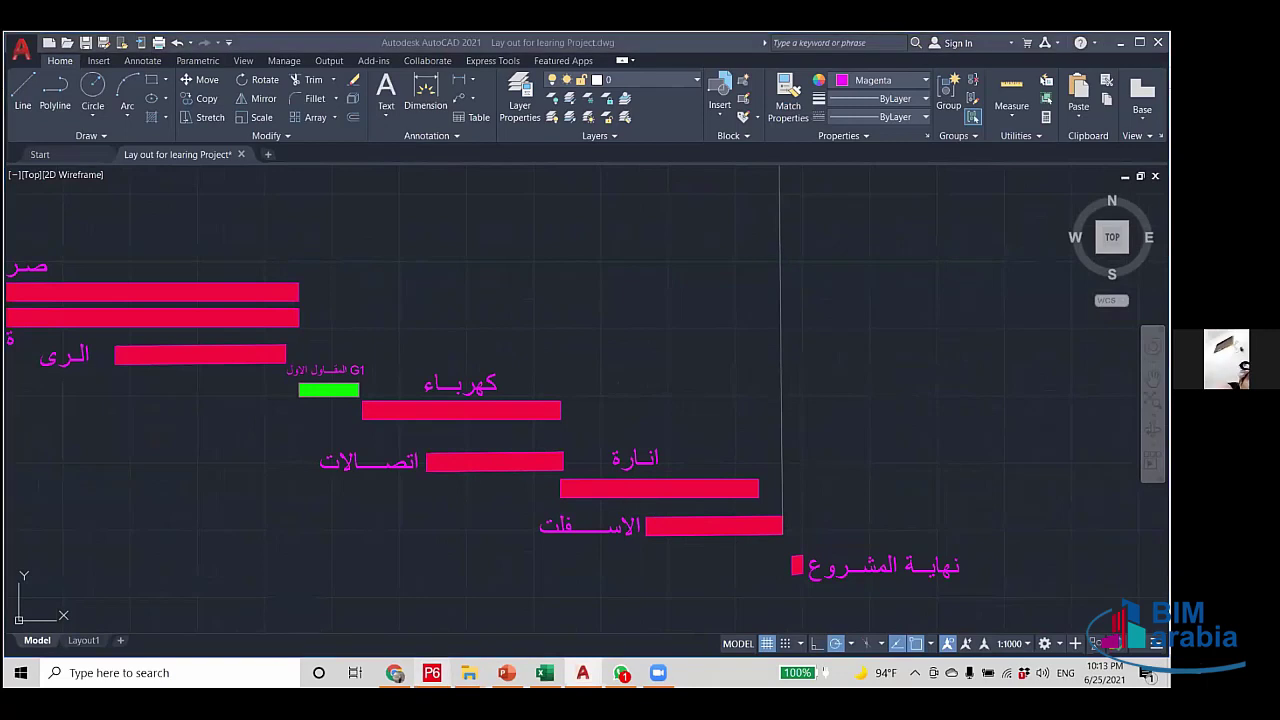
Switch to Primavera P6 and apply the (Untitled Filter) to show only the Zone 03 activities.
key("alt+Tab")
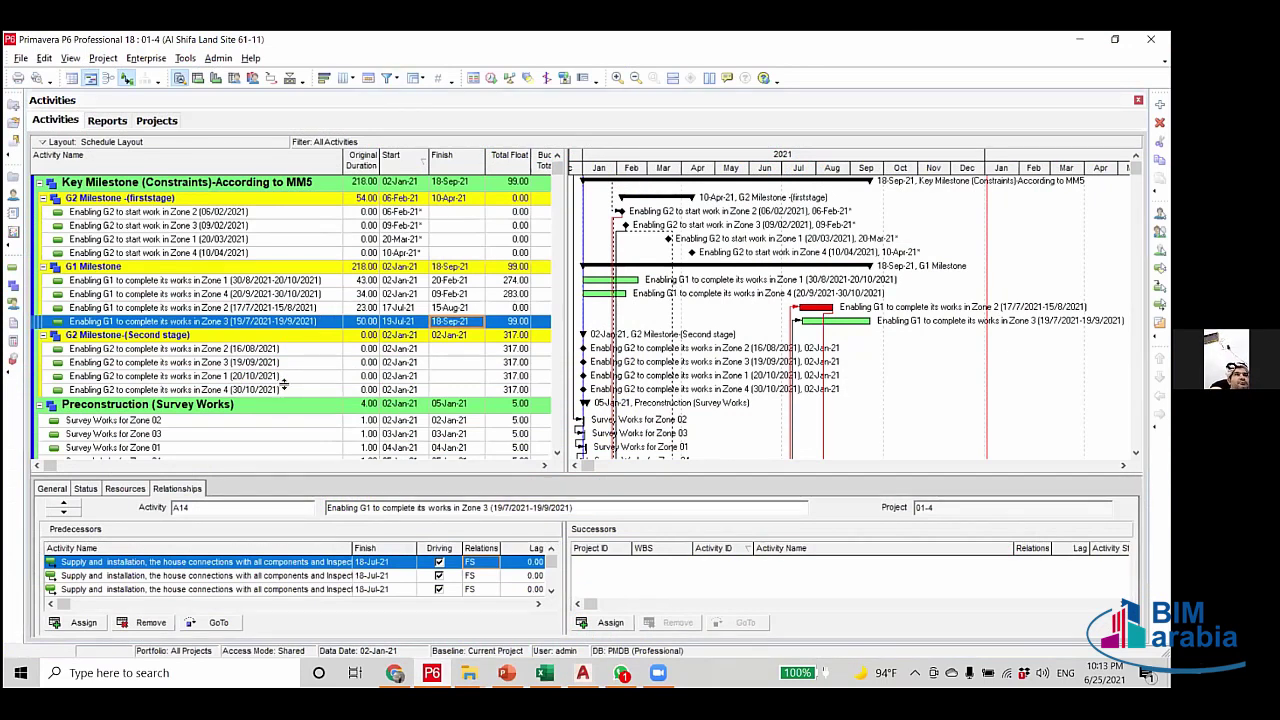
scroll(322, 370, "up", 3)
left_click(387, 78)
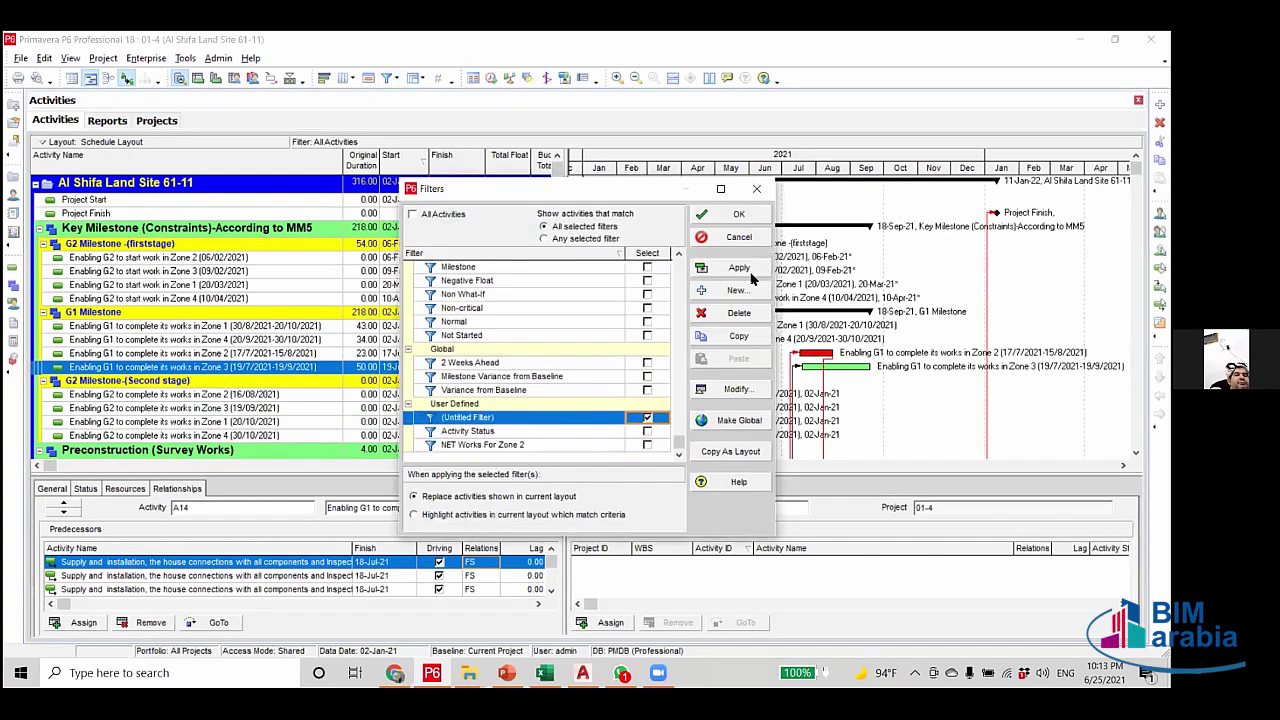
left_click(739, 268)
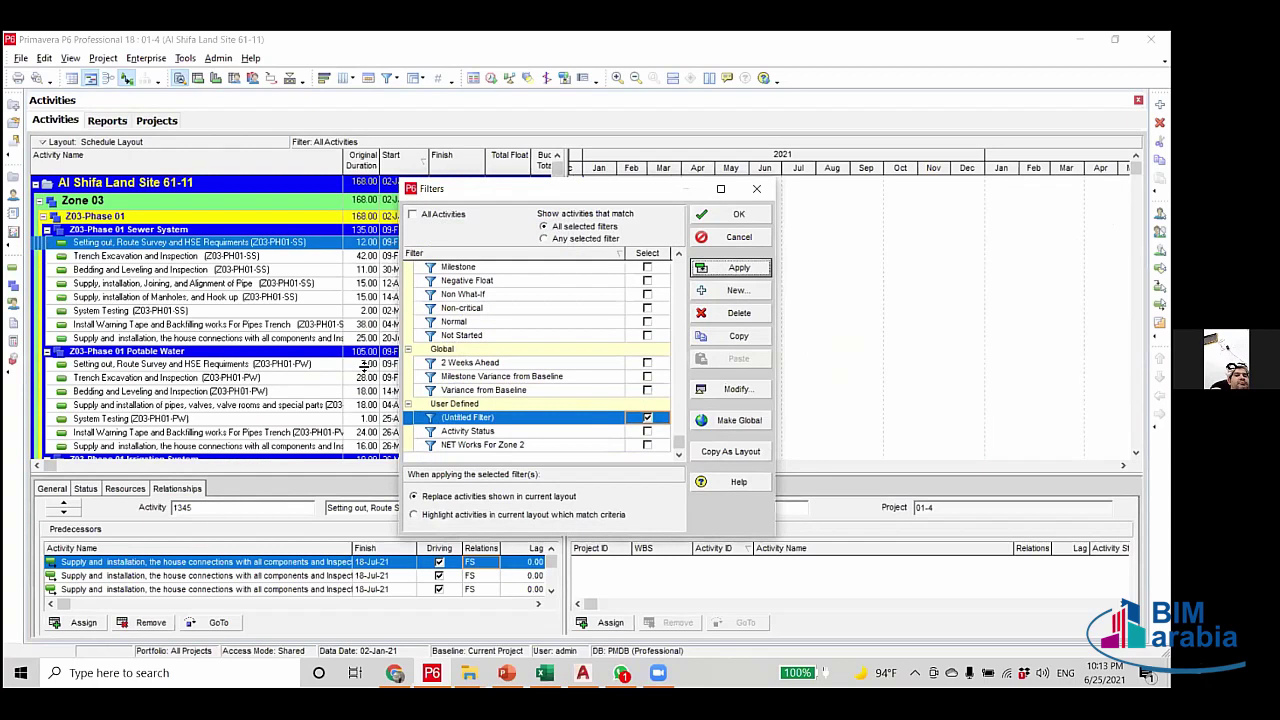
left_click(362, 362)
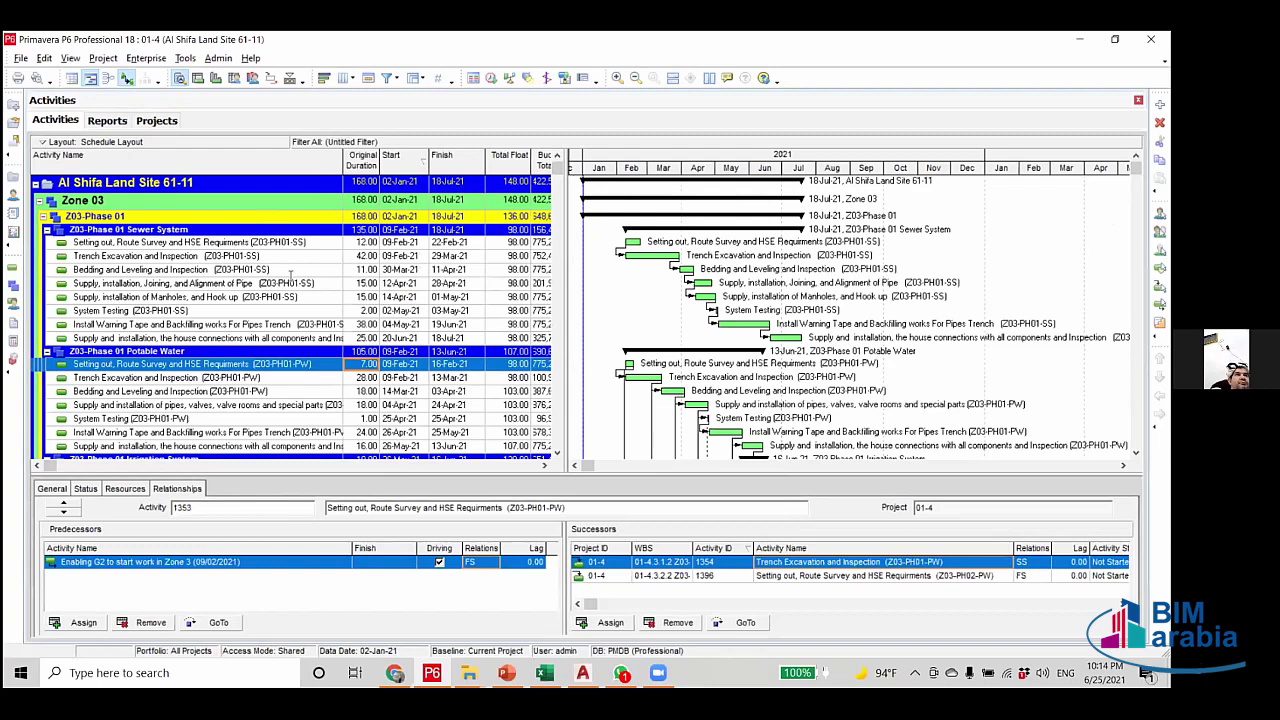
Set the first condition of the NET Works For Zone 2 filter to Activity Name contains -ES and apply it together with the (Untitled Filter).
scroll(299, 277, "down", 7)
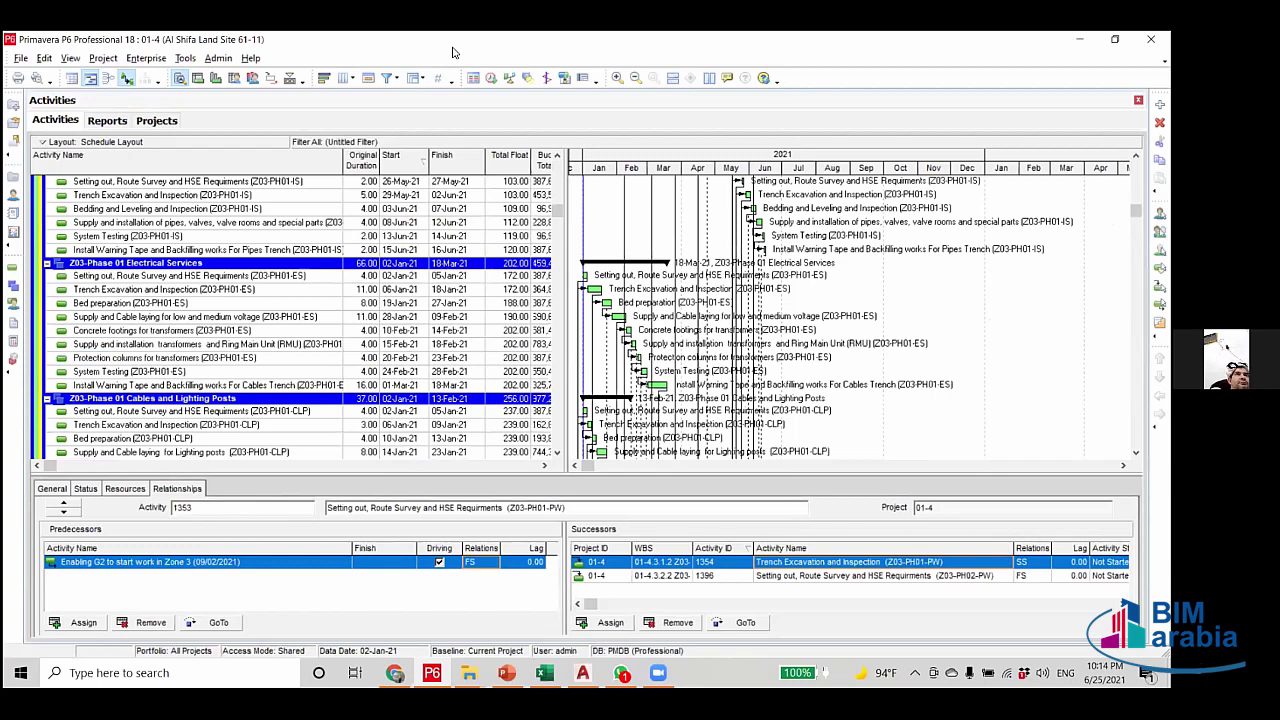
left_click(540, 275)
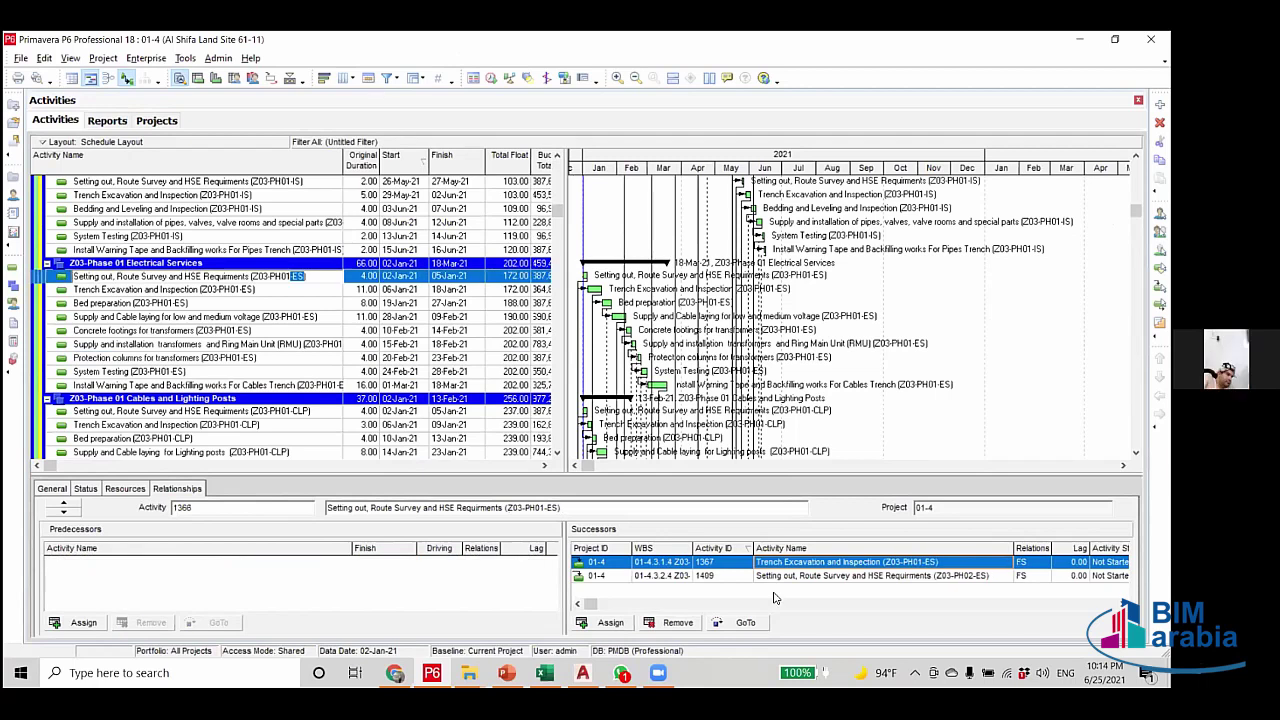
scroll(600, 400, "down", 3)
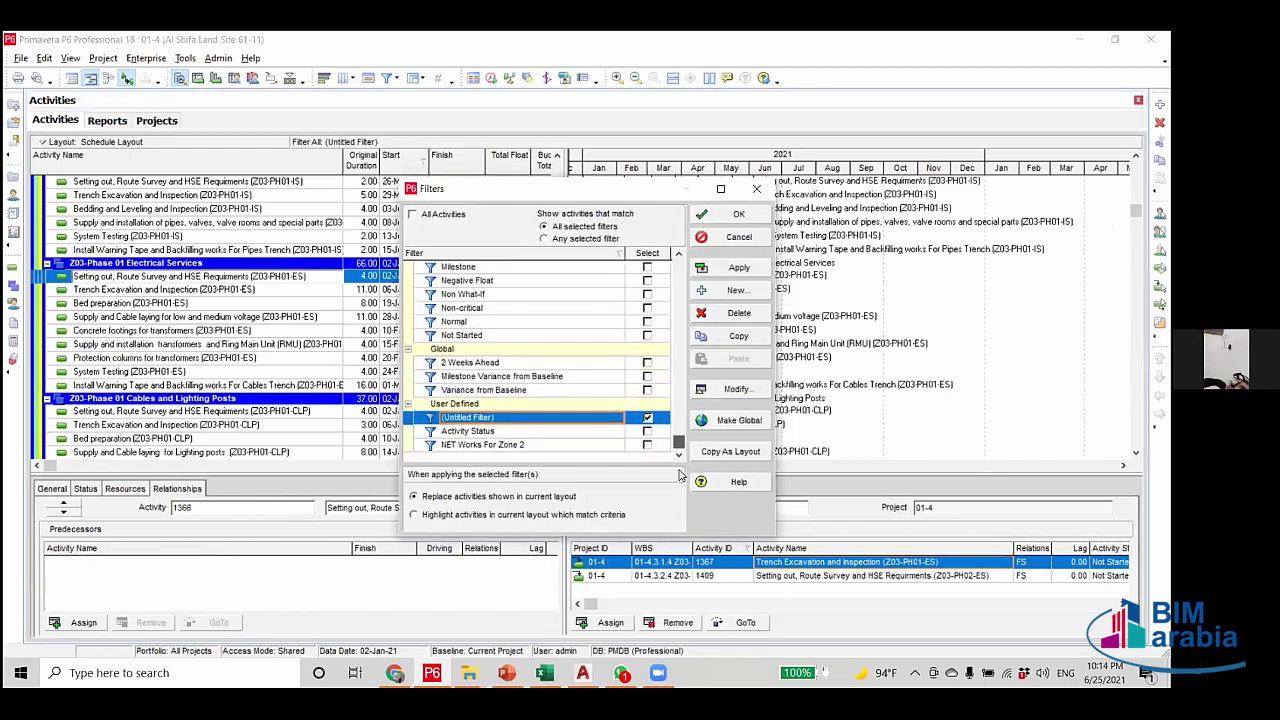
left_click(647, 445)
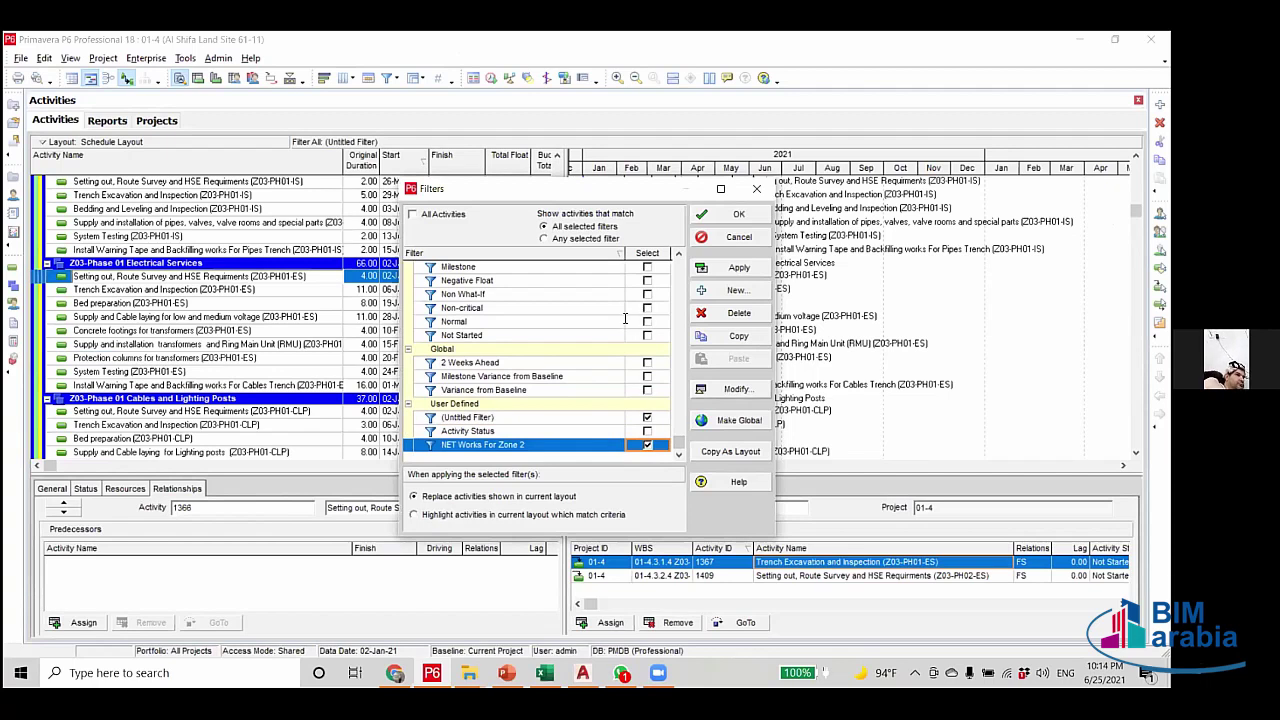
left_click(736, 389)
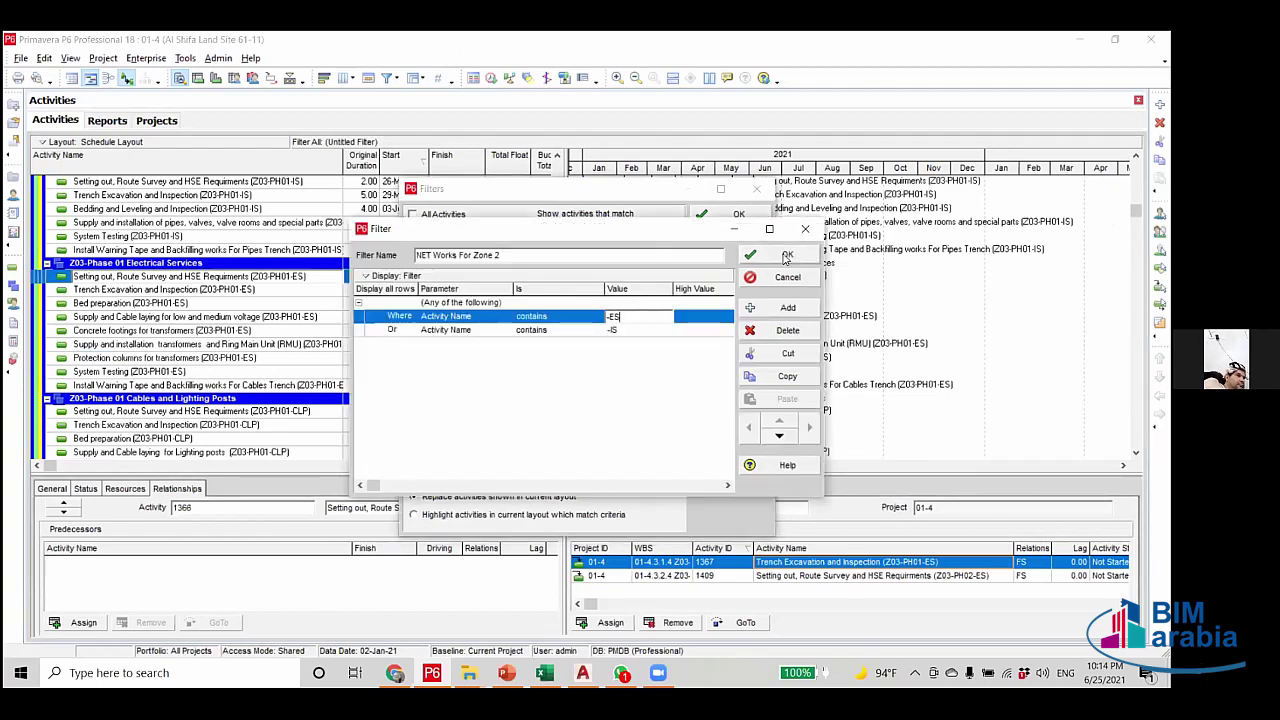
left_click(760, 254)
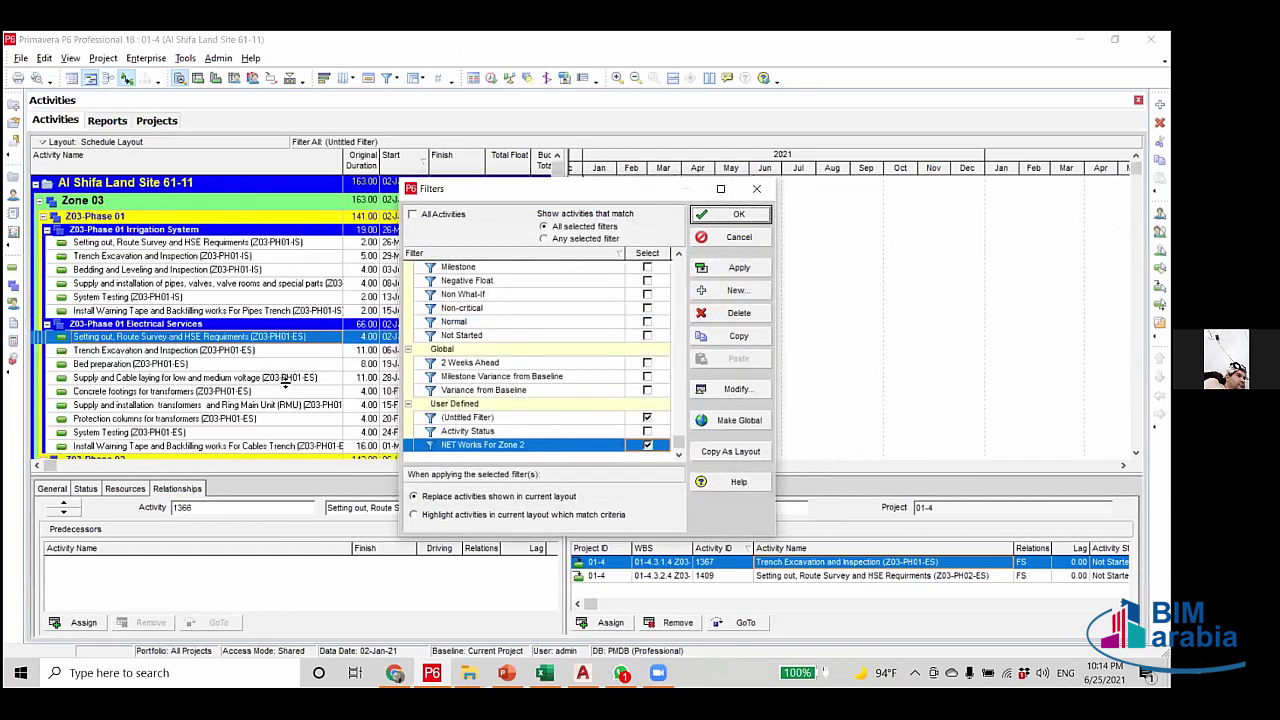
key("Return")
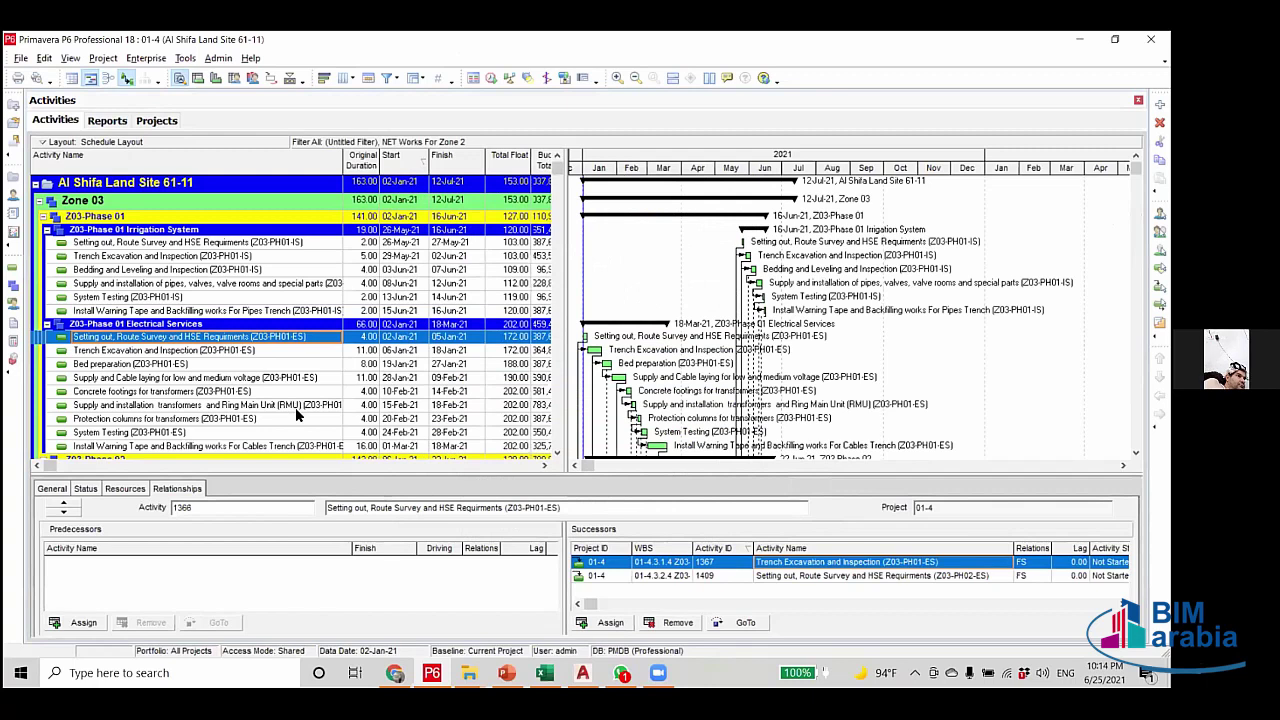
Review the filtered irrigation and electrical services activities of Zone 03 across Phases 01 to 03.
scroll(297, 415, "down", 1)
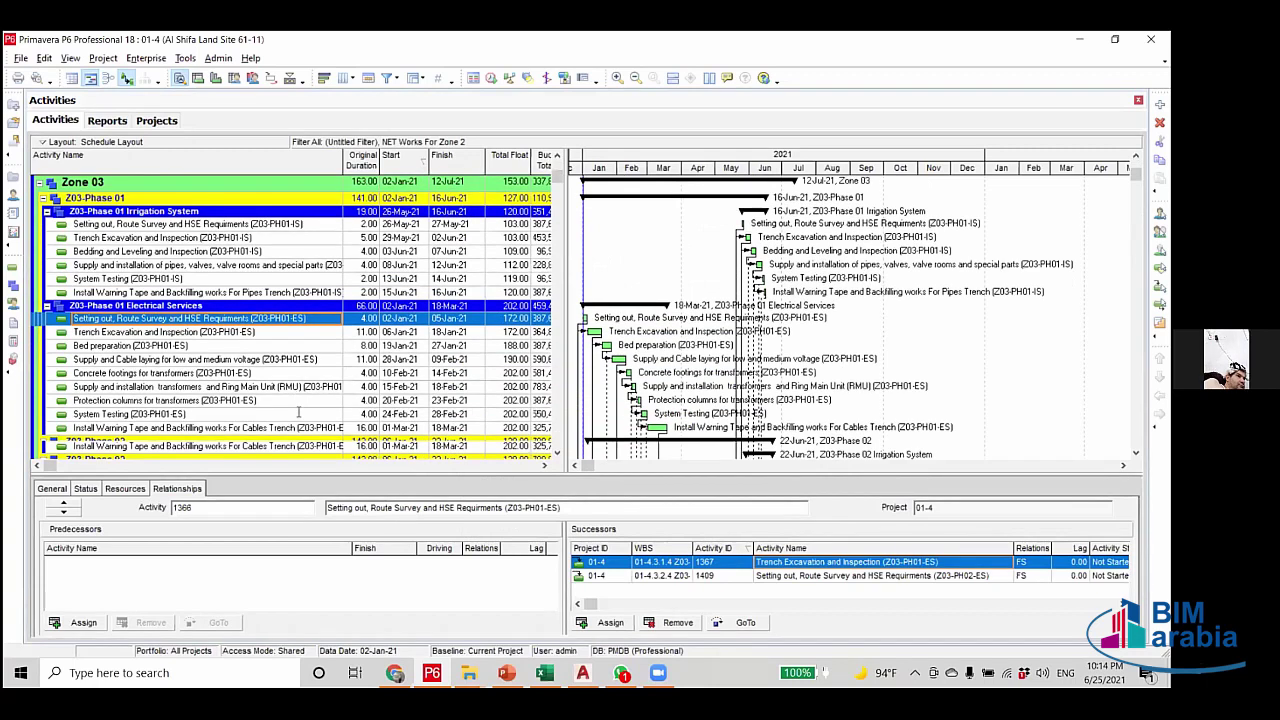
scroll(288, 430, "down", 4)
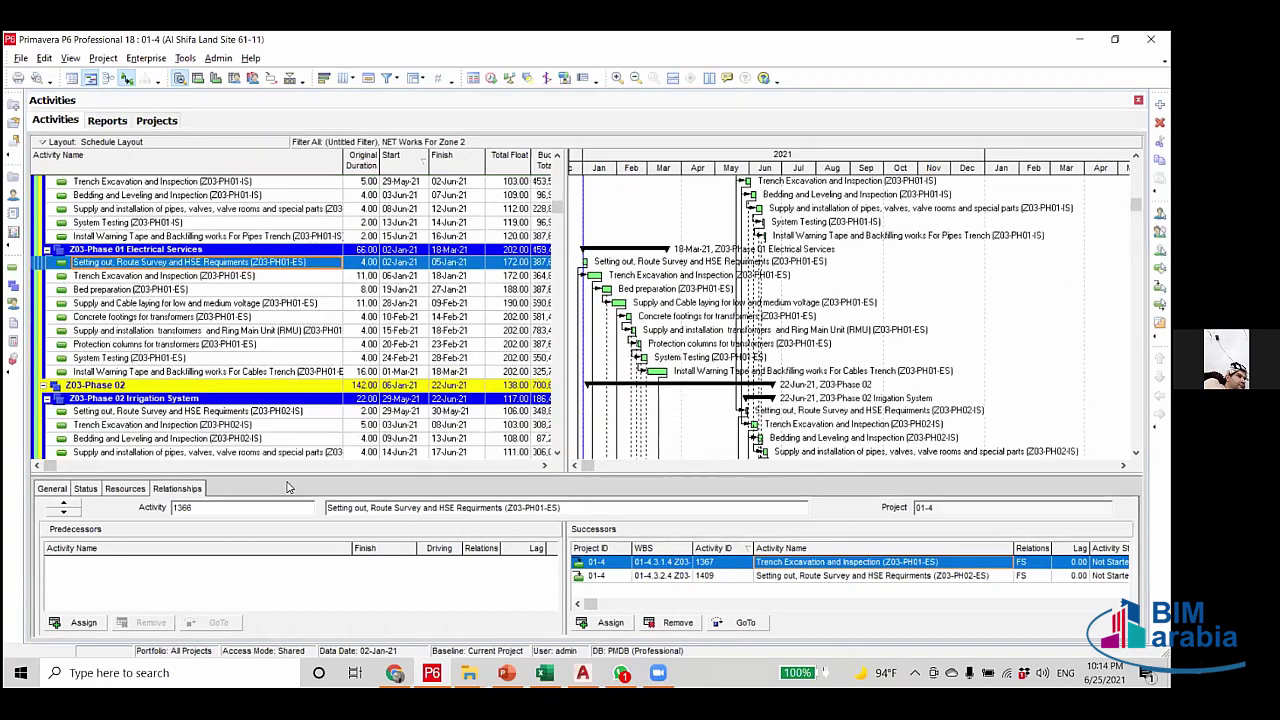
left_click(288, 411)
left_click(309, 303)
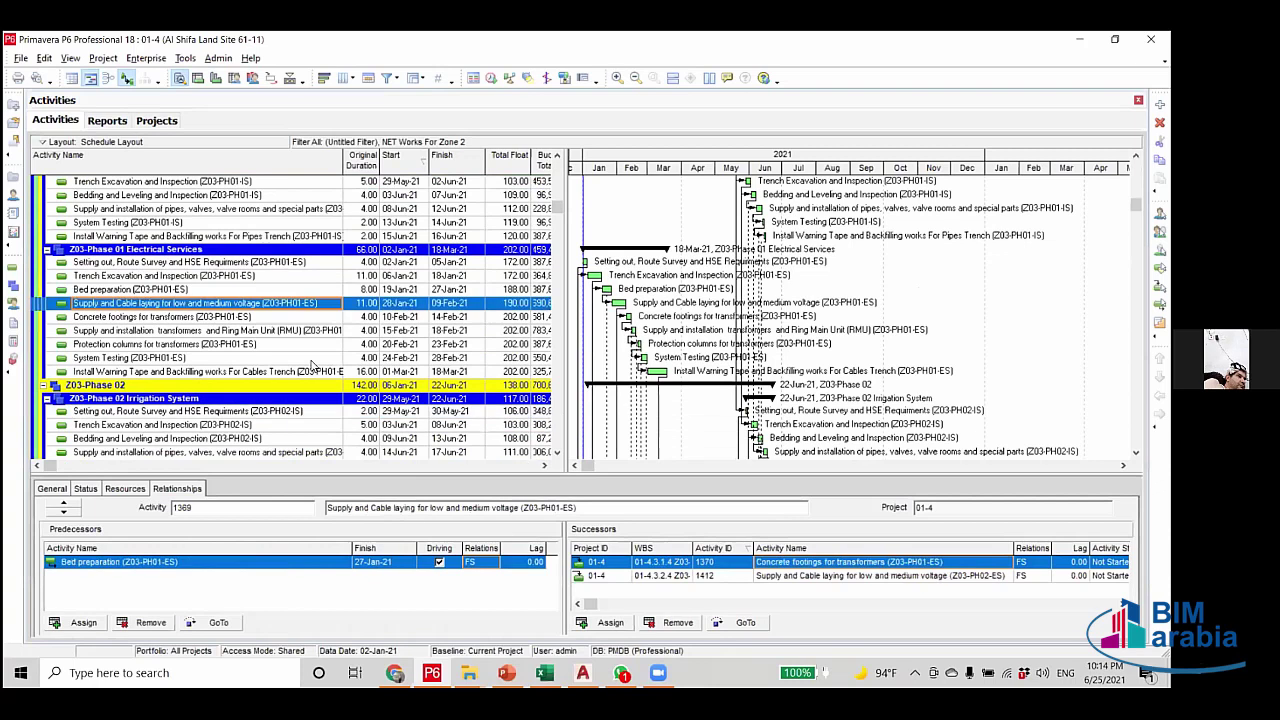
scroll(311, 365, "down", 2)
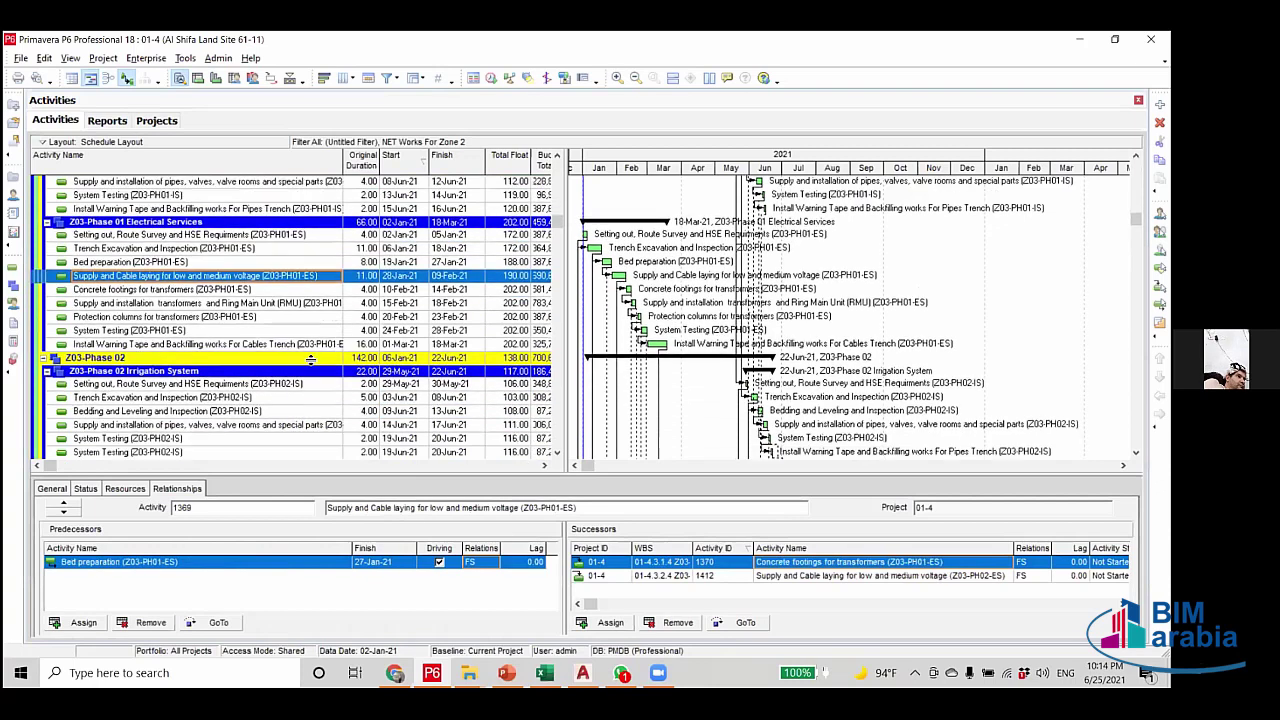
scroll(311, 360, "down", 5)
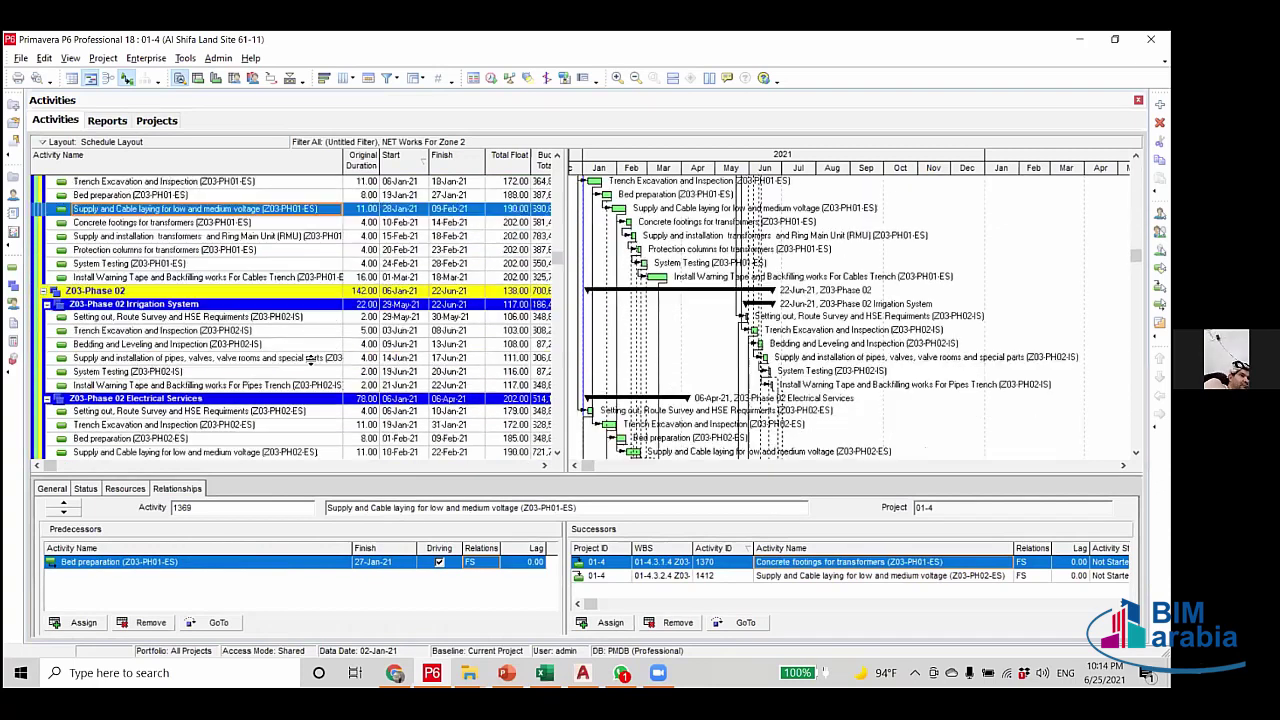
scroll(313, 362, "down", 5)
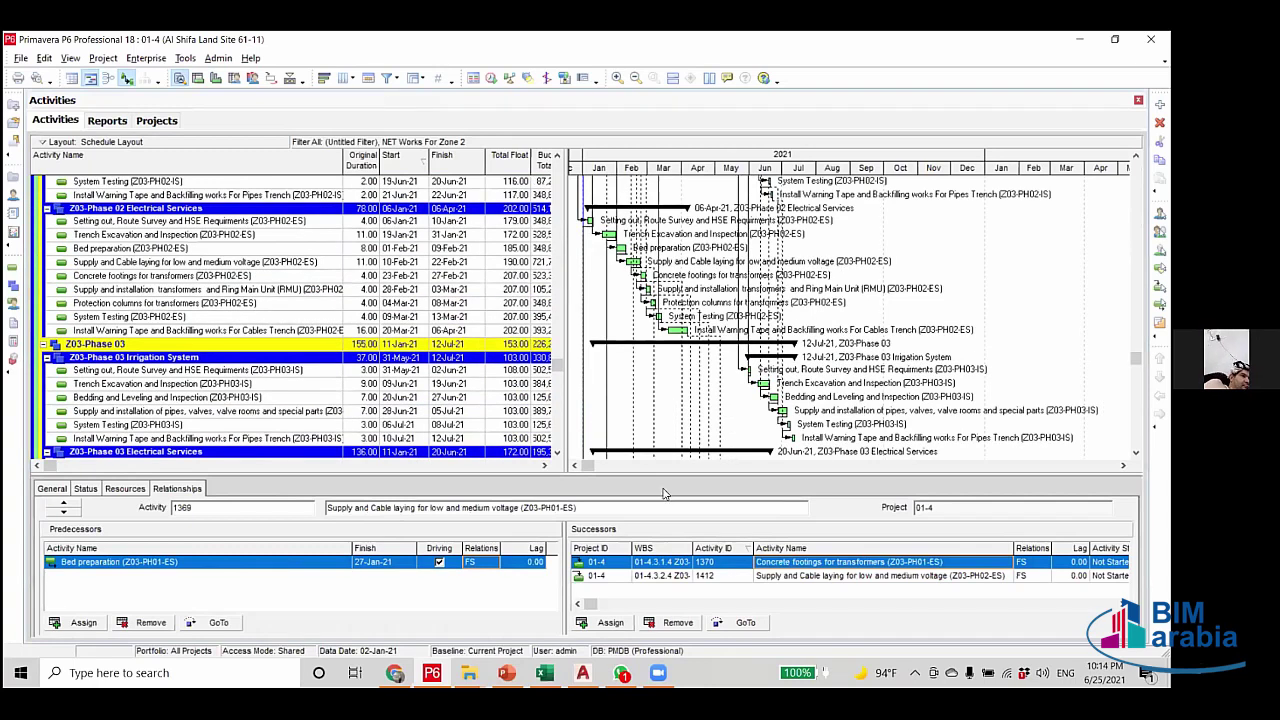
Remove the NET Works For Zone 2 filter from the view and set its second condition value to -CLP.
left_click(738, 268)
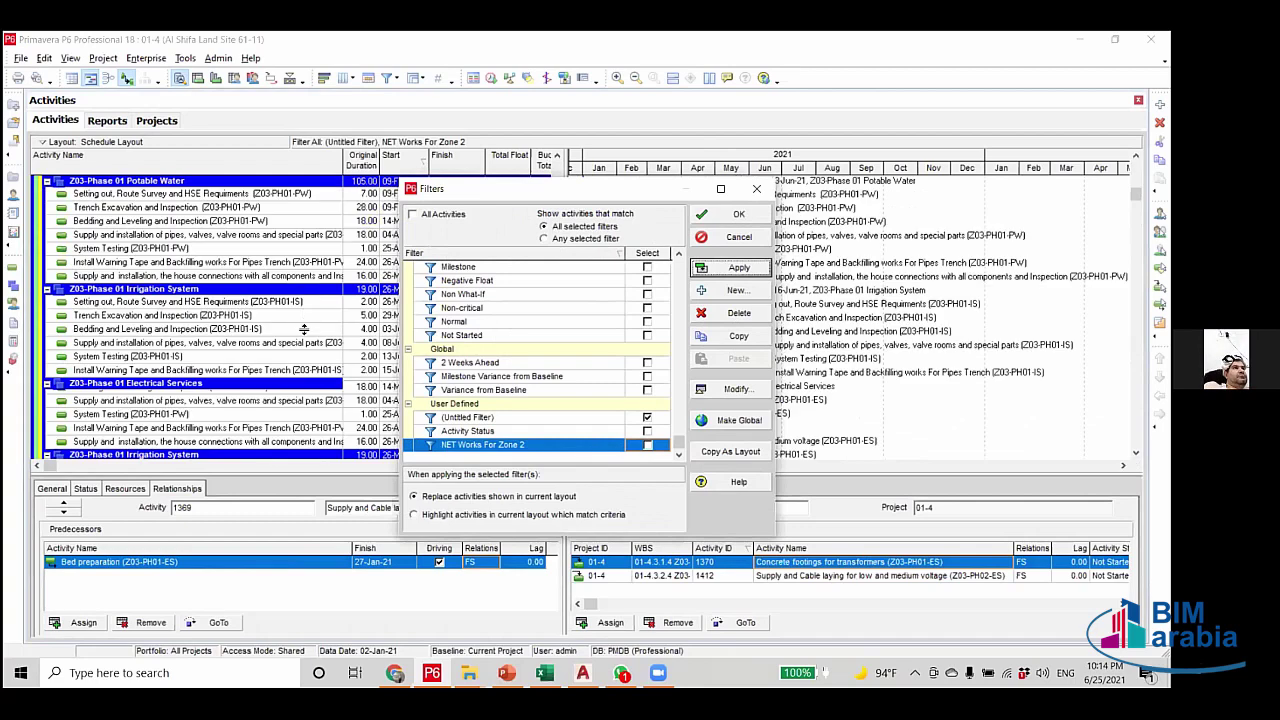
key("Return")
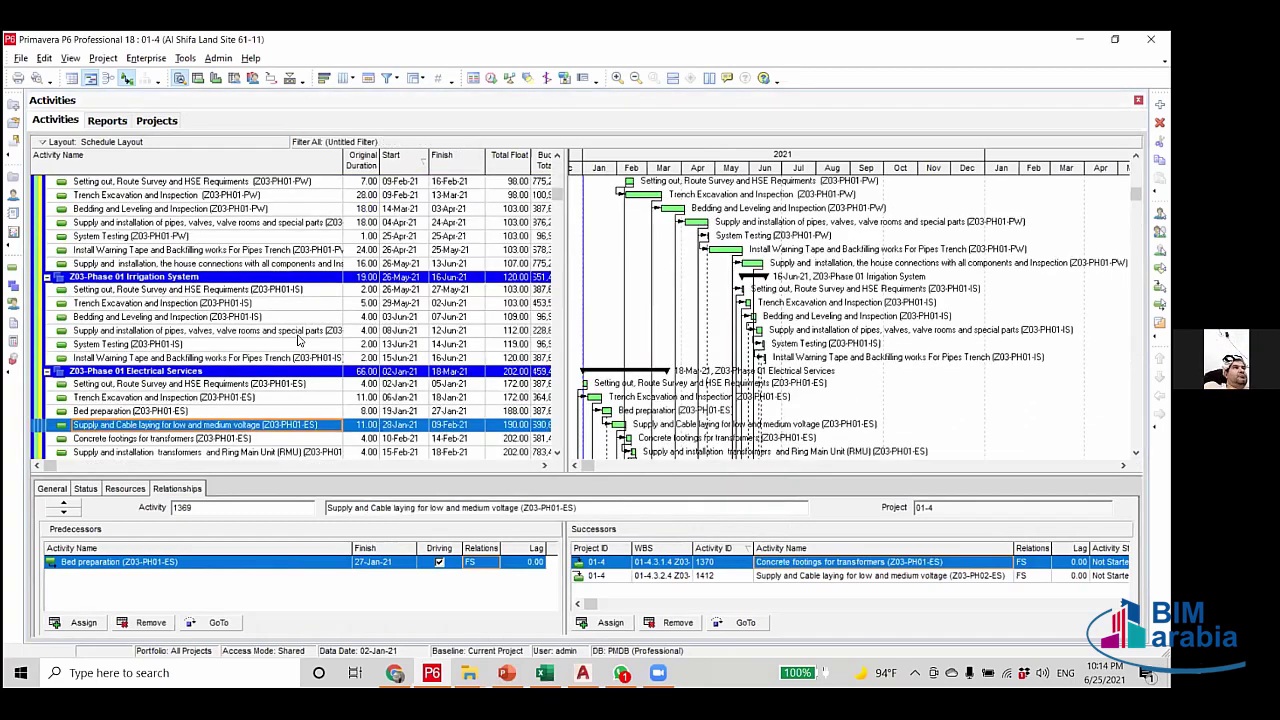
scroll(297, 341, "down", 3)
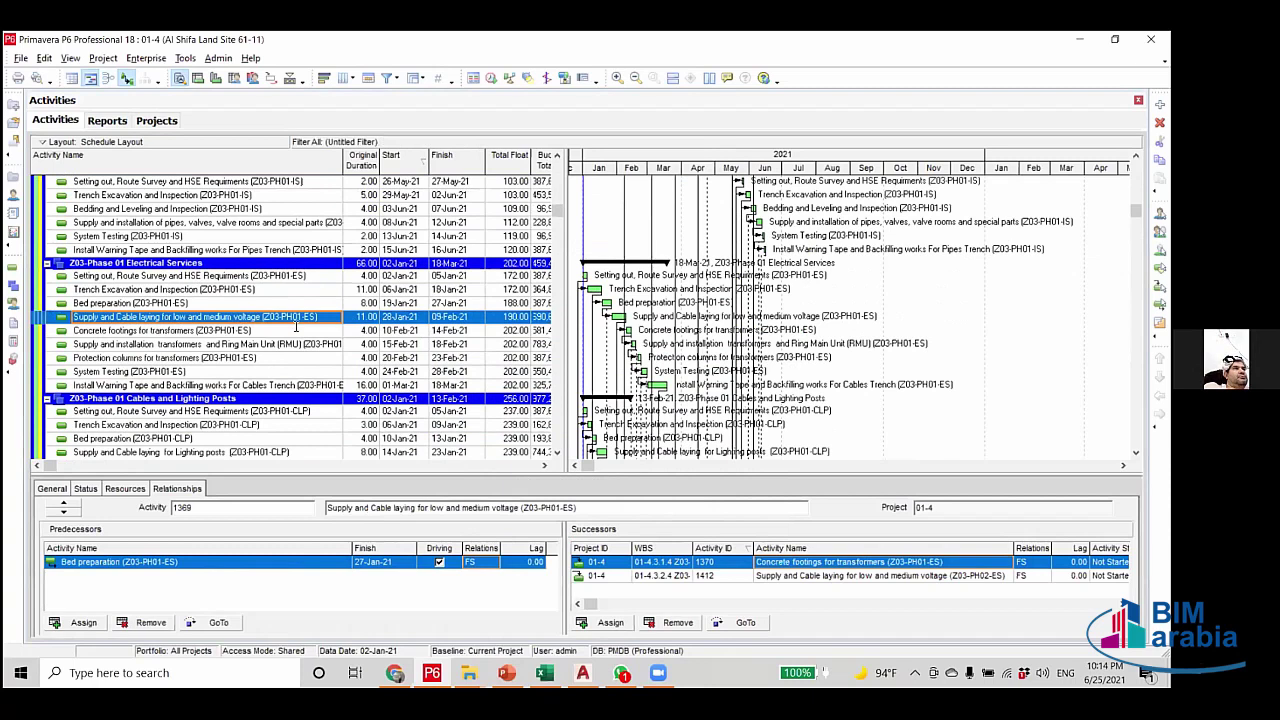
scroll(300, 329, "down", 2)
left_click(290, 329)
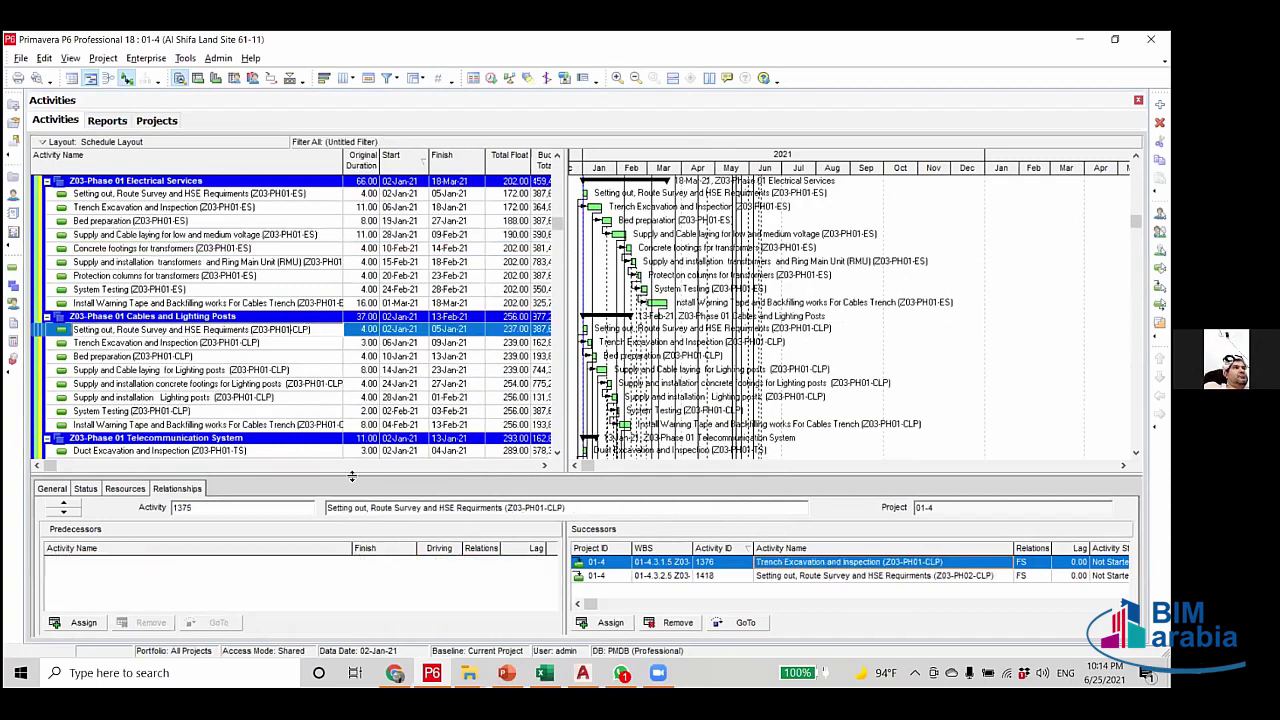
double_click(300, 329)
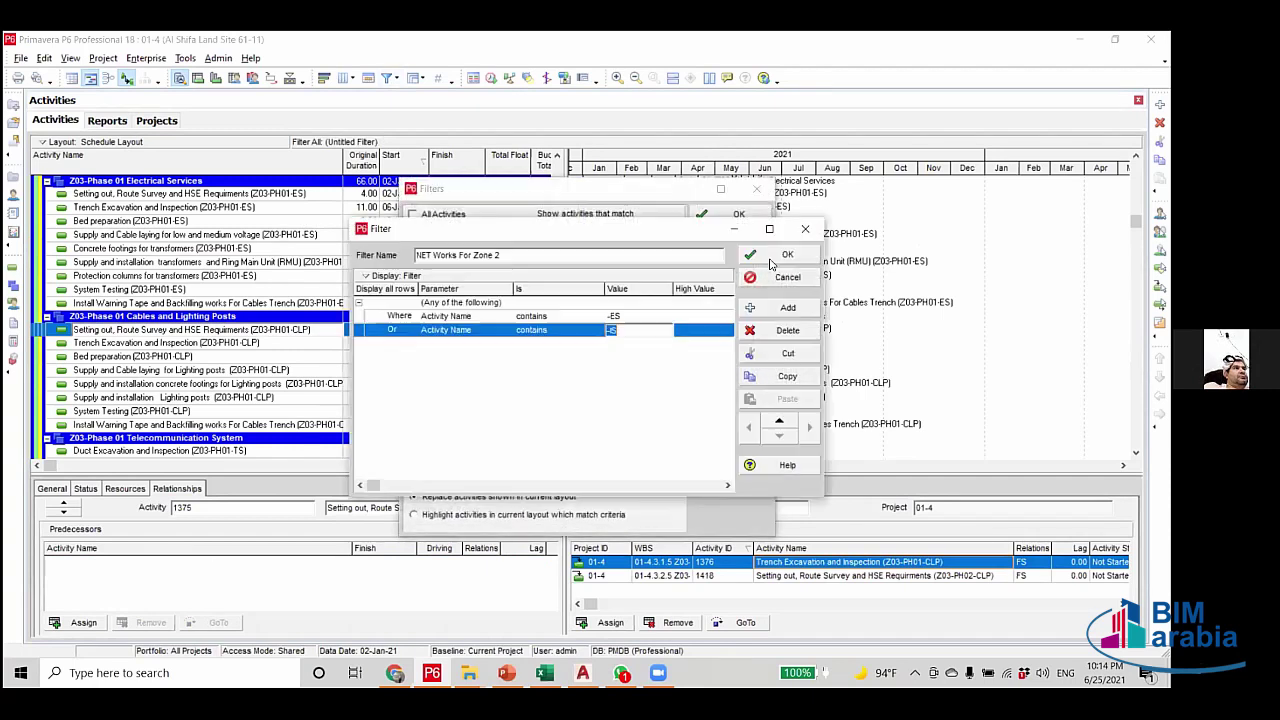
type("CLP")
left_click(778, 255)
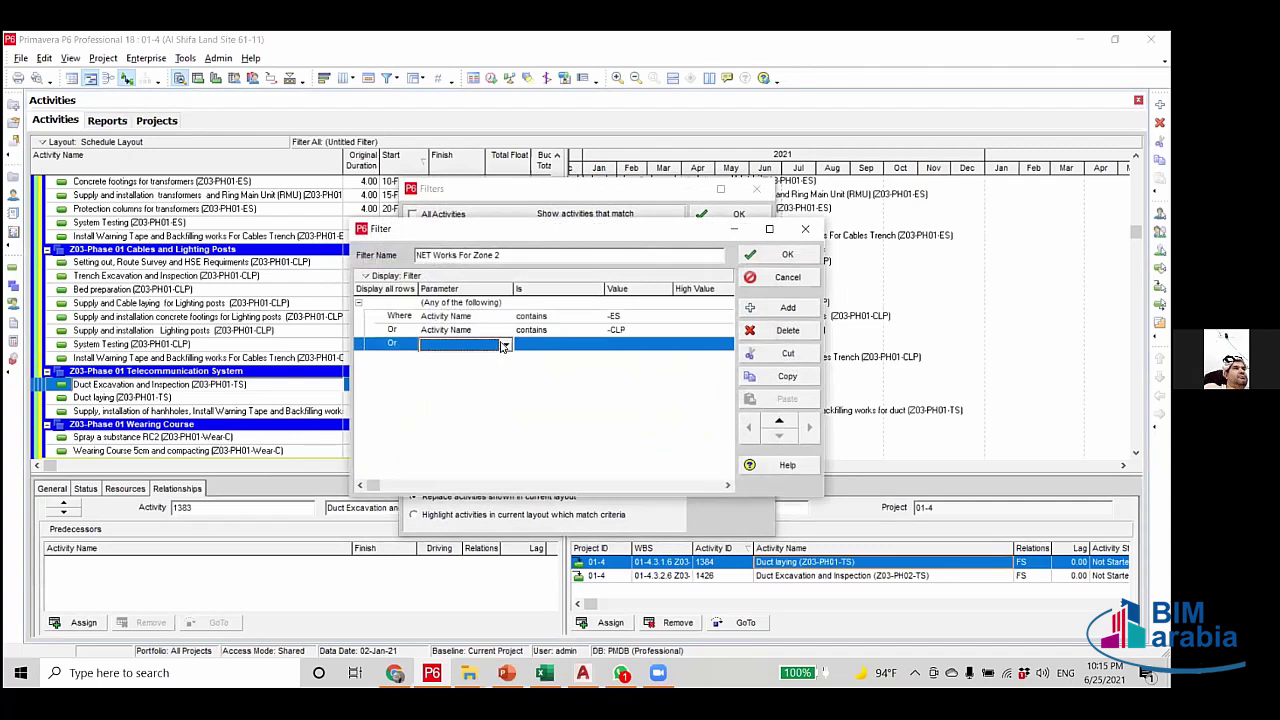
Add a third "or" condition, Activity Name contains, to the NET Works For Zone 2 filter.
left_click(504, 346)
scroll(504, 346, "down", 3)
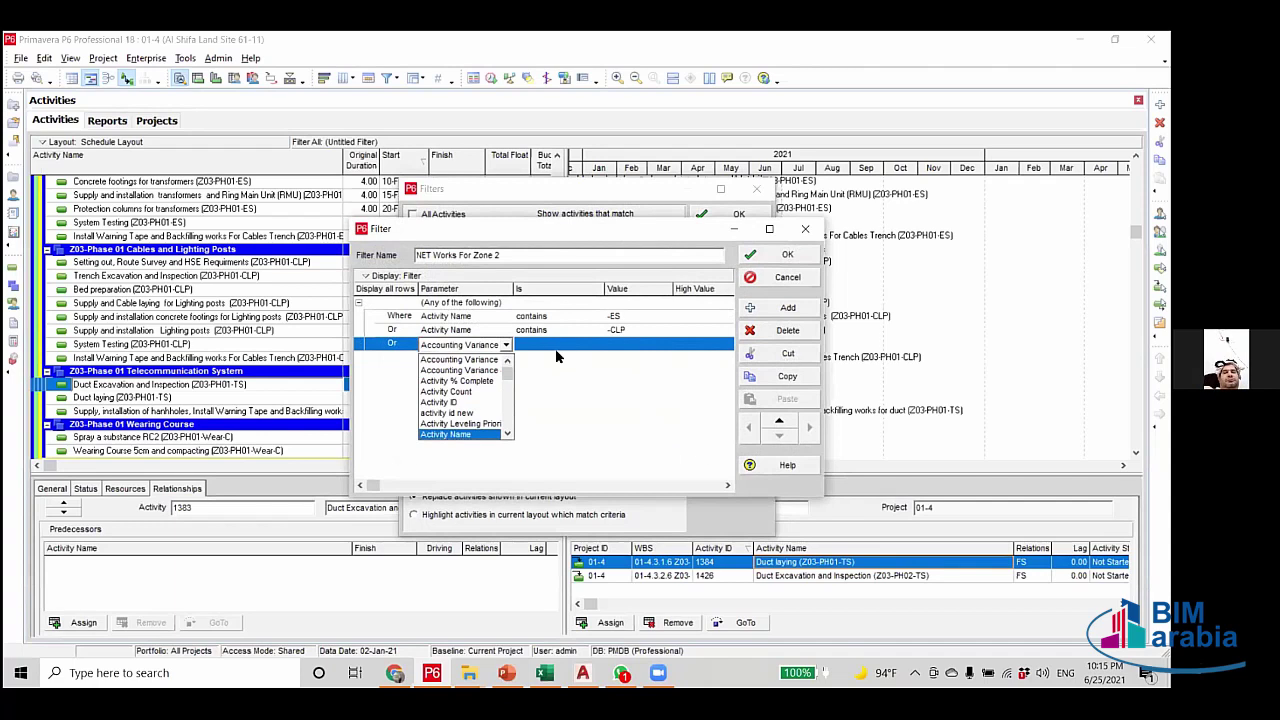
left_click(616, 344)
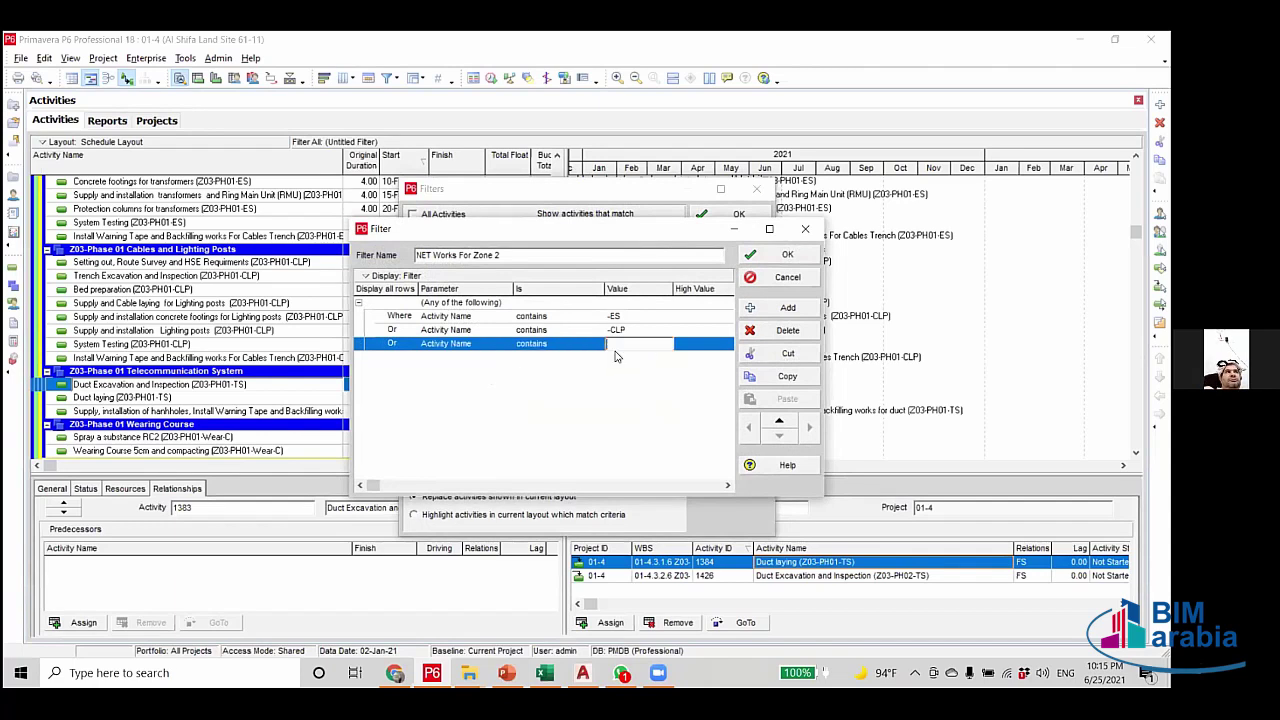
left_click(788, 255)
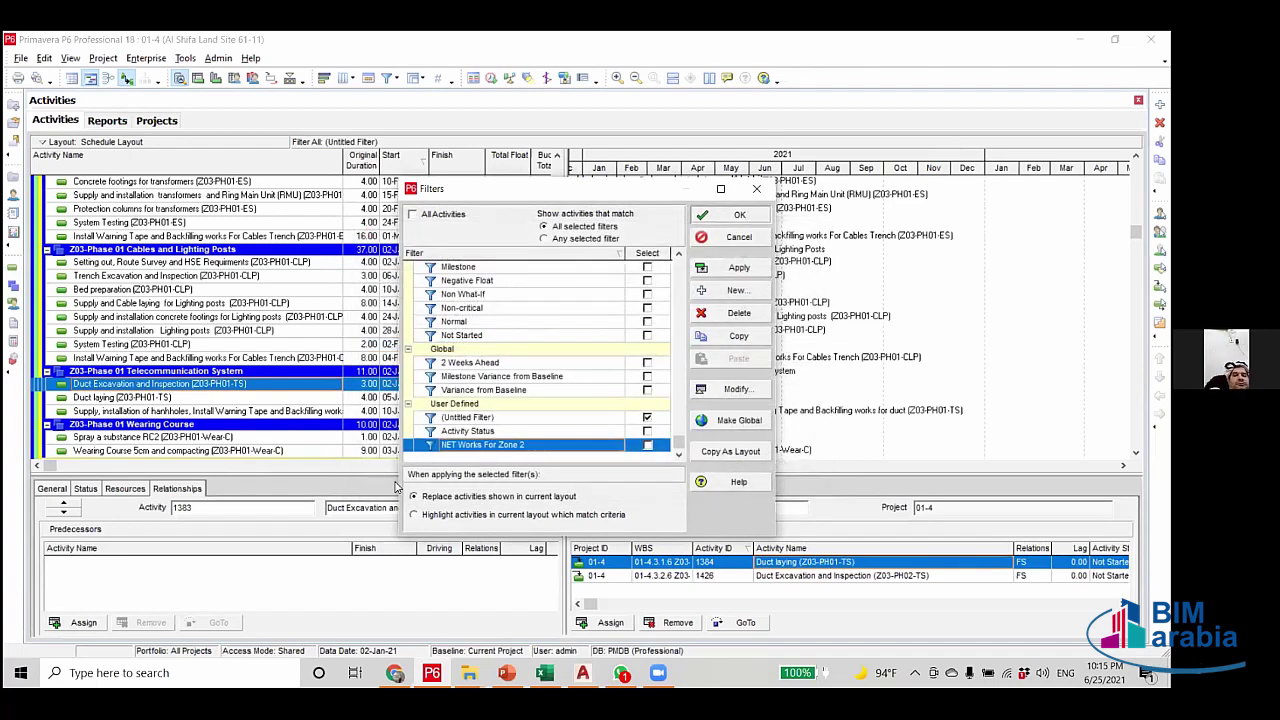
key("Return")
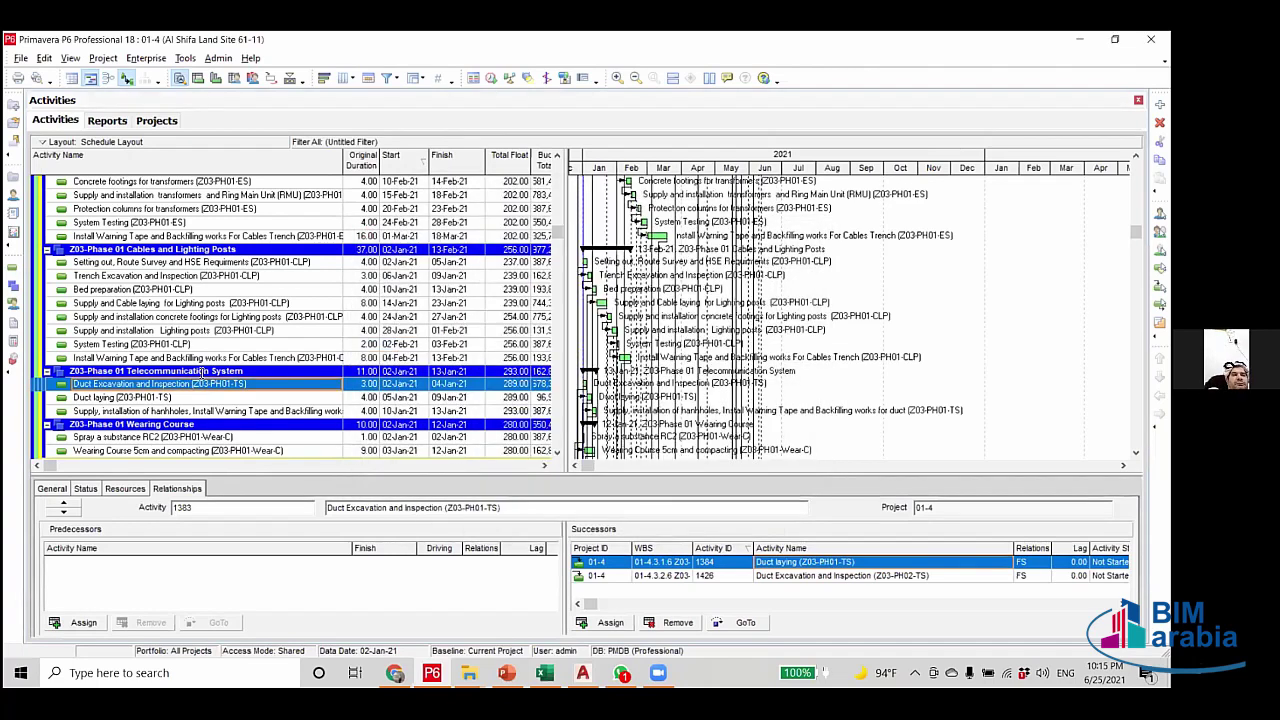
Set the third condition value of the NET Works For Zone 2 filter to -Wear-C, using the suffix of the wearing course activities, and save it.
scroll(203, 375, "down", 2)
left_click(203, 369)
left_click_drag(201, 369, 232, 369)
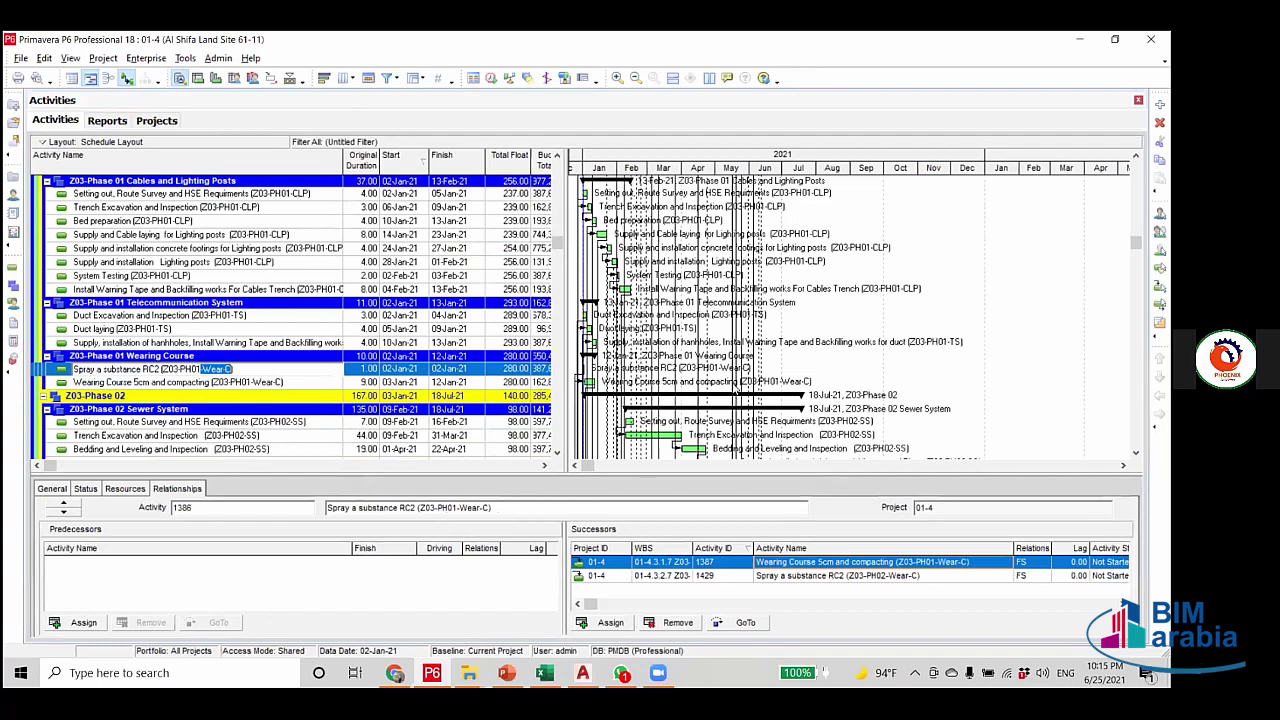
key("ctrl+shift+f")
key("alt+m")
left_click(620, 344)
type("-Wear-C")
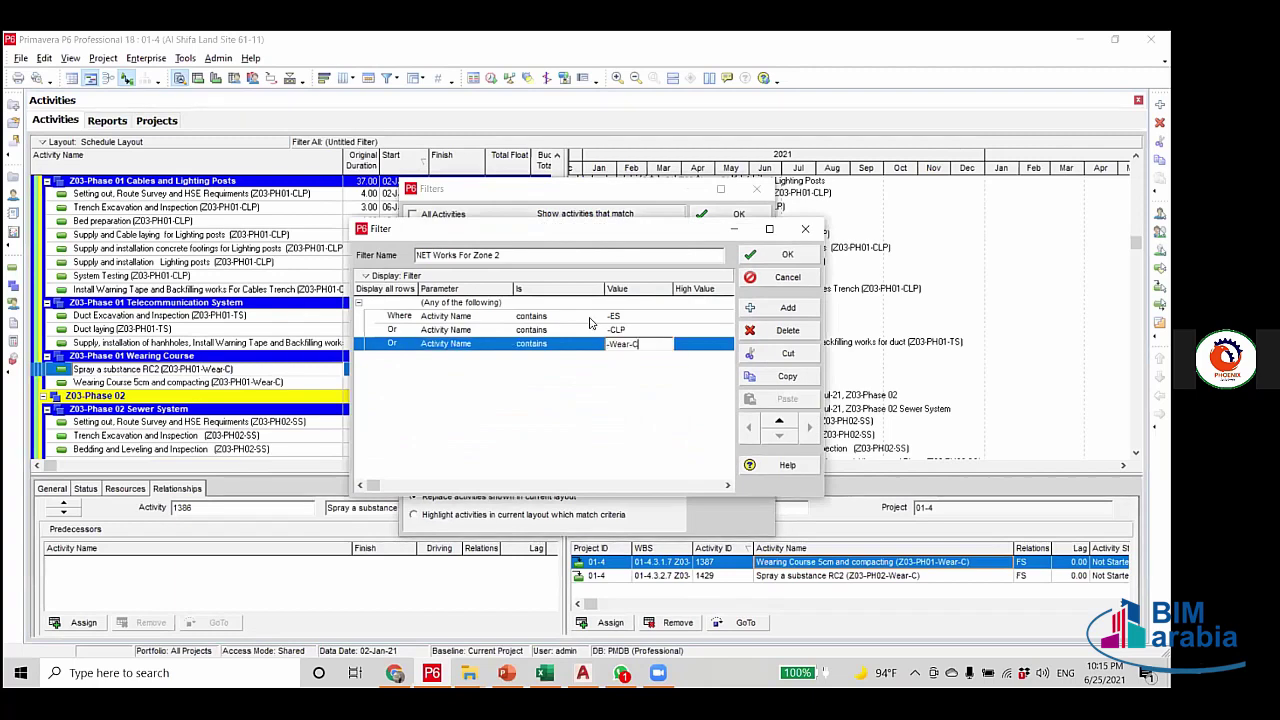
left_click(617, 327)
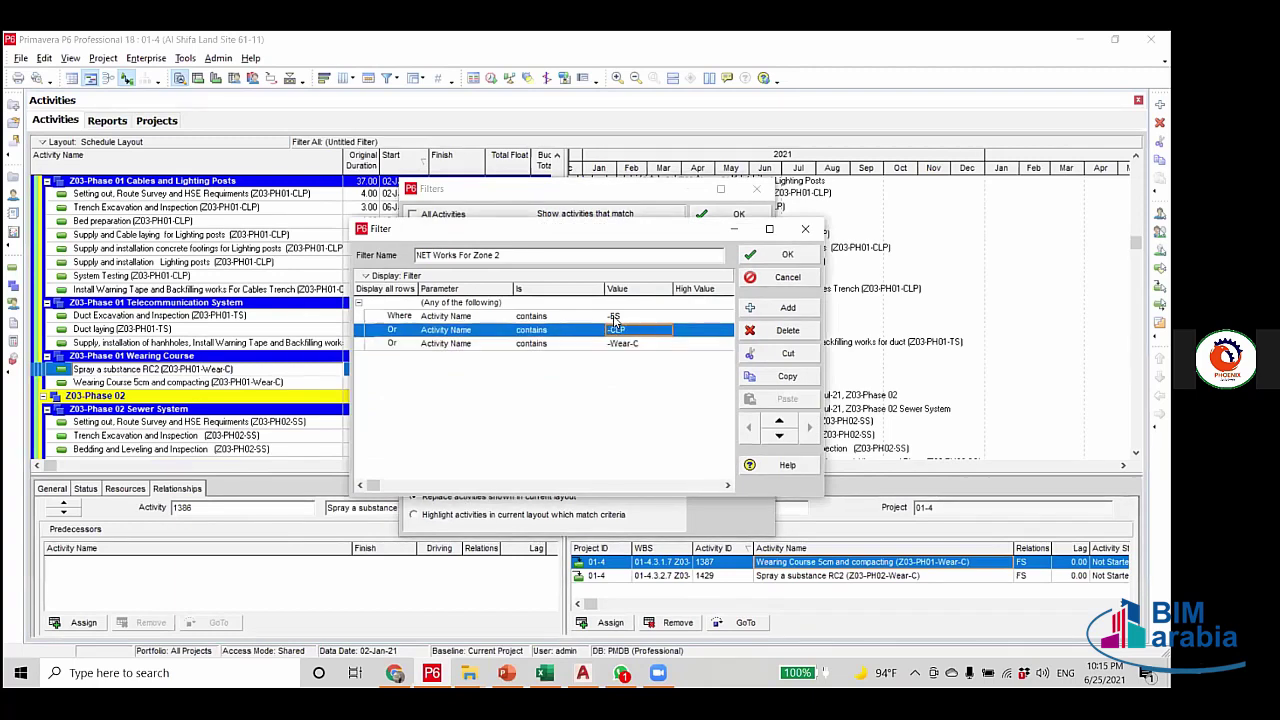
left_click(640, 342)
left_click(788, 256)
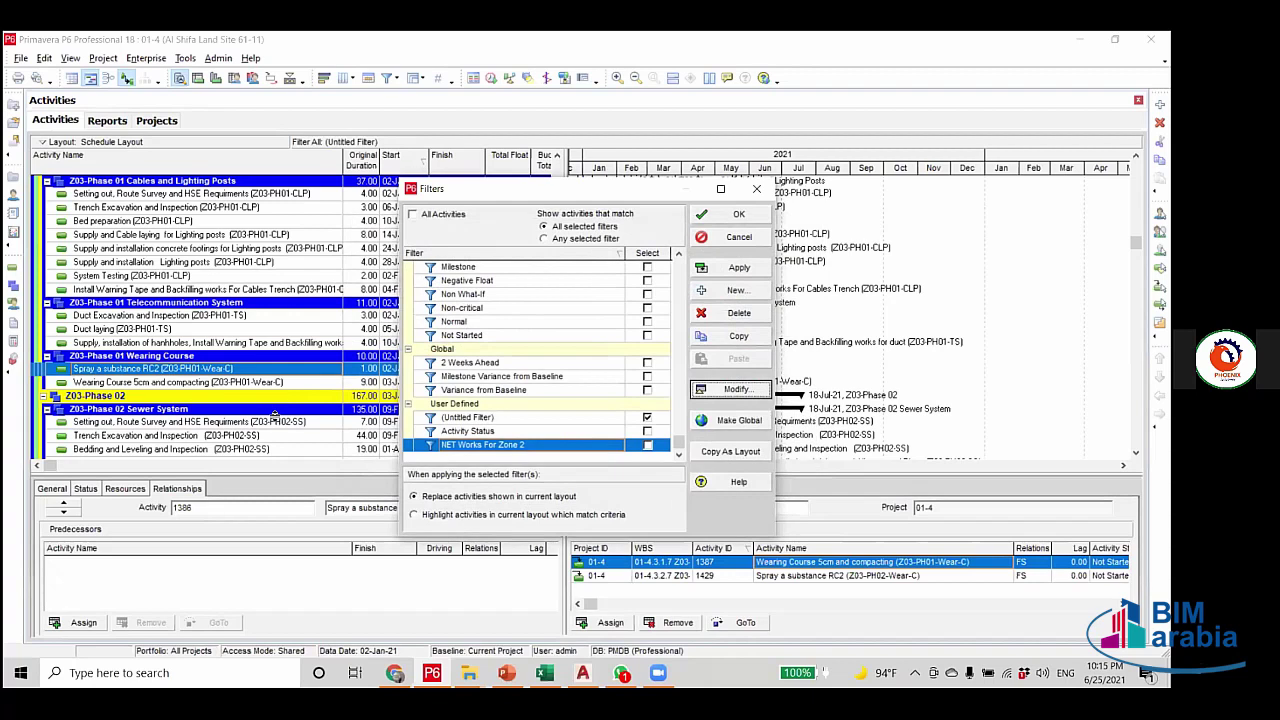
key("Return")
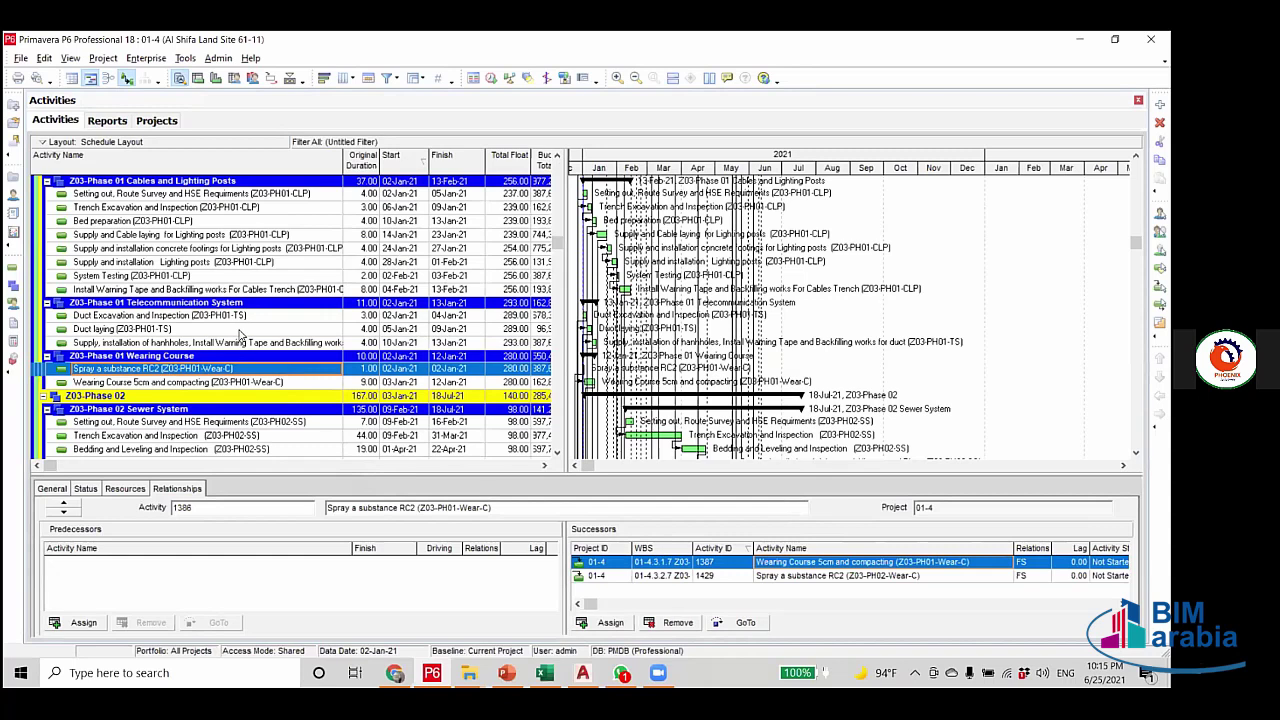
Check the three Activity Name conditions defined in the NET Works For Zone 2 filter and close it.
left_click(330, 250)
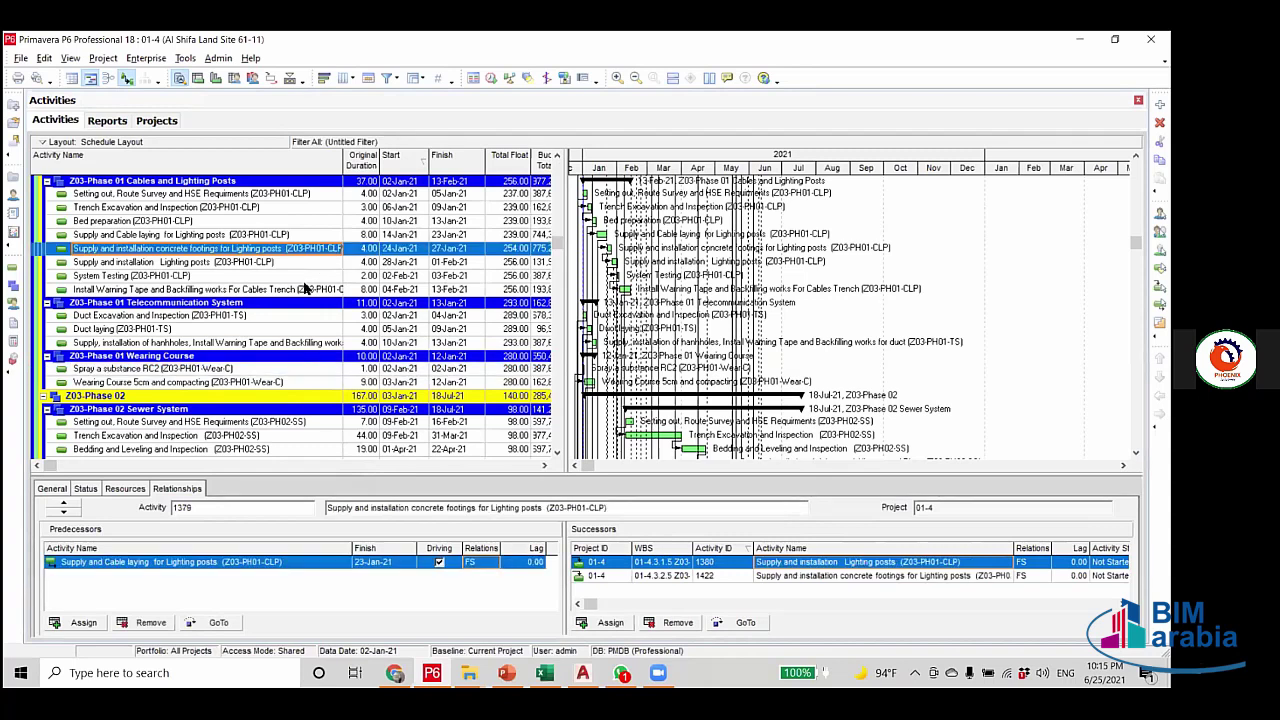
scroll(310, 300, "up", 2)
scroll(420, 185, "up", 2)
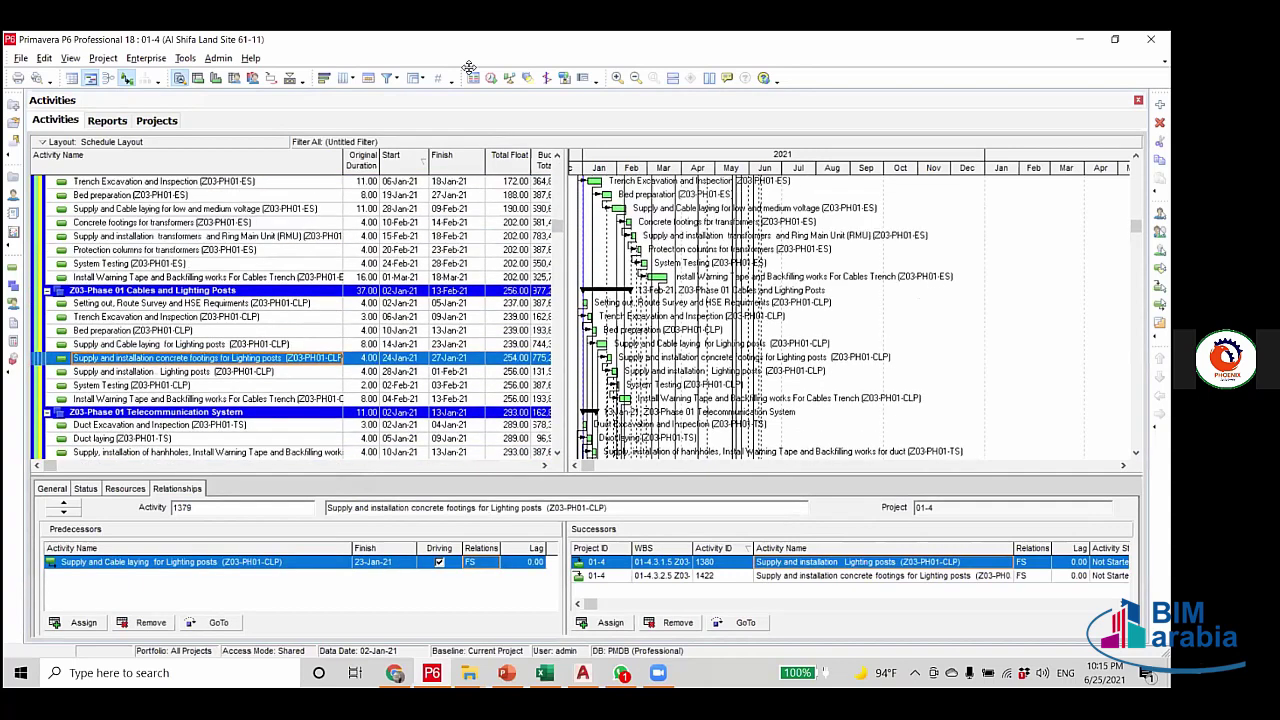
left_click(390, 77)
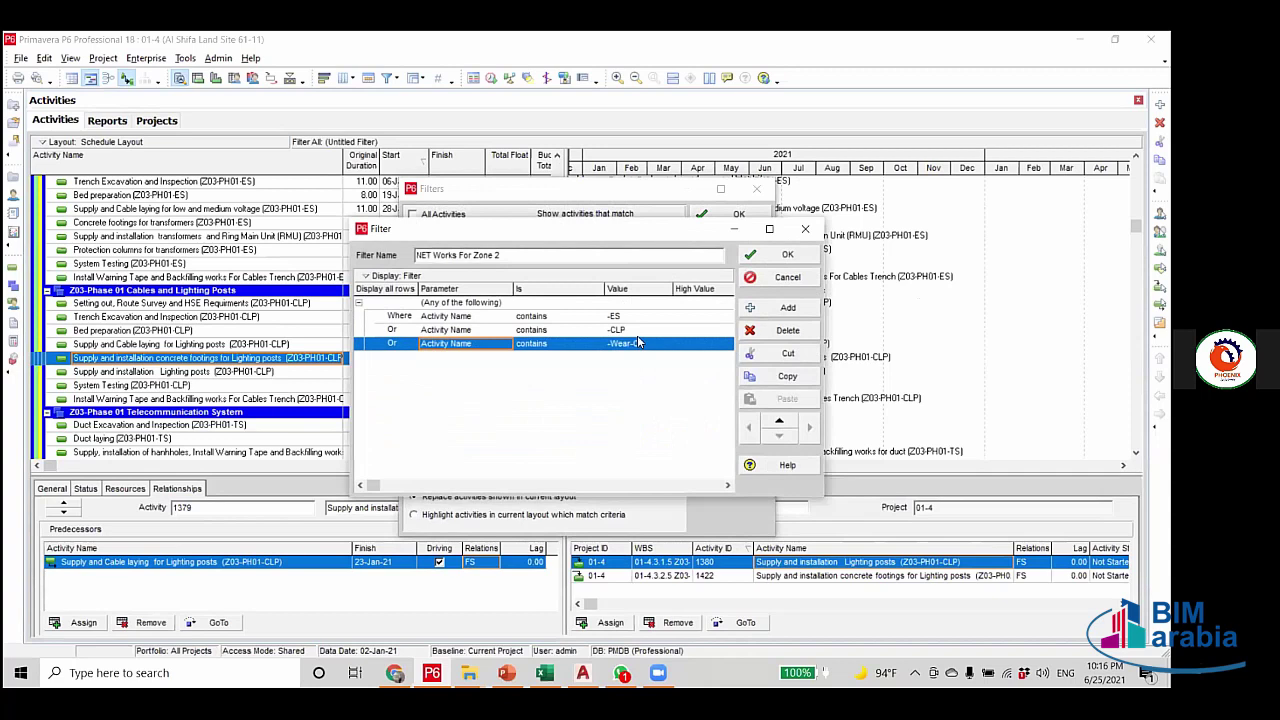
left_click(637, 343)
left_click(795, 262)
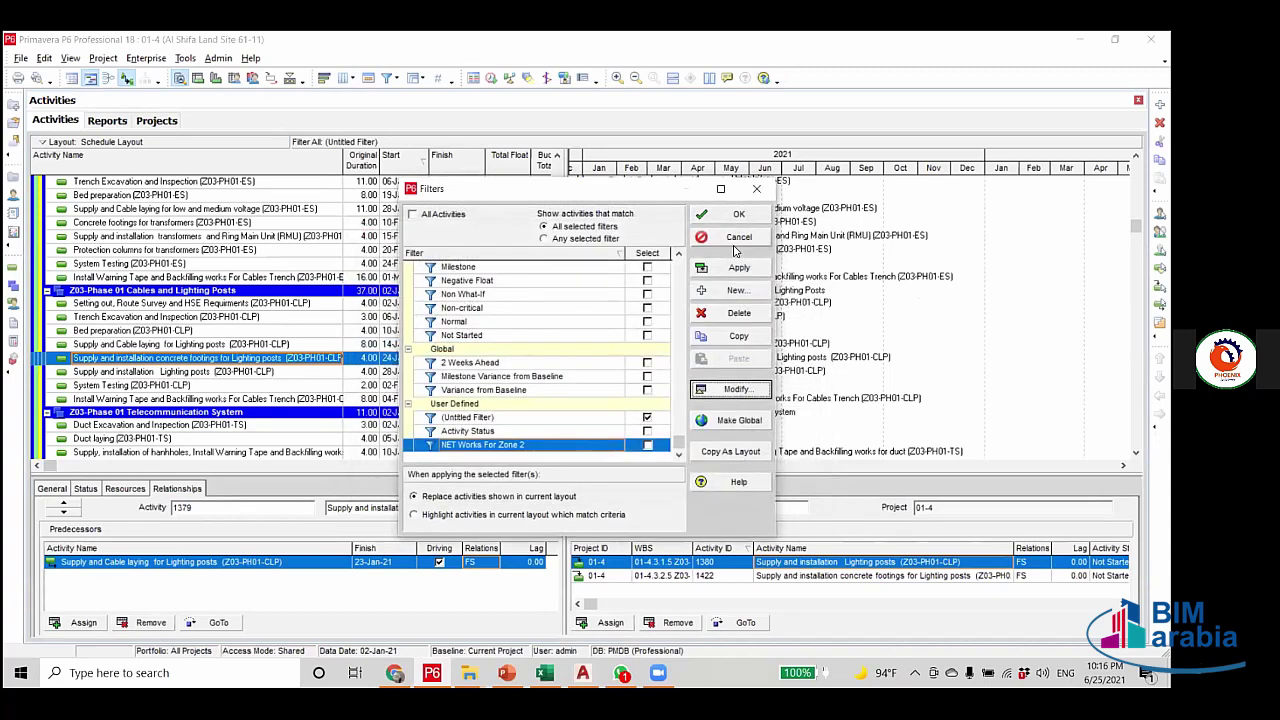
left_click(737, 214)
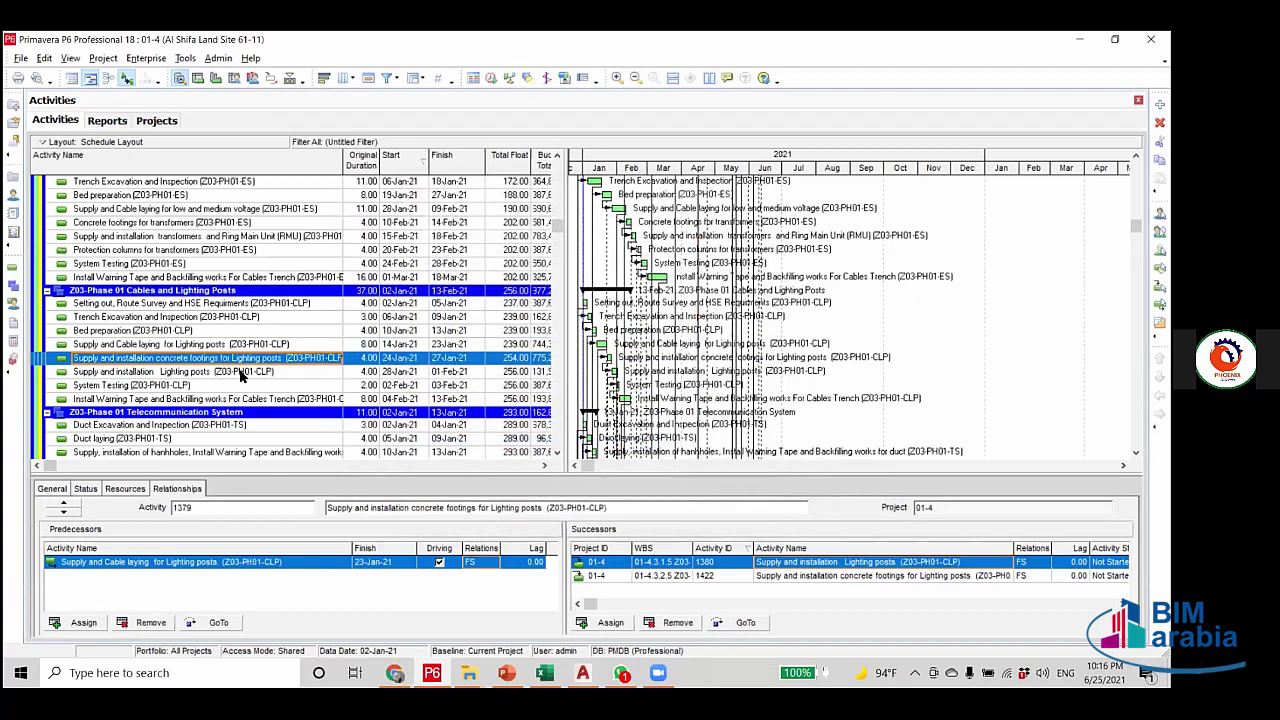
Add a fourth "or" condition, Activity Name contains -TS, to the NET Works For Zone 2 filter, using the telecommunication activities' suffix.
left_click(234, 424)
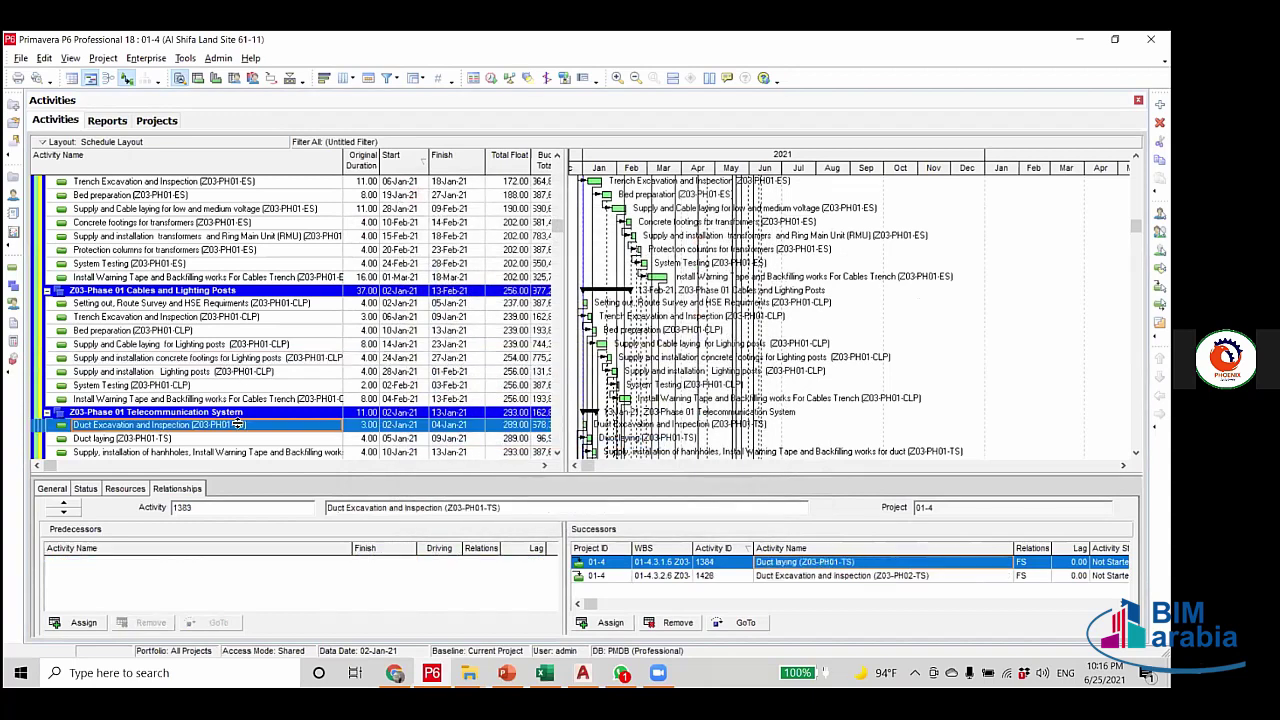
scroll(232, 392, "down", 2)
left_click(234, 371)
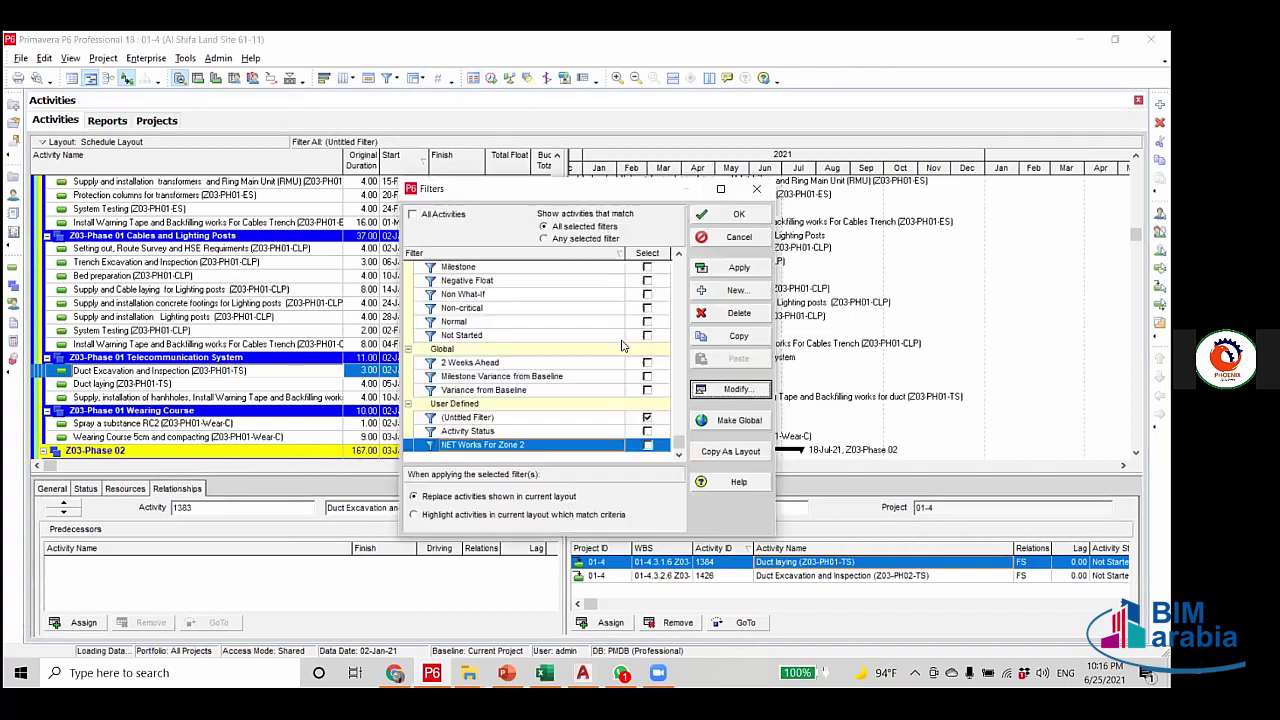
left_click(772, 338)
left_click(510, 356)
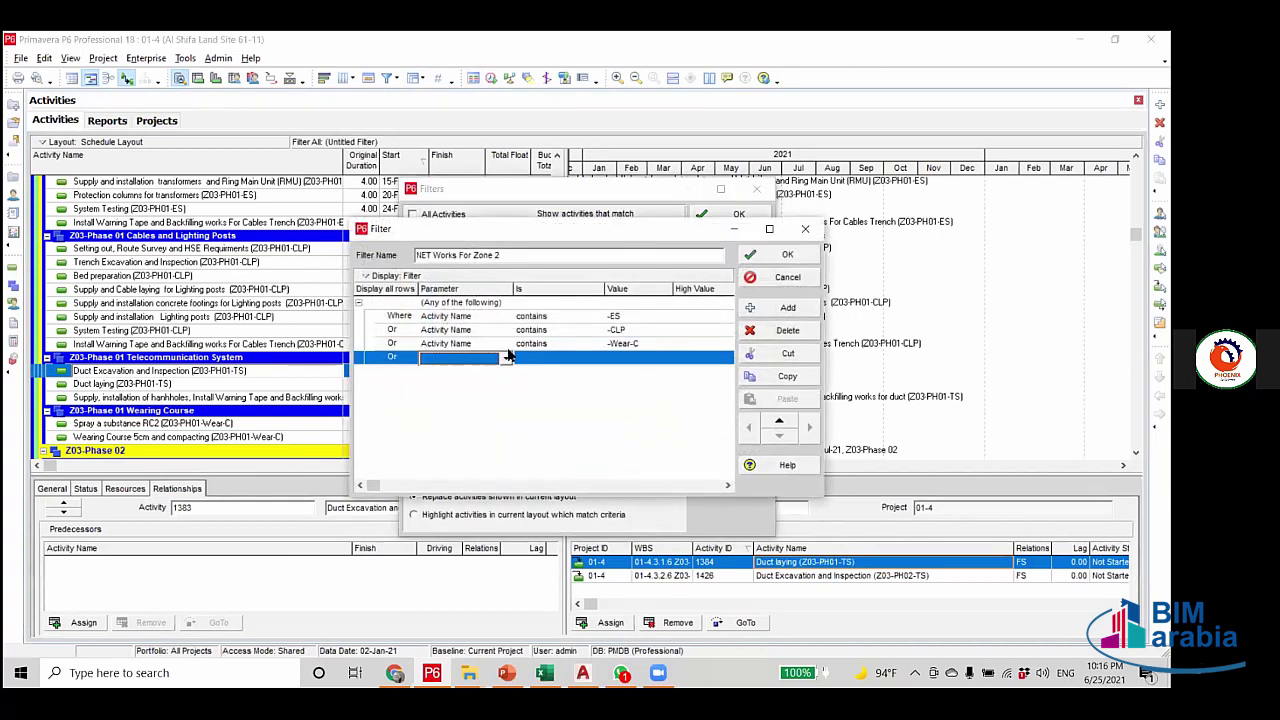
left_click(508, 357)
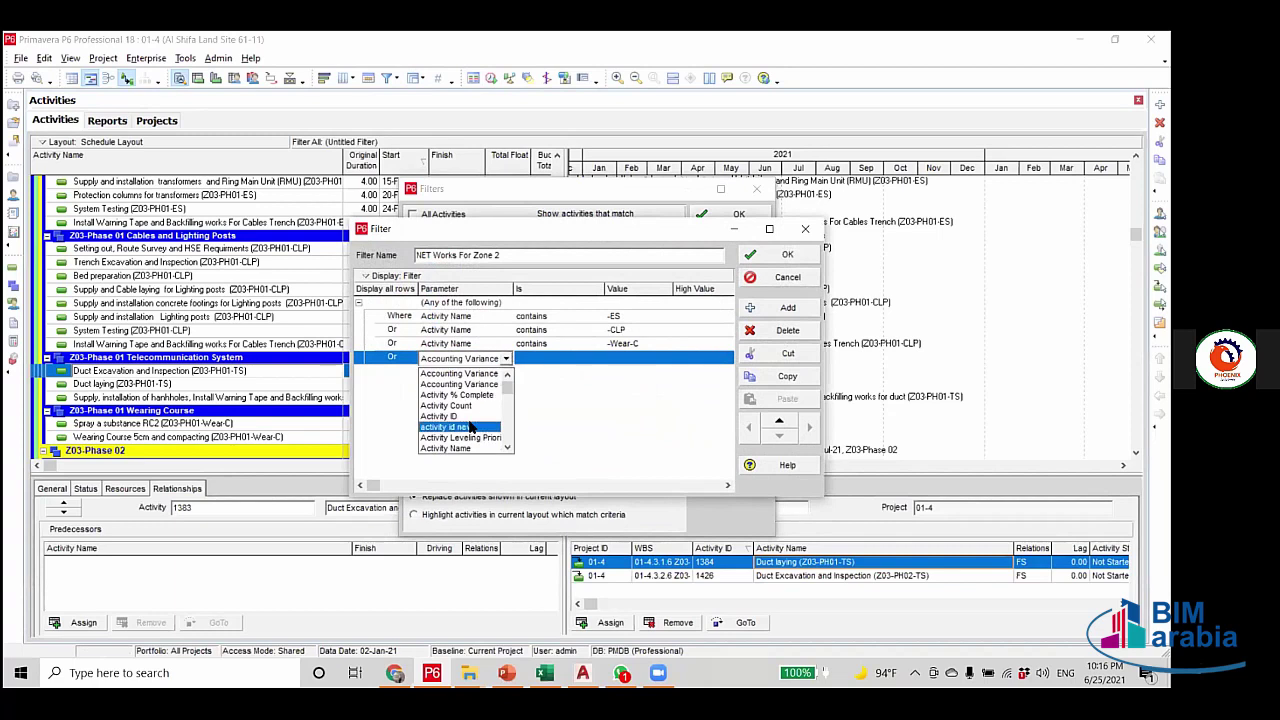
left_click(560, 357)
left_click(560, 358)
left_click(552, 375)
left_click(625, 357)
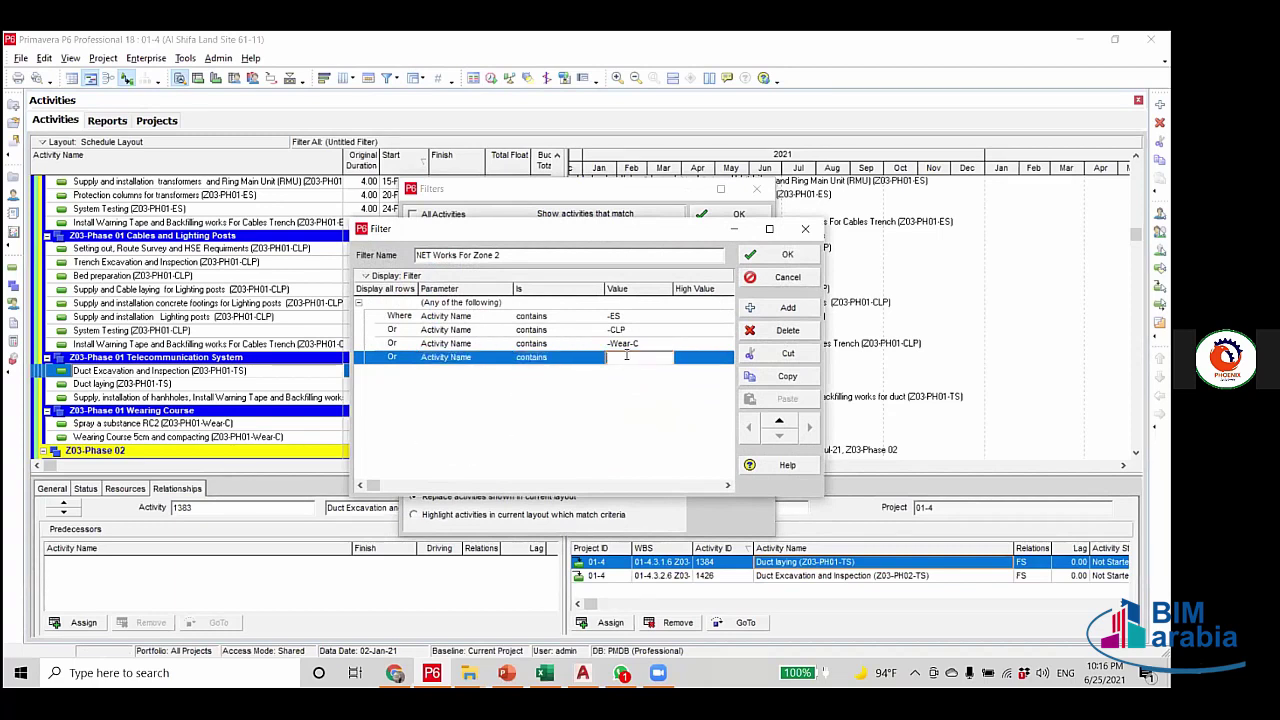
type("-TS")
Check the condition values, save the NET Works For Zone 2 filter and apply it together with the (Untitled Filter).
left_click(612, 317)
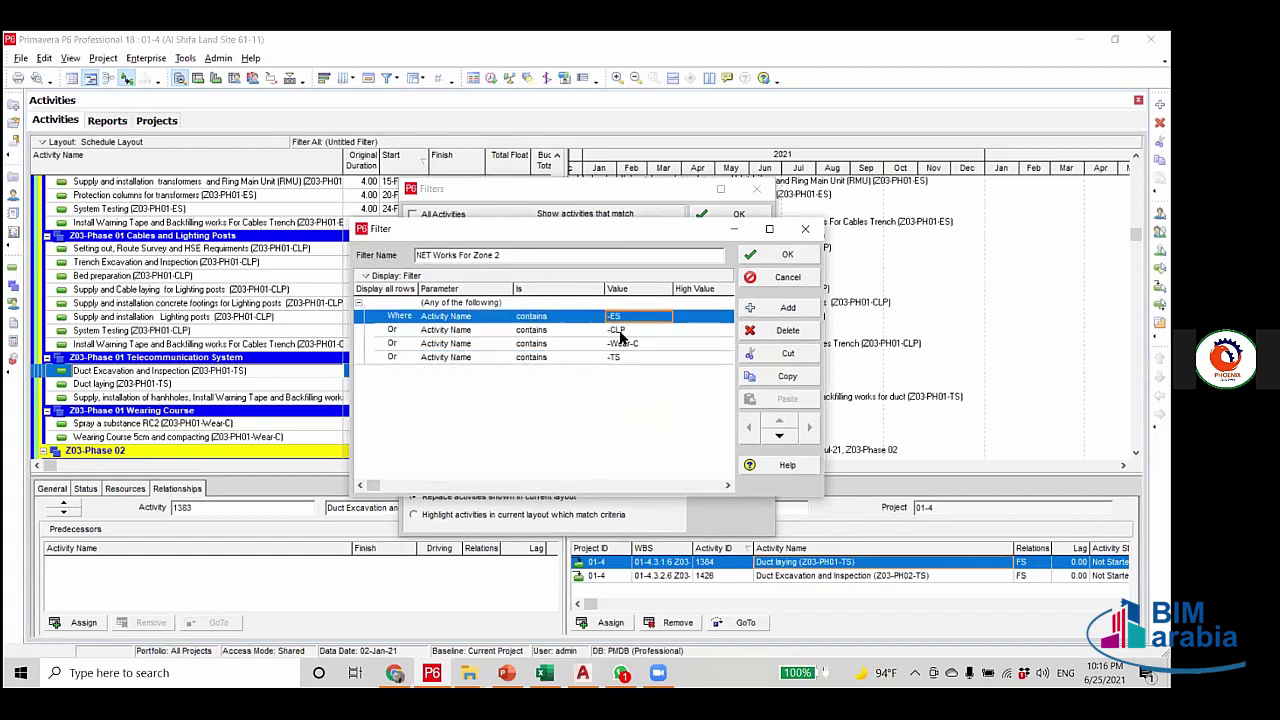
left_click(620, 333)
left_click(621, 357)
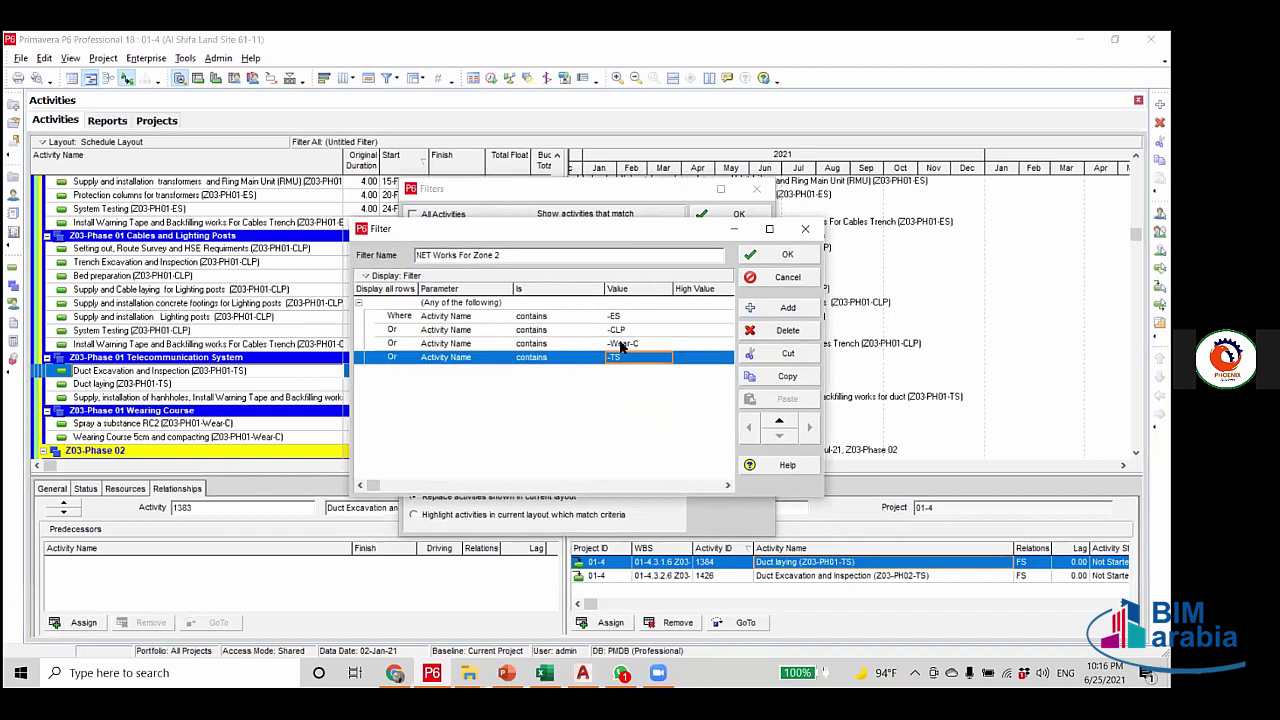
left_click(697, 471)
left_click(772, 256)
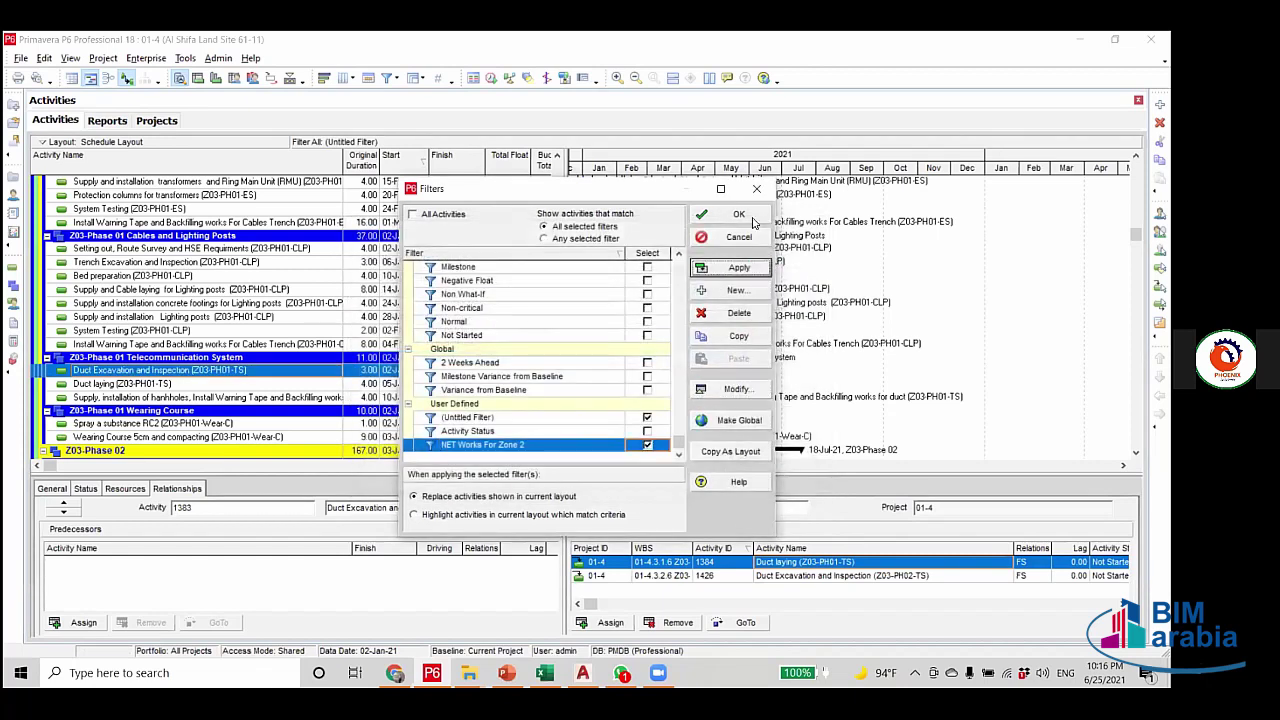
left_click(748, 216)
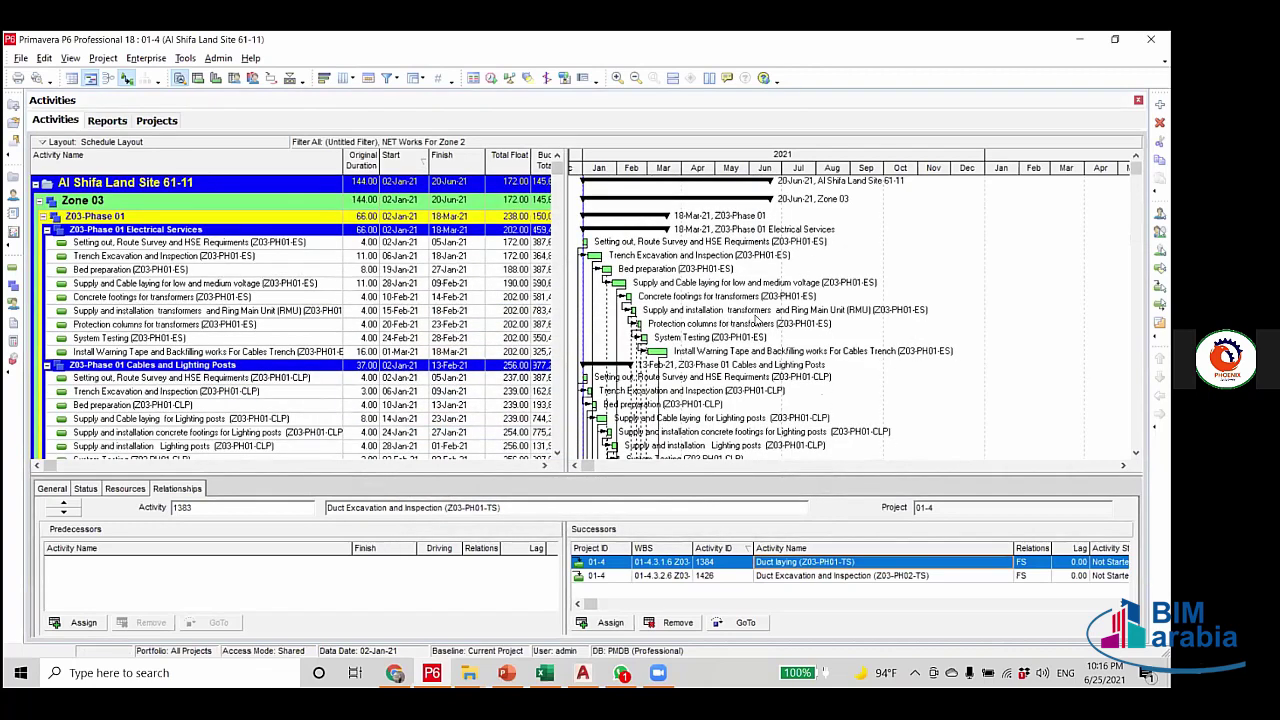
Assign milestone A14, Enabling G1 to complete its works in Zone 3, as predecessor of the Z03-PH01-ES setting out activity.
left_click(278, 245)
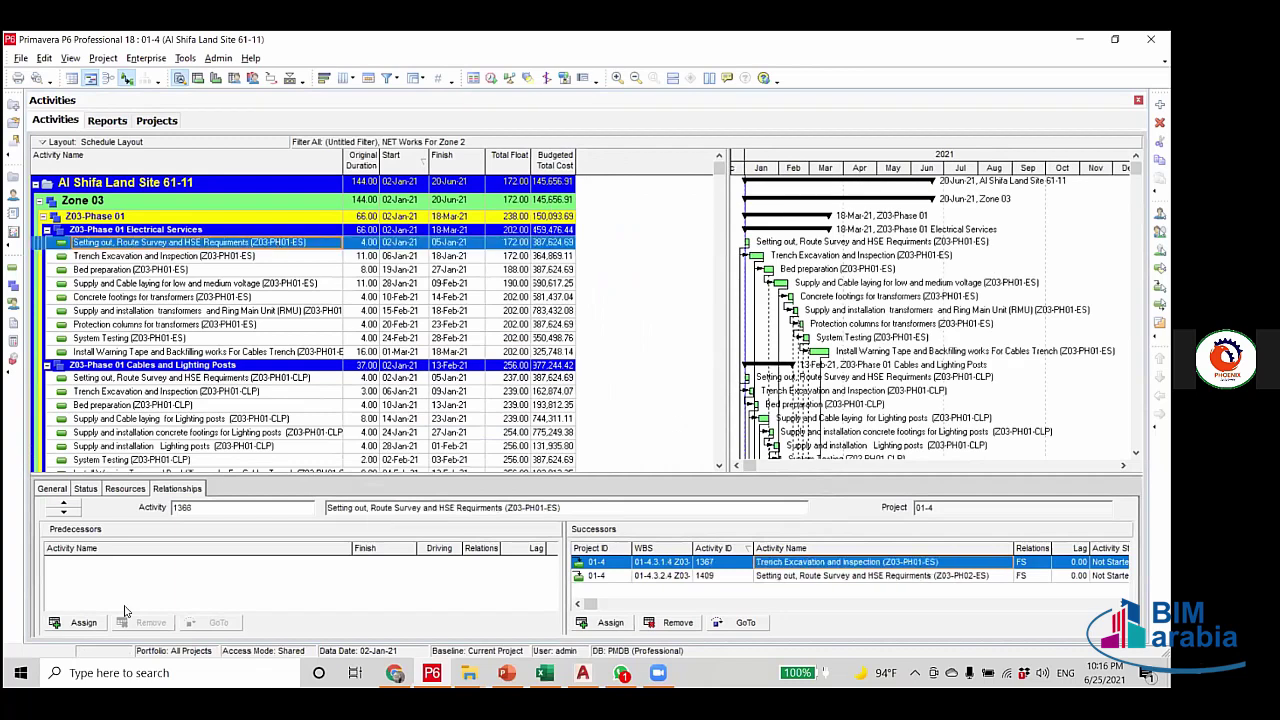
left_click(84, 623)
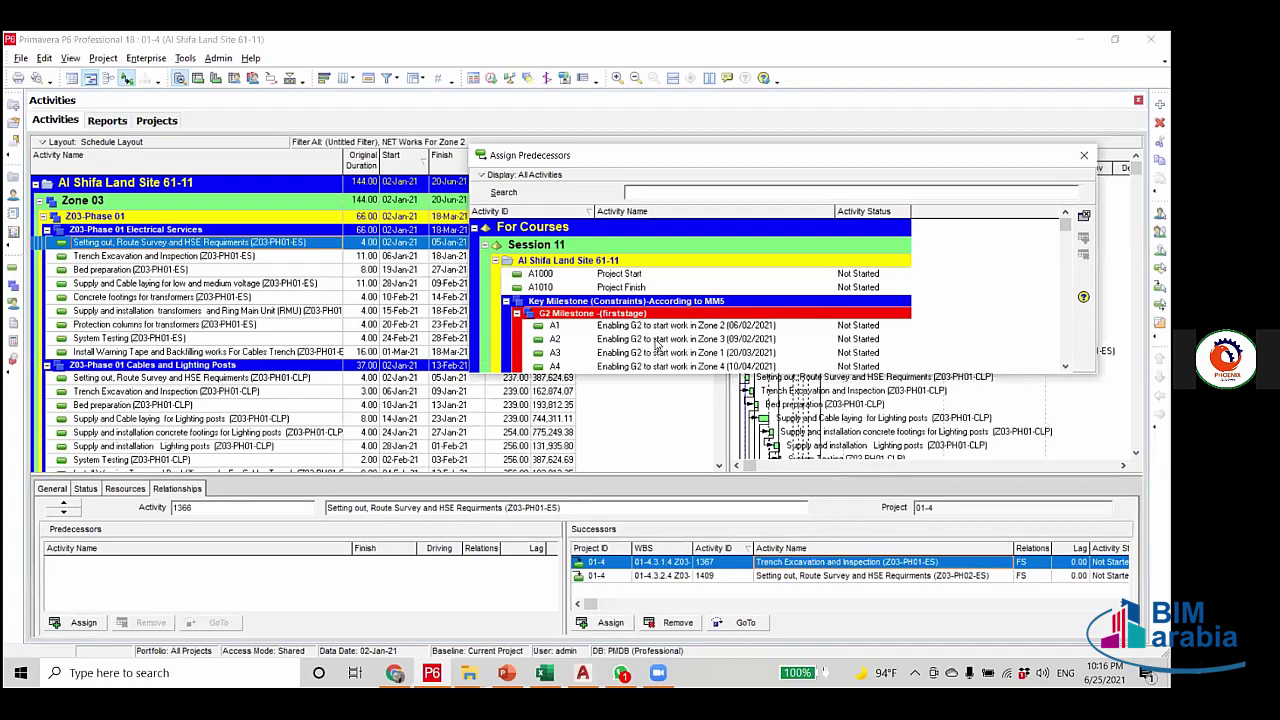
left_click(657, 341)
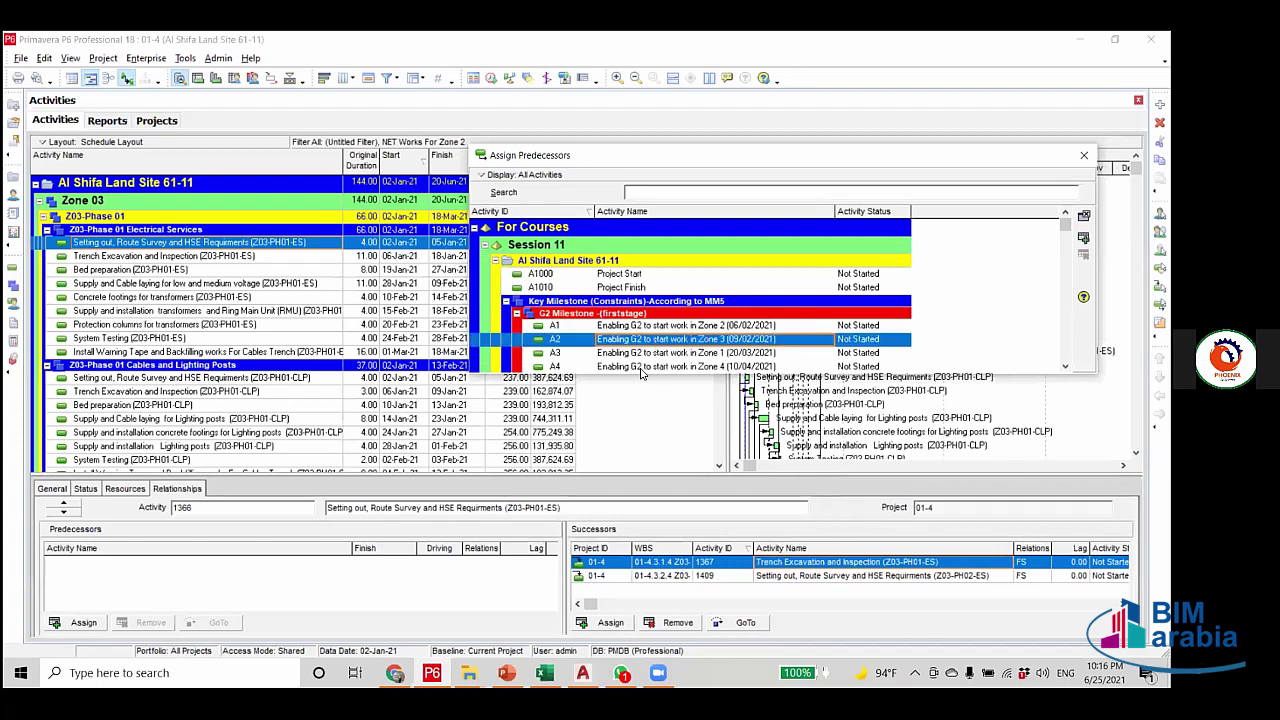
scroll(641, 363, "down", 1)
scroll(643, 365, "down", 1)
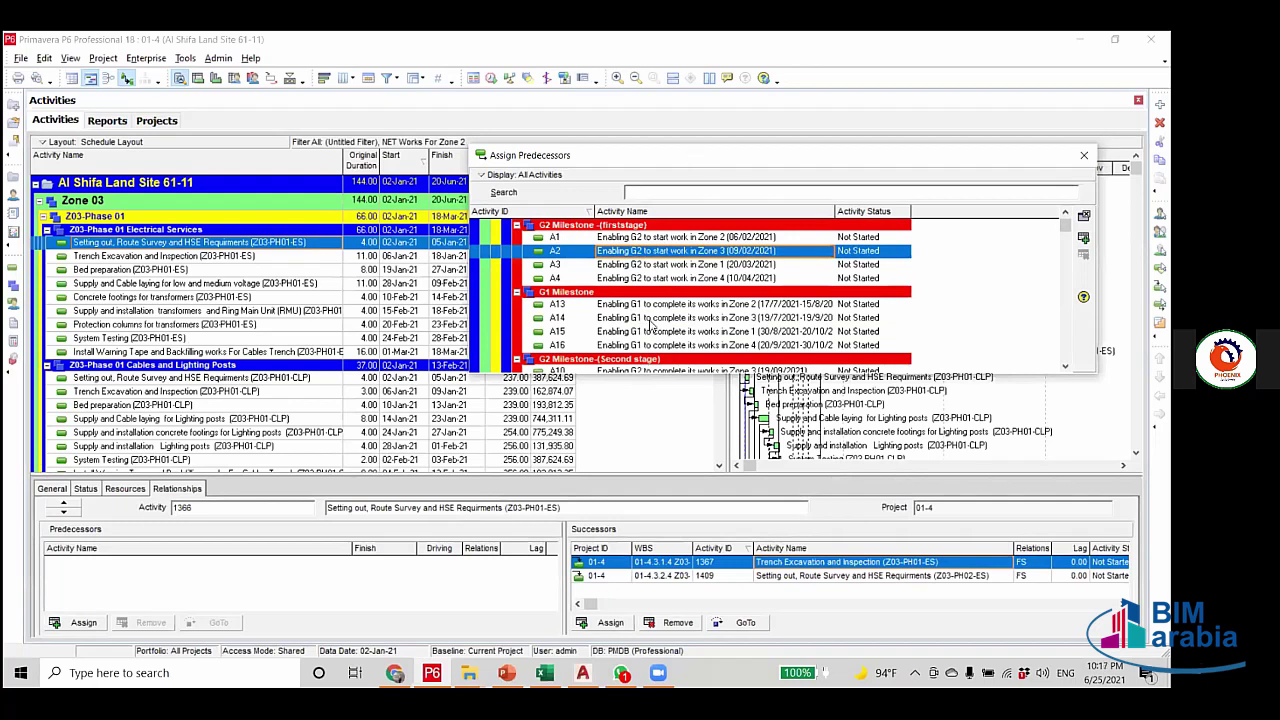
left_click(645, 318)
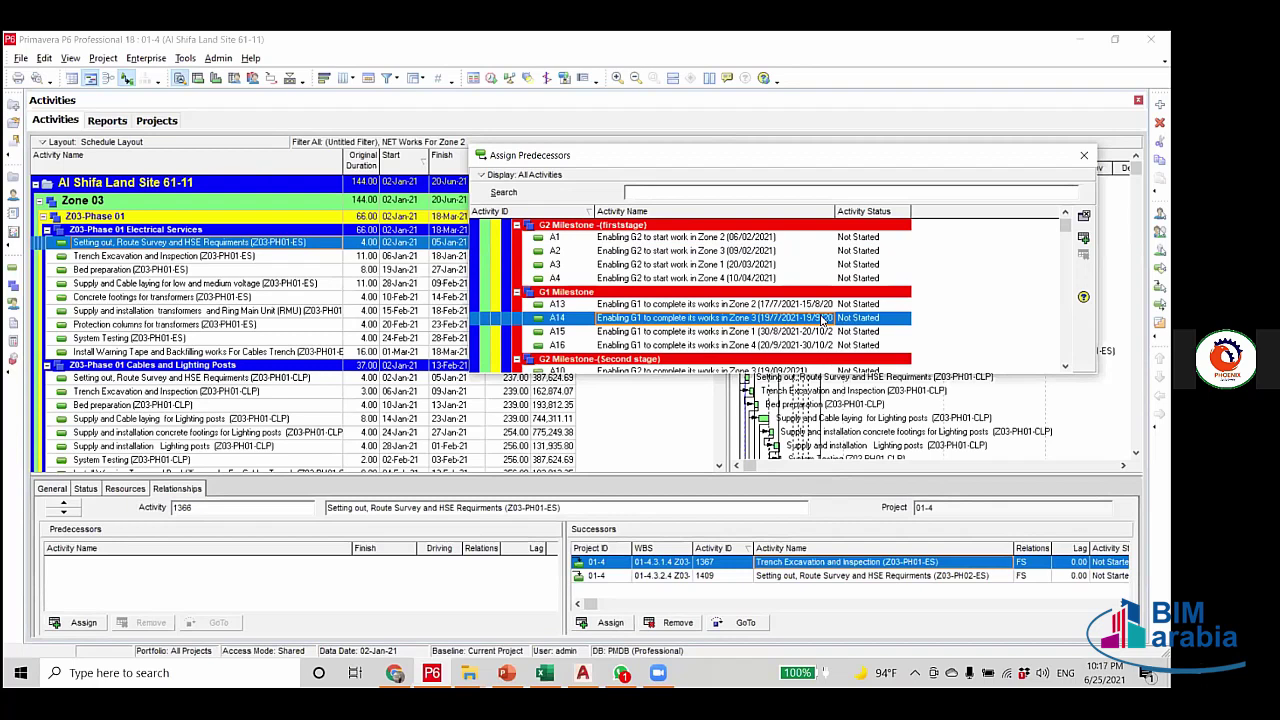
double_click(824, 318)
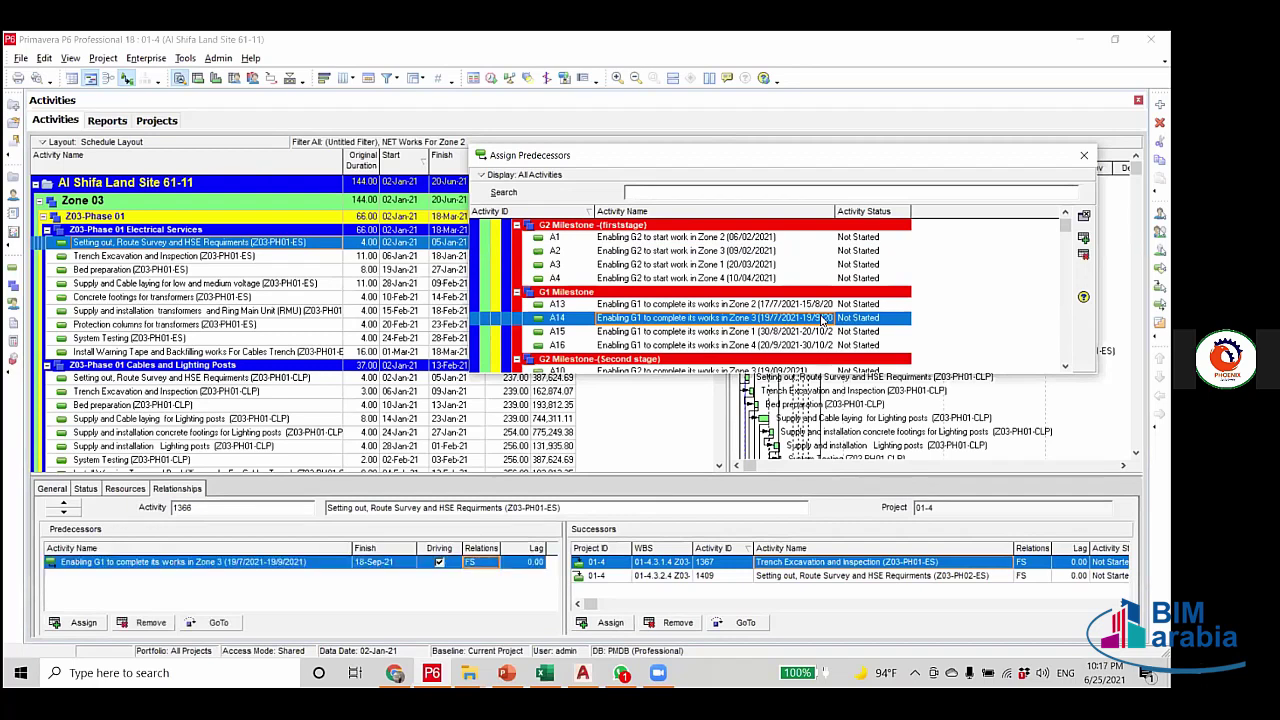
left_click(1083, 155)
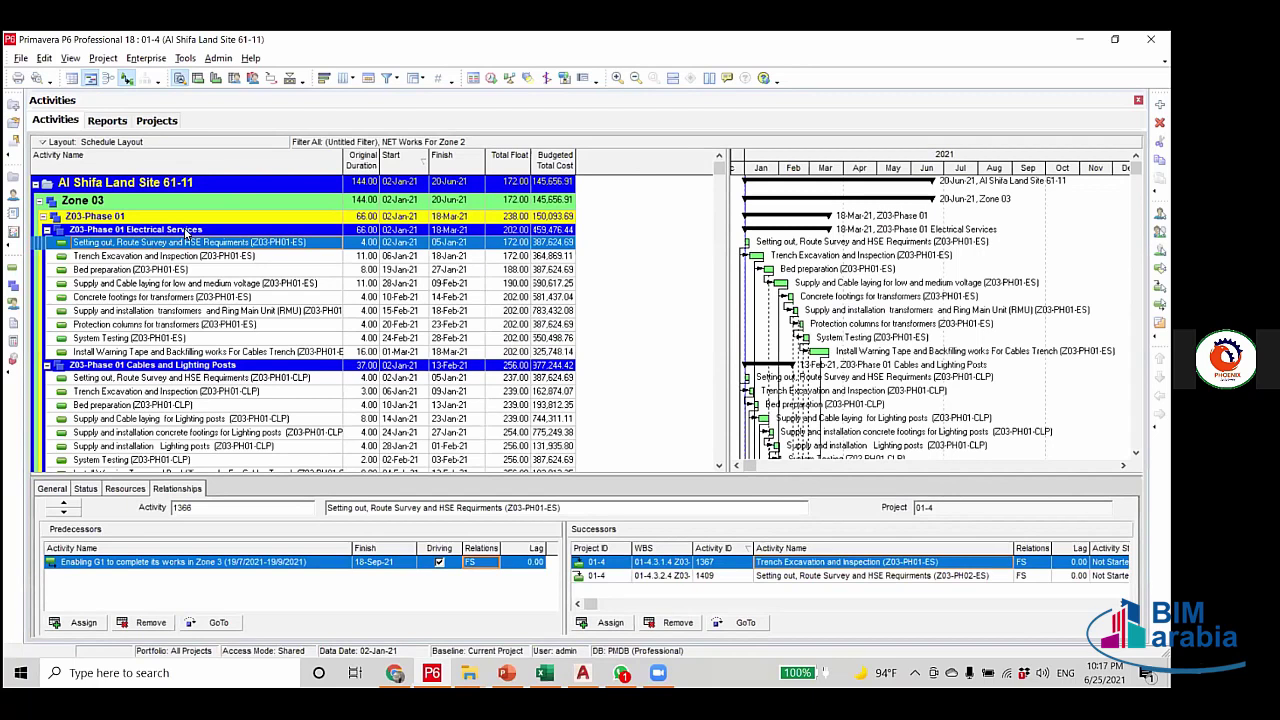
Assign milestone A14, Enabling G1 to complete its works in Zone 3, as predecessor of the Z03-PH01-CLP setting out activity.
left_click(180, 381)
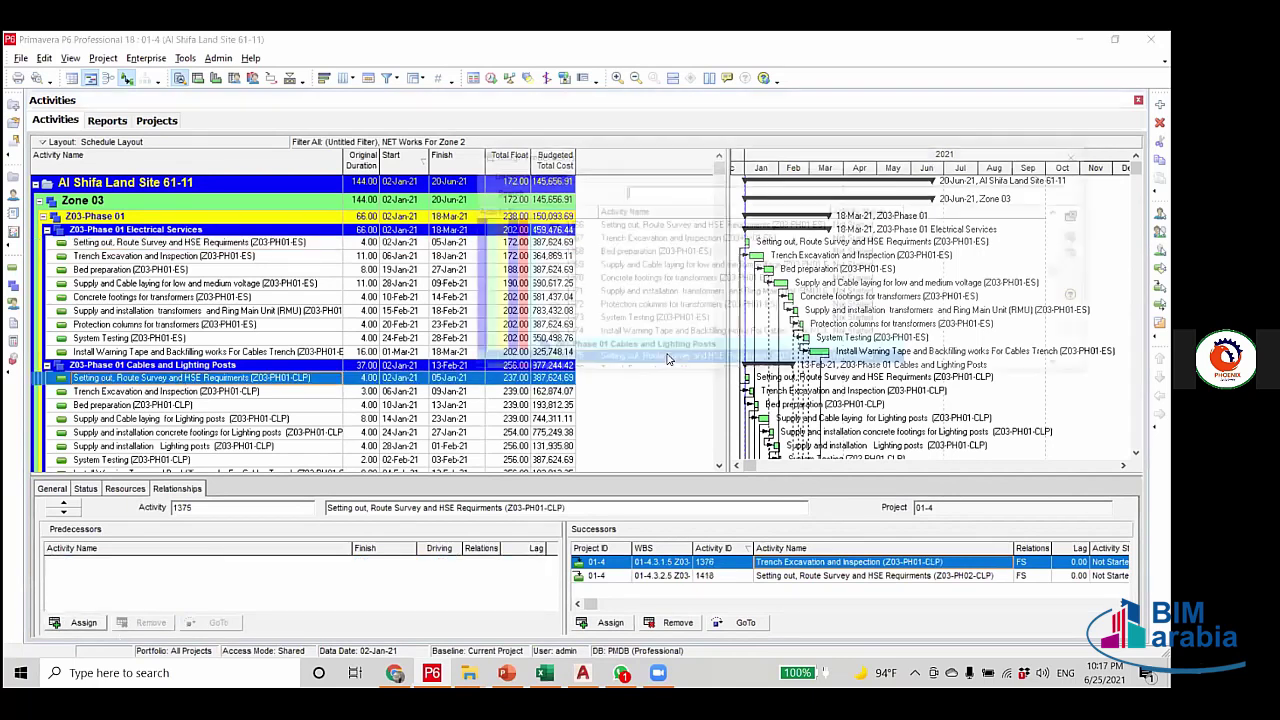
scroll(808, 276, "up", 5)
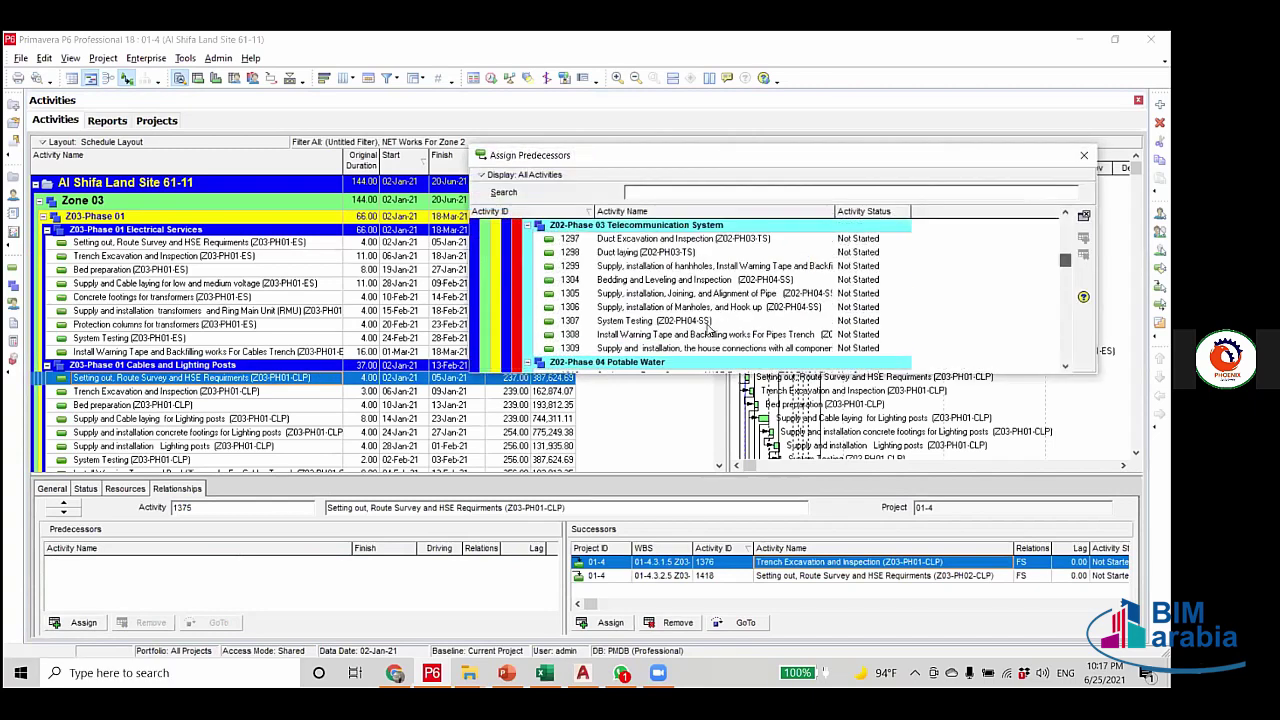
scroll(664, 347, "up", 10)
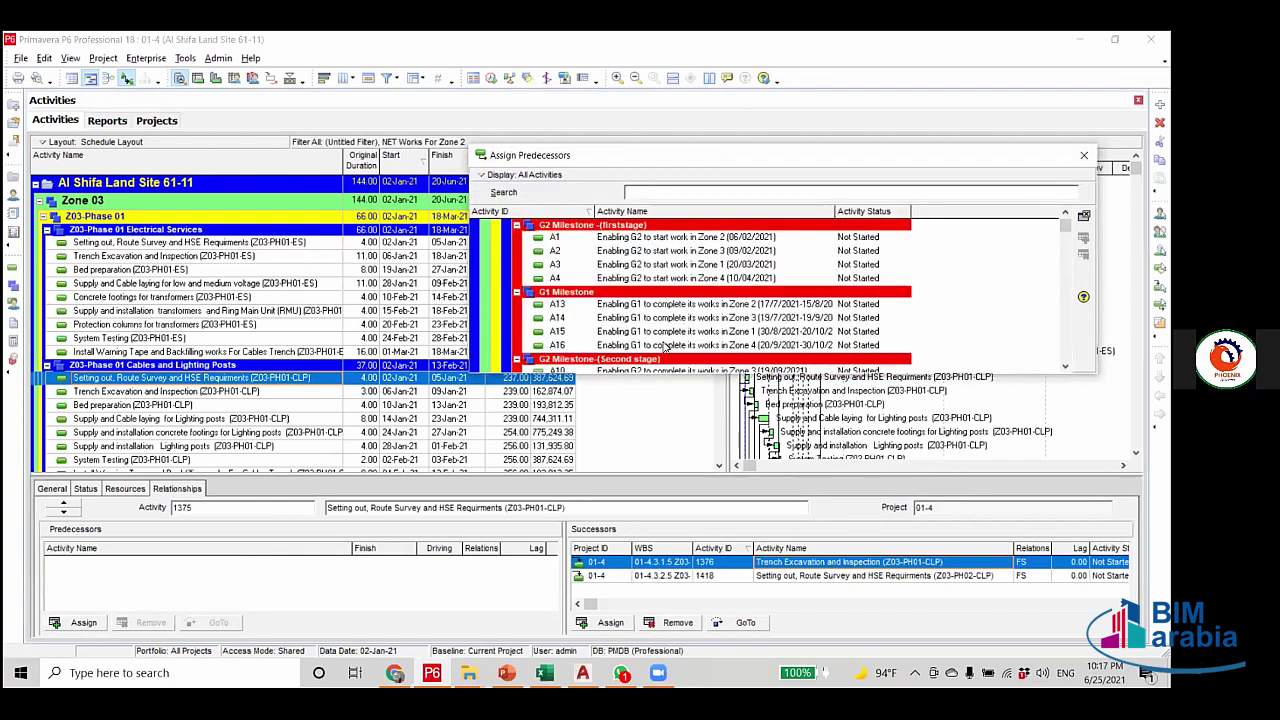
scroll(672, 328, "down", 1)
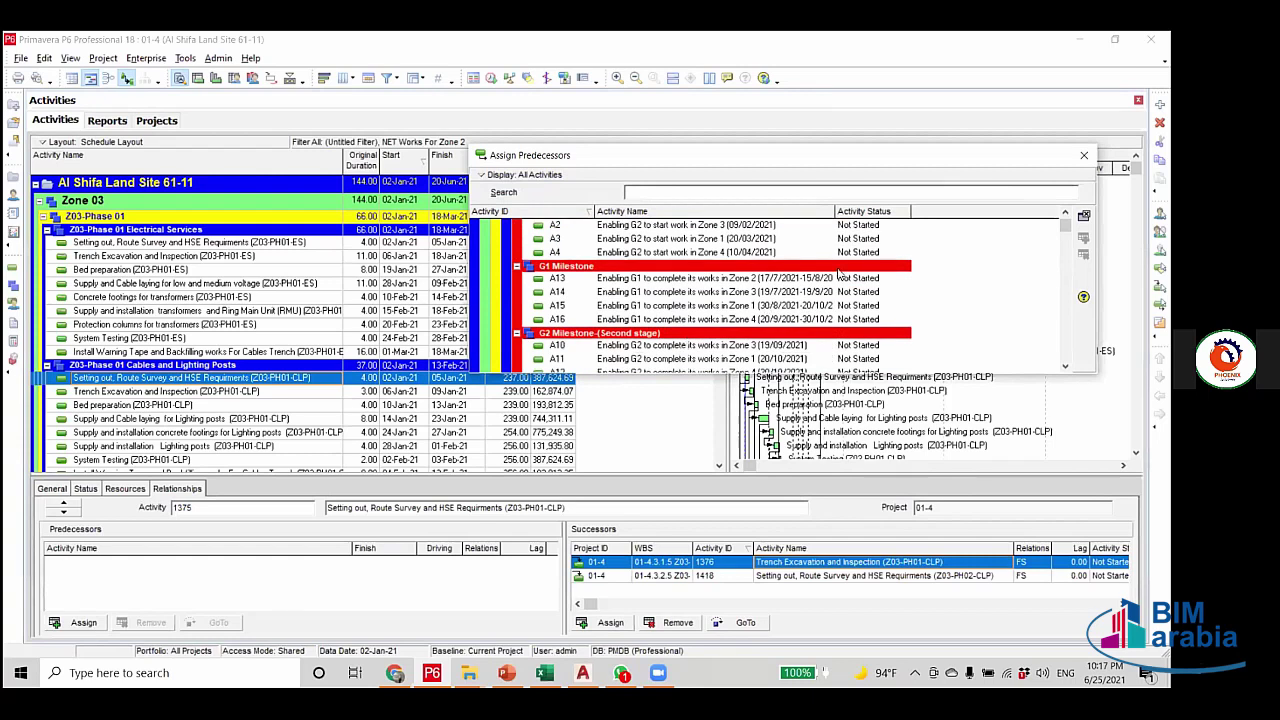
left_click(812, 293)
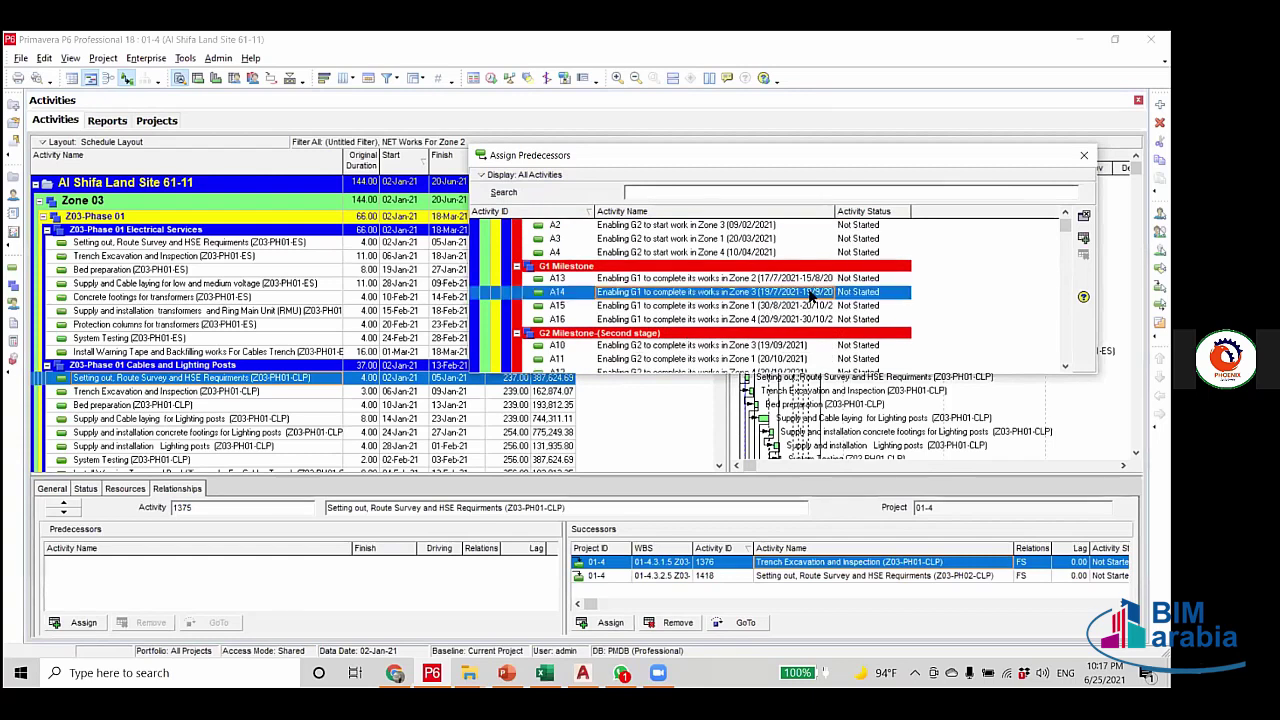
double_click(812, 293)
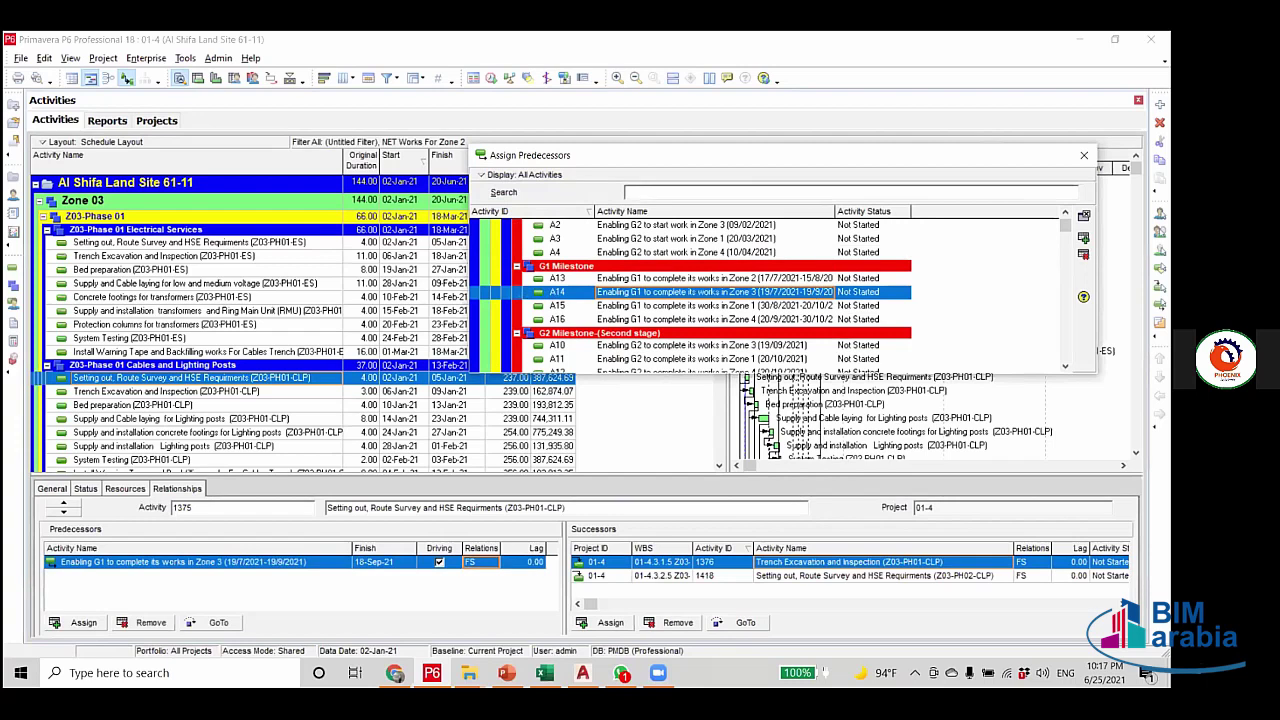
left_click(1083, 155)
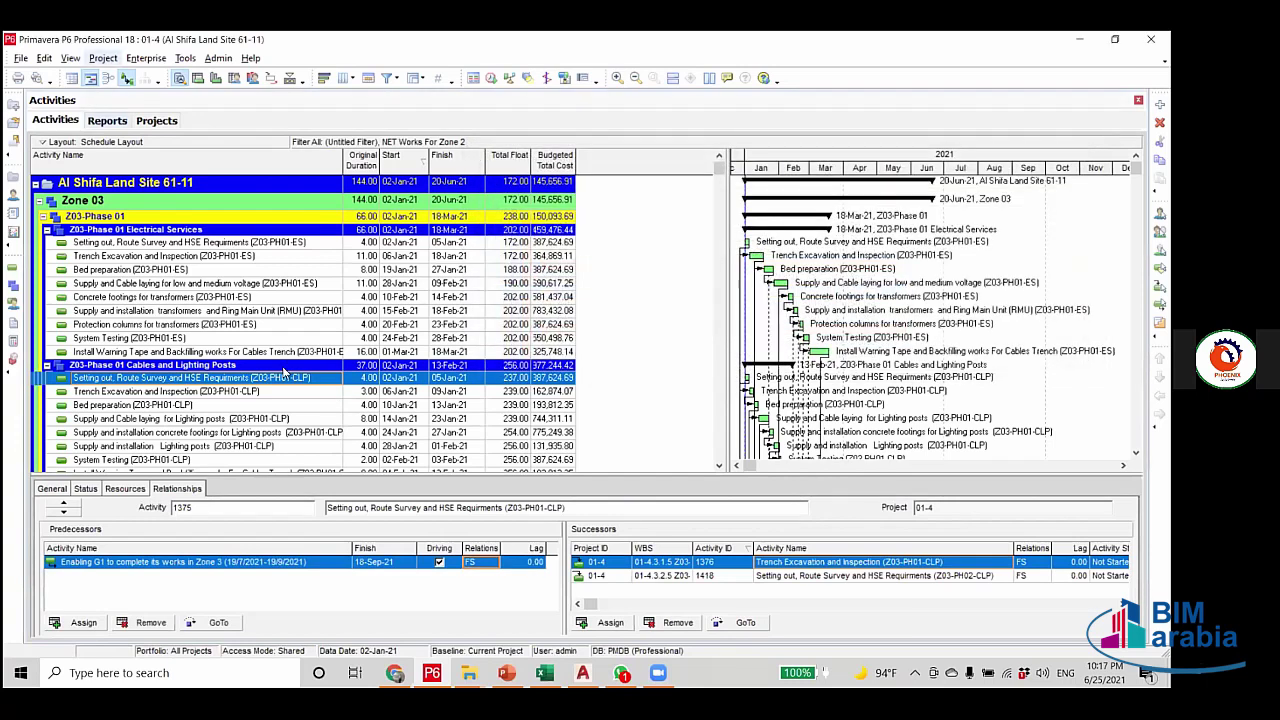
Look over the Phase 01 lighting and telecommunication activities, and reschedule the project with the new predecessors.
left_click(262, 392)
scroll(228, 318, "down", 3)
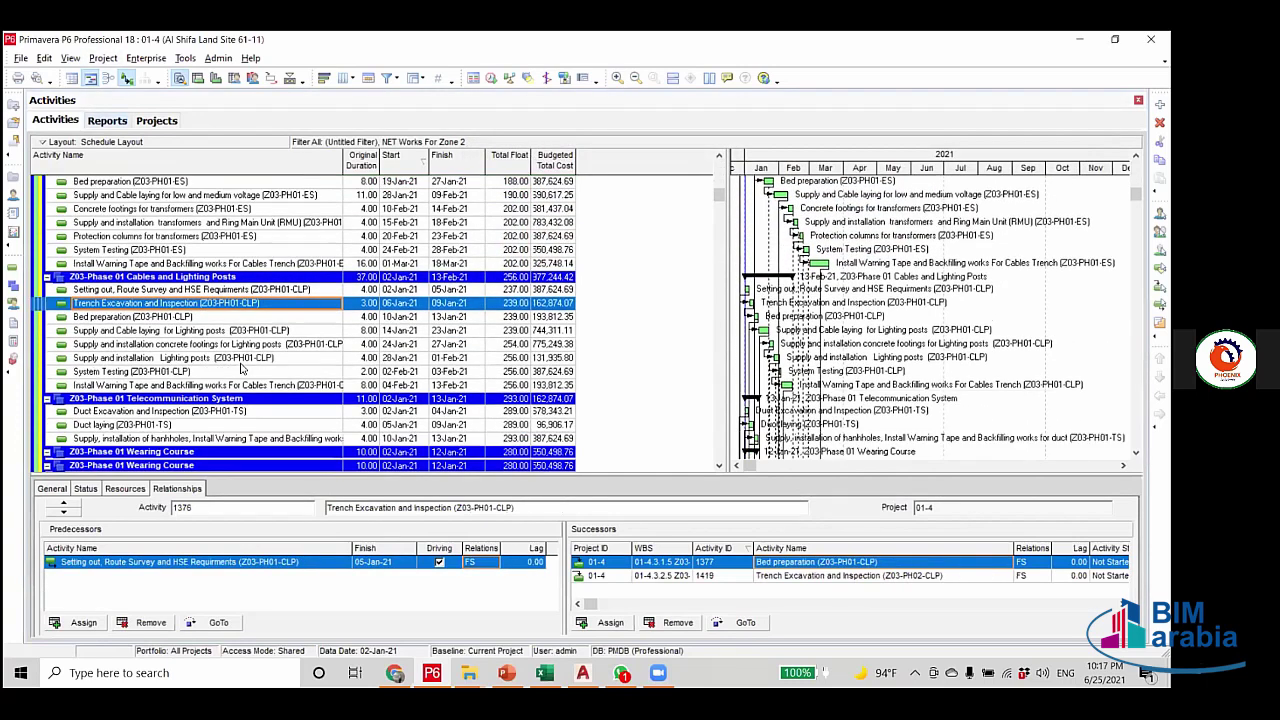
scroll(228, 318, "down", 3)
left_click(228, 318)
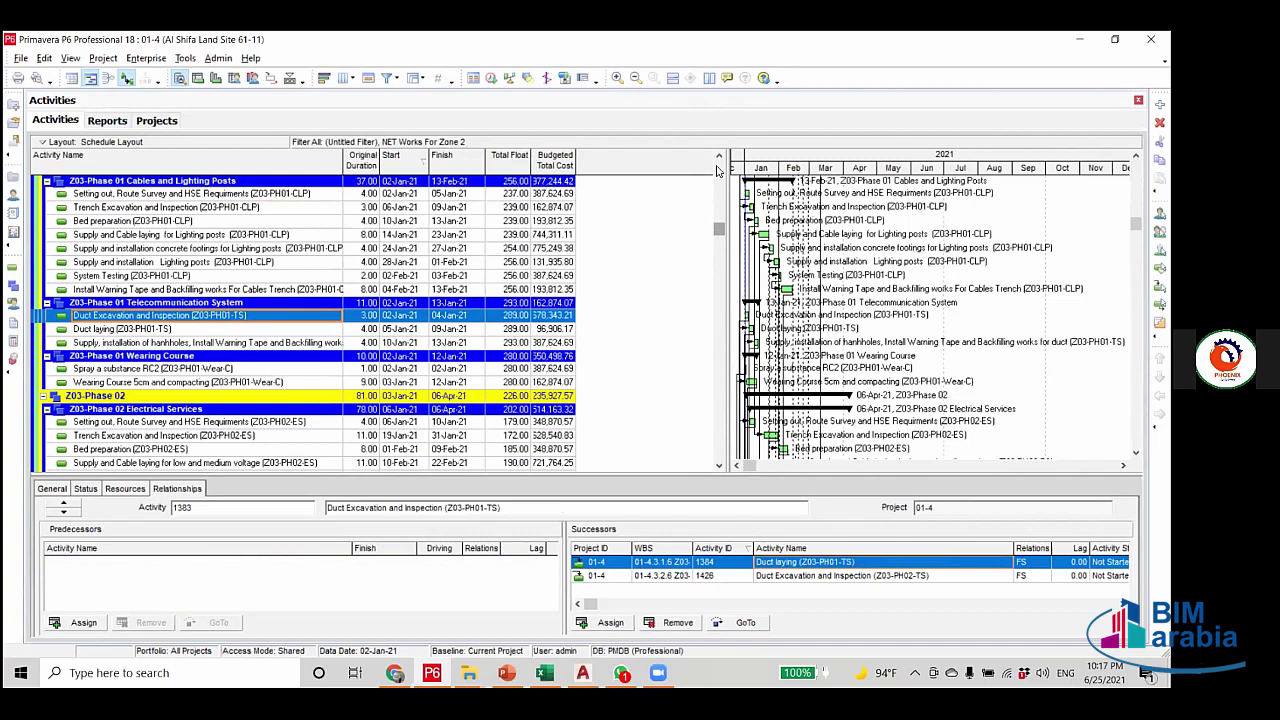
scroll(710, 218, "up", 5)
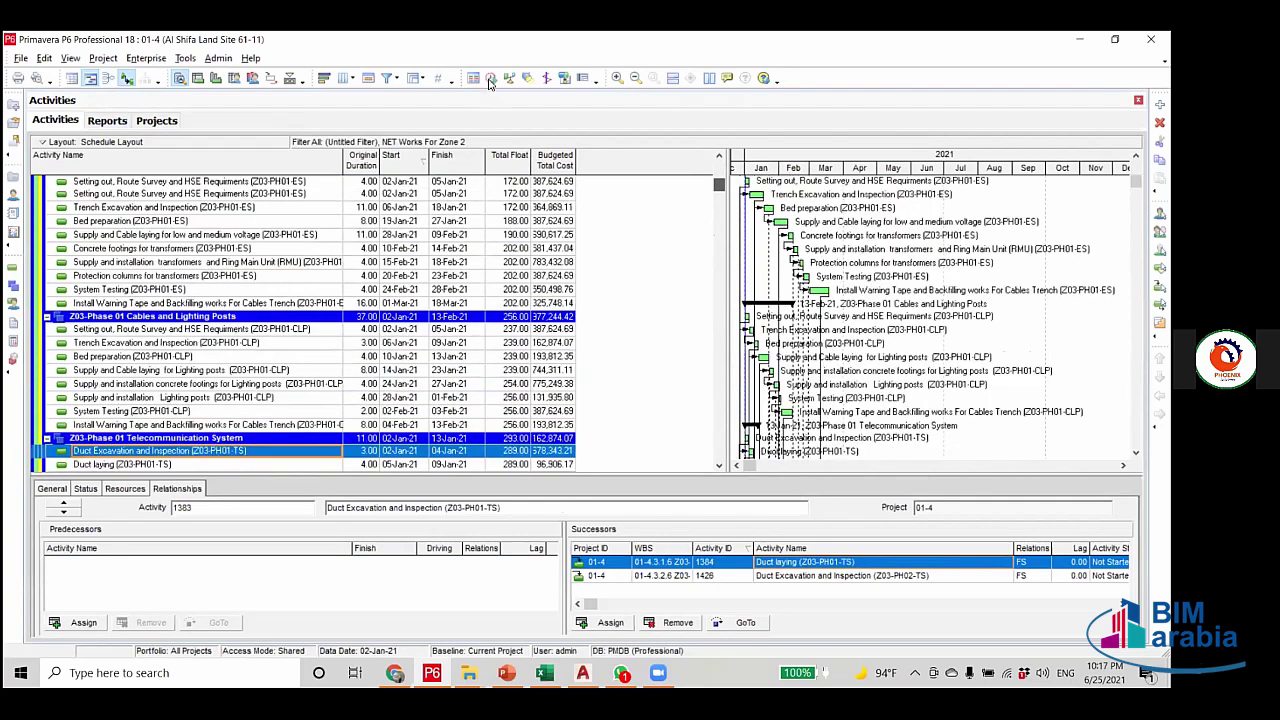
left_click(490, 79)
left_click(768, 293)
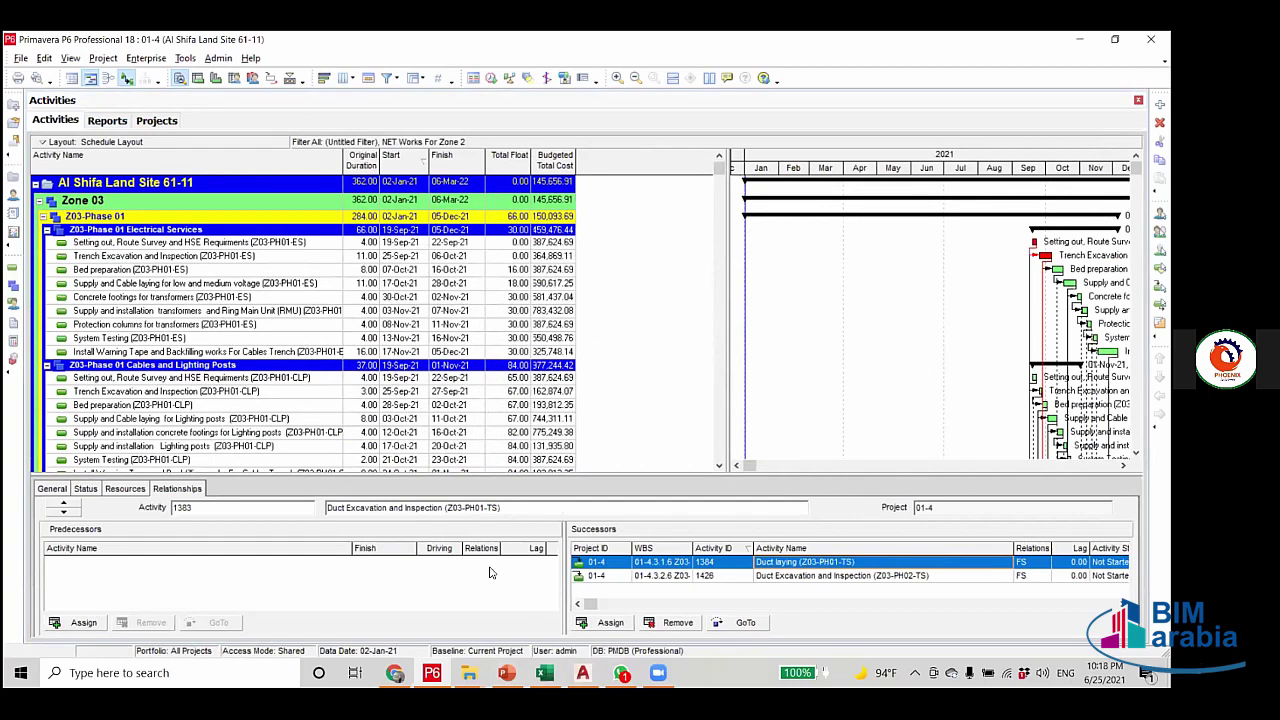
Compare the zone handover dates on the PowerPoint slide with the Zone 03 Phase 01 finish dates in Primavera P6.
left_click(507, 670)
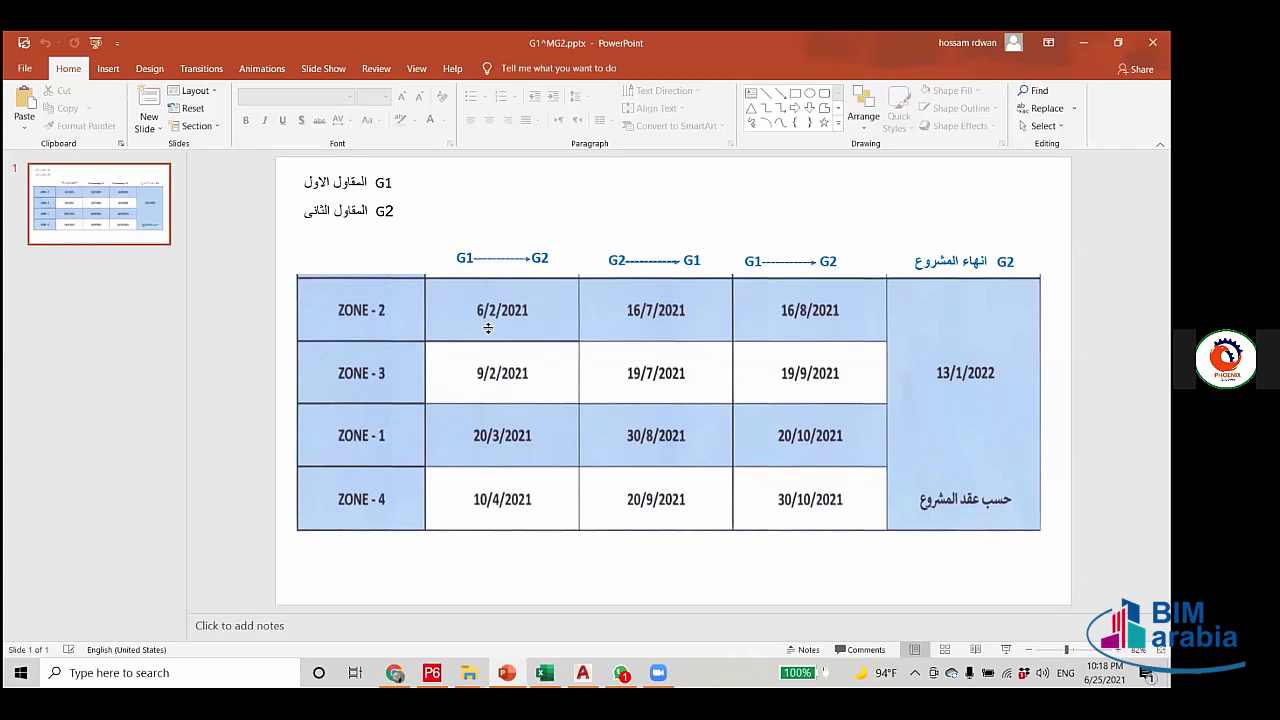
key("alt+Tab")
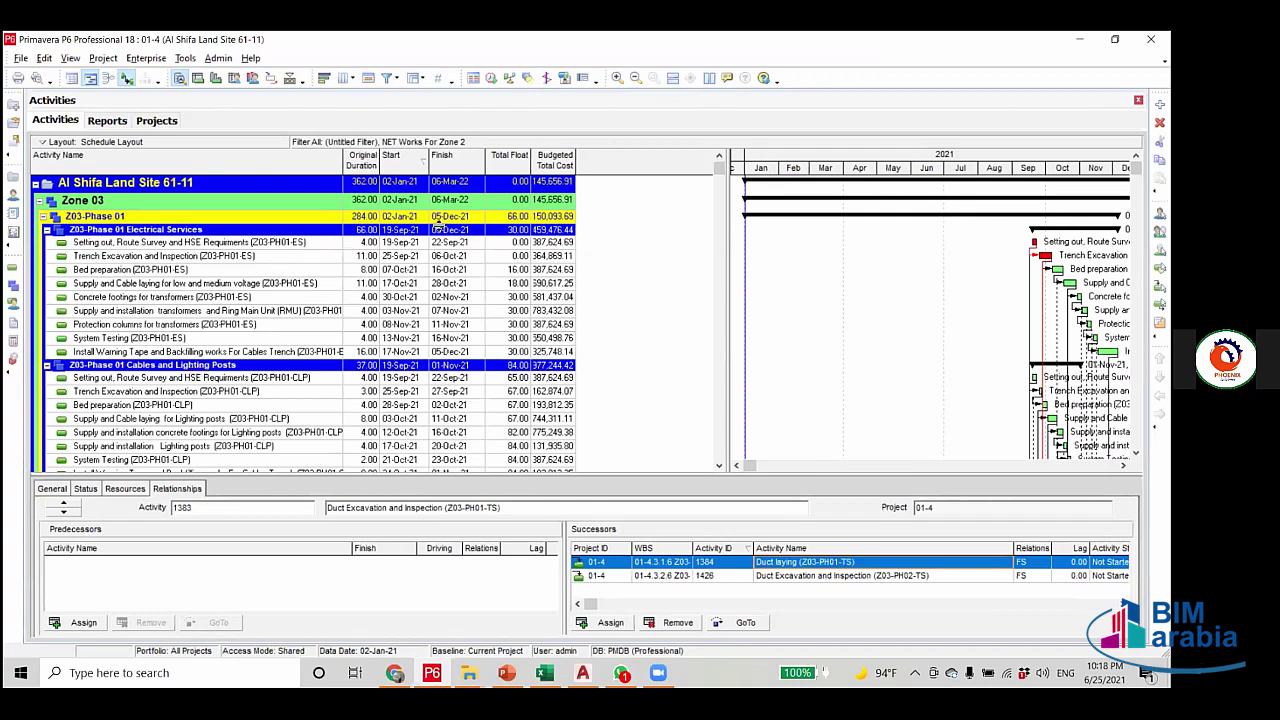
left_click(468, 352)
scroll(466, 360, "down", 3)
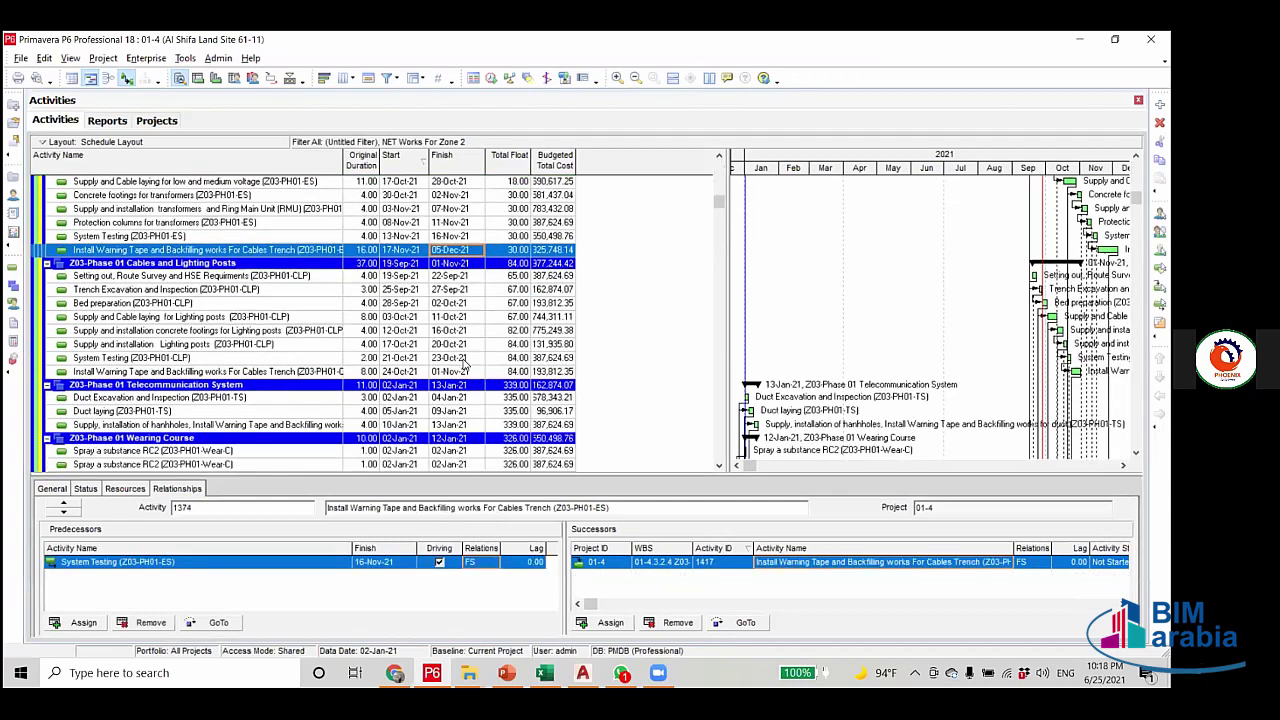
Examine the start and finish dates of the Zone 03 Phase 01 electrical and lighting post activities, from setting out to trench backfilling.
scroll(463, 365, "up", 3)
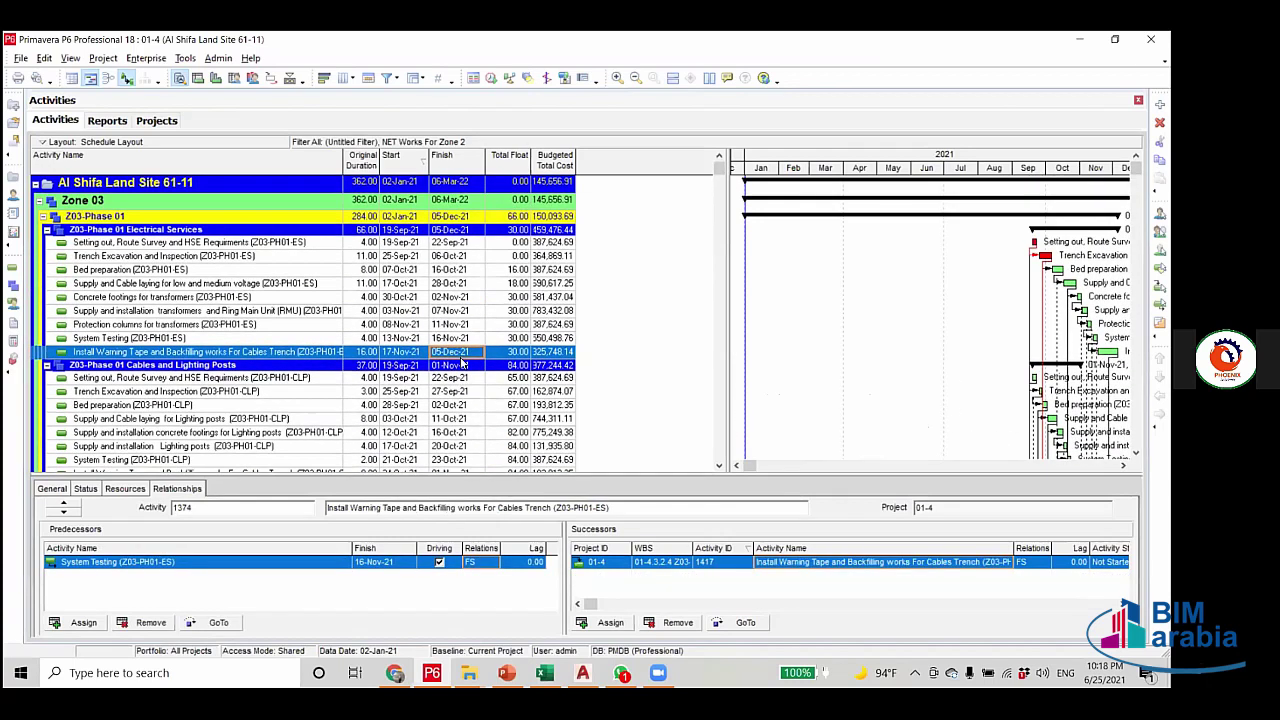
left_click(490, 78)
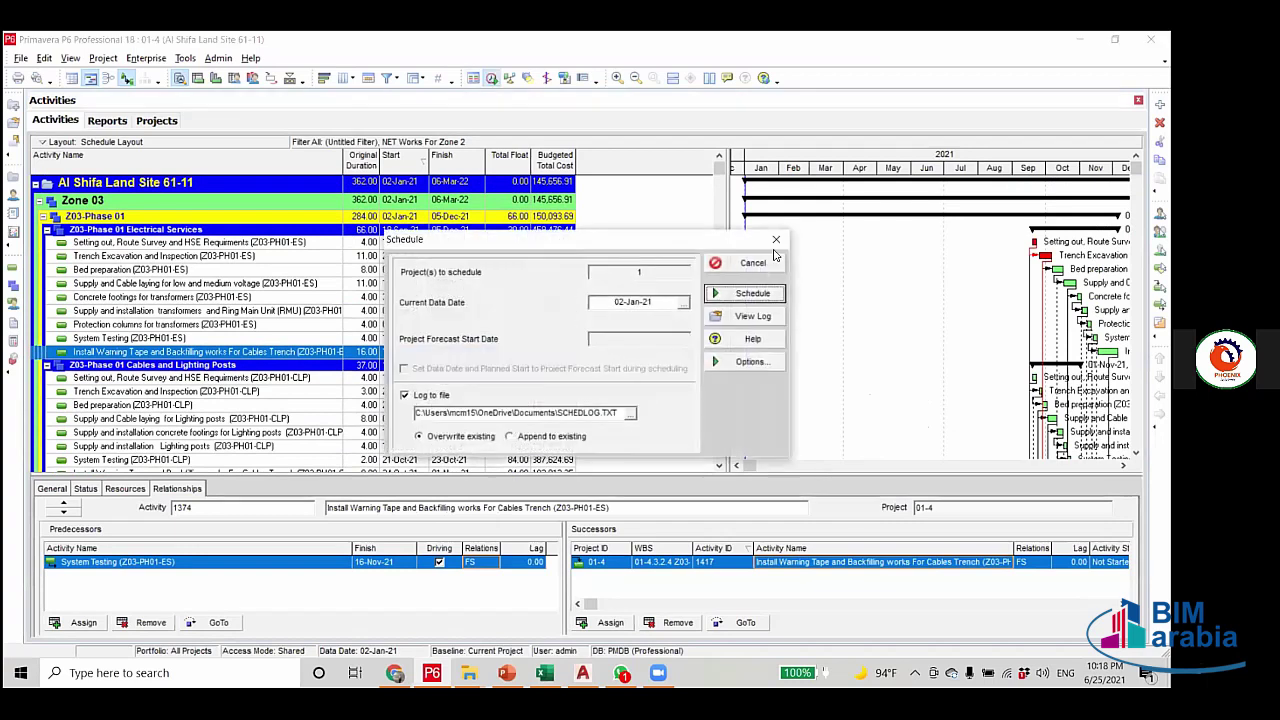
left_click(755, 263)
left_click(185, 299)
scroll(180, 395, "down", 2)
scroll(180, 397, "down", 2)
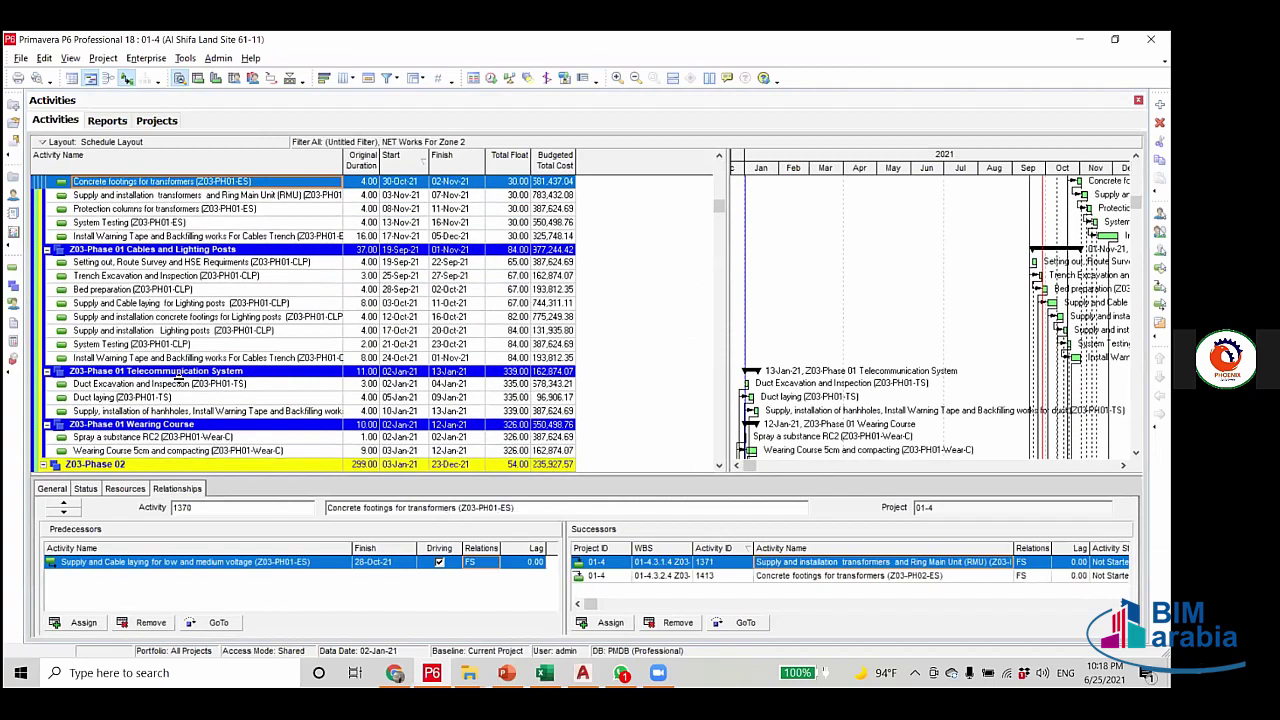
scroll(394, 391, "up", 4)
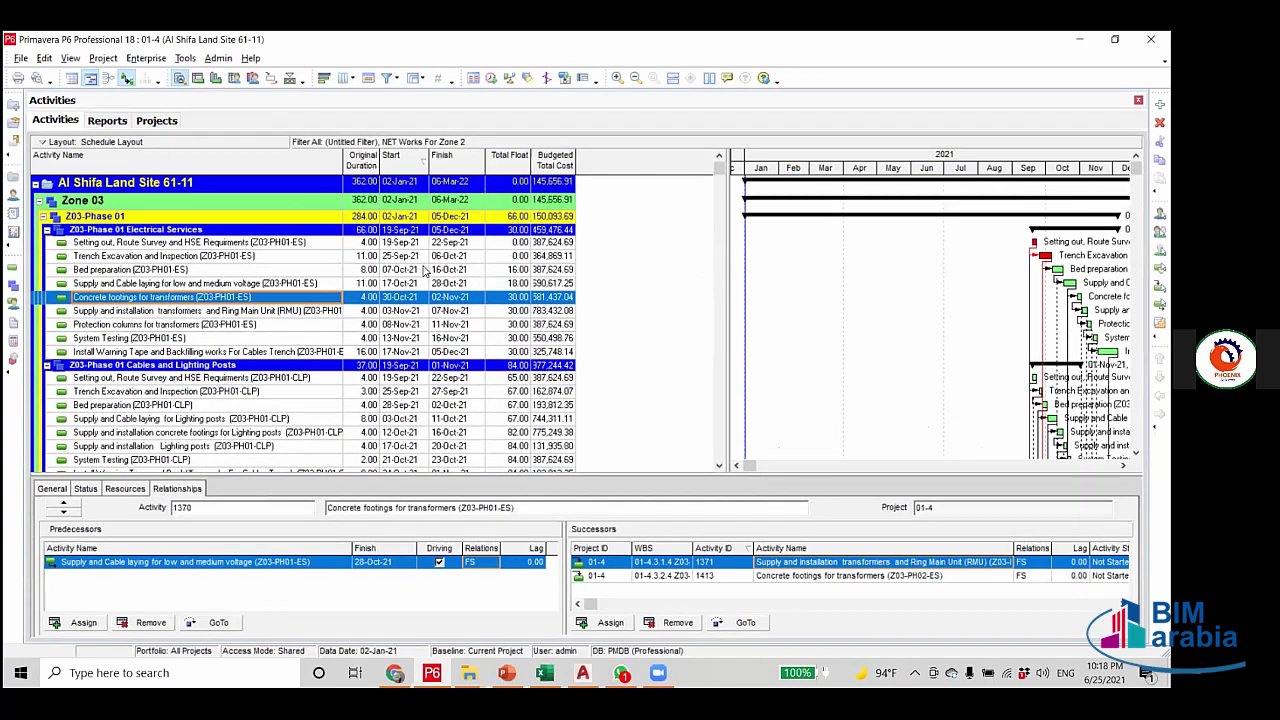
left_click(463, 243)
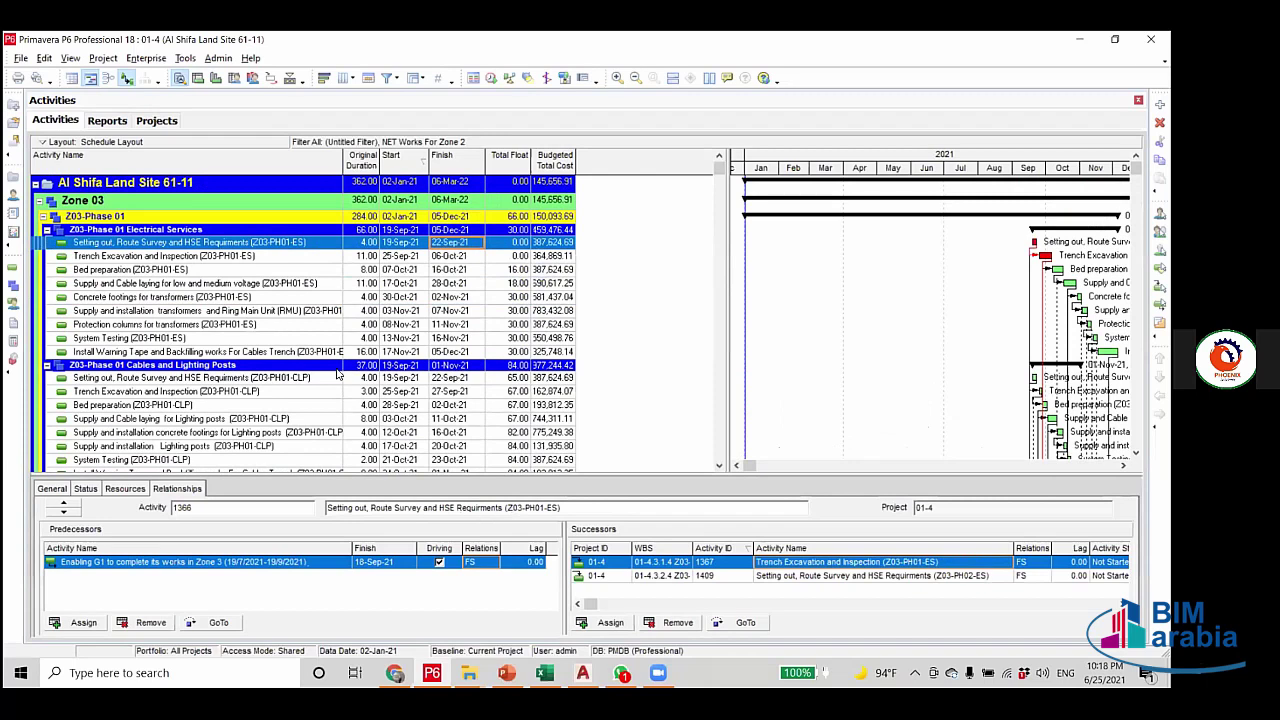
left_click(450, 352)
scroll(450, 357, "down", 2)
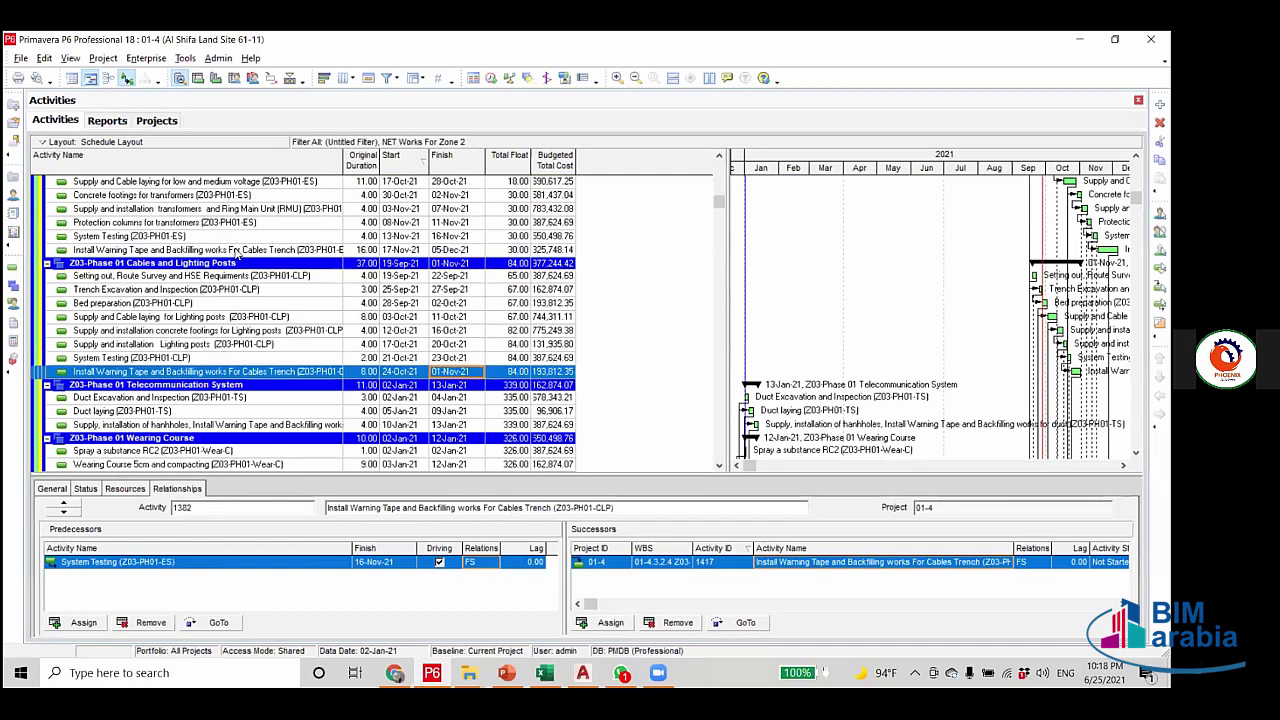
scroll(160, 210, "down", 2)
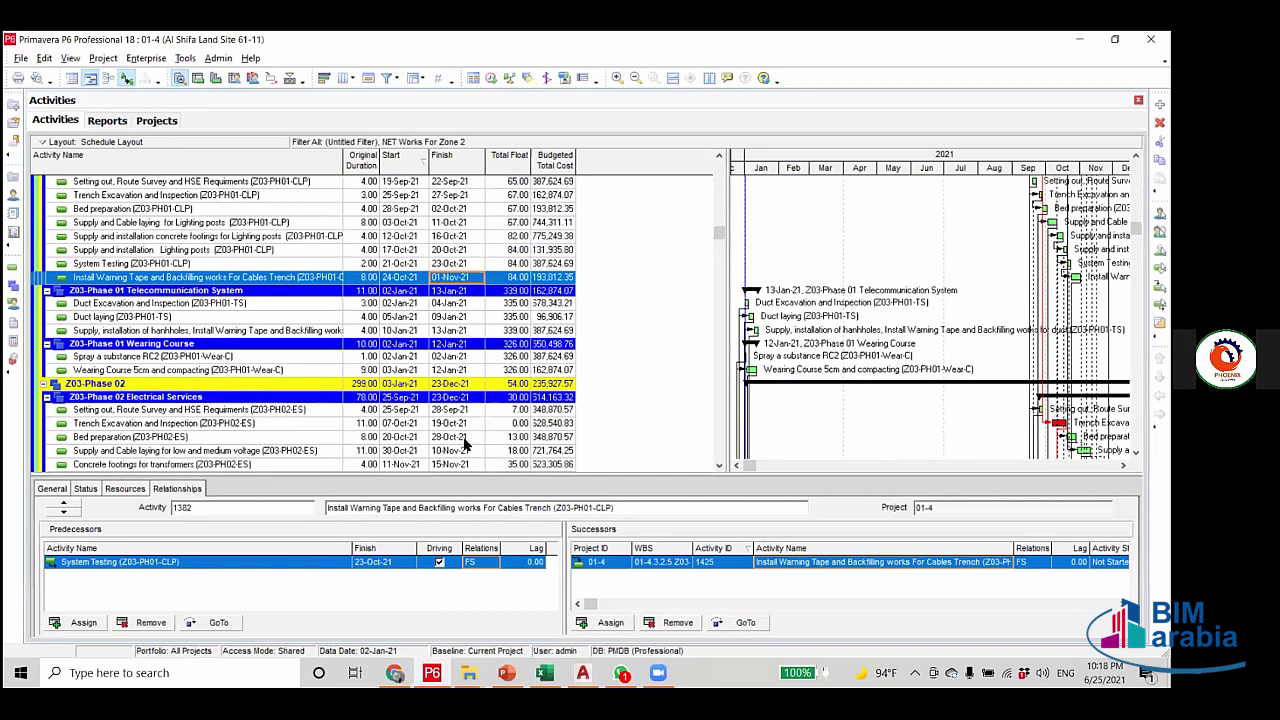
Examine the Zone 03 Phase 02 electrical services dates through to the warning tape and backfilling activity.
key("Down")
key("Down")
key("Down")
key("Down")
key("Down")
key("Down")
key("Down")
key("Down")
key("Down")
key("Down")
key("Down")
key("Down")
key("Down")
key("Down")
key("Down")
key("Down")
key("Down")
key("Down")
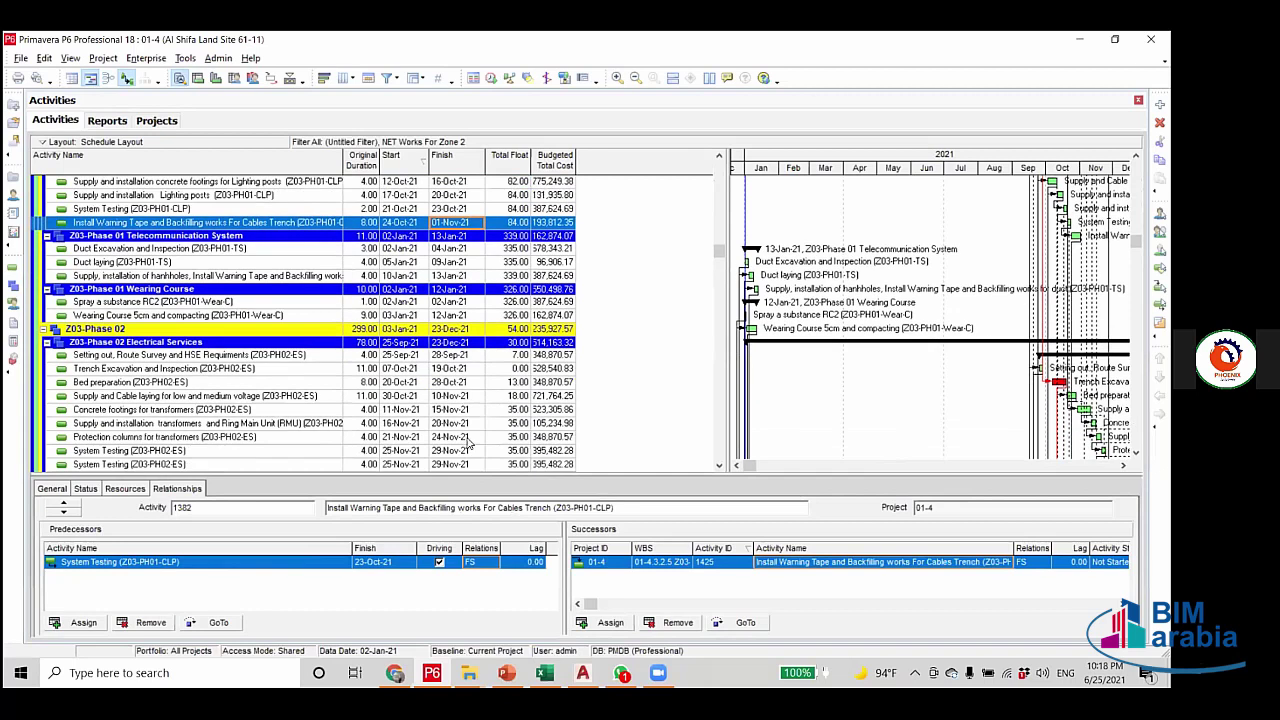
scroll(467, 441, "down", 1)
scroll(460, 425, "down", 1)
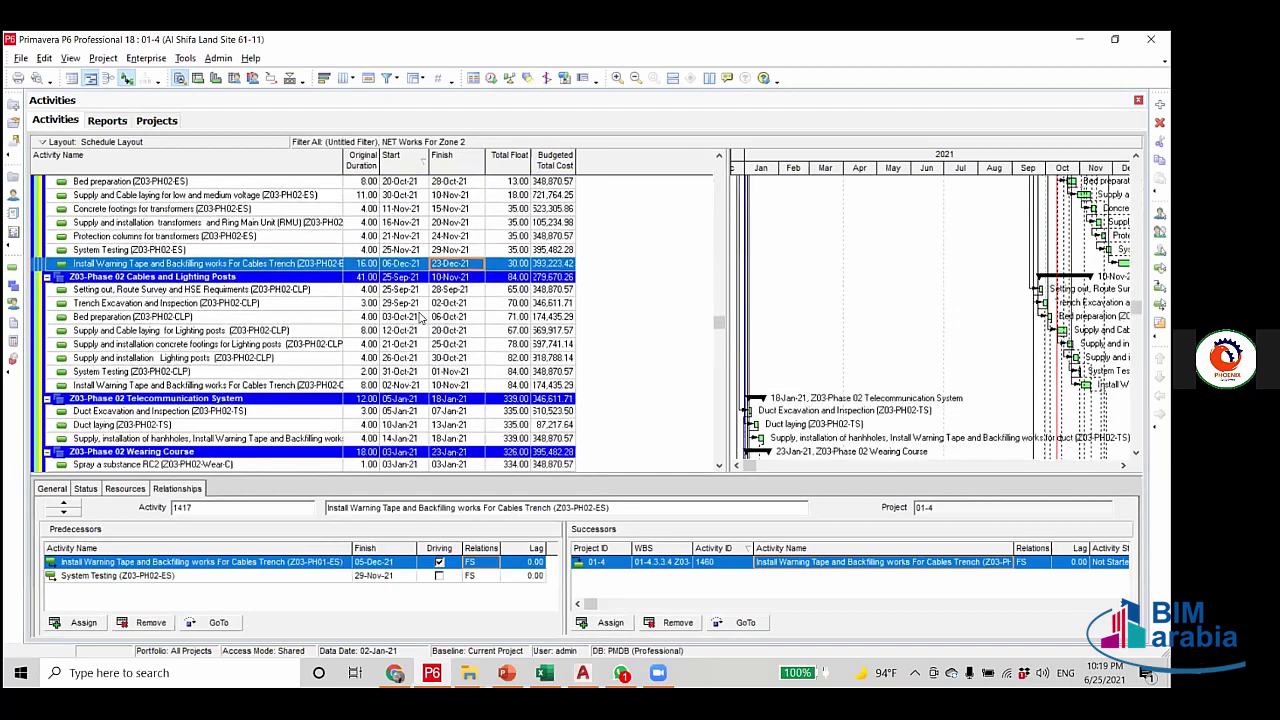
Examine the Zone 03 Phase 02 cables and lighting posts dates through to the warning tape and backfilling activity.
key("Down")
key("Down")
key("Down")
key("Down")
key("Down")
key("Down")
key("Down")
key("Down")
key("Down")
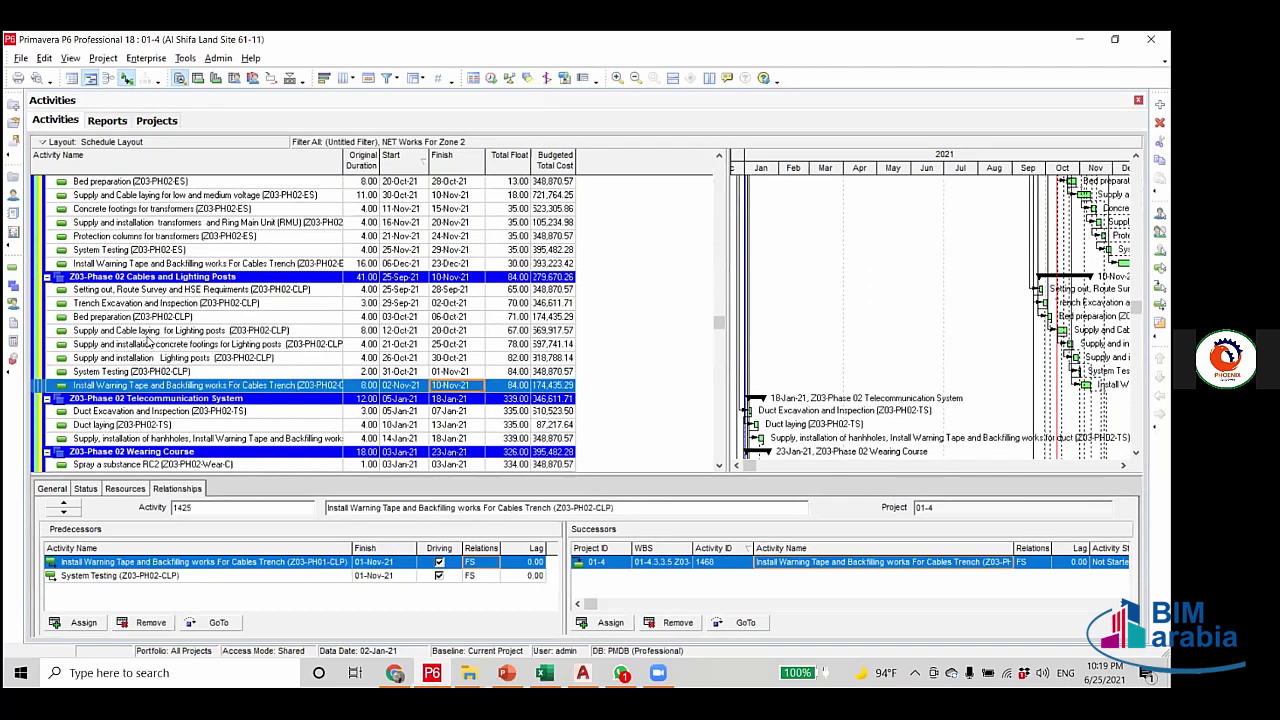
Examine the Zone 03 Phase 03 summary finish and its electrical services dates through to the warning tape and backfilling activity.
scroll(250, 380, "down", 4)
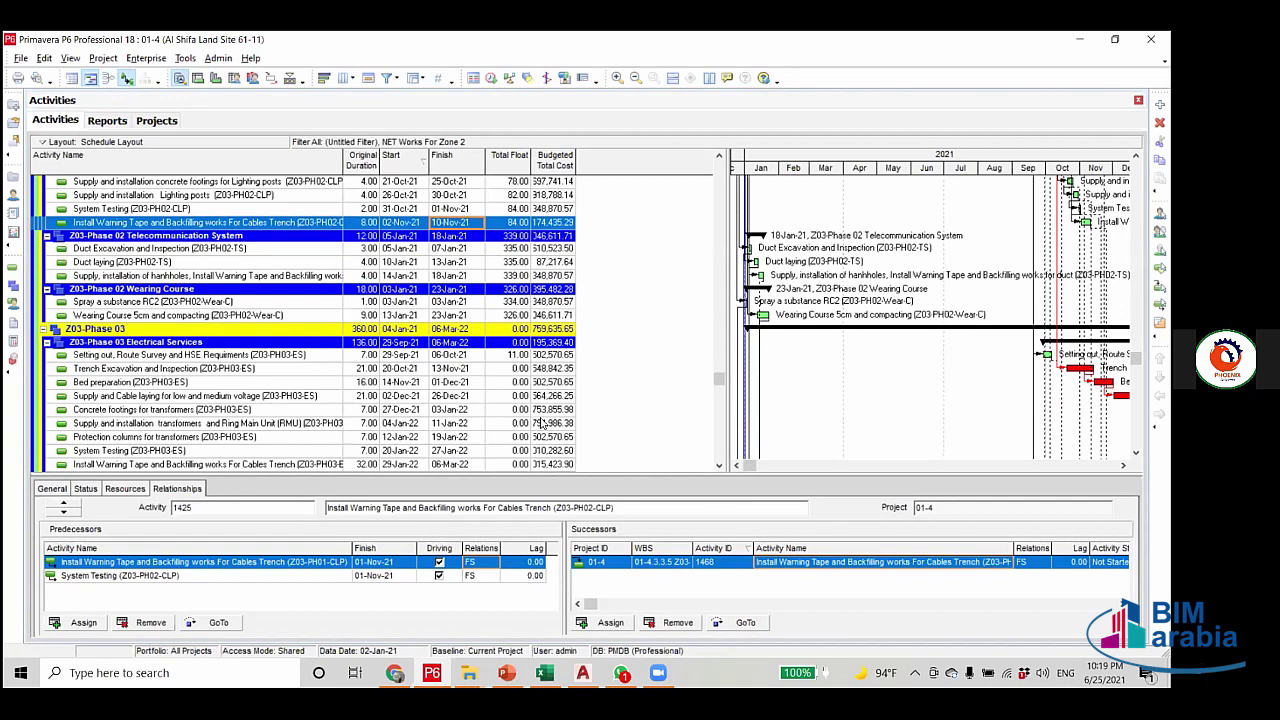
key("Down")
key("Down")
key("Down")
key("Down")
key("Down")
key("Down")
key("Down")
key("Down")
key("Down")
key("Down")
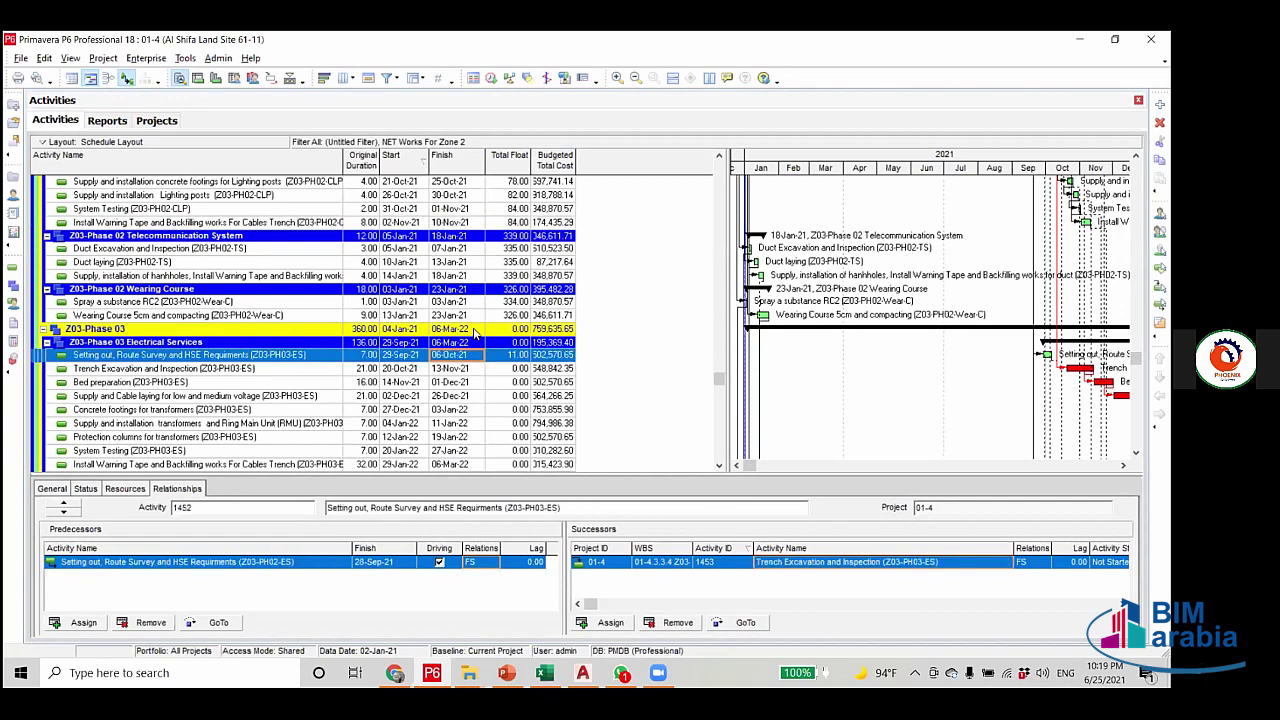
left_click(476, 330)
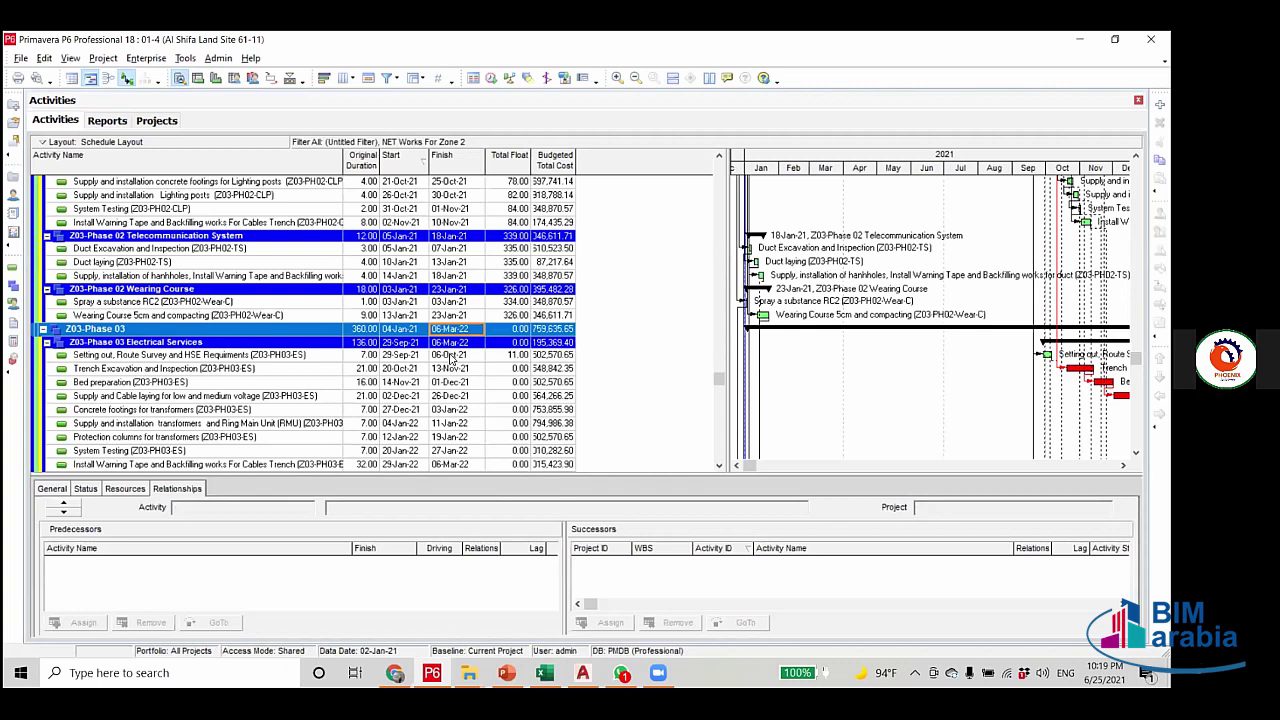
left_click(449, 358)
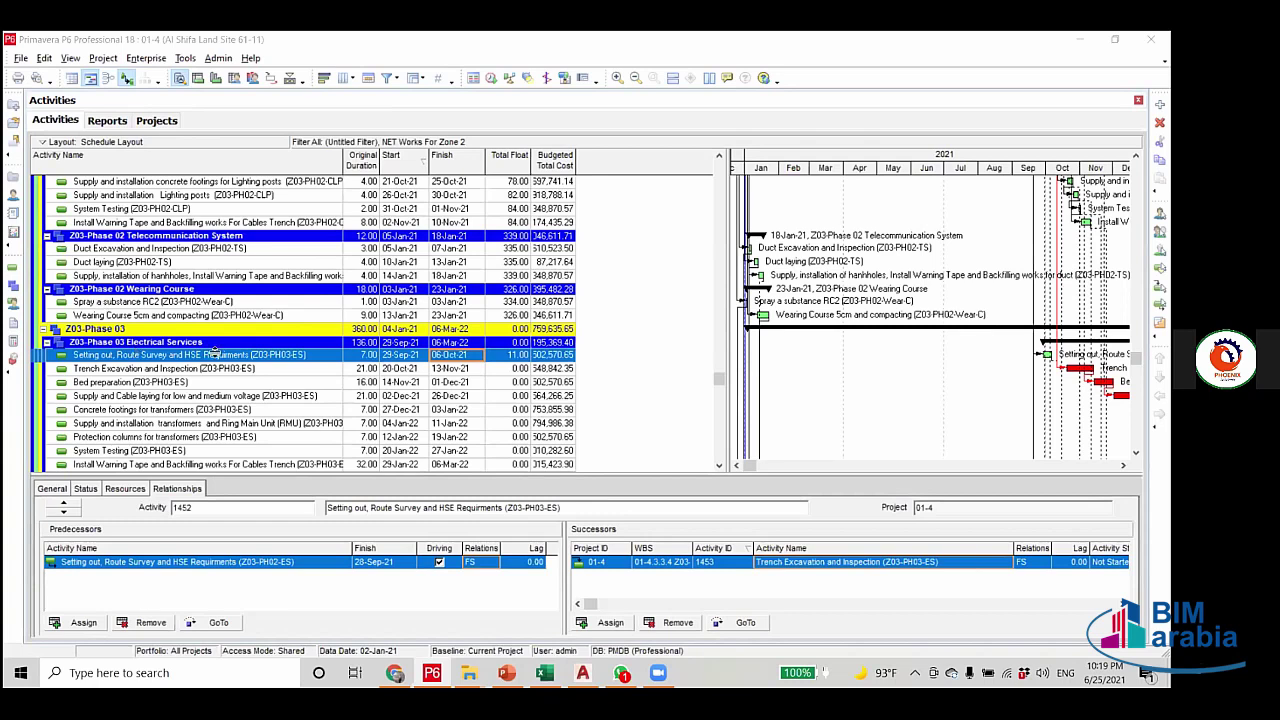
scroll(420, 340, "down", 1)
scroll(445, 426, "down", 1)
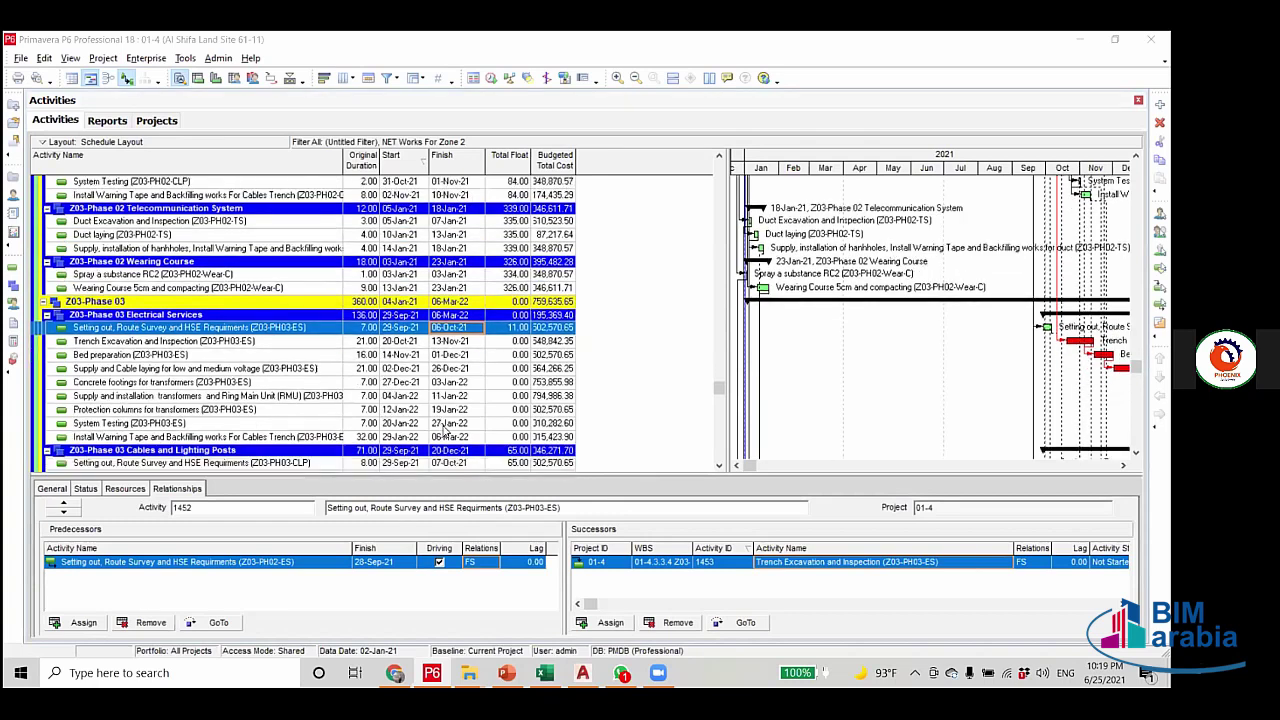
scroll(445, 428, "down", 1)
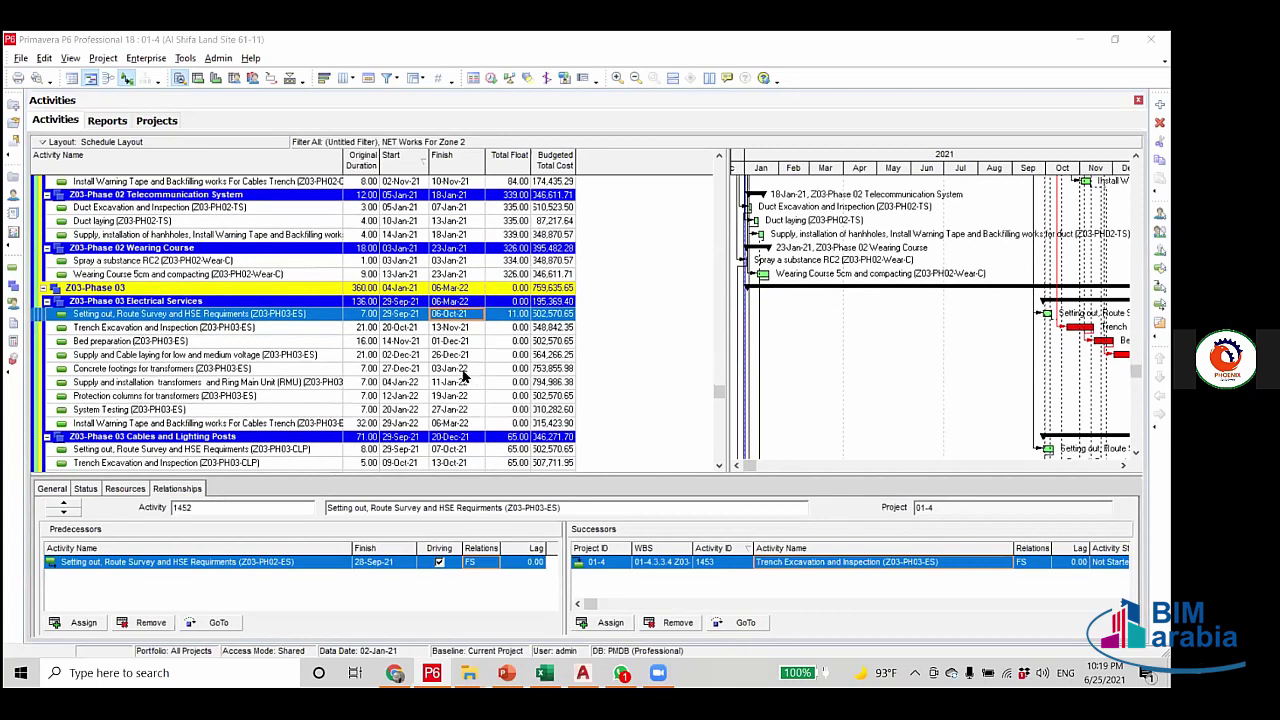
key("Down")
key("Down")
key("Down")
key("Down")
key("Down")
key("Down")
key("Down")
key("Down")
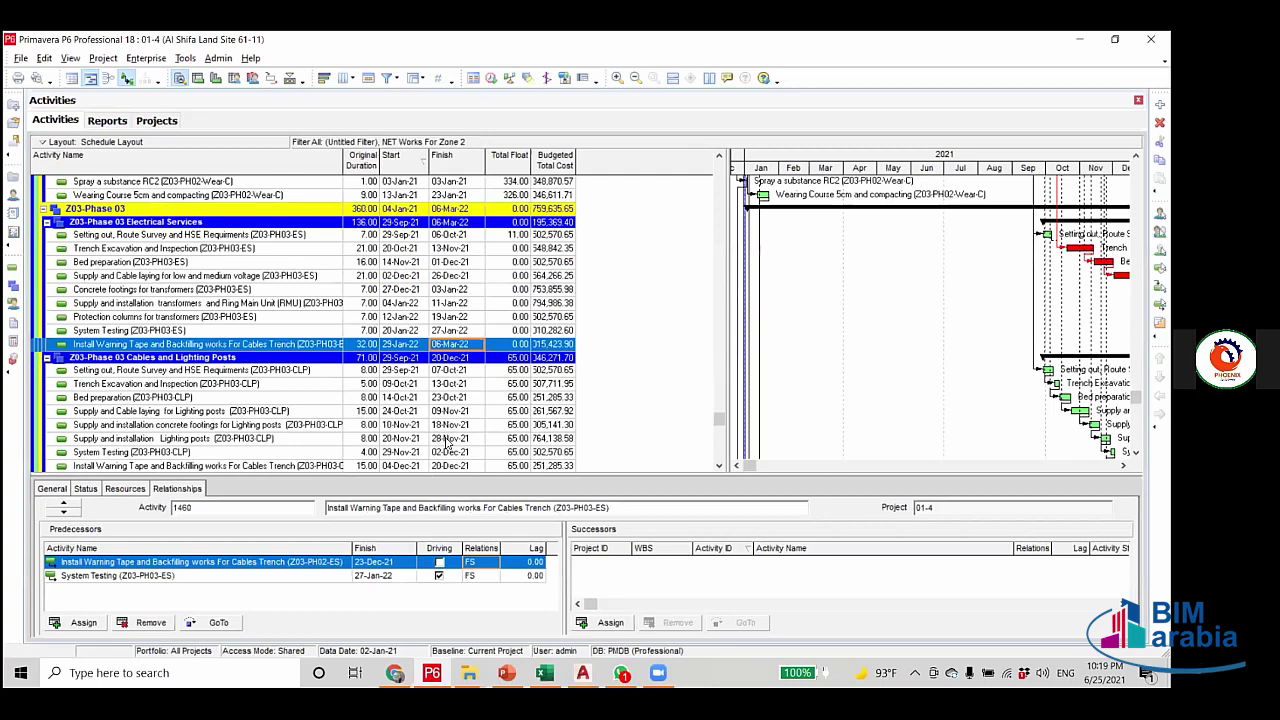
Examine the Phase 03 cables and lighting posts dates in Primavera P6 and compare them with the handover table in PowerPoint.
key("Down")
key("Down")
key("Down")
key("Down")
key("Down")
key("Down")
key("Down")
key("Down")
key("Down")
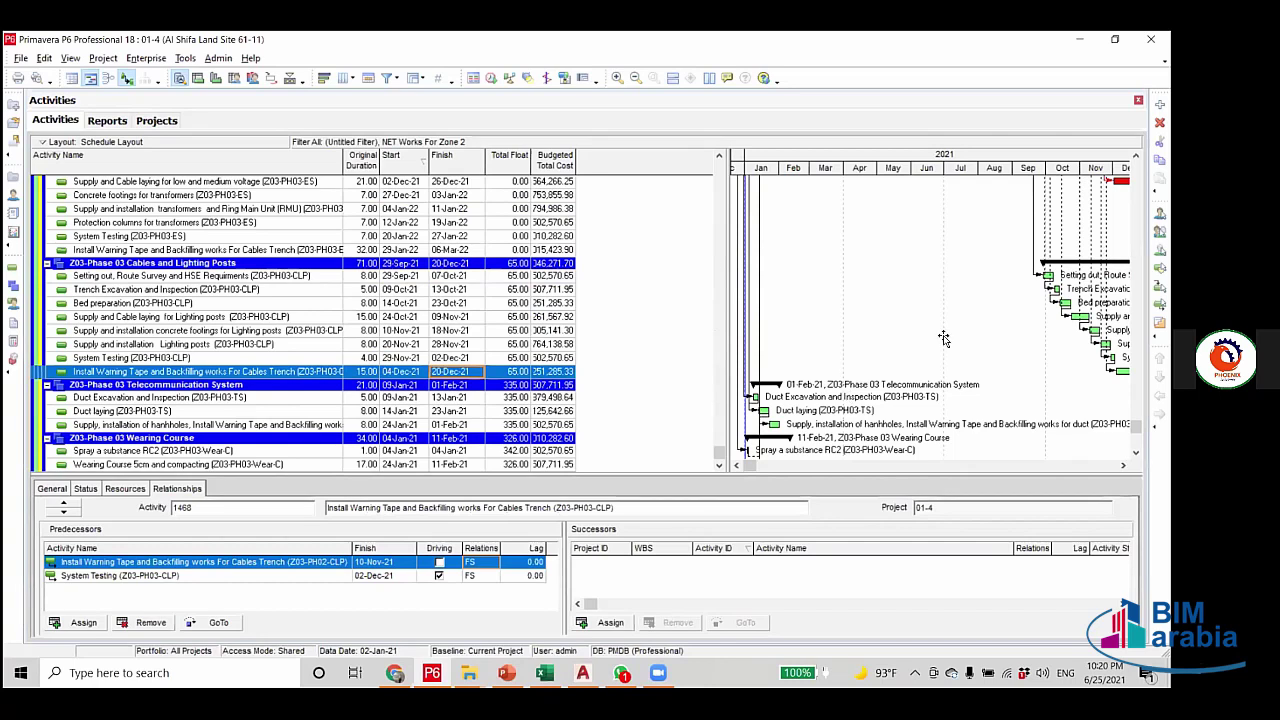
key("alt+Tab")
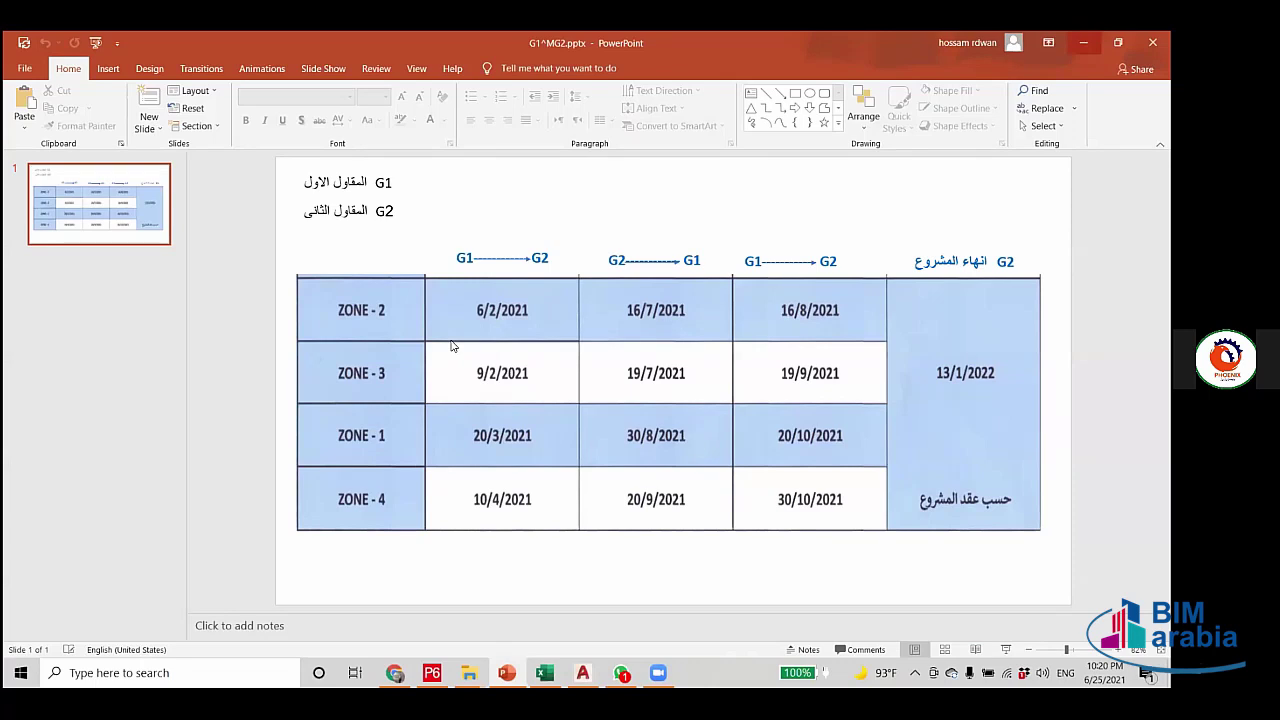
key("alt+Tab")
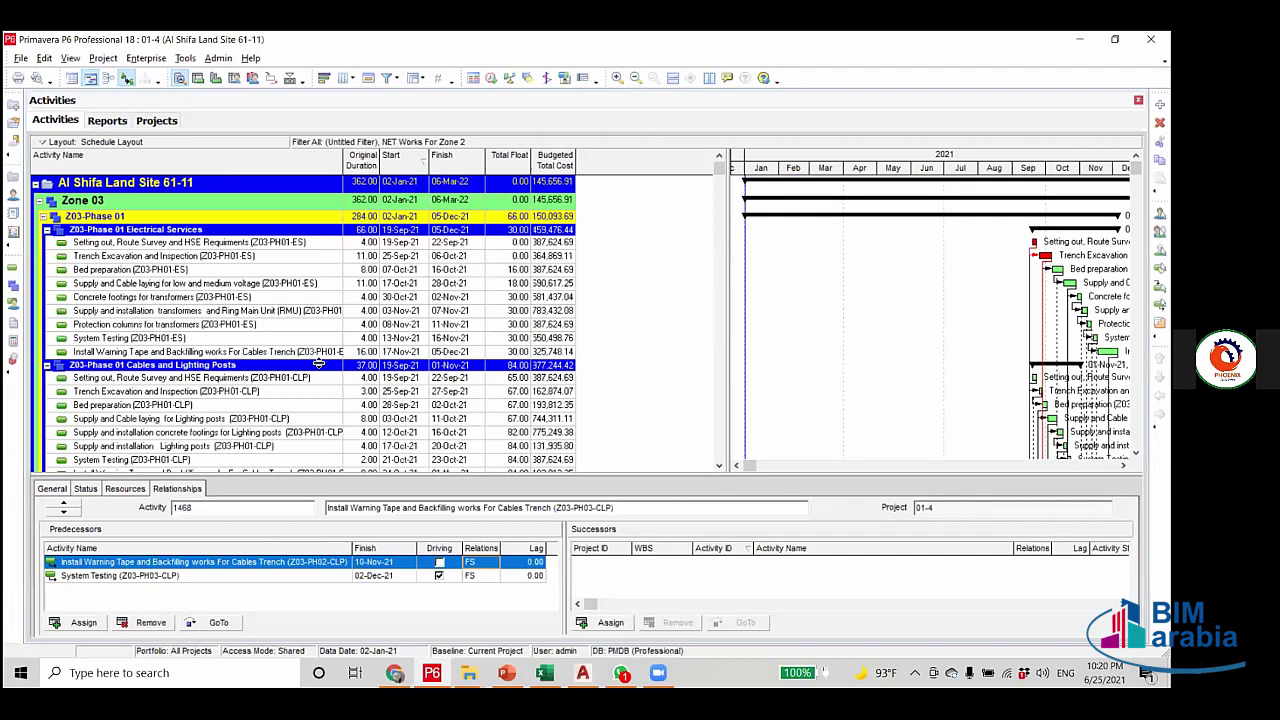
Change the relationship between the G1 Zone 3 completion milestone and the Z03-PH01-ES setting out activity to SS.
scroll(385, 440, "down", 1)
scroll(390, 467, "up", 1)
left_click(360, 246)
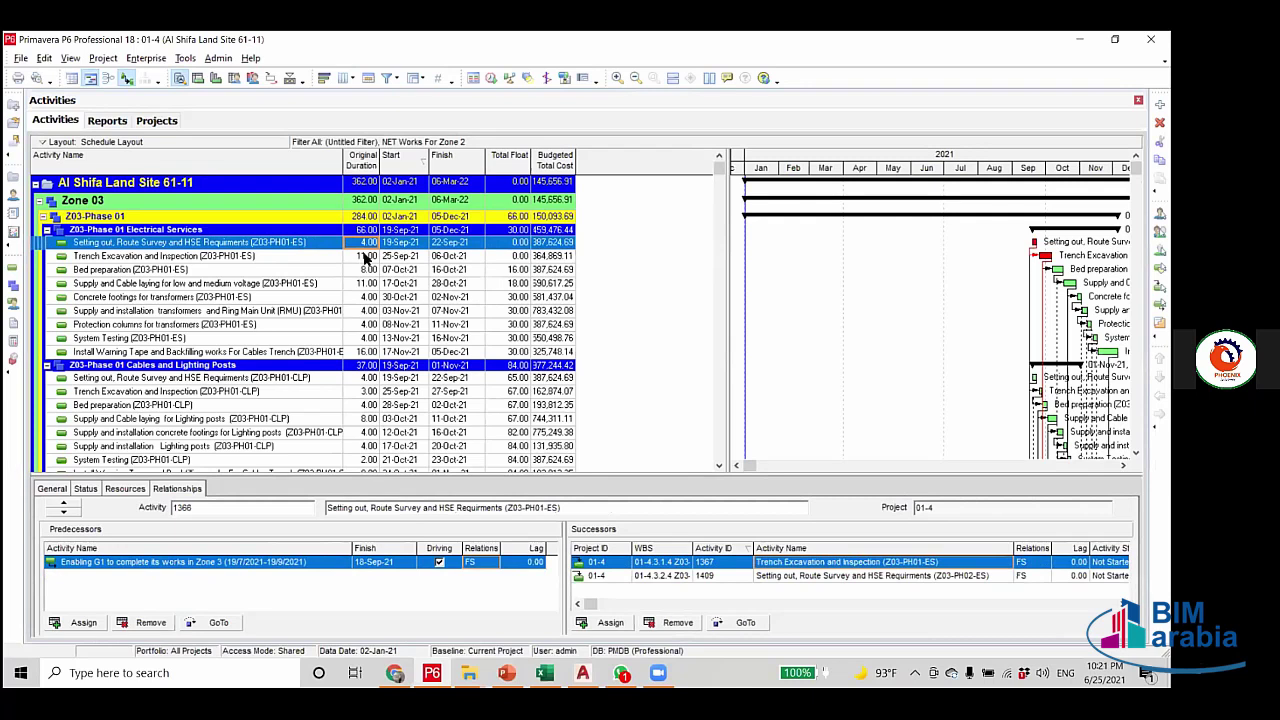
left_click(369, 256)
left_click(370, 244)
left_click(491, 562)
left_click(493, 563)
left_click(485, 609)
Set the original duration of the System Testing (Z03-PH01-ES) activity to 1 day.
left_click(367, 338)
type("1")
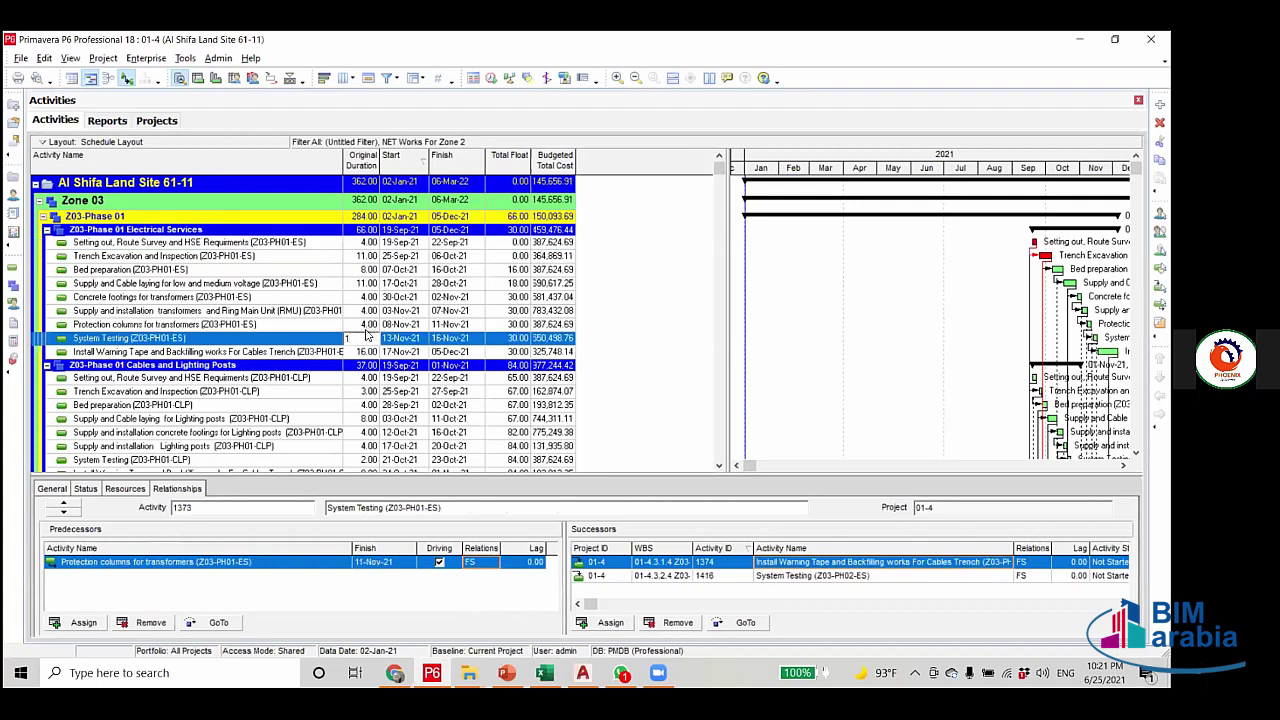
left_click(368, 325)
left_click(369, 341)
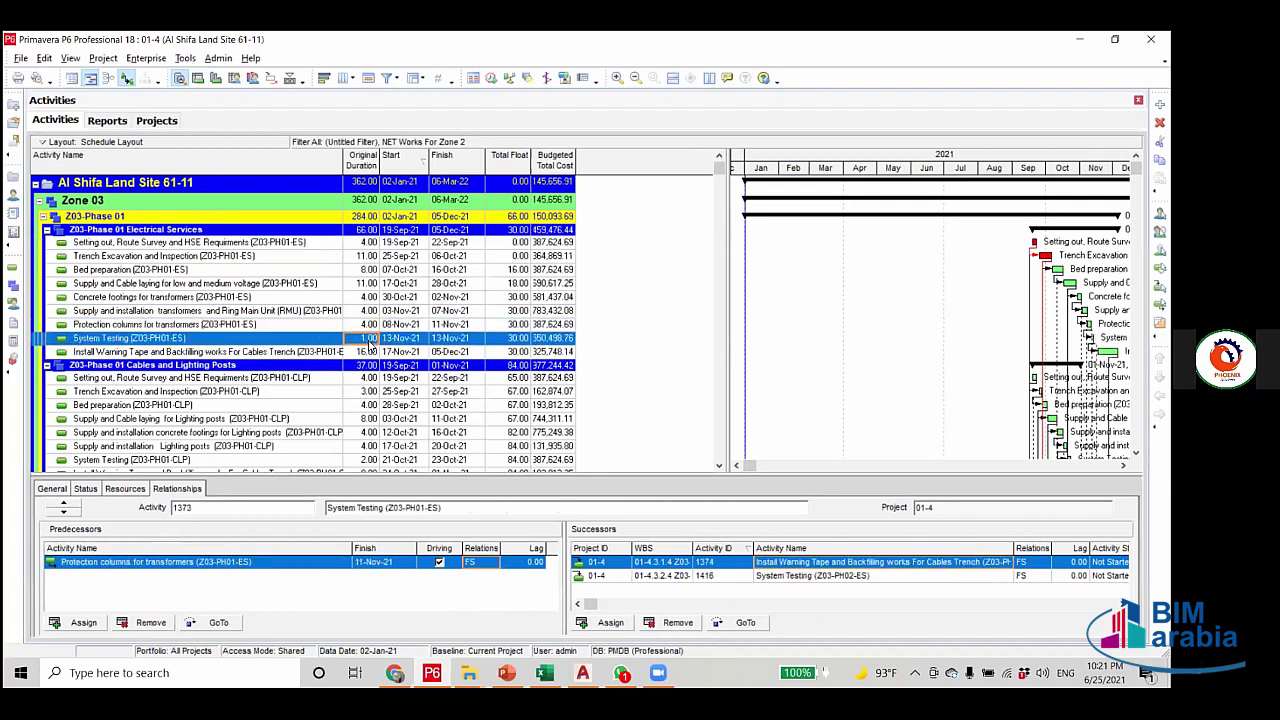
Remove the -CLP, -Wear-C and -TS criteria from the NET Works For Zone 2 filter and apply it with only -ES.
scroll(600, 260, "down", 2)
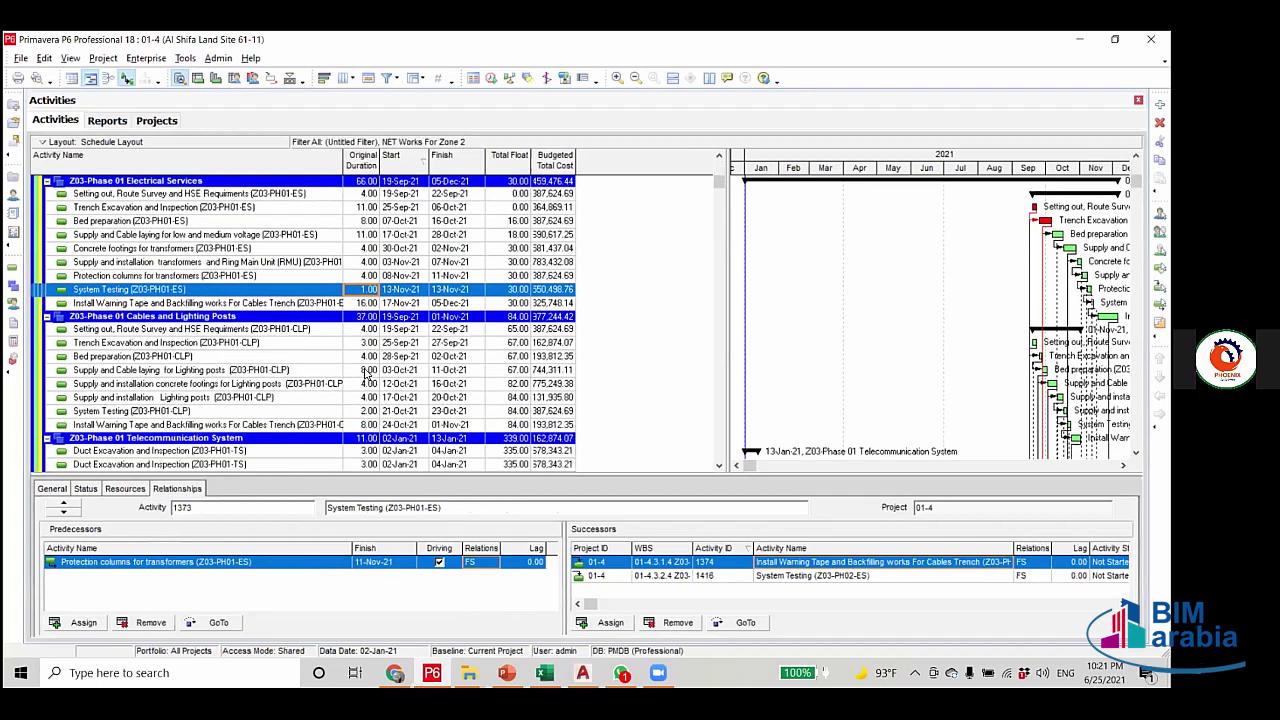
scroll(693, 228, "down", 3)
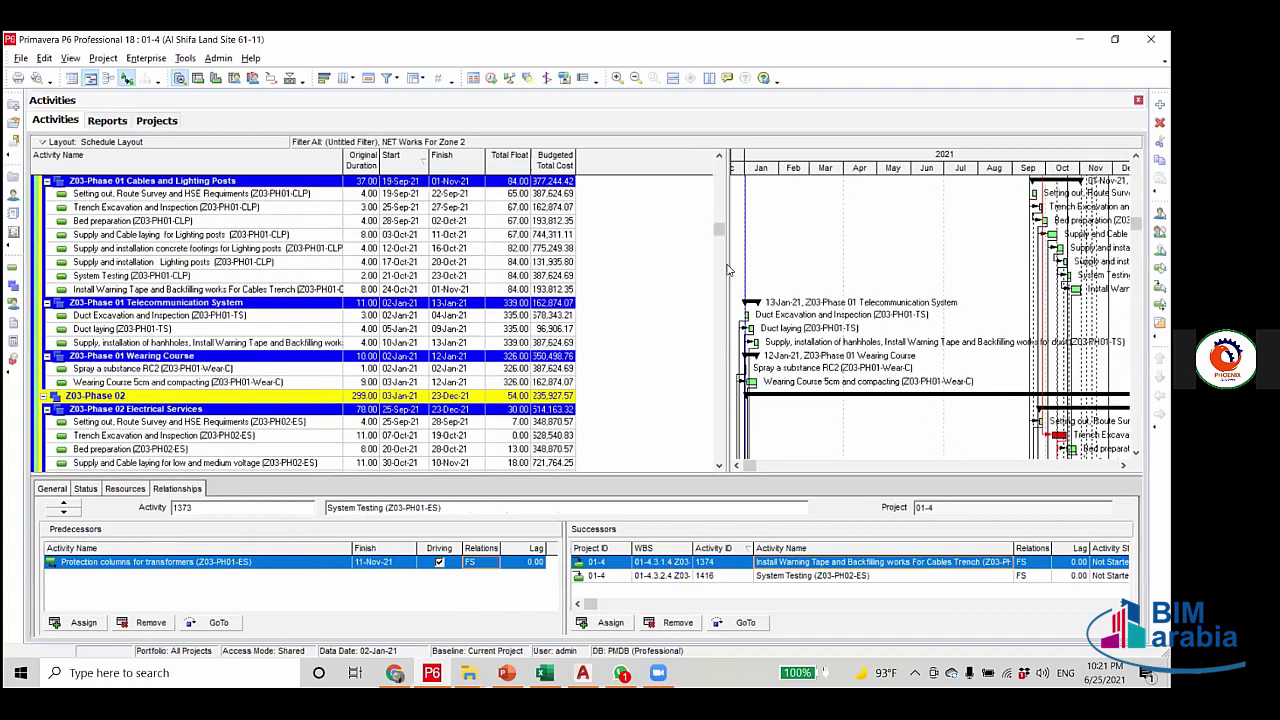
right_click(708, 416)
left_click(735, 395)
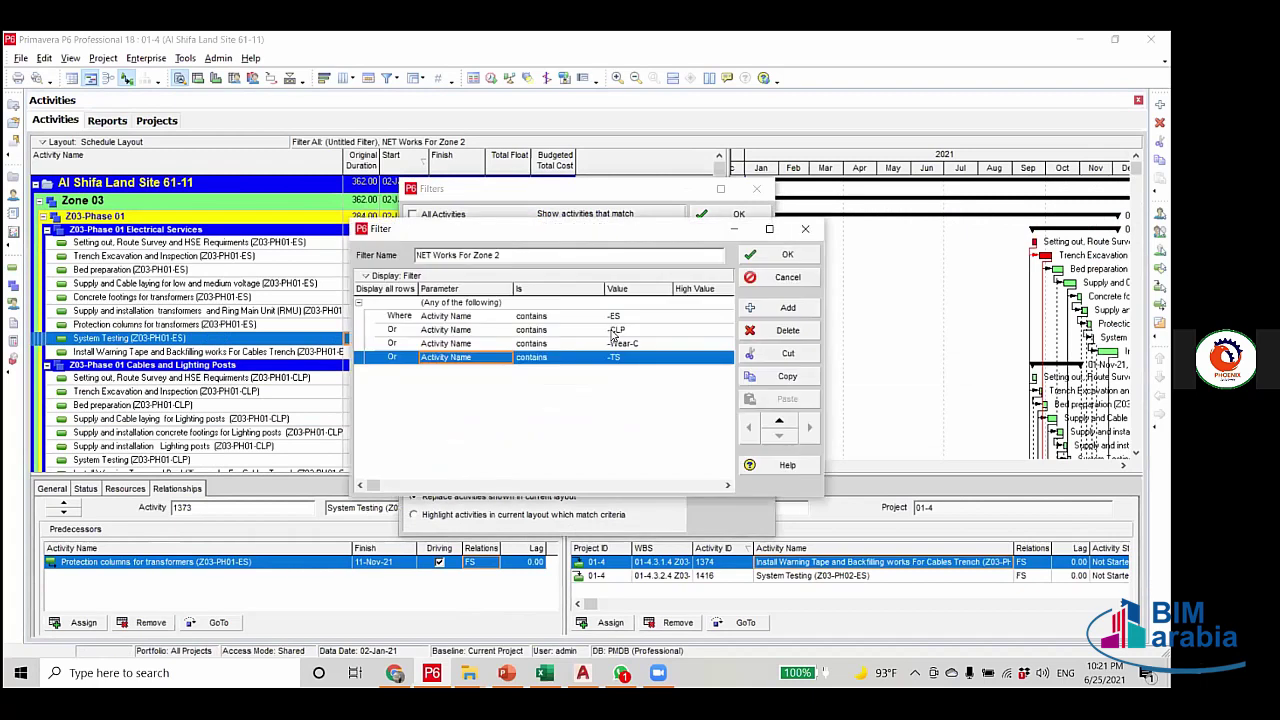
left_click(616, 333)
left_click(634, 330)
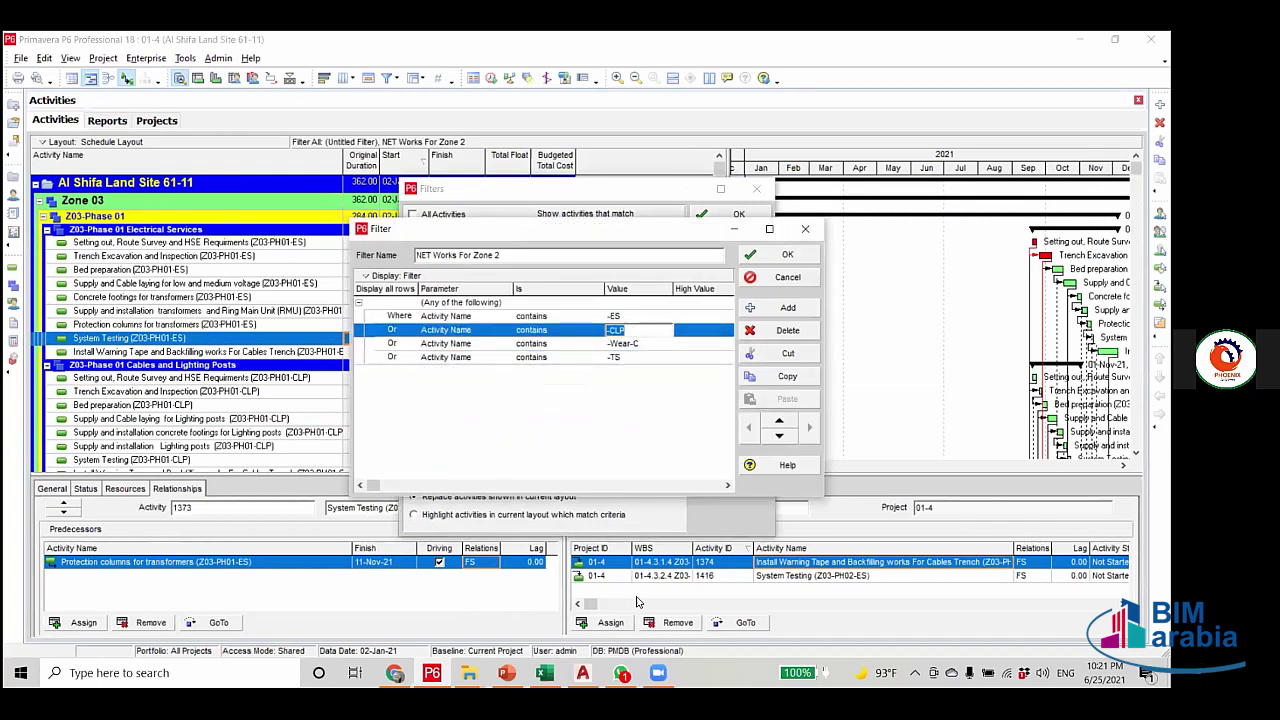
left_click(622, 357, "ctrl")
left_click(634, 344, "ctrl")
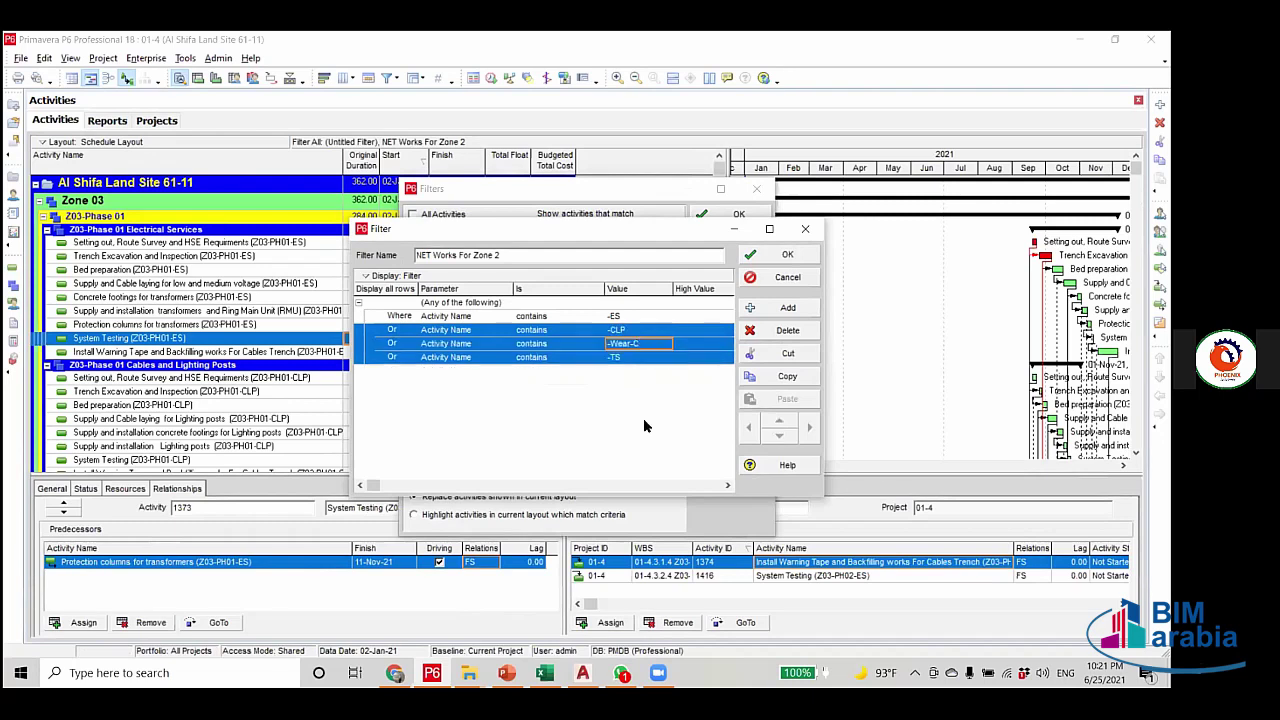
left_click(788, 338)
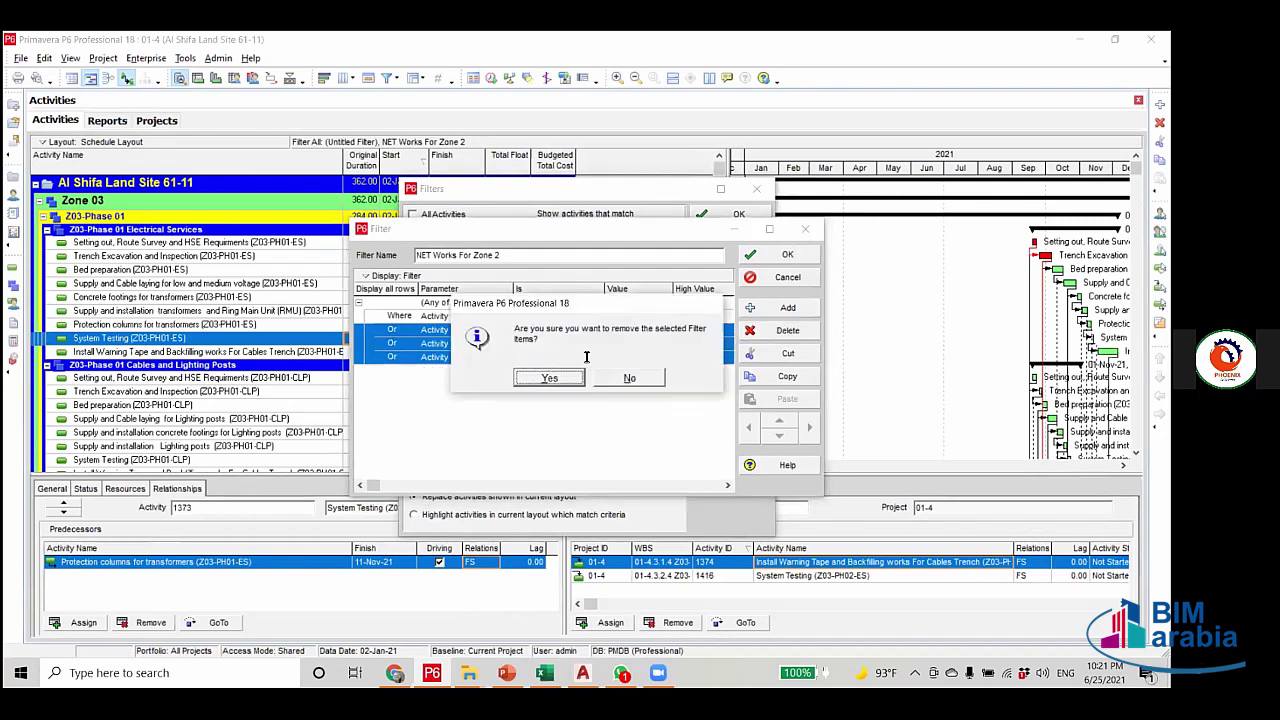
left_click(551, 378)
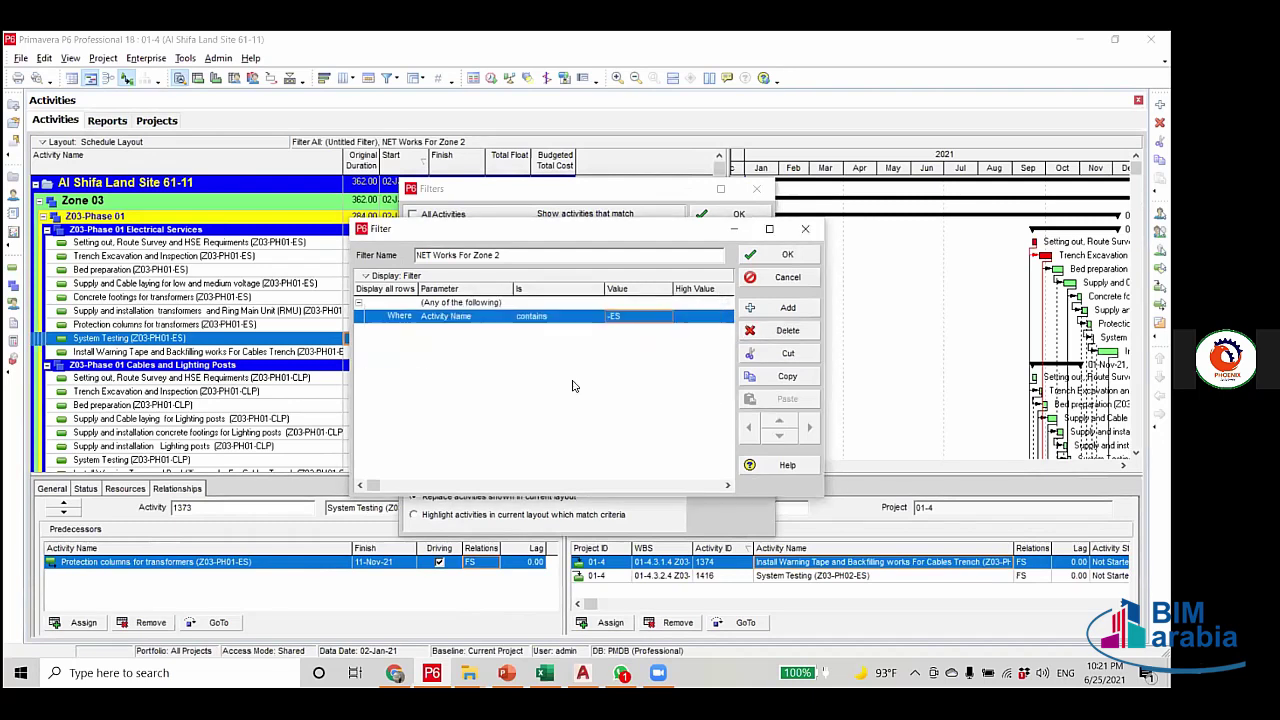
left_click(789, 255)
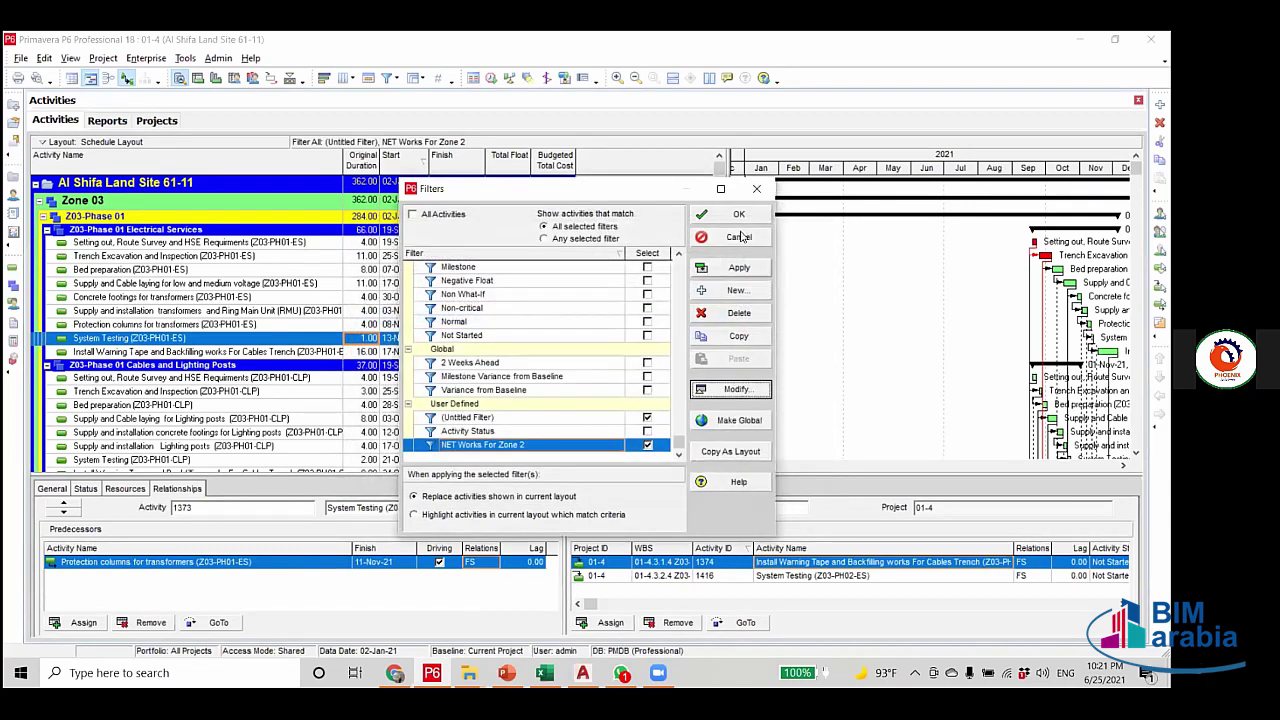
left_click(739, 268)
left_click(738, 214)
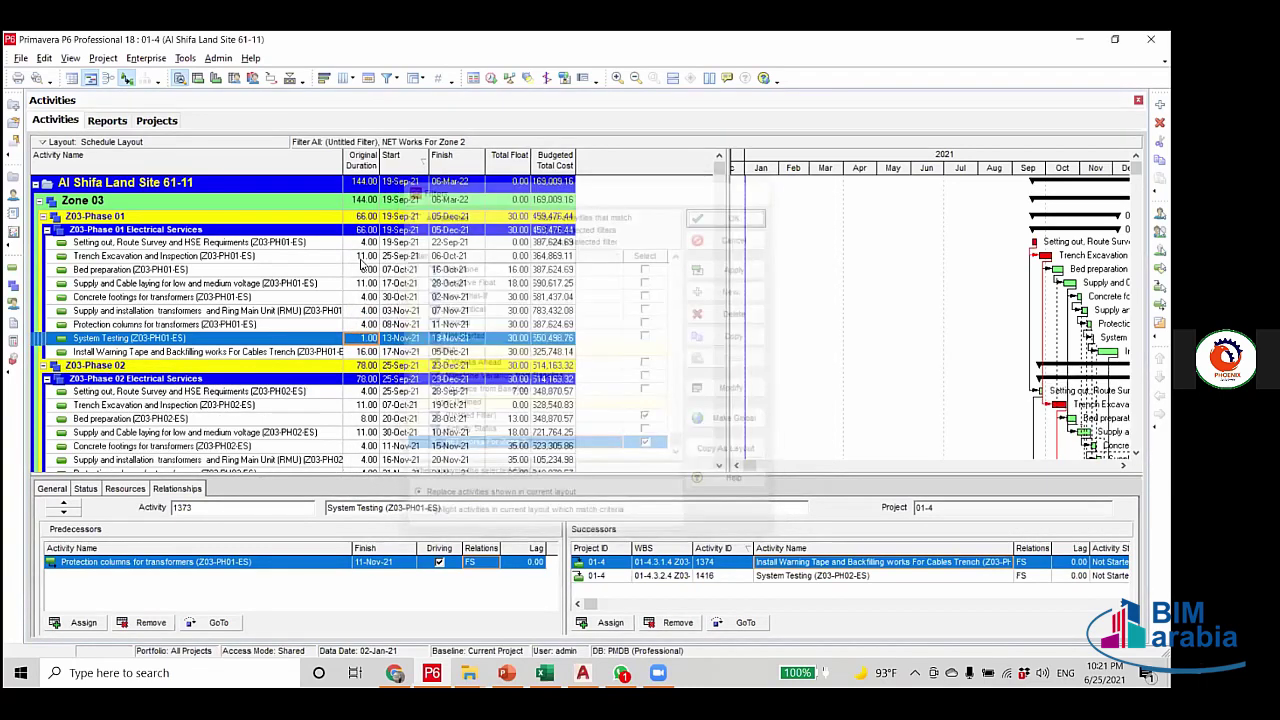
Reschedule the project and check the dates and durations of the Z03-PH01-ES setting out and trench excavation activities.
left_click(440, 243)
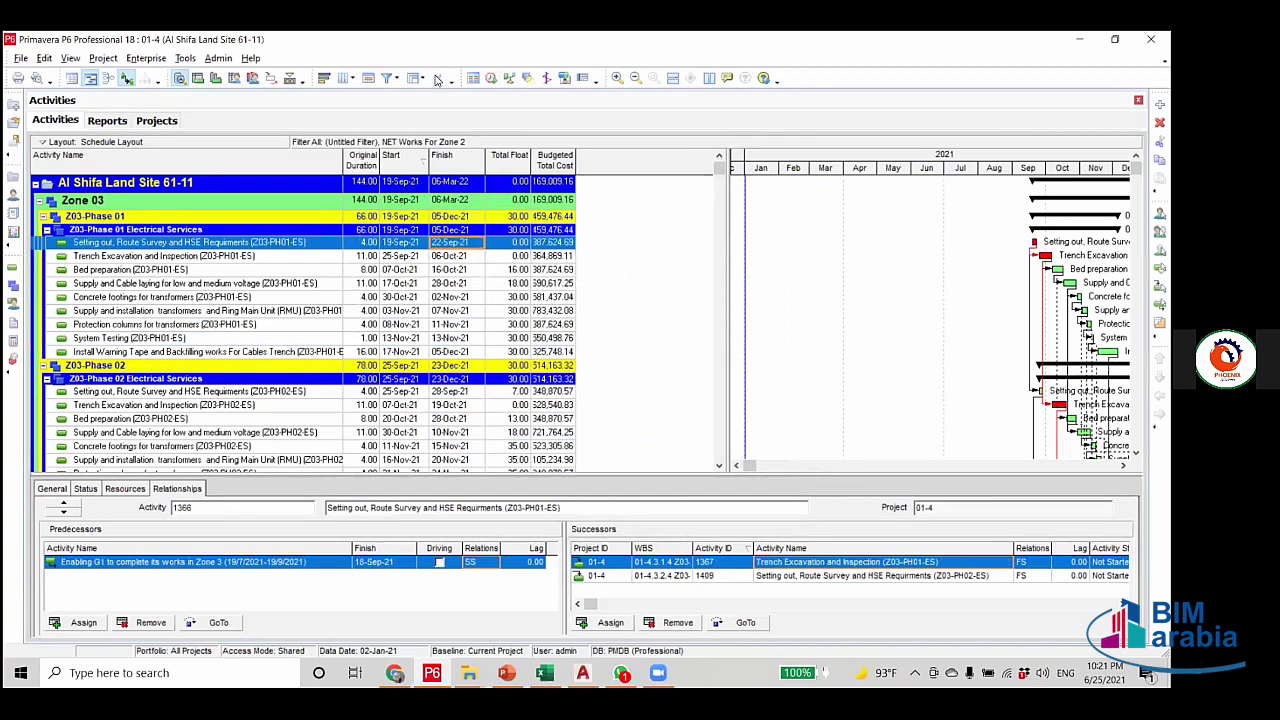
left_click(491, 79)
left_click(740, 294)
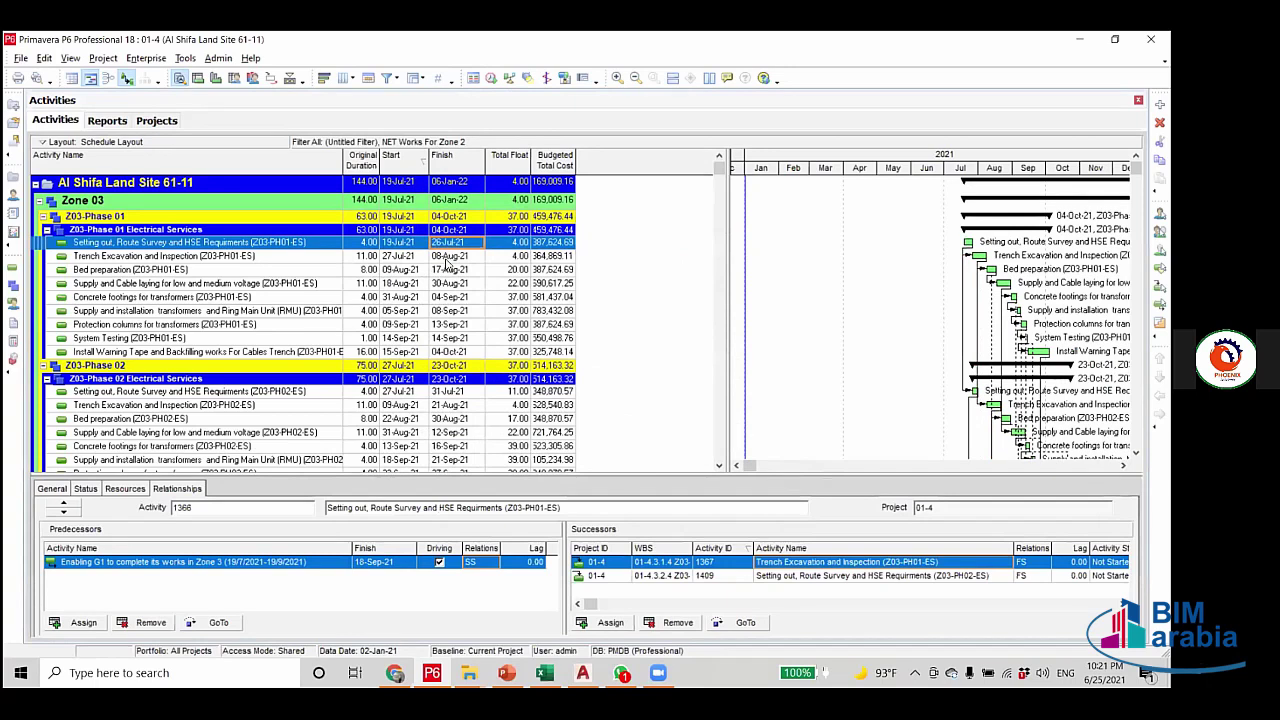
left_click(447, 257)
left_click(450, 245)
left_click(365, 257)
left_click(369, 244)
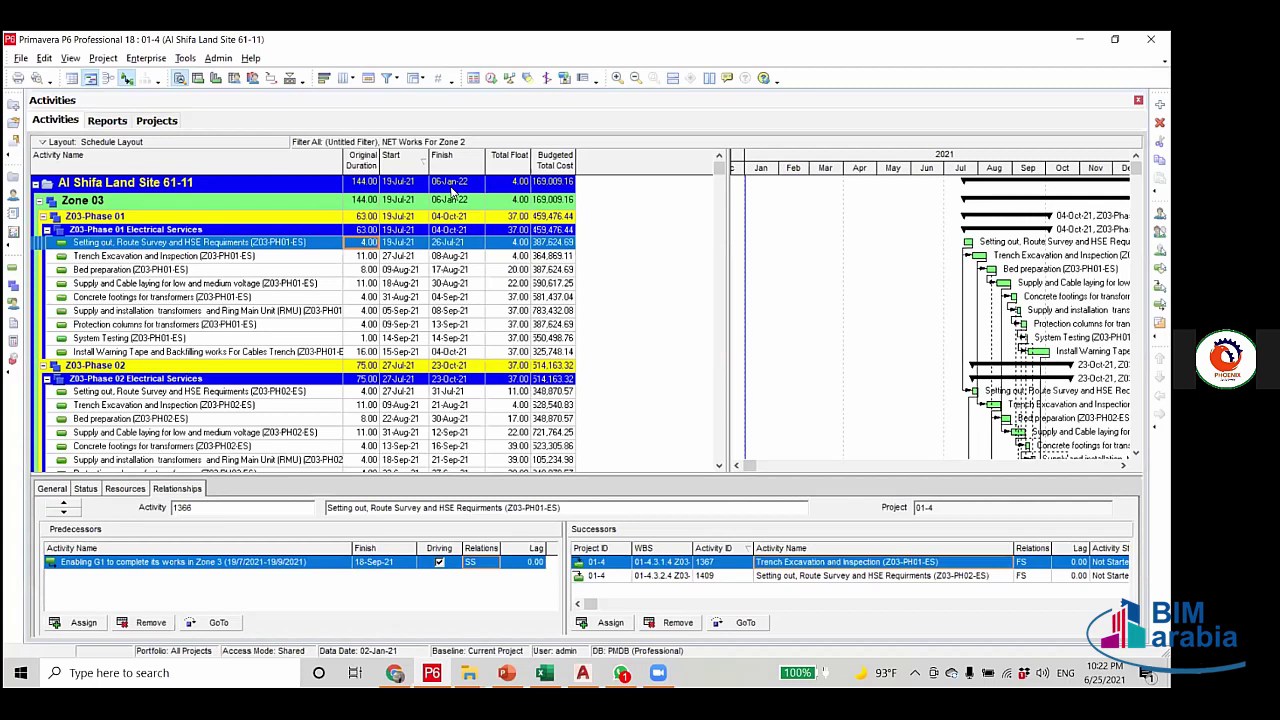
Change the relationship from the G1 Zone 3 milestone to the Z03-PH01-ES setting out activity to FS, reschedule, and check the start dates.
left_click(492, 564)
left_click(492, 566)
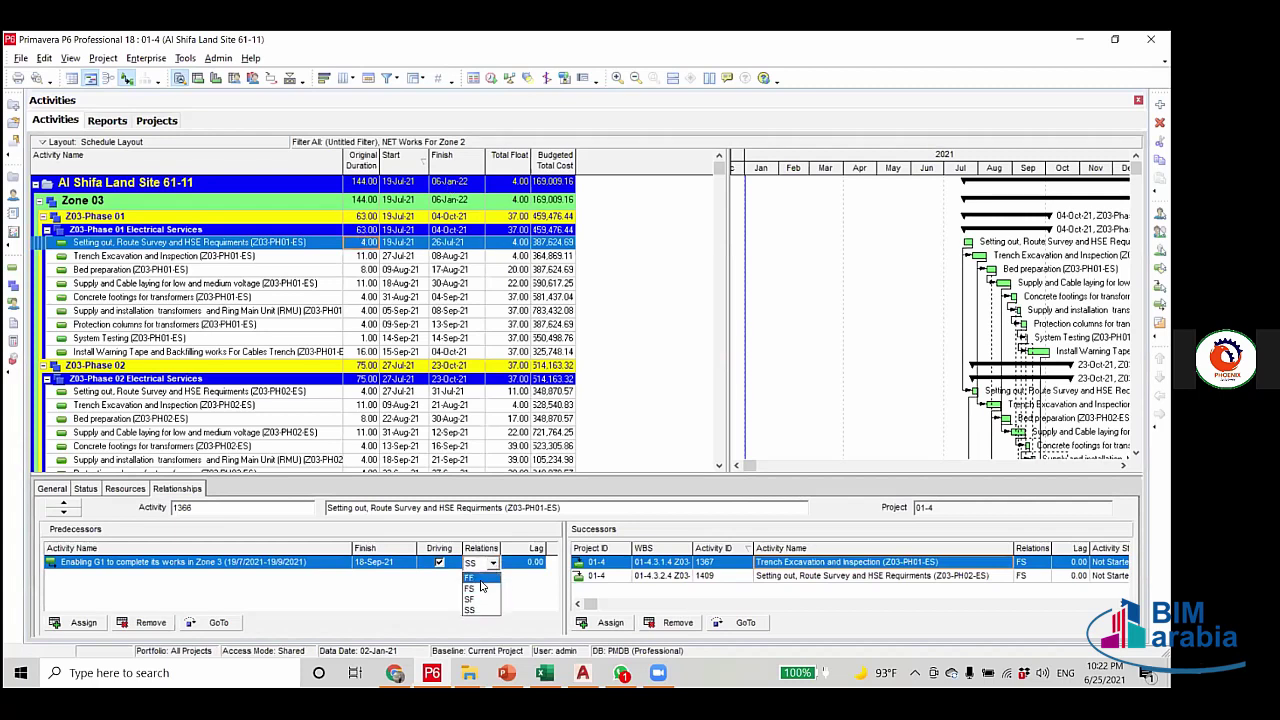
left_click(481, 590)
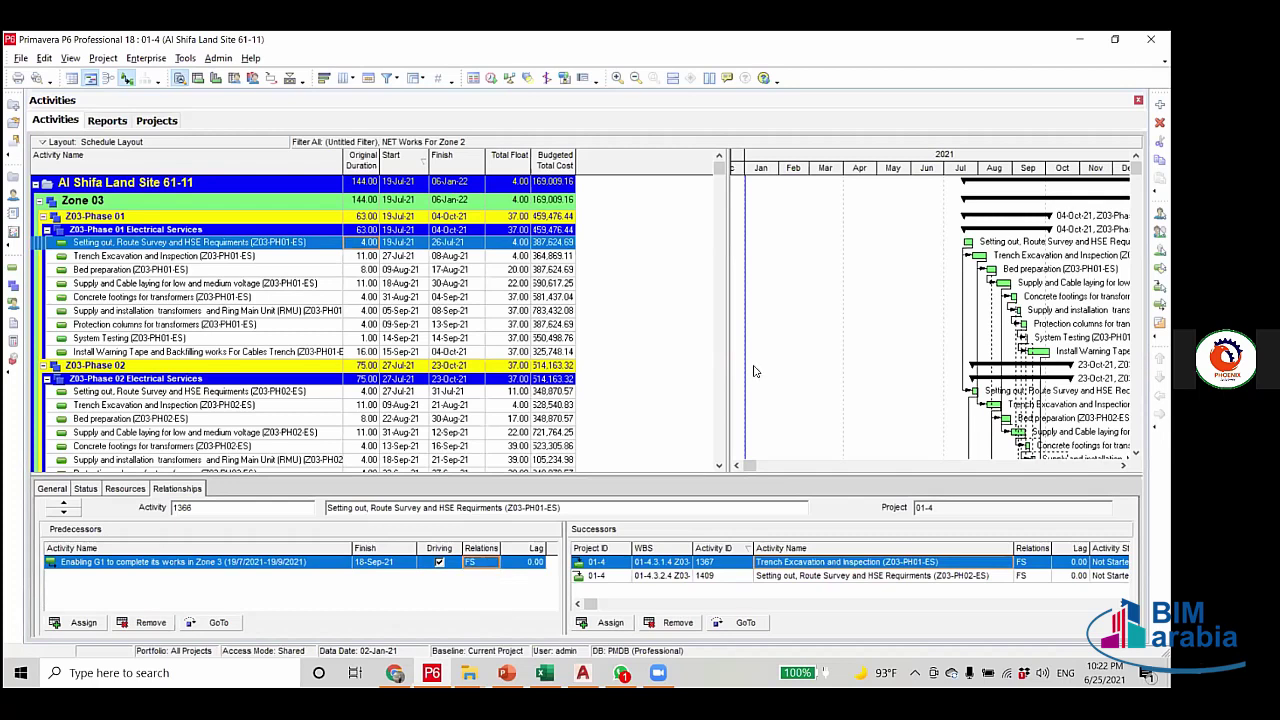
left_click(490, 78)
left_click(752, 293)
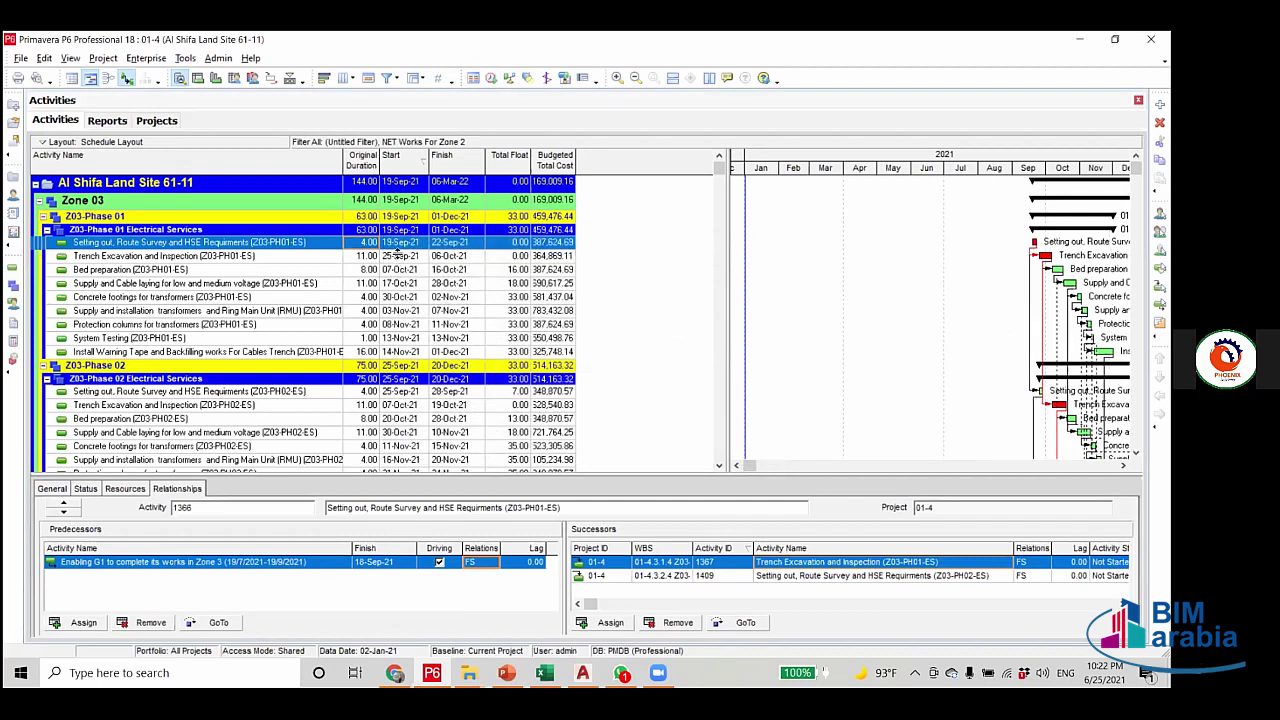
left_click(398, 257)
left_click(398, 243)
left_click(405, 258)
left_click(410, 245)
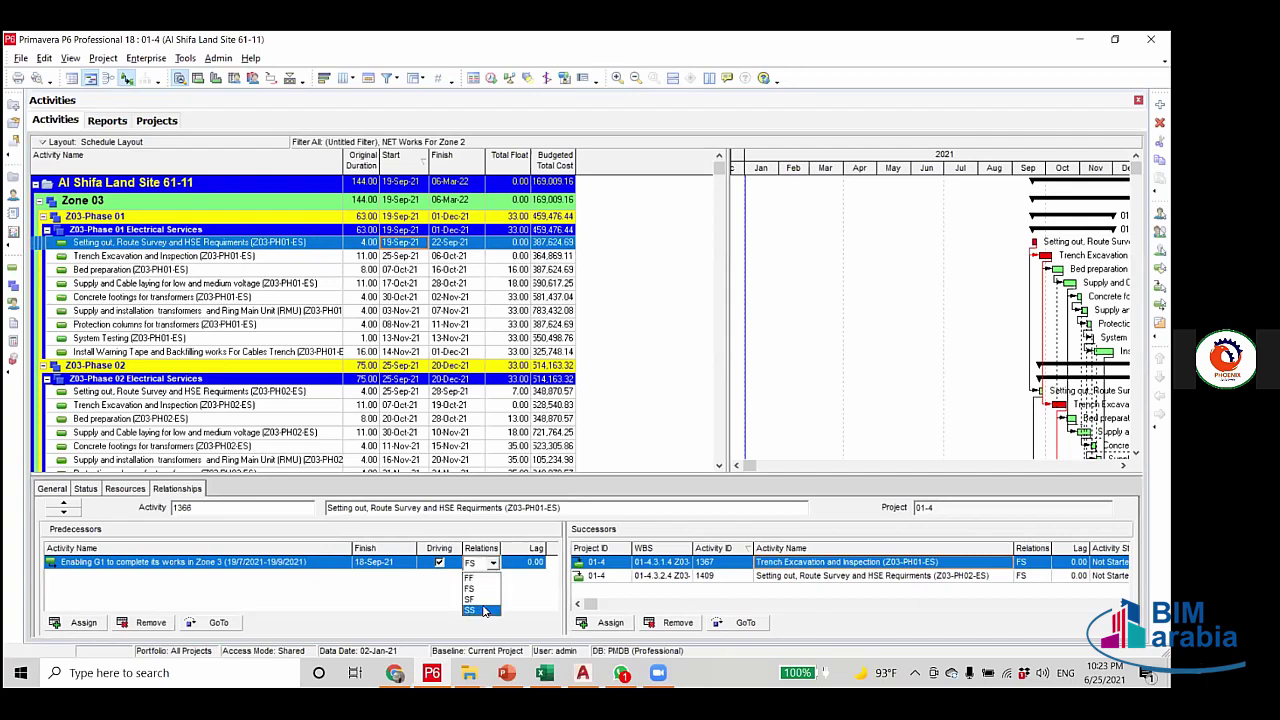
Change the G1 Zone 3 milestone predecessor of the Z03-PH01-ES setting out activity back to SS and reschedule the project.
left_click(520, 593)
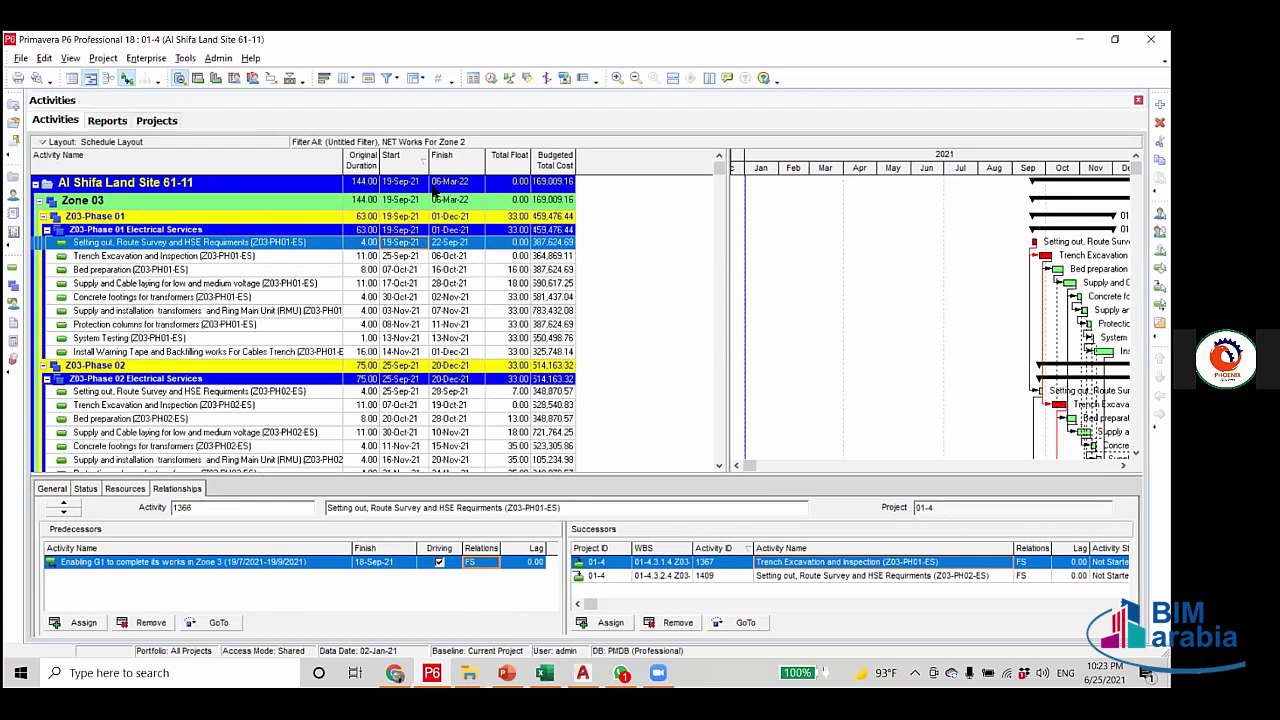
left_click(492, 566)
left_click(482, 610)
left_click(491, 78)
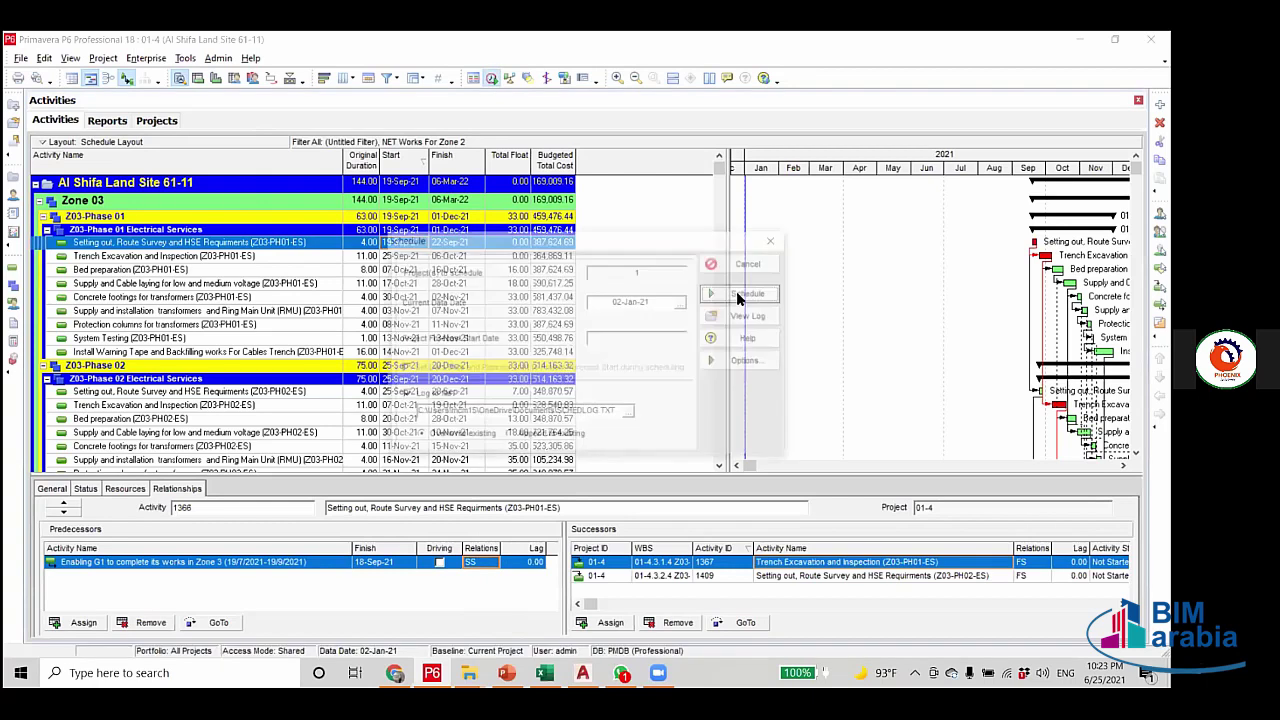
left_click(740, 294)
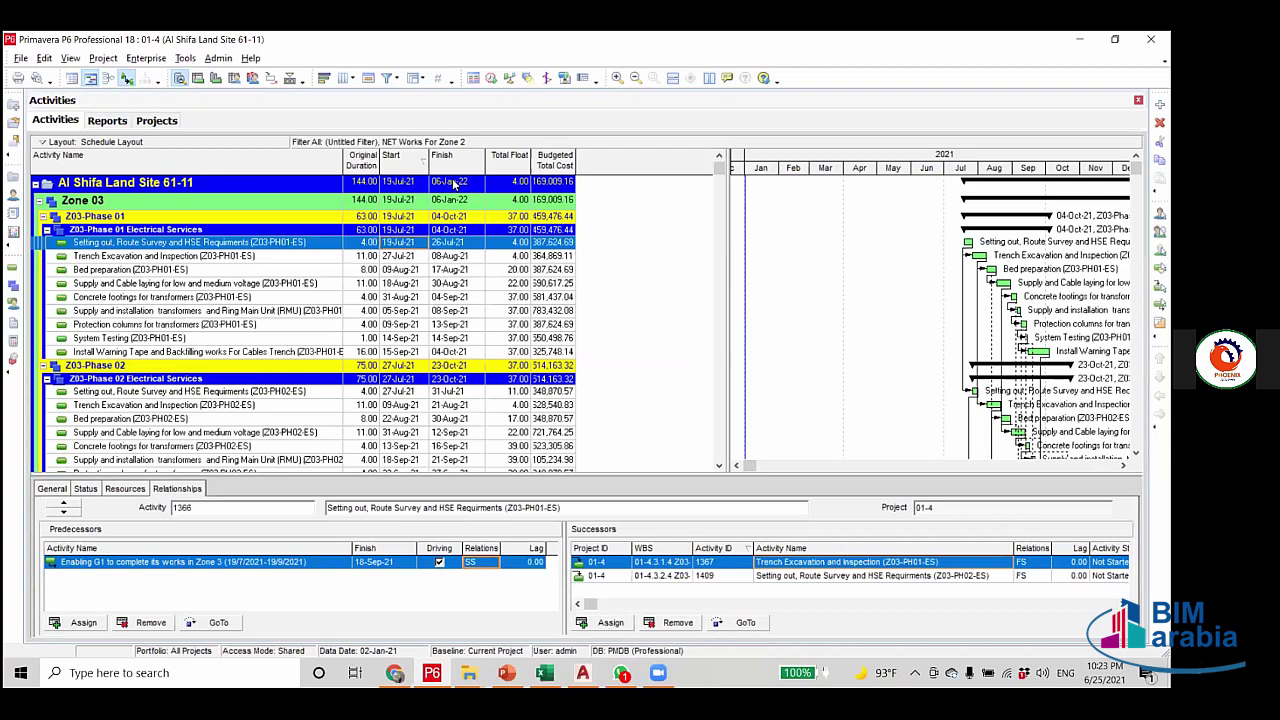
Set the G1 Zone 3 milestone predecessor of the Z03-PH01-ES setting out activity to FS and run the schedule calculation.
key("Left")
left_click(490, 561)
left_click(493, 563)
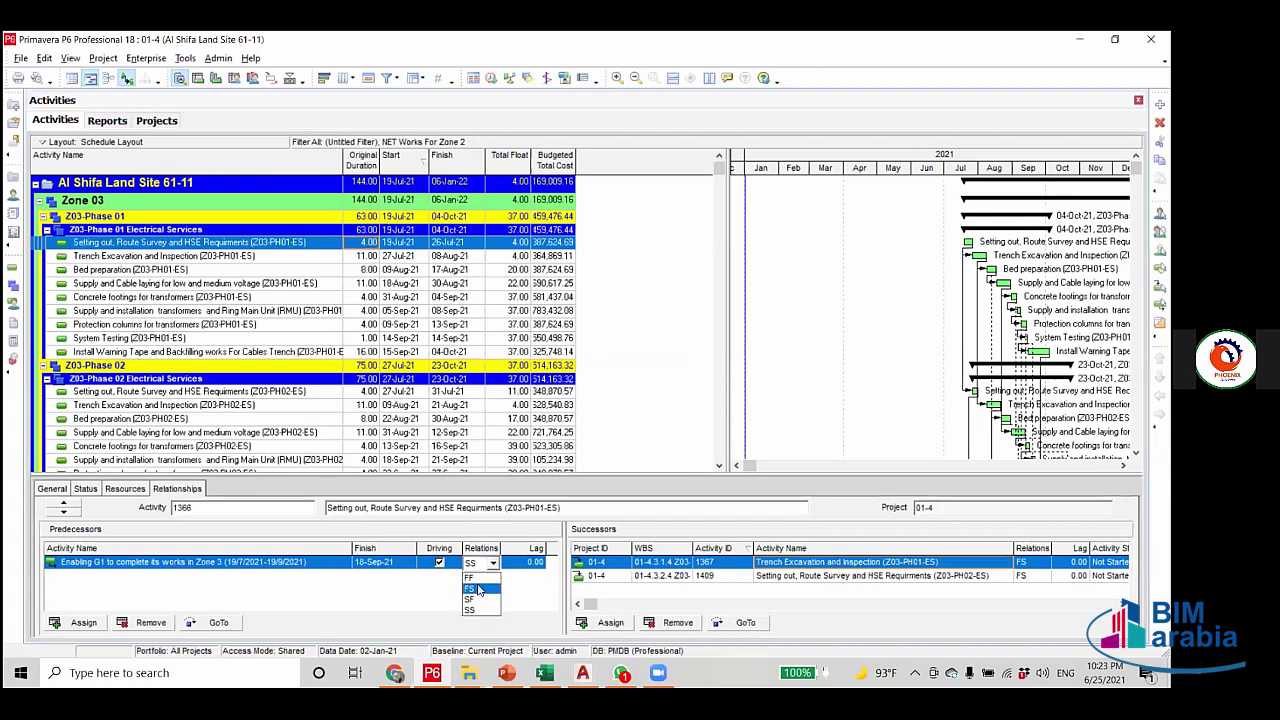
left_click(479, 589)
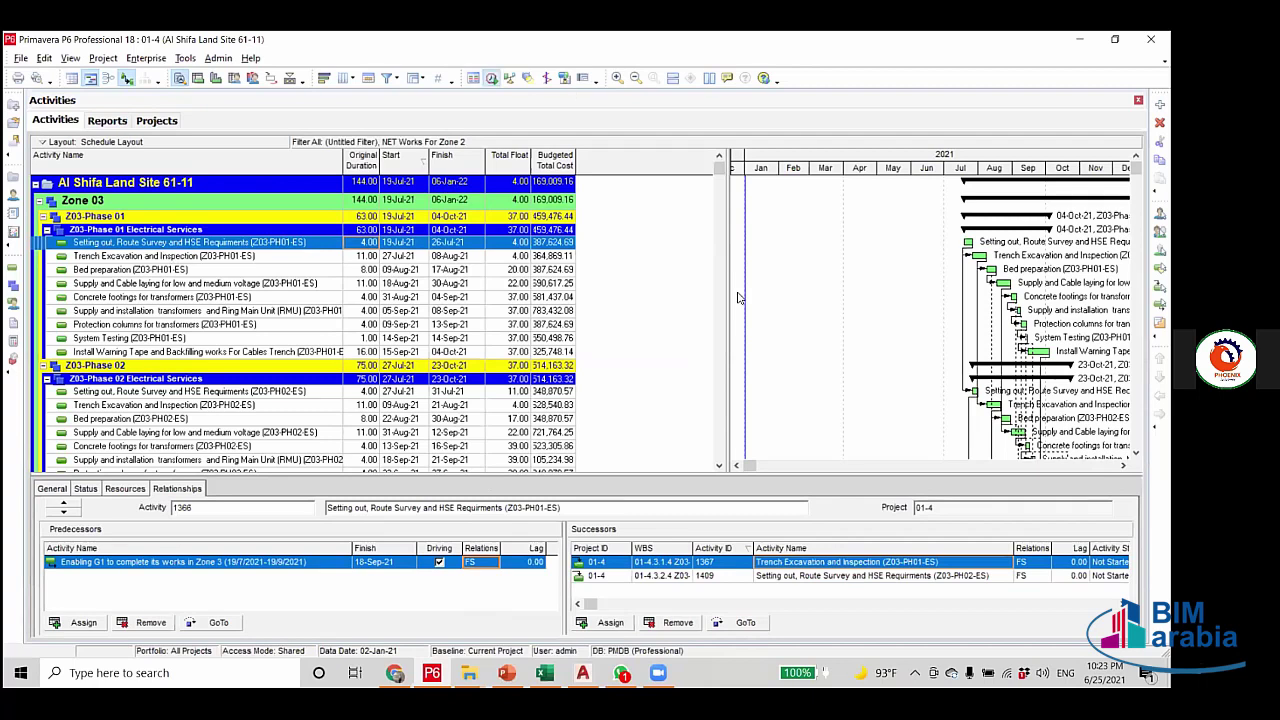
key("F9")
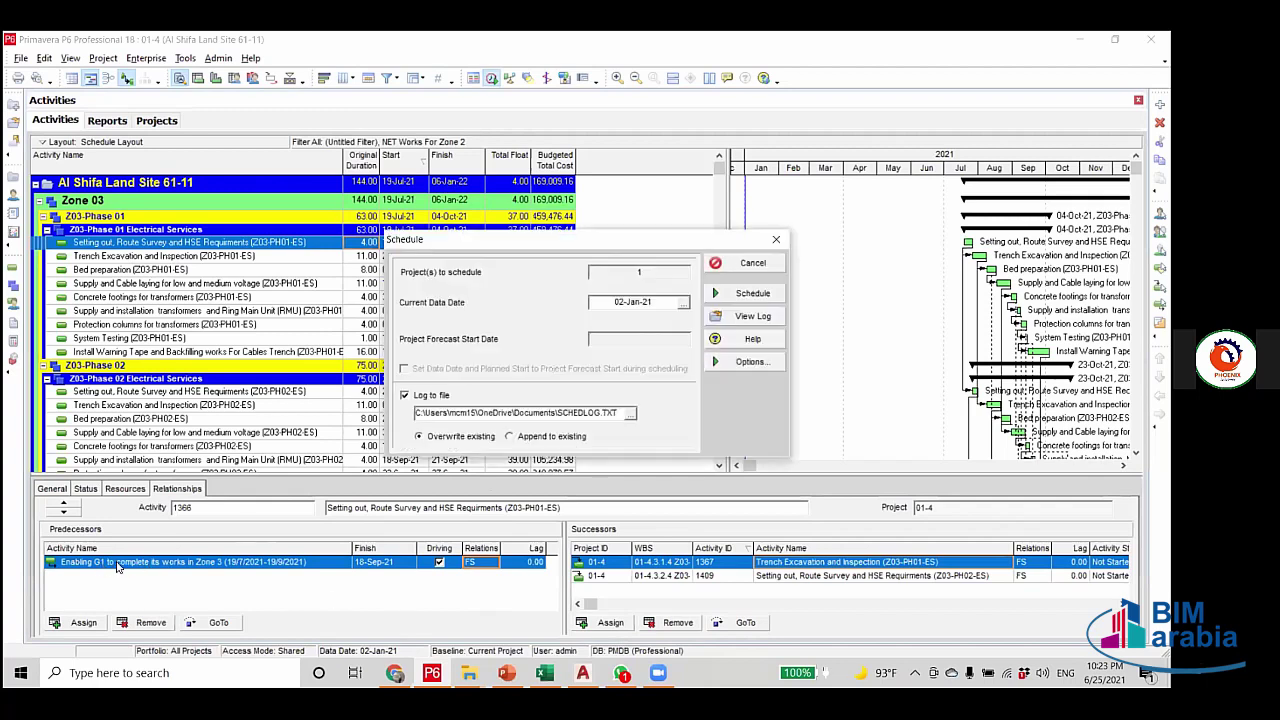
key("Return")
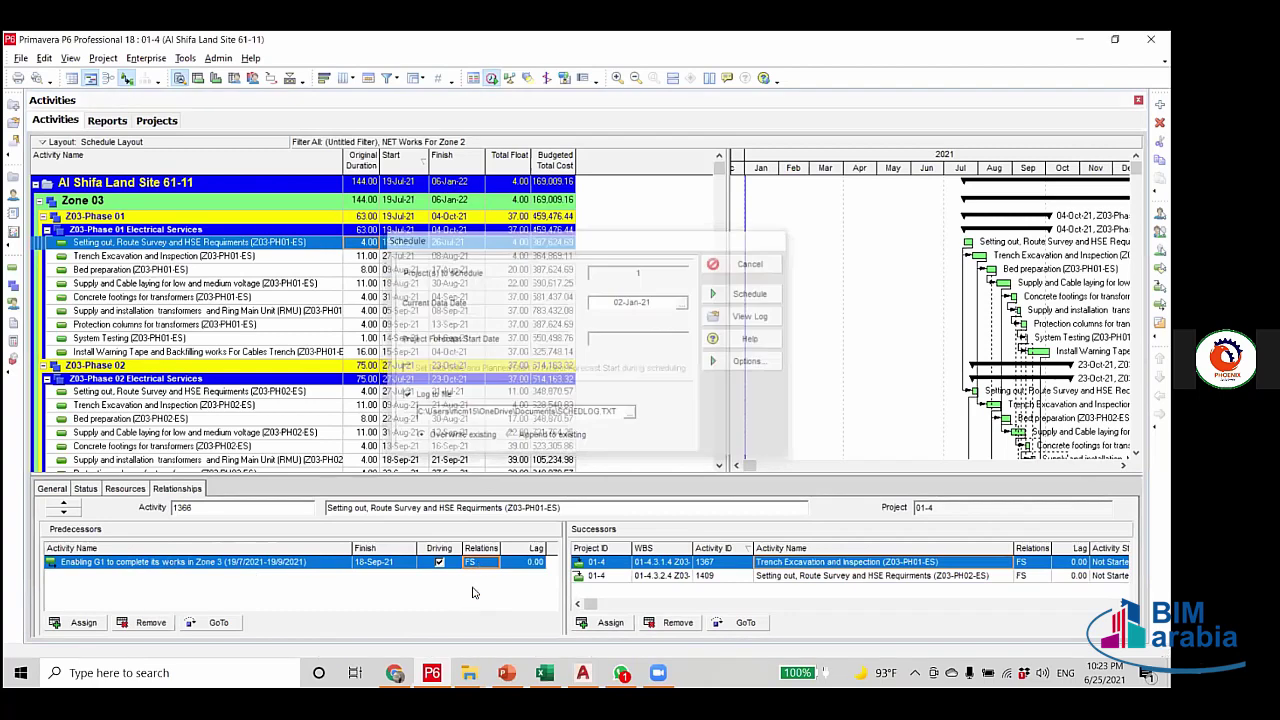
Change the setting out predecessor of Trench Excavation and Inspection (Z03-PH01-ES) to SS and reschedule the project.
key("Down")
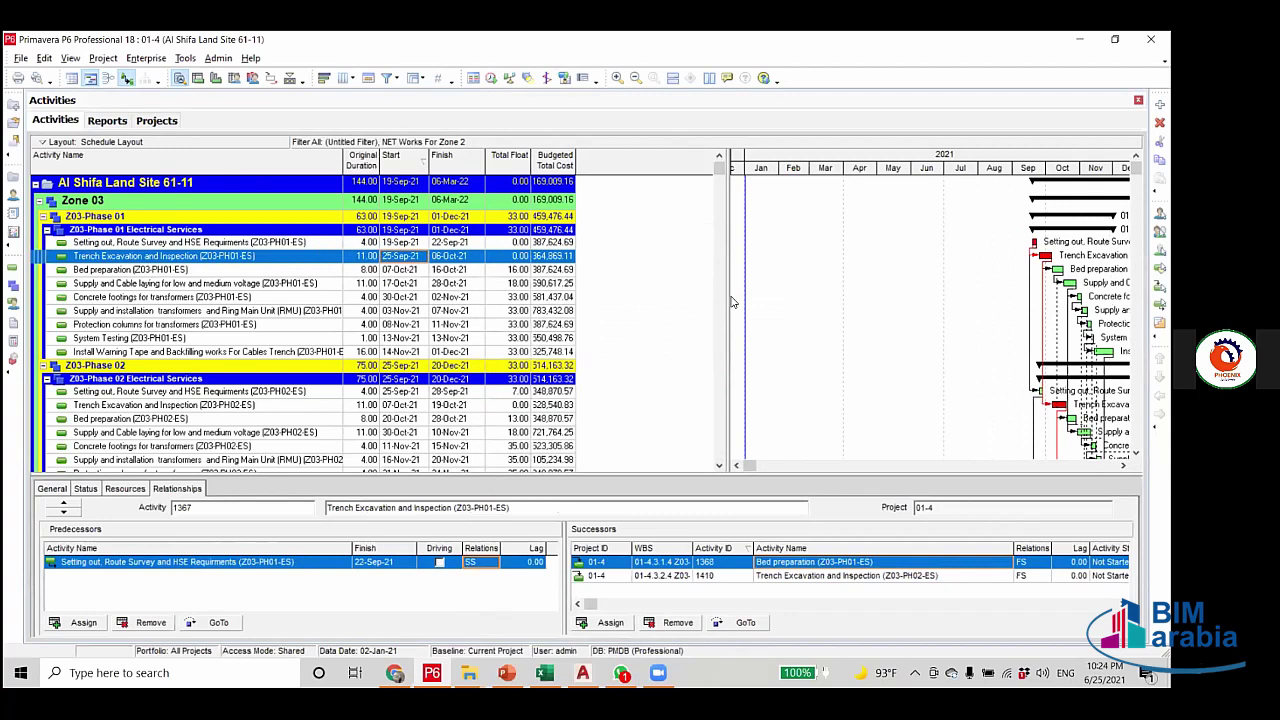
key("F9")
left_click(730, 300)
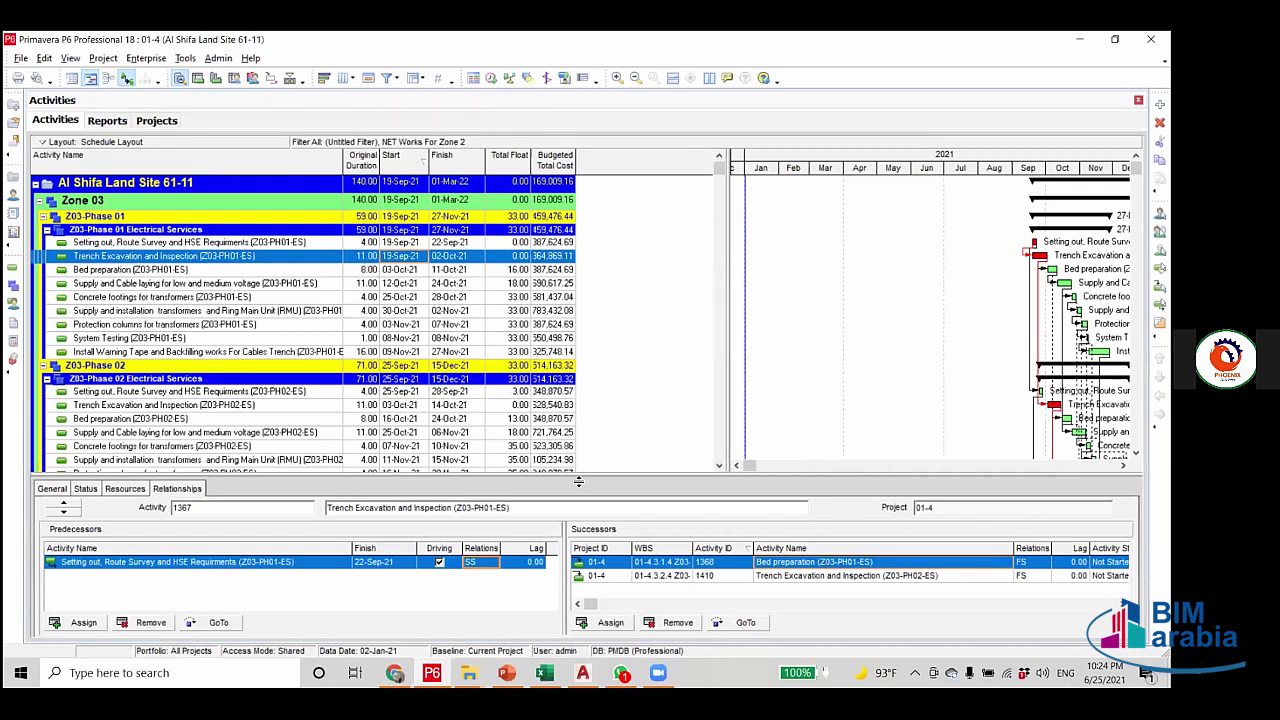
Set the original durations of System Testing (Z03-PH02-ES) and System Testing (Z03-PH03-ES) to 1 day and reschedule.
key("Left")
left_click(362, 432)
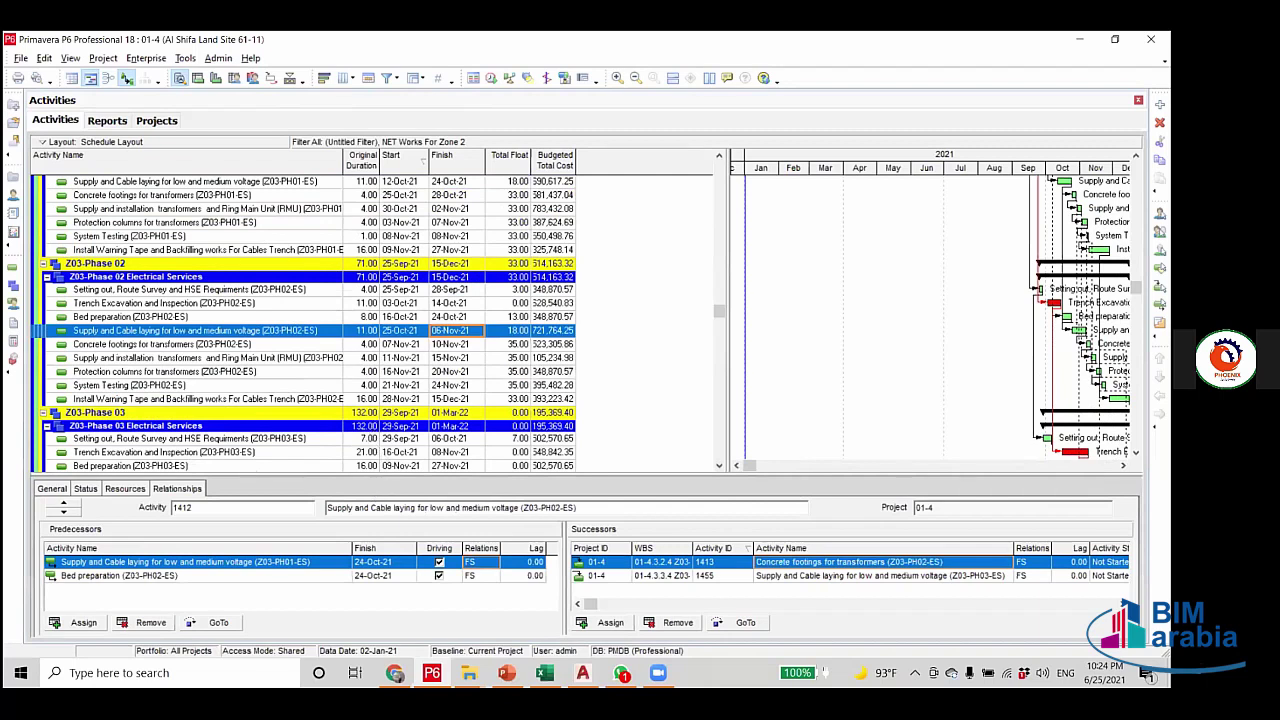
left_click(370, 426)
left_click(430, 424)
type("1")
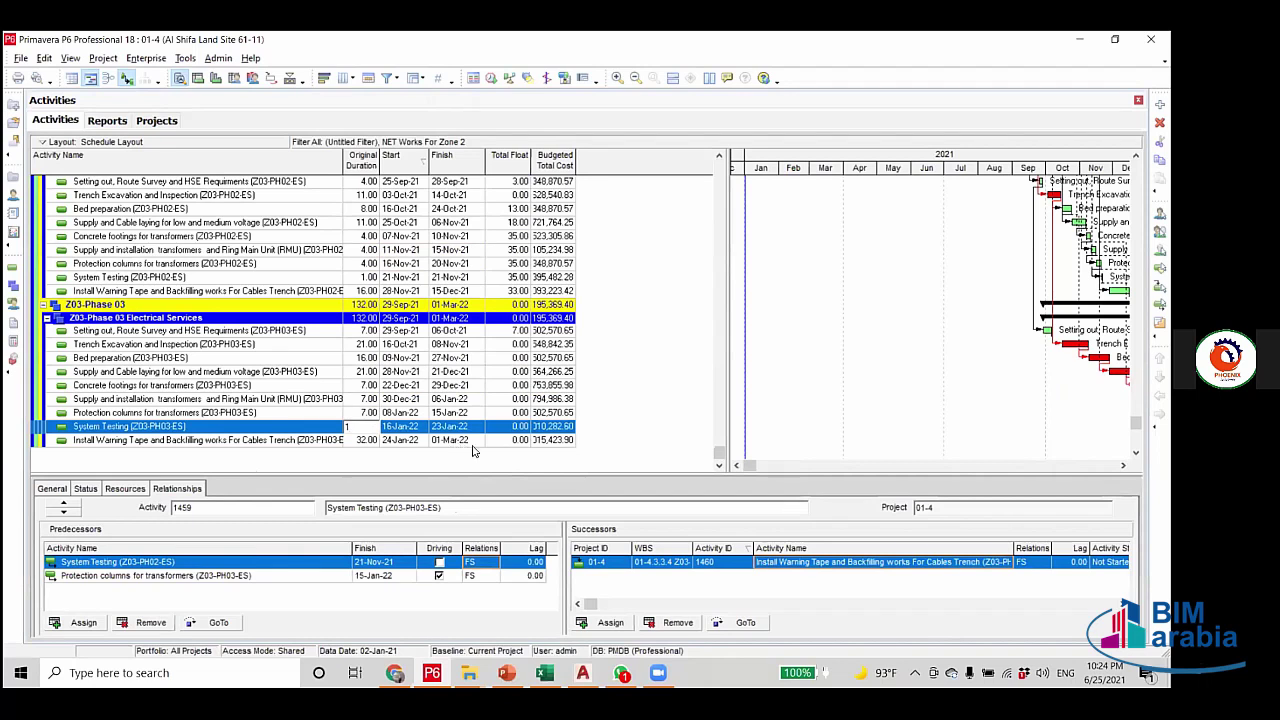
key("Return")
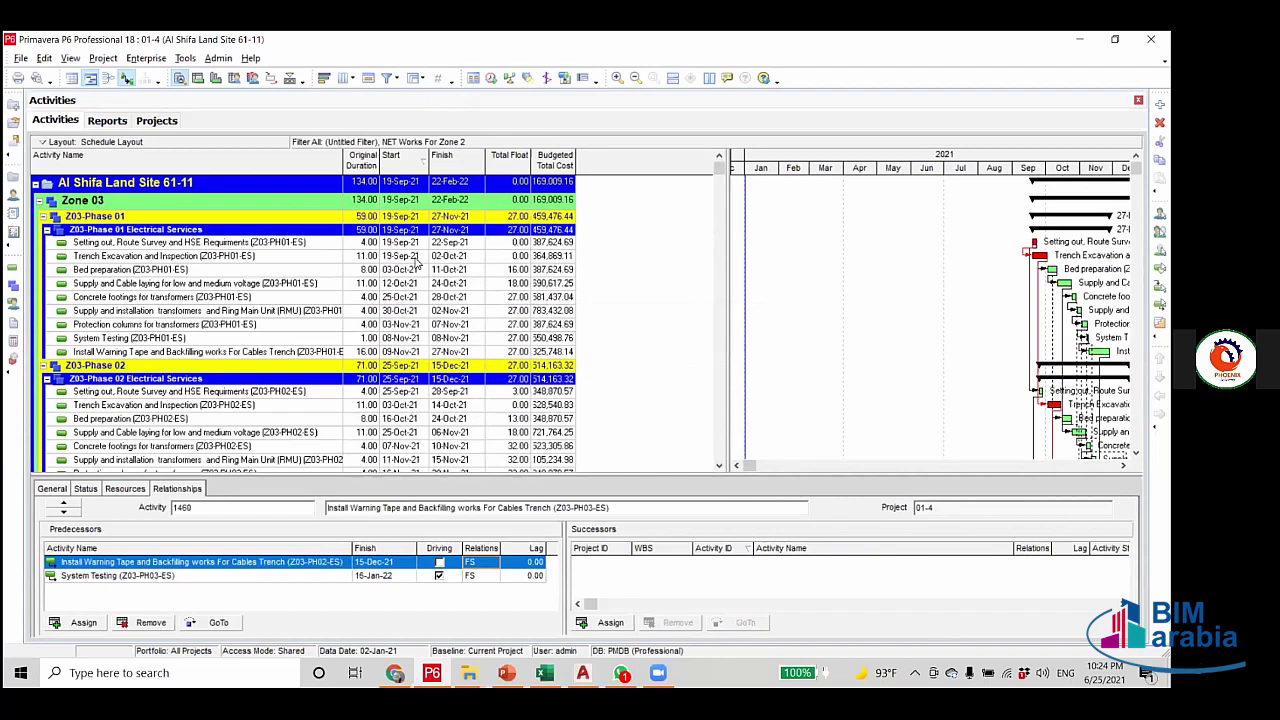
Compare the Z03-PH01-ES setting out and trench excavation start dates with the Zone 3 dates in the PowerPoint handover table.
left_click(410, 243)
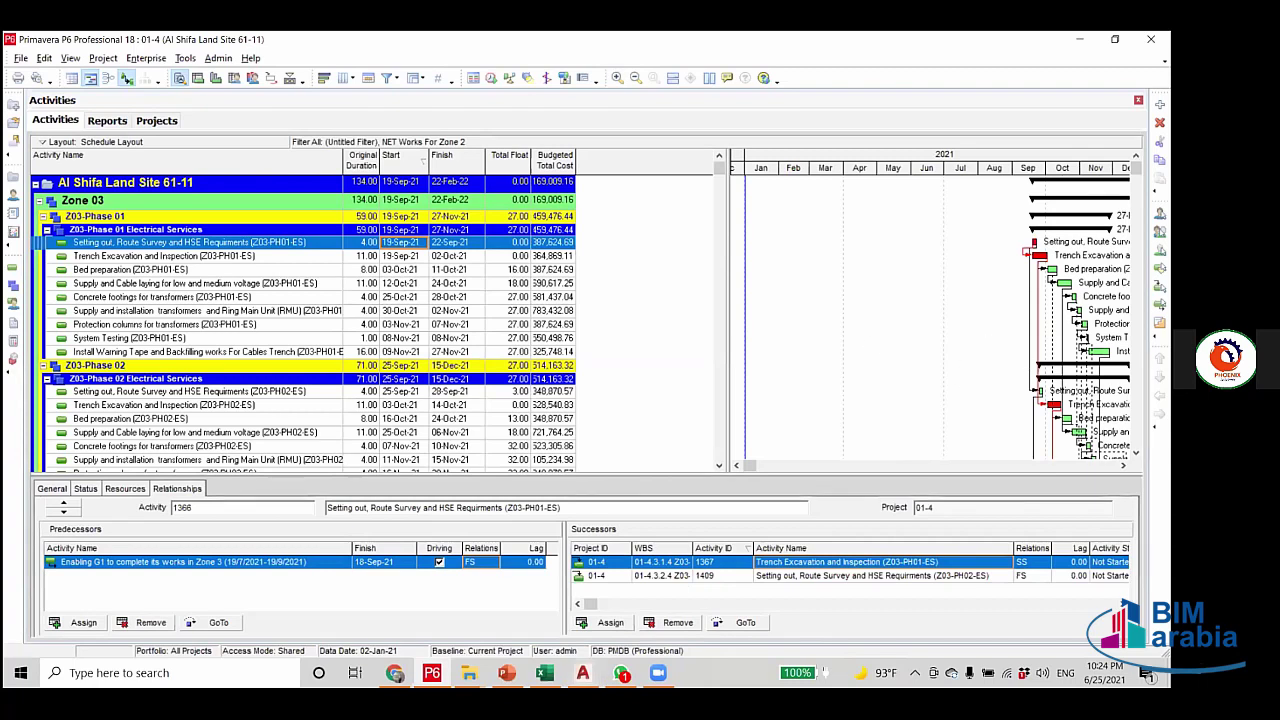
key("alt+Tab")
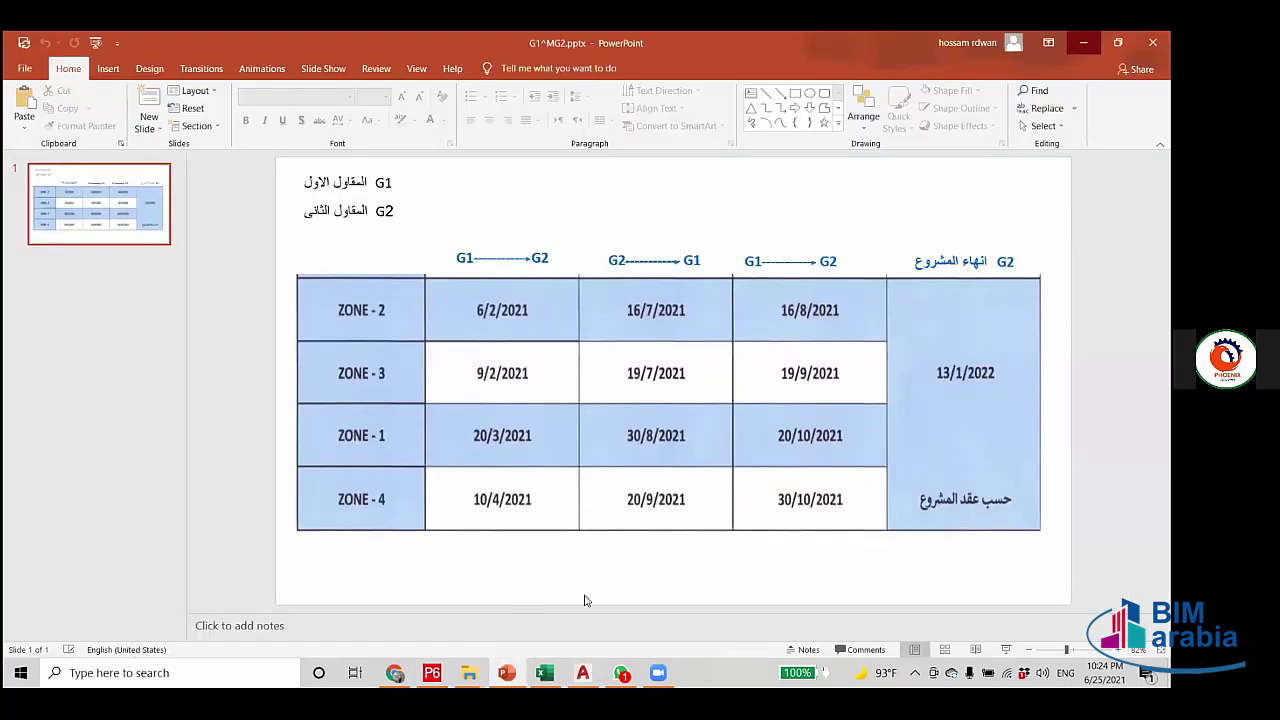
key("alt+Tab")
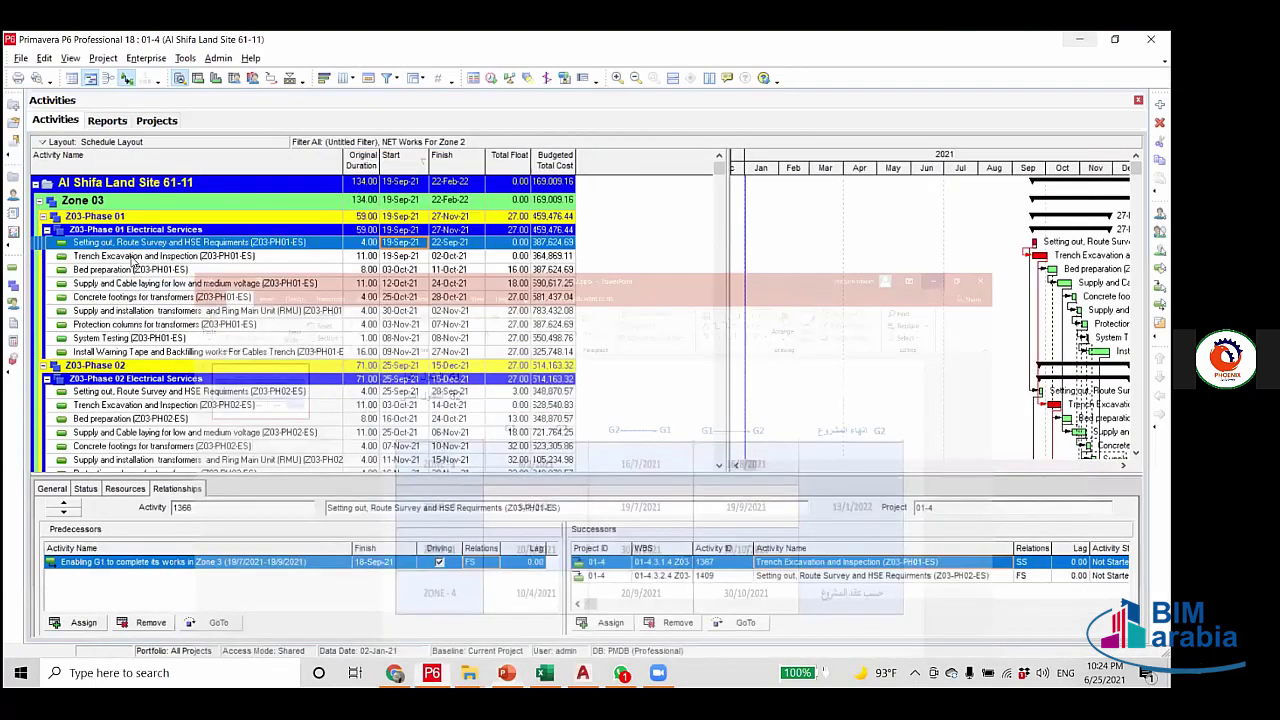
left_click(132, 258)
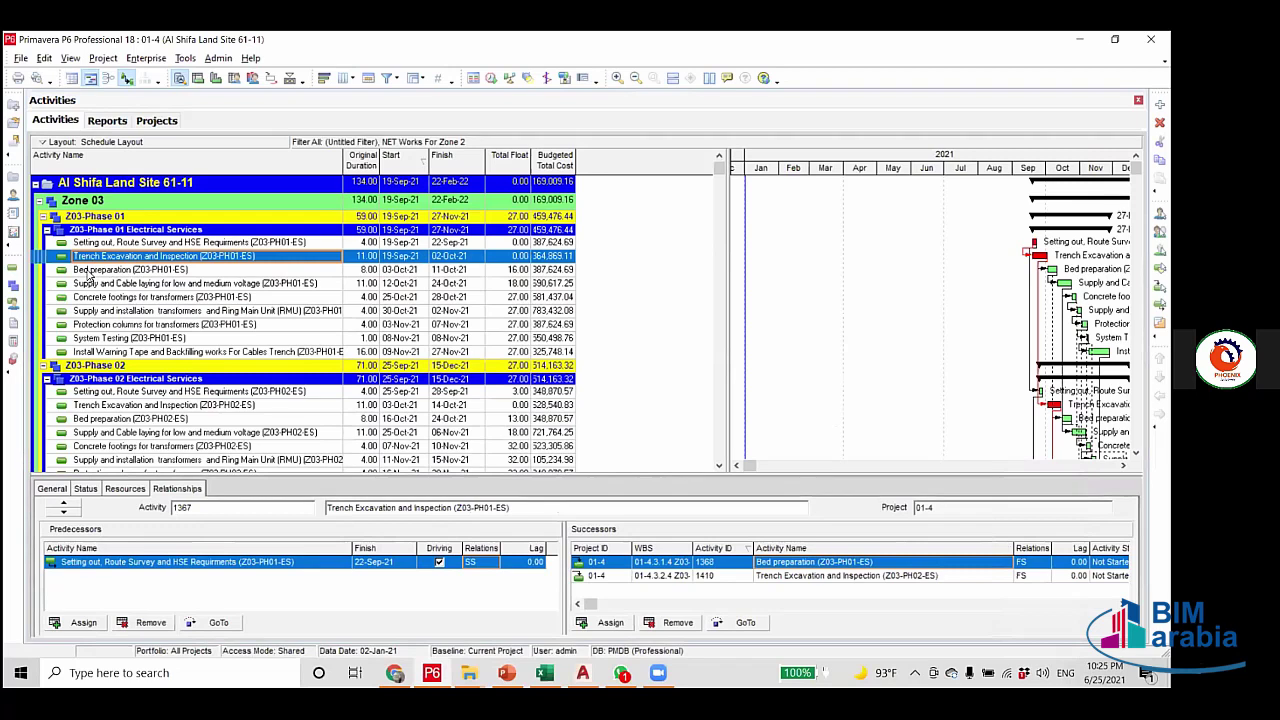
Remove the NHC-NLR-02.Bobcat resource from the Bed preparation (Z03-PH01-ES) activity.
left_click(353, 273)
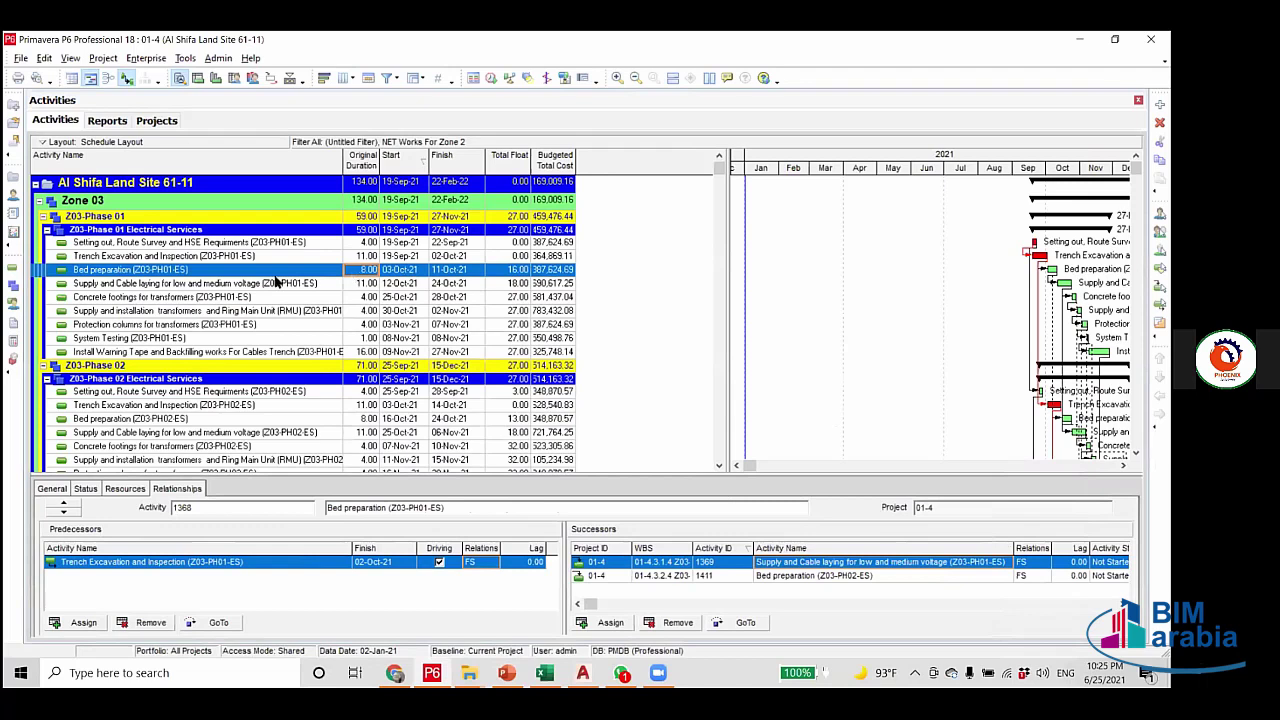
left_click(122, 489)
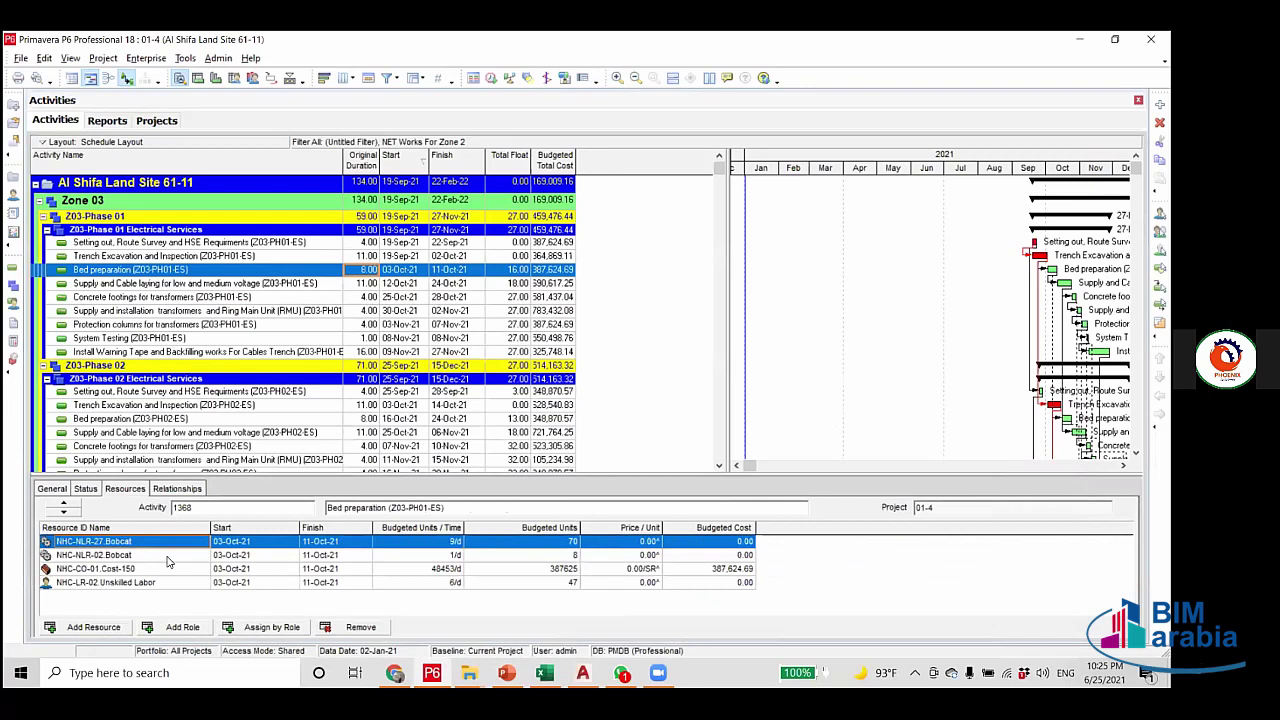
left_click(167, 556)
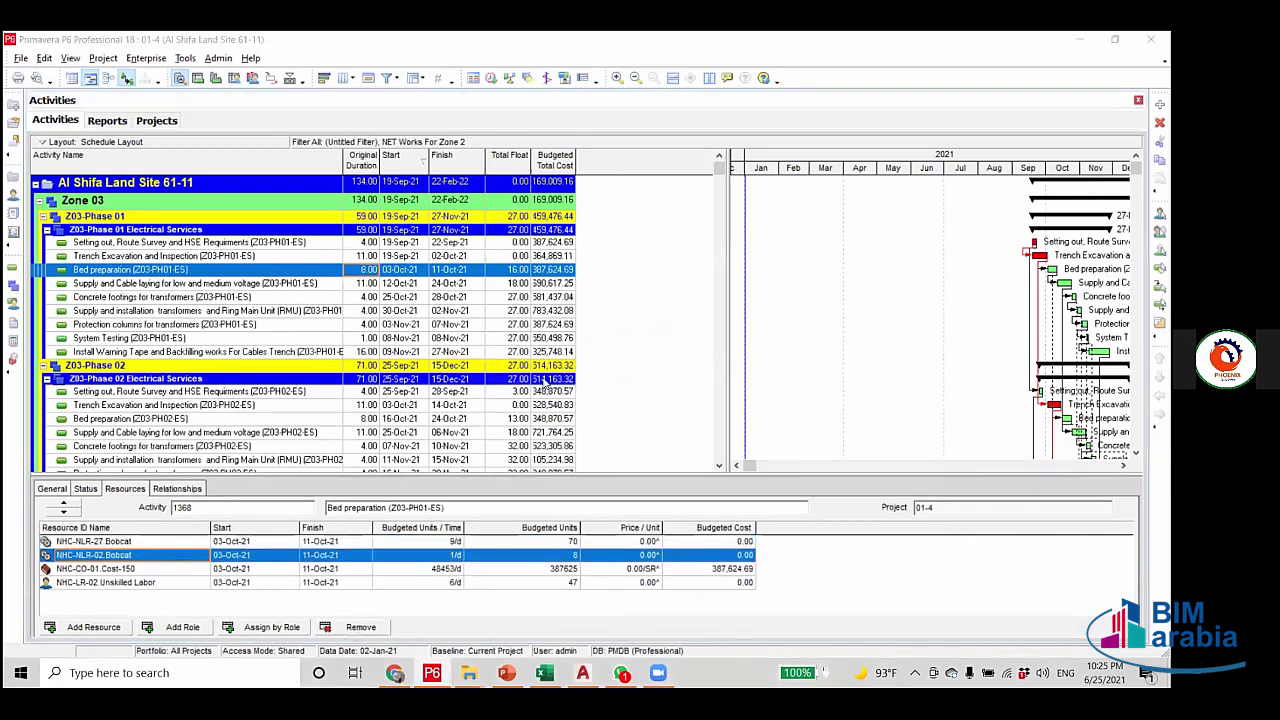
key("Delete")
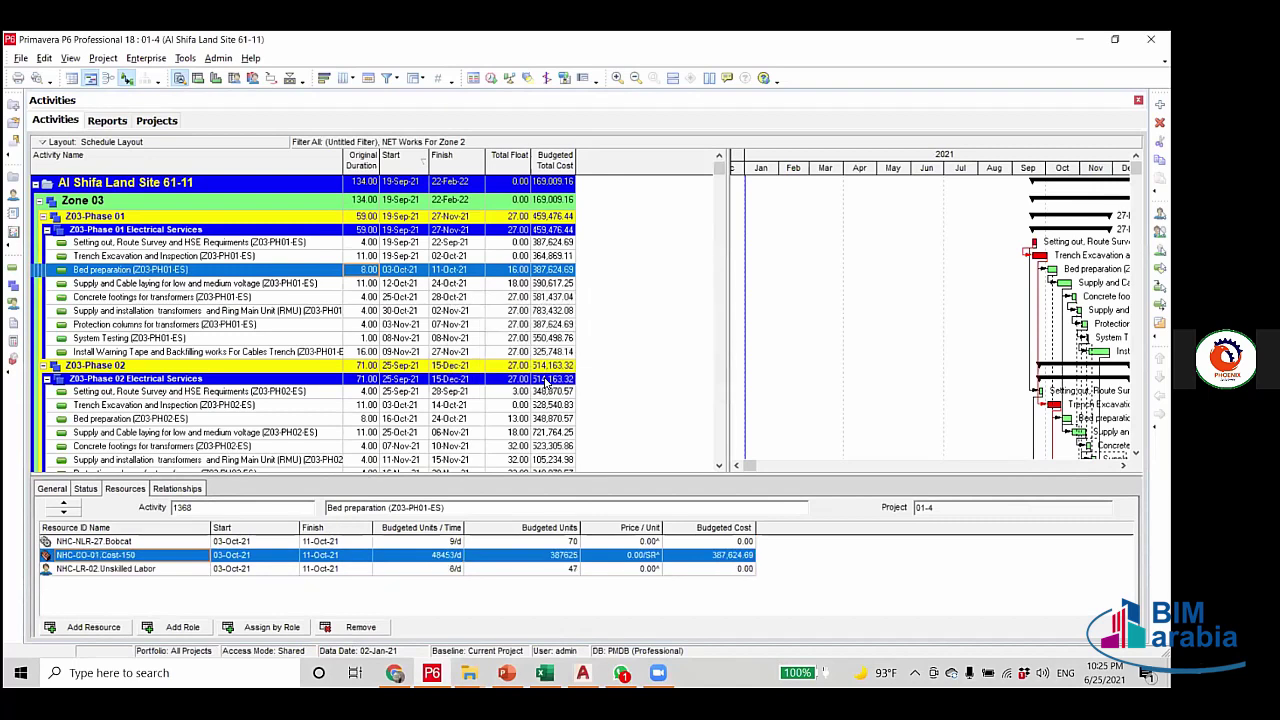
Examine the budgeted units and units per time of the remaining resources on Bed preparation (Z03-PH01-ES).
left_click(157, 544)
left_click(160, 556)
left_click(163, 546)
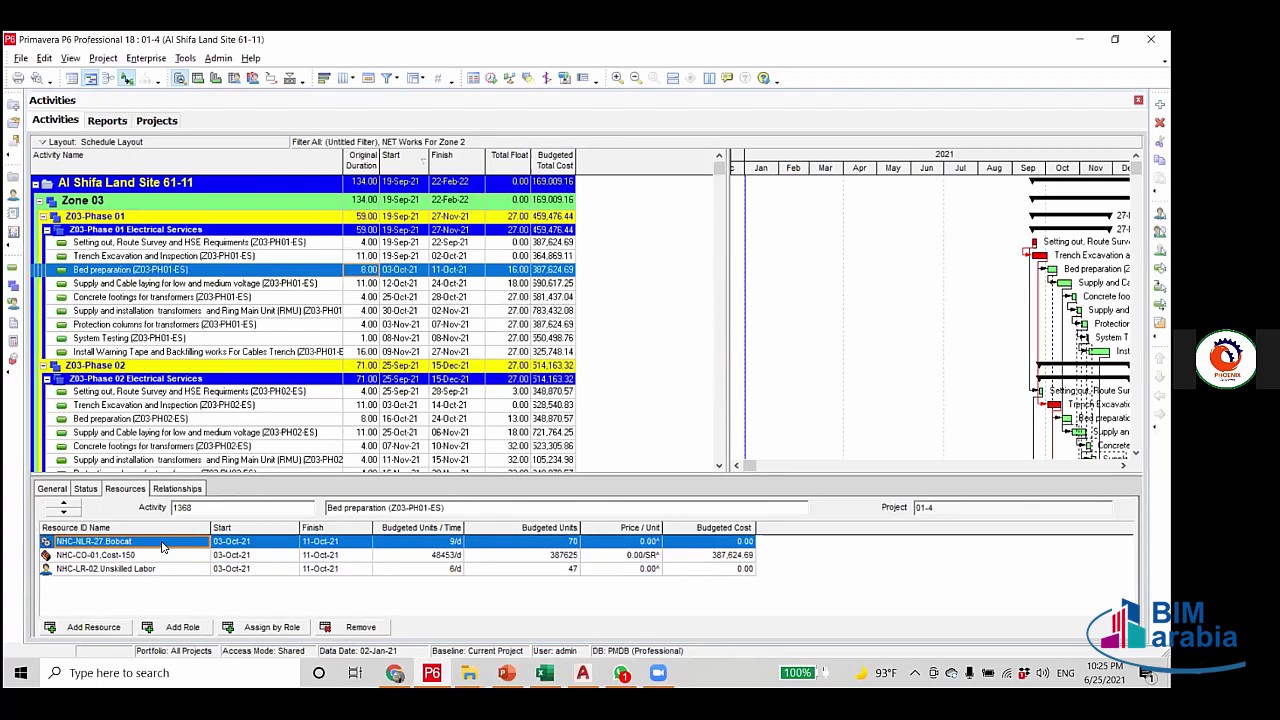
left_click(430, 568)
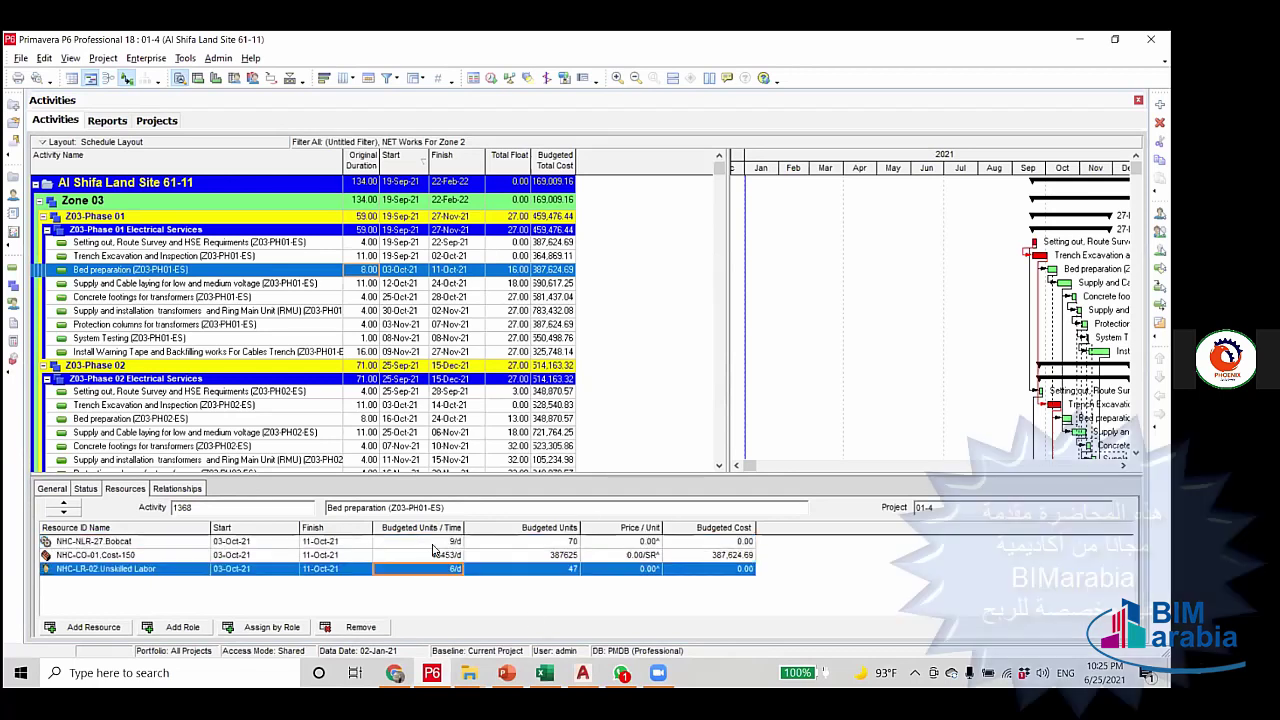
left_click(440, 541)
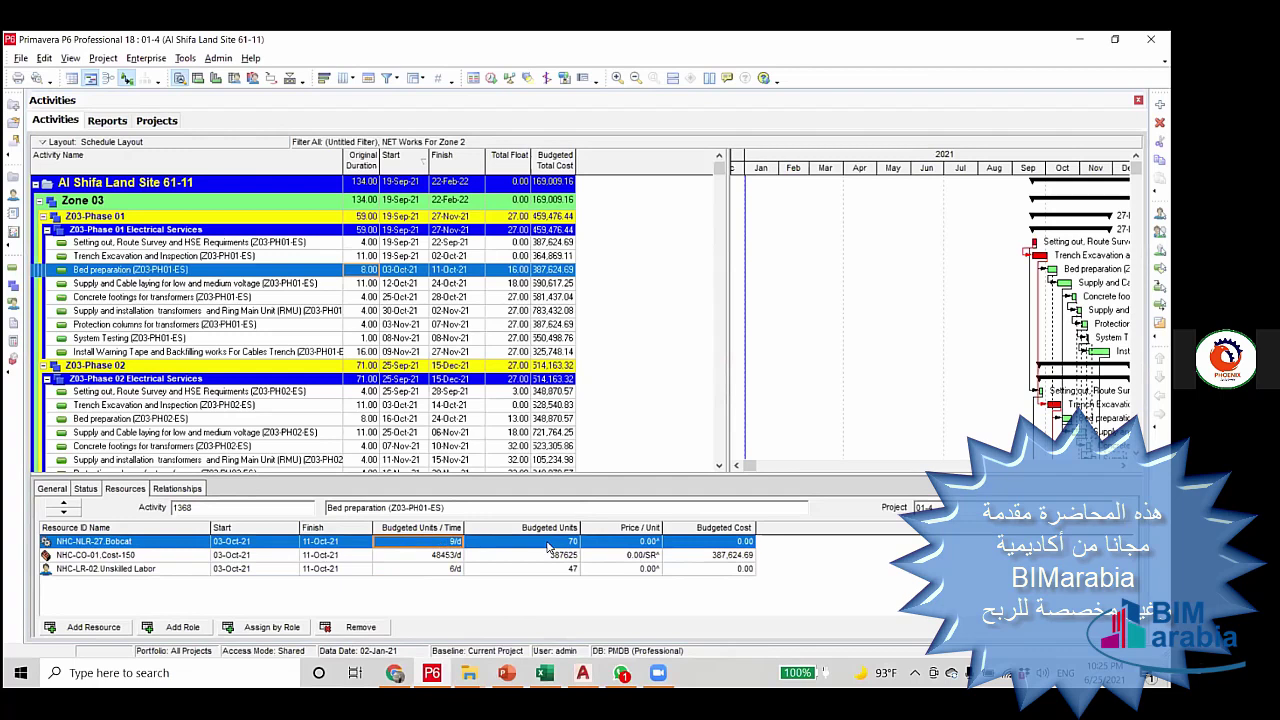
left_click(506, 545)
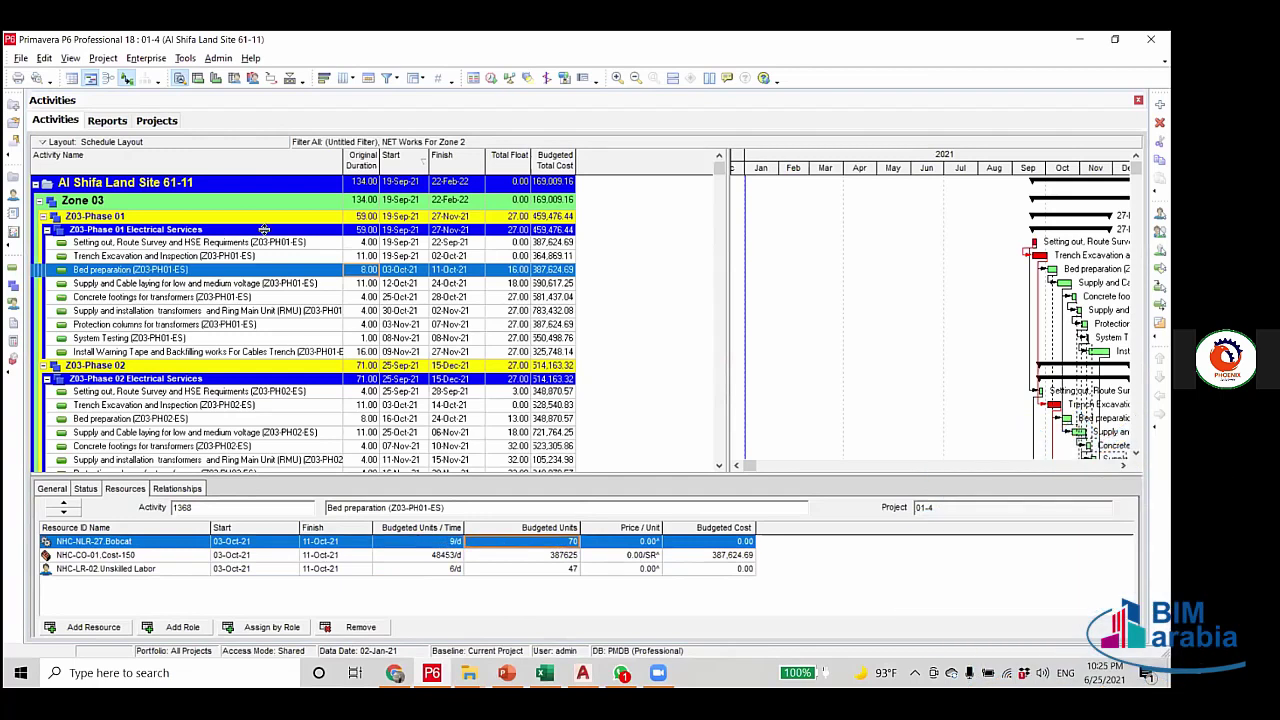
Remove the NHC-NLR-27.Bobcat resource from the Bed preparation (Z03-PH02-ES) activity.
left_click(243, 420)
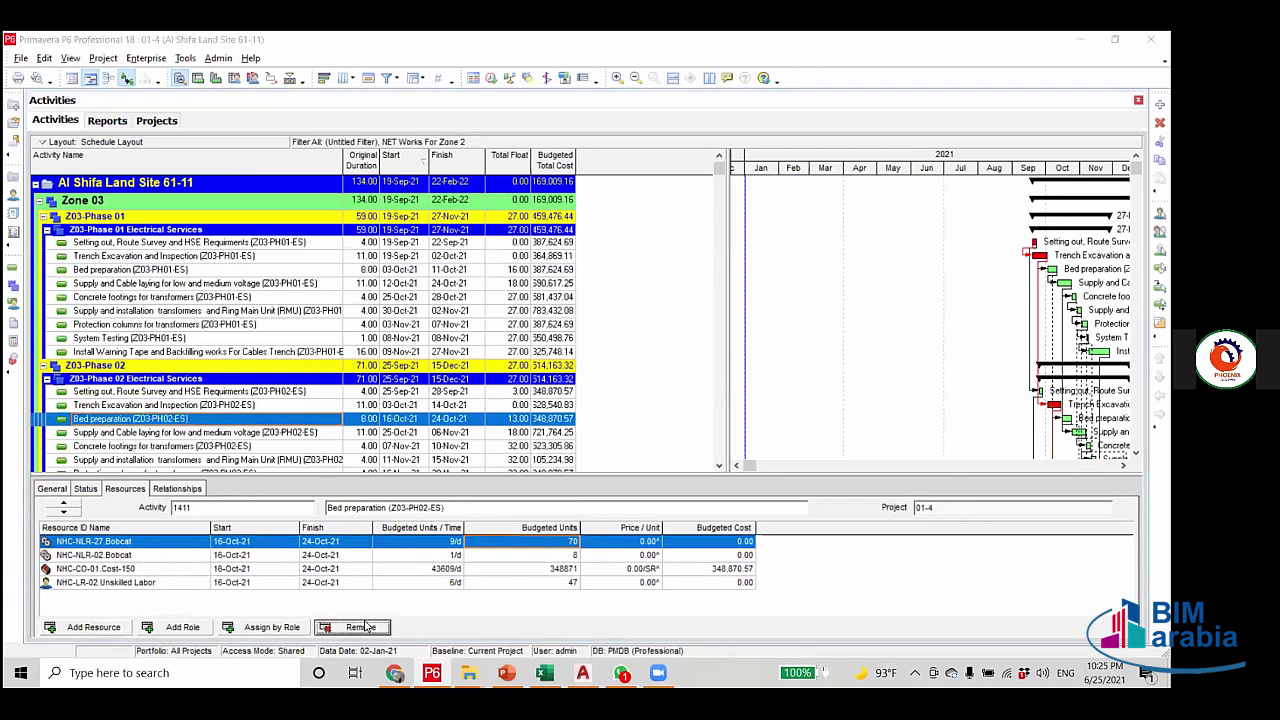
left_click(362, 627)
left_click(548, 377)
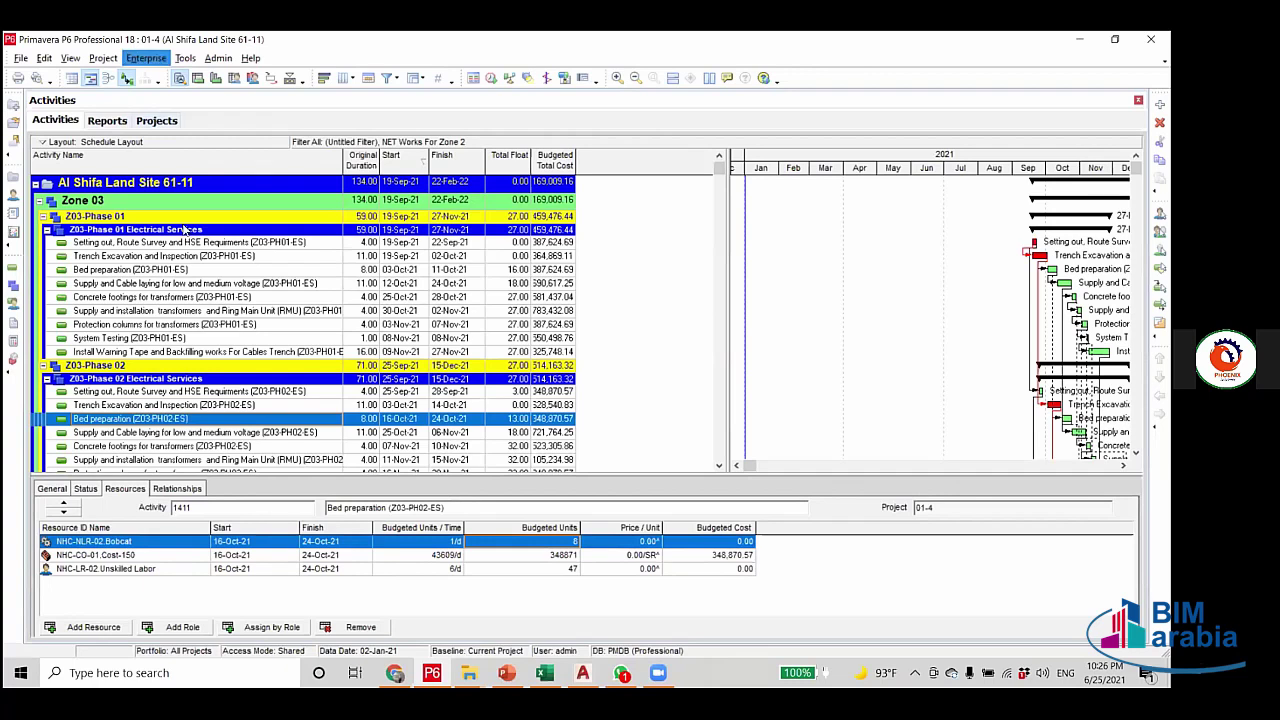
Review the resources assigned to the Phase 01 and 02 trench excavation activities and the Phase 01 setting out and bed preparation activities.
left_click(363, 258)
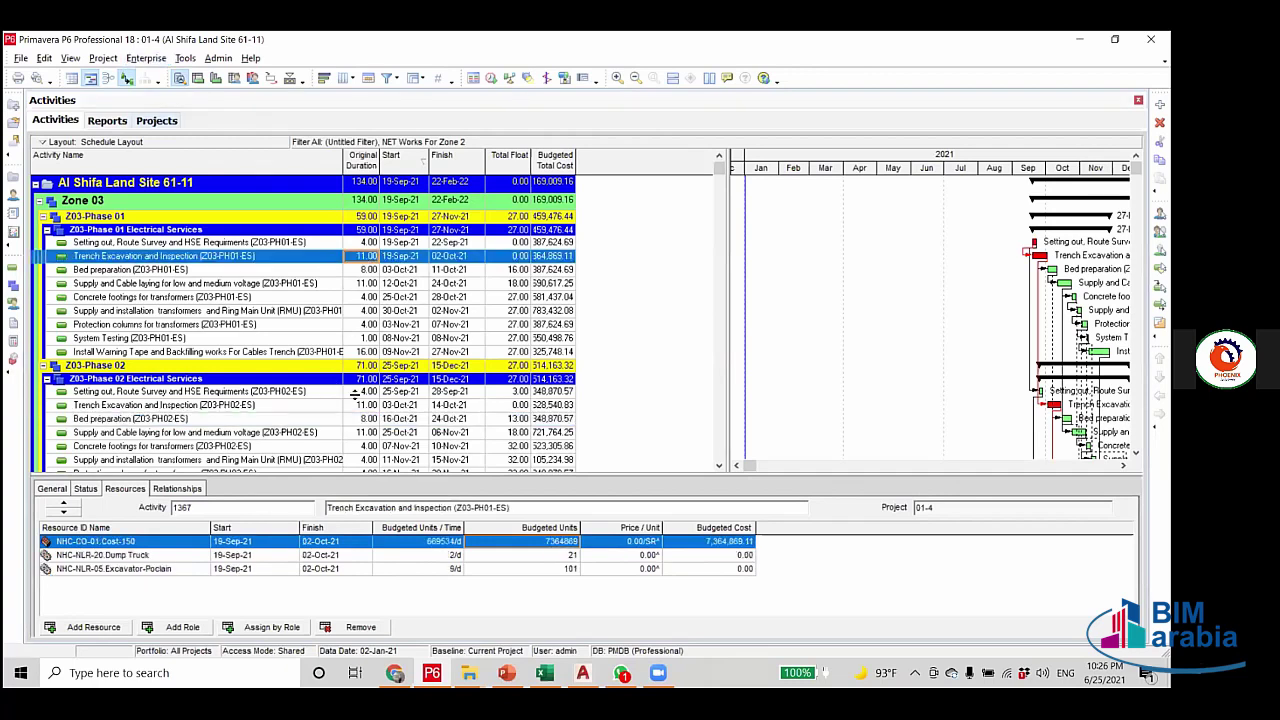
left_click(354, 406)
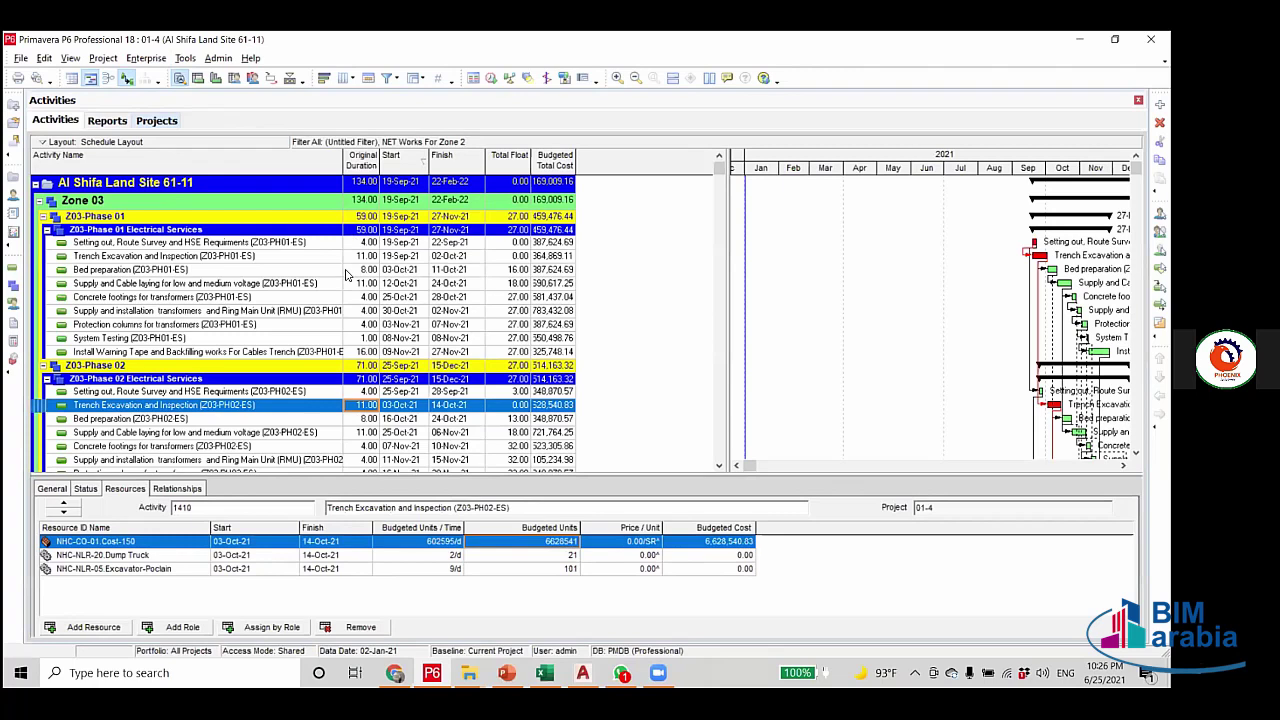
left_click(363, 243)
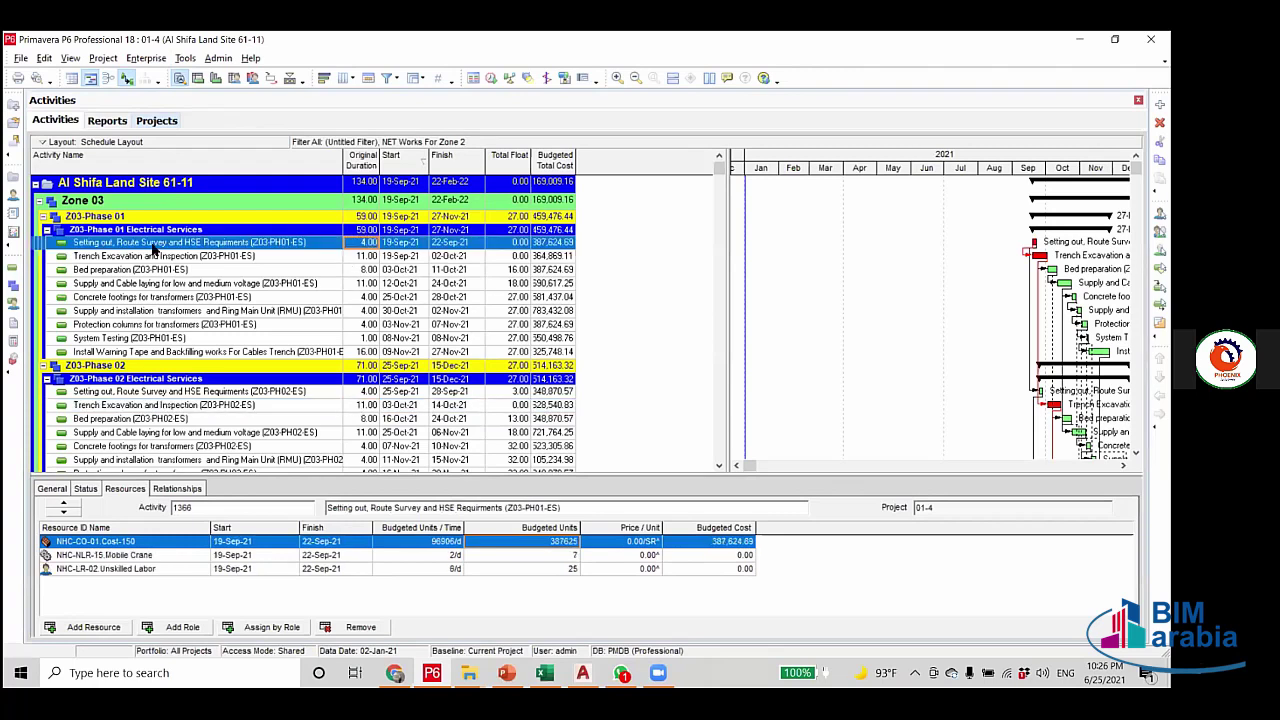
left_click(128, 258)
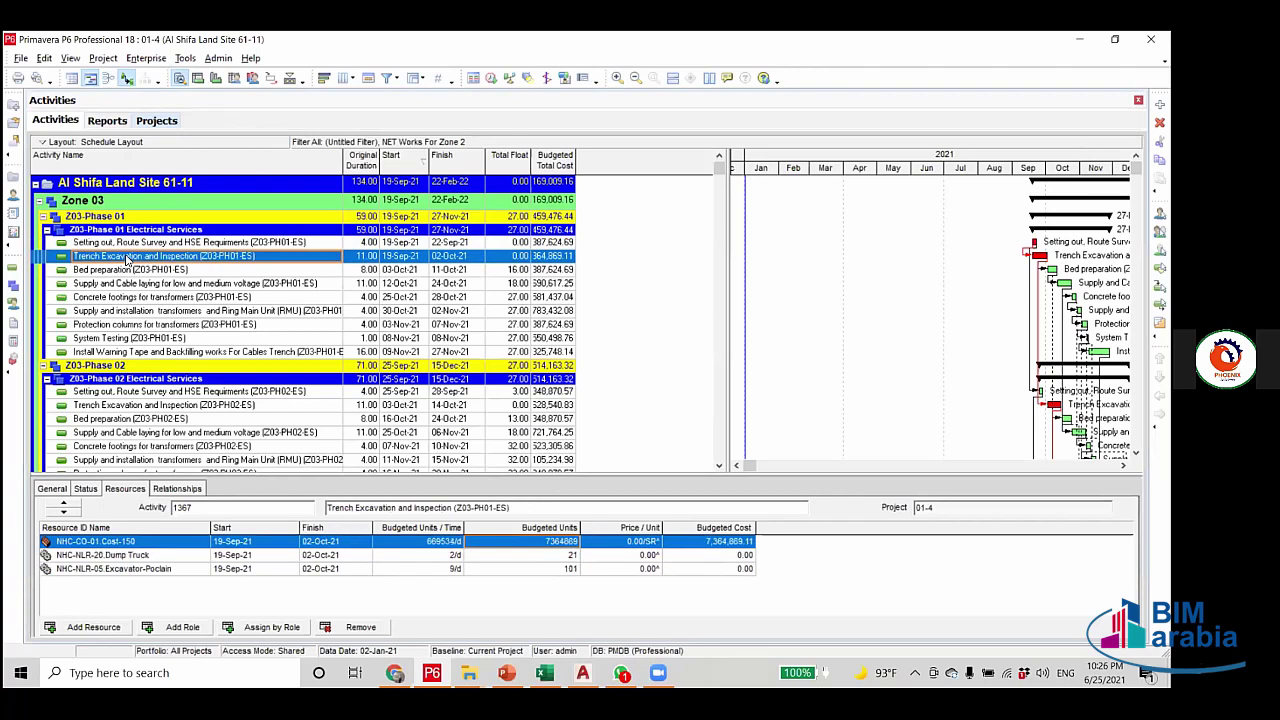
left_click(145, 272)
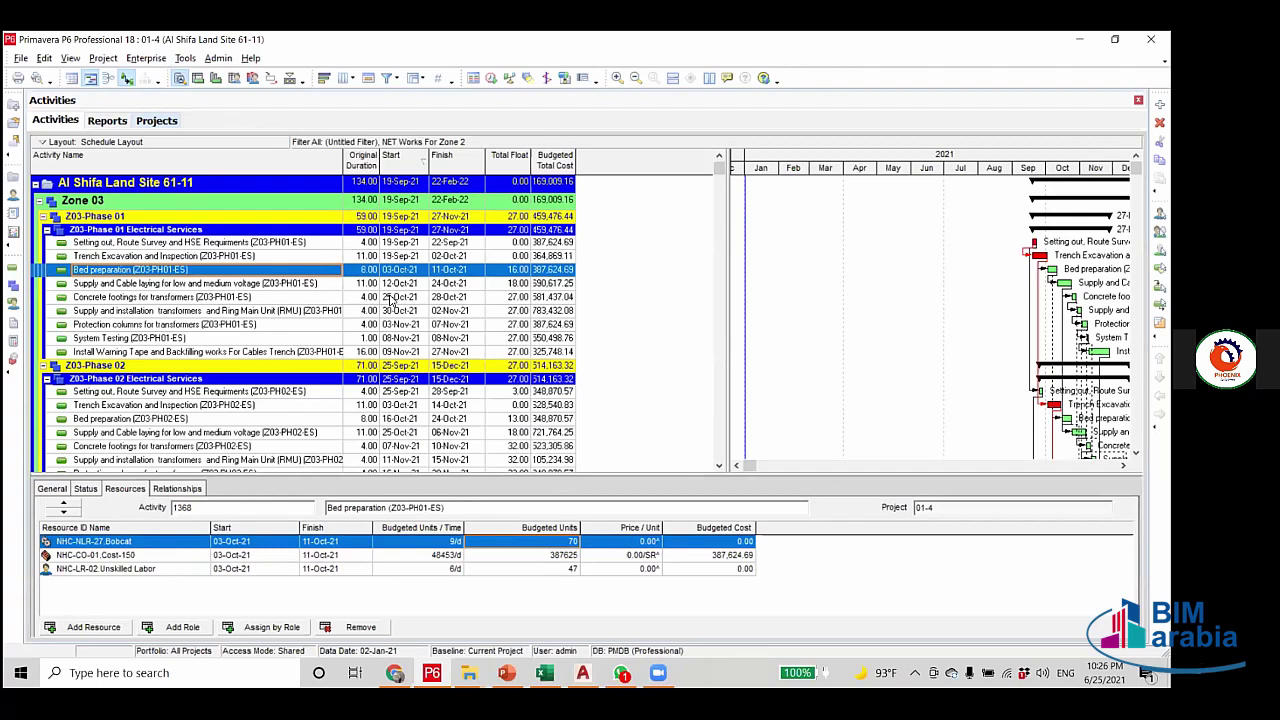
Review the Phase 01 bed preparation duration and the finish dates of the Phase 01 and 02 warning tape and backfilling activities.
left_click(367, 270)
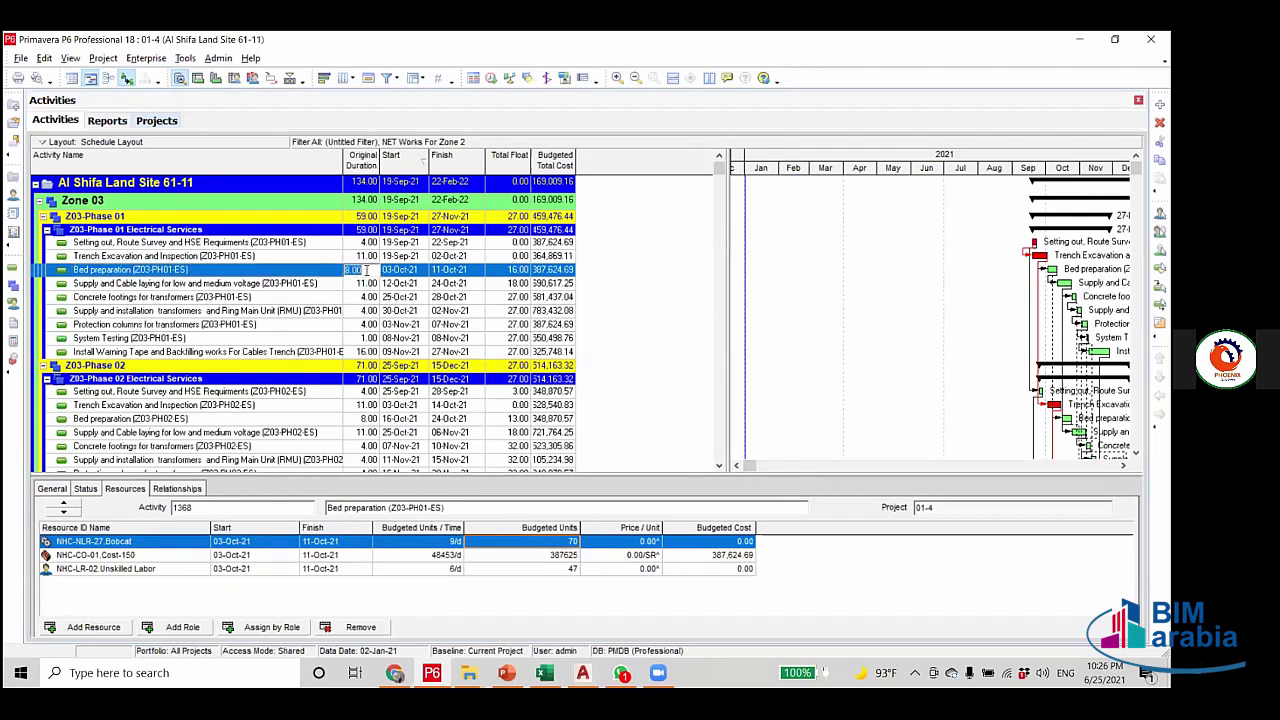
key("Return")
key("Up")
left_click(453, 353)
scroll(456, 390, "down", 2)
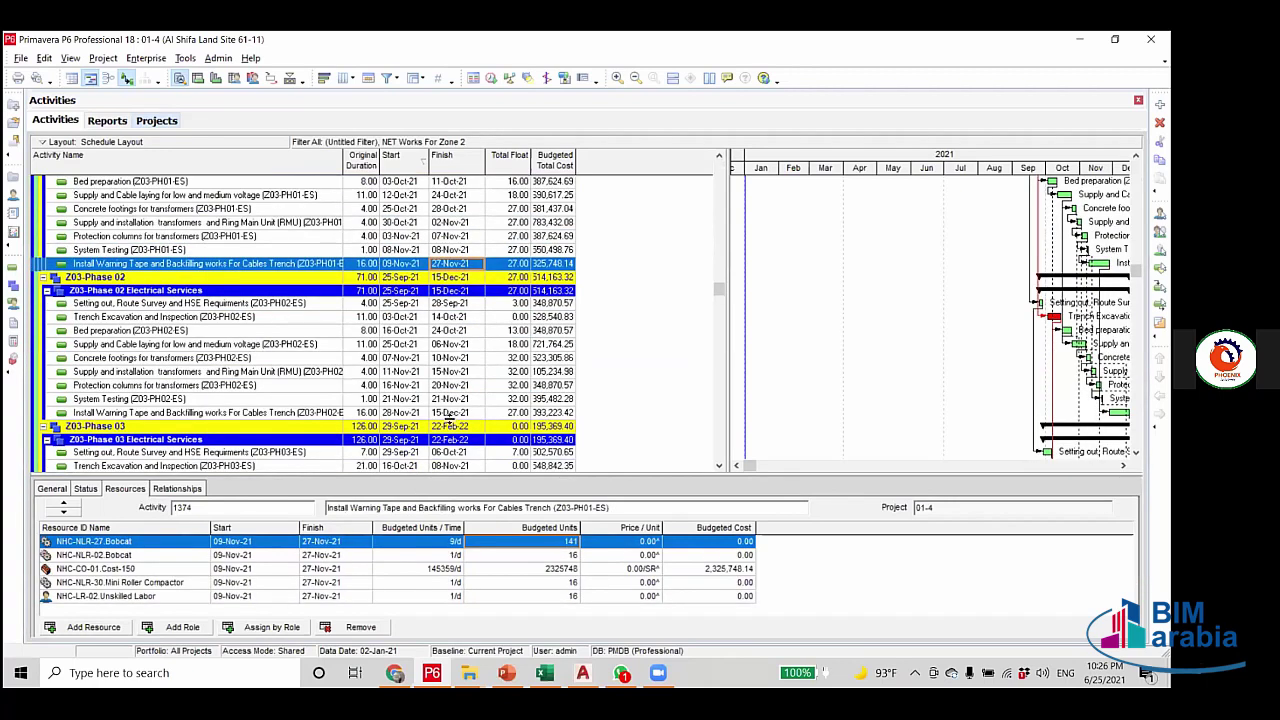
left_click(455, 414)
scroll(452, 418, "down", 3)
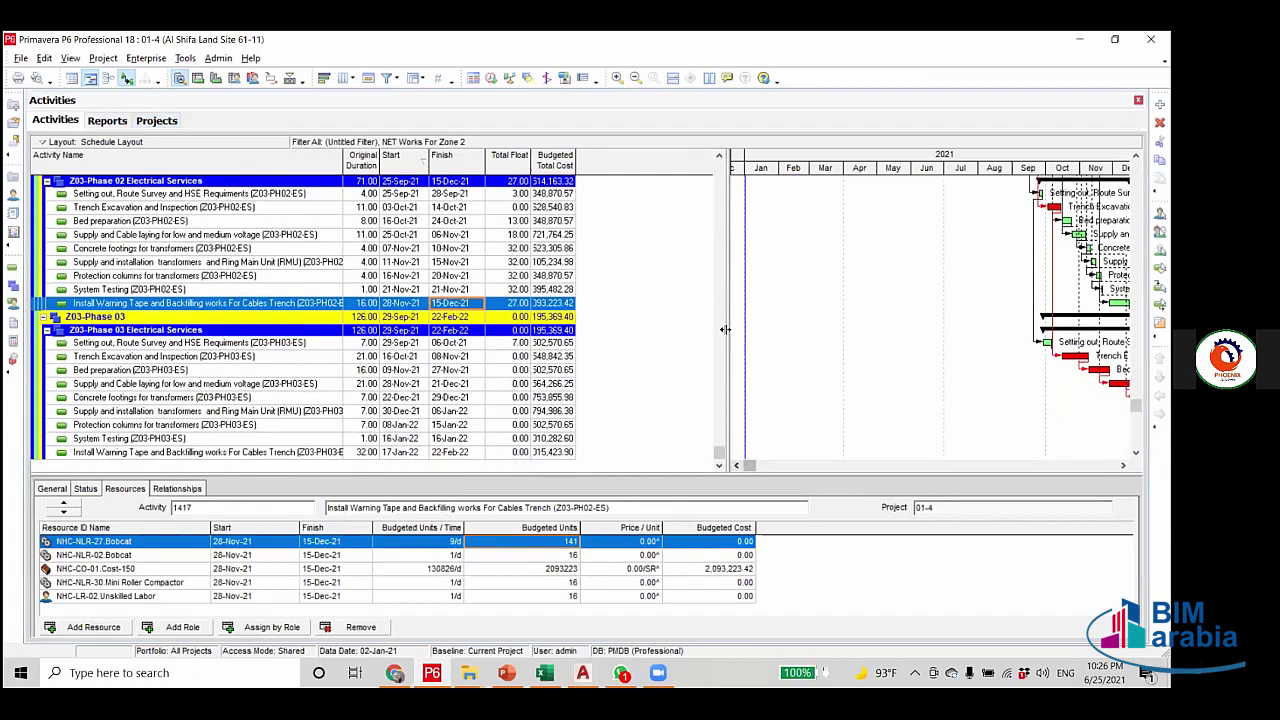
Widen the Gantt chart to show the 2022 timescale and compare the dates of the Phase 01, 02 and 03 electrical activities.
left_click_drag(720, 330, 615, 330)
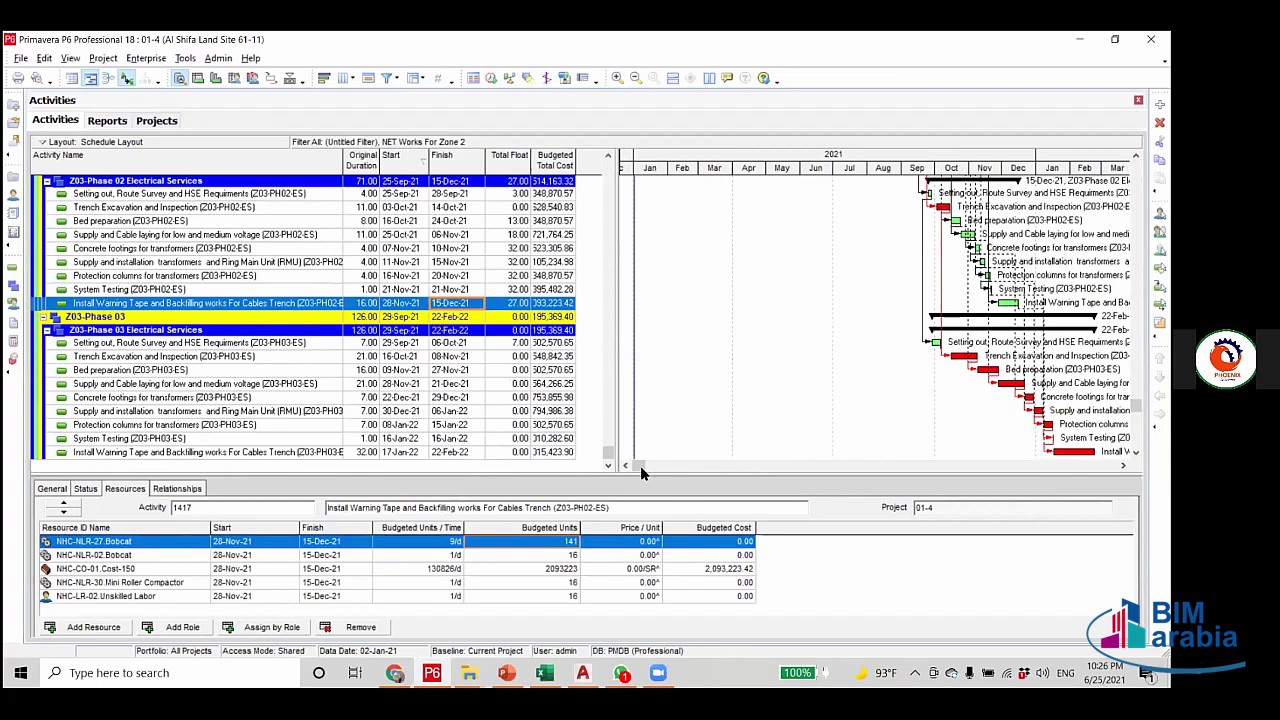
left_click_drag(637, 471, 638, 467)
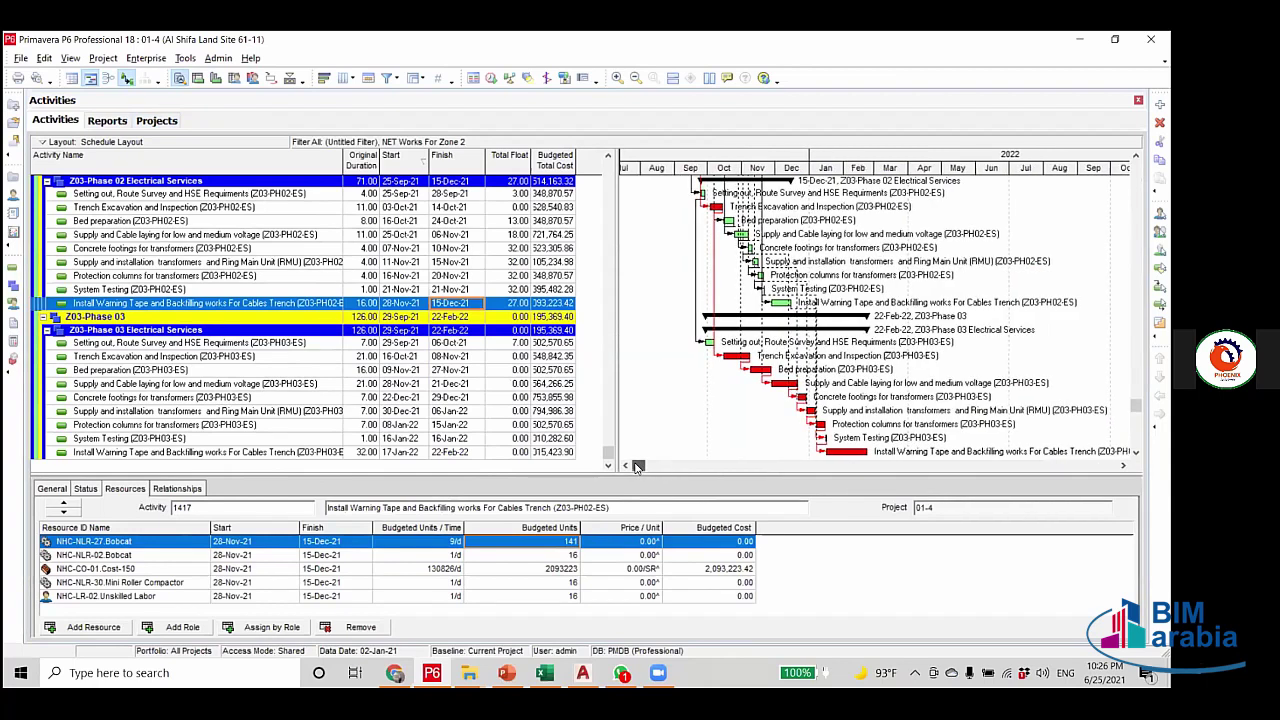
left_click_drag(640, 467, 643, 468)
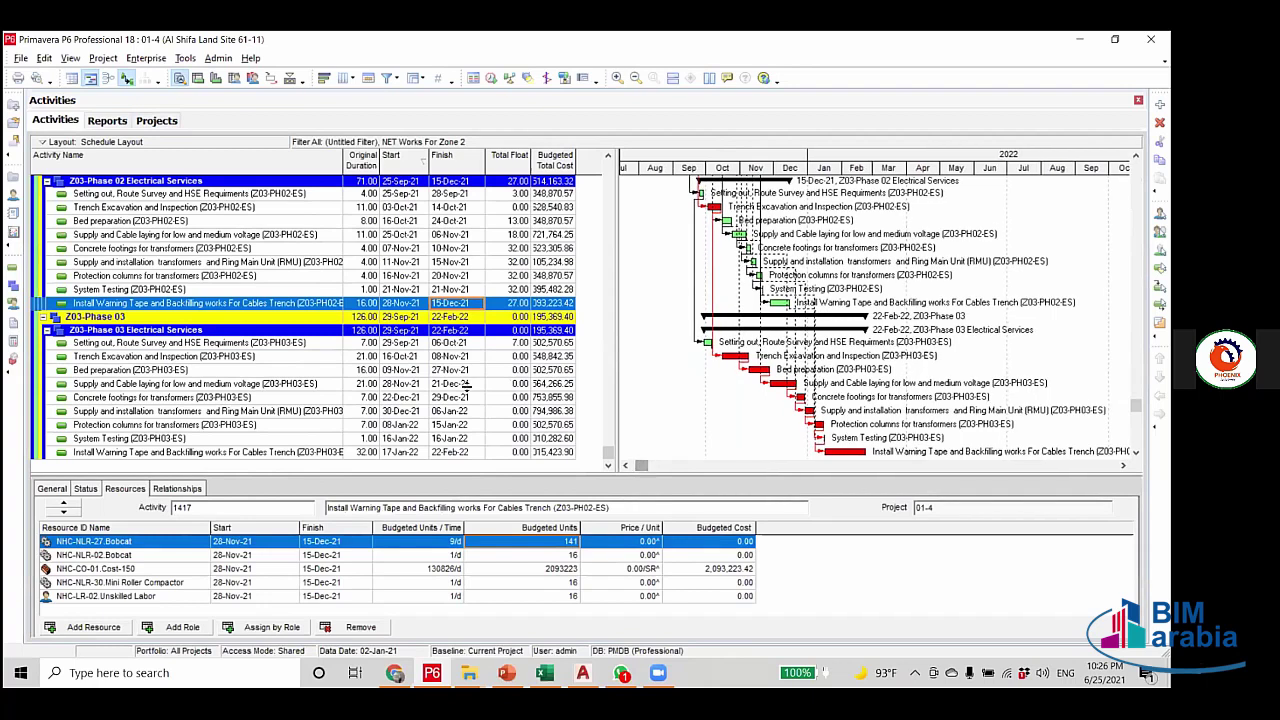
left_click(464, 399)
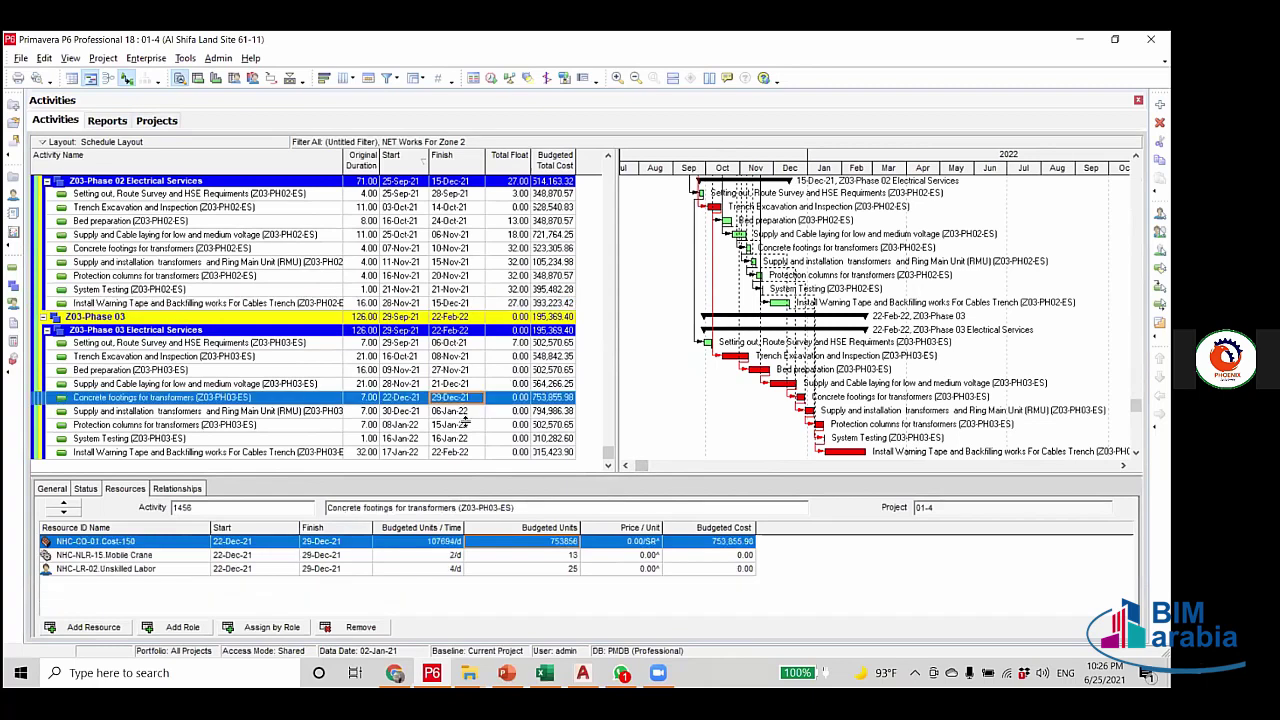
left_click(466, 413)
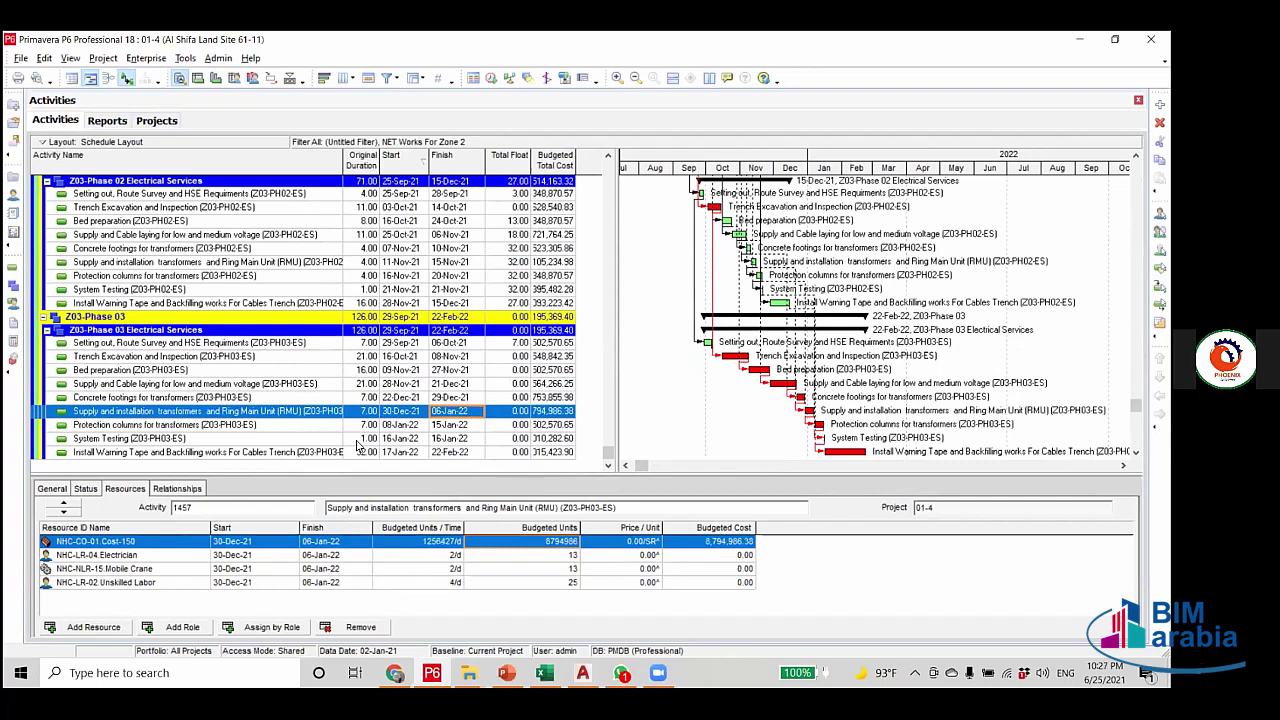
scroll(356, 447, "up", 1)
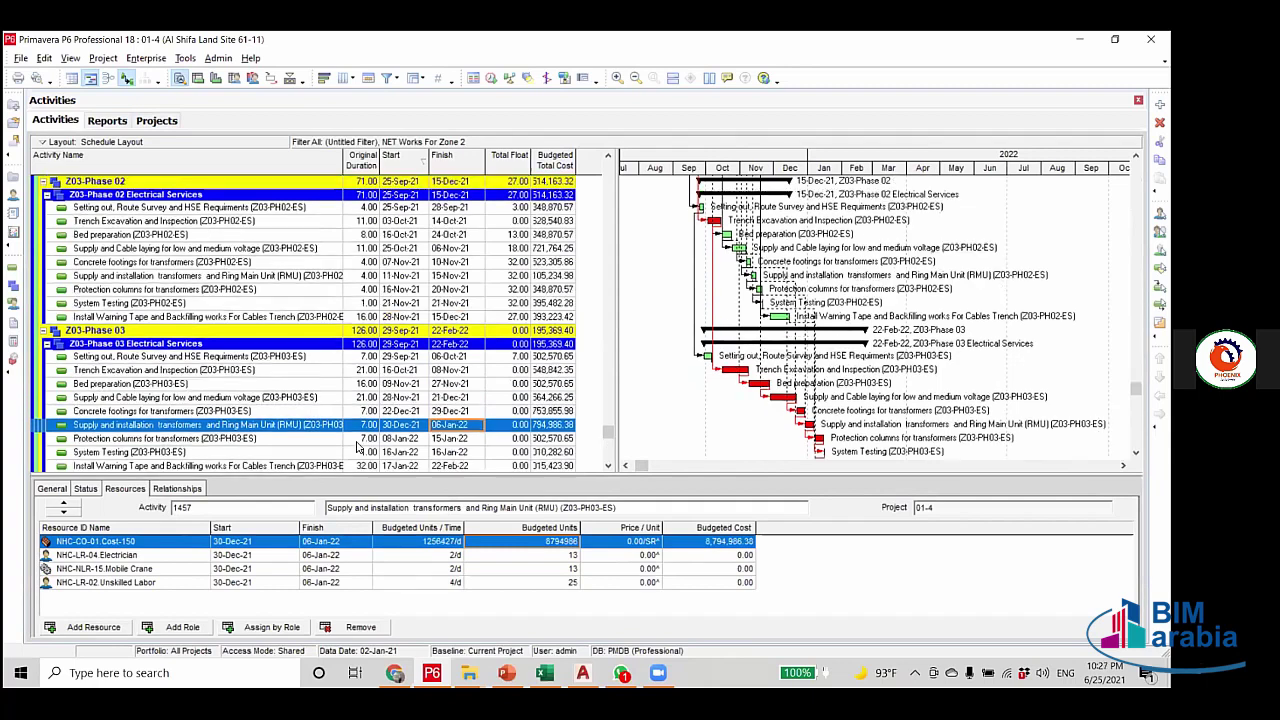
scroll(356, 447, "down", 3)
scroll(453, 327, "up", 3)
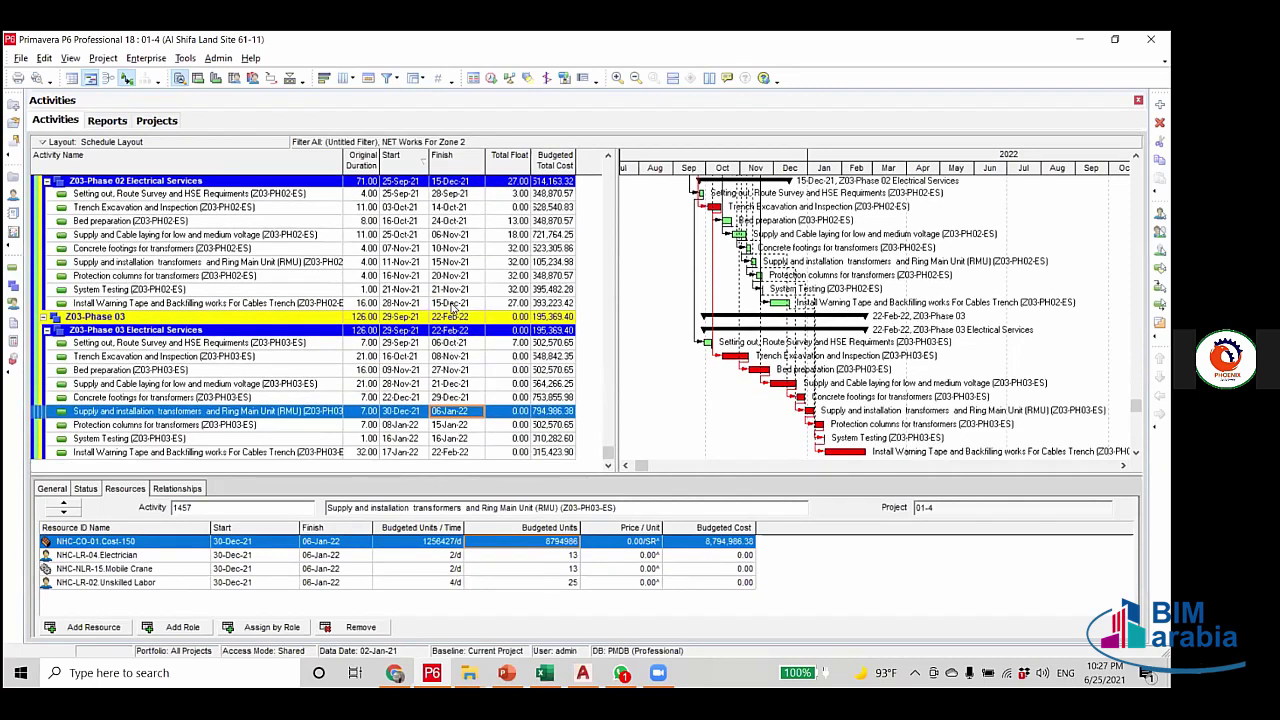
left_click(455, 306)
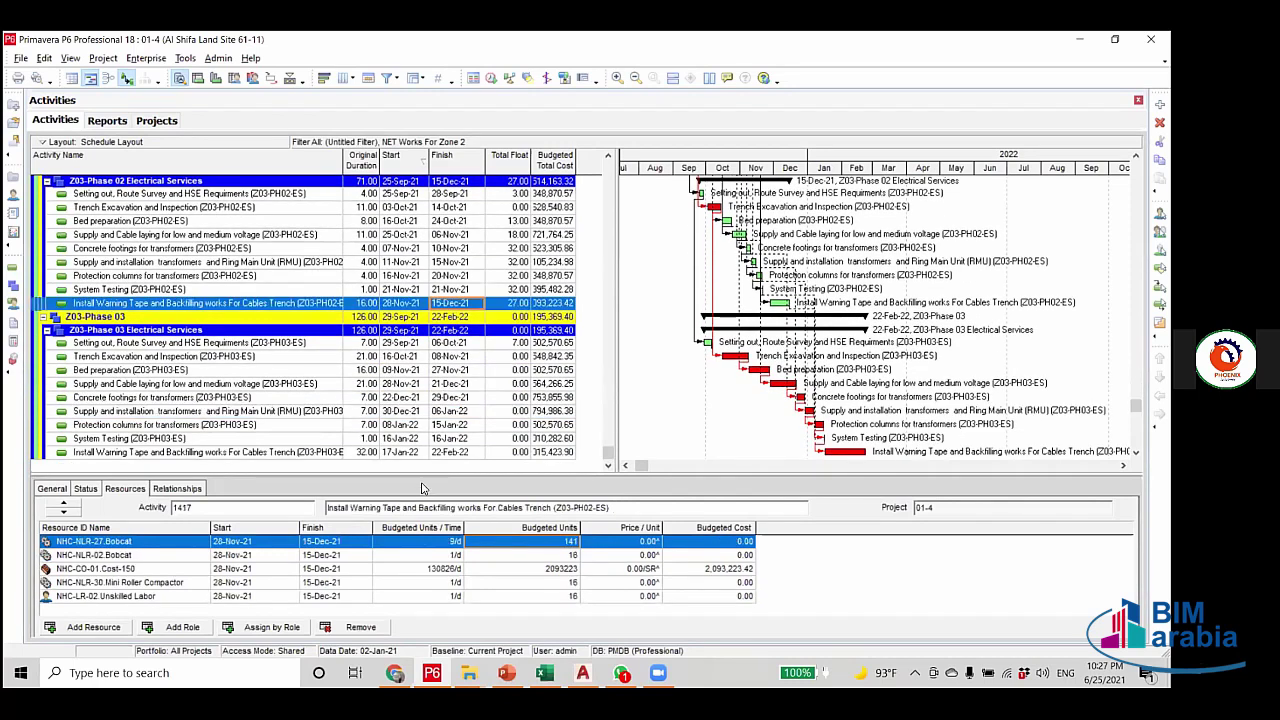
scroll(422, 488, "up", 3)
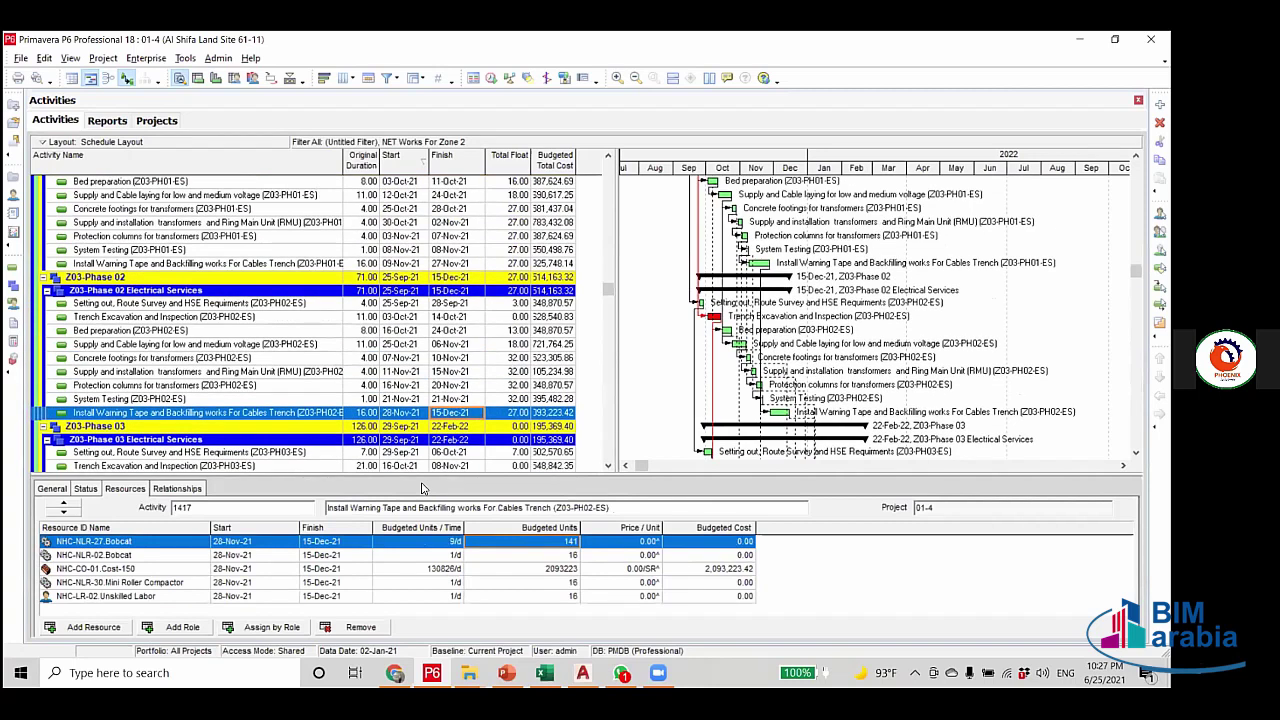
scroll(422, 488, "up", 2)
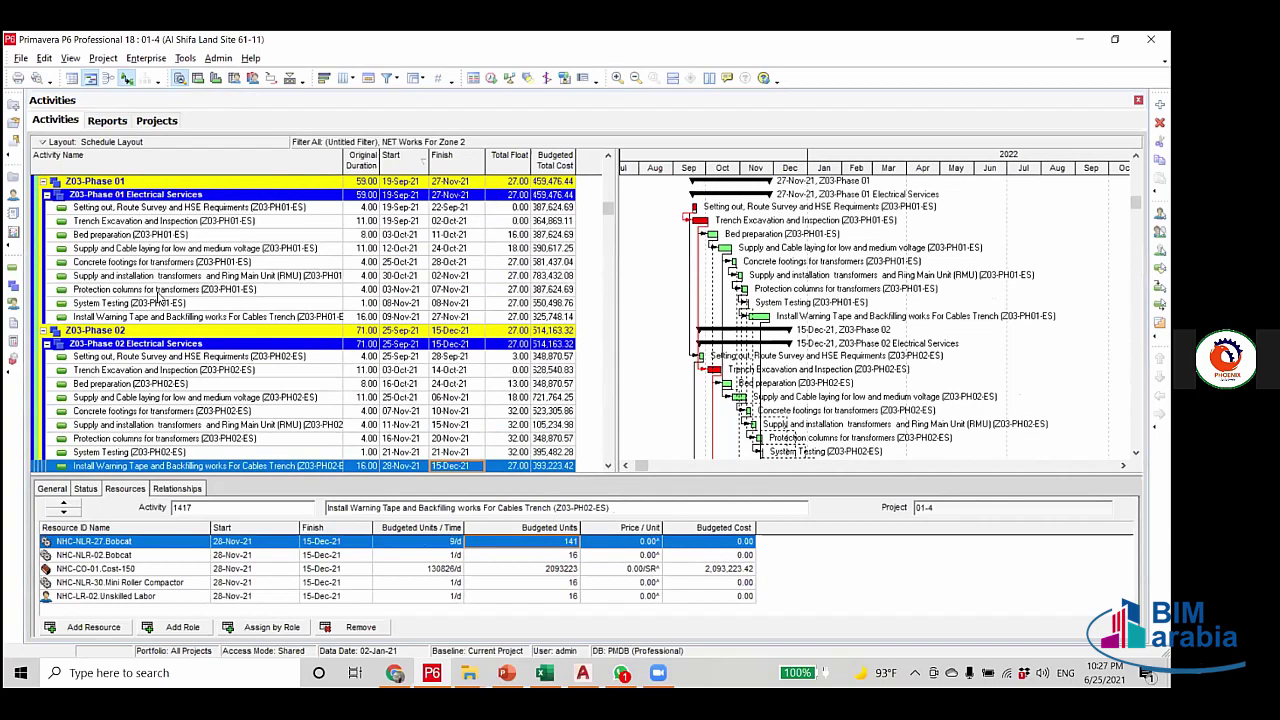
scroll(257, 345, "down", 3)
scroll(252, 340, "down", 2)
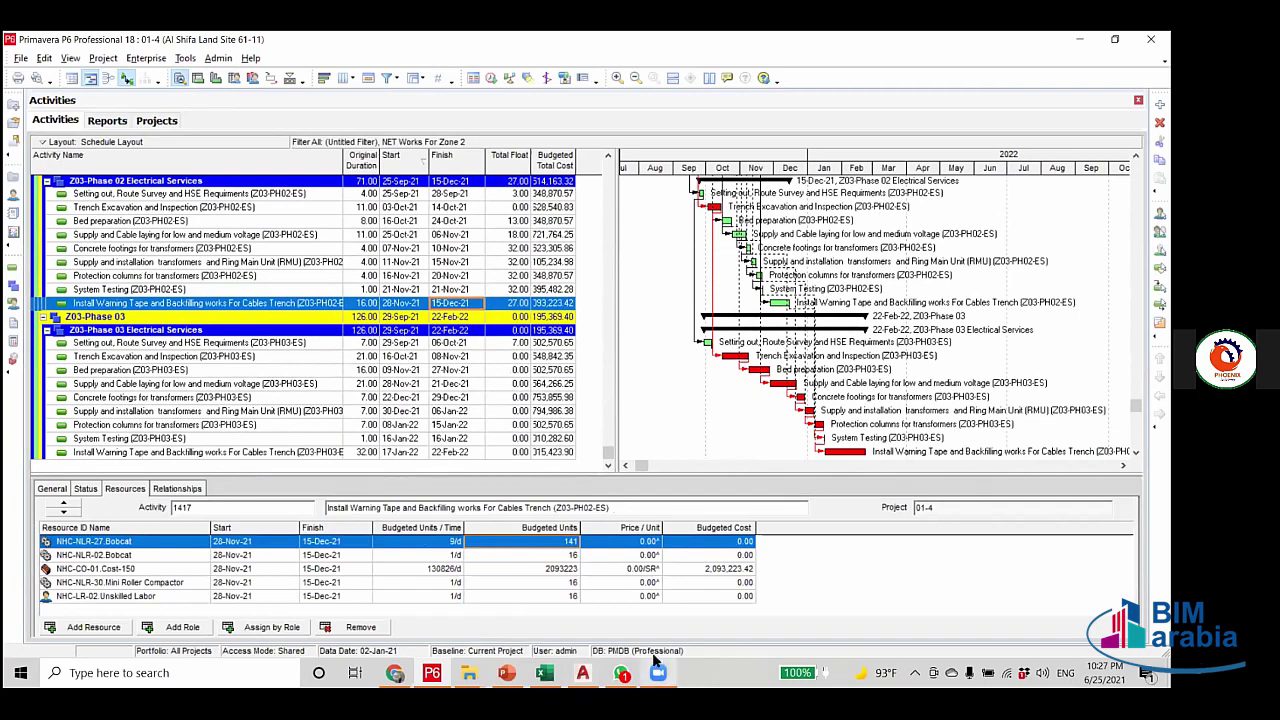
Compare the Zone 3 Phase-03 area with the other phases in the AutoCAD layout drawing, and return to Primavera P6.
mouse_move(582, 672)
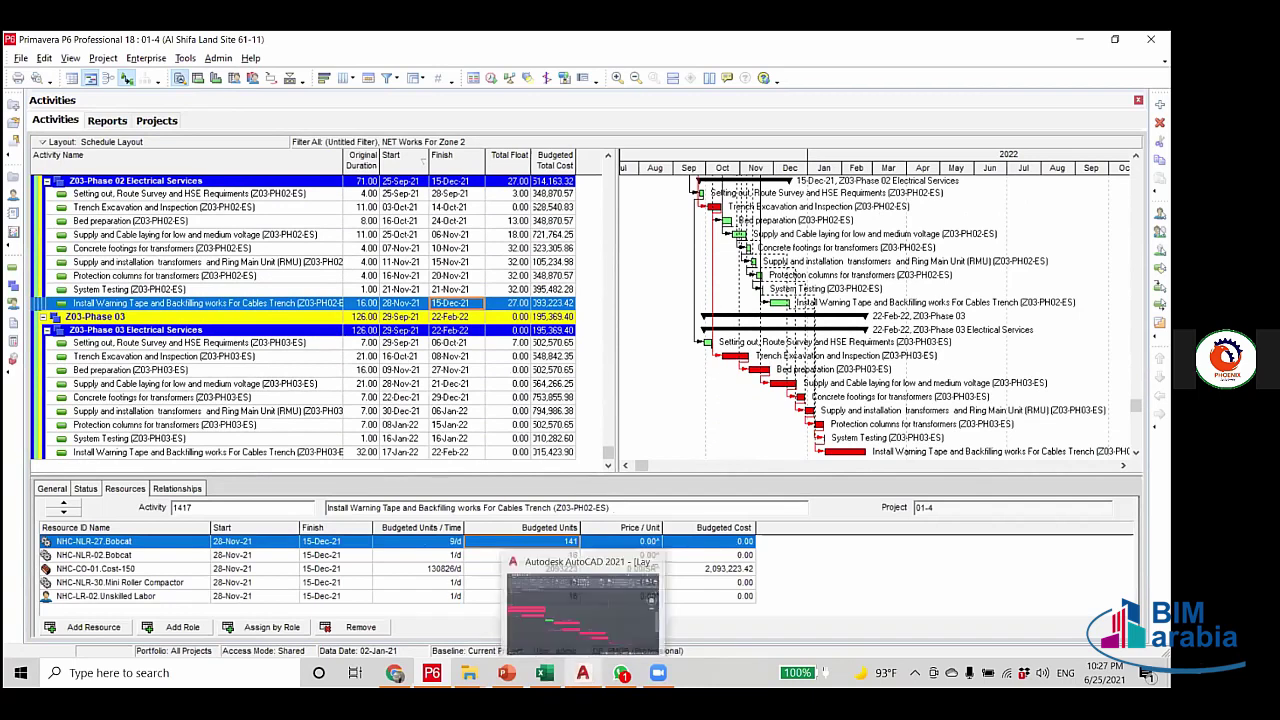
left_click(582, 605)
scroll(678, 350, "up", 8)
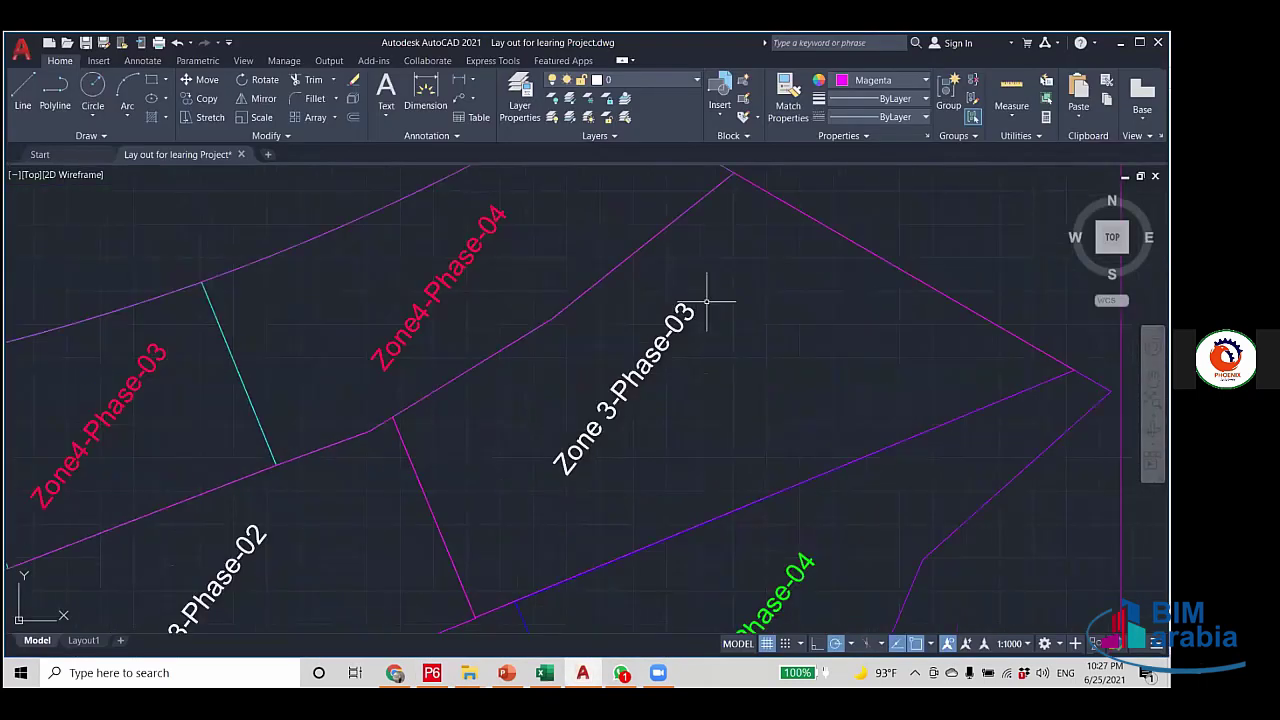
scroll(745, 495, "down", 5)
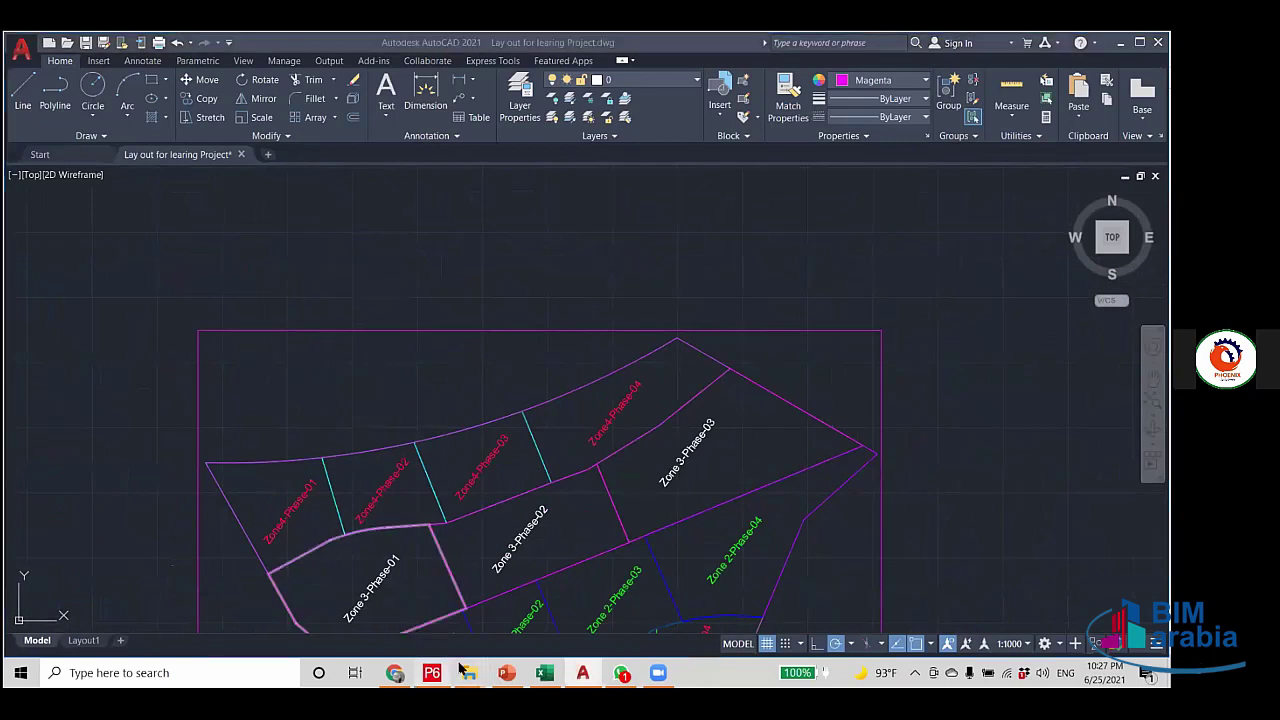
key("alt+Tab")
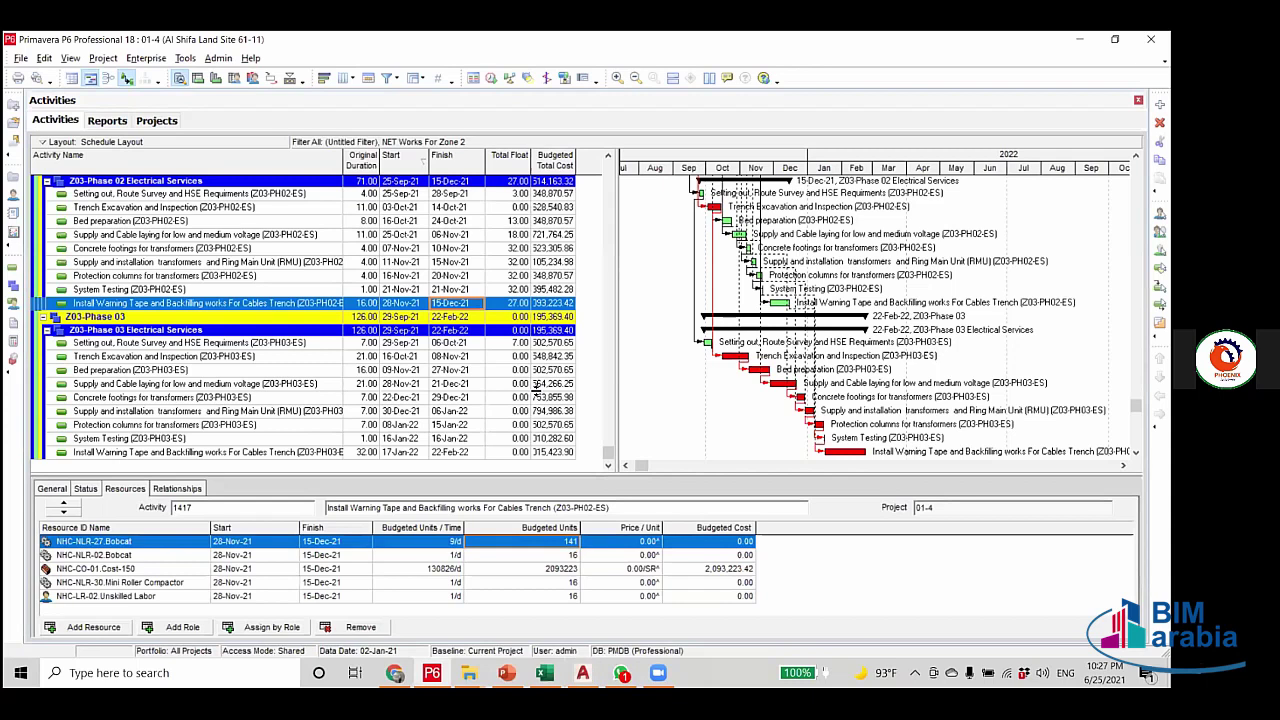
Set the original duration of the System Testing activities in Zone 3 Phases 03, 02 and 01 to 7 days.
left_click(364, 441)
left_click(366, 426)
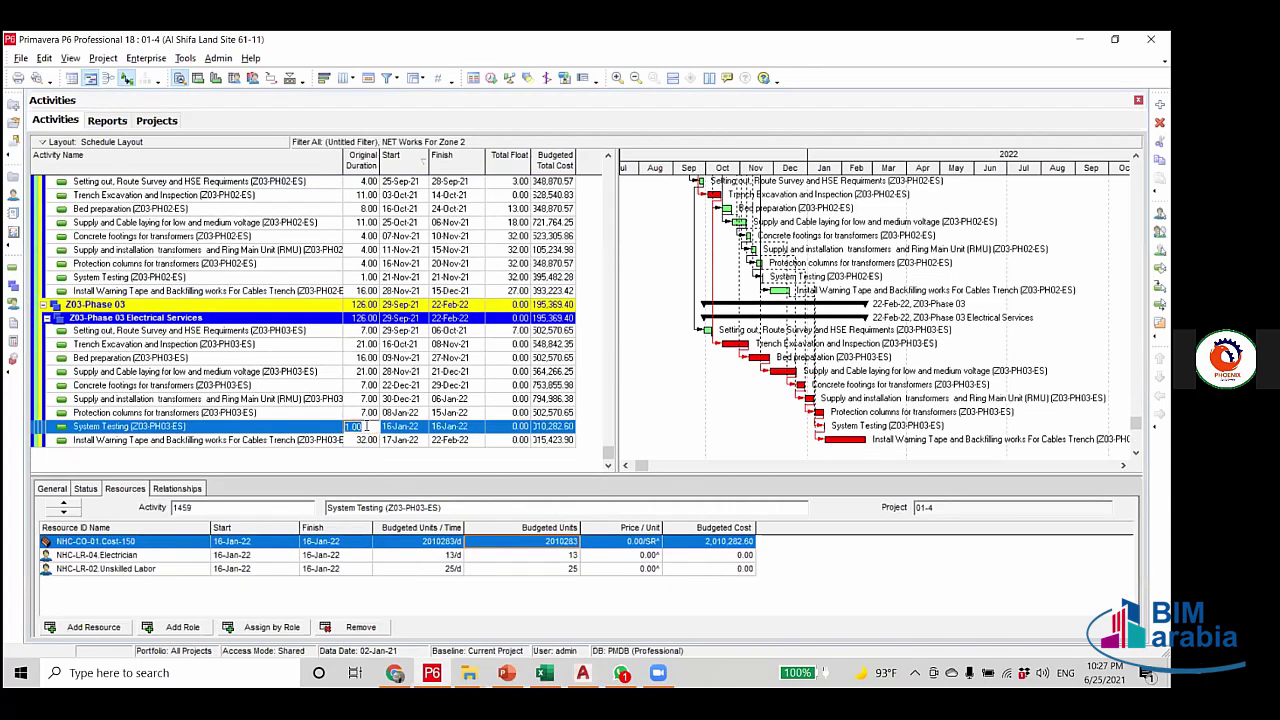
type("5")
left_click(364, 332)
scroll(366, 334, "up", 2)
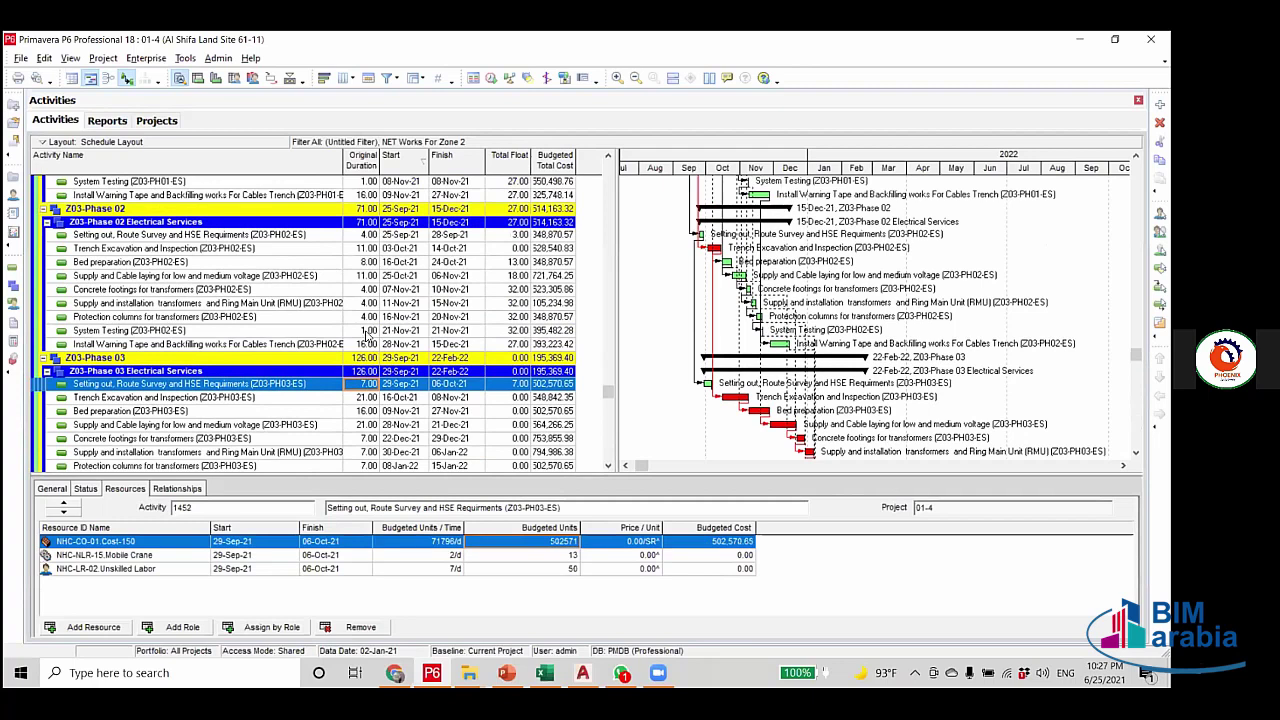
left_click(366, 331)
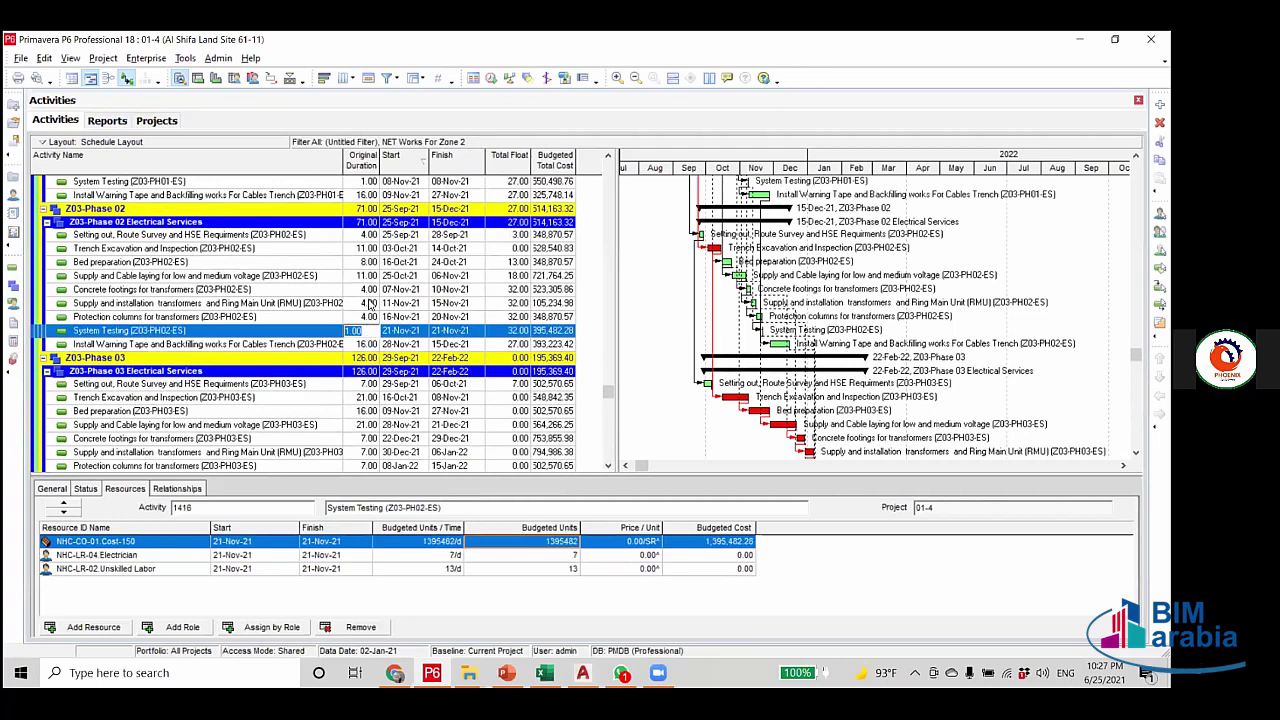
left_click(365, 317)
scroll(365, 330, "up", 4)
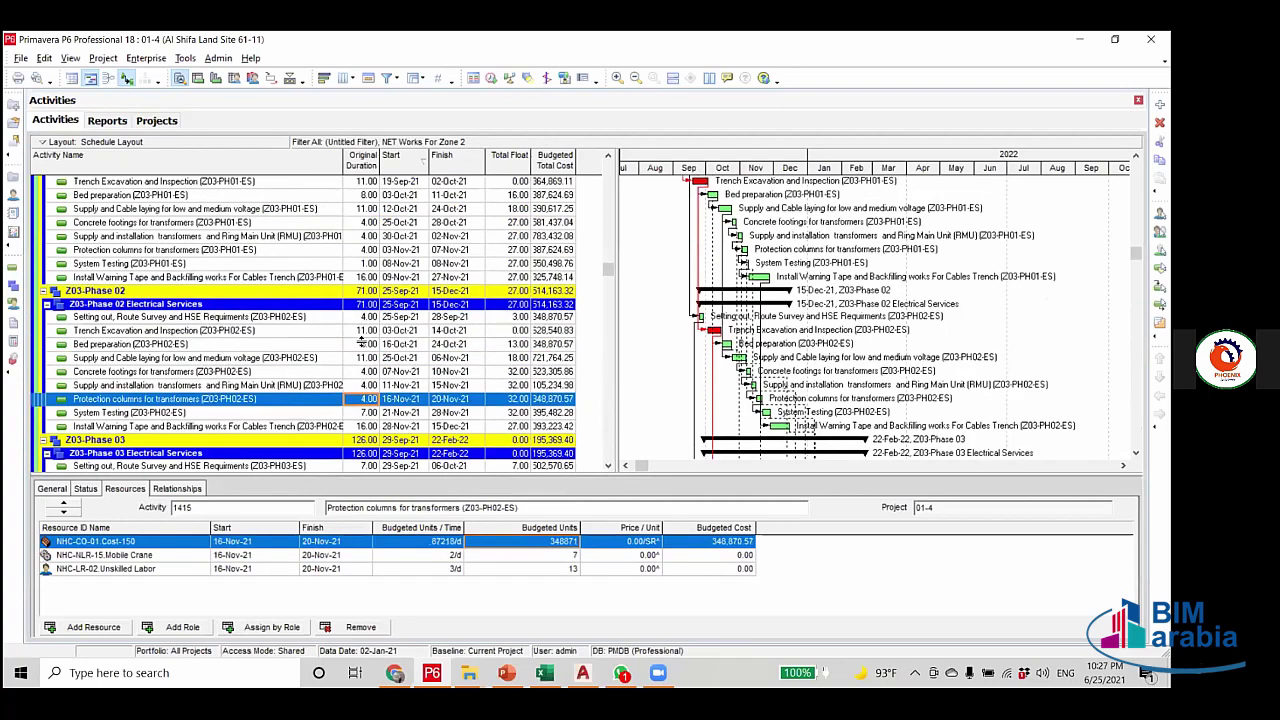
left_click(362, 339)
type("7")
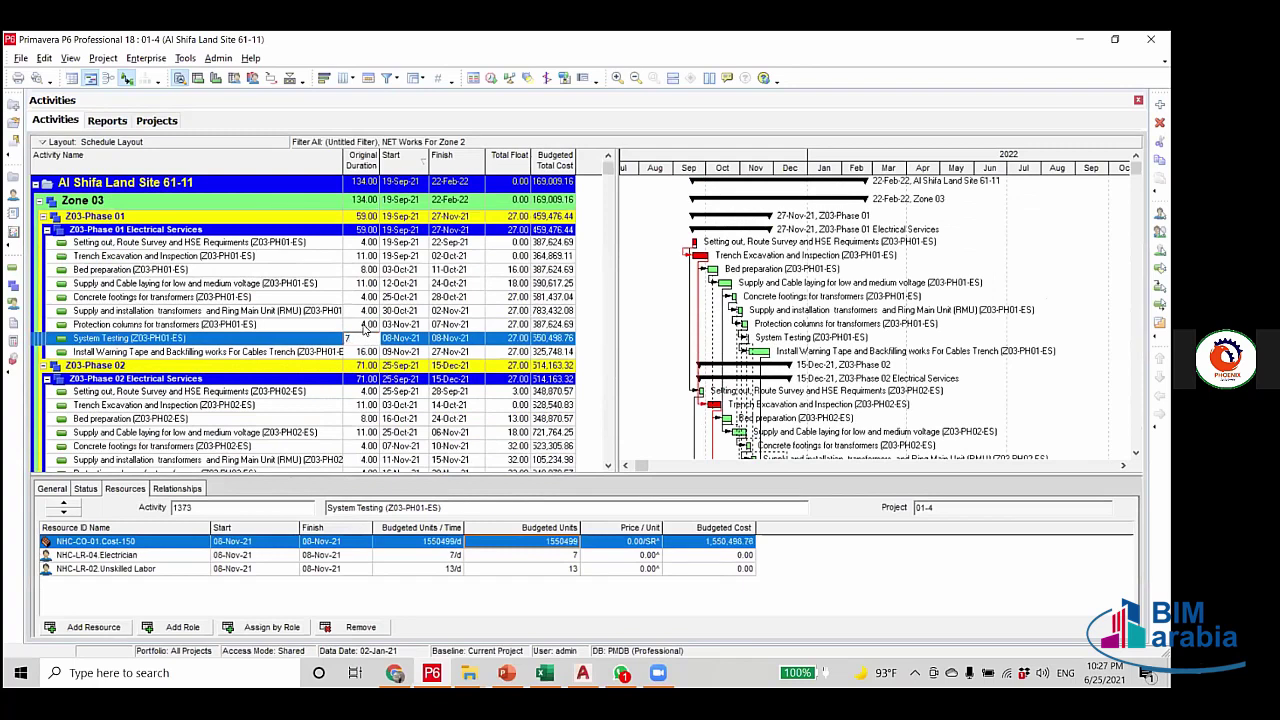
key("Up")
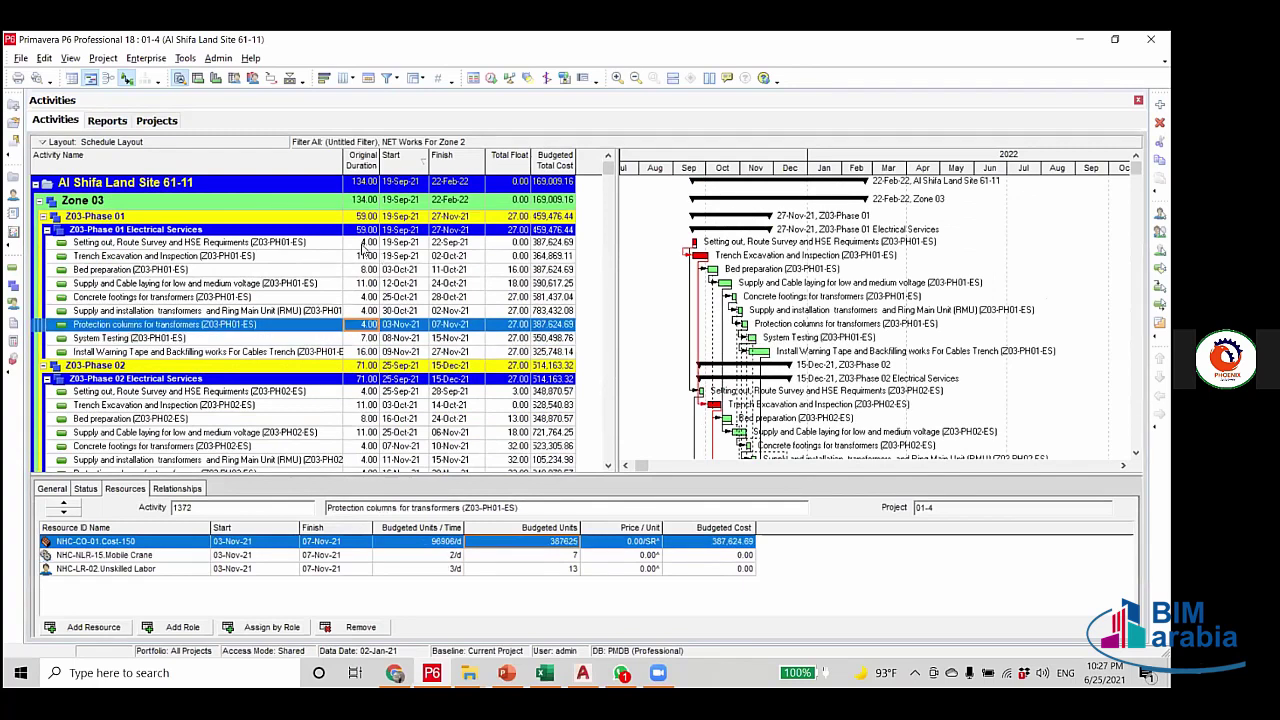
Change the setting out predecessor relationship of Trench Excavation and Inspection (Z03-PH01-ES) to FS.
key("Up")
key("Up")
key("Up")
key("Up")
key("Up")
key("Up")
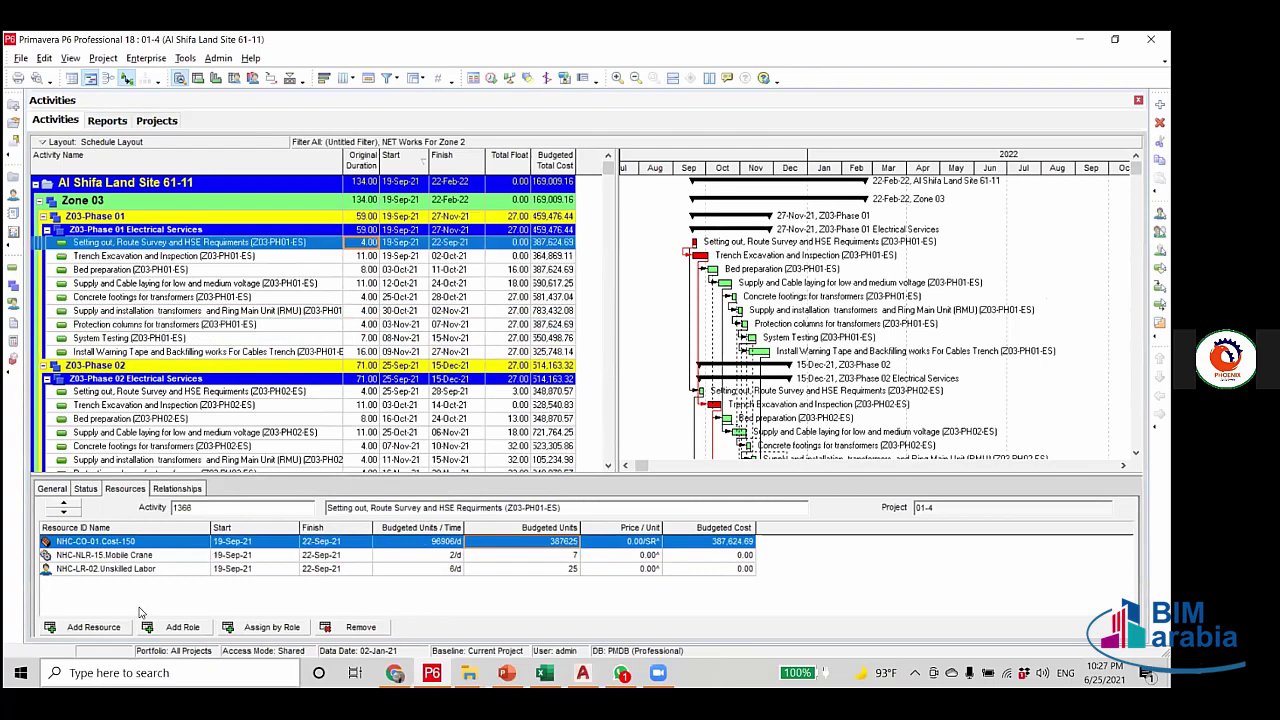
left_click(177, 488)
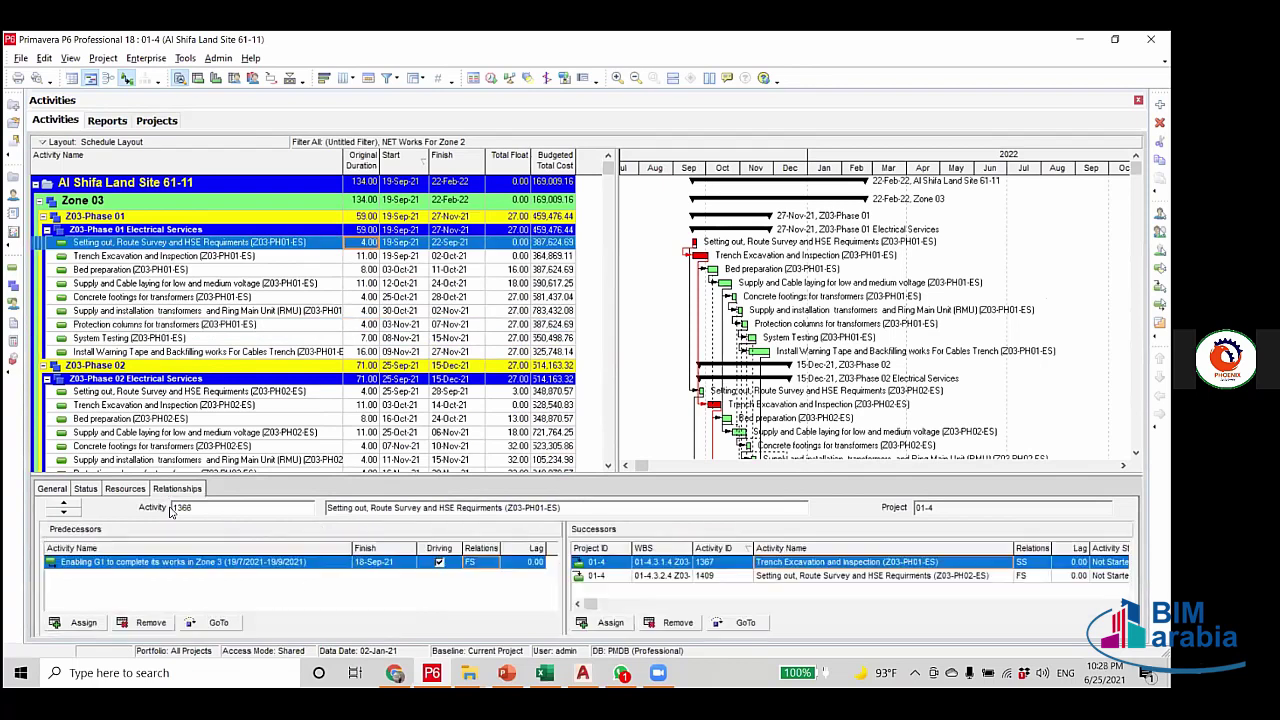
left_click(364, 257)
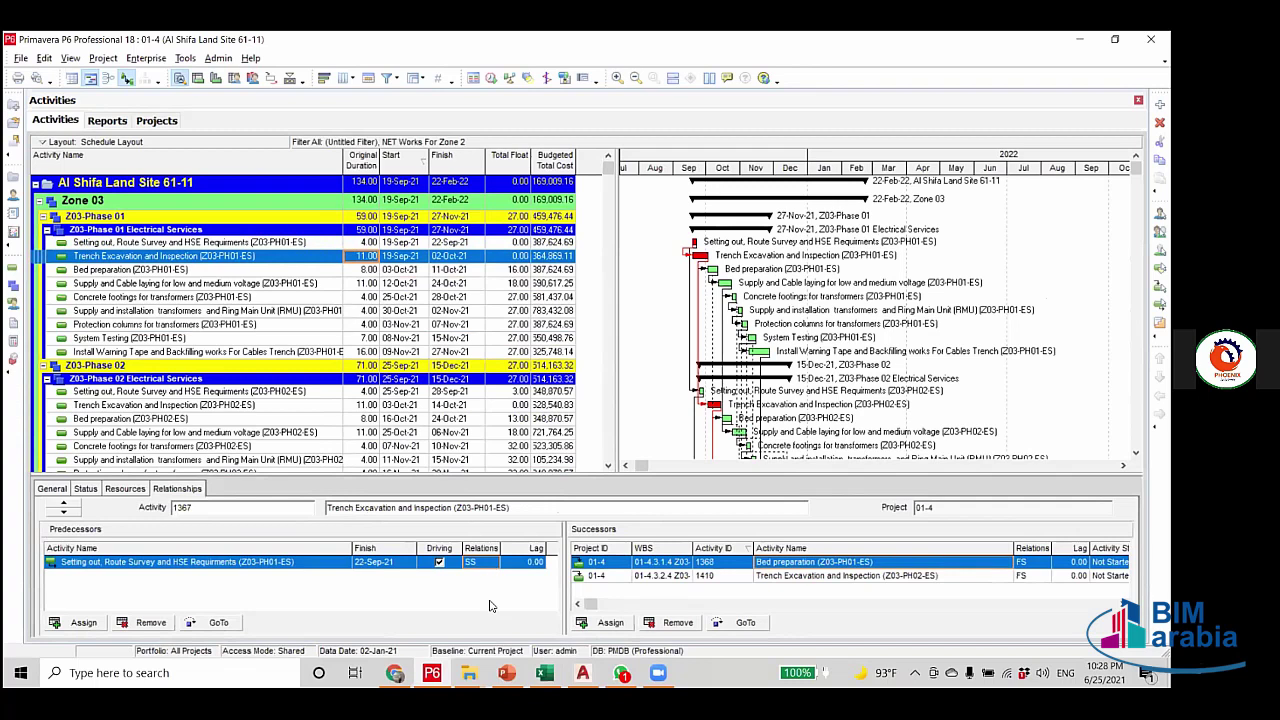
left_click(490, 567)
left_click(478, 573)
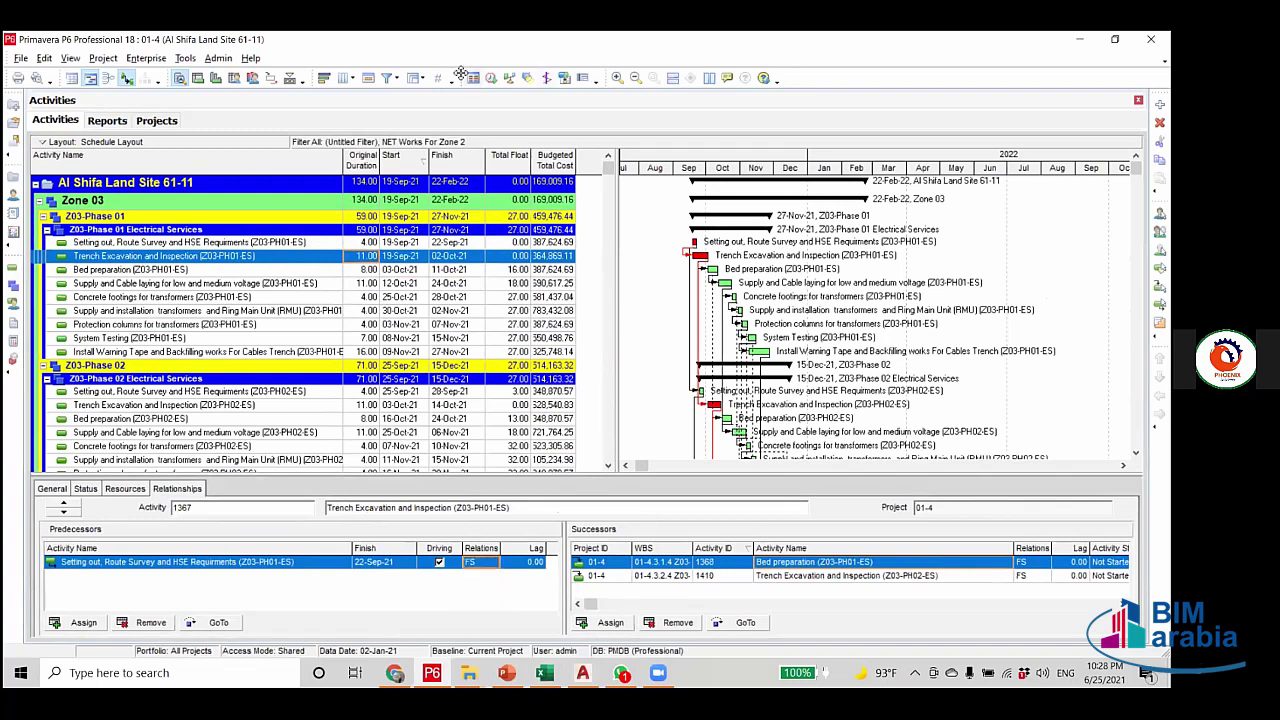
Reschedule the project and review the recalculated dates of the Zone 3 electrical activities.
left_click(491, 78)
left_click(730, 298)
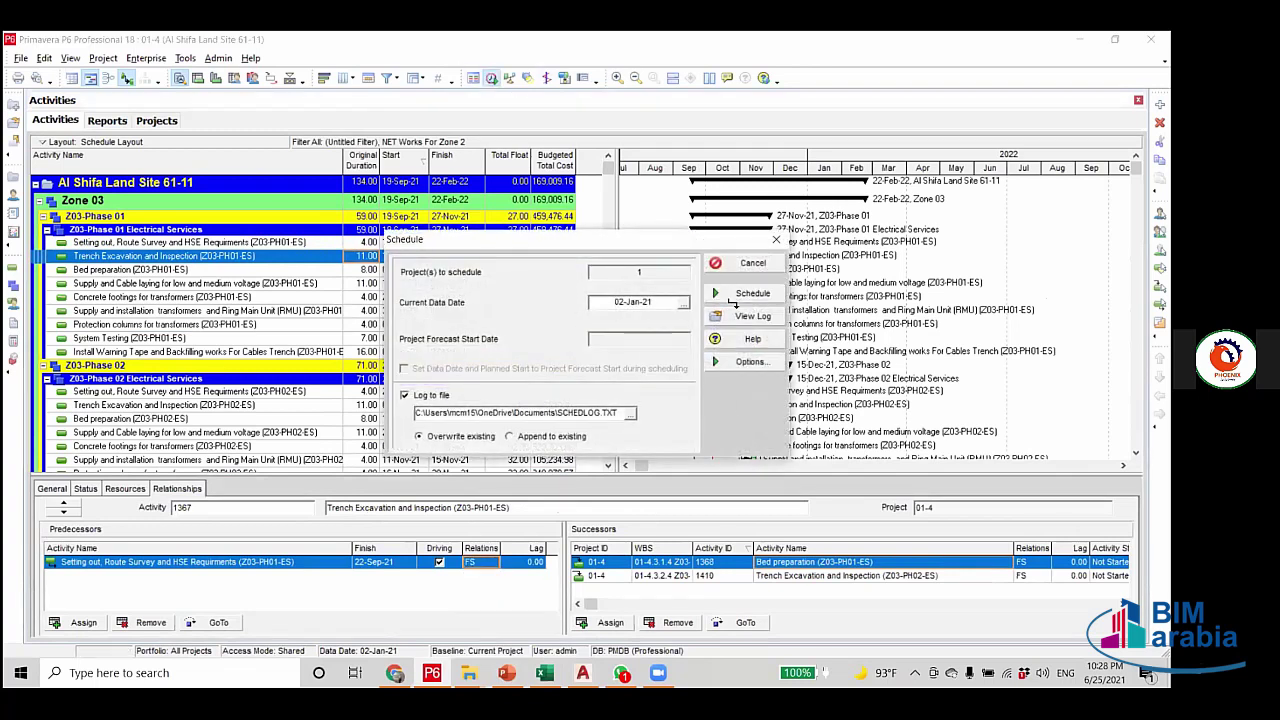
left_click(295, 298)
scroll(300, 440, "down", 3)
scroll(325, 330, "down", 3)
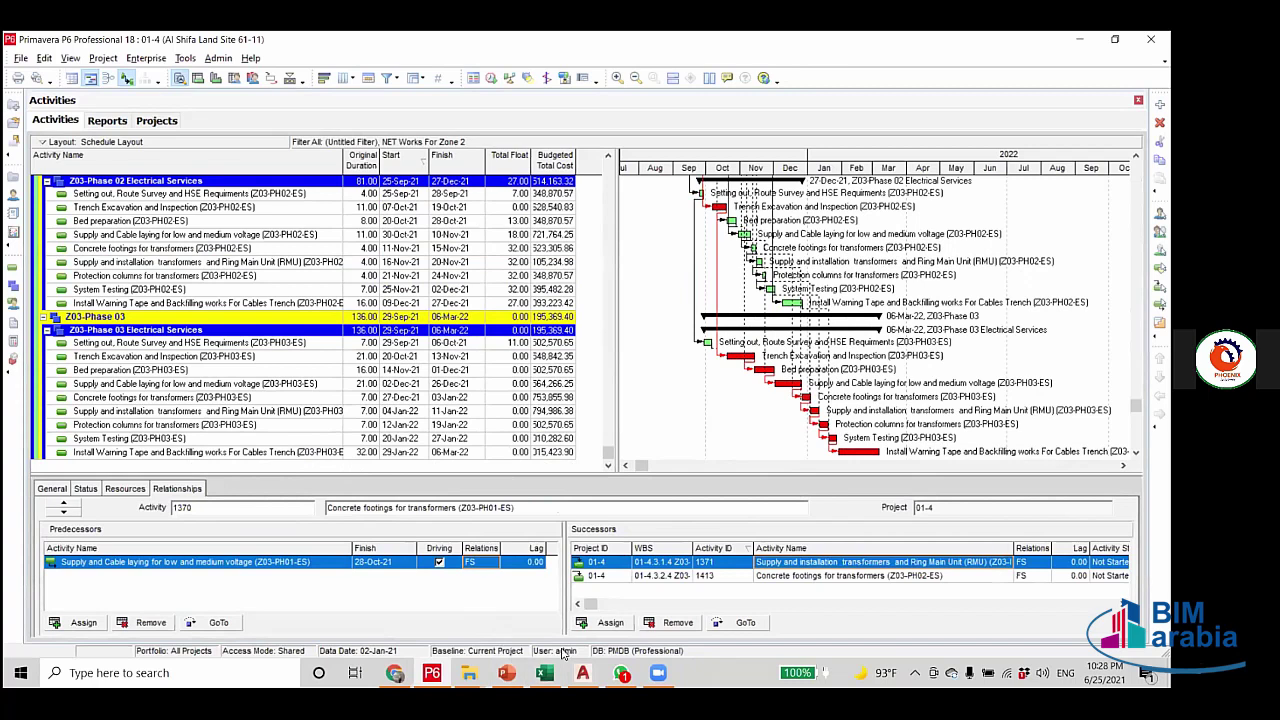
Examine the predecessors and dates of the Phase 03 setting out activity and the Phase 02 warning tape and backfilling activity.
left_click(295, 342)
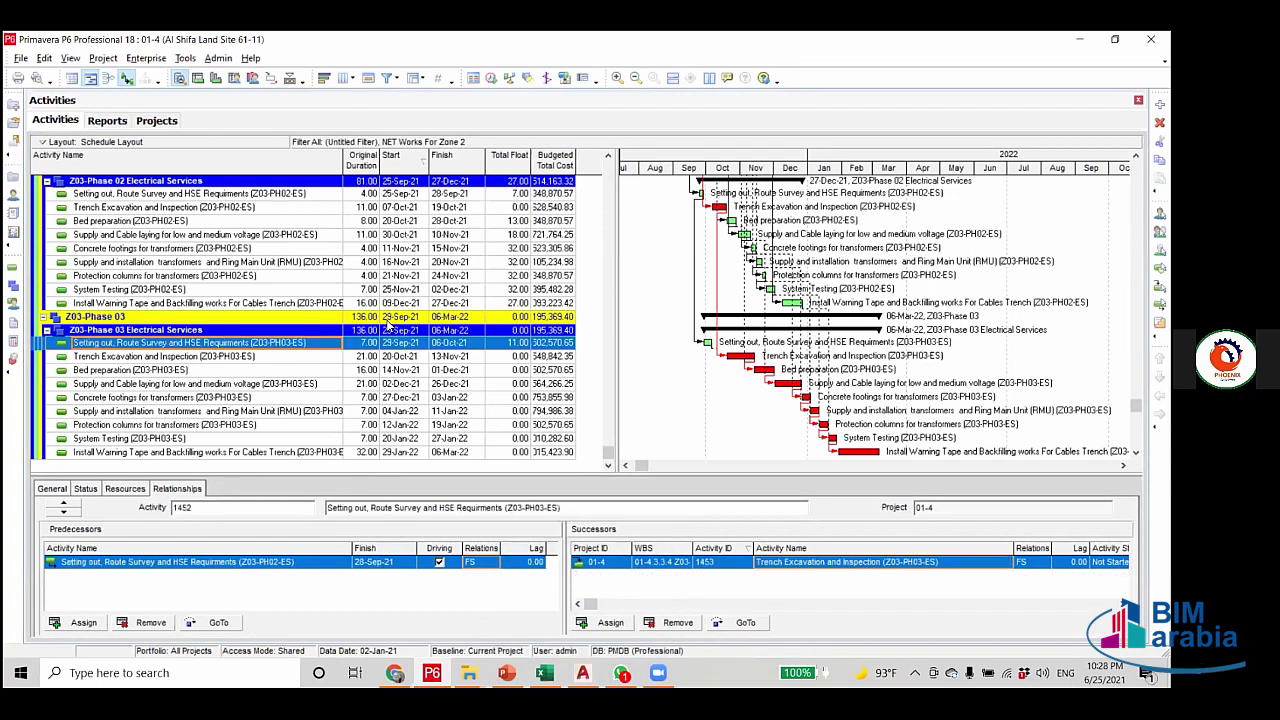
left_click(460, 303)
scroll(460, 320, "up", 3)
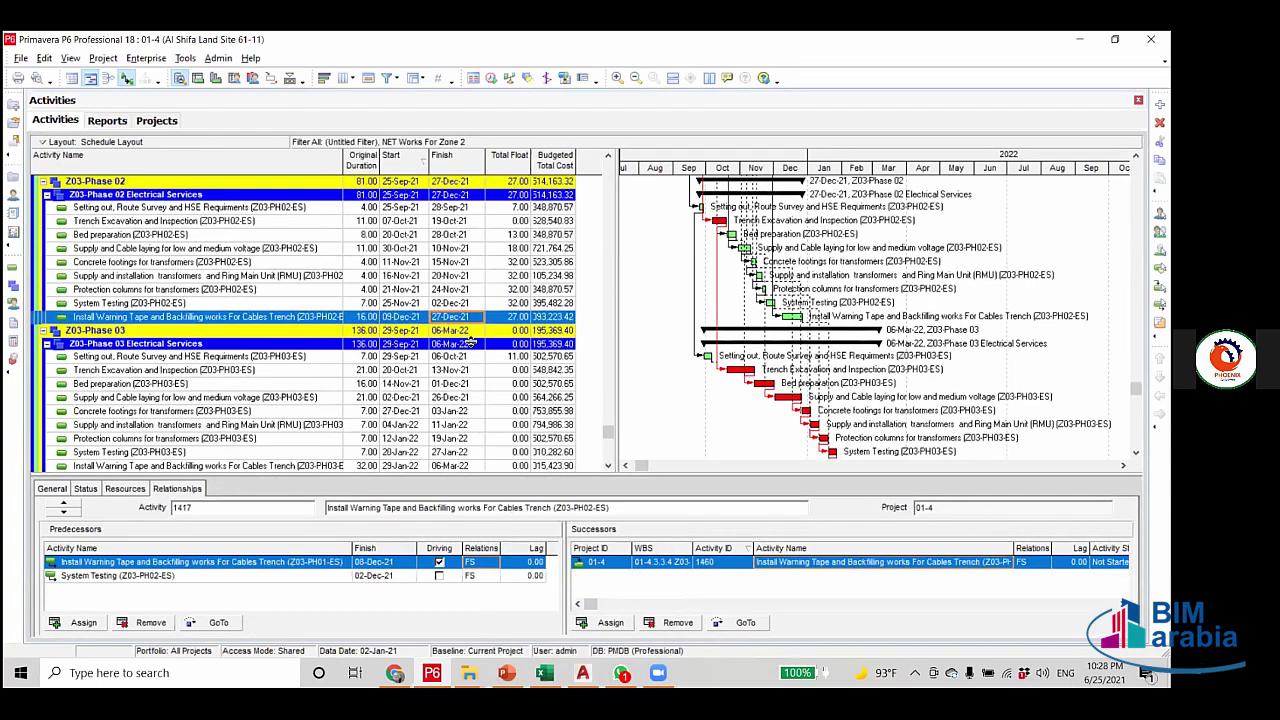
scroll(457, 335, "up", 1)
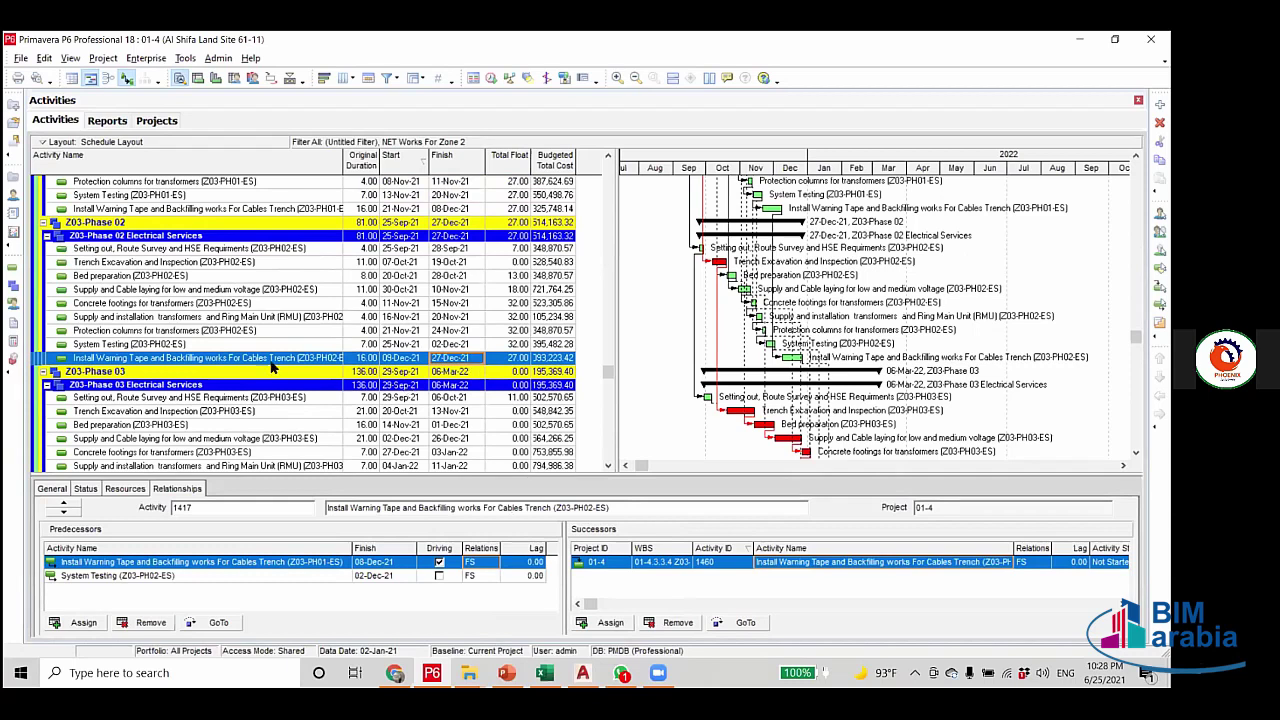
scroll(307, 345, "down", 1)
scroll(307, 345, "down", 1)
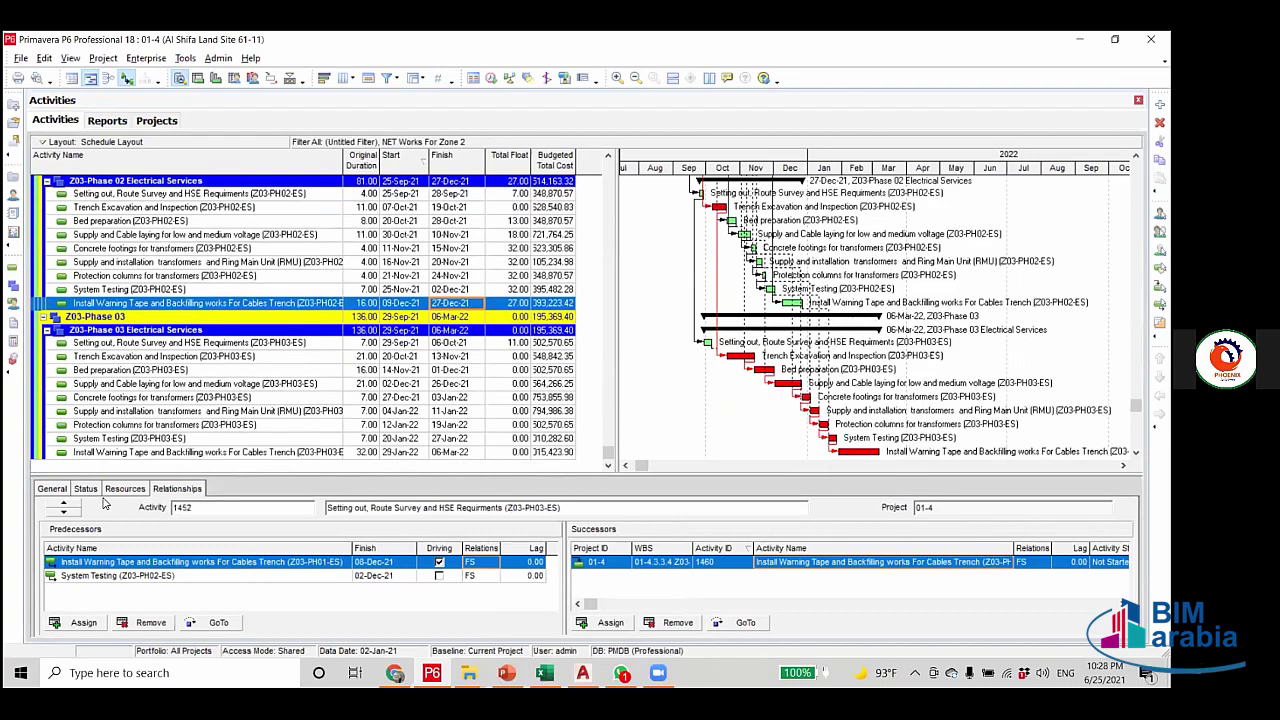
Remove the Phase 02 setting out predecessor from the Setting out, Route Survey and HSE Requirments (Z03-PH03-ES) activity.
left_click(305, 343)
left_click(152, 622)
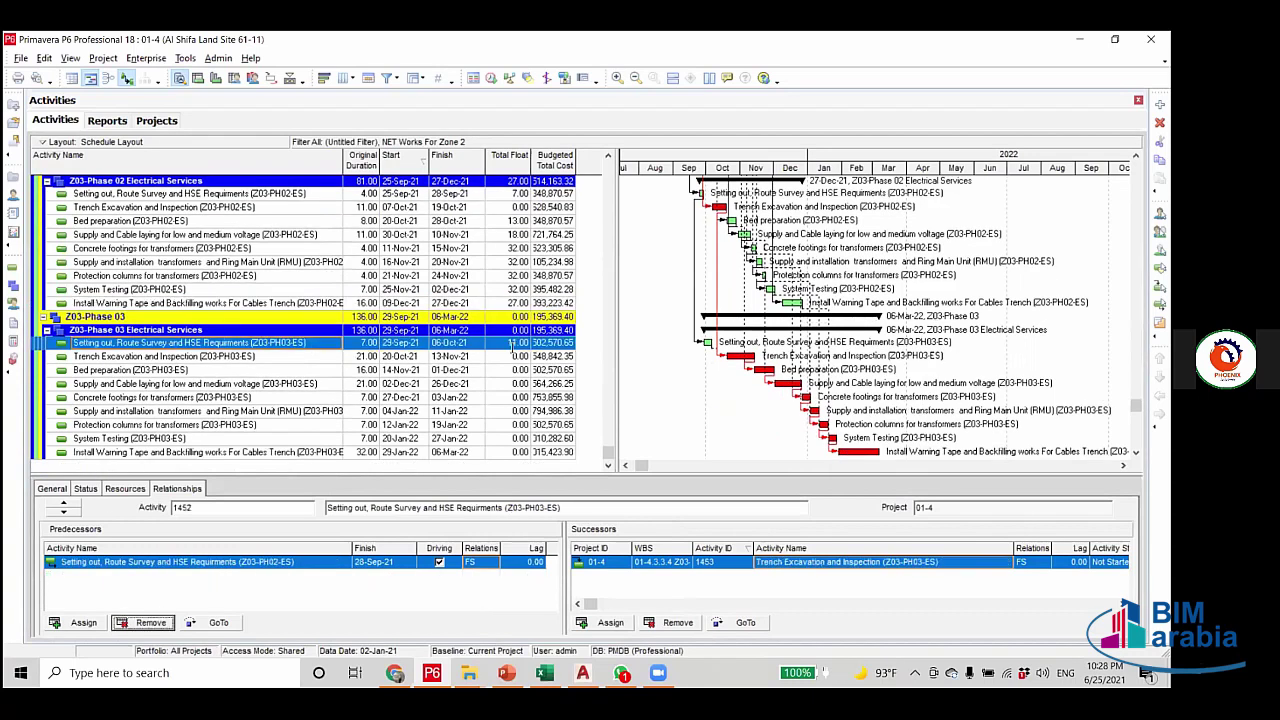
Remove the Phase 02 predecessors from the Phase 03 Setting out and Bed preparation electrical activities.
key("Return")
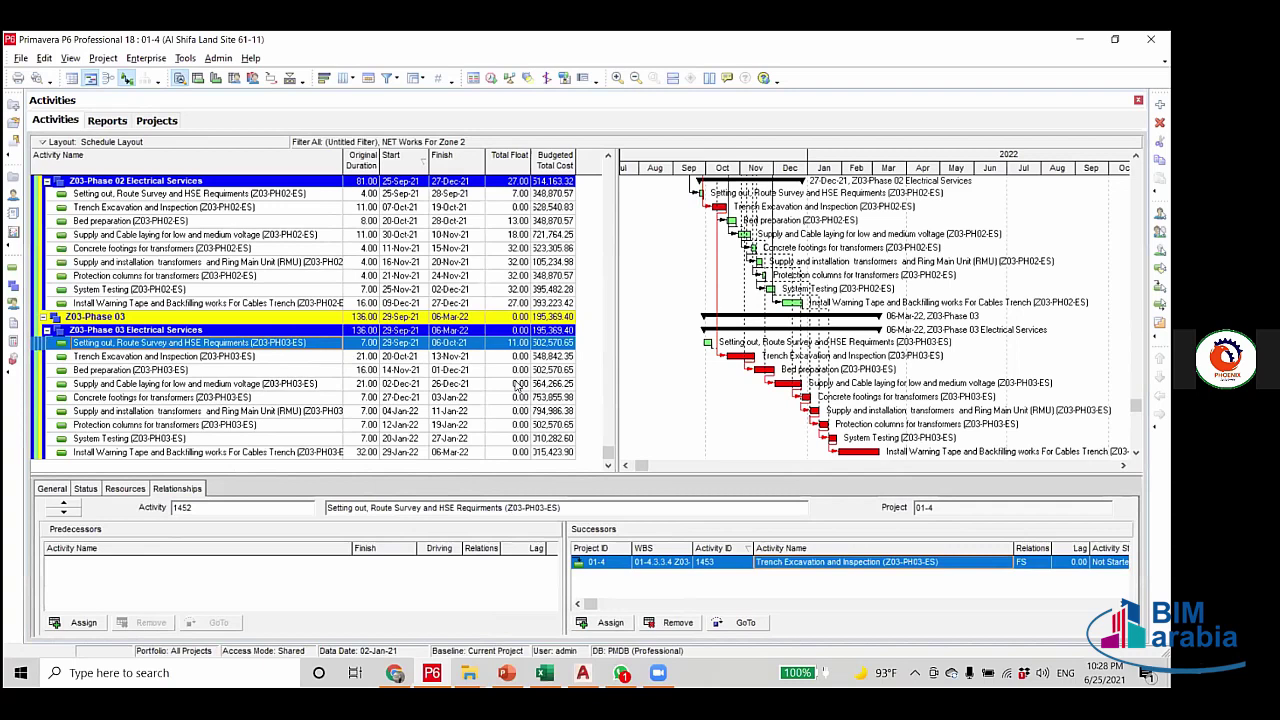
left_click(150, 356)
left_click(140, 373)
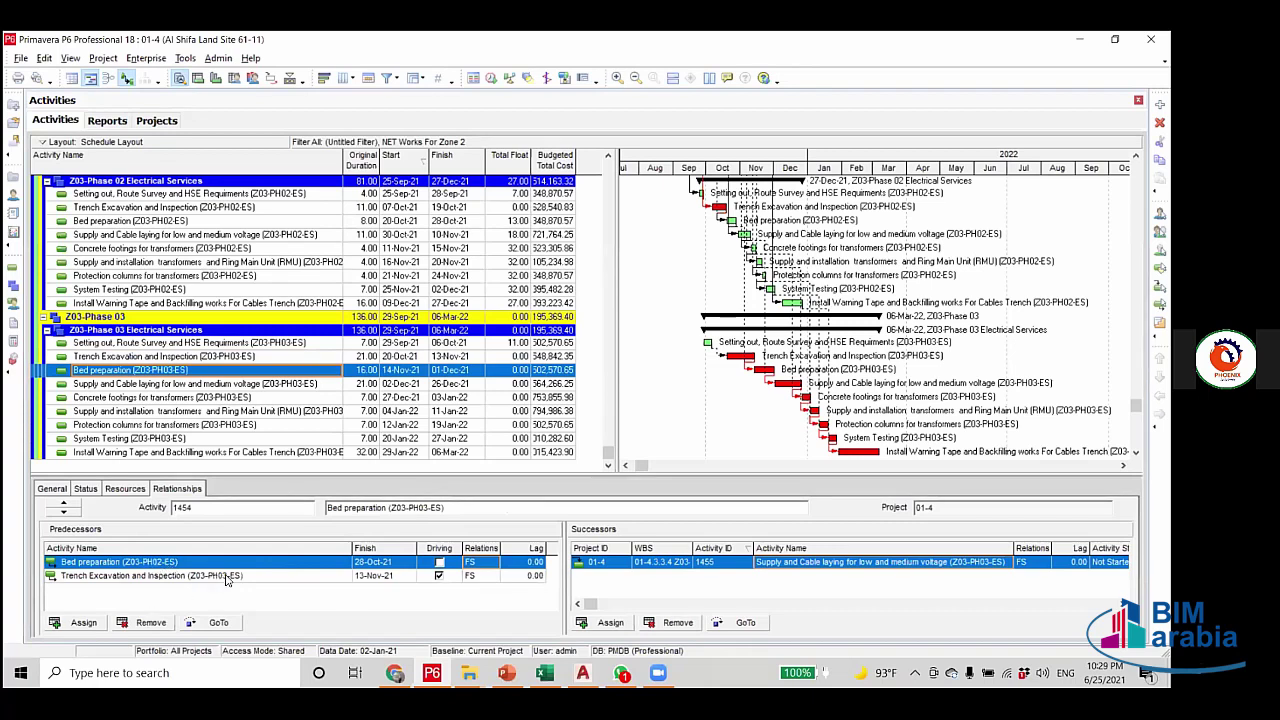
left_click(151, 622)
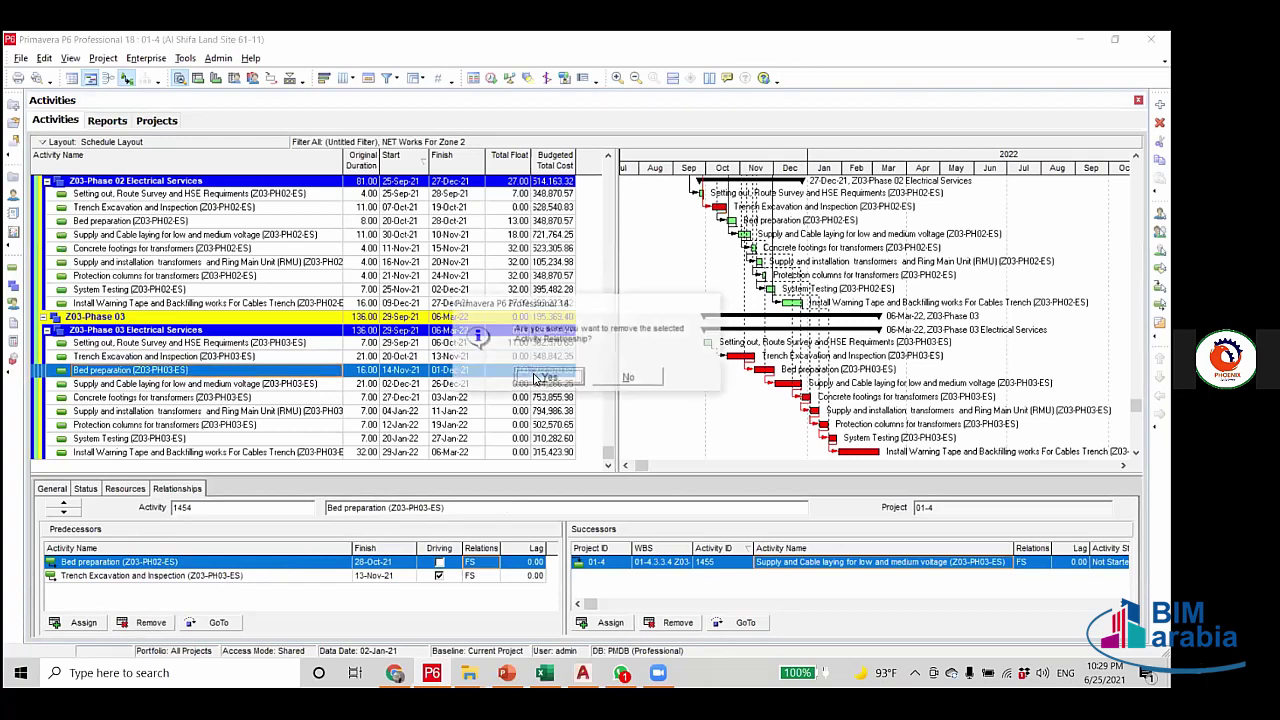
key("Return")
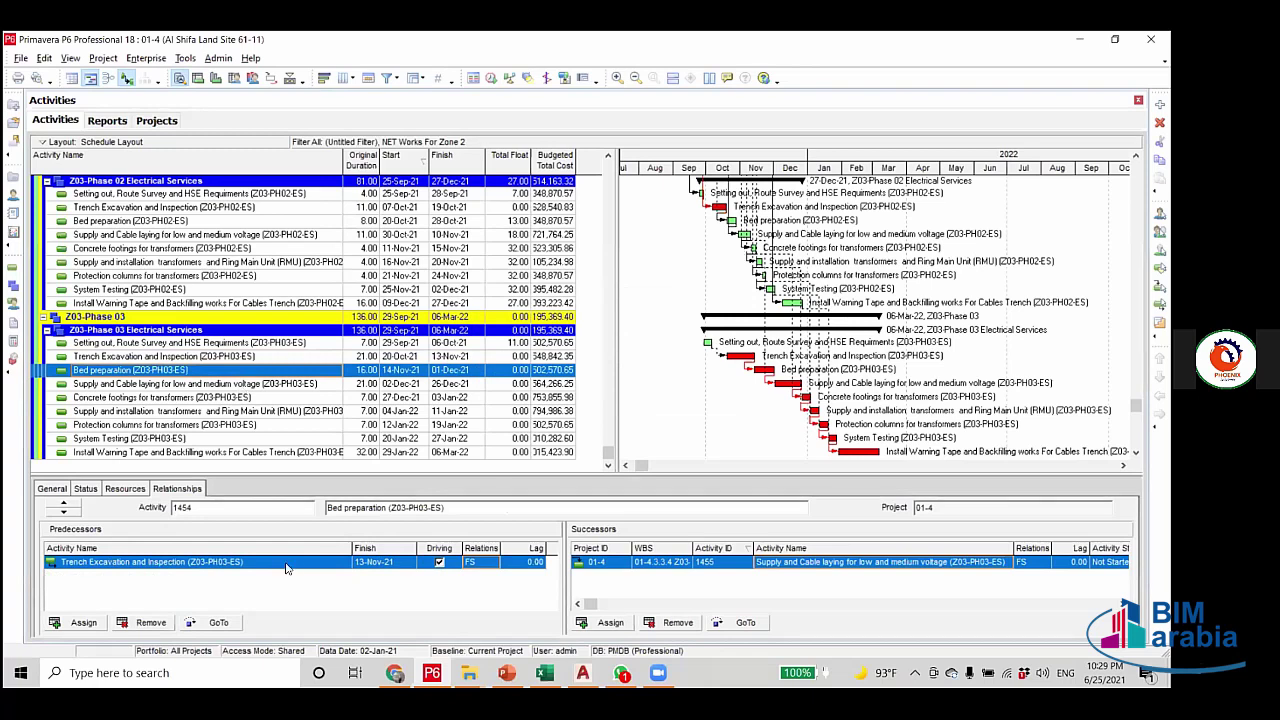
Remove the Phase 02 predecessors from the Phase 03 Concrete footings and Supply and installation of transformers activities.
key("Down")
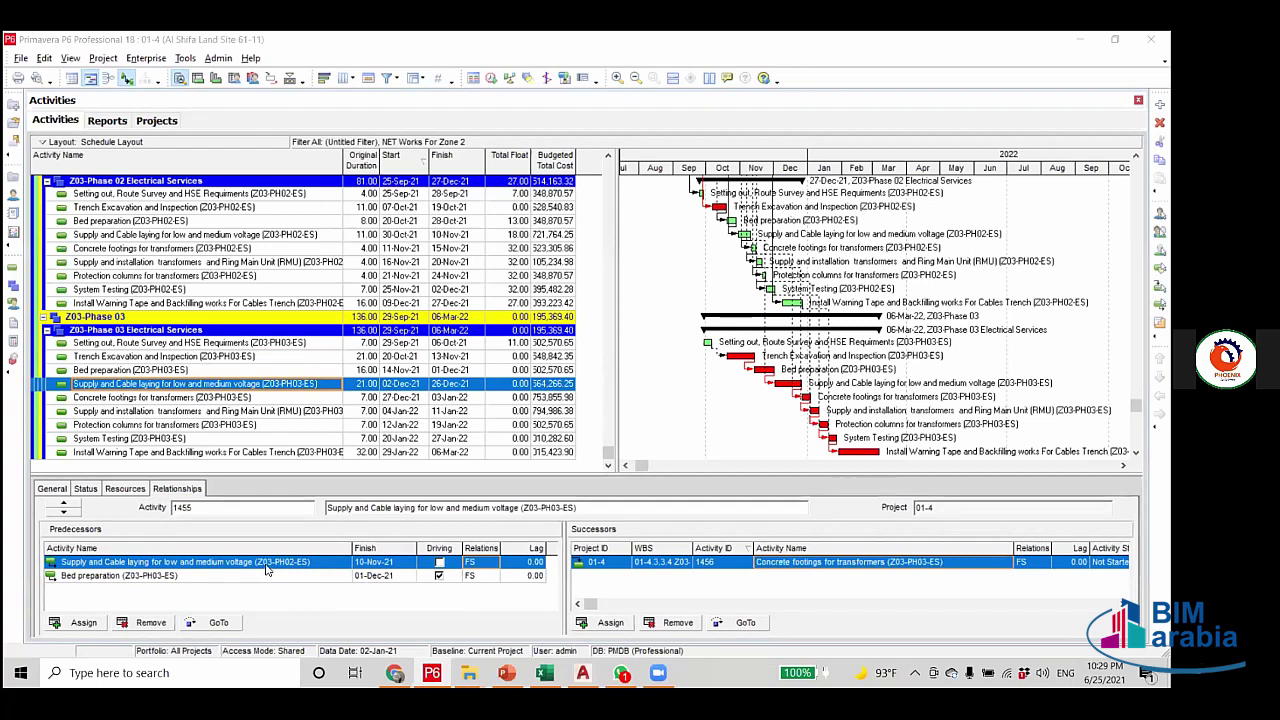
left_click(230, 398)
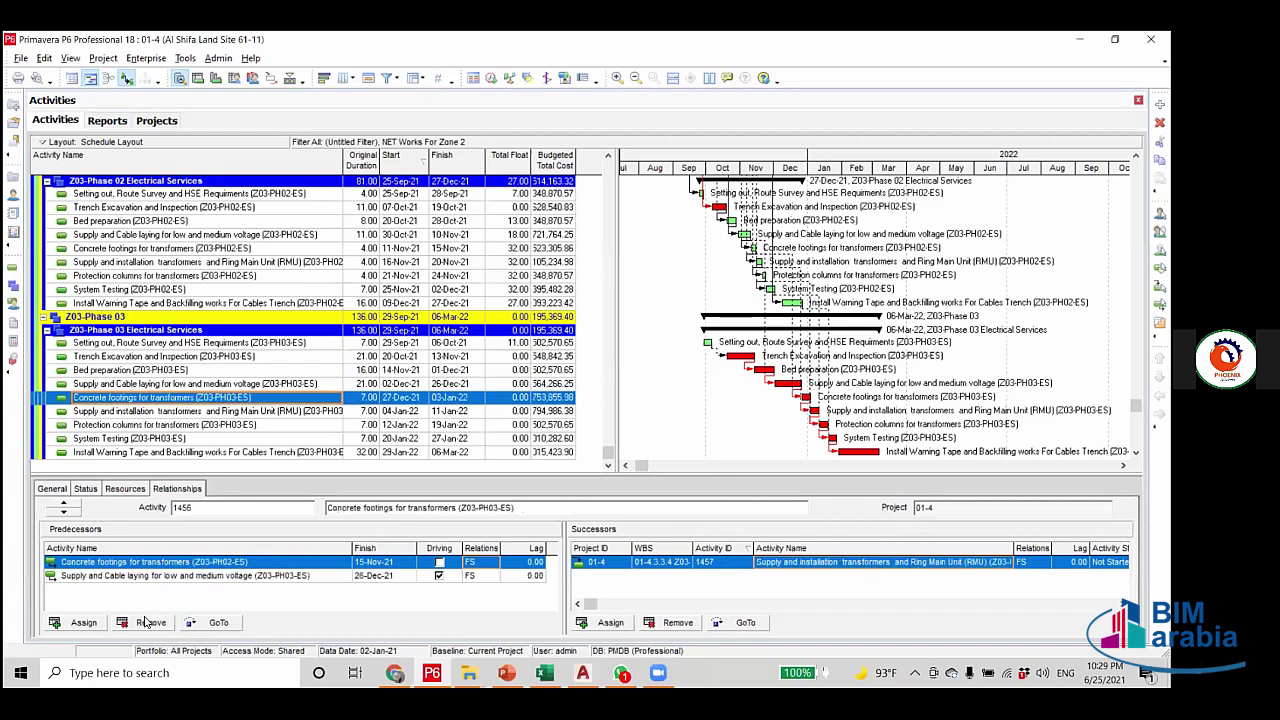
key("Delete")
left_click(620, 376)
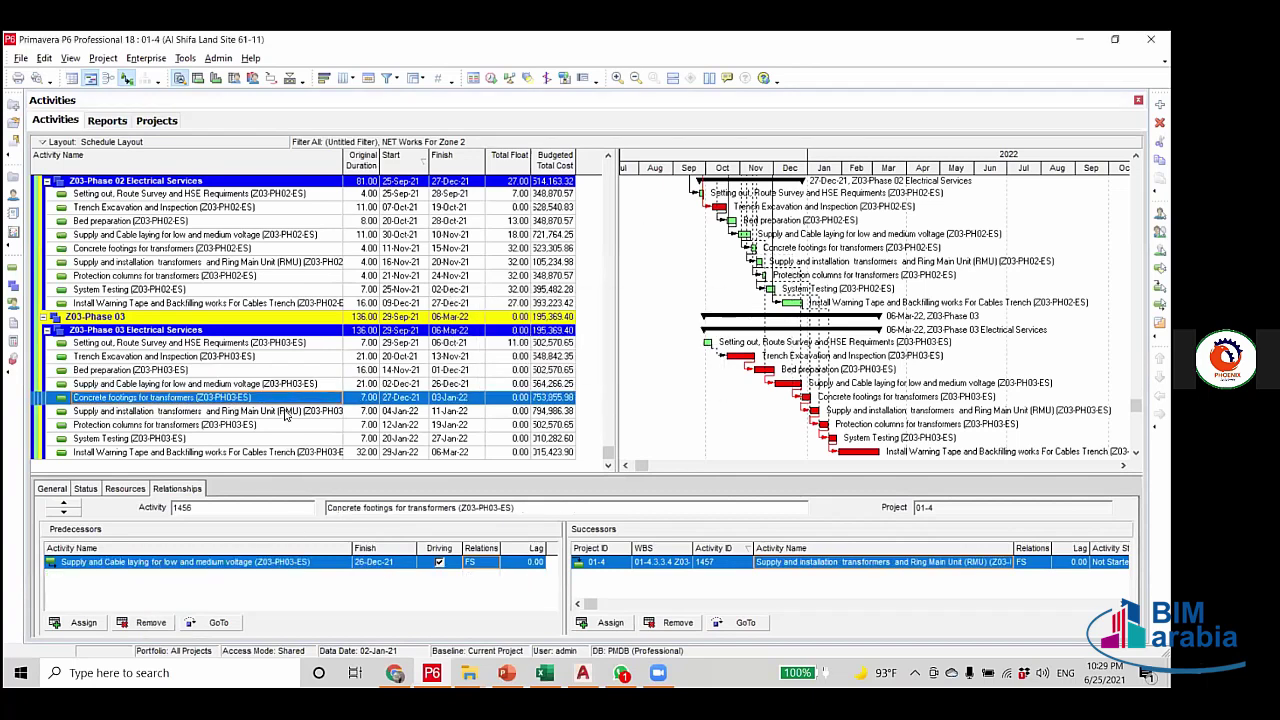
left_click(281, 413)
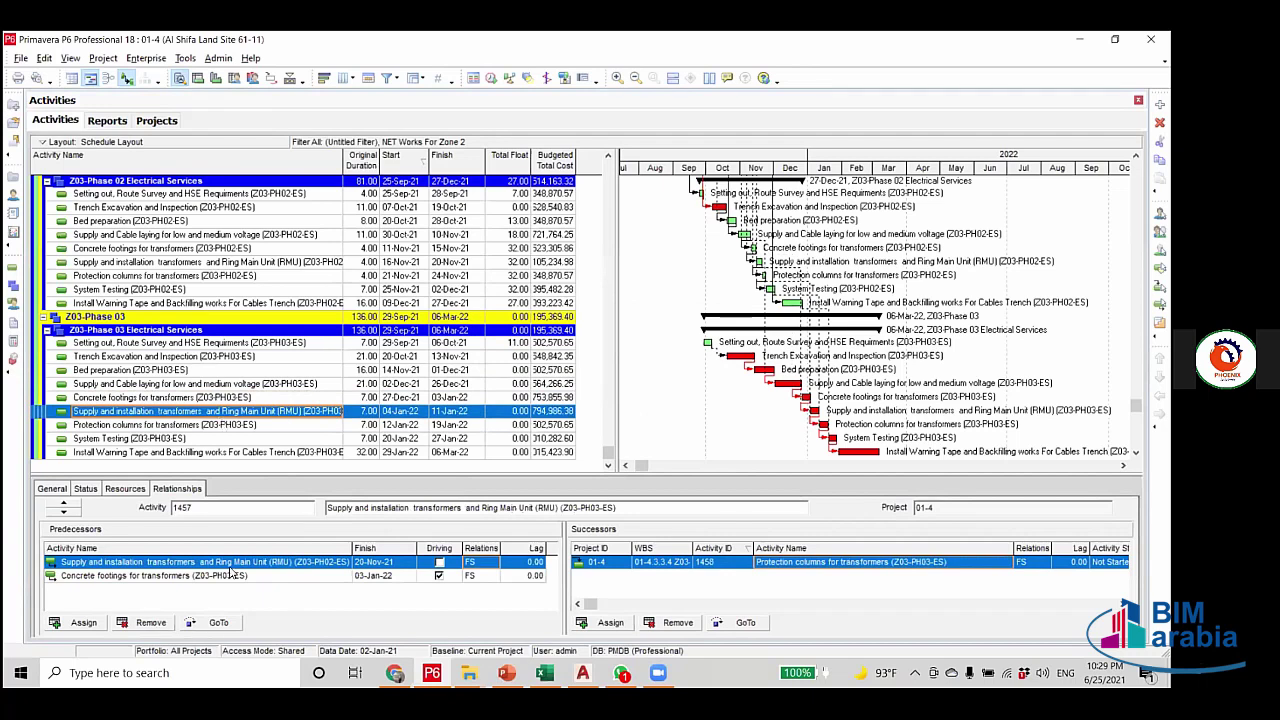
left_click(494, 424)
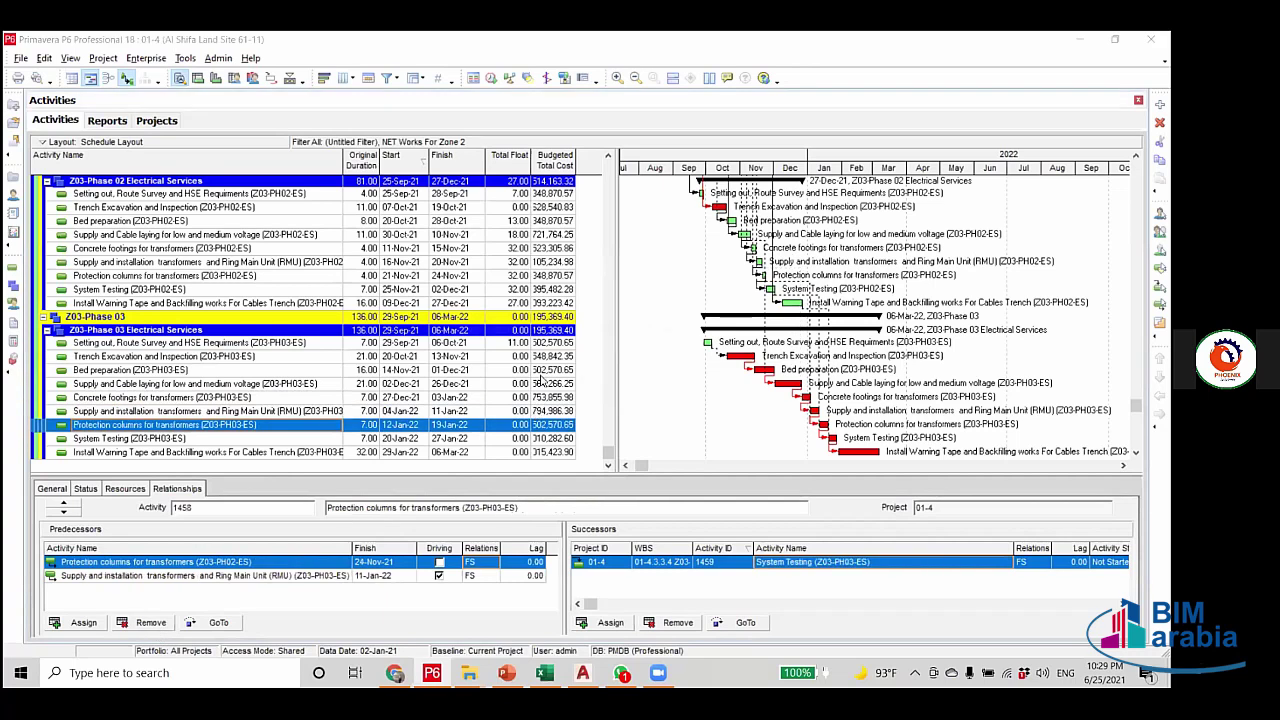
Remove the Phase 02 predecessors from the Phase 03 Protection columns, System Testing and Install Warning Tape activities.
key("Delete")
left_click(211, 444)
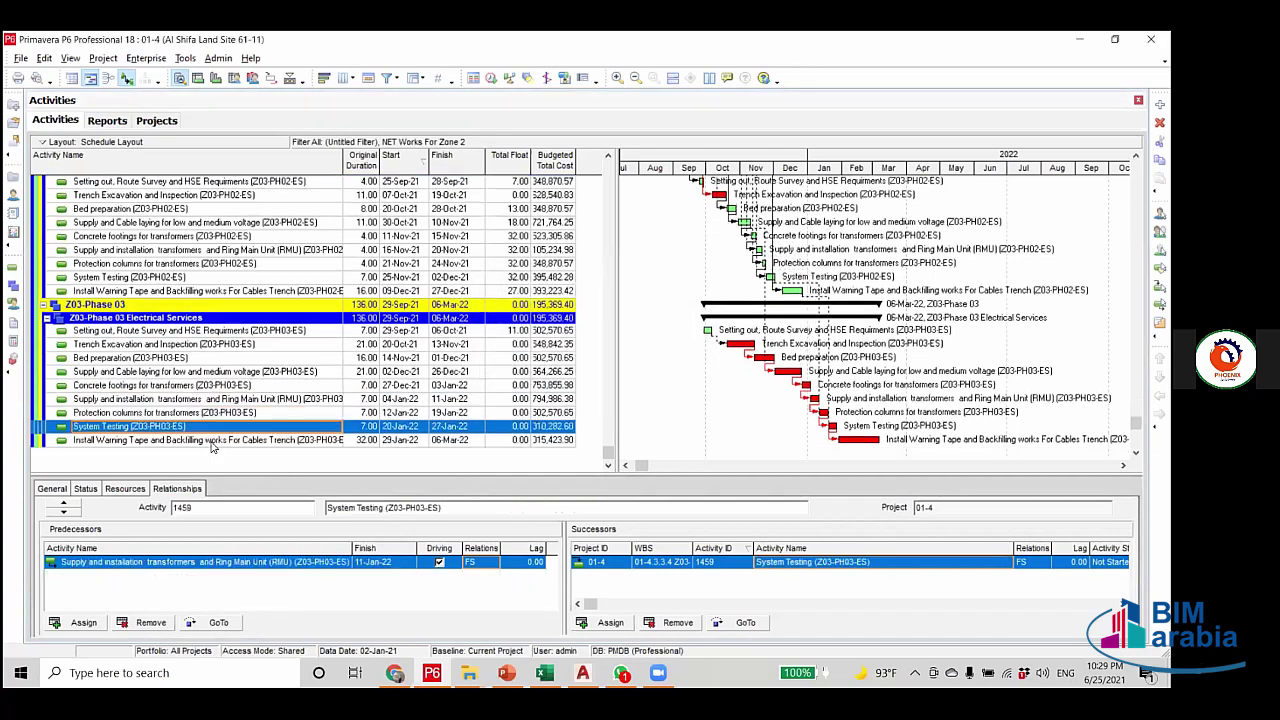
left_click(151, 622)
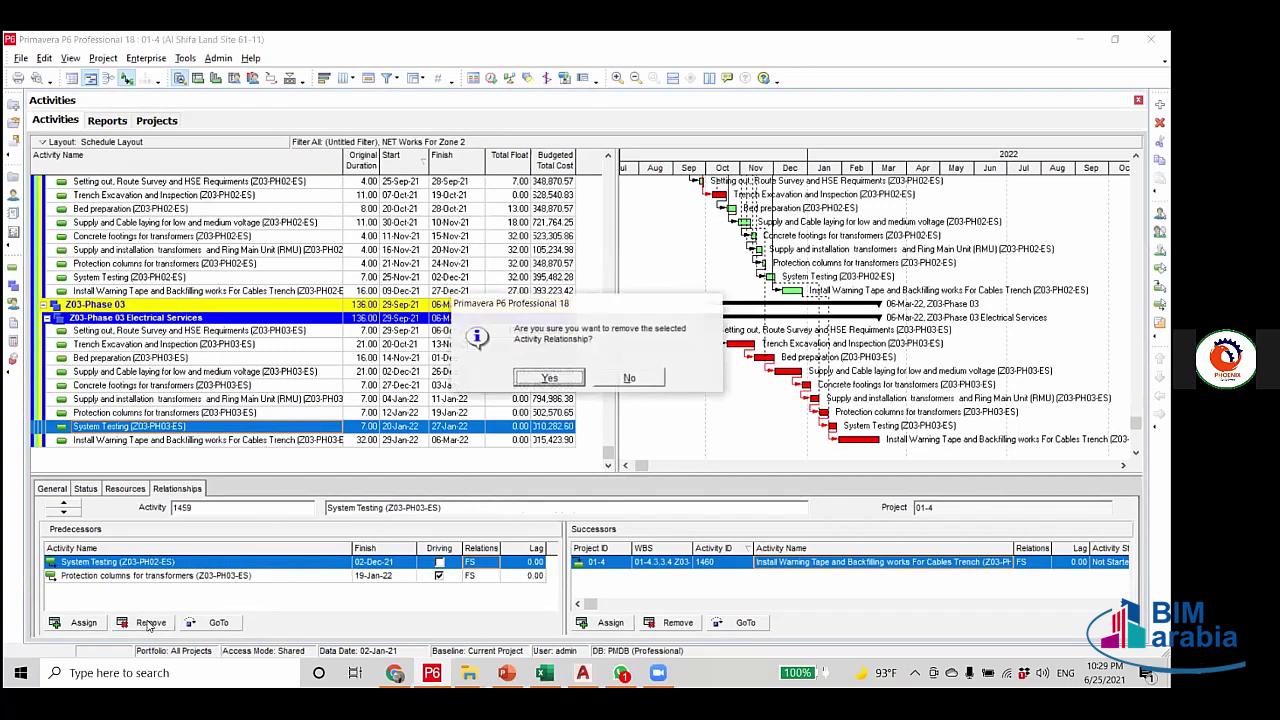
left_click(545, 378)
key("Down")
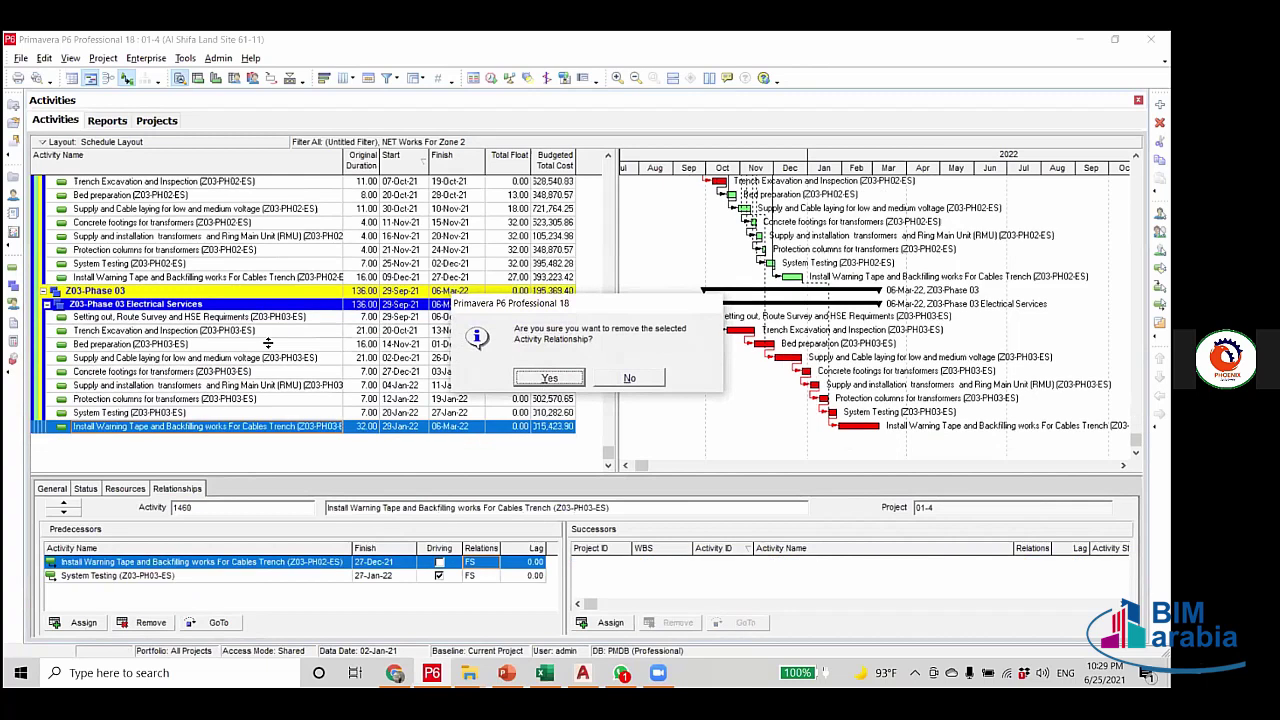
key("Return")
Assign milestone A14, Enabling G1 to complete its works in Zone 3, as predecessor of the Phase 03 Setting out activity and reschedule.
left_click(270, 318)
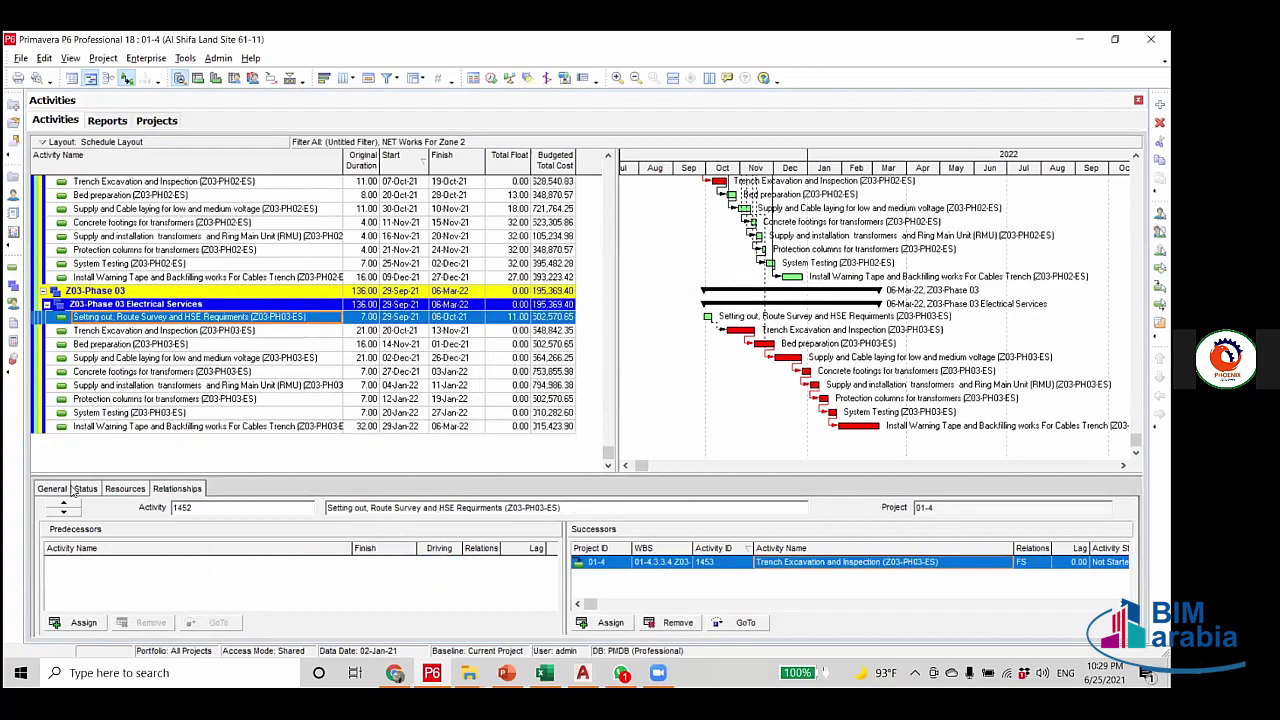
left_click(83, 623)
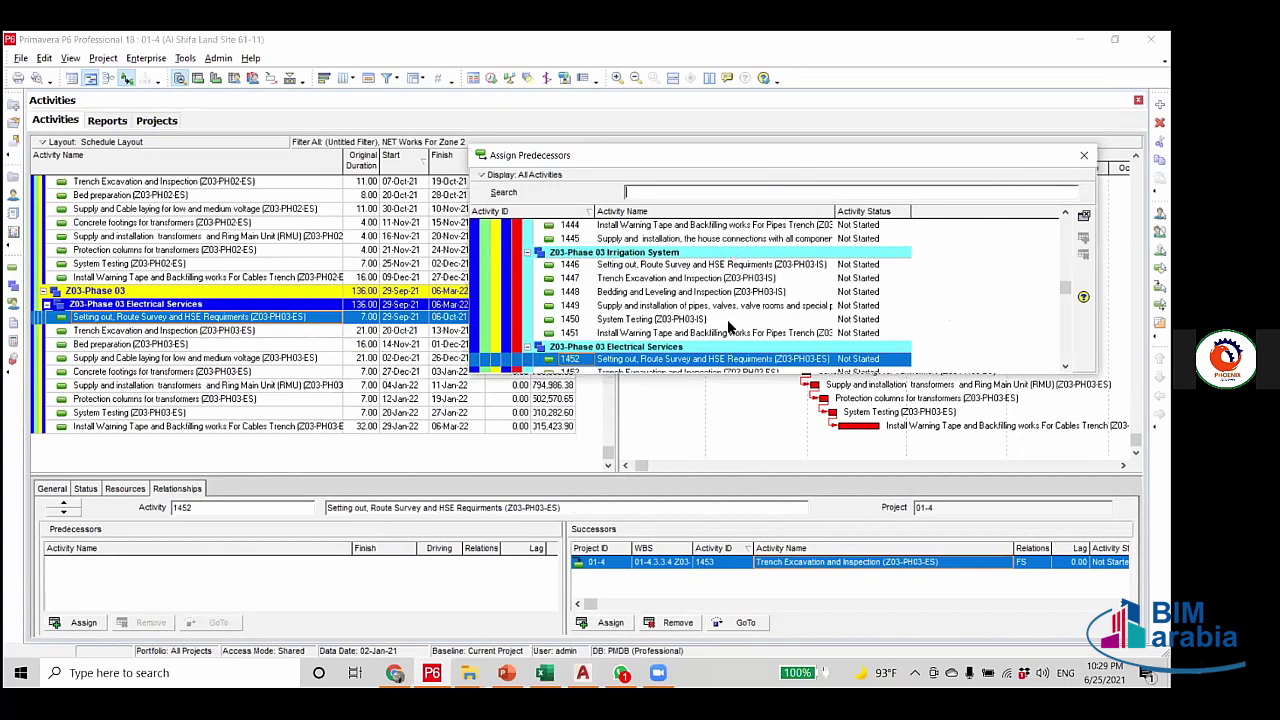
scroll(730, 325, "up", 15)
scroll(730, 325, "up", 10)
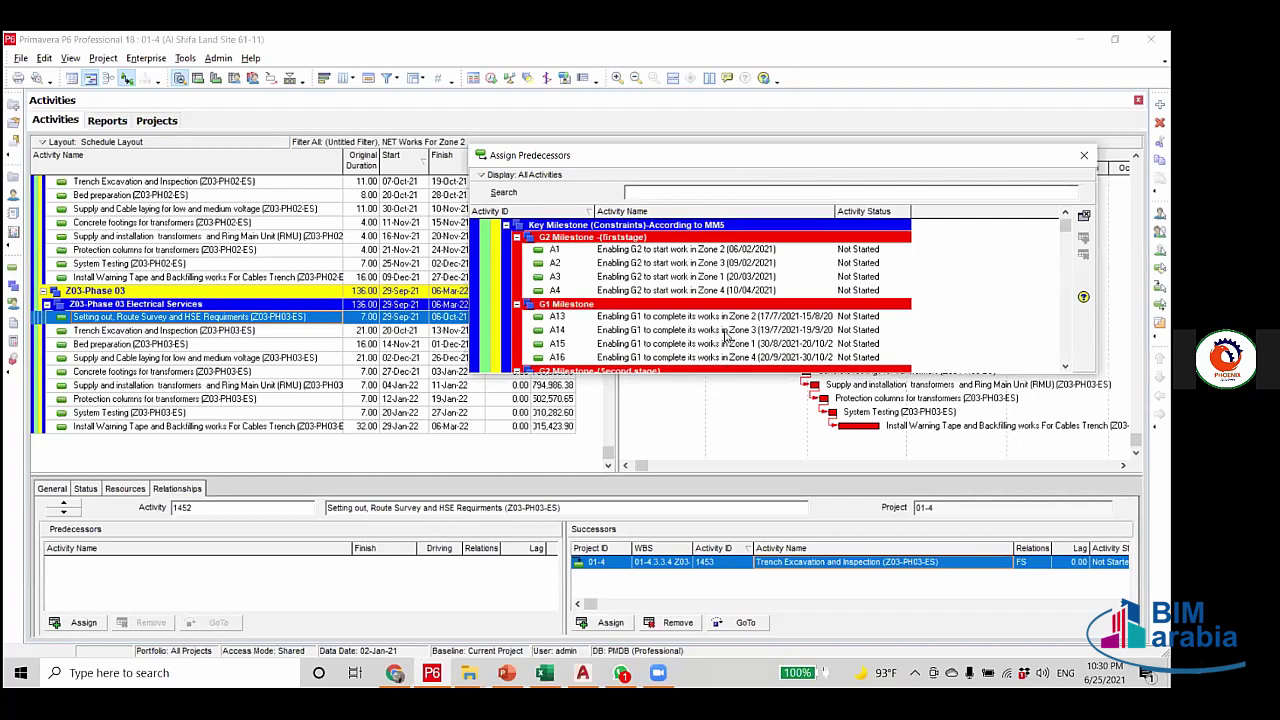
left_click(726, 334)
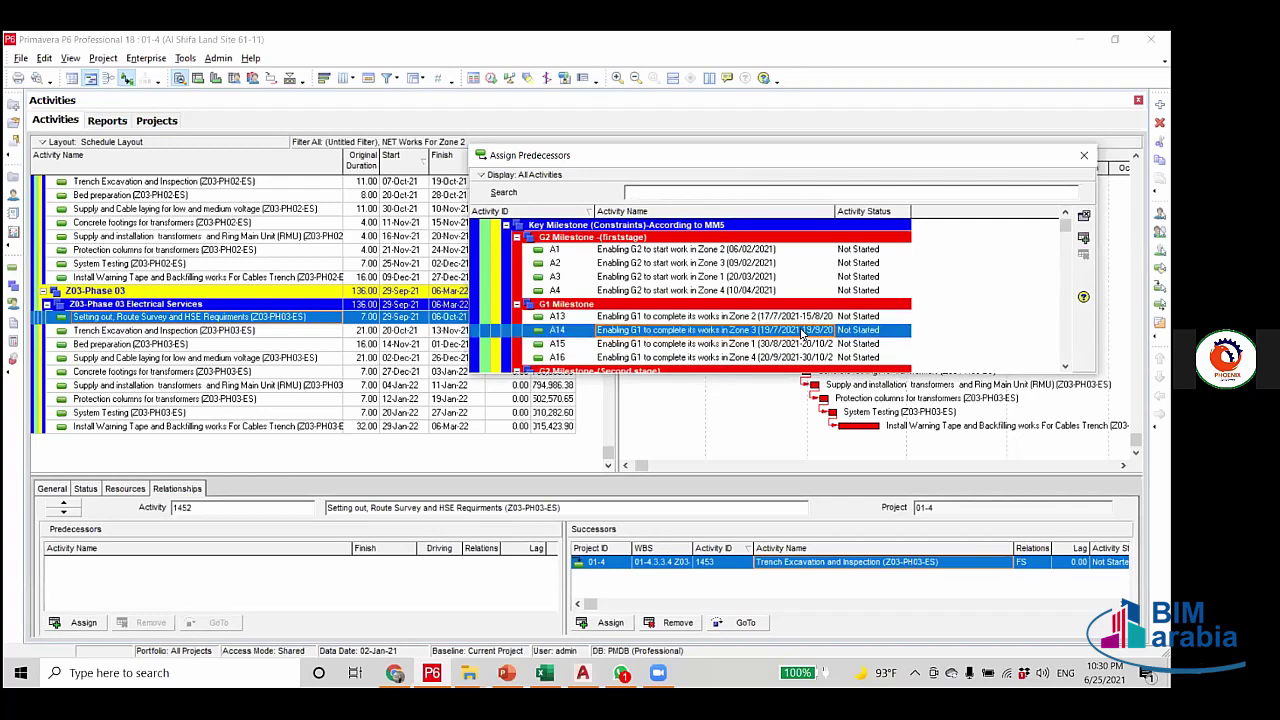
double_click(803, 333)
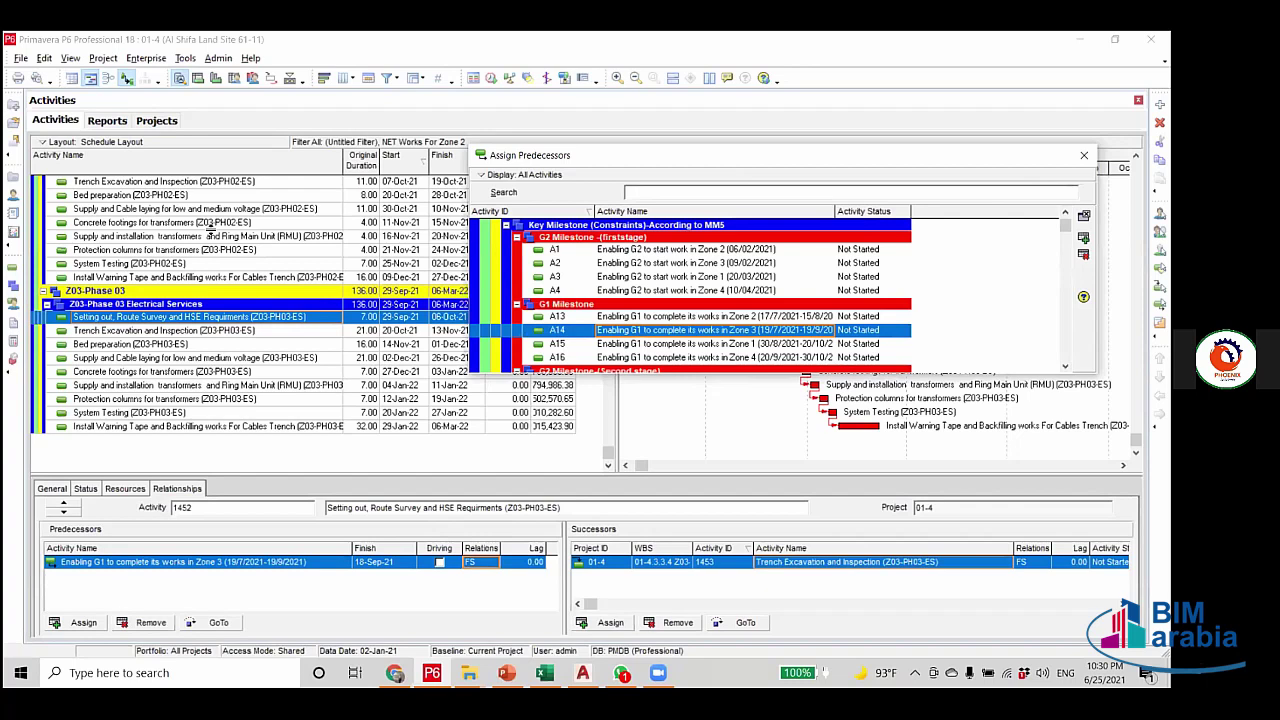
key("Escape")
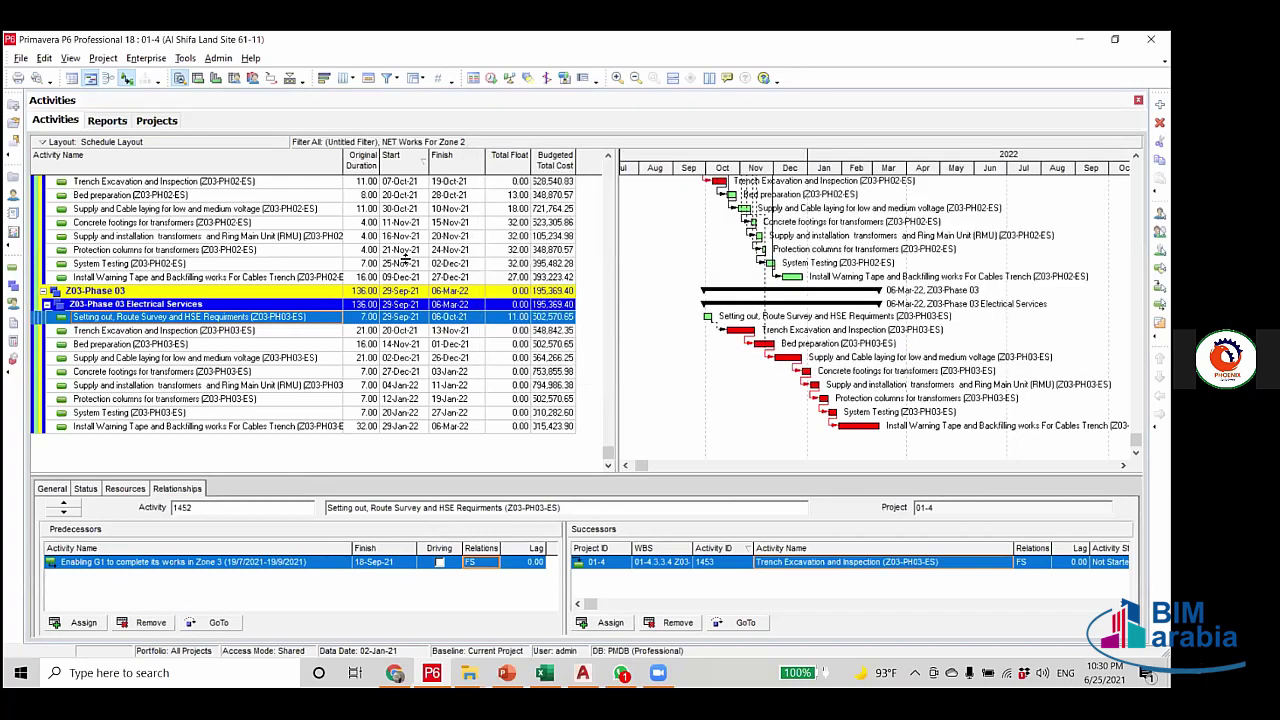
left_click(490, 78)
left_click(746, 296)
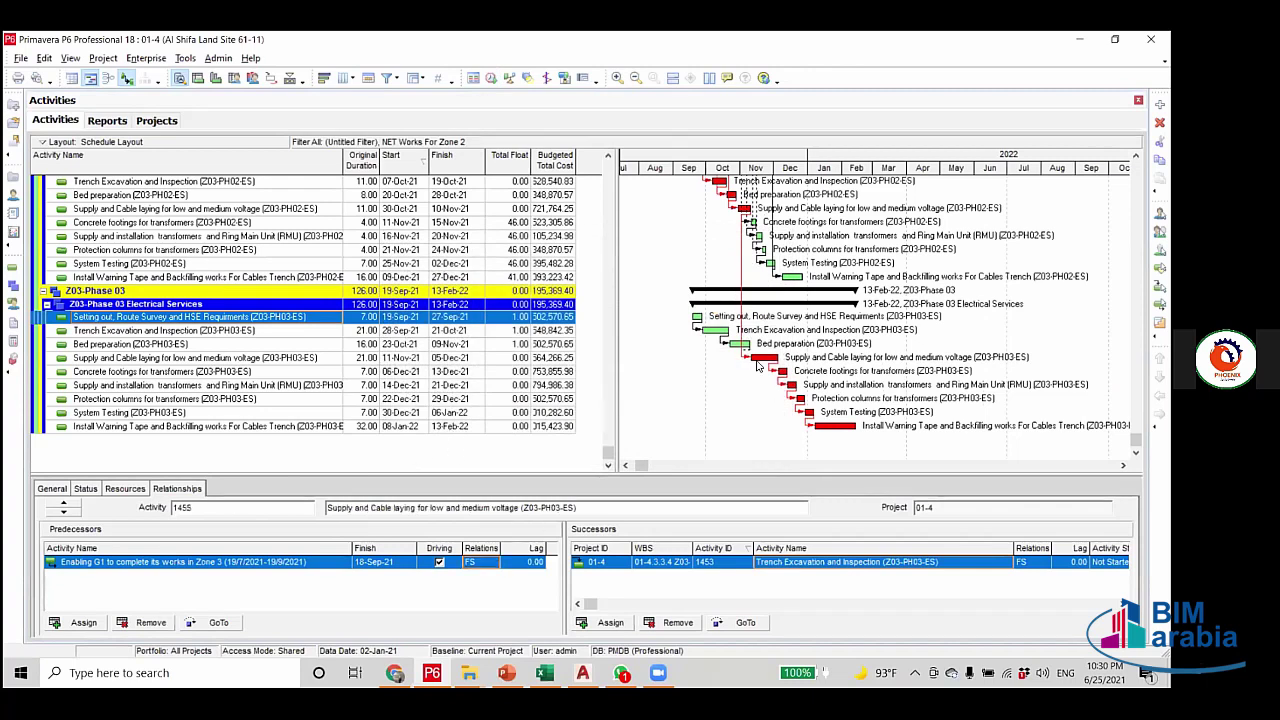
Remove the Phase 02 predecessor from the Phase 03 Supply and Cable laying activity and reschedule the project.
left_click(753, 358)
left_click(150, 622)
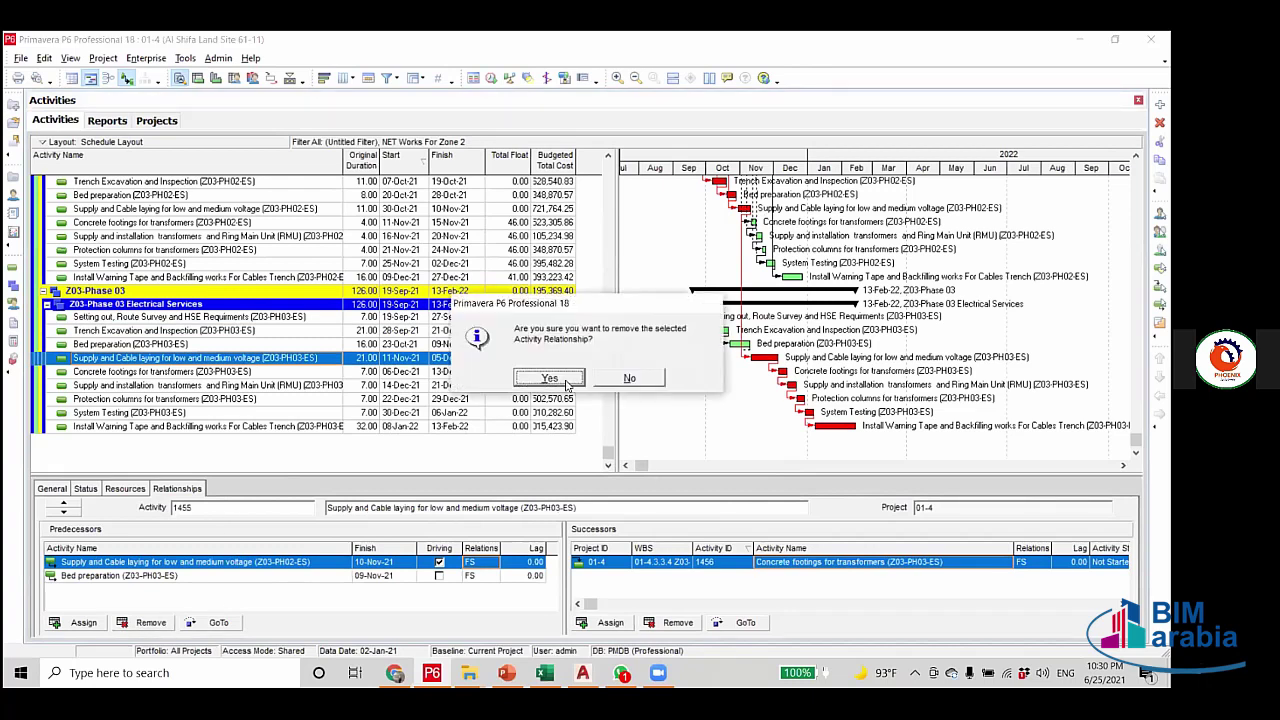
left_click(549, 378)
left_click(493, 80)
left_click(722, 296)
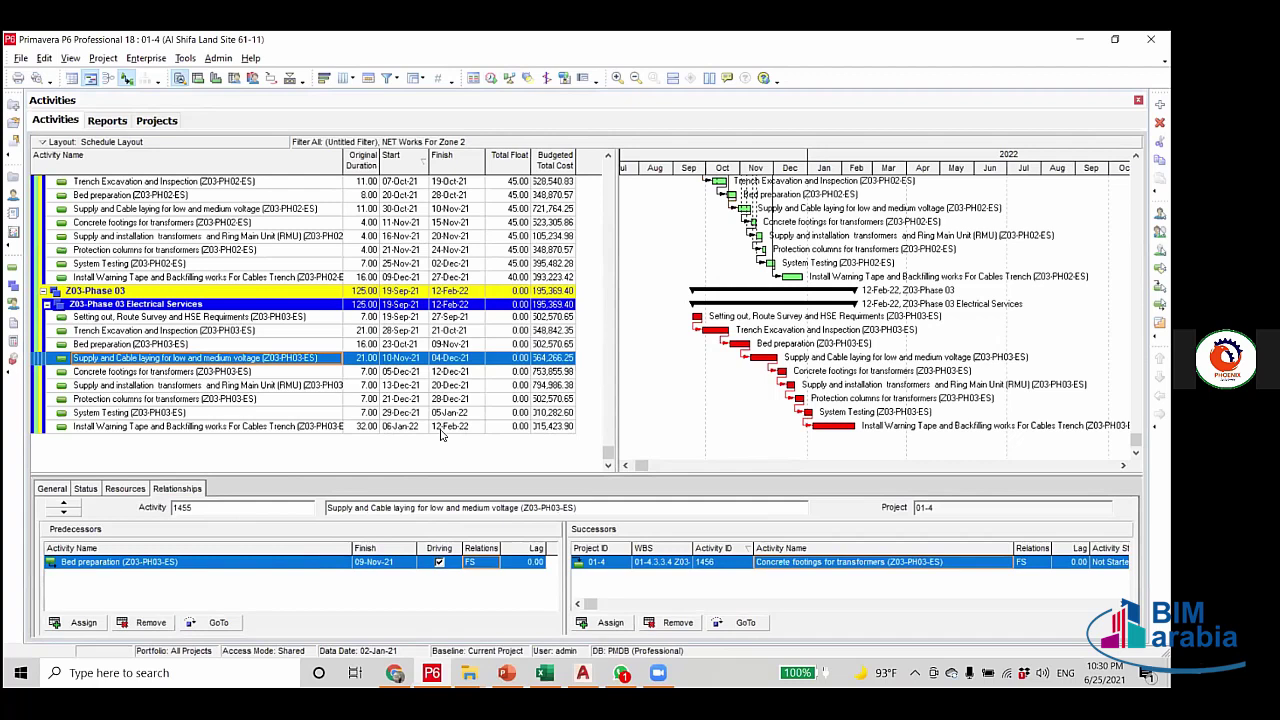
Review the dates and total float of the Zone 03 electrical activities across all three phases.
left_click(440, 428)
left_click(360, 317)
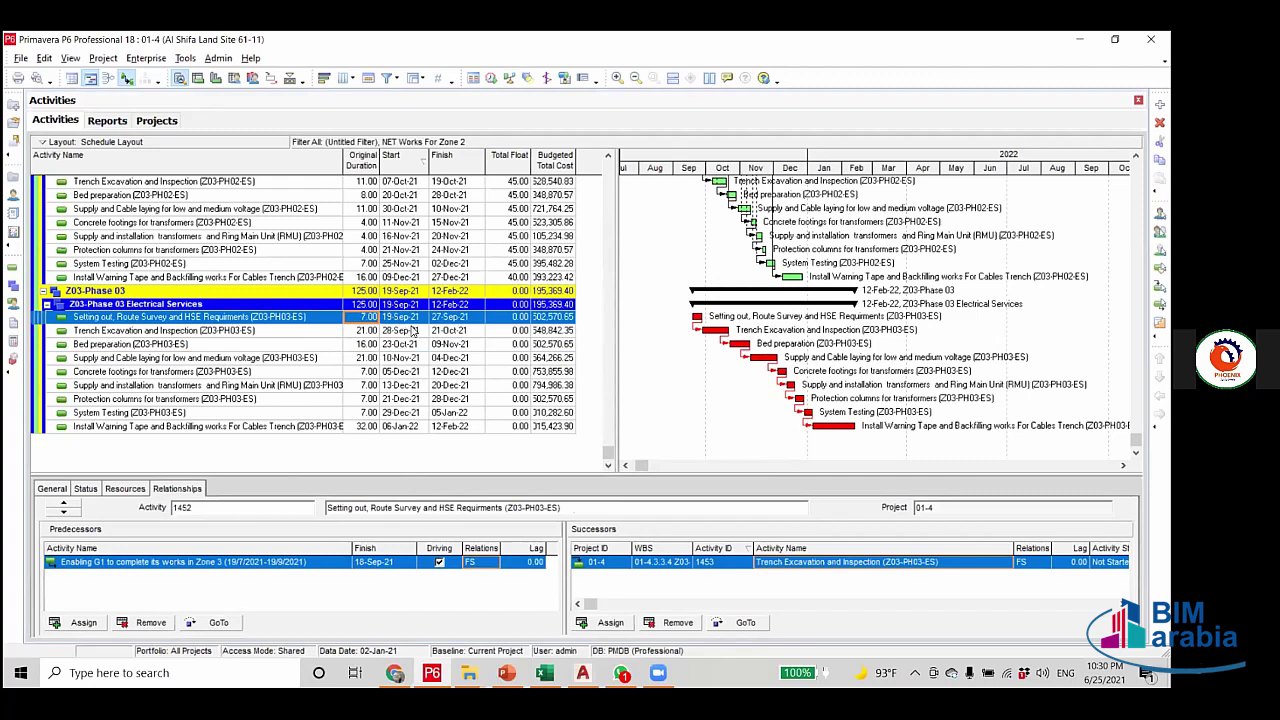
scroll(399, 372, "up", 1)
scroll(400, 378, "up", 2)
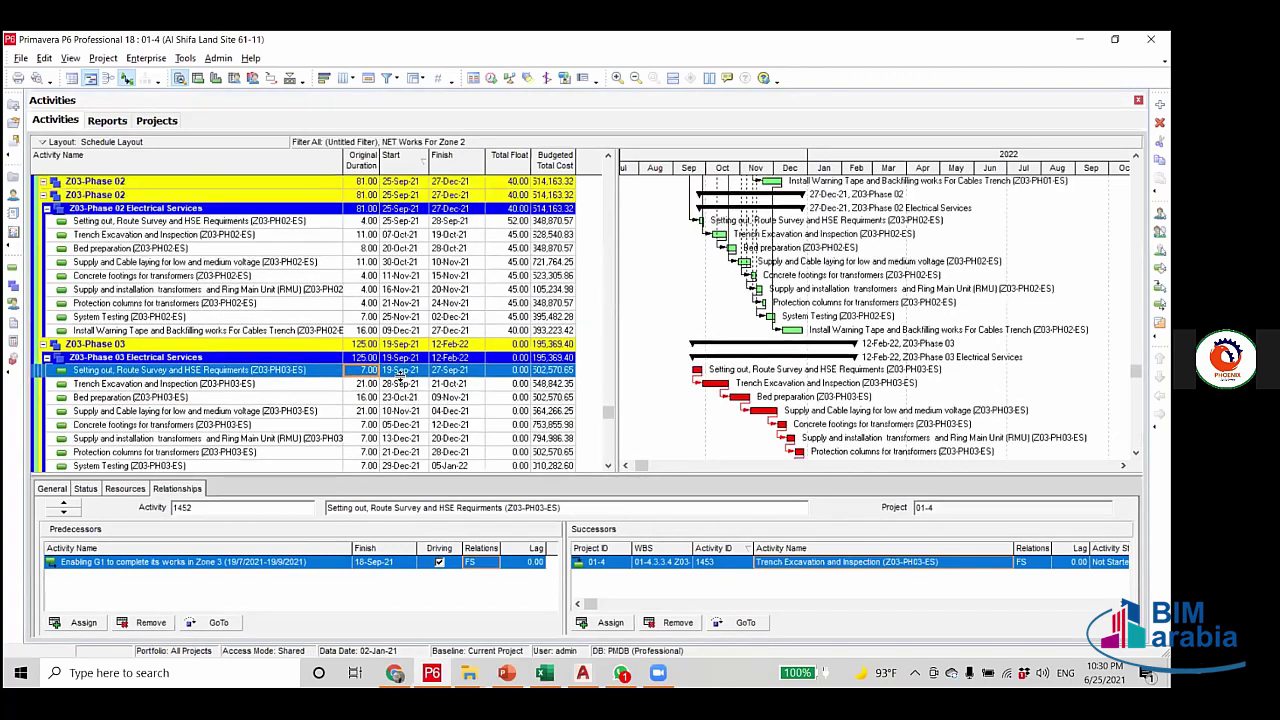
scroll(443, 358, "up", 4)
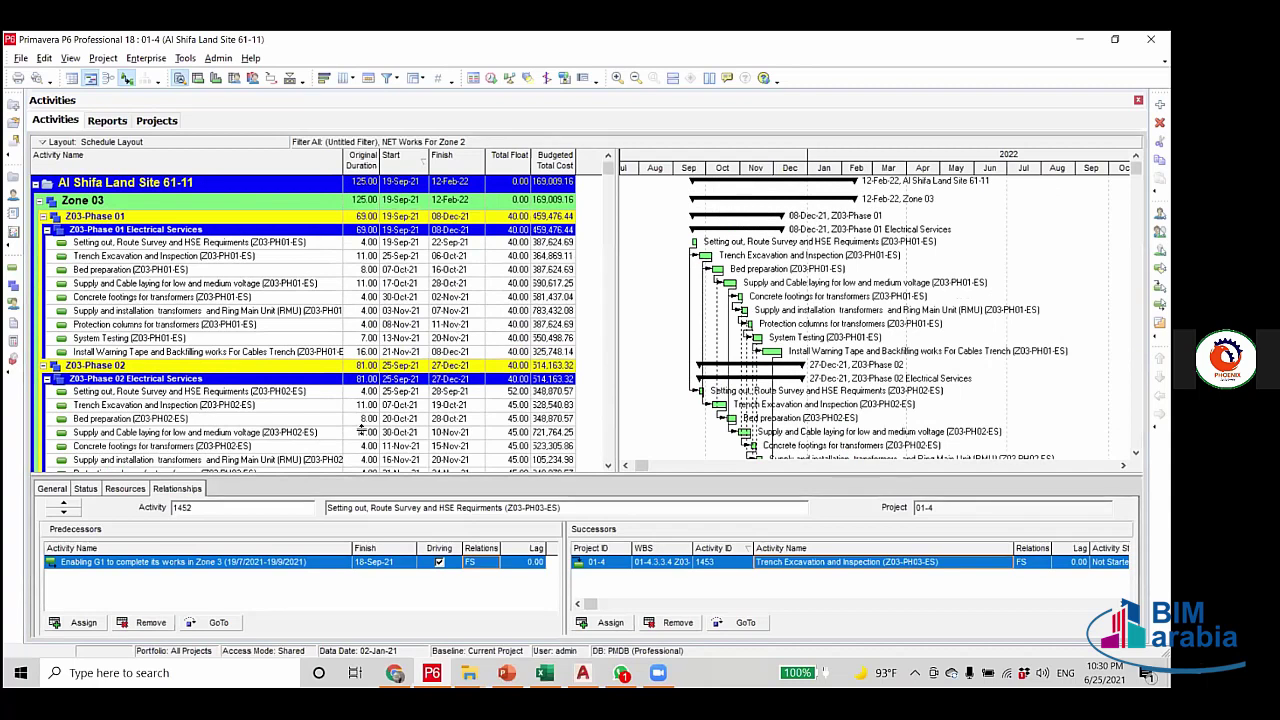
scroll(465, 460, "down", 5)
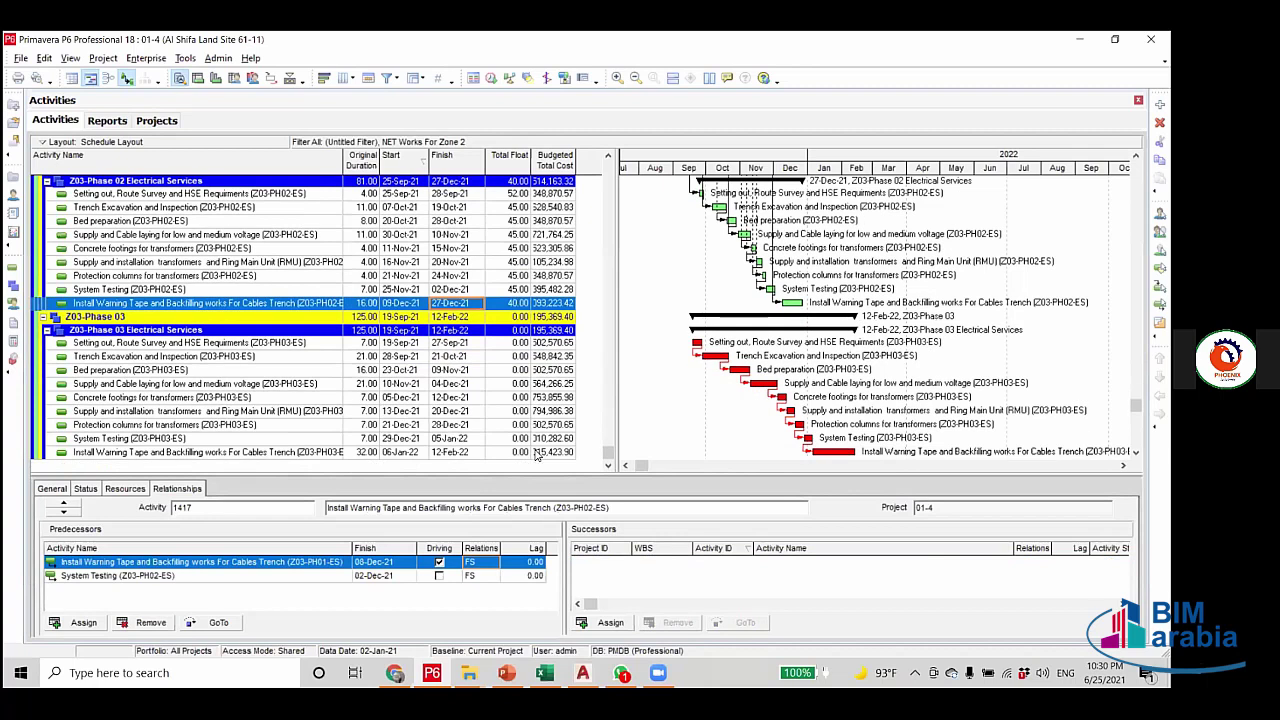
left_click(536, 453)
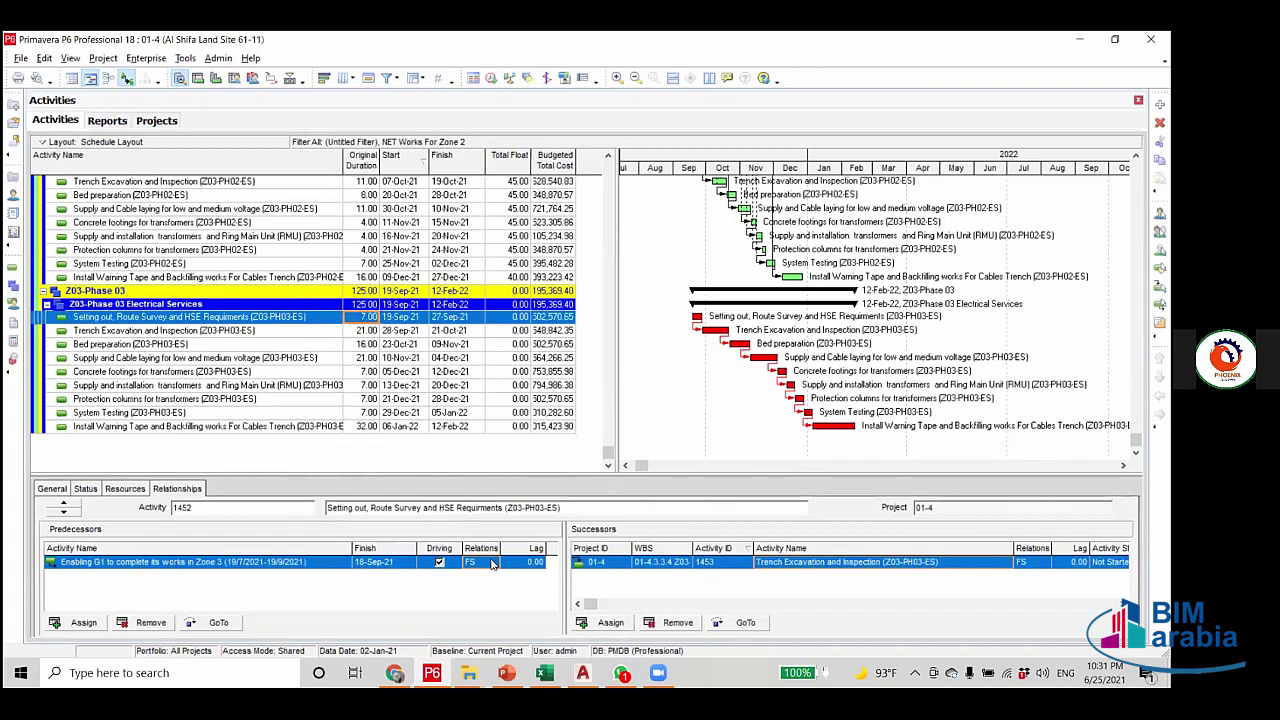
Set the Setting out predecessor of the Phase 03 Trench Excavation and Inspection activity to an SS relationship and reschedule.
key("Down")
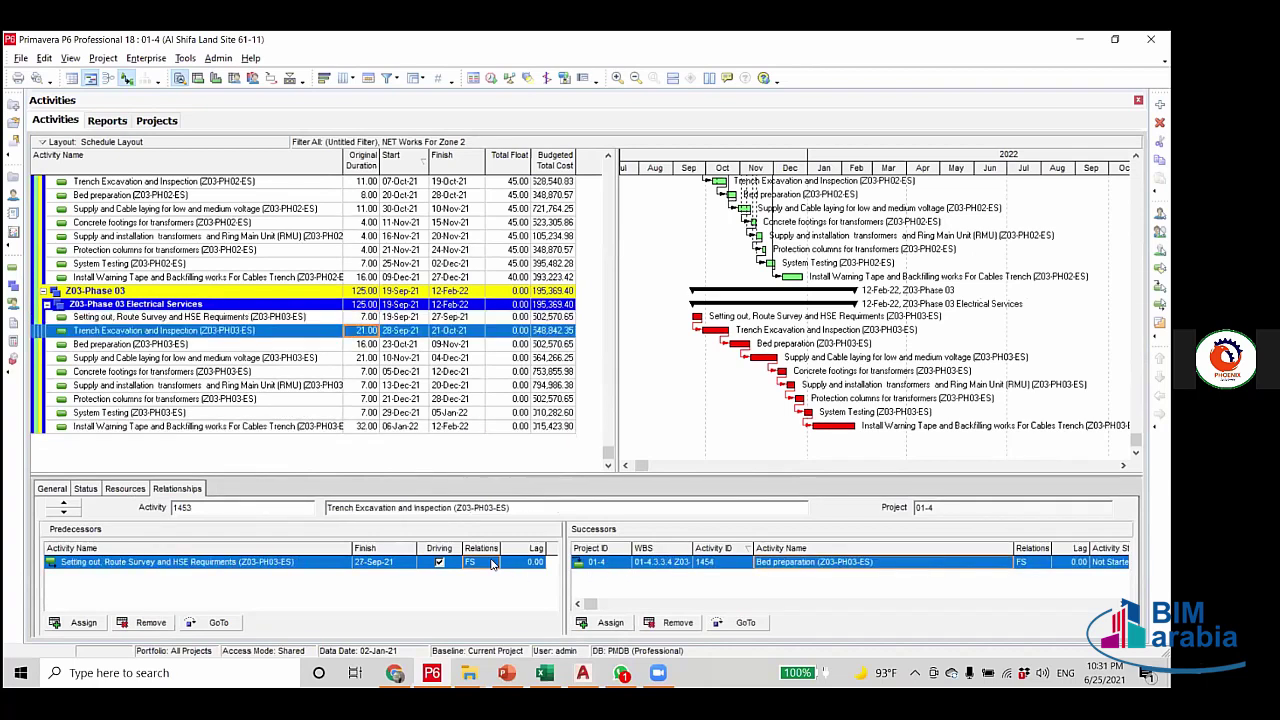
left_click(491, 565)
left_click(492, 563)
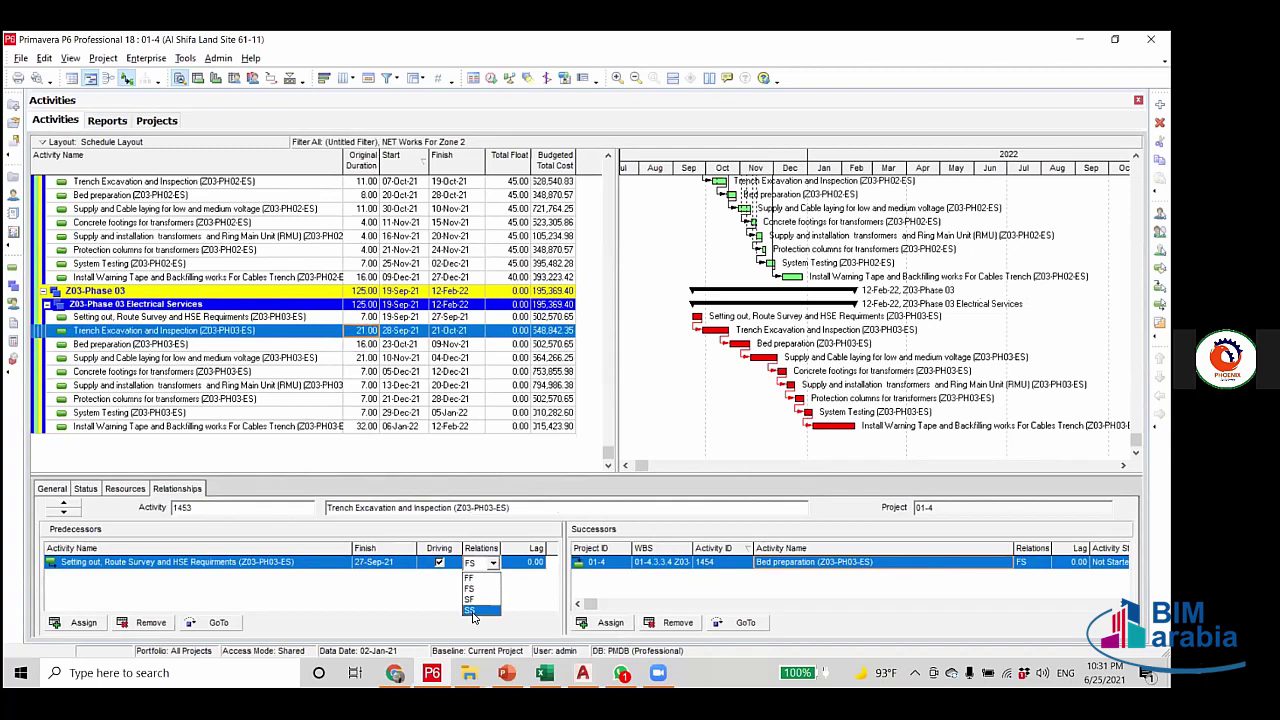
left_click(472, 610)
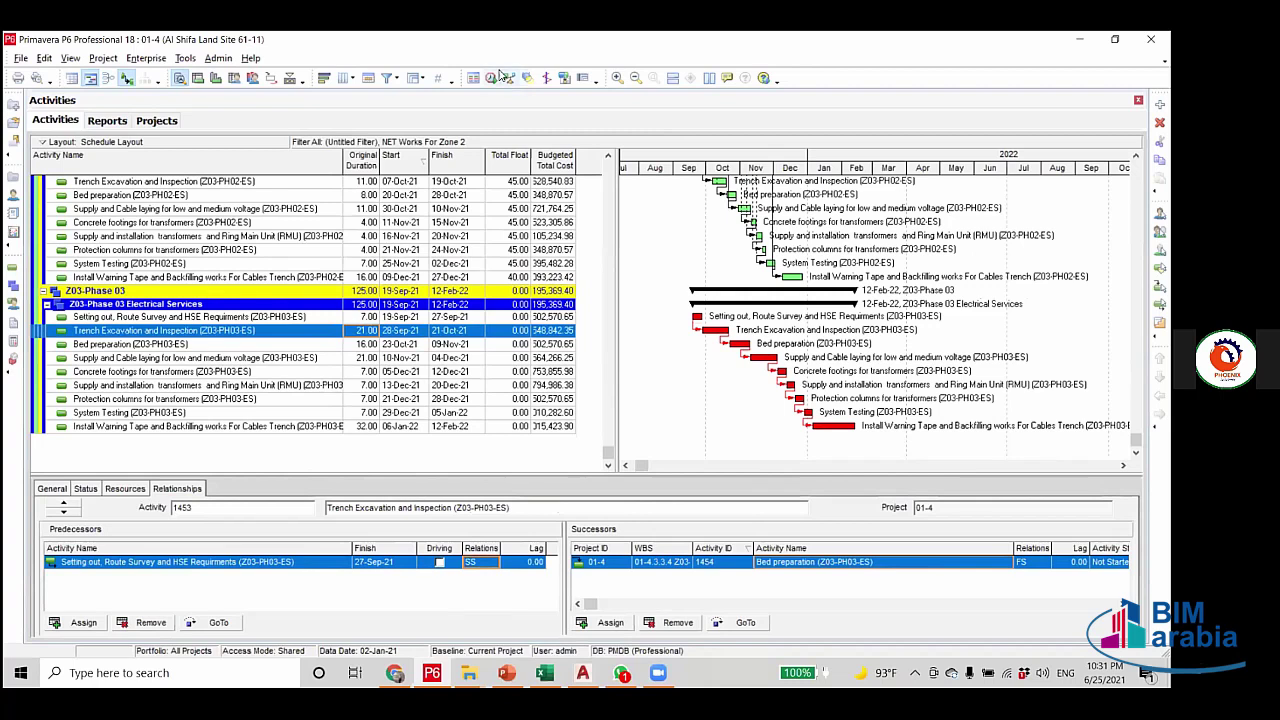
double_click(735, 301)
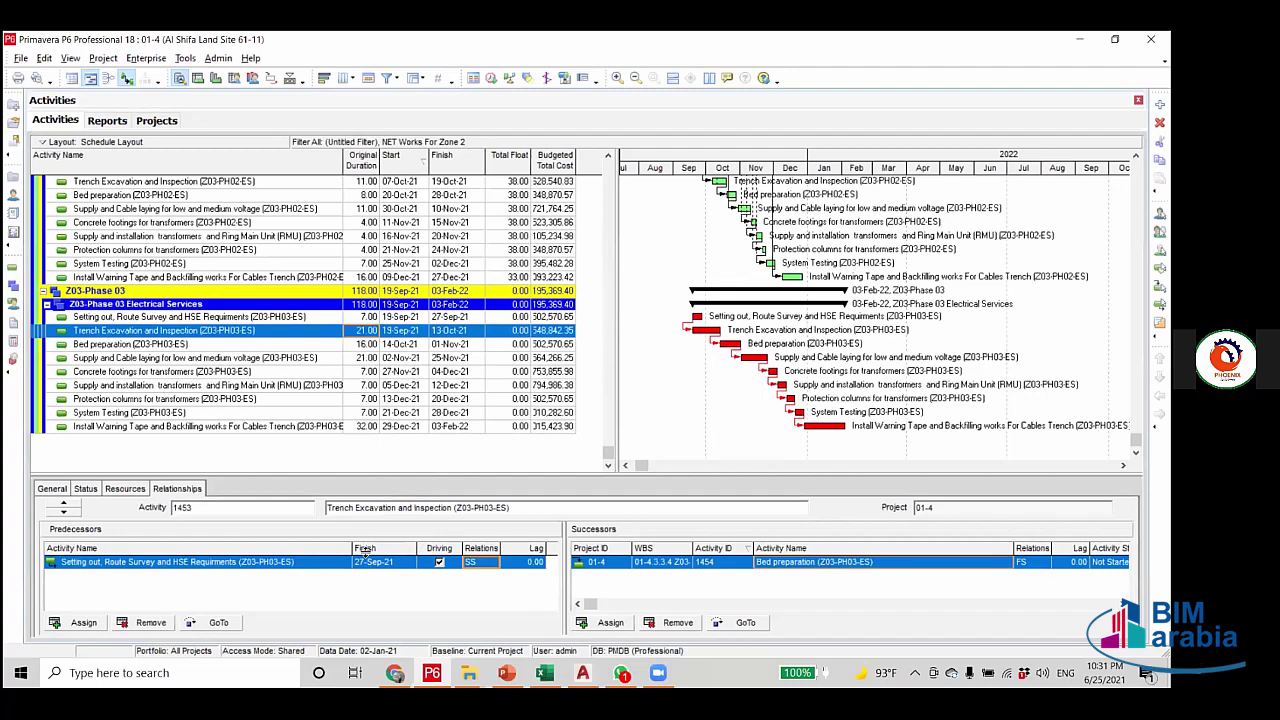
Examine the final activity's finish date and the original durations of the Phase 03 electrical activities.
left_click(460, 428)
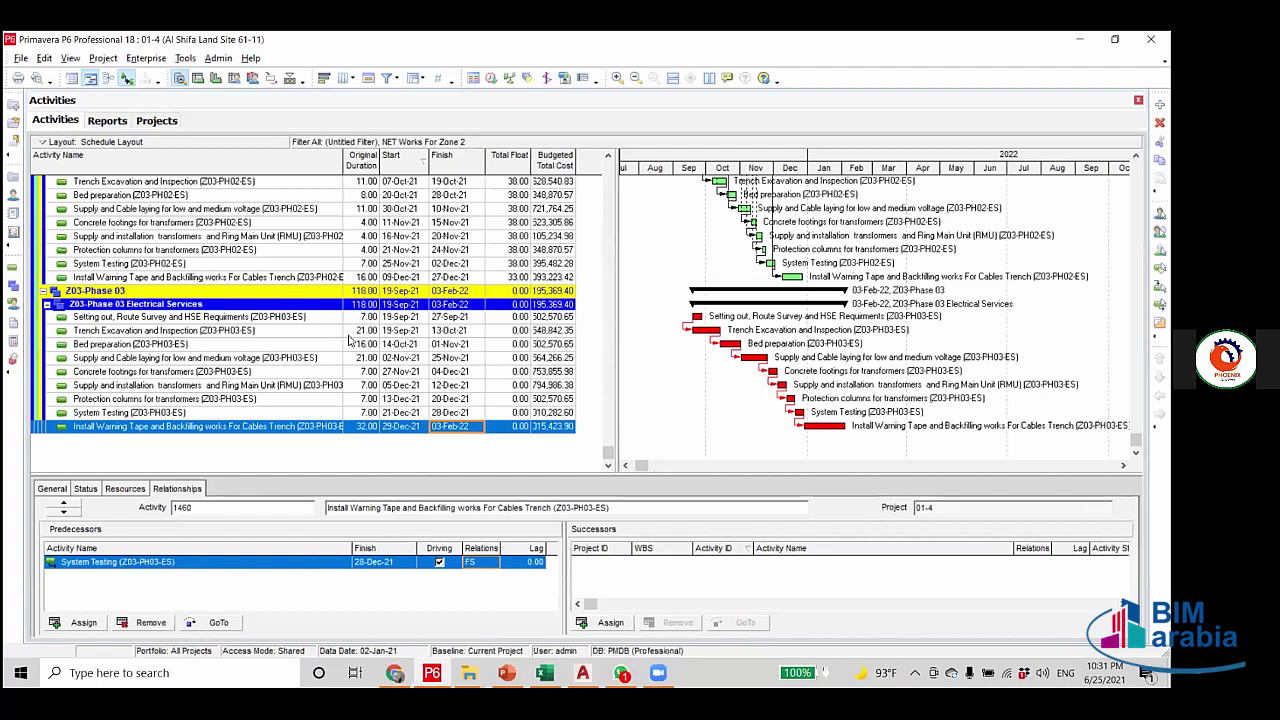
key("Left")
key("Left")
key("Up")
key("Up")
key("Up")
key("Up")
key("Up")
key("Up")
key("Up")
key("Up")
Delete the NHC-NLR-27.Bobcat resource assignment from the Phase 03 Bed preparation activity.
key("Down")
key("Down")
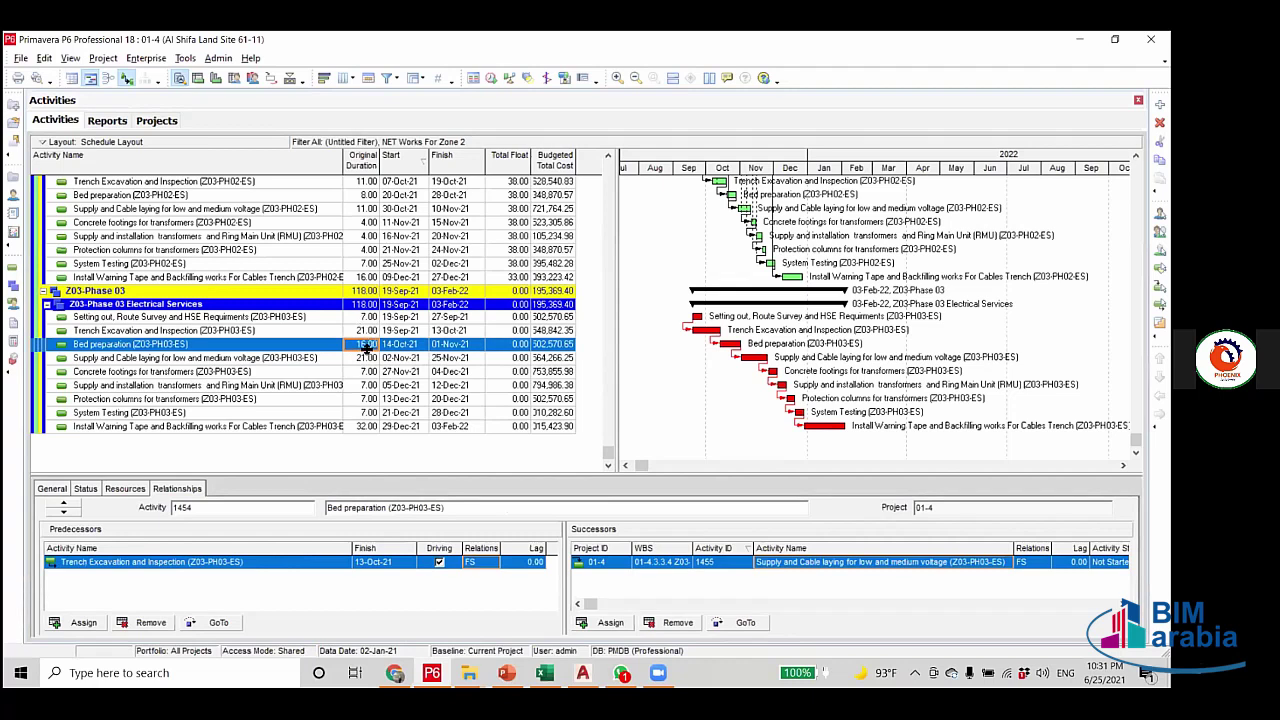
left_click(120, 488)
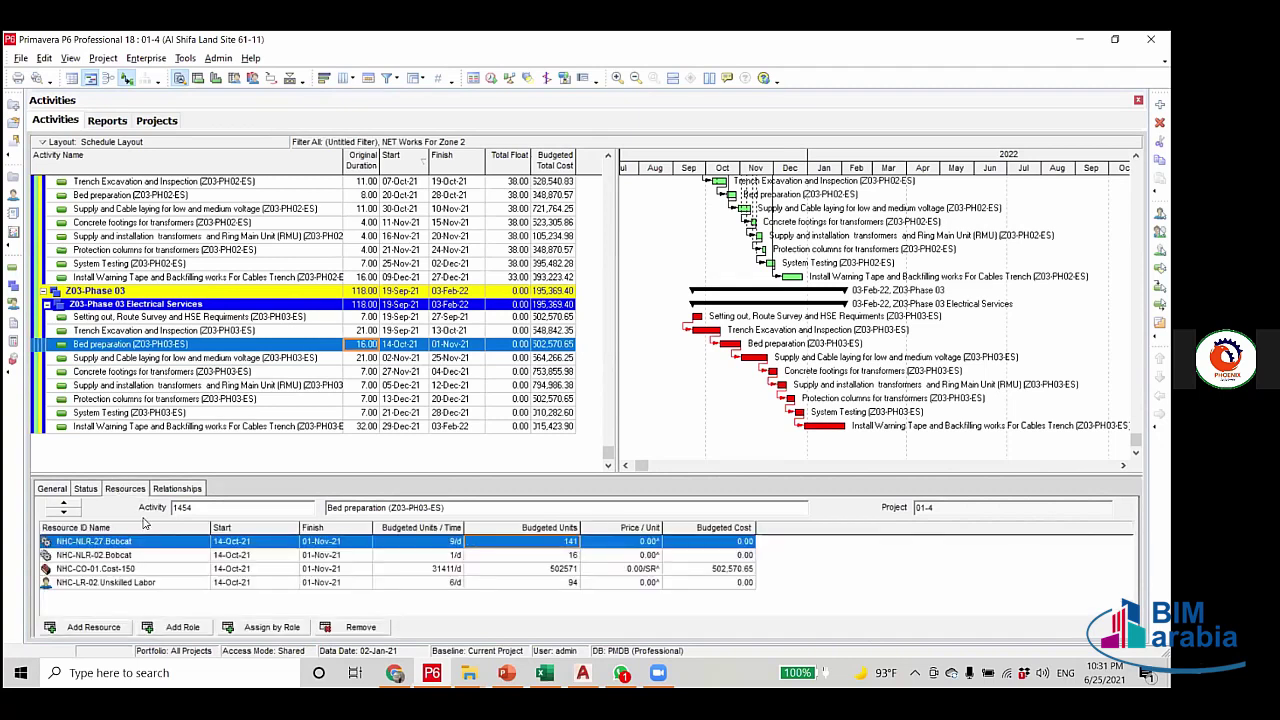
left_click(365, 628)
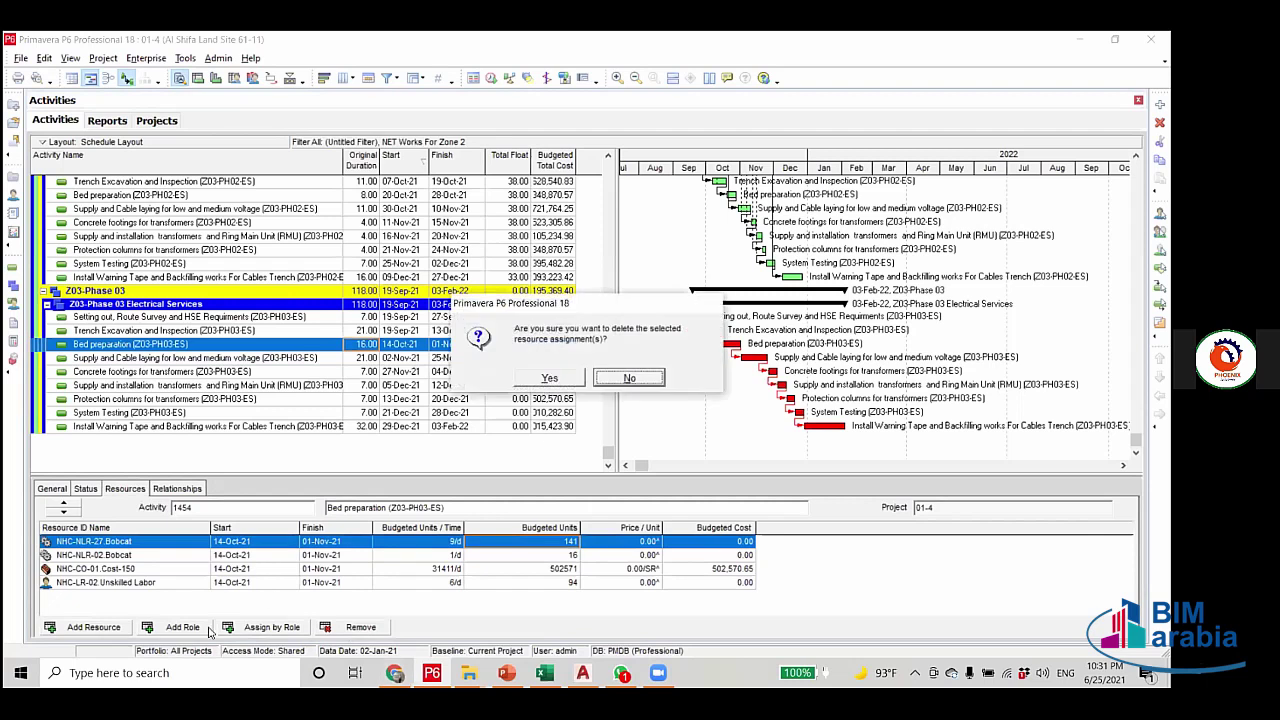
left_click(547, 383)
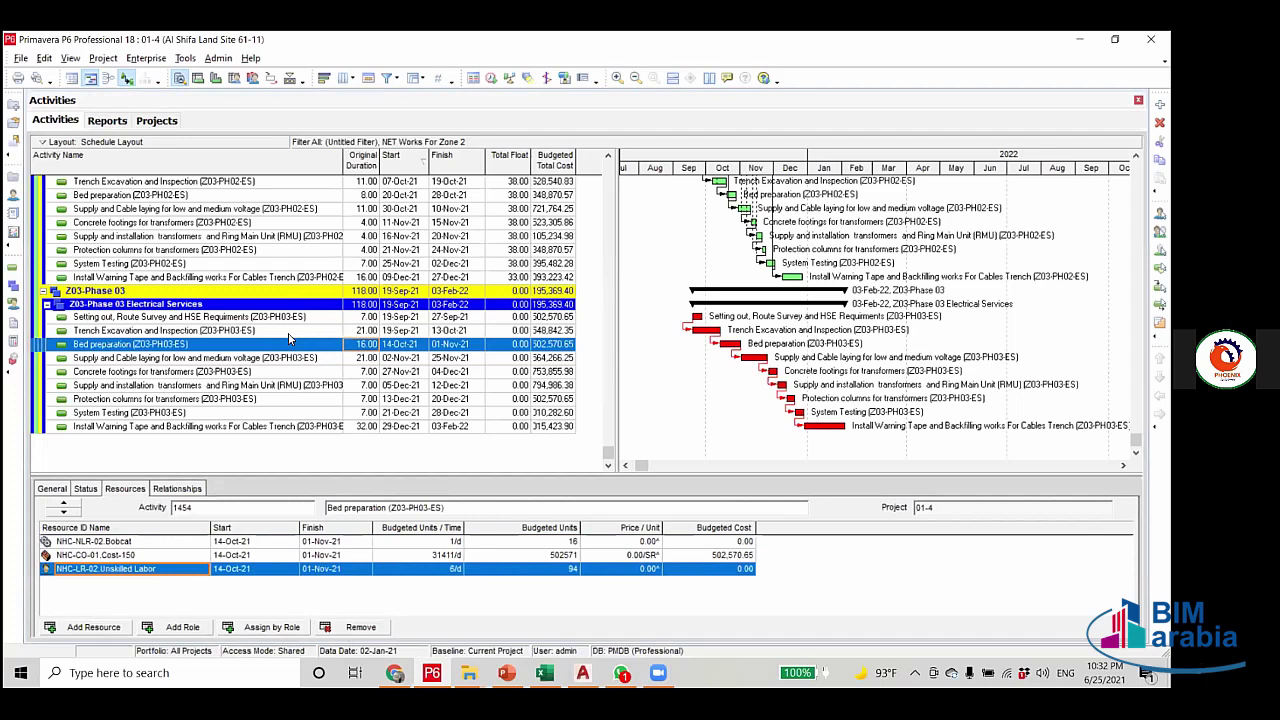
Set the original duration of the Phase 03 Bed preparation activity to 5 days, reschedule, and check the final activity's finish date.
left_click(367, 346)
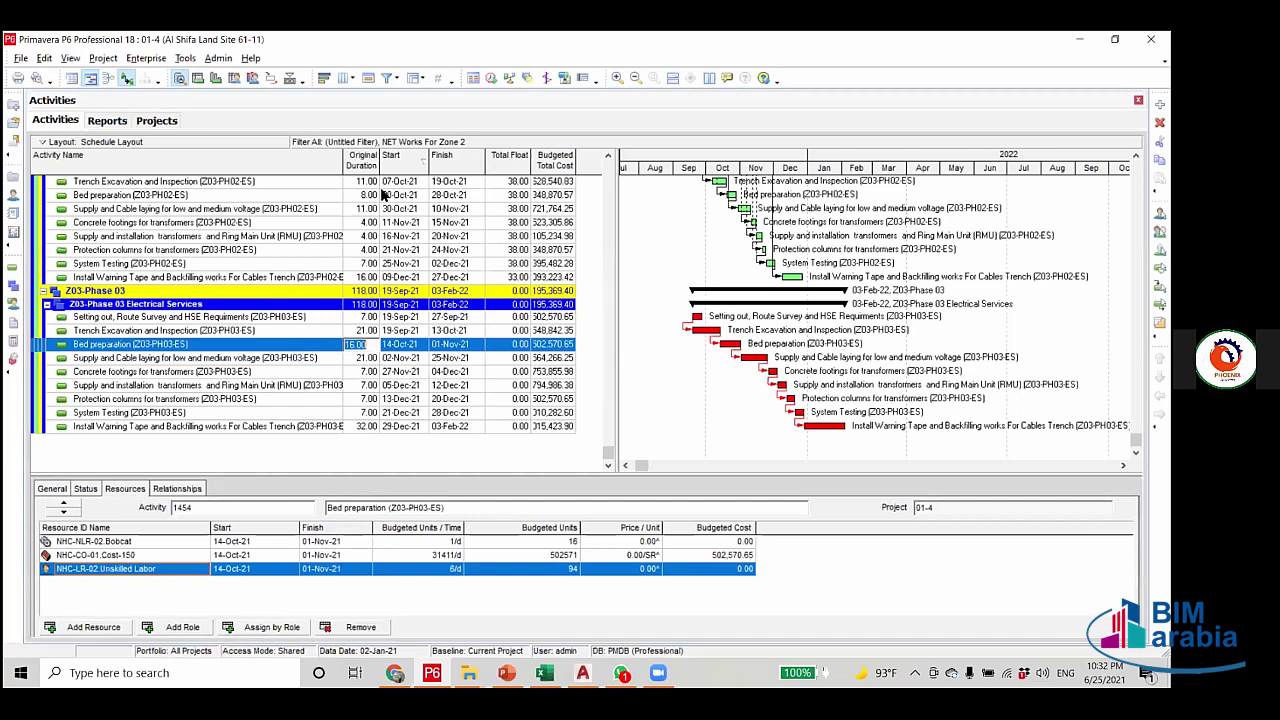
type("5")
key("Return")
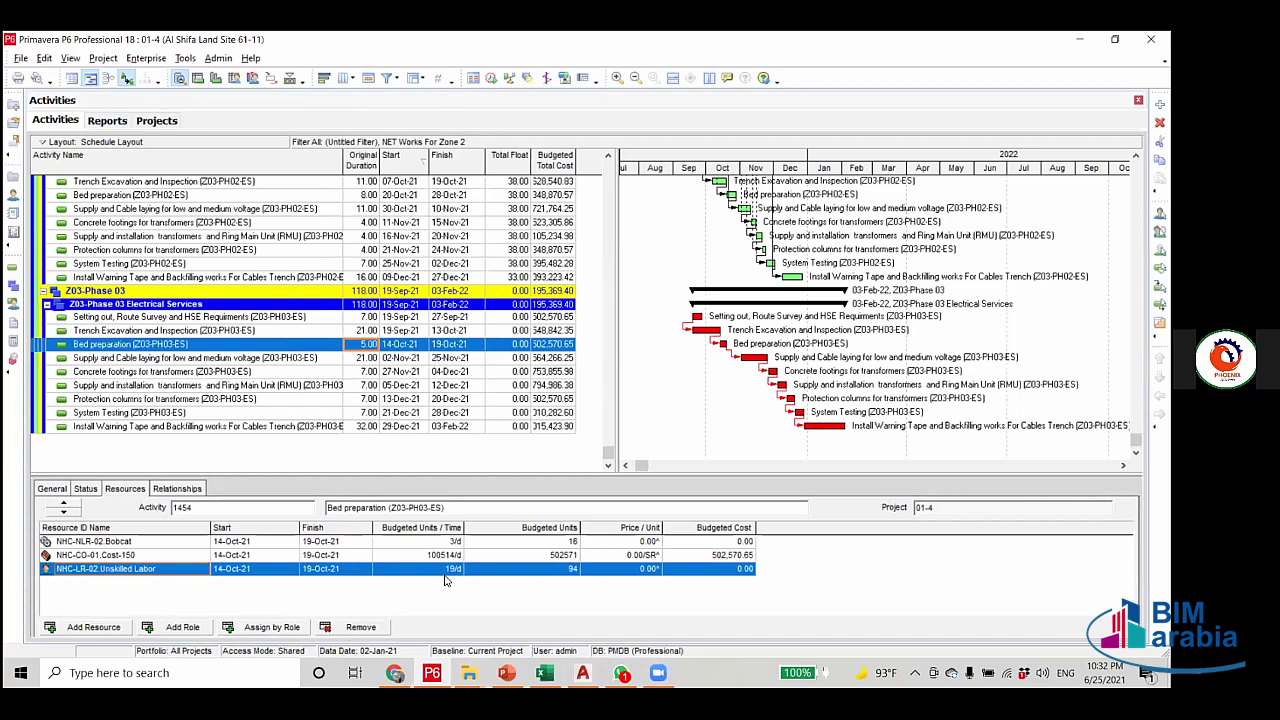
left_click(491, 79)
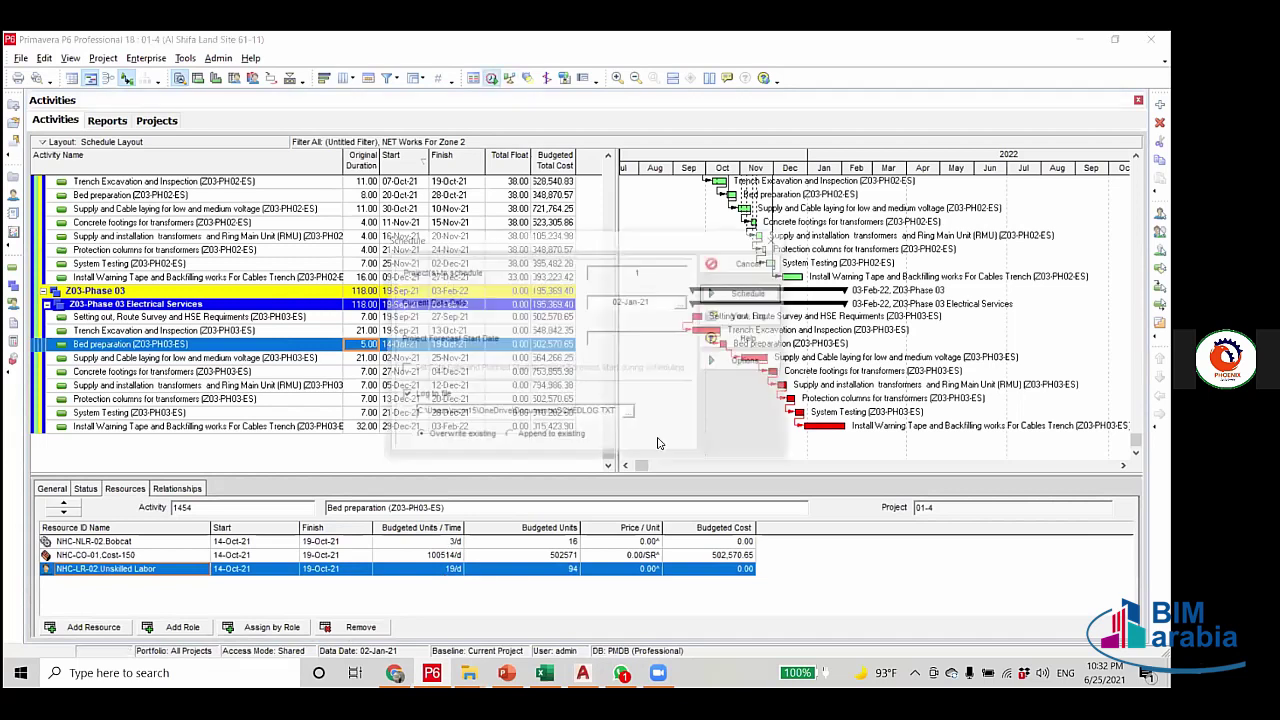
left_click(440, 428)
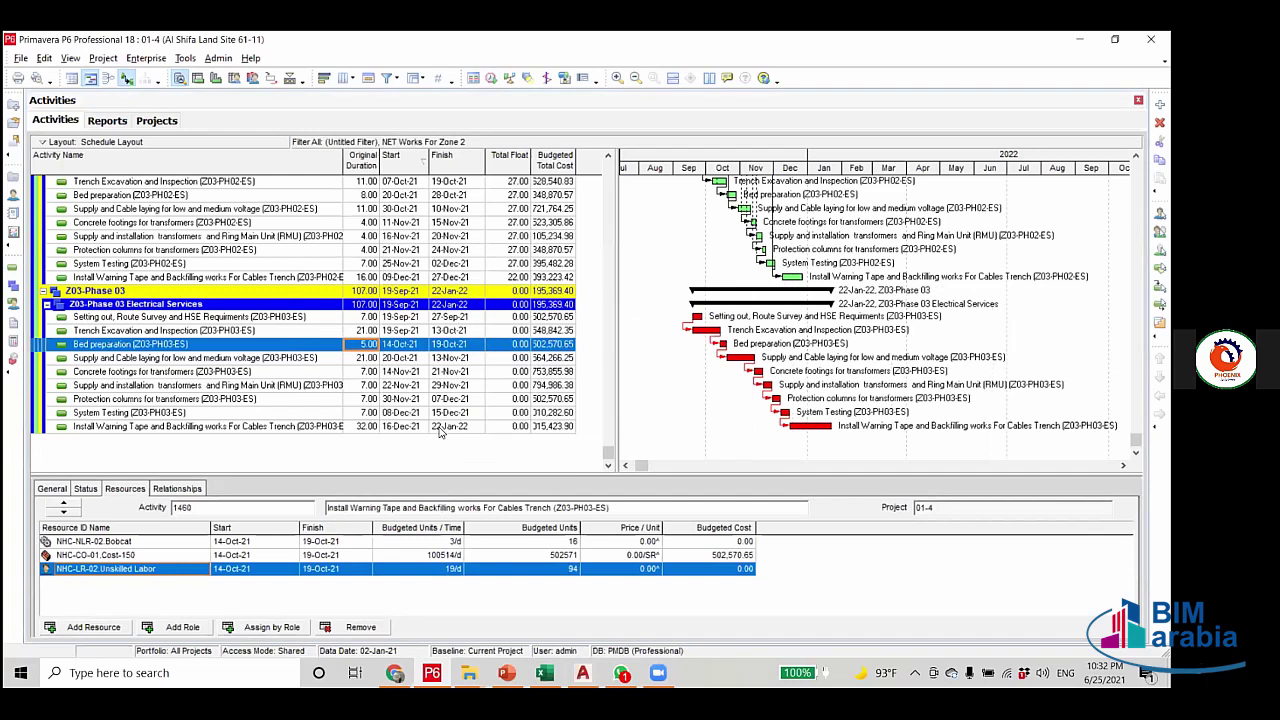
left_click(440, 428)
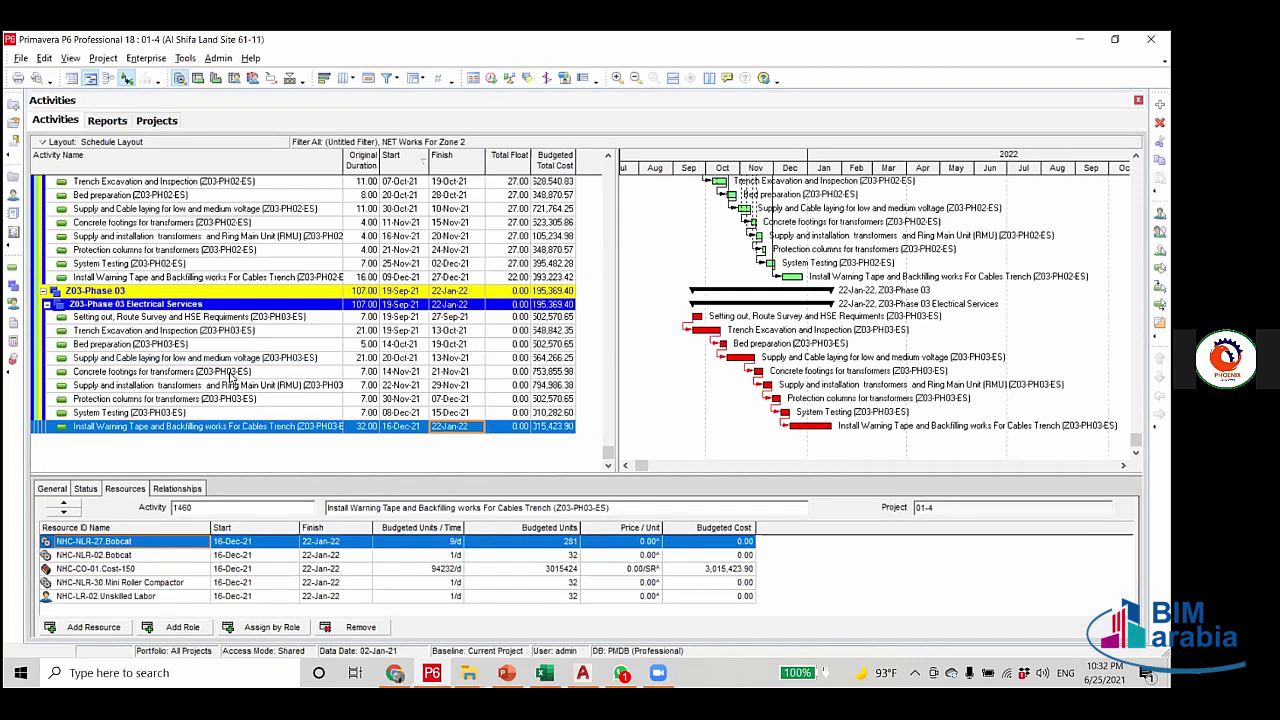
Compare the durations and dates of the Phase 03 cable laying and concrete footings activities with those in Phases 01 and 02.
left_click(363, 374)
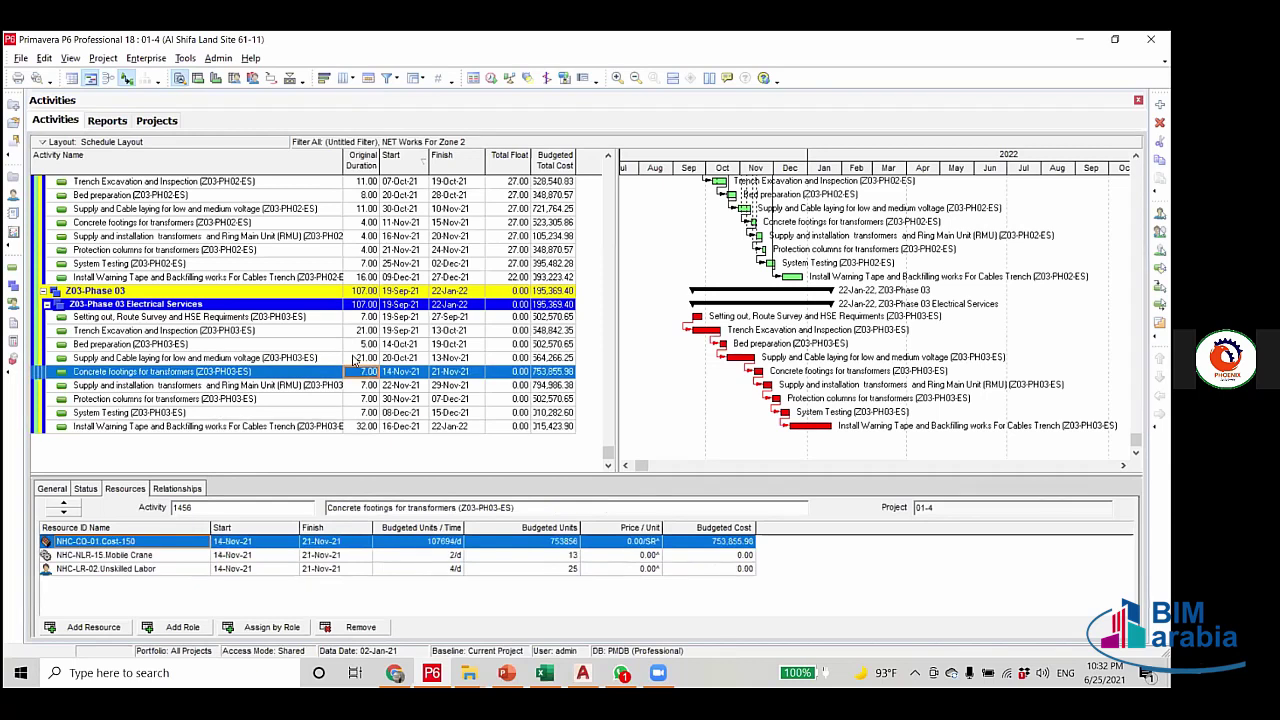
left_click(356, 358)
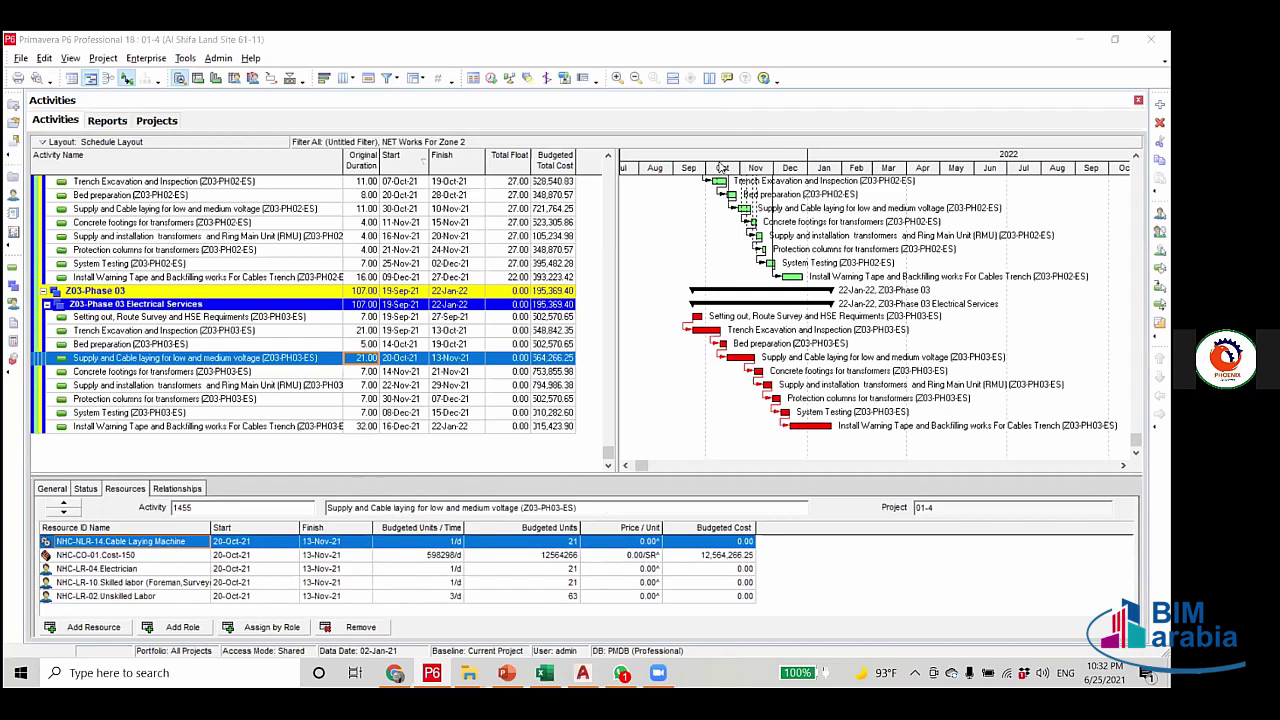
scroll(565, 435, "up", 2)
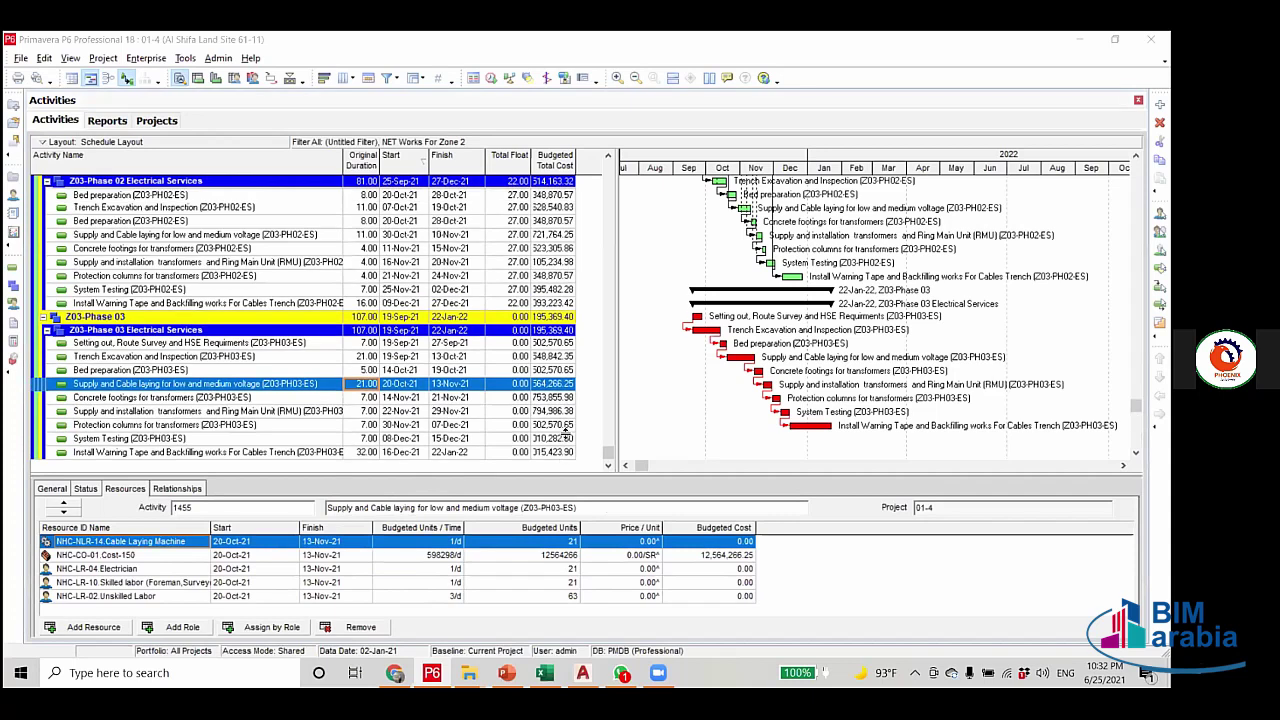
scroll(499, 319, "up", 1)
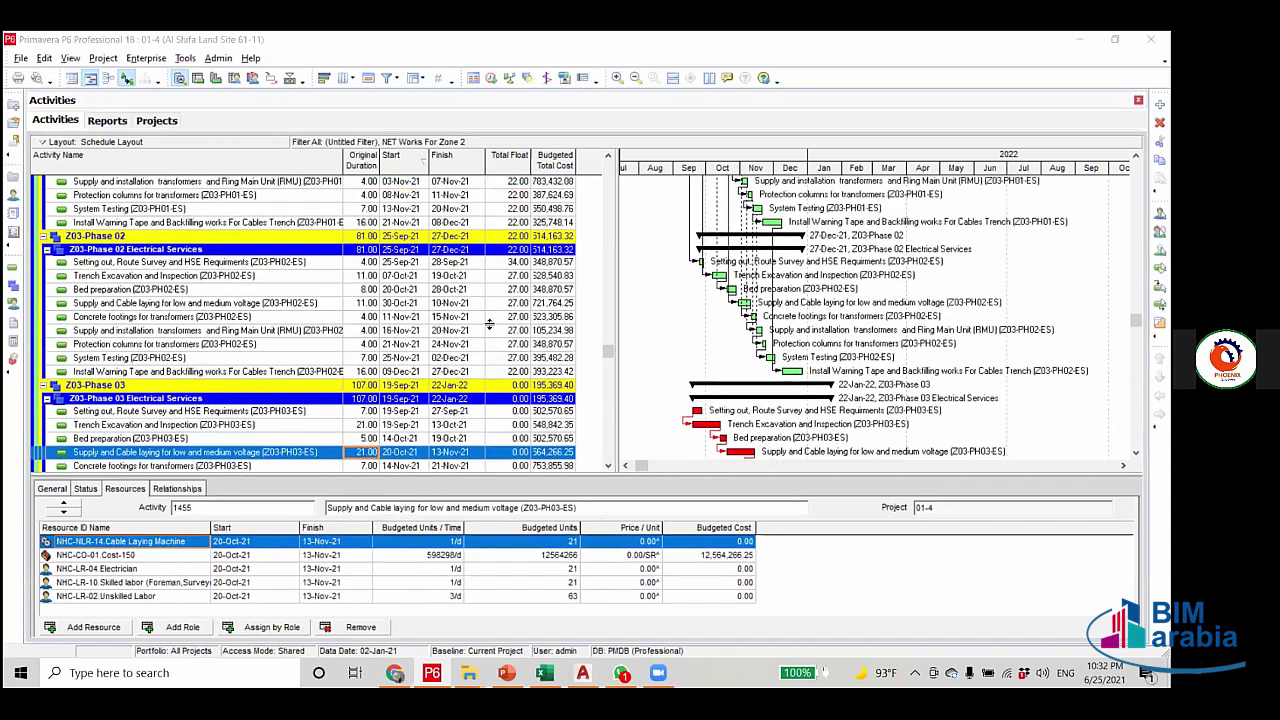
scroll(795, 300, "up", 2)
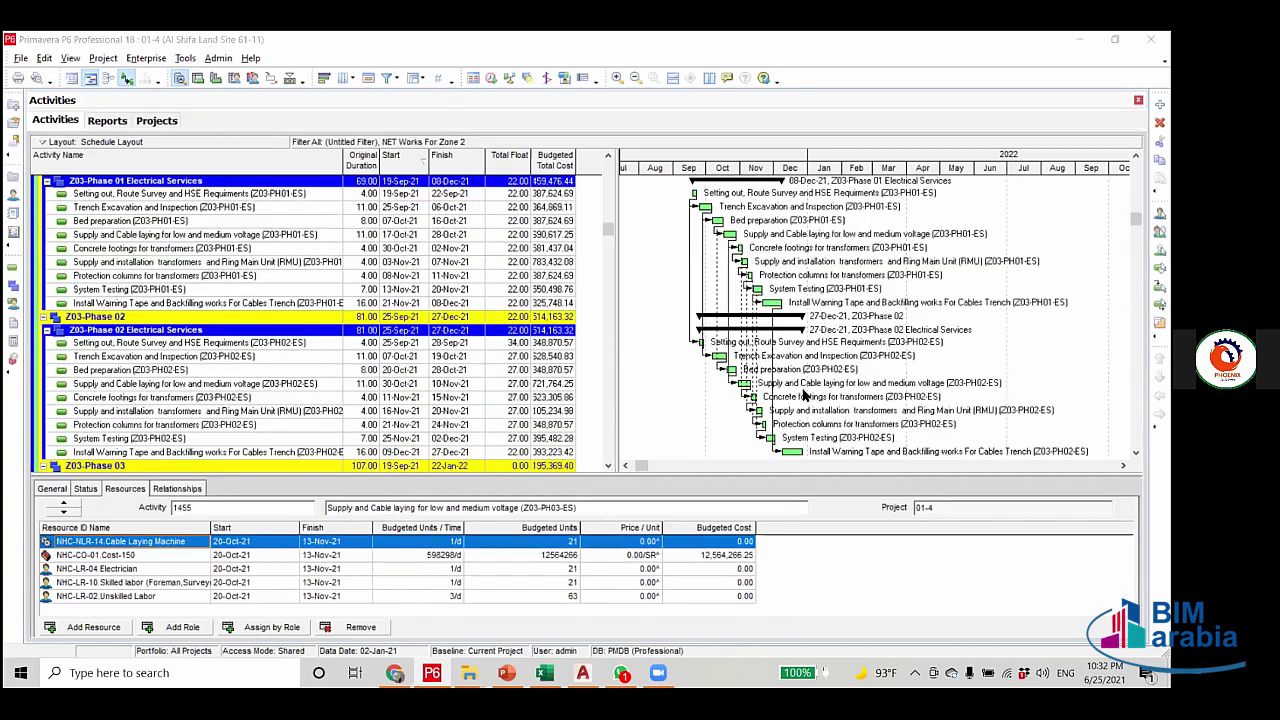
scroll(803, 395, "down", 4)
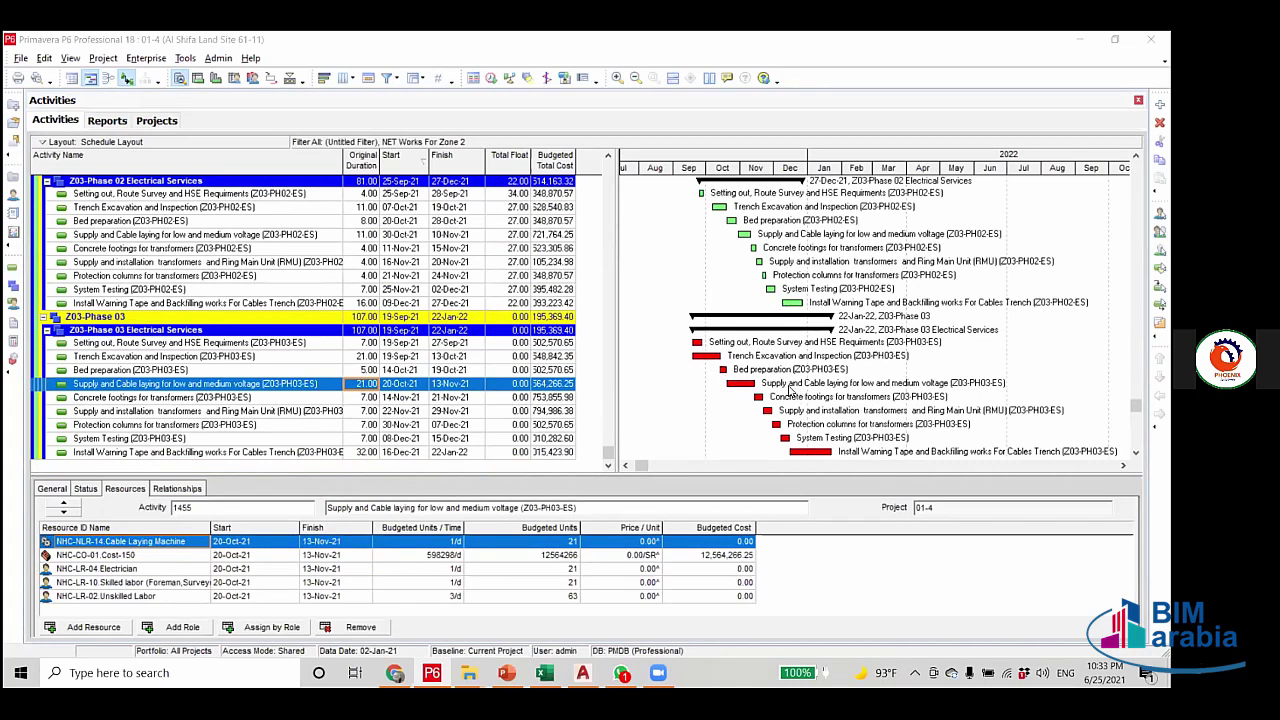
scroll(801, 395, "up", 1)
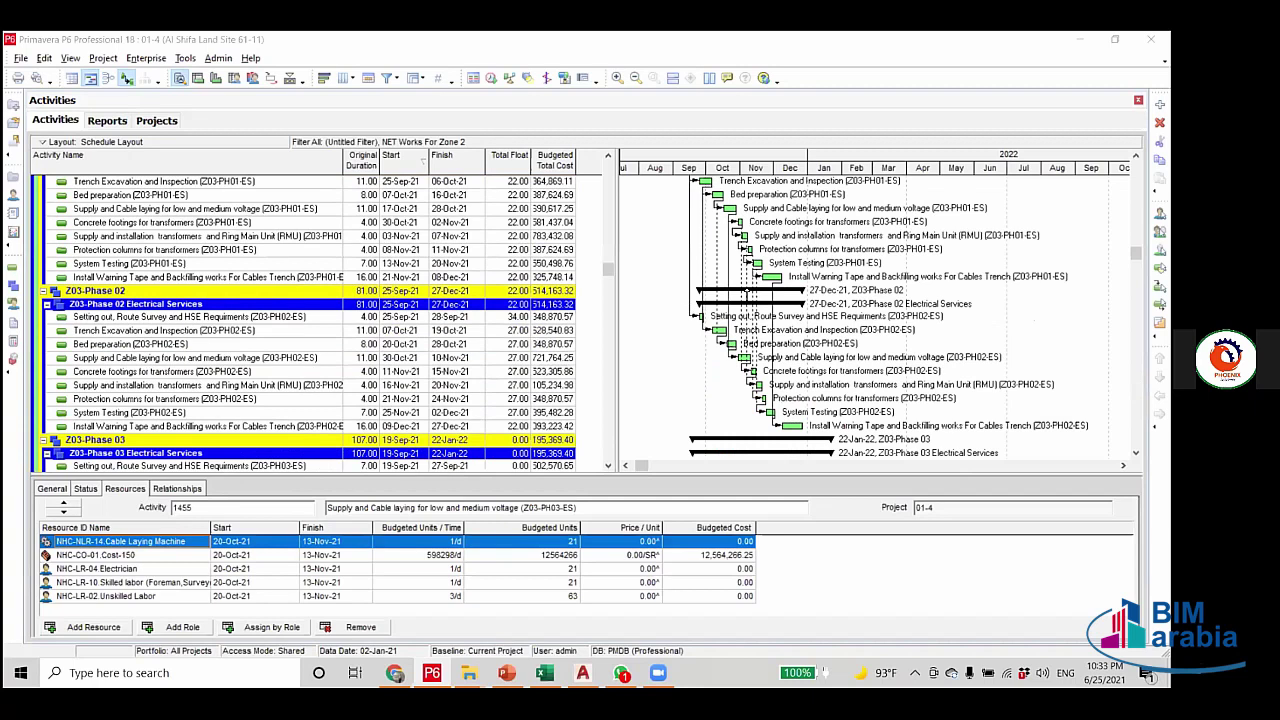
scroll(806, 410, "down", 1)
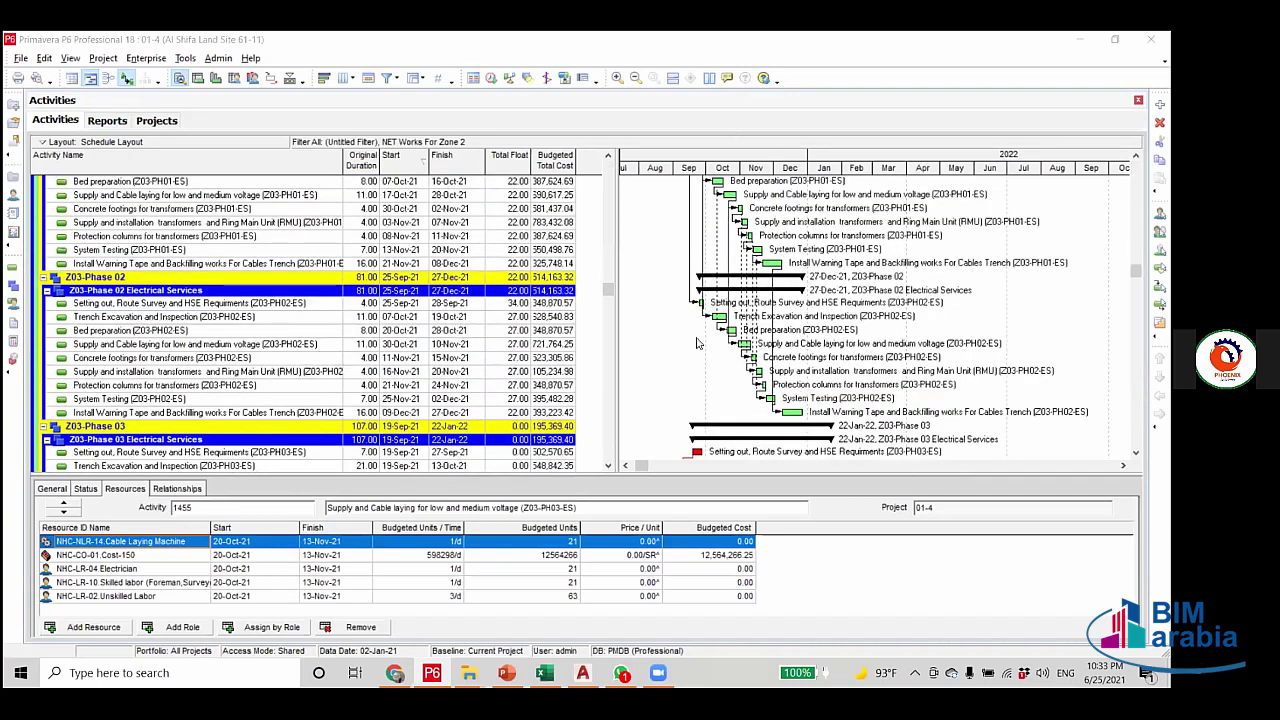
scroll(716, 362, "down", 8)
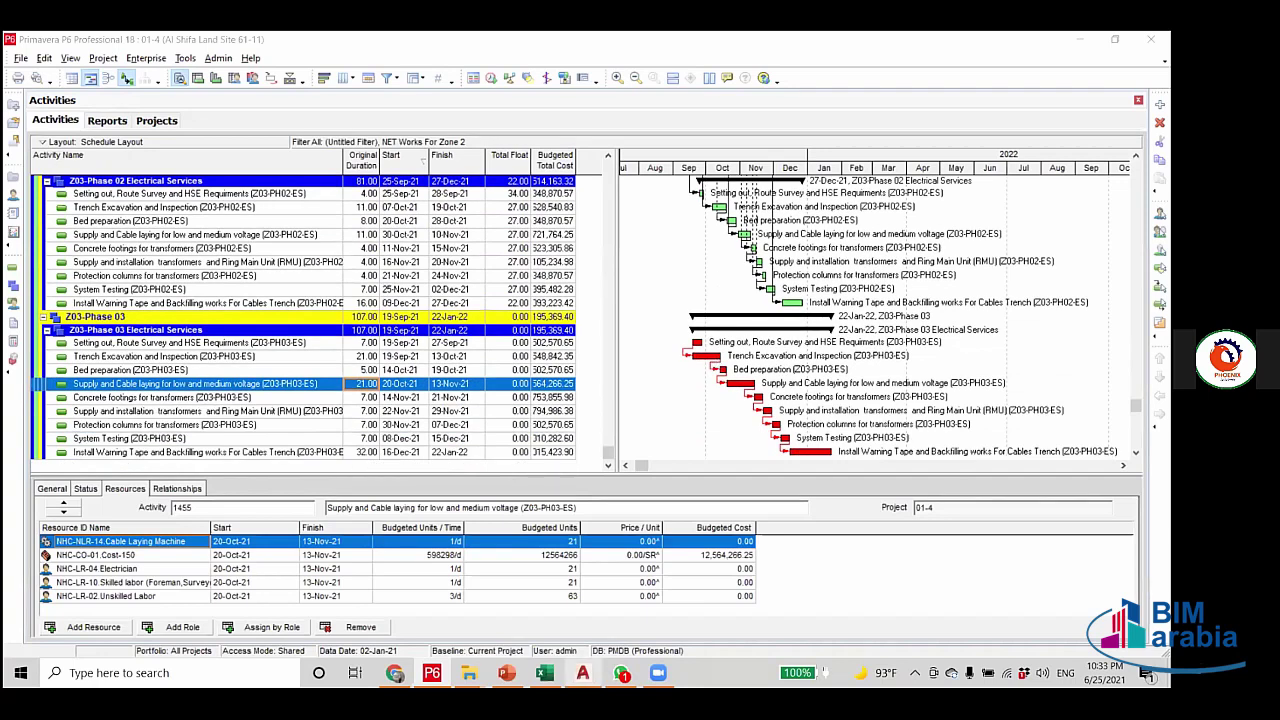
Switch to the AutoCAD site layout drawing and examine the Zone 3 phases and their neighbouring zones.
left_click(582, 672)
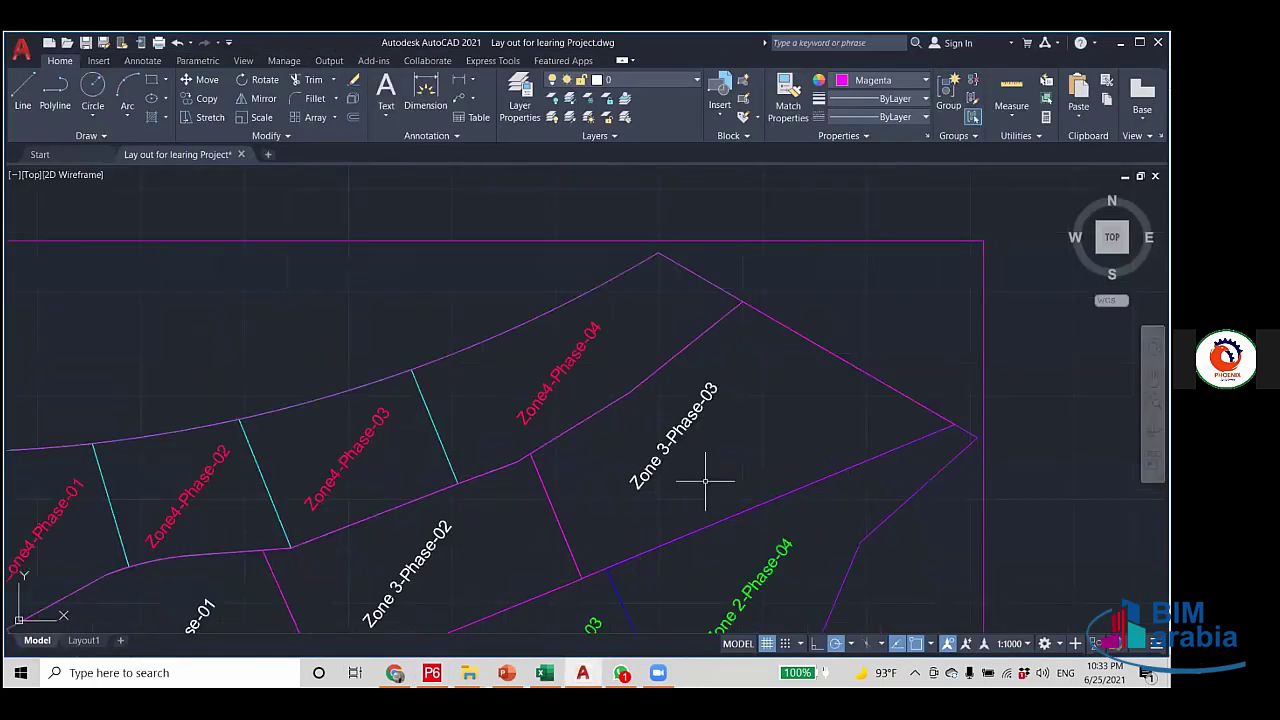
scroll(705, 481, "up", 2)
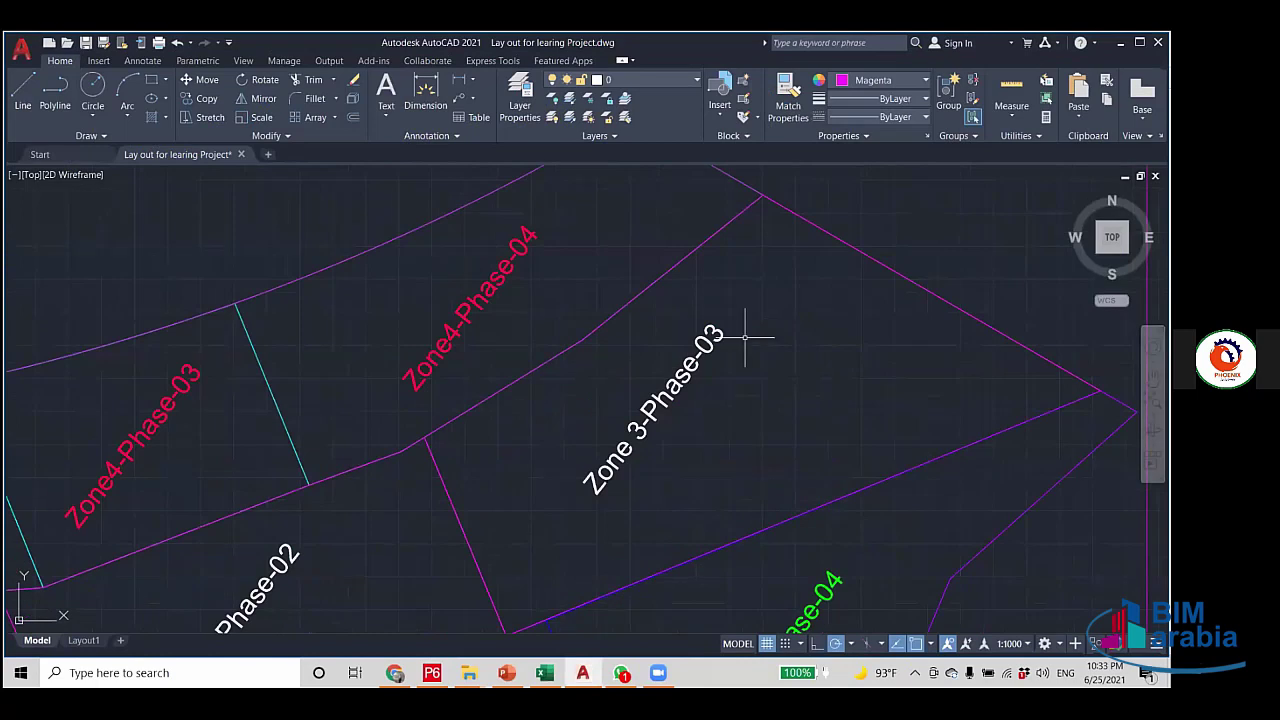
scroll(751, 334, "down", 4)
scroll(740, 458, "up", 4)
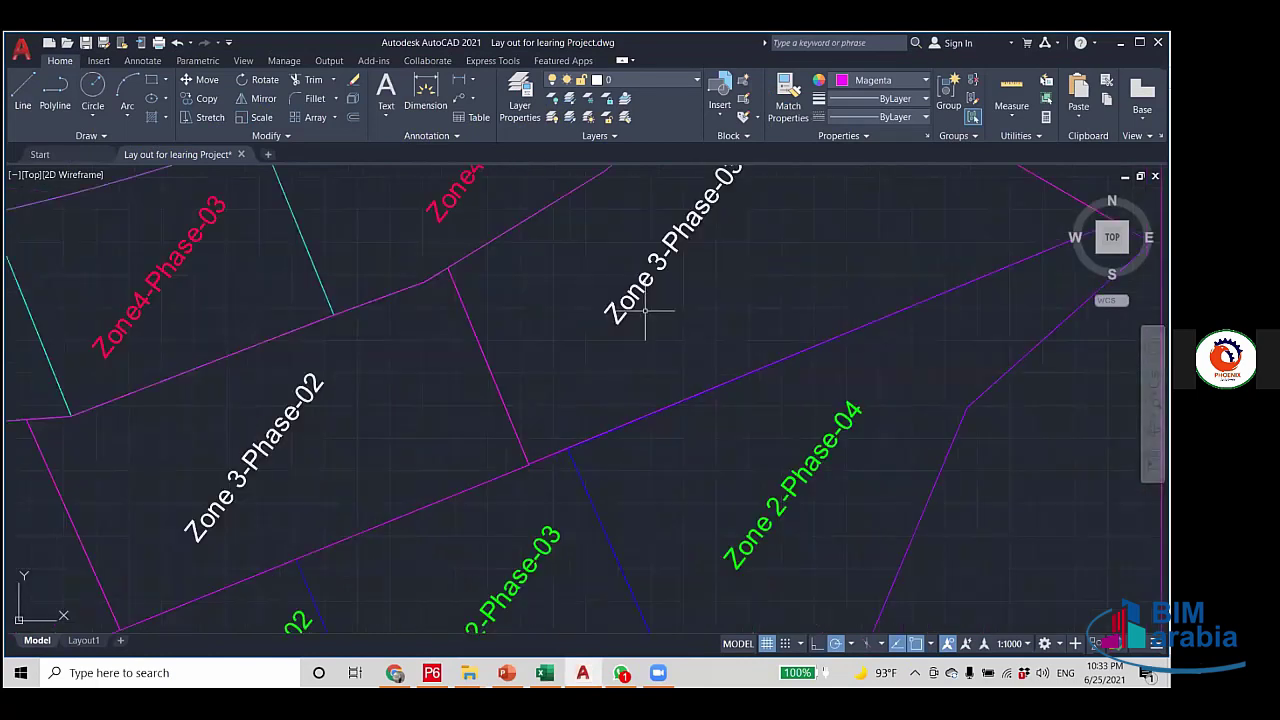
scroll(643, 314, "down", 2)
left_click_drag(607, 461, 700, 357)
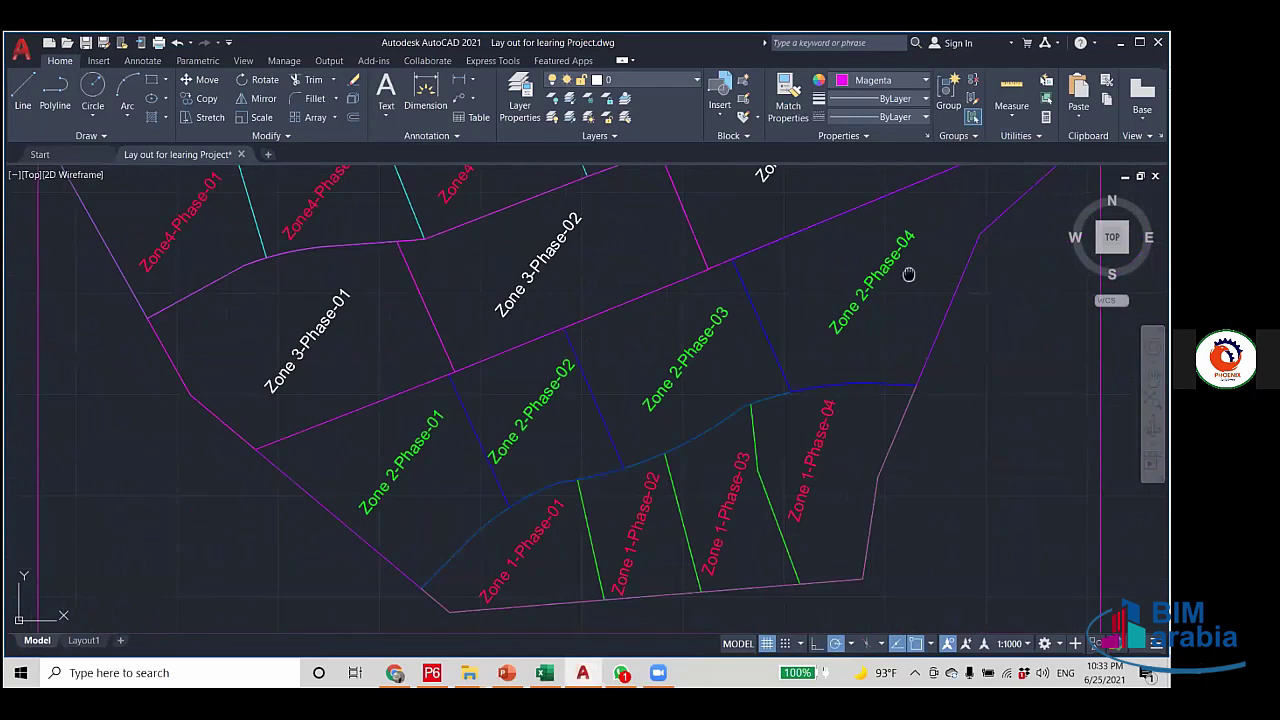
left_click_drag(909, 274, 789, 501)
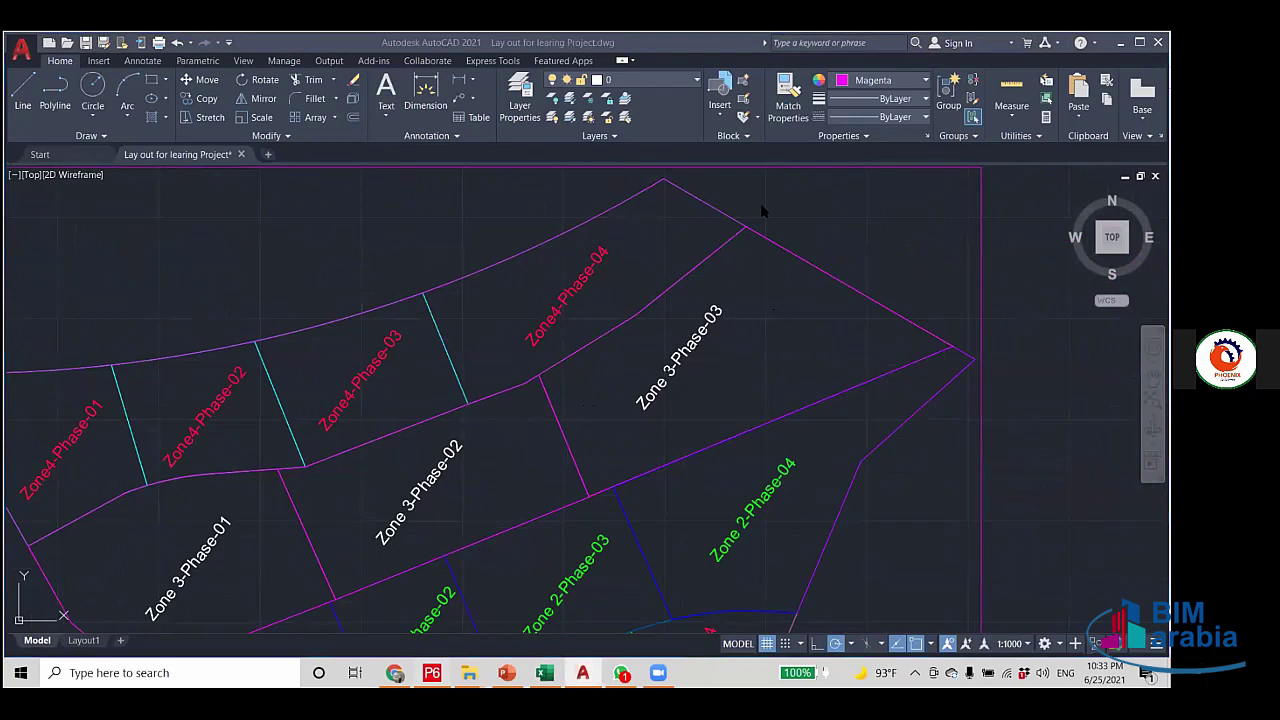
Back in Primavera P6, set the original duration of the Phase 03 System Testing activity to 2 days and reschedule.
key("alt+Tab")
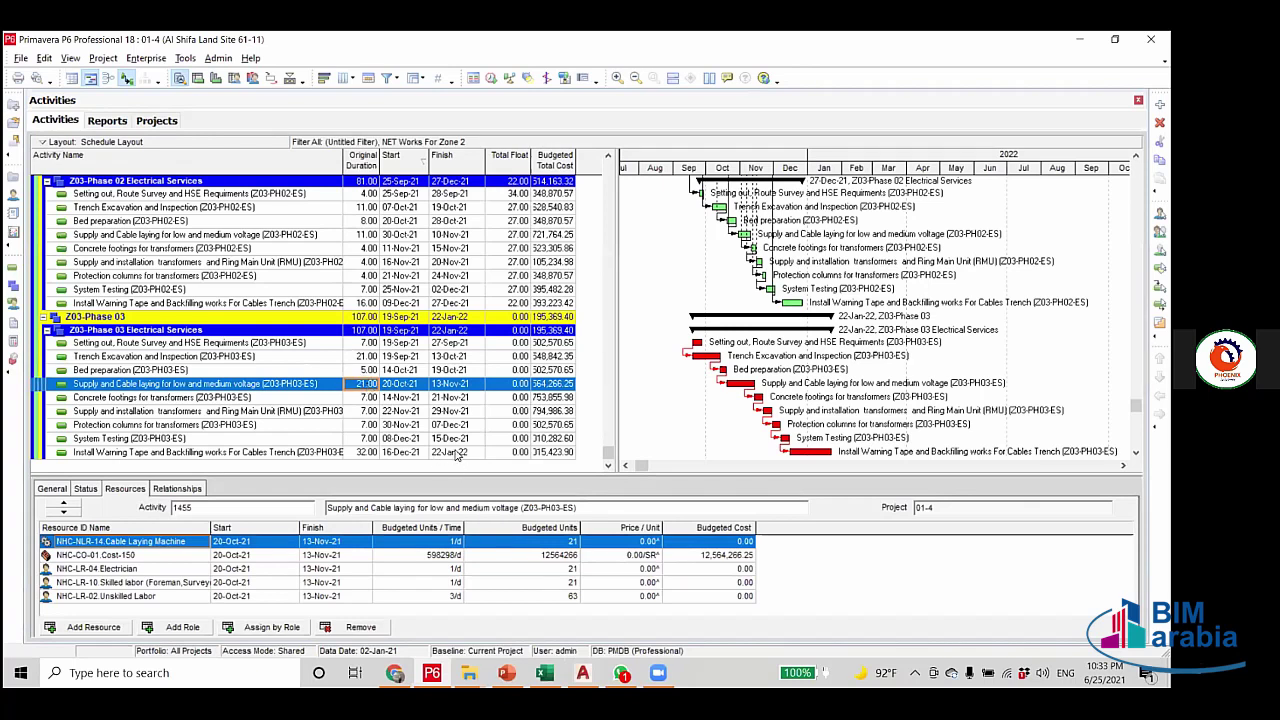
left_click(364, 385)
left_click(364, 442)
left_click(364, 428)
type("1")
key("BackSpace")
type("2")
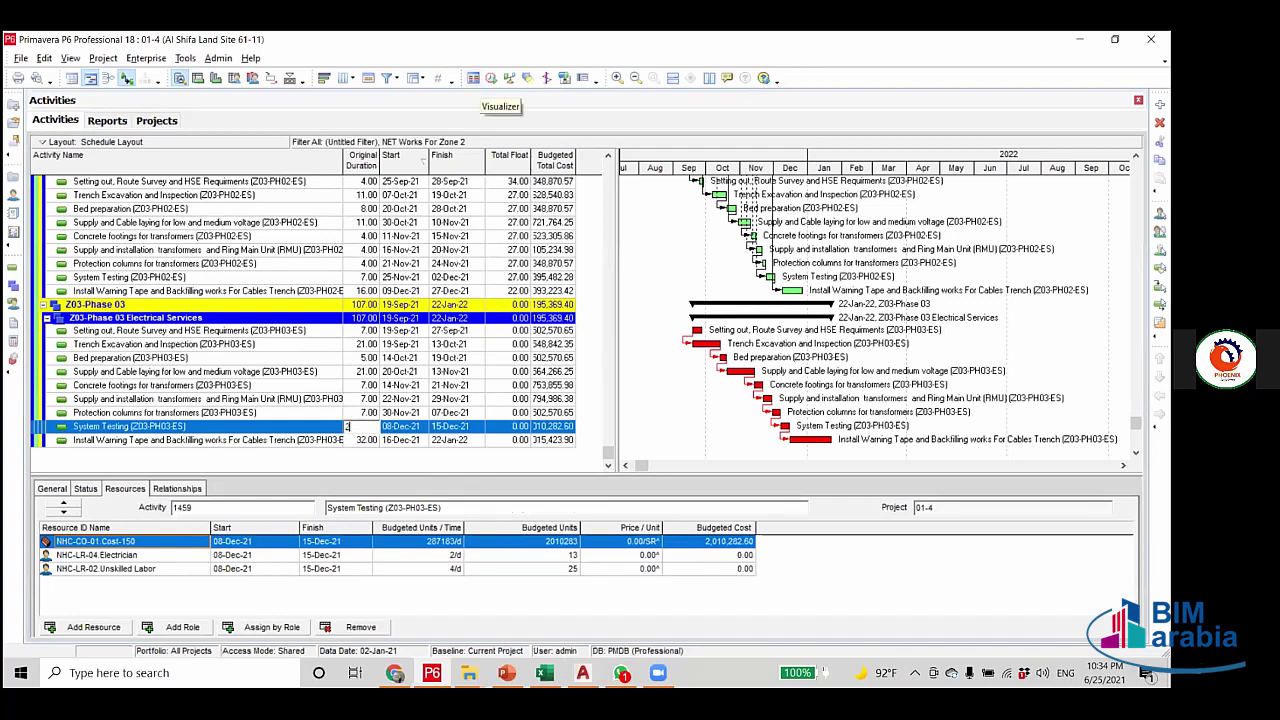
left_click(491, 77)
left_click(744, 299)
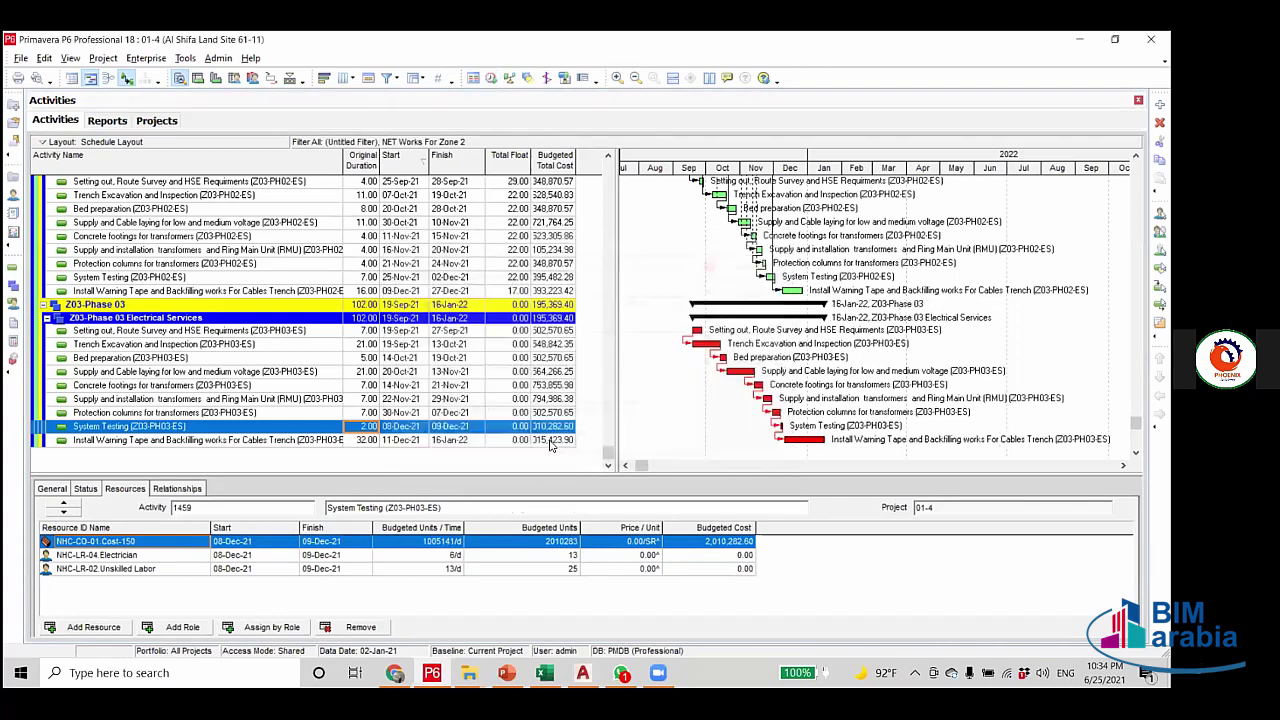
left_click(450, 440)
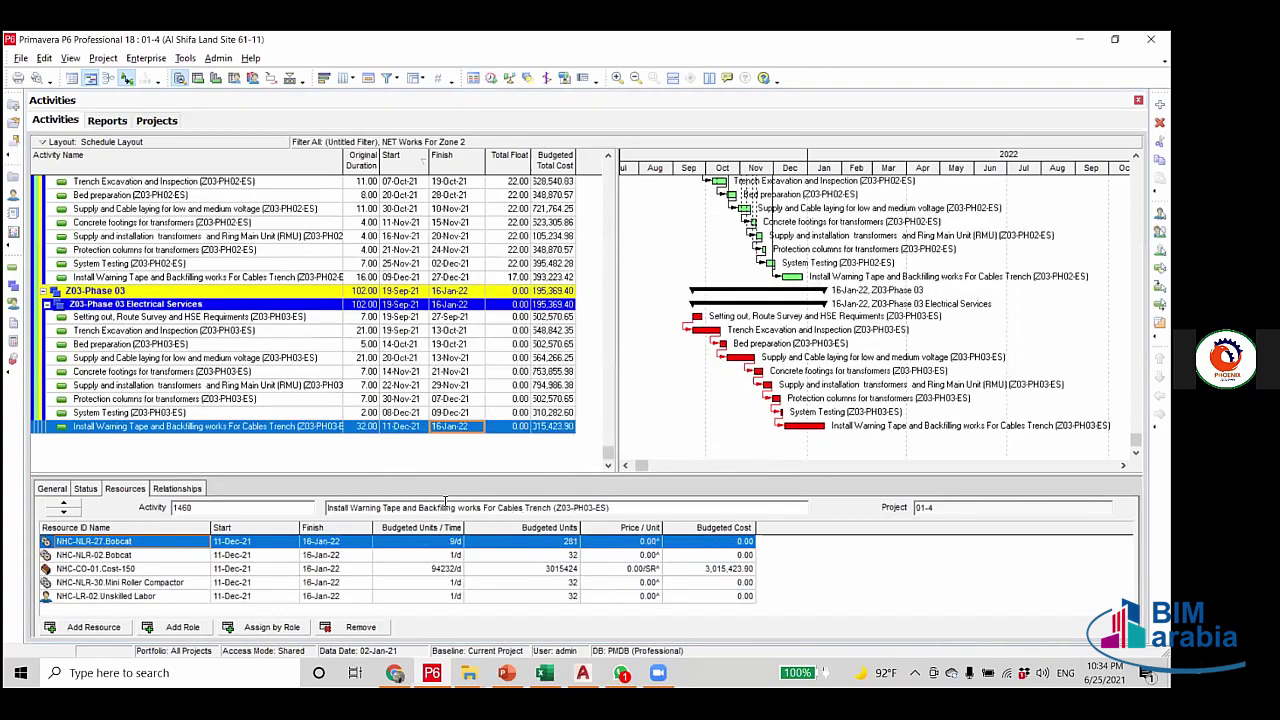
Set the original duration of the Phase 03 Supply and Cable laying activity to 11 days and reschedule.
left_click(360, 358)
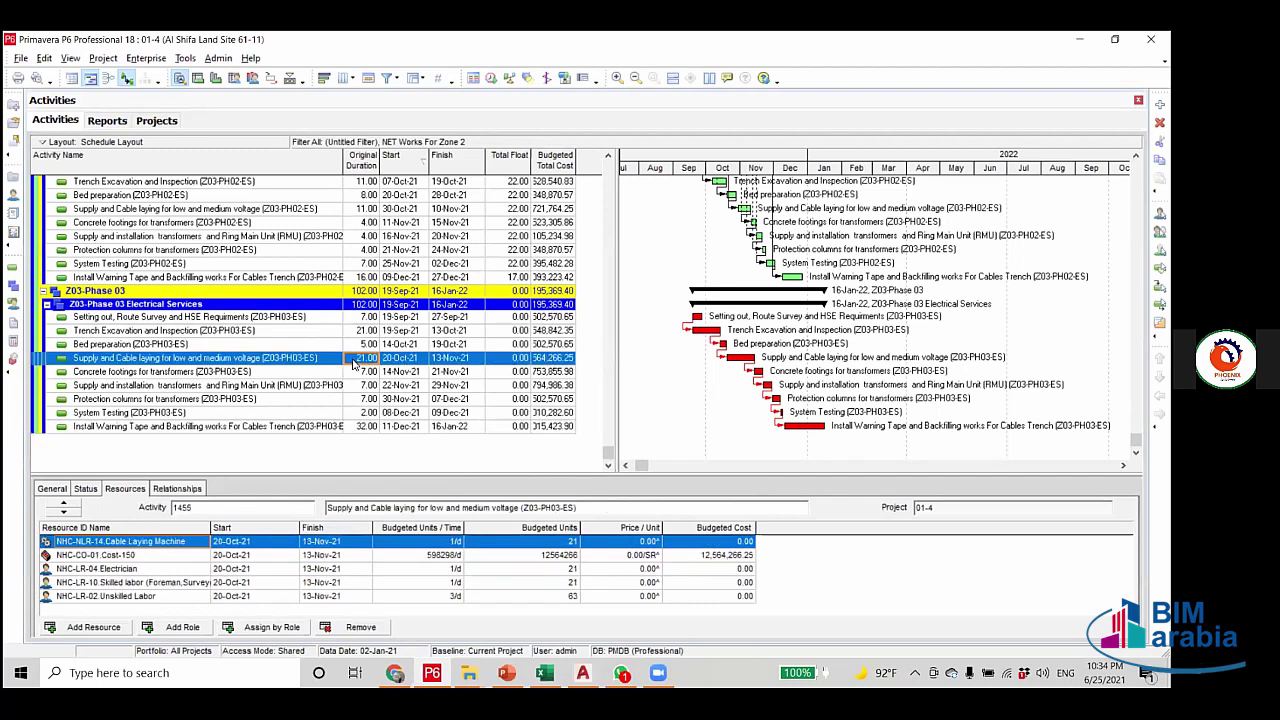
left_click(352, 364)
double_click(370, 358)
type("11")
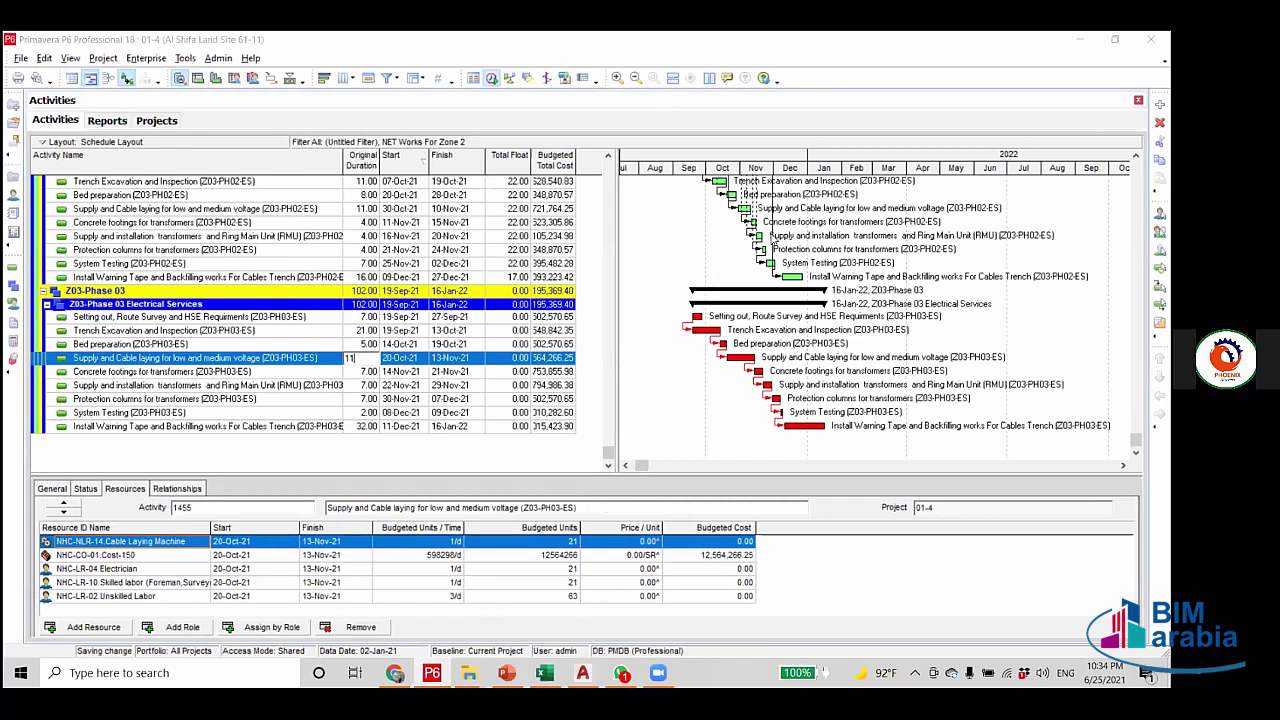
key("F9")
left_click(749, 263)
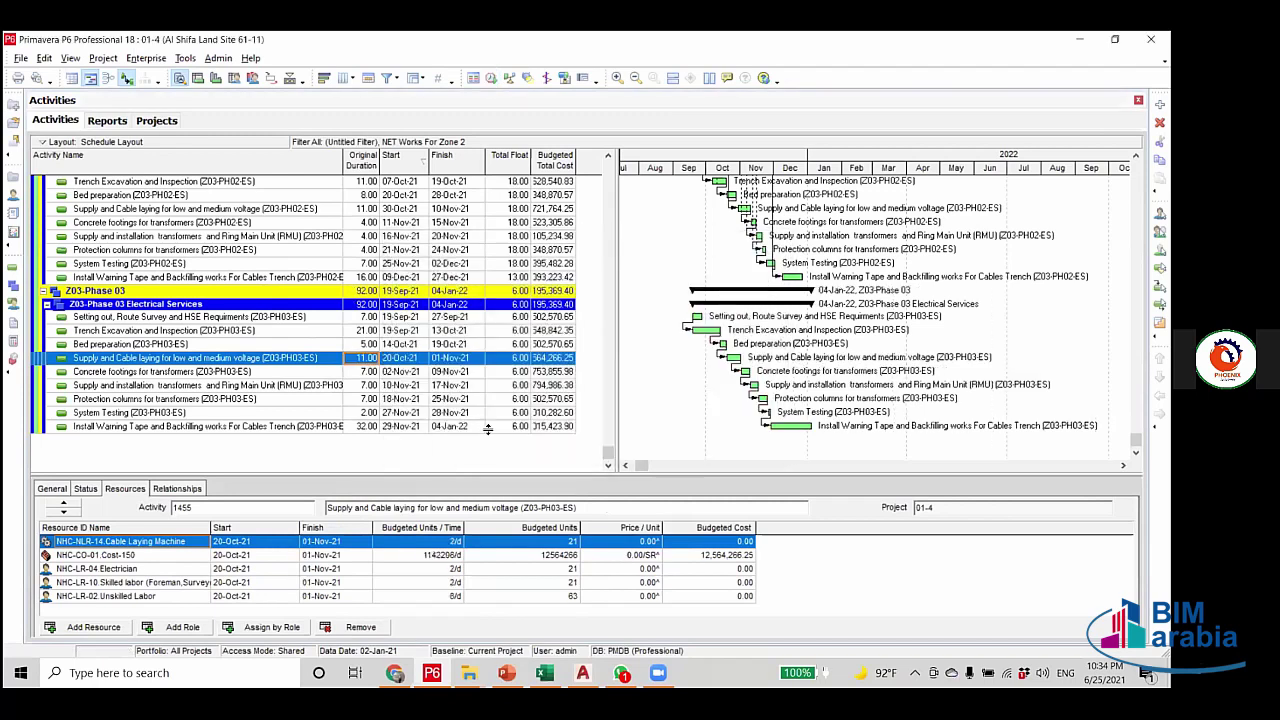
left_click(447, 426)
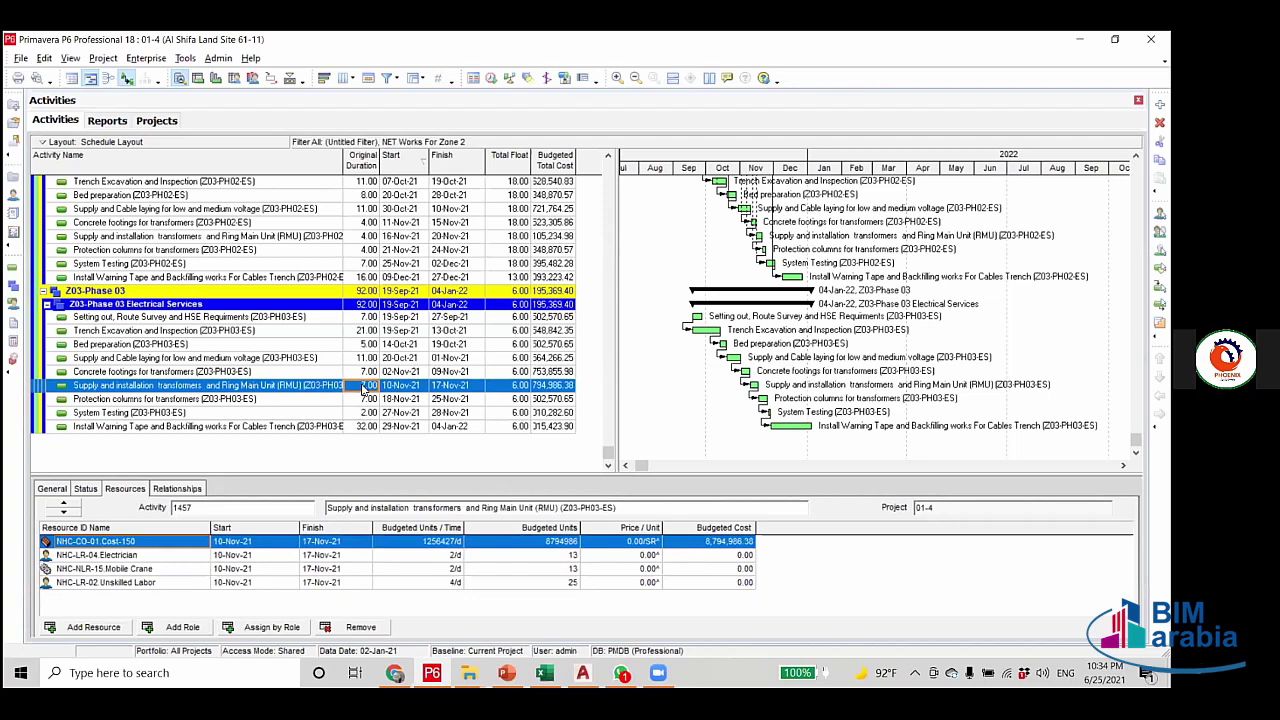
Compare the durations and resources of the Phase 03 transformer and RMU installation and Protection columns activities.
left_click(365, 399)
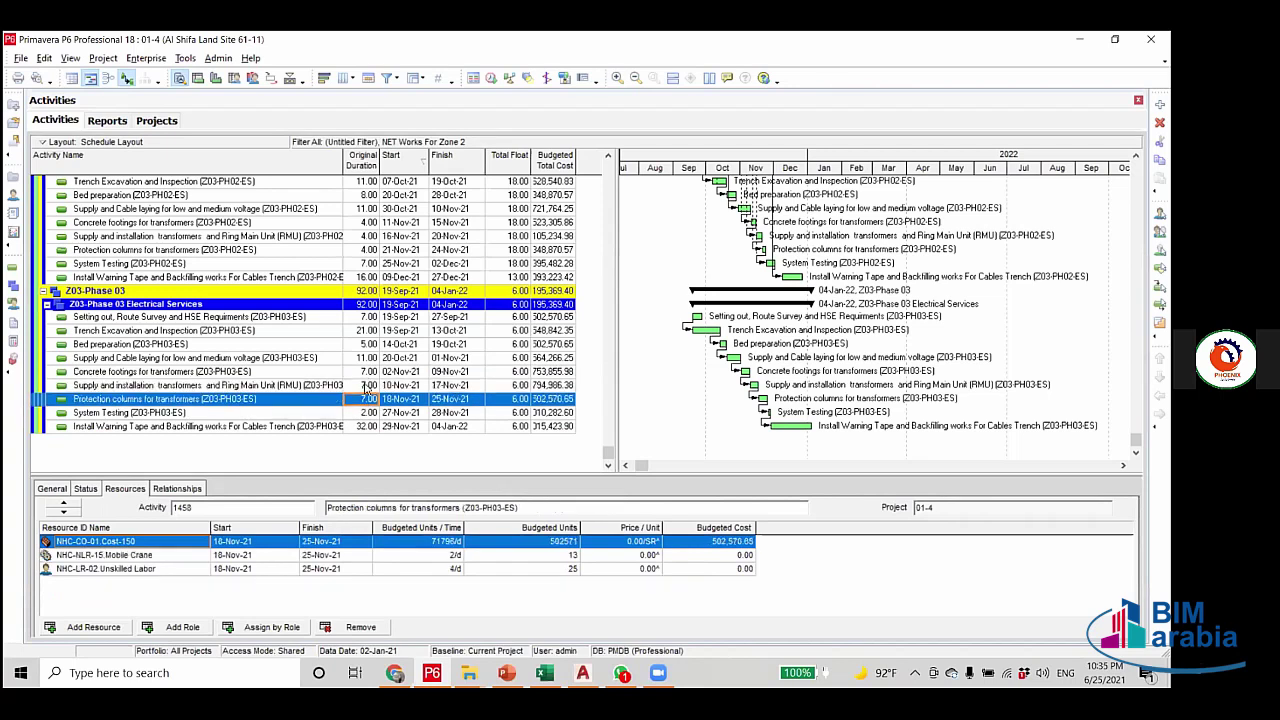
left_click(362, 388)
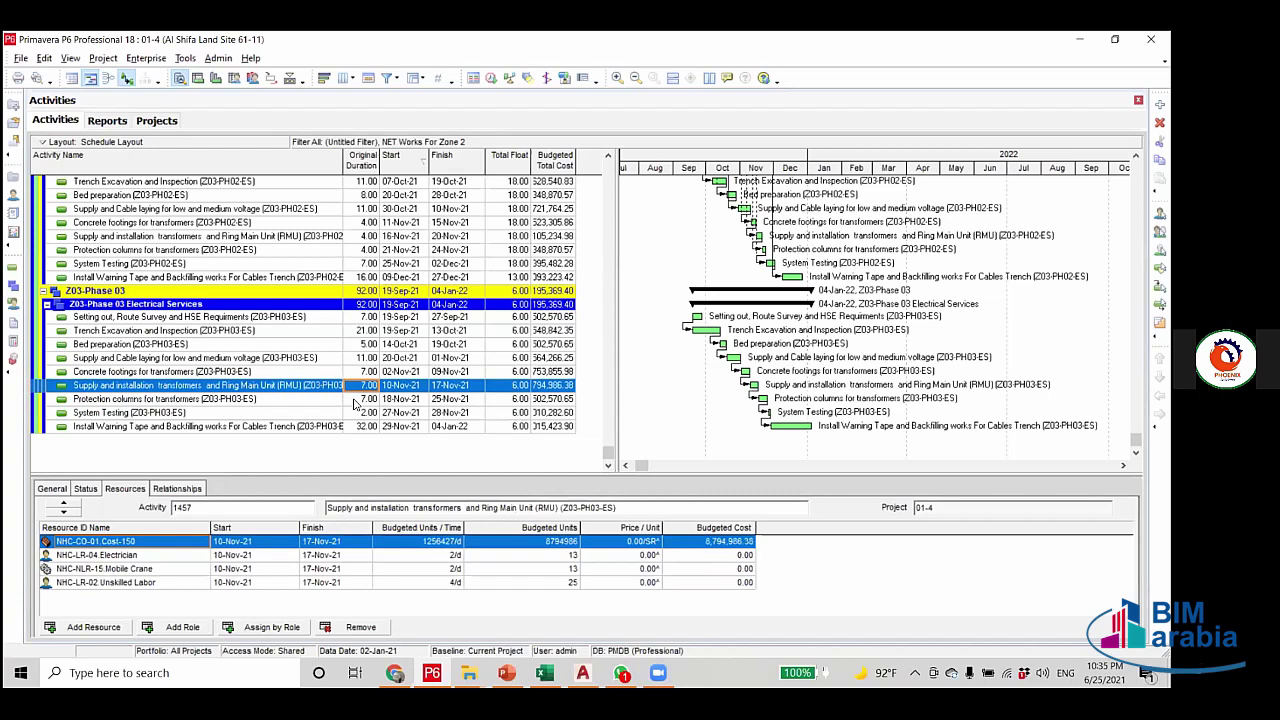
left_click(365, 398)
key("Up")
left_click(358, 401)
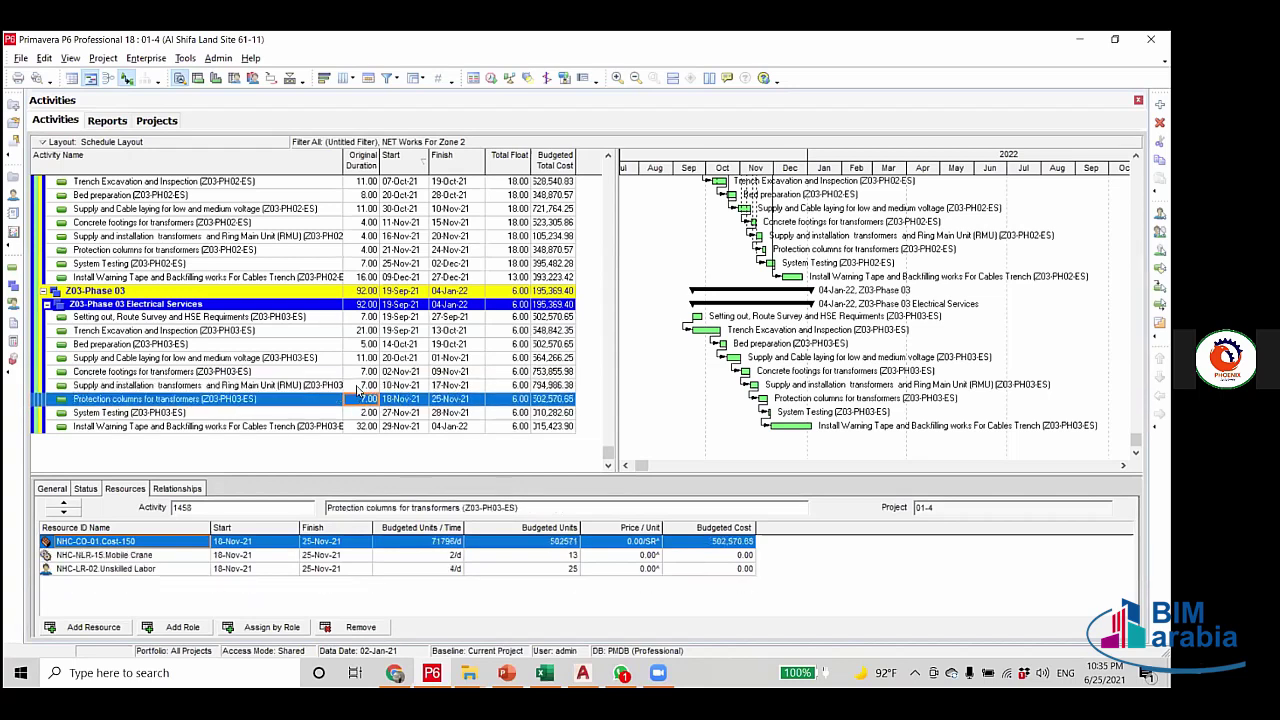
left_click(358, 390)
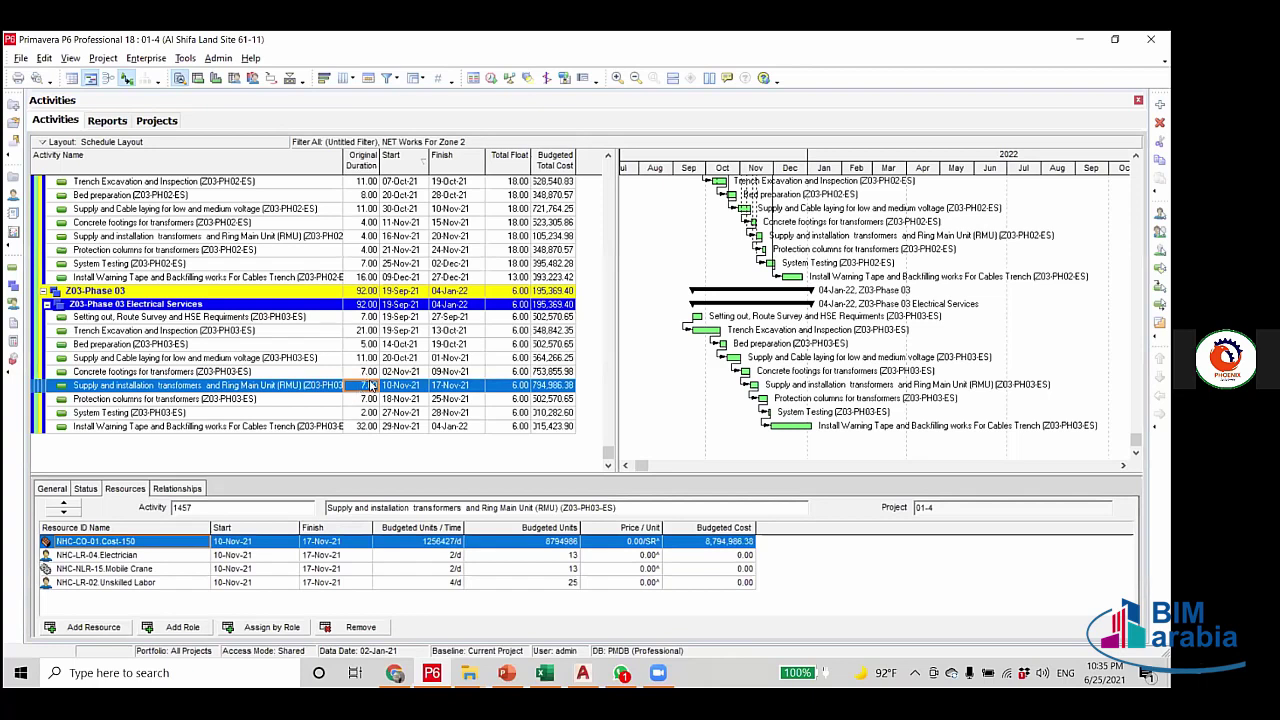
Try an SS relationship for the Concrete footings predecessor of the Phase 03 transformer and RMU installation activity, then restore FS.
left_click(178, 489)
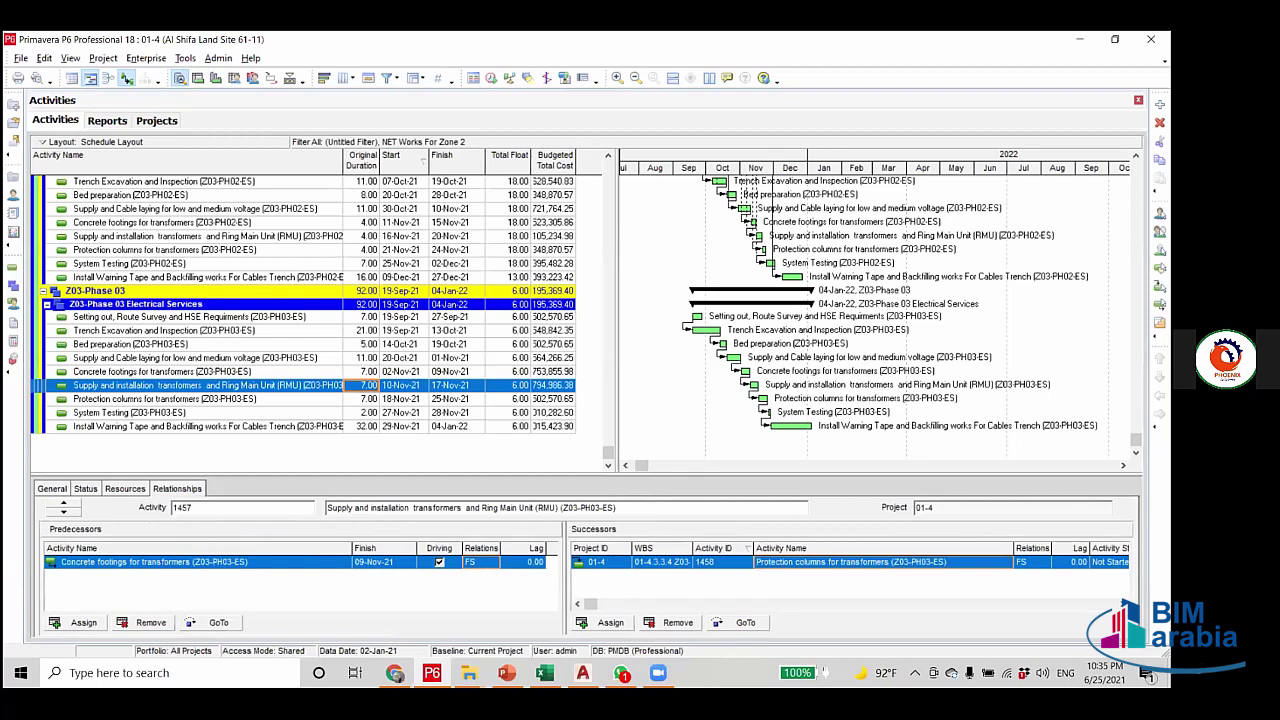
left_click(490, 565)
left_click(490, 565)
left_click(487, 611)
left_click(486, 565)
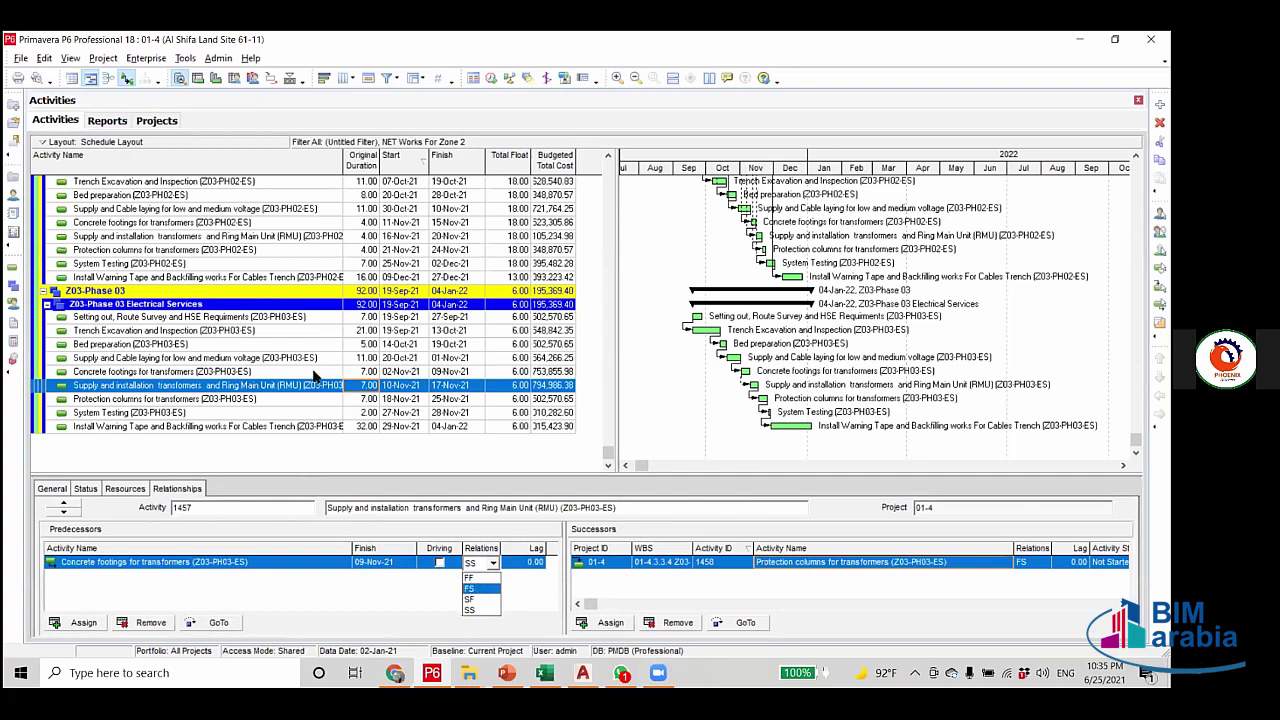
key("Return")
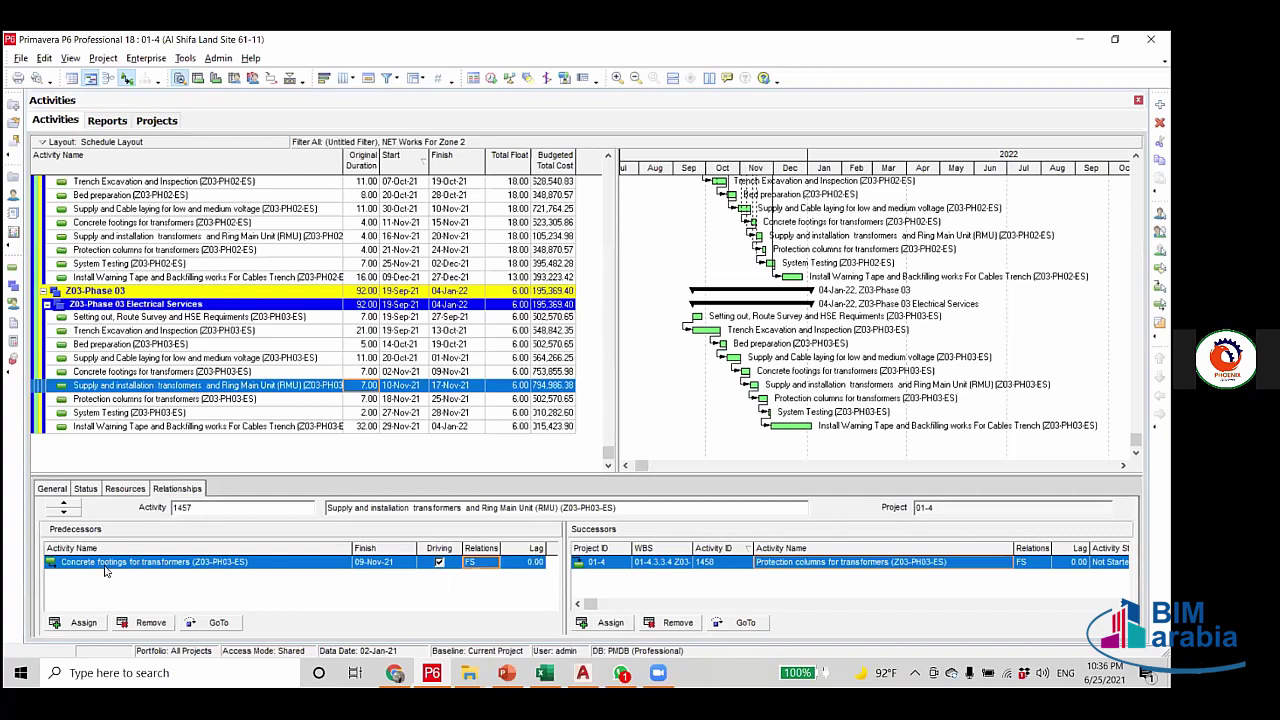
Change the transformer and RMU installation predecessor of the Phase 03 Protection columns activity to SS with a 2-day lag and reschedule.
left_click(227, 399)
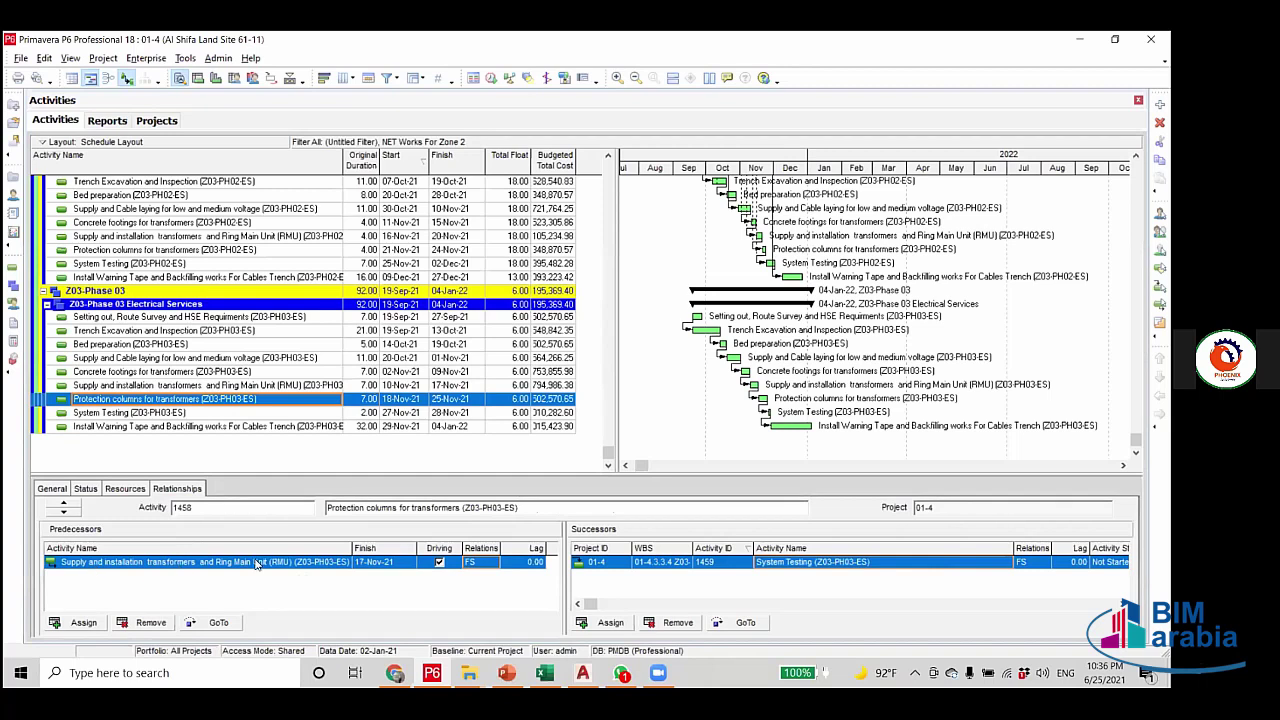
left_click(489, 566)
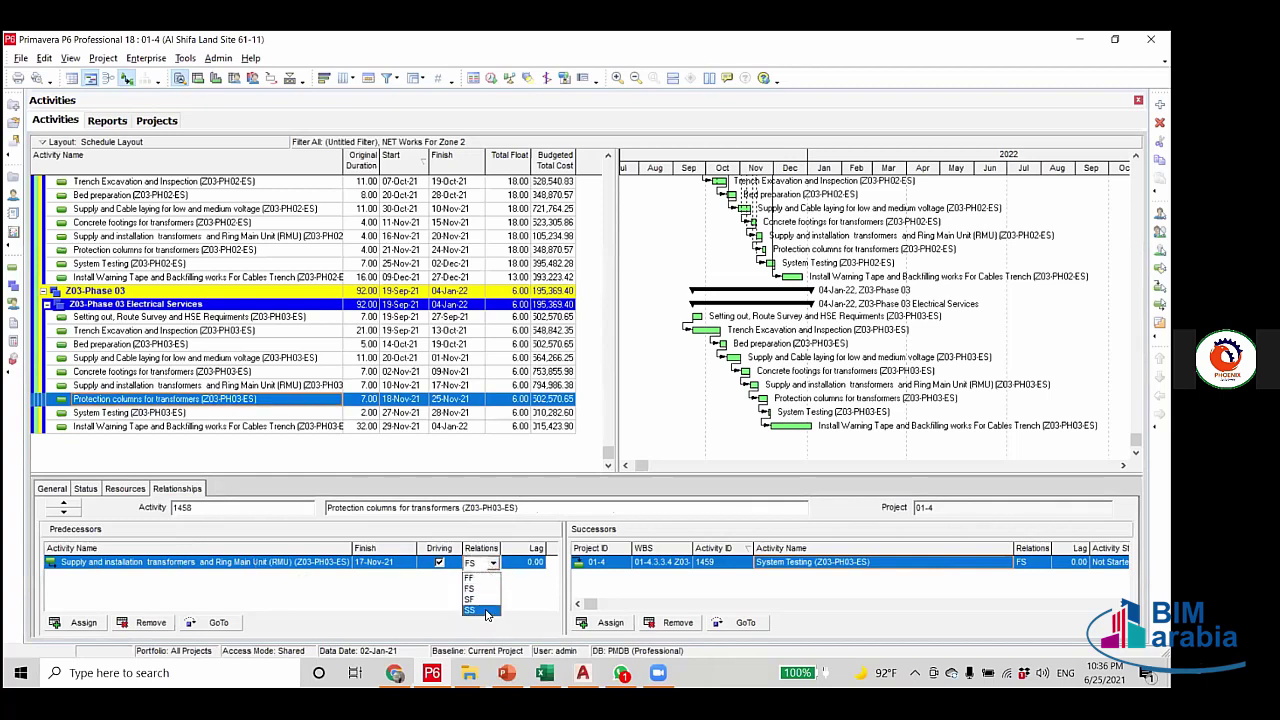
left_click(486, 612)
left_click(522, 563)
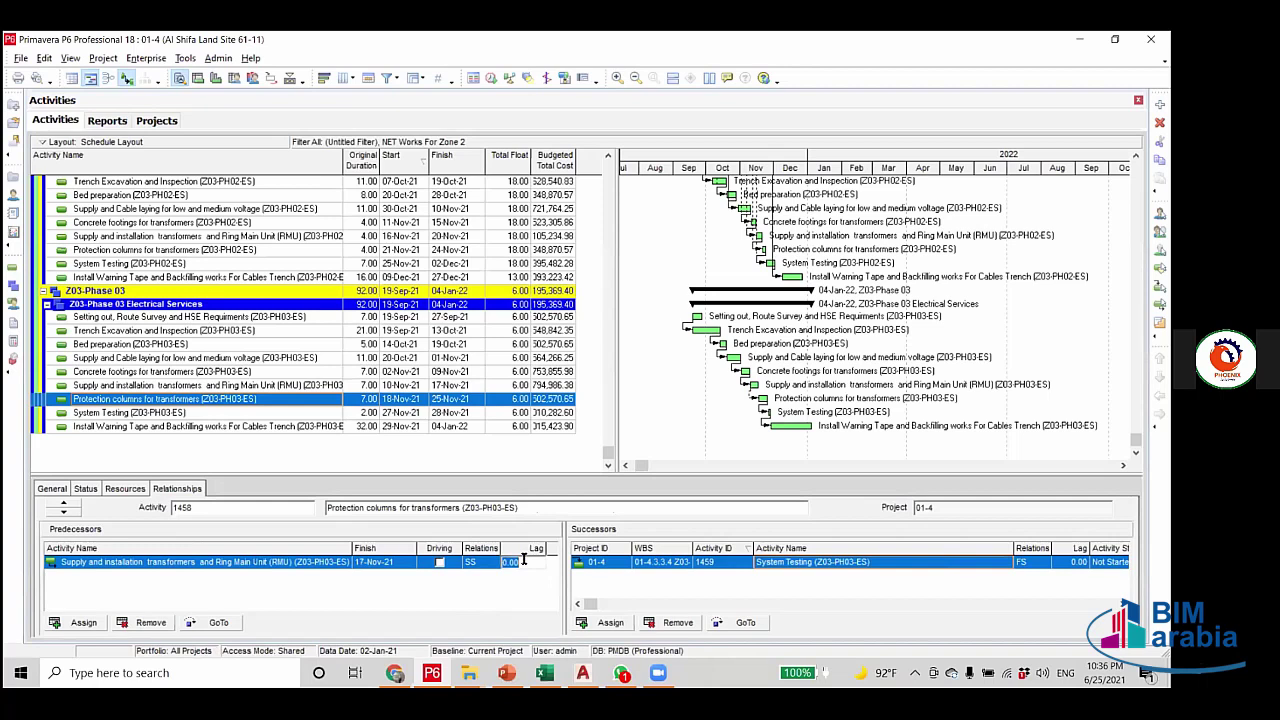
type("2")
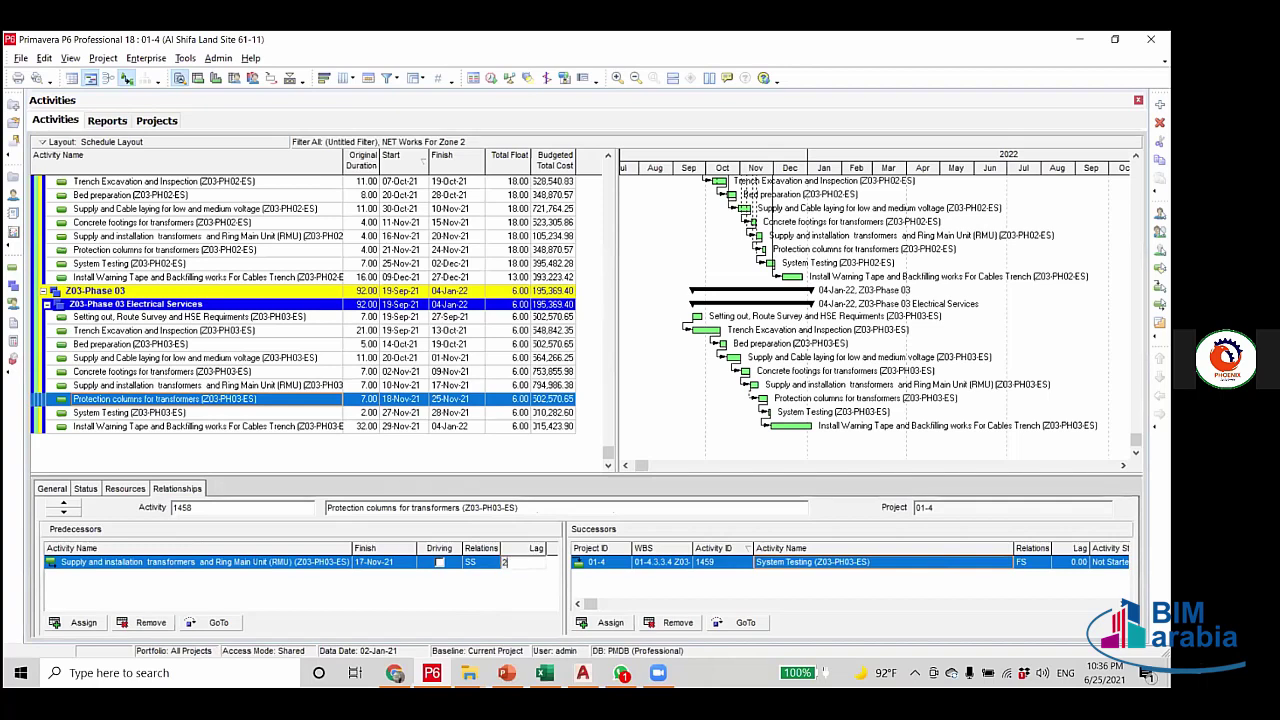
left_click(491, 78)
left_click(748, 263)
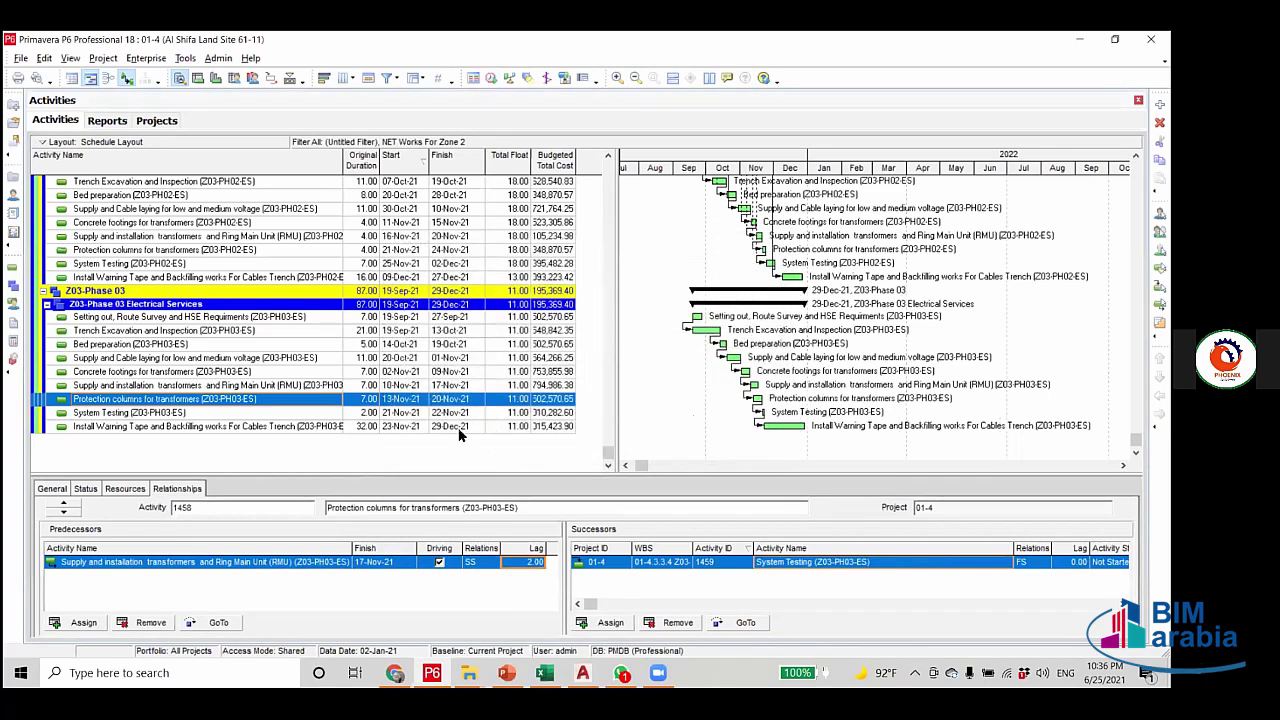
Compare the finish dates and relationships of the Phase 02 and Phase 03 electrical Install Warning Tape and Backfilling activities.
left_click(459, 427)
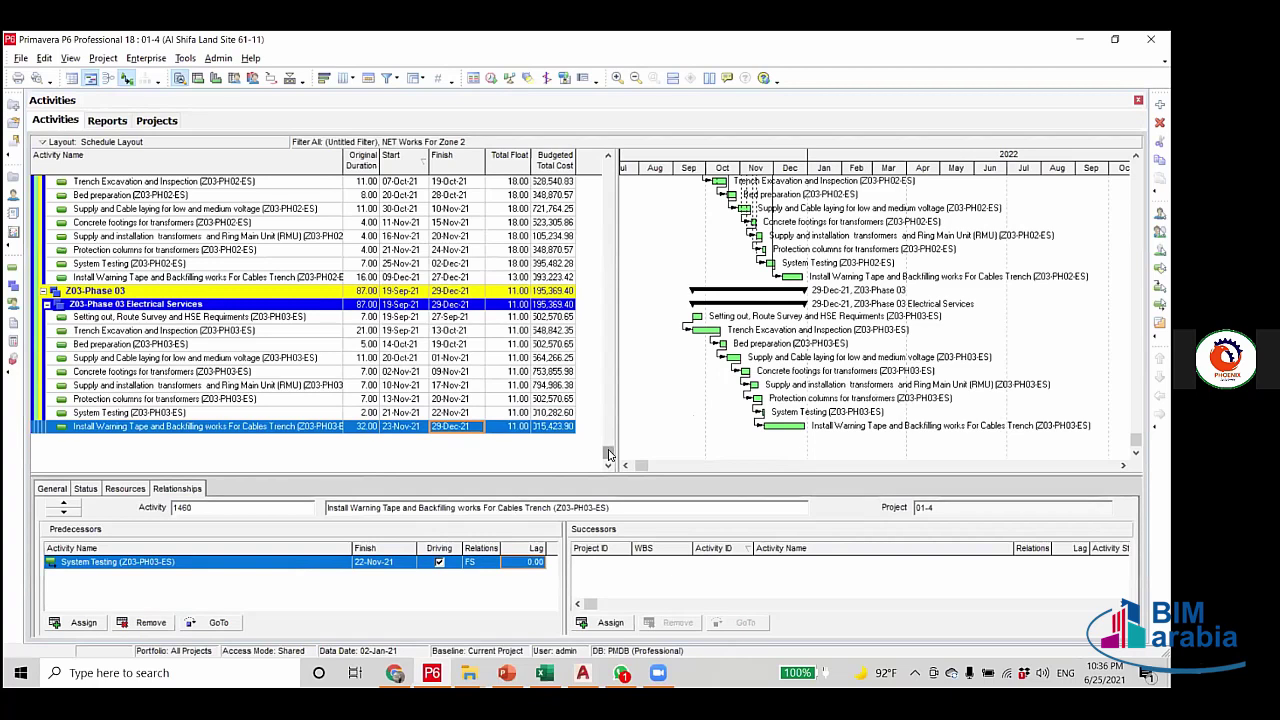
scroll(609, 455, "up", 5)
scroll(596, 488, "down", 5)
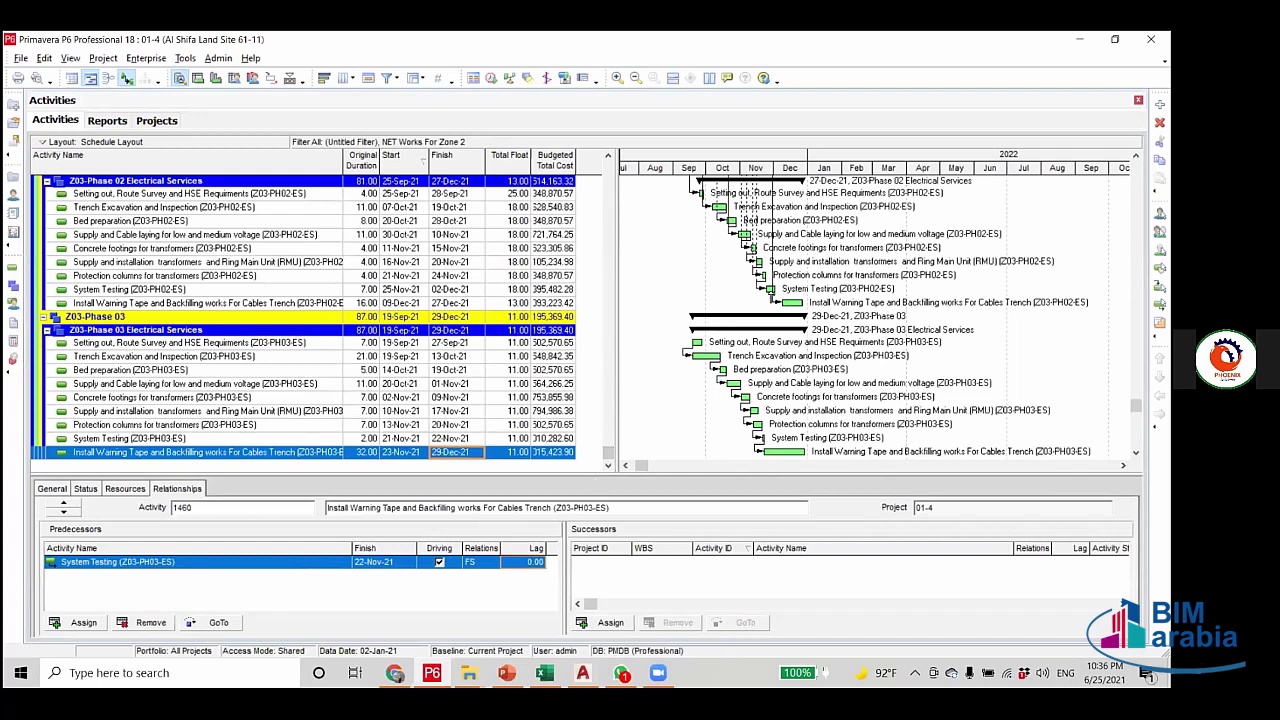
scroll(767, 308, "up", 2)
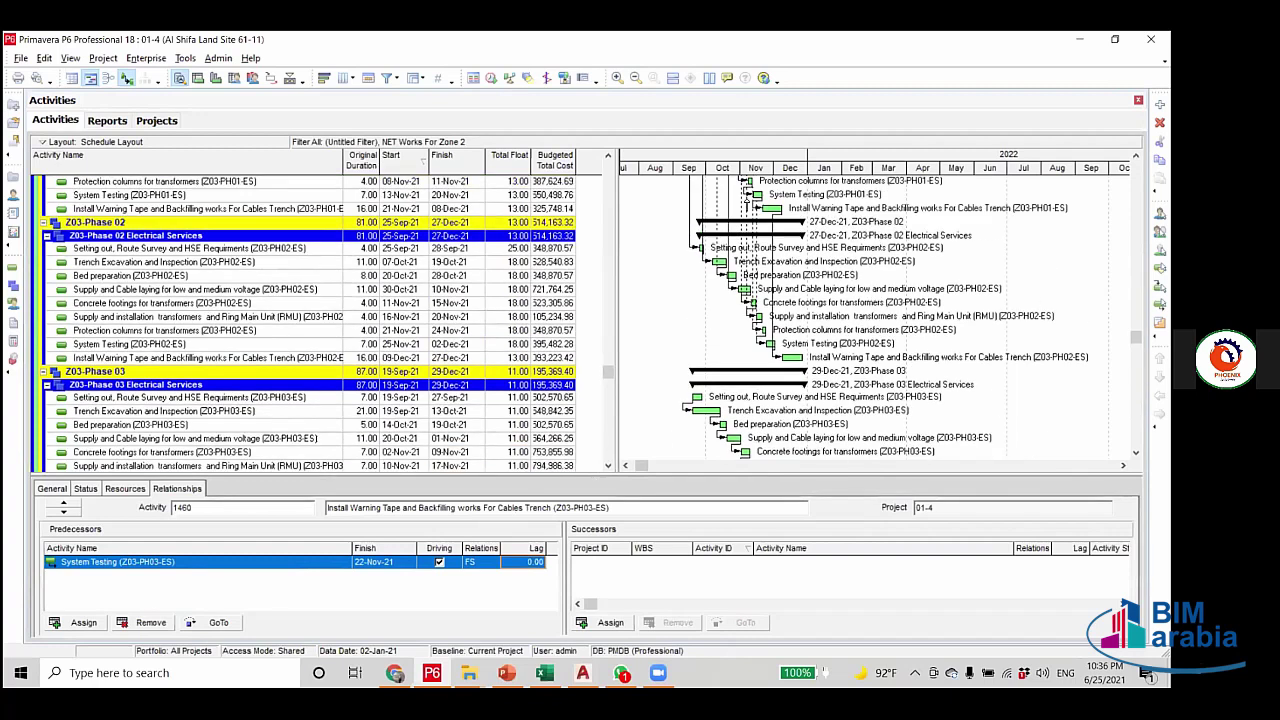
left_click(795, 372)
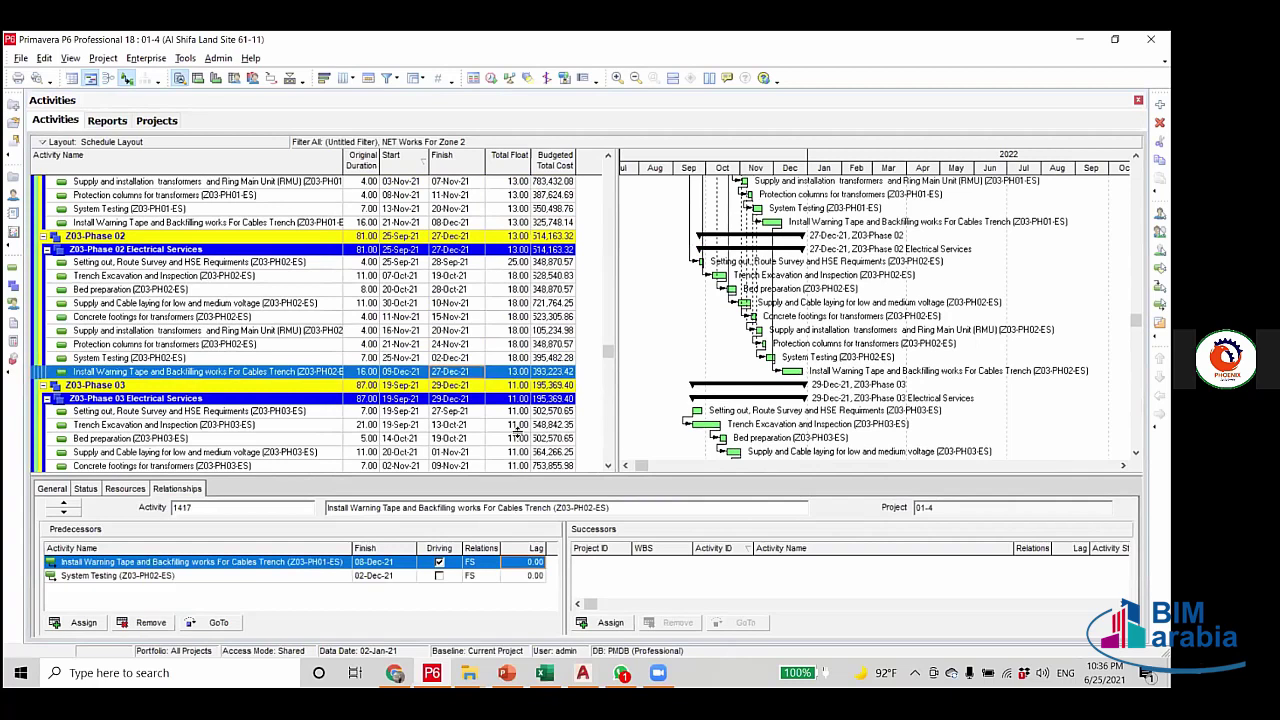
scroll(462, 432, "down", 2)
left_click(462, 428)
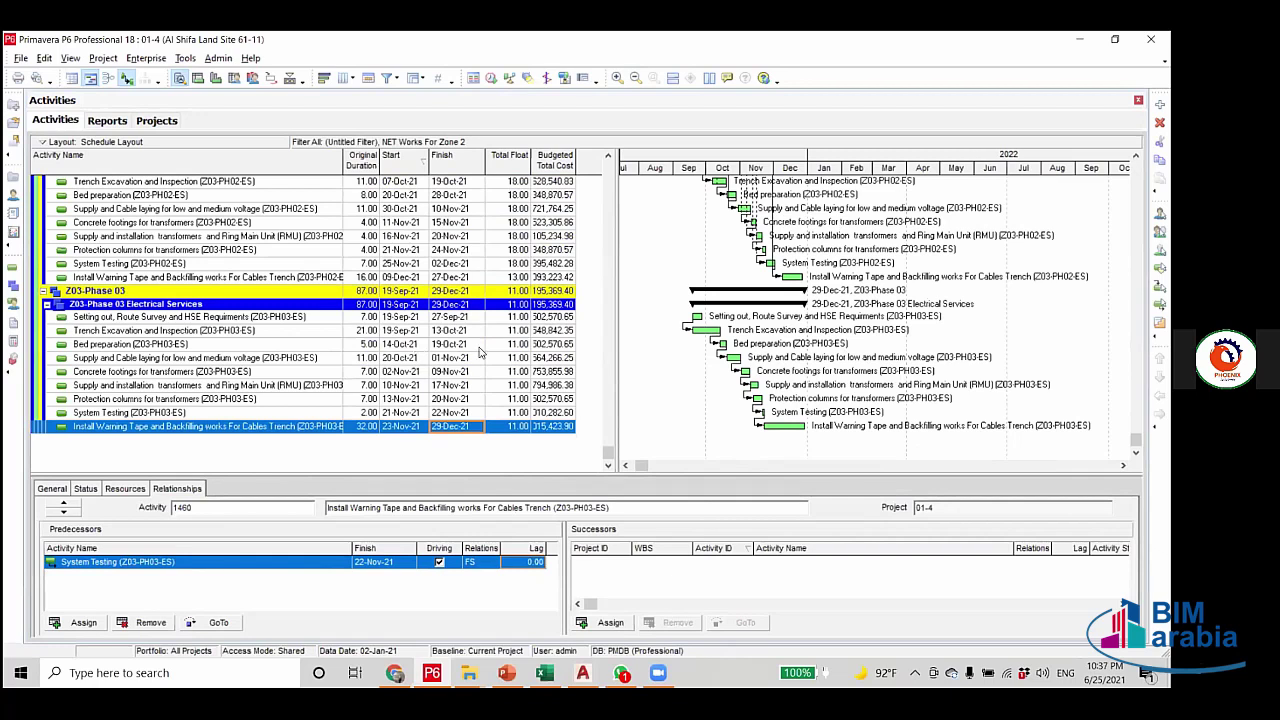
left_click(612, 623)
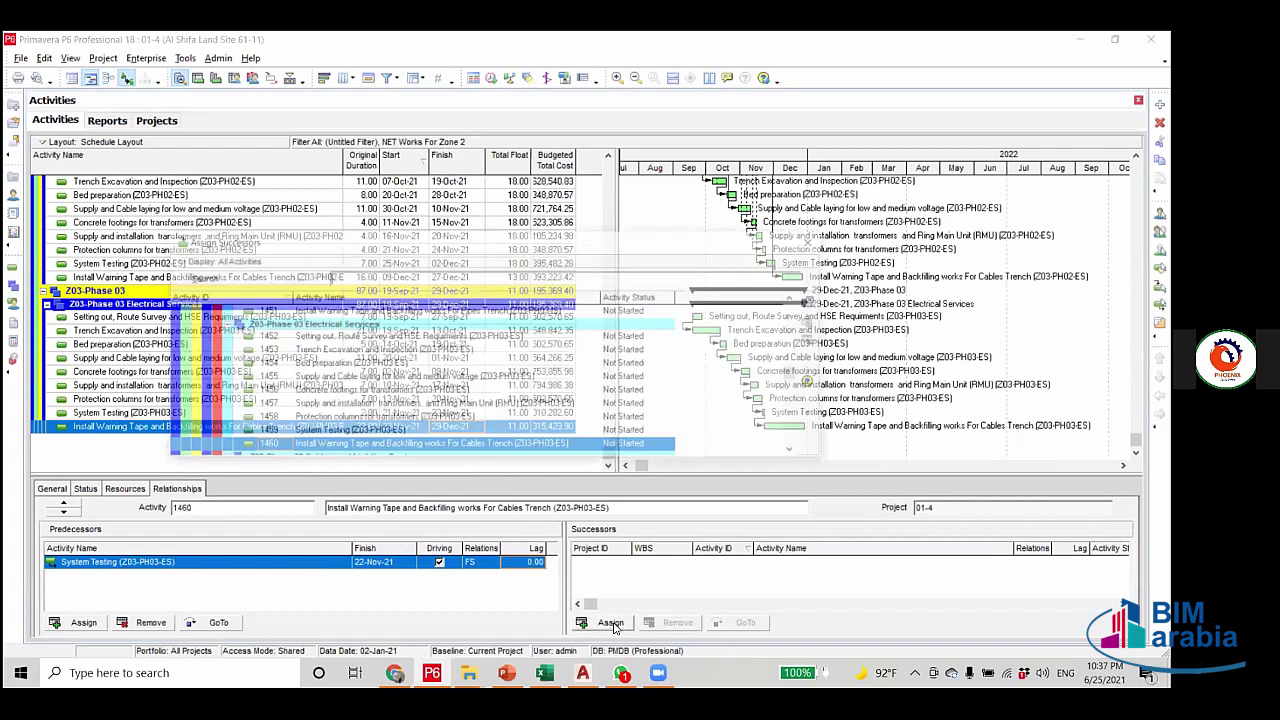
scroll(797, 329, "down", 1)
scroll(797, 329, "up", 10)
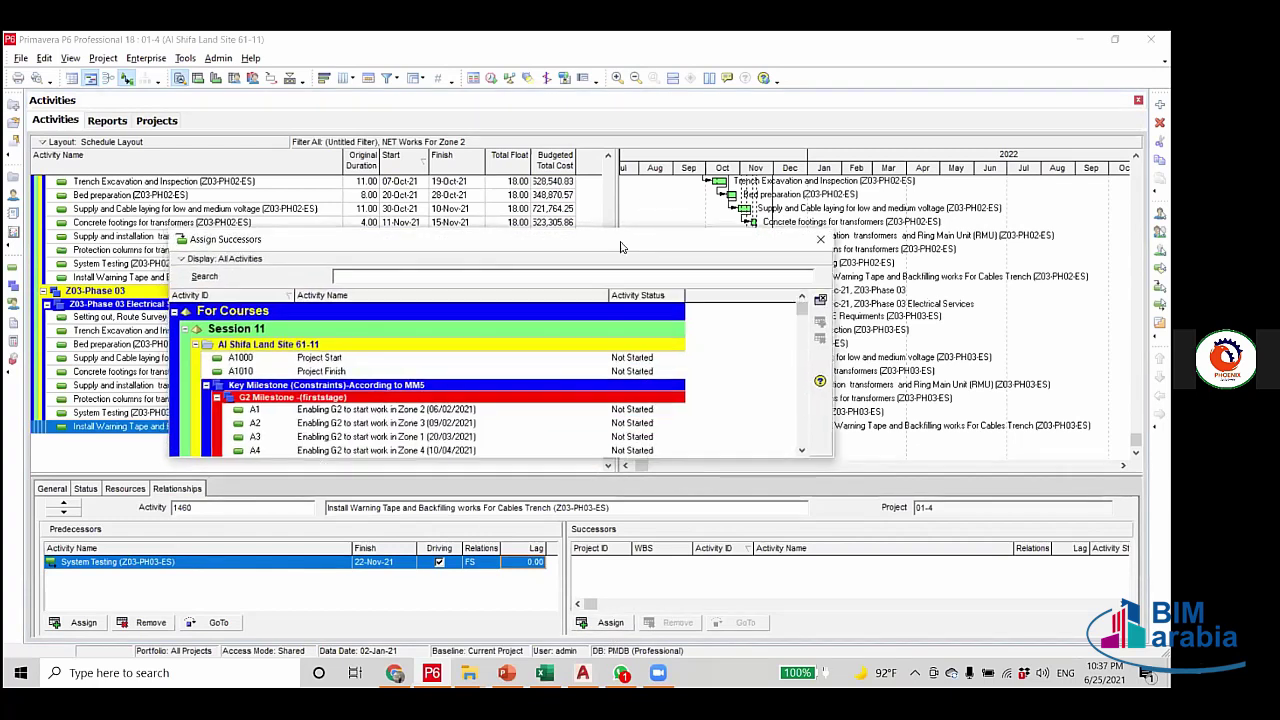
left_click_drag(612, 250, 798, 102)
scroll(1015, 232, "down", 5)
scroll(1015, 232, "down", 5)
left_click(1016, 93)
Assign Spray a substance RC2 (Z03-PH03-Wear-C) as successor of the Phase 03 electrical Install Warning Tape activity and try to reschedule.
left_click(612, 624)
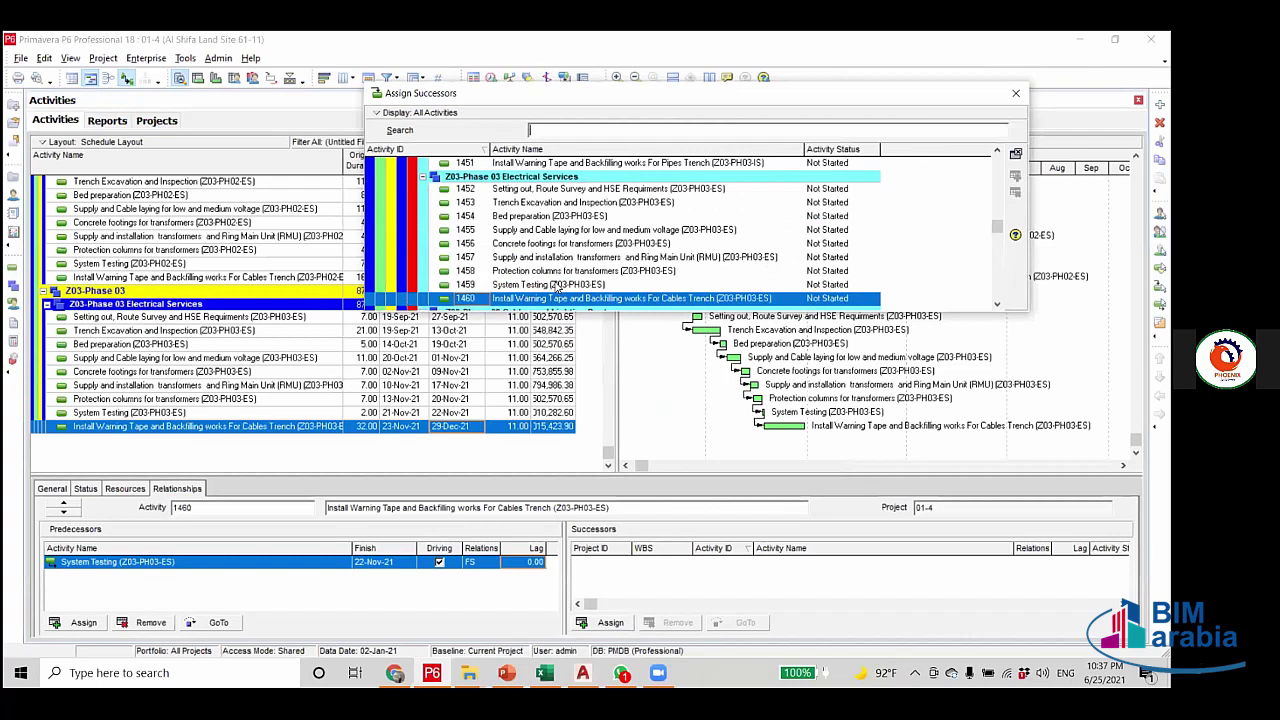
left_click(558, 288)
scroll(585, 270, "down", 3)
scroll(590, 279, "down", 3)
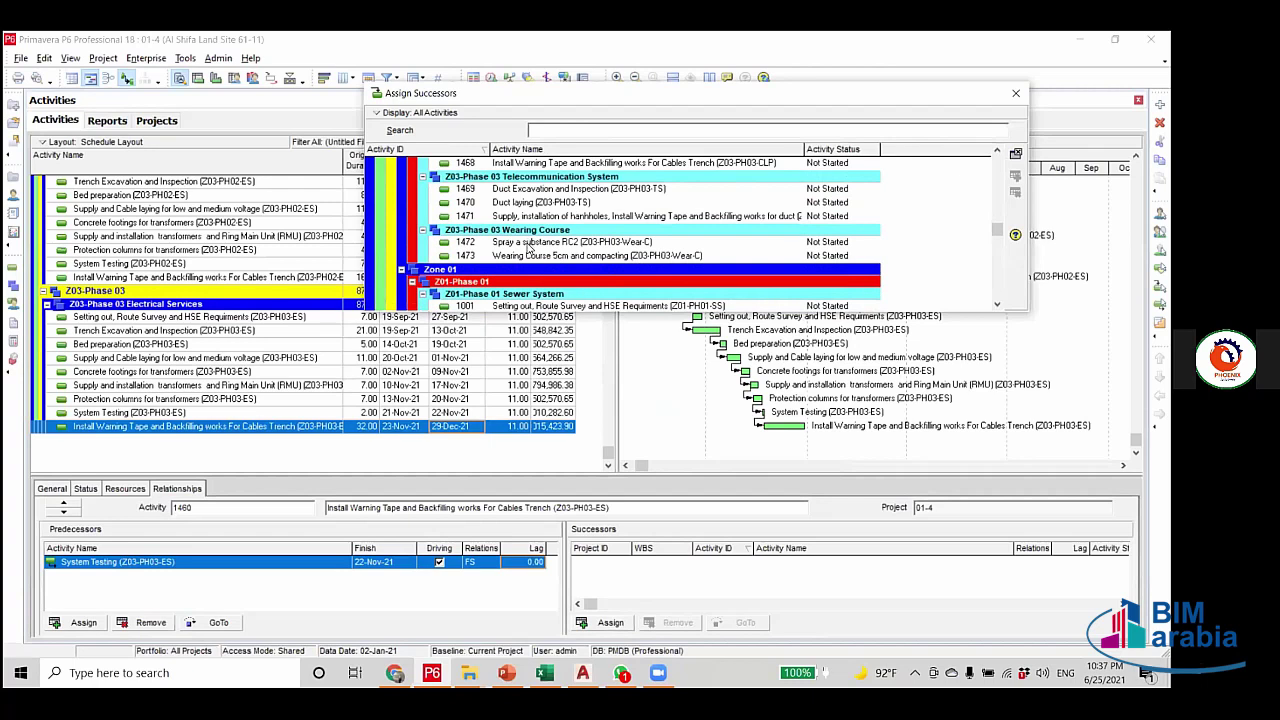
left_click(528, 246)
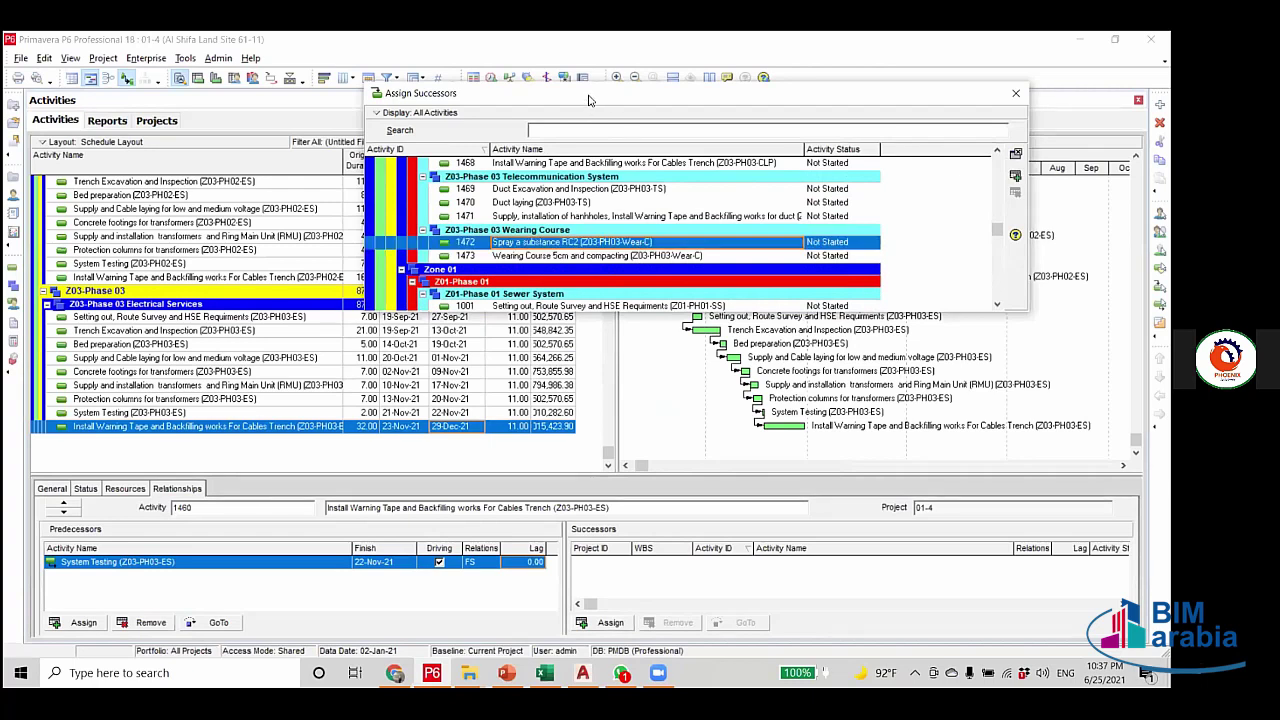
left_click_drag(589, 100, 693, 113)
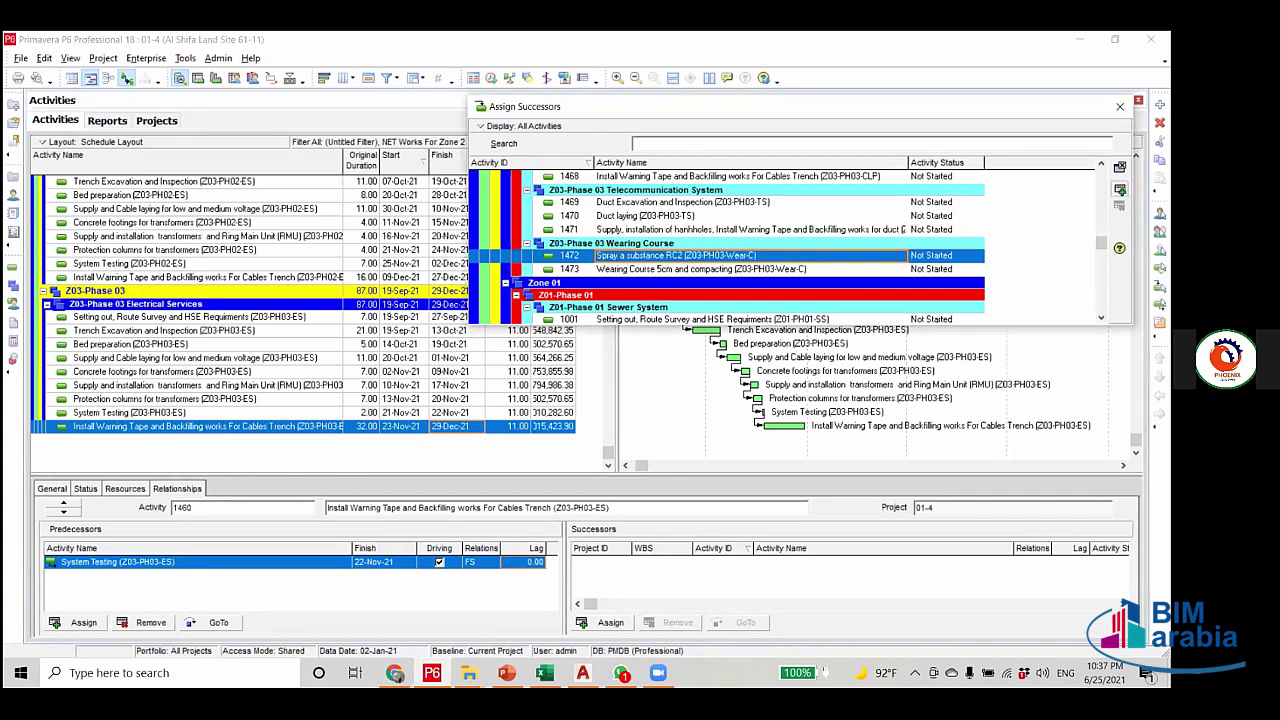
left_click(1119, 167)
left_click(1120, 106)
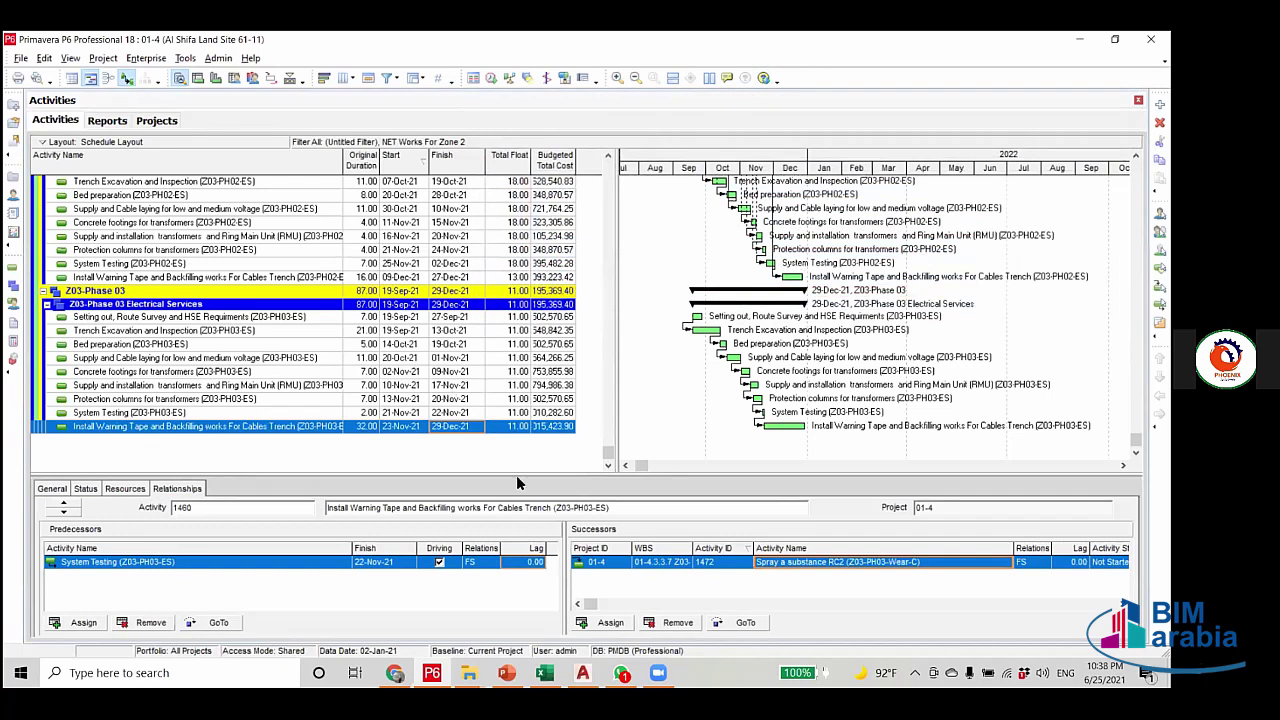
scroll(106, 308, "up", 6)
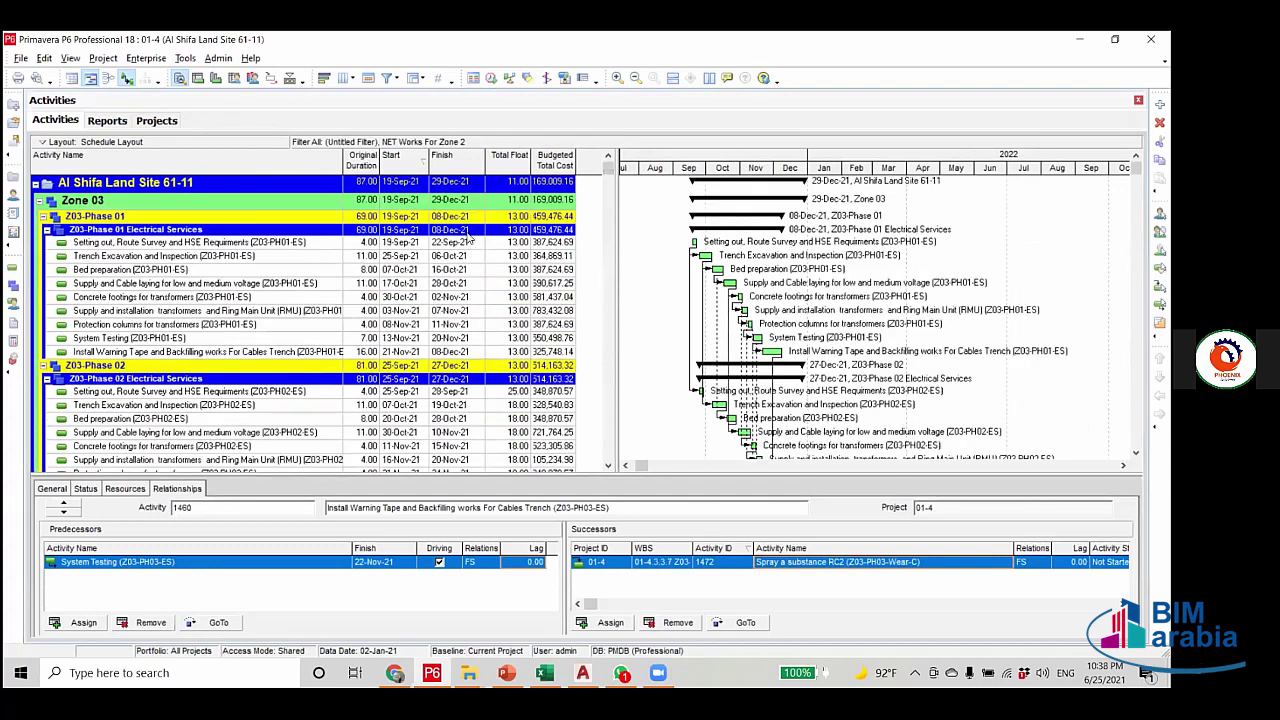
left_click(491, 79)
left_click(751, 293)
Filter the activities by the (Untitled Filter) only, leaving out the NET Works For Zone 2 filter.
left_click(388, 78)
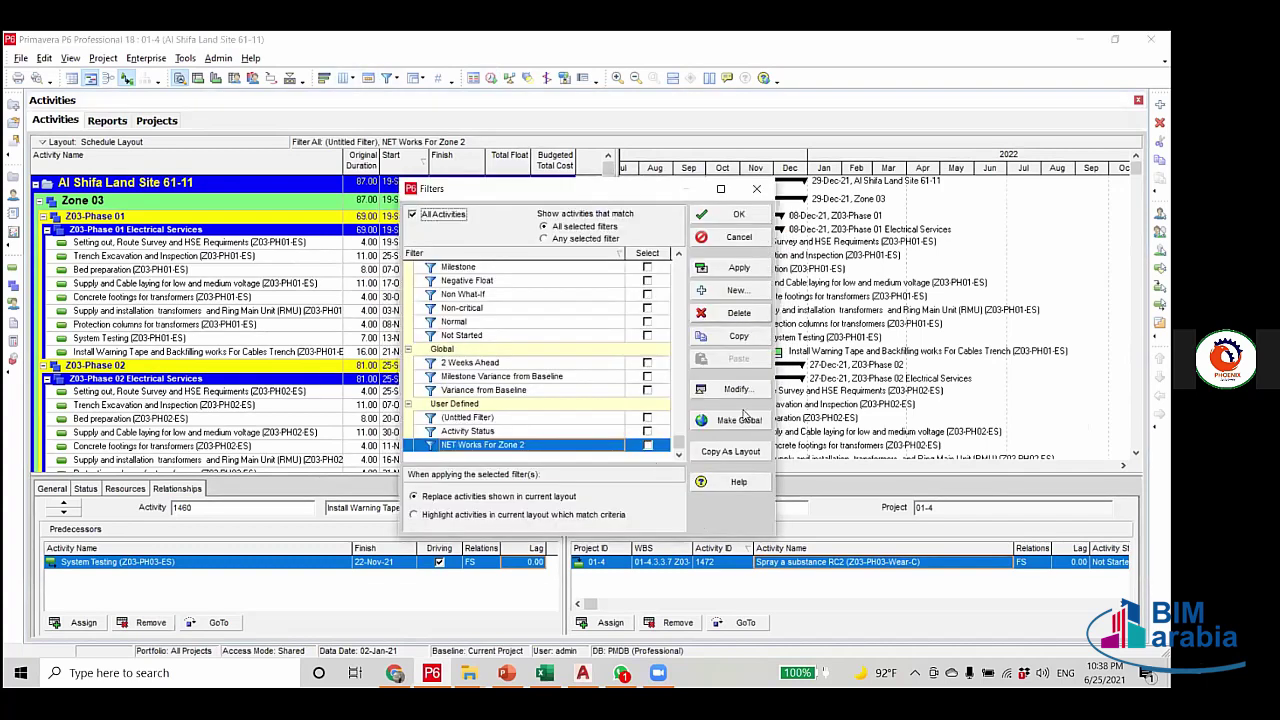
left_click(647, 418)
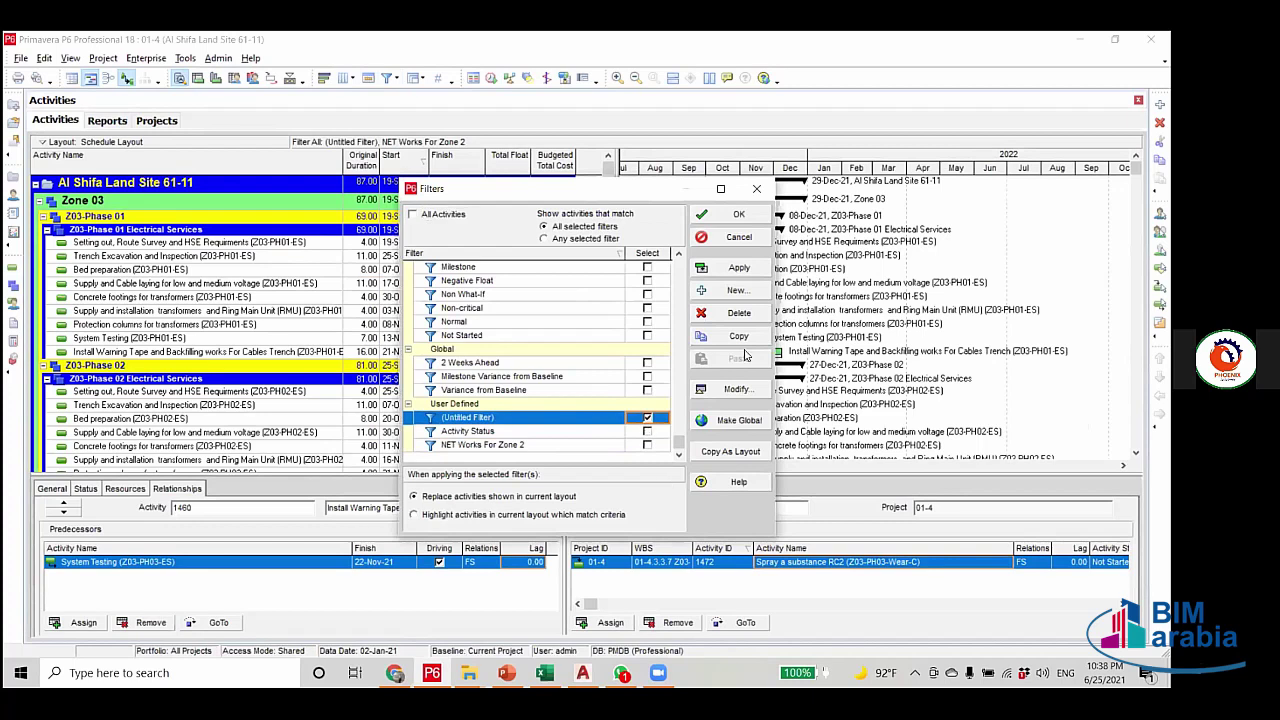
left_click(738, 268)
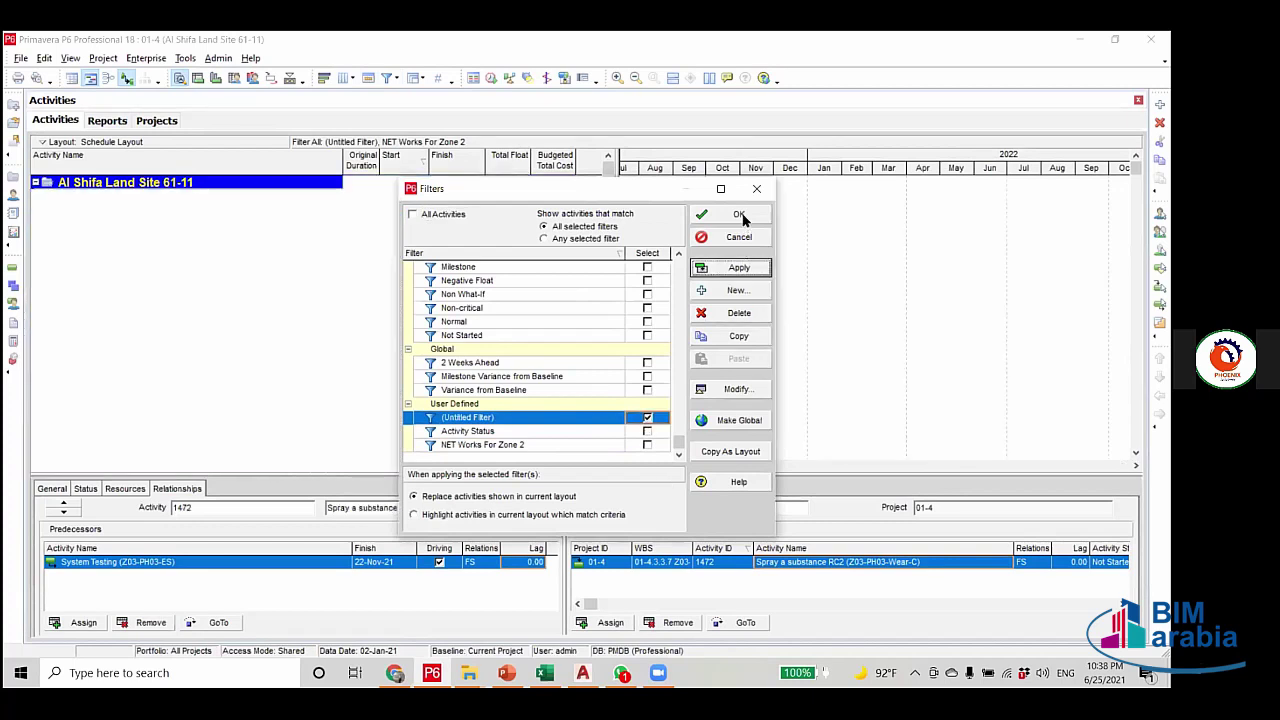
left_click(740, 215)
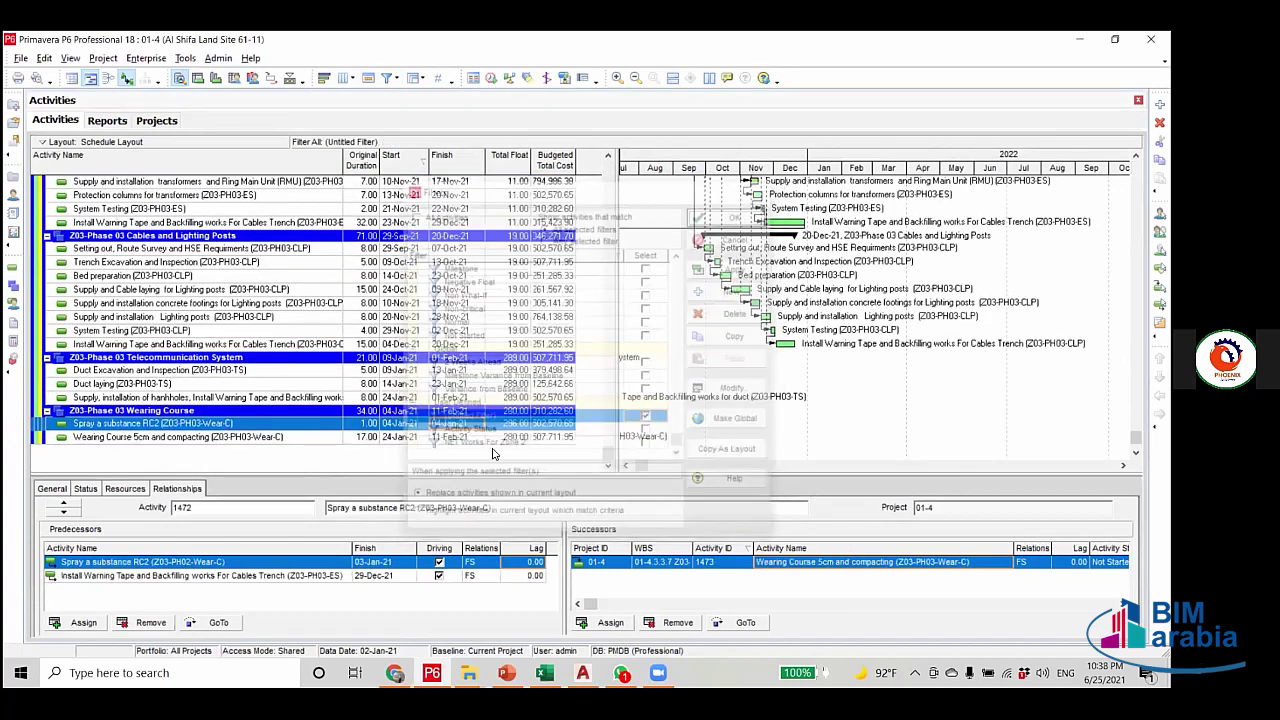
Reschedule the project and check the Phase 03 Wearing Course activities on the Gantt chart.
left_click(286, 439)
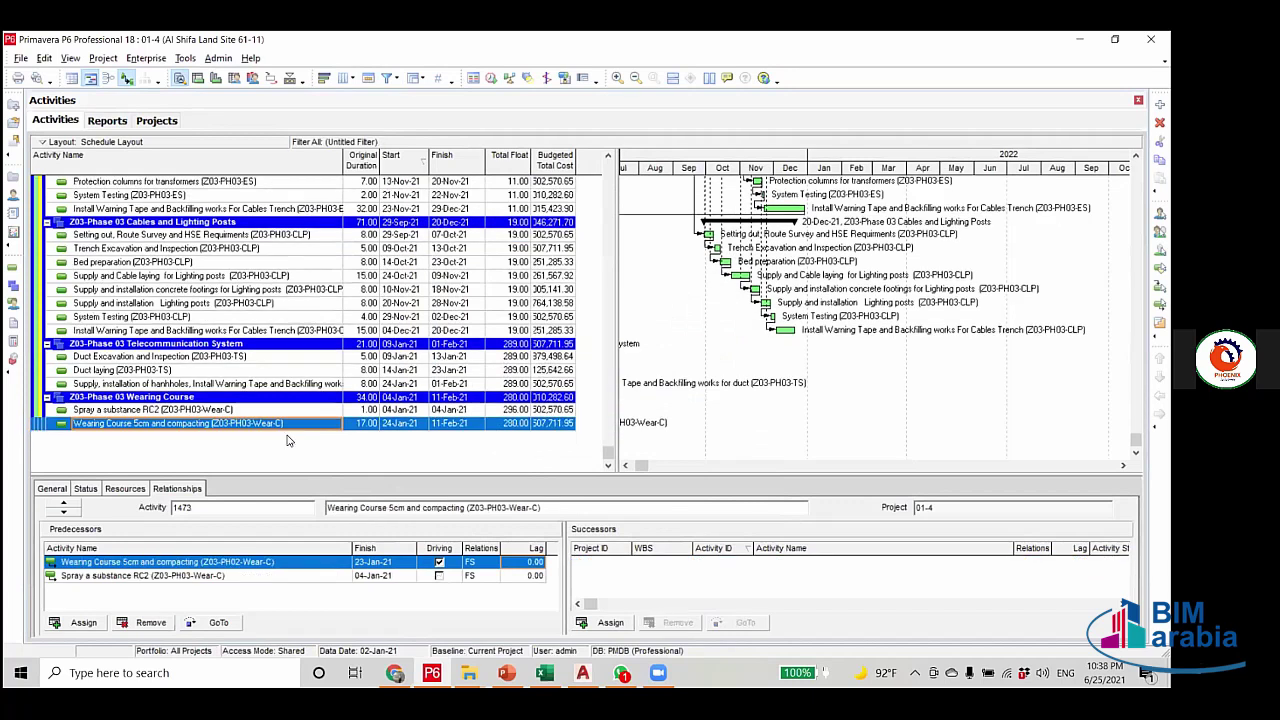
left_click_drag(641, 465, 633, 465)
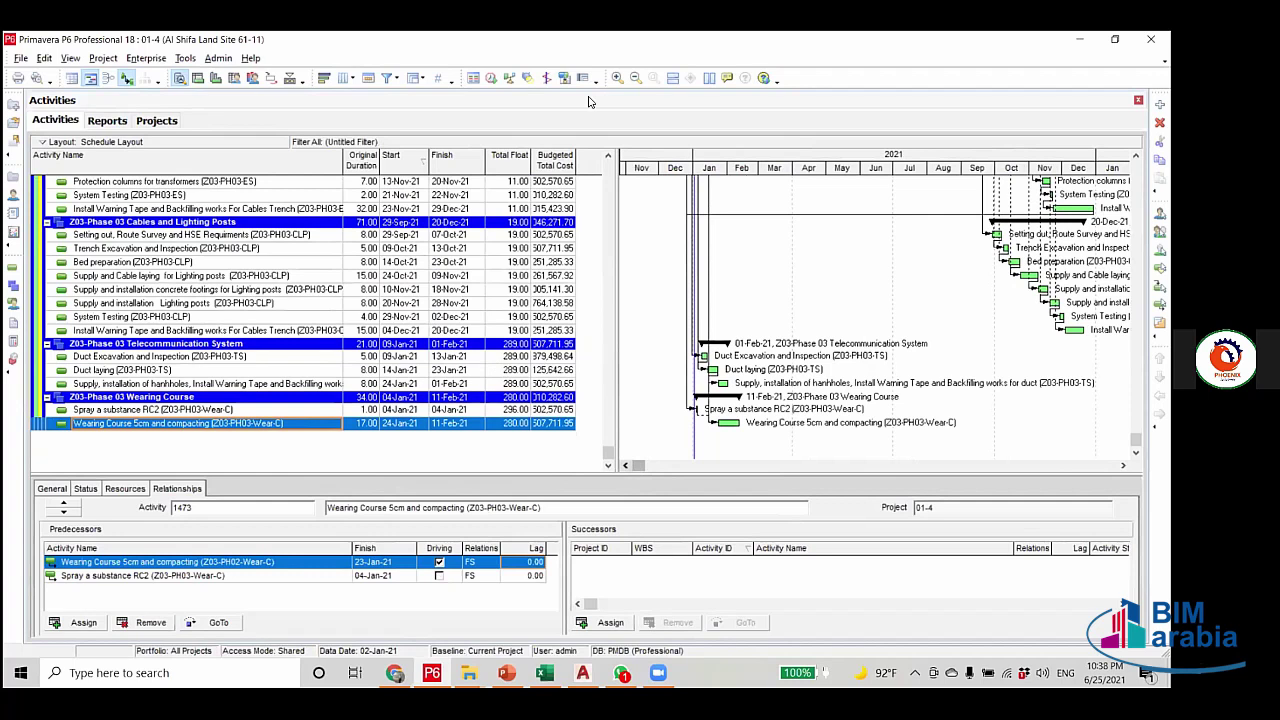
left_click(491, 78)
left_click(740, 296)
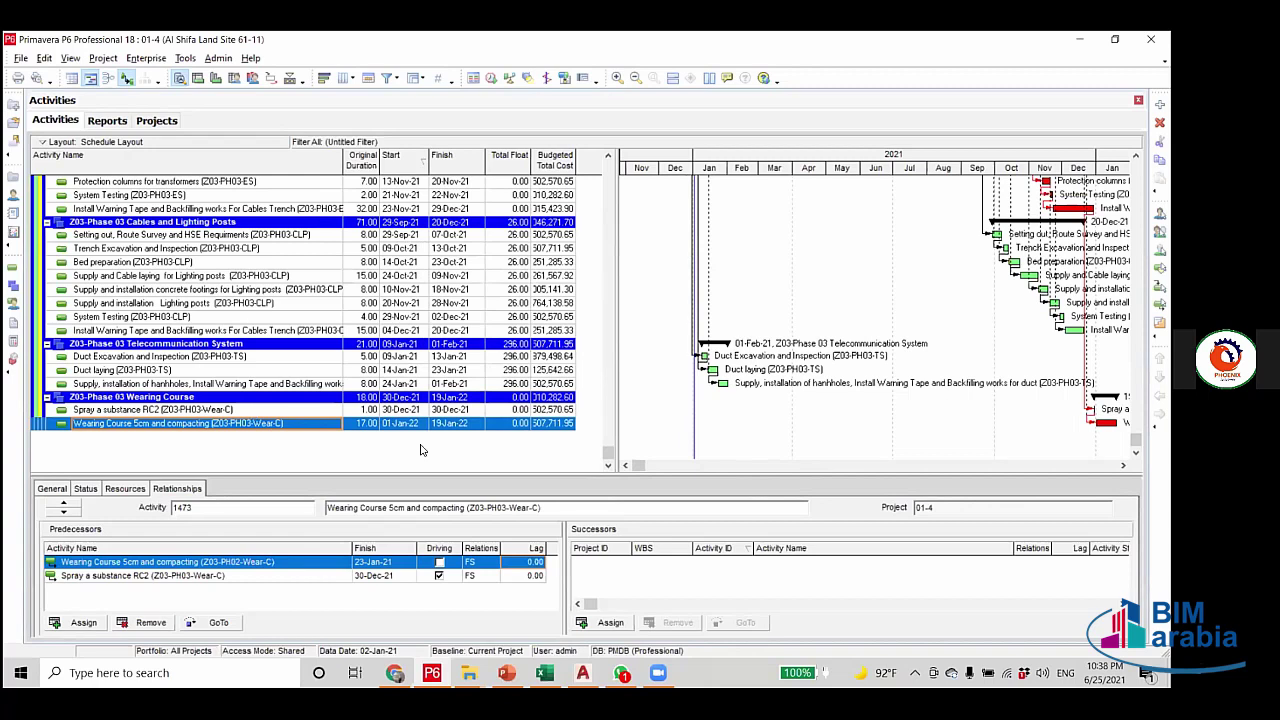
left_click_drag(638, 465, 756, 475)
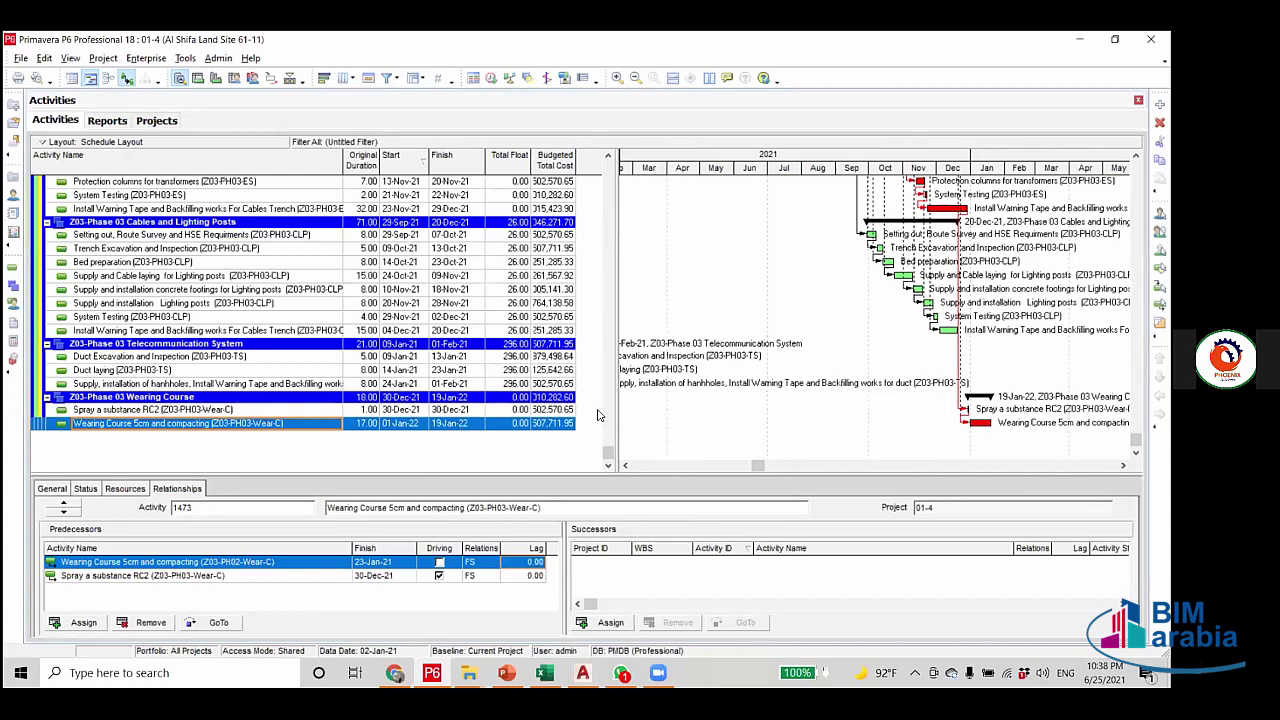
Set the NET Works For Zone 2 filter to activity names containing -CLP and apply it together with the (Untitled Filter).
scroll(488, 308, "up", 1)
scroll(615, 446, "up", 1)
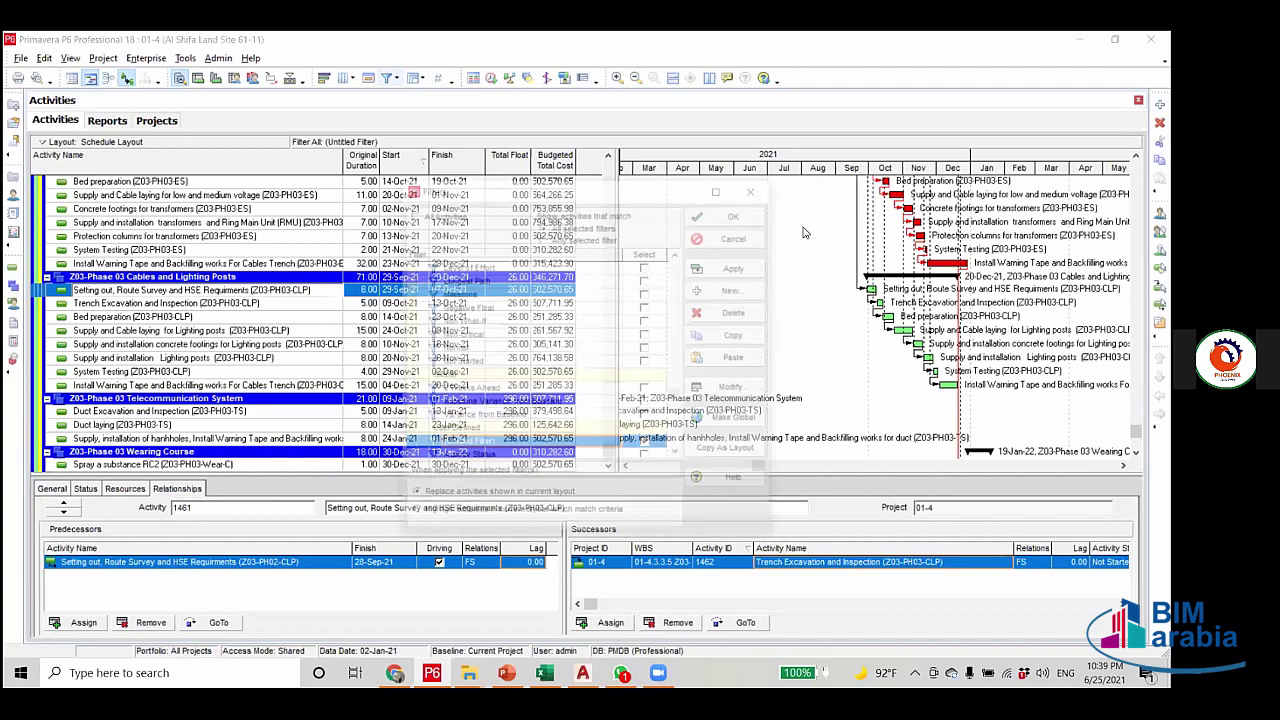
double_click(657, 450)
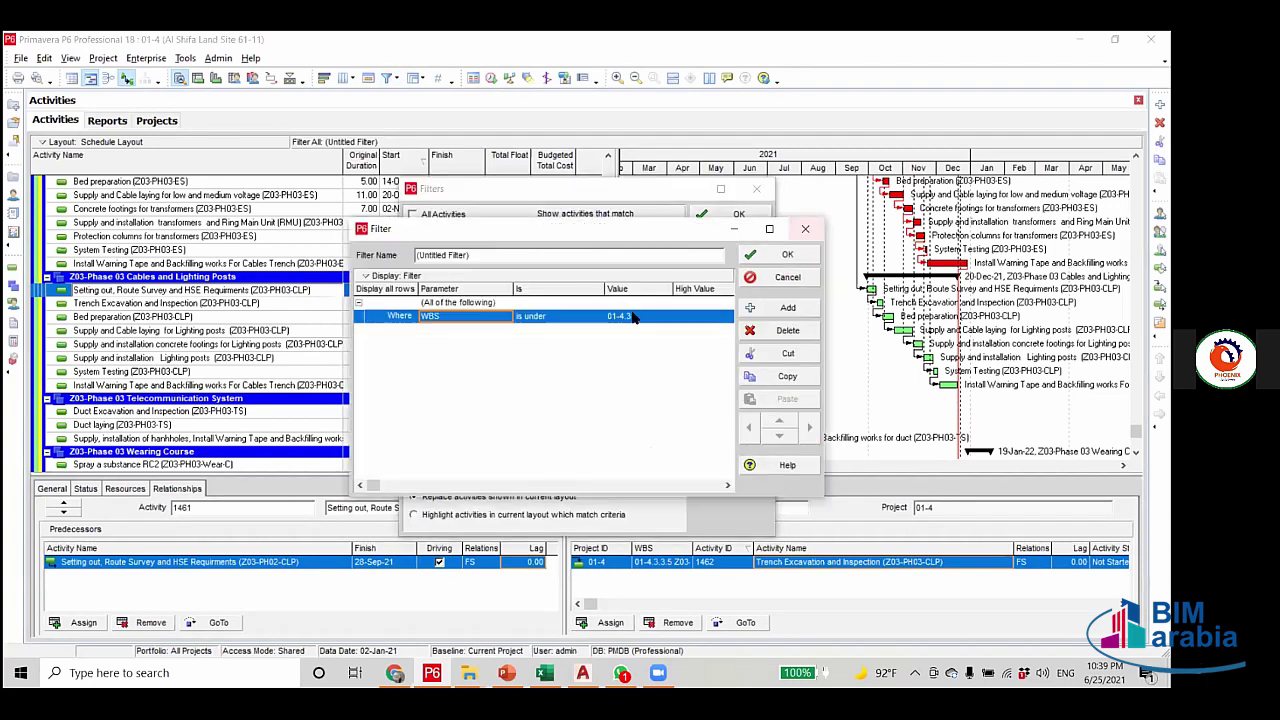
key("Return")
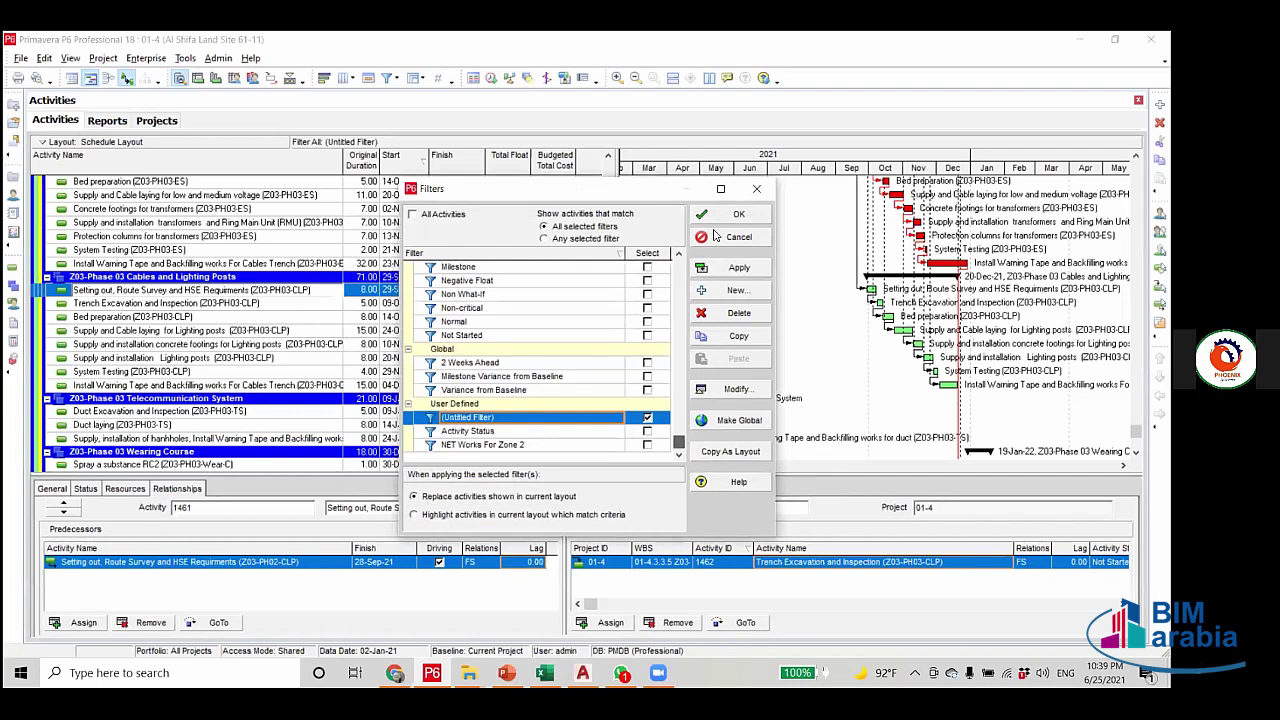
key("alt+m")
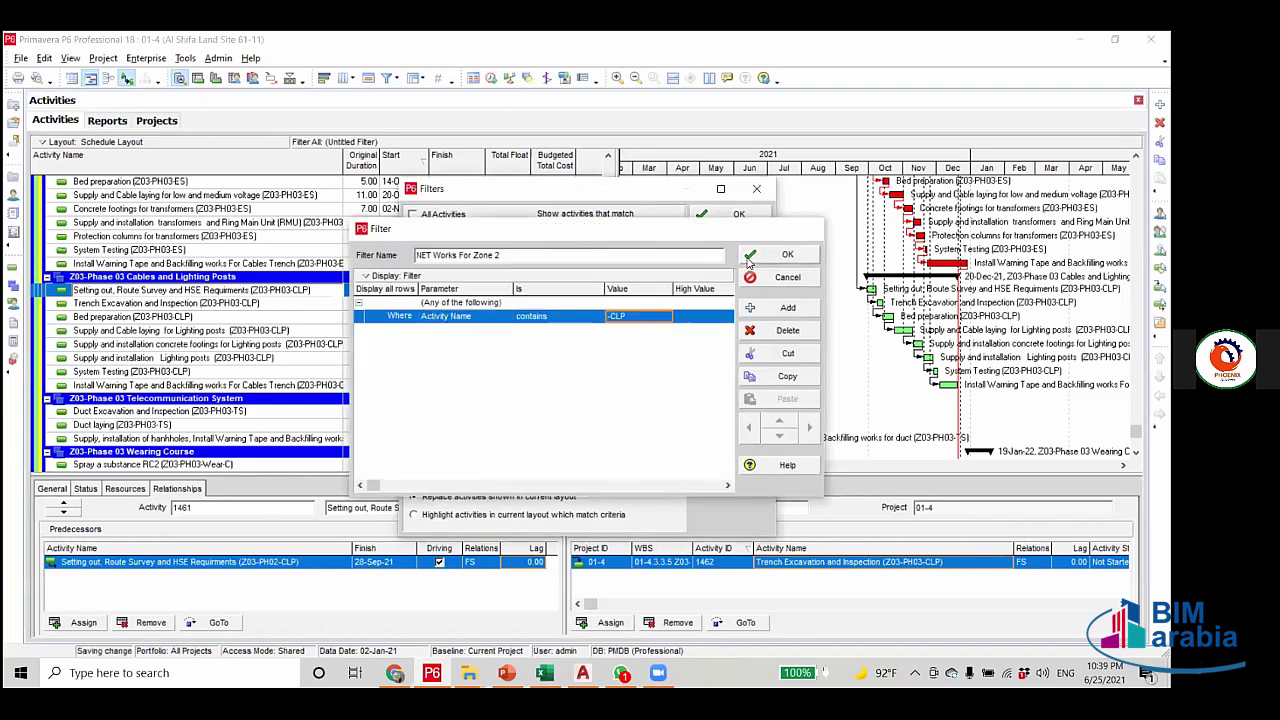
left_click(750, 257)
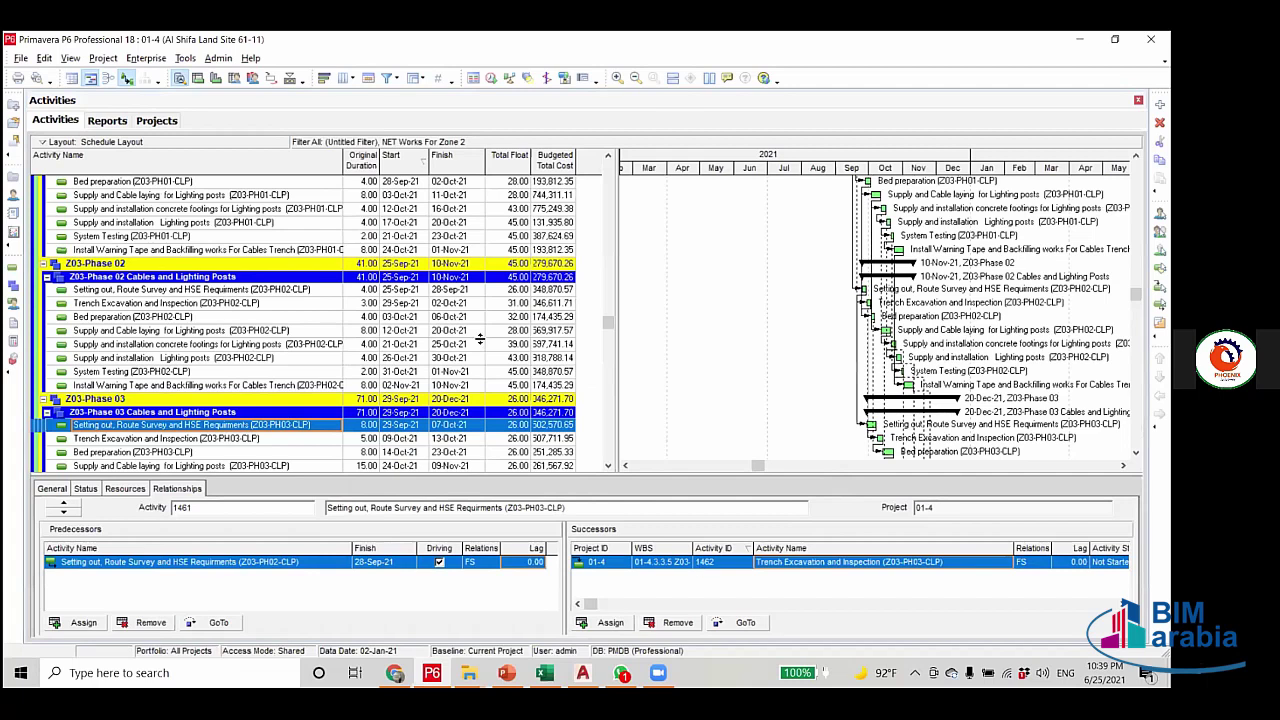
Check the relationships of the Install Warning Tape activities in the Zone 03 Phase 01 and Phase 02 Cables and Lighting Posts groups.
scroll(452, 340, "up", 3)
left_click(452, 340)
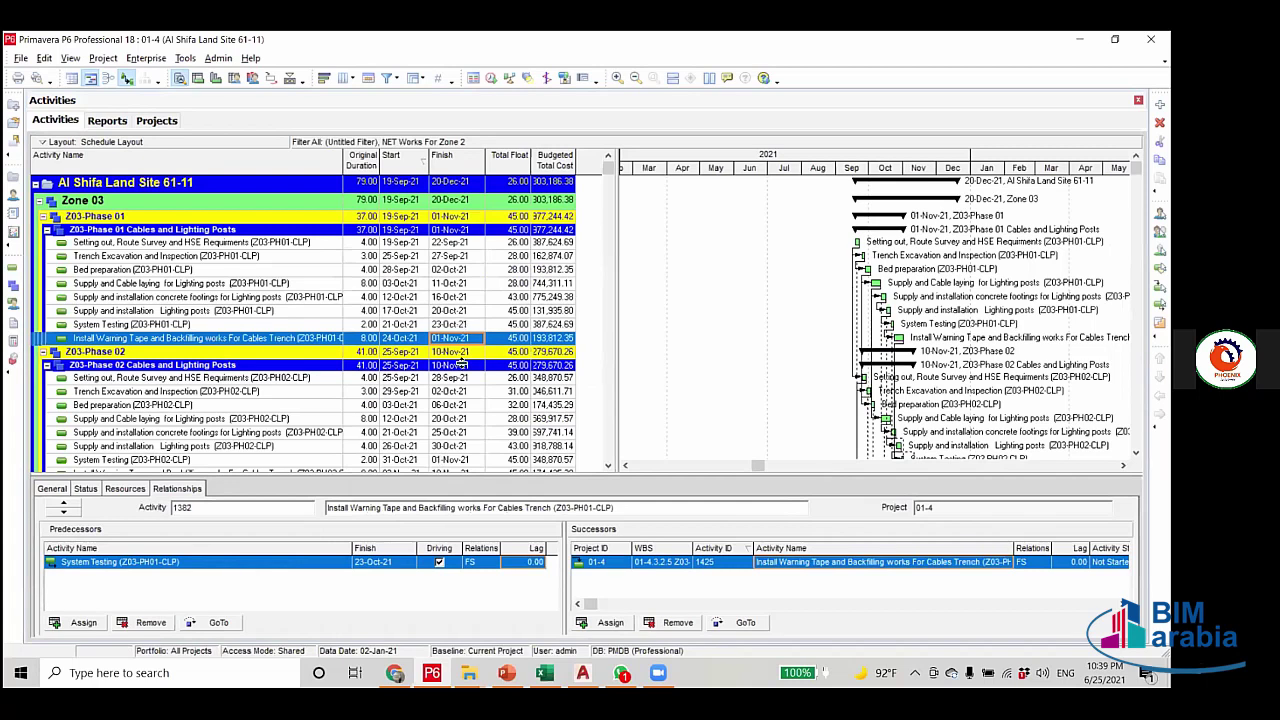
scroll(446, 455, "down", 4)
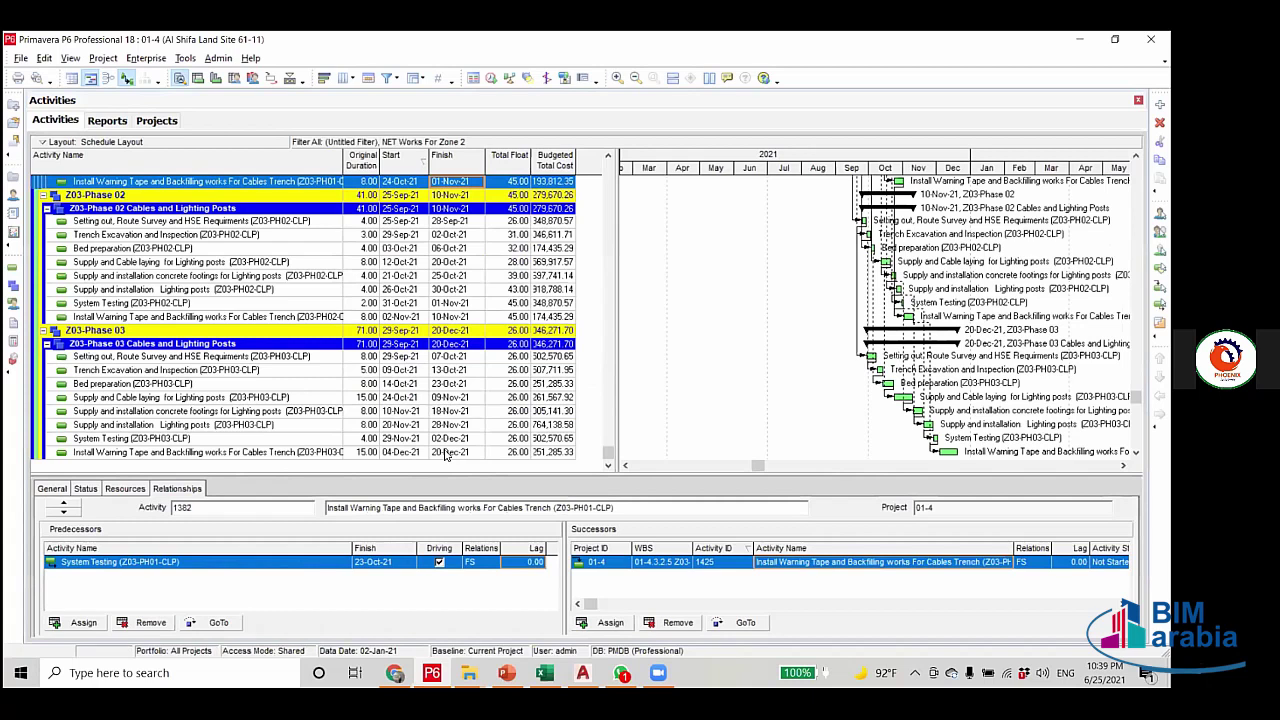
key("Down")
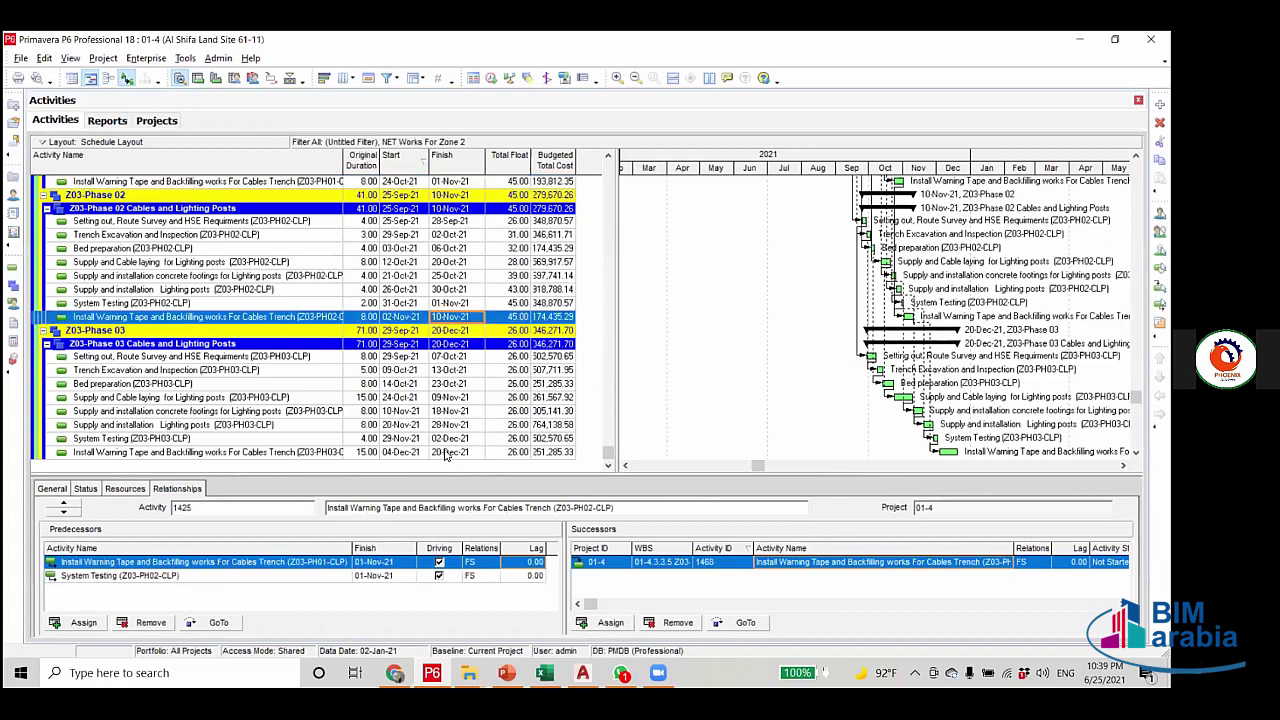
left_click(446, 453)
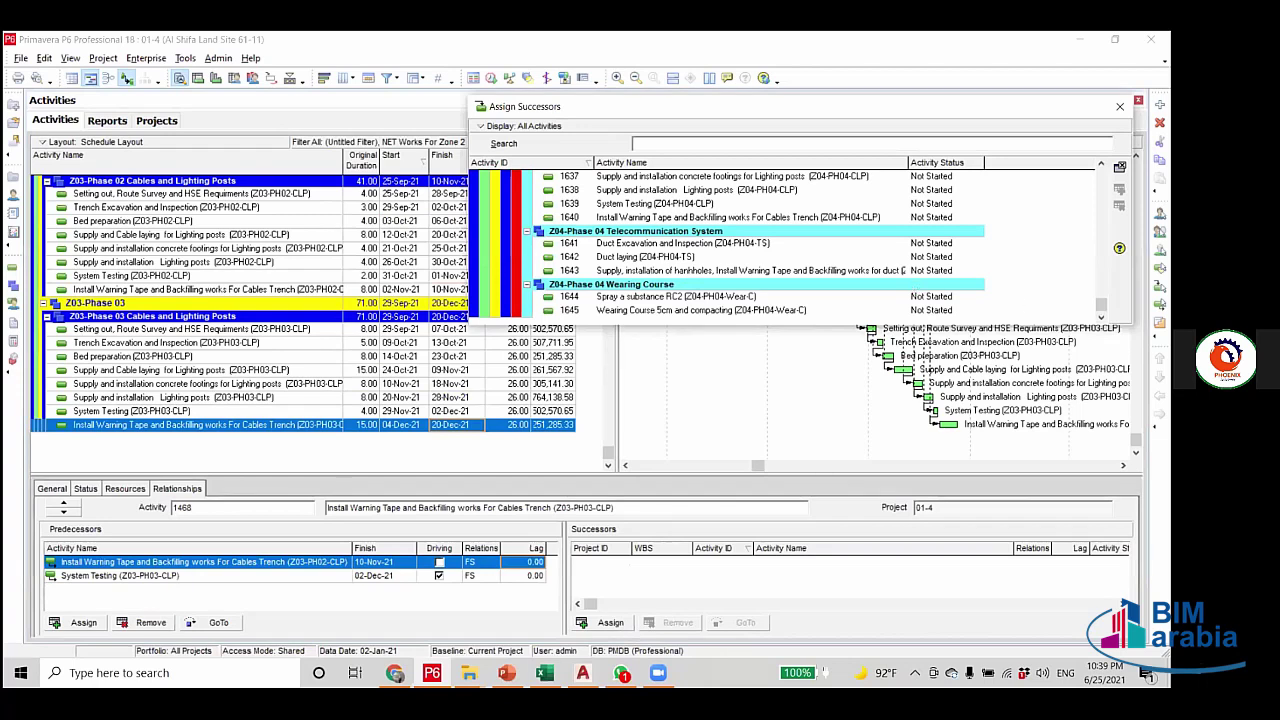
scroll(740, 240, "up", 10)
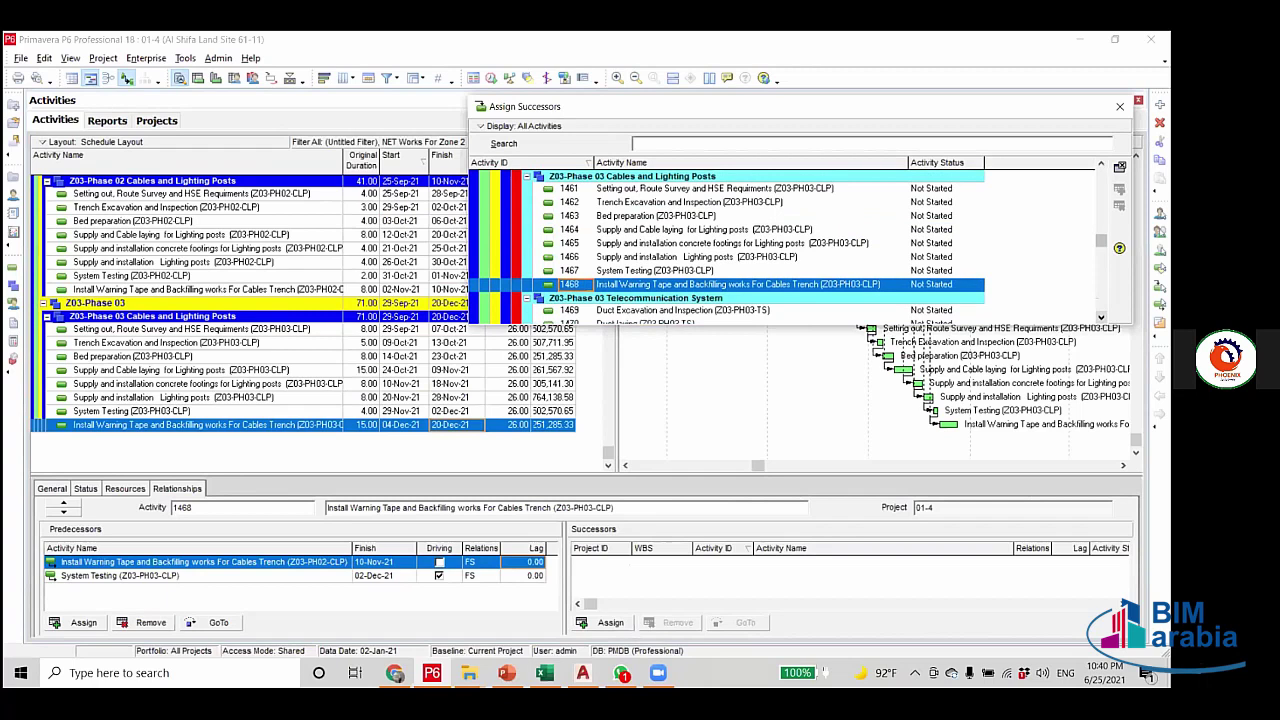
scroll(740, 240, "down", 2)
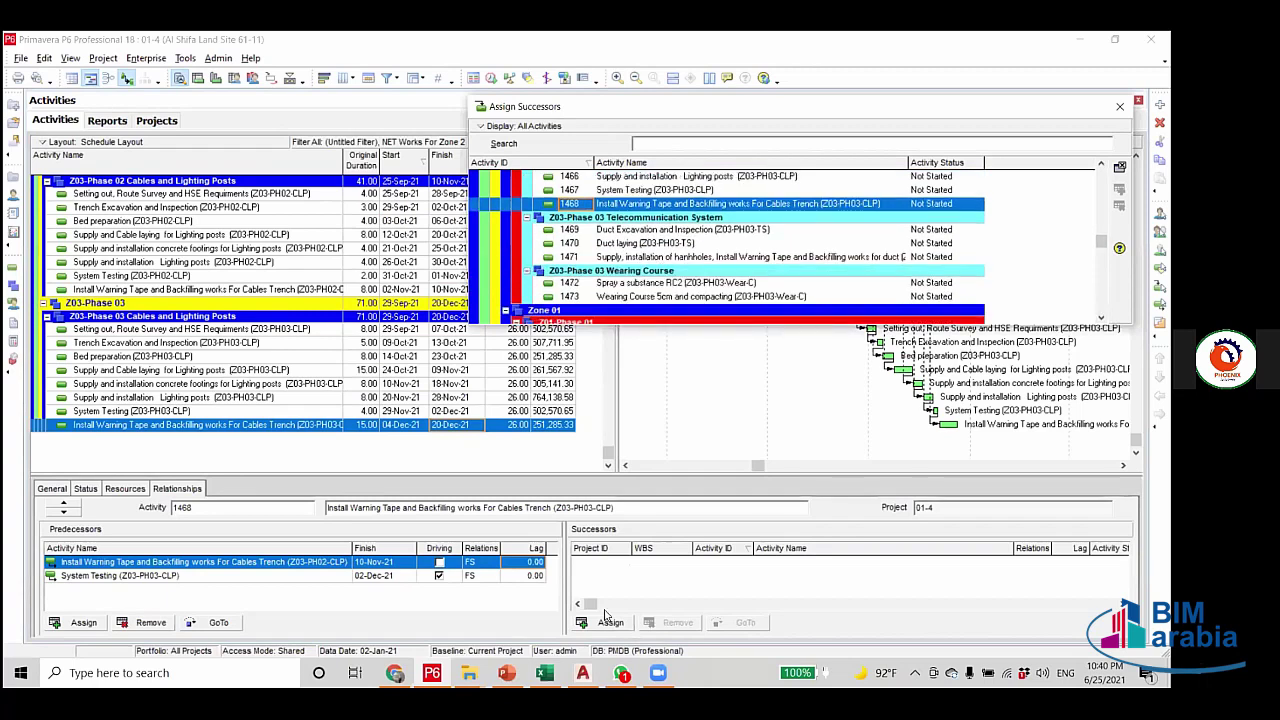
key("Escape")
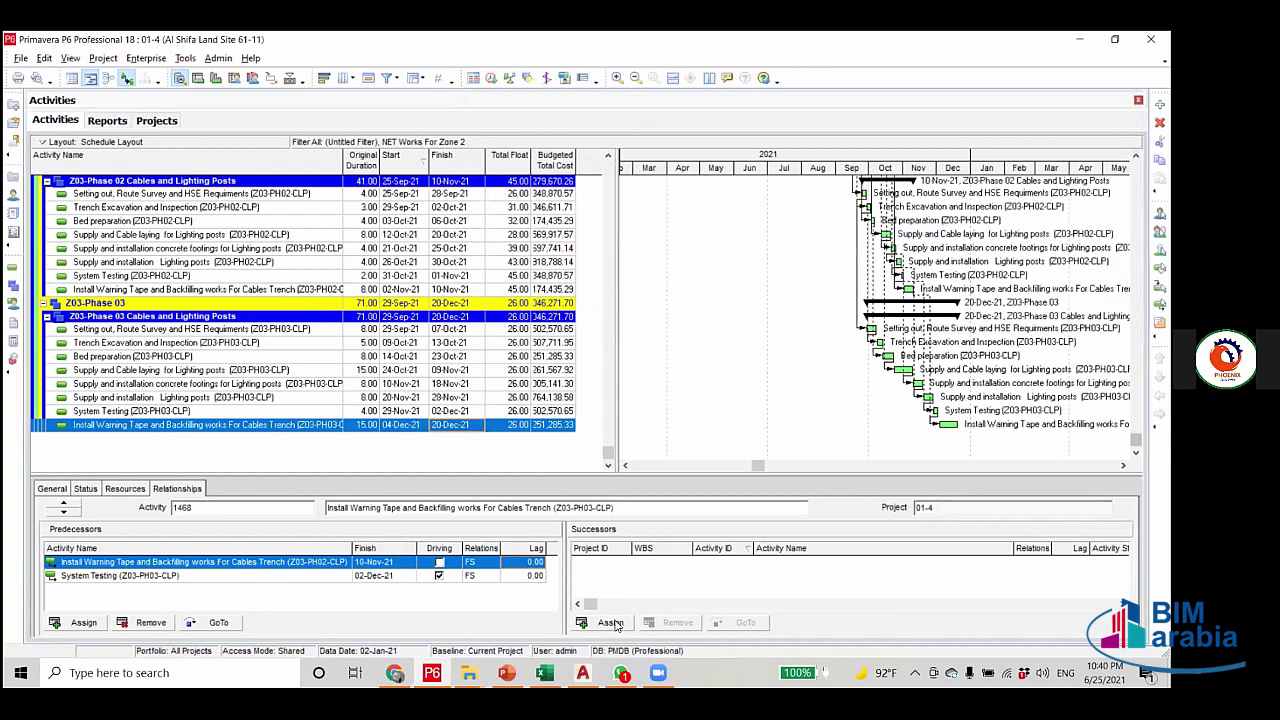
Assign Spray a substance RC2 (Z03-PH03-Wear-C) as successor of the Phase 03 Cables and Lighting Posts Install Warning Tape activity.
key("Up")
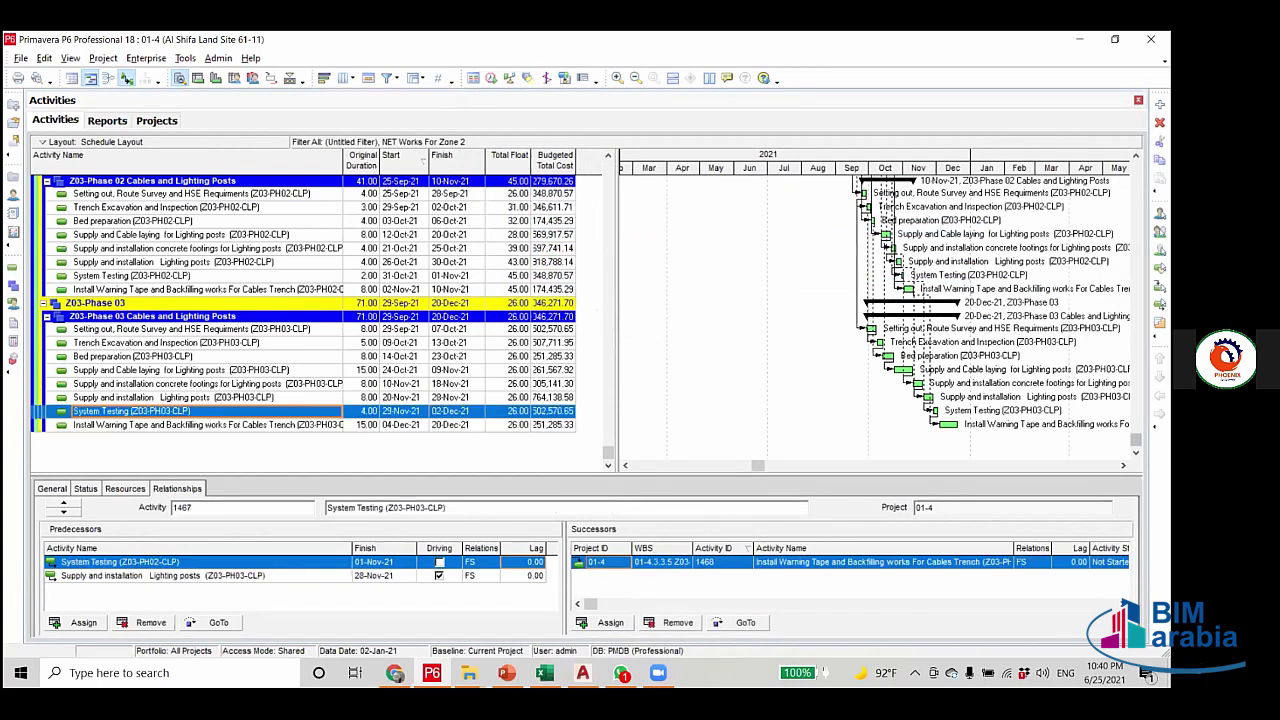
key("Down")
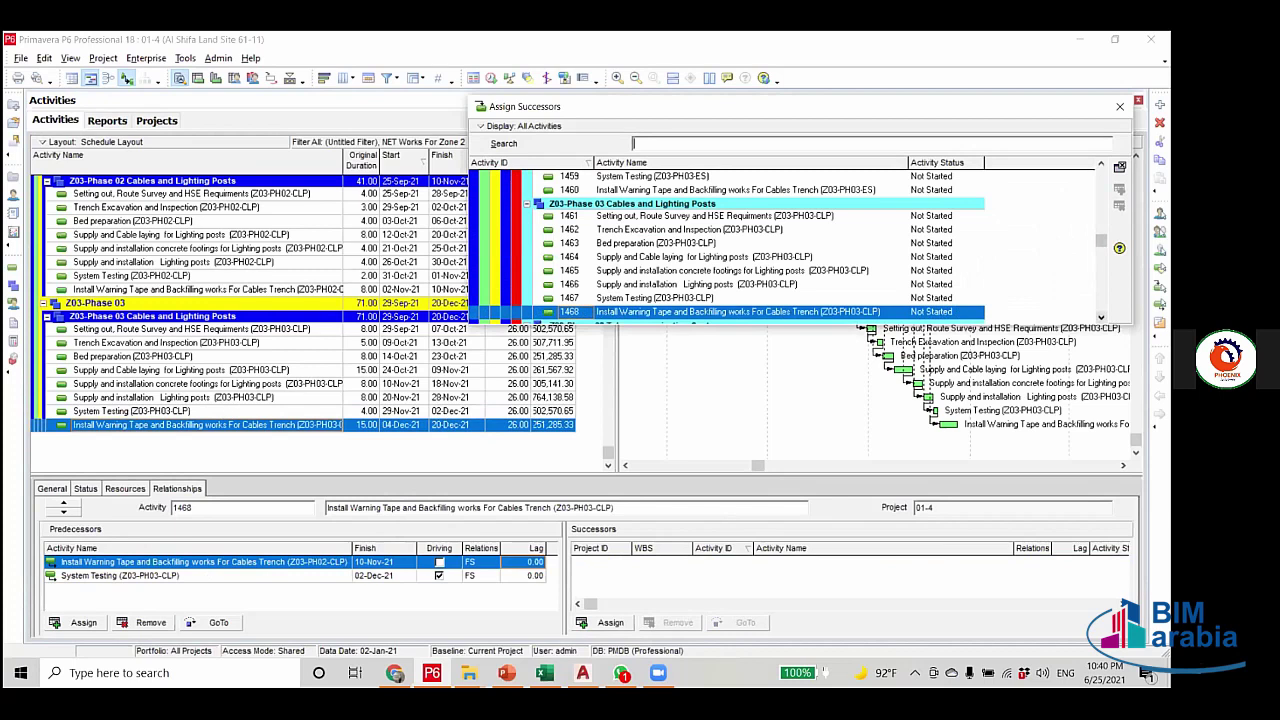
scroll(741, 275, "down", 4)
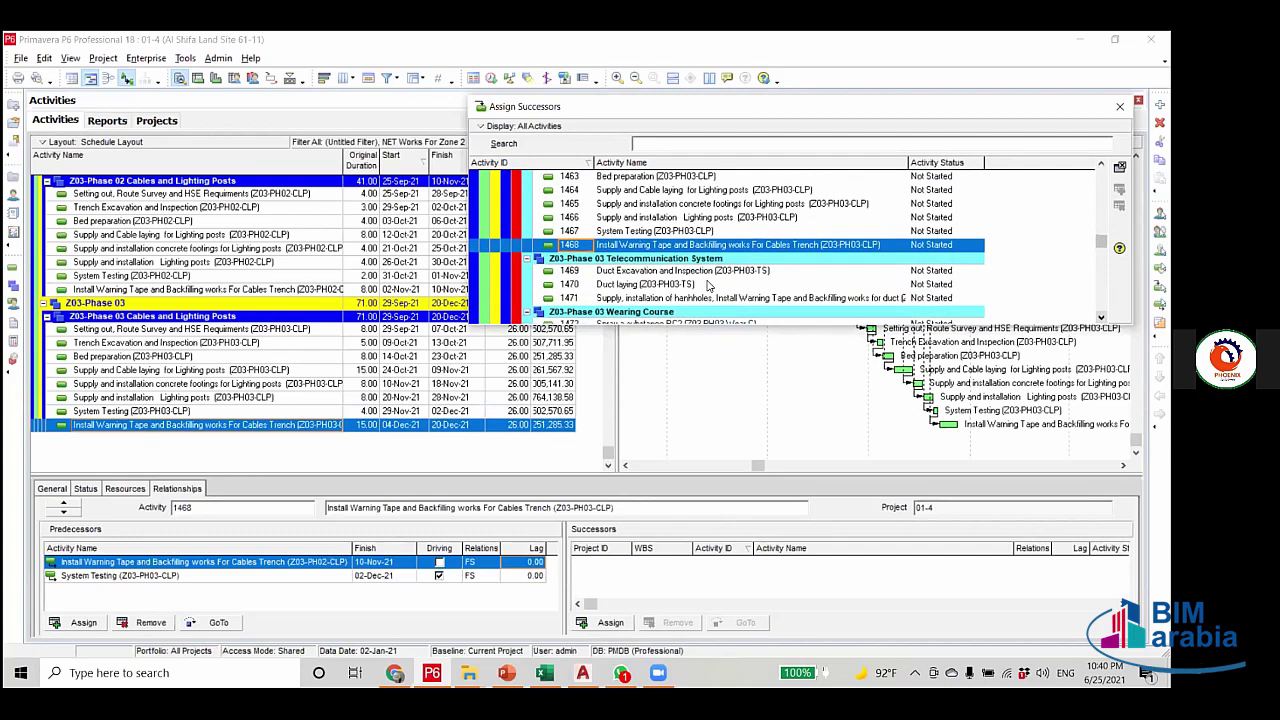
scroll(636, 289, "down", 2)
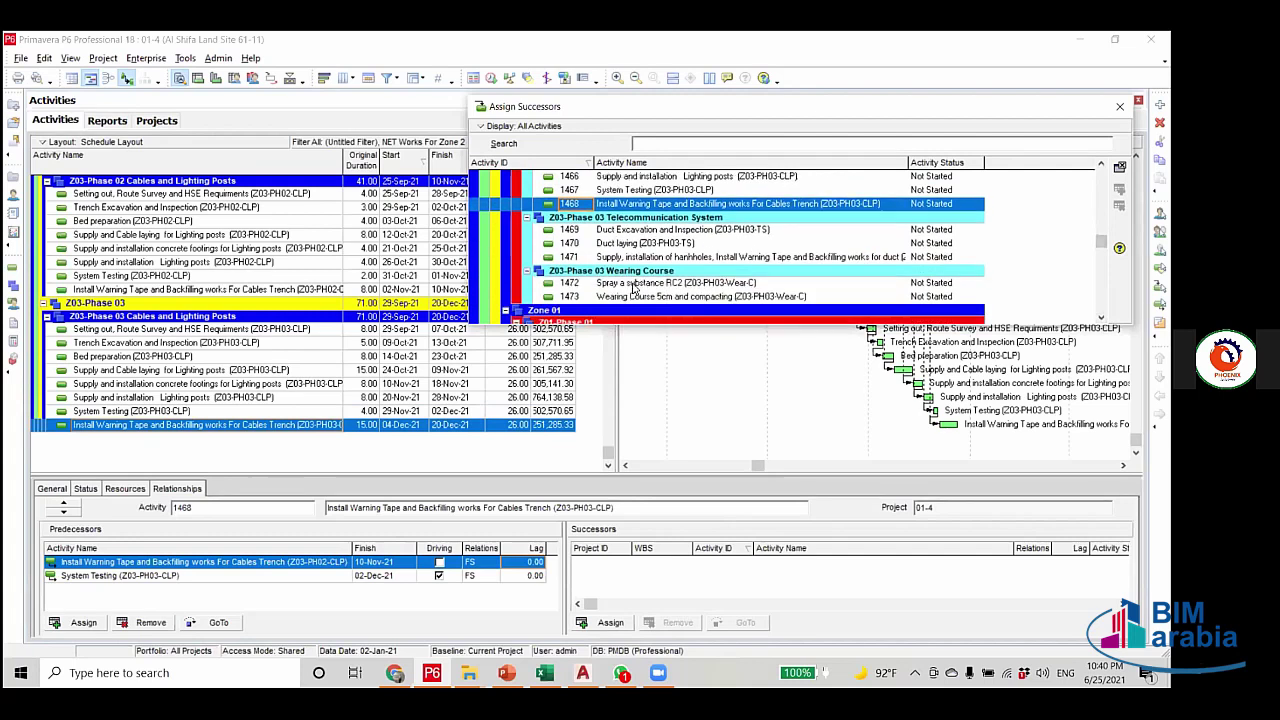
double_click(714, 285)
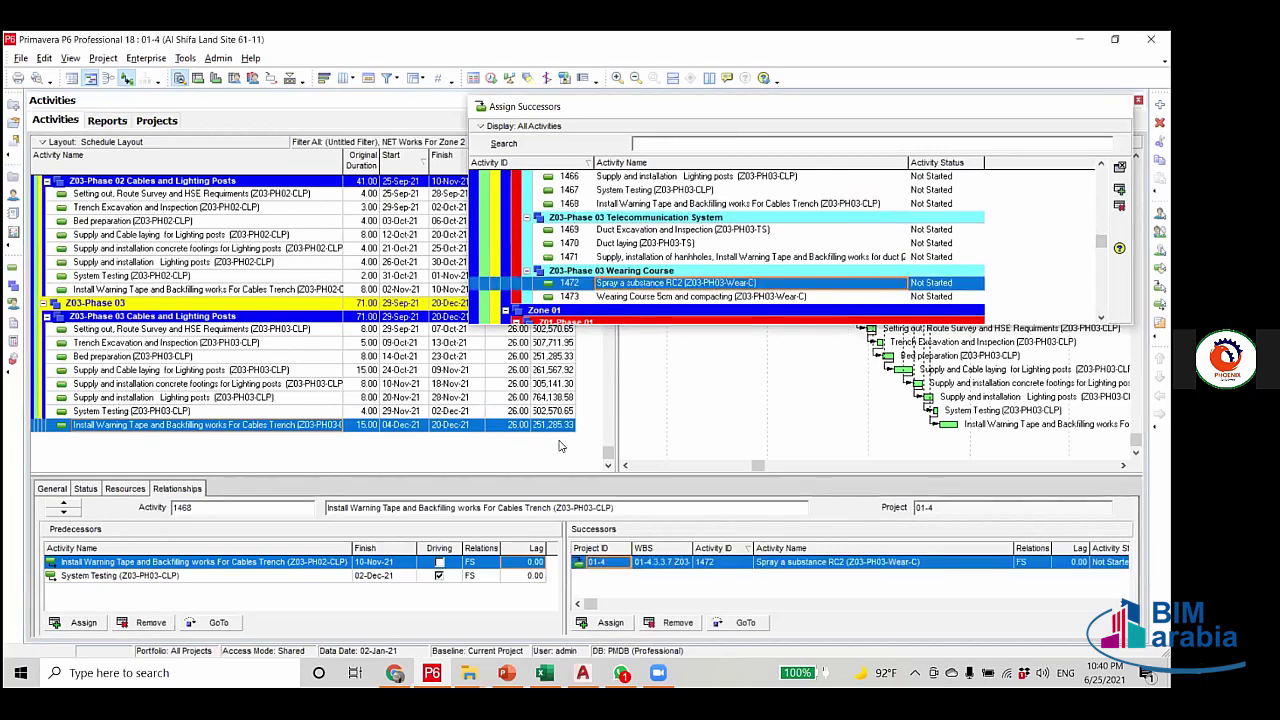
key("Escape")
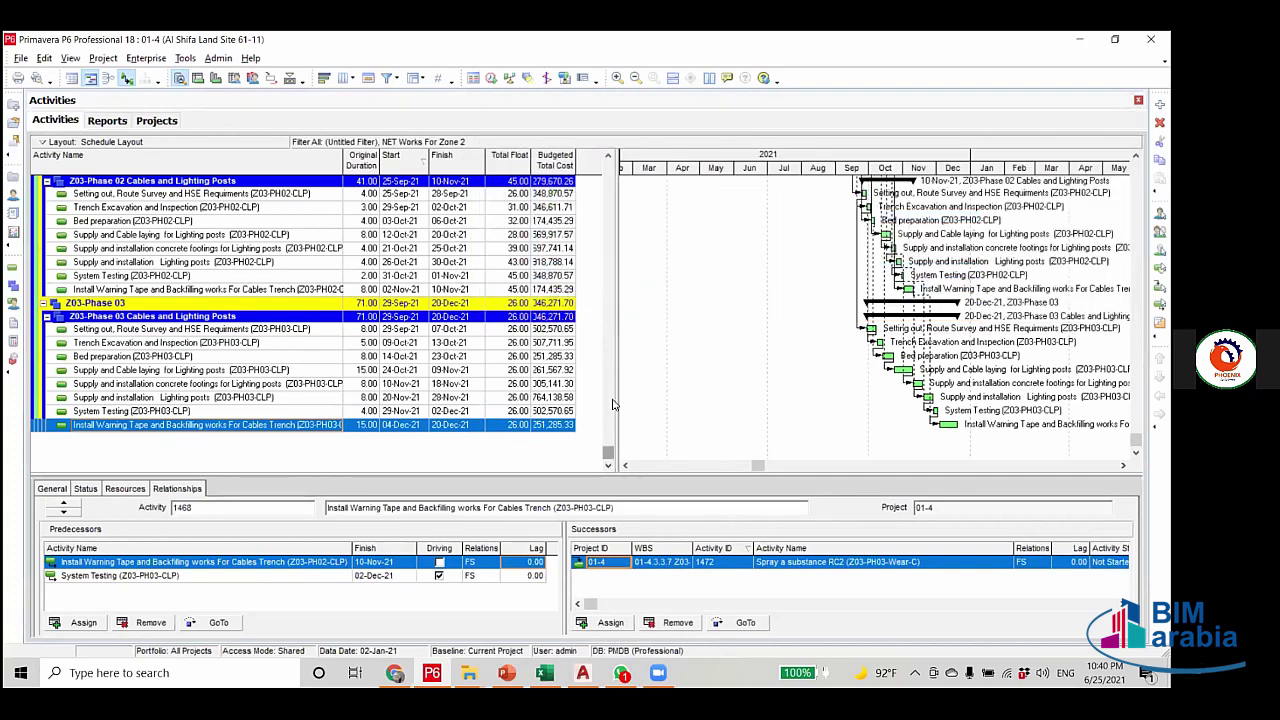
Apply only the (Untitled Filter) to the activities, without NET Works For Zone 2, and bring the 2021 bars into view.
scroll(637, 172, "up", 1)
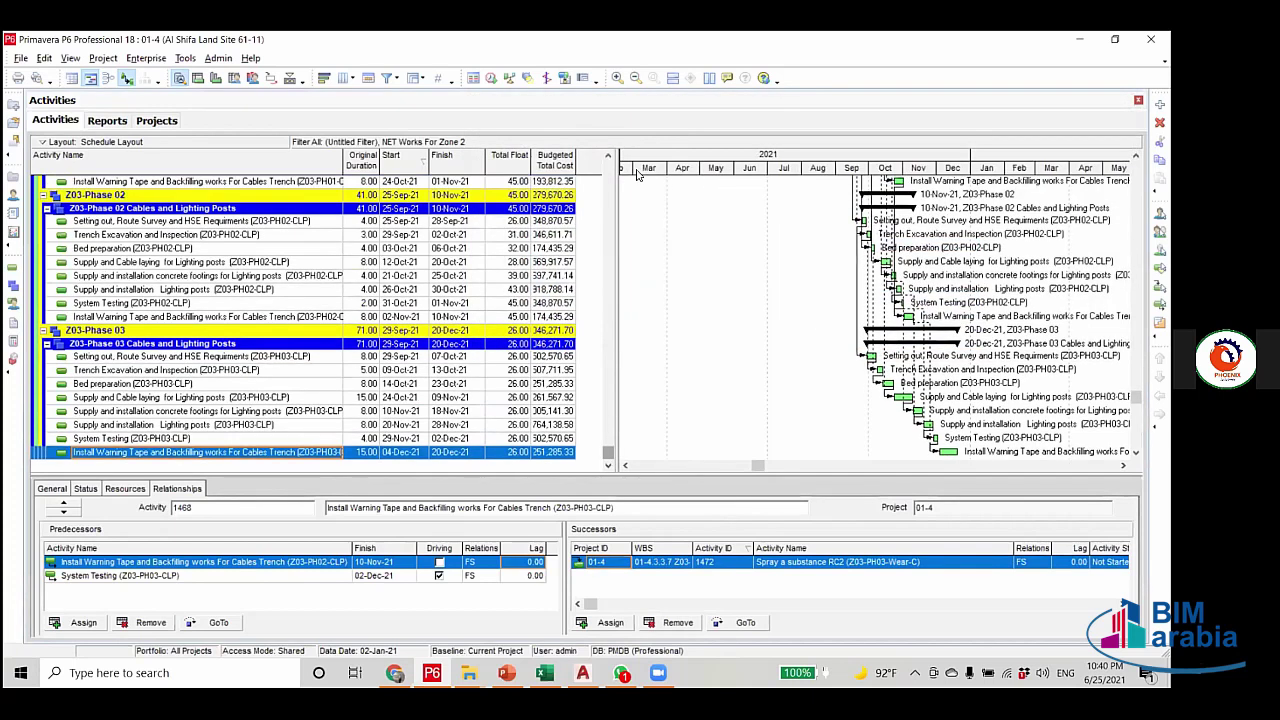
scroll(637, 172, "up", 5)
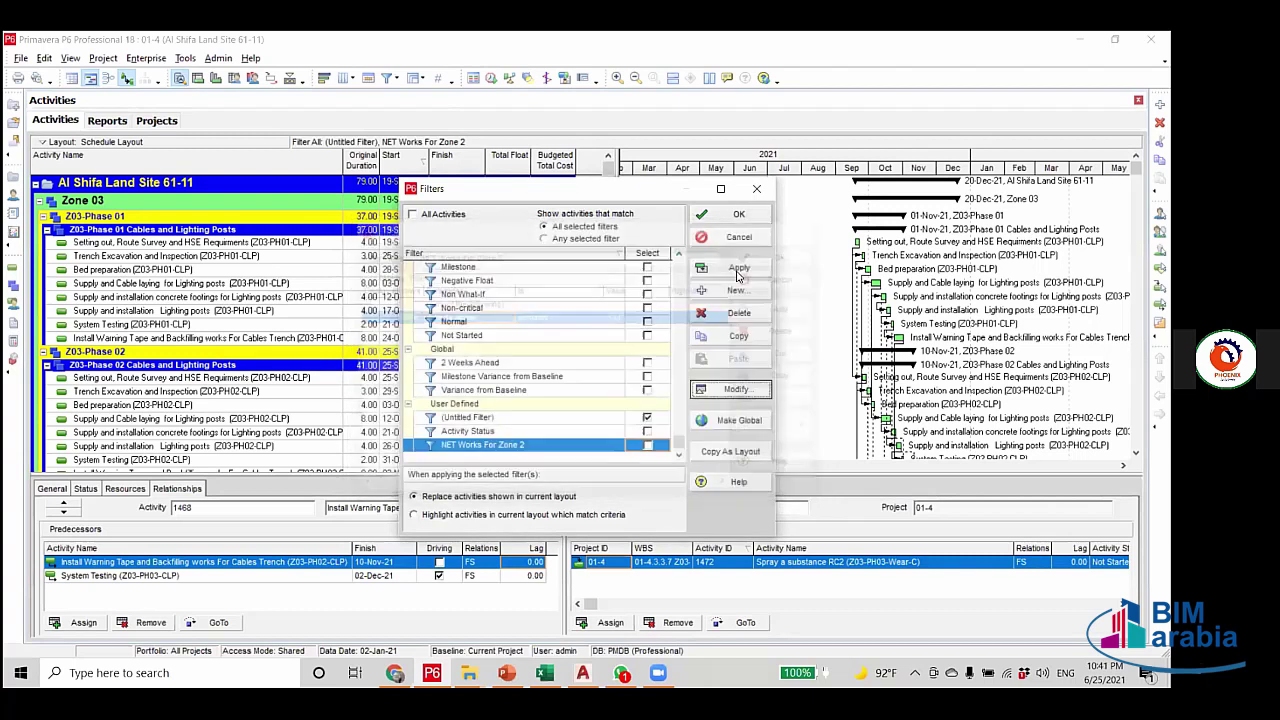
left_click(738, 268)
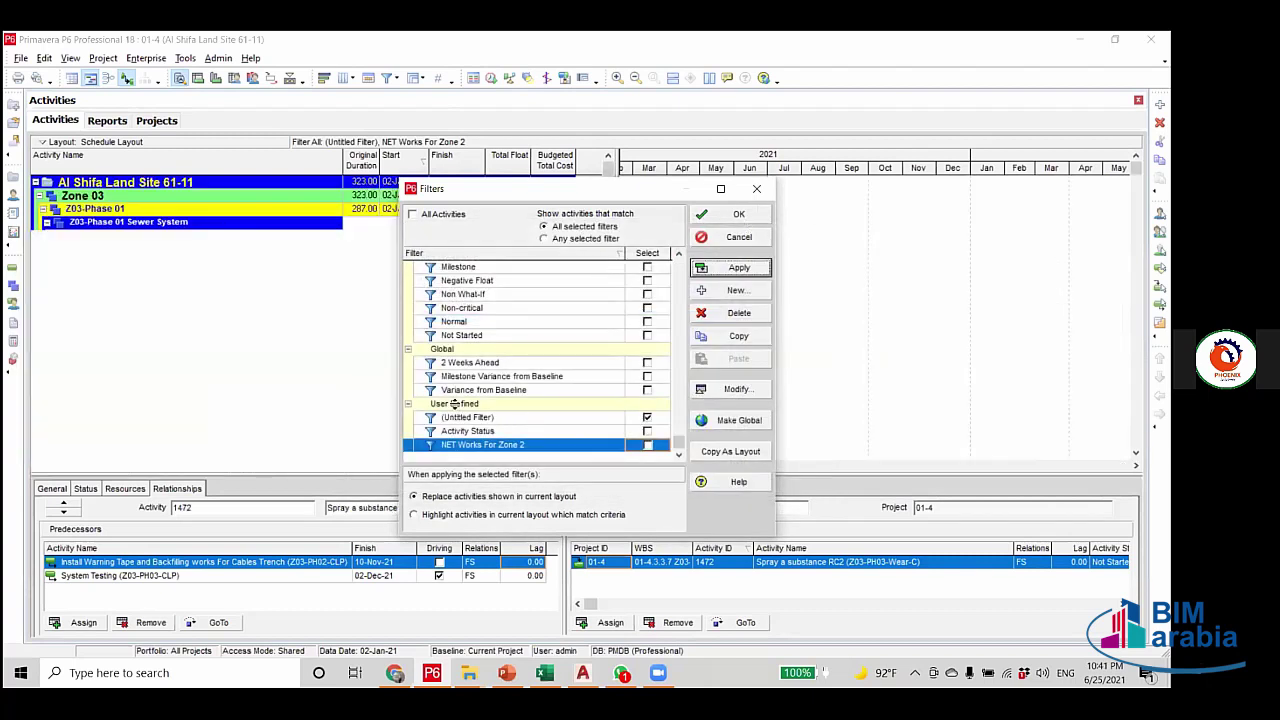
key("Return")
left_click(625, 466)
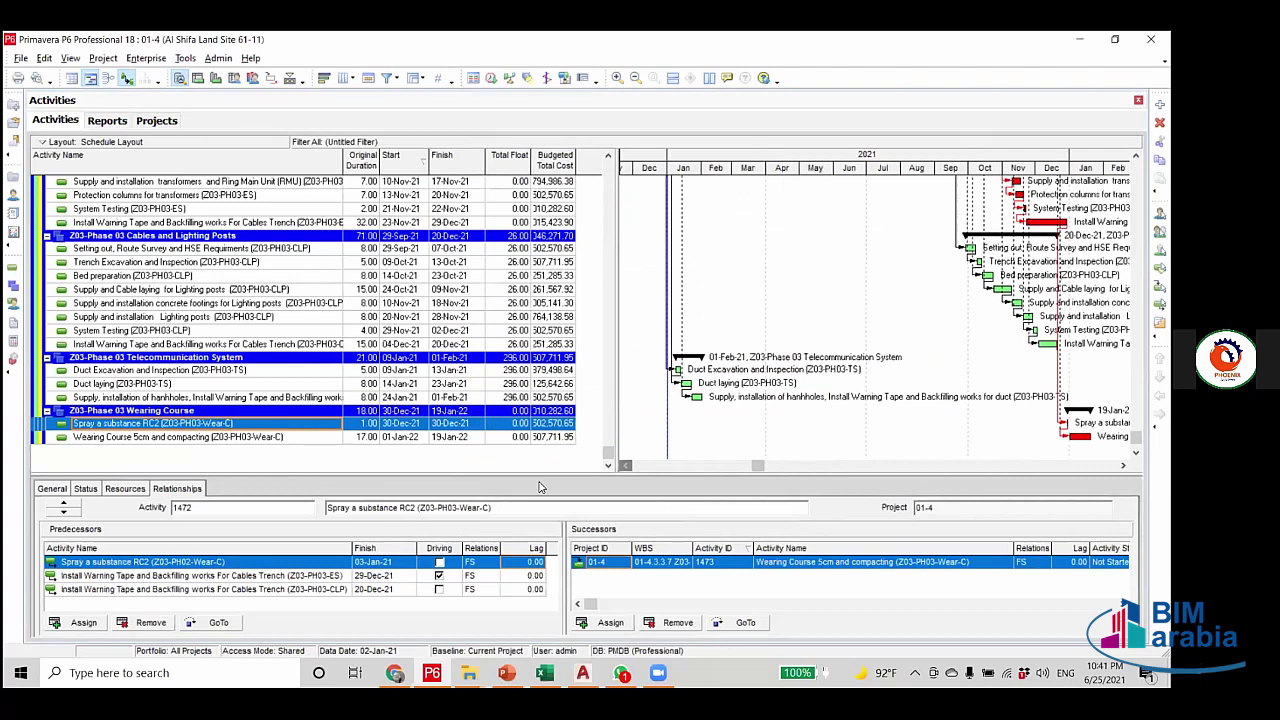
Examine the relationships of the Phase 03 Duct Excavation activity and of the Phase 02 Wearing Course and Telecommunication System activities.
left_click(148, 370)
scroll(232, 400, "up", 3)
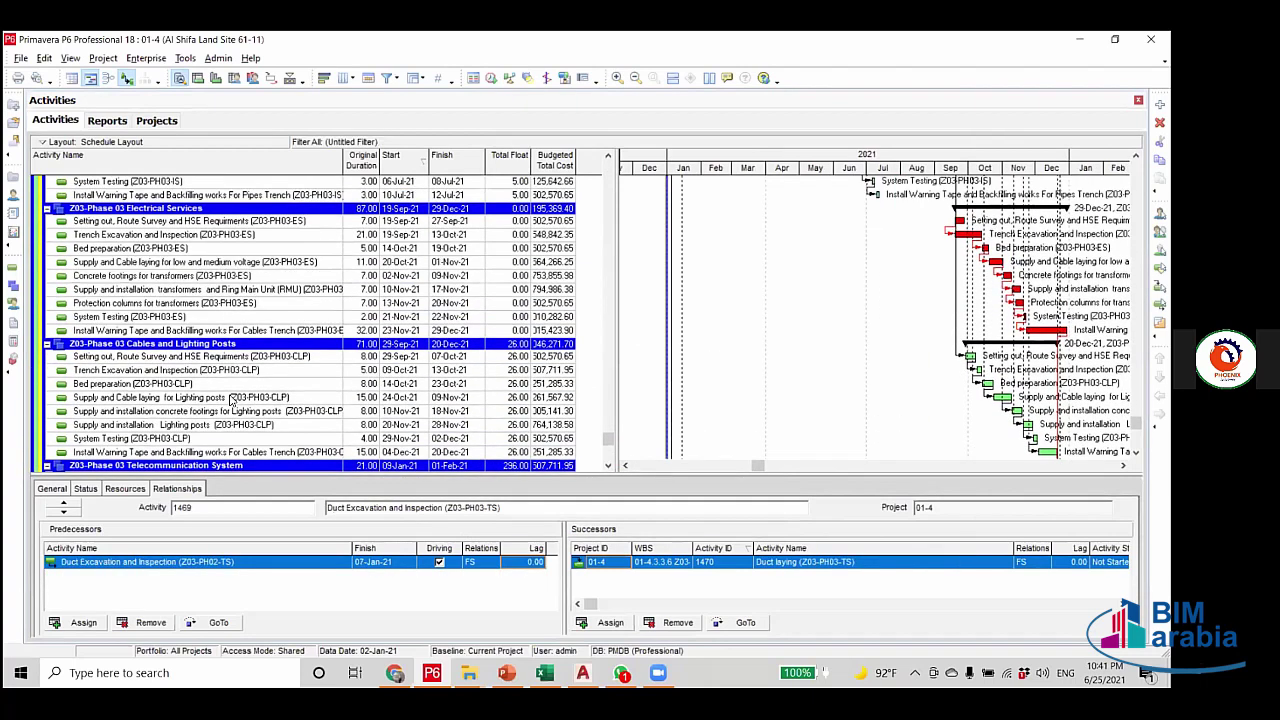
scroll(232, 400, "up", 6)
scroll(230, 400, "up", 3)
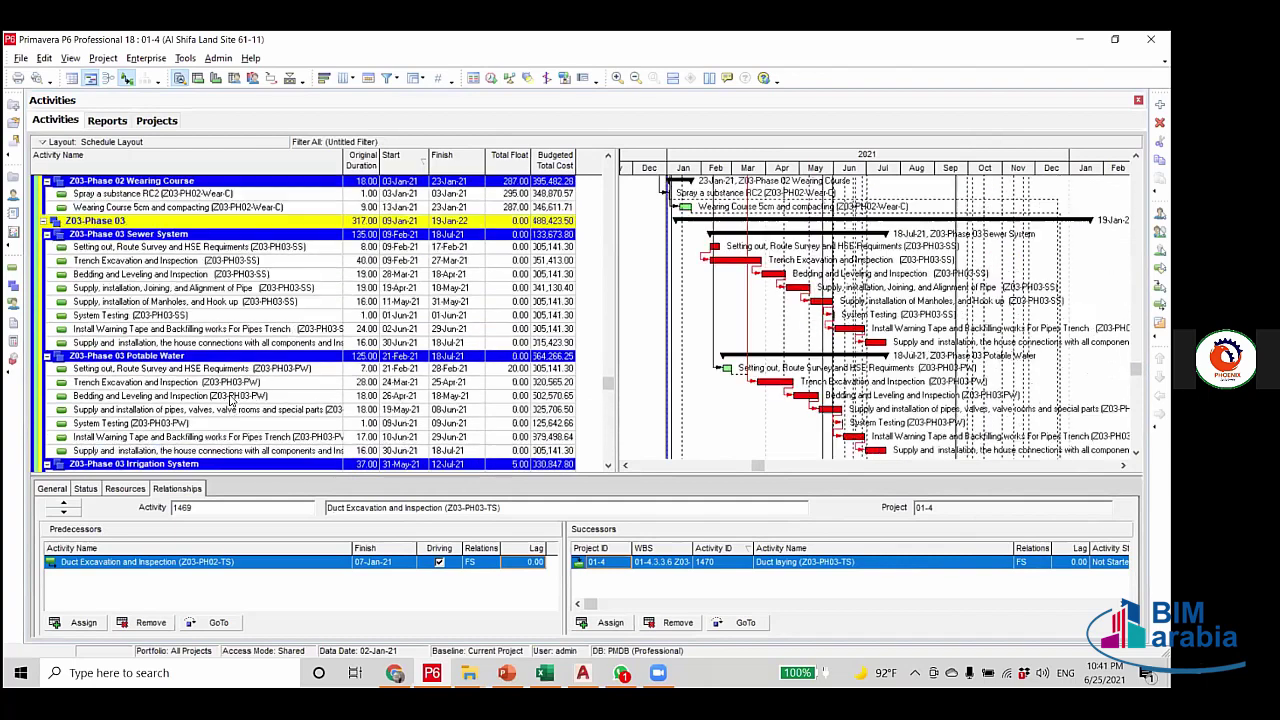
scroll(170, 387, "up", 3)
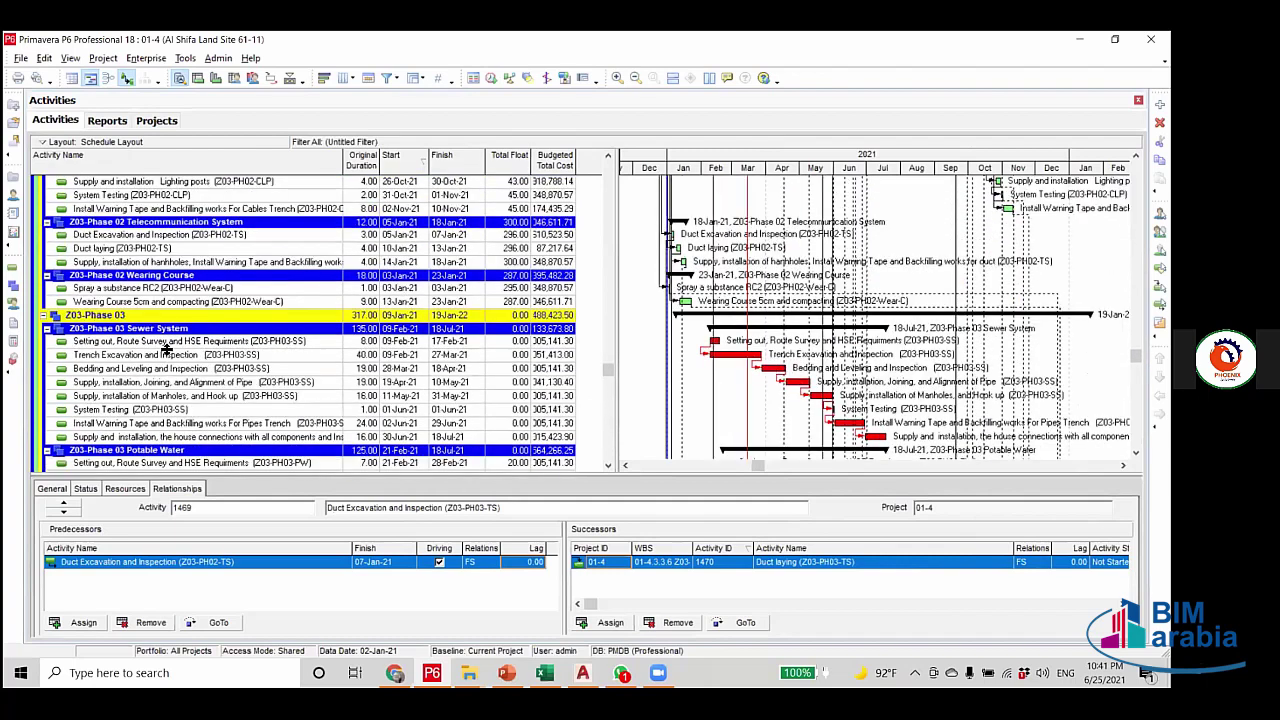
left_click(170, 288)
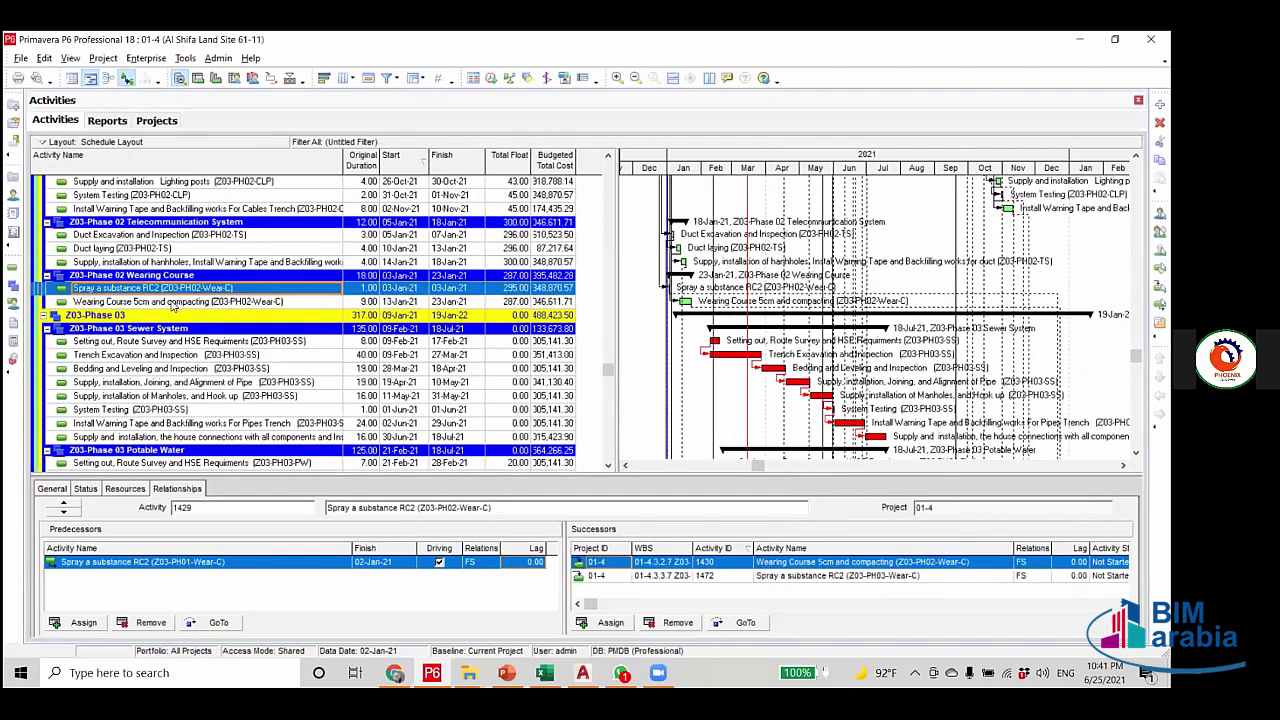
left_click(172, 301)
left_click(170, 288)
key("Up")
key("Up")
key("Up")
key("Up")
Review the dates and Gantt bars of the Zone 03 activities across Phases 01 to 03.
scroll(253, 362, "up", 3)
scroll(253, 366, "up", 5)
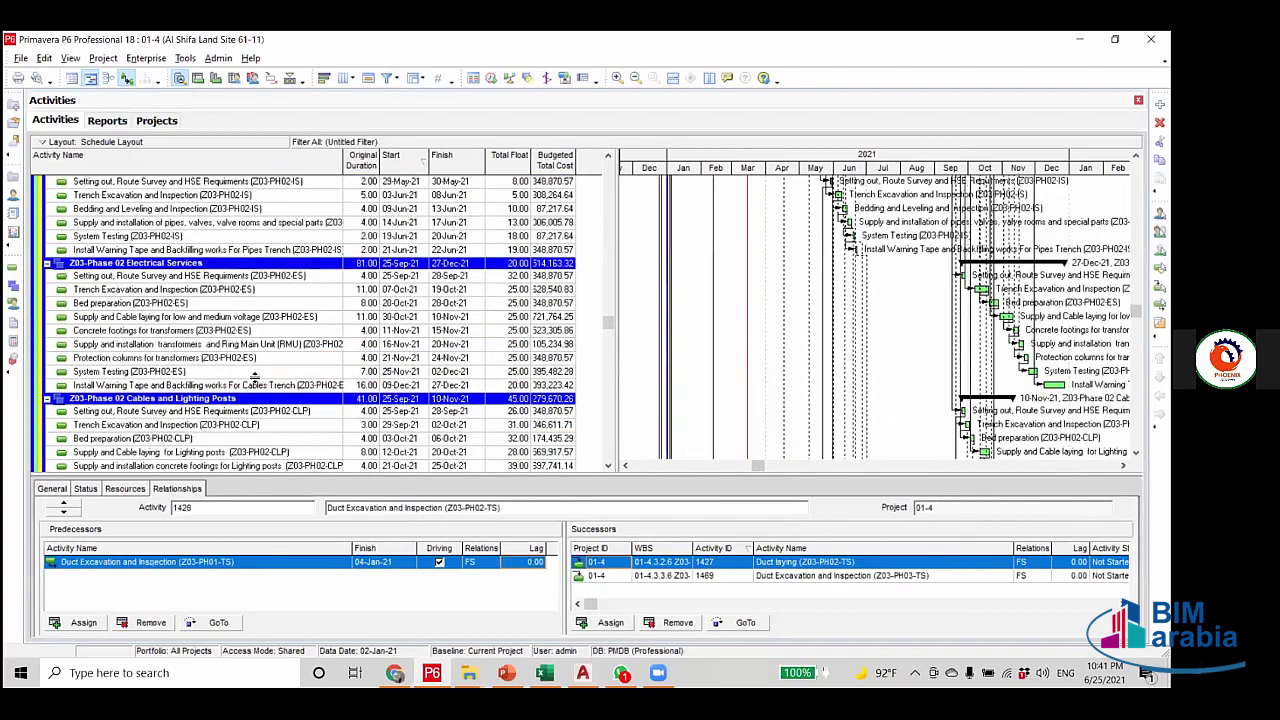
scroll(255, 378, "up", 1)
scroll(258, 380, "up", 5)
left_click_drag(608, 292, 608, 235)
scroll(605, 205, "up", 2)
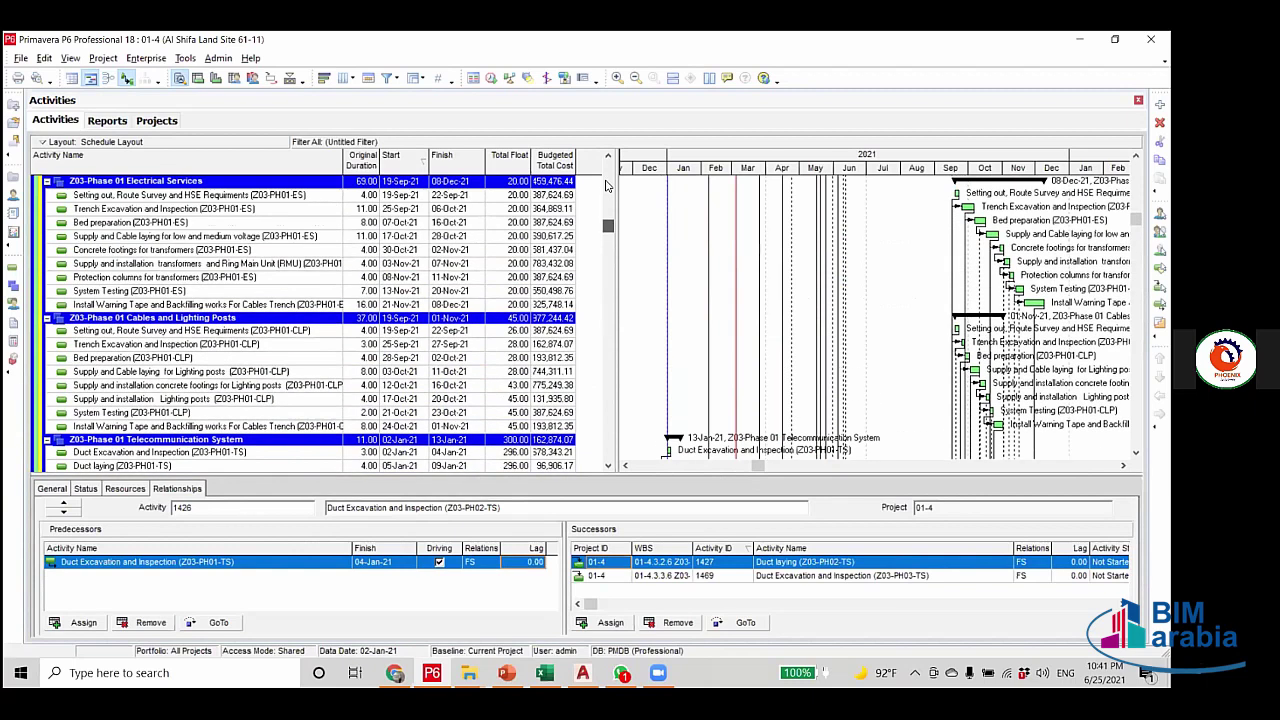
scroll(605, 185, "up", 5)
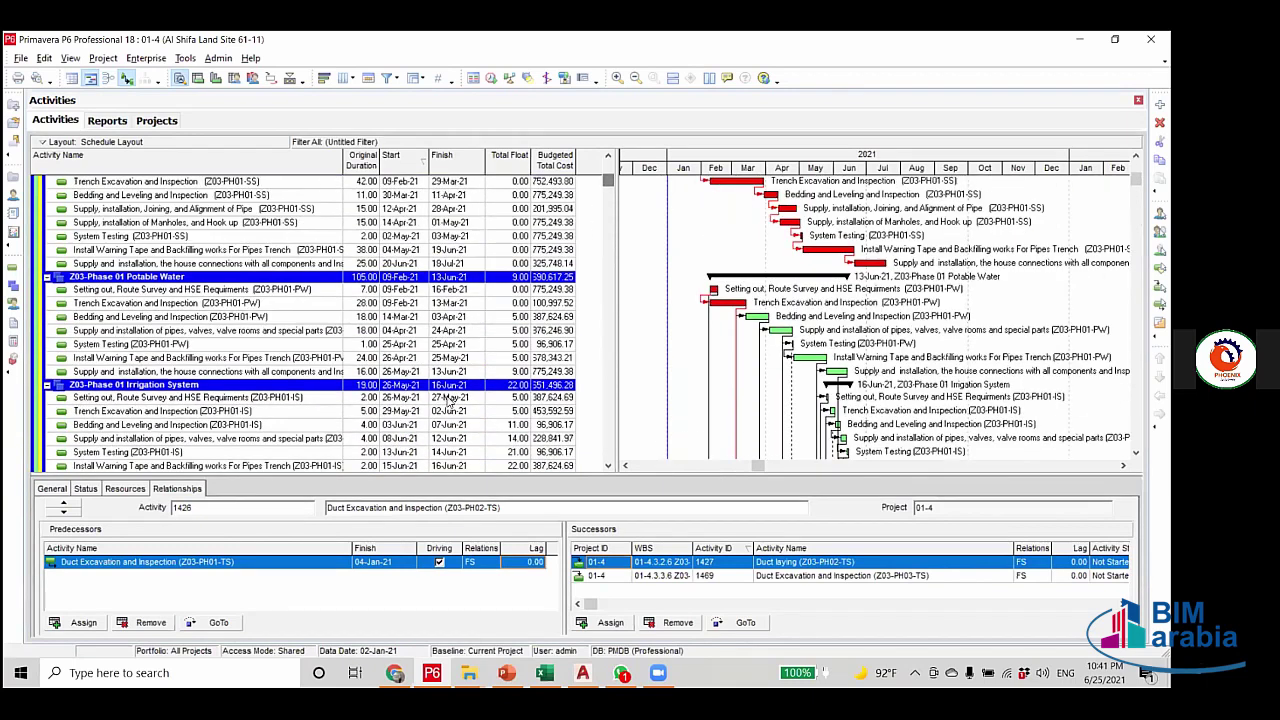
scroll(608, 235, "down", 6)
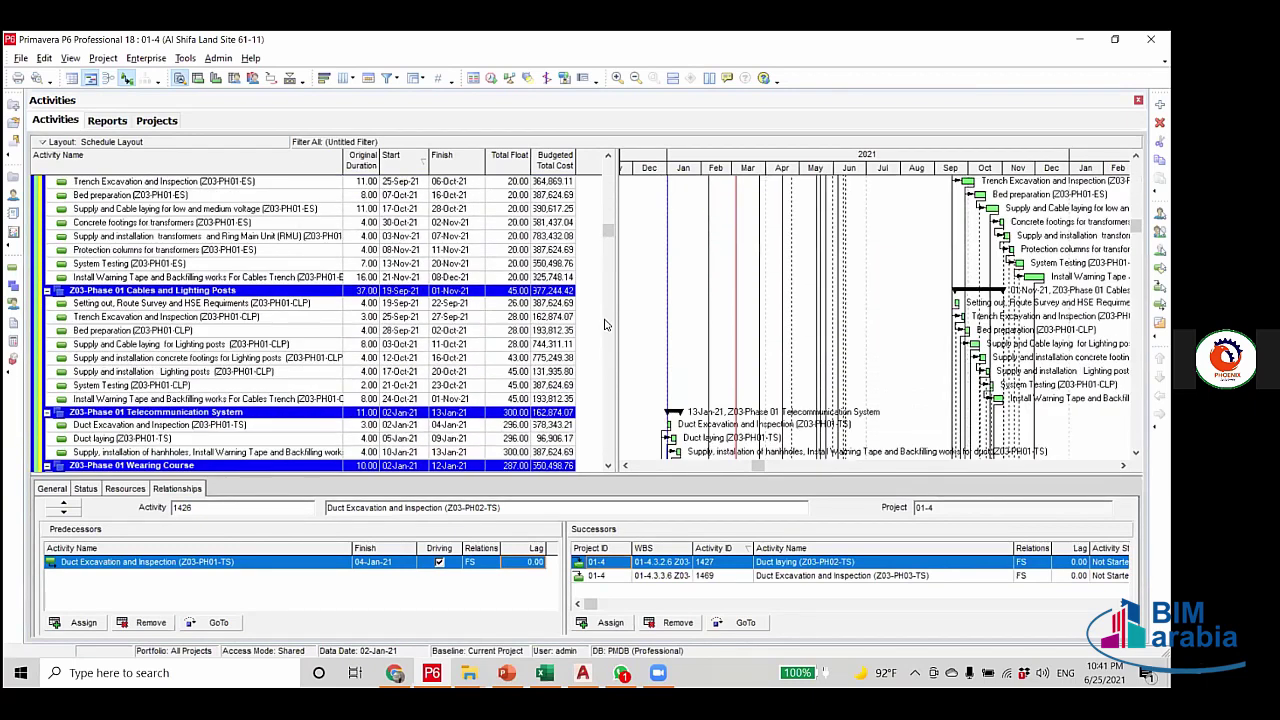
scroll(613, 382, "down", 4)
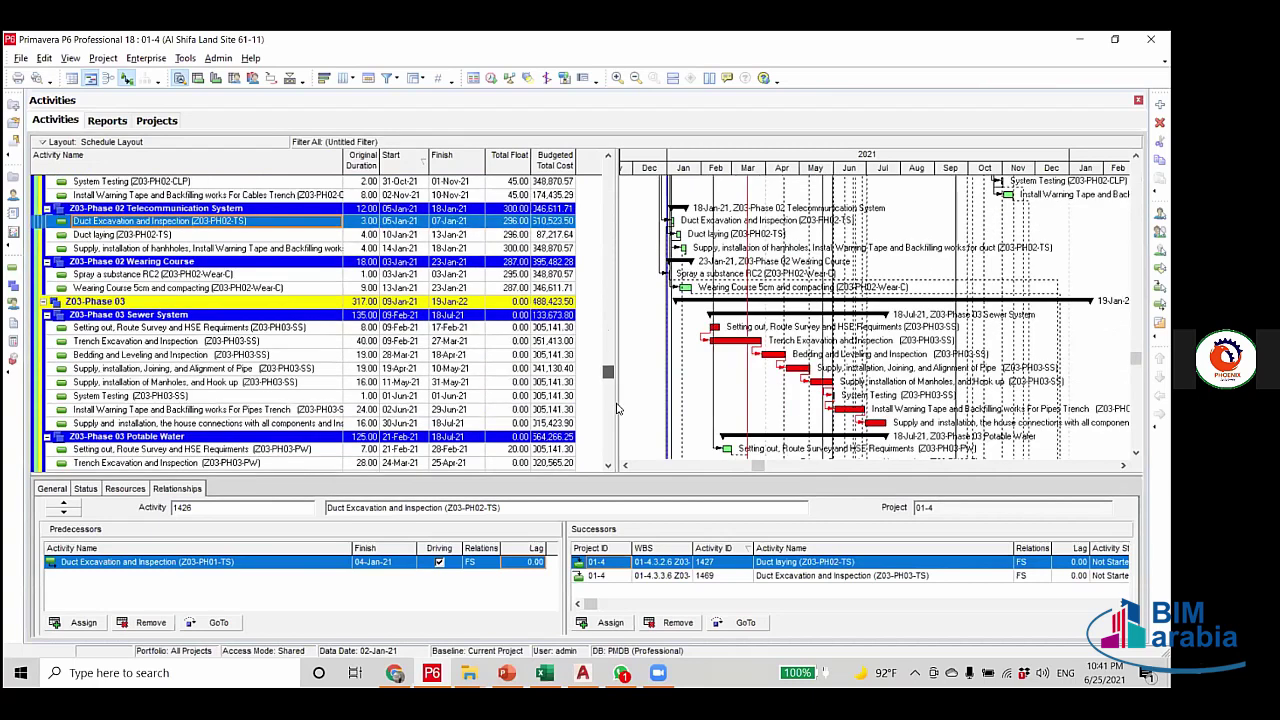
scroll(613, 456, "down", 3)
scroll(613, 458, "down", 6)
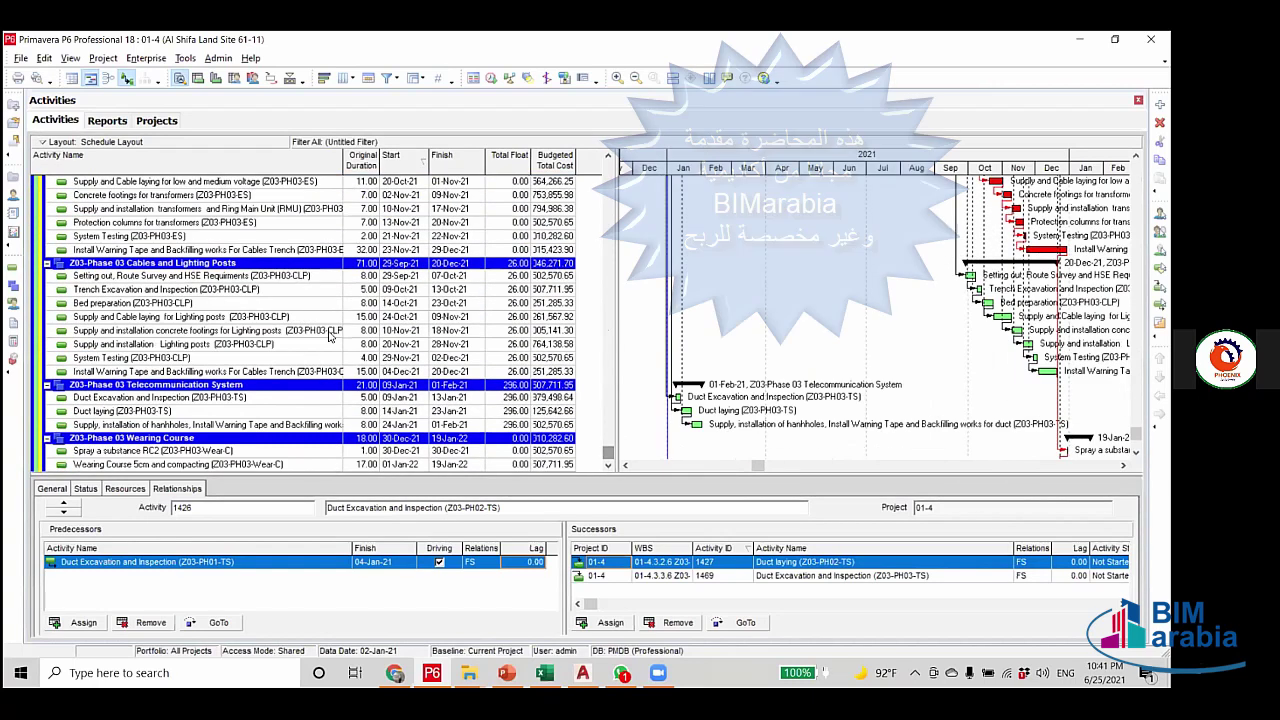
left_click(297, 278)
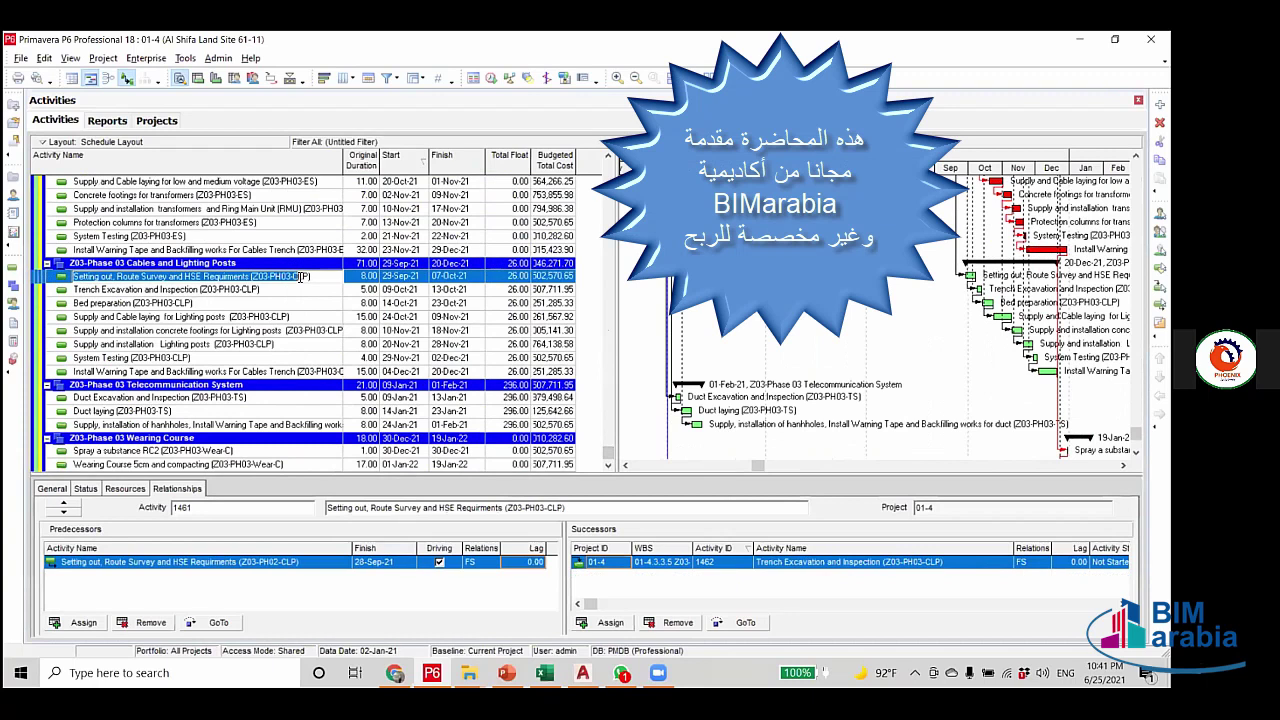
left_click(291, 277)
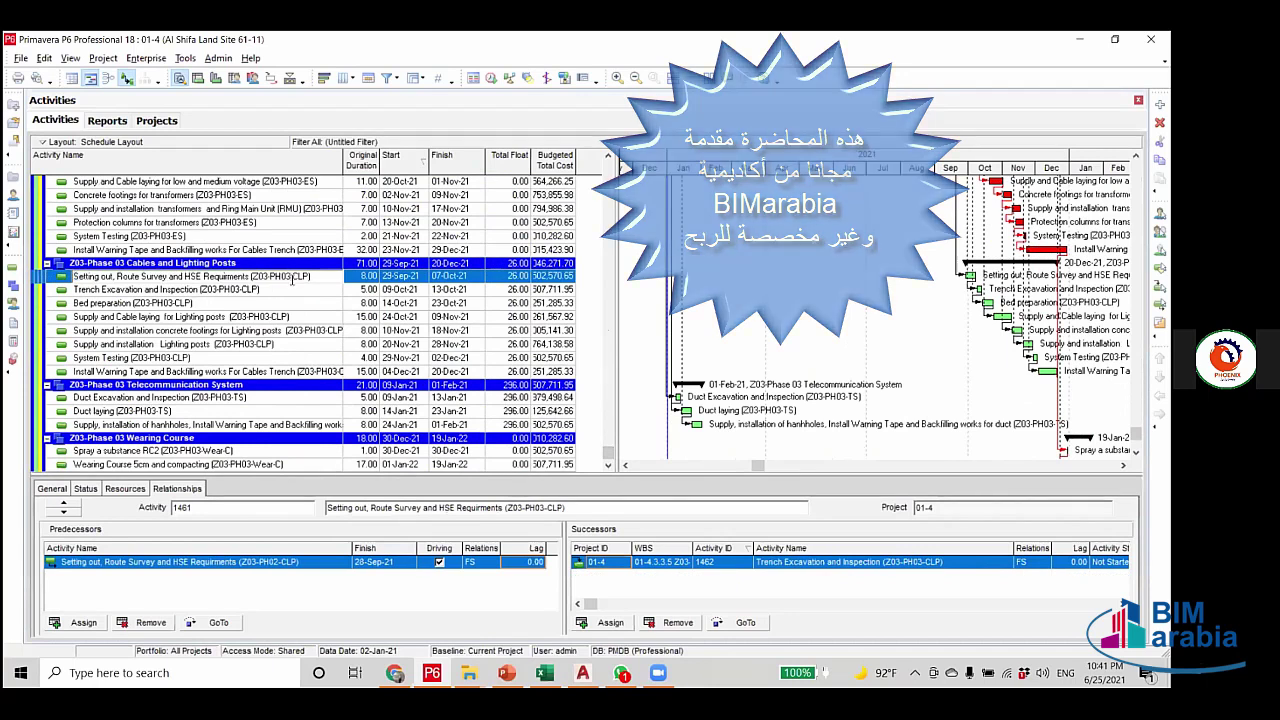
left_click(310, 279, "shift")
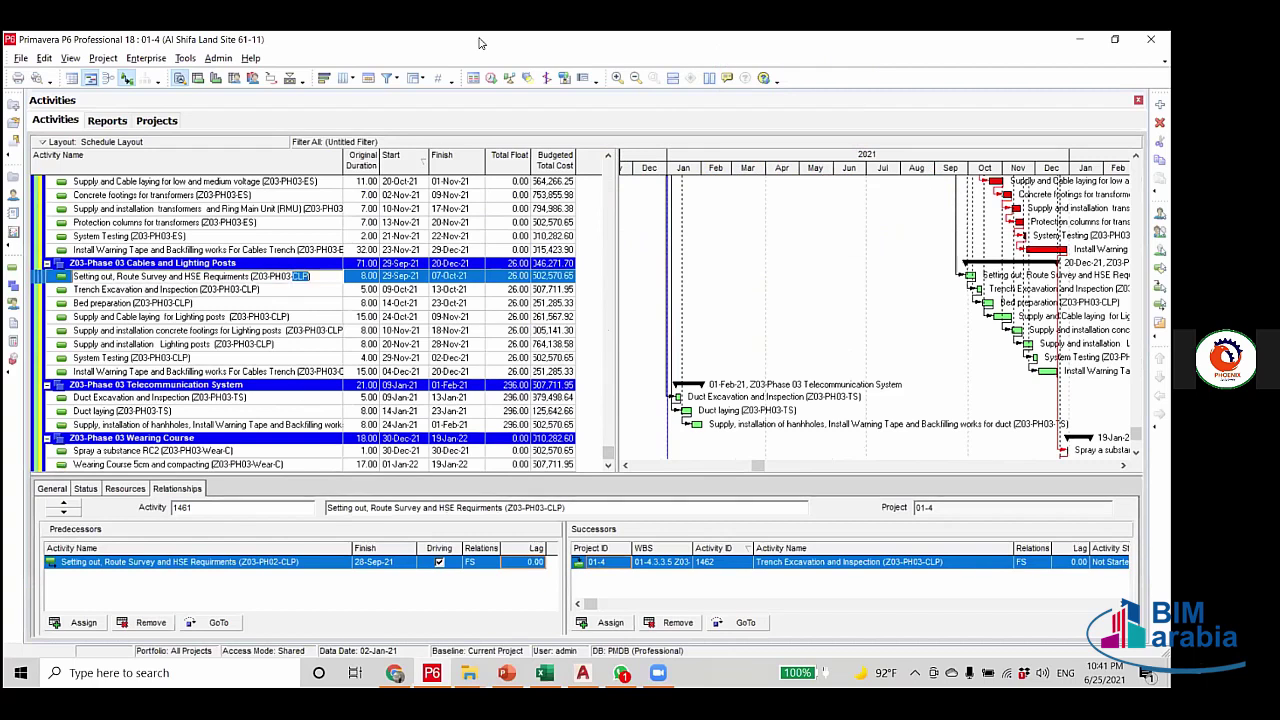
left_click(386, 78)
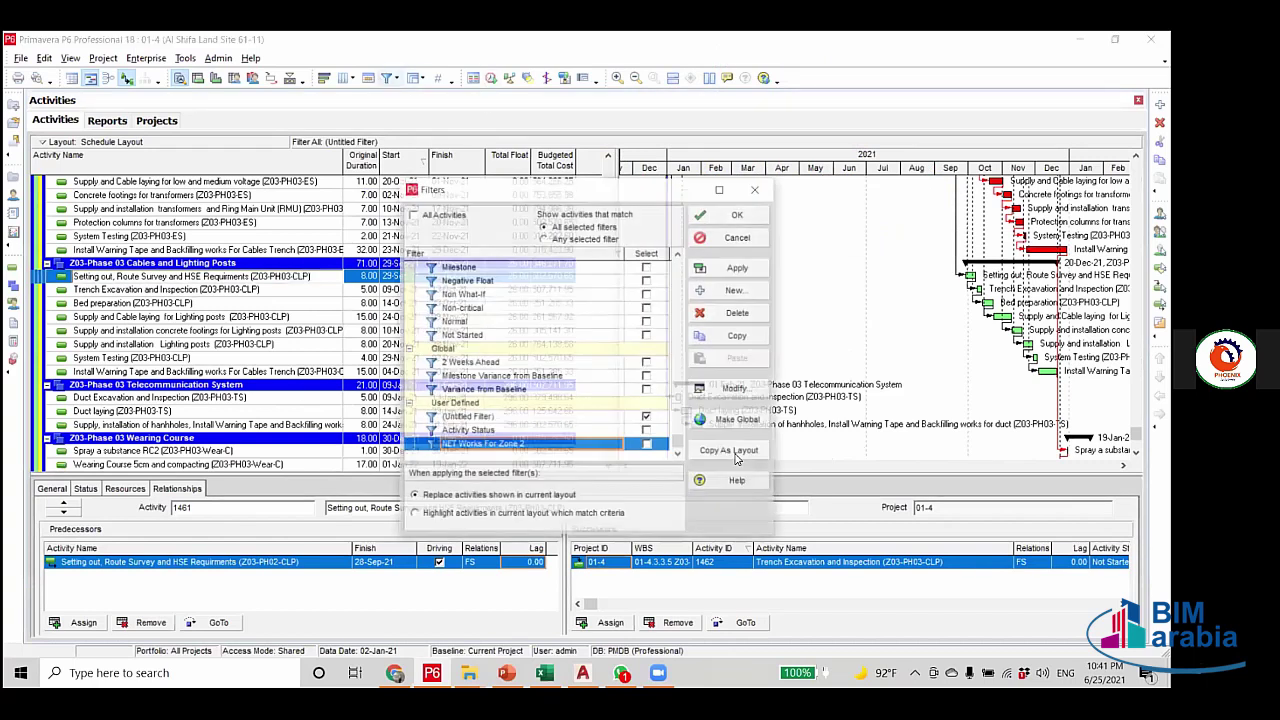
left_click(737, 389)
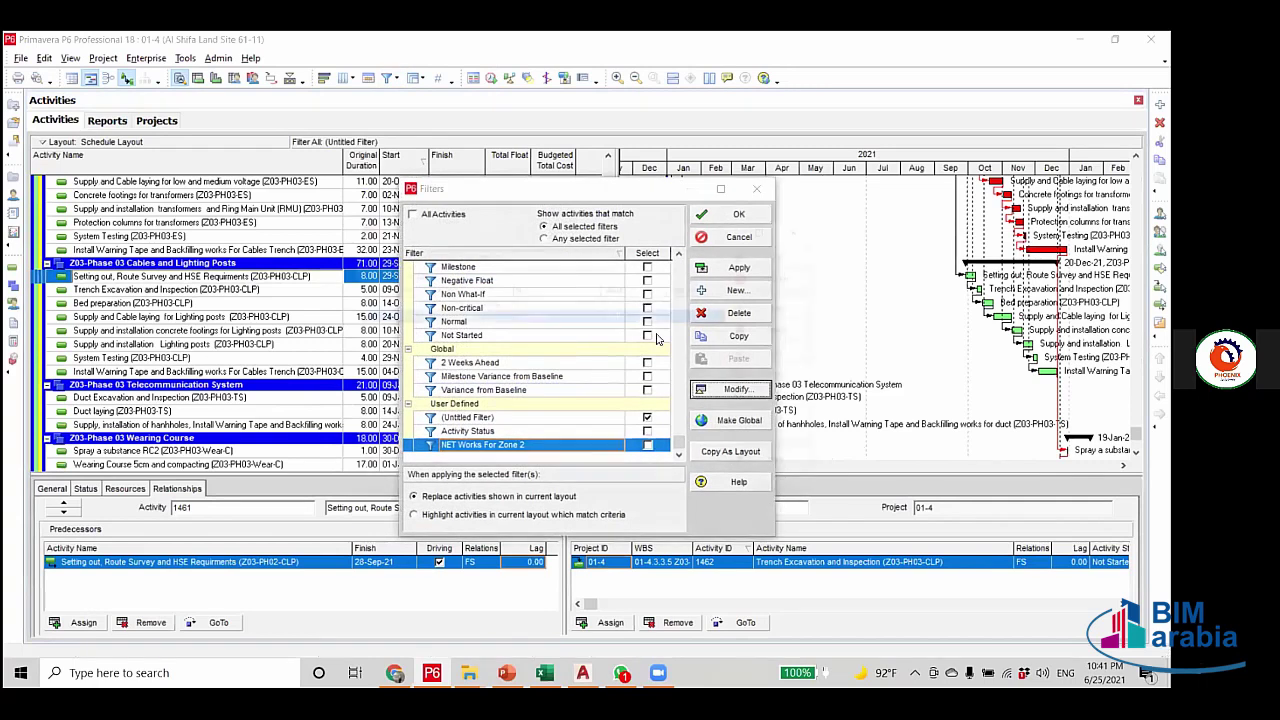
left_click(808, 233)
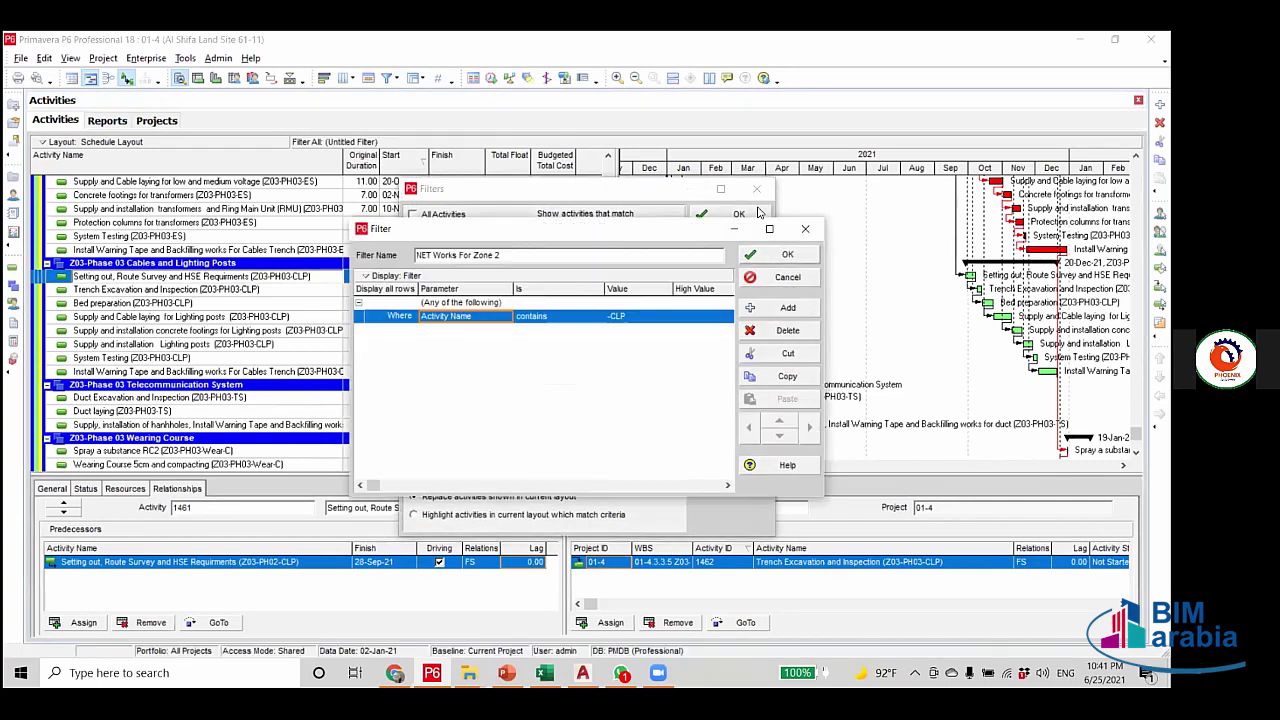
left_click(758, 190)
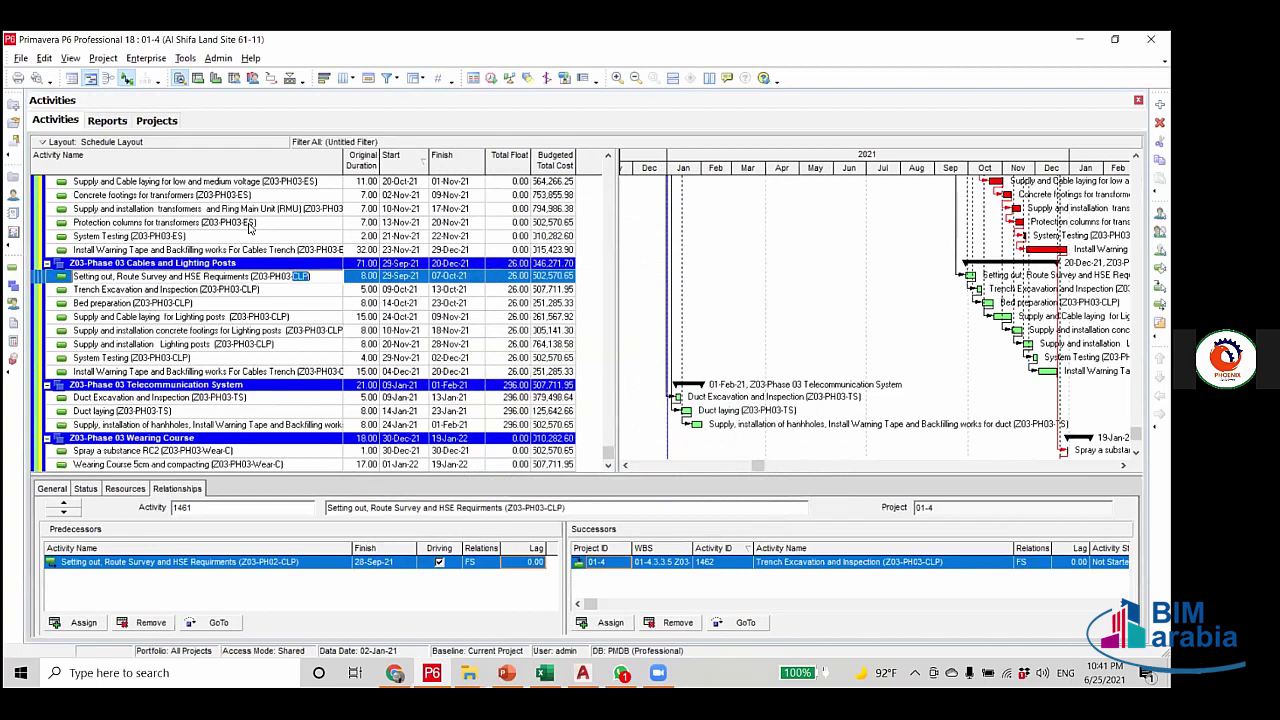
Add an Or condition to the NET Works For Zone 2 filter: Activity Name contains -ES.
left_click(250, 222)
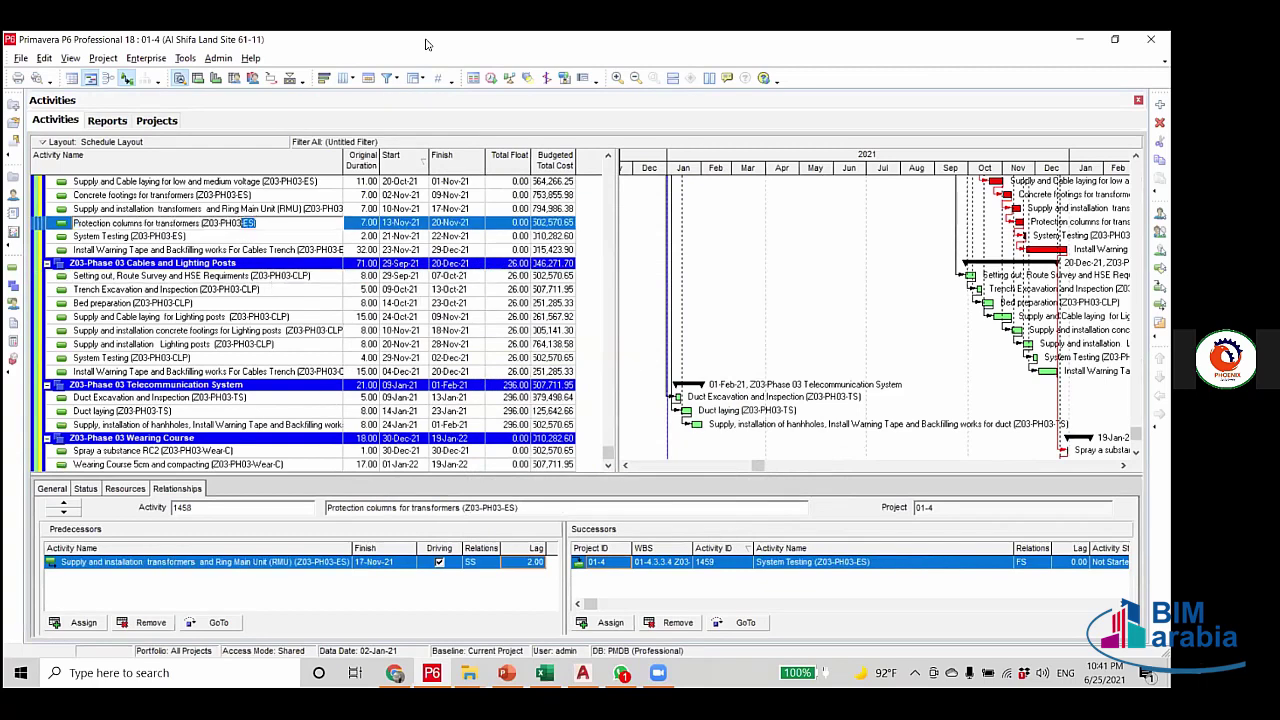
left_click(388, 78)
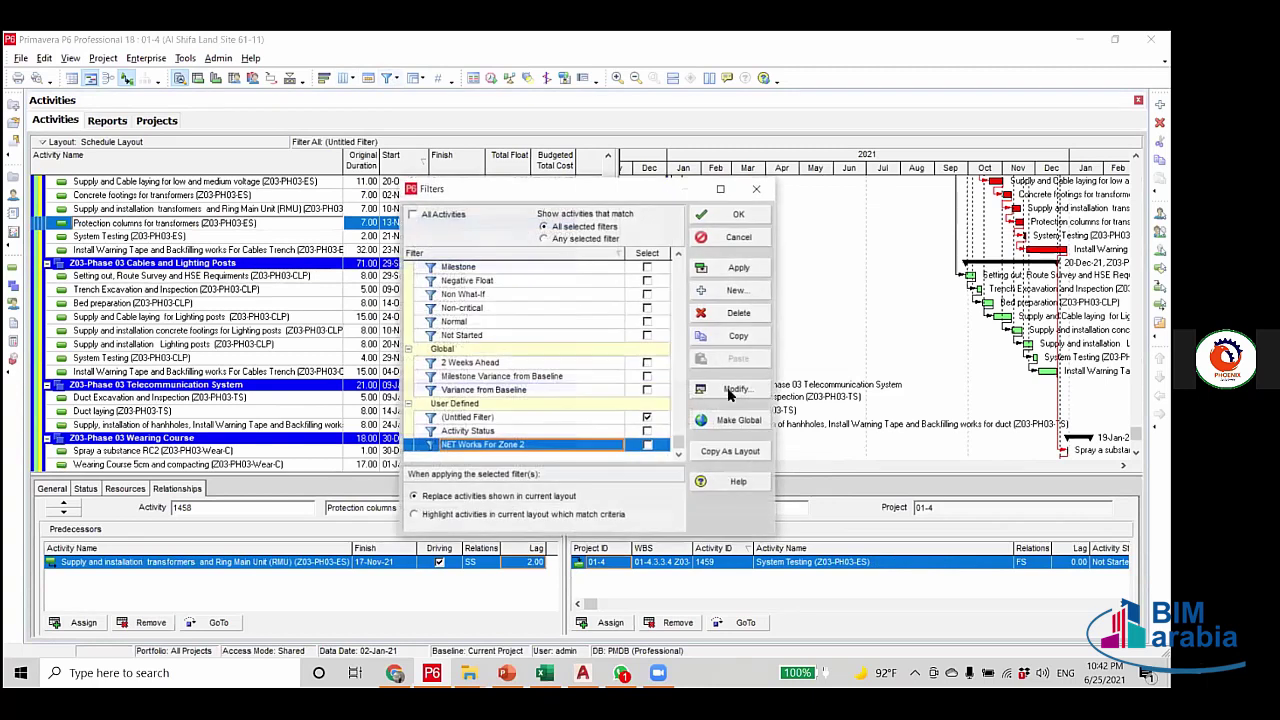
left_click(735, 388)
left_click(795, 310)
left_click(509, 331)
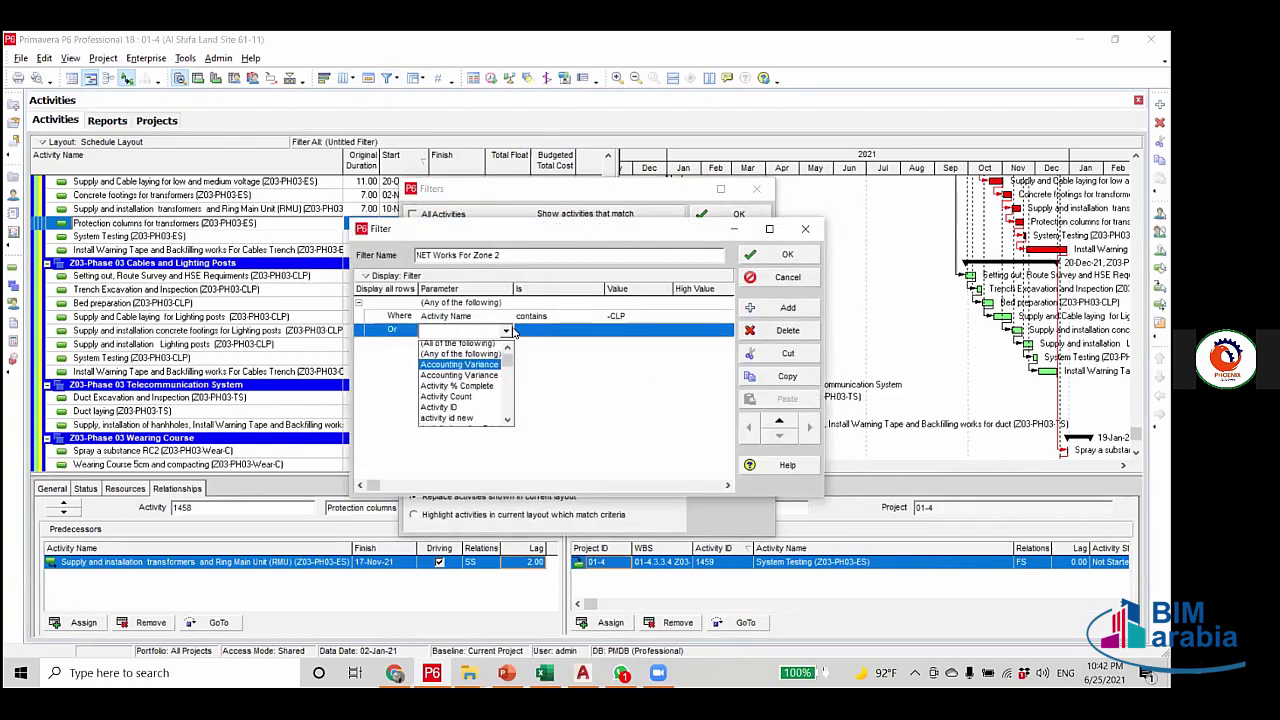
left_click(462, 421)
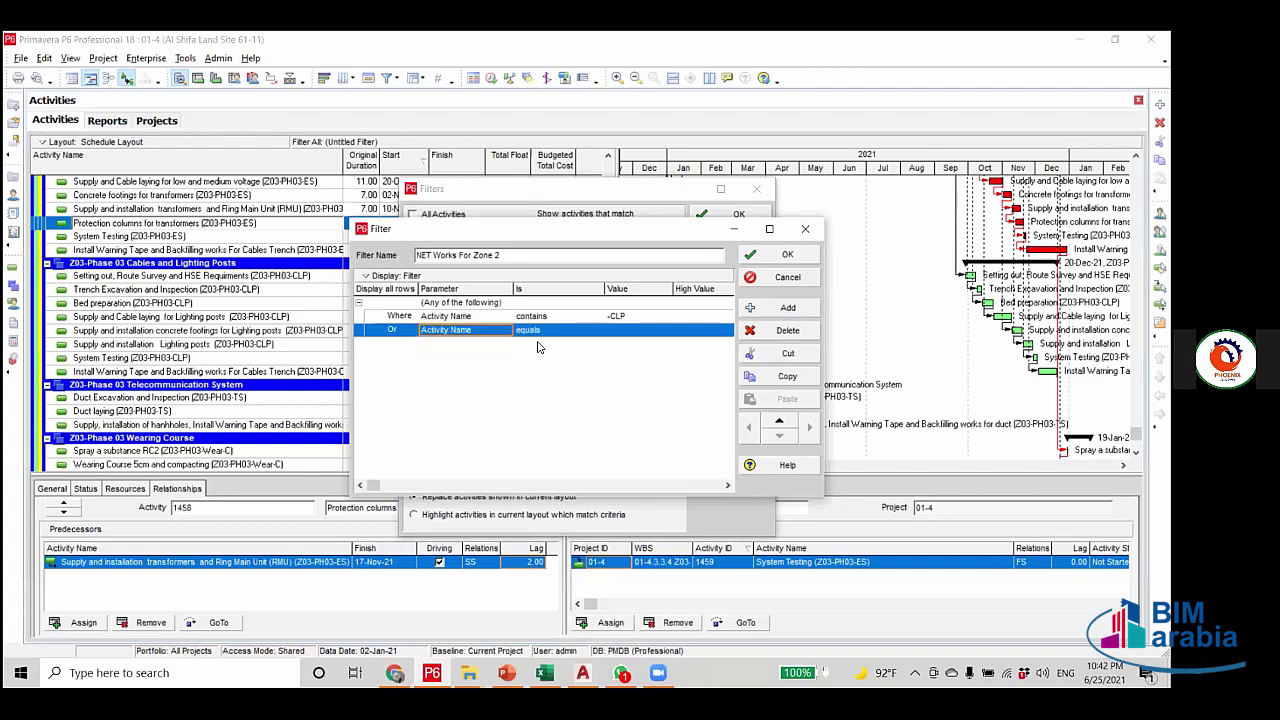
left_click(556, 331)
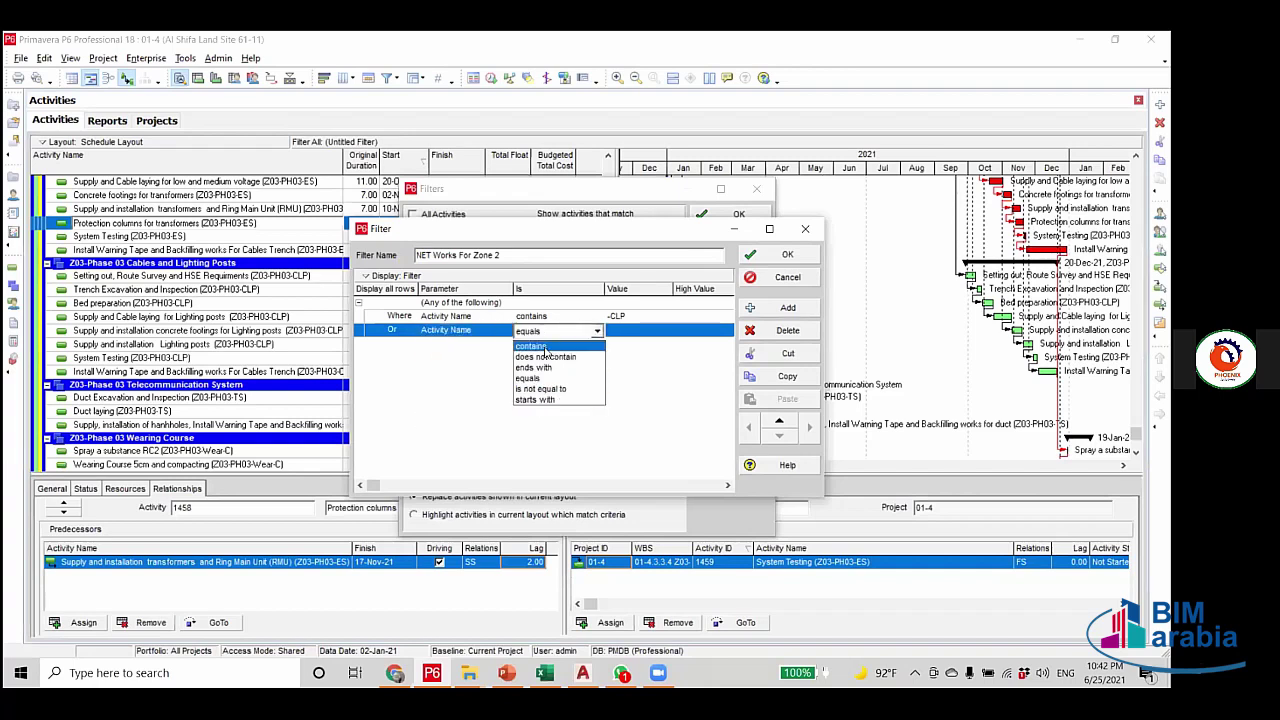
left_click(550, 347)
left_click(640, 330)
type("-ES")
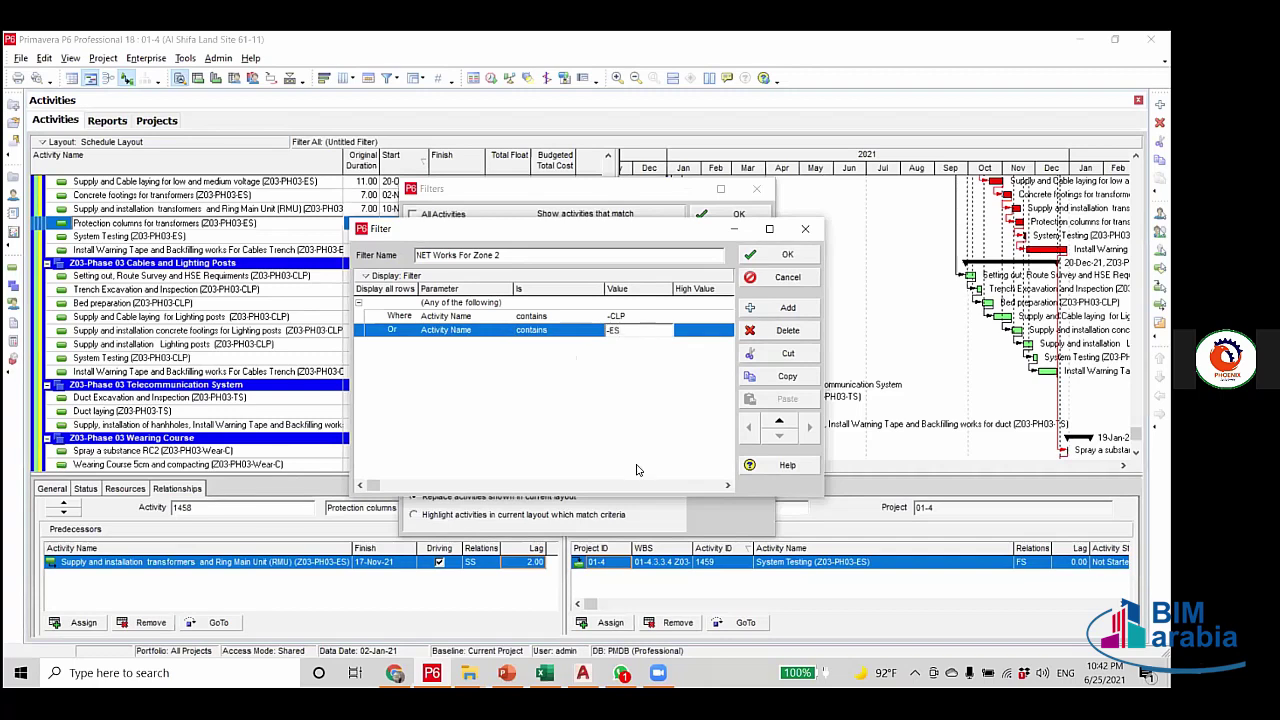
left_click(787, 255)
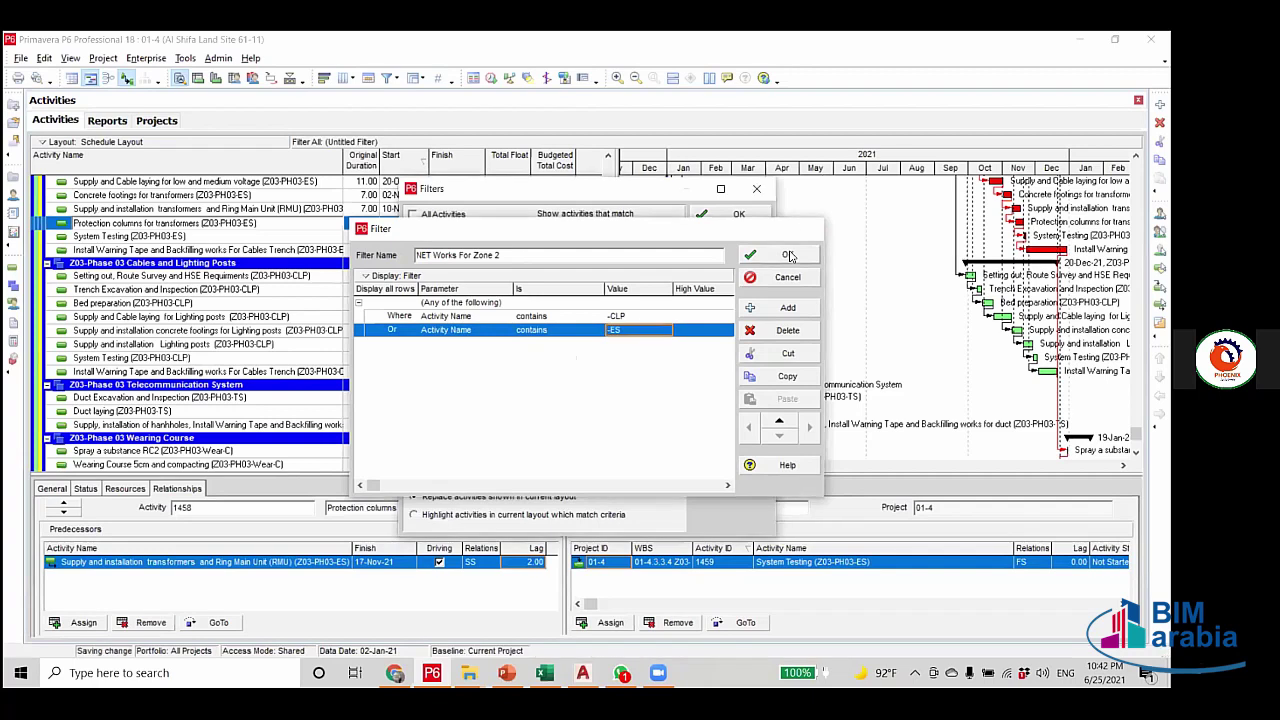
left_click(738, 218)
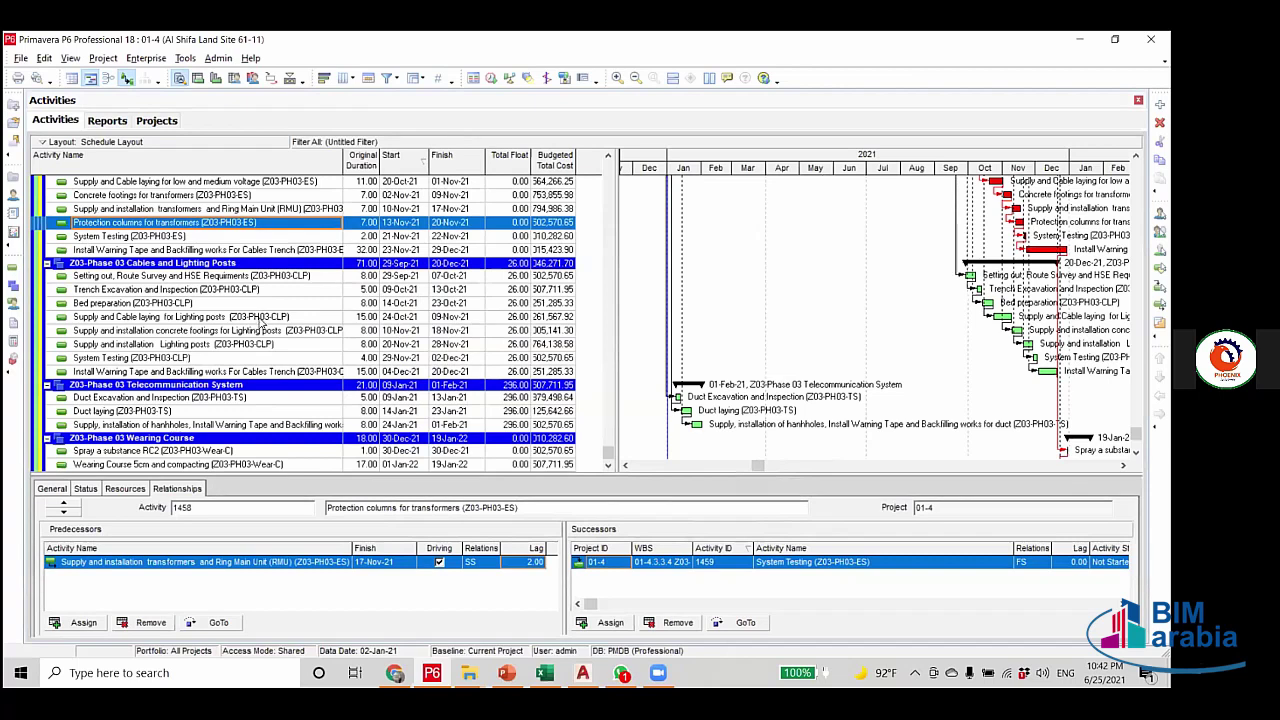
Extend the NET Works For Zone 2 filter with the telecommunication activities' code: Or Activity Name contains -TS.
left_click(262, 317)
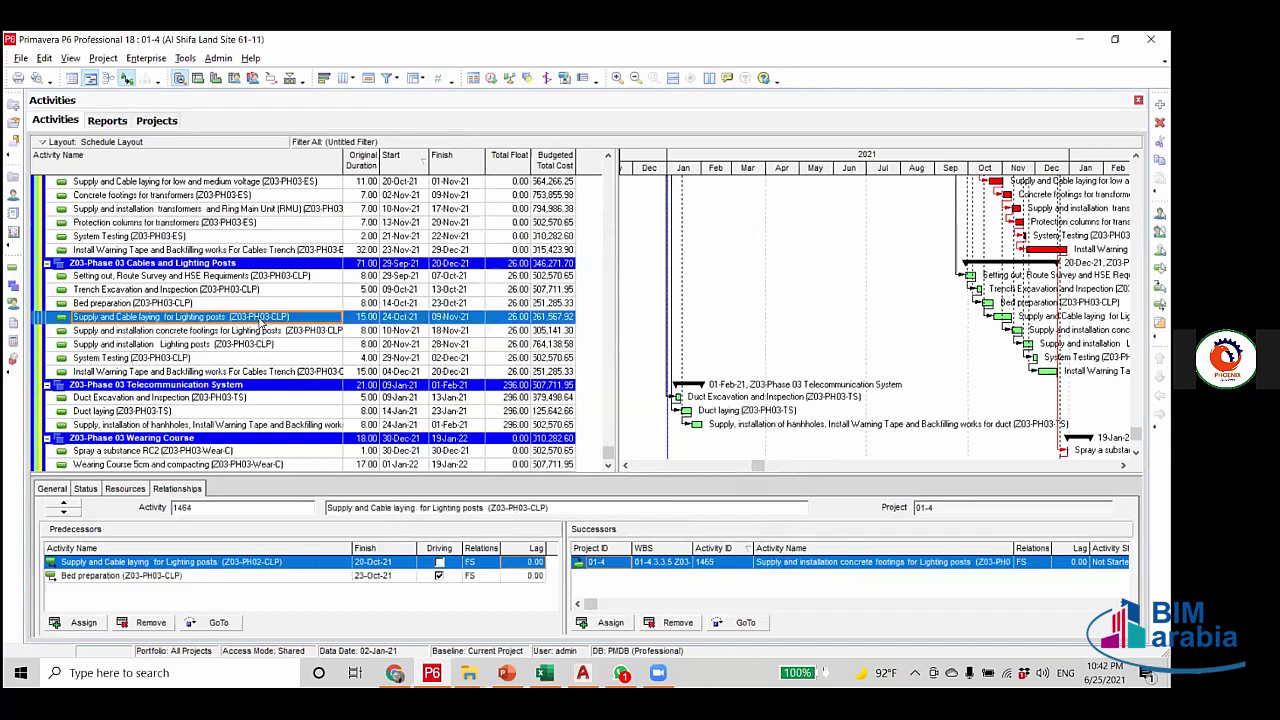
left_click(230, 401)
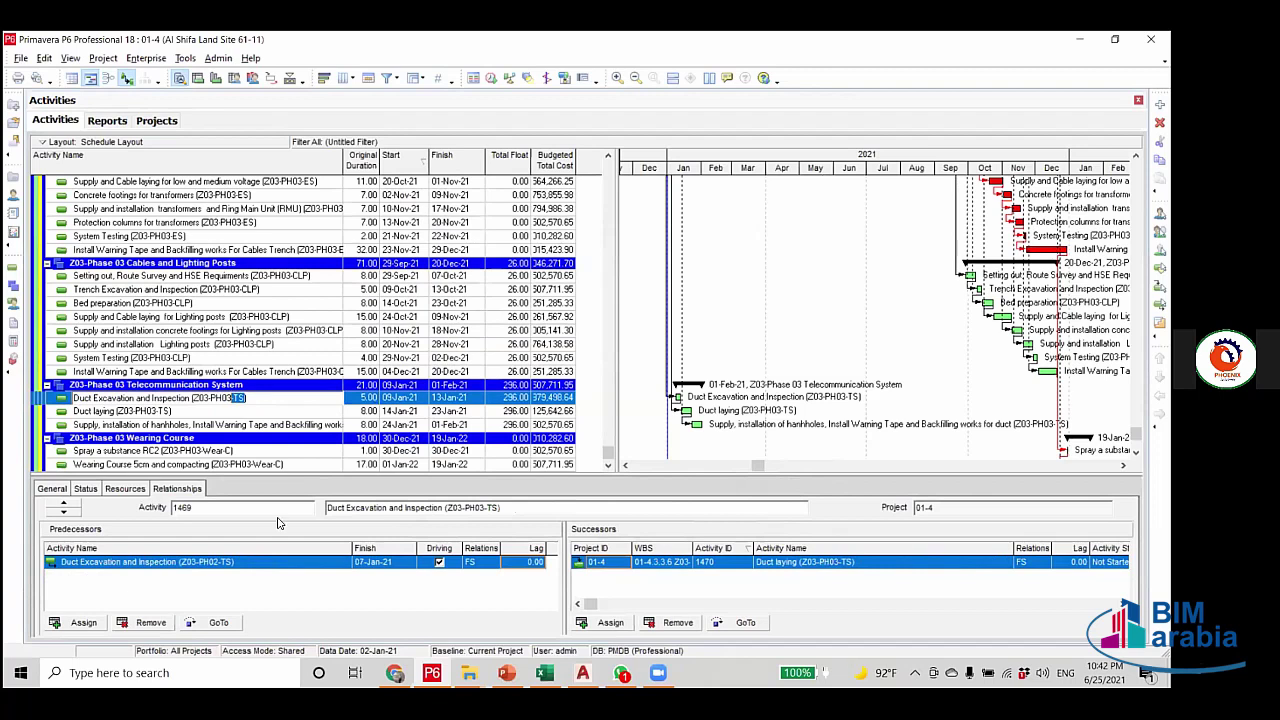
left_click(386, 78)
left_click(758, 388)
left_click(780, 307)
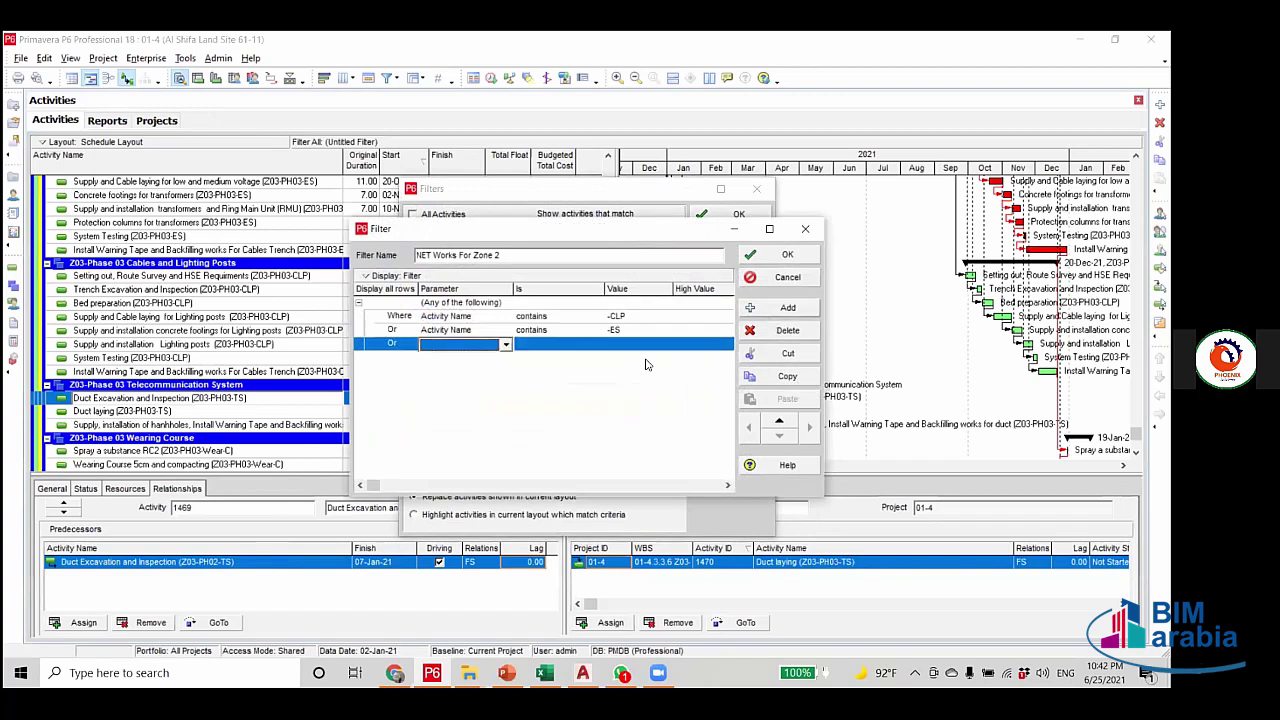
left_click(506, 345)
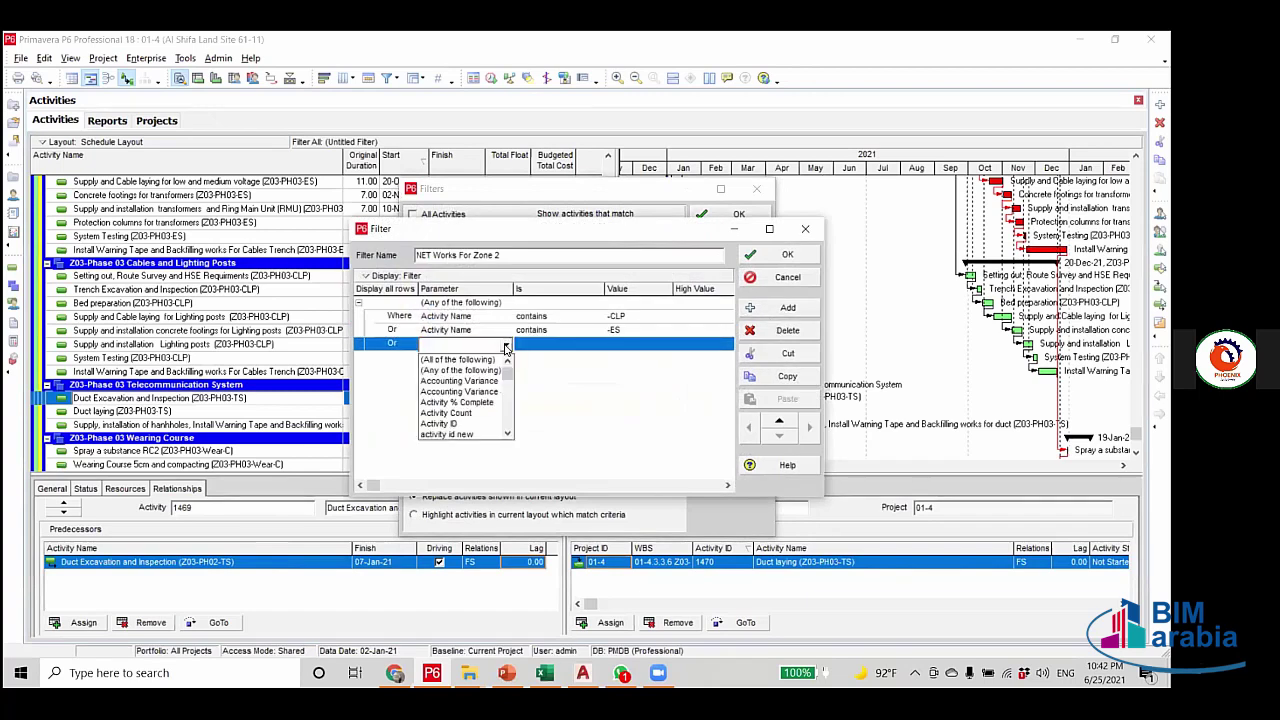
scroll(463, 410, "down", 1)
left_click(460, 423)
left_click(560, 345)
left_click(560, 345)
left_click(545, 359)
left_click(628, 345)
type("-TS")
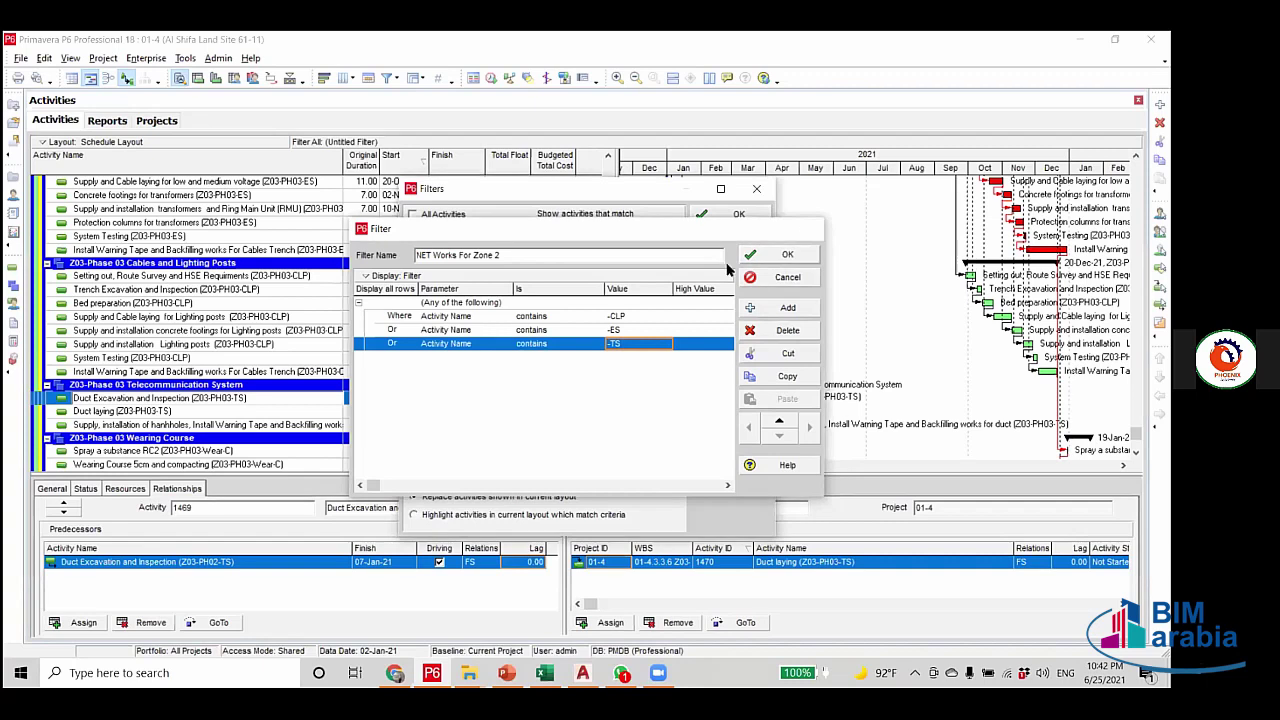
left_click(742, 264)
left_click(738, 215)
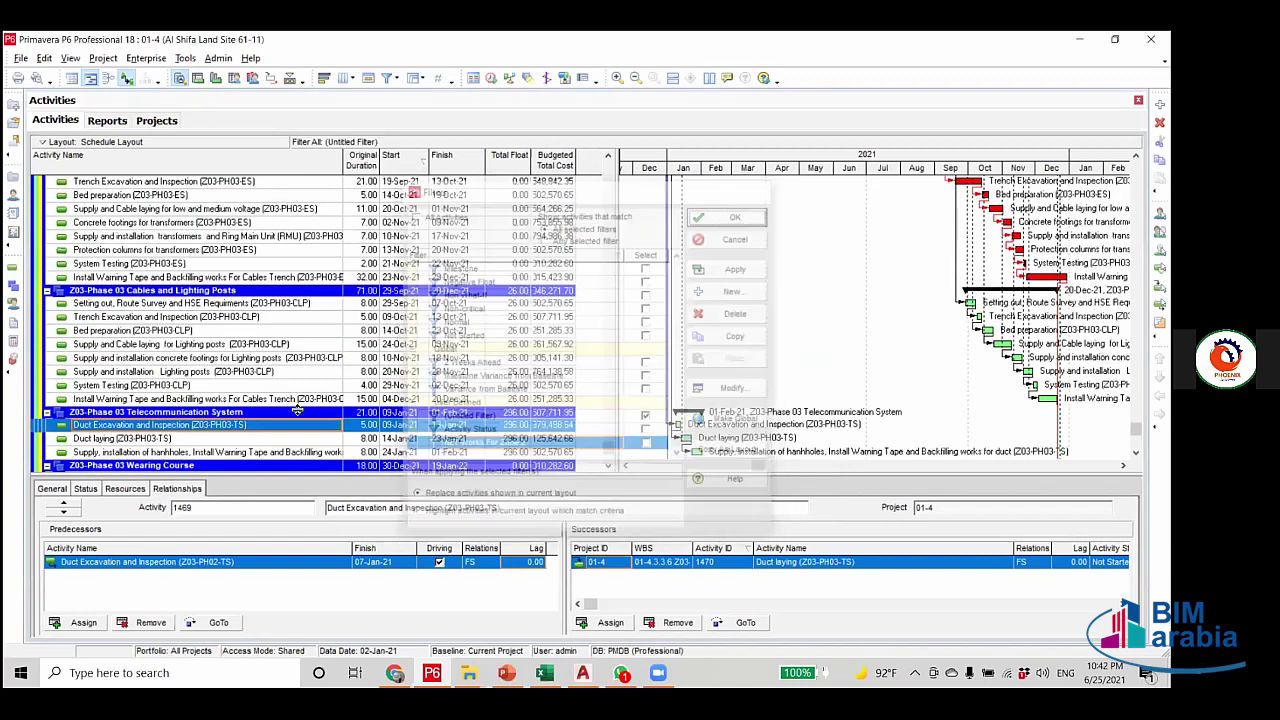
Add the wearing course activities' code to the NET Works For Zone 2 filter: Or Activity Name contains Wear-C).
scroll(196, 434, "down", 2)
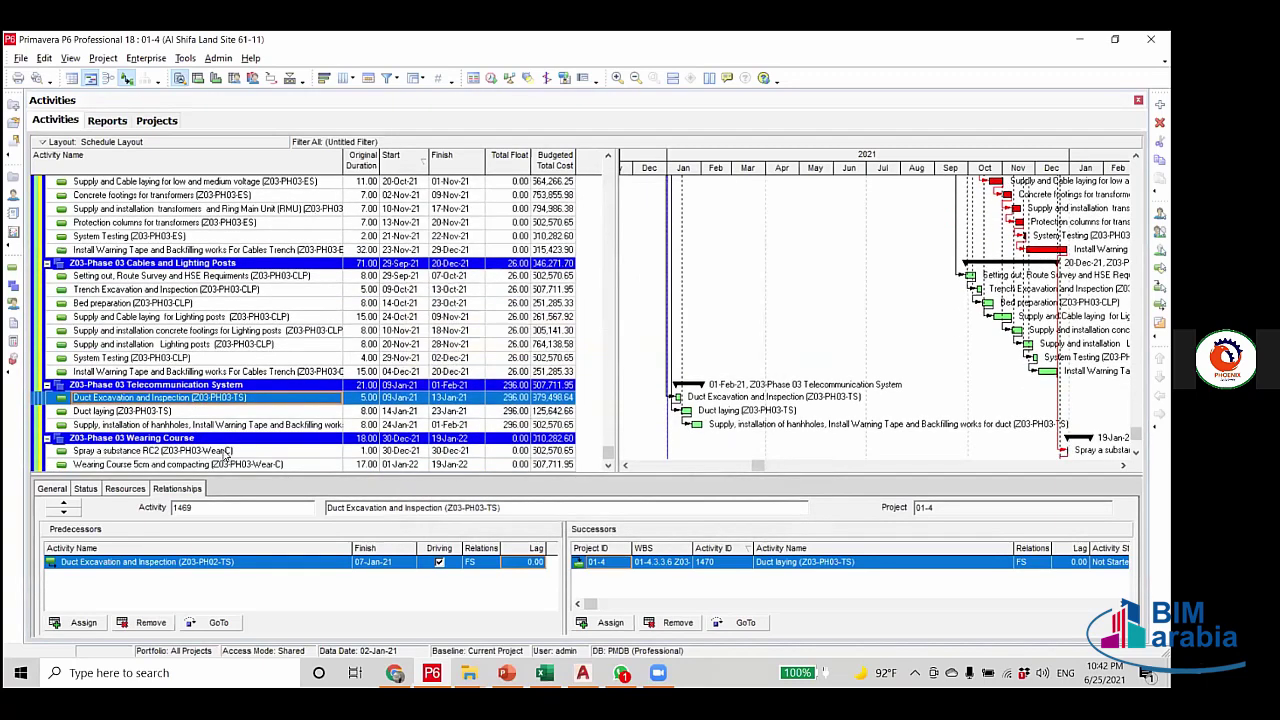
left_click(226, 424)
left_click(228, 424)
left_click_drag(231, 424, 202, 424)
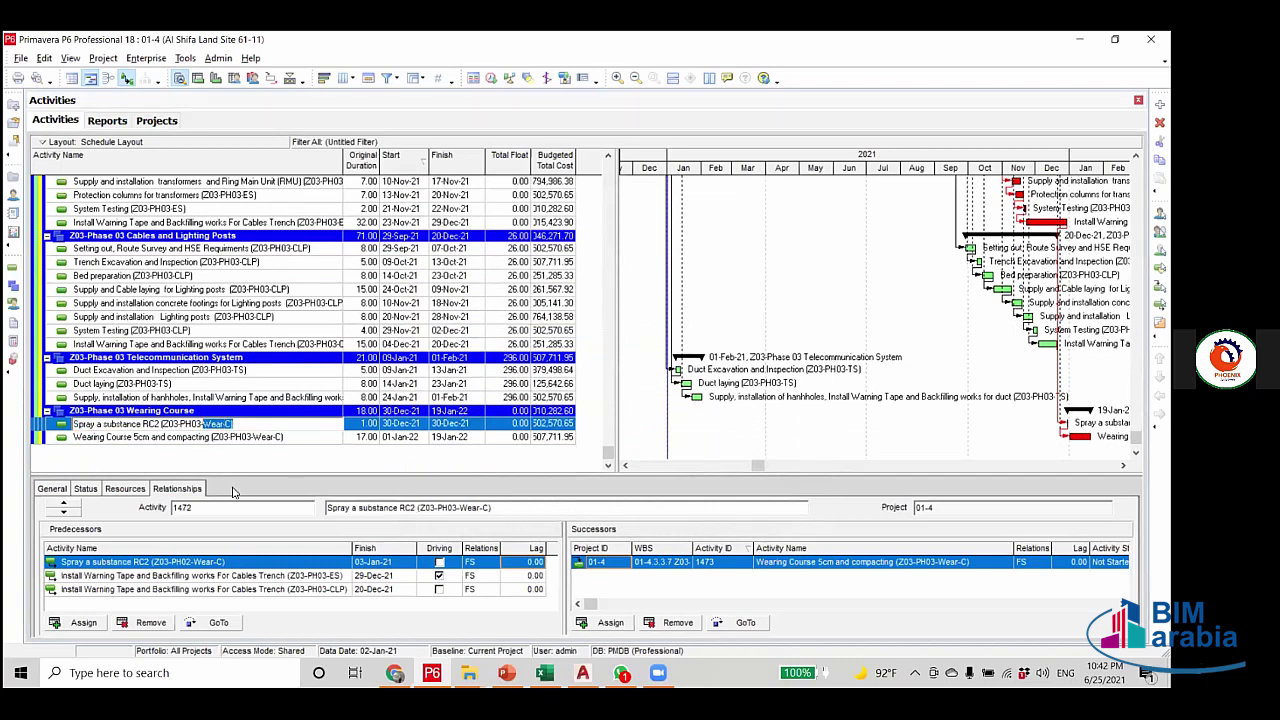
left_click(387, 78)
left_click(662, 444)
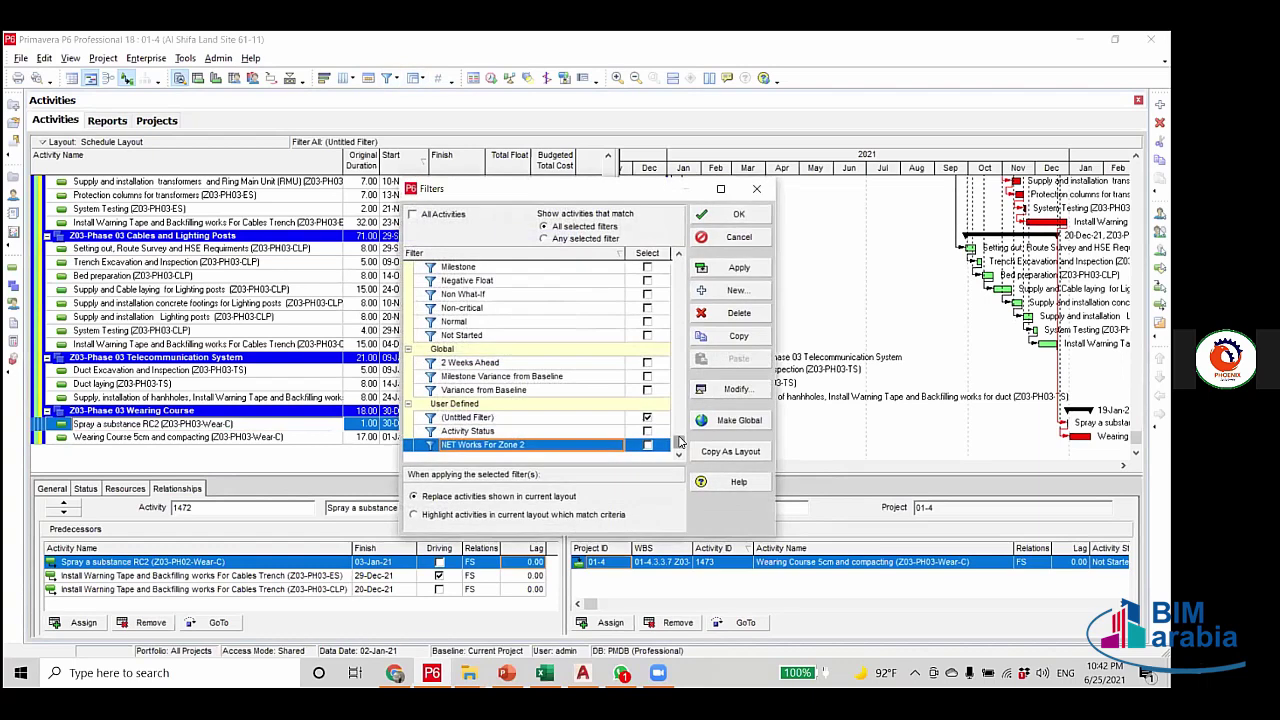
left_click(737, 392)
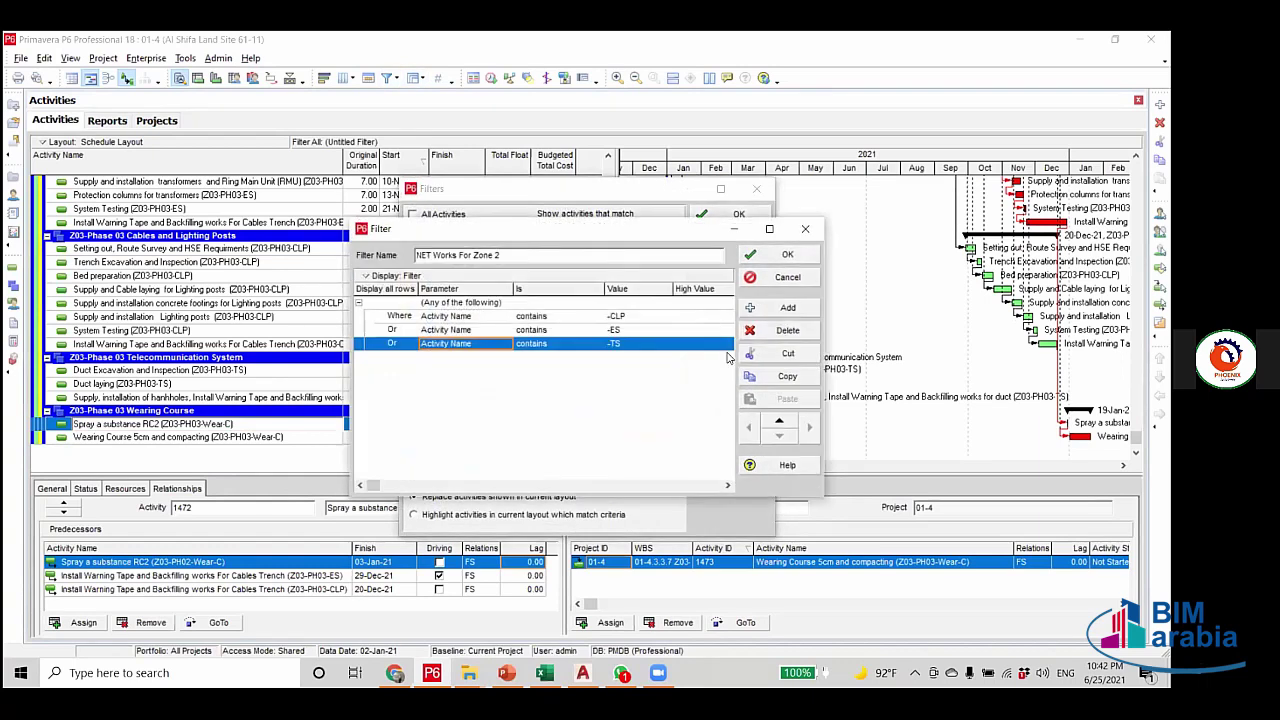
left_click(786, 307)
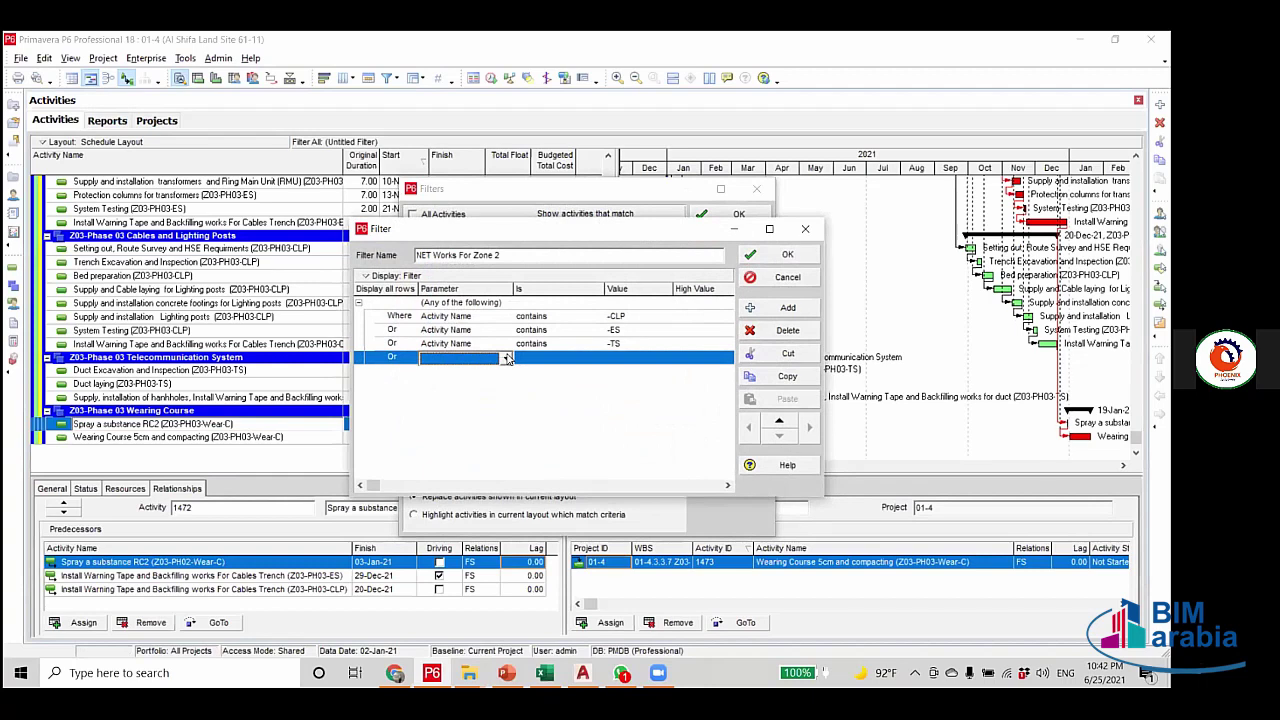
left_click(506, 357)
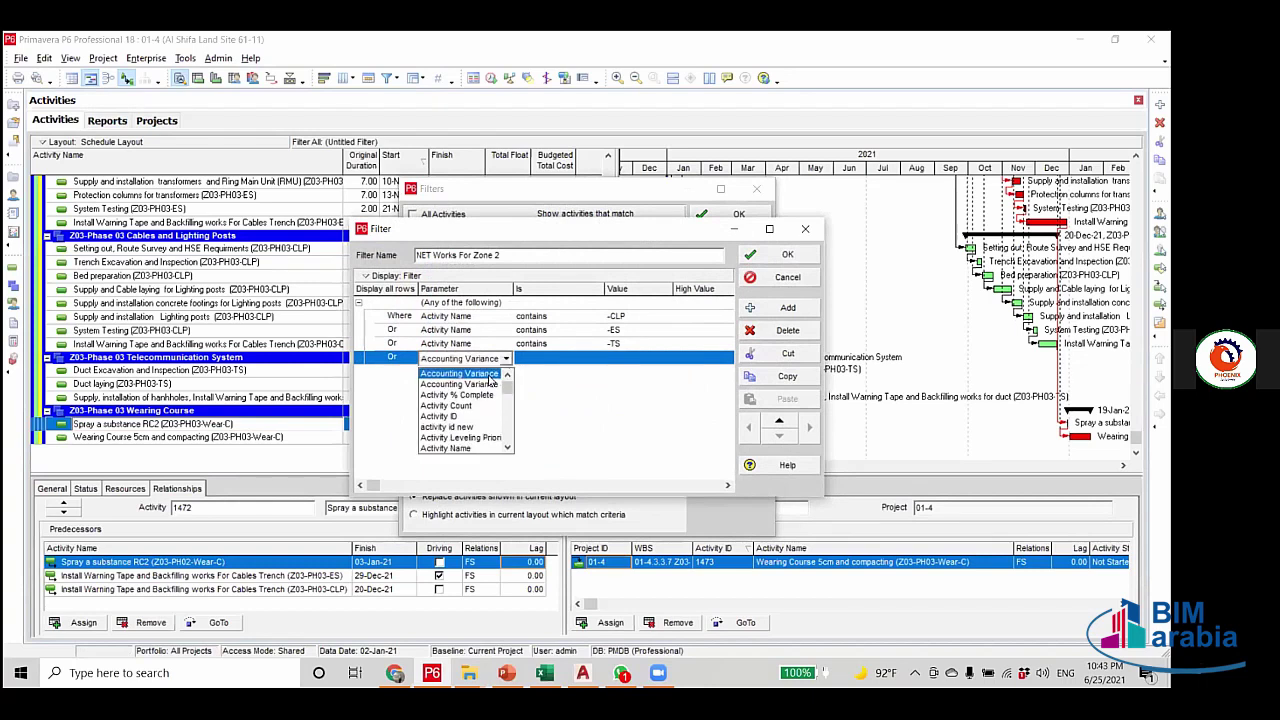
left_click(462, 448)
left_click(575, 358)
left_click(575, 358)
left_click(531, 373)
left_click(614, 358)
type("Wear-C)")
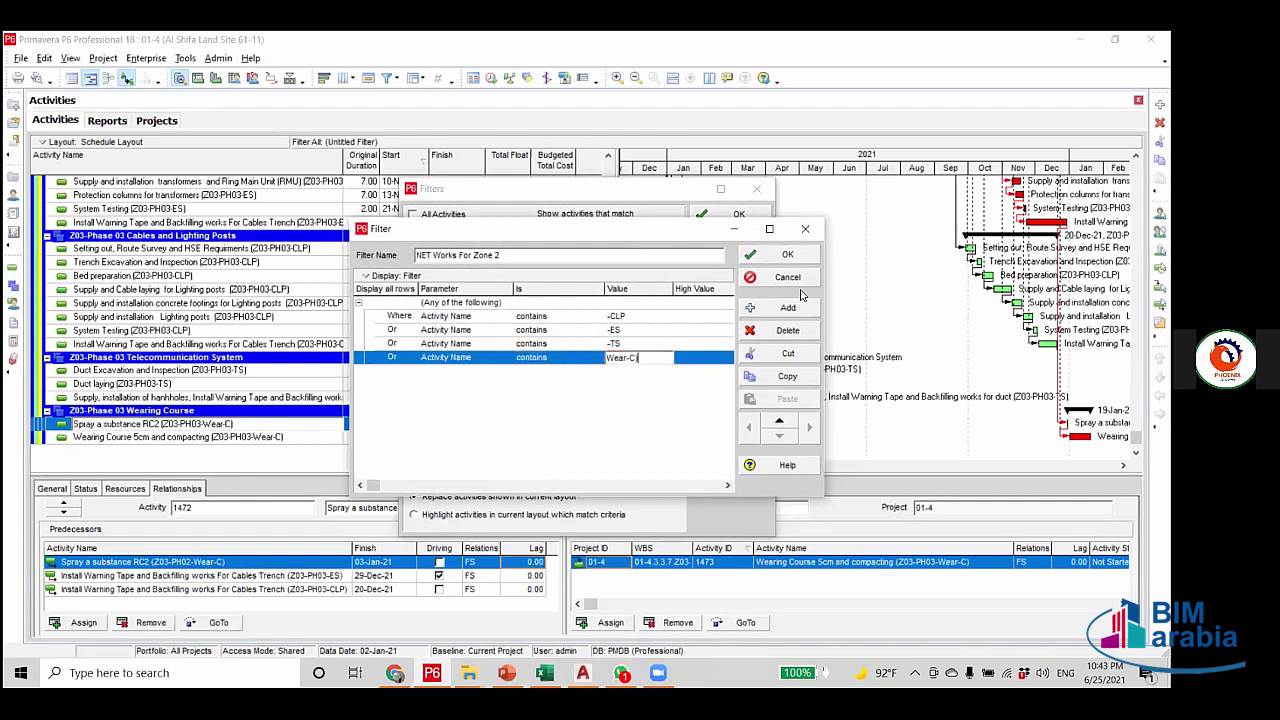
left_click(789, 256)
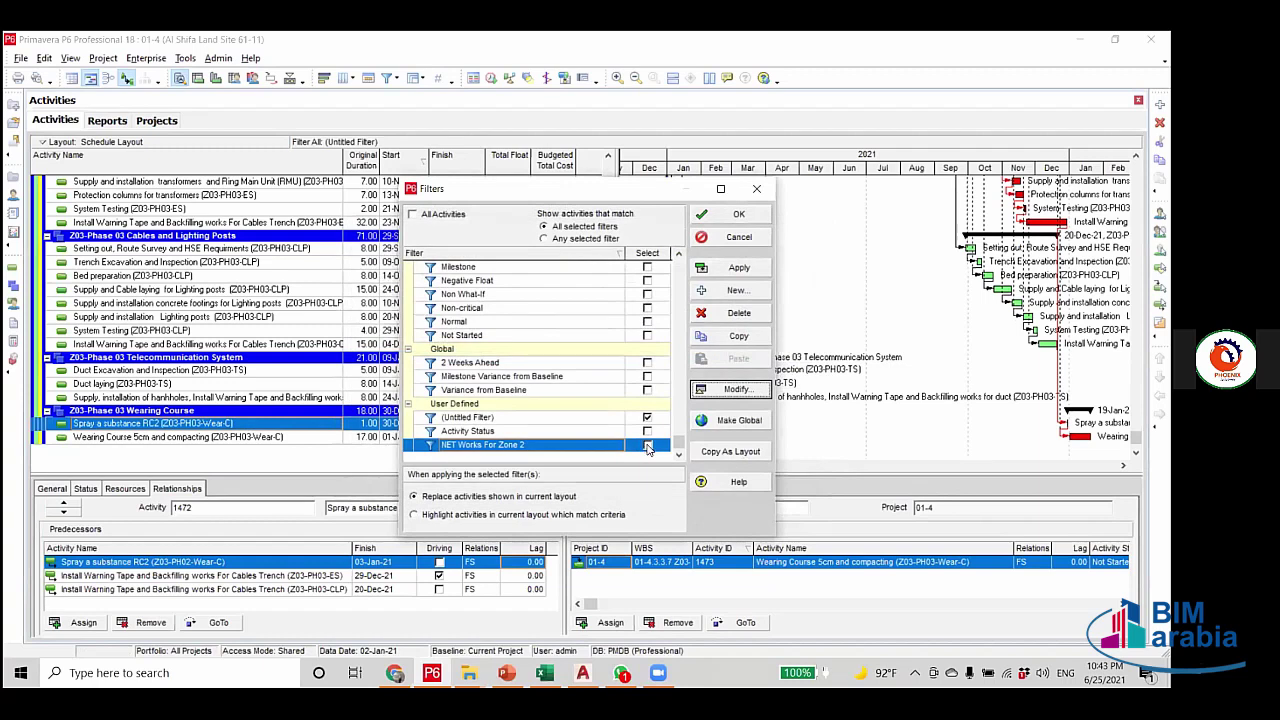
Tick NET Works For Zone 2 among the filters to apply and recheck its conditions.
left_click(647, 445)
left_click(505, 432)
left_click(505, 446)
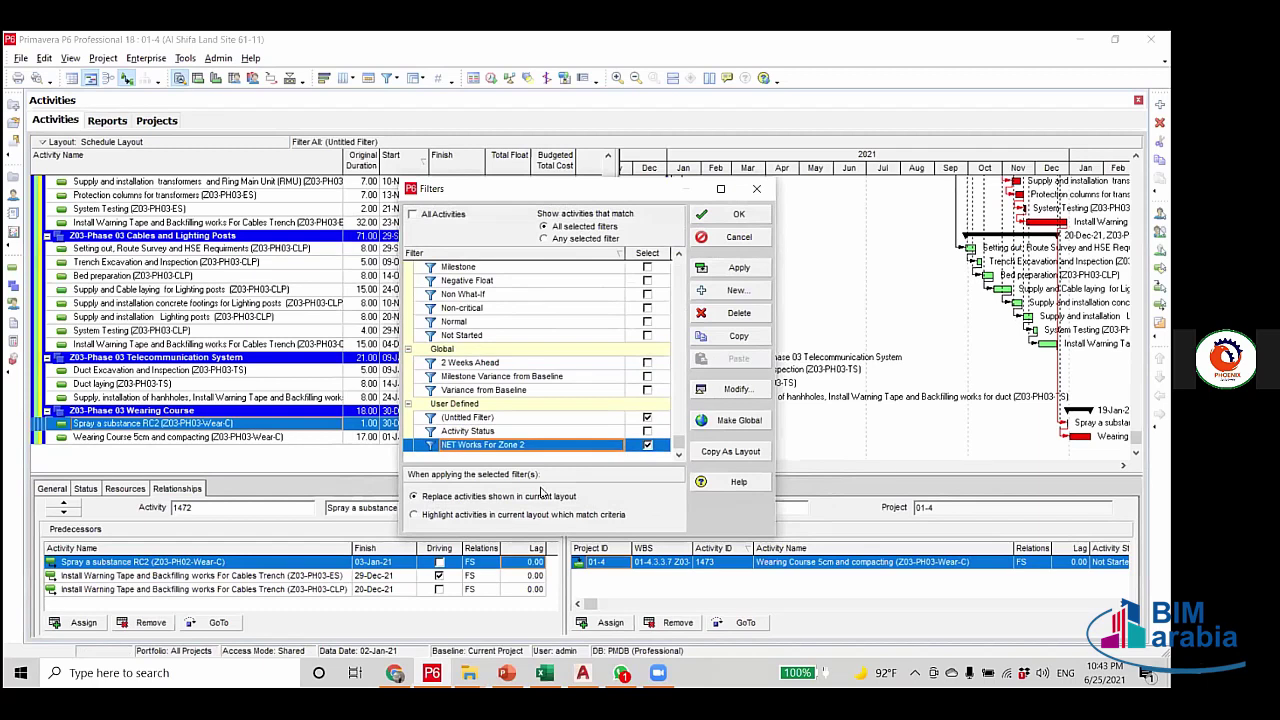
left_click(737, 389)
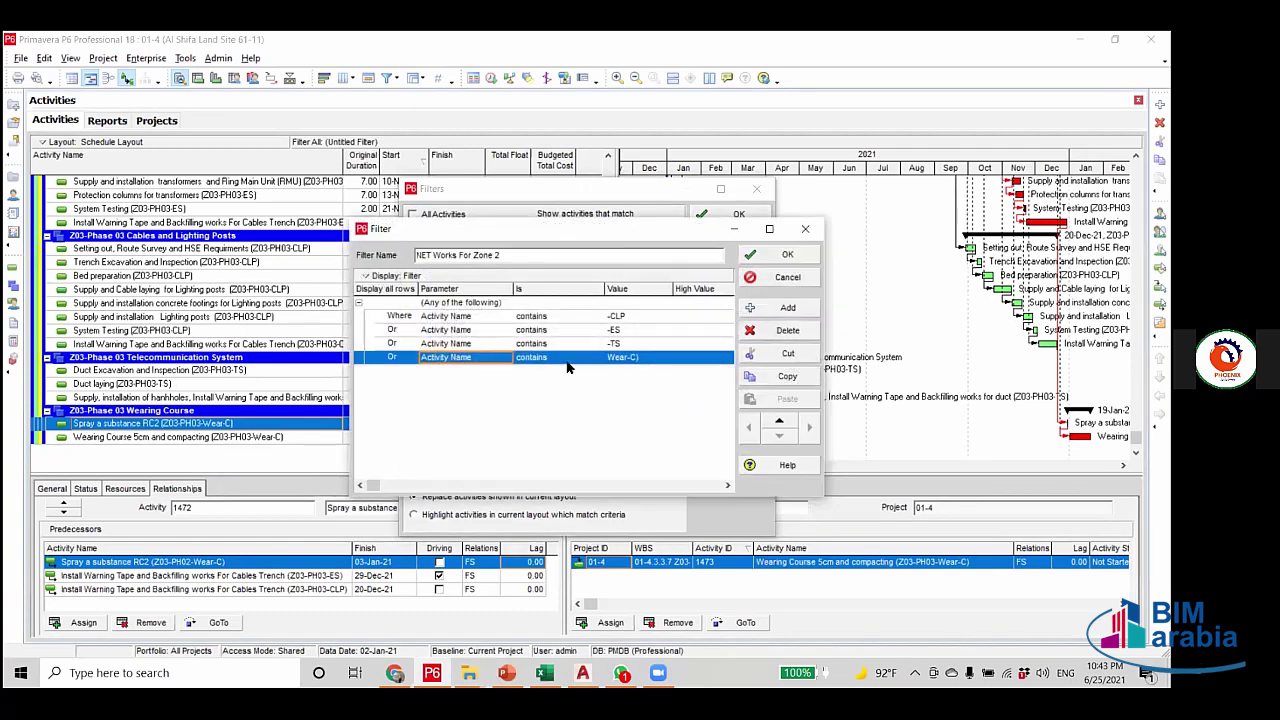
left_click(576, 331)
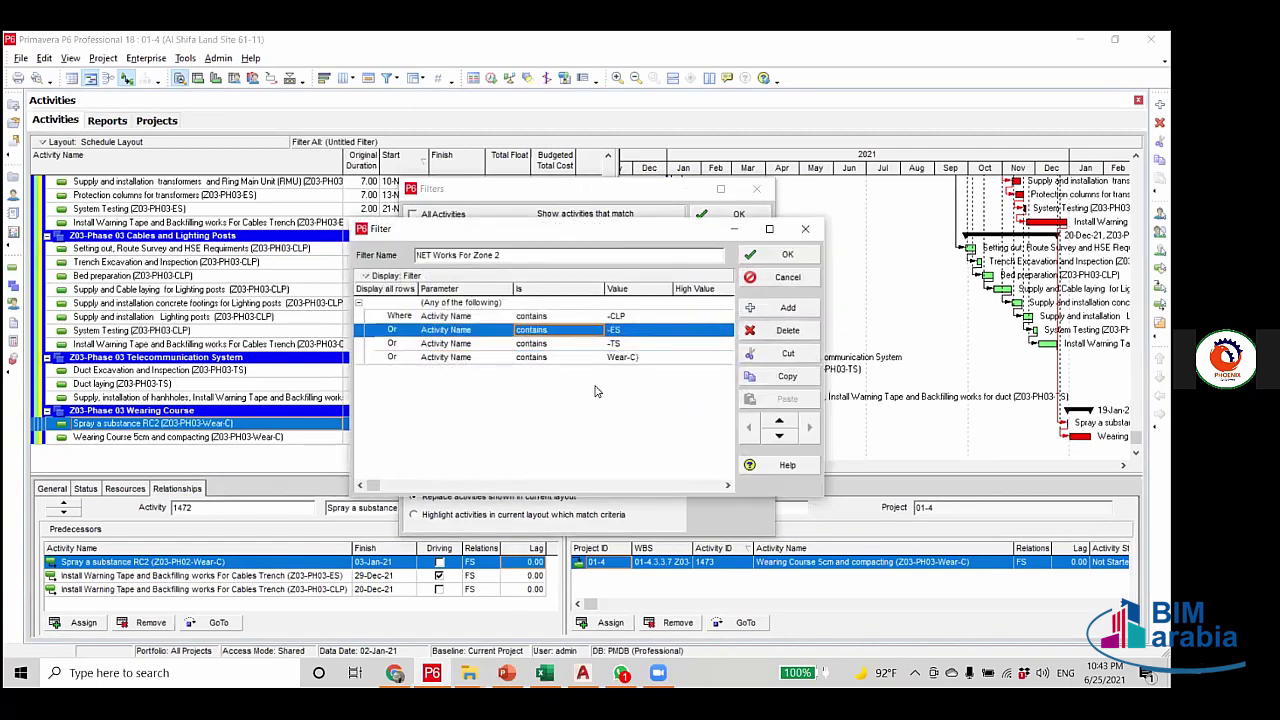
left_click(787, 257)
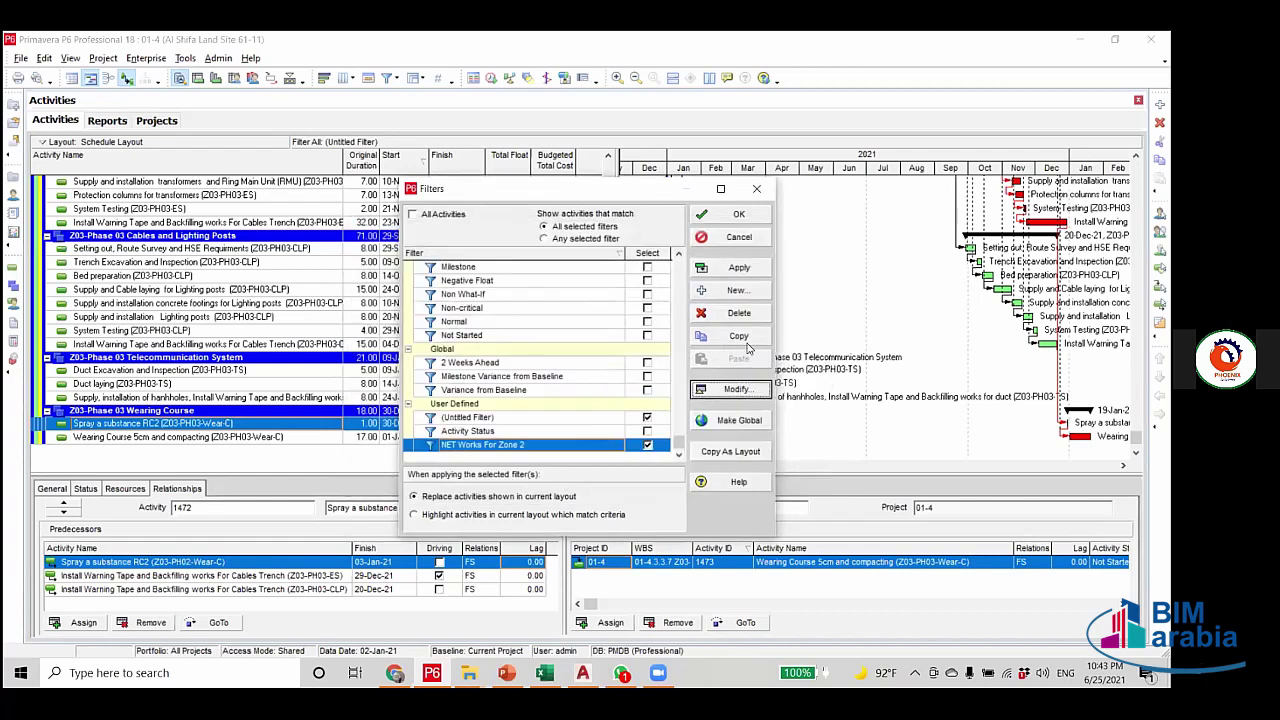
Duplicate the NET Works For Zone 2 filter and tick the copy instead of the original.
left_click(736, 340)
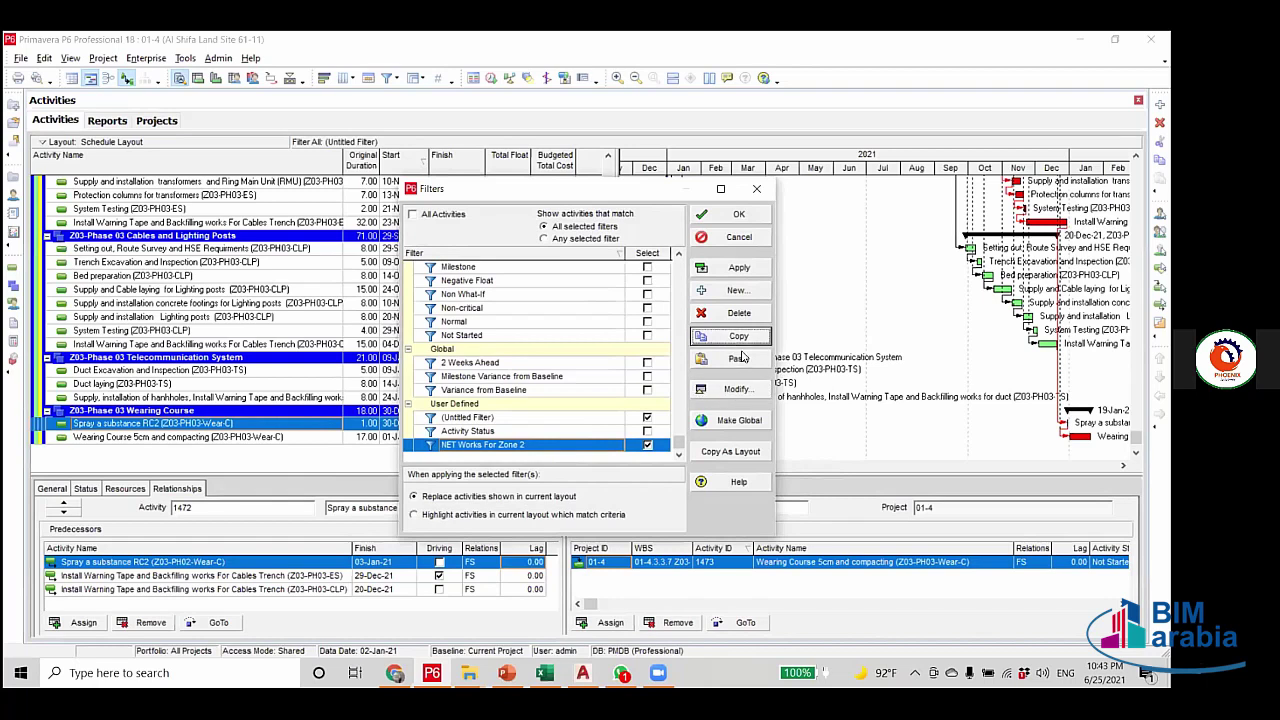
left_click(739, 358)
left_click(545, 446)
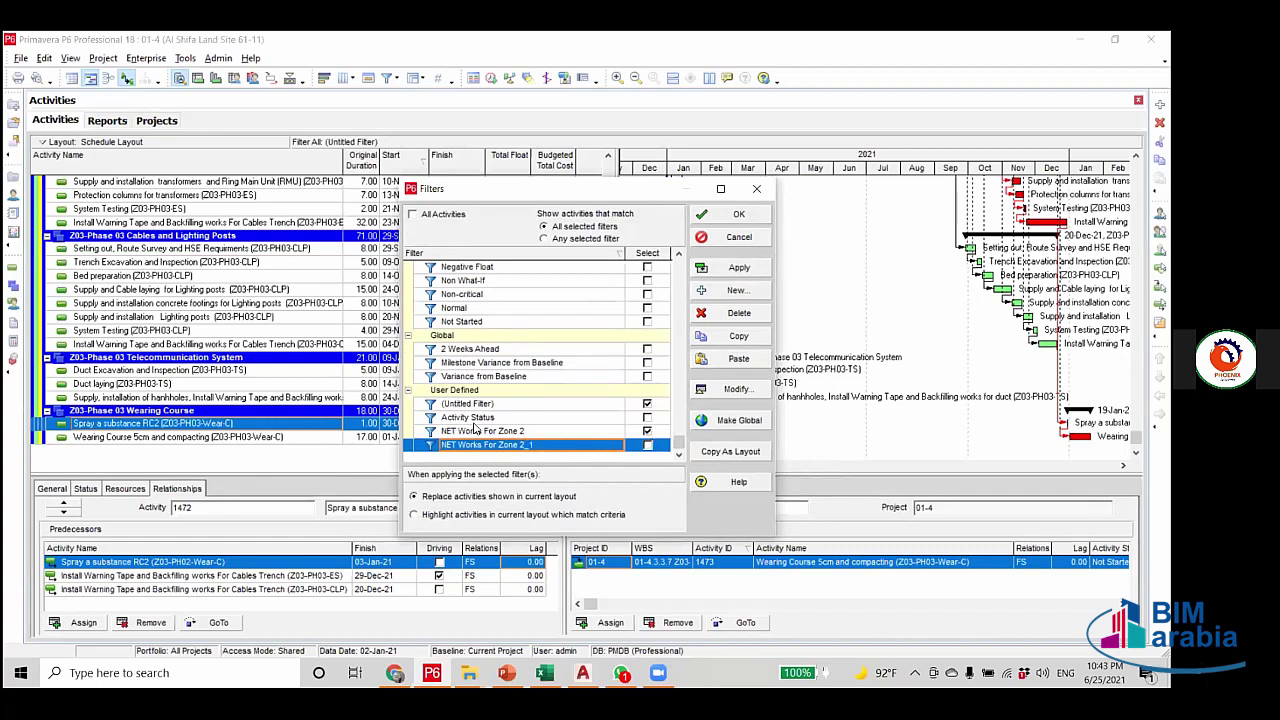
left_click(647, 431)
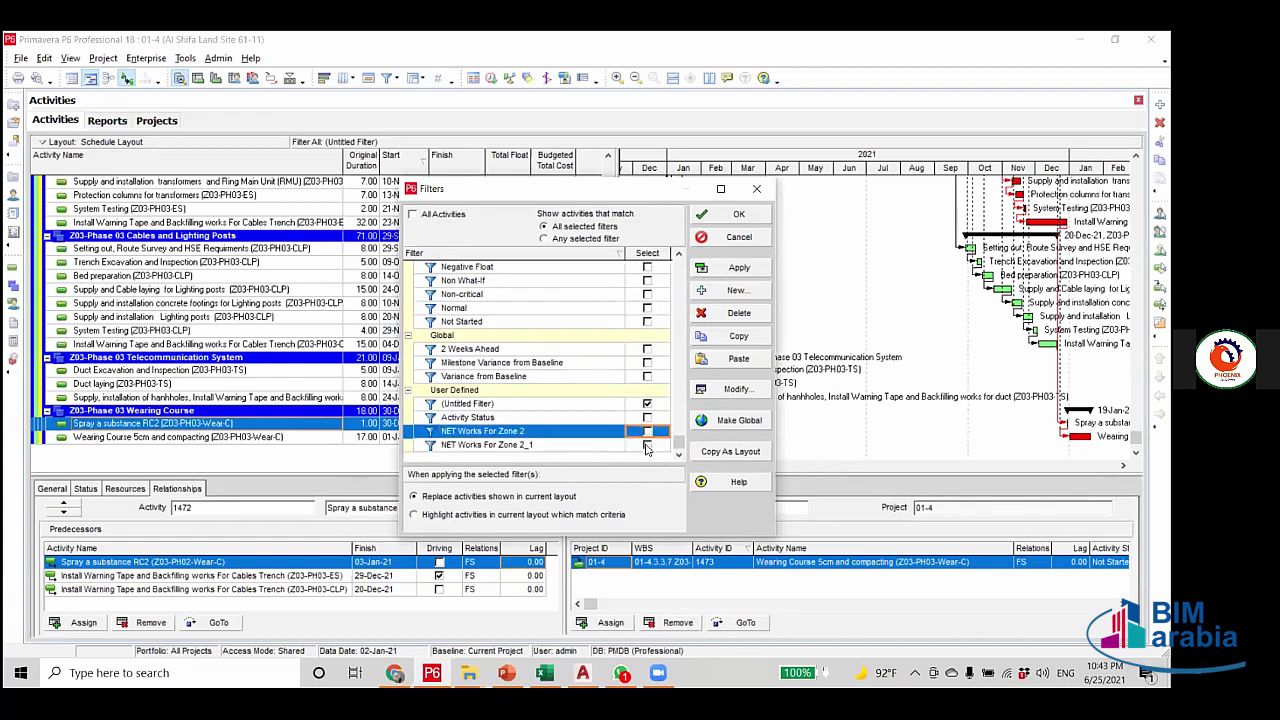
left_click(647, 434)
Try to remove the -ES, -TS and Wear-C) conditions from the original NET Works For Zone 2 filter.
left_click(736, 389)
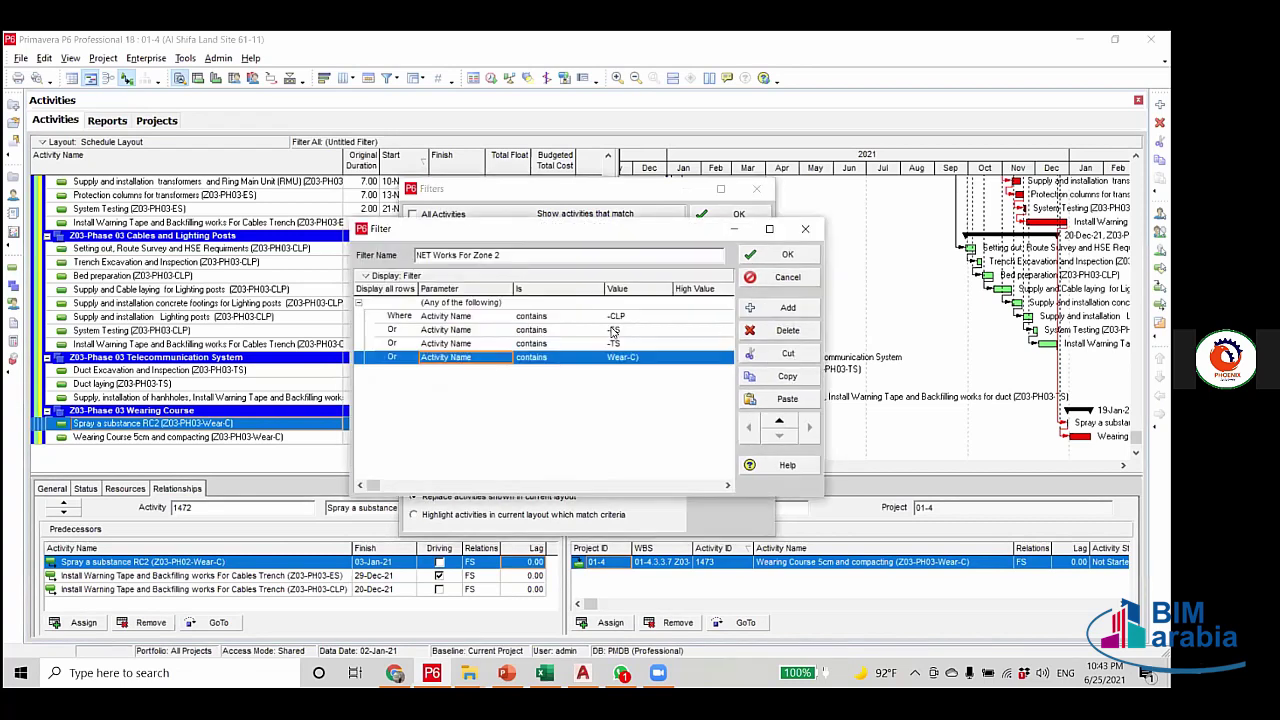
left_click(613, 331)
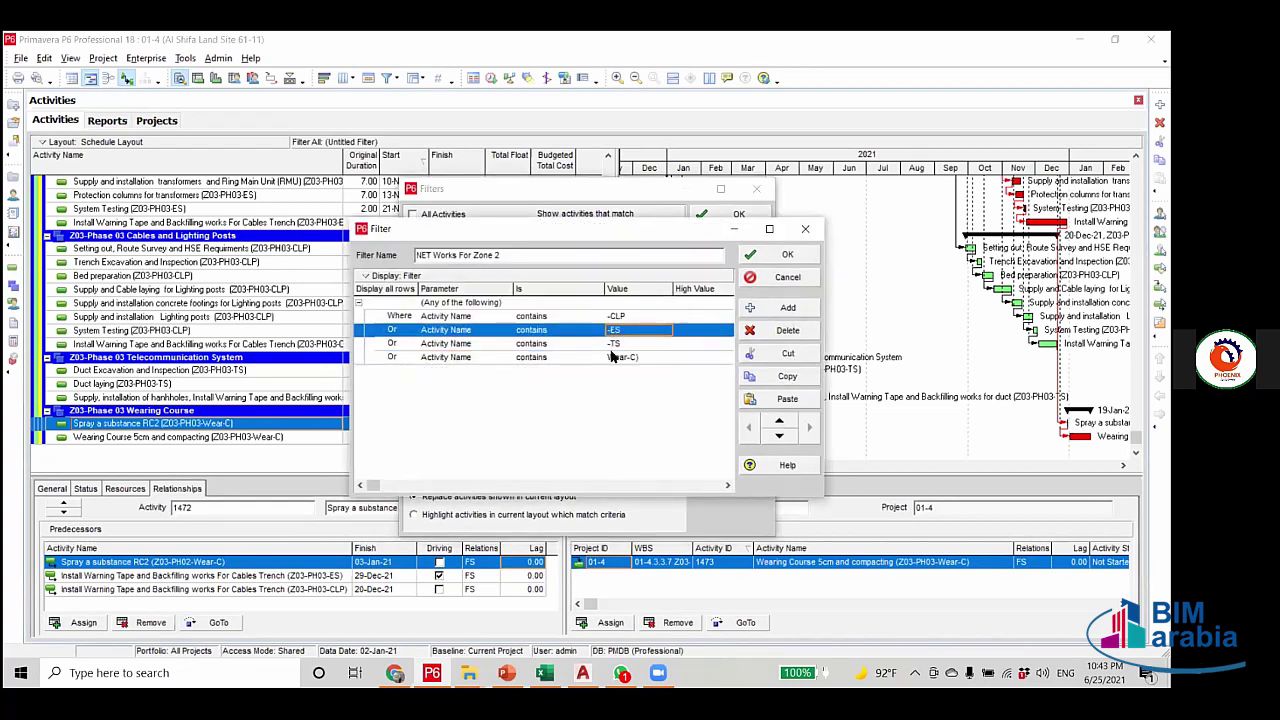
left_click(613, 360, "shift")
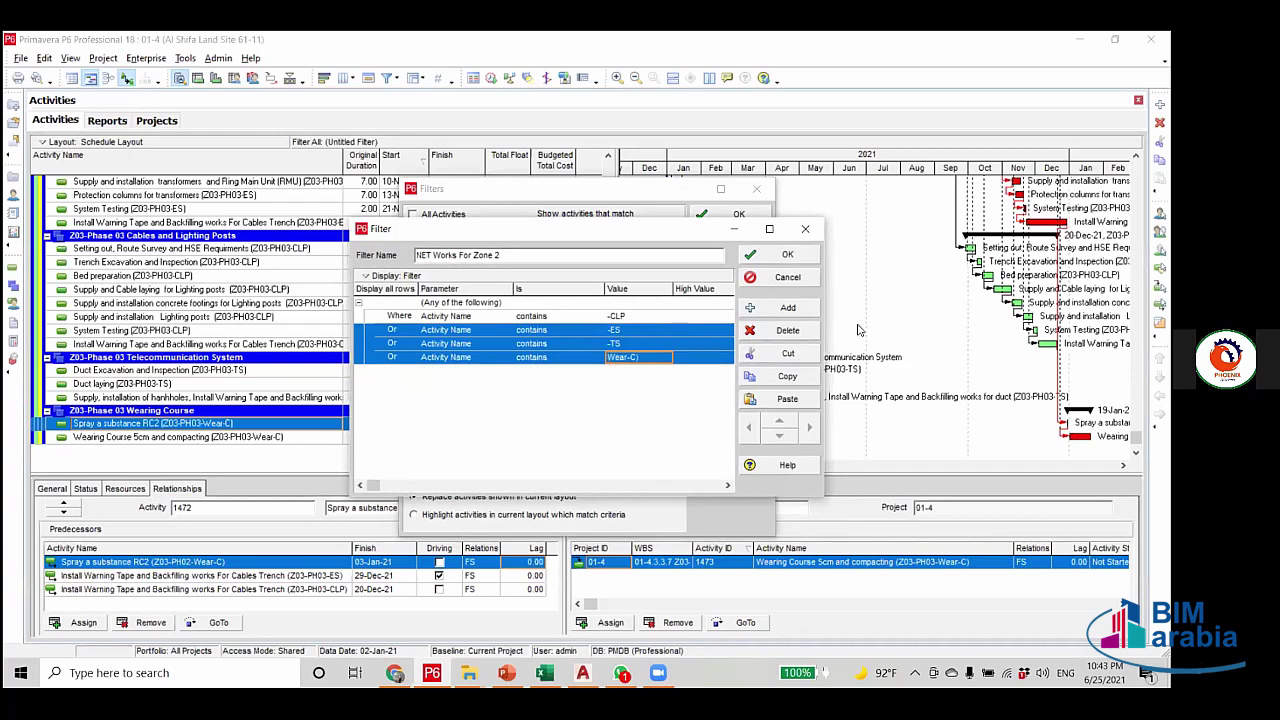
left_click(796, 329)
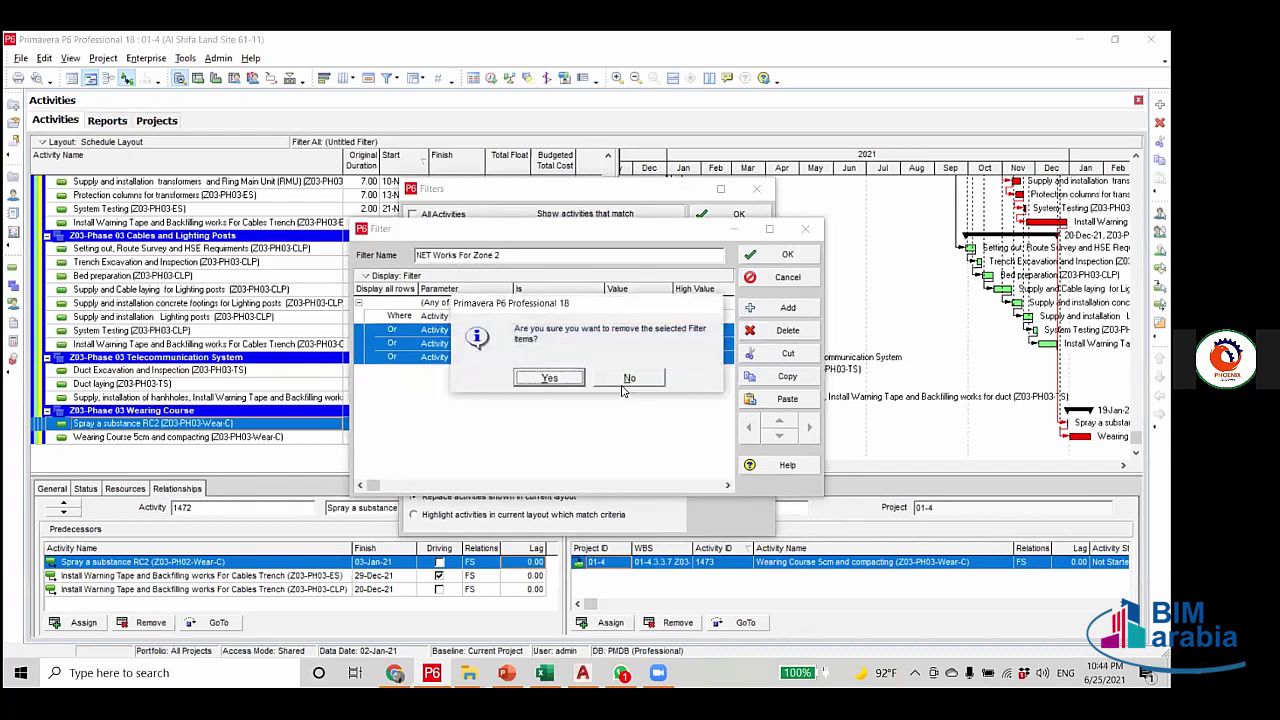
left_click(578, 378)
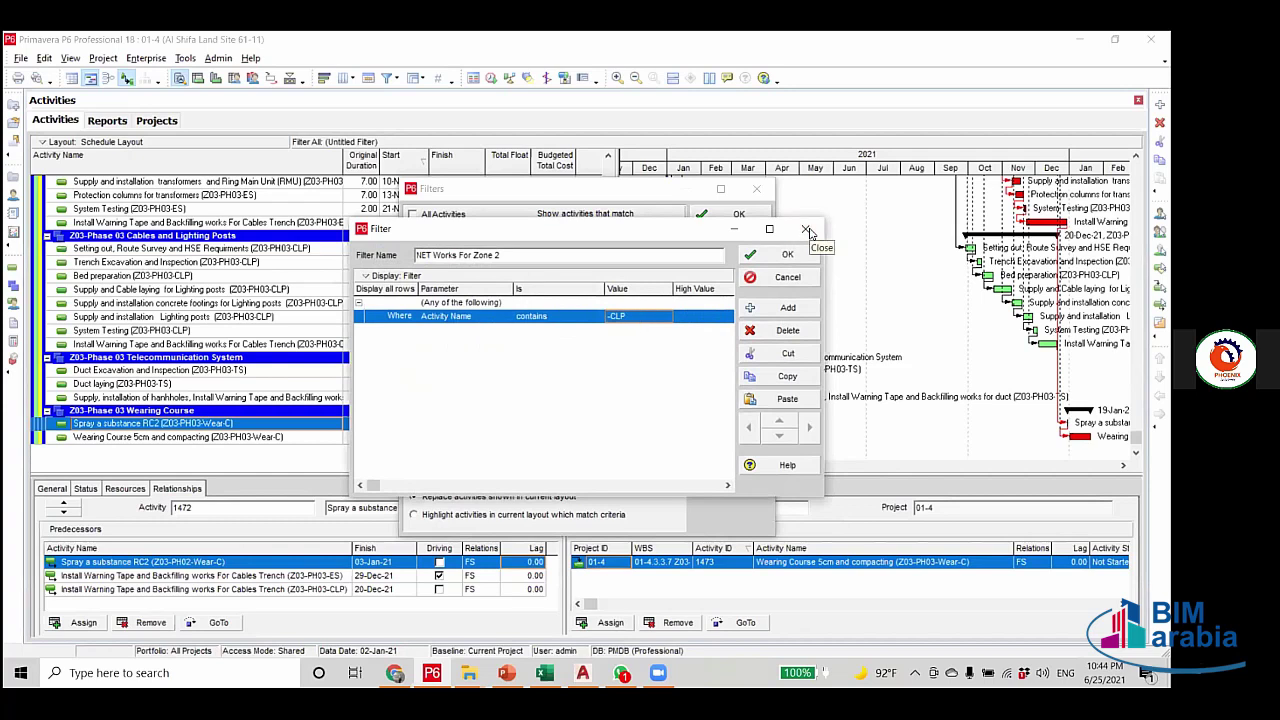
left_click(808, 231)
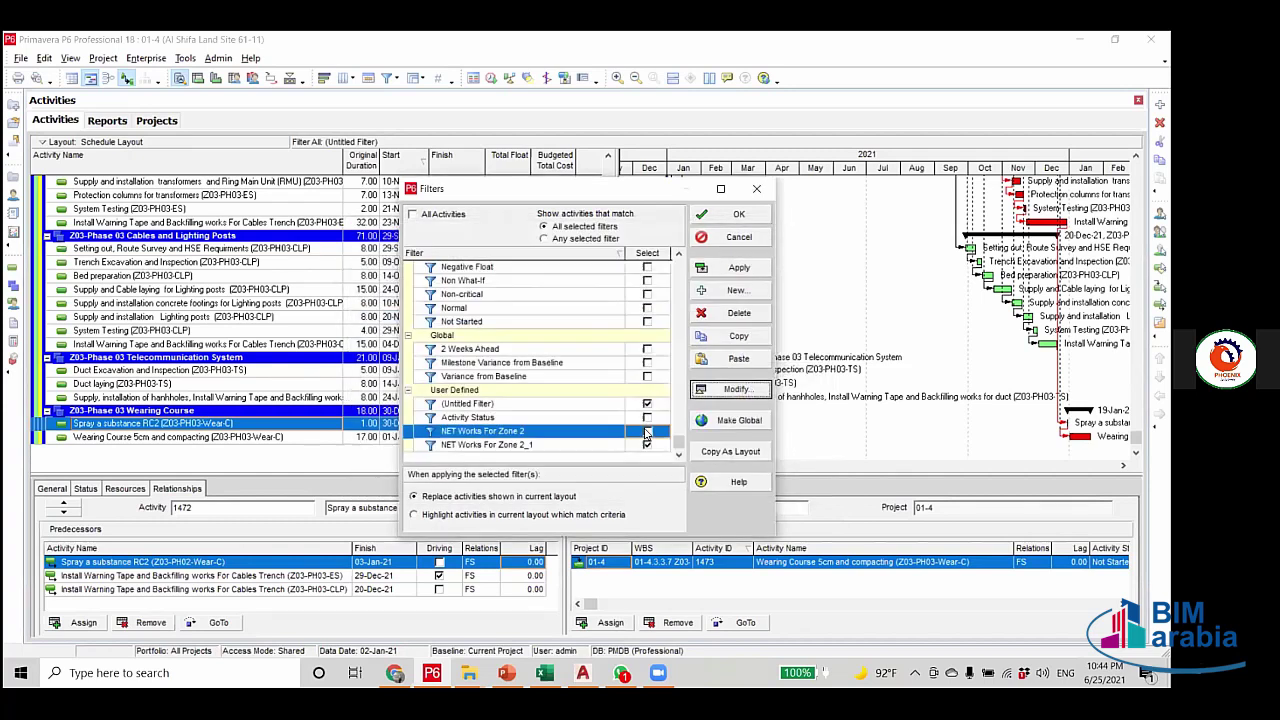
Compare the conditions of the NET Works For Zone 2_1 copy with those of the original NET Works For Zone 2 filter.
left_click(601, 445)
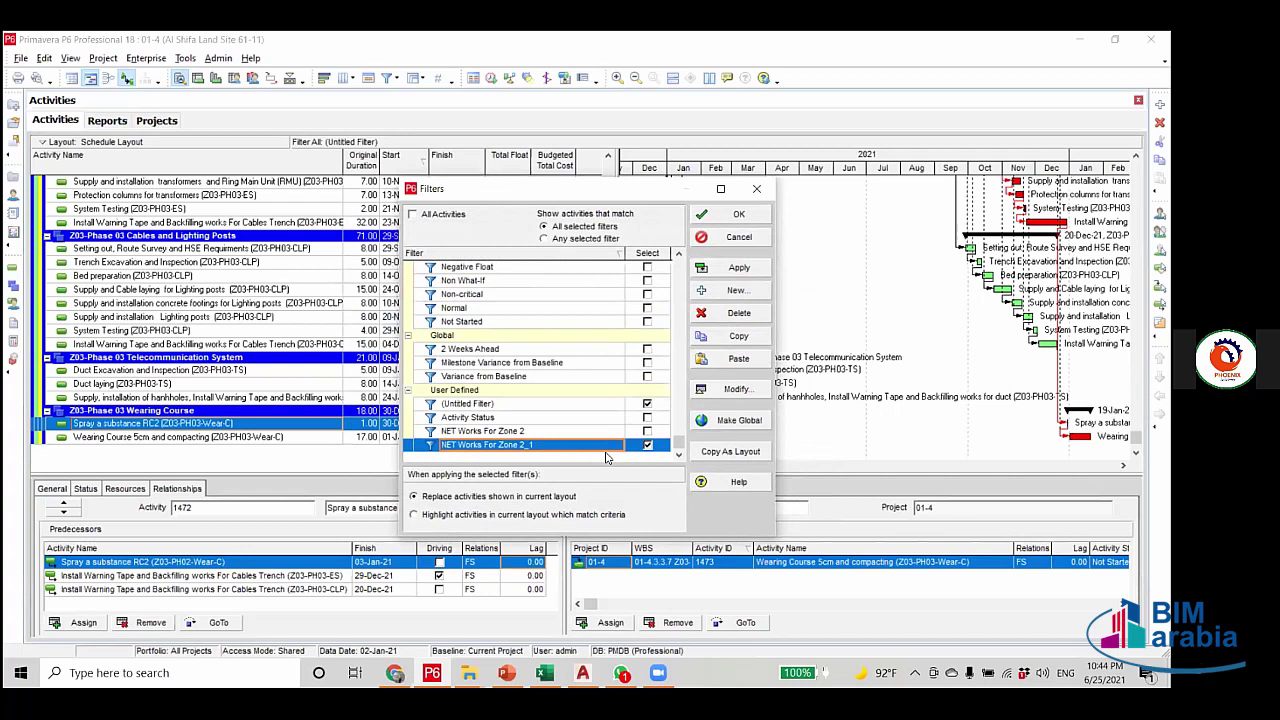
left_click(736, 392)
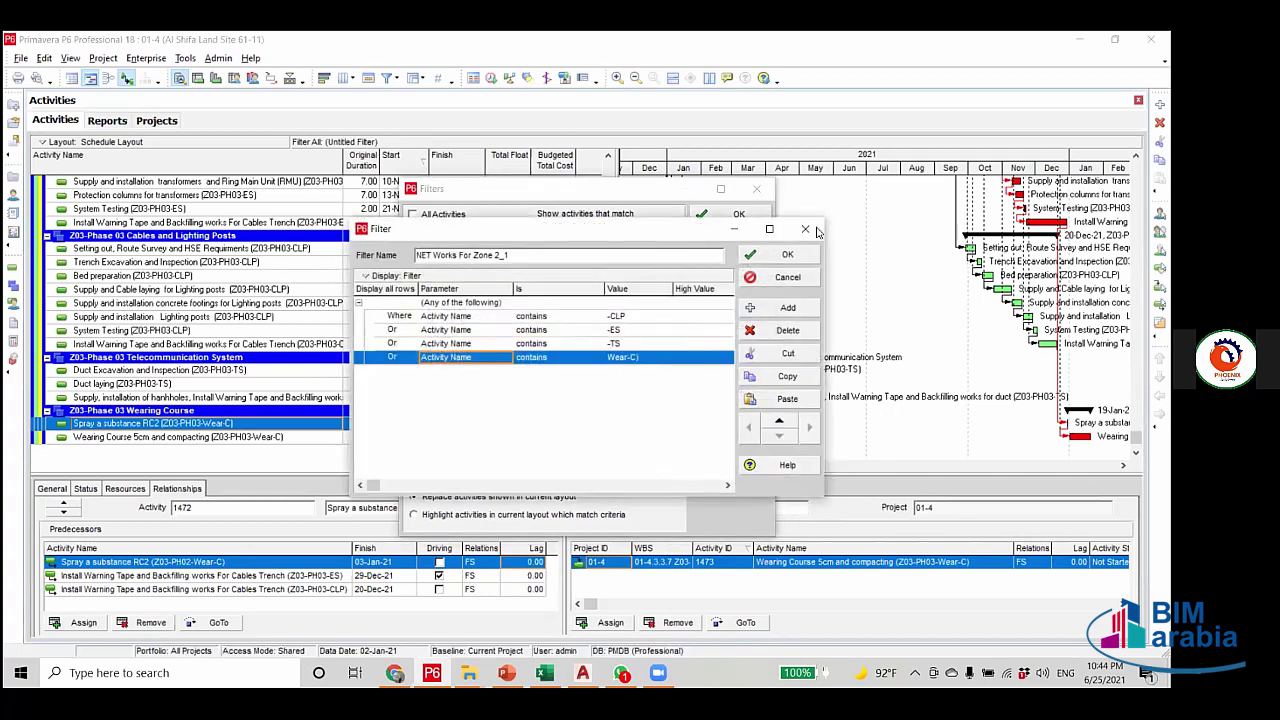
left_click(808, 231)
left_click(636, 429)
left_click(736, 390)
left_click(633, 335)
left_click(800, 251)
Remove the -ES, -TS and Wear-C) conditions from the NET Works For Zone 2_1 copy and apply it to the layout.
left_click(649, 446)
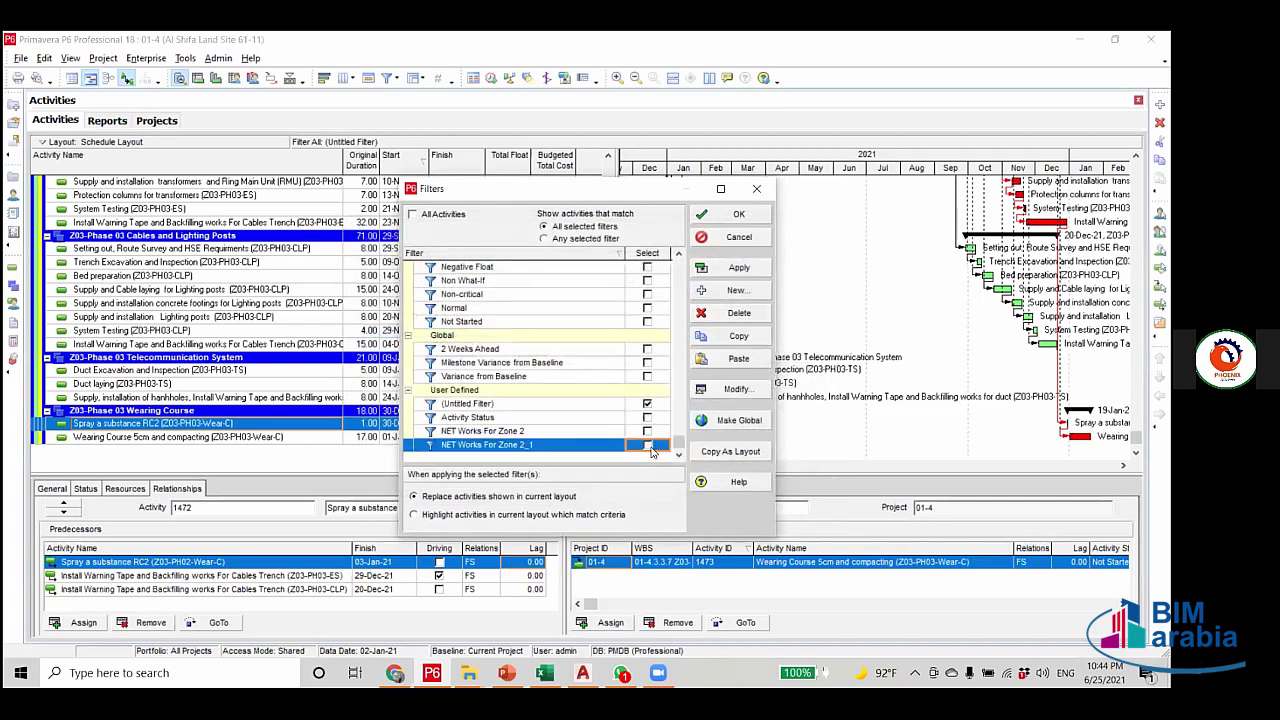
left_click(736, 389)
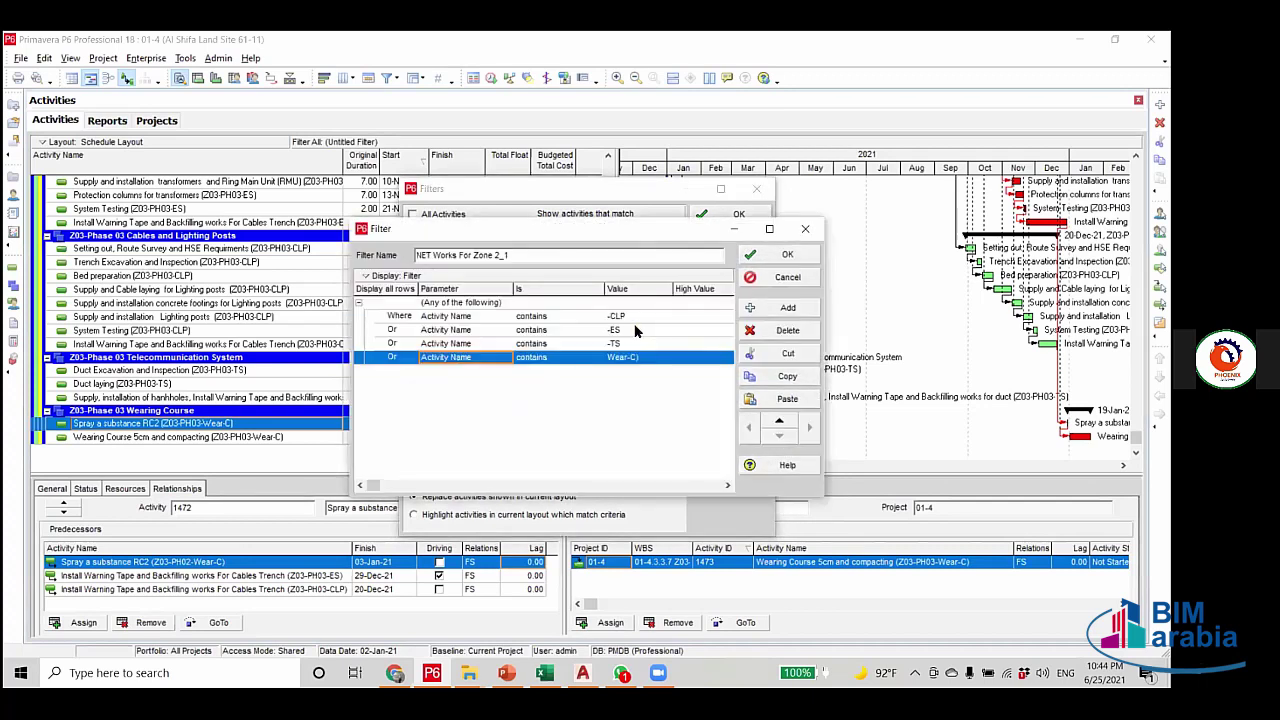
left_click(636, 332)
left_click(640, 358, "shift")
left_click(808, 330)
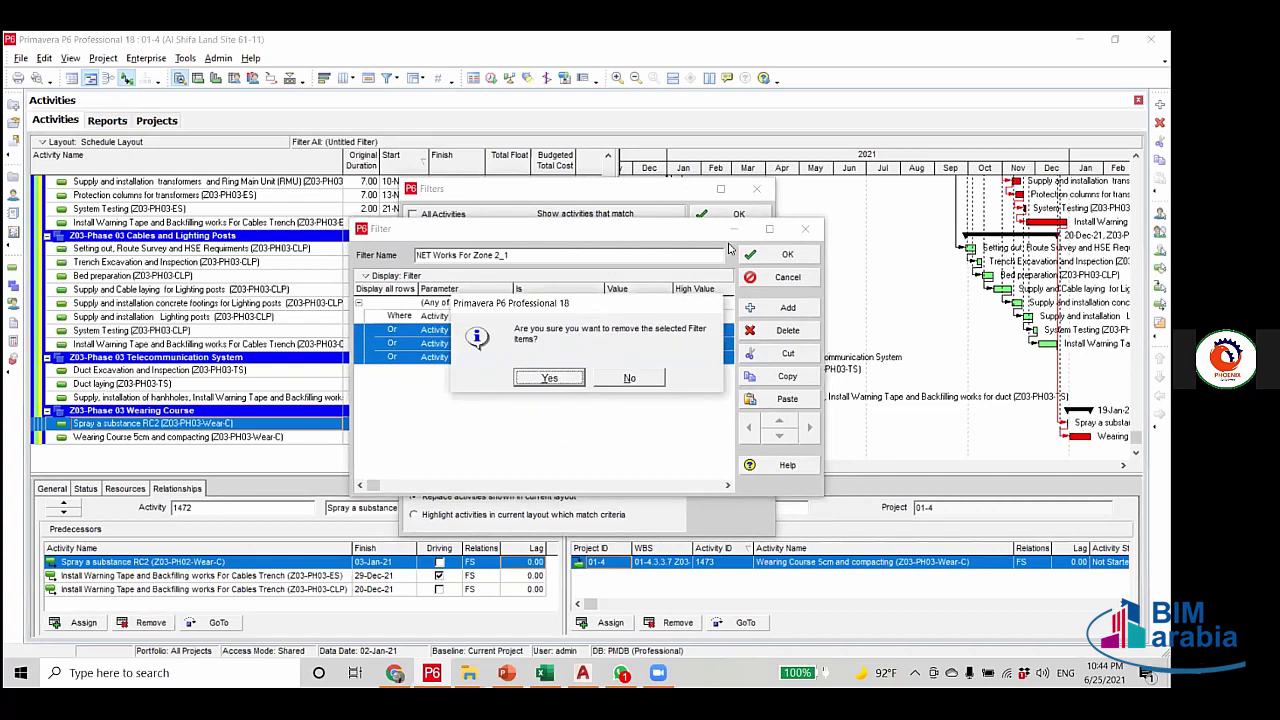
key("Return")
left_click(787, 254)
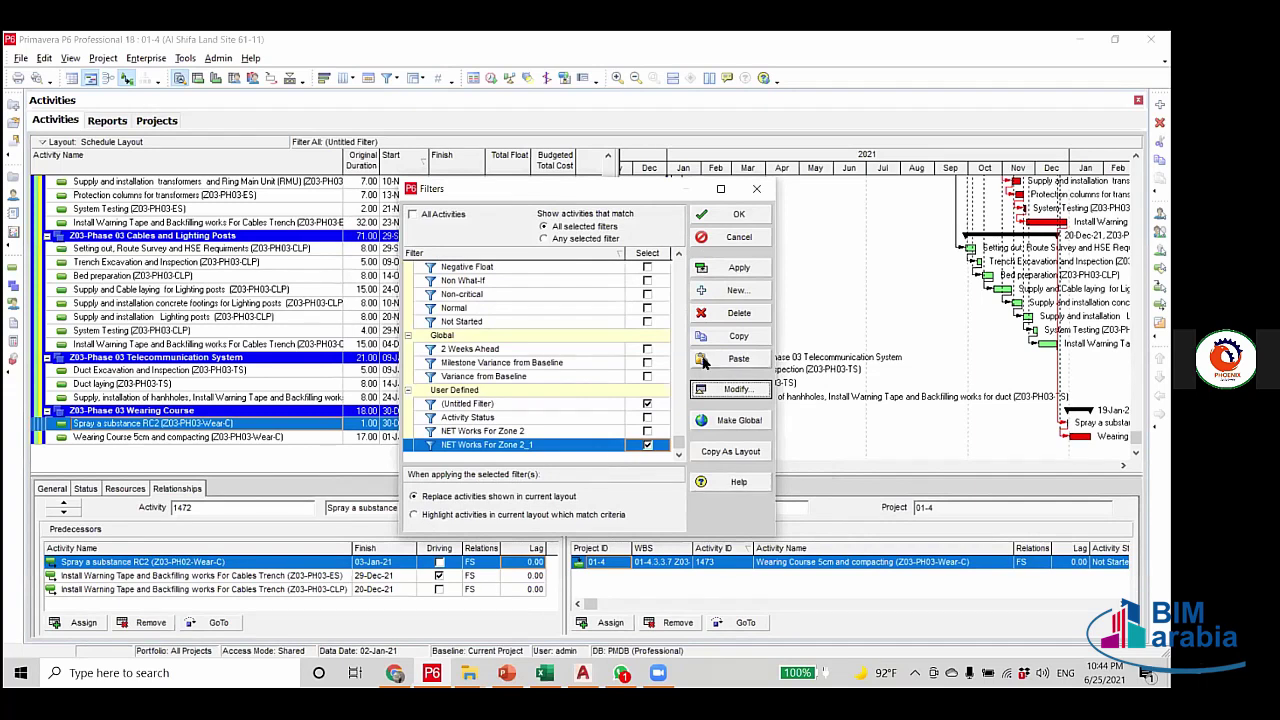
left_click(739, 267)
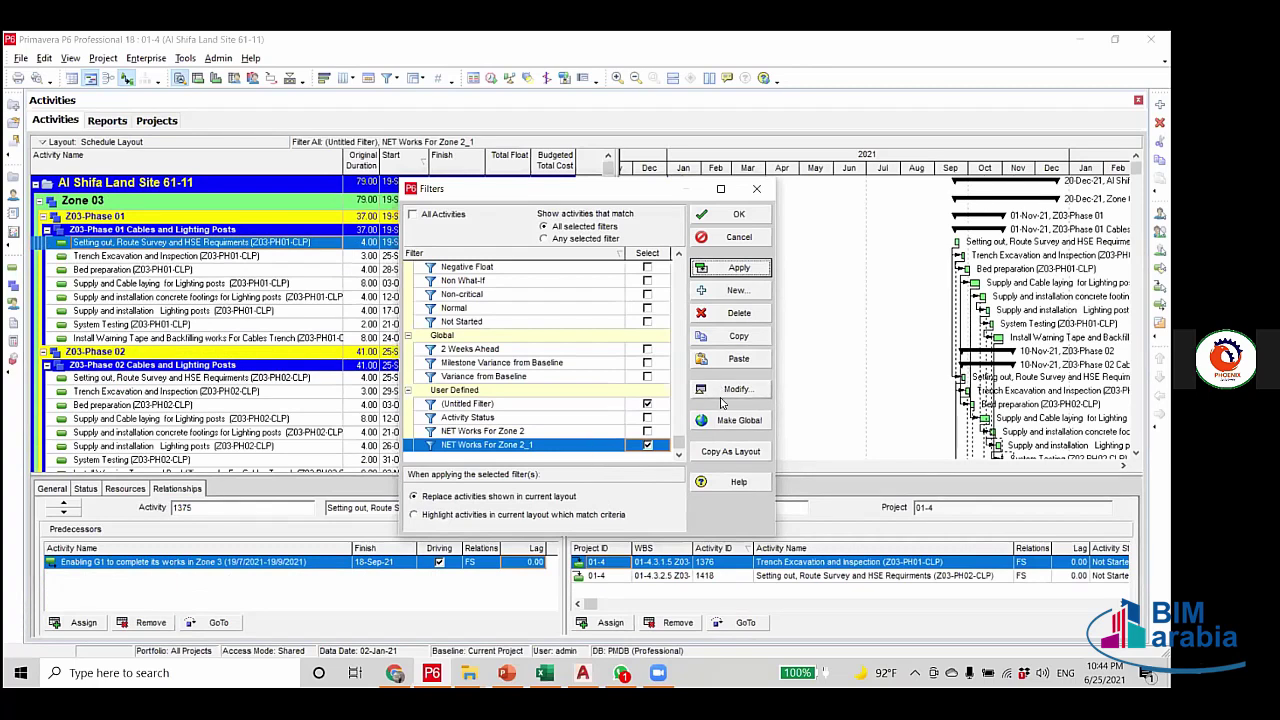
left_click(576, 431)
left_click(733, 391)
left_click(787, 254)
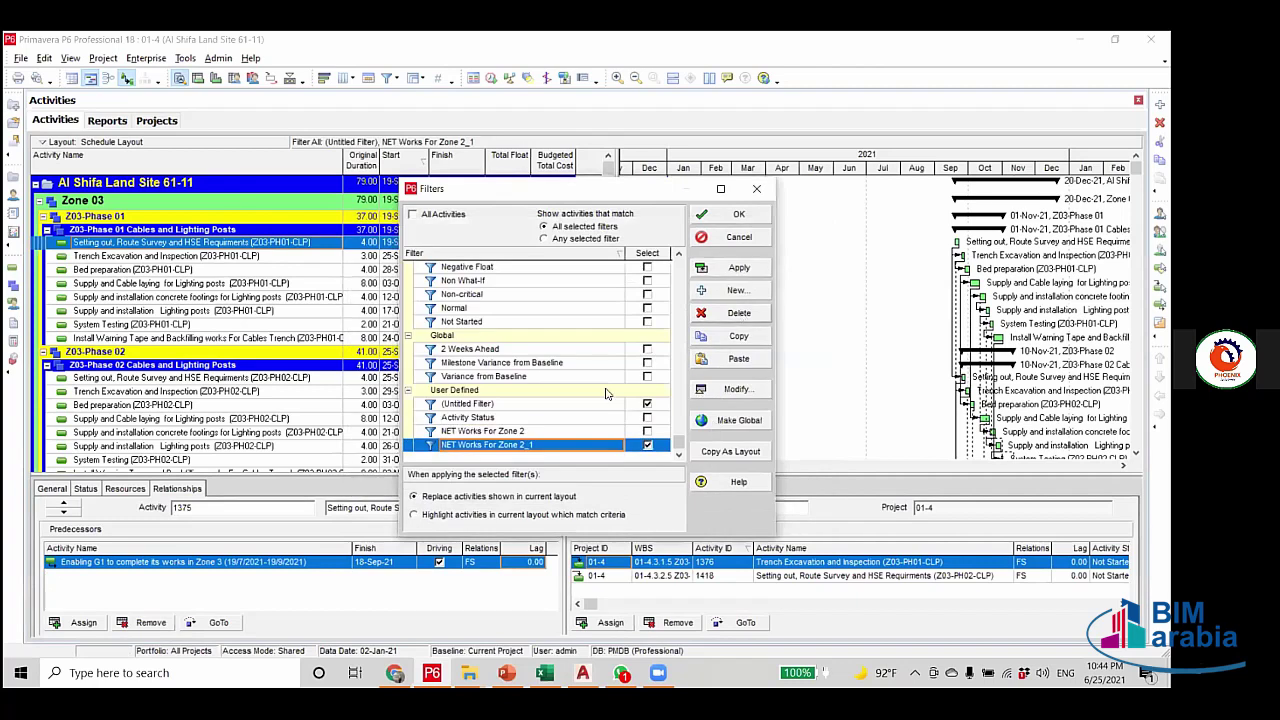
left_click(739, 313)
left_click(628, 378)
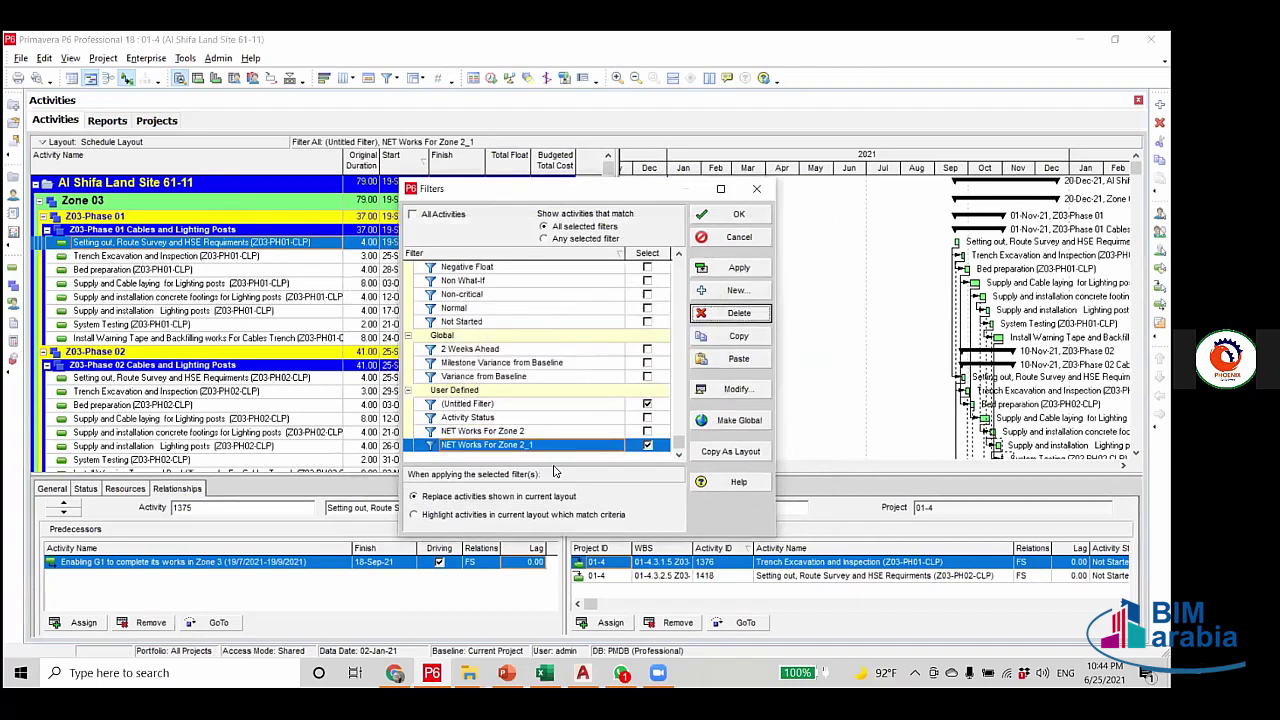
Rename the NET Works For Zone 2_1 filter as NET Works For Zone CLP.
double_click(560, 445)
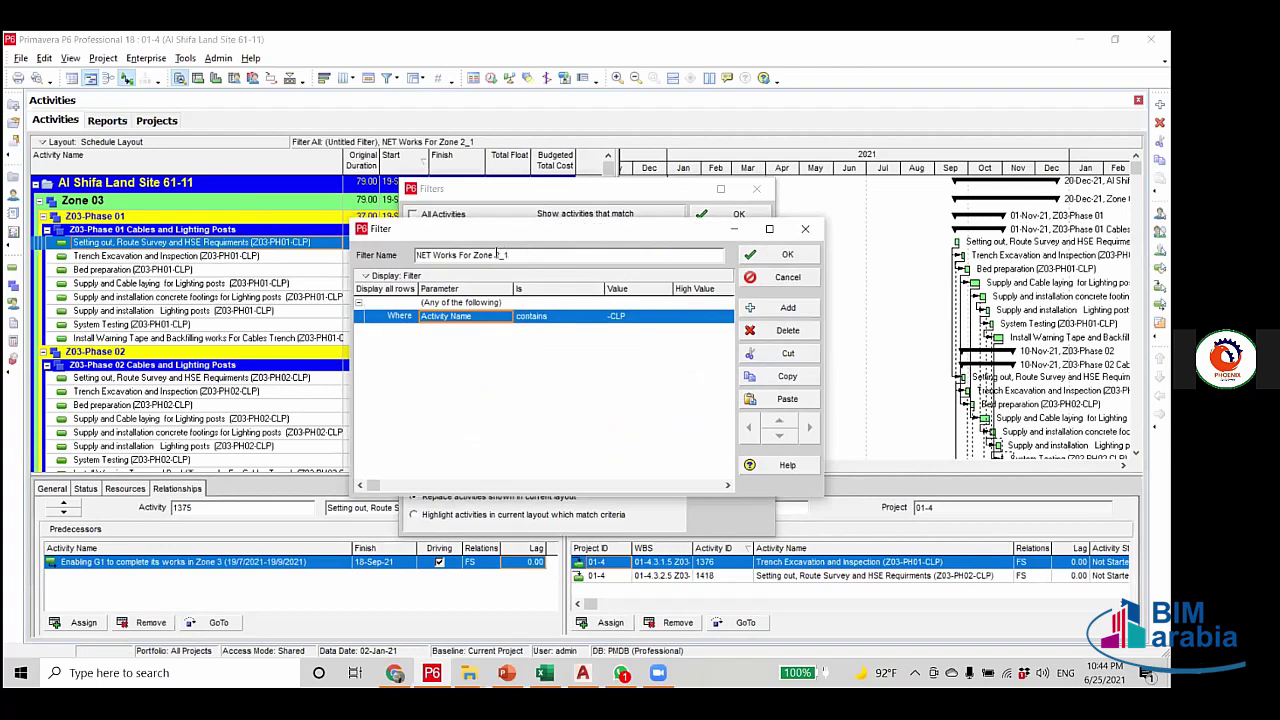
double_click(495, 254)
type("clp")
key("BackSpace")
type("c")
key("BackSpace")
key("Caps_Lock")
type("CLP")
key("Return")
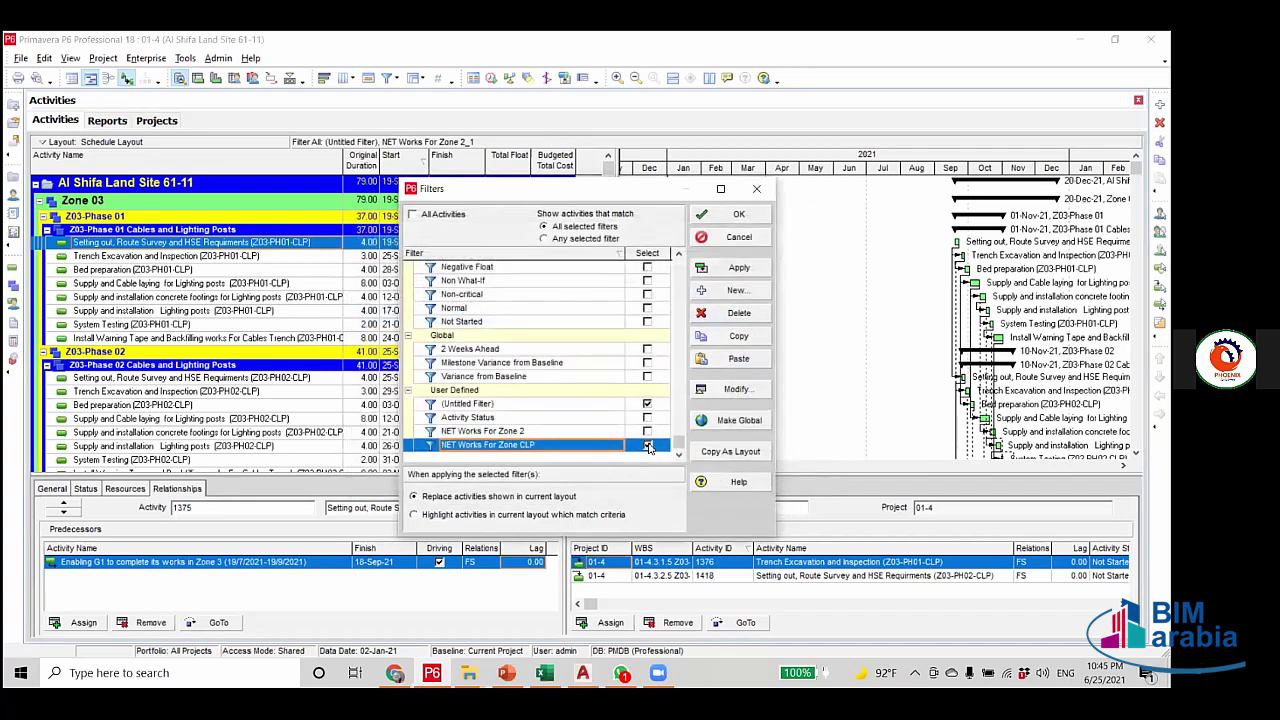
Apply the NET Works For Zone 2 filter instead of NET Works For Zone CLP and close the filter list.
key("Up")
key("space")
left_click(740, 268)
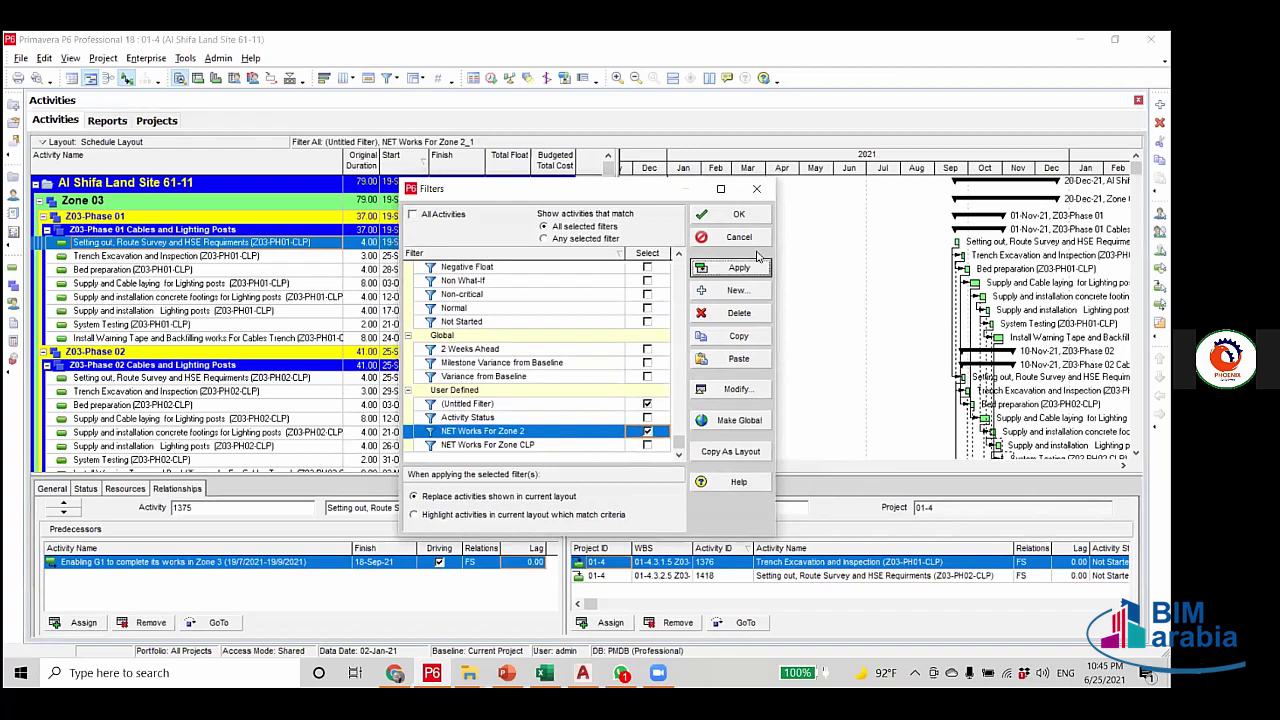
left_click(740, 217)
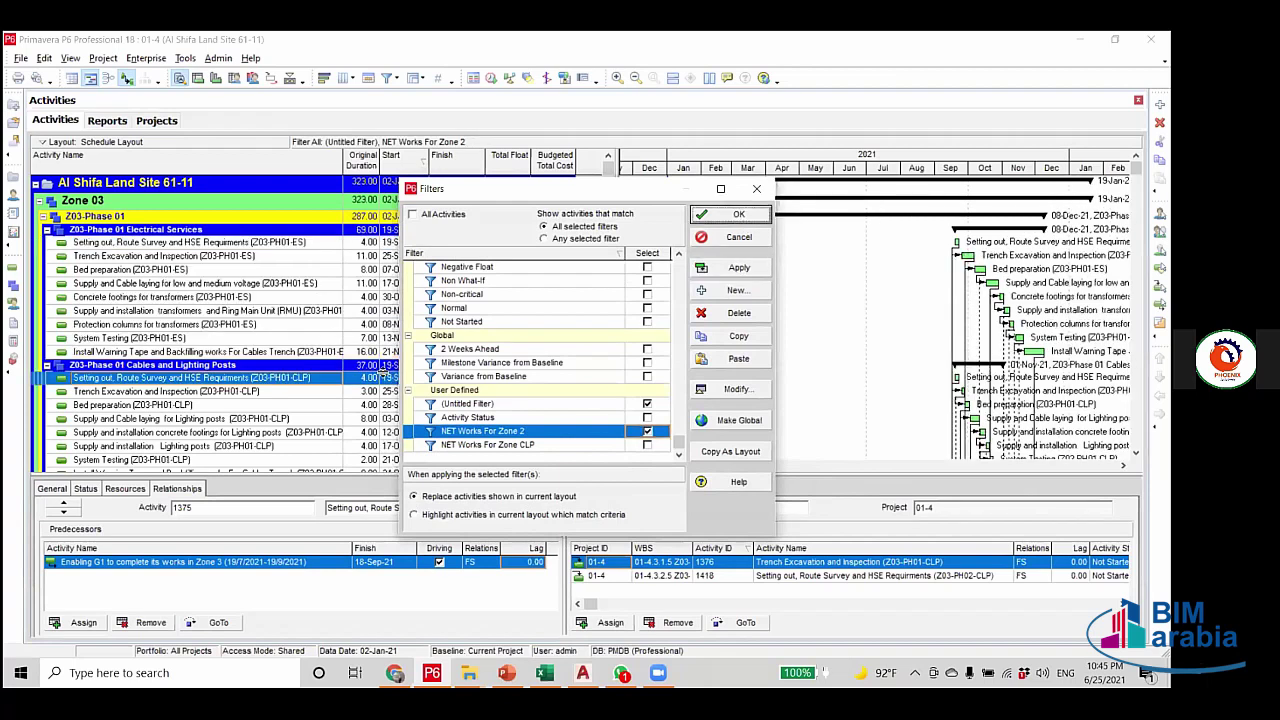
Examine the filtered Zone 03 activities and the relationships of the Phase 01 duct excavation and the Phase 03 handhole installation.
left_click(295, 283)
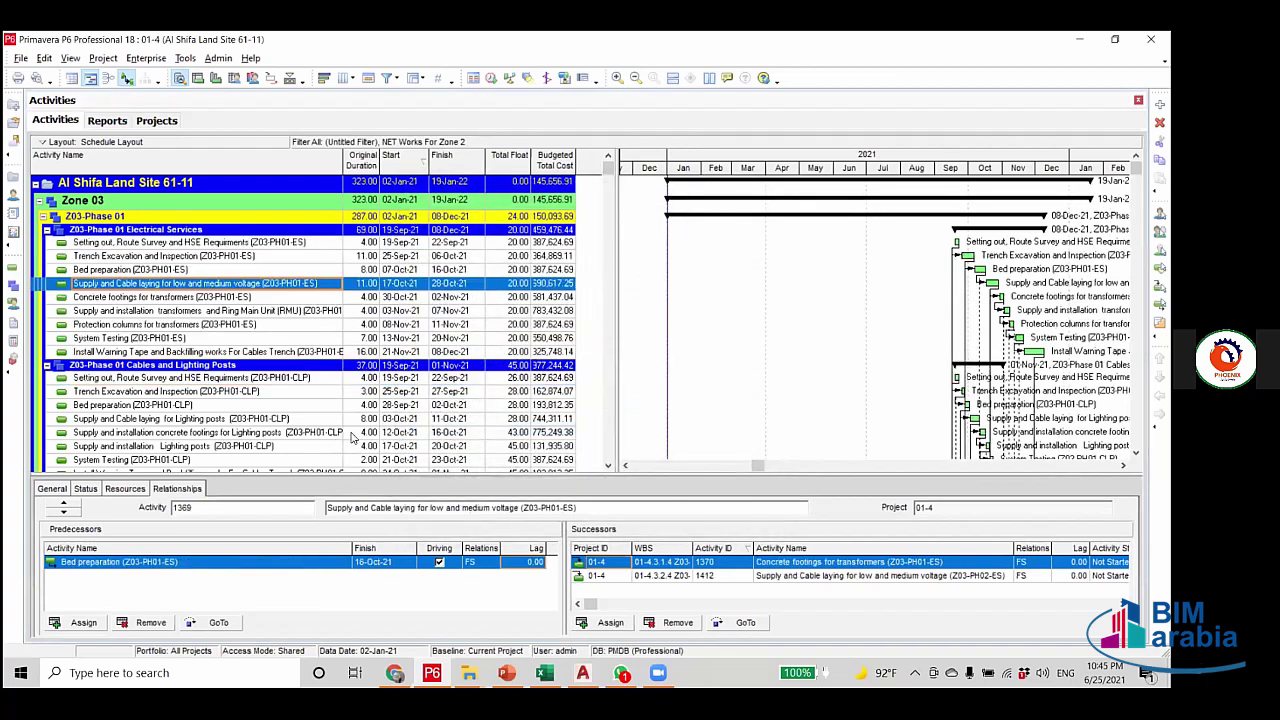
scroll(340, 420, "down", 3)
scroll(340, 418, "down", 1)
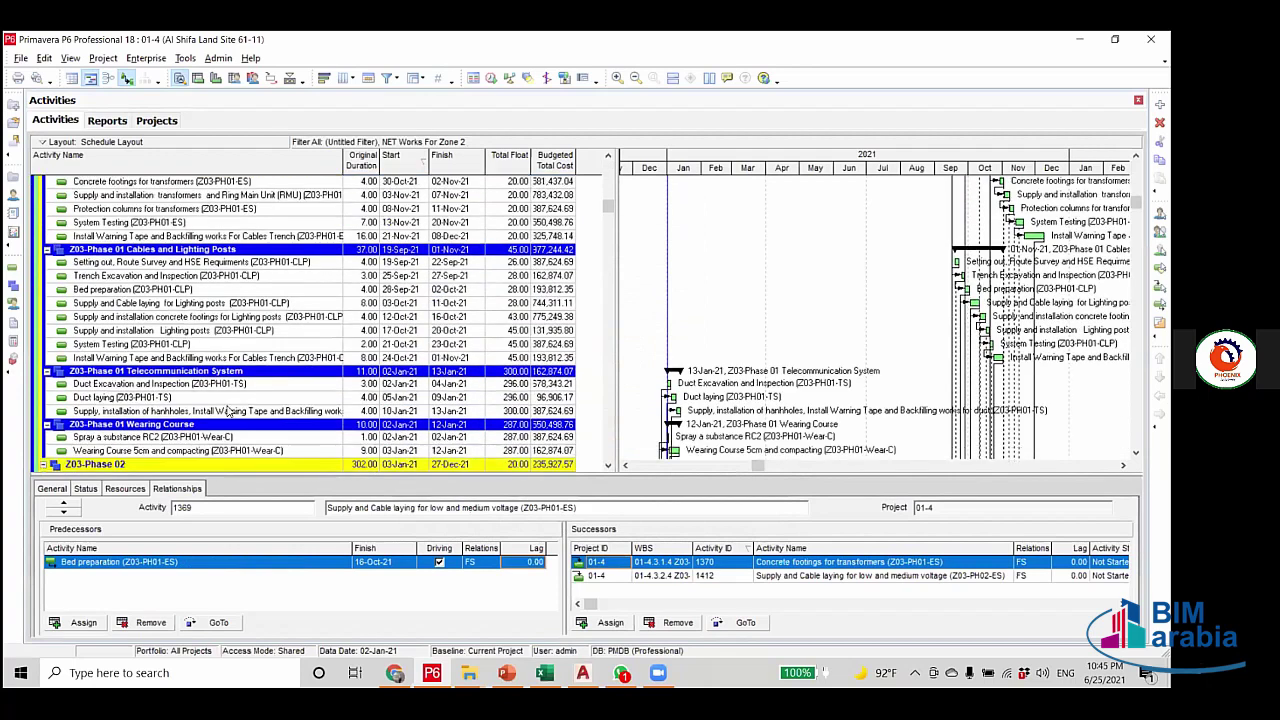
scroll(188, 330, "down", 2)
left_click(160, 303)
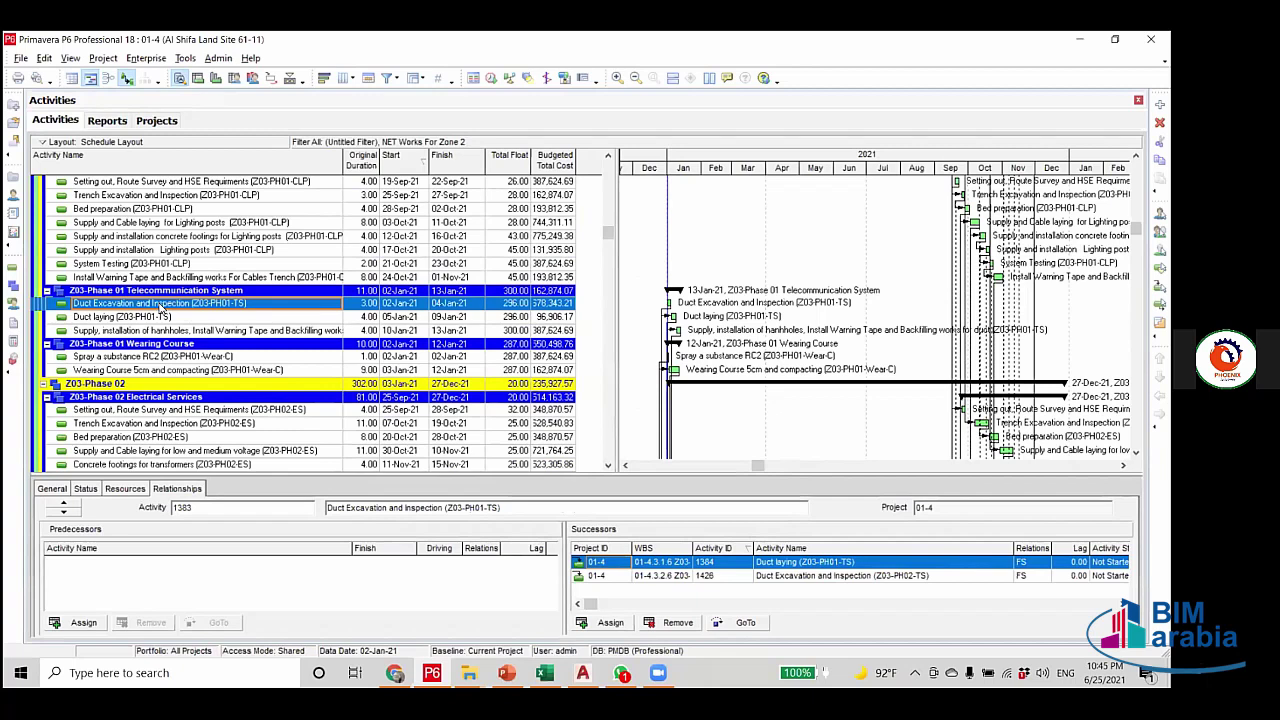
scroll(200, 380, "up", 2)
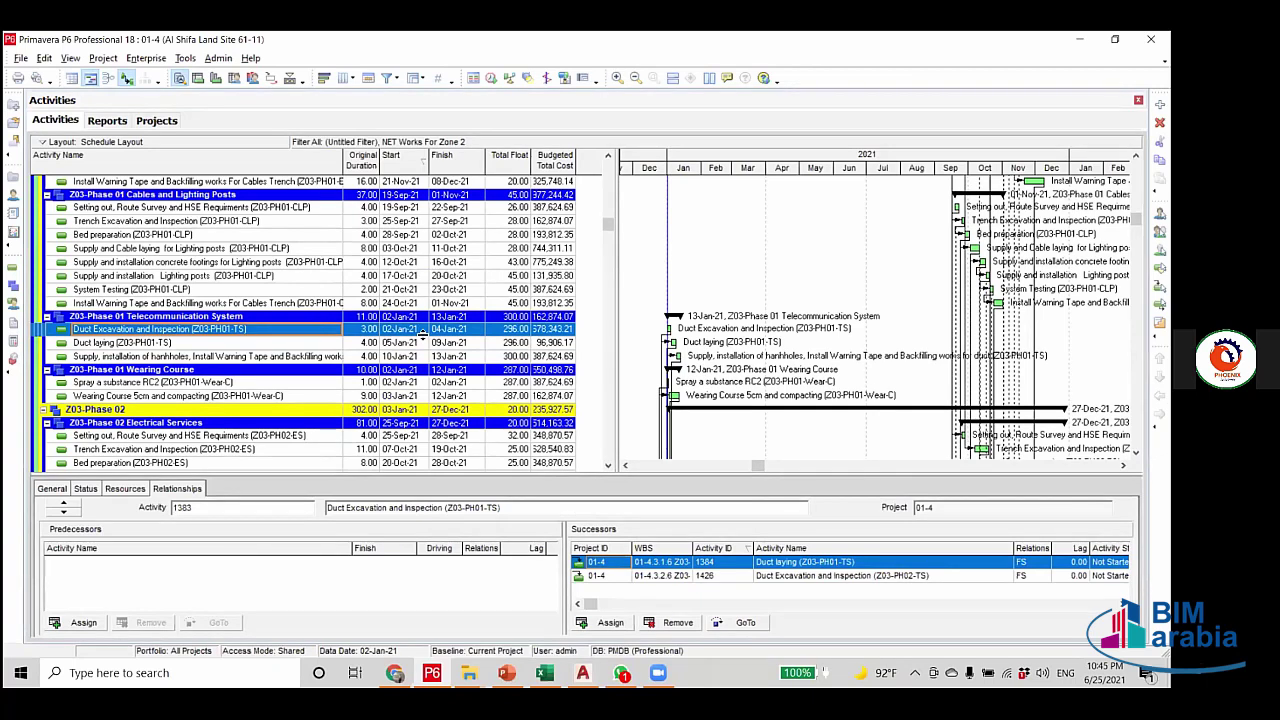
scroll(384, 377, "down", 5)
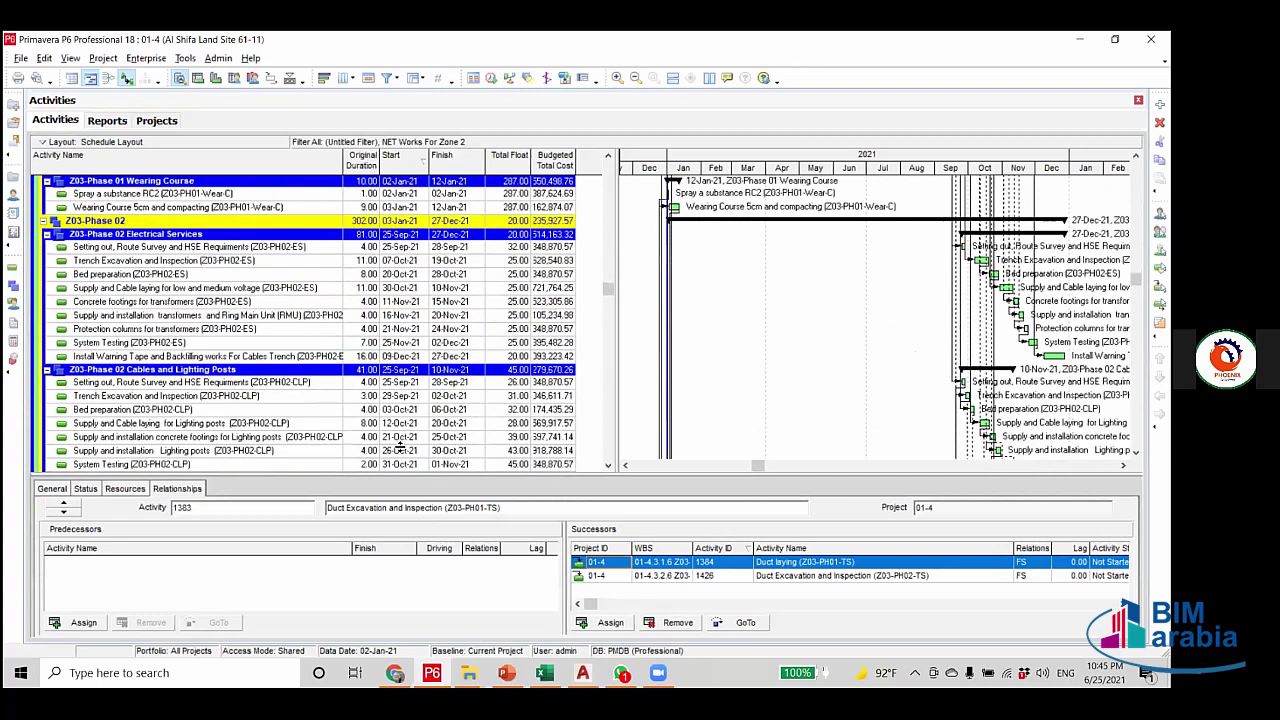
scroll(400, 447, "down", 8)
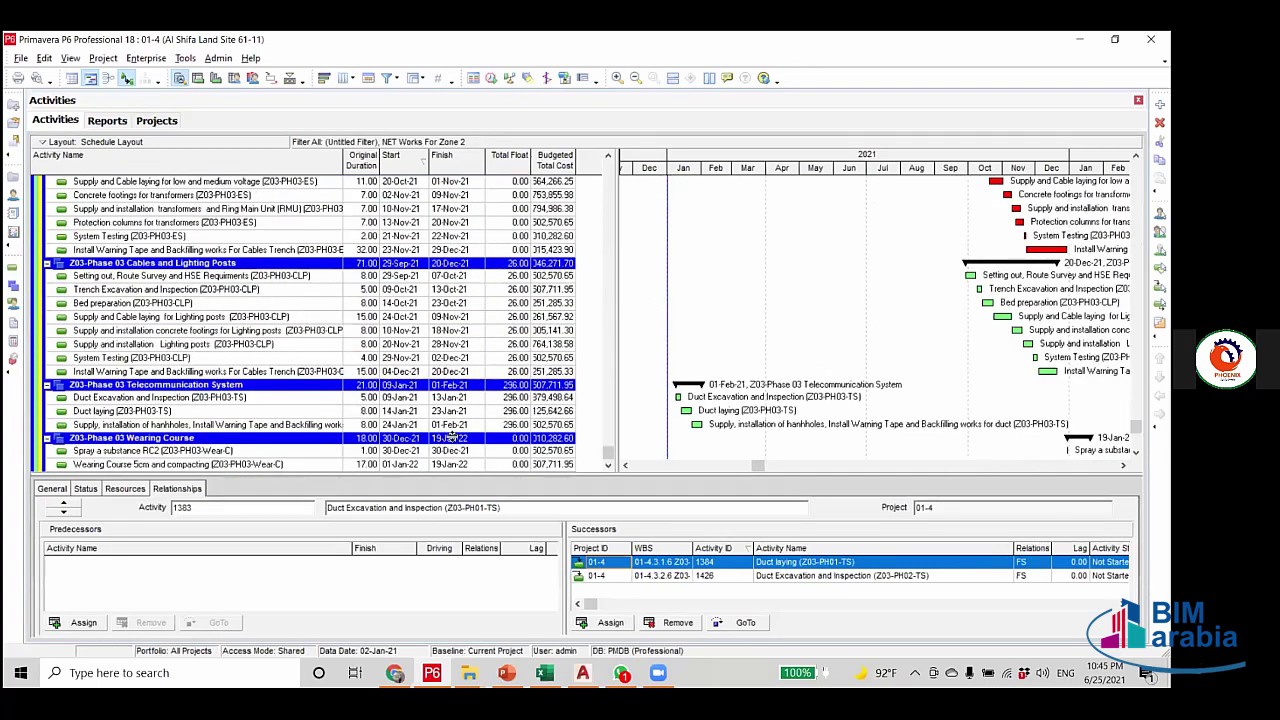
left_click(458, 426)
Compare the dates of the Telecommunication System activities across Phases 01 to 03, from Z03-PH01-TS duct excavation to Z03-PH03-TS handhole installation.
left_click_drag(609, 458, 609, 158)
scroll(340, 400, "down", 1)
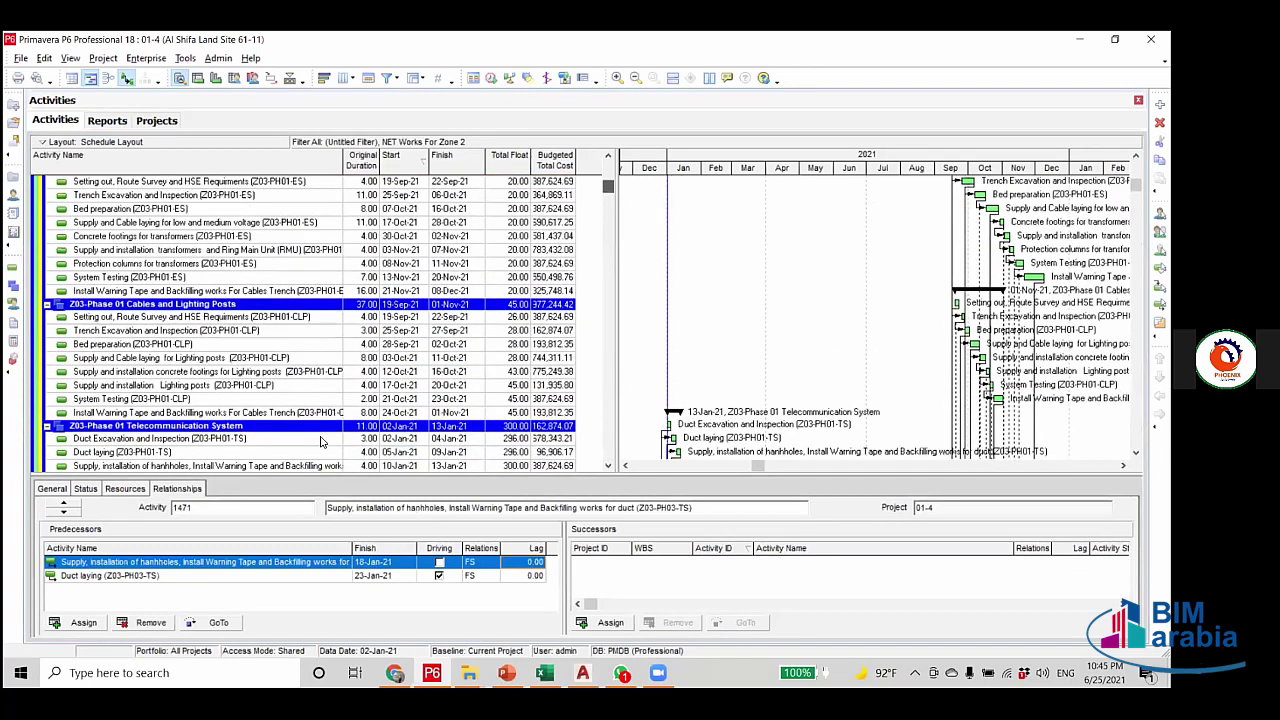
scroll(322, 442, "down", 3)
left_click(406, 302)
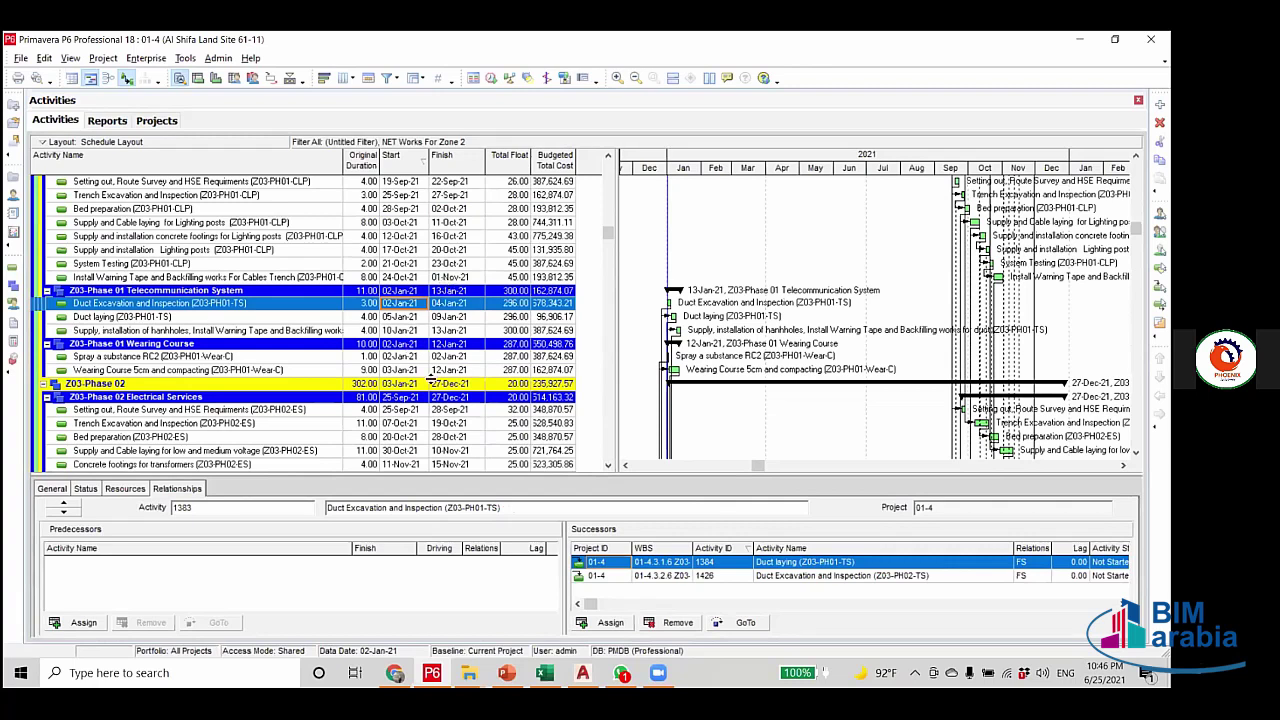
scroll(435, 390, "down", 1)
scroll(434, 388, "down", 2)
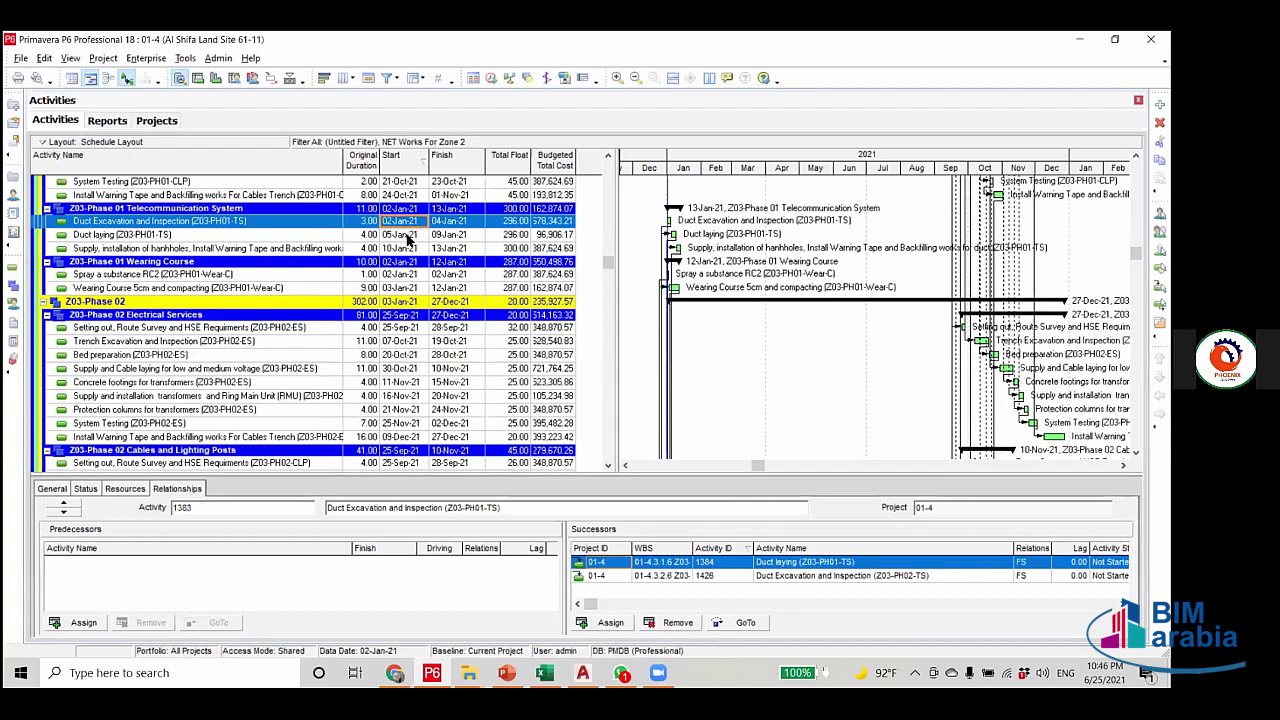
scroll(714, 404, "down", 2)
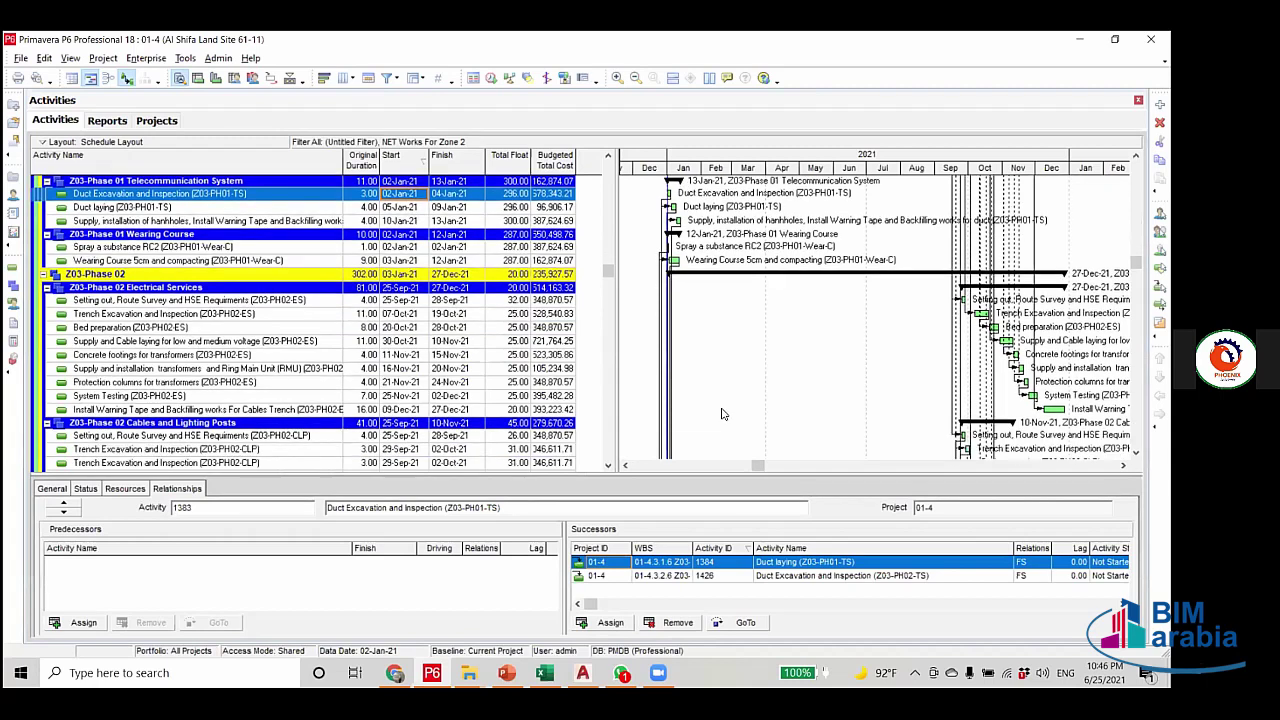
scroll(714, 400, "down", 10)
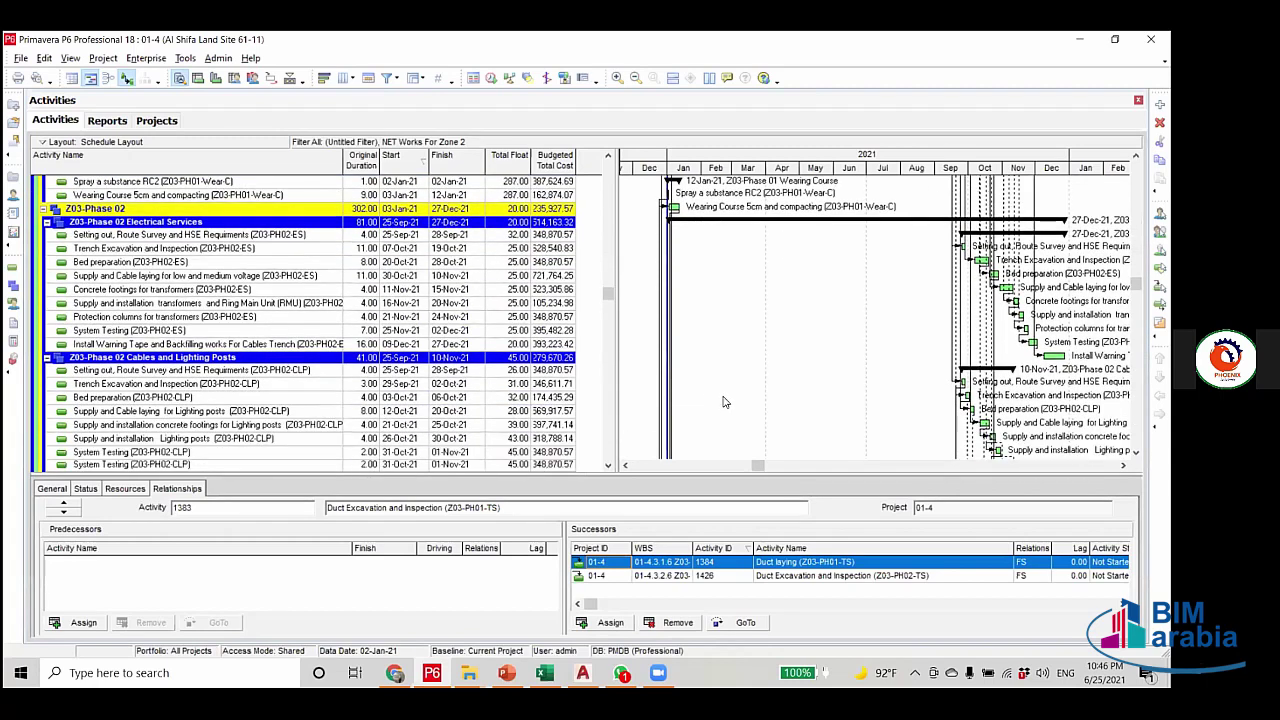
scroll(725, 402, "up", 6)
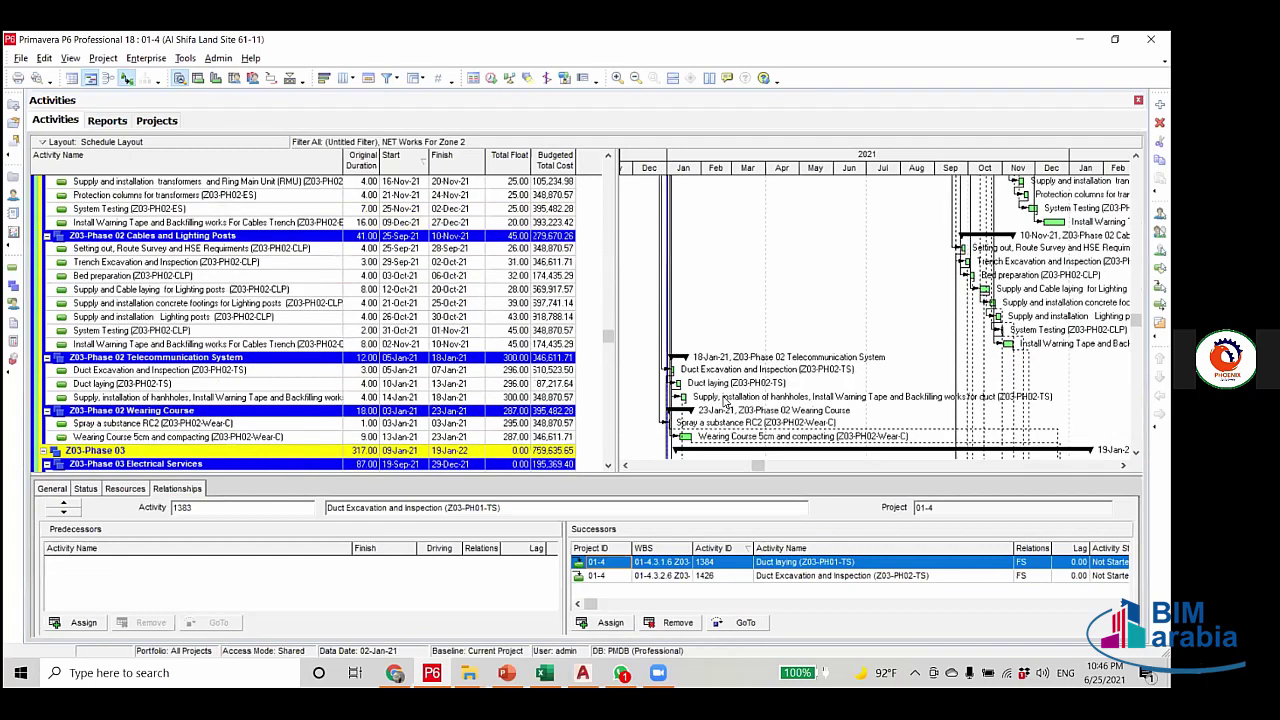
scroll(725, 402, "up", 8)
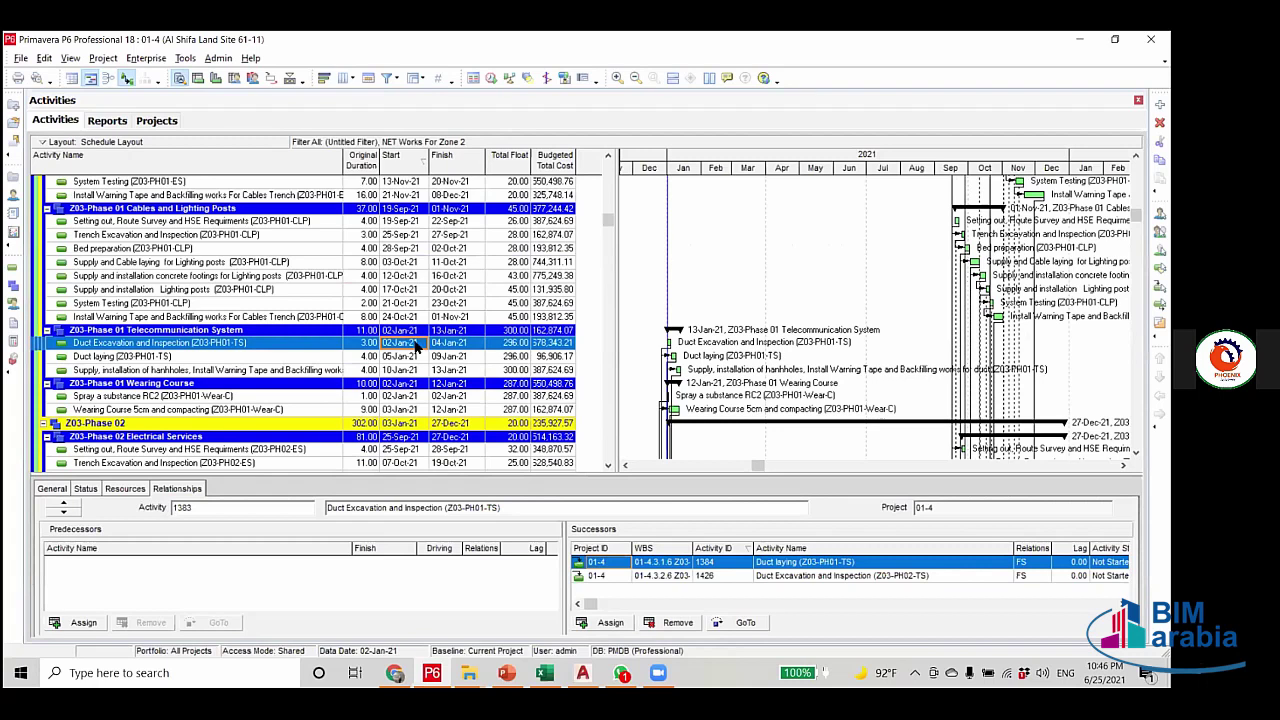
scroll(426, 390, "down", 4)
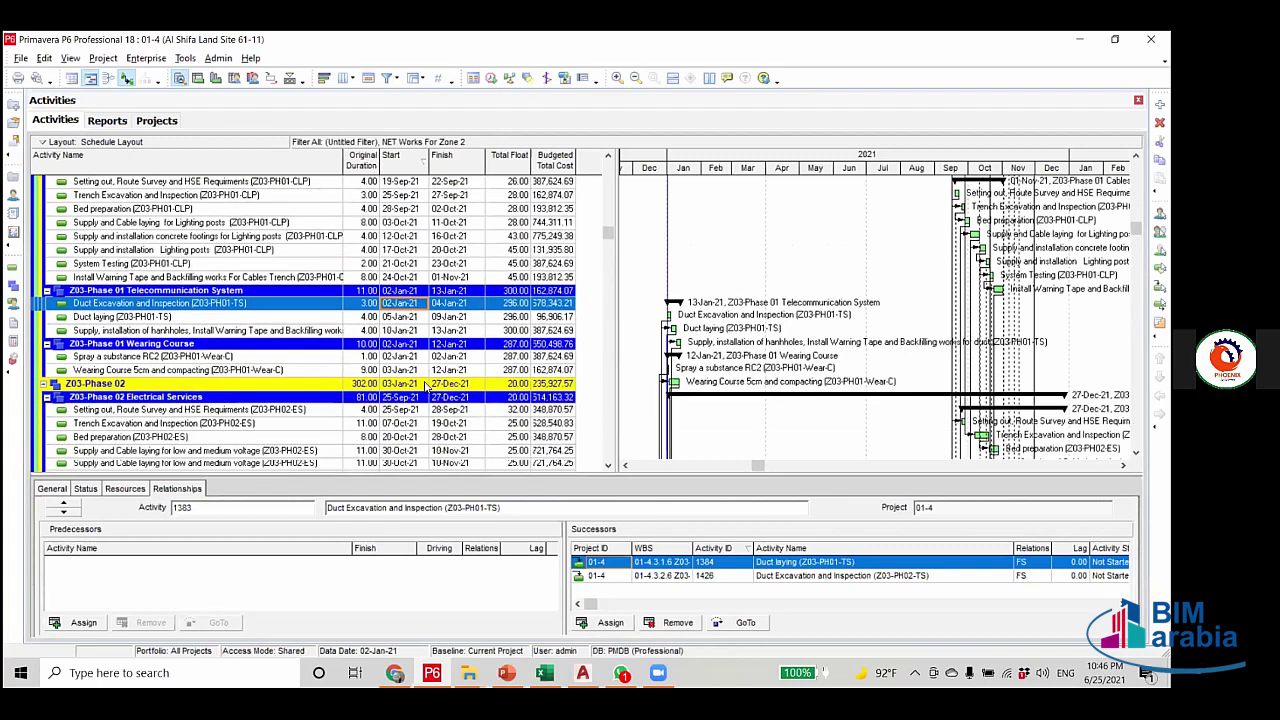
scroll(415, 424, "down", 15)
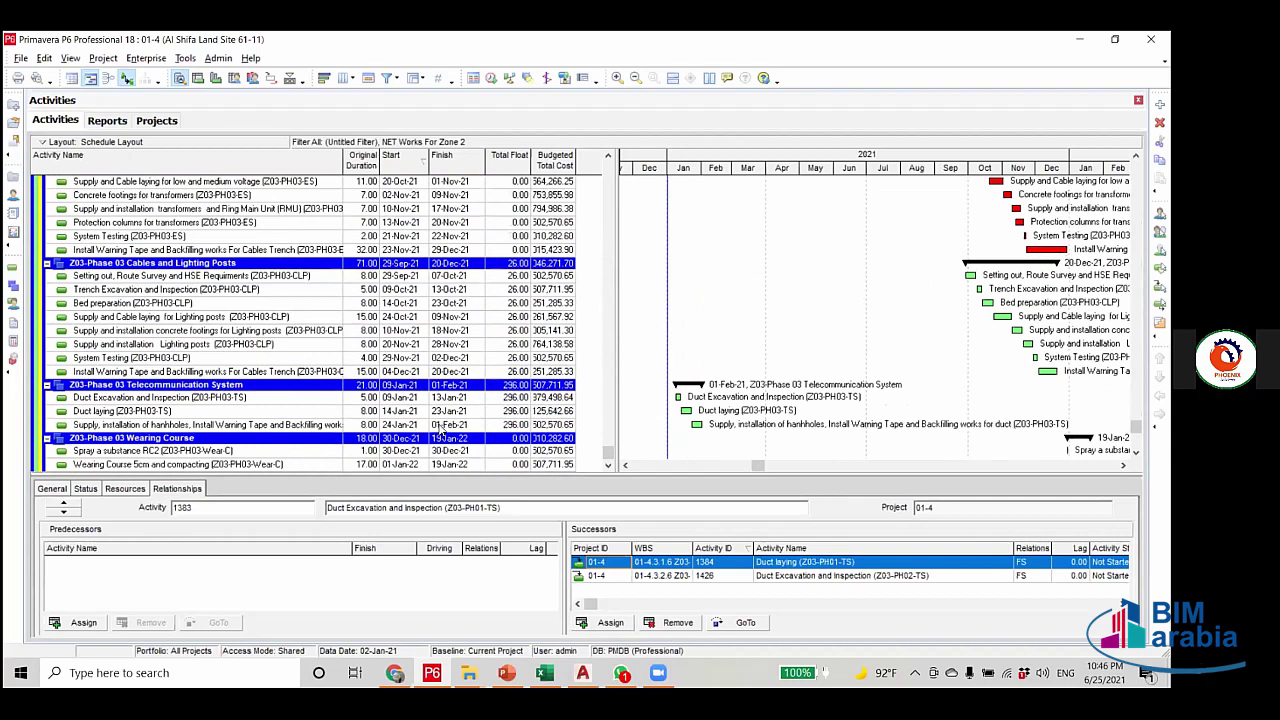
left_click(441, 425)
Return to Duct Excavation and Inspection (Z03-PH01-TS) and recheck its start date, predecessors and successors against the neighbouring phase activities.
scroll(445, 405, "up", 5)
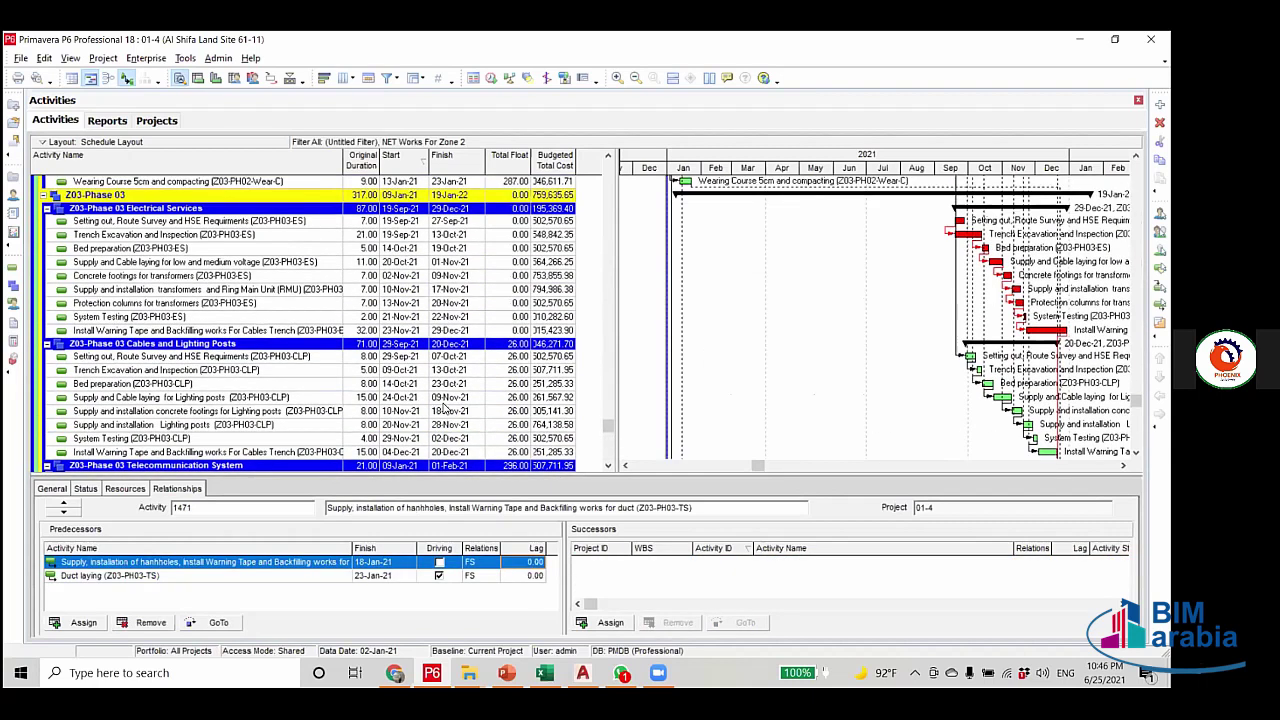
scroll(448, 395, "up", 8)
scroll(448, 395, "up", 6)
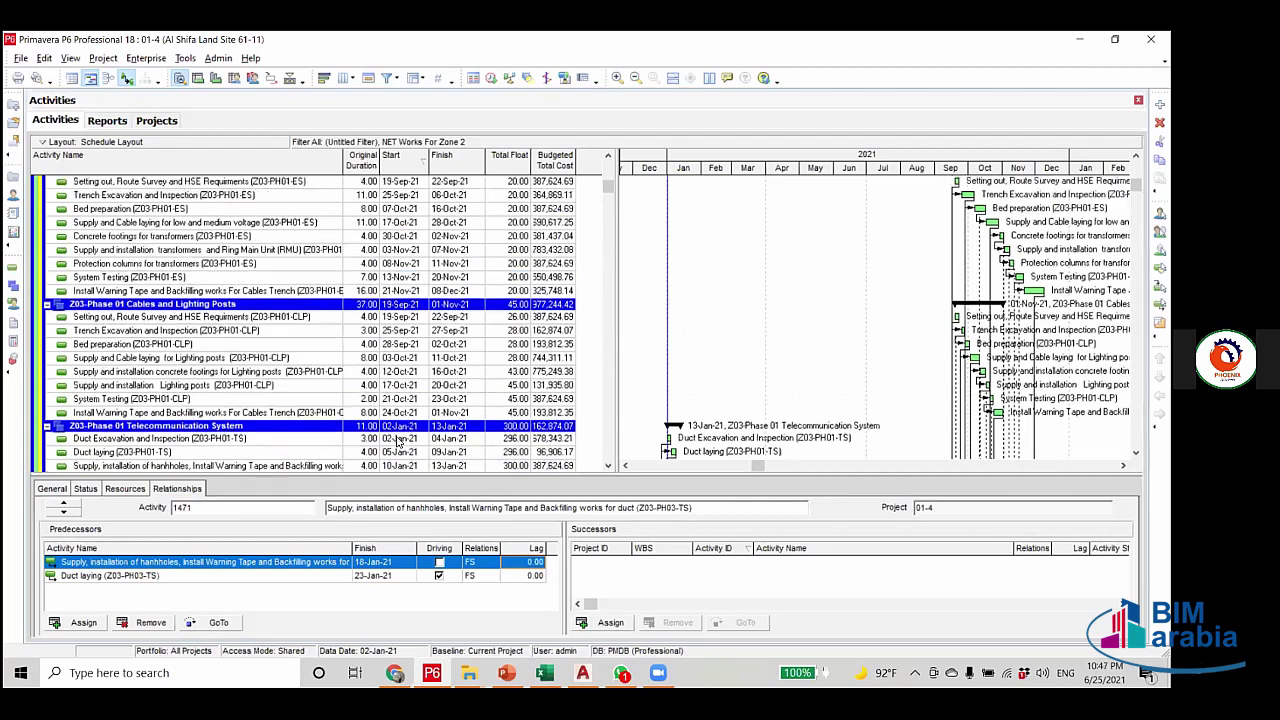
scroll(409, 330, "down", 1)
scroll(405, 325, "down", 3)
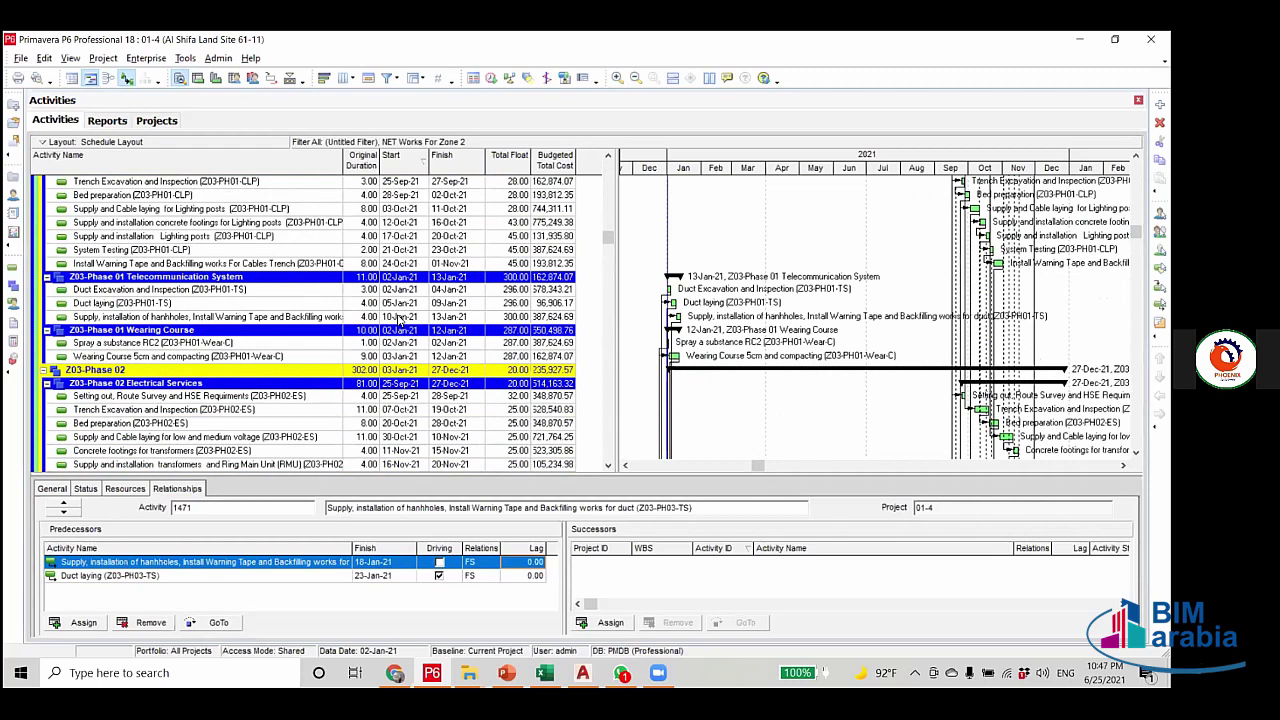
key("Up")
key("Up")
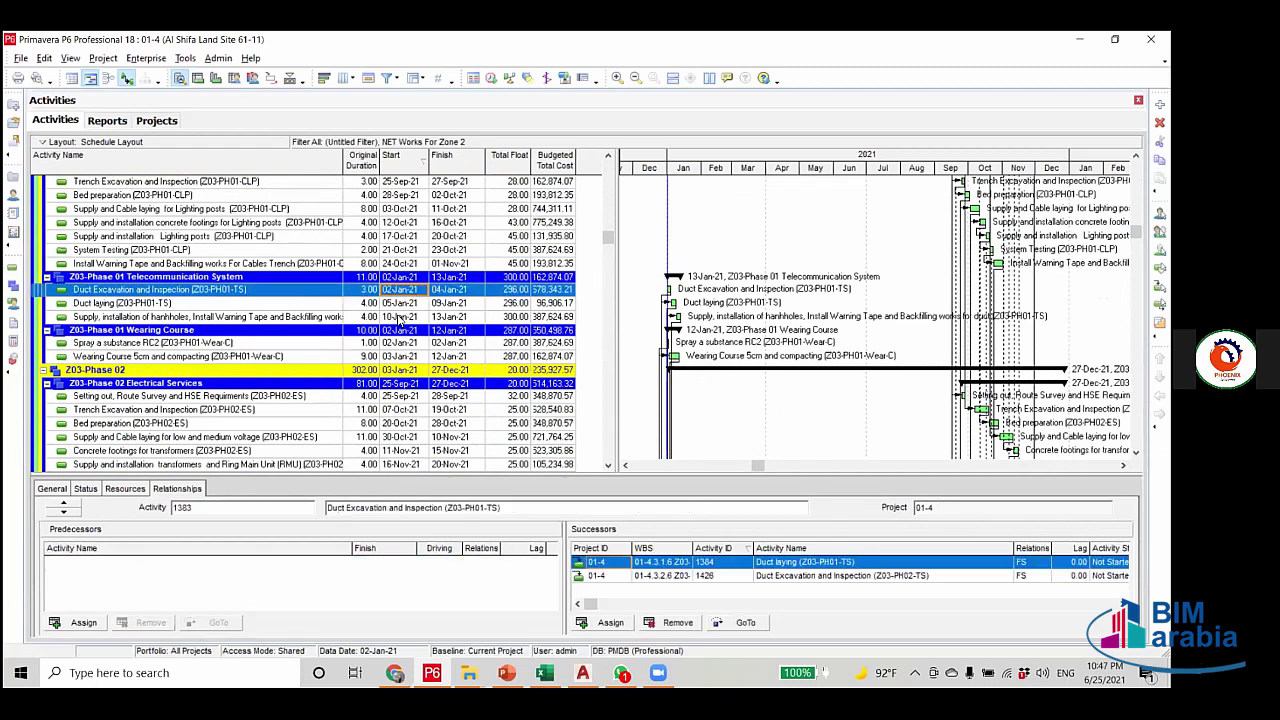
scroll(400, 318, "down", 2)
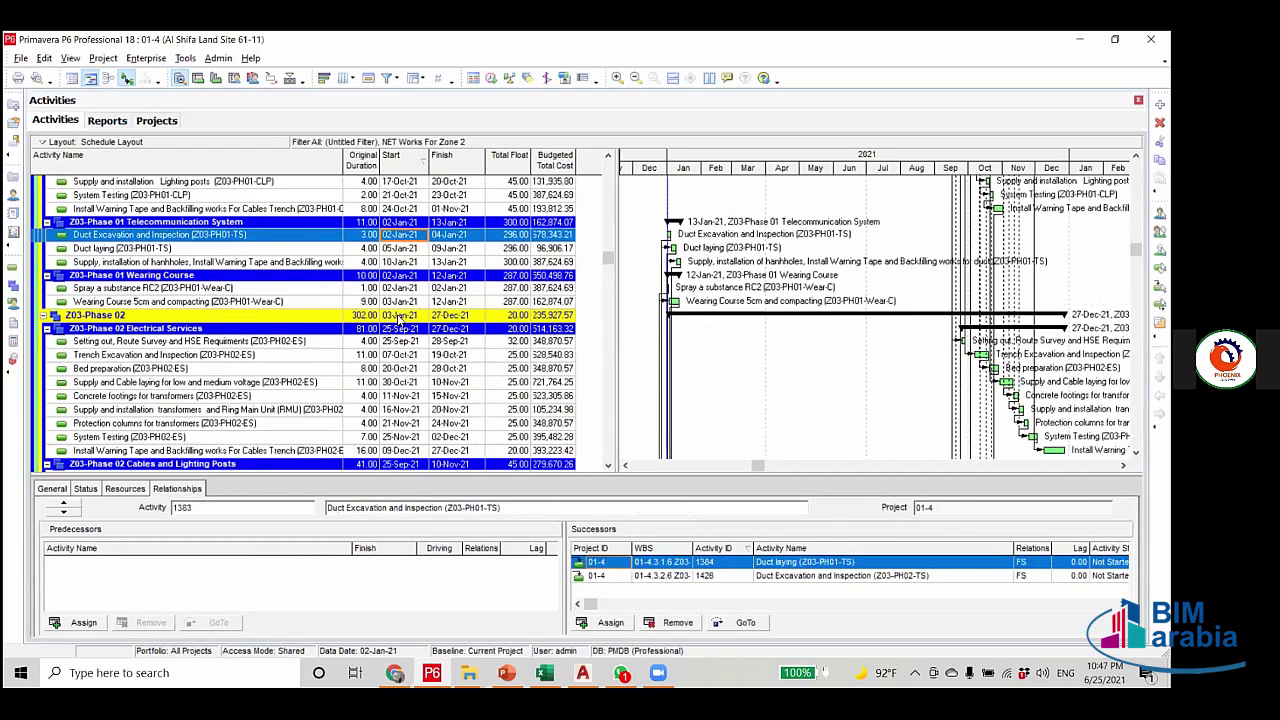
scroll(400, 318, "down", 1)
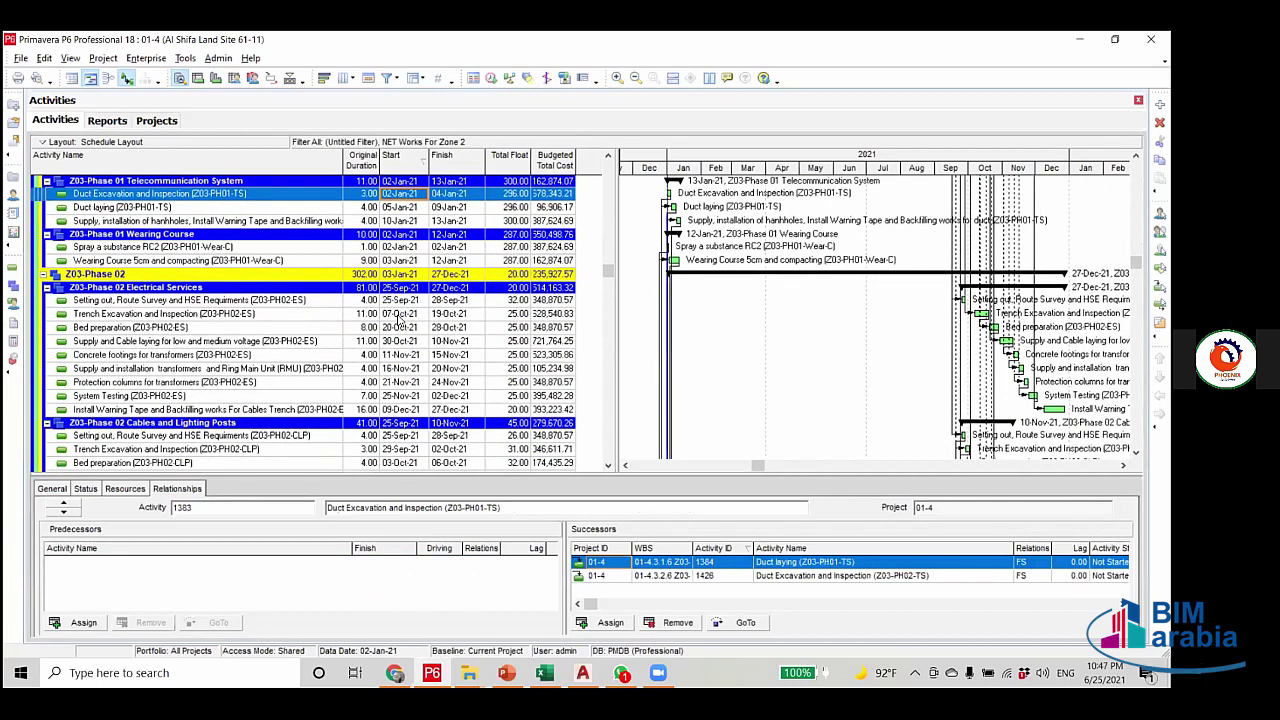
scroll(400, 318, "up", 1)
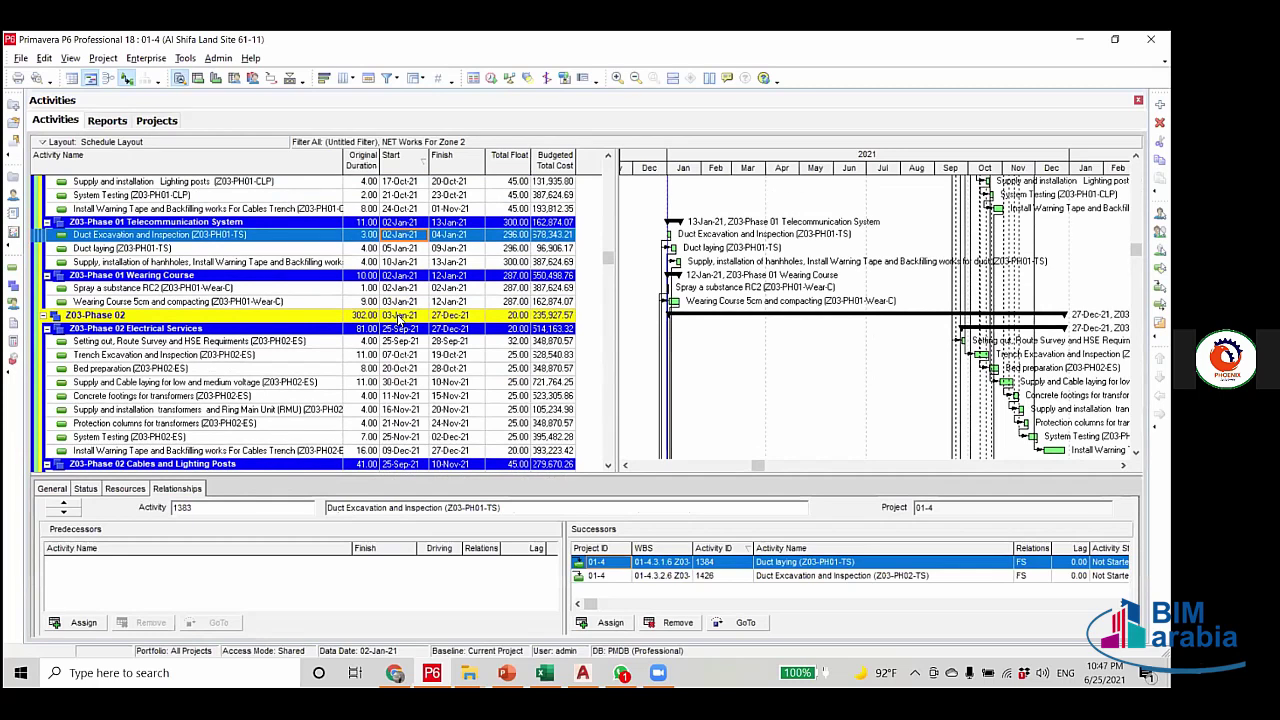
Examine the Z03-Phase 02 Electrical Services activities and the relationships of System Testing and of the Install Warning Tape and Backfilling works (Z03-PH02-ES).
scroll(400, 318, "up", 1)
scroll(400, 318, "down", 2)
scroll(400, 318, "down", 2)
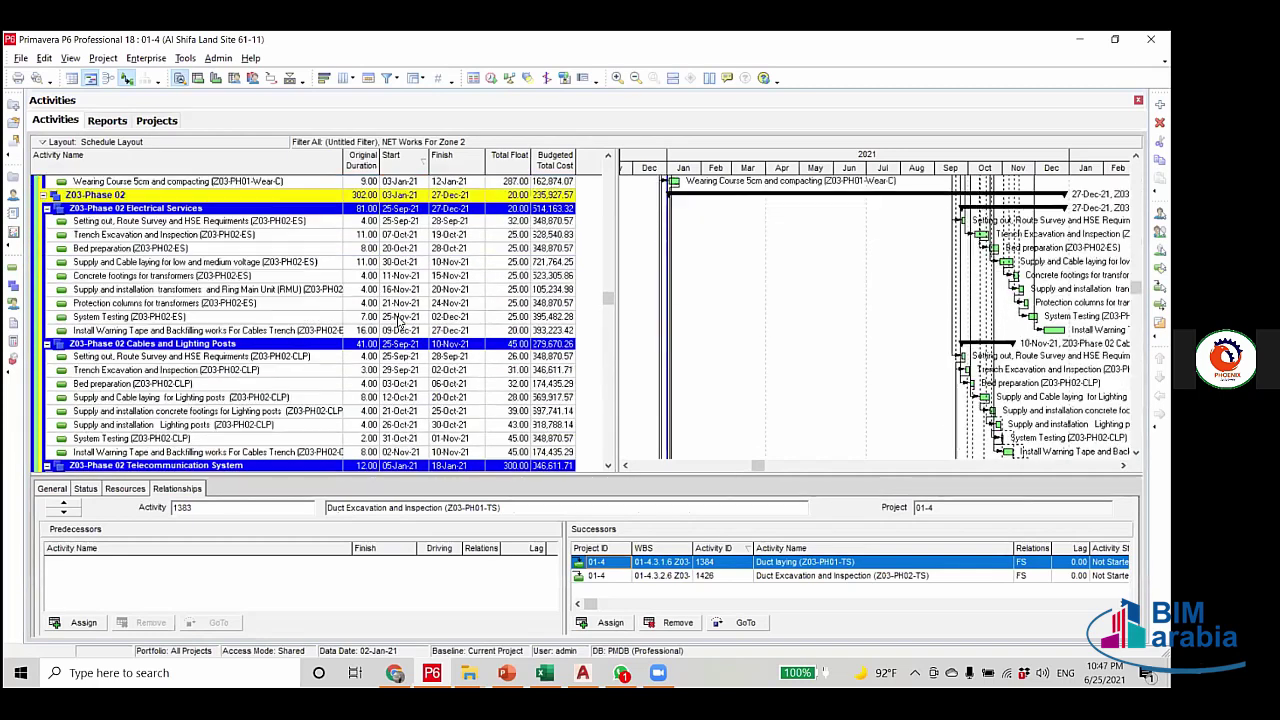
scroll(400, 318, "down", 3)
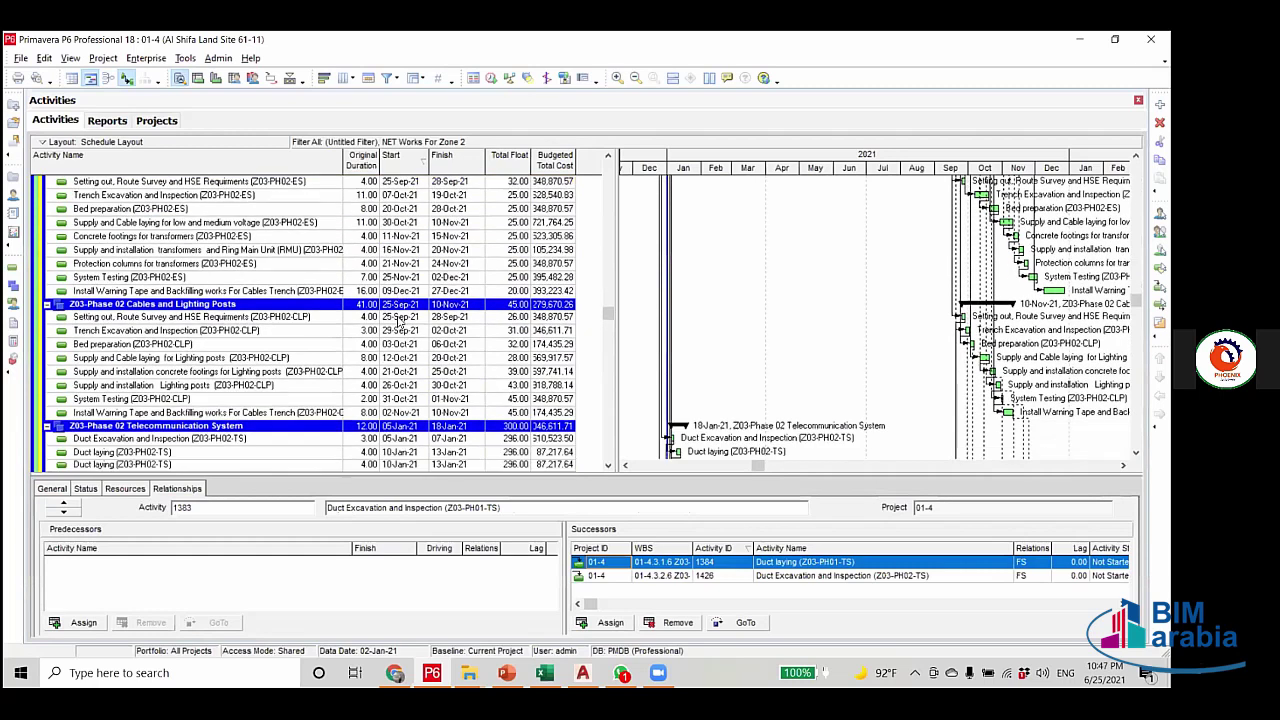
scroll(405, 314, "up", 3)
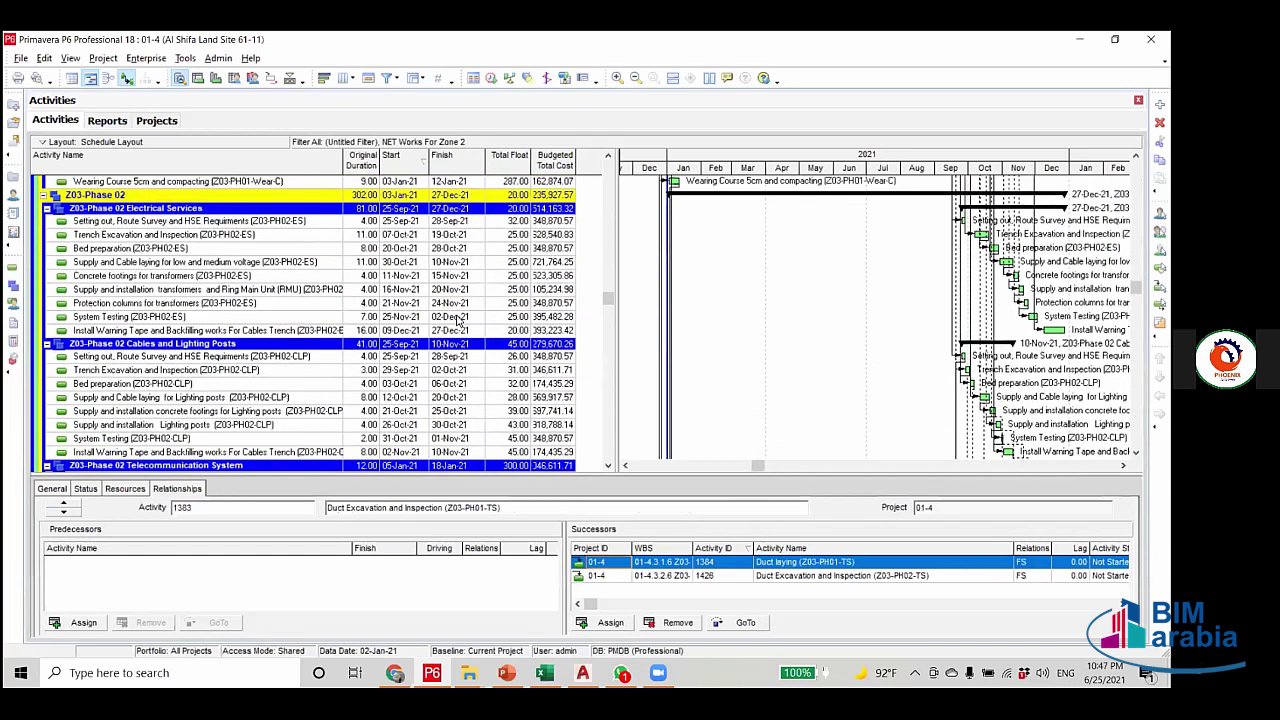
left_click(457, 317)
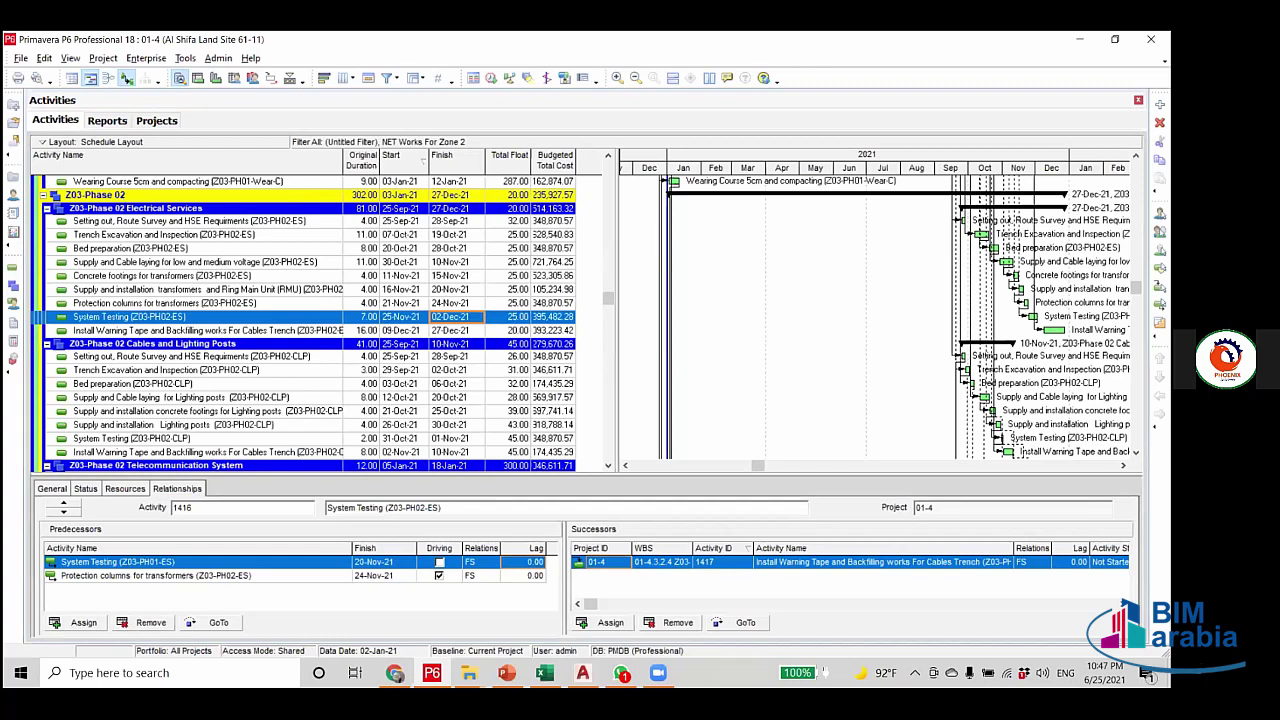
key("Down")
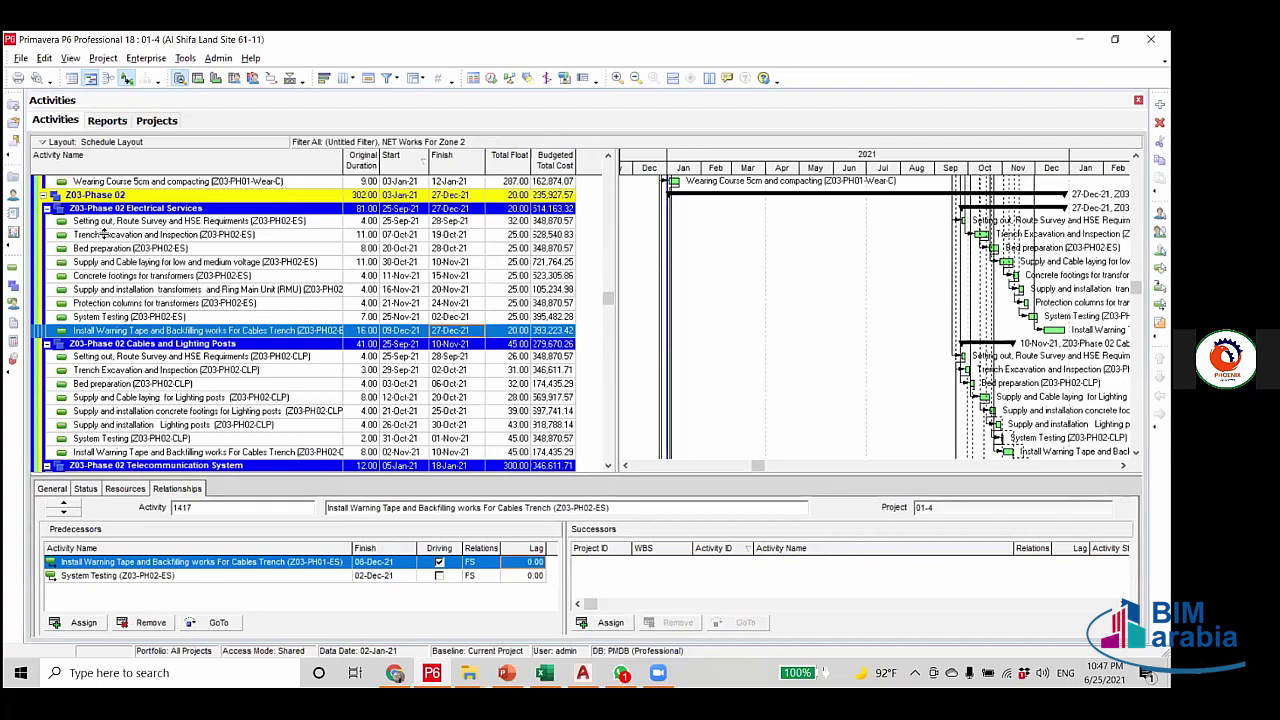
left_click(196, 318)
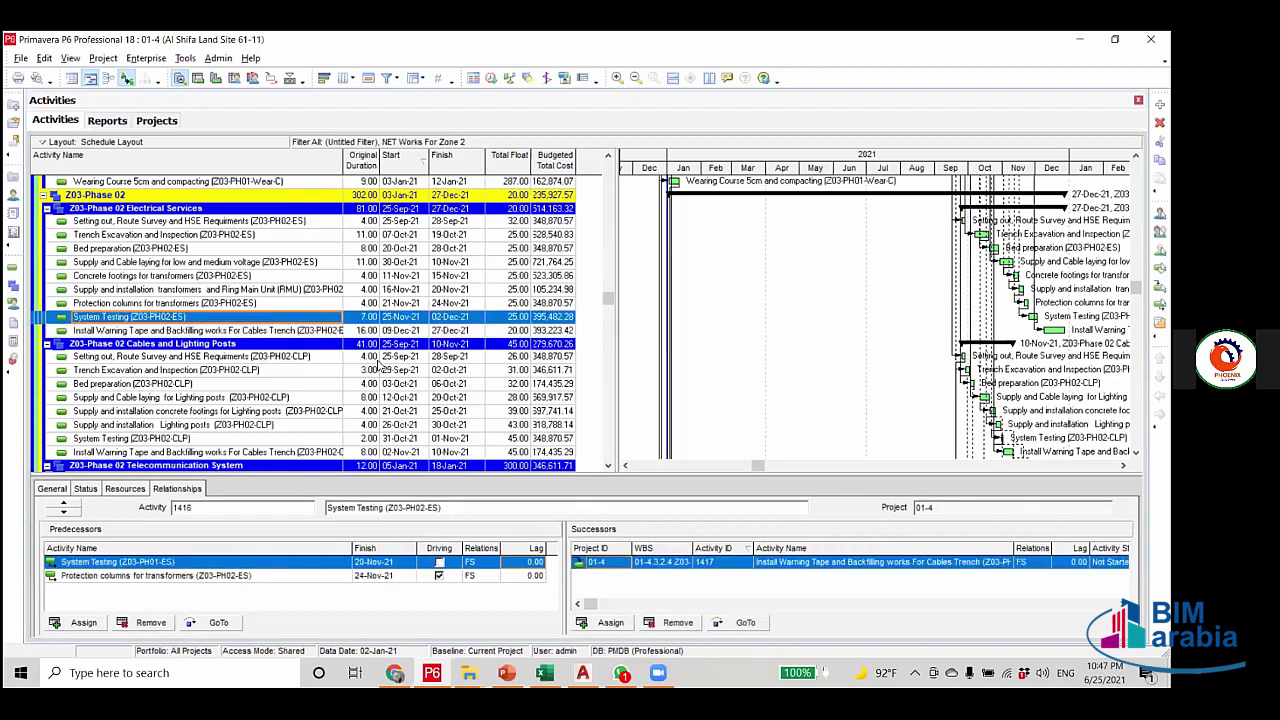
Link System Testing (Z03-PH02-ES) to Duct Excavation and Inspection (Z03-PH01-TS) as its finish-to-start successor and reschedule the project.
scroll(378, 367, "up", 3)
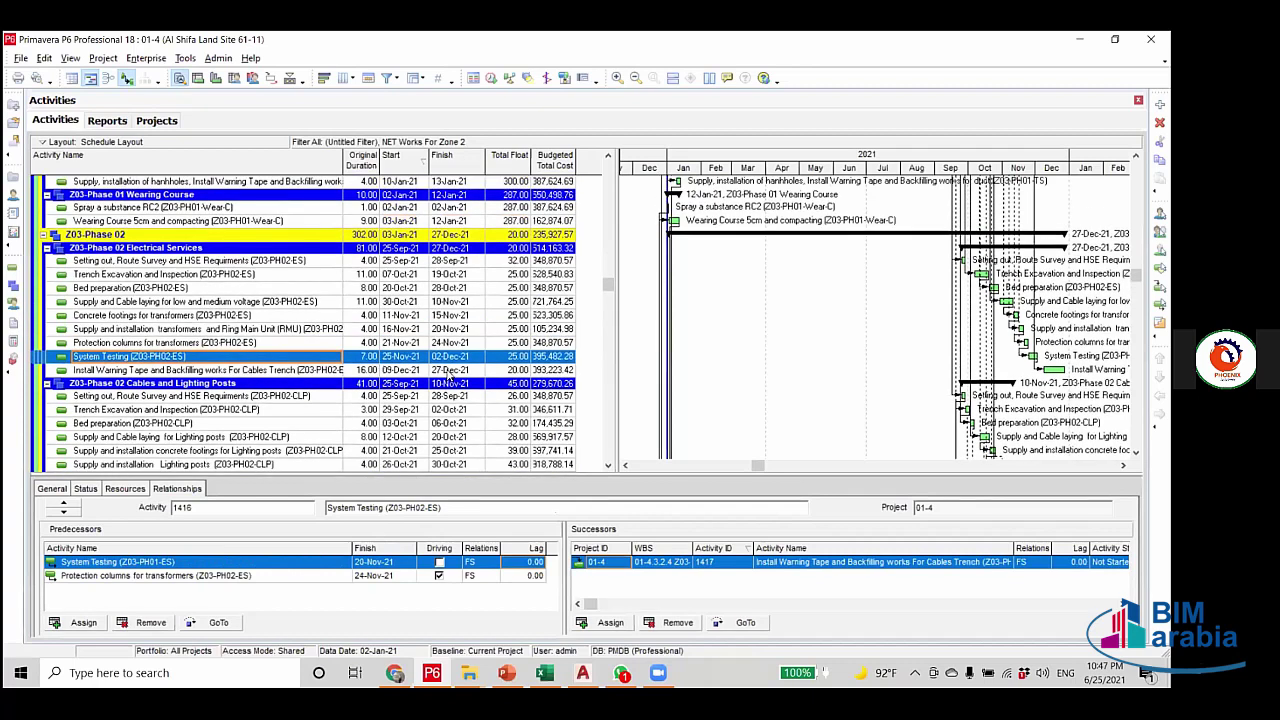
scroll(449, 373, "up", 1)
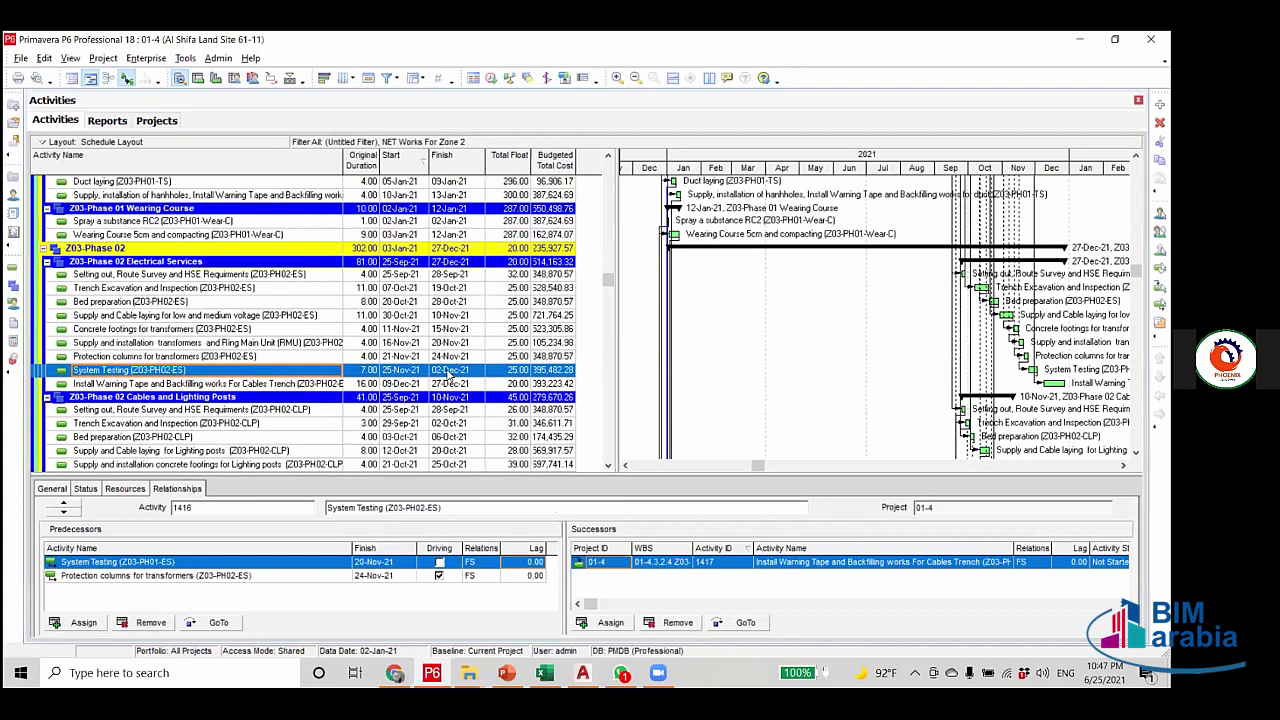
scroll(449, 373, "up", 2)
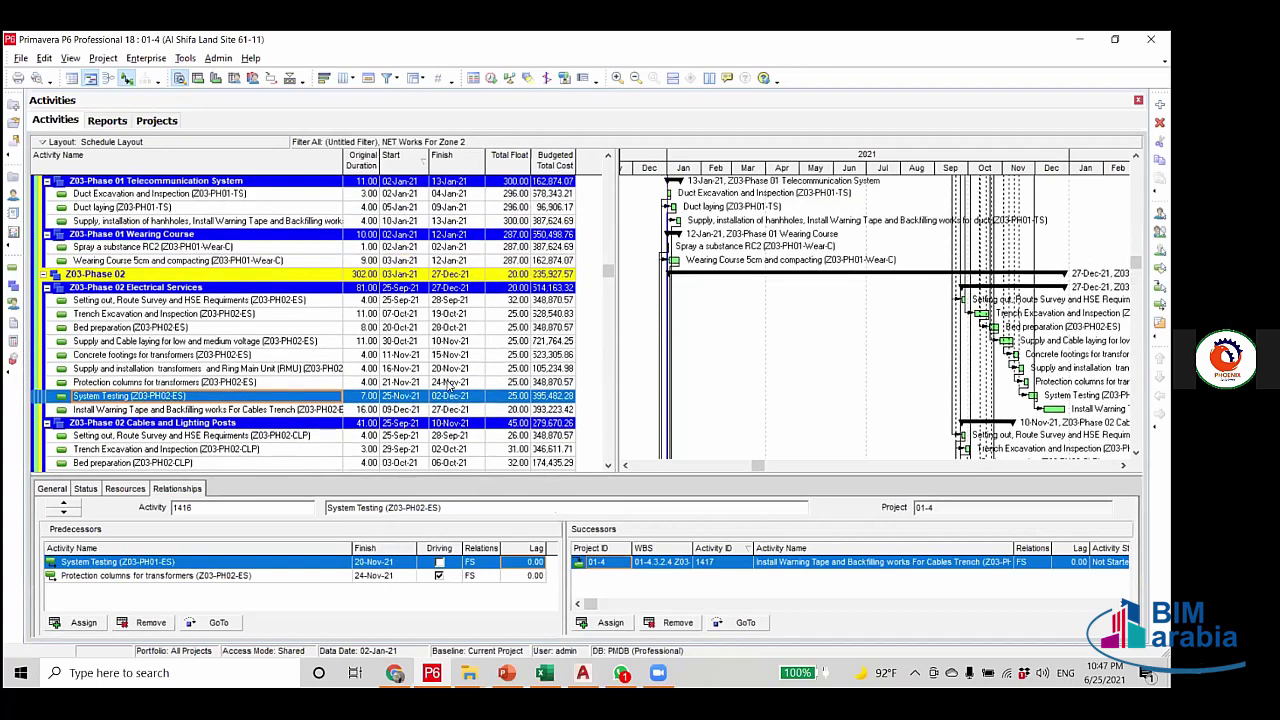
scroll(449, 385, "down", 3)
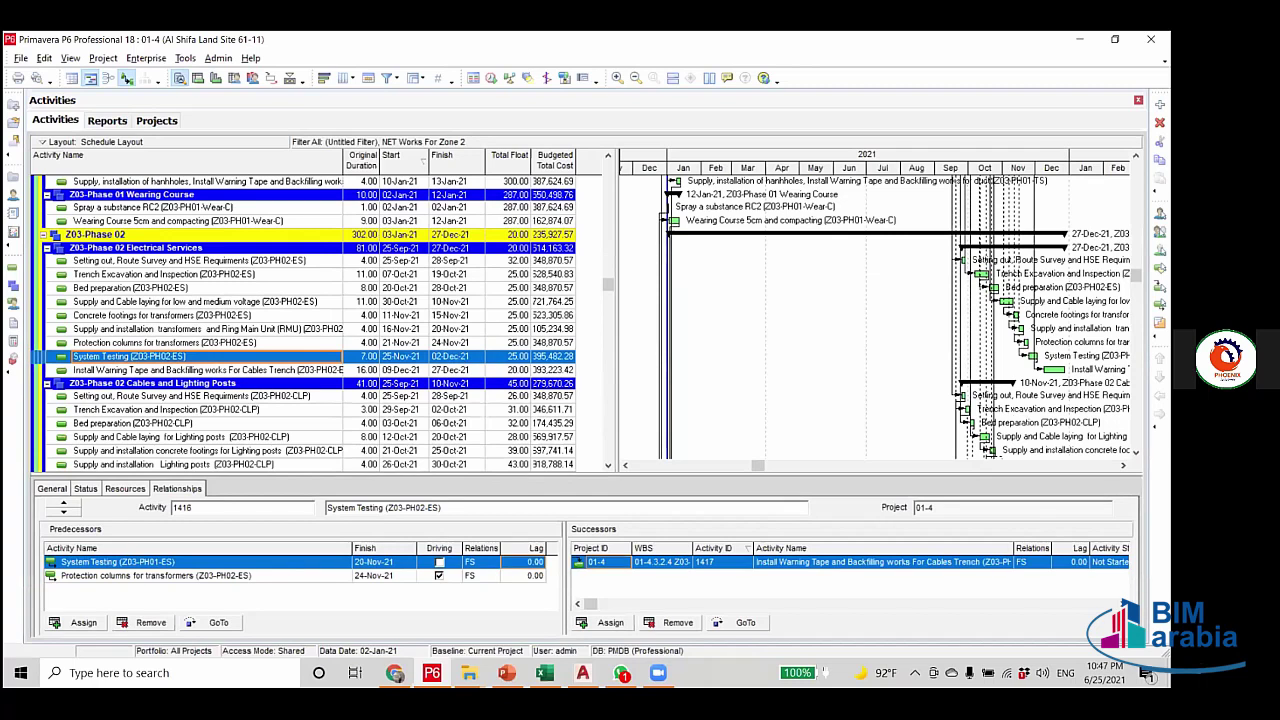
scroll(300, 320, "up", 2)
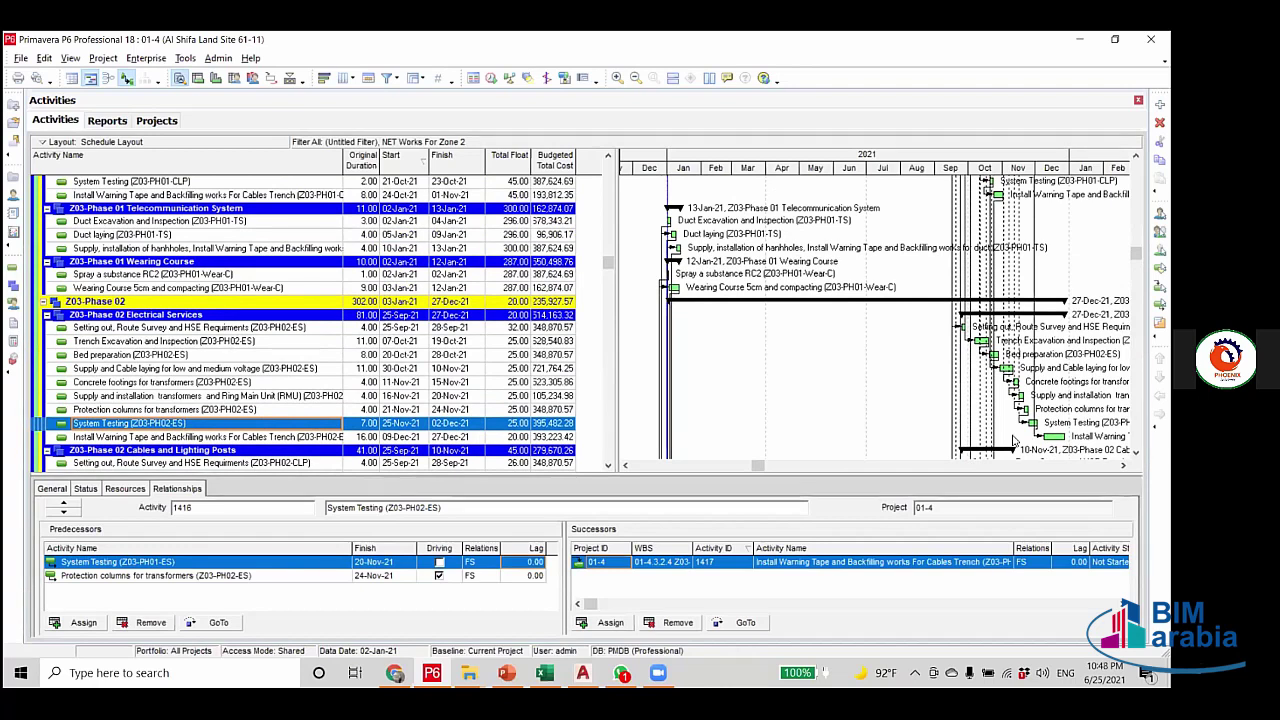
left_click_drag(1045, 425, 645, 278)
left_click_drag(684, 221, 685, 220)
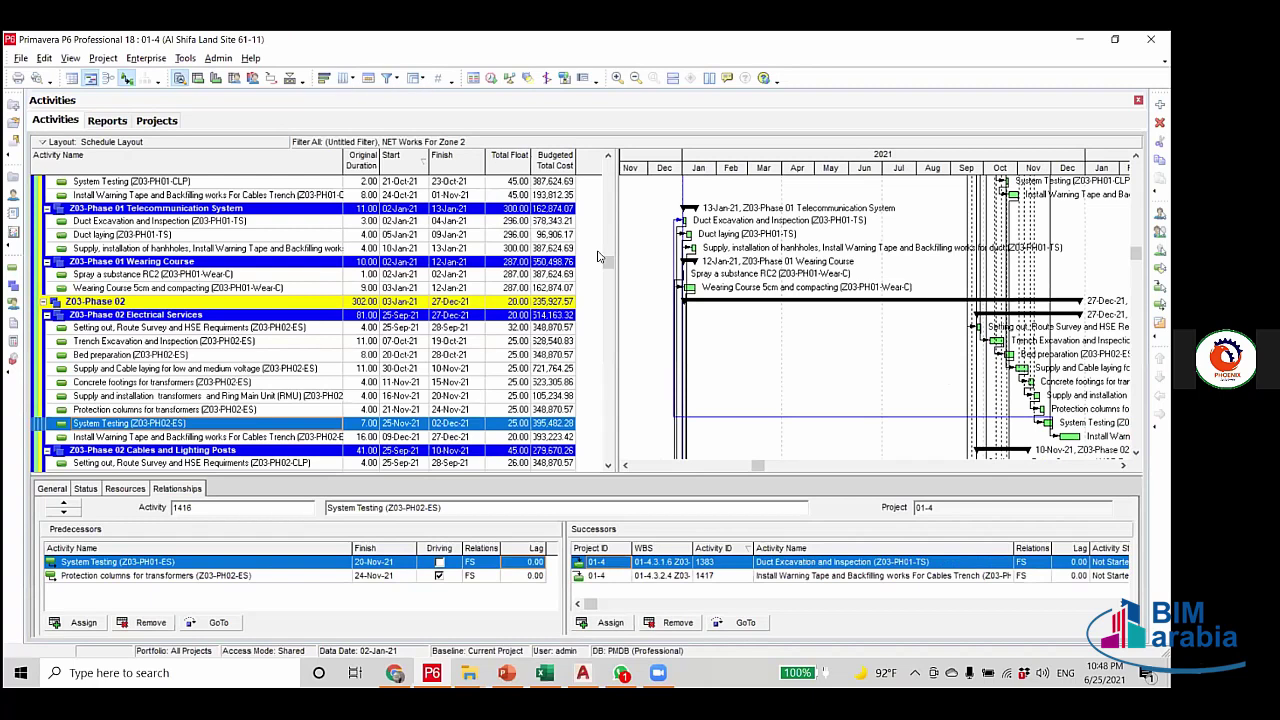
left_click(491, 78)
left_click(749, 292)
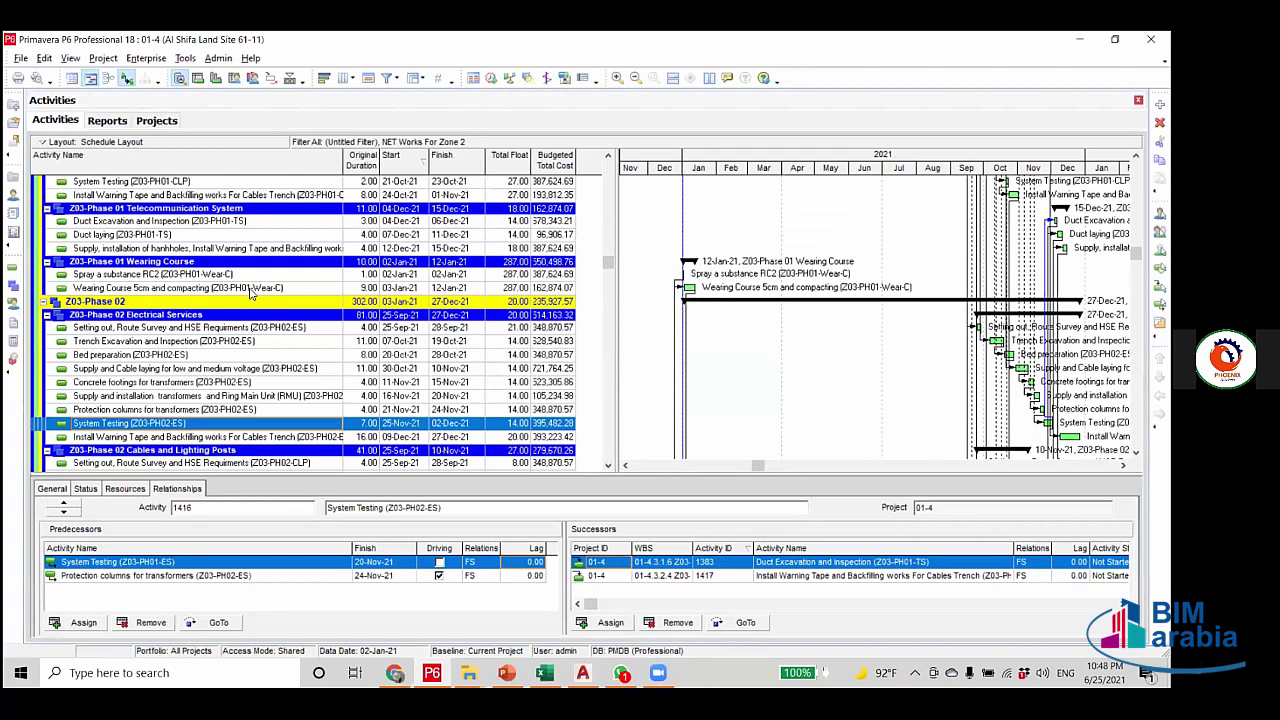
Link the handhole installation (Z03-PH03-TS) finish-to-start to Spray a substance RC2 (Z03-PH03-Wear-C) and reschedule the project.
scroll(945, 381, "down", 3)
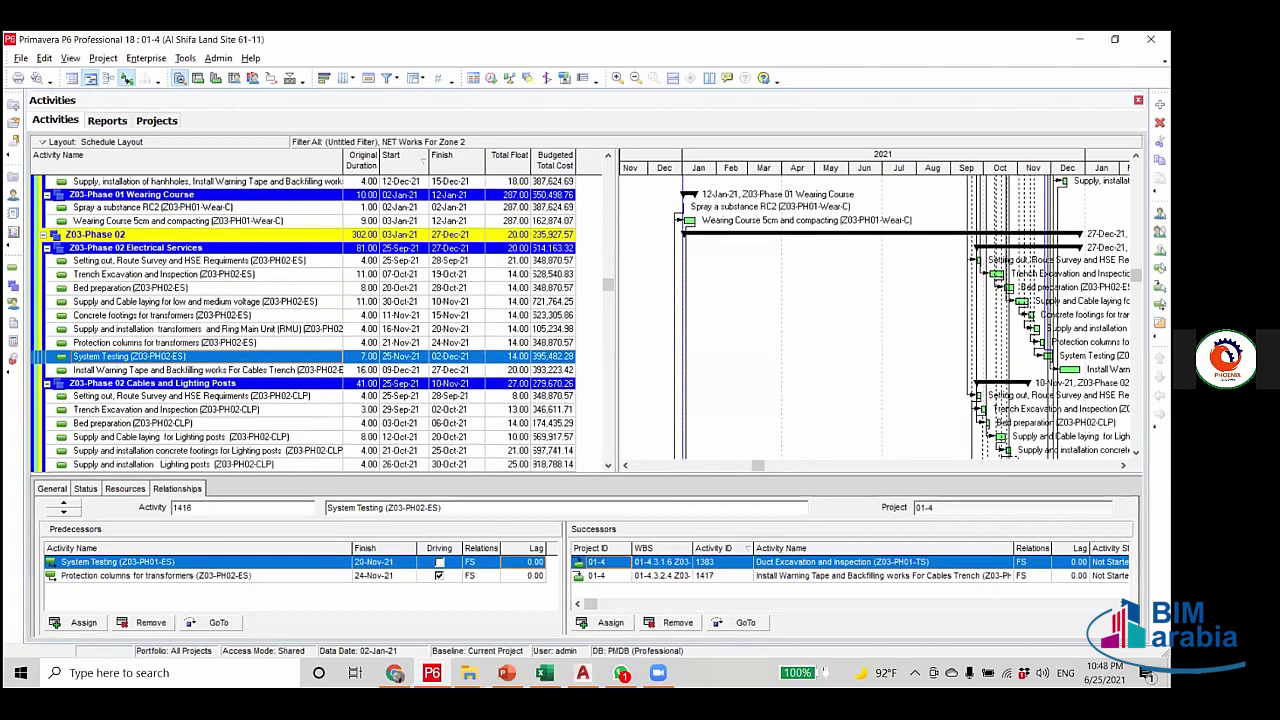
key("Down")
scroll(505, 395, "up", 2)
scroll(507, 410, "down", 4)
scroll(507, 415, "down", 10)
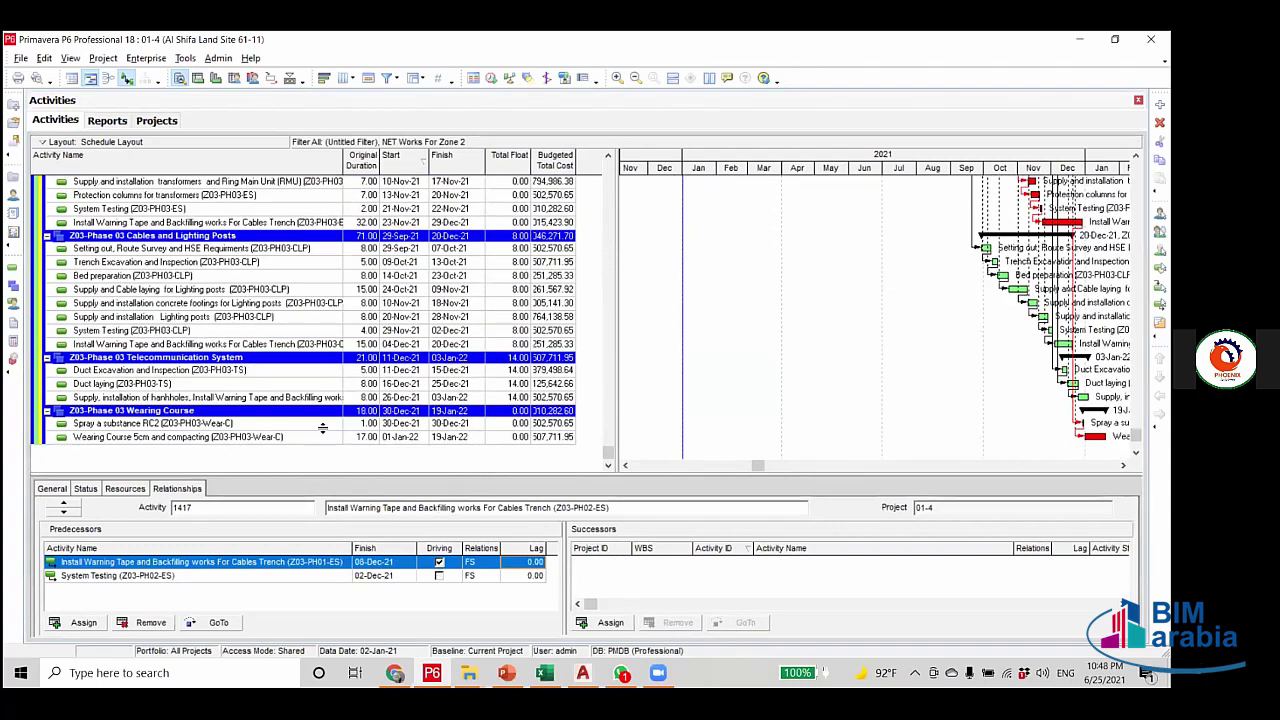
left_click(451, 399)
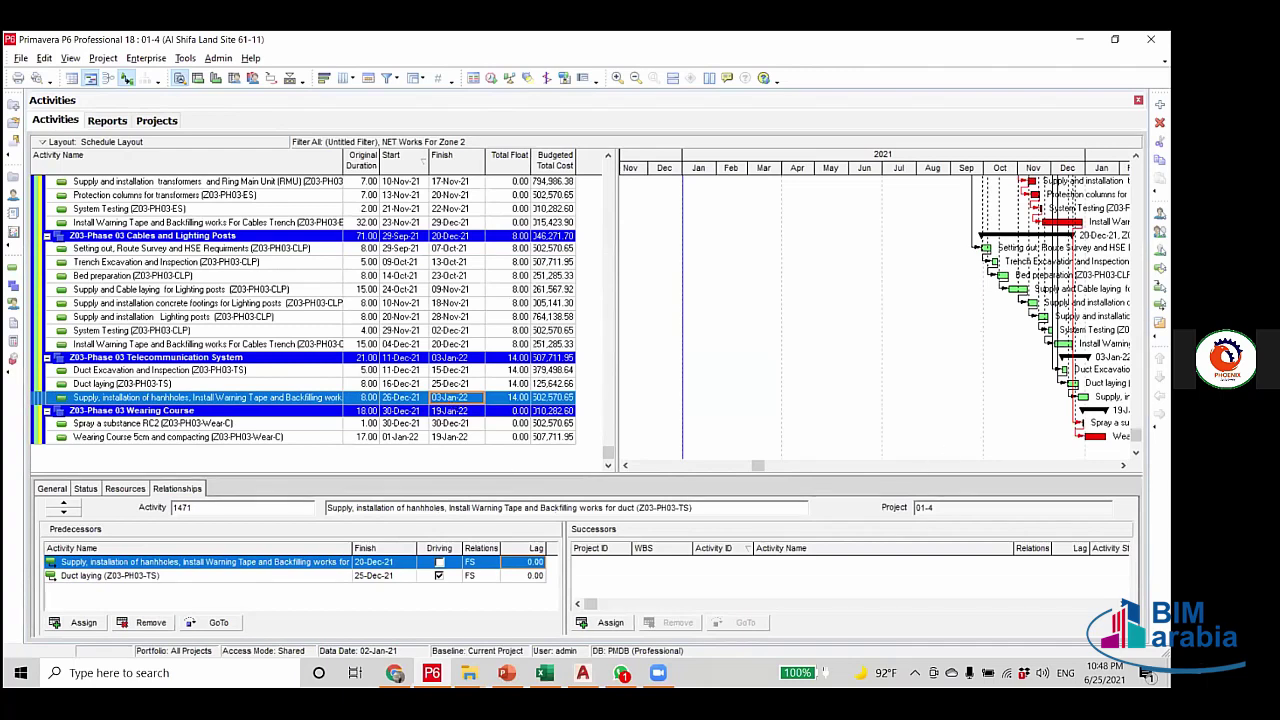
mouse_move(1078, 412)
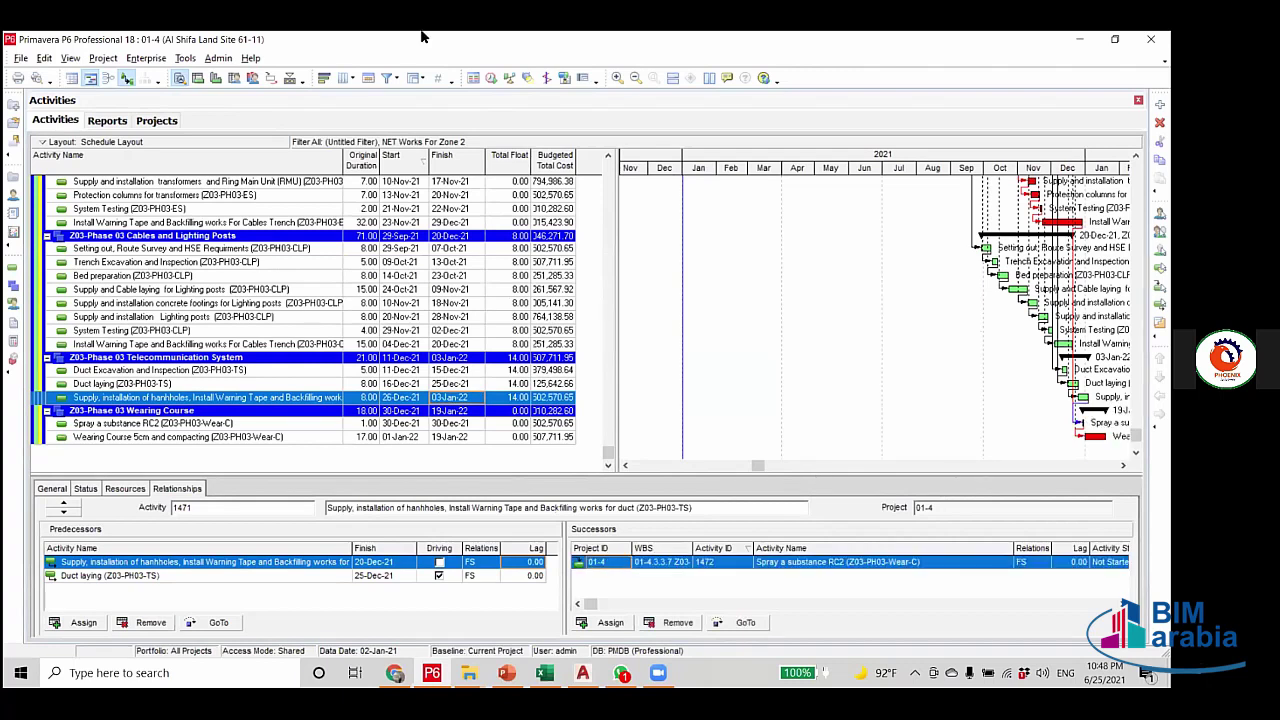
left_click(491, 78)
left_click(754, 293)
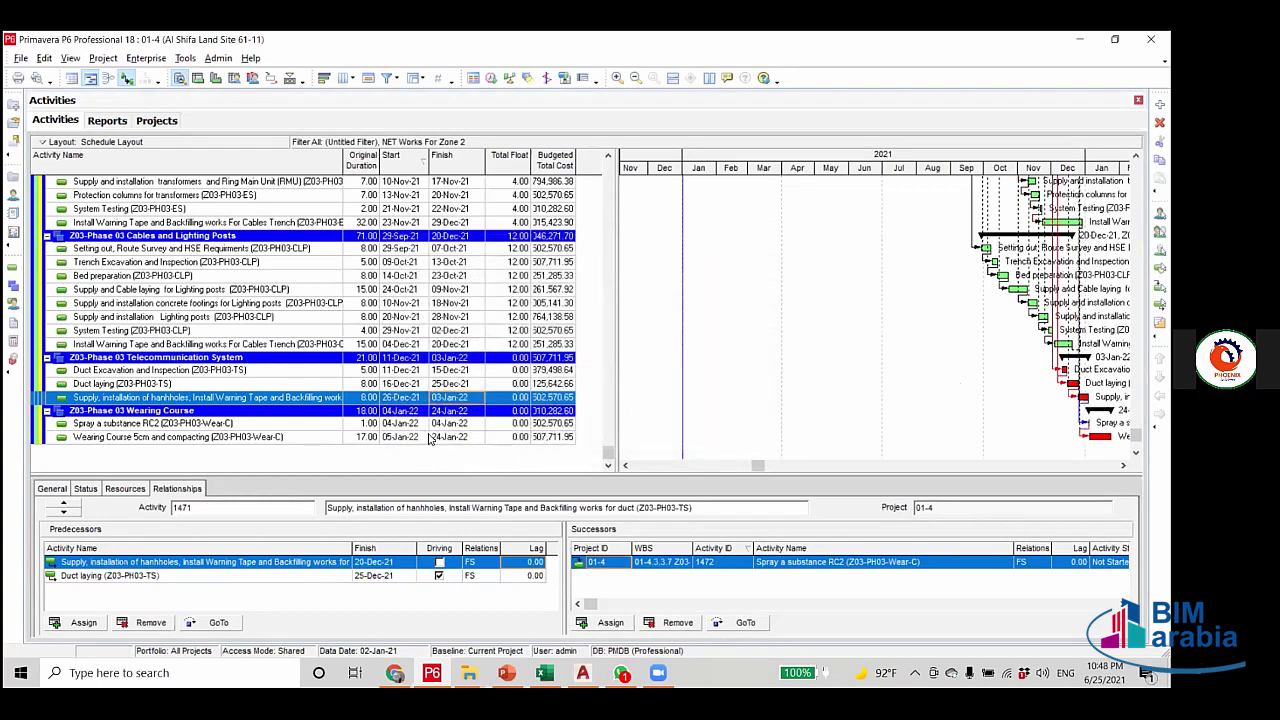
Review the dates and durations of the Phase 03 Wearing Course and Telecommunication System activities and compare them with Phase 02.
left_click(443, 437)
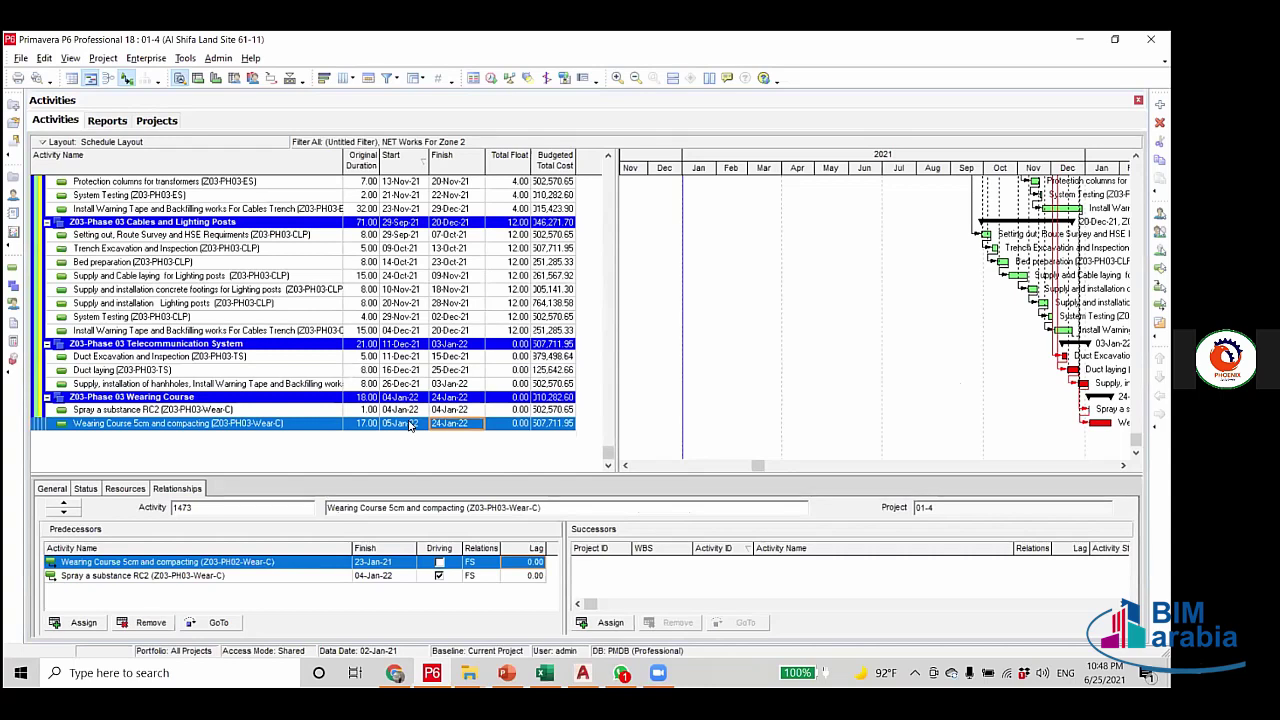
left_click(357, 371)
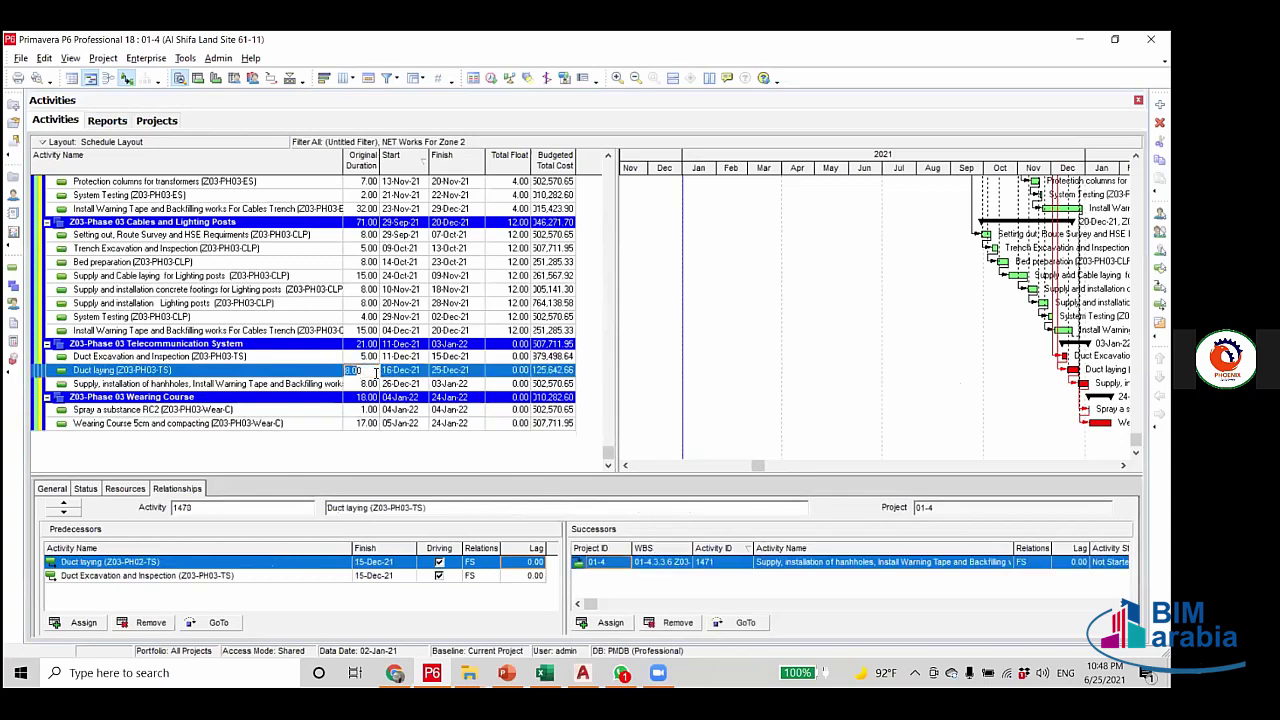
left_click(357, 357)
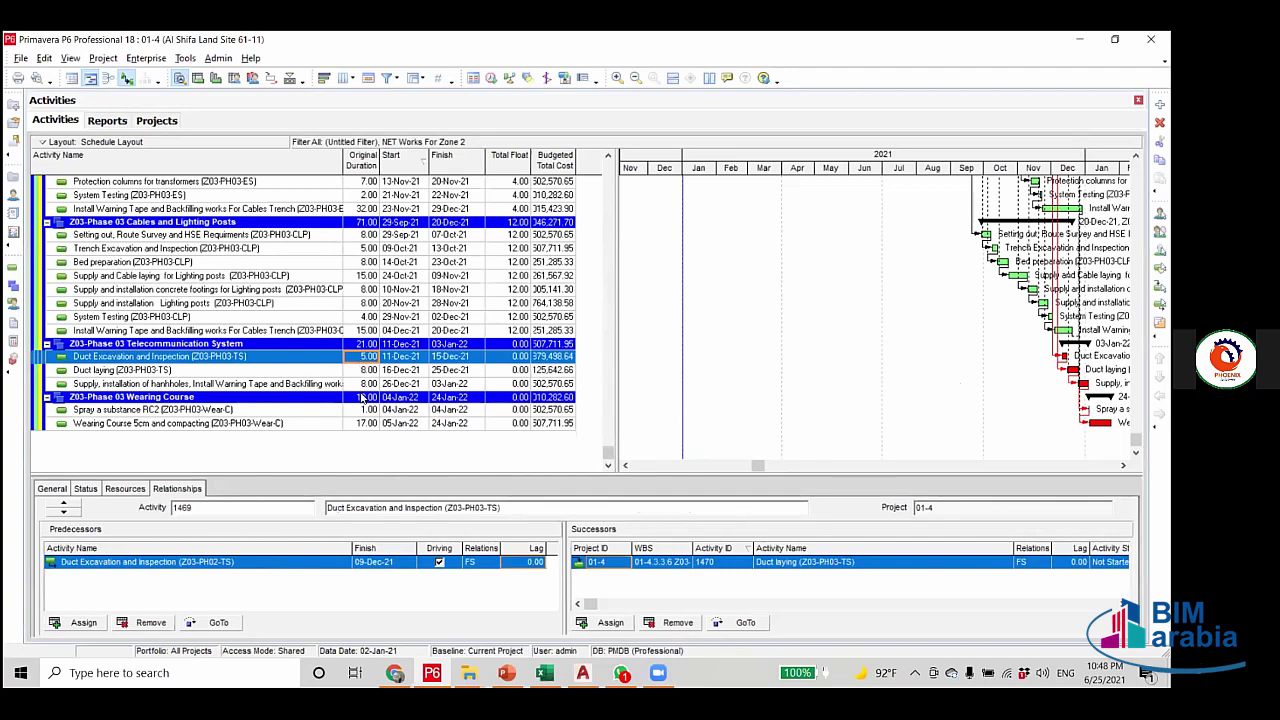
scroll(362, 397, "up", 3)
scroll(362, 397, "up", 3)
scroll(360, 410, "down", 4)
scroll(360, 411, "down", 1)
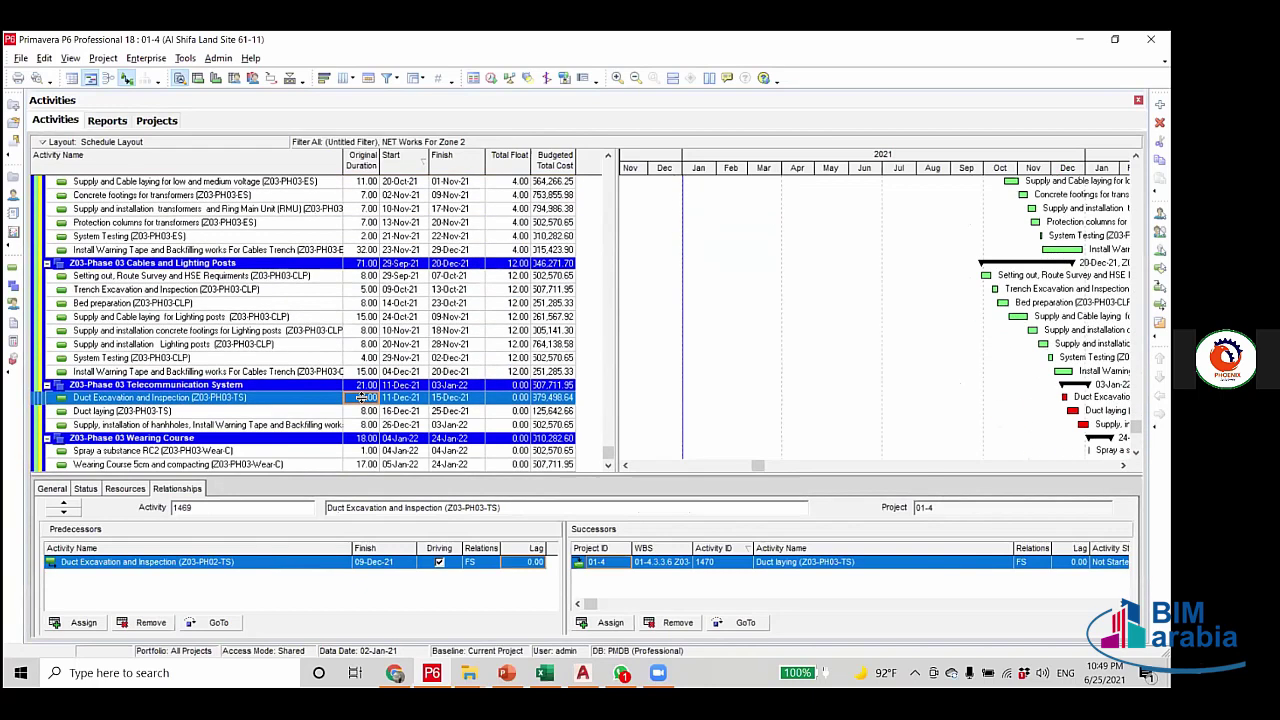
left_click(368, 397)
left_click(355, 412)
key("Up")
scroll(351, 408, "up", 3)
scroll(351, 408, "up", 6)
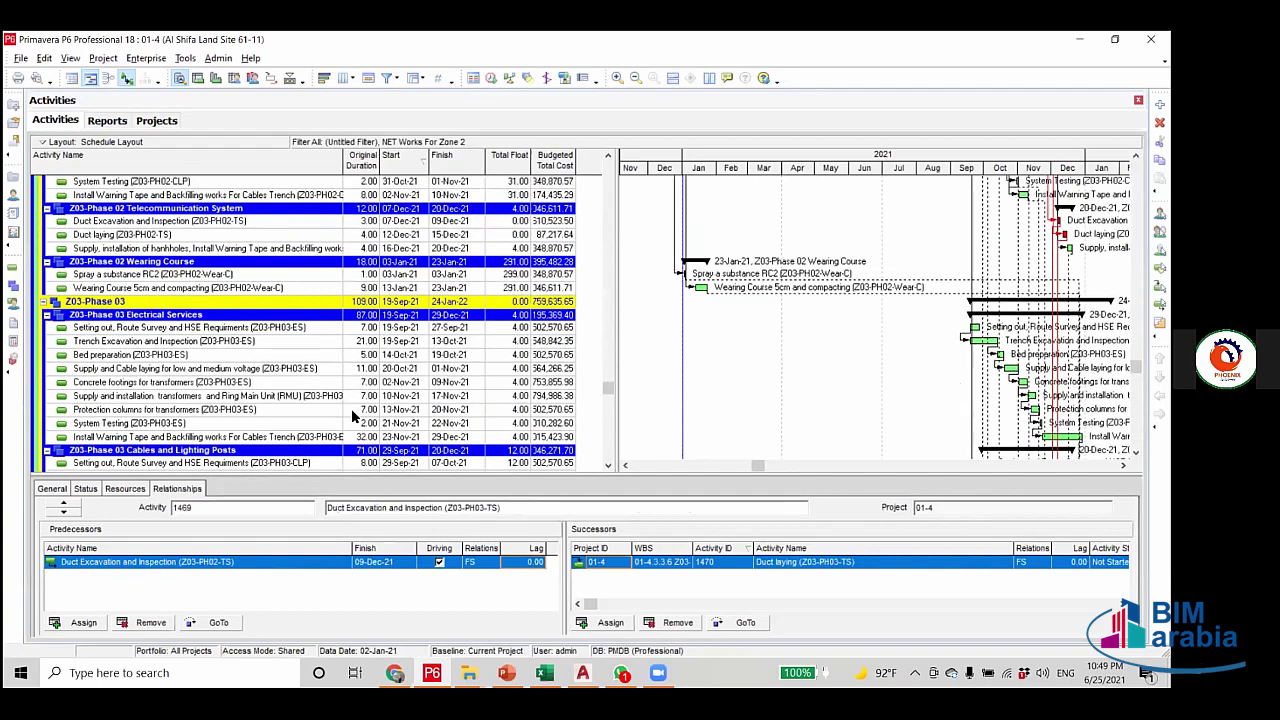
scroll(355, 418, "up", 7)
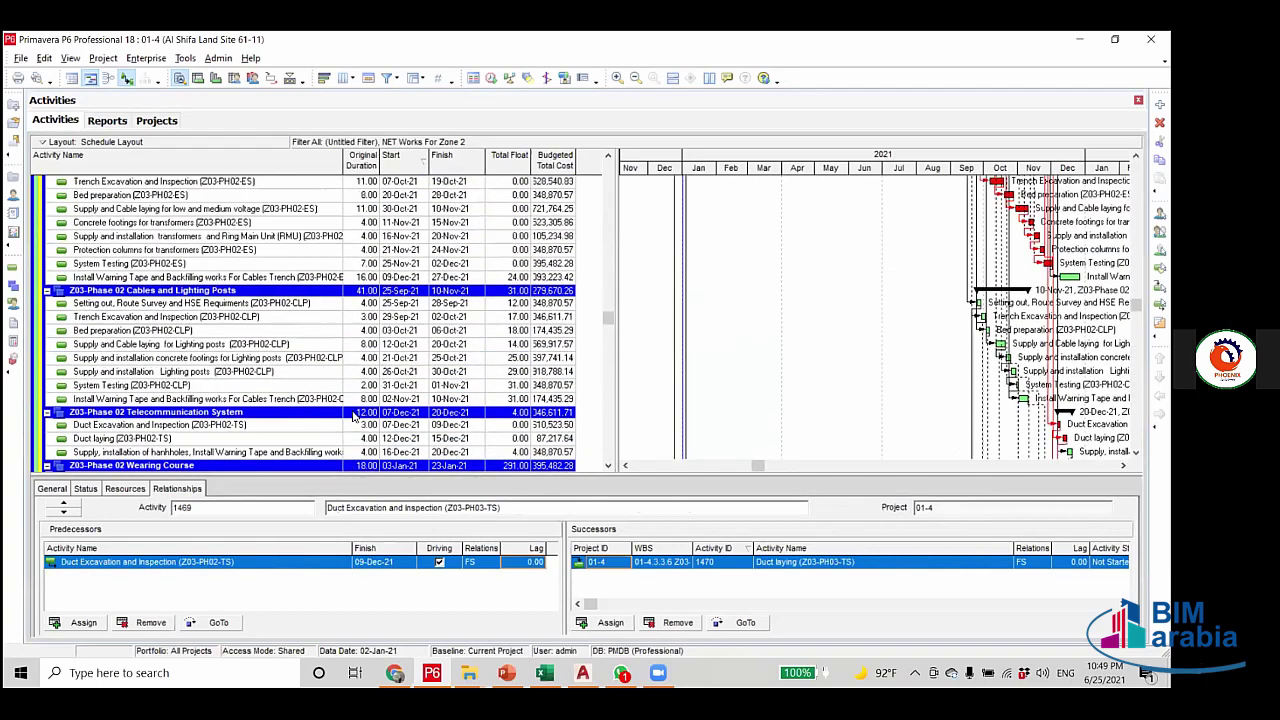
Change the System Testing (Z03-PH02-ES) predecessor of Duct Excavation and Inspection (Z03-PH01-TS) to an SS relationship and reschedule the project.
scroll(230, 312, "up", 2)
left_click(230, 306)
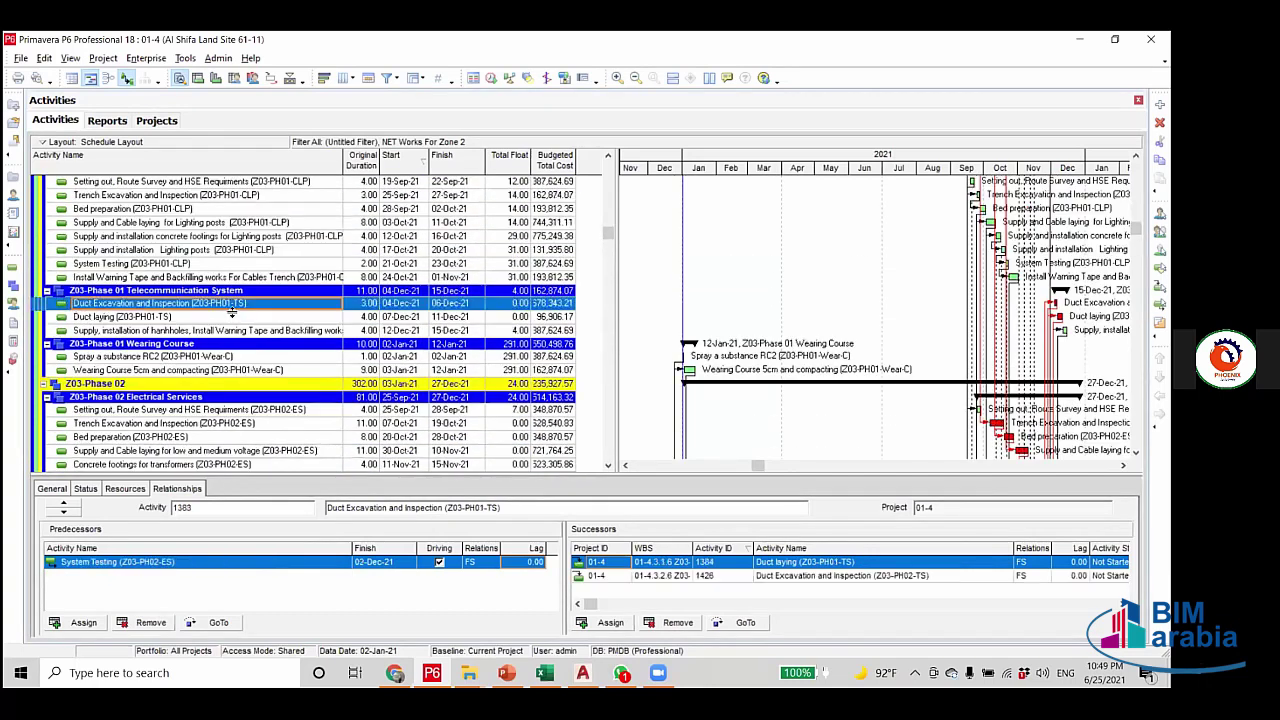
scroll(233, 320, "up", 3)
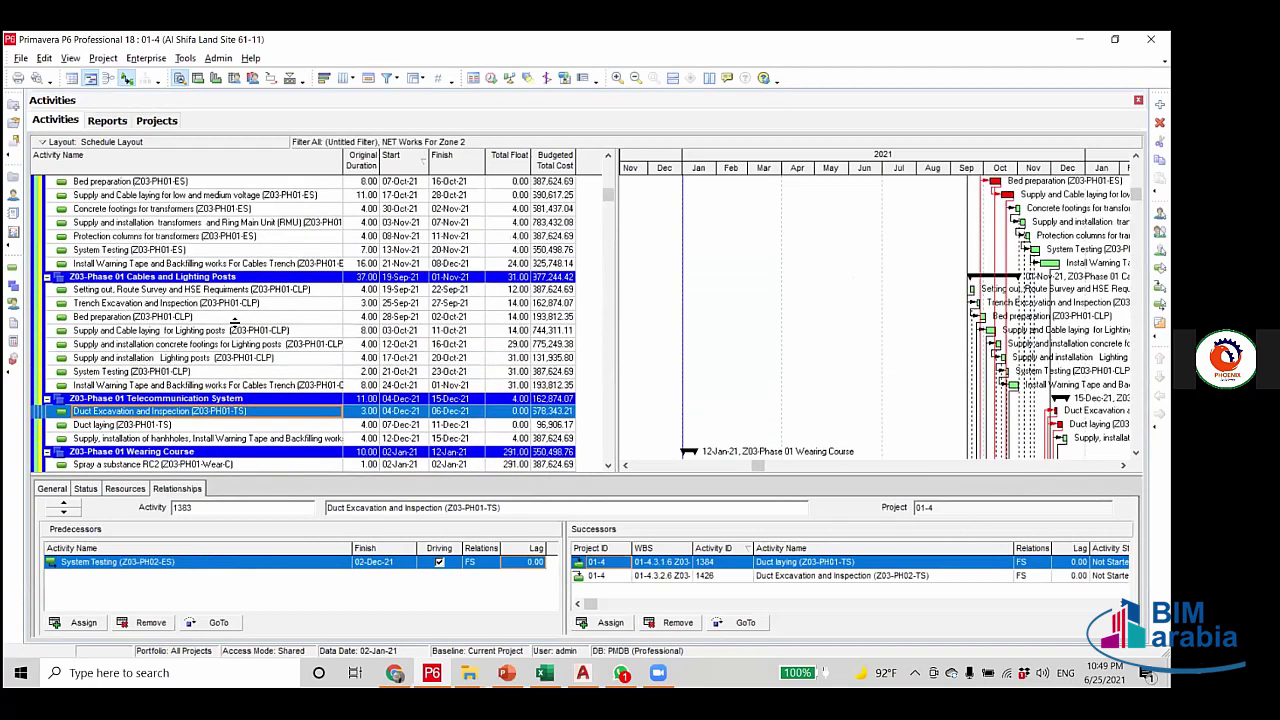
scroll(233, 330, "up", 3)
scroll(120, 563, "down", 5)
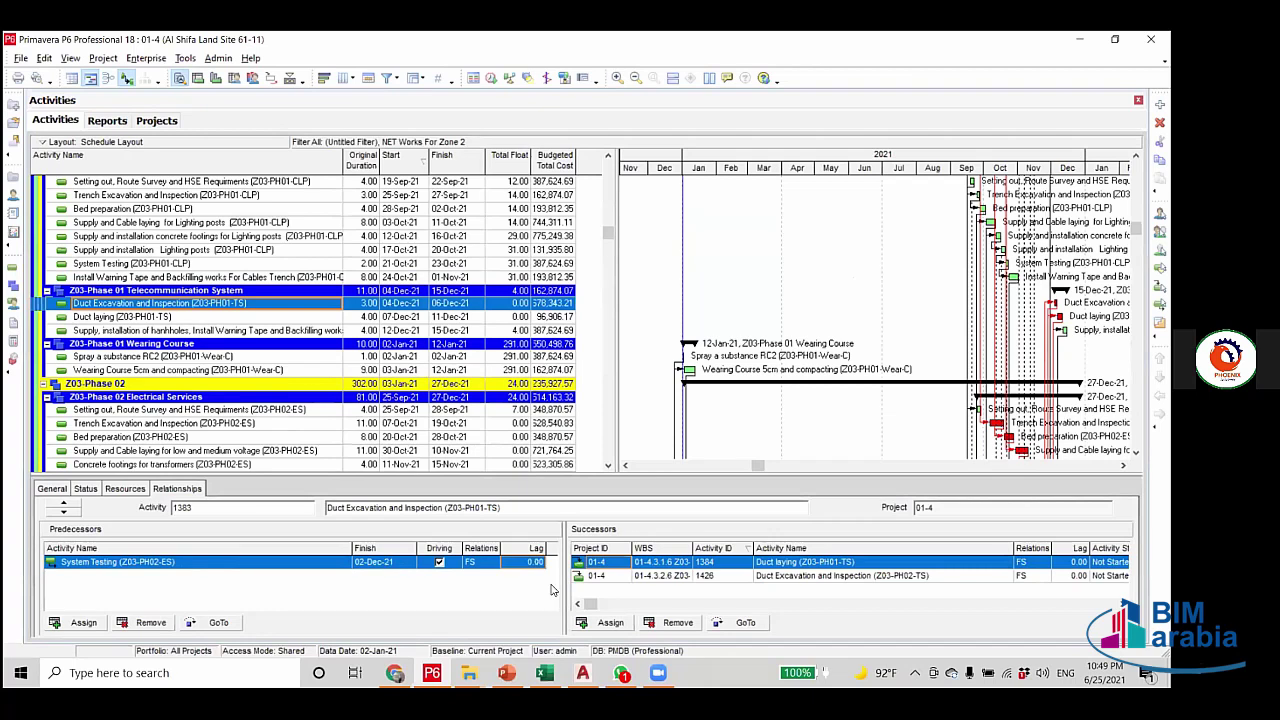
left_click(492, 566)
left_click(492, 567)
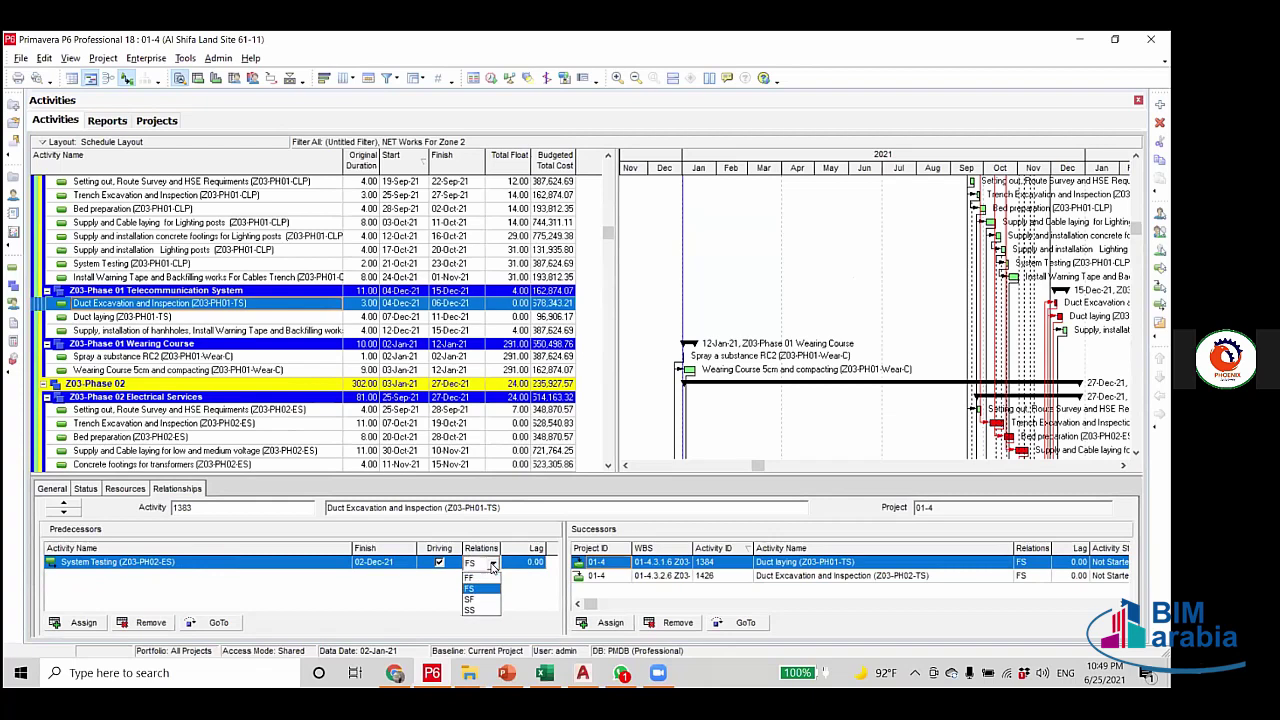
left_click(470, 610)
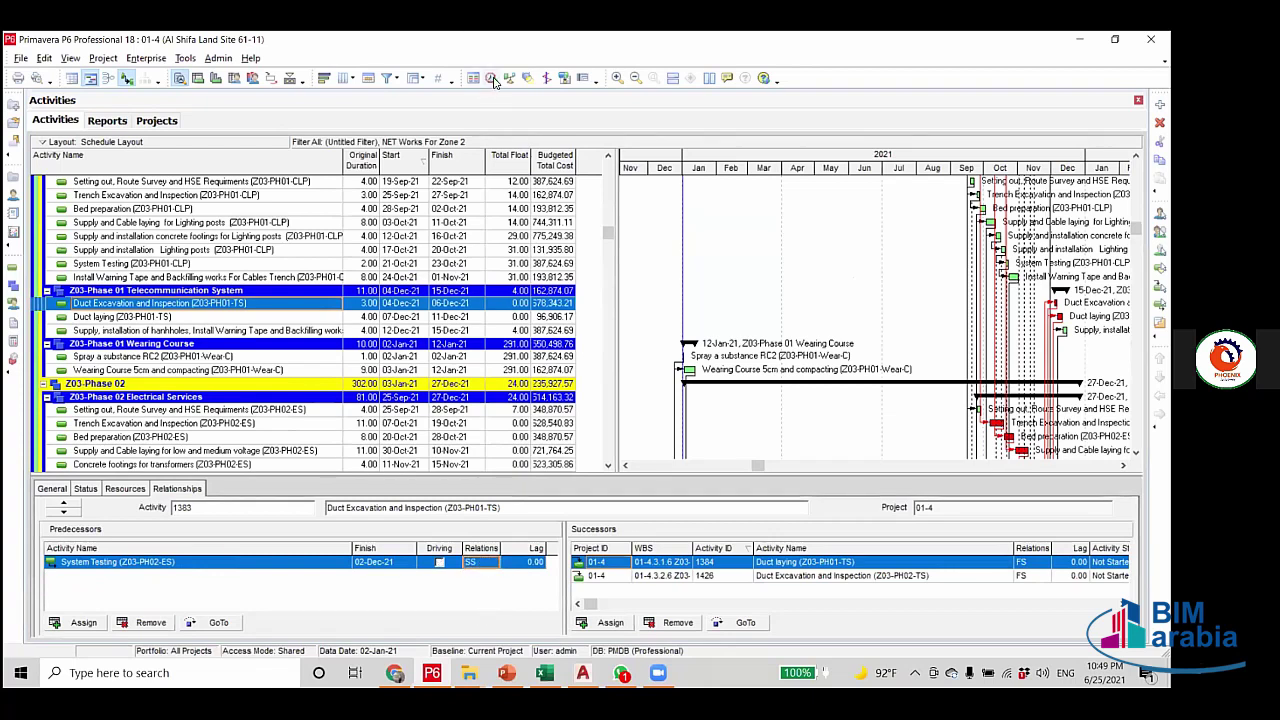
key("F9")
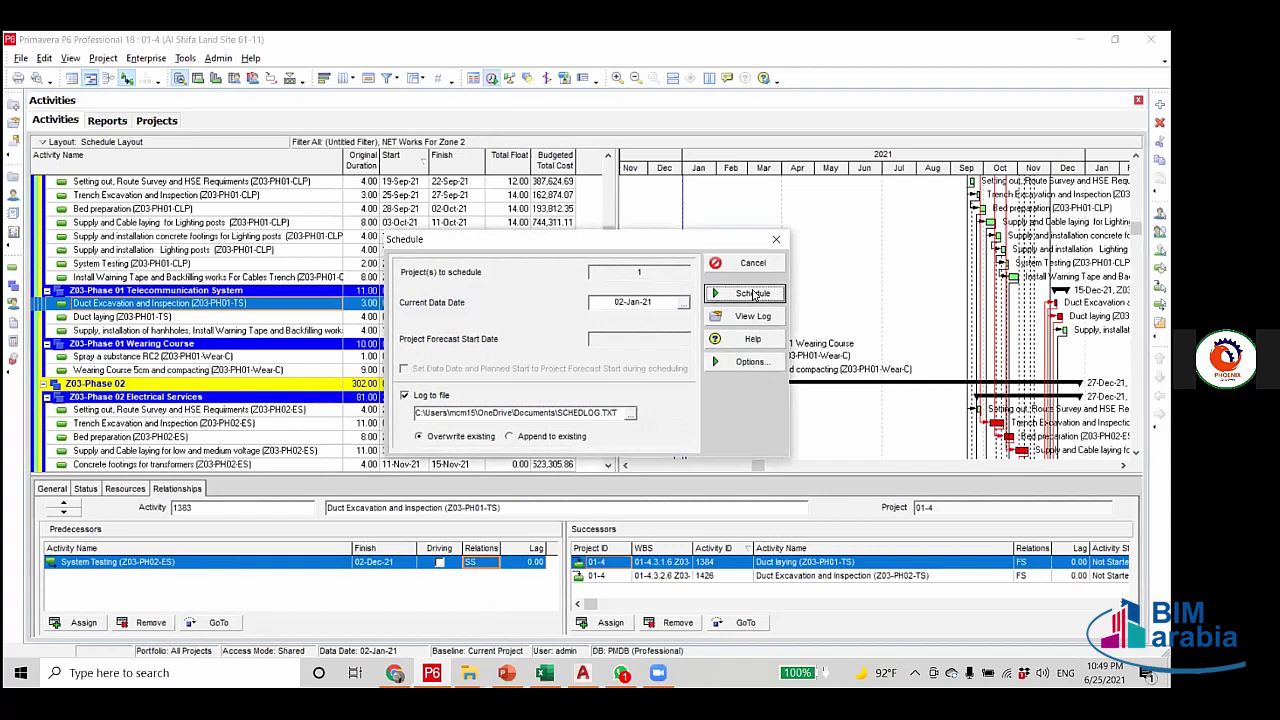
left_click(753, 294)
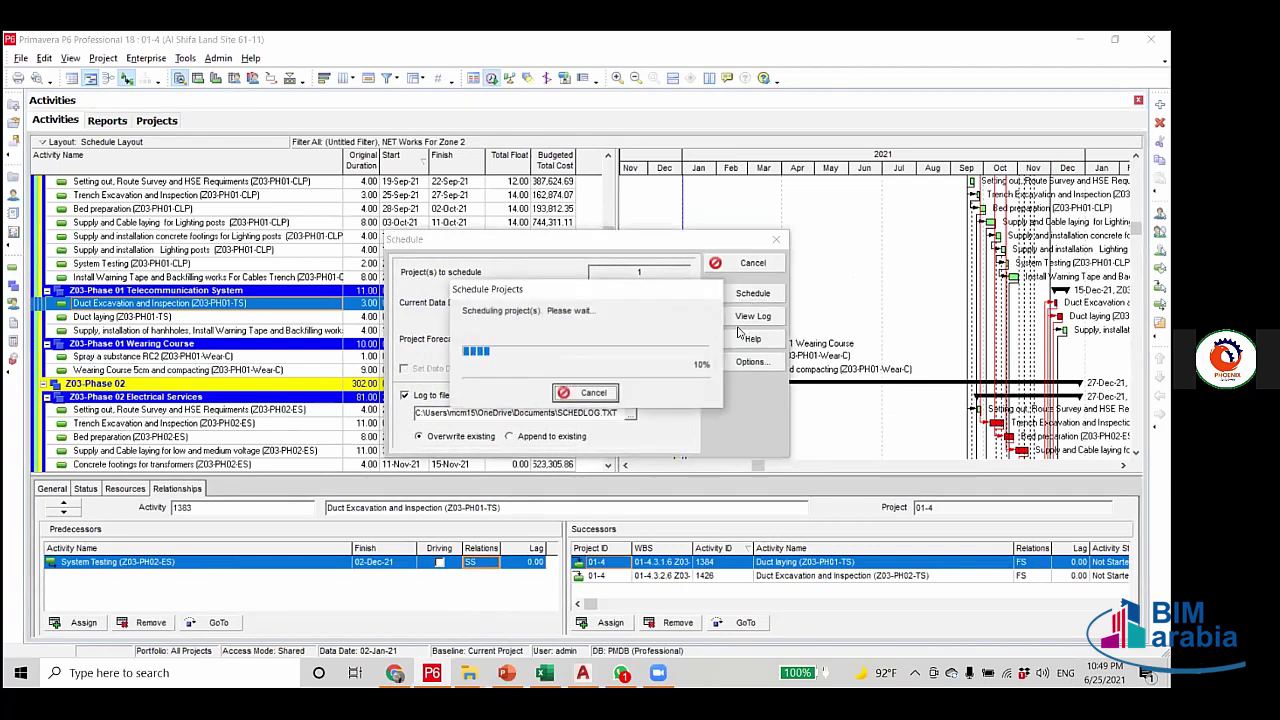
Check the rescheduled dates and total float of the Phase 03 Telecommunication System and Wearing Course activities against Phase 02.
left_click_drag(608, 234, 609, 462)
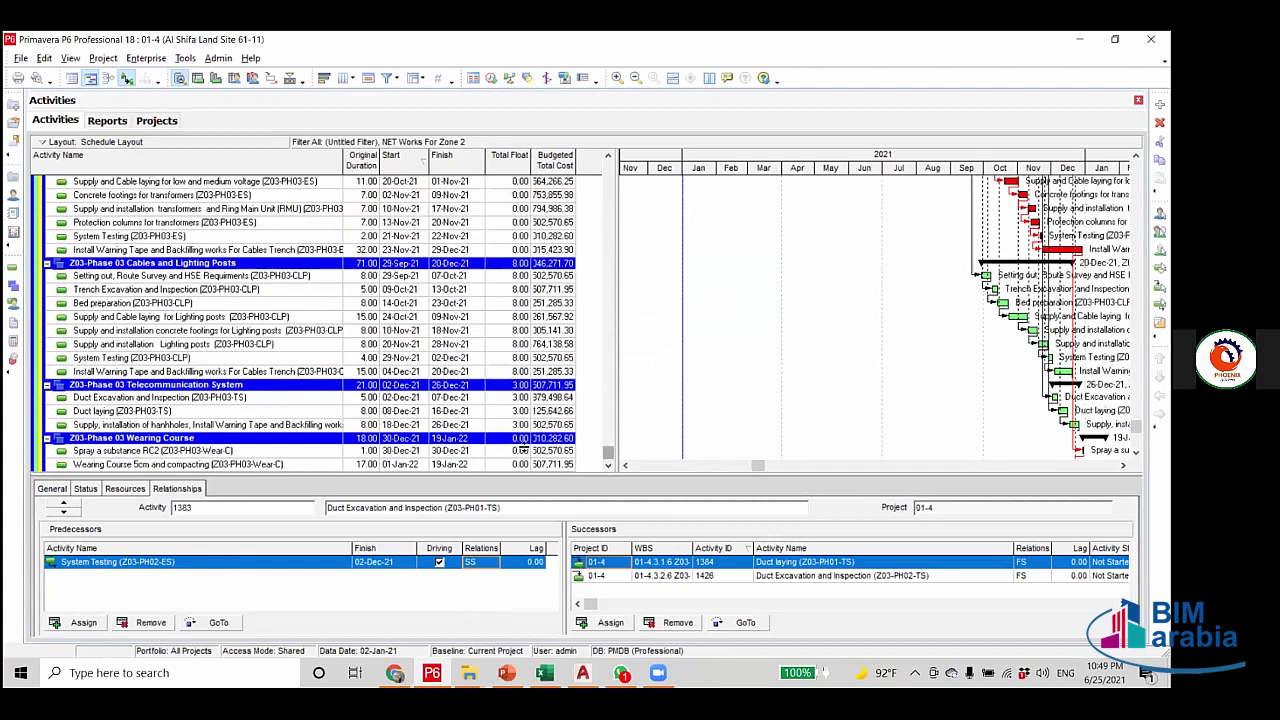
scroll(400, 455, "up", 1)
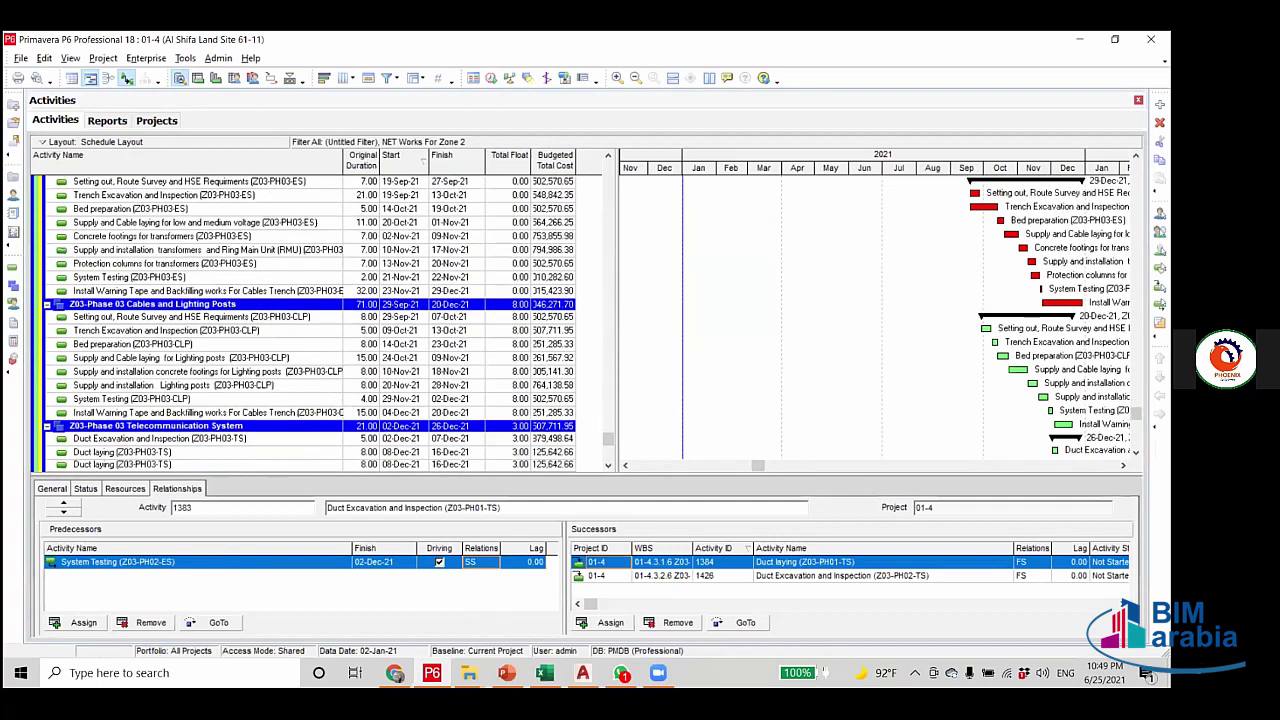
scroll(440, 420, "down", 3)
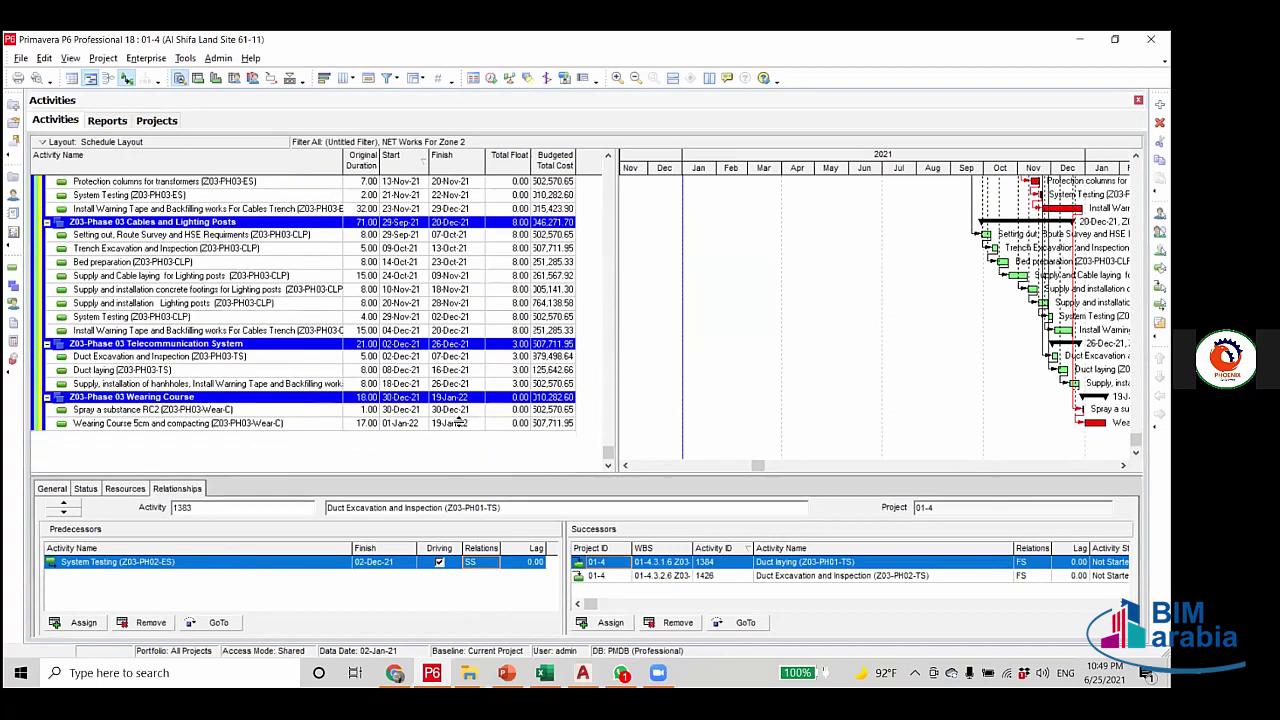
left_click(356, 357)
scroll(495, 345, "up", 2)
scroll(504, 385, "up", 5)
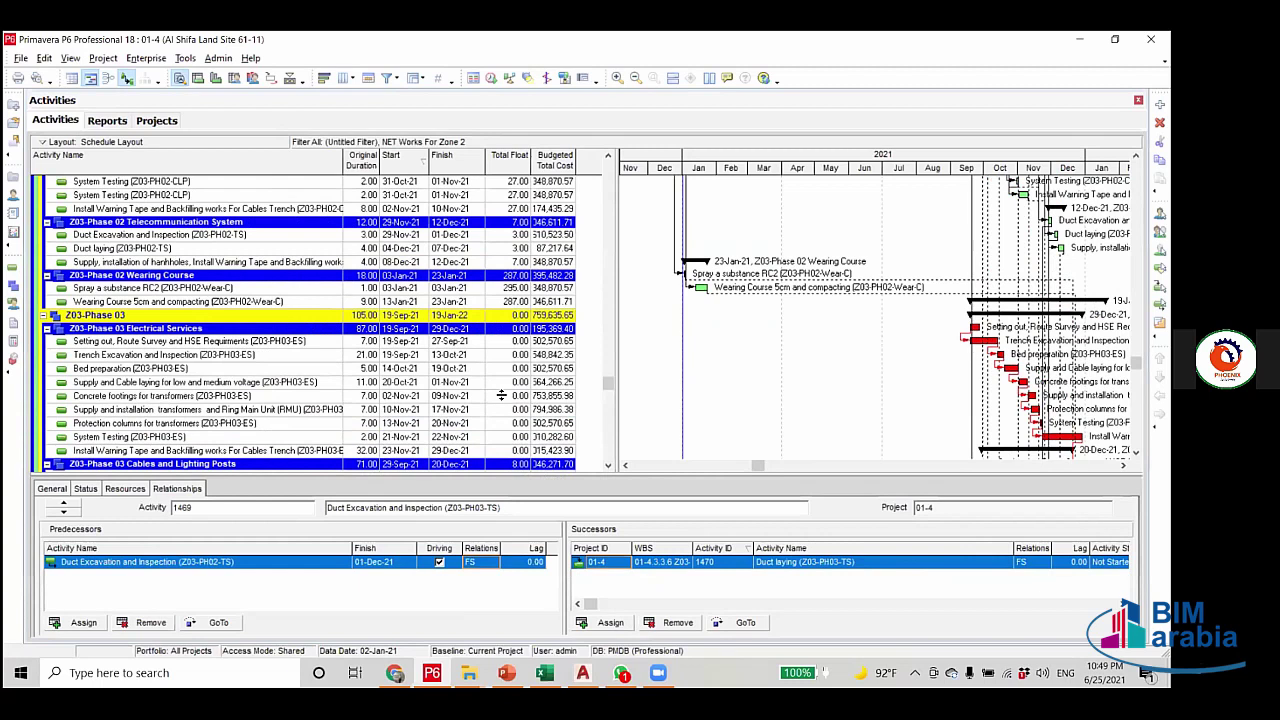
Review the dates and total float of the Zone 03 activities from Phase 03 back to the Phase 01 Wearing Course.
scroll(479, 289, "down", 1)
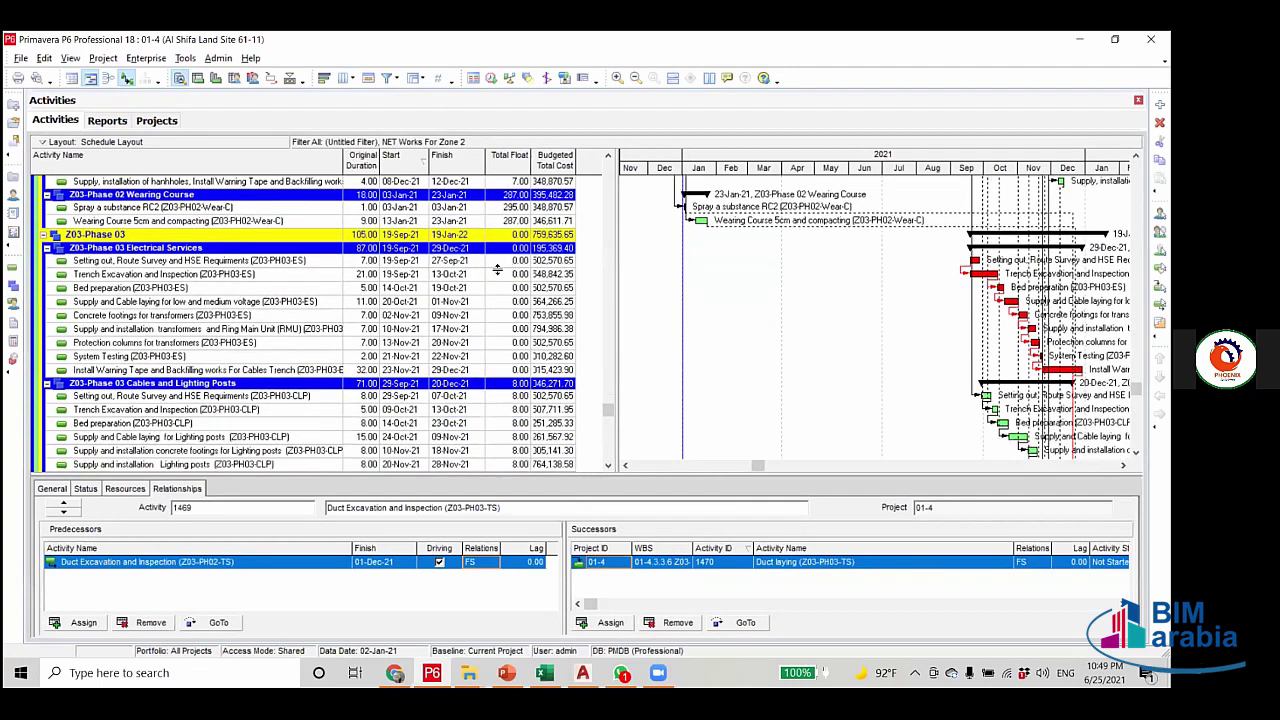
scroll(509, 268, "up", 2)
scroll(510, 300, "up", 5)
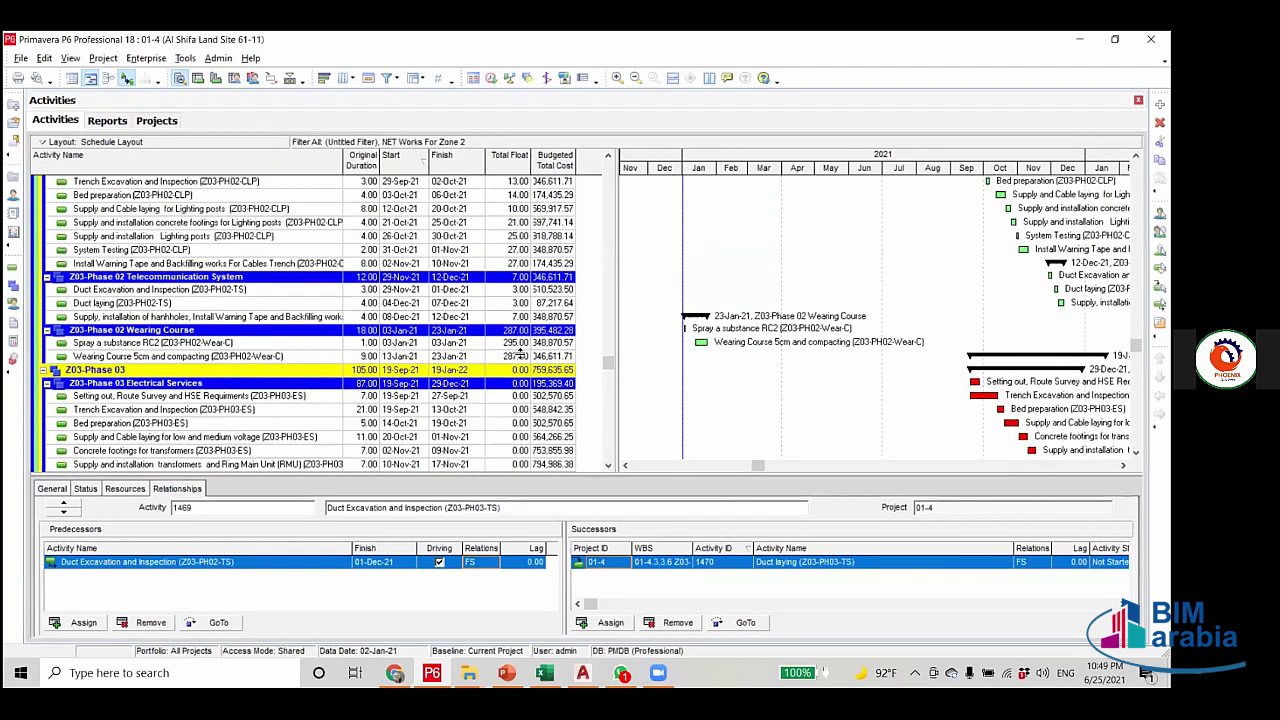
scroll(521, 357, "up", 2)
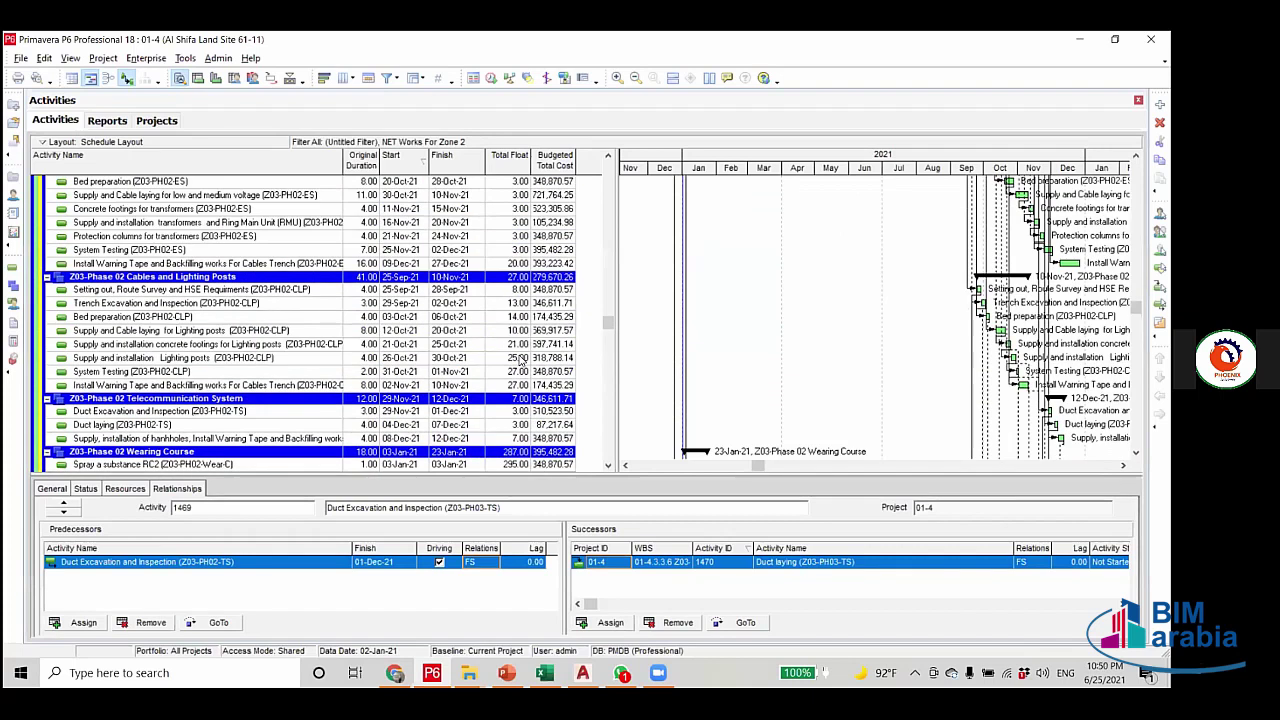
scroll(519, 360, "up", 5)
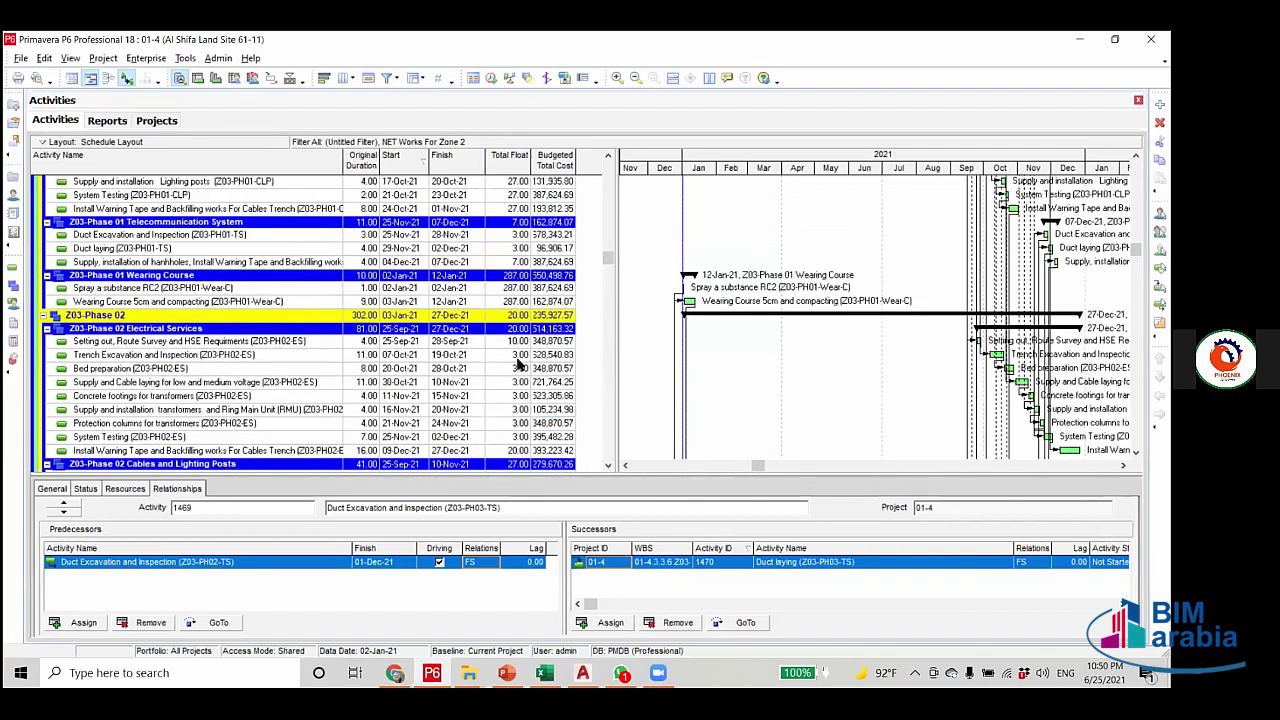
scroll(519, 365, "up", 2)
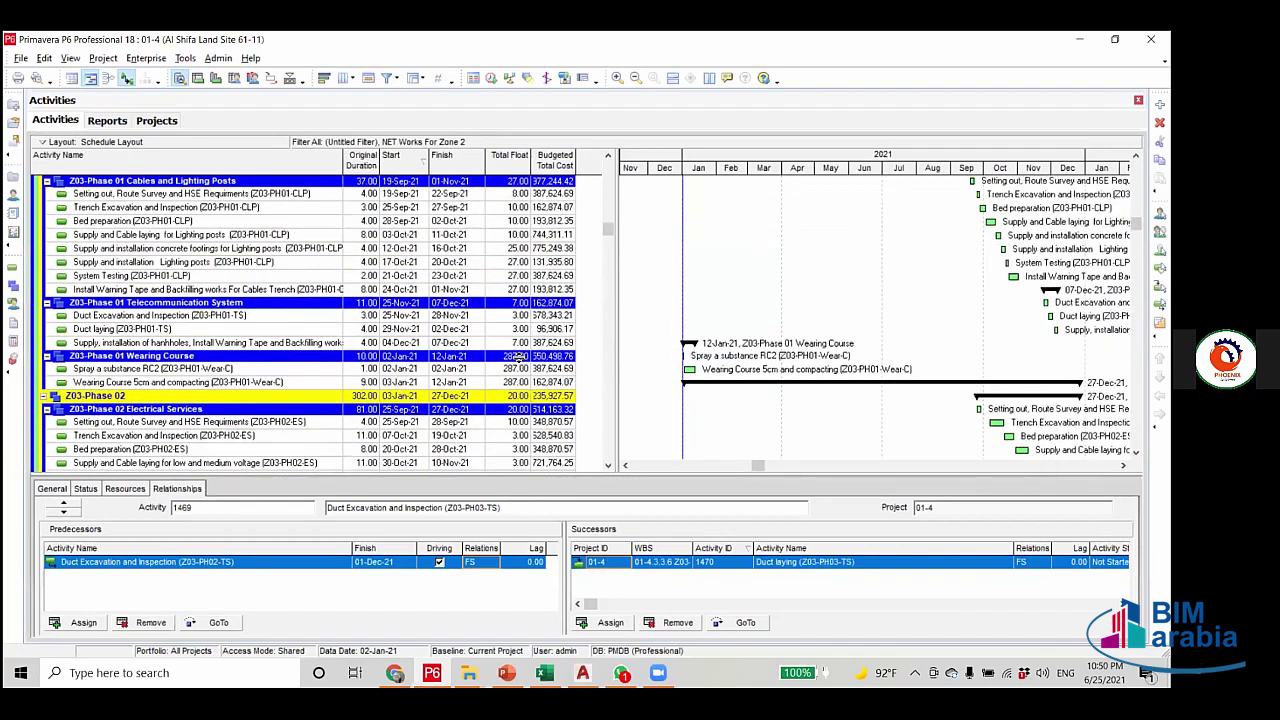
scroll(519, 363, "up", 3)
scroll(519, 363, "down", 4)
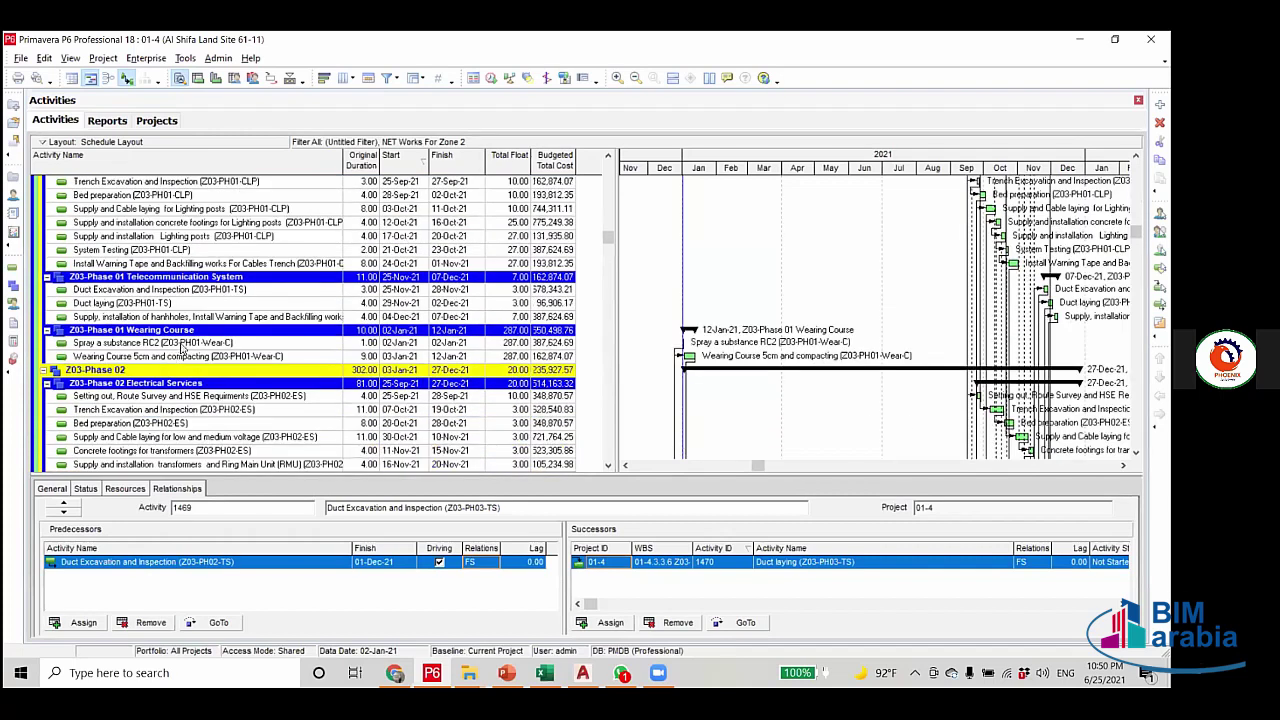
Assign the Phase 01 handhole installation (TS) and cable trench backfilling (CLP and ES) as FS predecessors of Spray a substance RC2 (Z03-PH01-Wear-C) and reschedule.
left_click(180, 344)
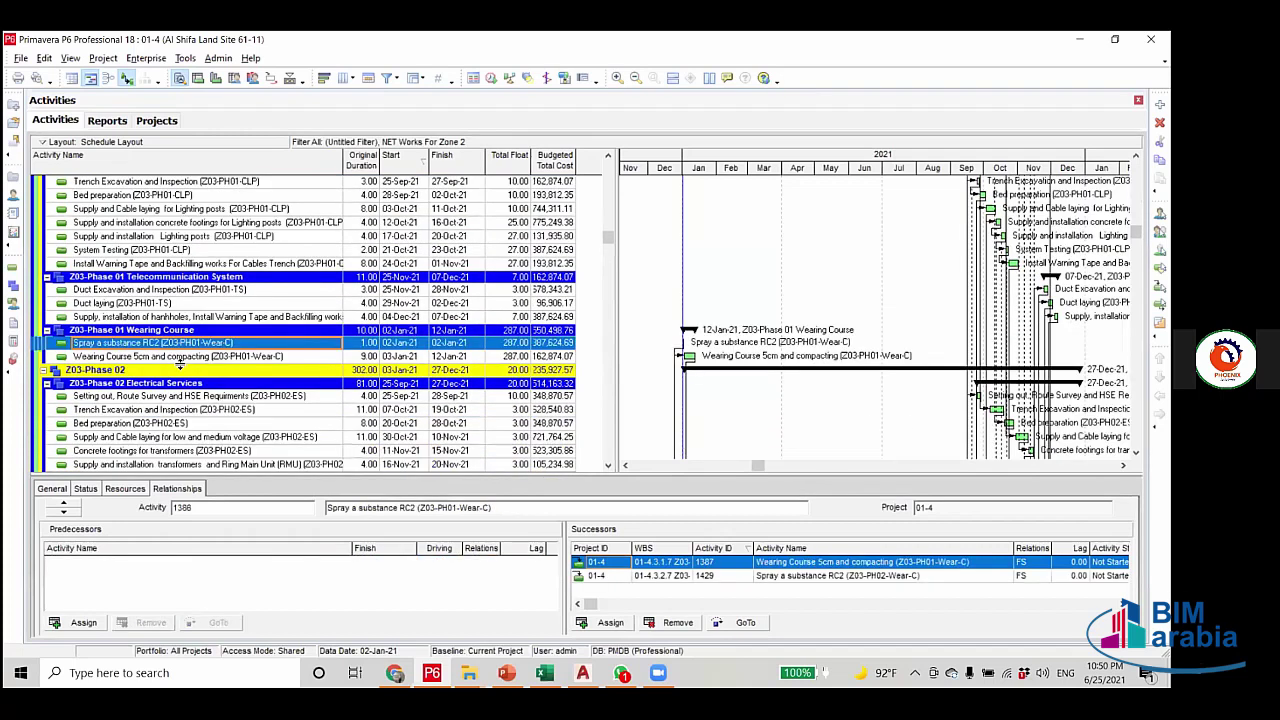
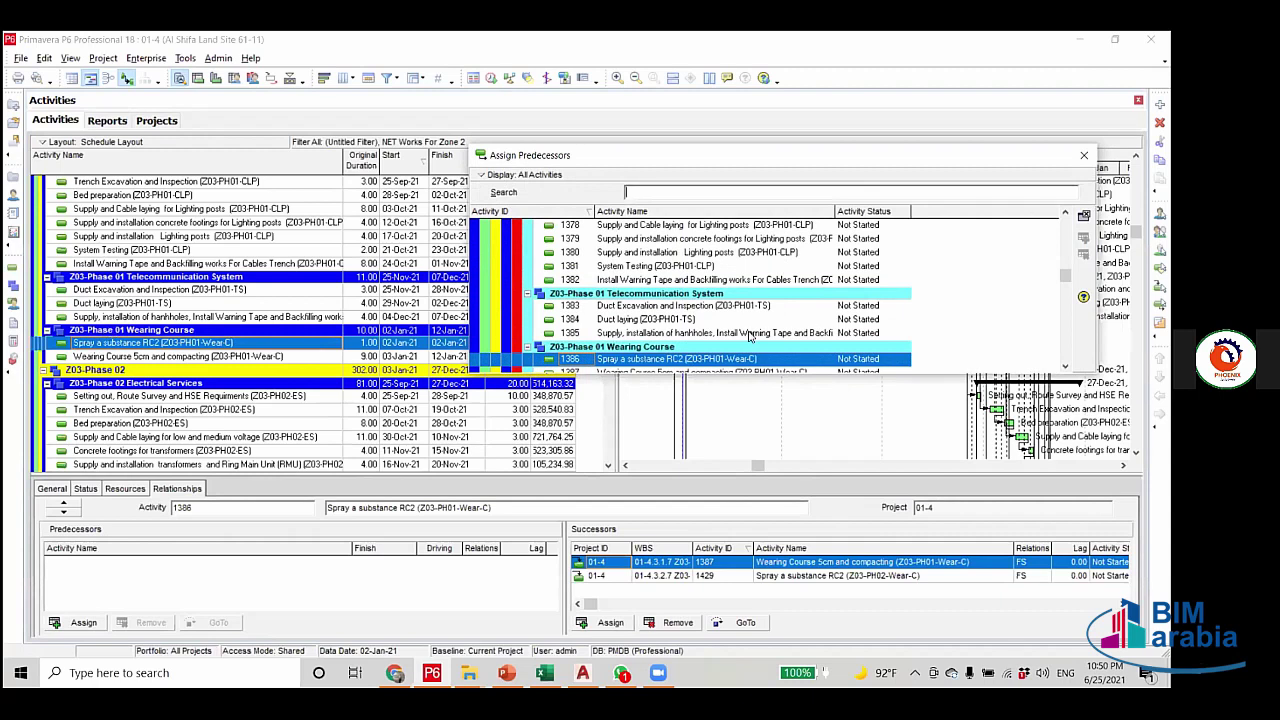
double_click(748, 333)
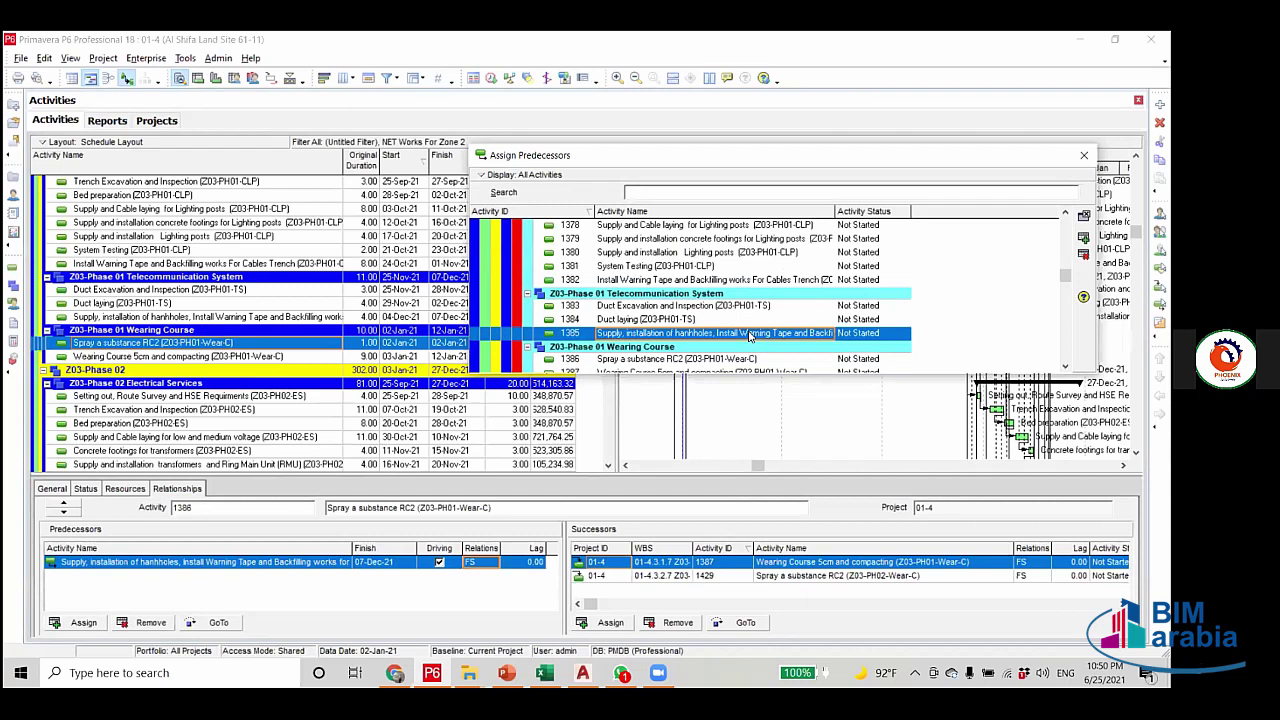
scroll(748, 333, "down", 1)
scroll(765, 330, "up", 2)
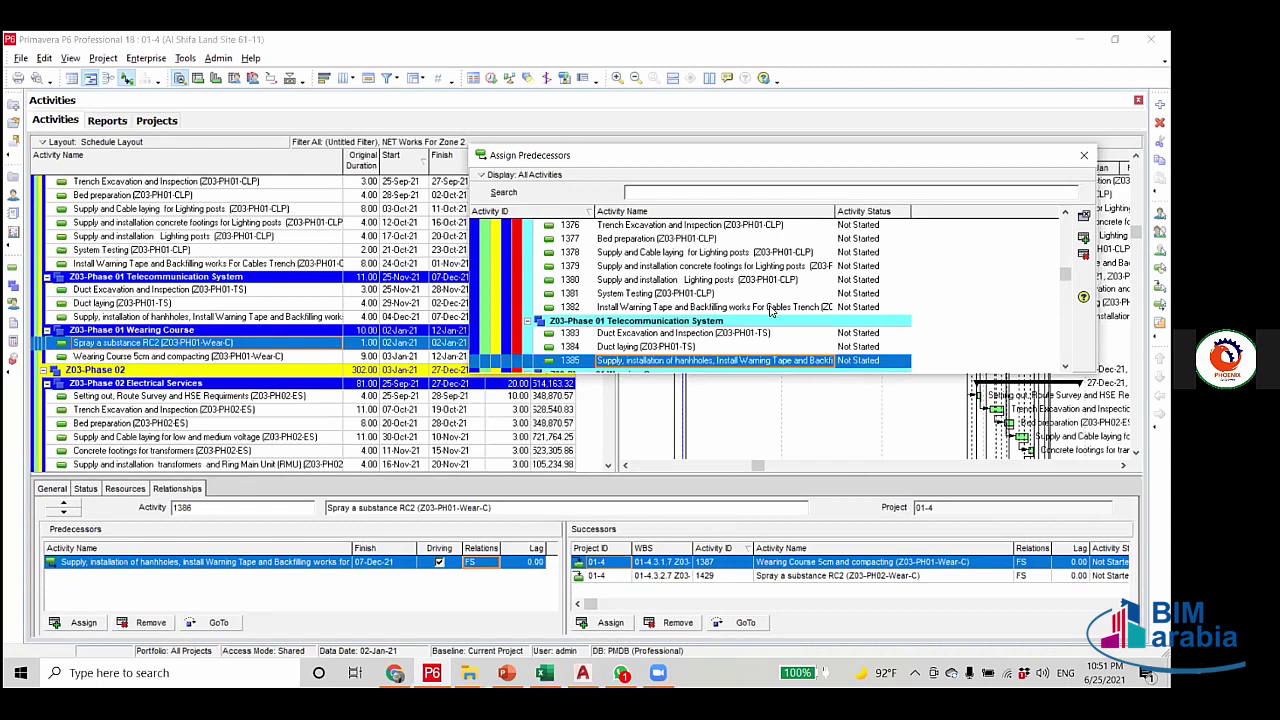
double_click(757, 290)
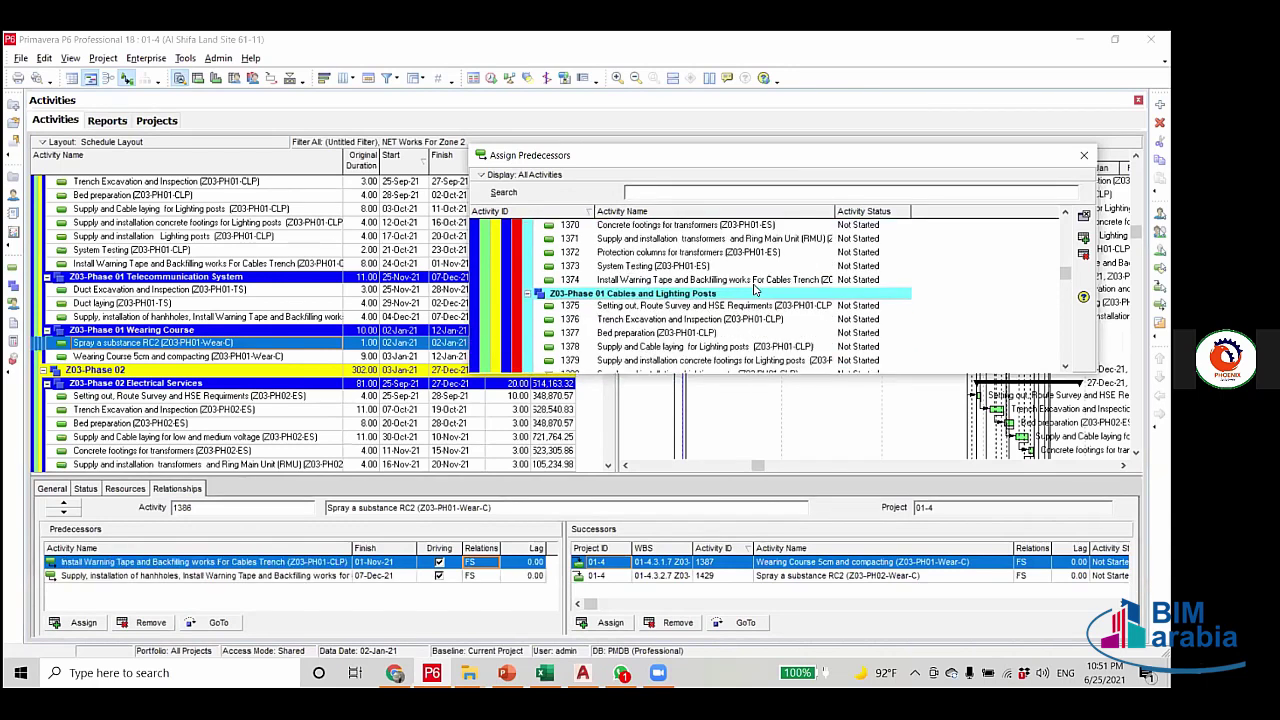
scroll(729, 308, "up", 2)
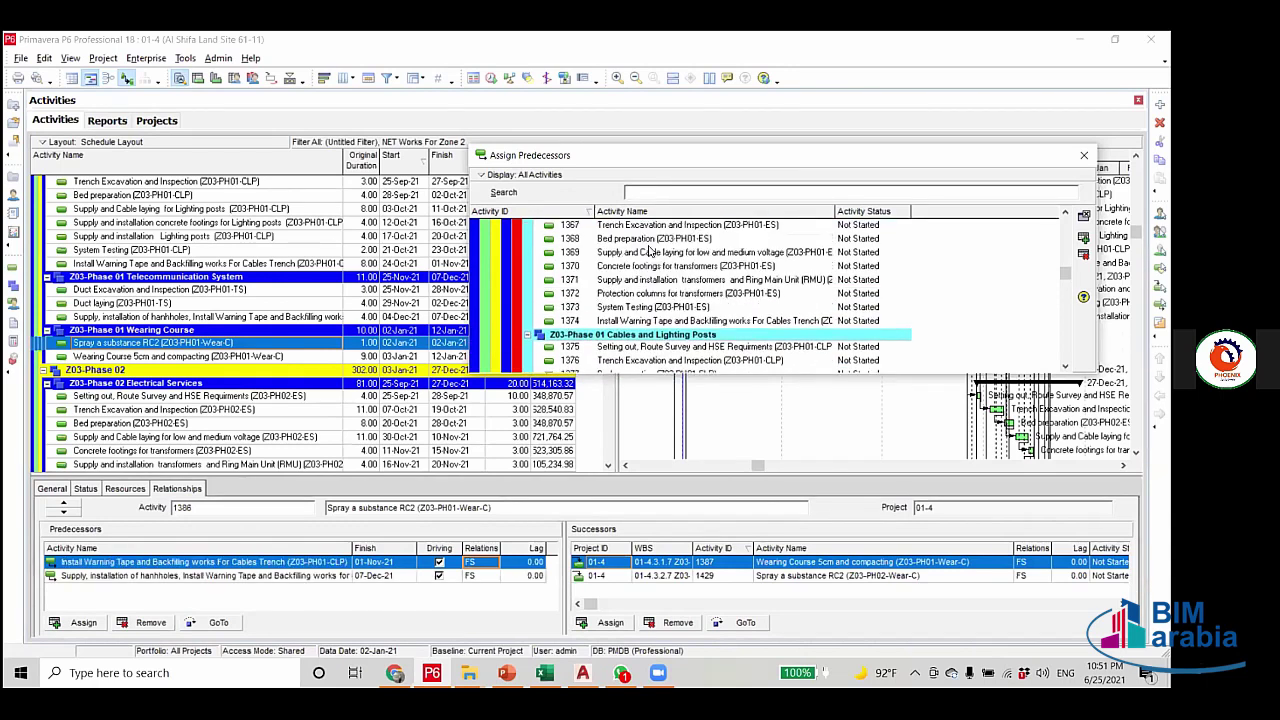
scroll(686, 276, "up", 1)
scroll(621, 244, "down", 1)
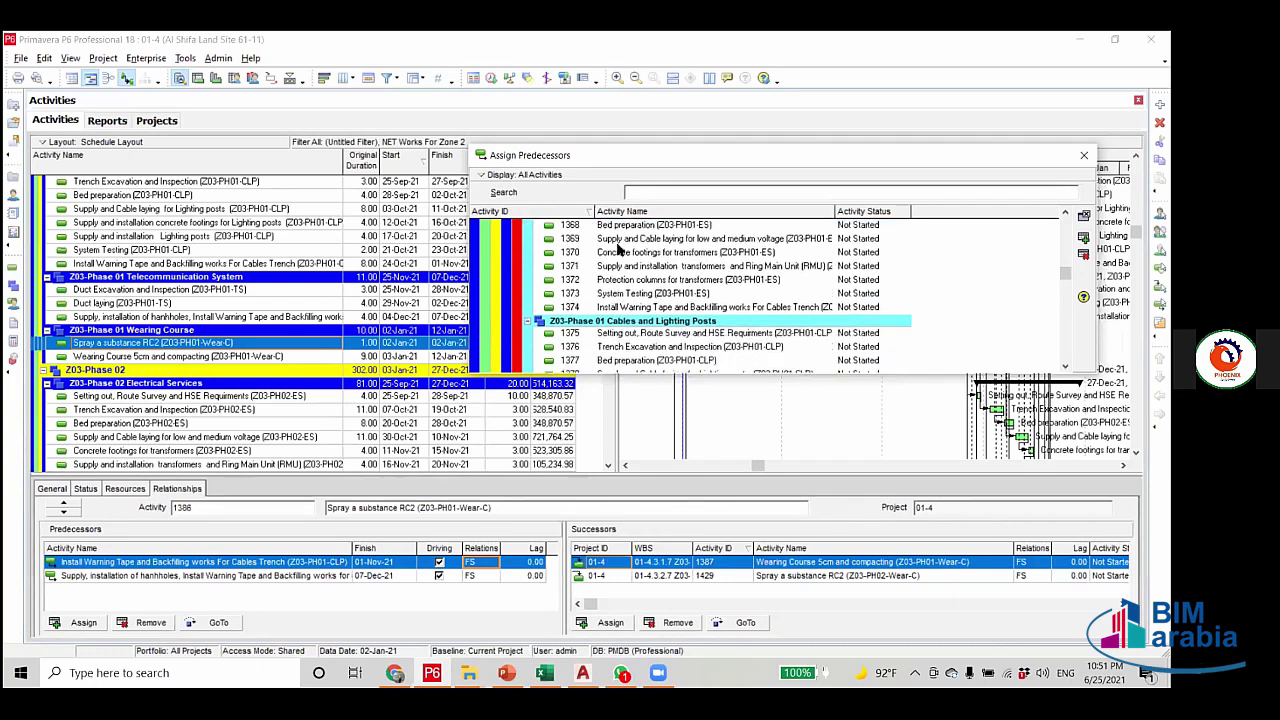
double_click(781, 310)
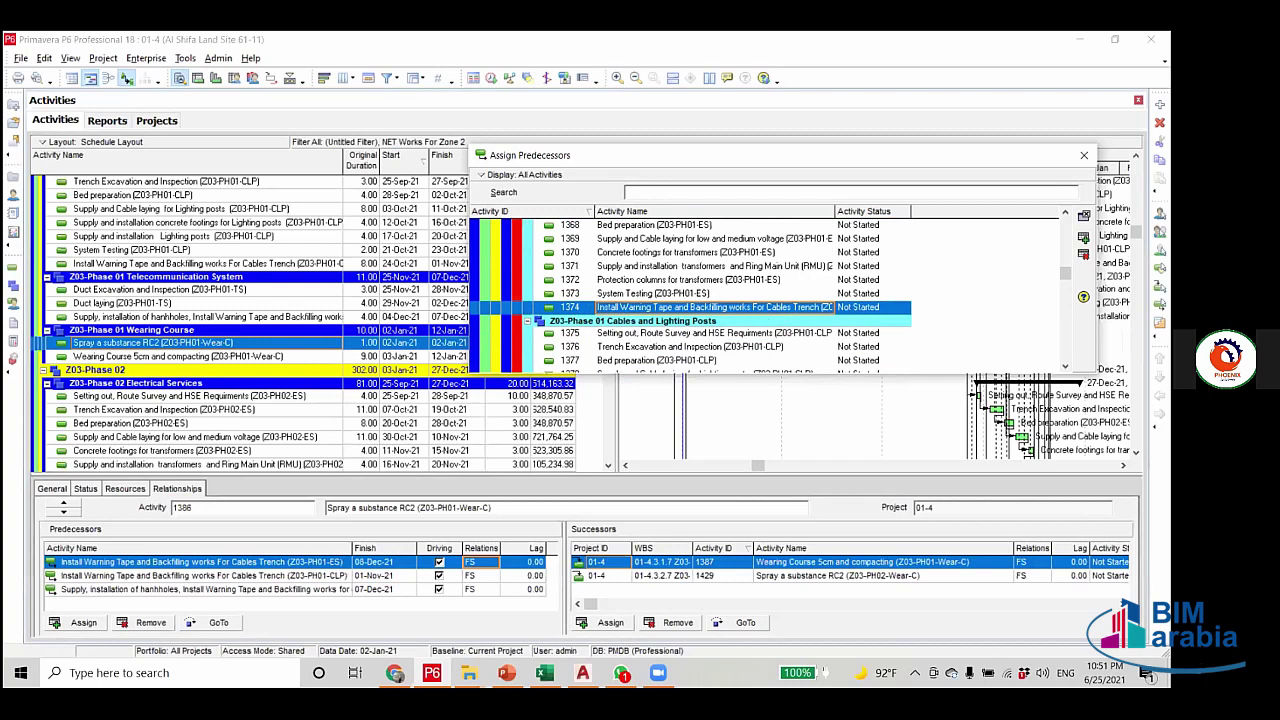
left_click(1083, 155)
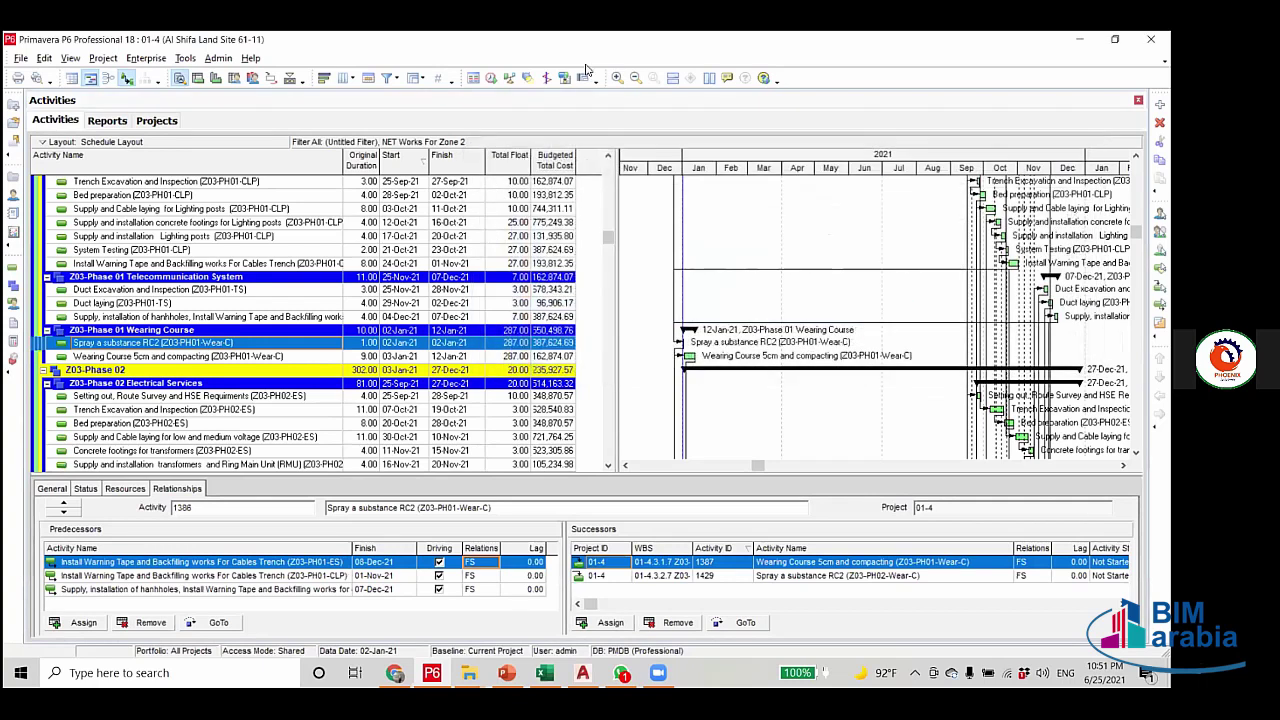
left_click(491, 78)
left_click(740, 294)
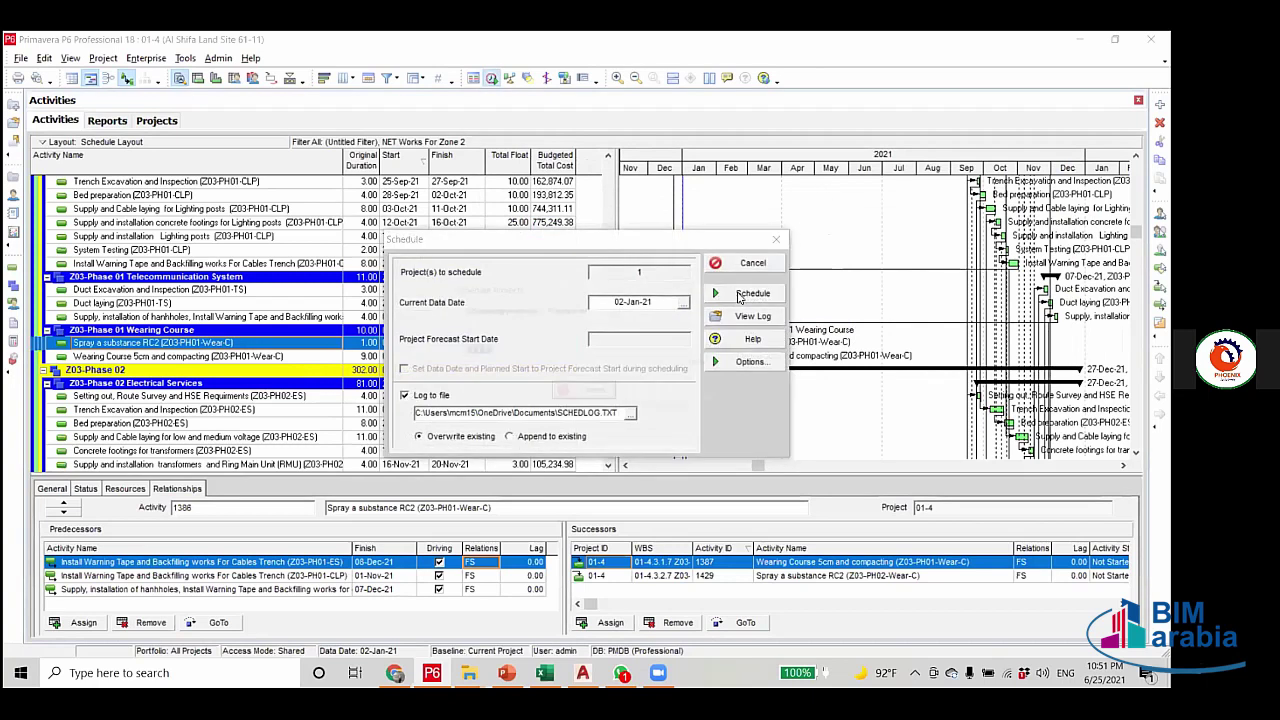
Check the rescheduled dates and total float of the Phase 02 Wearing Course and compare them with the Phase 02 and Phase 03 network activities.
left_click(300, 357)
scroll(306, 395, "down", 3)
scroll(306, 400, "down", 8)
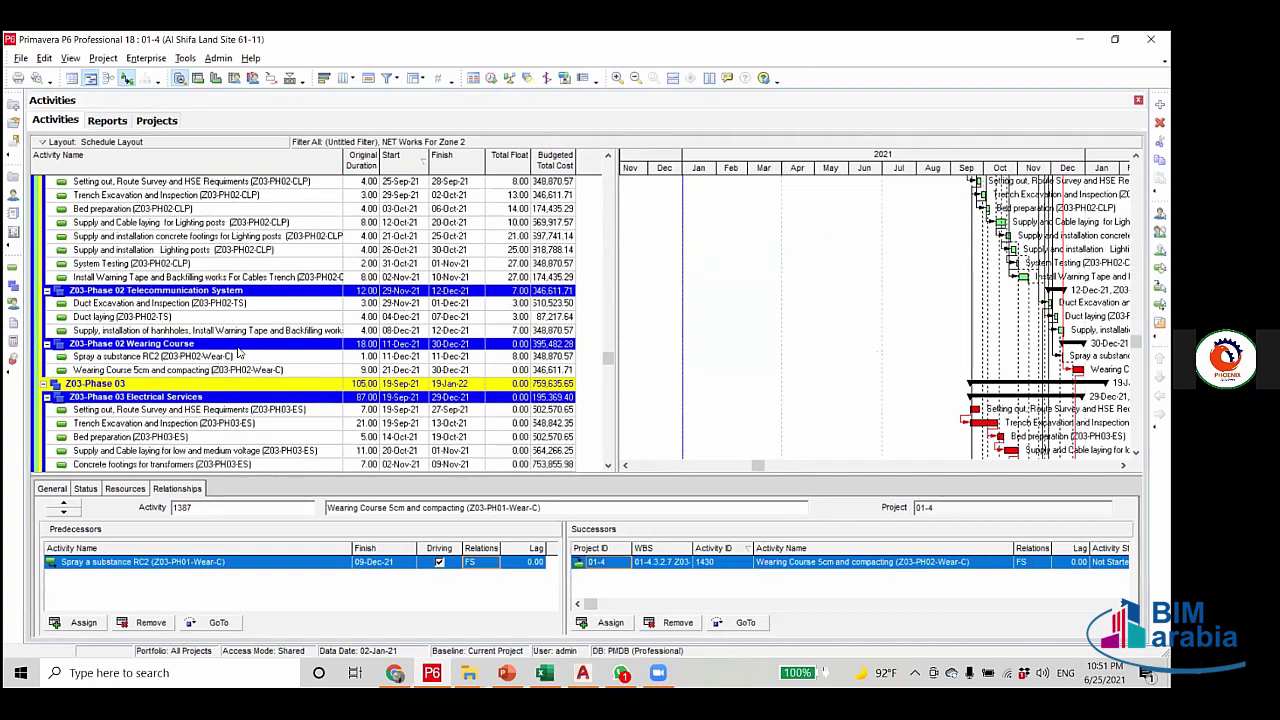
scroll(240, 358, "down", 2)
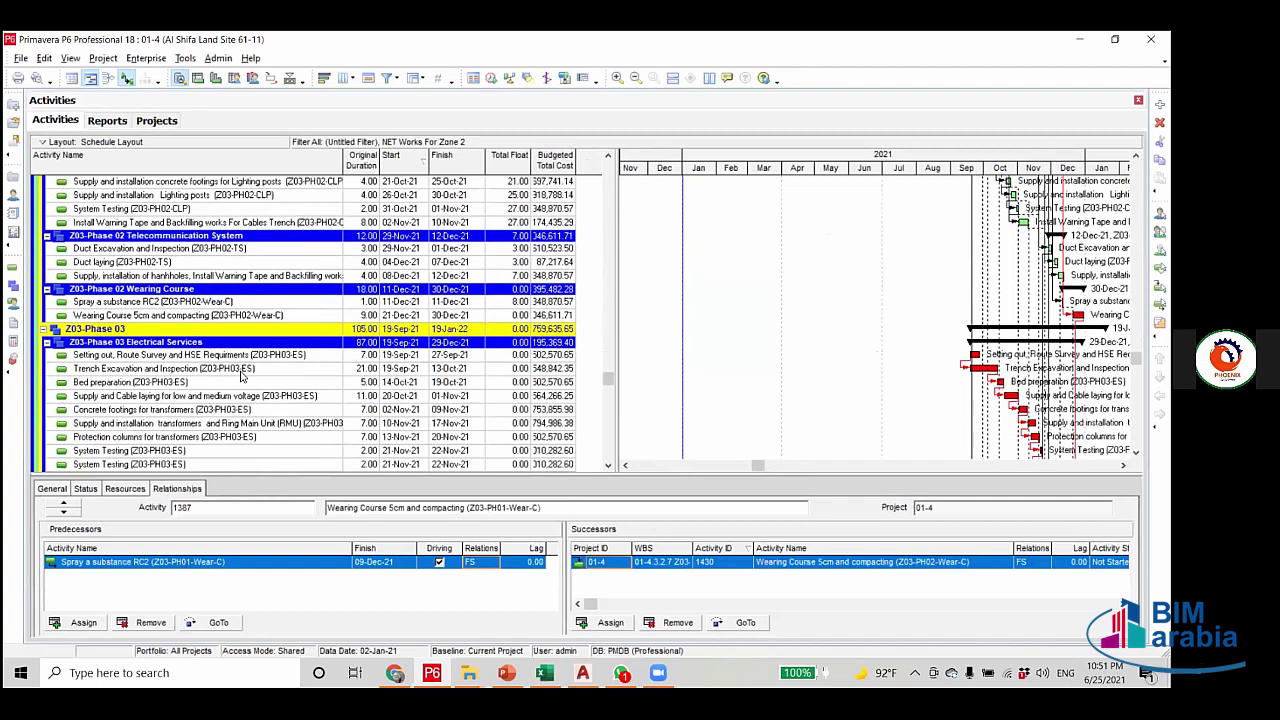
scroll(280, 405, "down", 3)
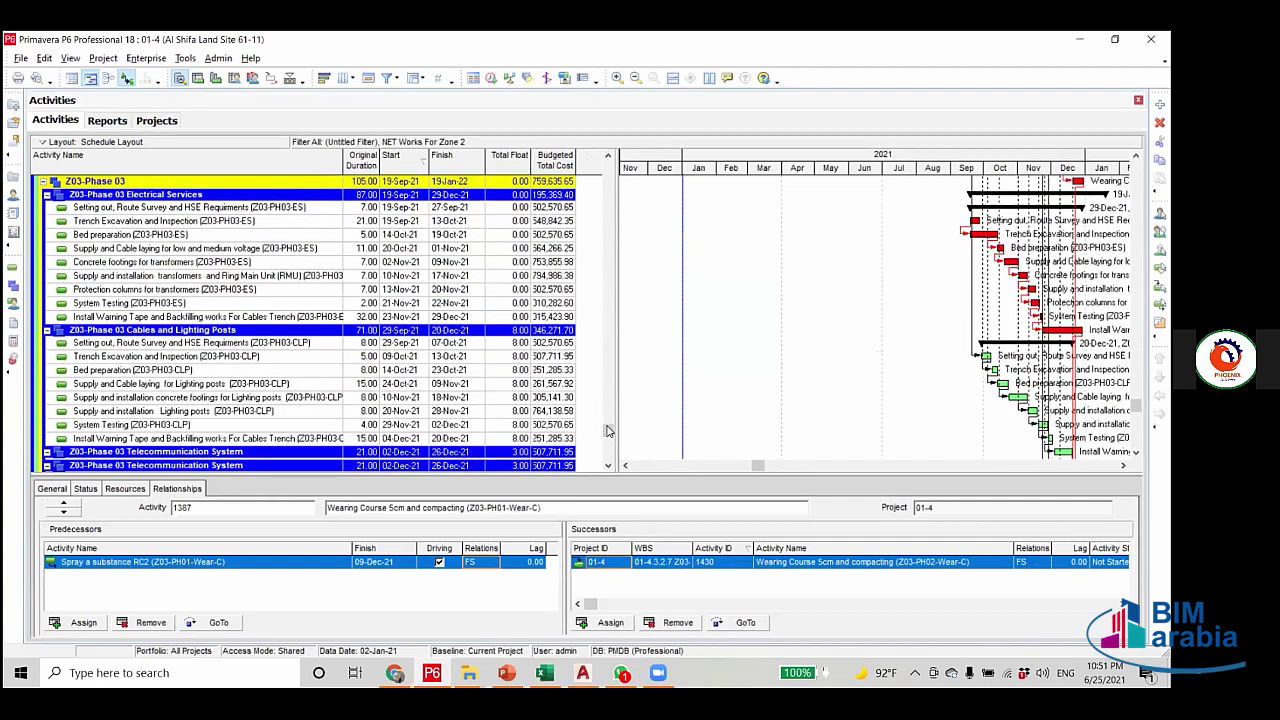
left_click(607, 466)
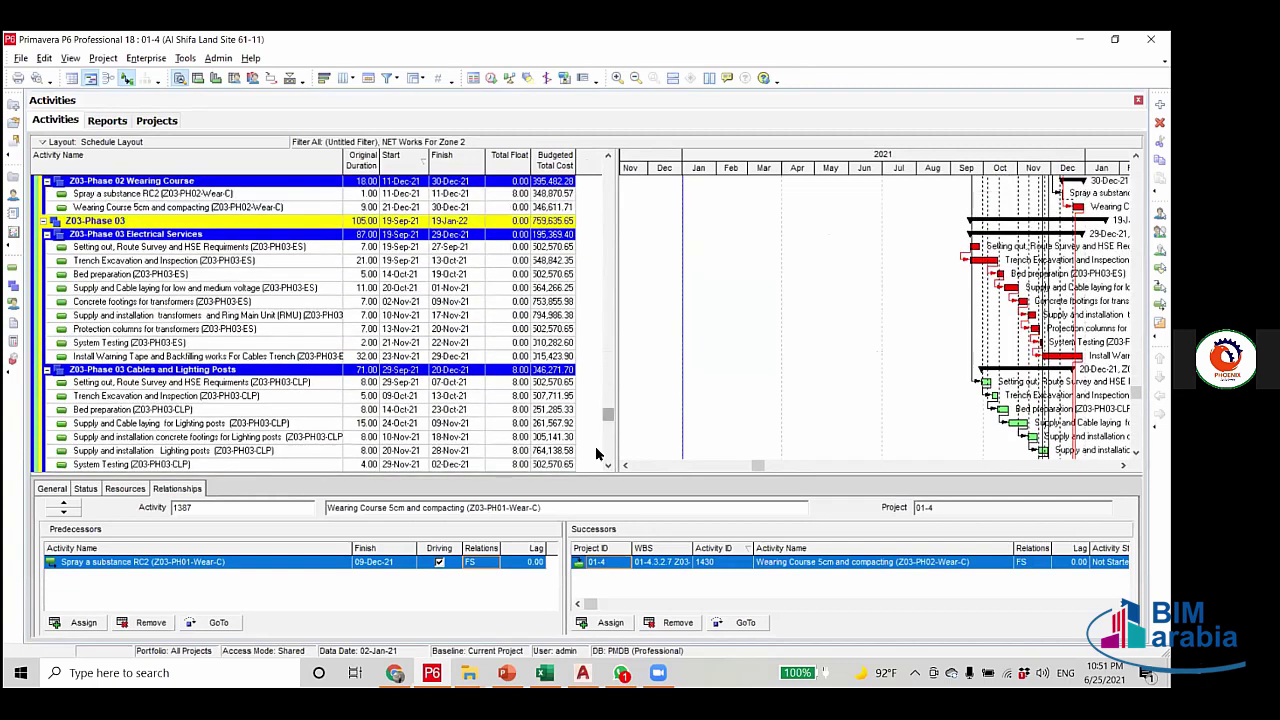
scroll(596, 453, "down", 3)
scroll(596, 453, "up", 7)
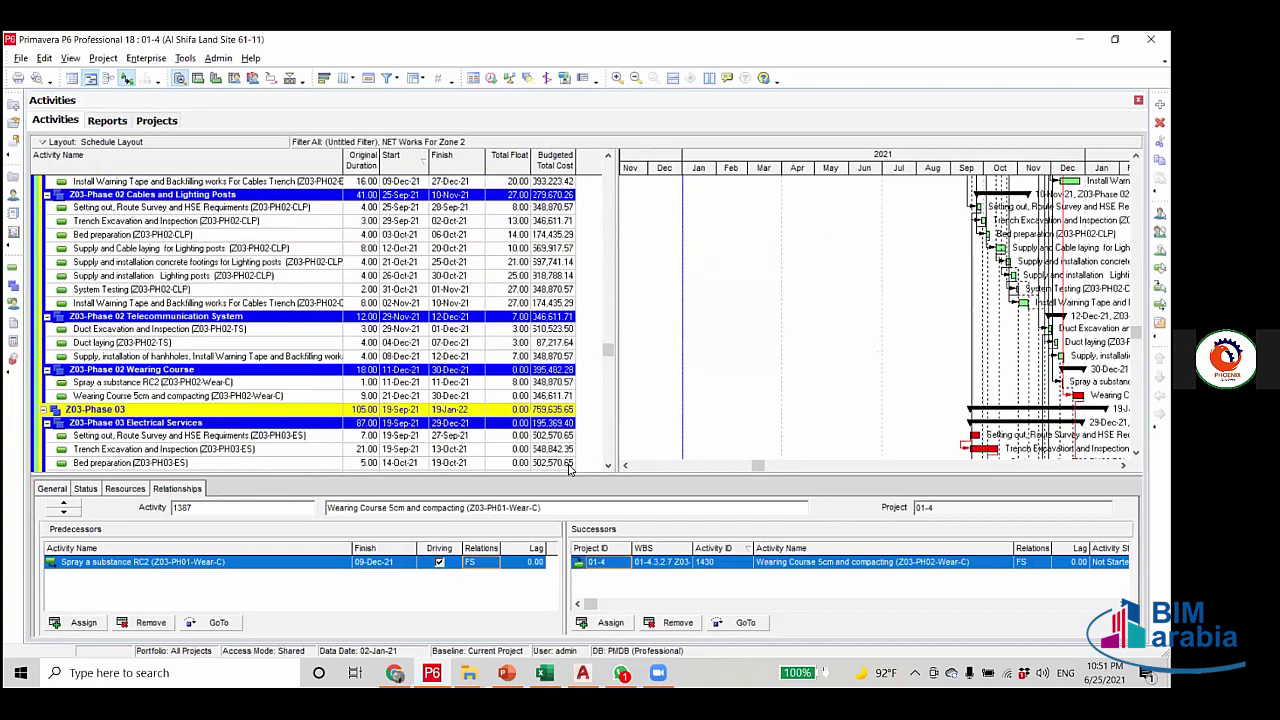
scroll(560, 468, "up", 7)
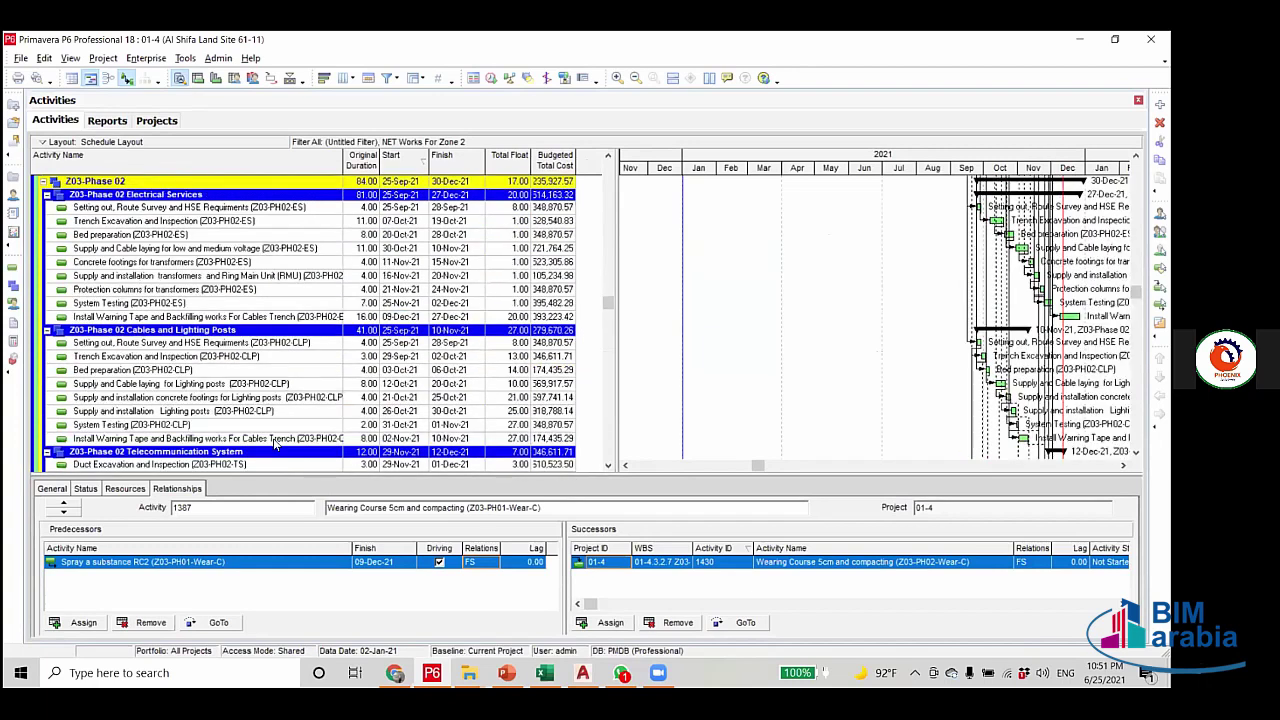
scroll(276, 444, "down", 6)
scroll(245, 392, "up", 4)
scroll(245, 386, "up", 1)
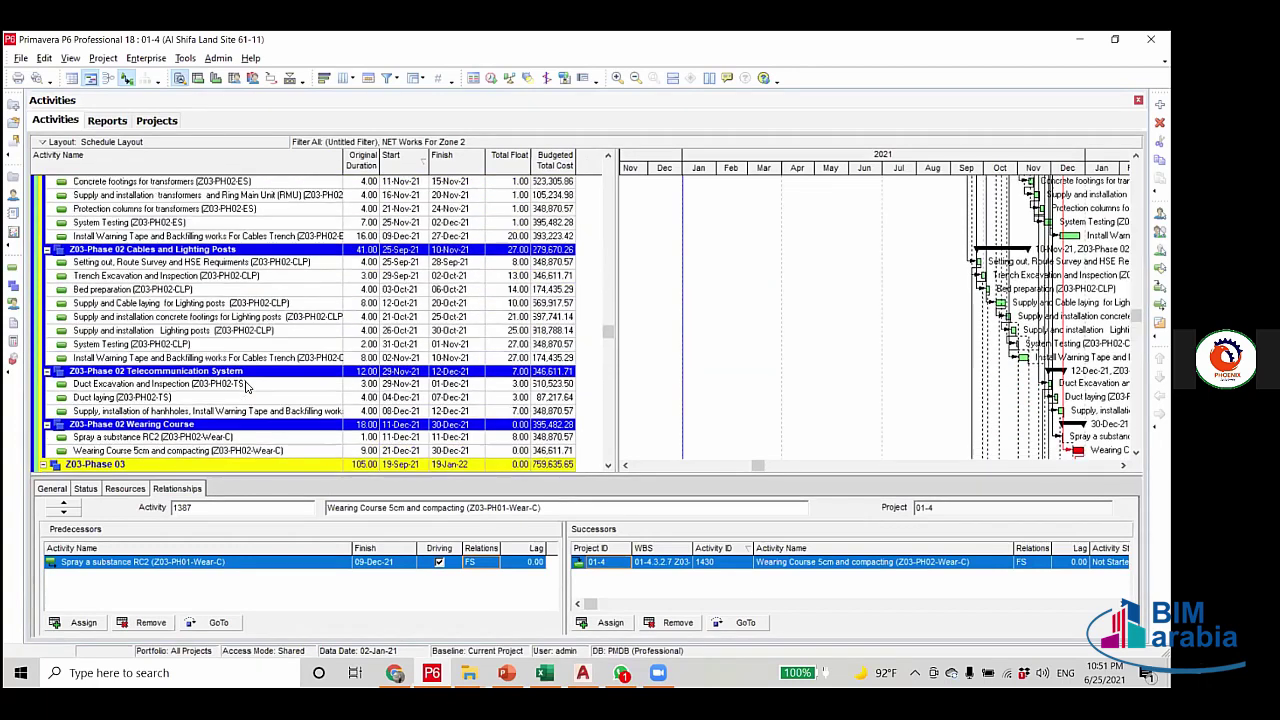
Inspect the predecessors and successors of the Phase 02 telecommunication and wearing course activities and the Phase 03 backfilling and wearing course activities.
left_click(246, 386)
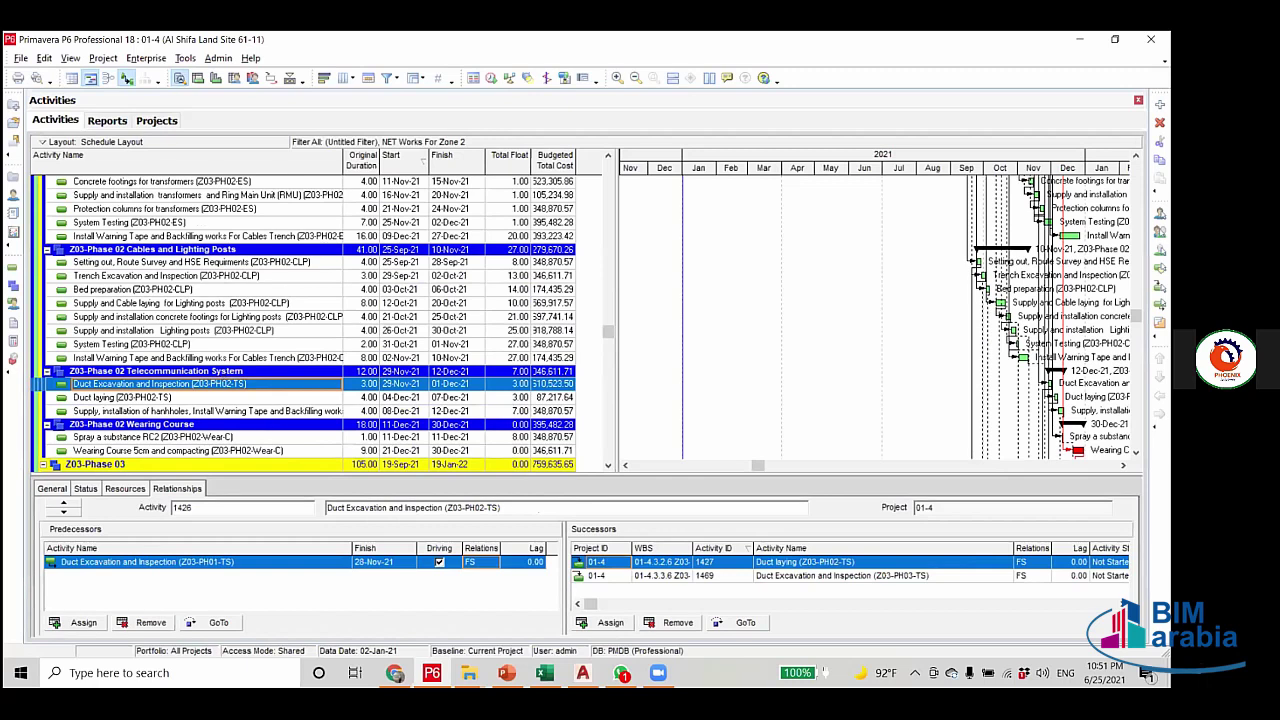
scroll(300, 320, "down", 2)
left_click(200, 368)
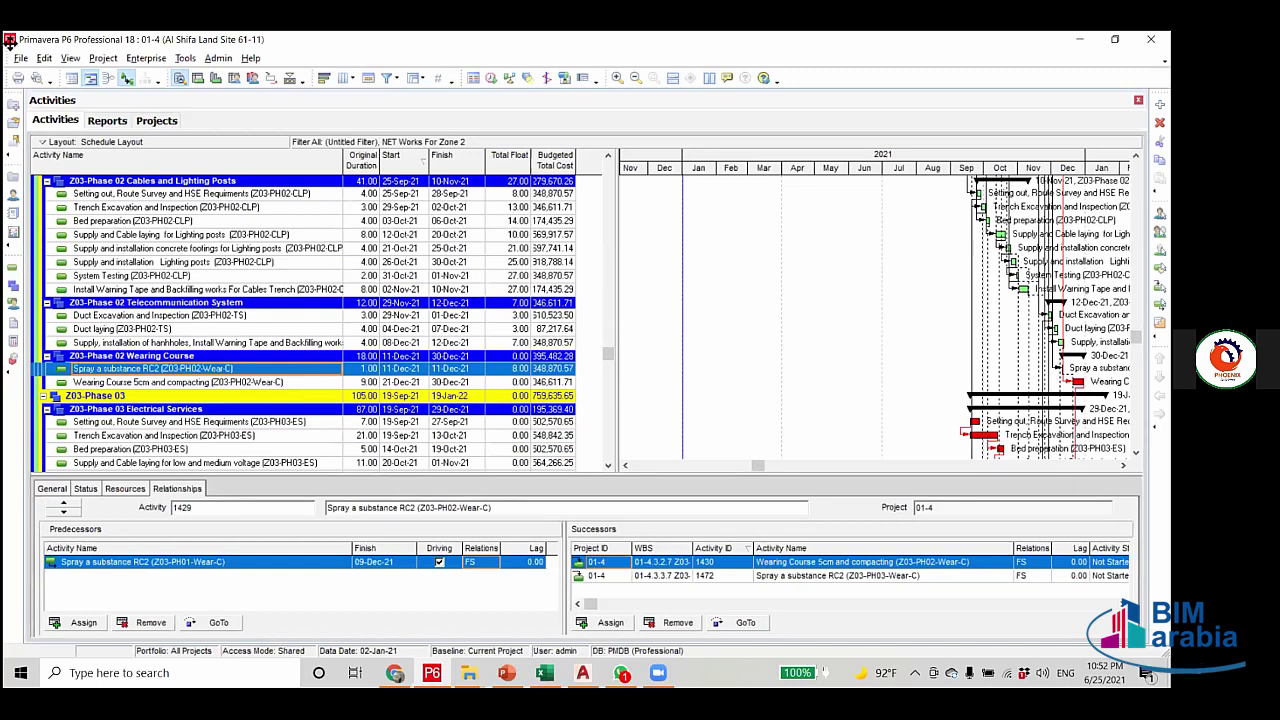
left_click(216, 383)
left_click(213, 370)
key("Page_Up")
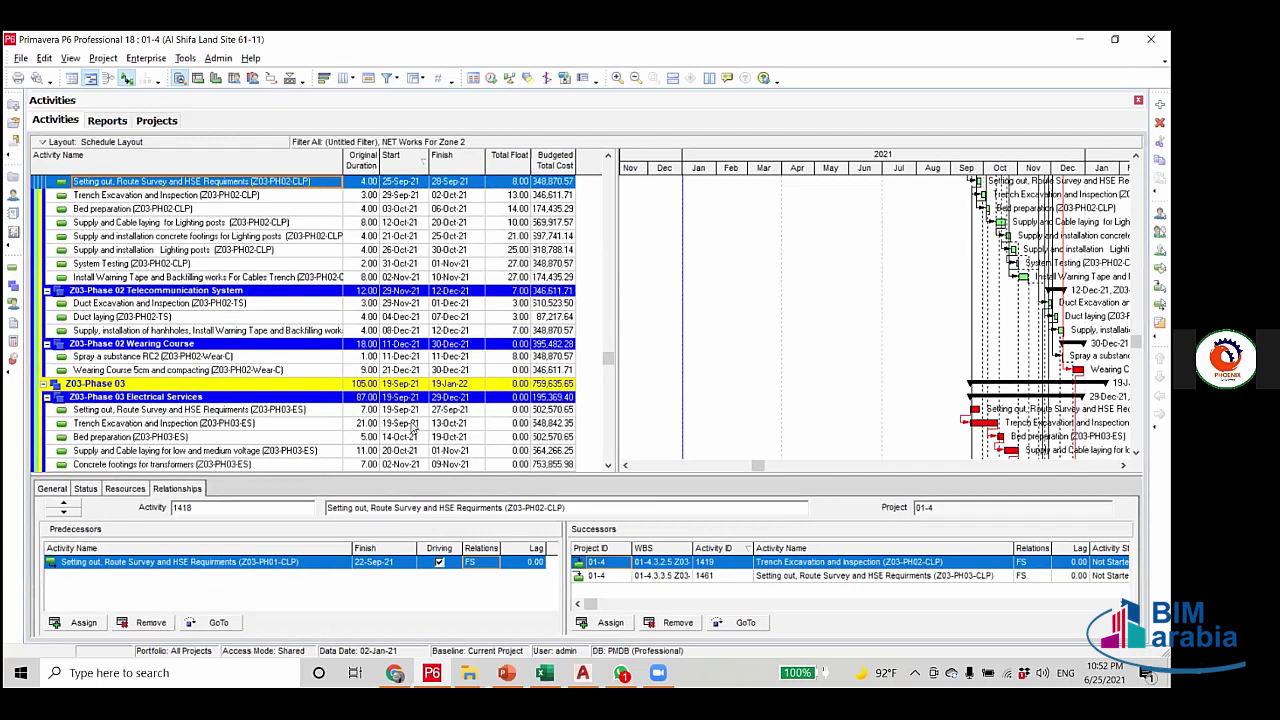
scroll(413, 427, "down", 4)
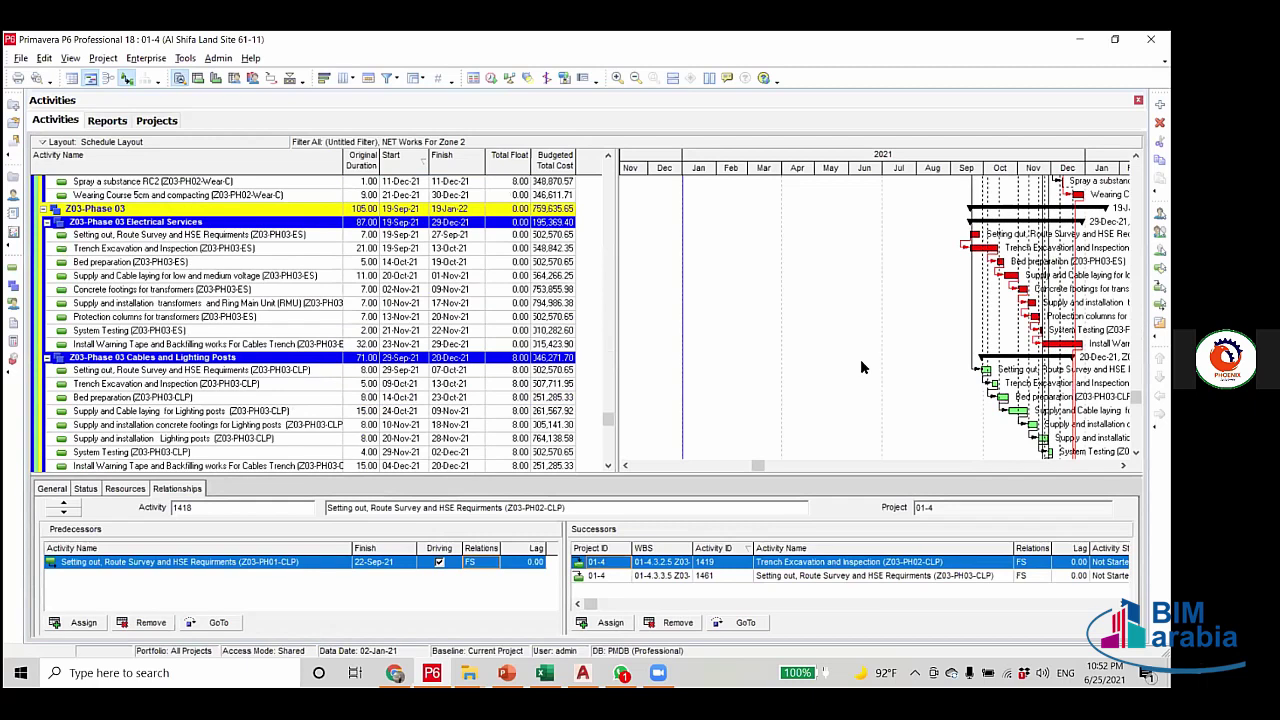
scroll(445, 323, "down", 1)
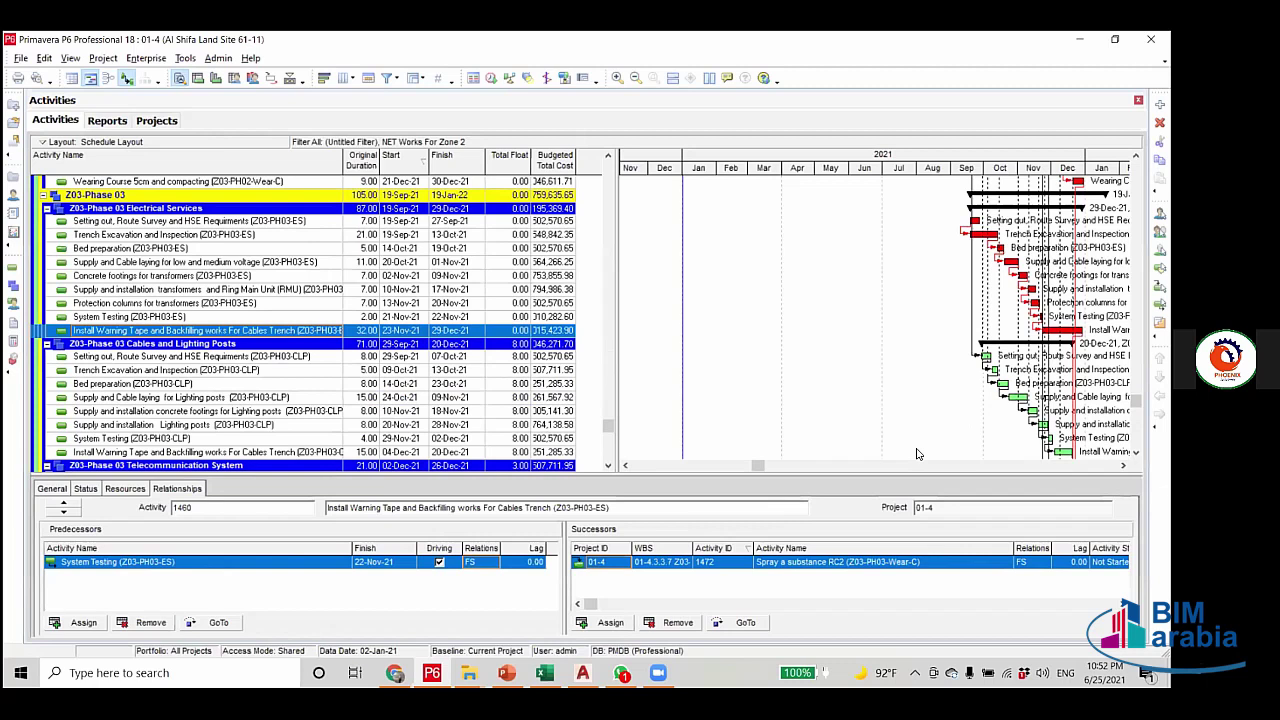
key("ctrl+End")
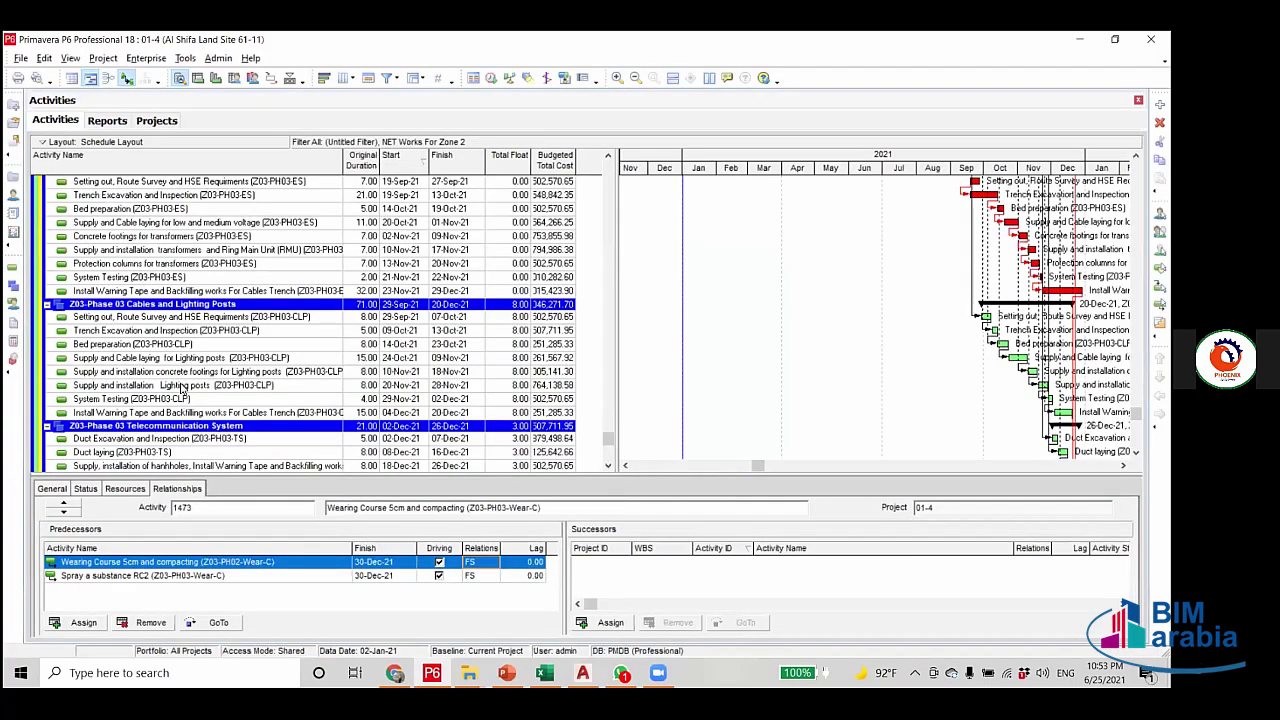
scroll(181, 388, "up", 1)
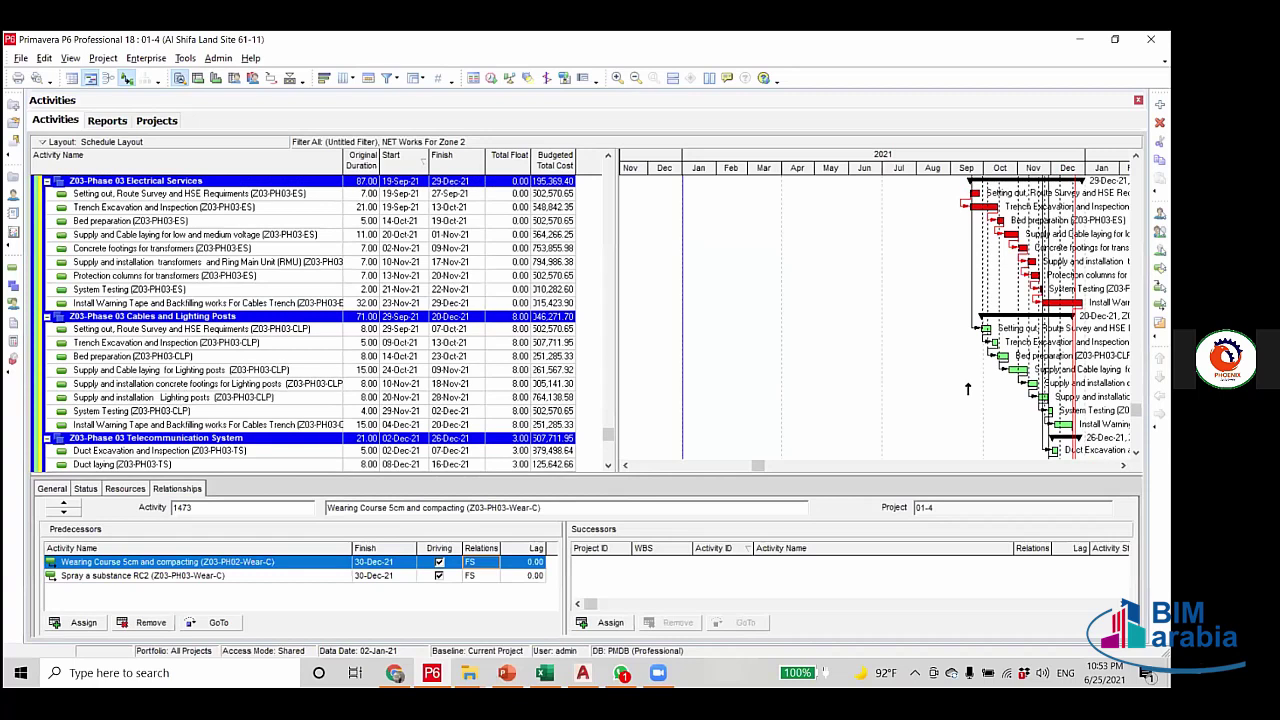
scroll(278, 385, "up", 5)
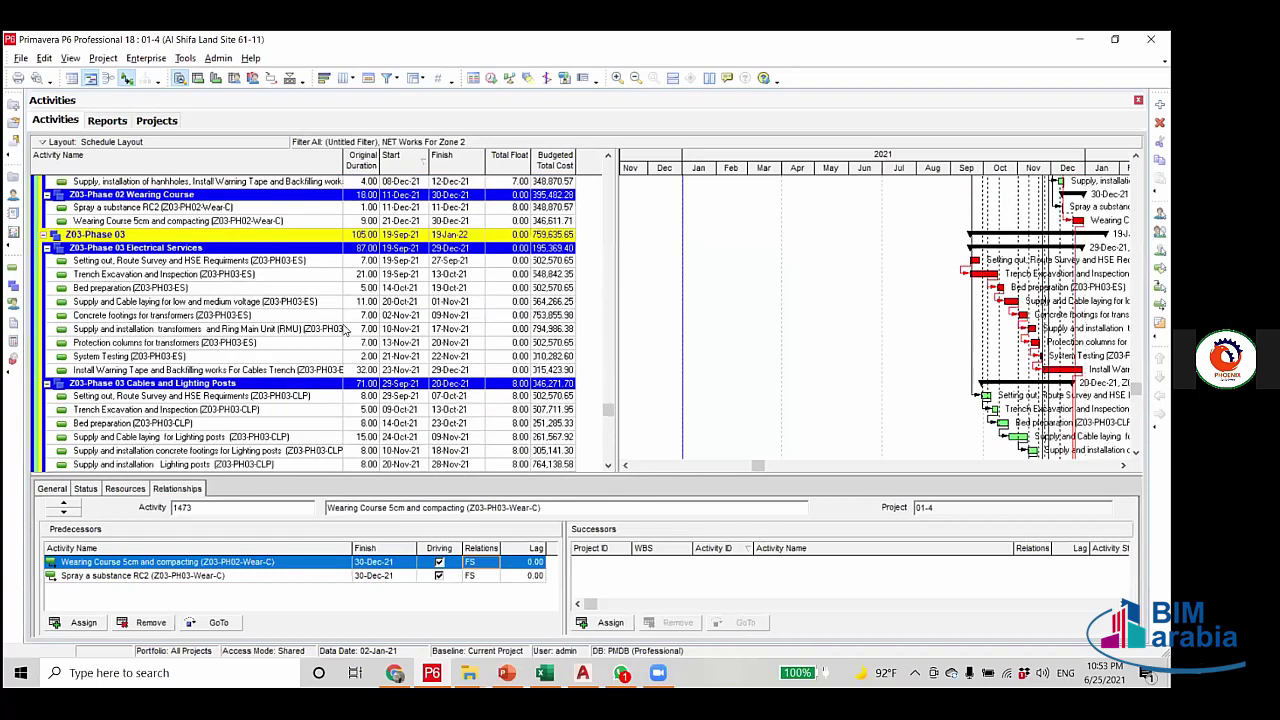
Link Install Warning Tape and Backfilling works For Cables Trench (Z03-PH02-ES) finish-to-start to Spray a substance RC2 (Z03-PH02-Wear-C) and reschedule the project.
scroll(208, 365, "up", 8)
left_click(199, 380)
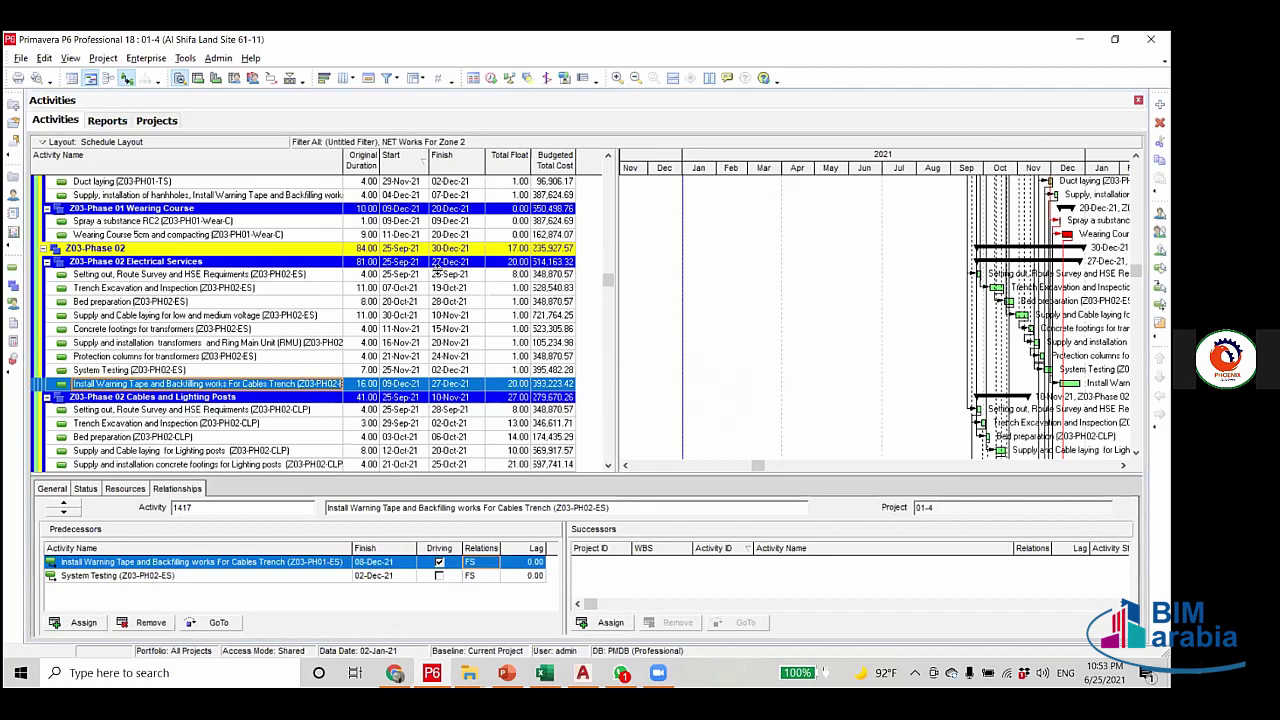
scroll(690, 408, "down", 5)
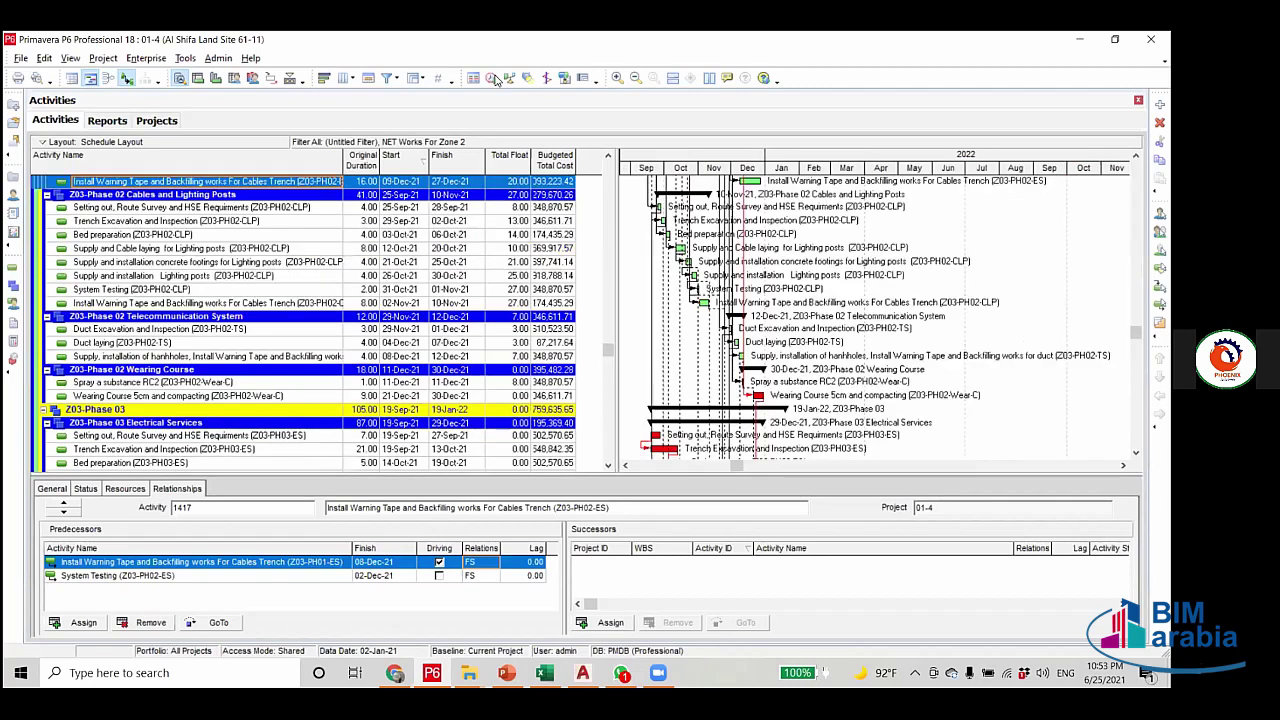
left_click_drag(884, 379, 741, 300)
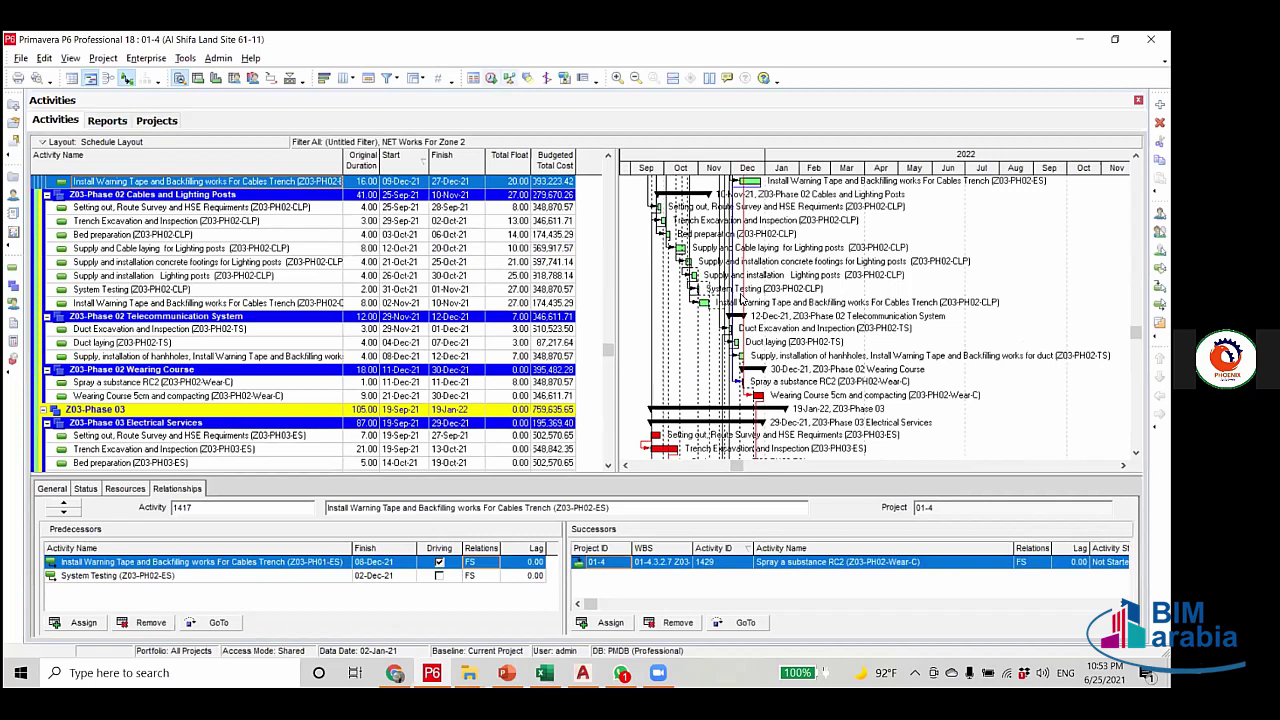
left_click(491, 78)
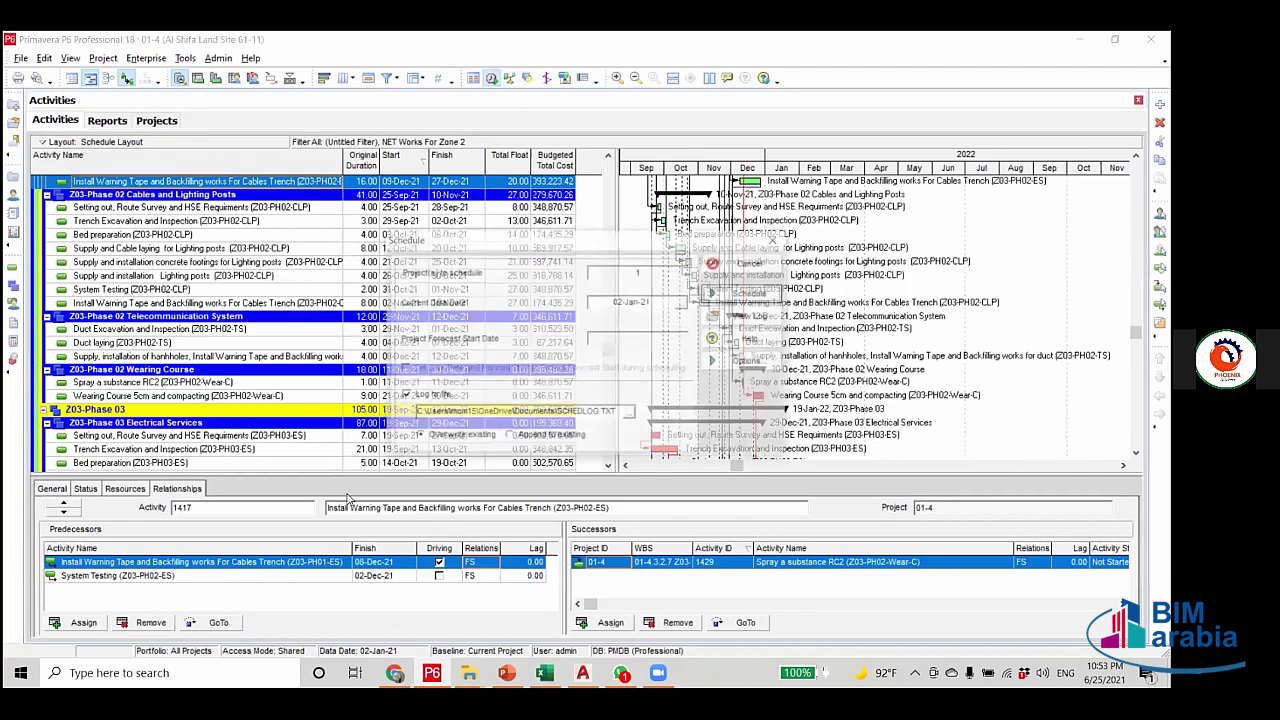
Review the rescheduled dates, total float and Gantt bars of the Zone 03 Phase 02 and Phase 03 network and wearing course activities.
key("Return")
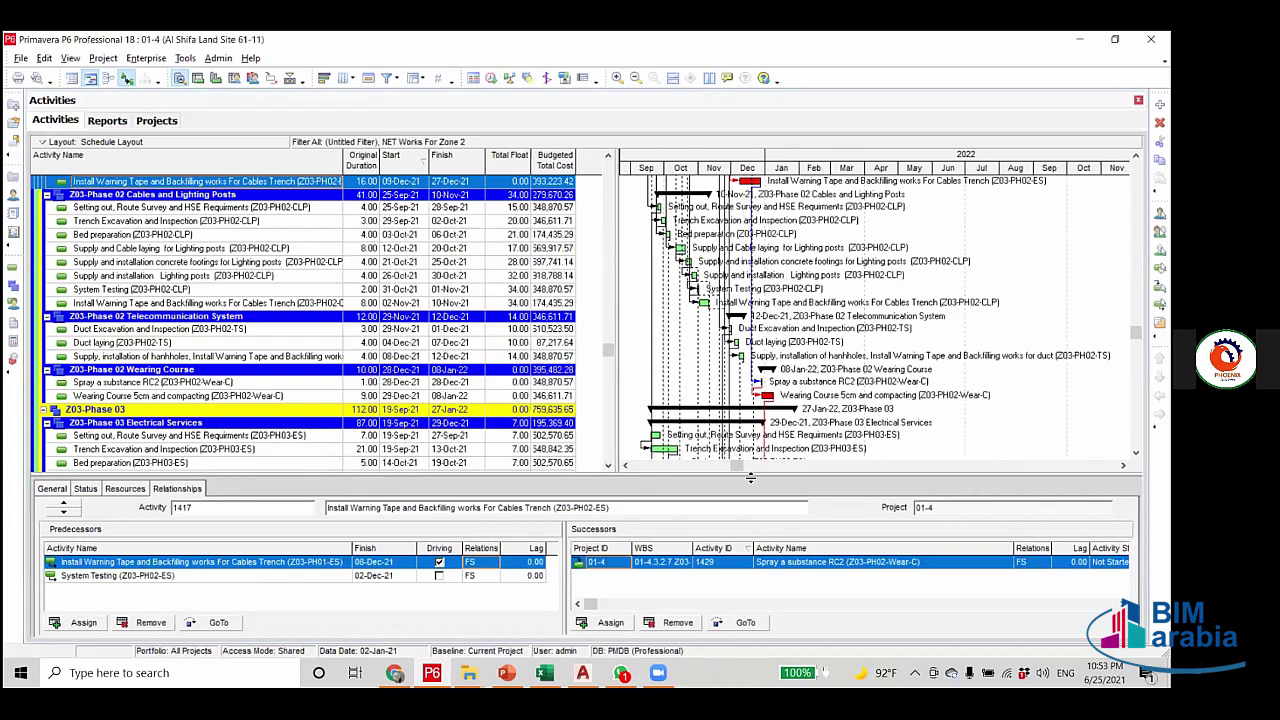
key("Down")
key("Down")
key("Down")
key("Down")
key("Down")
key("Down")
key("Down")
key("Down")
key("Down")
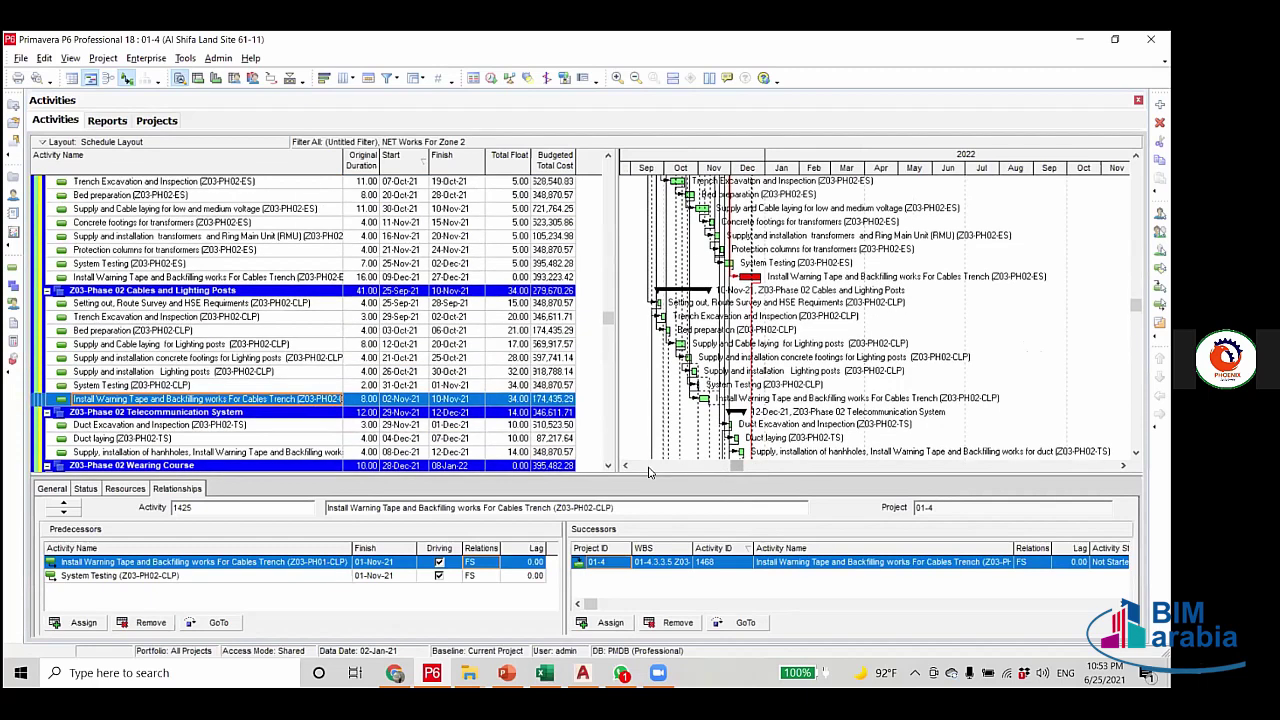
left_click(648, 467)
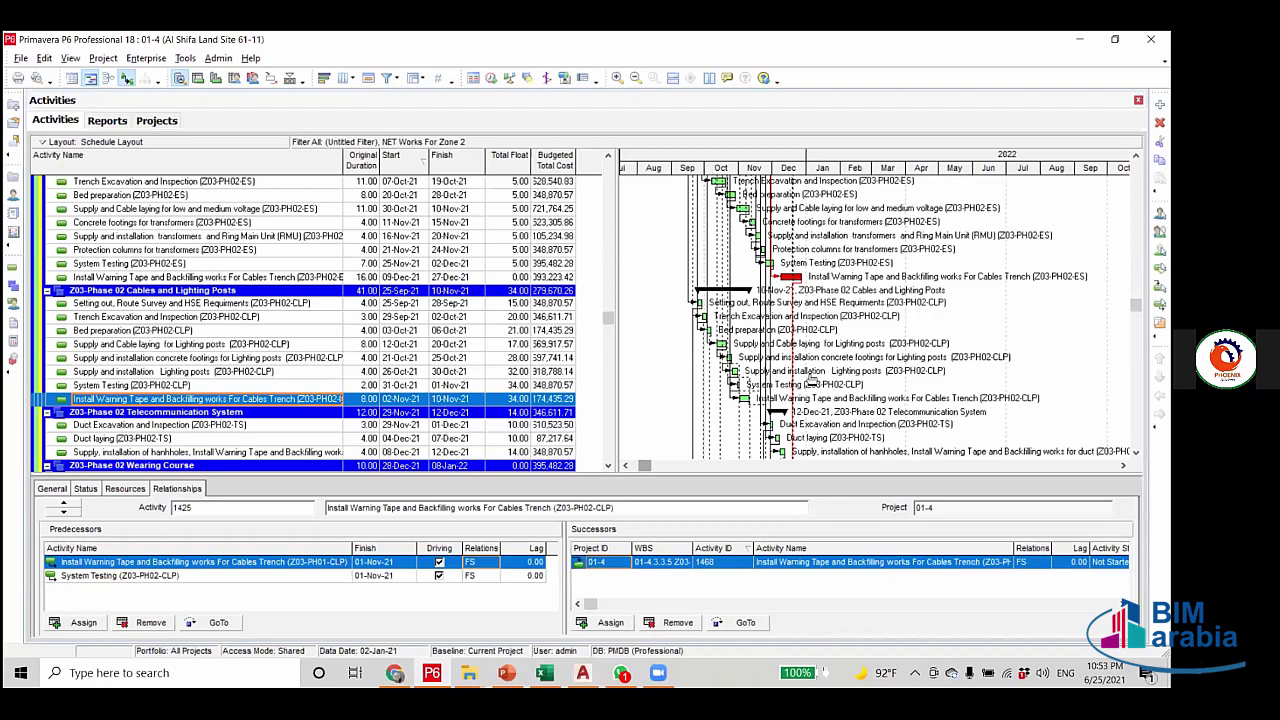
scroll(458, 470, "up", 2)
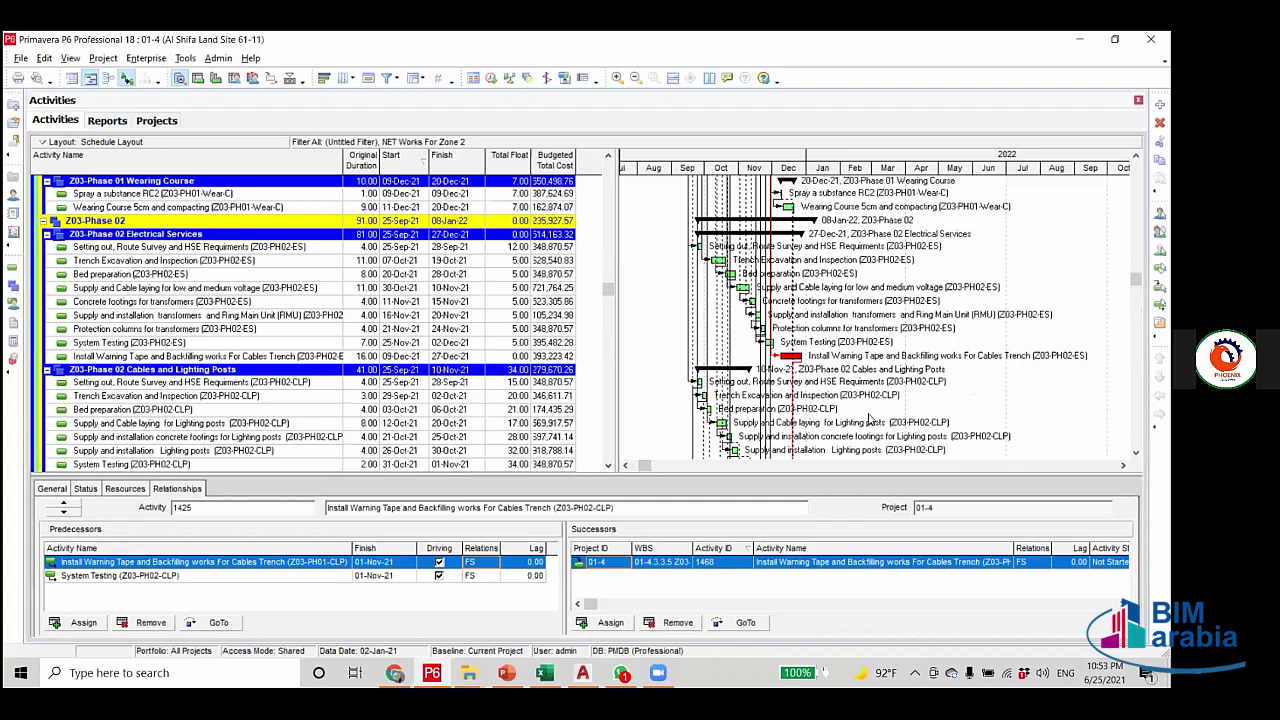
scroll(700, 300, "down", 7)
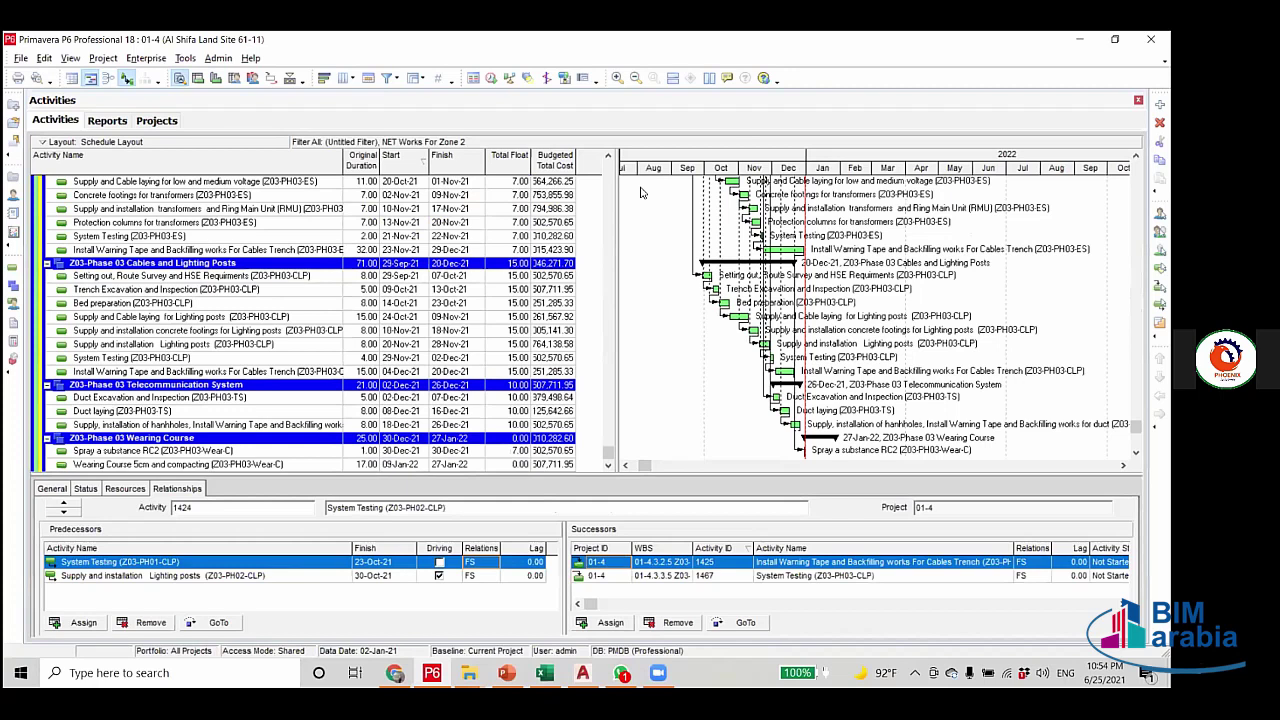
left_click(592, 466)
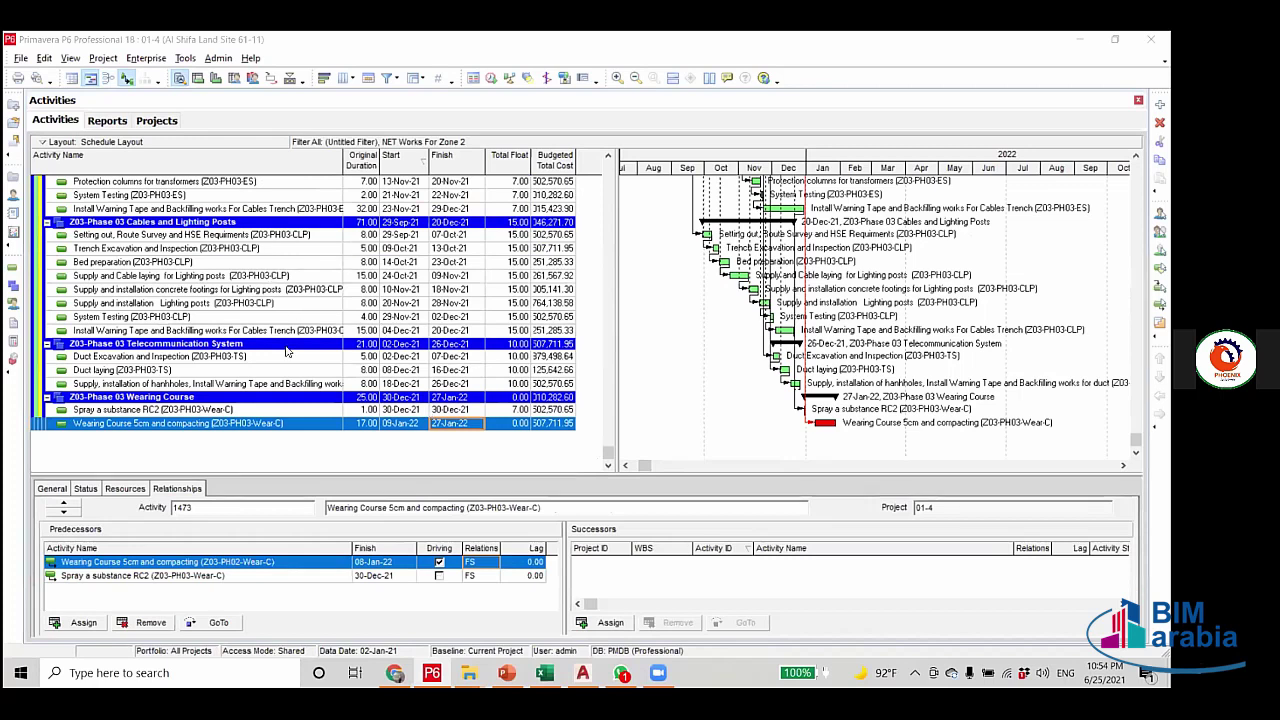
Set the original duration of System Testing (Z03-PH01-ES) to 2 days and reschedule the project.
scroll(370, 318, "up", 10)
left_click(370, 319)
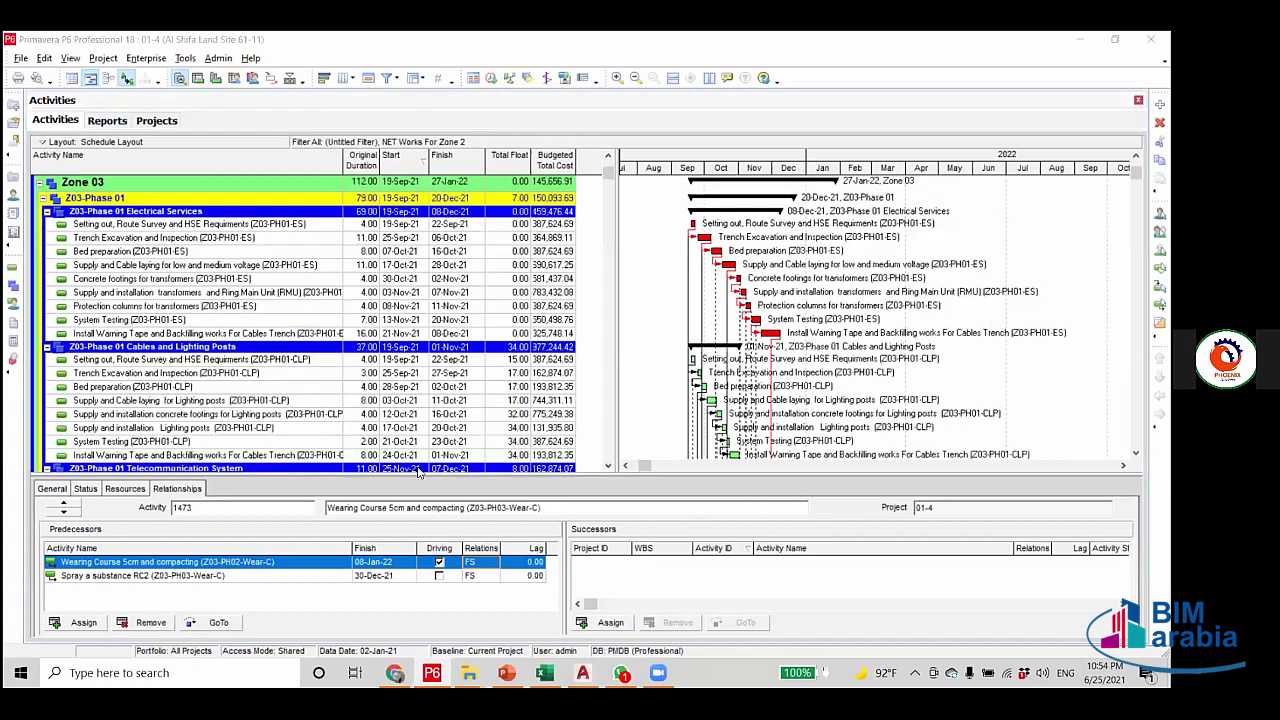
type("2")
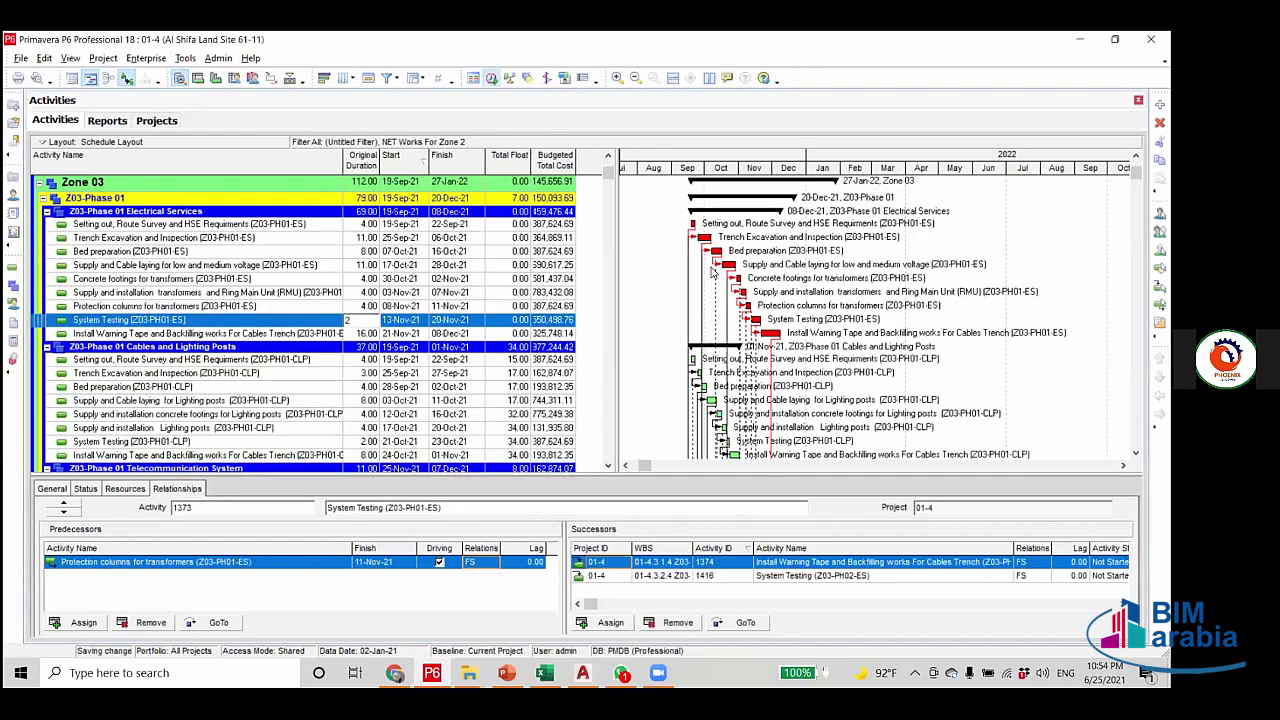
key("Return")
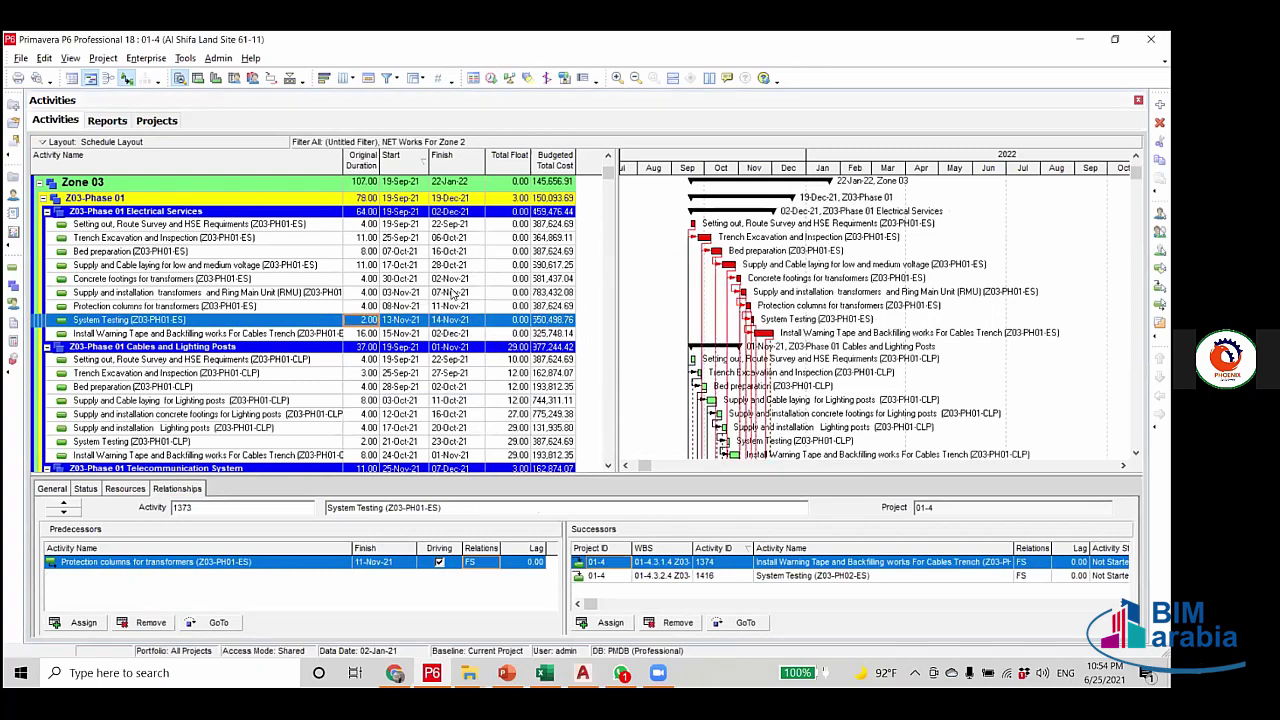
Set the original duration of System Testing (Z03-PH02-ES) to 2 days and reschedule the project.
scroll(453, 292, "down", 1)
scroll(397, 303, "down", 1)
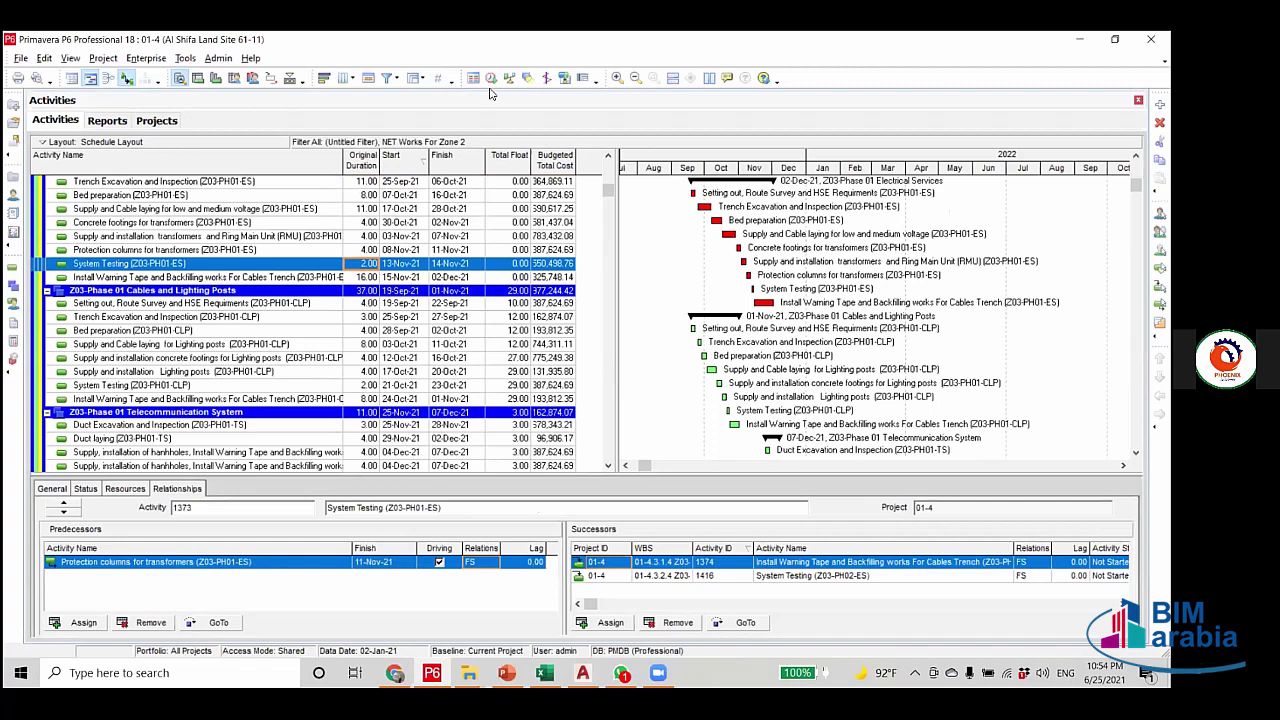
scroll(790, 328, "down", 5)
left_click(775, 300)
type("2")
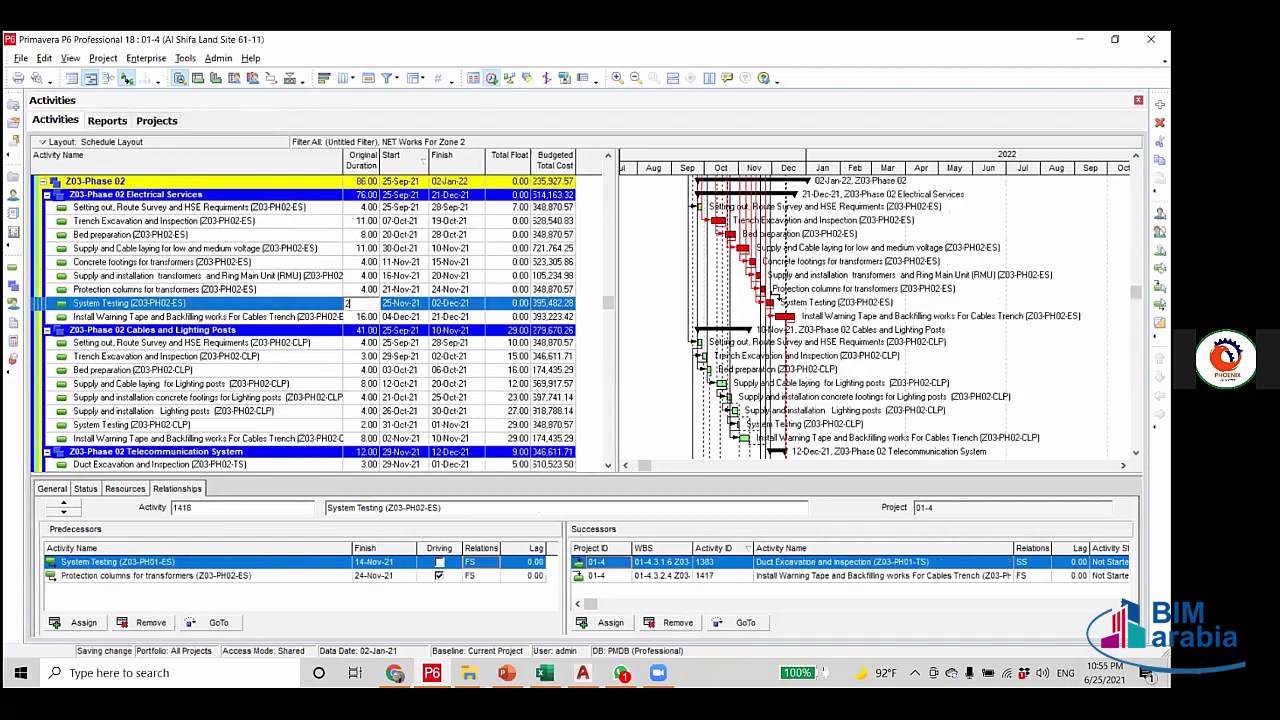
key("F9")
key("Return")
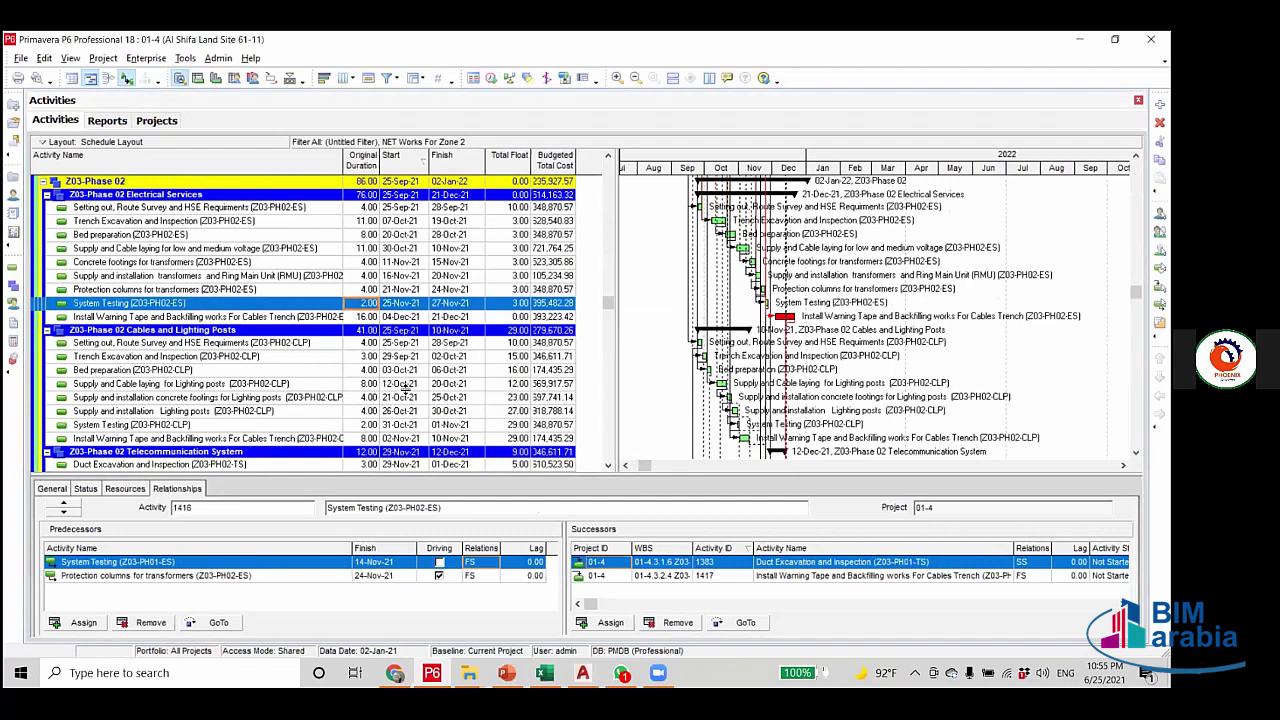
Set the original duration of System Testing (Z03-PH02-ES) to 5 days and reschedule the project.
scroll(409, 396, "down", 1)
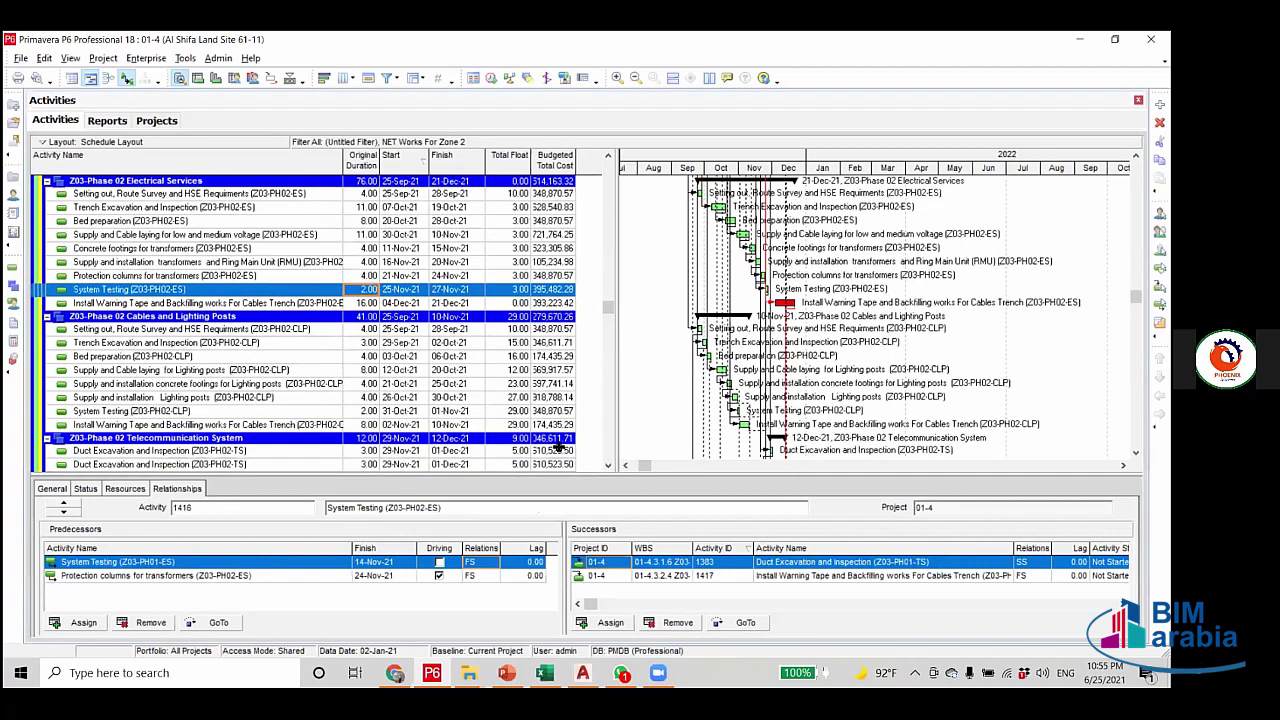
scroll(400, 417, "down", 9)
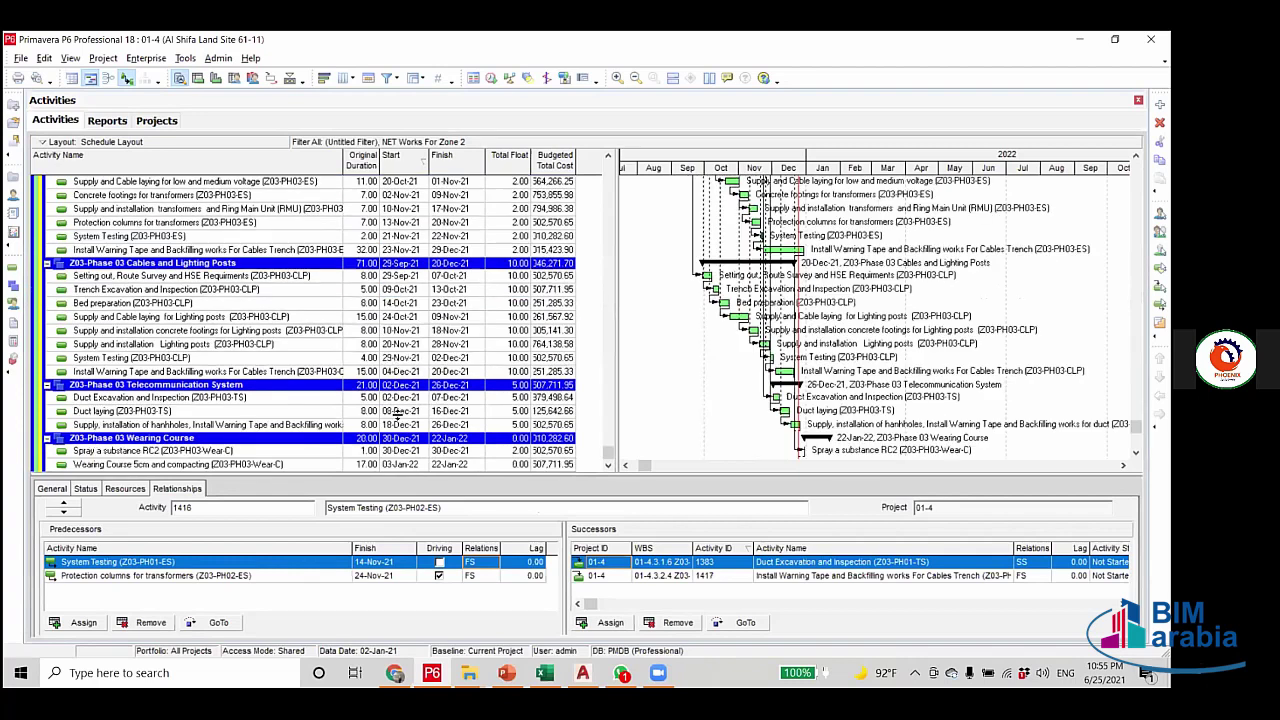
scroll(374, 293, "up", 10)
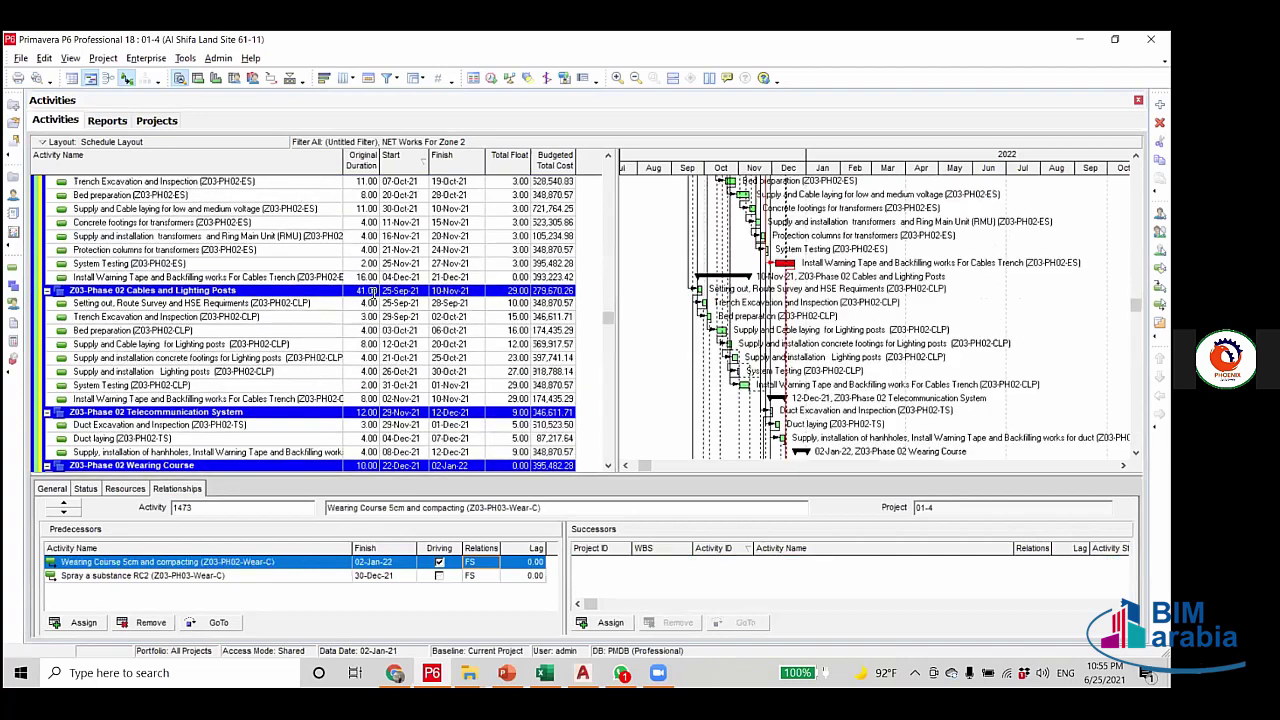
left_click(360, 289)
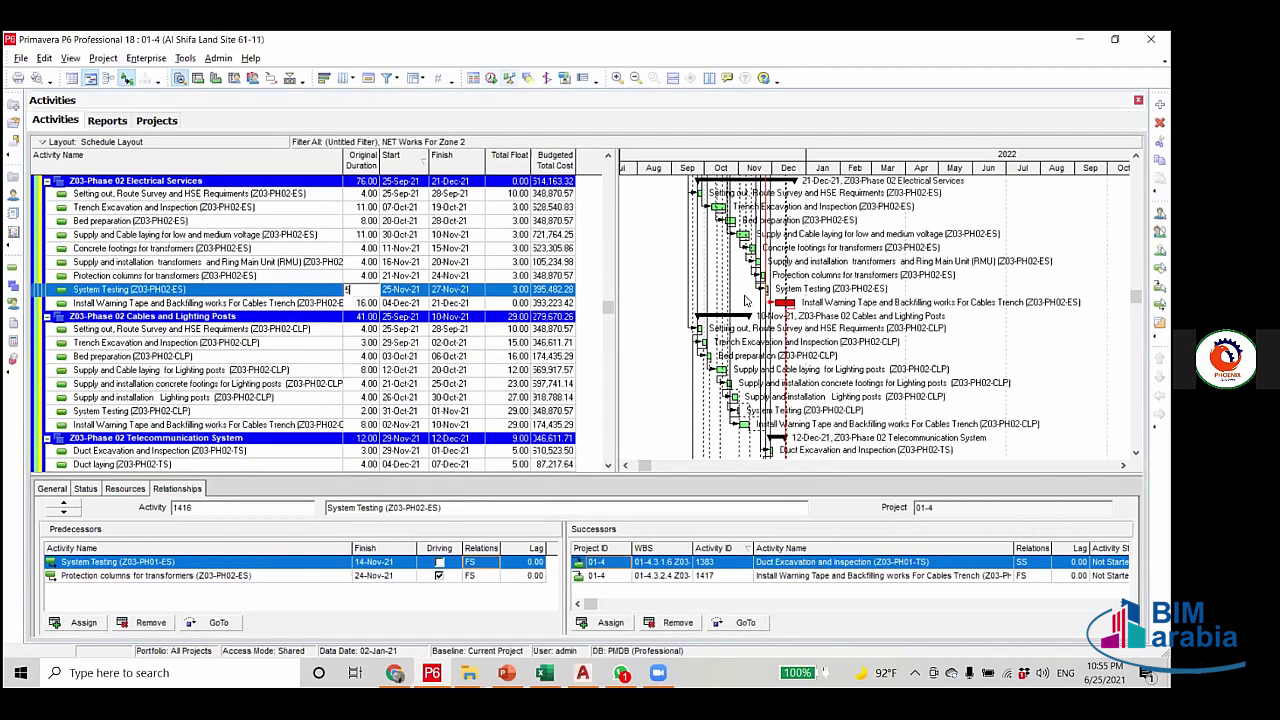
key("F9")
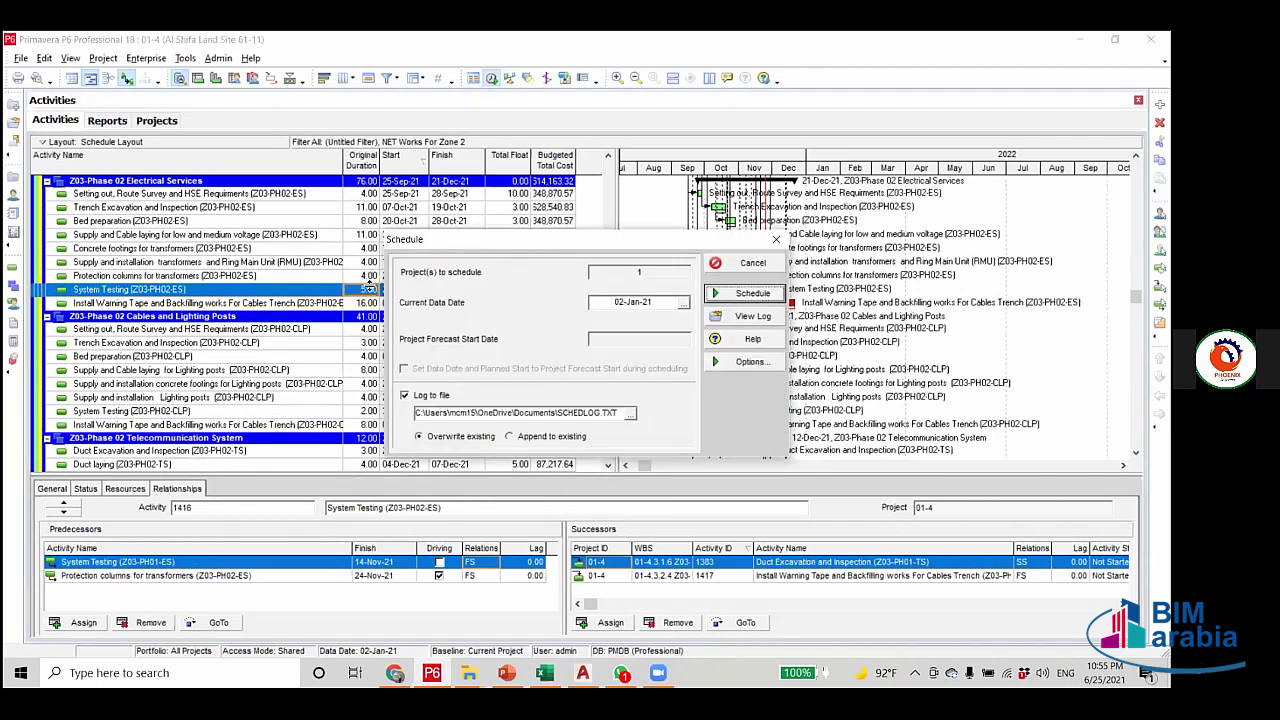
key("Return")
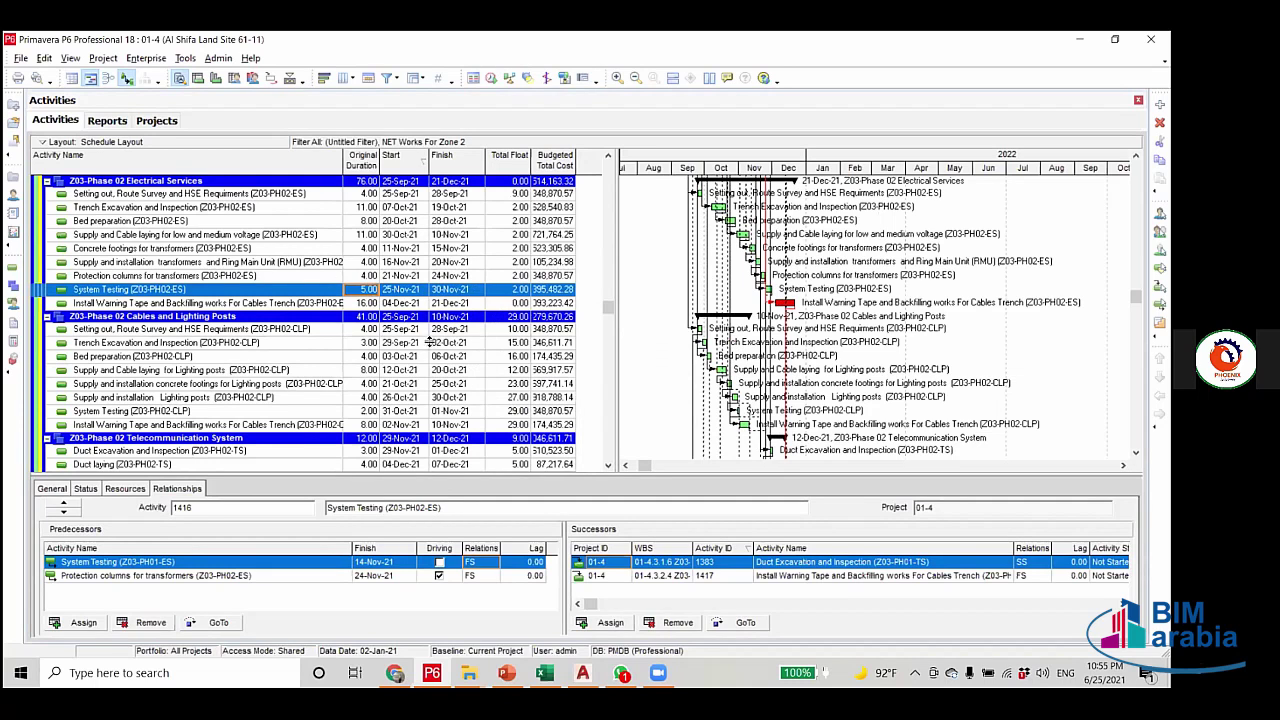
Set the original duration of Supply and Cable laying for low and medium voltage (Z03-PH01-ES) to 8 days and reschedule.
scroll(432, 341, "up", 1)
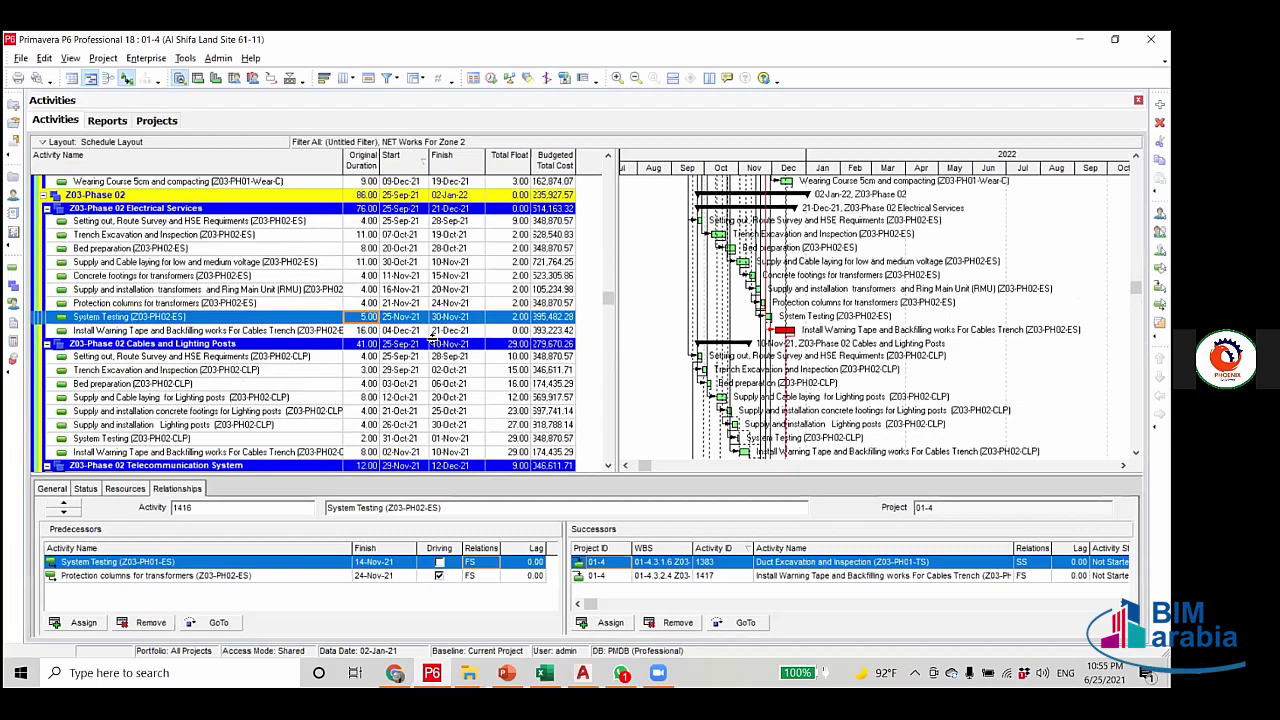
scroll(432, 341, "up", 1)
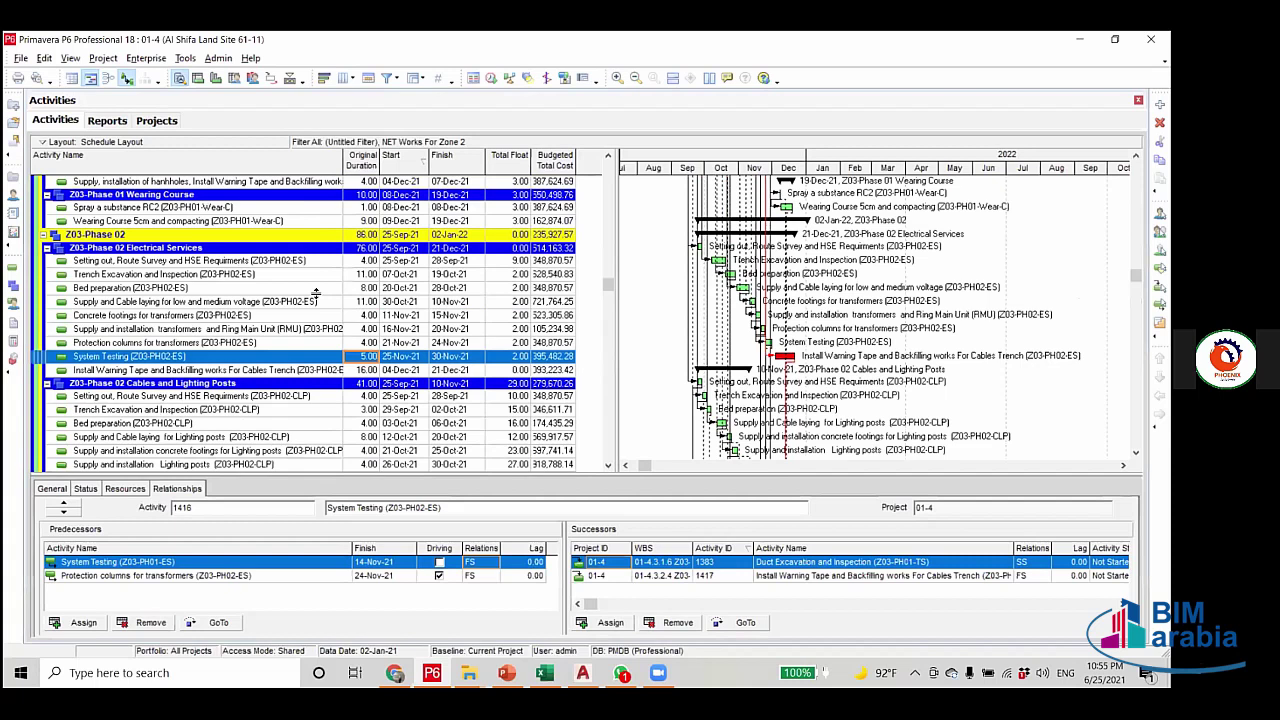
scroll(354, 234, "up", 10)
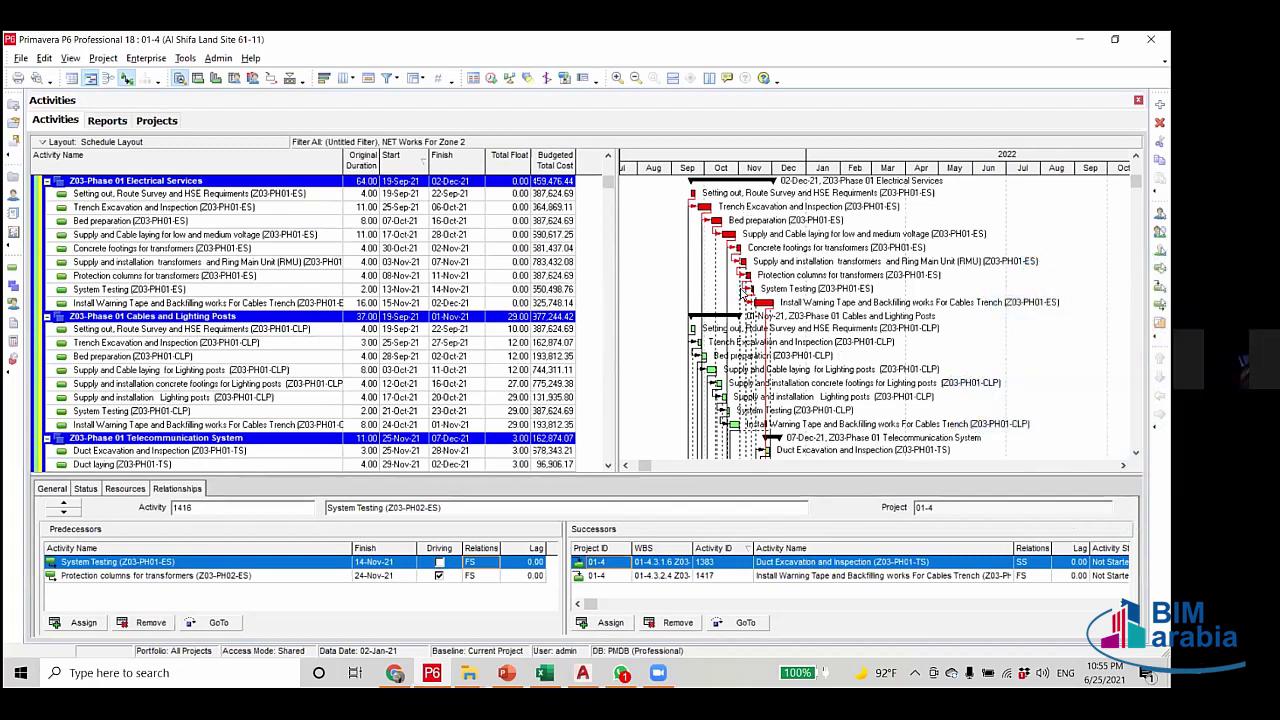
type("8")
key("F9")
key("Return")
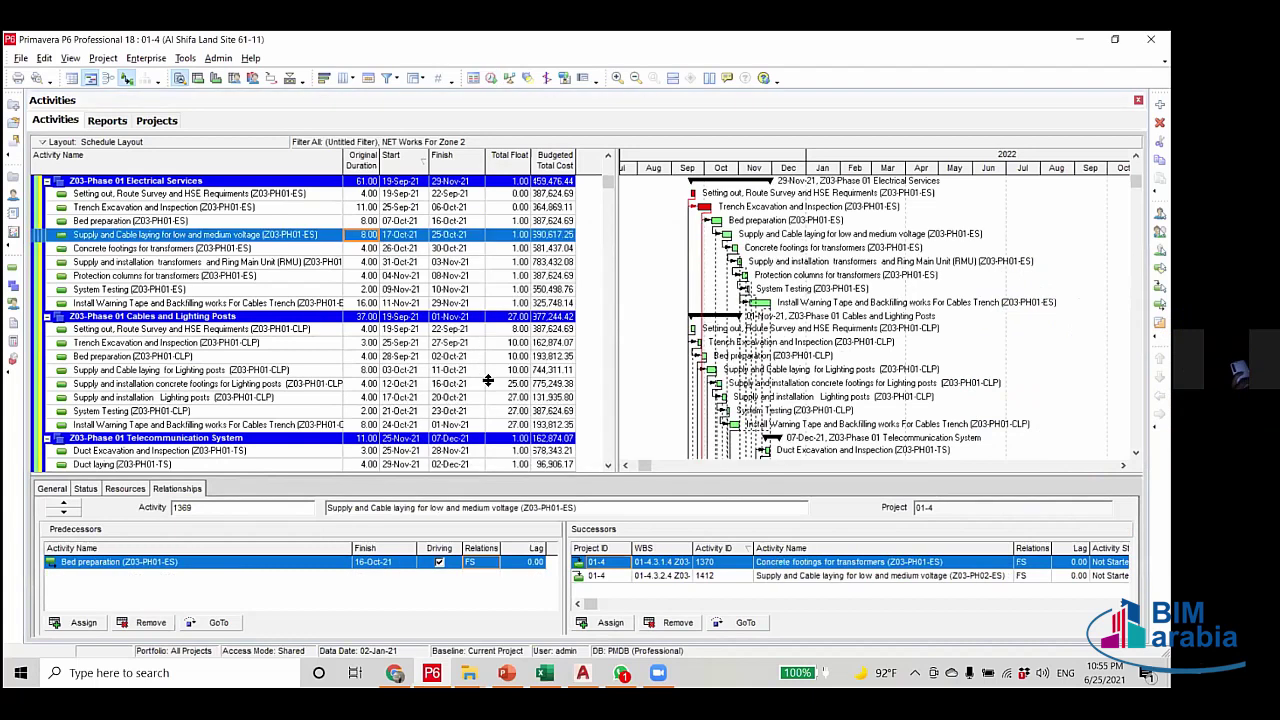
Check the rescheduled Zone 03 dates and float, and examine the resources assigned to Wearing Course 5cm and compacting (Z03-PH03-Wear-C).
scroll(490, 388, "down", 1)
scroll(490, 400, "down", 1)
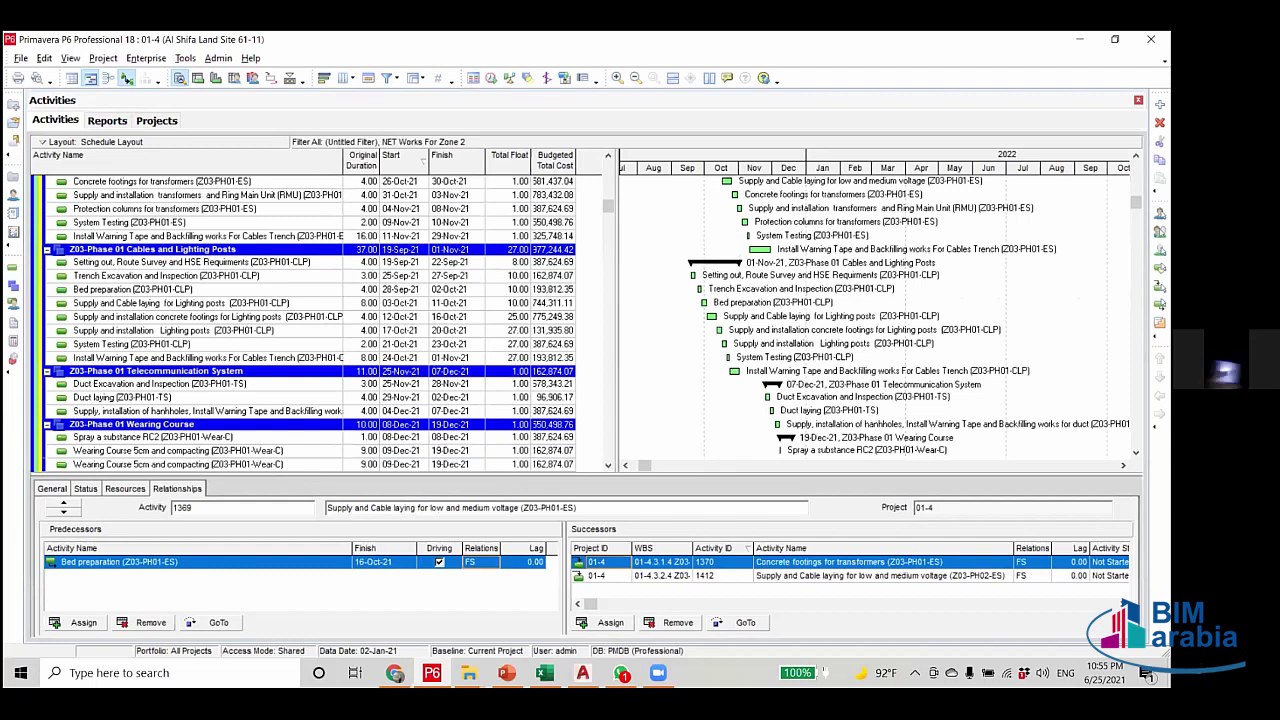
scroll(1208, 372, "down", 8)
scroll(271, 497, "down", 1)
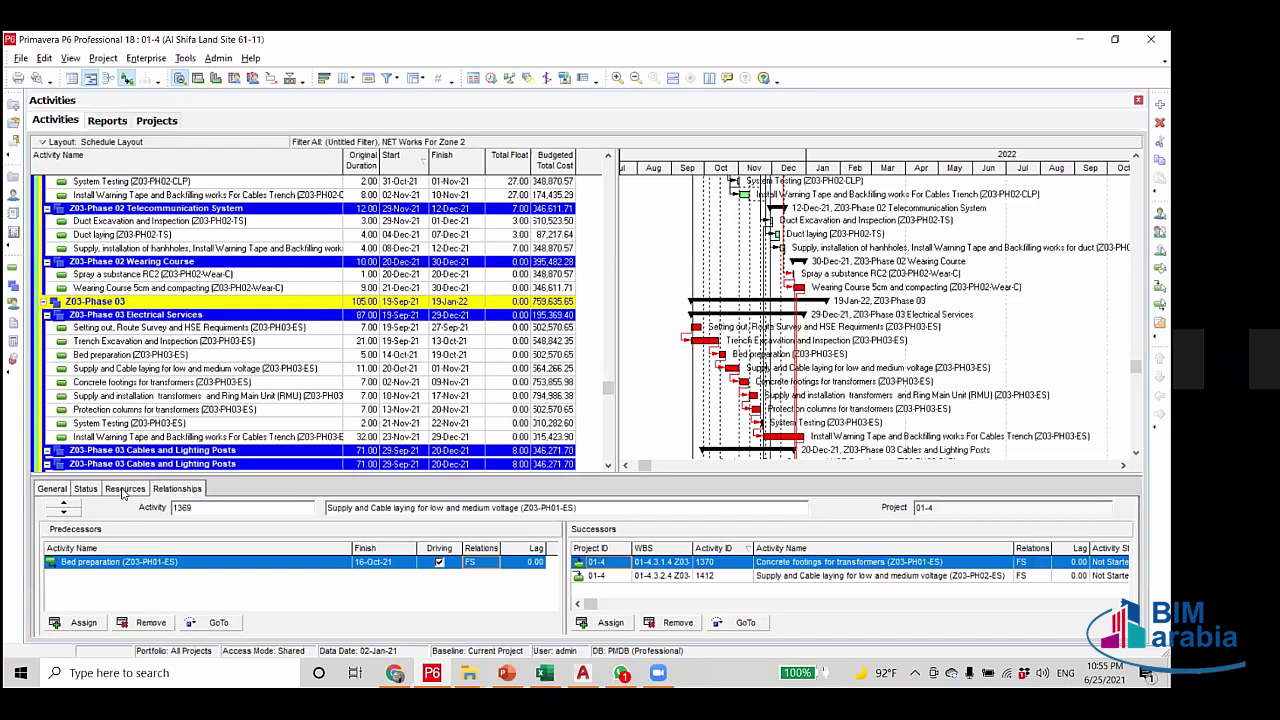
scroll(124, 494, "down", 6)
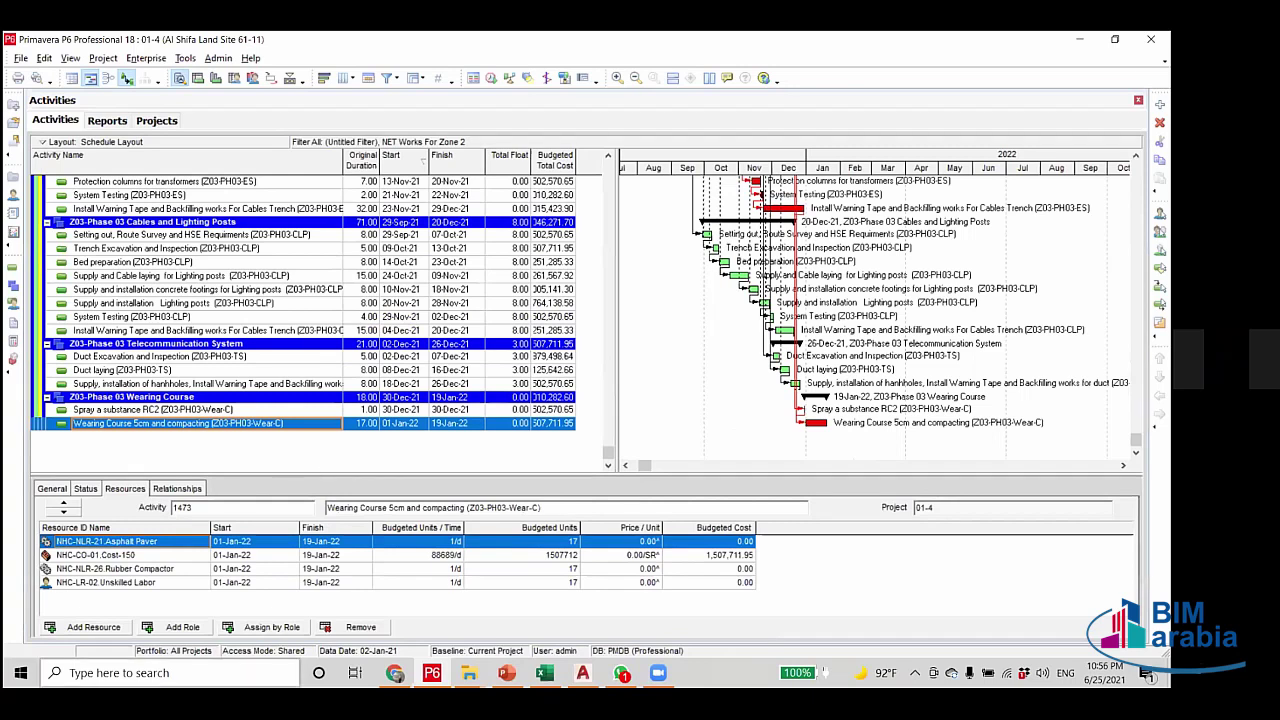
left_click(431, 568)
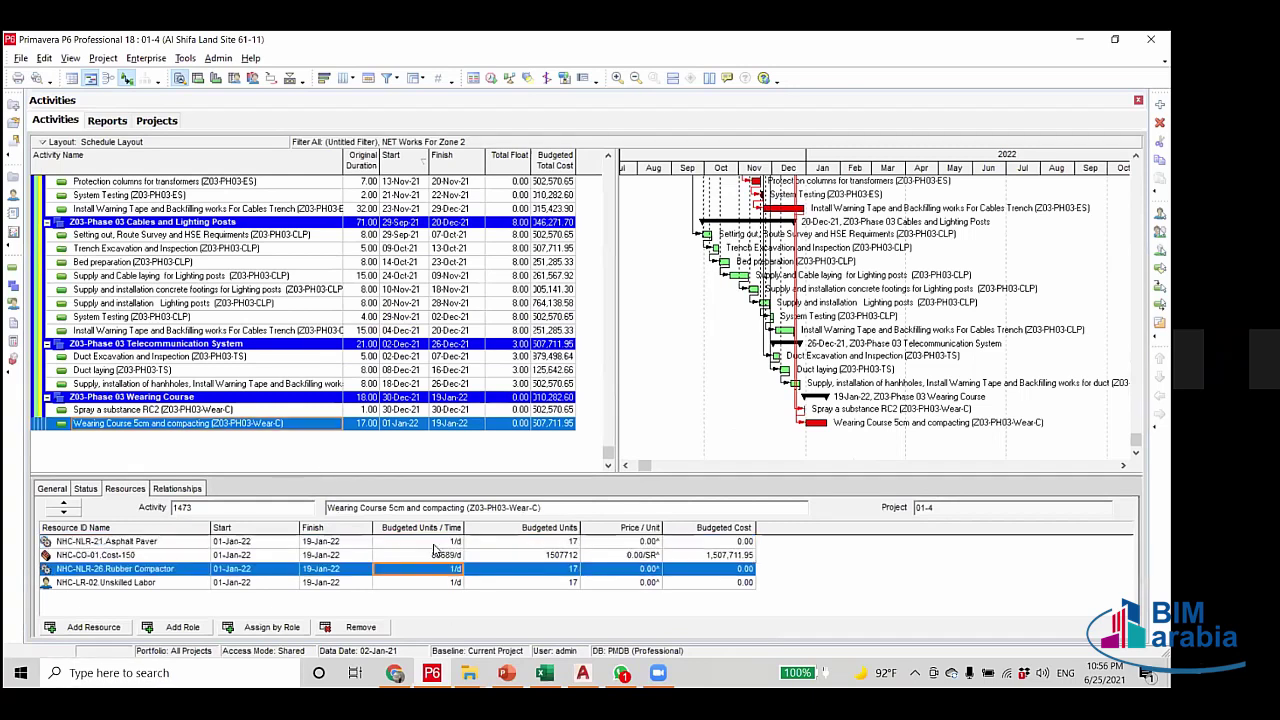
left_click(438, 542)
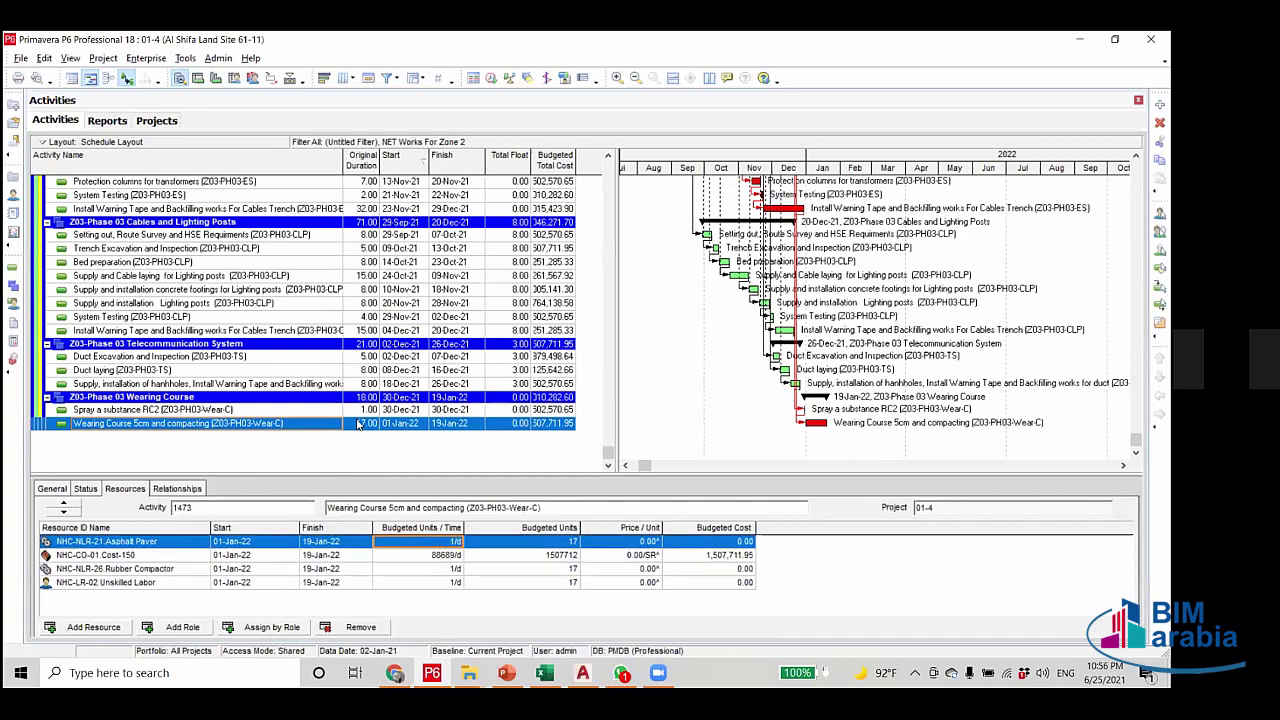
Set the original duration of Wearing Course 5cm and compacting (Z03-PH03-Wear-C) to 15 days.
type("10")
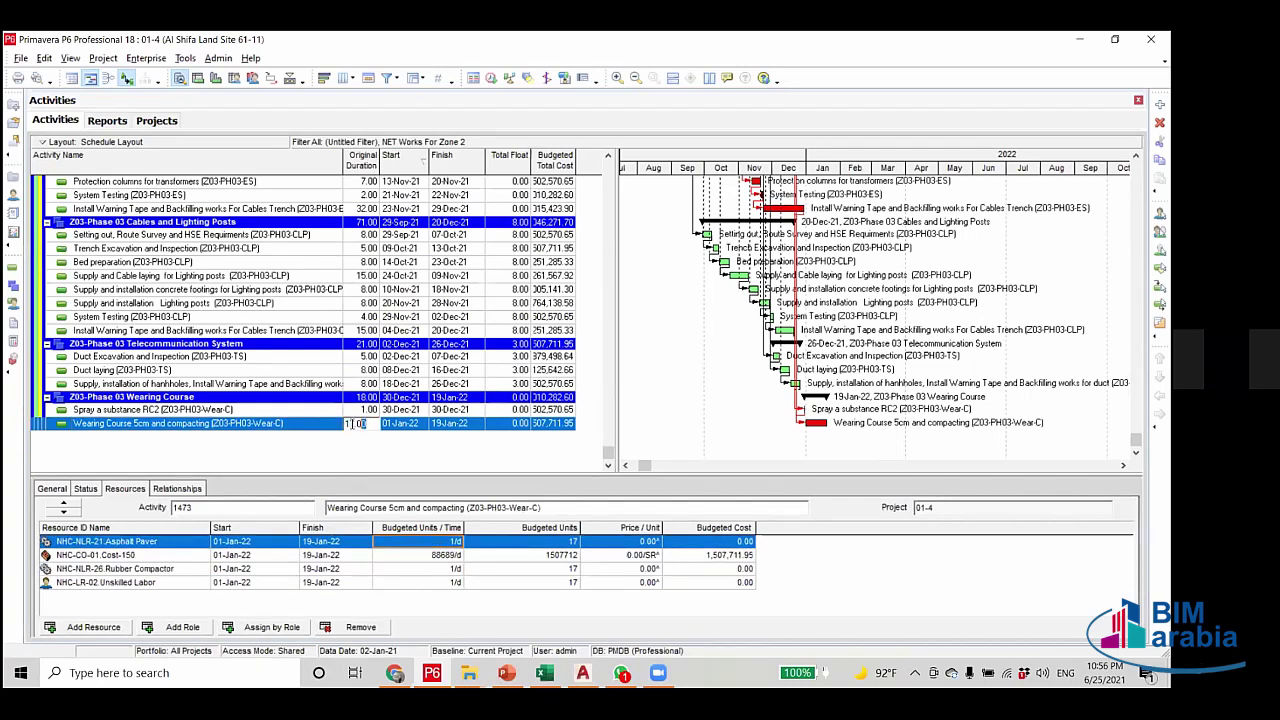
key("Escape")
type("15")
key("Return")
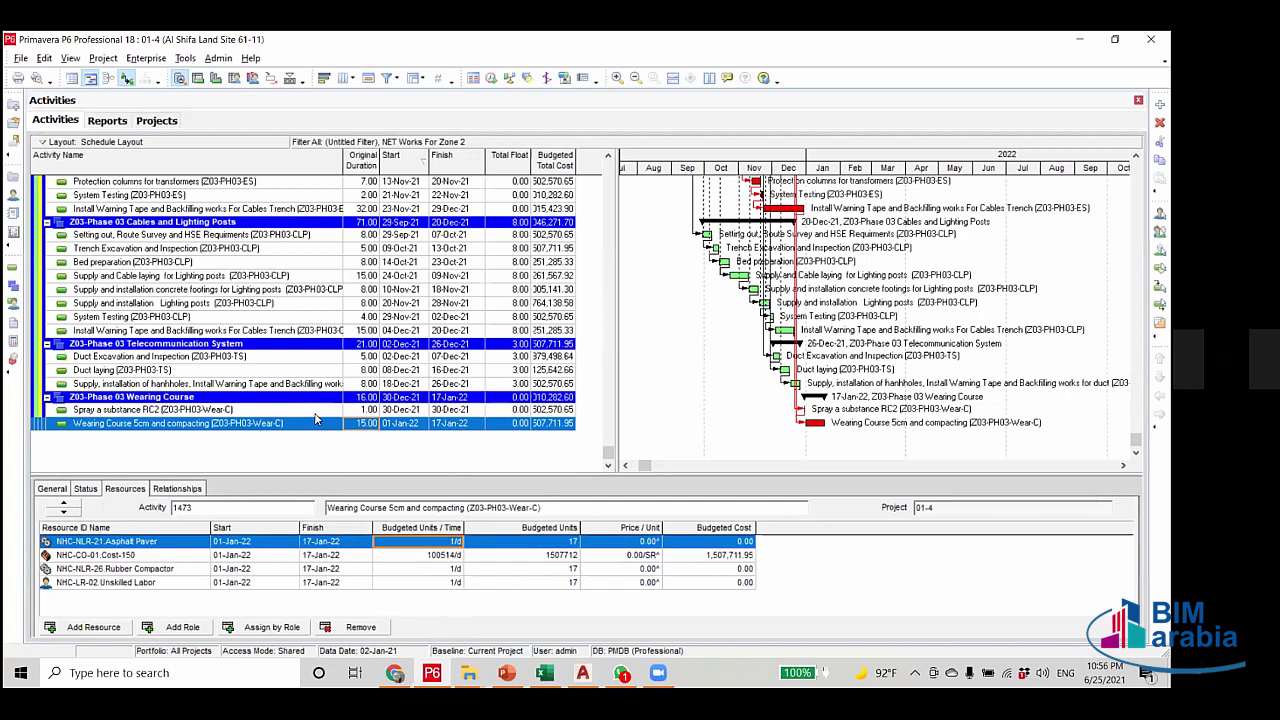
Set the original duration of Wearing Course 5cm and compacting (Z03-PH03-Wear-C) to 12 days and reschedule the project.
type("12")
left_click(491, 78)
left_click(748, 293)
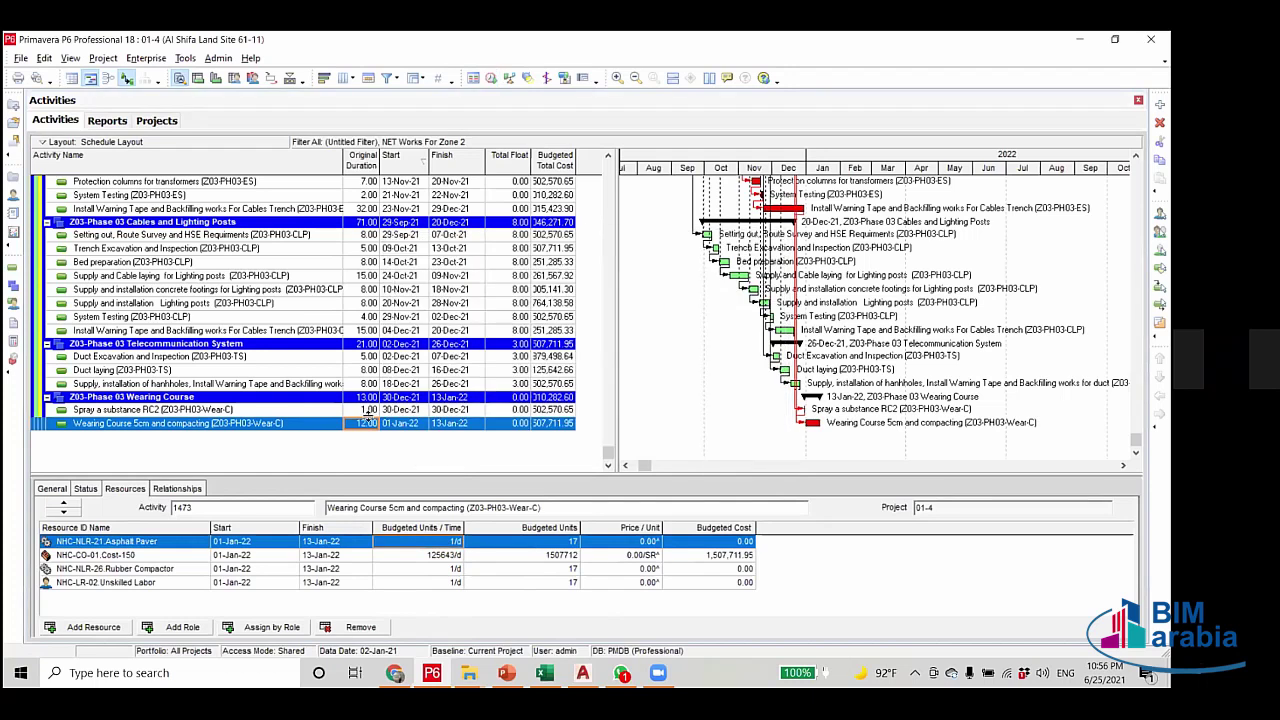
Inspect the Phase 03 wearing course resources, comparing the budgeted units per time of the Asphalt Paver, Rubber Compactor and Unskilled Labor.
left_click(369, 410)
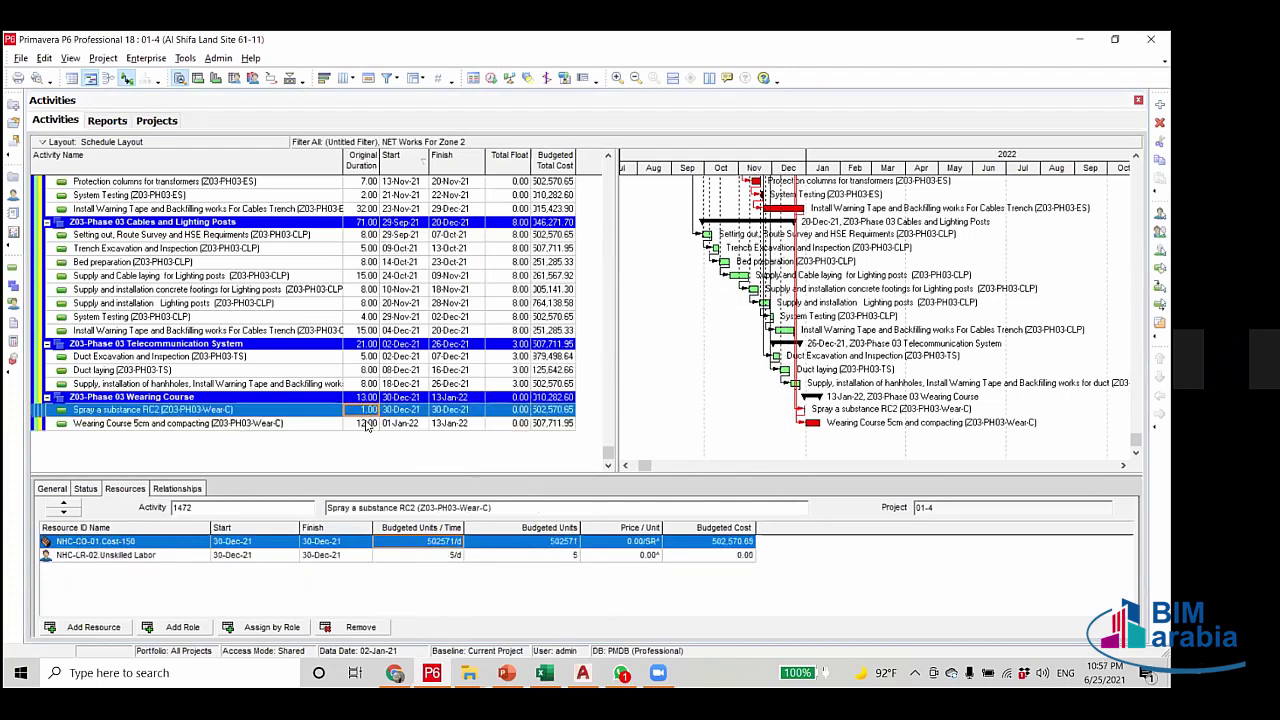
left_click(371, 425)
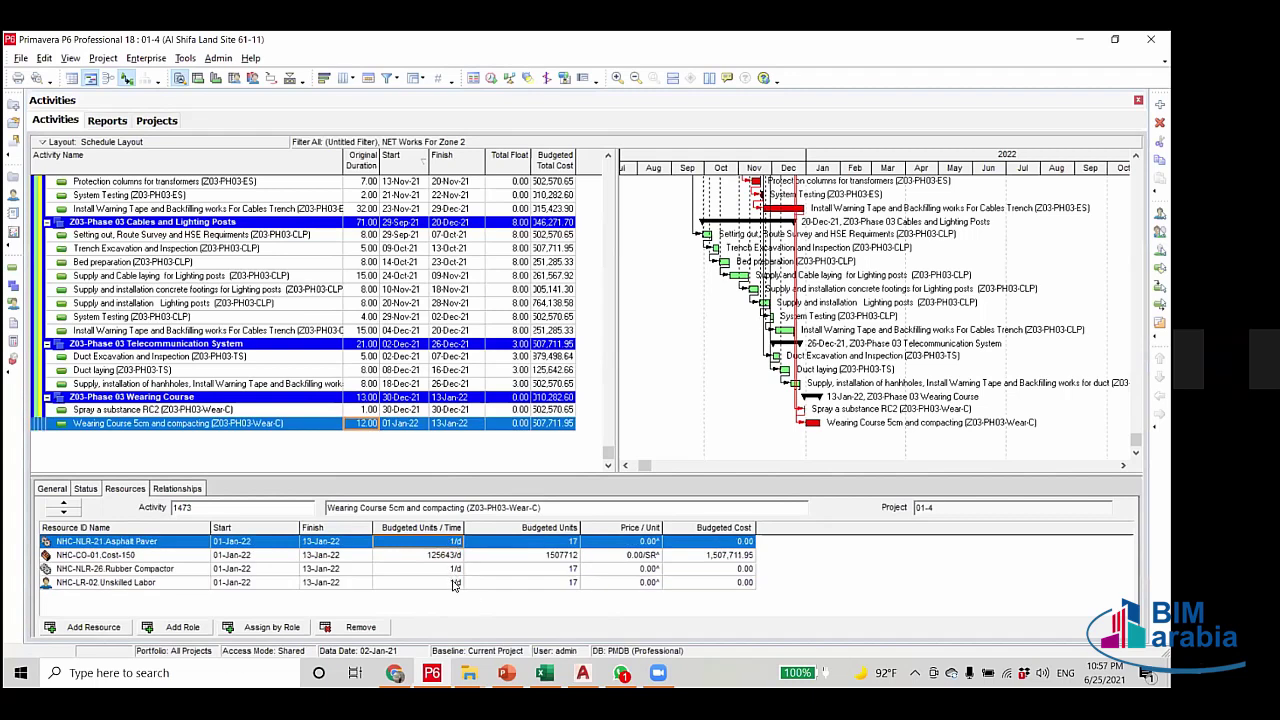
left_click(456, 569)
left_click(460, 541)
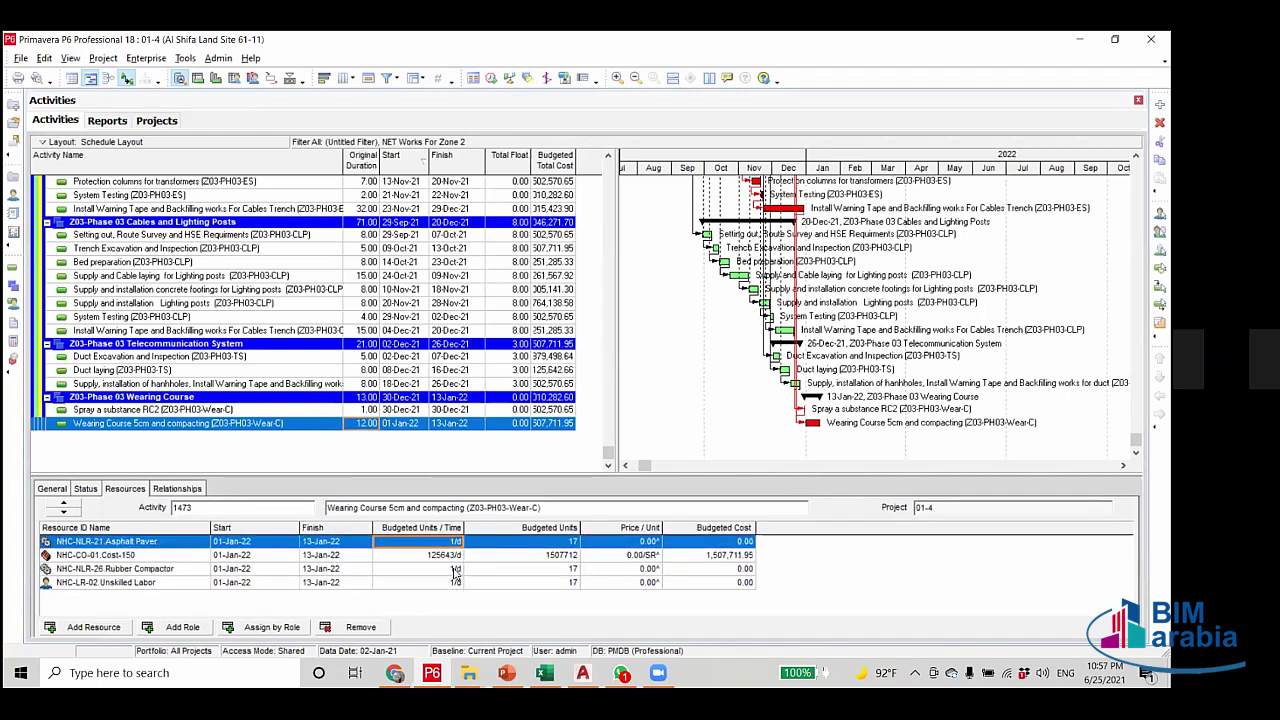
left_click(456, 569)
left_click(455, 583)
left_click(452, 569)
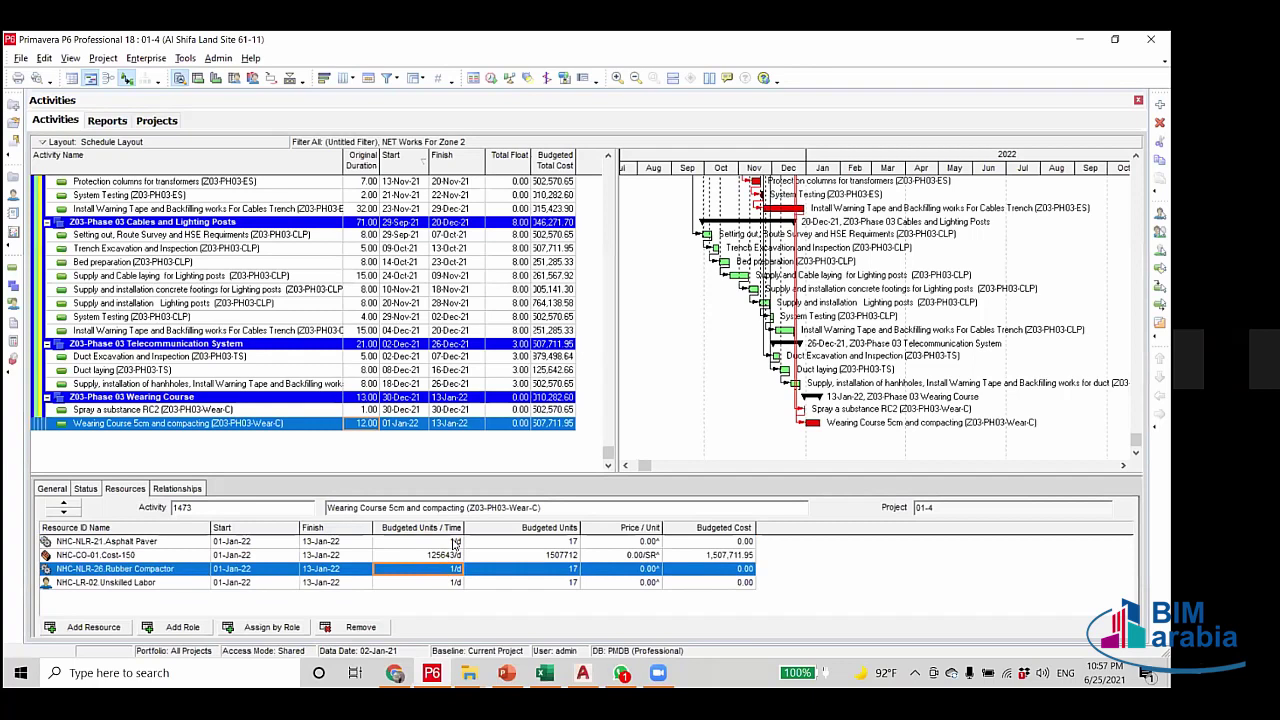
left_click(452, 543)
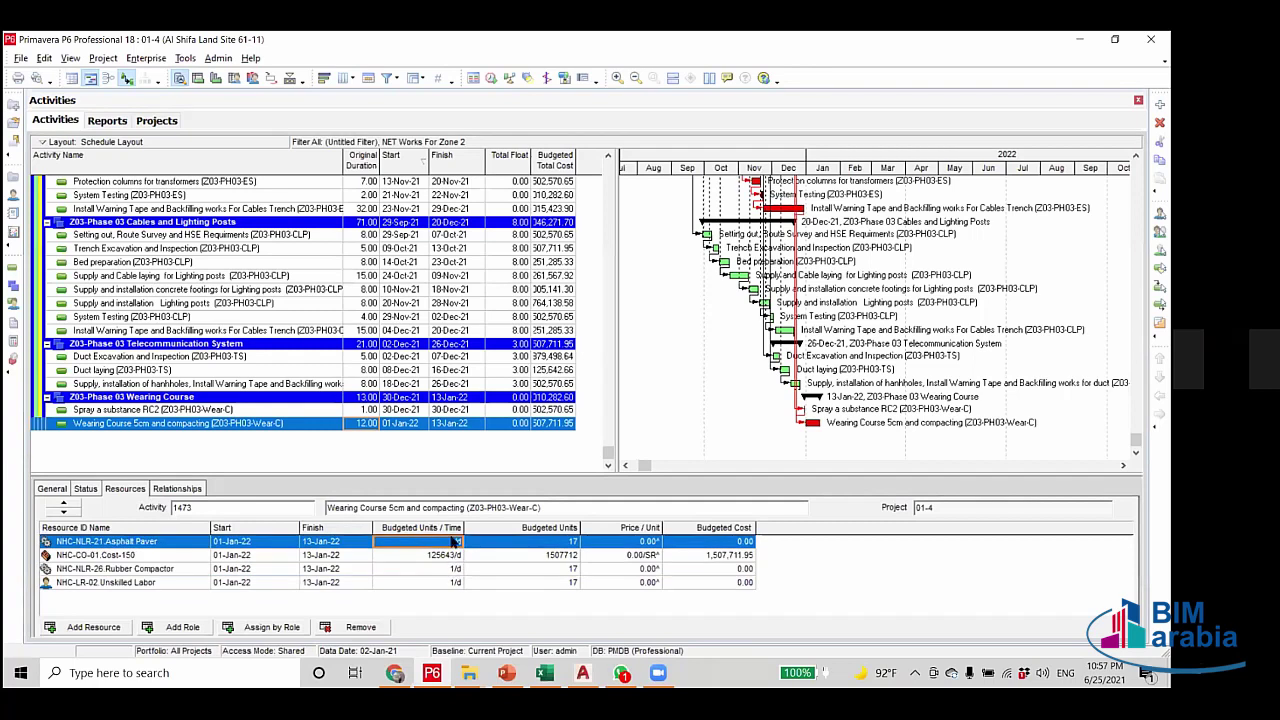
Assign Project Finish (A1010) as a successor of Wearing Course 5cm and compacting (Z03-PH03-Wear-C).
left_click(455, 566)
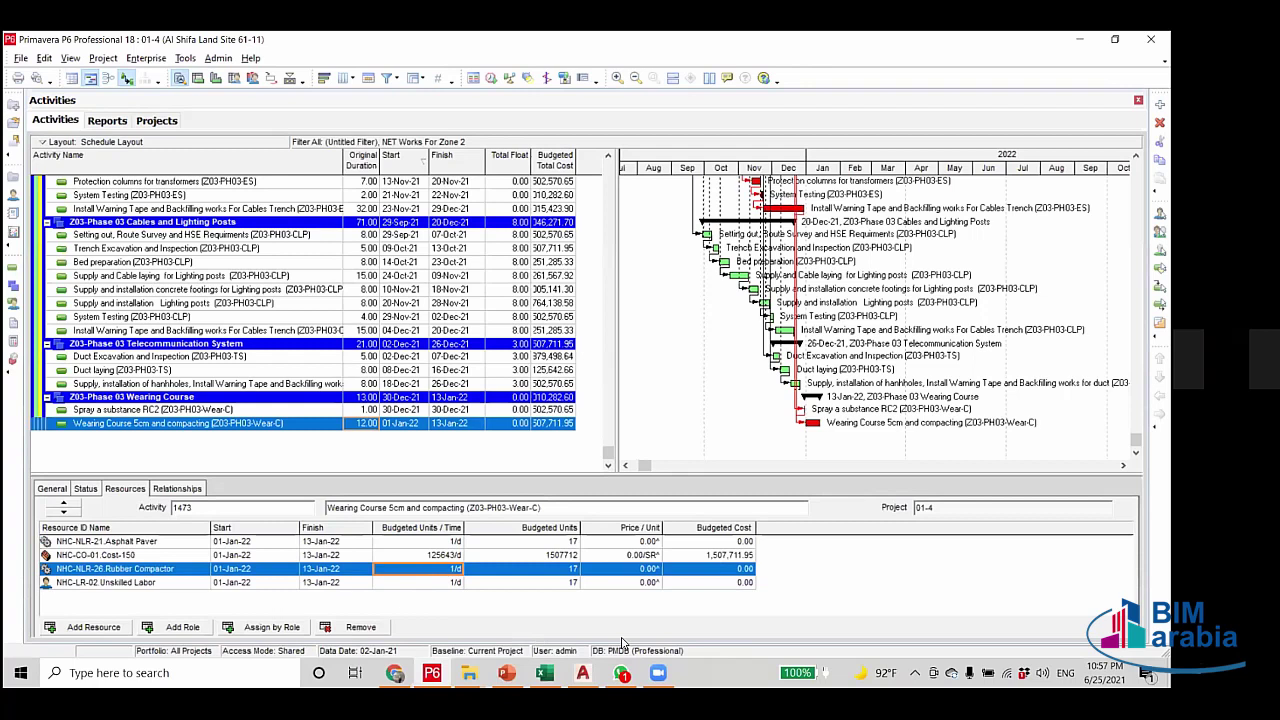
scroll(625, 449, "up", 4)
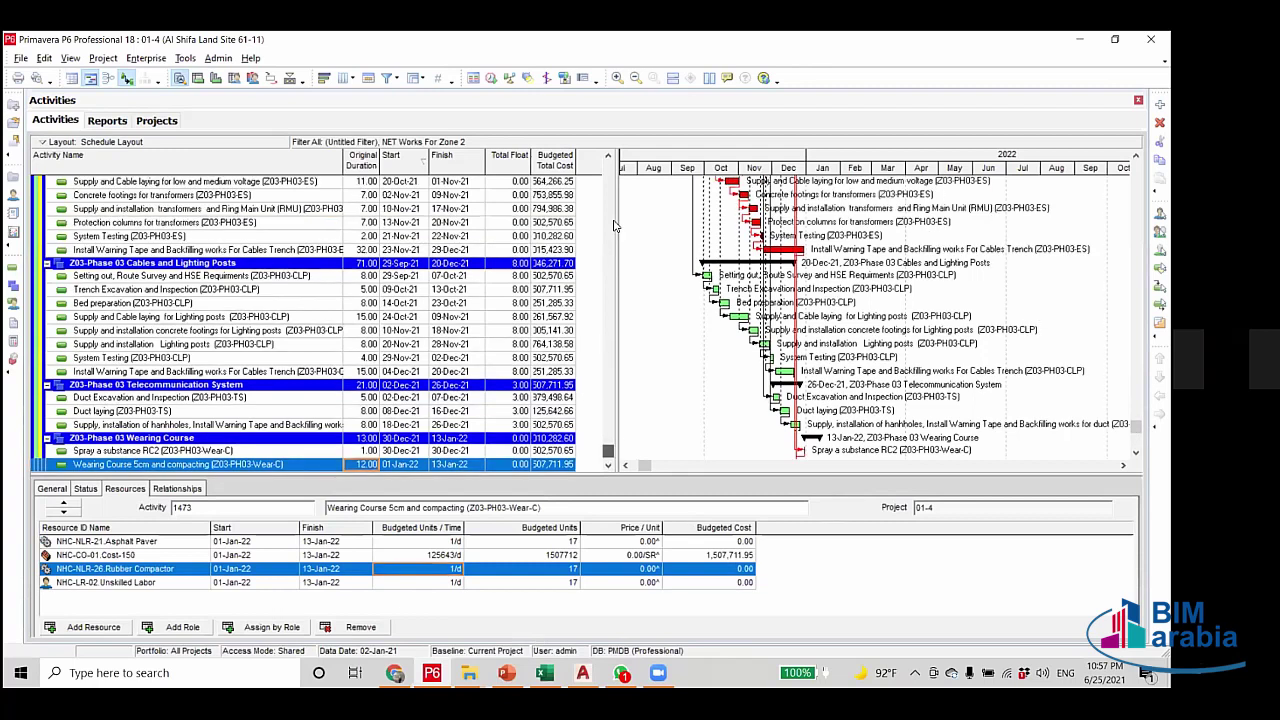
scroll(222, 435, "up", 2)
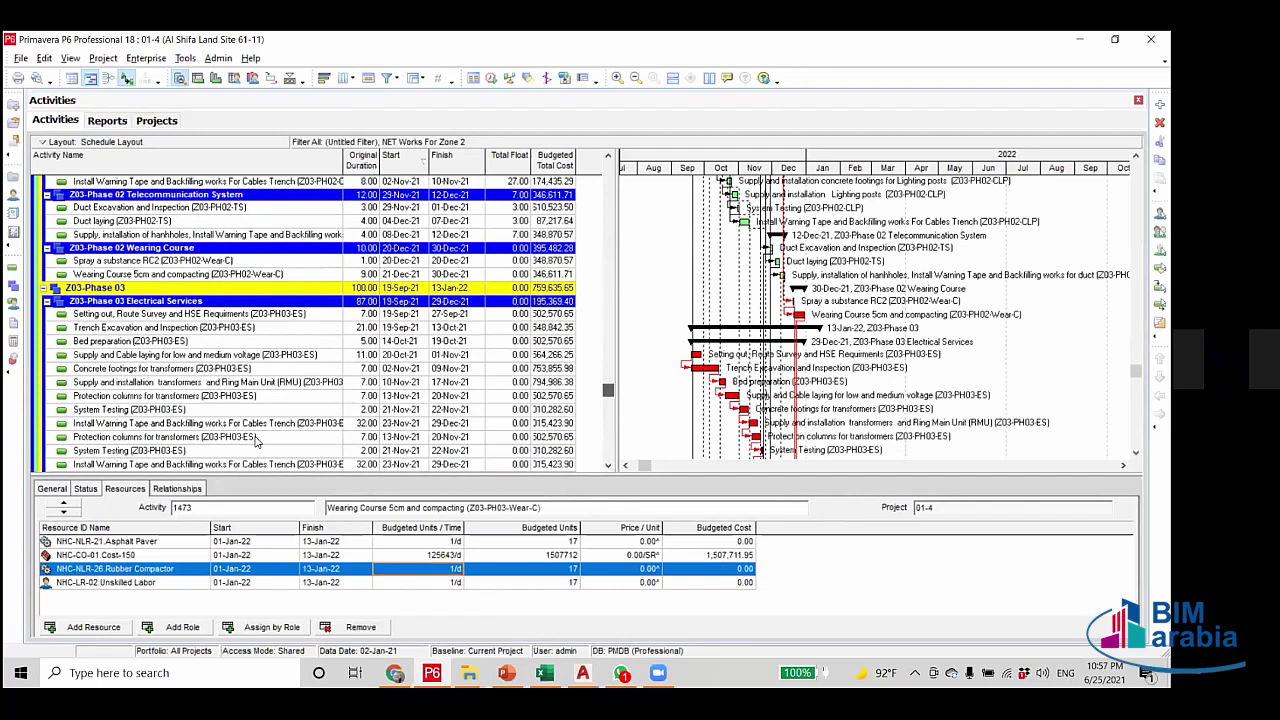
scroll(257, 441, "down", 4)
scroll(257, 441, "down", 1)
left_click(177, 489)
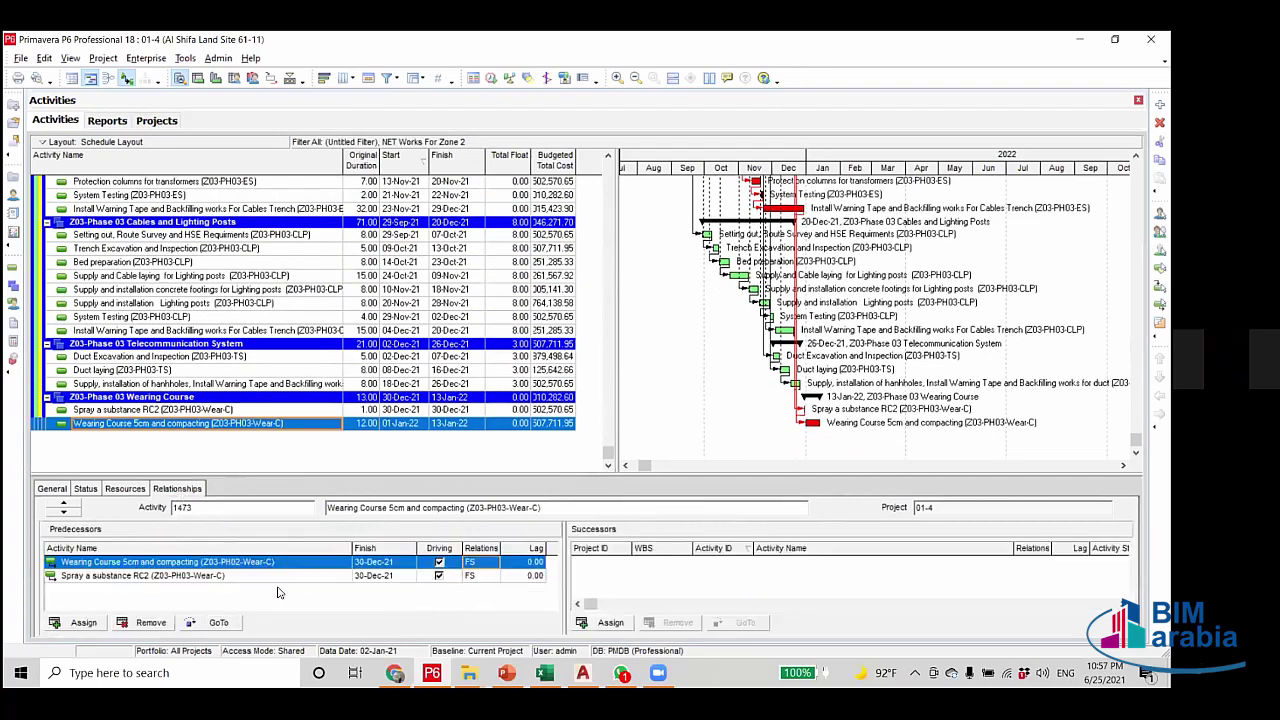
left_click(610, 622)
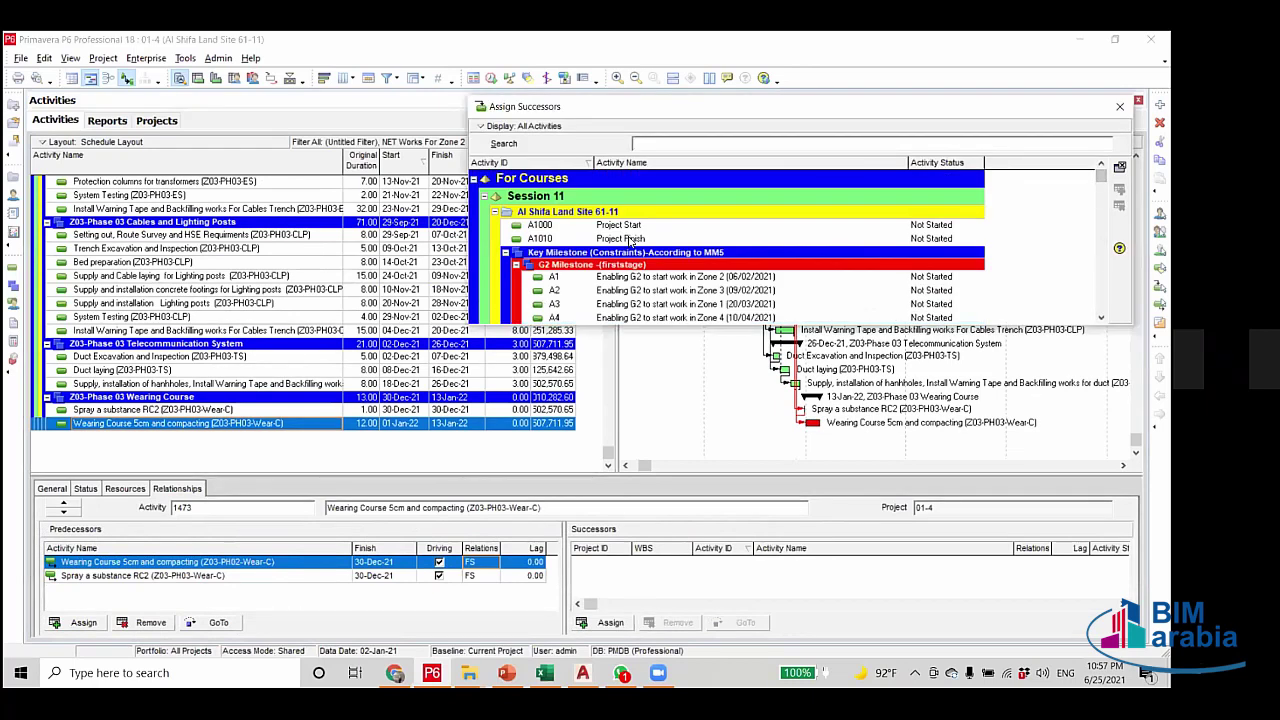
double_click(630, 240)
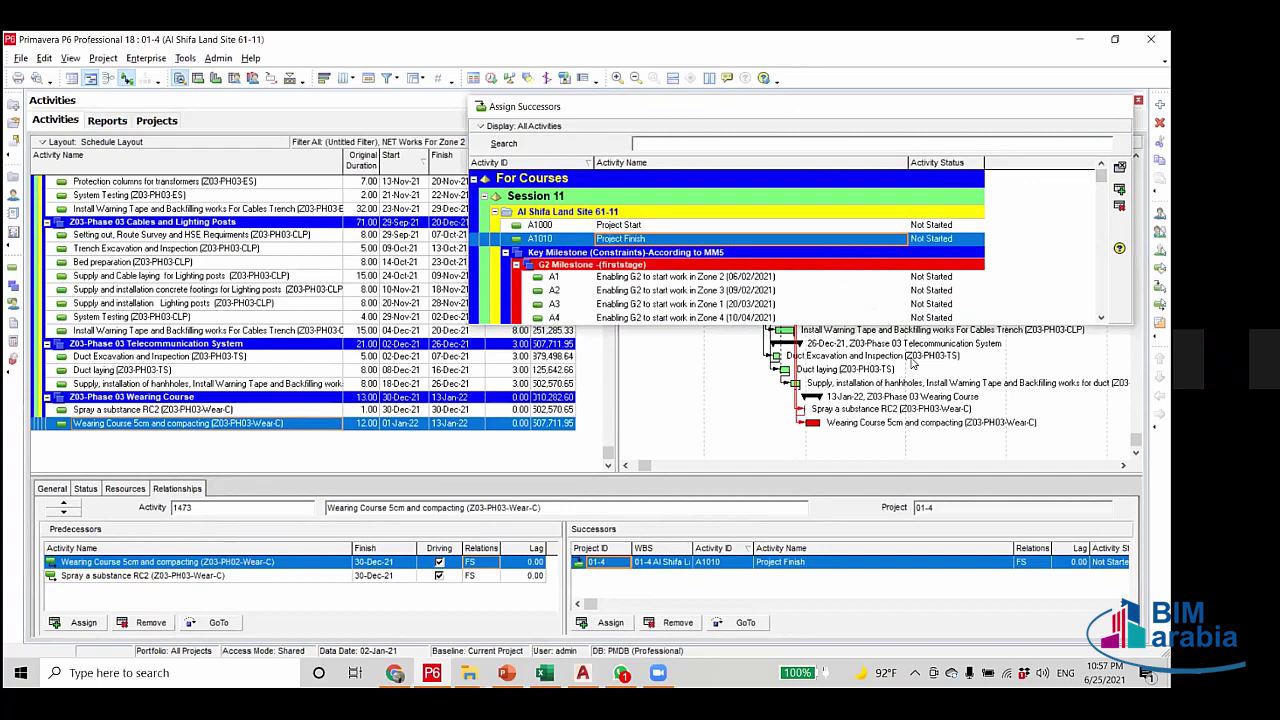
key("Escape")
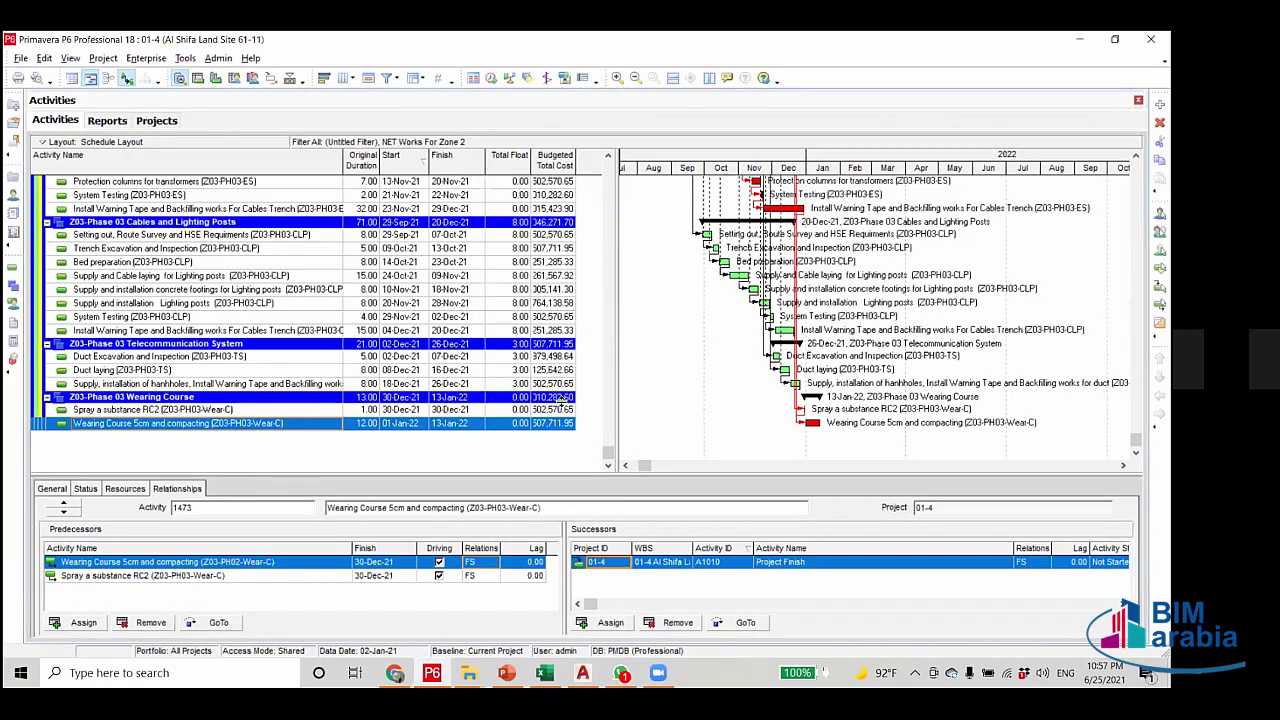
Remove the NET Works For Zone 2 filter, keeping only the untitled filter applied, and review the complete Zone 03 schedule.
left_click(434, 250)
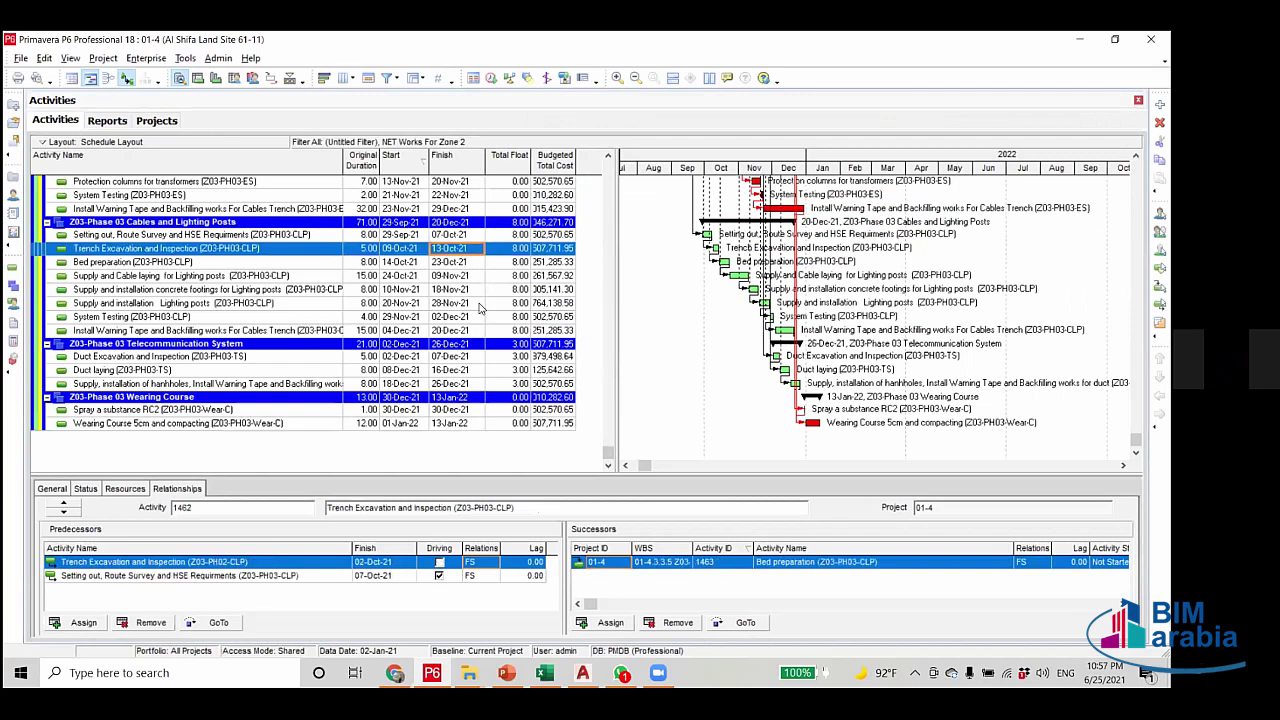
scroll(480, 308, "up", 4)
scroll(483, 308, "up", 12)
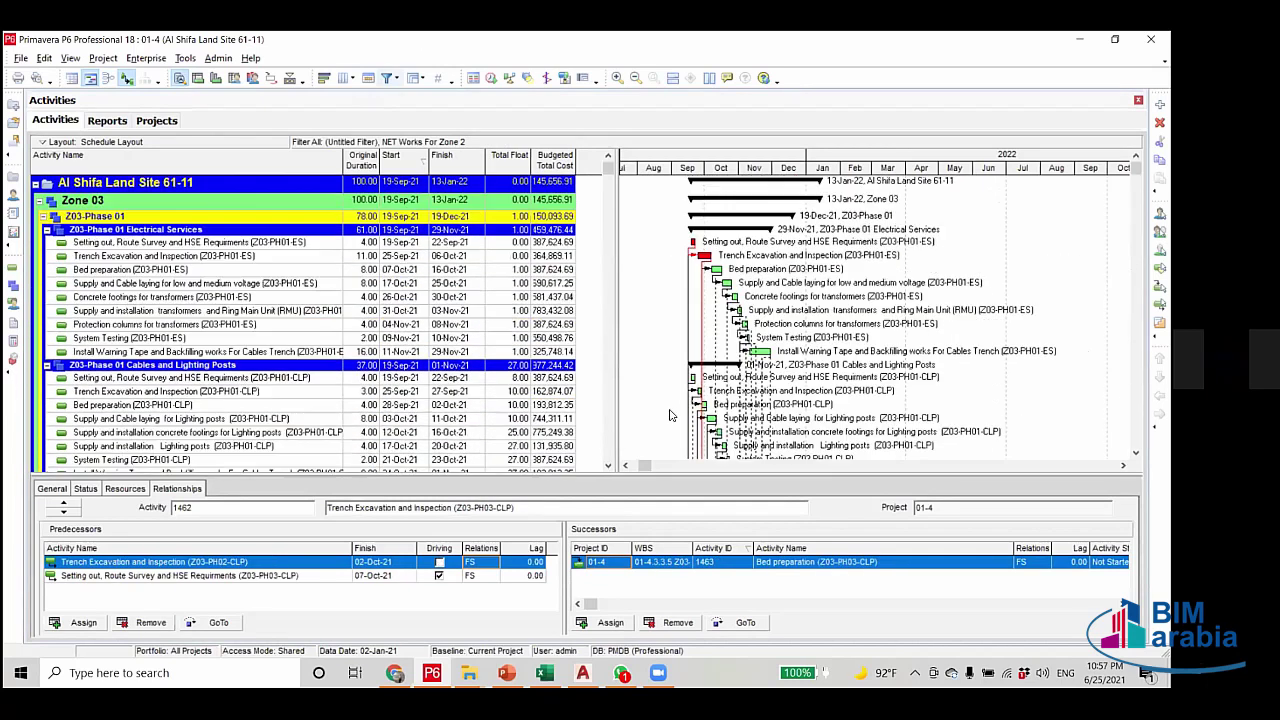
right_click(655, 453)
left_click(762, 308)
left_click(748, 272)
left_click(738, 214)
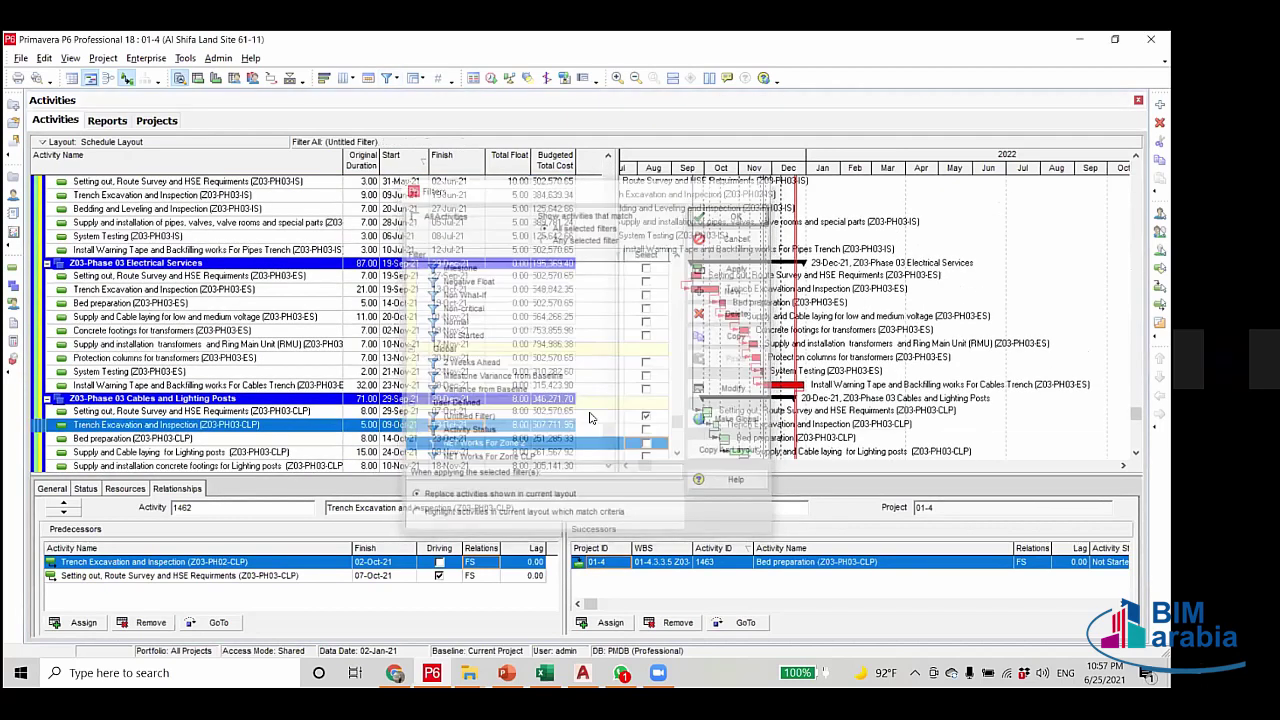
scroll(616, 428, "up", 10)
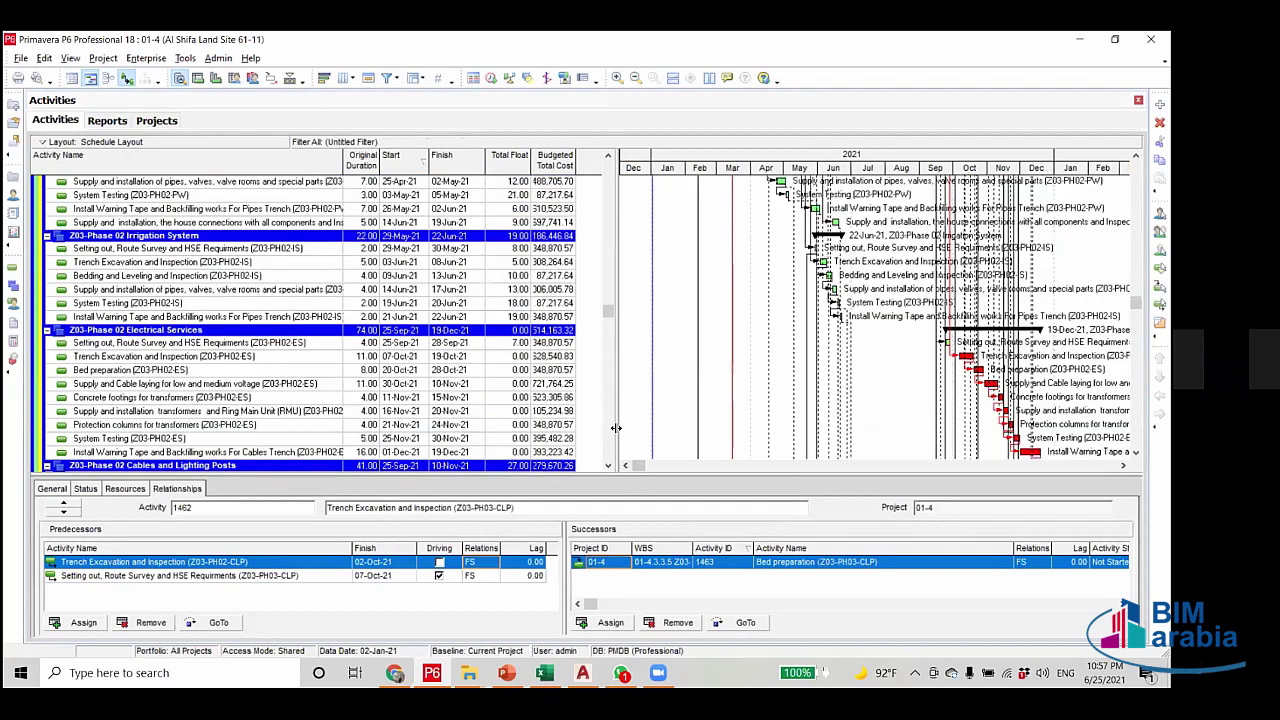
scroll(616, 428, "up", 10)
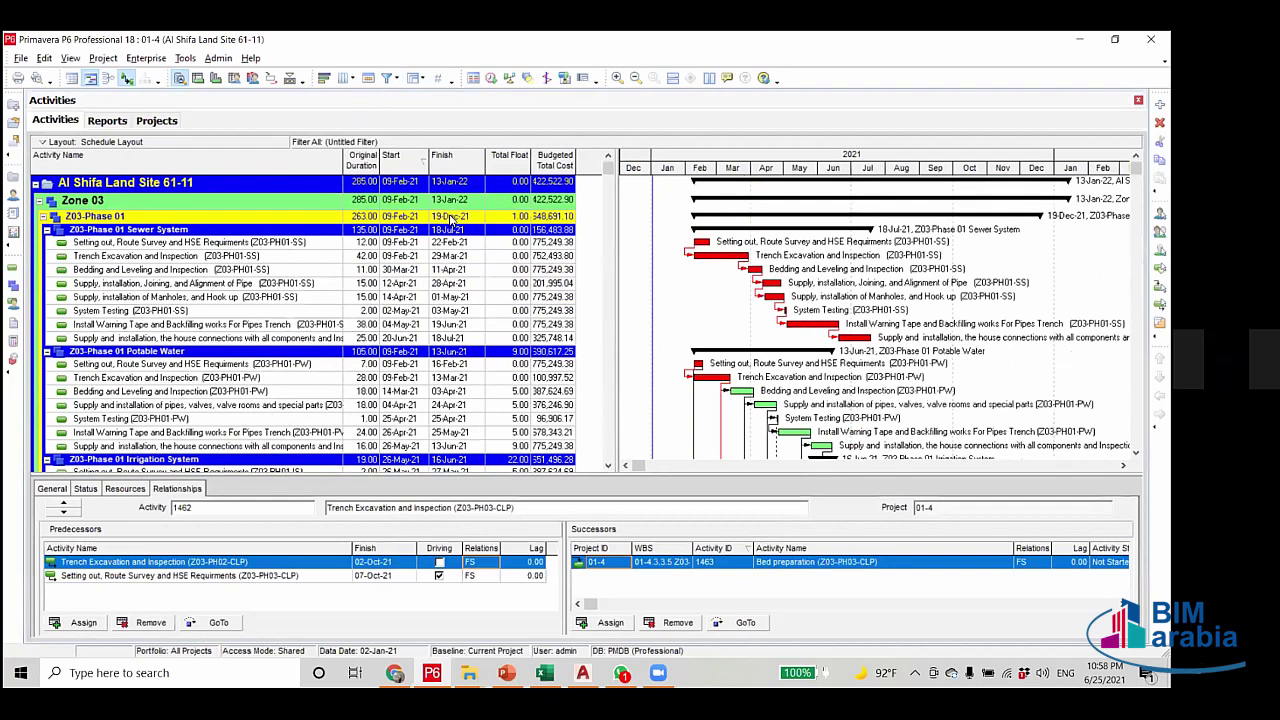
Show all activities and inspect the dates and relationships of the milestone Enabling G1 to complete its works in Zone 3 (19/7/2021-19/9/2021).
right_click(704, 242)
left_click(710, 245)
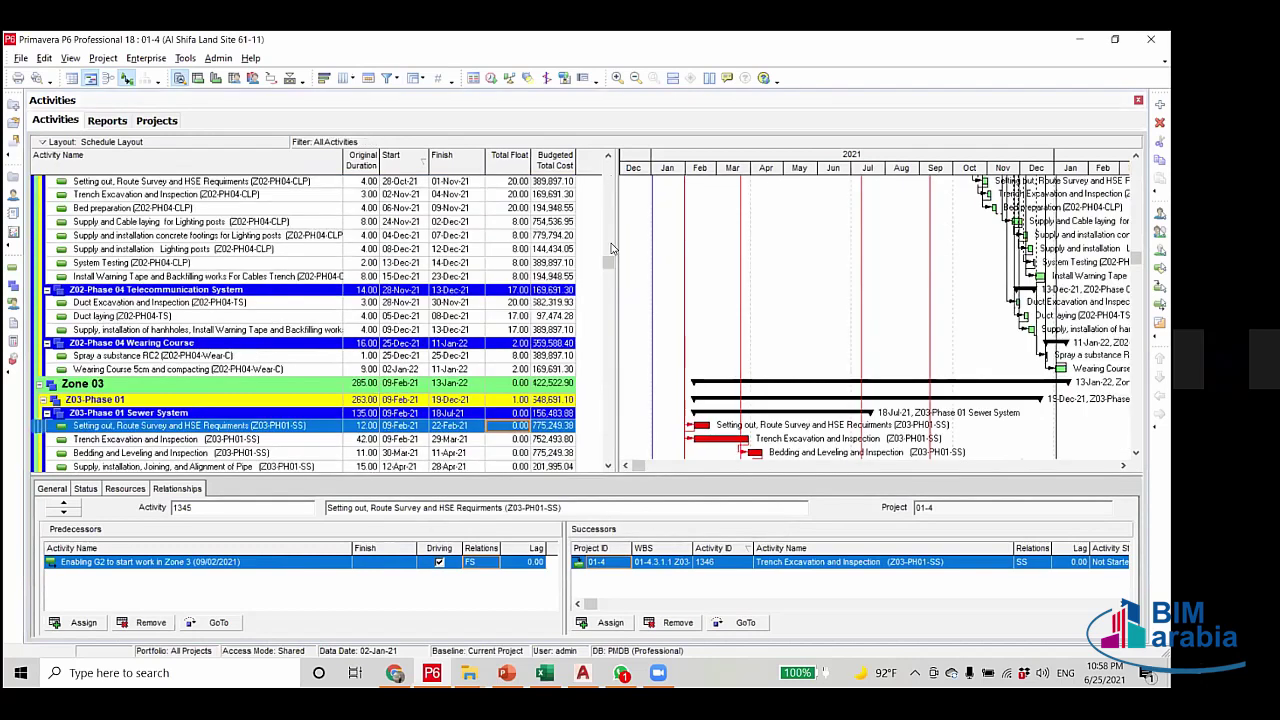
scroll(614, 249, "up", 10)
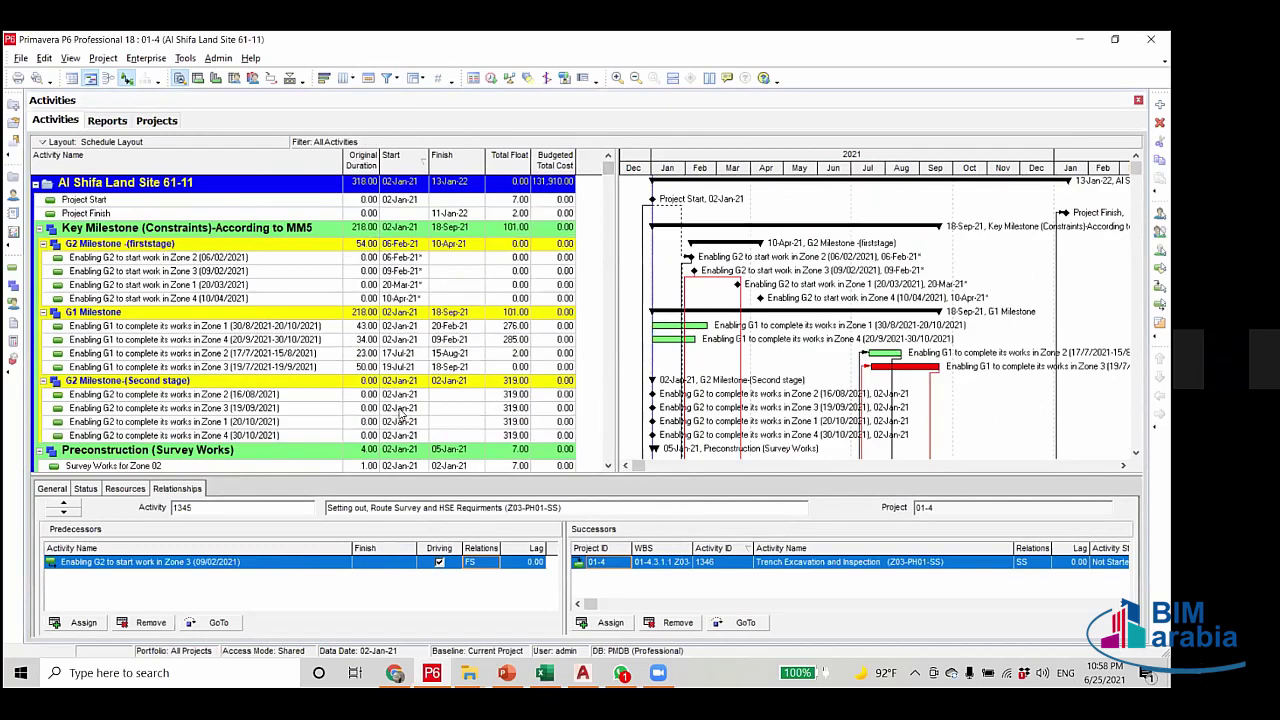
left_click(265, 368)
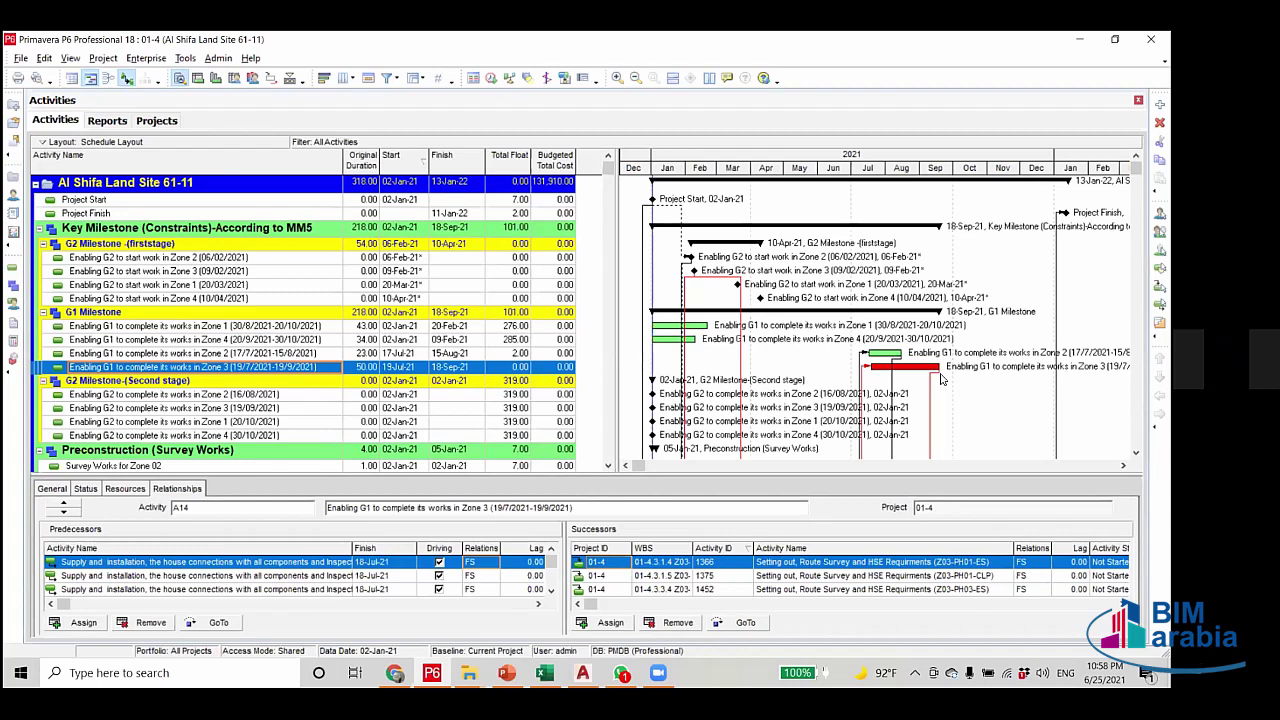
scroll(340, 166, "down", 4)
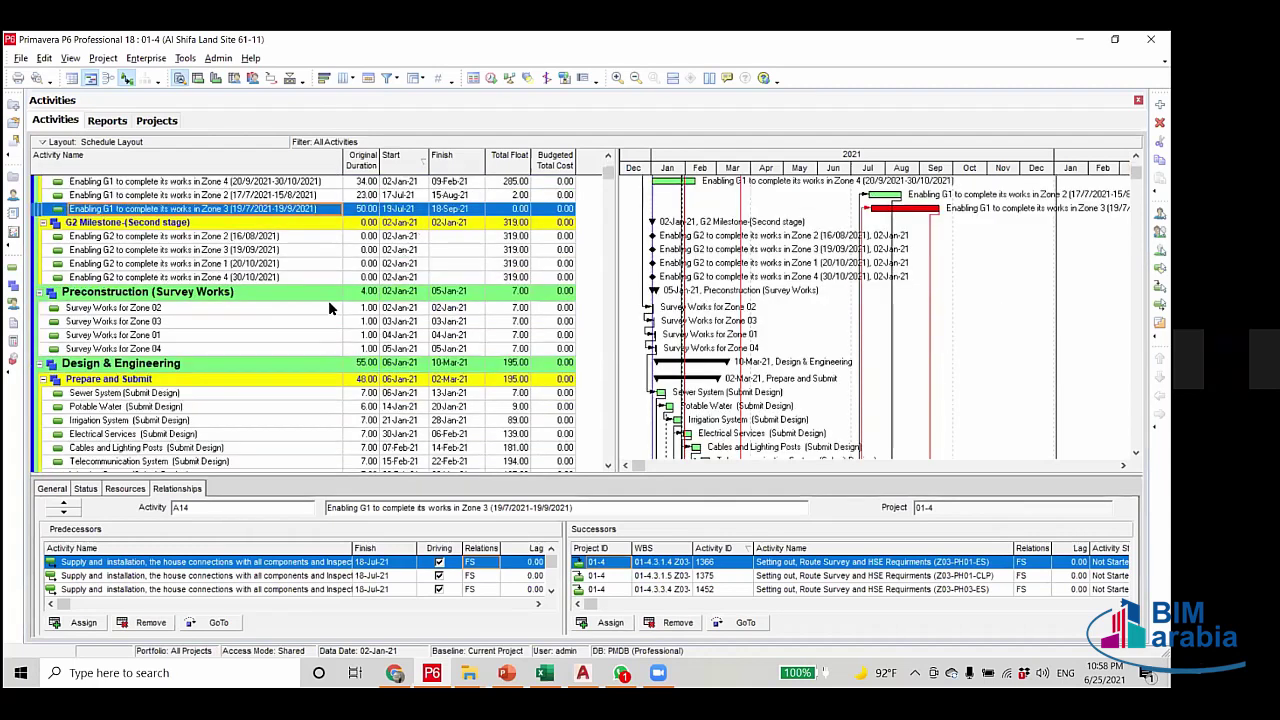
scroll(362, 311, "up", 2)
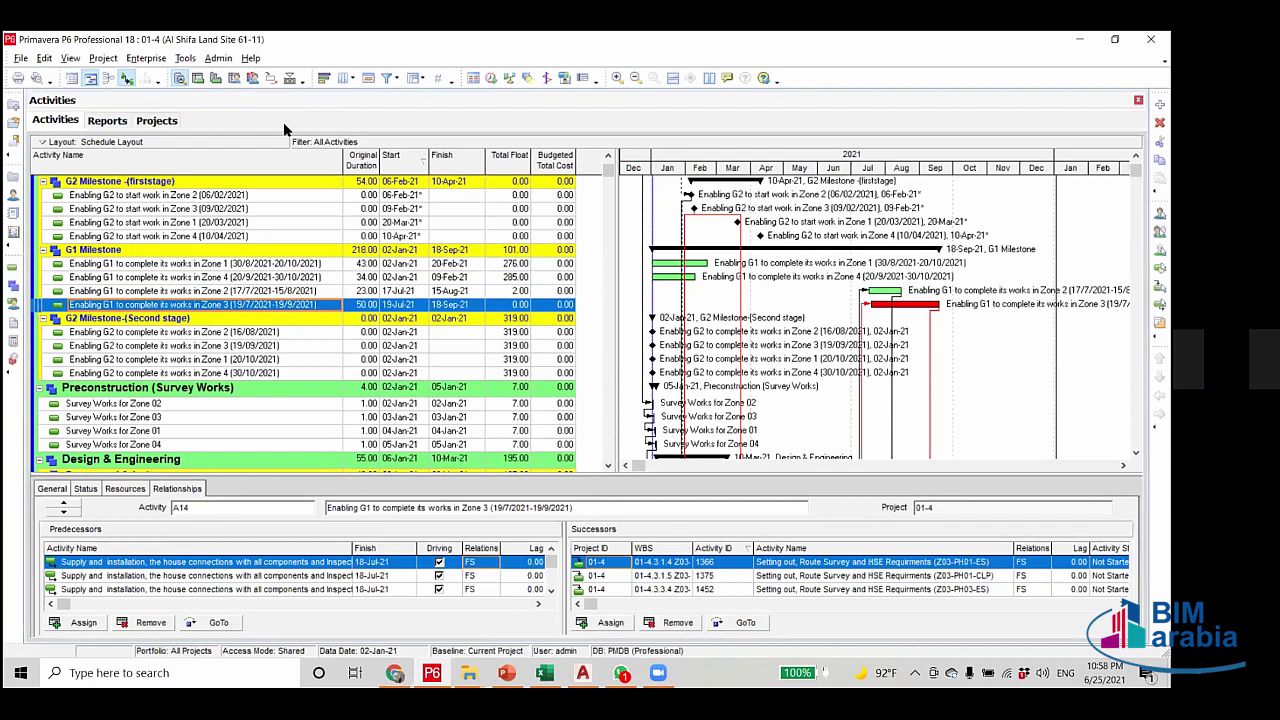
Reapply only the untitled filter to limit the schedule to Zone 03, and slightly widen the Gantt chart area.
left_click(387, 78)
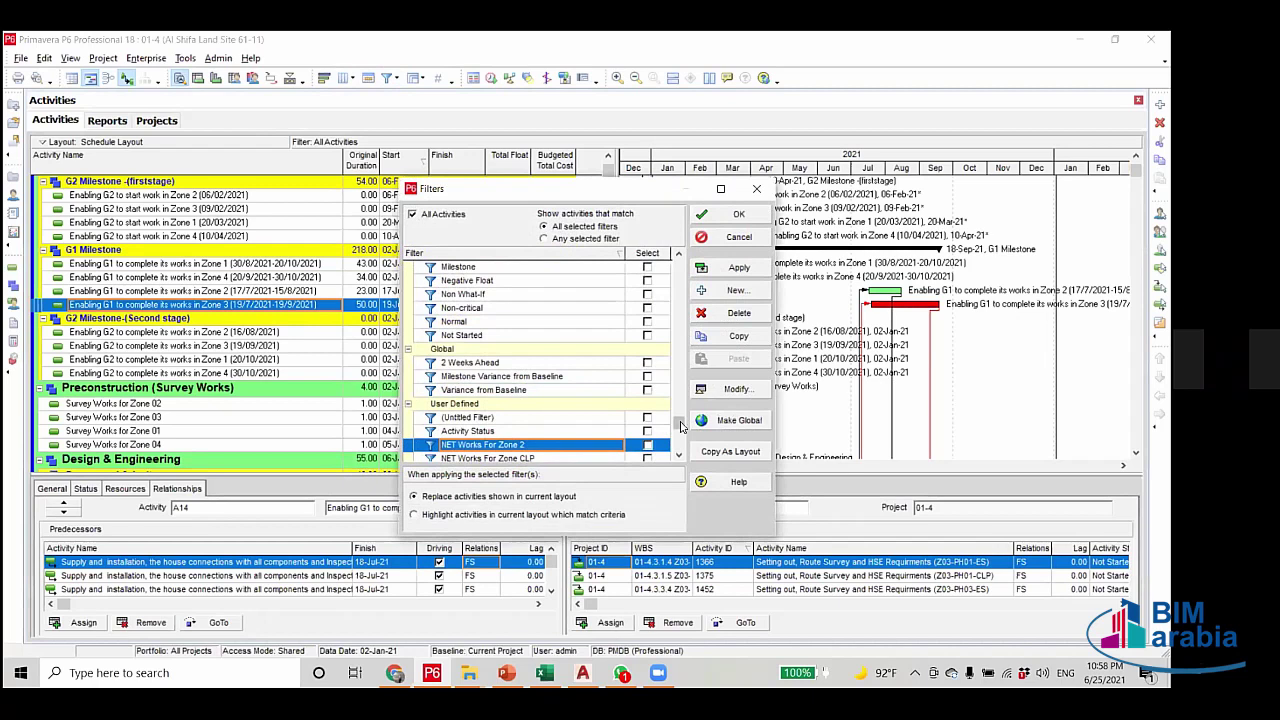
left_click(647, 446)
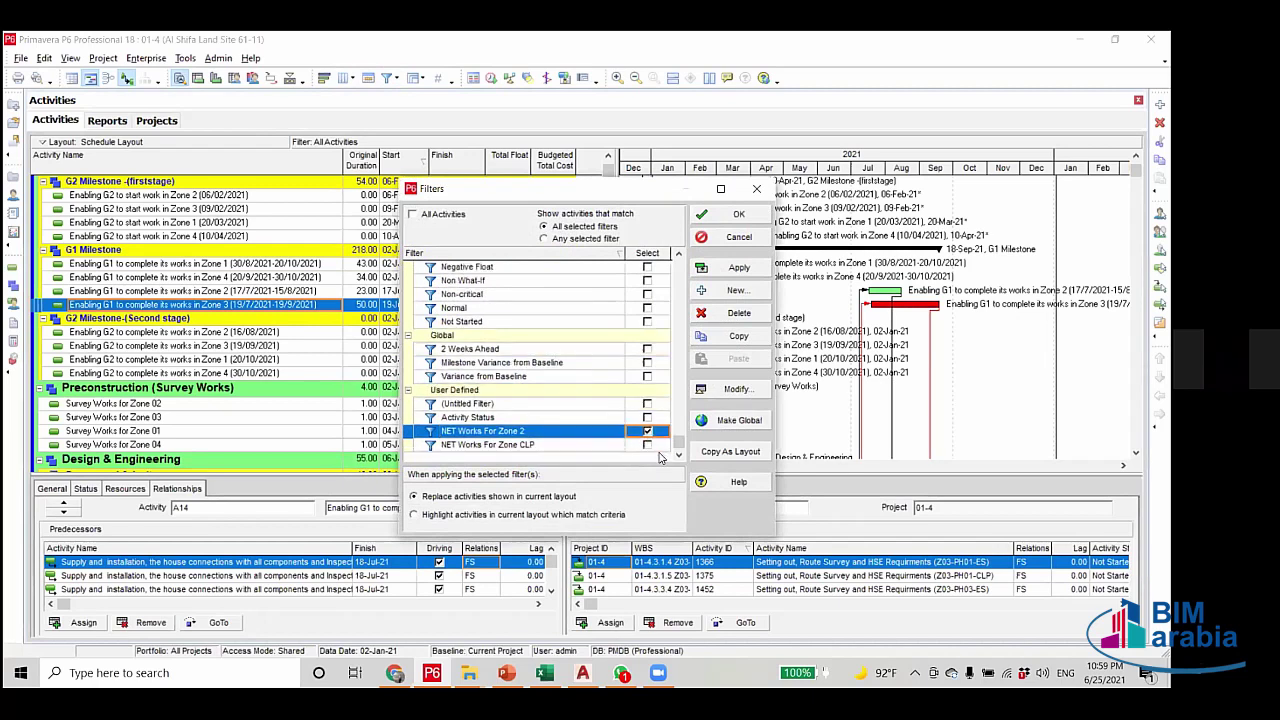
left_click(736, 389)
left_click(787, 254)
left_click(750, 276)
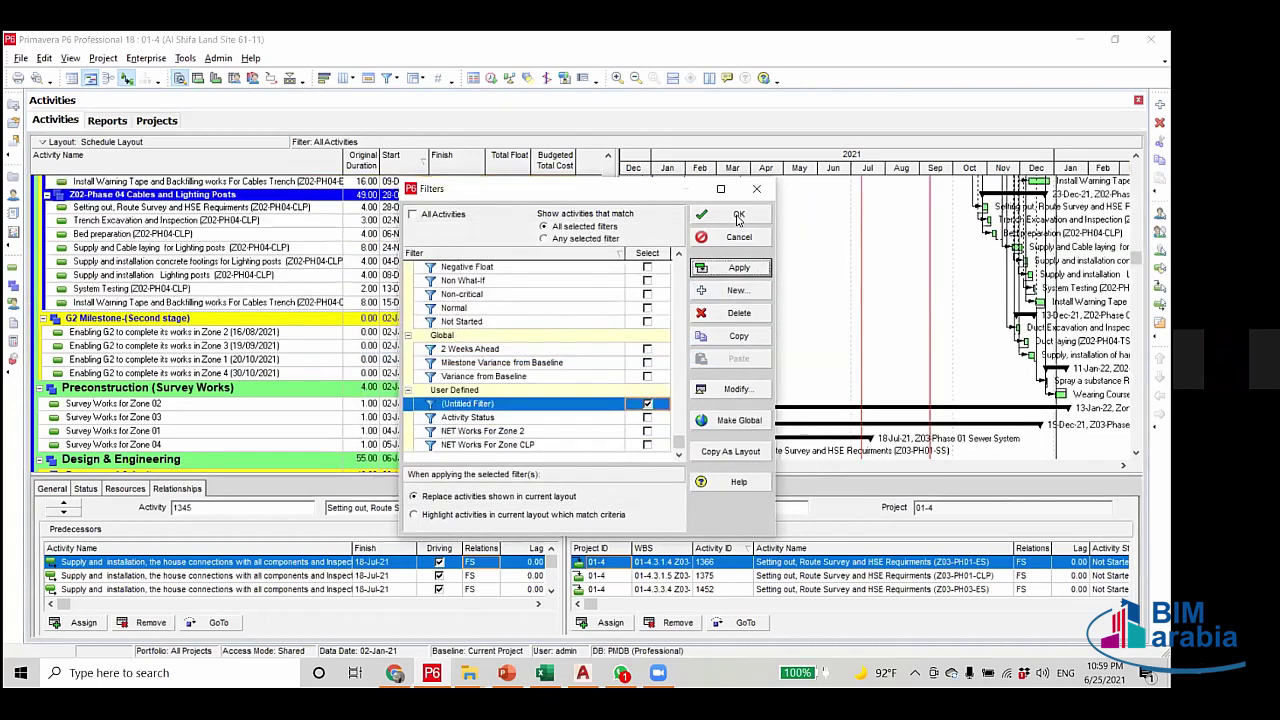
key("Return")
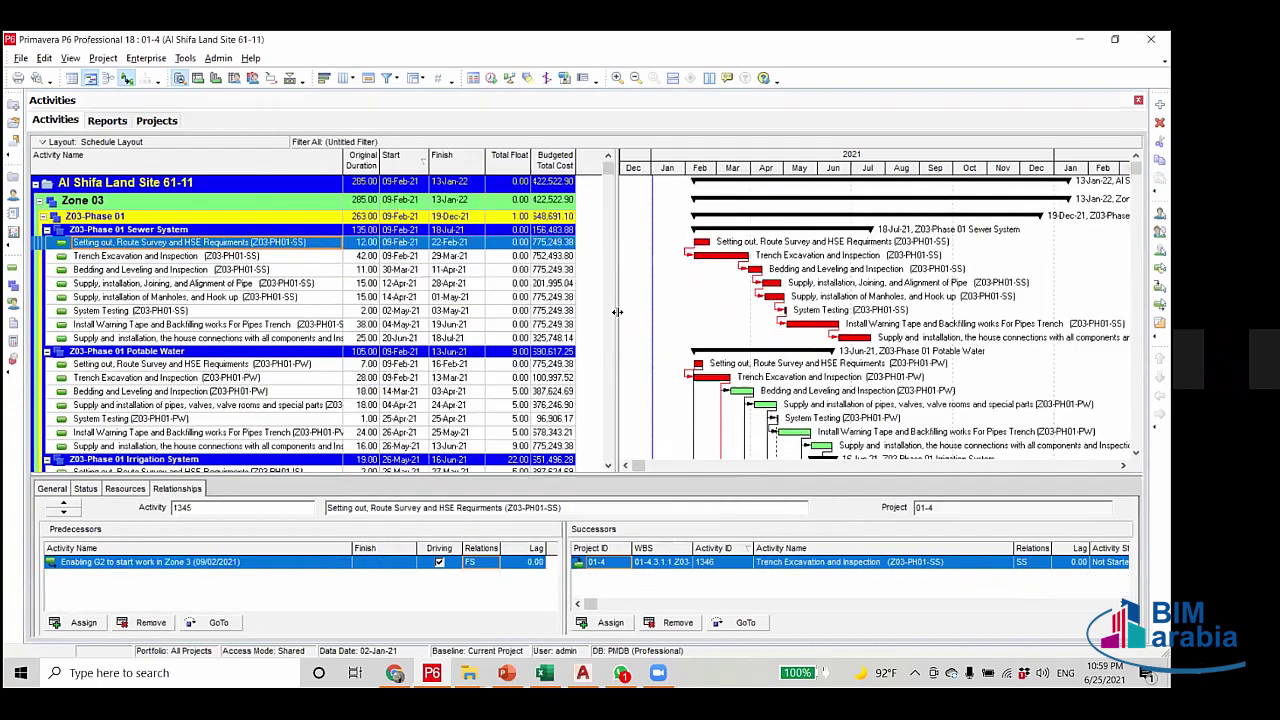
left_click_drag(601, 308, 599, 308)
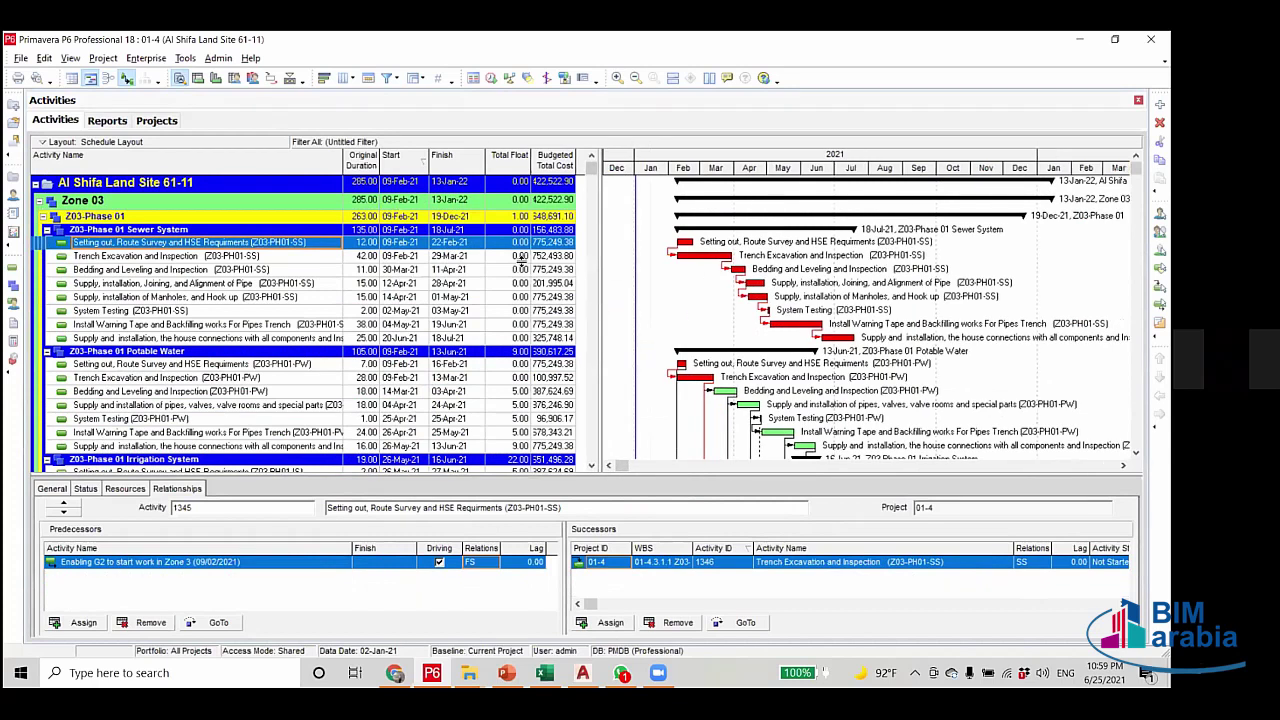
Examine the total float, dates and critical activities through Zone 03 Phases 01 to 03, including Trench Excavation and Inspection (Z03-PH01-ES).
scroll(516, 281, "down", 2)
scroll(516, 283, "down", 10)
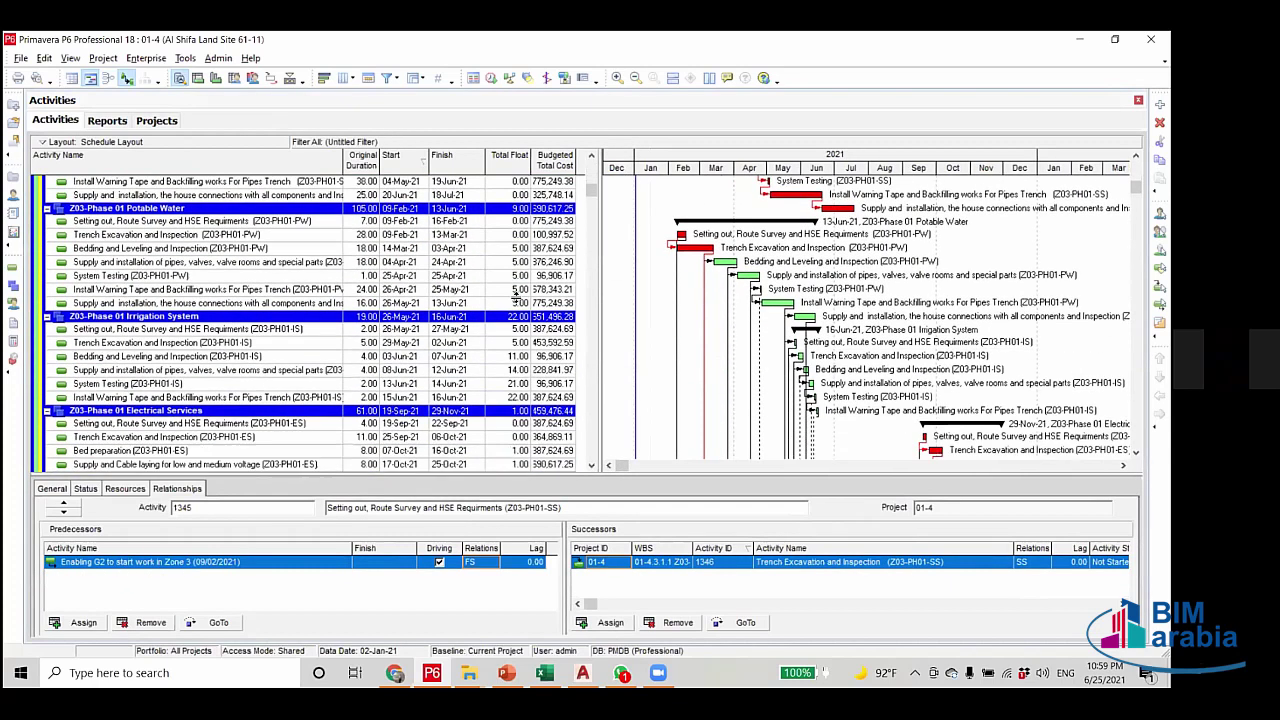
scroll(557, 338, "up", 5)
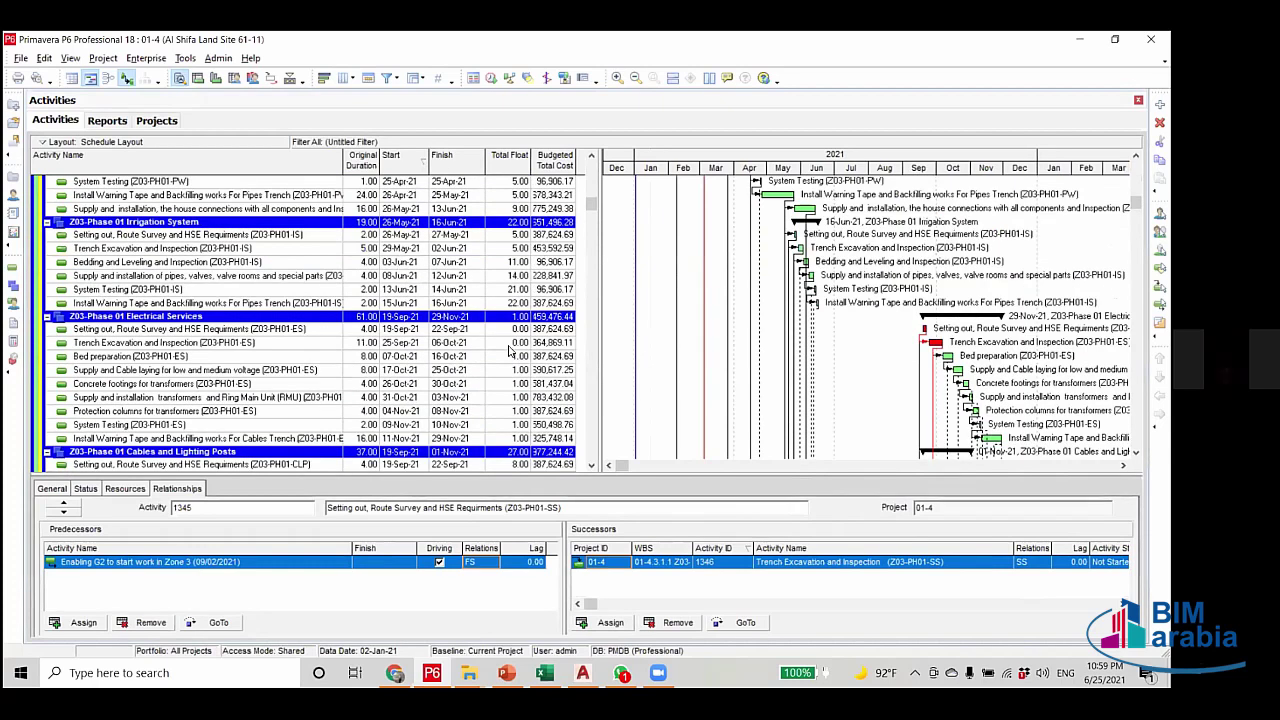
left_click(509, 346)
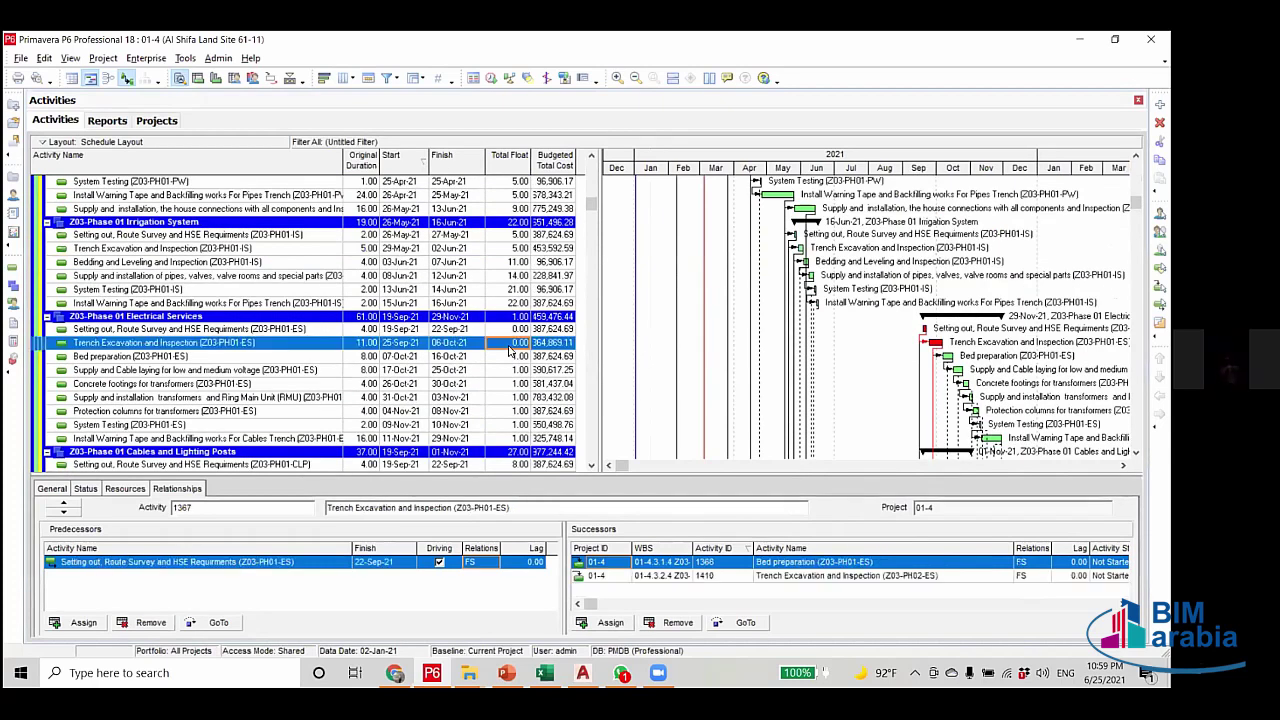
scroll(494, 330, "down", 2)
scroll(494, 330, "down", 6)
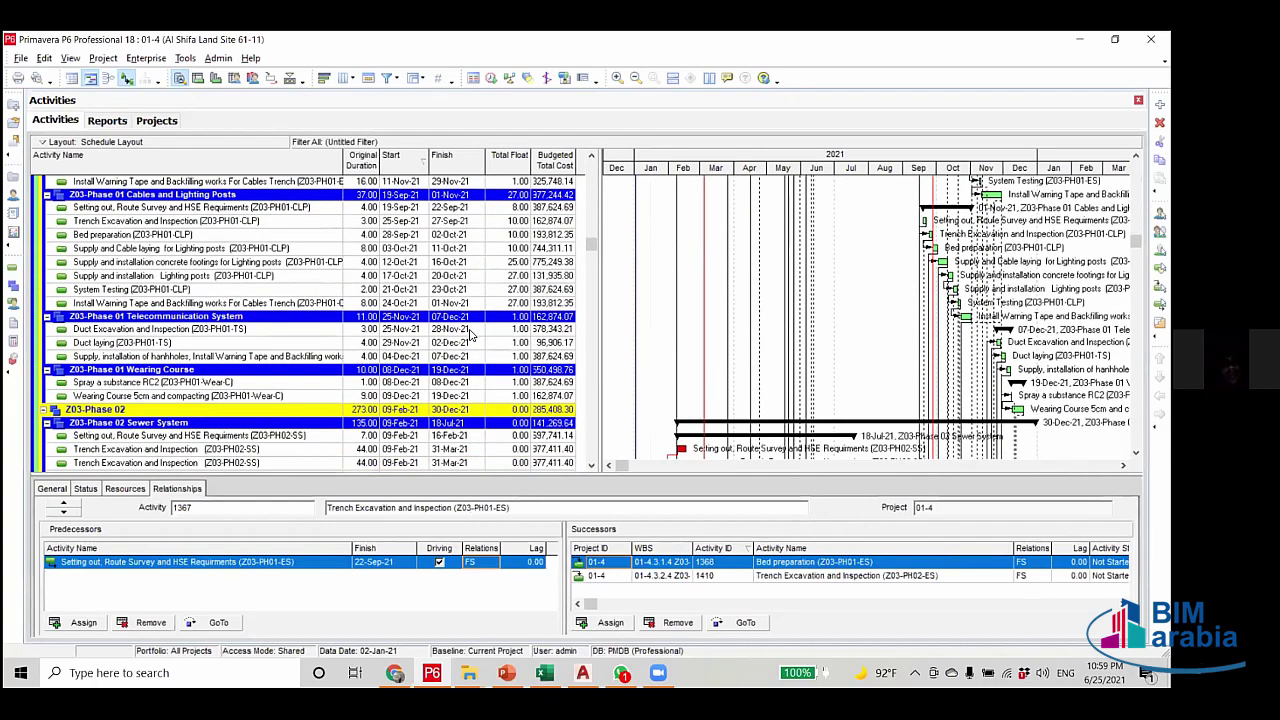
scroll(470, 335, "down", 15)
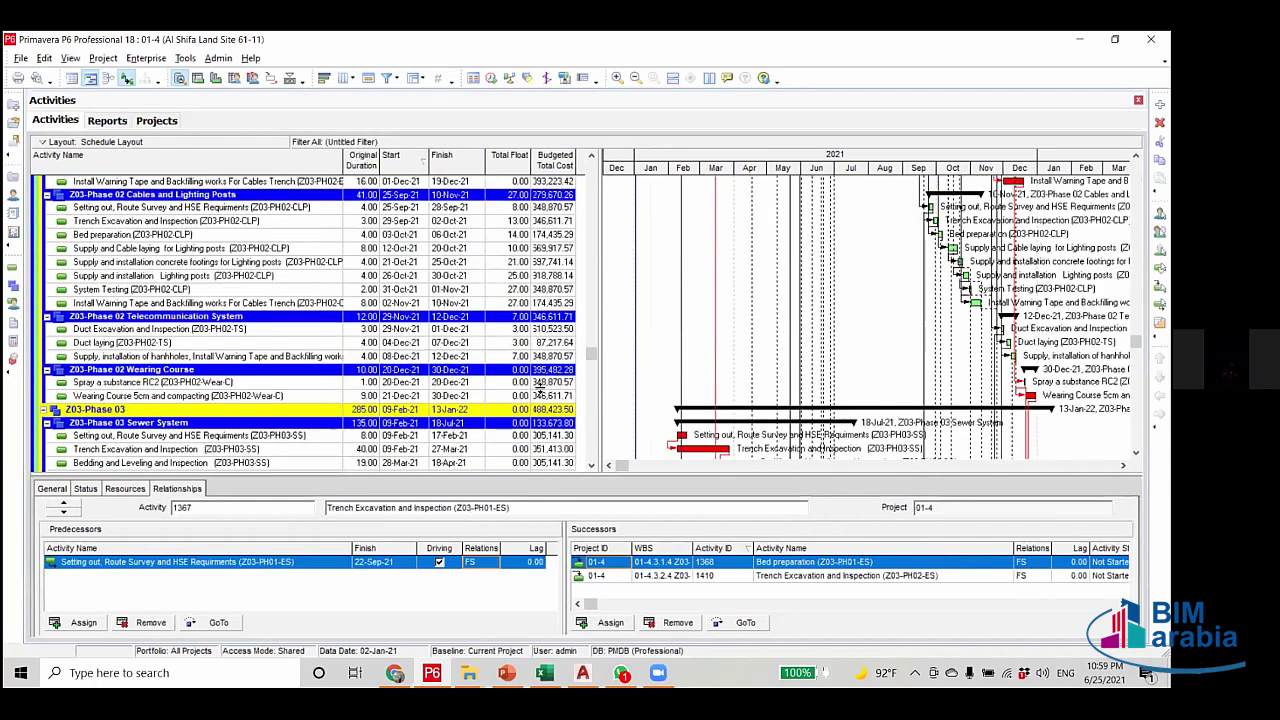
scroll(547, 392, "down", 1)
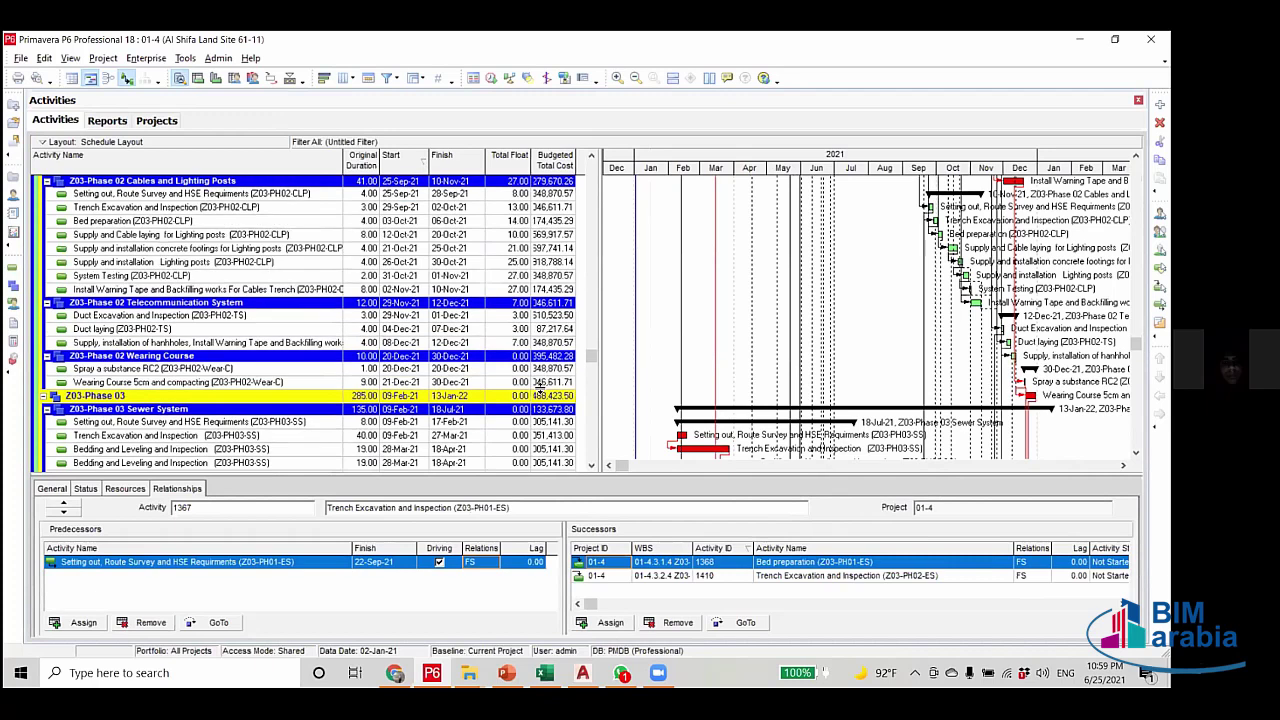
scroll(540, 390, "down", 10)
scroll(587, 450, "down", 3)
scroll(550, 275, "up", 15)
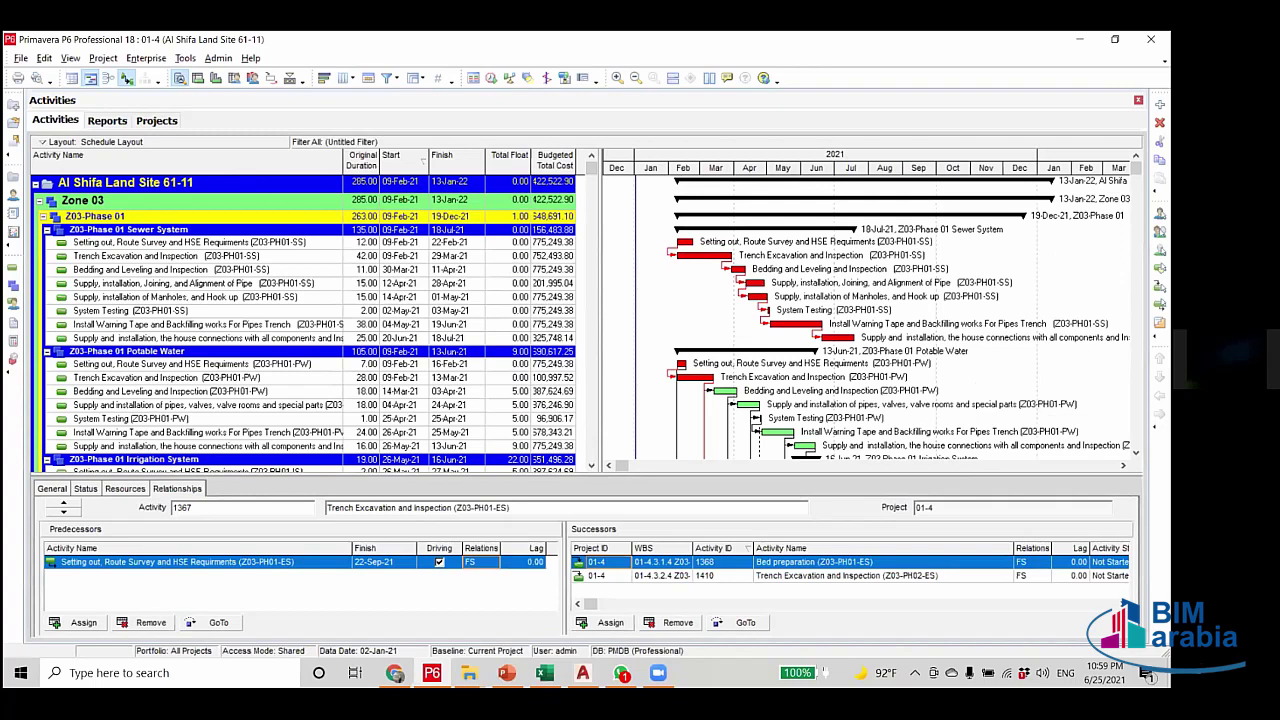
Exit Primavera P6 and switch to the Al Shifa Land workbook in Excel.
key("Delete")
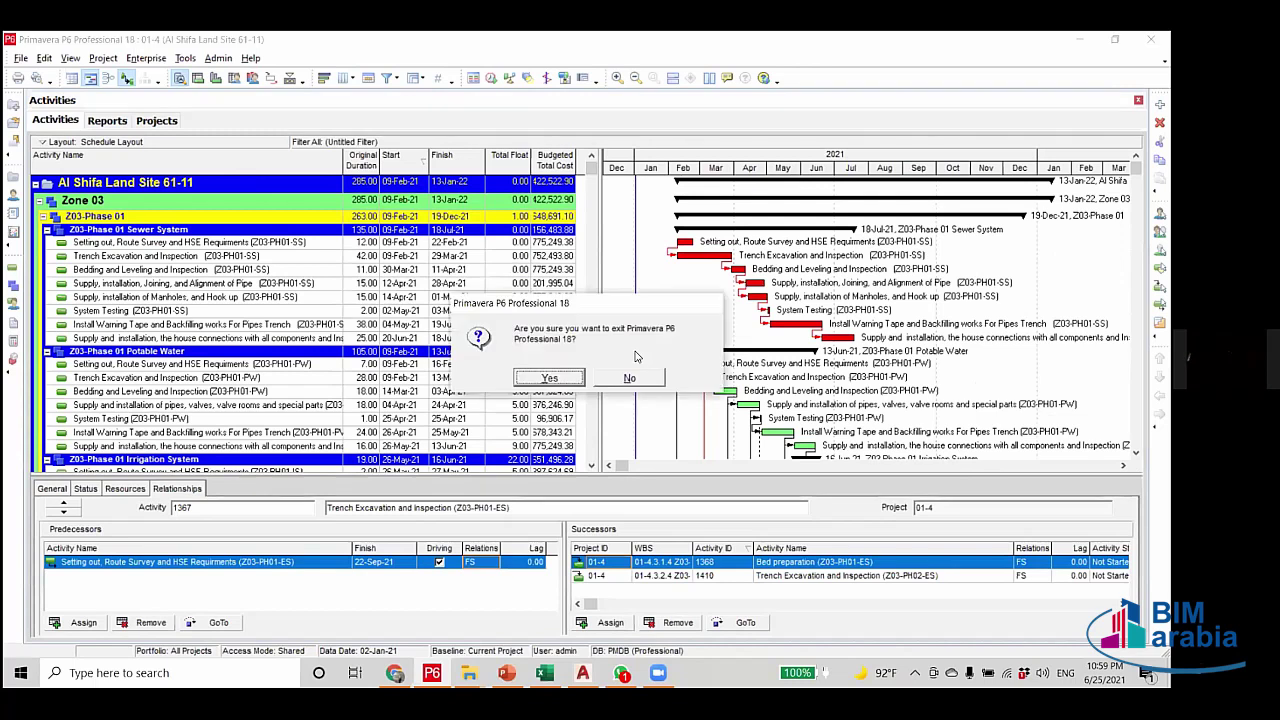
left_click(629, 374)
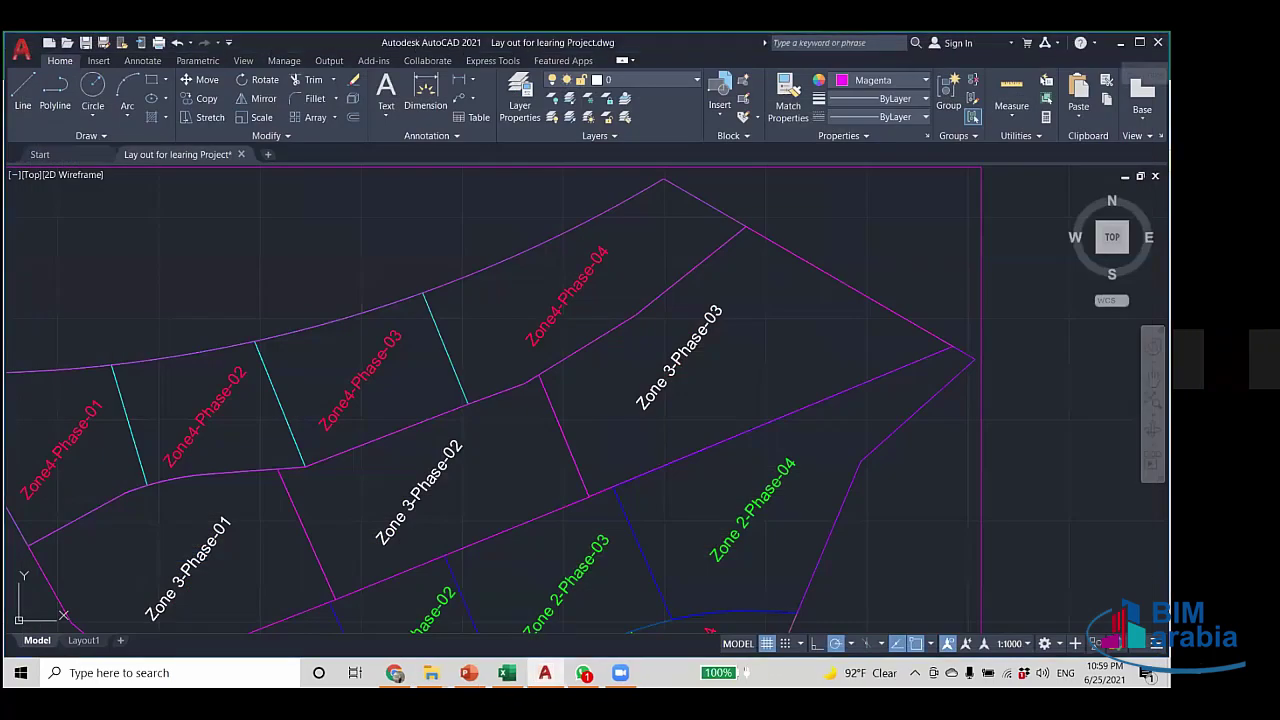
left_click(507, 672)
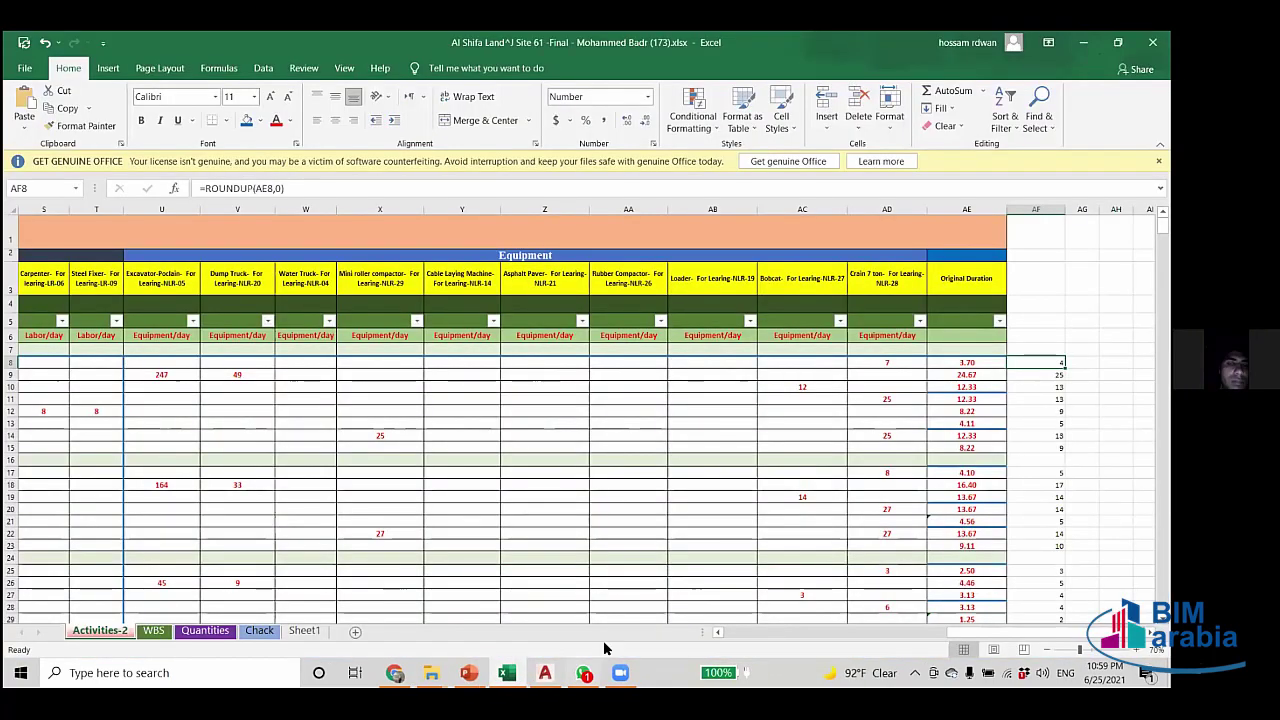
mouse_move(600, 668)
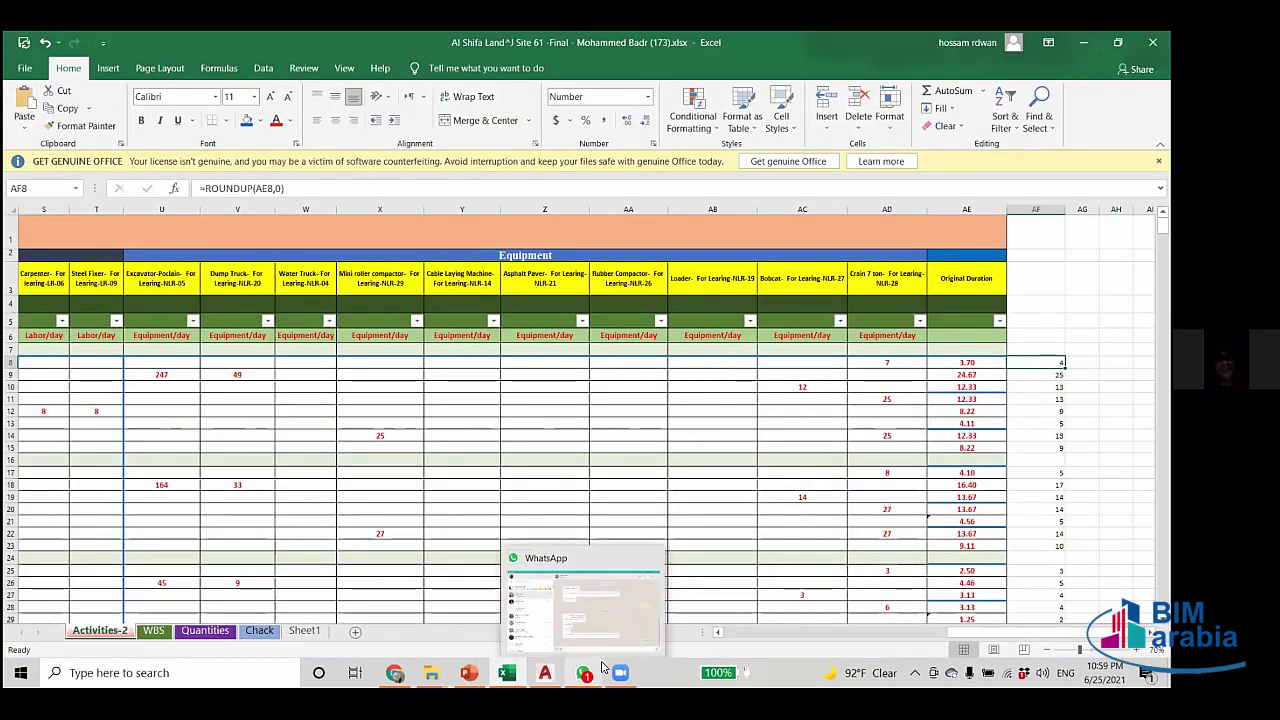